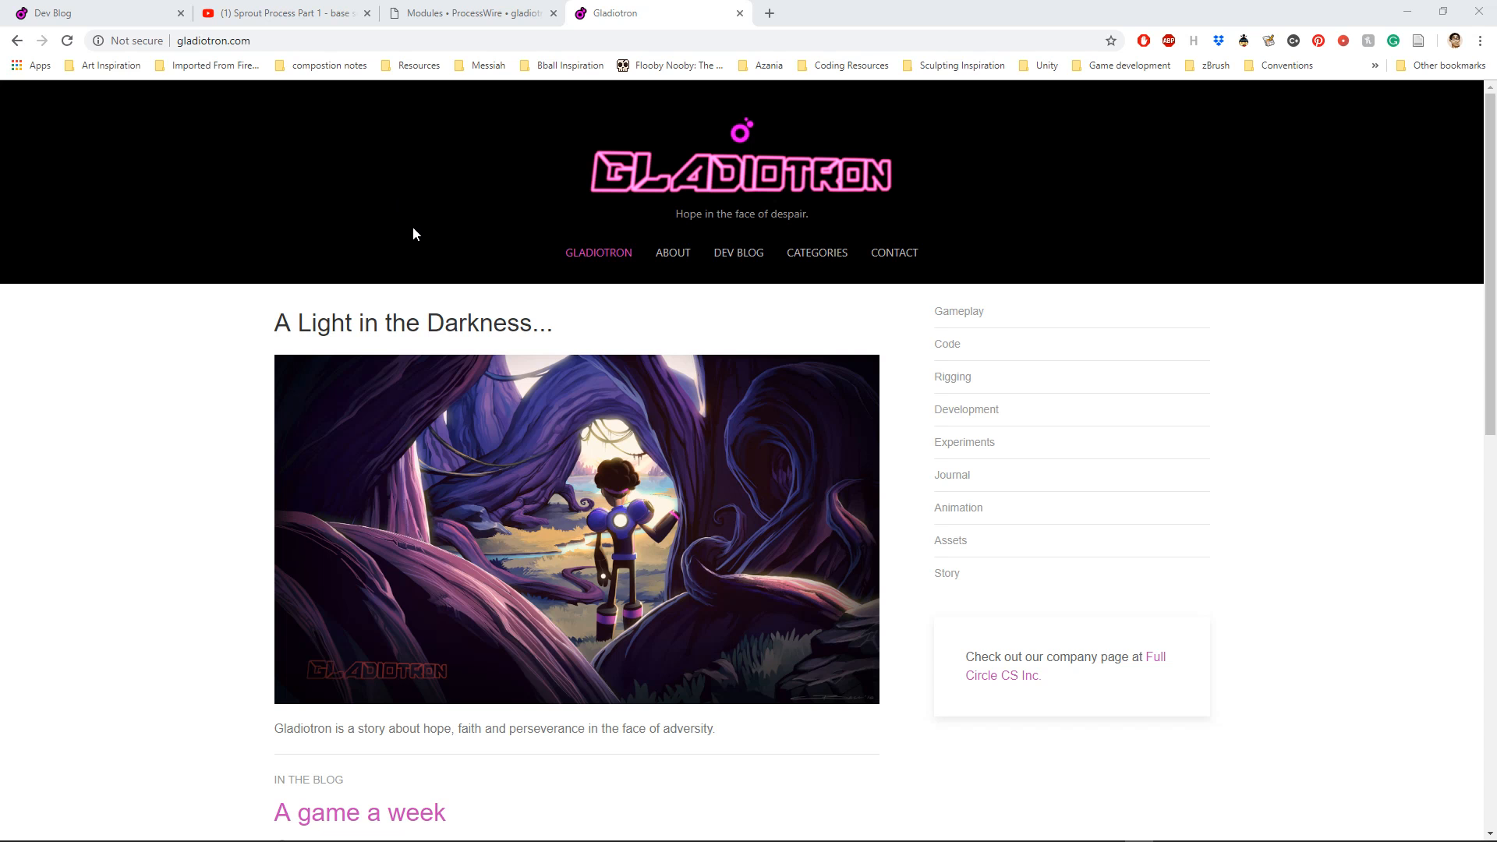
pyautogui.moveTo(786, 280)
pyautogui.scroll(-11, 1243, 320)
pyautogui.scroll(9, 1234, 312)
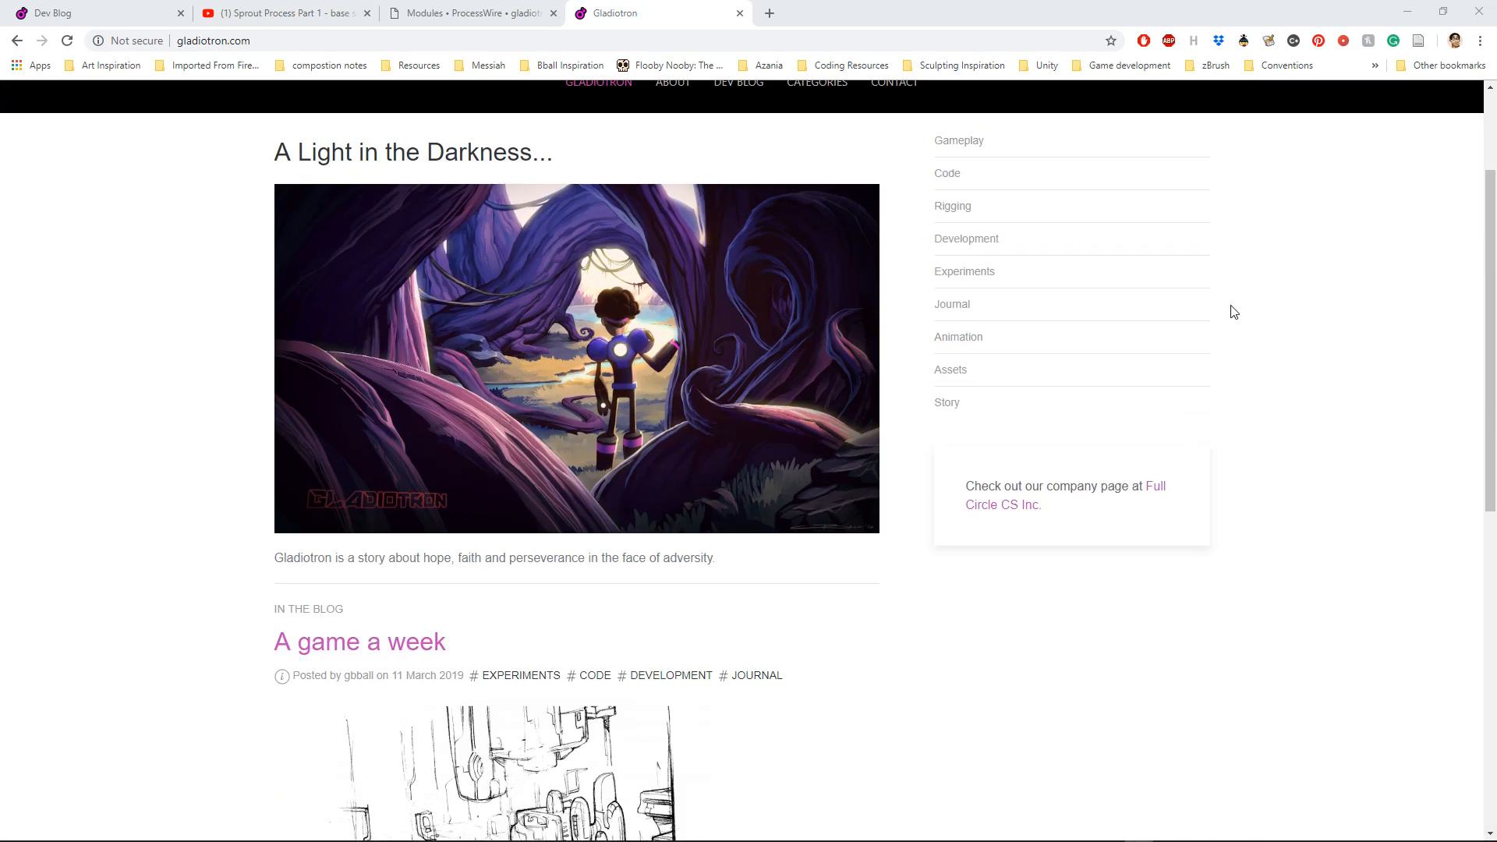
pyautogui.scroll(2, 1235, 310)
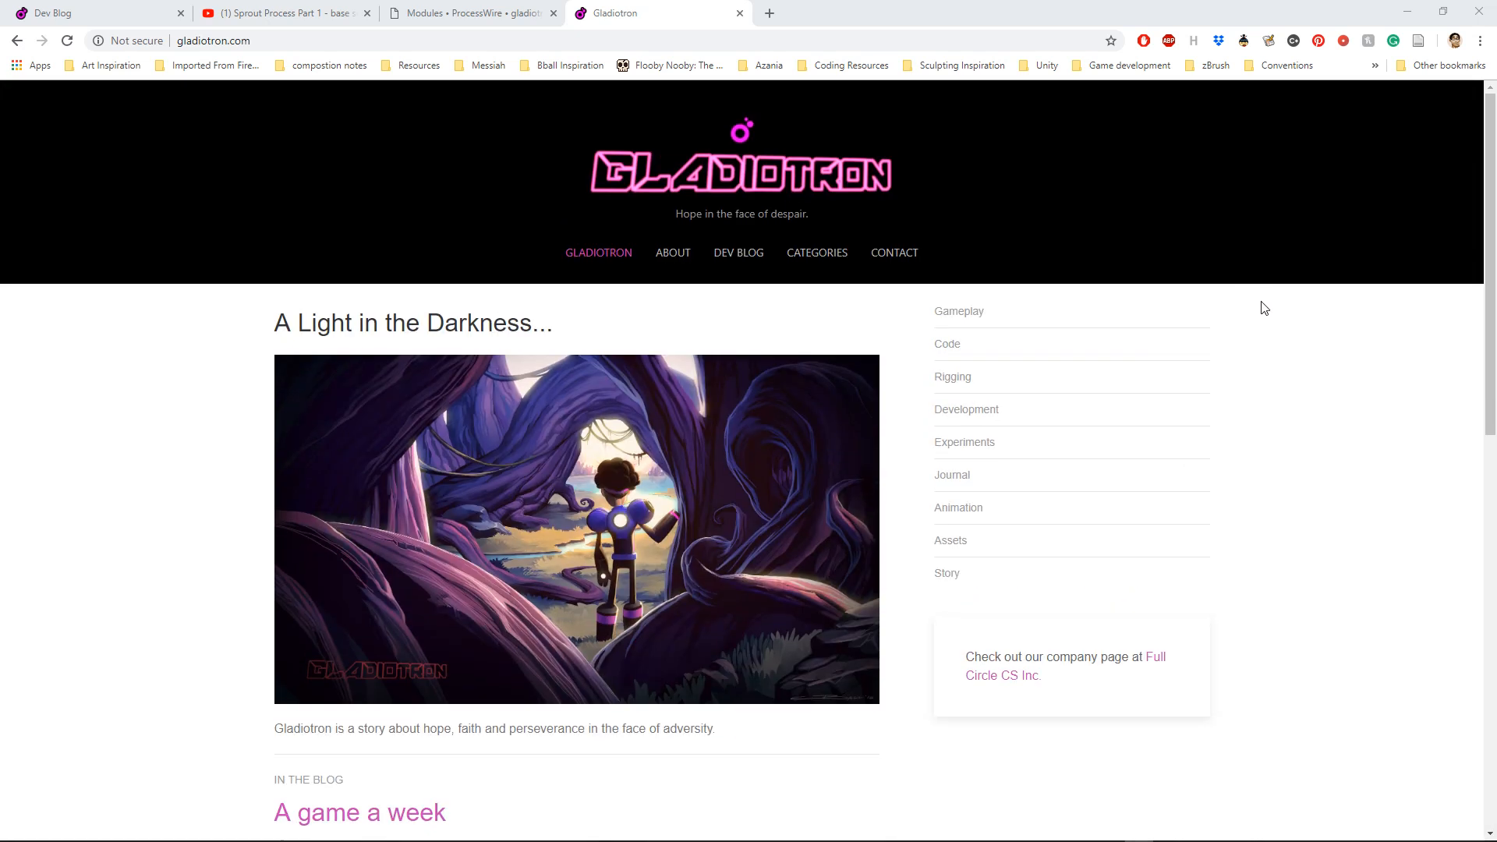
pyautogui.scroll(-10, 1298, 269)
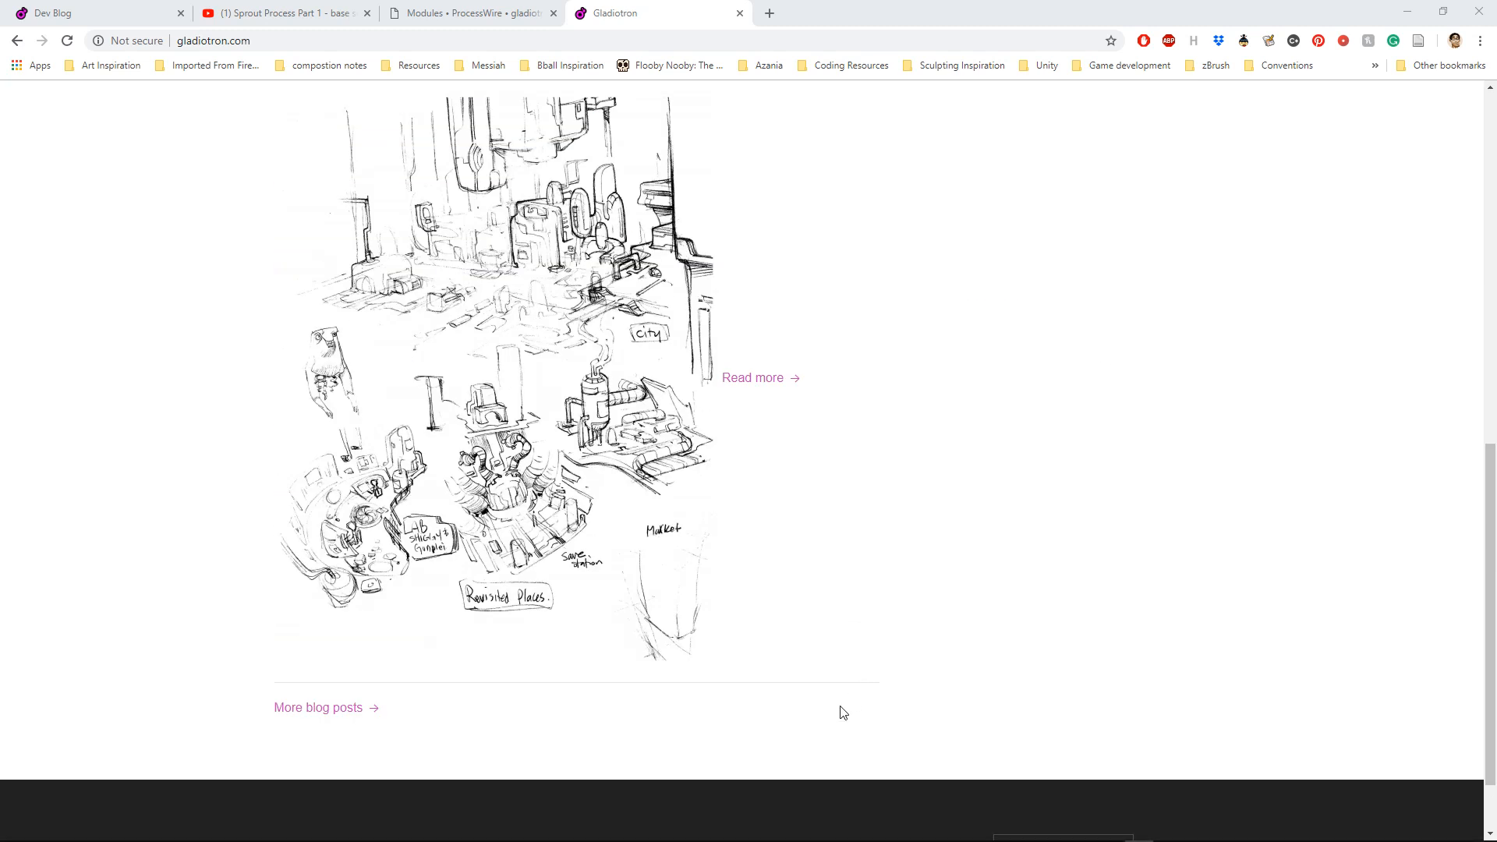
# Step: Switch to Blender, fill the screen with its window and dismiss the splash screen
pyautogui.moveTo(735, 832)
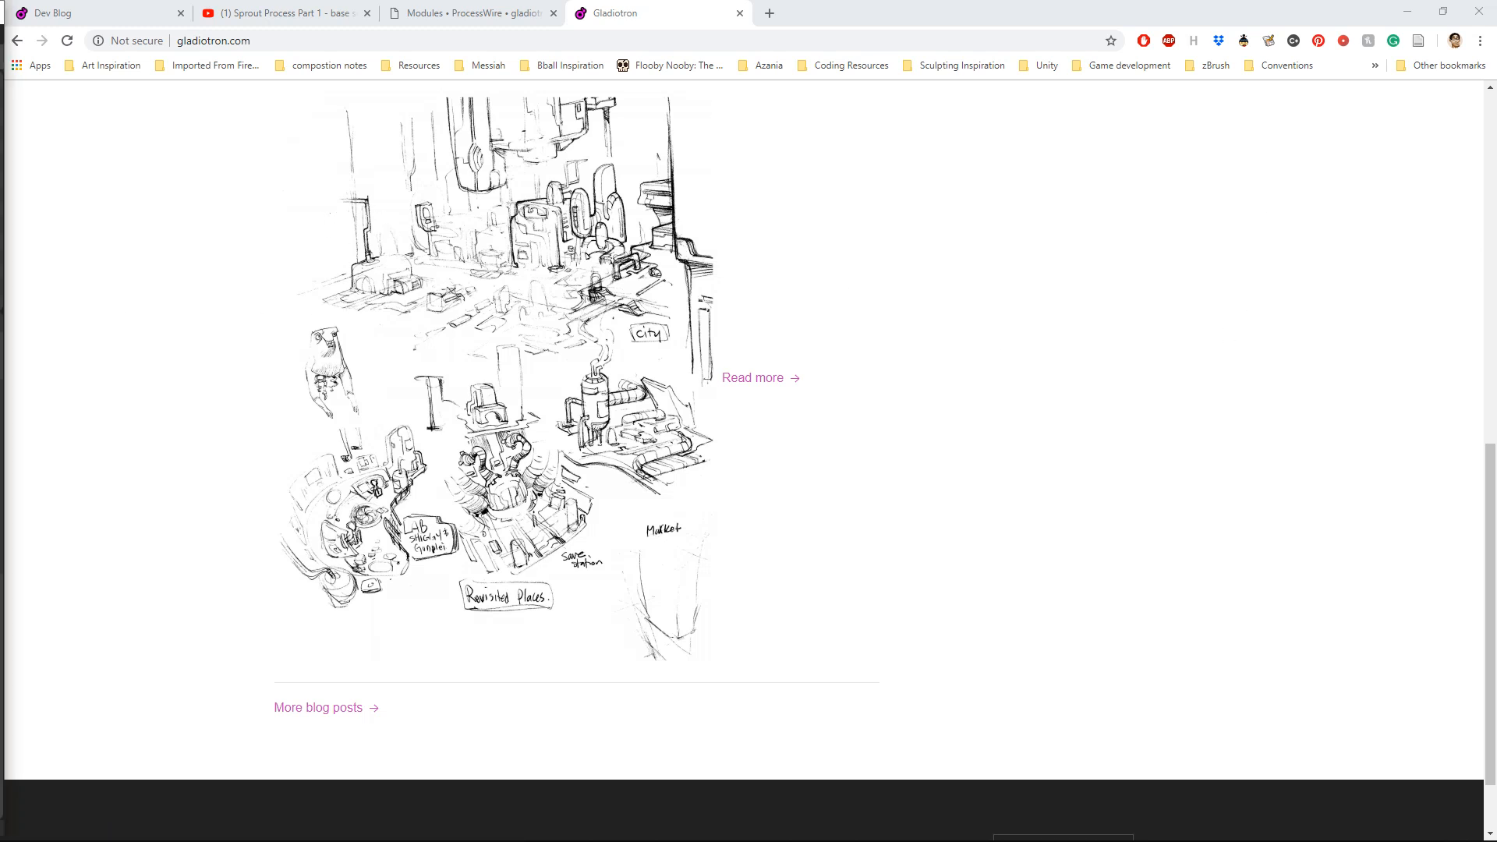
pyautogui.moveTo(0, 161); pyautogui.dragTo(886, 26)
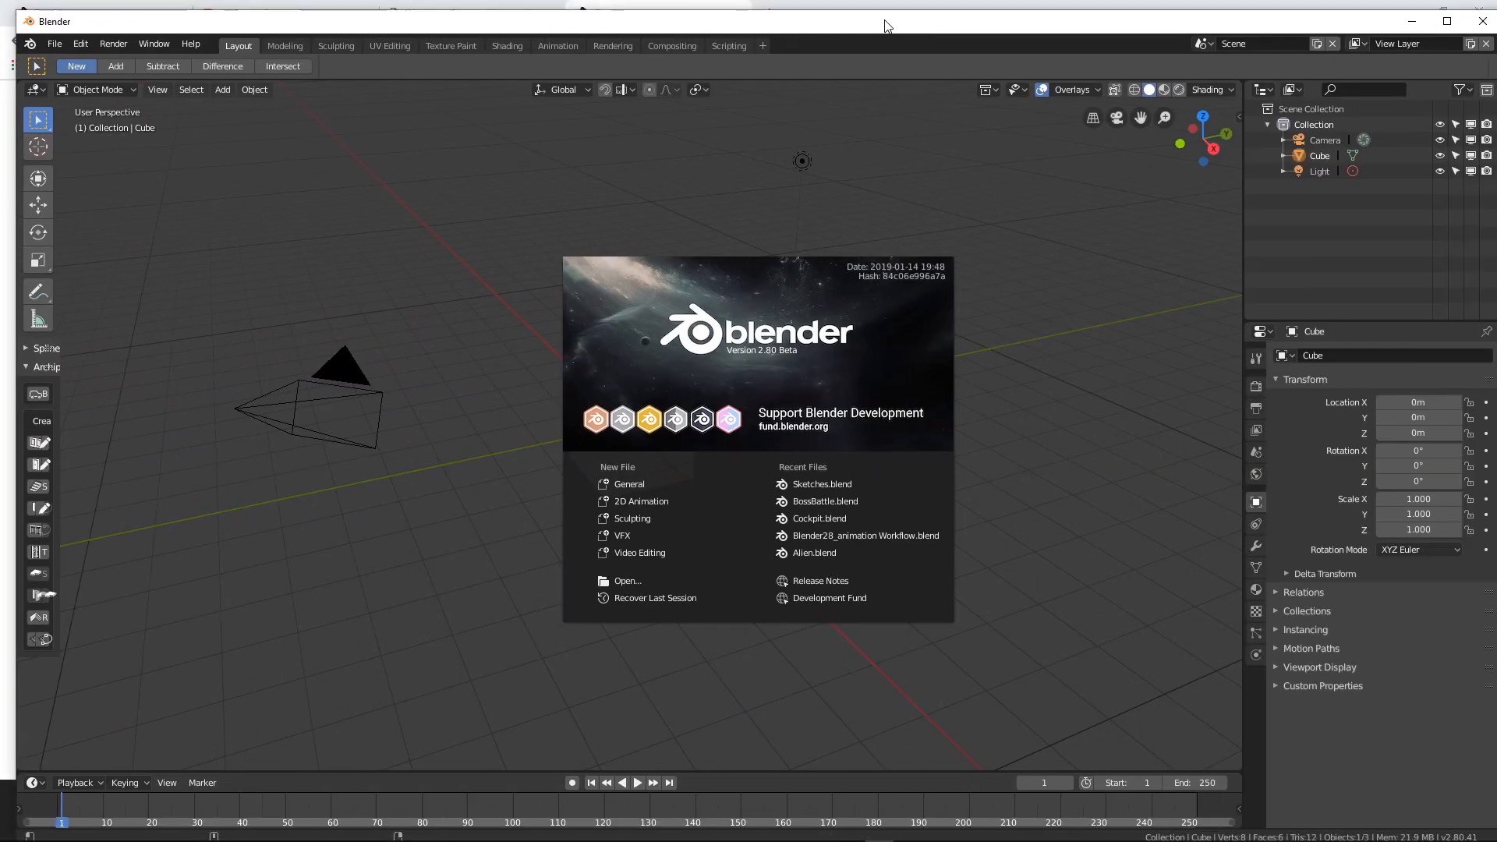
pyautogui.click(1411, 13)
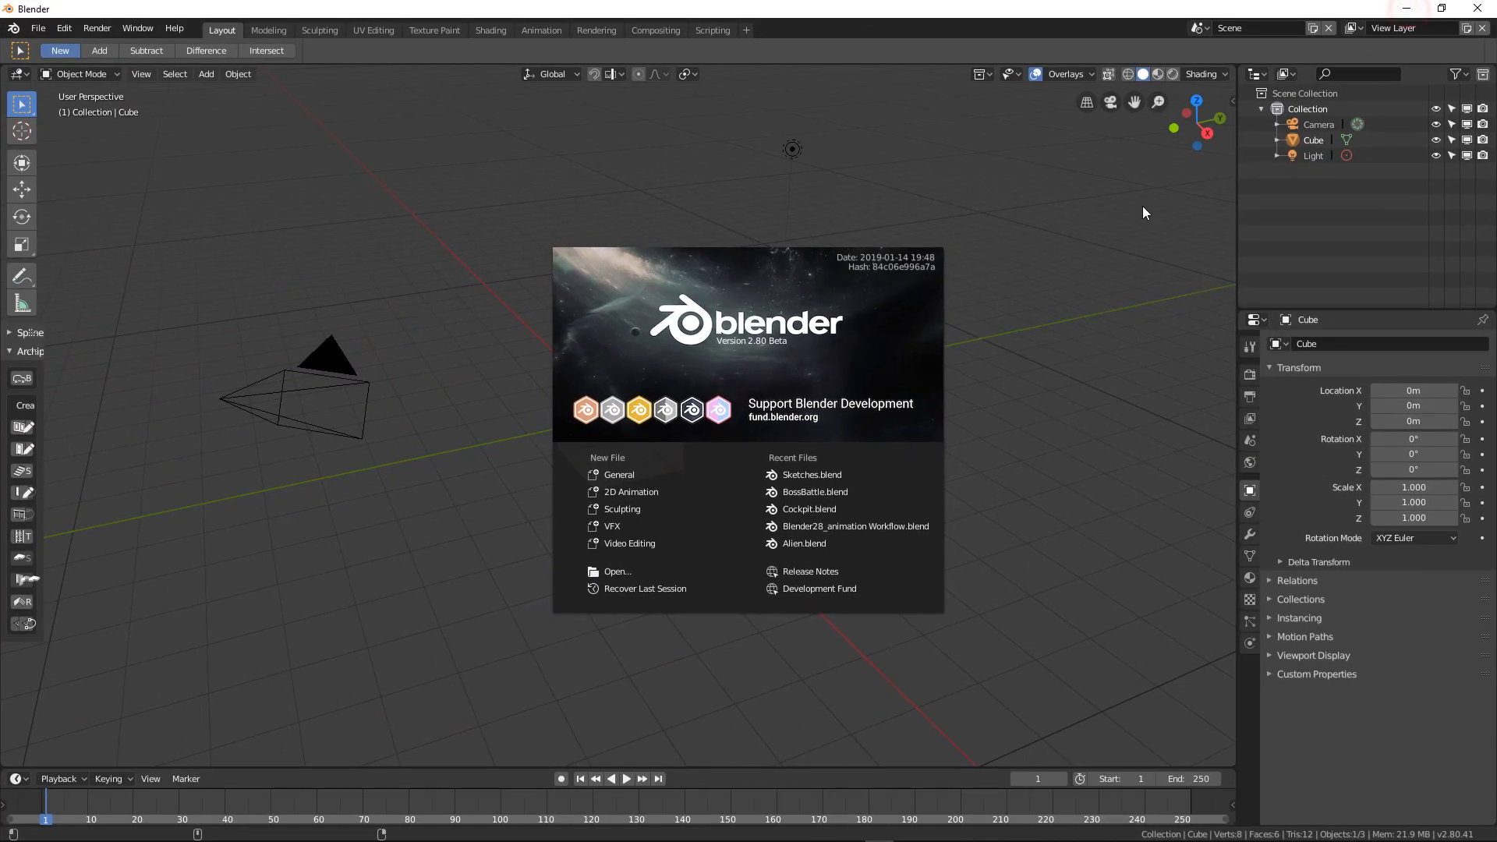
pyautogui.click(1038, 378)
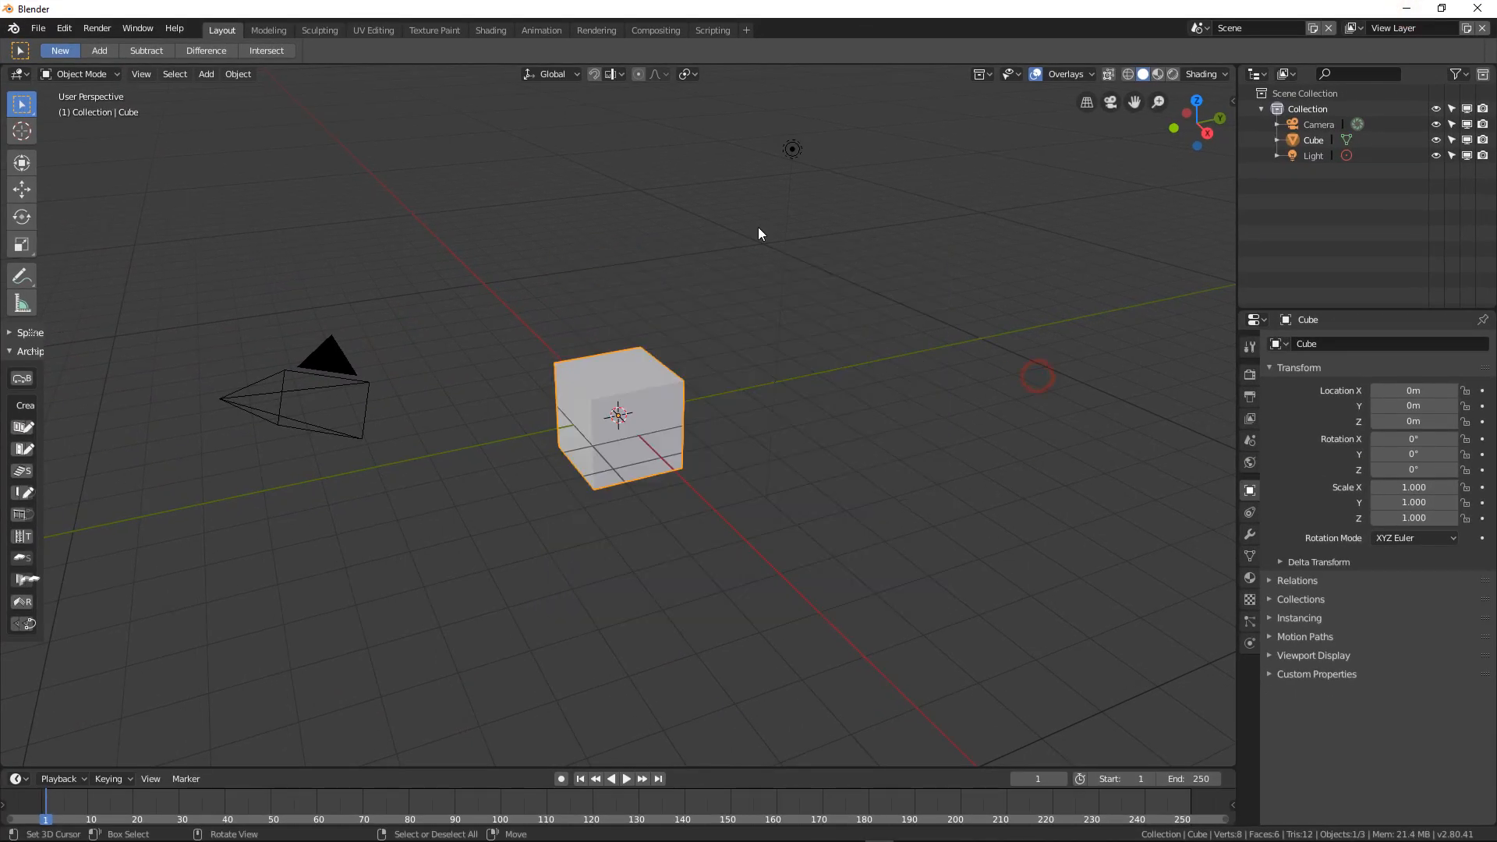
# Step: Open DesertWorld.blend from the Gladiotron _Story folder
pyautogui.click(42, 31)
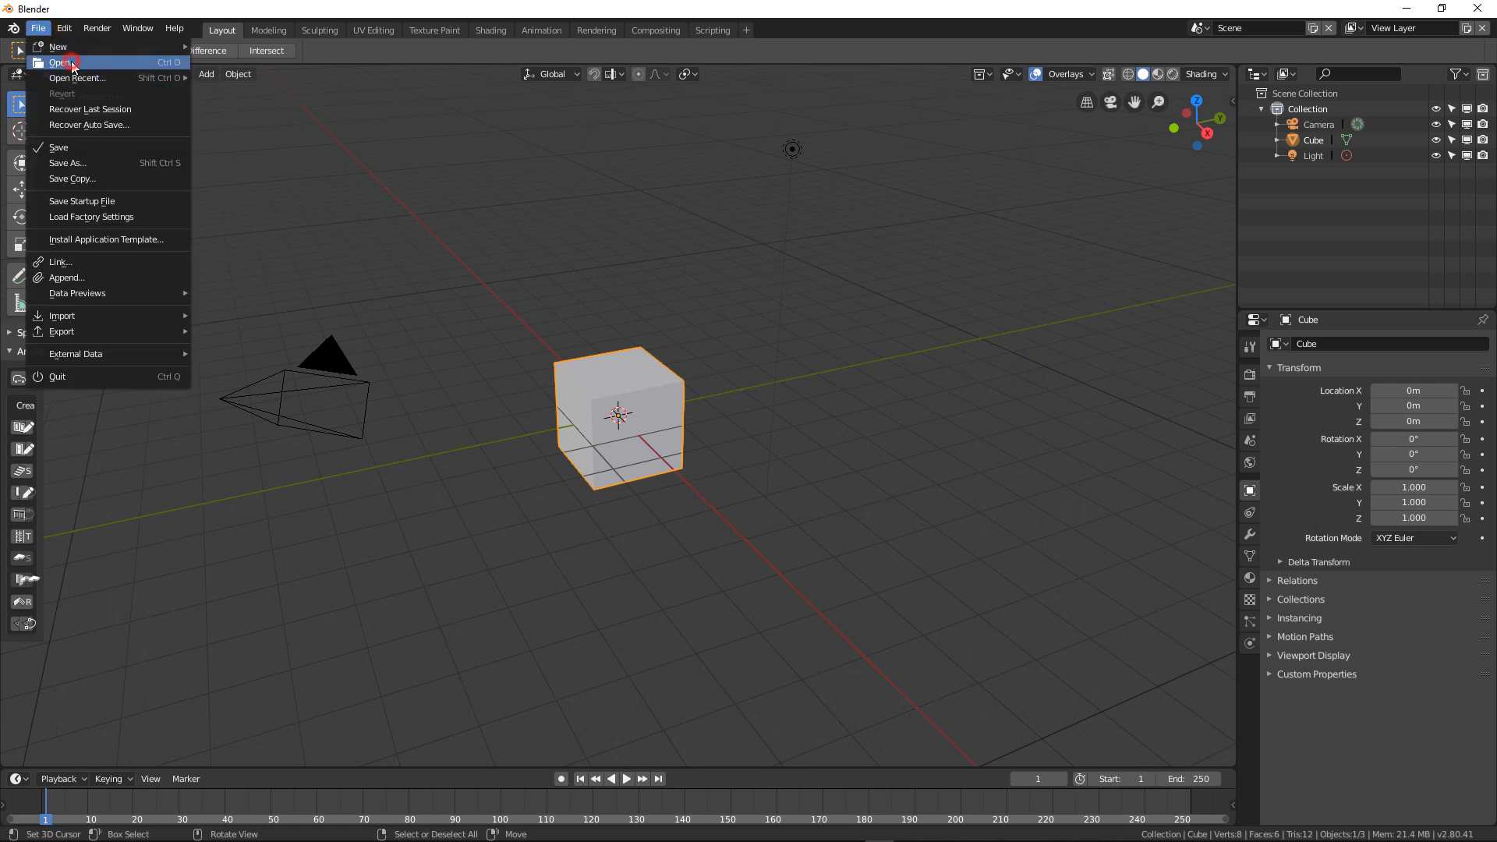
pyautogui.click(74, 62)
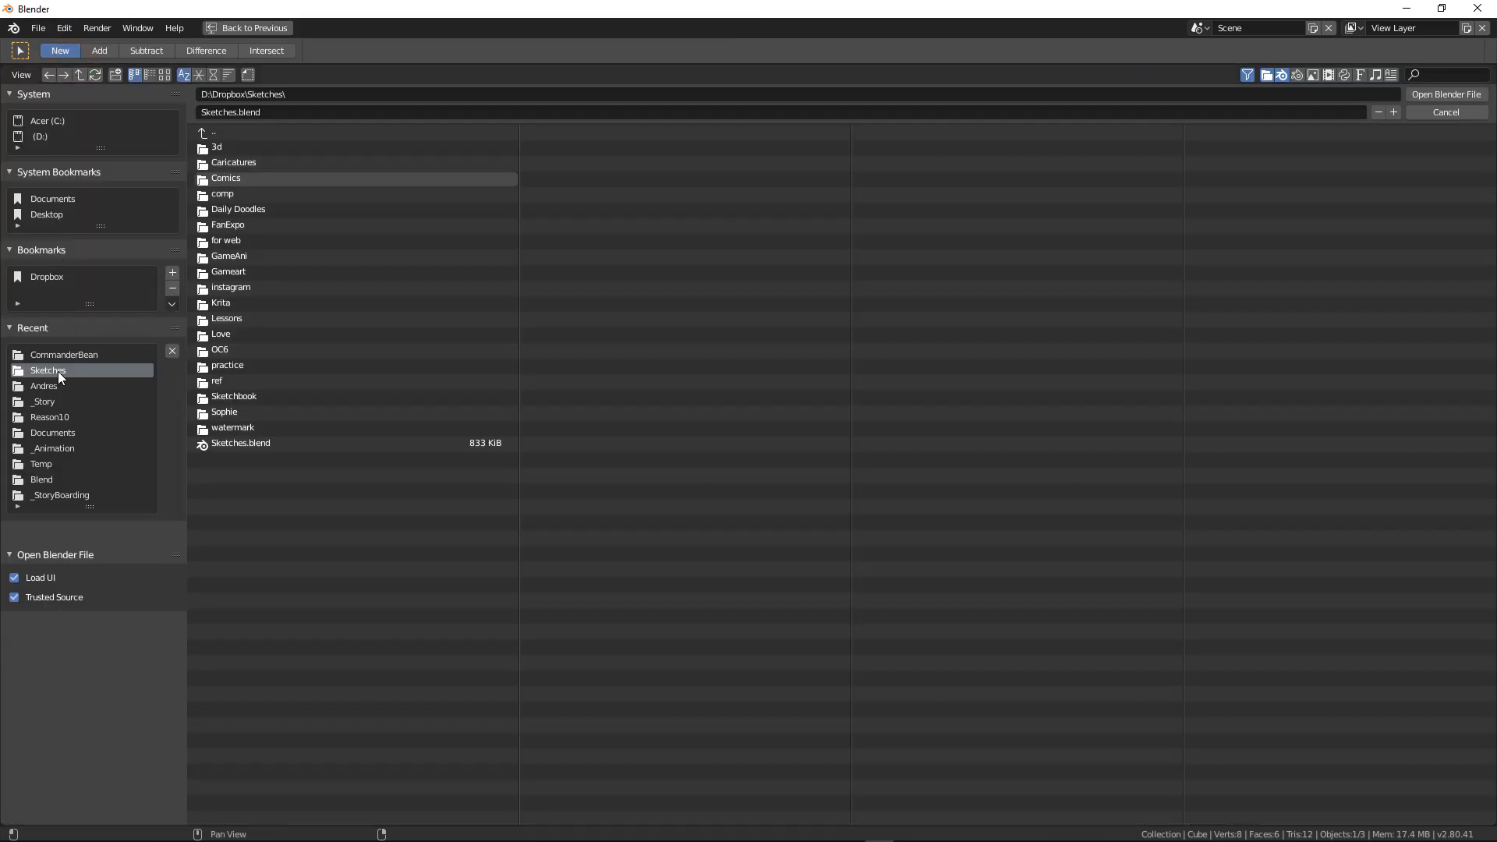
pyautogui.click(53, 401)
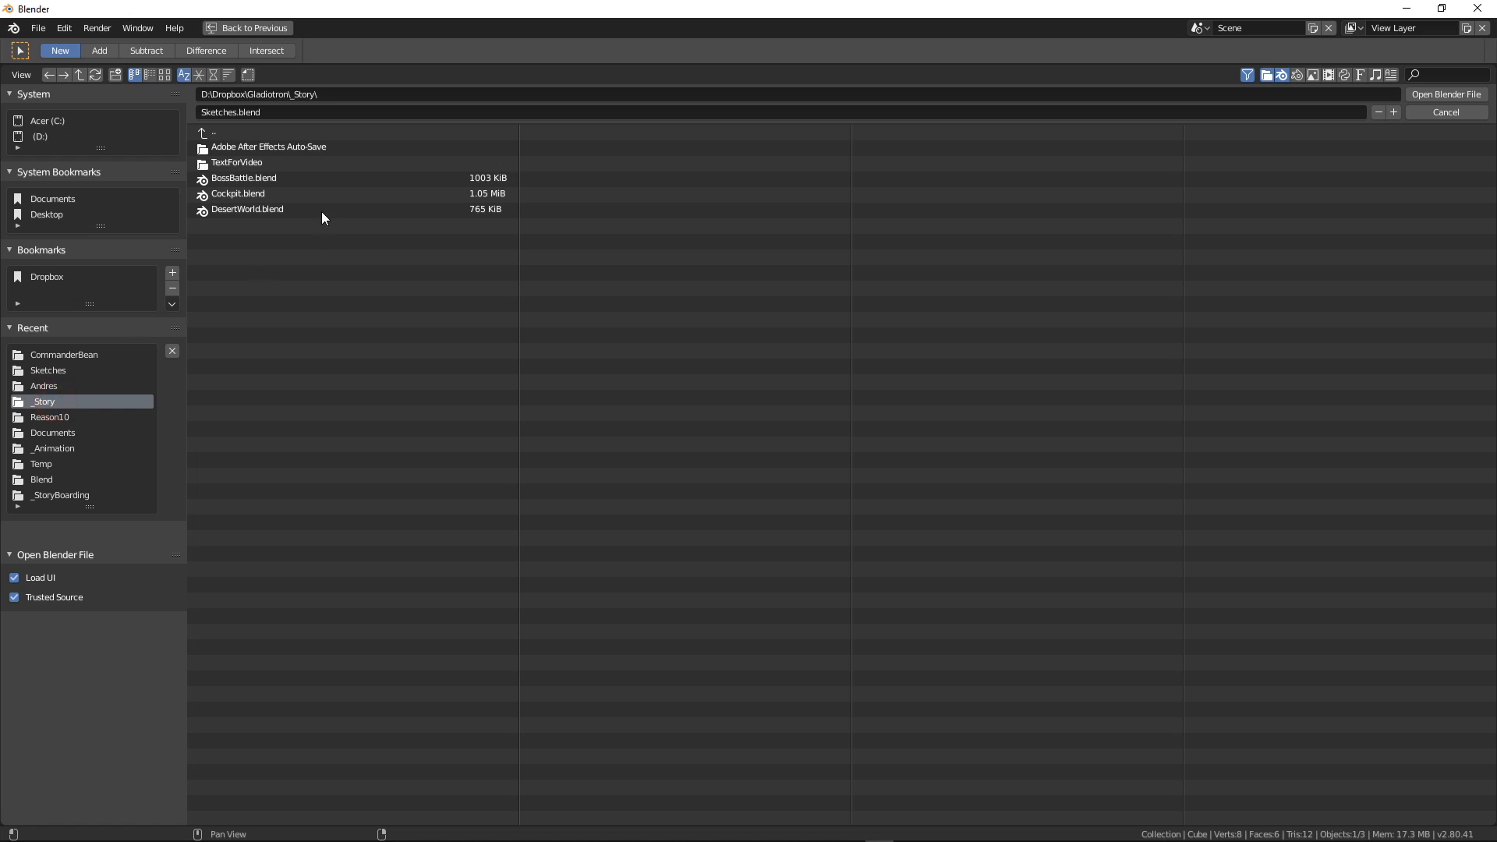
pyautogui.click(263, 210)
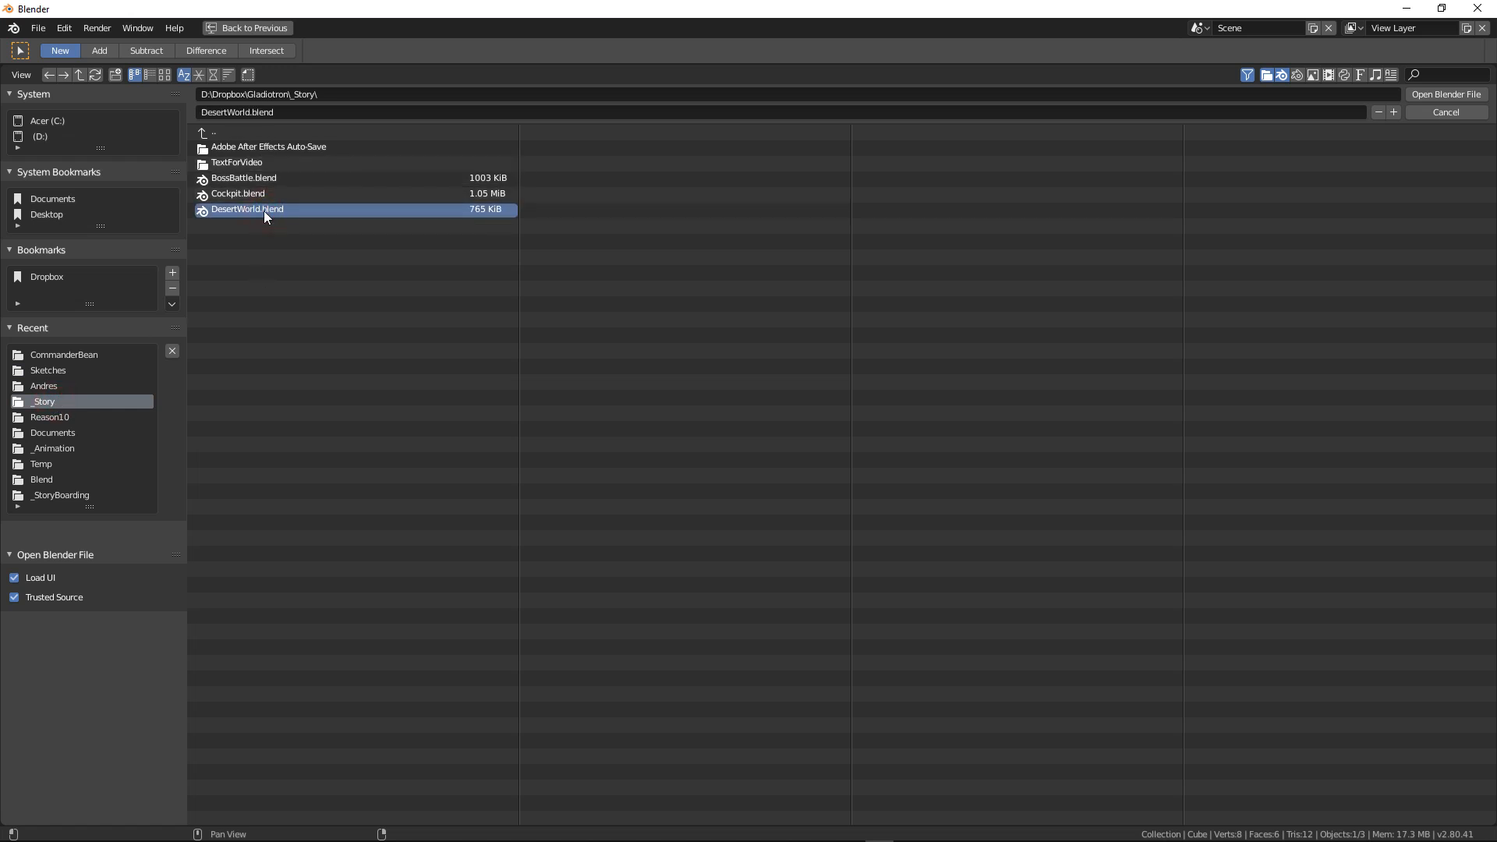
pyautogui.click(203, 212)
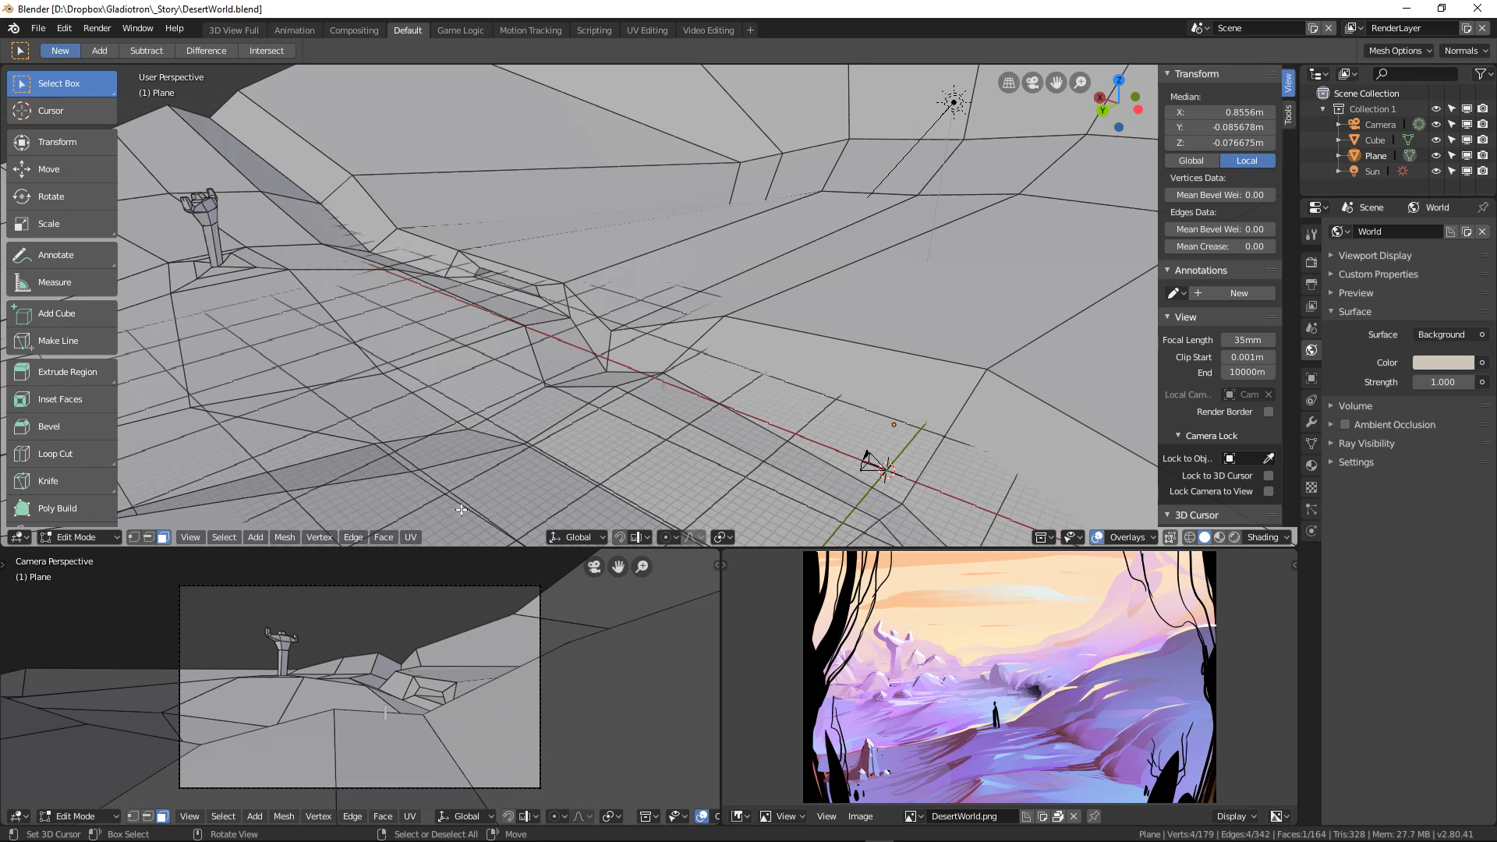
# Step: Look over the desert terrain mesh from several angles and switch it from Edit Mode to Object Mode
pyautogui.moveTo(602, 361); pyautogui.dragTo(572, 350, button='middle')
pyautogui.scroll(4, 542, 340)
pyautogui.moveTo(605, 299); pyautogui.dragTo(456, 335, button='middle')
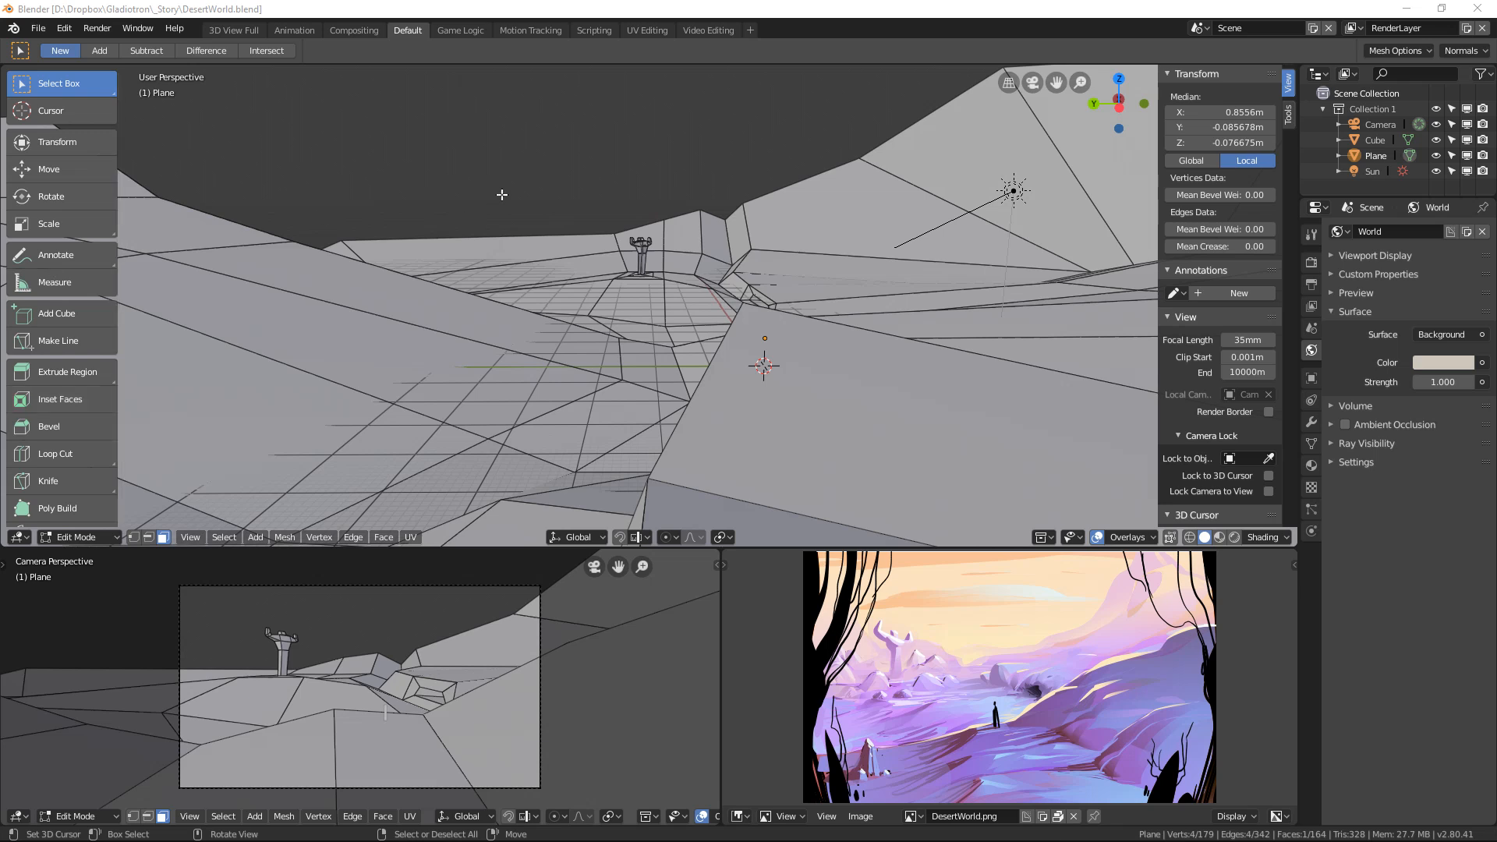
pyautogui.moveTo(439, 99); pyautogui.dragTo(672, 233, button='middle')
pyautogui.click(737, 242)
pyautogui.press('Tab')
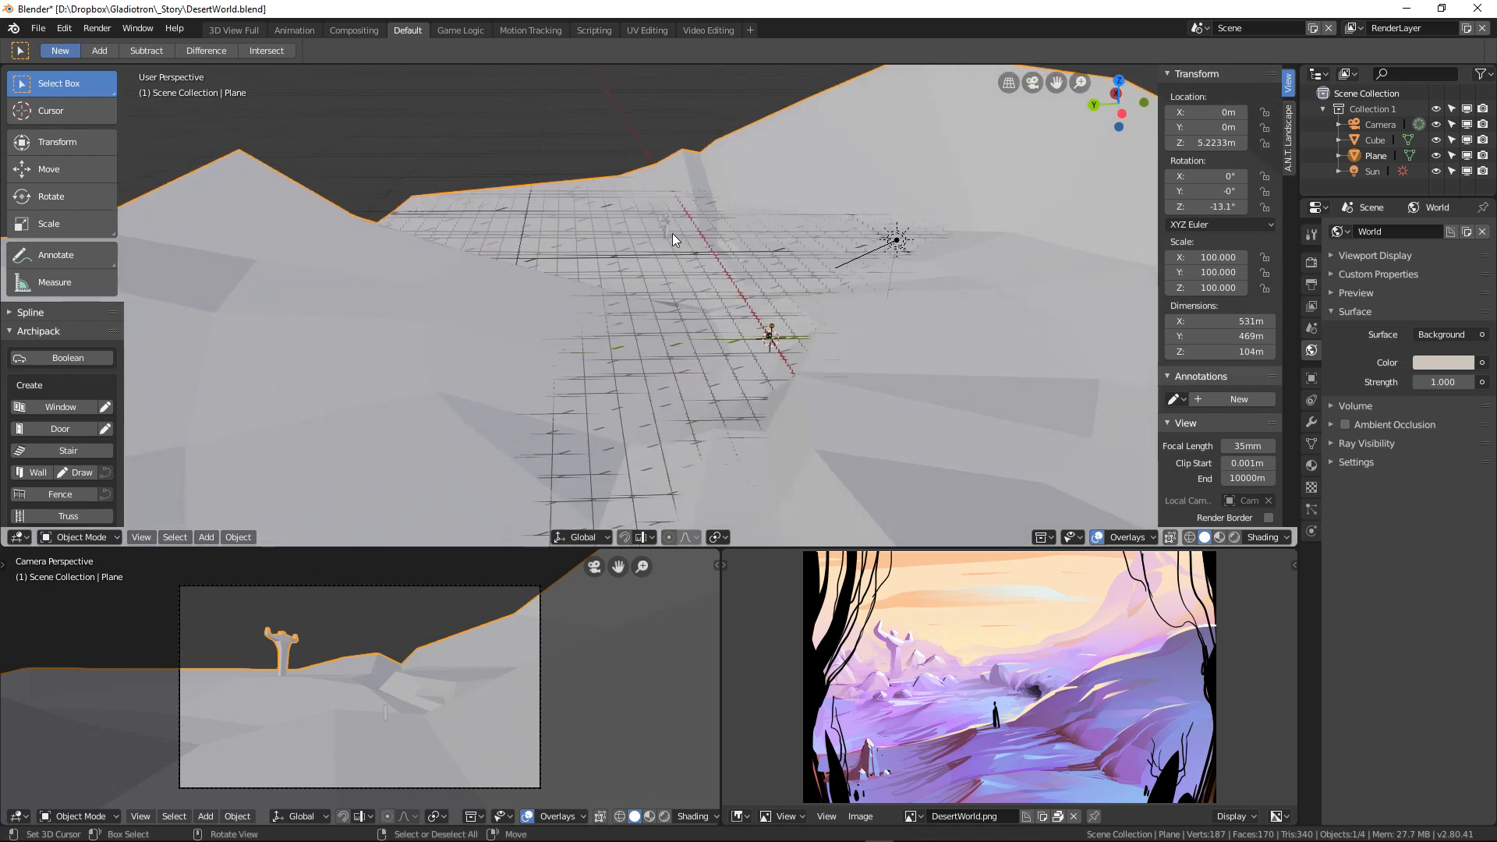
pyautogui.click(36, 29)
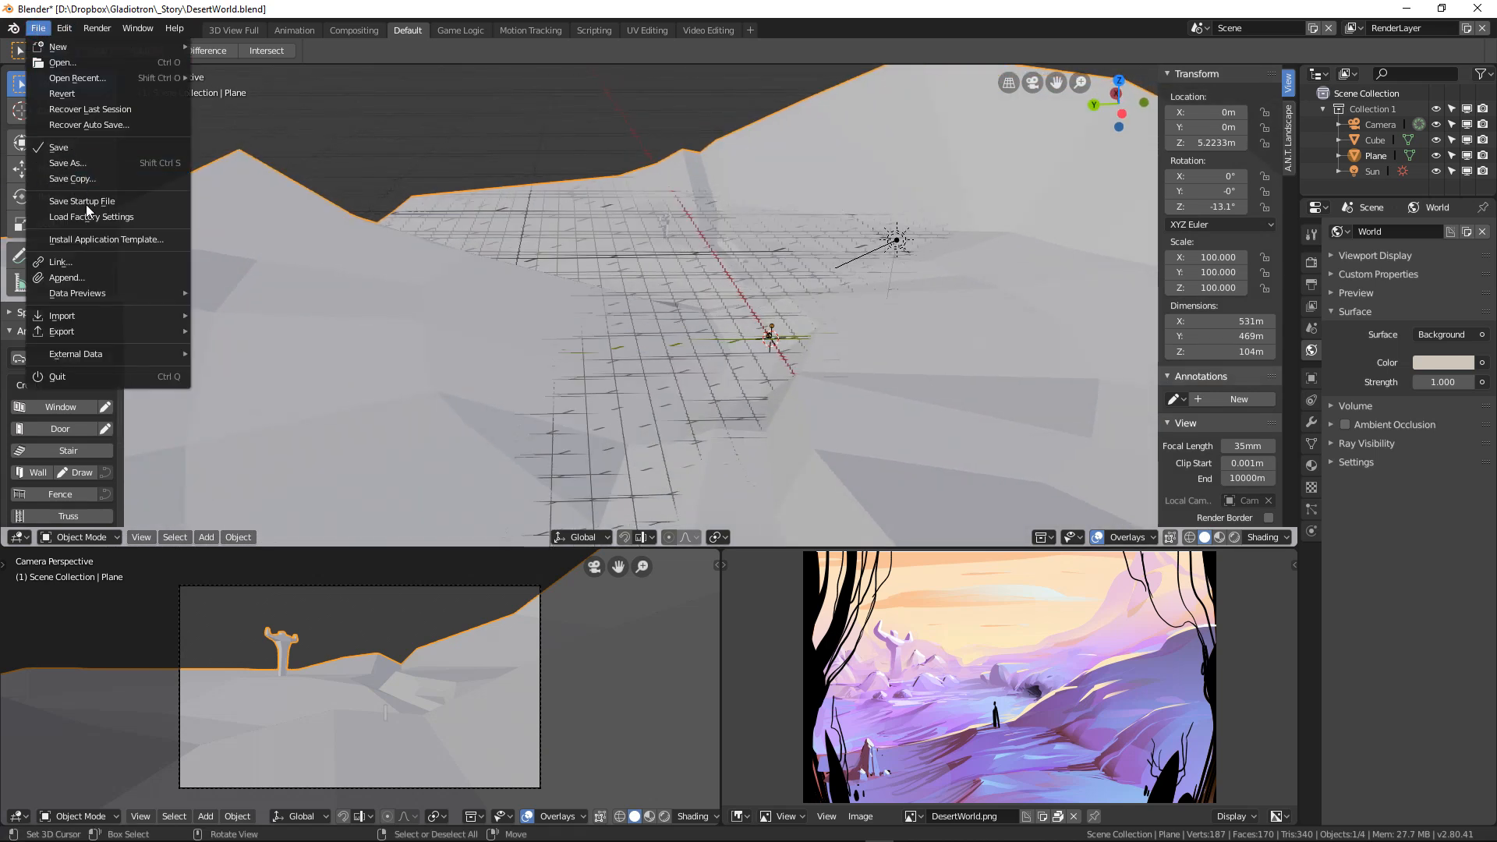
pyautogui.moveTo(88, 336)
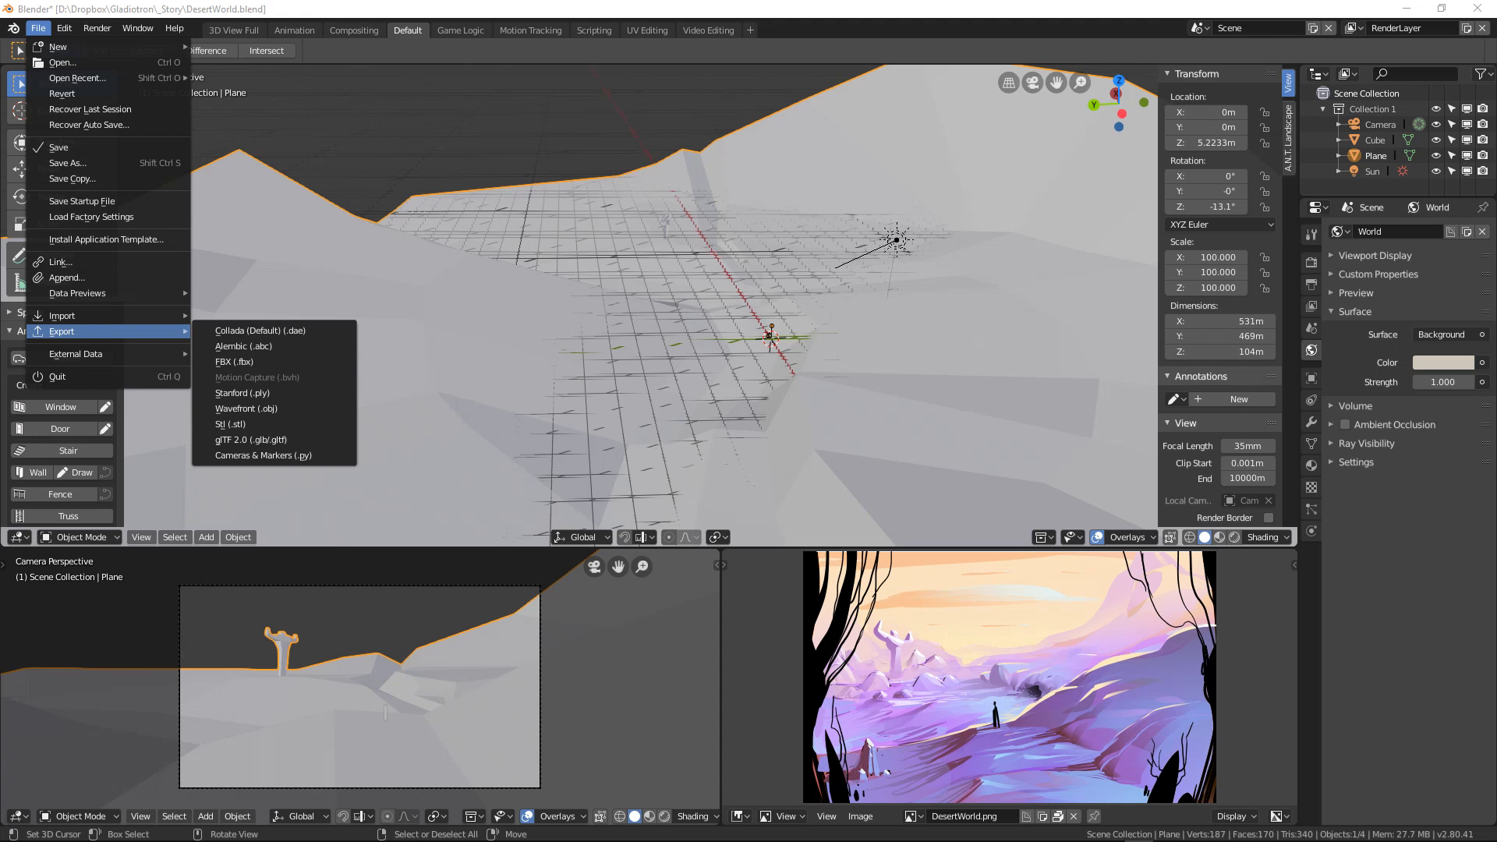
pyautogui.click(402, 7)
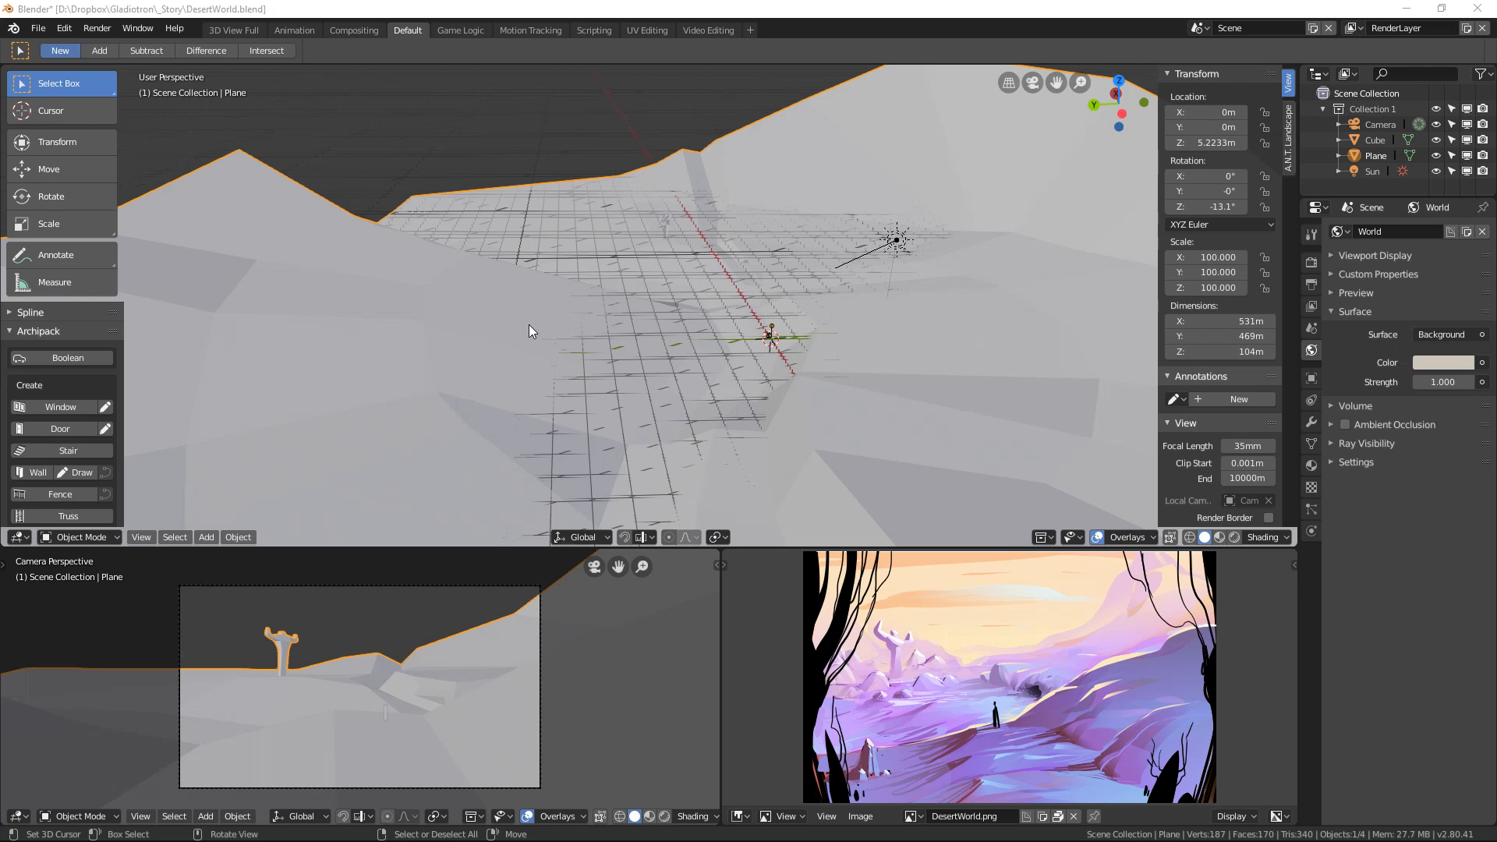
pyautogui.click(515, 8)
pyautogui.moveTo(703, 201)
pyautogui.mouseDown(button='middle')
pyautogui.moveTo(668, 165)
pyautogui.moveTo(700, 187)
pyautogui.mouseUp(button='middle')
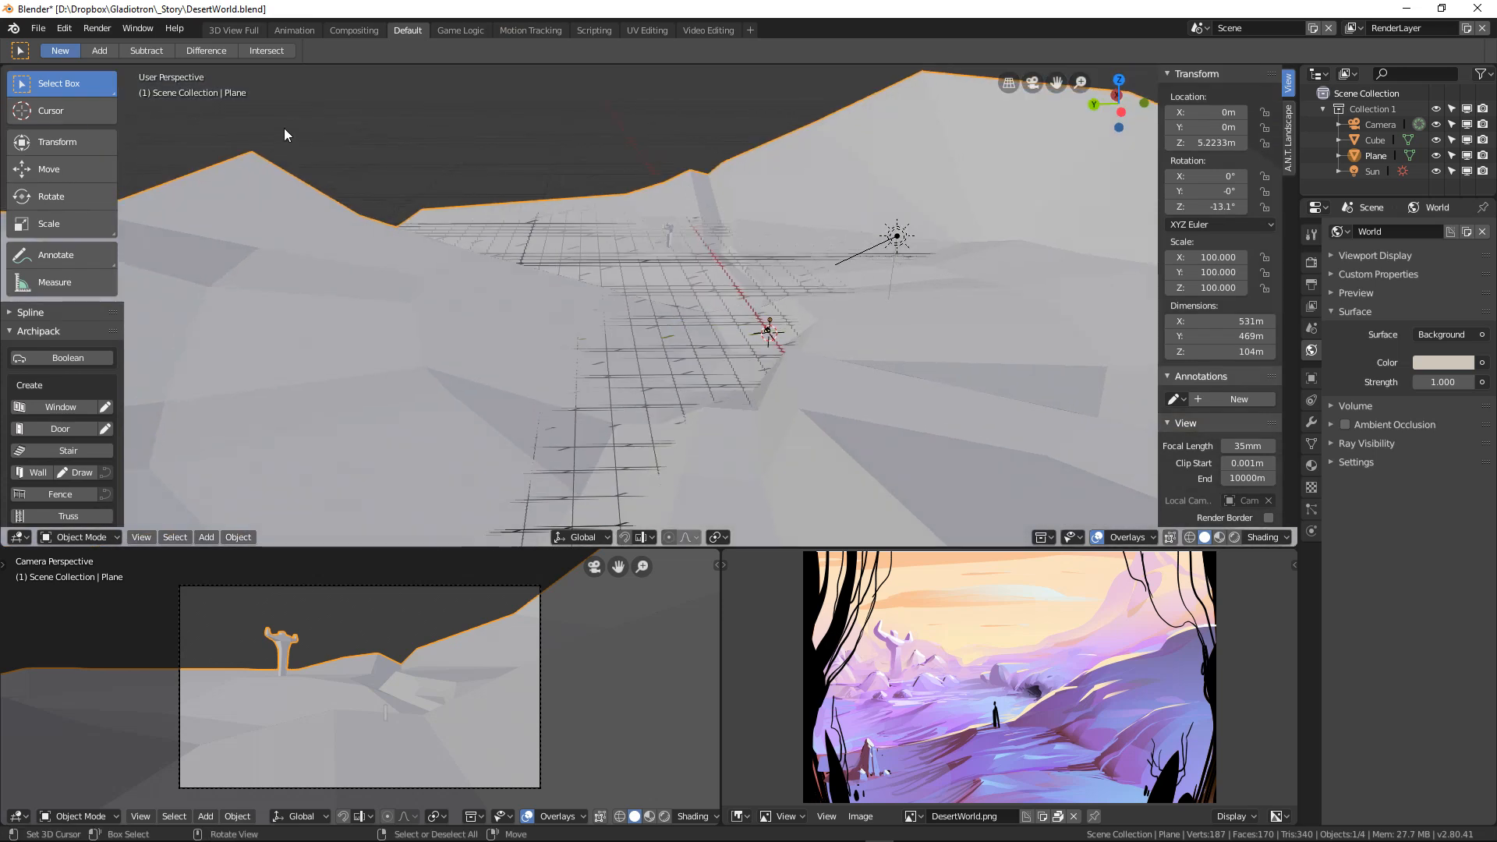
pyautogui.click(38, 31)
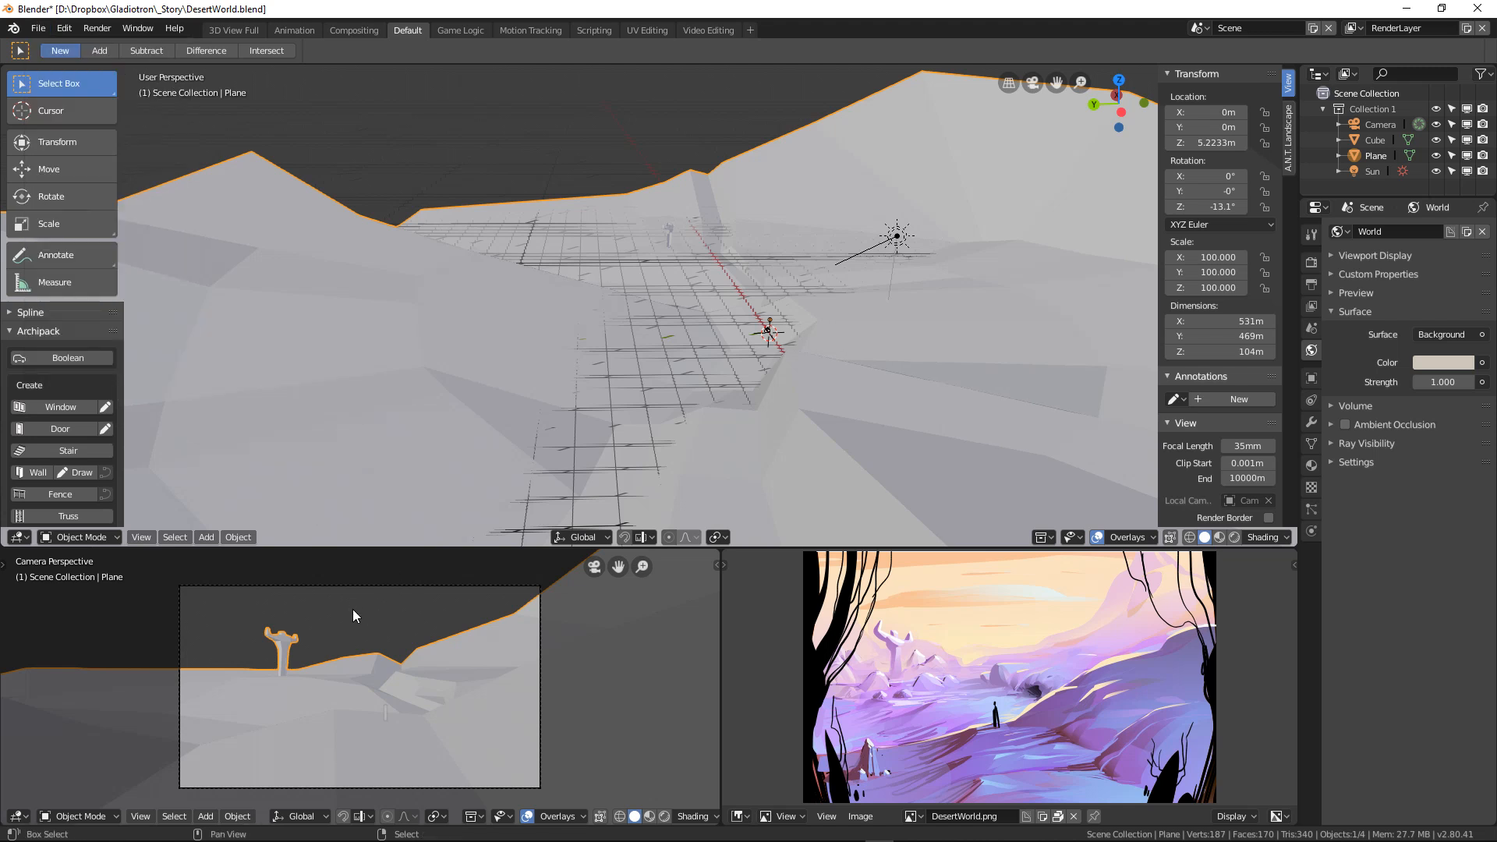
# Step: Switch the camera perspective view to rendered shading
pyautogui.hotkey('shift', 'z')
pyautogui.hotkey('shift', 'z')
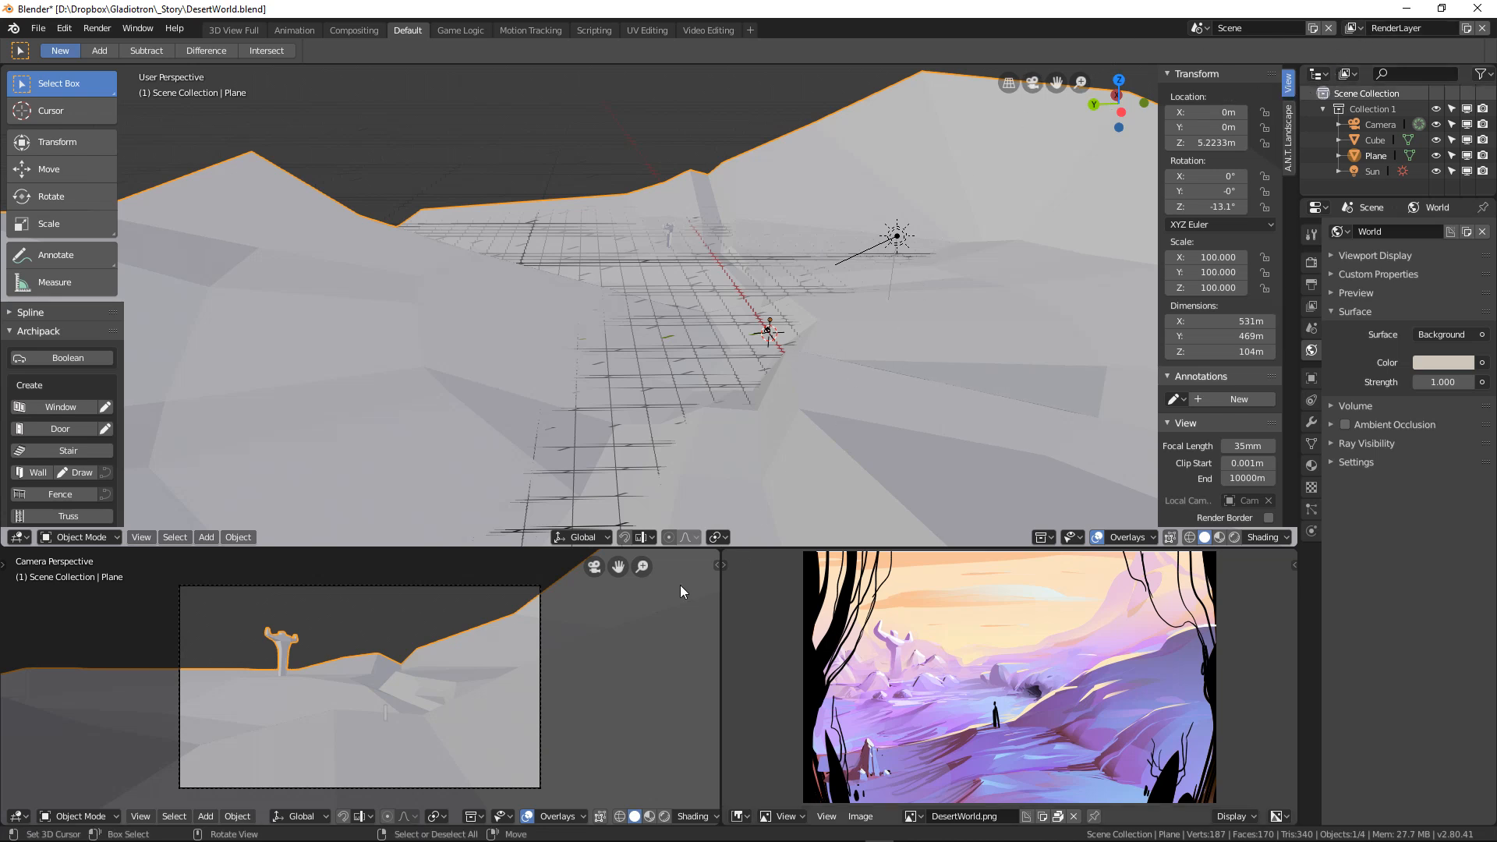
pyautogui.press('Tab')
pyautogui.press('Tab')
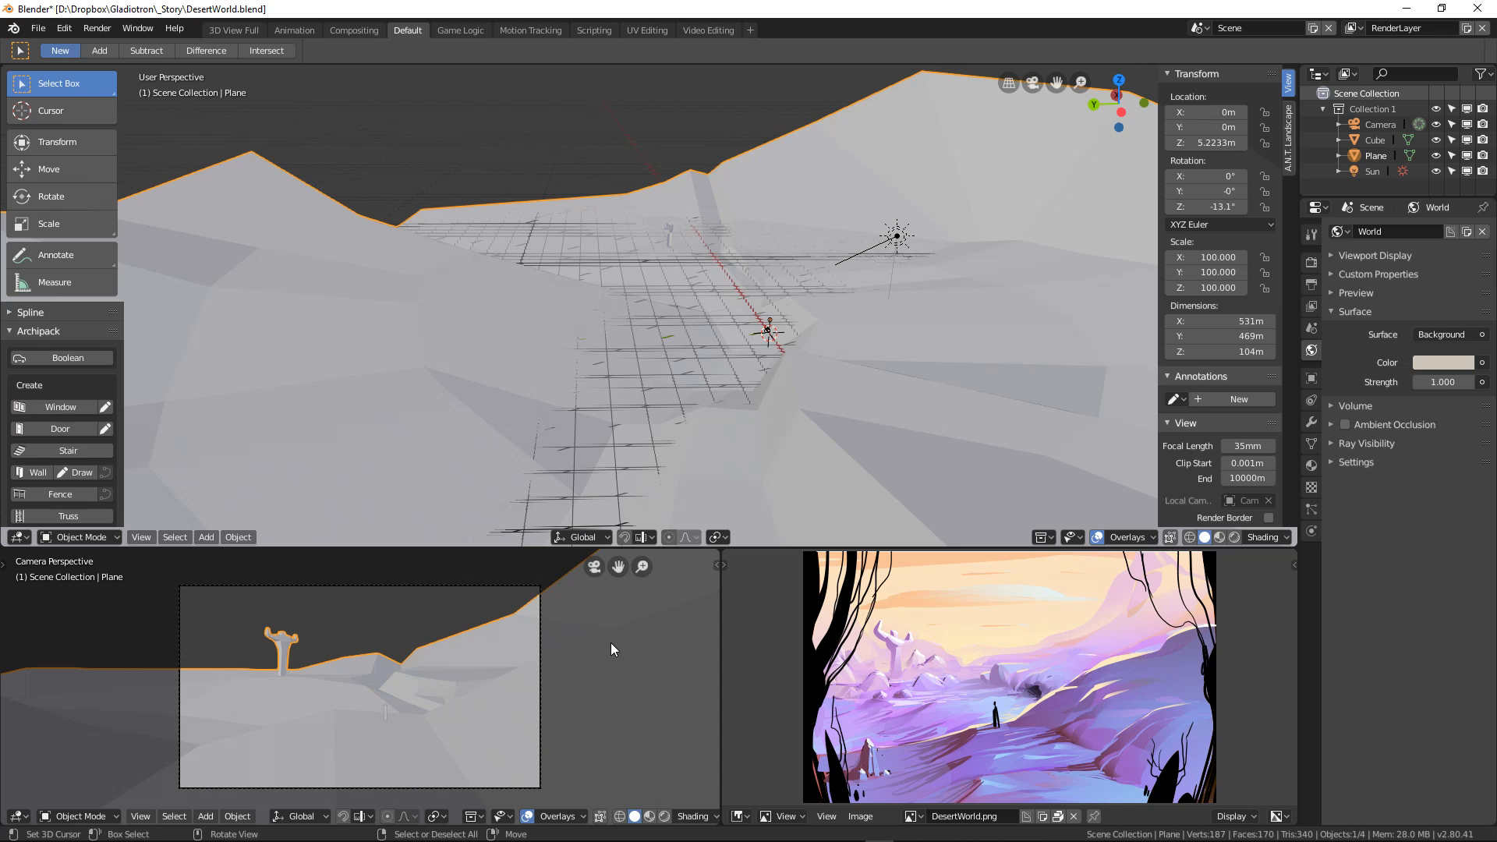
pyautogui.click(664, 817)
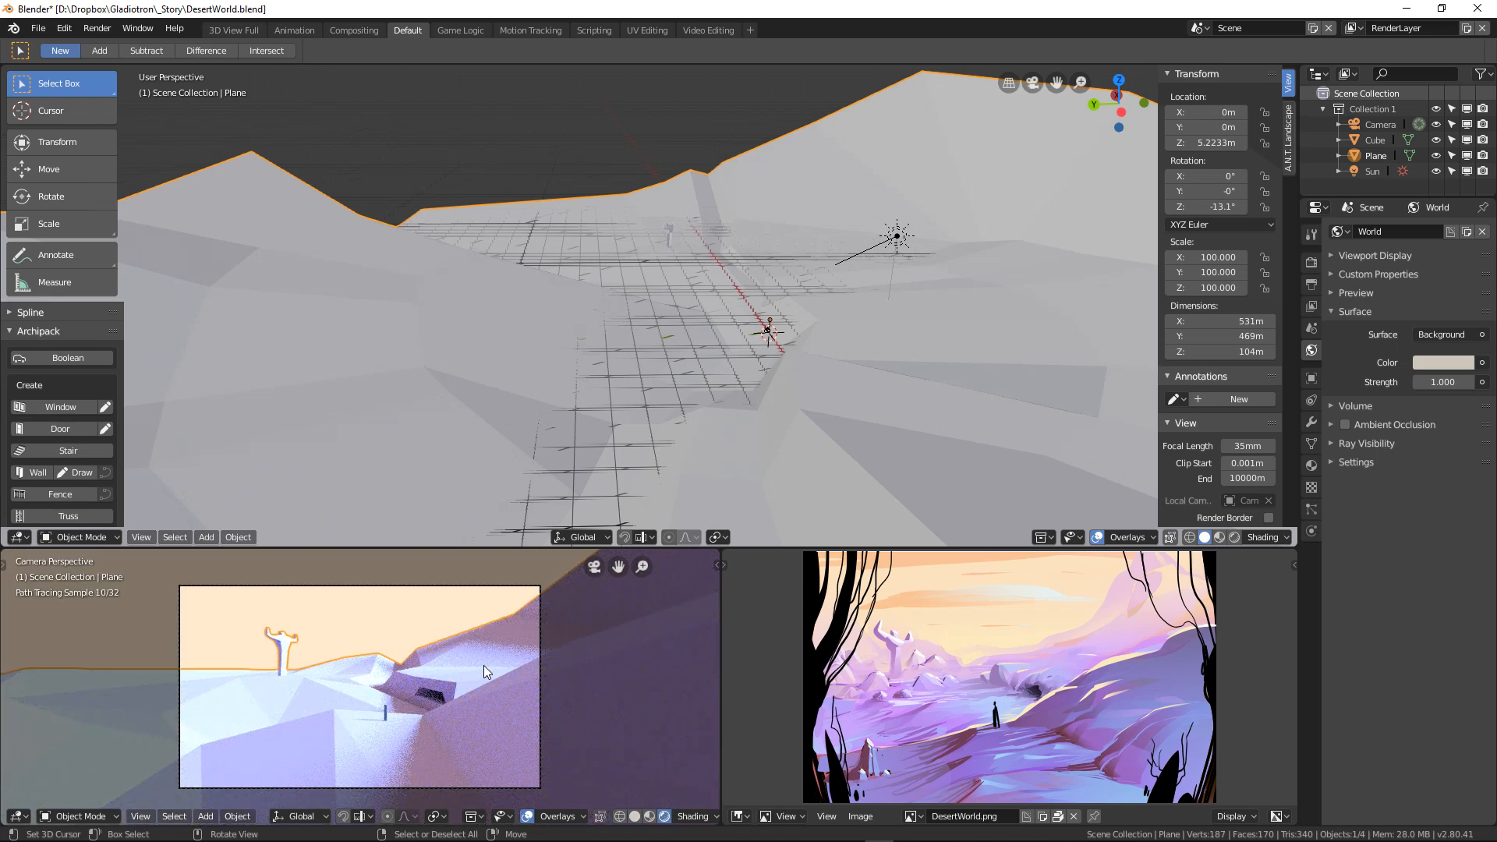
# Step: Select the terrain plane and export the scene in FBX format as DesertWorld.fbx in the _Story folder
pyautogui.click(411, 620)
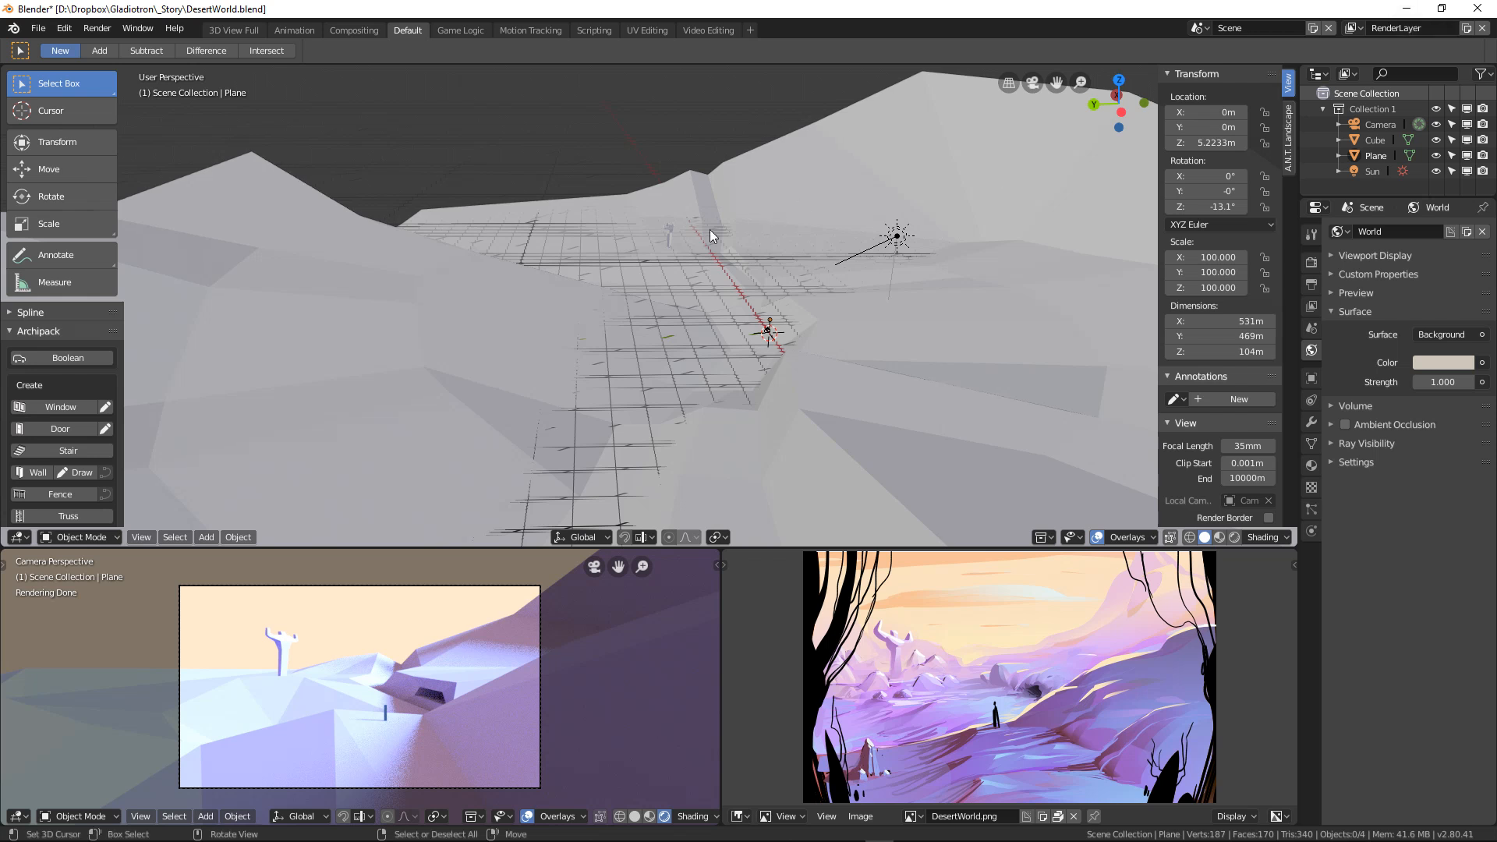
pyautogui.click(577, 269)
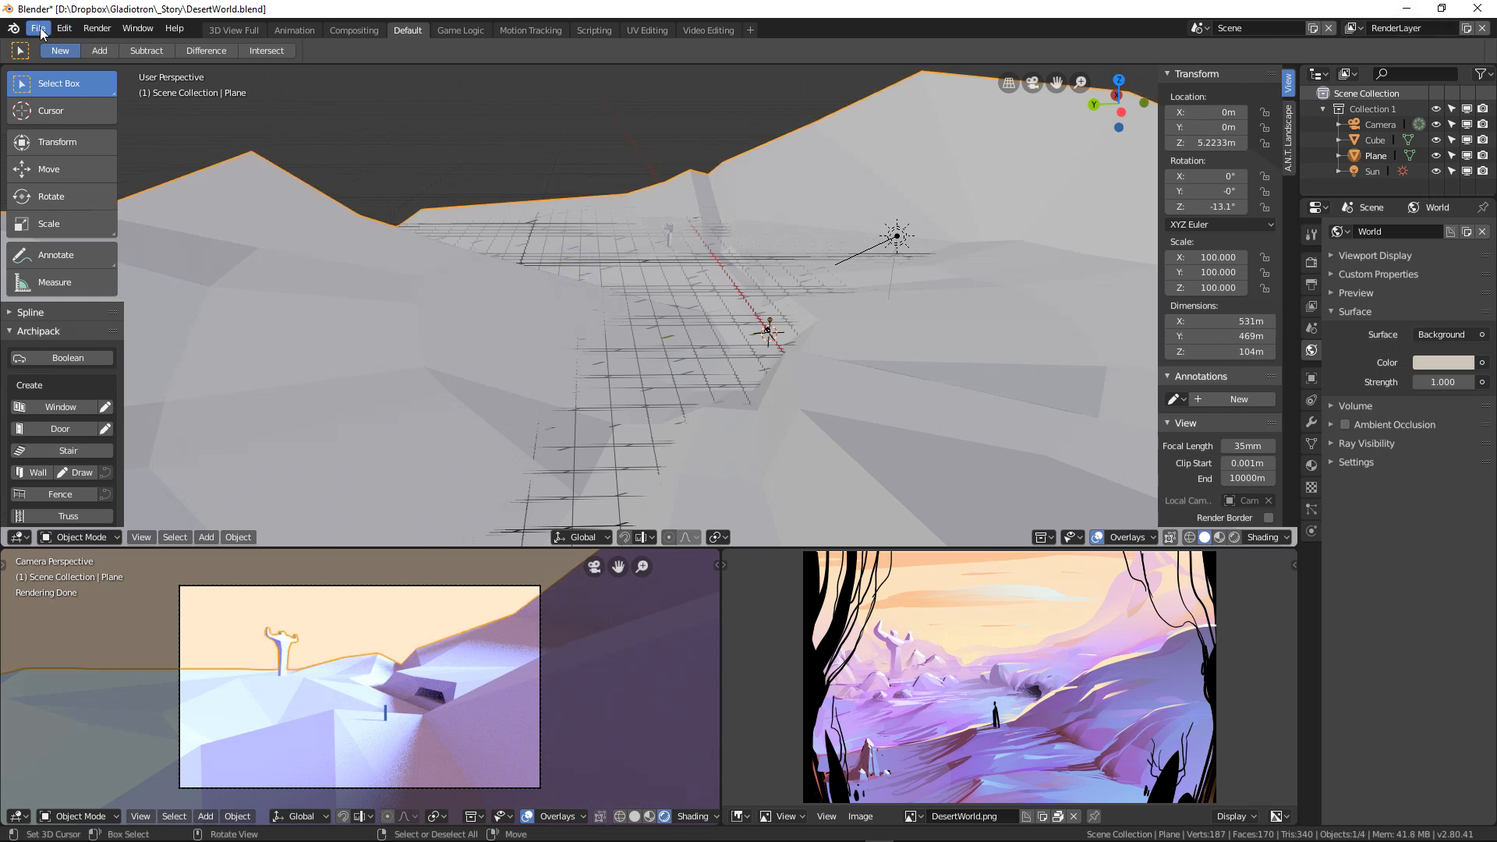
pyautogui.moveTo(774, 326); pyautogui.dragTo(688, 301, button='middle')
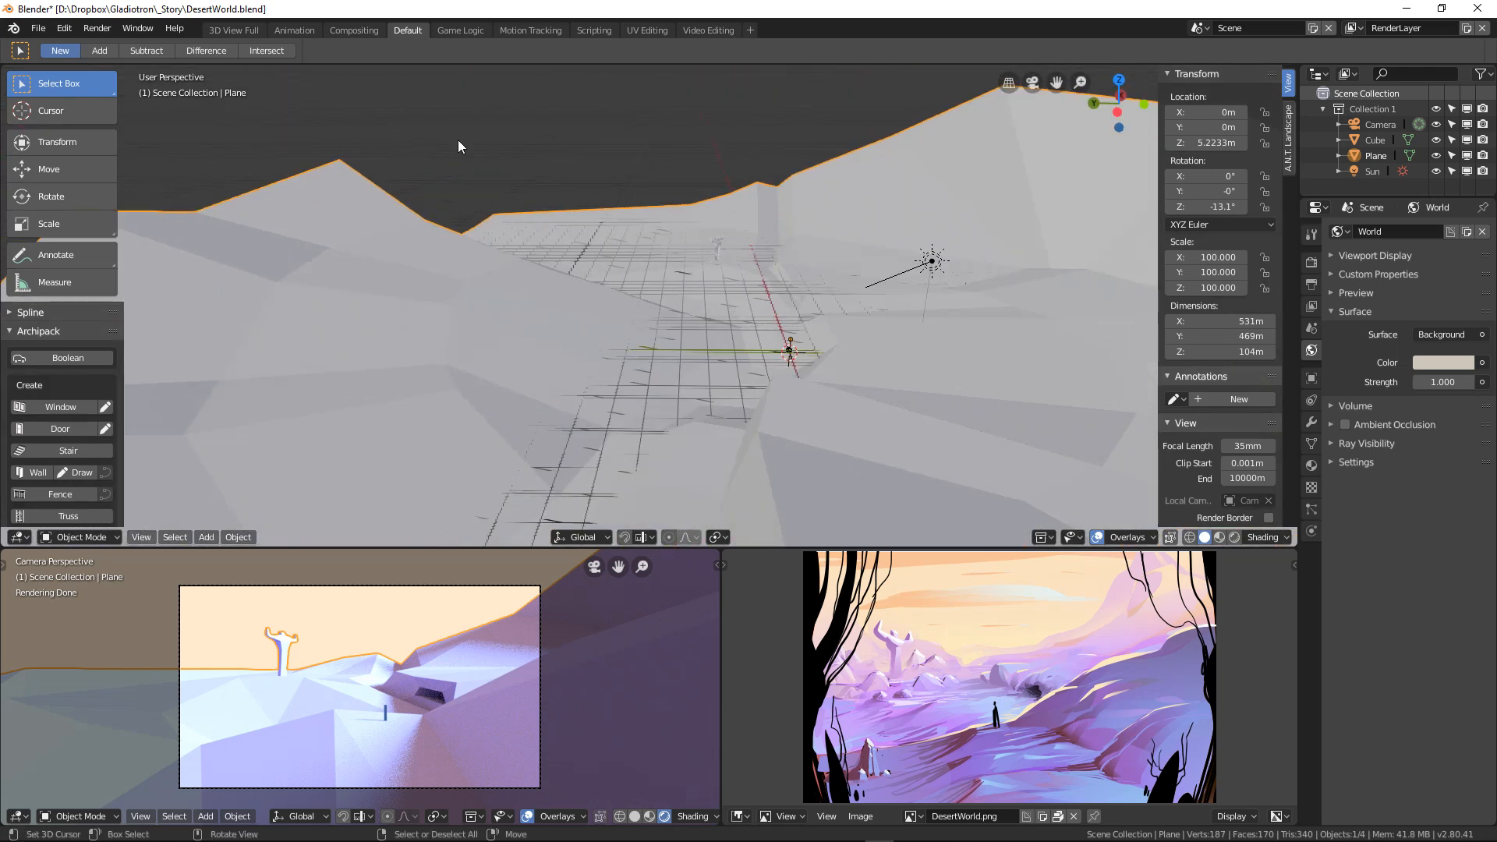
pyautogui.click(37, 28)
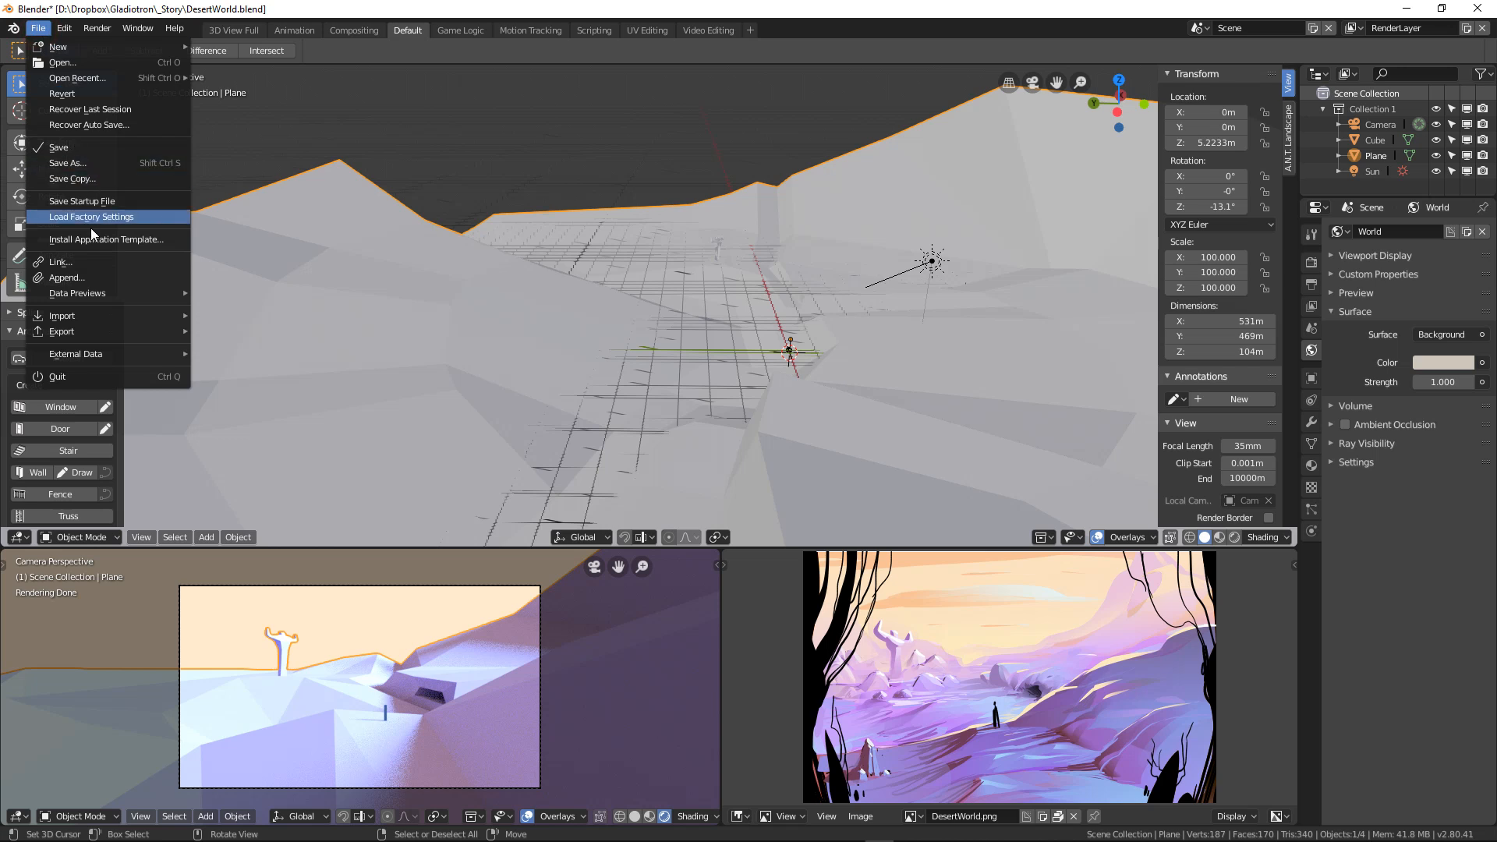
pyautogui.moveTo(110, 331)
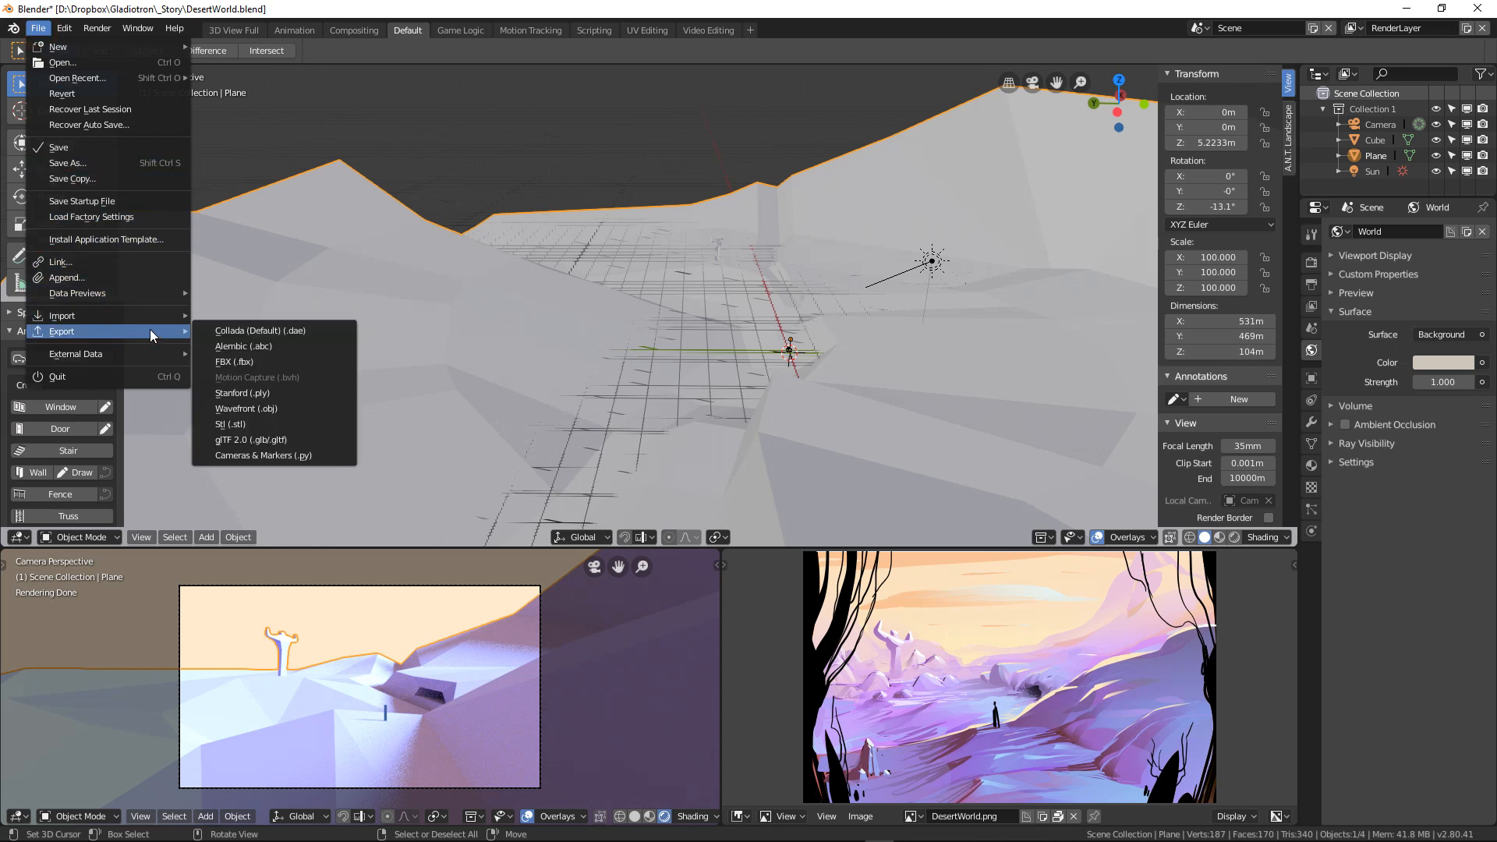
pyautogui.click(250, 361)
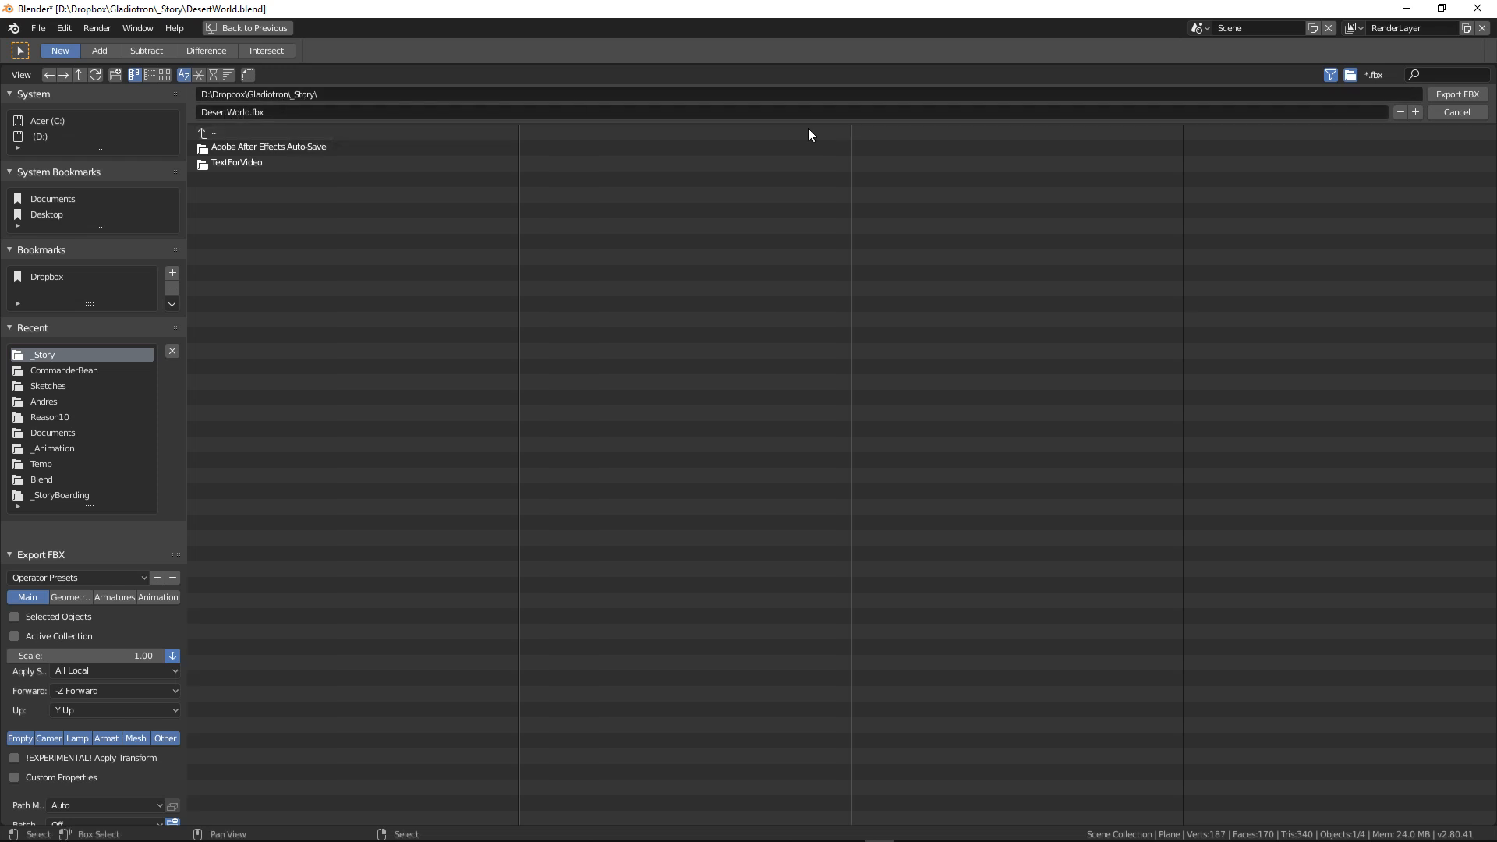
pyautogui.click(1458, 94)
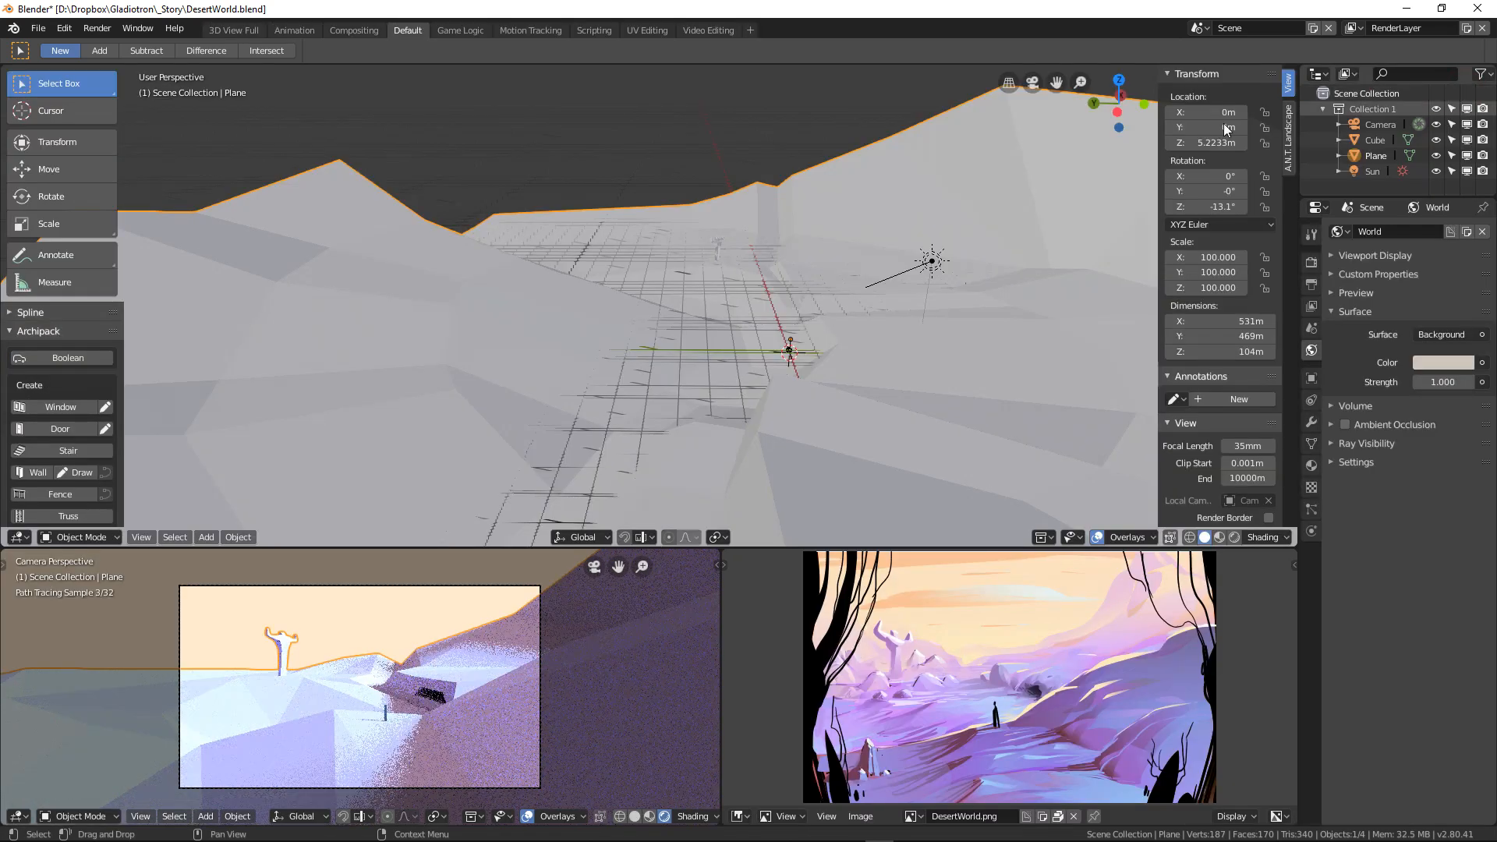
# Step: Minimize Blender, switch to the Epic Games Launcher and launch Unreal Engine 4.21.2 from the installed engine versions
pyautogui.click(1408, 9)
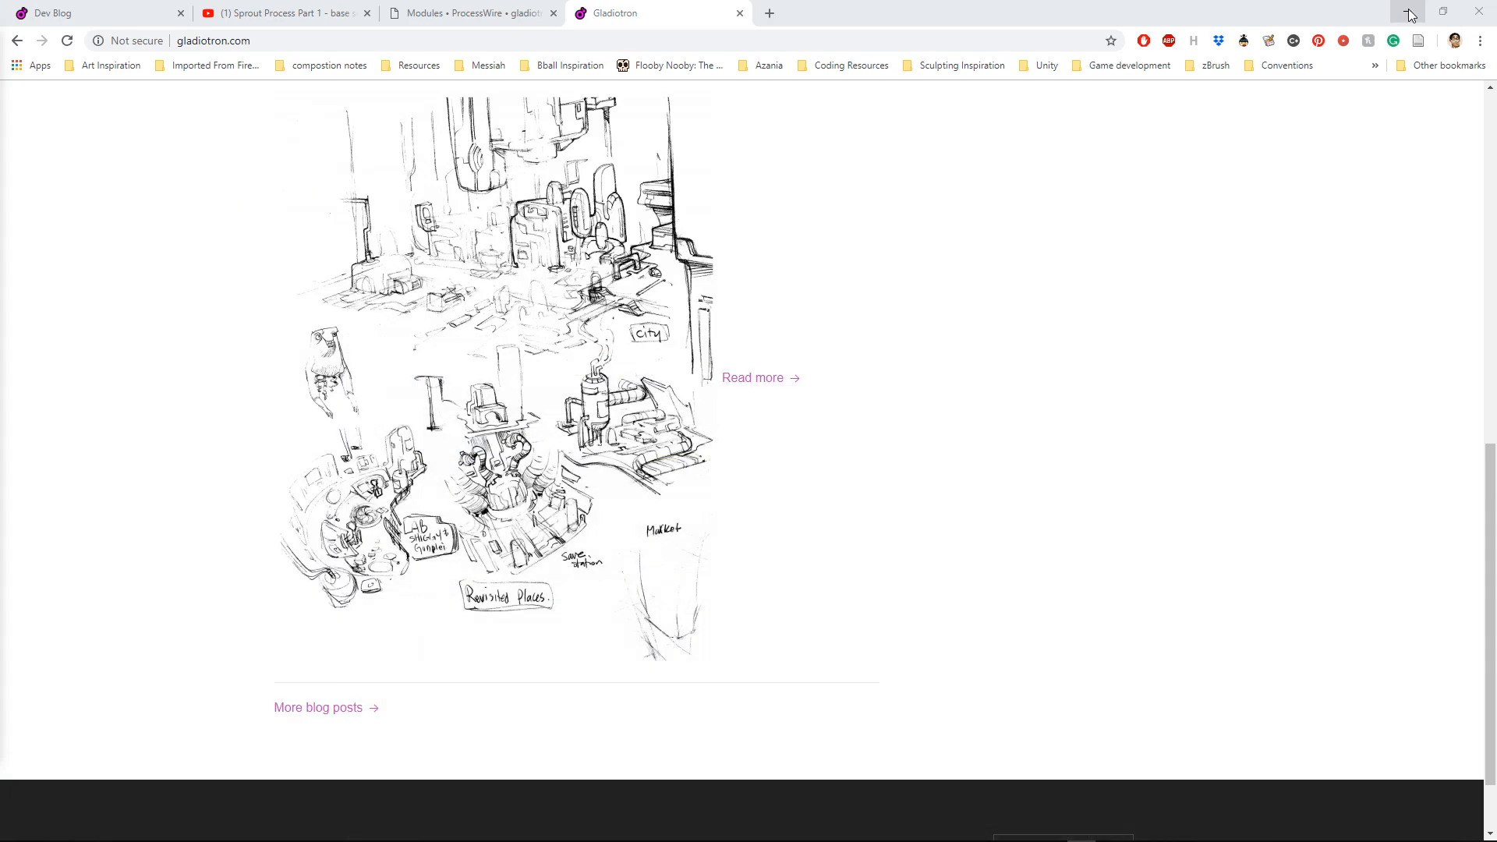
pyautogui.click(767, 831)
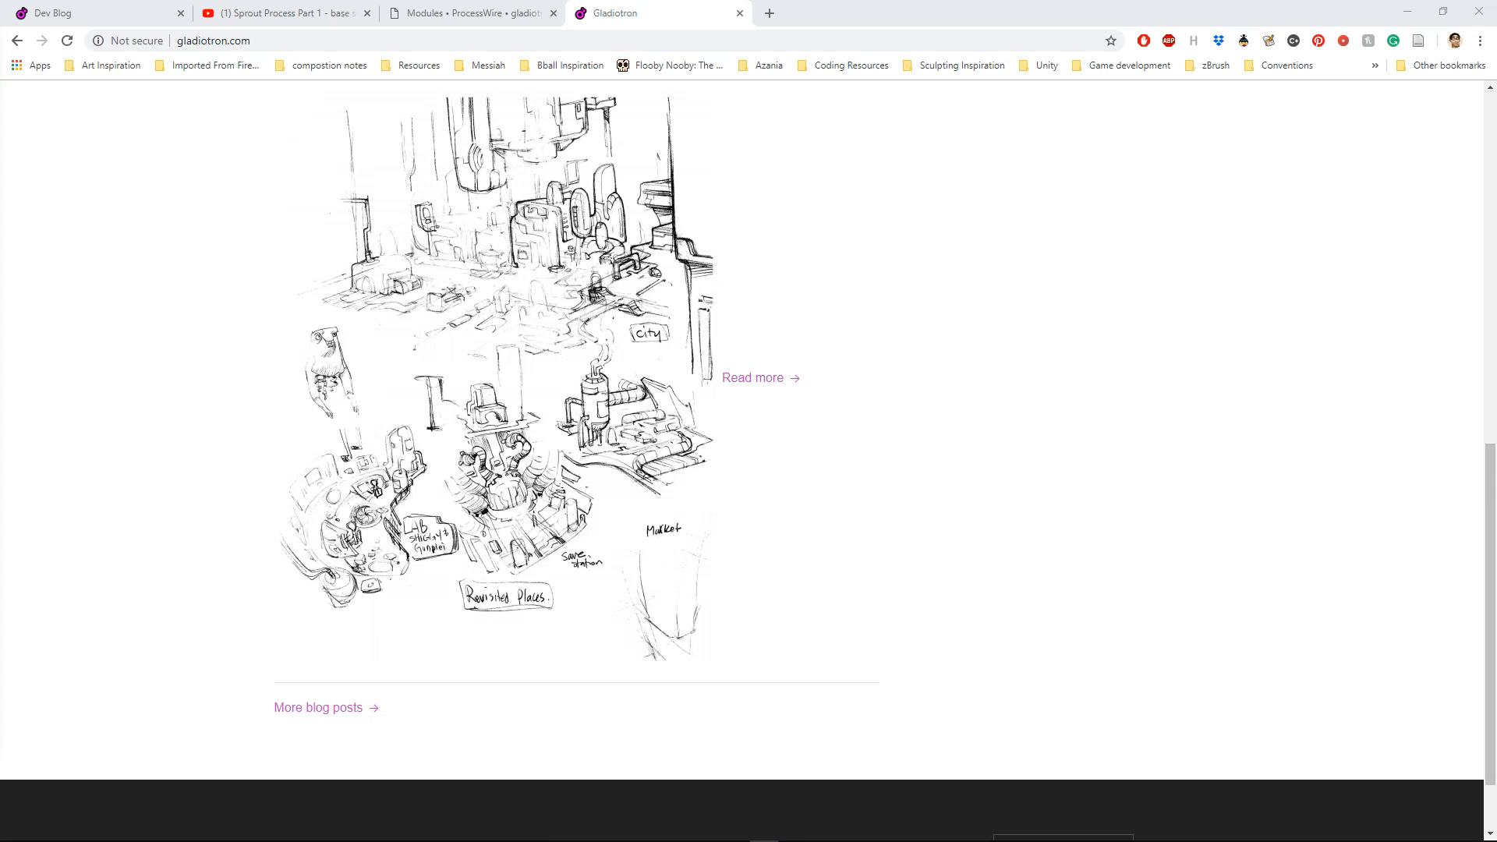
pyautogui.moveTo(0, 148); pyautogui.dragTo(830, 92)
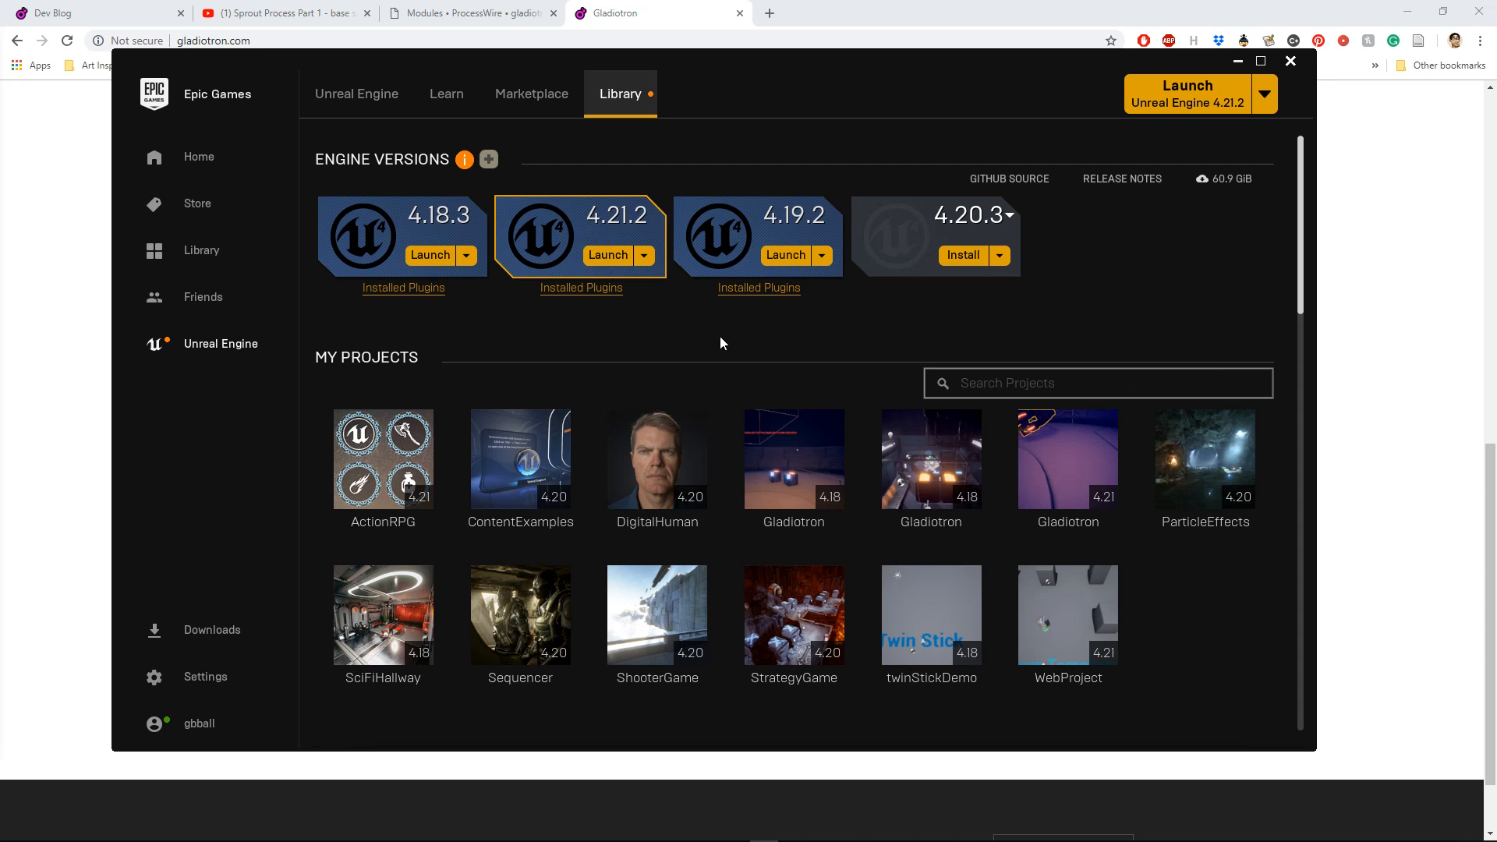
pyautogui.scroll(-1, 750, 361)
pyautogui.scroll(1, 752, 365)
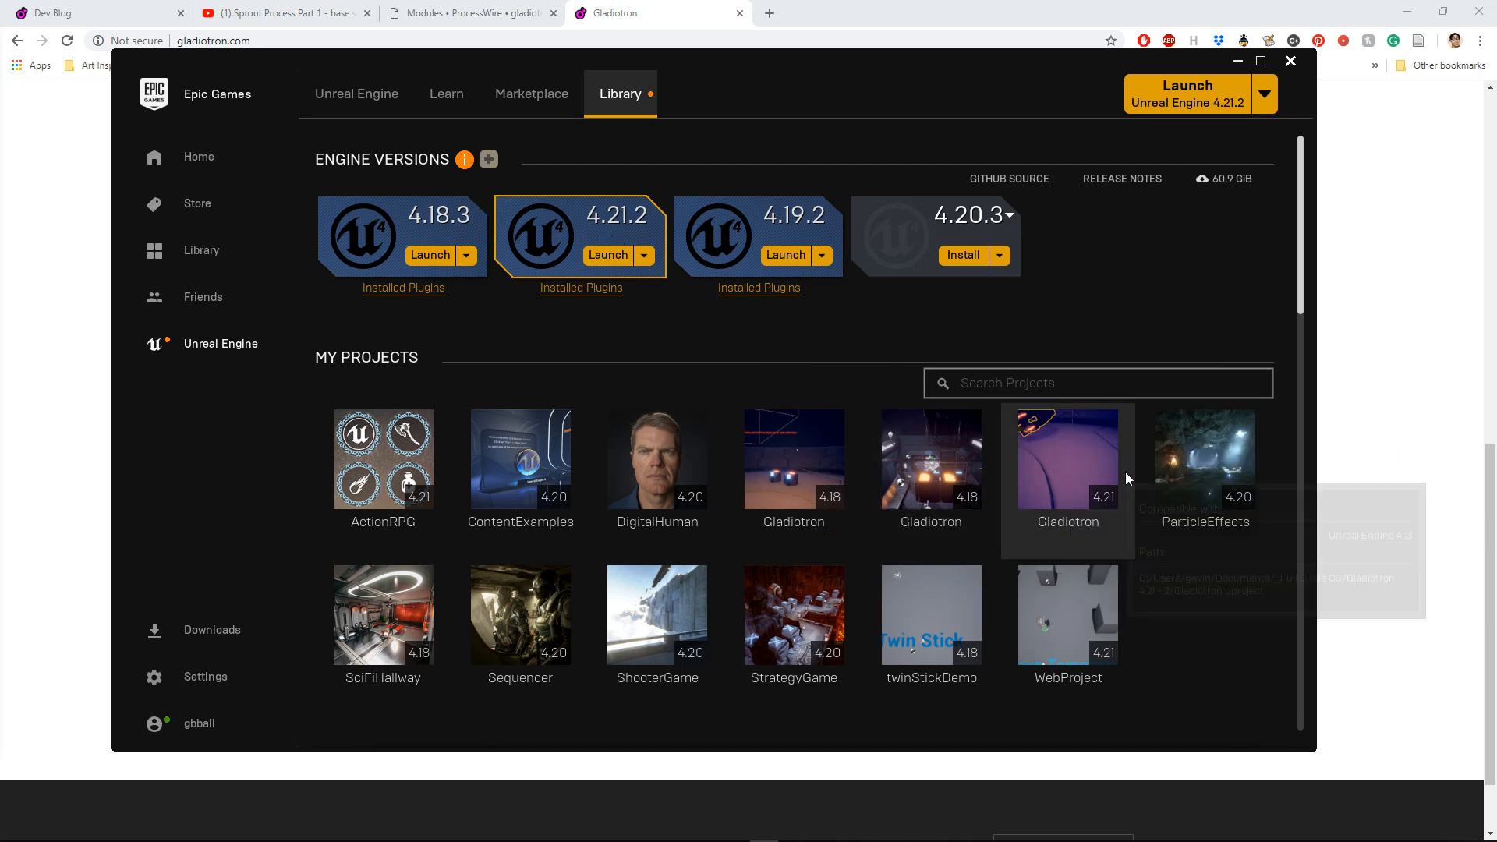
pyautogui.moveTo(1108, 488)
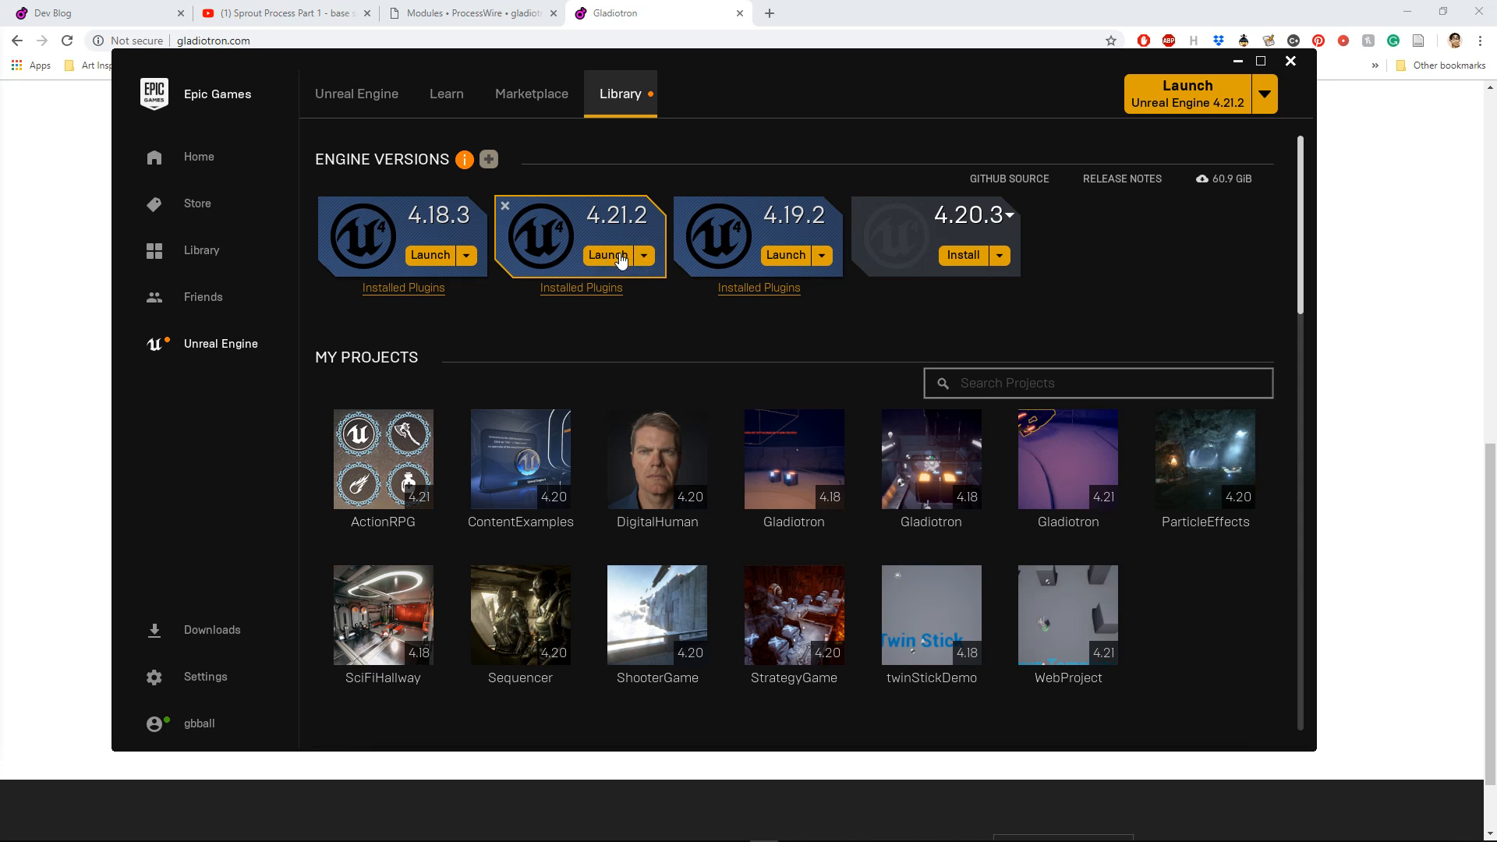
pyautogui.click(615, 263)
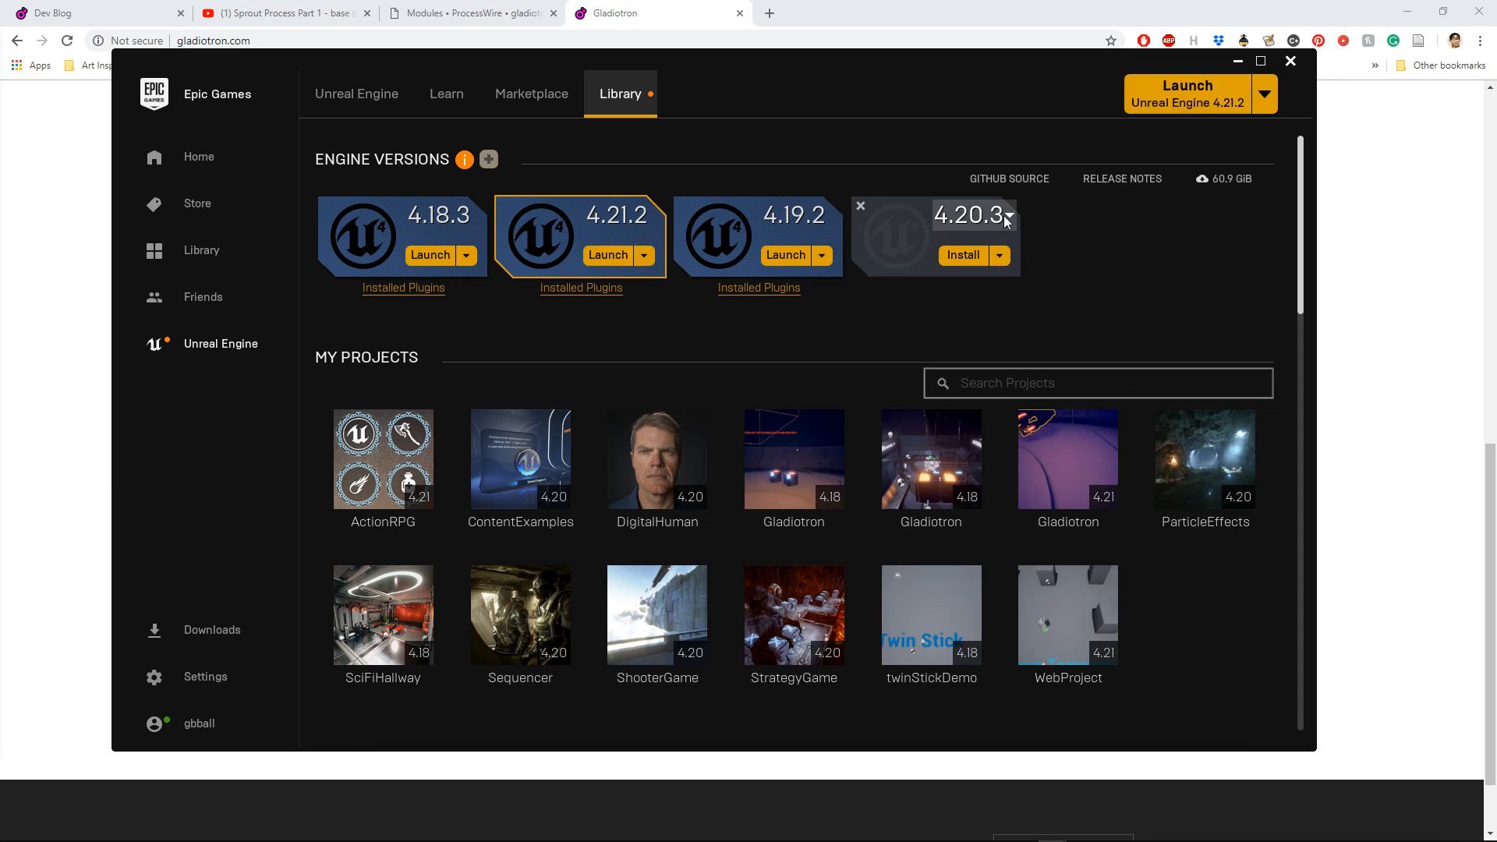
# Step: Replace the uninstalled 4.20.3 engine slot with a new one and view the engine versions offered for it
pyautogui.click(999, 255)
pyautogui.click(996, 328)
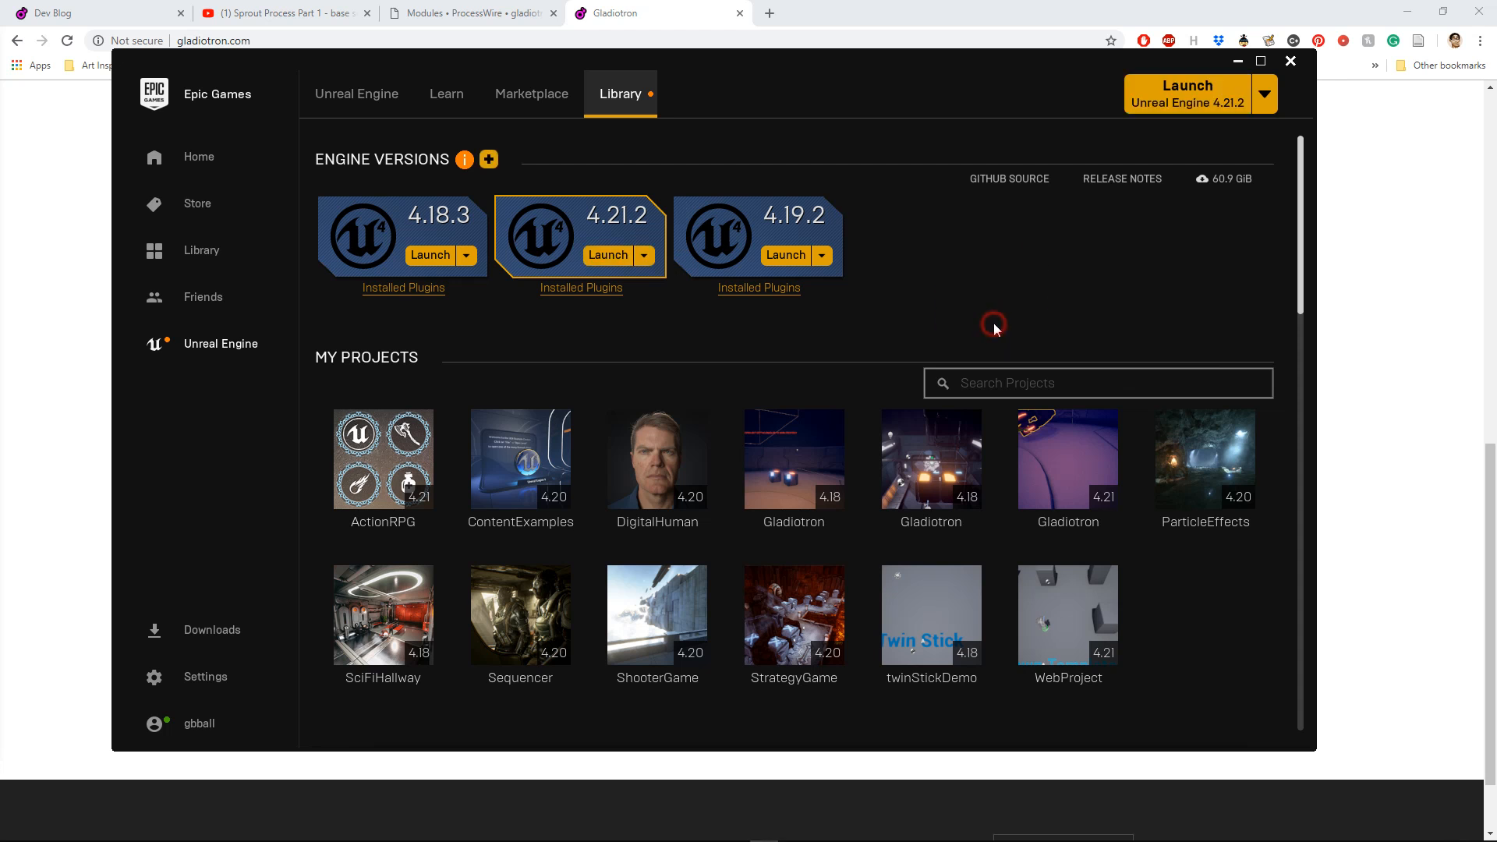
pyautogui.click(489, 159)
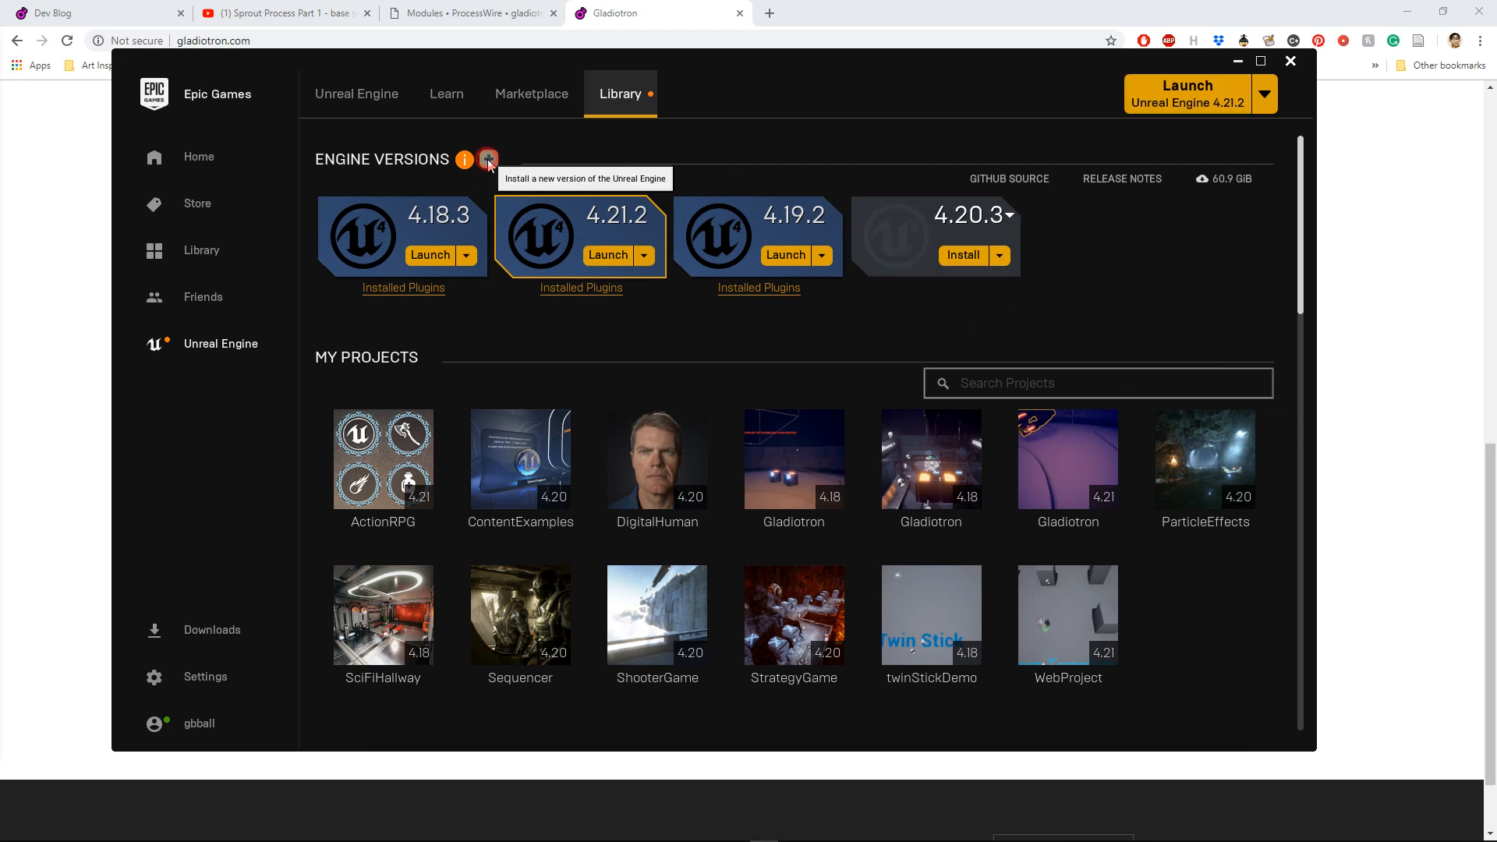
pyautogui.click(1010, 216)
pyautogui.click(1167, 248)
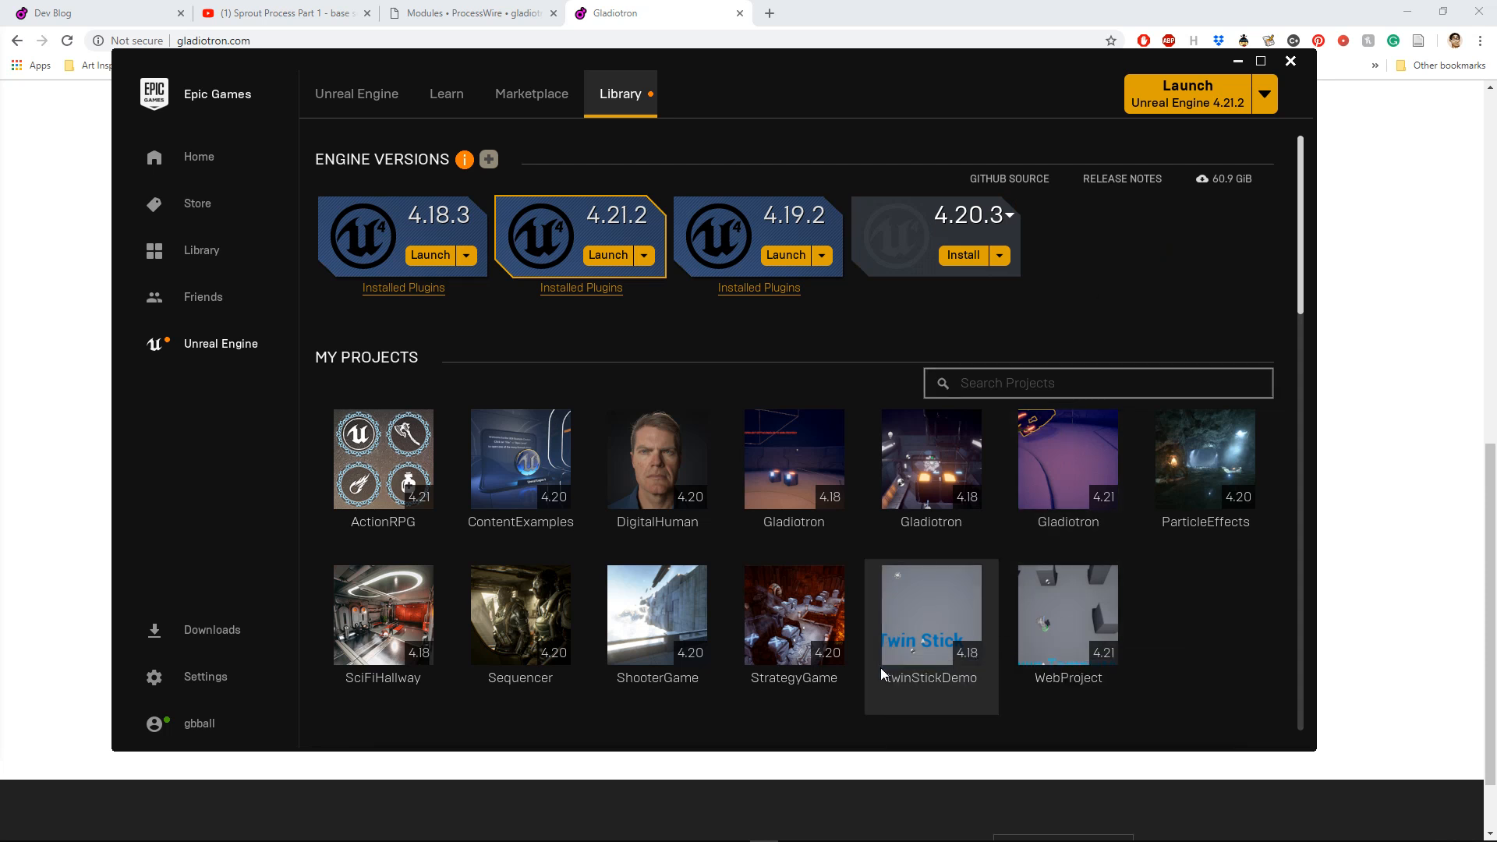
# Step: Switch to the Unreal Project Browser and move its window fully onto the screen
pyautogui.moveTo(850, 838)
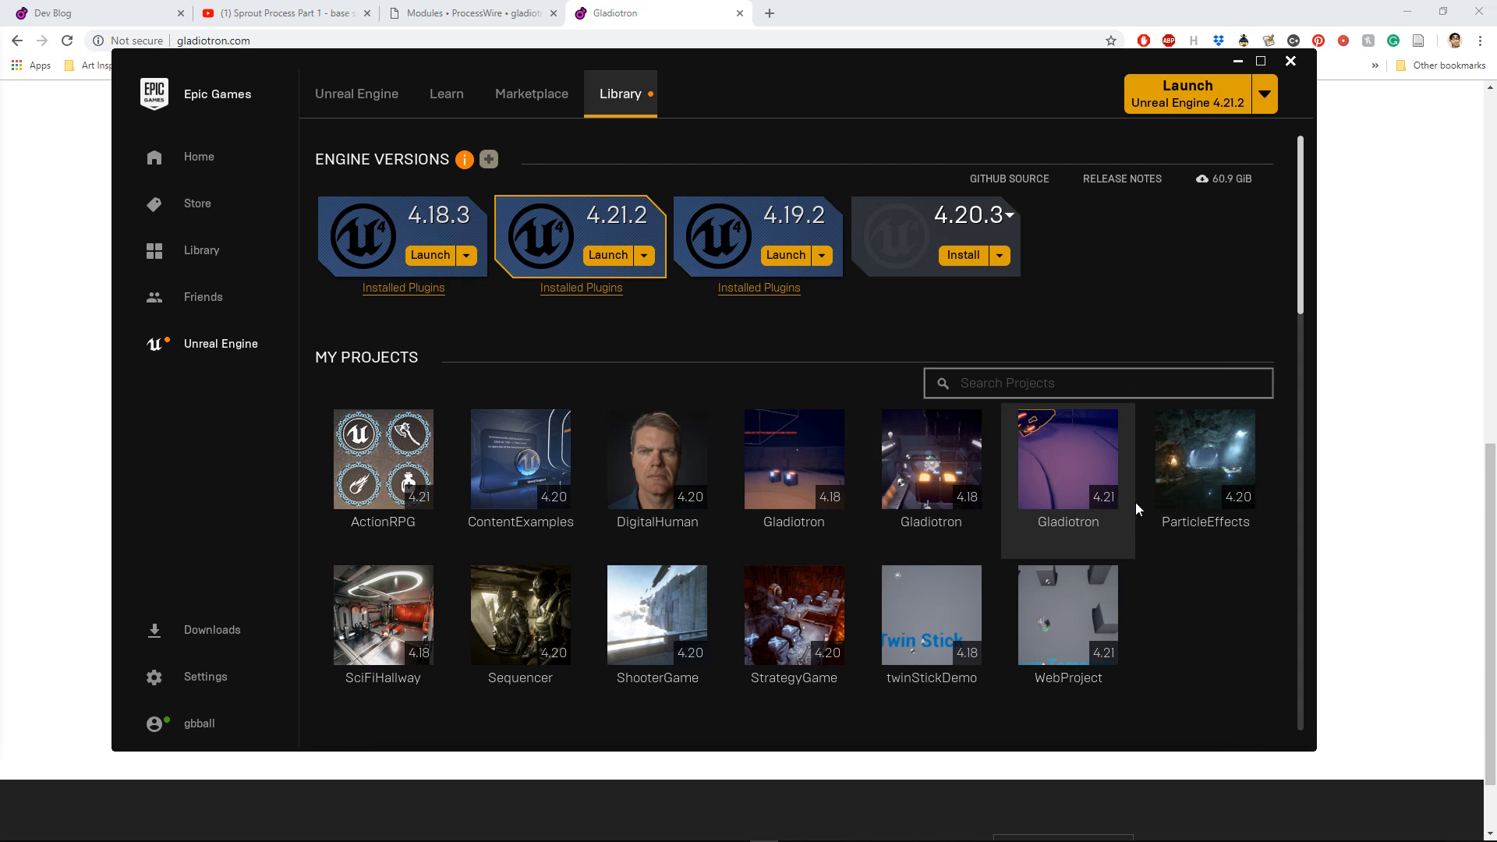
pyautogui.moveTo(1210, 486)
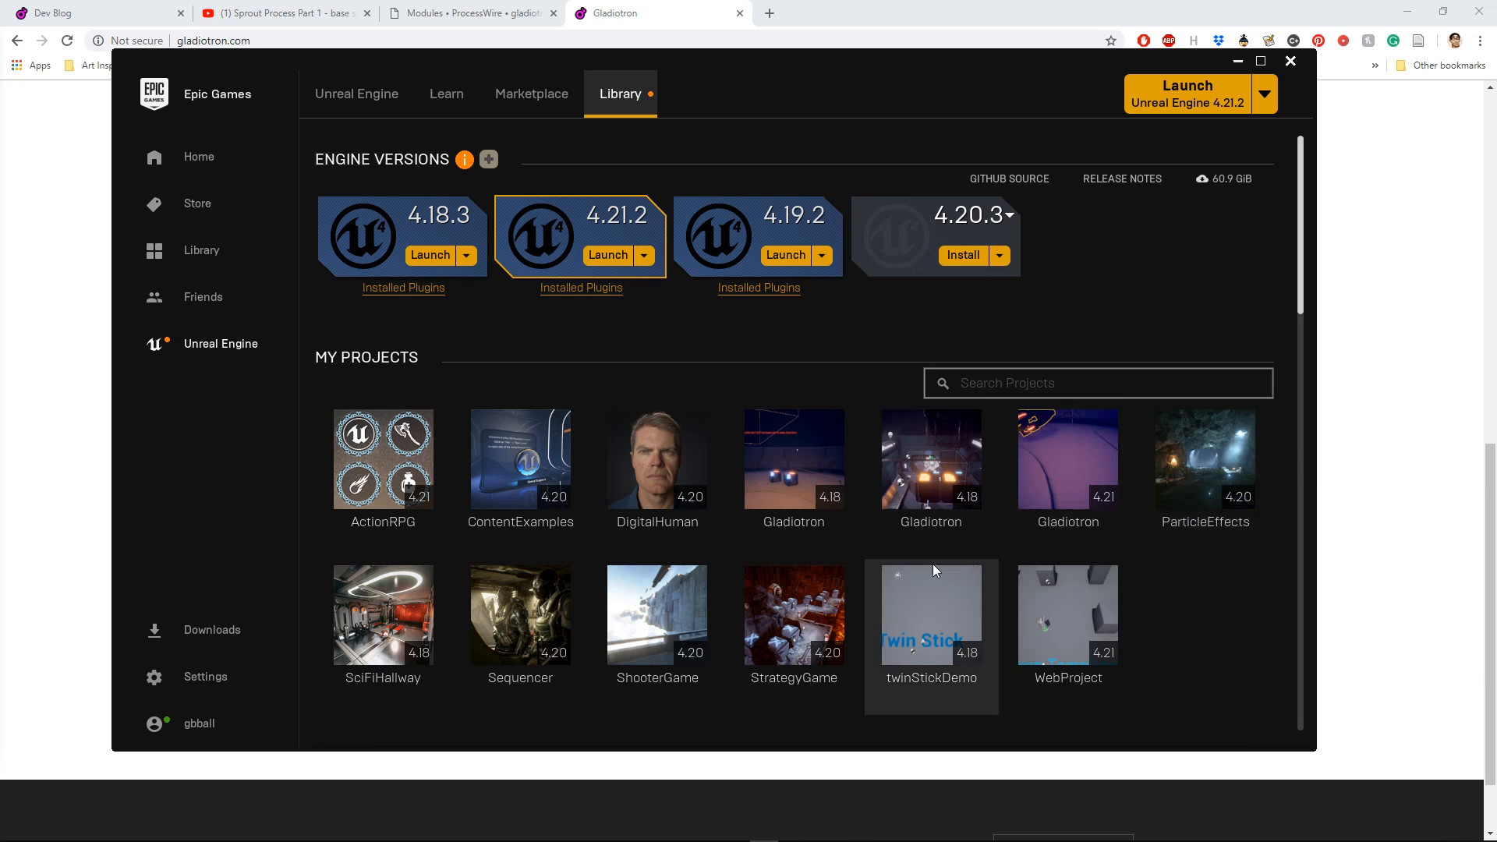
pyautogui.moveTo(793, 837)
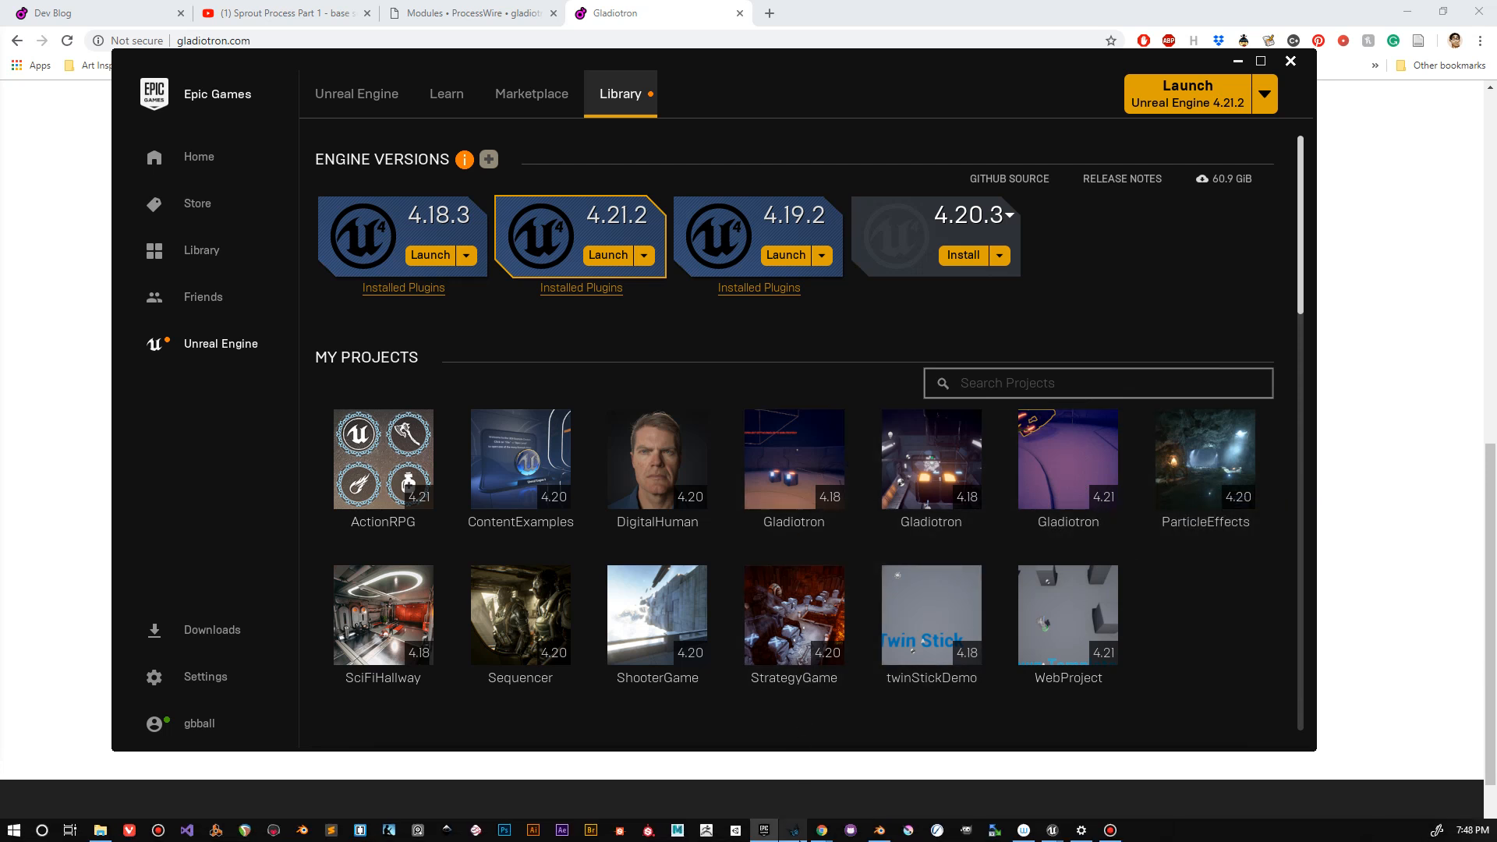
pyautogui.moveTo(1054, 832)
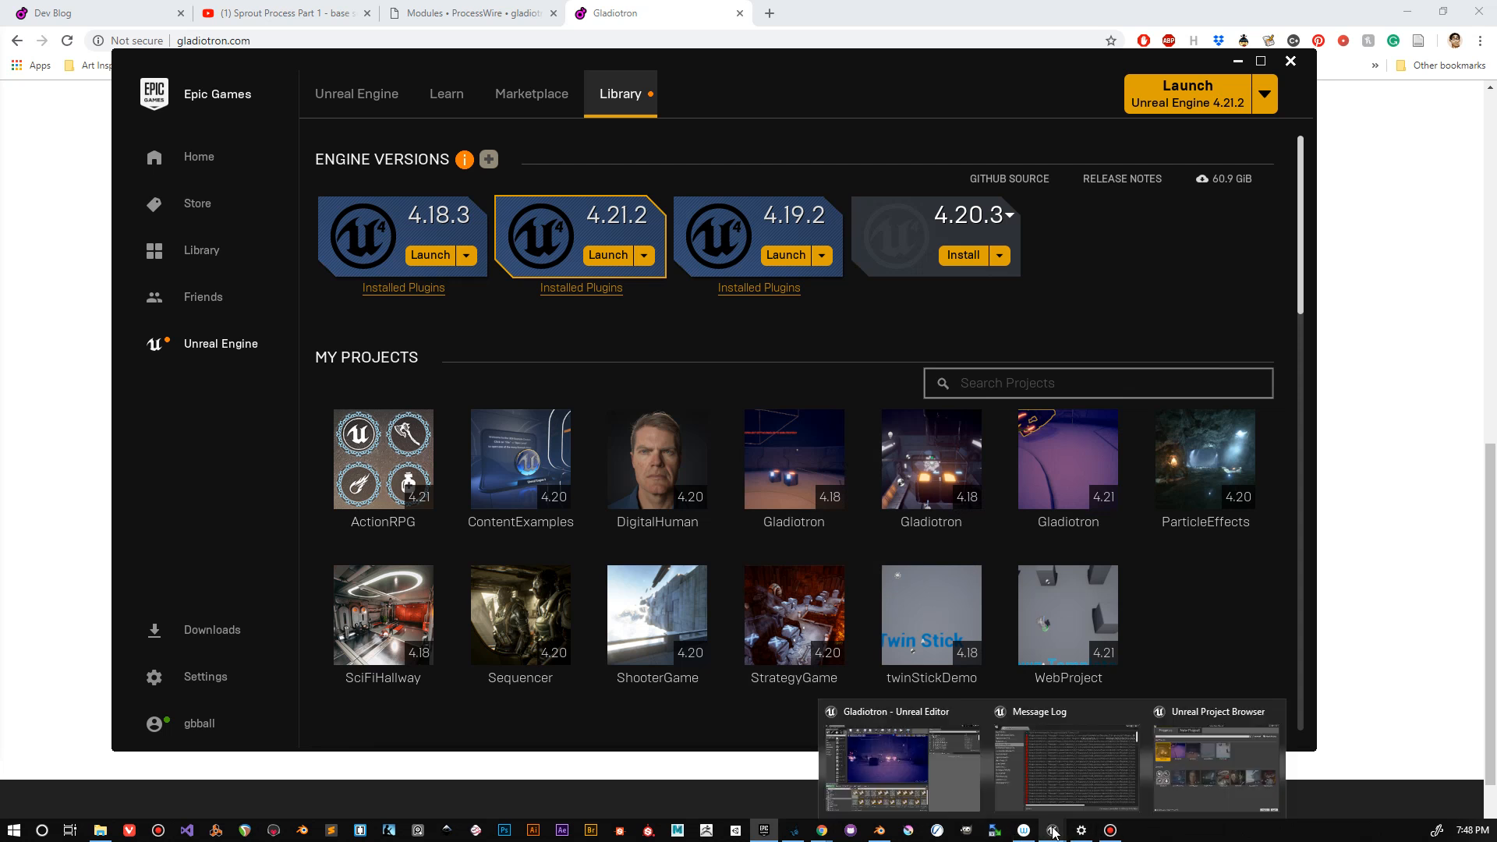
pyautogui.click(1169, 778)
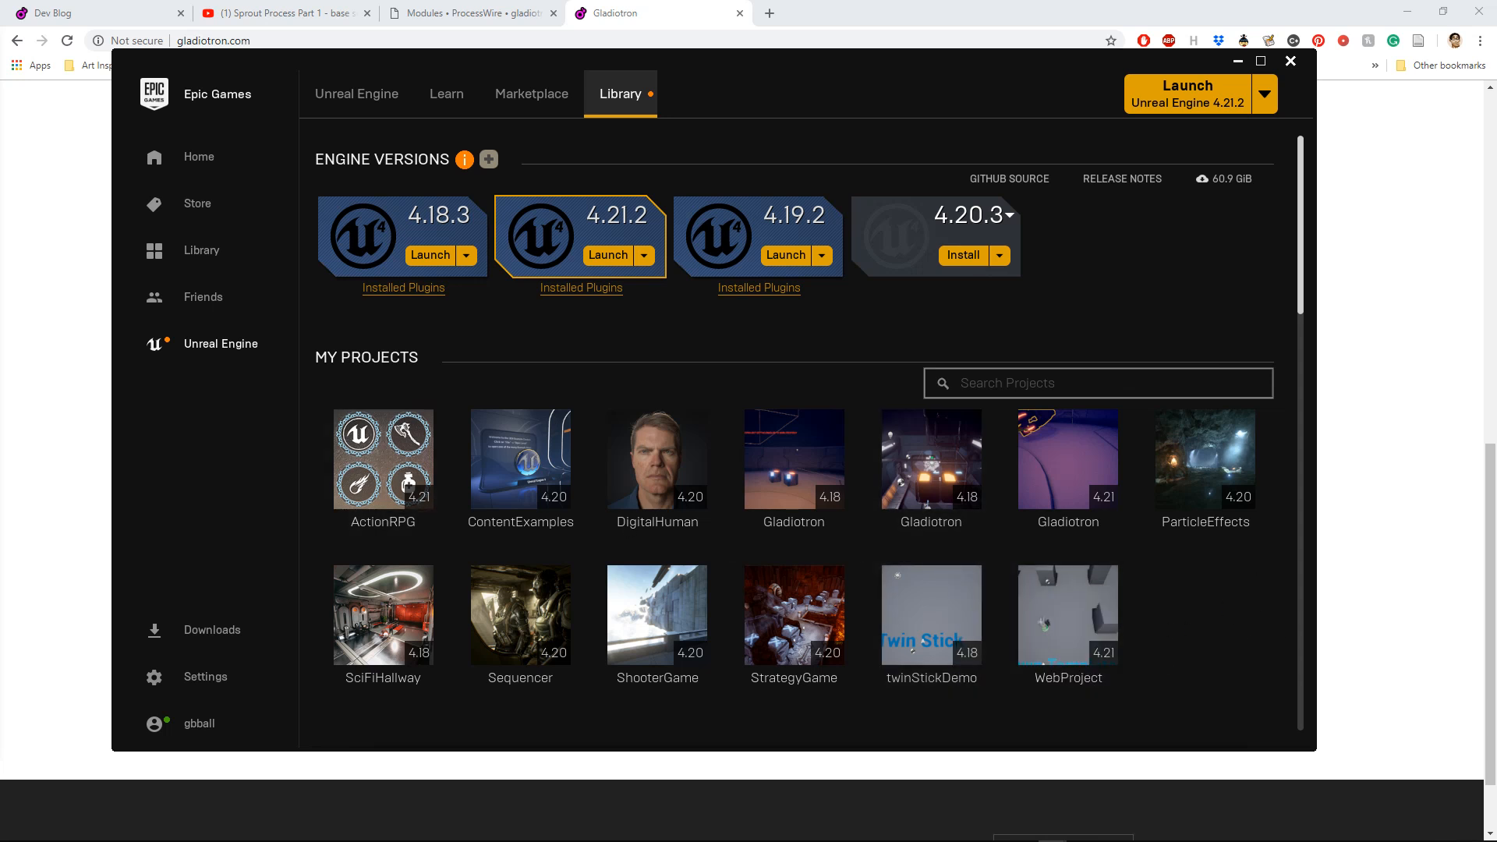
pyautogui.moveTo(0, 195); pyautogui.dragTo(836, 103)
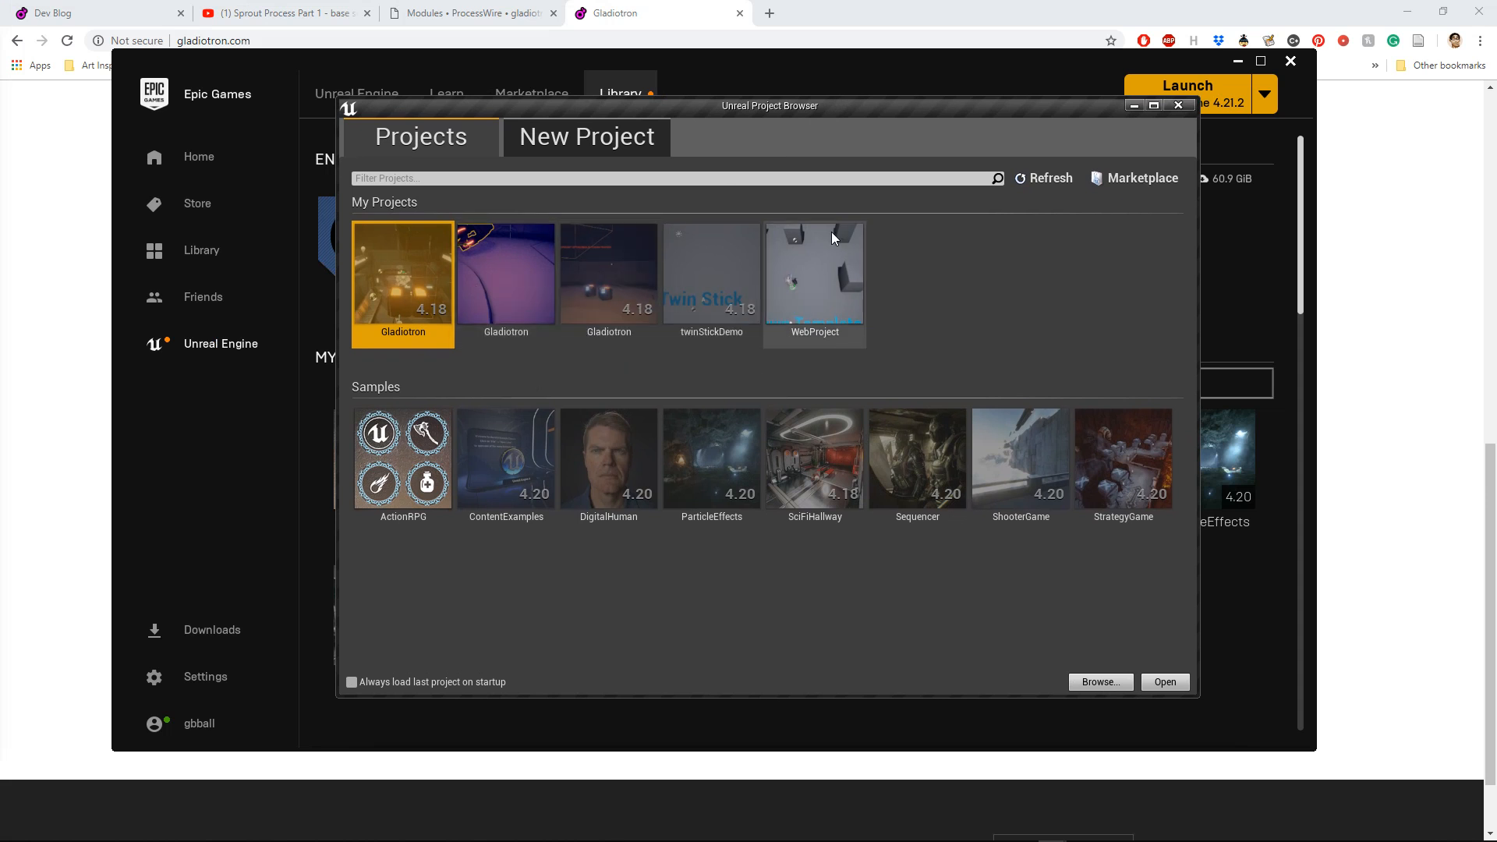
# Step: Set up a new C++ project, preview several of its templates and choose Basic Code
pyautogui.click(570, 146)
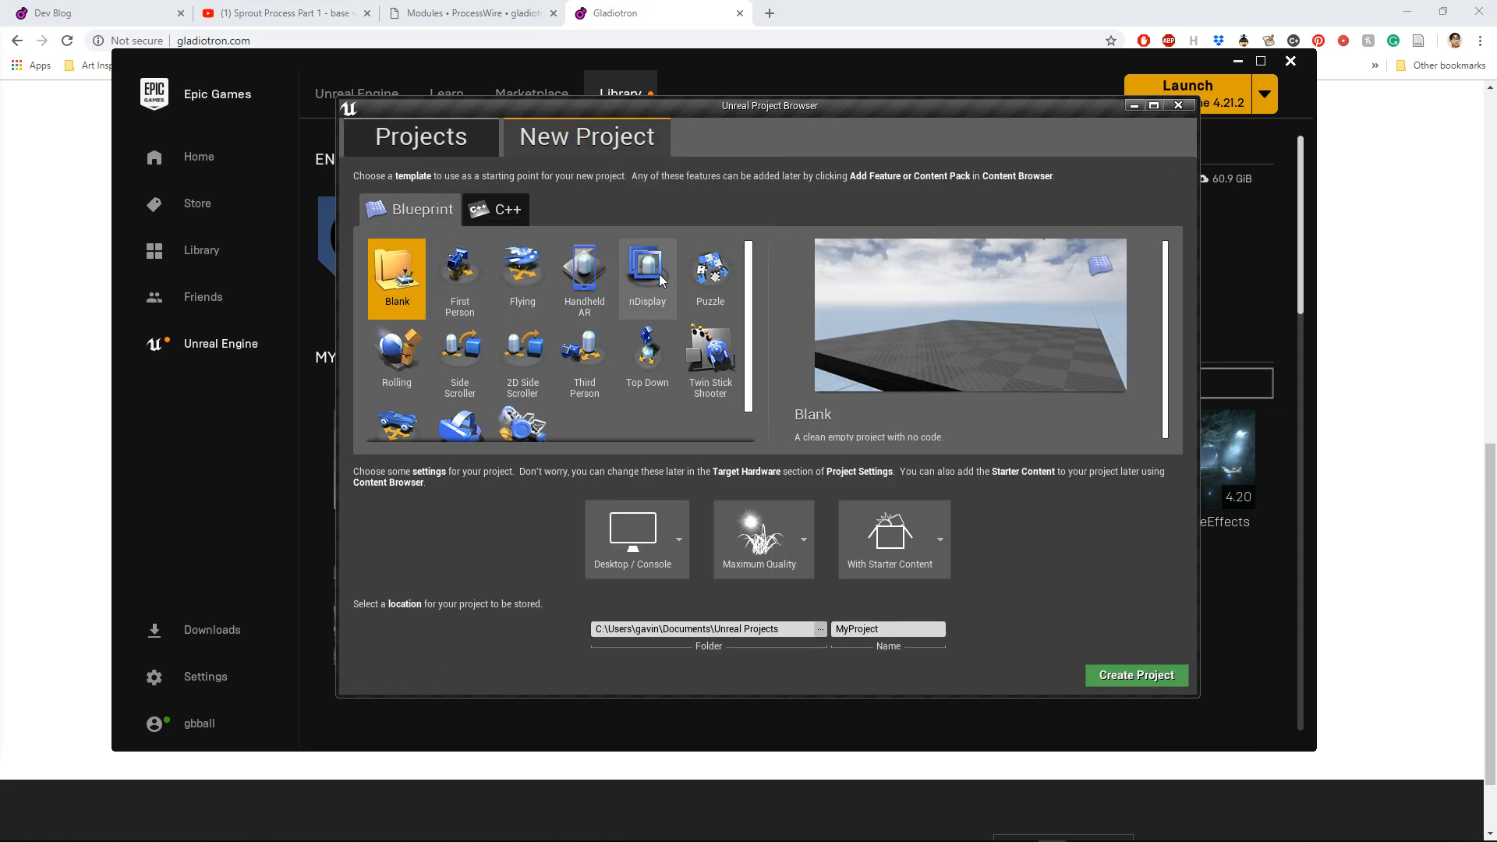
pyautogui.click(520, 218)
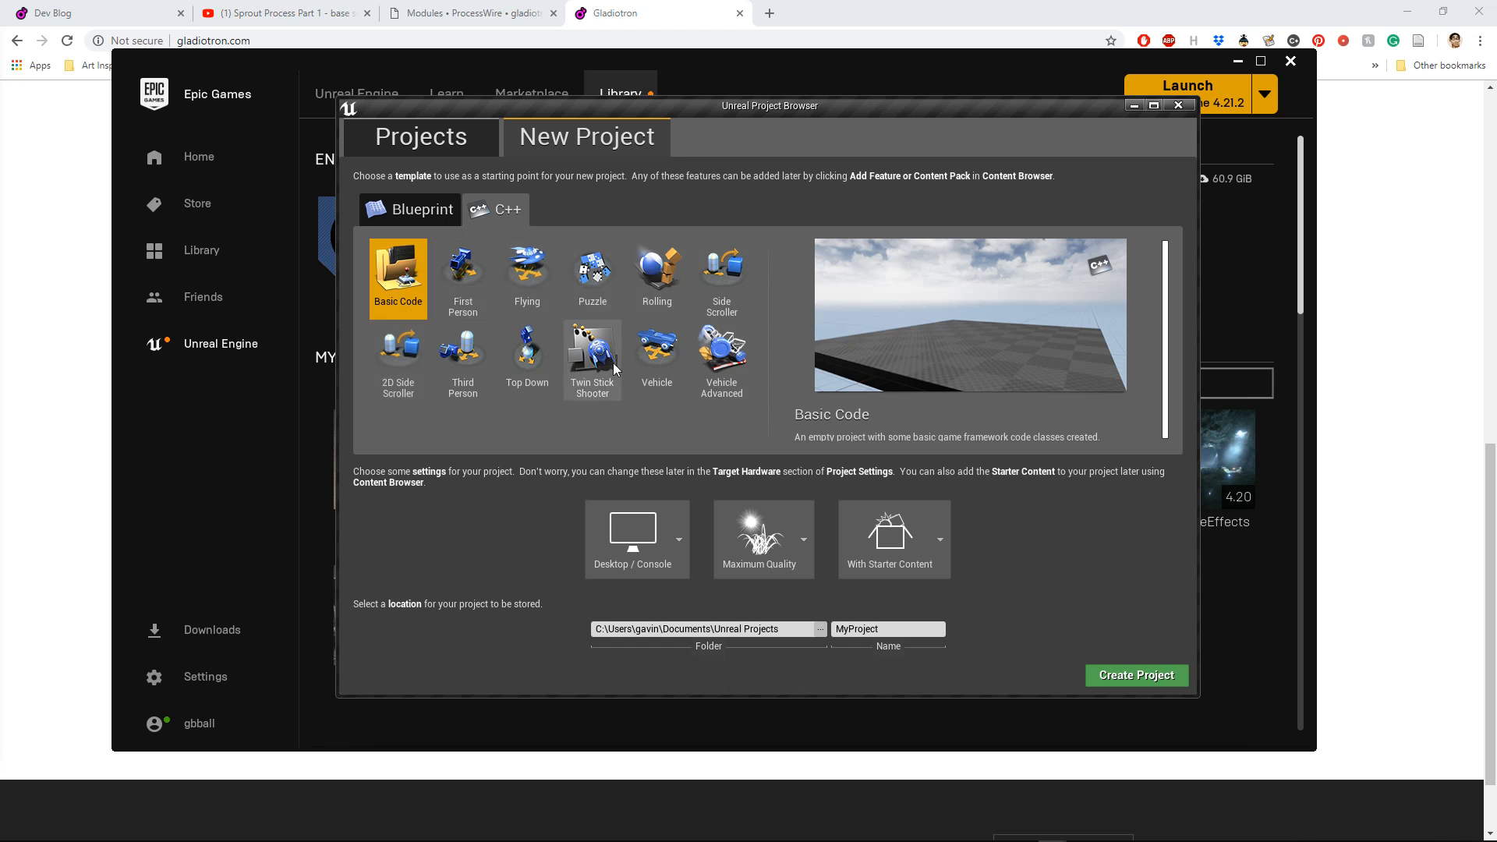
pyautogui.click(463, 273)
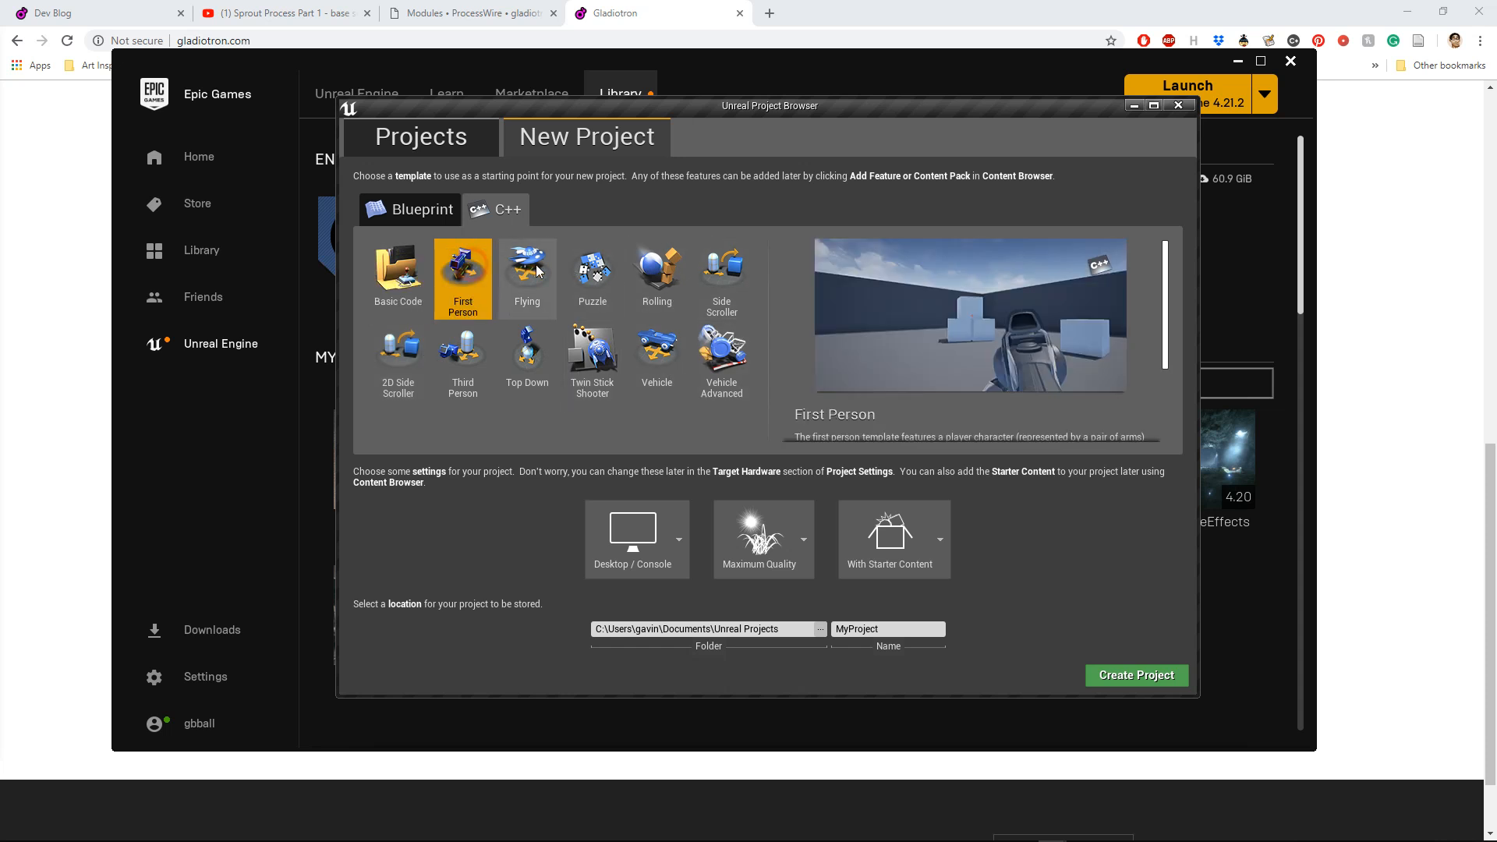
pyautogui.click(605, 271)
pyautogui.click(658, 273)
pyautogui.click(657, 355)
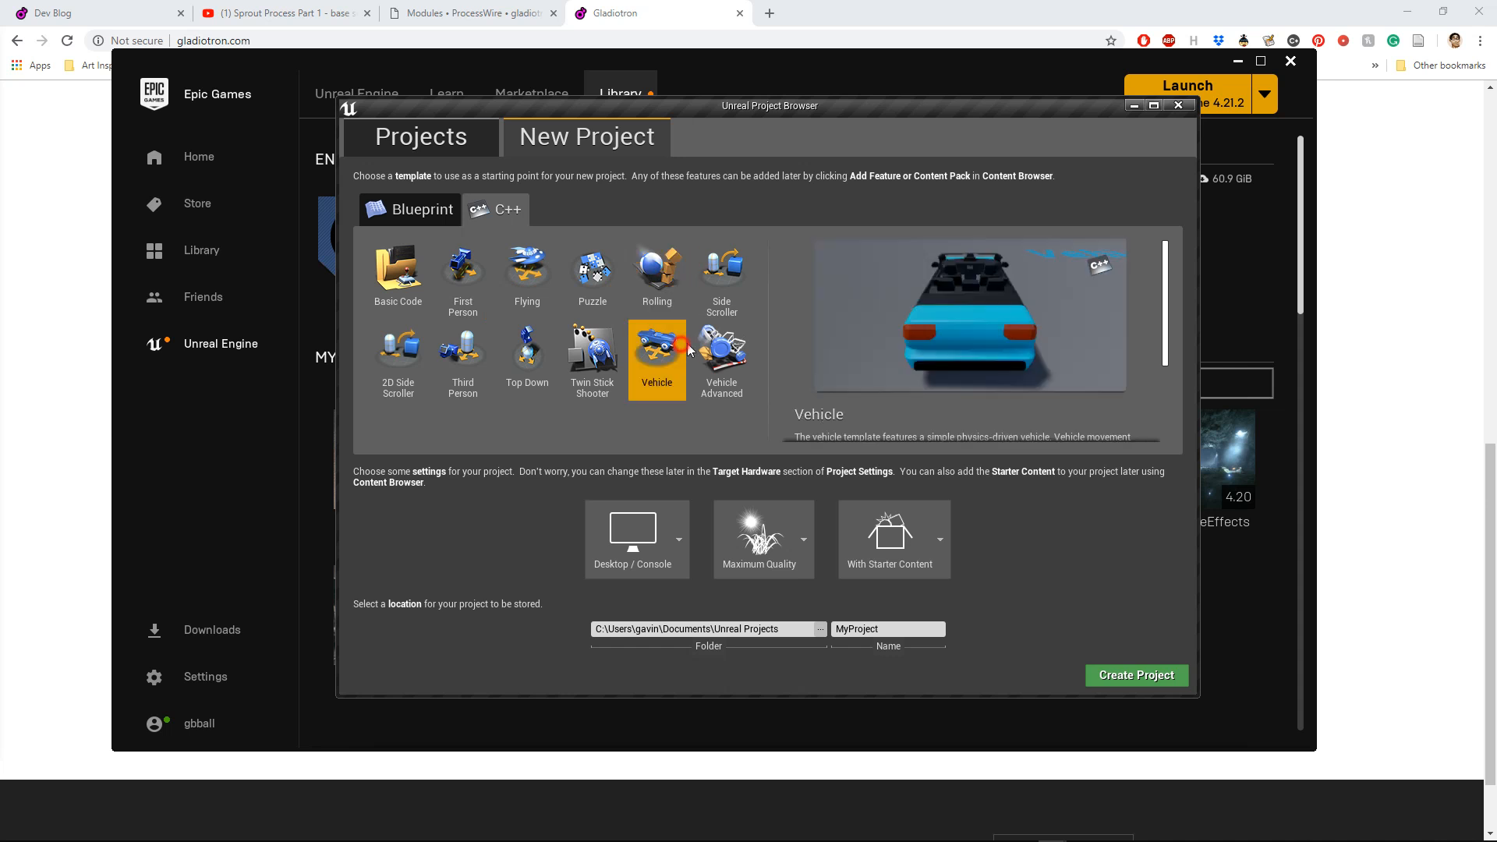
pyautogui.click(718, 354)
pyautogui.click(527, 355)
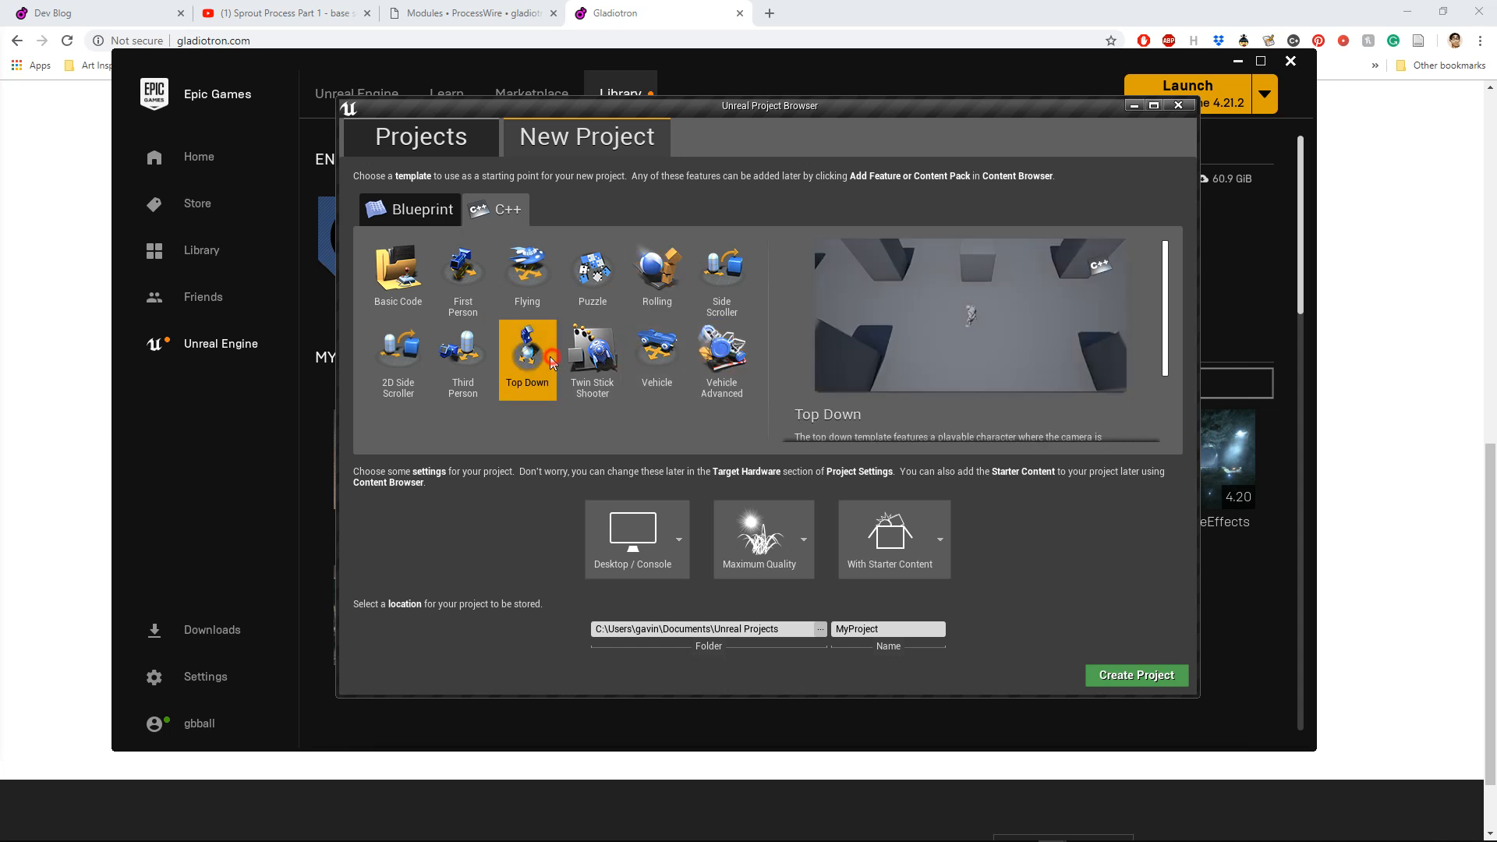
pyautogui.click(462, 357)
pyautogui.click(402, 279)
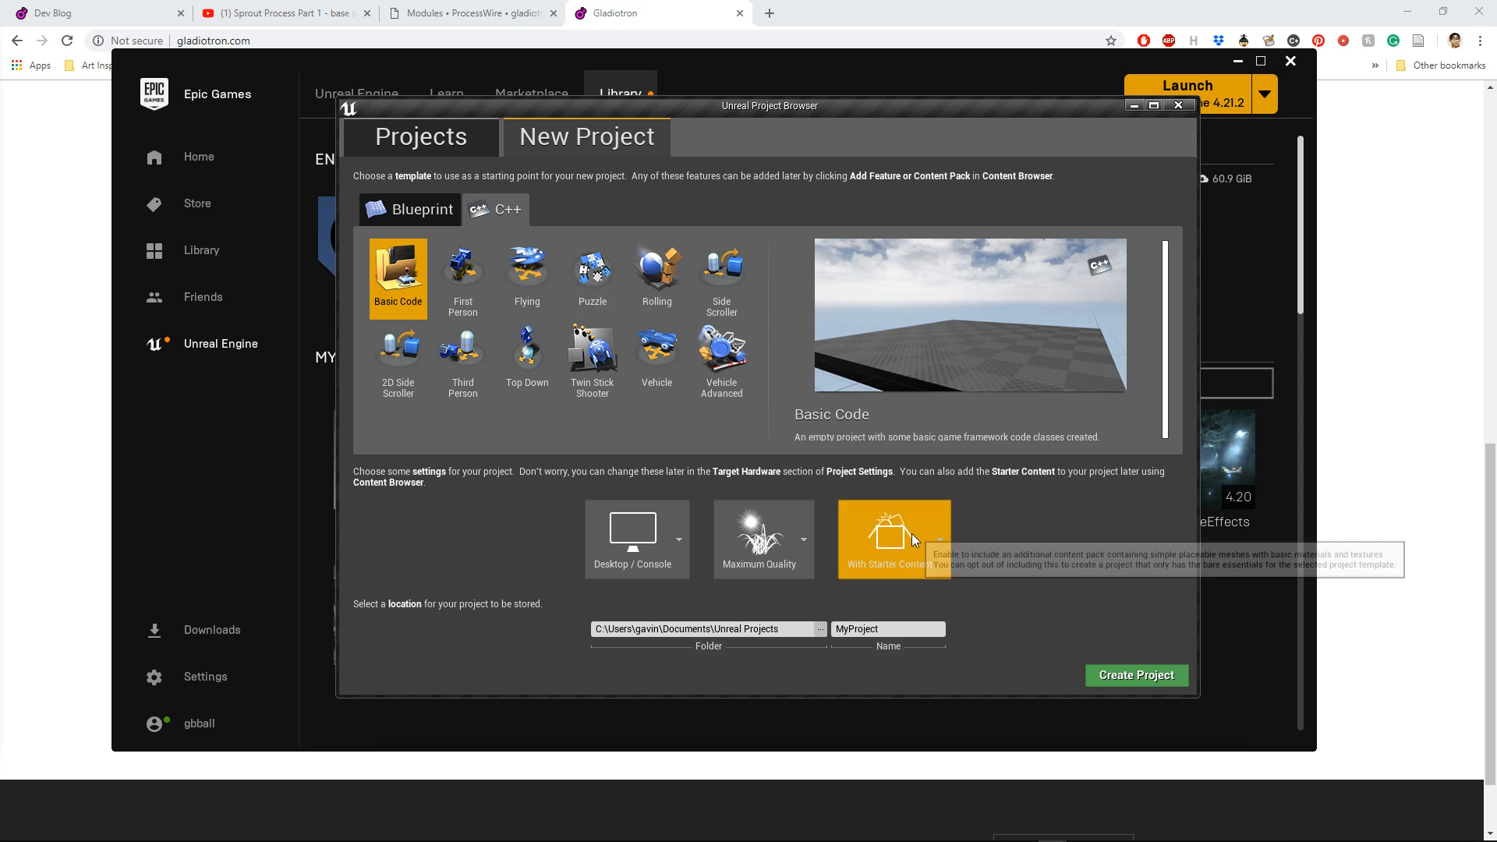
# Step: Exclude the starter content and enter GladiotronDesert as the project name
pyautogui.click(935, 532)
pyautogui.click(886, 620)
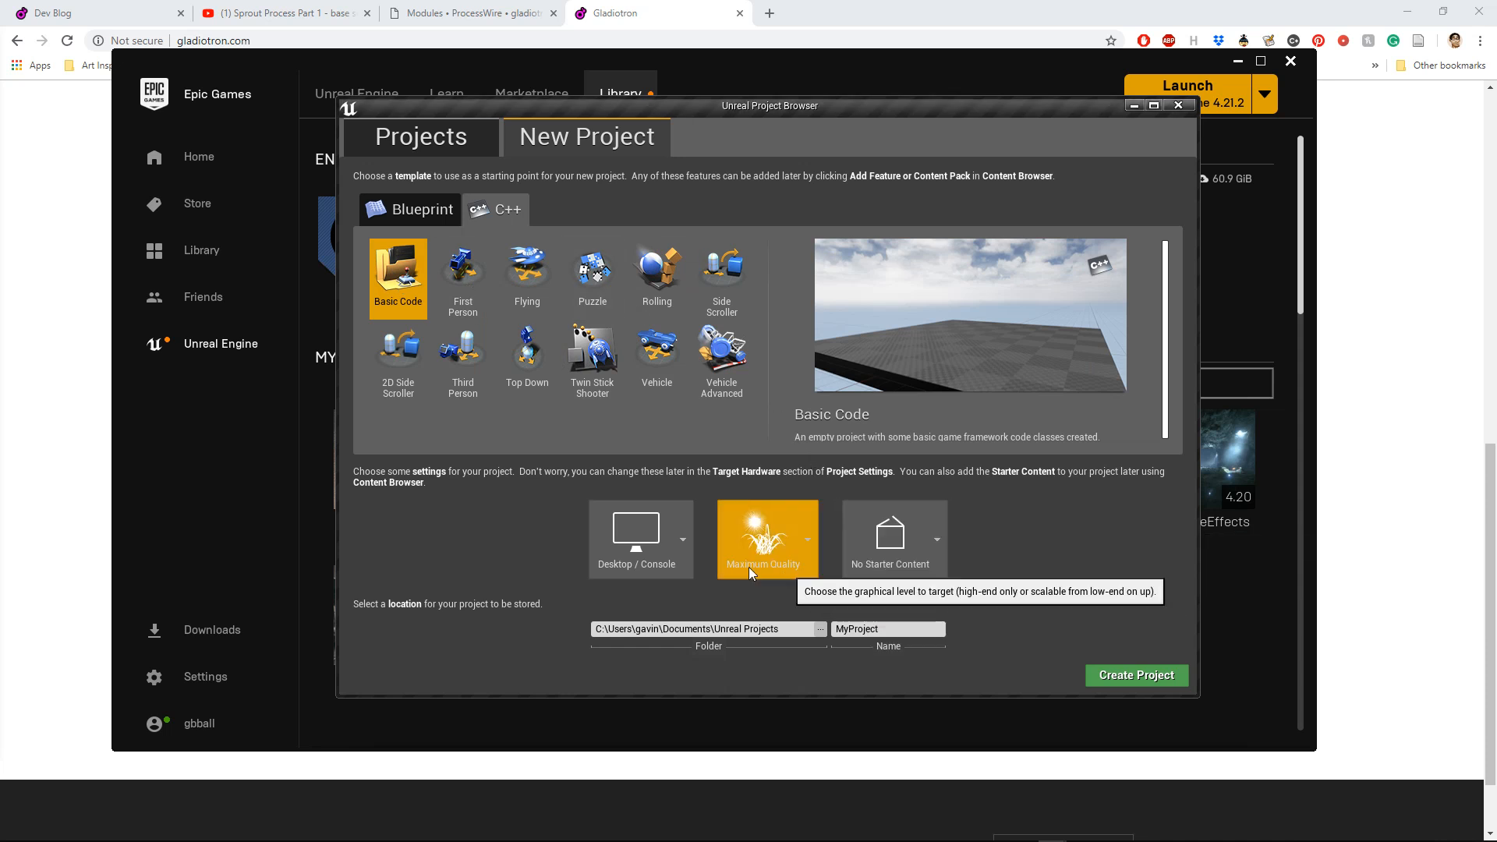
pyautogui.click(889, 628)
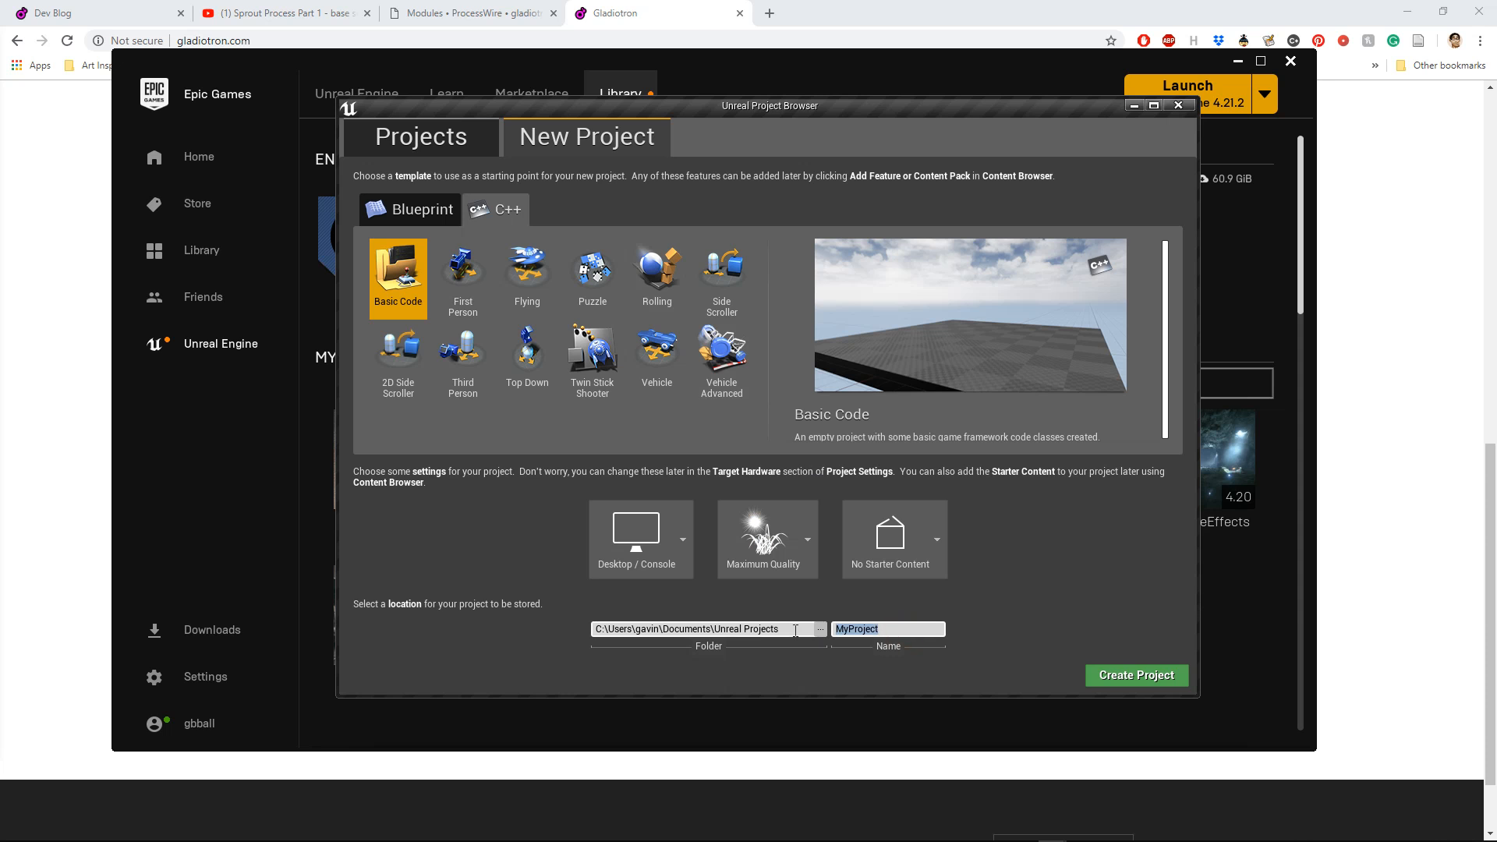
pyautogui.write('Gladiotron-D')
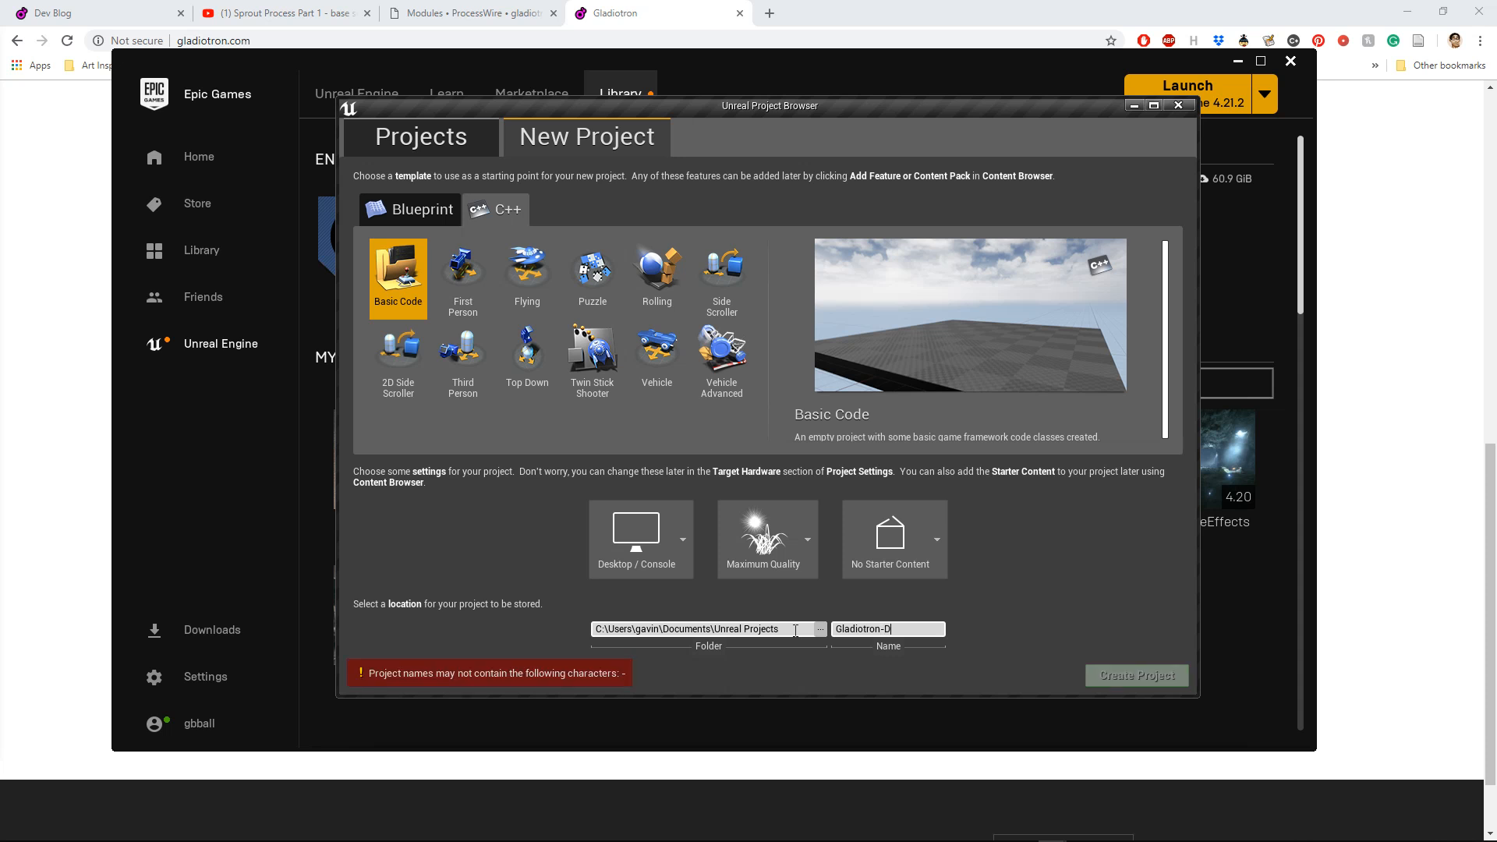
pyautogui.press('BackSpace')
pyautogui.press('BackSpace')
pyautogui.press('BackSpace')
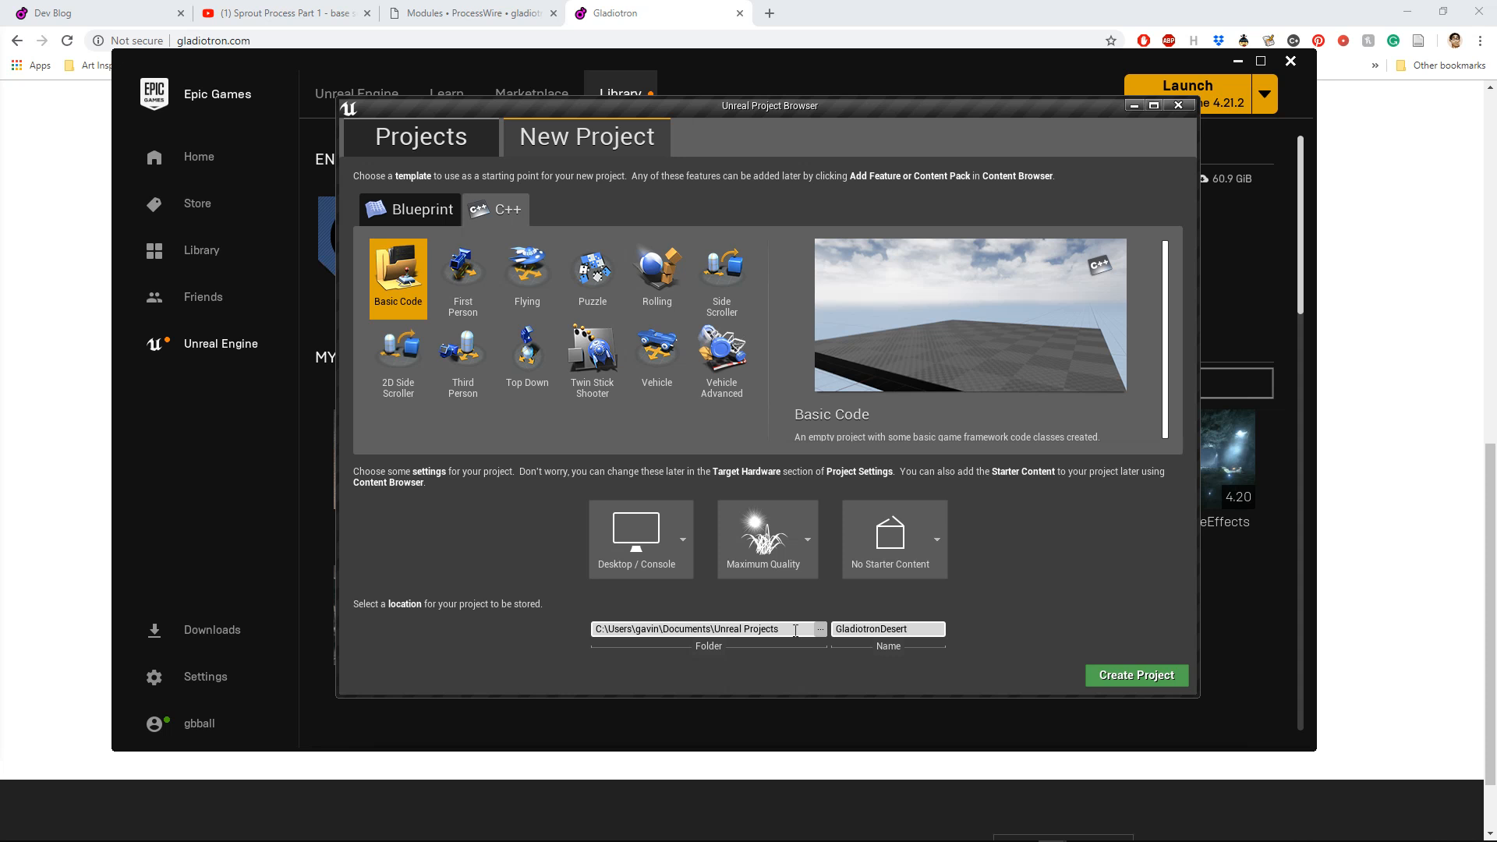
# Step: Change the project name to GladiotronComic
pyautogui.write('Estab')
pyautogui.press('BackSpace')
pyautogui.press('BackSpace')
pyautogui.press('BackSpace')
pyautogui.press('BackSpace')
pyautogui.press('BackSpace')
pyautogui.press('BackSpace')
pyautogui.press('BackSpace')
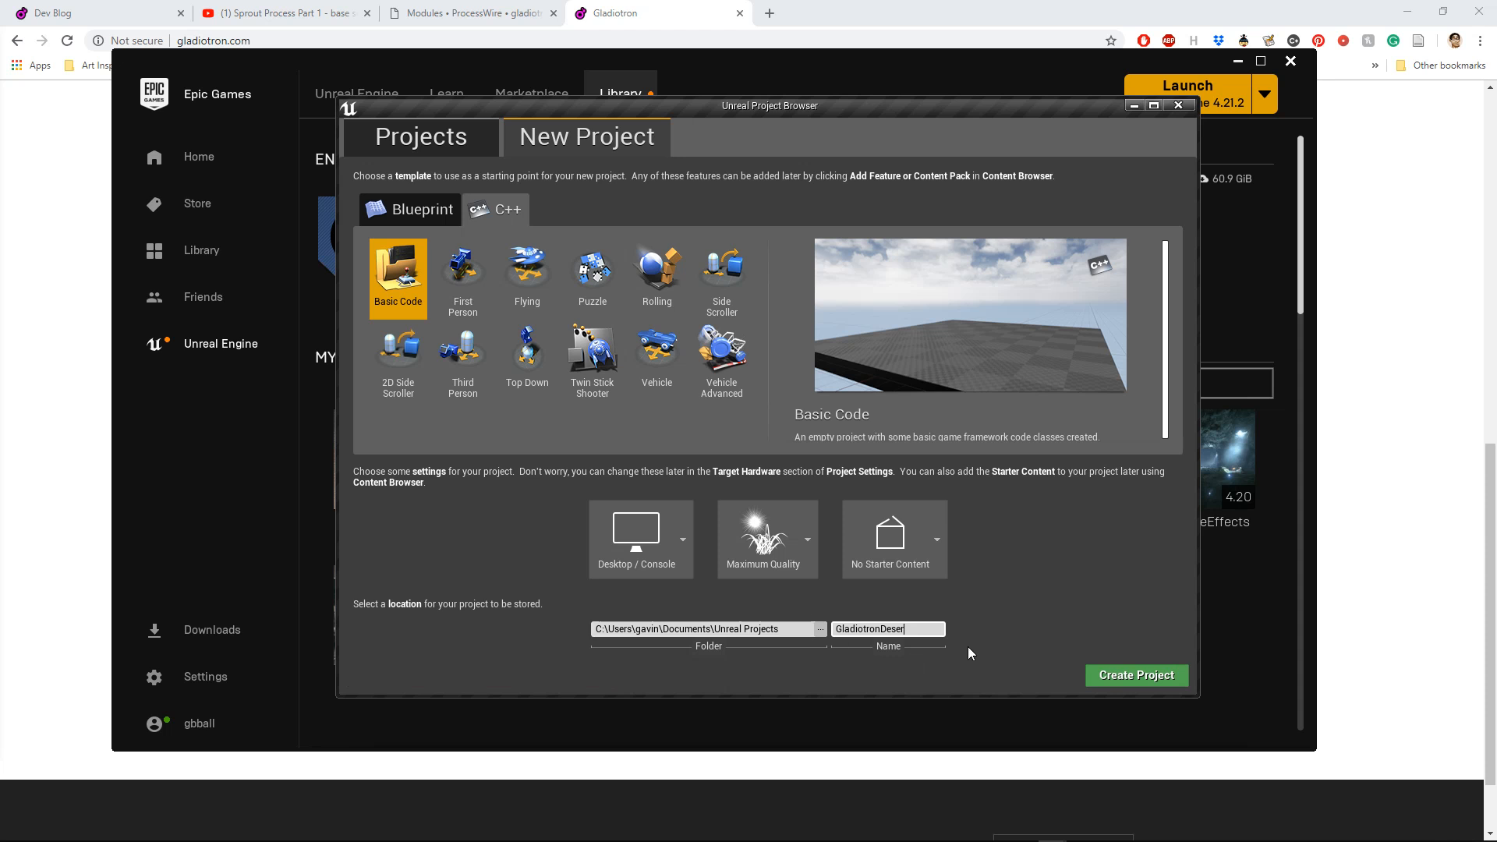
pyautogui.press('BackSpace')
pyautogui.press('BackSpace')
pyautogui.press('BackSpace')
pyautogui.press('BackSpace')
pyautogui.press('BackSpace')
pyautogui.press('BackSpace')
pyautogui.write('Comic')
# Step: Browse for a project location and open the _Story folder inside Dropbox\Gladiotron
pyautogui.click(820, 631)
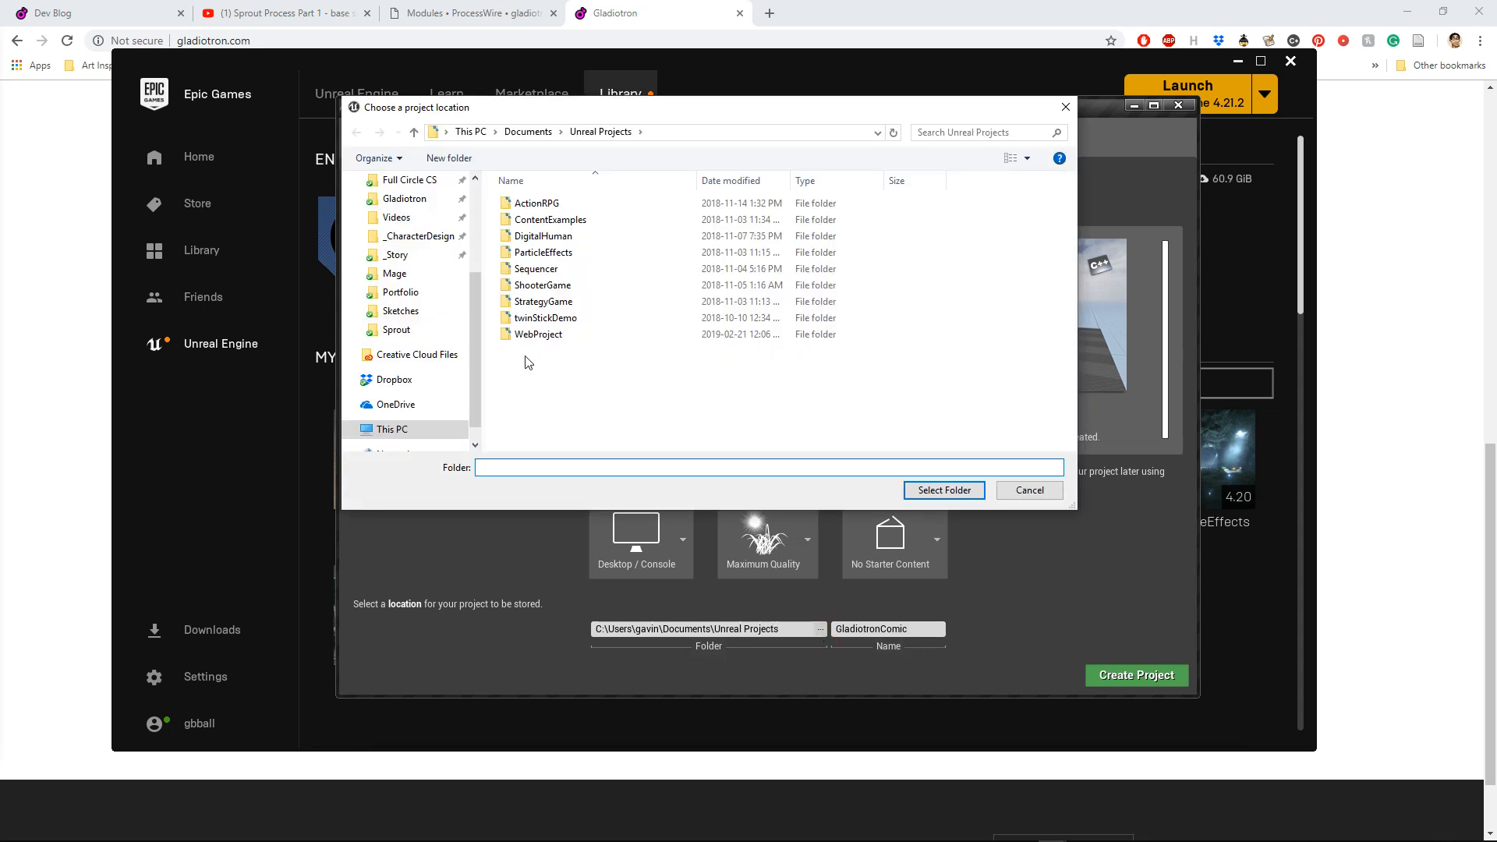
pyautogui.moveTo(474, 354); pyautogui.dragTo(468, 258)
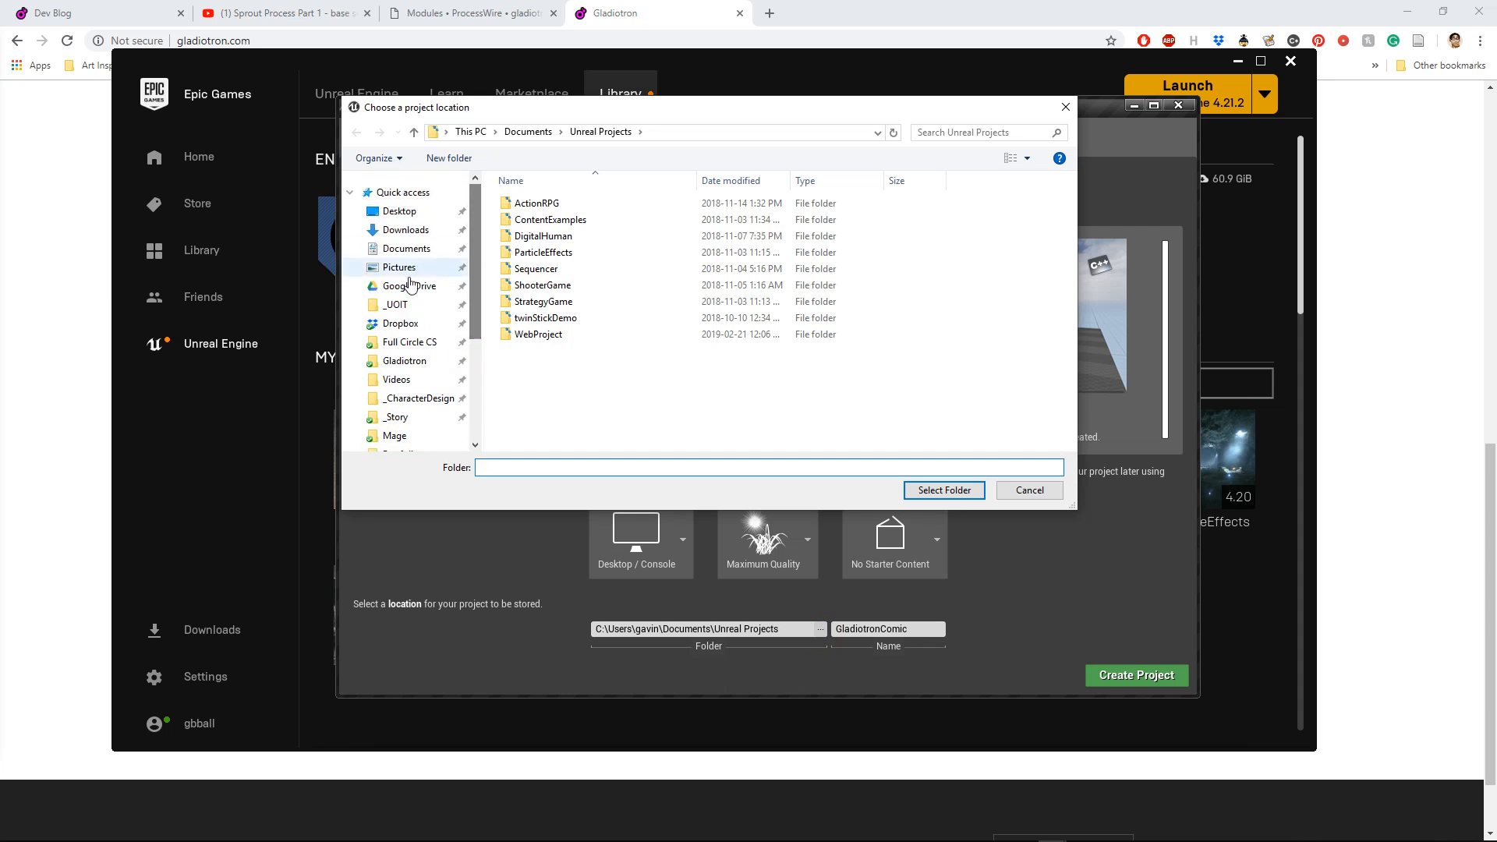
pyautogui.click(412, 323)
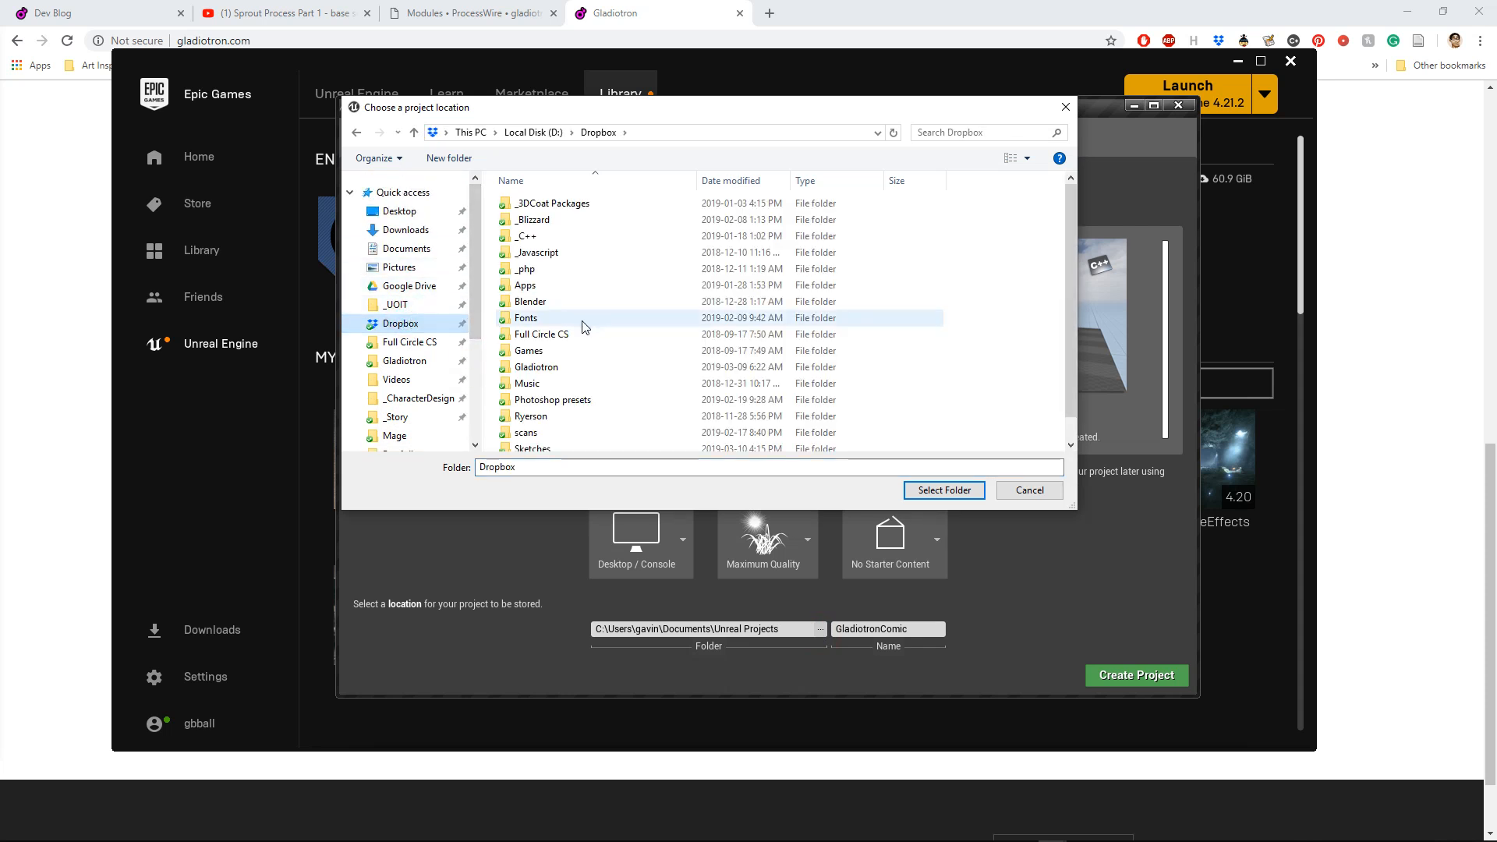
pyautogui.click(544, 368)
pyautogui.doubleClick(544, 368)
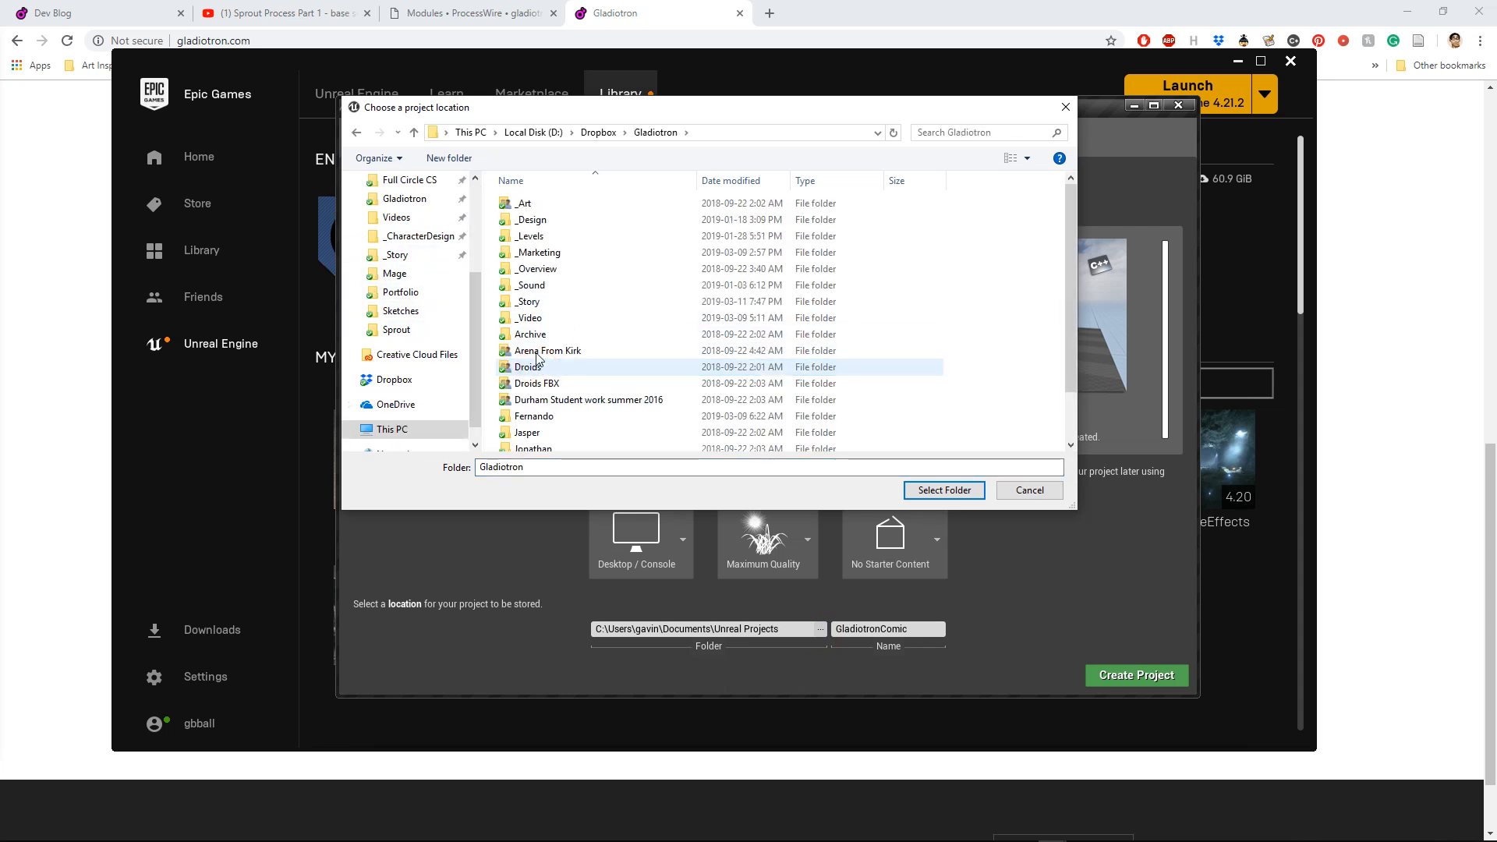
pyautogui.doubleClick(563, 301)
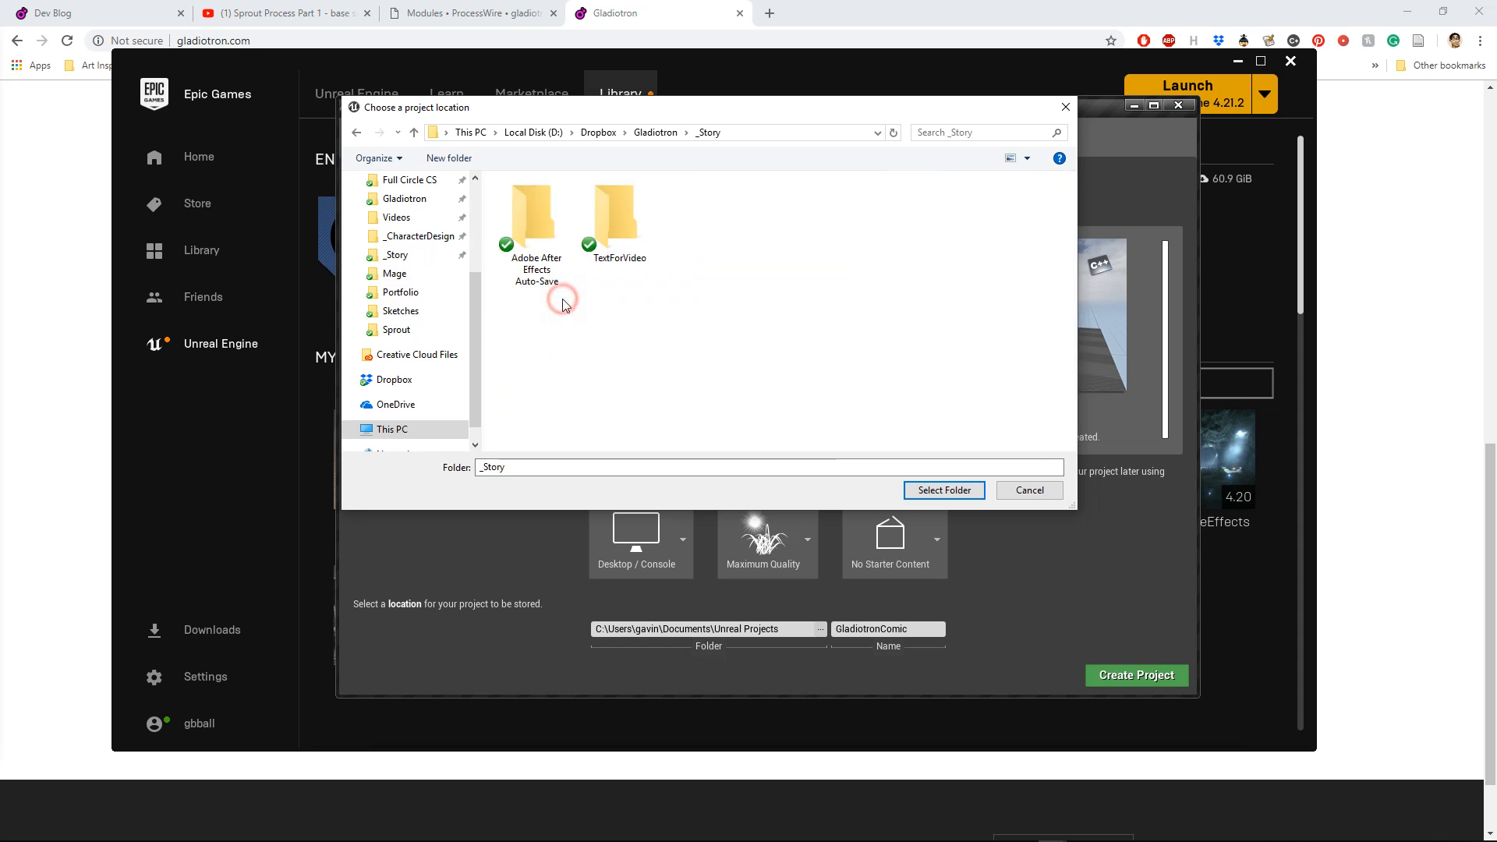
# Step: Create a folder named Comic inside _Story and choose it as the project location
pyautogui.click(450, 157)
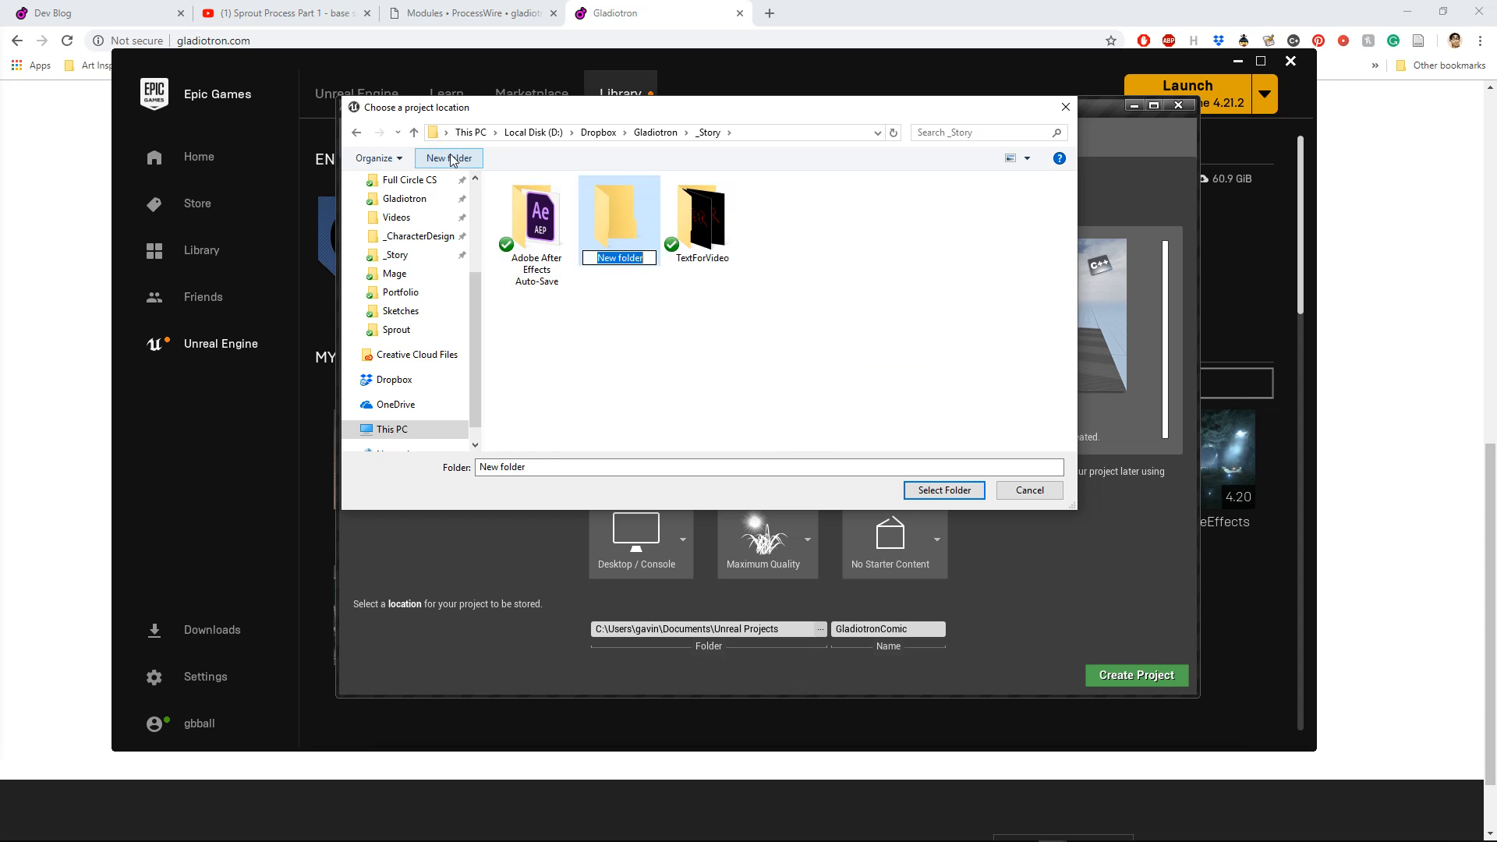
pyautogui.write('Comic')
pyautogui.press('Return')
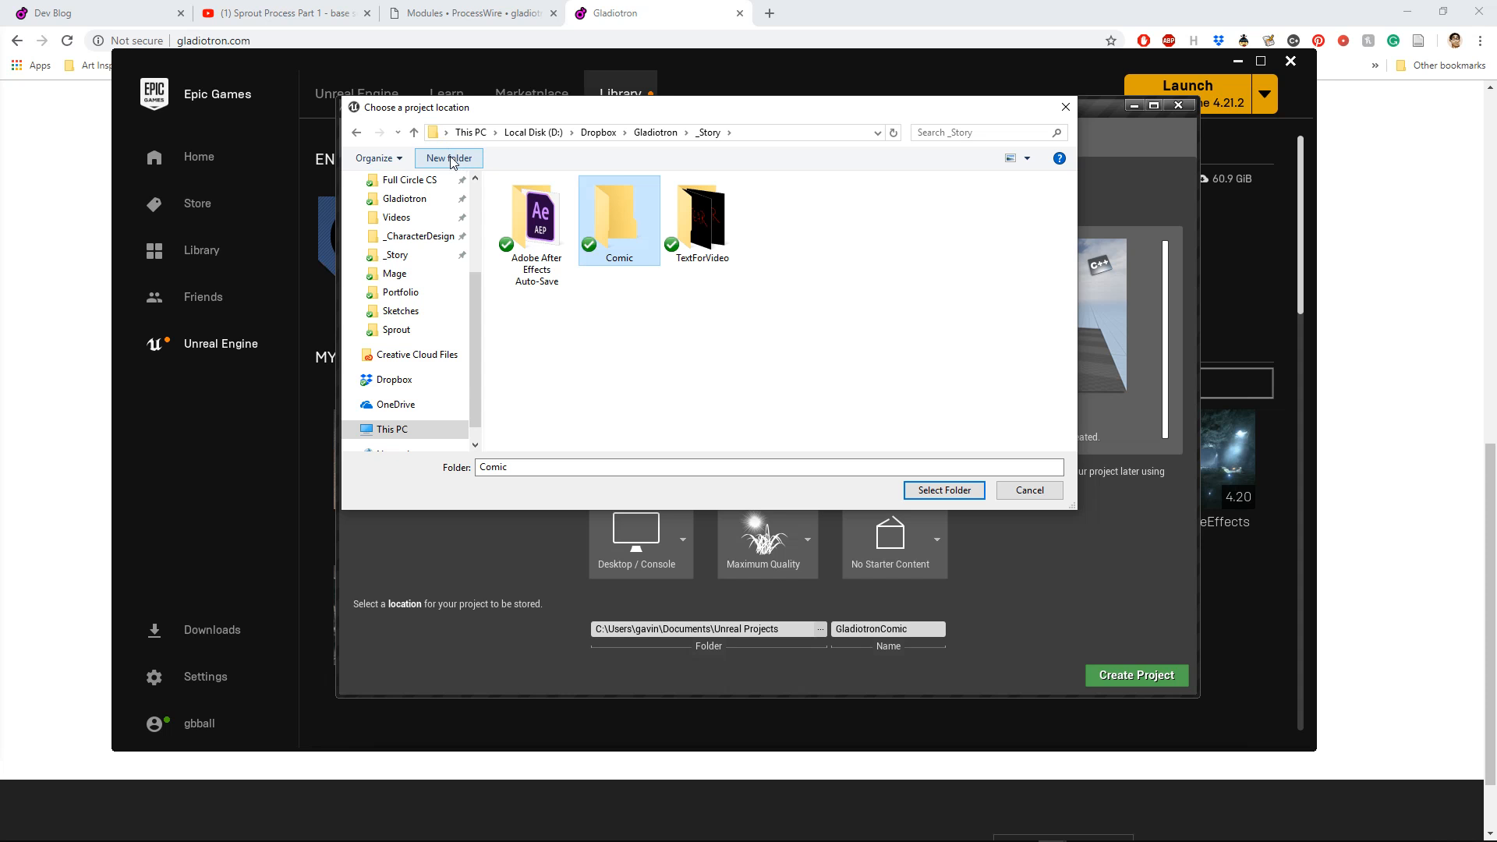
pyautogui.doubleClick(622, 202)
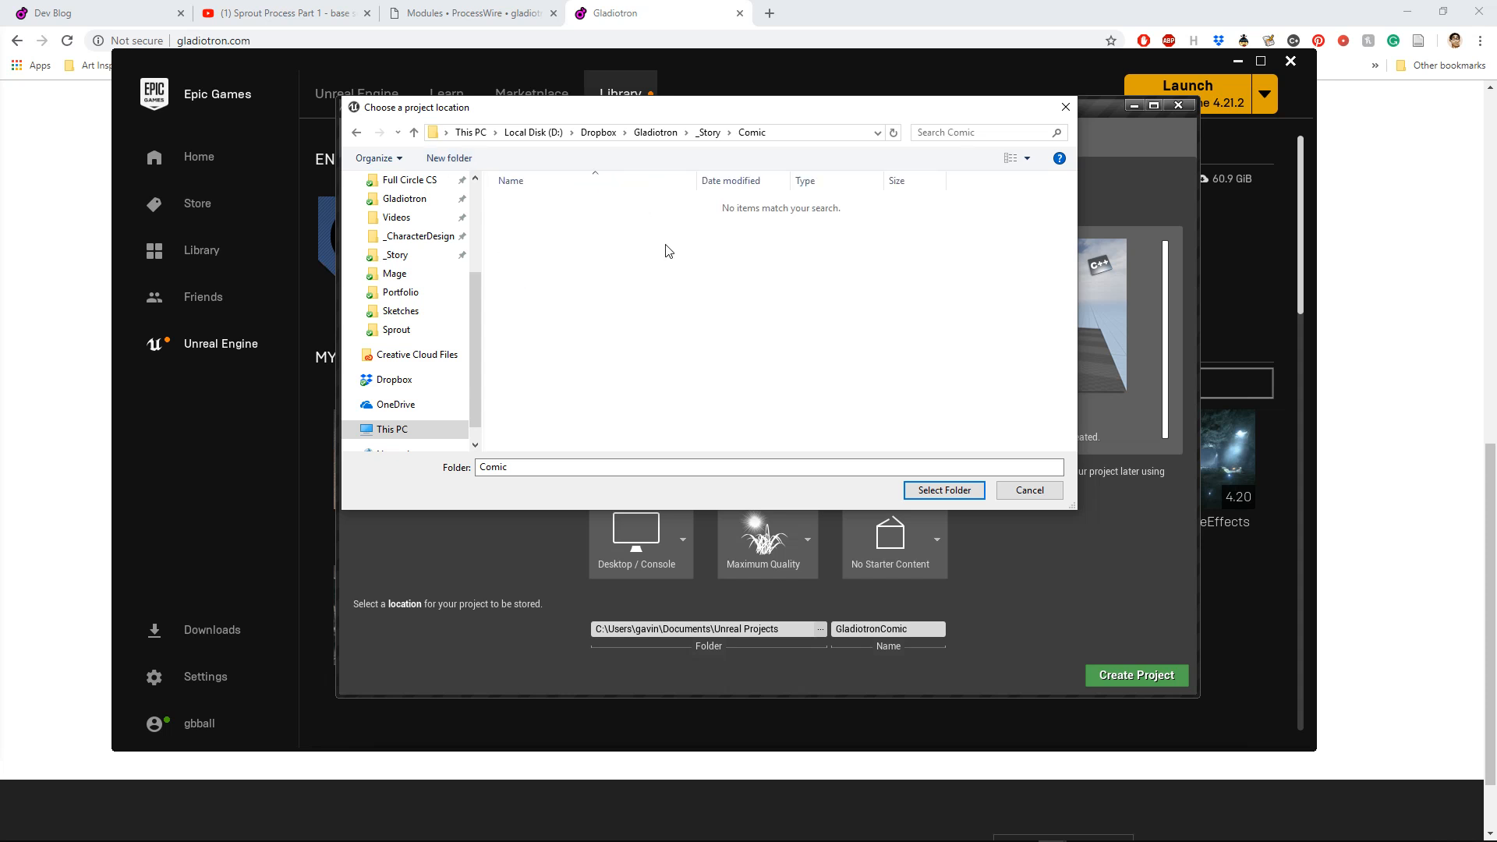
pyautogui.click(928, 491)
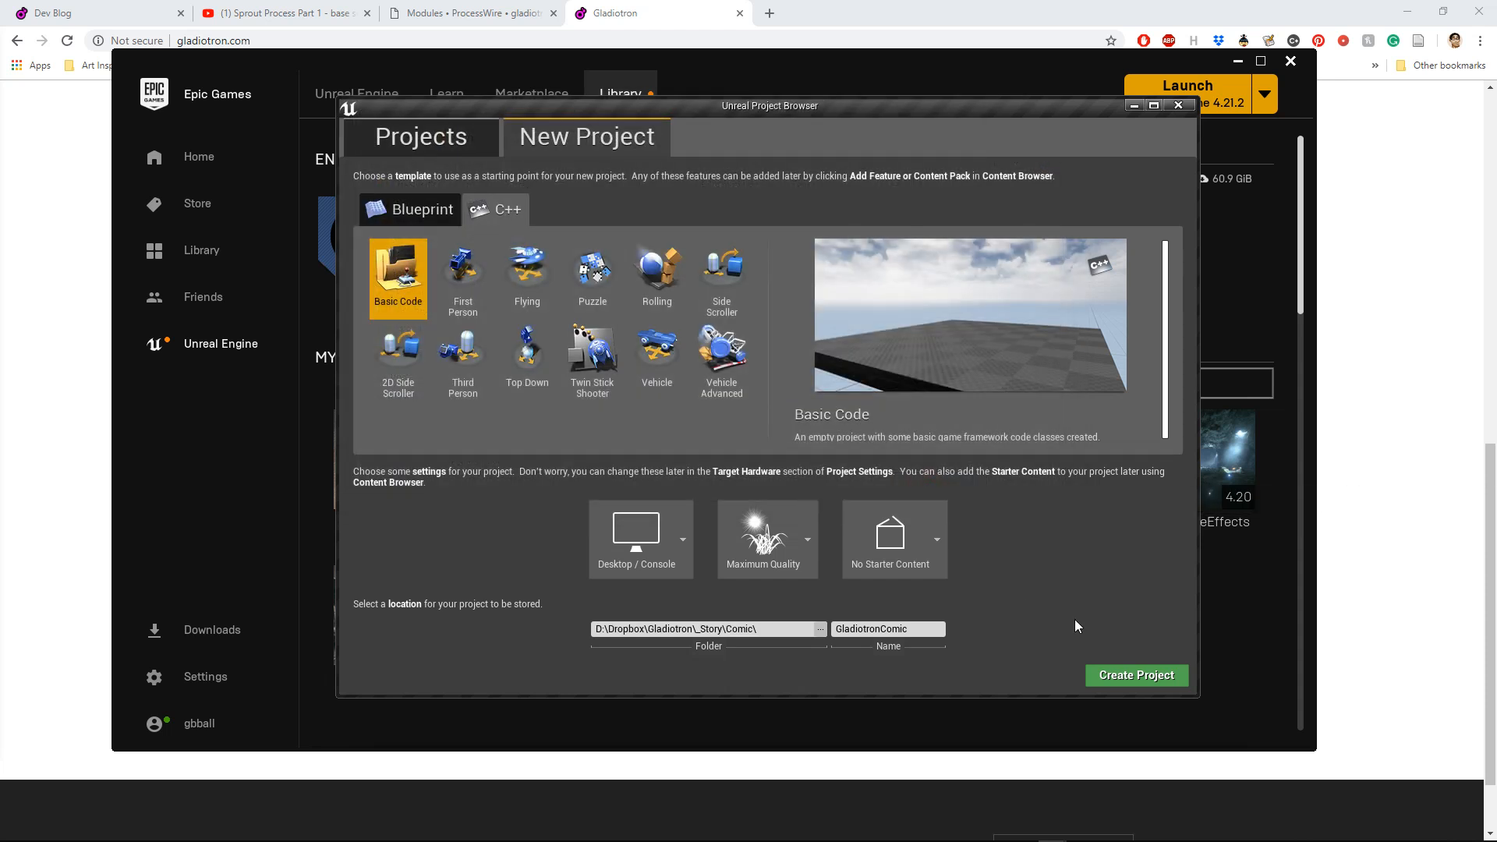
# Step: Create the GladiotronComic project and choose to open it in Visual Studio when compilation ends
pyautogui.click(1143, 674)
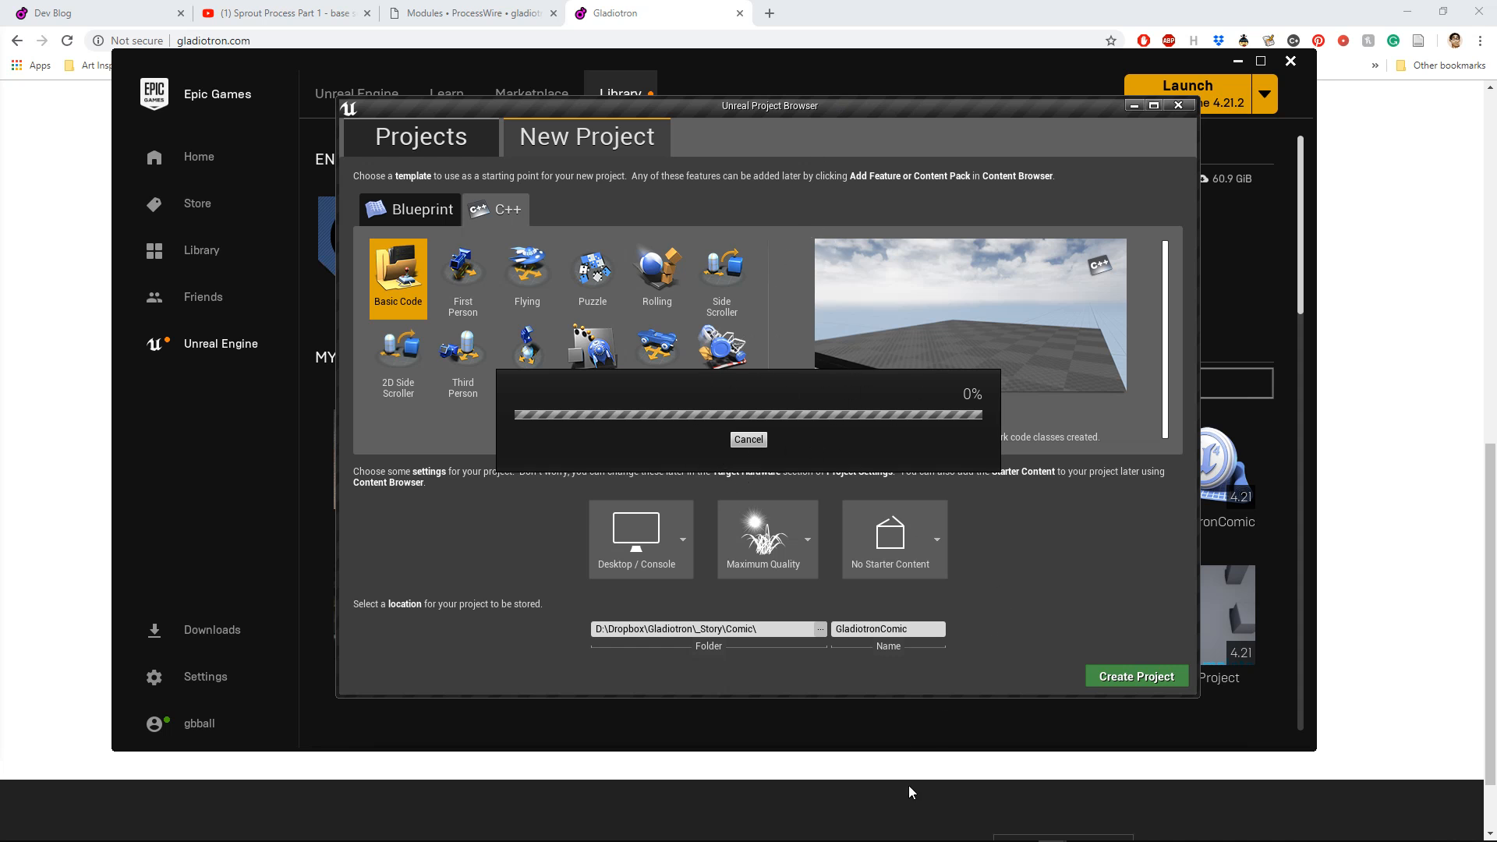
pyautogui.moveTo(906, 832)
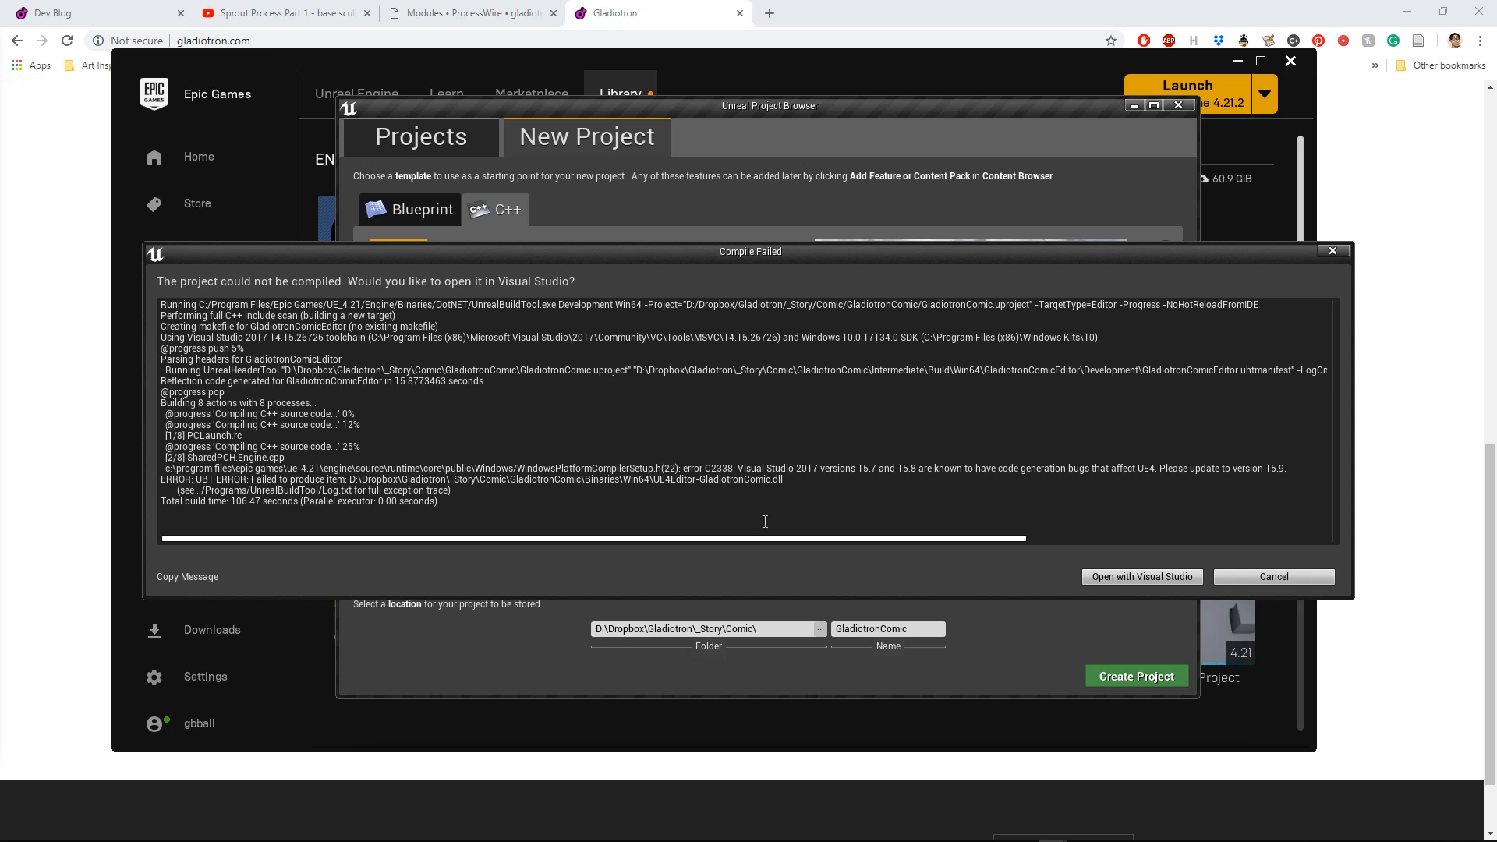
pyautogui.click(1148, 579)
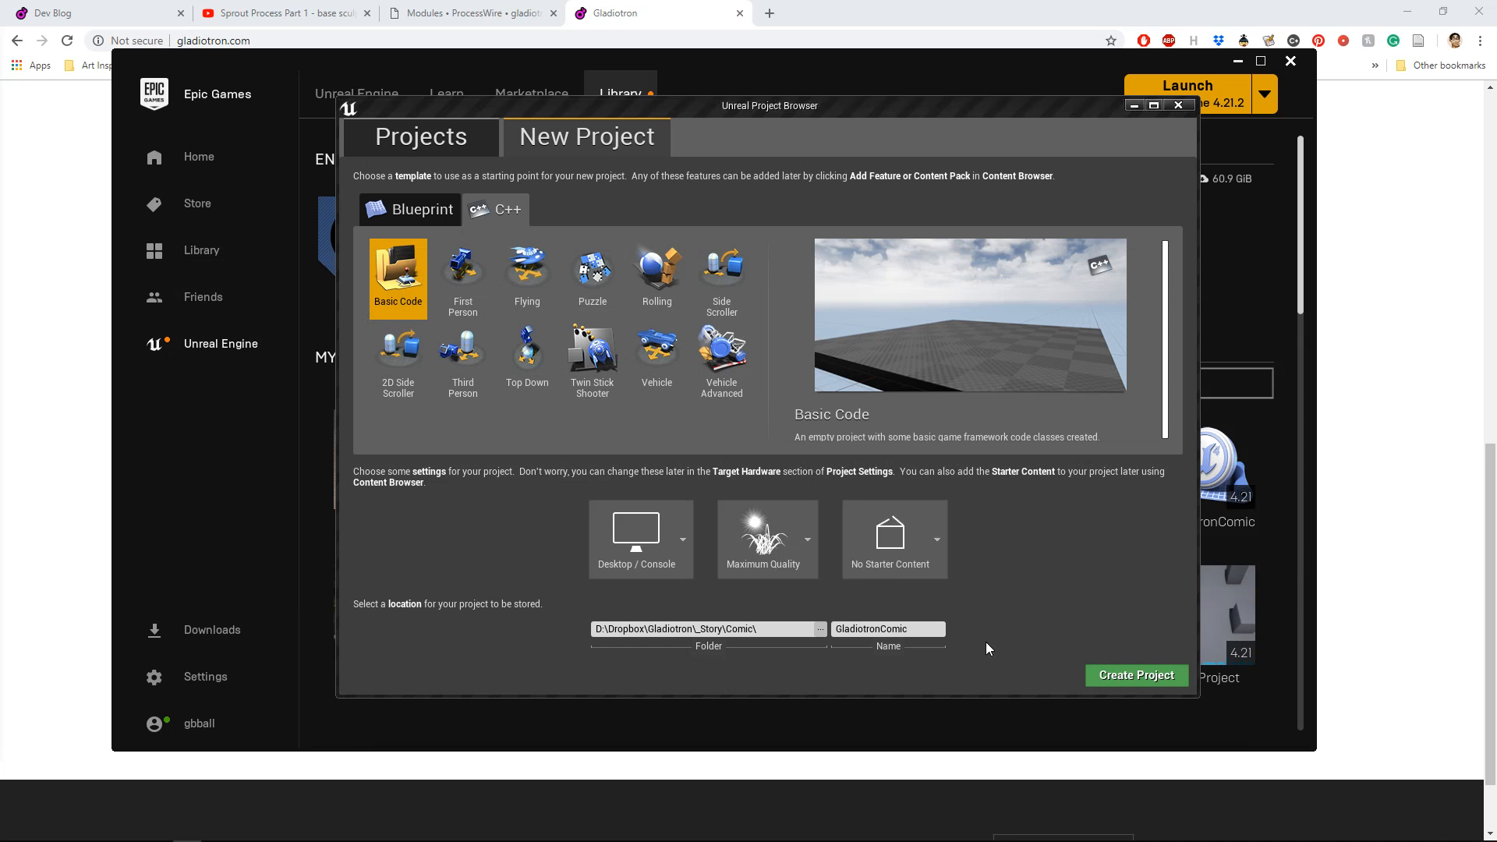
# Step: Close Blender without saving the changes
pyautogui.moveTo(1023, 833)
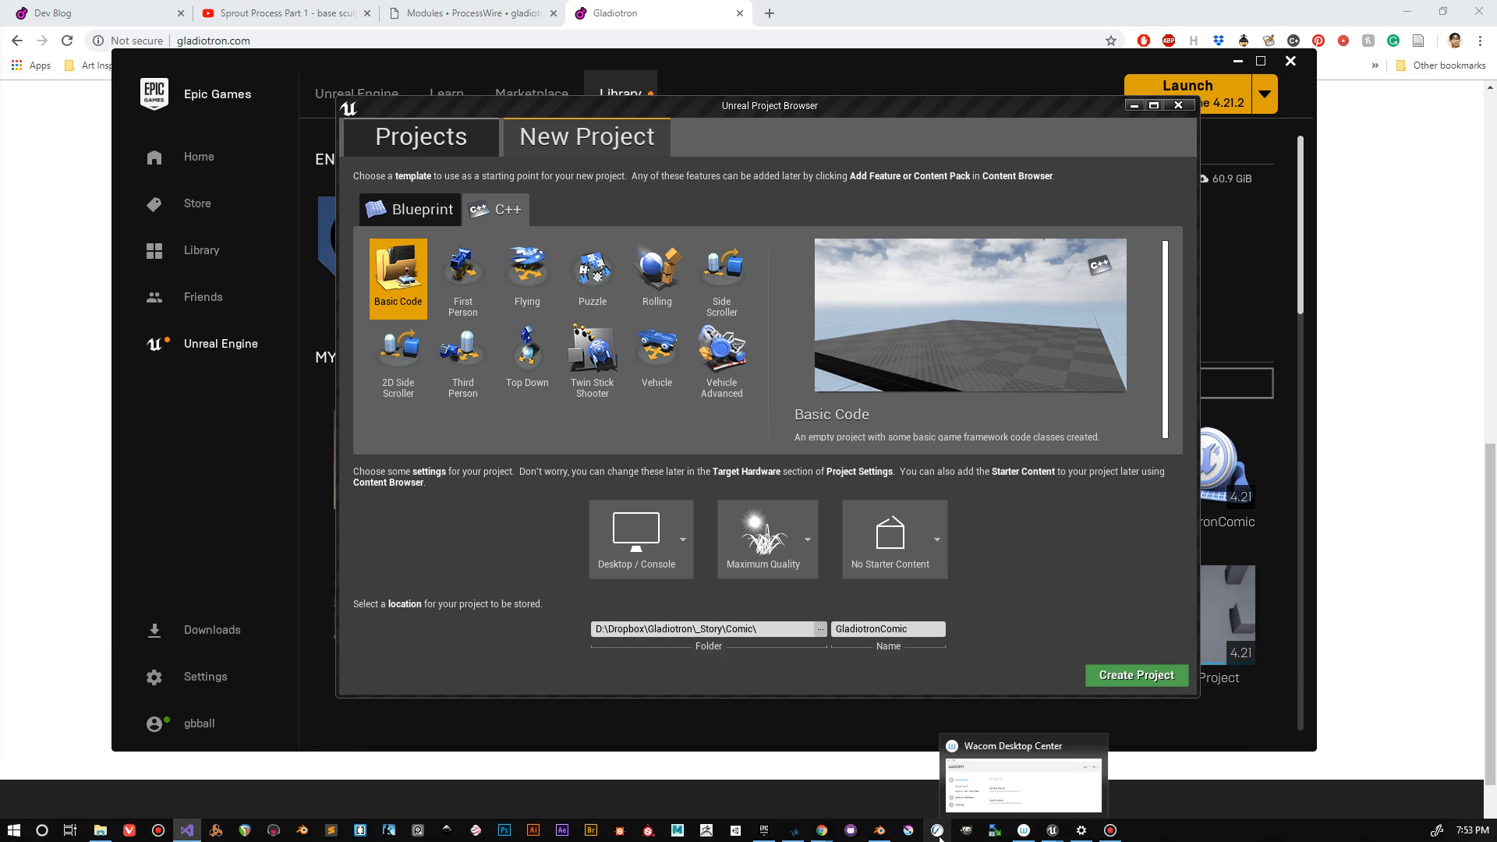
pyautogui.moveTo(881, 834)
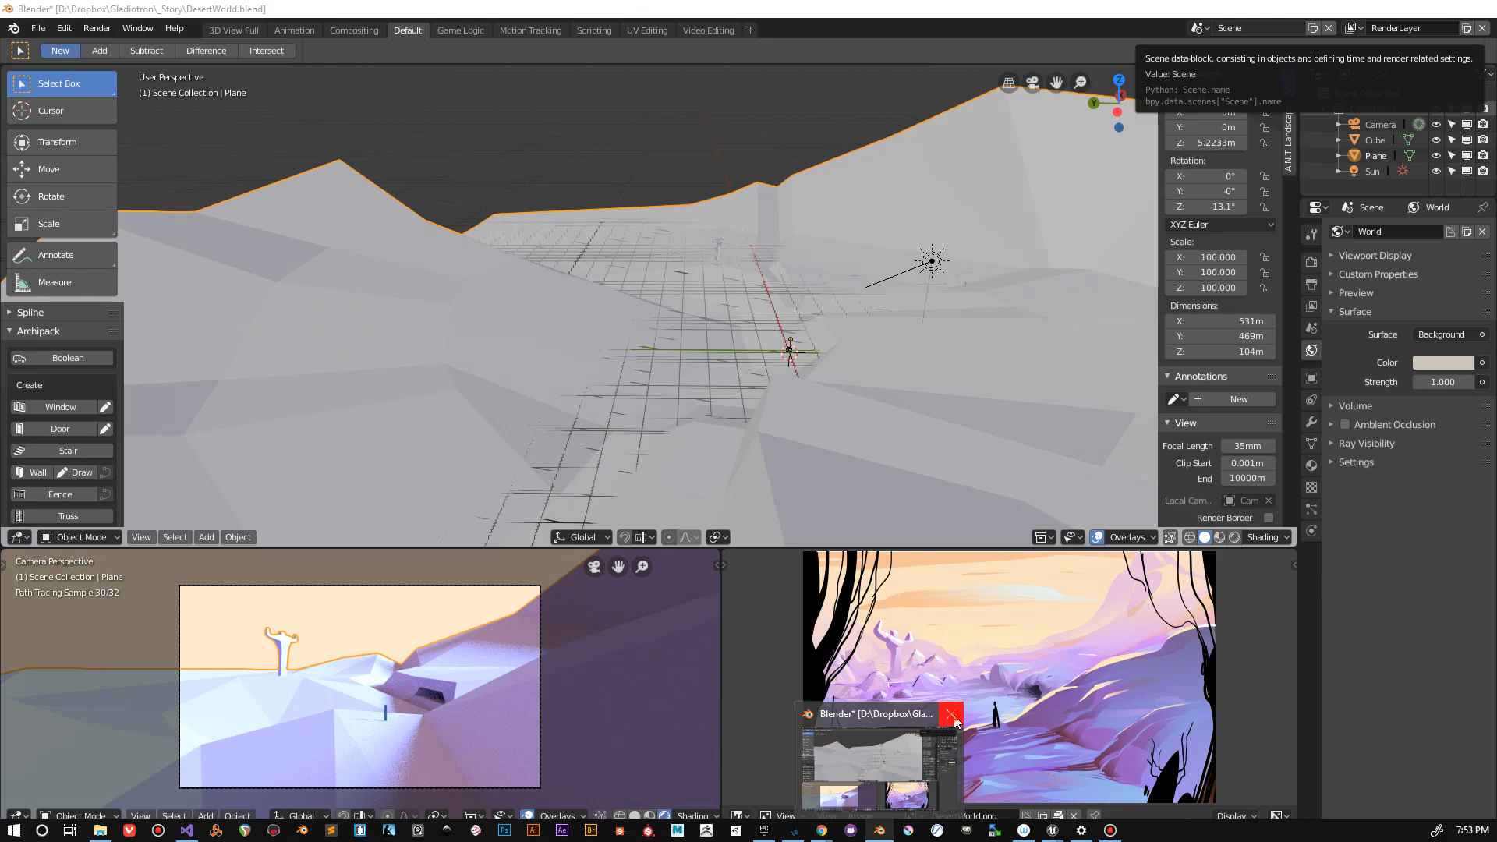
pyautogui.click(956, 722)
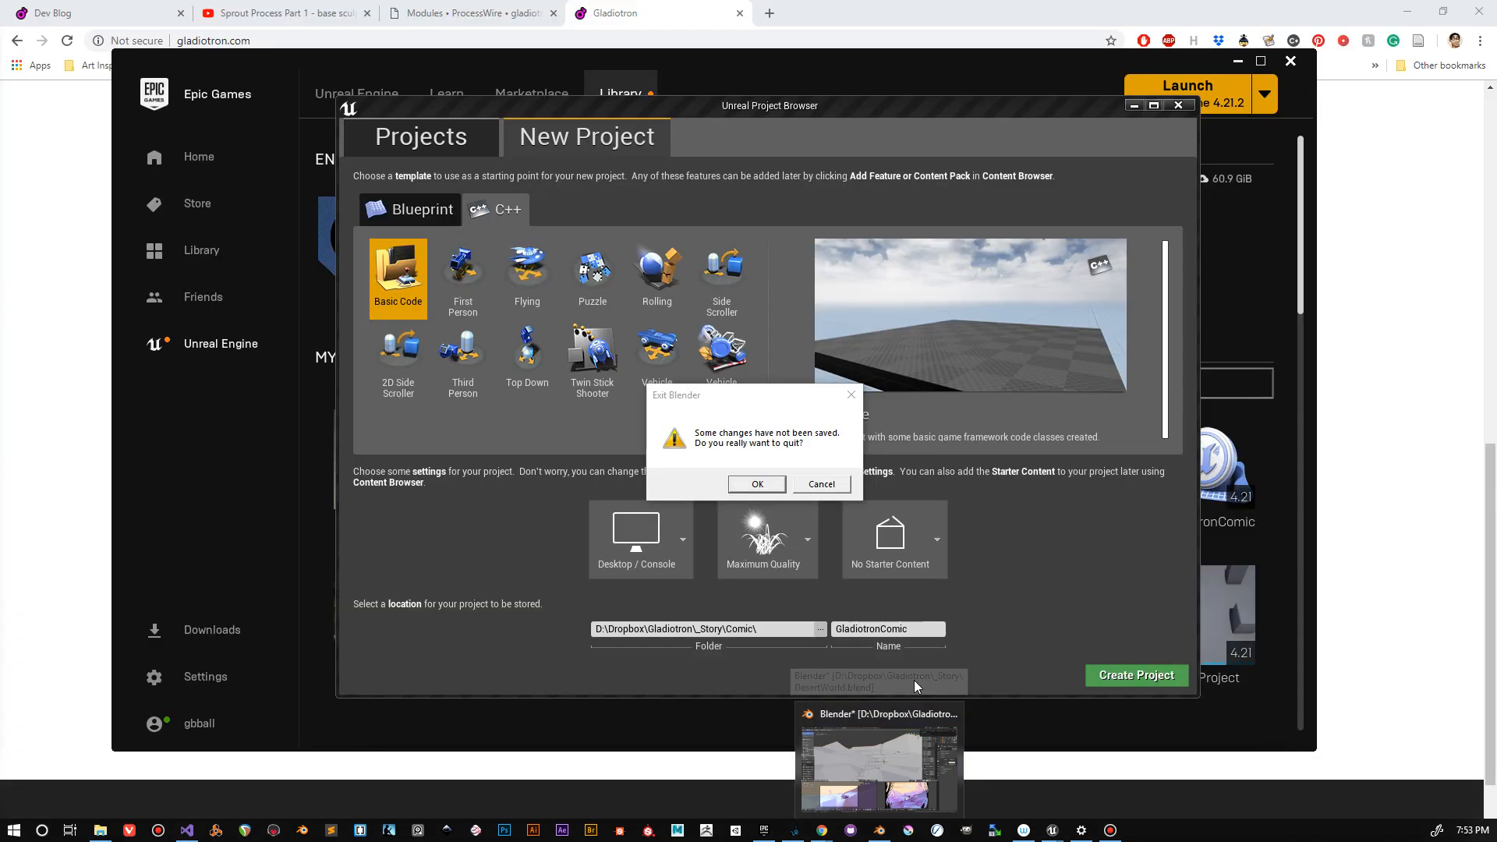
pyautogui.click(757, 484)
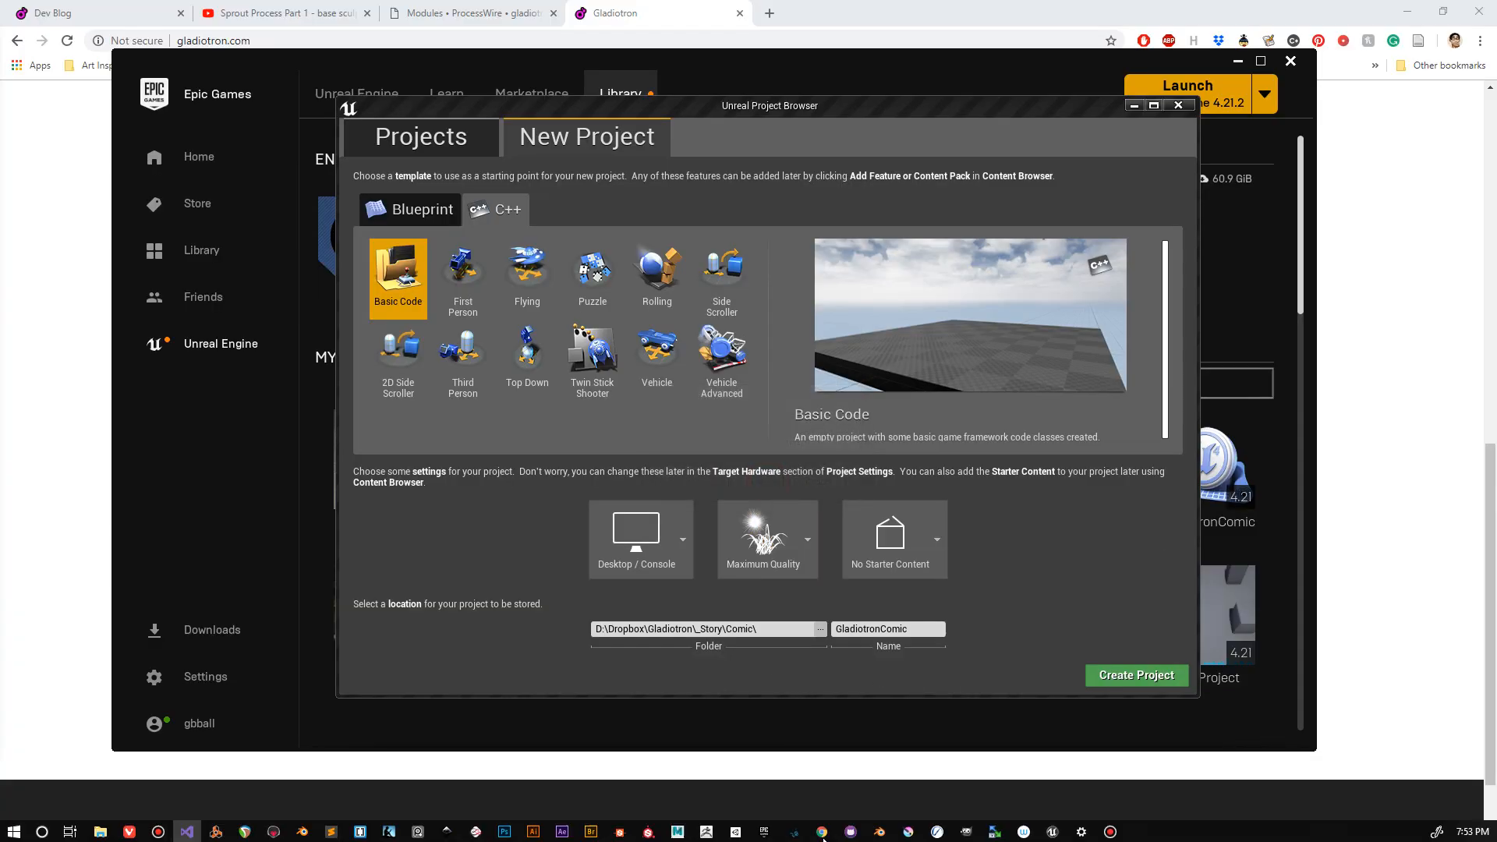
pyautogui.moveTo(822, 834)
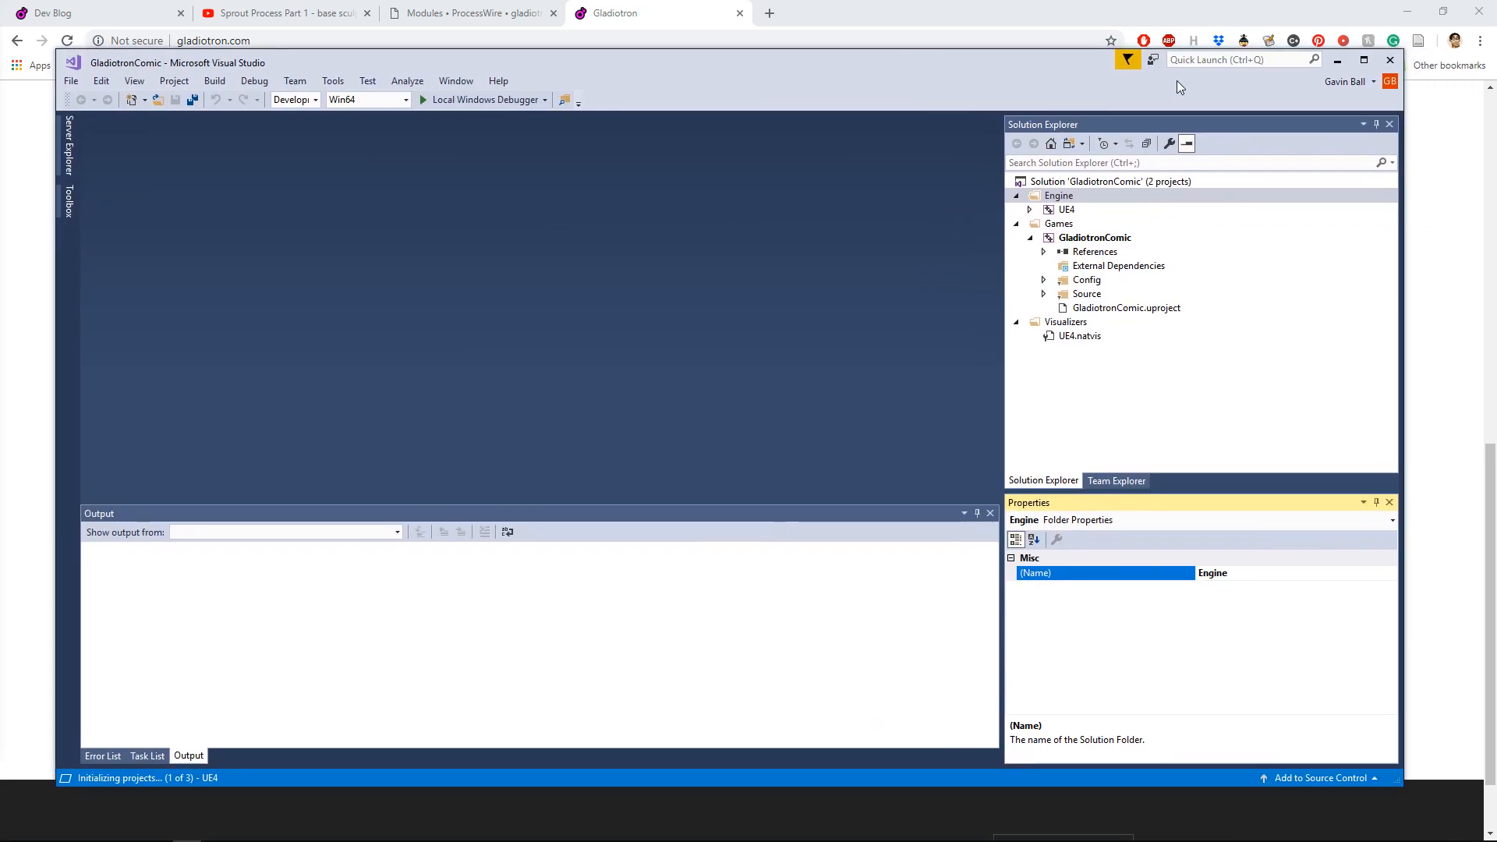
# Step: Try to build and run GladiotronComic with the Local Windows Debugger in Visual Studio, declining to run the last successful build
pyautogui.click(1363, 60)
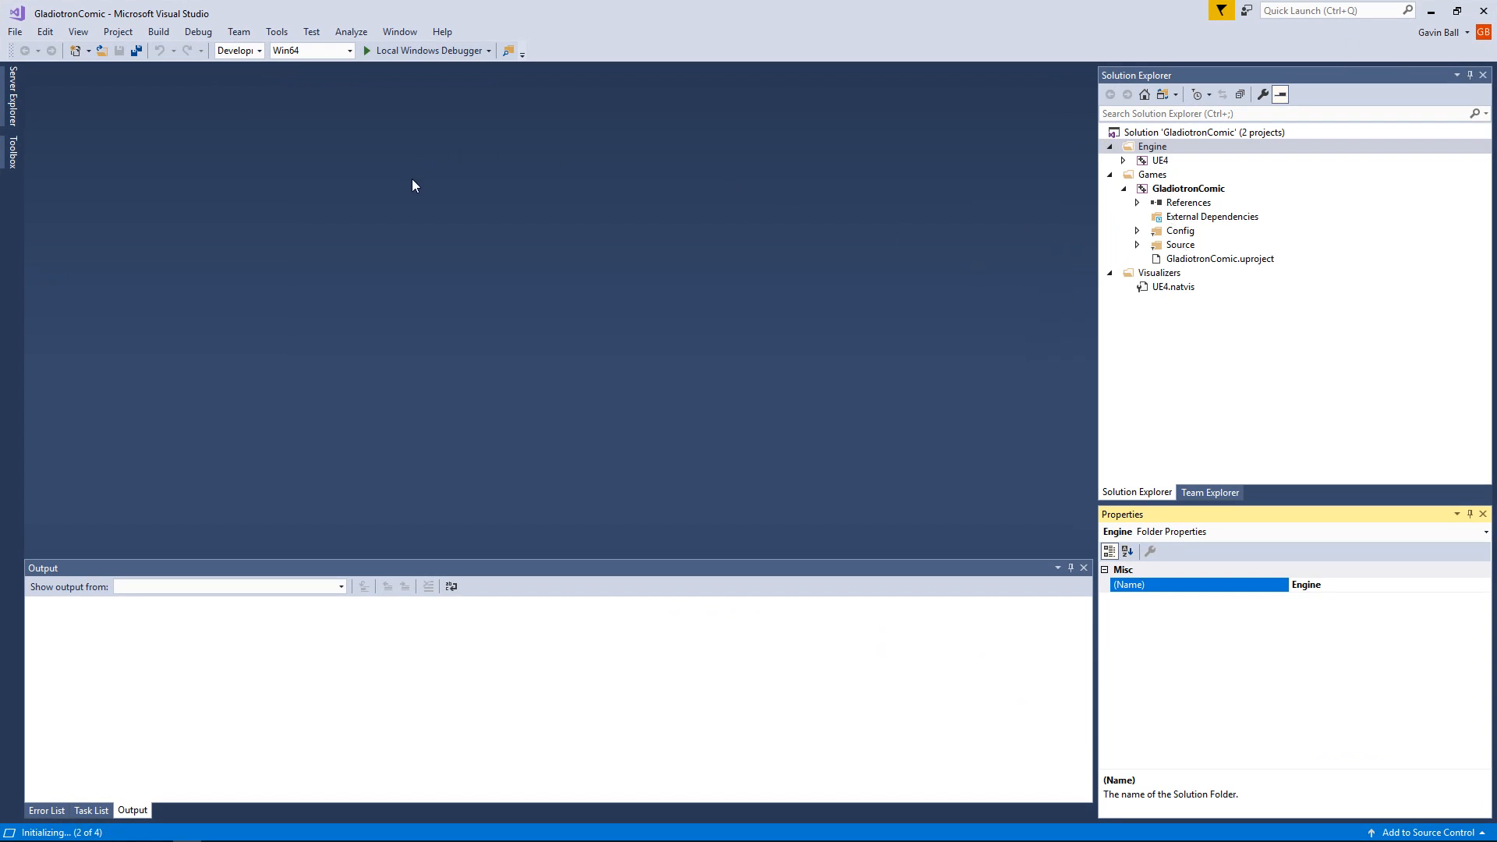
pyautogui.click(370, 52)
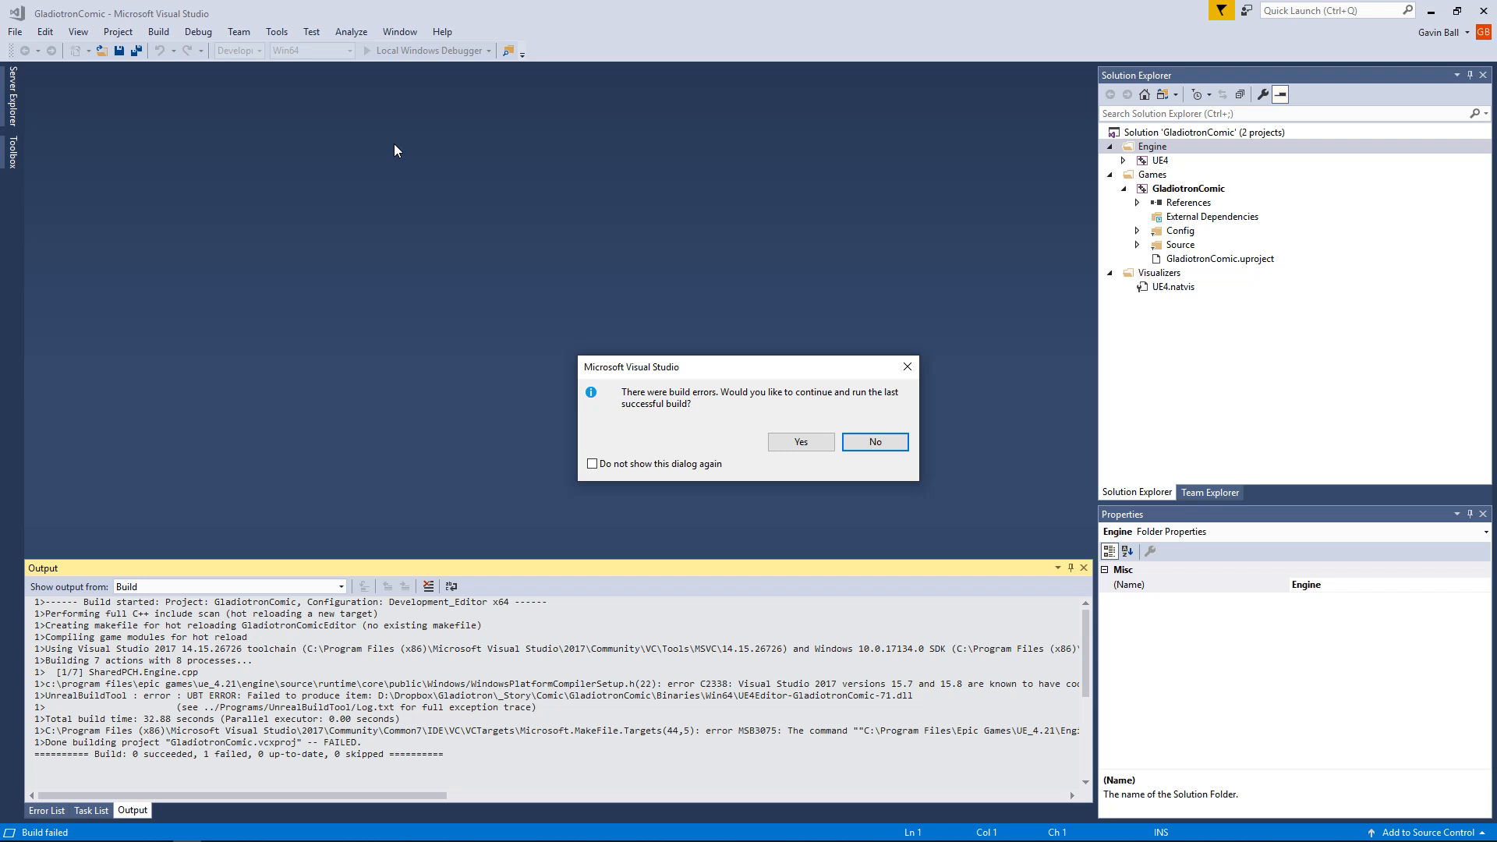
pyautogui.click(863, 443)
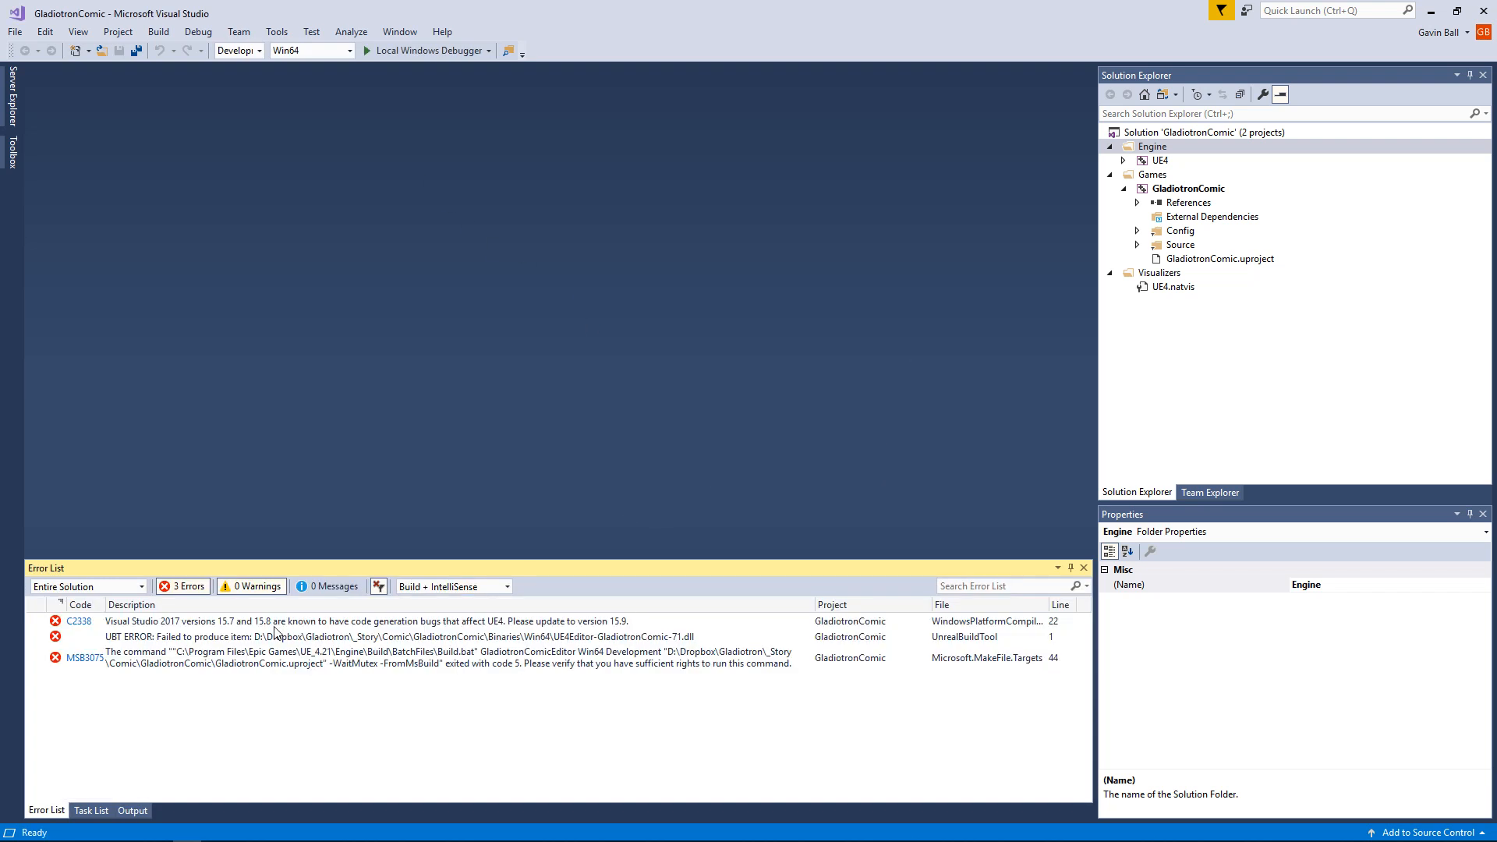
# Step: Select the C2338 compiler version error, check for Visual Studio updates and start updating Visual Studio Community 2017 to version 15.9.8
pyautogui.click(211, 622)
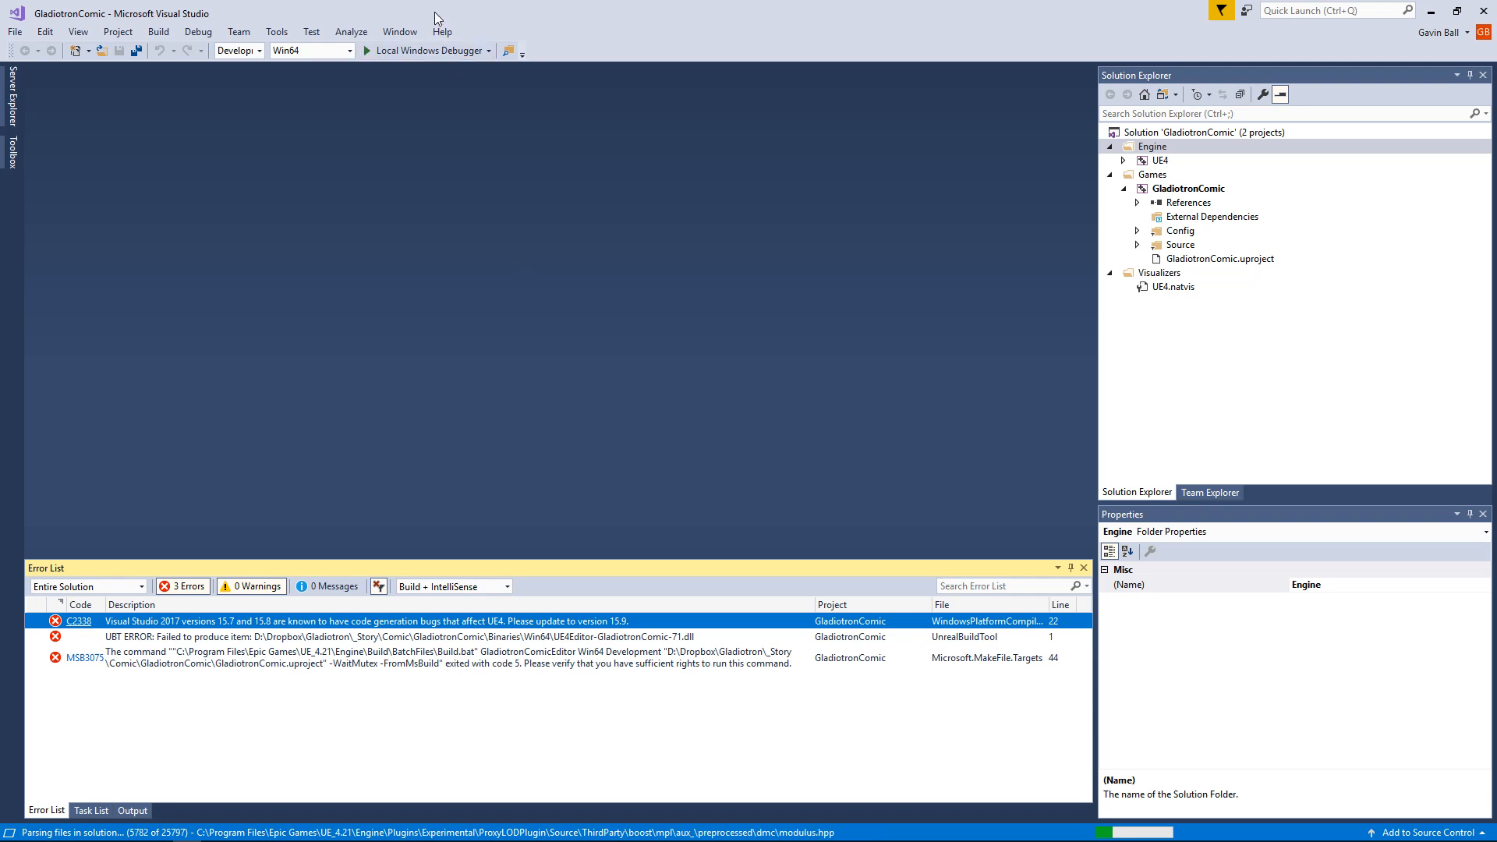
pyautogui.click(442, 33)
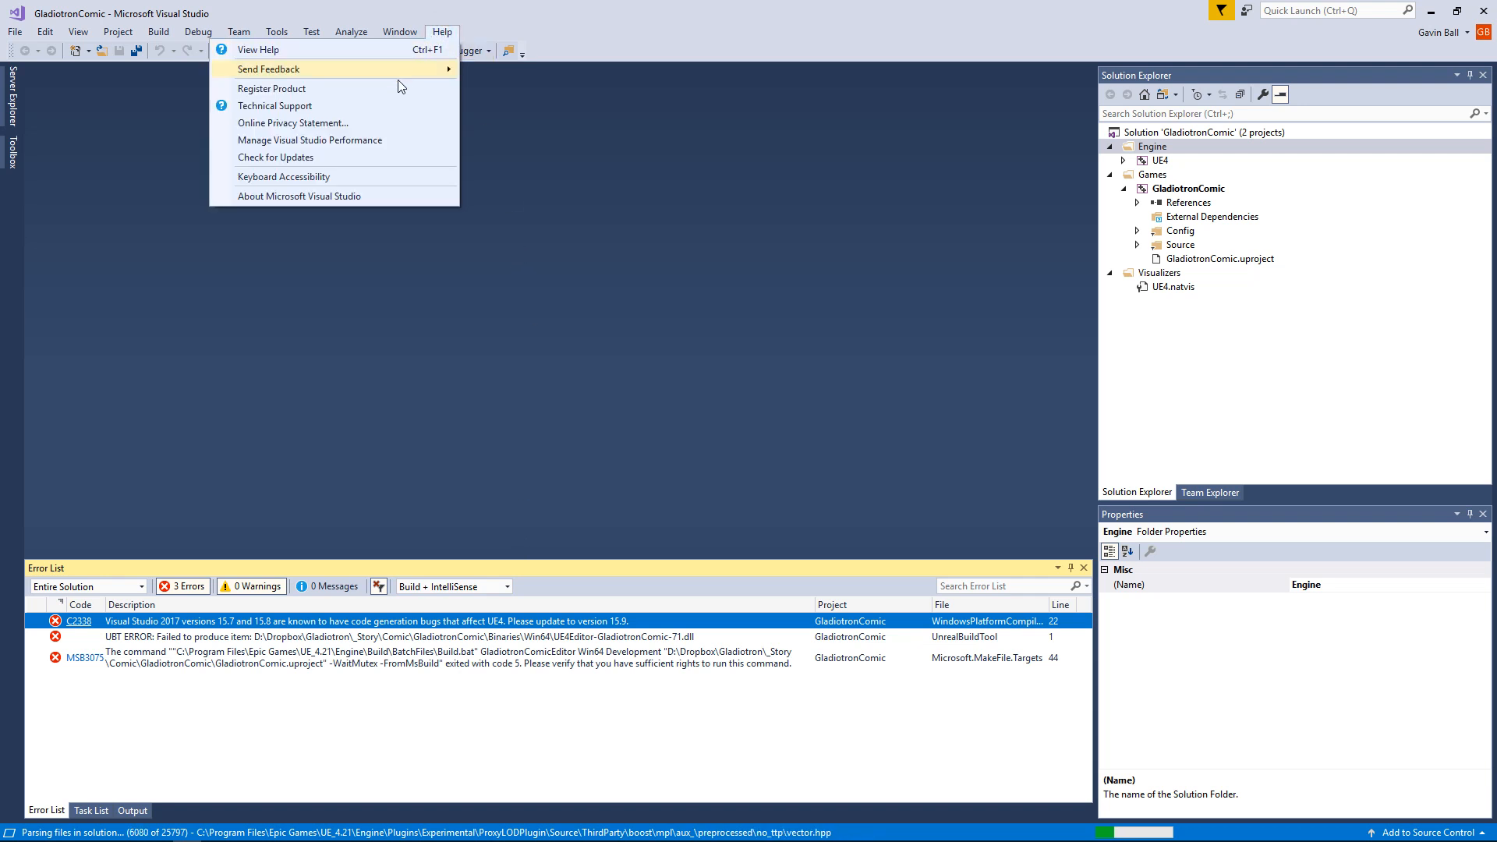
pyautogui.click(355, 157)
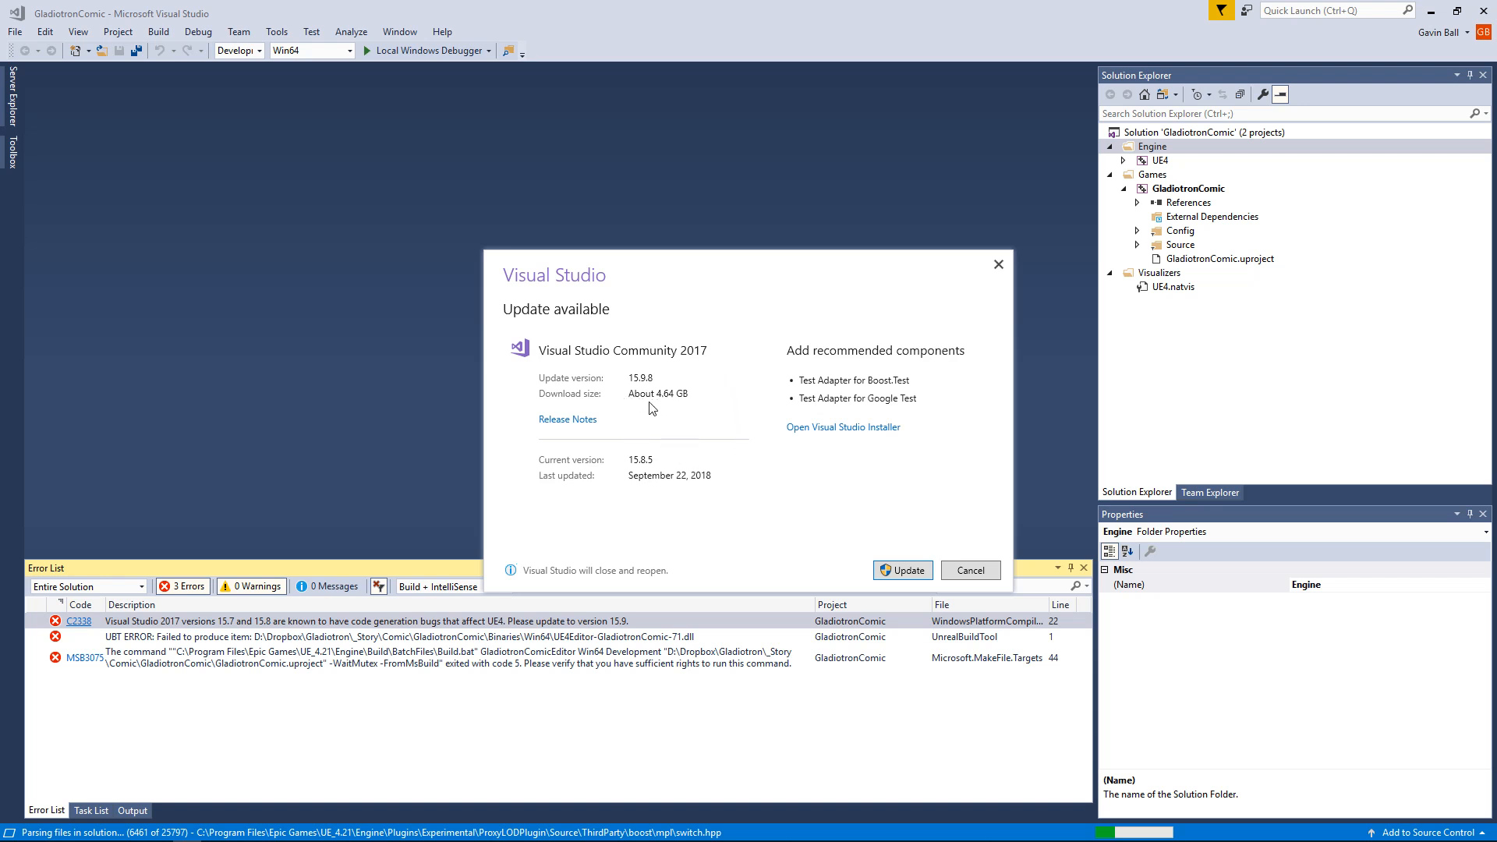
pyautogui.click(907, 577)
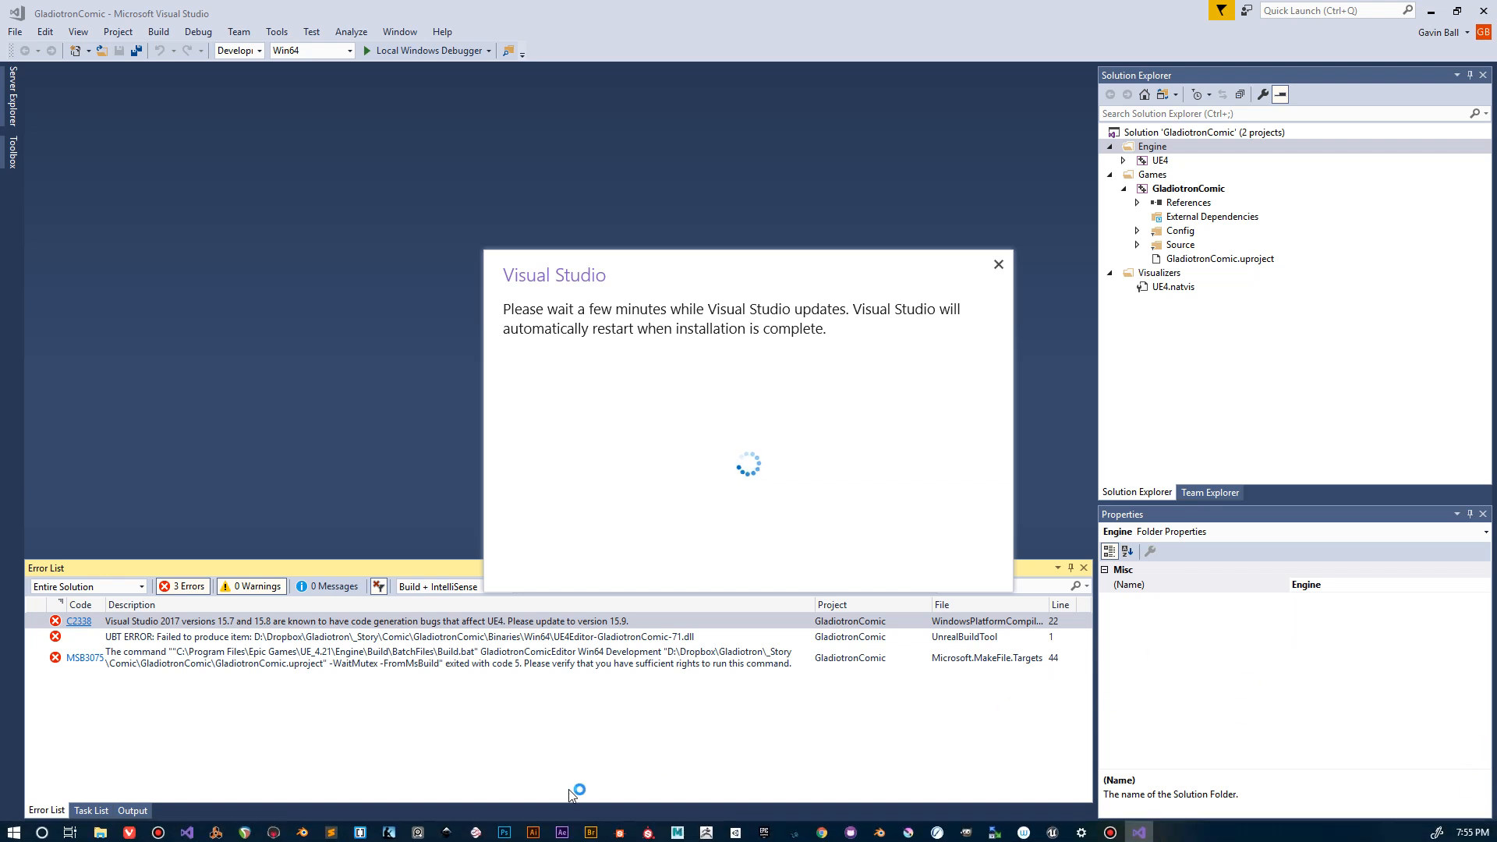
pyautogui.moveTo(329, 841)
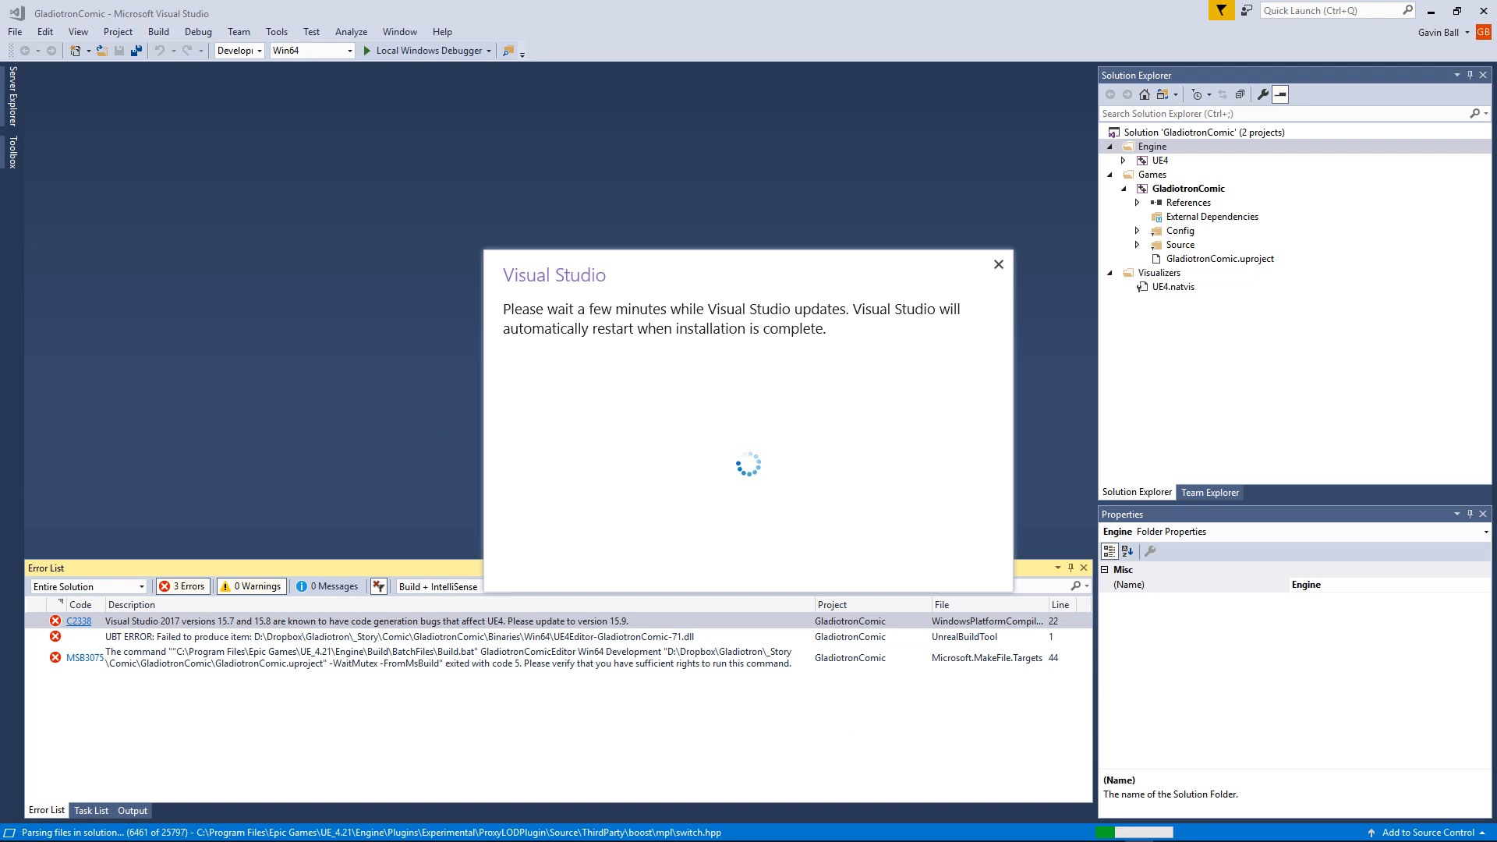
pyautogui.moveTo(487, 336); pyautogui.dragTo(769, 126)
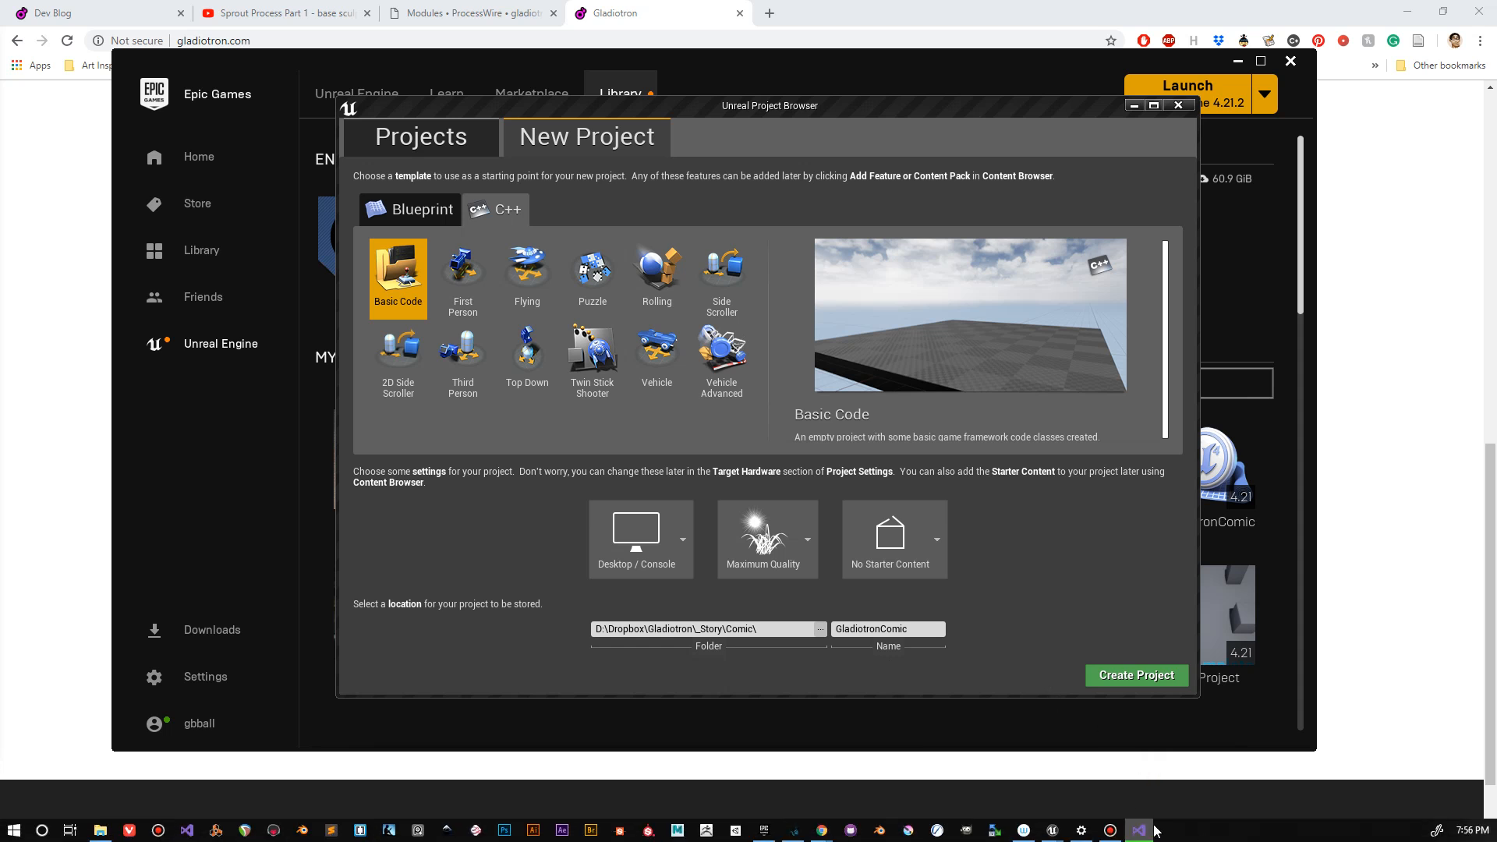
# Step: Look through the Blueprint templates and the existing projects, and close the Unreal Project Browser
pyautogui.moveTo(1154, 829)
pyautogui.moveTo(1152, 779)
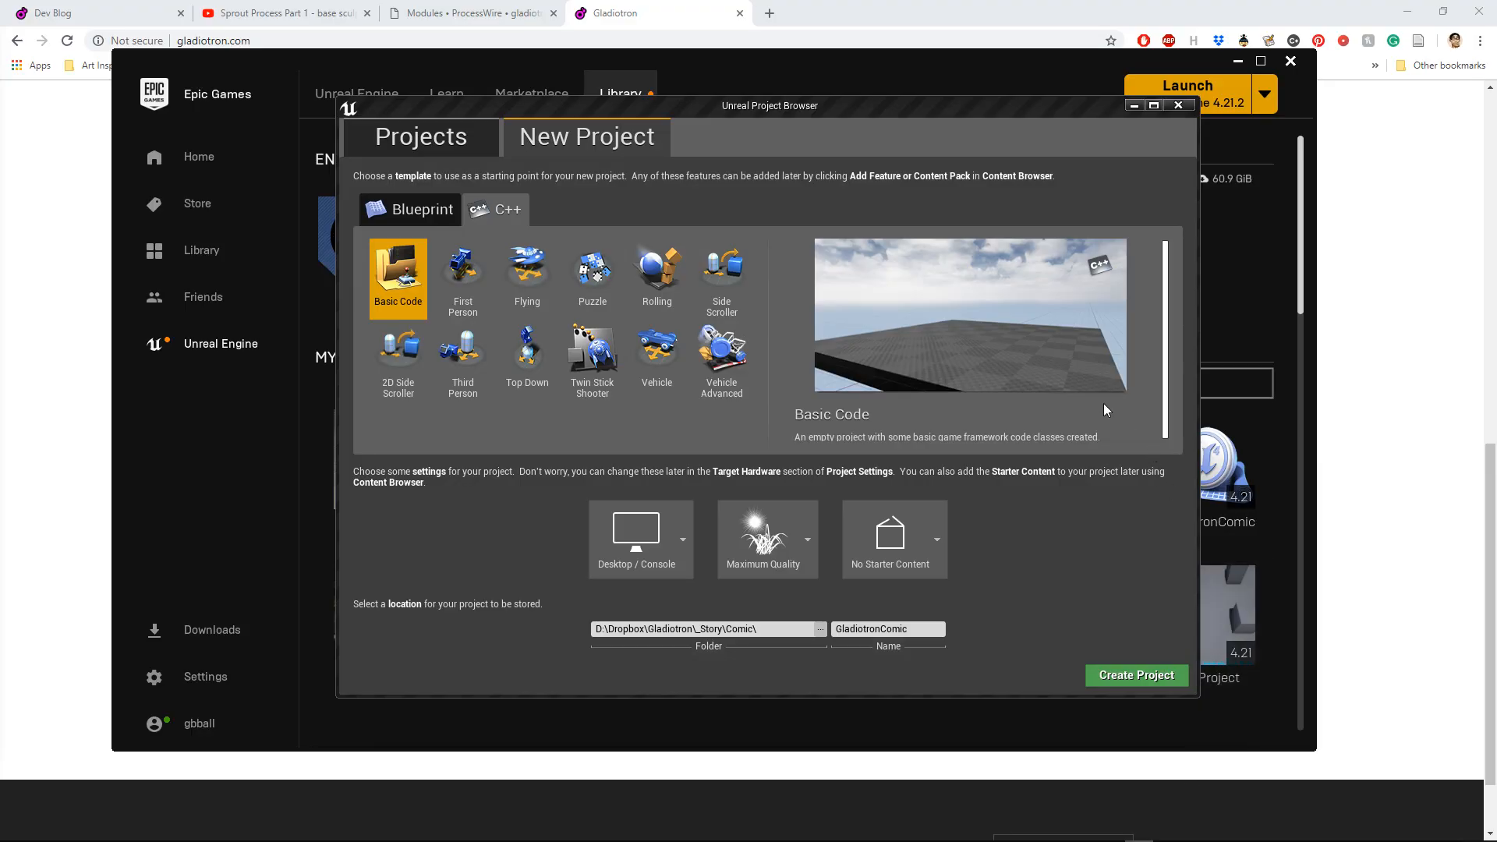
pyautogui.click(406, 213)
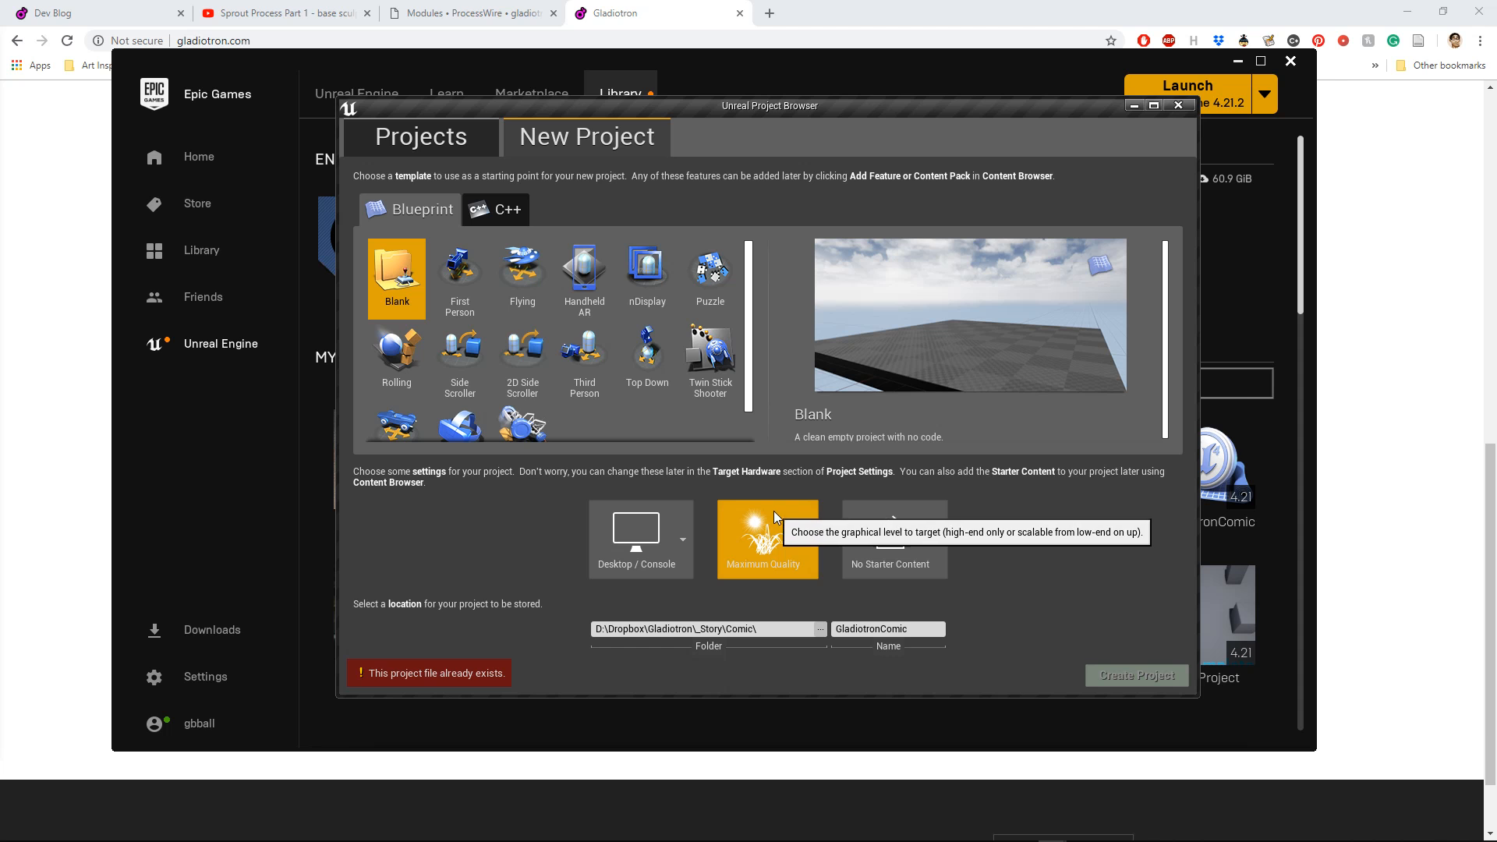
pyautogui.click(436, 152)
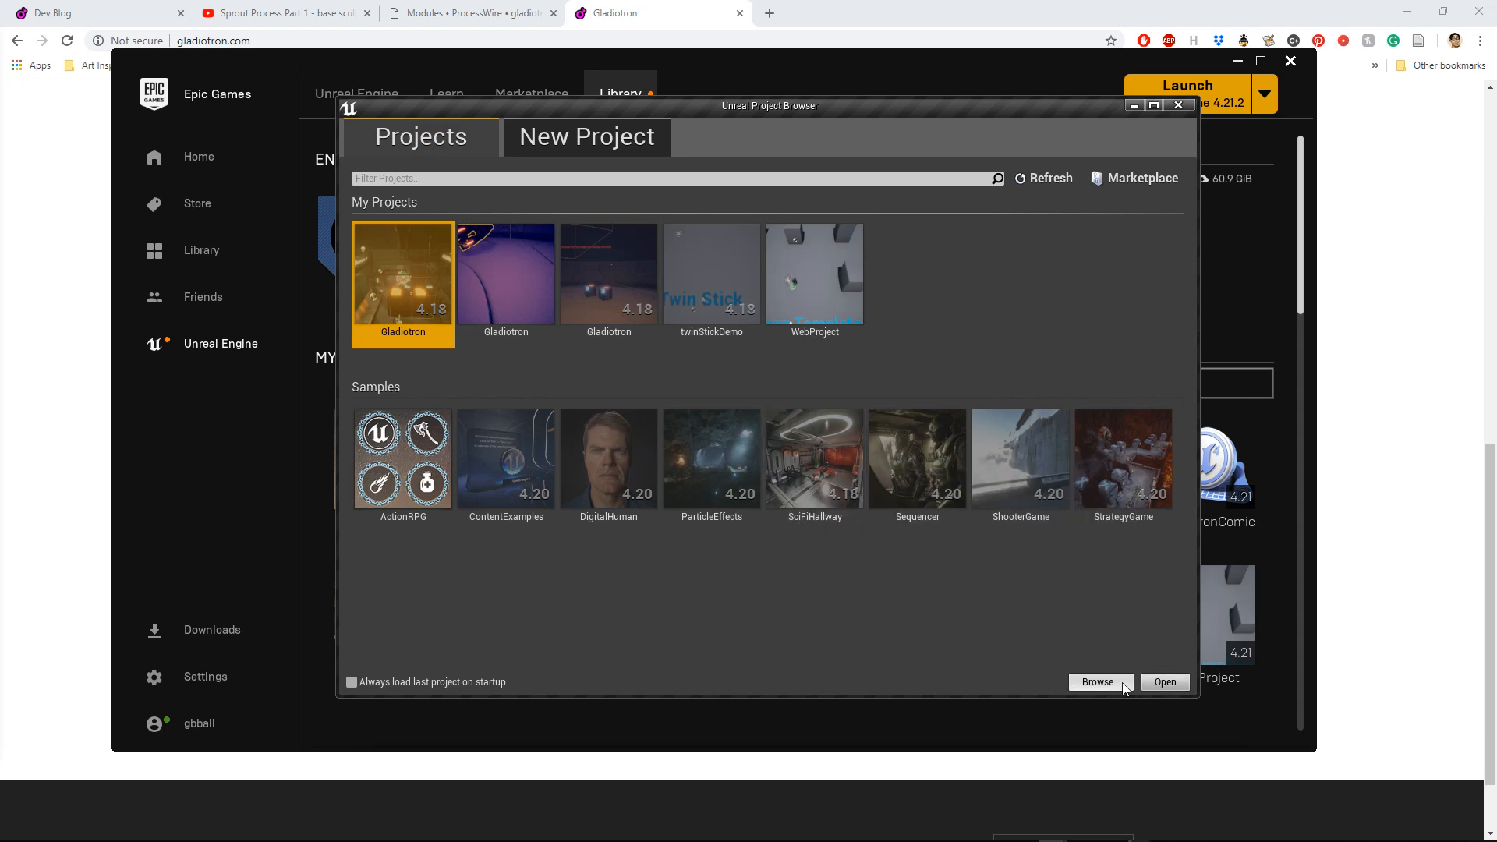
pyautogui.click(1179, 106)
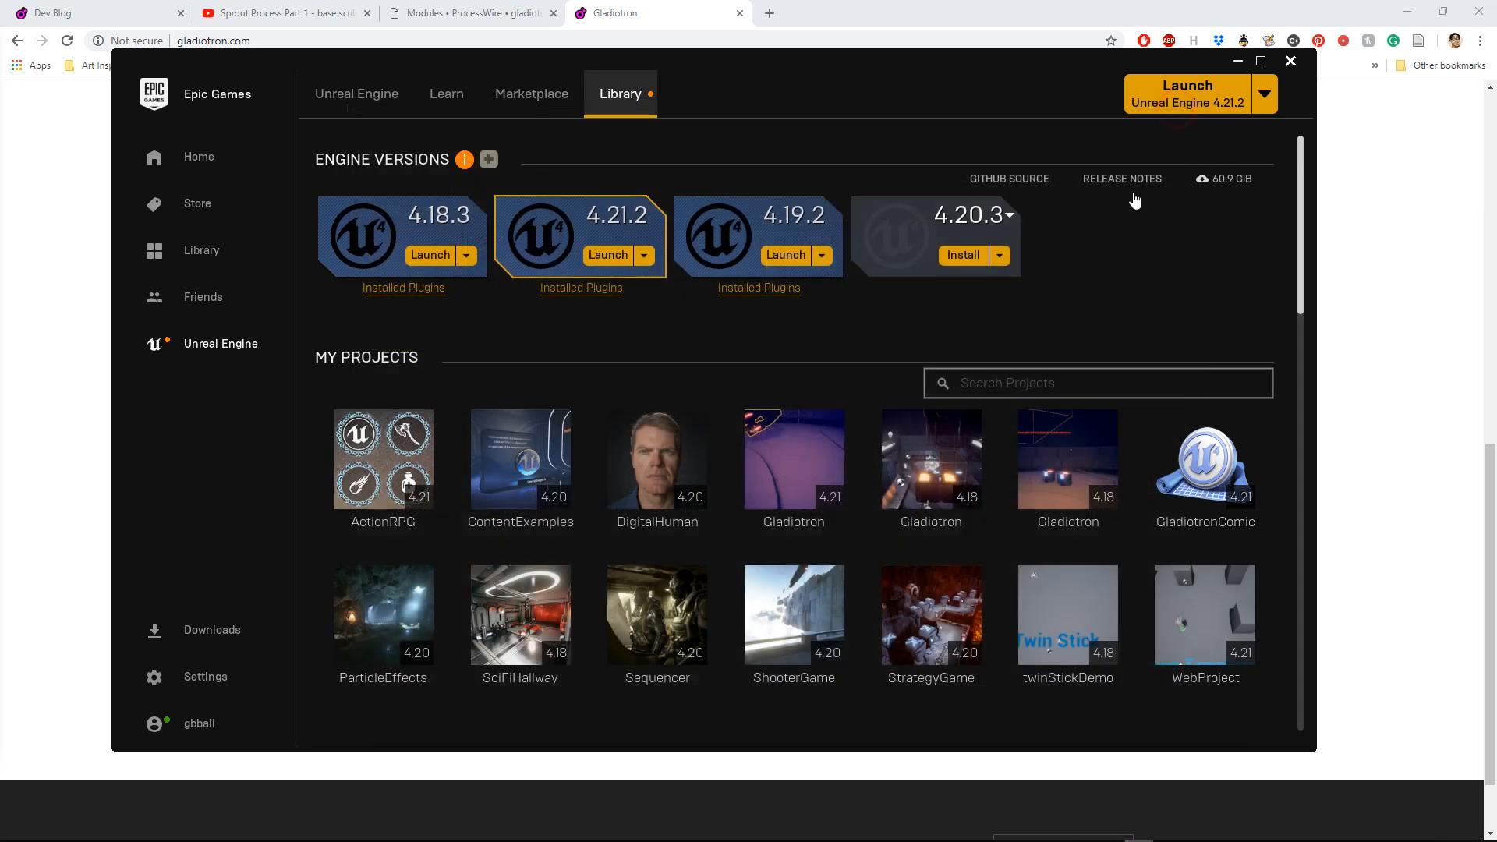
# Step: Launch the WebProject project from the Epic Games Launcher library
pyautogui.scroll(-2, 1029, 358)
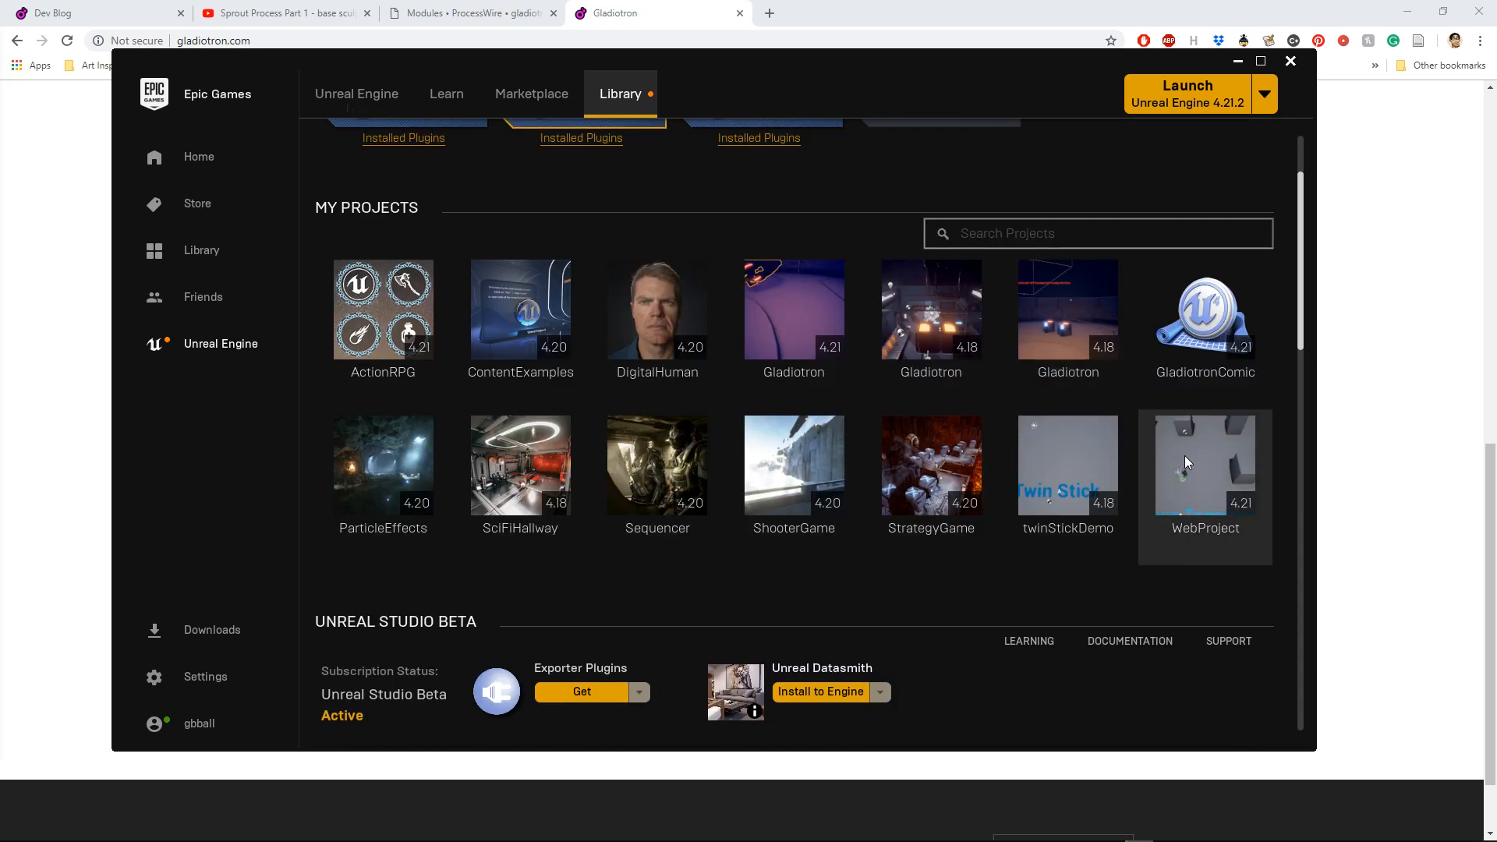
pyautogui.moveTo(1177, 461)
pyautogui.doubleClick(1221, 478)
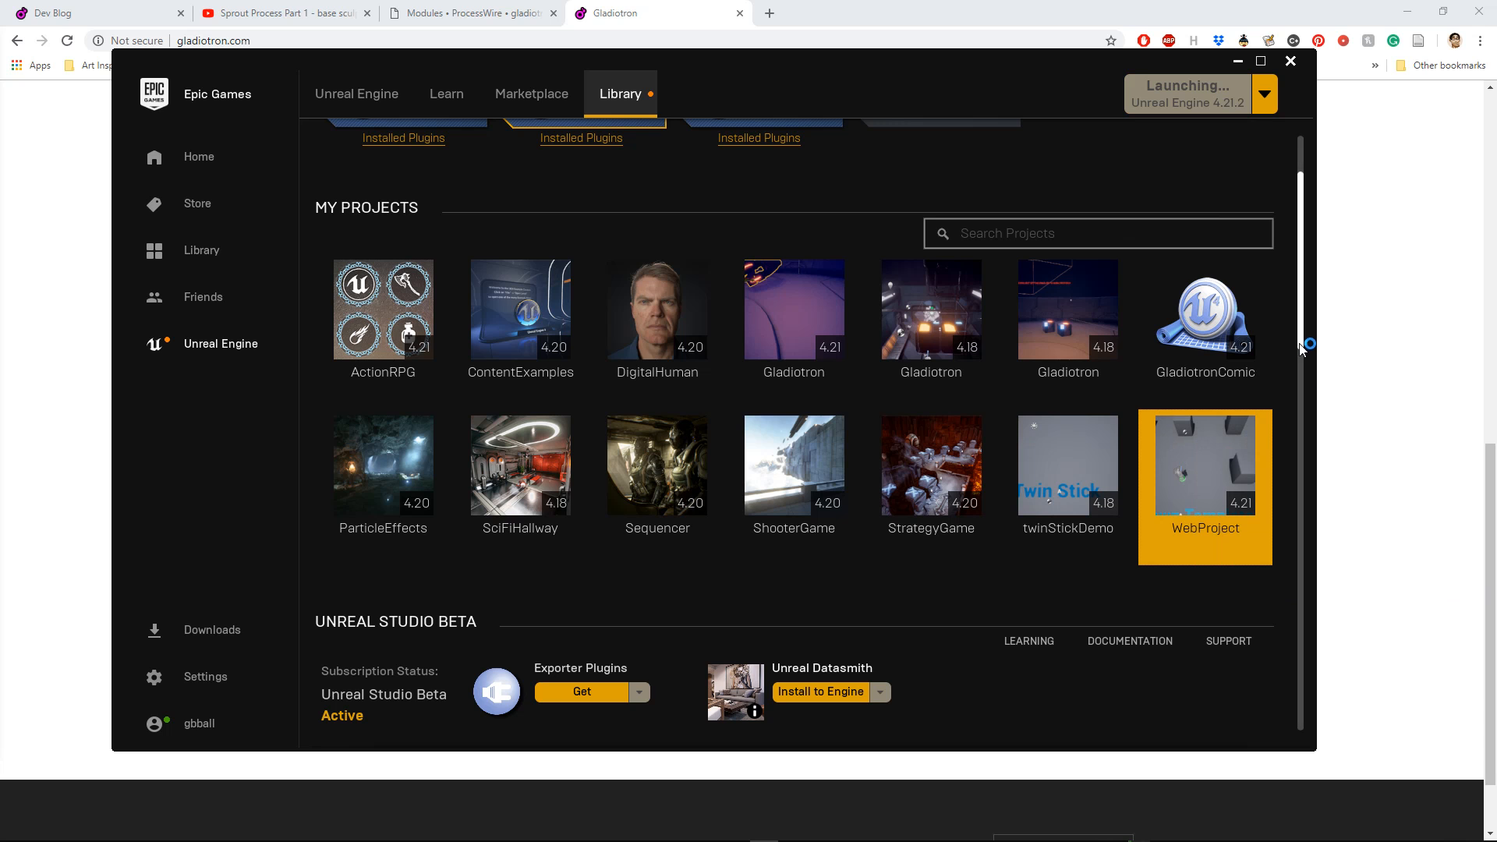
# Step: Try to open the GladiotronComic project from the library, agreeing to rebuild its missing modules, and dismiss the compile error
pyautogui.scroll(1, 1210, 400)
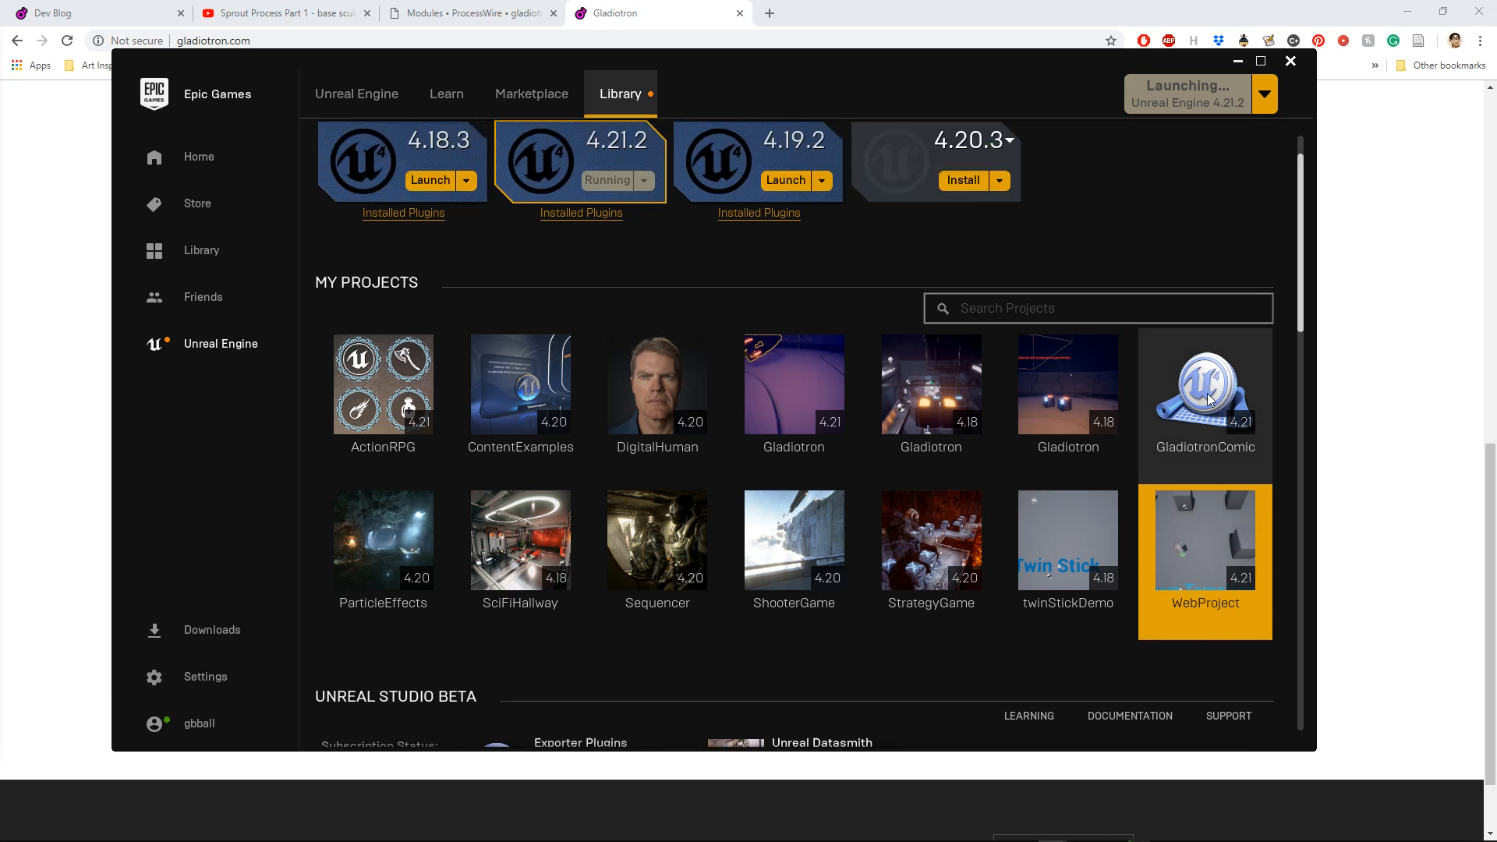
pyautogui.moveTo(1210, 400)
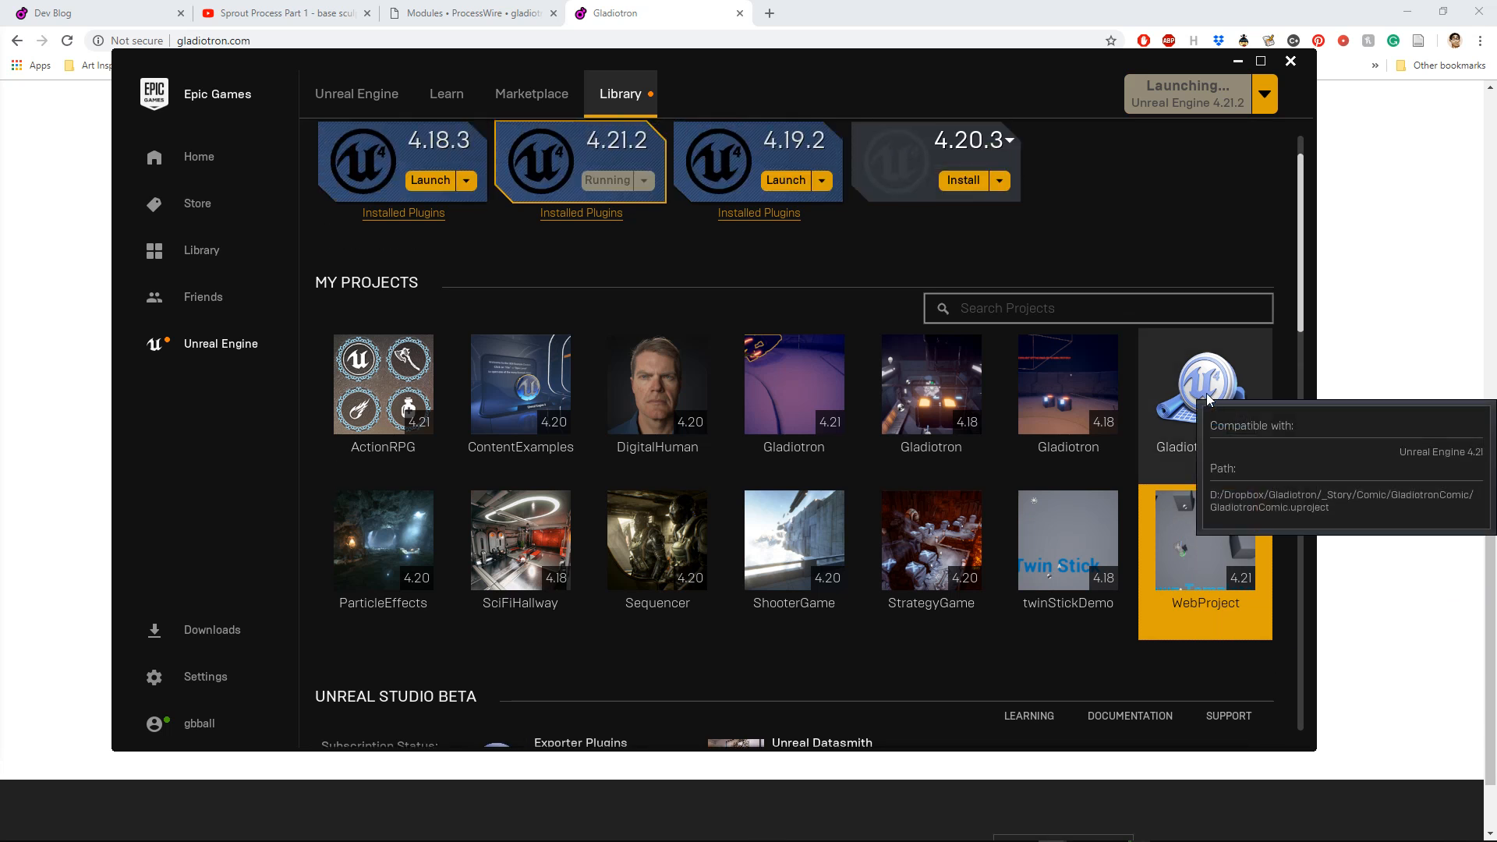
pyautogui.scroll(-3, 1207, 395)
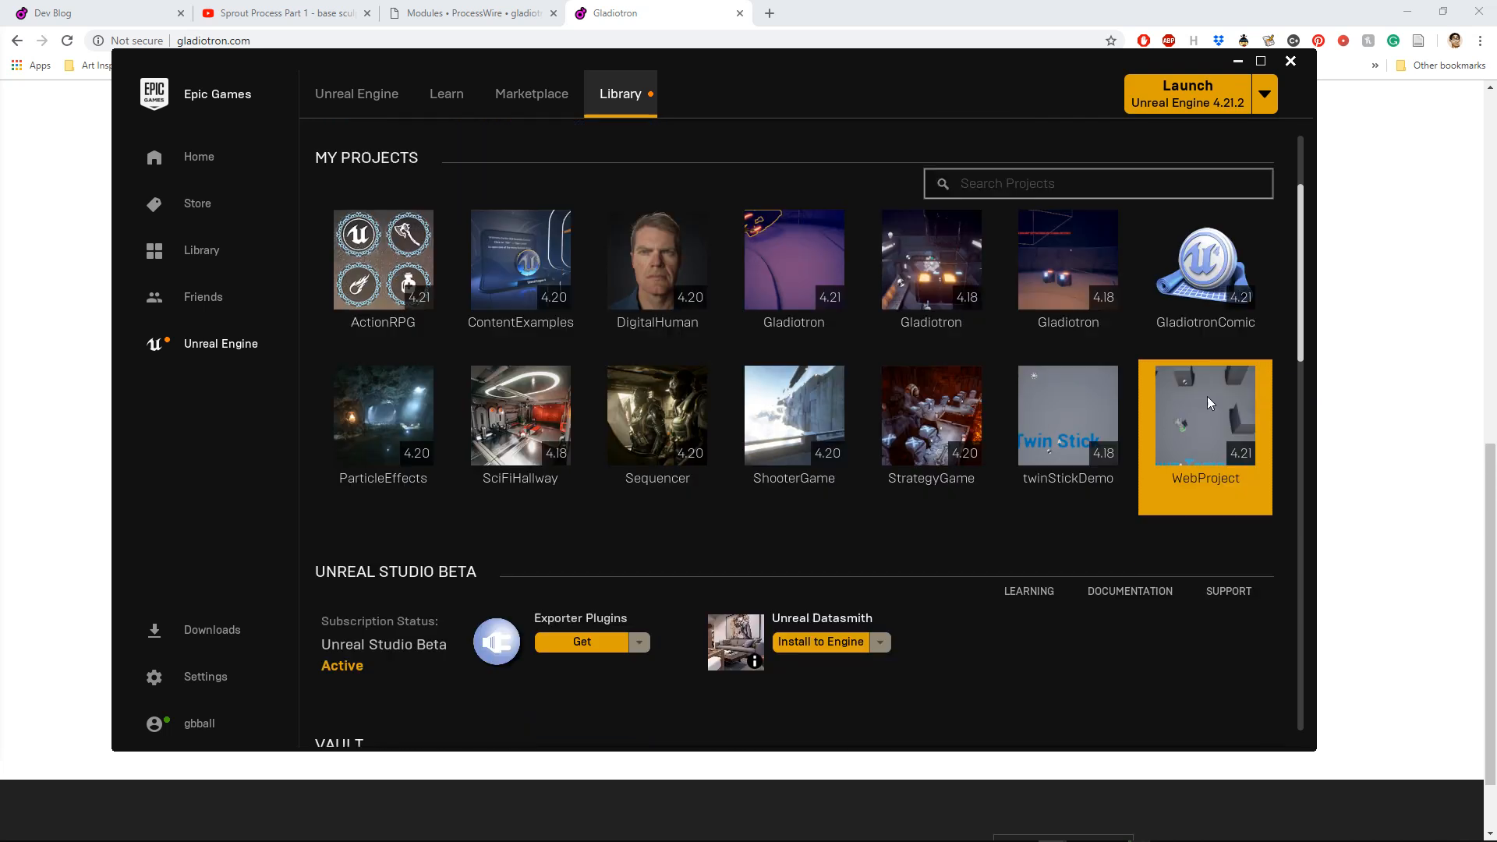
pyautogui.scroll(2, 1207, 395)
pyautogui.moveTo(1221, 342)
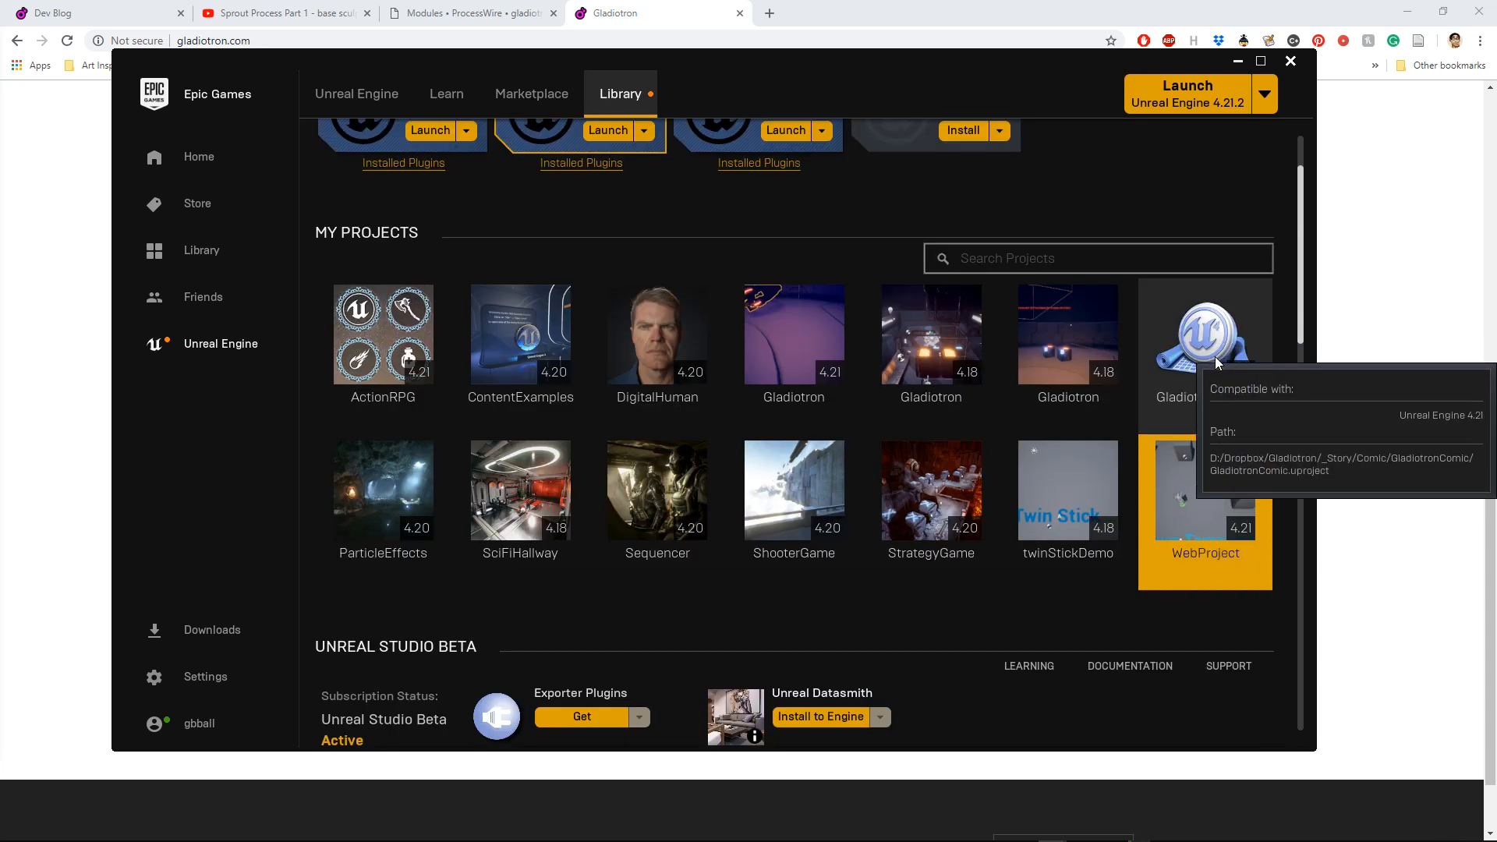
pyautogui.doubleClick(1220, 341)
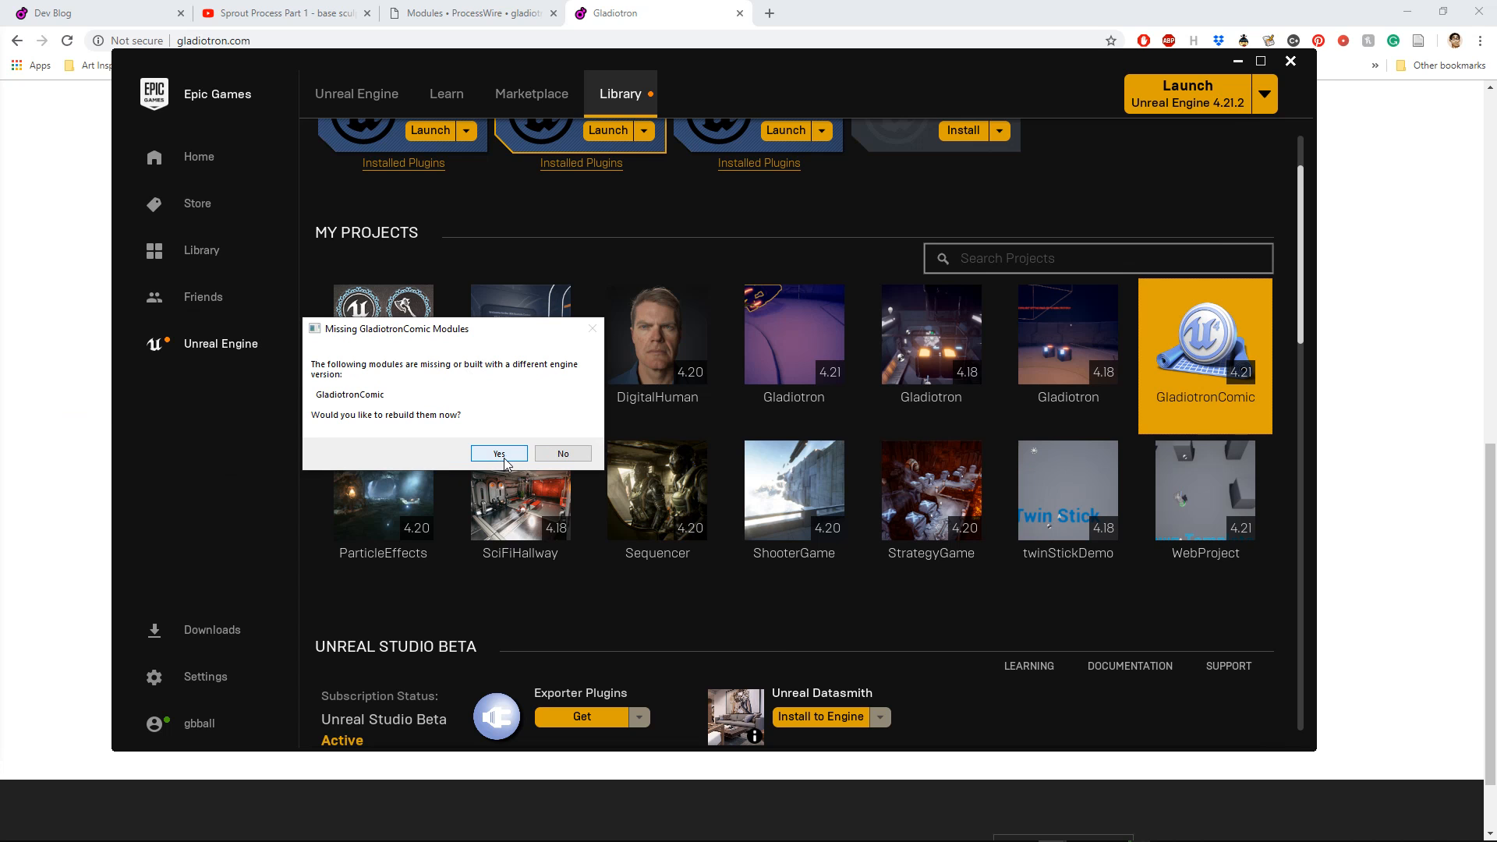
pyautogui.click(499, 454)
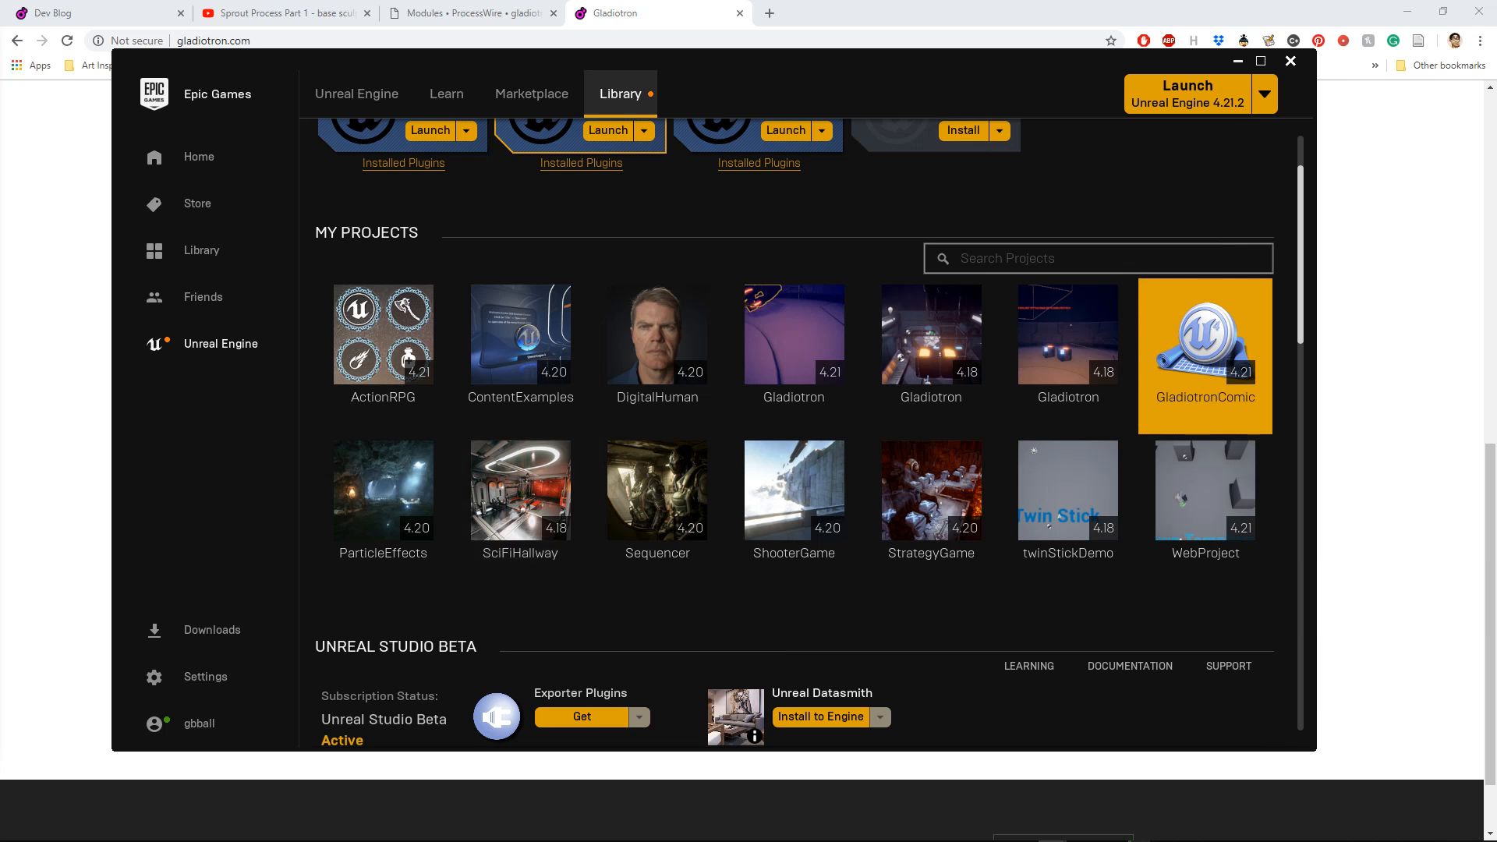
pyautogui.moveTo(287, 428); pyautogui.dragTo(803, 340)
pyautogui.moveTo(412, 390); pyautogui.dragTo(725, 351)
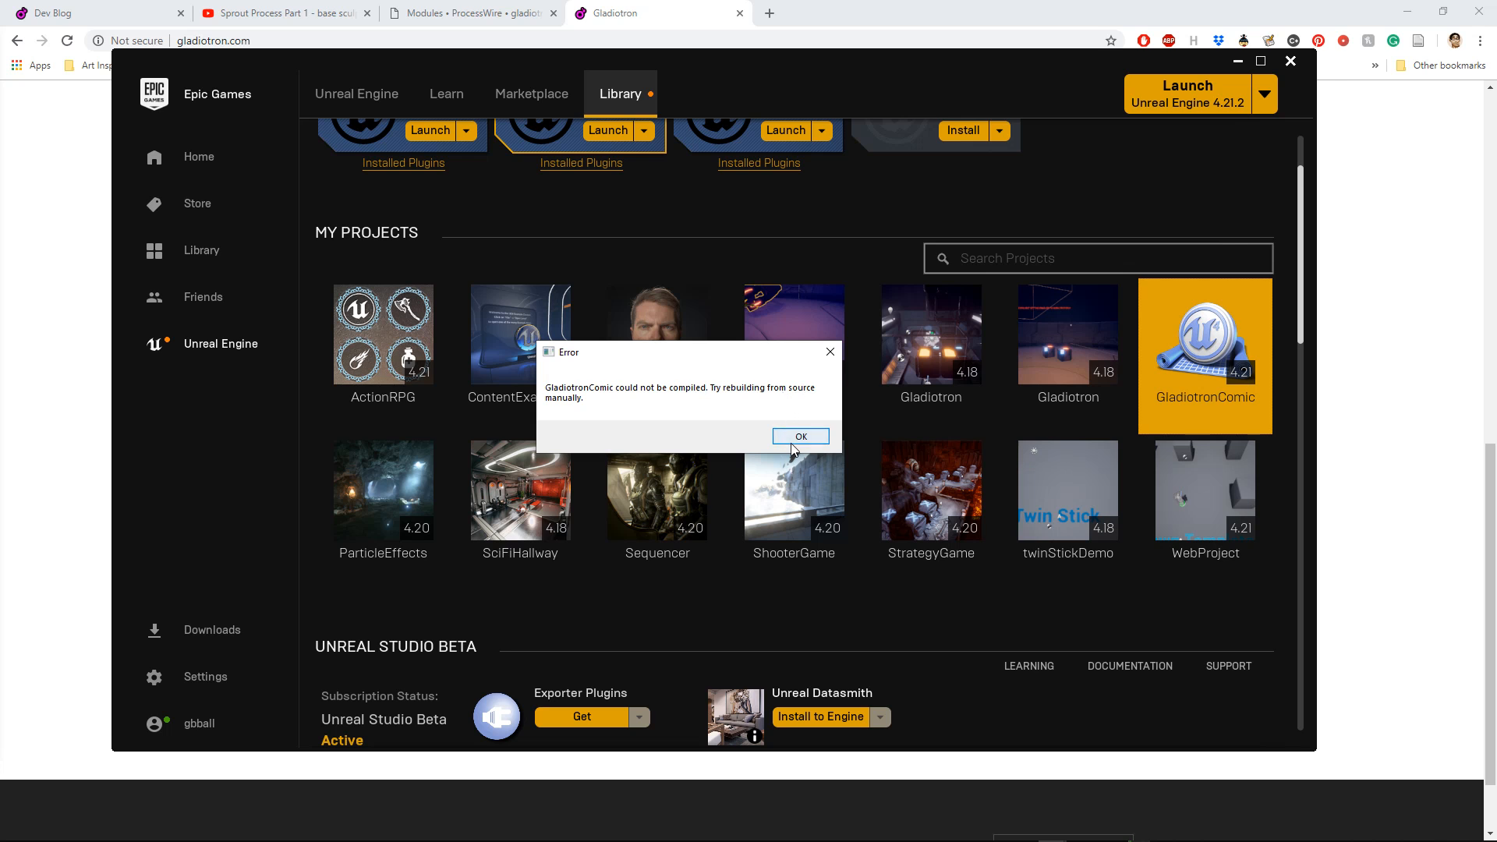
pyautogui.moveTo(633, 352); pyautogui.dragTo(690, 359)
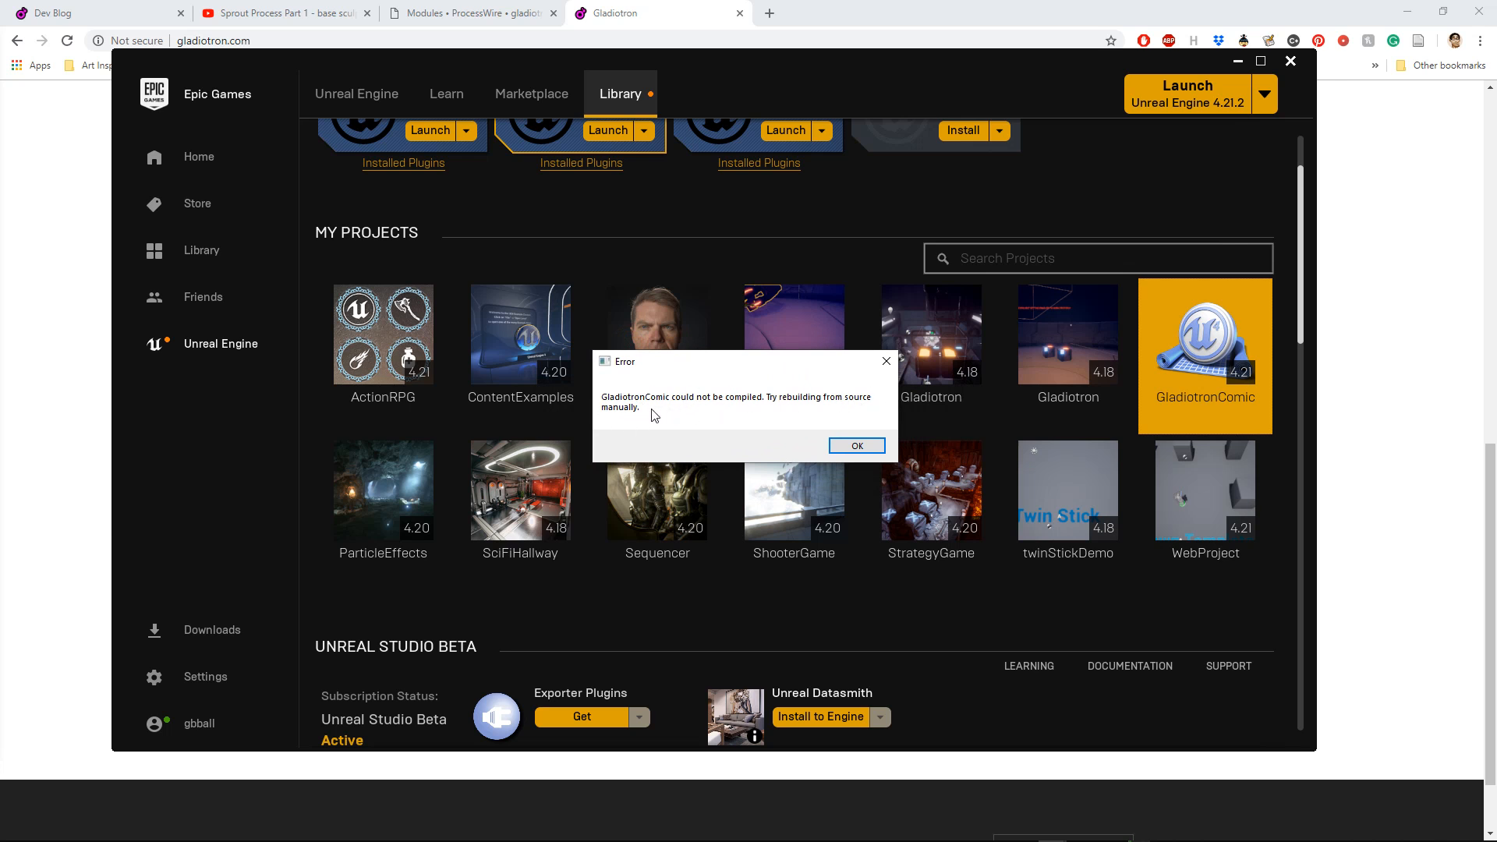
pyautogui.click(857, 446)
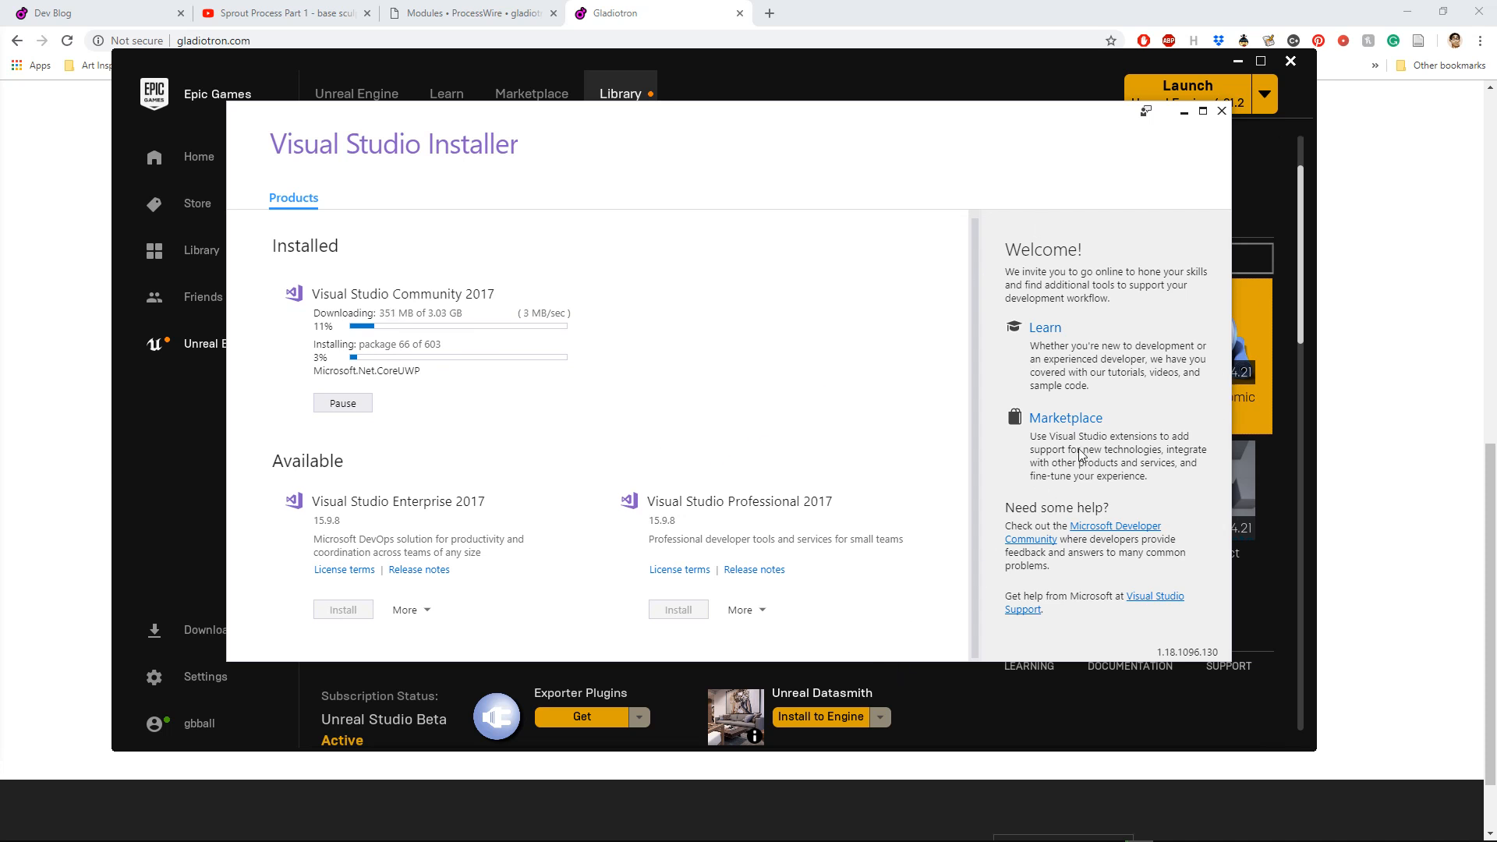
# Step: Delete the GladiotronComic project and all its files from the launcher library
pyautogui.click(1022, 56)
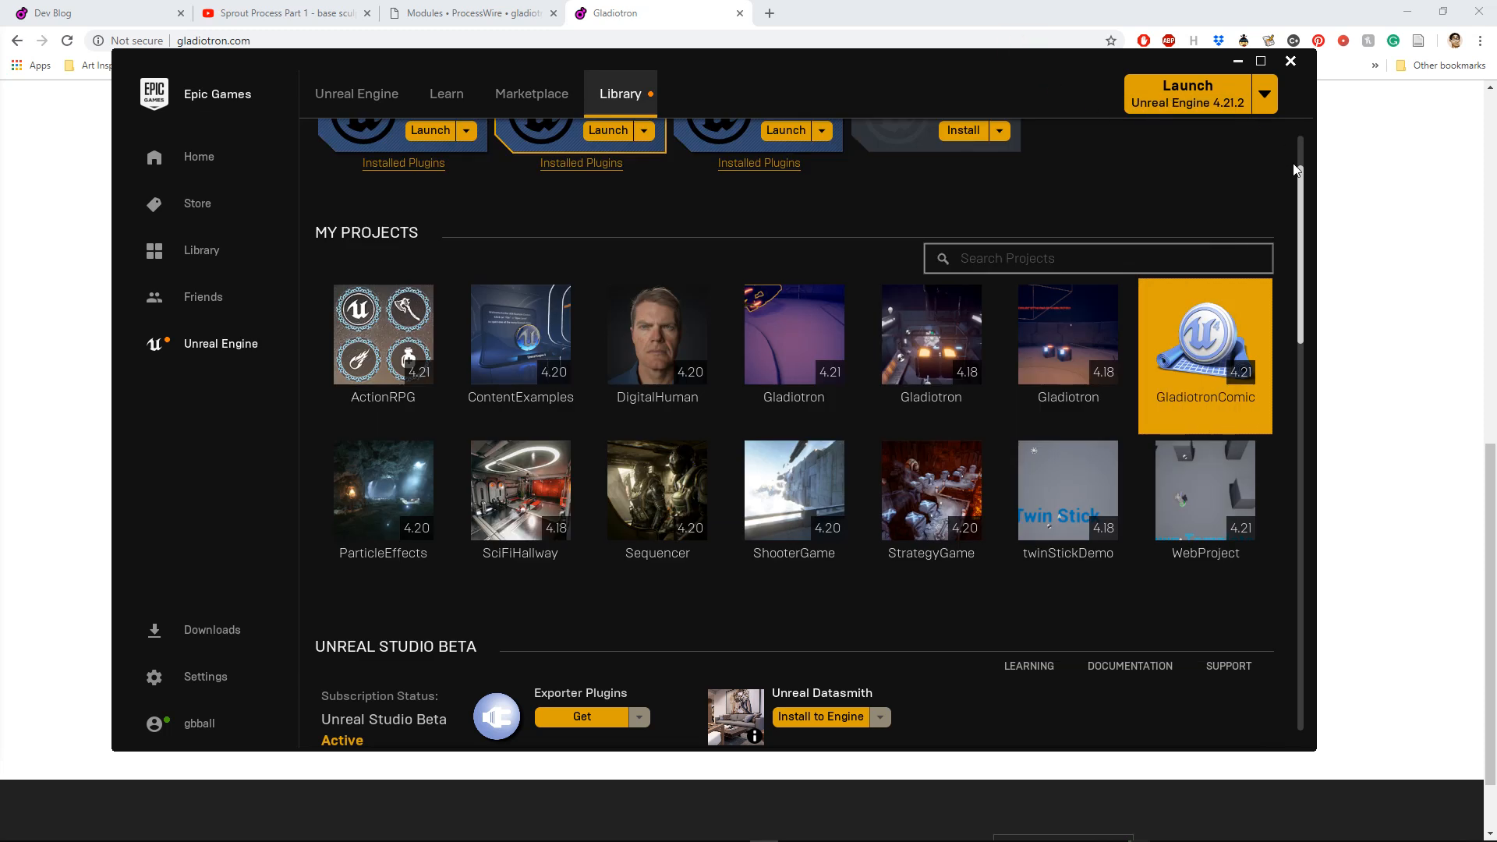
pyautogui.moveTo(1301, 168); pyautogui.dragTo(1258, 122)
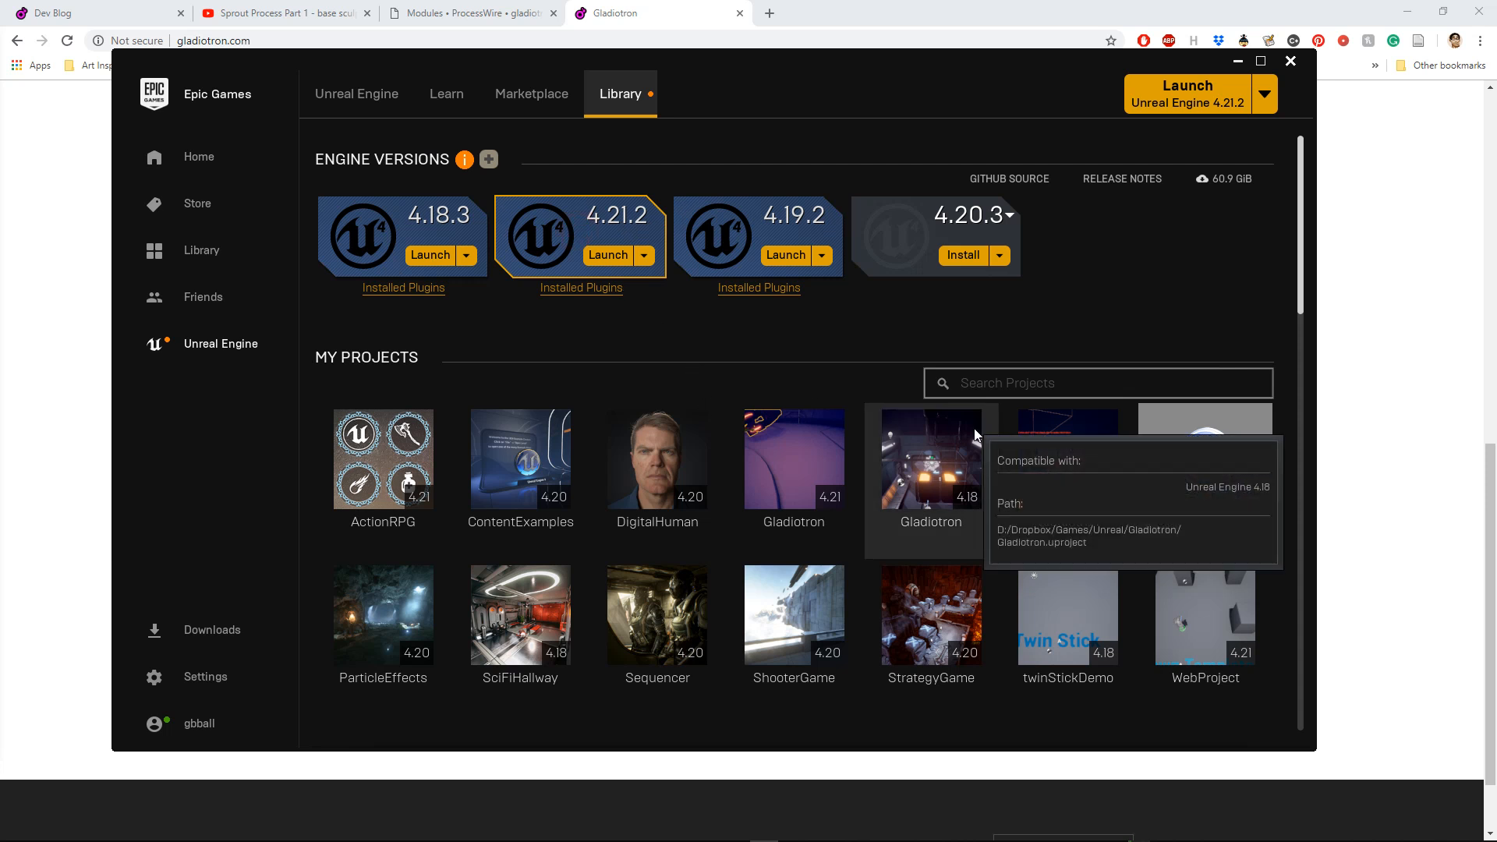
pyautogui.rightClick(1225, 468)
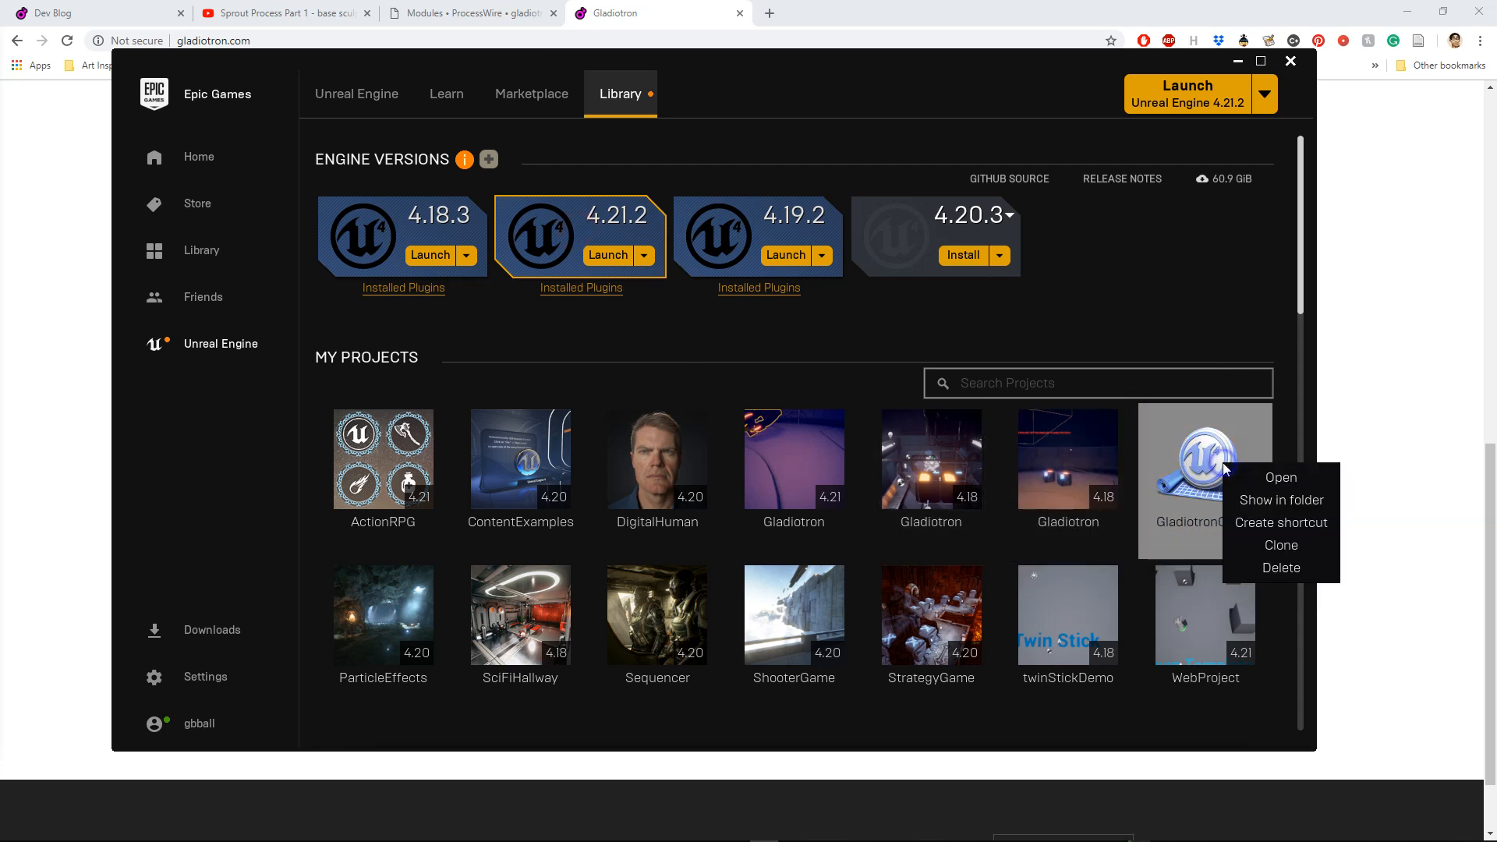
pyautogui.click(1275, 569)
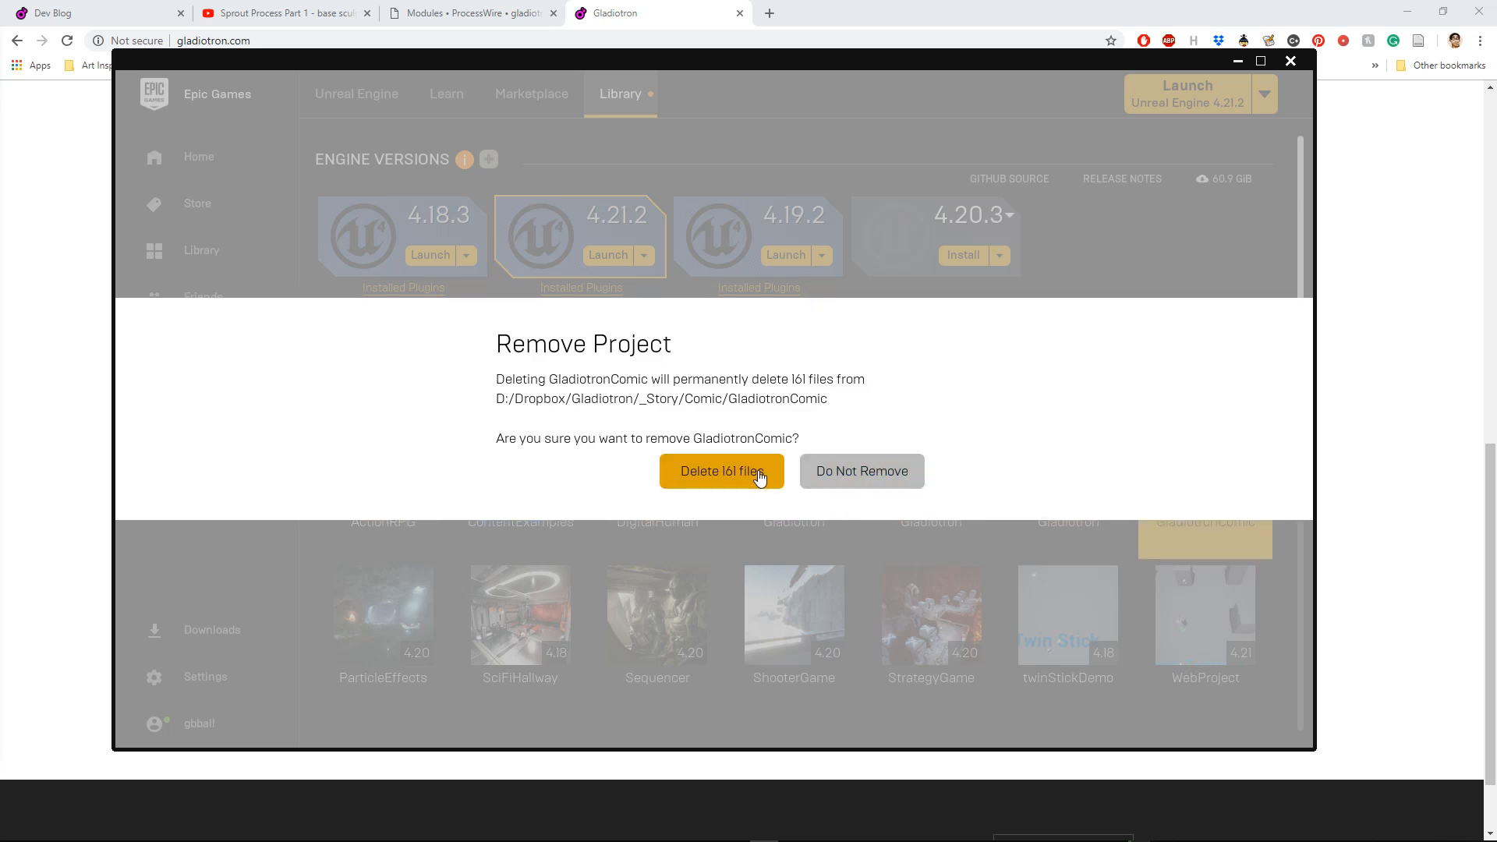
pyautogui.click(757, 472)
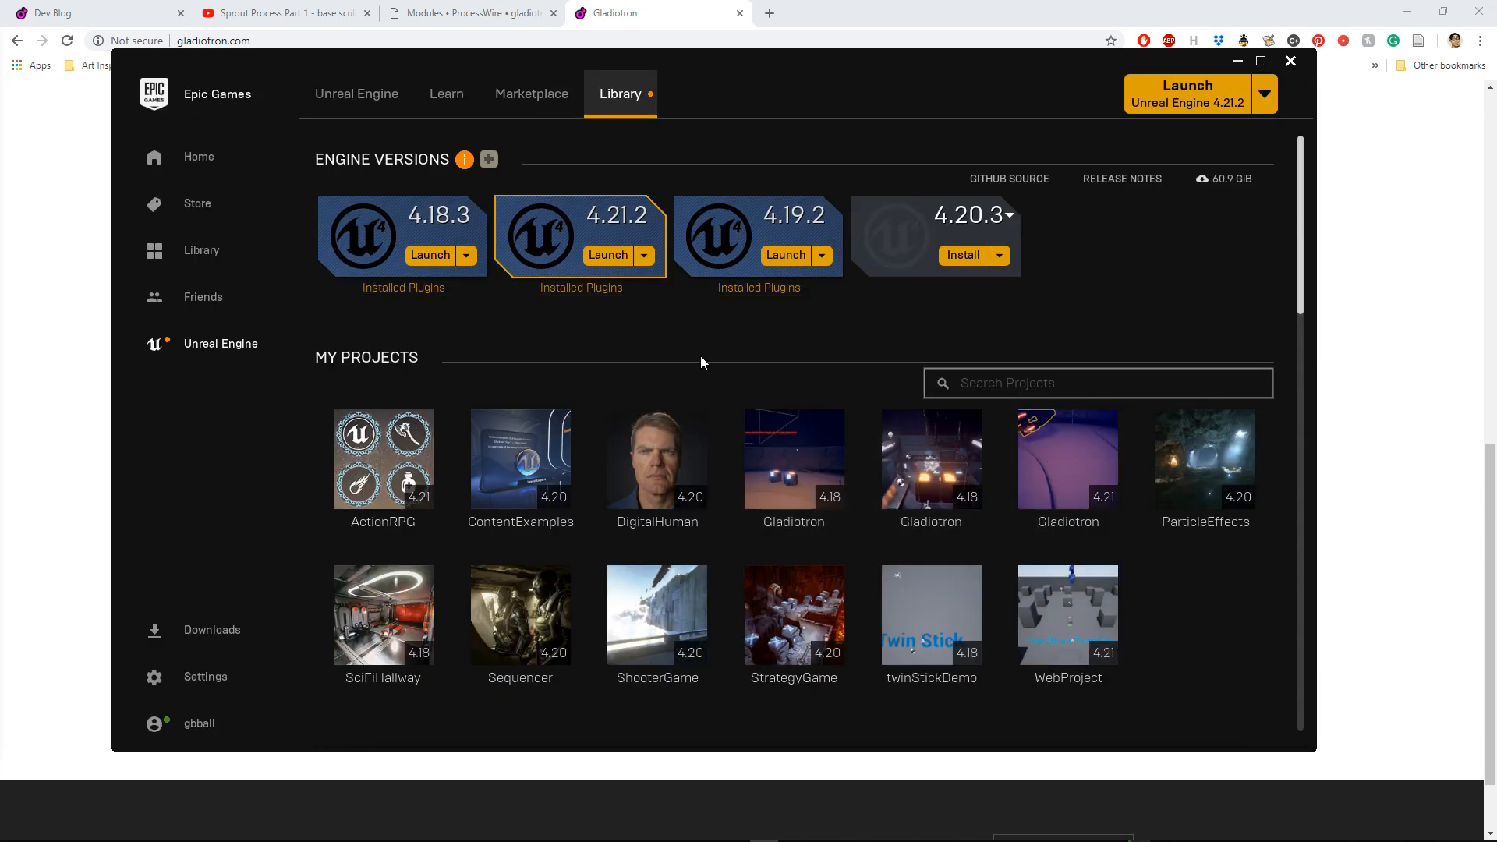
# Step: Create a blank Blueprint project named GladiotonChapter1 with engine 4.21.2 in D:\Dropbox\Gladiotron\_Story\Comic
pyautogui.click(619, 256)
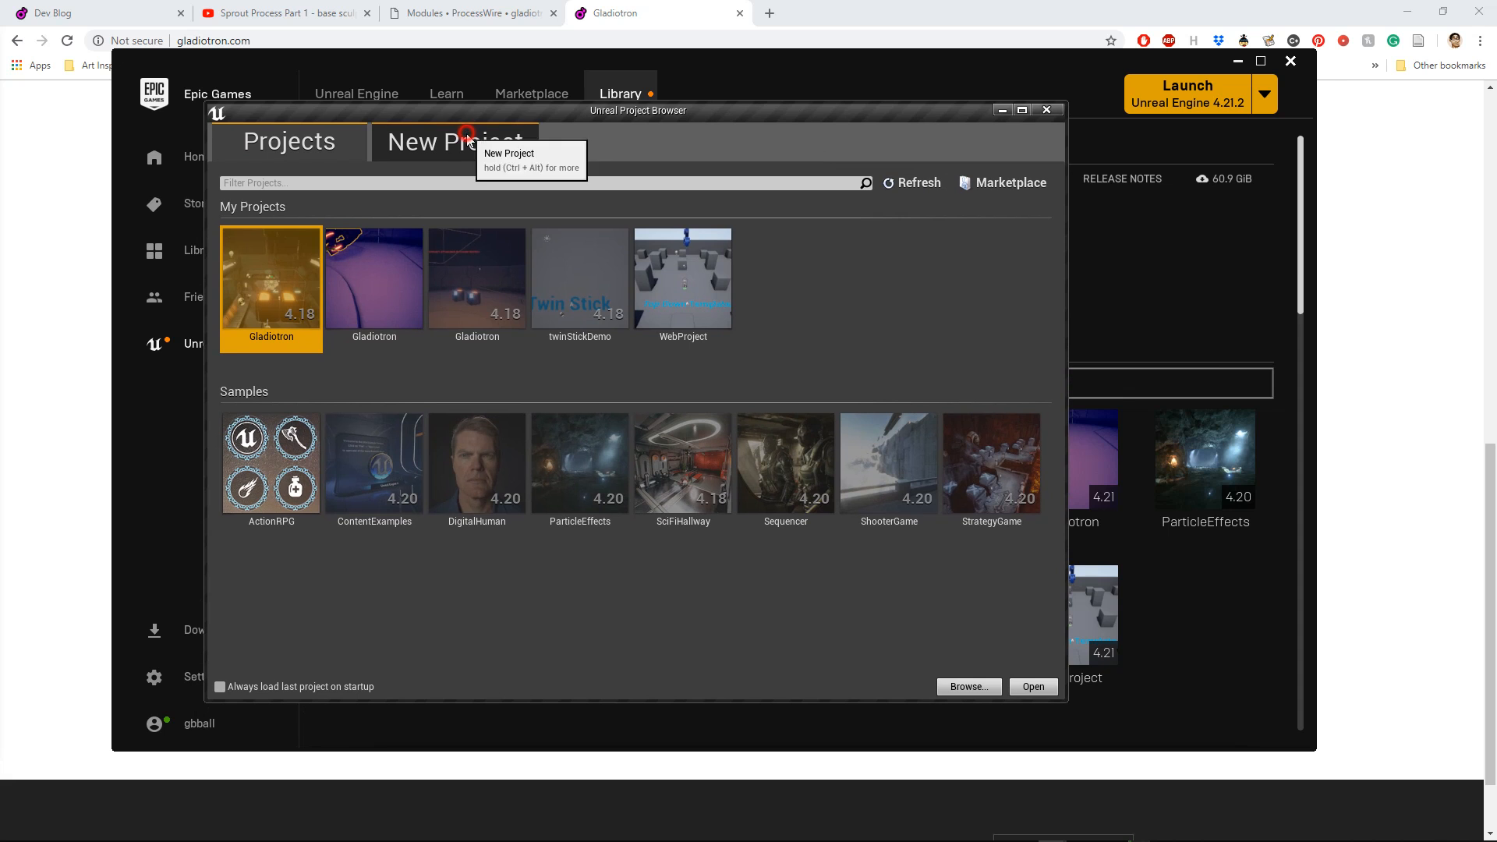
pyautogui.click(468, 141)
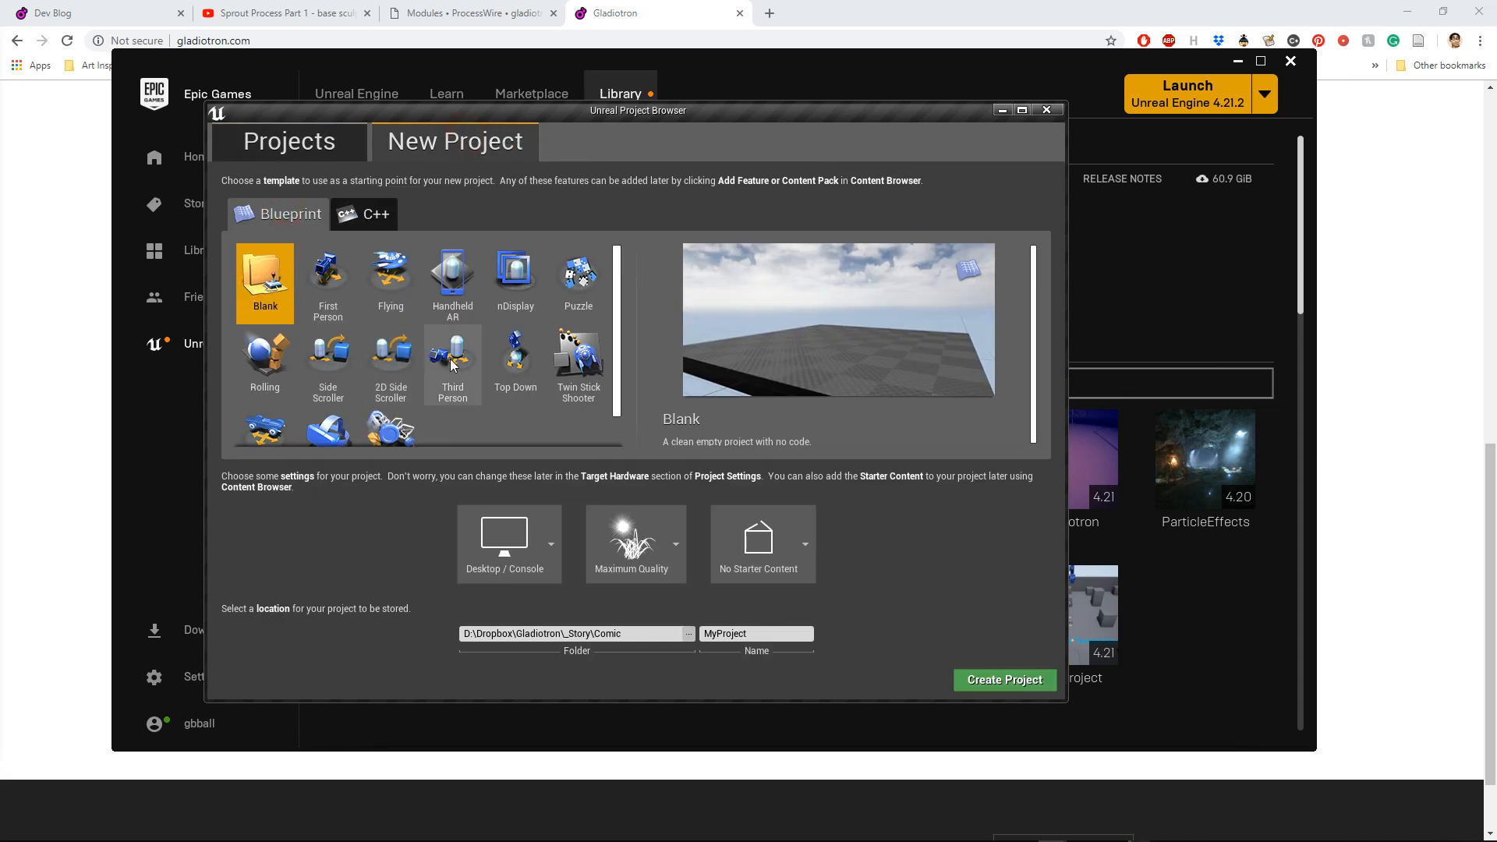
pyautogui.click(757, 635)
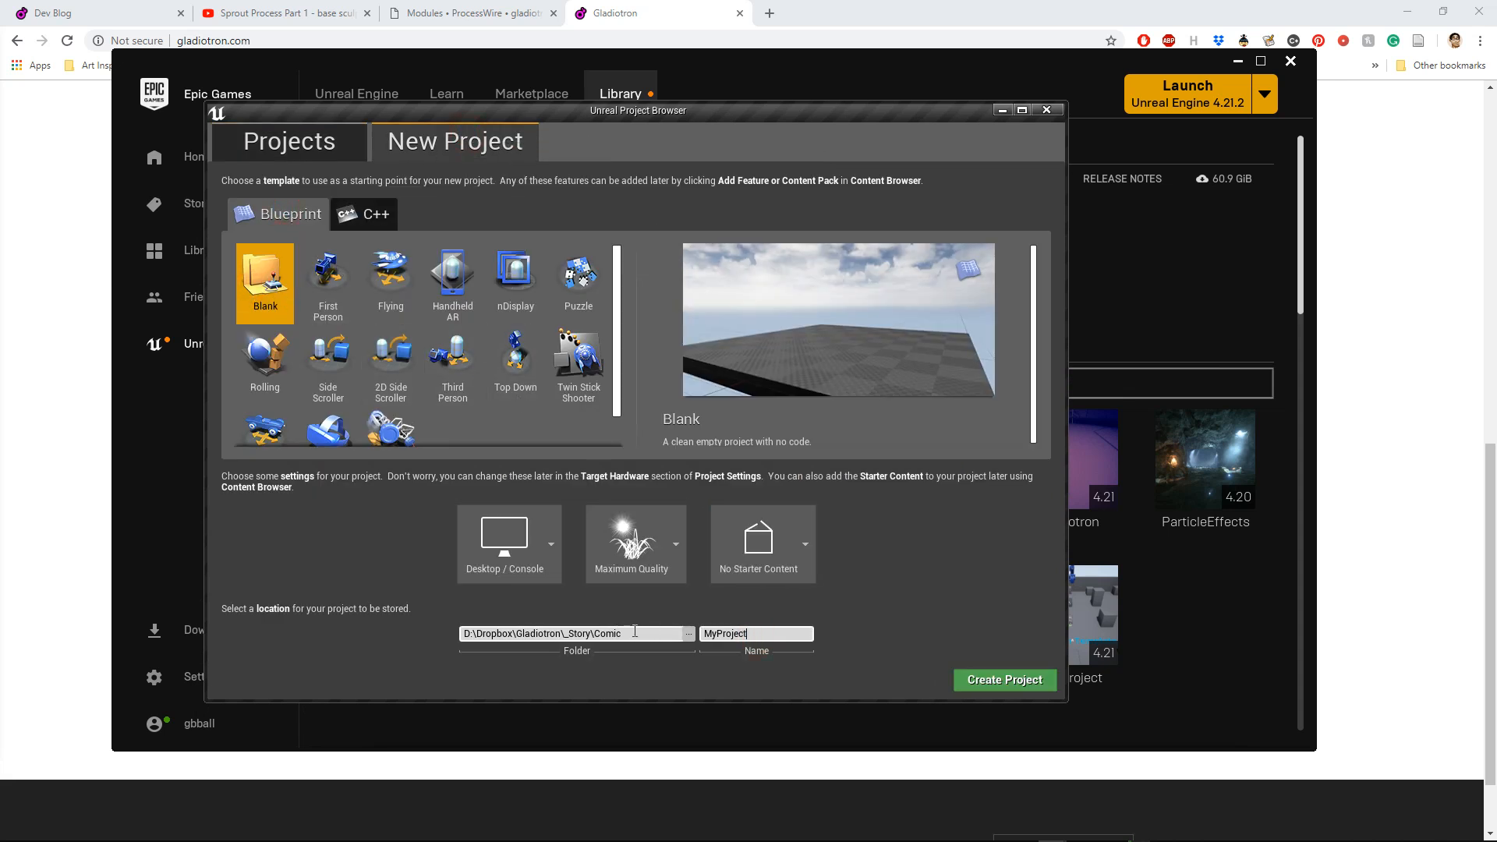
pyautogui.doubleClick(757, 636)
pyautogui.write('GladiotonChapter1')
pyautogui.click(1013, 680)
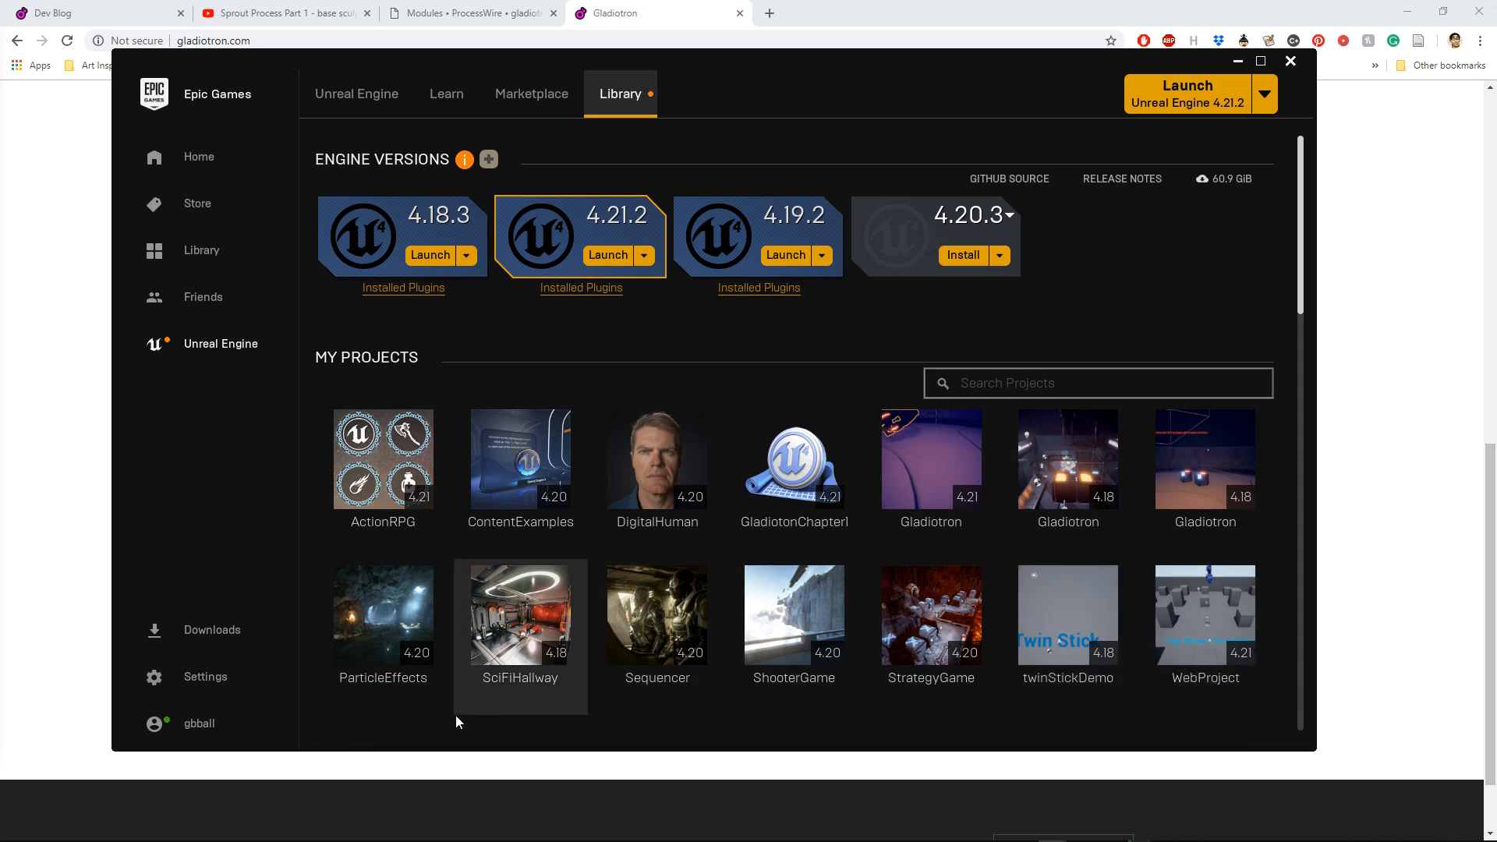
# Step: Maximize the new project's editor window, then play the default level in the viewport and stop it
pyautogui.moveTo(0, 39); pyautogui.dragTo(821, 73)
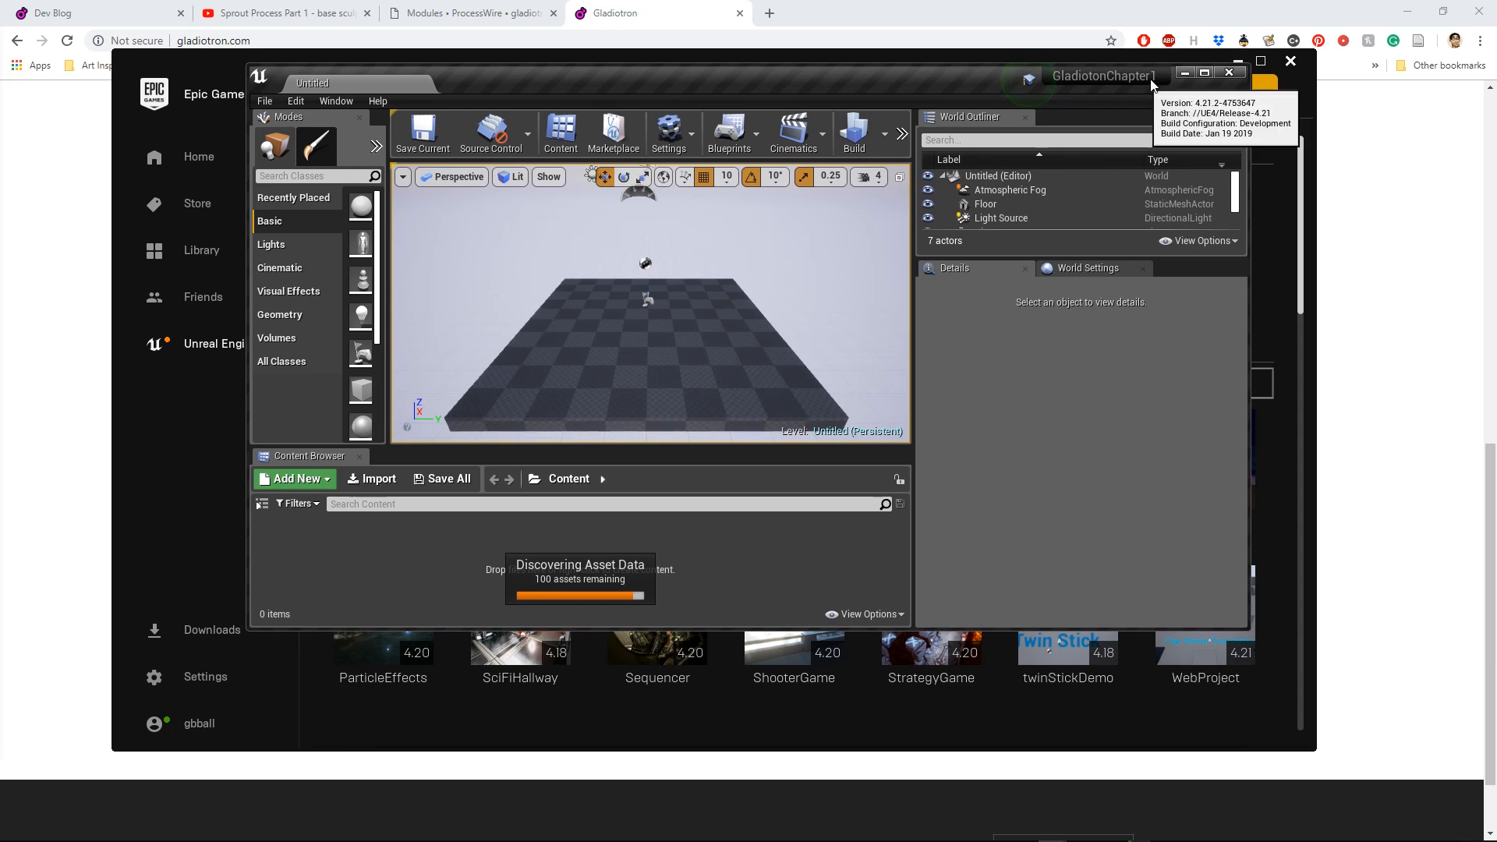
pyautogui.click(1204, 72)
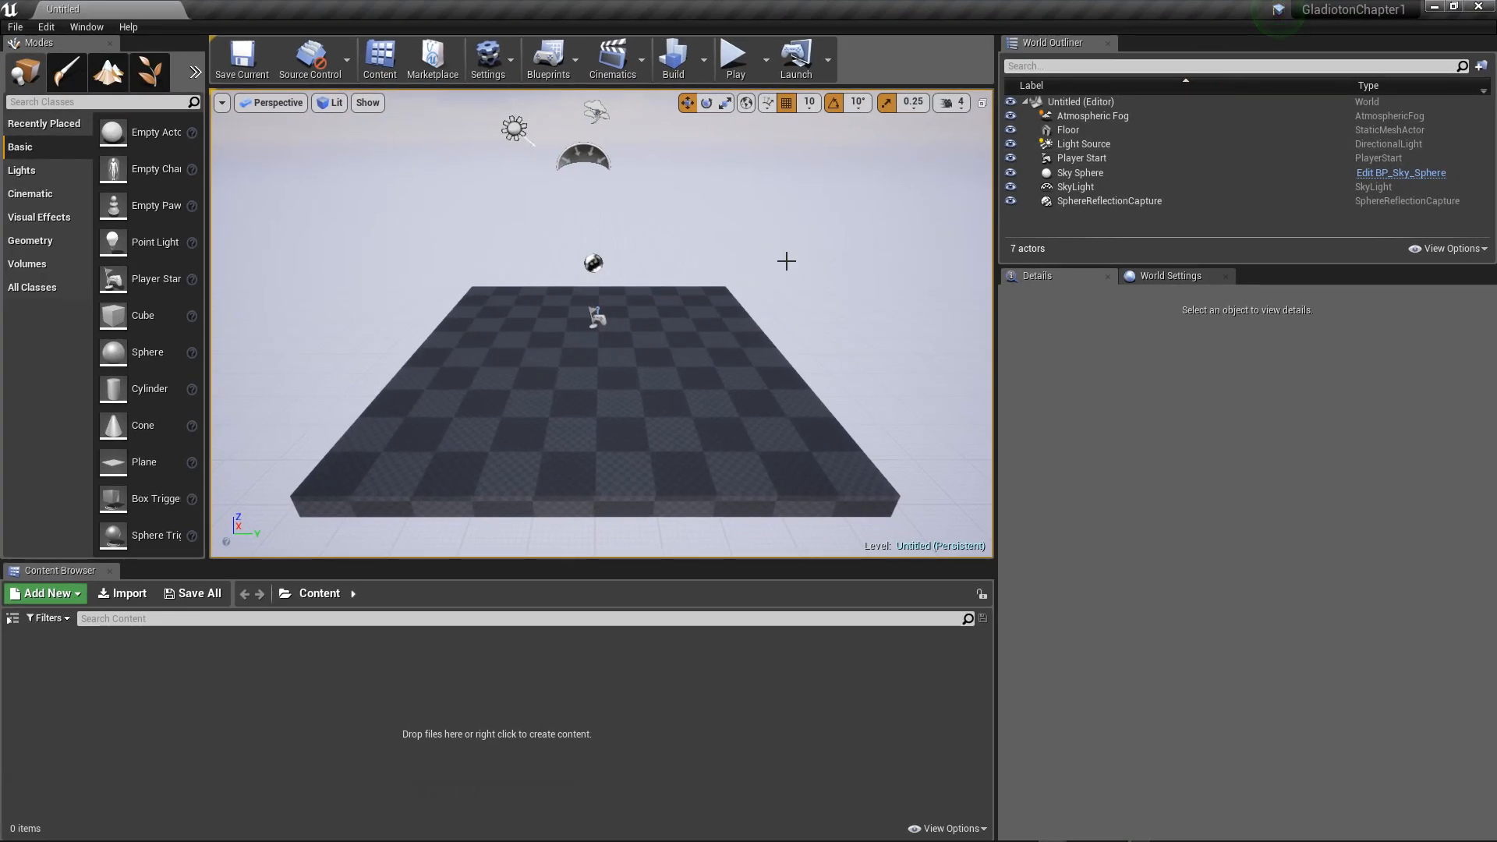
pyautogui.keyDown('alt'); pyautogui.moveTo(578, 297); pyautogui.dragTo(665, 237); pyautogui.keyUp('alt')
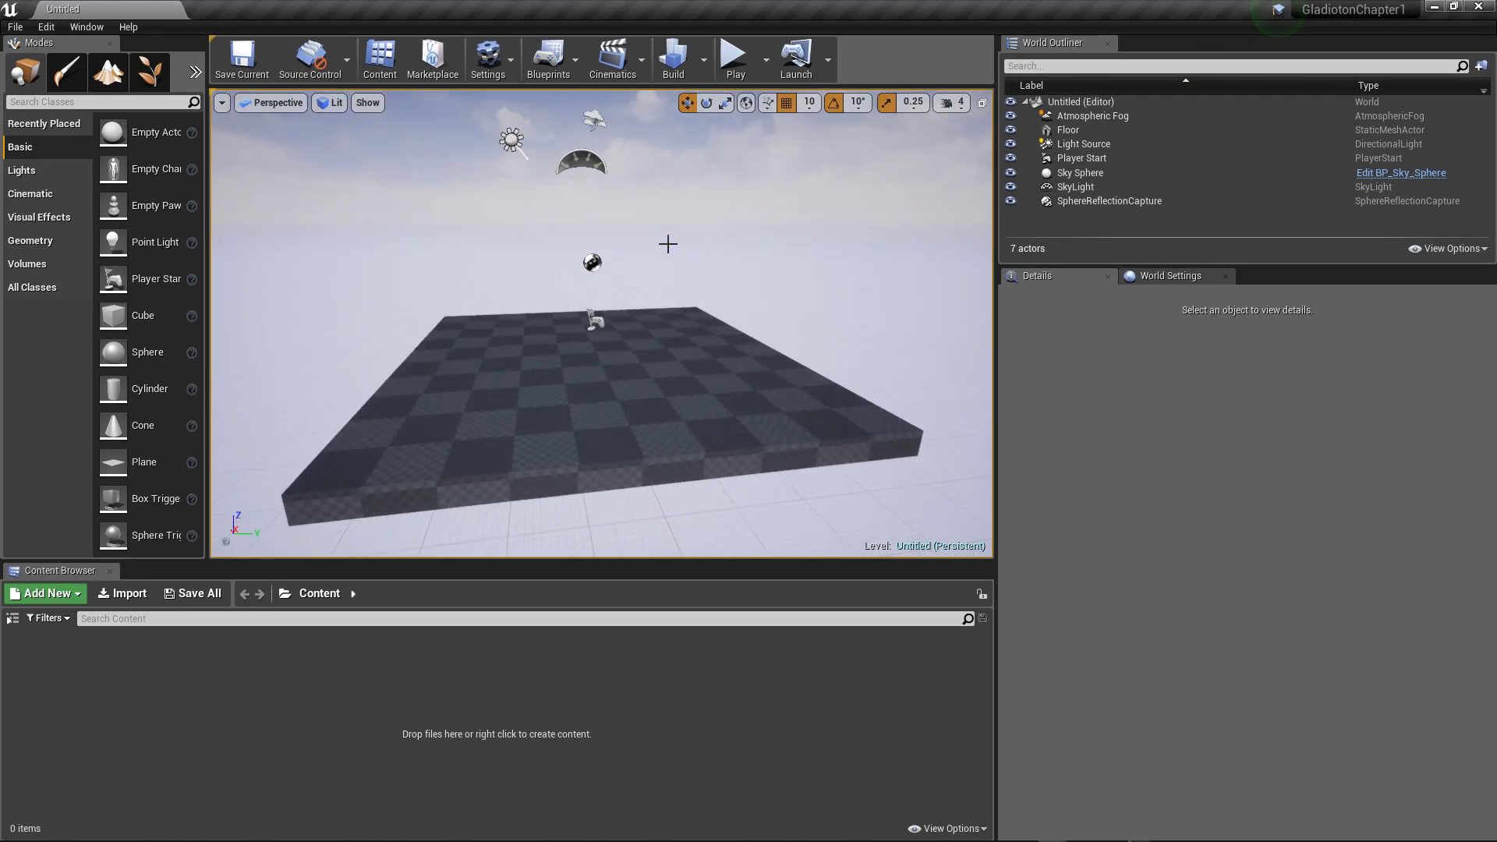
pyautogui.click(733, 58)
pyautogui.click(624, 236)
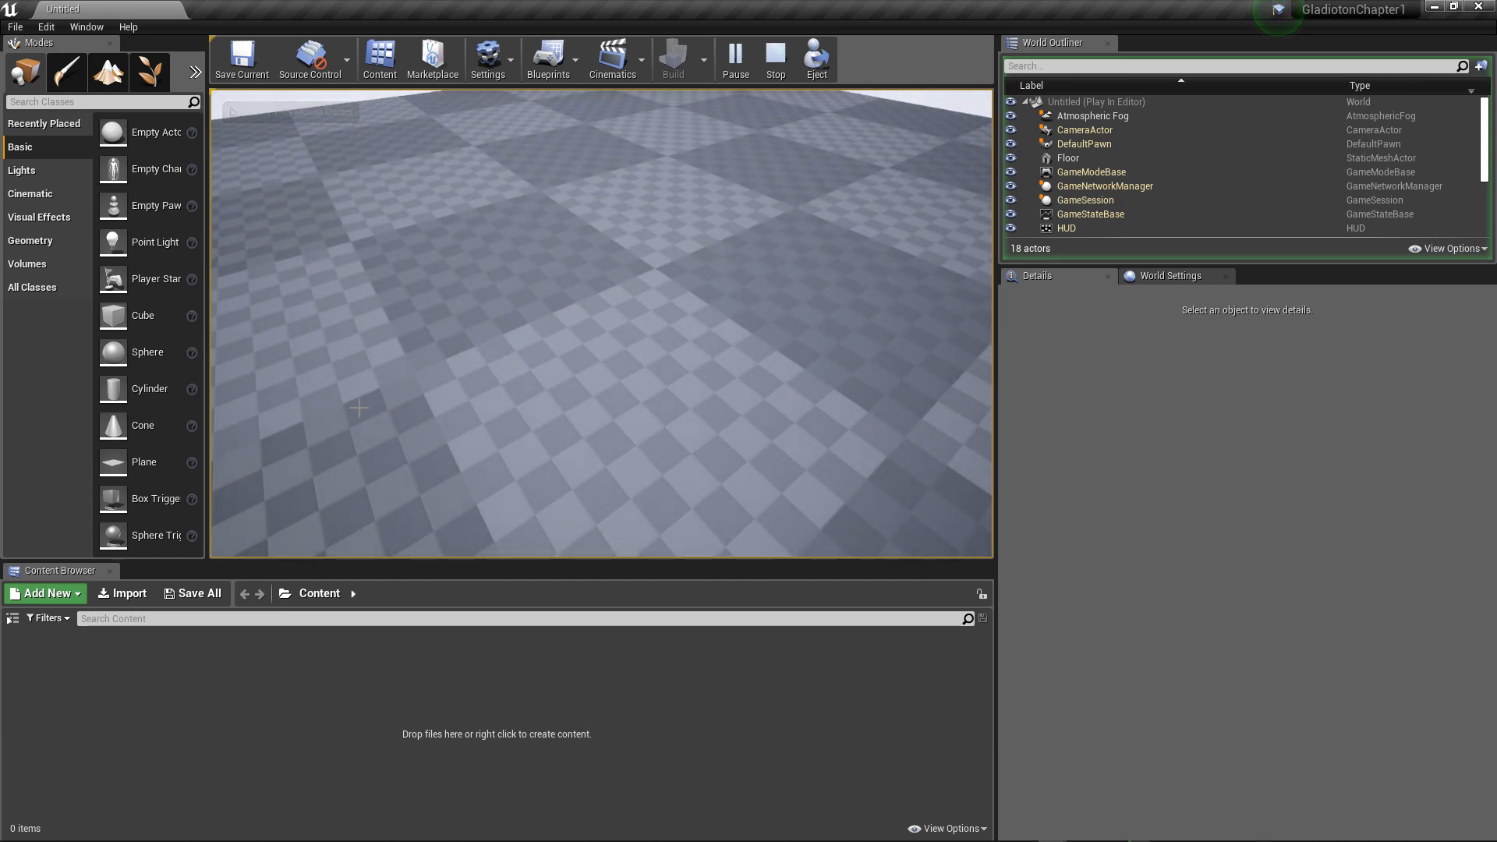
pyautogui.press('Escape')
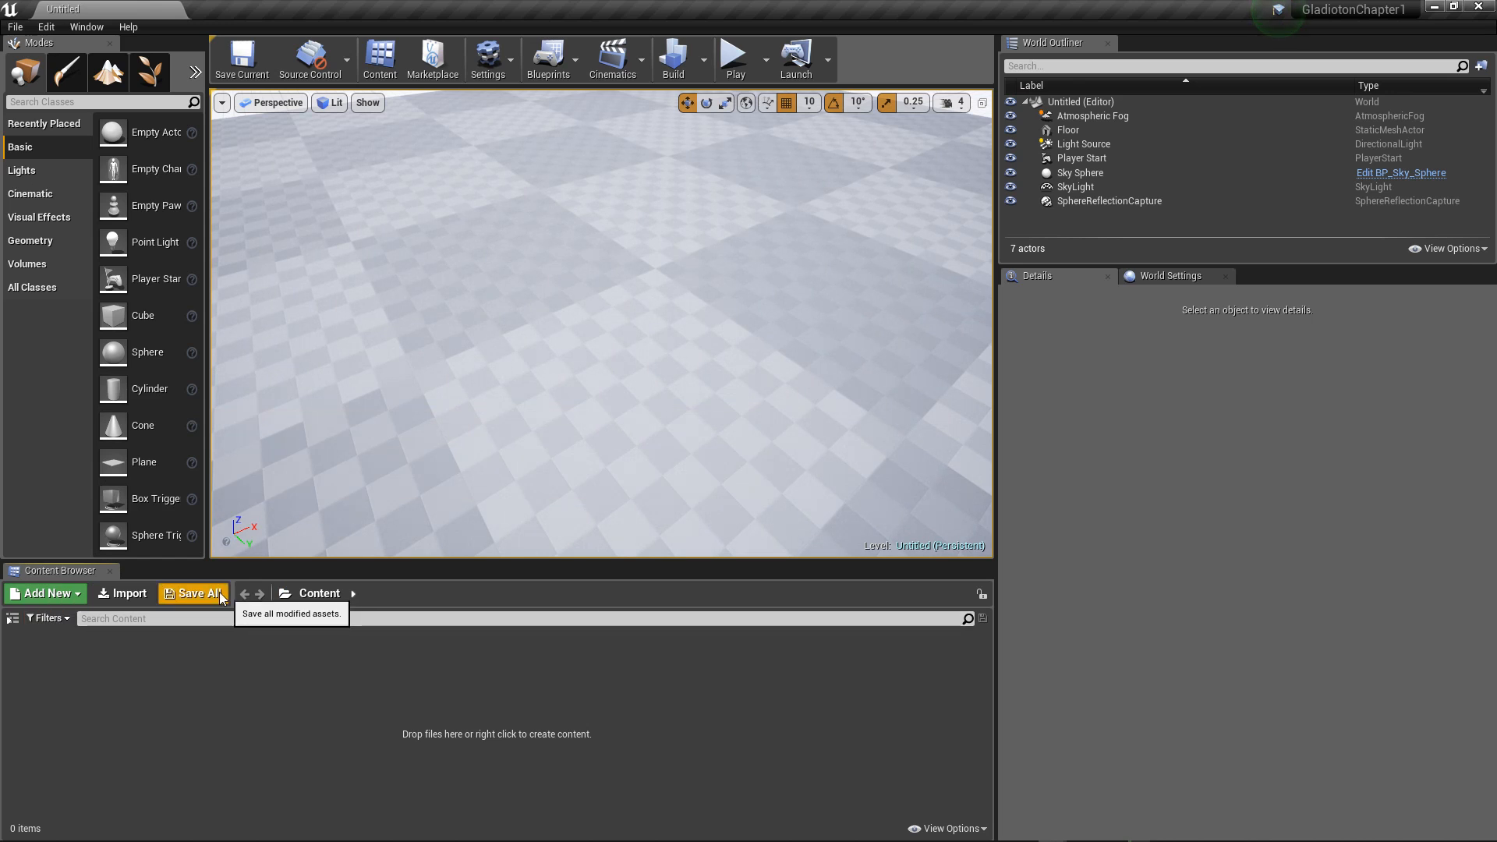
# Step: Search the project's content for "tile" and for "wall"
pyautogui.click(130, 620)
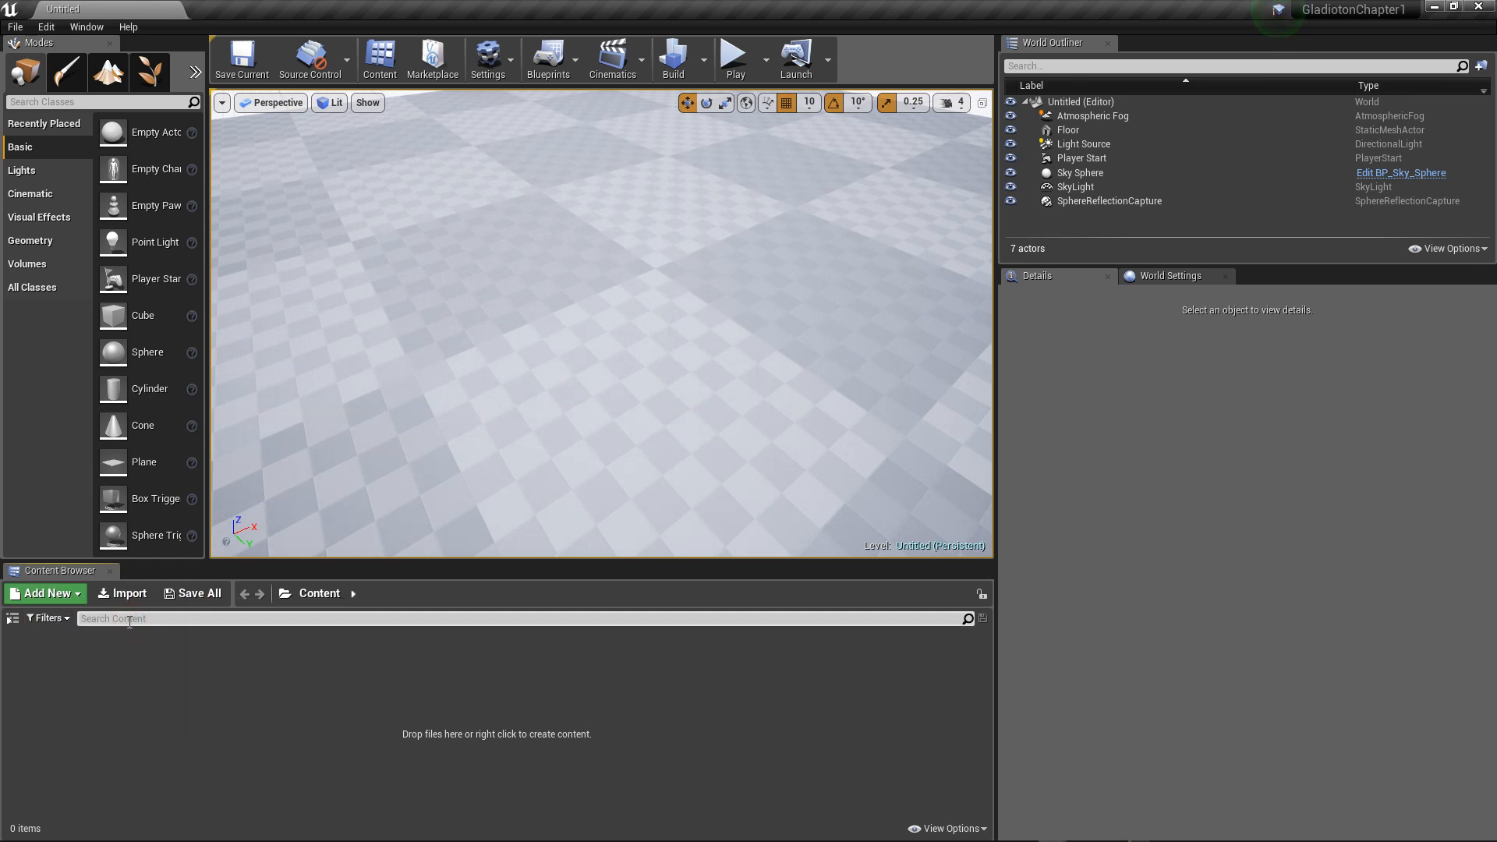
pyautogui.write('tile')
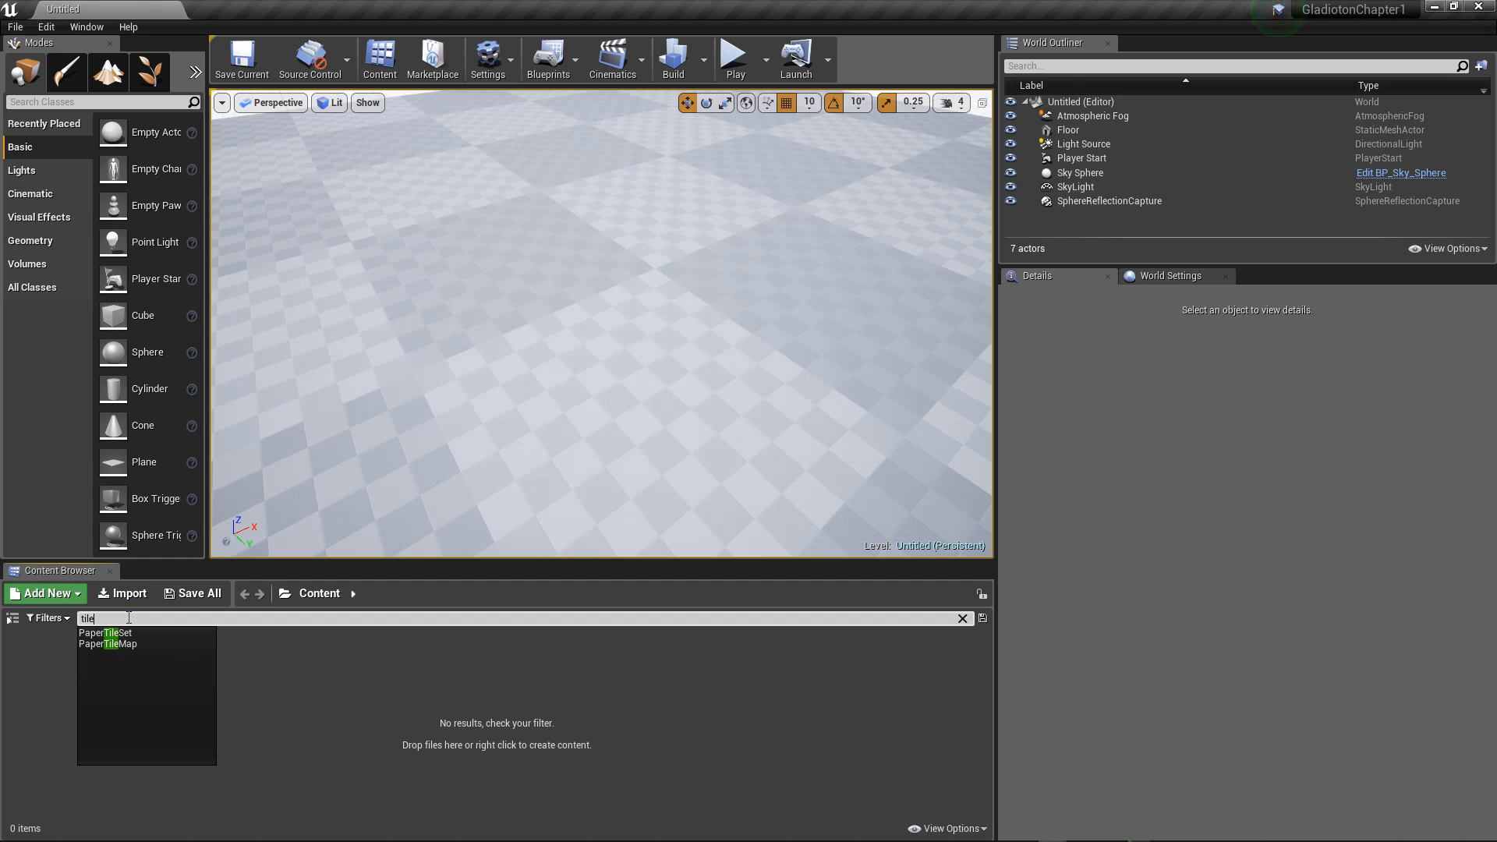
pyautogui.press('BackSpace')
pyautogui.press('BackSpace')
pyautogui.press('BackSpace')
pyautogui.press('BackSpace')
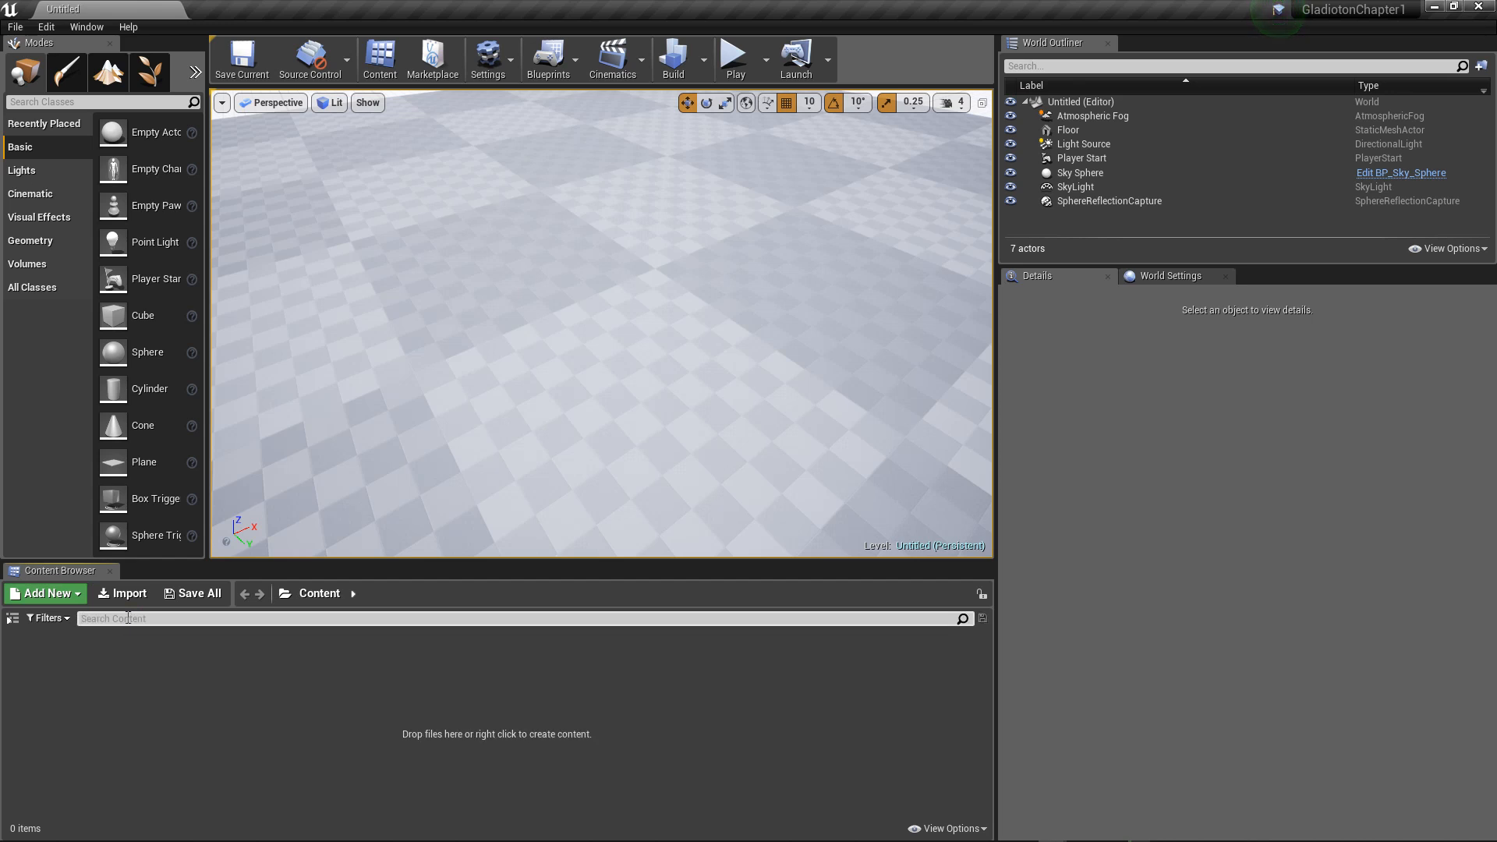
pyautogui.write('wall')
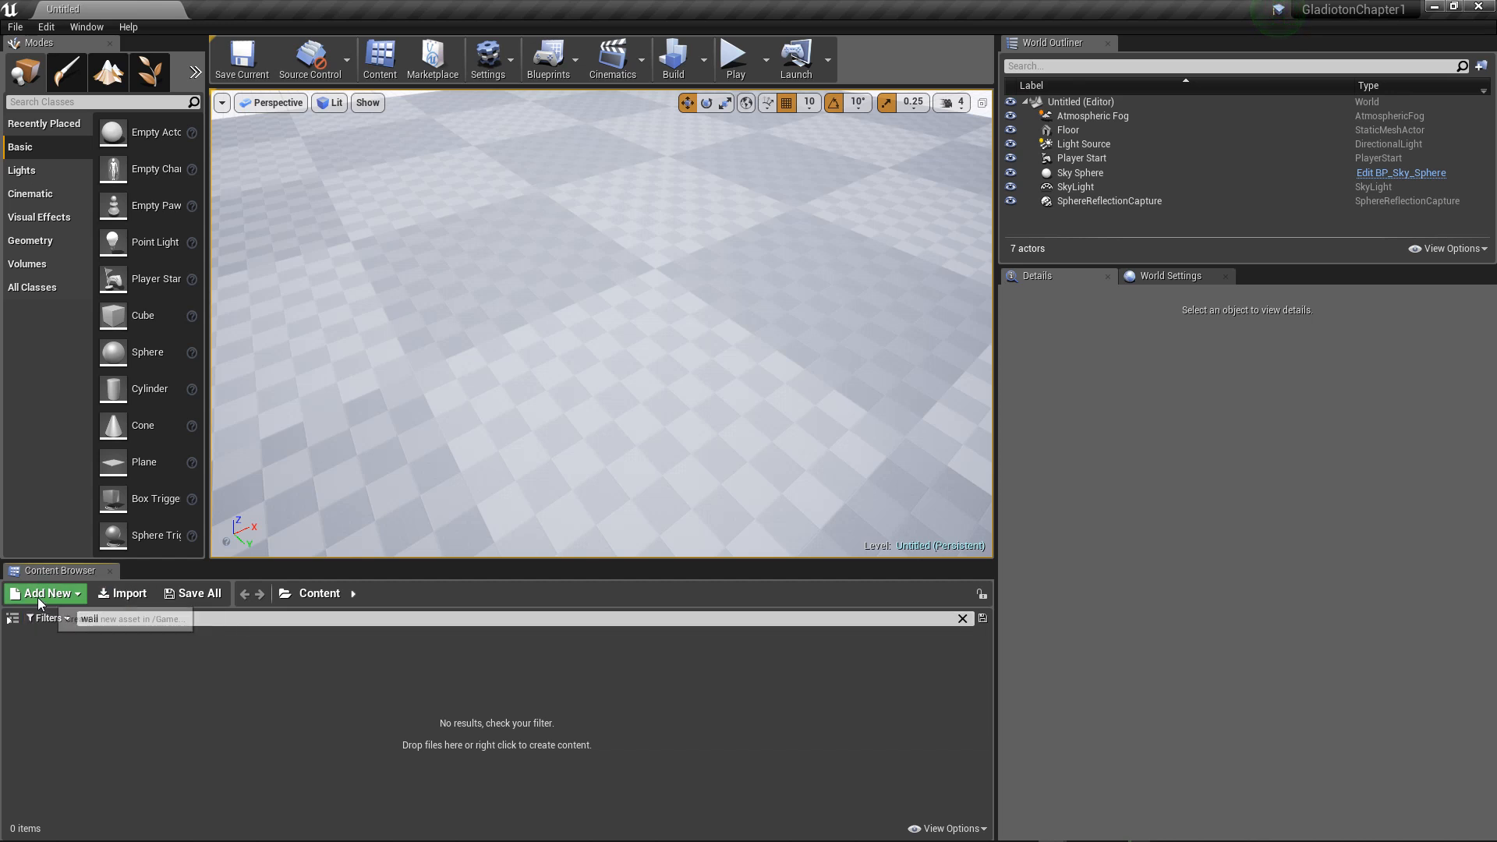
# Step: Show the folder tree of the project's content and create a folder named Geo inside Content
pyautogui.click(12, 618)
pyautogui.click(27, 641)
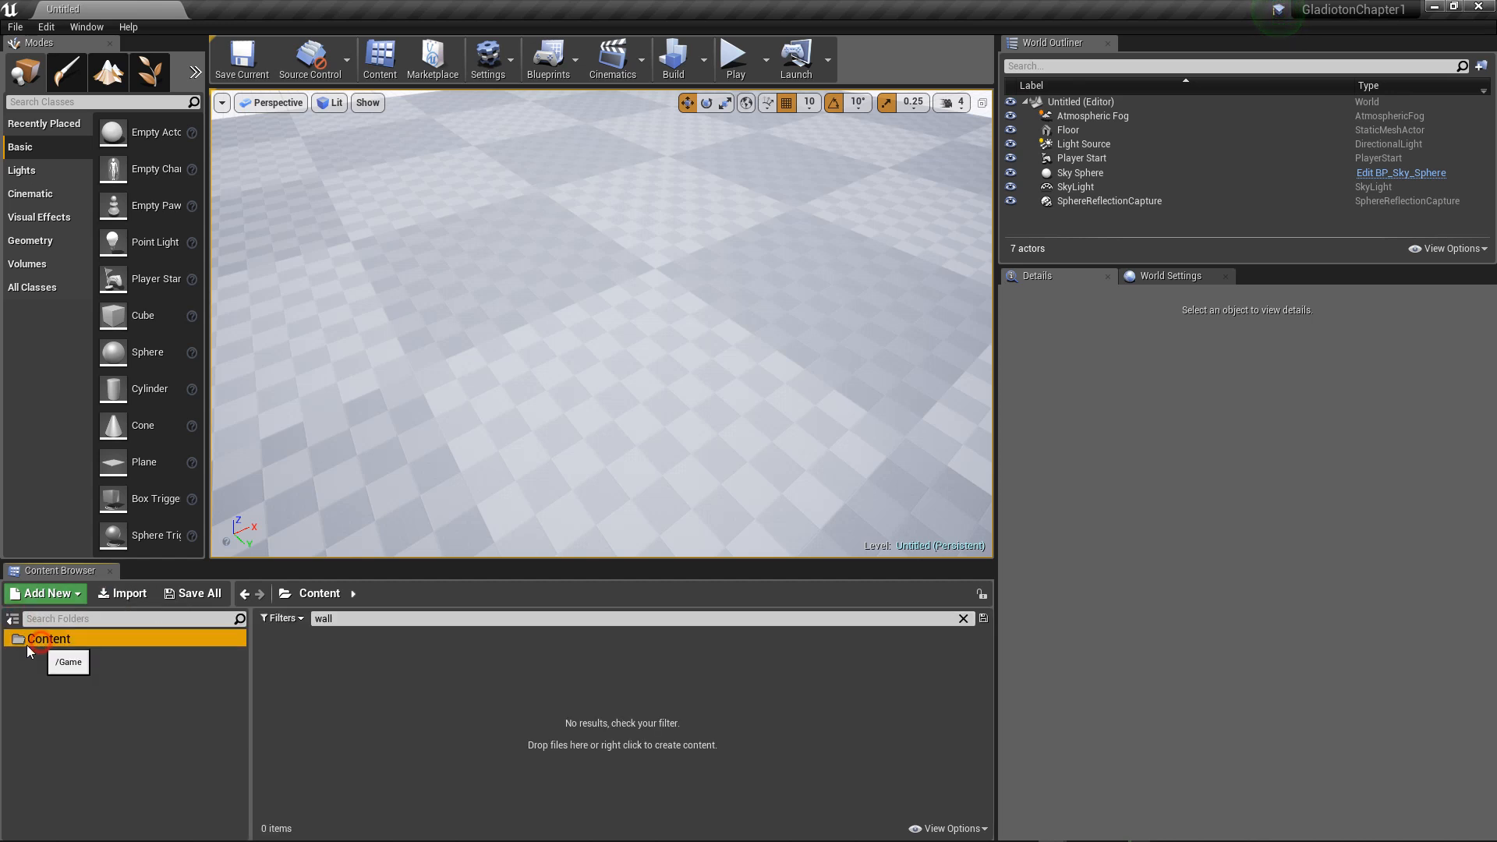
pyautogui.rightClick(349, 681)
pyautogui.click(397, 210)
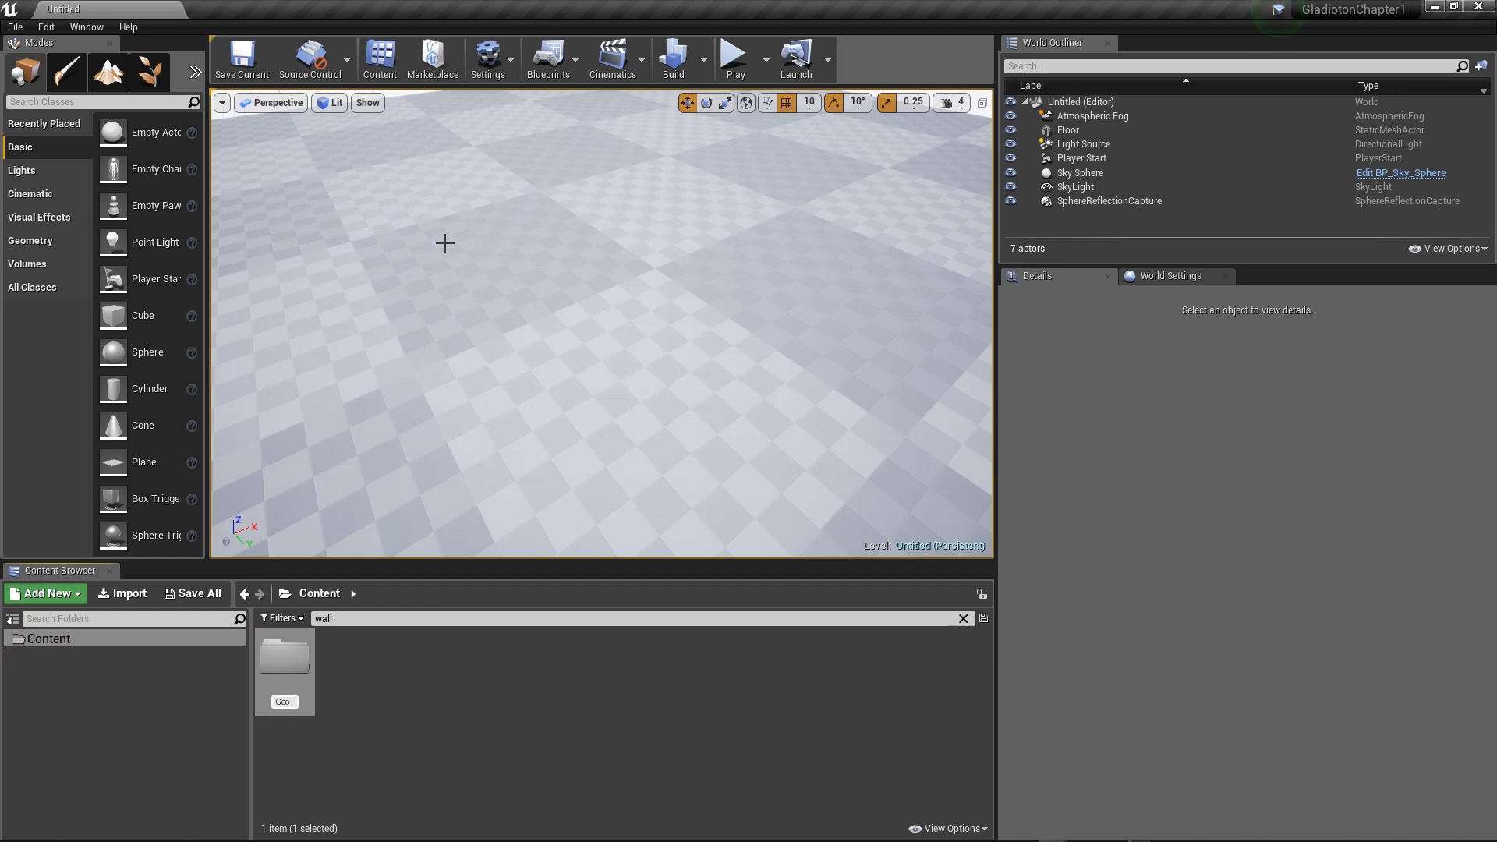
pyautogui.press('Return')
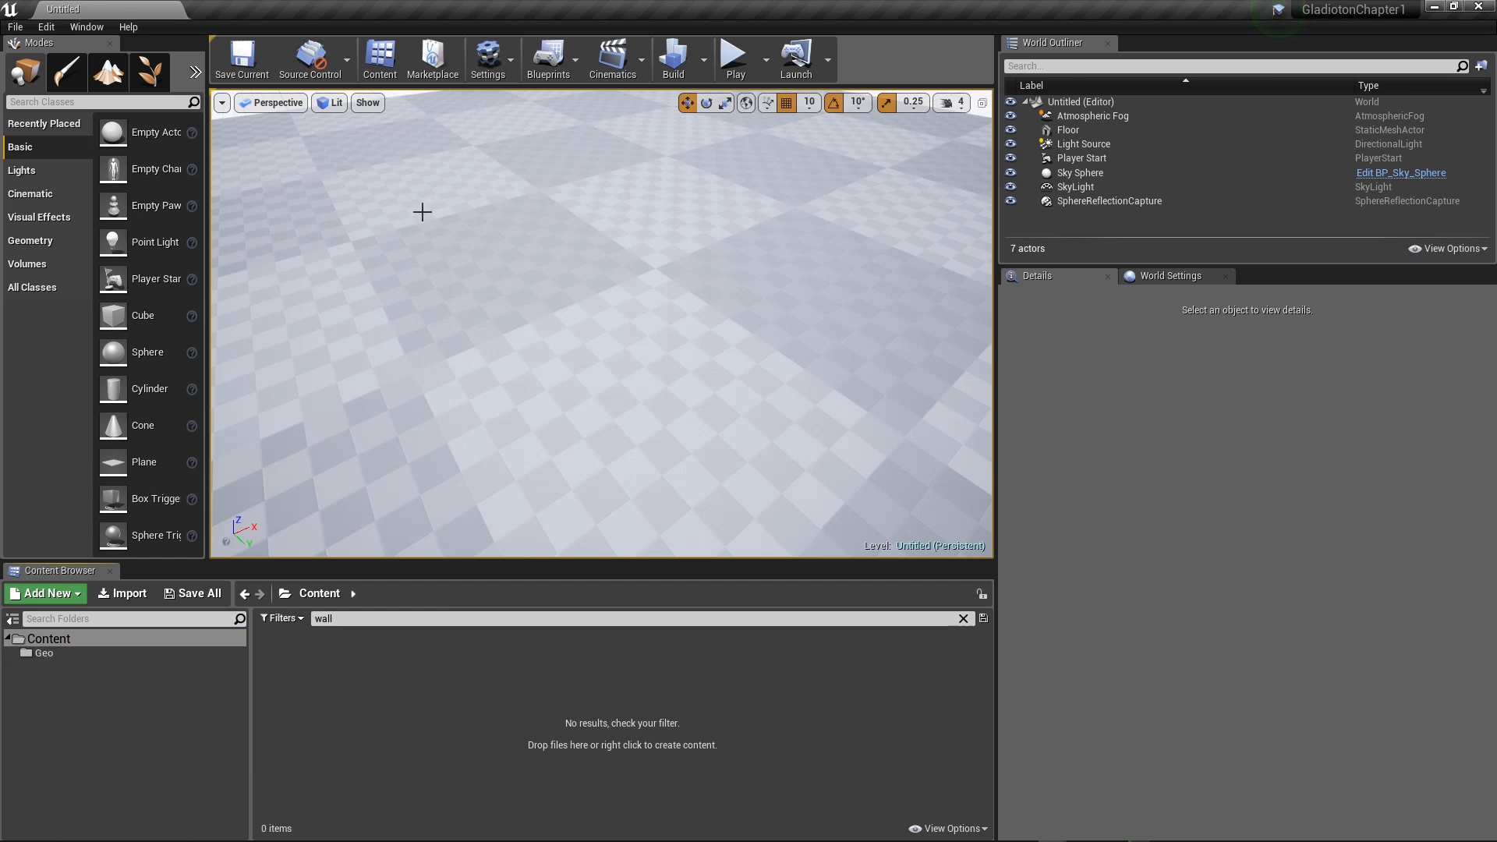
# Step: Import all of the DesertWorld FBX from the _Story folder into the Content folder with the default import options
pyautogui.rightClick(376, 686)
pyautogui.click(332, 675)
pyautogui.rightClick(332, 675)
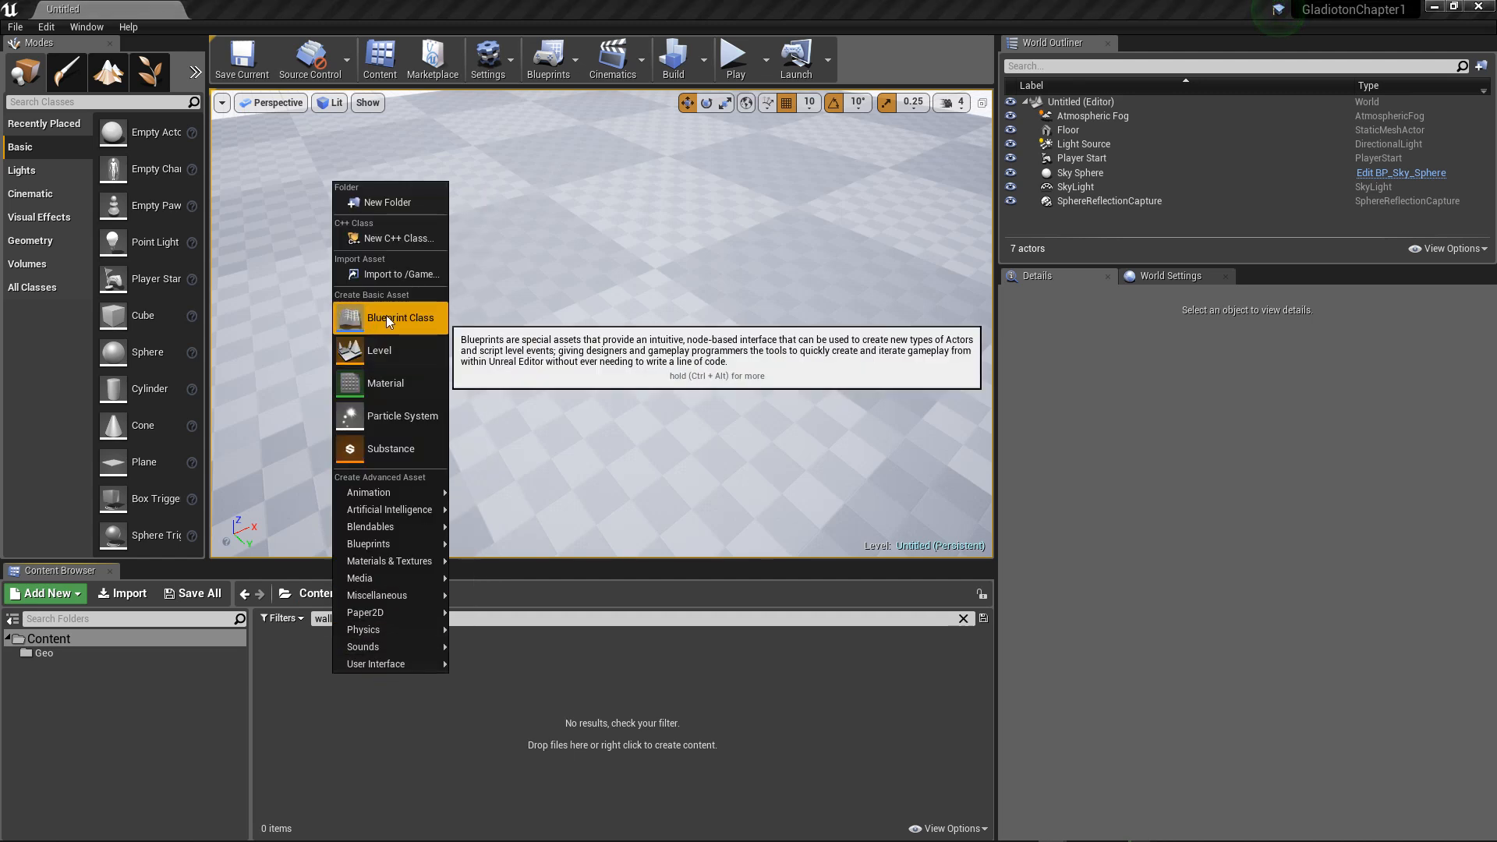
pyautogui.click(382, 274)
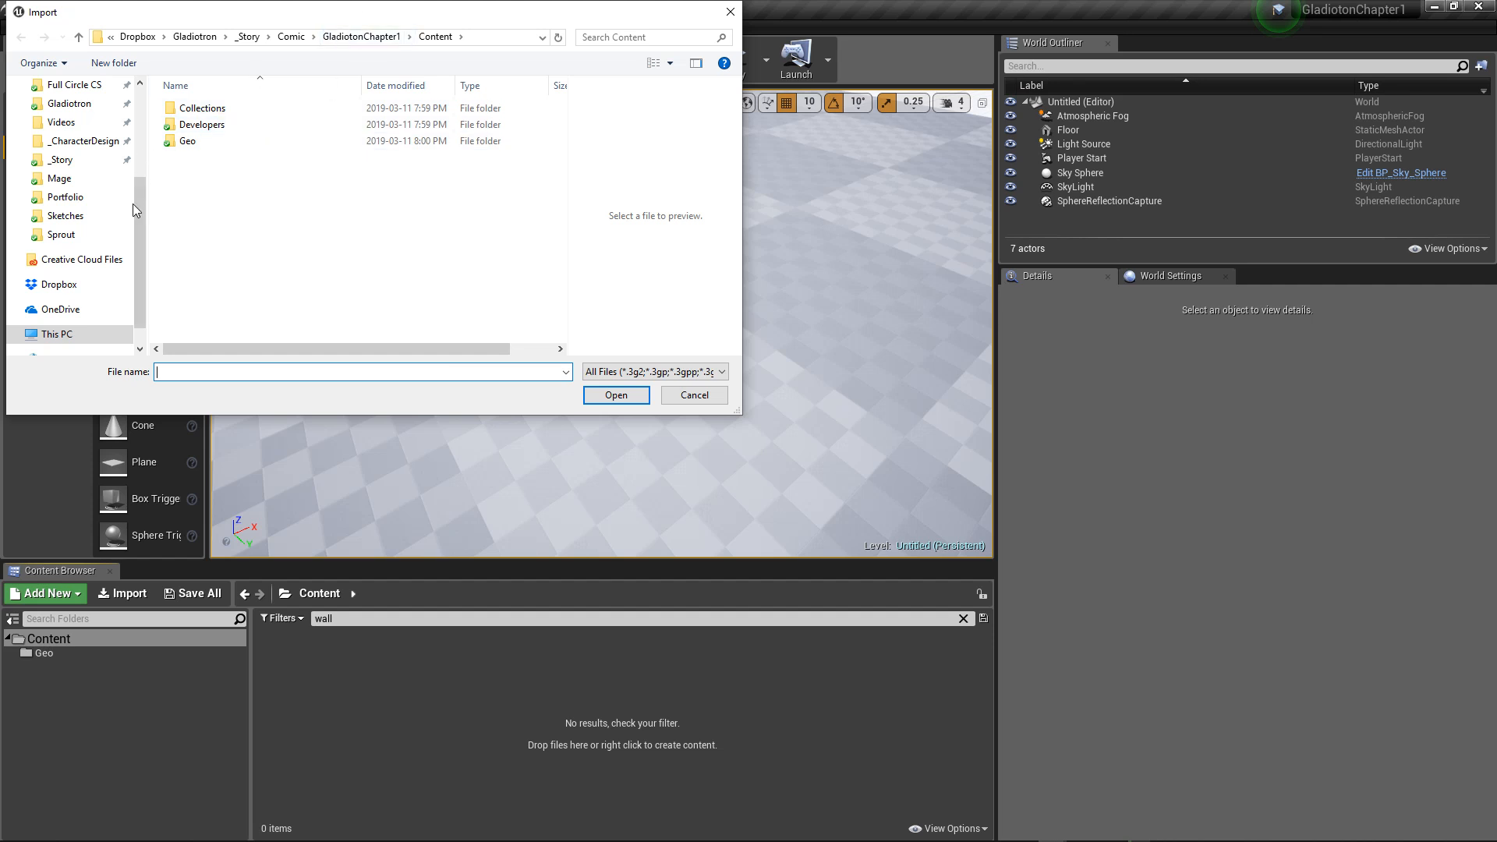
pyautogui.moveTo(139, 224); pyautogui.dragTo(150, 186)
pyautogui.click(57, 220)
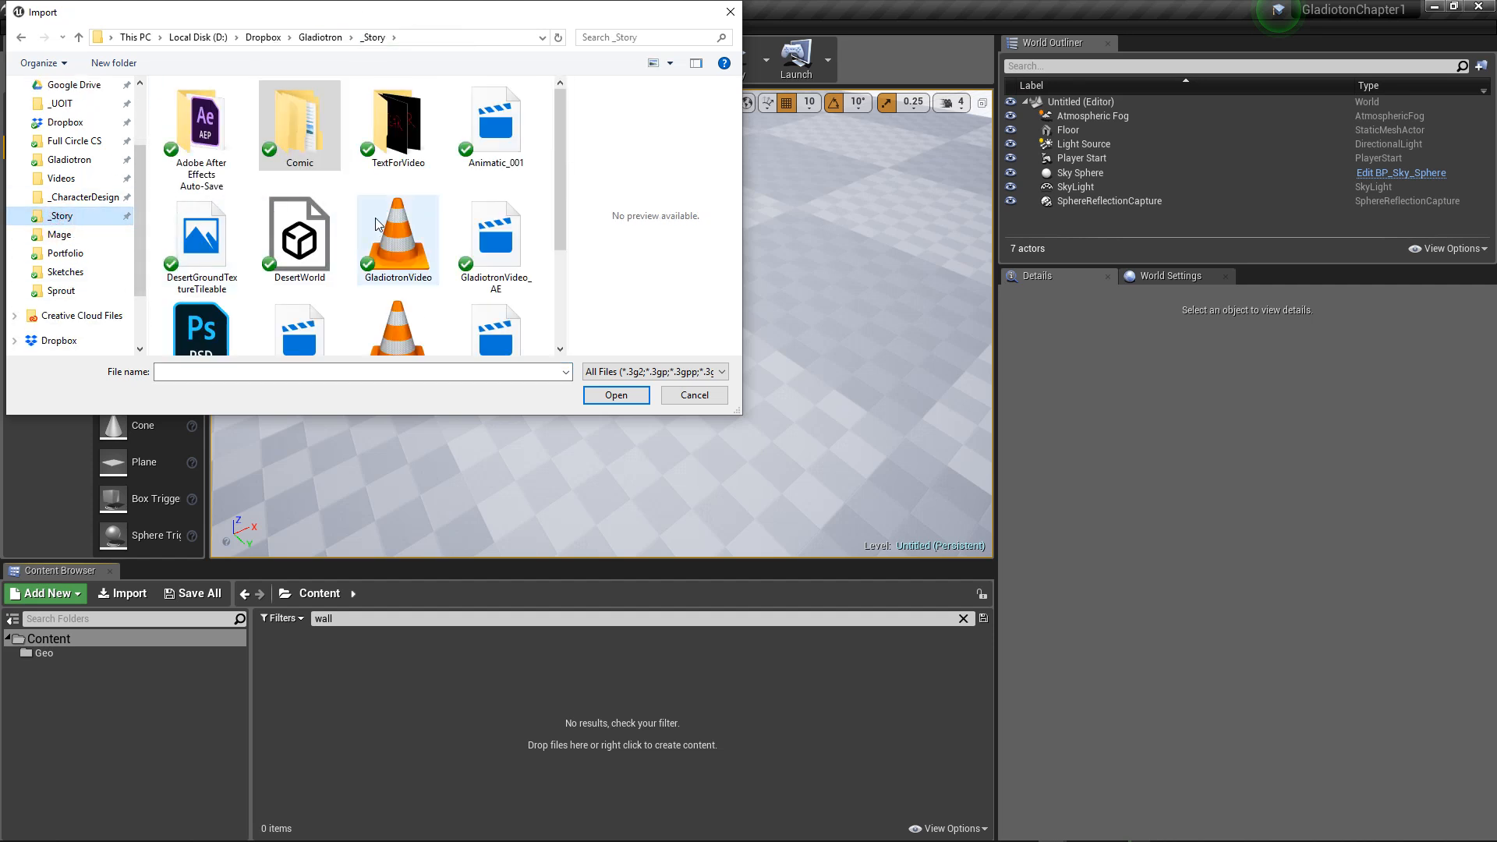
pyautogui.scroll(-2, 324, 149)
pyautogui.click(309, 131)
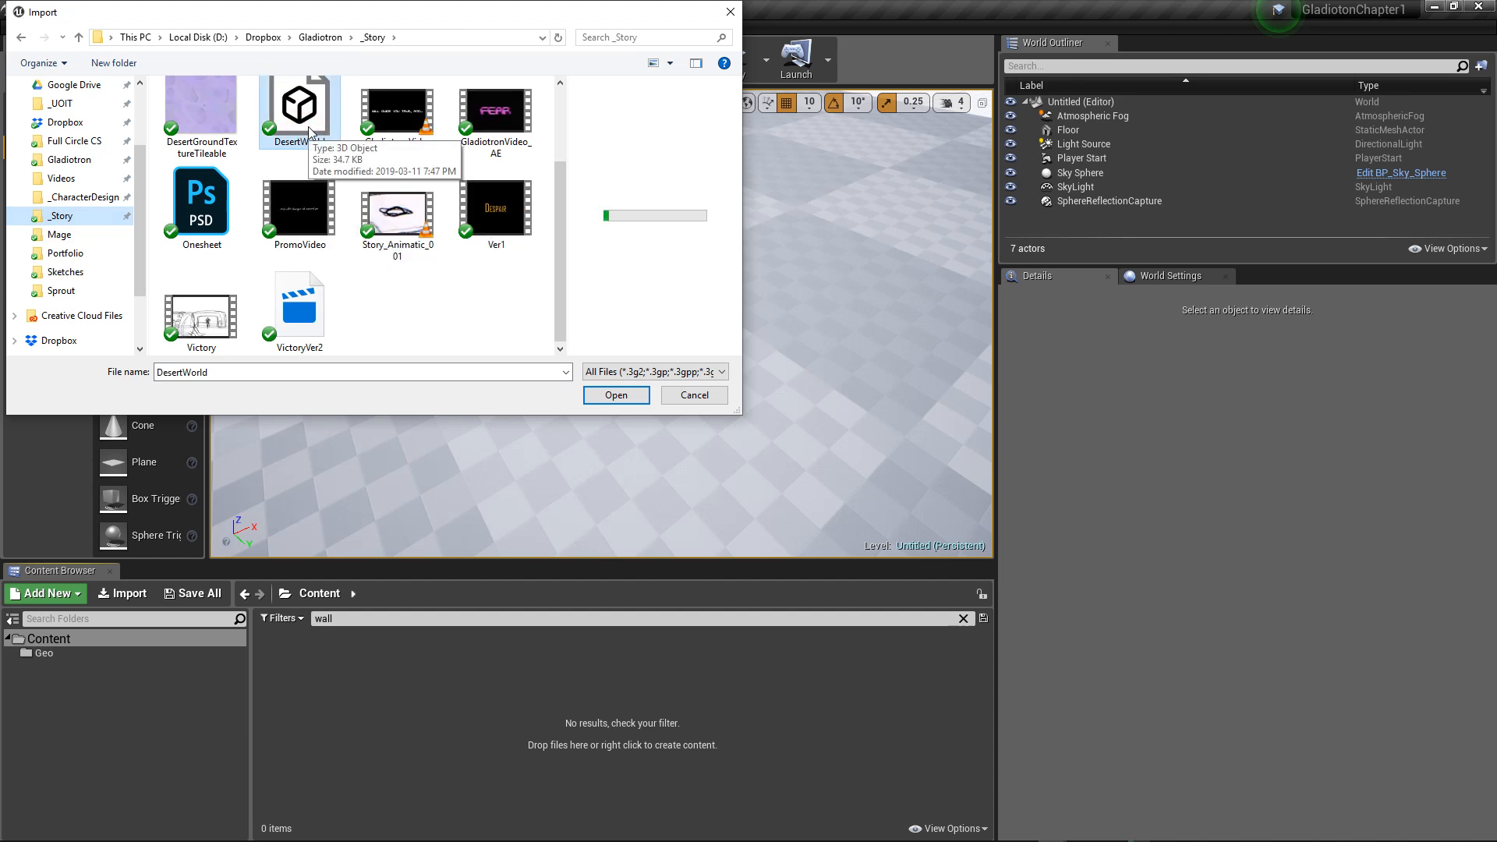
pyautogui.click(609, 404)
pyautogui.click(610, 398)
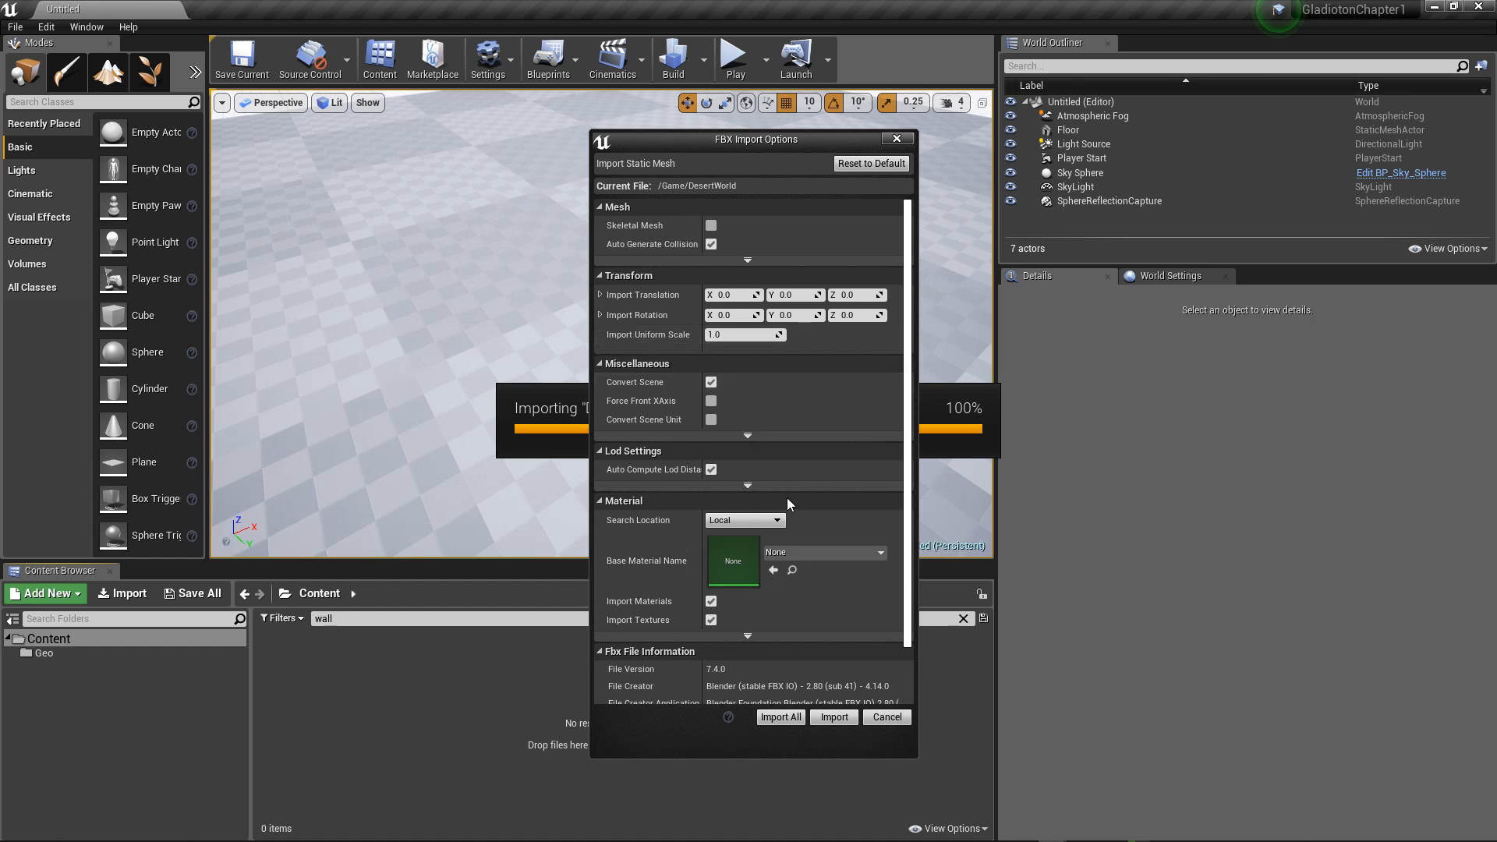
pyautogui.click(788, 719)
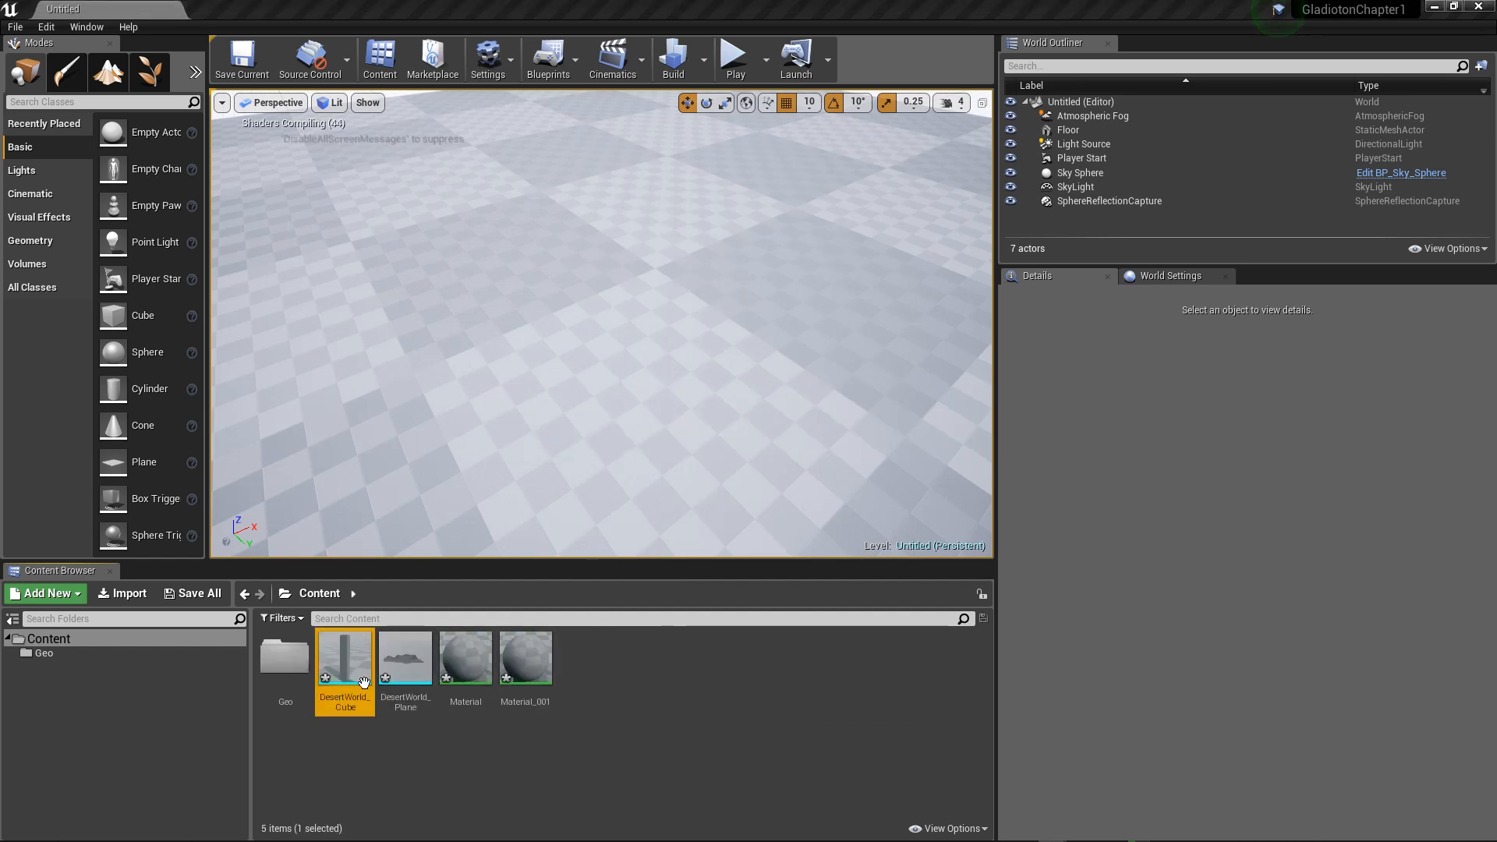
# Step: Delete the imported DesertWorld_Cube, DesertWorld_Plane, Material and Material_001 assets from the Content folder
pyautogui.click(478, 672)
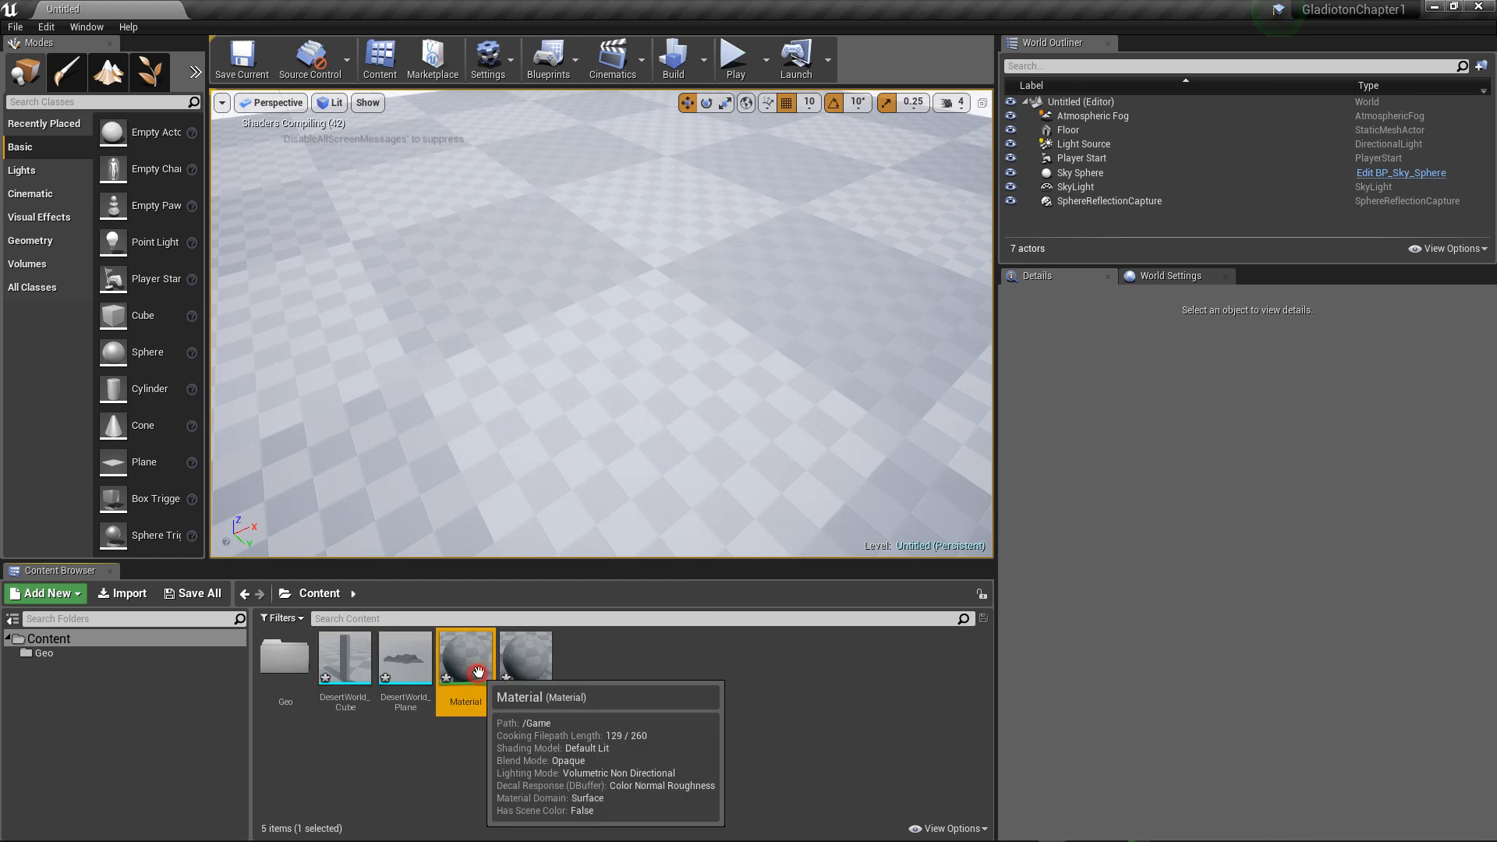
pyautogui.click(405, 659)
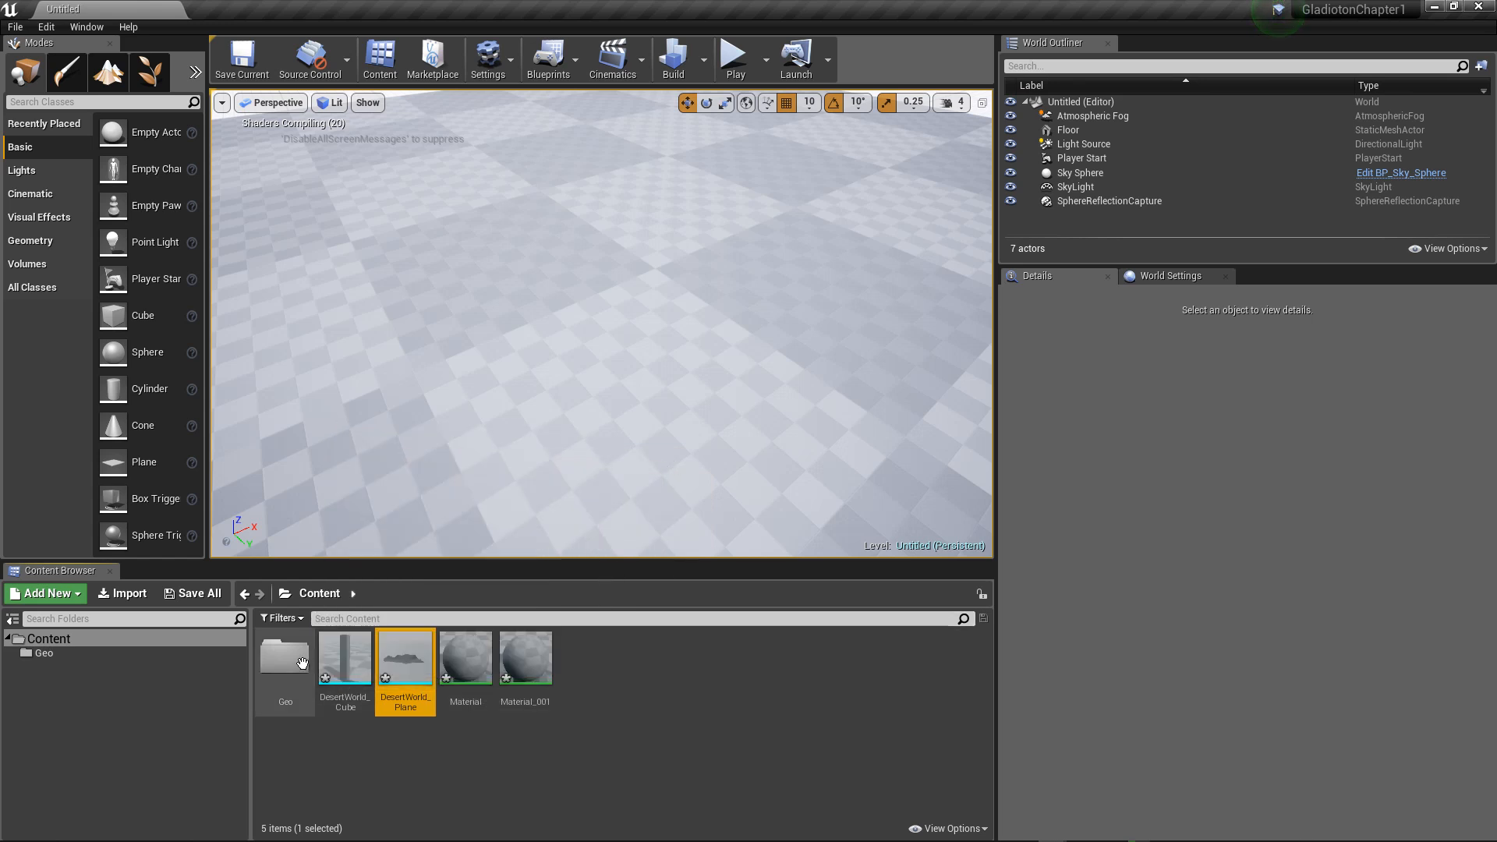
pyautogui.click(581, 741)
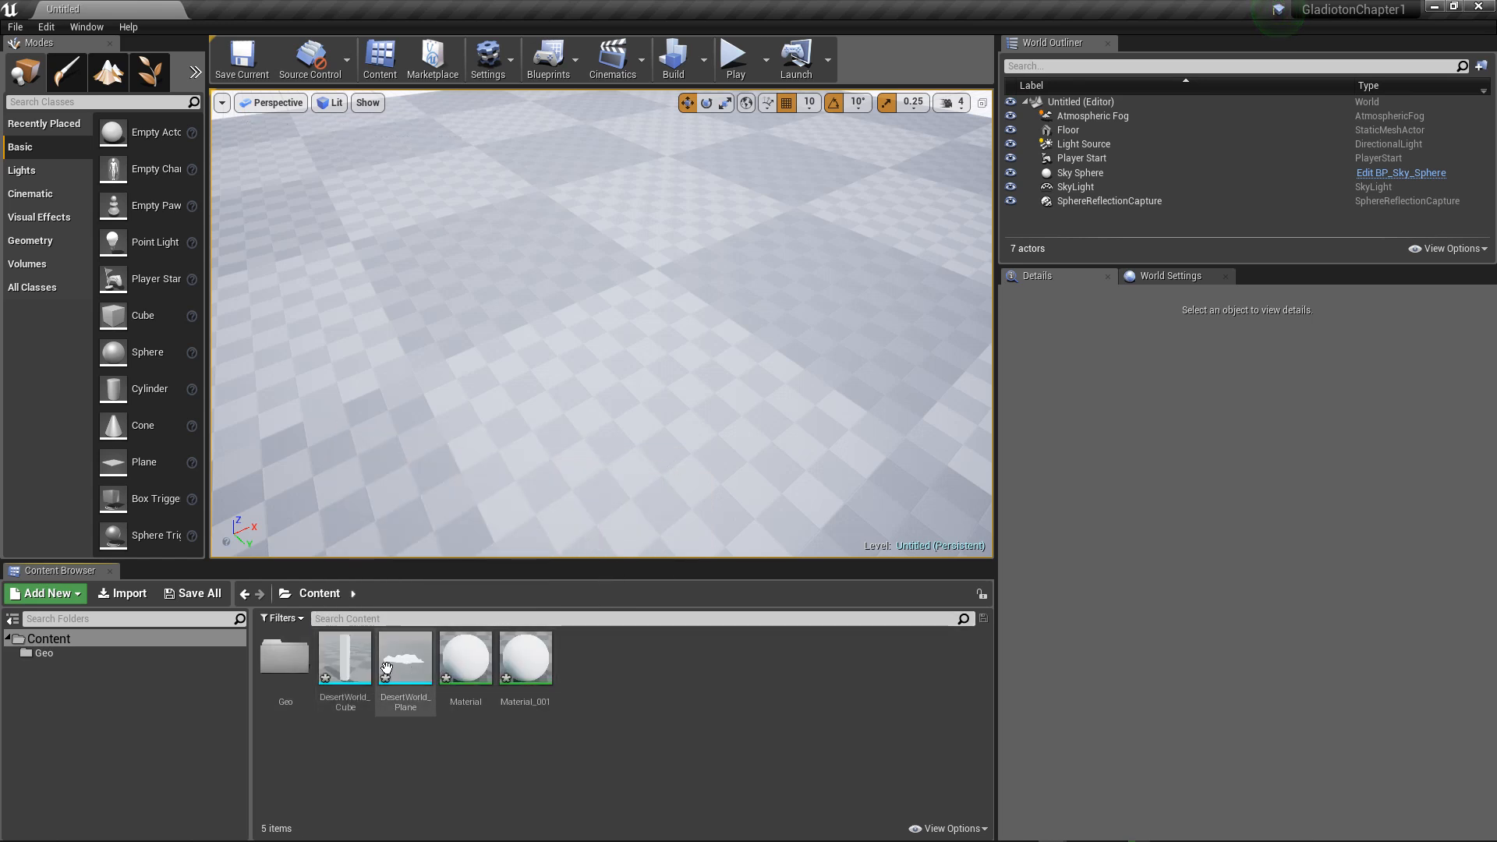
pyautogui.click(345, 659)
pyautogui.click(288, 658)
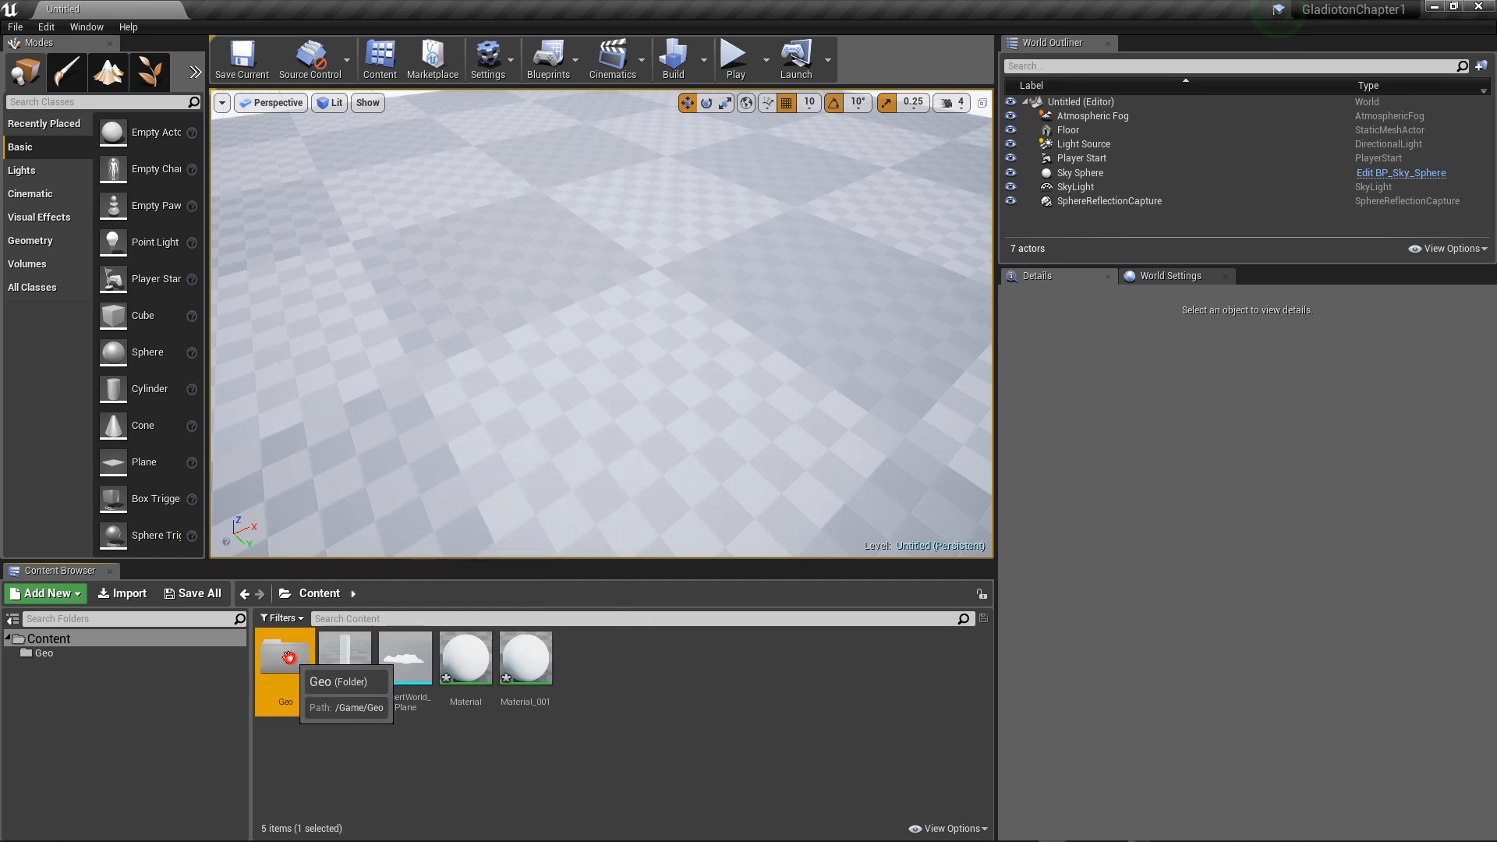
pyautogui.doubleClick(288, 657)
pyautogui.click(315, 597)
pyautogui.click(346, 659)
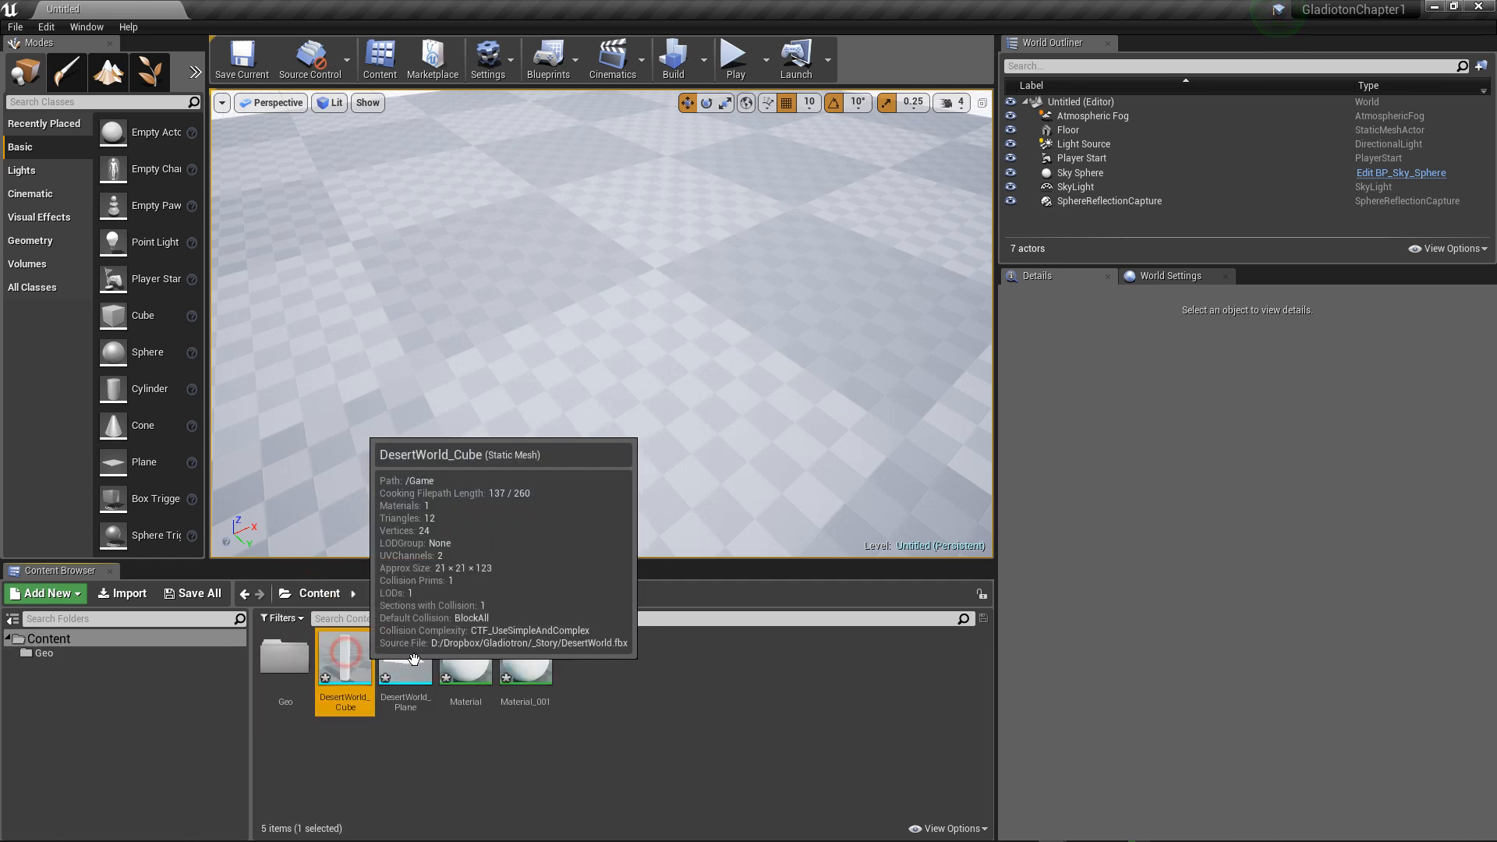
pyautogui.keyDown('shift'); pyautogui.click(527, 669); pyautogui.keyUp('shift')
pyautogui.press('Delete')
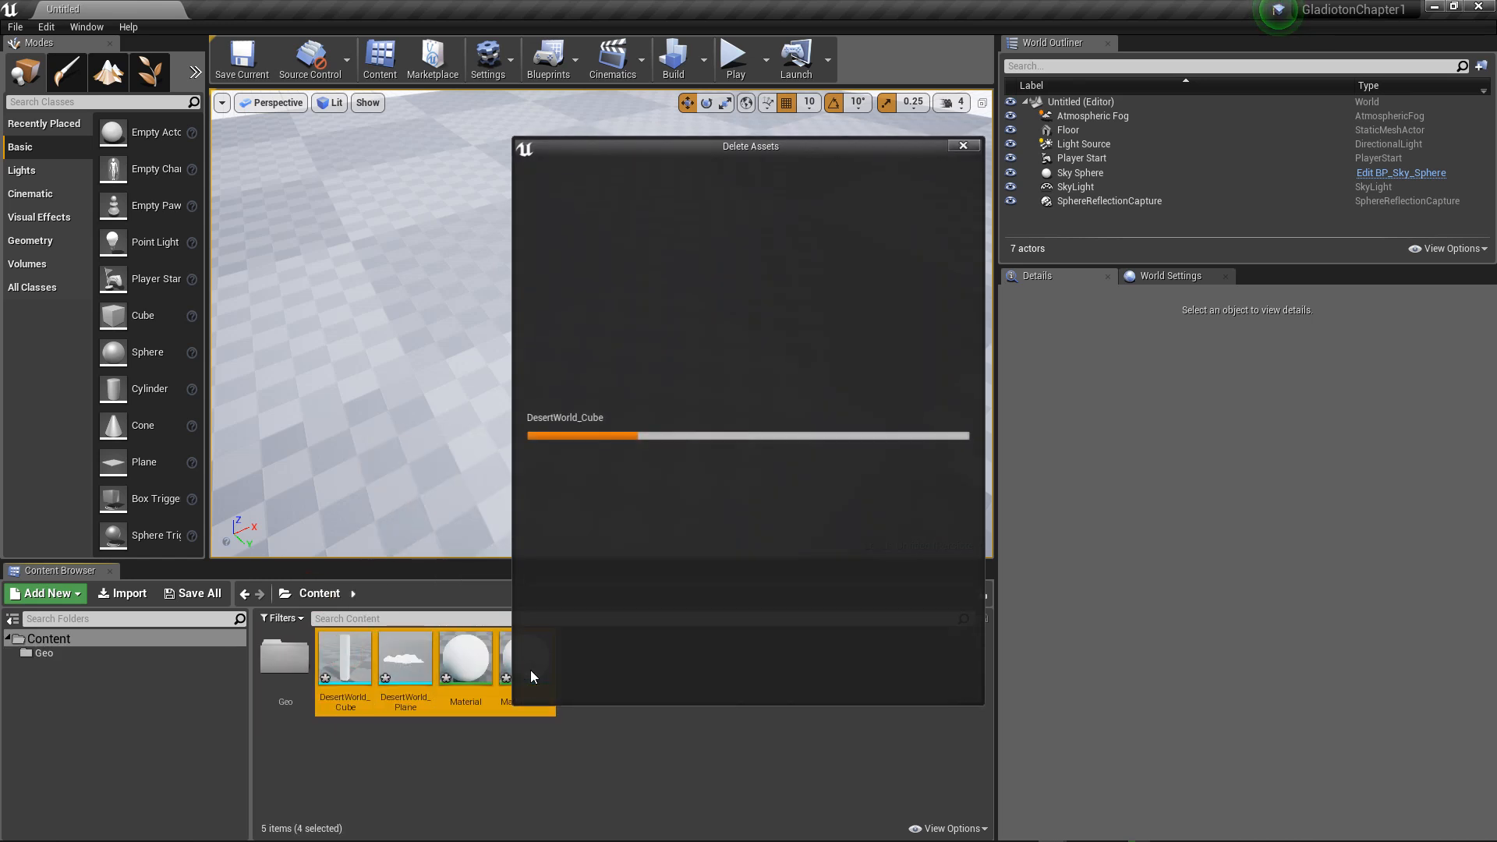
pyautogui.click(634, 679)
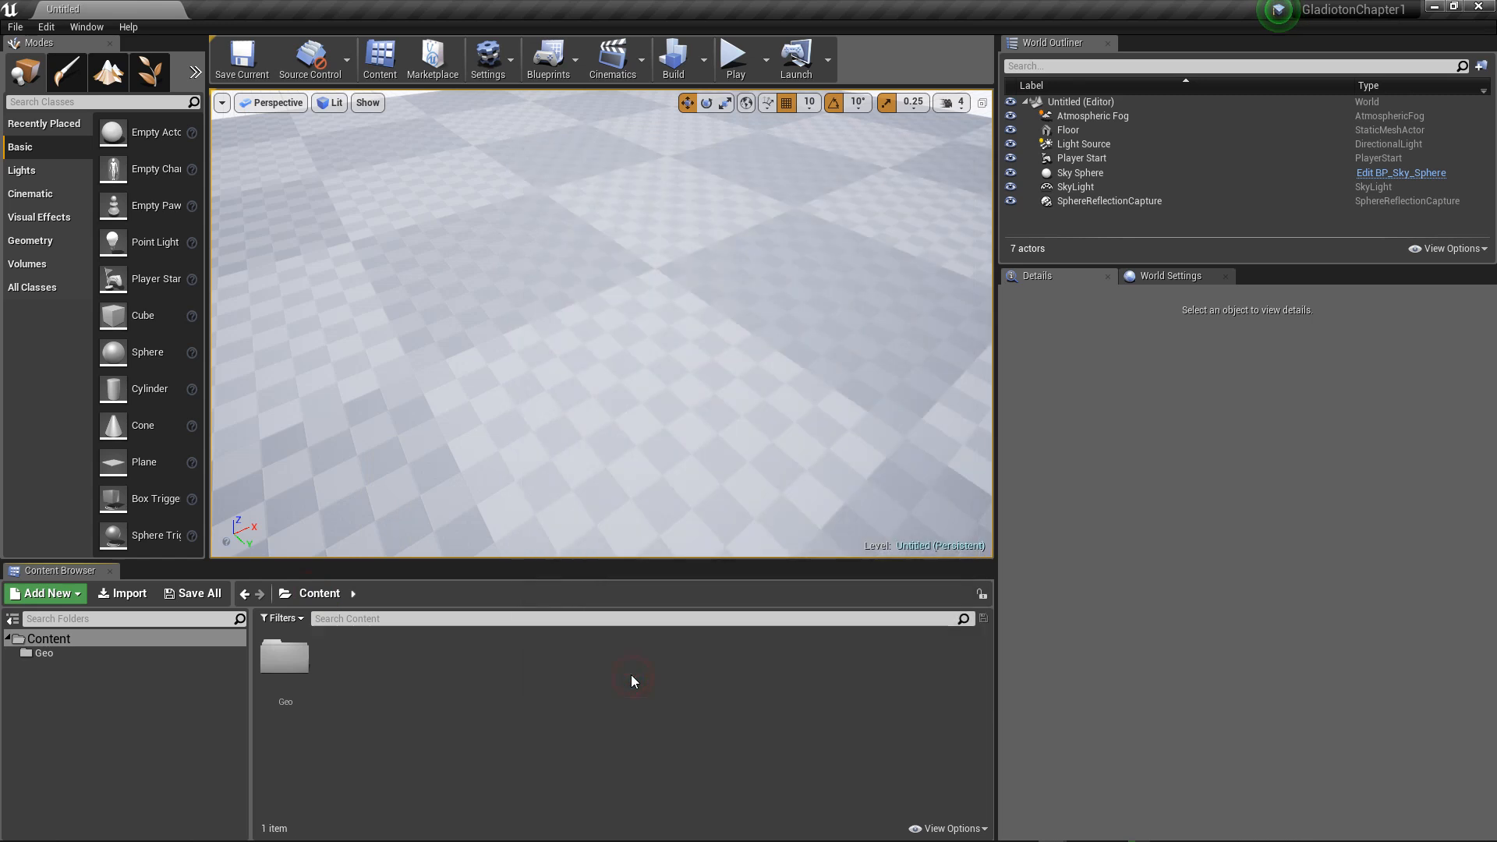
# Step: Import all of the DesertWorld FBX from the _Story folder into the Geo folder with the default import options
pyautogui.doubleClick(285, 658)
pyautogui.rightClick(357, 653)
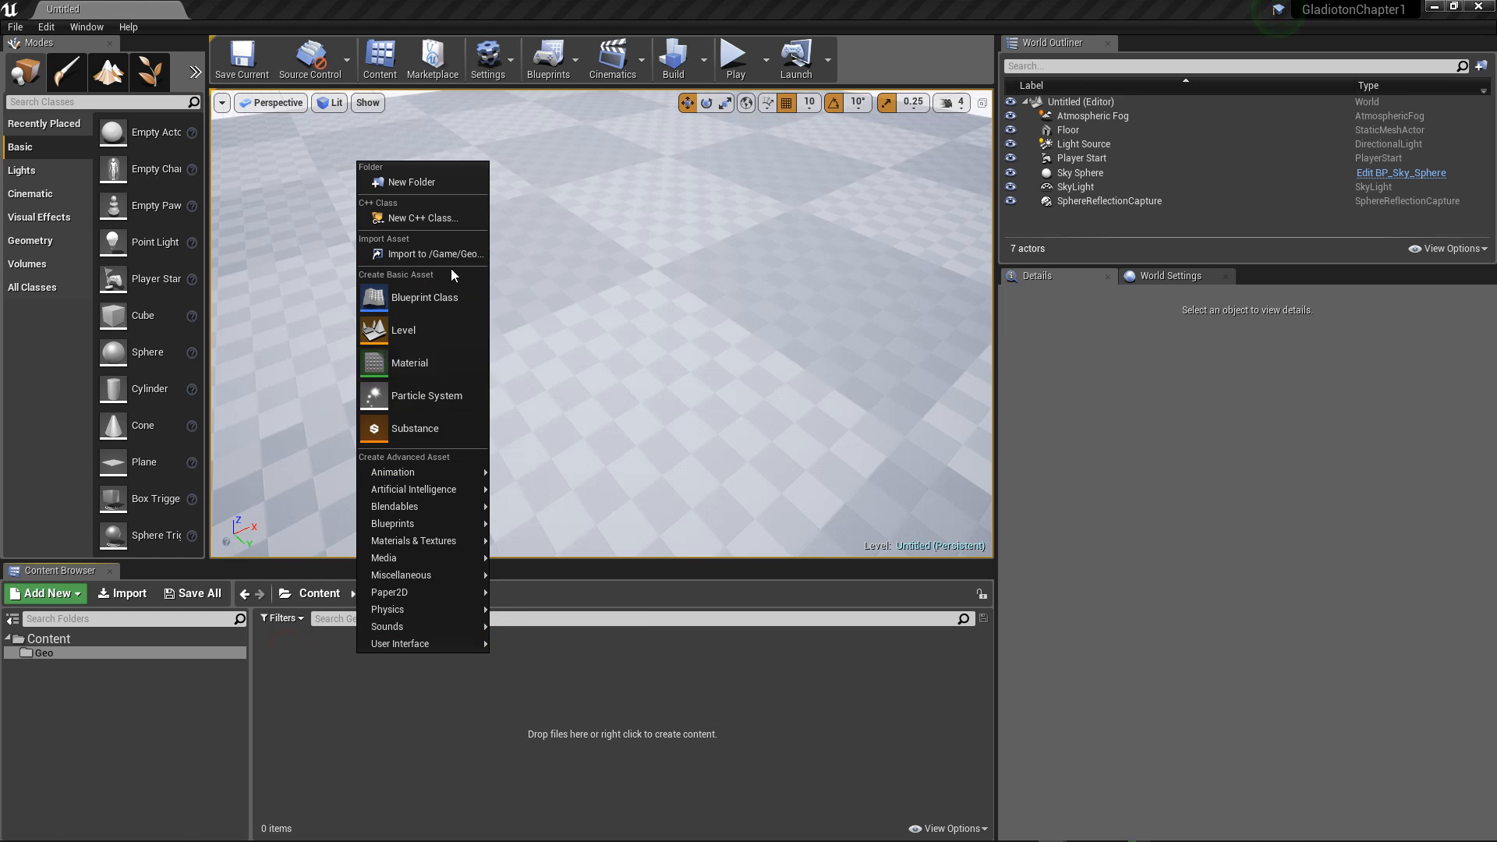
pyautogui.click(437, 254)
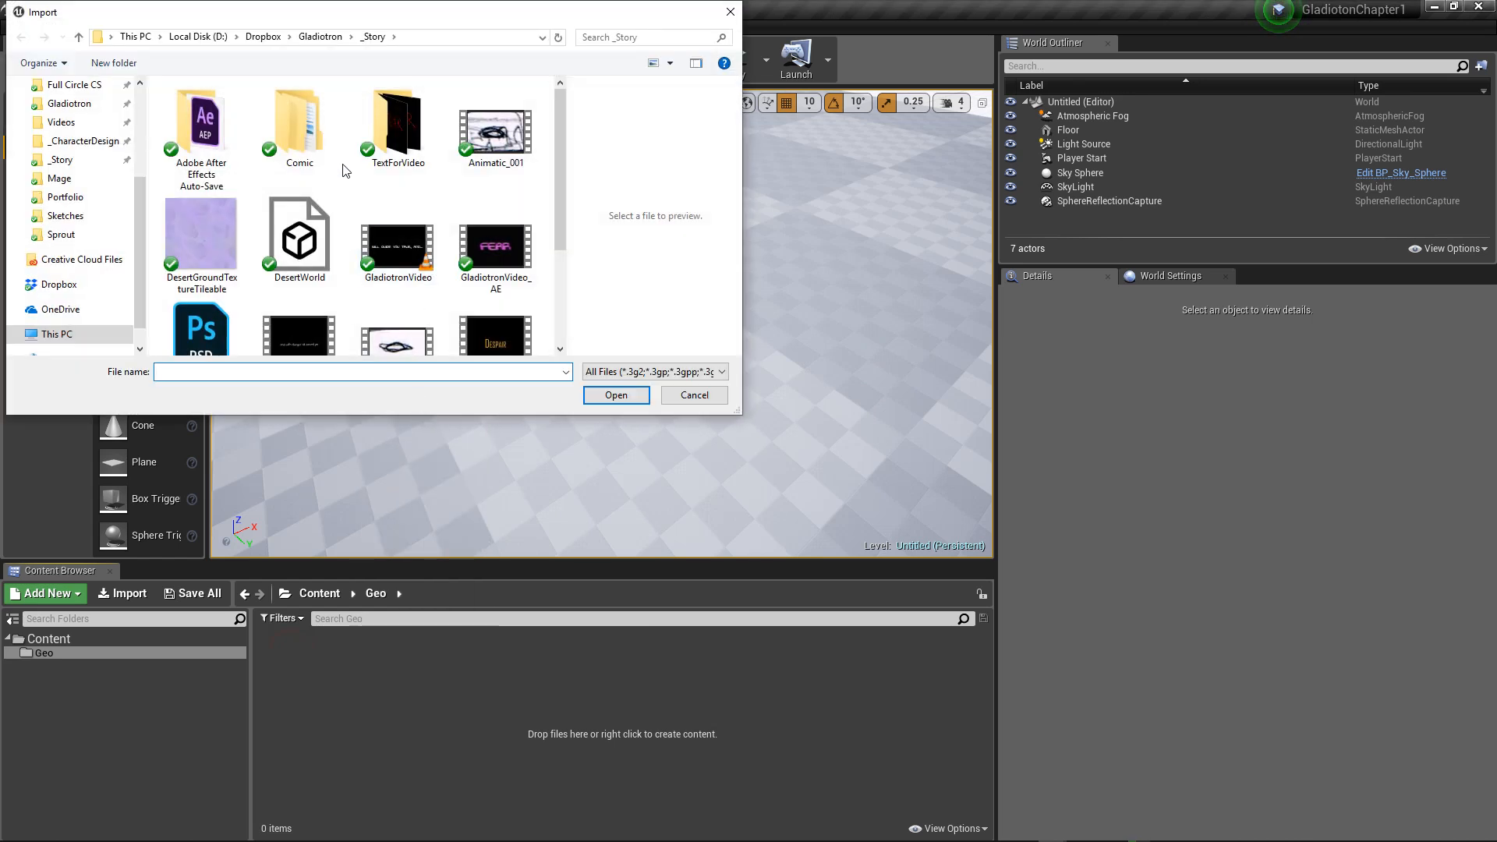
pyautogui.click(310, 240)
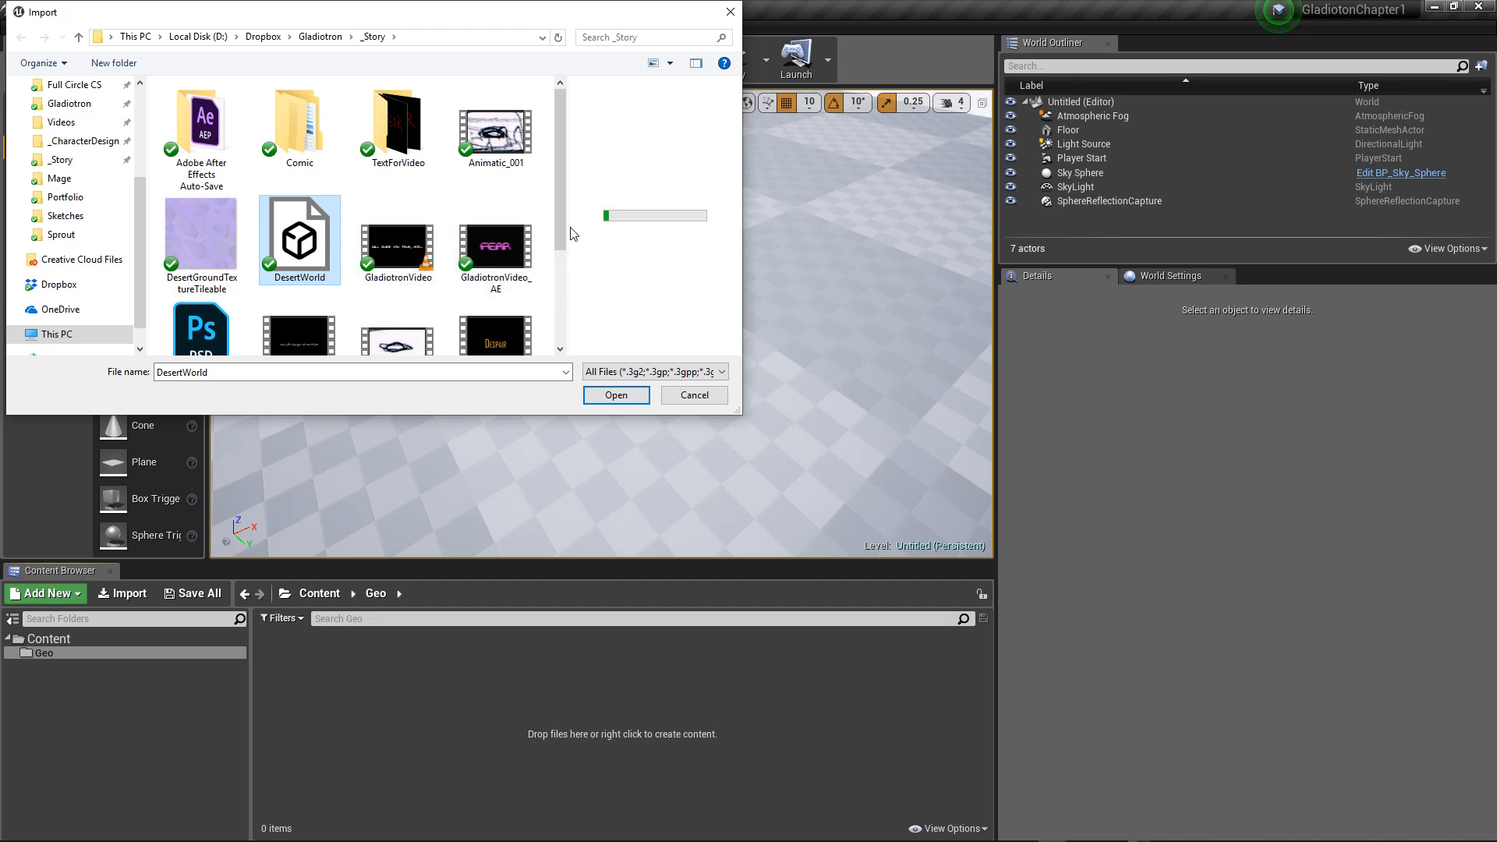
pyautogui.moveTo(478, 10); pyautogui.dragTo(539, 43)
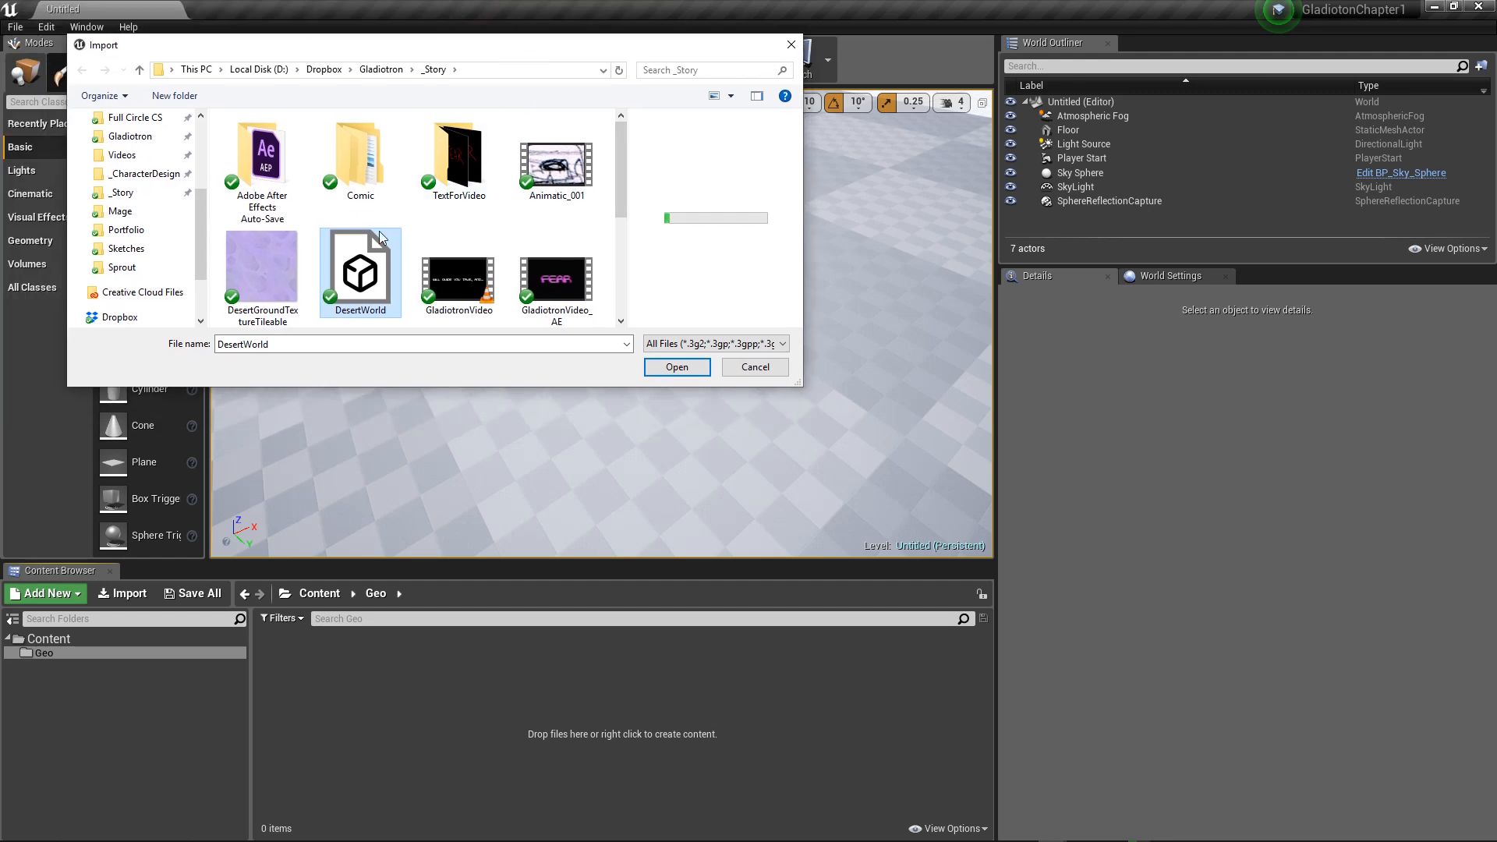
pyautogui.click(379, 228)
pyautogui.click(659, 367)
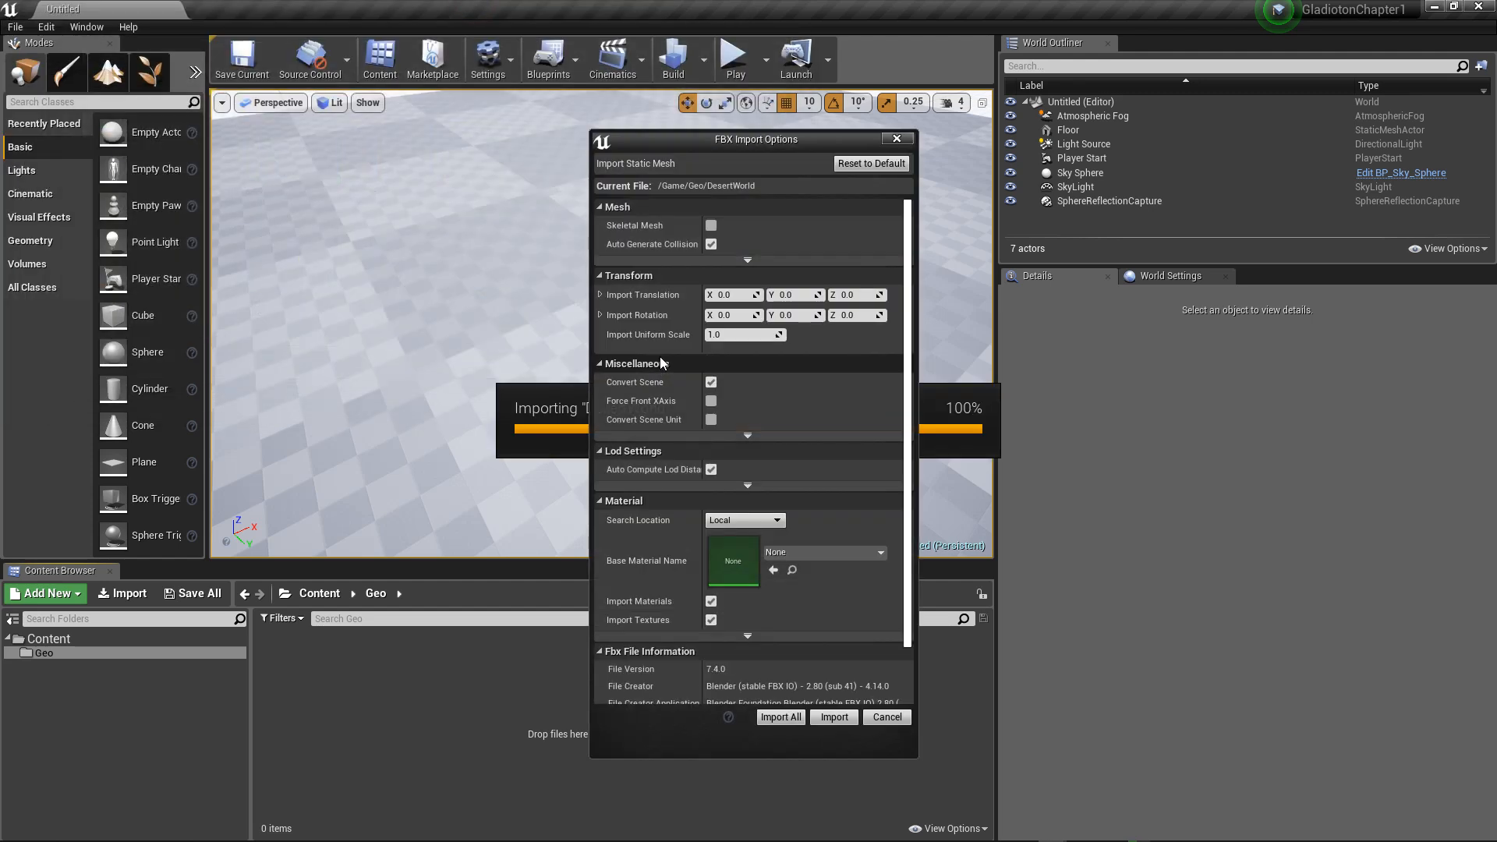
pyautogui.click(792, 724)
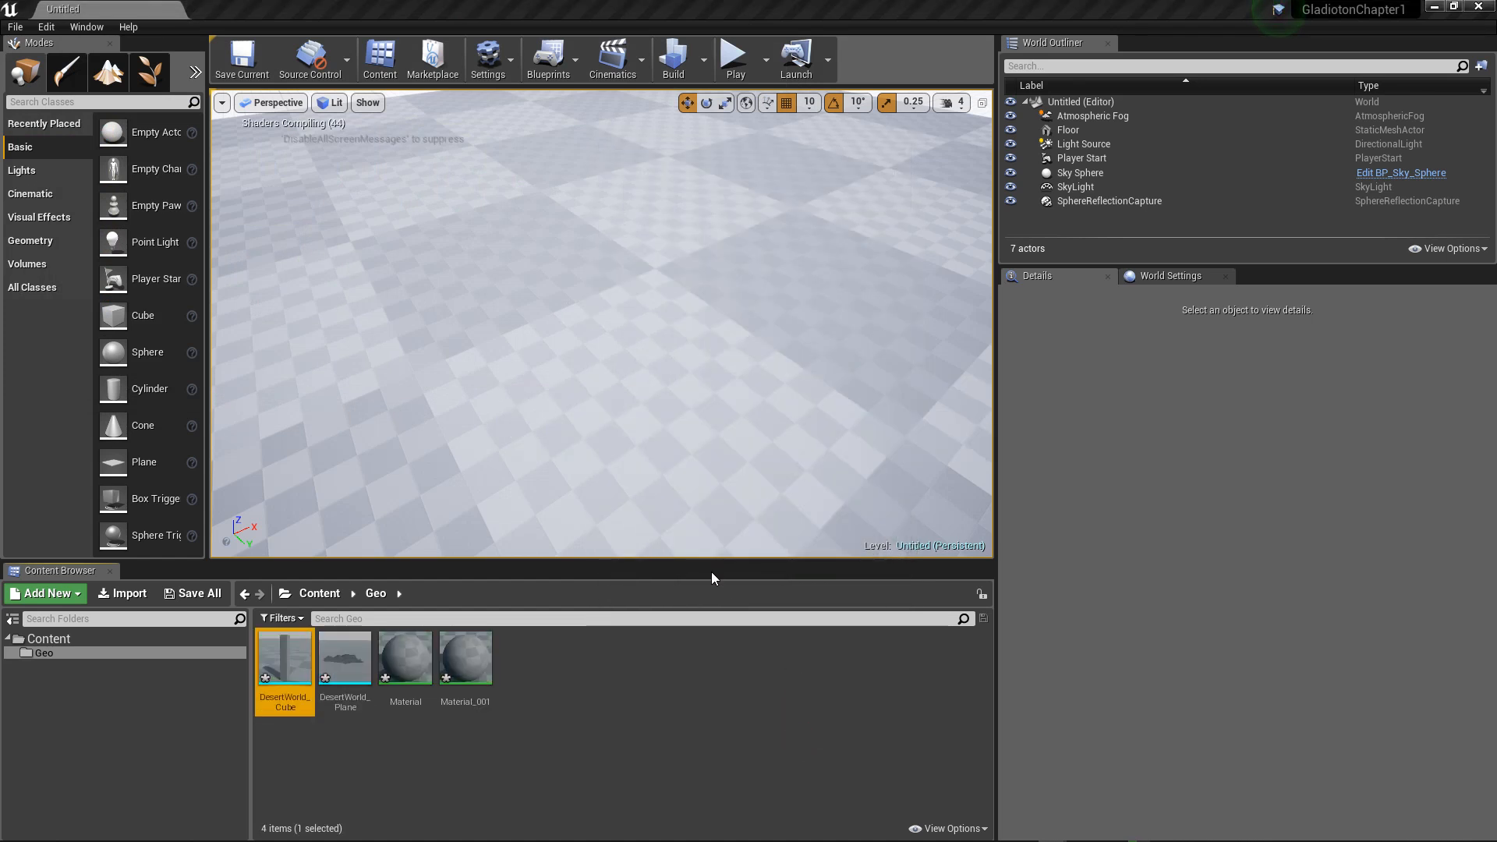
# Step: Create a folder named Levels inside the Content folder
pyautogui.click(317, 592)
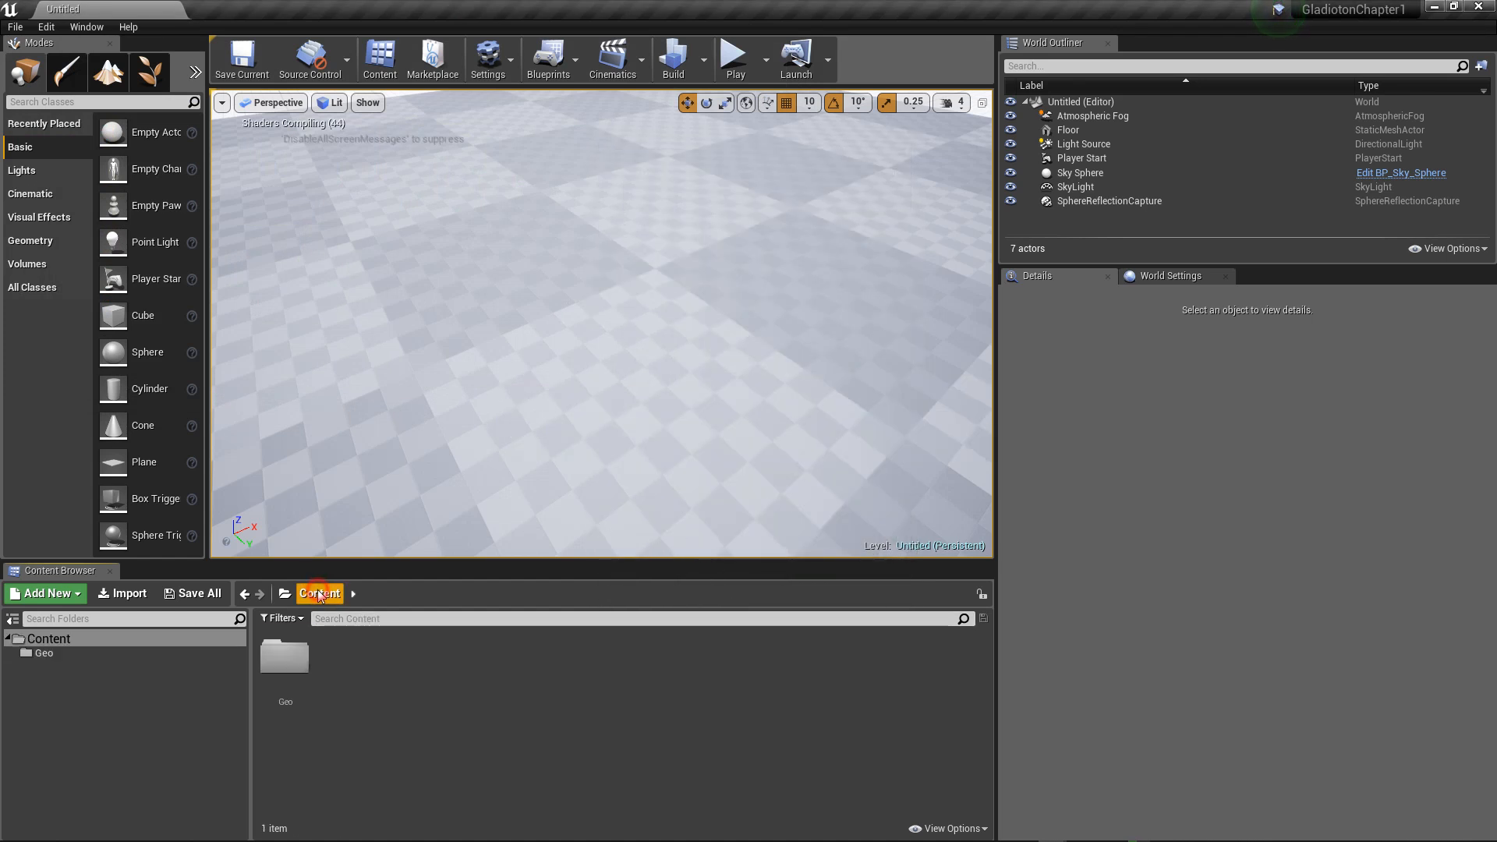
pyautogui.rightClick(368, 669)
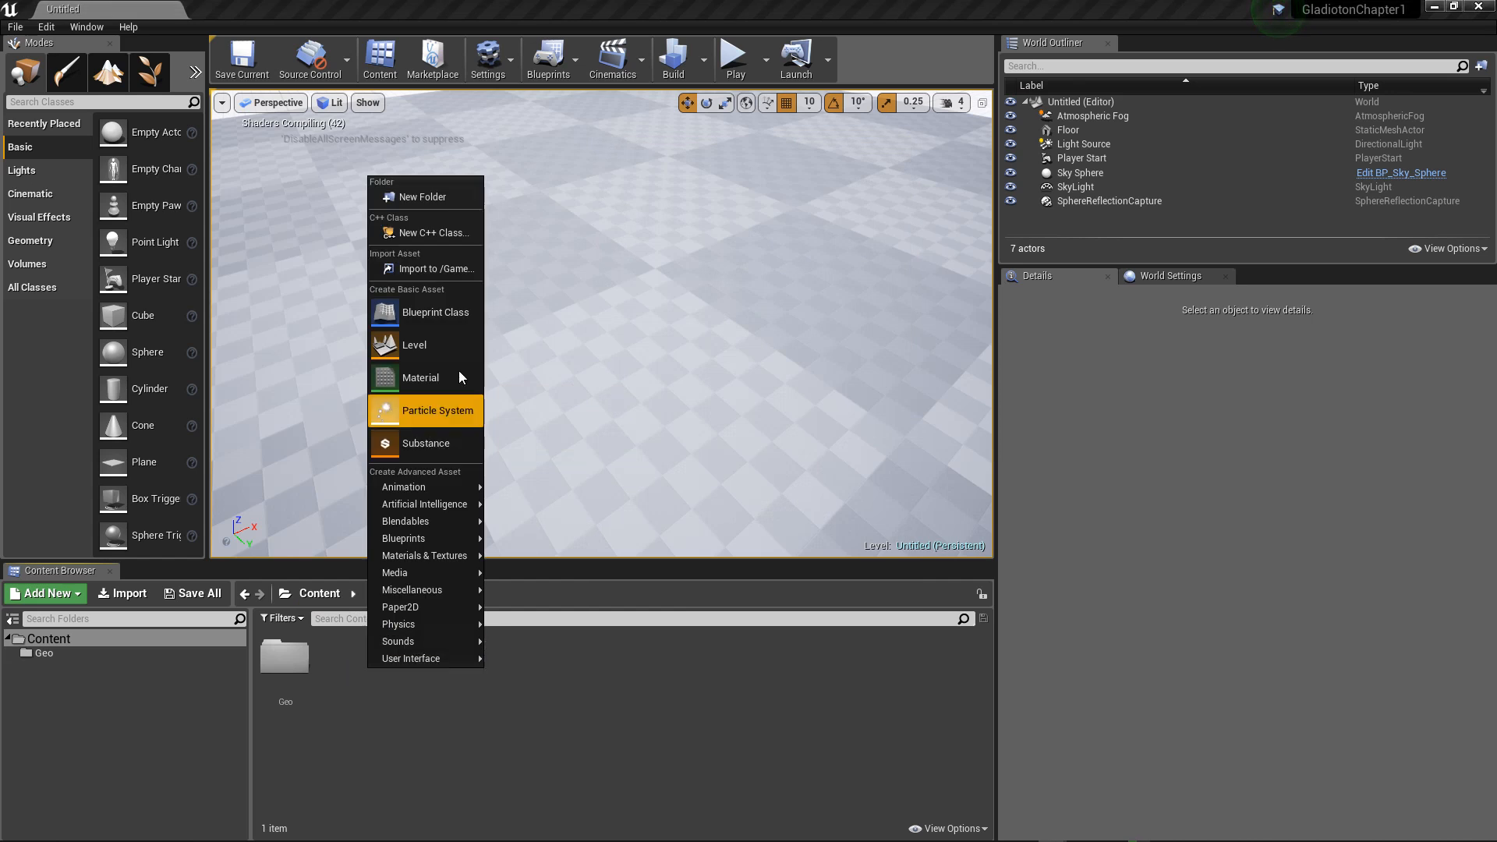
pyautogui.click(444, 197)
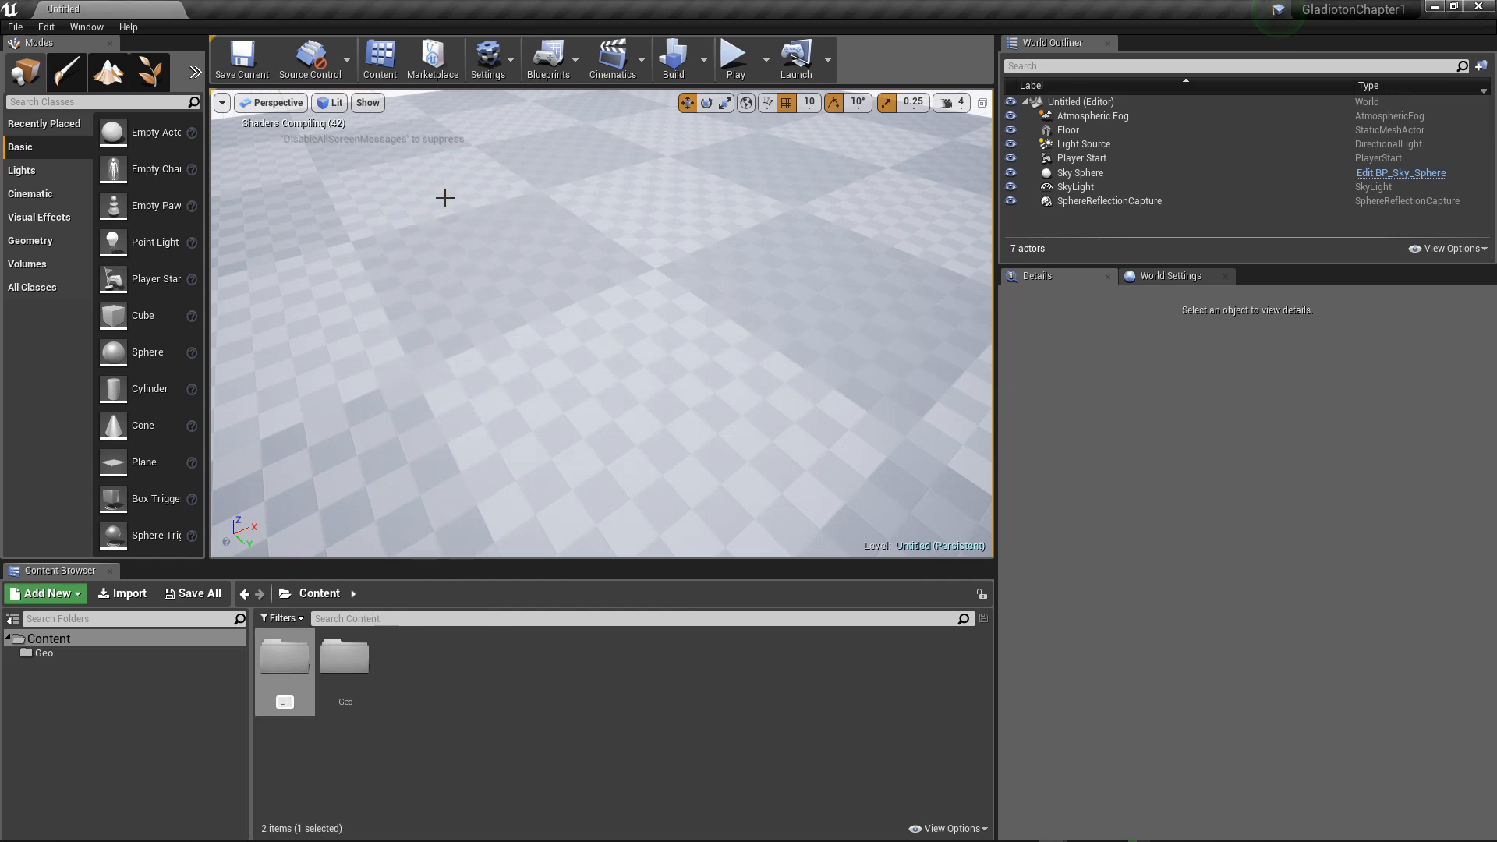
pyautogui.press('Return')
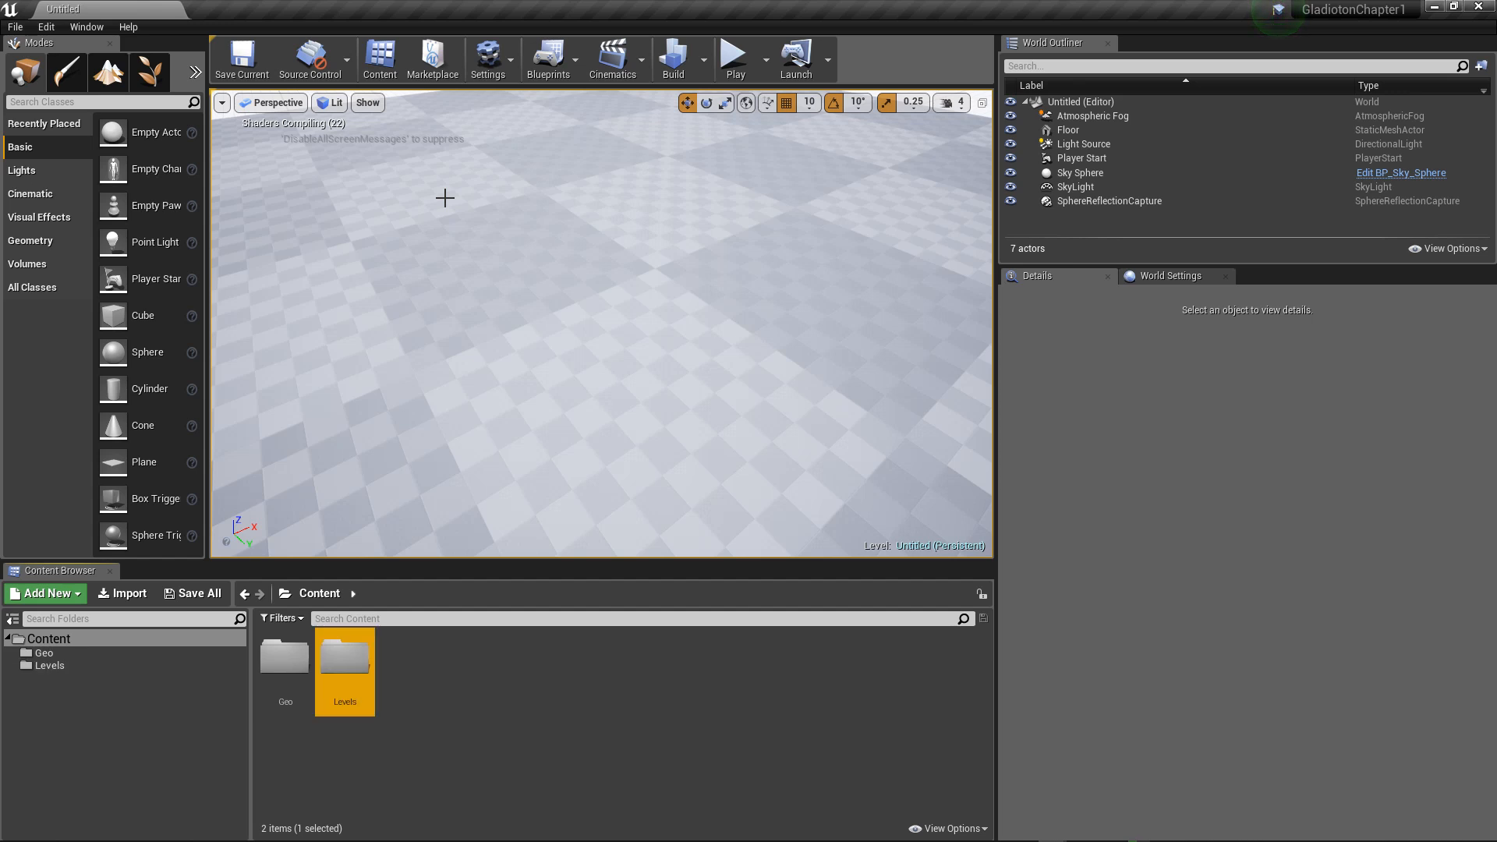
# Step: Create a level named DesertWolrd in the Levels folder and open it, saving all the listed unsaved content
pyautogui.doubleClick(373, 641)
pyautogui.rightClick(354, 662)
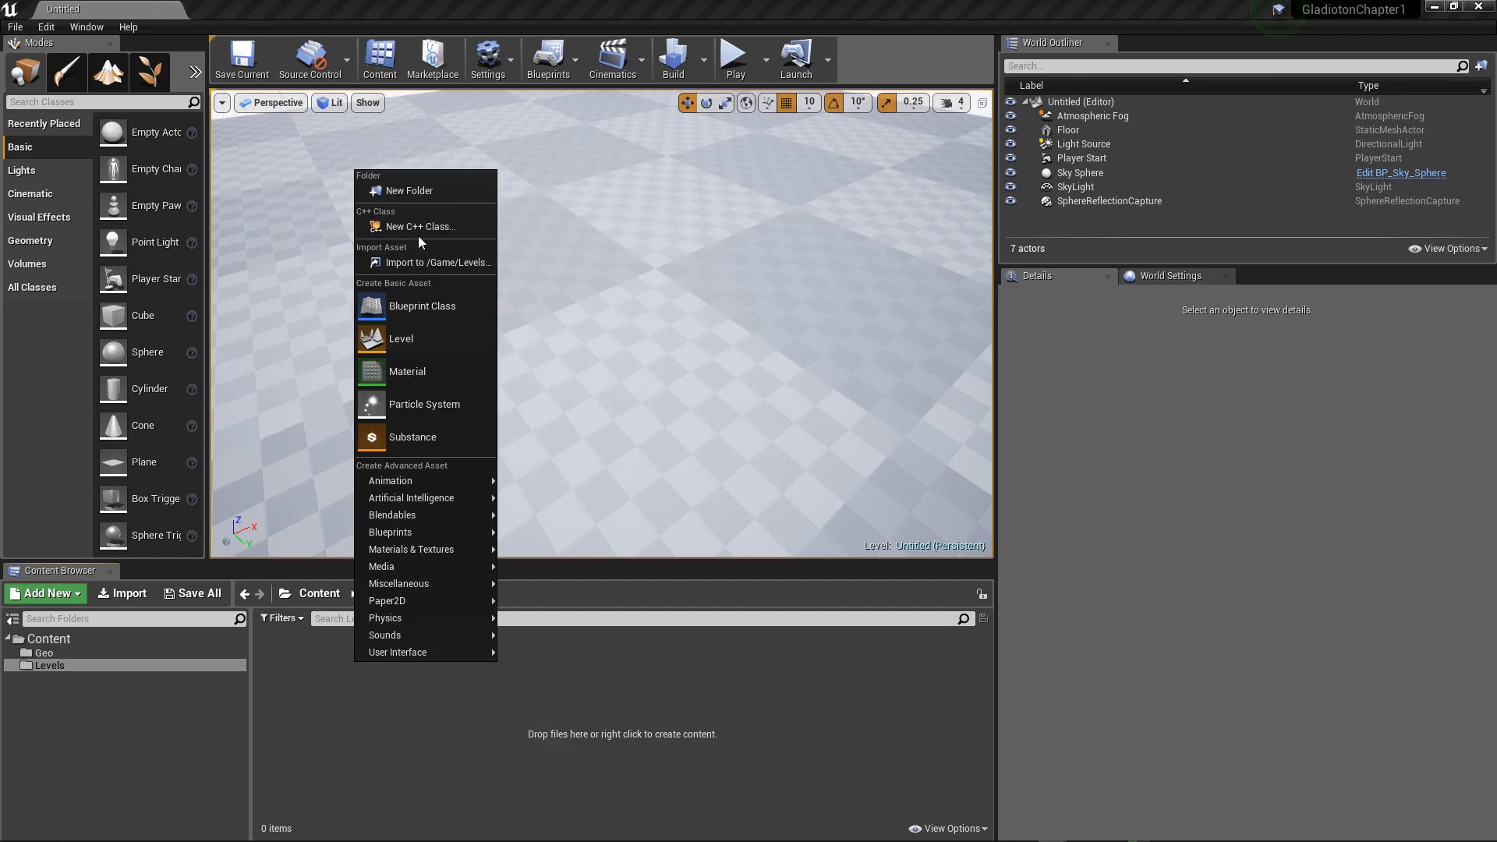
pyautogui.moveTo(416, 498)
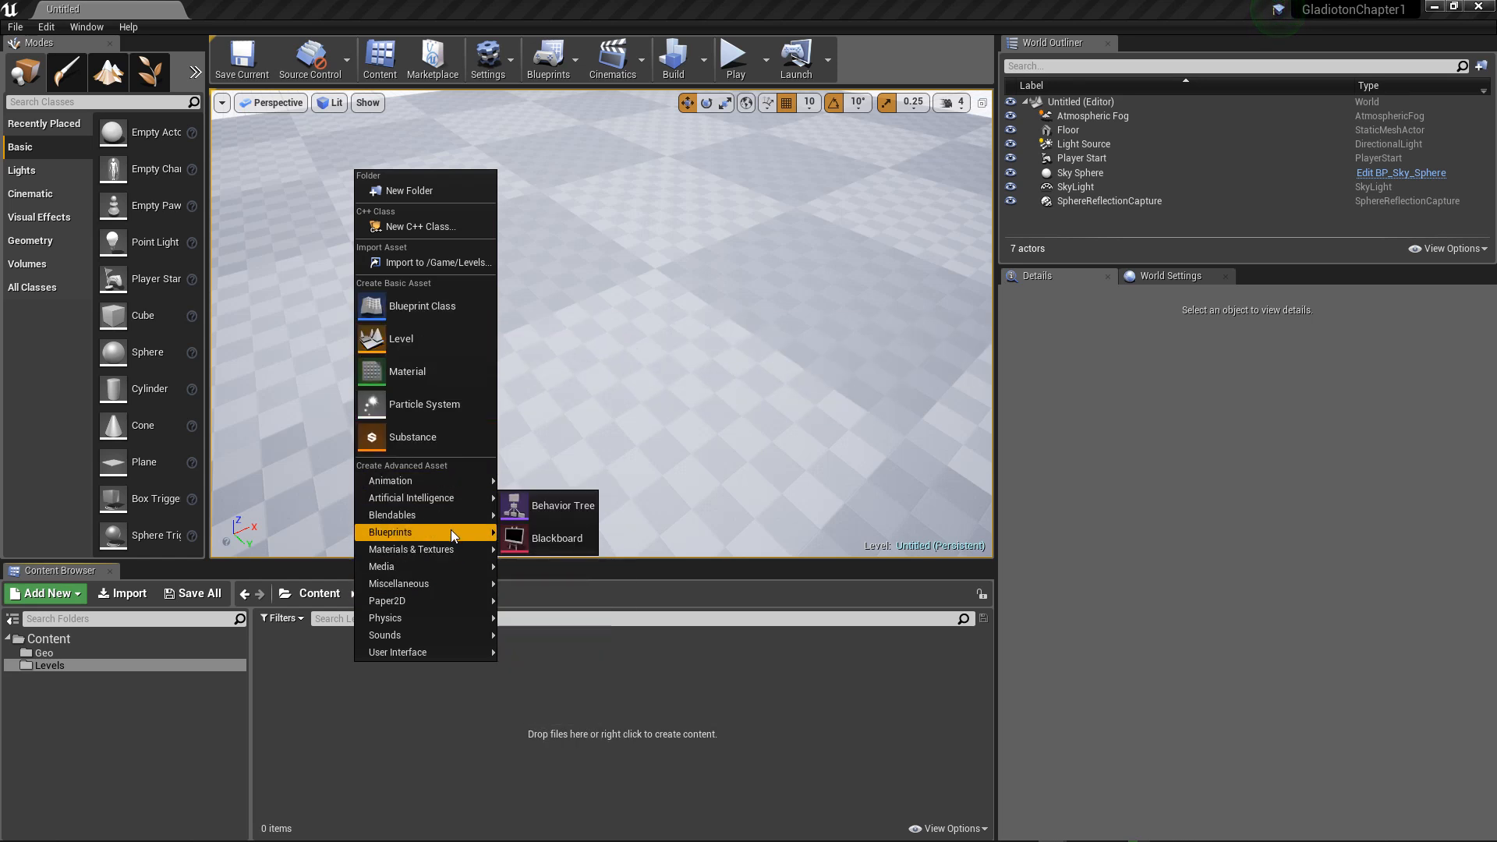
pyautogui.moveTo(451, 531)
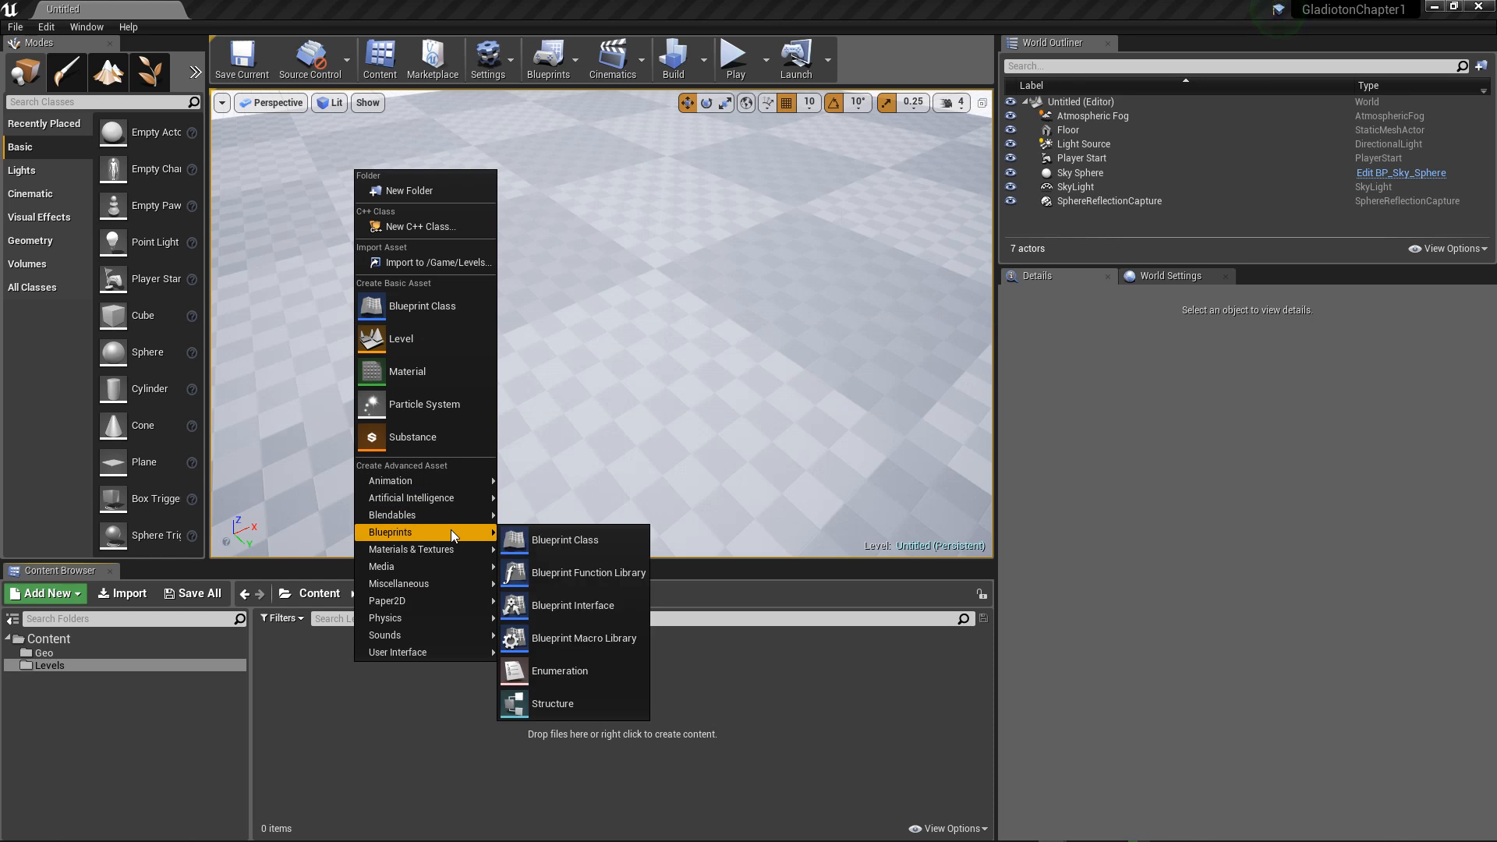
pyautogui.click(400, 340)
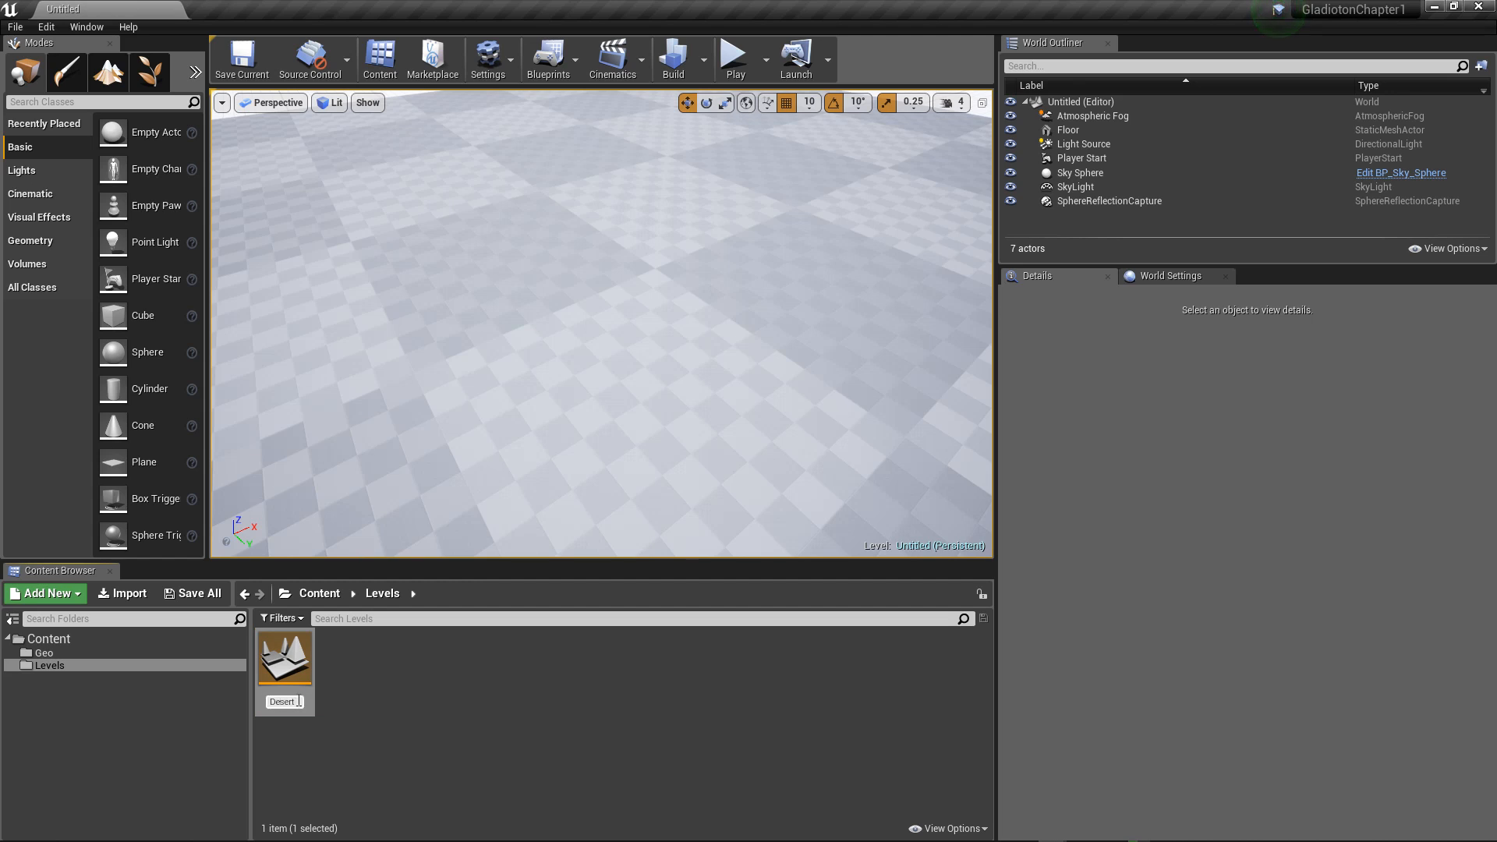
pyautogui.press('Return')
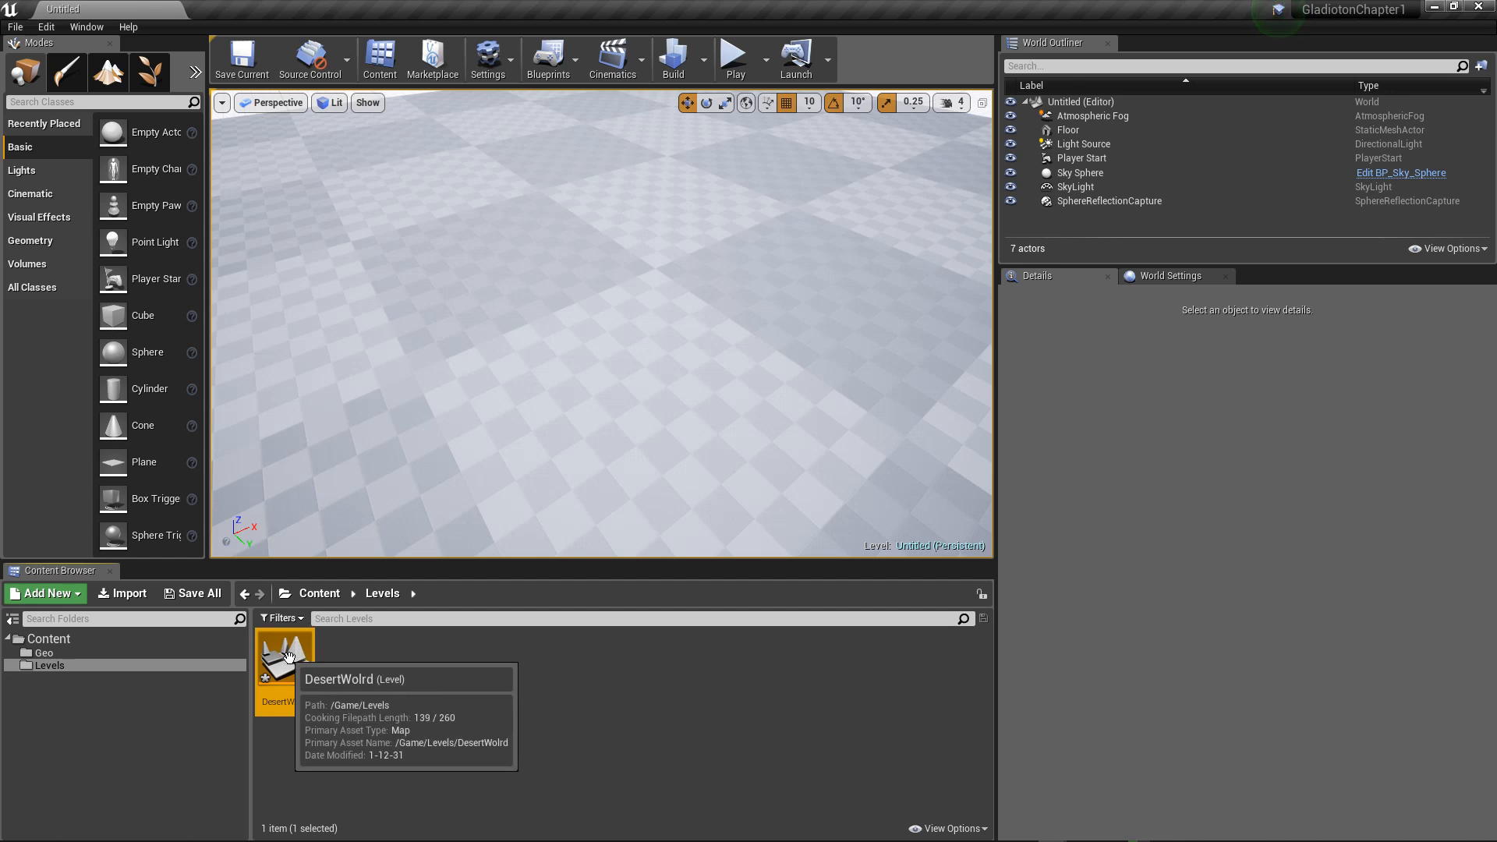
pyautogui.doubleClick(297, 696)
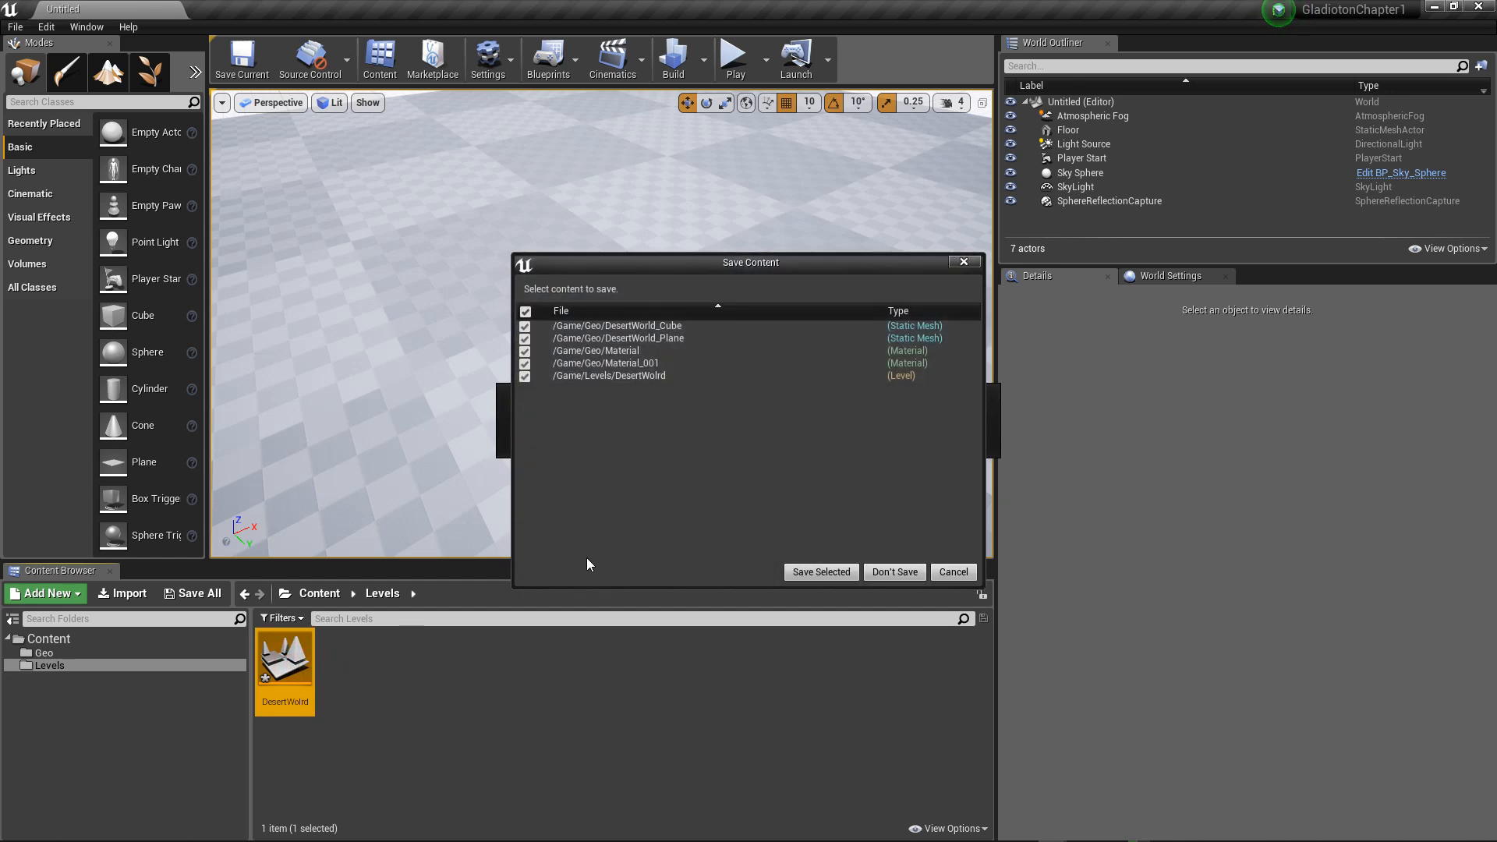
pyautogui.click(829, 573)
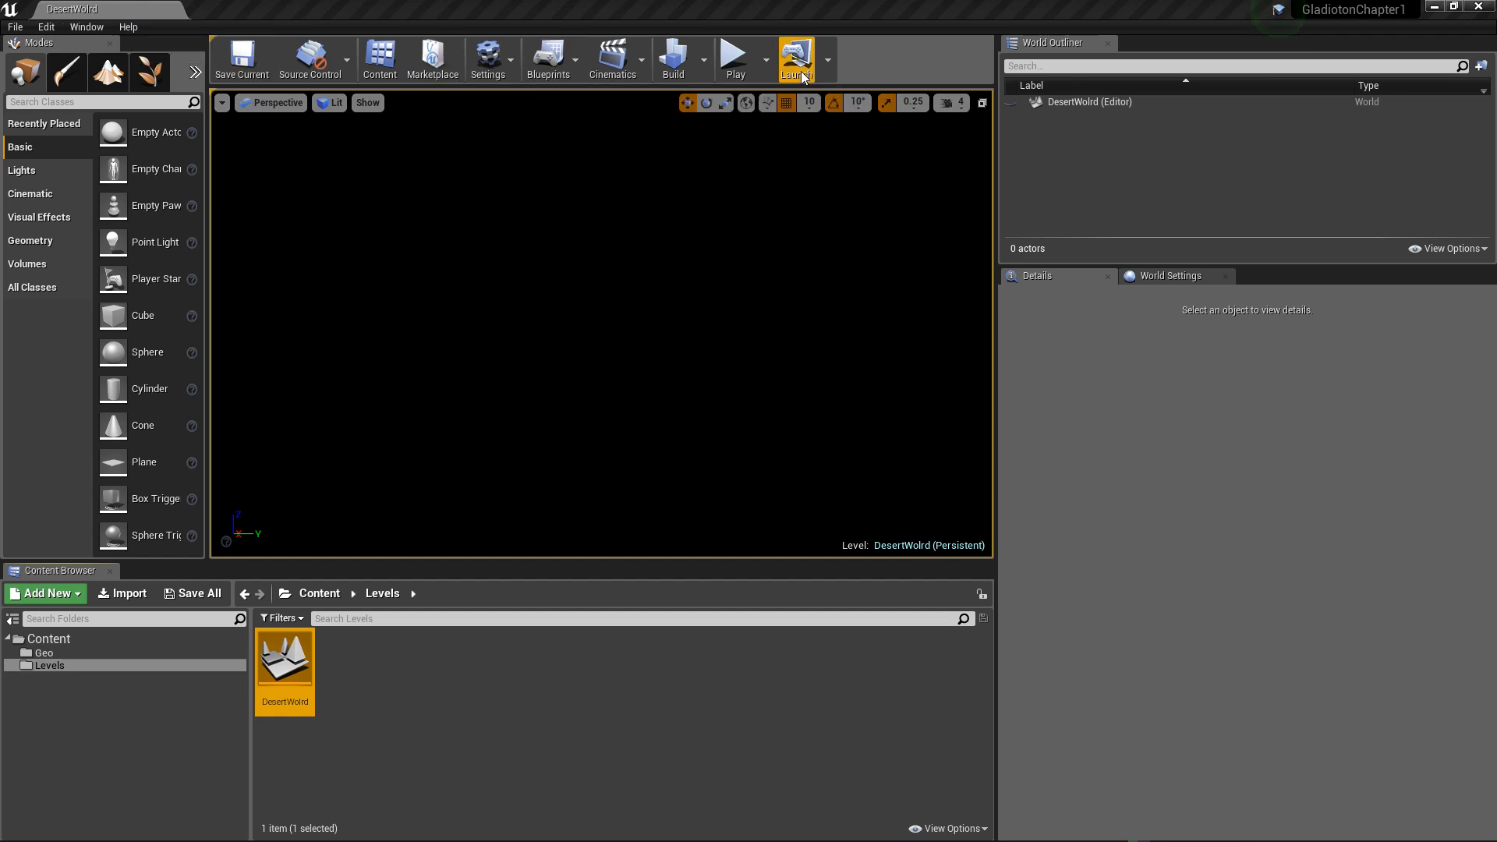
# Step: Set both the Editor Startup Map and the Game Default Map to DesertWolrd in the project's Maps & Modes settings
pyautogui.click(489, 58)
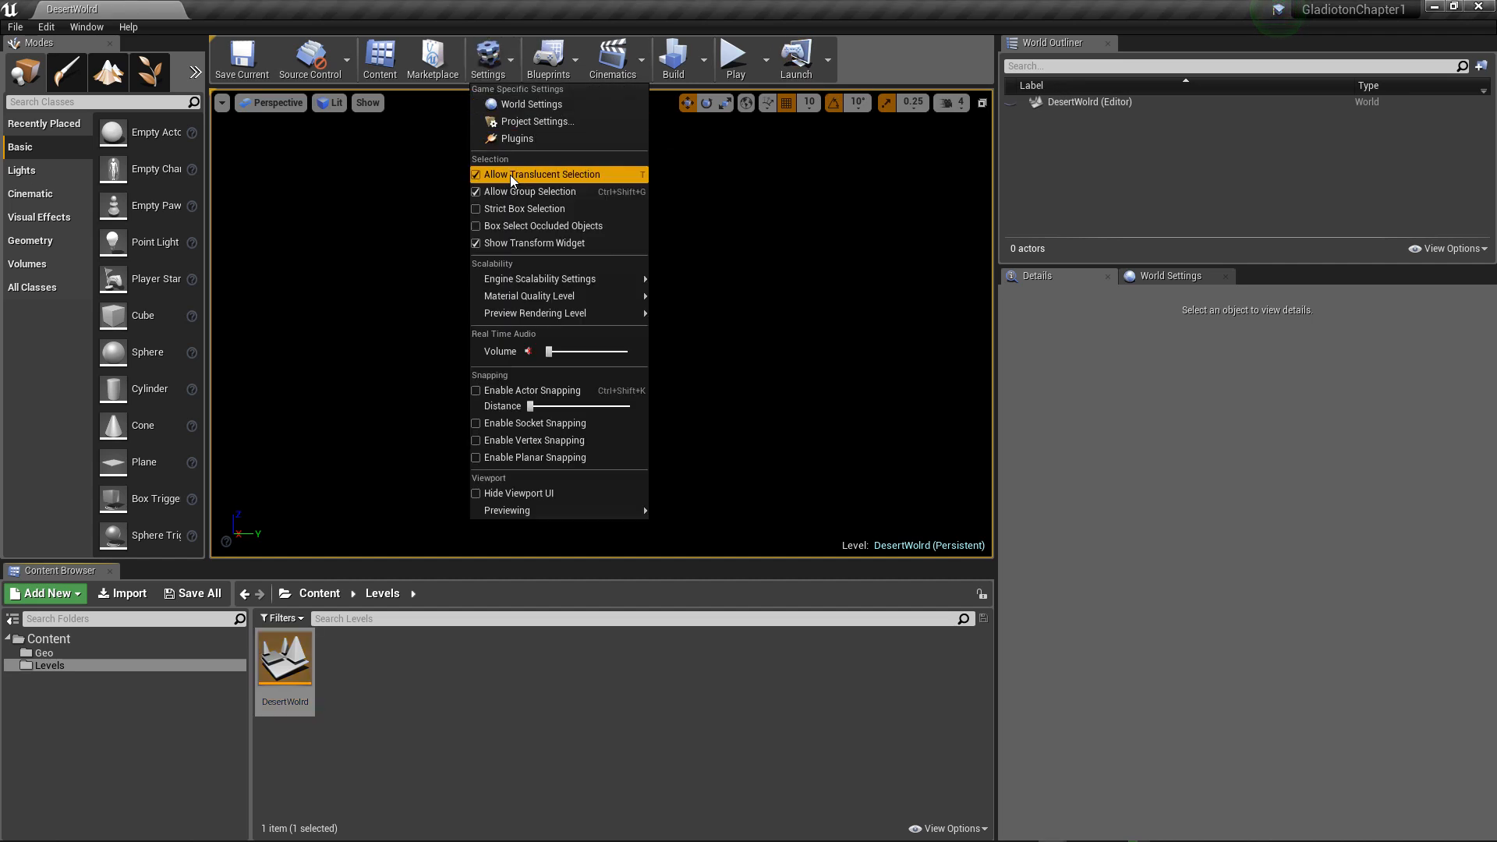
pyautogui.click(568, 125)
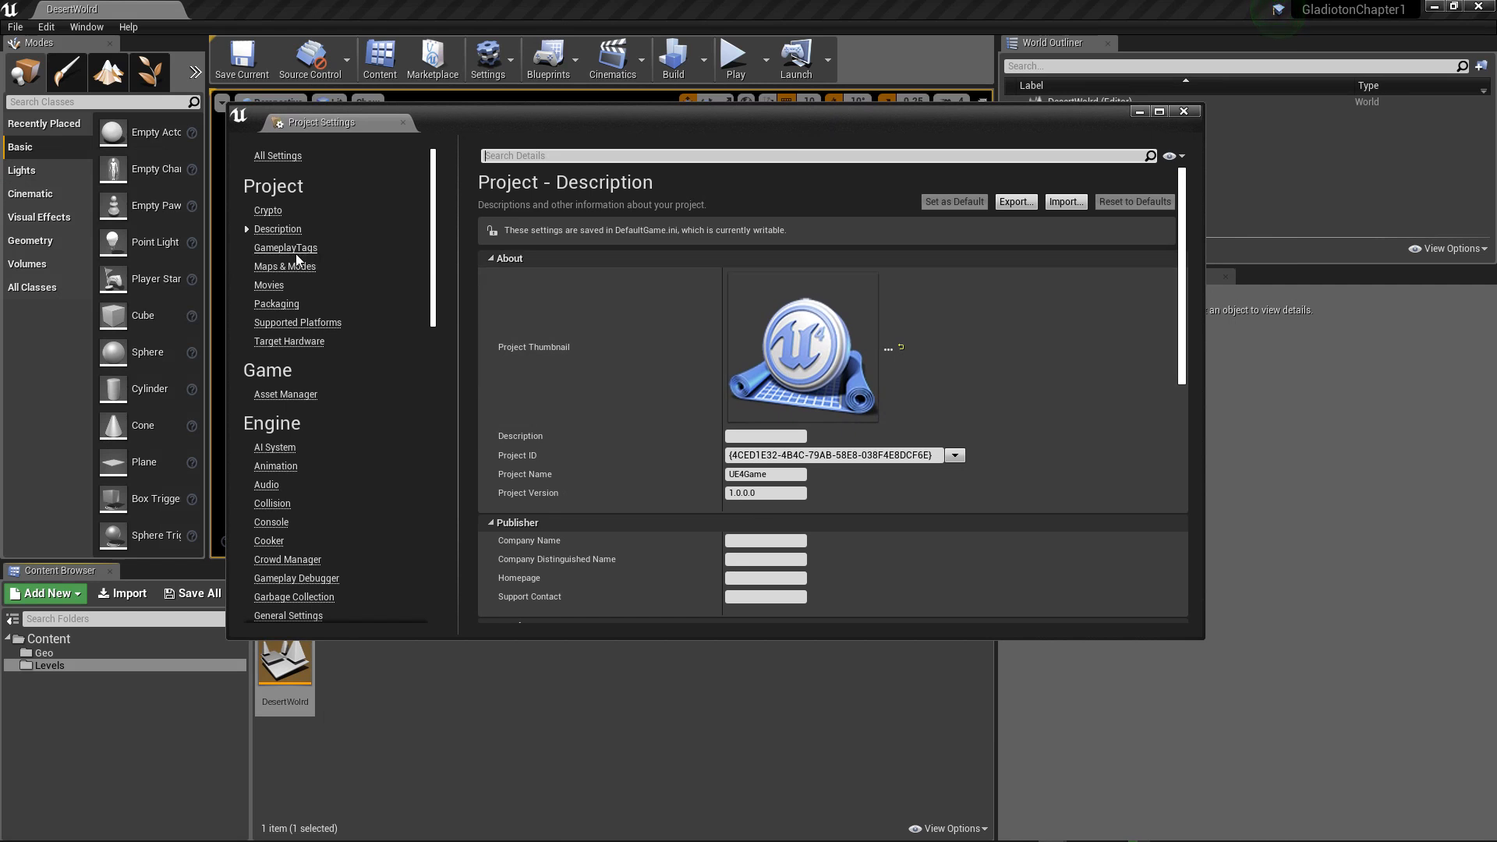
pyautogui.click(285, 268)
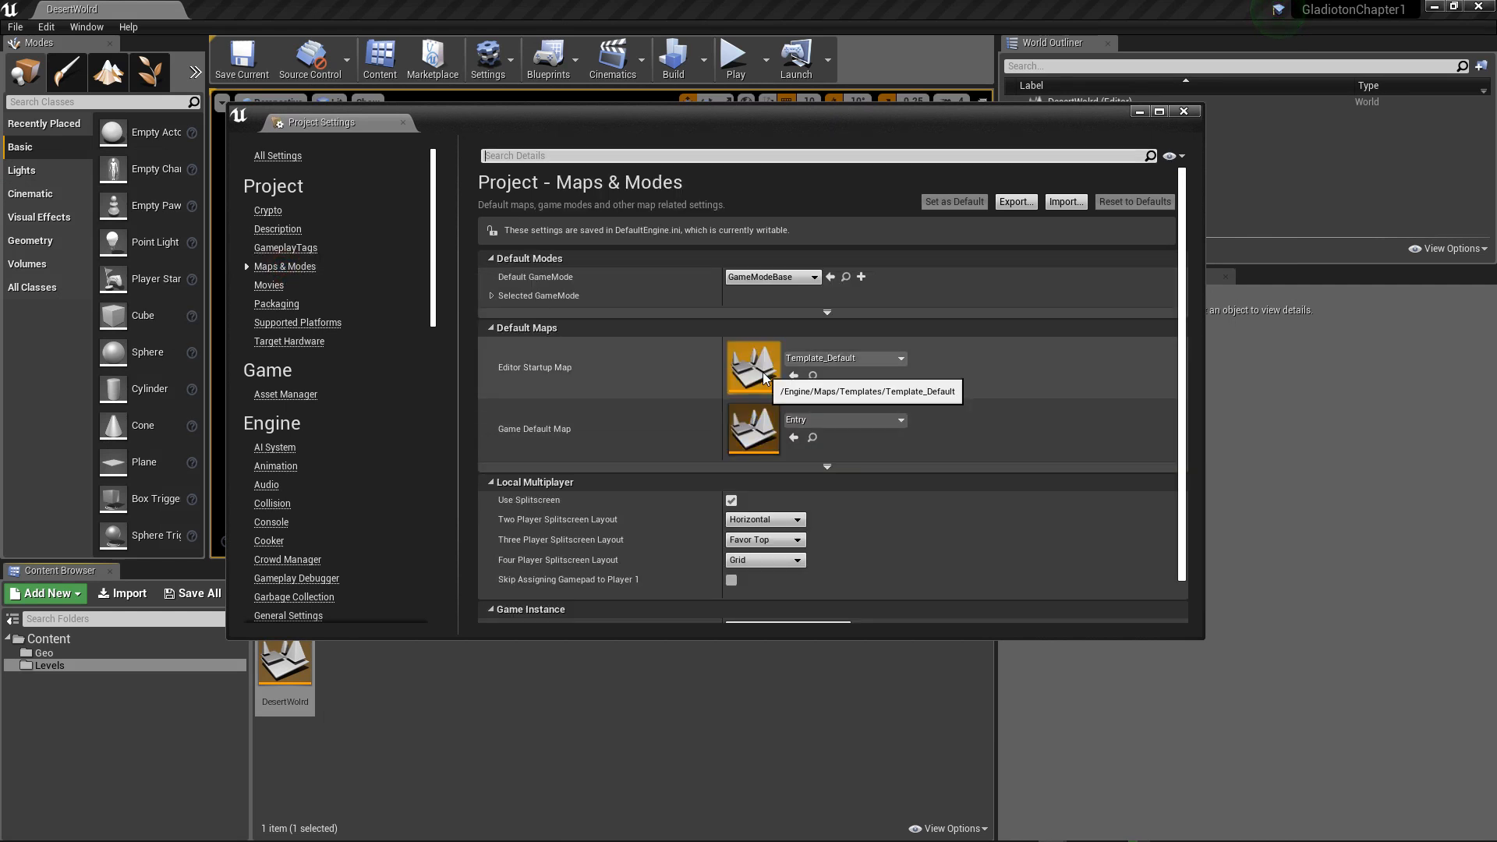
pyautogui.click(889, 363)
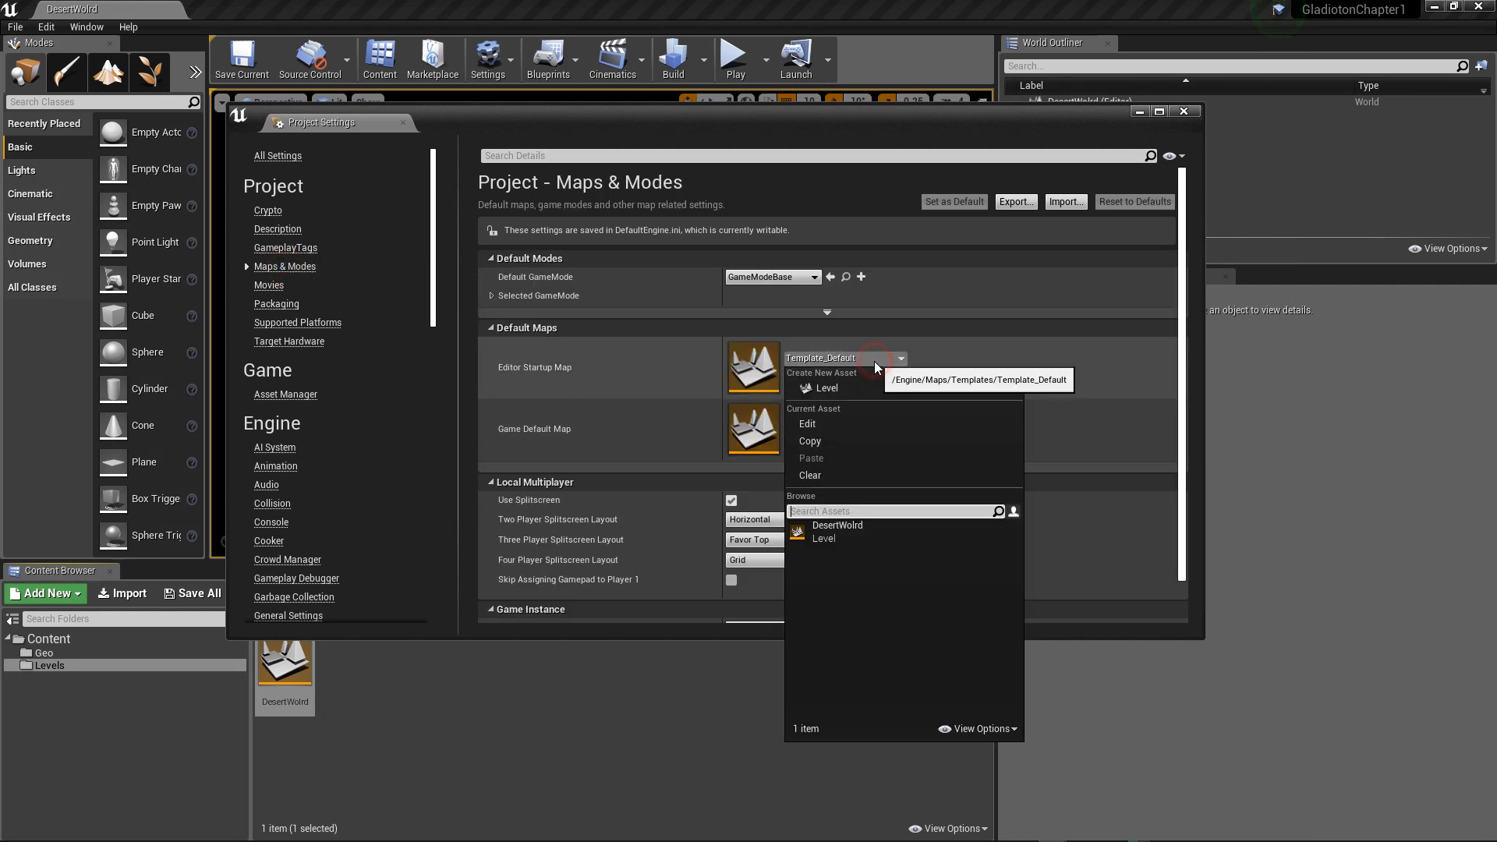
pyautogui.click(819, 518)
pyautogui.click(828, 422)
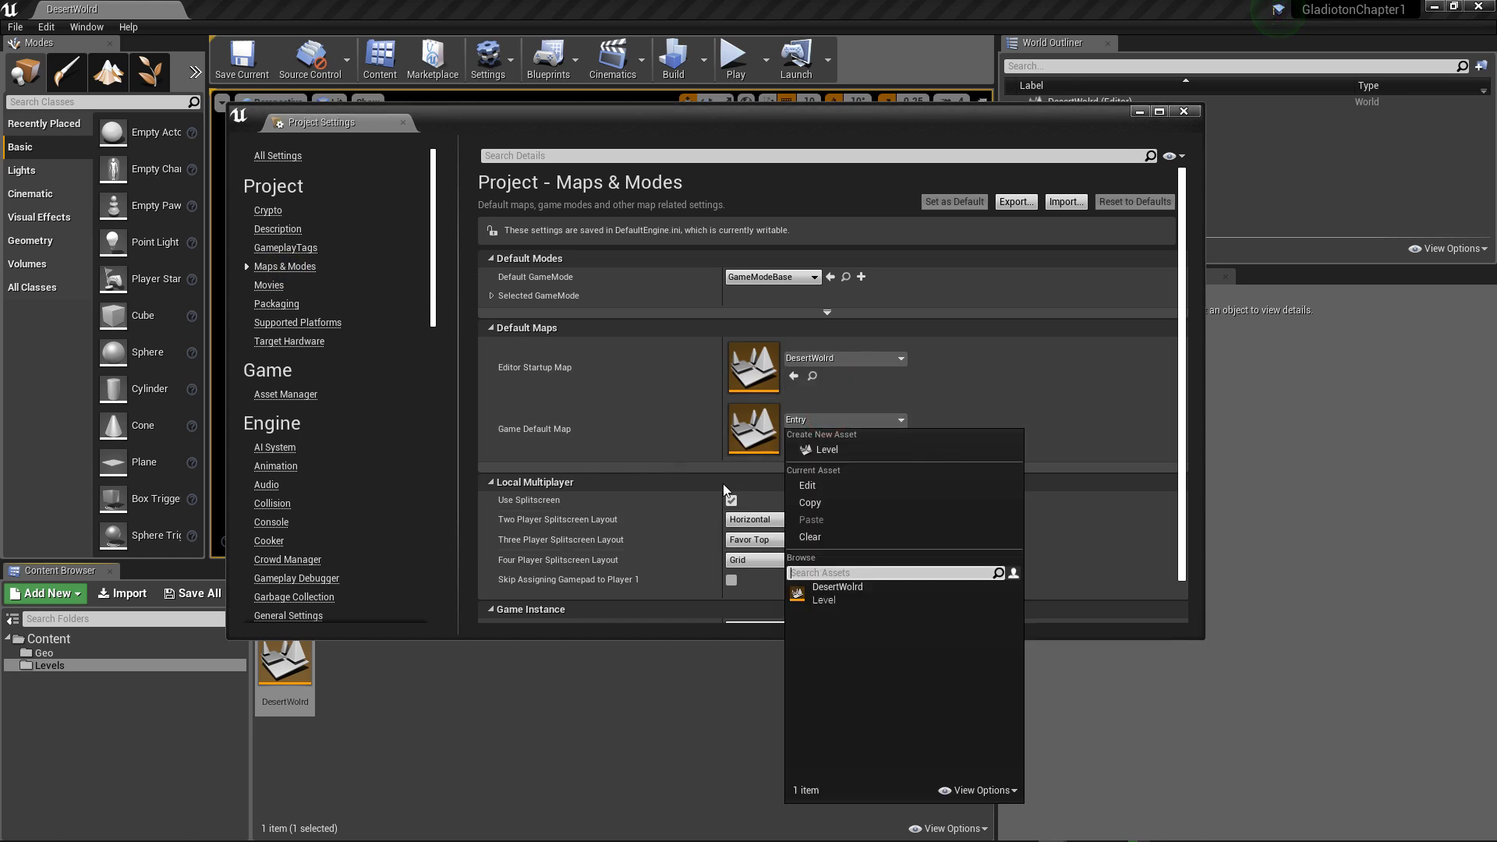
pyautogui.click(825, 593)
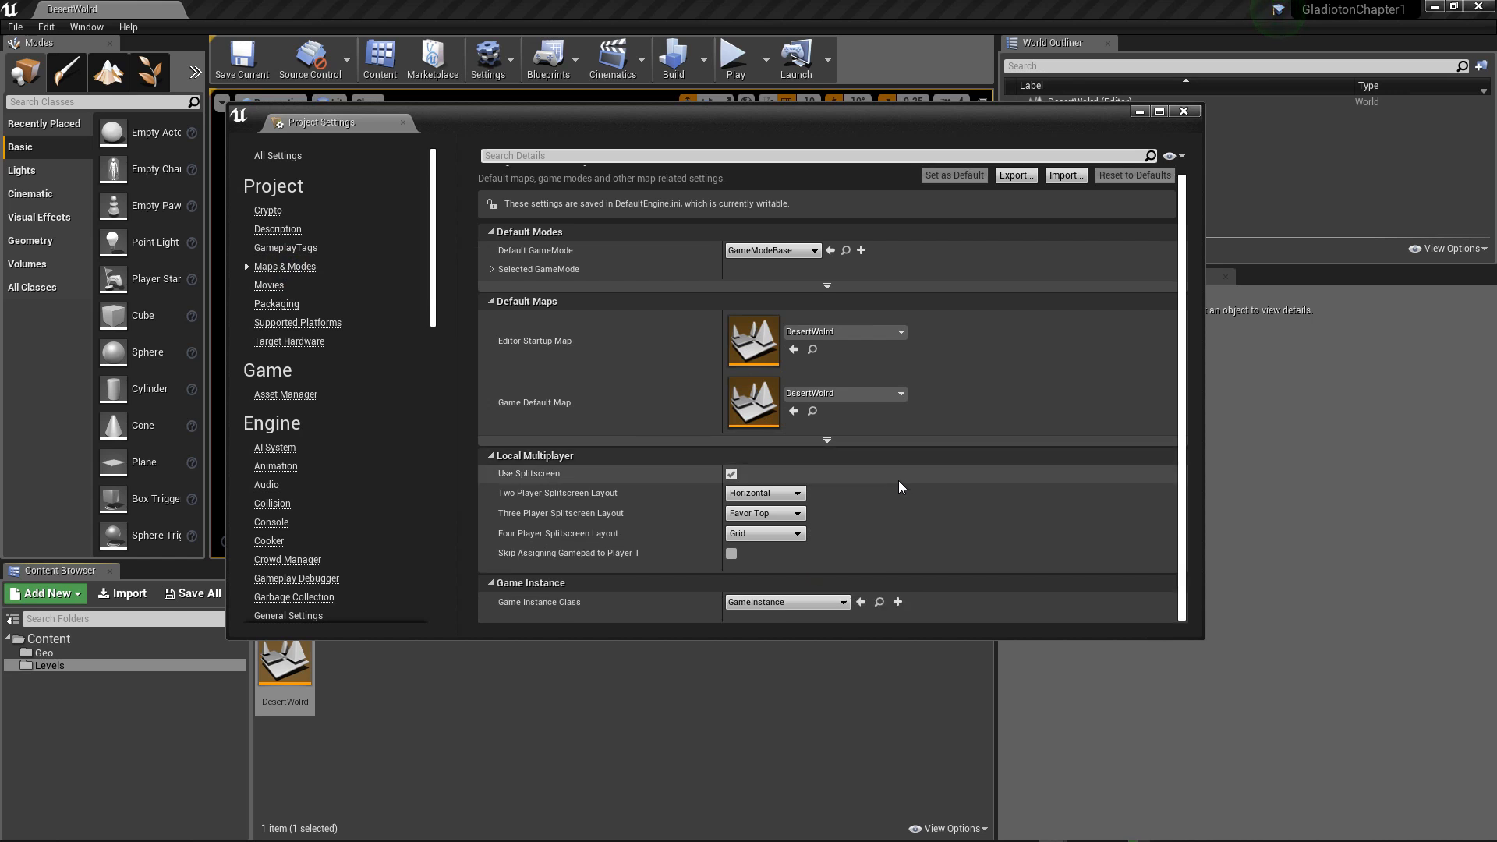
# Step: Look through the project settings categories, examining the engine's Input settings and the complete settings list
pyautogui.scroll(-1, 898, 485)
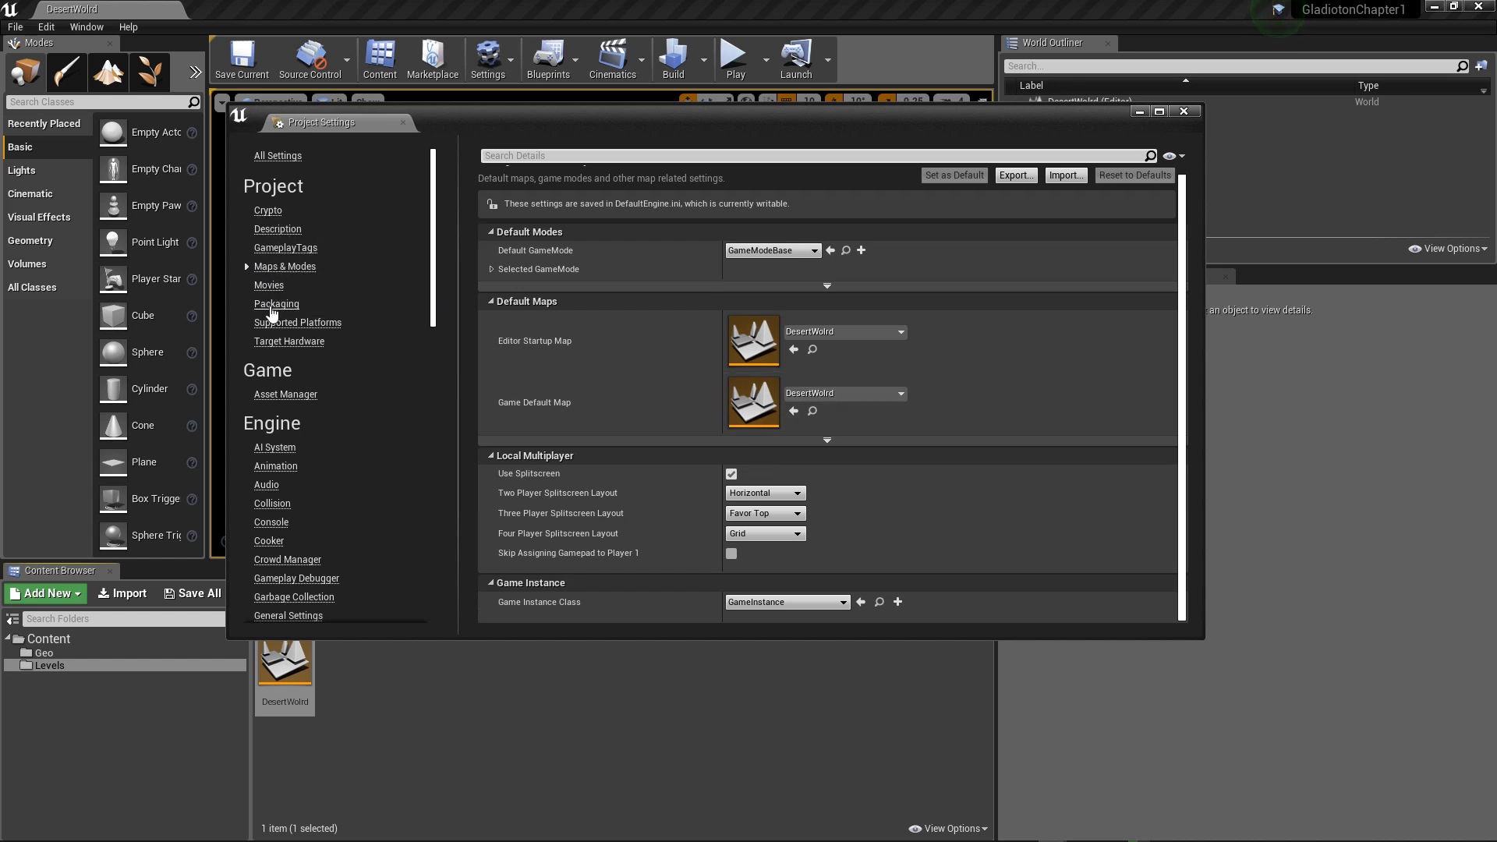
pyautogui.scroll(-1, 297, 340)
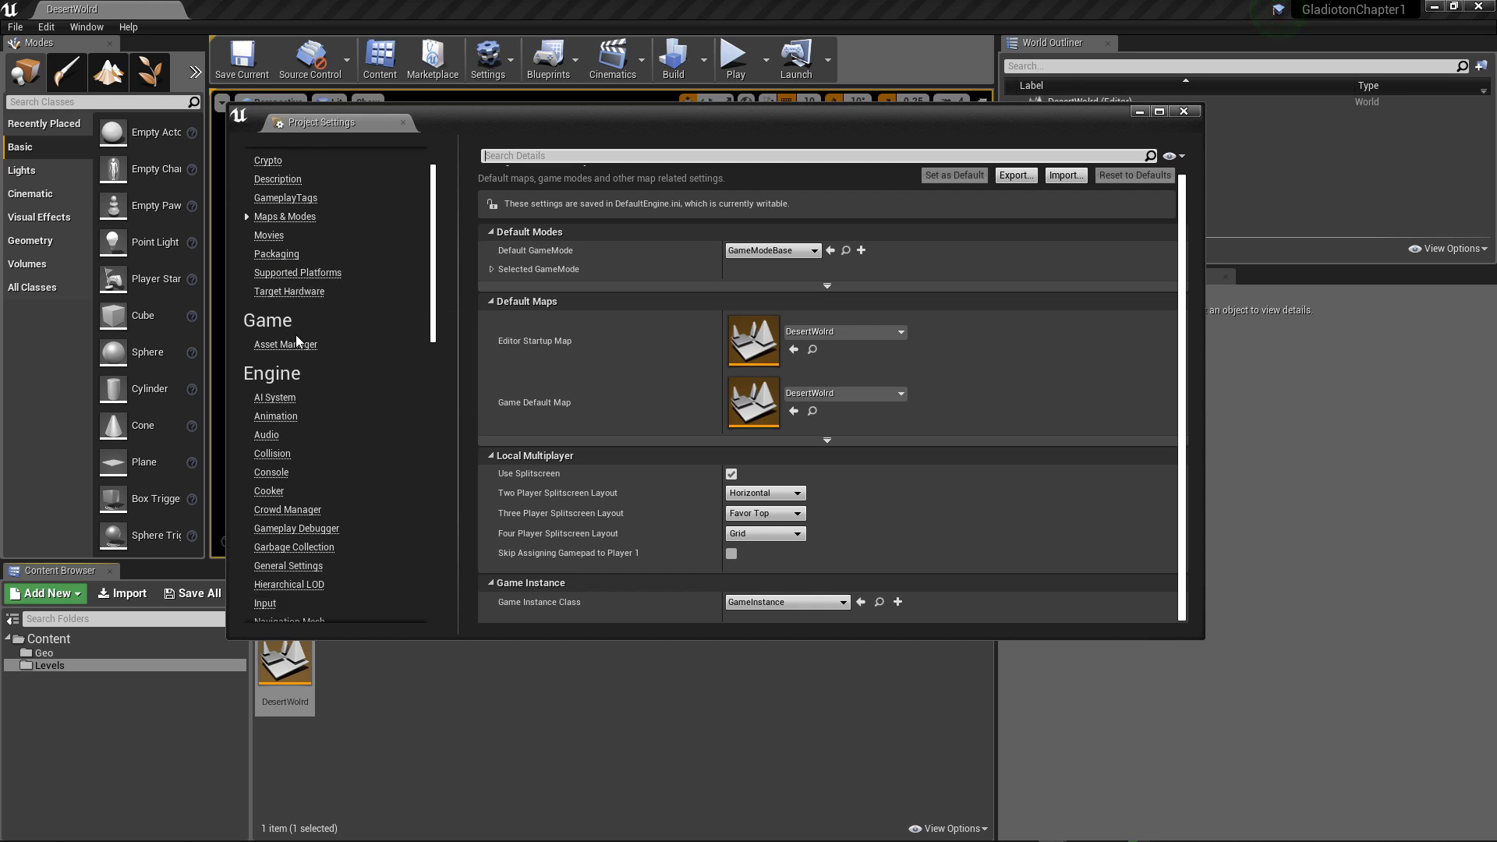
pyautogui.scroll(-3, 297, 341)
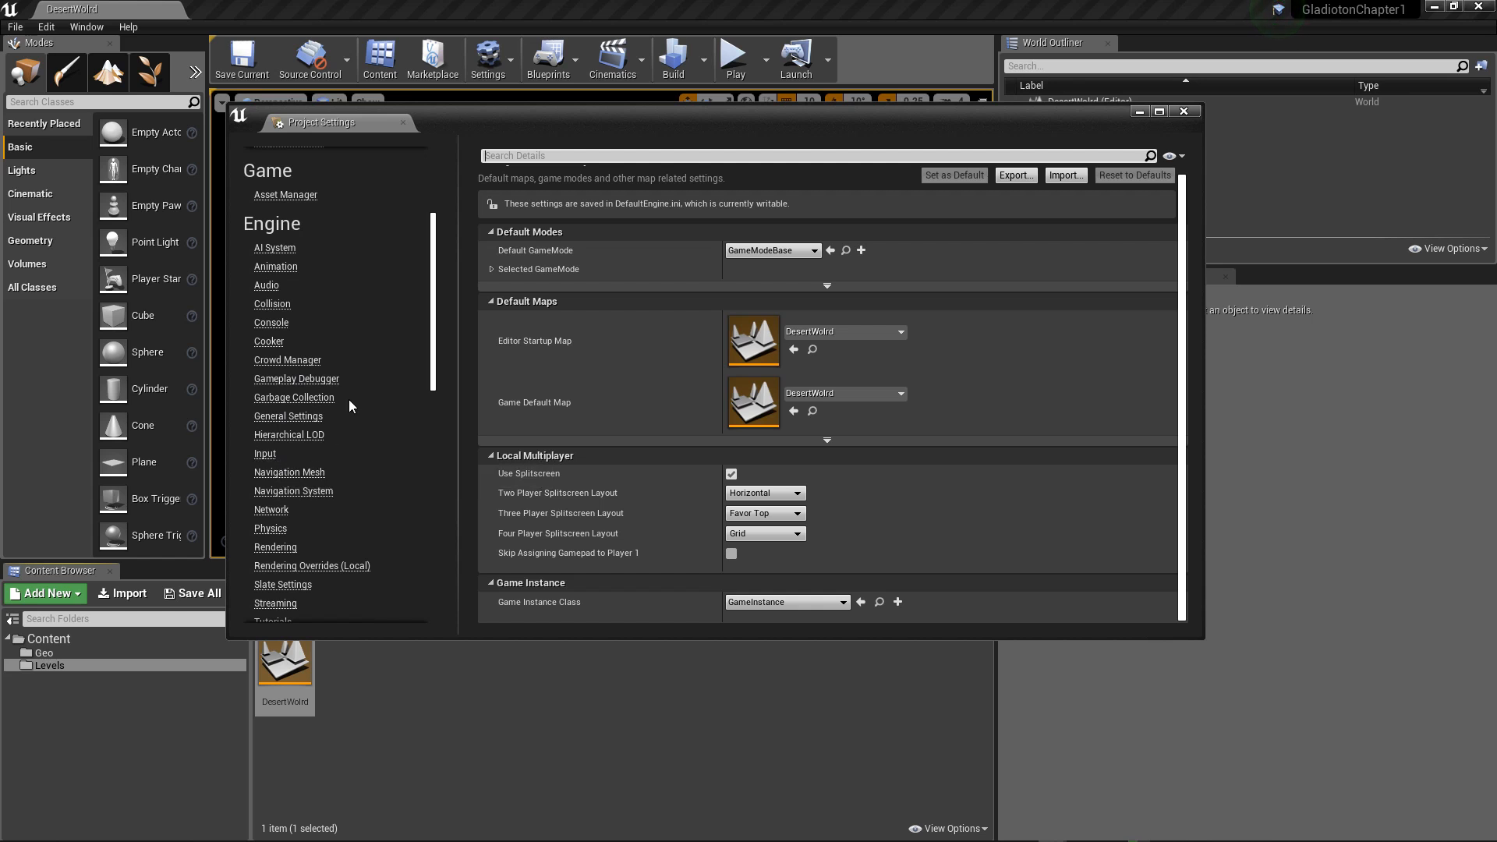
pyautogui.click(266, 456)
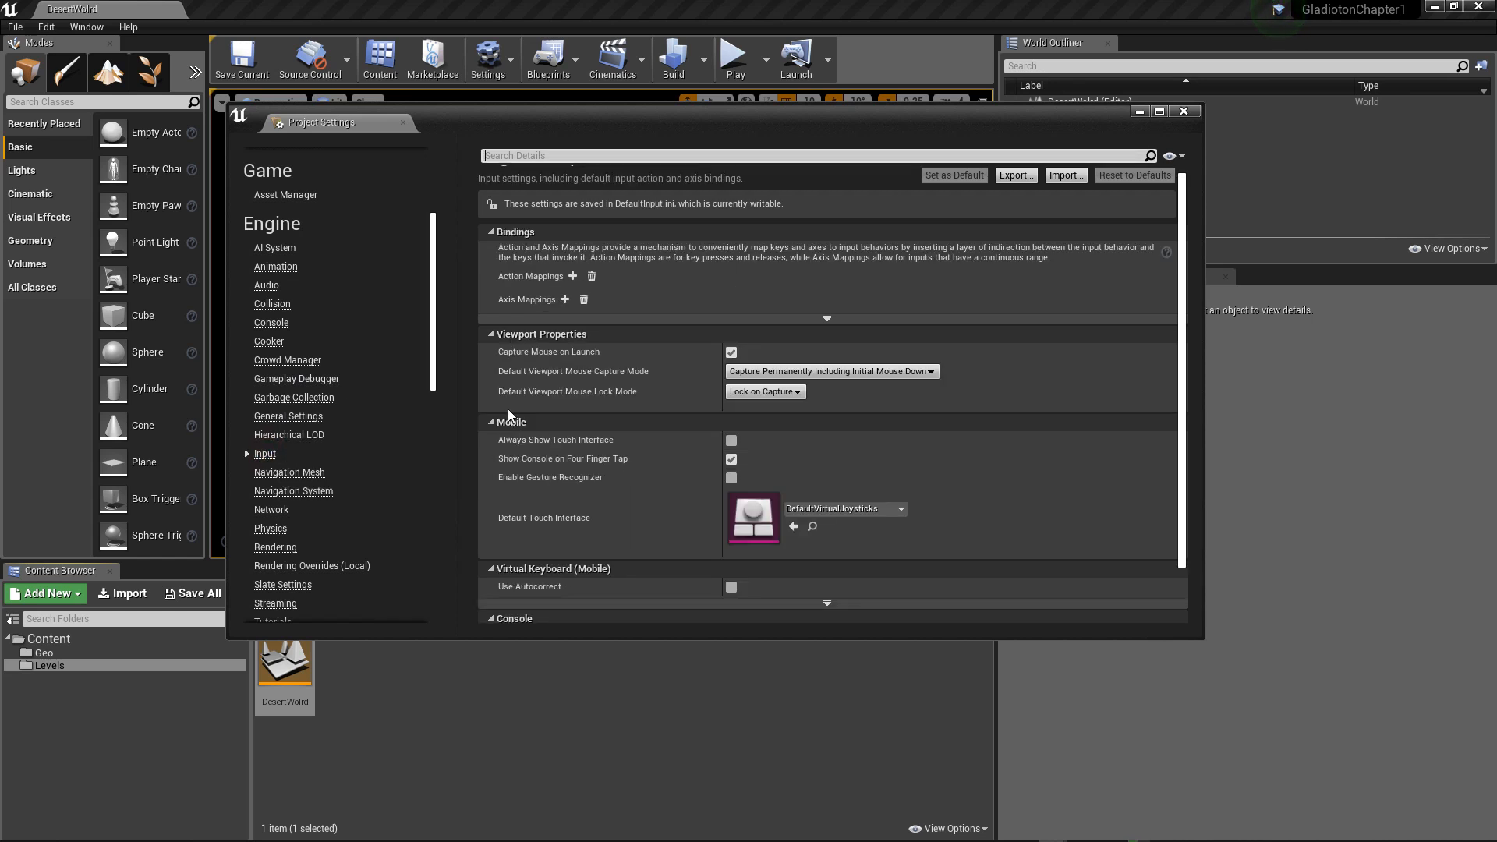
pyautogui.scroll(-1, 591, 390)
pyautogui.scroll(2, 591, 390)
pyautogui.scroll(5, 335, 312)
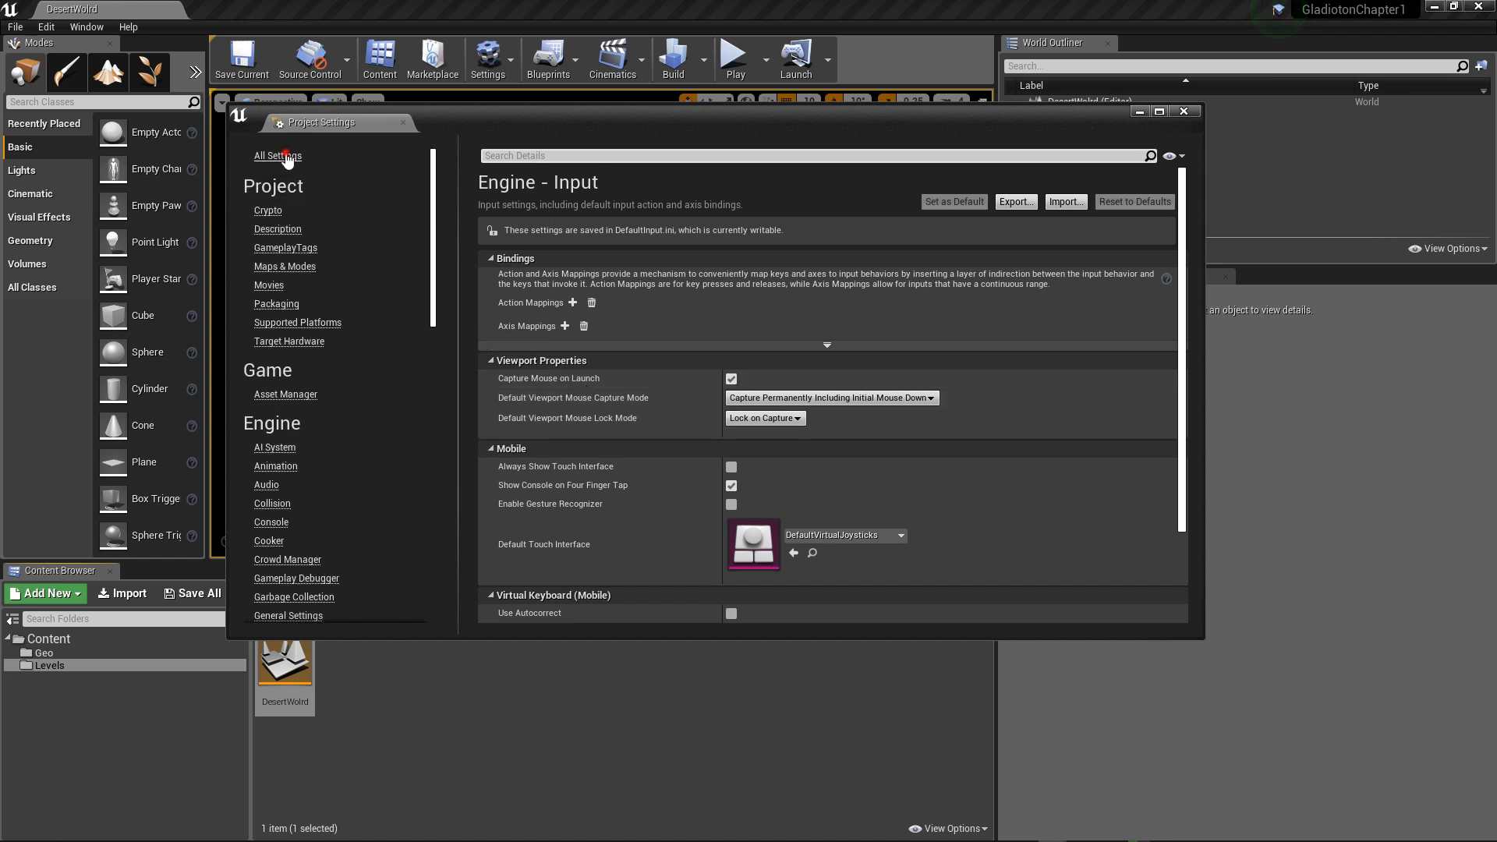
pyautogui.click(286, 156)
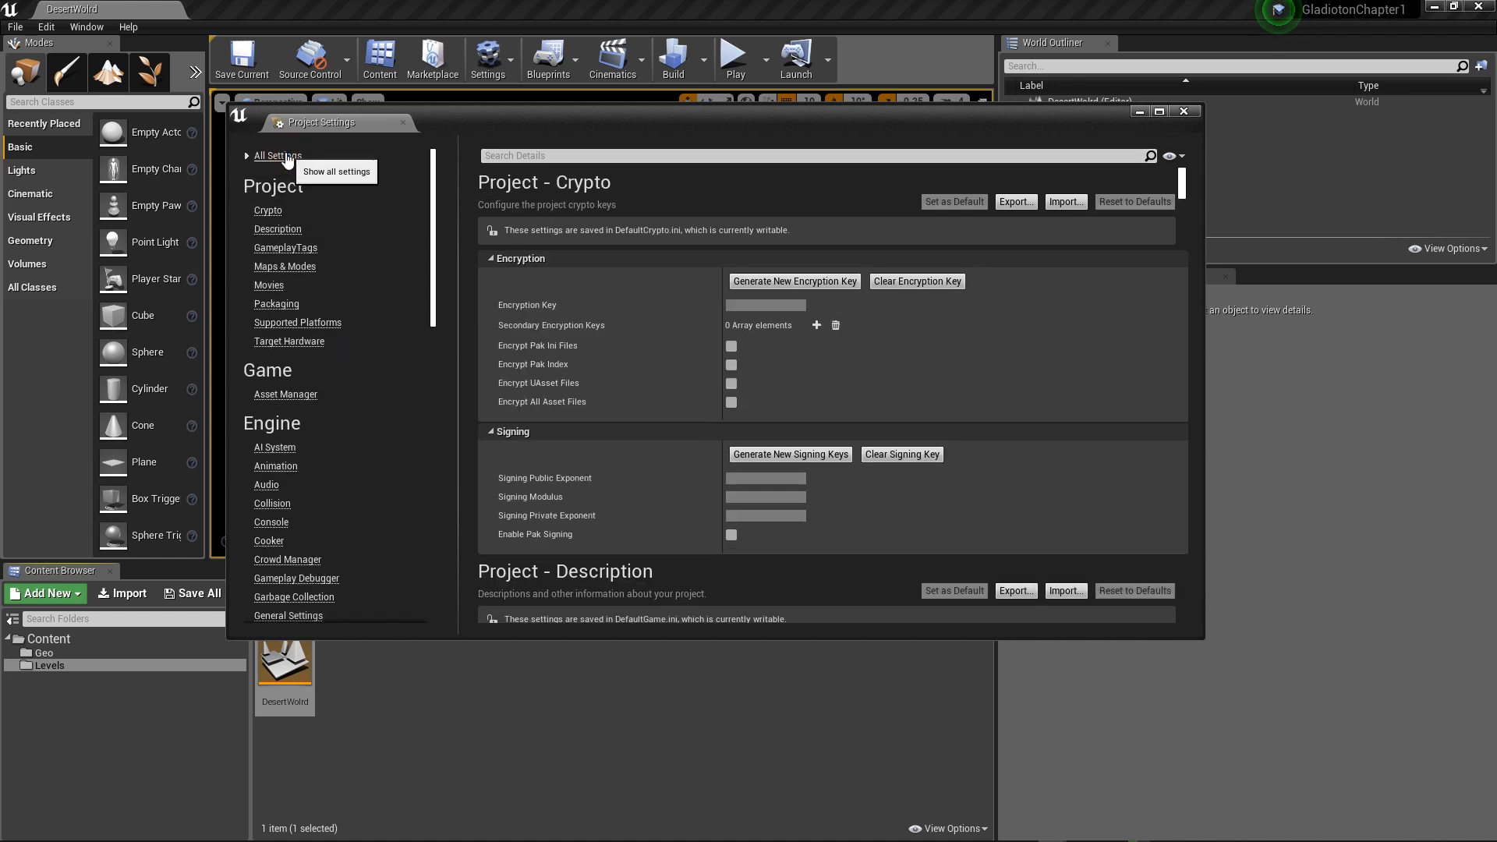
# Step: Return to the Maps & Modes settings, expand the selected game mode's classes and review the available default game modes
pyautogui.click(284, 266)
pyautogui.scroll(-1, 671, 357)
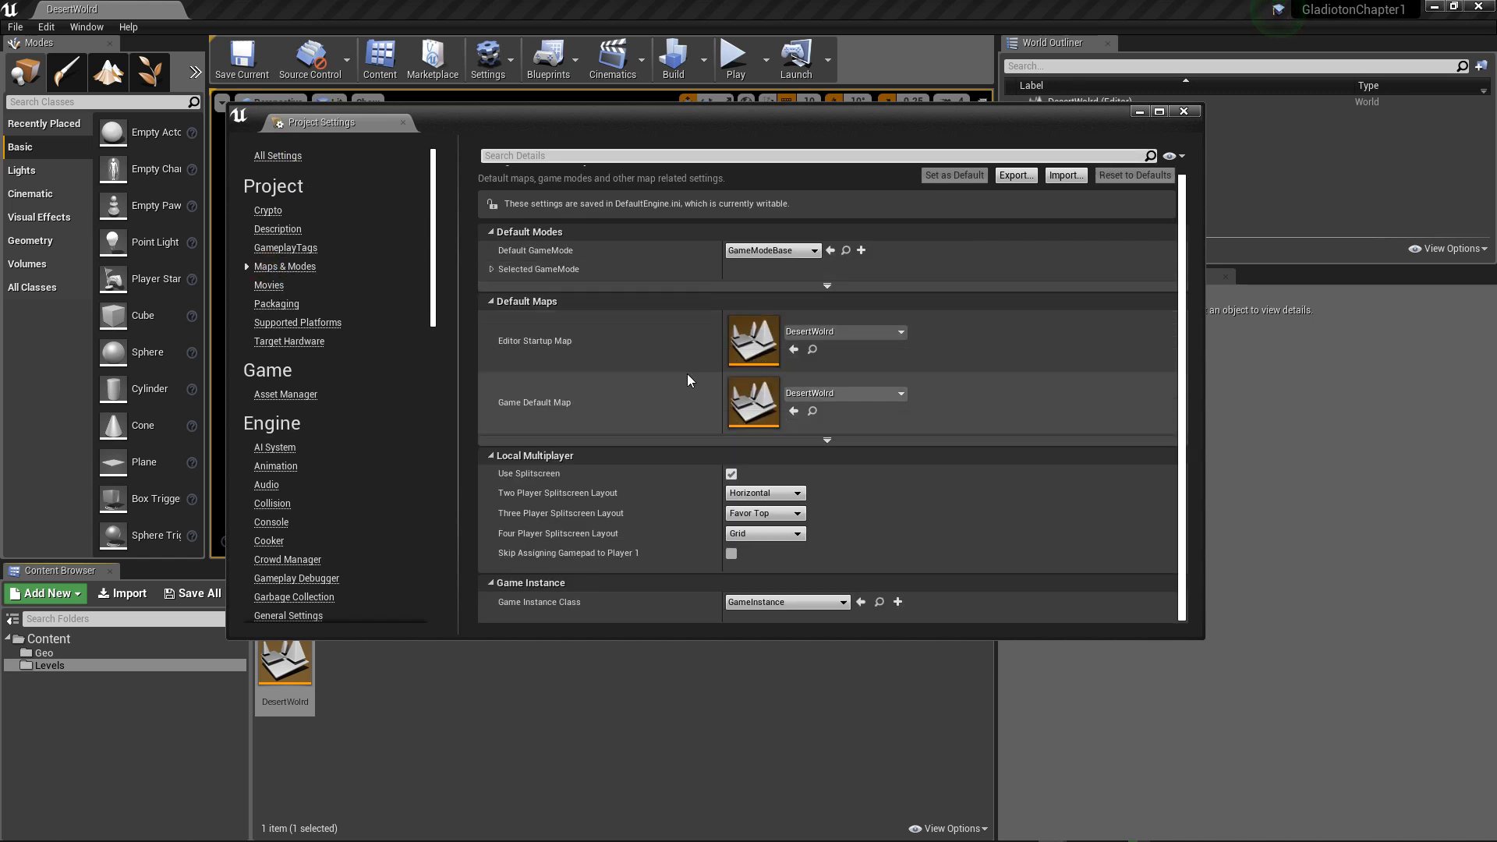
pyautogui.scroll(1, 686, 380)
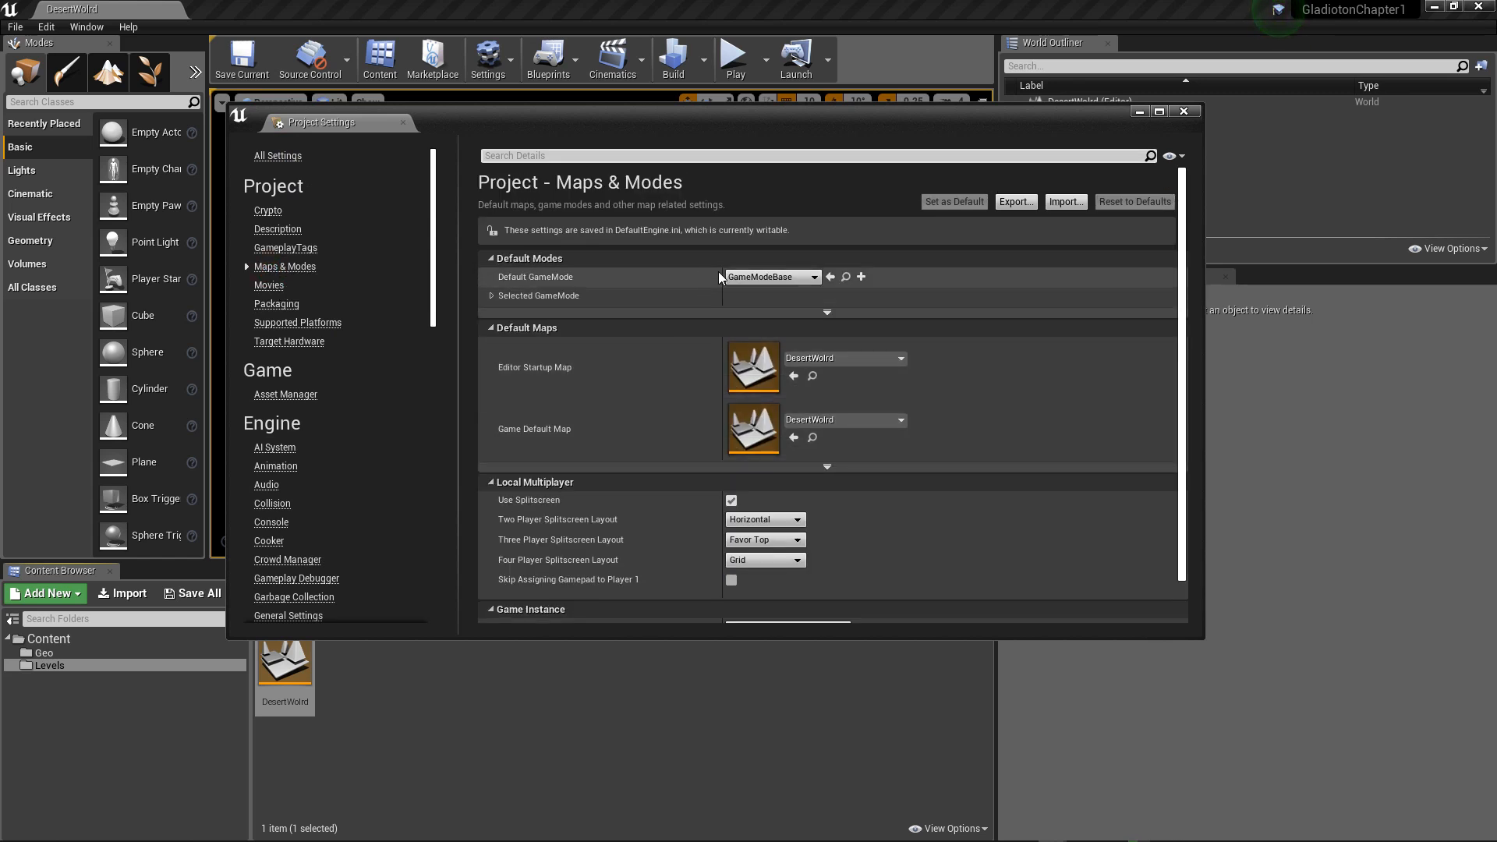
pyautogui.click(491, 297)
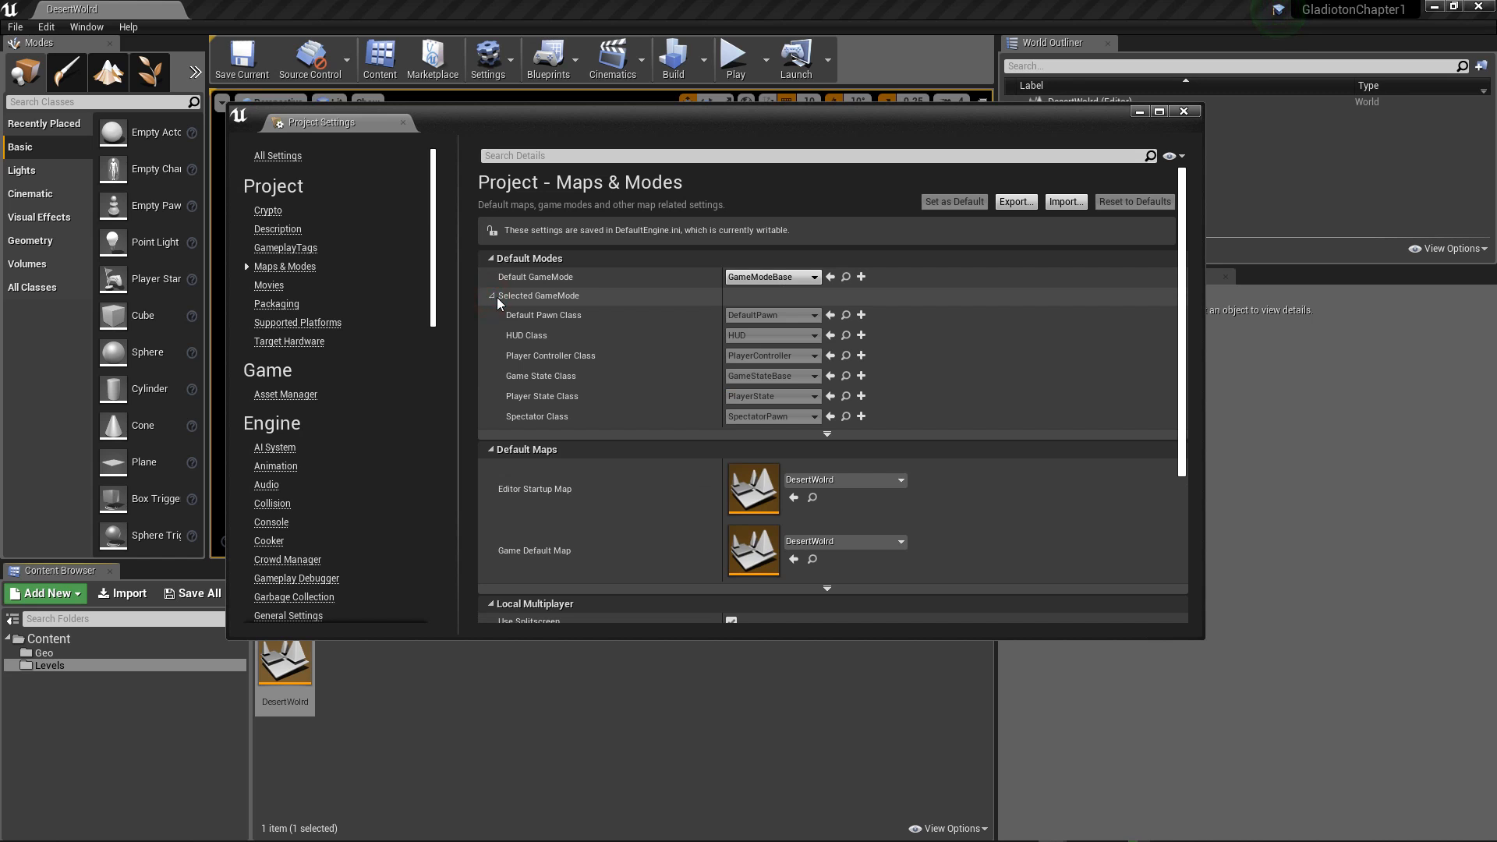
pyautogui.click(760, 277)
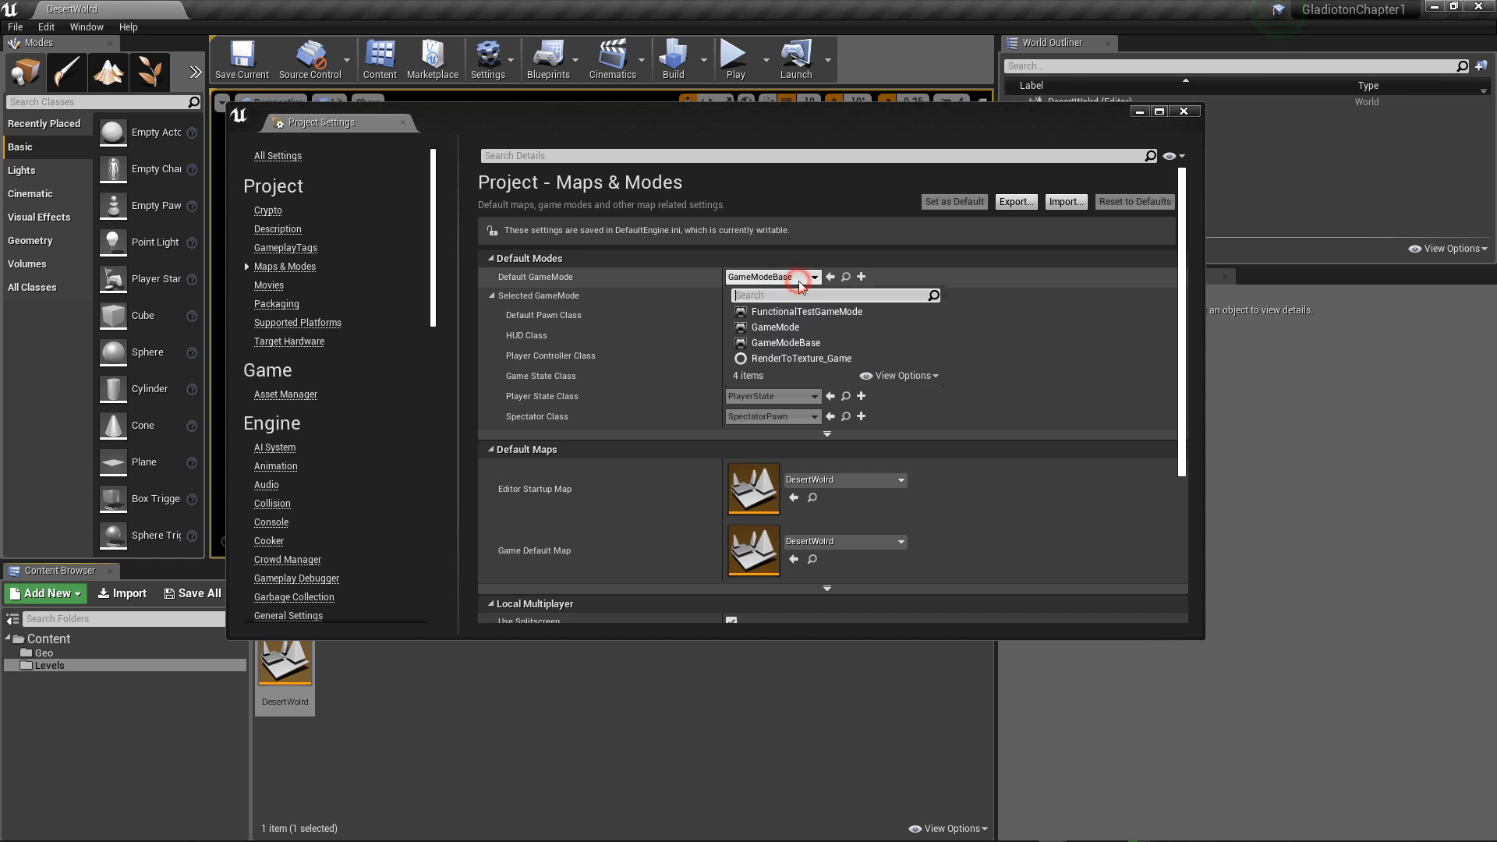
pyautogui.click(715, 285)
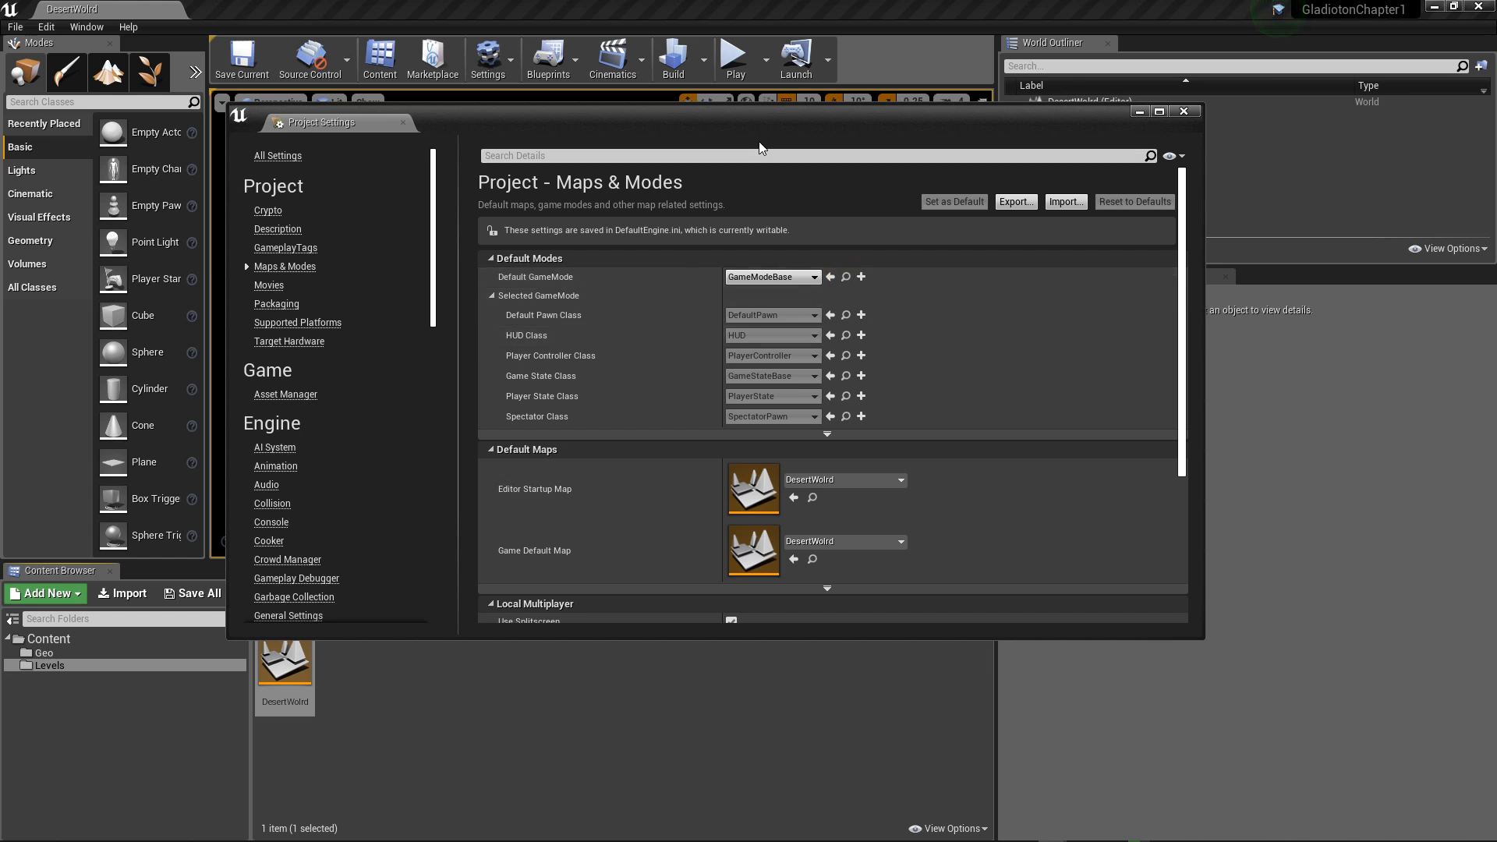
pyautogui.moveTo(756, 115); pyautogui.dragTo(901, 108)
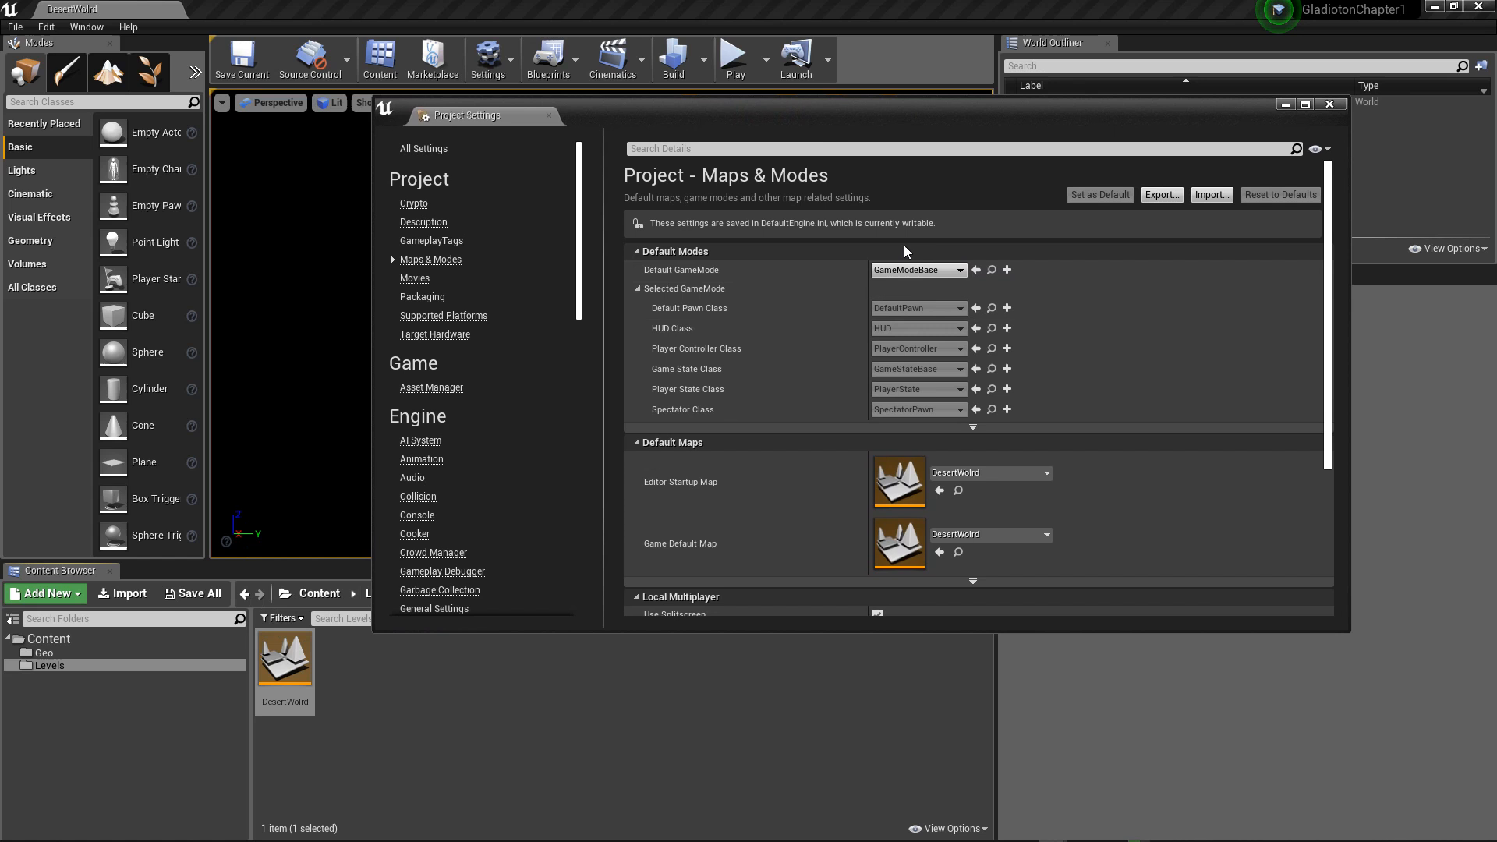
# Step: Try to locate the default game mode class in the Content Browser and examine the available asset filter categories
pyautogui.click(993, 270)
pyautogui.click(297, 616)
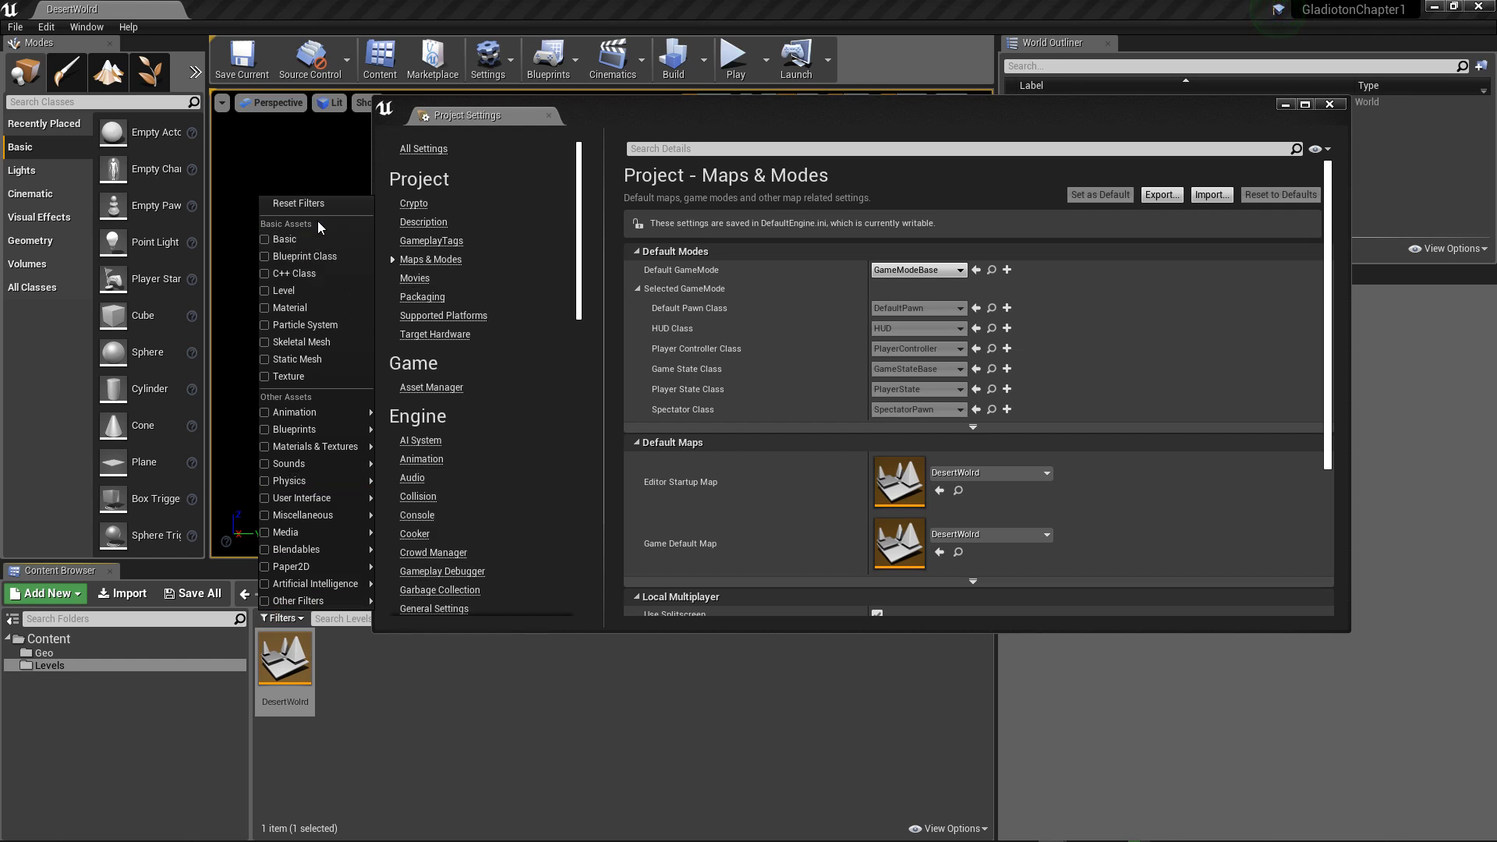
pyautogui.moveTo(302, 549)
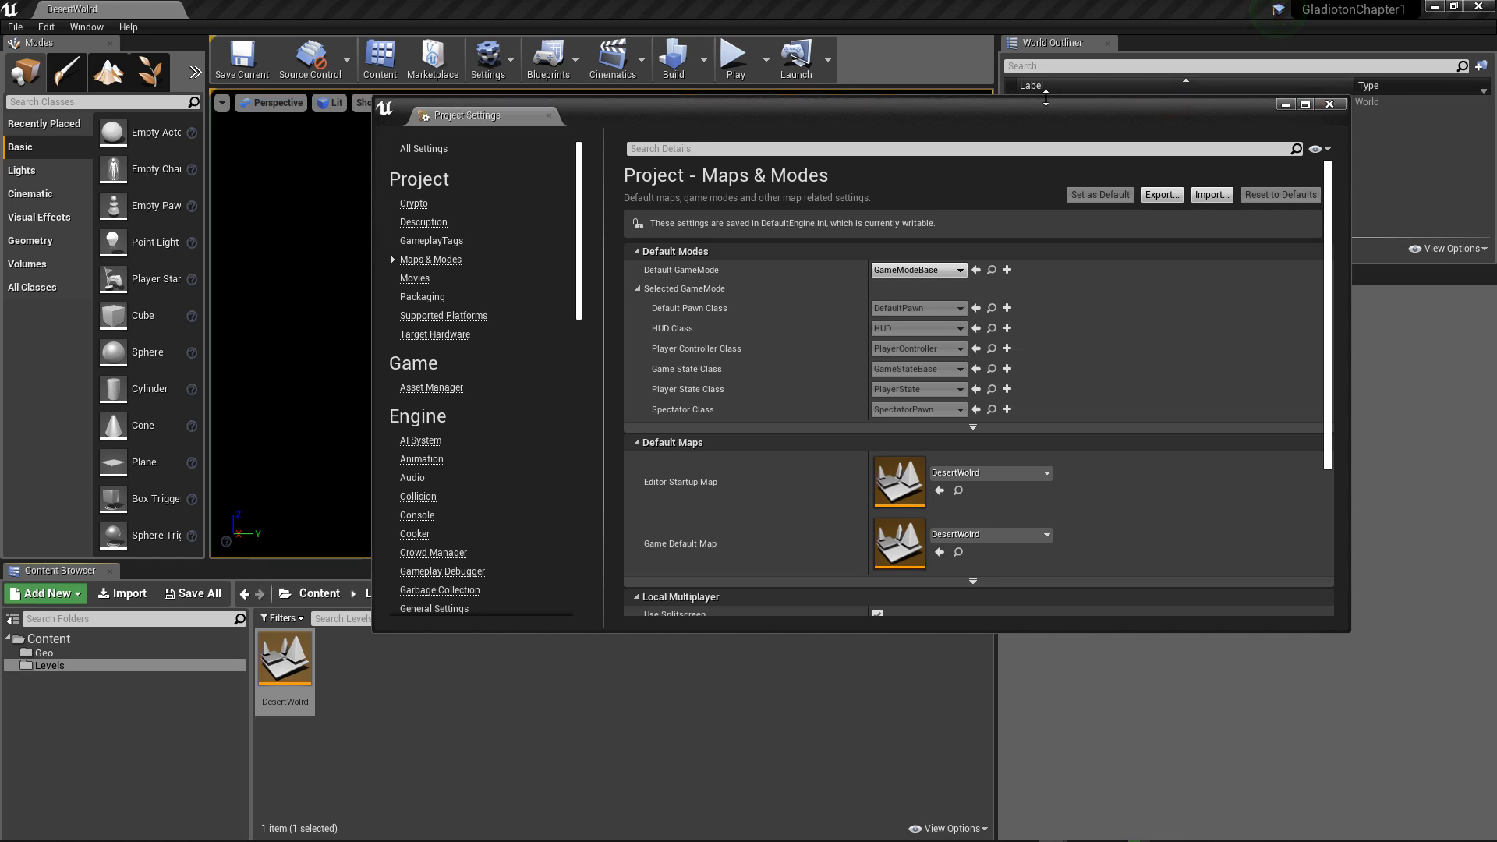
pyautogui.moveTo(1025, 109); pyautogui.dragTo(1180, 77)
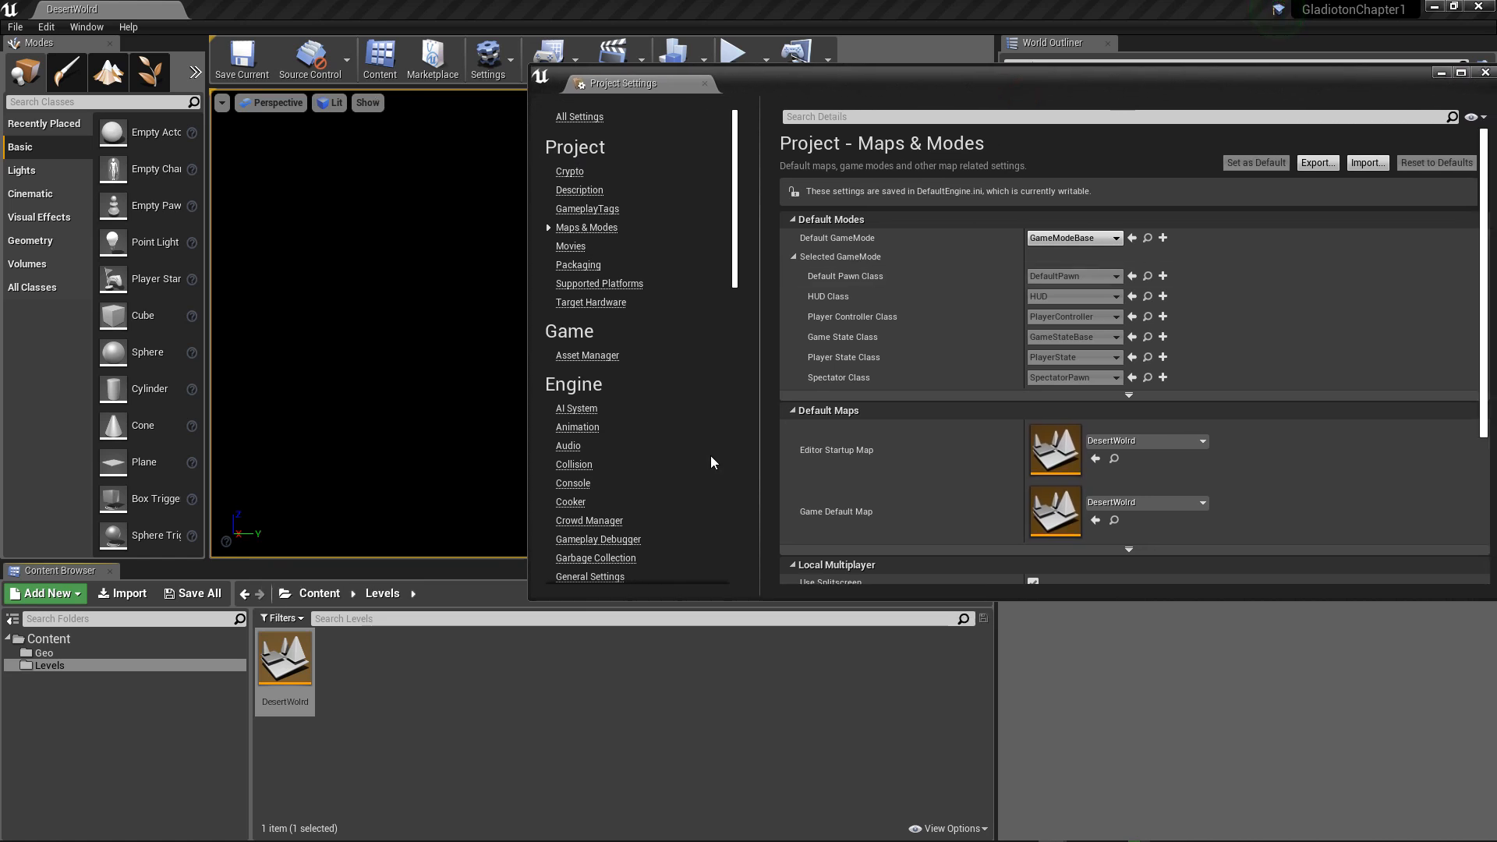
pyautogui.click(282, 618)
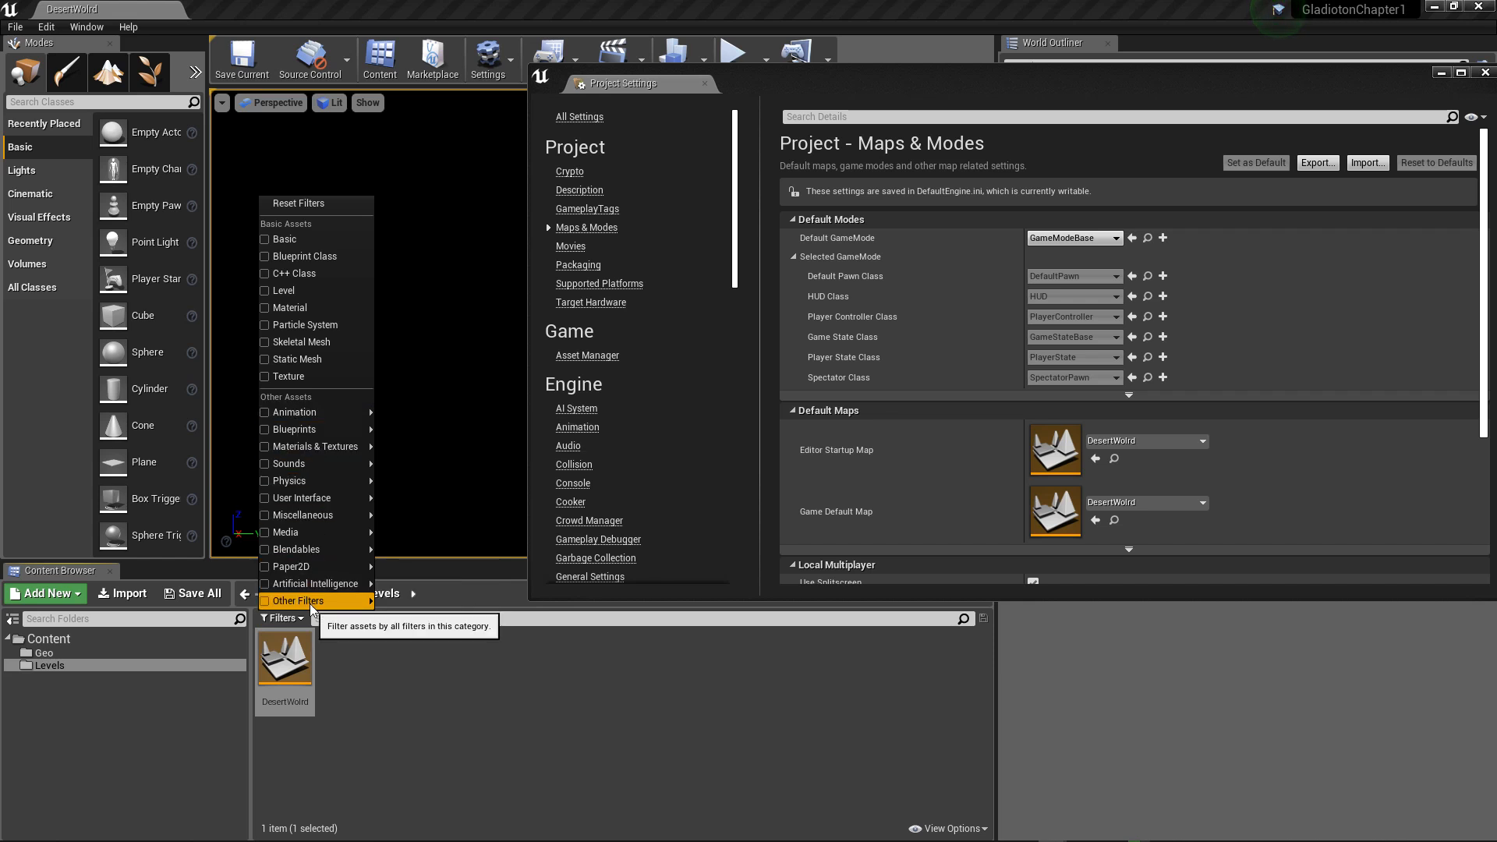
pyautogui.moveTo(311, 604)
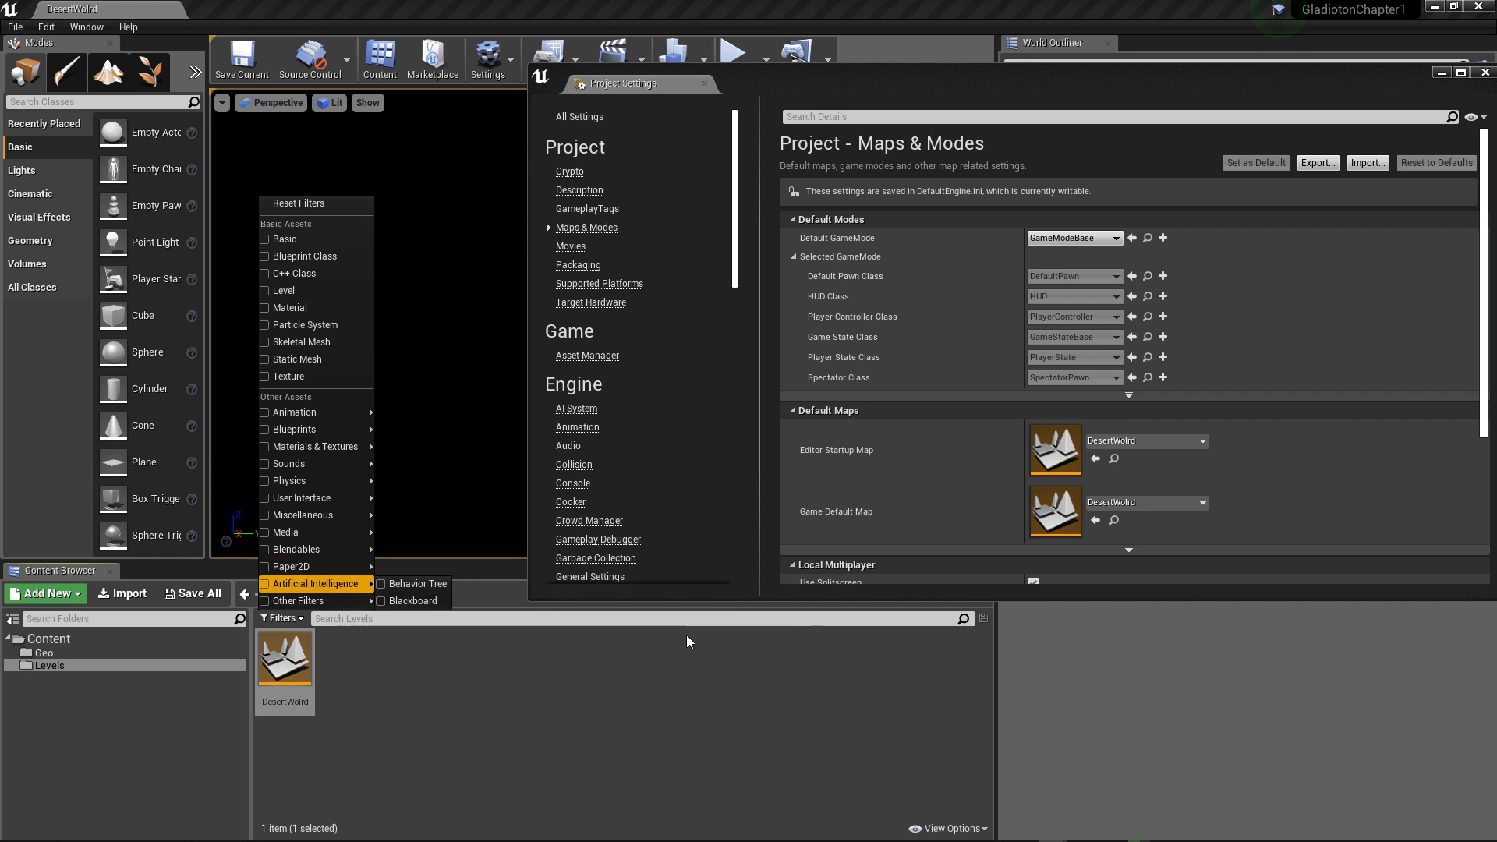
# Step: Show the engine content in the Content Browser and look through the Engine Content and Engine C++ Classes folders for the game mode
pyautogui.click(936, 829)
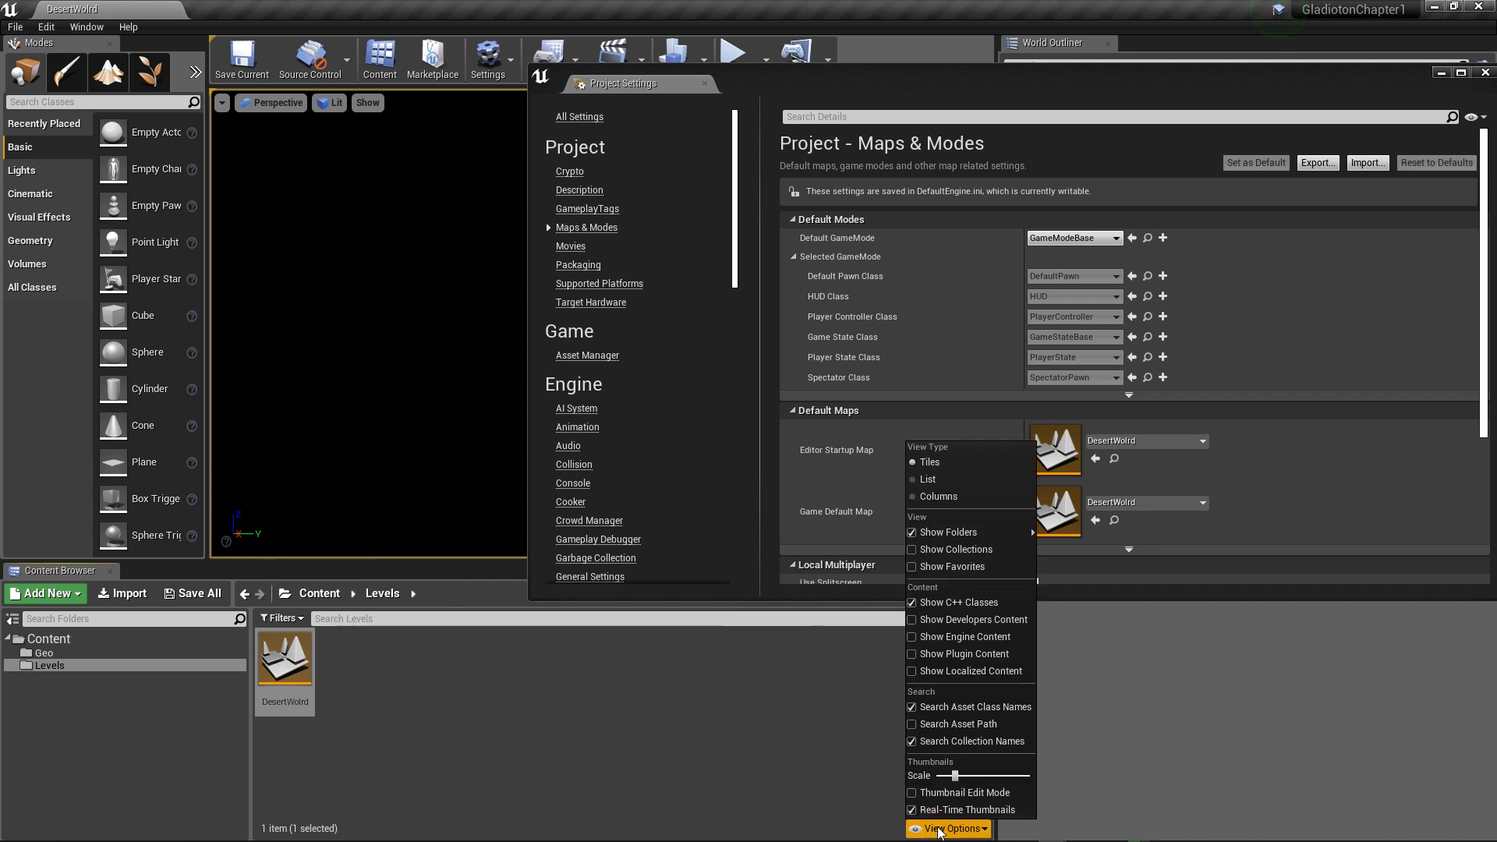
pyautogui.click(952, 636)
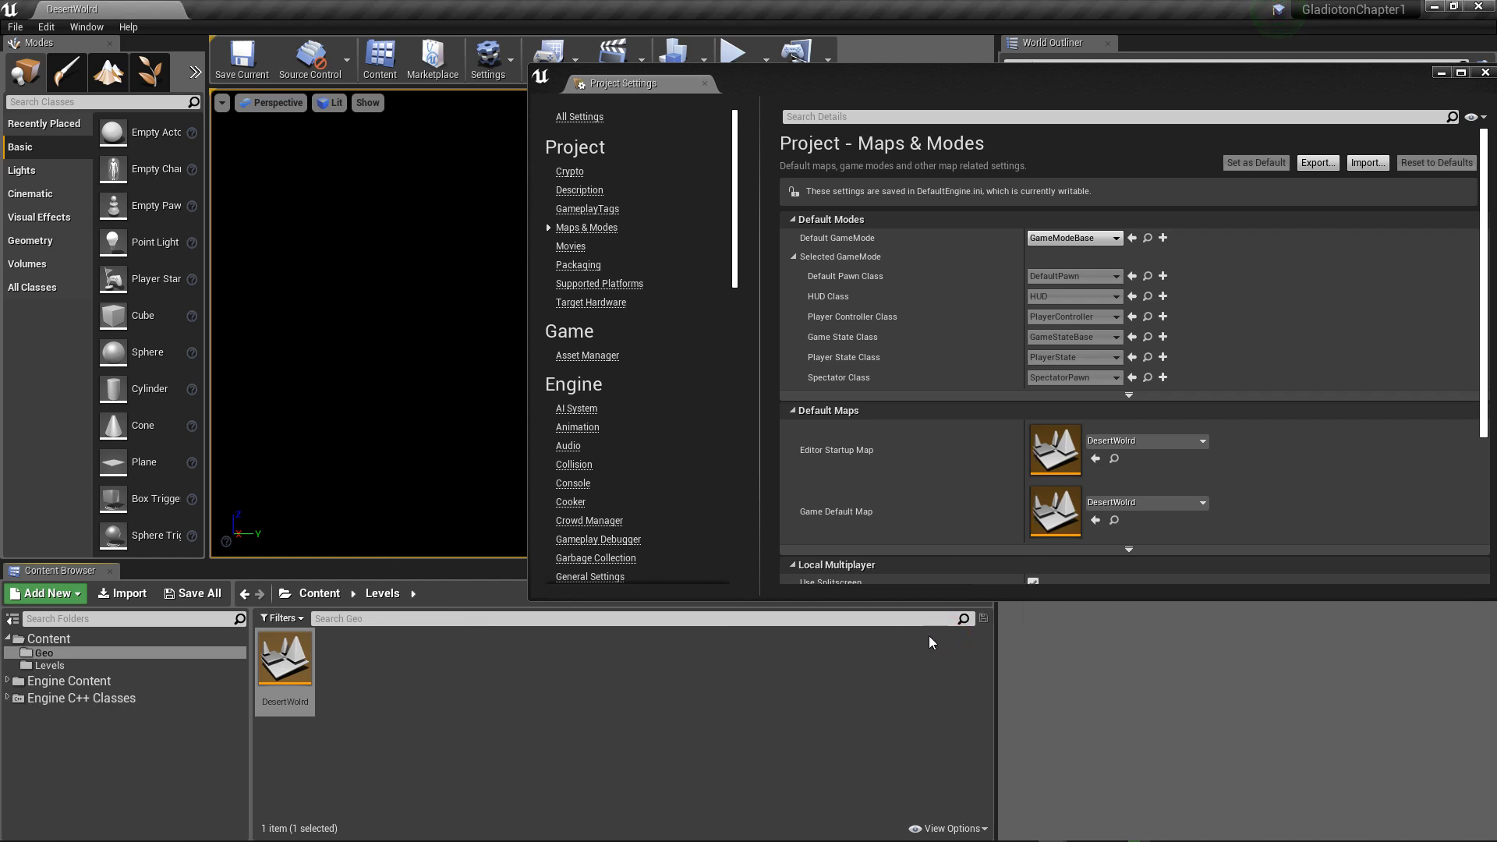
pyautogui.click(31, 683)
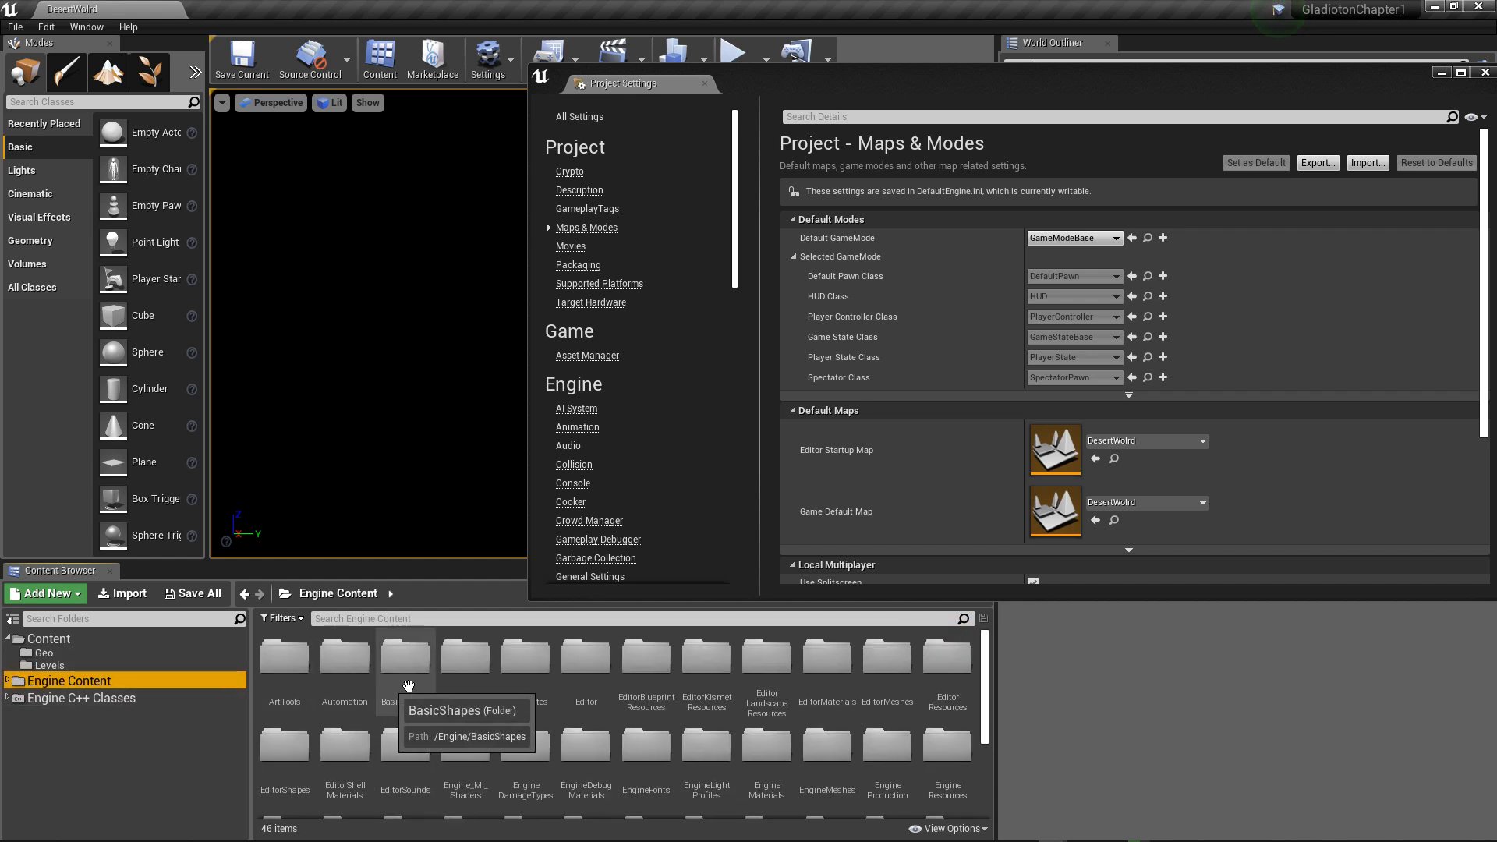
pyautogui.scroll(-1, 599, 712)
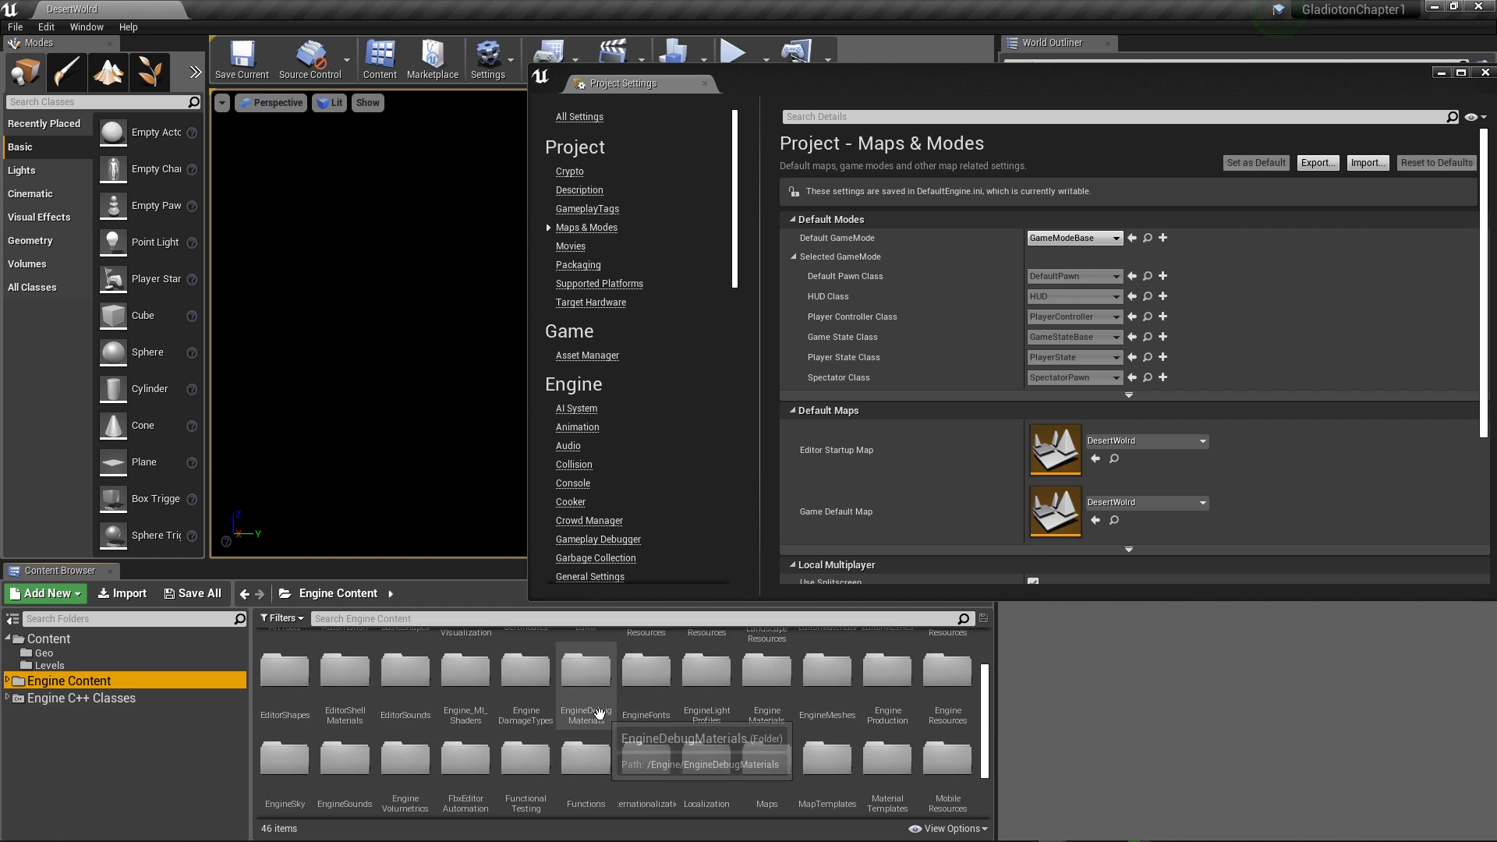
pyautogui.scroll(1, 599, 712)
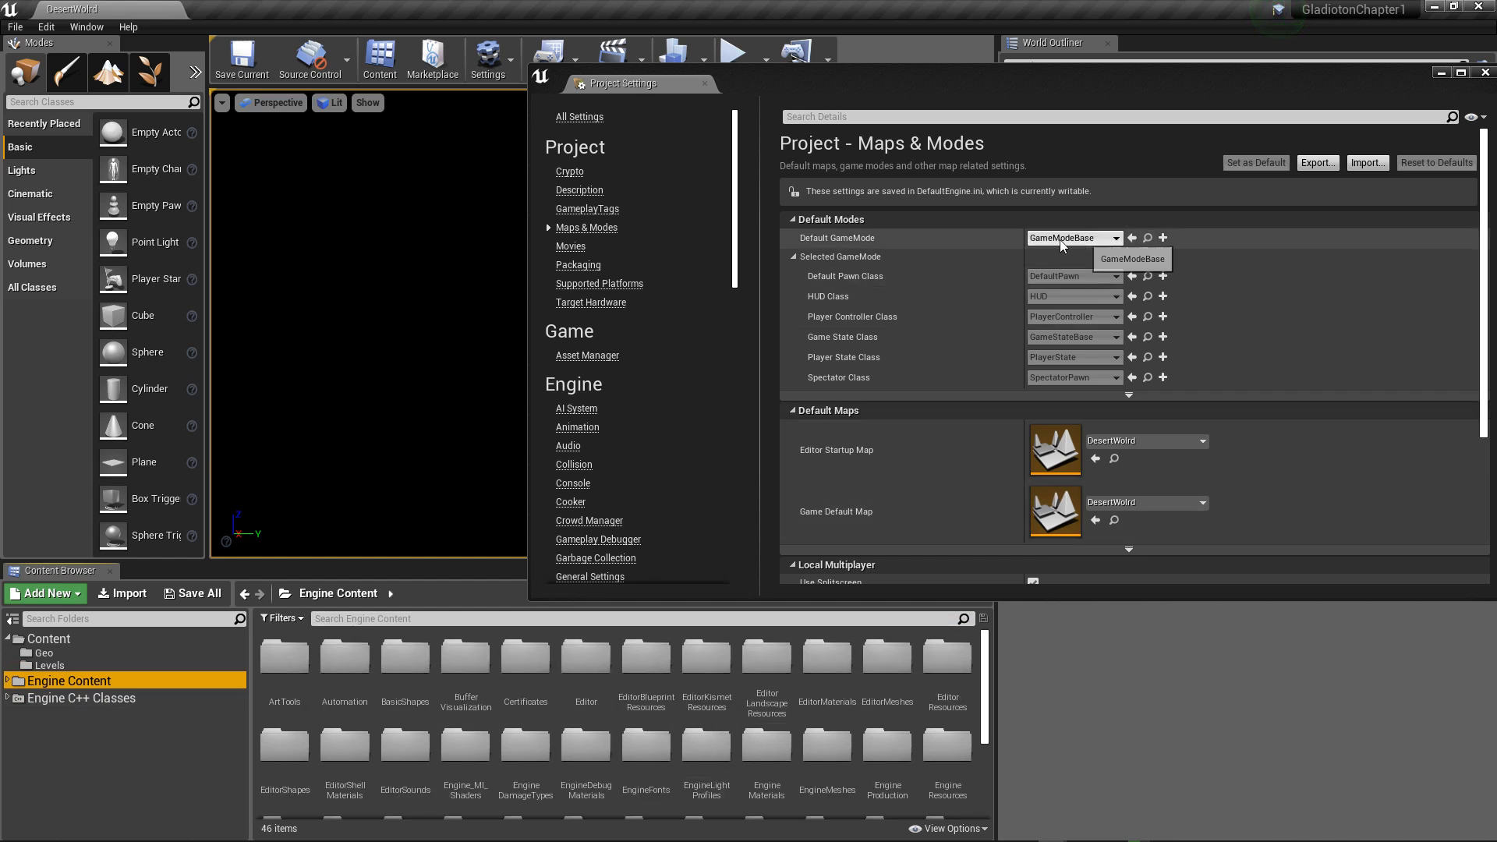
pyautogui.click(1148, 239)
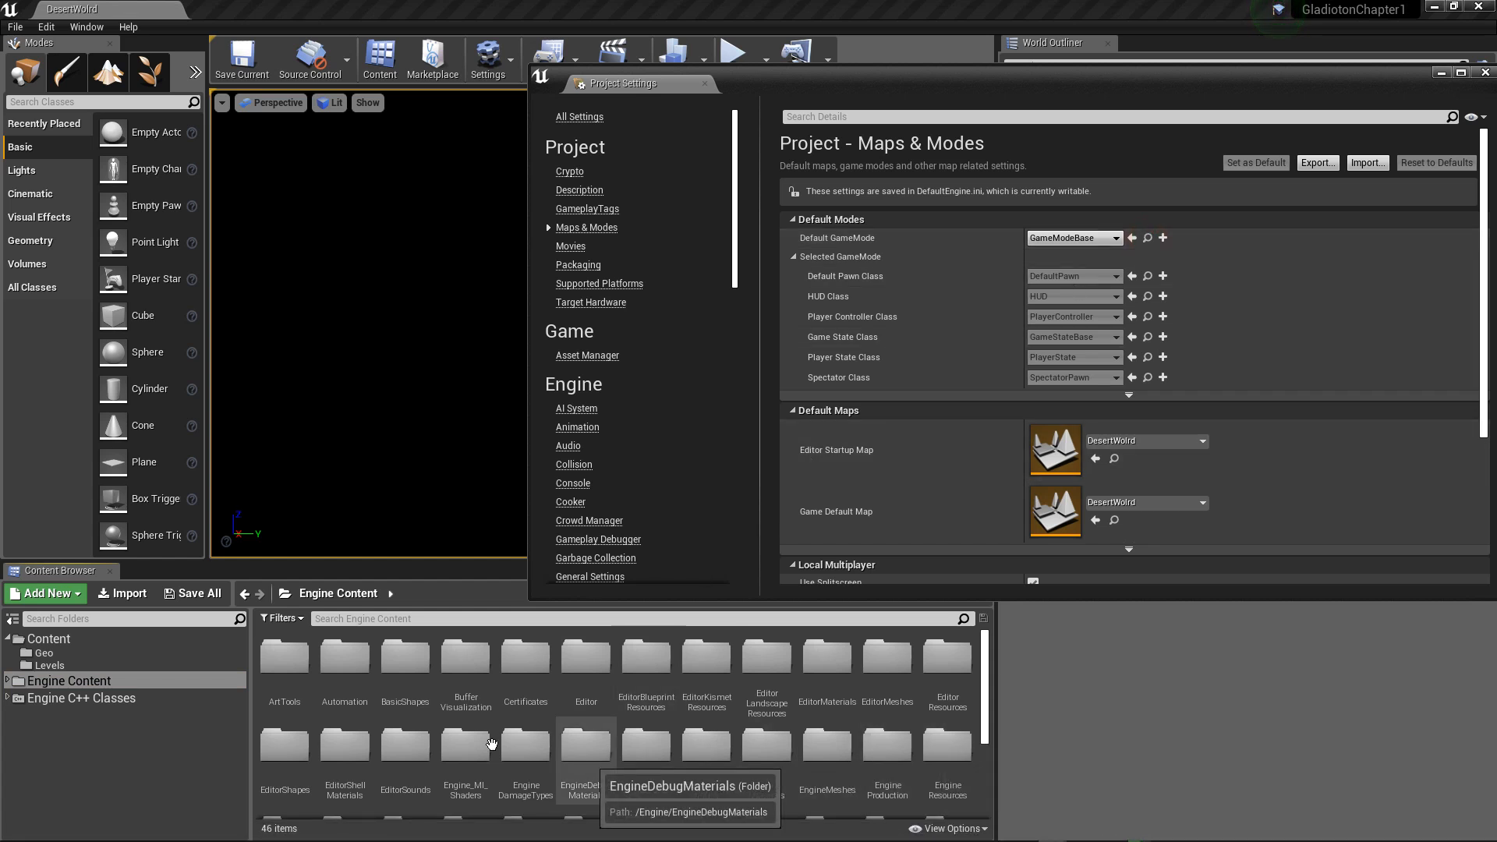
pyautogui.click(80, 699)
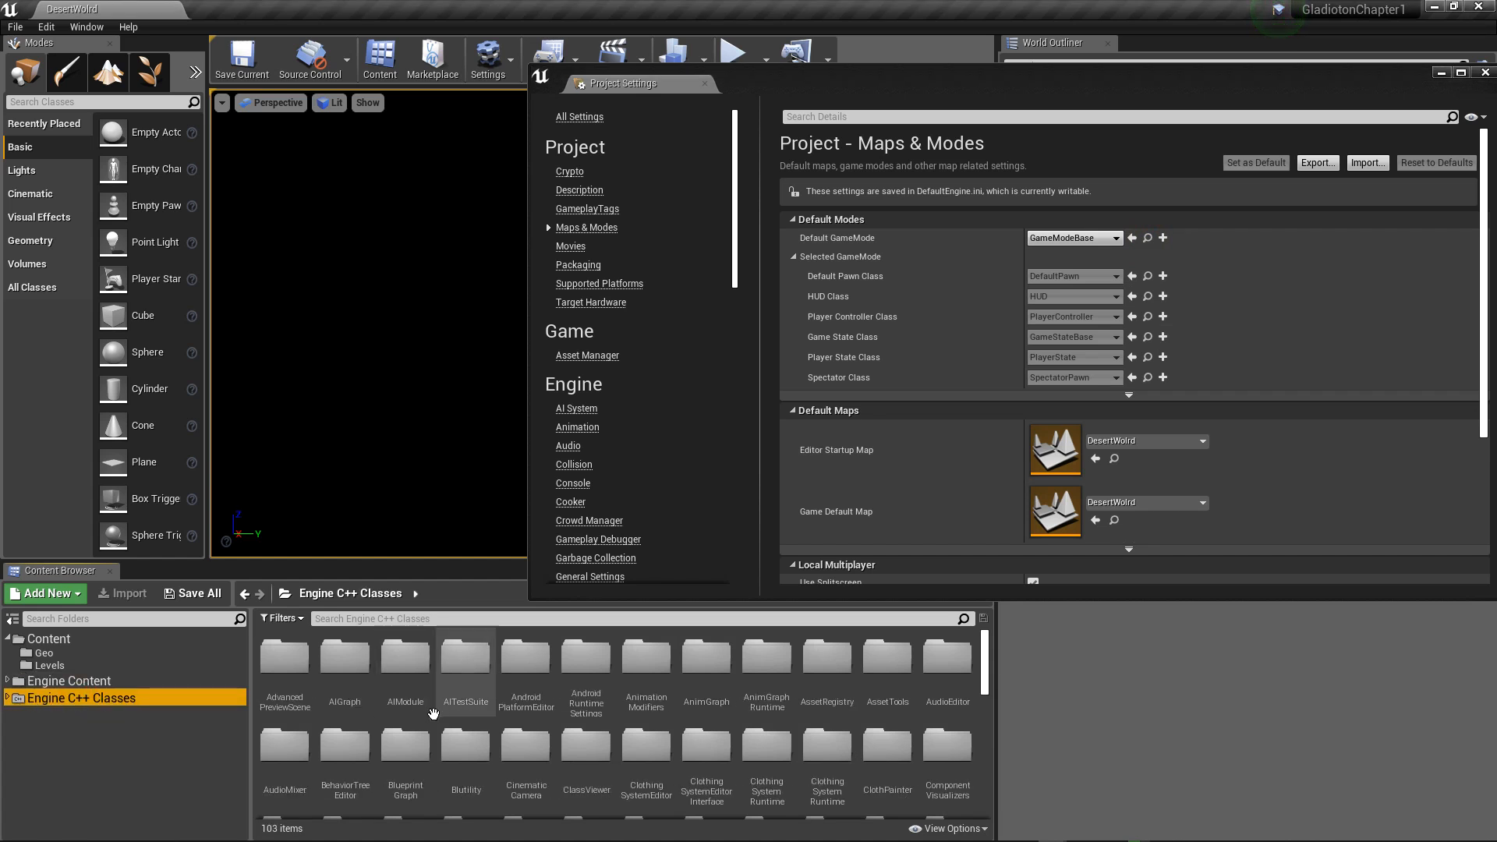
pyautogui.scroll(-4, 436, 714)
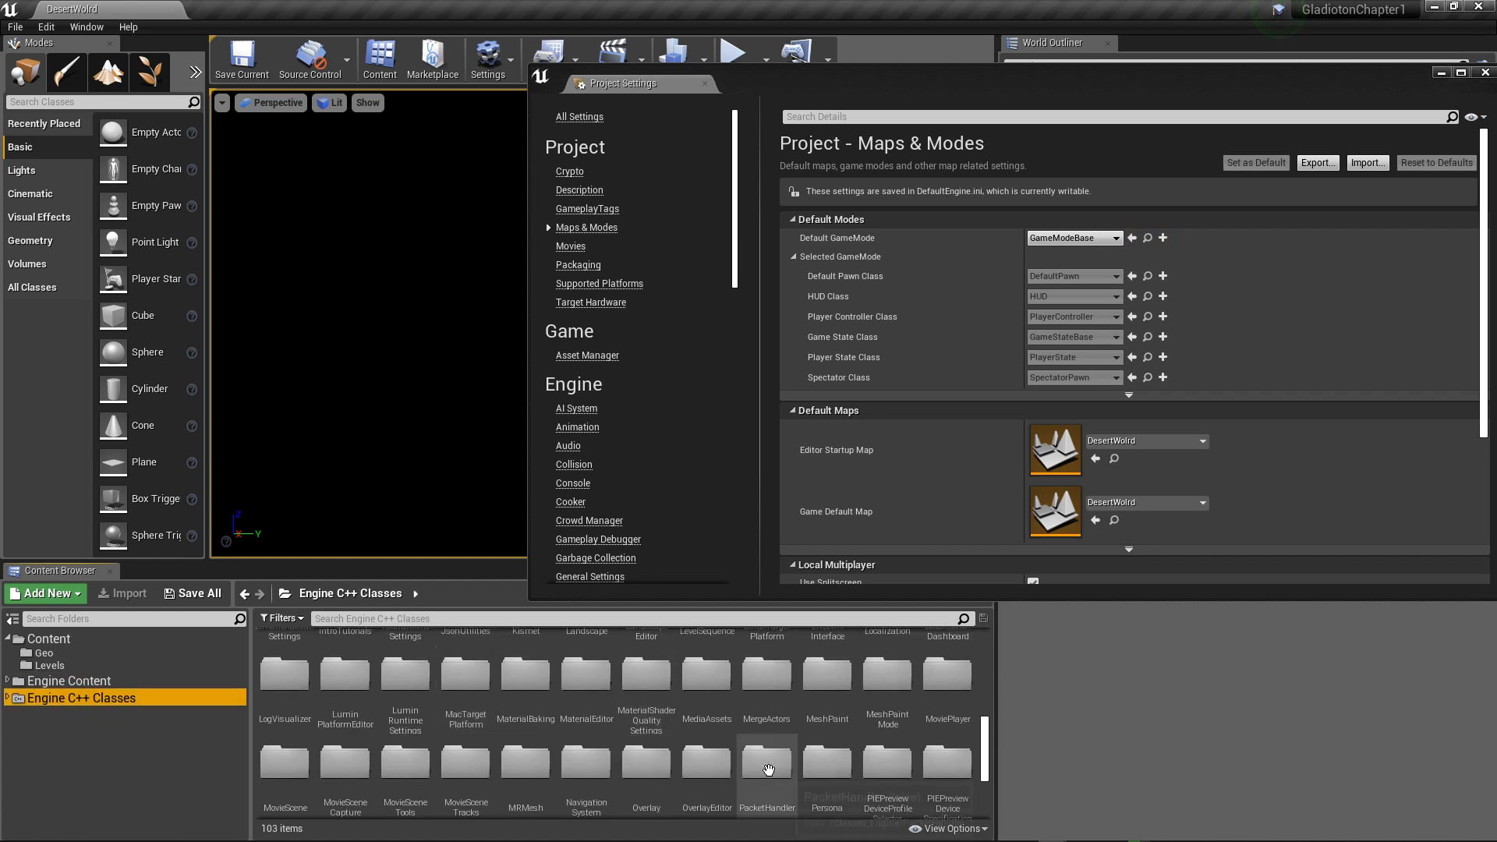
# Step: Show developers content instead of engine content and browse the Developers folder down to its Collections subfolder
pyautogui.click(949, 829)
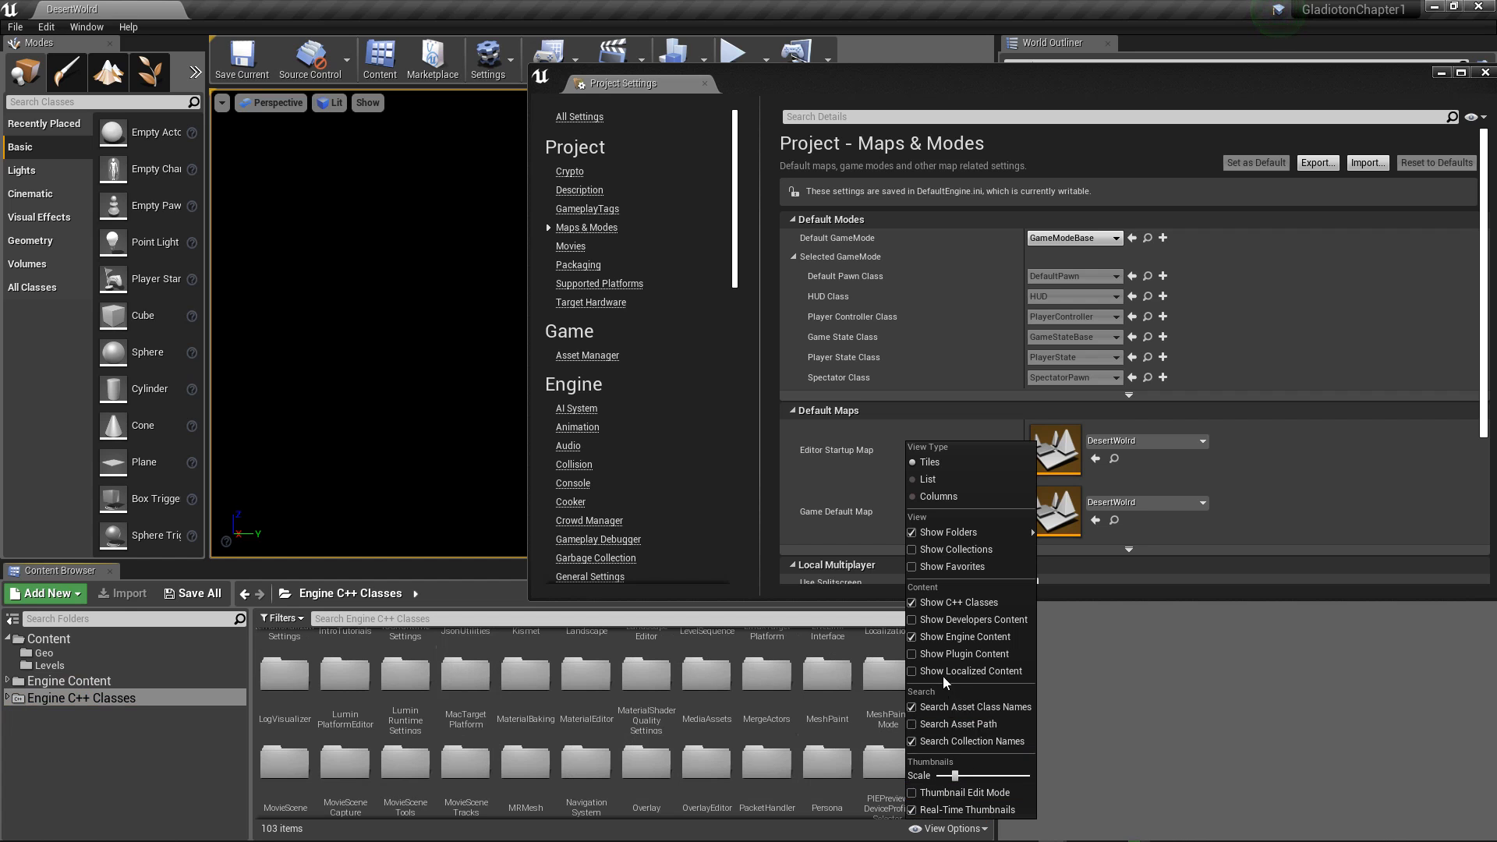
pyautogui.click(922, 637)
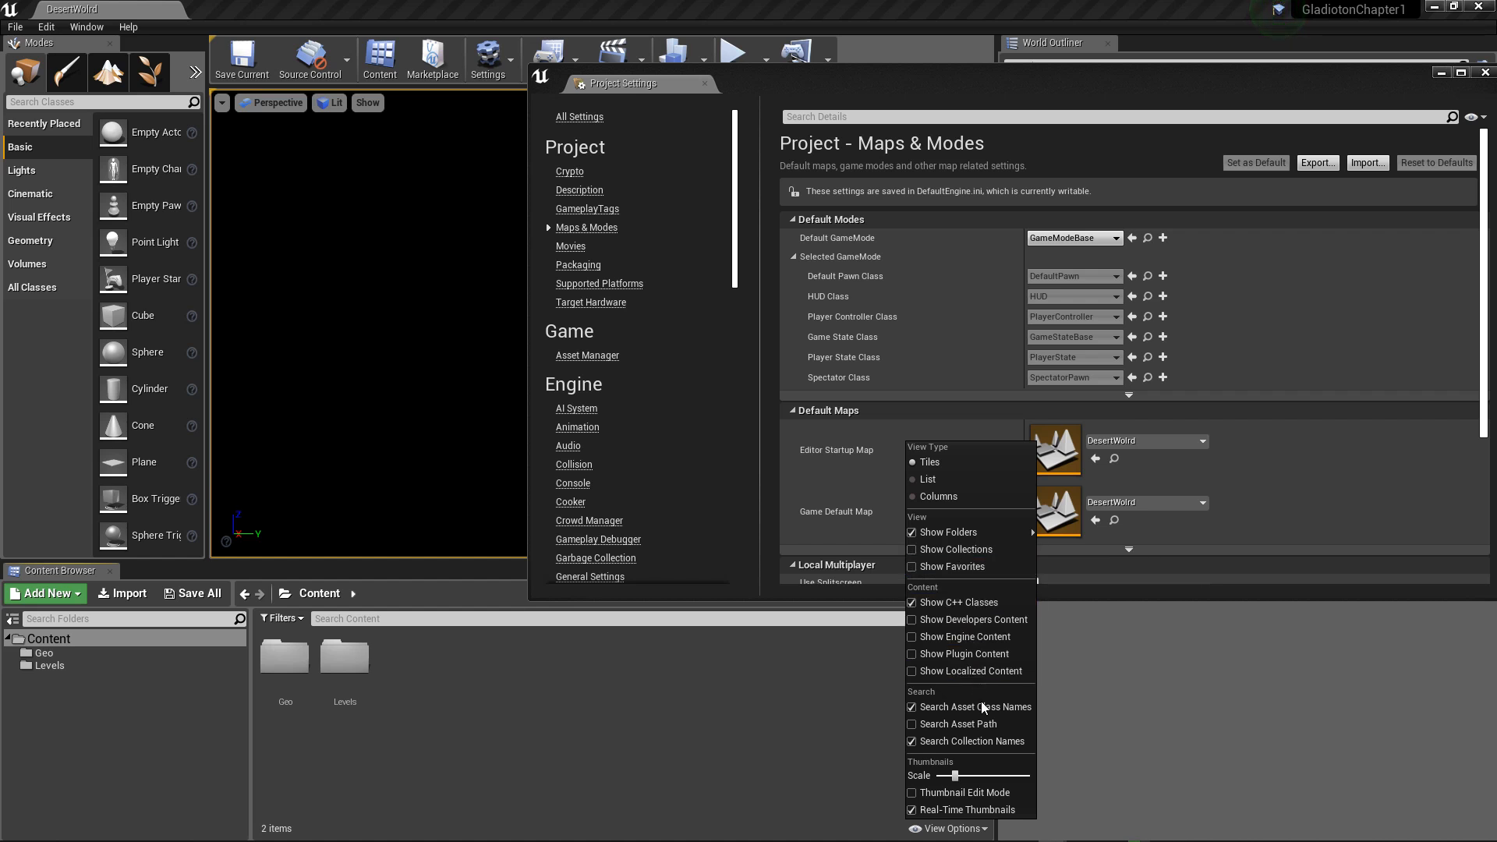
pyautogui.click(948, 620)
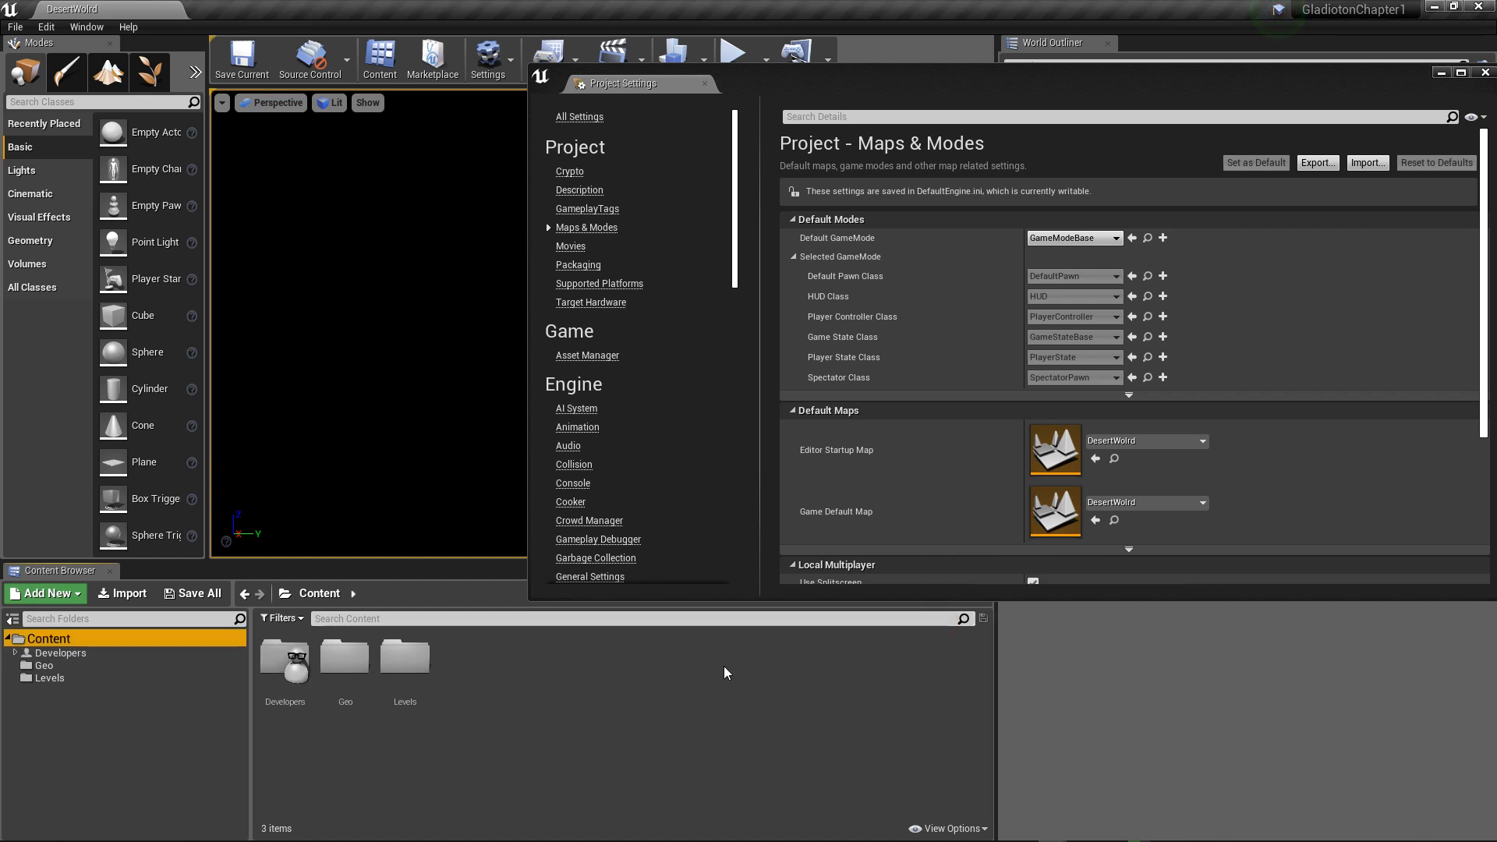
pyautogui.doubleClick(297, 667)
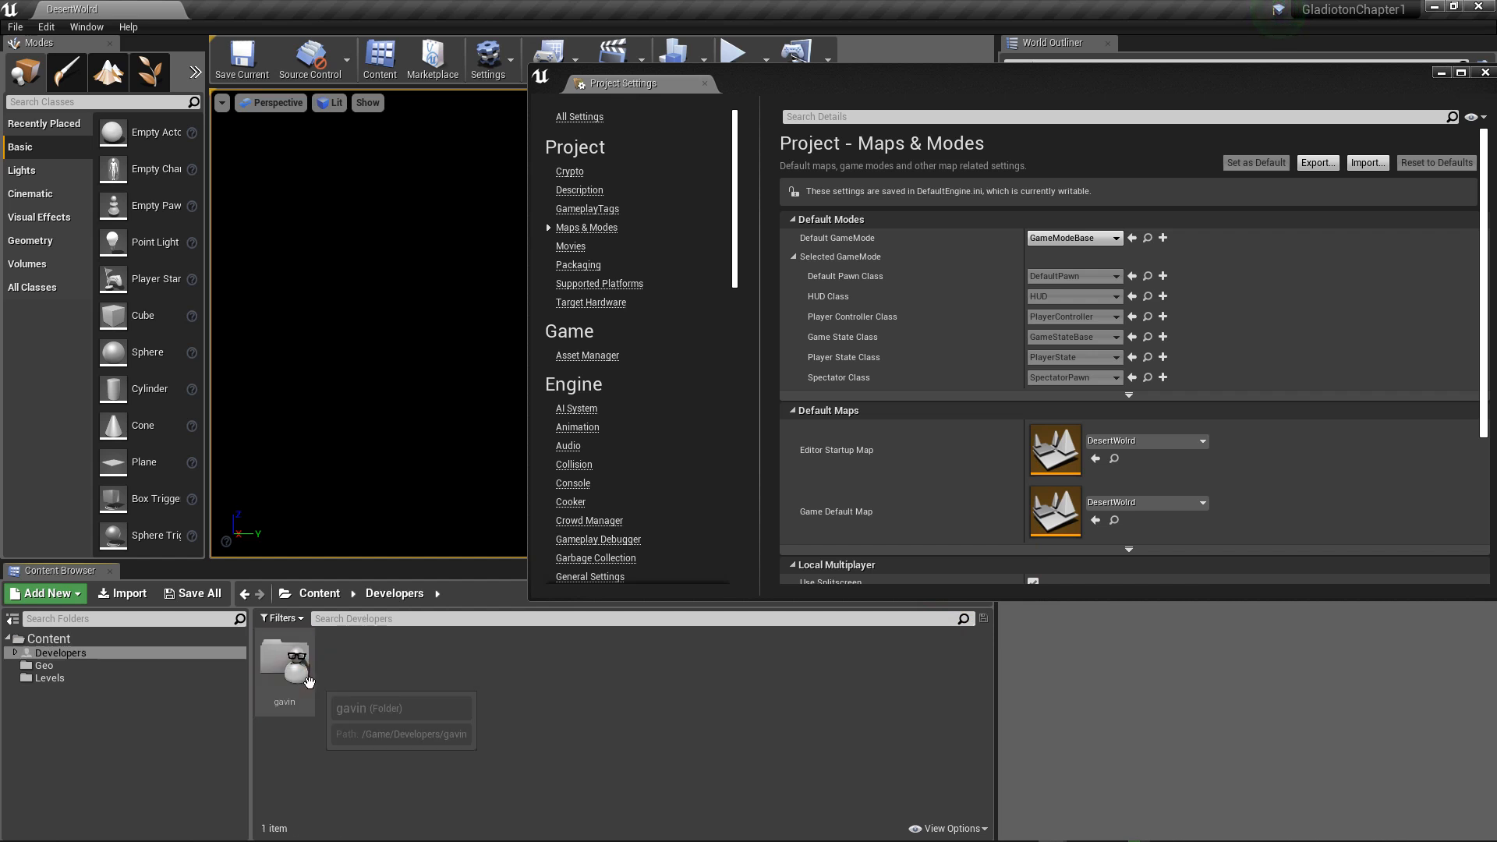
pyautogui.doubleClick(304, 679)
pyautogui.doubleClick(293, 676)
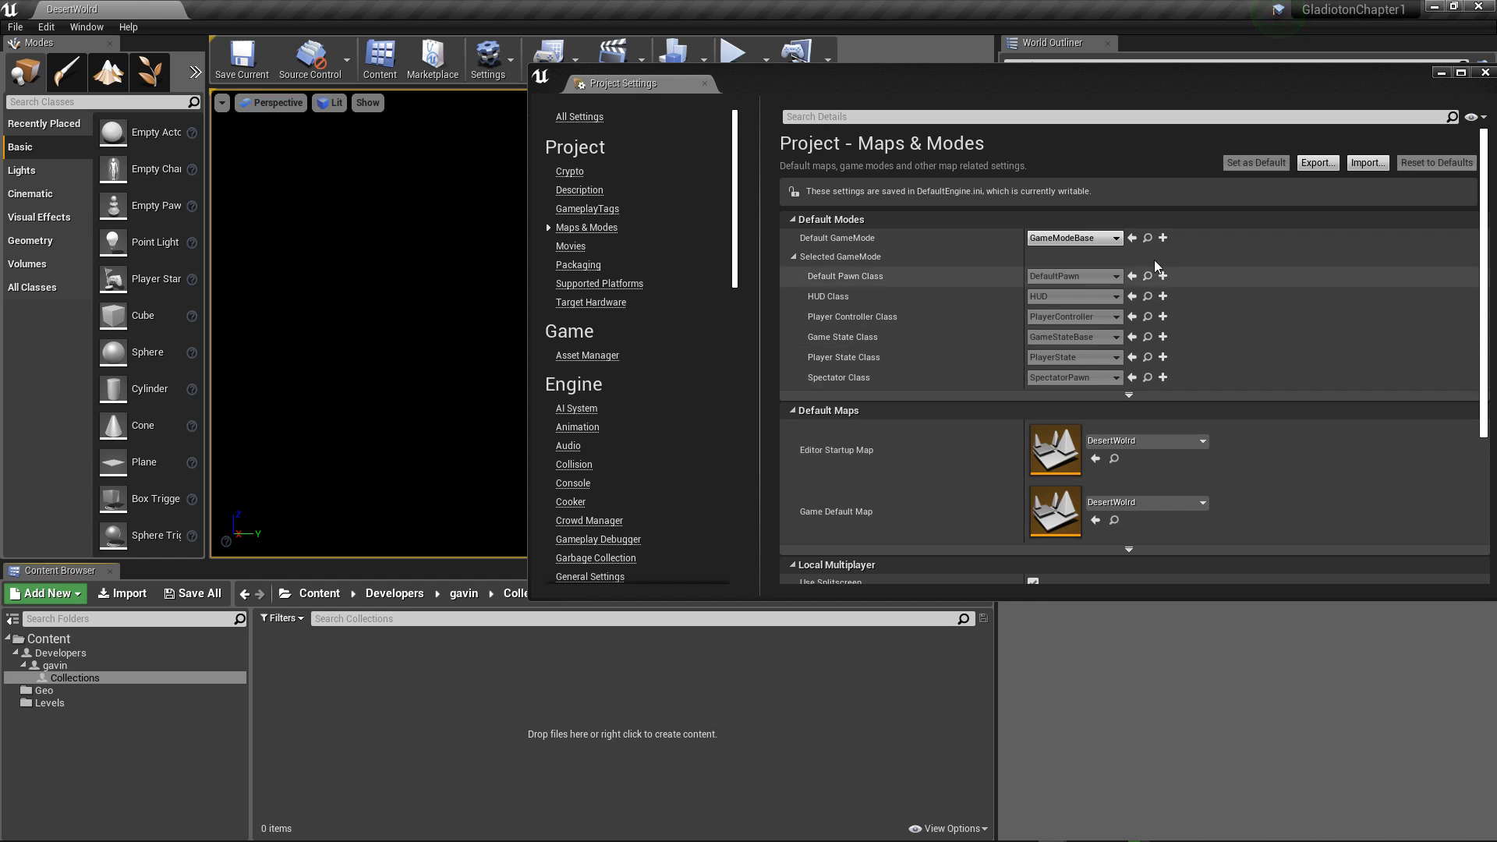
# Step: Return to the root Content folder and hide the developers content in the Content Browser
pyautogui.click(1148, 239)
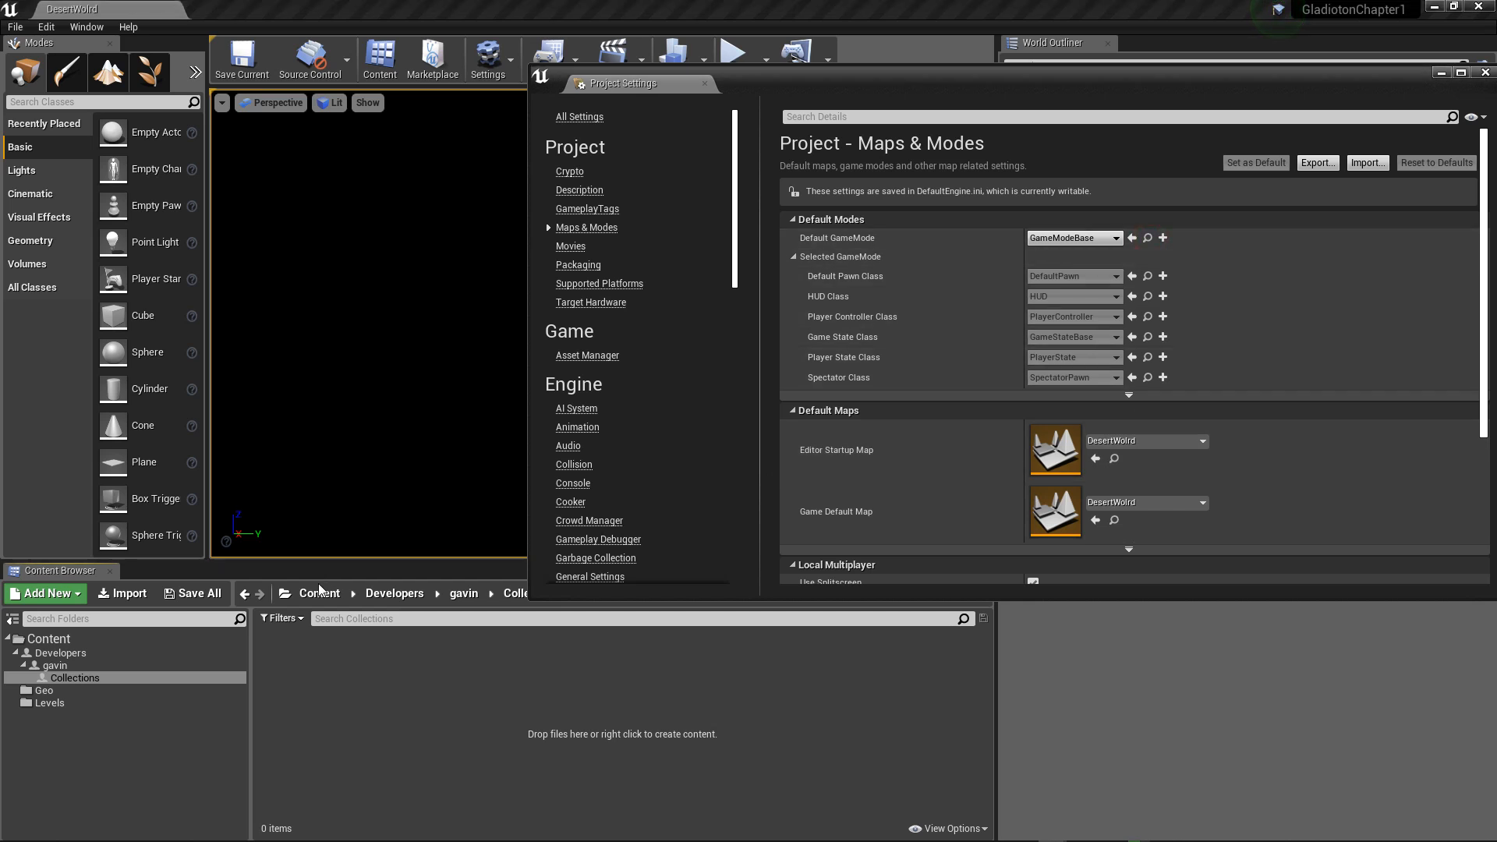
pyautogui.click(46, 640)
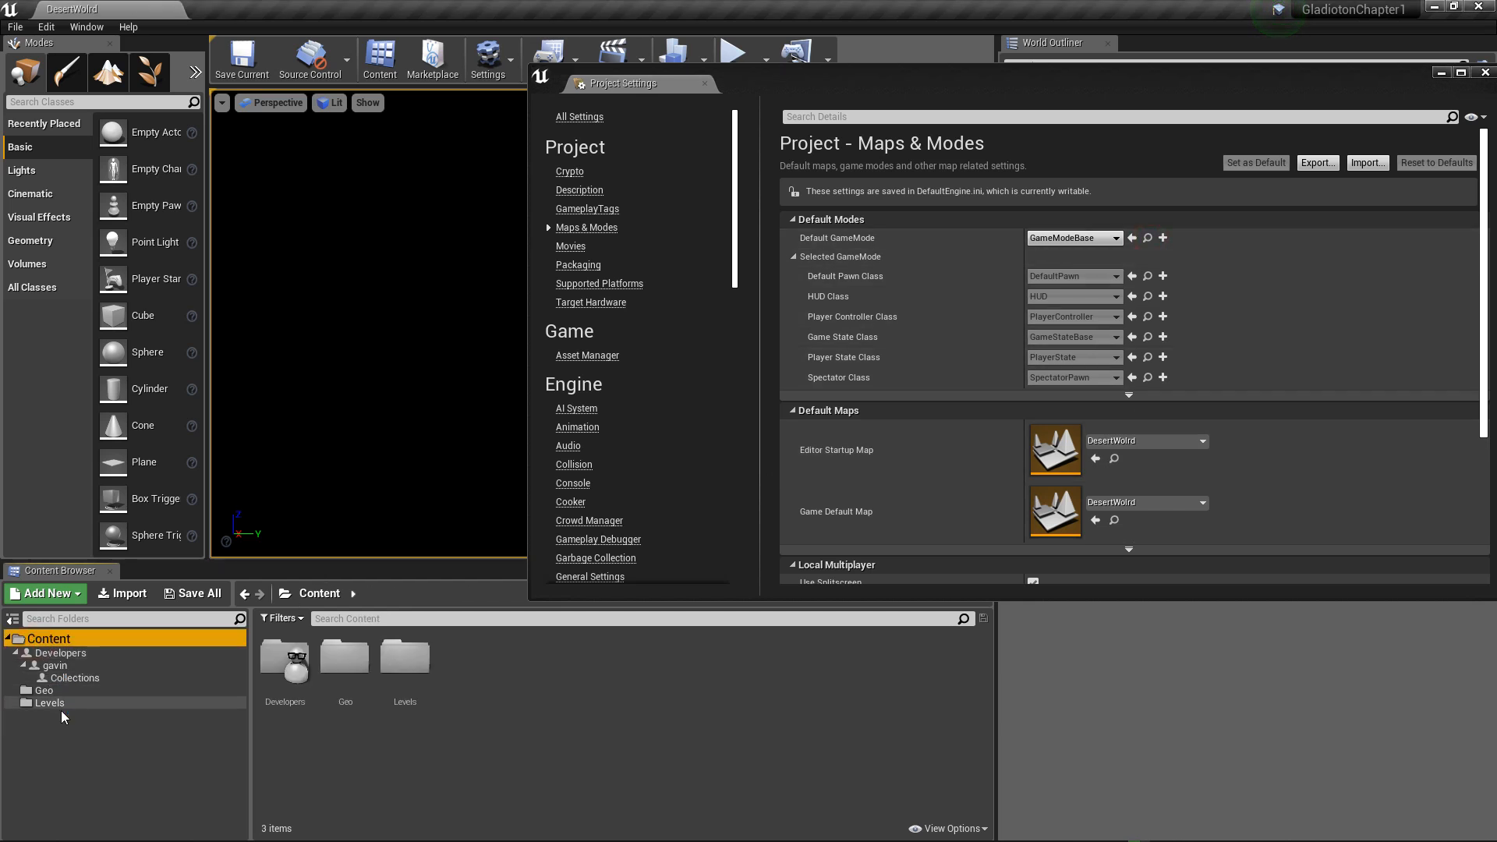
pyautogui.rightClick(43, 739)
pyautogui.click(25, 638)
pyautogui.rightClick(16, 638)
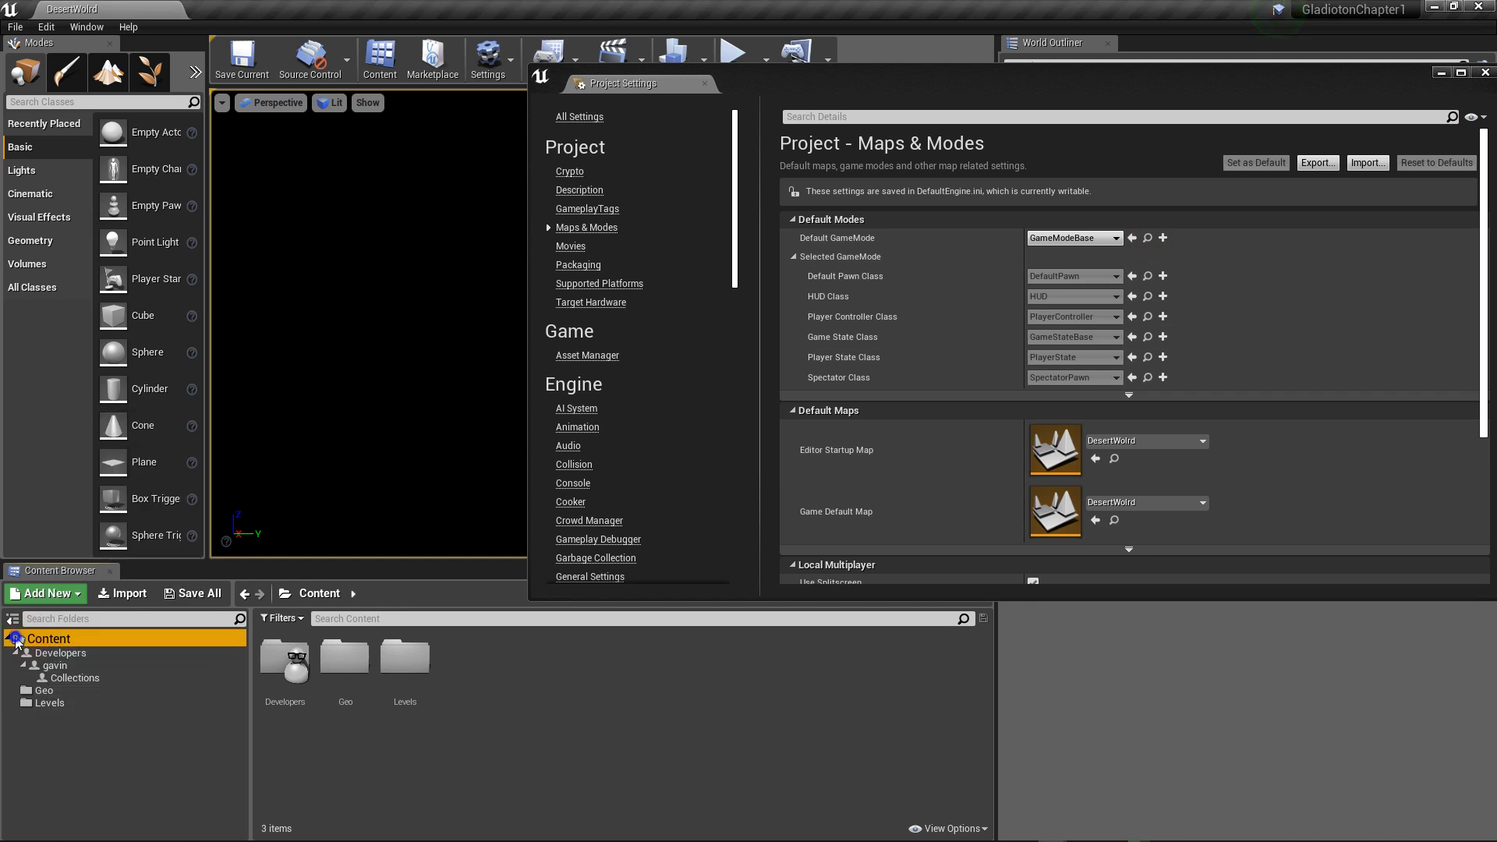
pyautogui.click(514, 697)
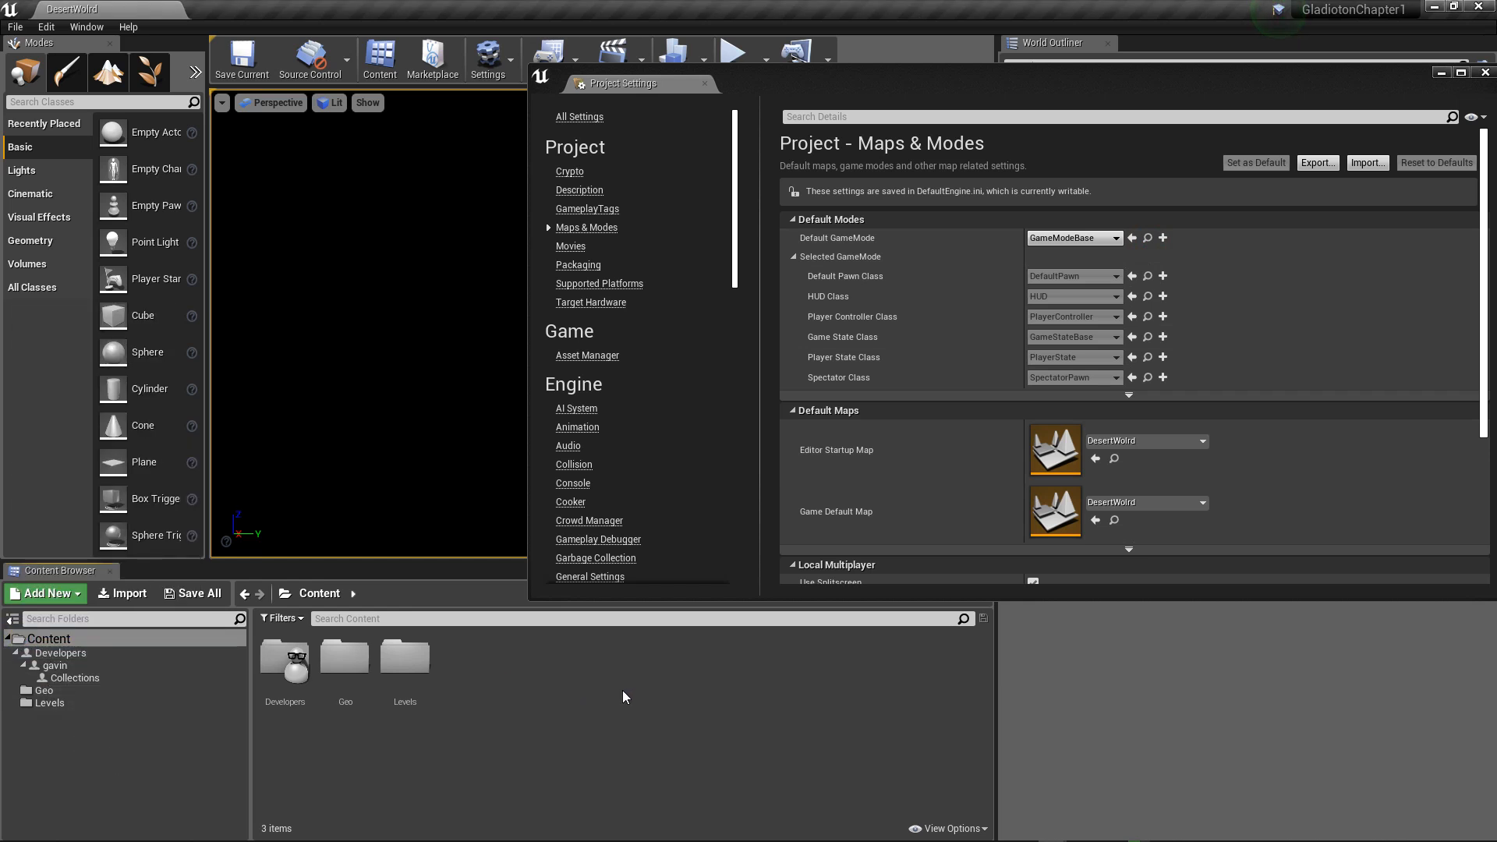
pyautogui.click(966, 824)
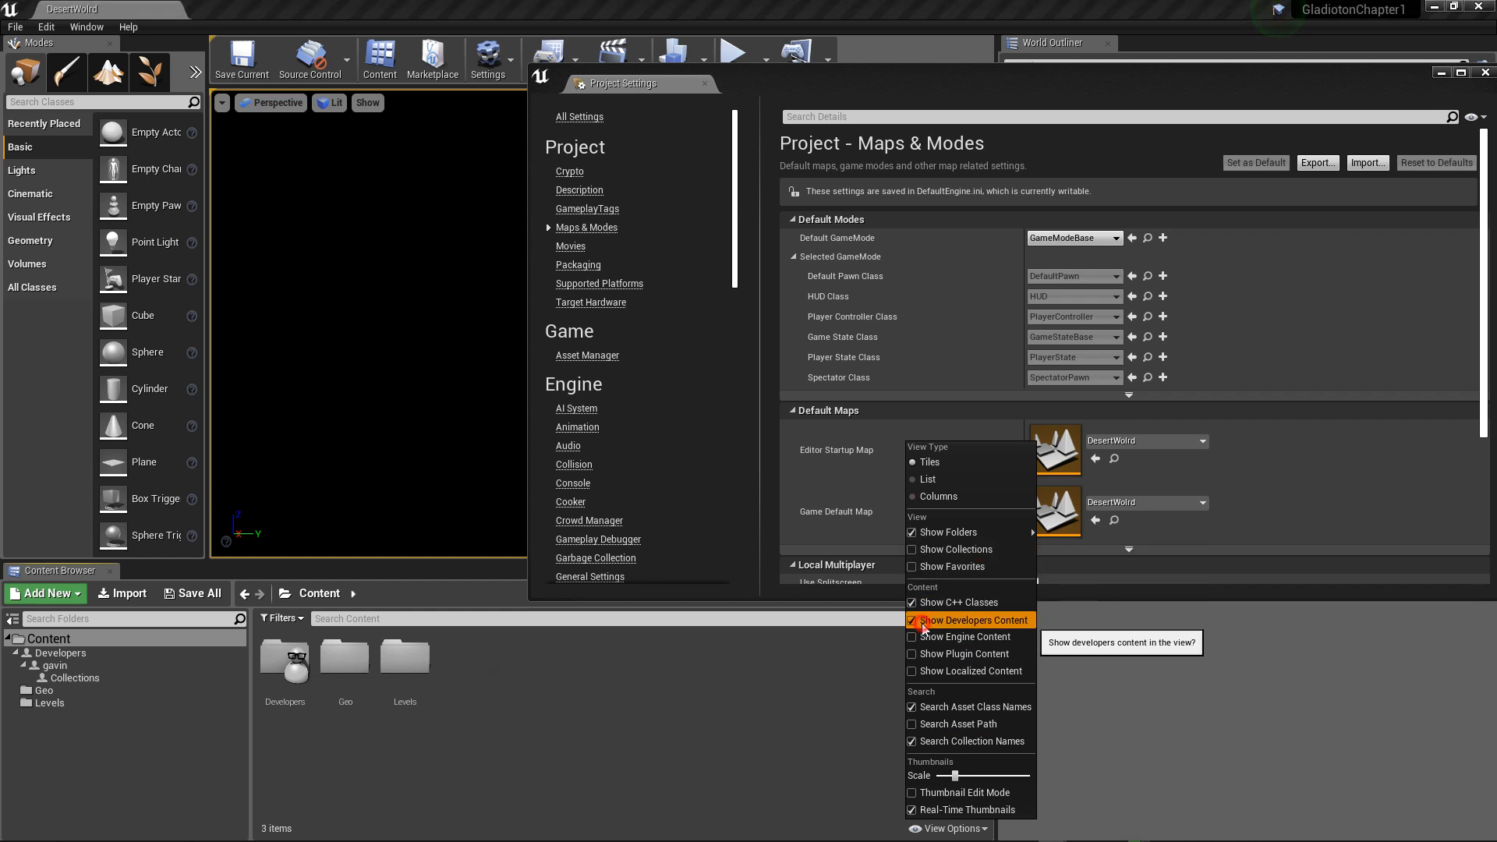
pyautogui.click(967, 619)
# Step: Create a folder named Blueprints in the root Content folder
pyautogui.rightClick(620, 668)
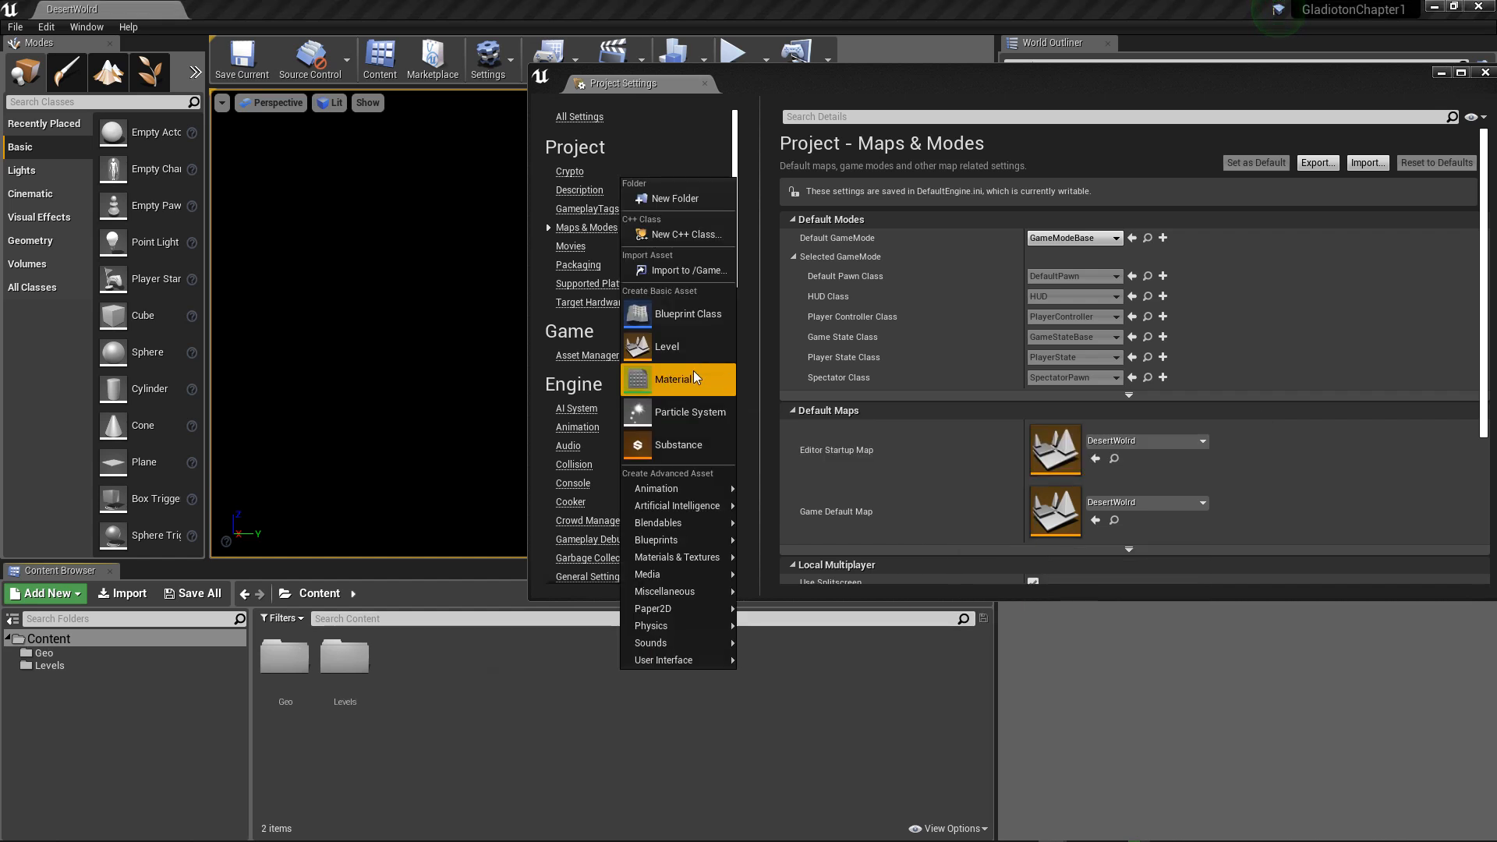
pyautogui.click(678, 199)
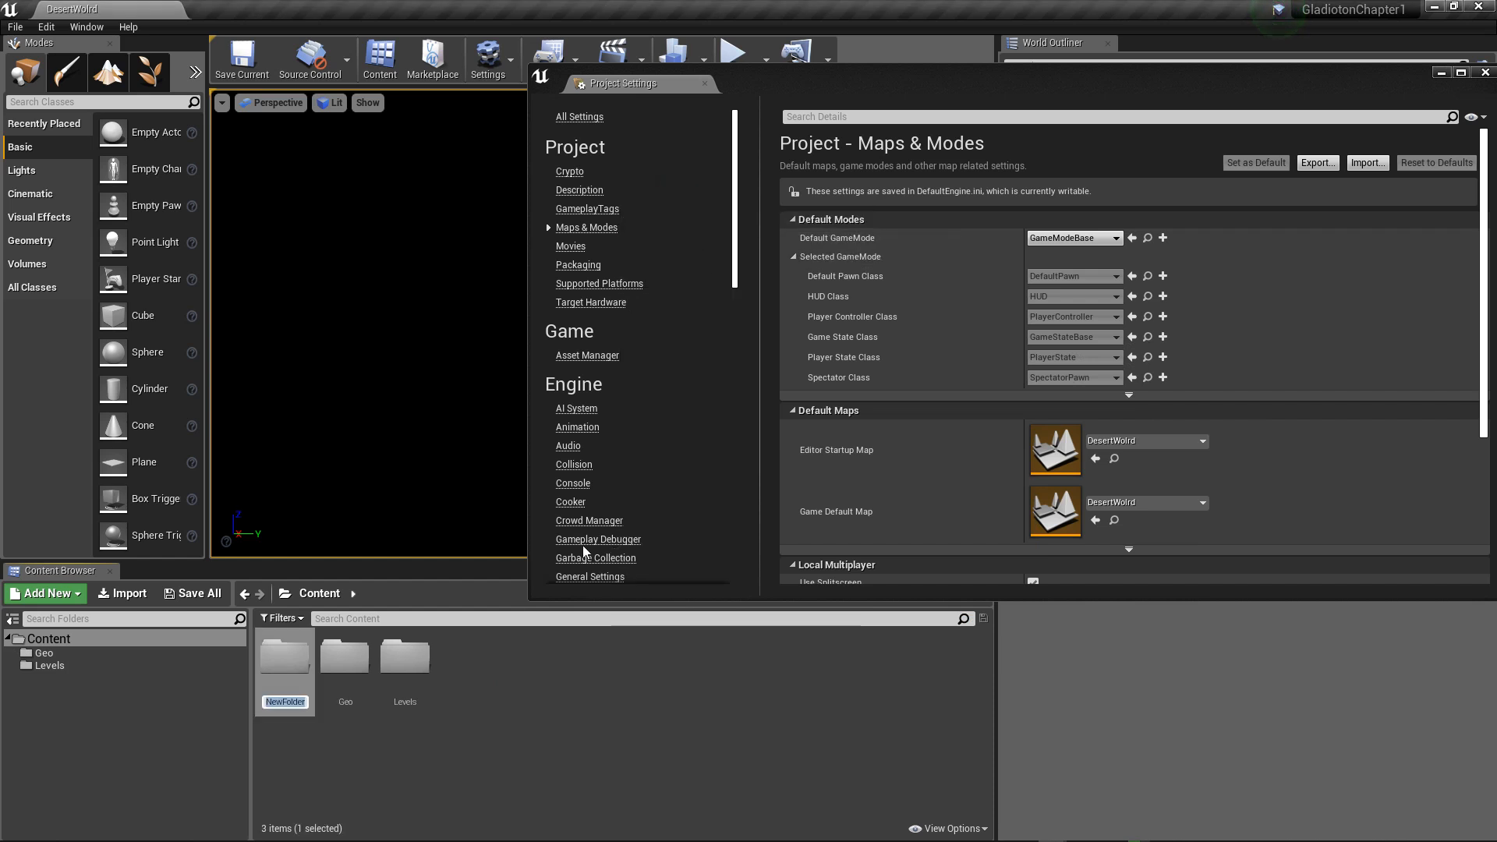
pyautogui.write('Blueprints')
pyautogui.press('Return')
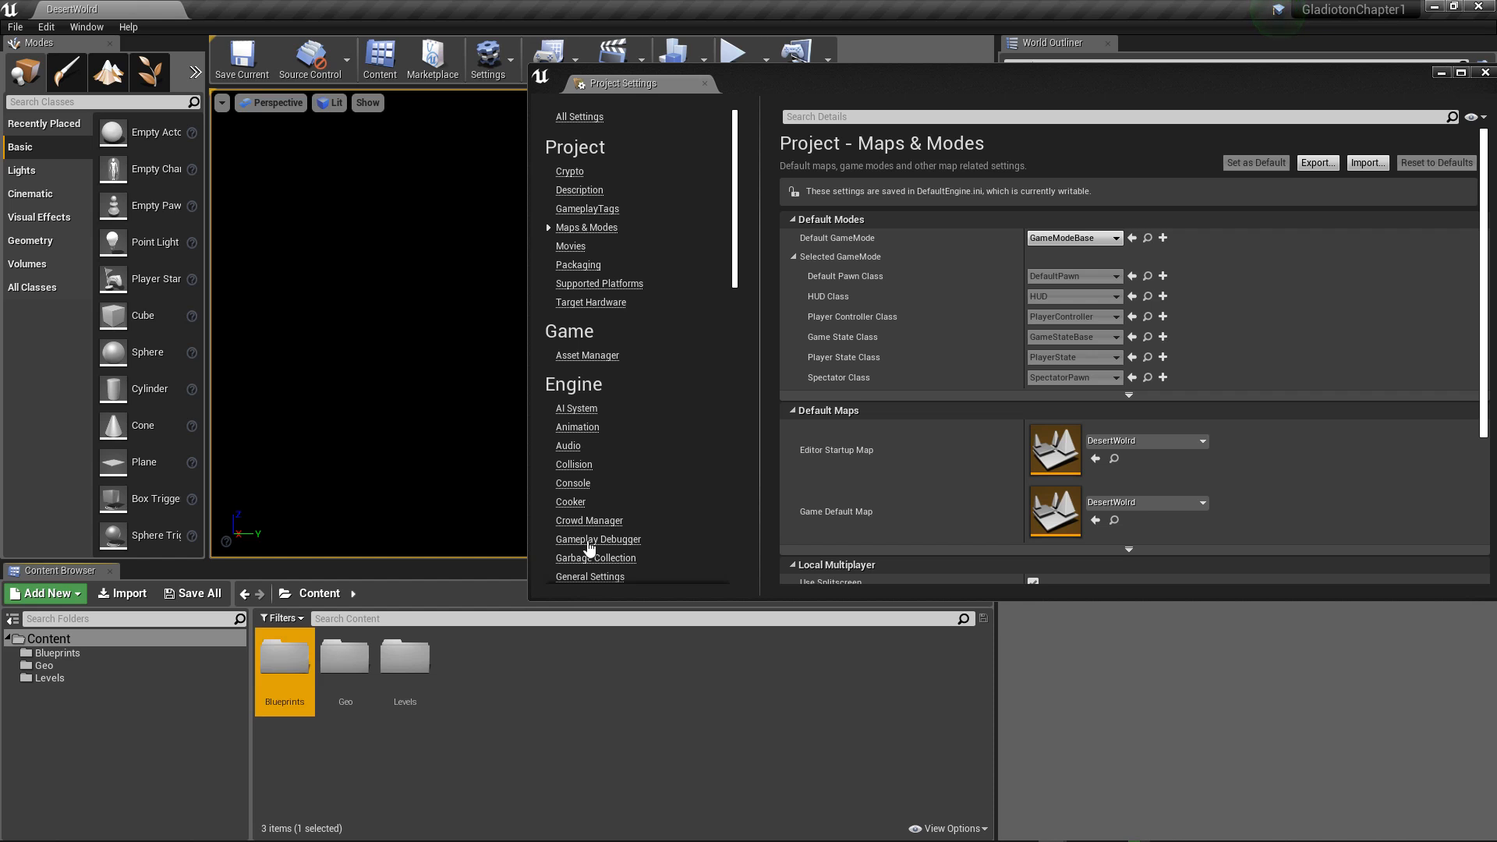
# Step: Create a folder named C++Classes in the root Content folder
pyautogui.rightClick(510, 663)
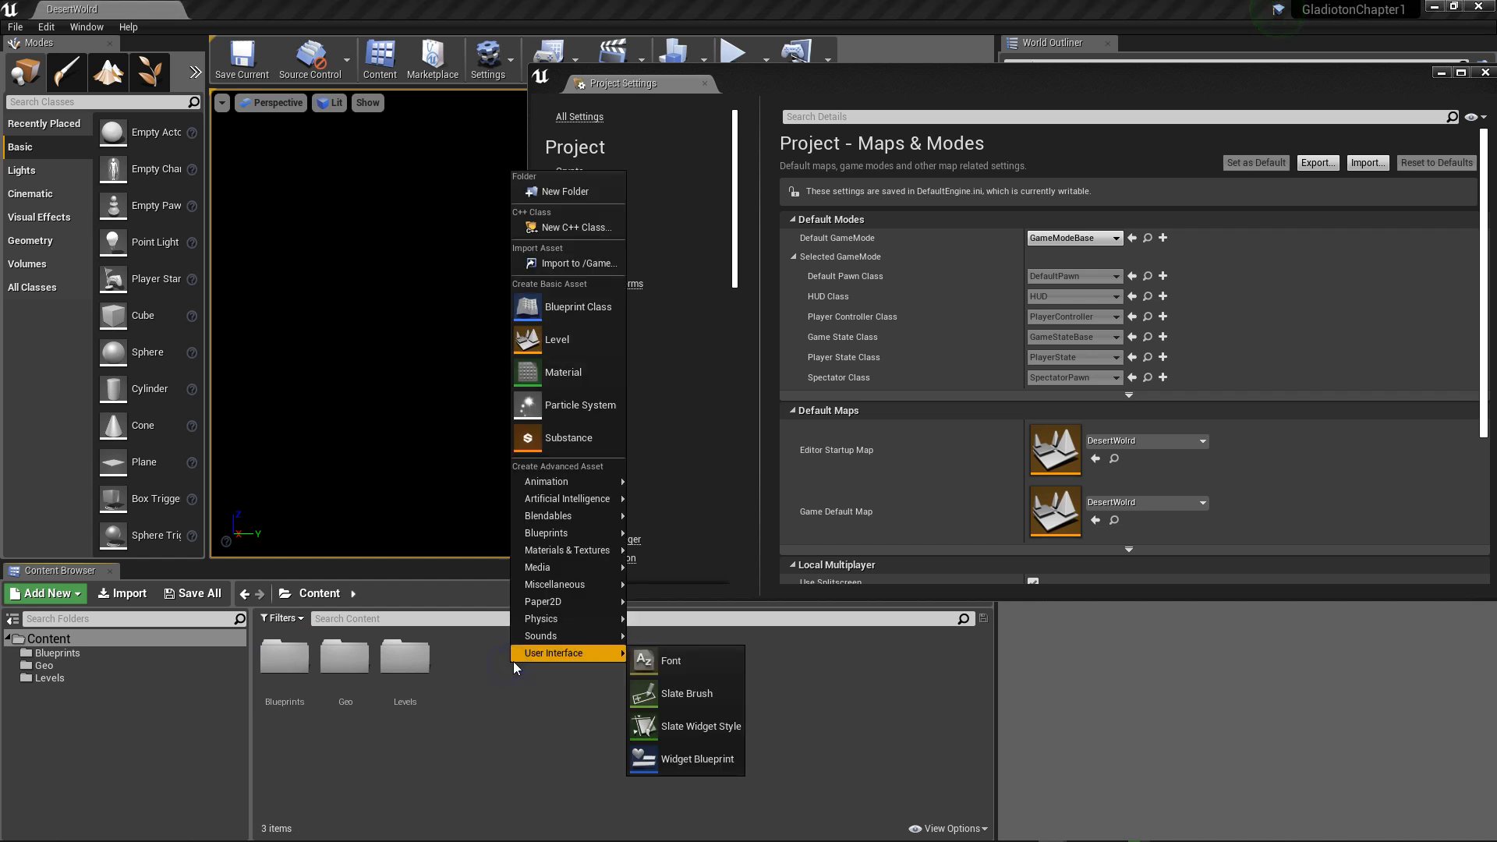
pyautogui.click(581, 193)
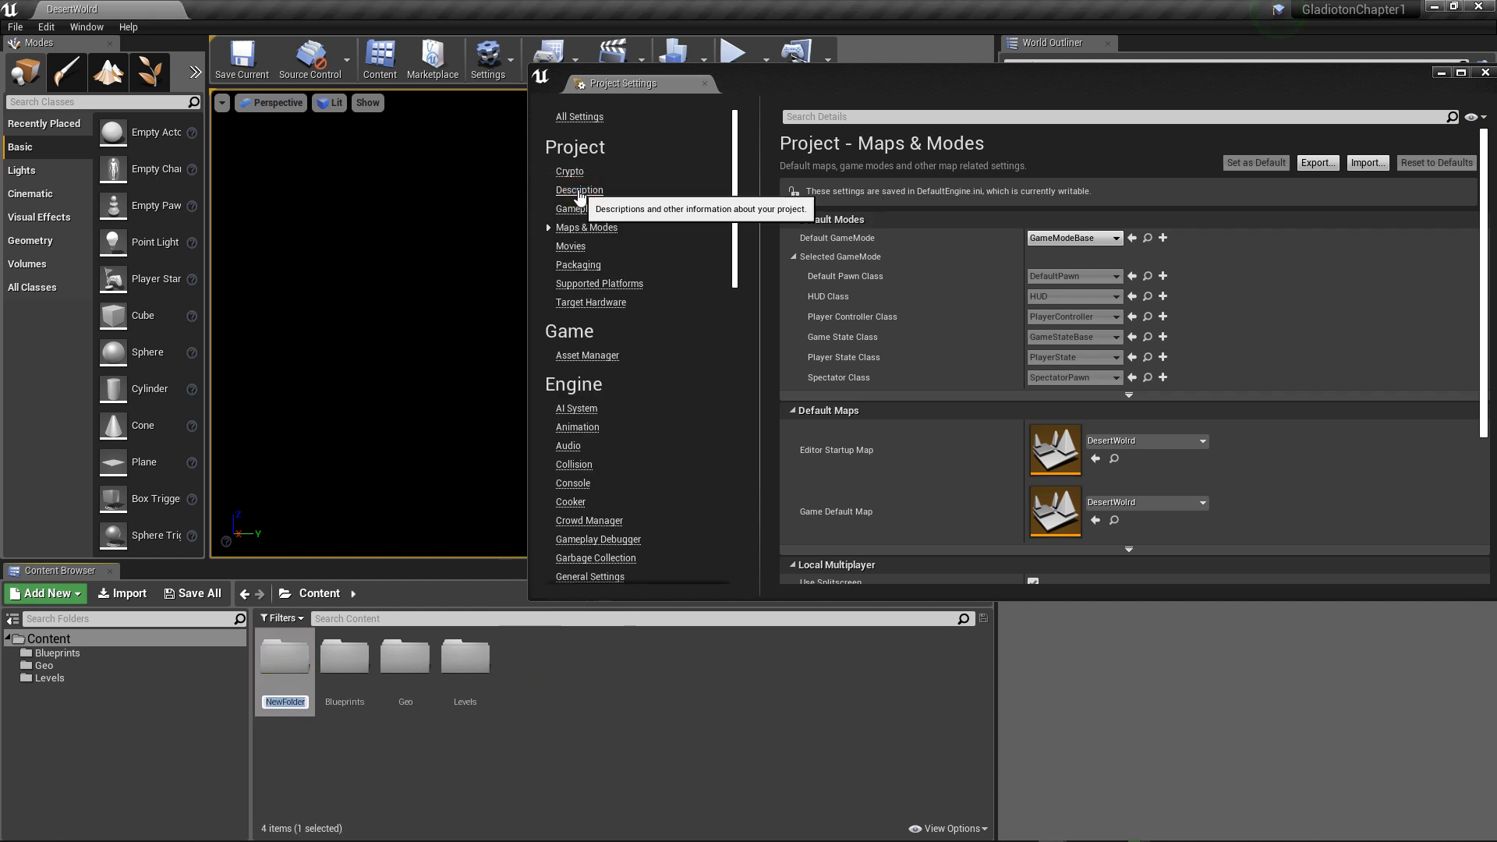
pyautogui.write('C')
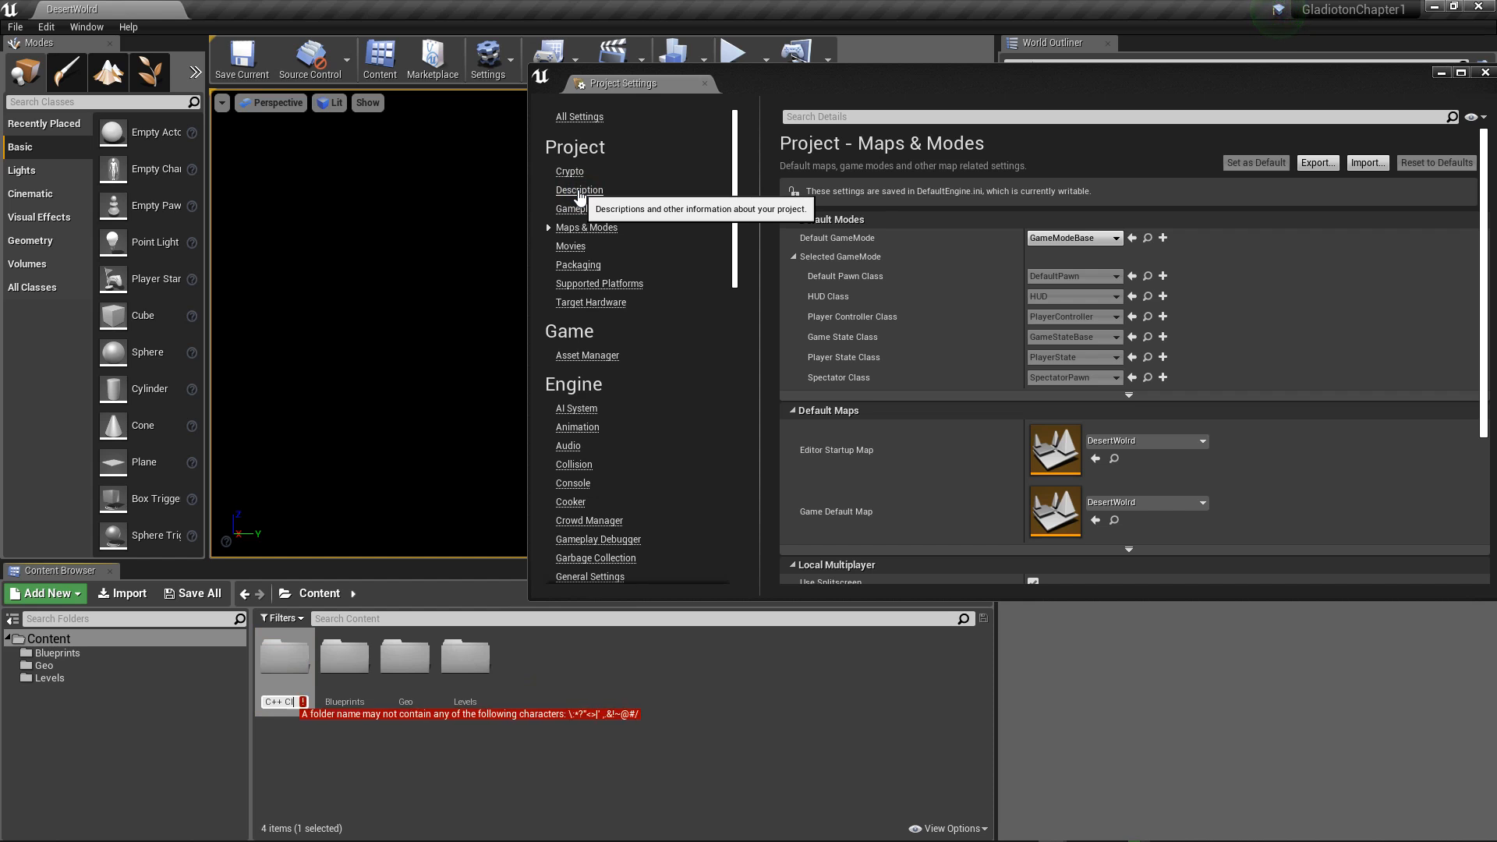
pyautogui.write('++Classes')
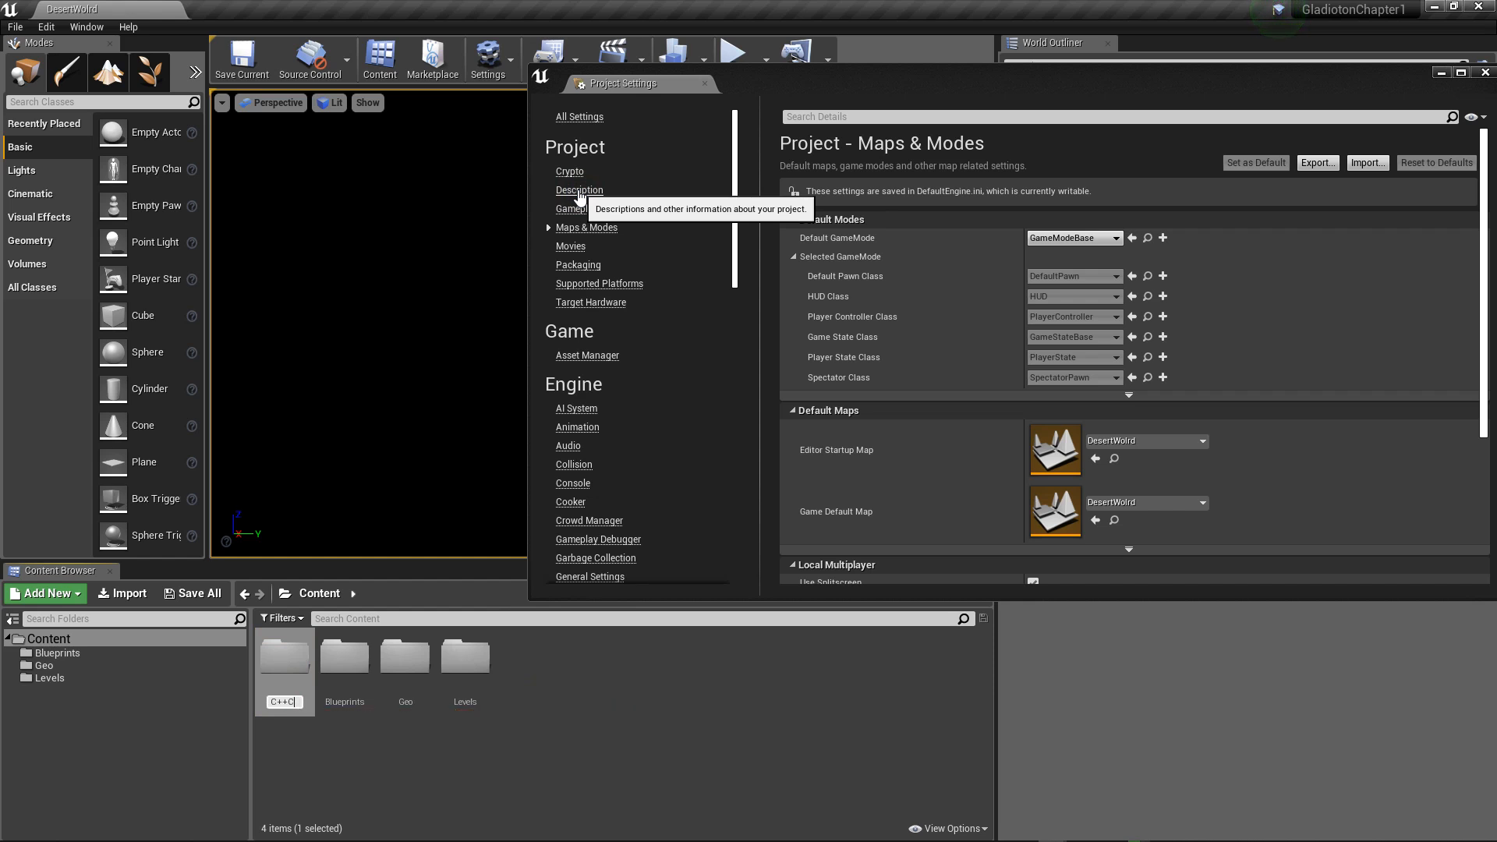
pyautogui.press('Return')
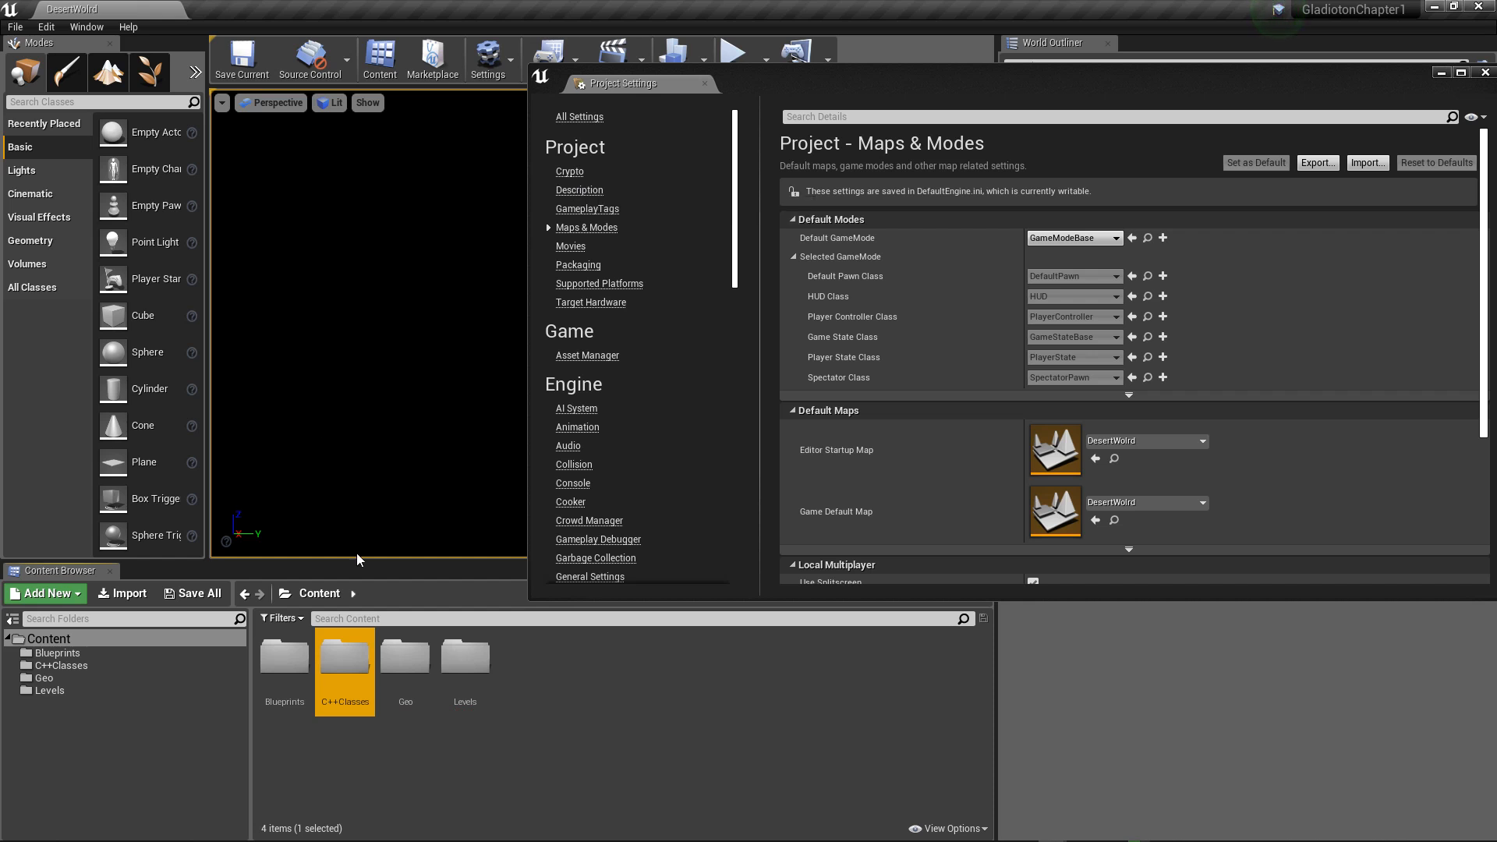
# Step: Create a Blueprint class named BP_GameMode in the Blueprints folder with Game Mode Base as its parent class
pyautogui.doubleClick(301, 674)
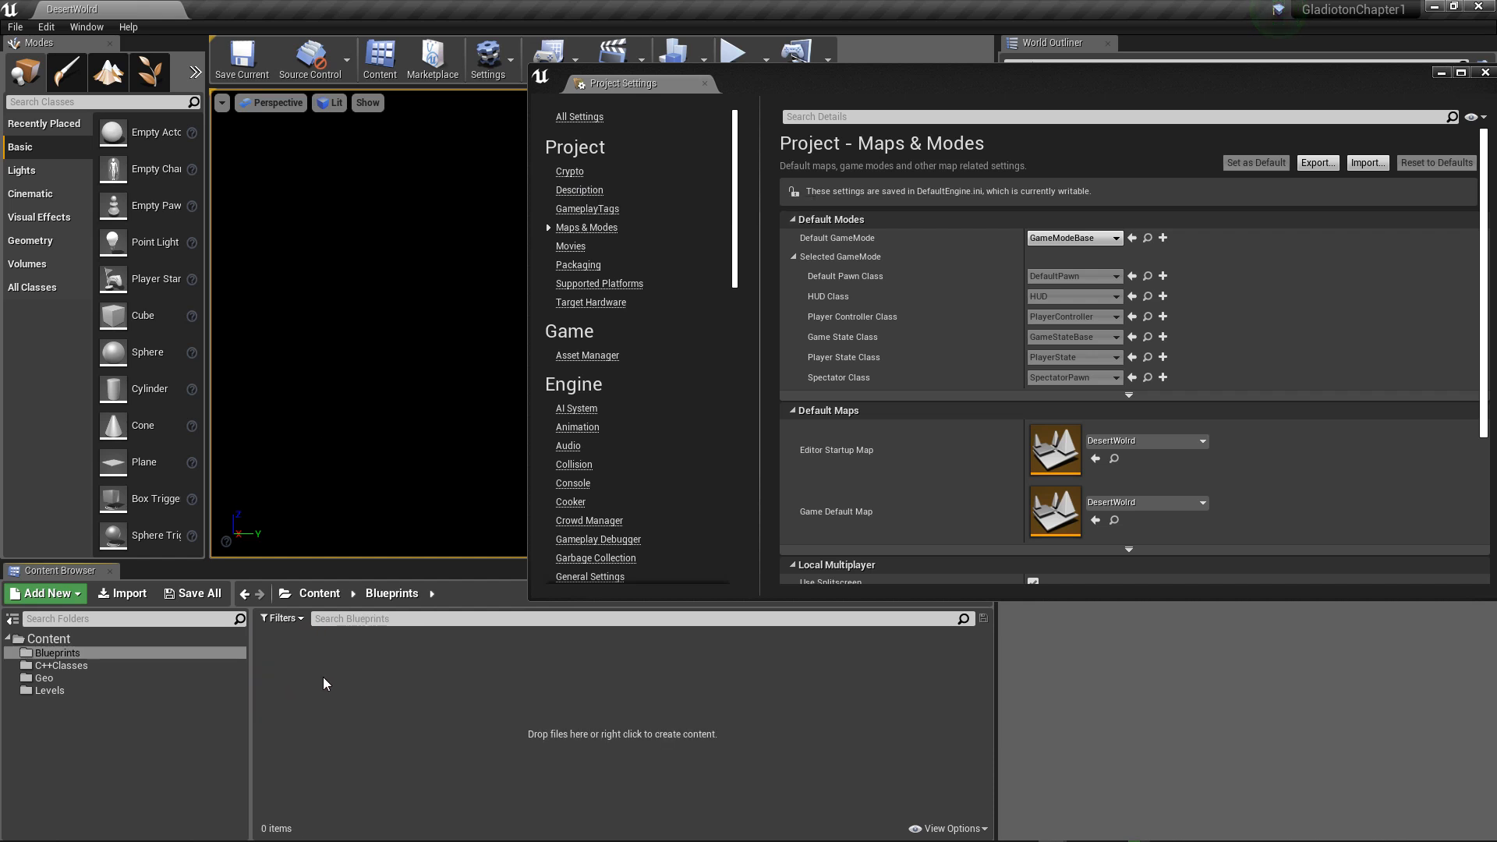
pyautogui.rightClick(324, 677)
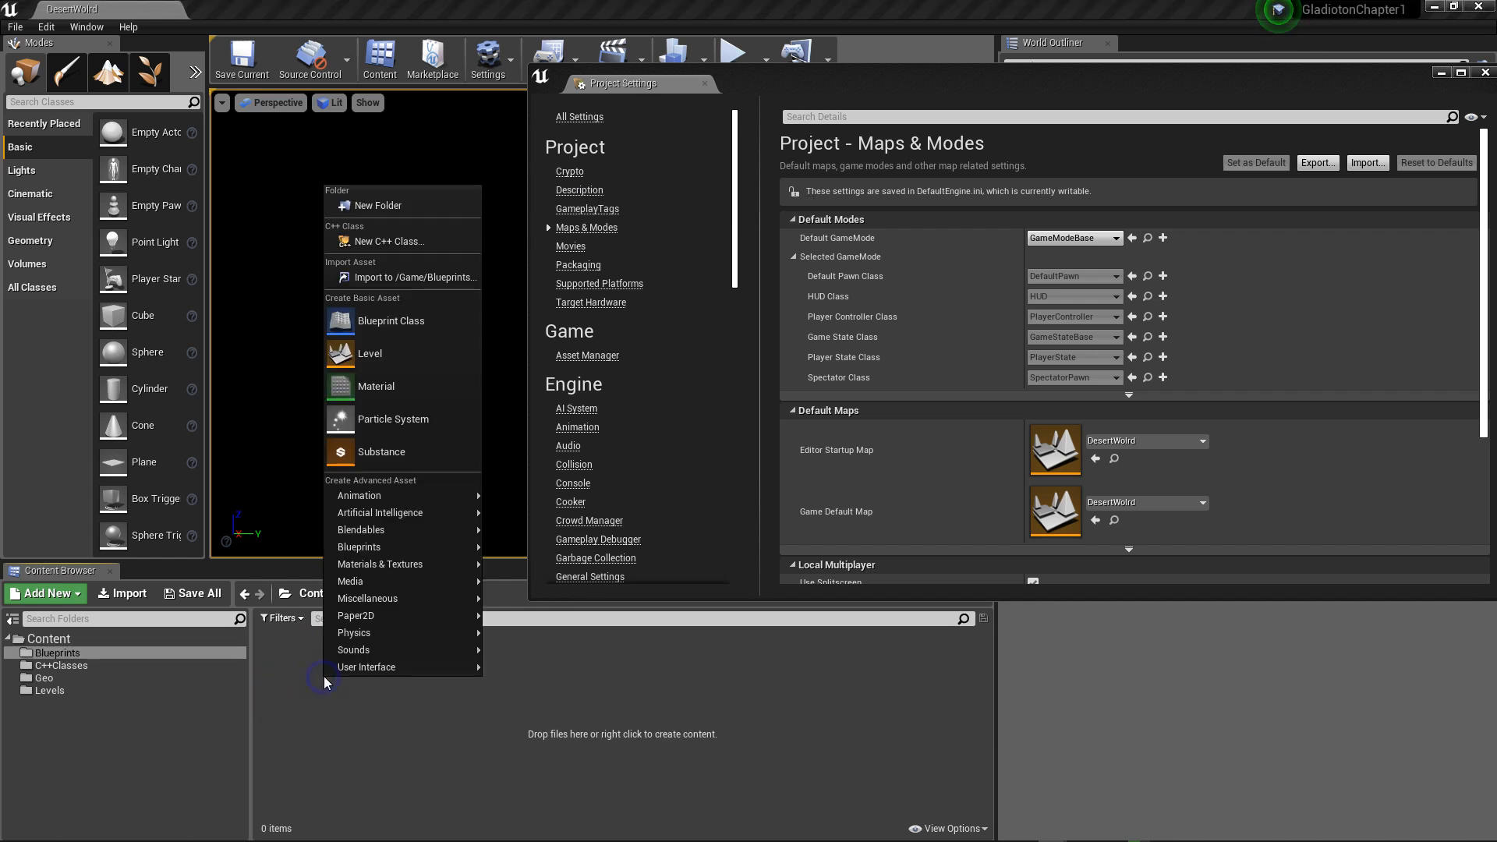
pyautogui.click(405, 320)
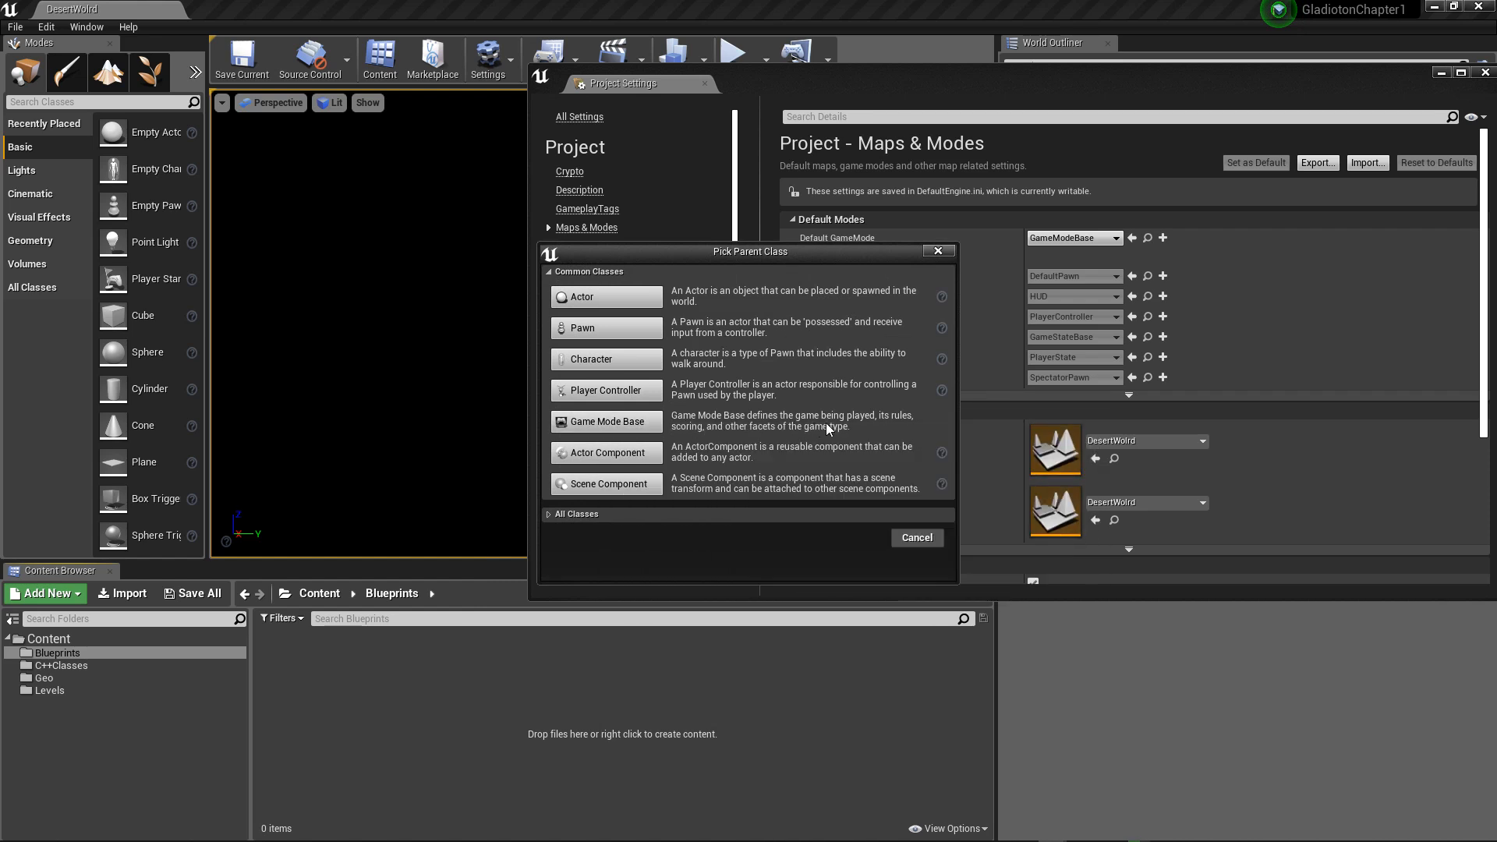
pyautogui.click(658, 421)
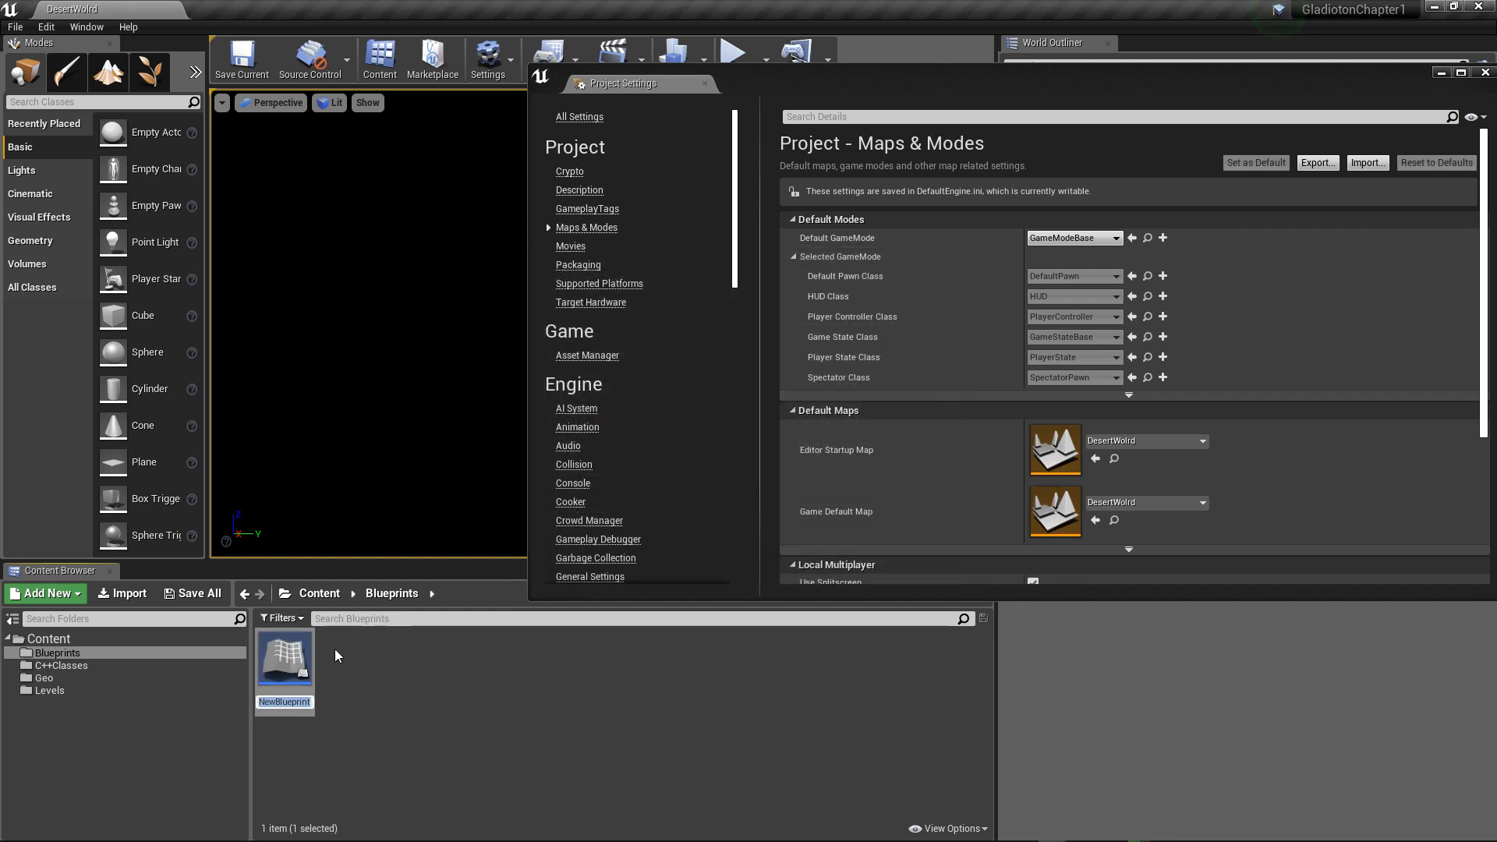
pyautogui.write('BP_')
pyautogui.press('BackSpace')
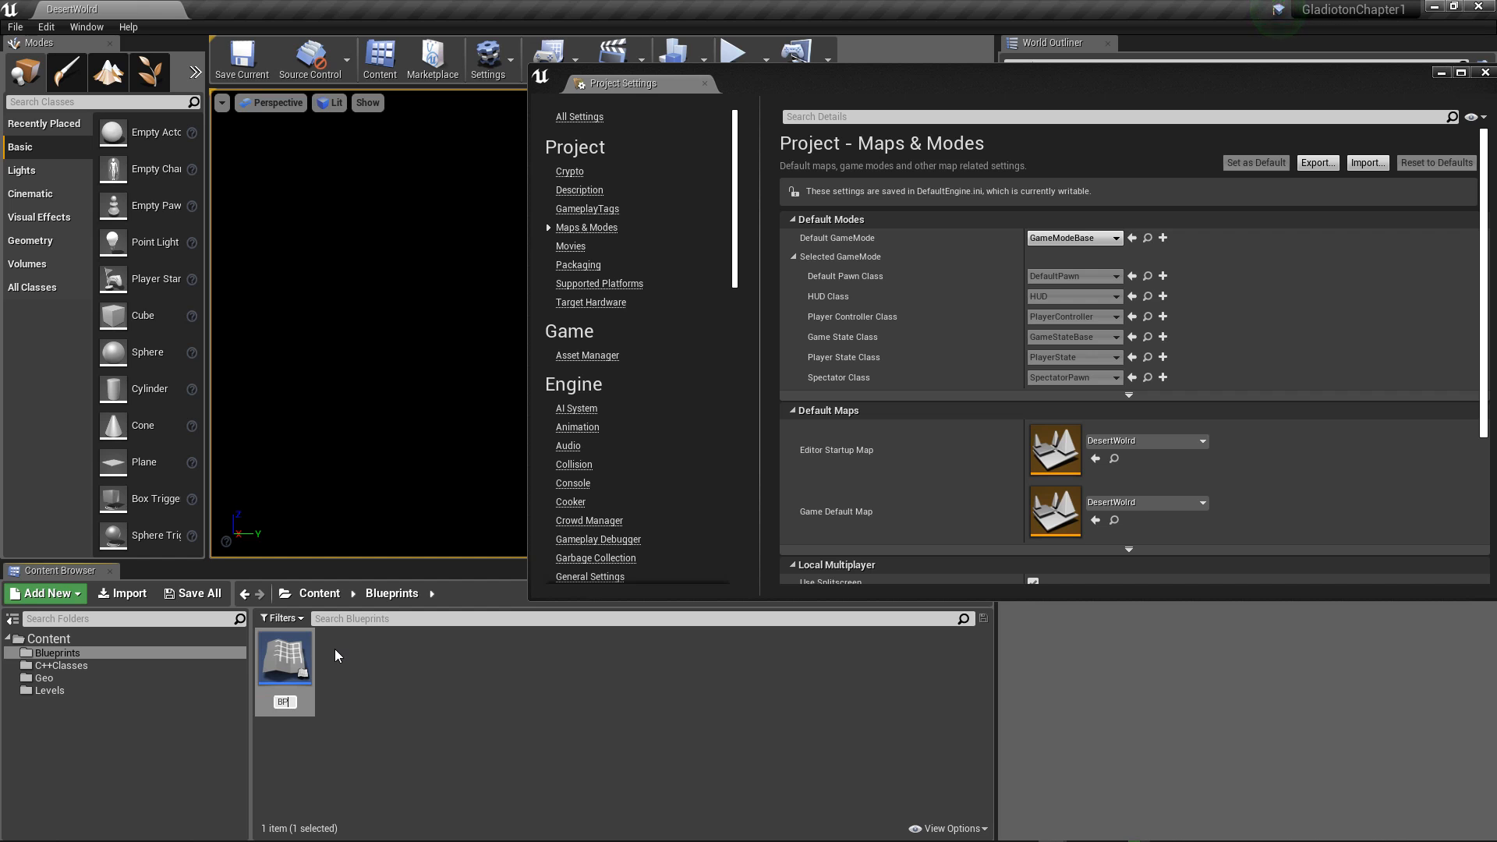
pyautogui.write('_GameMode')
pyautogui.press('Return')
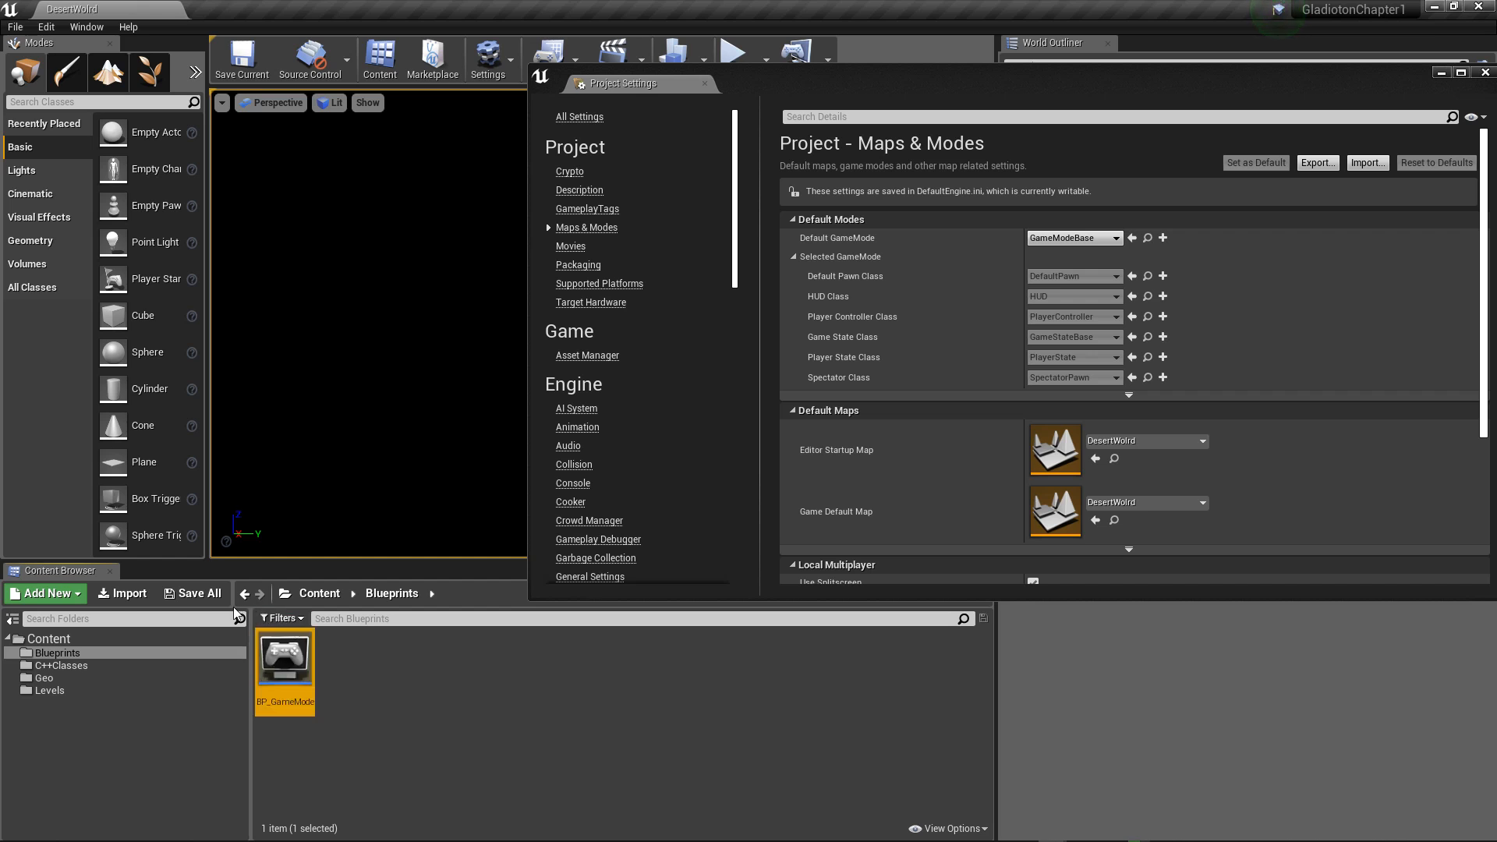
# Step: Start a new C++ class from the C++Classes folder and choose Game Mode Base as its parent class
pyautogui.click(316, 595)
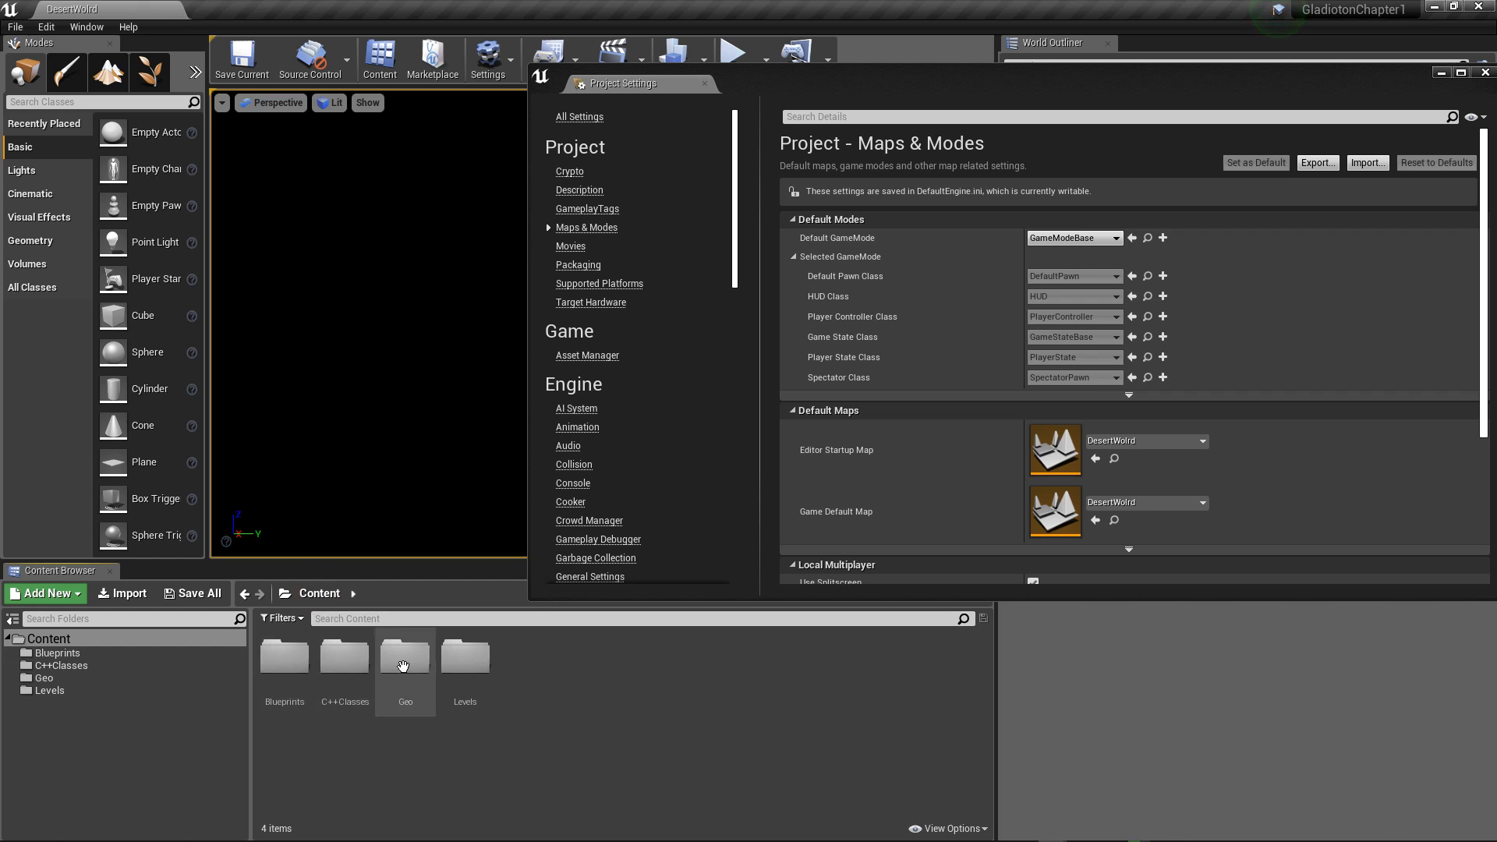
pyautogui.doubleClick(343, 661)
pyautogui.rightClick(312, 667)
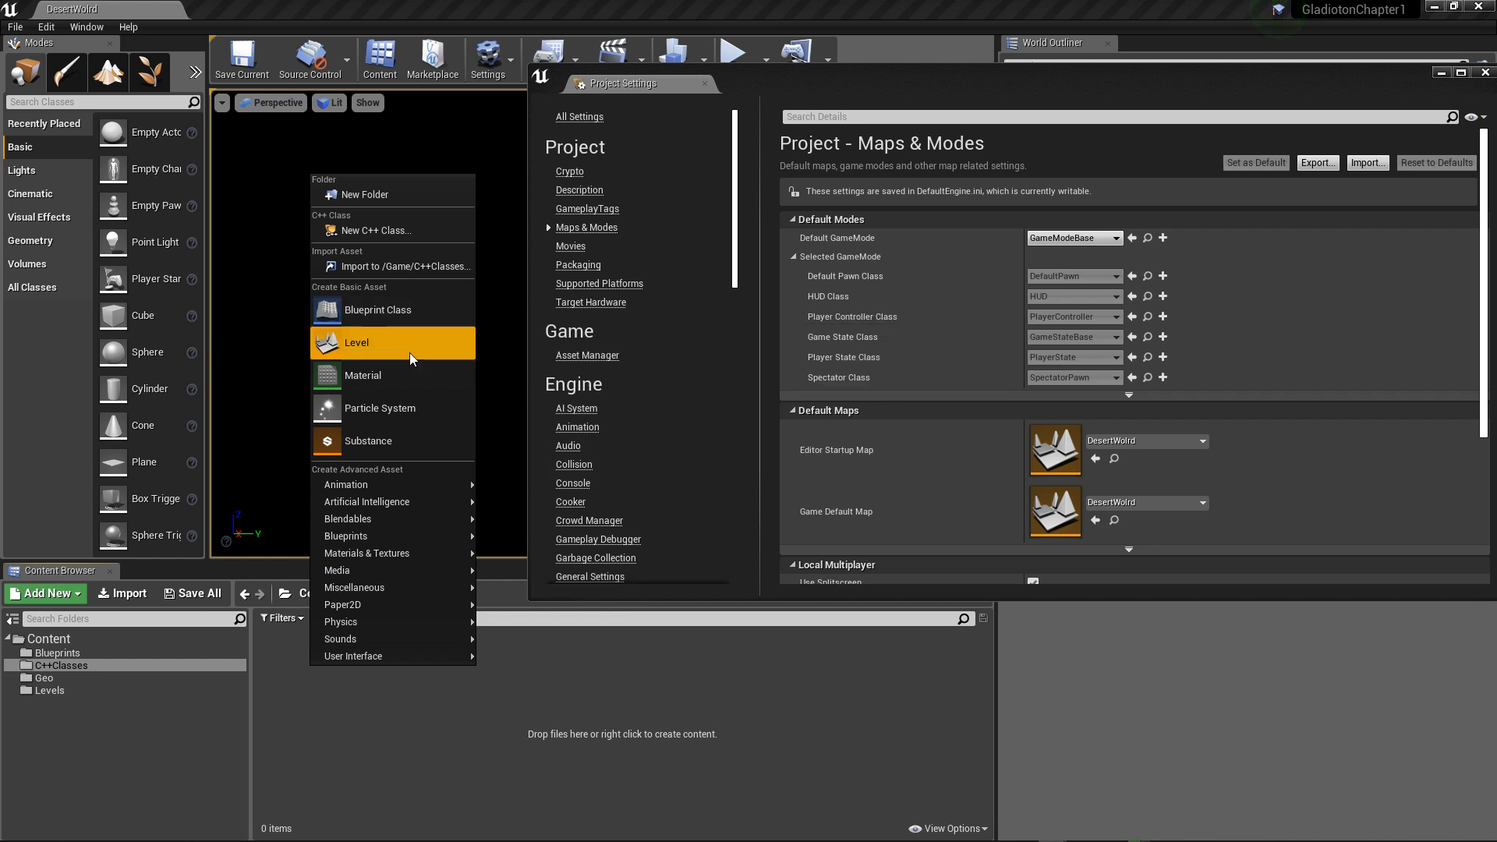
pyautogui.click(365, 231)
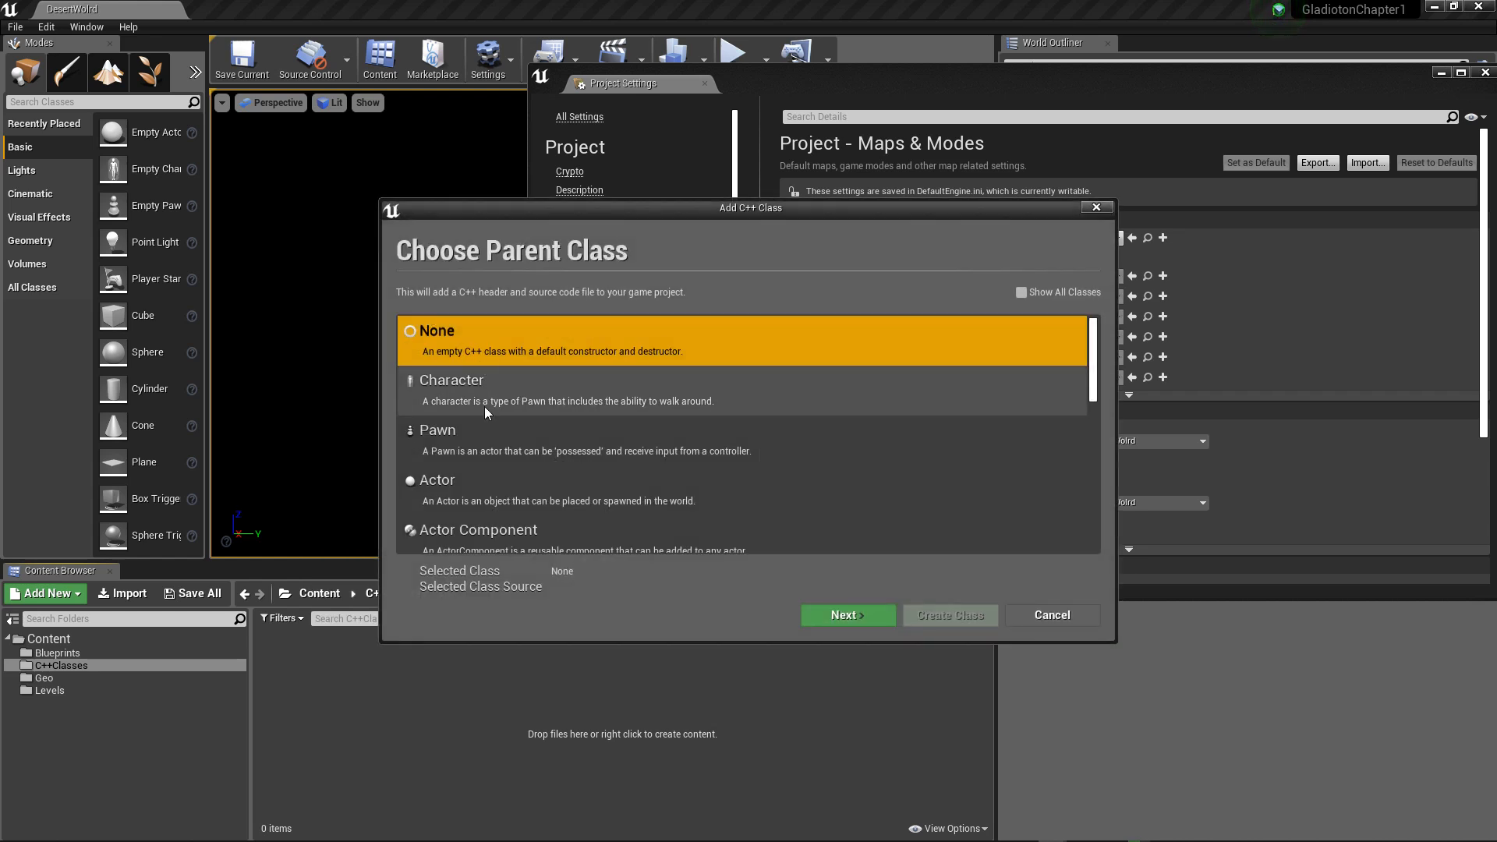
pyautogui.scroll(-4, 491, 485)
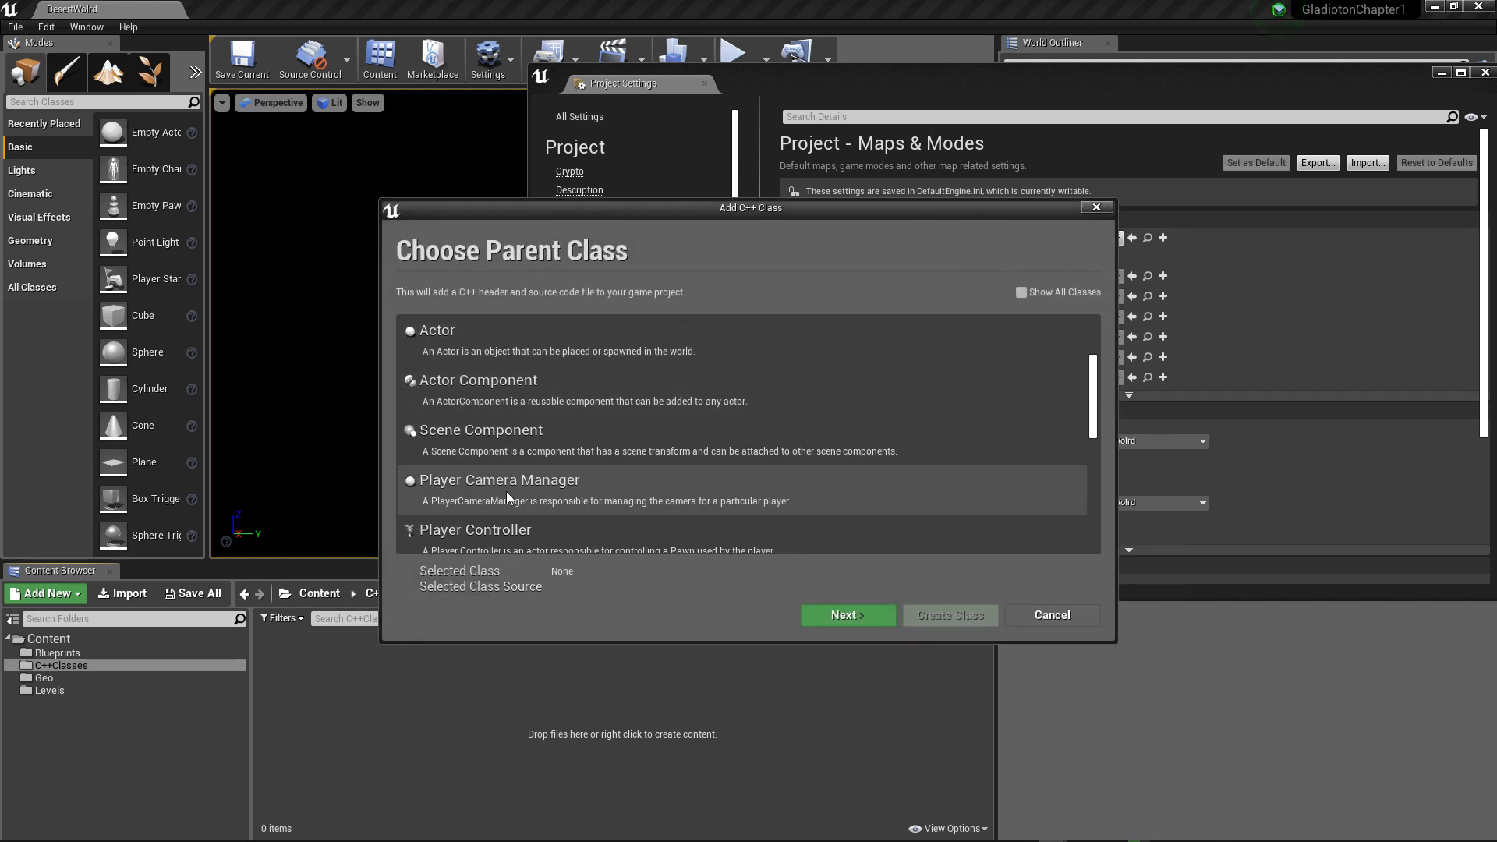
pyautogui.scroll(-2, 506, 490)
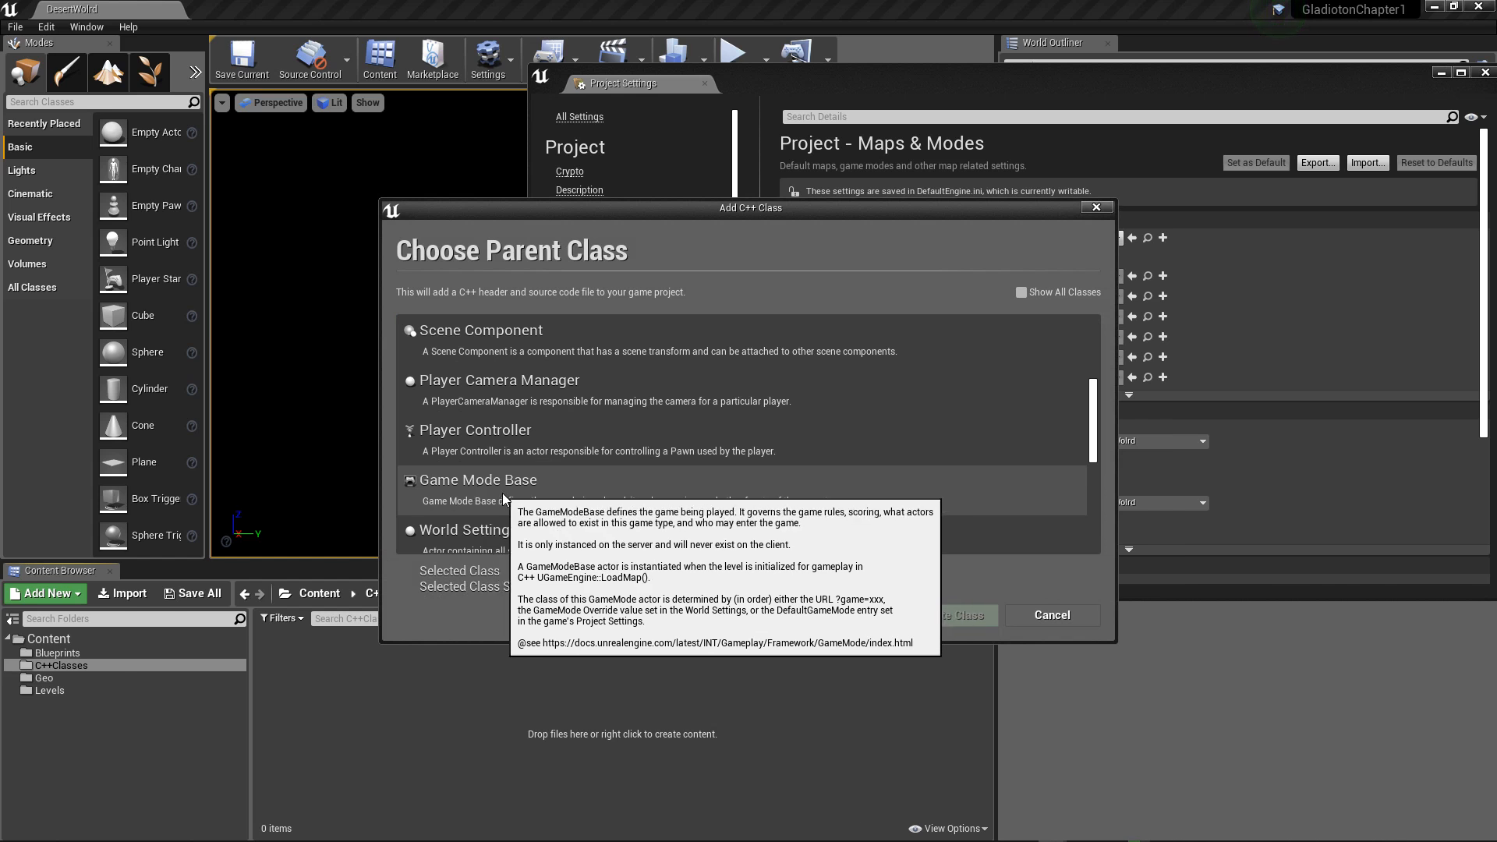
pyautogui.click(505, 500)
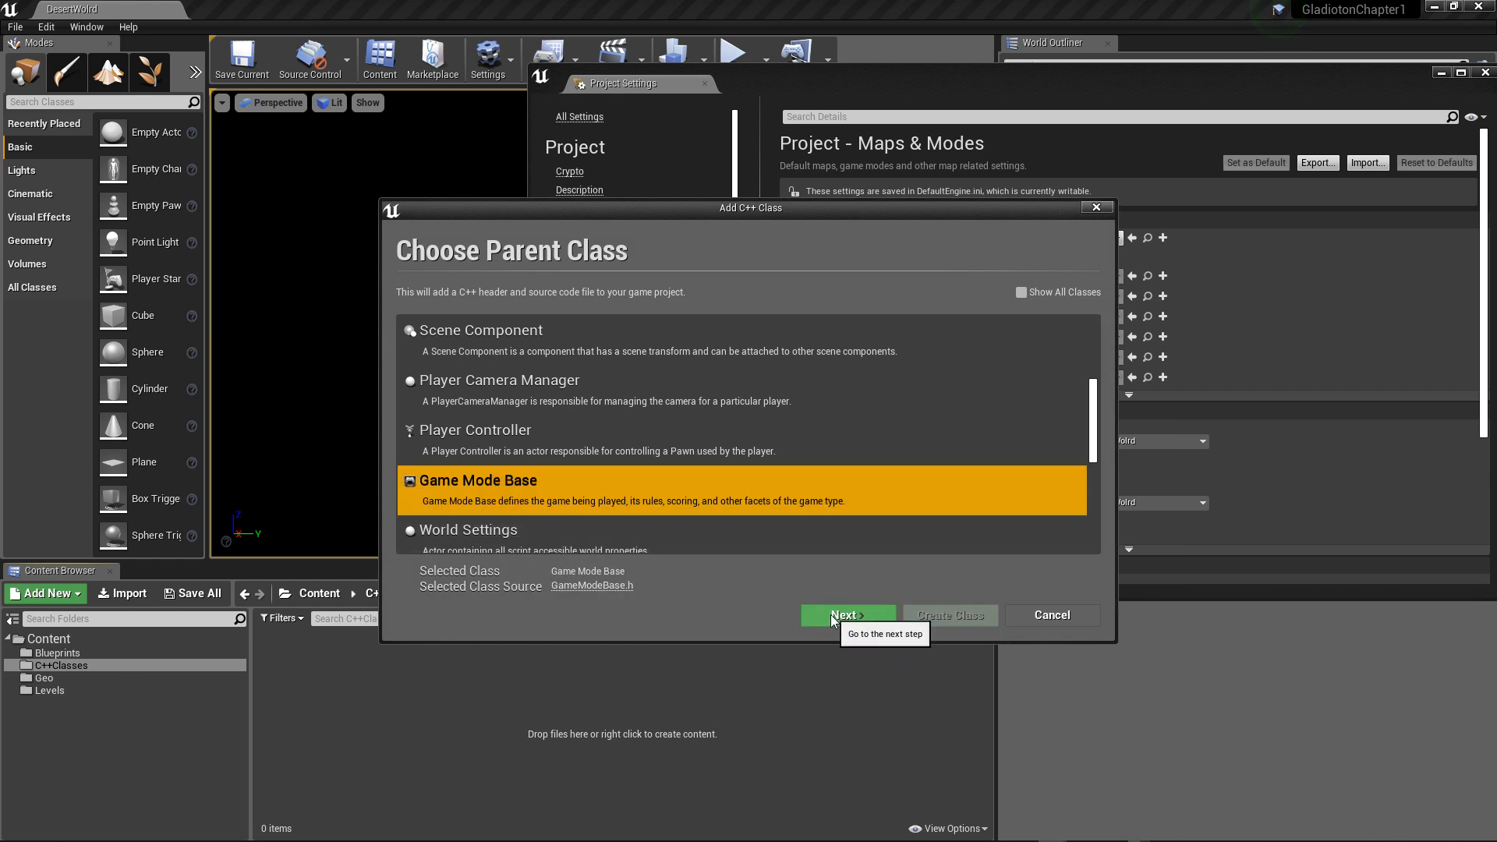
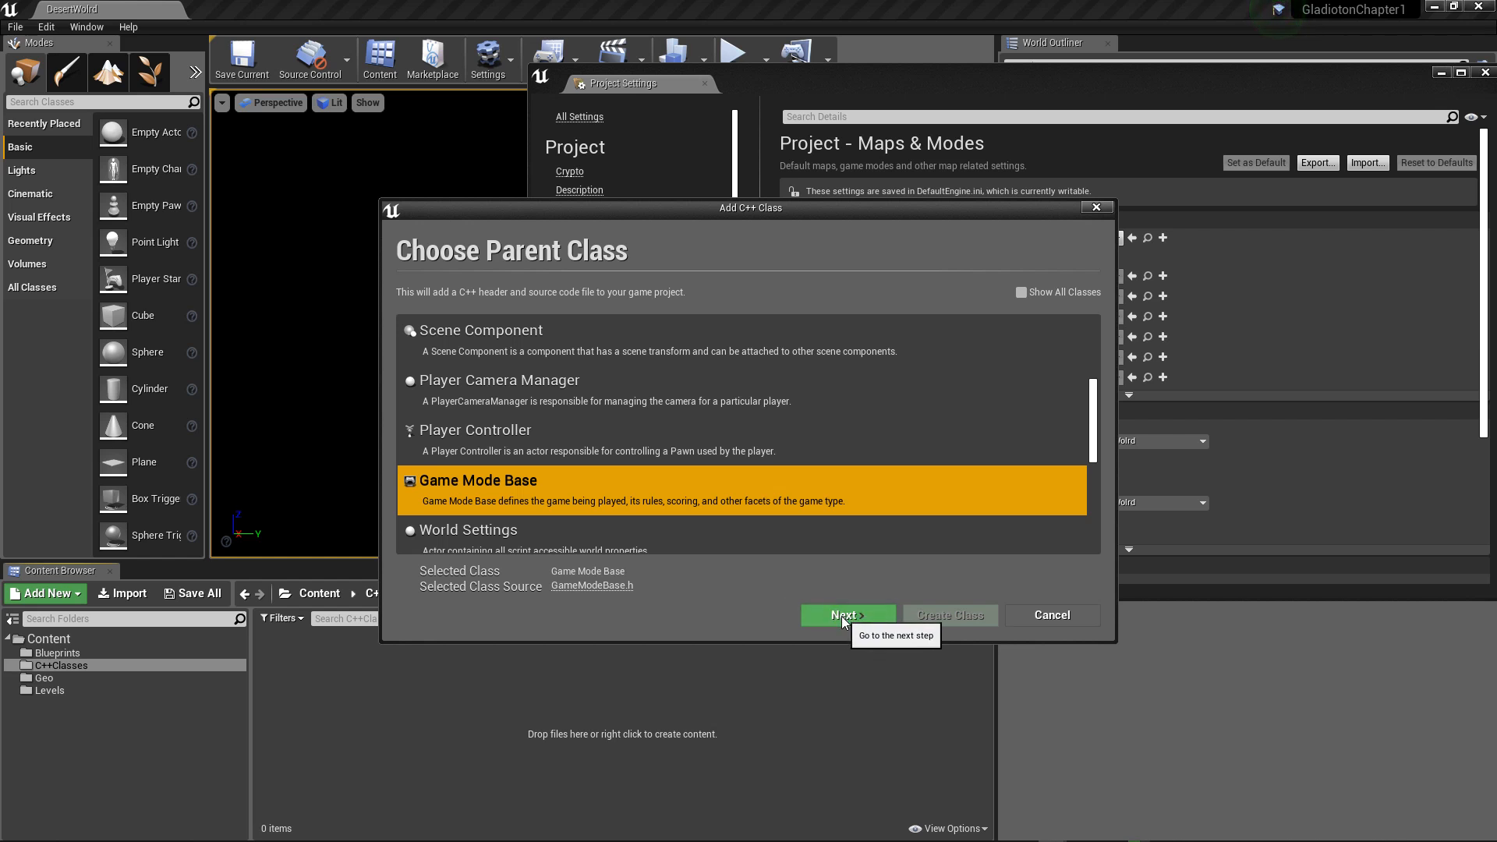
# Step: Create the C++ class as MyGameModeBase in the project's source folder without opening the Output Log, and put the Project Settings window away
pyautogui.click(842, 616)
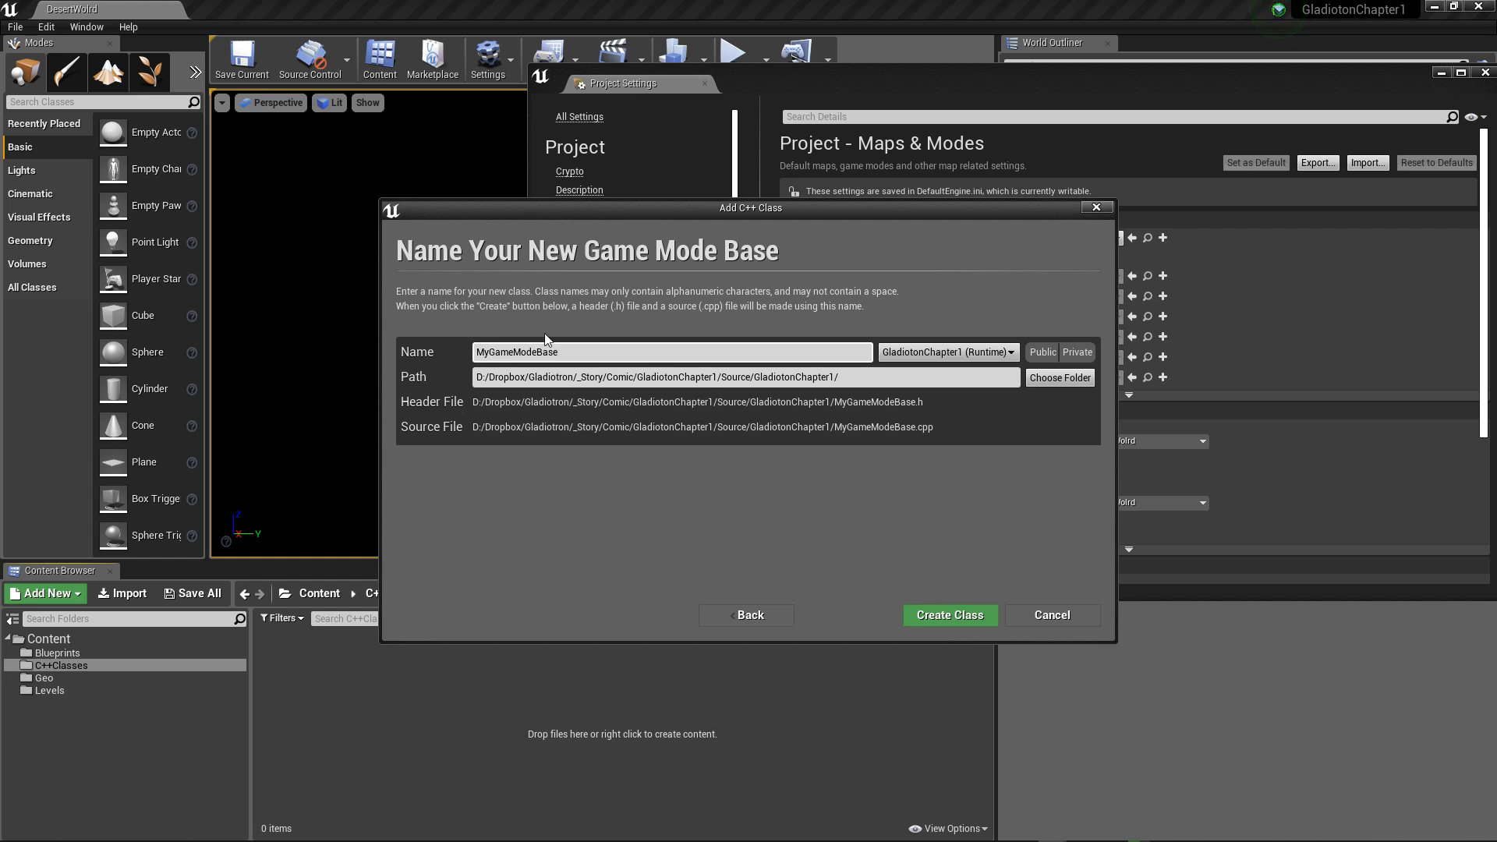
pyautogui.moveTo(591, 353); pyautogui.dragTo(422, 353)
pyautogui.click(489, 353)
pyautogui.click(578, 352)
pyautogui.click(951, 615)
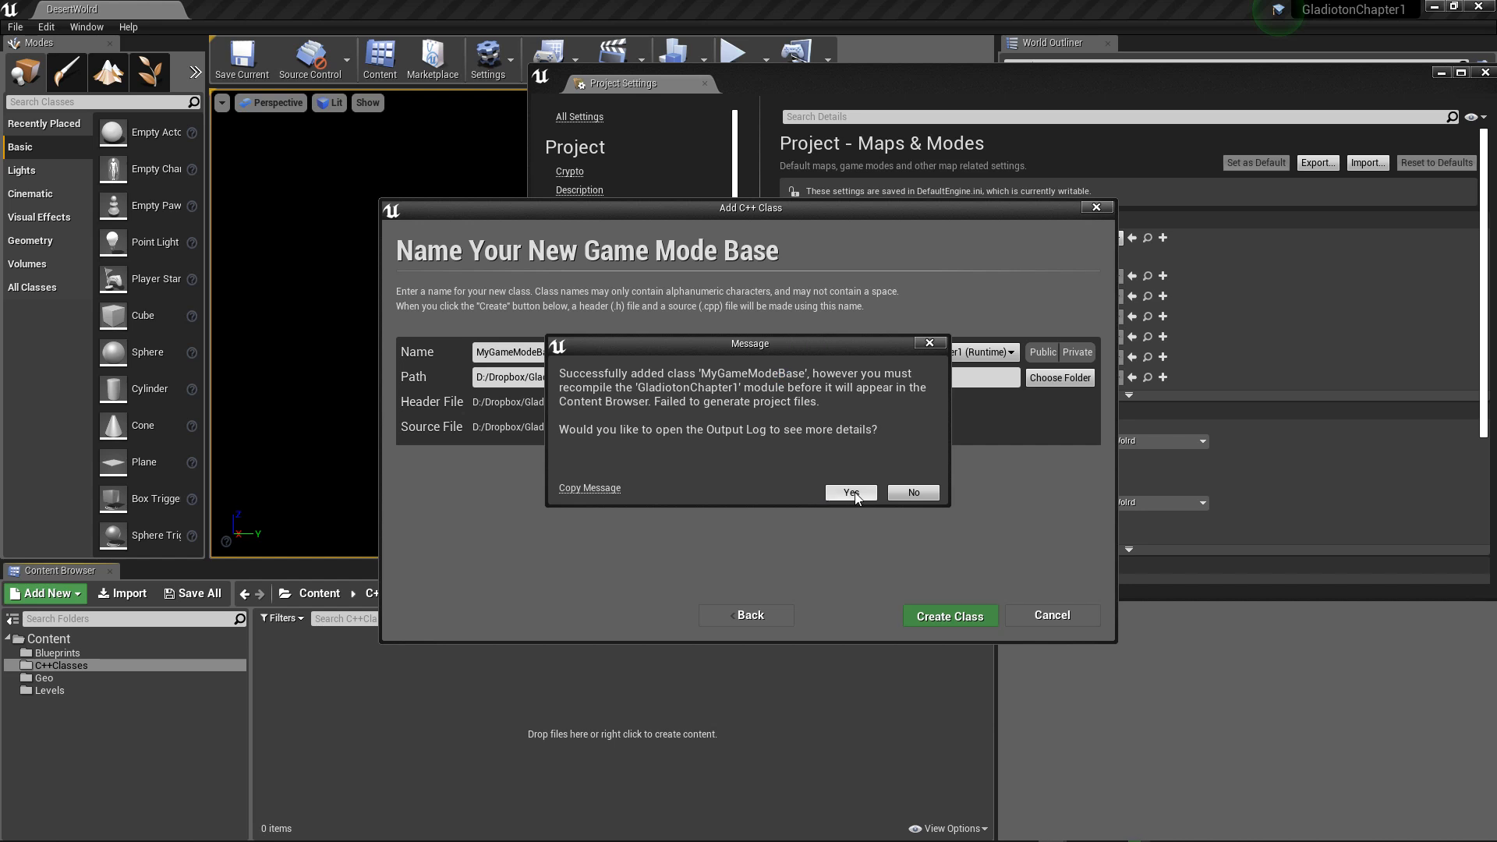
pyautogui.click(902, 493)
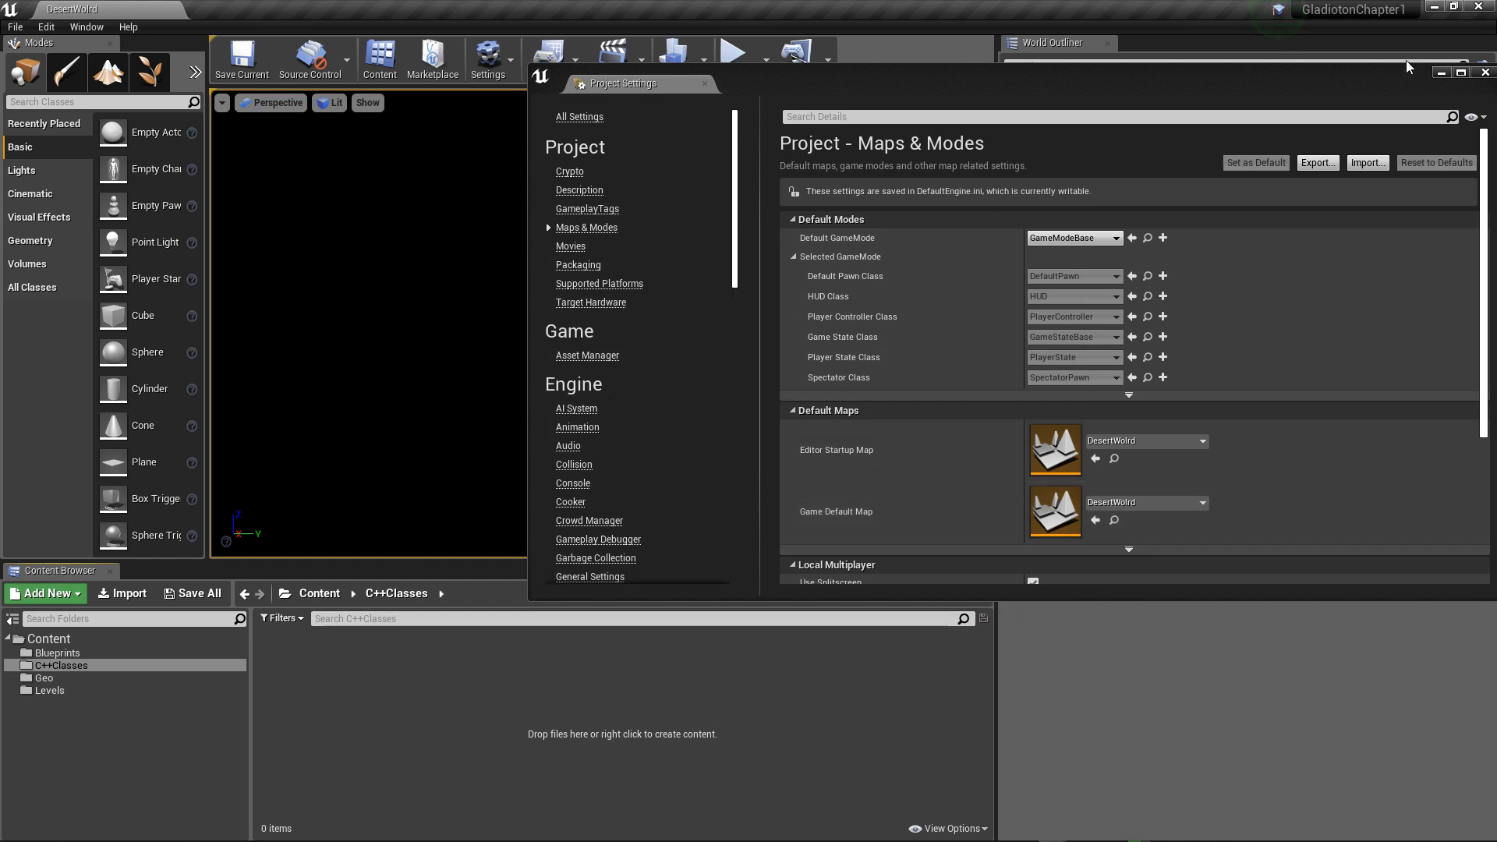
pyautogui.moveTo(1365, 73); pyautogui.dragTo(1232, 142)
pyautogui.click(1226, 141)
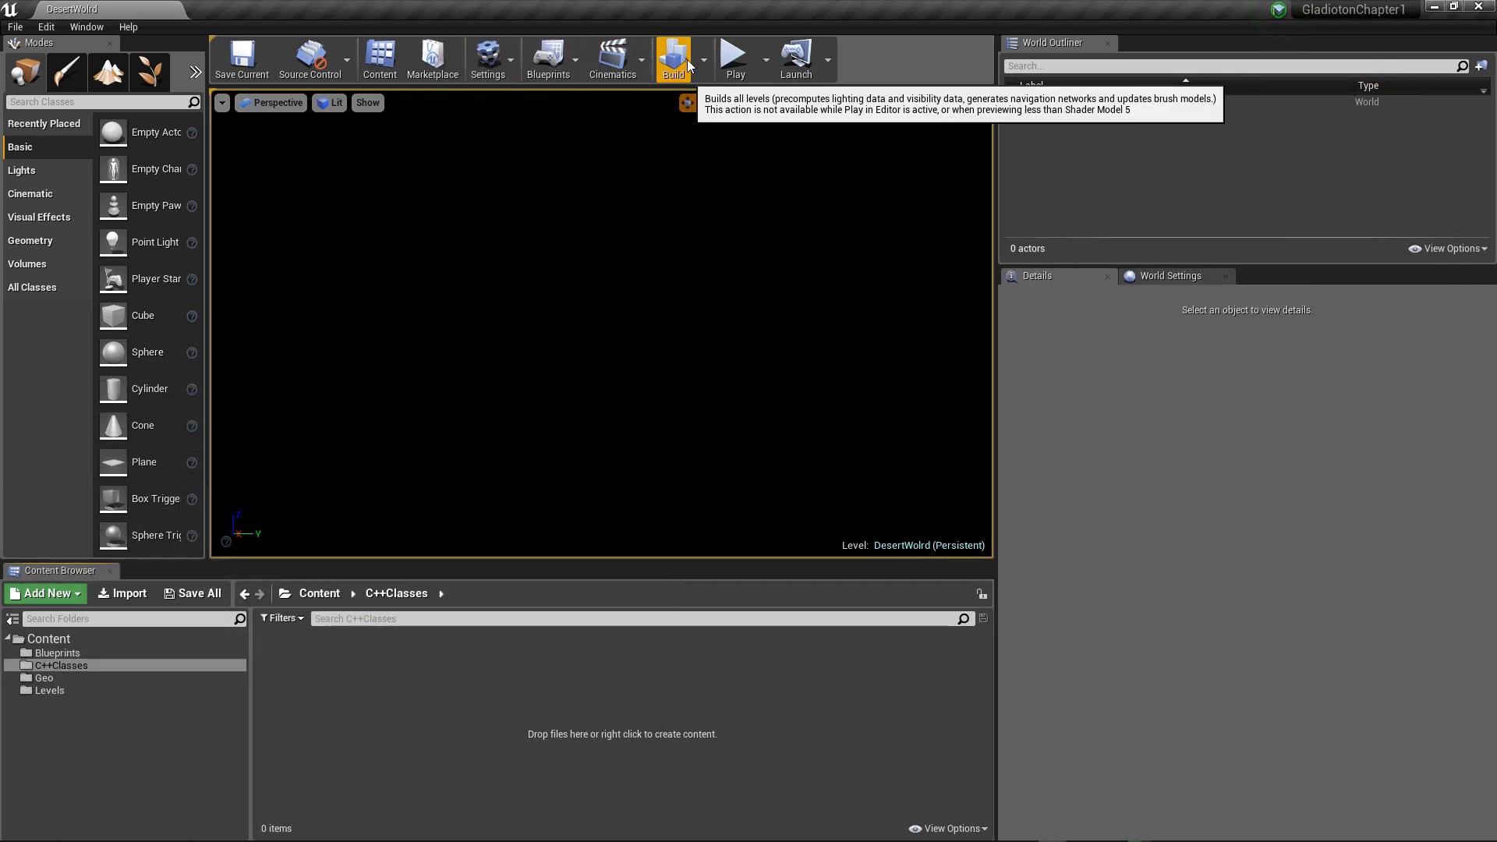
pyautogui.click(514, 66)
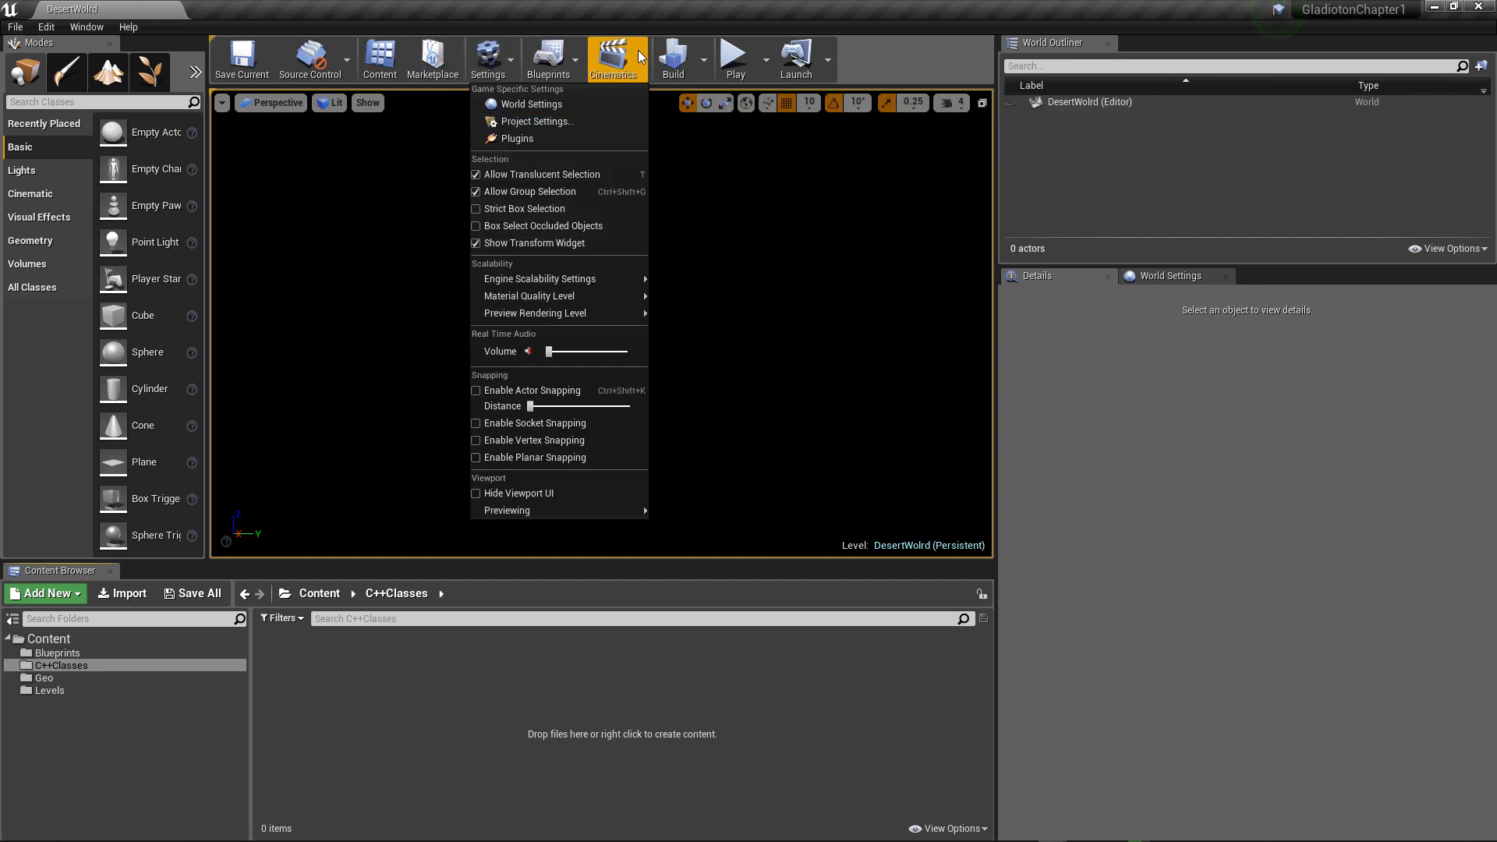
pyautogui.click(704, 63)
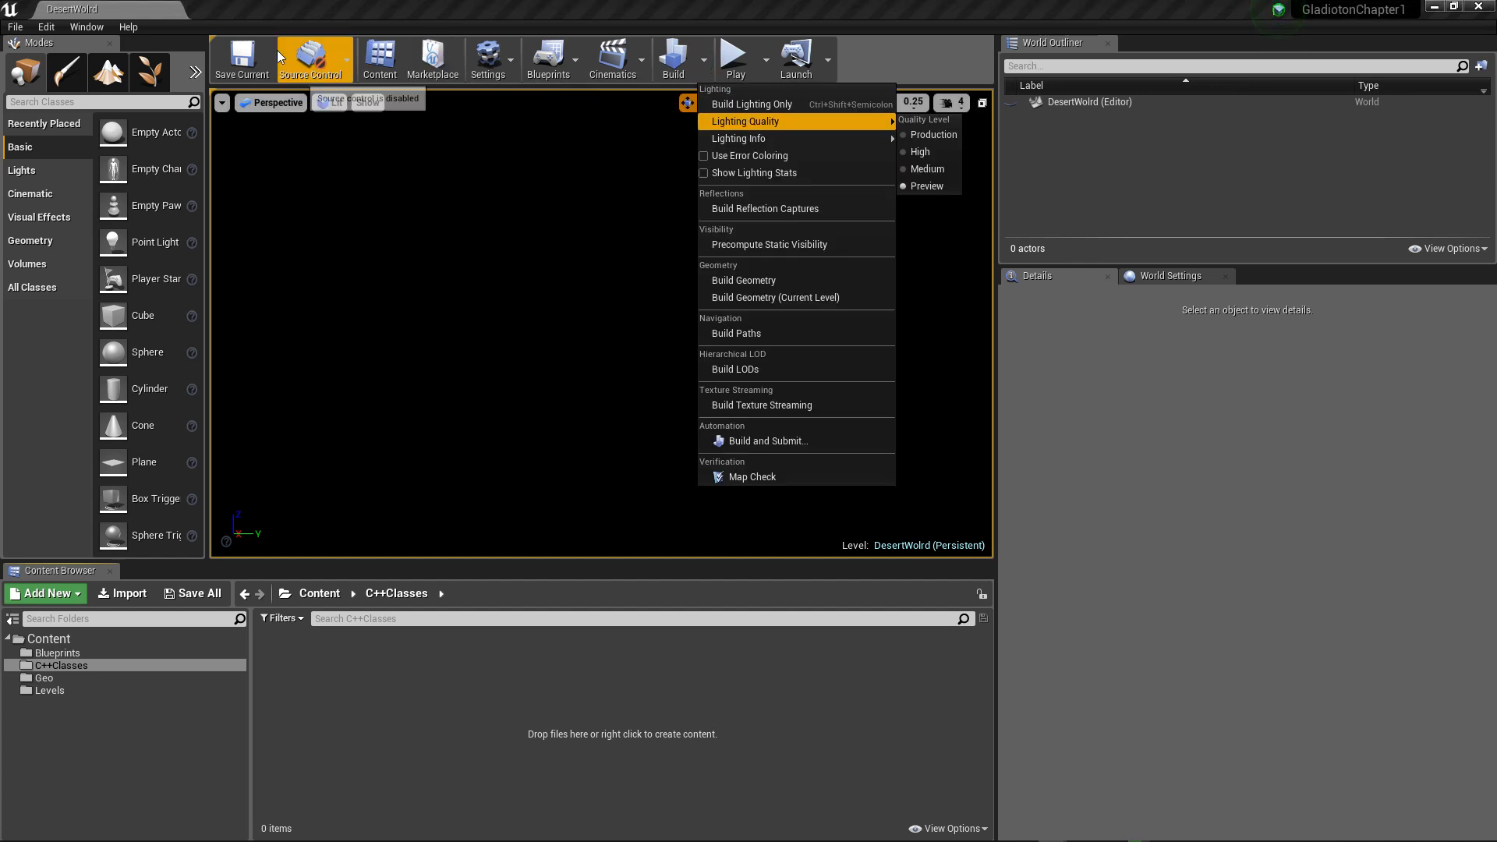
pyautogui.click(350, 58)
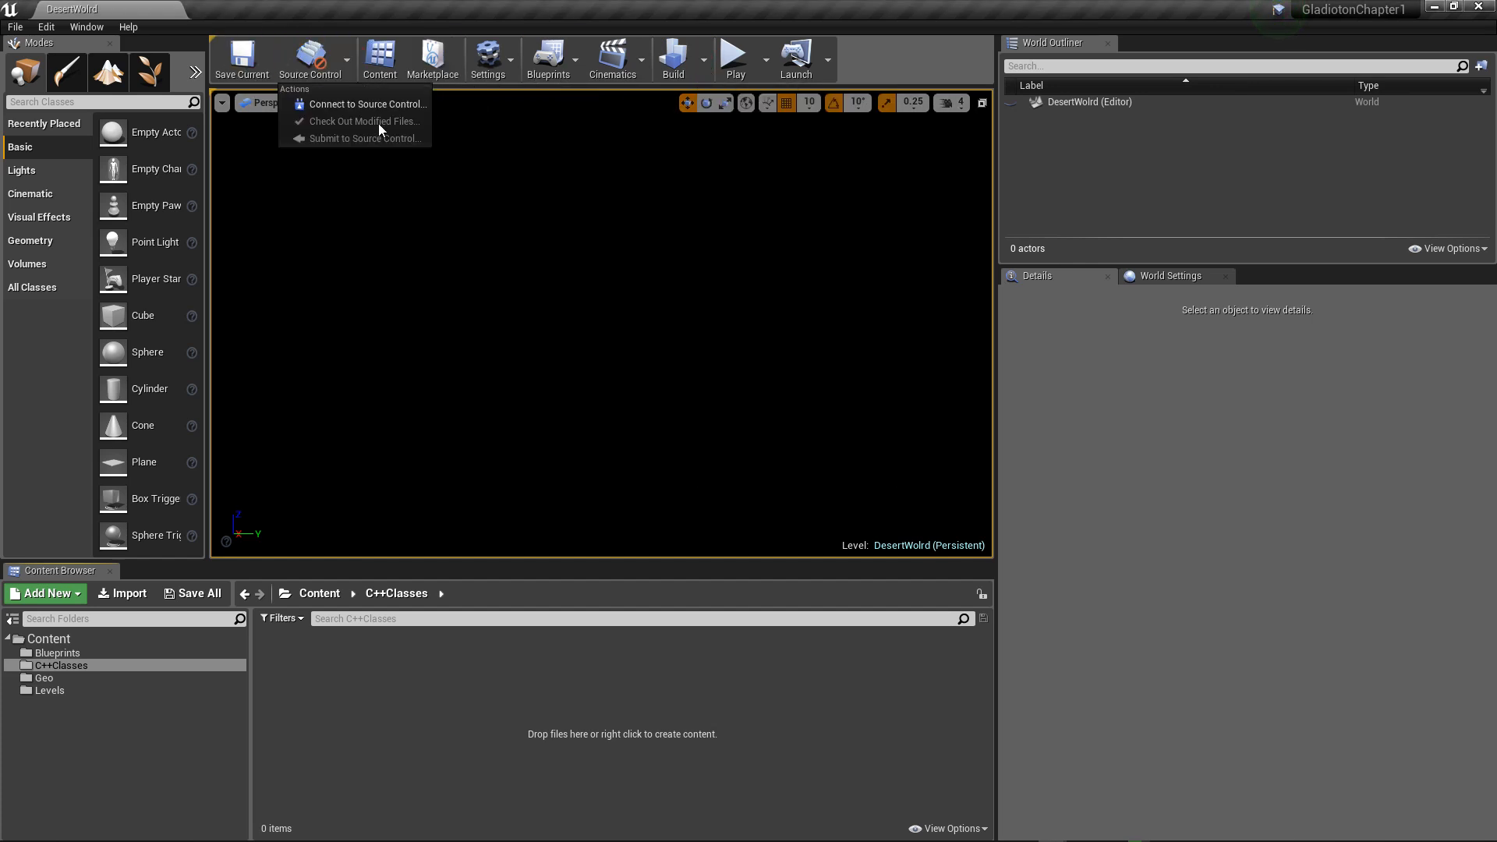
pyautogui.click(257, 59)
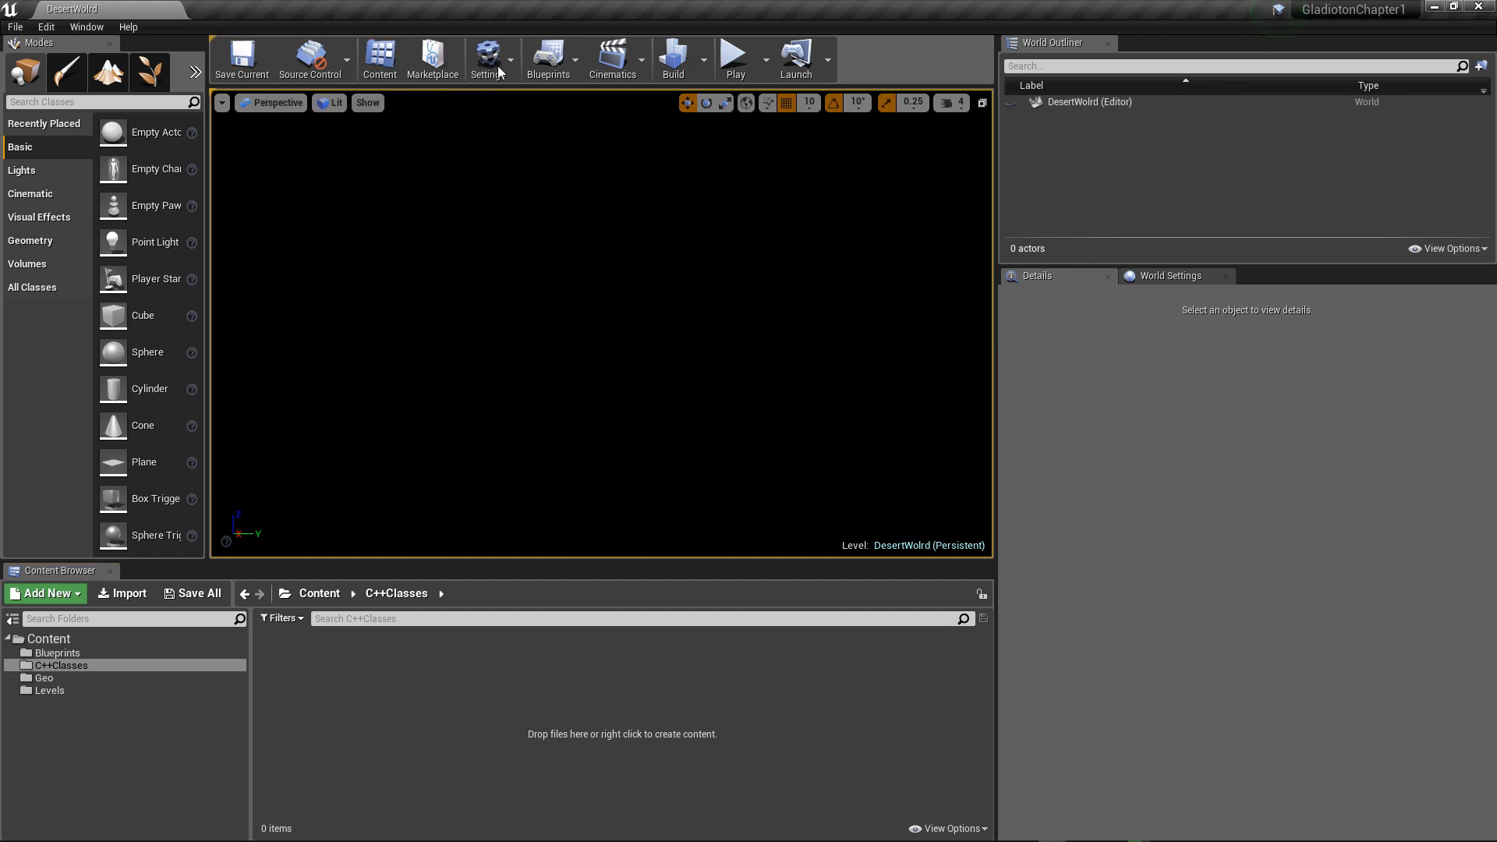
# Step: Build all levels of the project
pyautogui.click(706, 63)
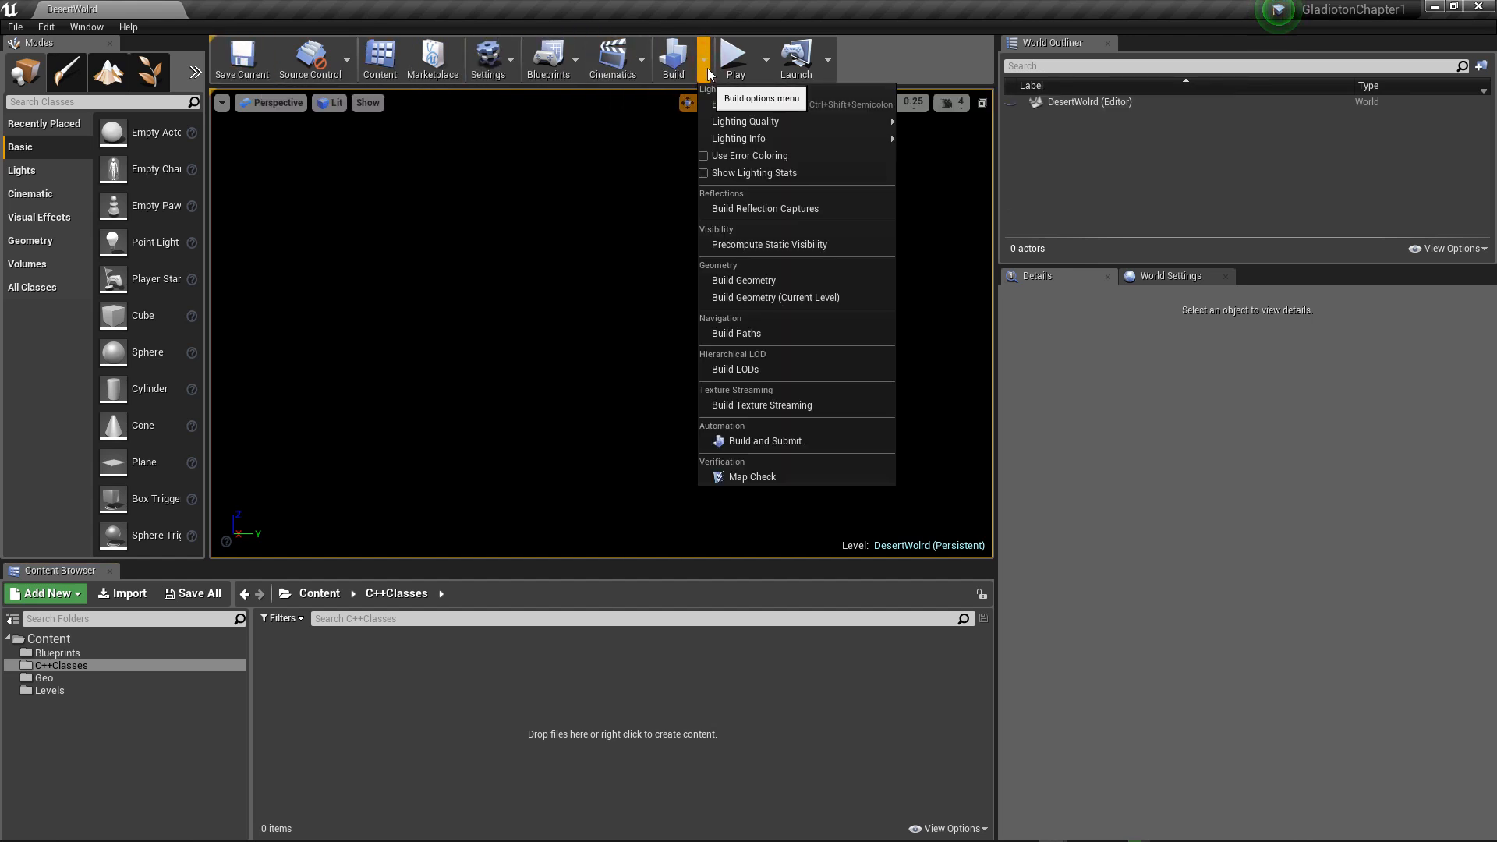
pyautogui.click(777, 180)
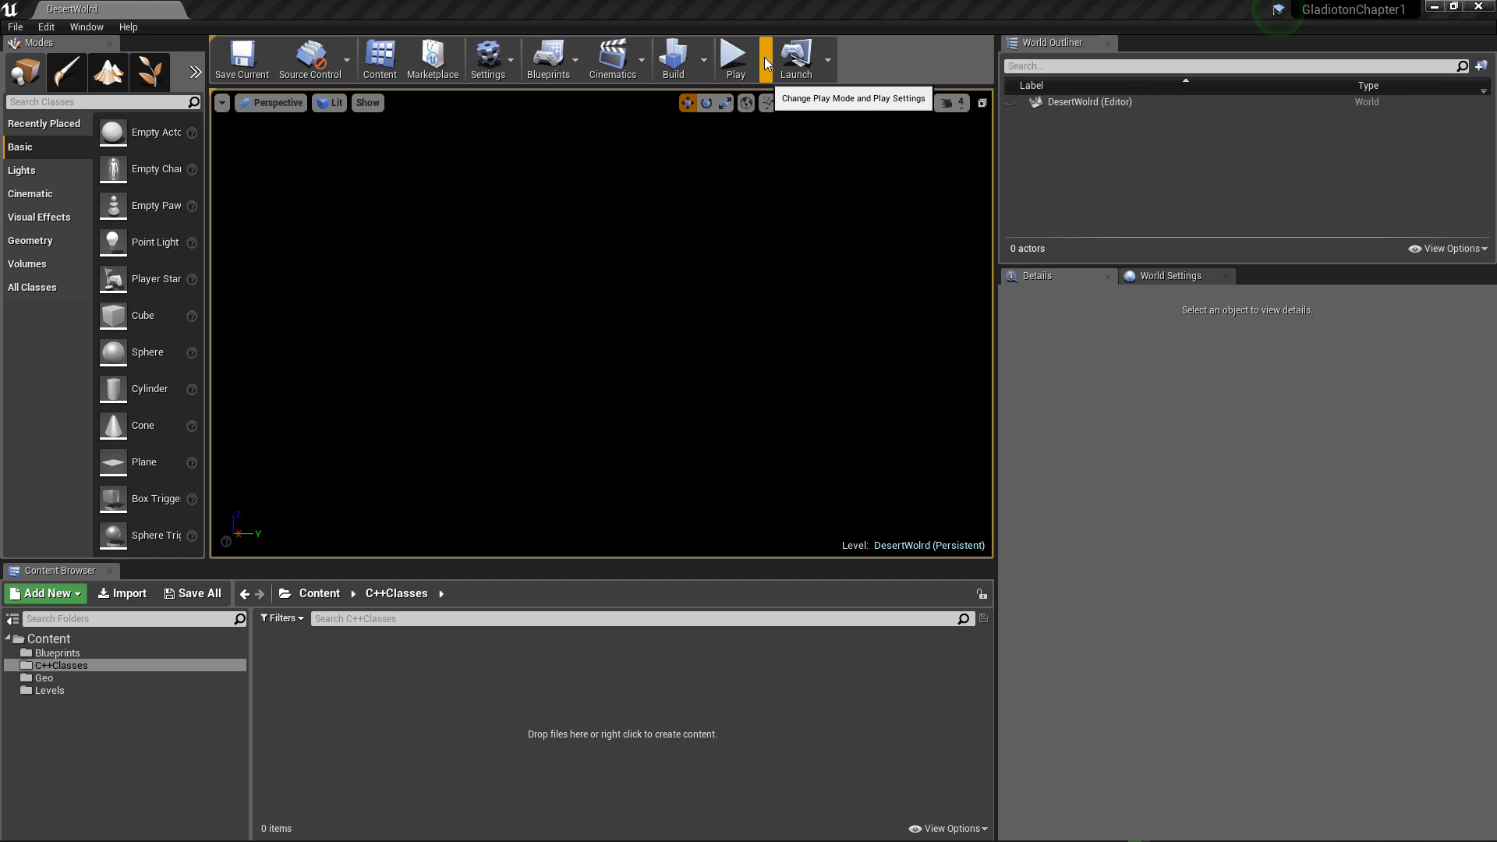
pyautogui.click(672, 66)
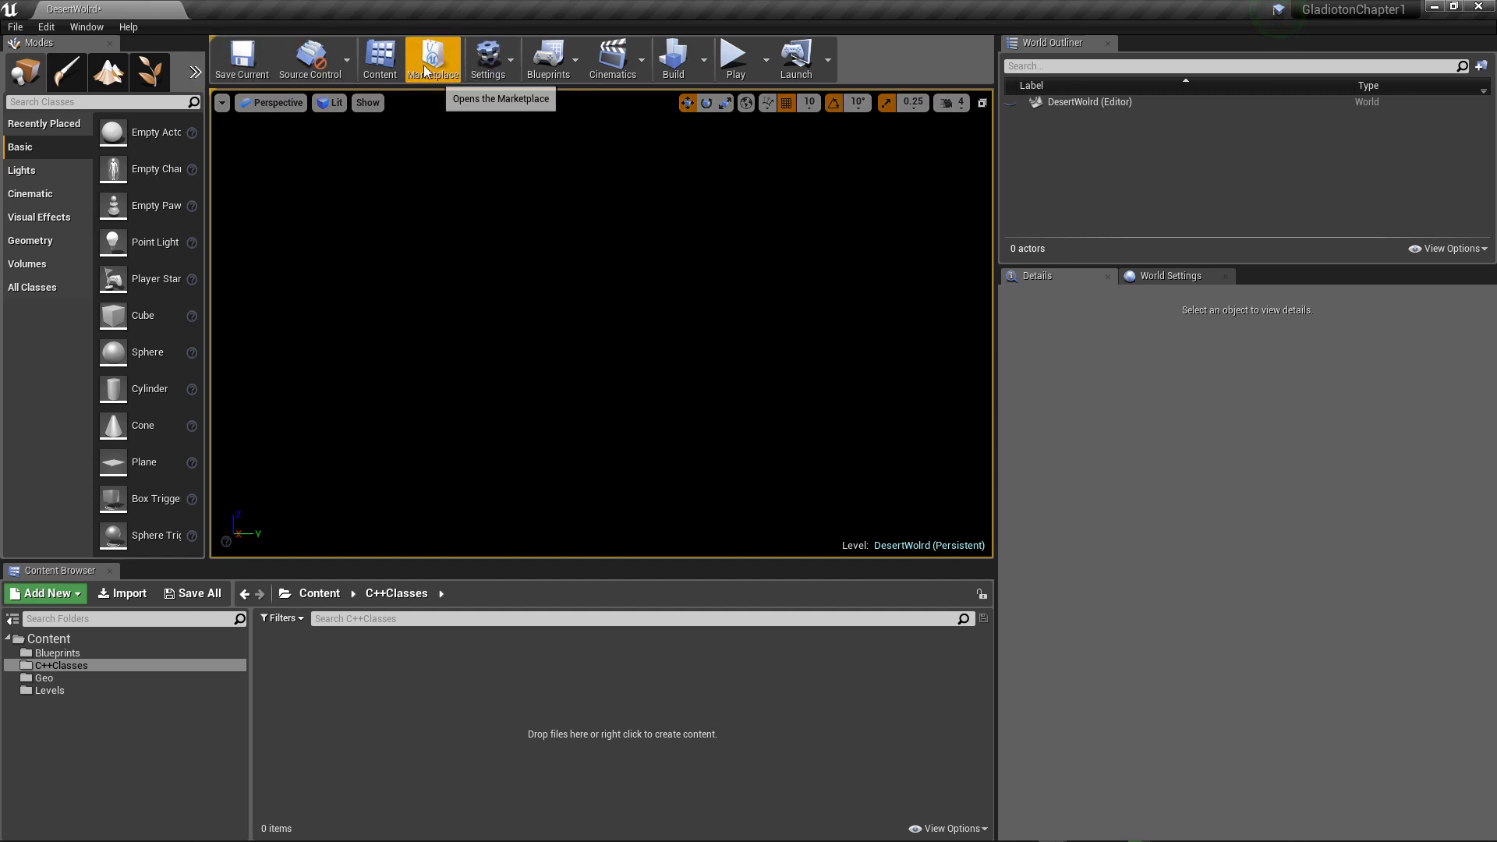
pyautogui.click(511, 63)
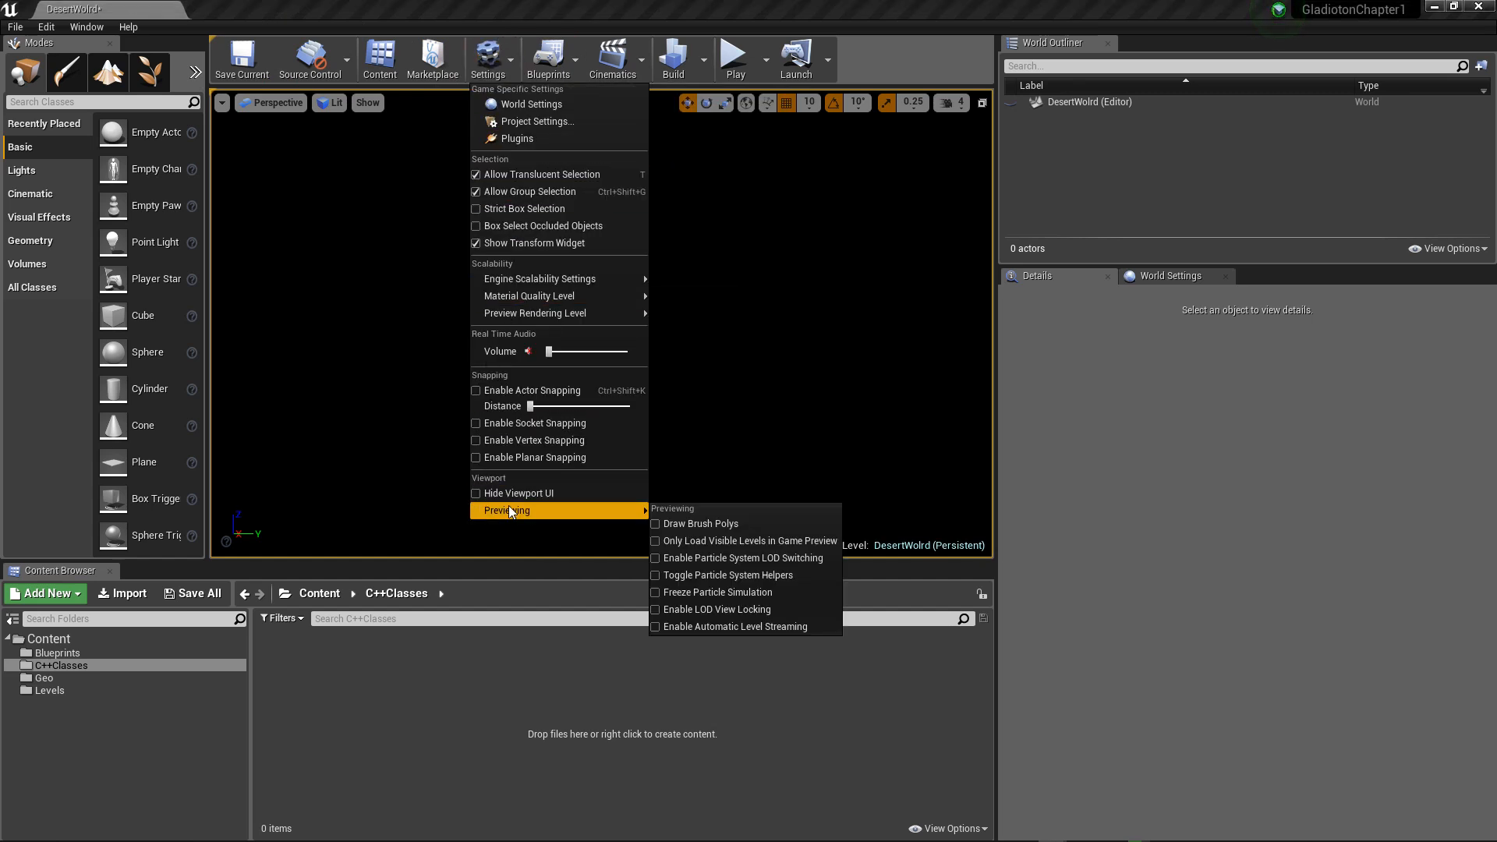
pyautogui.click(571, 59)
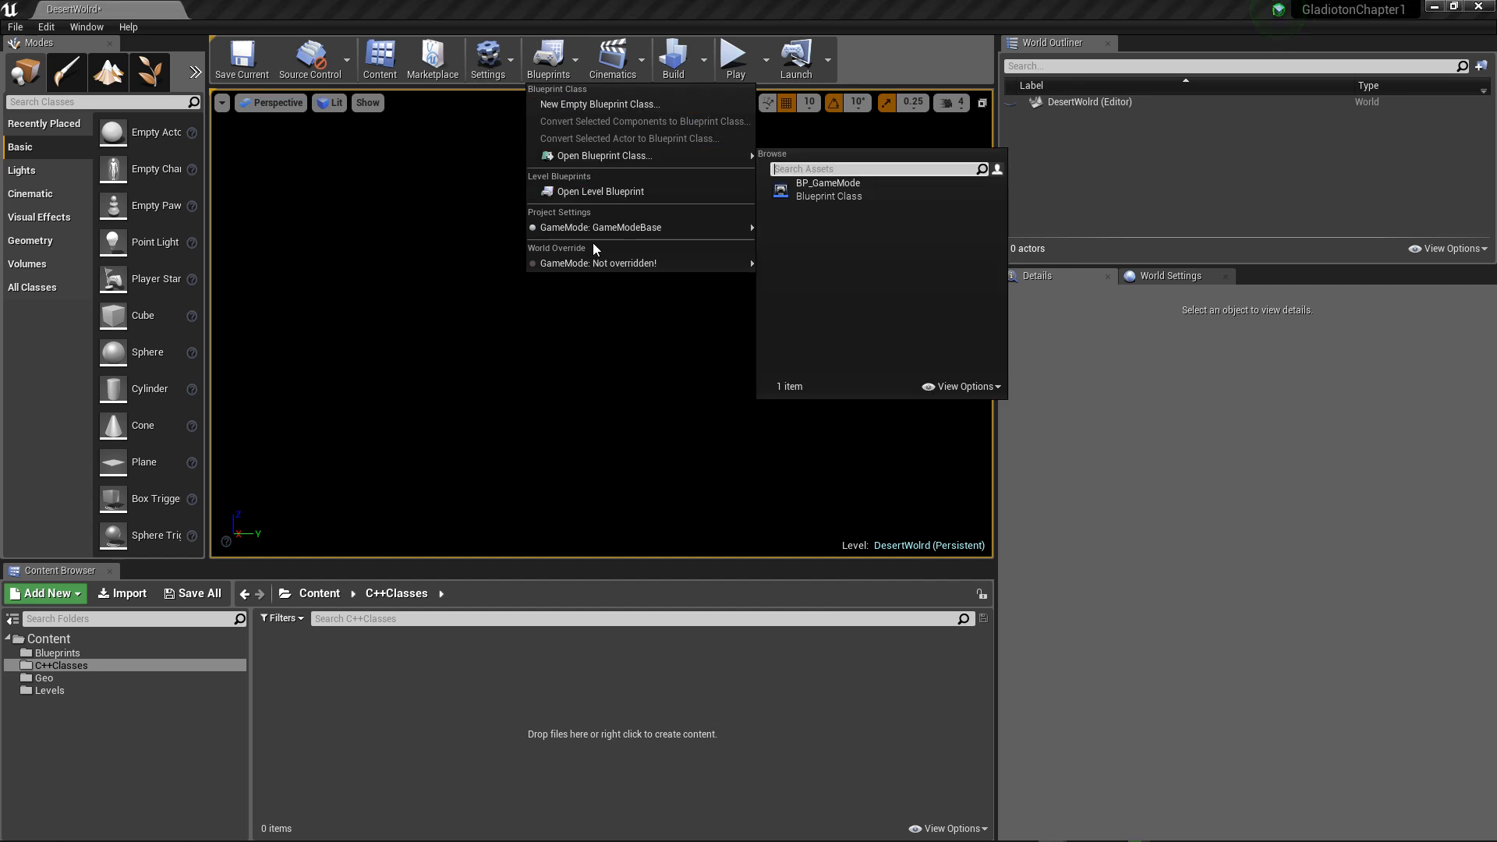
pyautogui.moveTo(596, 271)
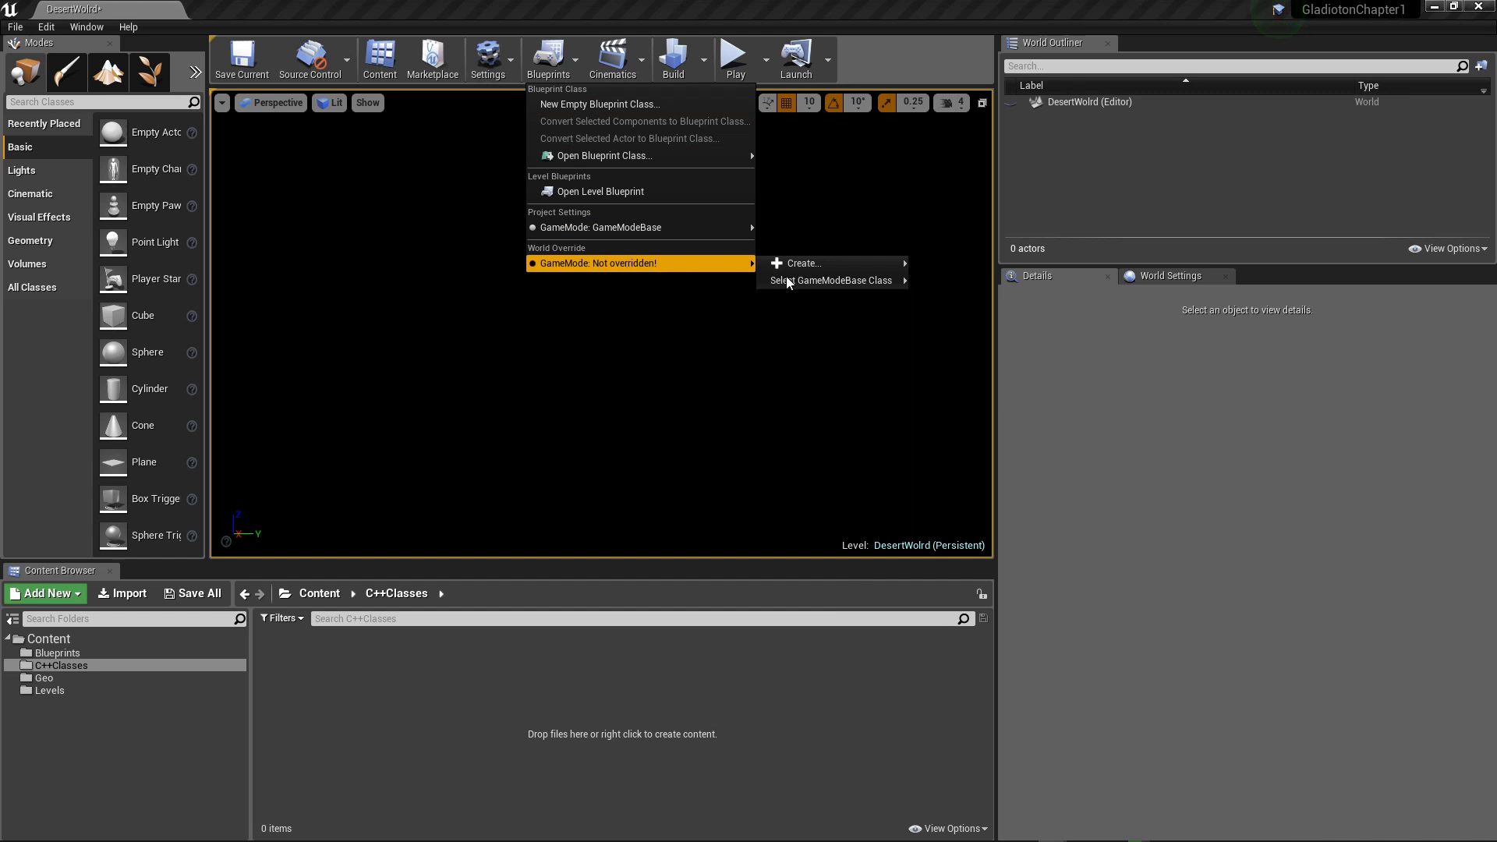
pyautogui.moveTo(826, 286)
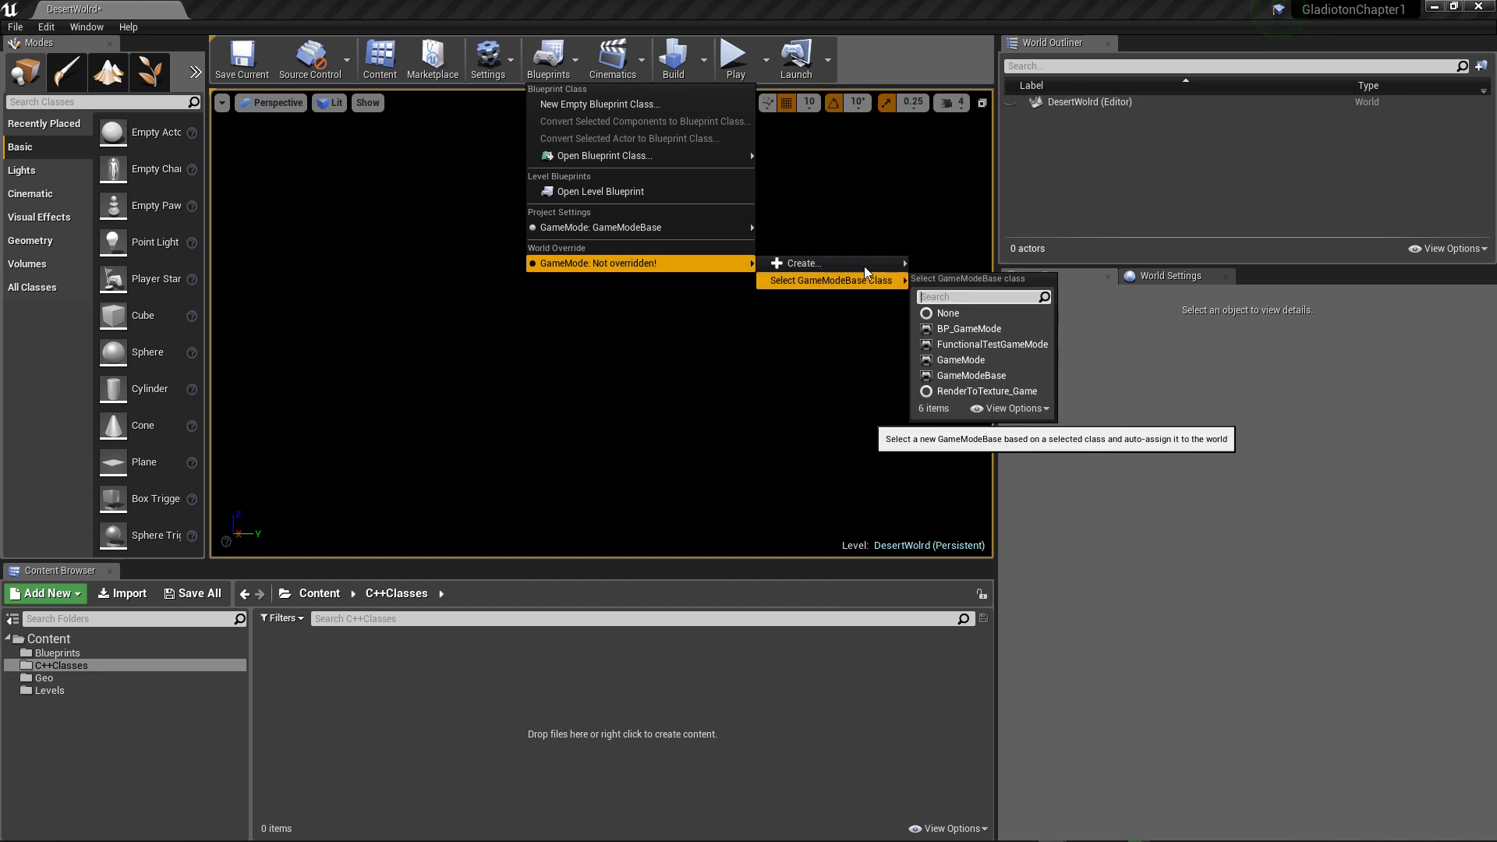
pyautogui.moveTo(858, 260)
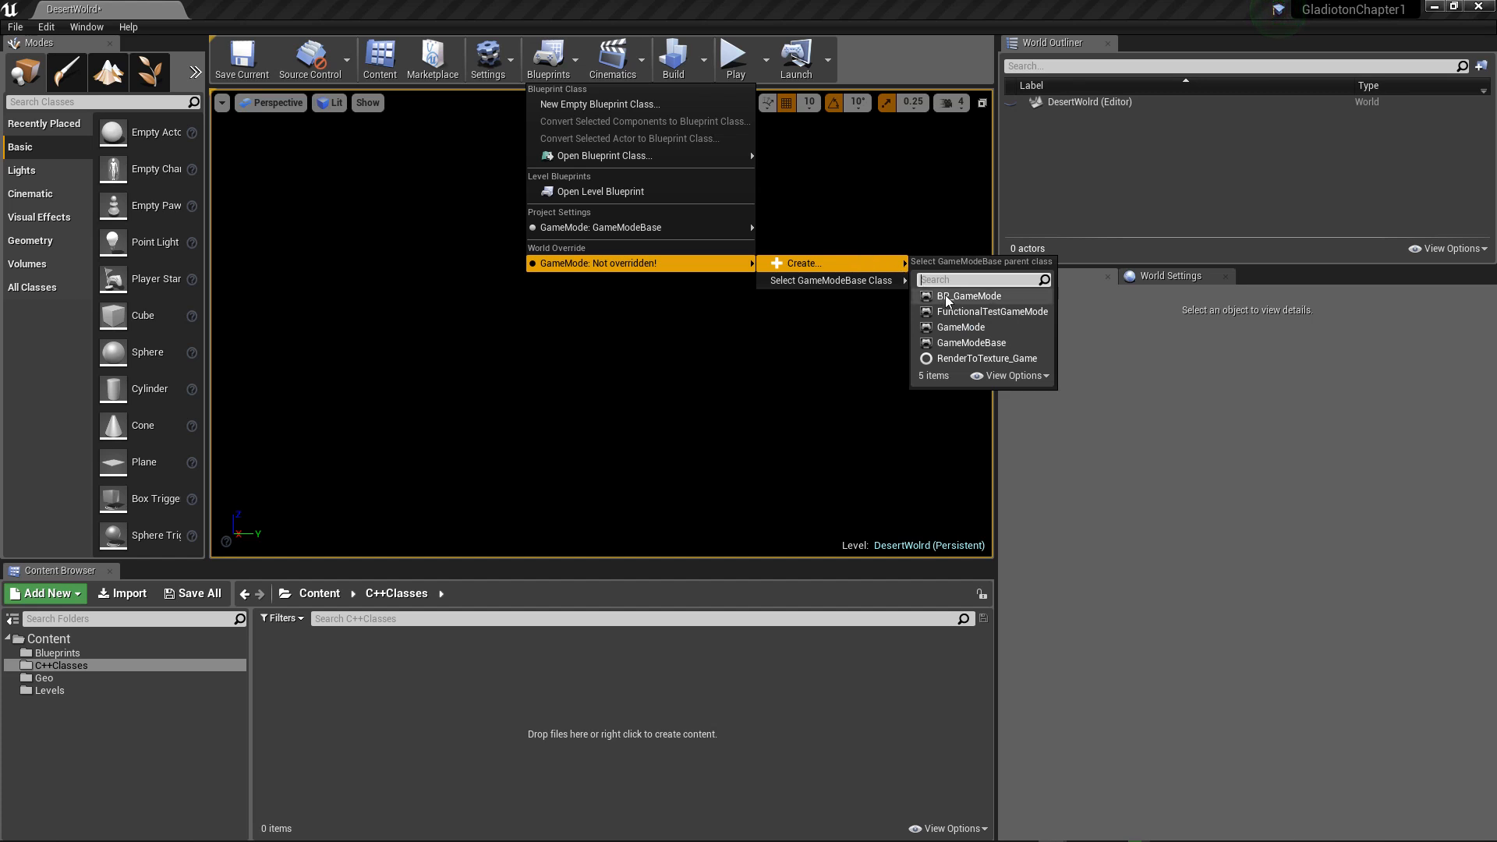
pyautogui.click(972, 347)
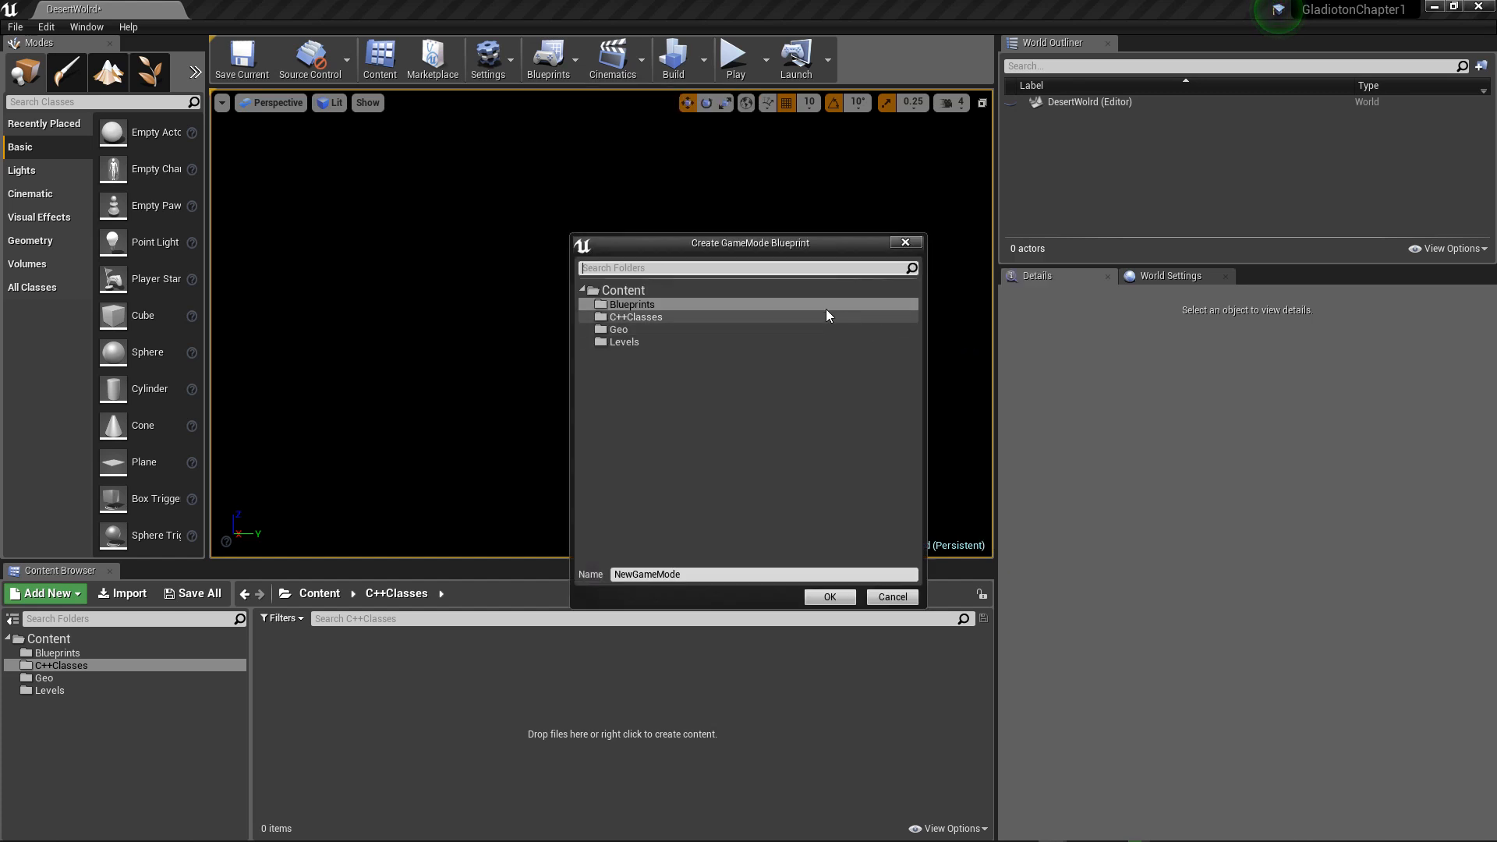
pyautogui.click(905, 243)
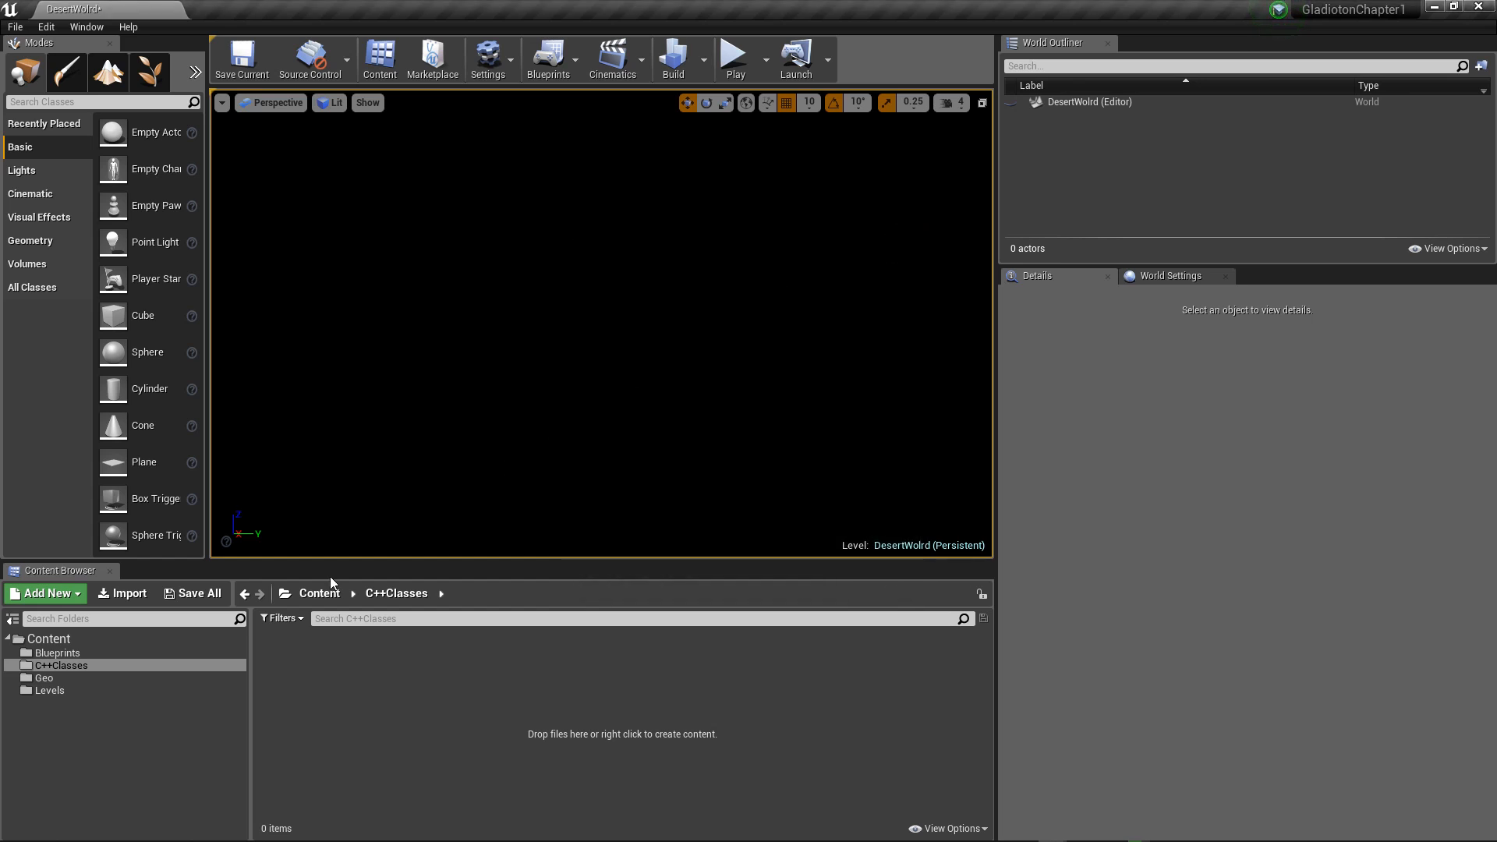
# Step: Open BP_GameMode from the Blueprints folder, examine its root component and class defaults such as the Player Controller Class, and close it
pyautogui.click(49, 652)
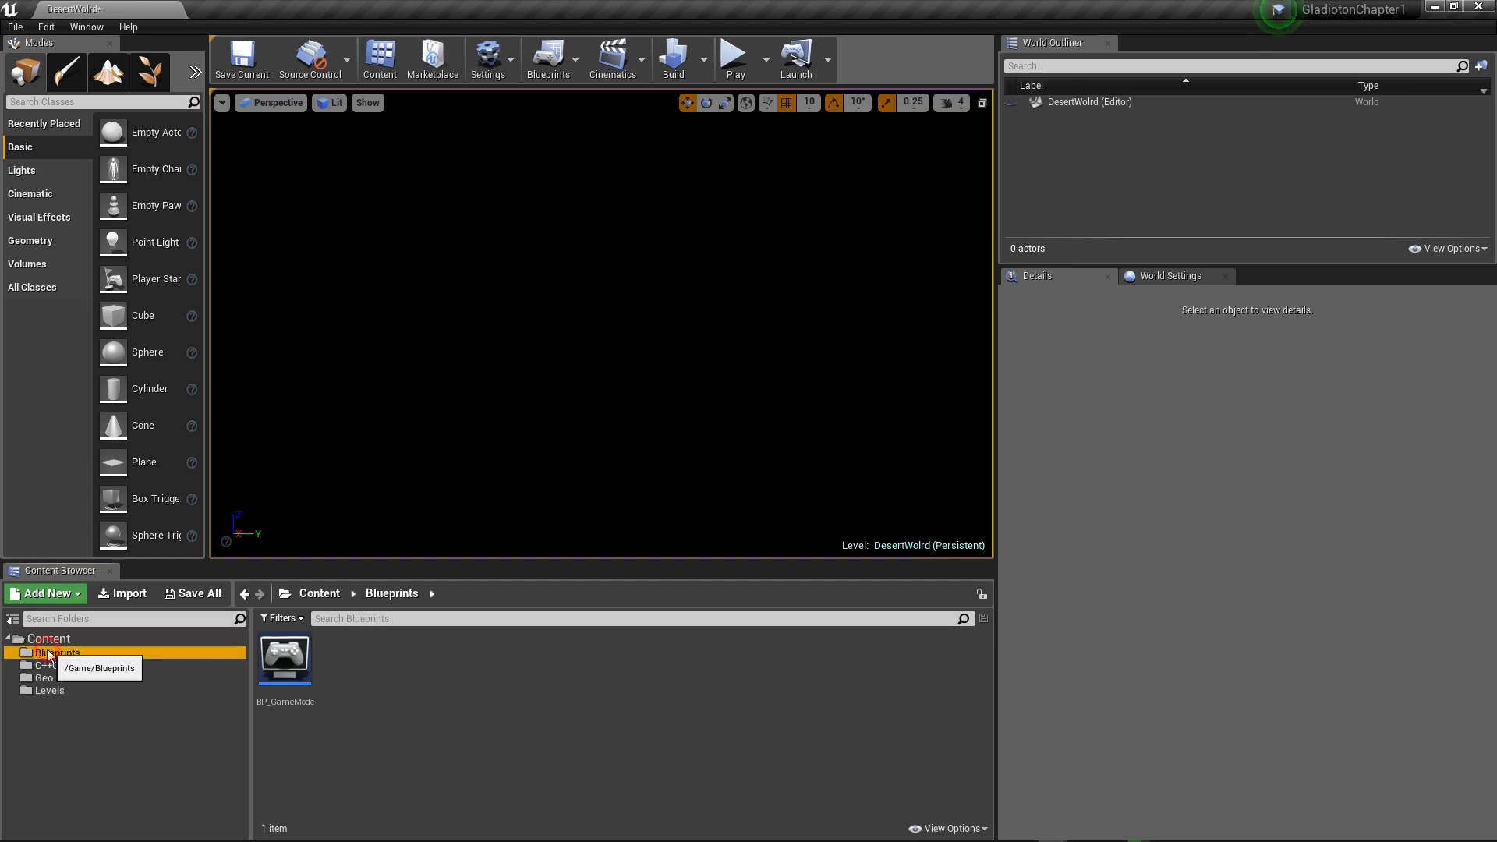
pyautogui.doubleClick(291, 675)
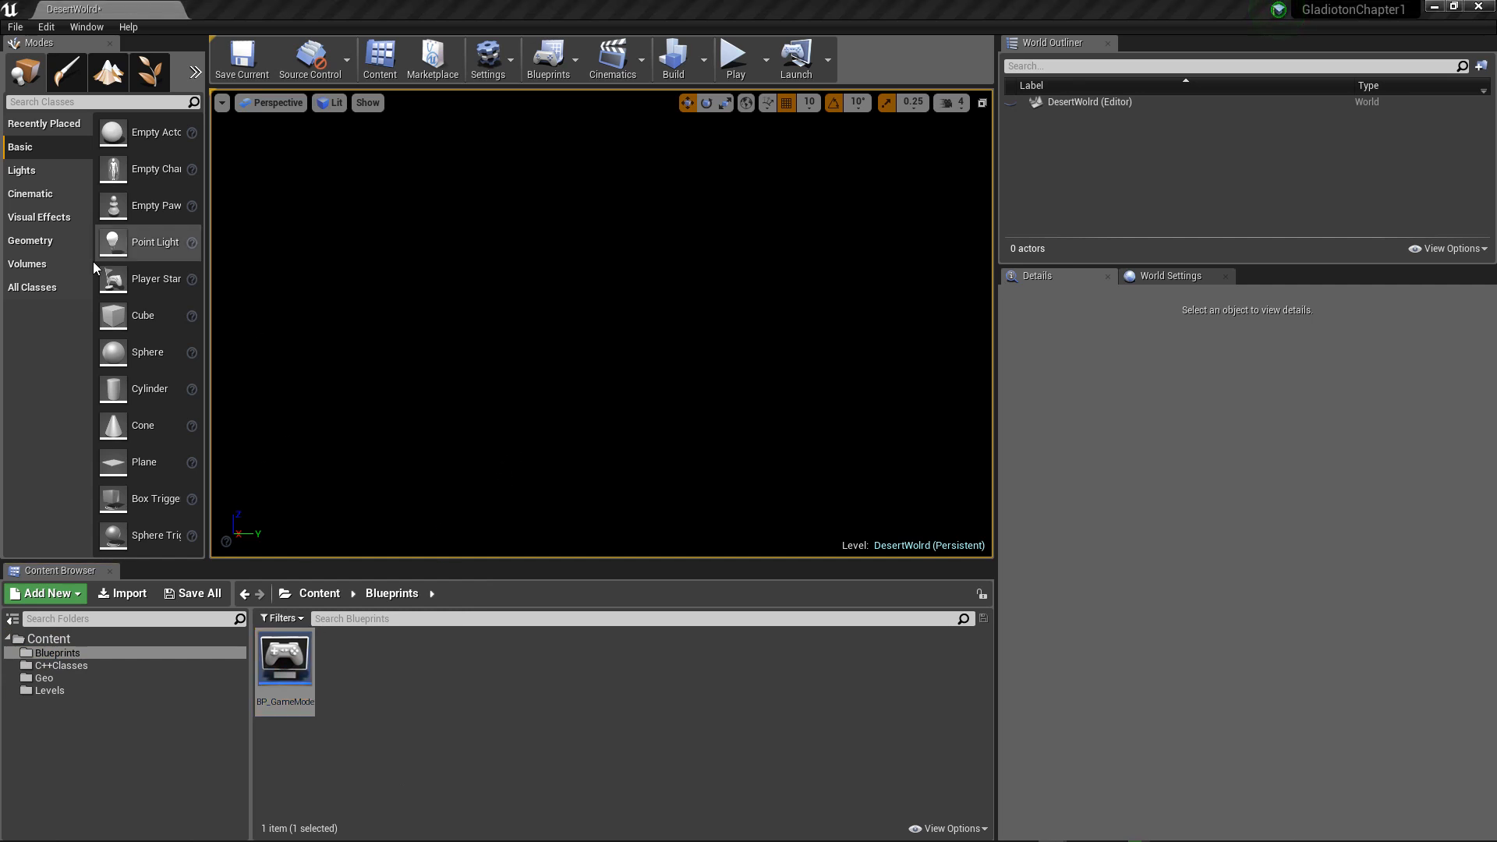
pyautogui.moveTo(0, 168); pyautogui.dragTo(677, 138)
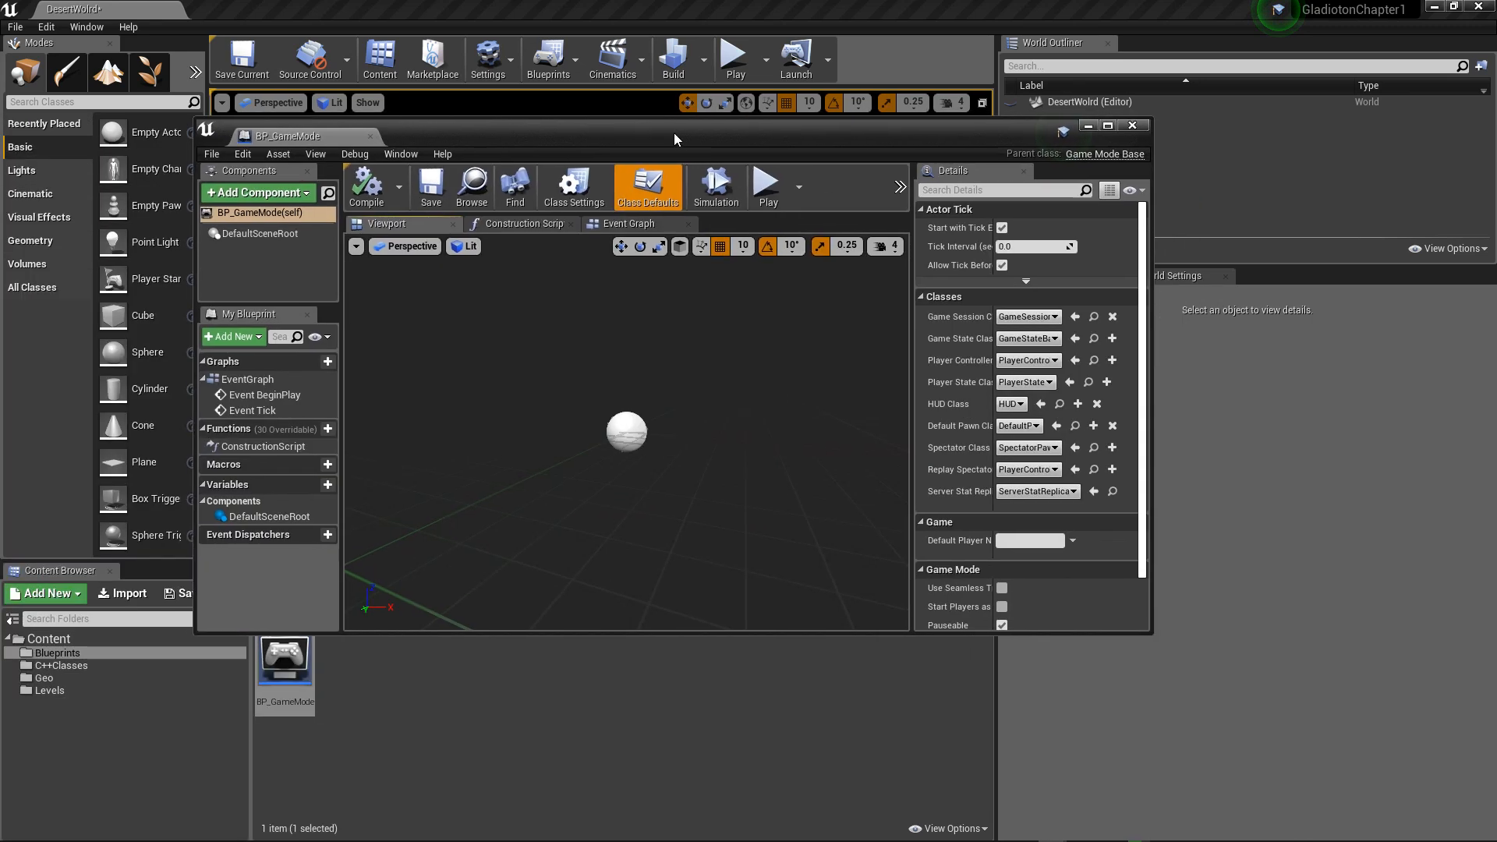
pyautogui.click(1109, 127)
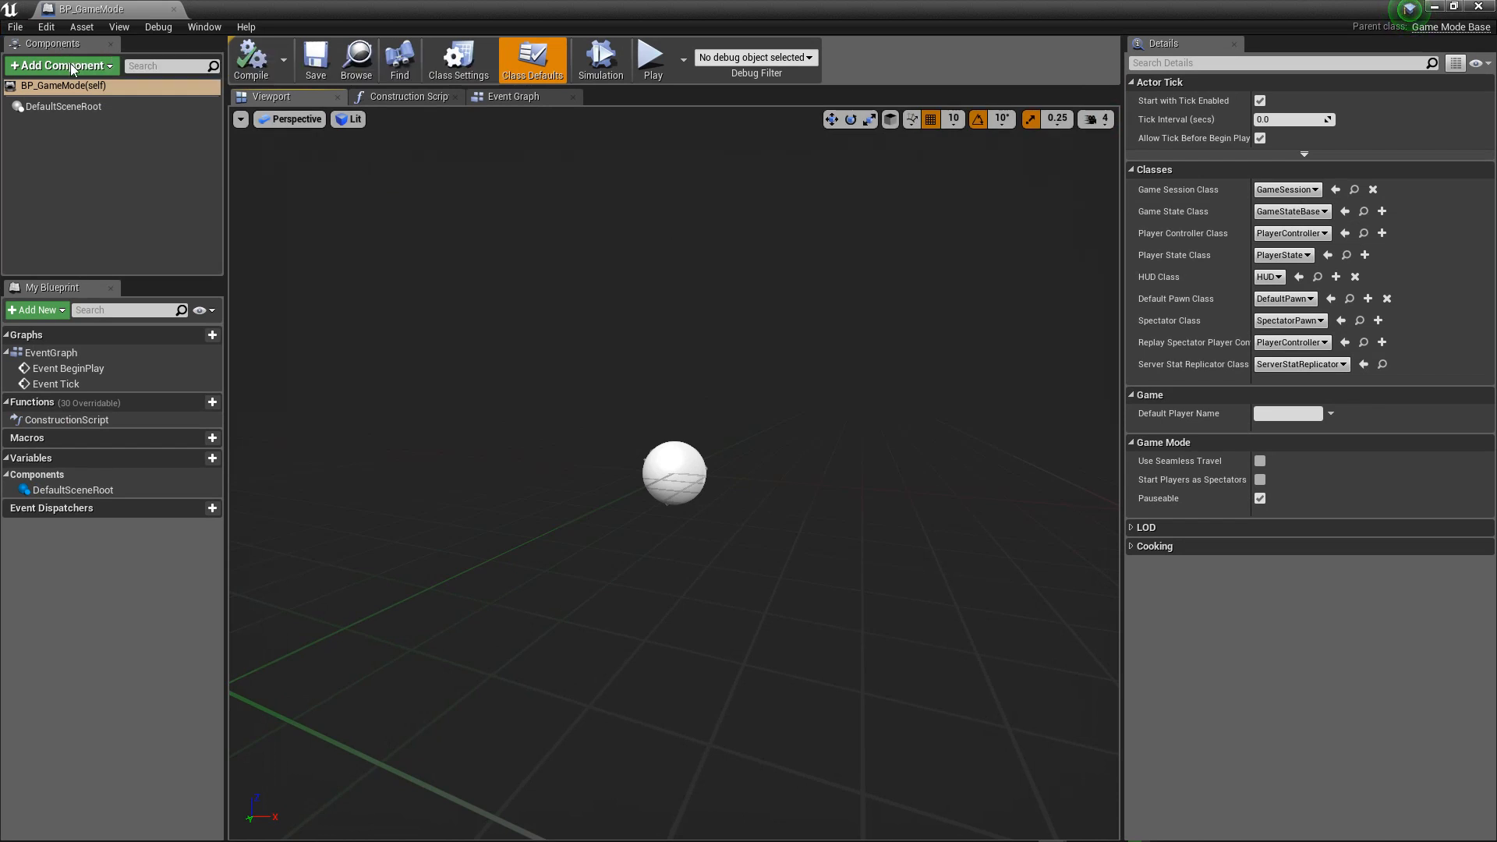
pyautogui.click(58, 105)
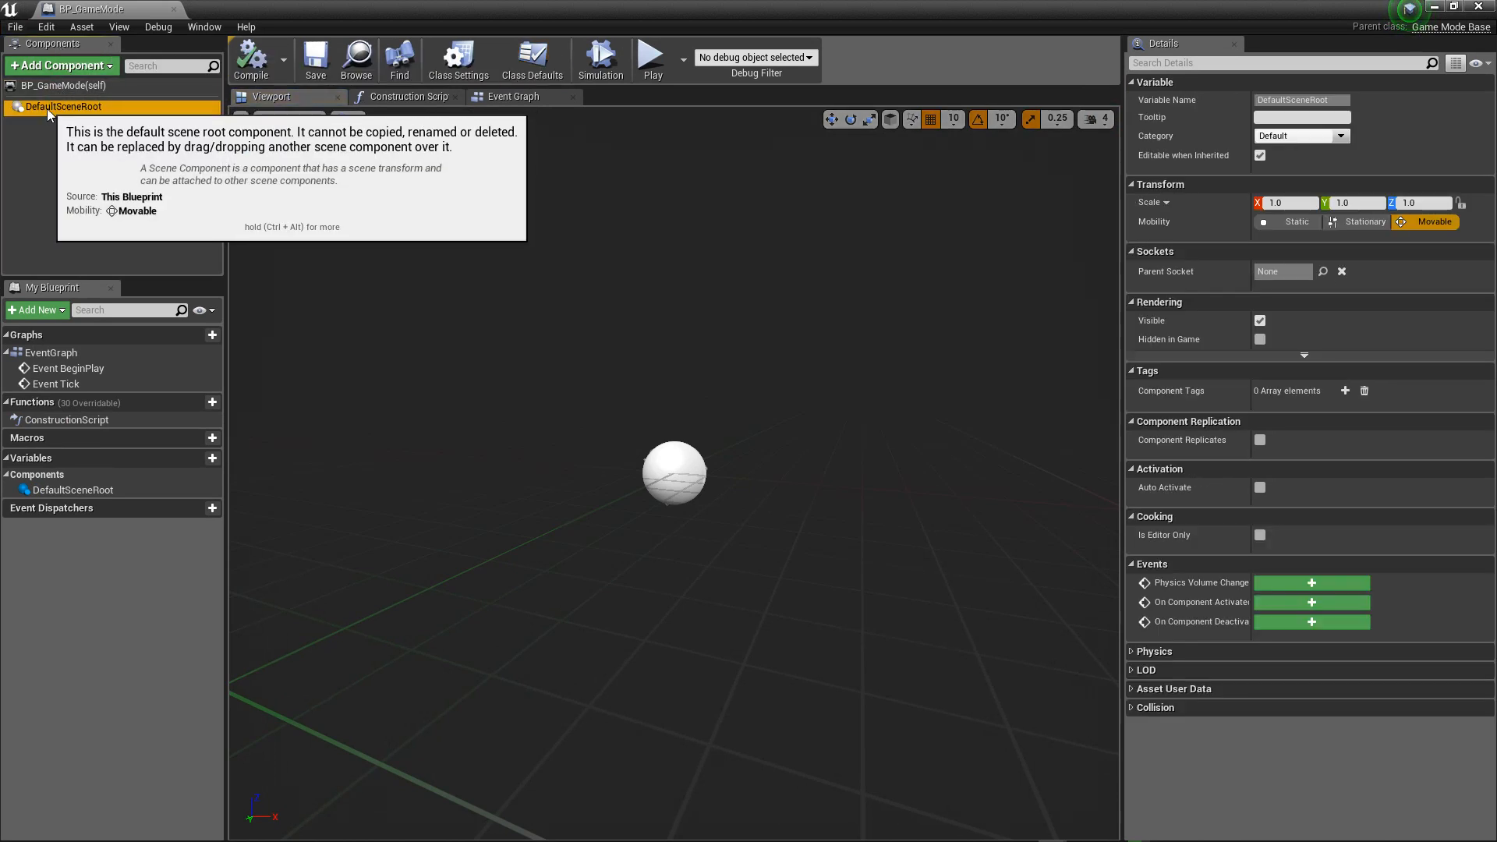
pyautogui.click(39, 86)
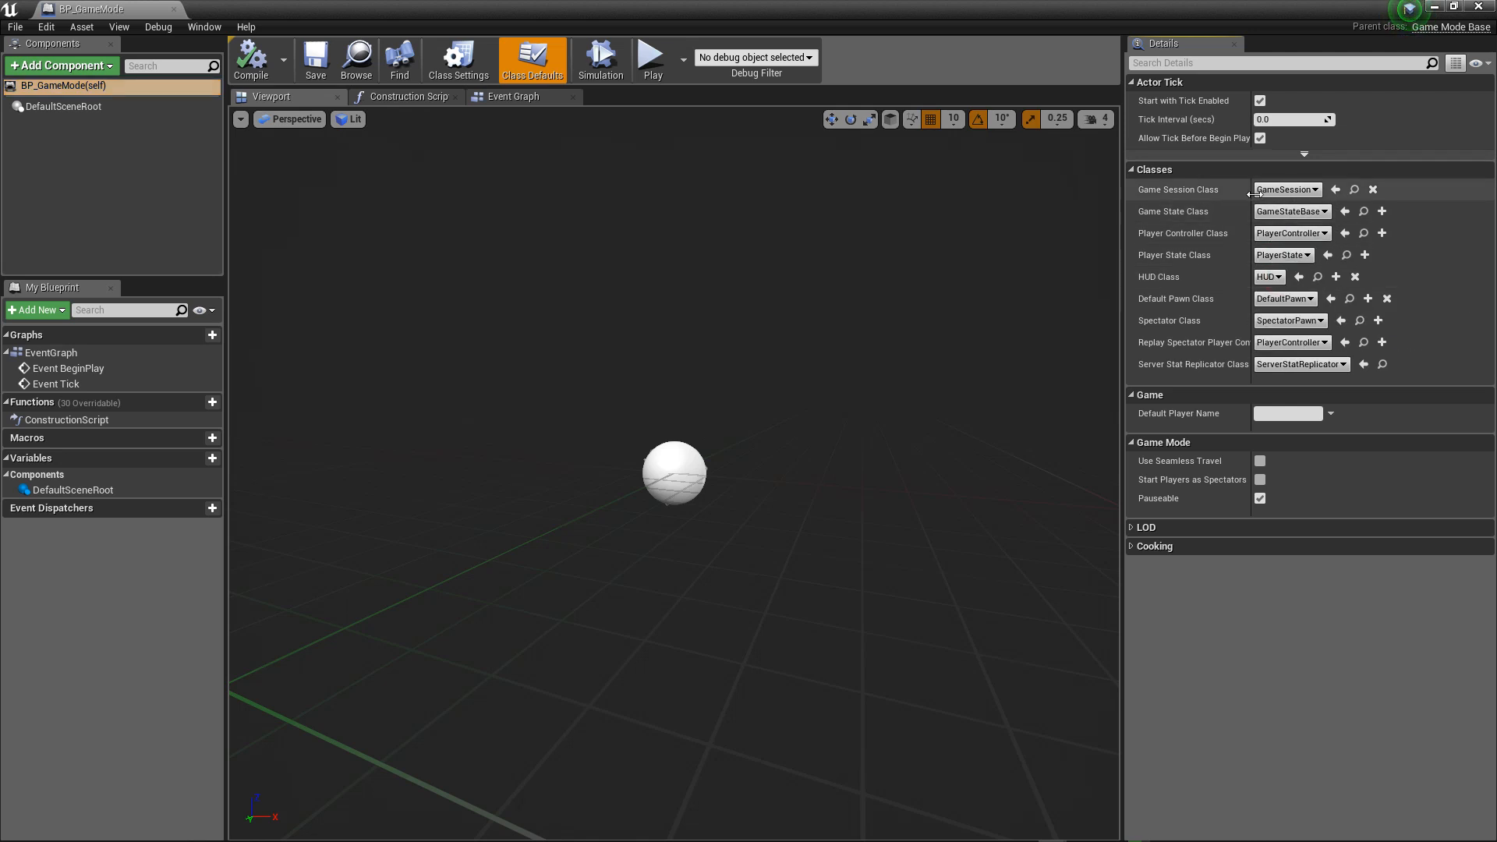
pyautogui.click(1265, 234)
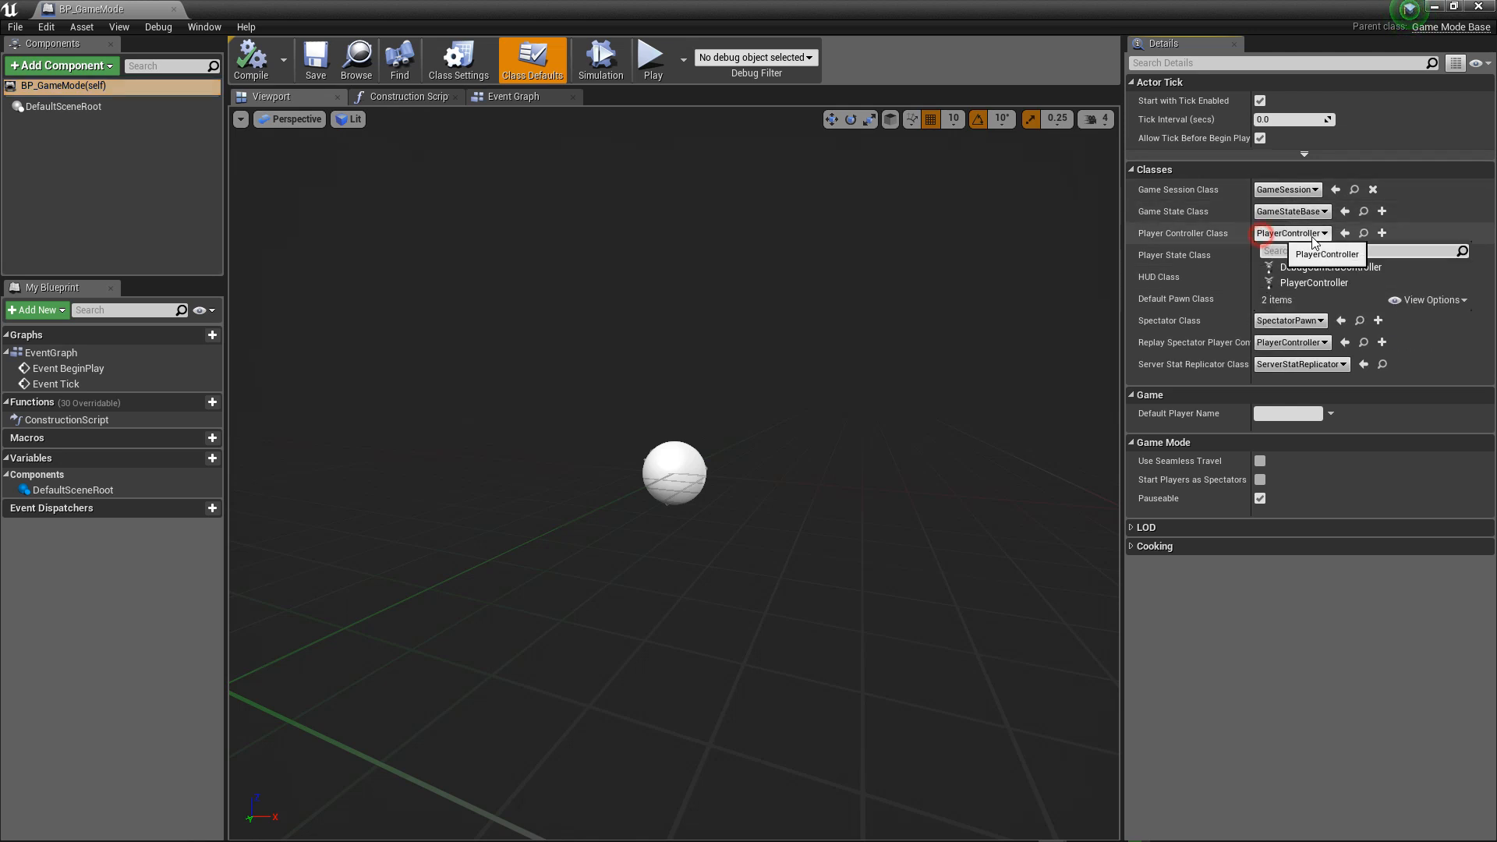
pyautogui.click(1310, 237)
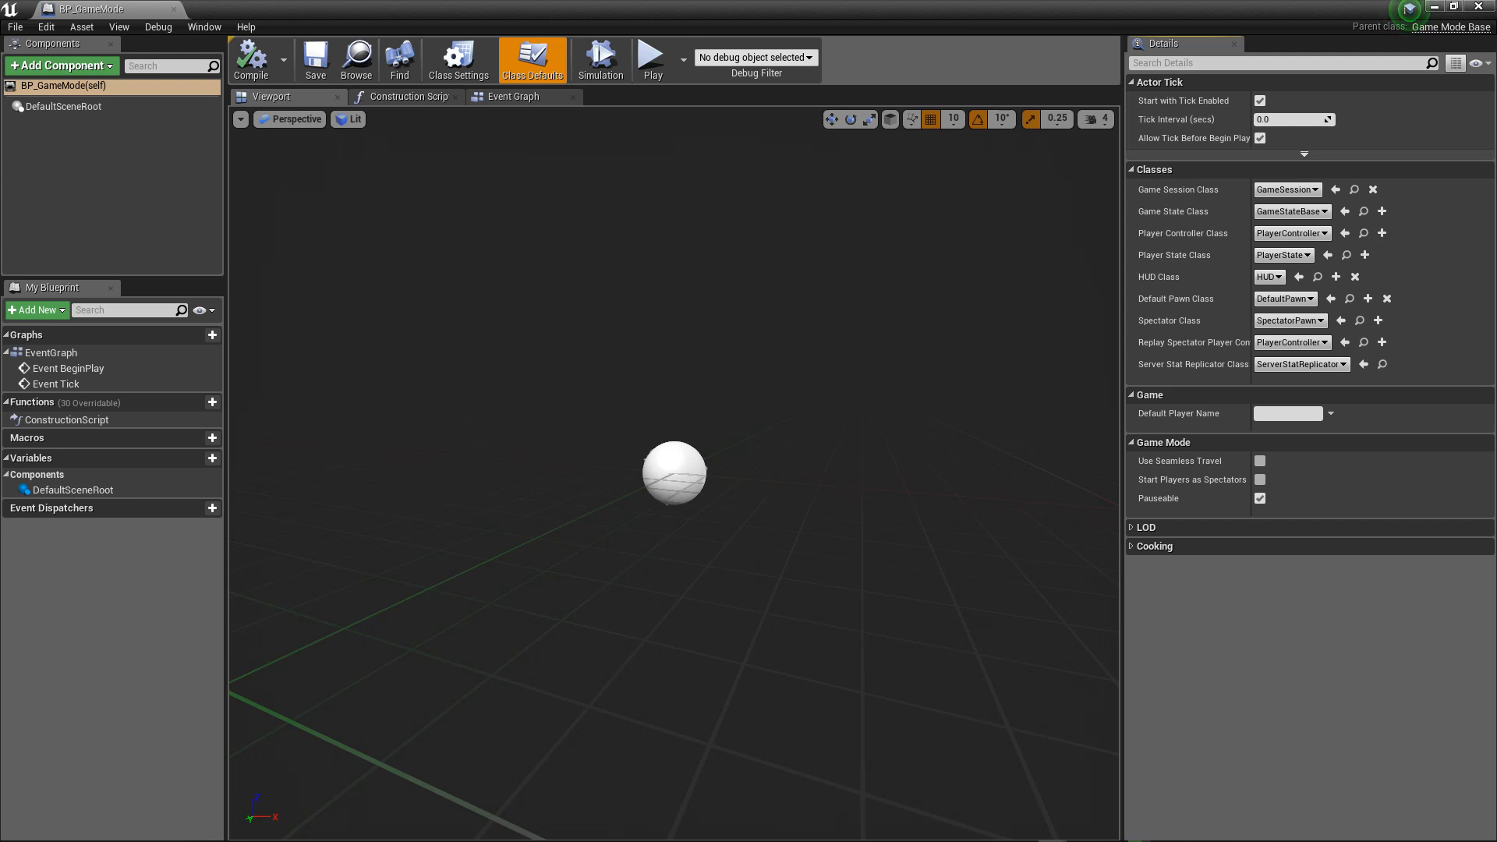
pyautogui.click(174, 8)
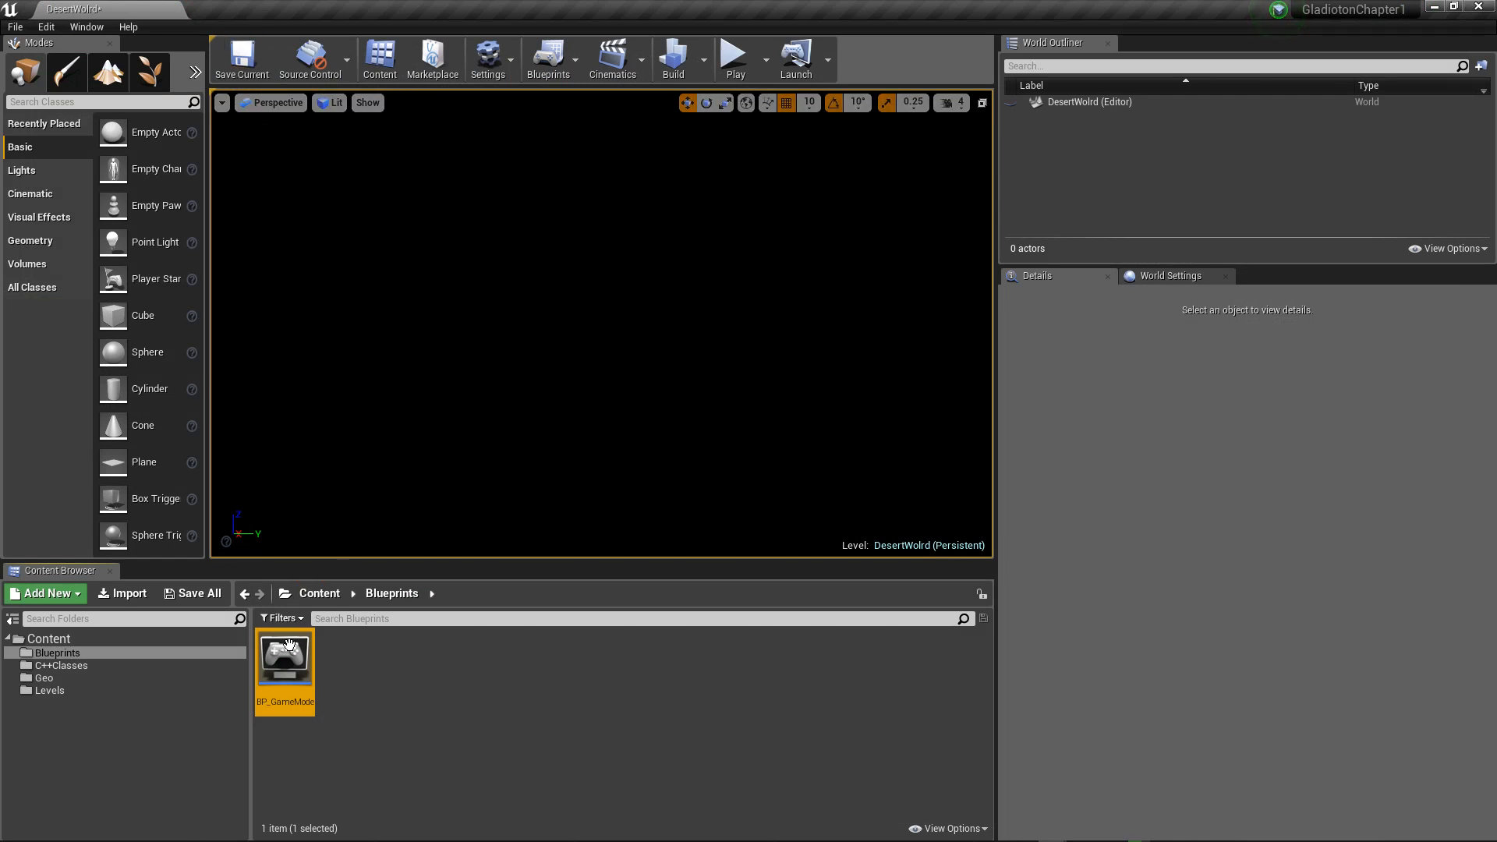
# Step: Place the DesertWorld_Plane mesh from the Geo folder in the level at about X 750, Y -140, Z -110
pyautogui.click(332, 595)
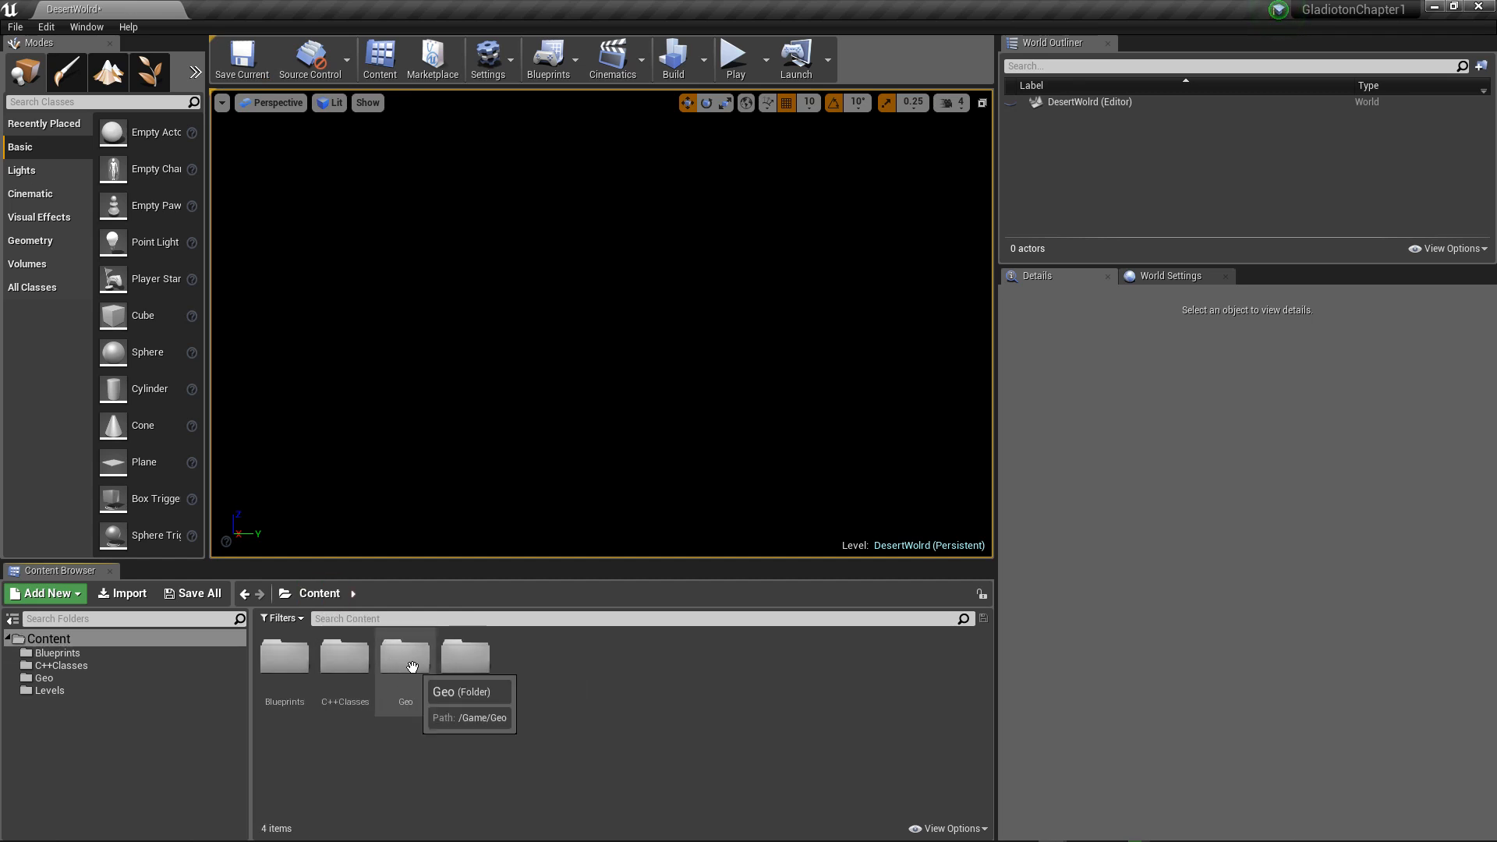
pyautogui.click(412, 667)
pyautogui.doubleClick(412, 666)
pyautogui.click(344, 673)
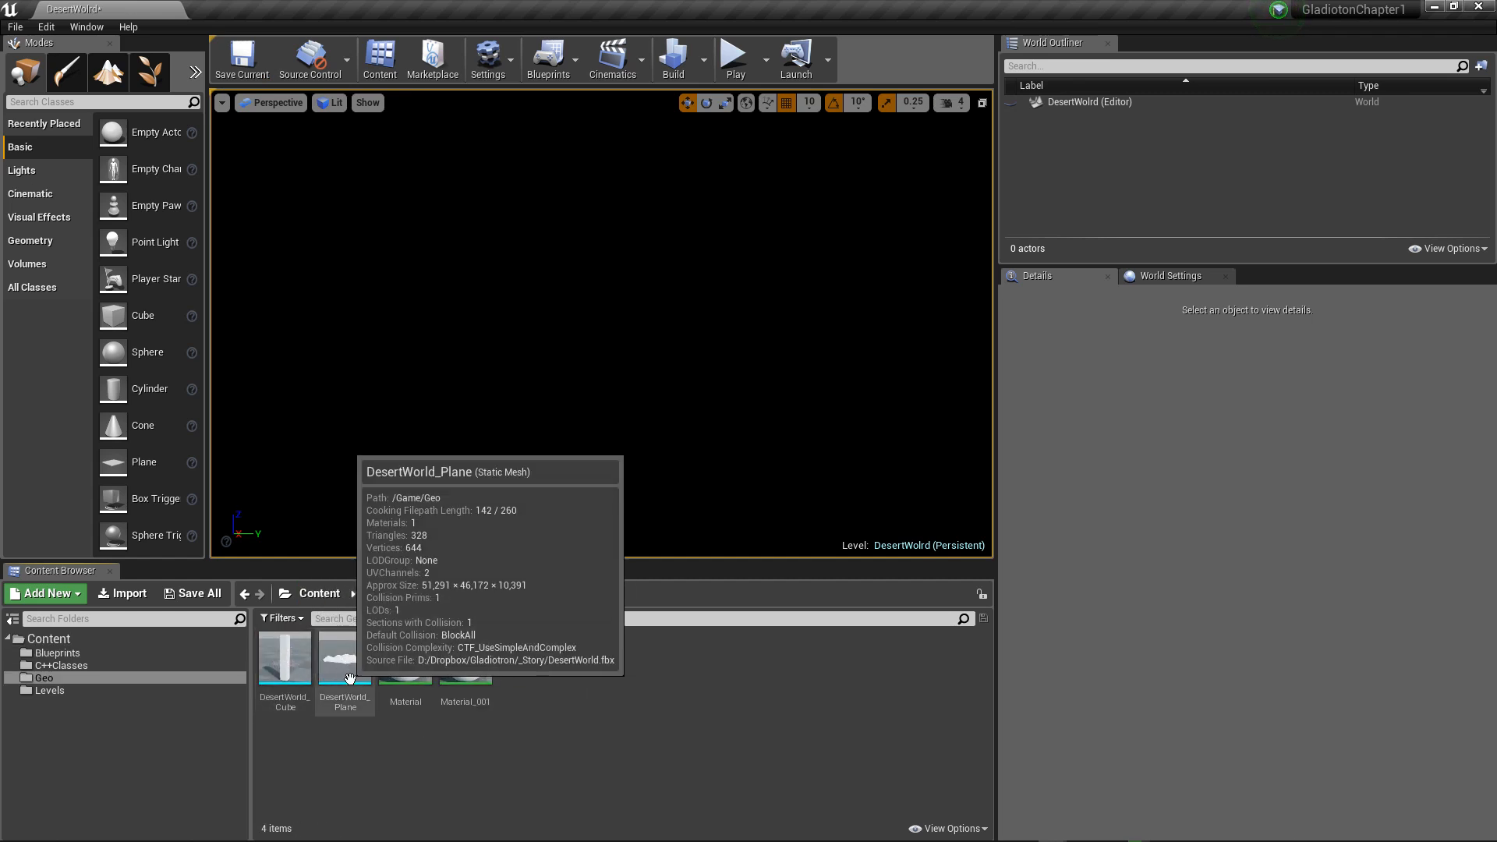
pyautogui.moveTo(344, 673); pyautogui.dragTo(557, 442)
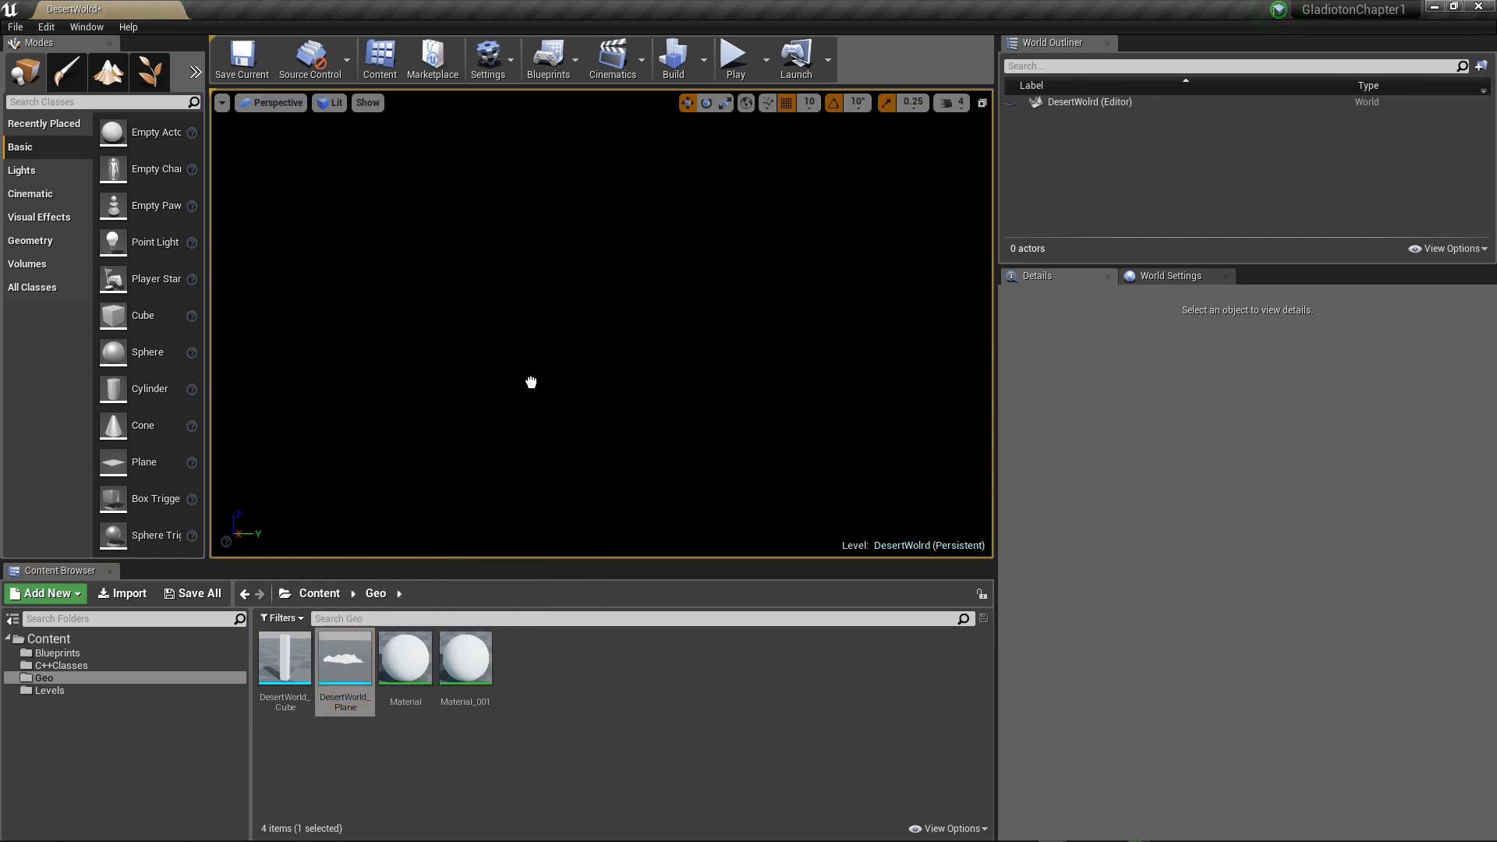
pyautogui.moveTo(528, 382); pyautogui.dragTo(528, 382)
pyautogui.scroll(-15, 529, 411)
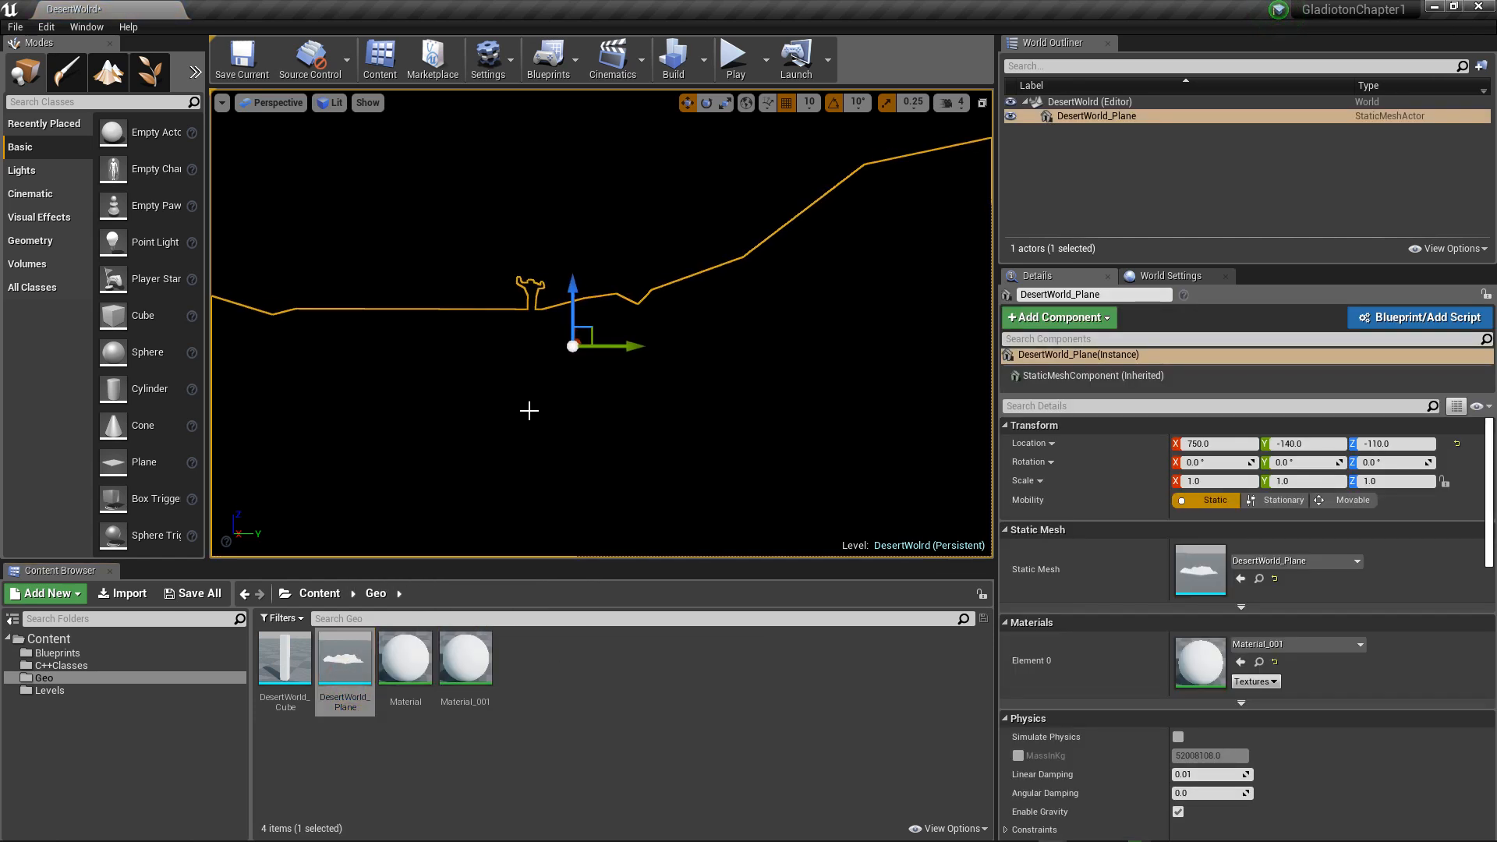
pyautogui.scroll(-8, 527, 408)
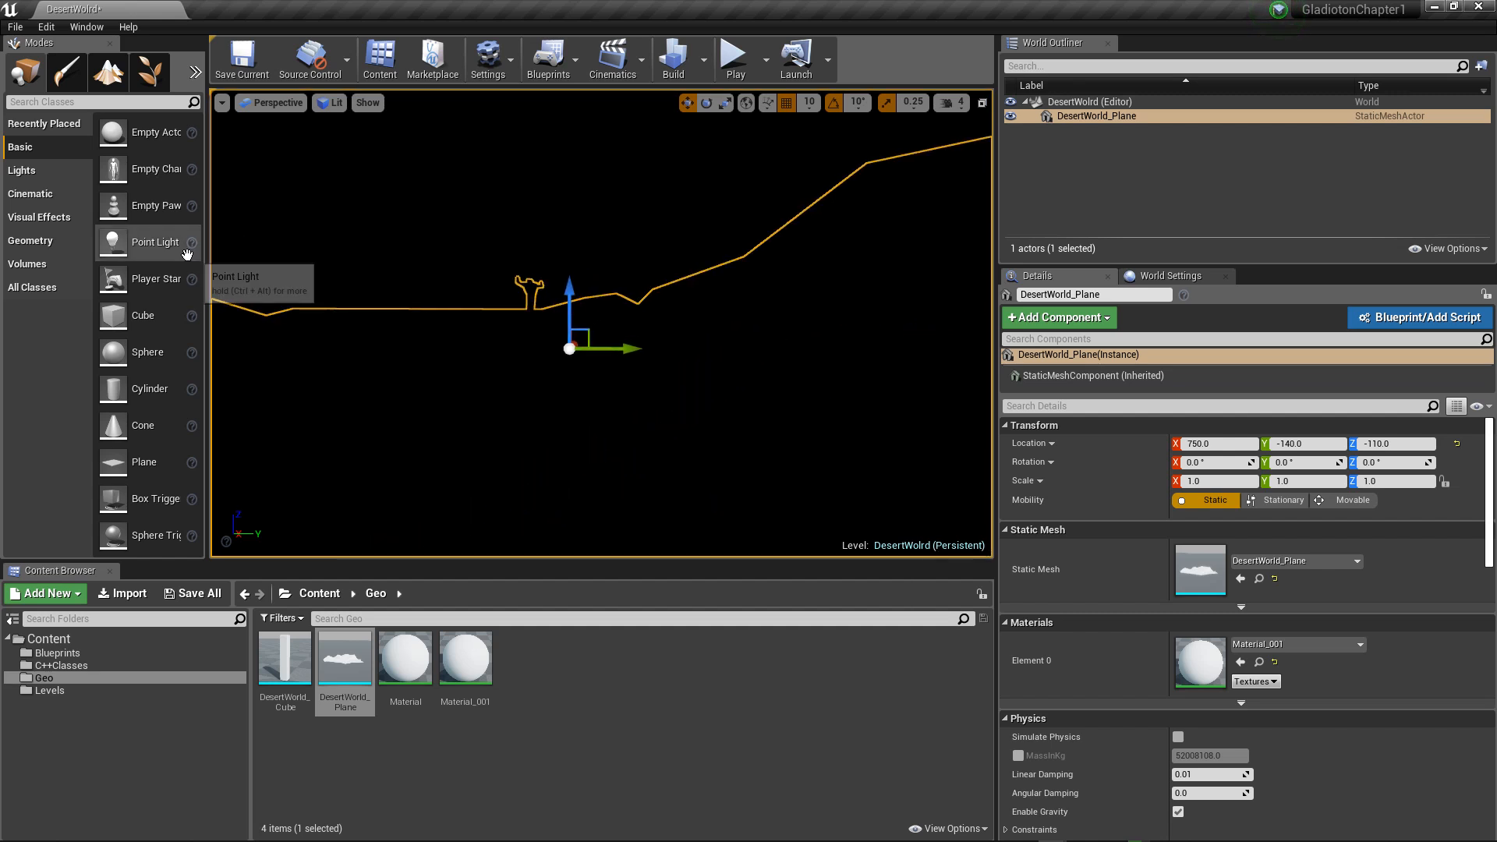
# Step: Add a Directional Light above the desert terrain at about X -250, Y 120, Z 310
pyautogui.click(31, 179)
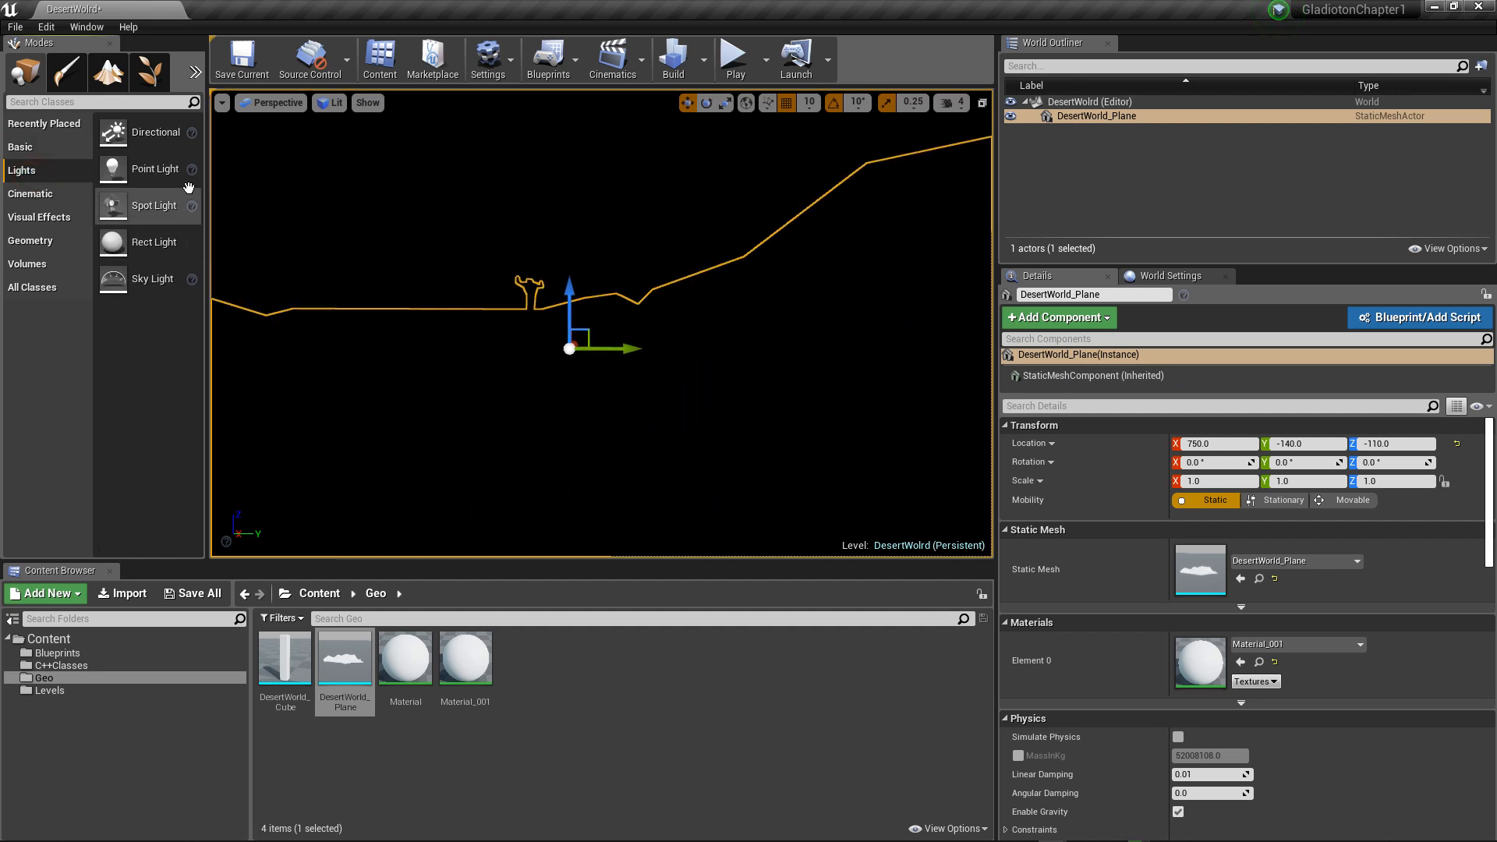
pyautogui.moveTo(173, 135); pyautogui.dragTo(601, 137)
pyautogui.scroll(-5, 546, 220)
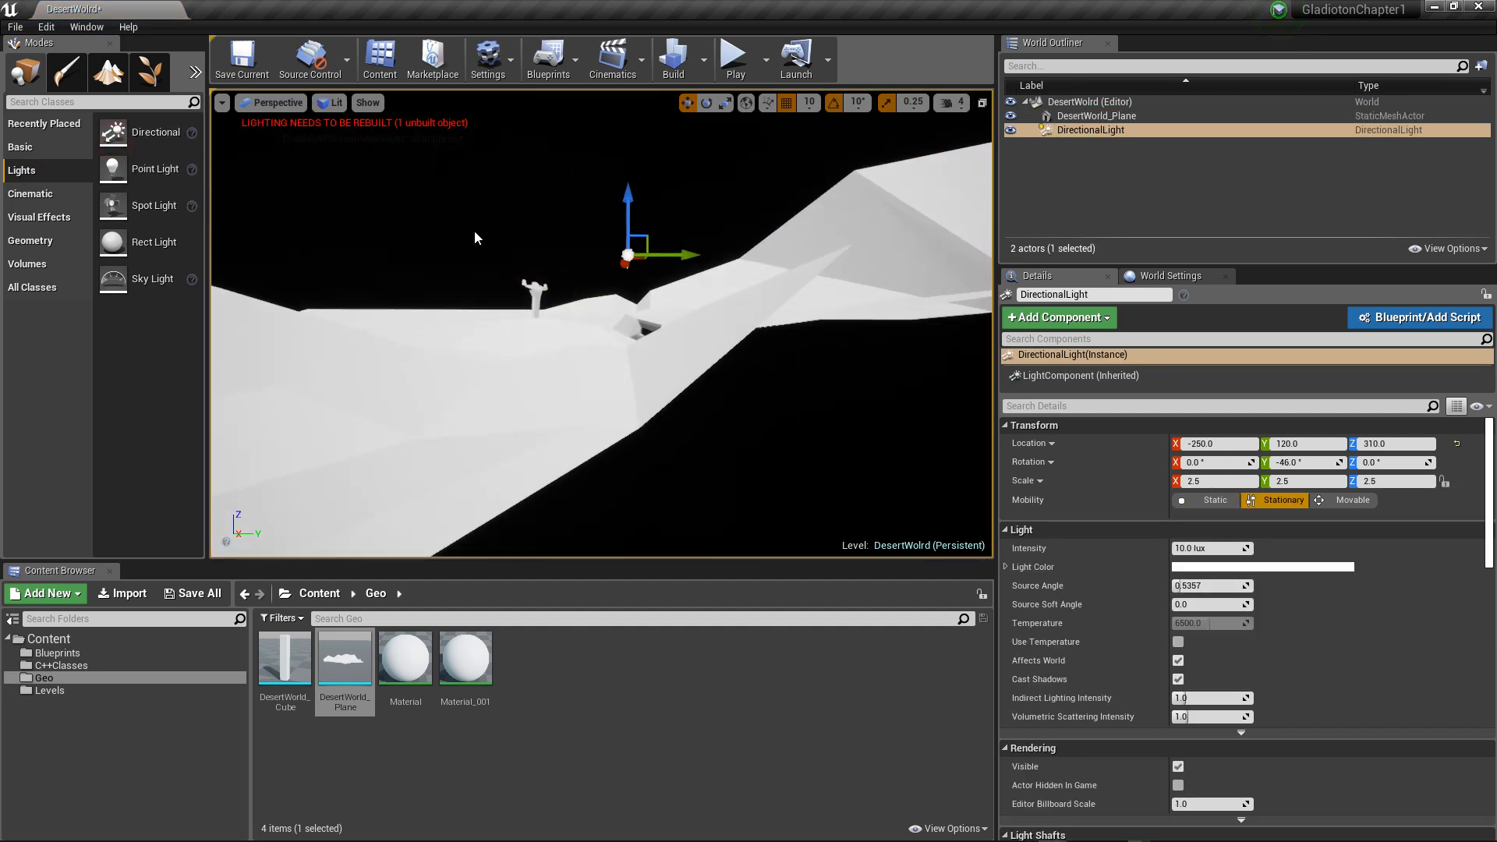
pyautogui.keyDown('alt'); pyautogui.moveTo(432, 214); pyautogui.dragTo(364, 227); pyautogui.keyUp('alt')
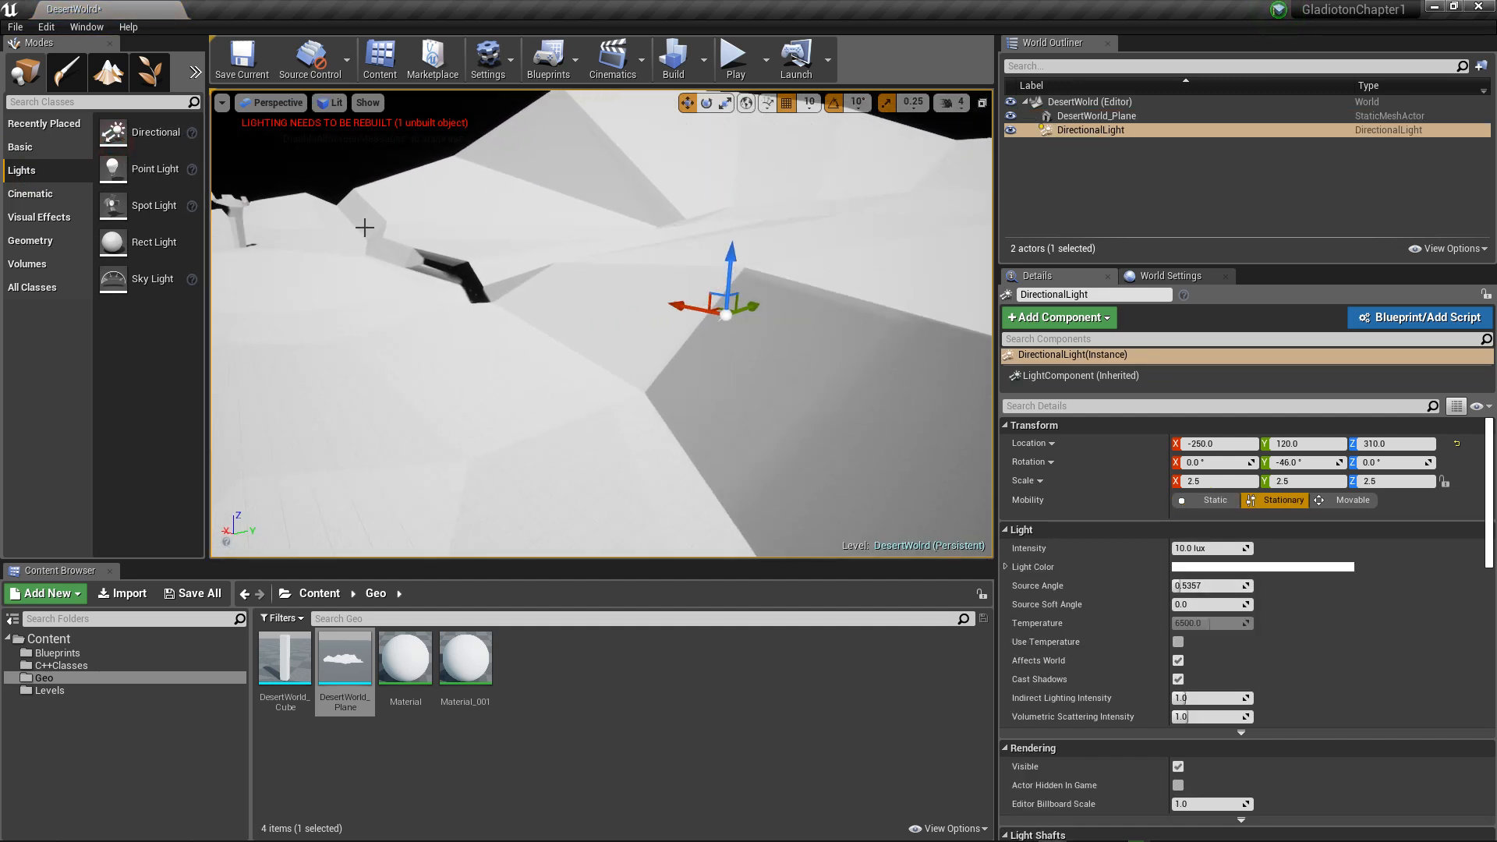
# Step: Reset the DesertWorld_Plane's location to the world origin at X 0, Y 0, Z 0
pyautogui.click(381, 272)
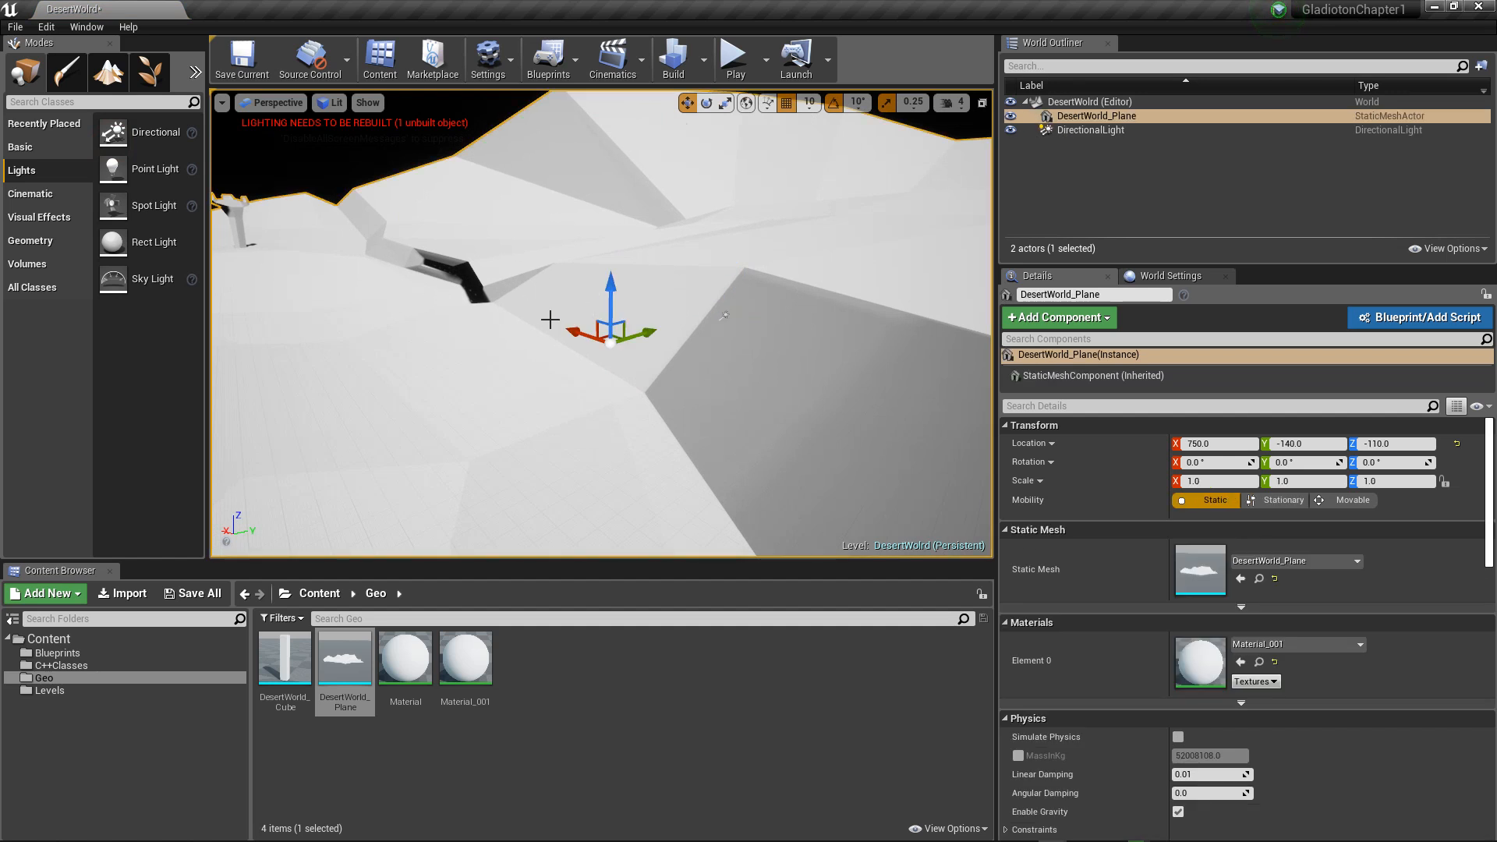
pyautogui.press('f')
pyautogui.keyDown('alt'); pyautogui.moveTo(516, 317); pyautogui.dragTo(611, 289); pyautogui.keyUp('alt')
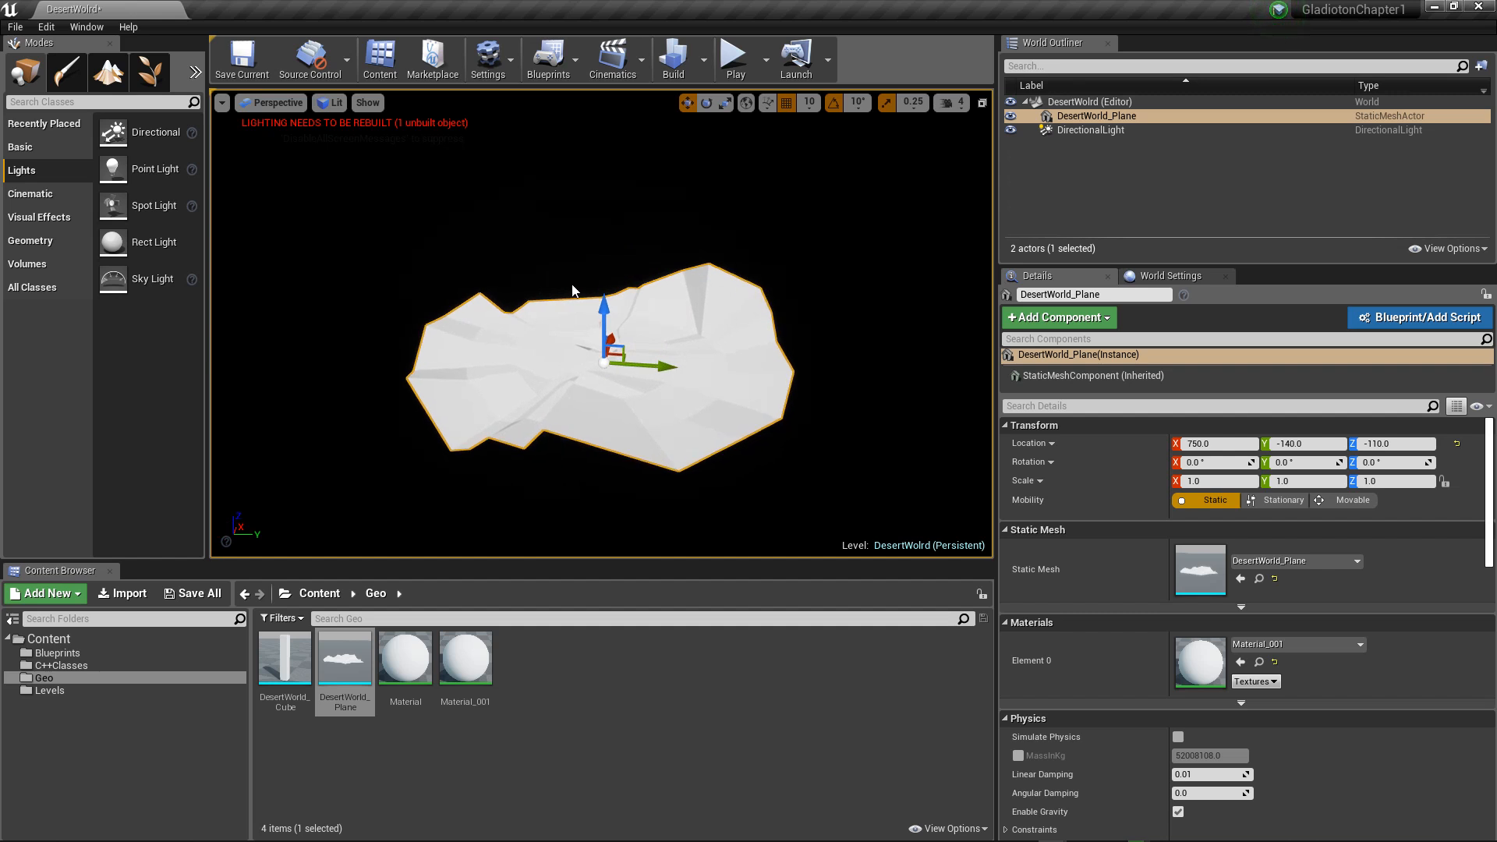
pyautogui.moveTo(473, 266); pyautogui.dragTo(453, 332, button='right')
pyautogui.press('w')
pyautogui.scroll(2, 460, 318)
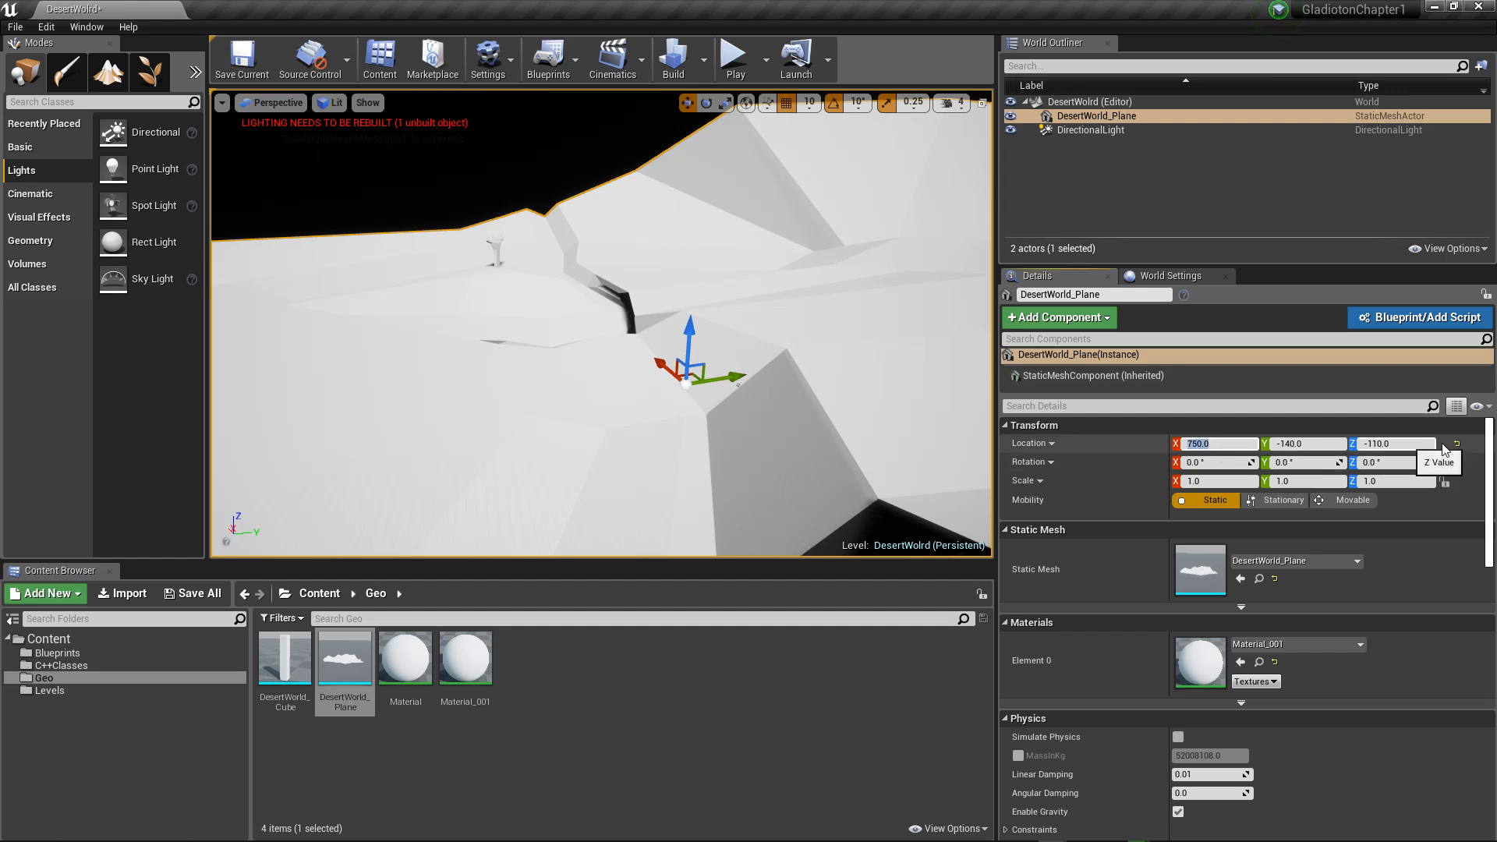
pyautogui.click(1457, 444)
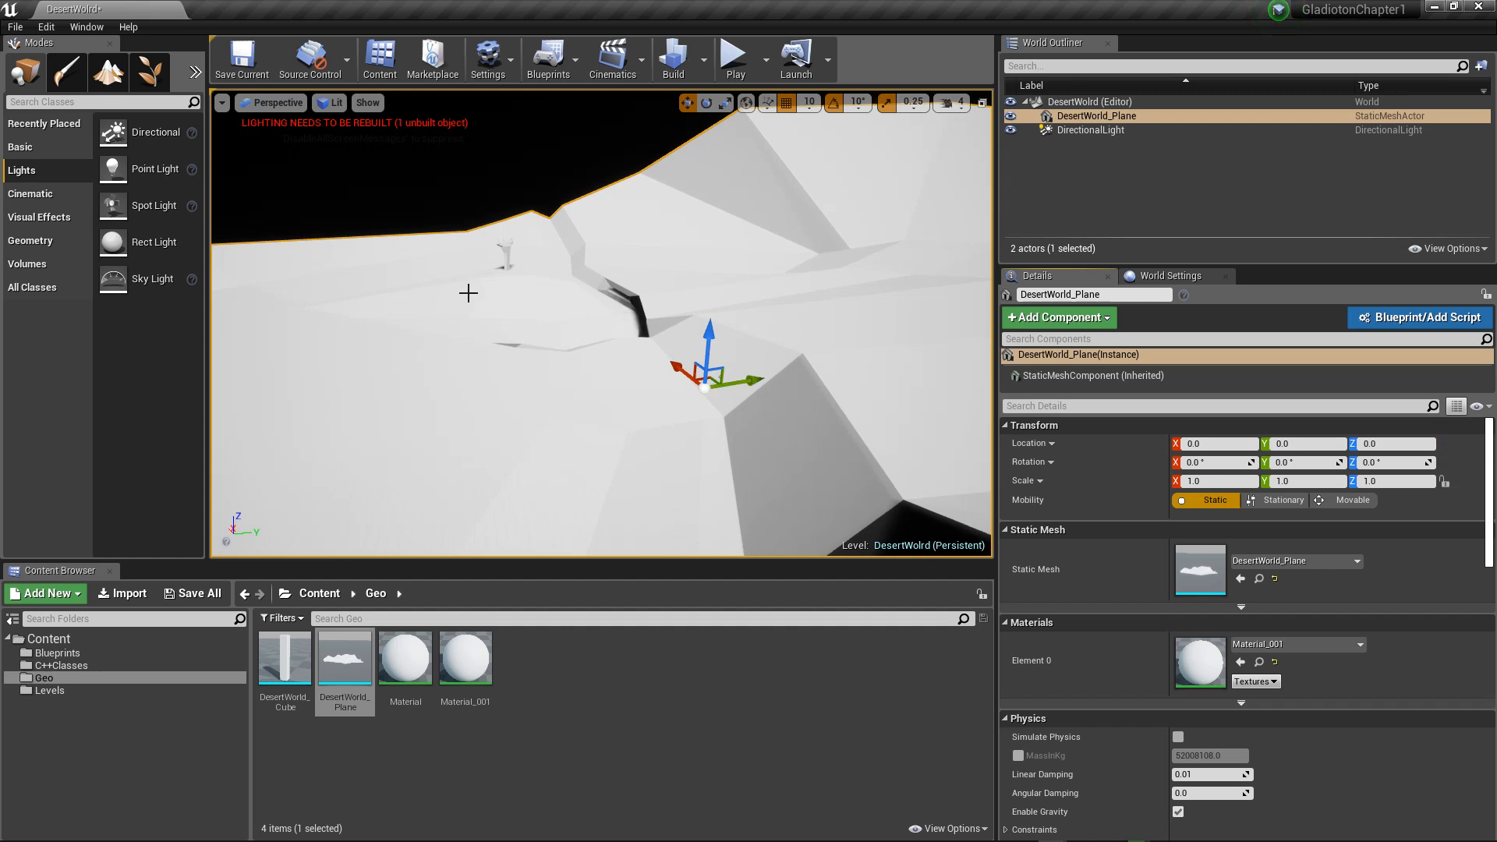
# Step: Place the DesertWorld_Cube mesh from the Geo folder on the terrain and reset its location to the world origin
pyautogui.moveTo(468, 293); pyautogui.dragTo(503, 315, button='right')
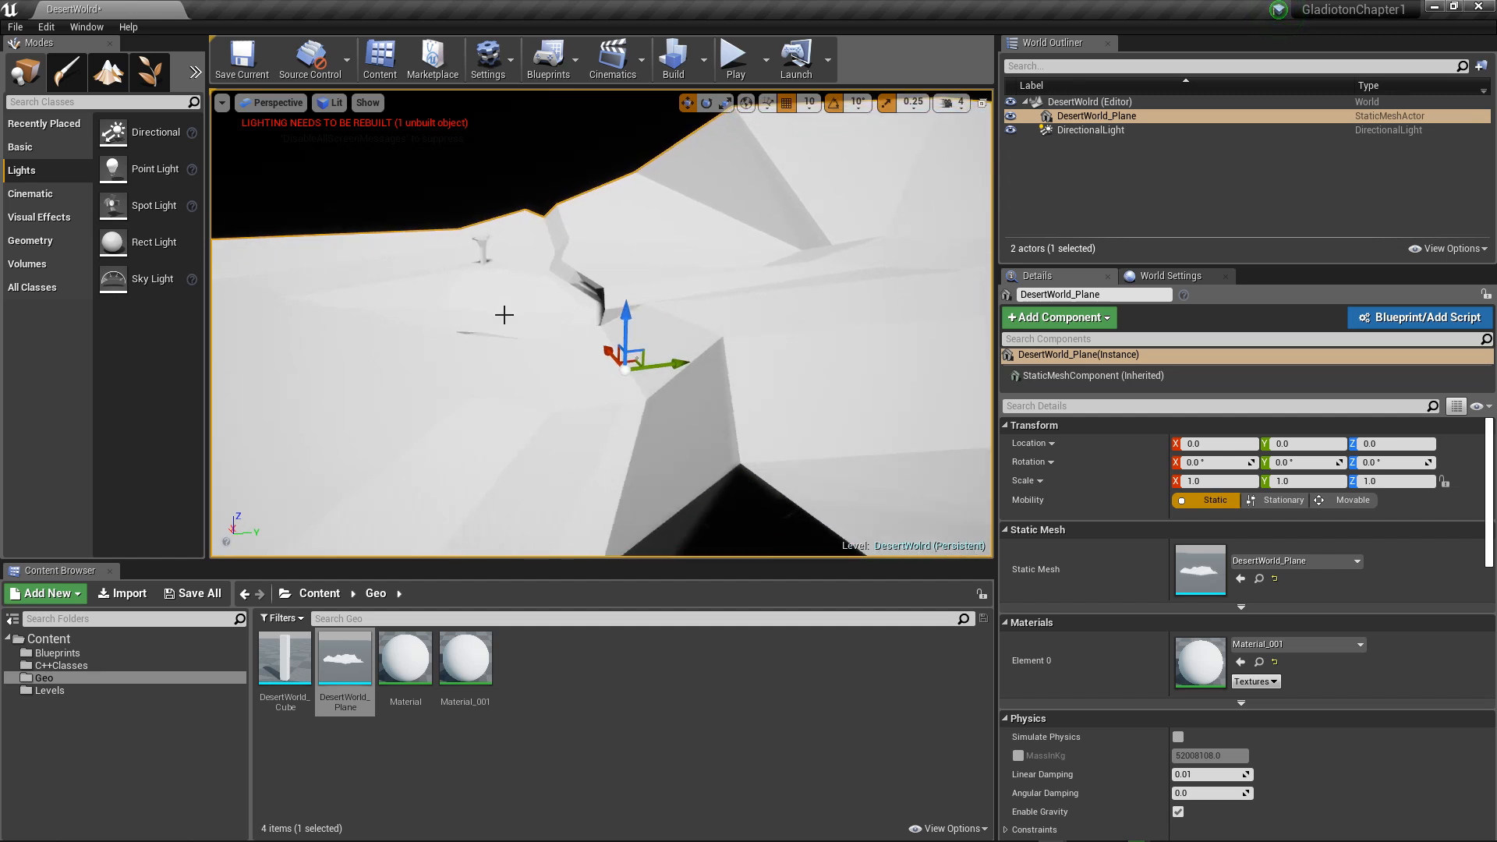
pyautogui.moveTo(285, 663); pyautogui.dragTo(468, 443)
pyautogui.moveTo(524, 372); pyautogui.dragTo(524, 373)
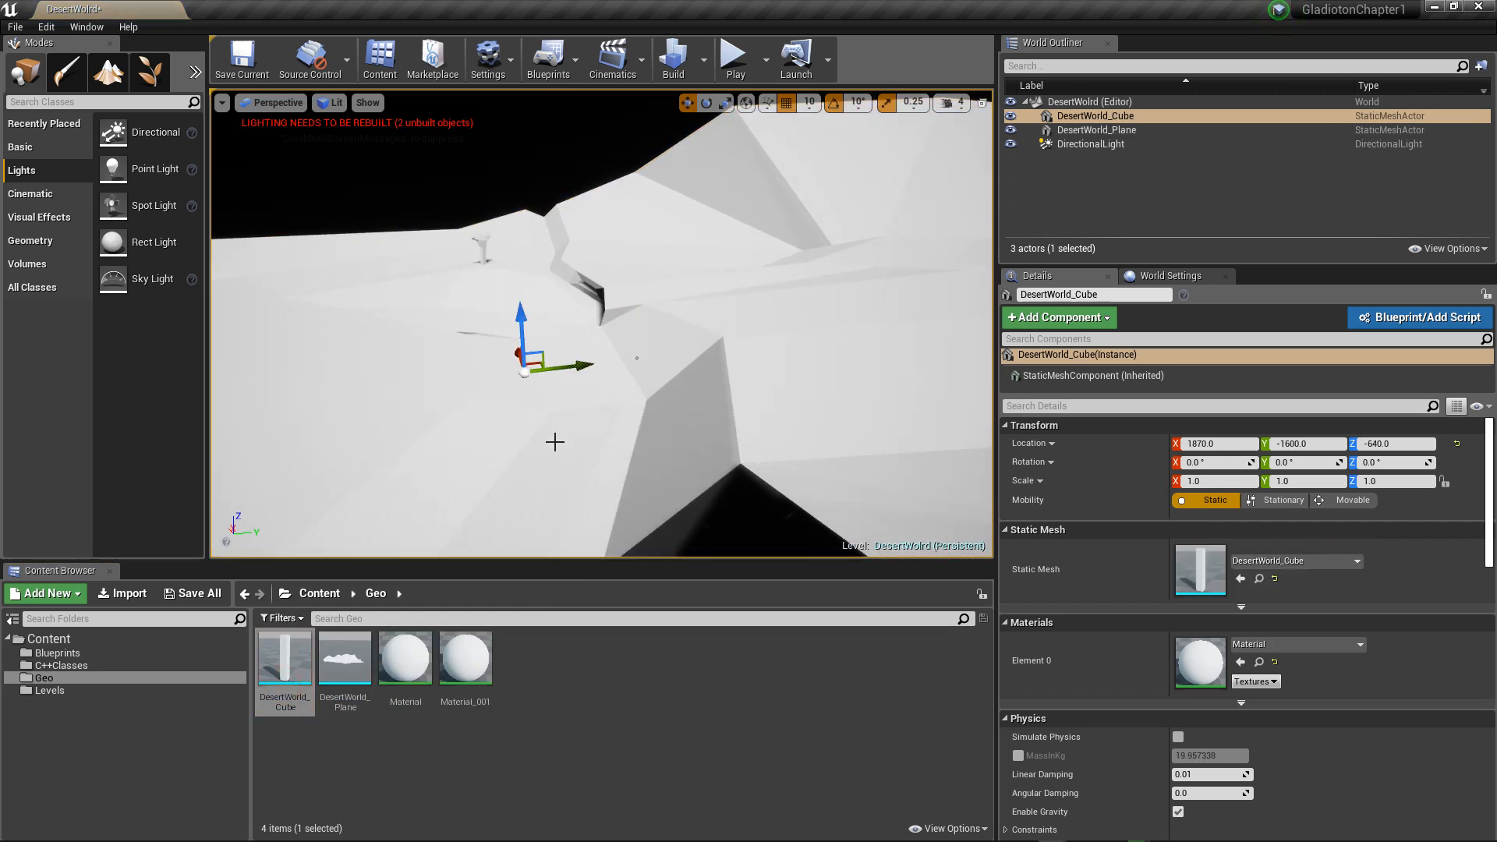
pyautogui.click(1458, 445)
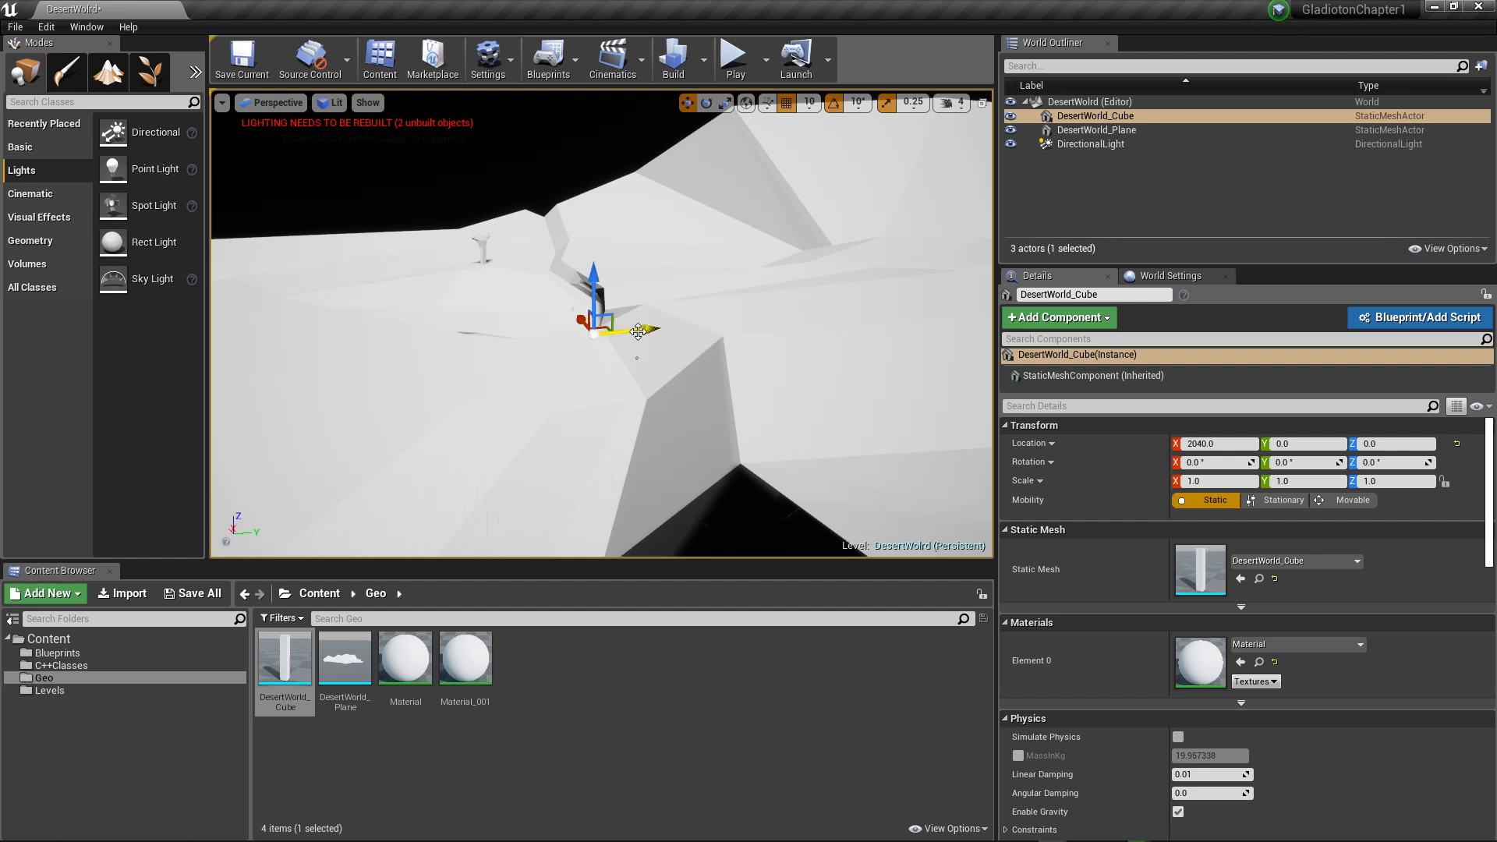
# Step: Move the DesertWorld_Cube along the X axis to about X -310, keeping Y and Z at 0
pyautogui.press('f')
pyautogui.scroll(-9, 652, 340)
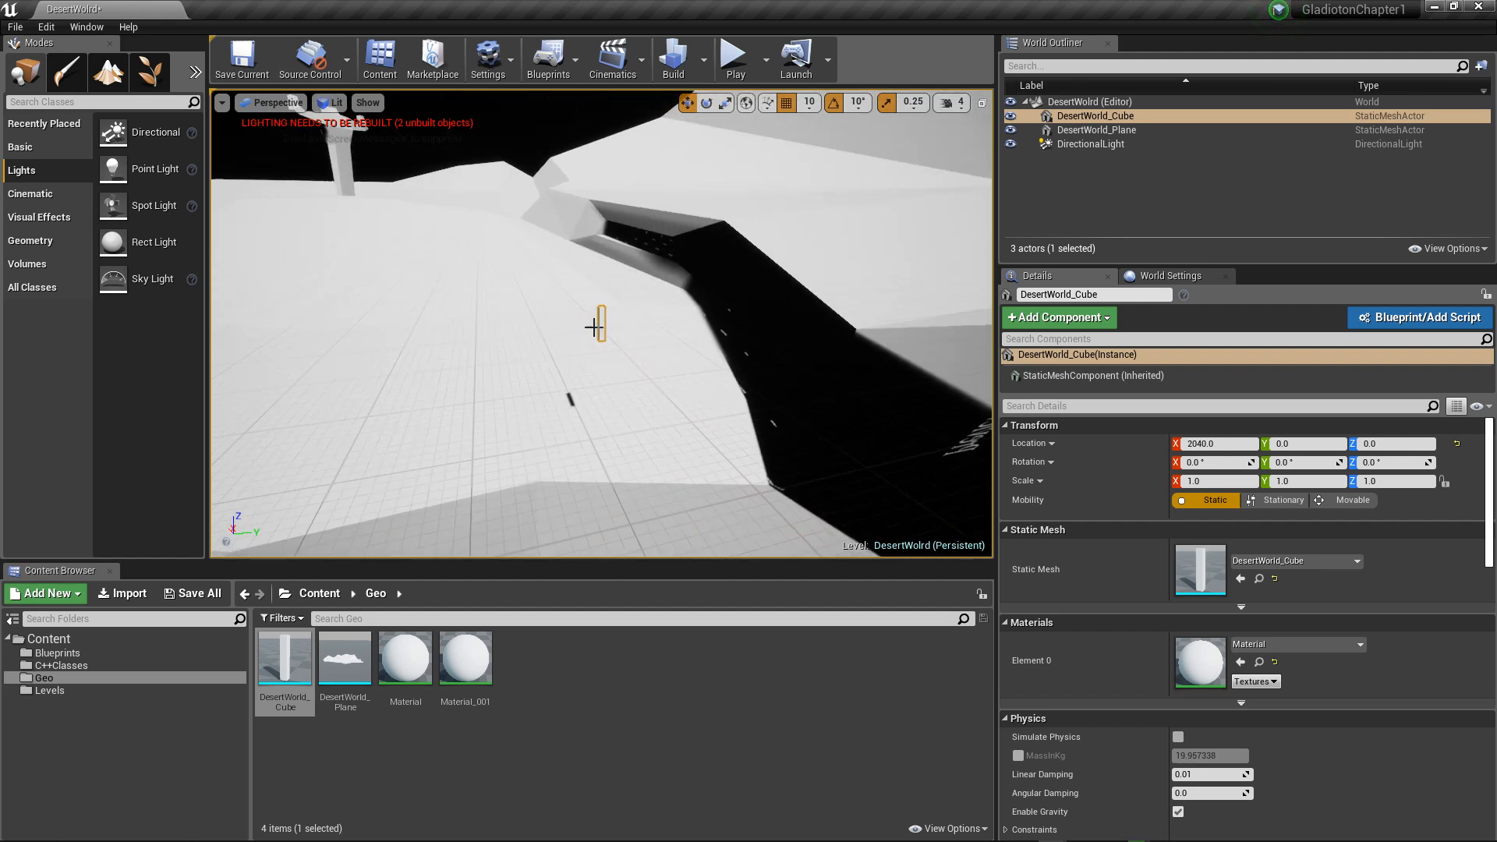
pyautogui.keyDown('alt'); pyautogui.moveTo(594, 326); pyautogui.dragTo(533, 323); pyautogui.keyUp('alt')
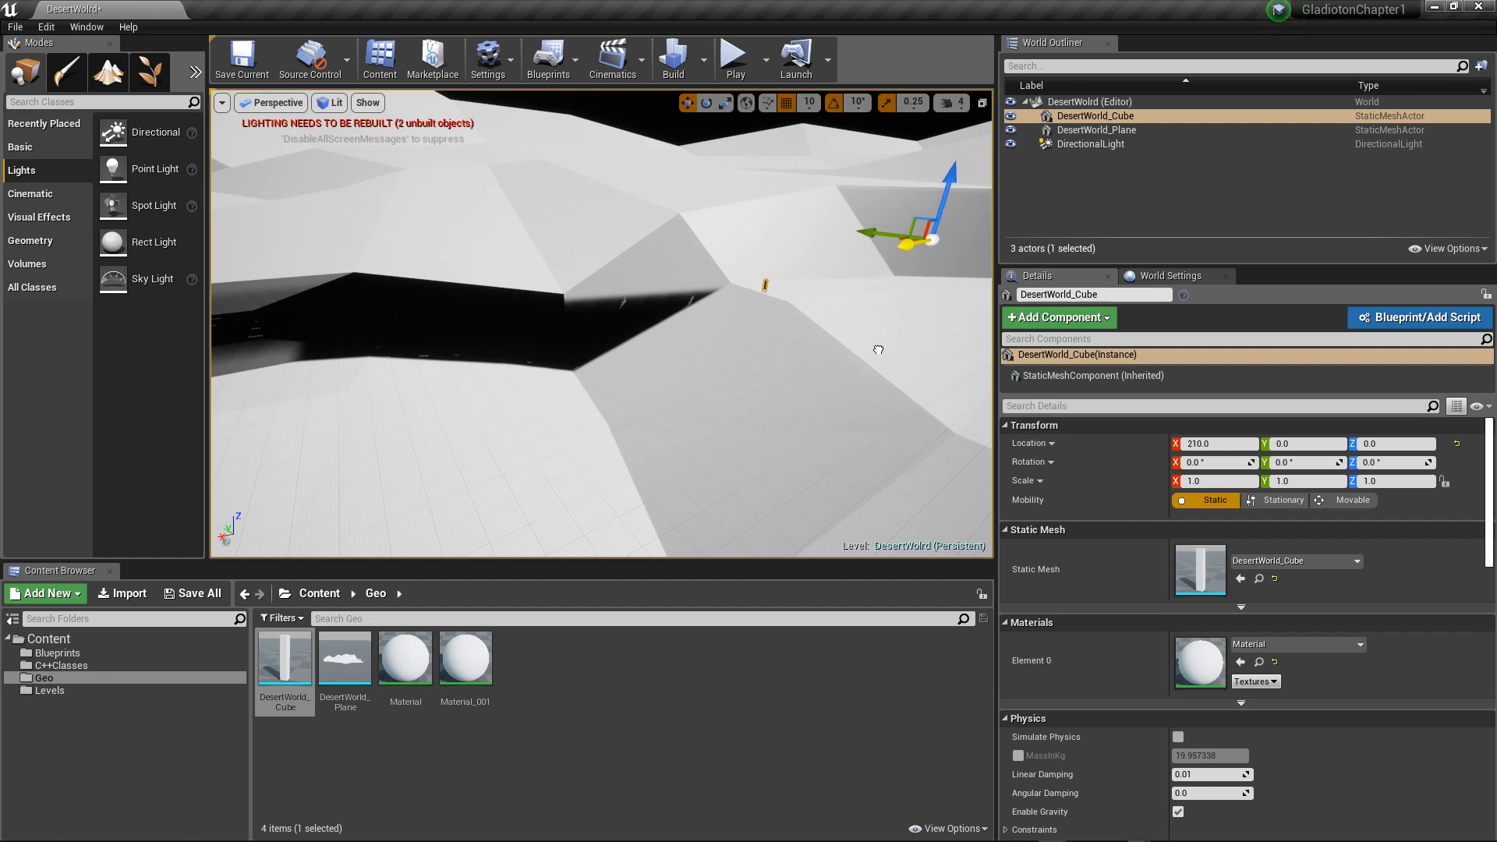
pyautogui.press('w')
pyautogui.moveTo(881, 331); pyautogui.dragTo(817, 338, button='right')
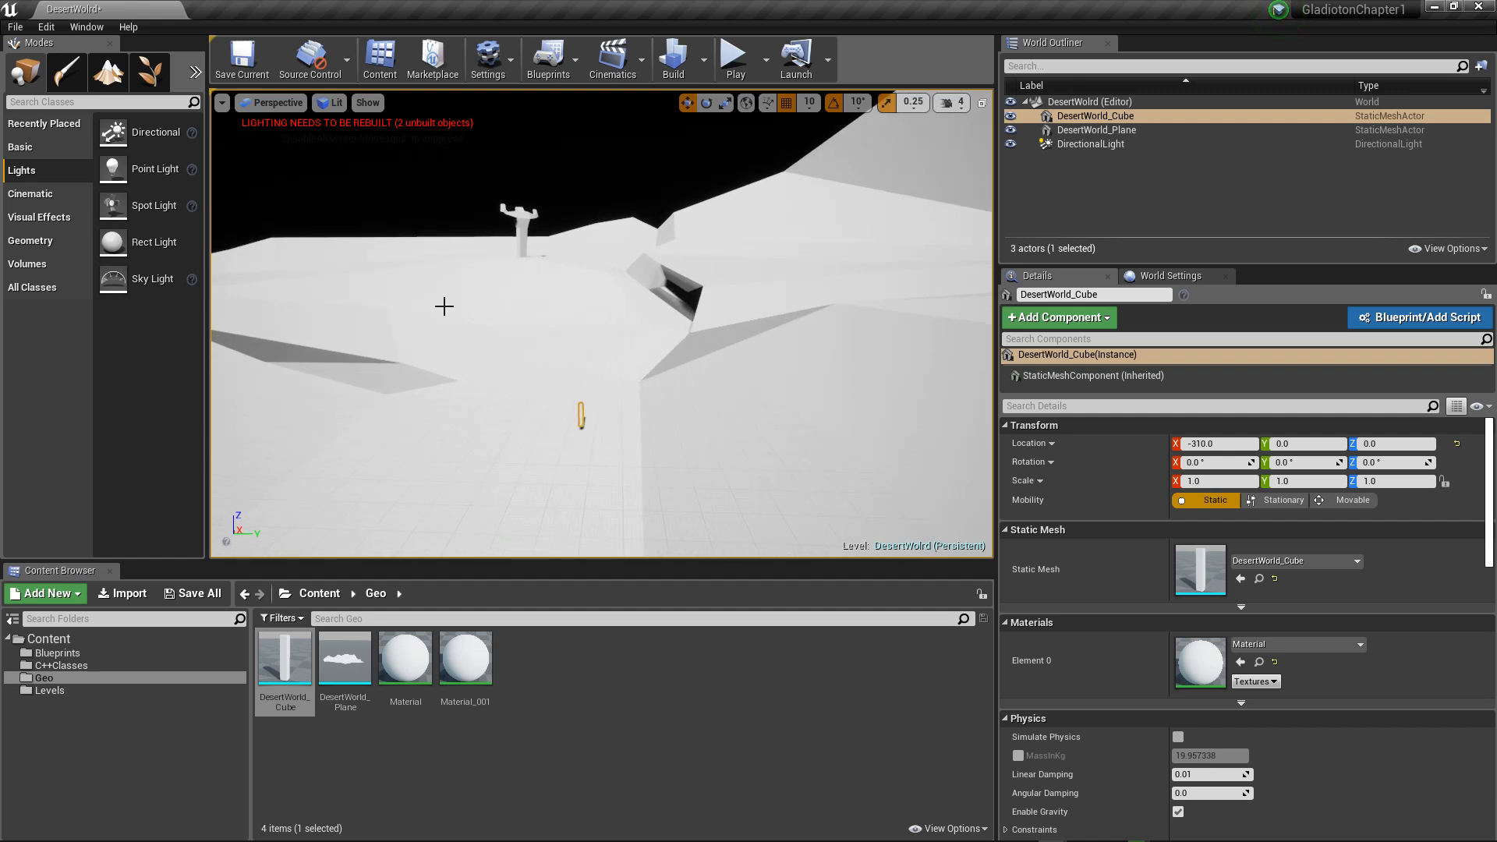
# Step: Place a basic Cube on the terrain at about X 2760, Y -130, Z -280 and stretch its Z scale to 2.75
pyautogui.click(24, 146)
pyautogui.moveTo(117, 315); pyautogui.dragTo(219, 335)
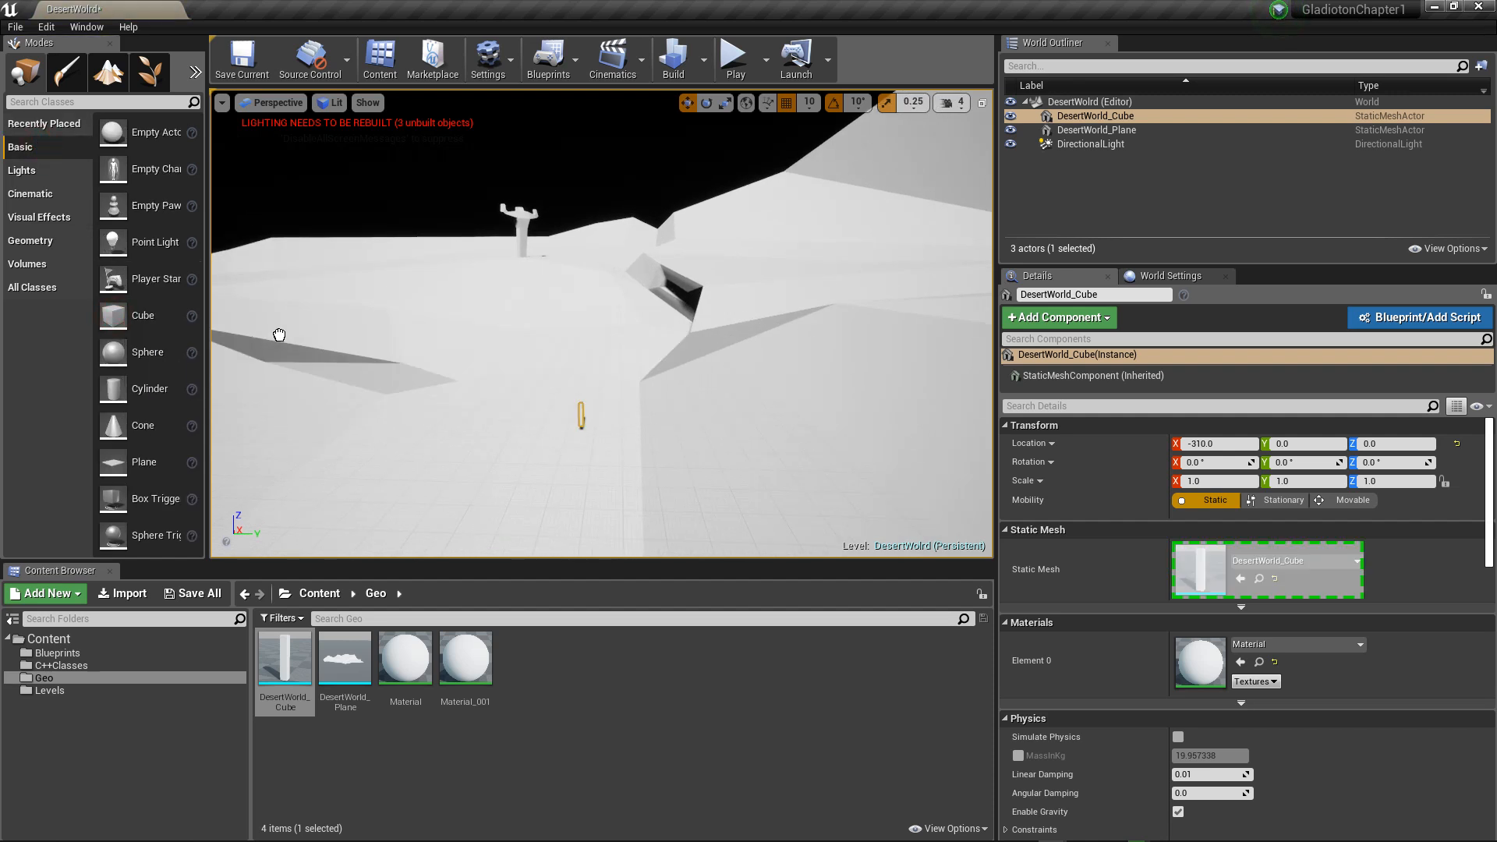
pyautogui.moveTo(521, 422); pyautogui.dragTo(516, 430)
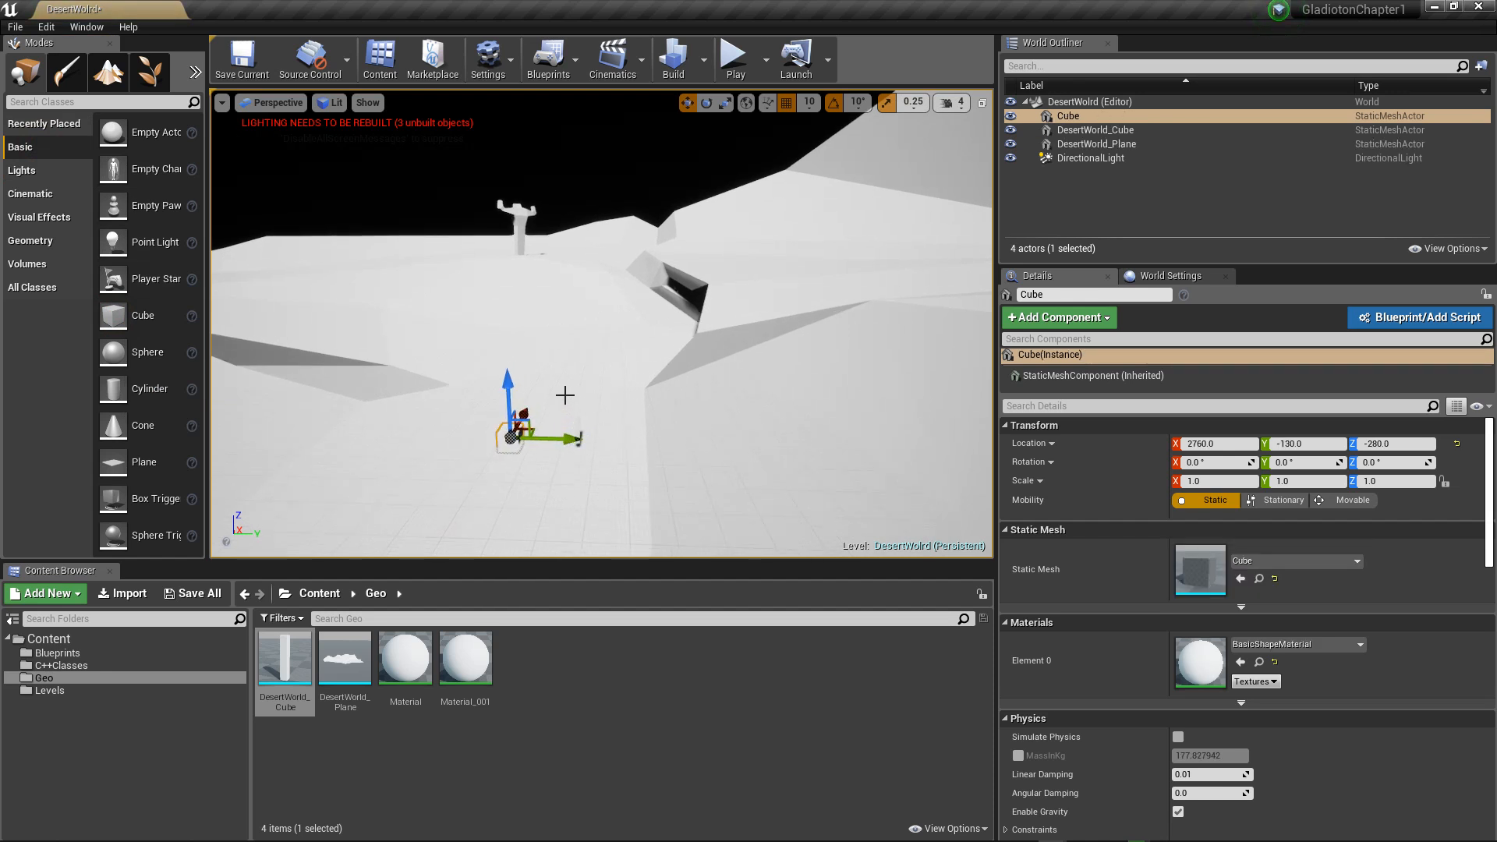
pyautogui.scroll(1, 537, 387)
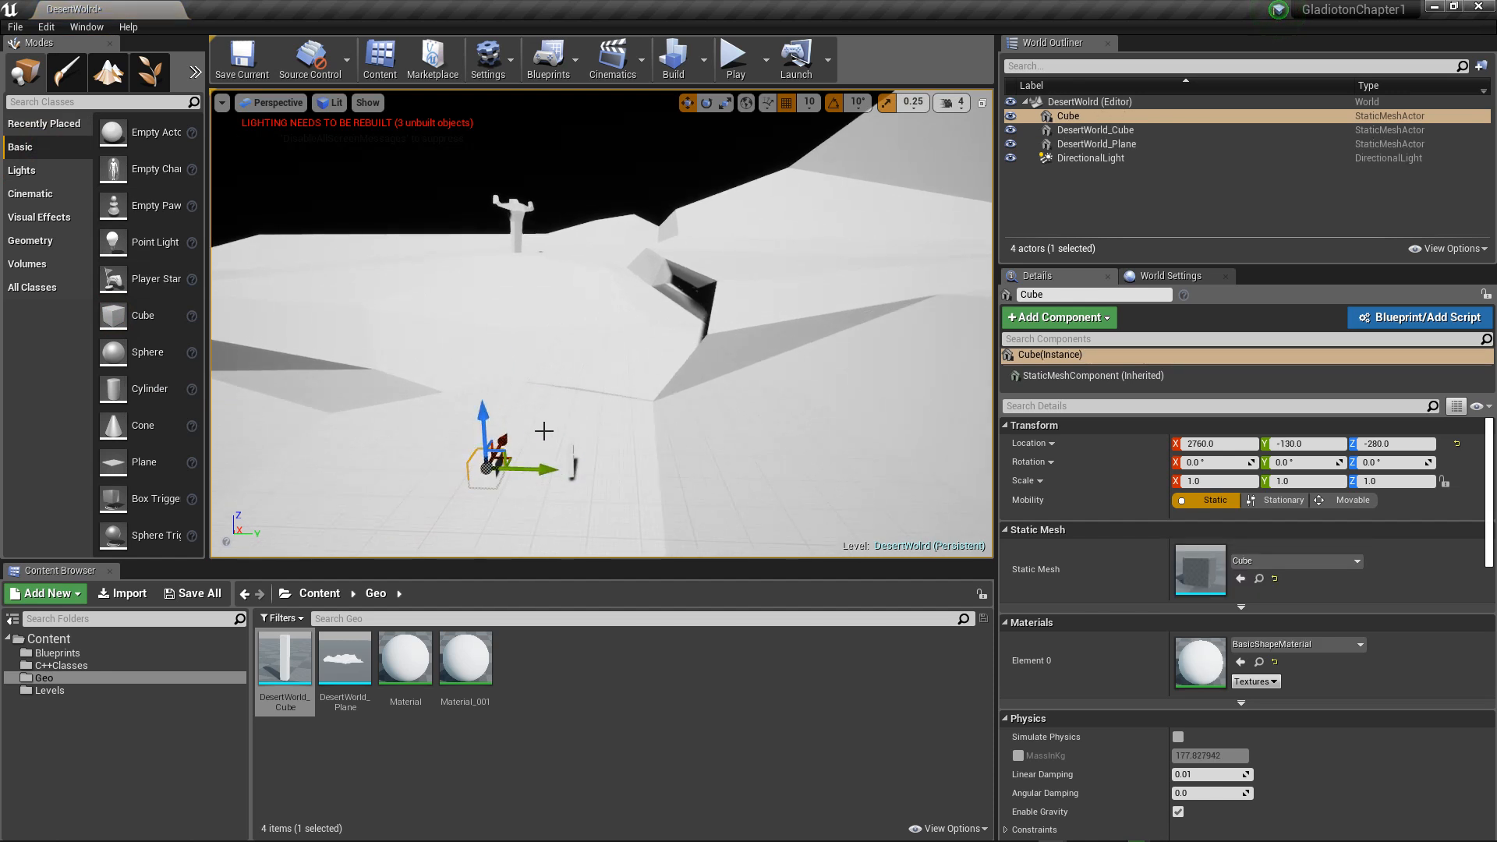
pyautogui.press('r')
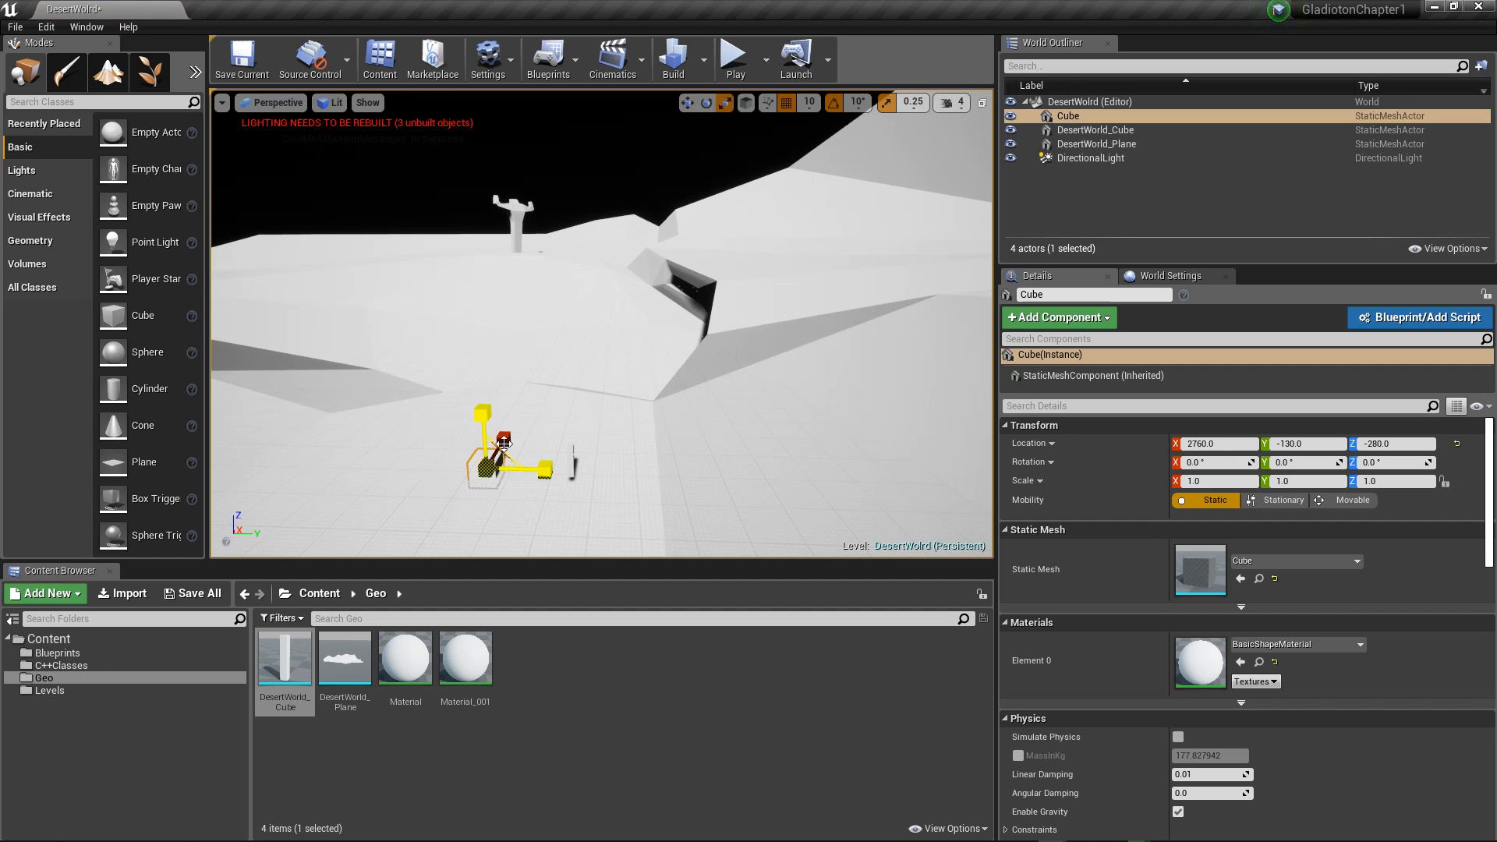
pyautogui.moveTo(483, 410); pyautogui.dragTo(483, 374)
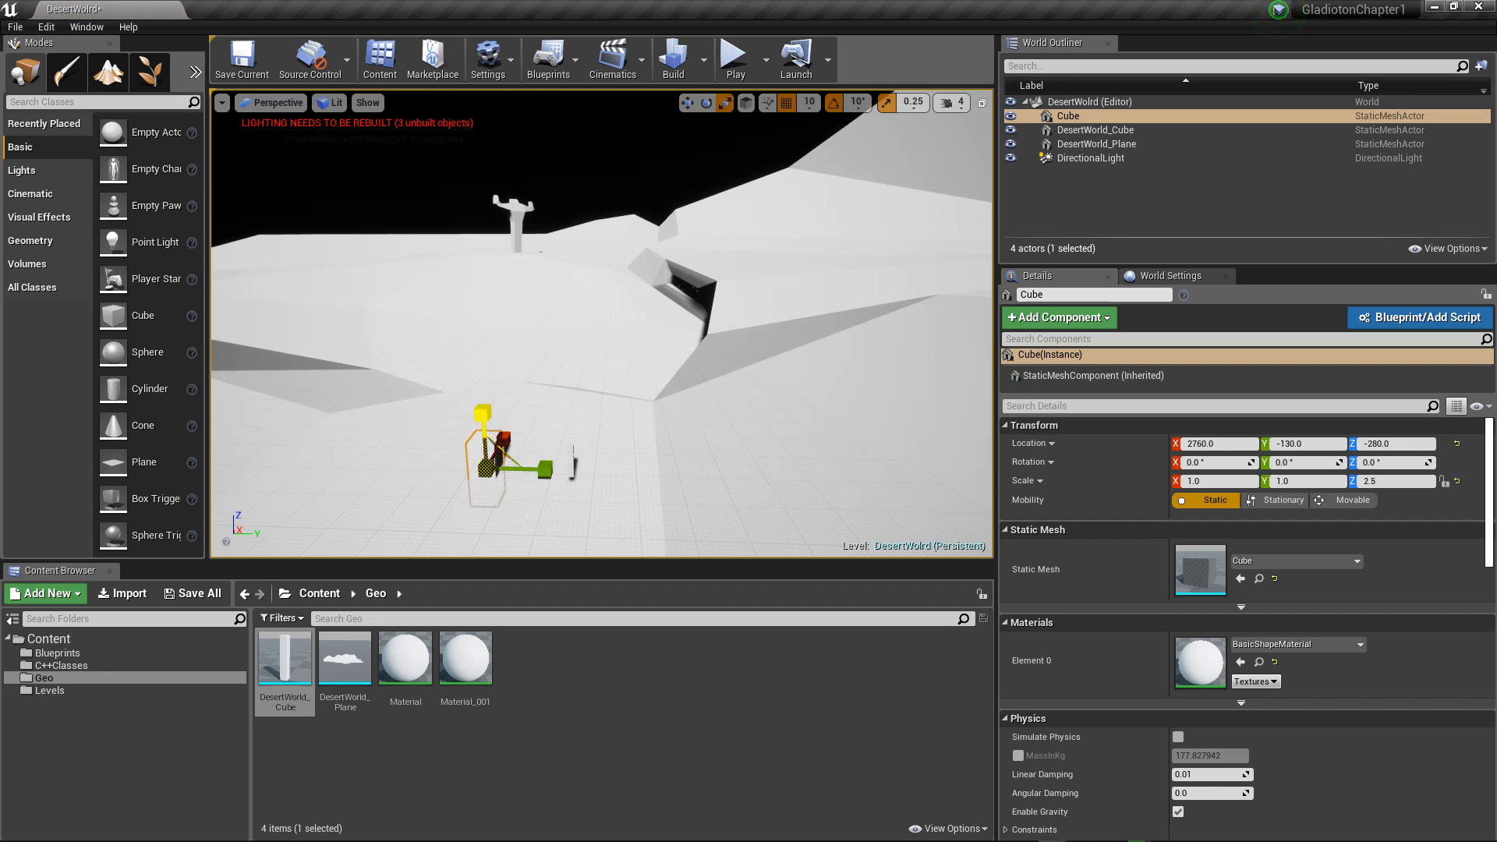
pyautogui.moveTo(600, 438); pyautogui.dragTo(563, 458, button='right')
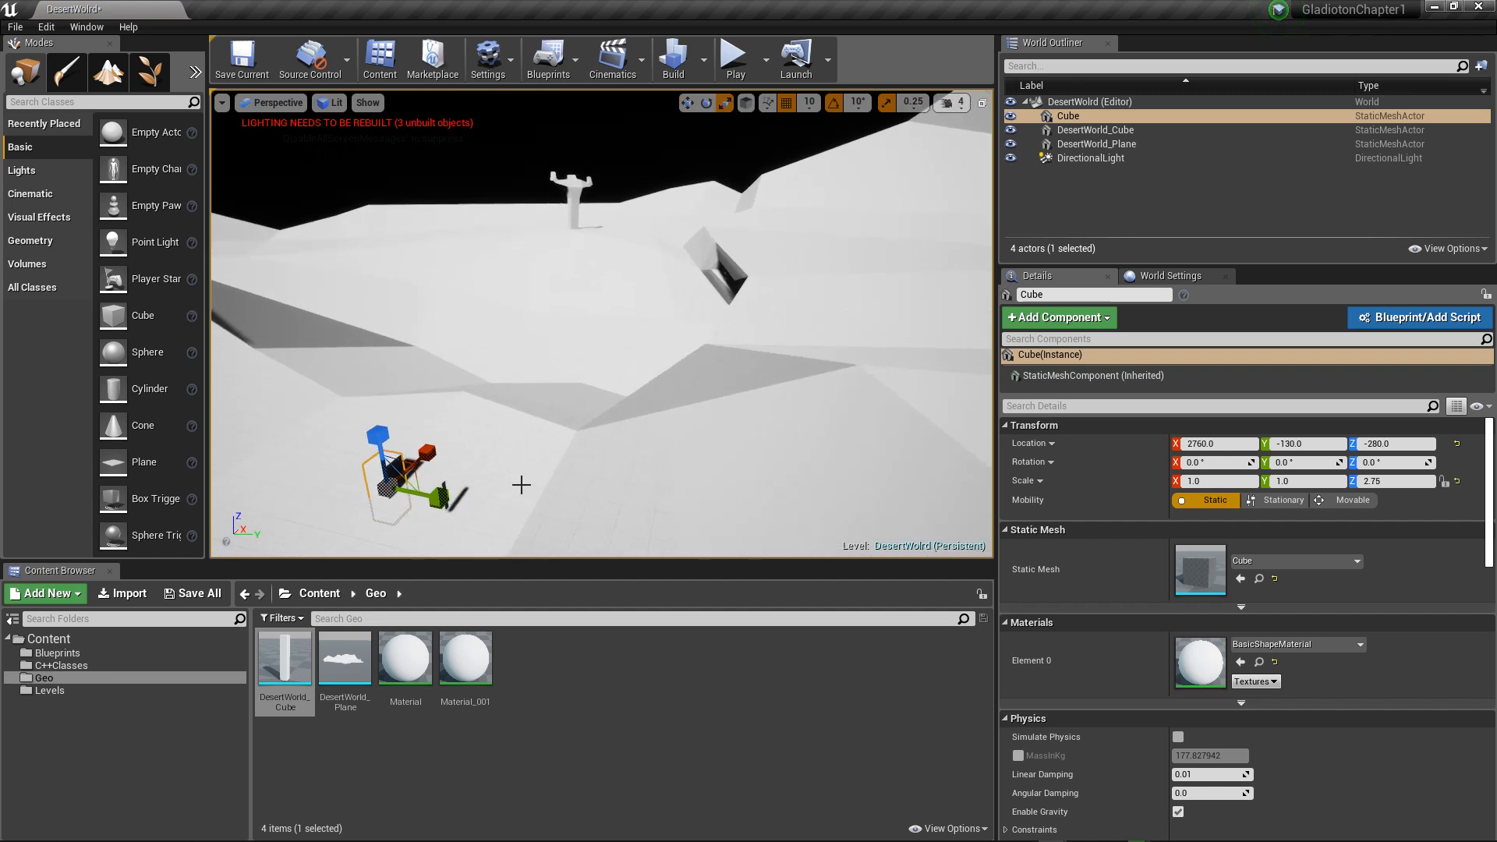
# Step: Compare the size and placement of the basic Cube with the DesertWorld_Cube on the terrain from several viewpoints
pyautogui.click(440, 481)
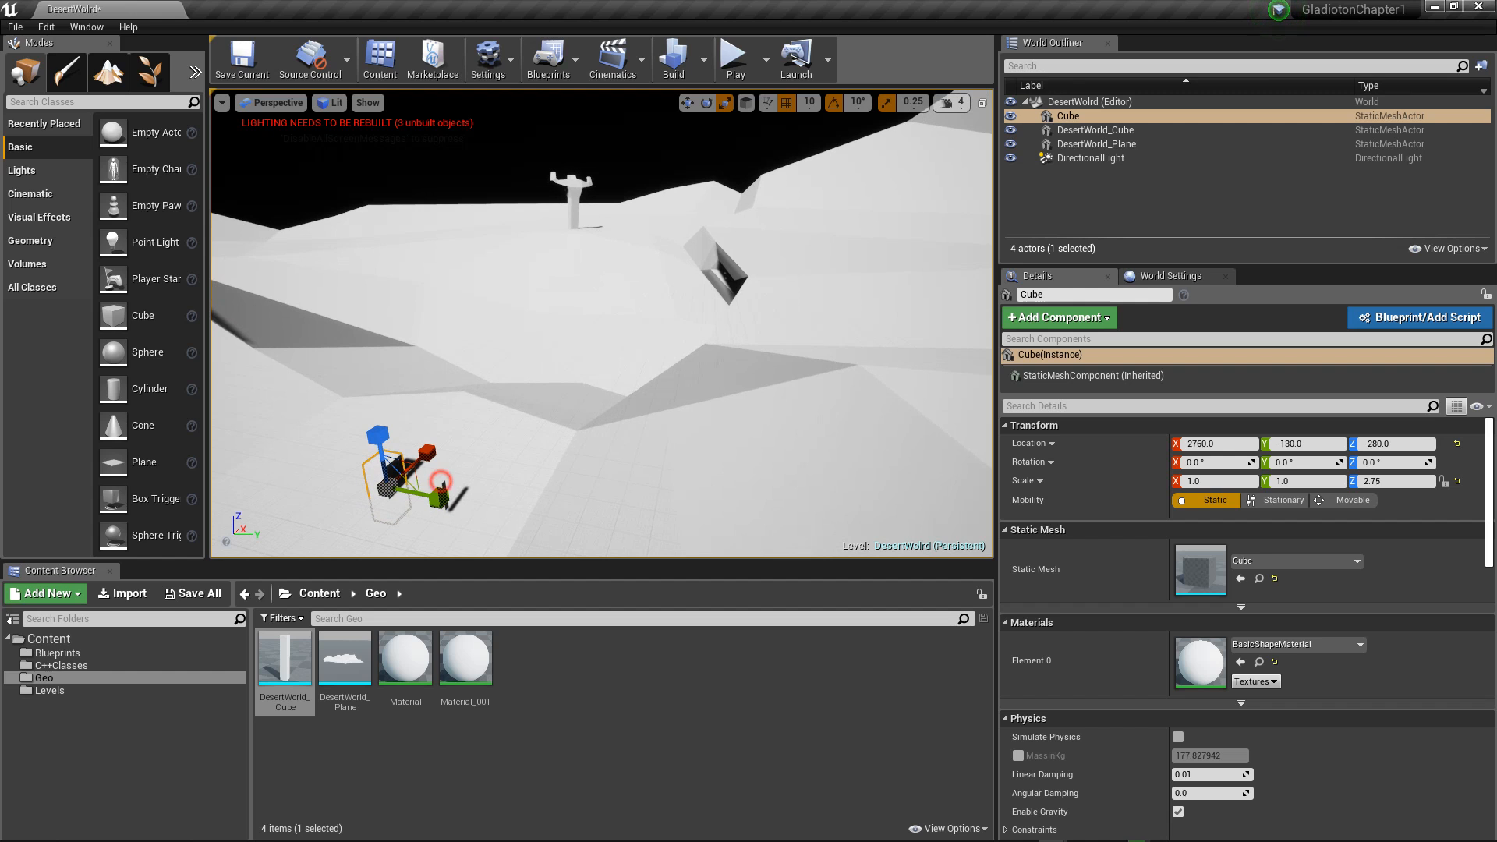
pyautogui.click(388, 472)
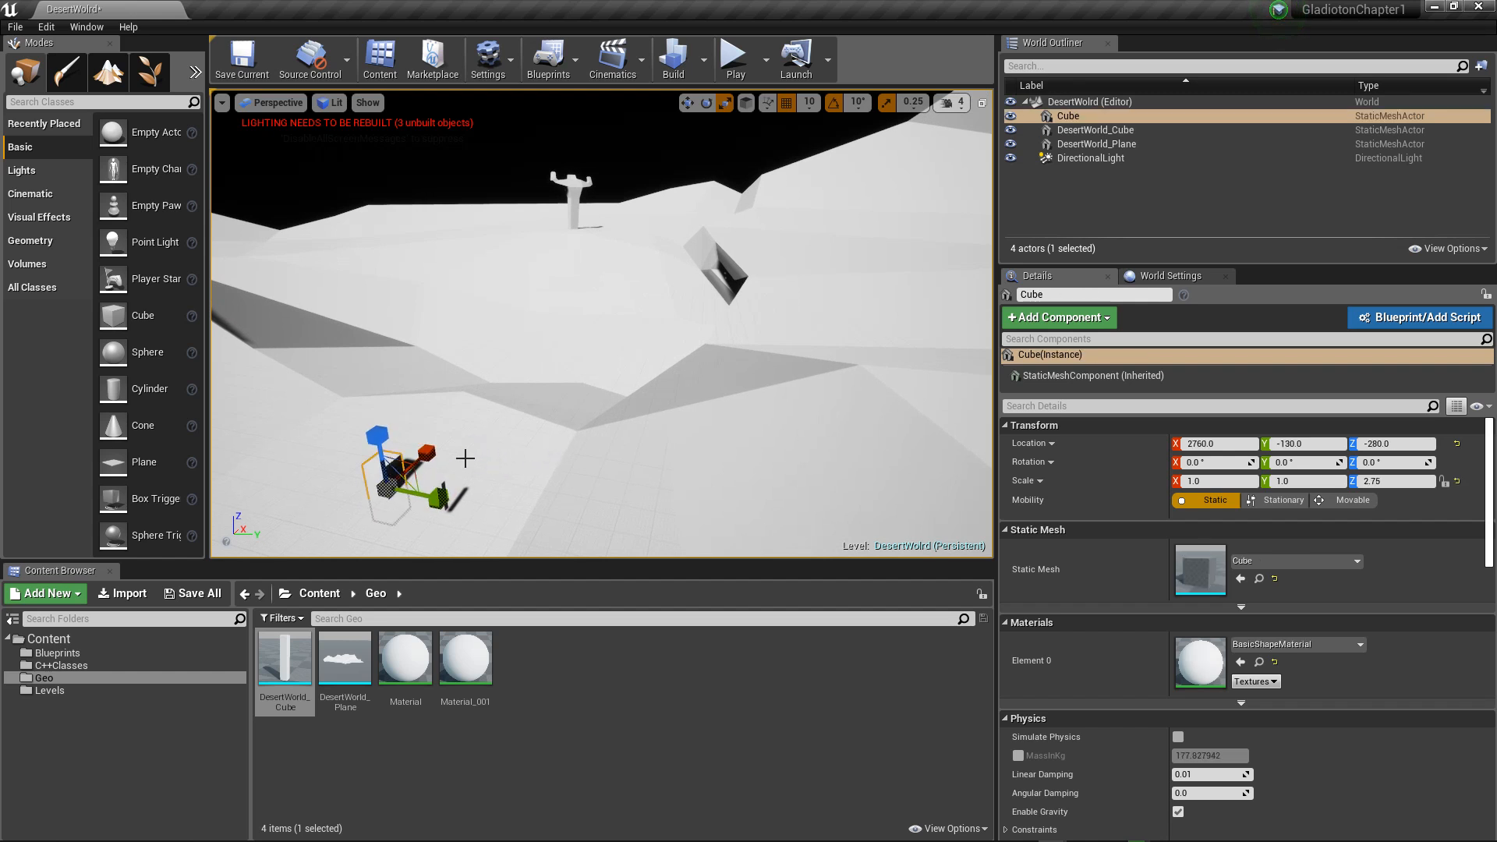
pyautogui.rightClick(368, 476)
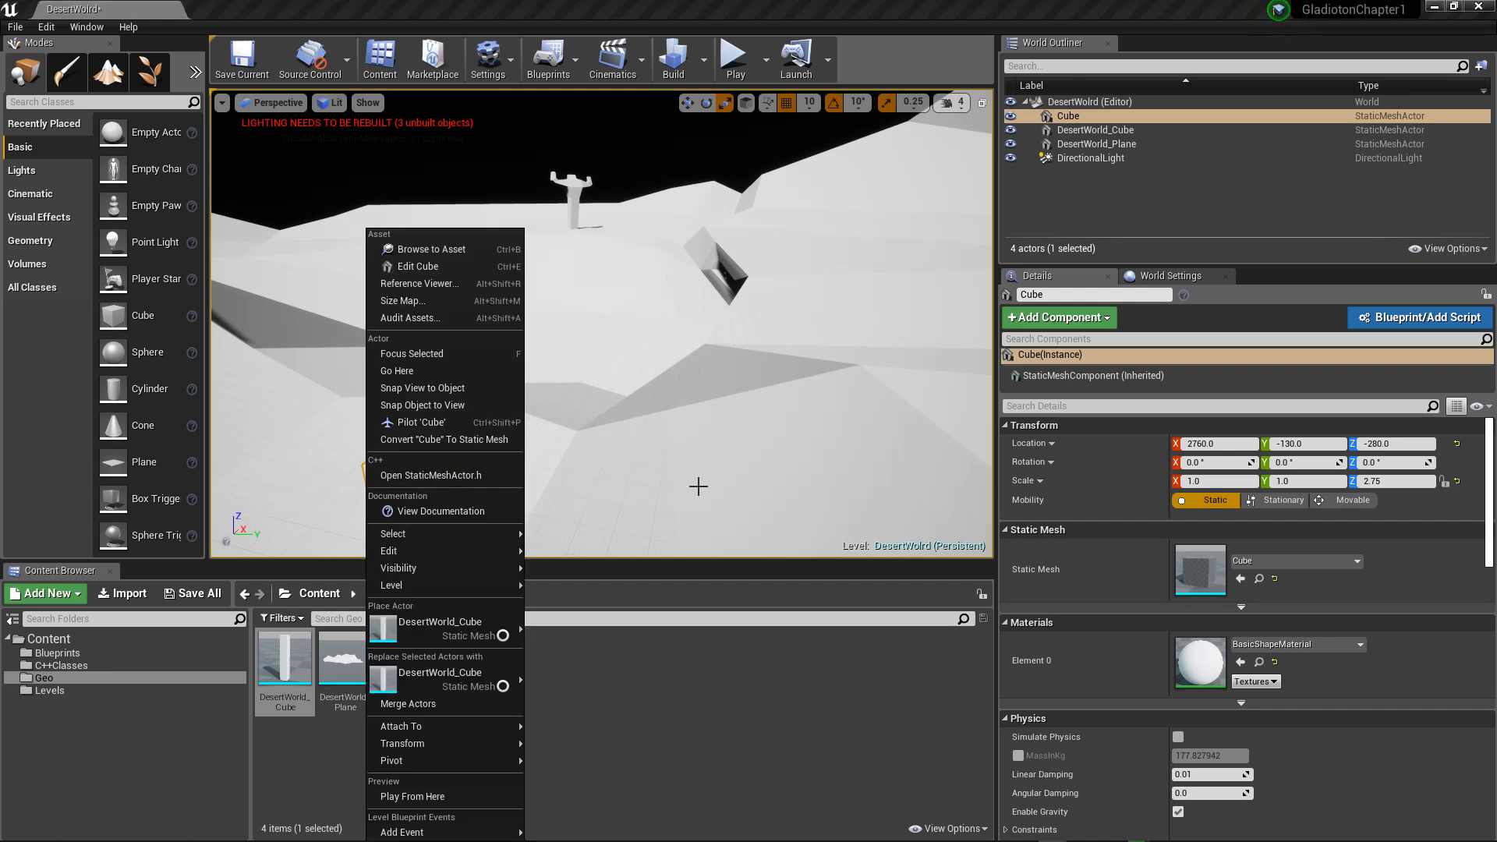
pyautogui.click(621, 454)
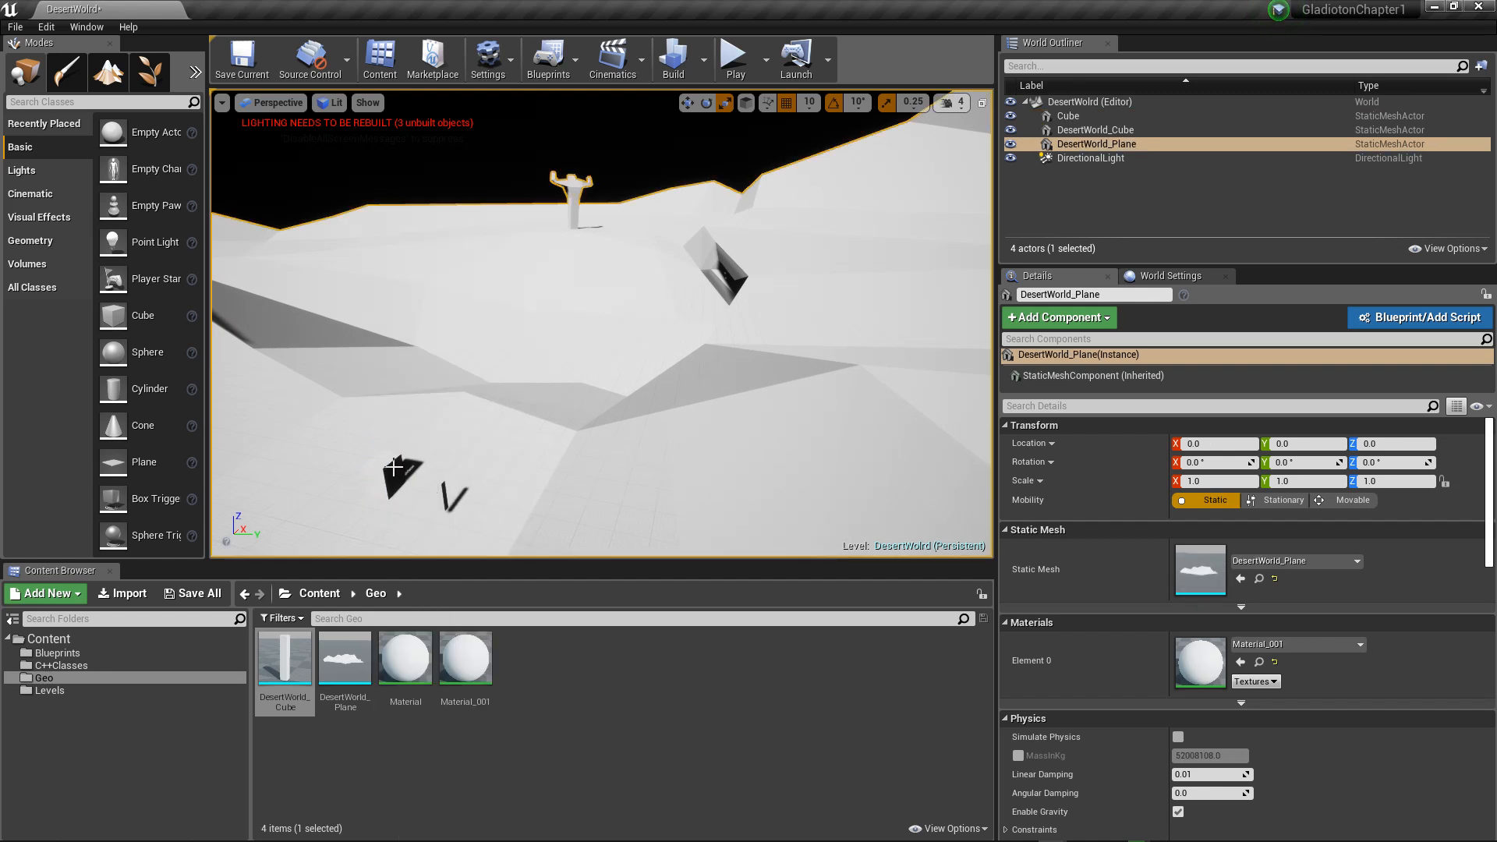
pyautogui.scroll(-2, 430, 468)
pyautogui.scroll(5, 431, 468)
pyautogui.scroll(-5, 430, 468)
pyautogui.press('w')
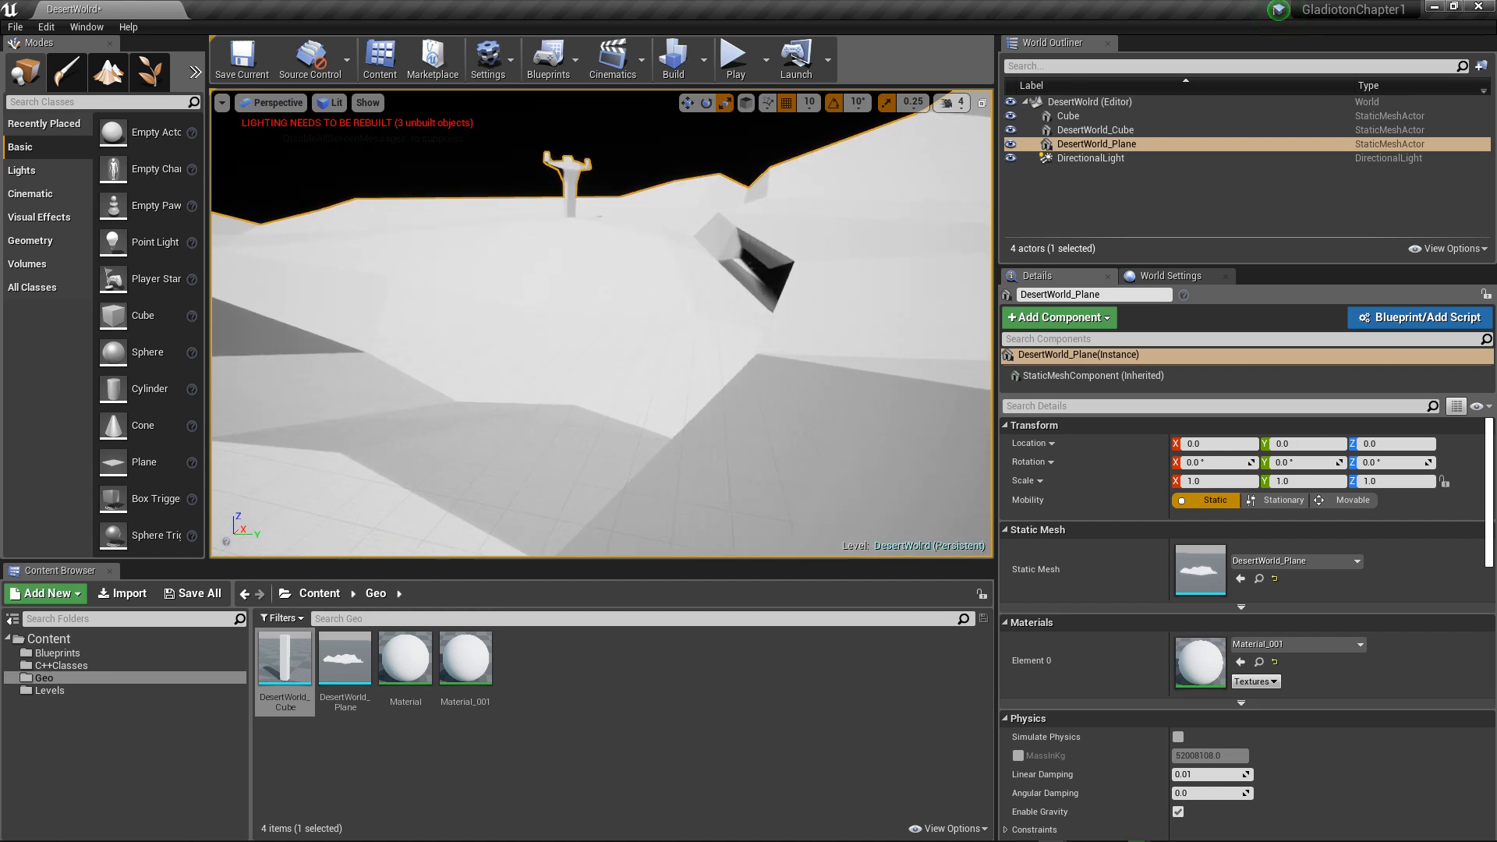
pyautogui.press('s')
pyautogui.keyDown('alt'); pyautogui.moveTo(430, 468); pyautogui.dragTo(422, 468, button='right'); pyautogui.keyUp('alt')
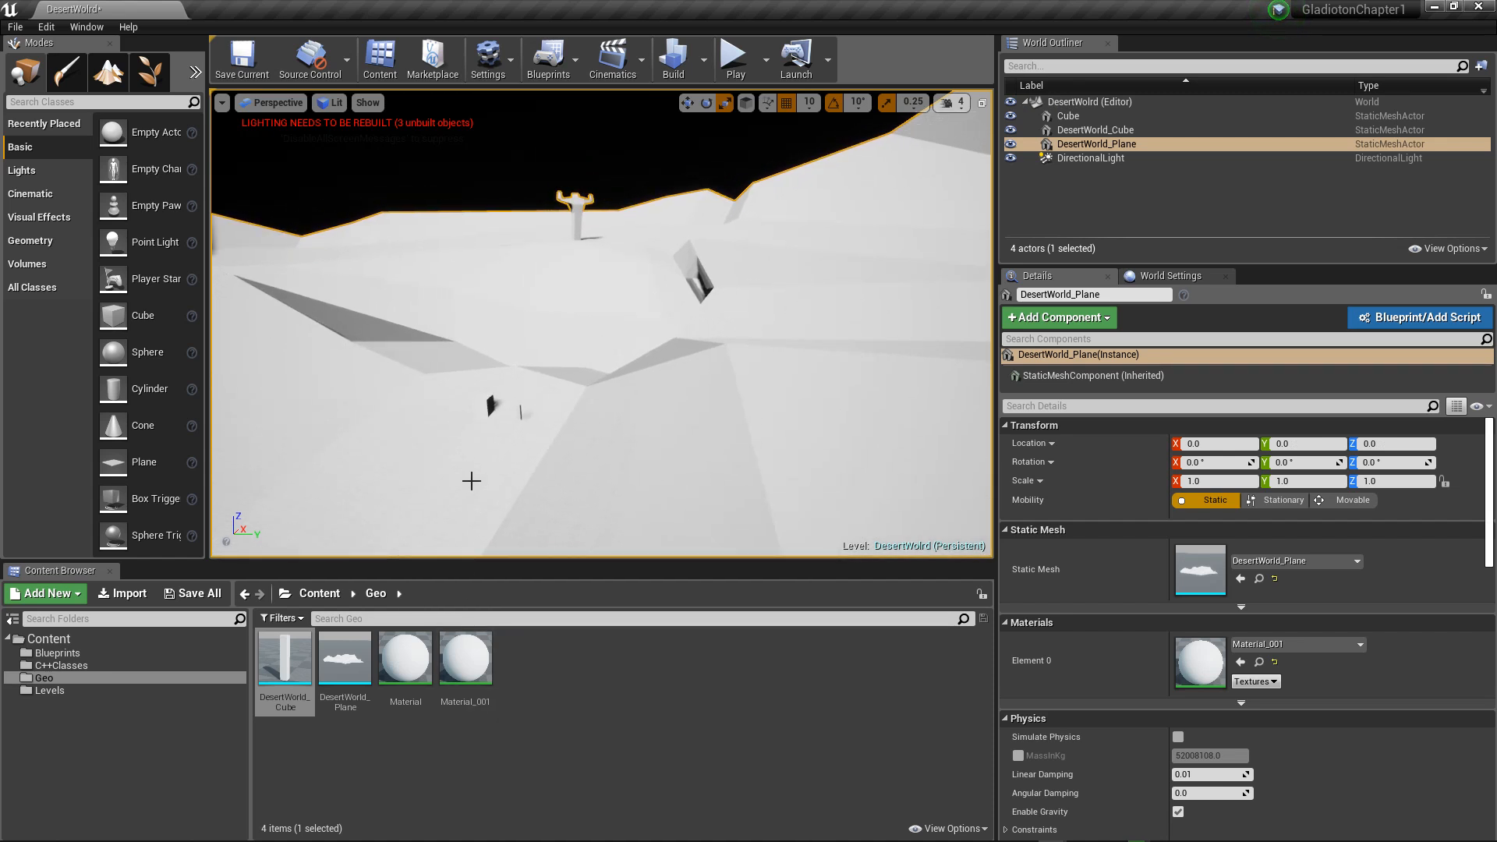
pyautogui.moveTo(469, 470)
pyautogui.keyDown('alt'); pyautogui.mouseDown()
pyautogui.moveTo(474, 502)
pyautogui.moveTo(469, 469)
pyautogui.mouseUp(); pyautogui.keyUp('alt')
pyautogui.moveTo(469, 469)
pyautogui.keyDown('alt'); pyautogui.mouseDown(button='right')
pyautogui.moveTo(523, 470)
pyautogui.moveTo(488, 469)
pyautogui.mouseUp(button='right'); pyautogui.keyUp('alt')
pyautogui.keyDown('alt'); pyautogui.moveTo(370, 475); pyautogui.dragTo(402, 457); pyautogui.keyUp('alt')
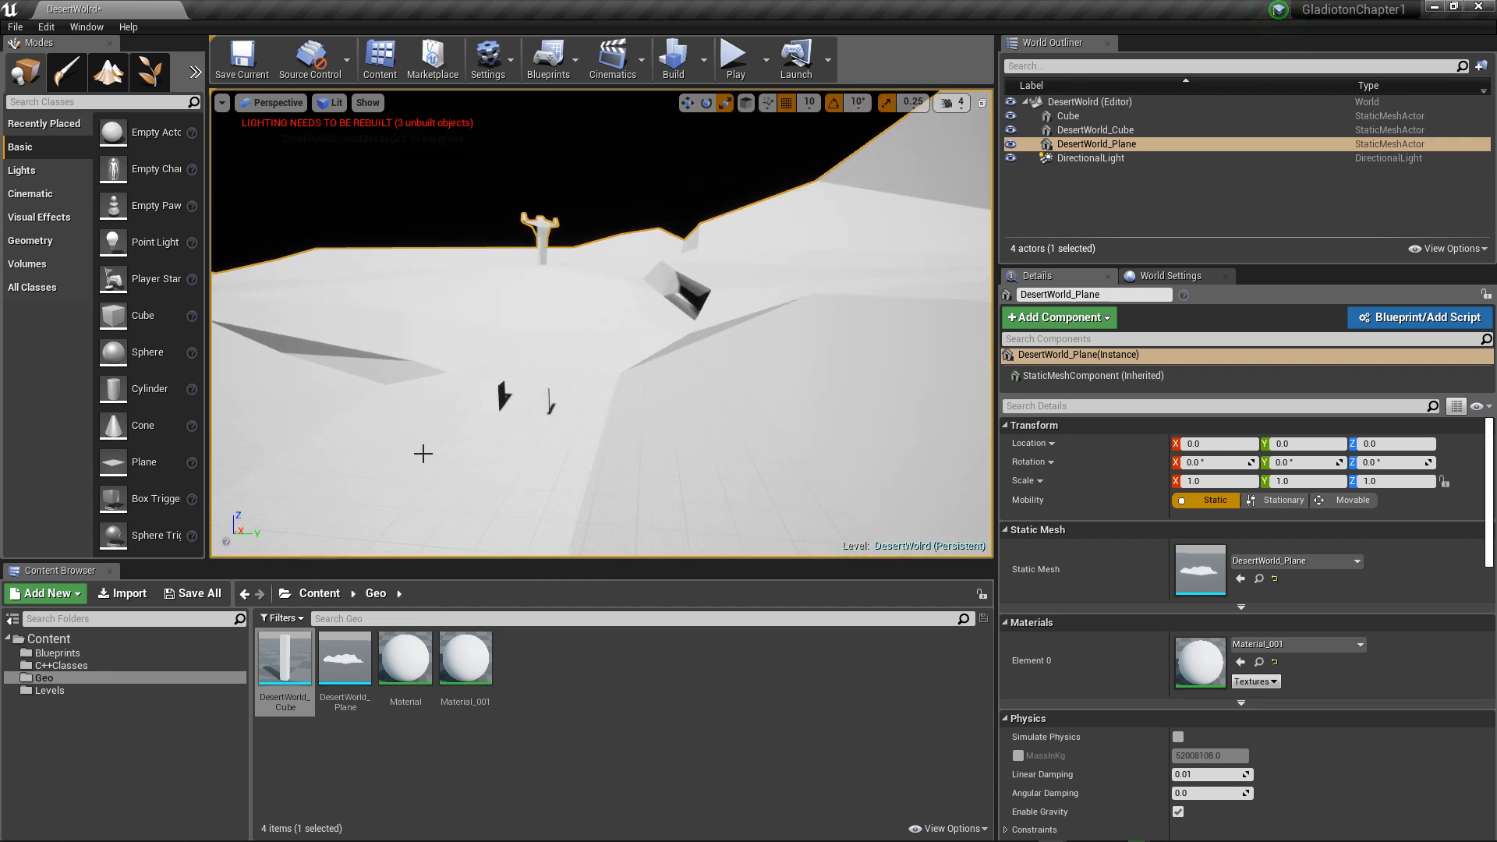
# Step: Scale the basic Cube to 0.25 in X and Y and 1.5 in Z, and raise it to about Z -180
pyautogui.scroll(1, 424, 454)
pyautogui.click(471, 416)
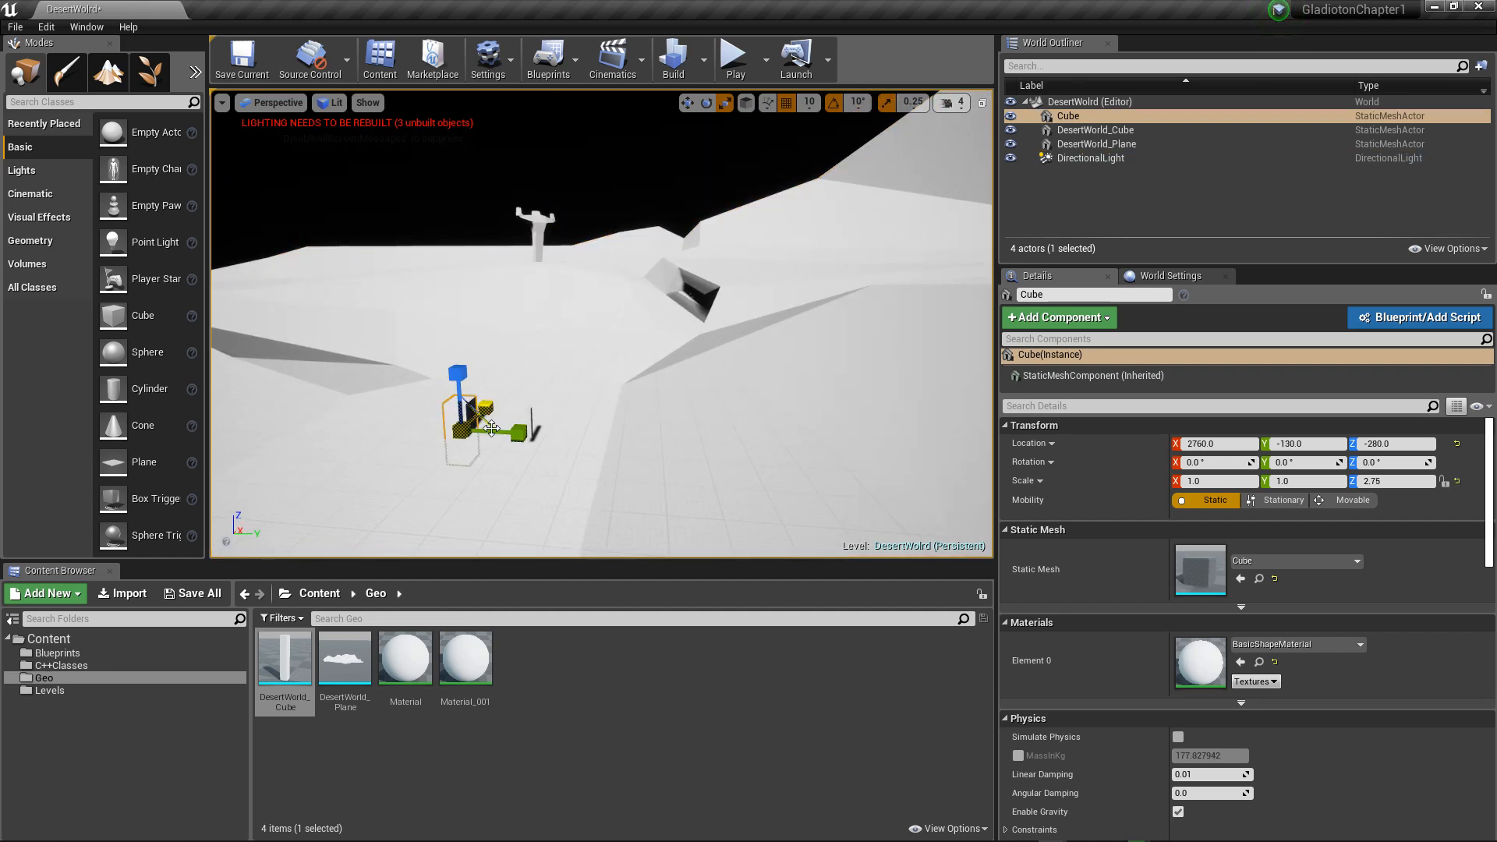
pyautogui.keyDown('alt'); pyautogui.moveTo(505, 415); pyautogui.dragTo(382, 496); pyautogui.keyUp('alt')
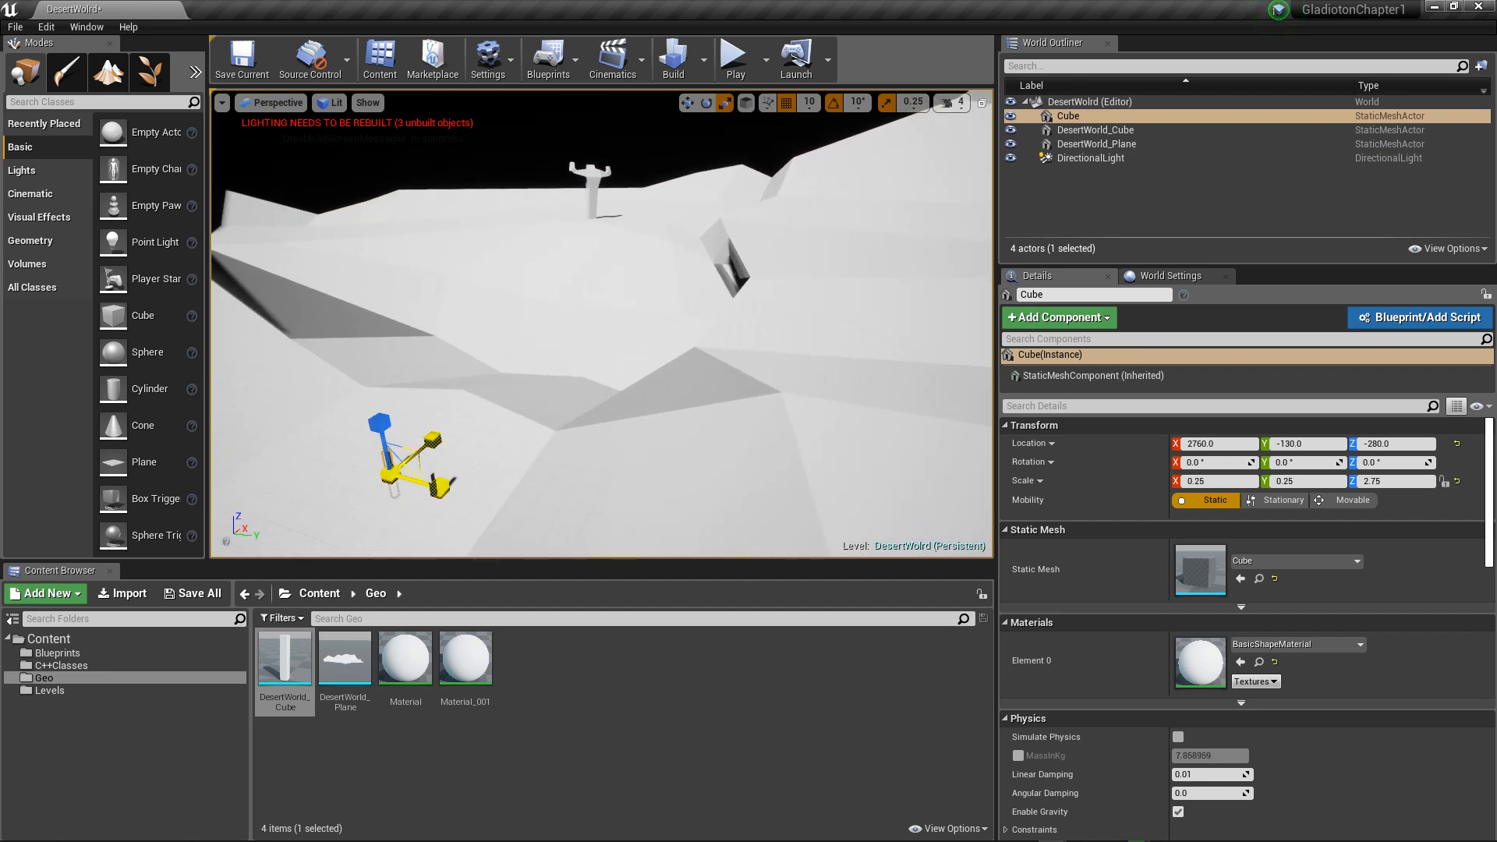
pyautogui.keyDown('alt'); pyautogui.moveTo(473, 437); pyautogui.dragTo(528, 429); pyautogui.keyUp('alt')
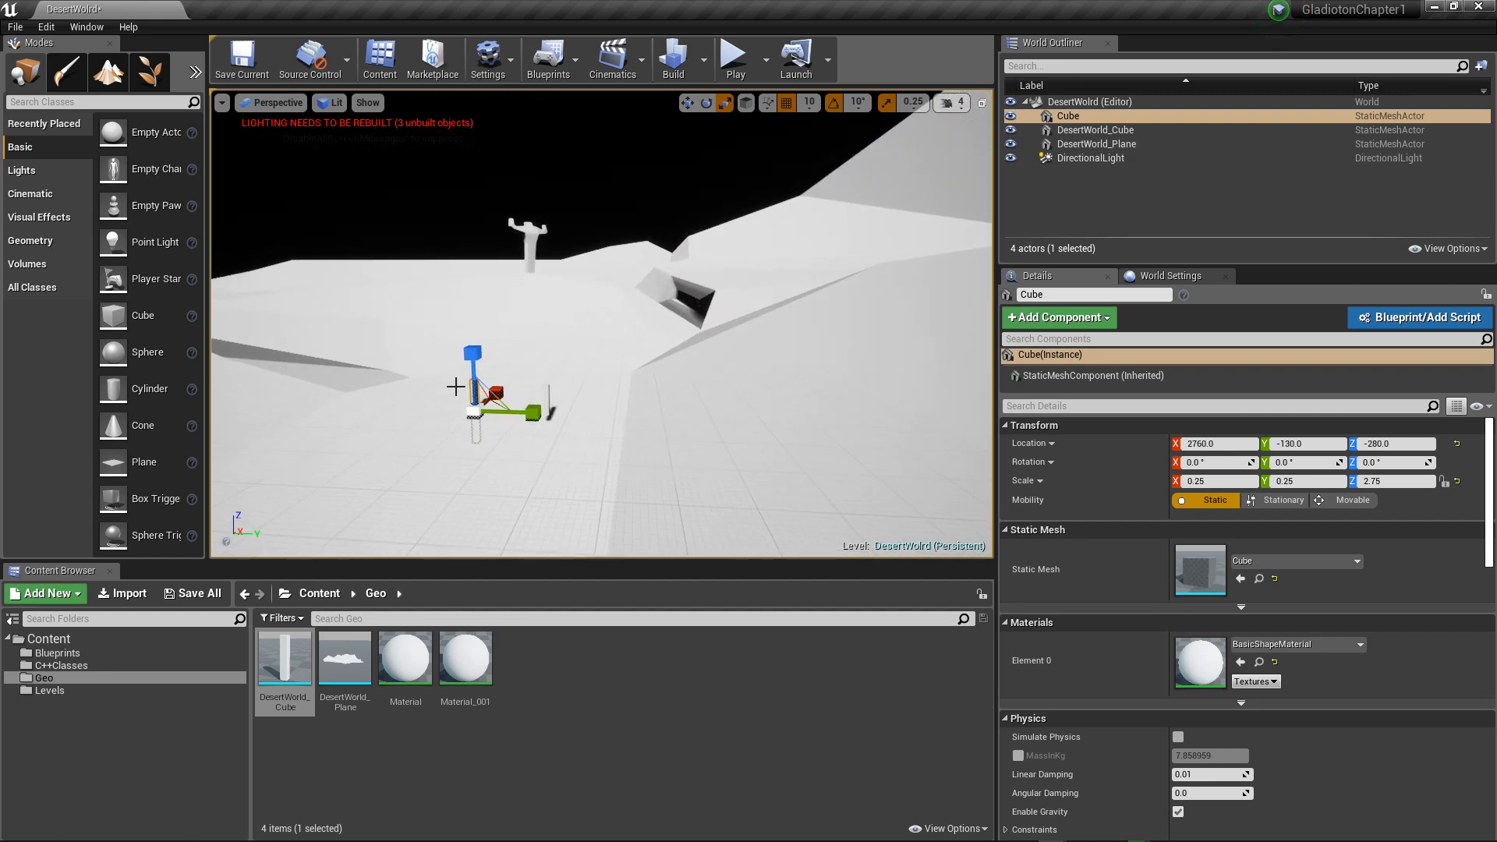
pyautogui.moveTo(471, 347); pyautogui.dragTo(471, 351)
pyautogui.press('w')
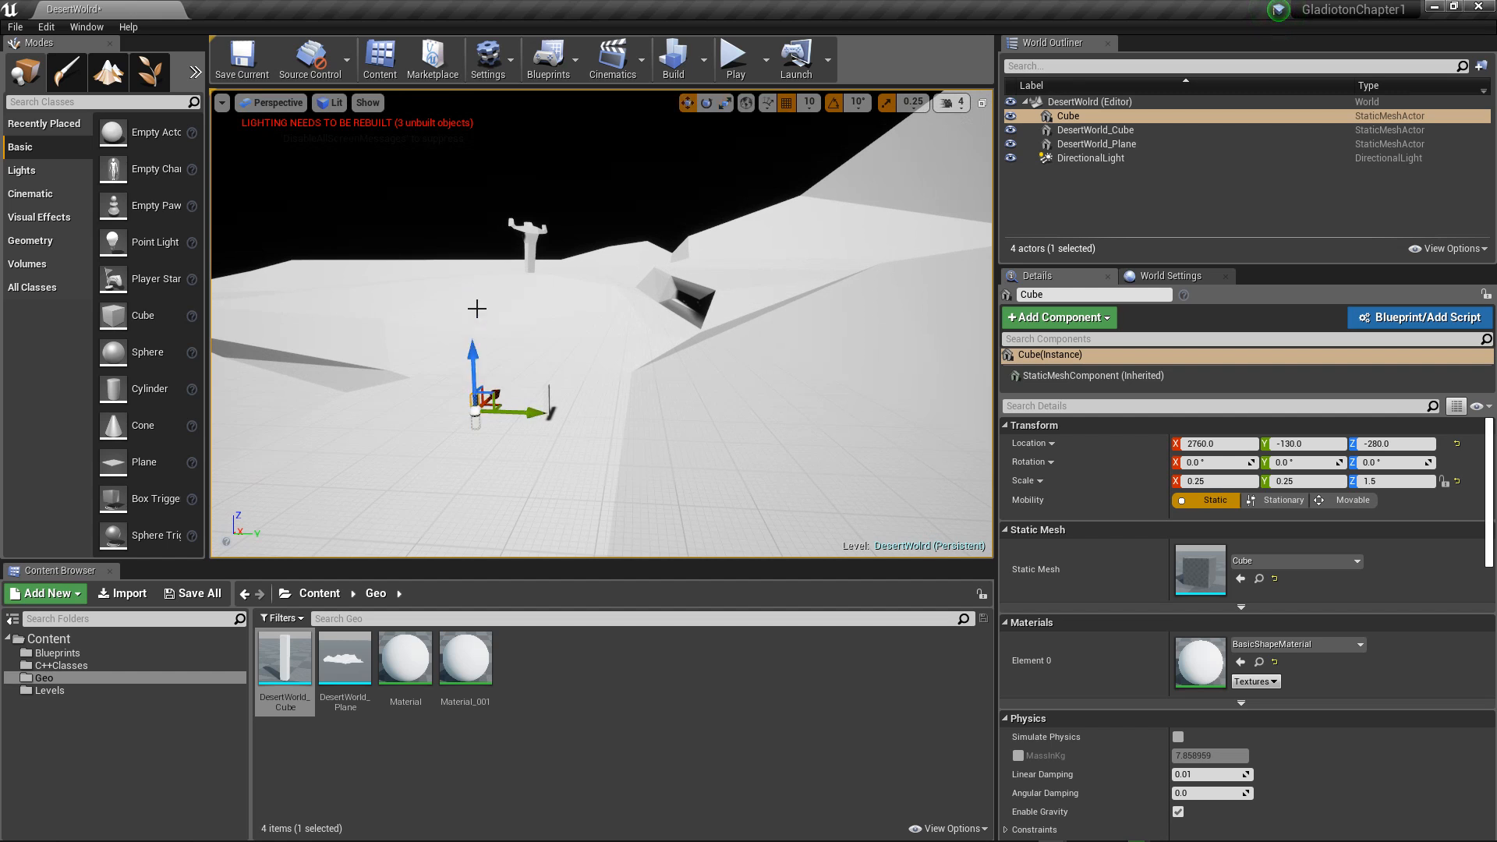
pyautogui.moveTo(475, 359); pyautogui.dragTo(468, 334)
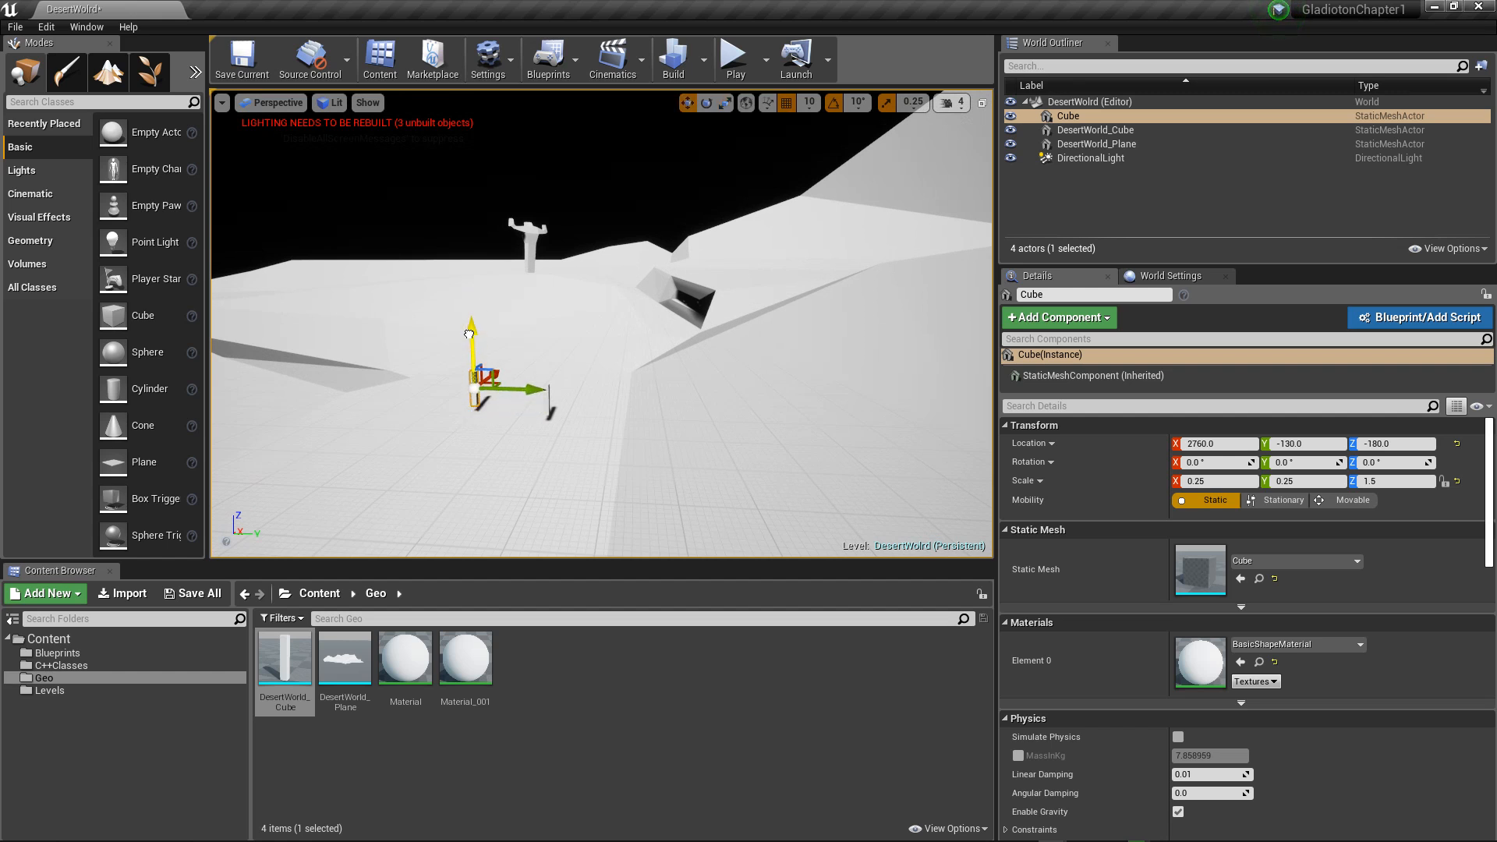
# Step: Delete the DesertWorld_Cube from the level
pyautogui.click(549, 401)
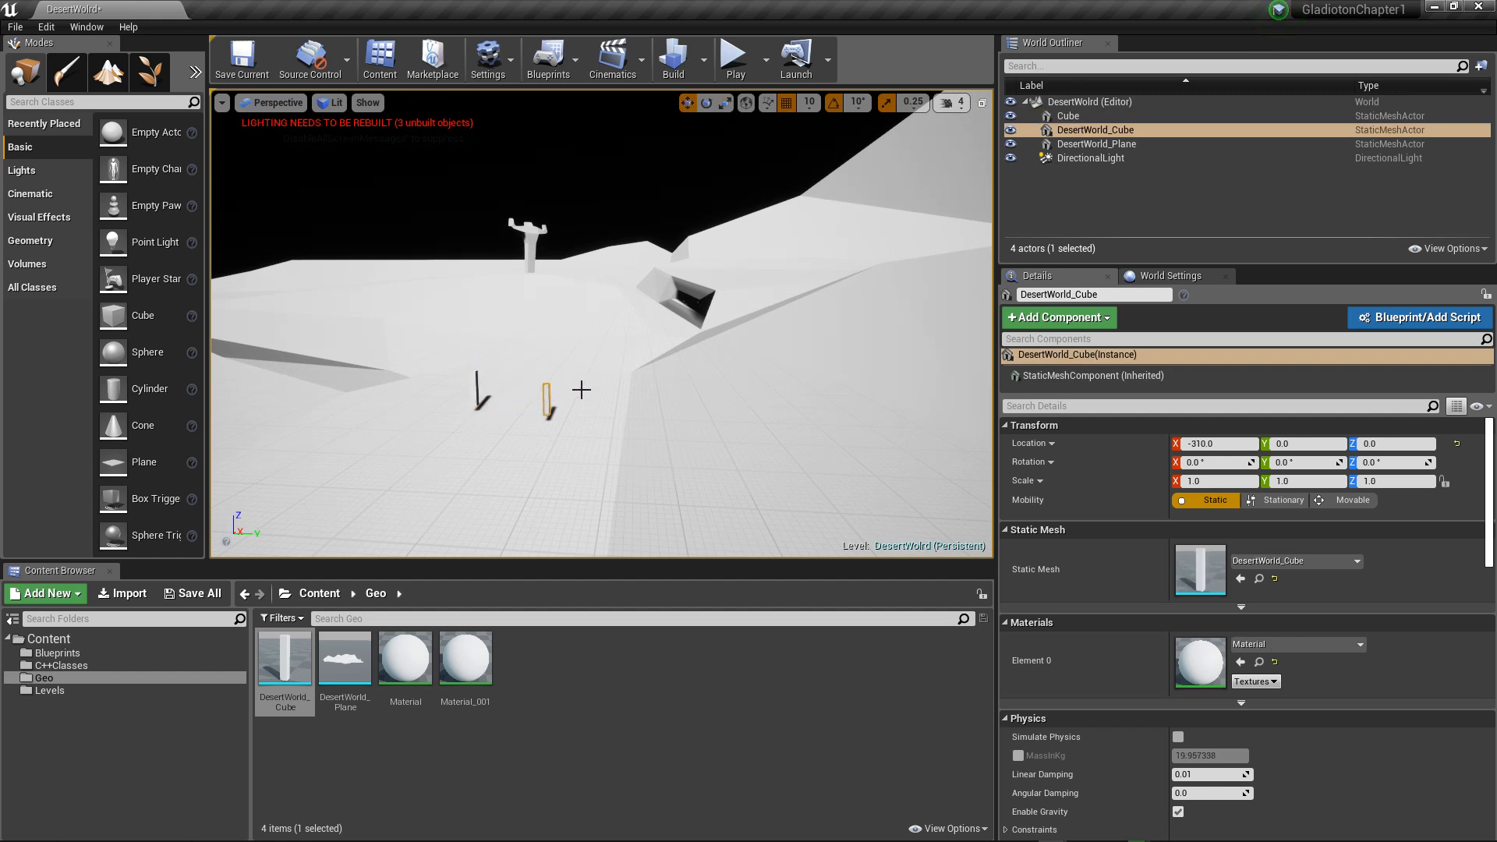
pyautogui.press('Delete')
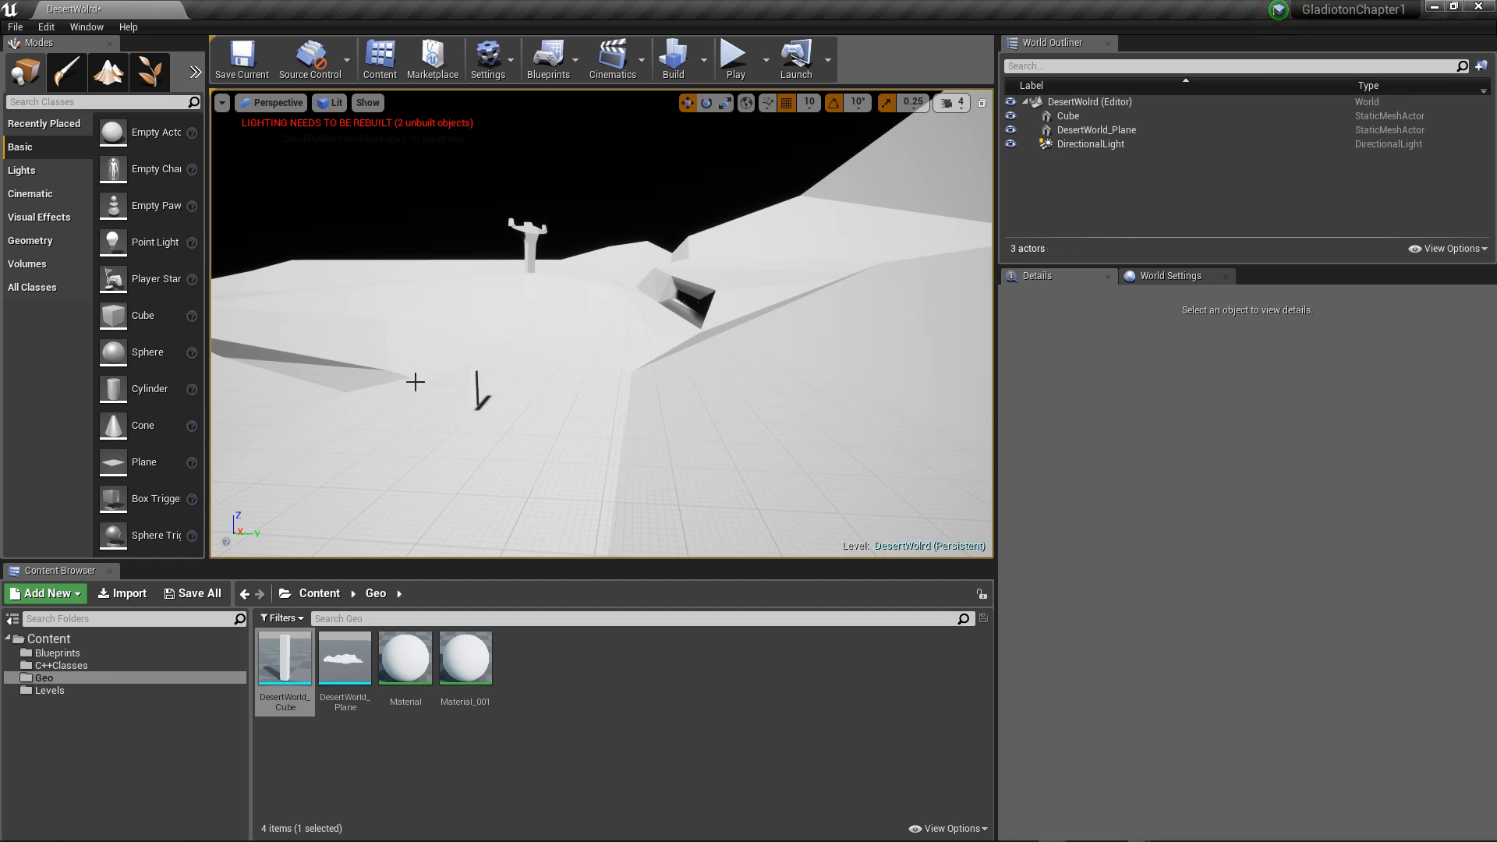
# Step: Rename the scaled Cube actor as Character
pyautogui.click(1104, 119)
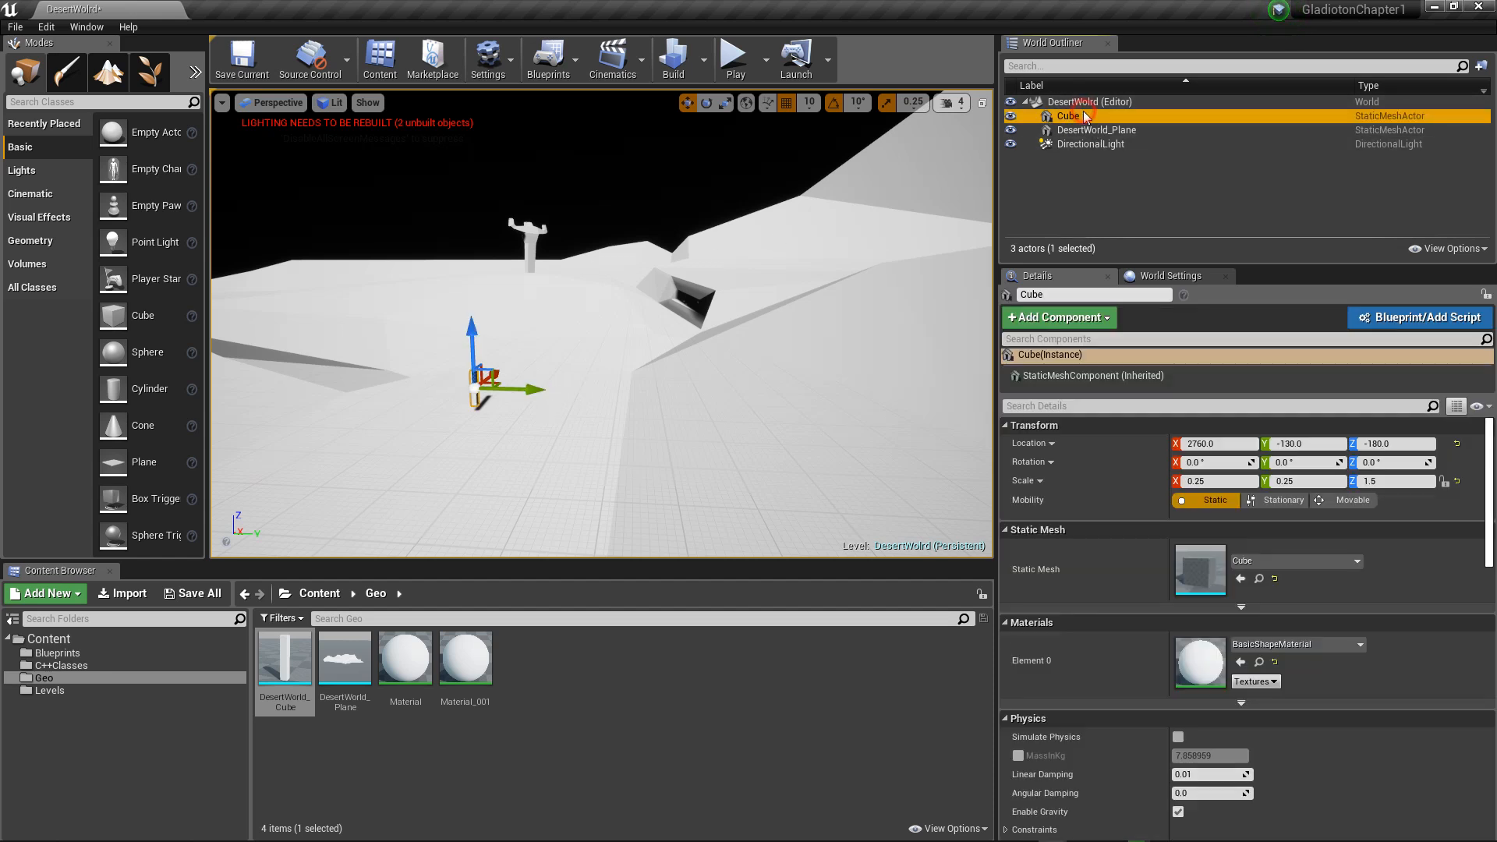
pyautogui.click(1105, 120)
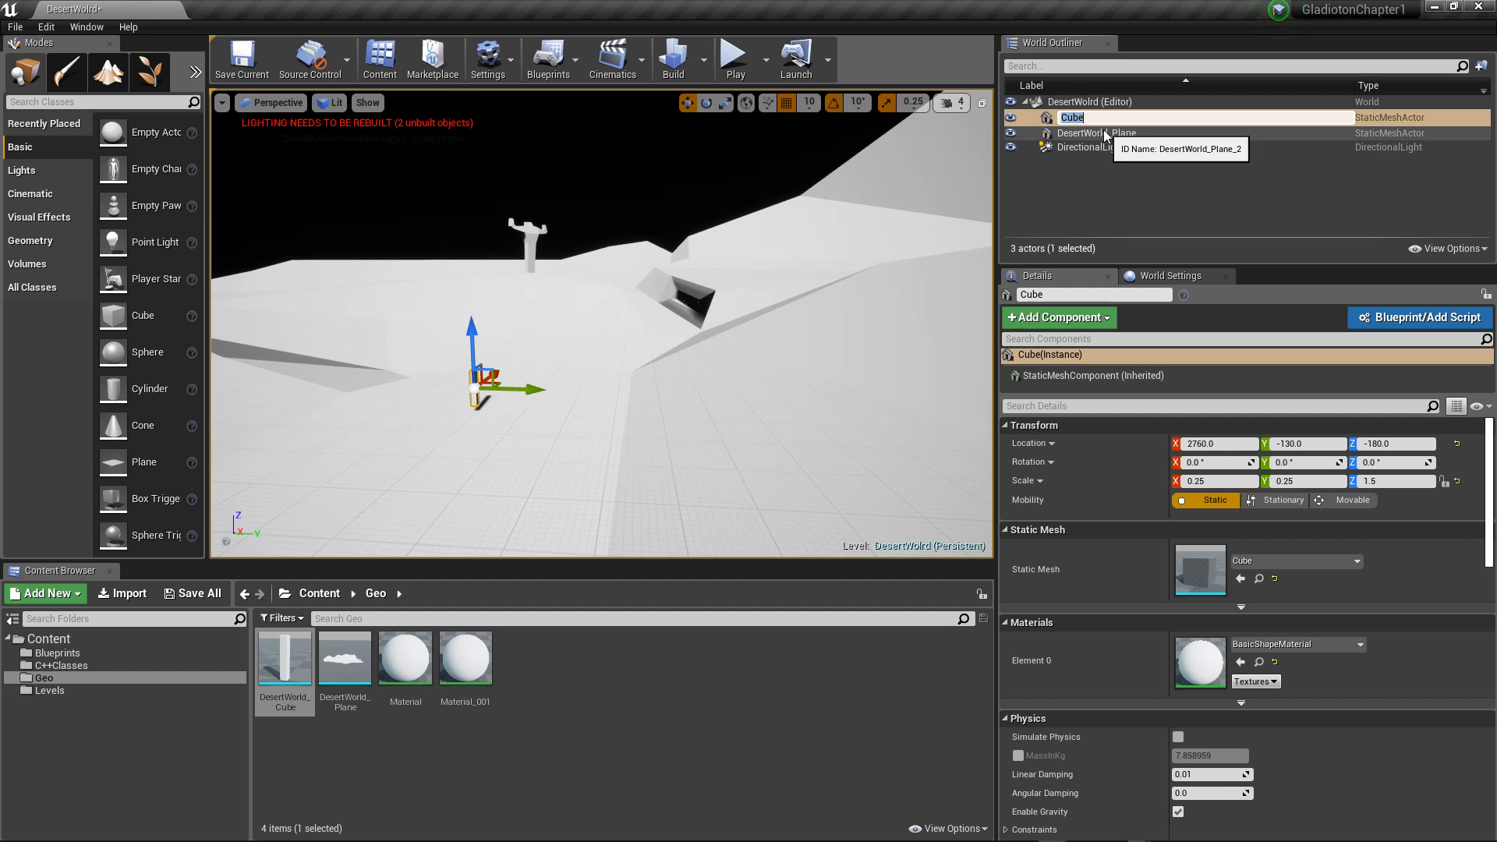
pyautogui.write('Character')
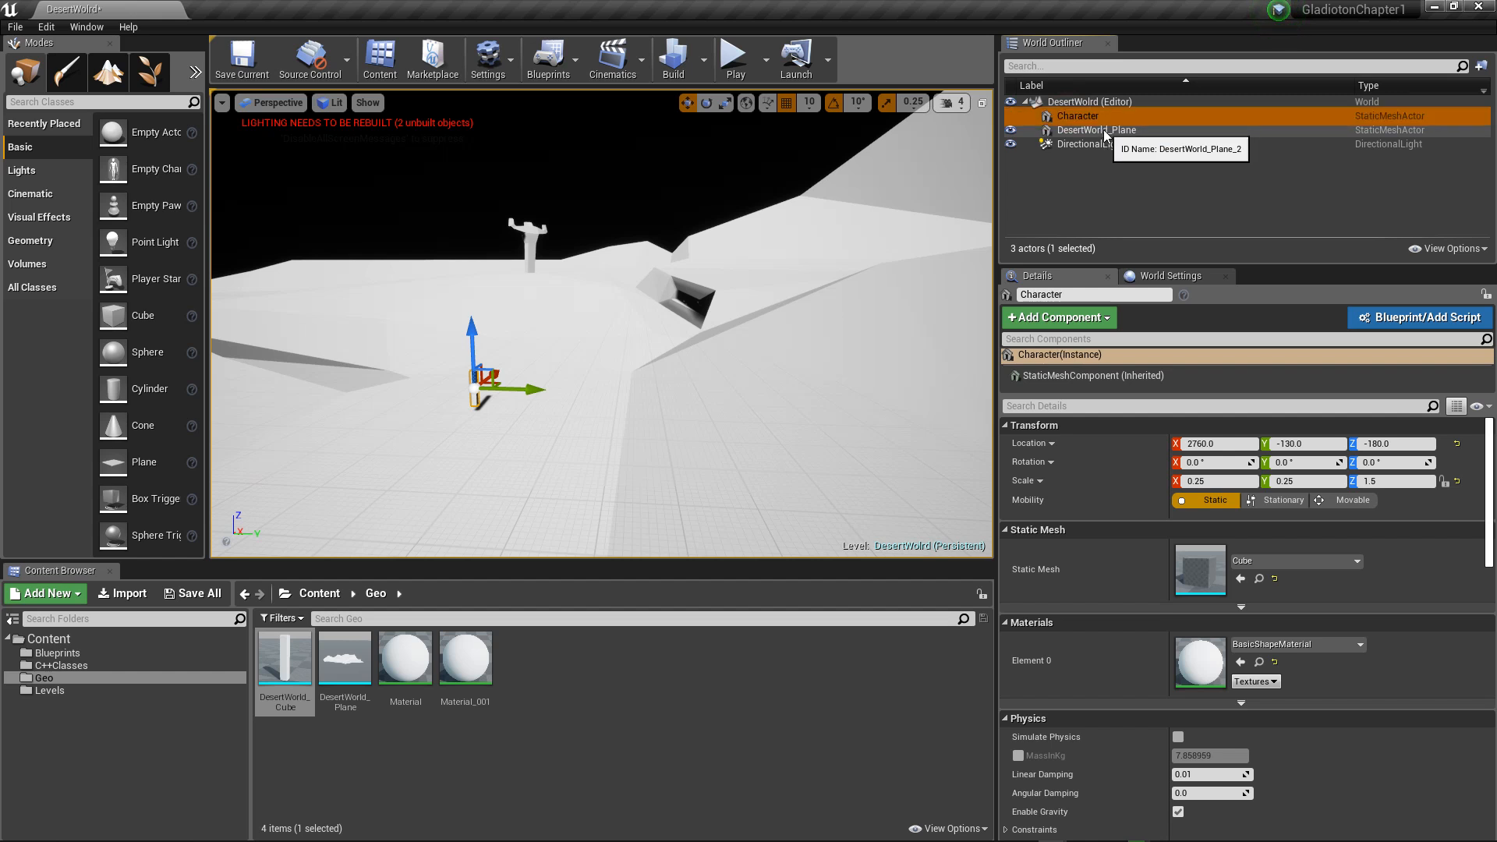
pyautogui.press('Return')
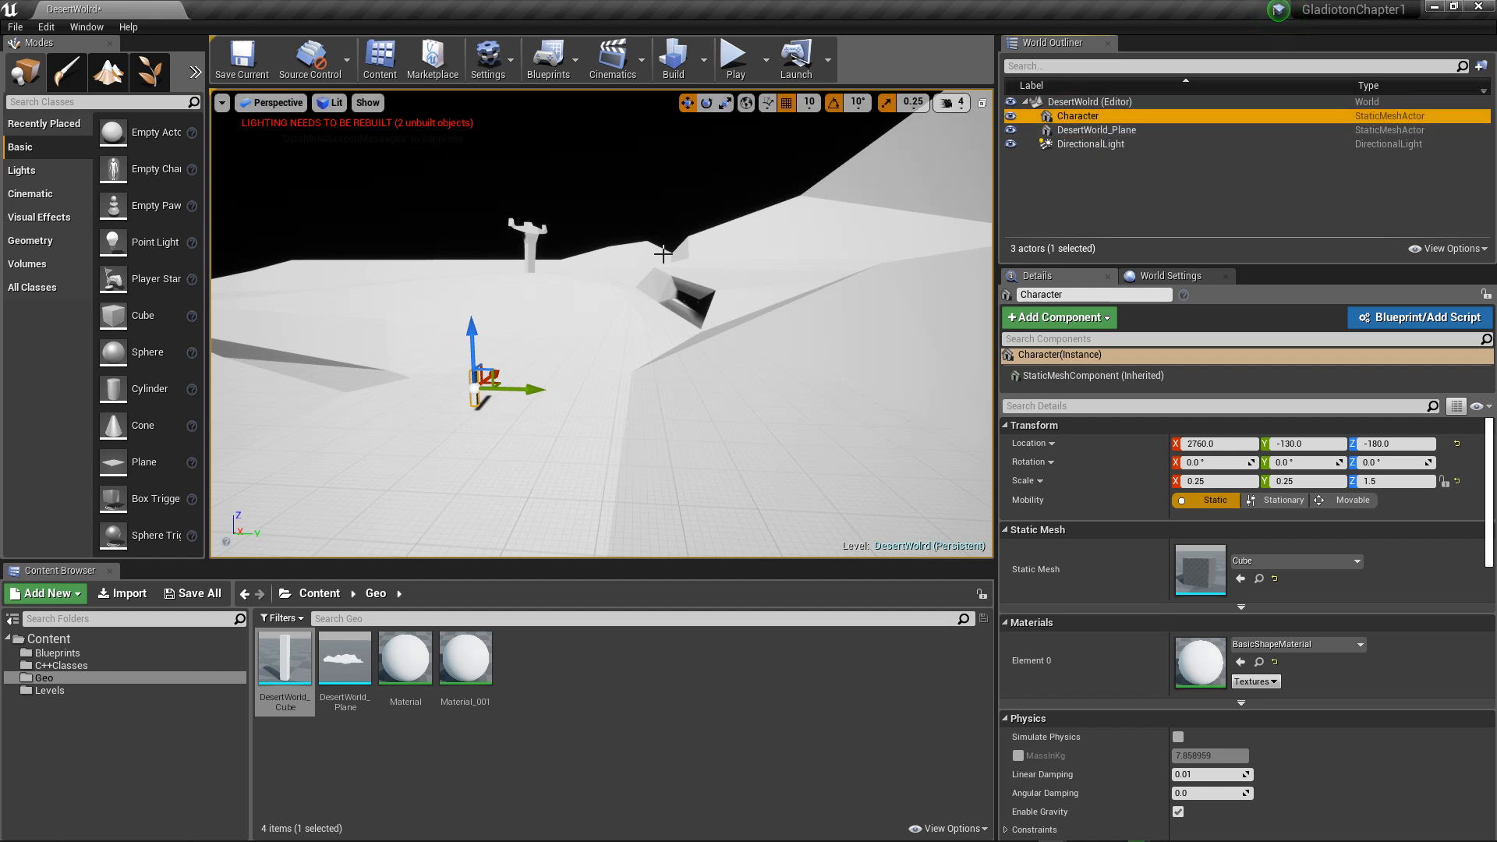
pyautogui.keyDown('alt'); pyautogui.moveTo(592, 328); pyautogui.dragTo(645, 292); pyautogui.keyUp('alt')
pyautogui.keyDown('alt'); pyautogui.moveTo(598, 189); pyautogui.dragTo(520, 164); pyautogui.keyUp('alt')
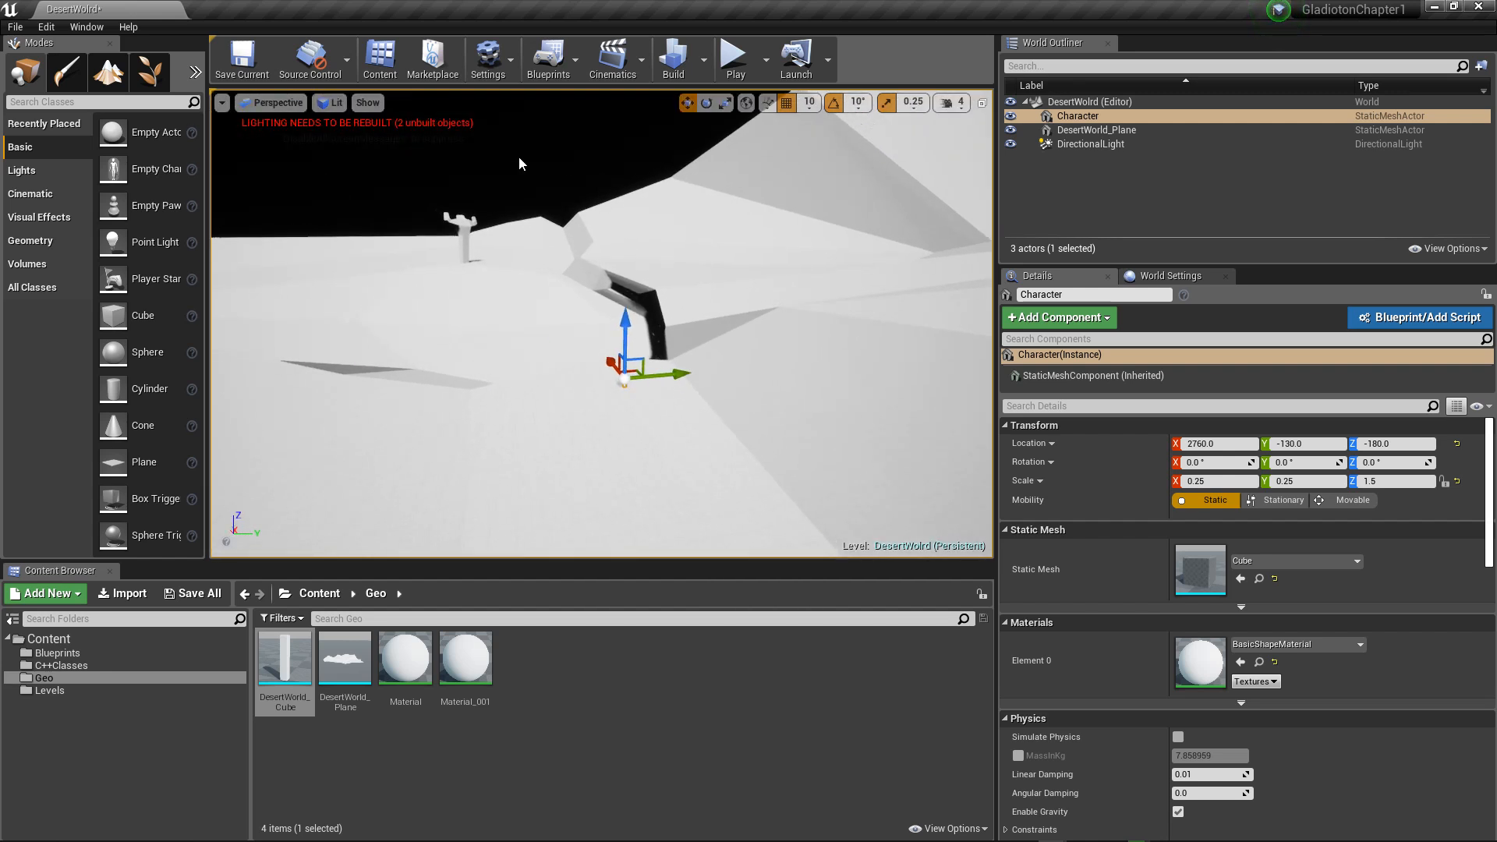
# Step: Add a Sky Light above the distant terrain at about X 330, Y -850, Z 1200
pyautogui.moveTo(397, 179)
pyautogui.keyDown('alt'); pyautogui.mouseDown()
pyautogui.moveTo(640, 219)
pyautogui.moveTo(395, 160)
pyautogui.mouseUp(); pyautogui.keyUp('alt')
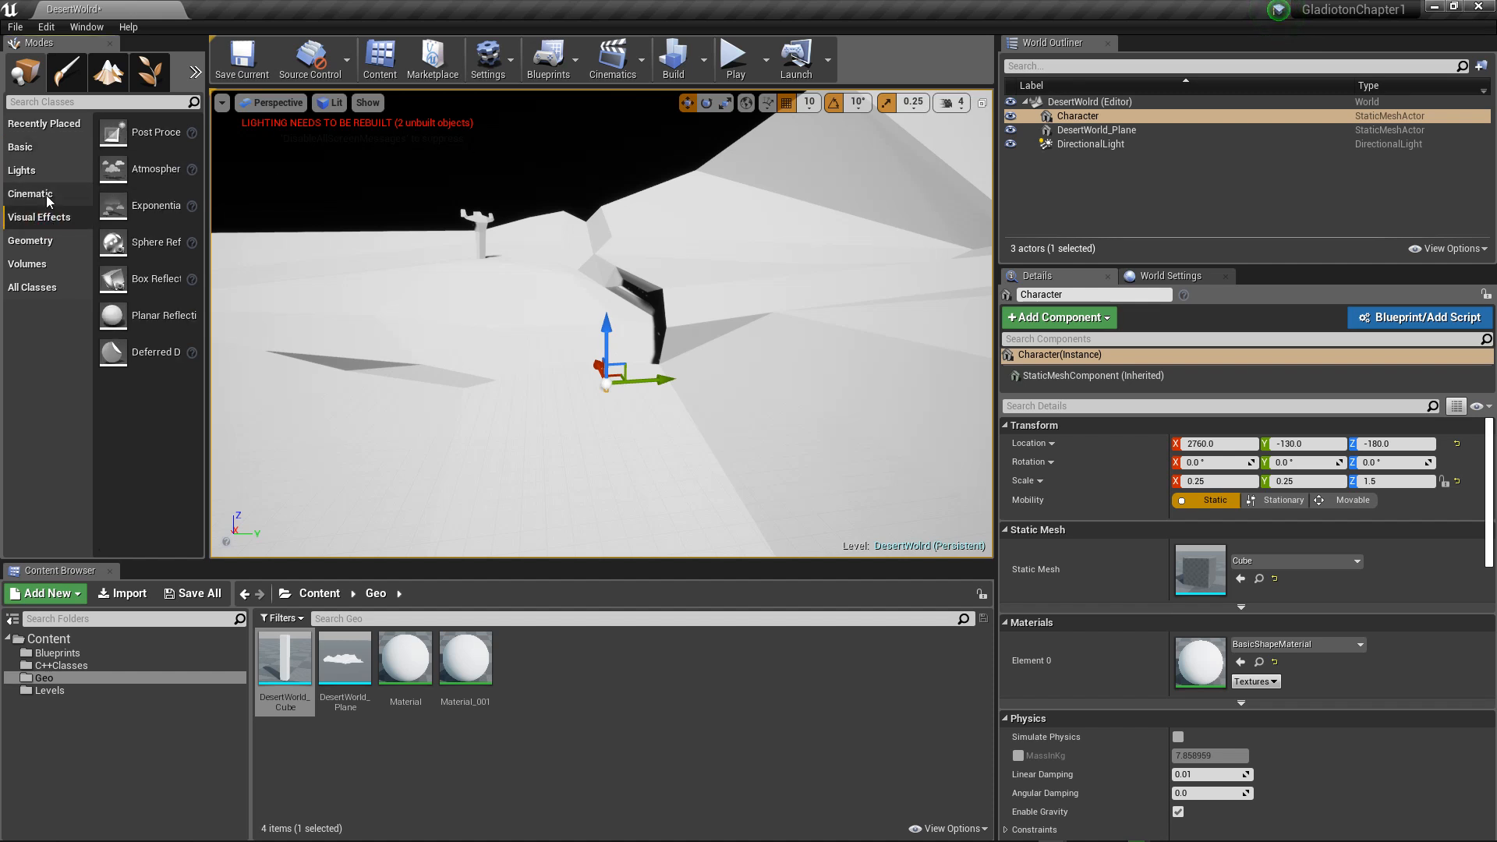
pyautogui.click(27, 170)
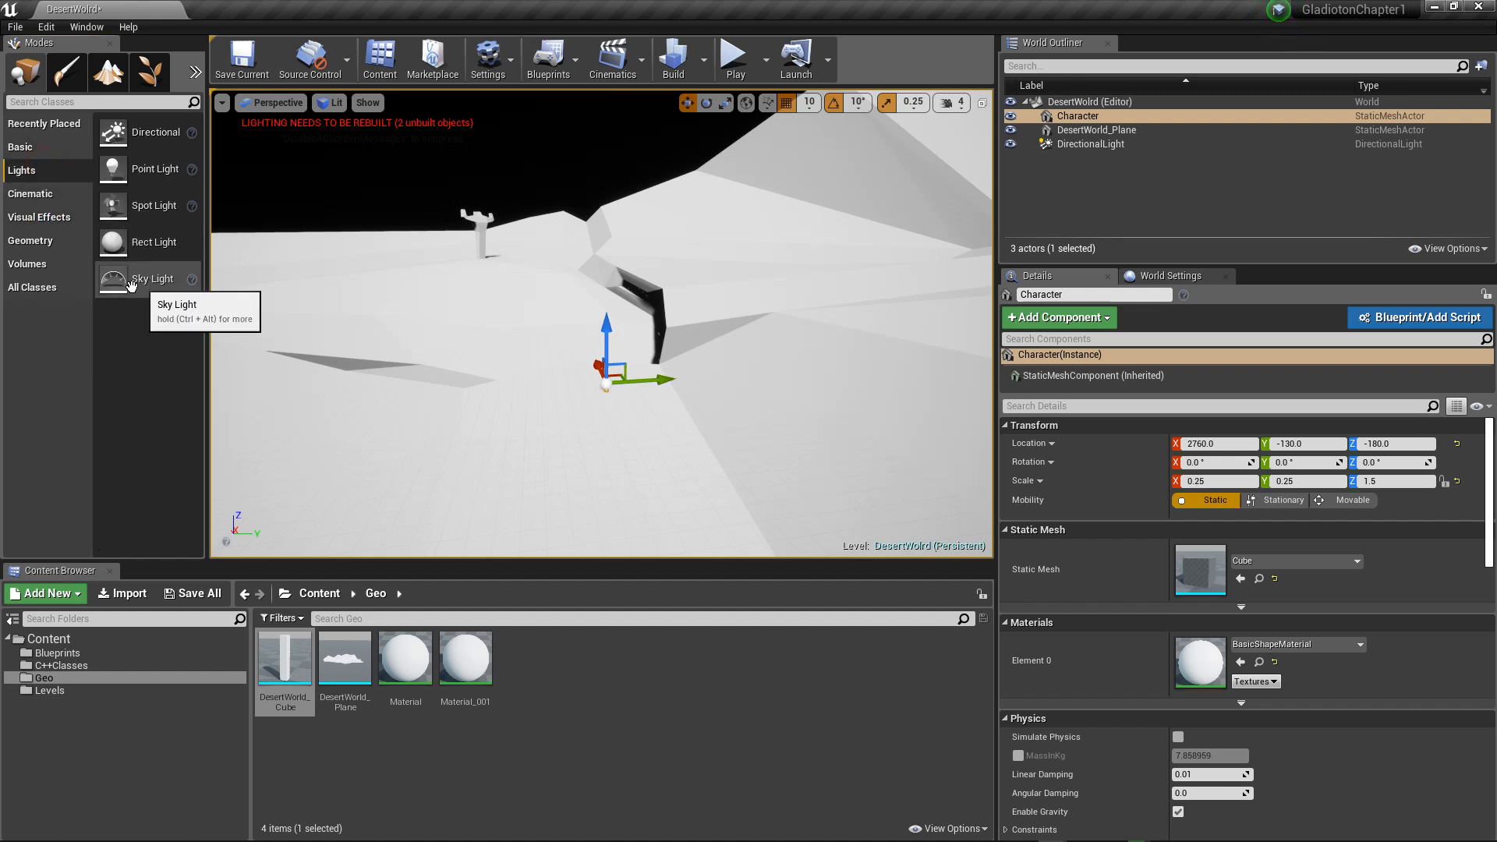
pyautogui.moveTo(148, 278); pyautogui.dragTo(442, 198)
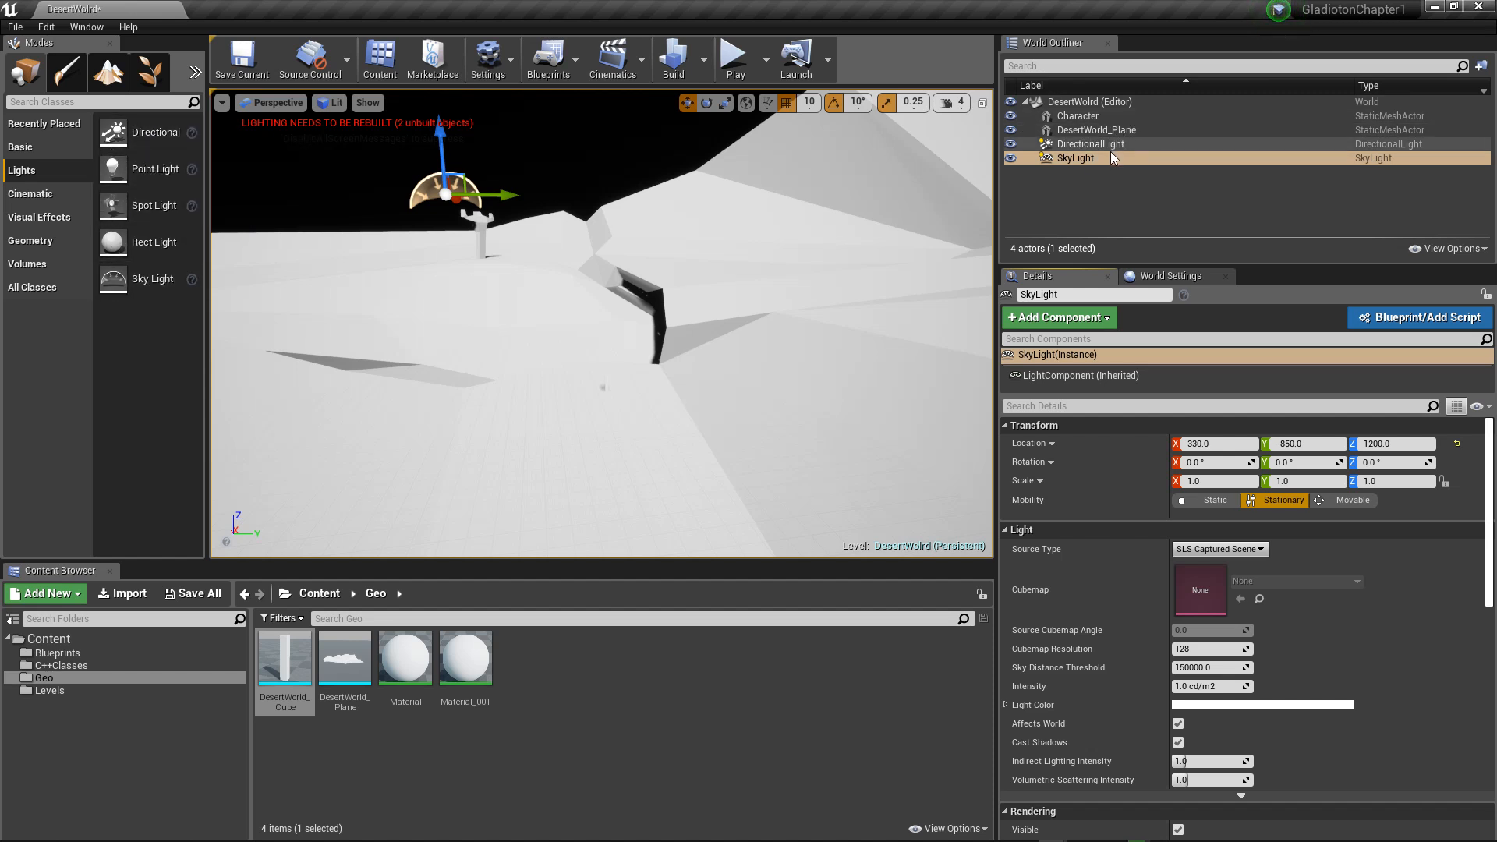
# Step: Tint the DirectionalLight's light color pale blue, about sRGB hex BCC0FFFF
pyautogui.click(1091, 149)
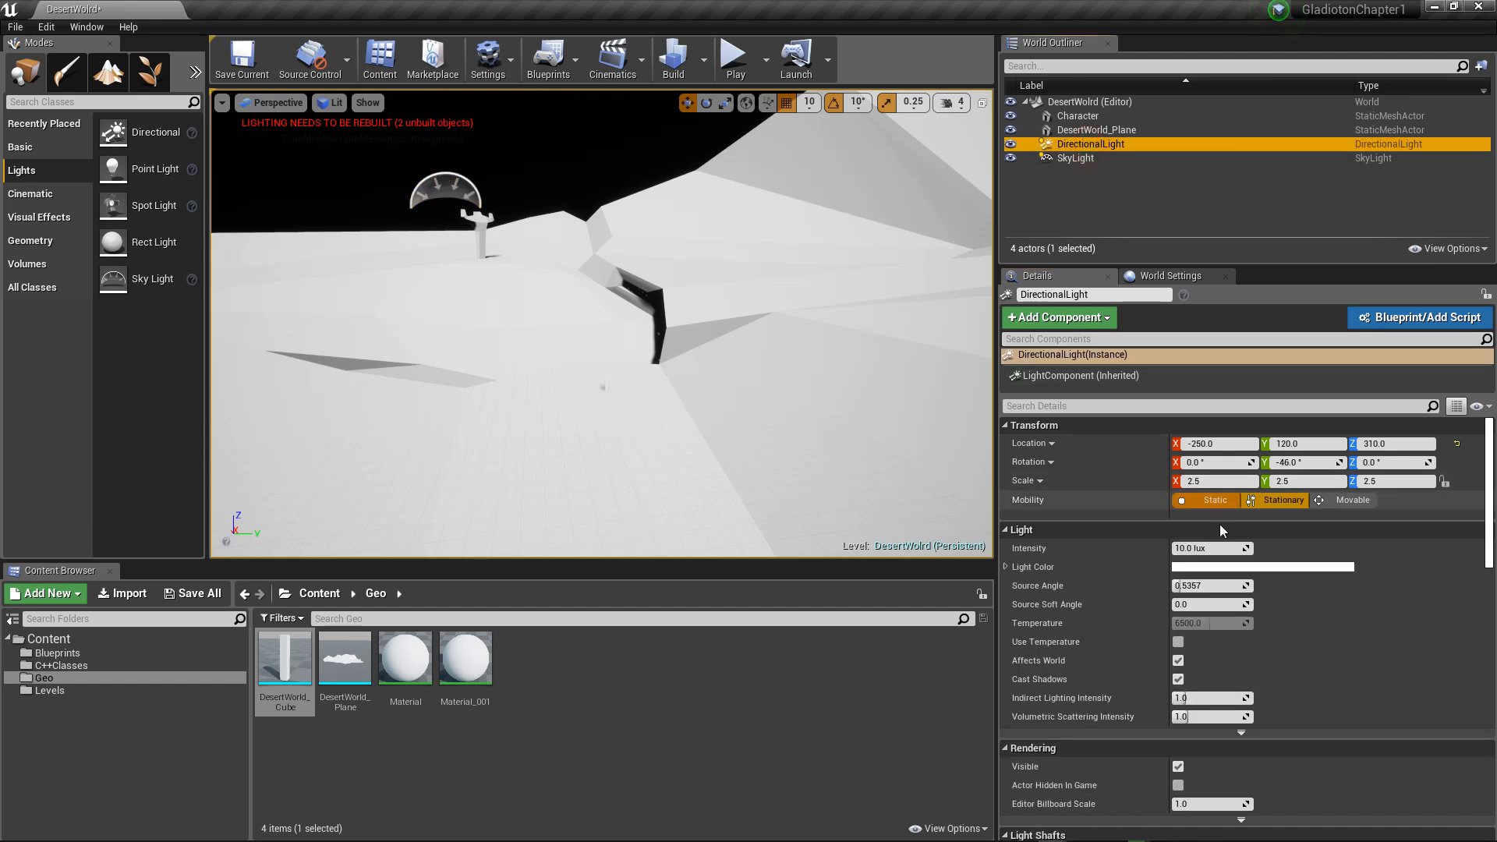
pyautogui.click(1221, 568)
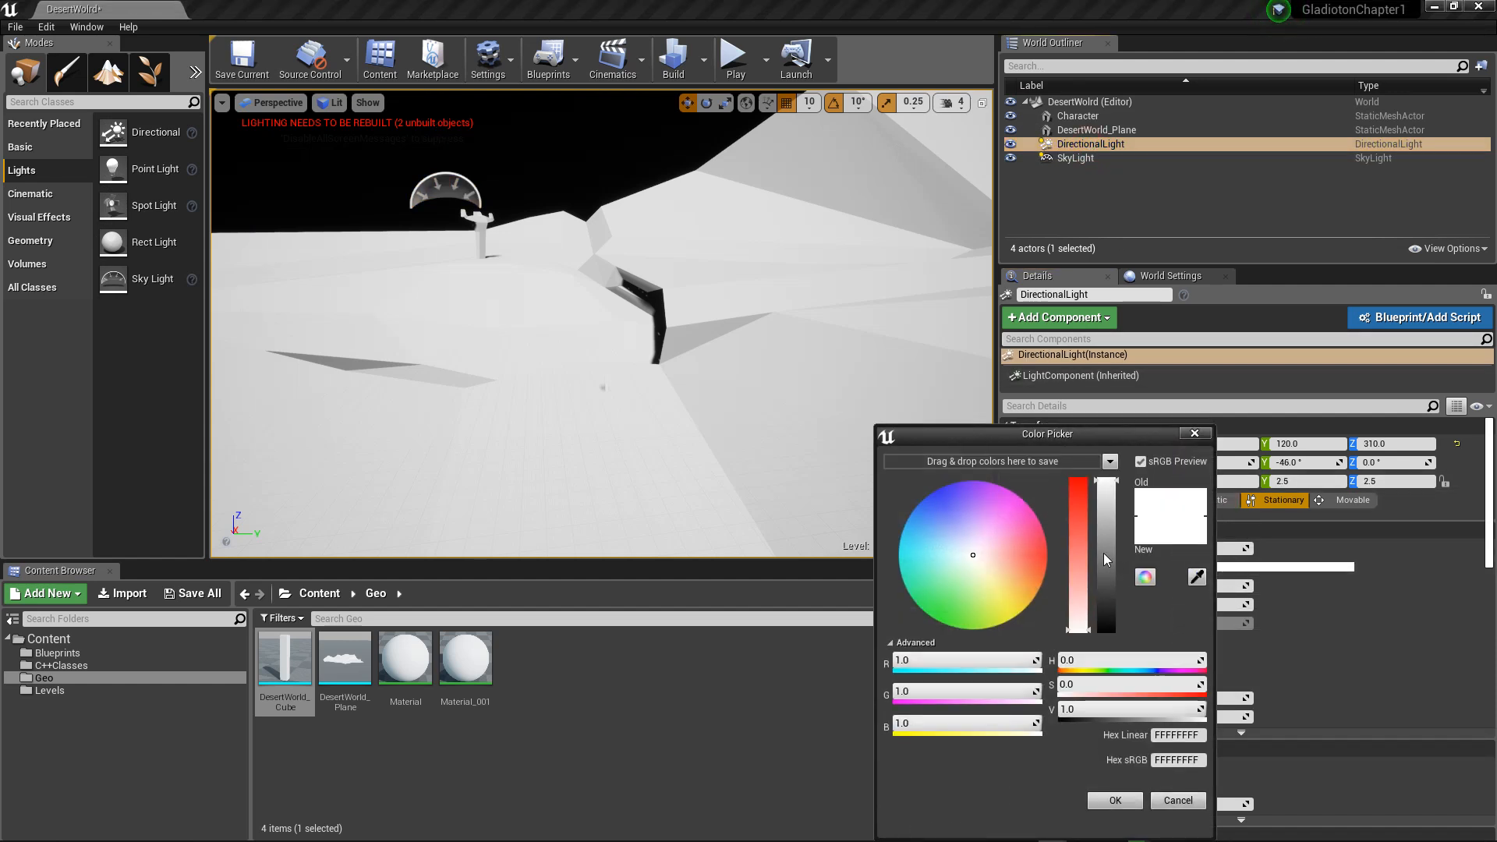
pyautogui.click(952, 522)
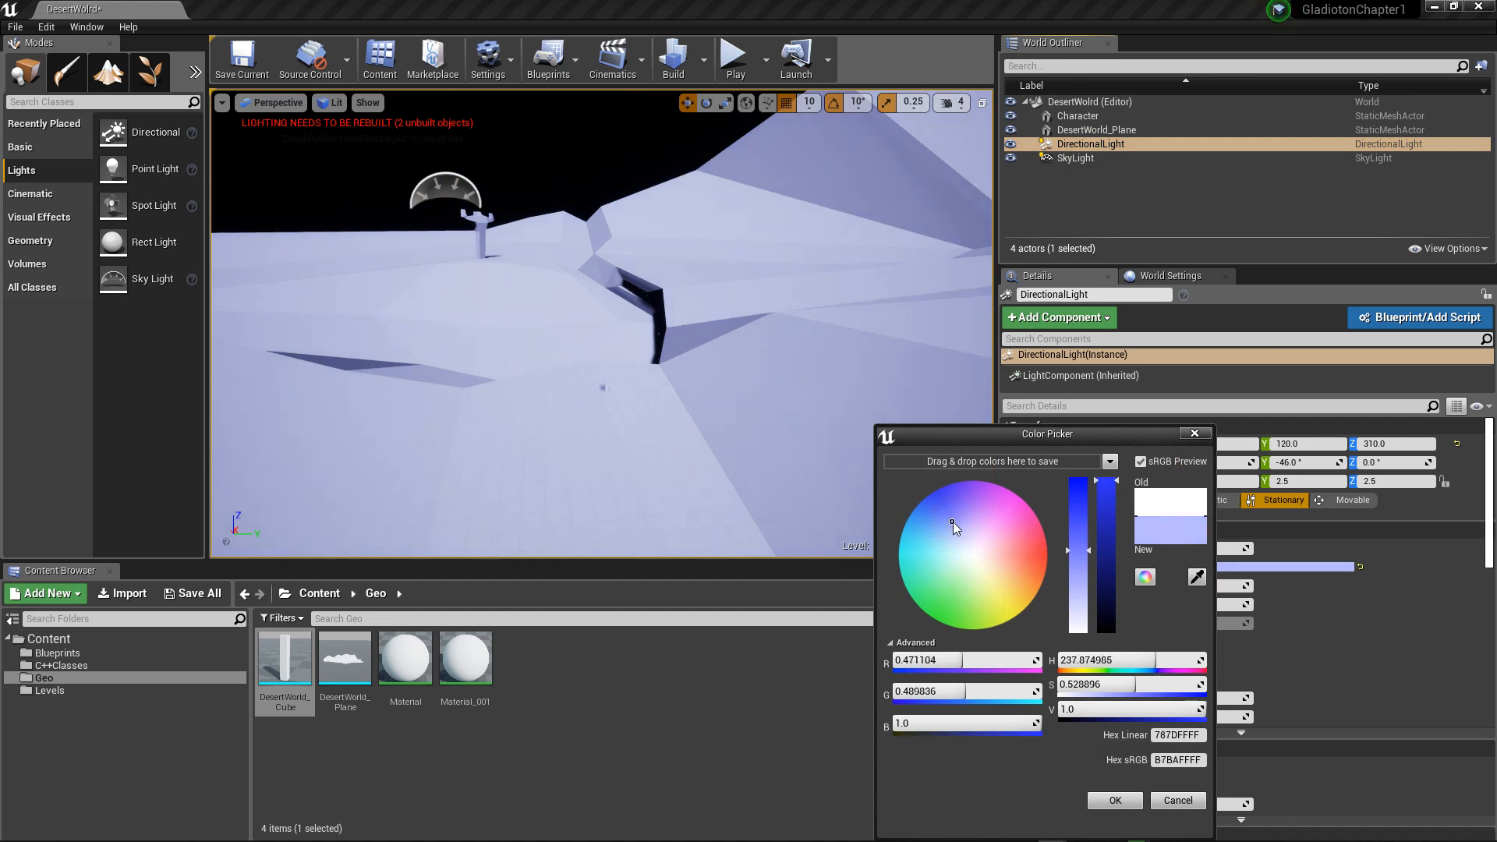
pyautogui.click(953, 524)
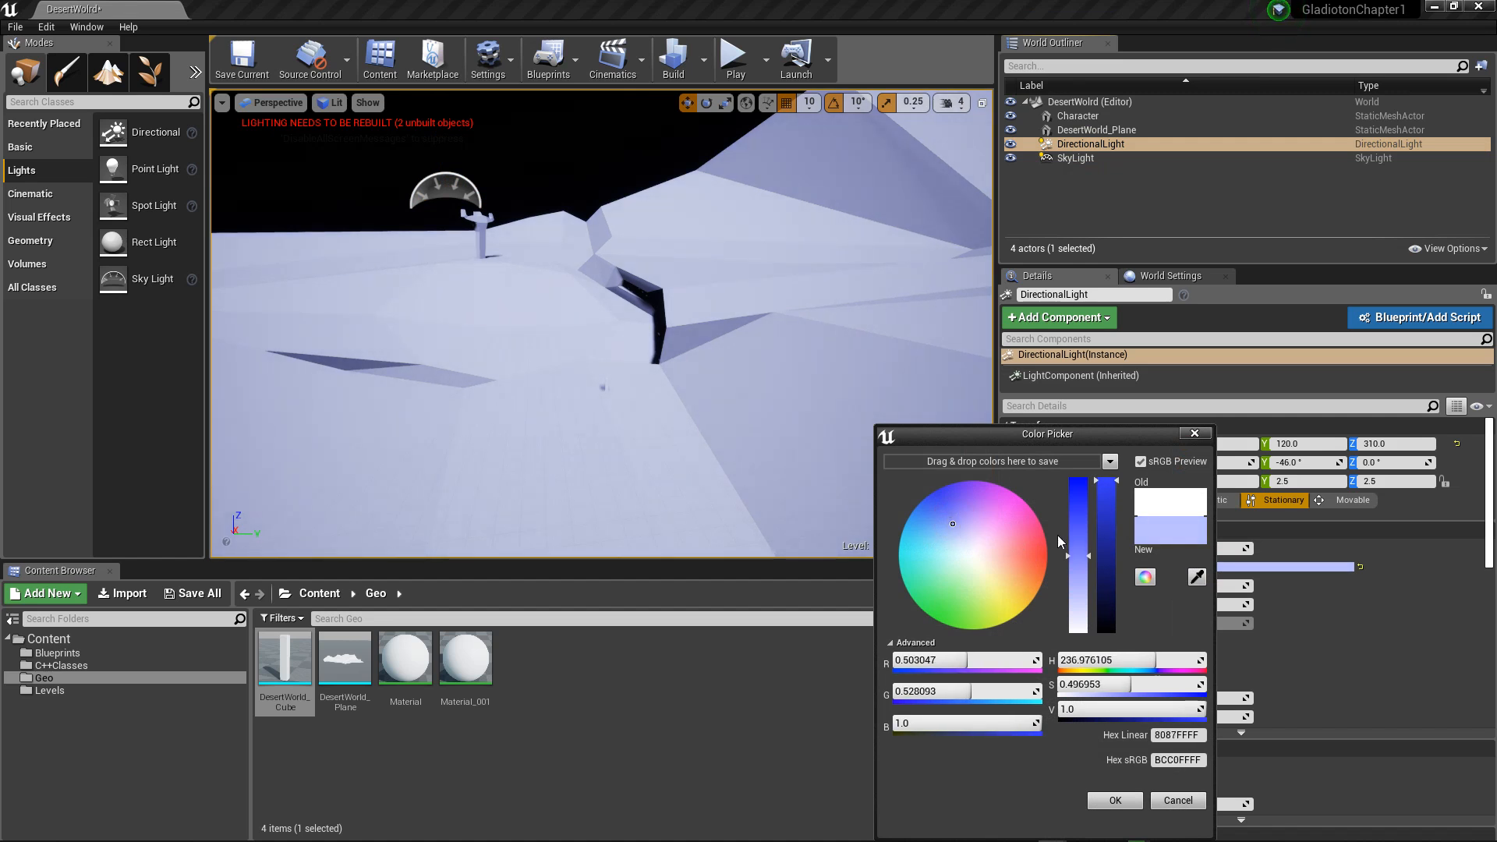
pyautogui.click(716, 374)
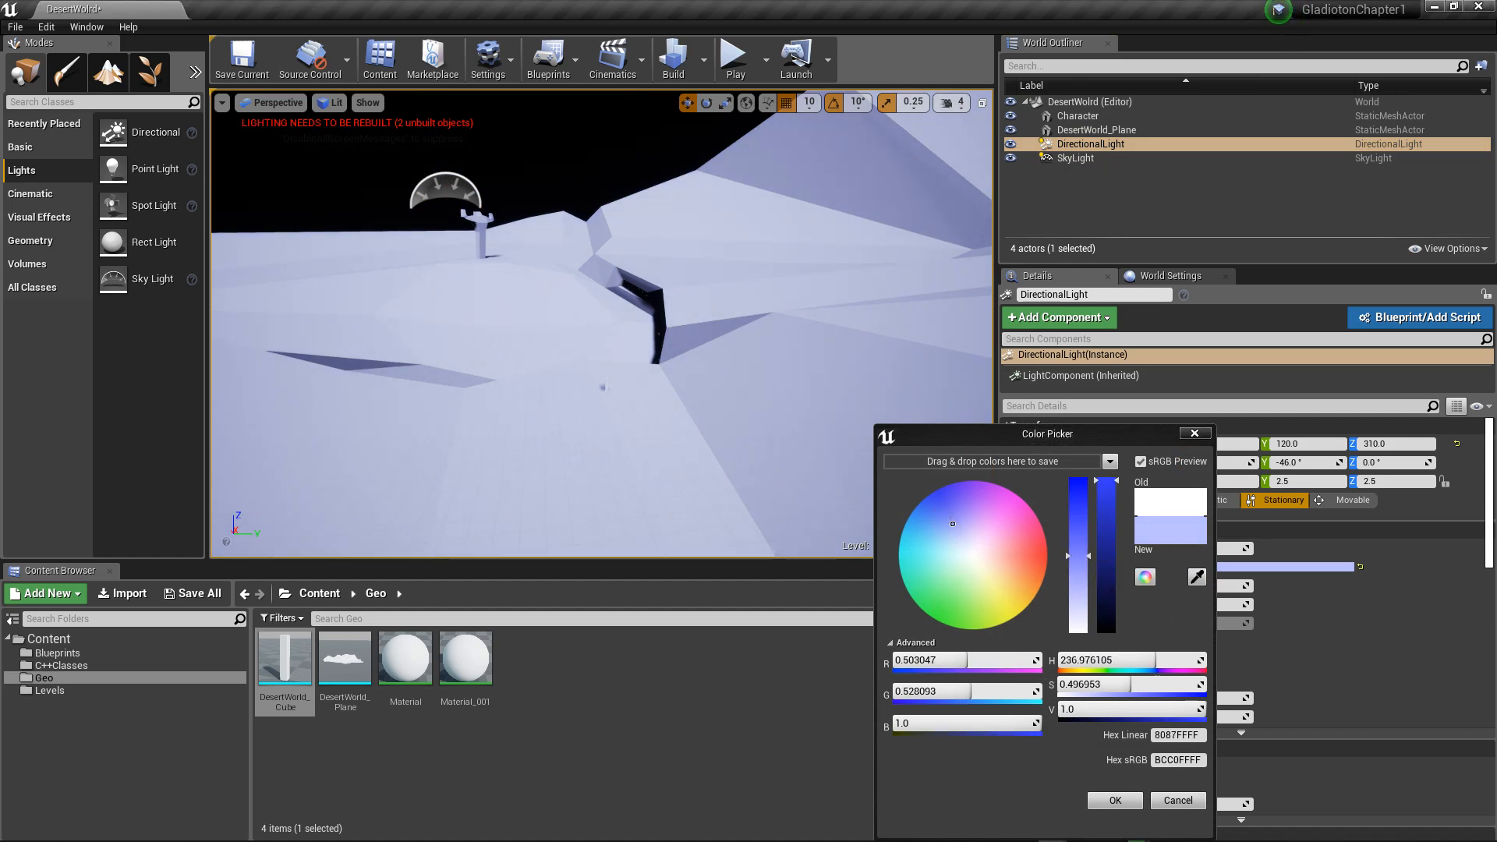
# Step: Rename the Material asset in the Geo folder as Ground
pyautogui.click(407, 669)
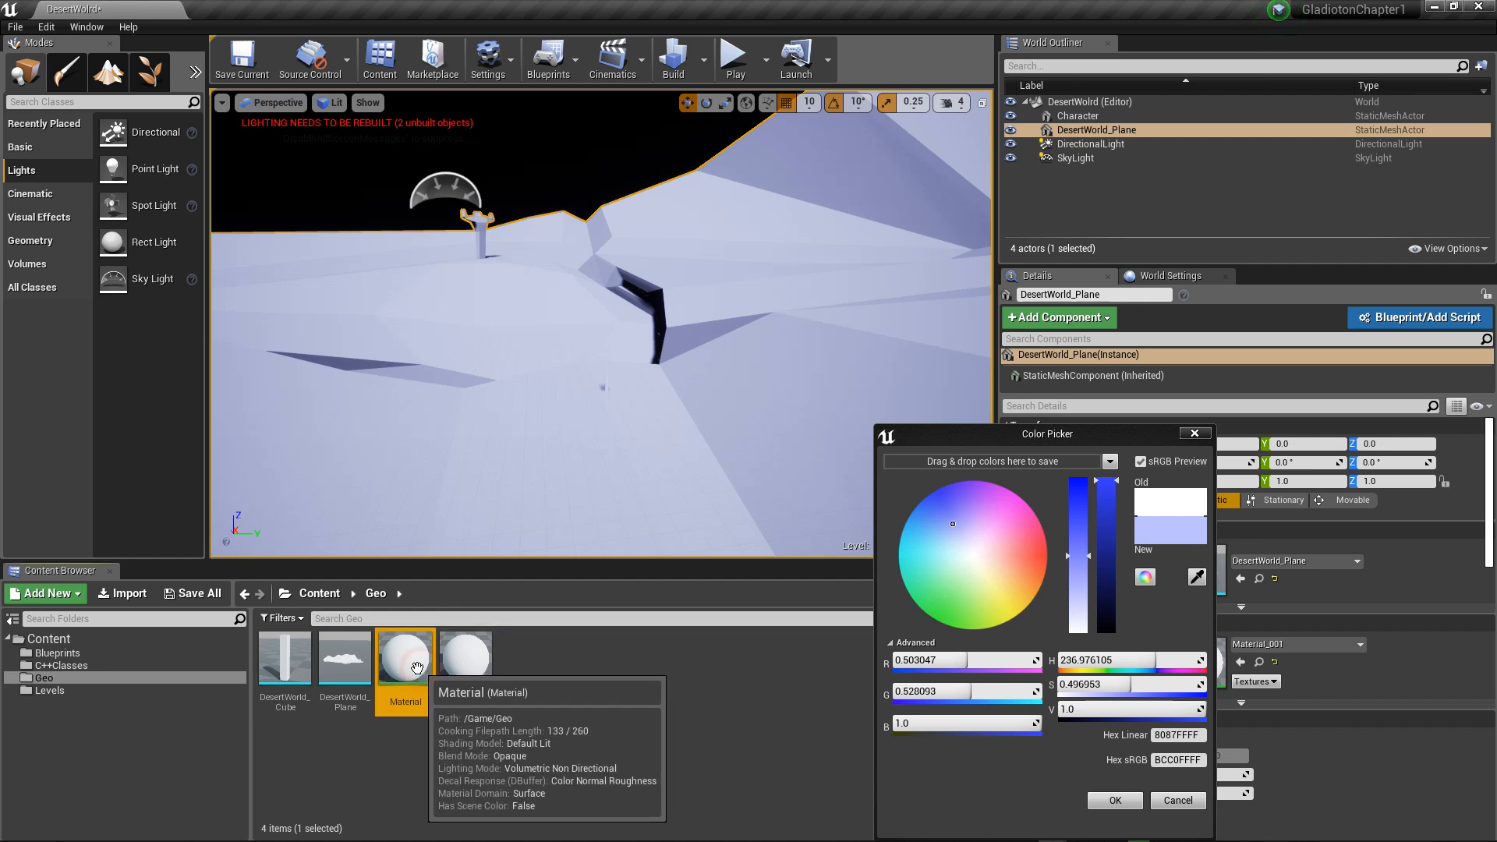
pyautogui.click(422, 703)
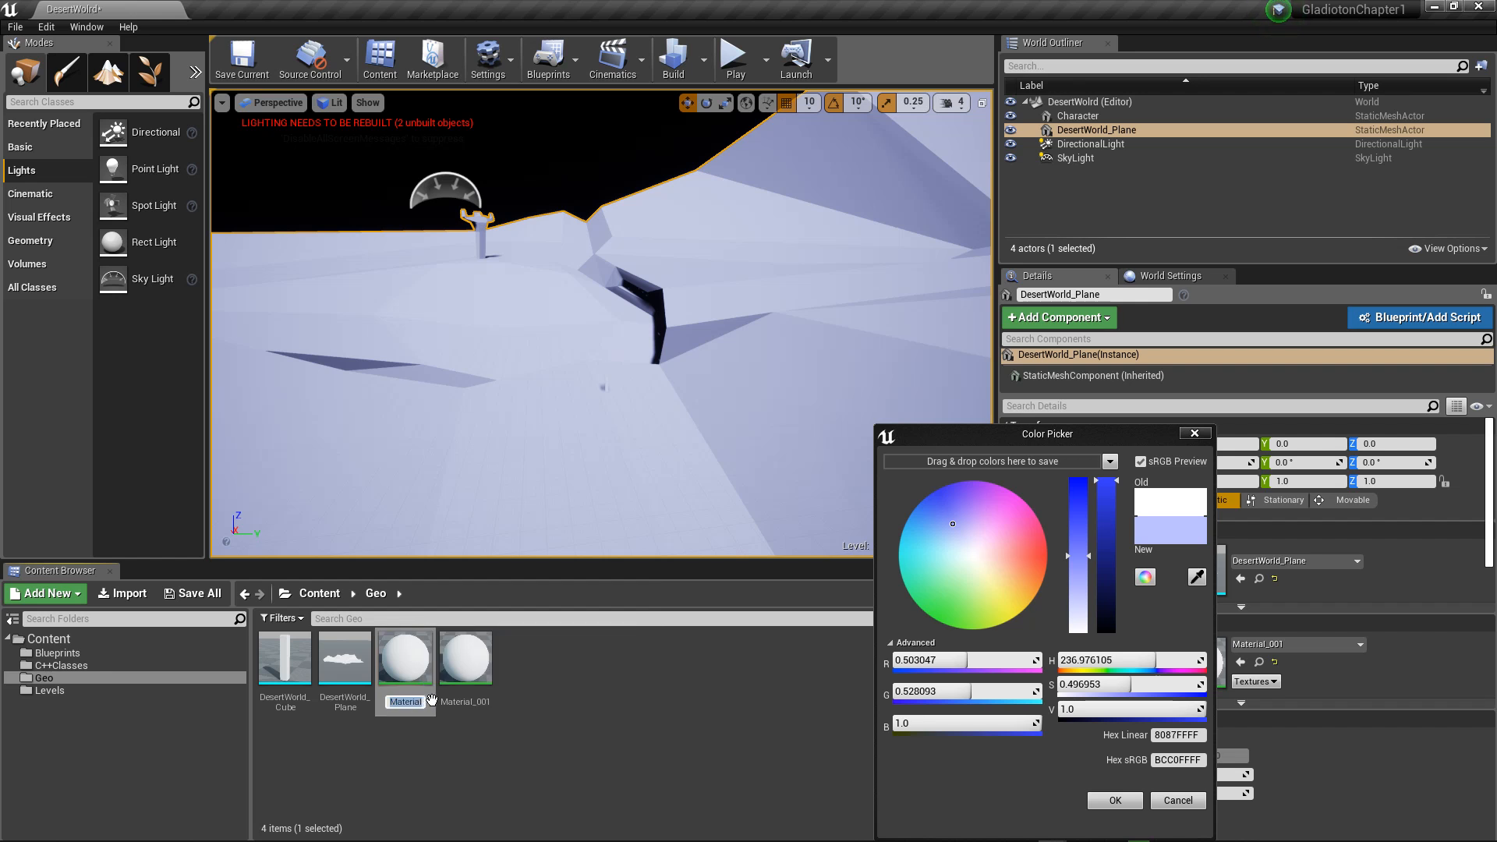
pyautogui.press('BackSpace')
pyautogui.write('Ground')
pyautogui.press('Return')
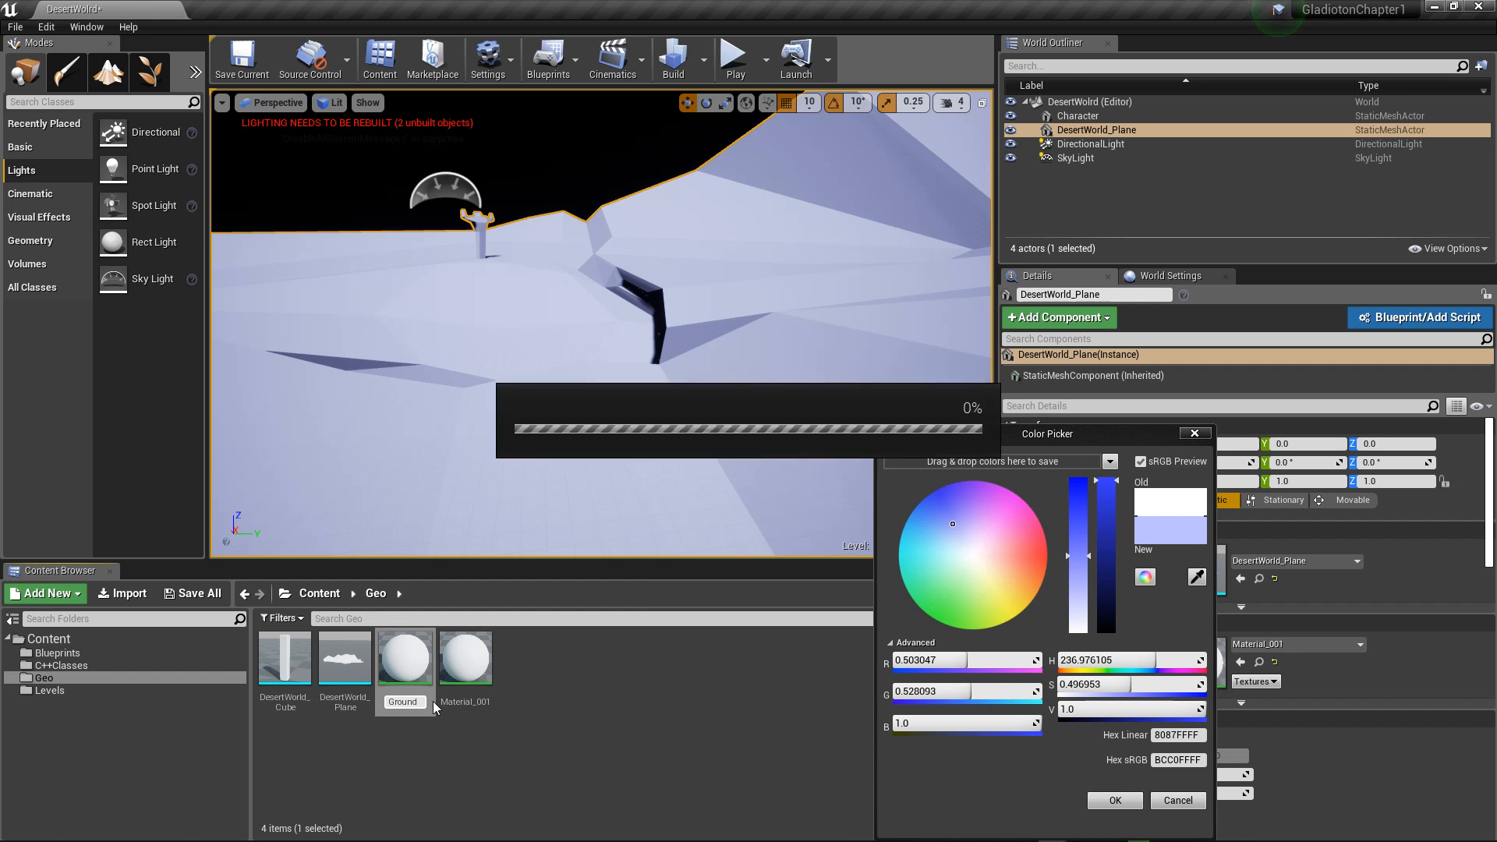
# Step: Rename the Material_001 asset in the Geo folder as Character
pyautogui.click(465, 704)
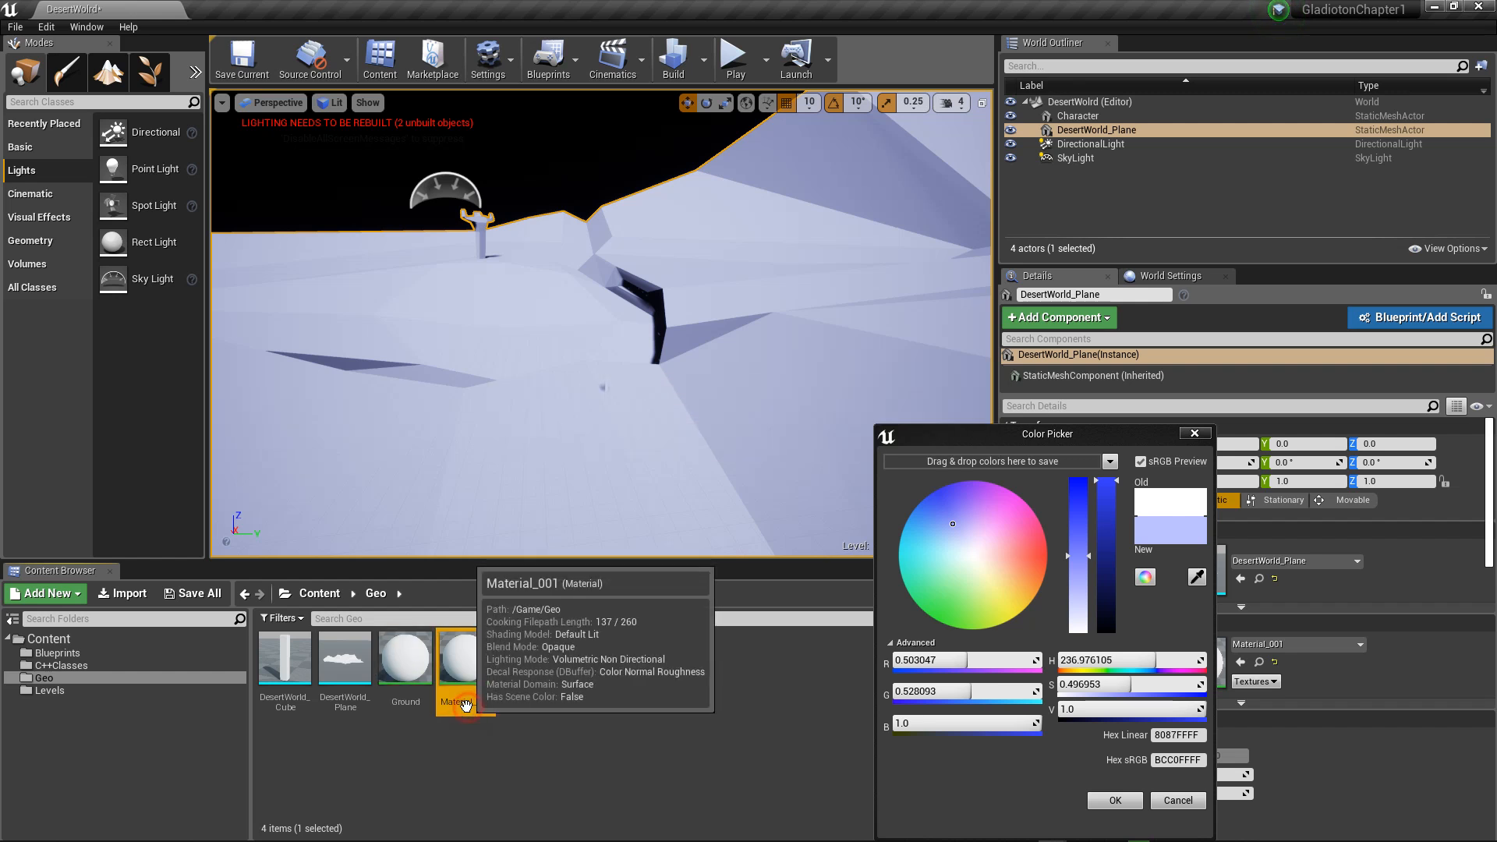
pyautogui.click(467, 704)
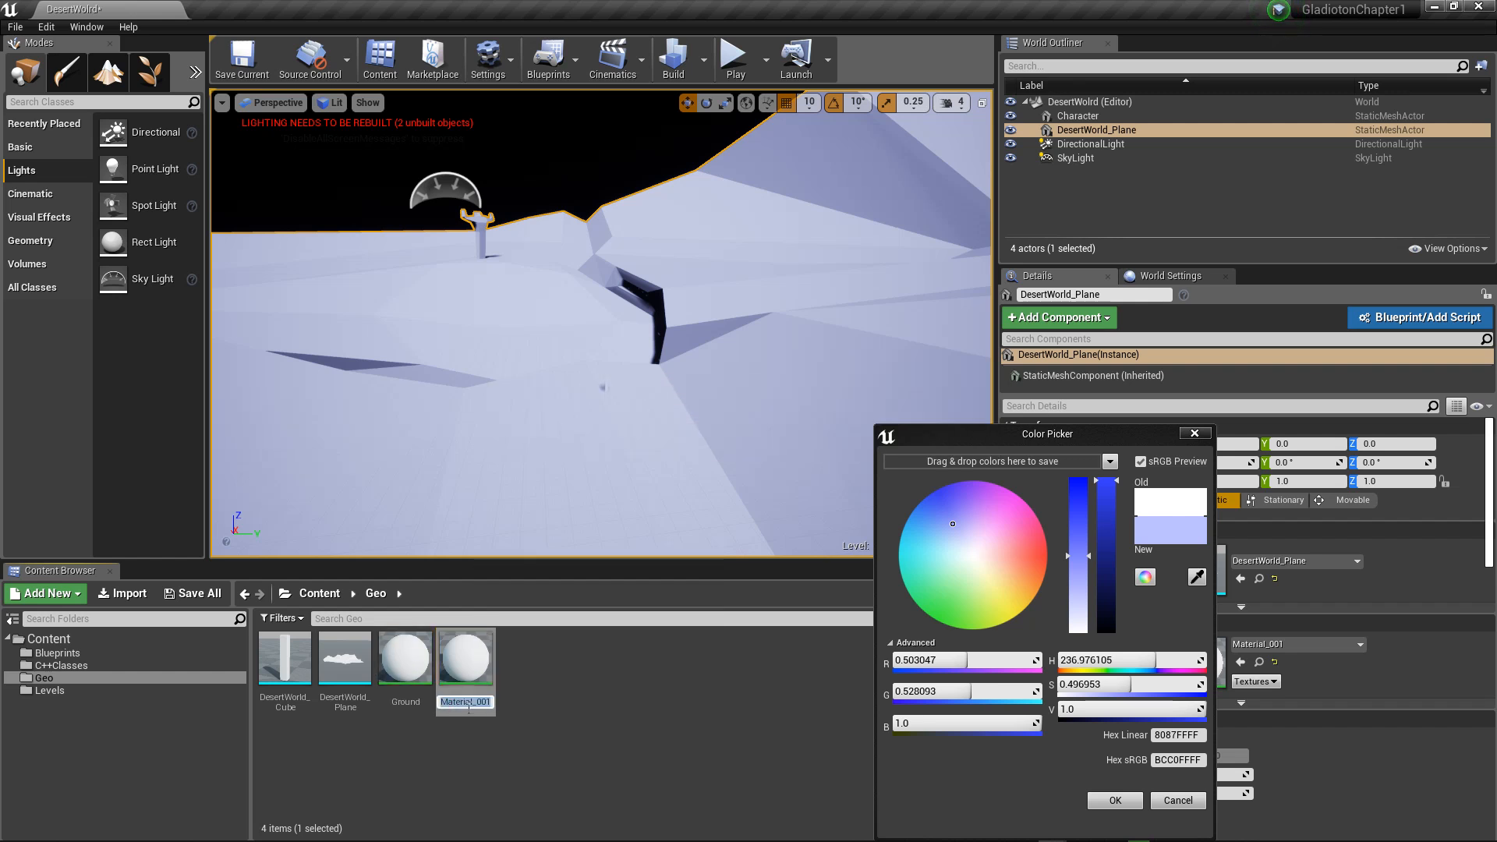
pyautogui.write('Character')
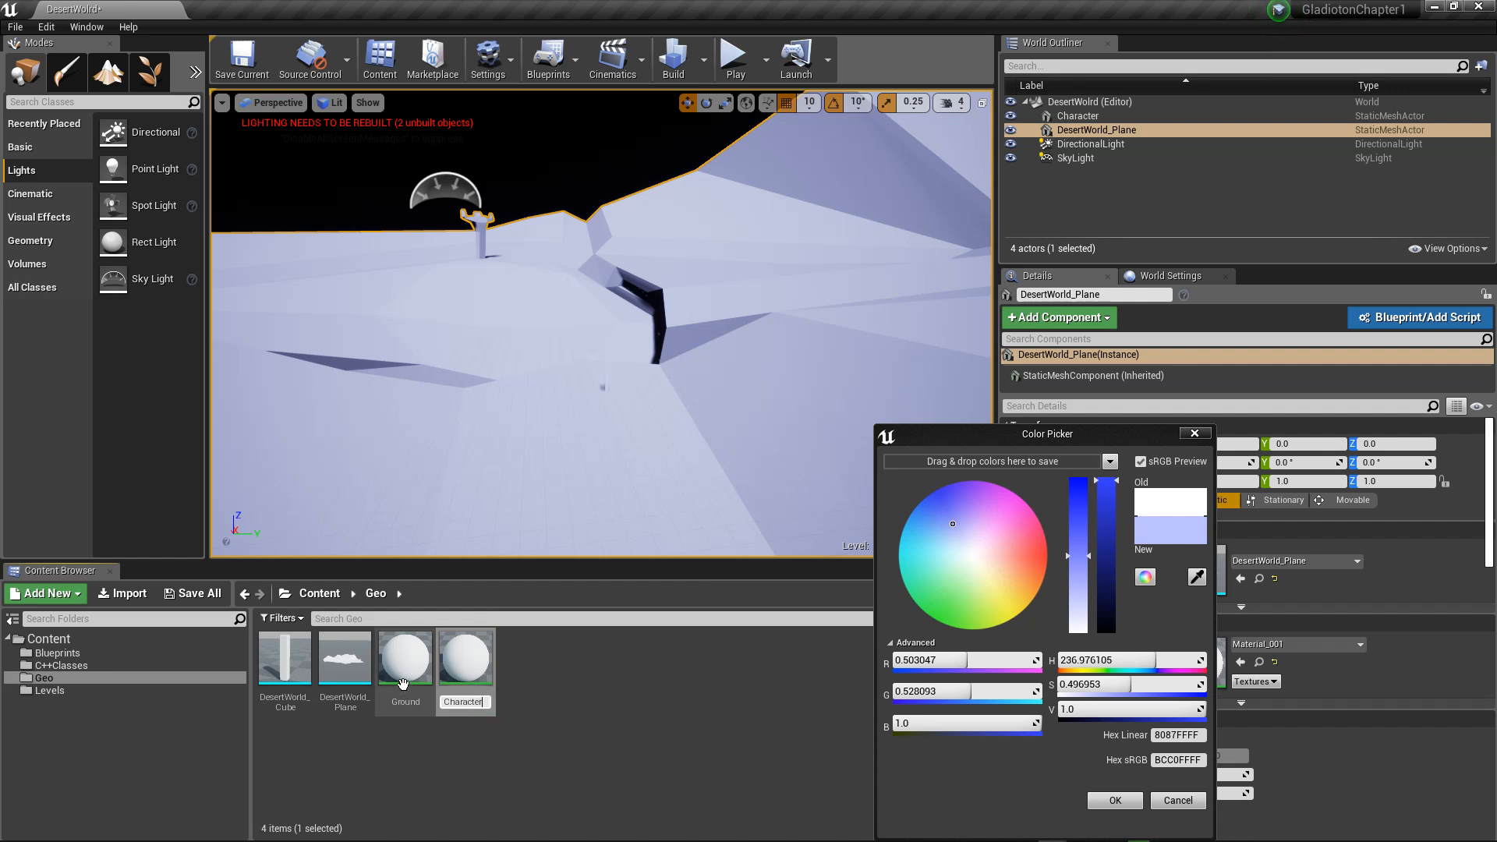
pyautogui.press('Return')
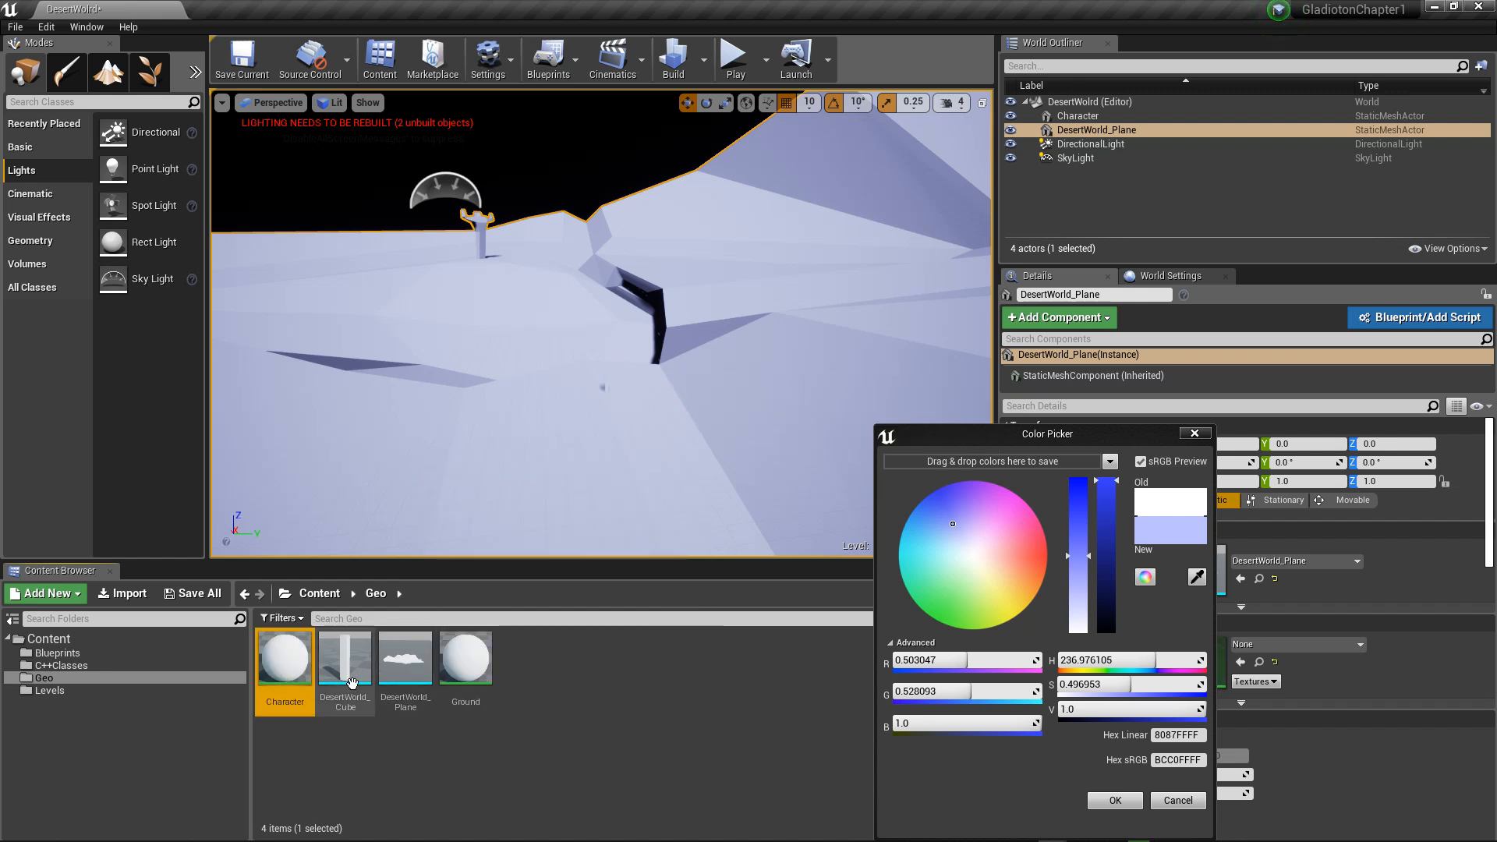
# Step: Apply the Ground material to the DesertWorld_Plane terrain and open that material for editing
pyautogui.moveTo(465, 659); pyautogui.dragTo(474, 421)
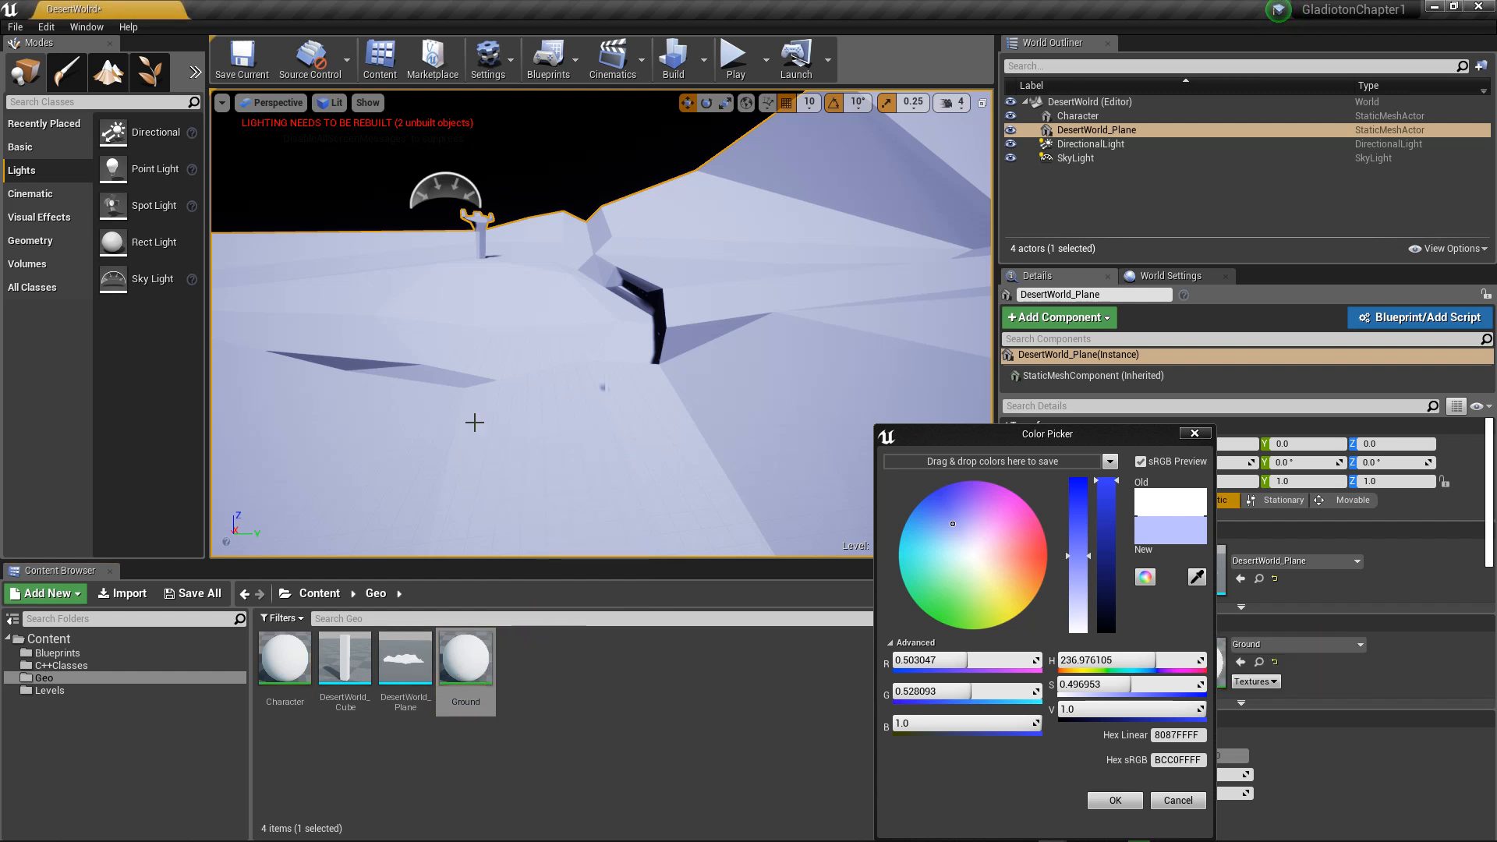
pyautogui.doubleClick(483, 663)
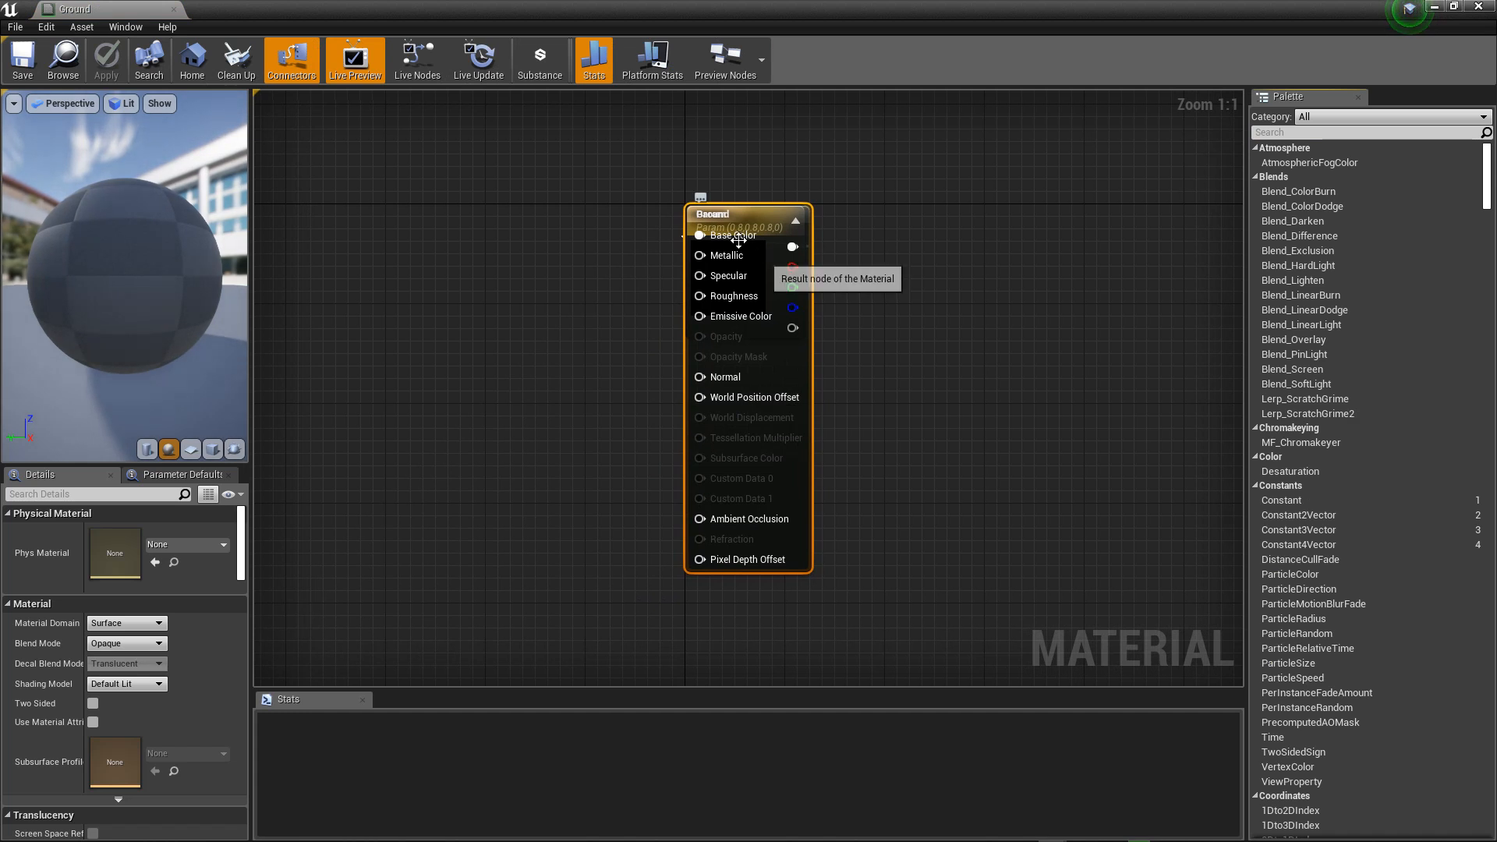
# Step: Separate the overlapping Param and Ground nodes in the material graph, placing Param to the left of the result node
pyautogui.moveTo(745, 219); pyautogui.dragTo(994, 232)
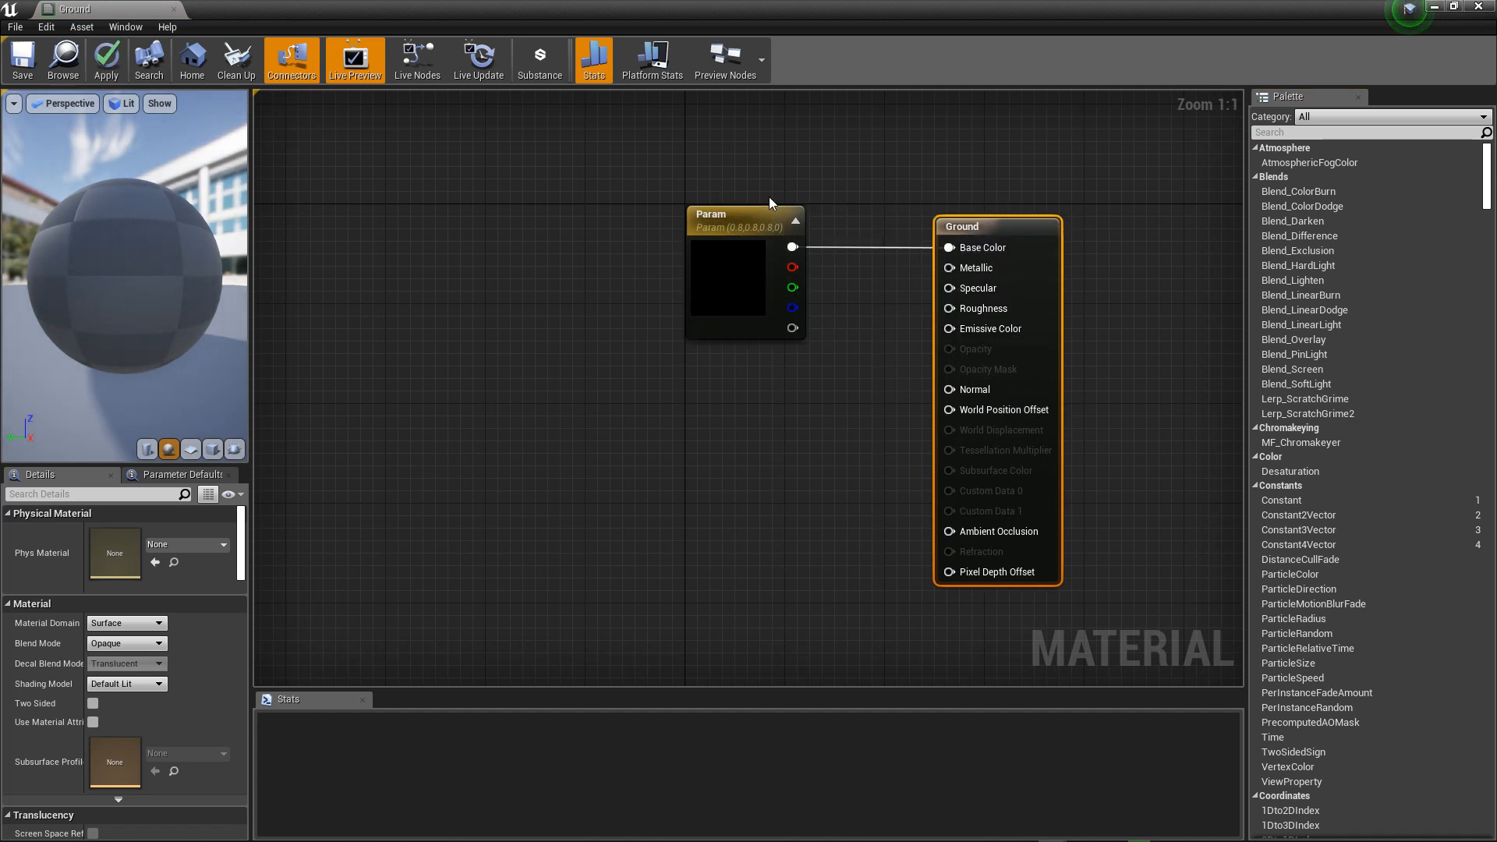
pyautogui.click(744, 312)
pyautogui.moveTo(743, 312); pyautogui.dragTo(579, 259)
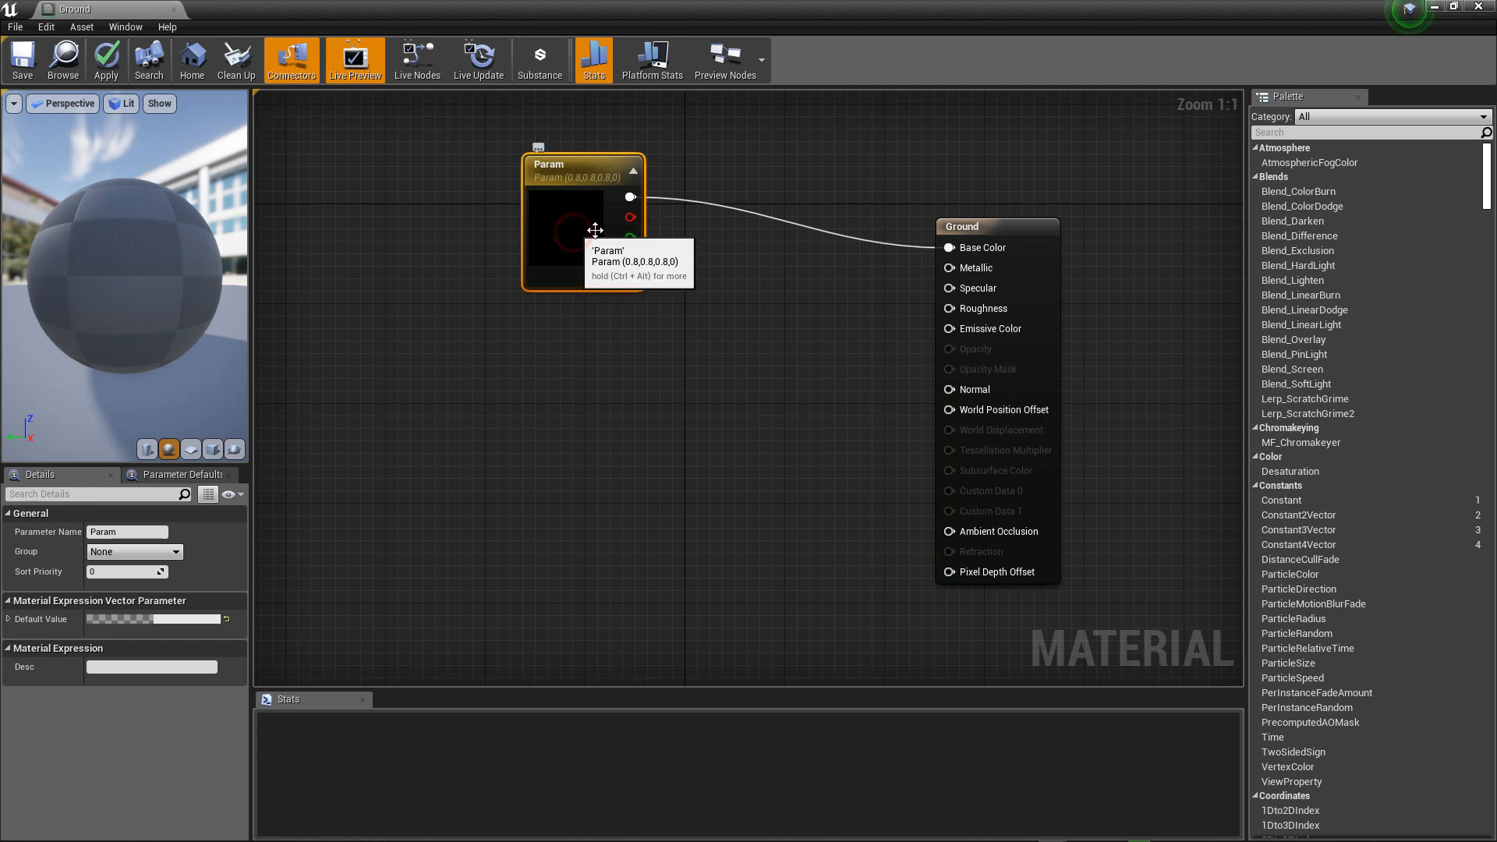
# Step: Set the Param node's default color to pale lavender, about sRGB hex BBB8E800
pyautogui.doubleClick(574, 213)
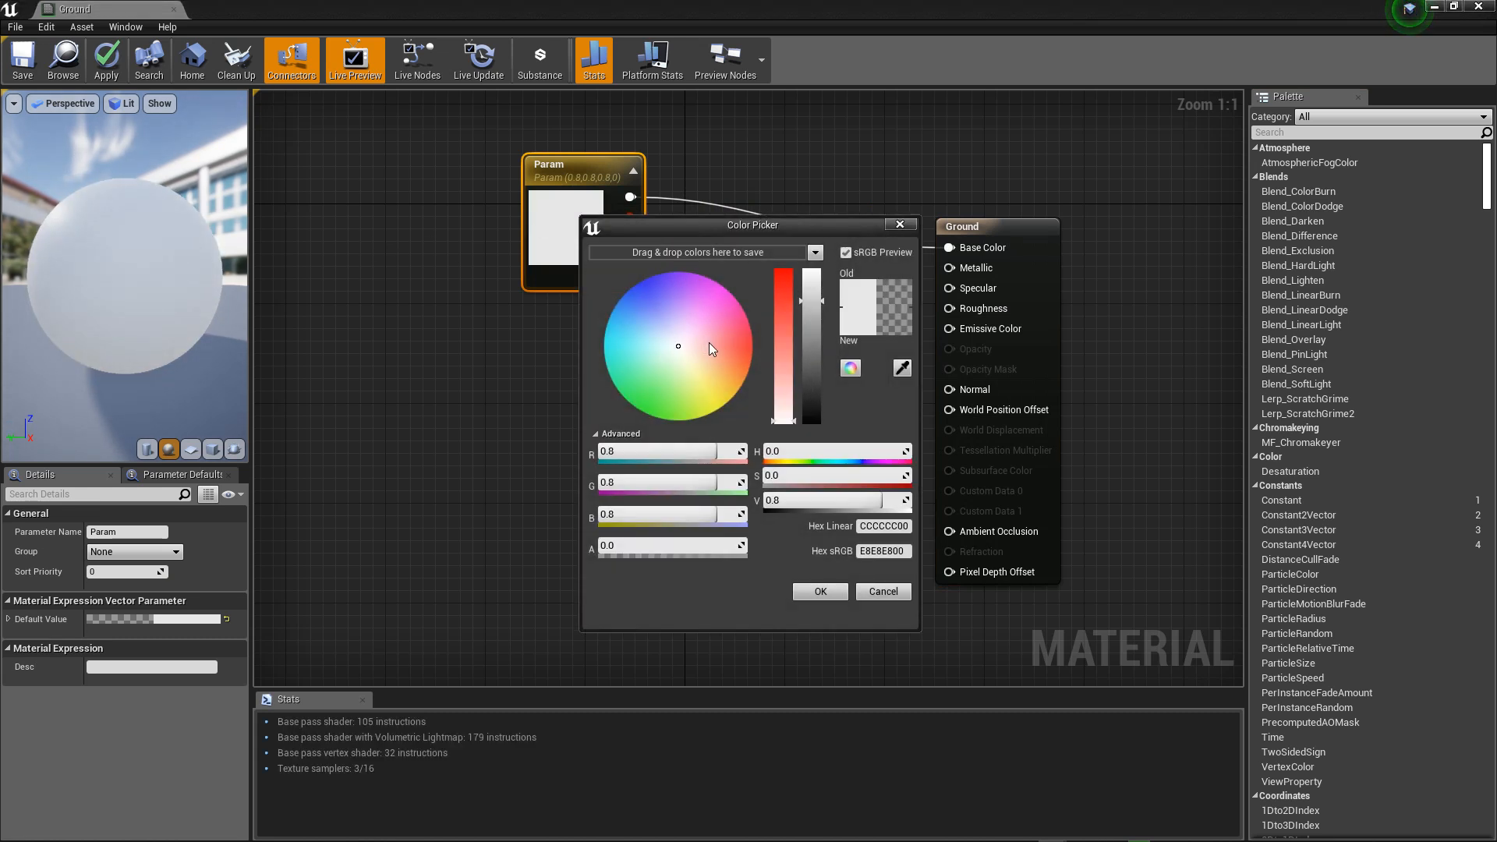
pyautogui.moveTo(709, 343)
pyautogui.mouseDown()
pyautogui.moveTo(721, 337)
pyautogui.moveTo(719, 356)
pyautogui.mouseUp()
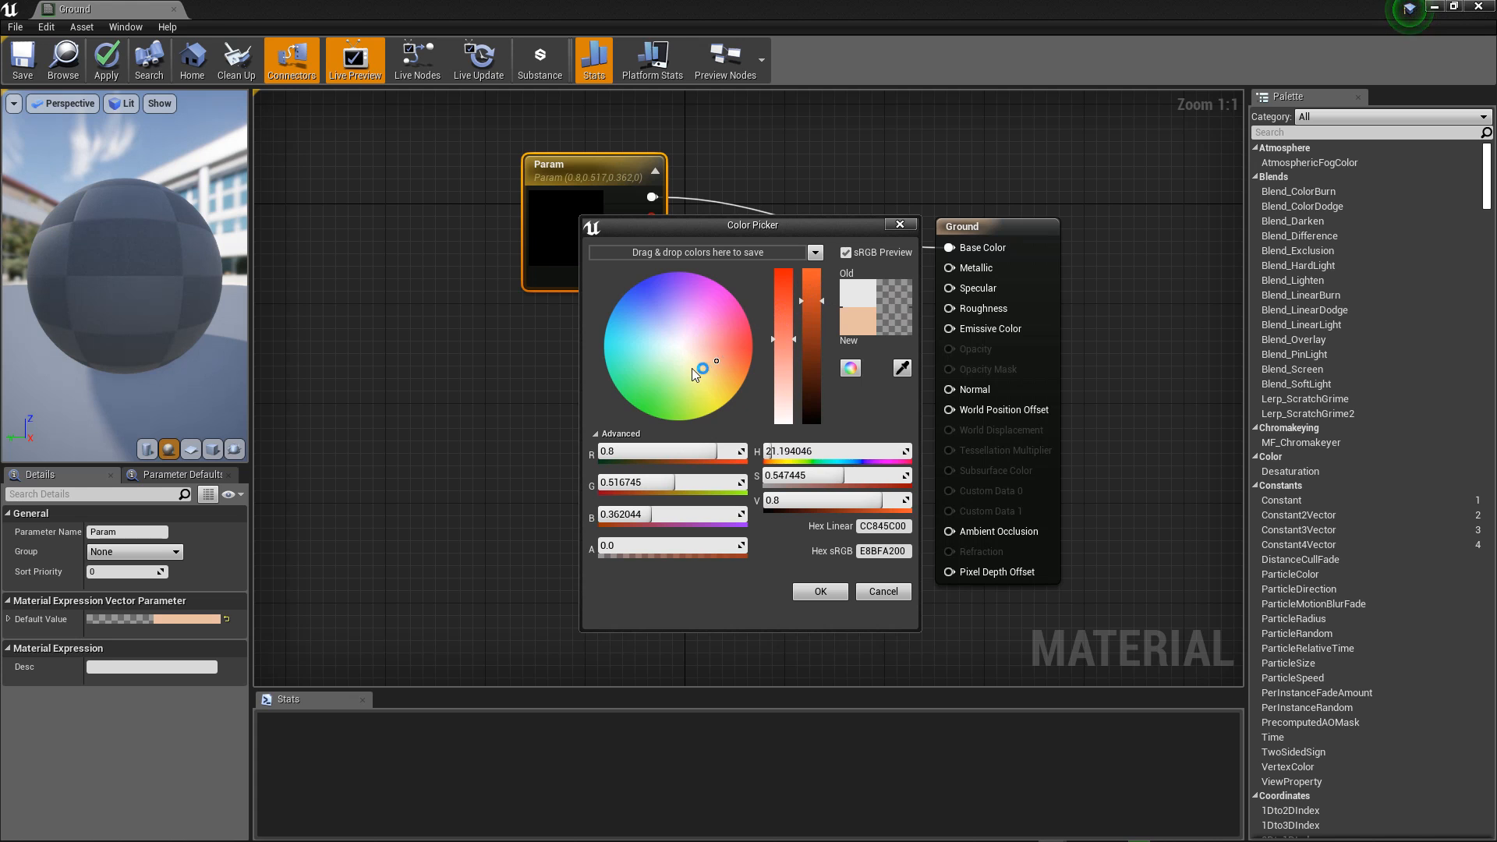
pyautogui.moveTo(667, 318); pyautogui.dragTo(666, 320)
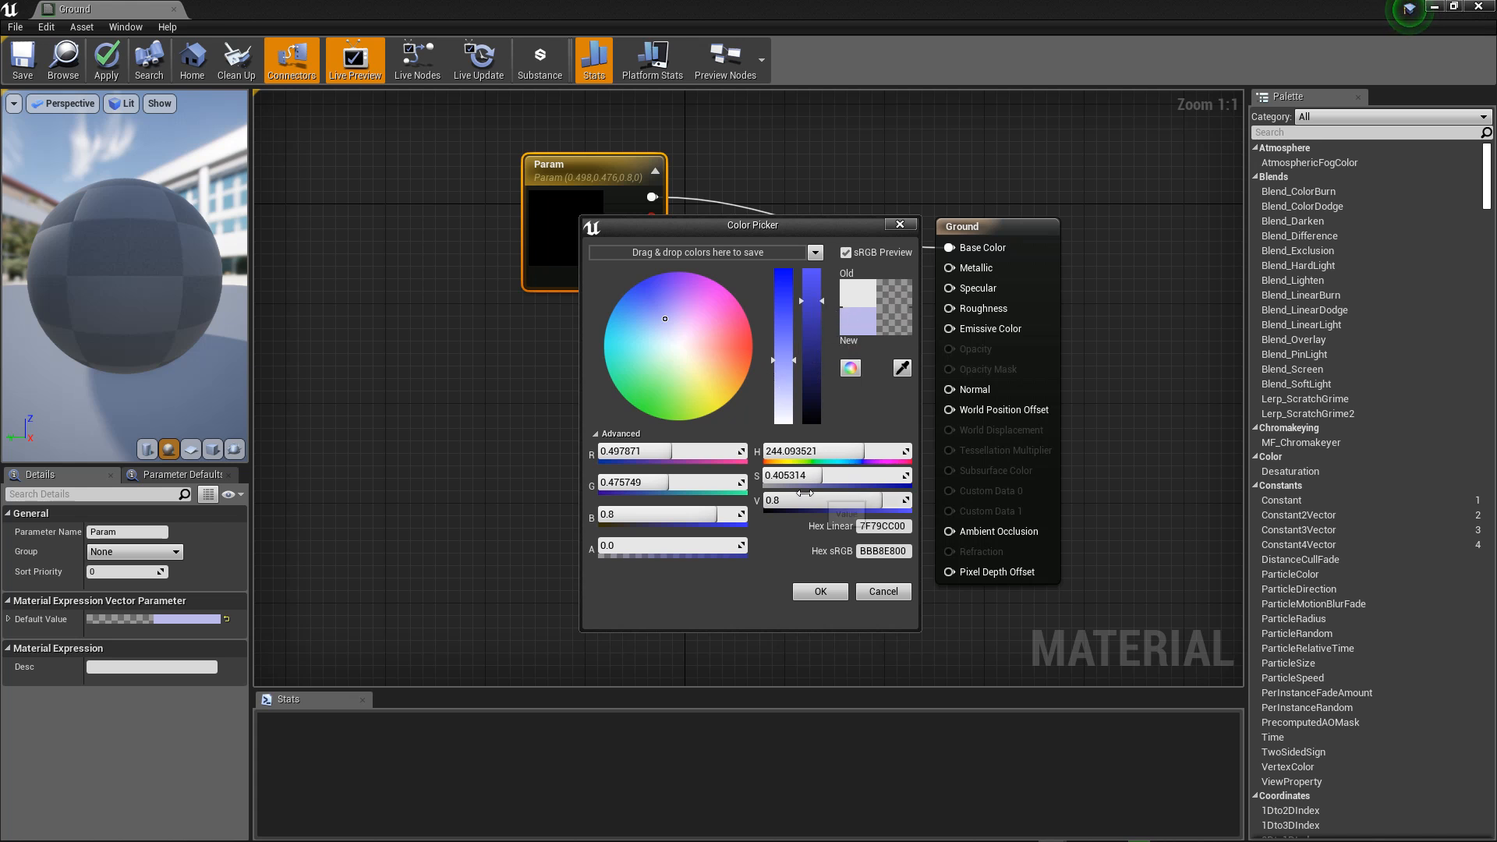
pyautogui.click(823, 591)
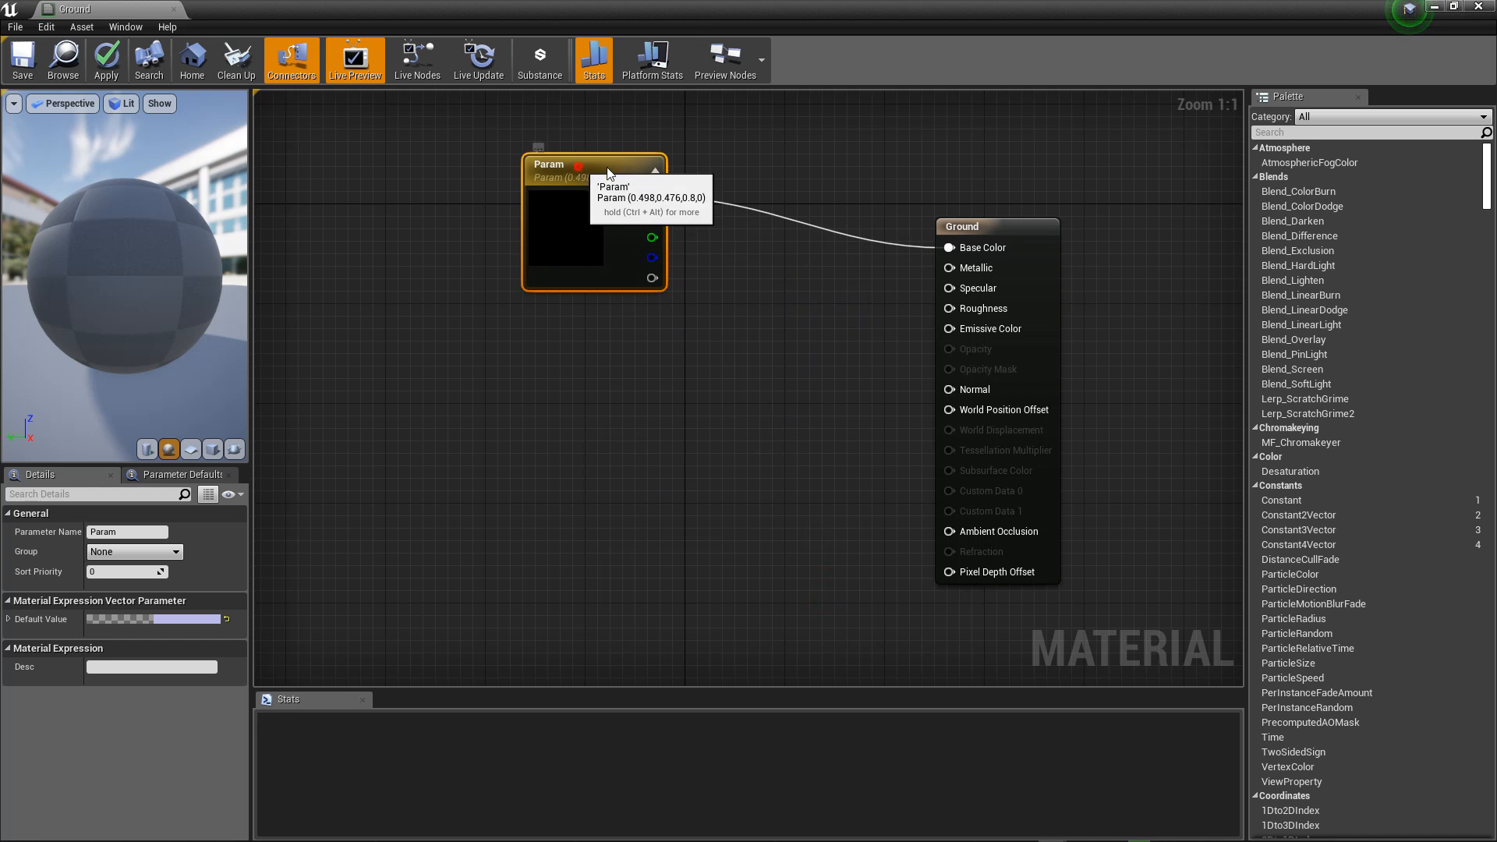
pyautogui.moveTo(577, 207); pyautogui.dragTo(586, 220)
pyautogui.doubleClick(586, 219)
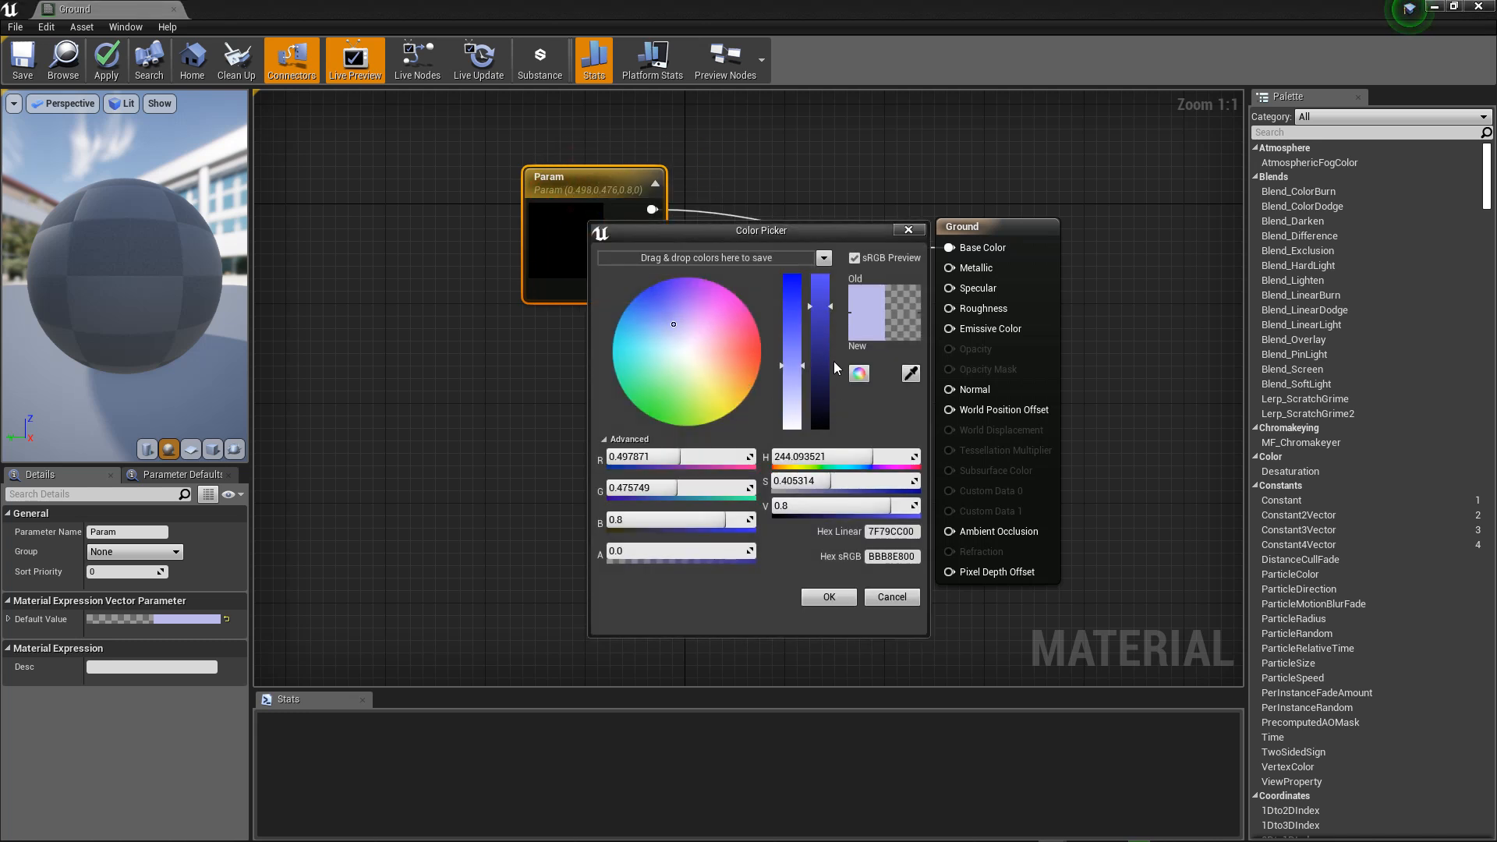
pyautogui.click(816, 599)
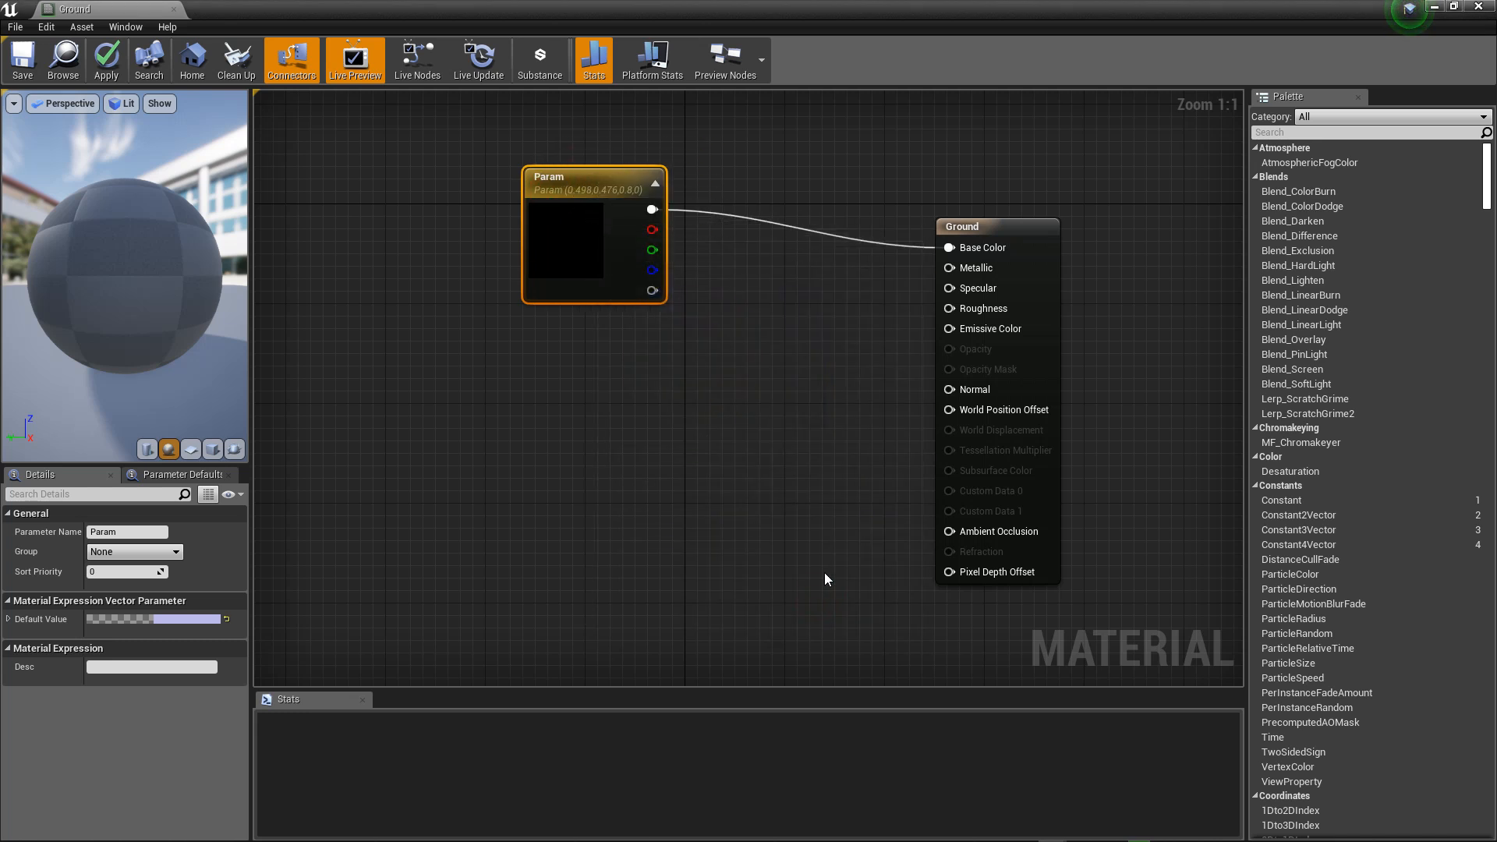
# Step: Align the Param node with the Ground node's Base Color input and save the material
pyautogui.moveTo(590, 181); pyautogui.dragTo(591, 219)
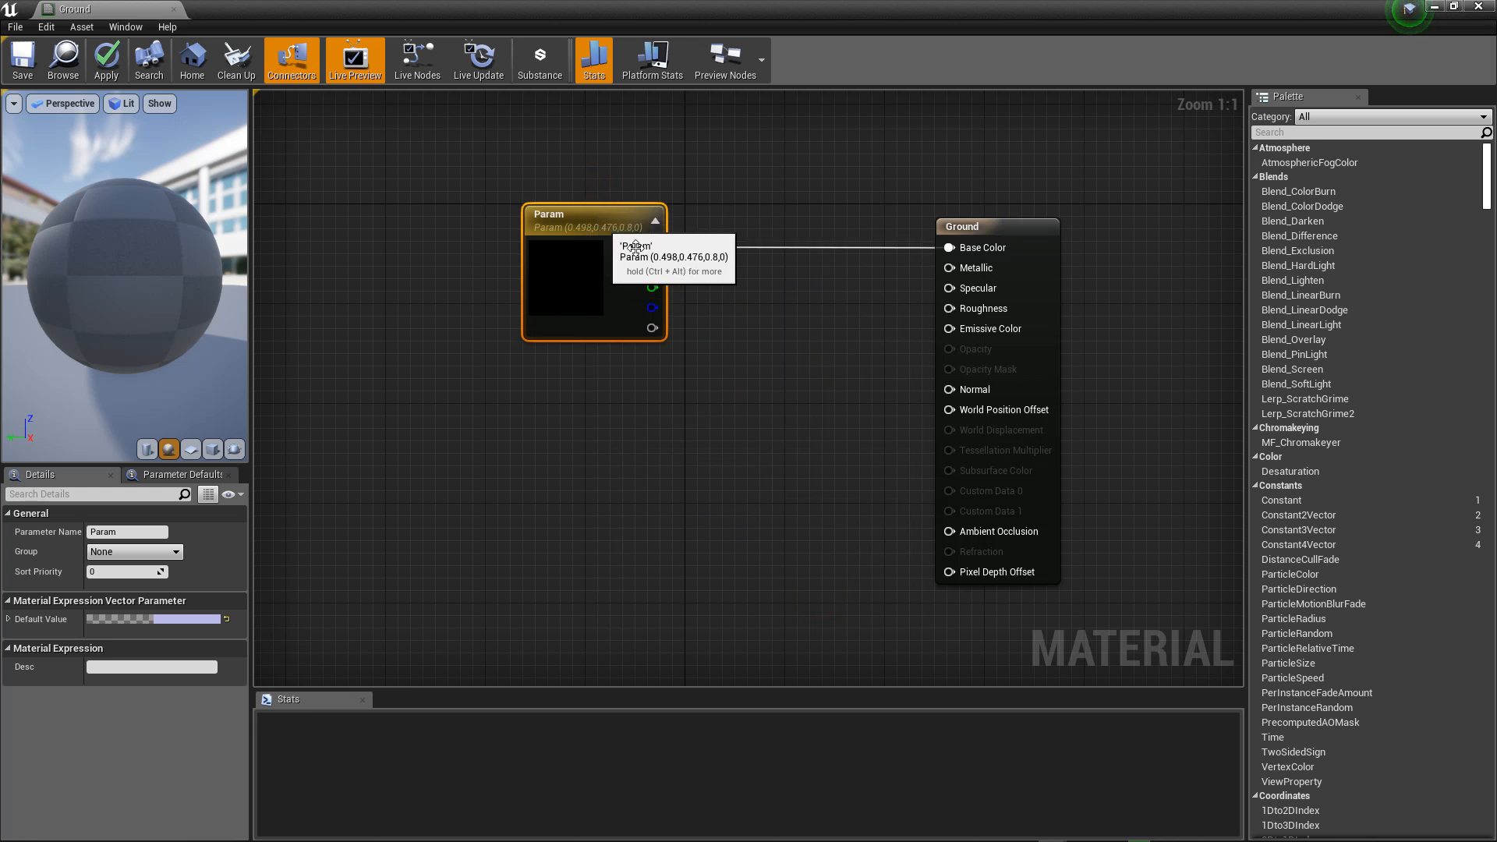
pyautogui.click(14, 64)
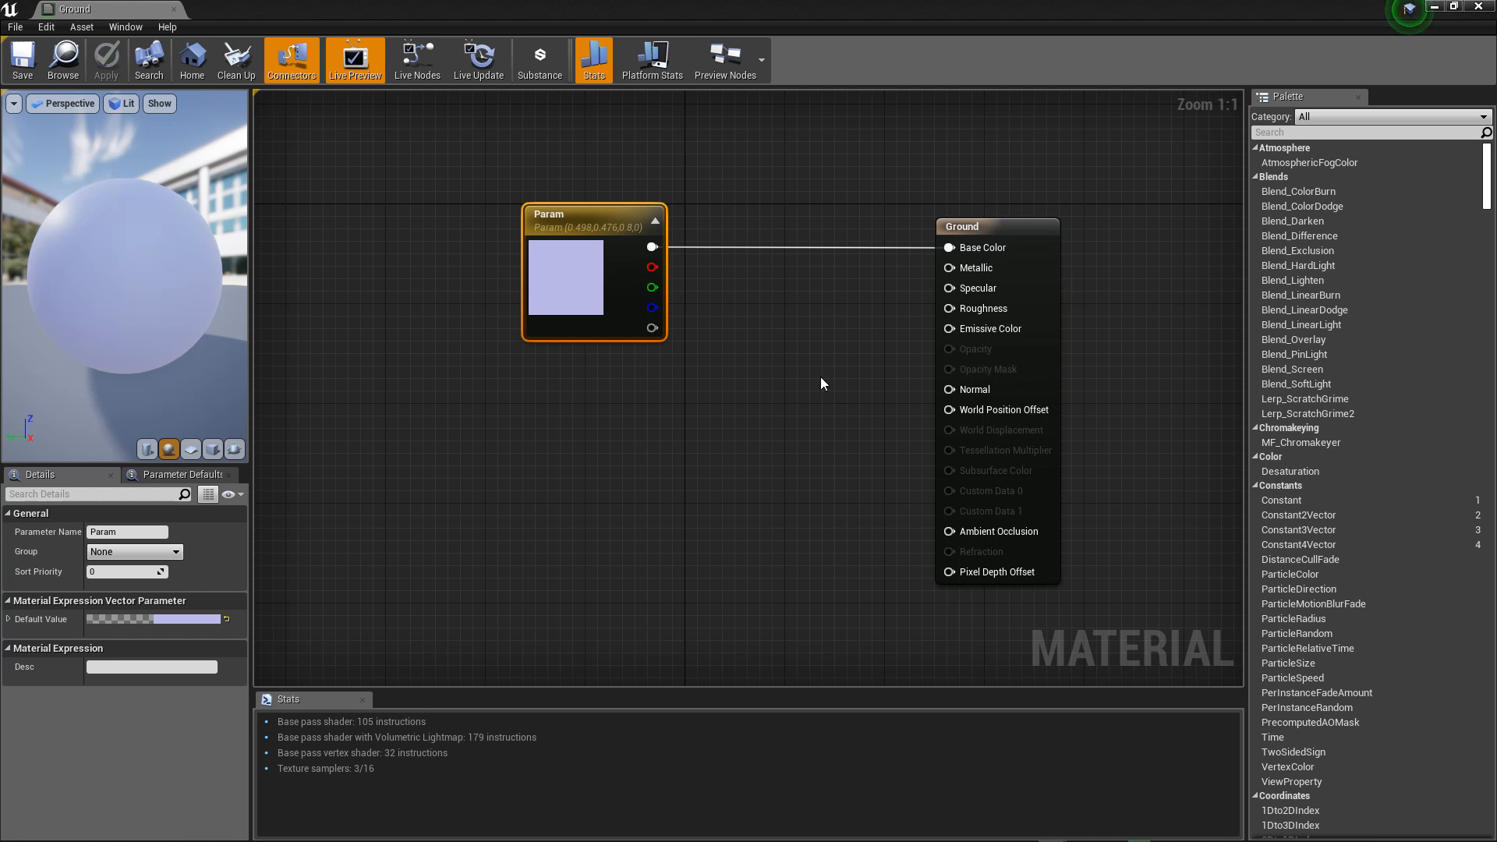
# Step: Add a Constant node below the raised Param node and connect it to the Ground material's Roughness input
pyautogui.moveTo(572, 218); pyautogui.dragTo(560, 156)
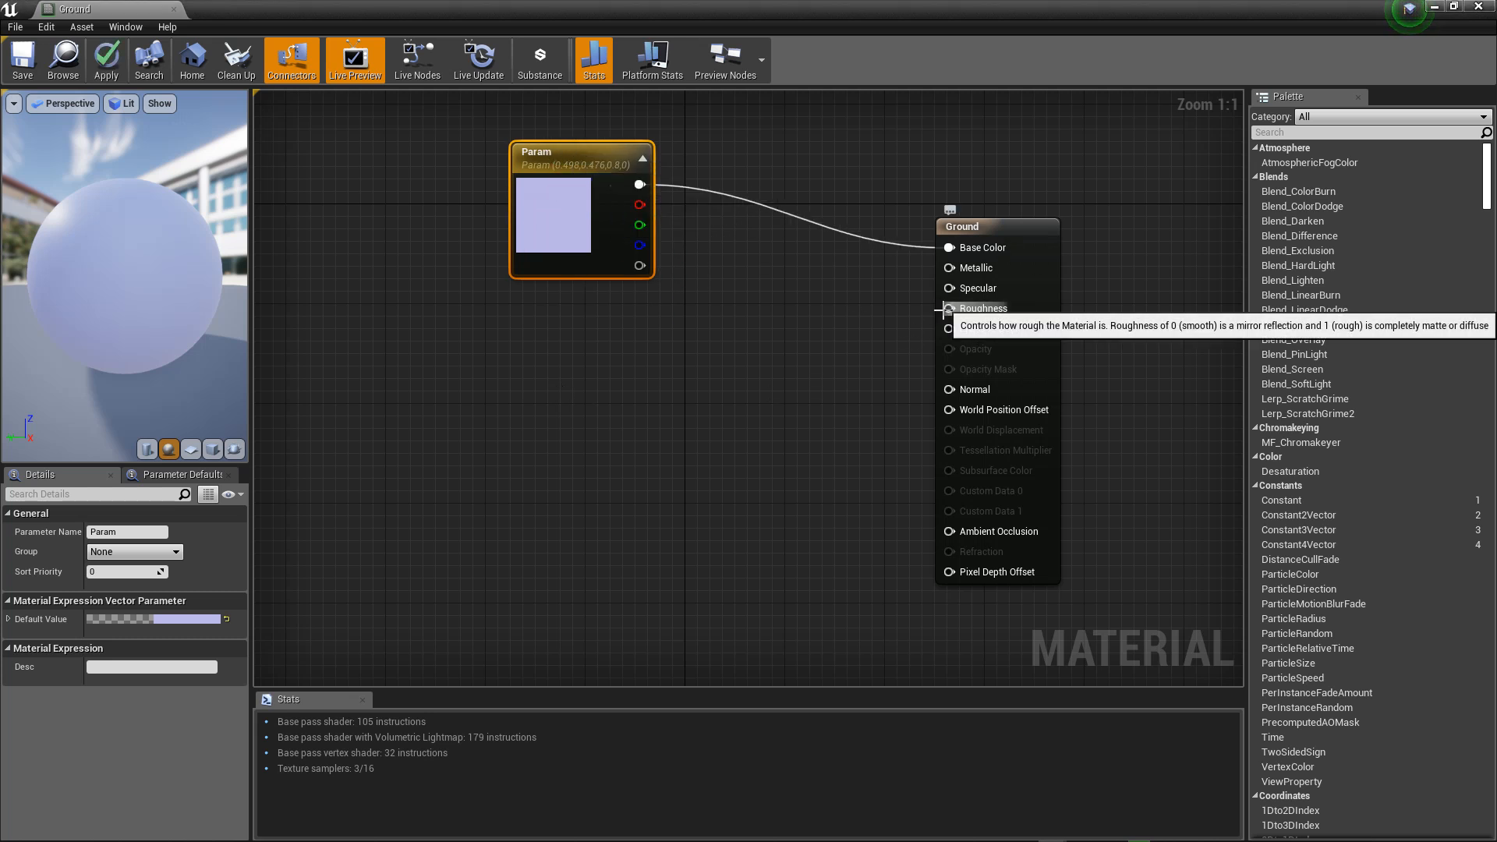
pyautogui.click(580, 389)
pyautogui.moveTo(605, 419); pyautogui.dragTo(888, 320)
pyautogui.moveTo(930, 299)
pyautogui.mouseDown()
pyautogui.moveTo(939, 288)
pyautogui.moveTo(942, 386)
pyautogui.moveTo(947, 284)
pyautogui.moveTo(949, 308)
pyautogui.mouseUp()
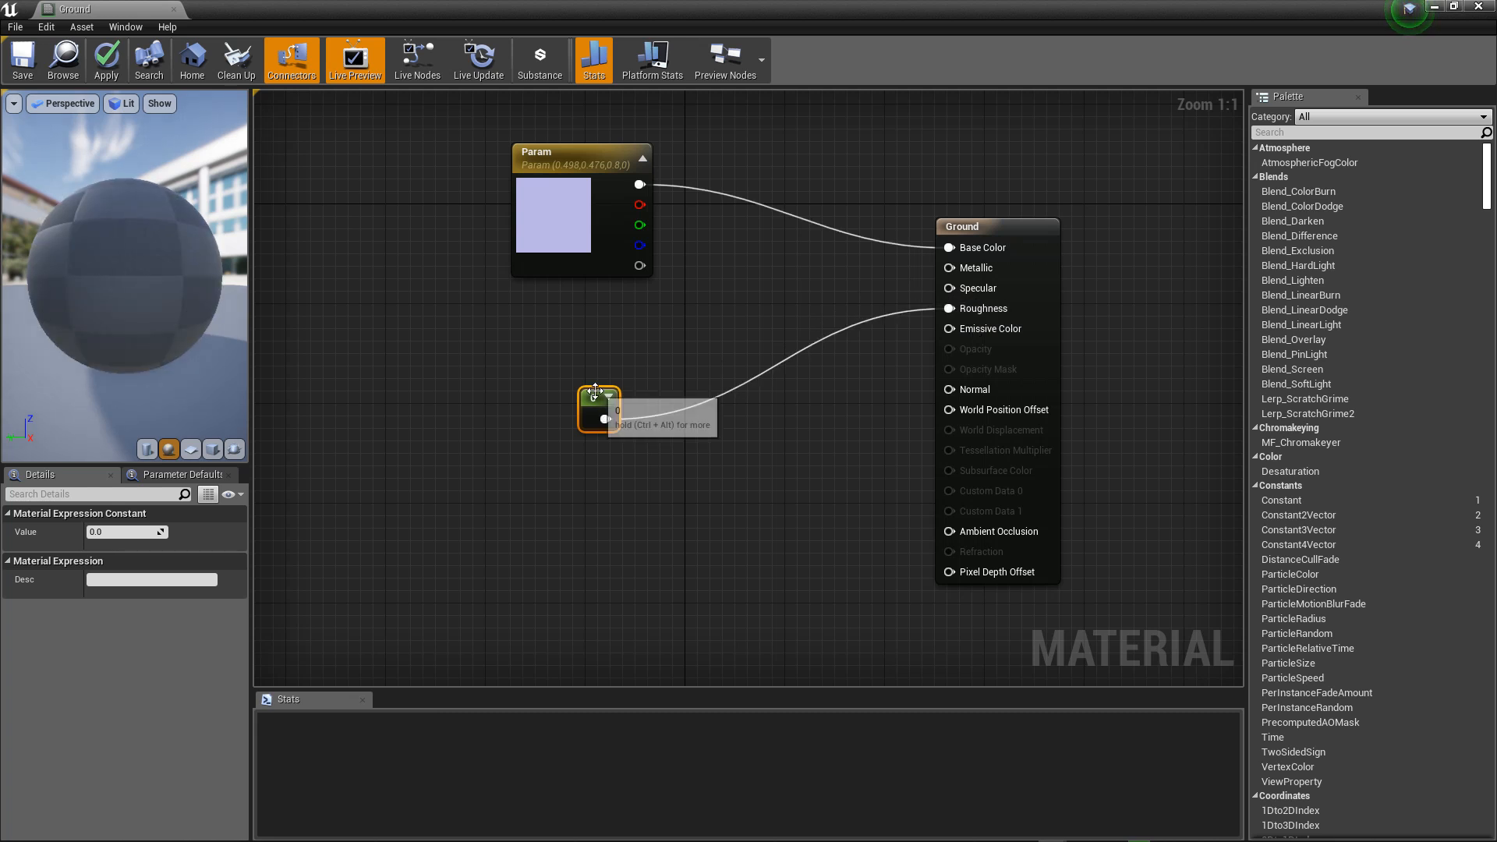
pyautogui.moveTo(600, 404); pyautogui.dragTo(557, 382)
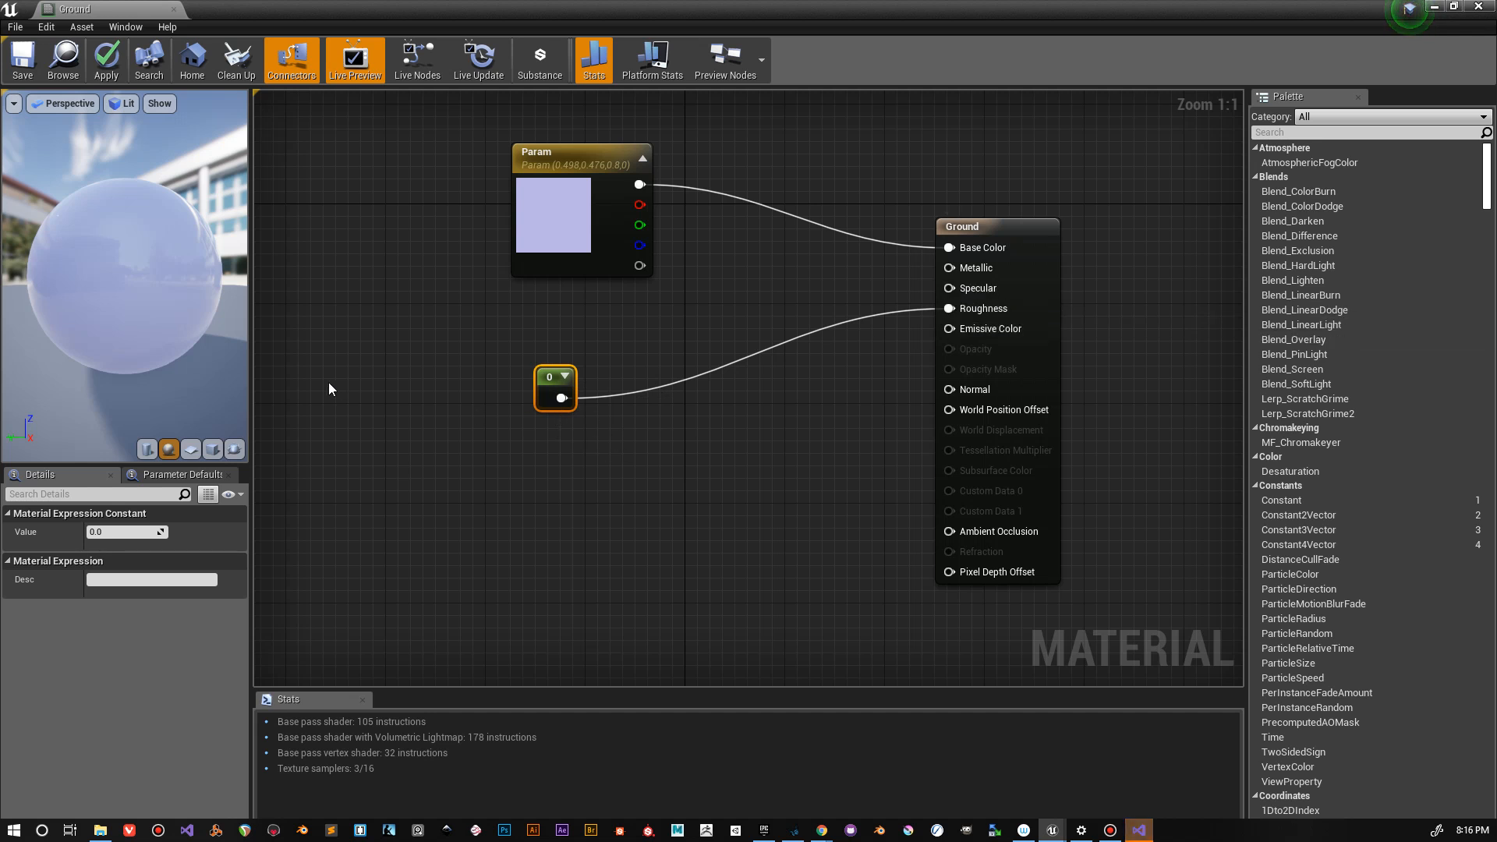
# Step: Set the Constant node feeding Roughness to 1
pyautogui.moveTo(72, 245); pyautogui.dragTo(77, 387)
pyautogui.click(126, 530)
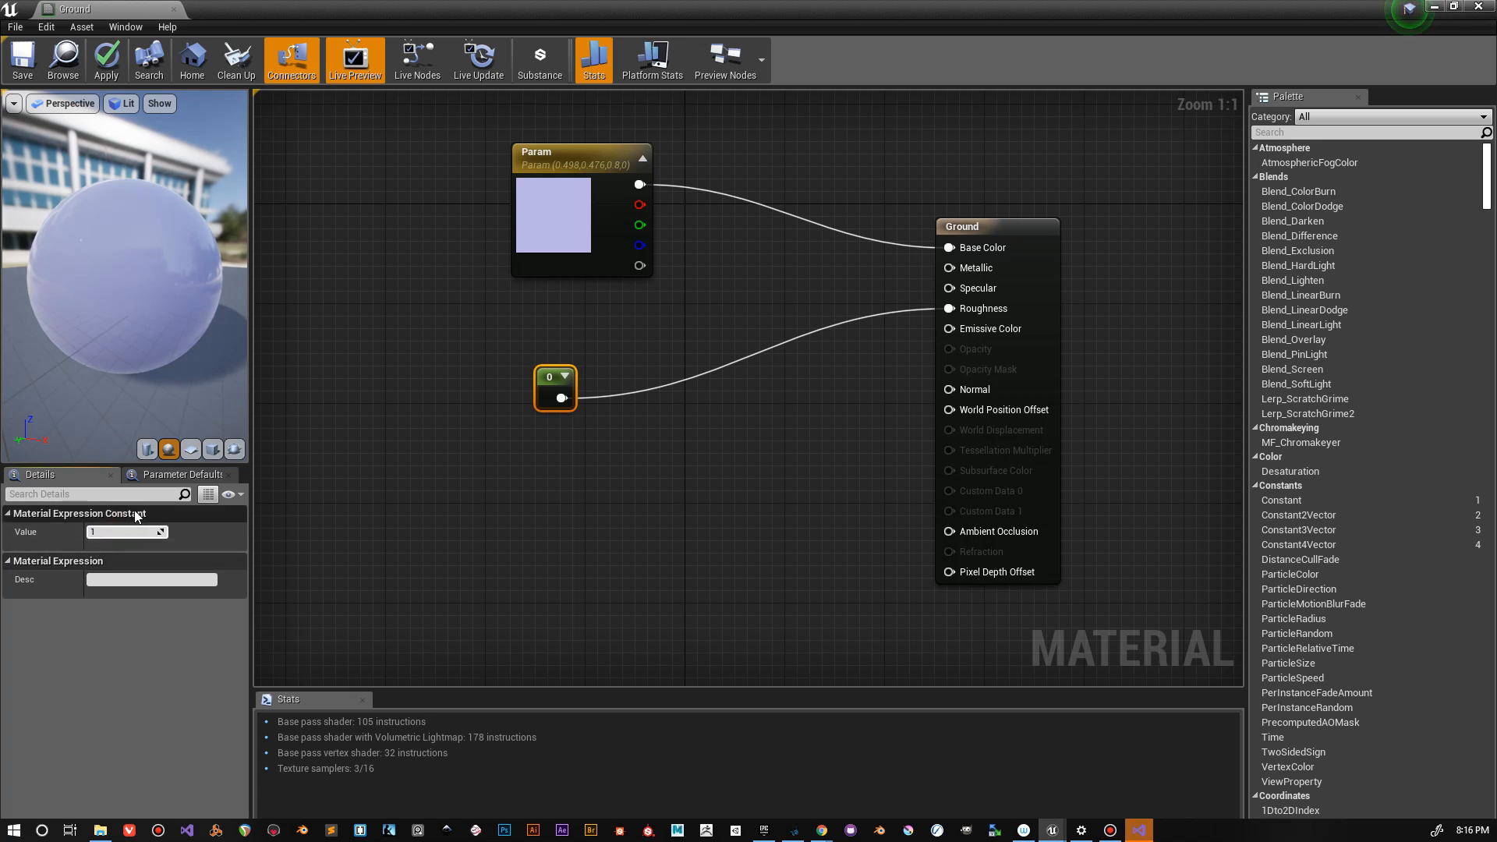
pyautogui.press('Return')
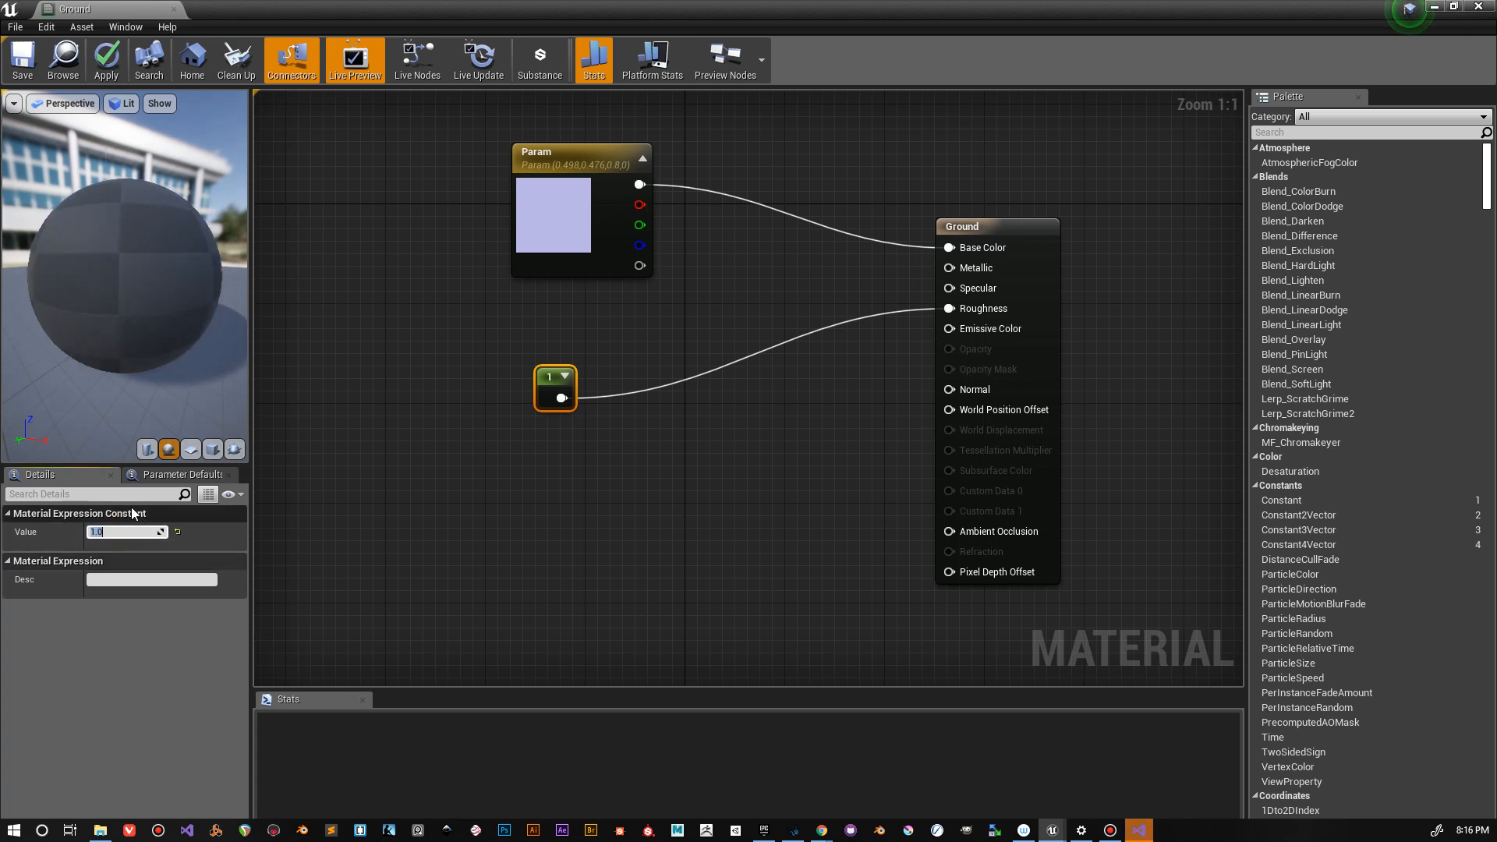
# Step: Set the Constant node feeding Roughness to 0.8
pyautogui.click(118, 531)
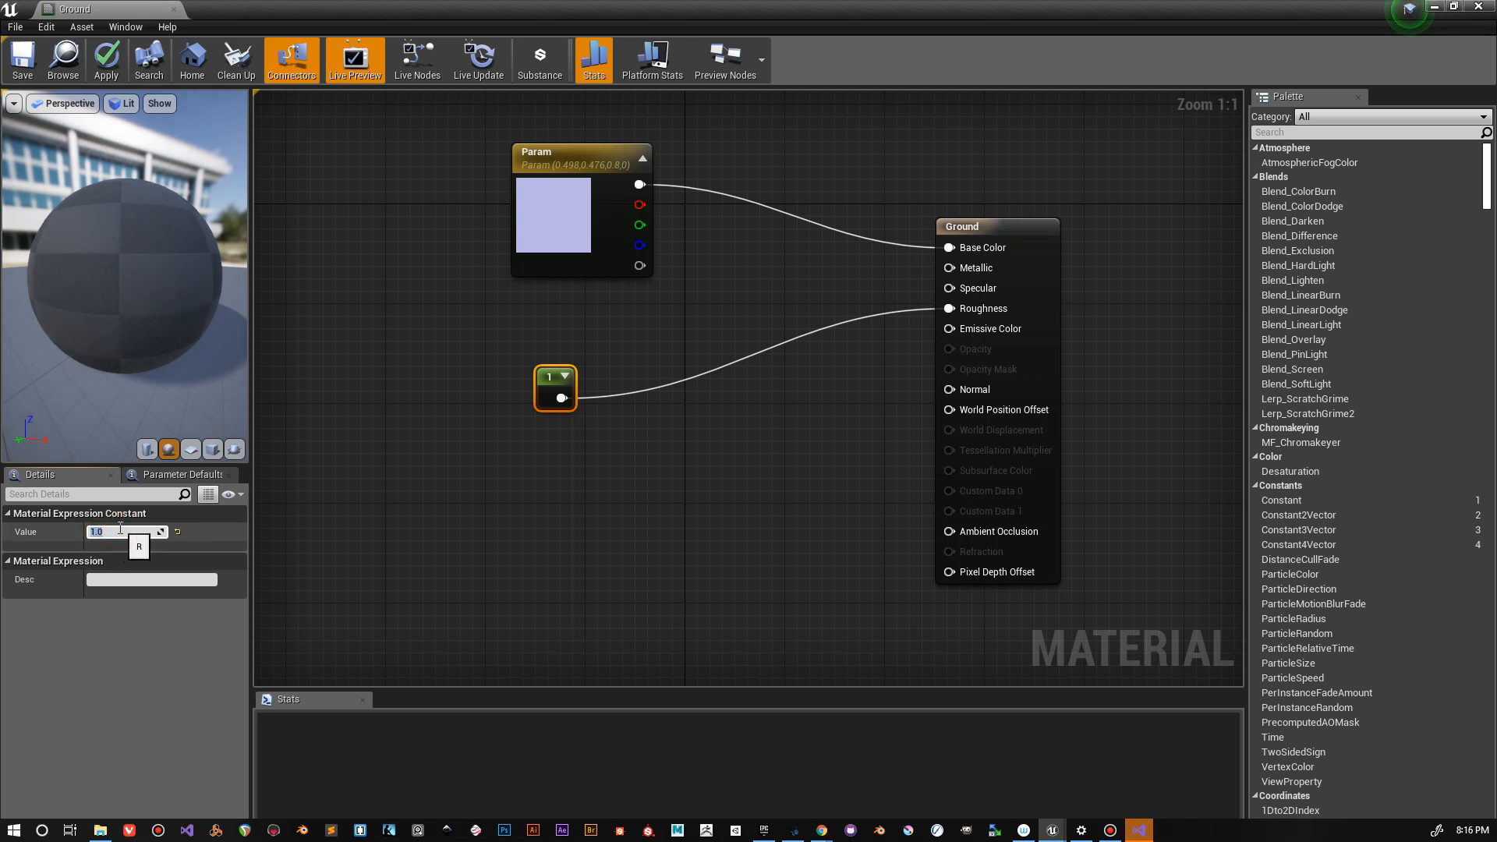
pyautogui.press('BackSpace')
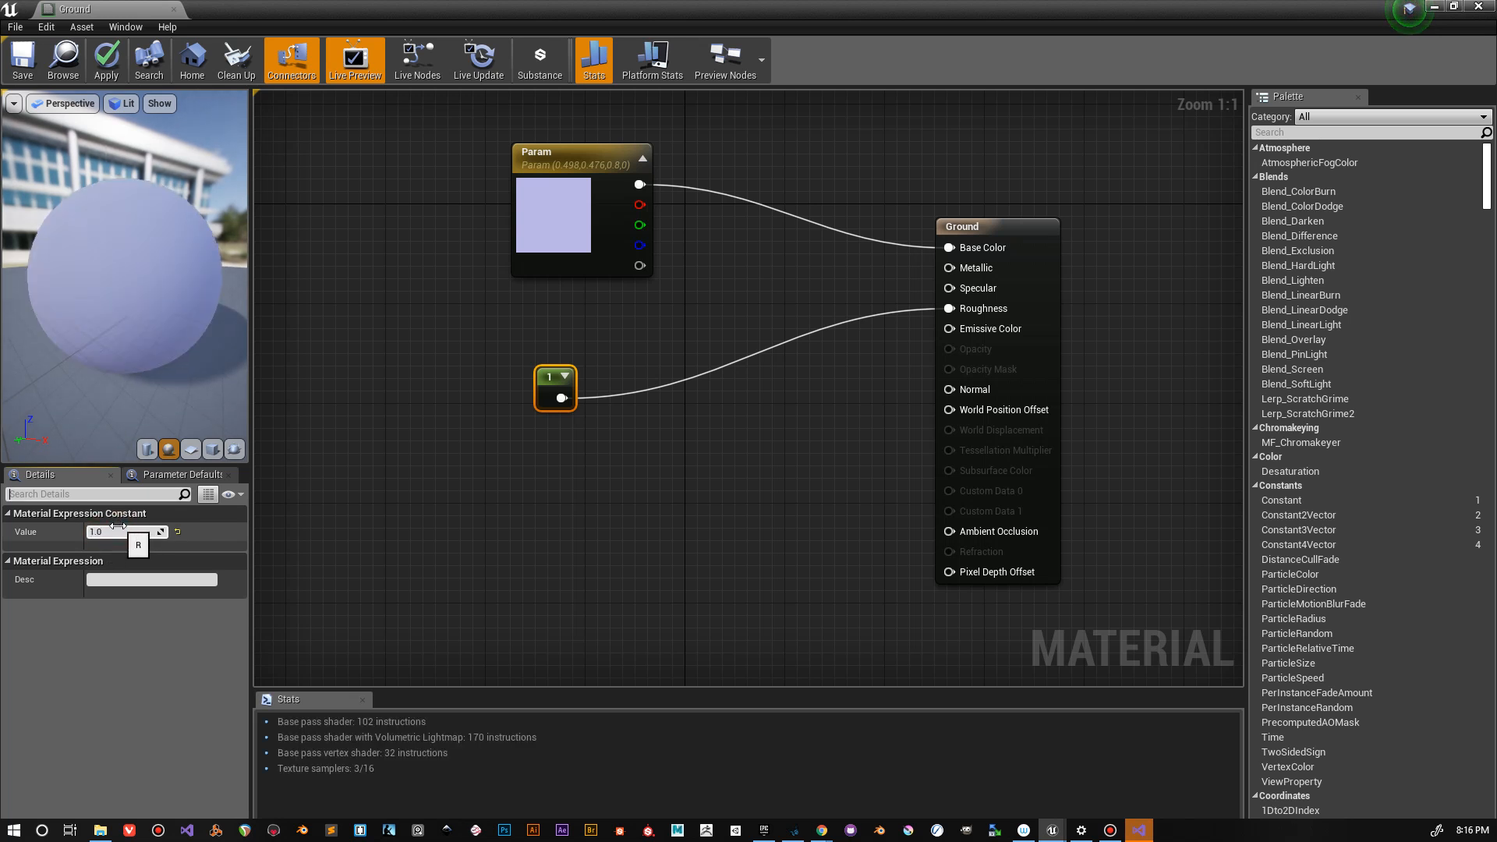
pyautogui.click(110, 531)
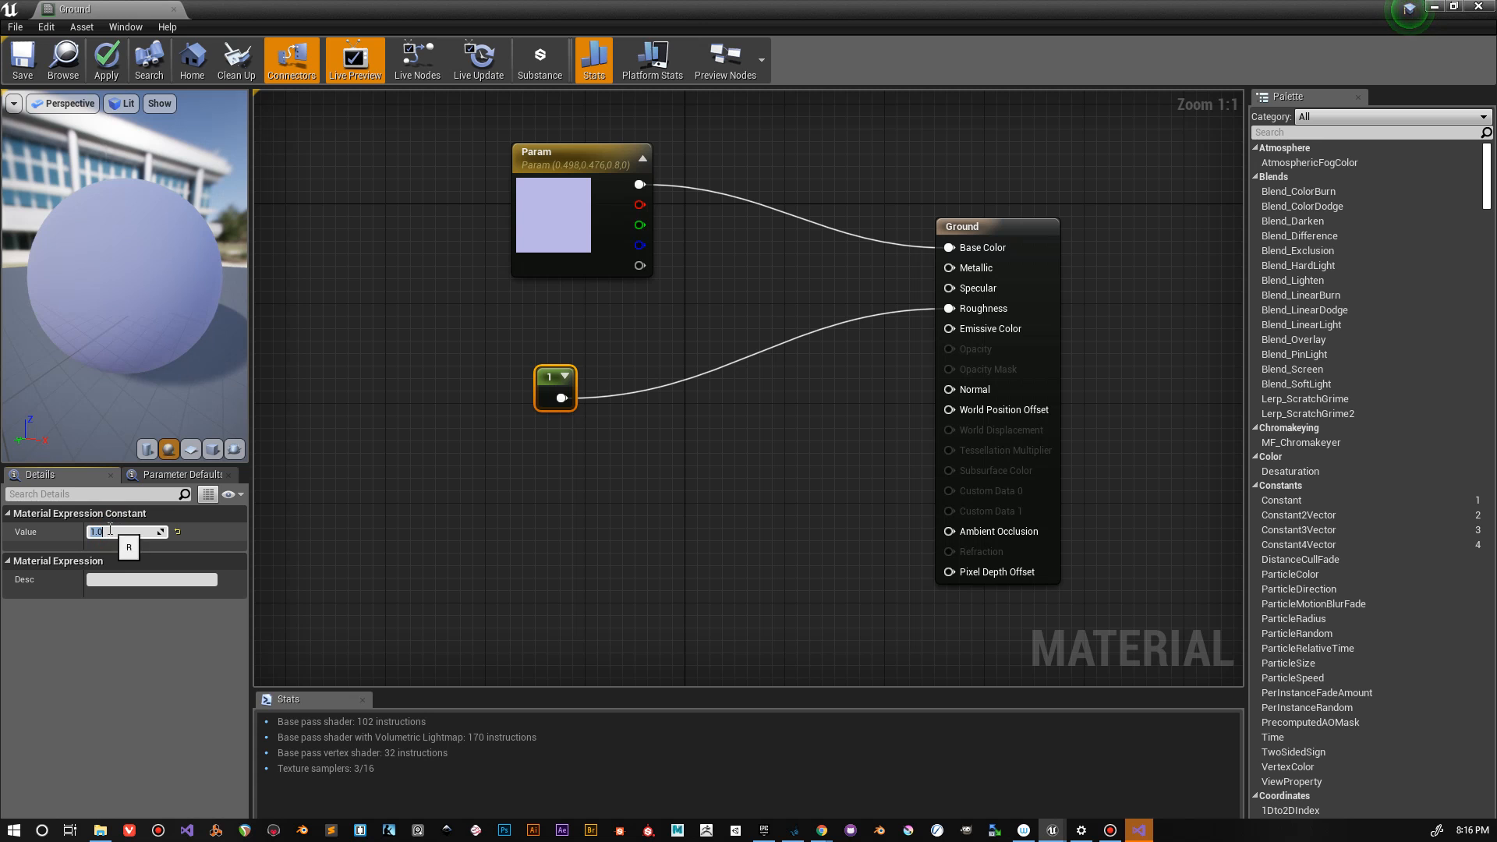
pyautogui.write('0.8')
pyautogui.press('Return')
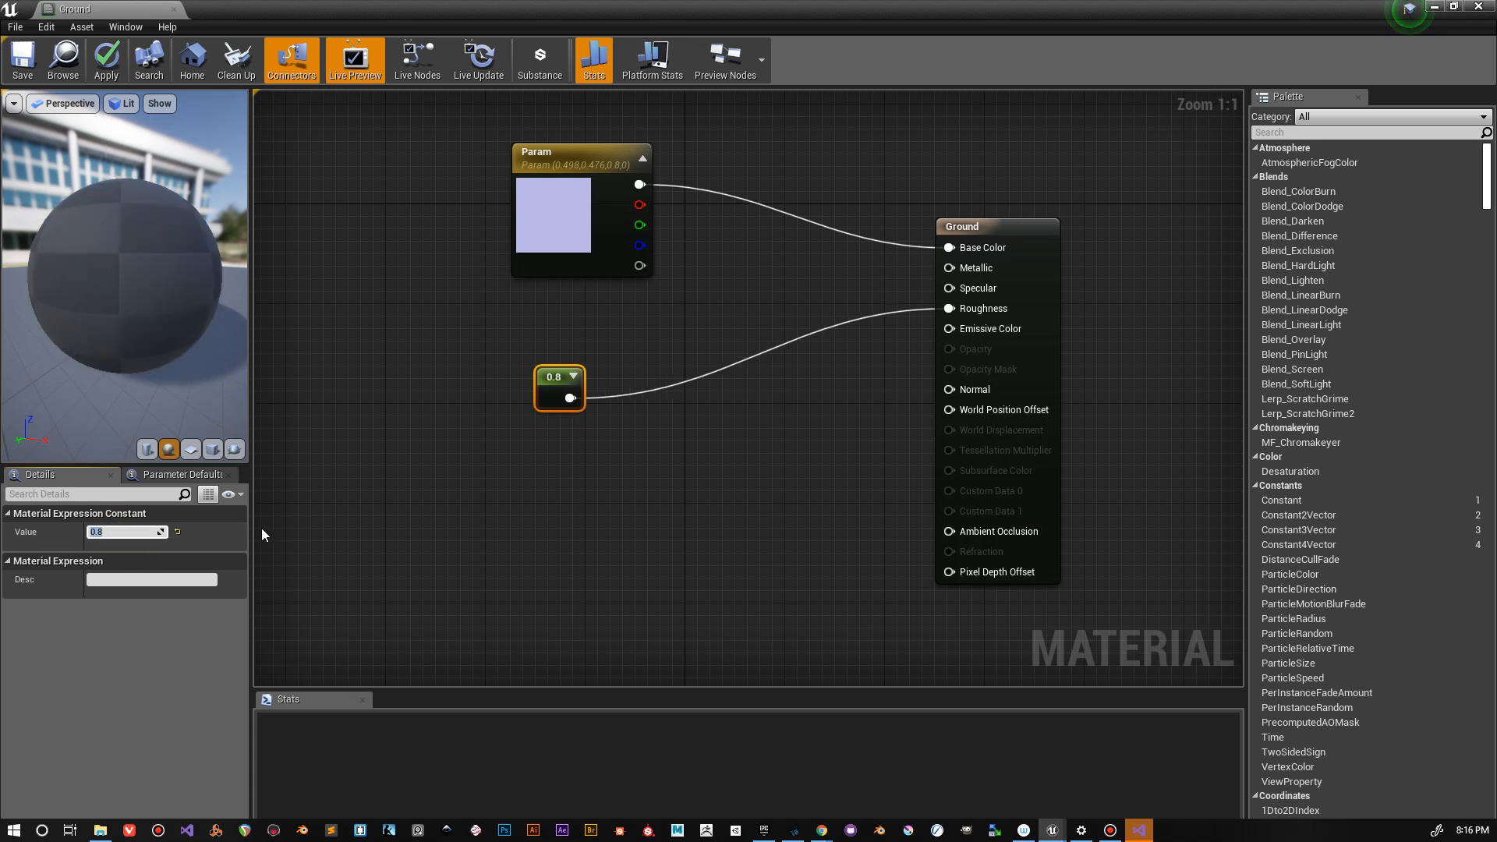
# Step: Move the Constant node directly beneath the Param node, level with the Roughness input, and save the Ground material
pyautogui.moveTo(549, 382); pyautogui.dragTo(511, 345)
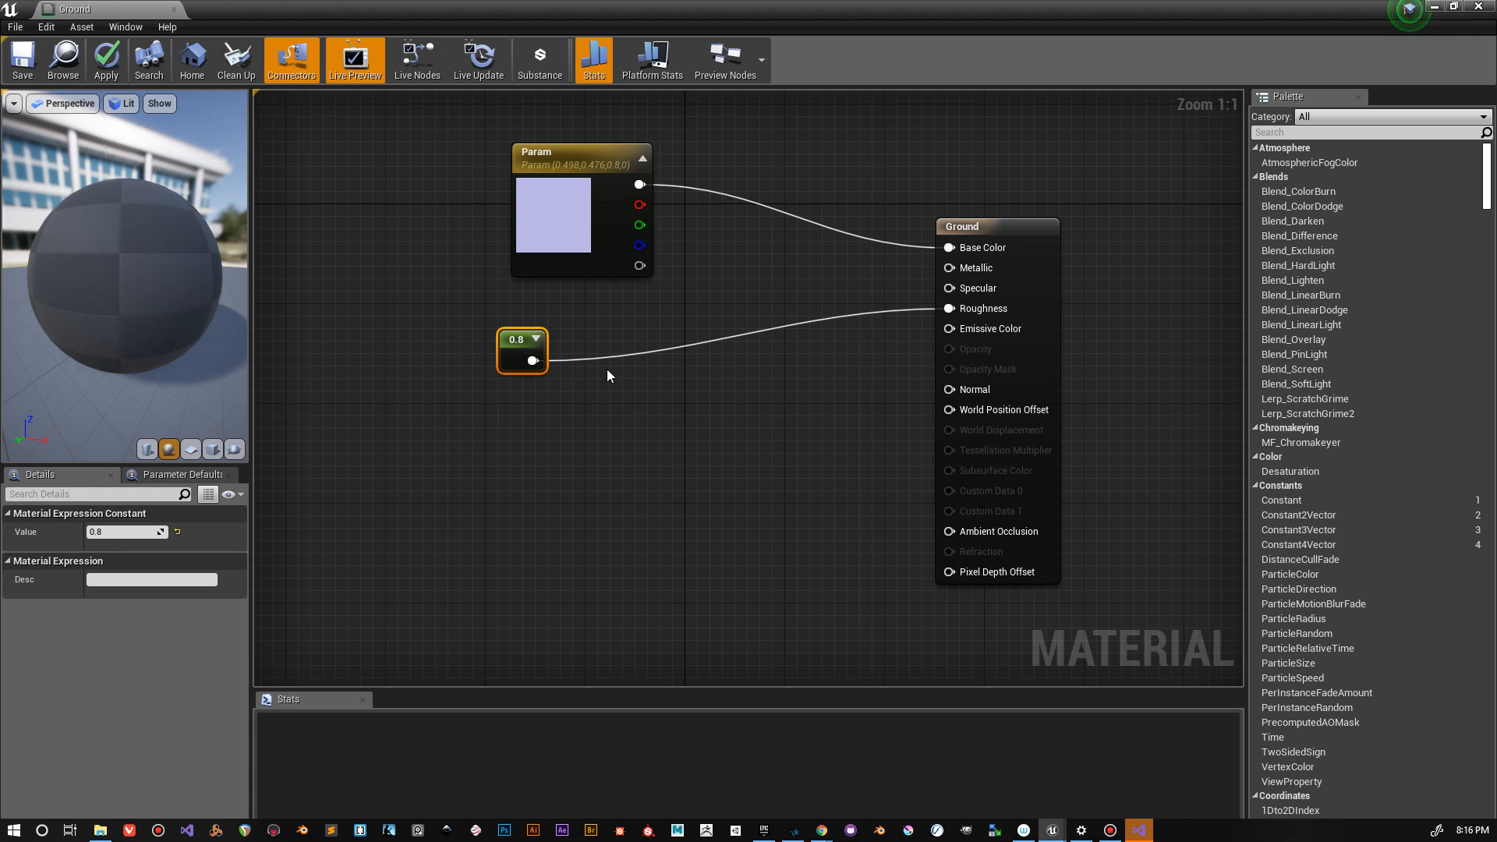
pyautogui.hotkey('ctrl', 's')
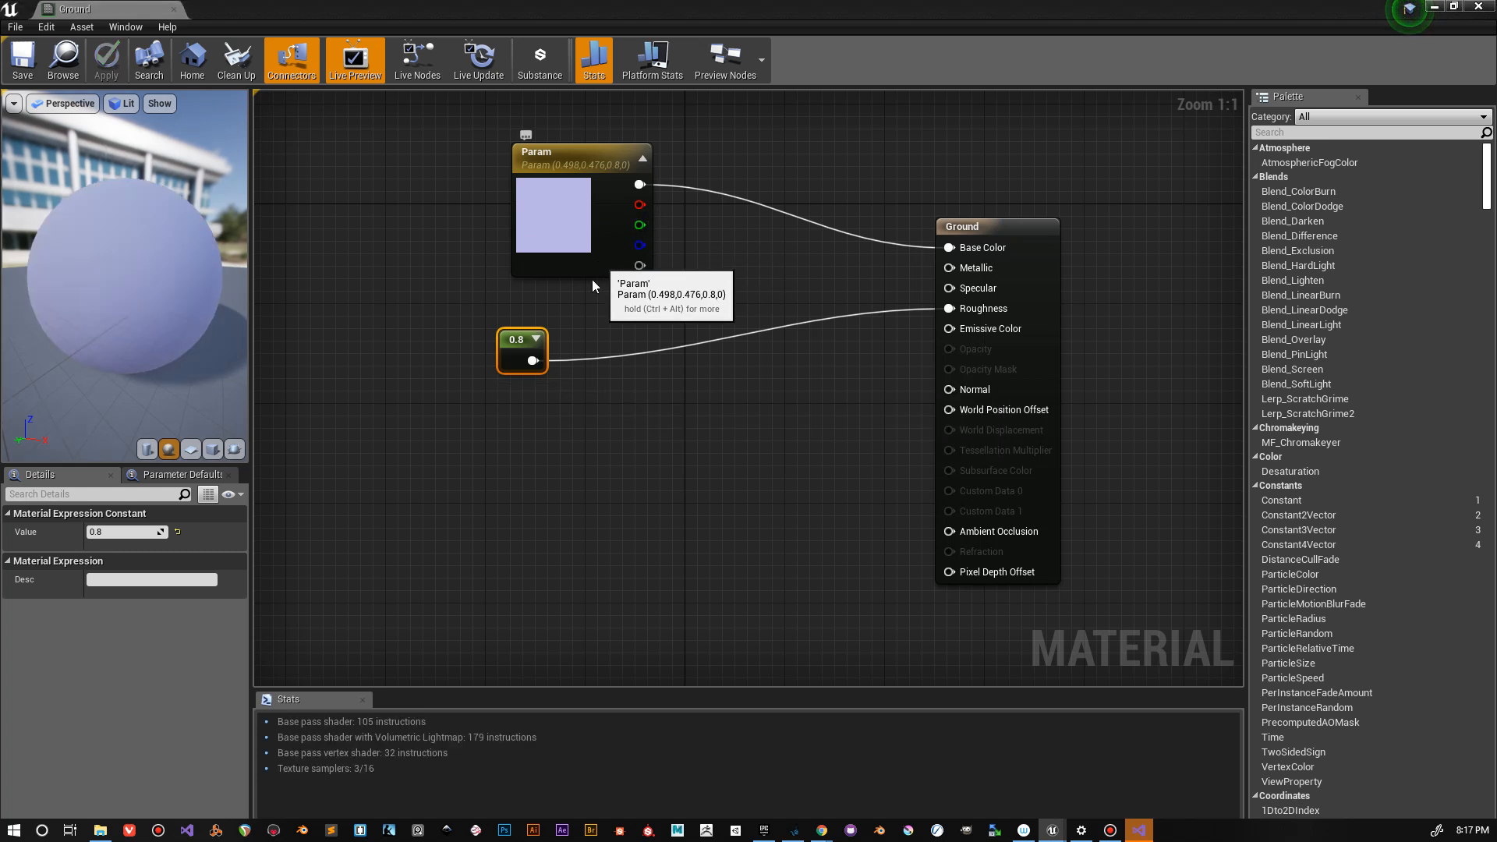
pyautogui.moveTo(518, 335); pyautogui.dragTo(535, 292)
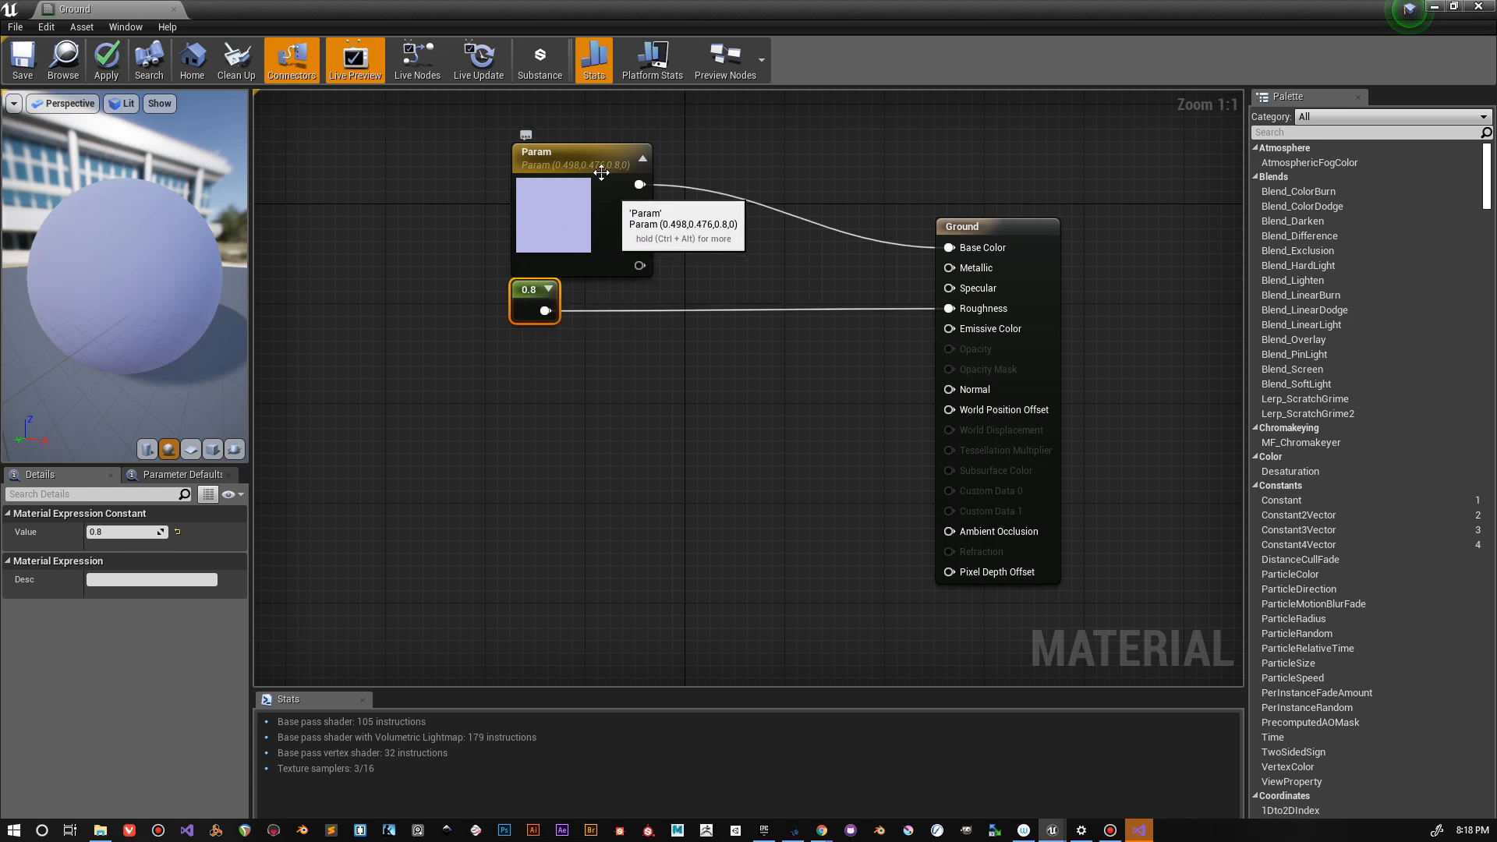
pyautogui.moveTo(564, 177)
pyautogui.mouseDown()
pyautogui.moveTo(551, 164)
pyautogui.moveTo(585, 161)
pyautogui.mouseUp()
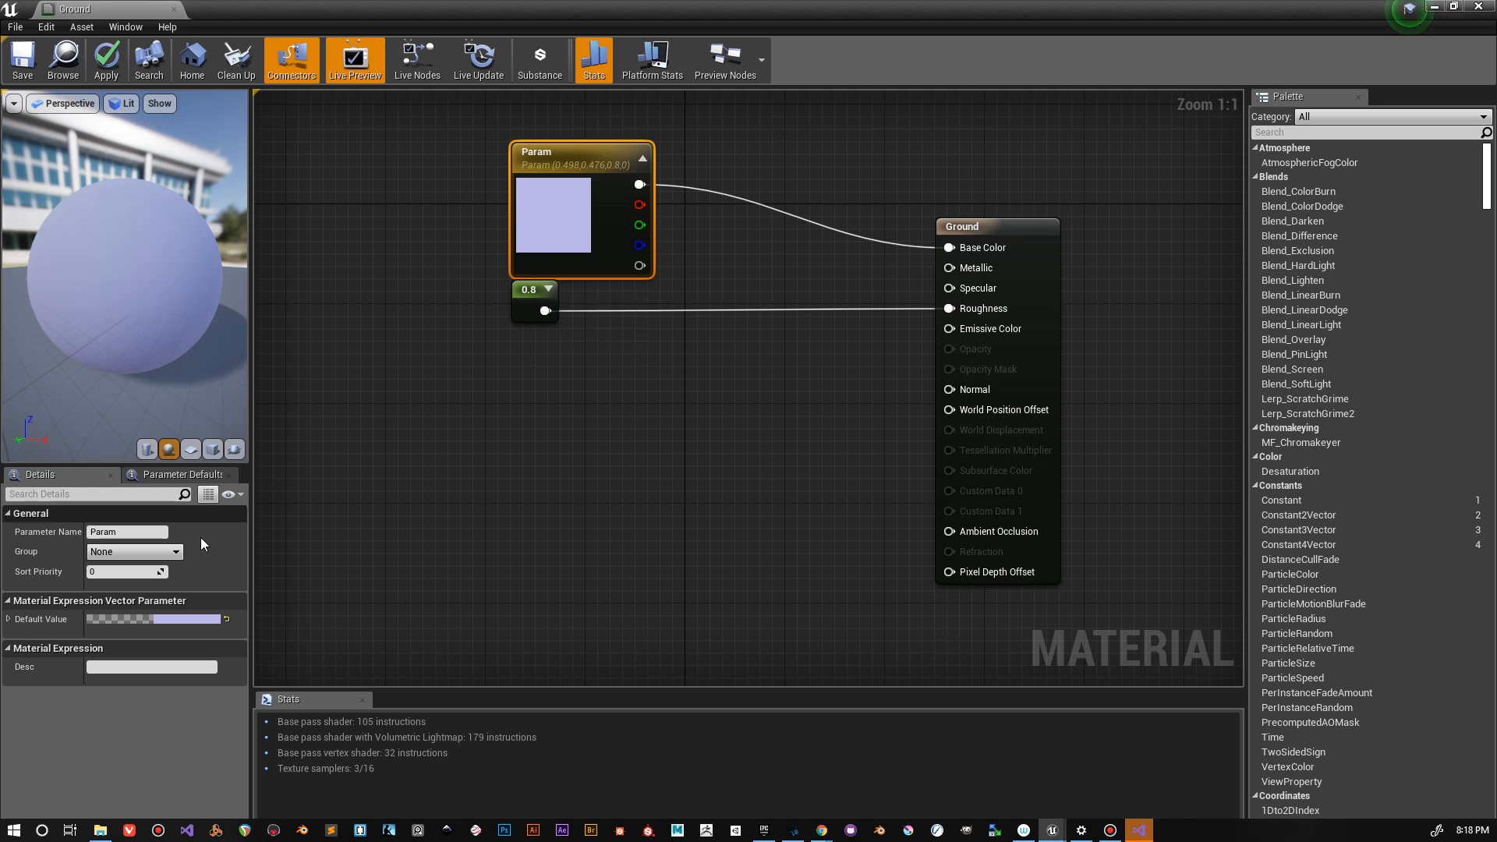
# Step: Set the Constant node feeding Roughness to 0.6 and save the Ground material
pyautogui.click(530, 286)
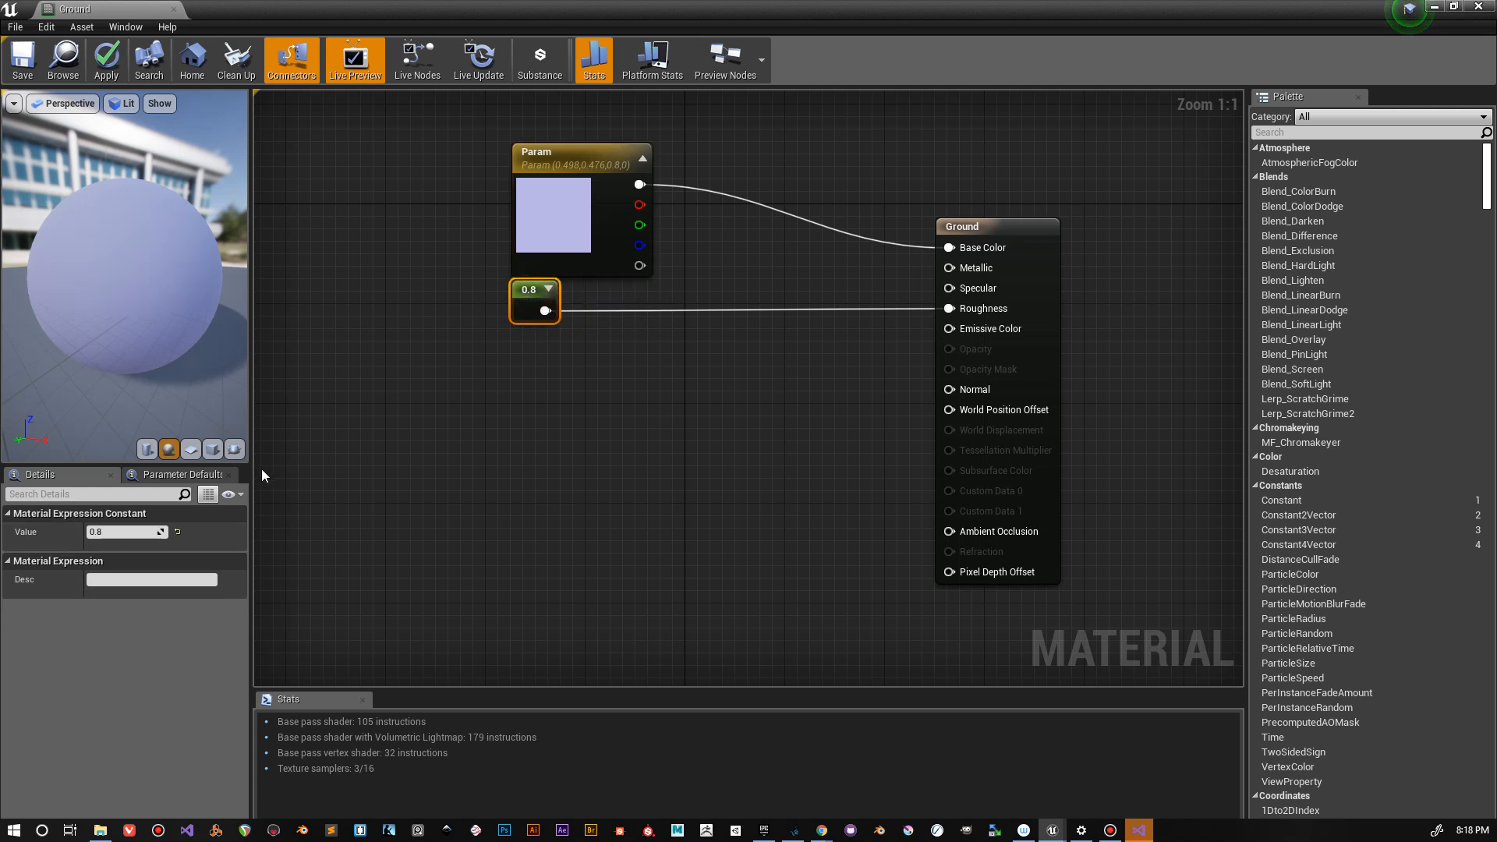
pyautogui.moveTo(152, 532); pyautogui.dragTo(129, 532)
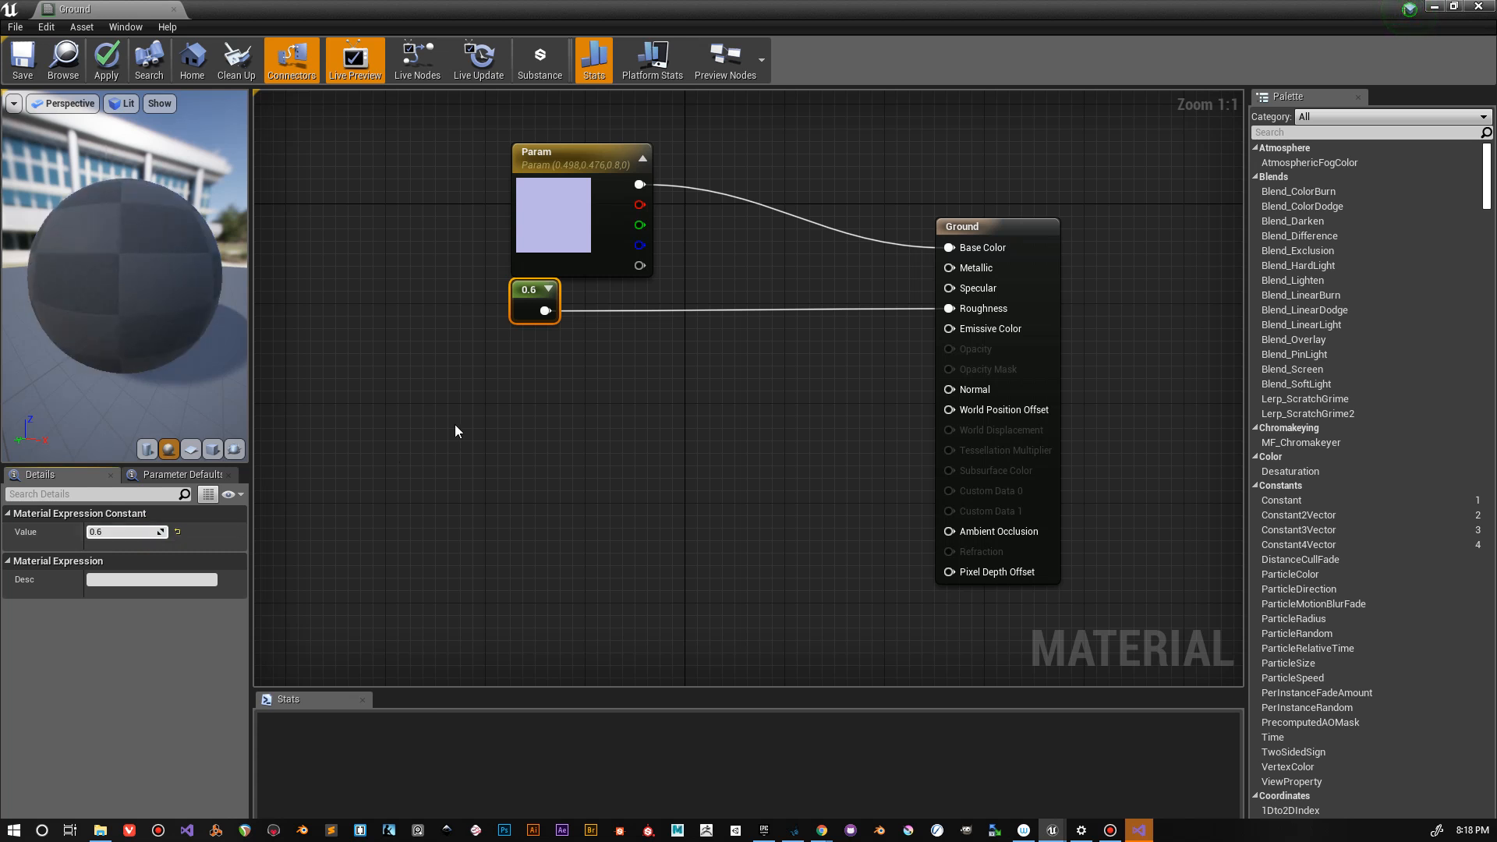
pyautogui.click(21, 58)
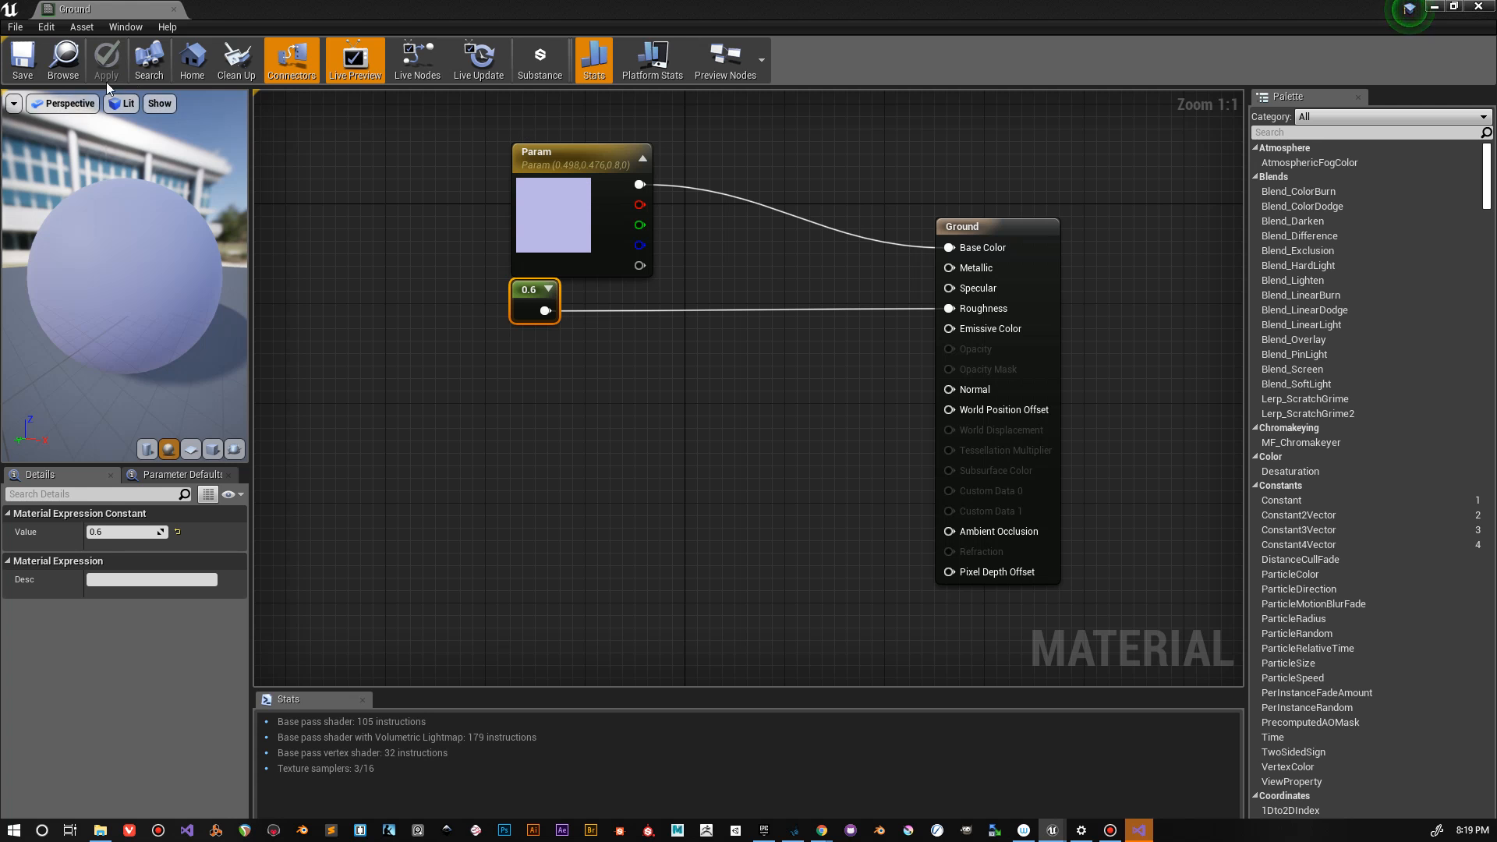
pyautogui.click(23, 70)
pyautogui.moveTo(124, 276); pyautogui.dragTo(164, 264)
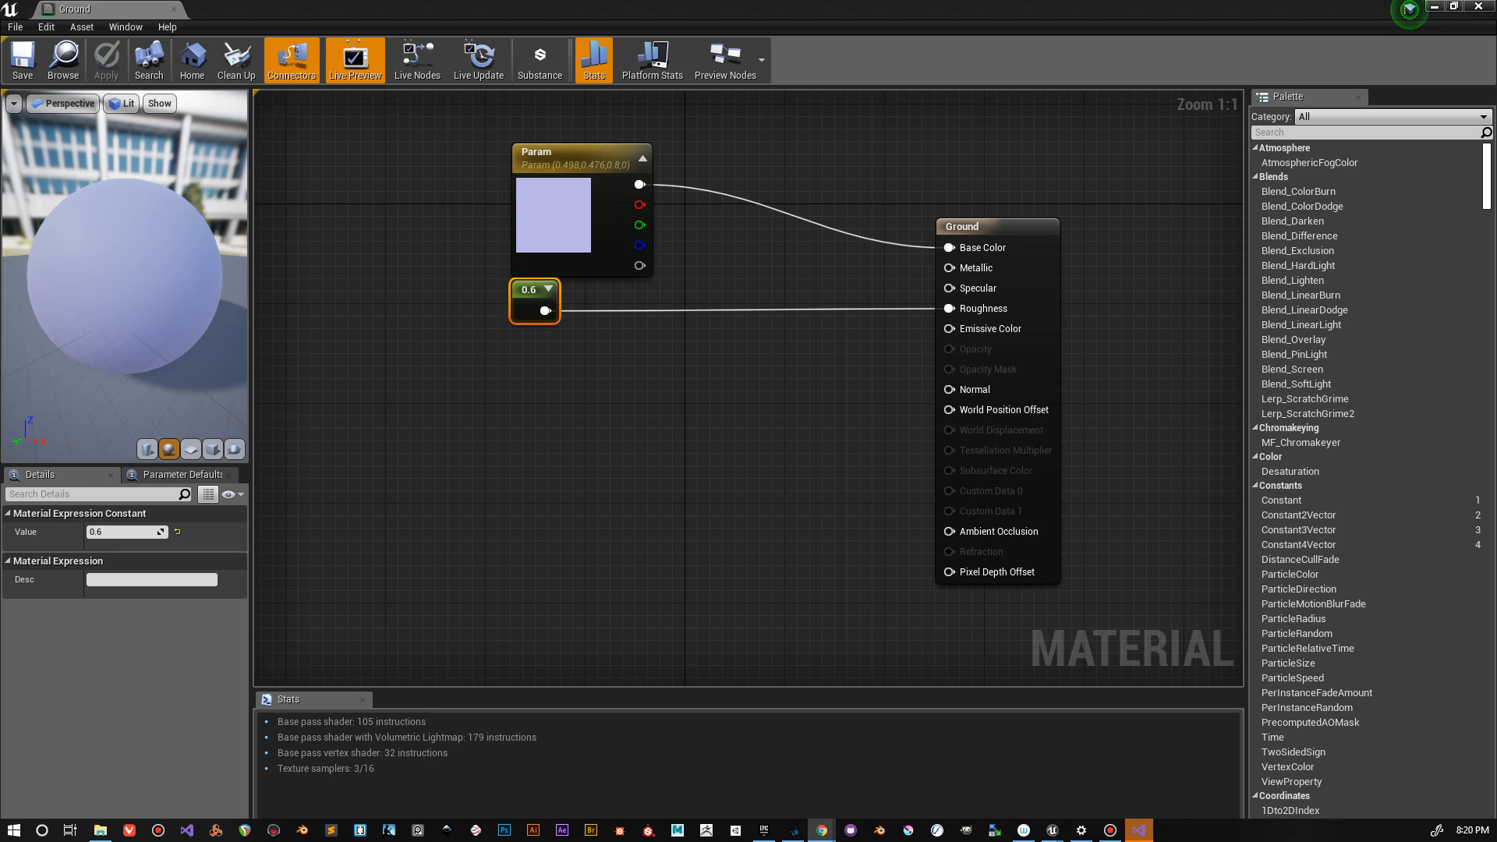
# Step: Switch to Chrome and play part of the Concept1 scene animation on Sketchfab at reduced volume
pyautogui.moveTo(0, 148)
pyautogui.mouseDown()
pyautogui.moveTo(0, 1)
pyautogui.moveTo(353, 91)
pyautogui.moveTo(797, 42)
pyautogui.moveTo(784, 58)
pyautogui.moveTo(753, 39)
pyautogui.moveTo(768, 36)
pyautogui.mouseUp()
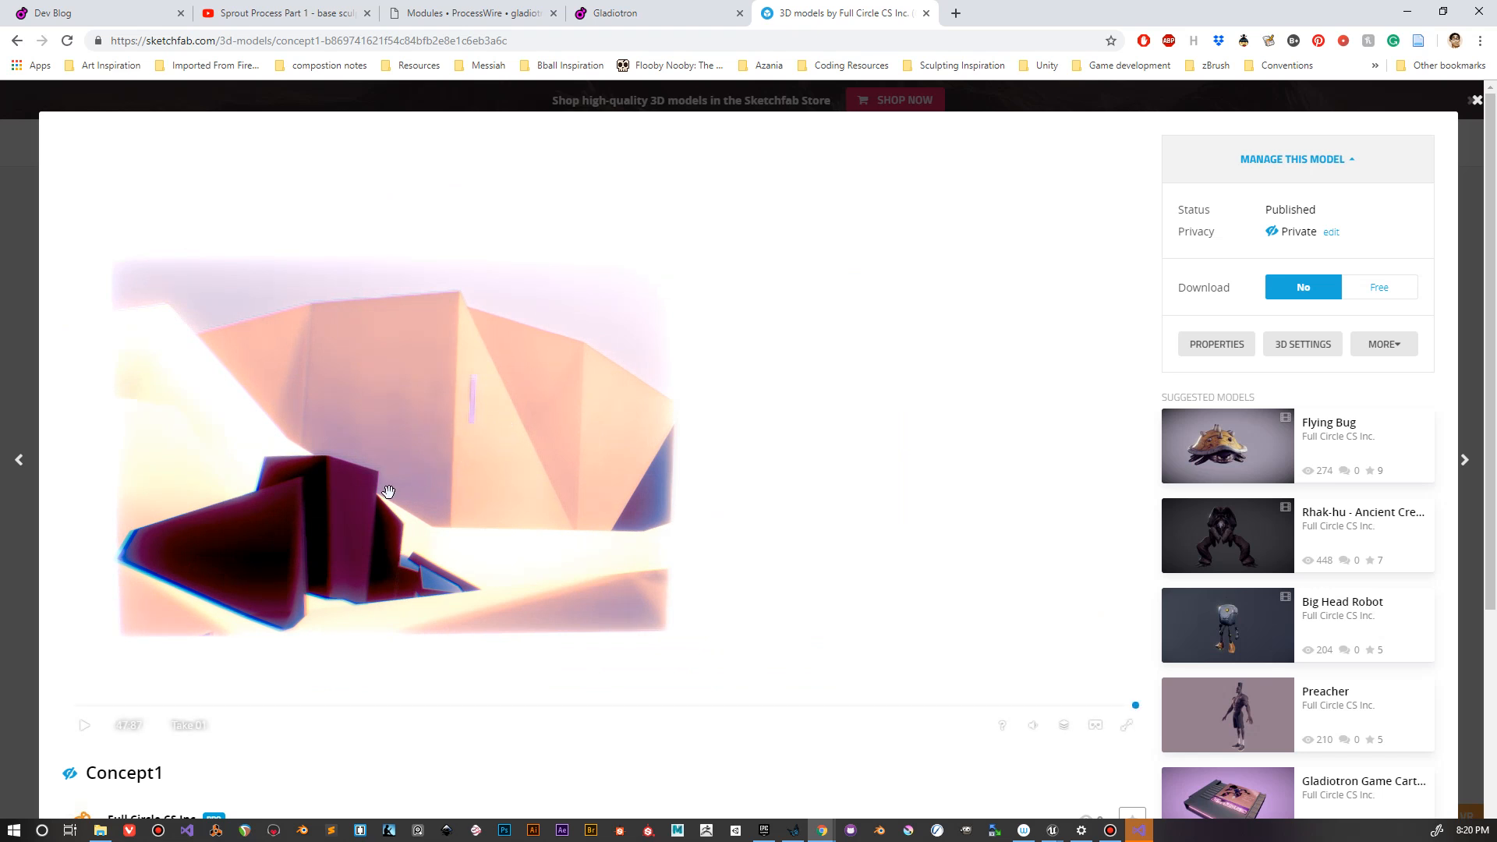
pyautogui.click(85, 726)
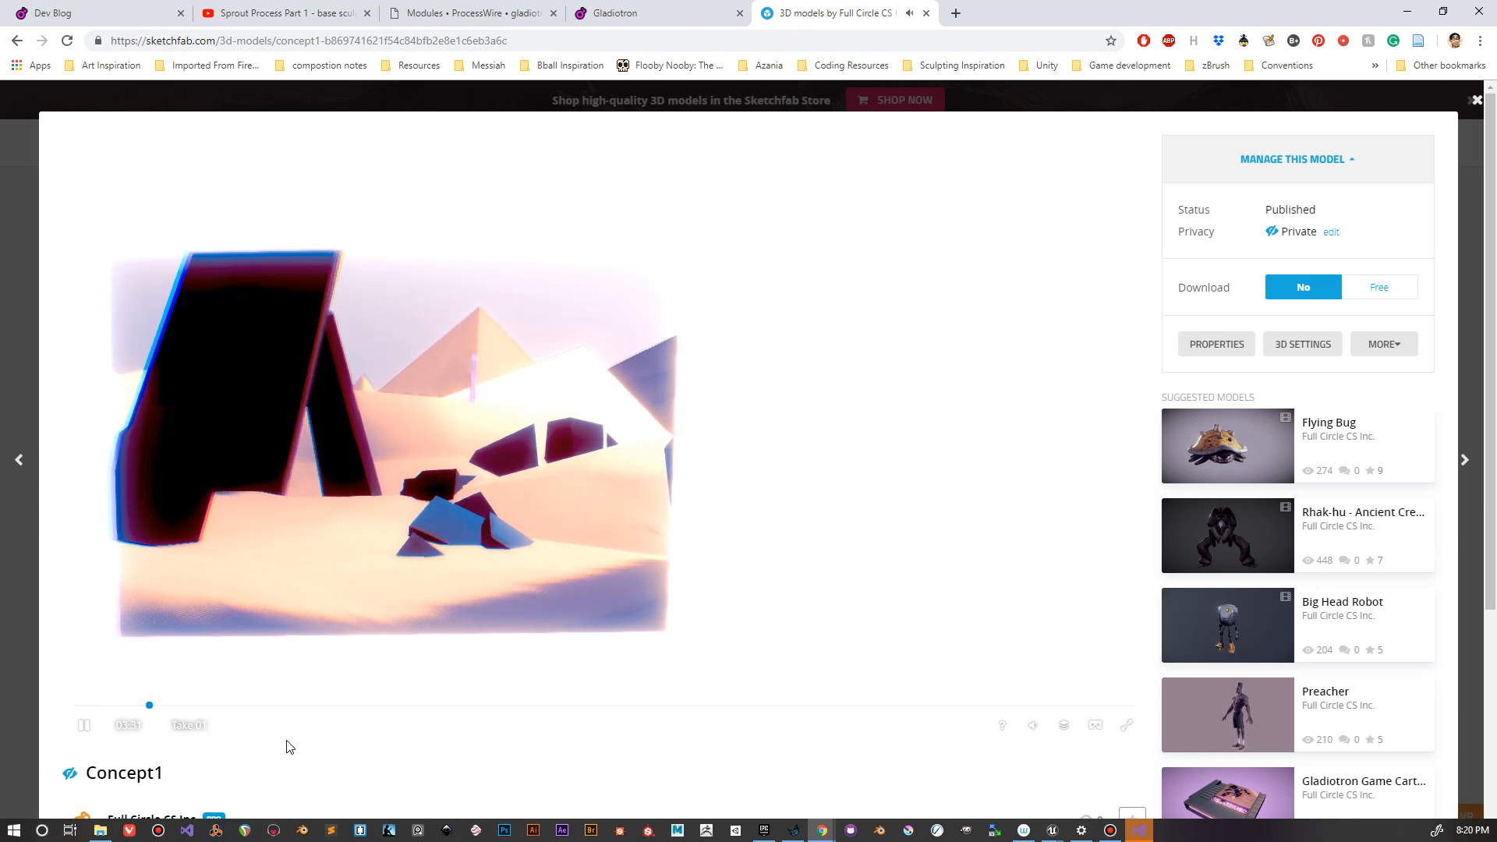
pyautogui.moveTo(1033, 724)
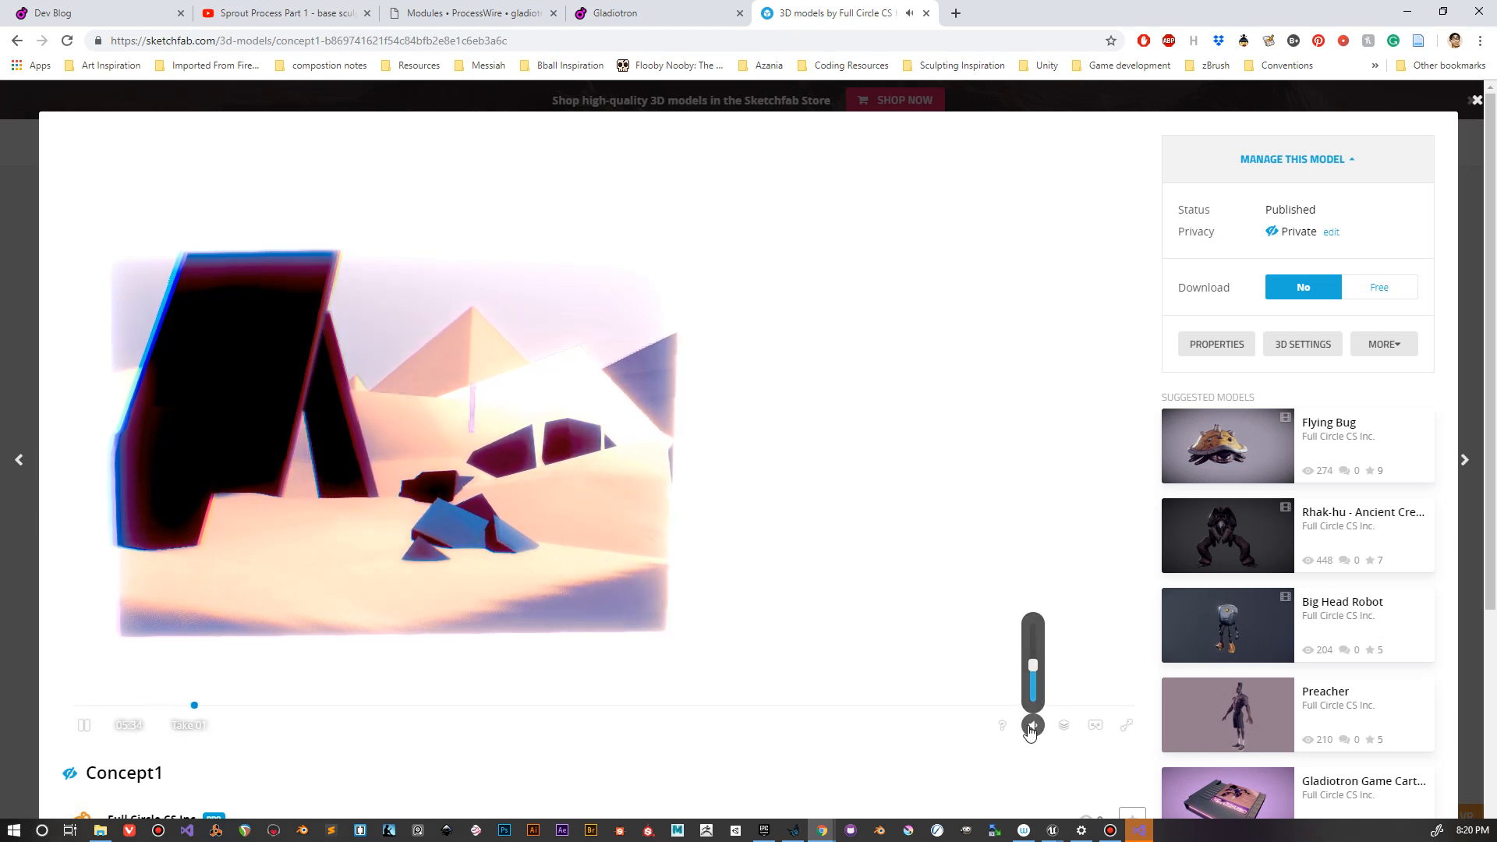
pyautogui.moveTo(1035, 672); pyautogui.dragTo(1037, 704)
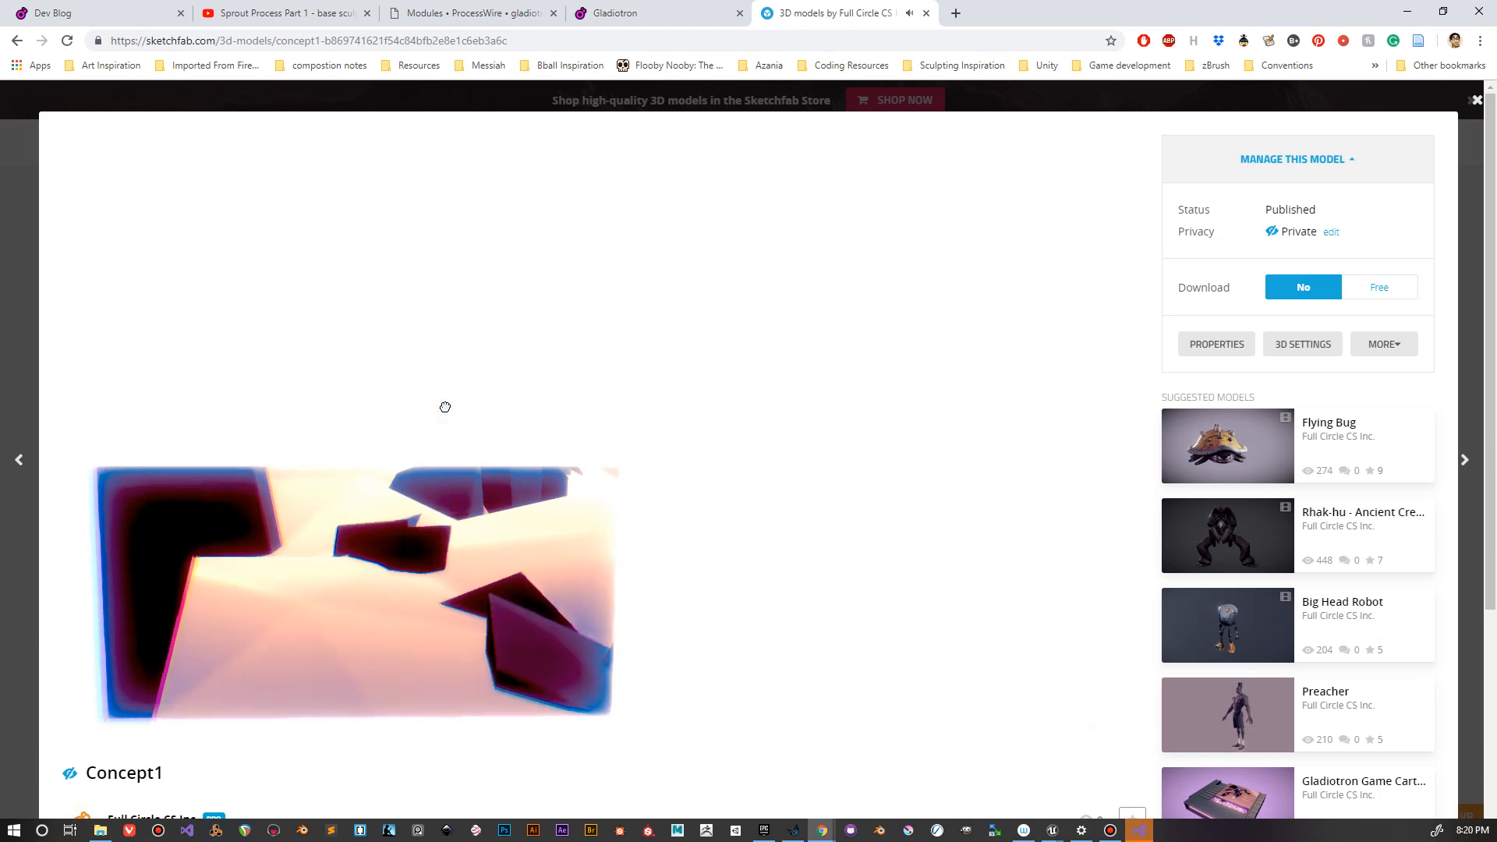
pyautogui.click(498, 452)
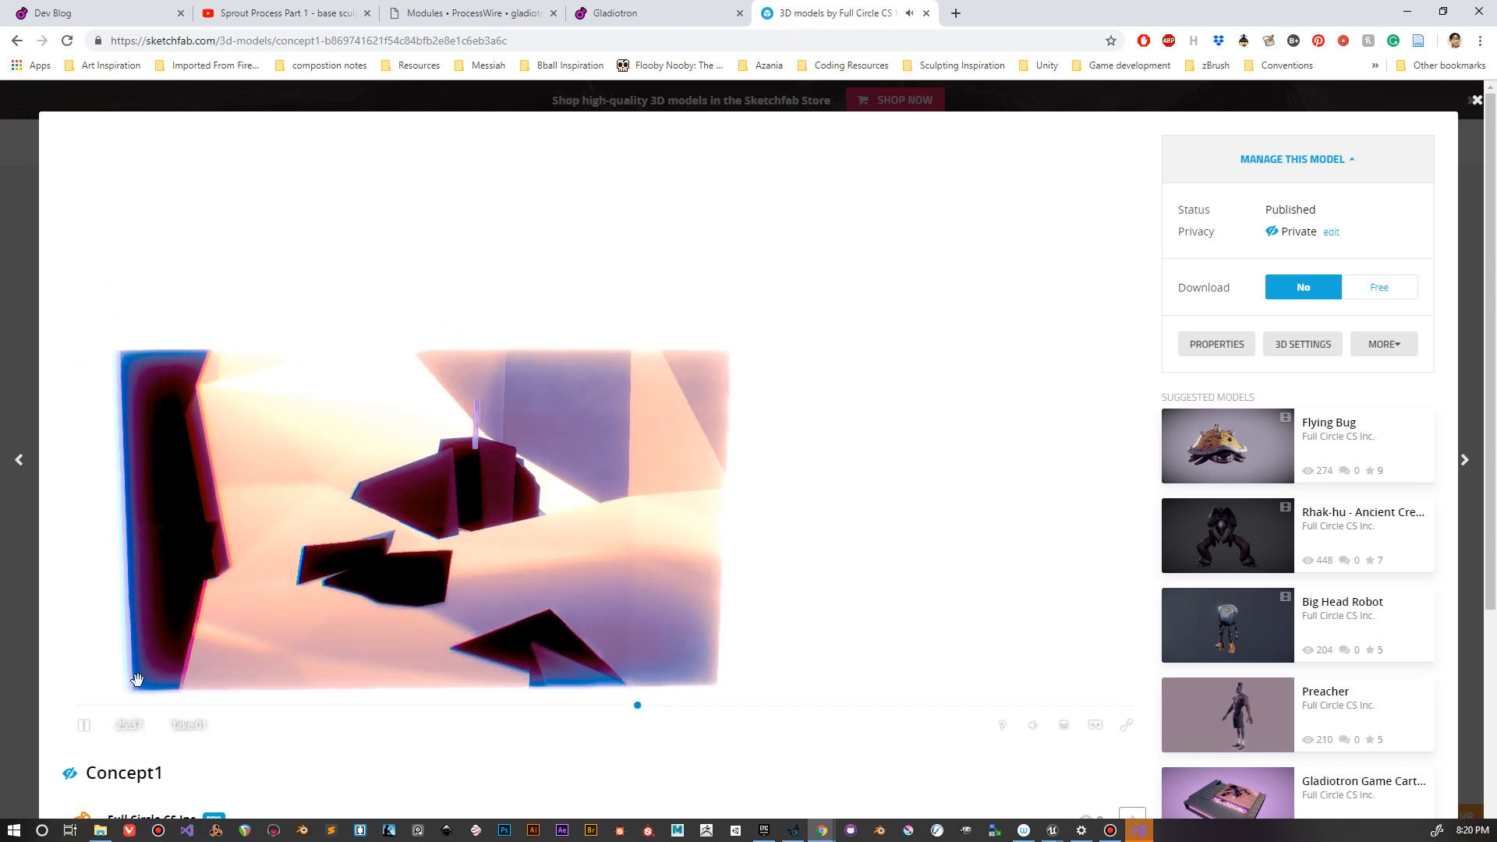
pyautogui.click(83, 725)
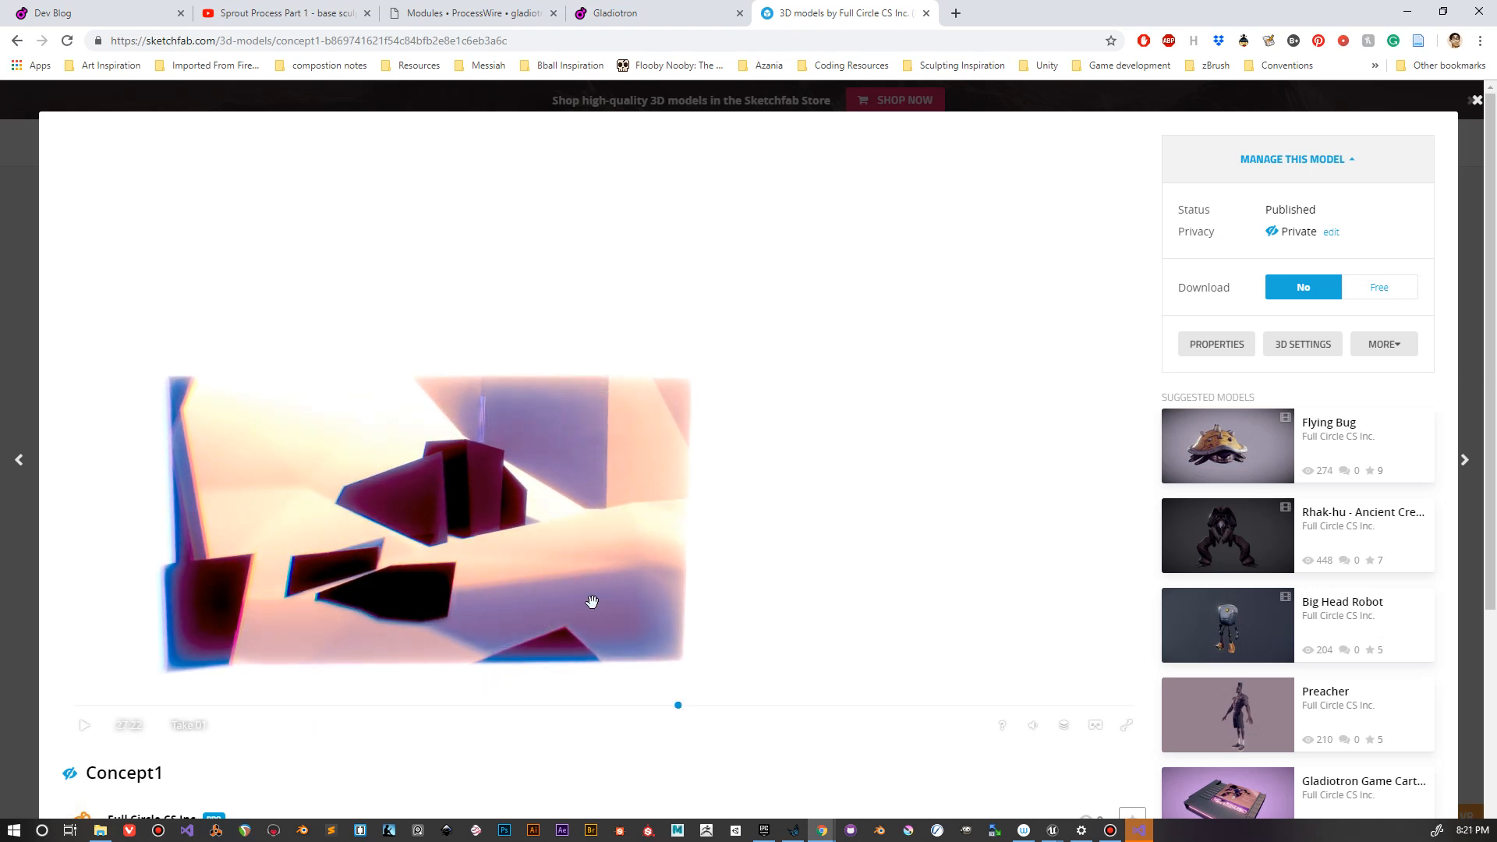
# Step: Examine the paused Concept1 scene's ground, rocks and background colors from different angles and distances
pyautogui.moveTo(406, 609)
pyautogui.mouseDown()
pyautogui.moveTo(612, 535)
pyautogui.moveTo(677, 537)
pyautogui.moveTo(641, 575)
pyautogui.moveTo(575, 575)
pyautogui.moveTo(541, 488)
pyautogui.moveTo(493, 447)
pyautogui.moveTo(517, 427)
pyautogui.mouseUp()
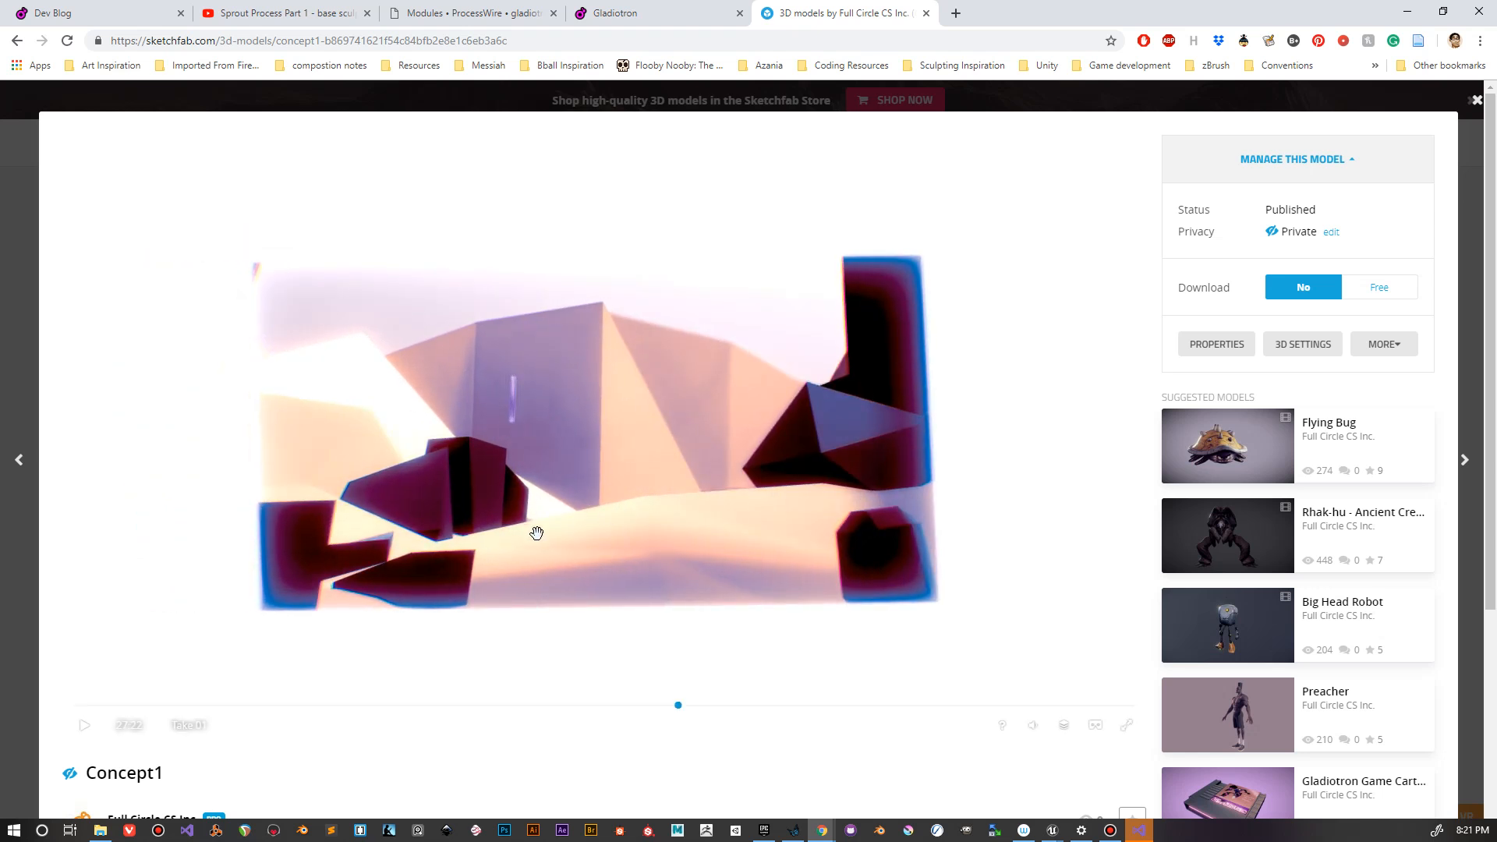
pyautogui.scroll(-3, 511, 549)
pyautogui.scroll(6, 507, 541)
pyautogui.scroll(-4, 500, 413)
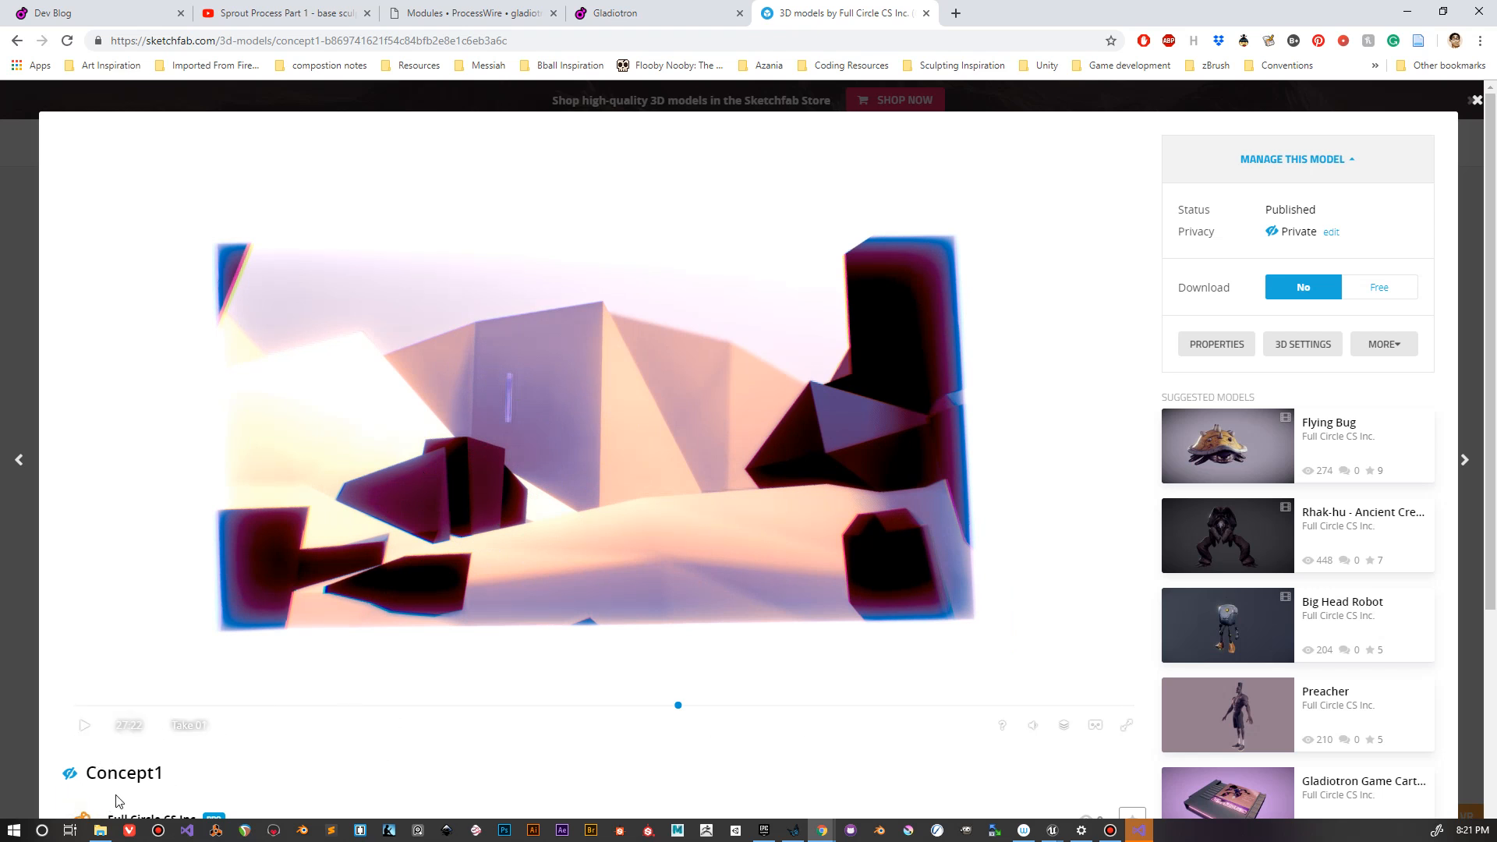
pyautogui.scroll(-1, 127, 758)
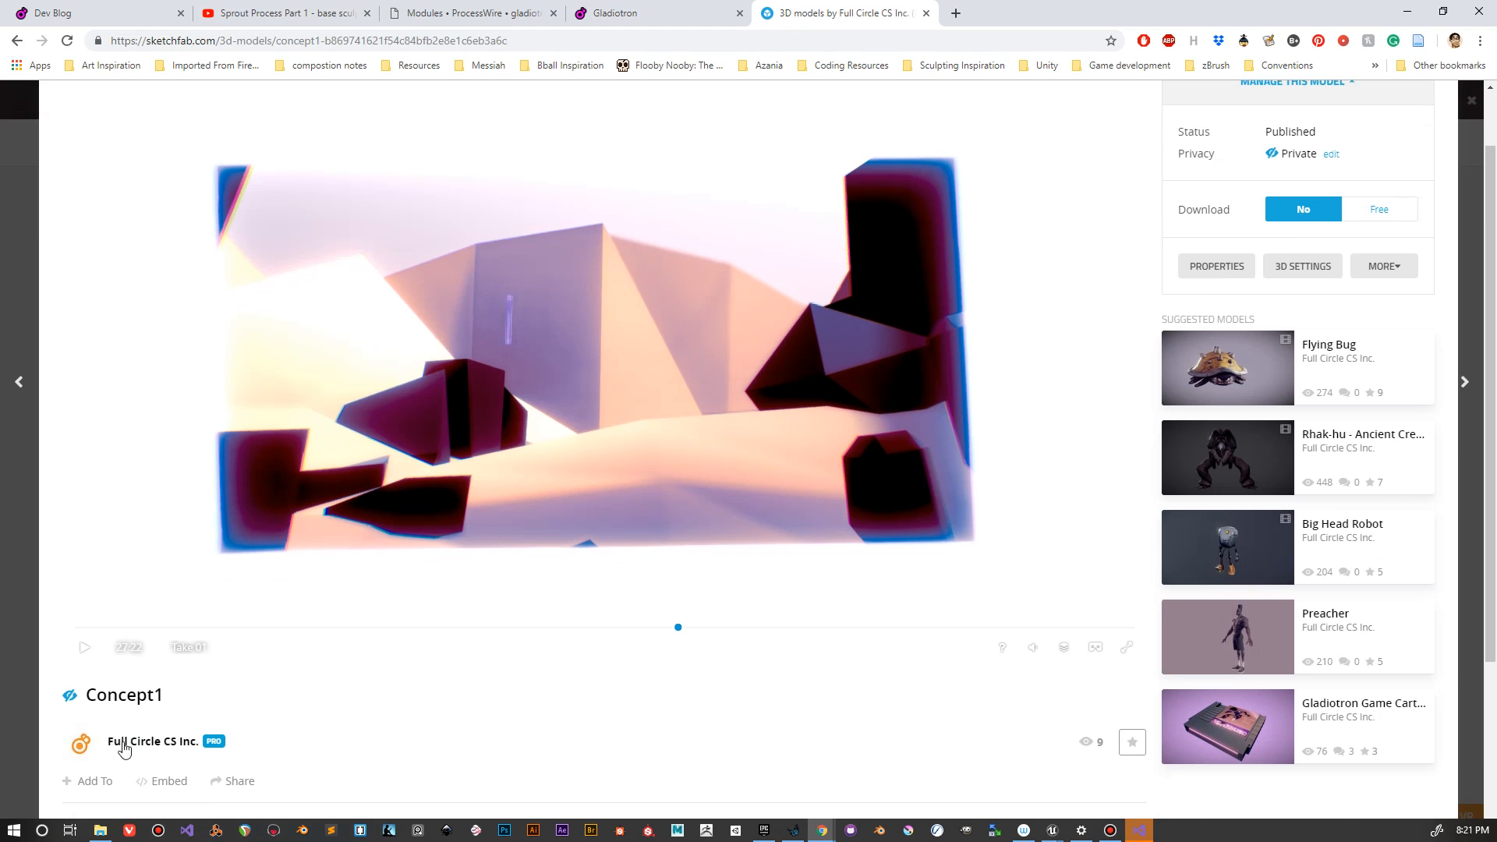
pyautogui.scroll(1, 190, 756)
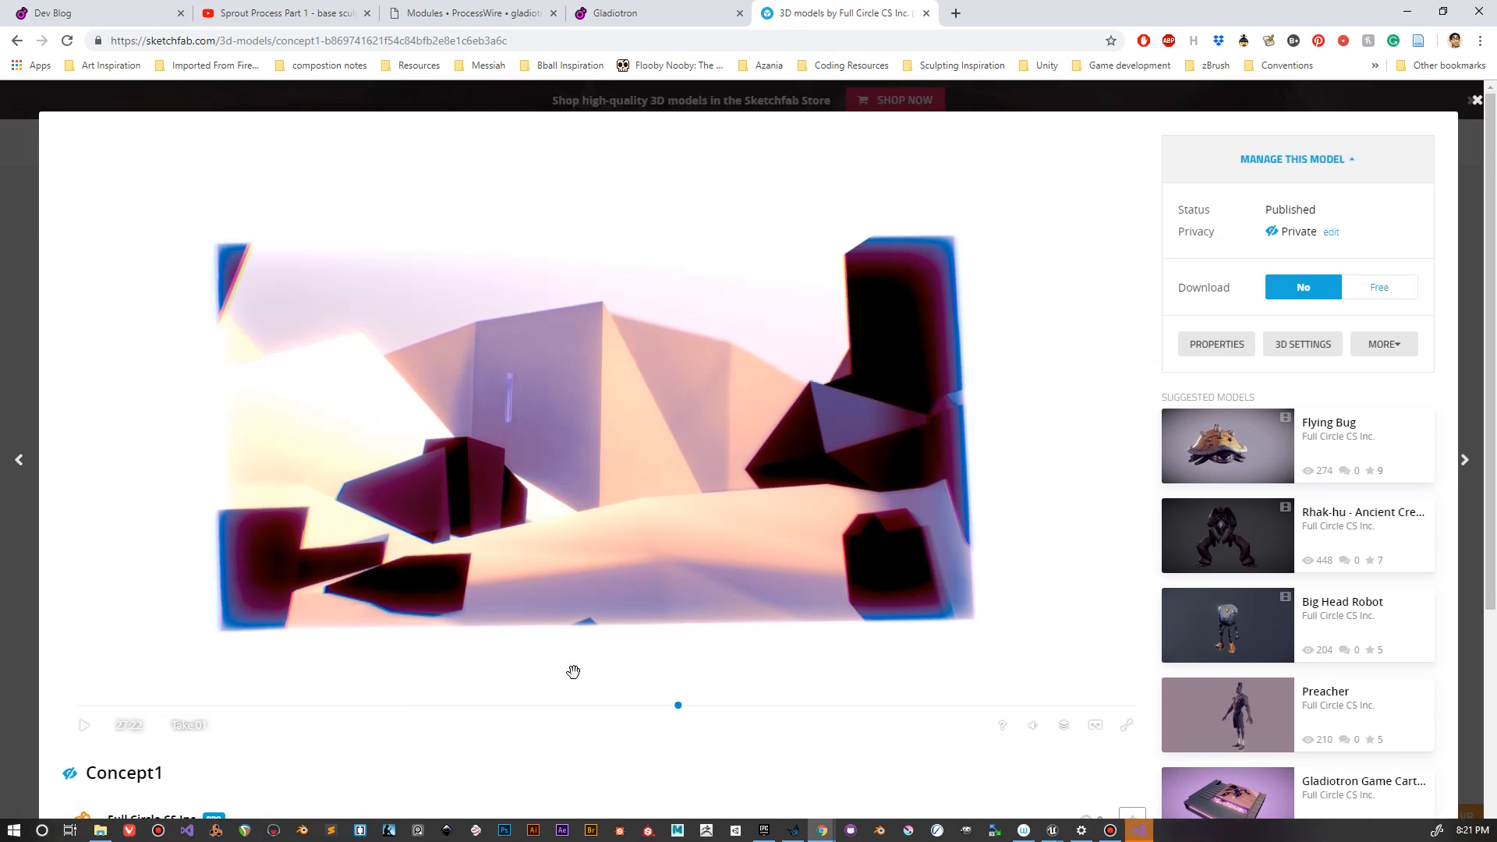
pyautogui.scroll(-2, 199, 740)
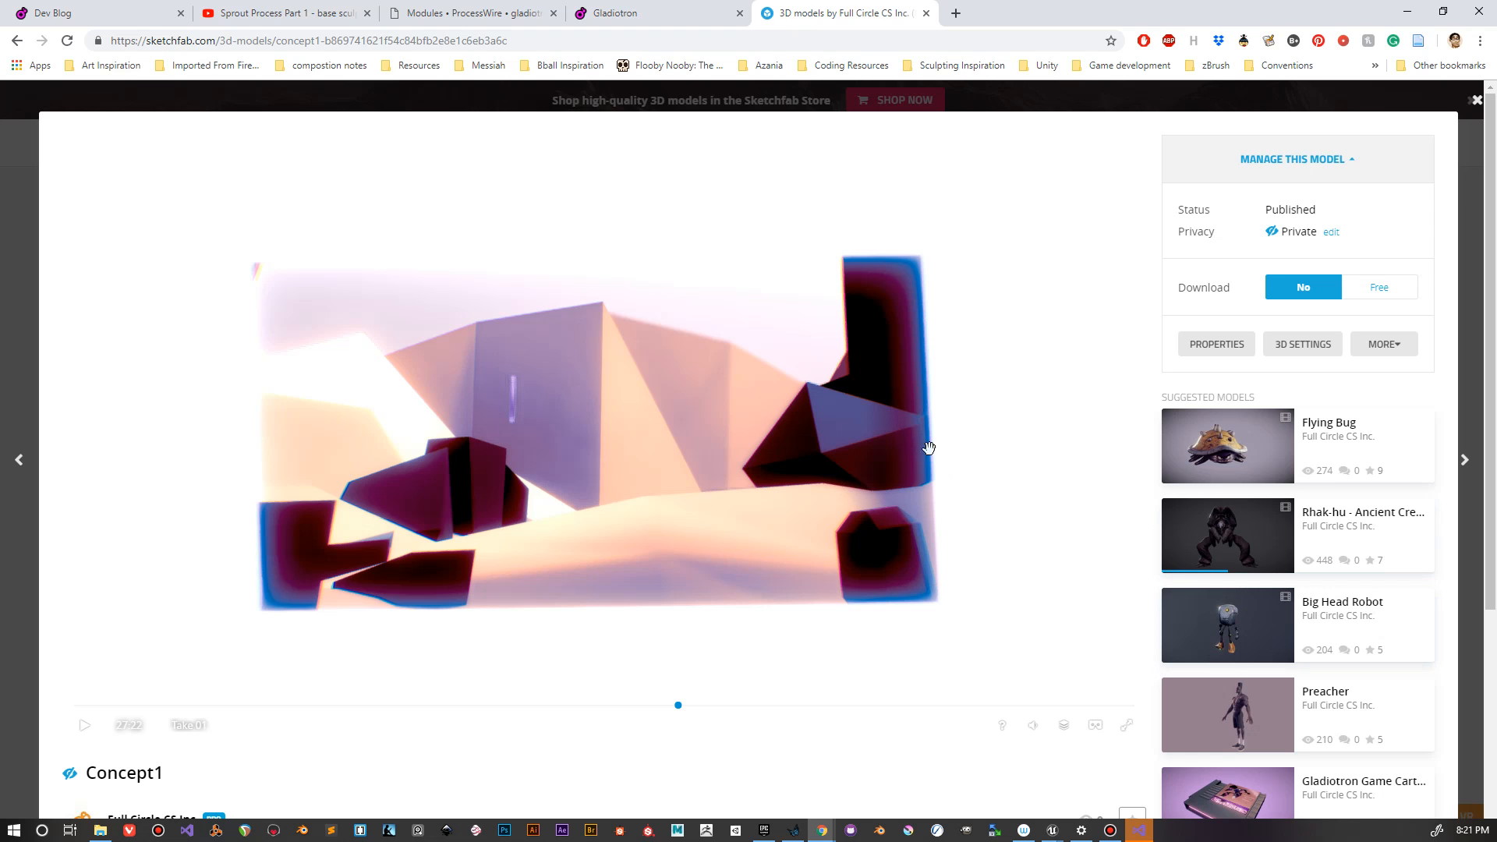
pyautogui.doubleClick(754, 443)
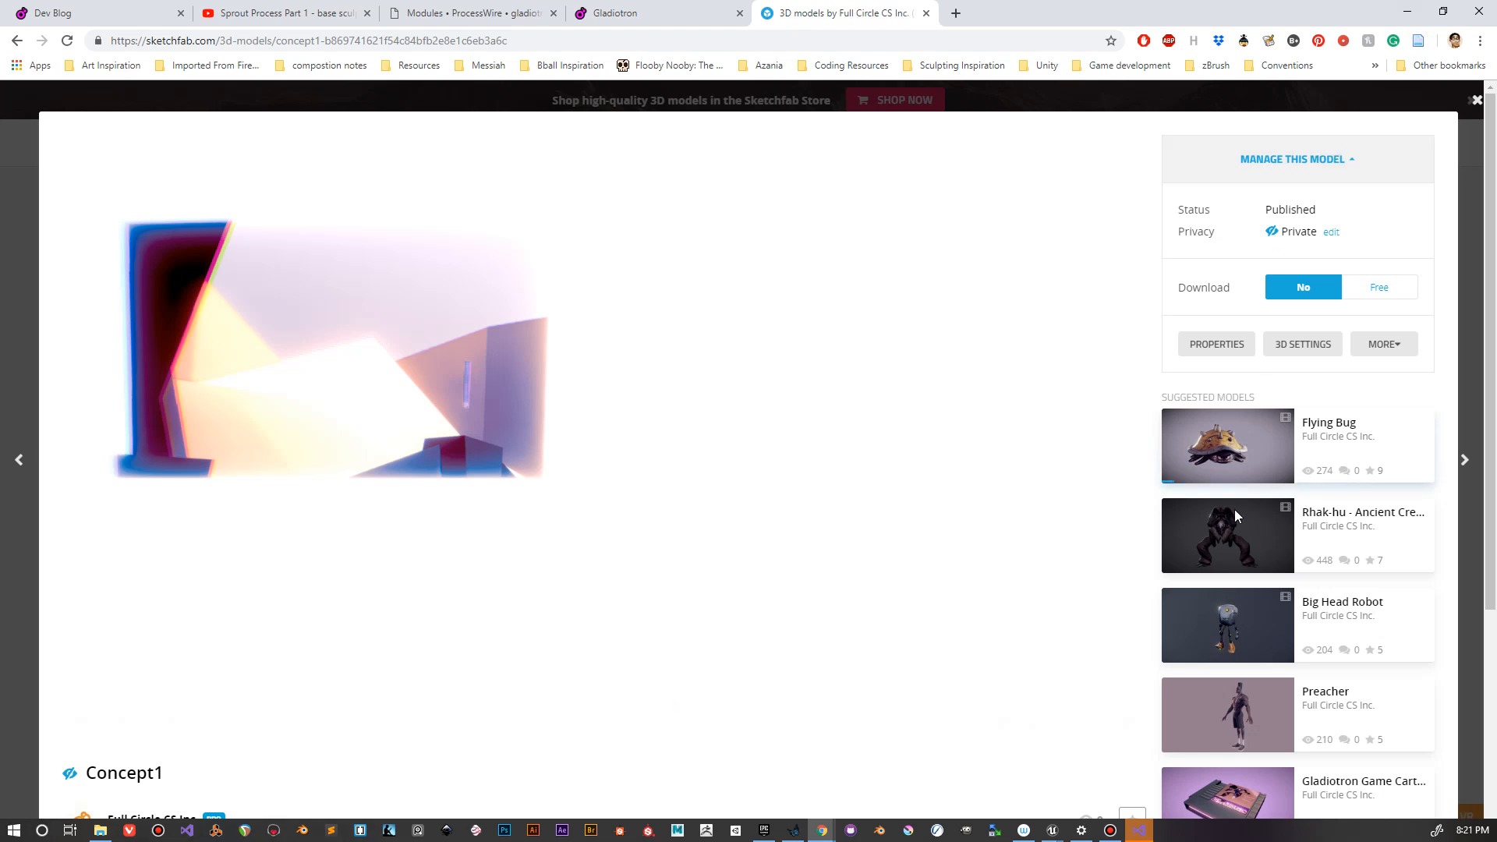
# Step: Postpone the restart requested by Visual Studio Installer and minimize the installer and browser to return to Unreal Engine
pyautogui.click(1138, 832)
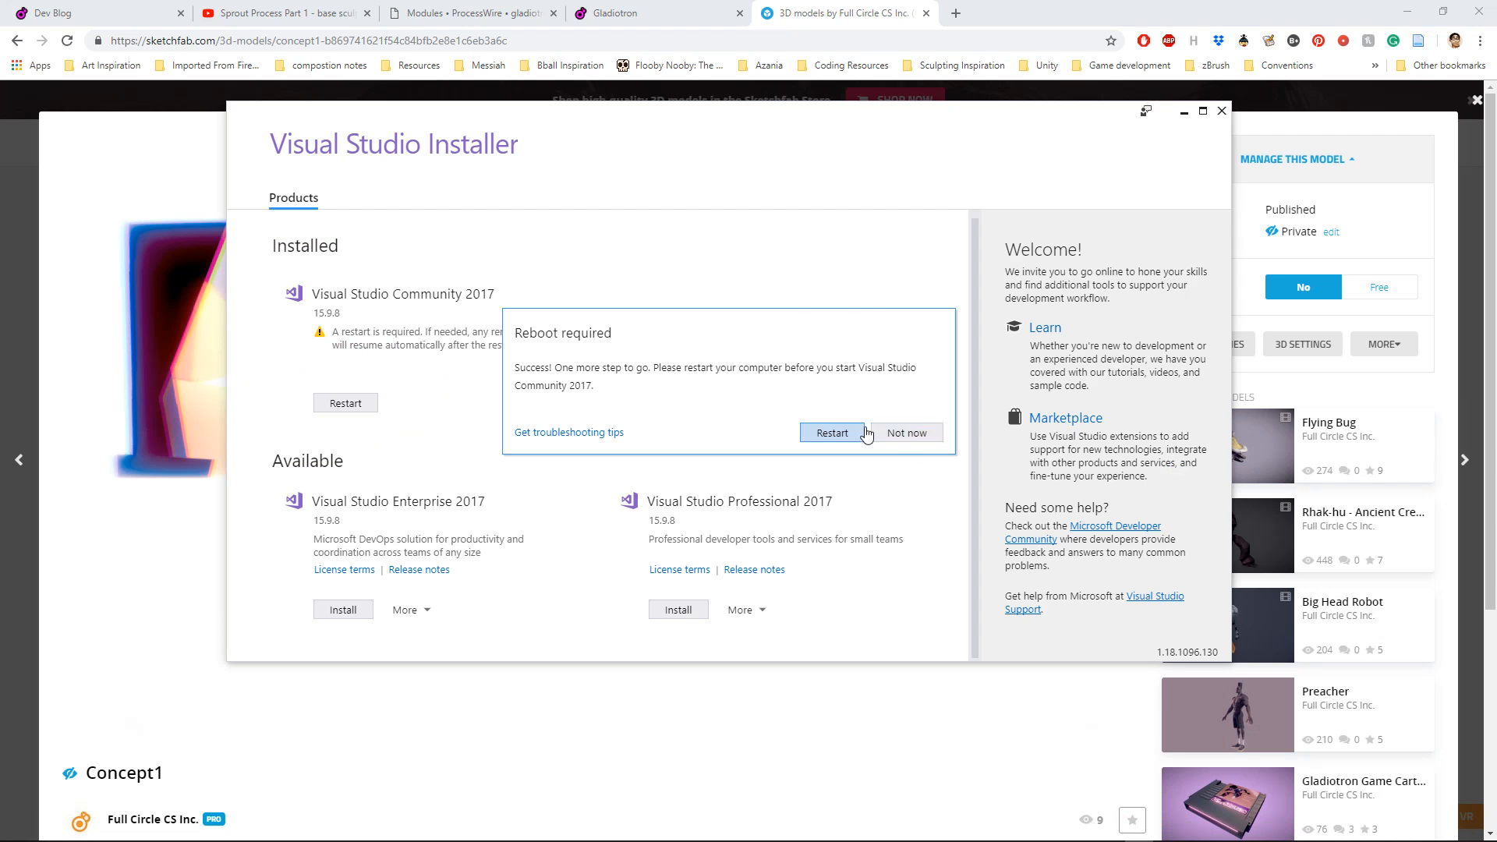
pyautogui.click(908, 434)
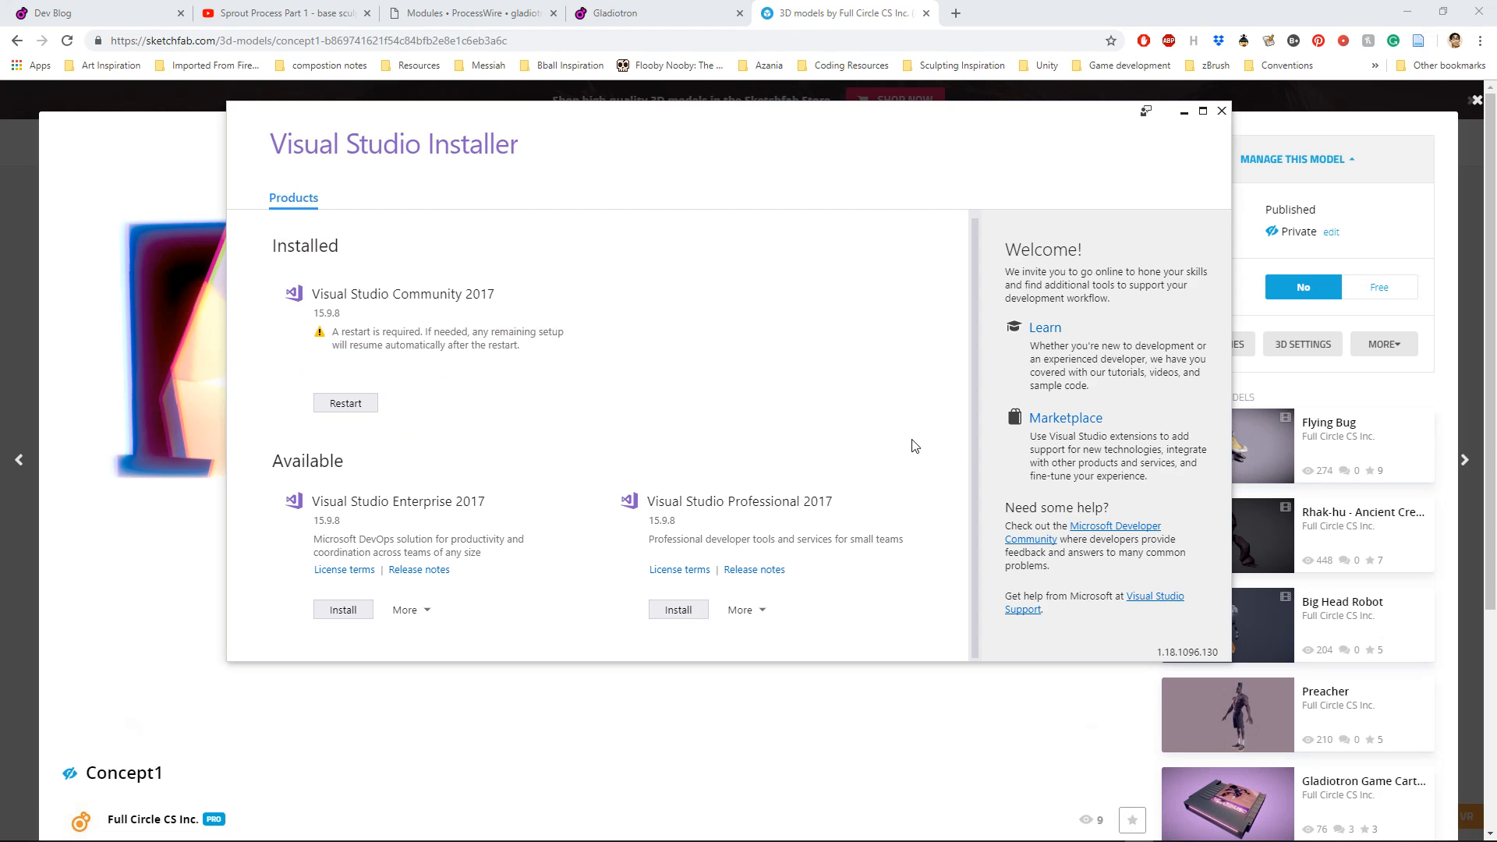
pyautogui.click(1183, 113)
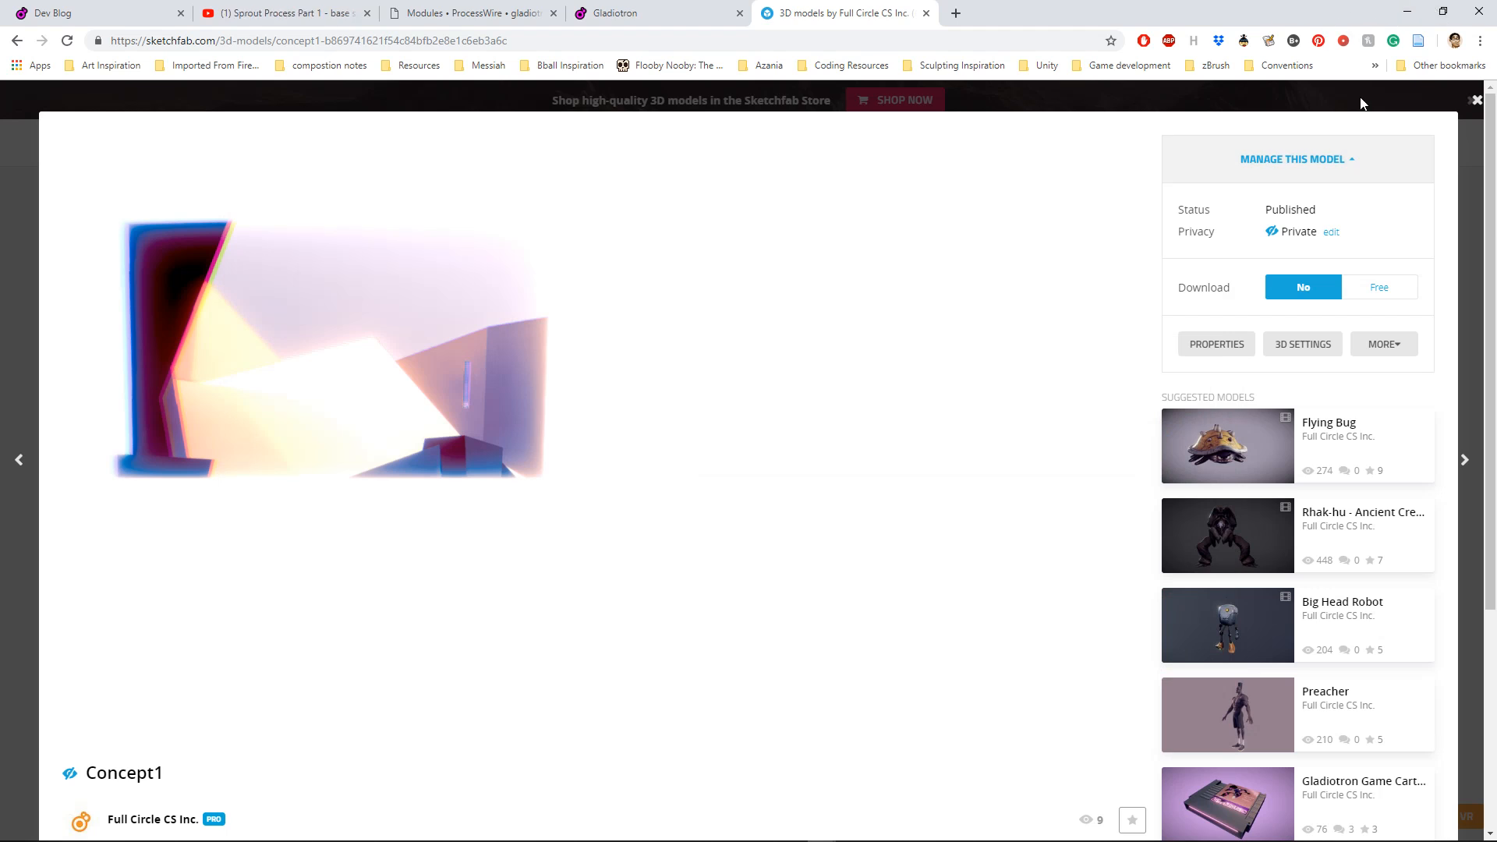
pyautogui.click(1410, 12)
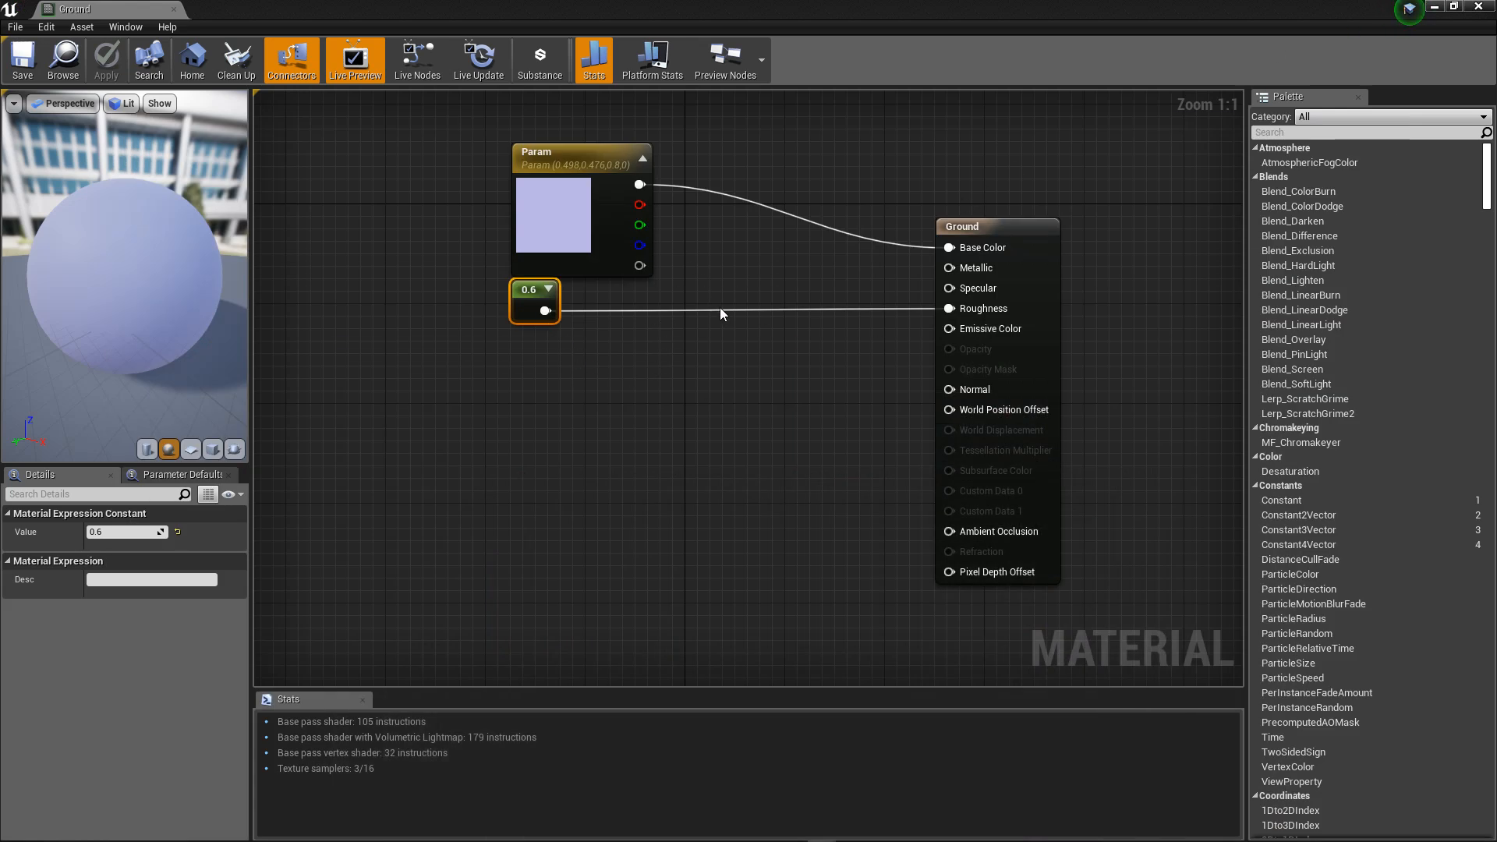
# Step: Close the Ground material and apply the Ground material to the desert plane and the Character material to the placeholder character
pyautogui.click(173, 10)
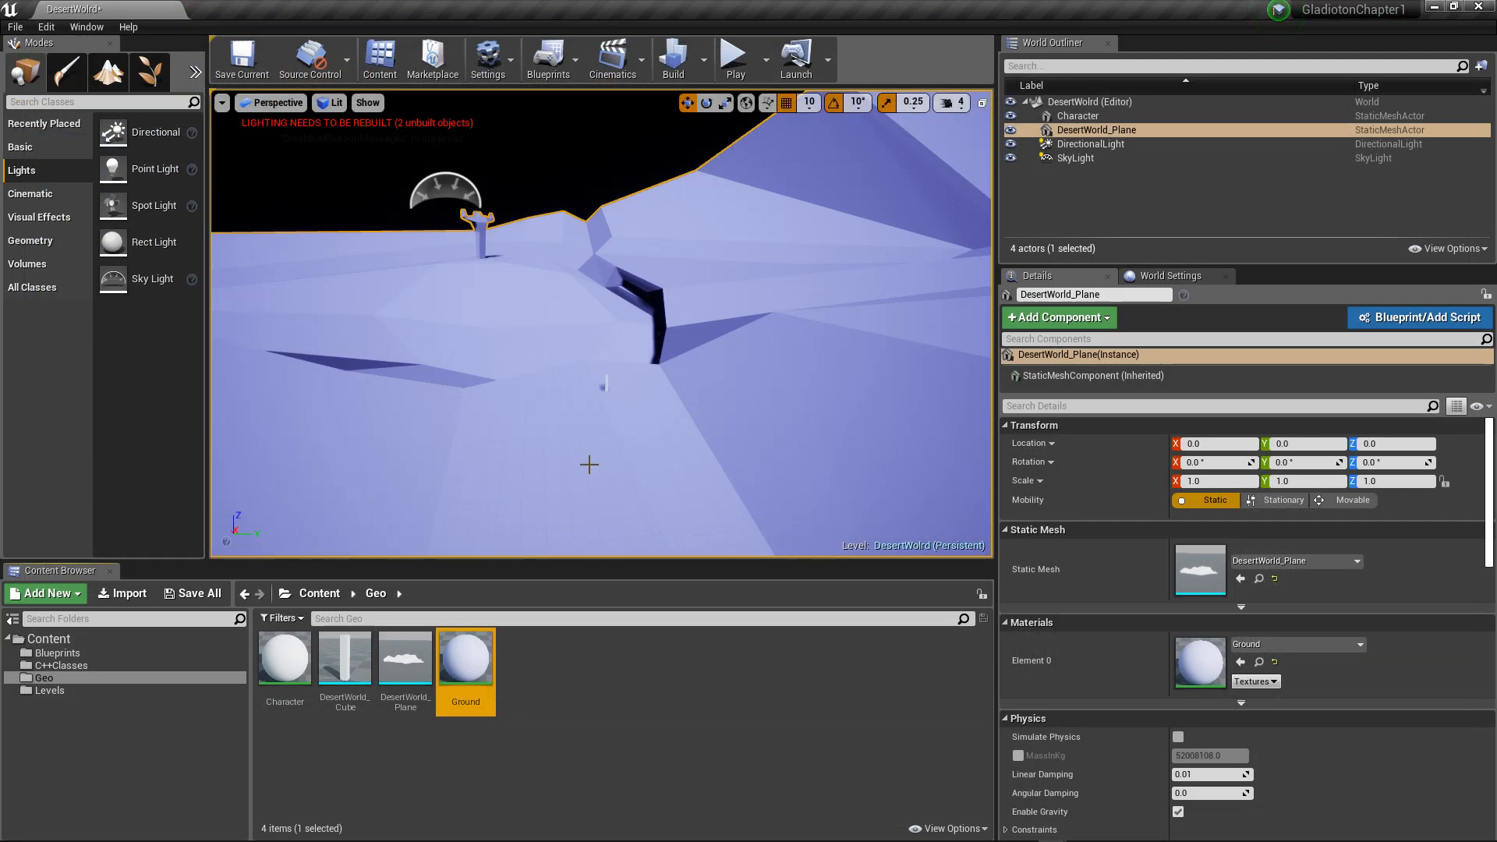
pyautogui.moveTo(466, 659); pyautogui.dragTo(554, 414)
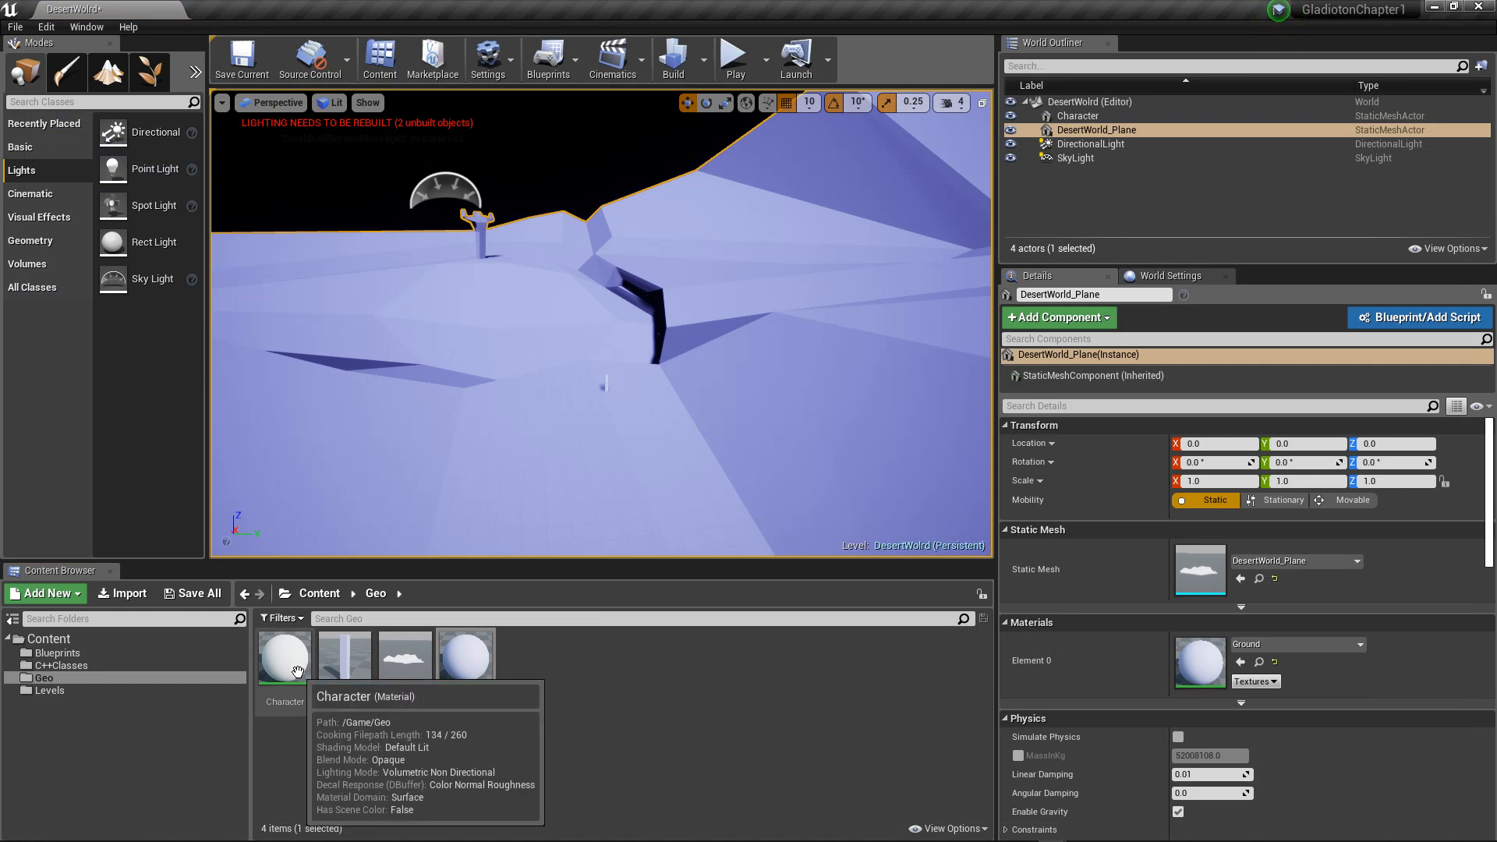
pyautogui.moveTo(297, 673); pyautogui.dragTo(607, 383)
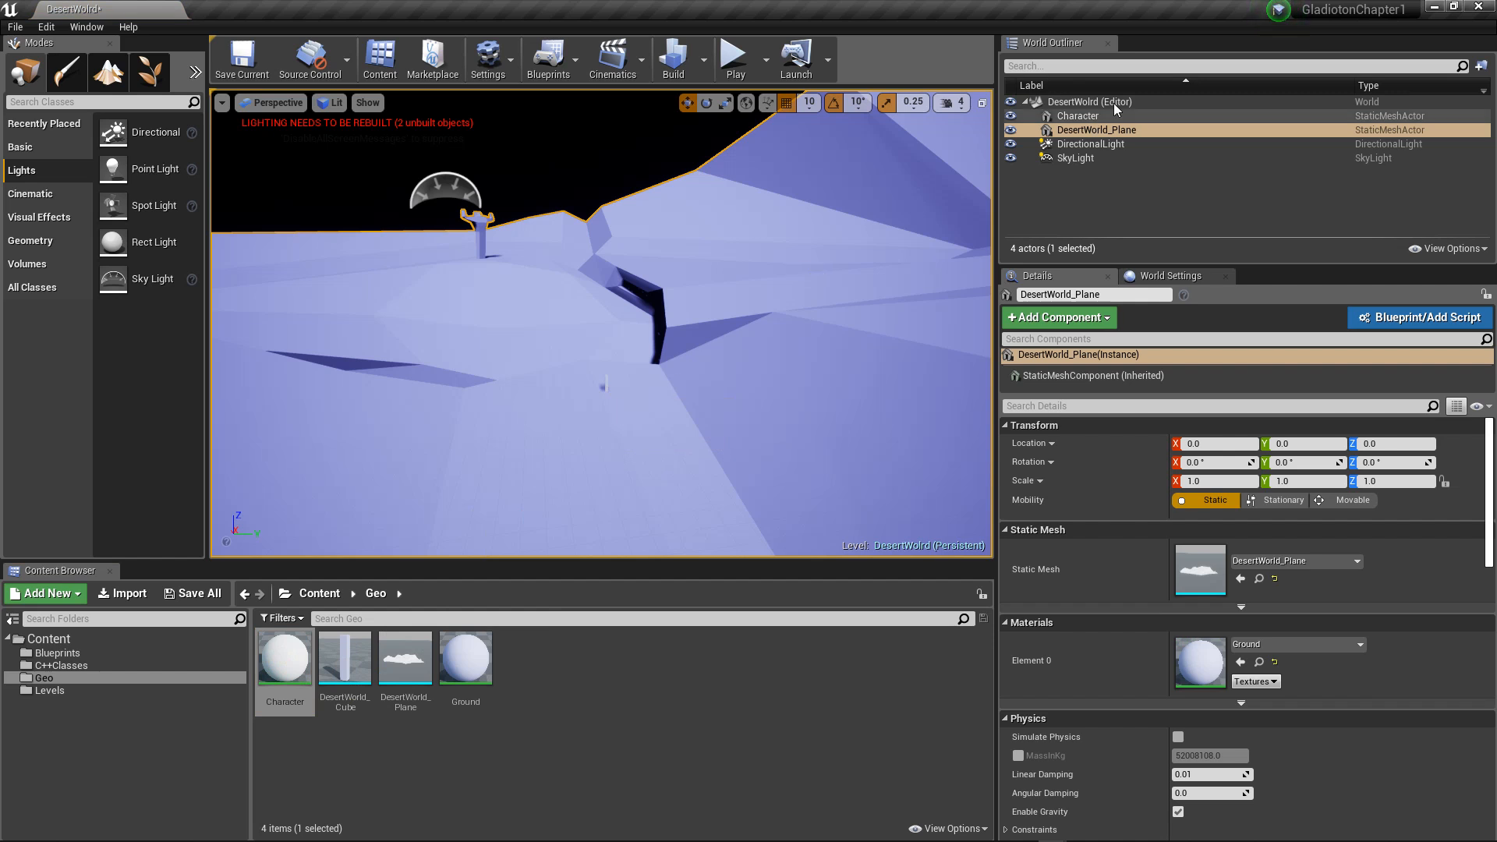
pyautogui.click(1092, 115)
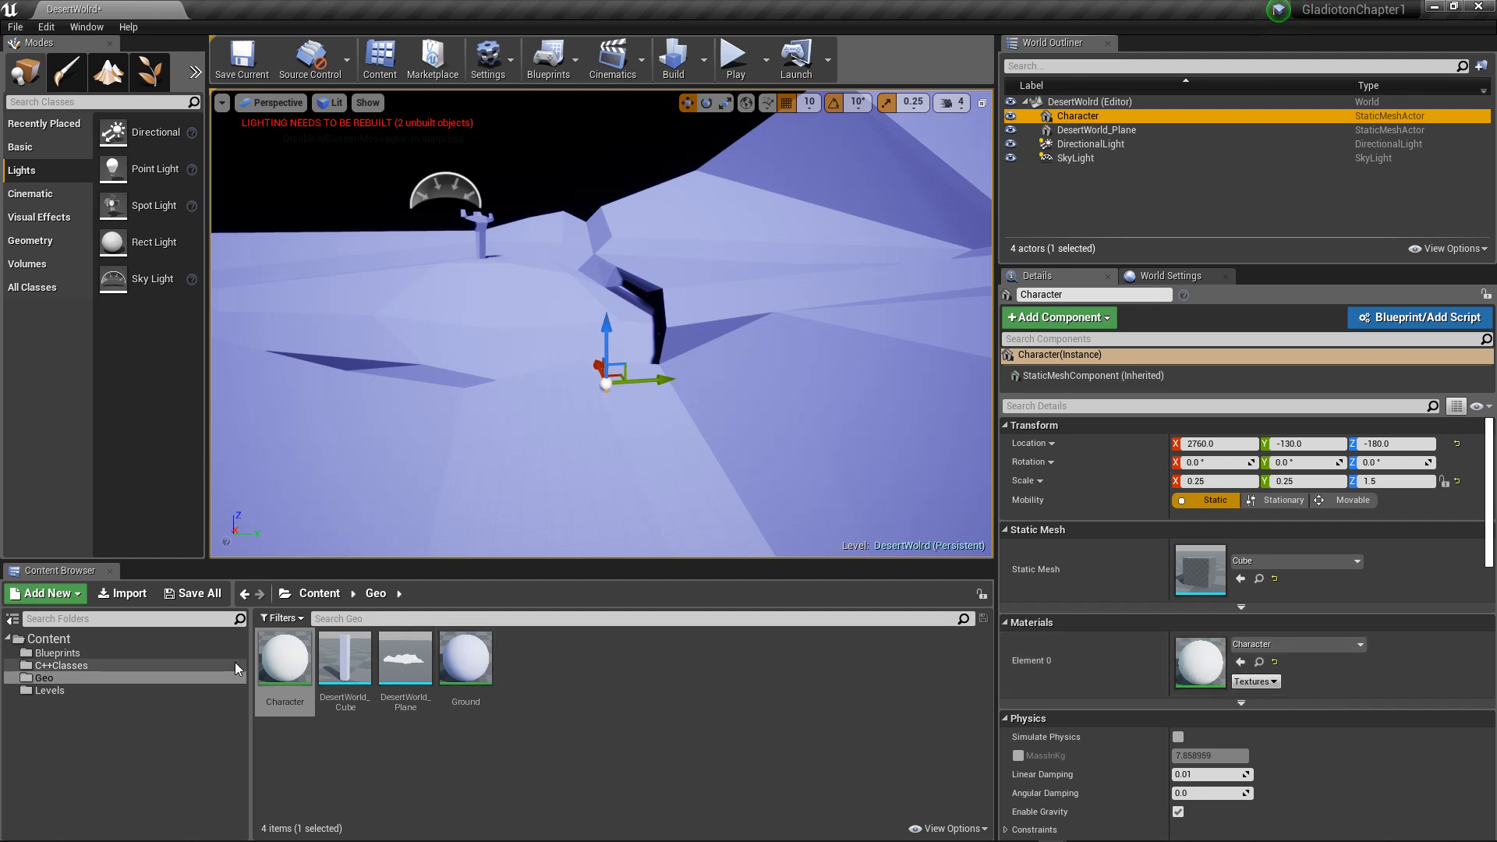
# Step: Open the Character material, separate its Param node from the output node, and darken the Param color to a grey value of 0.046875
pyautogui.doubleClick(285, 662)
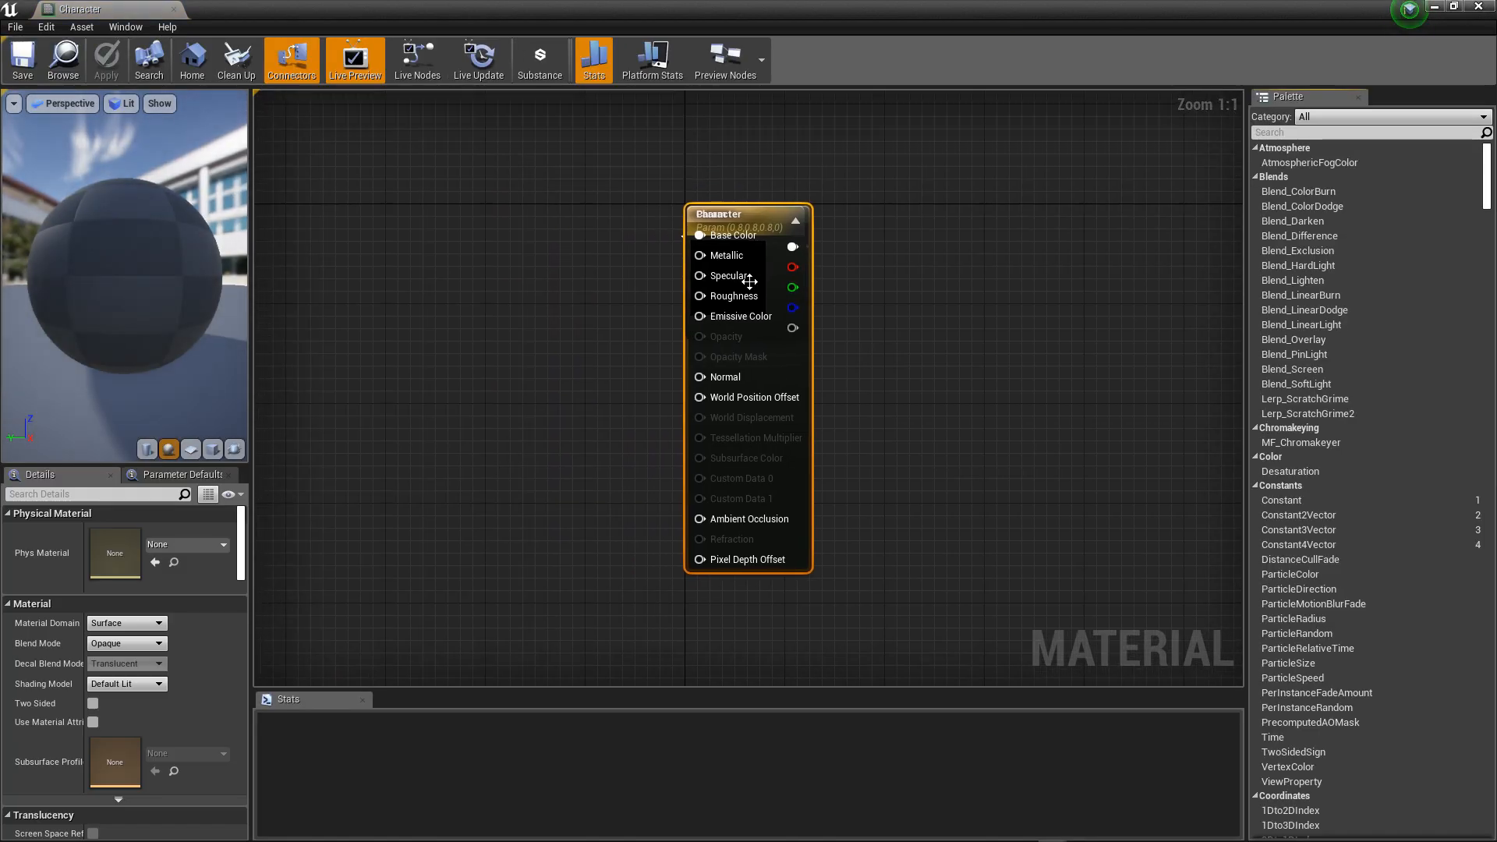
pyautogui.moveTo(731, 213); pyautogui.dragTo(546, 226)
pyautogui.doubleClick(552, 281)
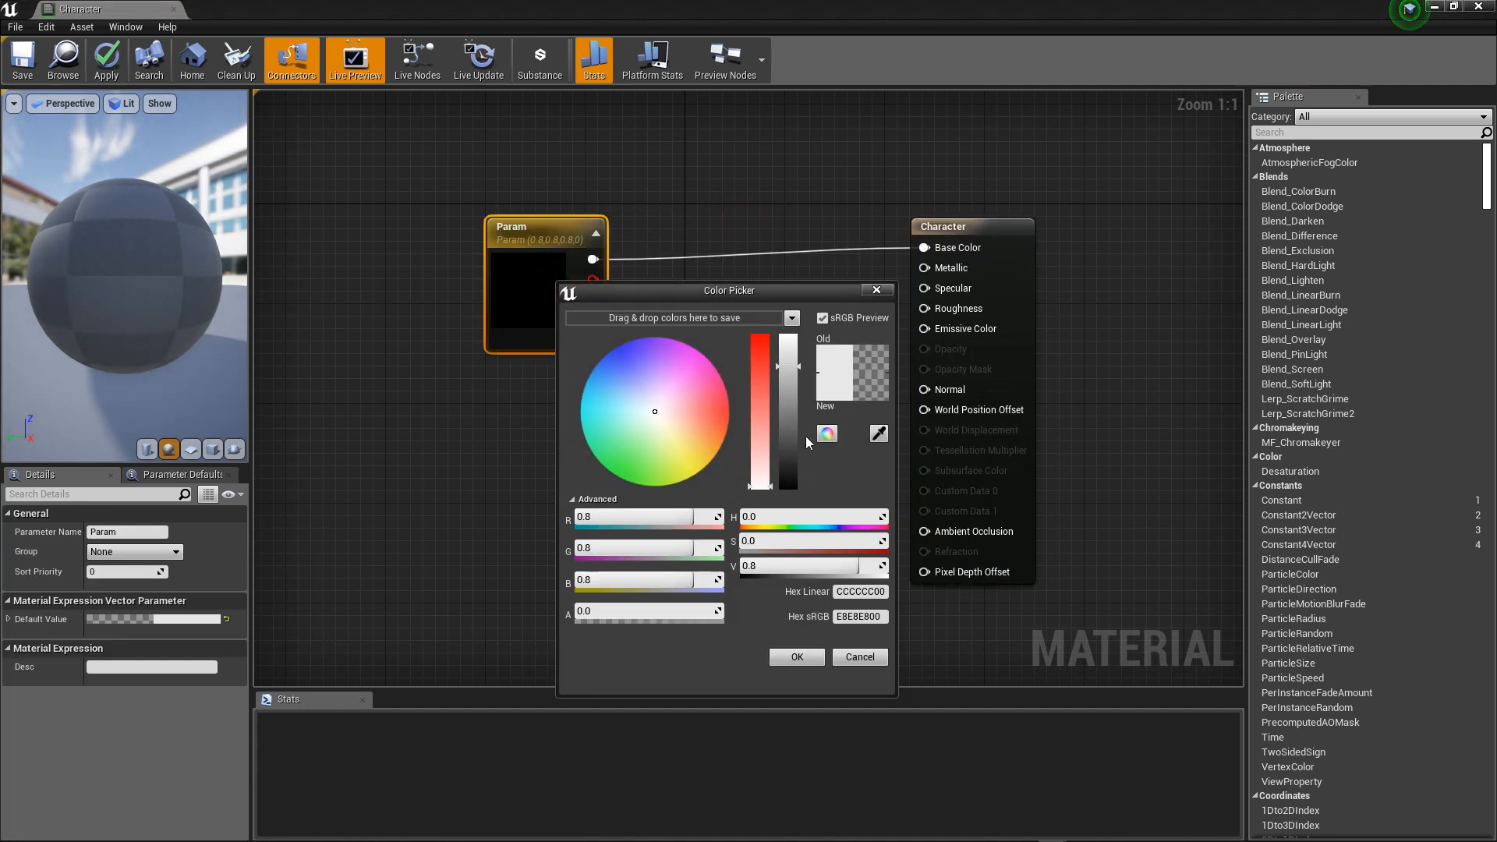
pyautogui.click(796, 465)
pyautogui.moveTo(798, 466); pyautogui.dragTo(796, 473)
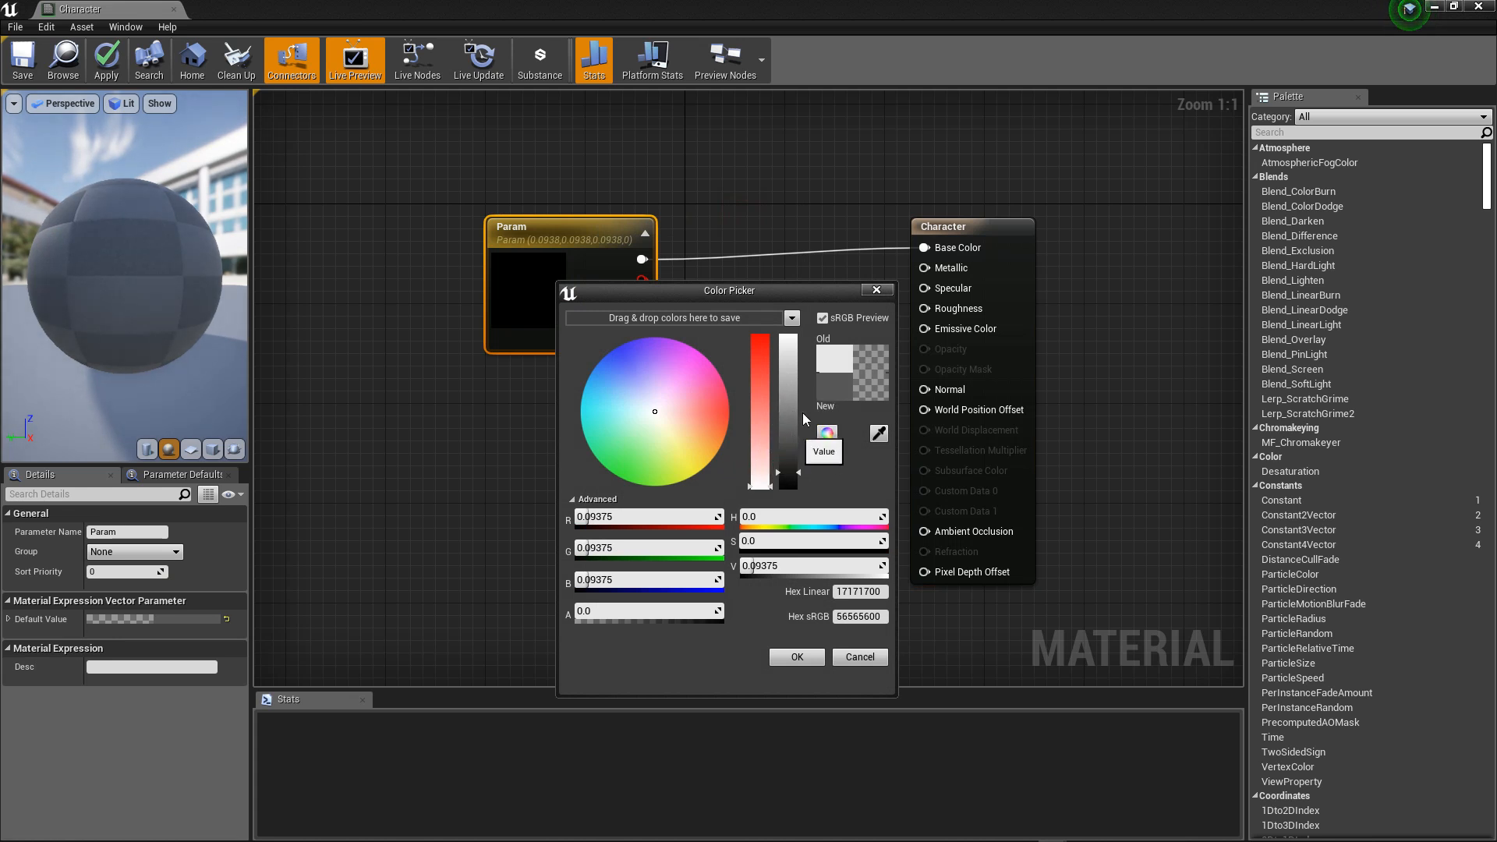
pyautogui.moveTo(788, 468); pyautogui.dragTo(789, 474)
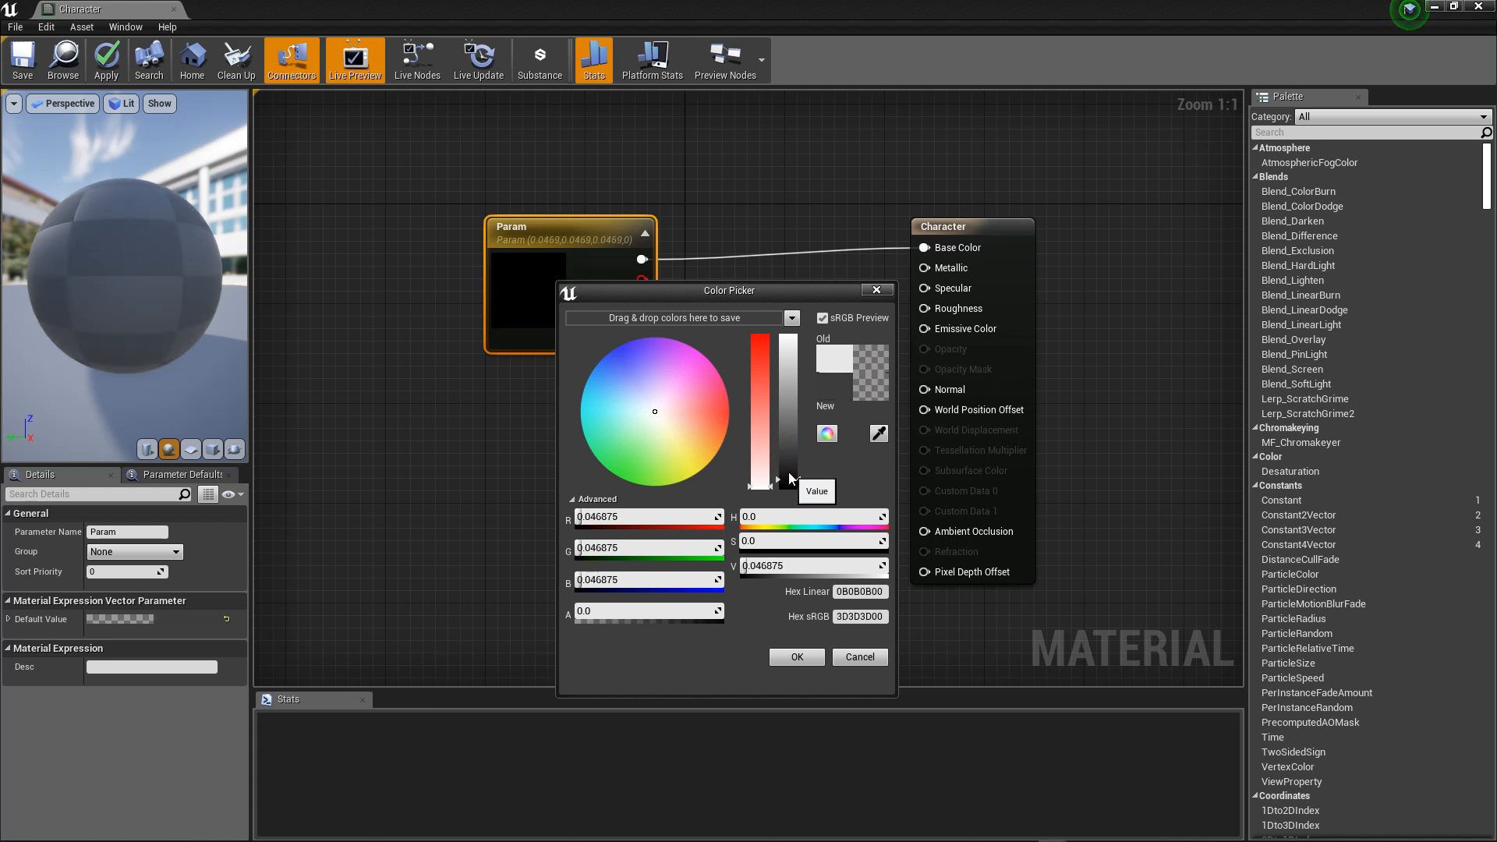
pyautogui.click(780, 661)
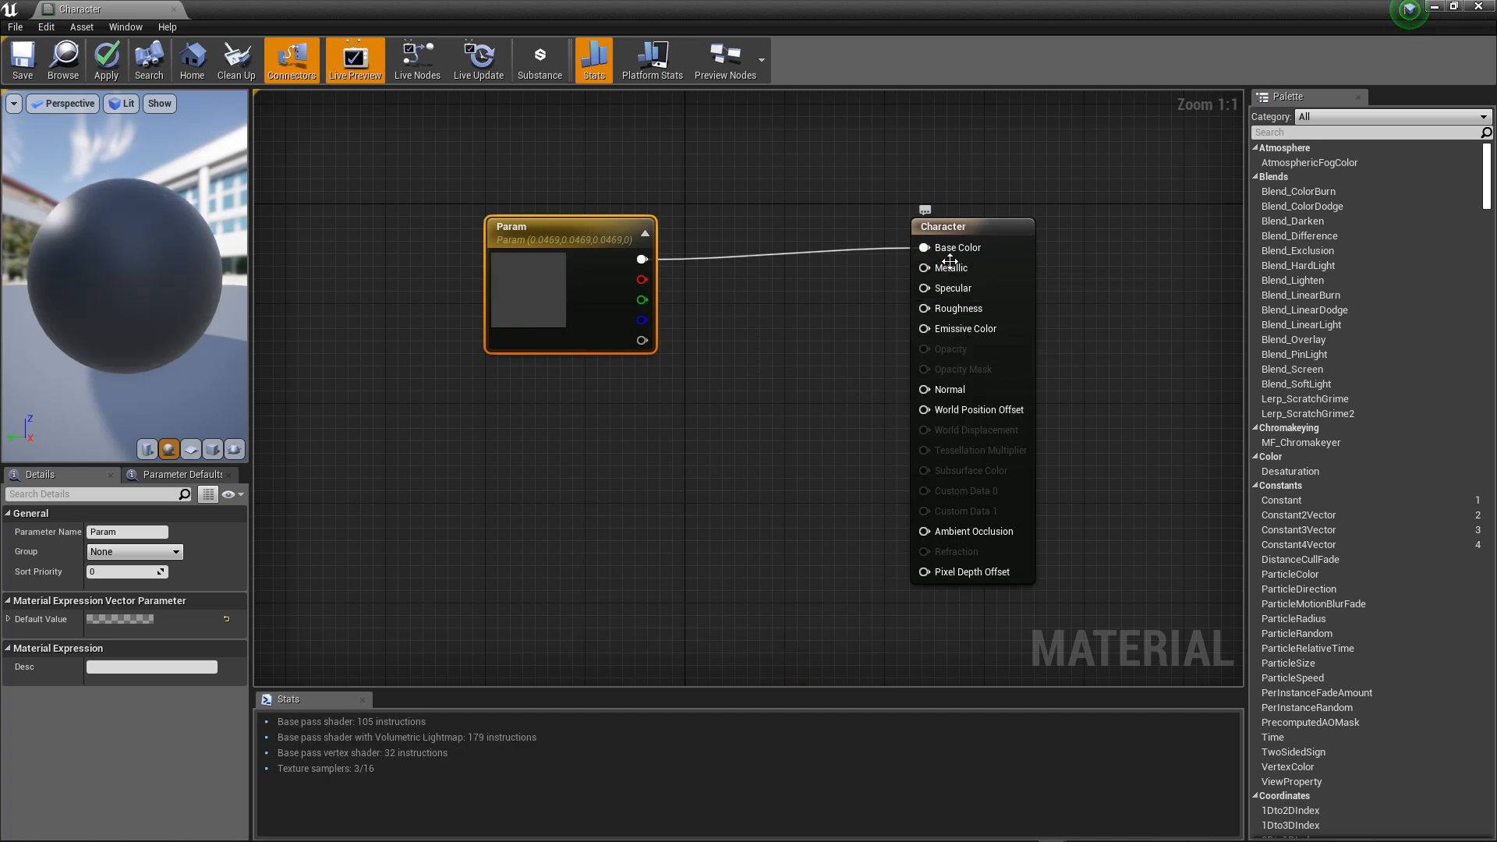
# Step: Add a Constant node with value 0.9 to the Character material and connect it to Roughness
pyautogui.click(614, 425)
pyautogui.moveTo(640, 455); pyautogui.dragTo(933, 314)
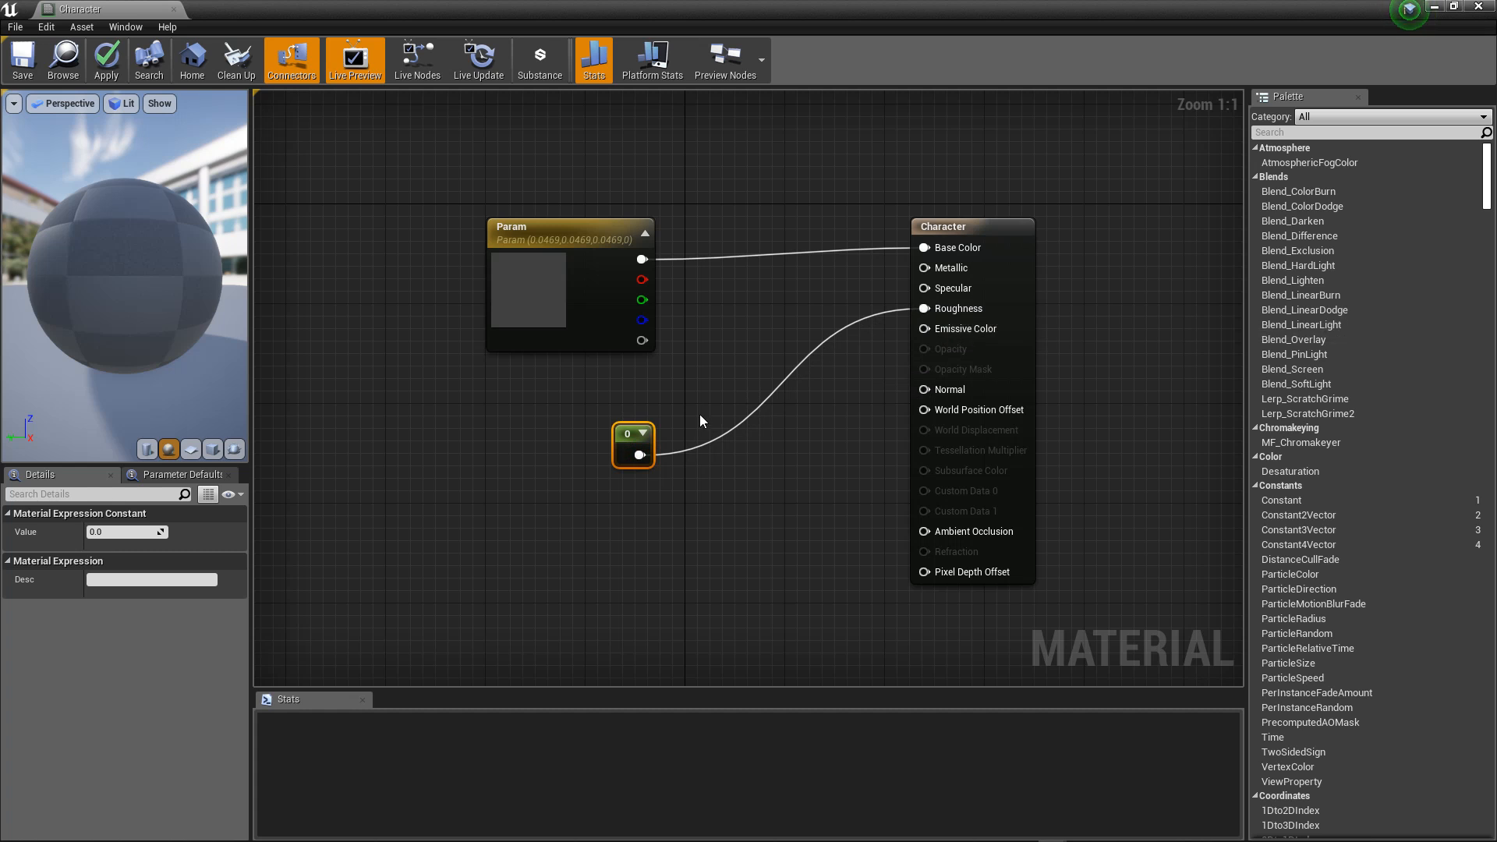
pyautogui.click(119, 530)
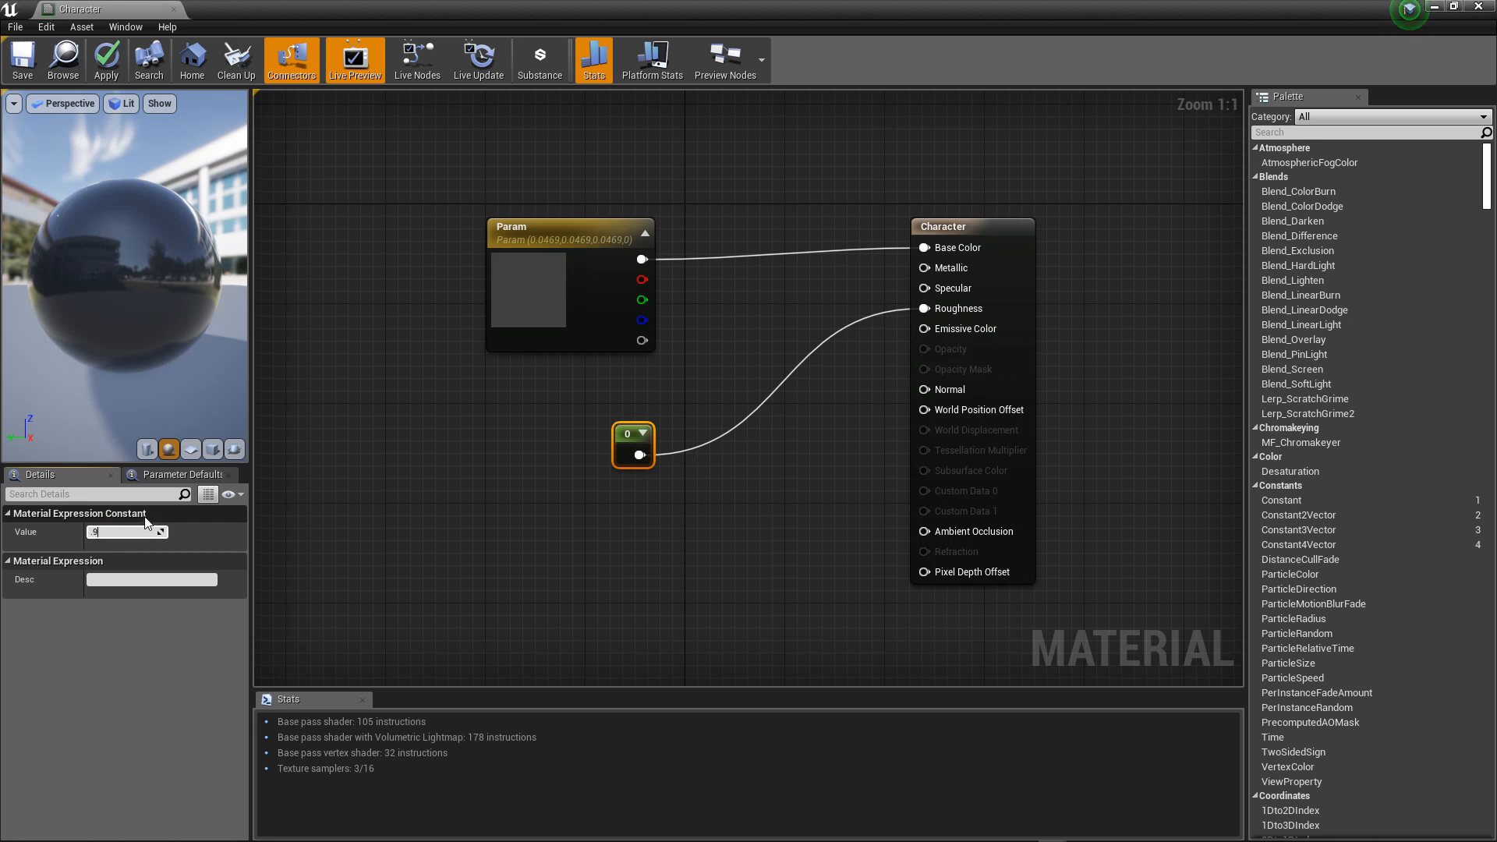
pyautogui.write('.9')
pyautogui.press('Return')
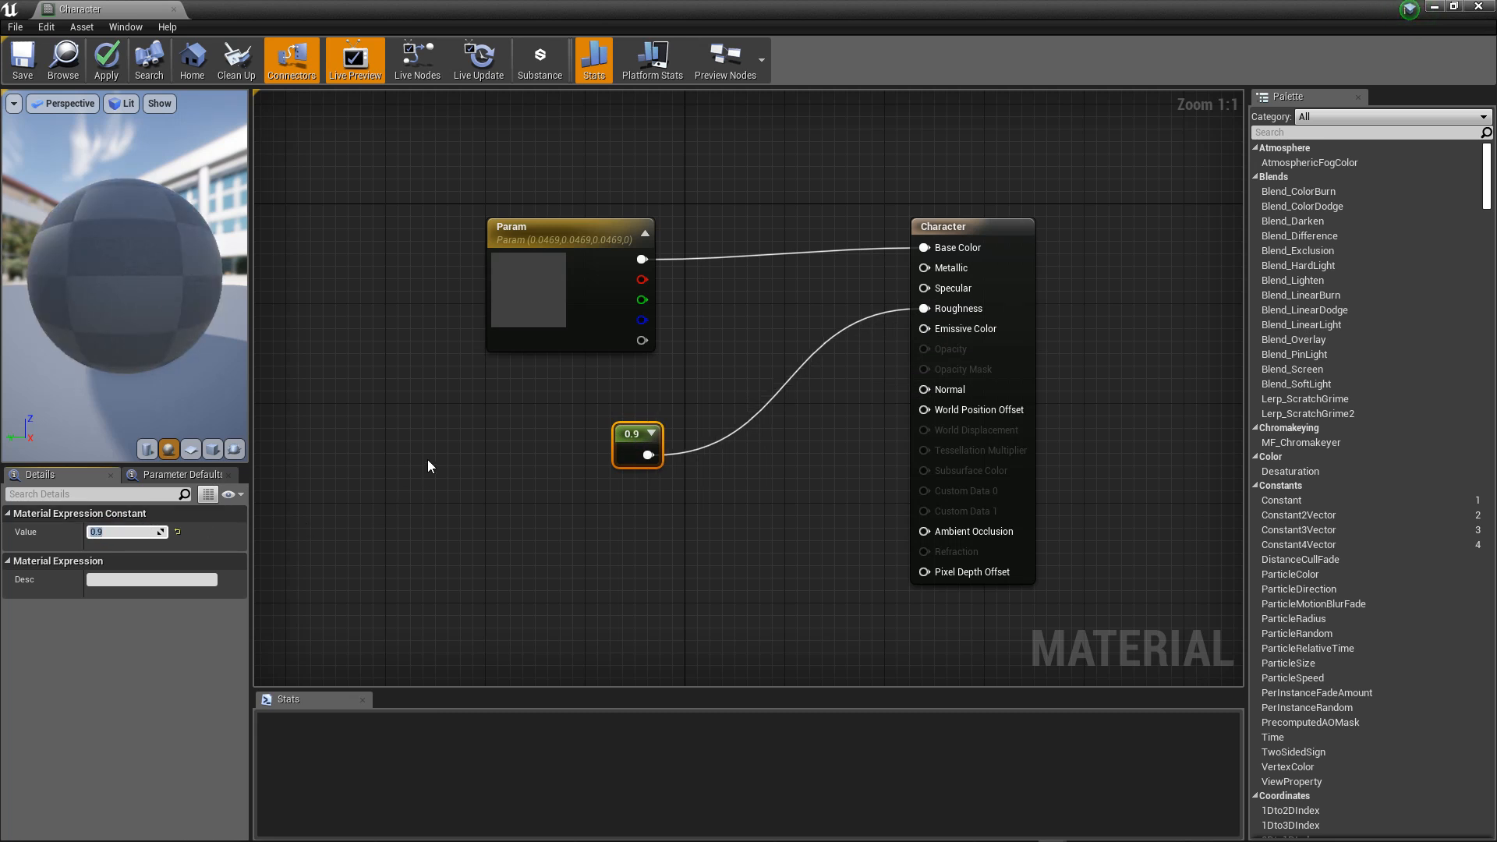
# Step: Save the Character material and close its editor
pyautogui.hotkey('ctrl', 's')
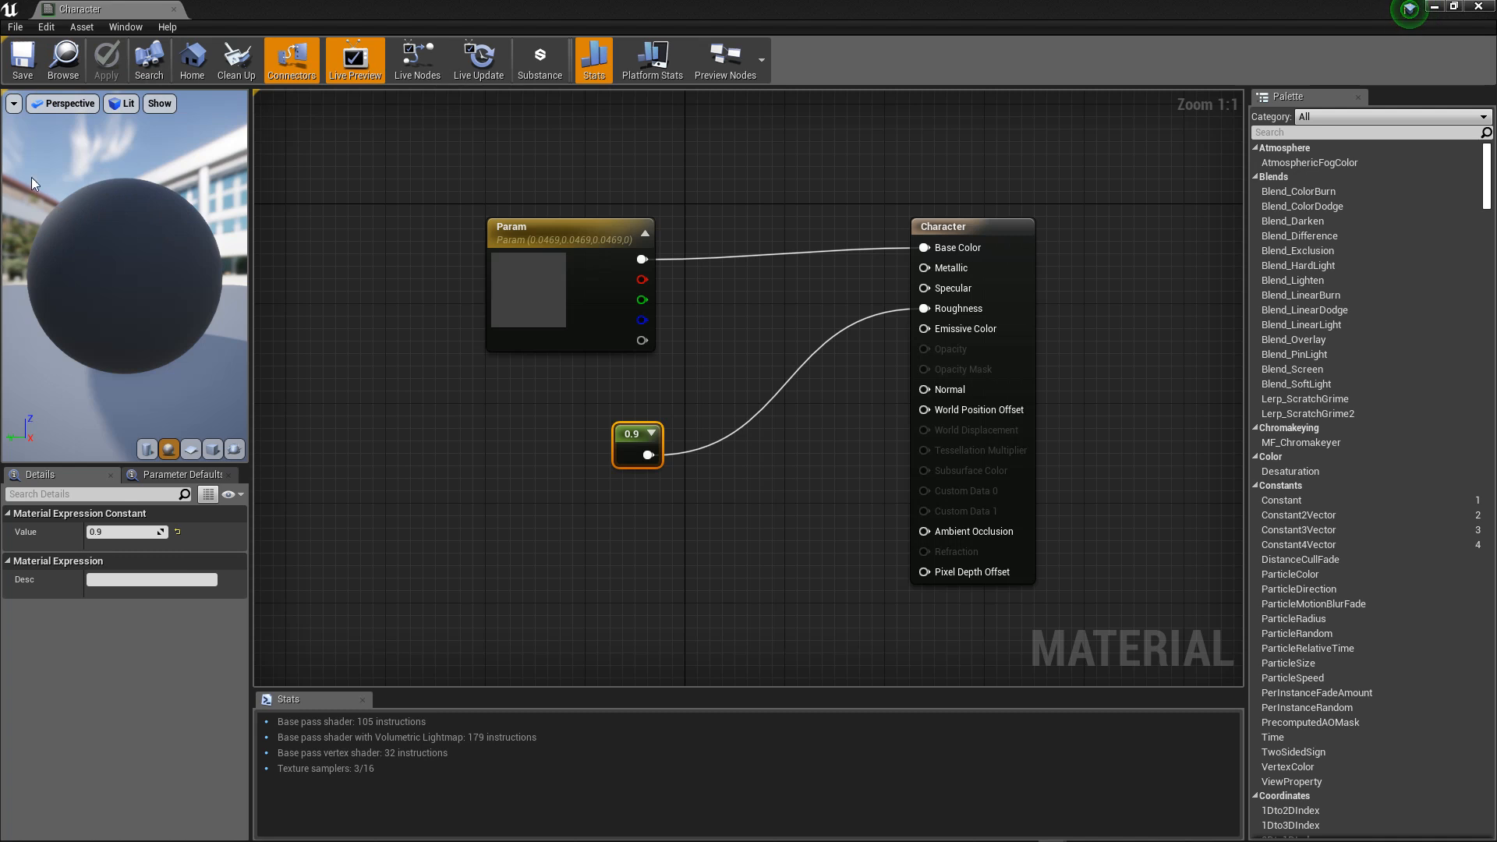
pyautogui.click(22, 59)
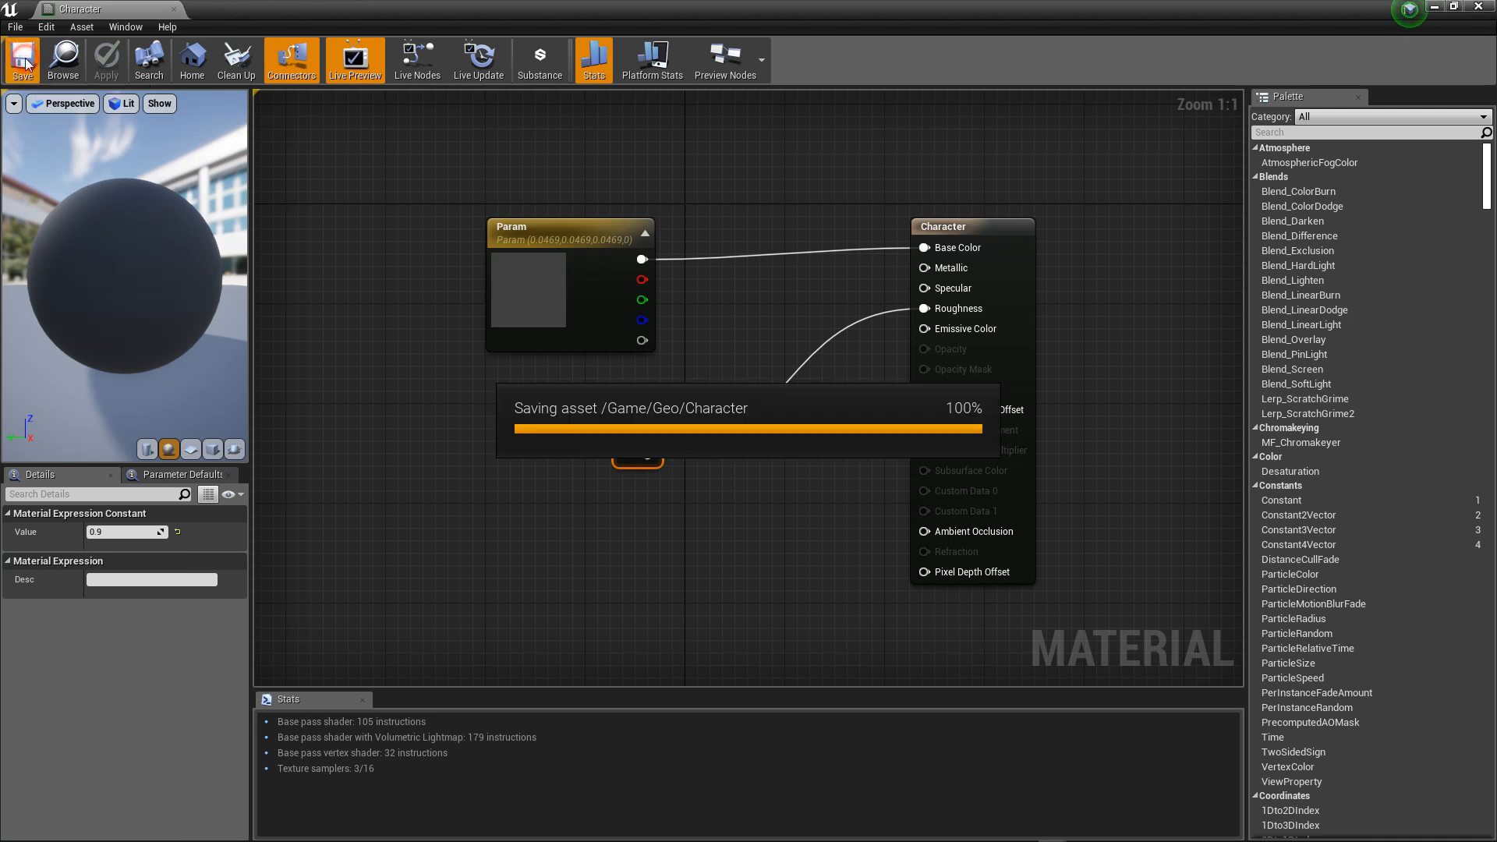
pyautogui.click(174, 9)
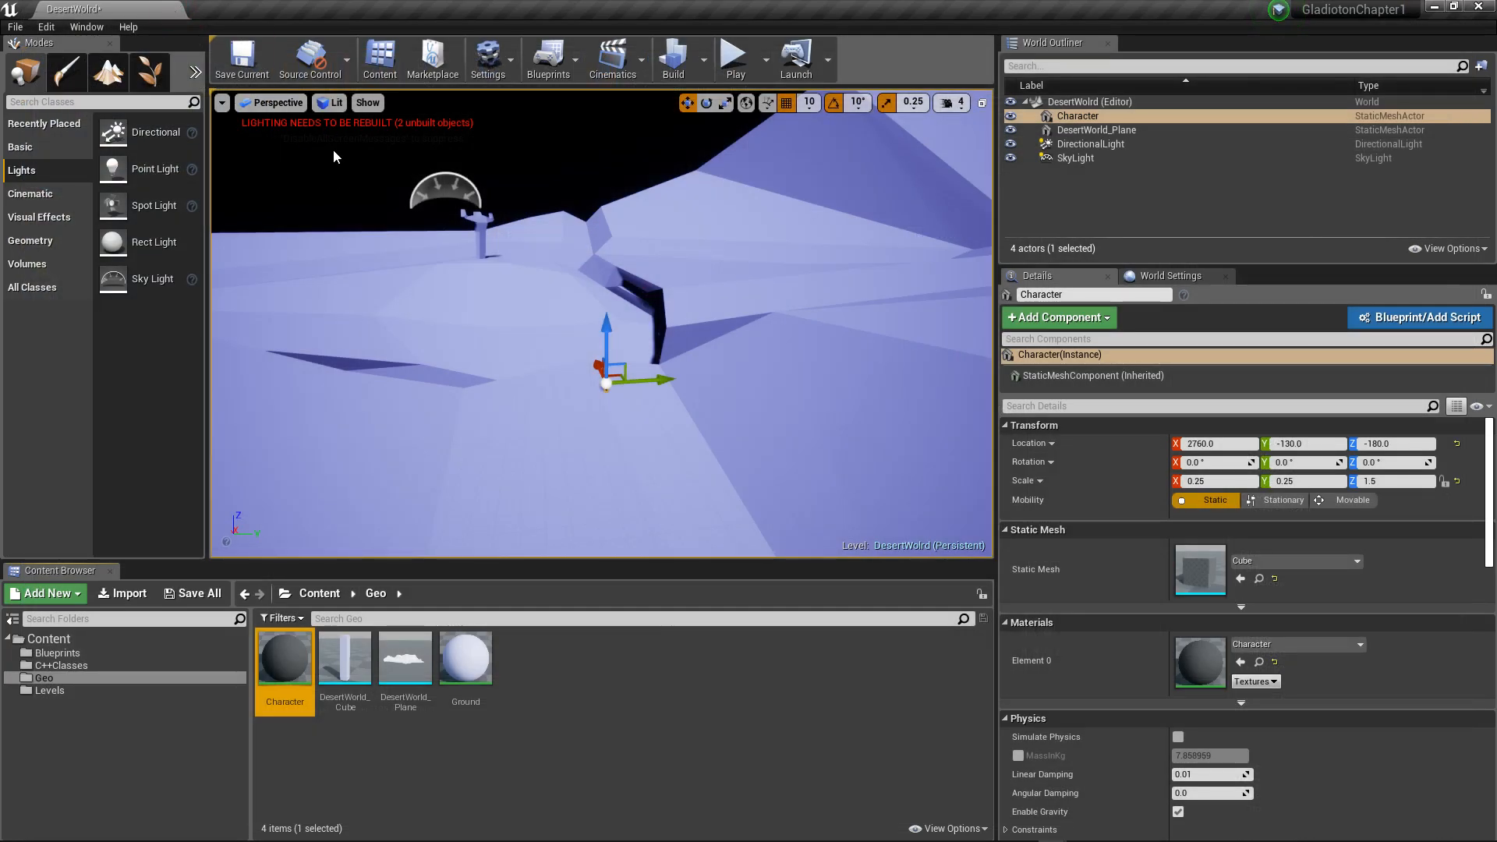
# Step: Rotate the DirectionalLight to about X 68°, Y -21°, Z -42° so it strikes the desert at a lower angle
pyautogui.click(534, 171)
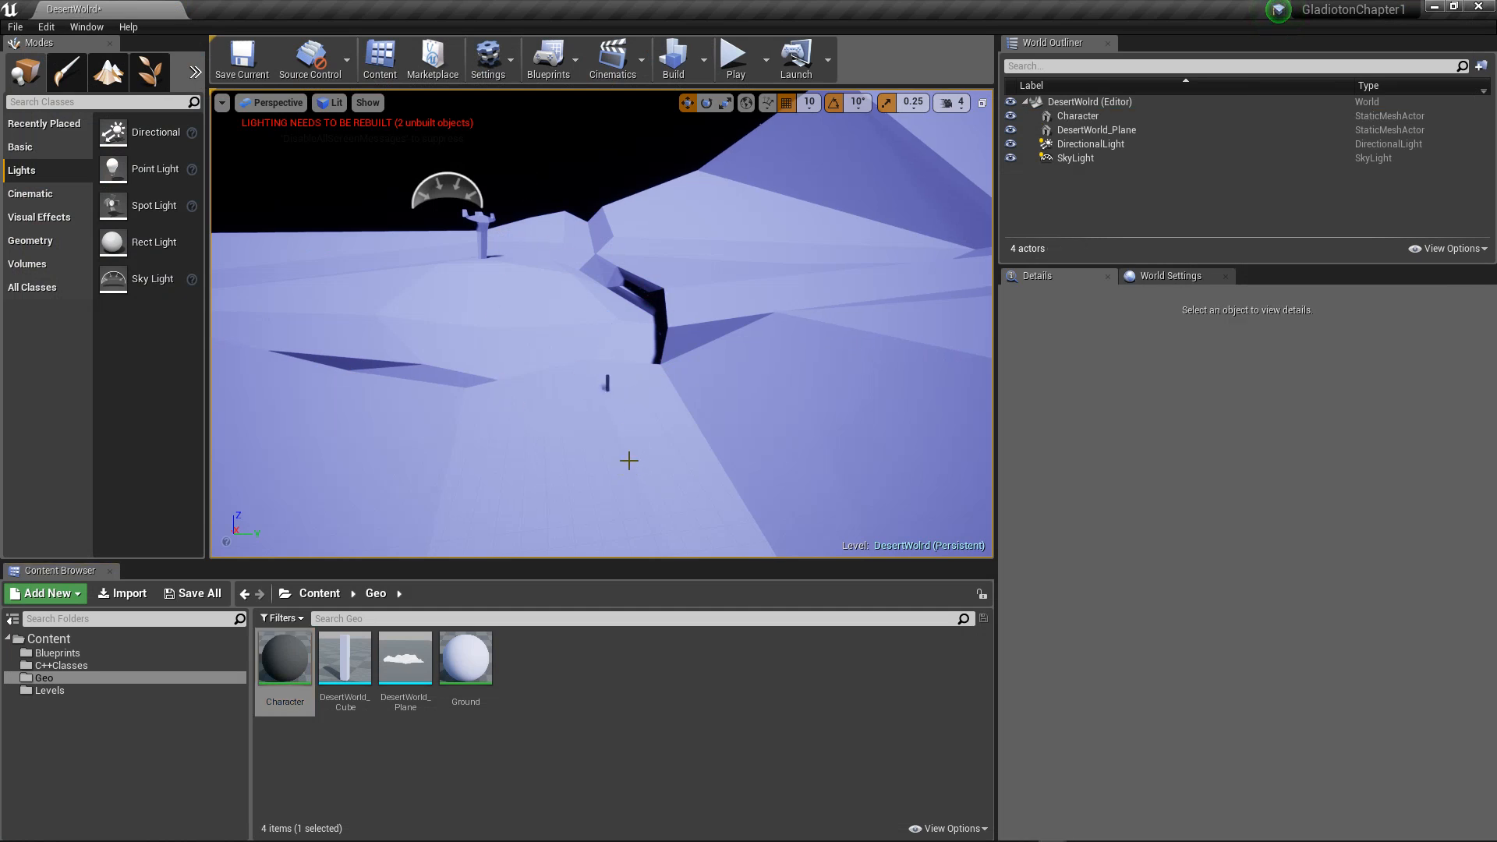
pyautogui.click(1096, 149)
pyautogui.scroll(3, 633, 234)
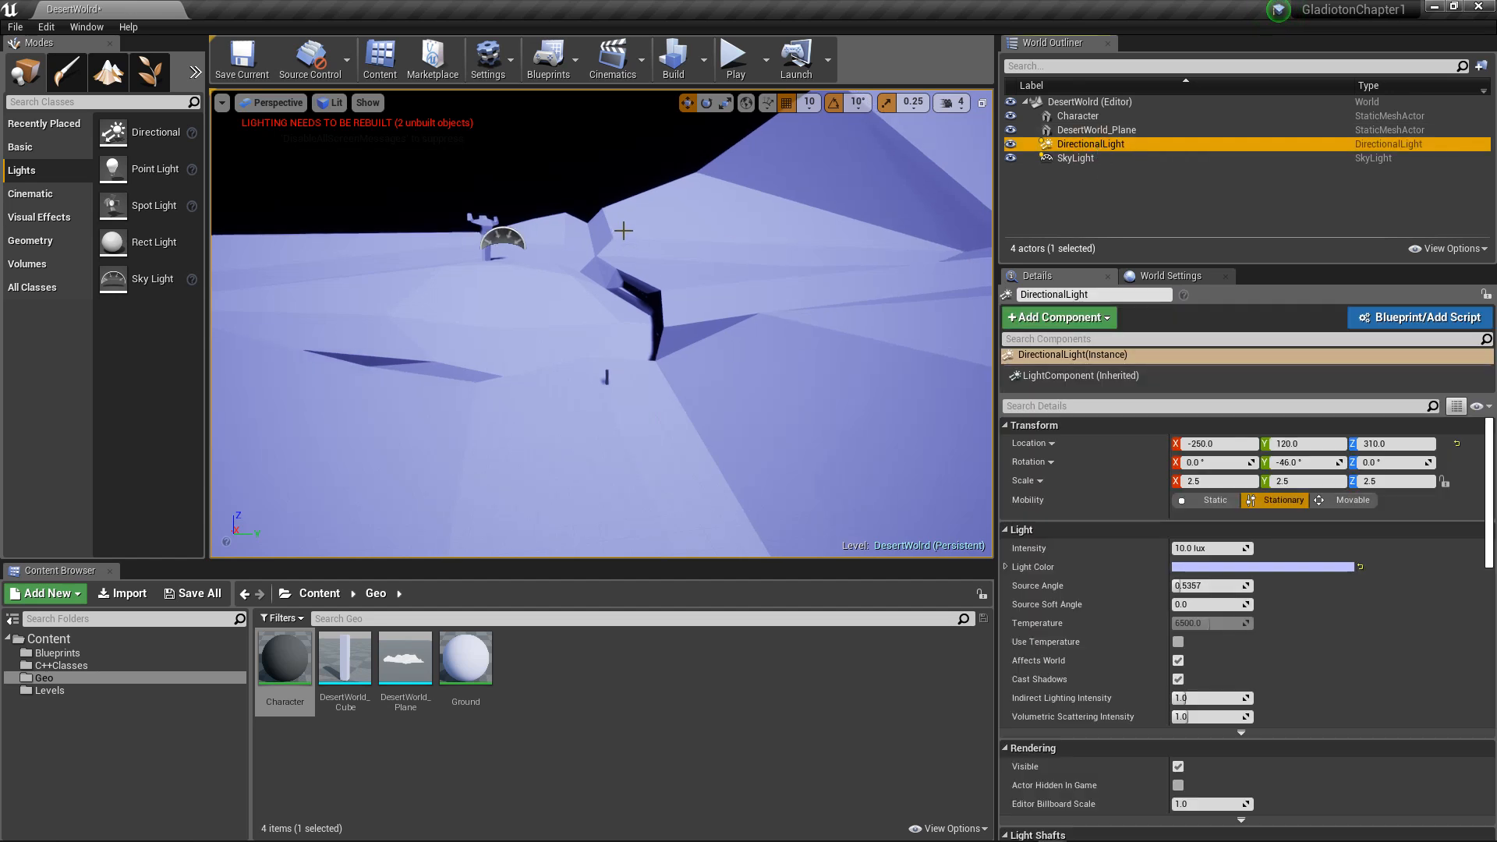
pyautogui.scroll(-3, 681, 224)
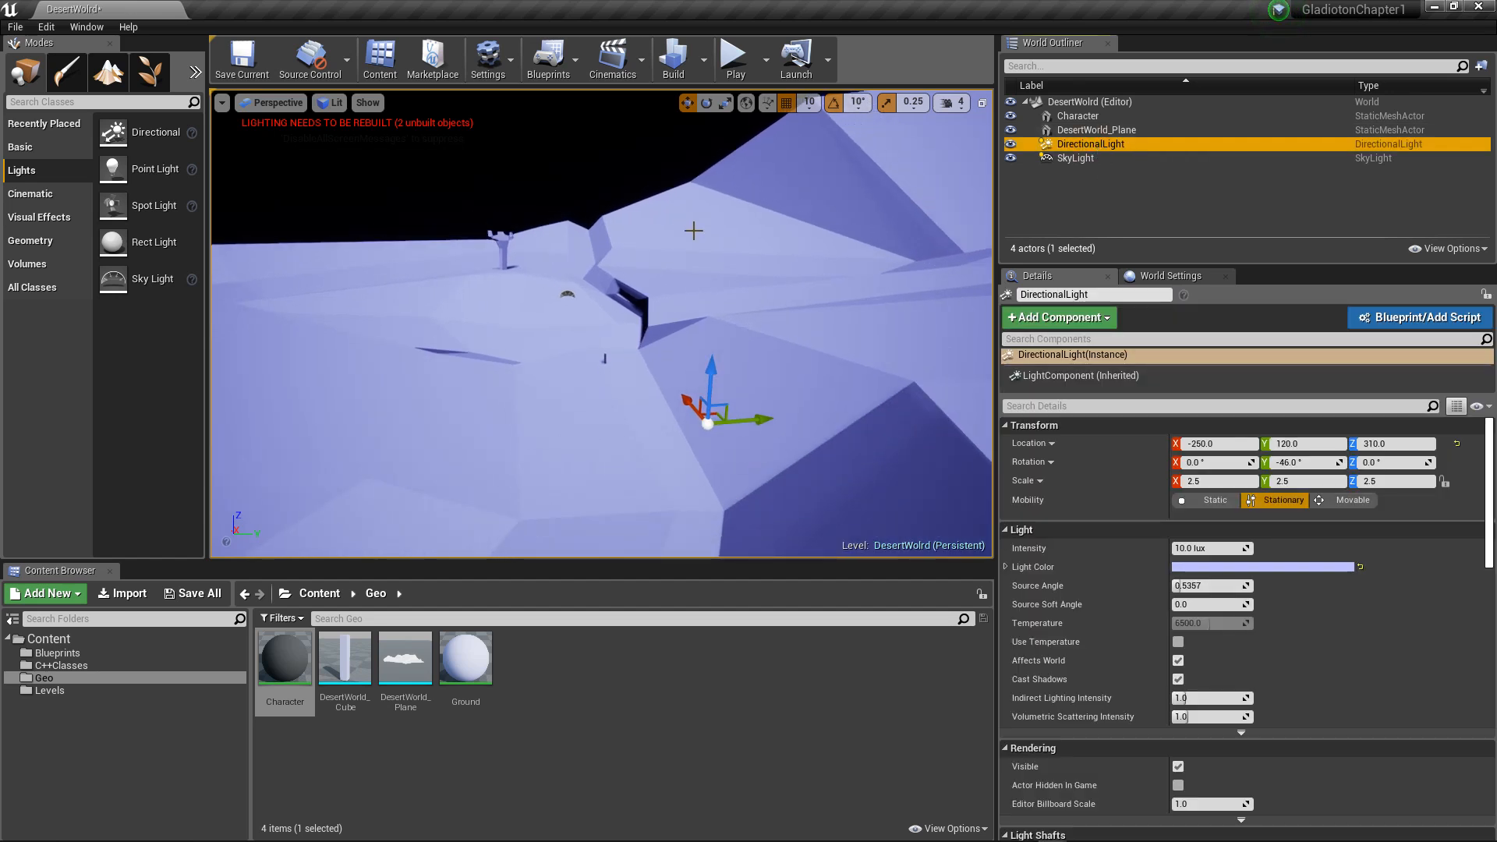
pyautogui.keyDown('alt'); pyautogui.moveTo(800, 291); pyautogui.dragTo(752, 272); pyautogui.keyUp('alt')
pyautogui.press('e')
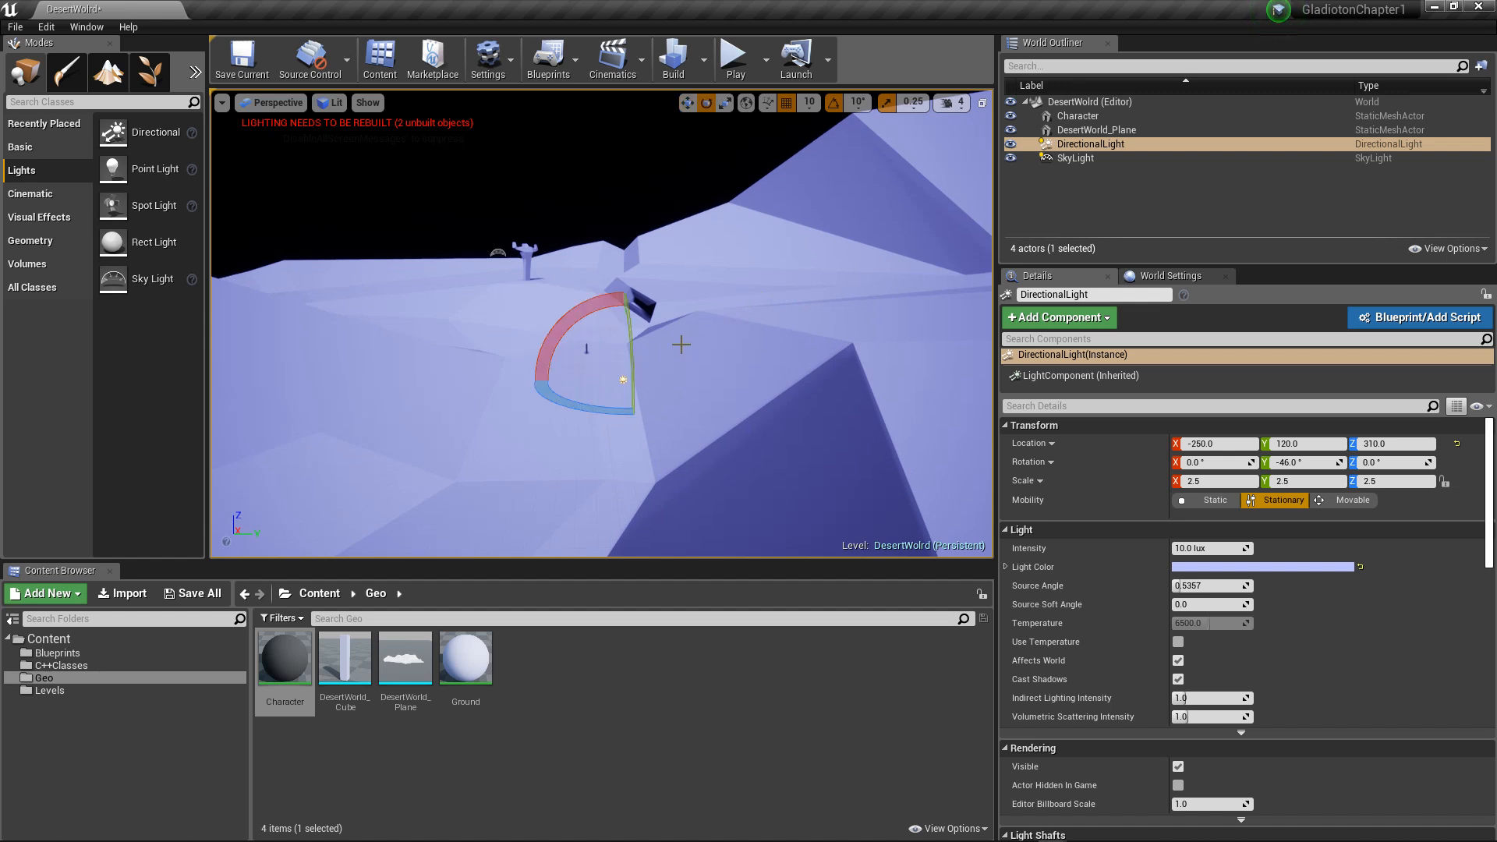
pyautogui.moveTo(563, 319); pyautogui.dragTo(647, 312)
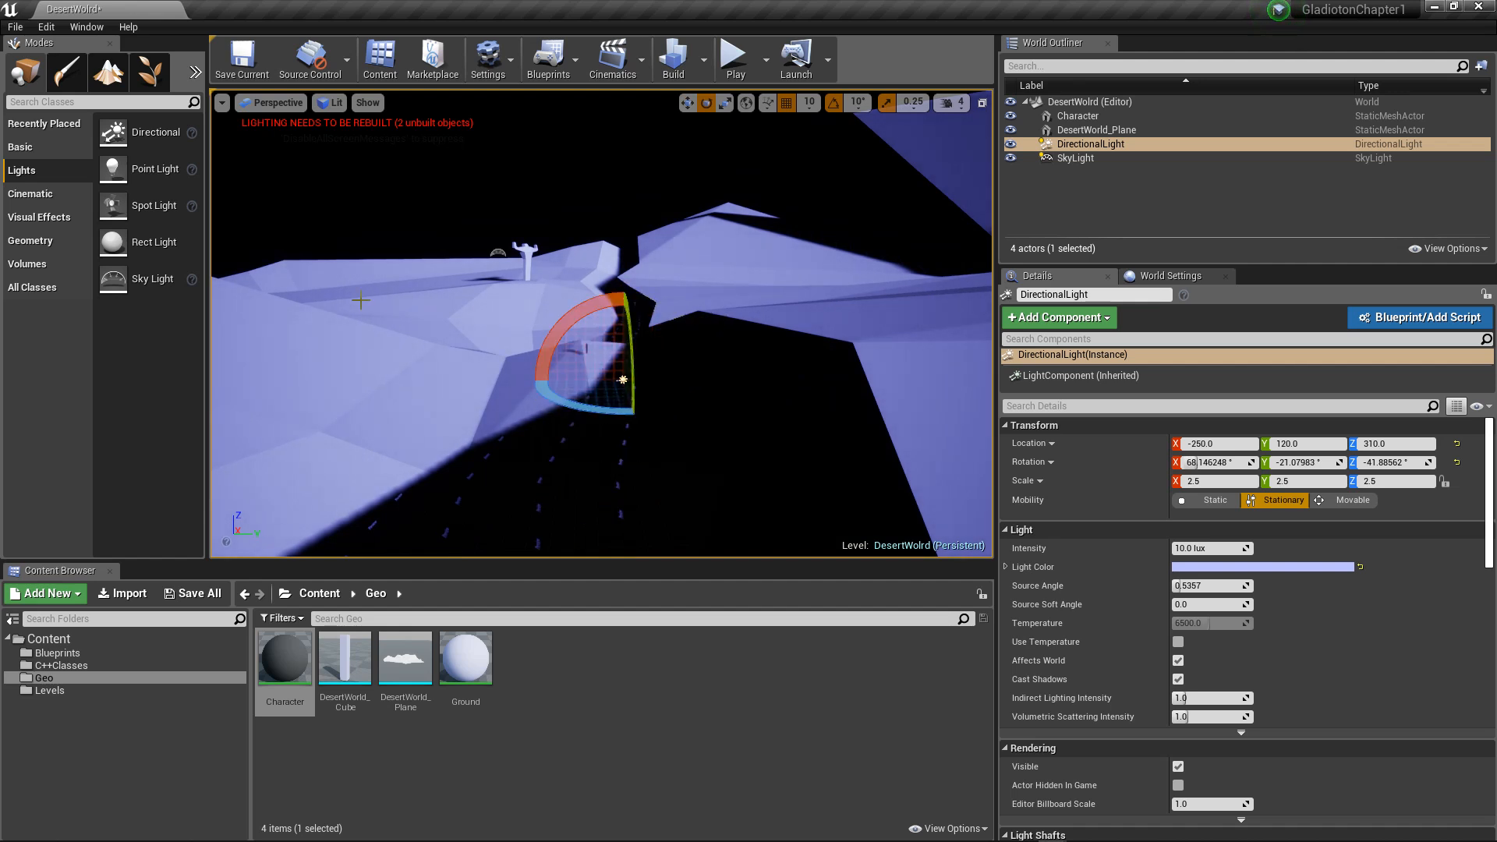
pyautogui.moveTo(647, 312); pyautogui.dragTo(494, 328, button='right')
pyautogui.moveTo(652, 324); pyautogui.dragTo(680, 312)
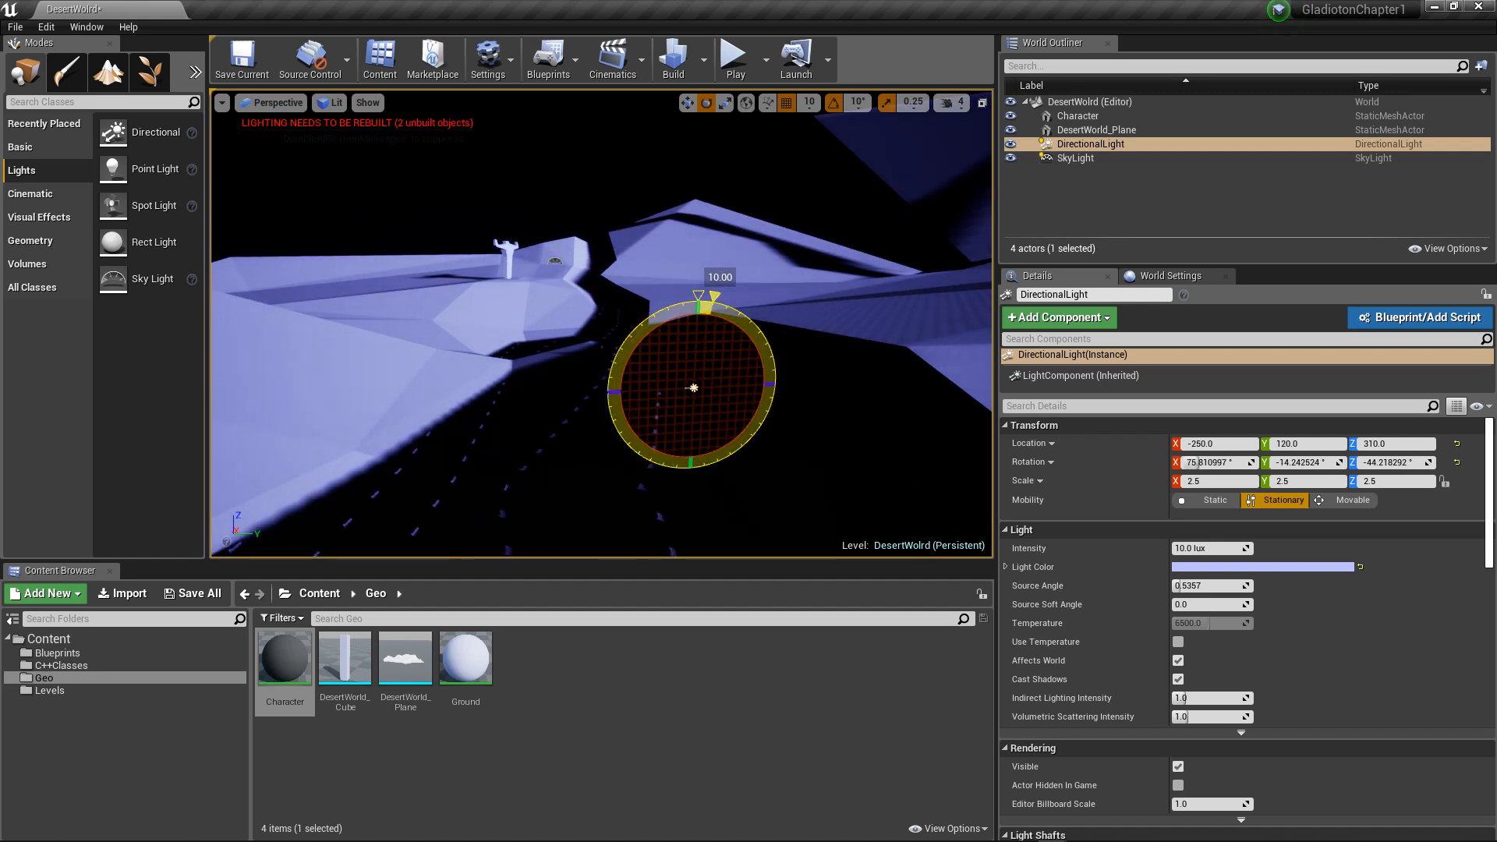
pyautogui.moveTo(680, 312); pyautogui.dragTo(655, 322)
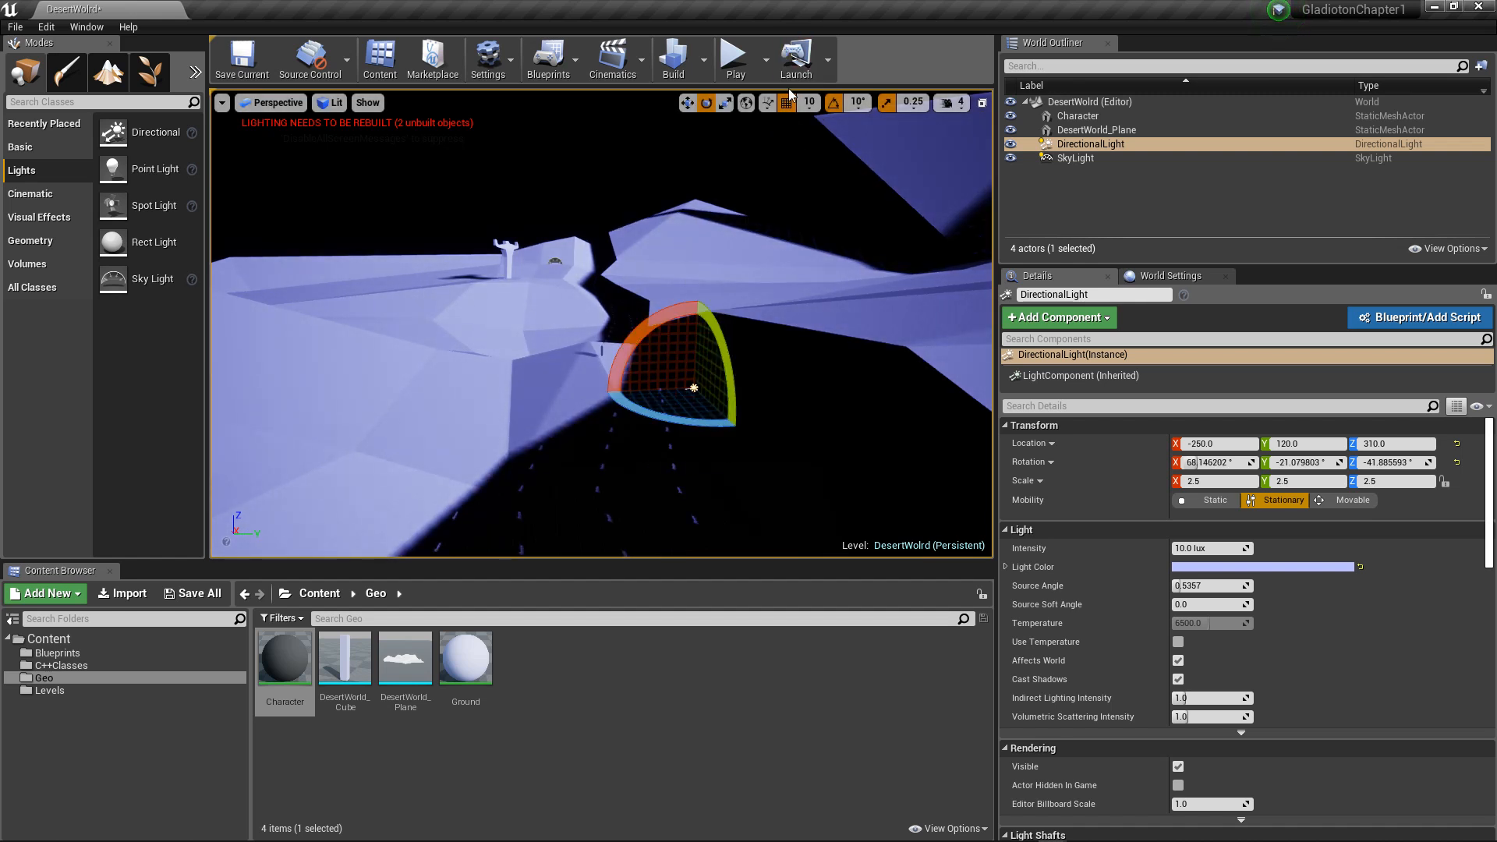
# Step: Set the grid snap size to 5 and rotate the DirectionalLight further to about X 76°, Y -14°, Z -44°
pyautogui.click(812, 107)
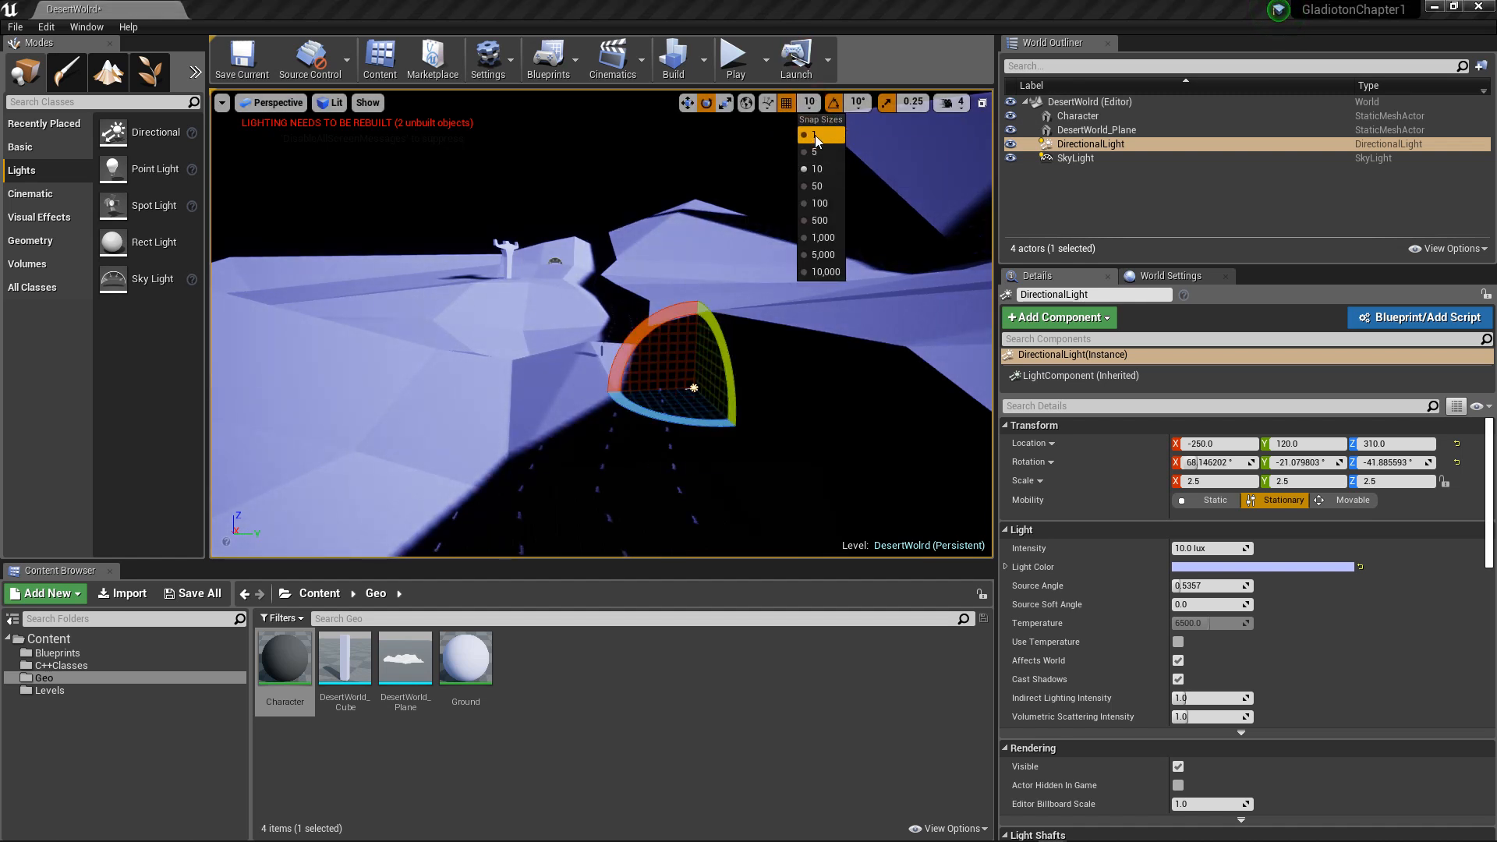
pyautogui.click(814, 152)
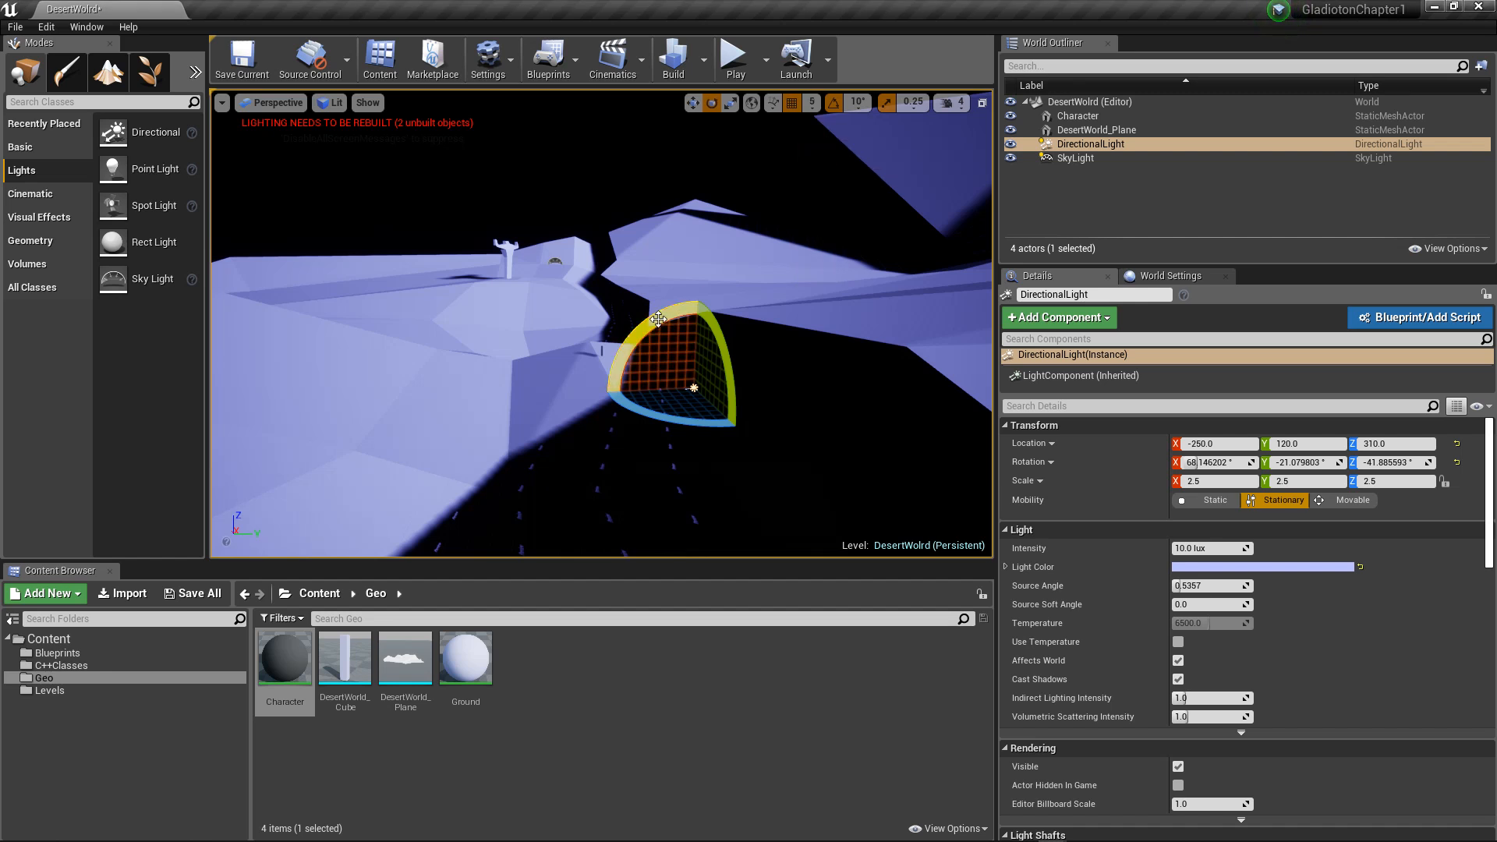
pyautogui.moveTo(658, 319); pyautogui.dragTo(677, 317)
pyautogui.scroll(9, 608, 254)
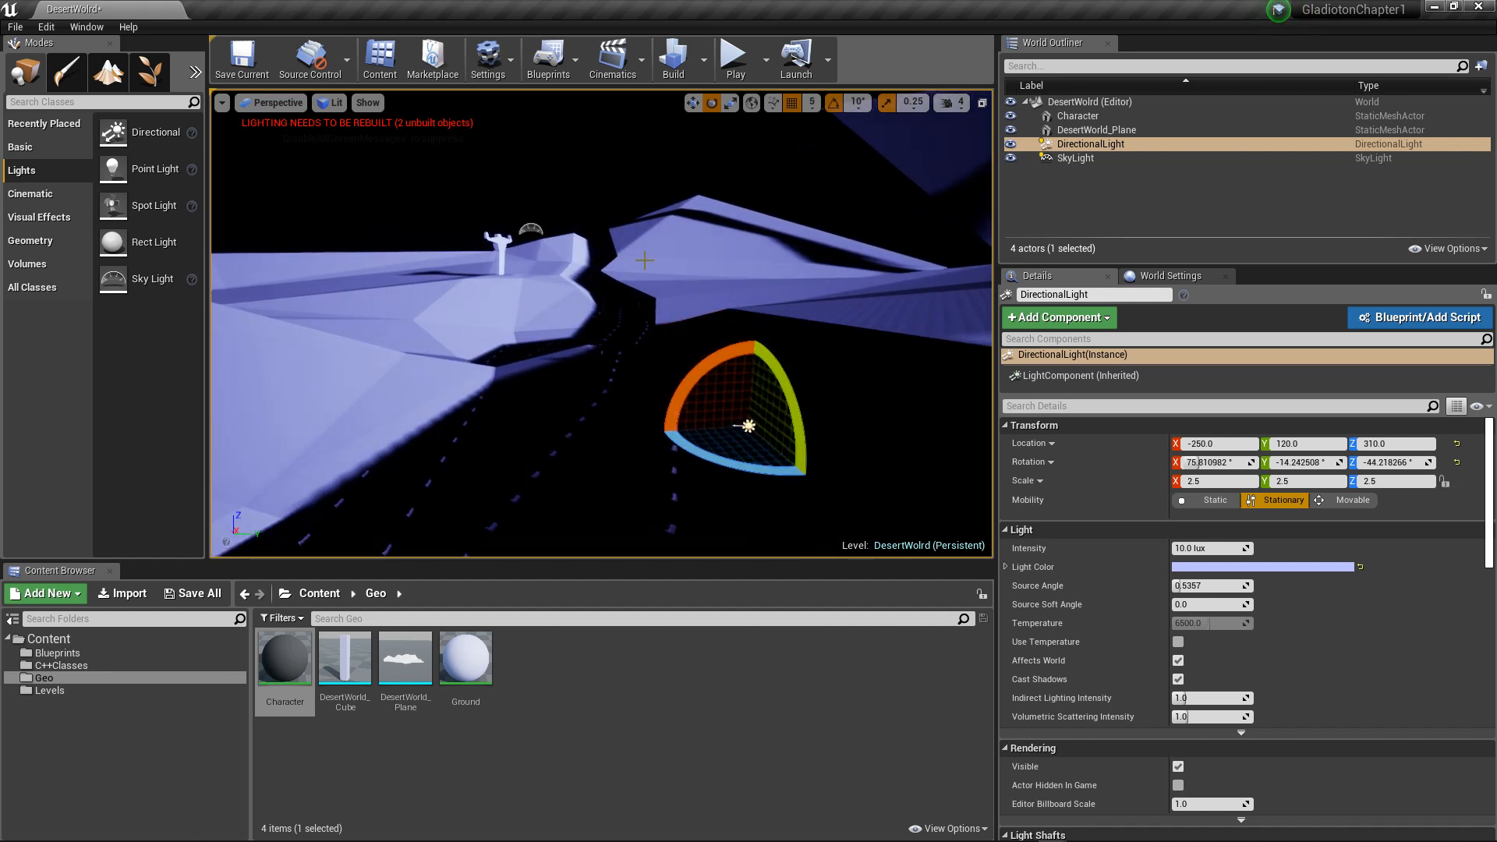
pyautogui.scroll(-1, 696, 260)
pyautogui.scroll(-1, 696, 259)
pyautogui.keyDown('alt'); pyautogui.moveTo(696, 260); pyautogui.dragTo(626, 258); pyautogui.keyUp('alt')
# Step: Check the placeholder character and shadowed terrain, and build the level's lighting
pyautogui.click(1077, 115)
pyautogui.press('w')
pyautogui.click(647, 225)
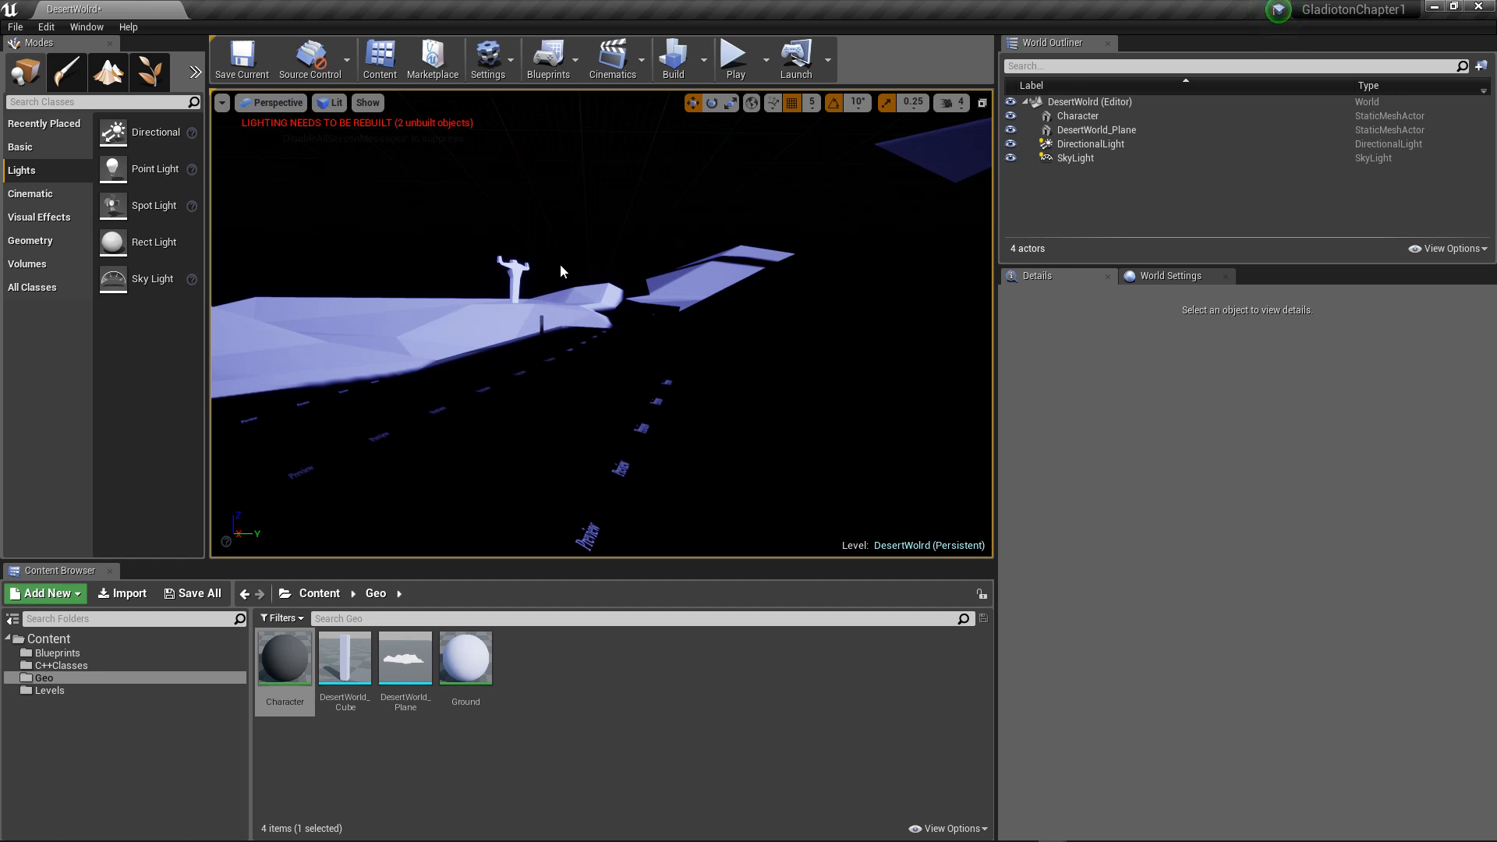
pyautogui.scroll(-2, 644, 273)
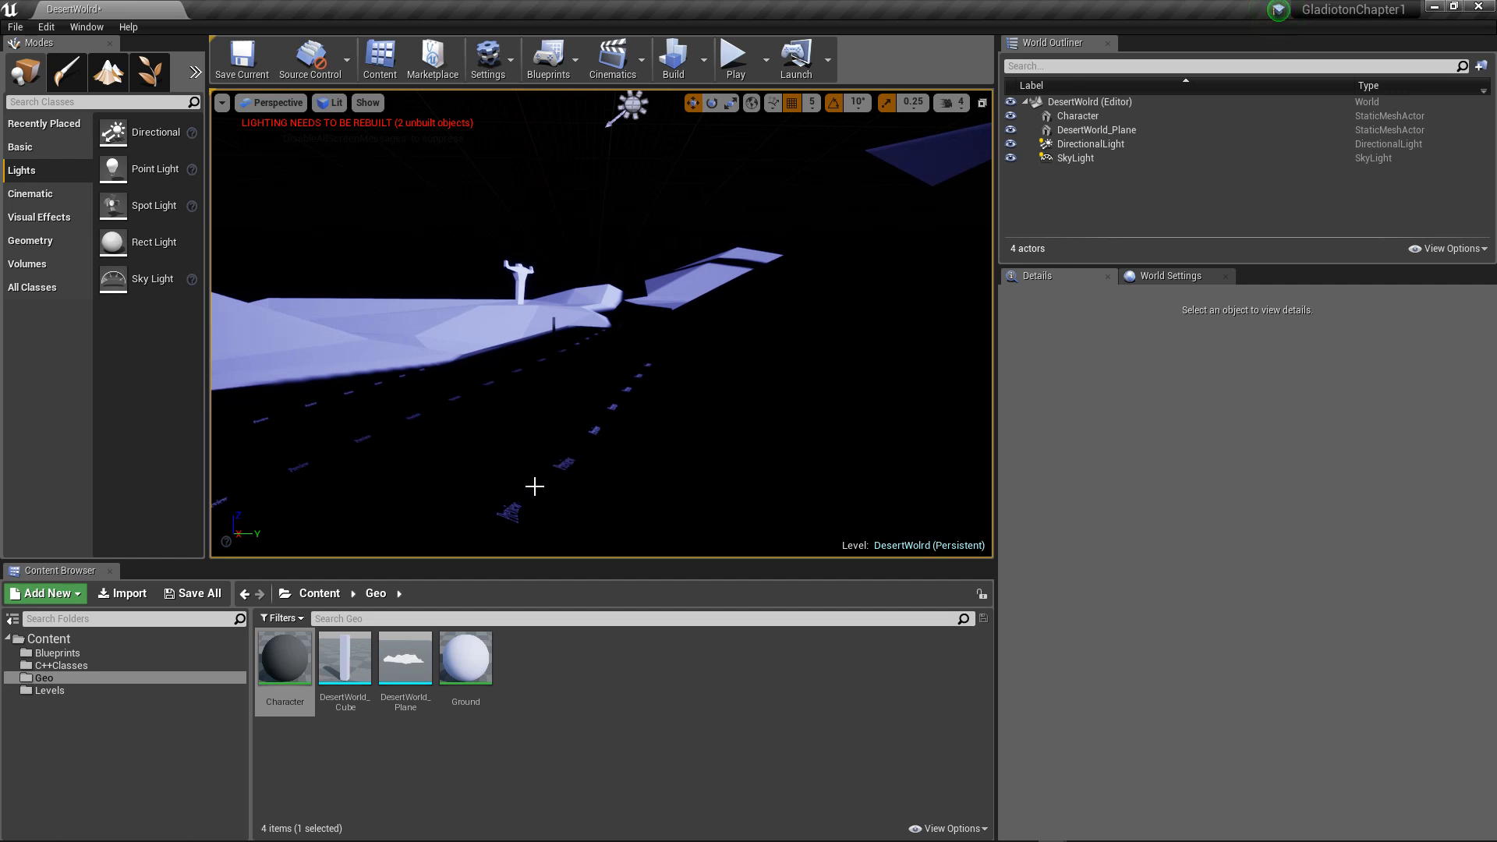
pyautogui.moveTo(541, 422)
pyautogui.keyDown('alt'); pyautogui.mouseDown()
pyautogui.moveTo(521, 443)
pyautogui.moveTo(533, 418)
pyautogui.moveTo(522, 437)
pyautogui.moveTo(545, 428)
pyautogui.mouseUp(); pyautogui.keyUp('alt')
pyautogui.scroll(2, 540, 403)
pyautogui.scroll(2, 540, 403)
pyautogui.scroll(3, 521, 437)
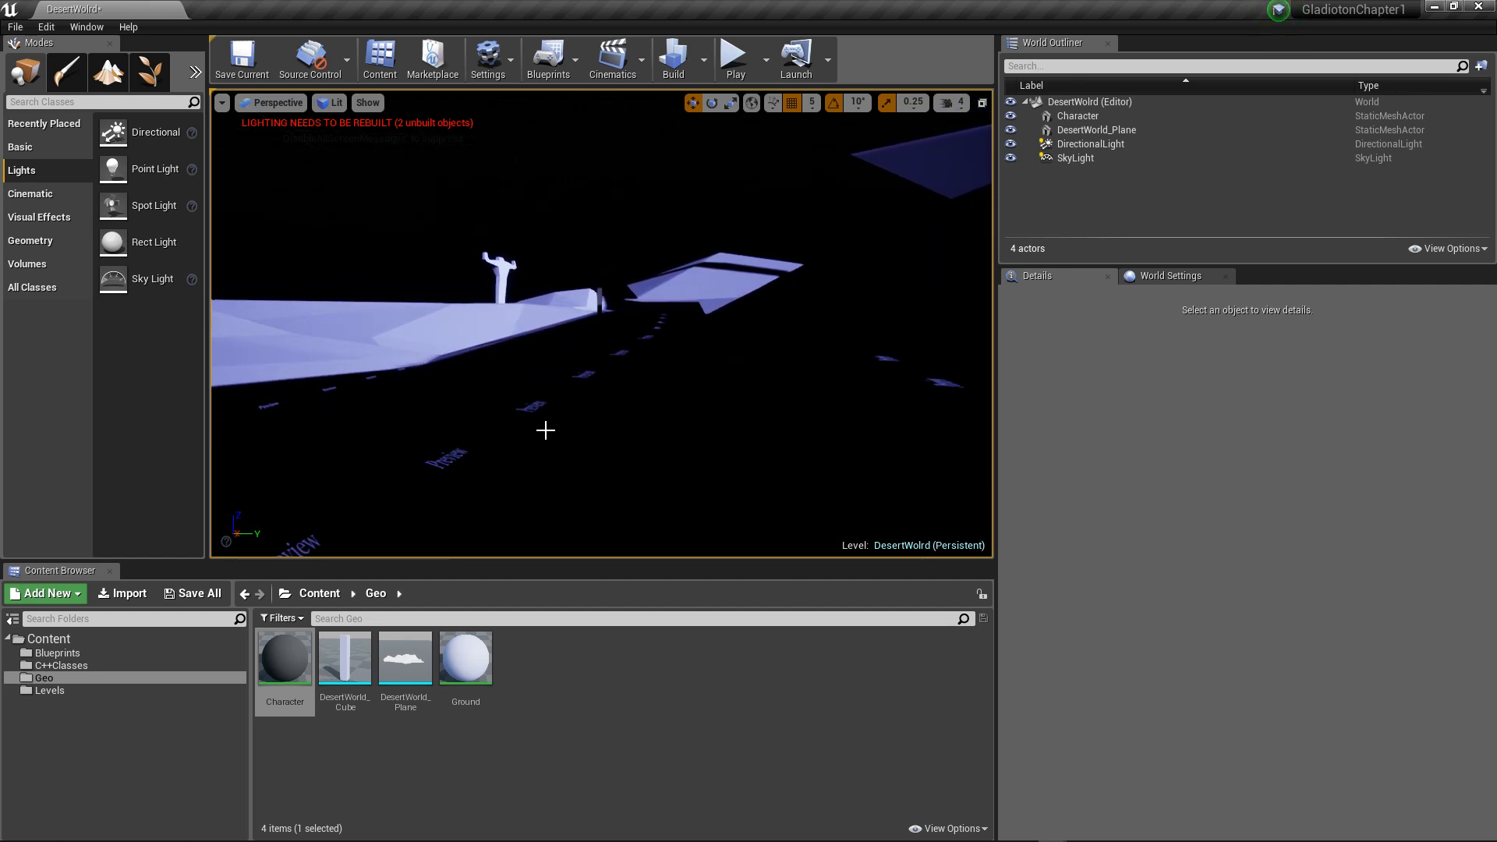
pyautogui.click(673, 59)
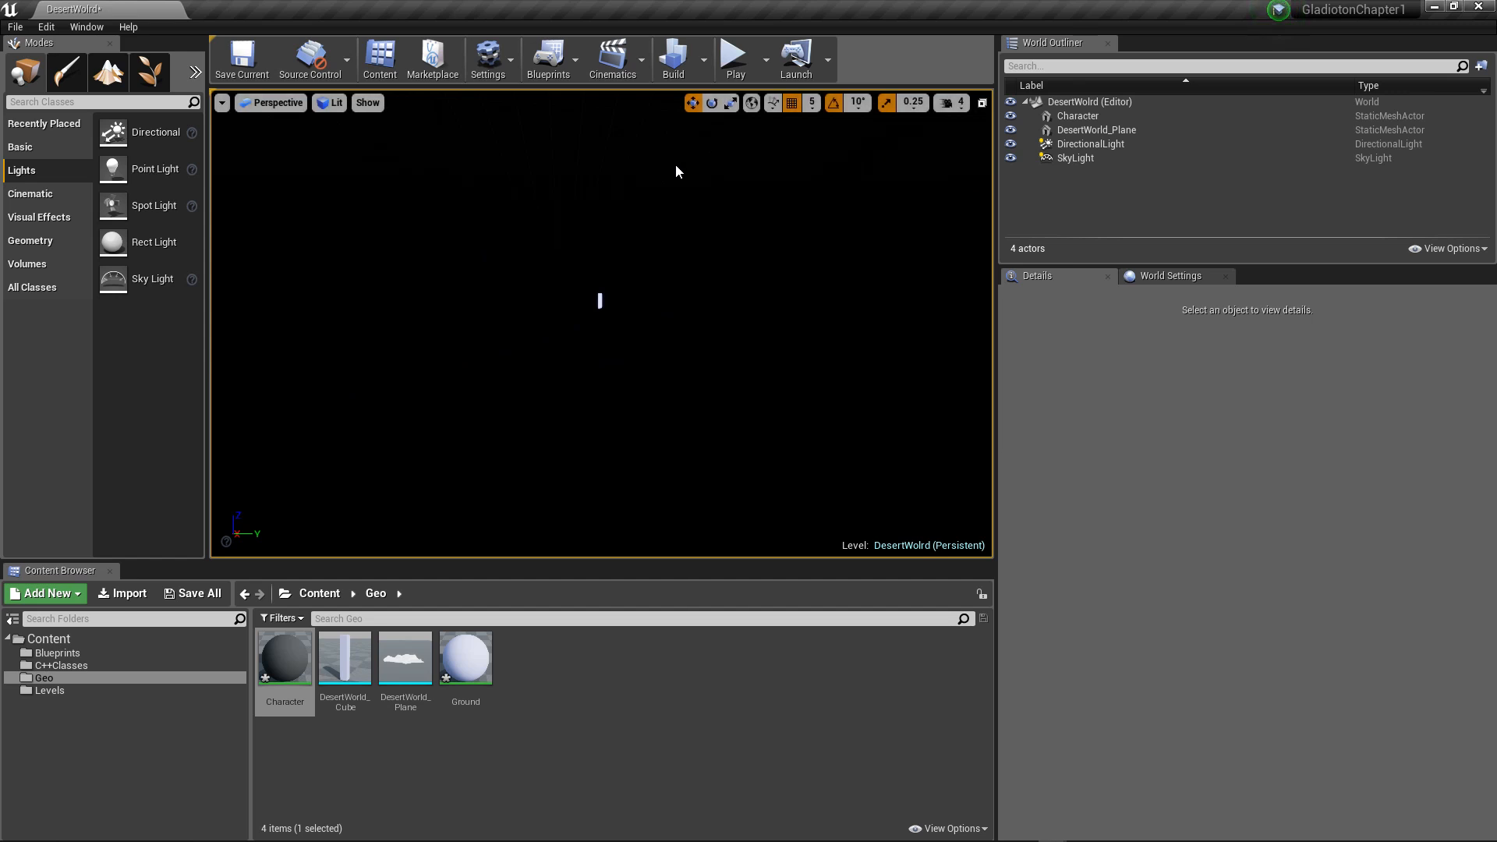
# Step: Select the DirectionalLight and raise its intensity to about 10770 lux
pyautogui.moveTo(653, 202)
pyautogui.mouseDown(button='right')
pyautogui.moveTo(669, 174)
pyautogui.moveTo(609, 178)
pyautogui.moveTo(666, 222)
pyautogui.mouseUp(button='right')
pyautogui.click(626, 347)
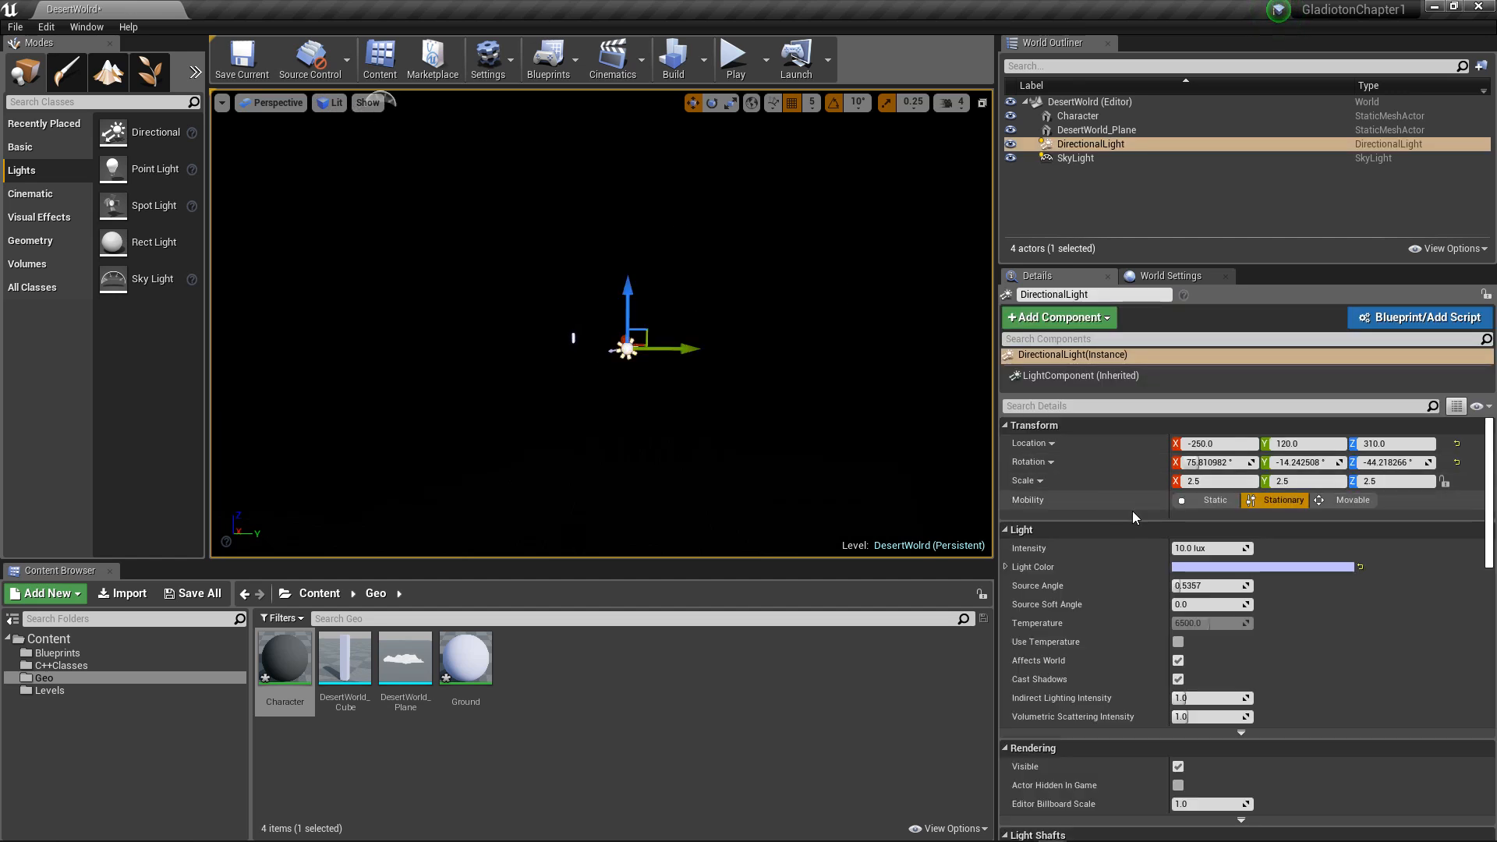
pyautogui.click(1193, 548)
pyautogui.write('120000')
pyautogui.press('Return')
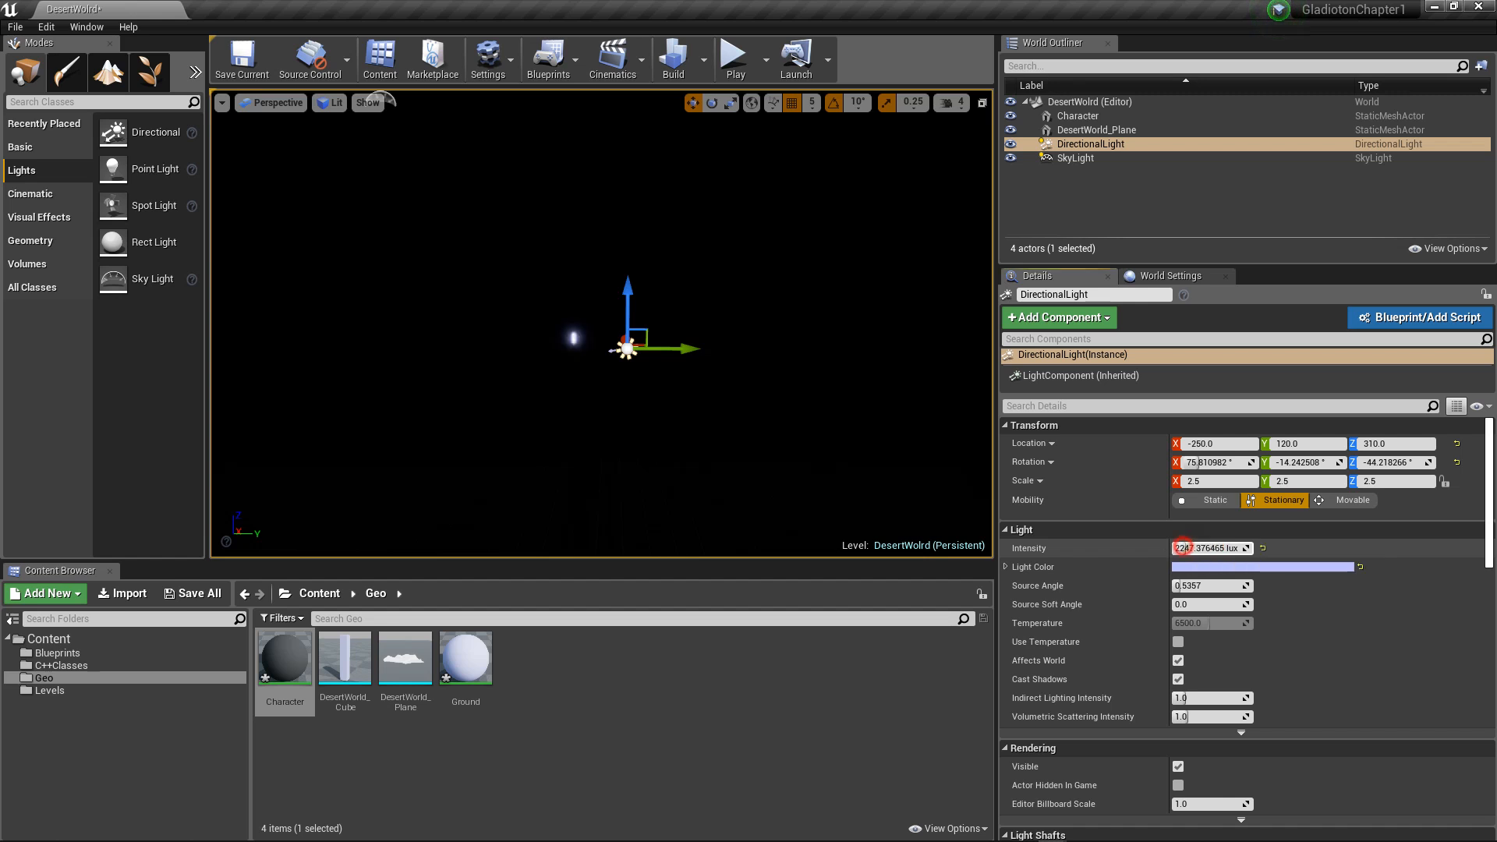
pyautogui.moveTo(1209, 548)
pyautogui.mouseDown()
pyautogui.moveTo(1193, 548)
pyautogui.moveTo(1223, 549)
pyautogui.moveTo(1210, 548)
pyautogui.mouseUp()
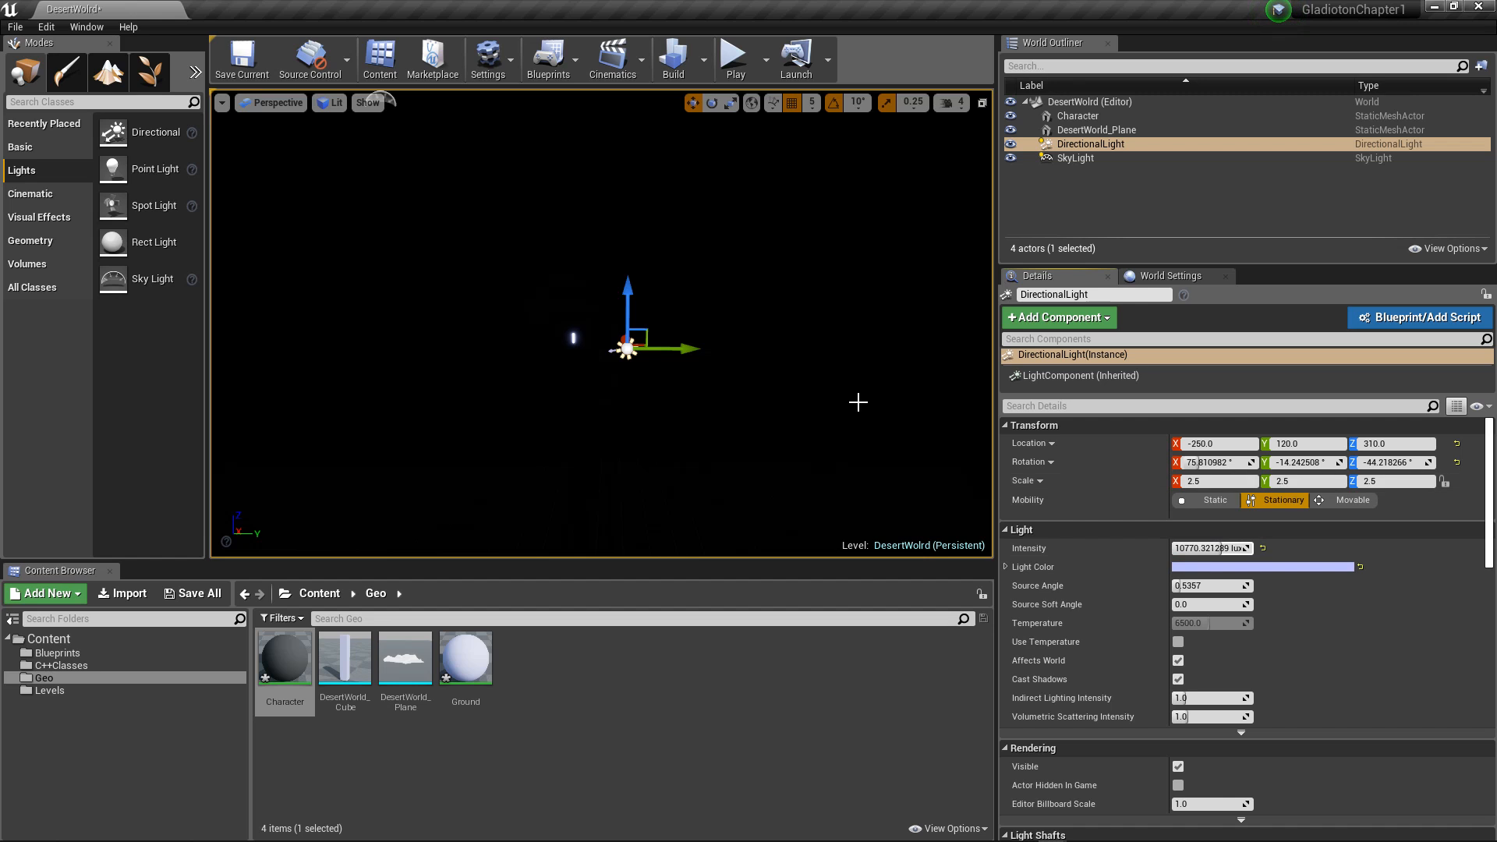
# Step: Rebuild the level's lighting with the brighter DirectionalLight and inspect the scene
pyautogui.click(672, 59)
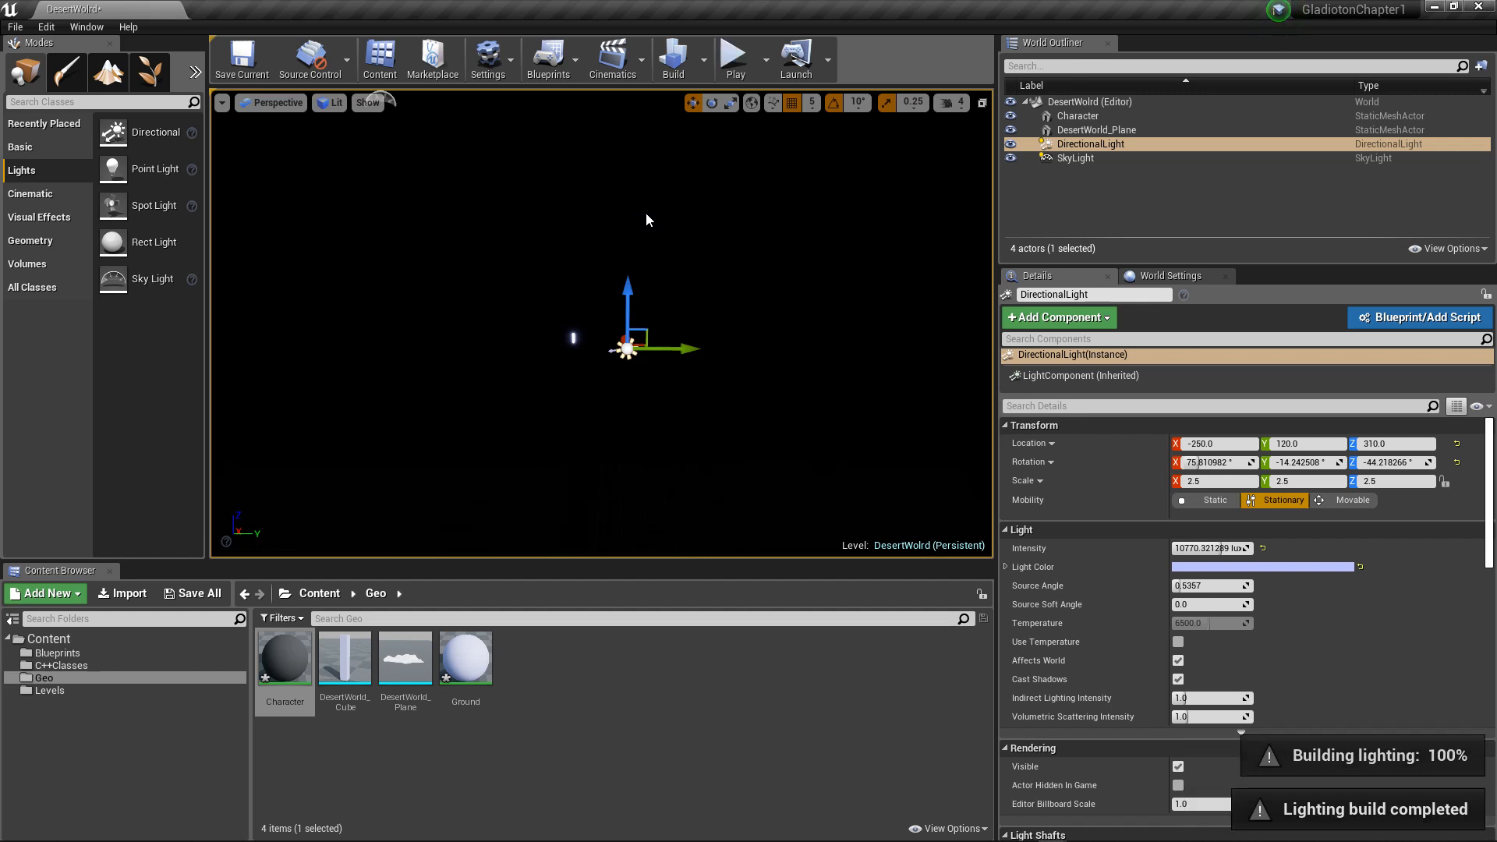
pyautogui.scroll(-2, 593, 226)
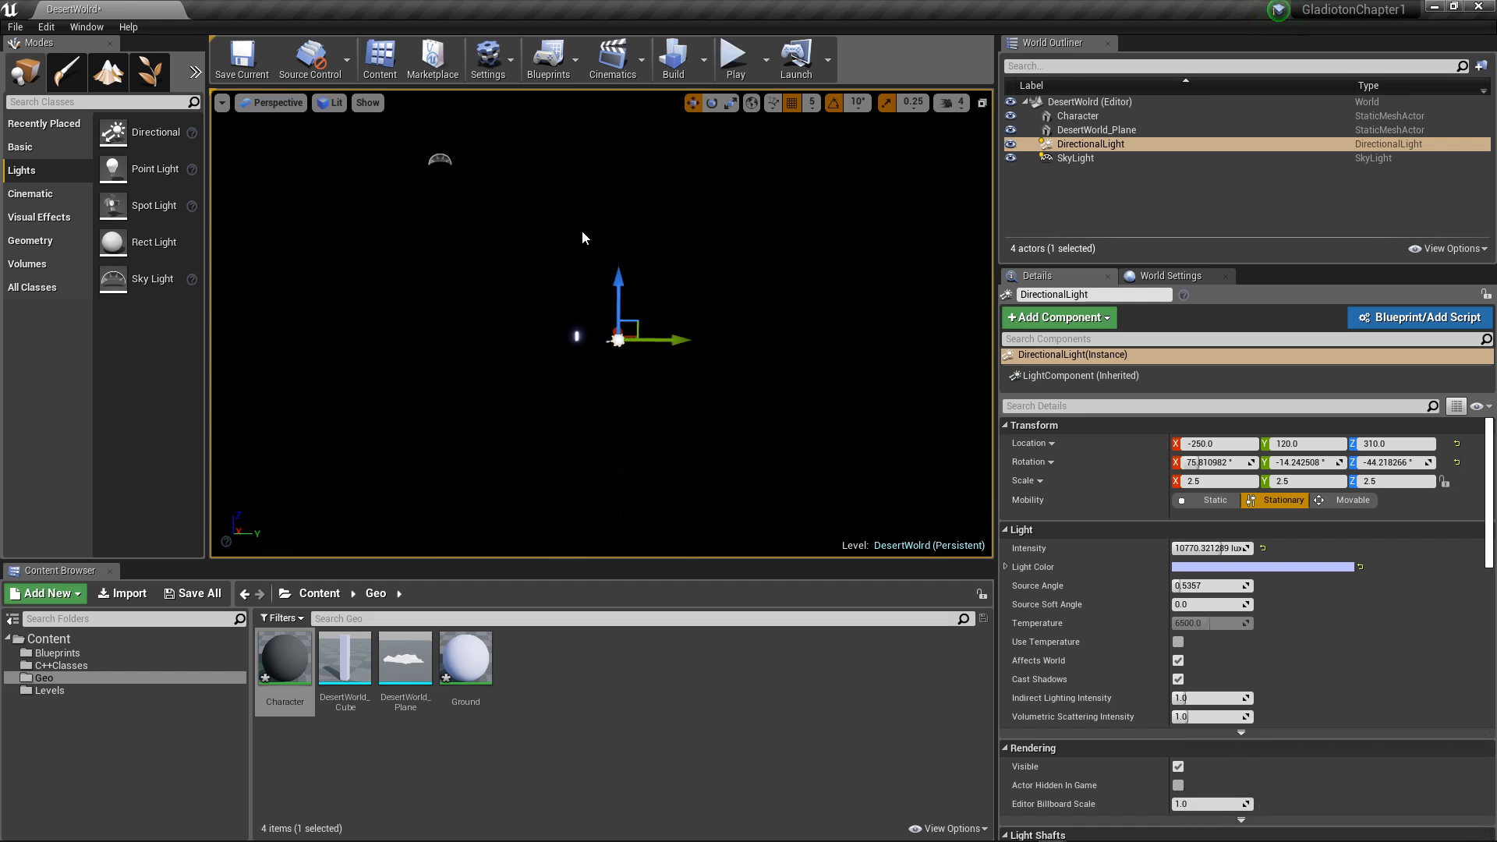
pyautogui.scroll(-7, 585, 226)
pyautogui.keyDown('alt'); pyautogui.moveTo(668, 203); pyautogui.dragTo(614, 248); pyautogui.keyUp('alt')
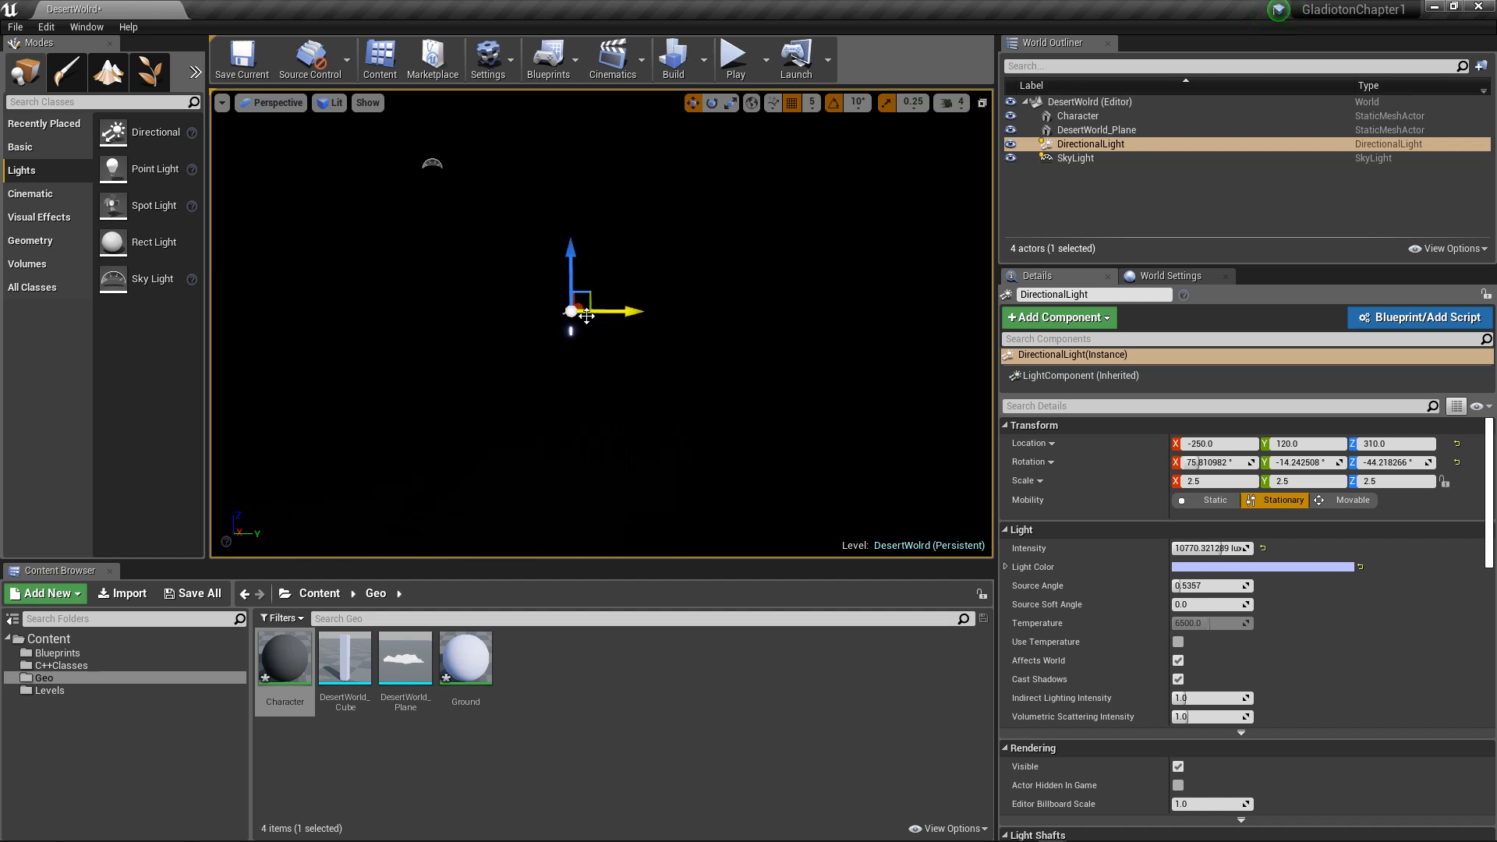
# Step: Reselect the DirectionalLight and rotate it to about X 60°, Y -28°, Z -38°
pyautogui.click(572, 310)
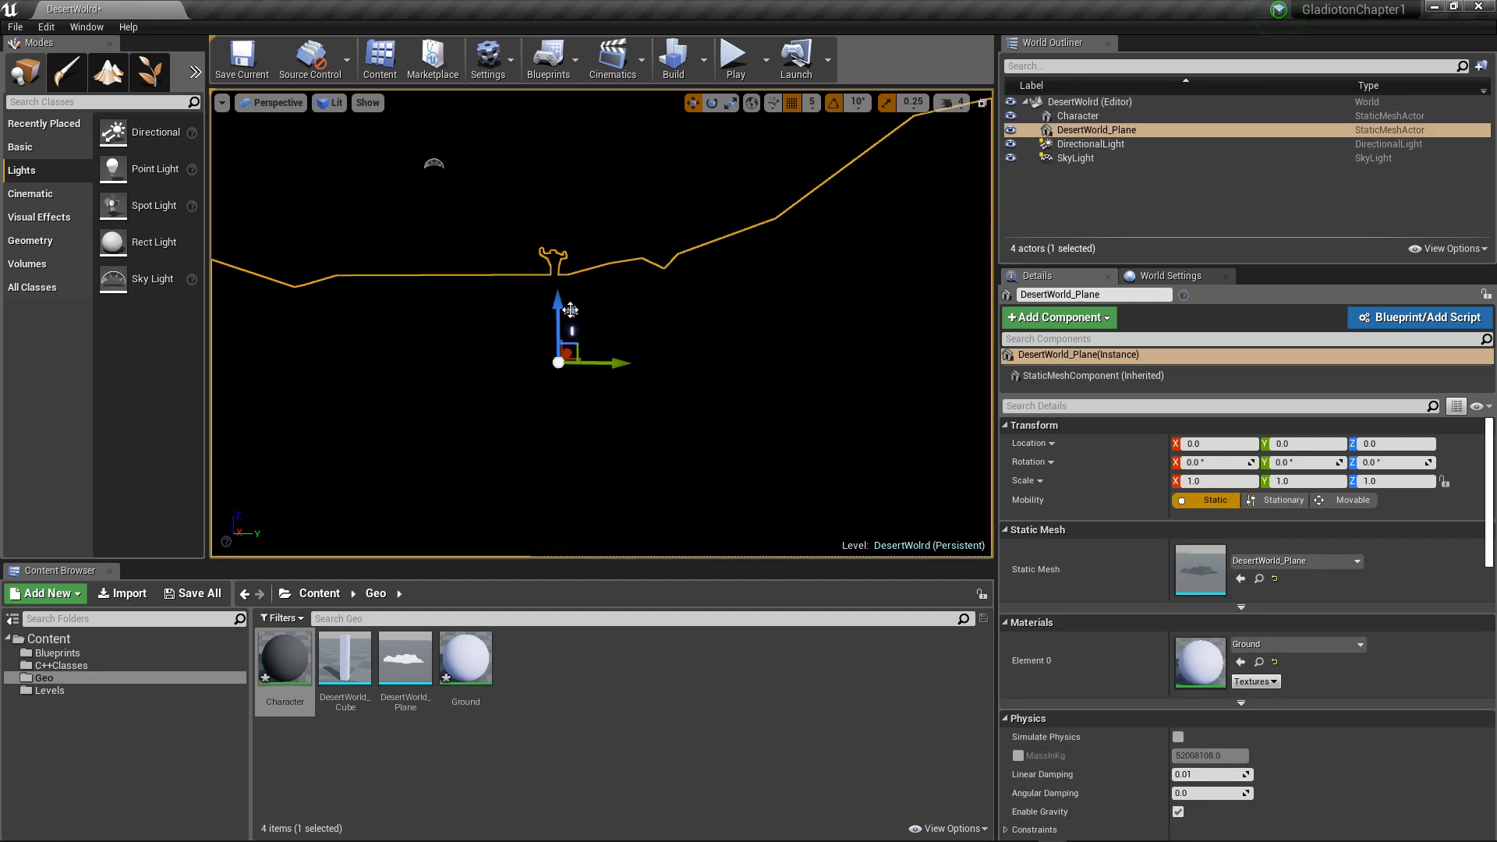
pyautogui.click(571, 311)
pyautogui.keyDown('alt'); pyautogui.moveTo(611, 272); pyautogui.dragTo(619, 280); pyautogui.keyUp('alt')
pyautogui.press('e')
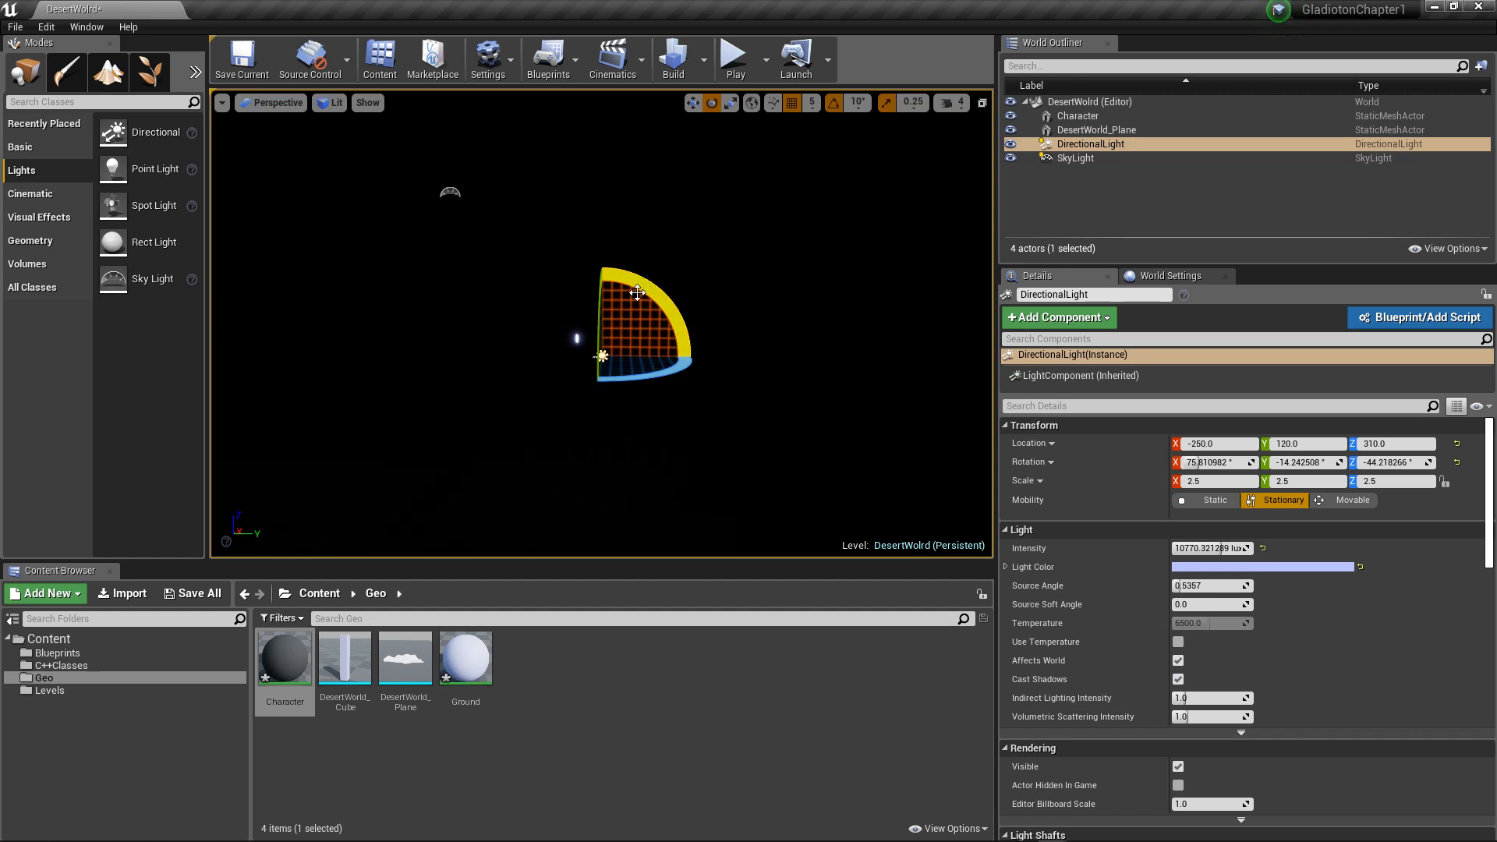
pyautogui.moveTo(656, 281); pyautogui.dragTo(596, 269)
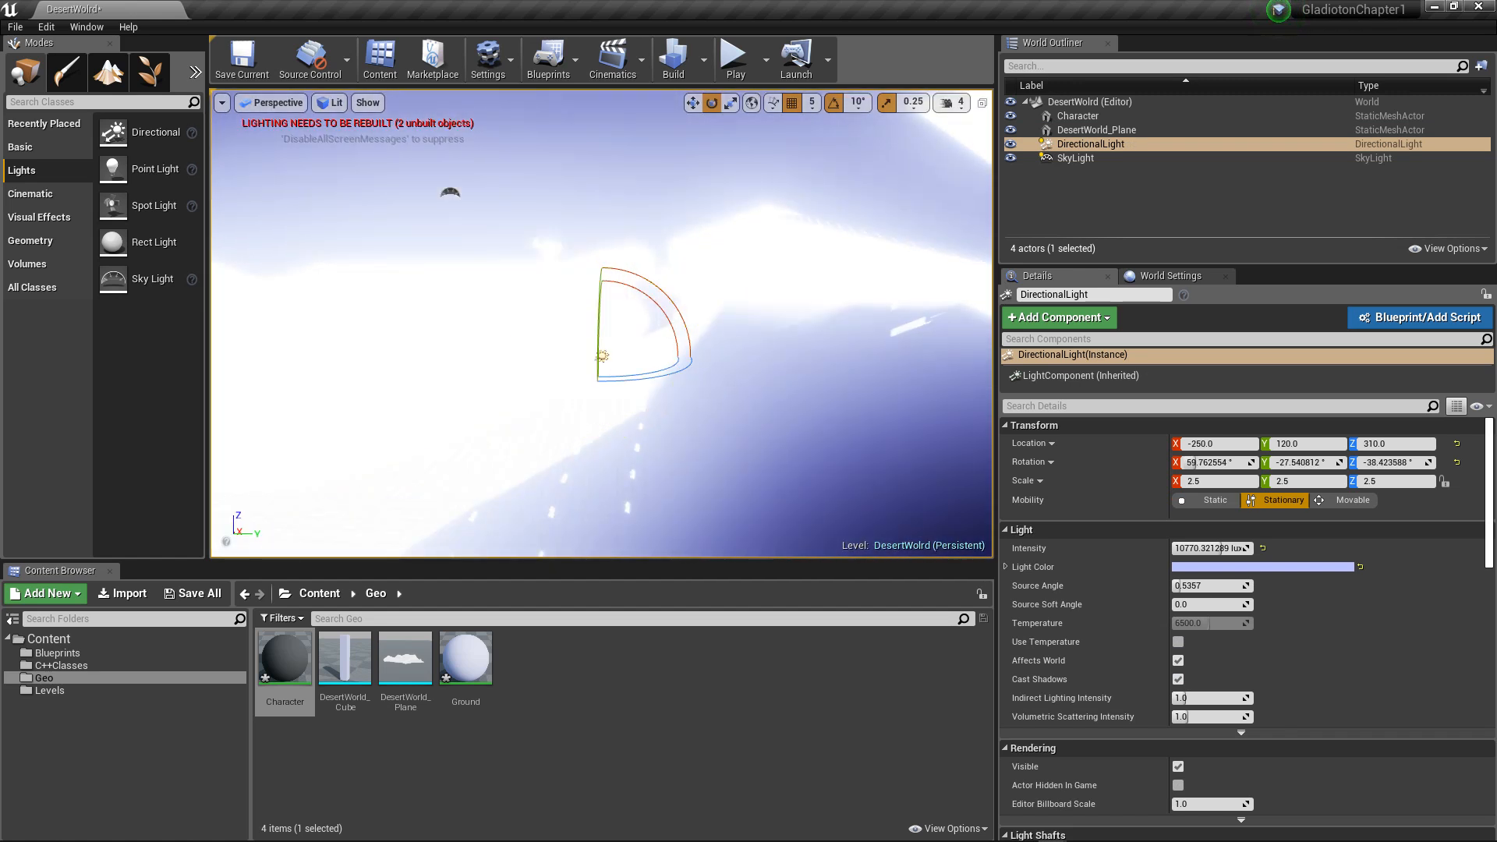
pyautogui.press('s')
pyautogui.moveTo(760, 276); pyautogui.dragTo(869, 298, button='right')
pyautogui.press('w')
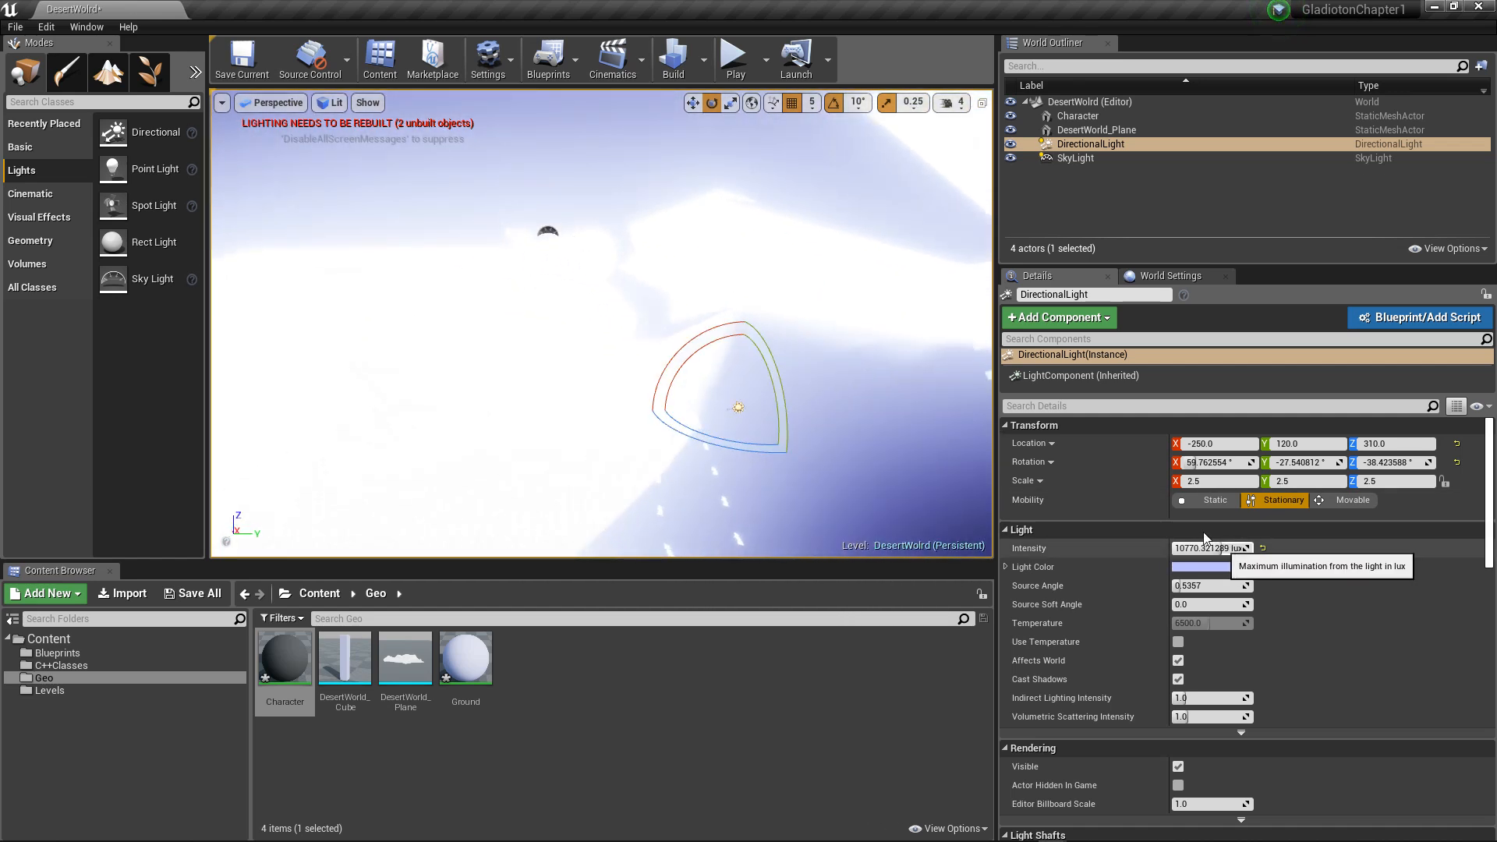
# Step: Rebuild the level's lighting and check the scene in the Unlit and Lighting Only view modes
pyautogui.click(676, 56)
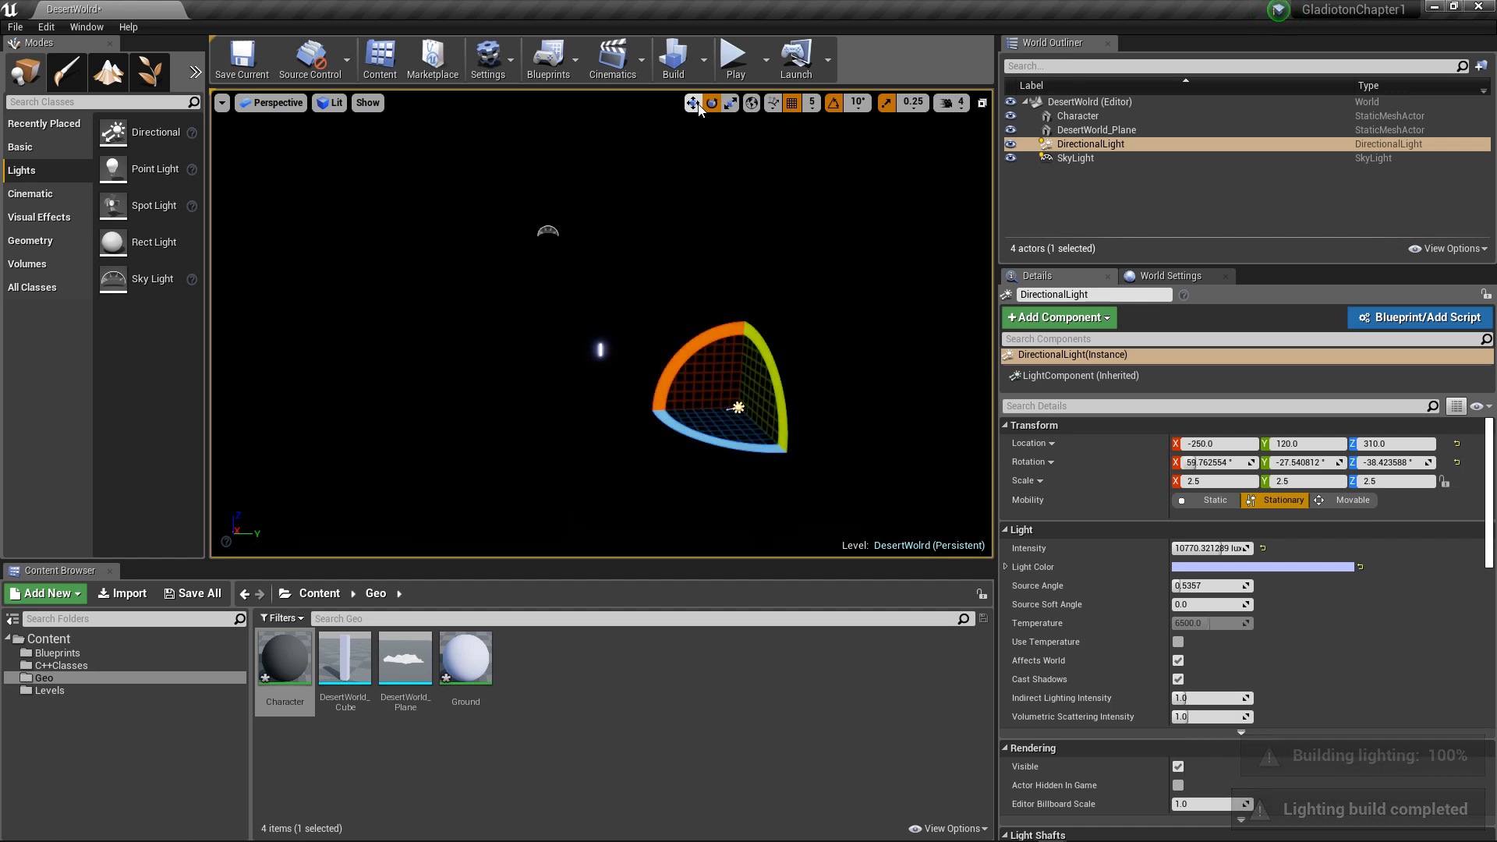
pyautogui.scroll(-3, 764, 150)
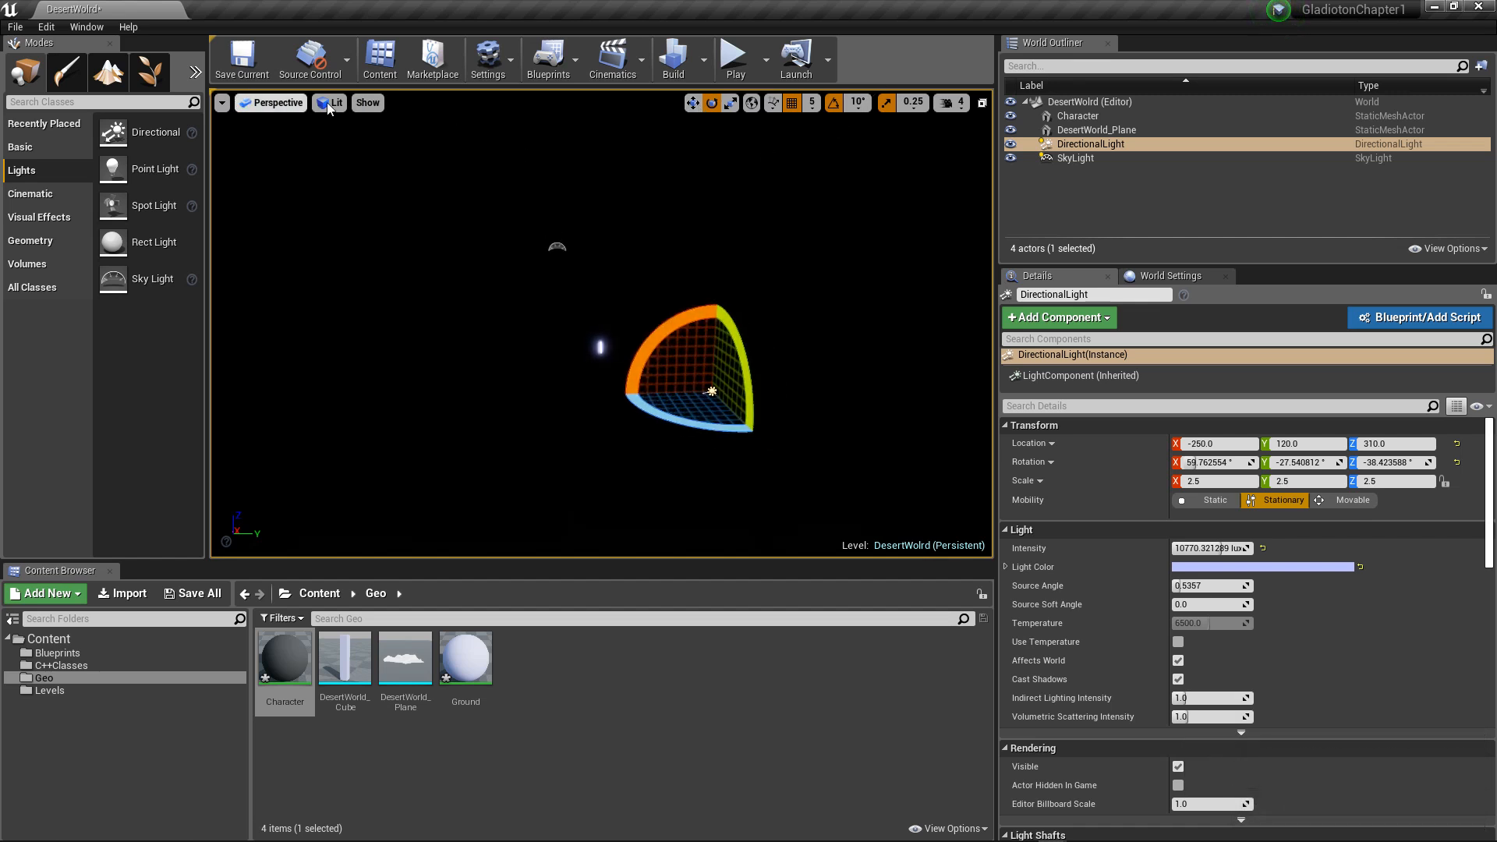
pyautogui.click(323, 103)
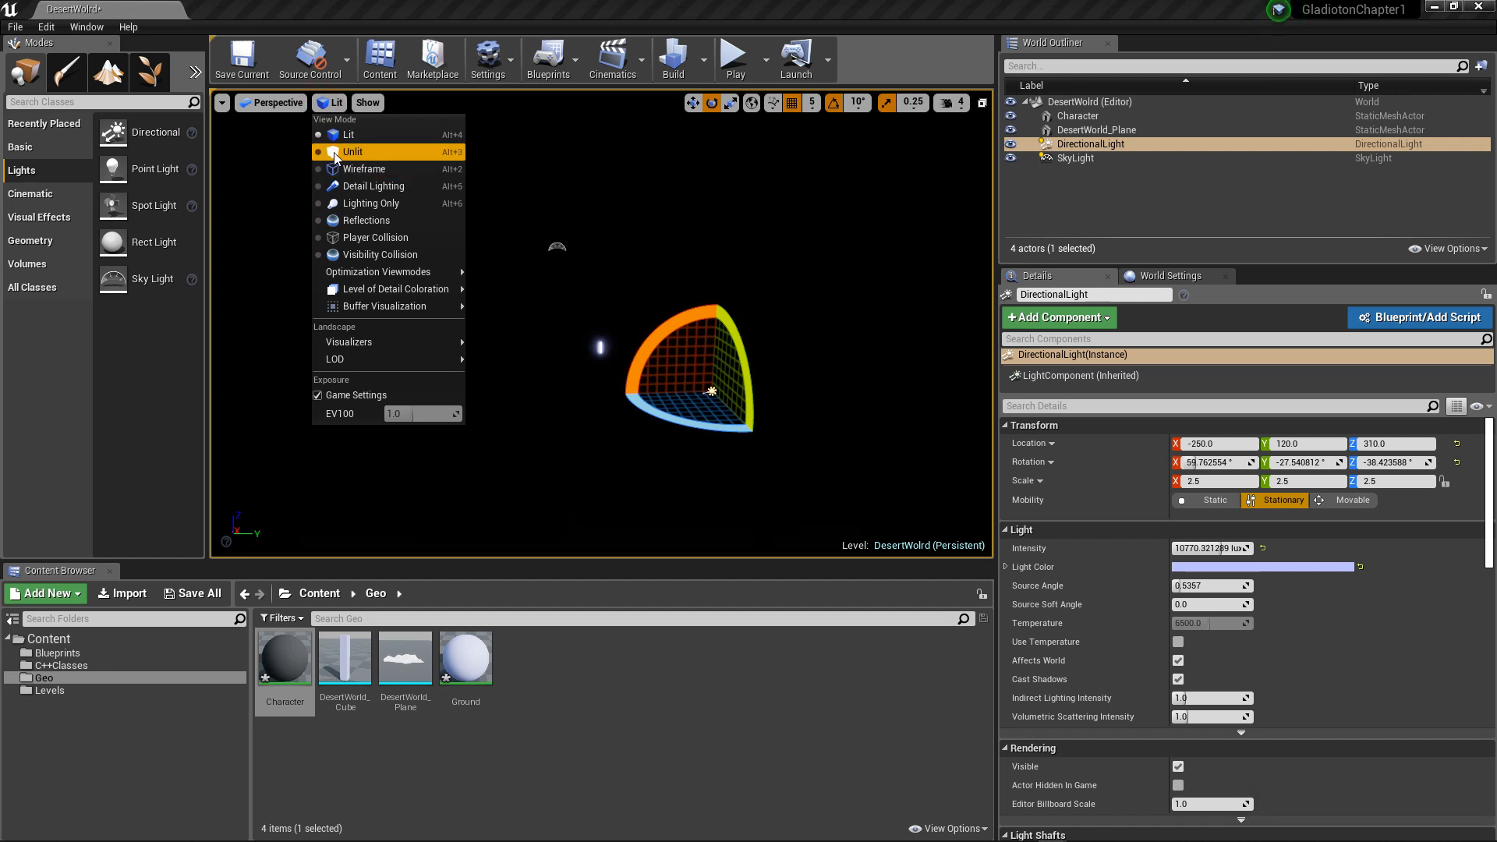
pyautogui.click(421, 149)
pyautogui.keyDown('alt'); pyautogui.moveTo(429, 176); pyautogui.dragTo(468, 202); pyautogui.keyUp('alt')
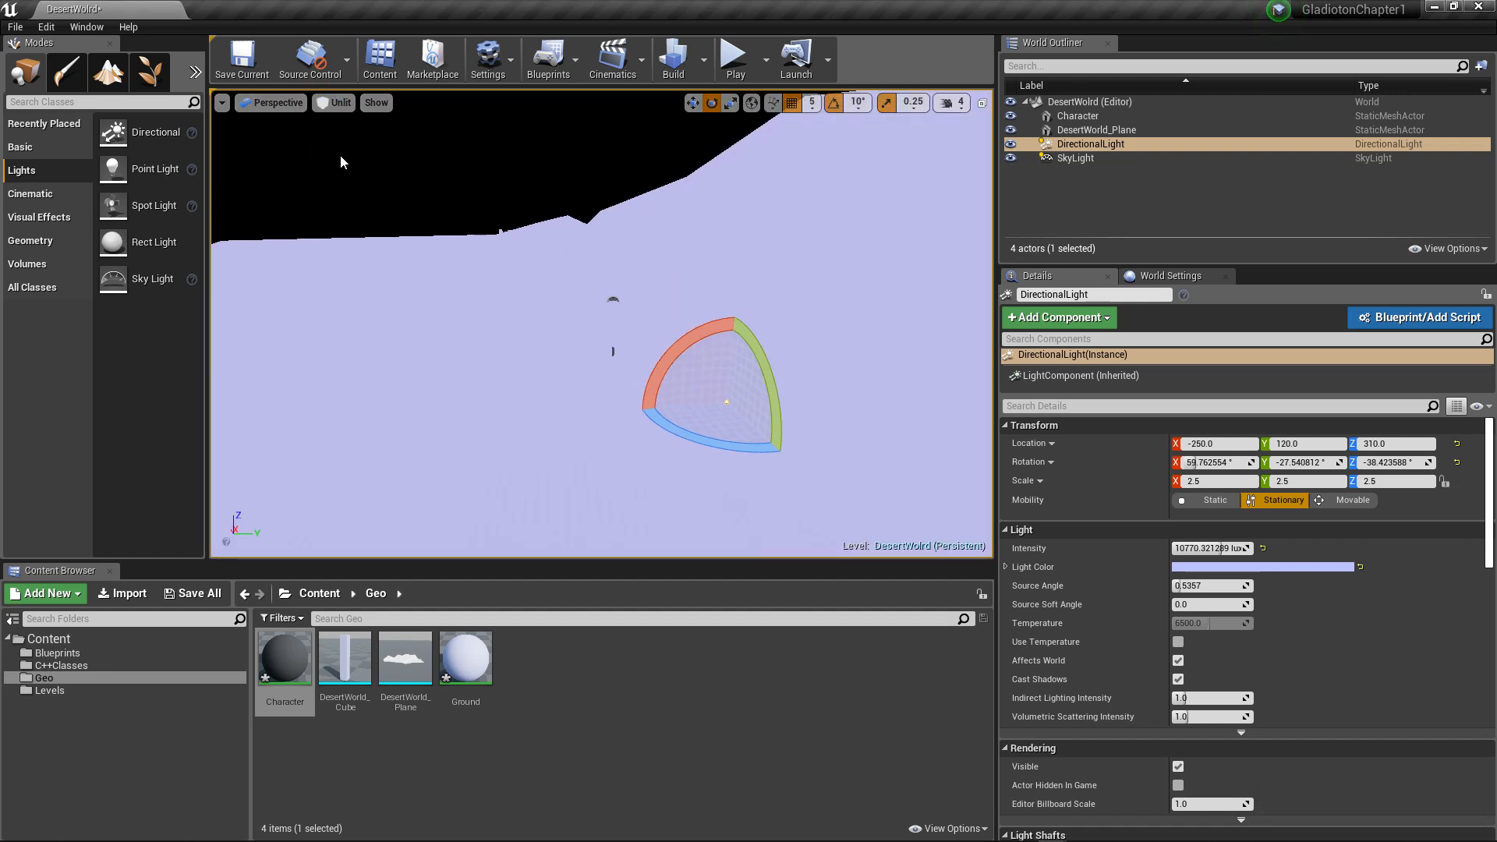
pyautogui.click(334, 103)
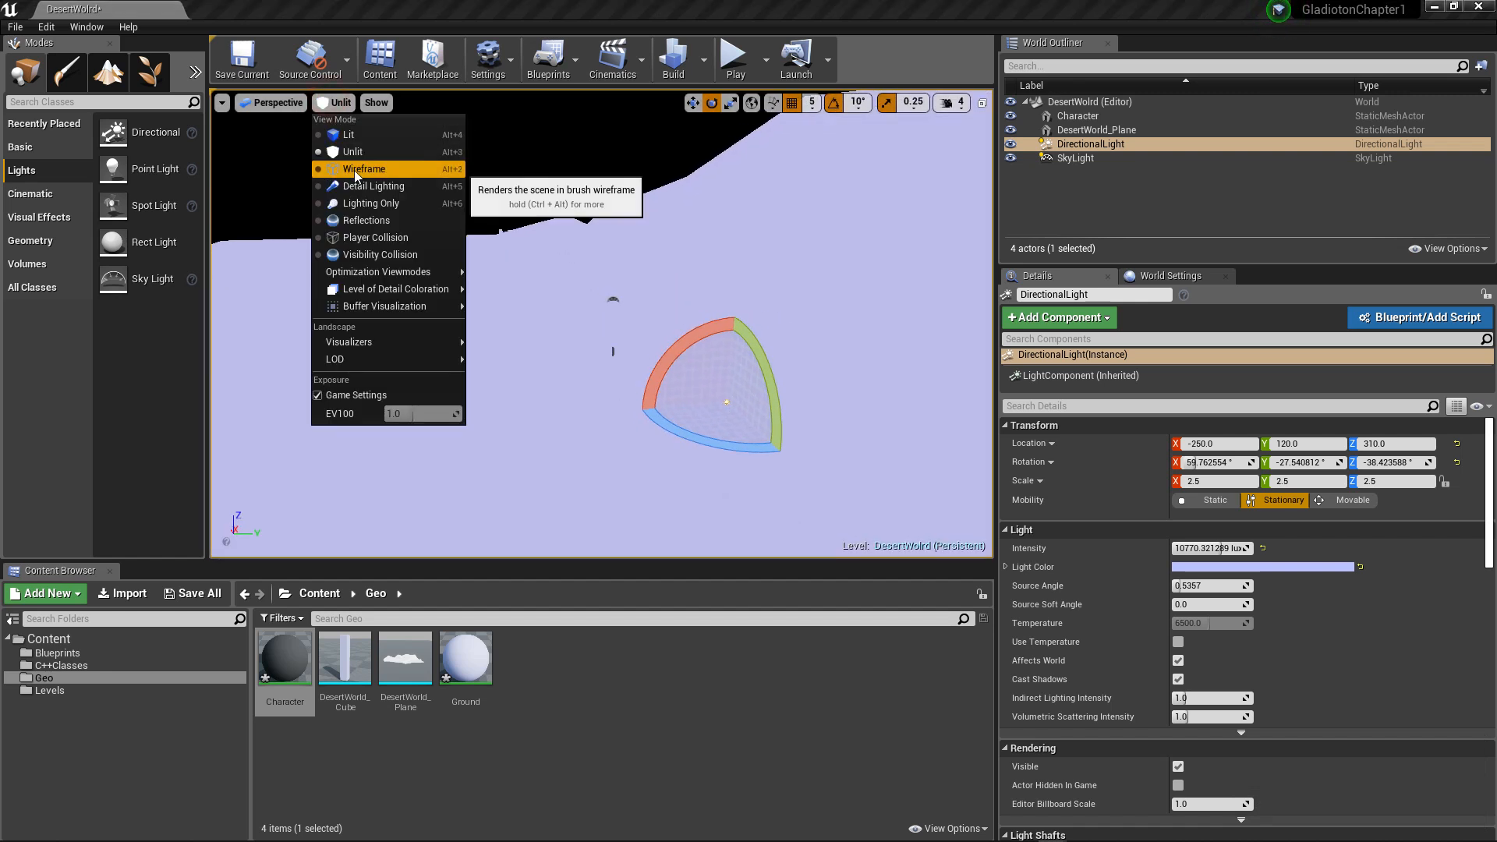
pyautogui.click(359, 205)
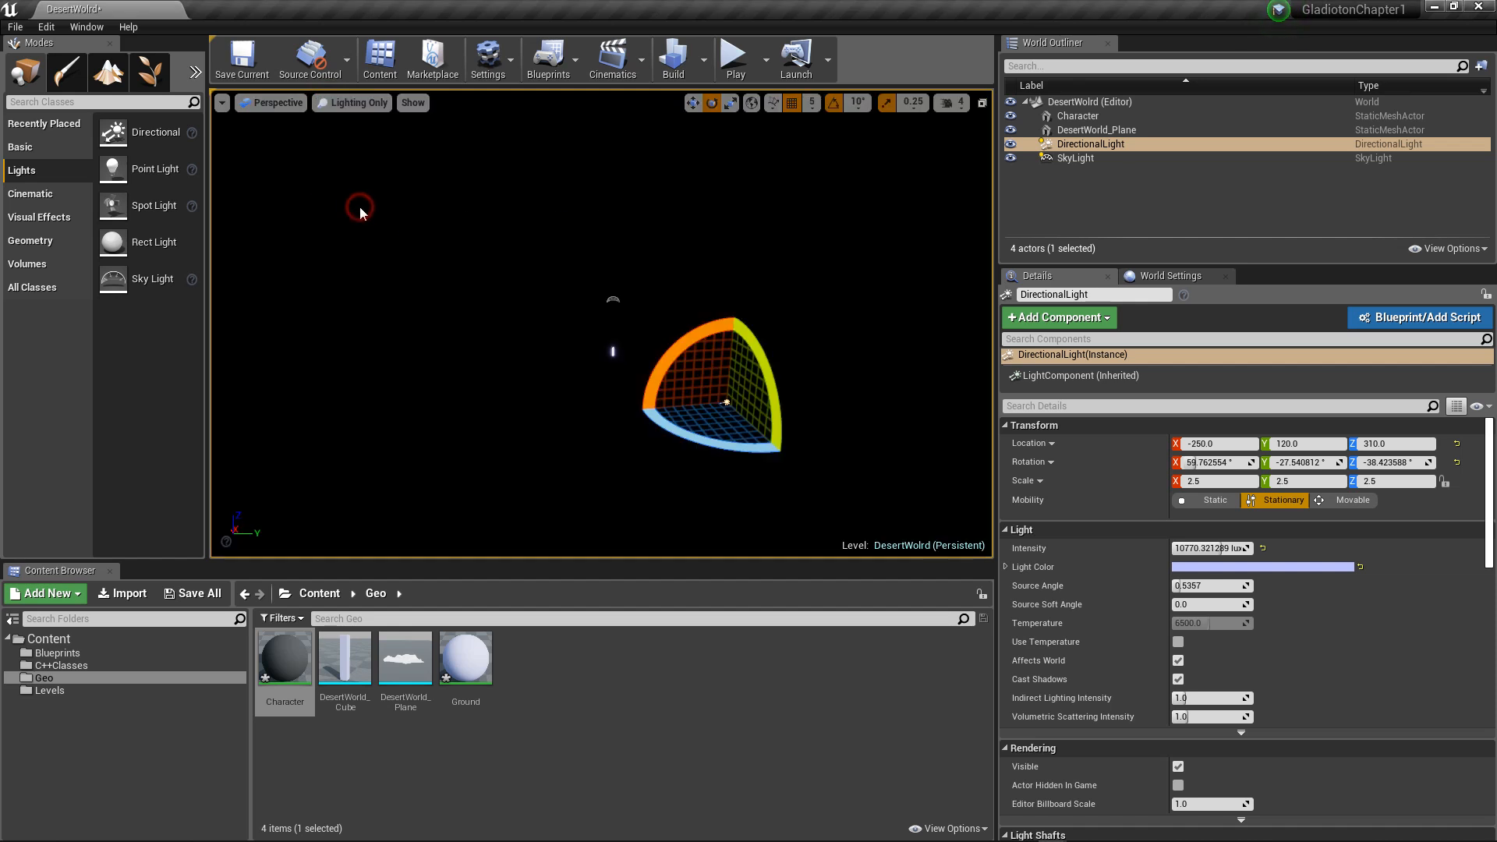
# Step: Switch the viewport to Wireframe and view the terrain around the DirectionalLight from several angles
pyautogui.click(348, 106)
pyautogui.click(349, 169)
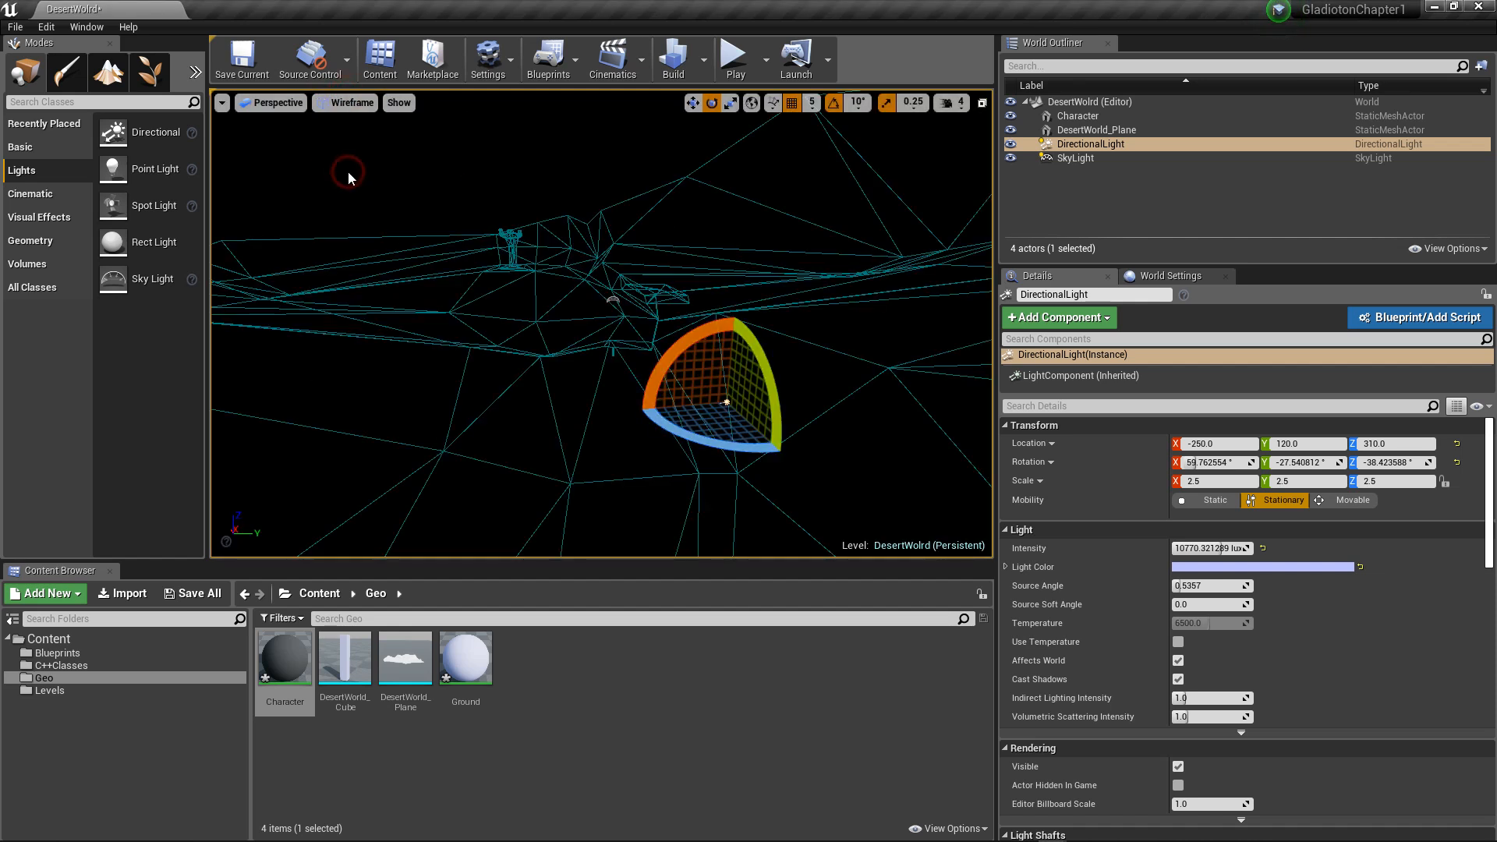
pyautogui.keyDown('alt'); pyautogui.moveTo(408, 204); pyautogui.dragTo(371, 206); pyautogui.keyUp('alt')
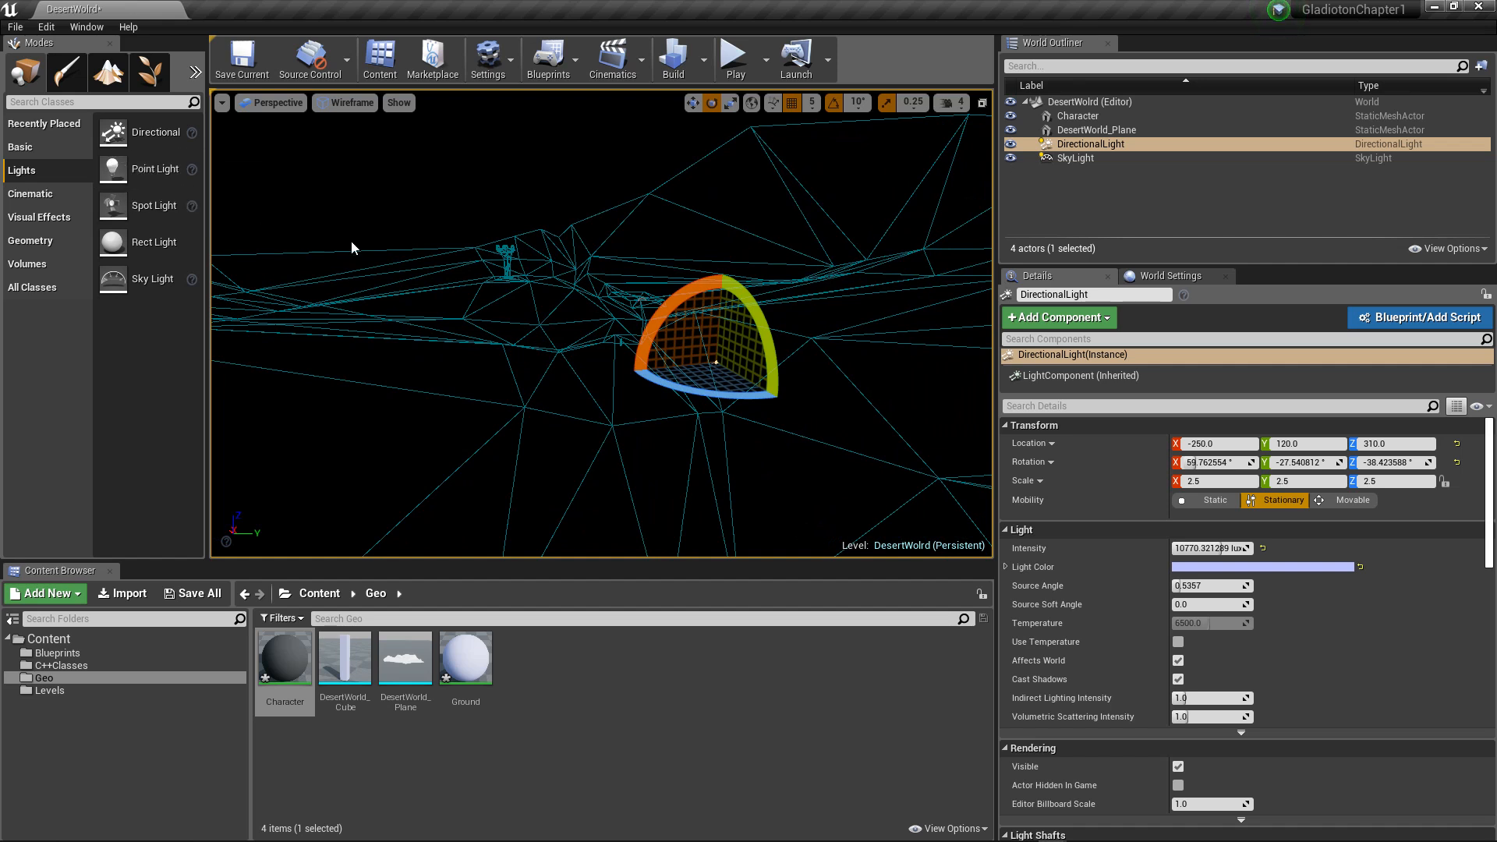
pyautogui.keyDown('alt'); pyautogui.moveTo(351, 240); pyautogui.dragTo(469, 222); pyautogui.keyUp('alt')
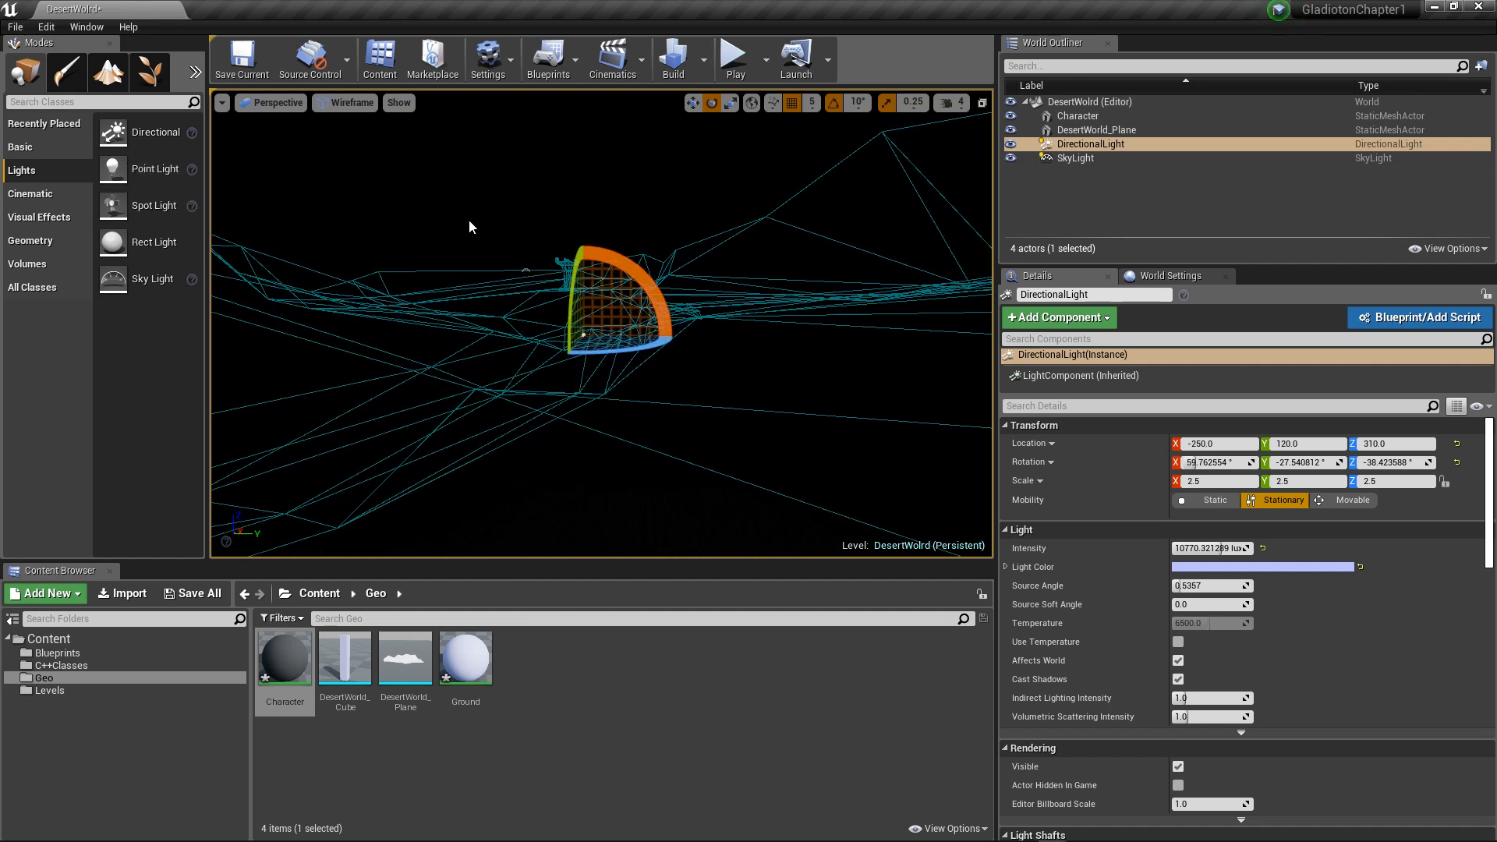
pyautogui.moveTo(485, 215); pyautogui.dragTo(494, 221, button='right')
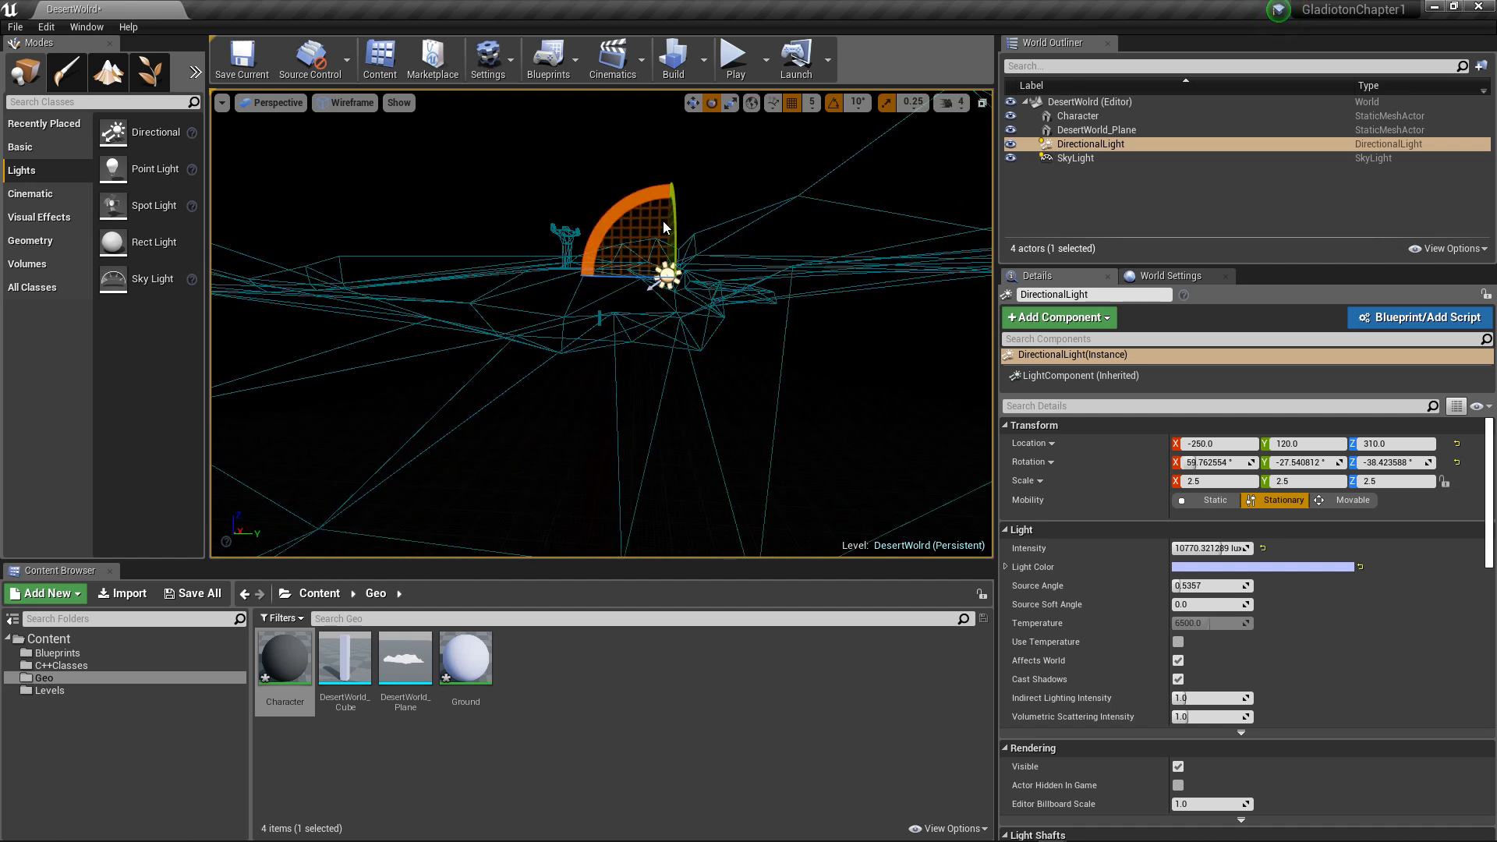
# Step: Rotate the DirectionalLight to about X 40°, Y -39°, Z -27°
pyautogui.moveTo(664, 224); pyautogui.dragTo(655, 226, button='right')
pyautogui.keyDown('alt'); pyautogui.moveTo(656, 219); pyautogui.dragTo(531, 204); pyautogui.keyUp('alt')
pyautogui.scroll(-3, 598, 205)
pyautogui.scroll(-2, 555, 198)
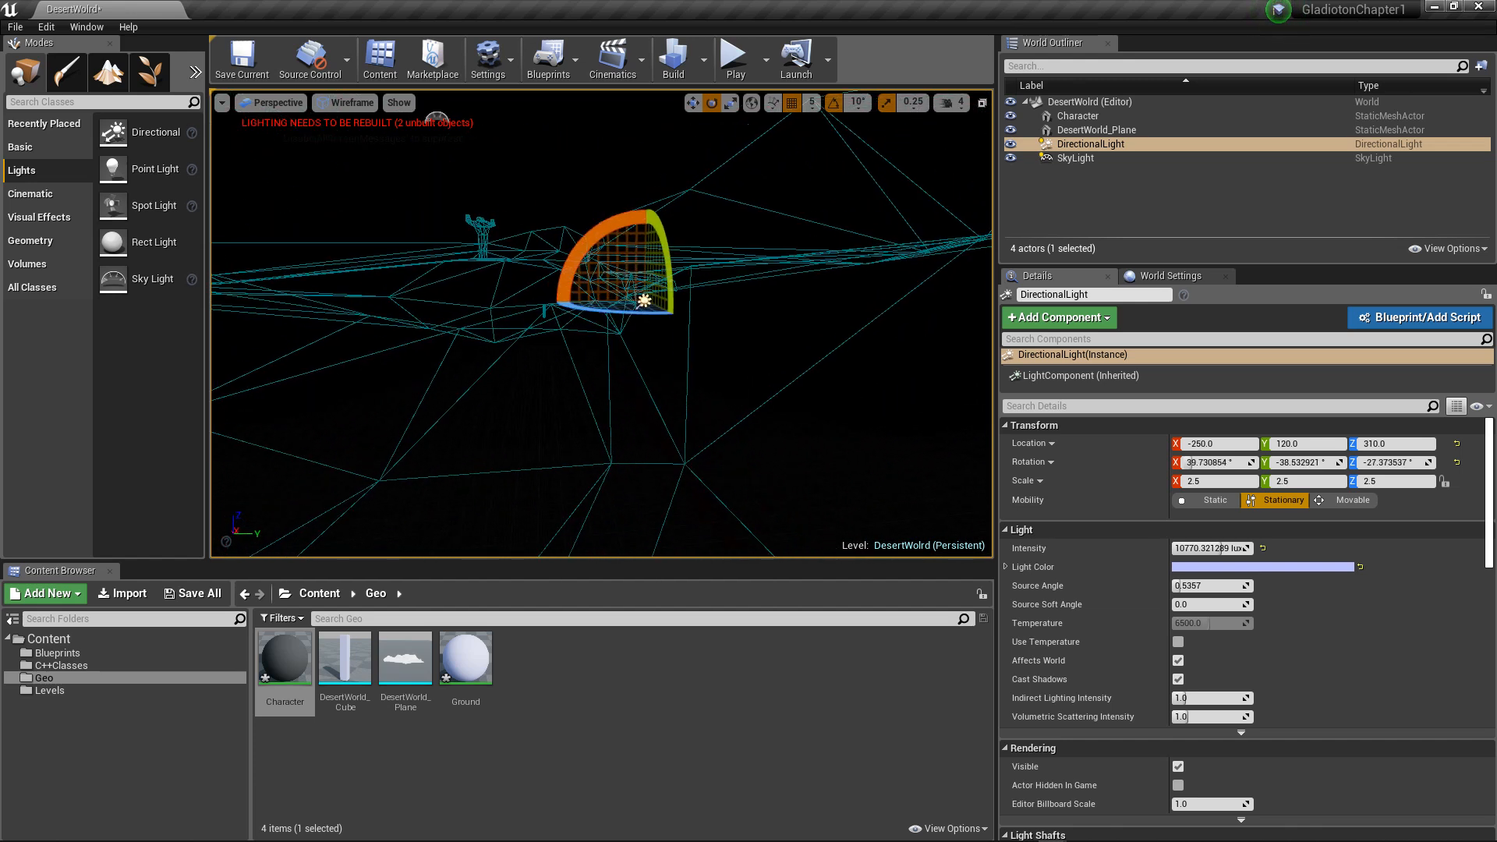
# Step: Set the DirectionalLight's mobility to Movable and rebuild the level's lighting
pyautogui.moveTo(396, 179)
pyautogui.keyDown('alt'); pyautogui.mouseDown()
pyautogui.moveTo(311, 184)
pyautogui.moveTo(396, 178)
pyautogui.mouseUp(); pyautogui.keyUp('alt')
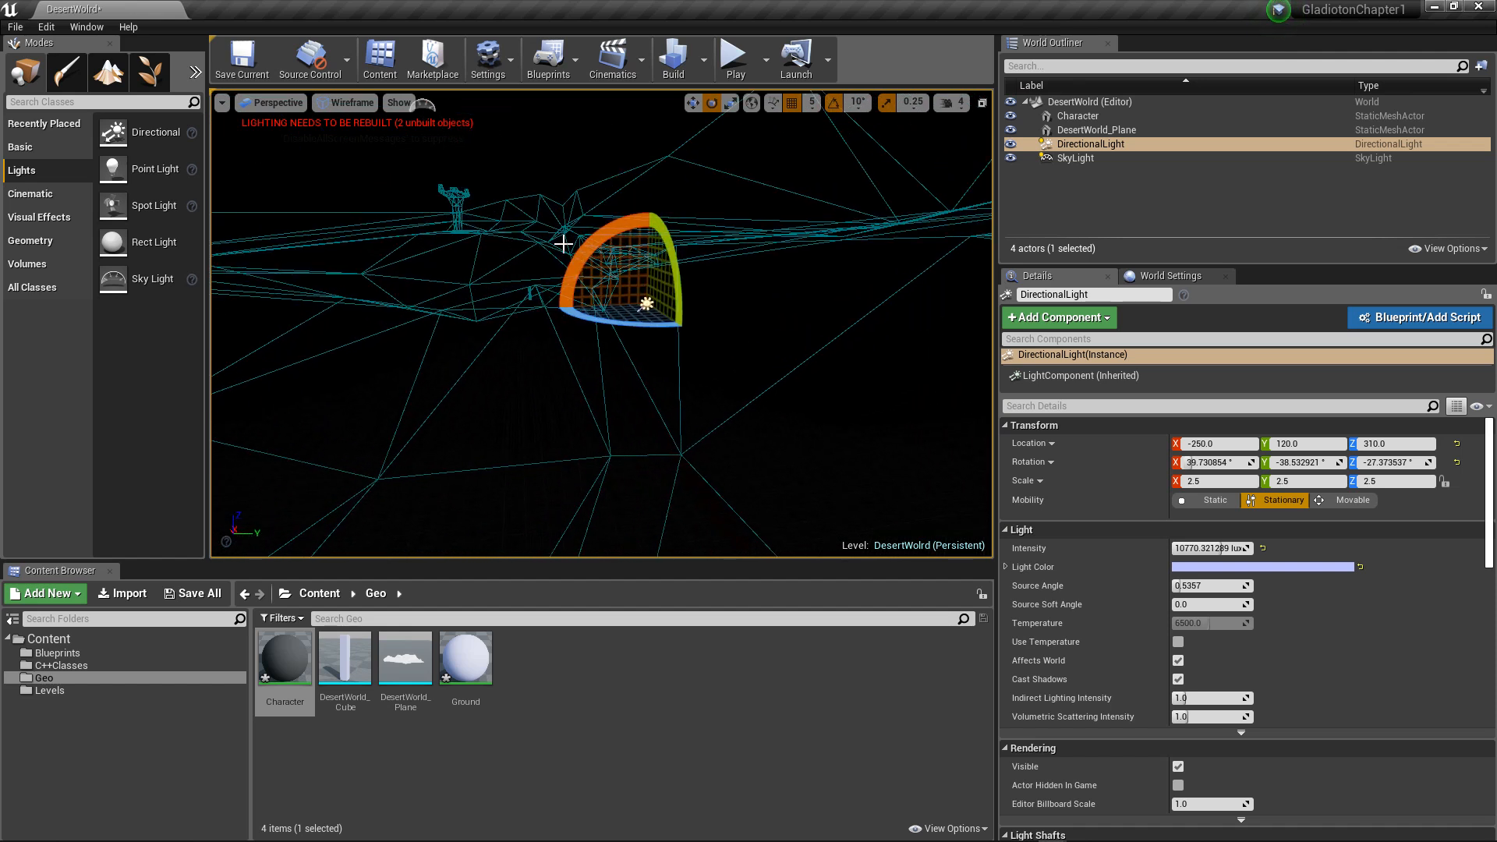
pyautogui.keyDown('alt'); pyautogui.moveTo(451, 246); pyautogui.dragTo(659, 251); pyautogui.keyUp('alt')
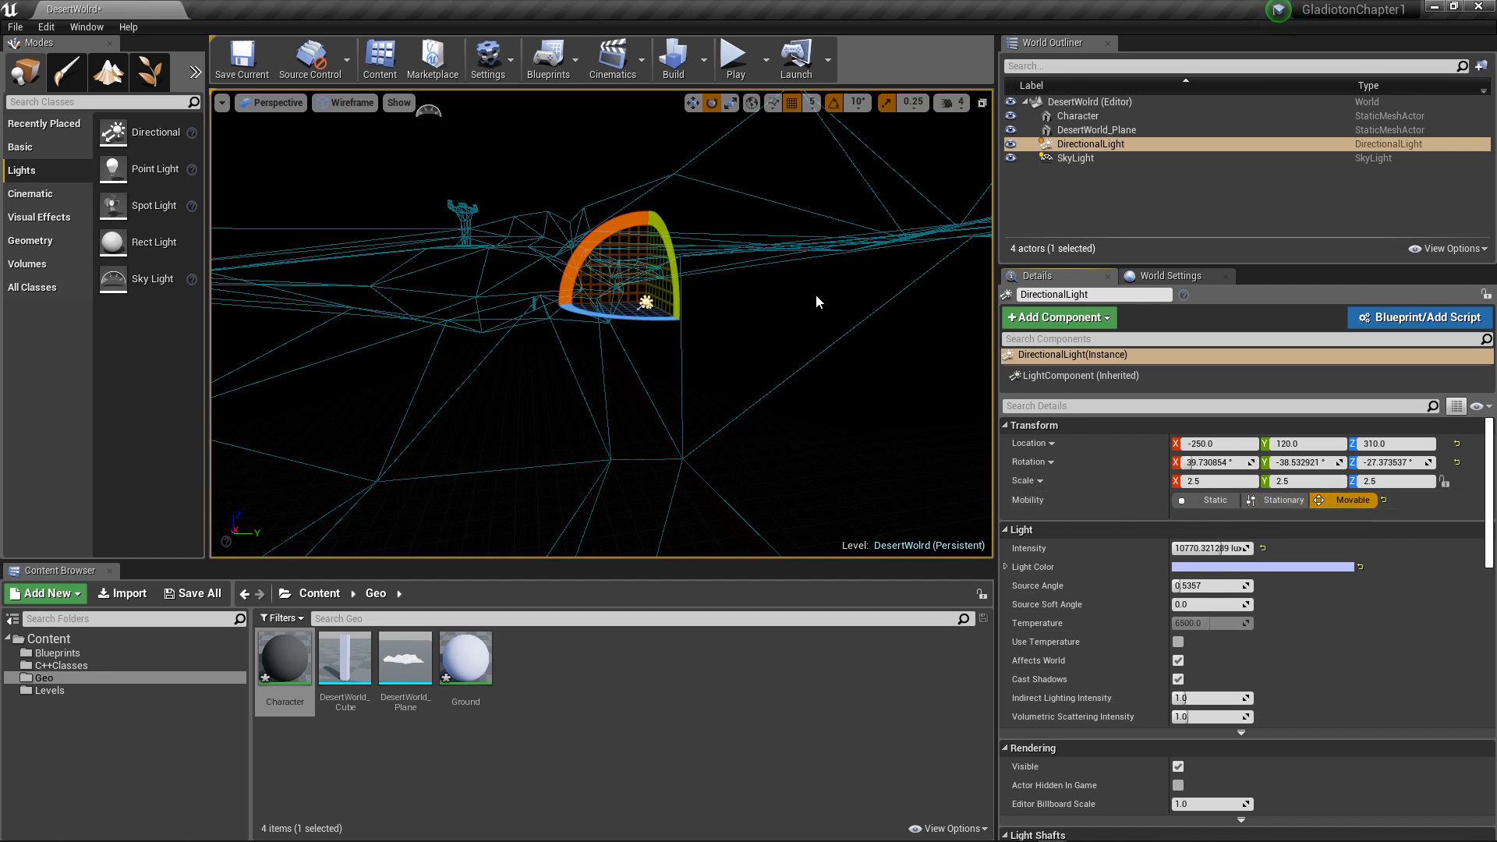
pyautogui.click(672, 65)
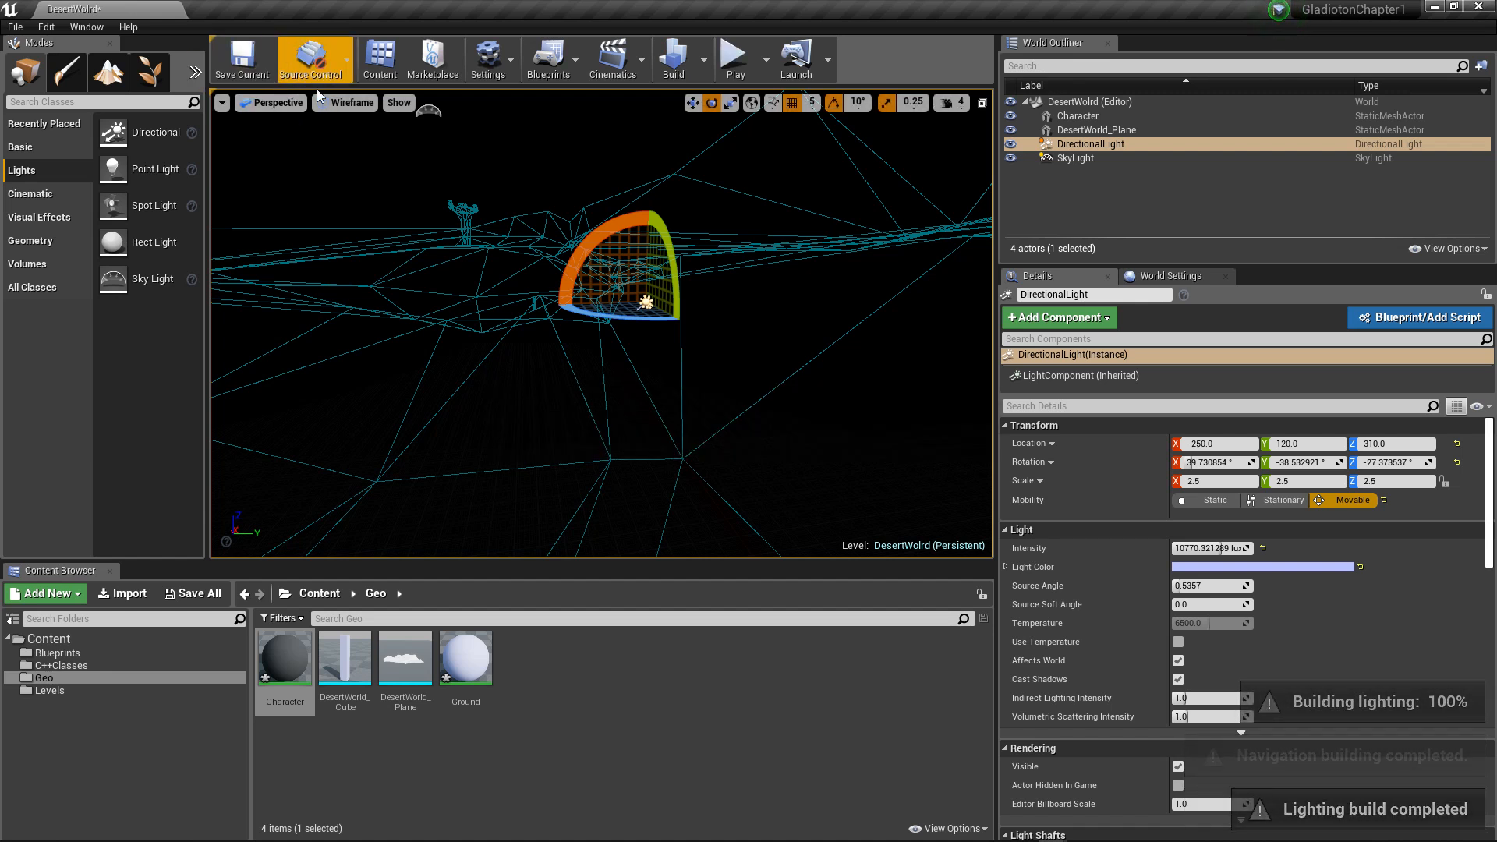
# Step: Return the viewport to the Lit view mode and set the DirectionalLight's intensity to 100 lux
pyautogui.click(350, 102)
pyautogui.click(382, 137)
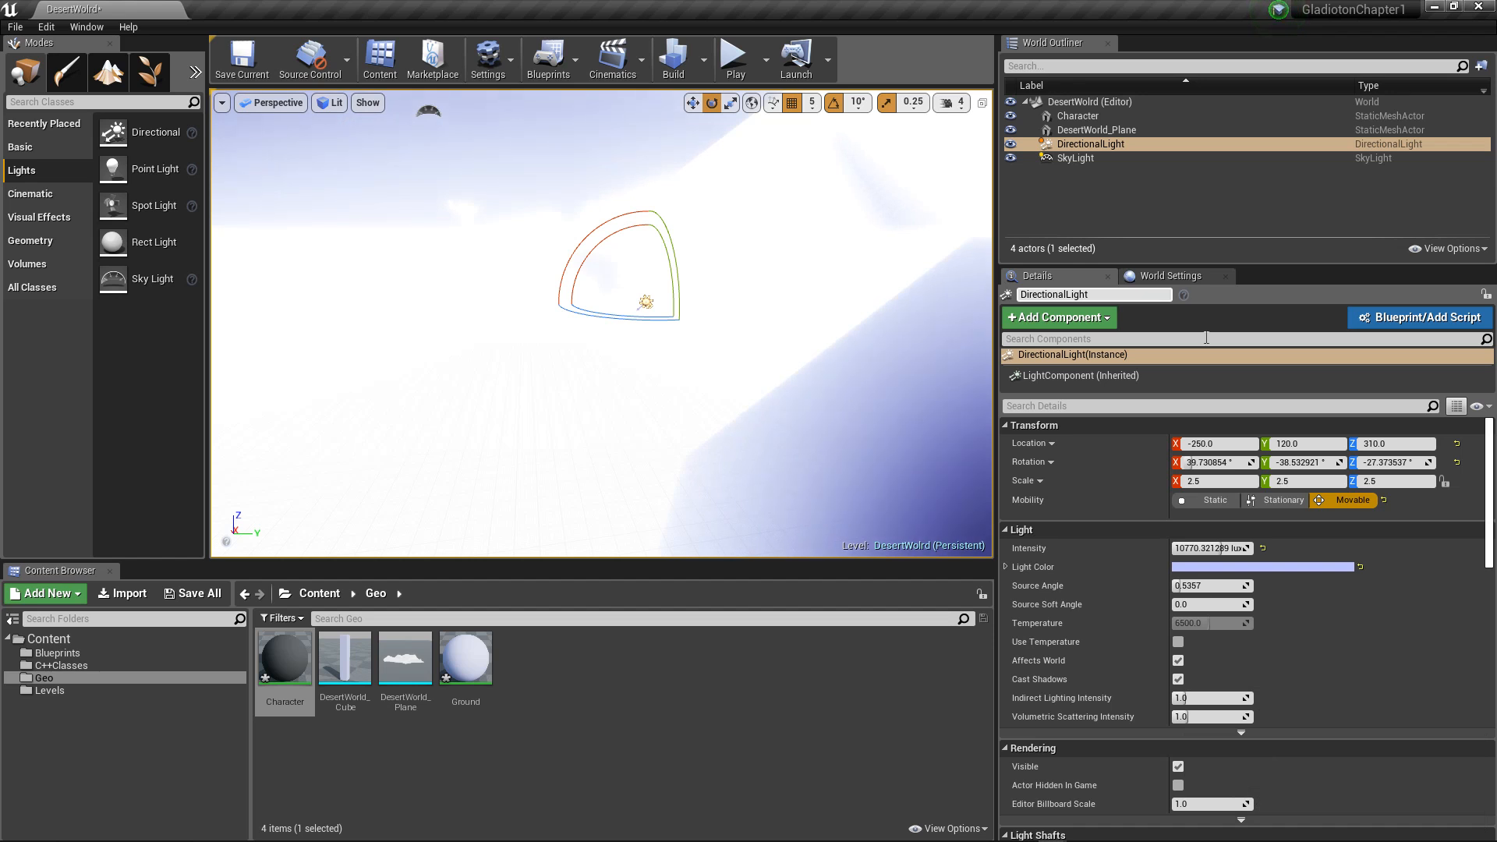
pyautogui.click(1211, 548)
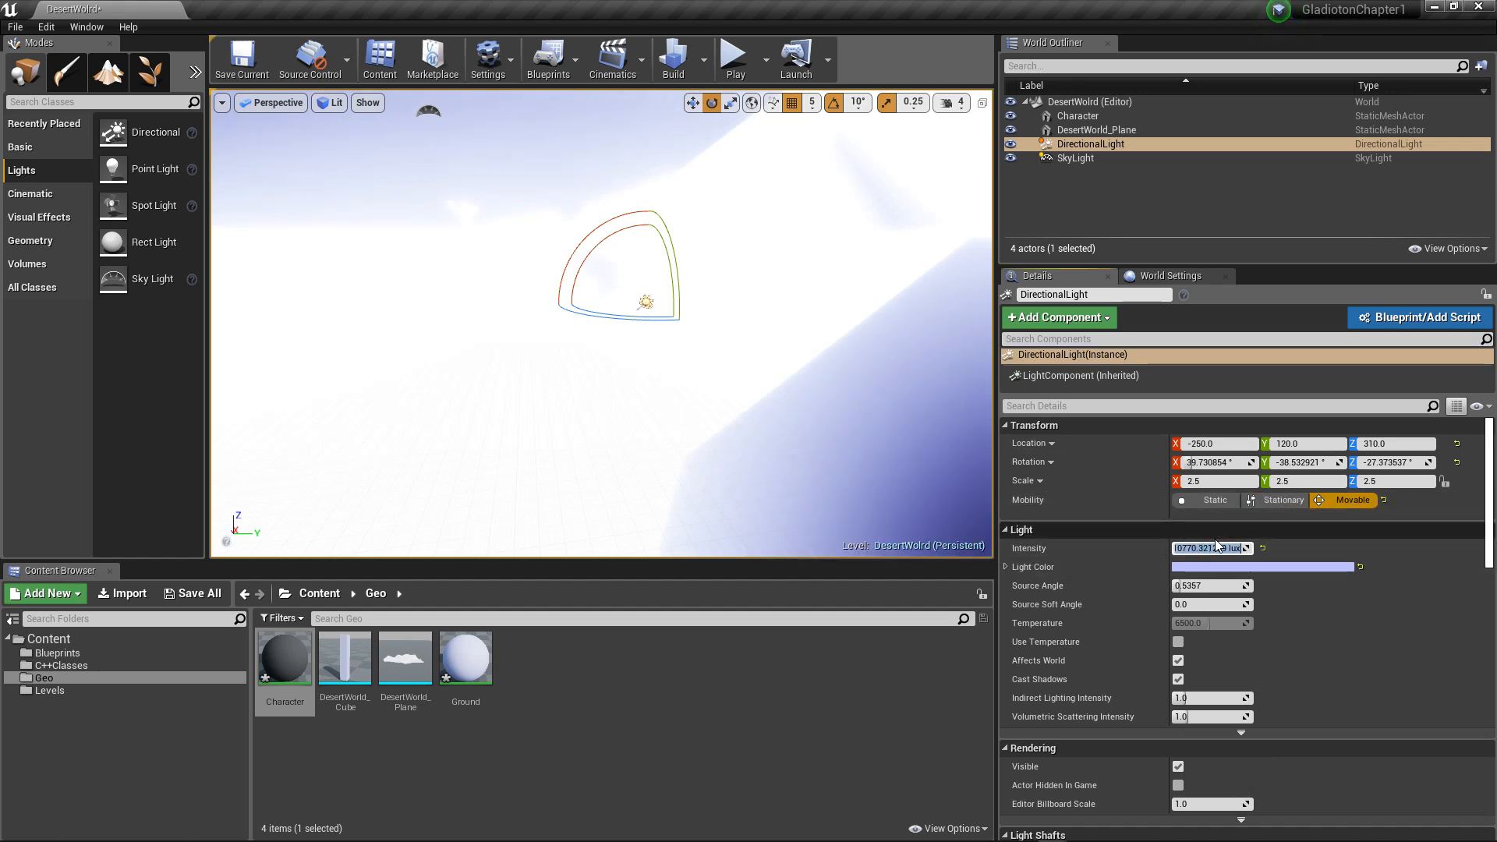
pyautogui.write('100')
pyautogui.press('Return')
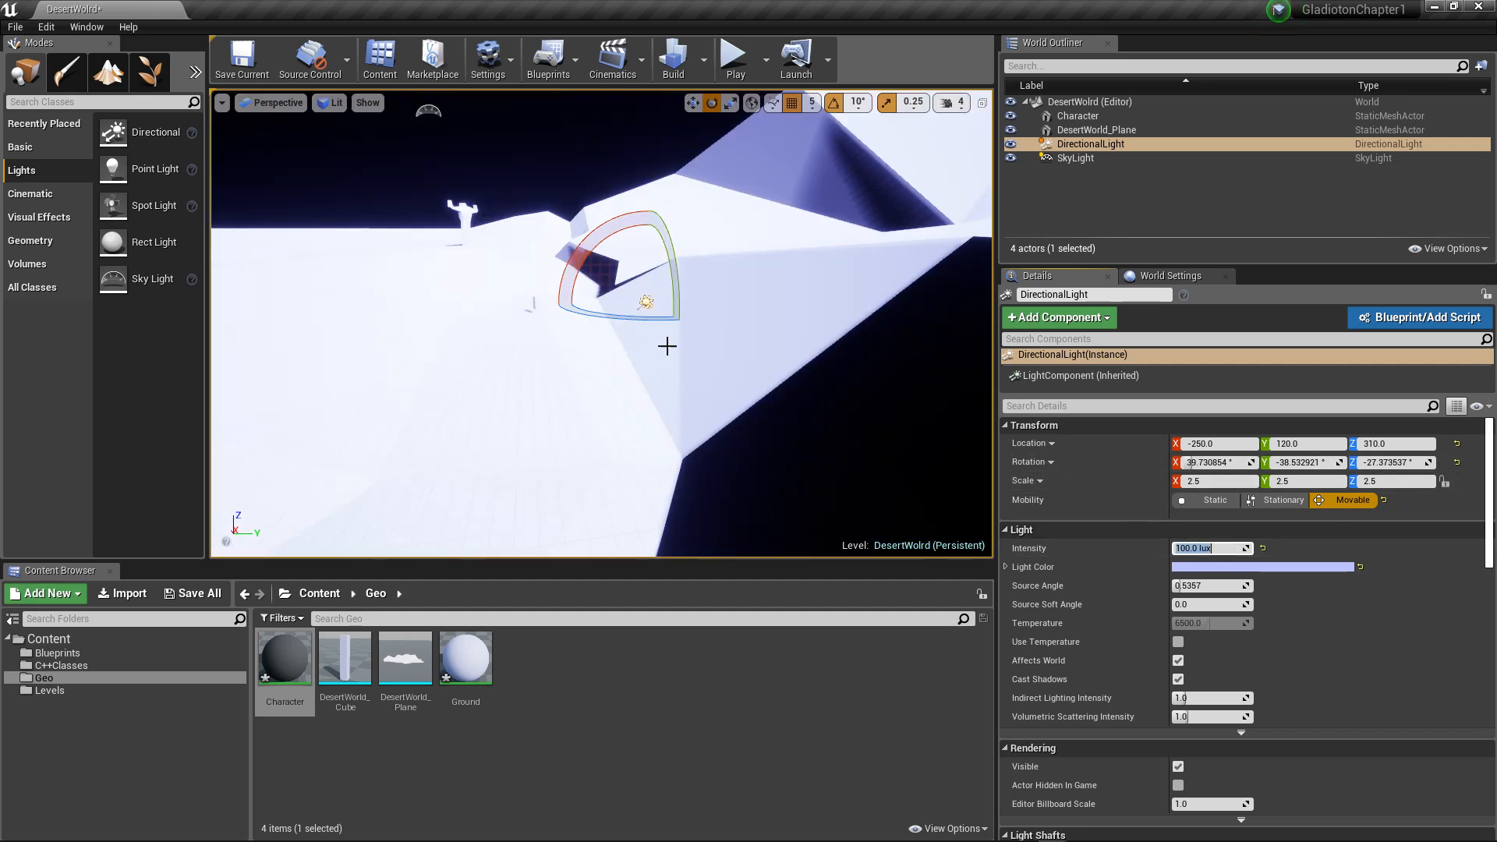
# Step: Rotate the DirectionalLight to about X 76°, Y -14°, Z -44° and check the light on the terrain
pyautogui.keyDown('alt'); pyautogui.moveTo(511, 320); pyautogui.dragTo(626, 229); pyautogui.keyUp('alt')
pyautogui.hotkey('ctrl', 'z')
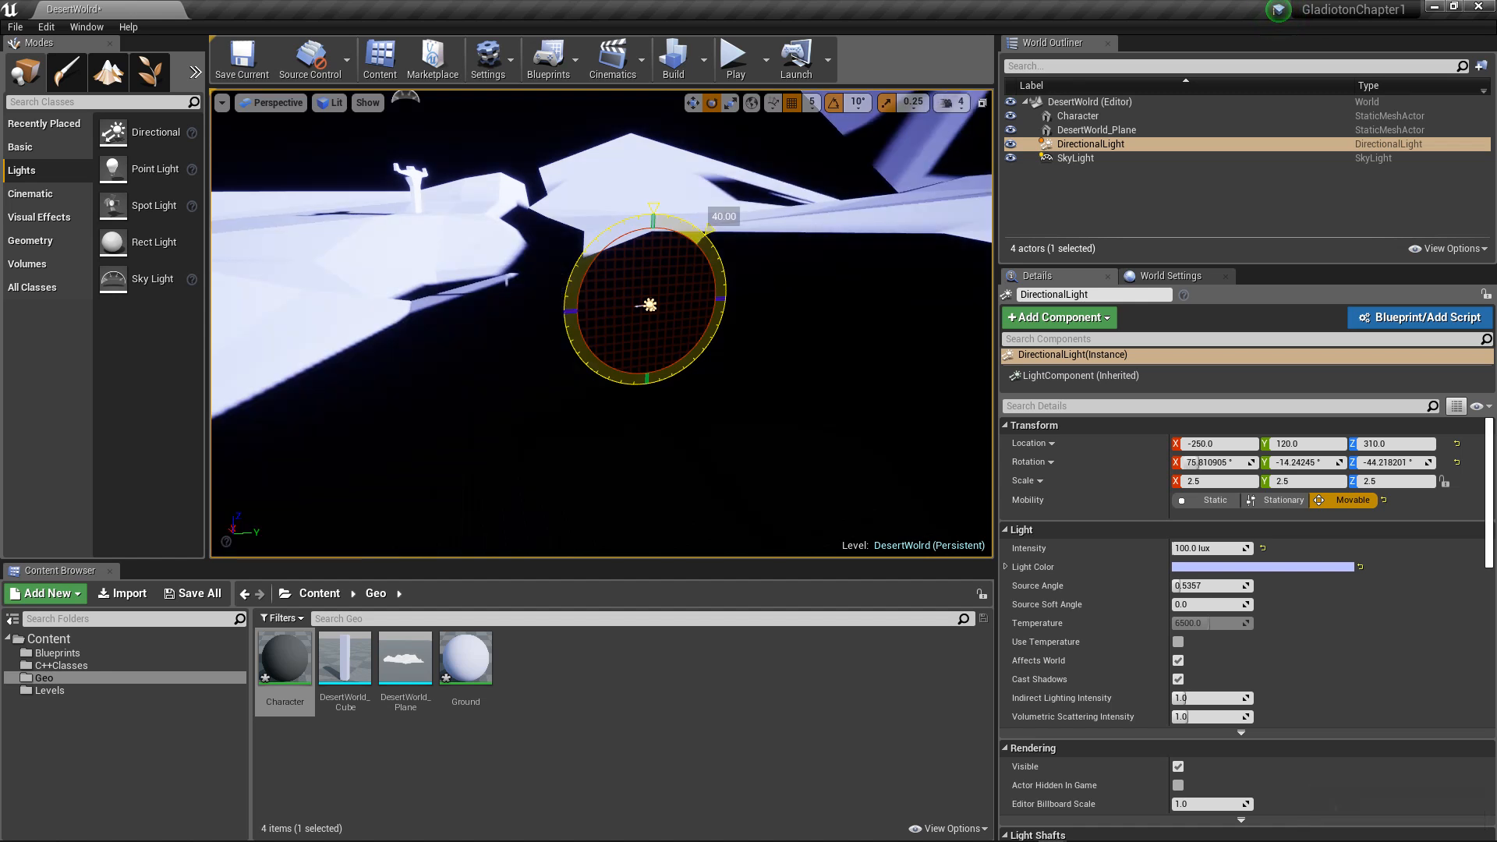
pyautogui.keyDown('alt'); pyautogui.moveTo(432, 301); pyautogui.dragTo(371, 239); pyautogui.keyUp('alt')
pyautogui.scroll(5, 478, 407)
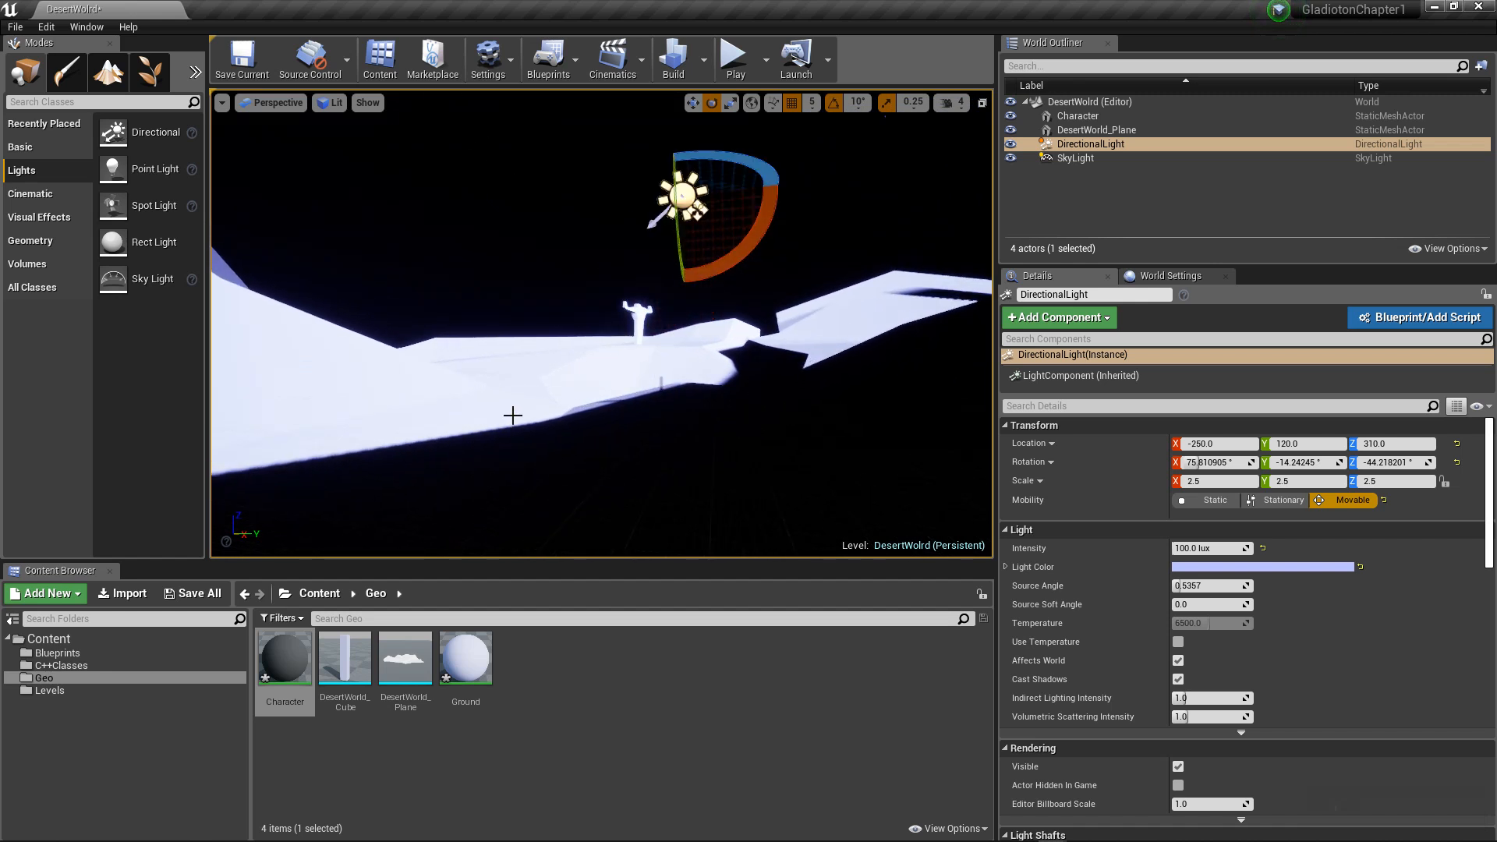
pyautogui.scroll(4, 512, 416)
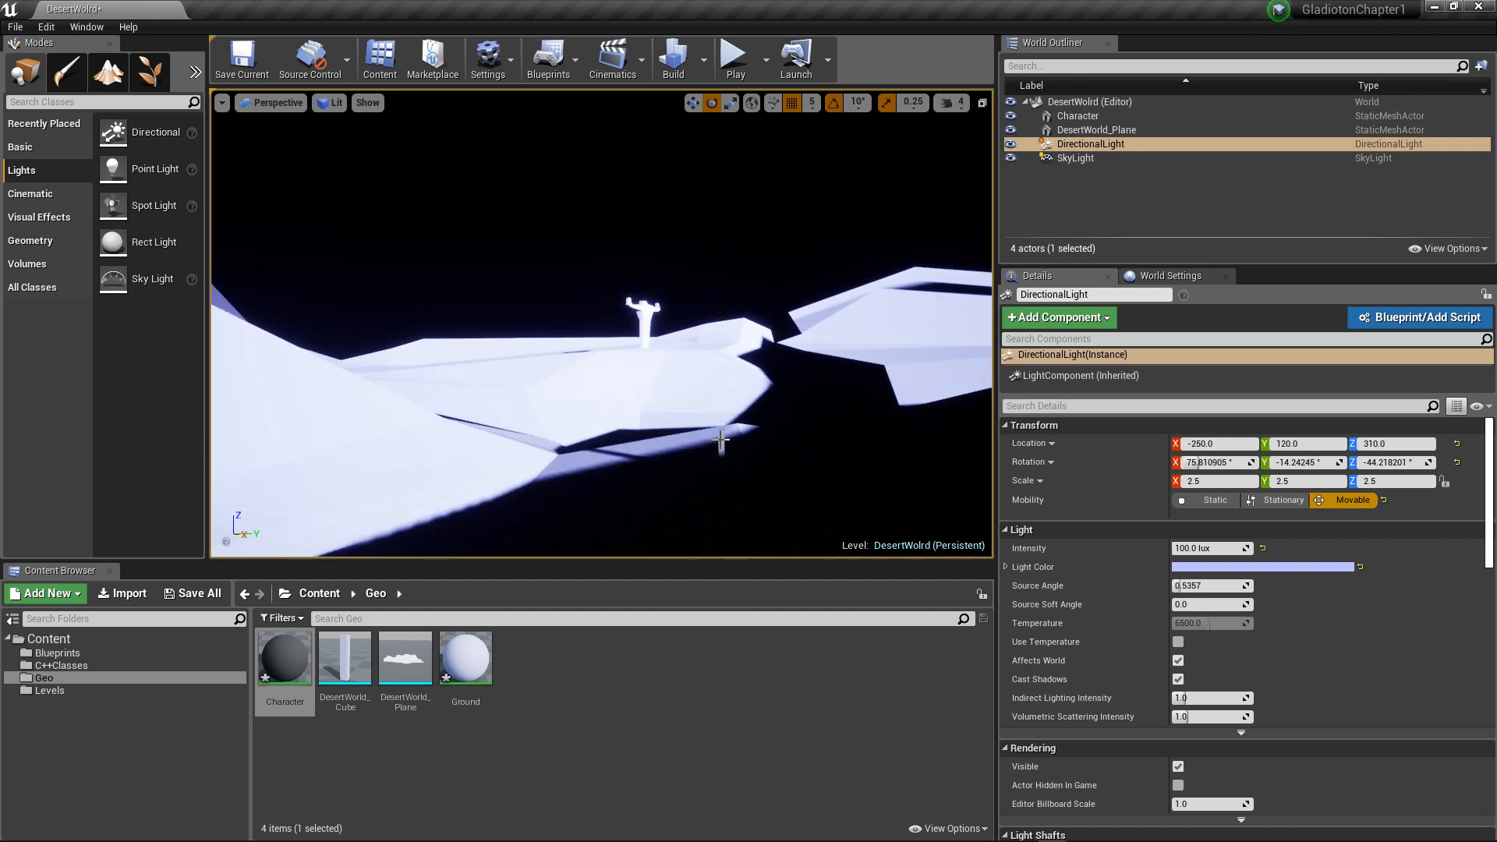
# Step: Select the Character, DesertWorld_Plane and DirectionalLight in turn and examine how the terrain is lit and shadowed
pyautogui.click(720, 441)
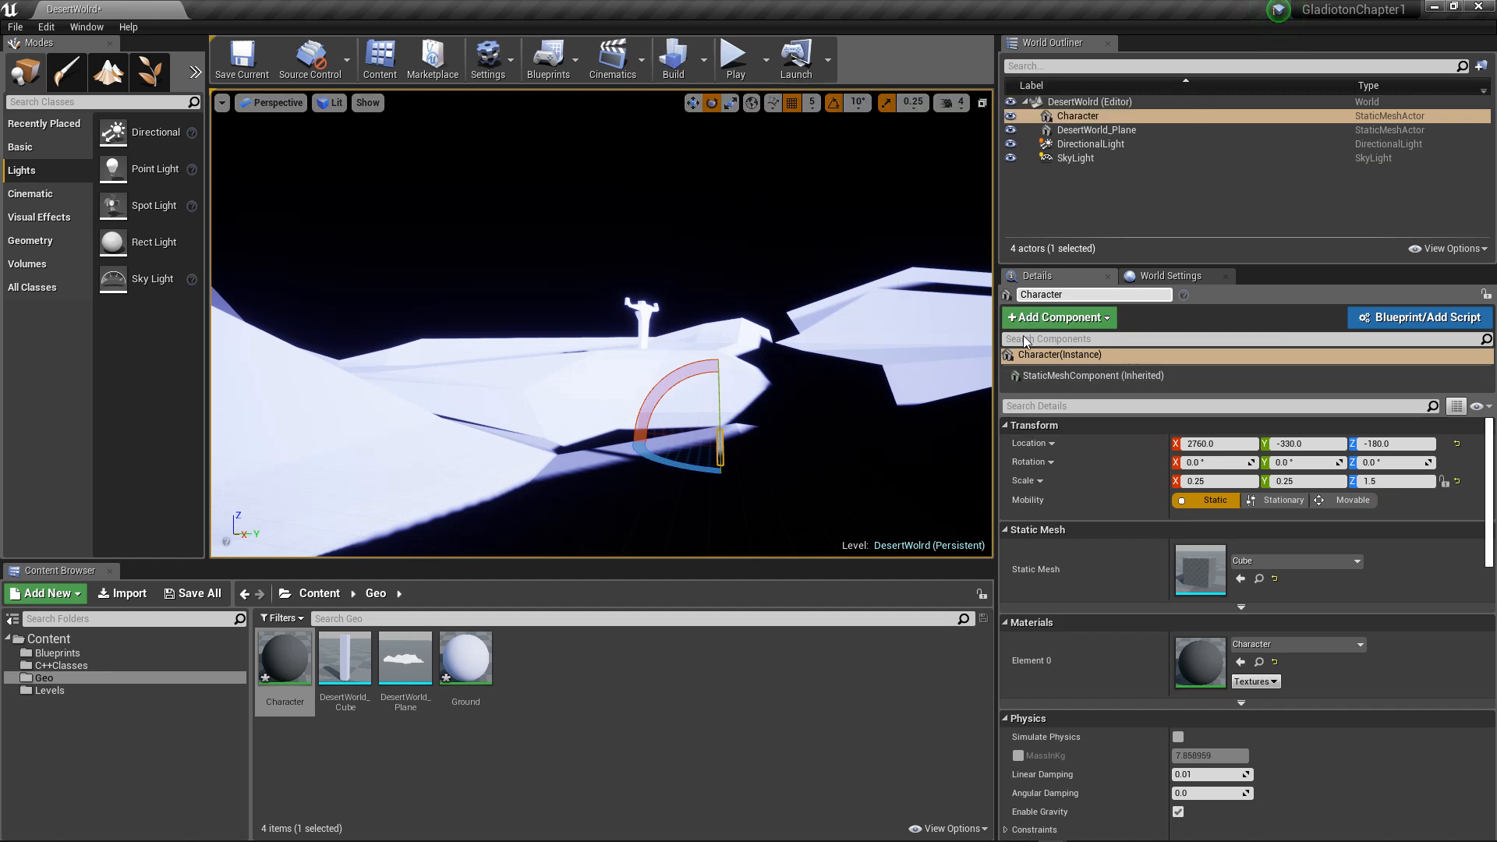
pyautogui.click(1095, 131)
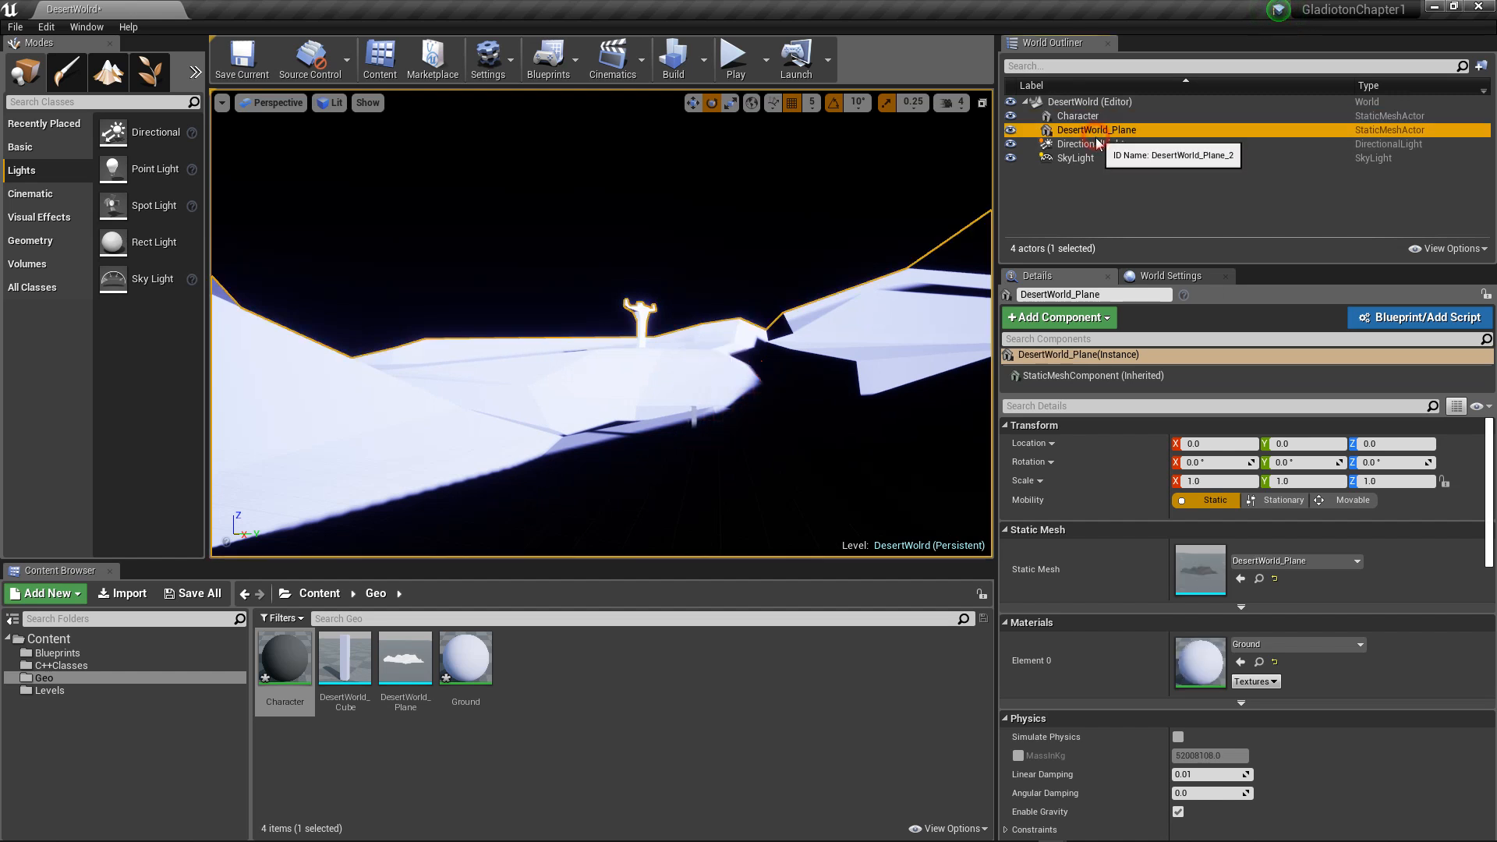
pyautogui.click(1098, 146)
pyautogui.press('f')
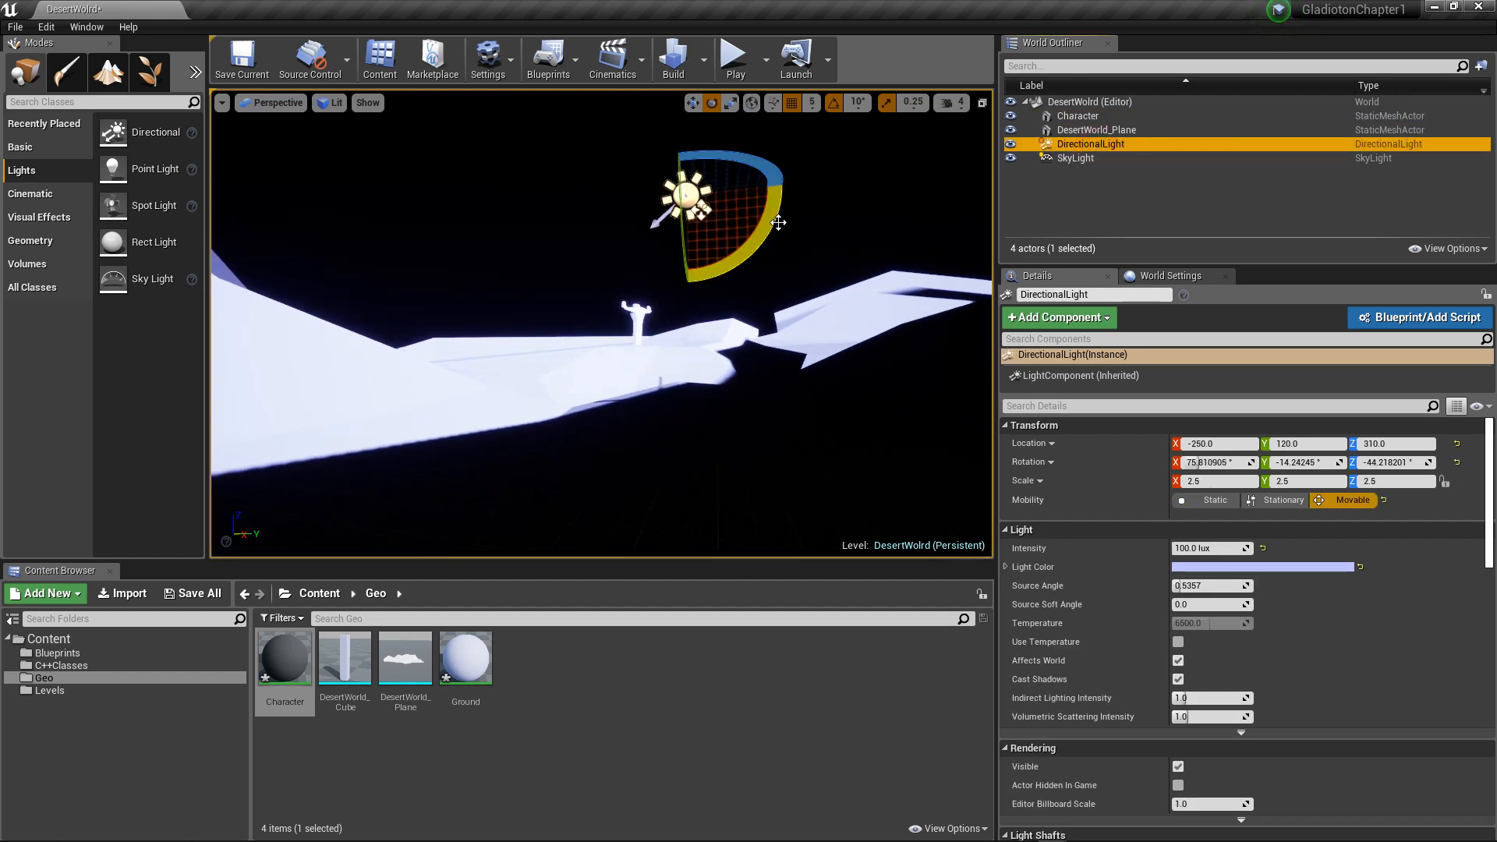
pyautogui.scroll(-2, 781, 219)
pyautogui.keyDown('alt'); pyautogui.moveTo(798, 186); pyautogui.dragTo(798, 265); pyautogui.keyUp('alt')
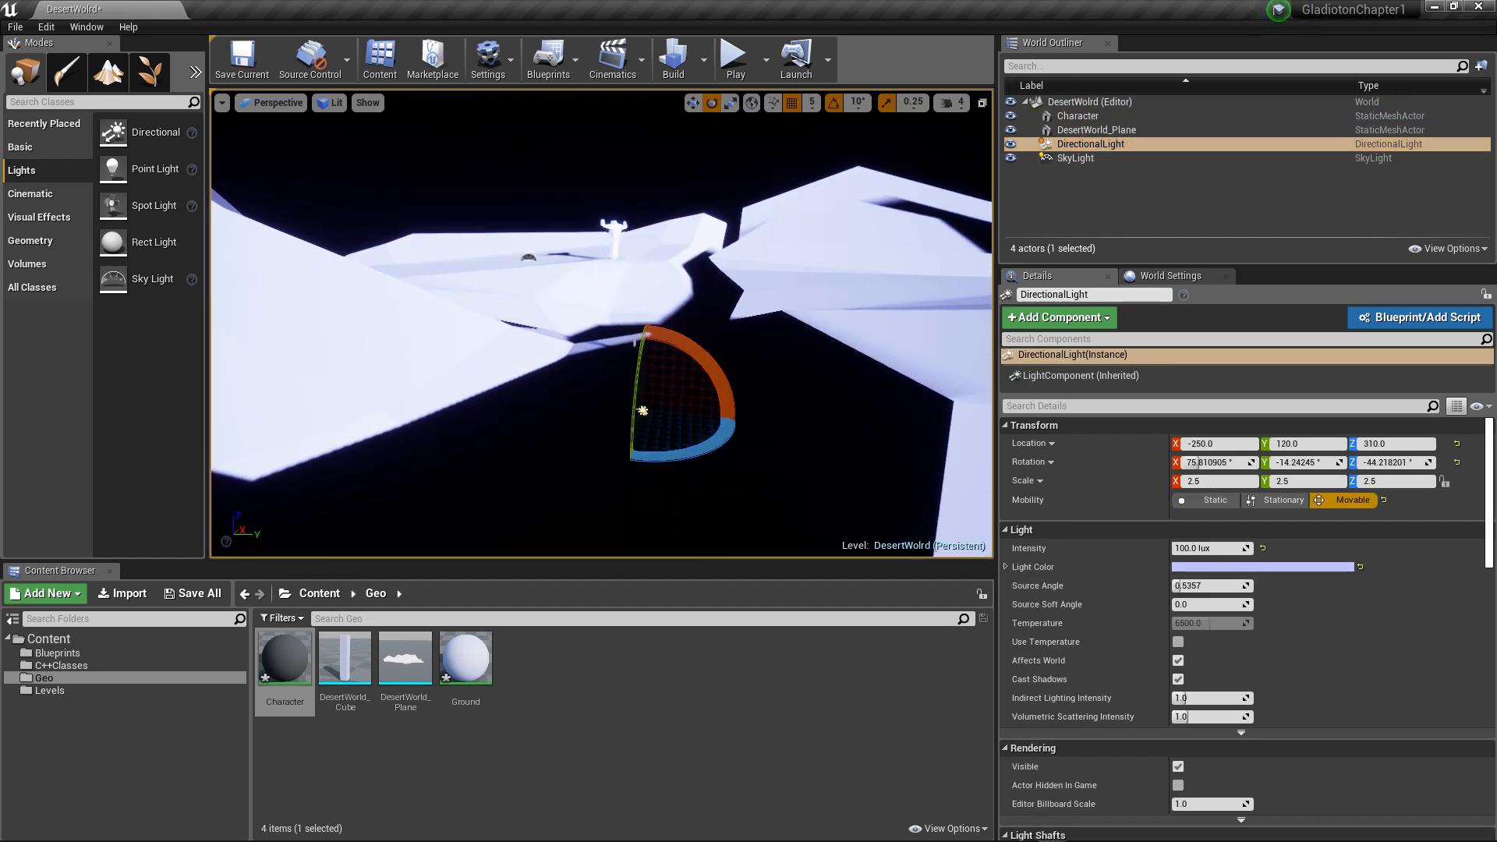
pyautogui.scroll(-5, 785, 181)
pyautogui.scroll(-7, 785, 188)
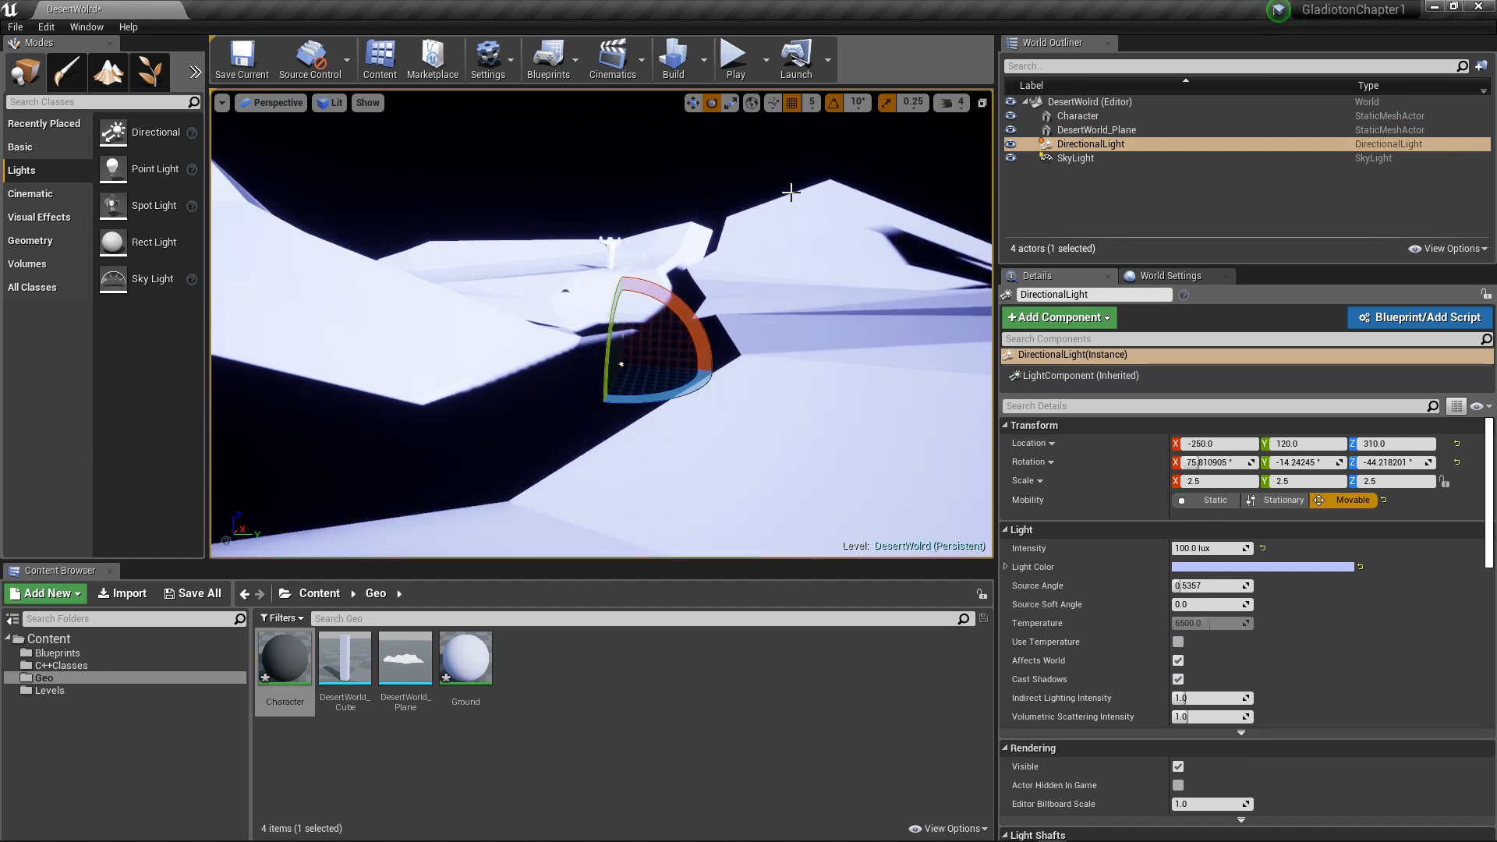
pyautogui.keyDown('alt'); pyautogui.moveTo(796, 208); pyautogui.dragTo(798, 258); pyautogui.keyUp('alt')
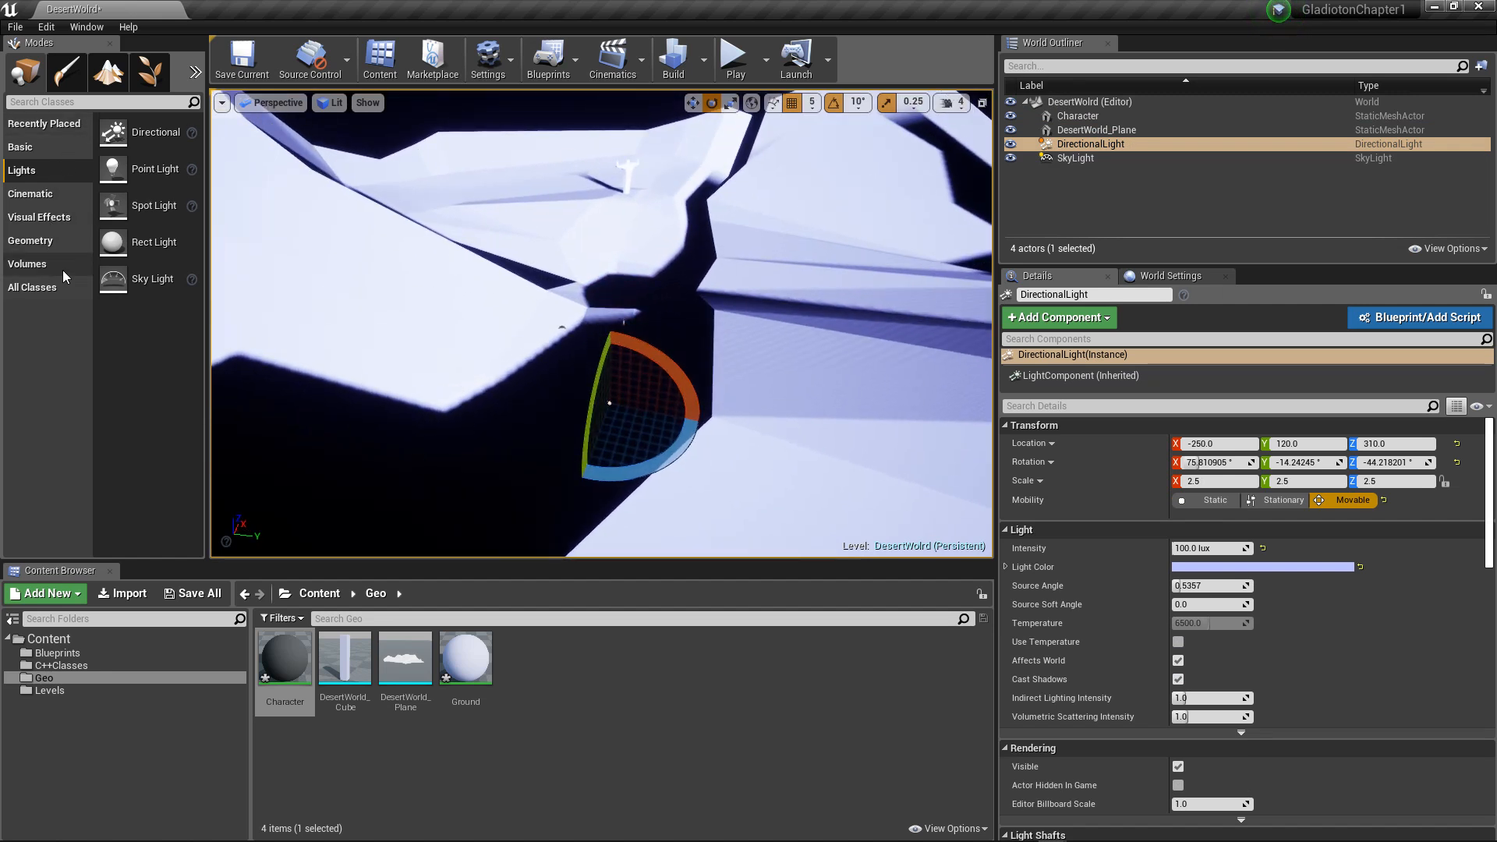
# Step: Place a Lightmass Importance Volume in the level and reset its location to the world origin
pyautogui.click(28, 264)
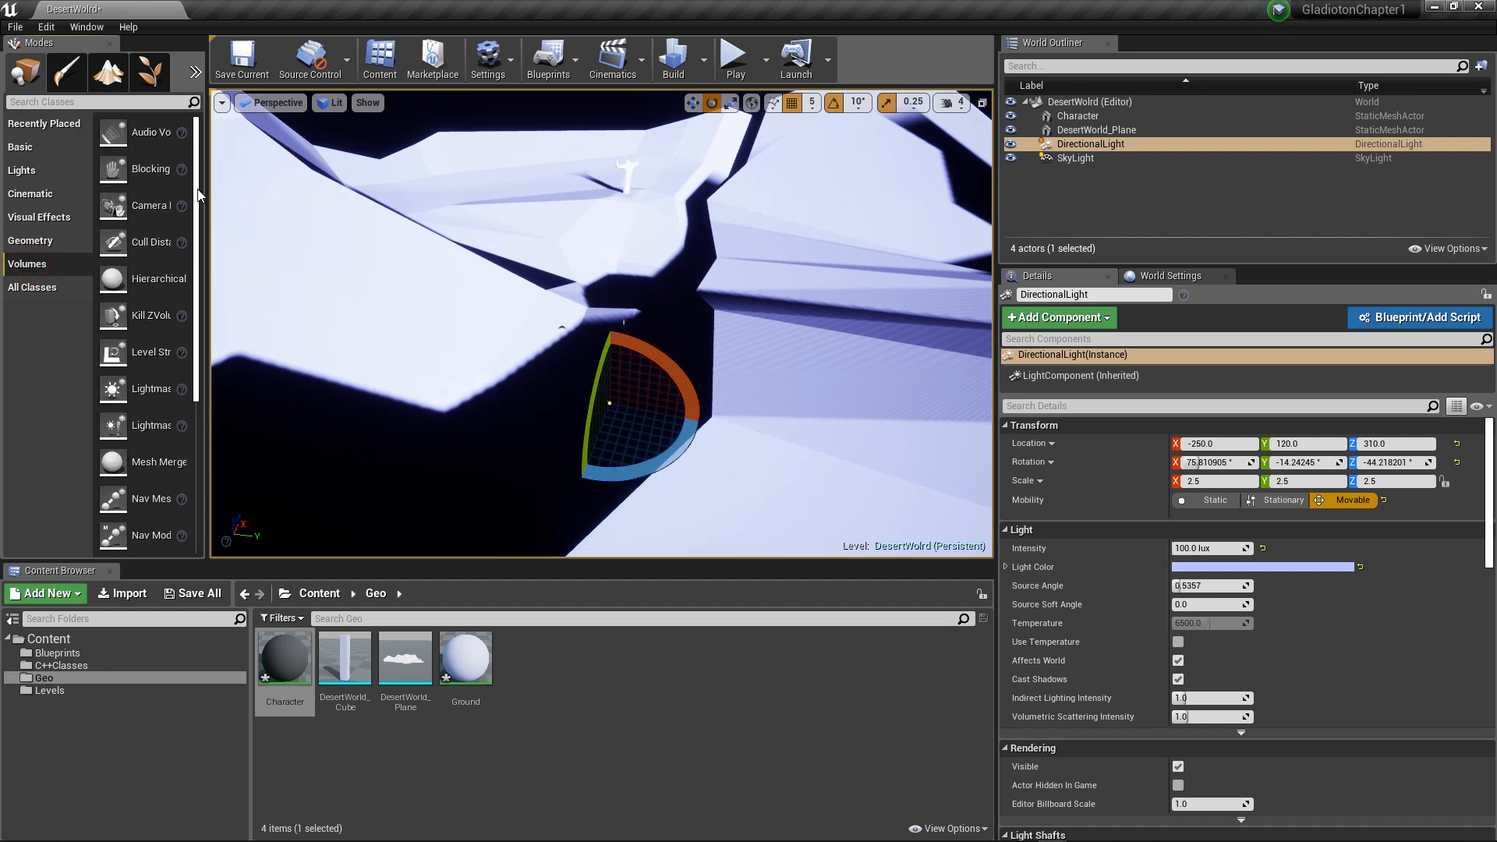
pyautogui.scroll(-3, 187, 202)
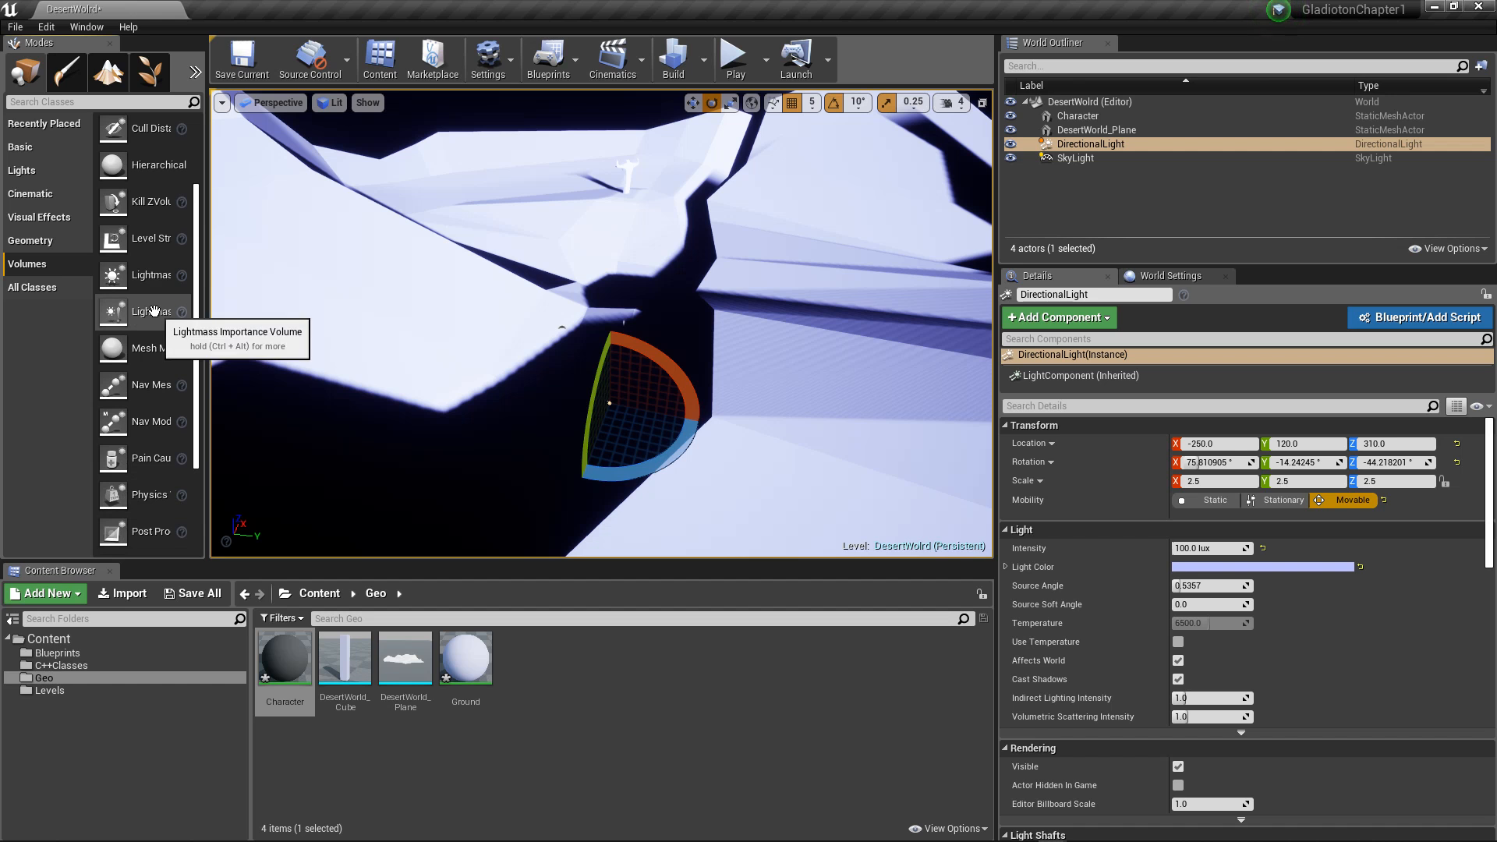
pyautogui.moveTo(148, 313); pyautogui.dragTo(473, 291)
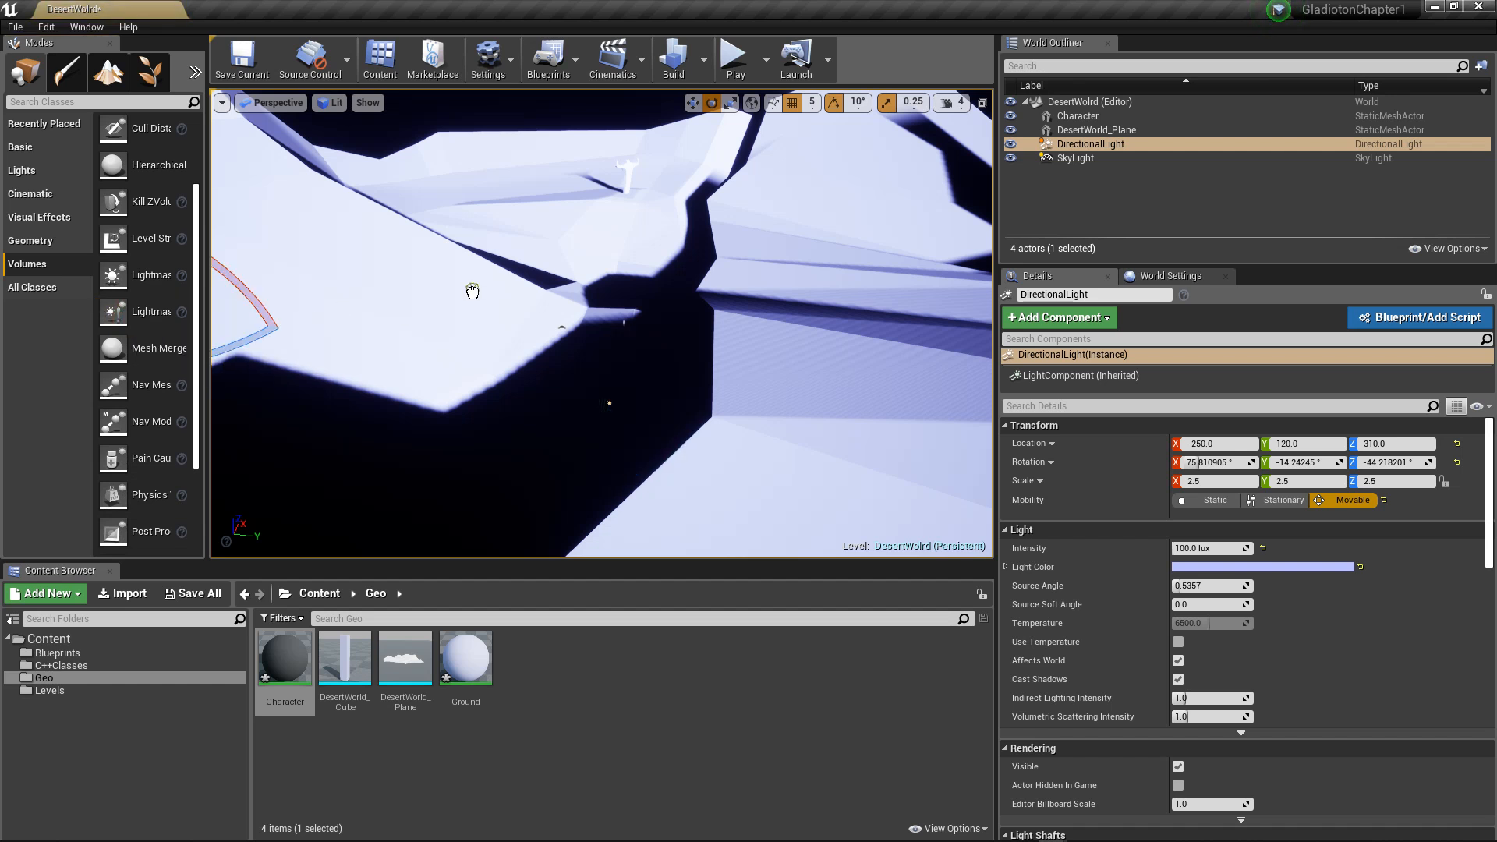
pyautogui.moveTo(613, 354); pyautogui.dragTo(614, 355)
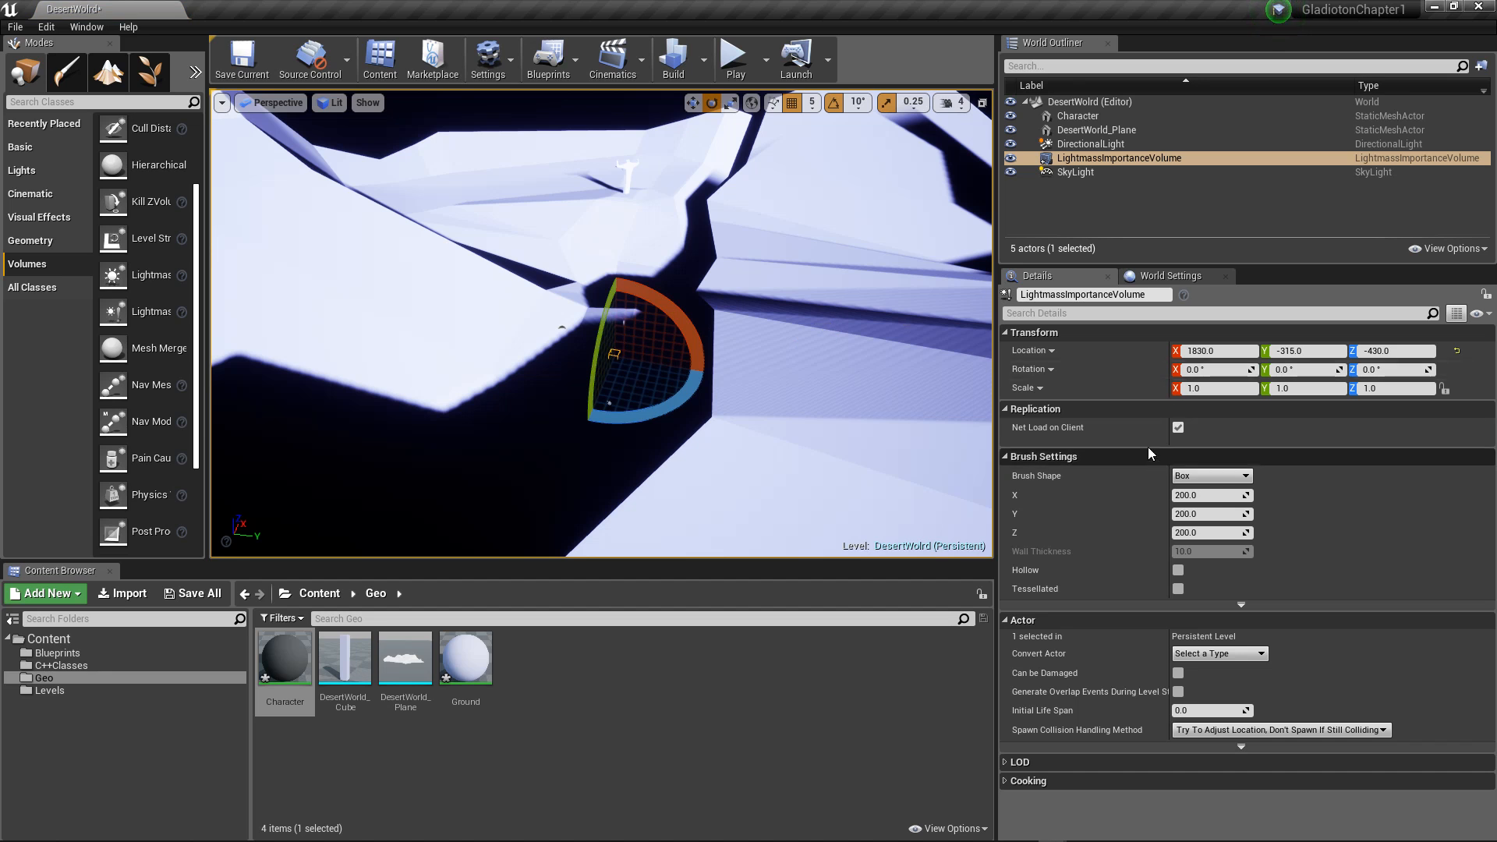
pyautogui.click(1457, 351)
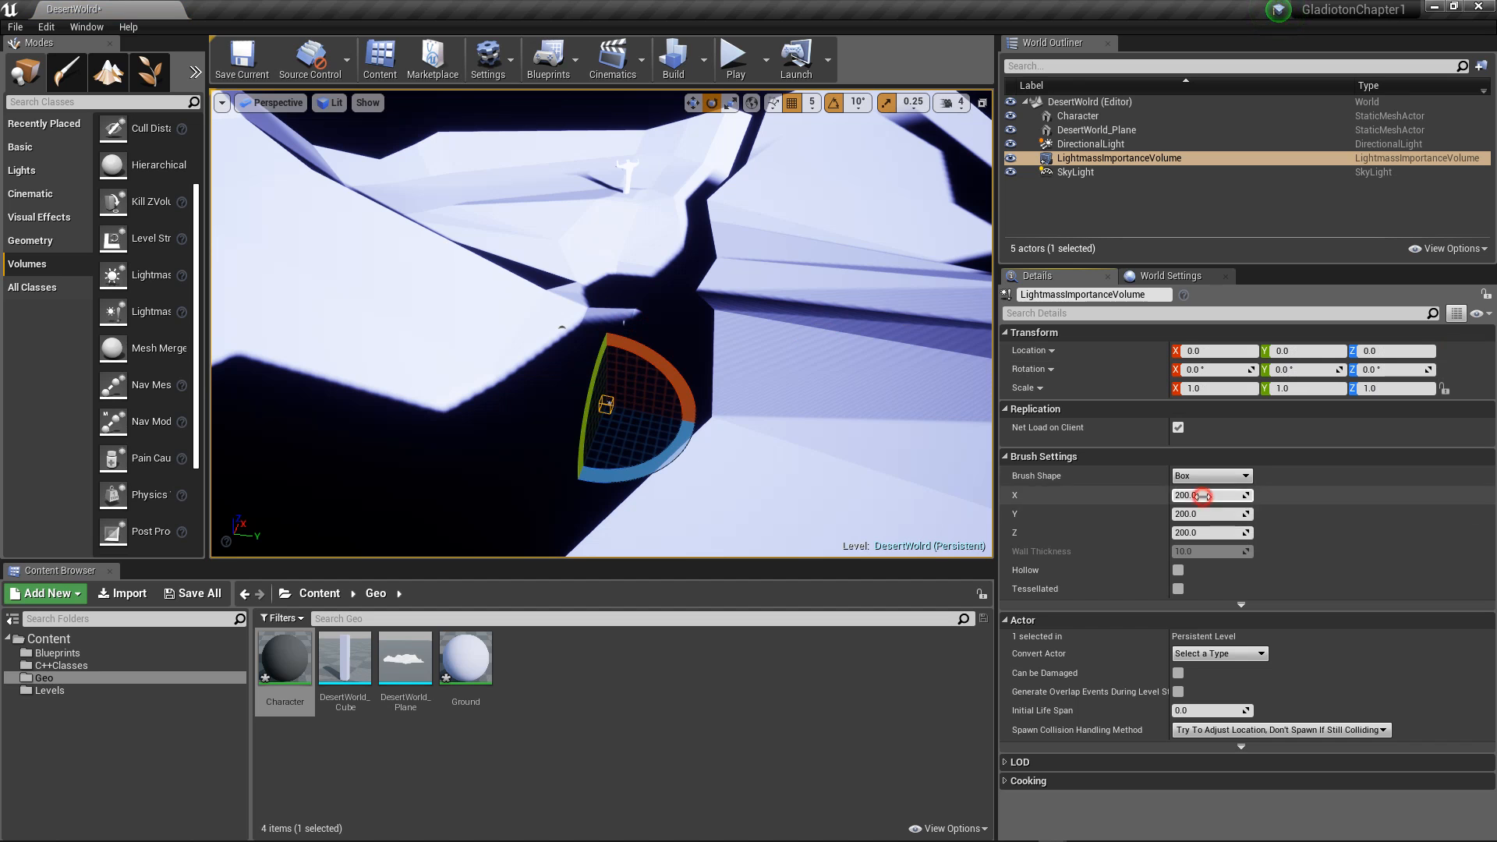
# Step: Set the Lightmass Importance Volume's X and Y brush sizes to 200000
pyautogui.click(1243, 495)
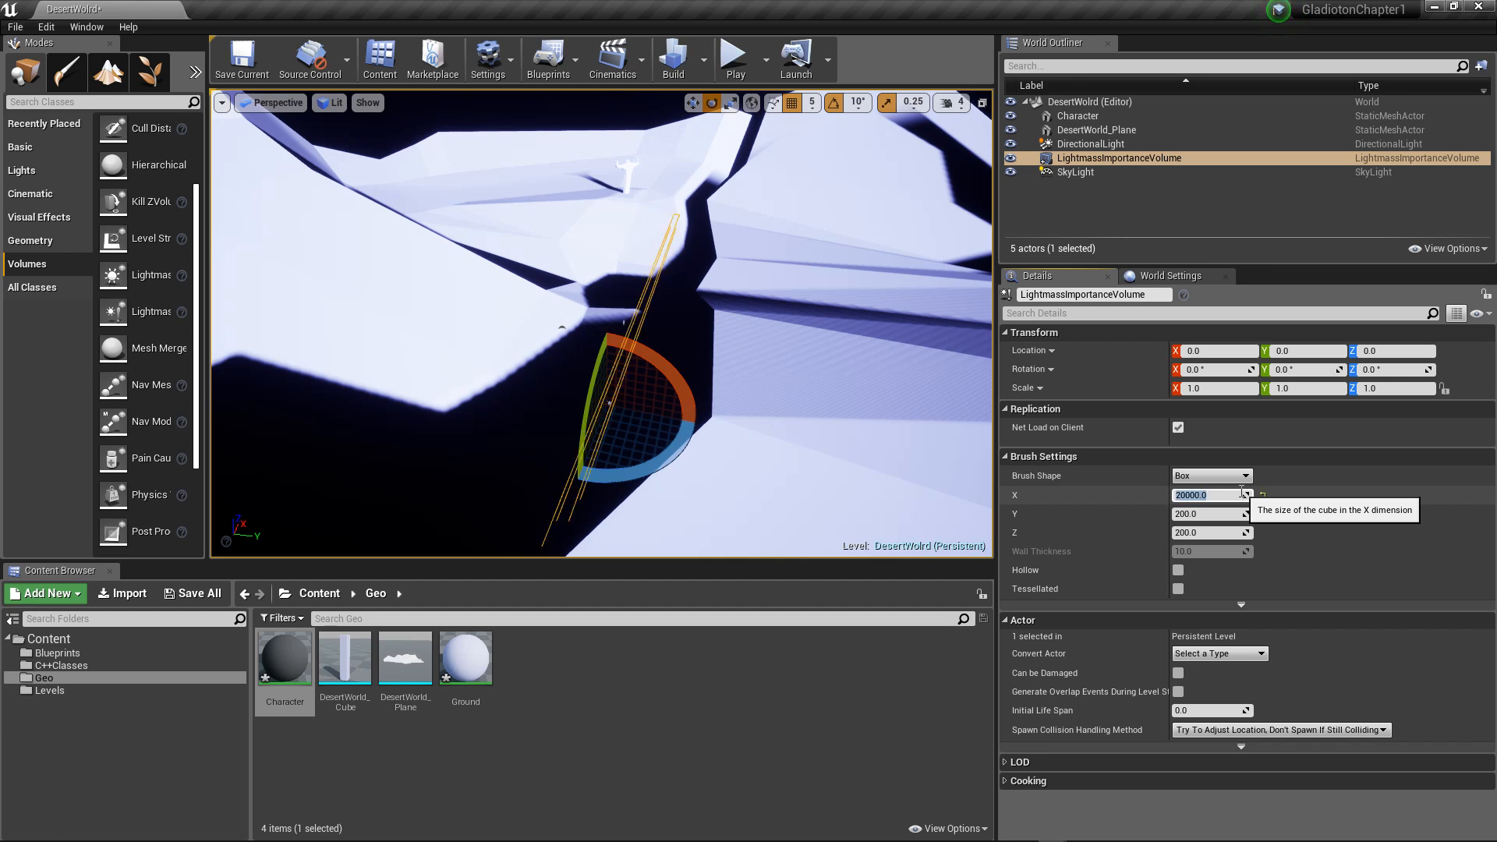
pyautogui.keyDown('alt'); pyautogui.moveTo(475, 321); pyautogui.dragTo(546, 289); pyautogui.keyUp('alt')
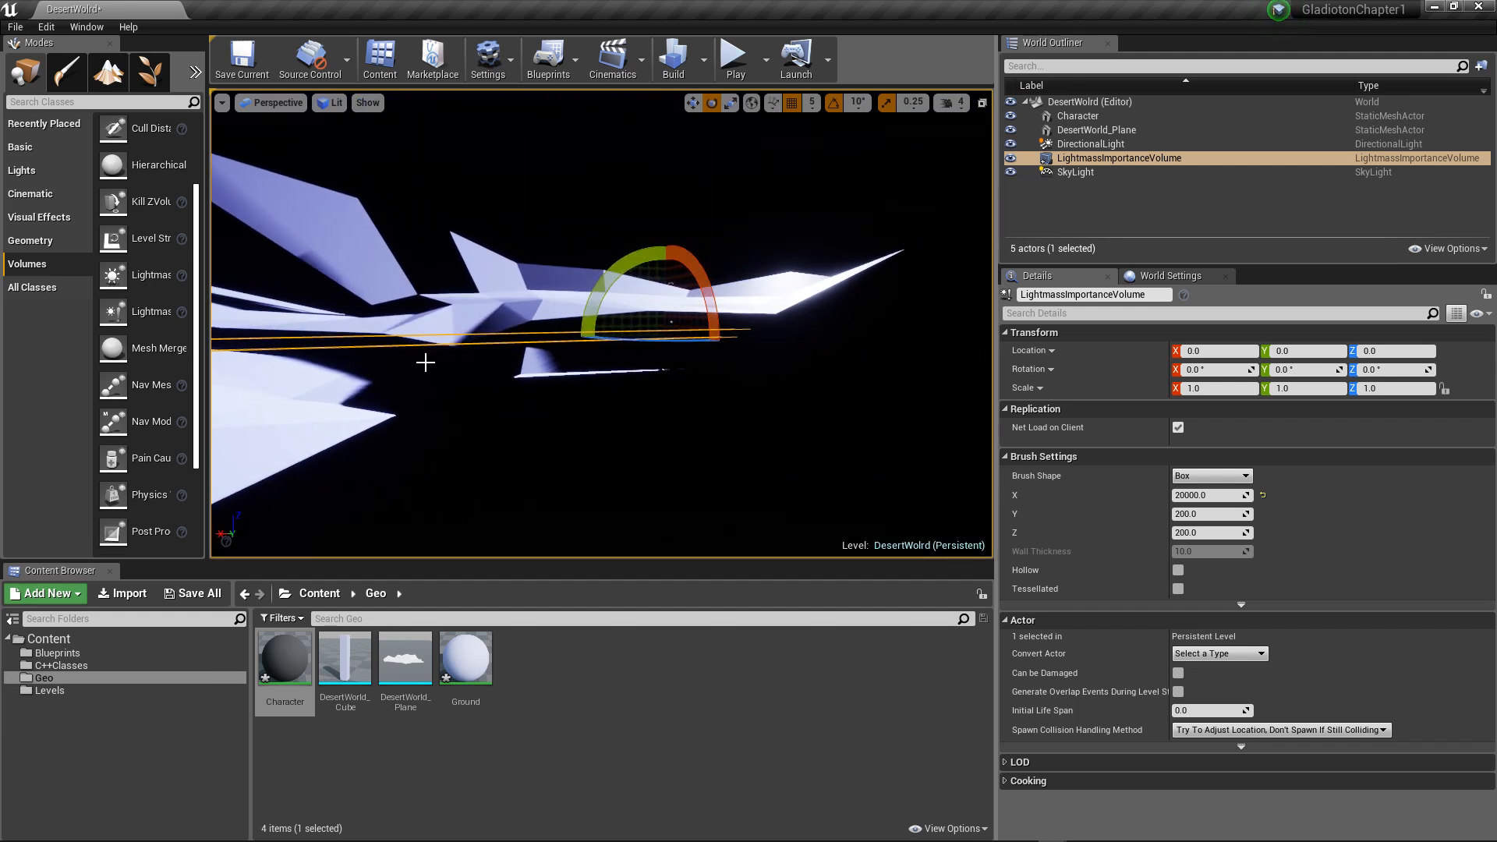
pyautogui.keyDown('alt'); pyautogui.moveTo(420, 365); pyautogui.dragTo(600, 366); pyautogui.keyUp('alt')
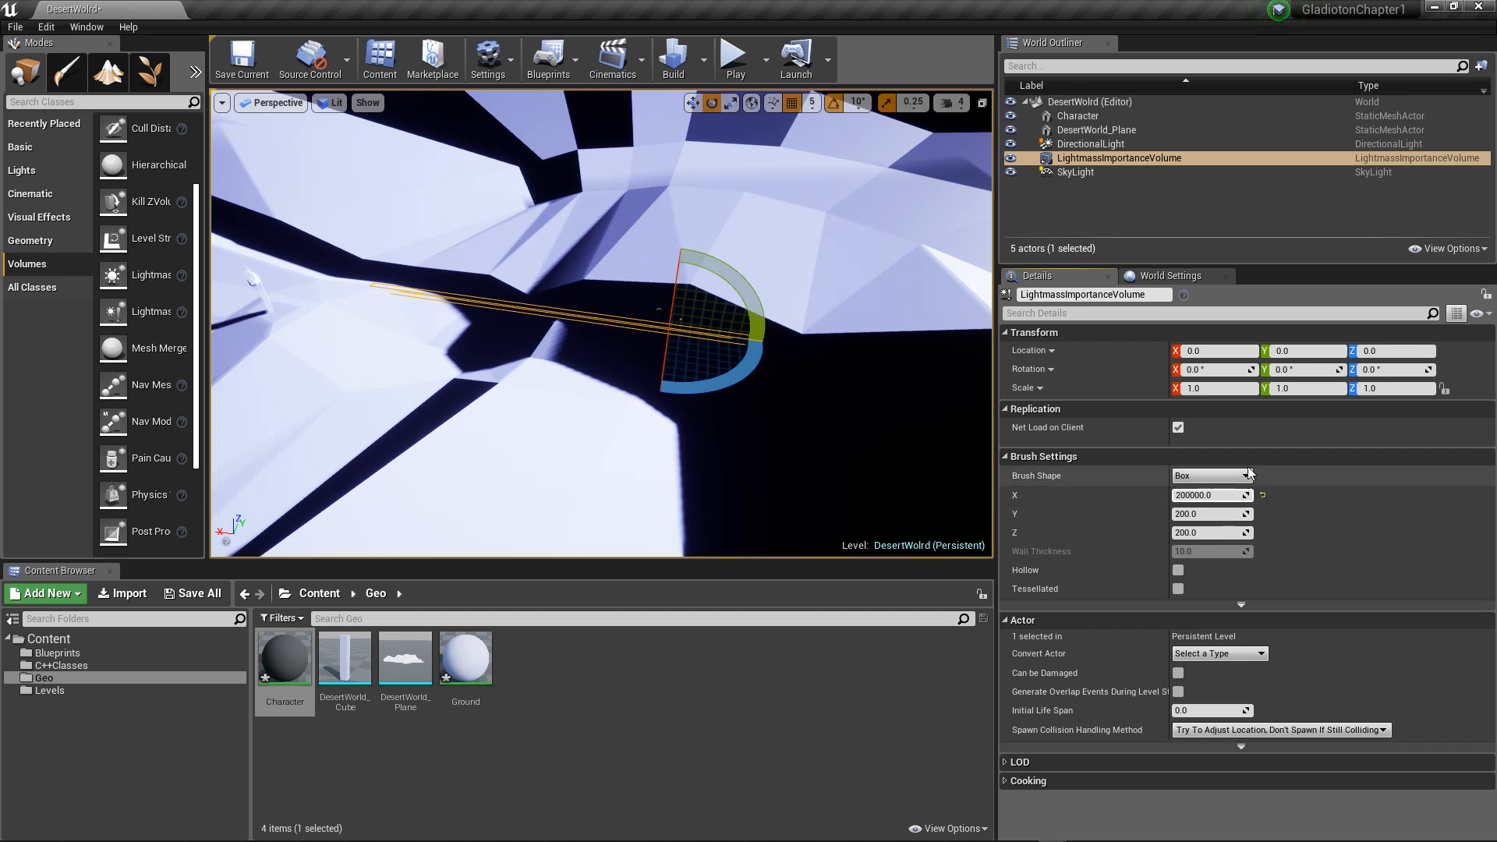
pyautogui.click(1186, 514)
pyautogui.click(1221, 495)
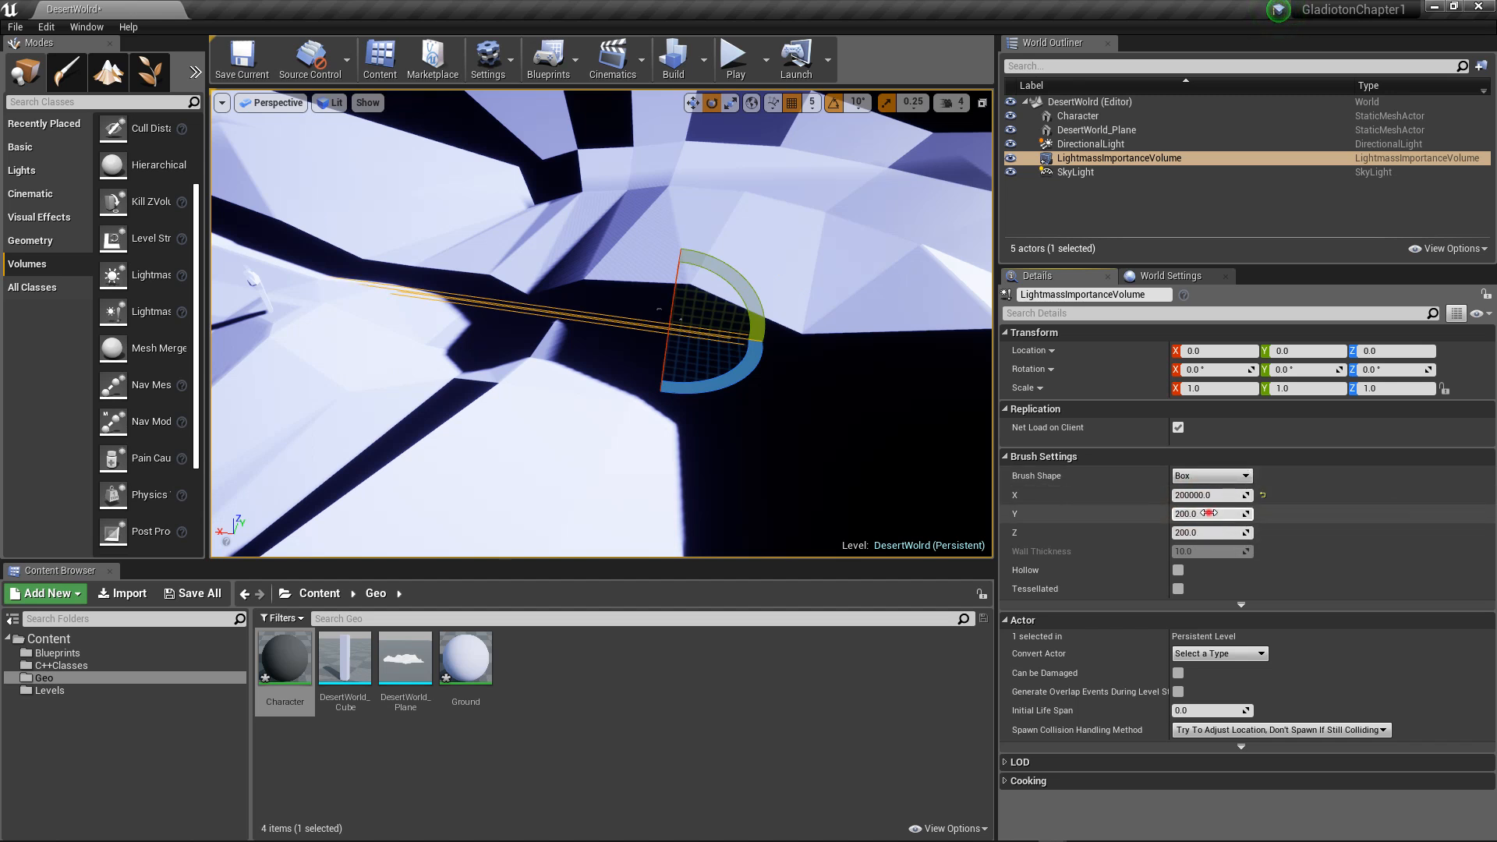
pyautogui.click(1209, 513)
pyautogui.press('Return')
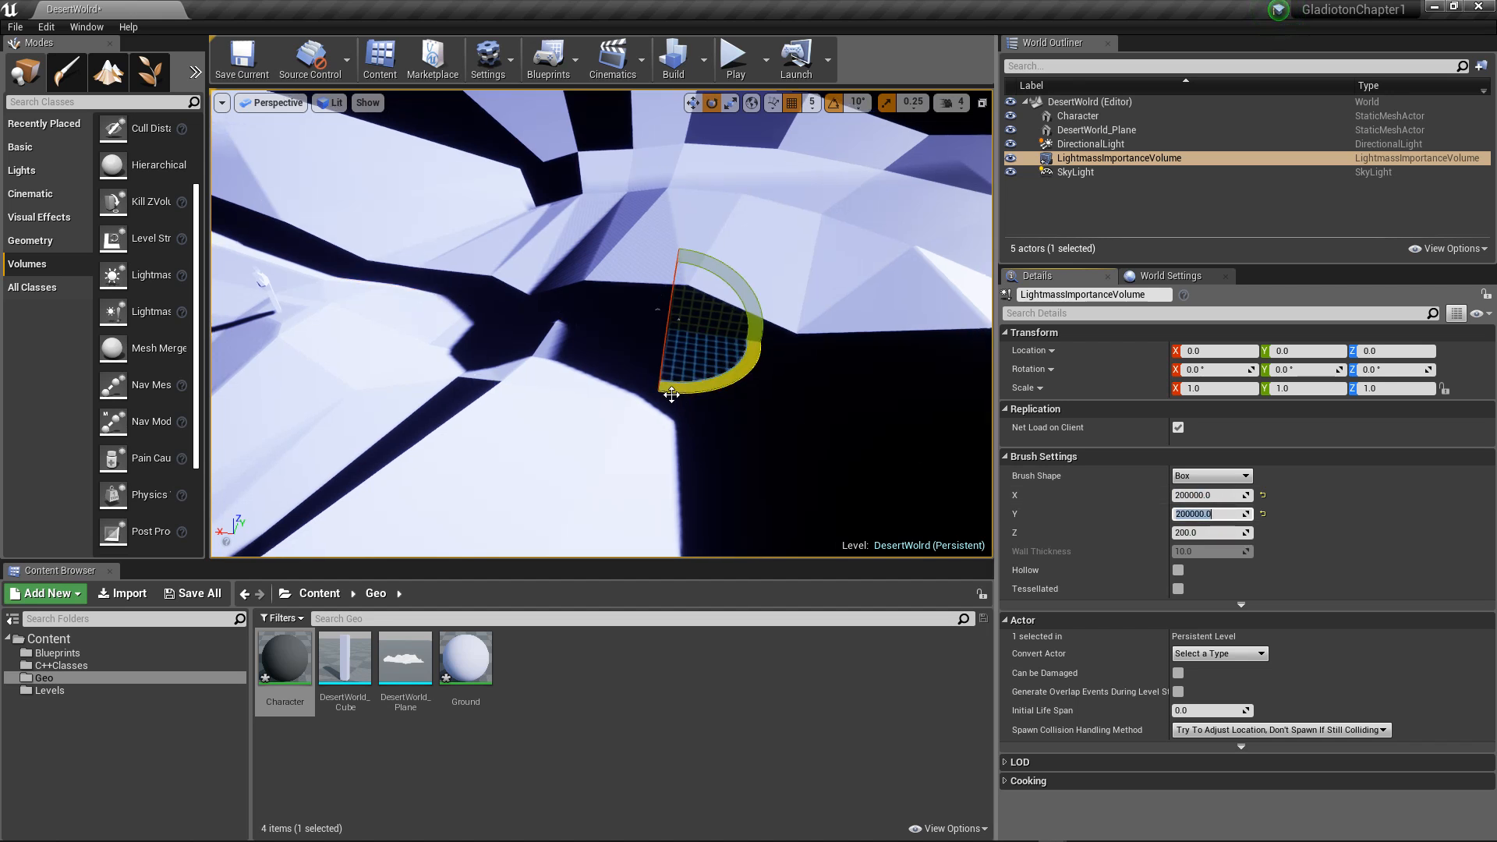
# Step: Set the Lightmass Importance Volume's Z brush size to 2000 and check its height against the terrain
pyautogui.click(1207, 532)
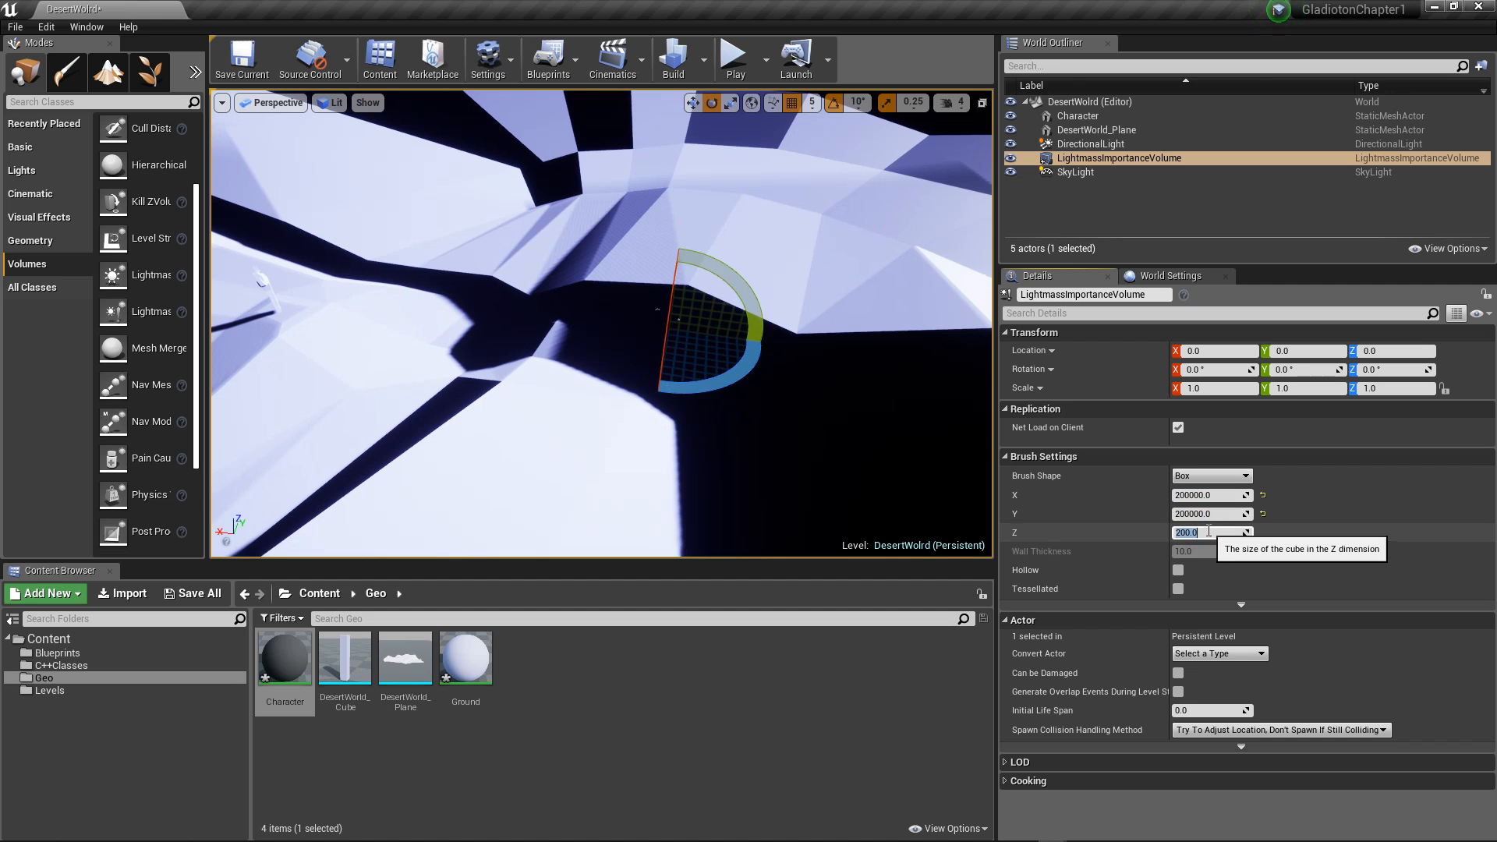
pyautogui.write('20')
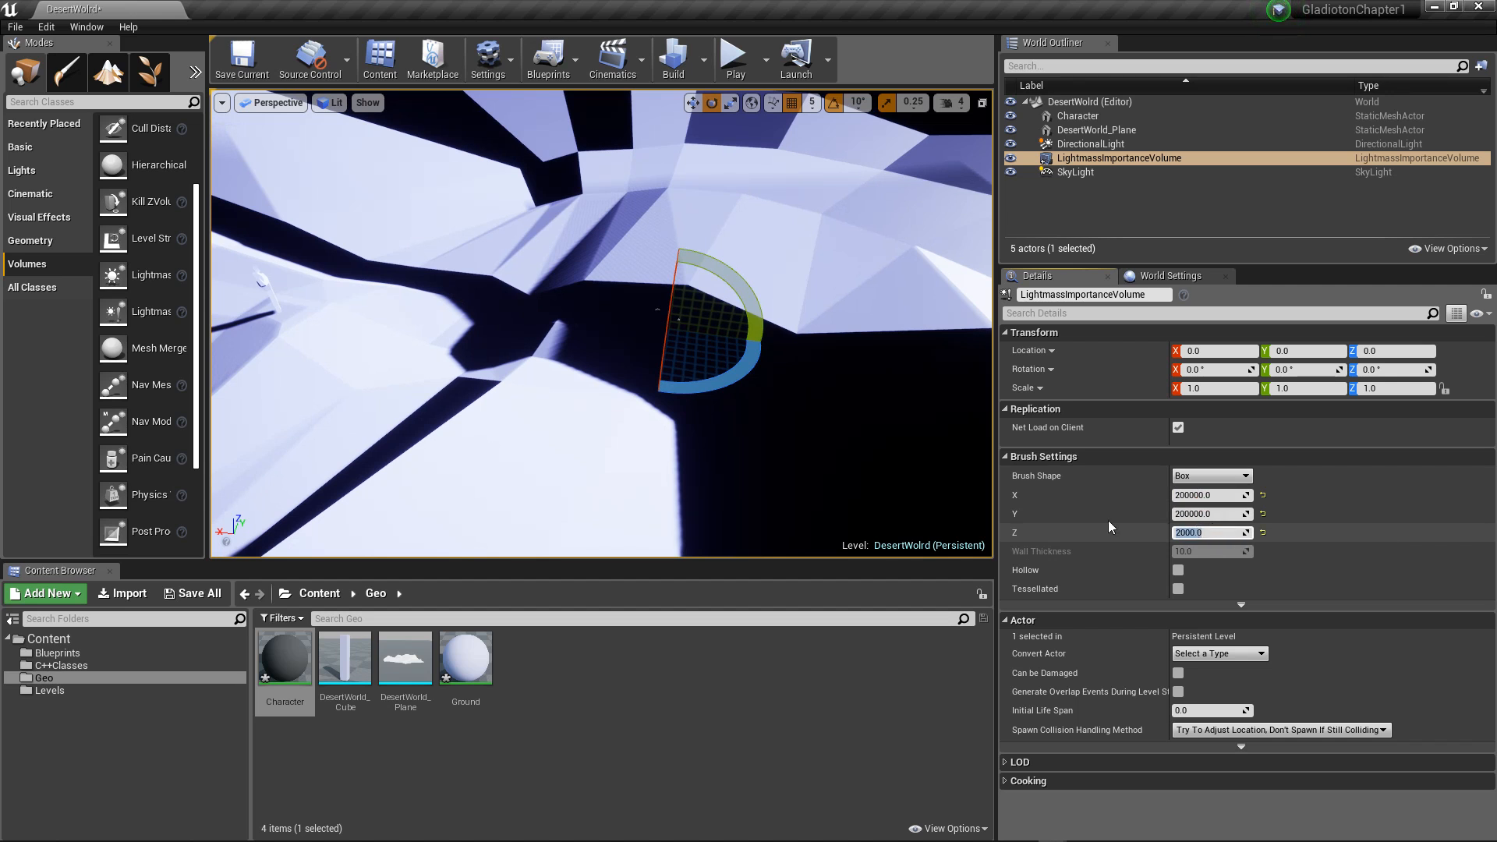
pyautogui.scroll(-6, 730, 392)
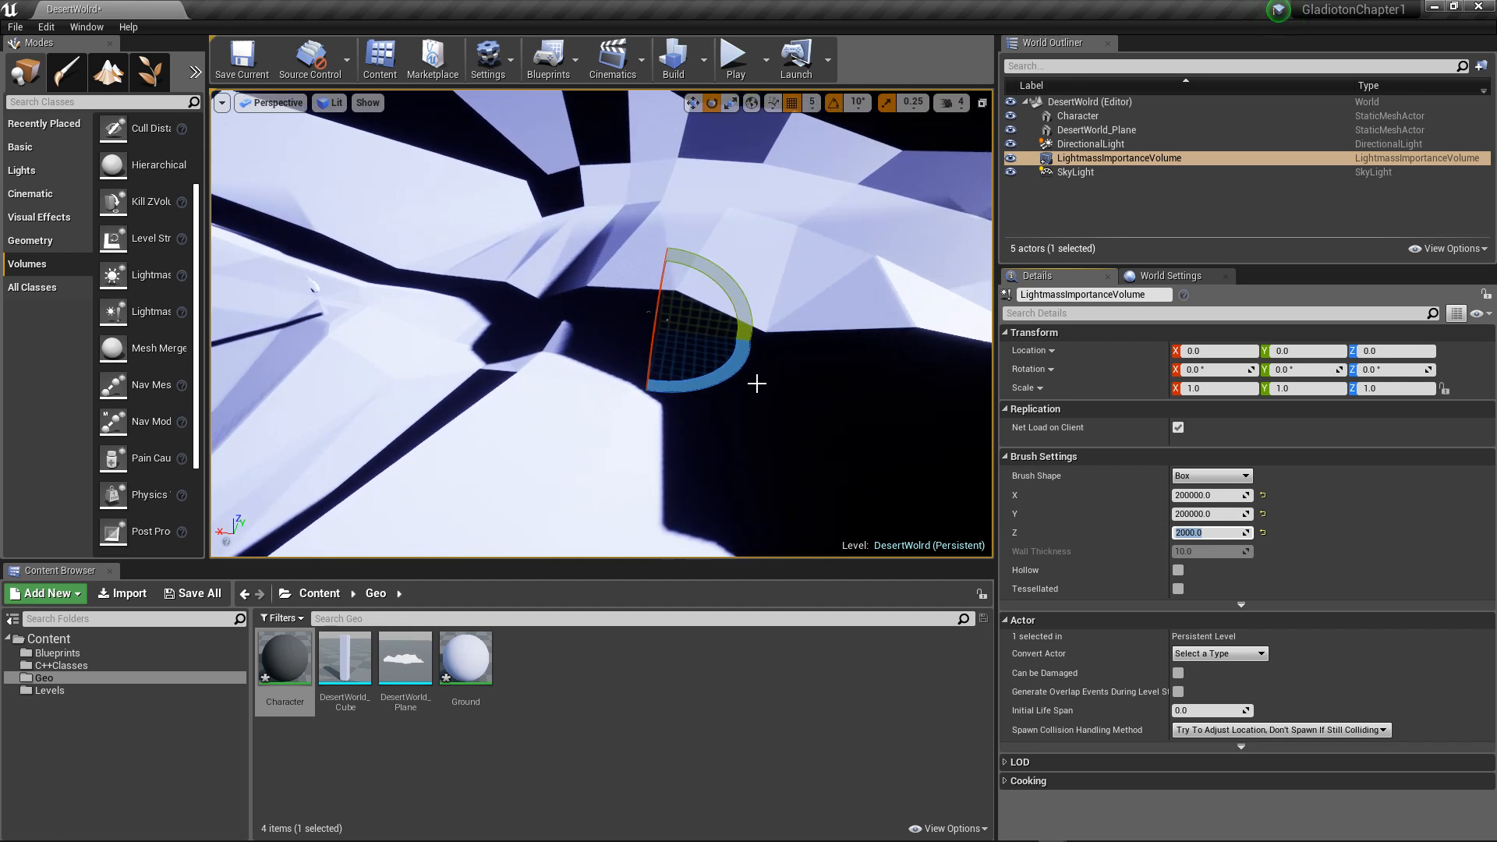
pyautogui.moveTo(757, 383); pyautogui.dragTo(783, 379, button='right')
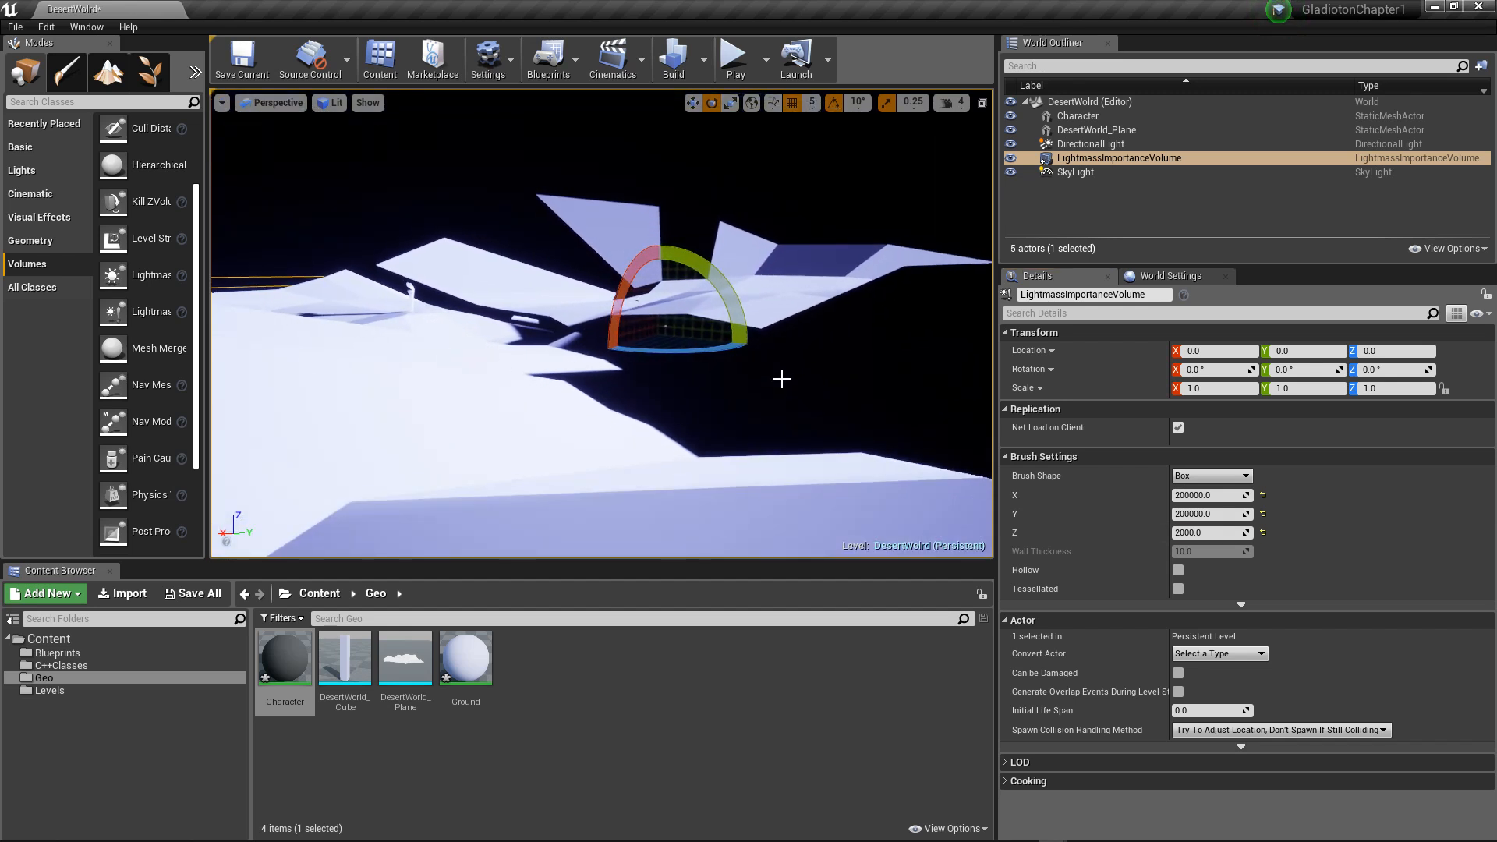
pyautogui.scroll(-2, 783, 373)
pyautogui.keyDown('alt'); pyautogui.moveTo(807, 379); pyautogui.dragTo(653, 378); pyautogui.keyUp('alt')
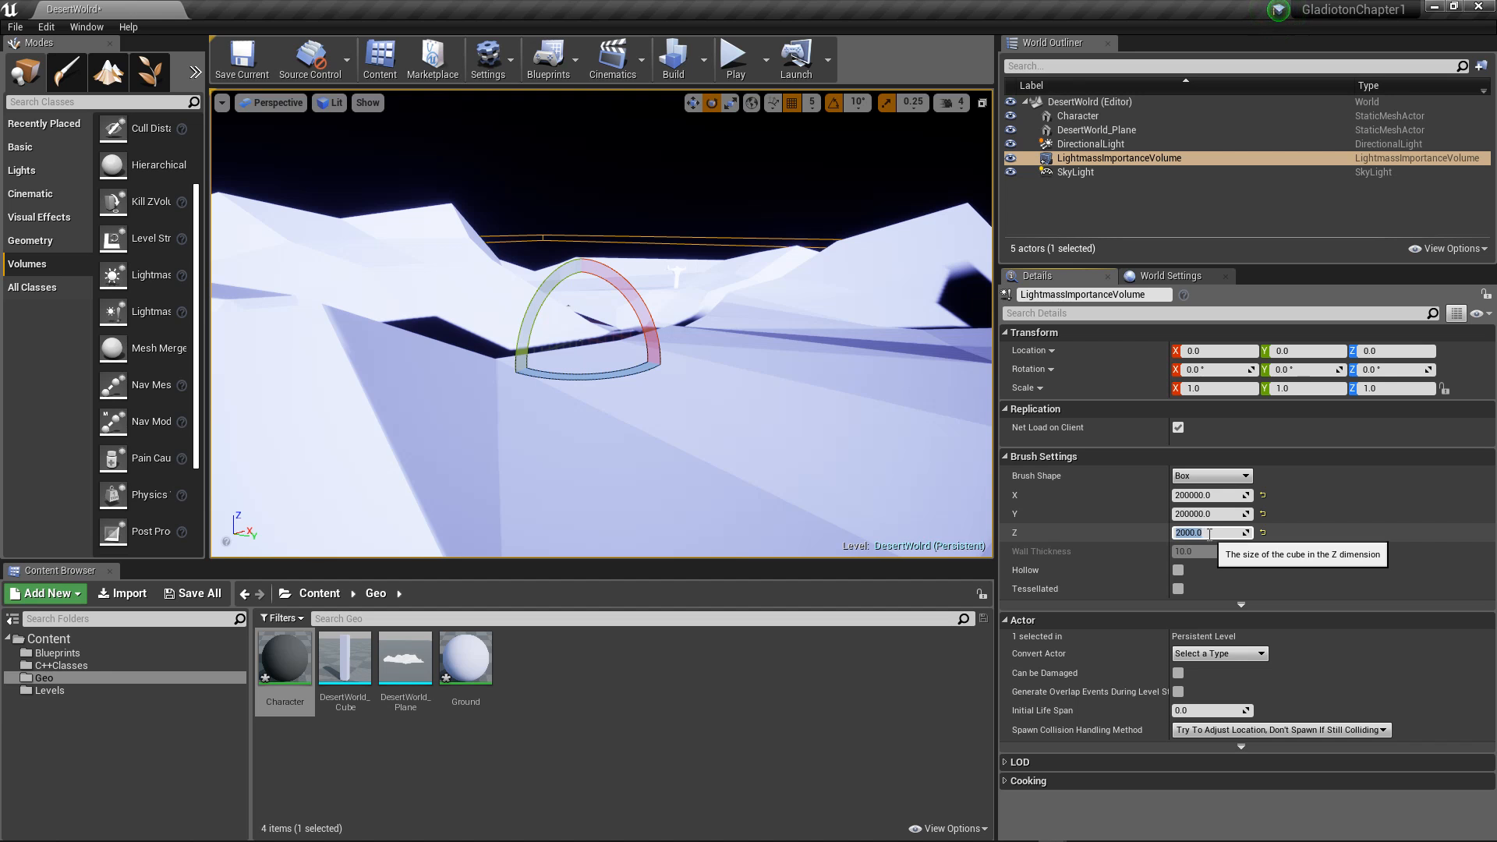
# Step: Raise the volume's Z brush size to 200000, then reduce it to about 26789 to sit just above the terrain
pyautogui.write('200000')
pyautogui.press('Return')
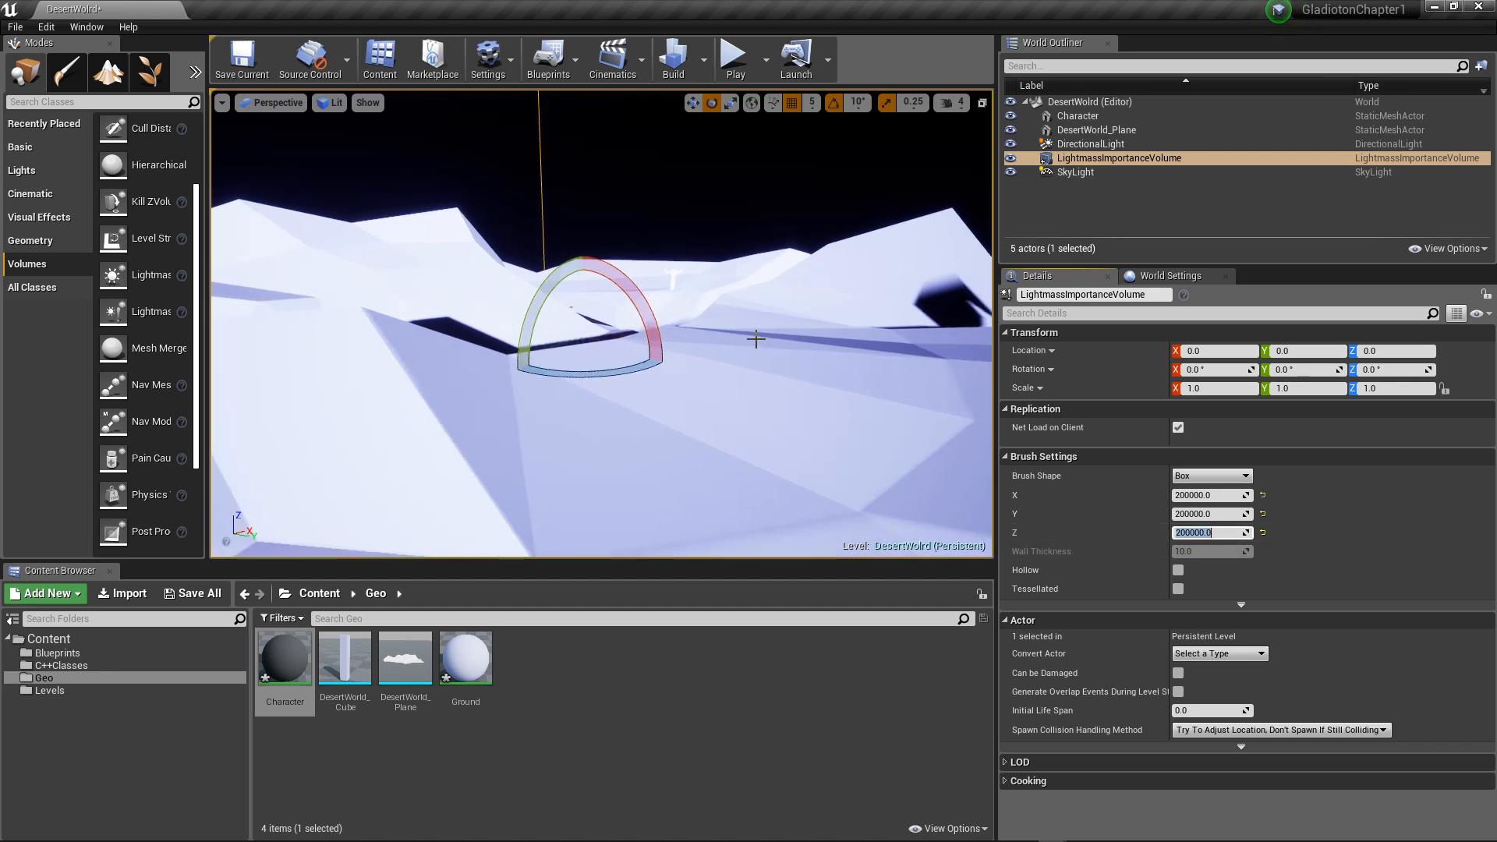
pyautogui.moveTo(1243, 537); pyautogui.dragTo(1150, 536)
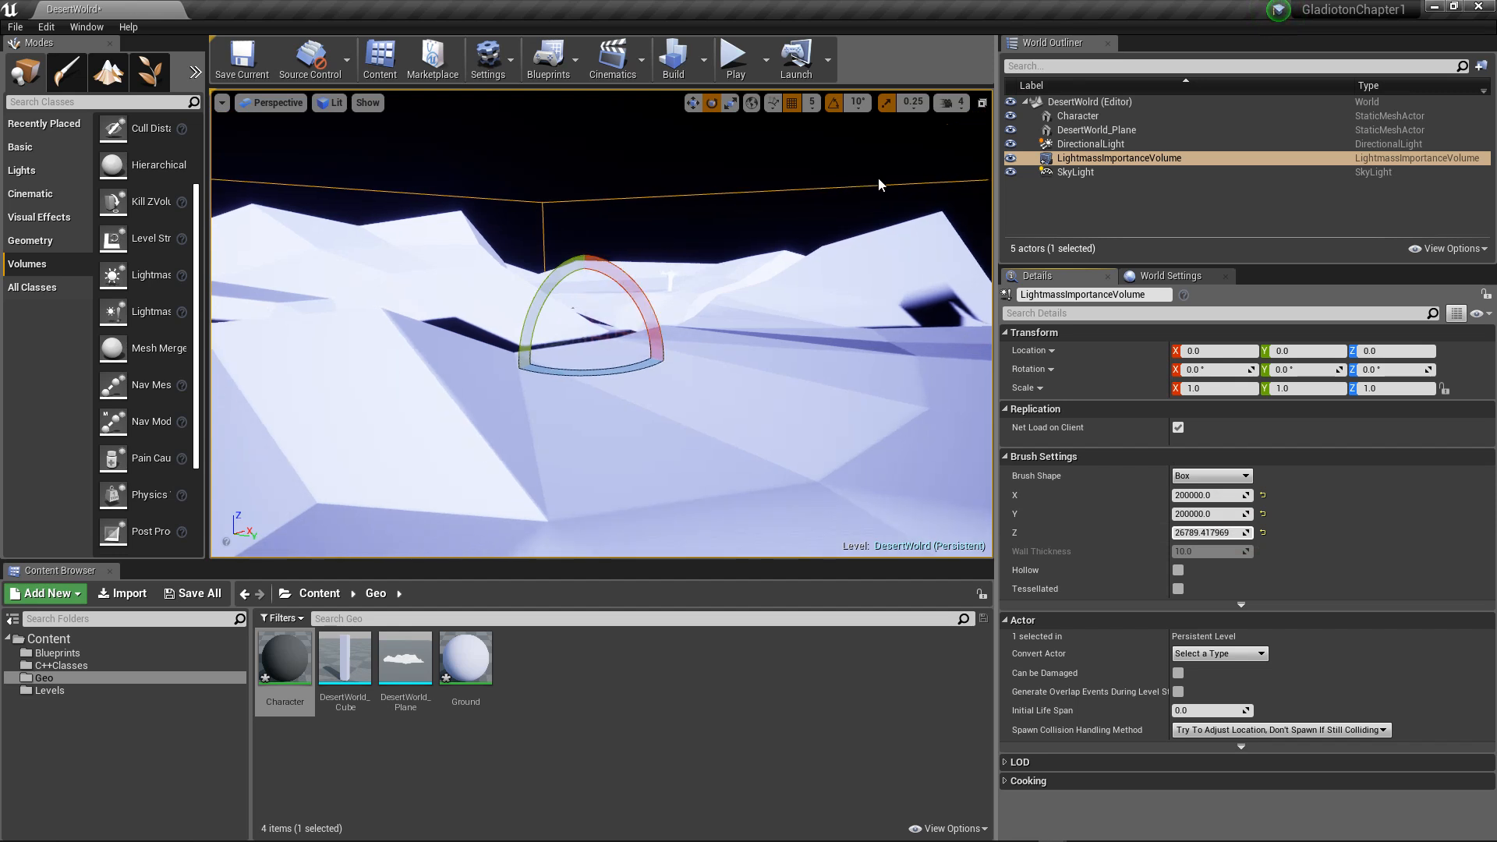
# Step: Switch the viewport to the Top view and examine the volume's footprint against the terrain outline
pyautogui.click(246, 108)
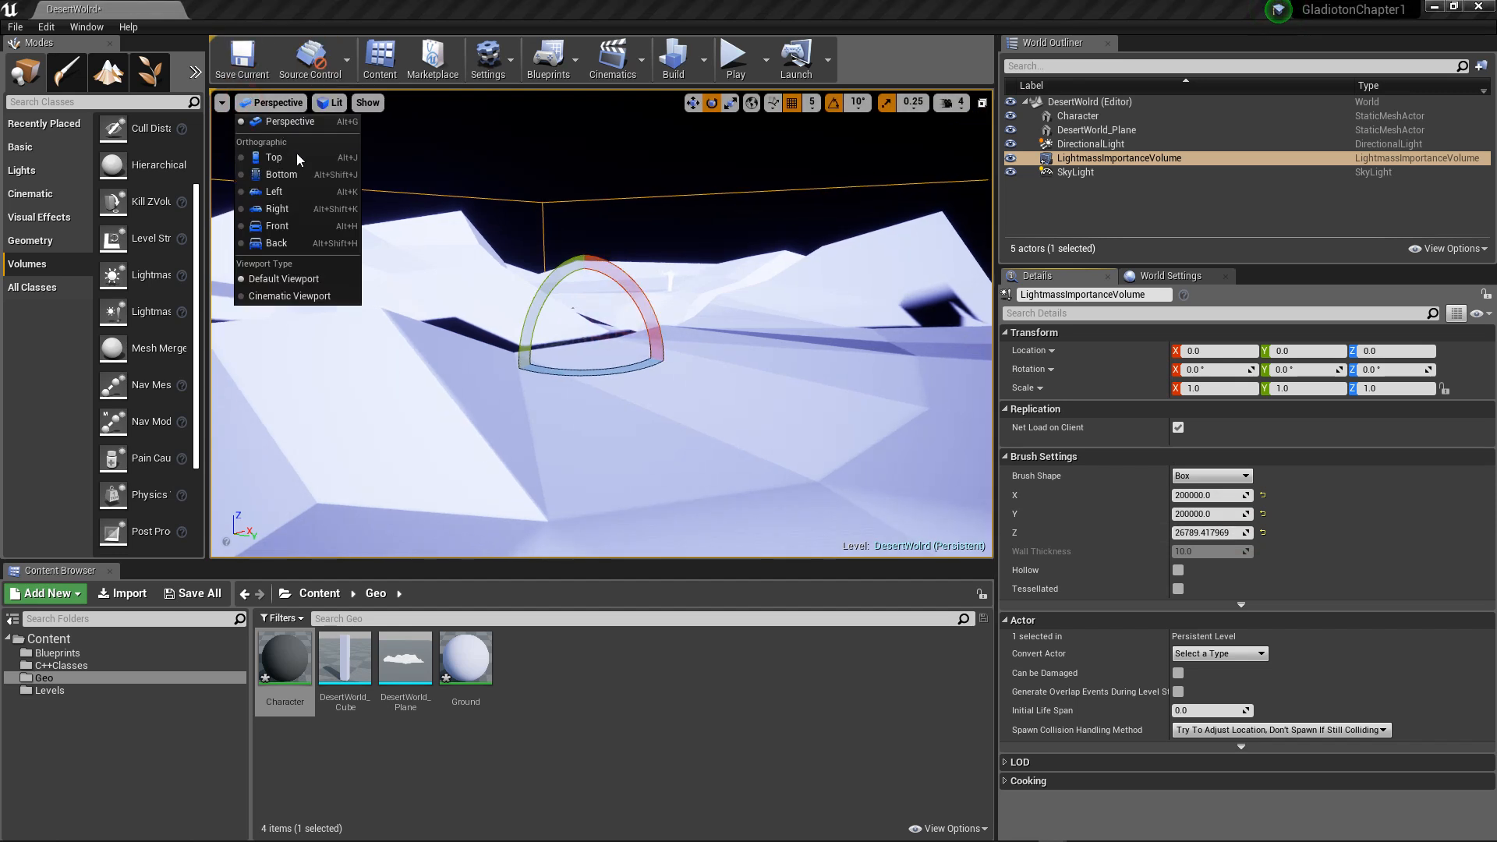
pyautogui.click(293, 158)
pyautogui.scroll(-5, 418, 187)
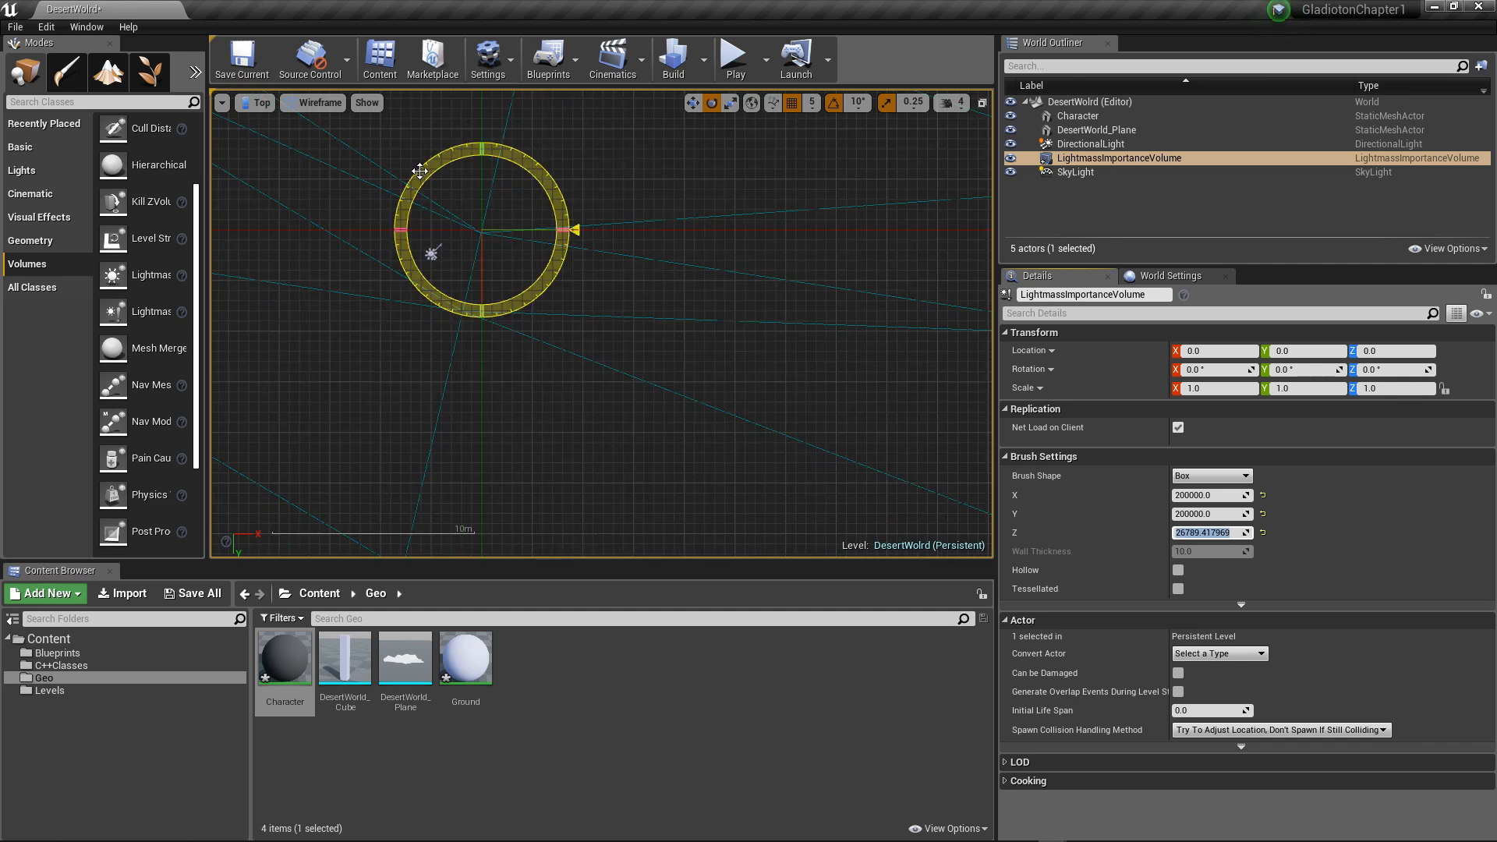
pyautogui.scroll(-5, 415, 164)
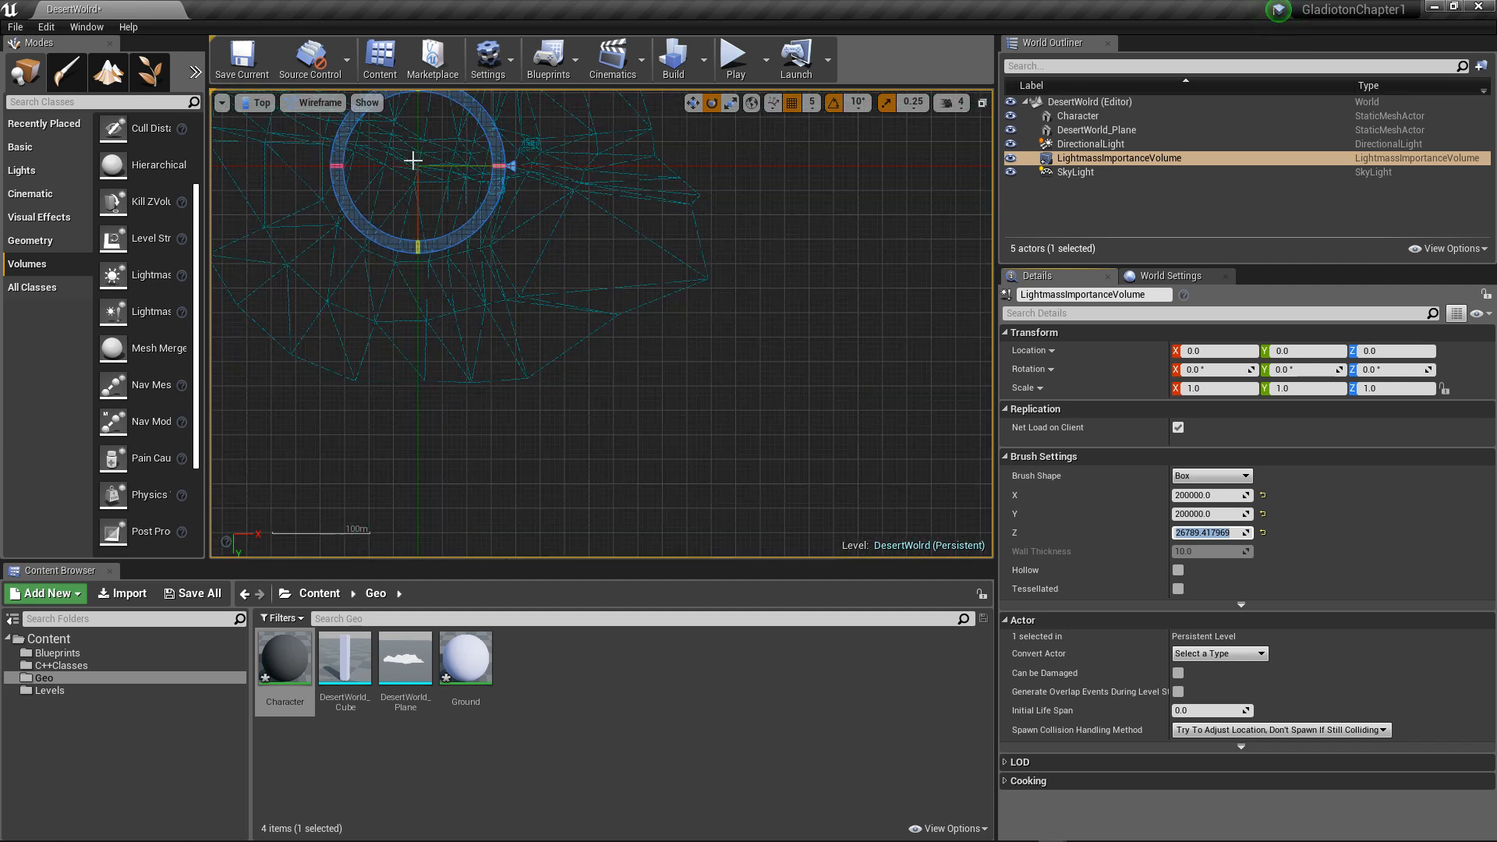
pyautogui.scroll(-5, 616, 186)
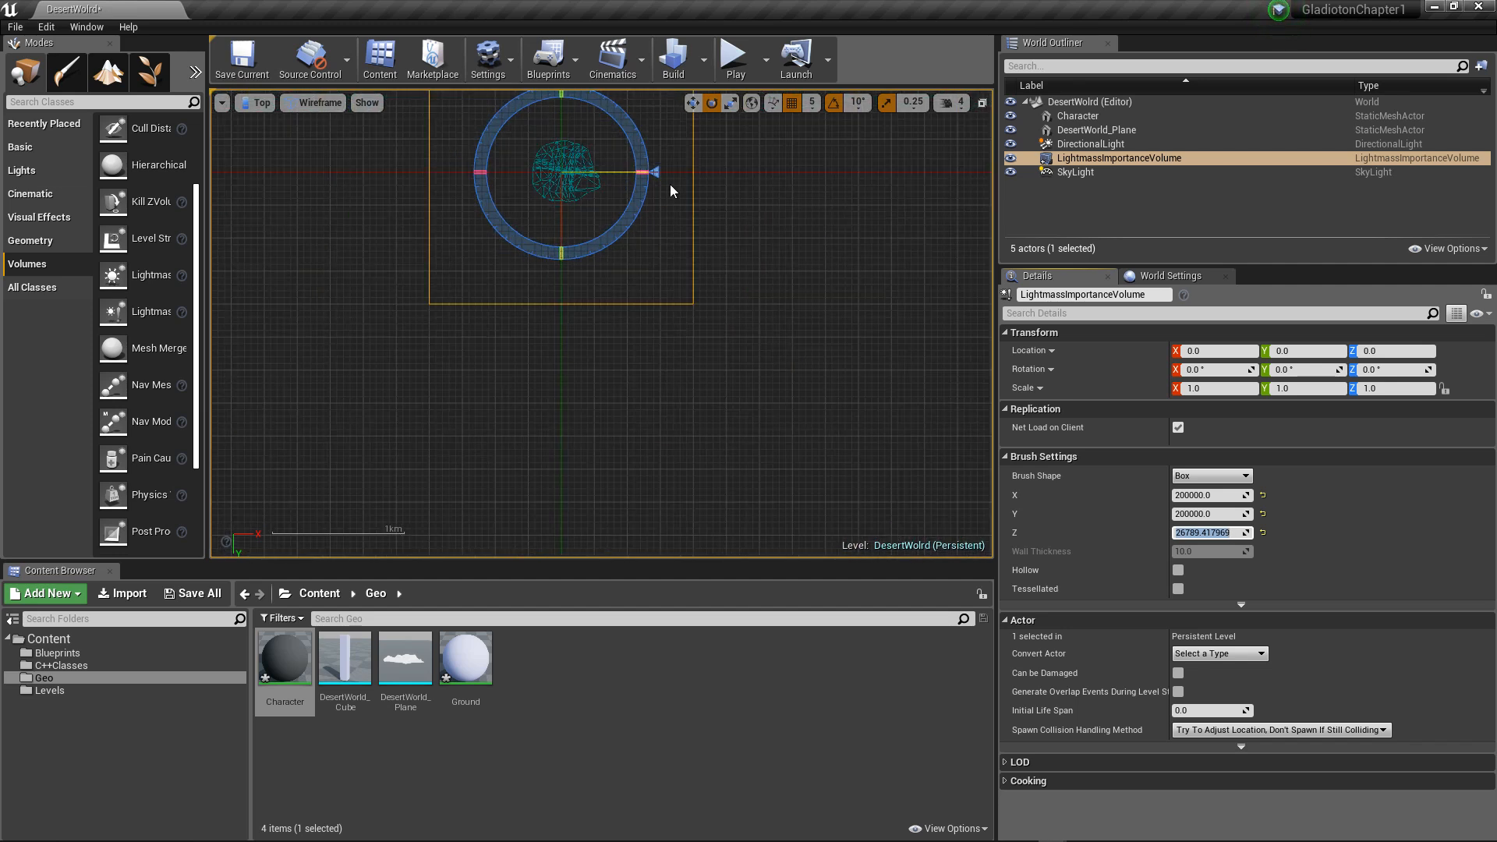
pyautogui.moveTo(672, 176); pyautogui.dragTo(676, 176)
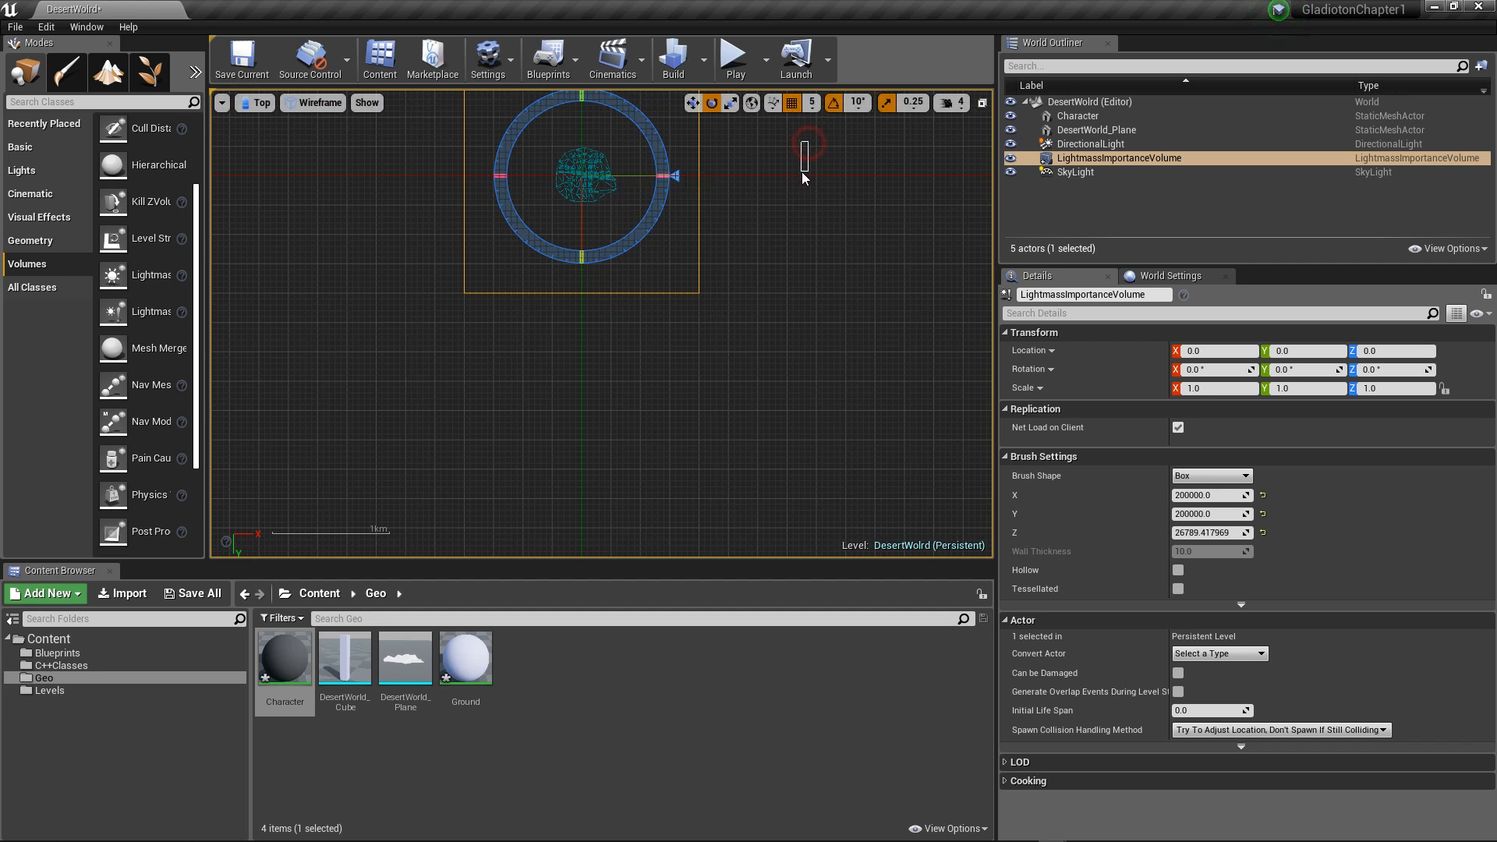
pyautogui.click(803, 171)
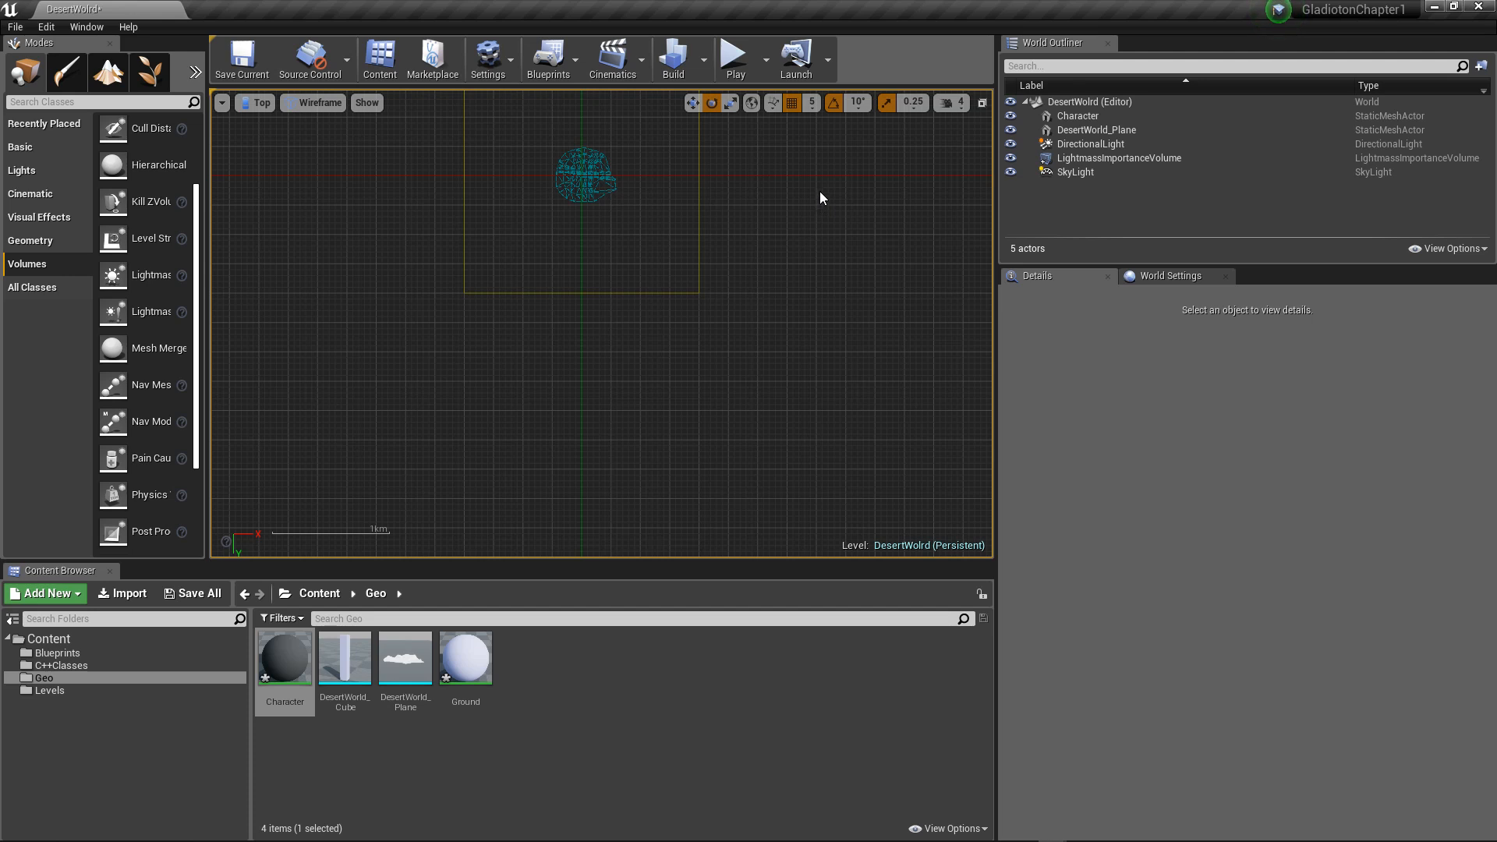
pyautogui.moveTo(825, 203); pyautogui.dragTo(750, 329, button='right')
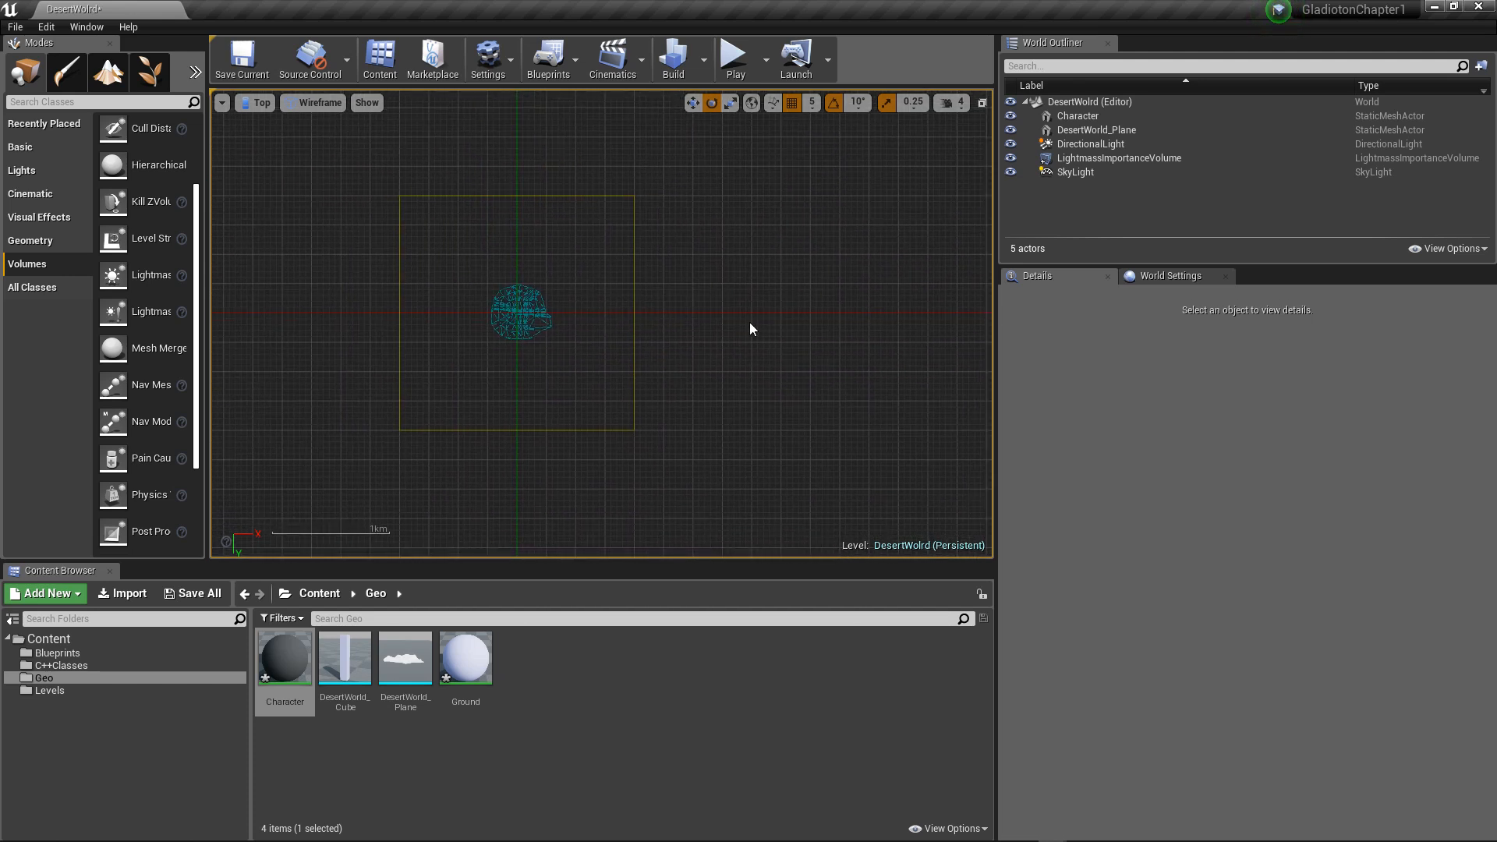
pyautogui.scroll(4, 750, 323)
pyautogui.moveTo(613, 261); pyautogui.dragTo(714, 289, button='right')
pyautogui.scroll(-1, 831, 251)
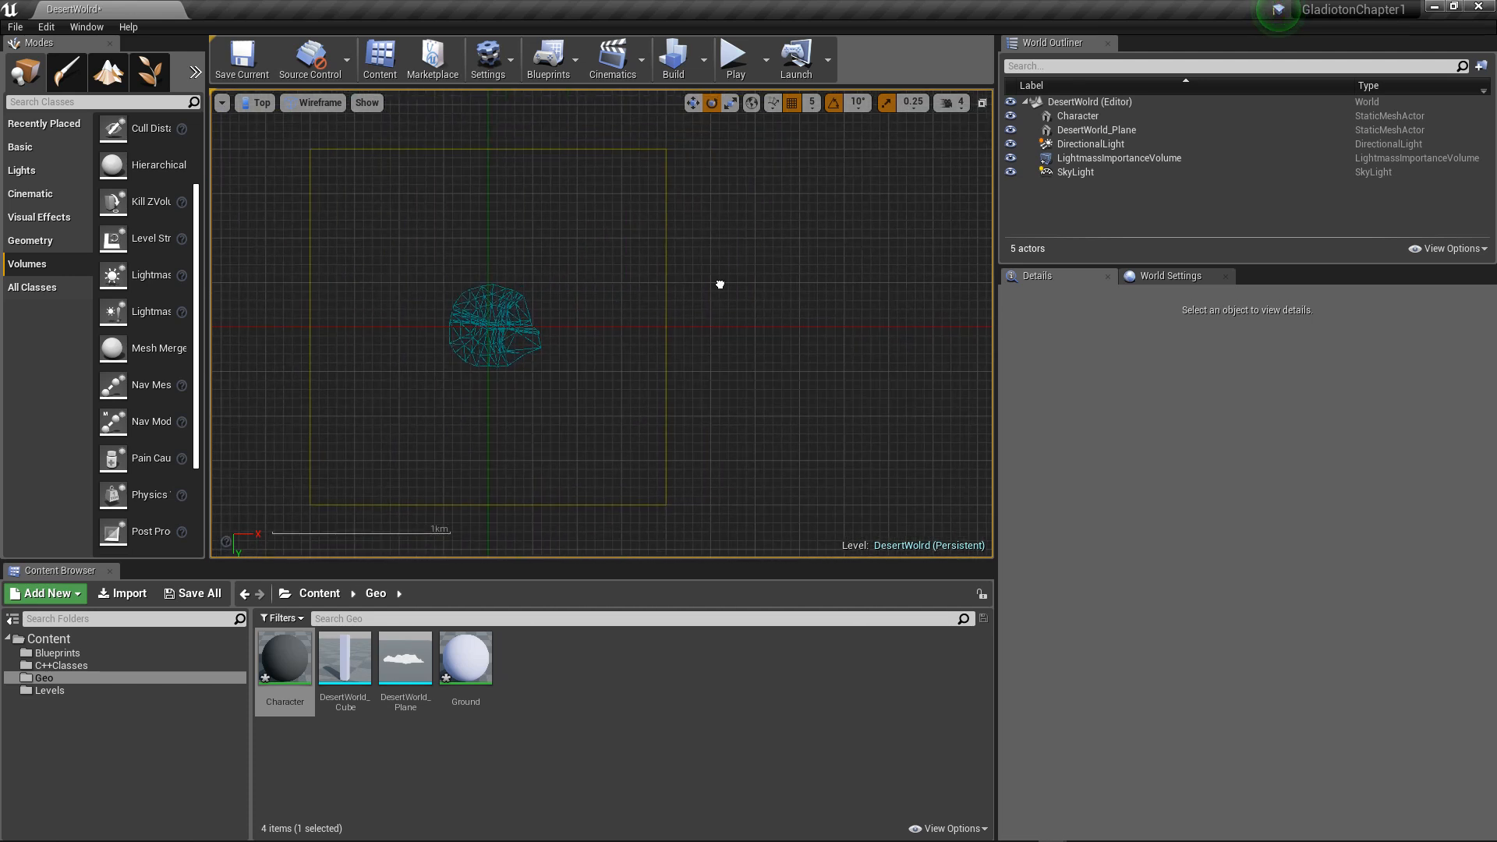
# Step: Shrink the Lightmass Importance Volume's brush to about 56526 in X and 48954 in Y so it closely surrounds the terrain
pyautogui.click(1087, 160)
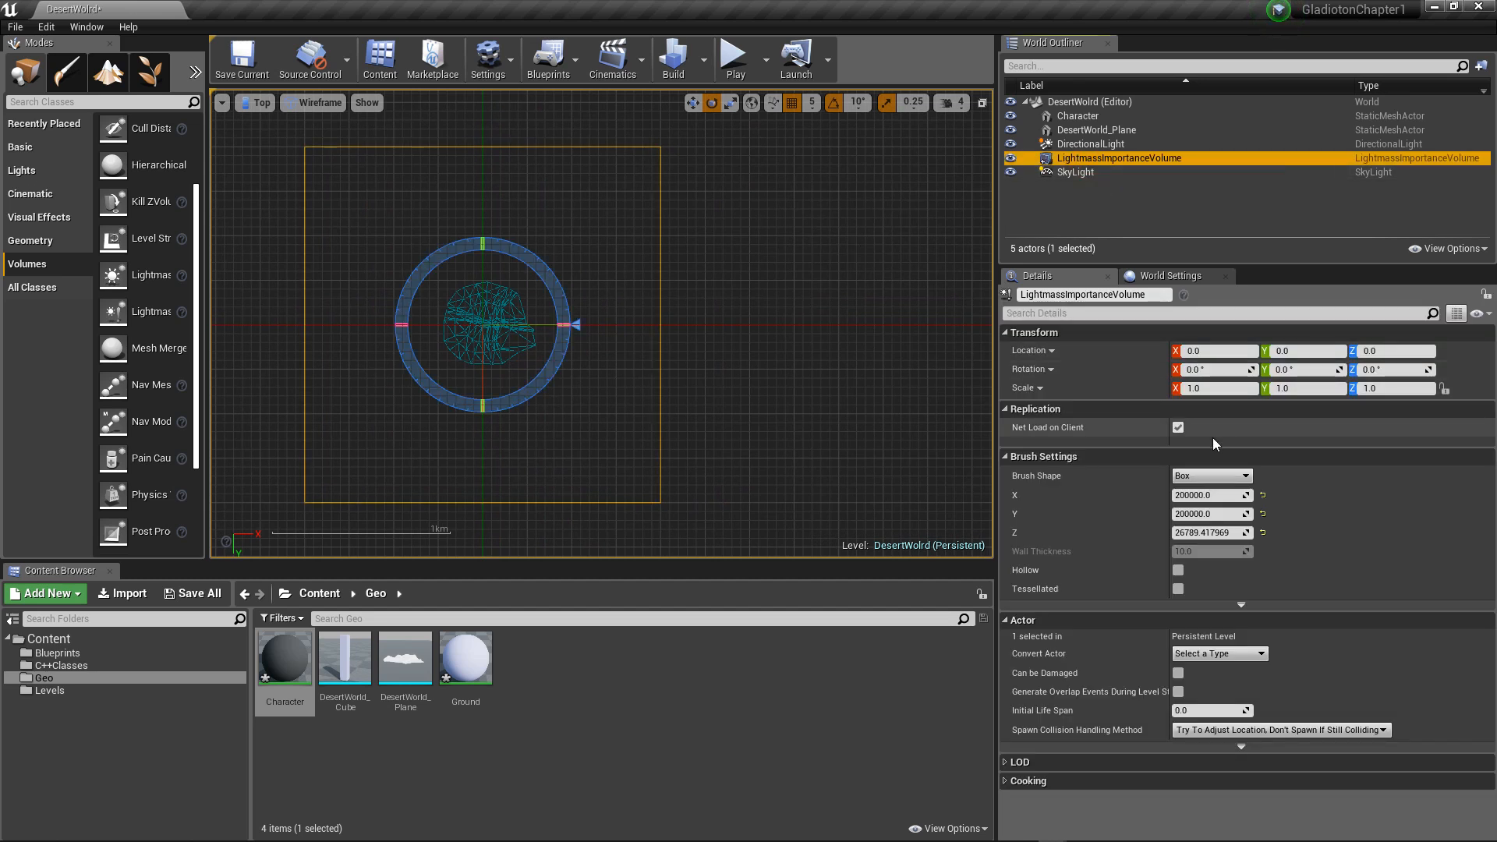
pyautogui.moveTo(1209, 495); pyautogui.dragTo(1061, 495)
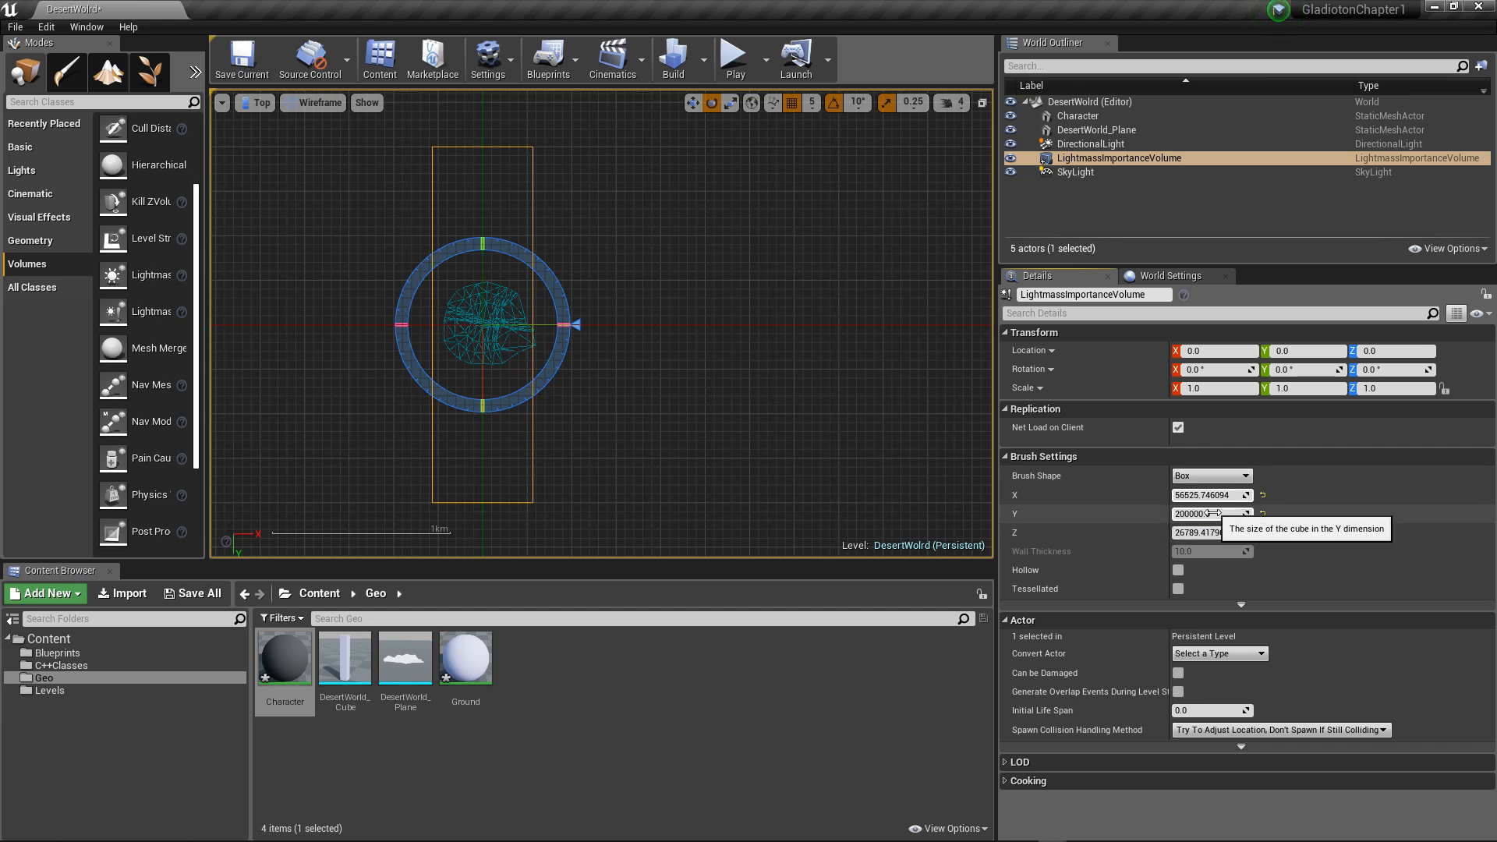
pyautogui.moveTo(1211, 513); pyautogui.dragTo(1160, 513)
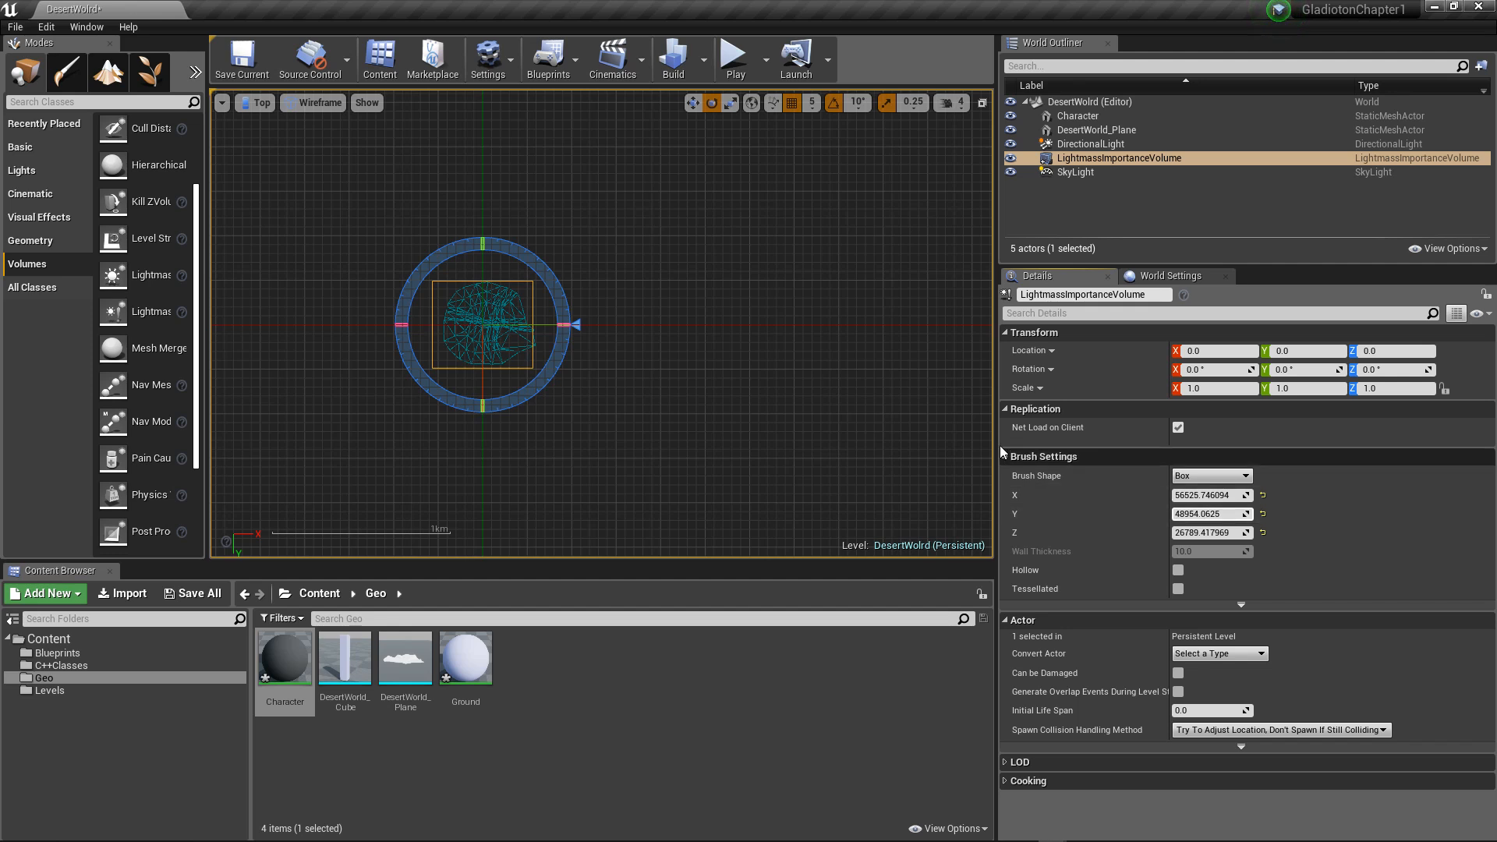
pyautogui.scroll(2, 690, 399)
pyautogui.scroll(-1, 634, 392)
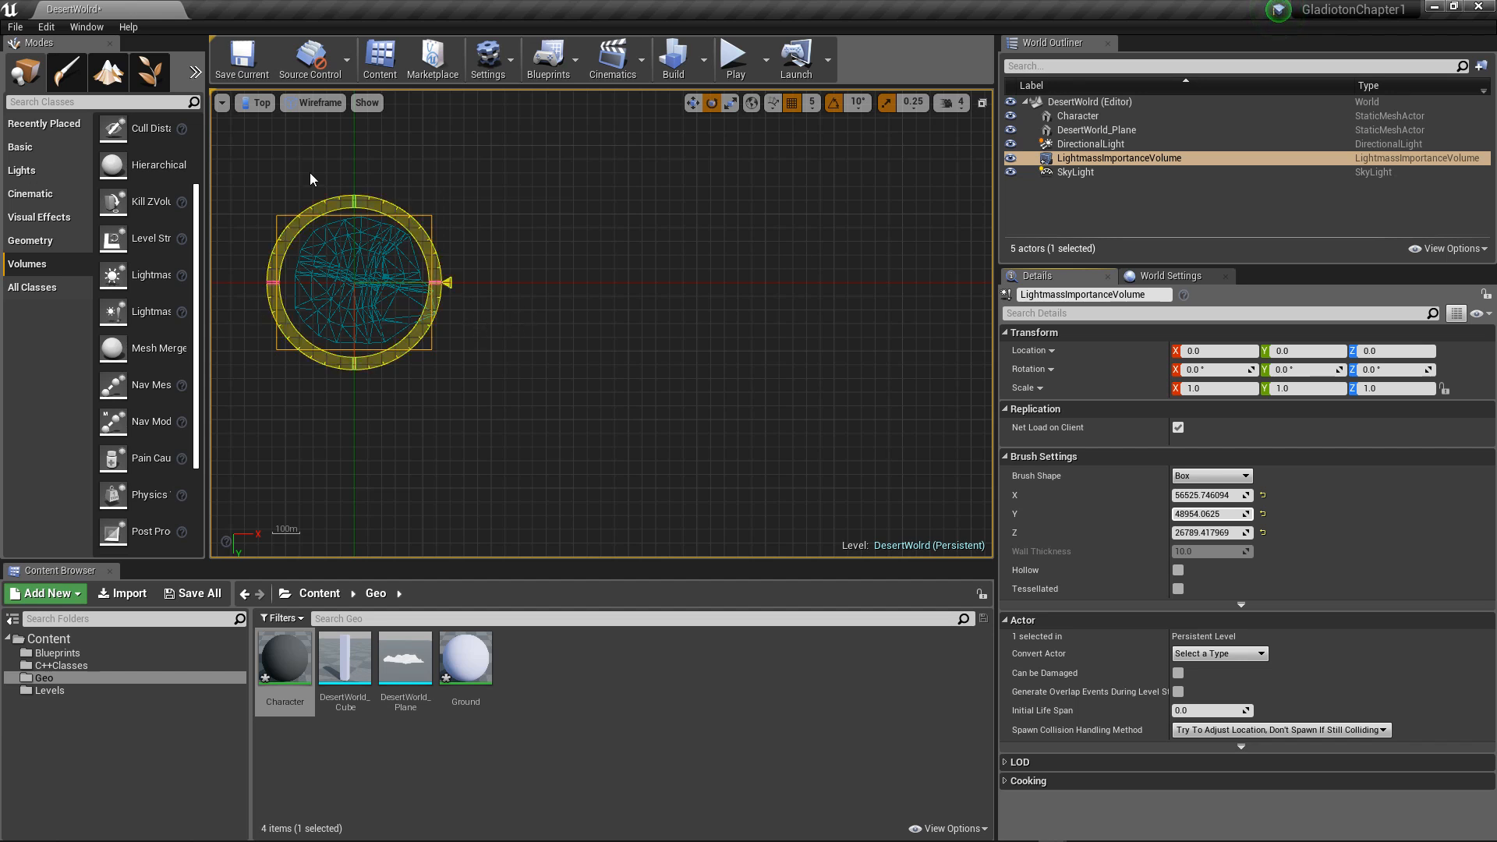
# Step: Switch the viewport to the Front view and reduce the volume's Z brush size to about 14659
pyautogui.click(248, 103)
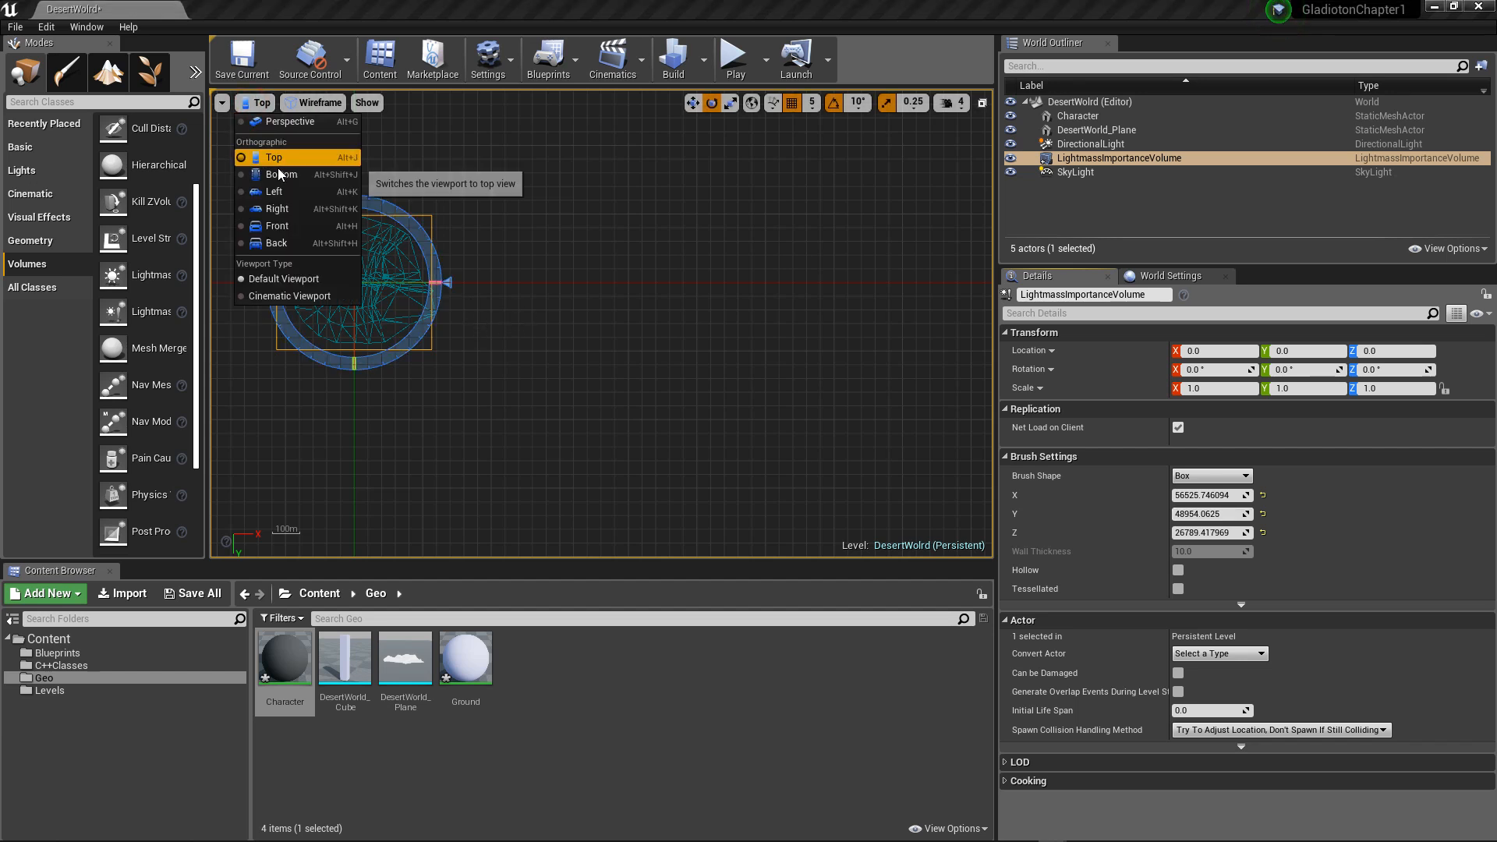
pyautogui.click(290, 224)
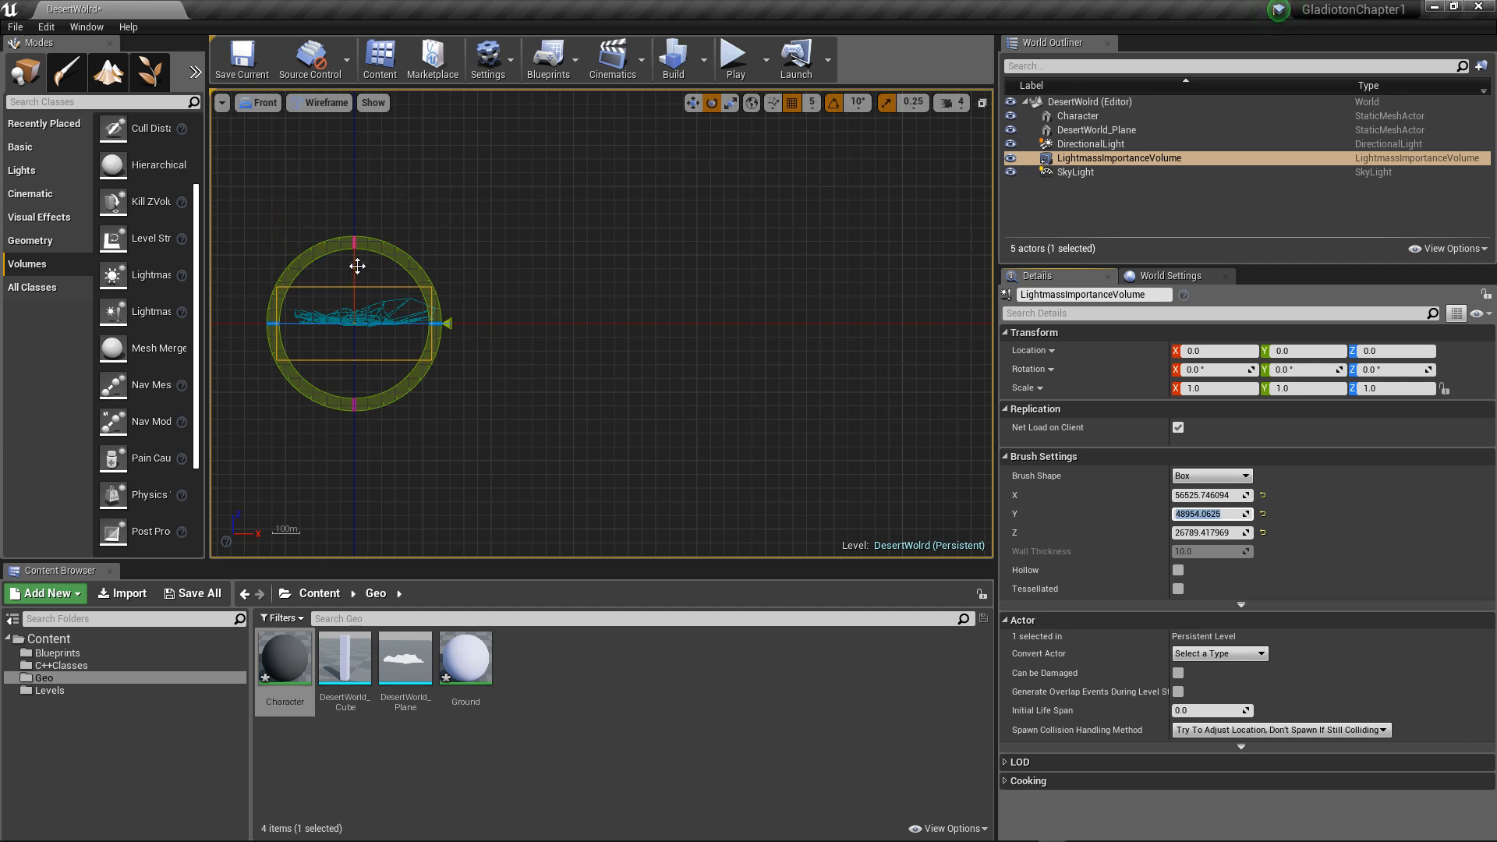
pyautogui.scroll(2, 390, 257)
pyautogui.scroll(-3, 391, 252)
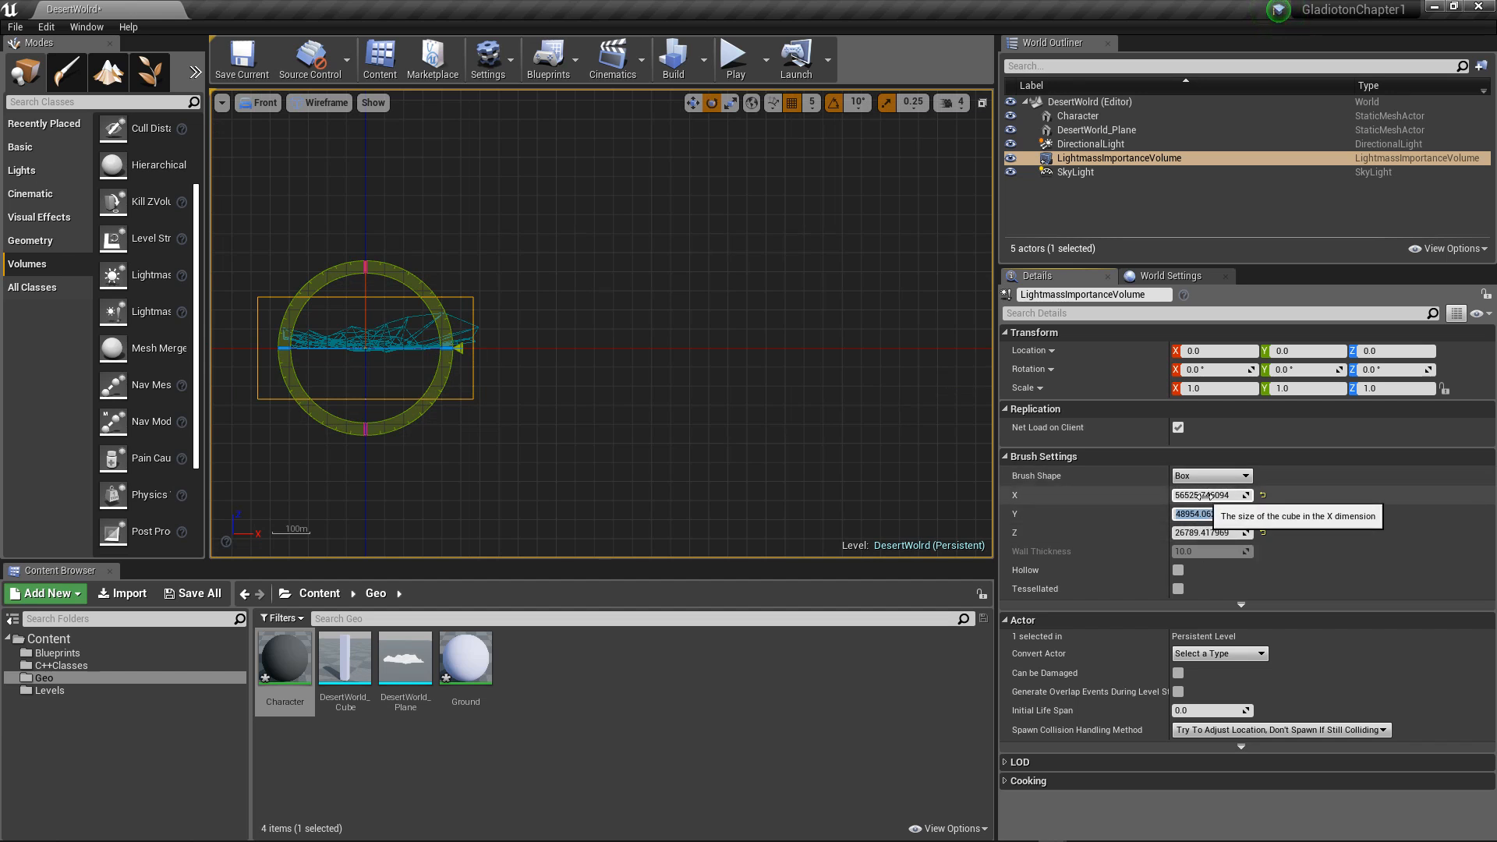
pyautogui.moveTo(1206, 533); pyautogui.dragTo(1098, 534)
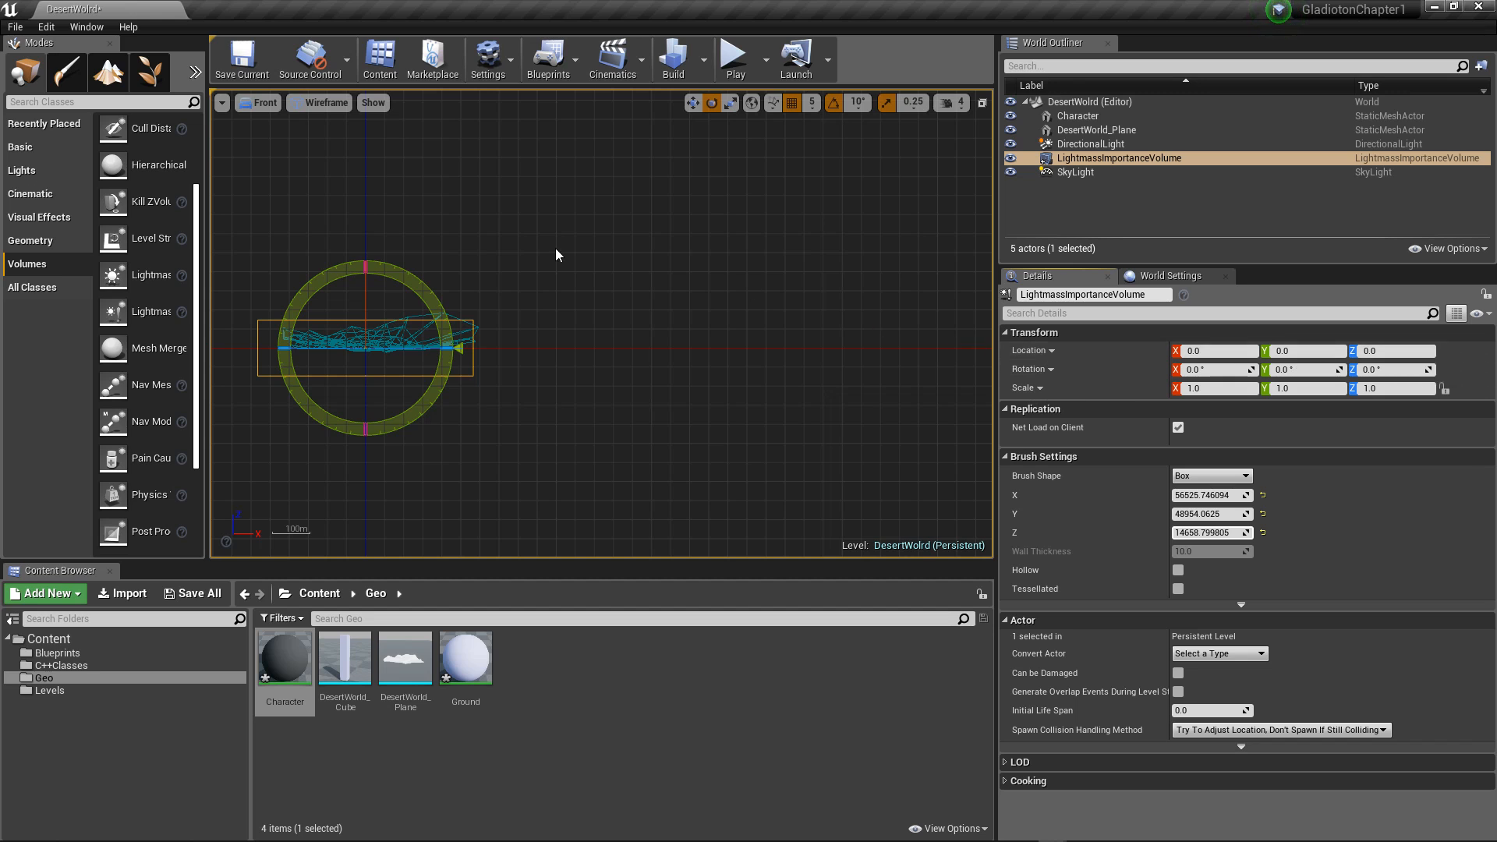
# Step: Move the Lightmass Importance Volume over the terrain to location X 3270, Z 4295
pyautogui.press('w')
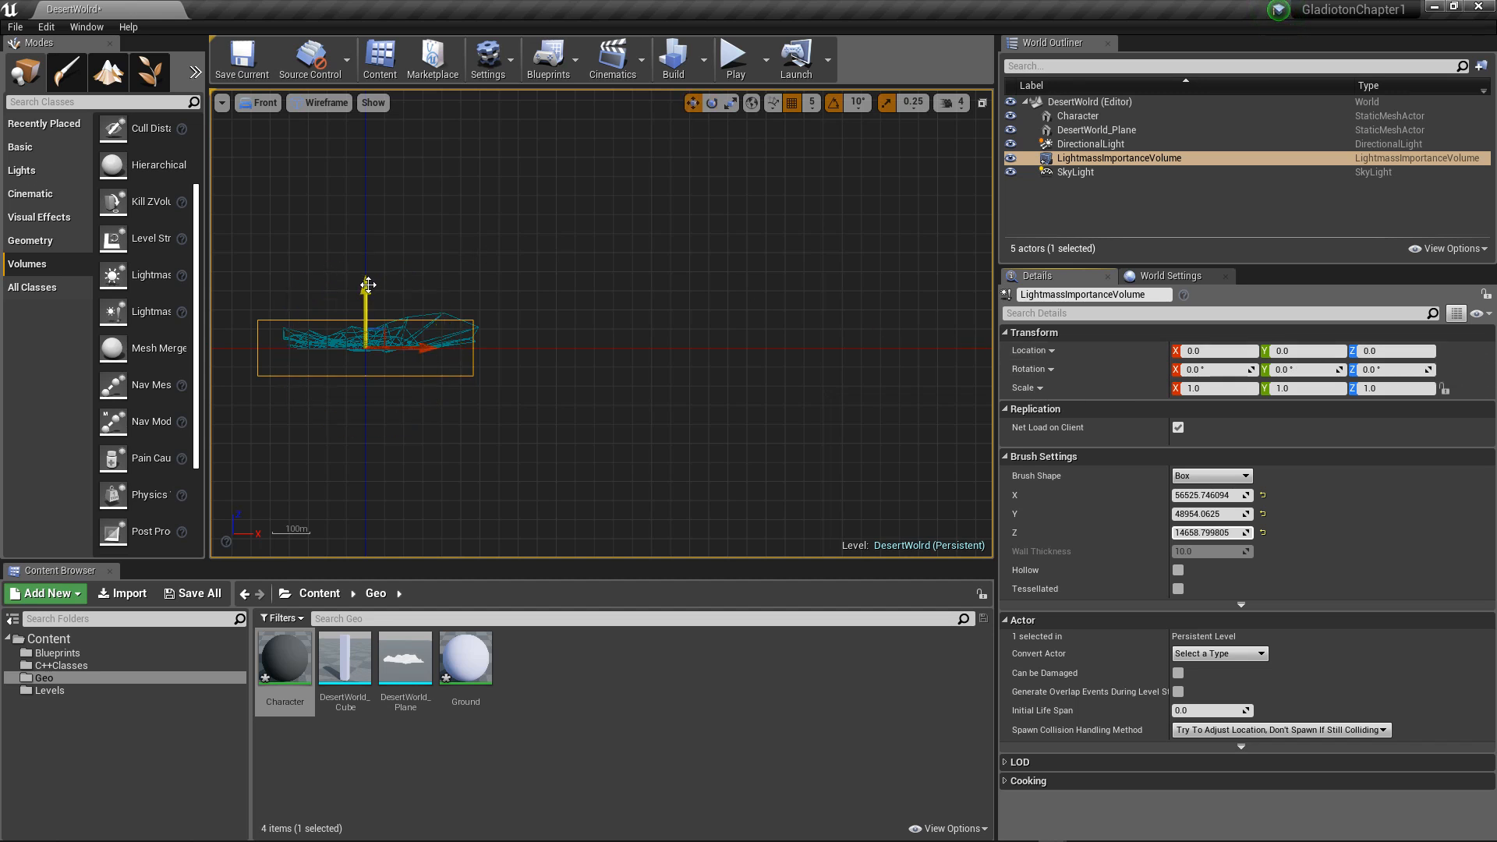
pyautogui.moveTo(368, 285); pyautogui.dragTo(363, 269)
pyautogui.moveTo(425, 334)
pyautogui.mouseDown()
pyautogui.moveTo(452, 332)
pyautogui.moveTo(439, 332)
pyautogui.mouseUp()
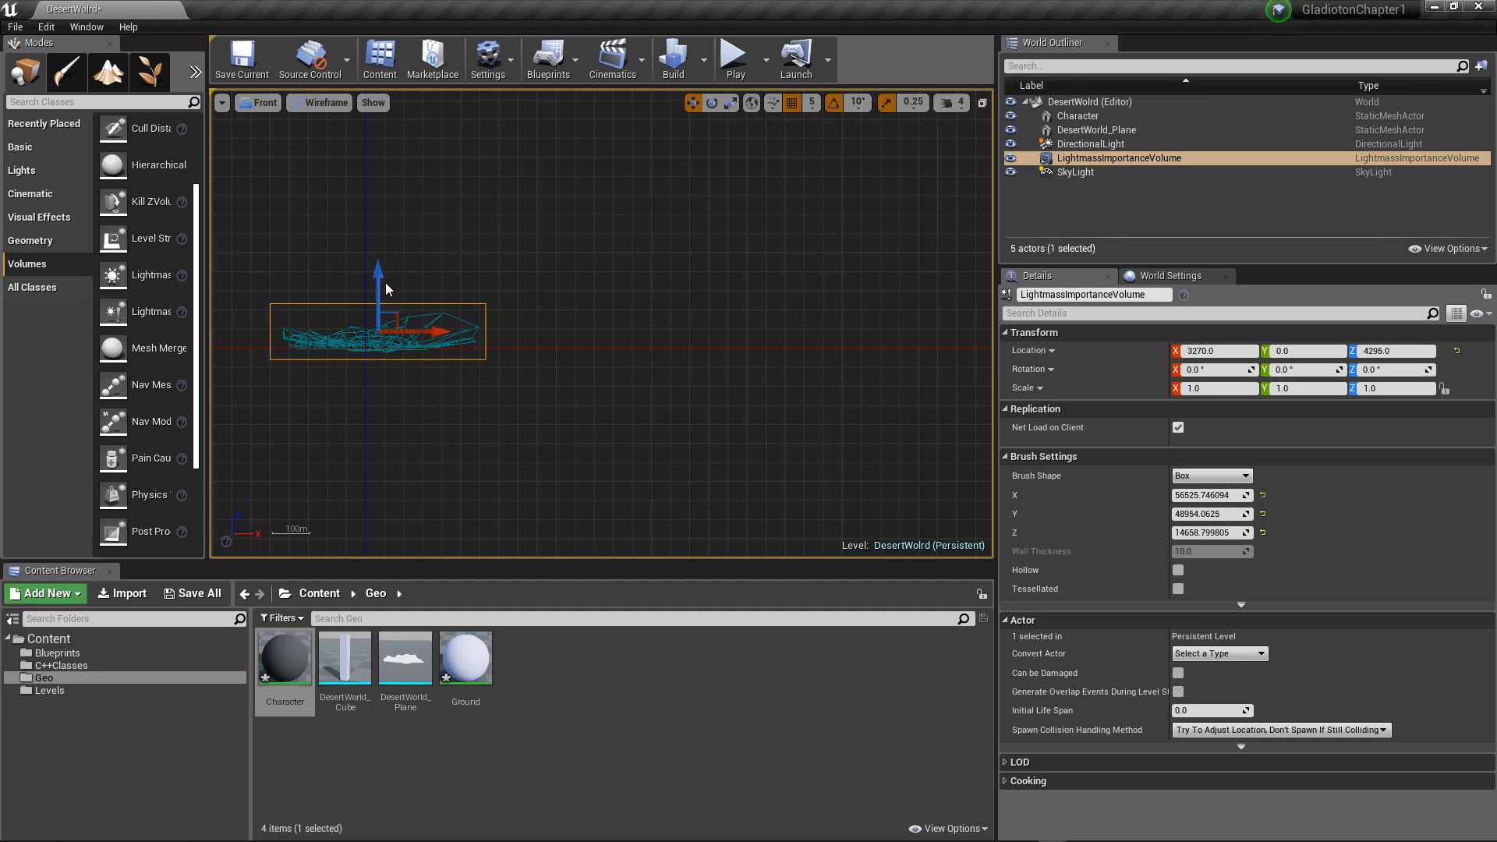
pyautogui.moveTo(378, 272); pyautogui.dragTo(378, 271)
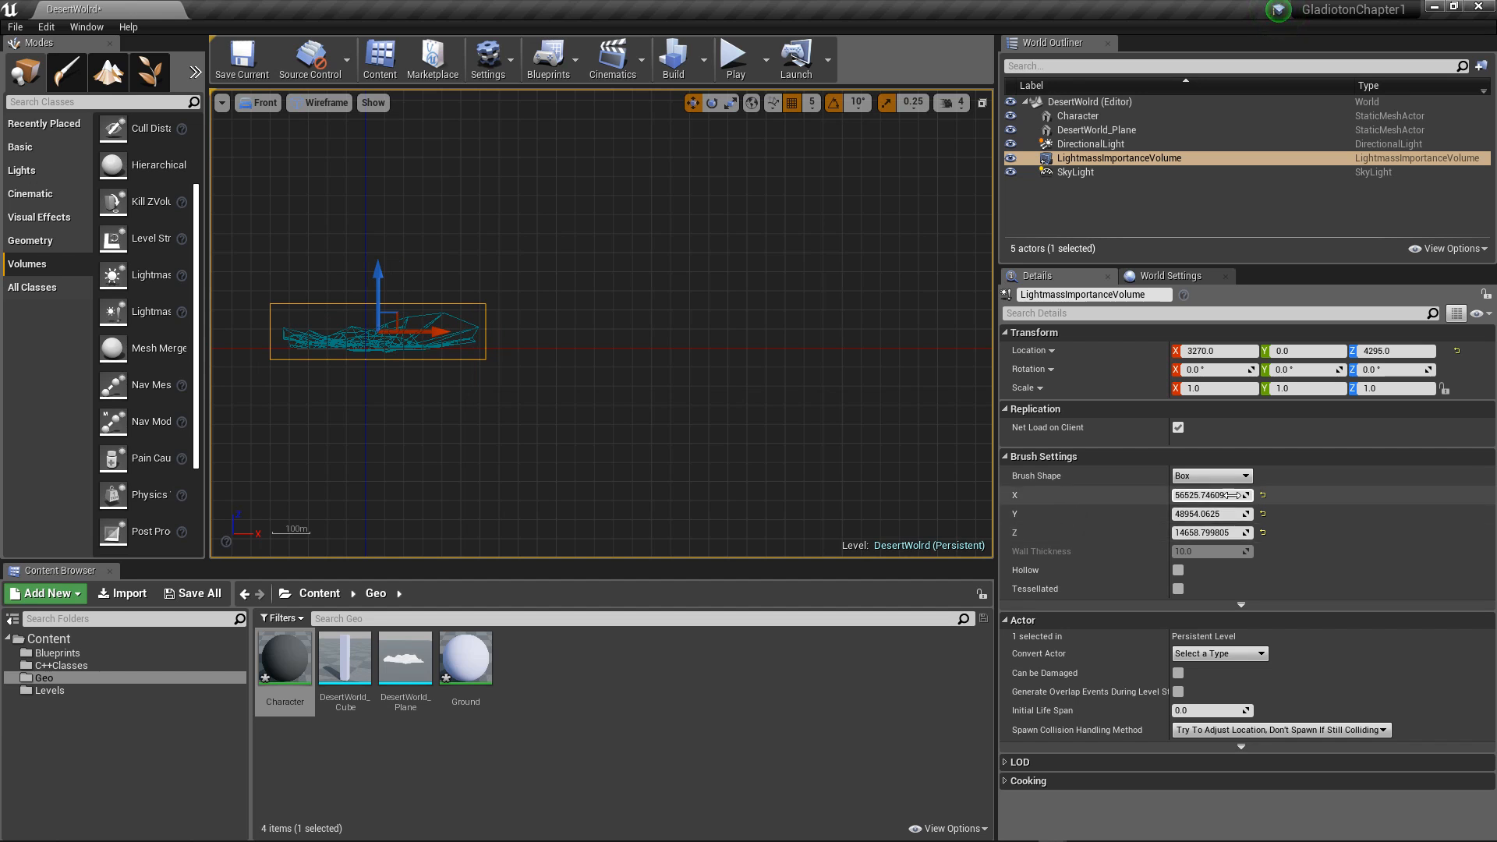
# Step: Tighten the volume's brush to about X 51339, Y 40343, Z 11644 and shift it to location X 3885
pyautogui.moveTo(1238, 535); pyautogui.dragTo(1226, 535)
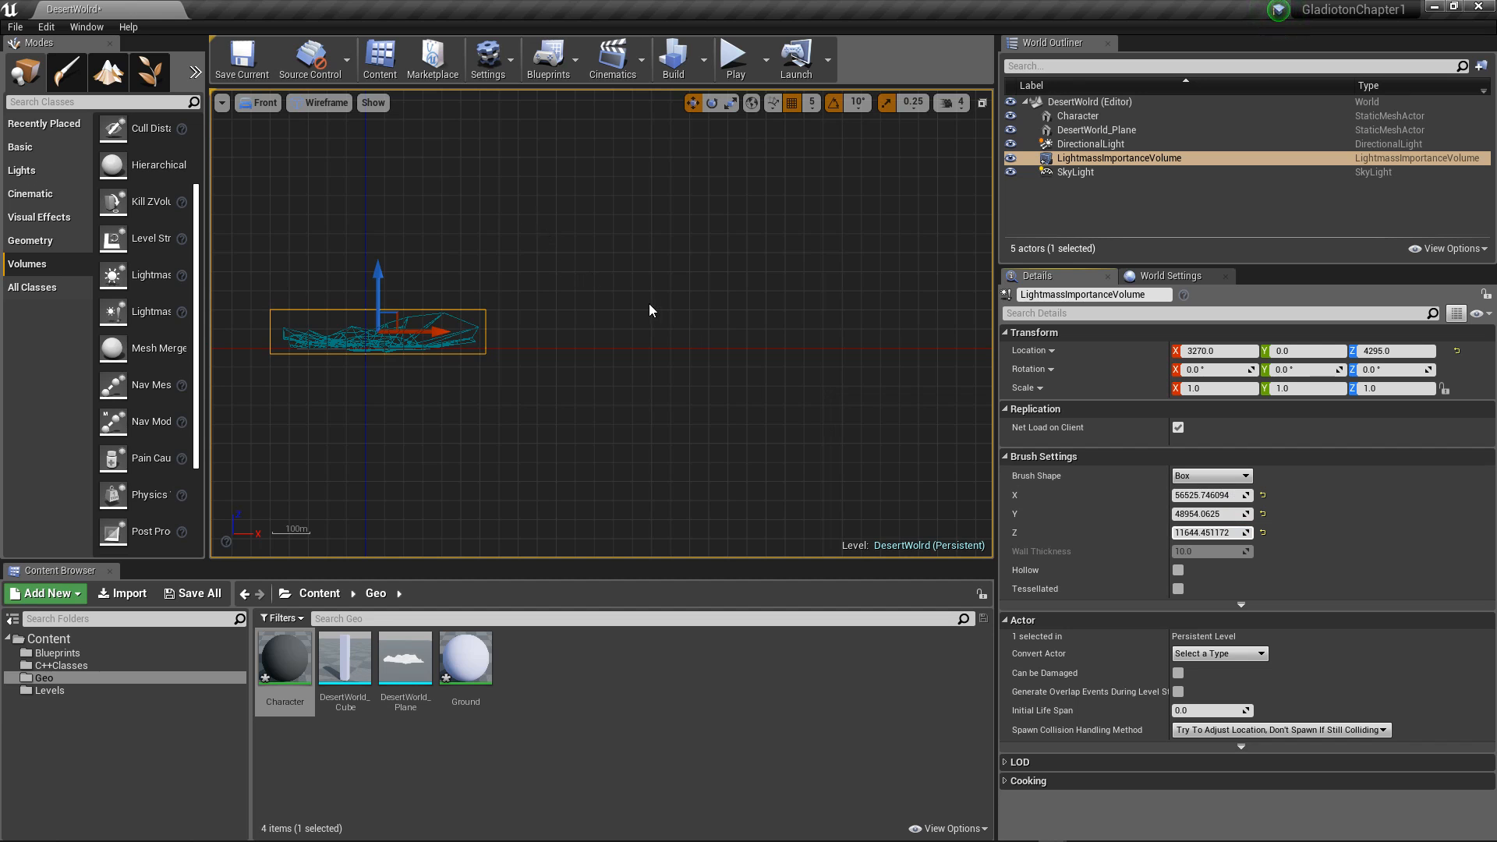
pyautogui.moveTo(1238, 514); pyautogui.dragTo(1217, 514)
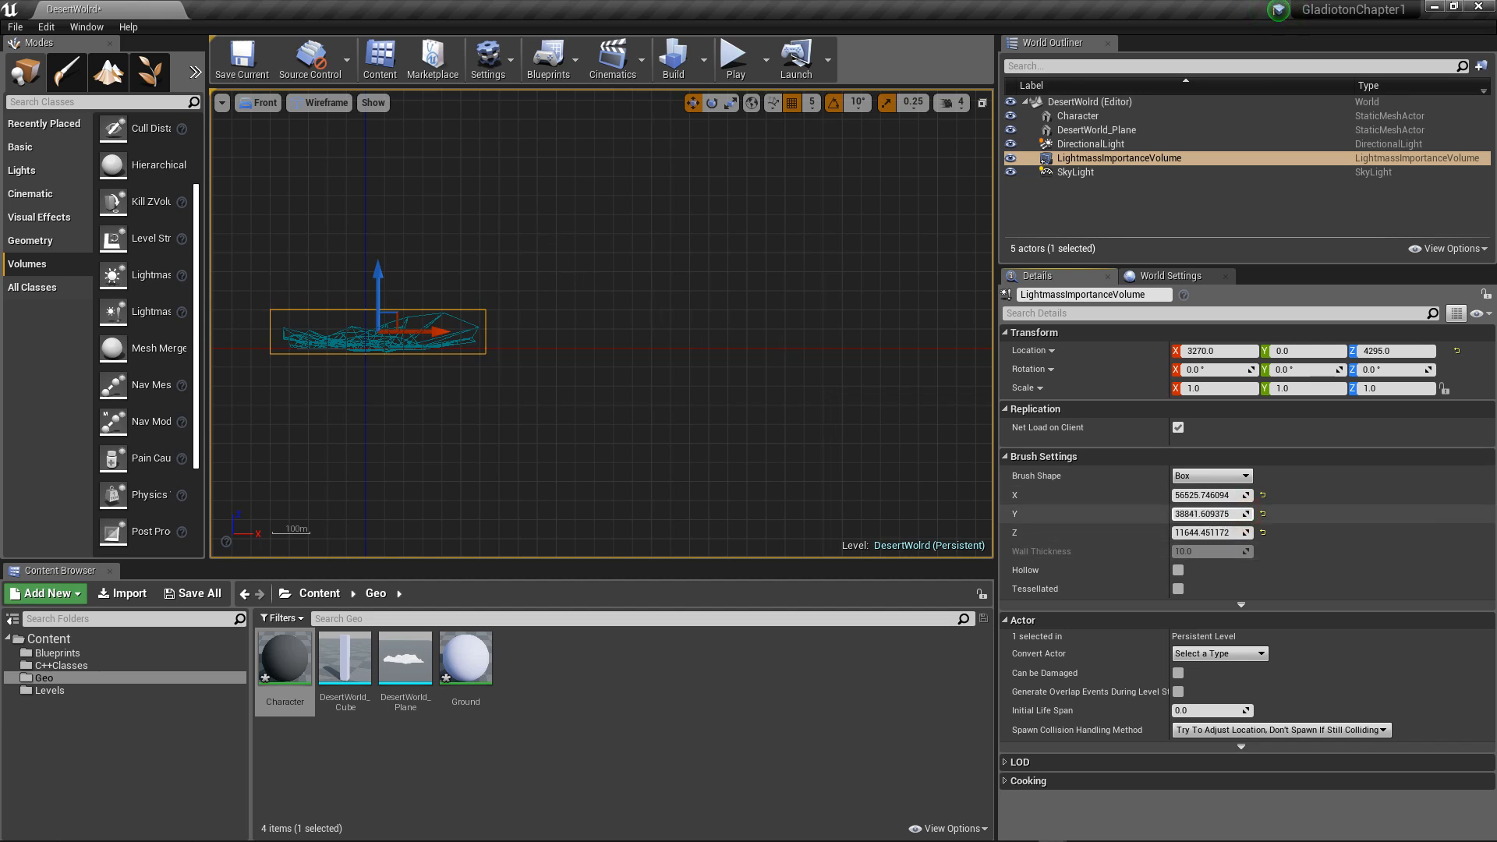
pyautogui.moveTo(1232, 495); pyautogui.dragTo(1209, 495)
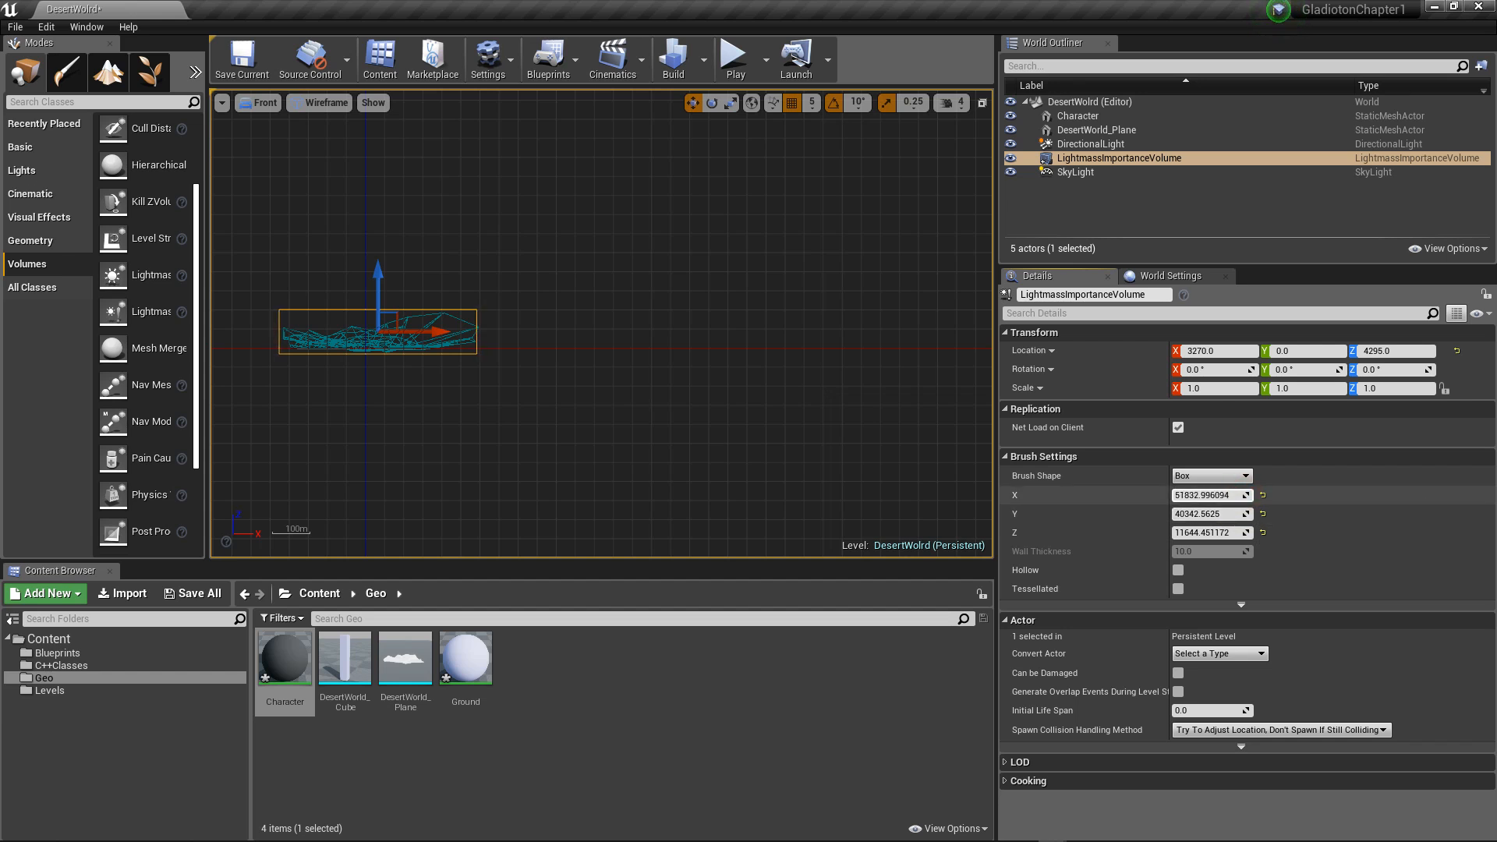
pyautogui.moveTo(441, 332); pyautogui.dragTo(444, 332)
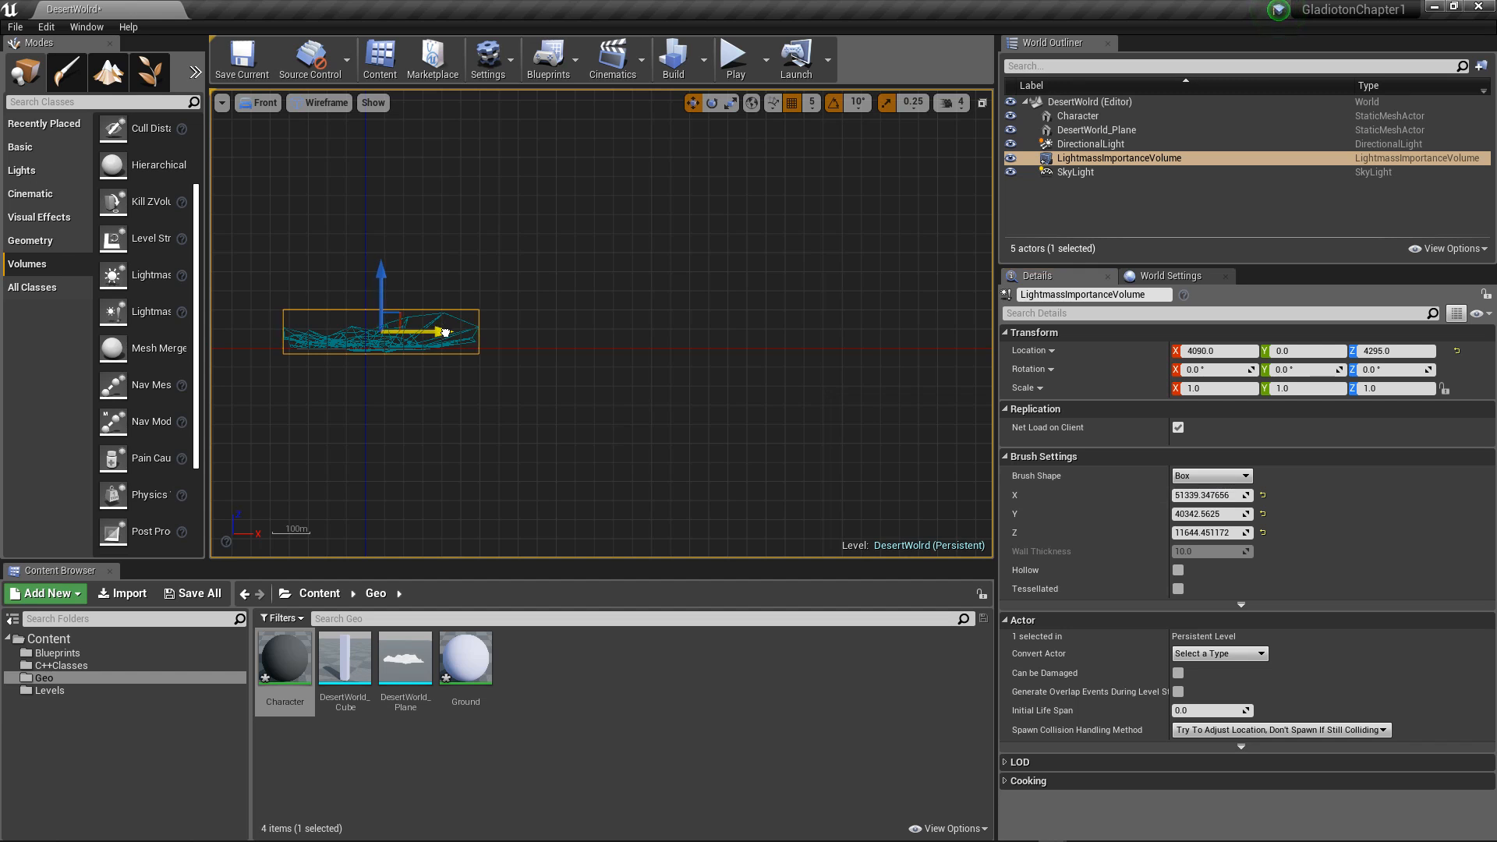
# Step: Widen the Lightmass Importance Volume's X brush size to about 51824 and view the fit from the Back
pyautogui.click(1226, 495)
pyautogui.moveTo(1226, 495); pyautogui.dragTo(986, 456)
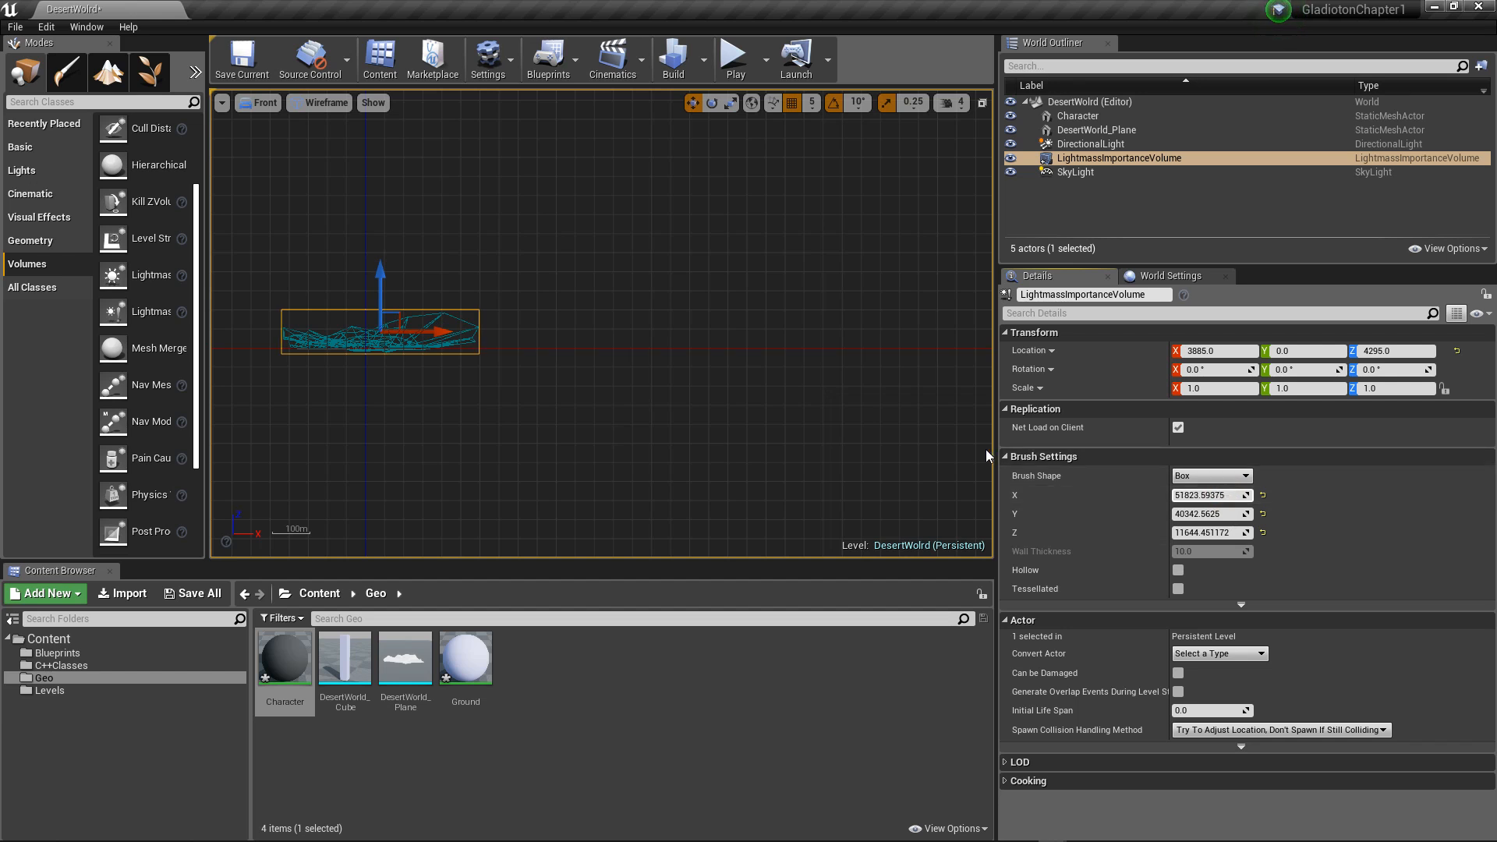
pyautogui.click(246, 103)
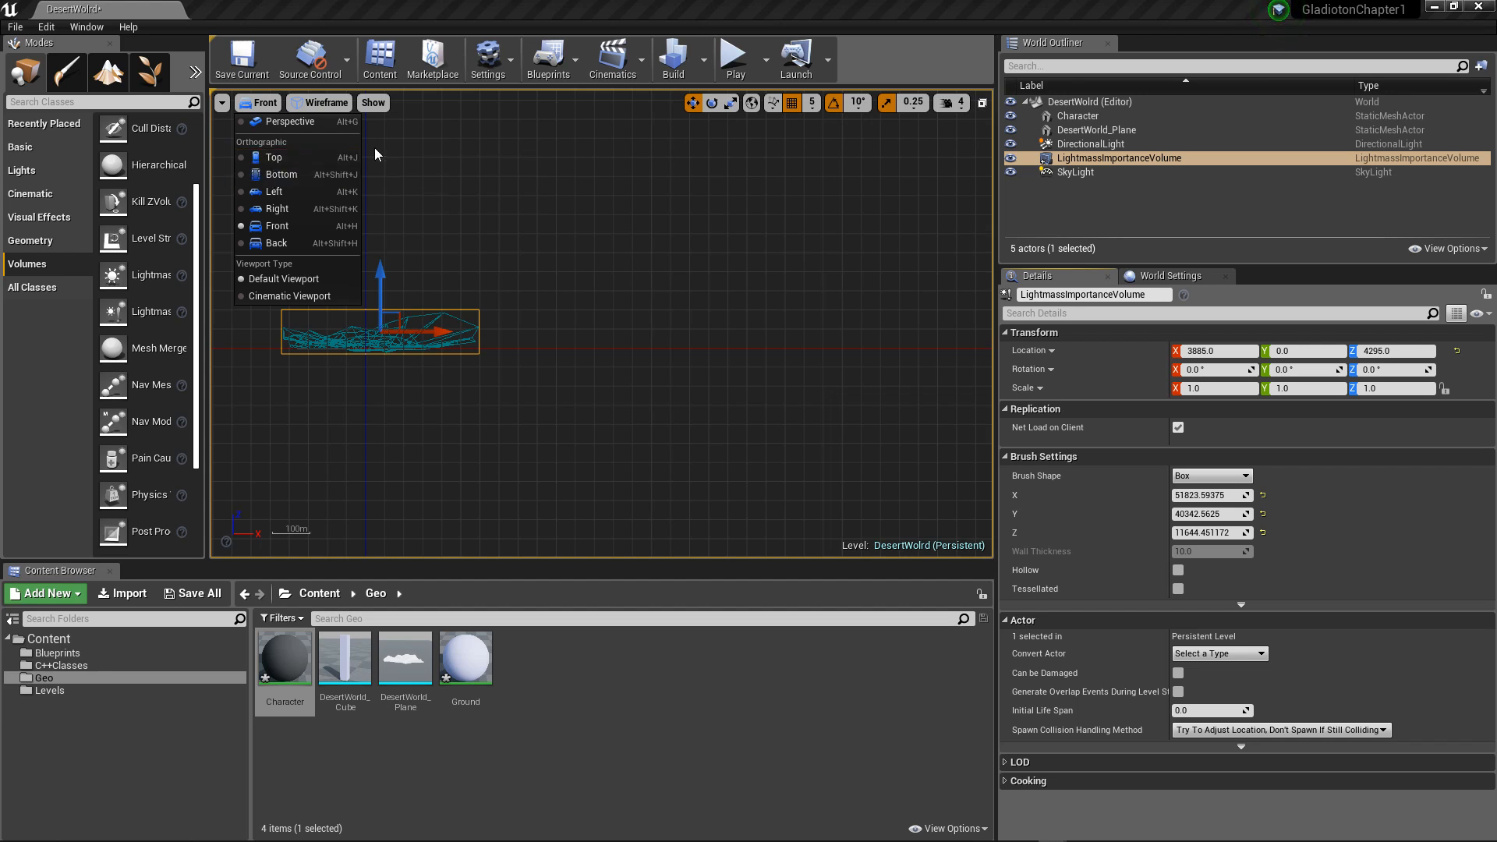
pyautogui.click(285, 243)
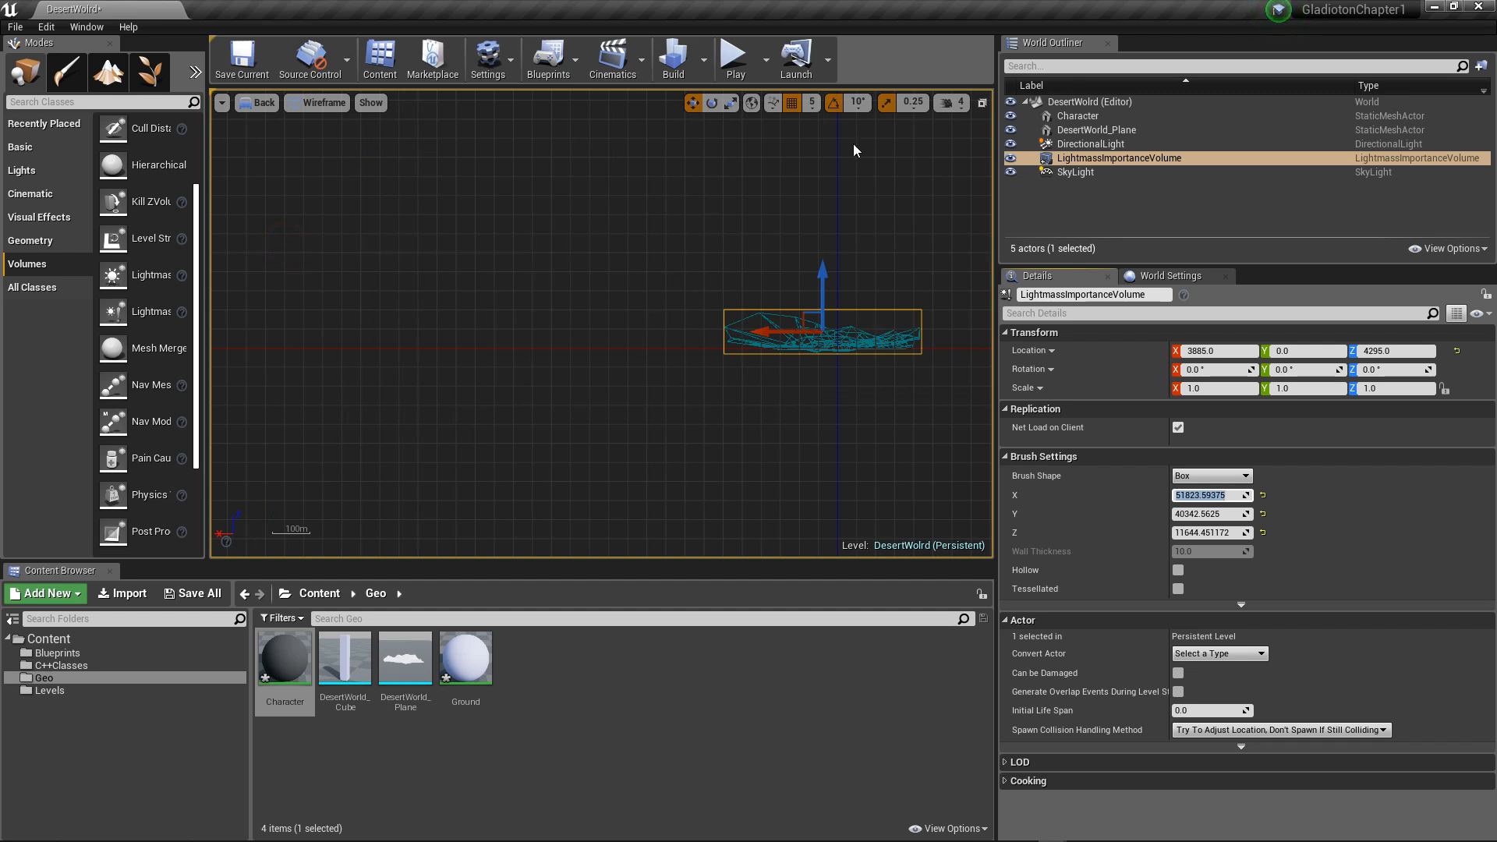
# Step: Switch one of the four viewports to Perspective, maximize it and inspect the lit terrain and character
pyautogui.click(982, 103)
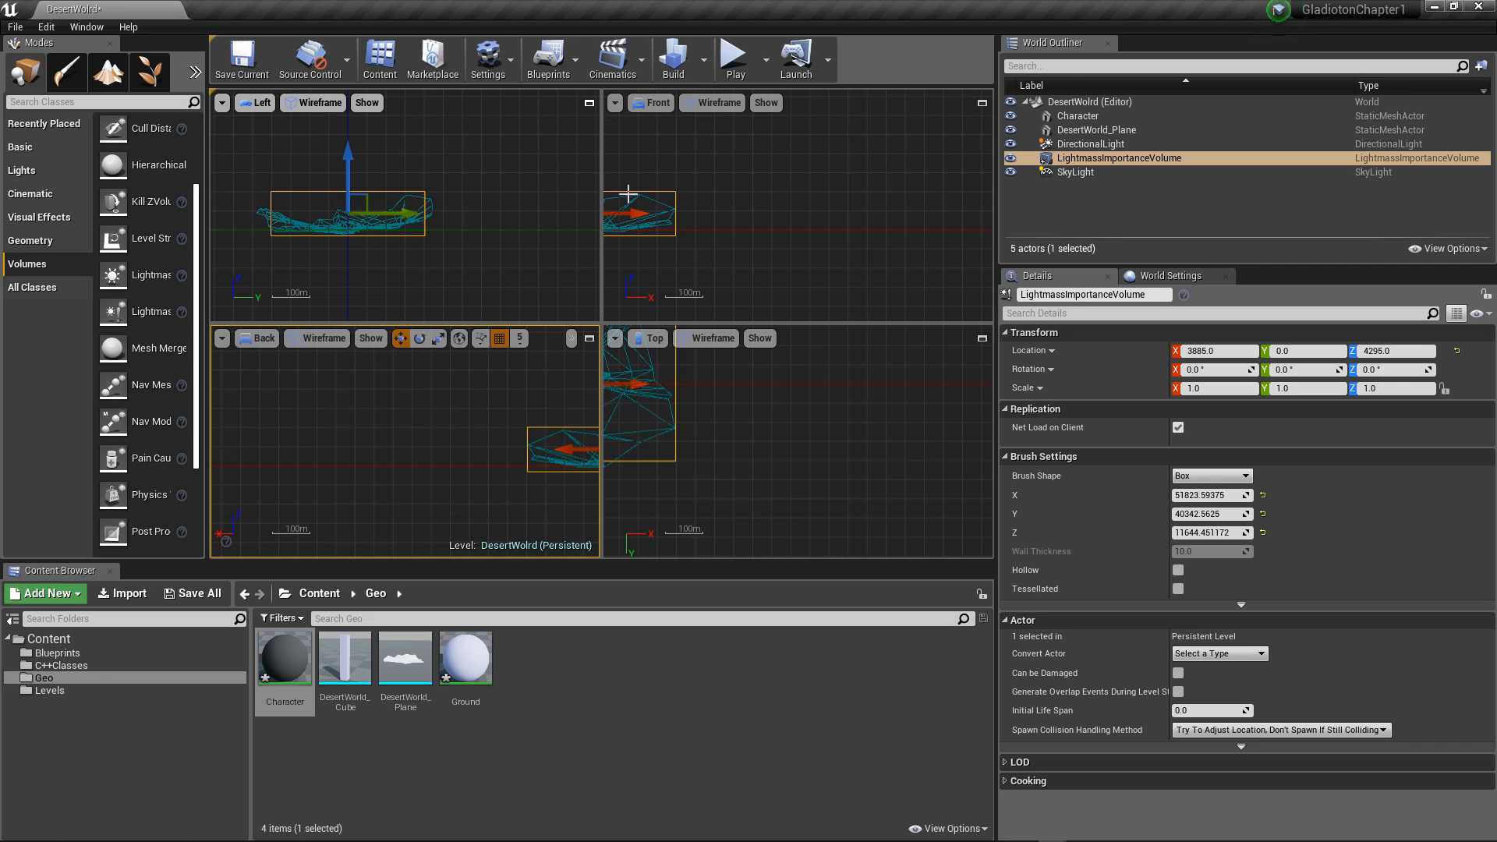
pyautogui.click(257, 103)
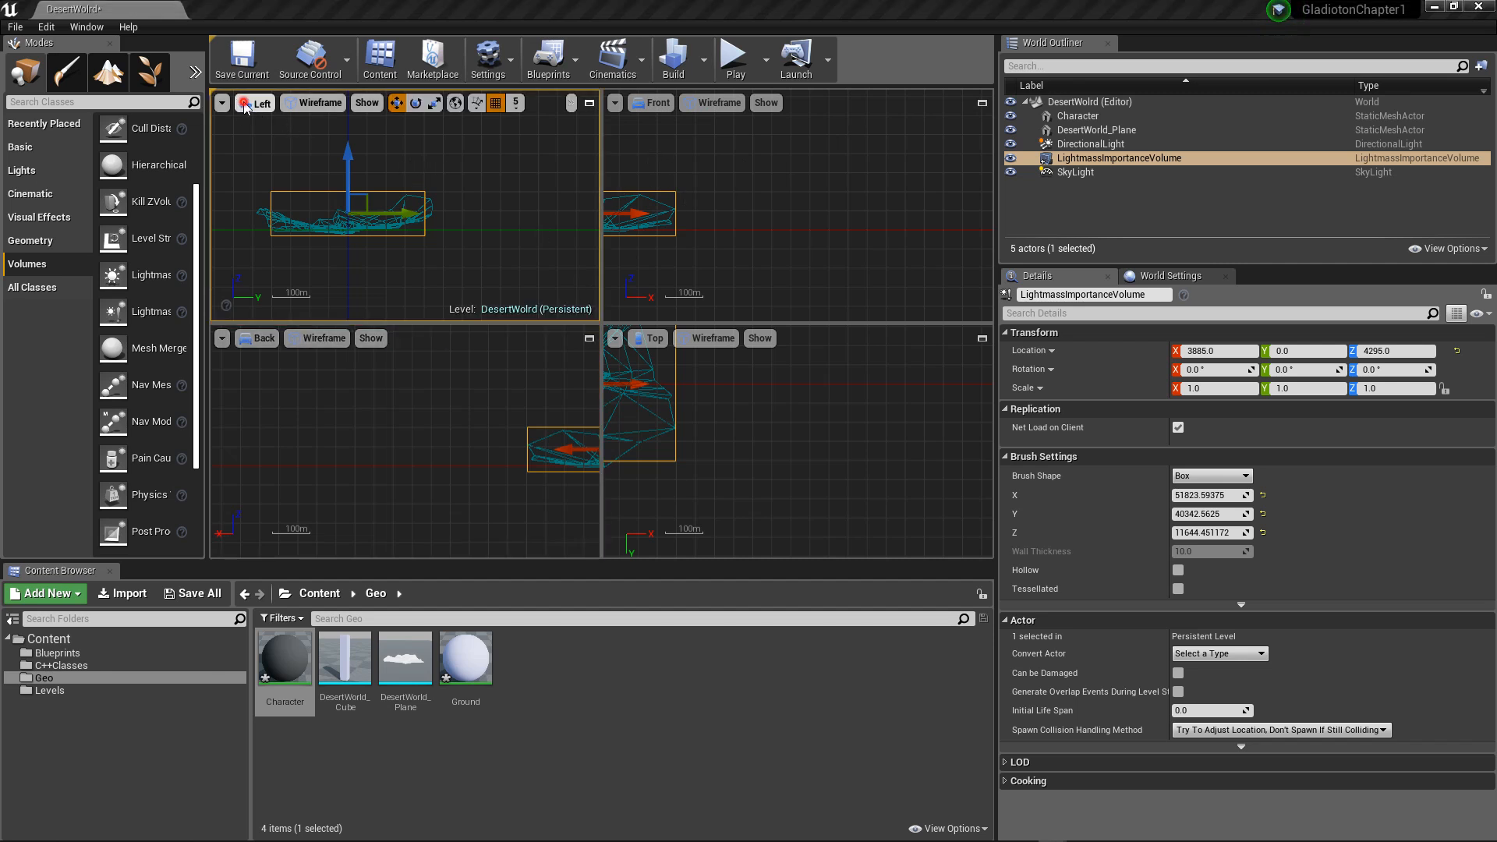
pyautogui.click(265, 123)
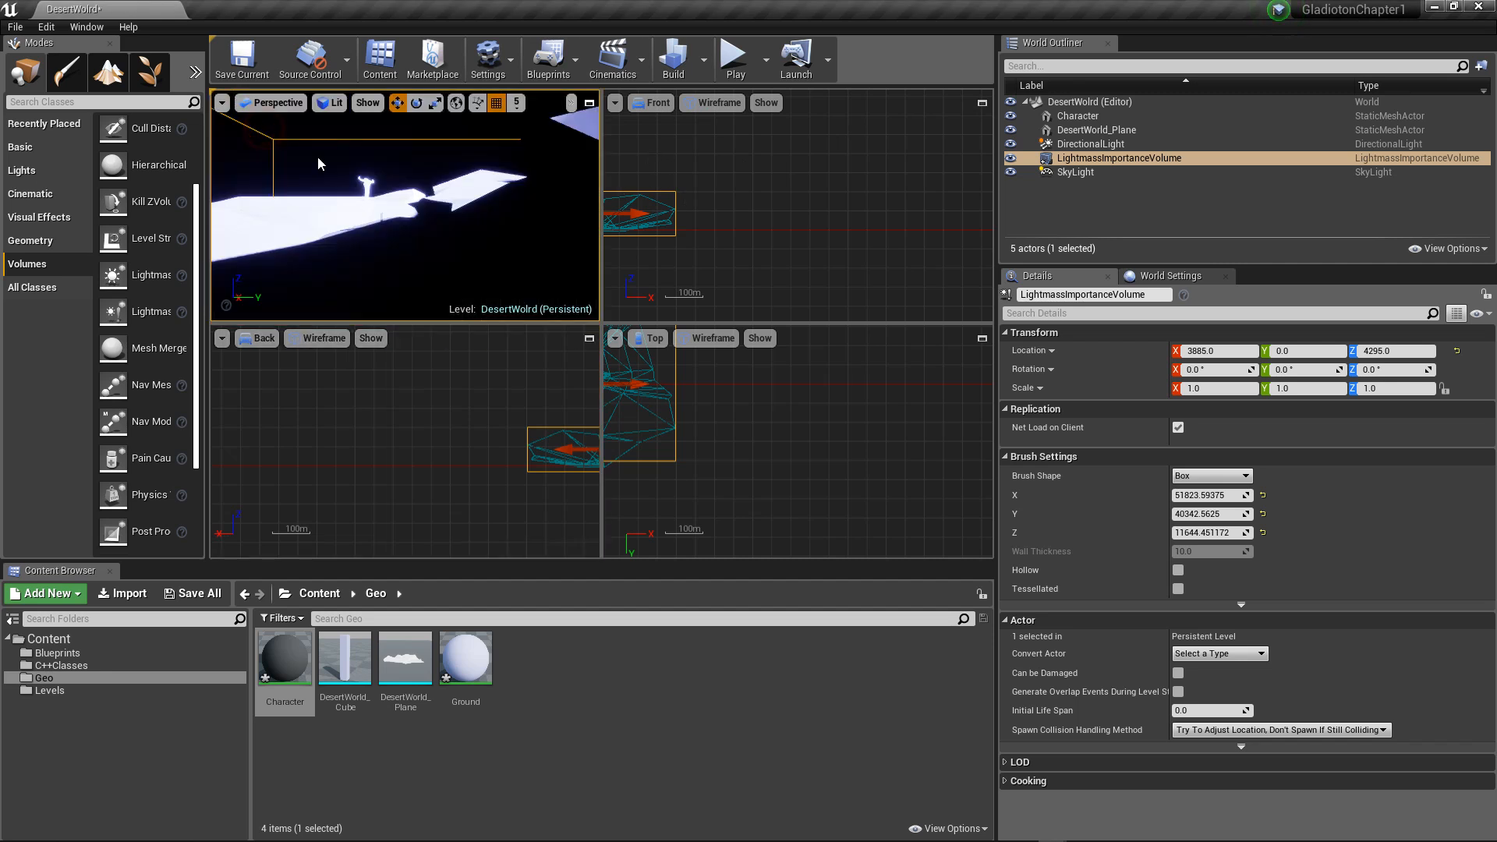
pyautogui.click(589, 102)
pyautogui.moveTo(405, 186); pyautogui.dragTo(437, 206, button='right')
pyautogui.scroll(-7, 375, 181)
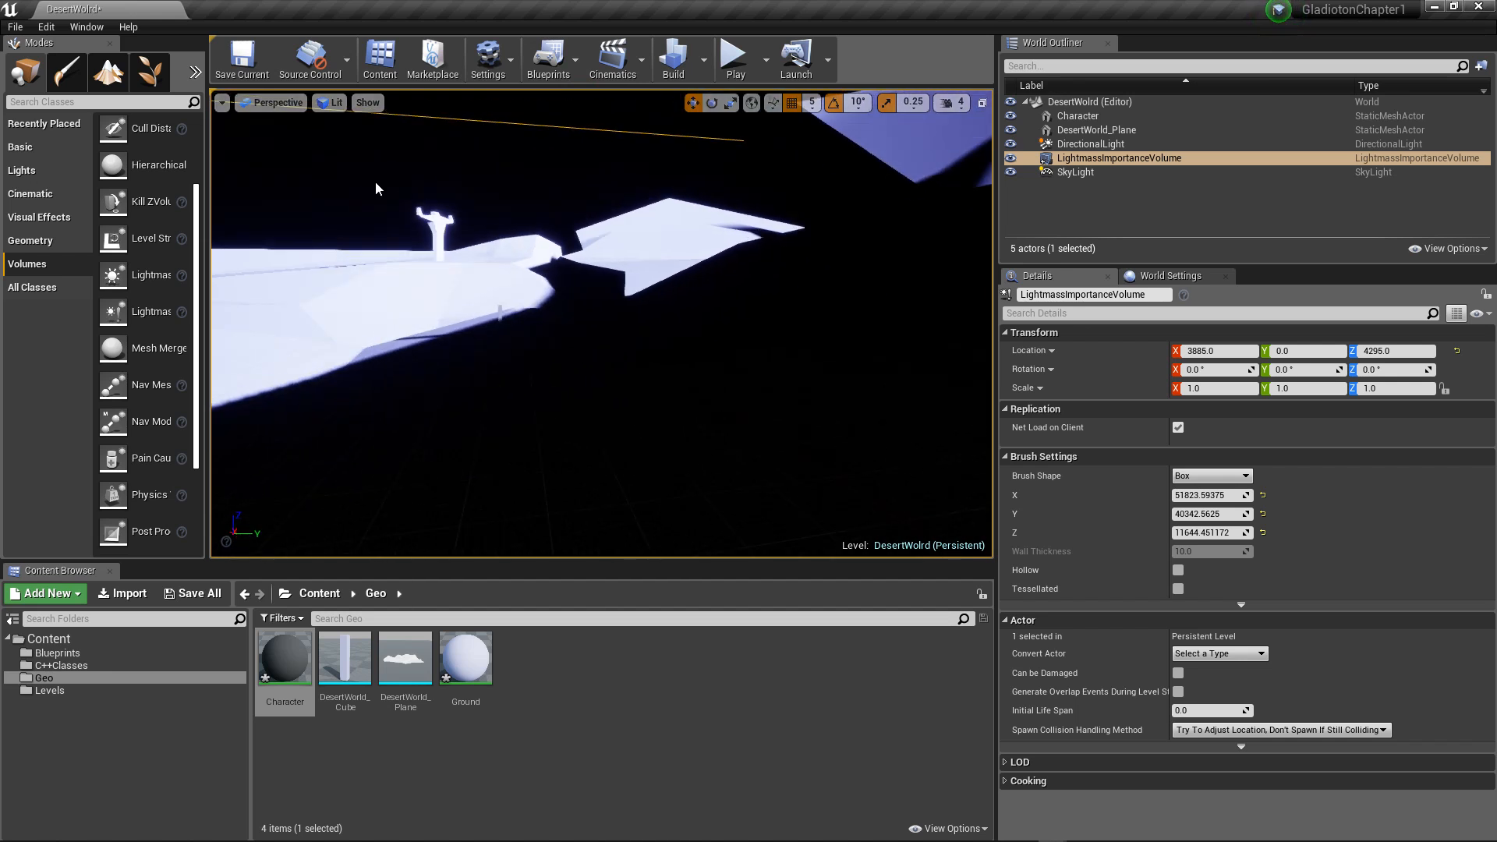
pyautogui.scroll(-4, 343, 183)
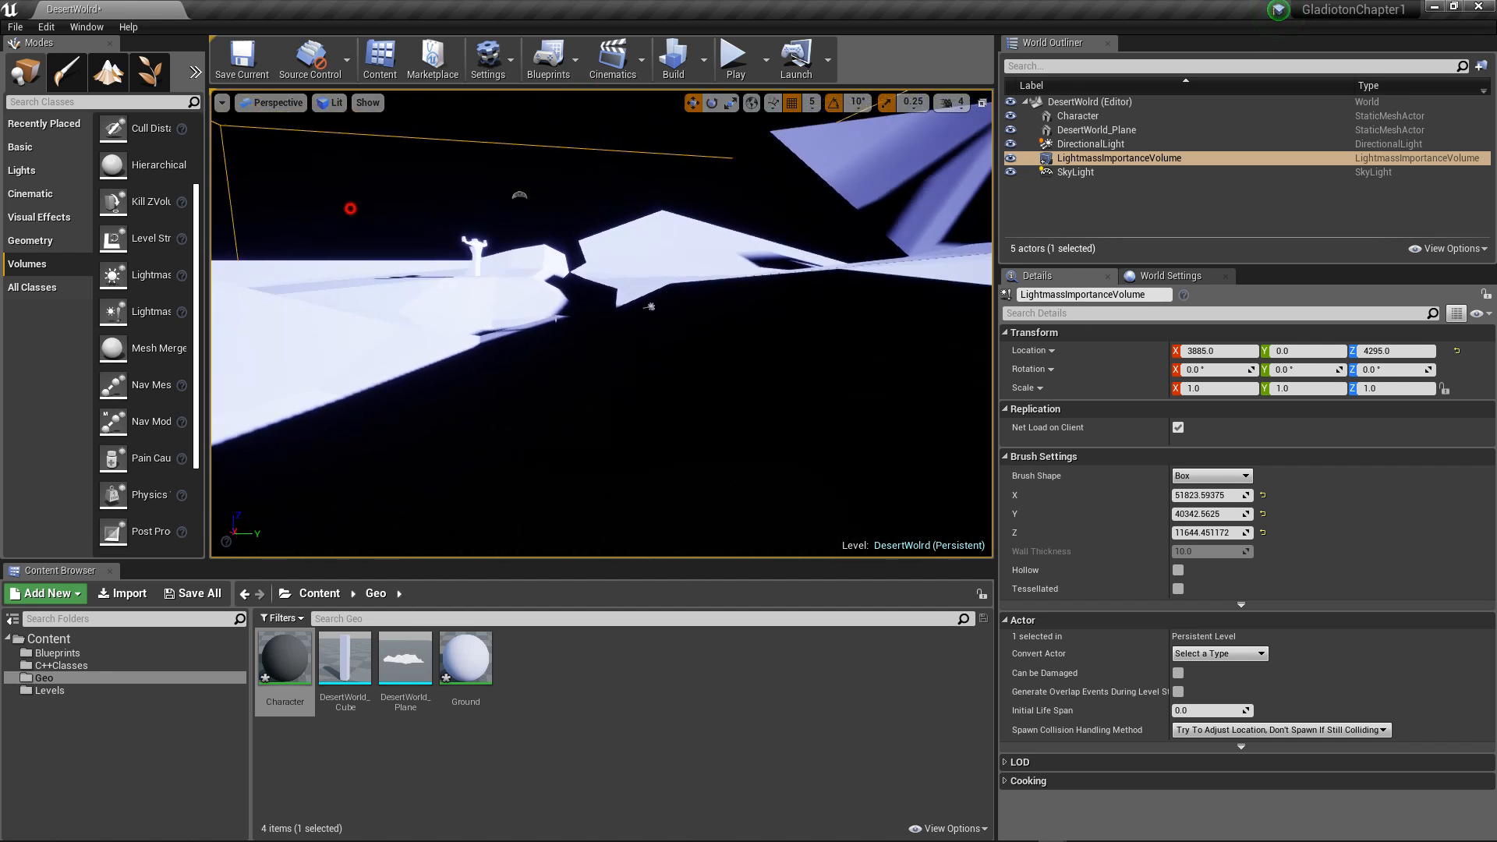
pyautogui.moveTo(350, 209)
pyautogui.keyDown('alt'); pyautogui.mouseDown()
pyautogui.moveTo(401, 254)
pyautogui.moveTo(409, 223)
pyautogui.moveTo(411, 238)
pyautogui.moveTo(386, 209)
pyautogui.moveTo(304, 202)
pyautogui.moveTo(279, 271)
pyautogui.moveTo(355, 223)
pyautogui.moveTo(366, 234)
pyautogui.moveTo(344, 250)
pyautogui.moveTo(335, 226)
pyautogui.moveTo(352, 212)
pyautogui.mouseUp(); pyautogui.keyUp('alt')
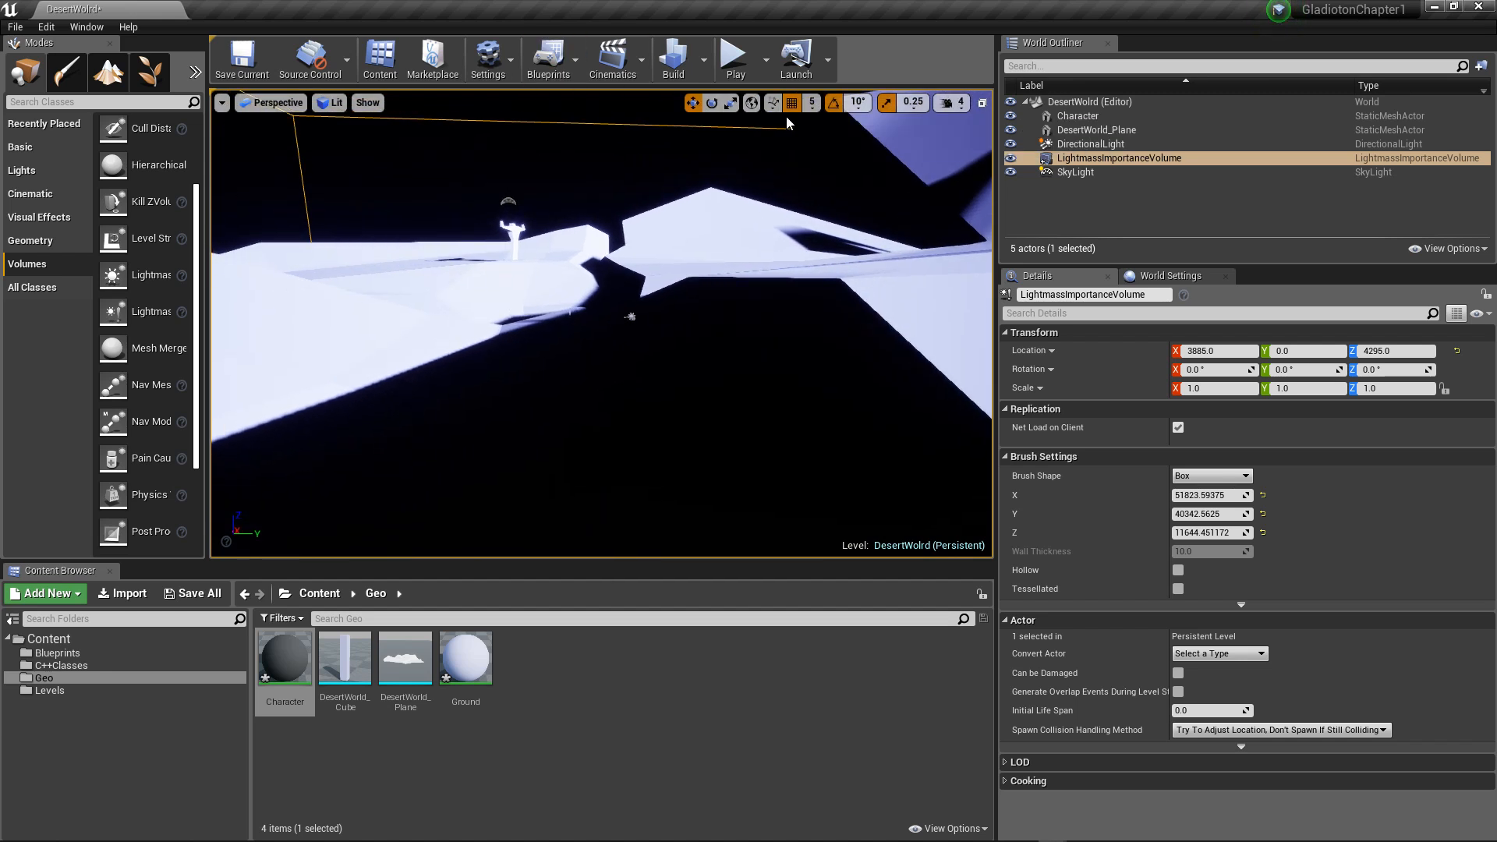
# Step: Set the DirectionalLight's mobility to Stationary and build the level's lighting
pyautogui.click(1177, 276)
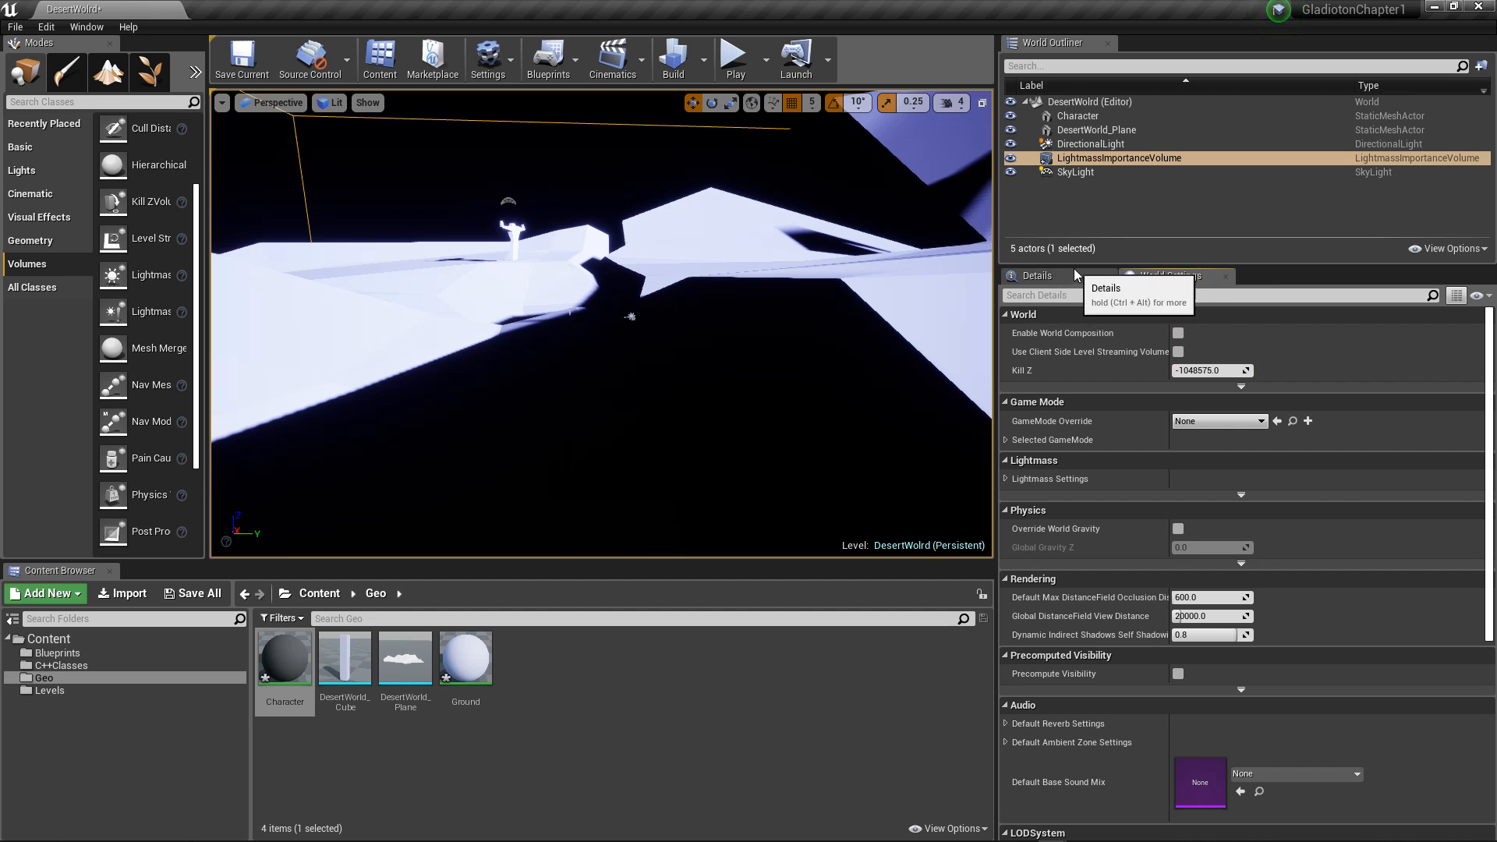
pyautogui.click(1076, 172)
pyautogui.click(1084, 145)
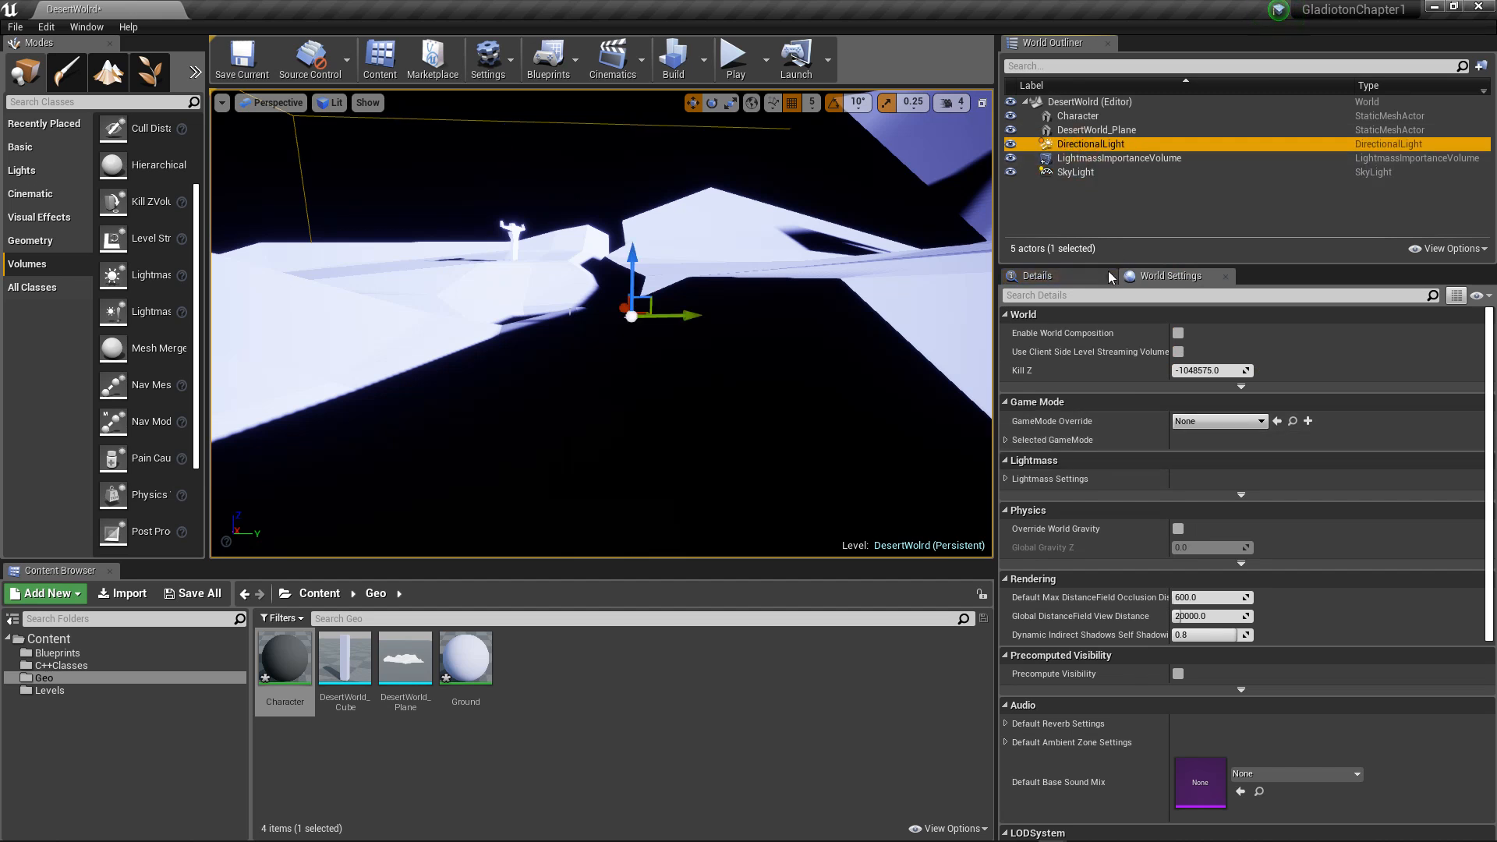
pyautogui.click(1053, 276)
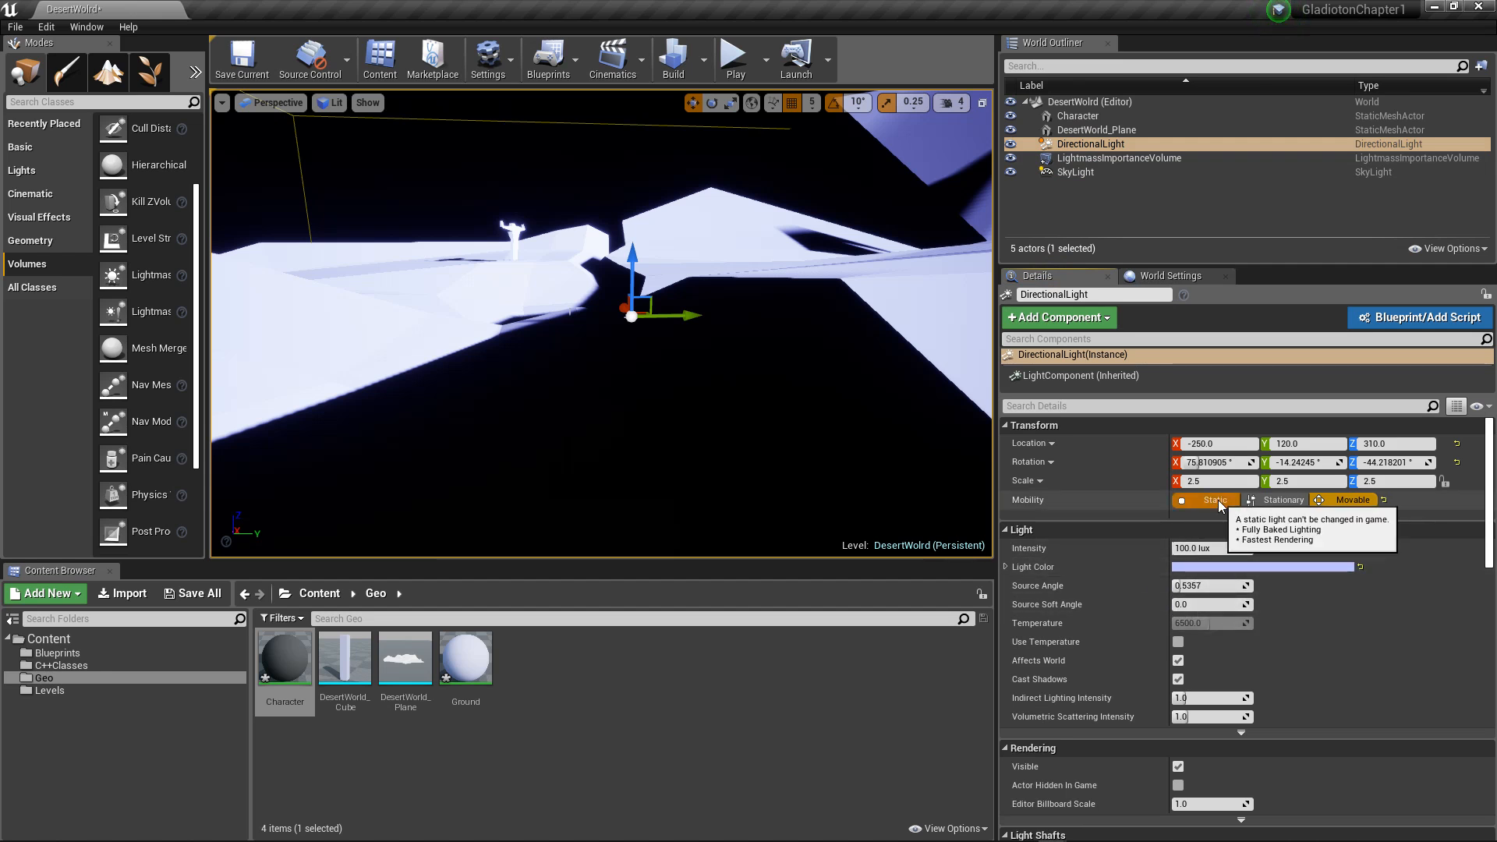
pyautogui.click(1279, 501)
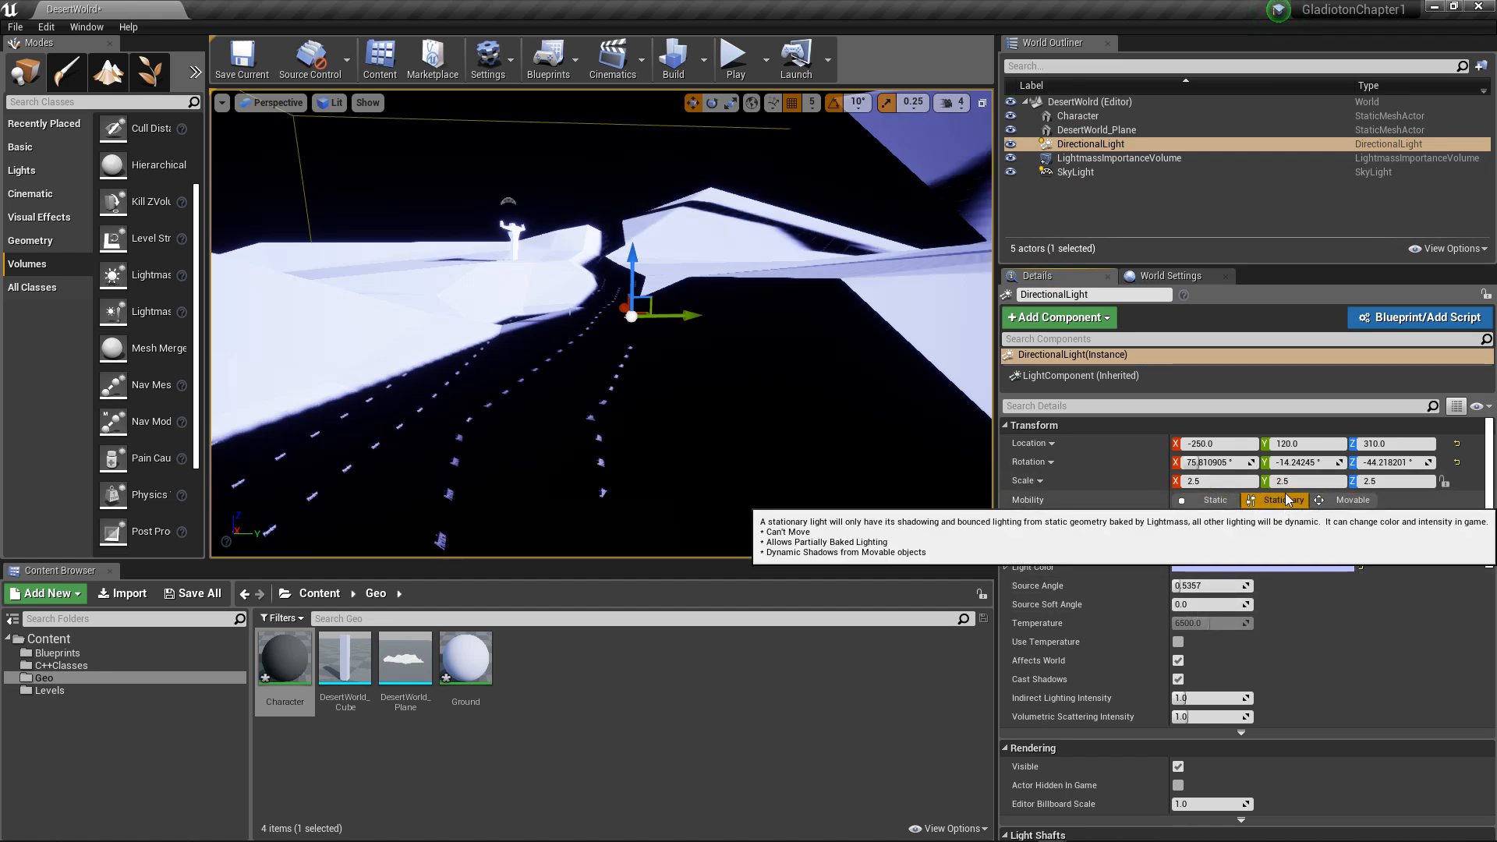
pyautogui.click(675, 66)
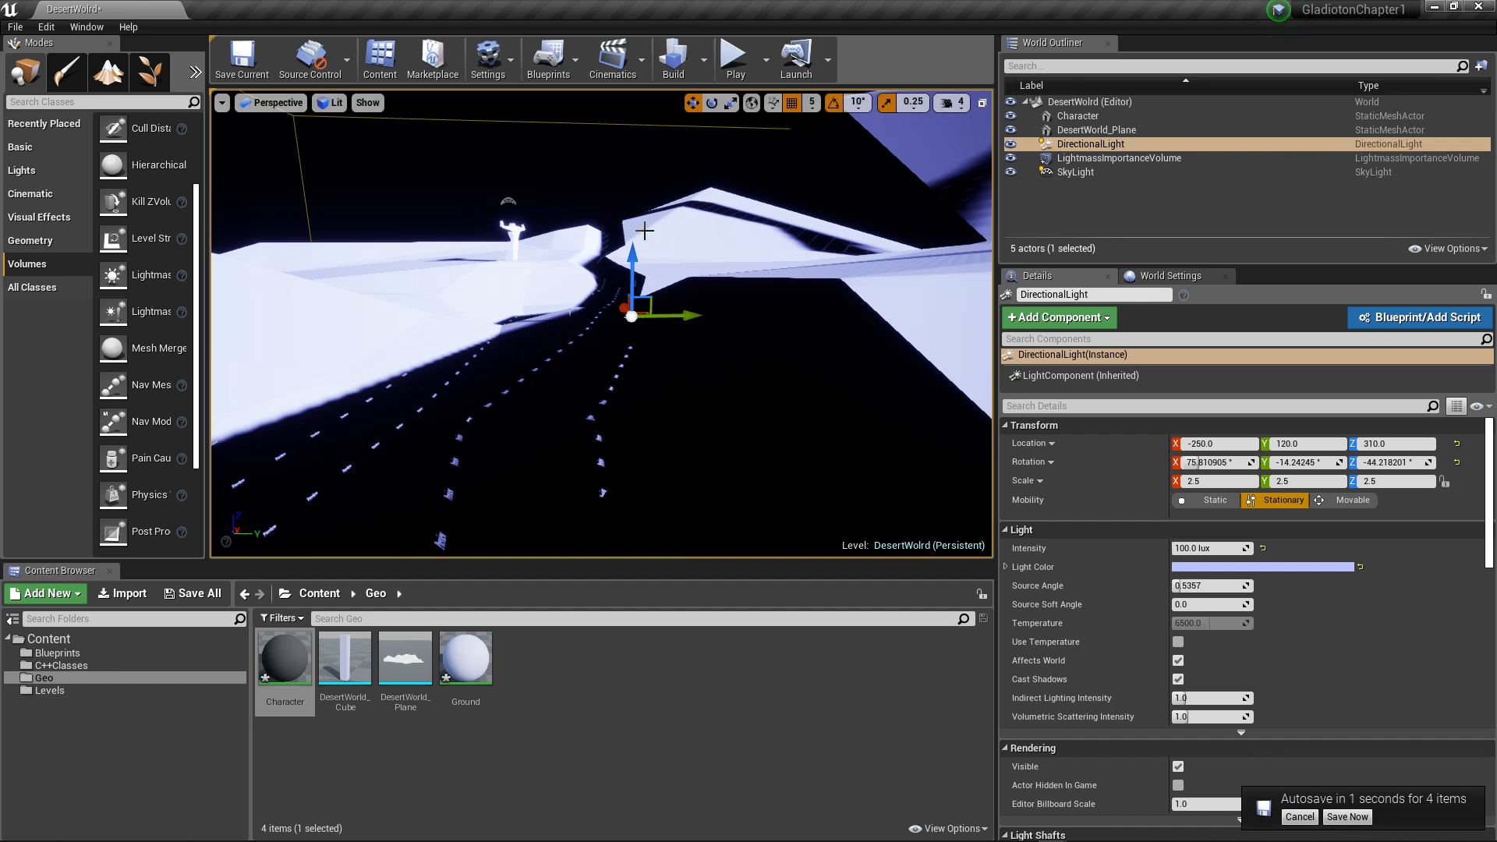
pyautogui.keyDown('alt'); pyautogui.moveTo(535, 301); pyautogui.dragTo(494, 312); pyautogui.keyUp('alt')
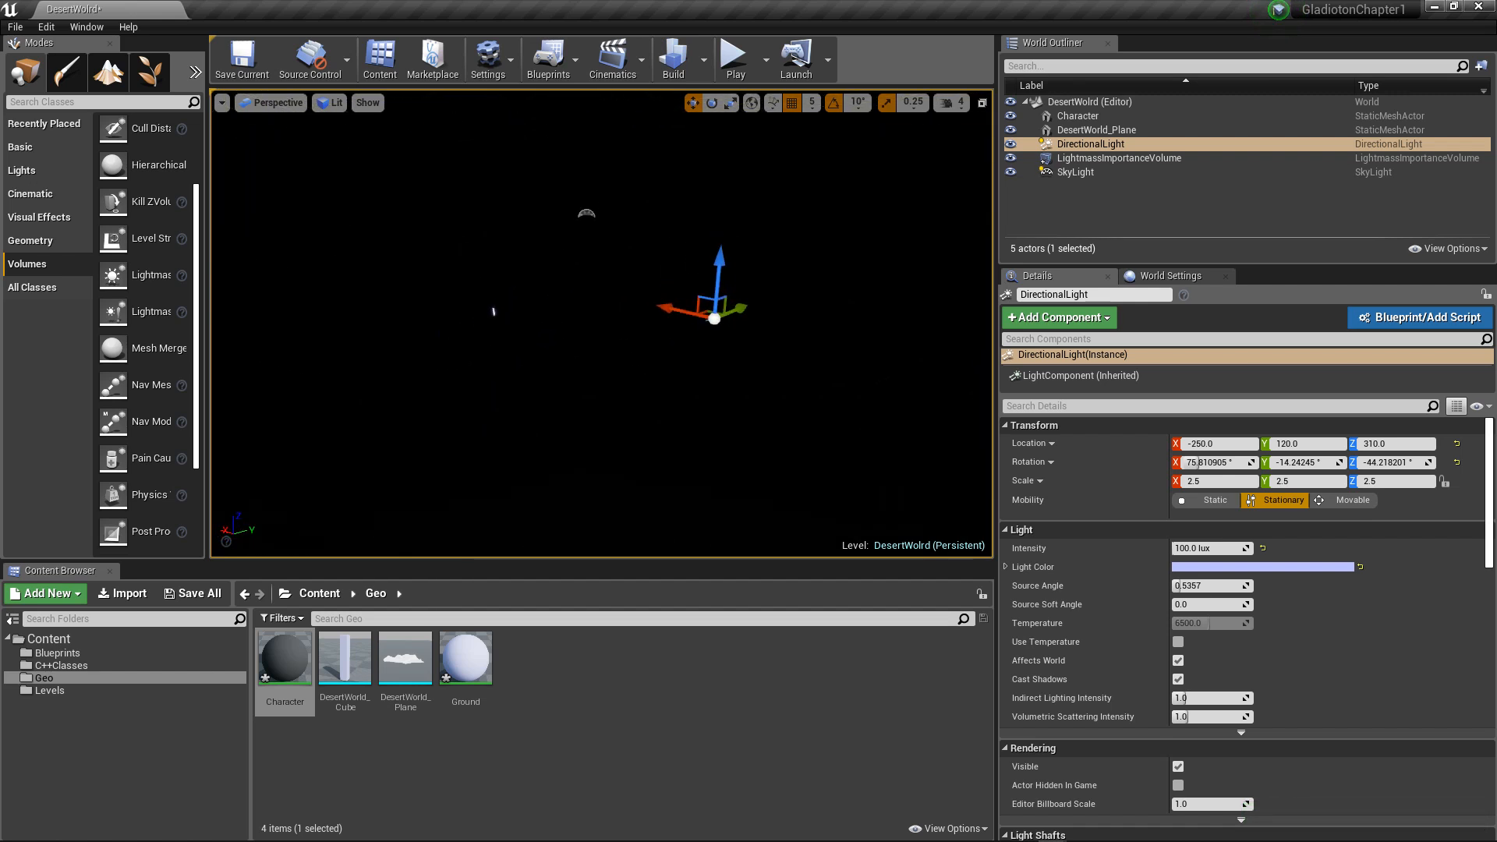
pyautogui.keyDown('alt'); pyautogui.moveTo(815, 359); pyautogui.dragTo(768, 378); pyautogui.keyUp('alt')
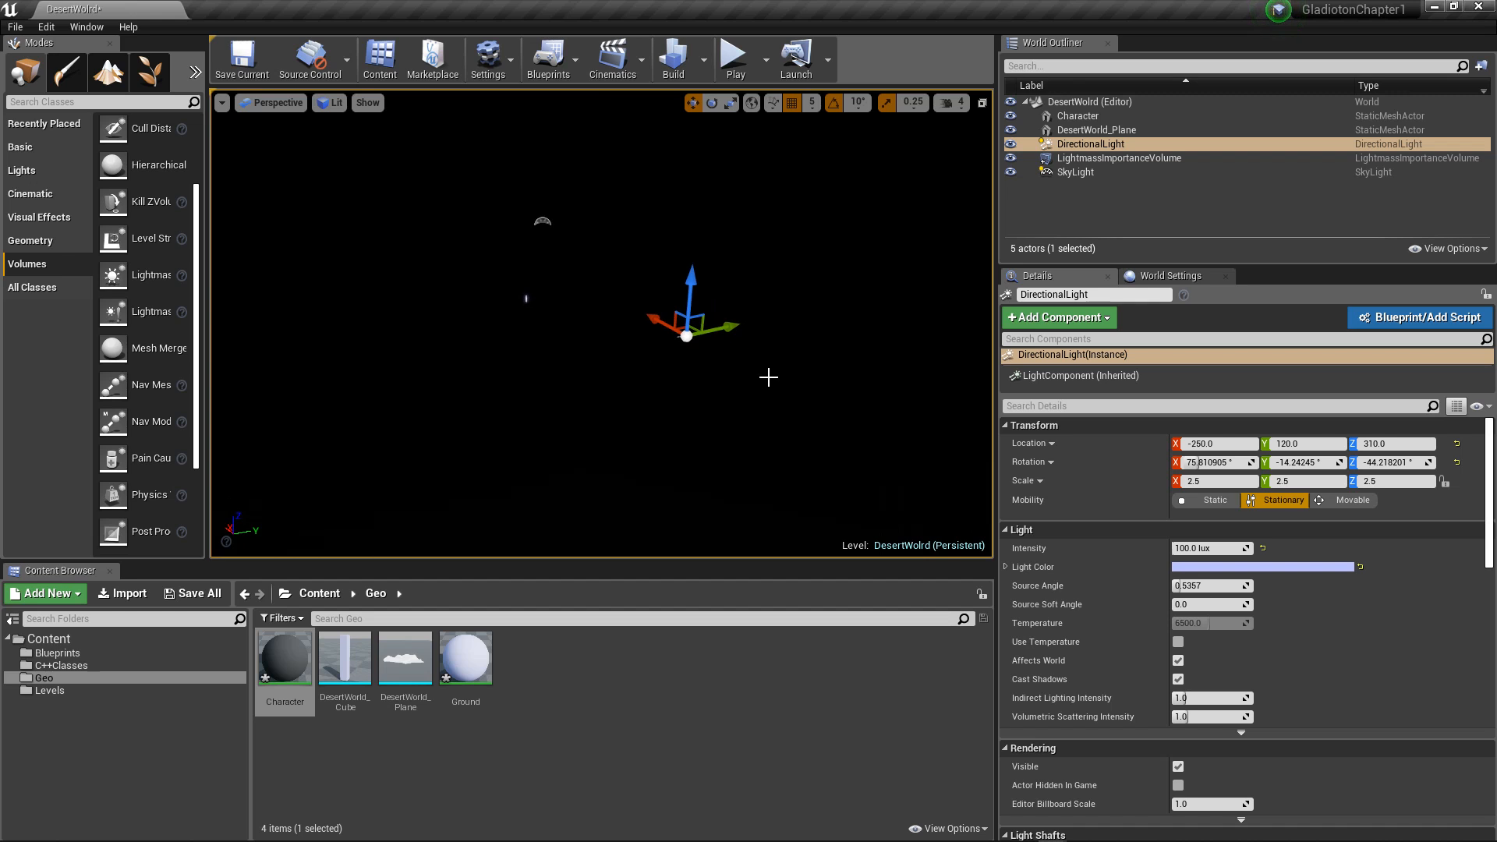
pyautogui.click(1186, 549)
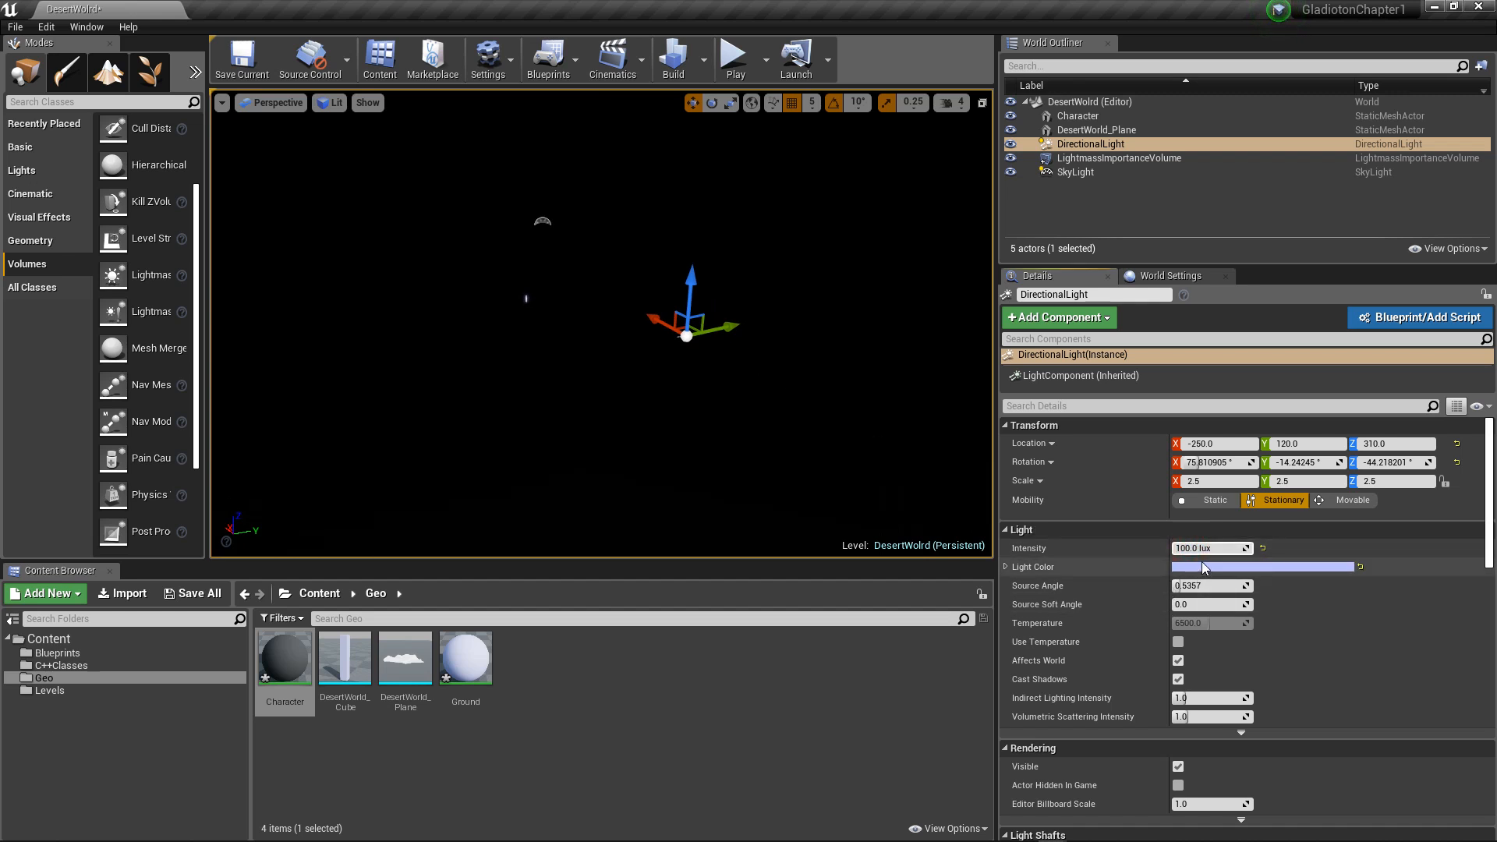
pyautogui.write('0000000')
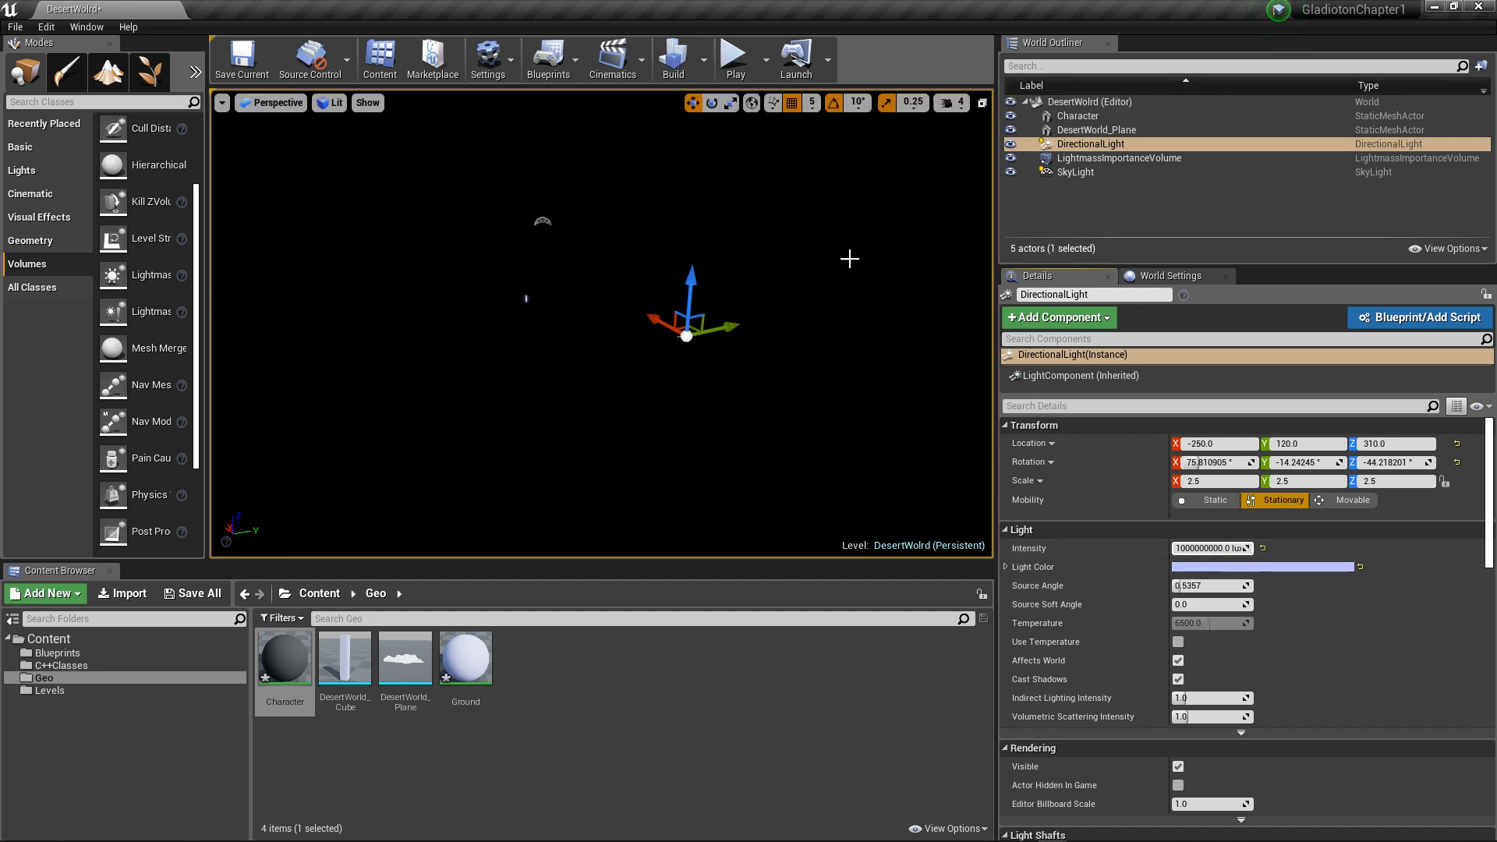
pyautogui.click(1211, 586)
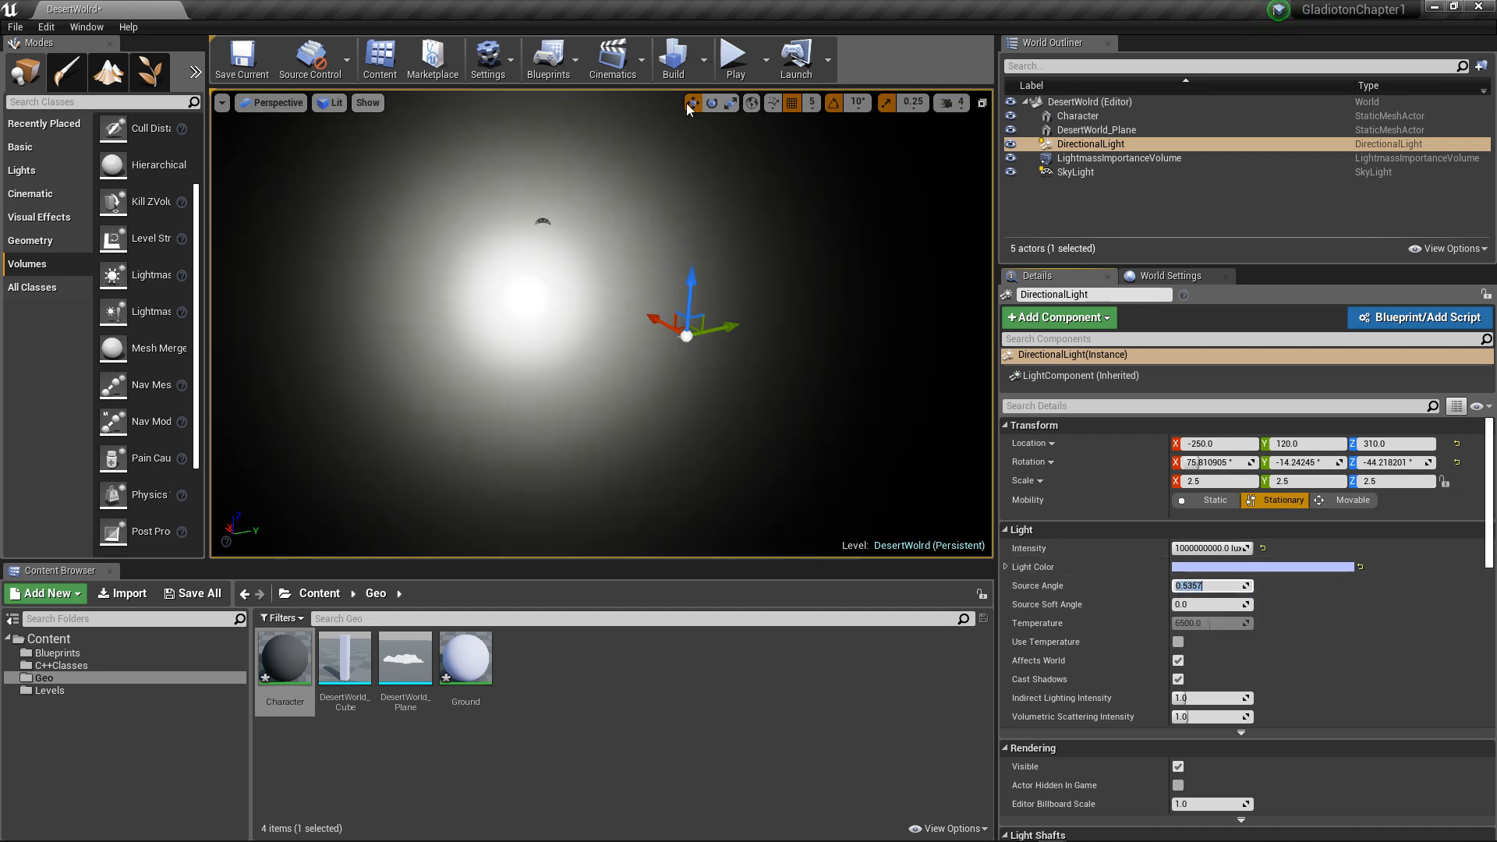
pyautogui.click(675, 64)
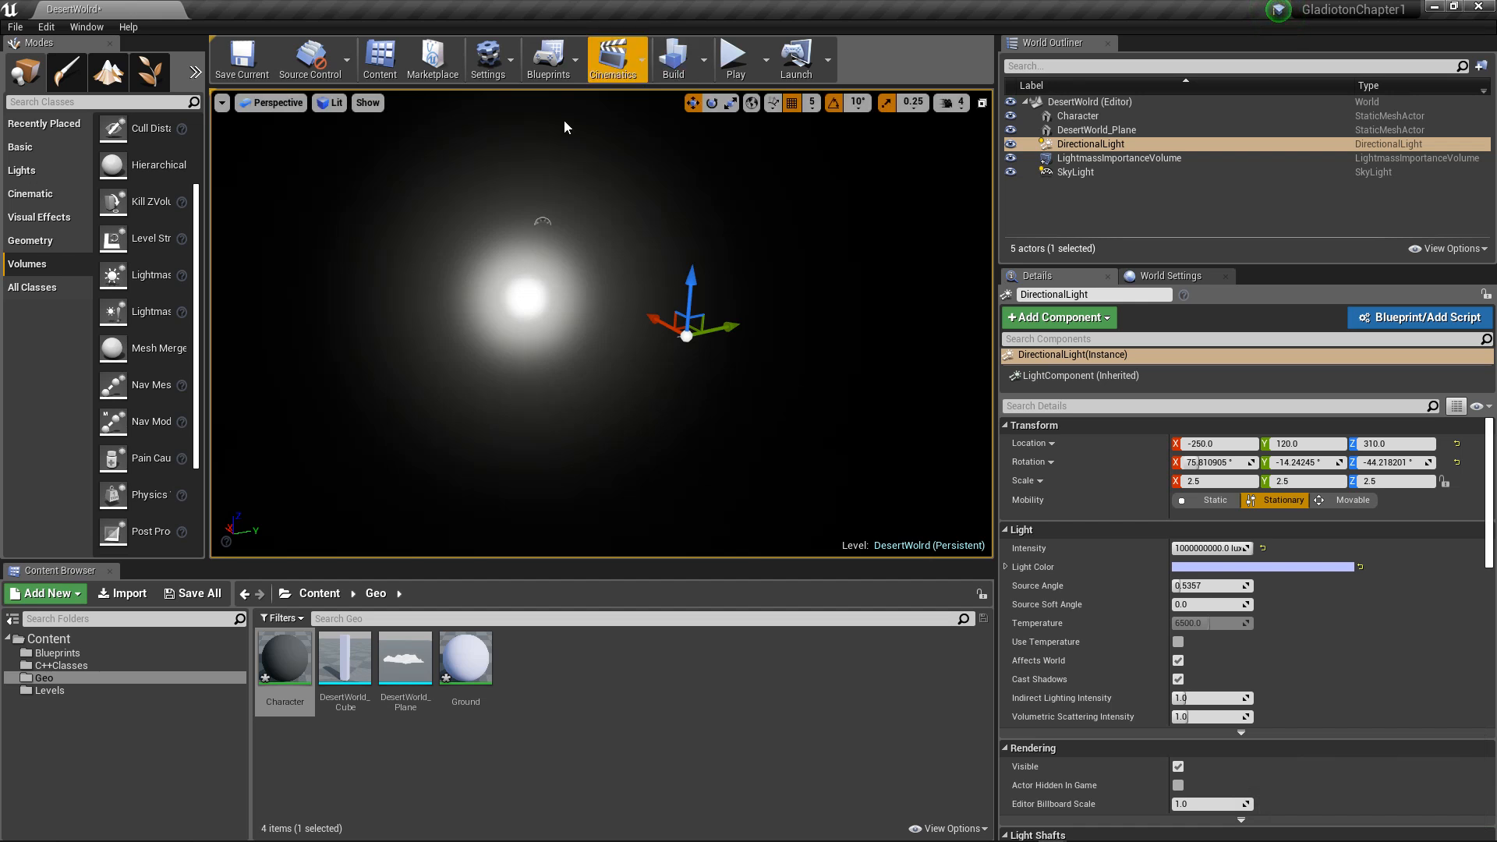
# Step: Set the DirectionalLight's intensity back to 100 lux and check the terrain in the viewport
pyautogui.moveTo(593, 195); pyautogui.dragTo(564, 278, button='right')
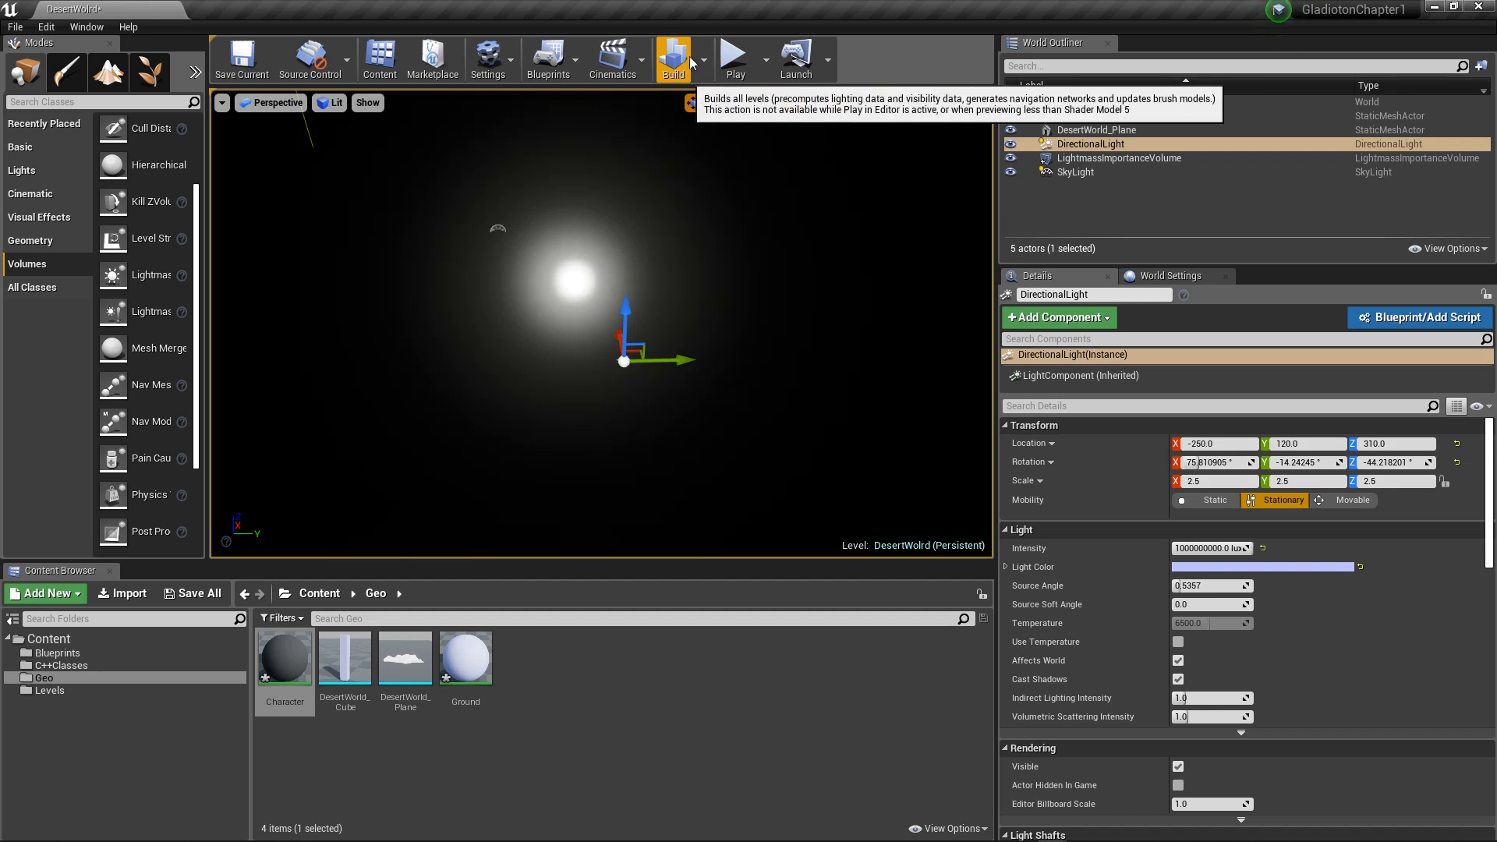
pyautogui.click(1206, 537)
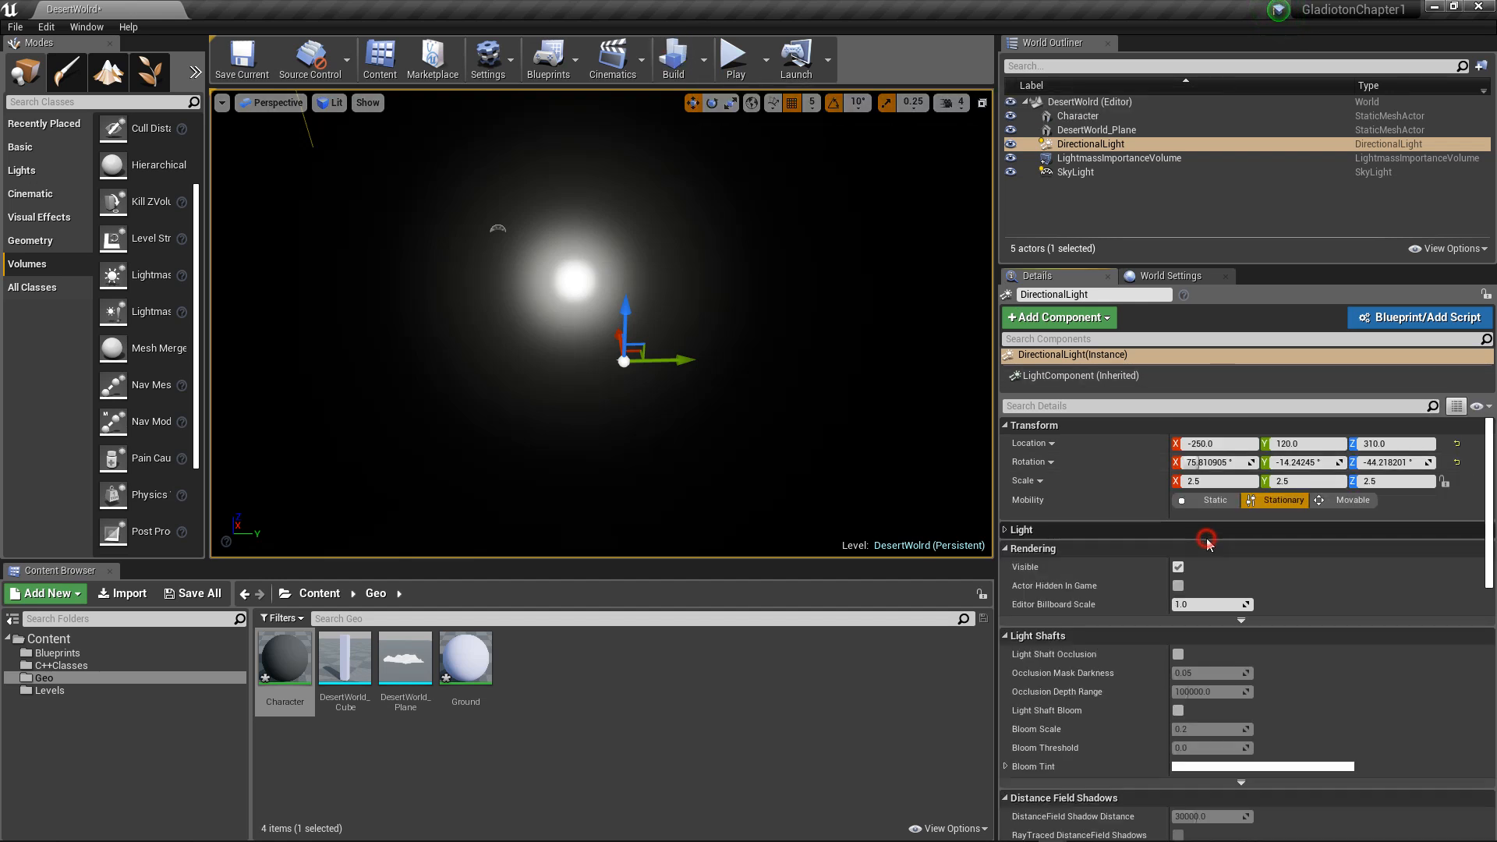
pyautogui.click(1117, 536)
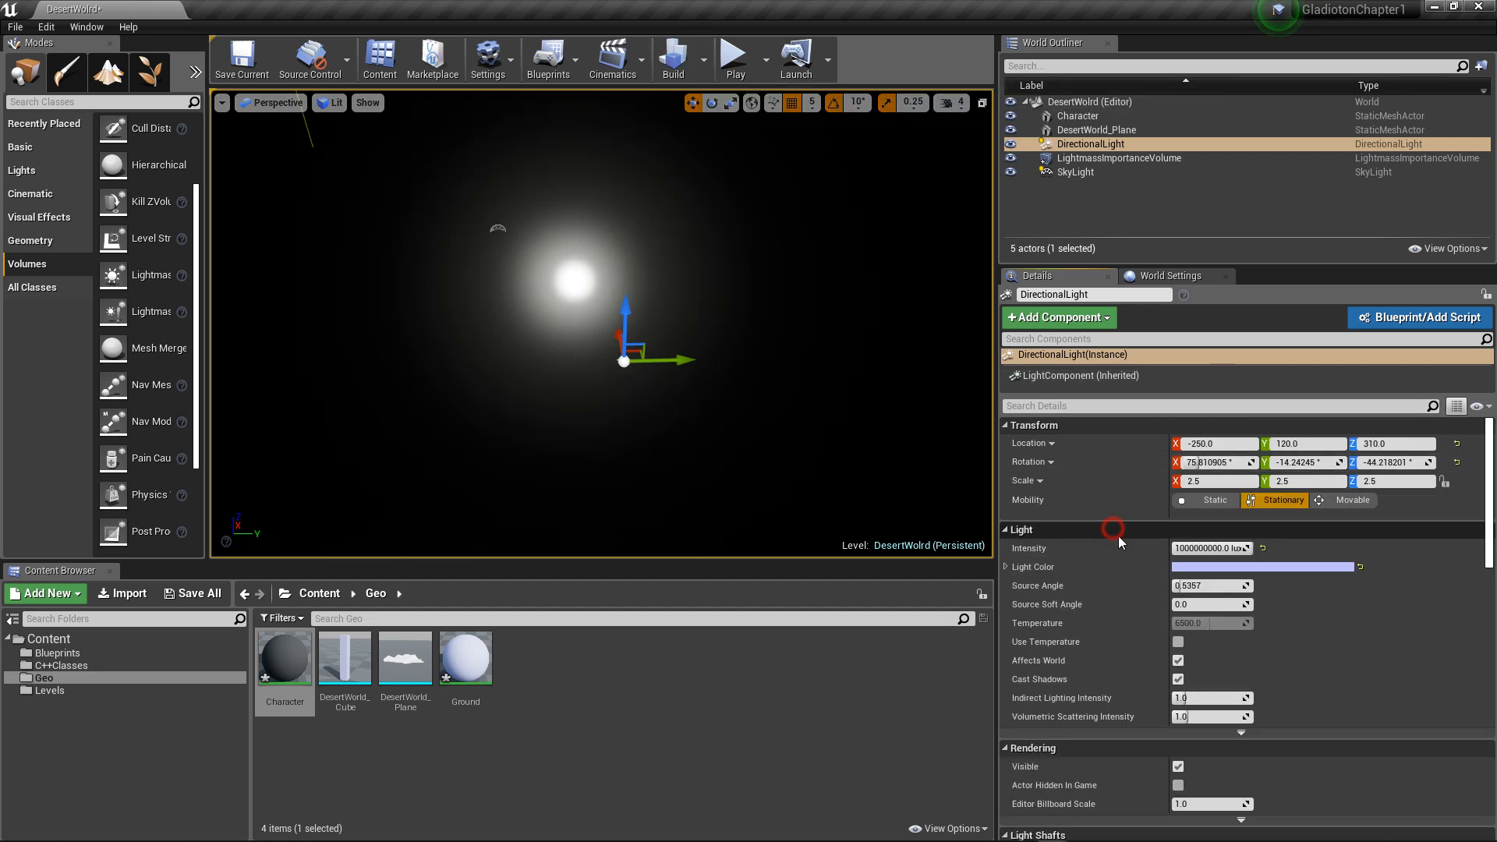
pyautogui.click(1198, 546)
pyautogui.write('100')
pyautogui.press('Return')
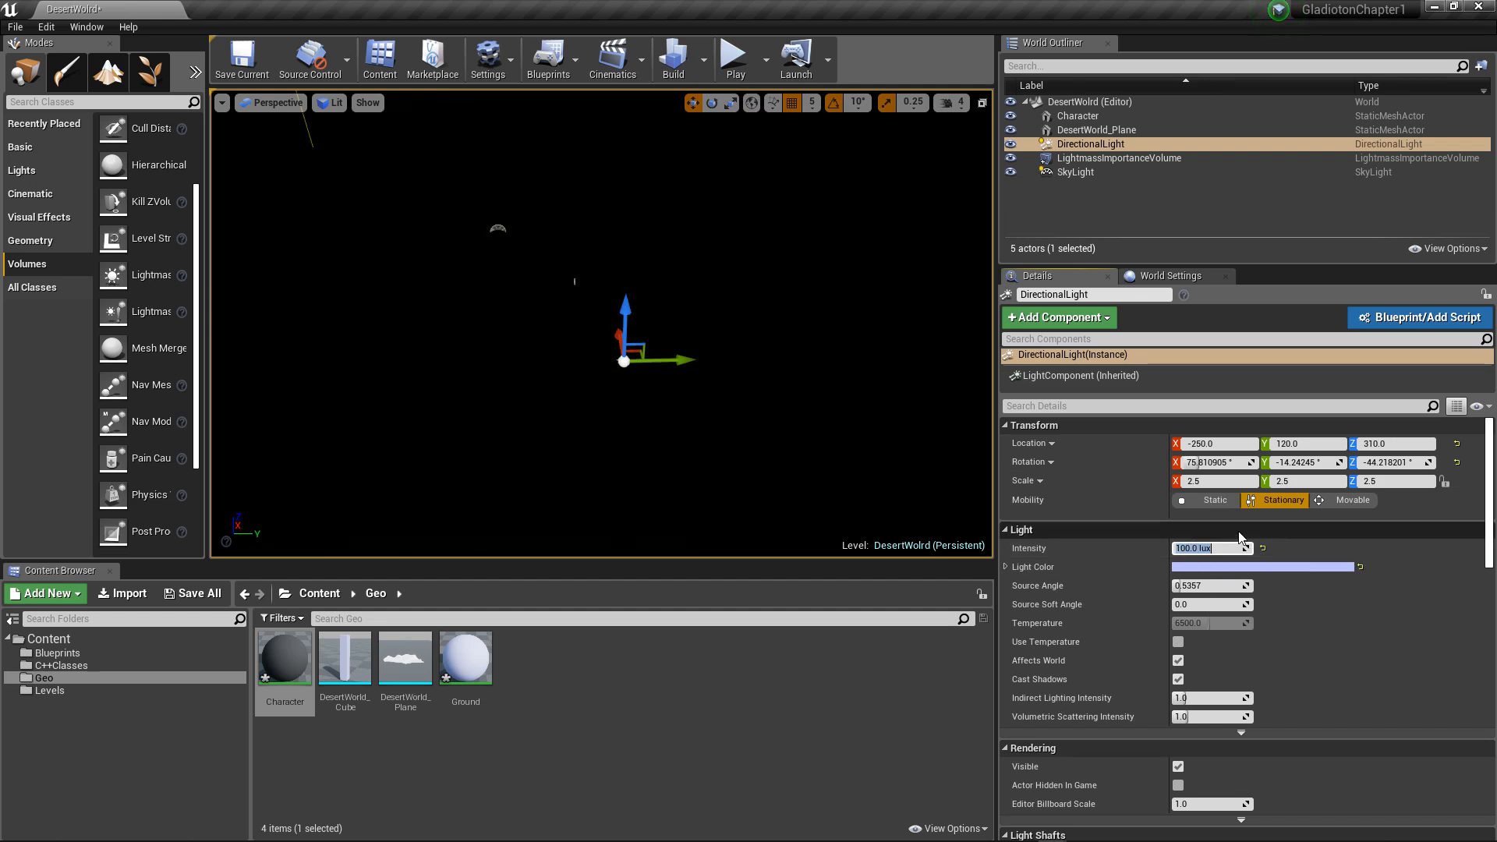
pyautogui.keyDown('alt'); pyautogui.moveTo(671, 281); pyautogui.dragTo(756, 282); pyautogui.keyUp('alt')
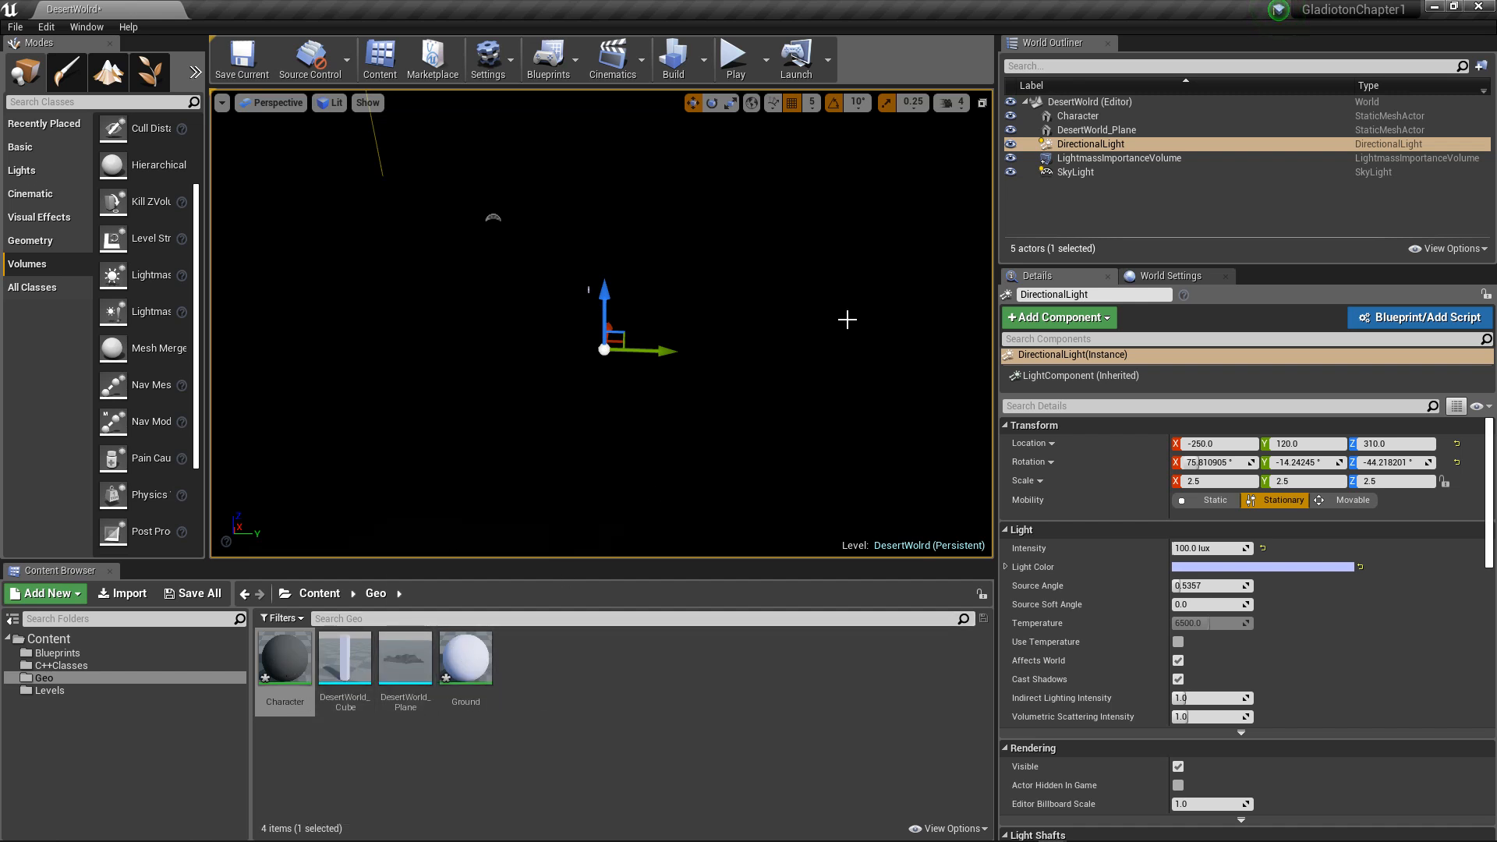
# Step: Set the DirectionalLight's intensity to 10 lux and its mobility to Movable
pyautogui.click(1208, 549)
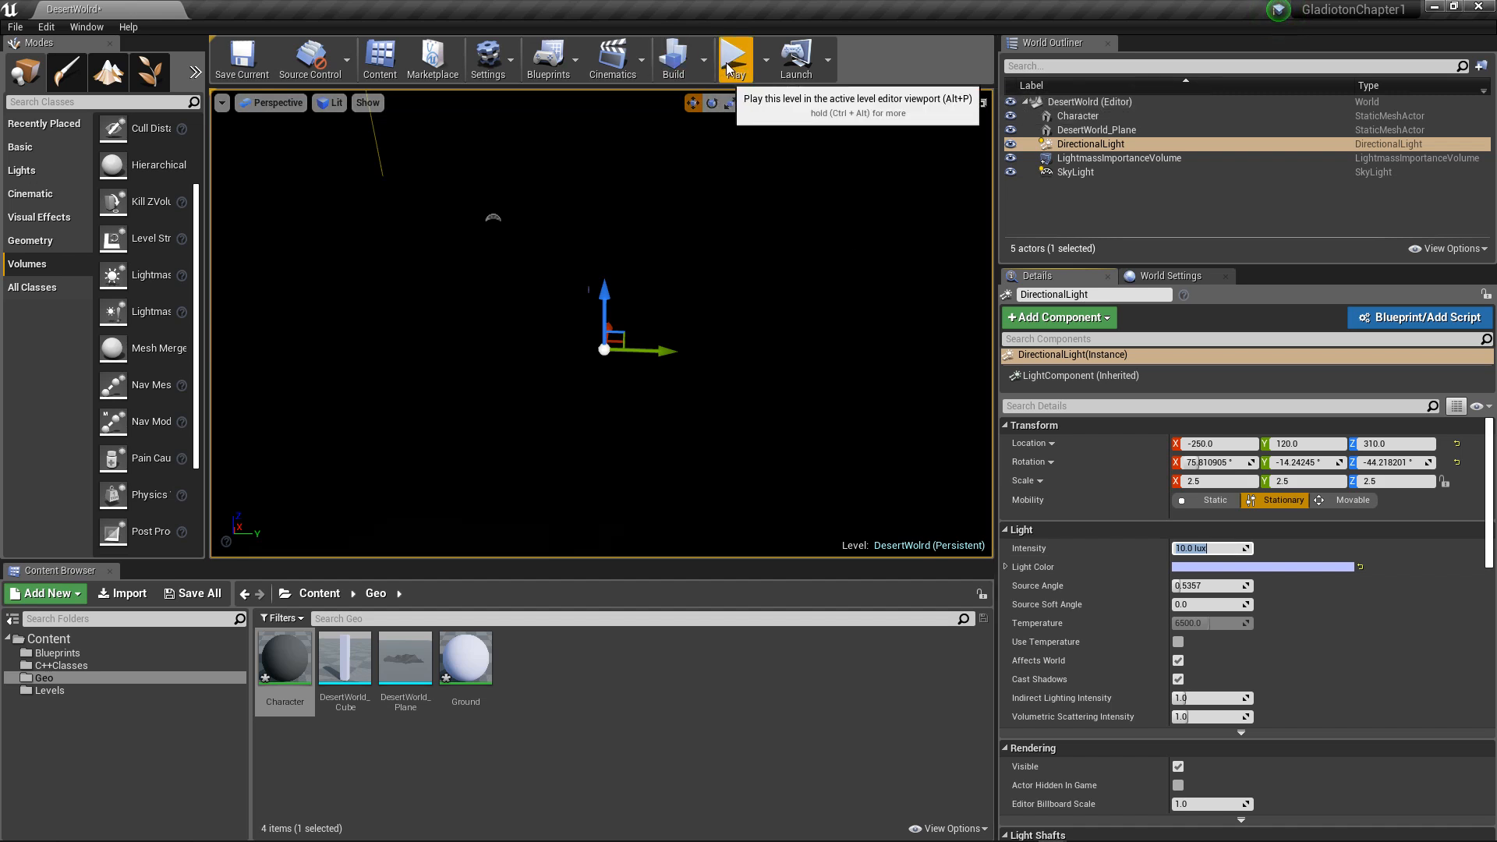
pyautogui.click(1353, 500)
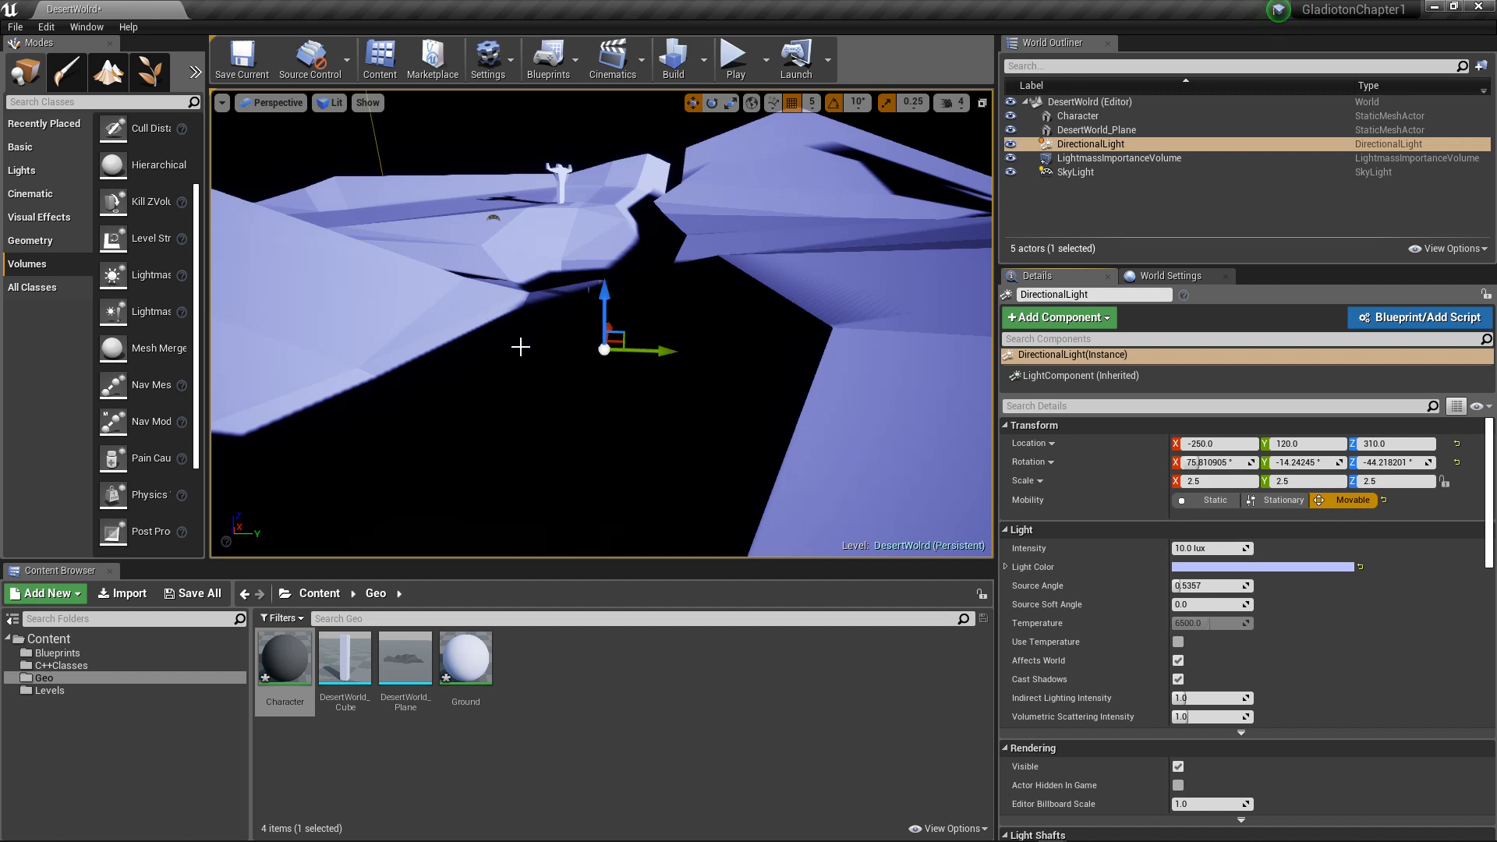
pyautogui.keyDown('alt'); pyautogui.moveTo(558, 334); pyautogui.dragTo(611, 307); pyautogui.keyUp('alt')
pyautogui.keyDown('alt'); pyautogui.moveTo(792, 281); pyautogui.dragTo(790, 278); pyautogui.keyUp('alt')
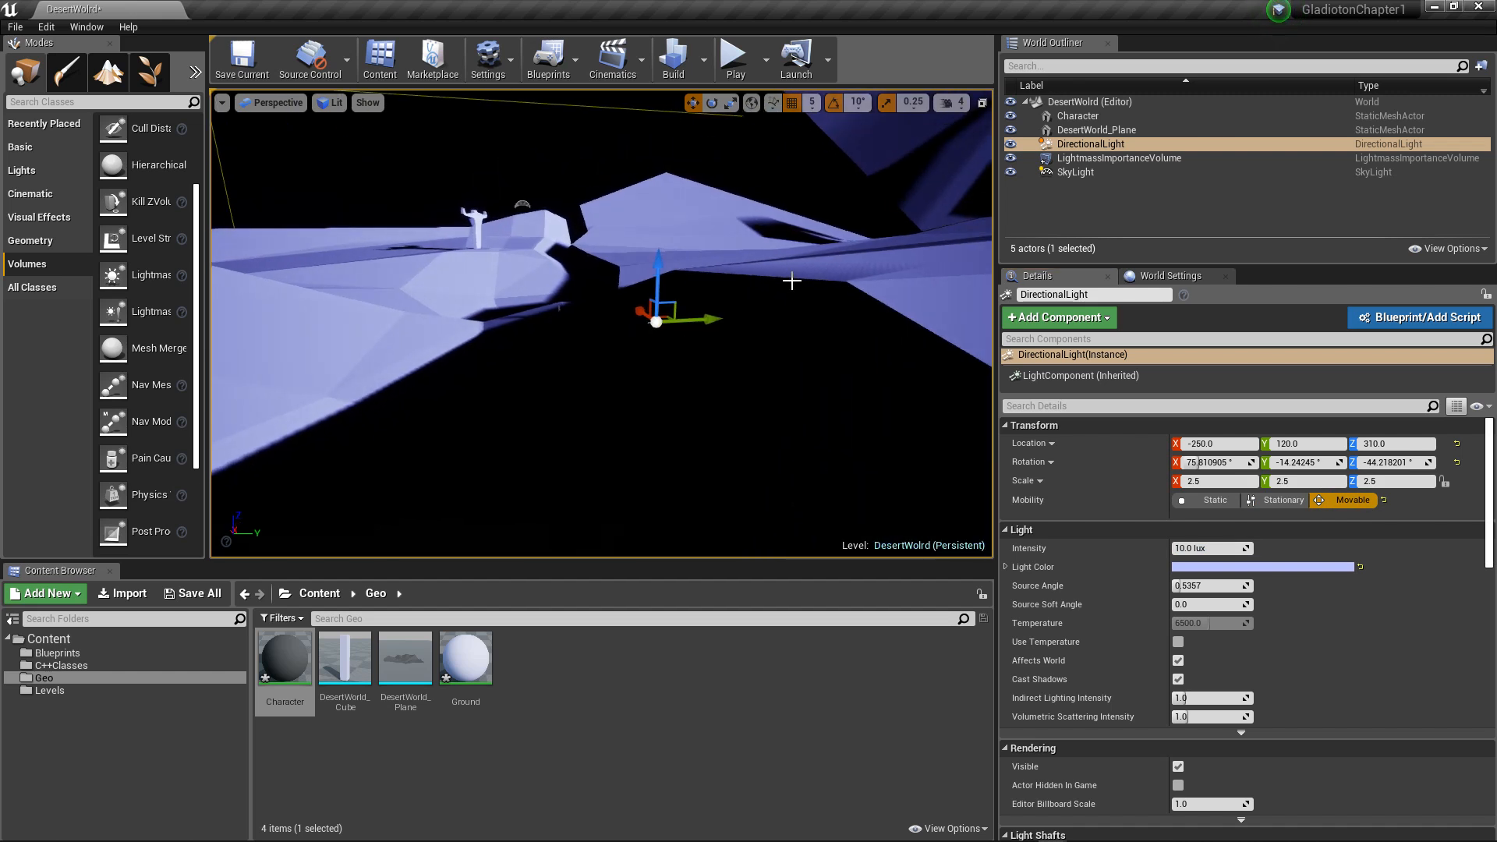
# Step: Override the DesertWorld_Plane's light map resolution with 1024 and build the lighting
pyautogui.click(755, 246)
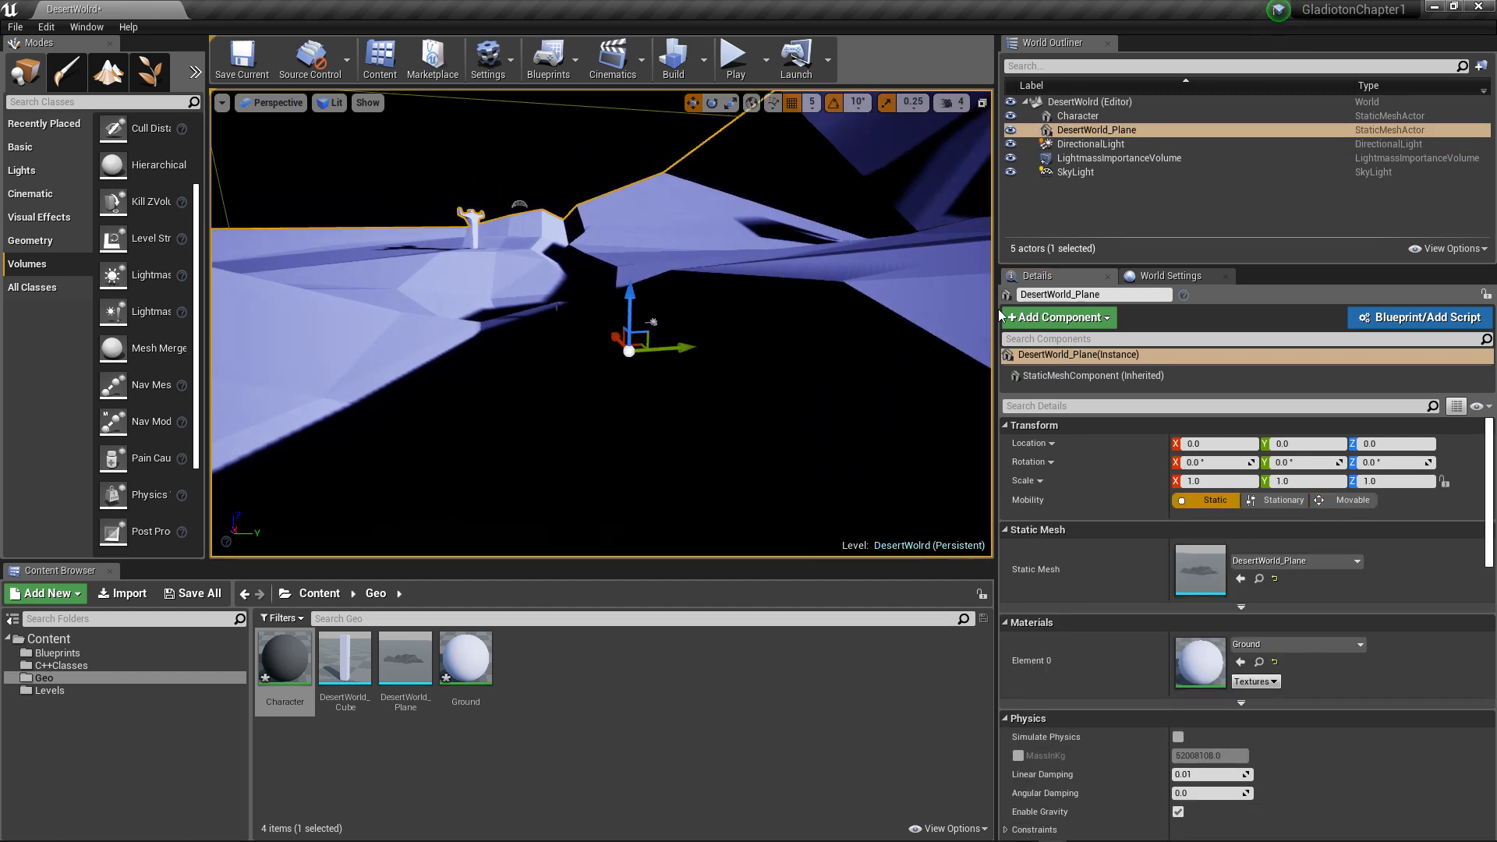
pyautogui.scroll(-5, 1159, 553)
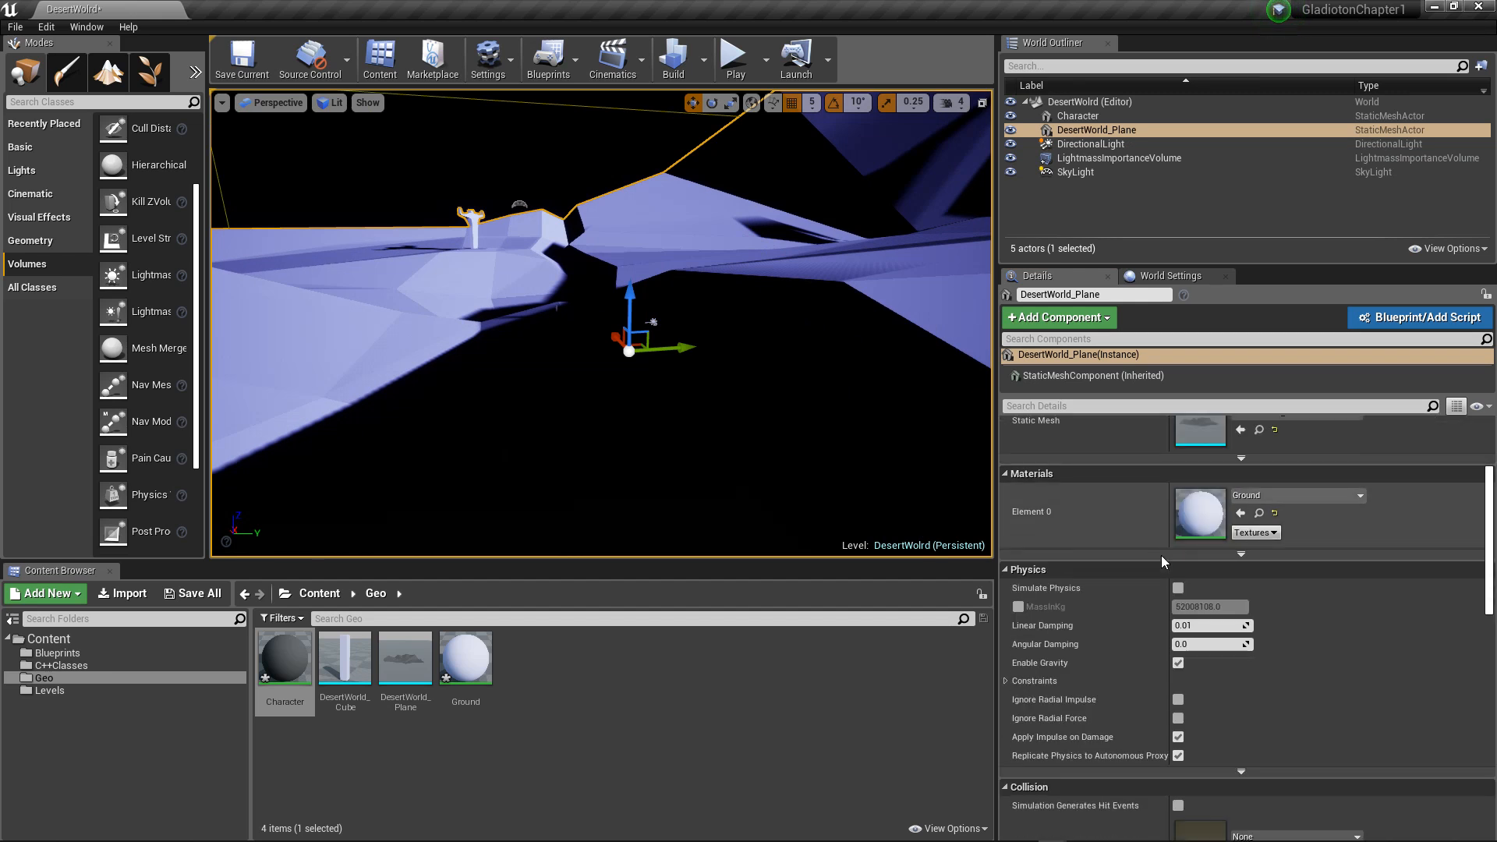
pyautogui.scroll(-4, 1129, 580)
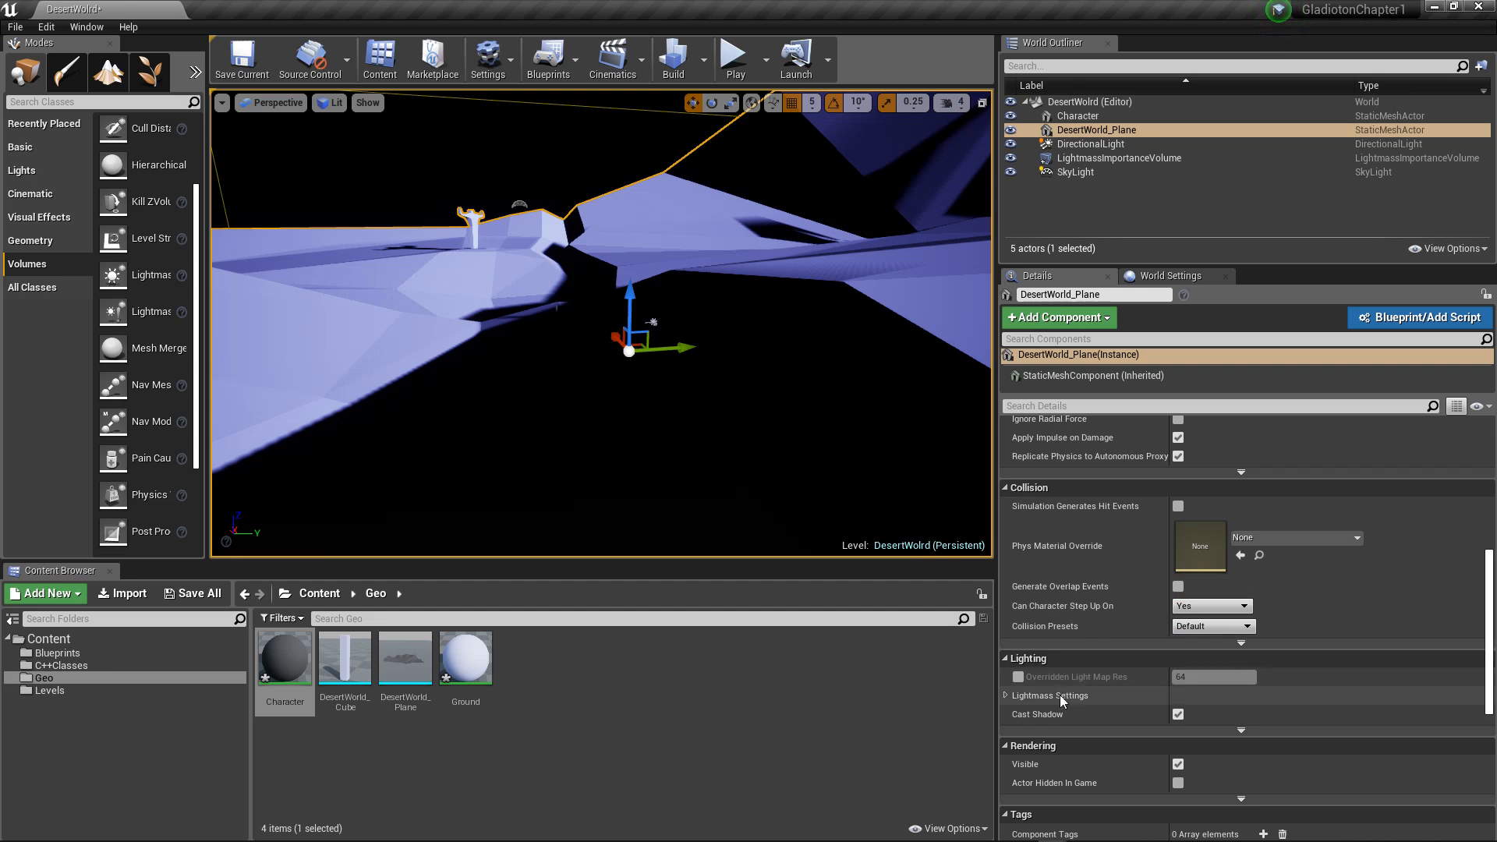
pyautogui.click(1006, 696)
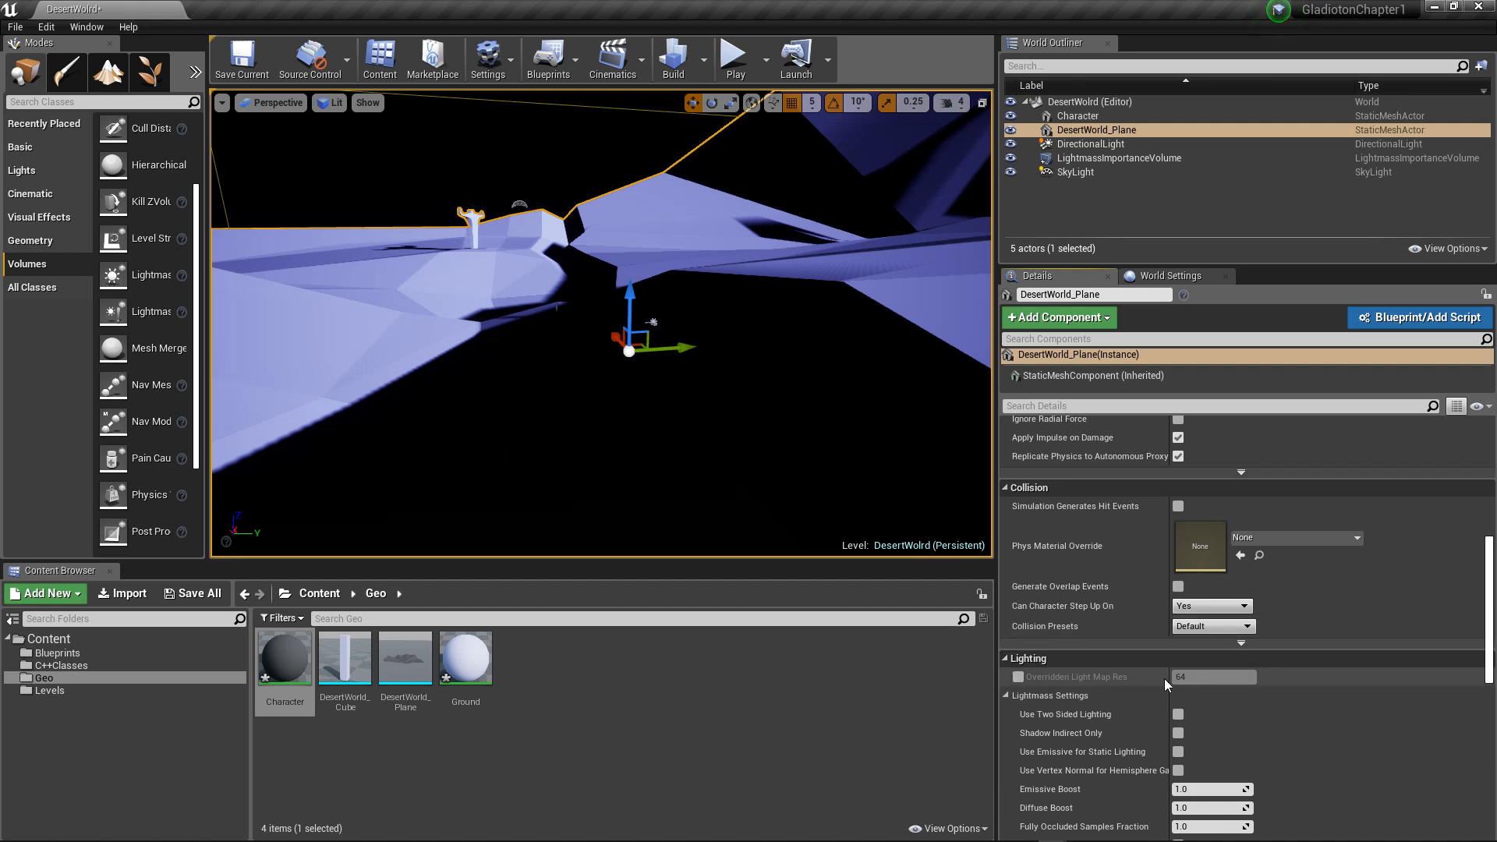
pyautogui.click(1019, 677)
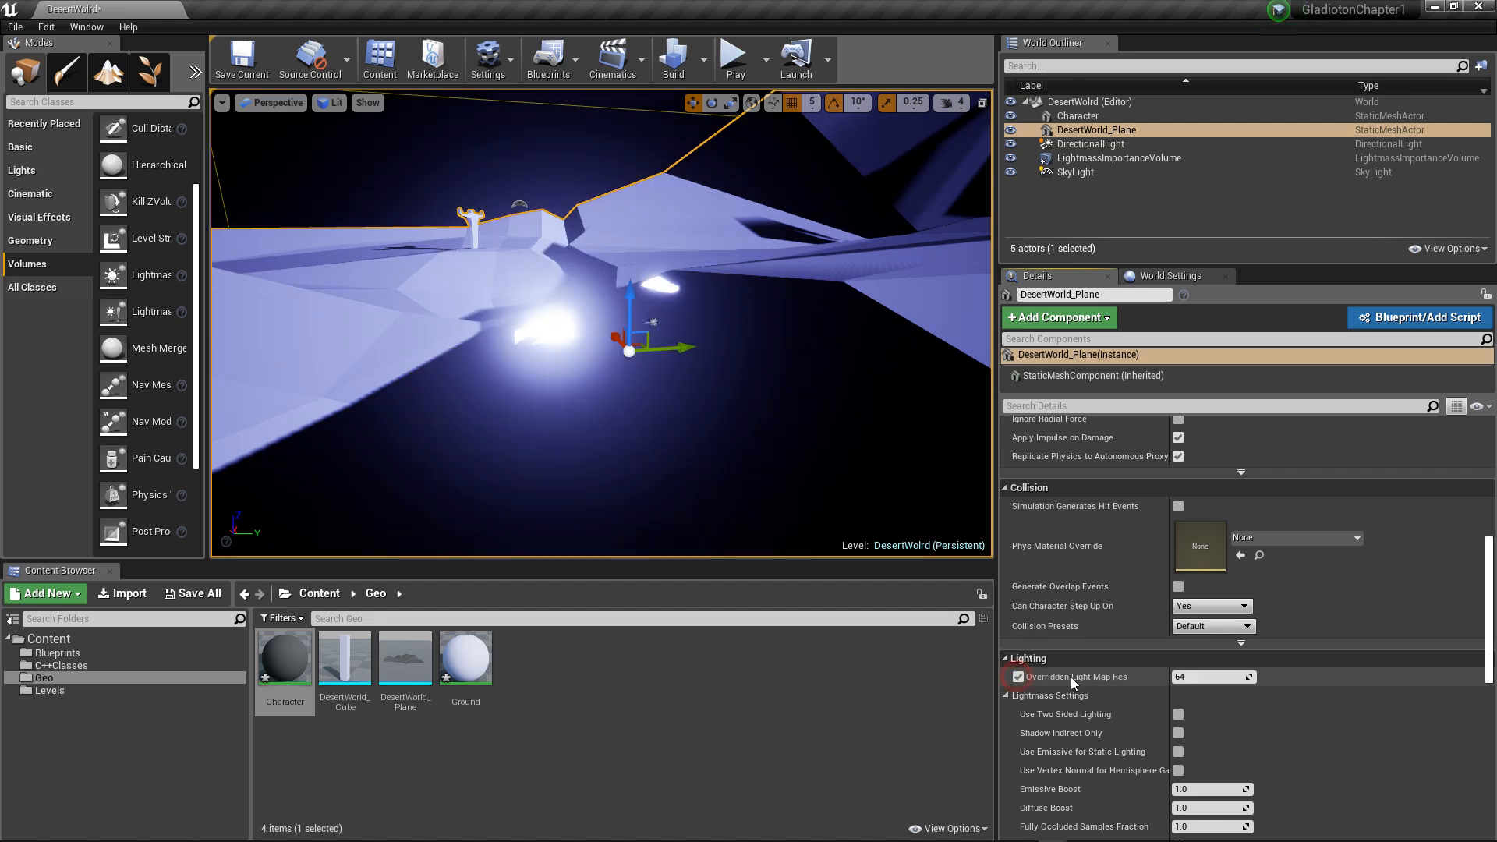
pyautogui.click(1213, 676)
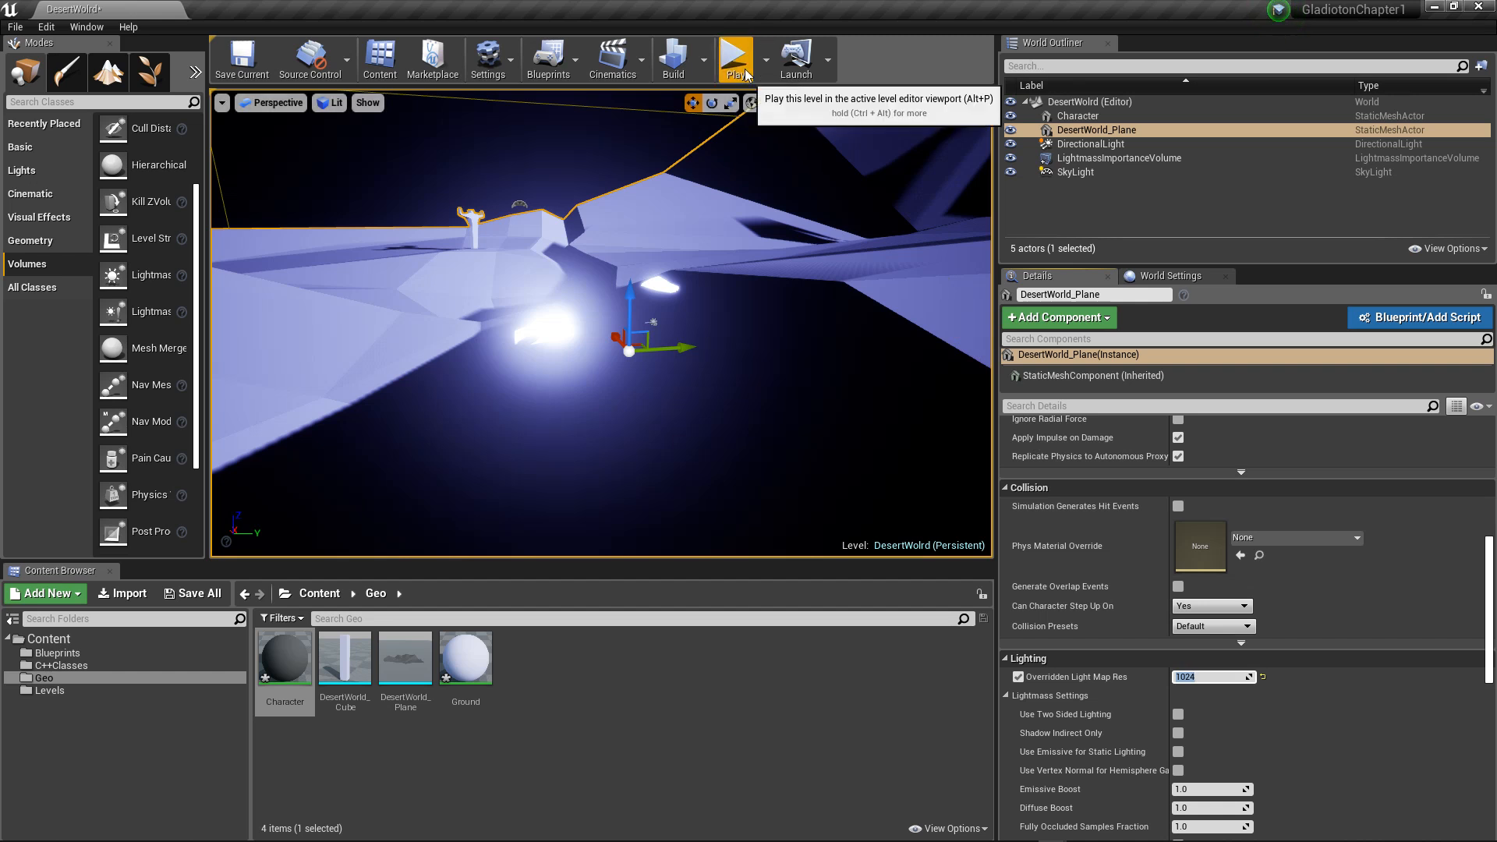
pyautogui.click(672, 64)
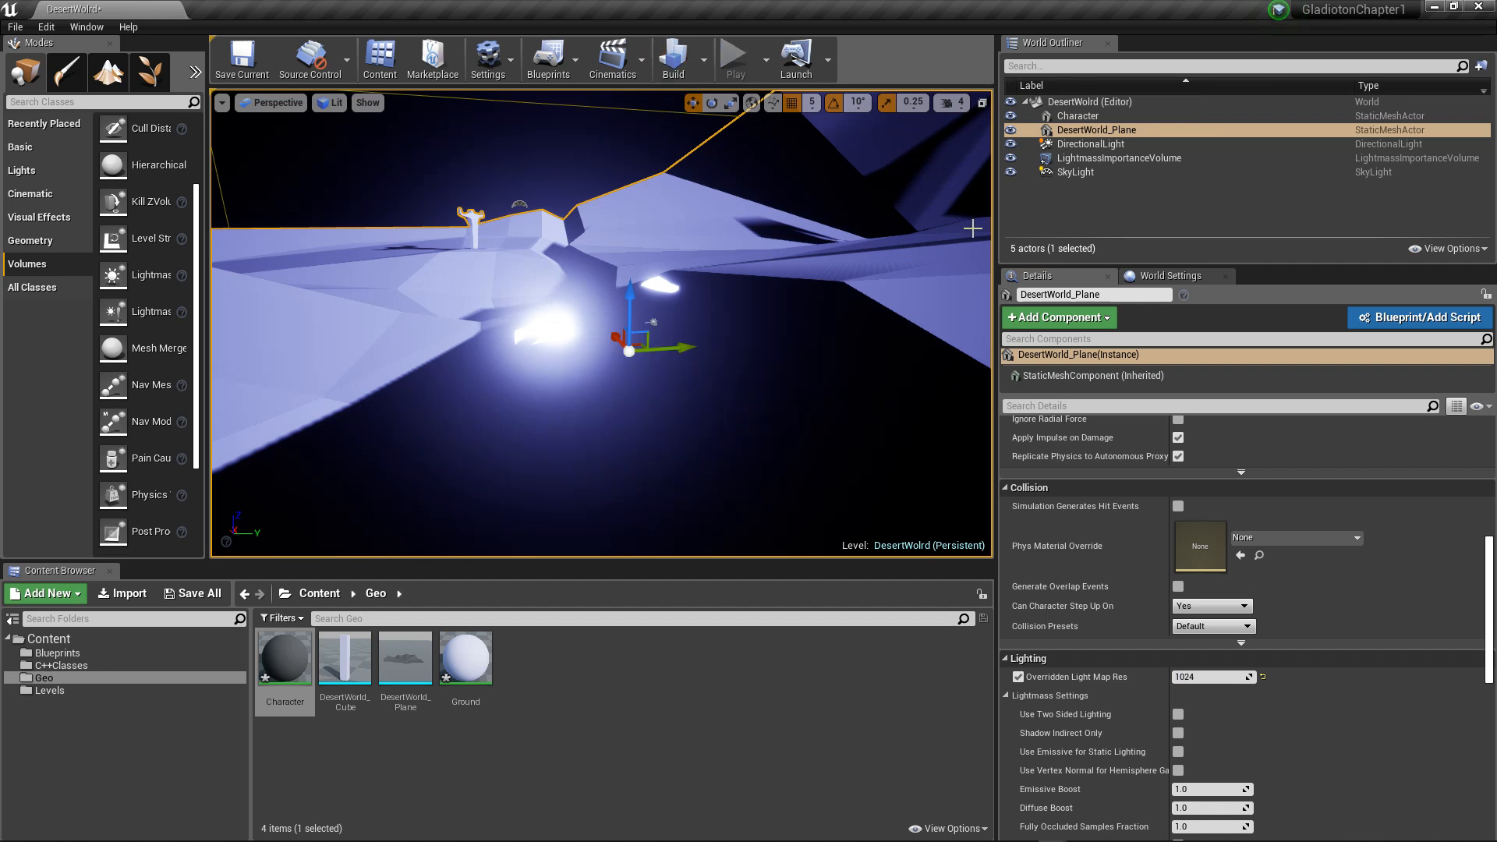
# Step: Change the DirectionalLight's mobility from Movable to Stationary
pyautogui.click(1078, 174)
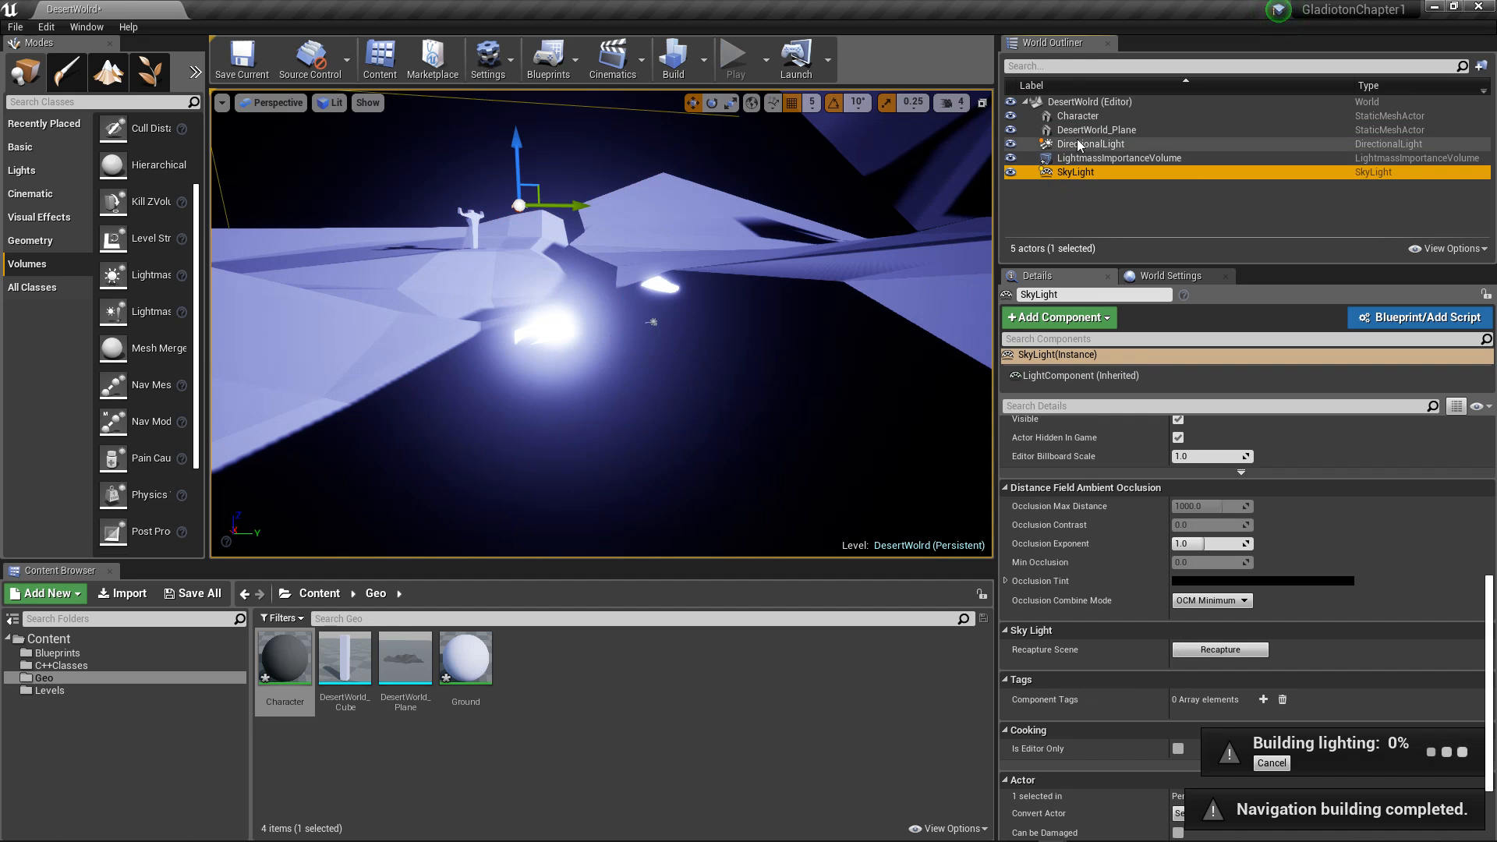
pyautogui.click(1090, 144)
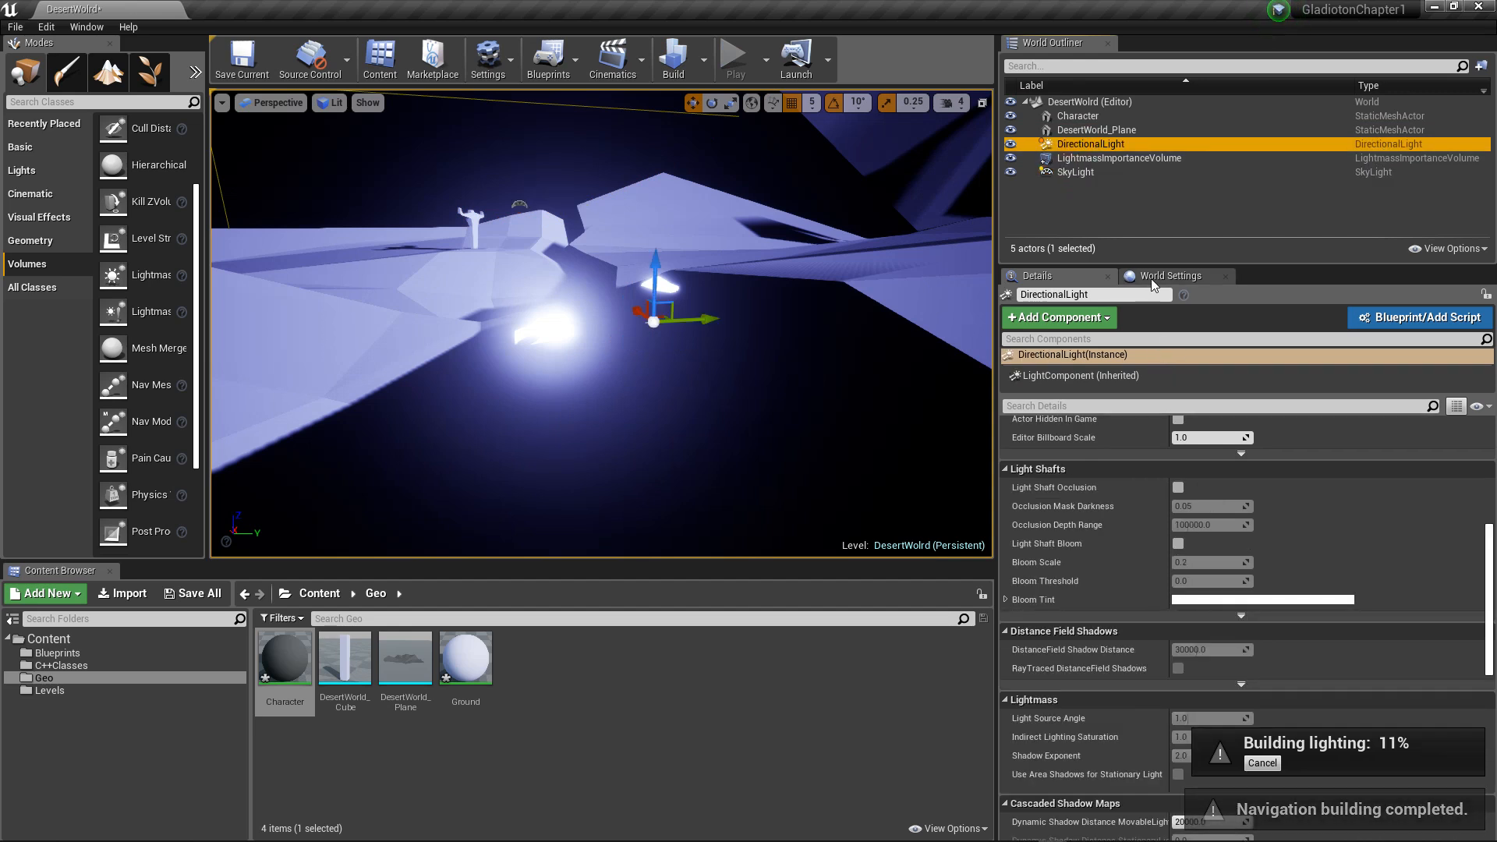
pyautogui.click(1130, 277)
pyautogui.click(1045, 276)
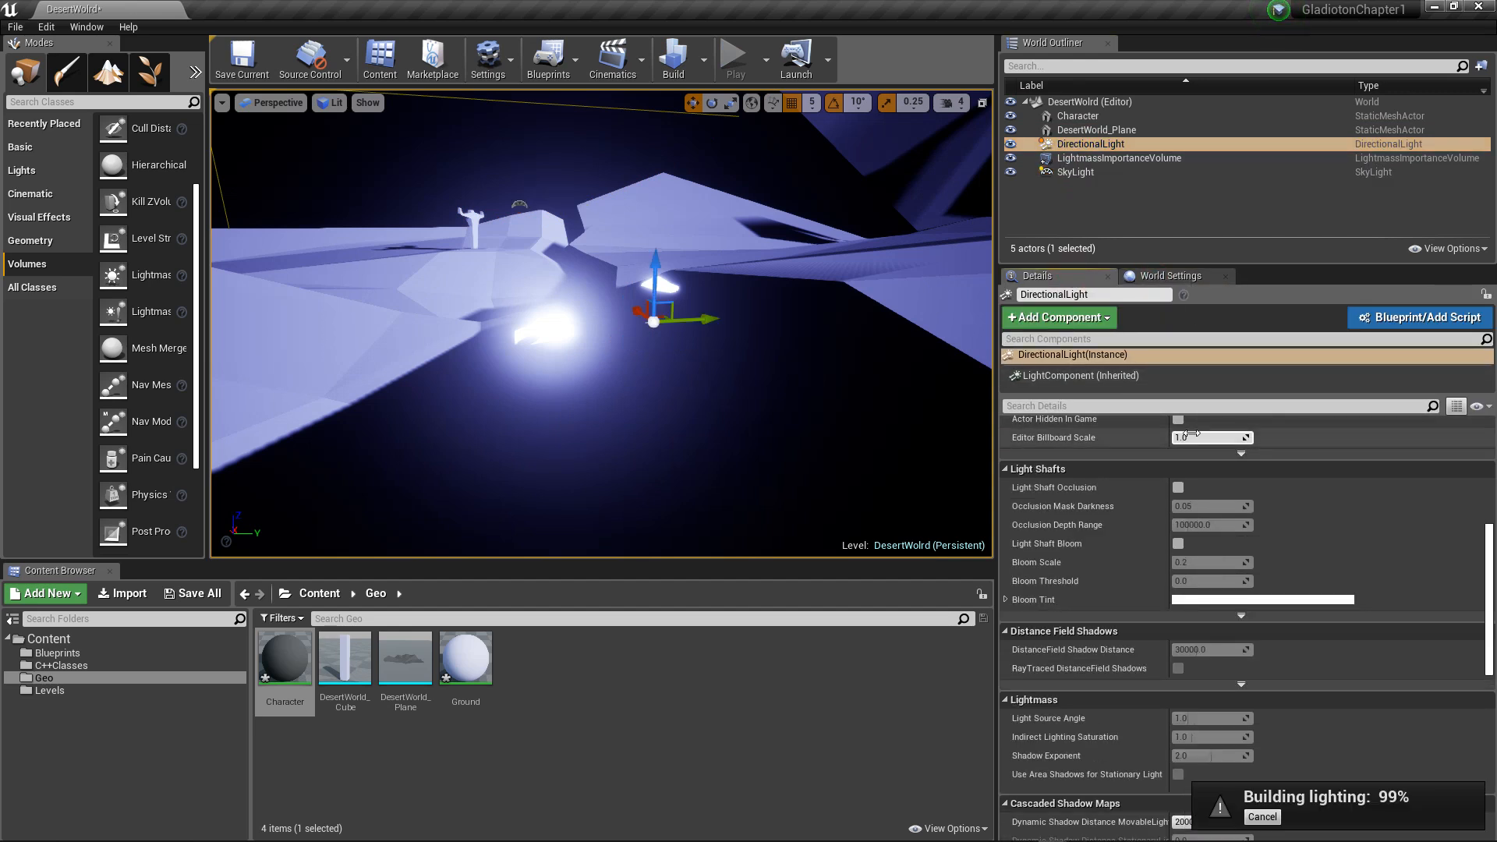
pyautogui.scroll(5, 1157, 479)
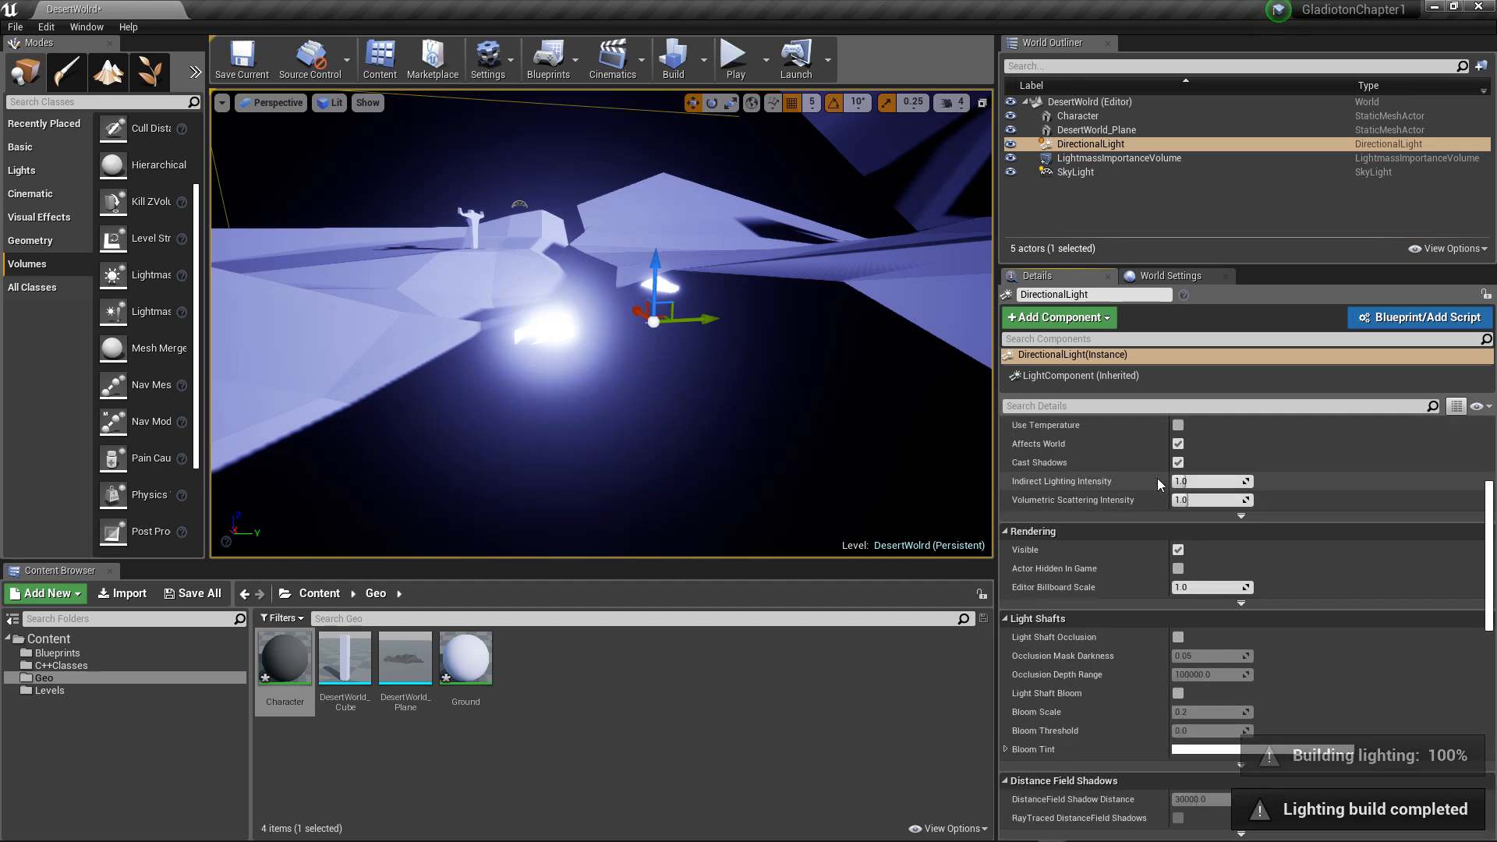
pyautogui.scroll(2, 1155, 481)
pyautogui.click(1273, 500)
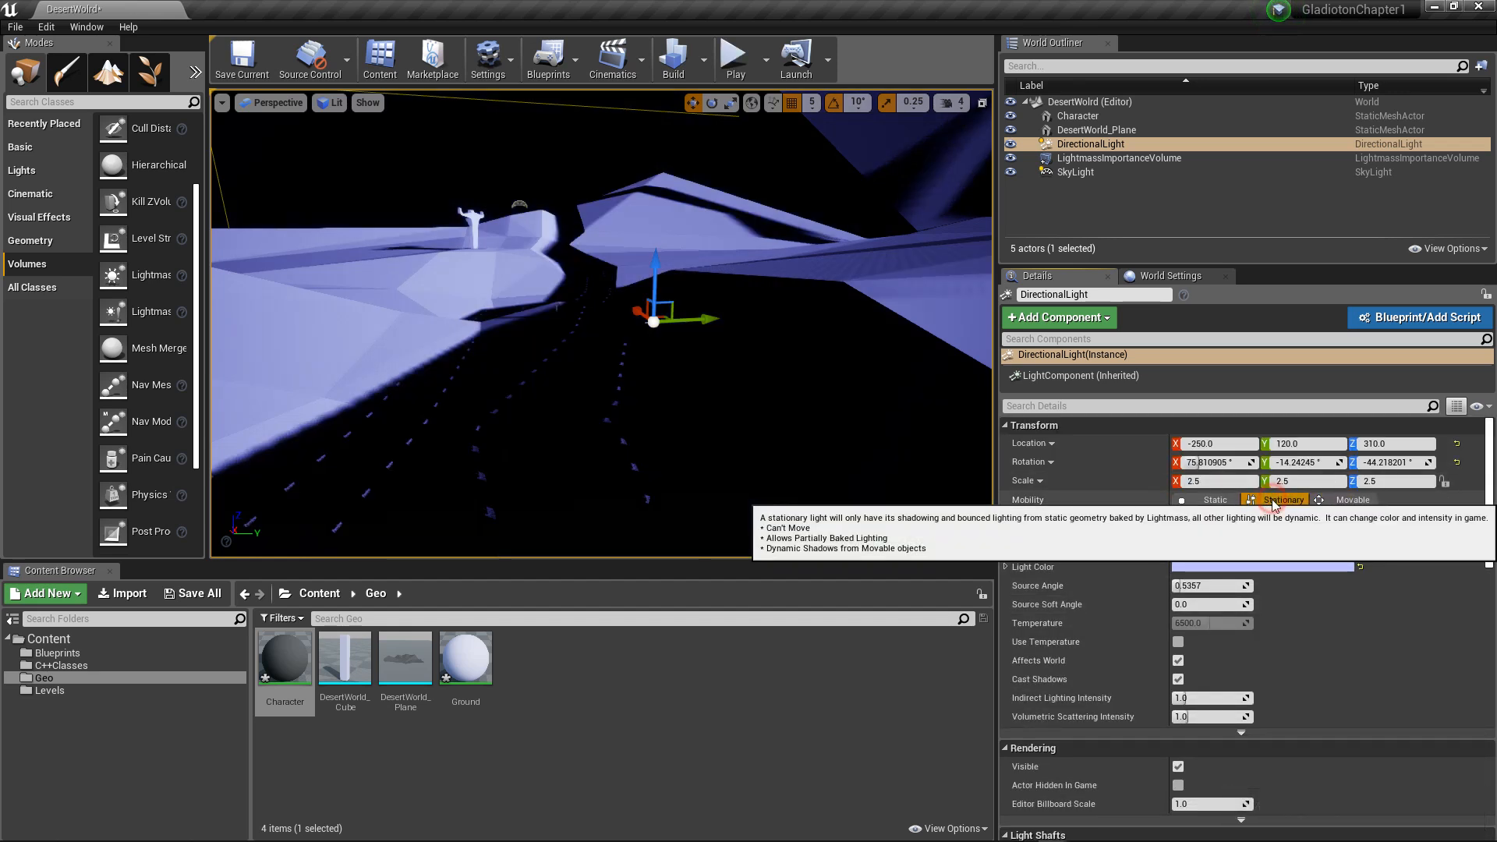
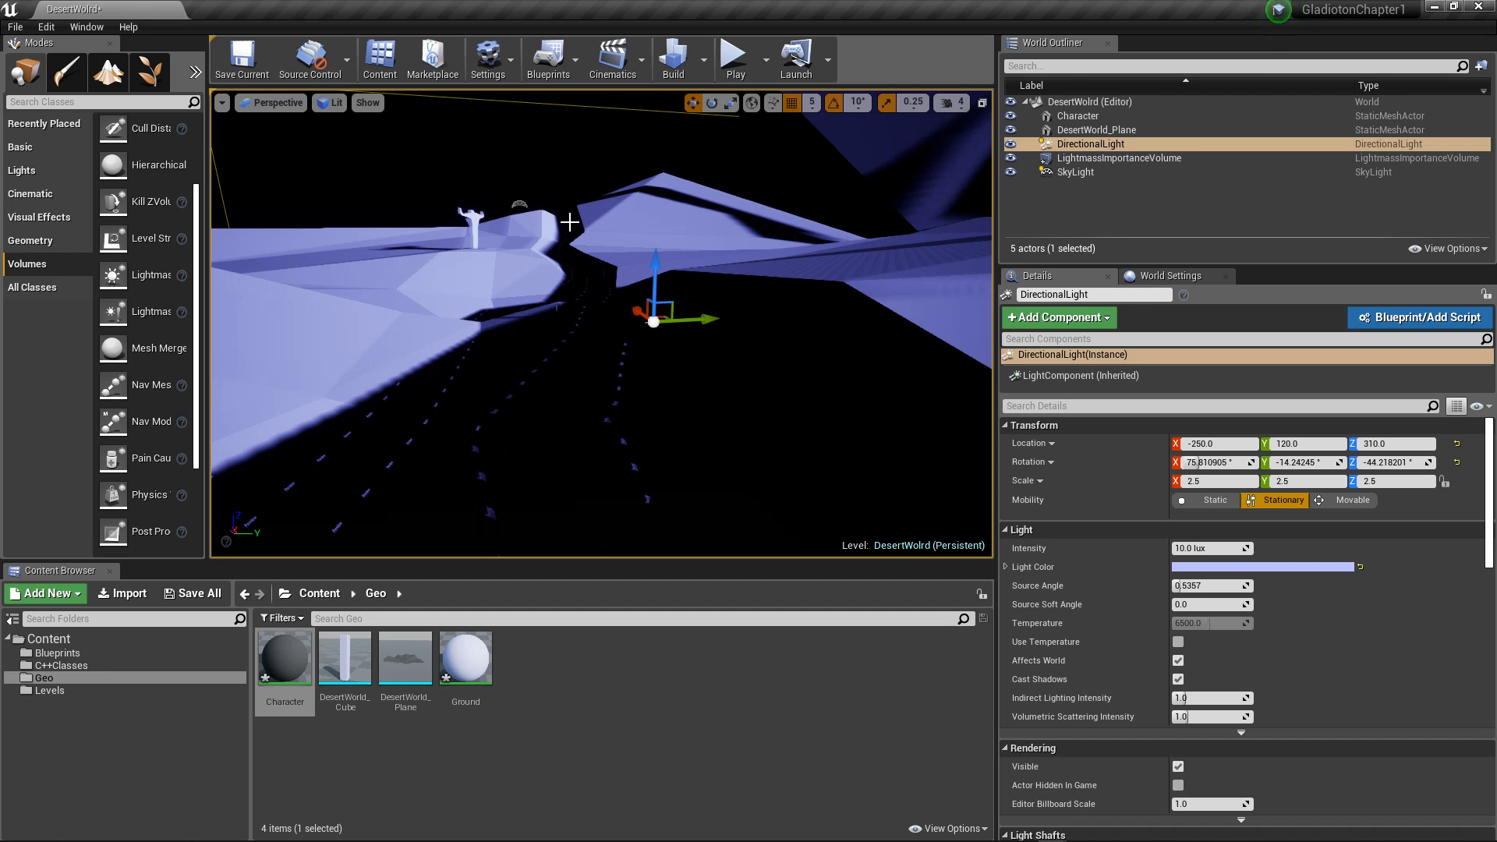
# Step: Select the DesertWorld_Plane and examine the terrain in the viewport along with its collision and lighting settings
pyautogui.keyDown('alt'); pyautogui.moveTo(531, 226); pyautogui.dragTo(591, 234); pyautogui.keyUp('alt')
pyautogui.click(609, 238)
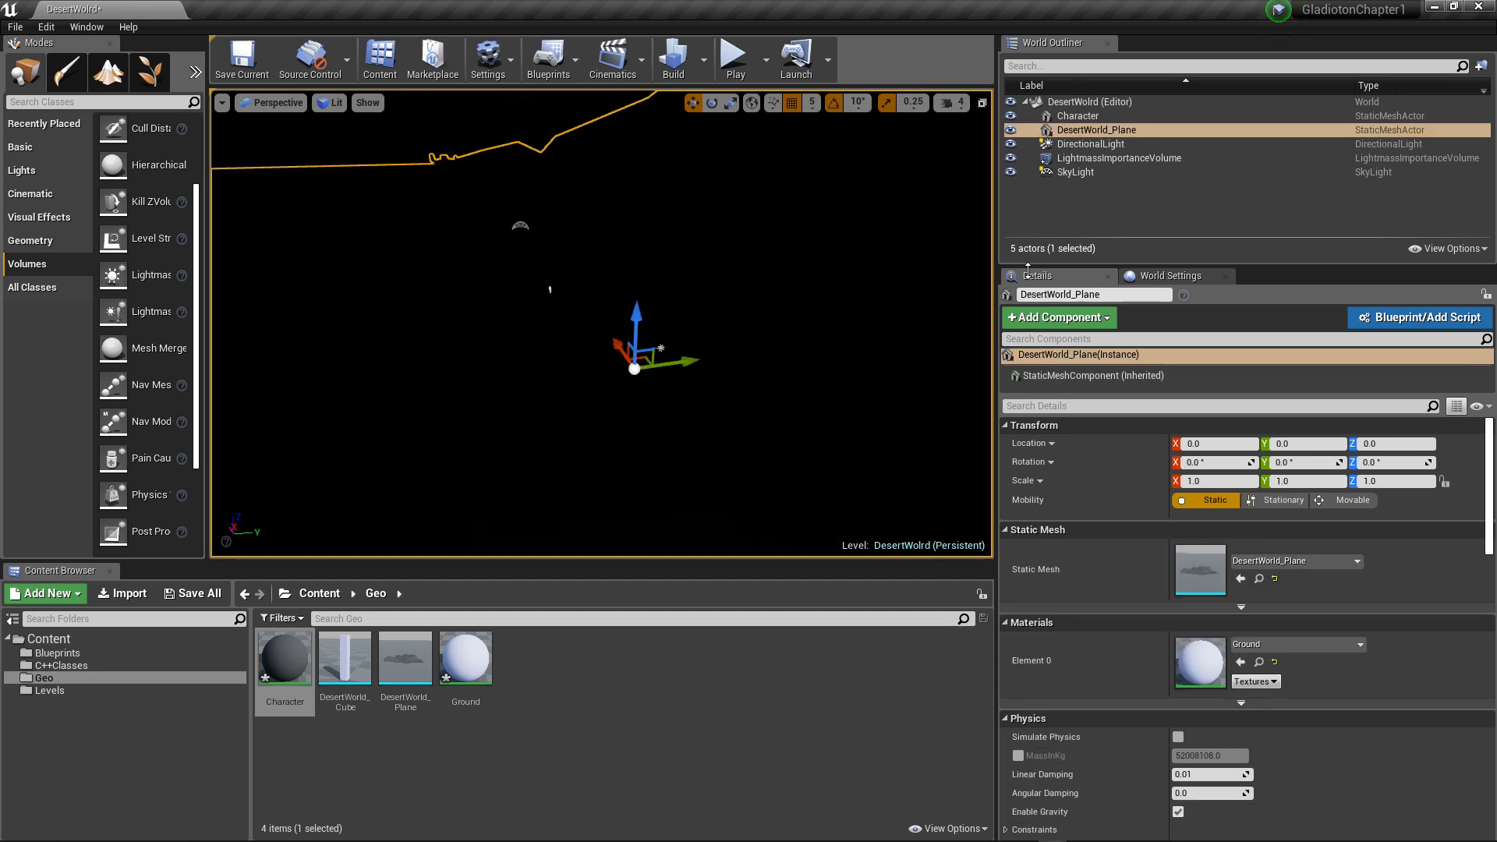
pyautogui.keyDown('alt'); pyautogui.moveTo(771, 271); pyautogui.dragTo(772, 250); pyautogui.keyUp('alt')
pyautogui.keyDown('alt'); pyautogui.moveTo(600, 374); pyautogui.dragTo(691, 258); pyautogui.keyUp('alt')
pyautogui.keyDown('alt'); pyautogui.moveTo(762, 294); pyautogui.dragTo(580, 293); pyautogui.keyUp('alt')
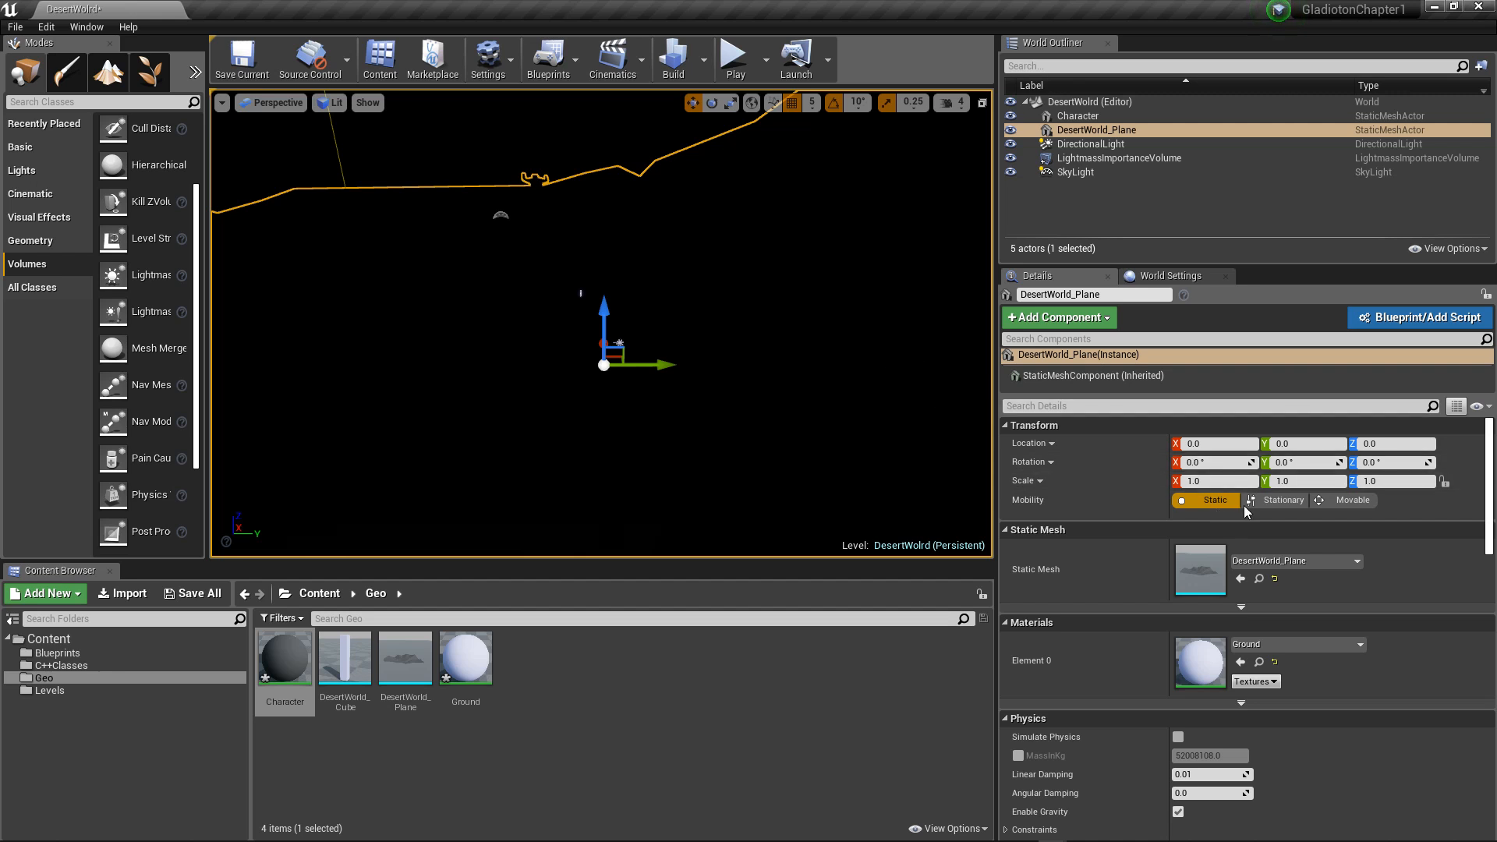
pyautogui.scroll(-6, 1264, 499)
pyautogui.scroll(-3, 1265, 507)
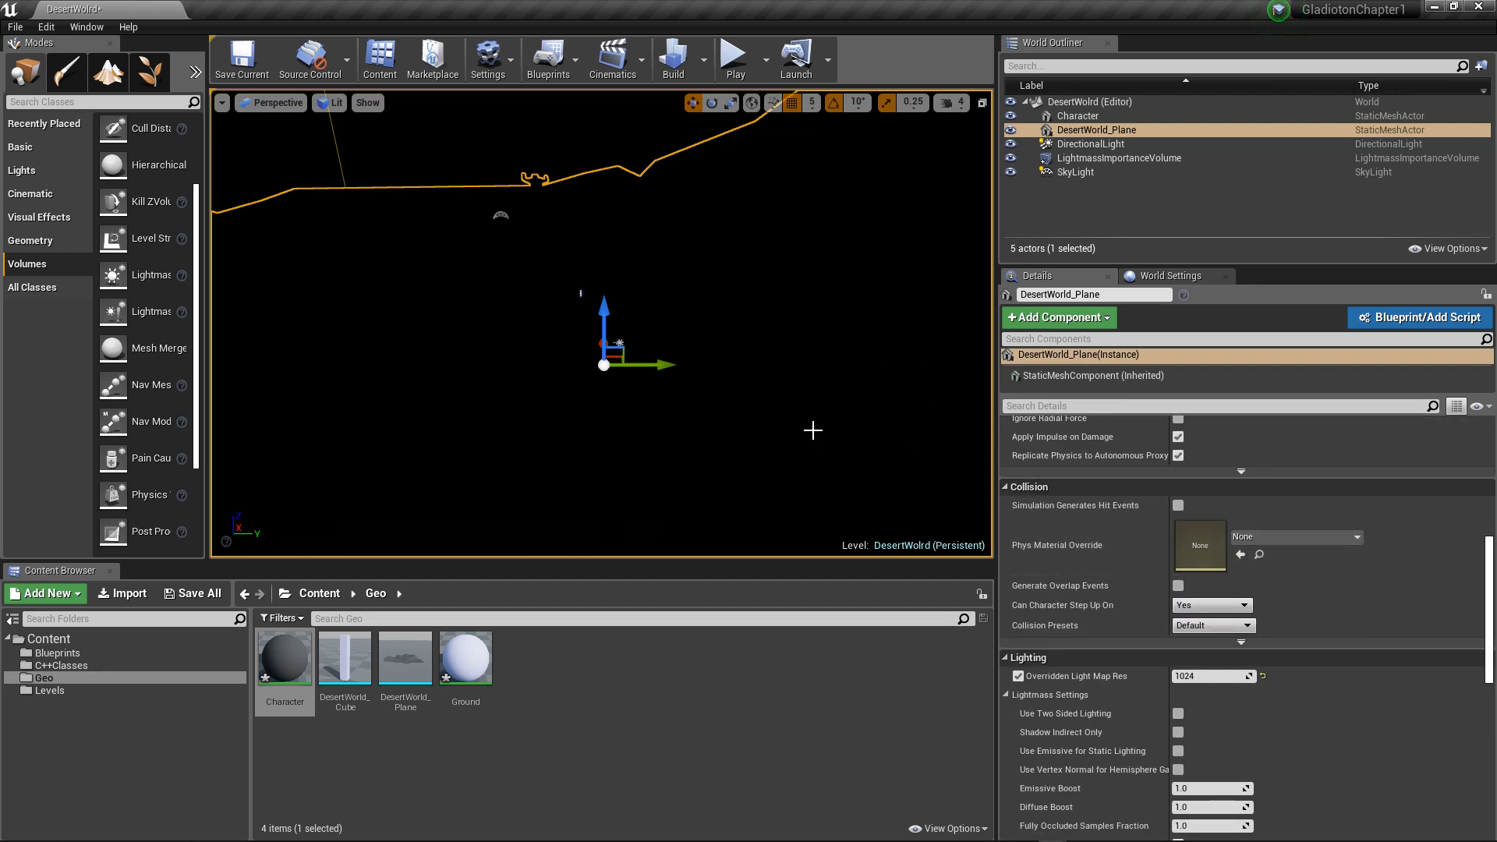
# Step: Open the Character material, make it two-sided and save it
pyautogui.click(302, 662)
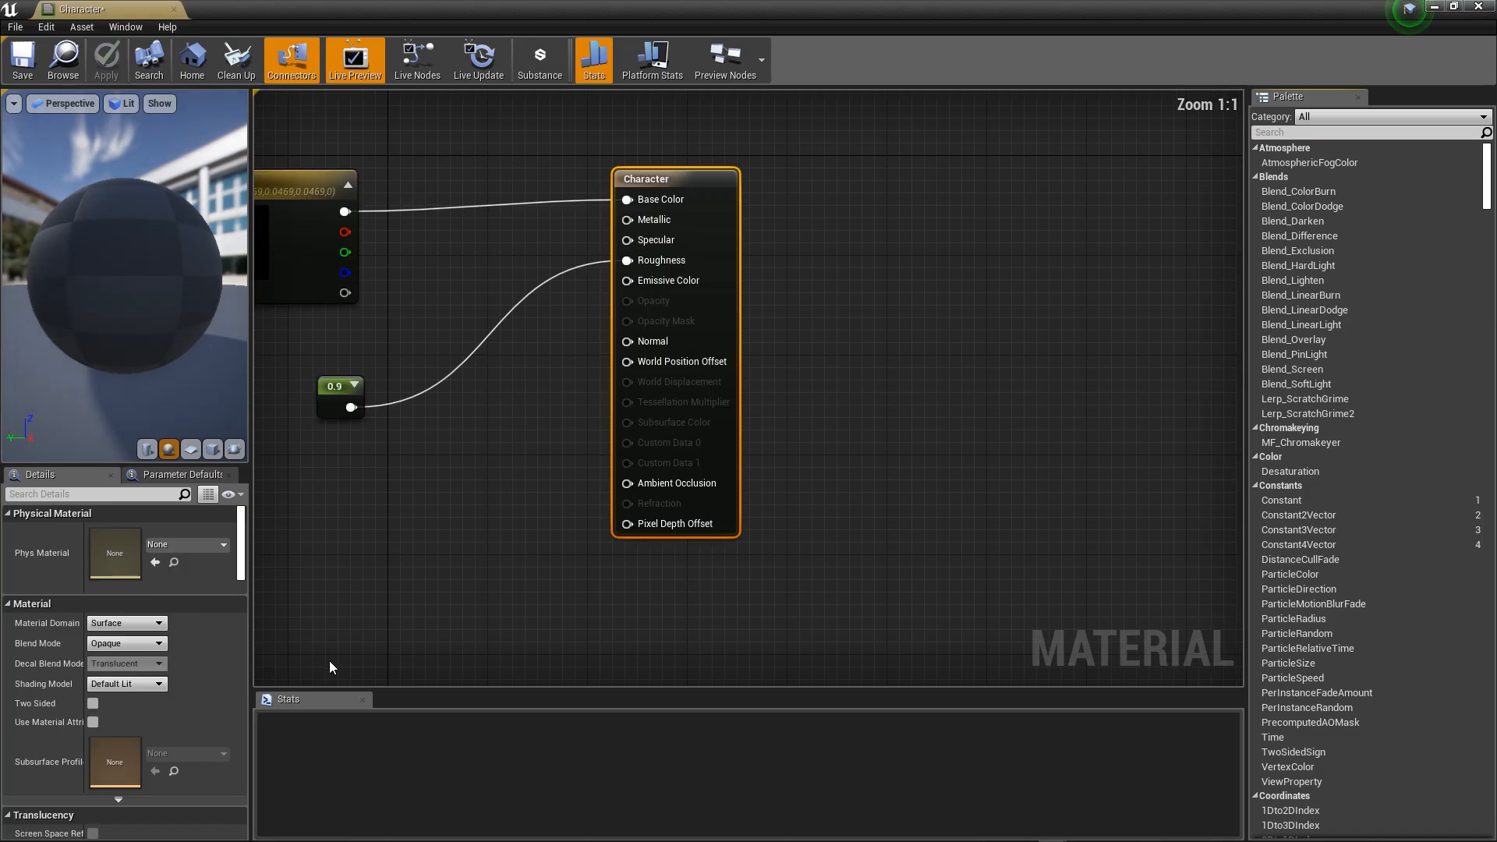
pyautogui.click(94, 702)
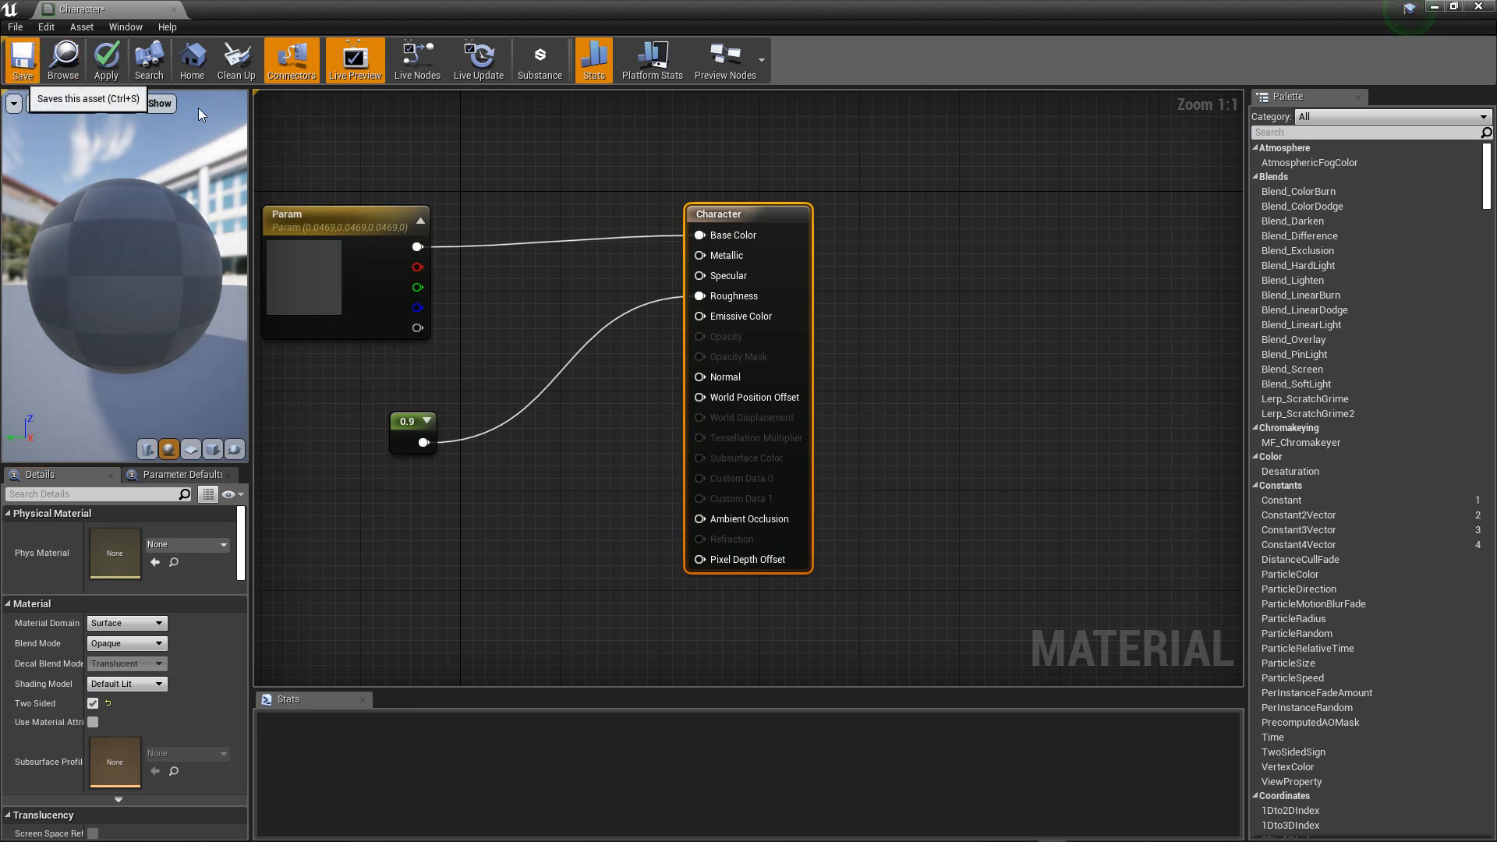
pyautogui.hotkey('ctrl', 's')
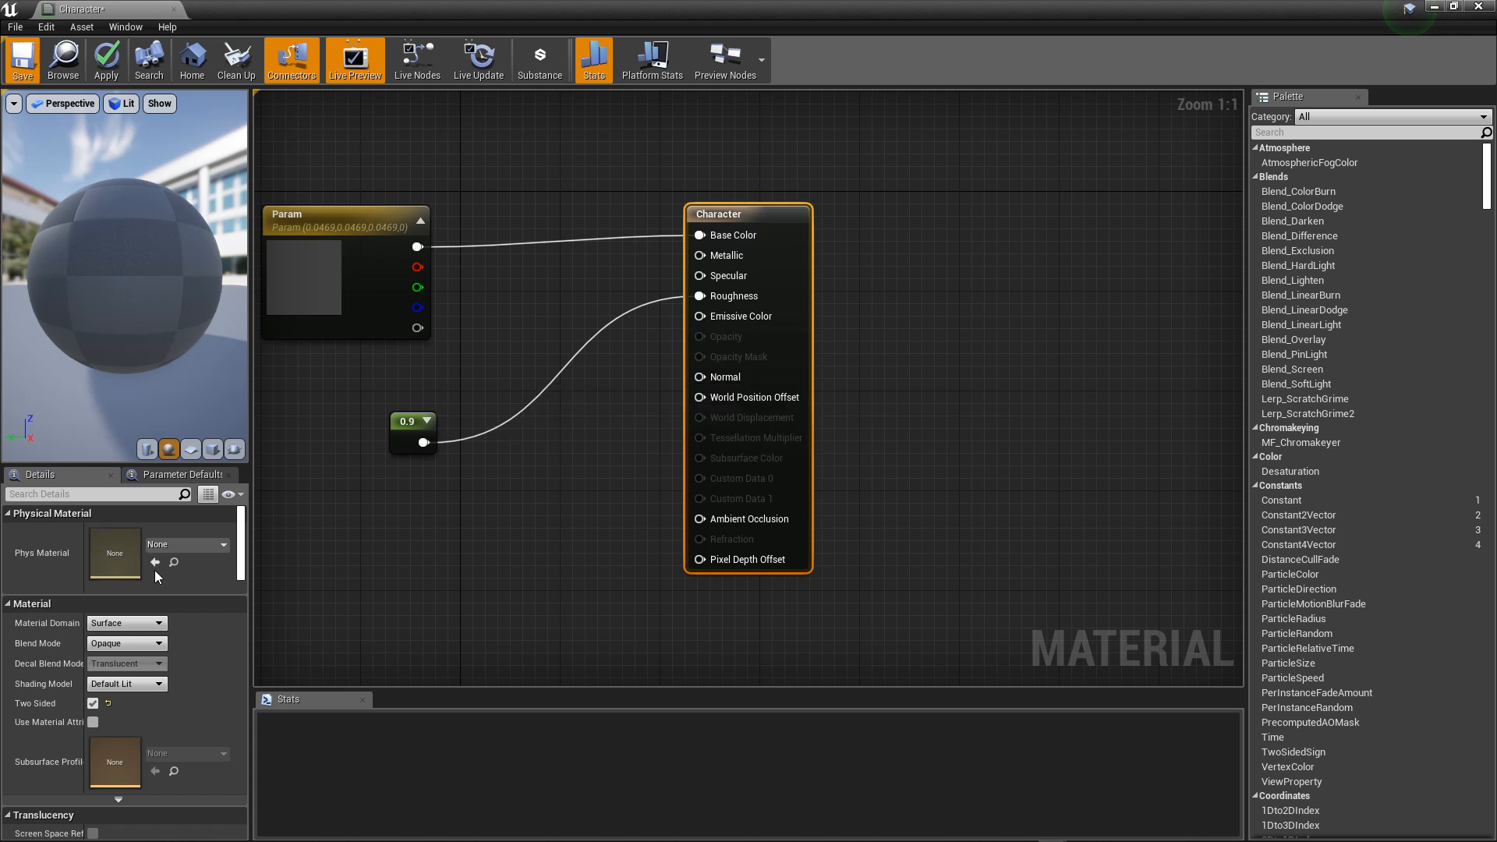
# Step: Review the Character material's shading model options, translucency and usage settings, and return to the level editor
pyautogui.click(123, 686)
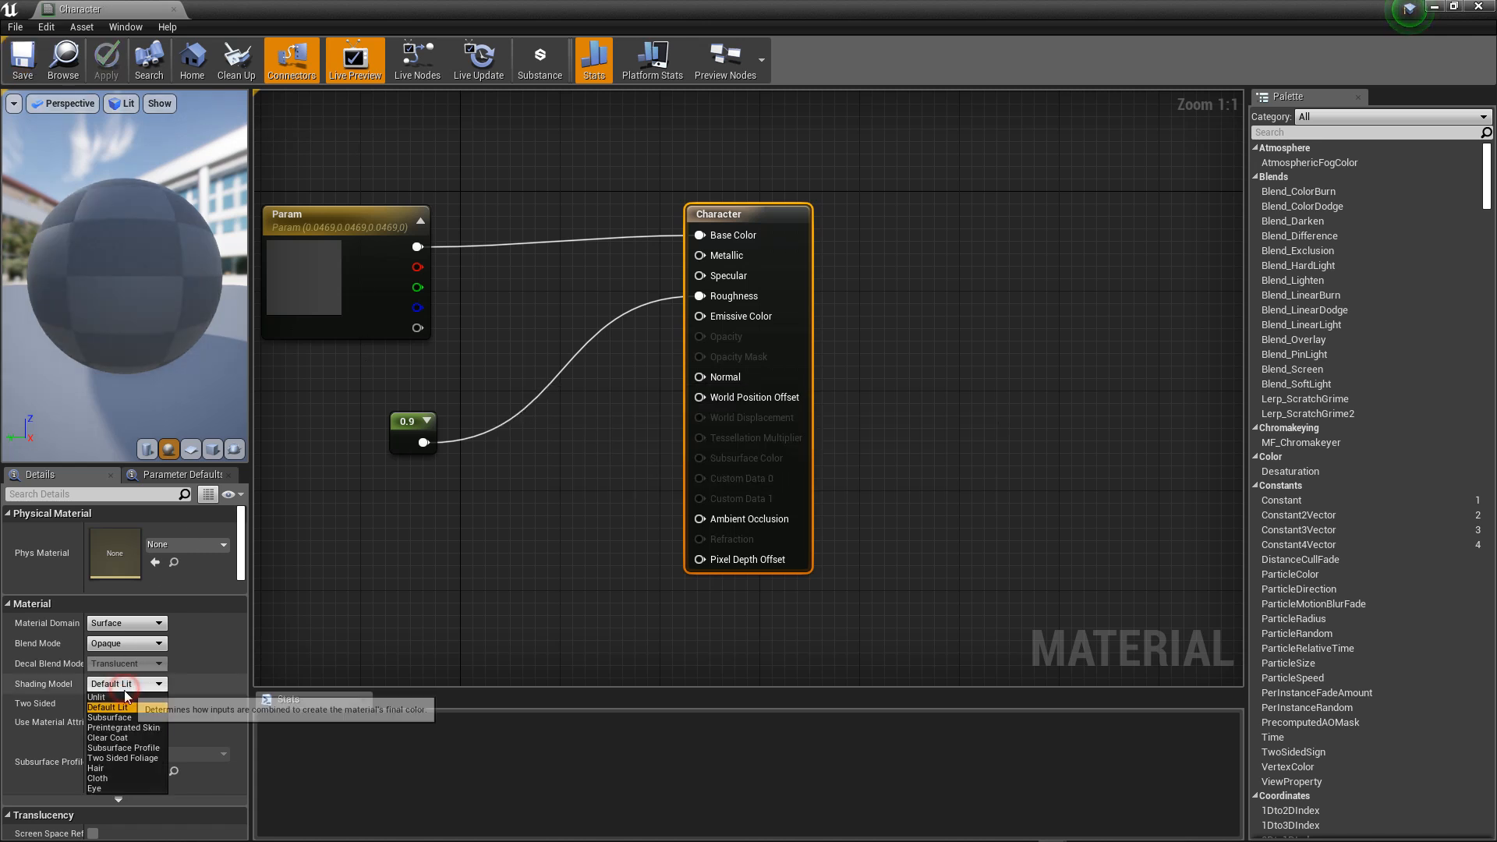
pyautogui.click(207, 684)
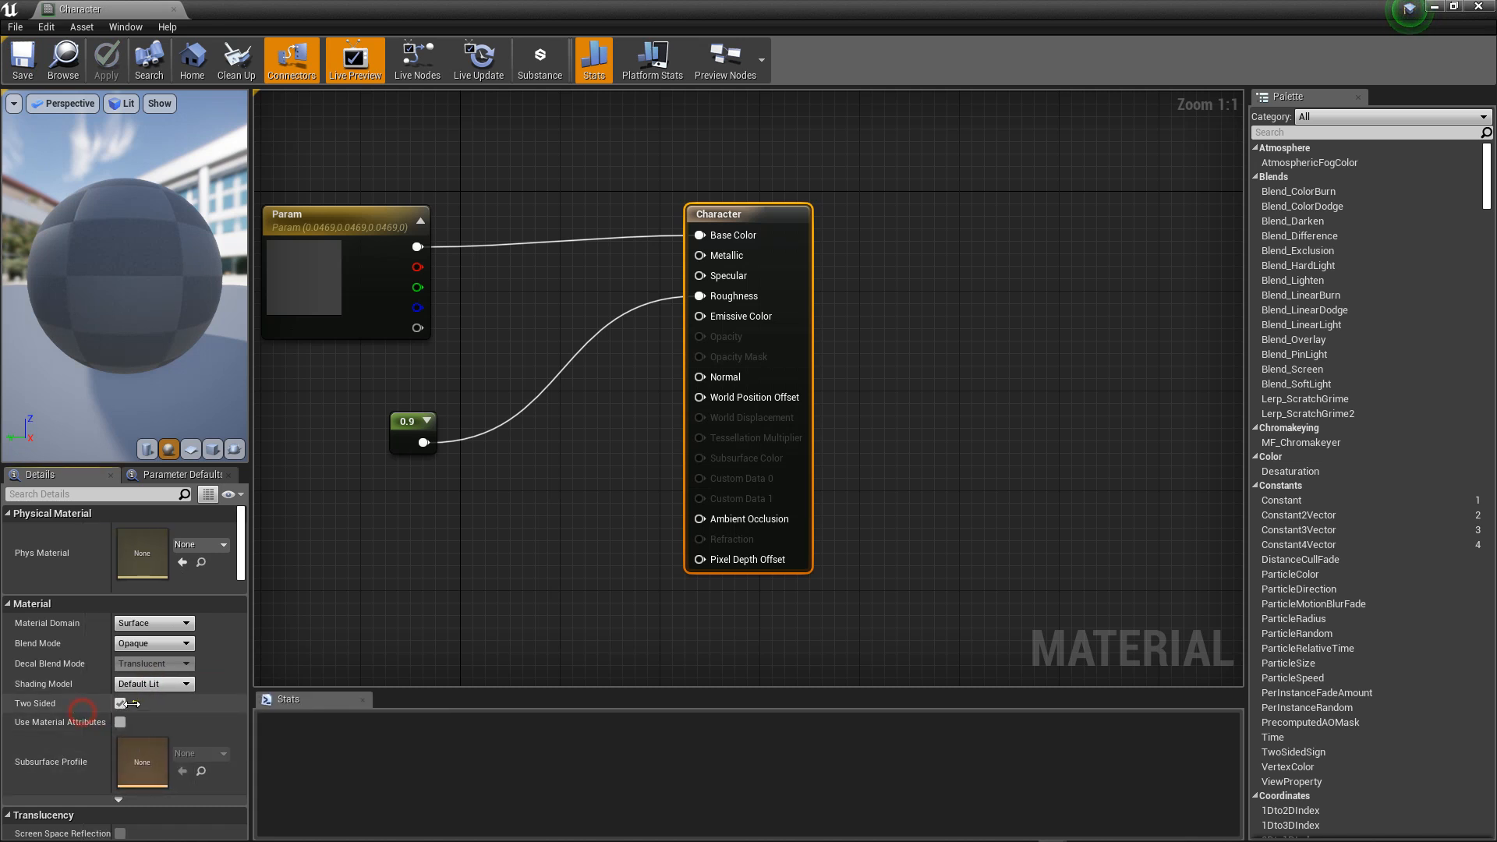
pyautogui.moveTo(85, 705); pyautogui.dragTo(100, 701)
pyautogui.scroll(-2, 50, 718)
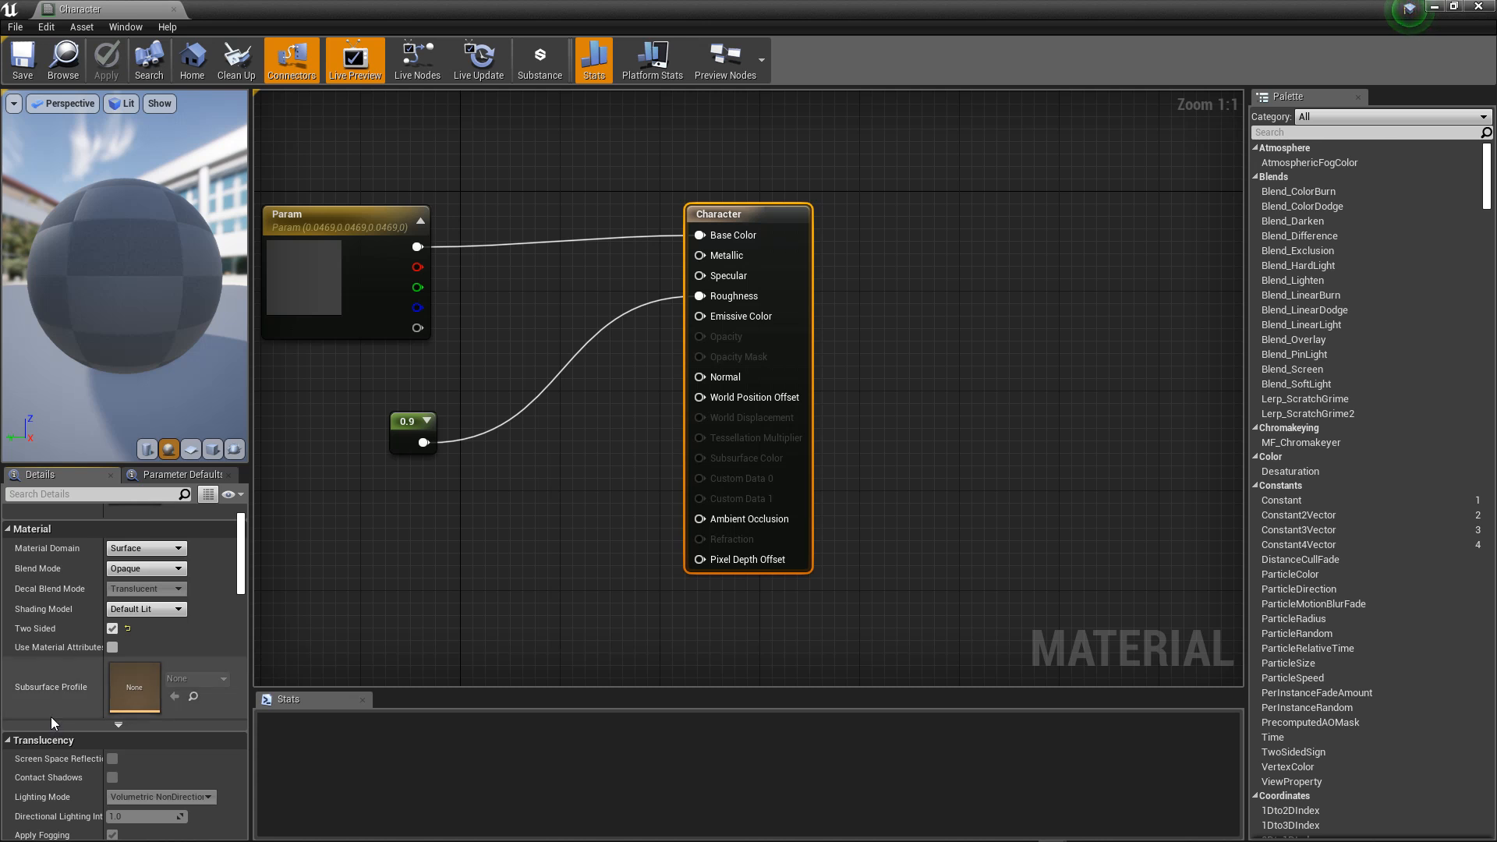
pyautogui.scroll(-1, 52, 718)
pyautogui.scroll(-1, 53, 717)
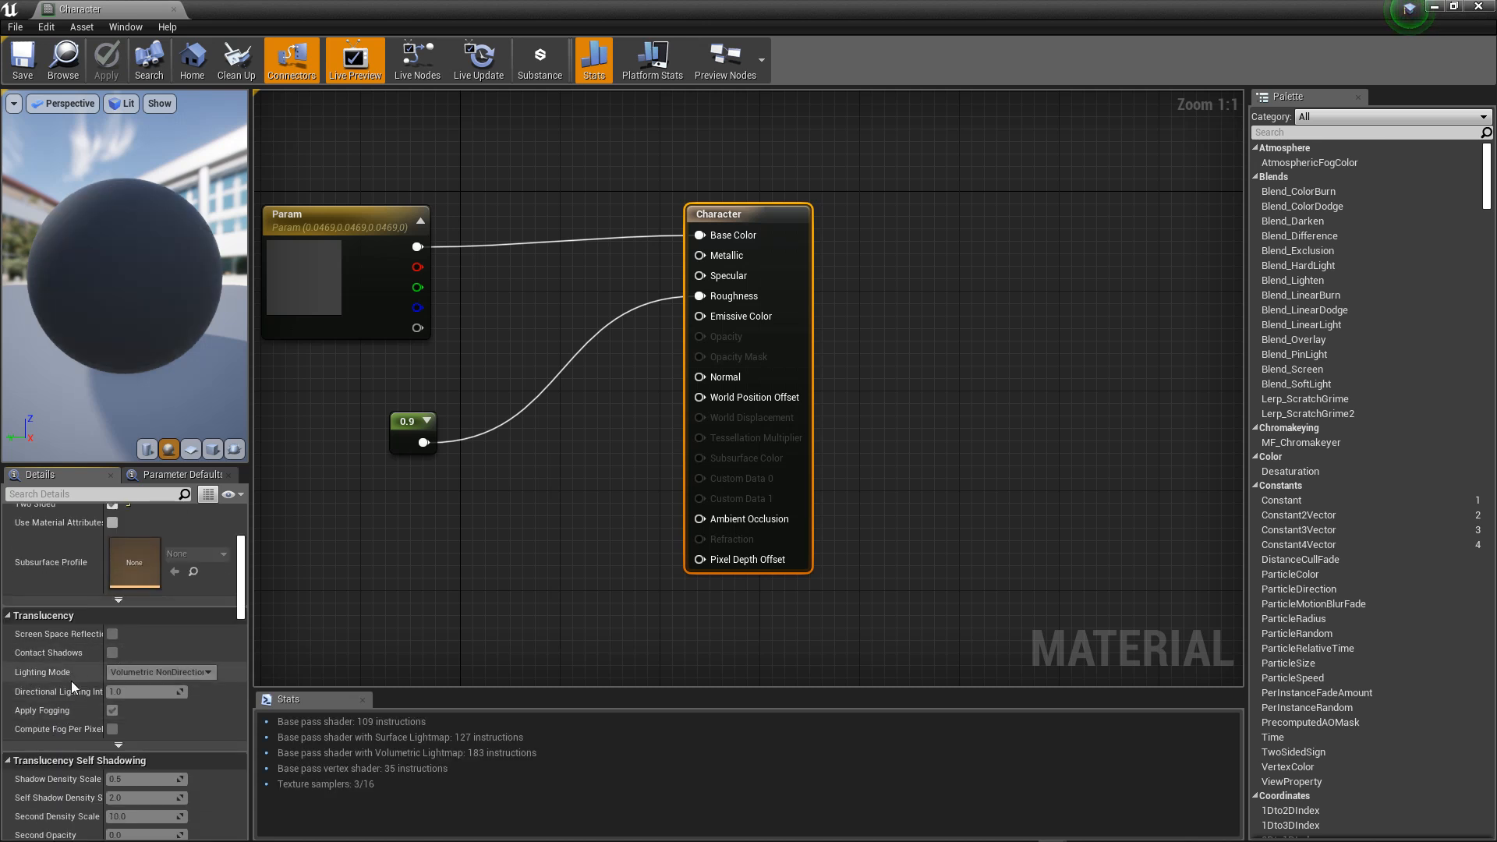
pyautogui.scroll(-1, 95, 742)
pyautogui.scroll(-3, 95, 742)
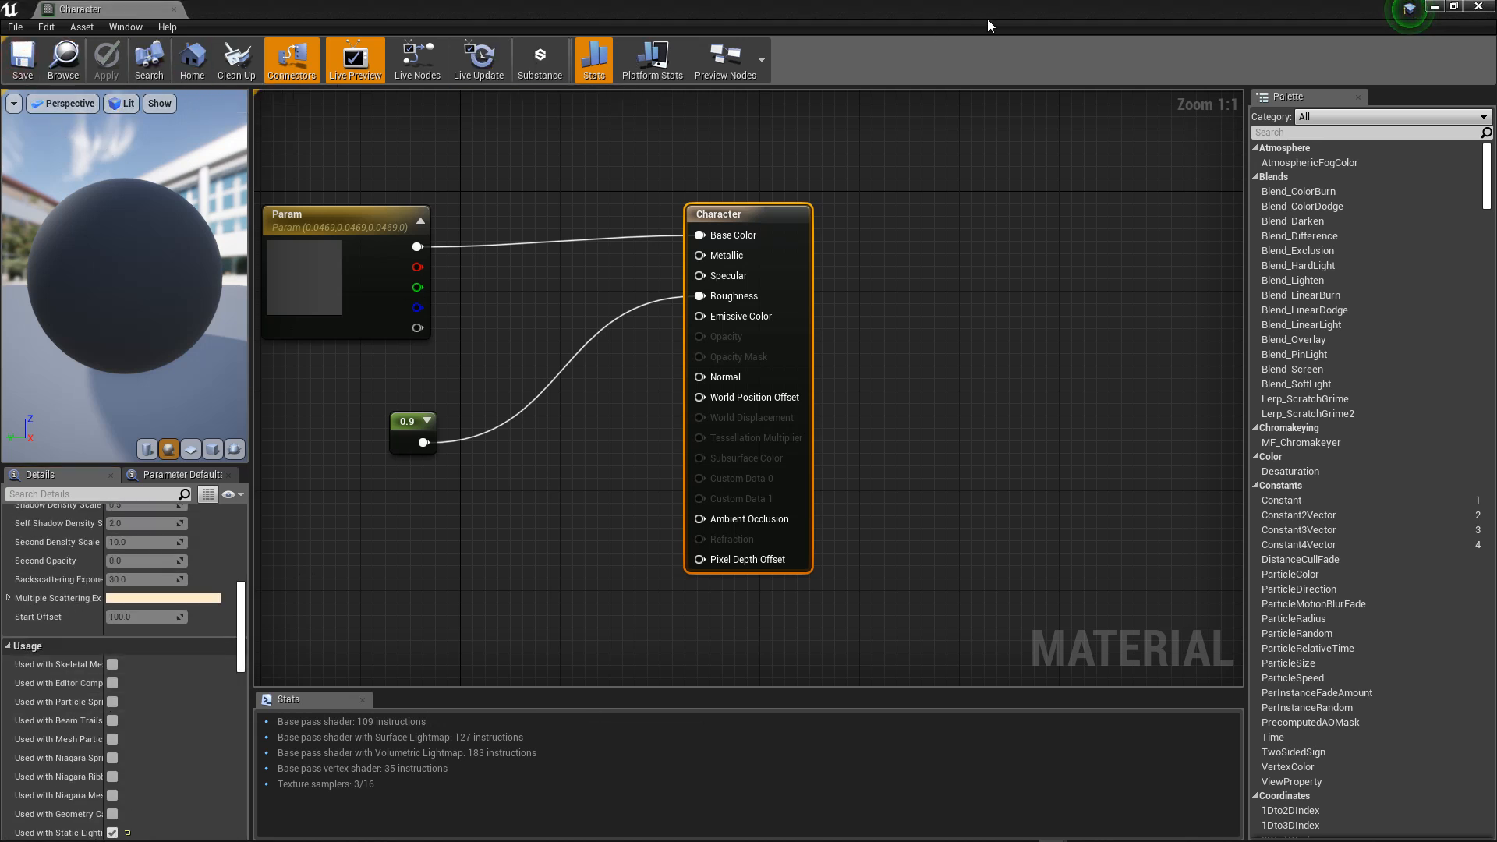
pyautogui.click(1435, 6)
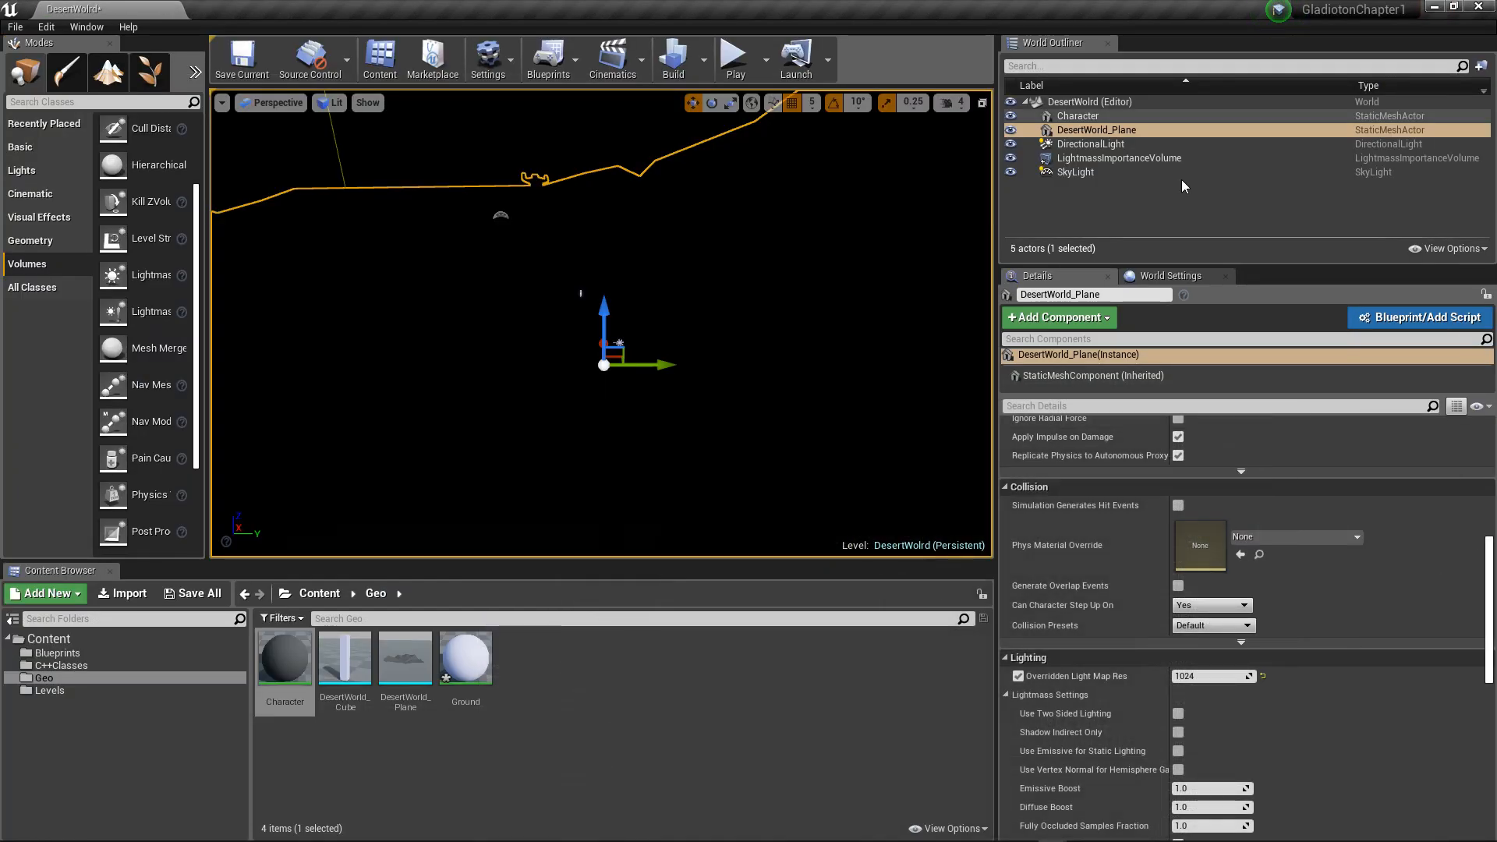
# Step: Make the Ground material two-sided, save it and return to the level editor
pyautogui.doubleClick(465, 662)
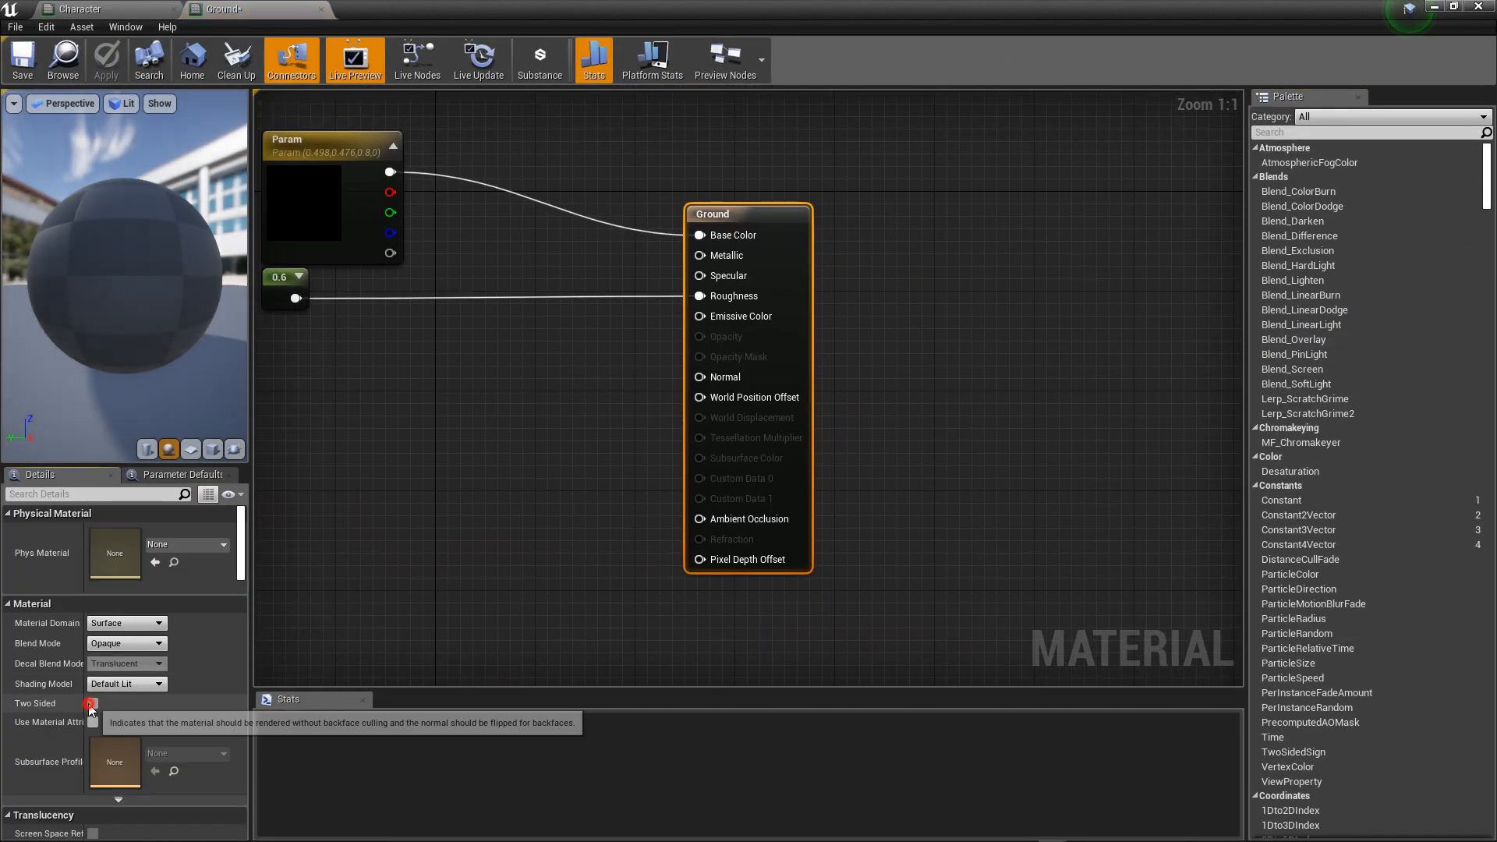
pyautogui.click(11, 43)
pyautogui.click(53, 95)
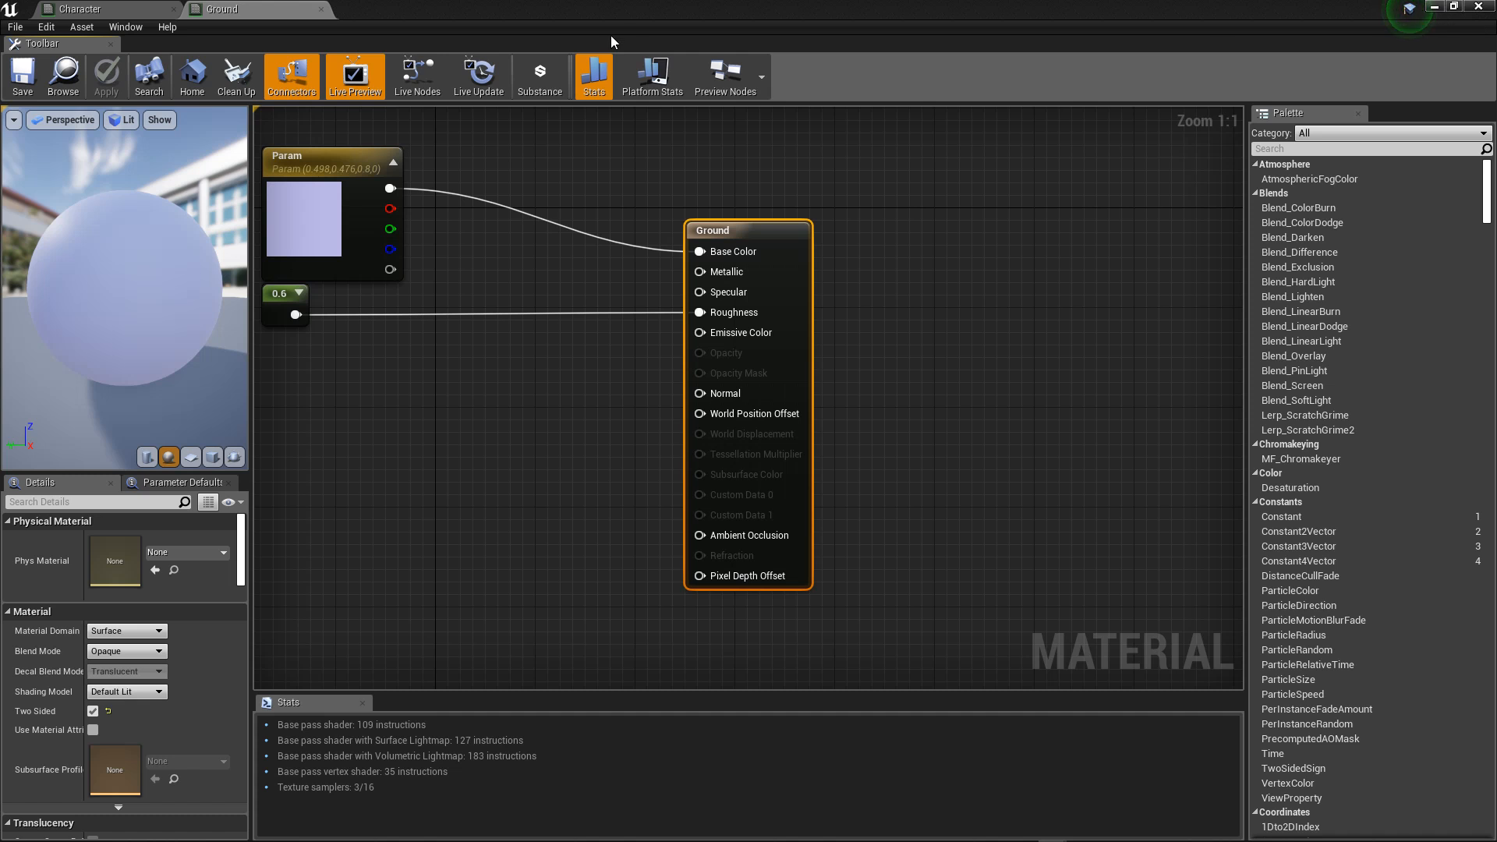
pyautogui.click(109, 9)
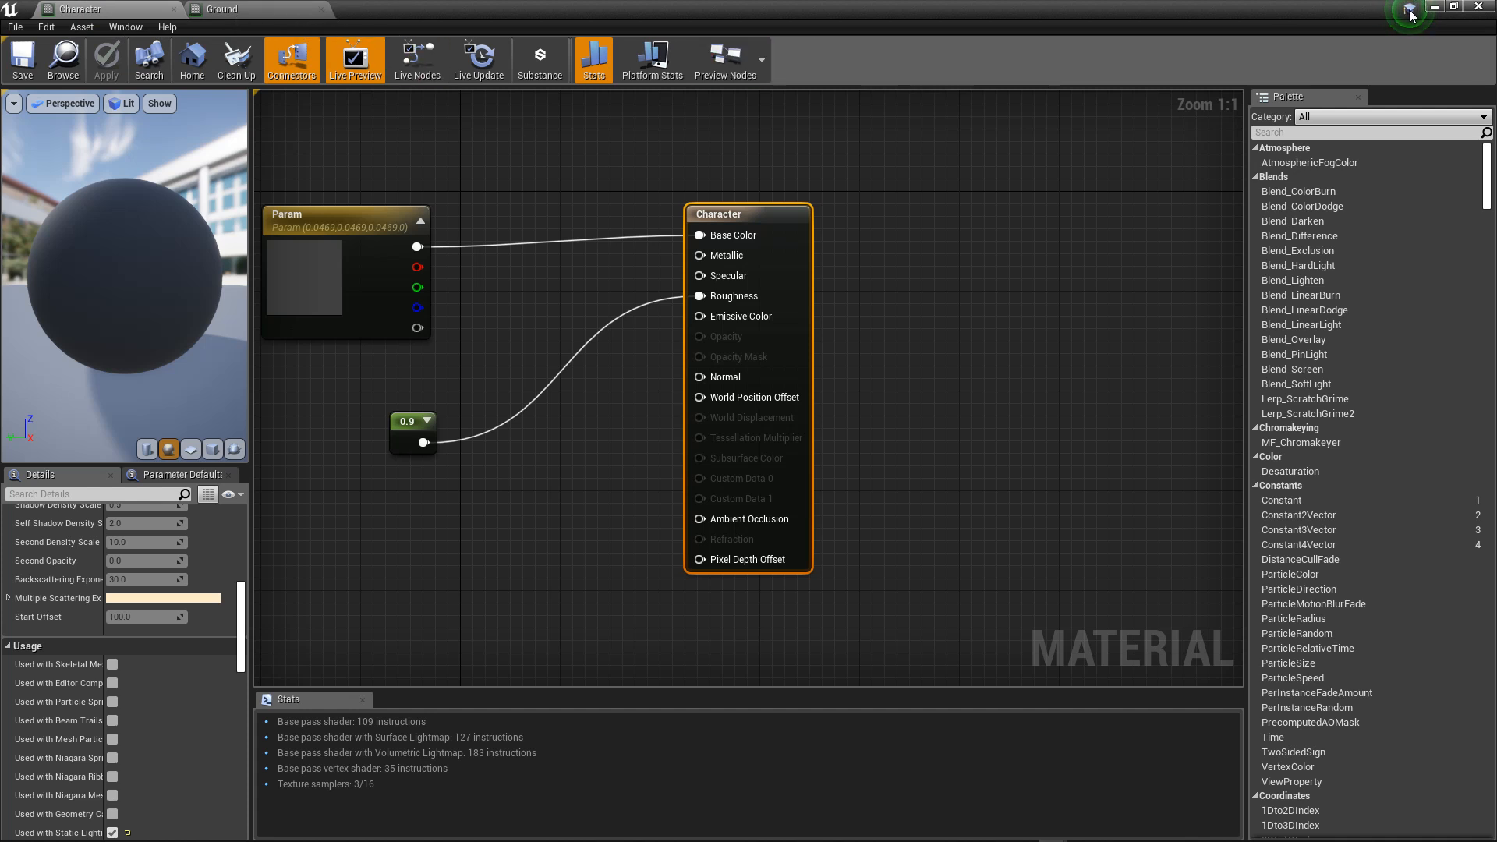
pyautogui.click(1435, 6)
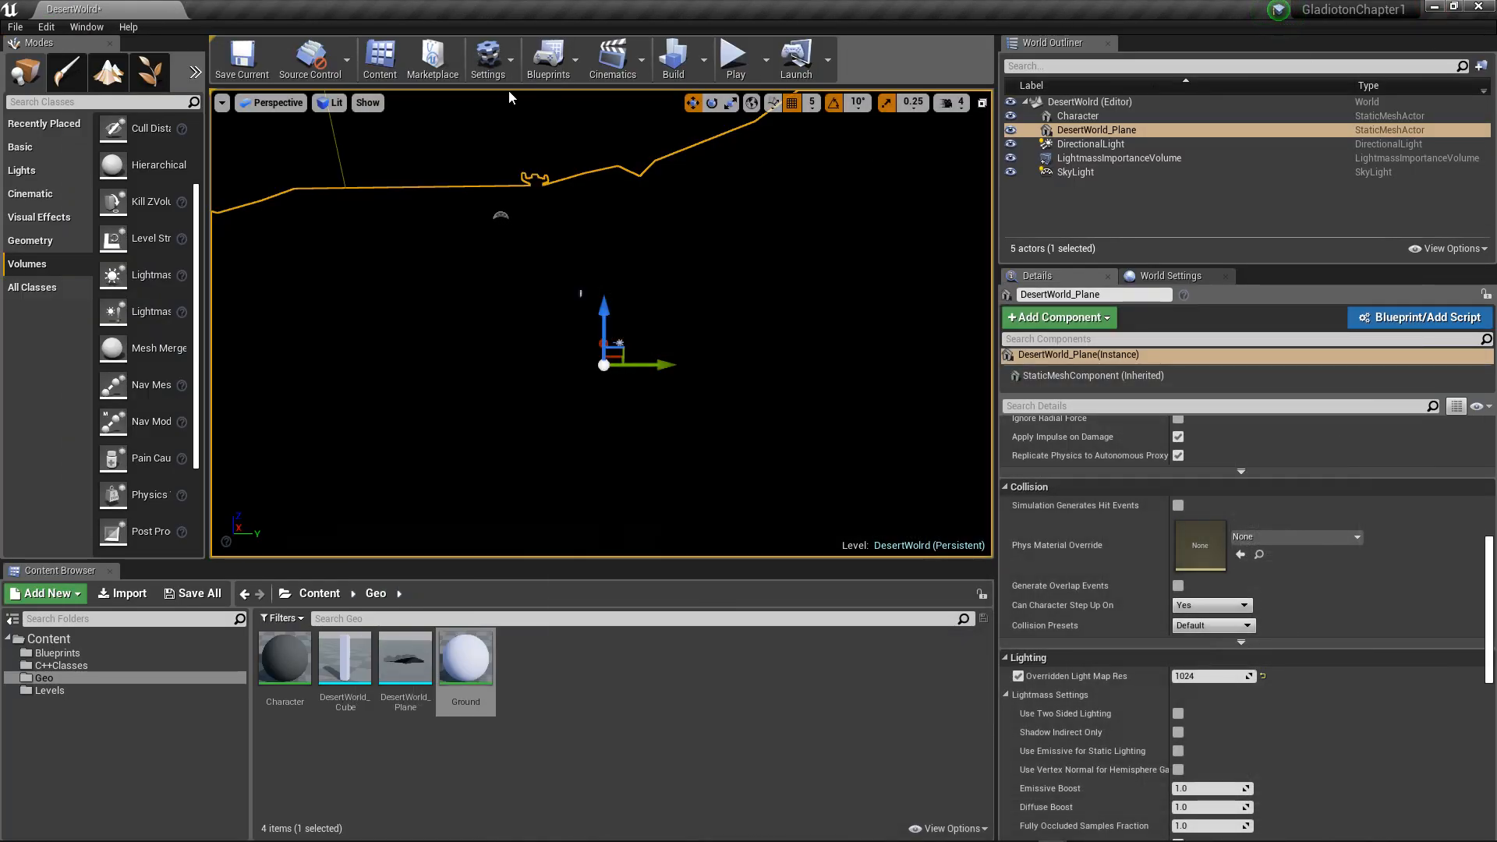
# Step: Build the level with the two-sided materials and check the terrain in the viewport
pyautogui.click(674, 59)
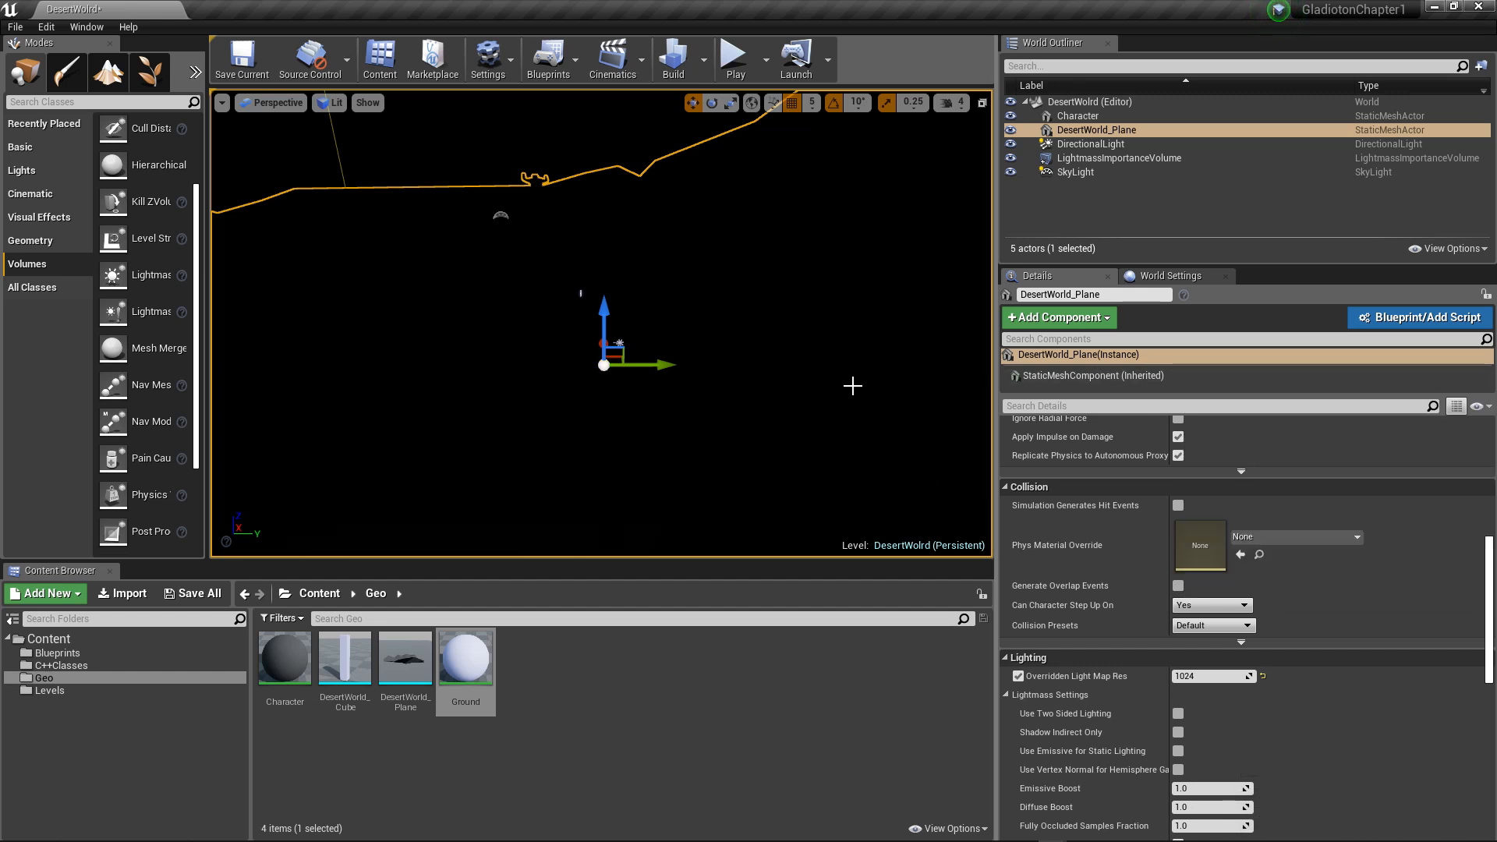
pyautogui.scroll(2, 815, 412)
pyautogui.scroll(-8, 817, 413)
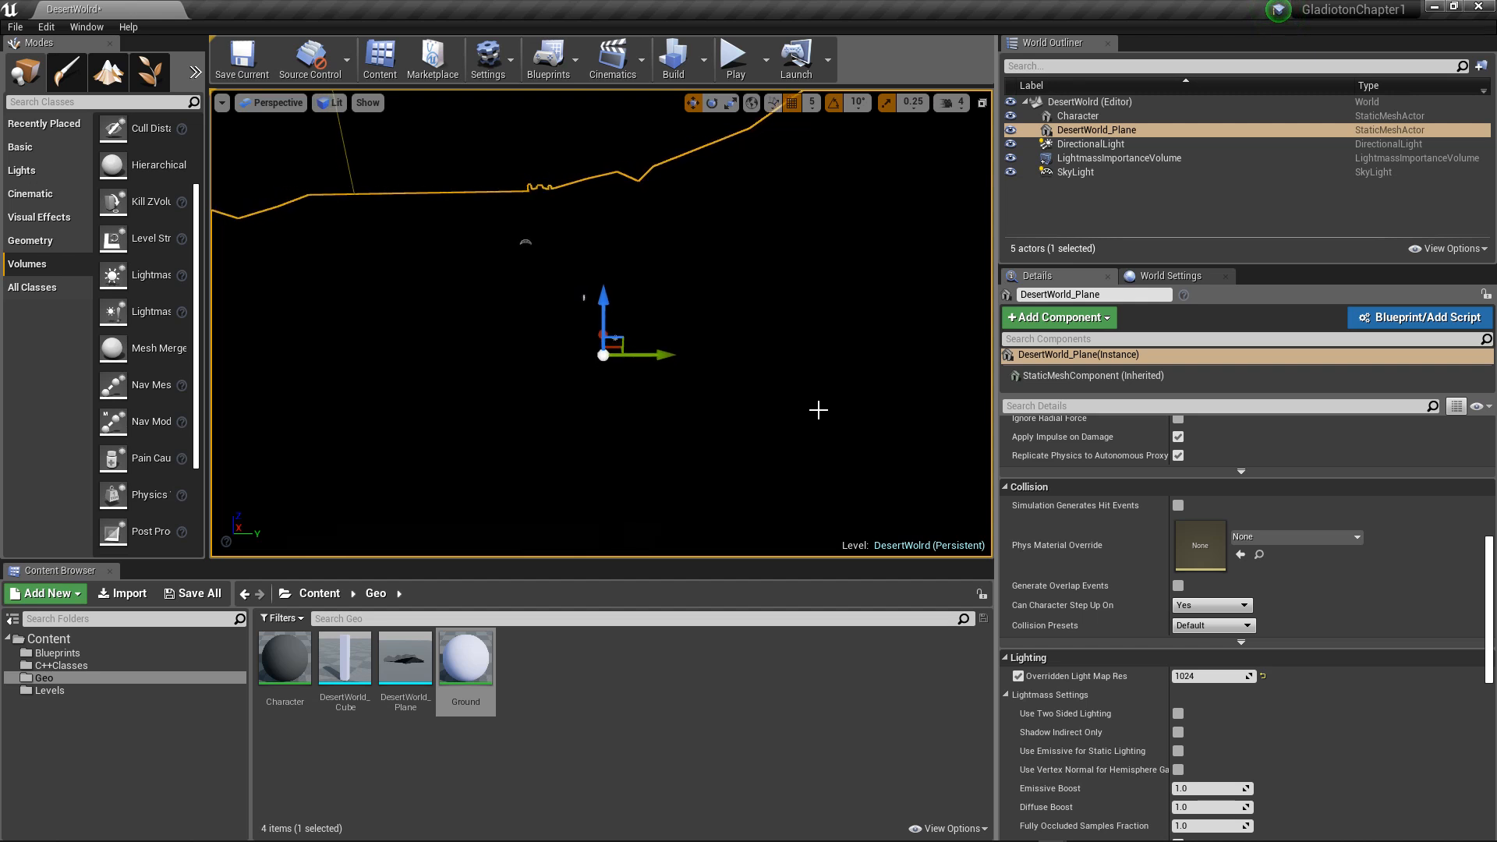
pyautogui.moveTo(617, 414)
pyautogui.mouseDown(button='right')
pyautogui.moveTo(630, 357)
pyautogui.moveTo(632, 420)
pyautogui.mouseUp(button='right')
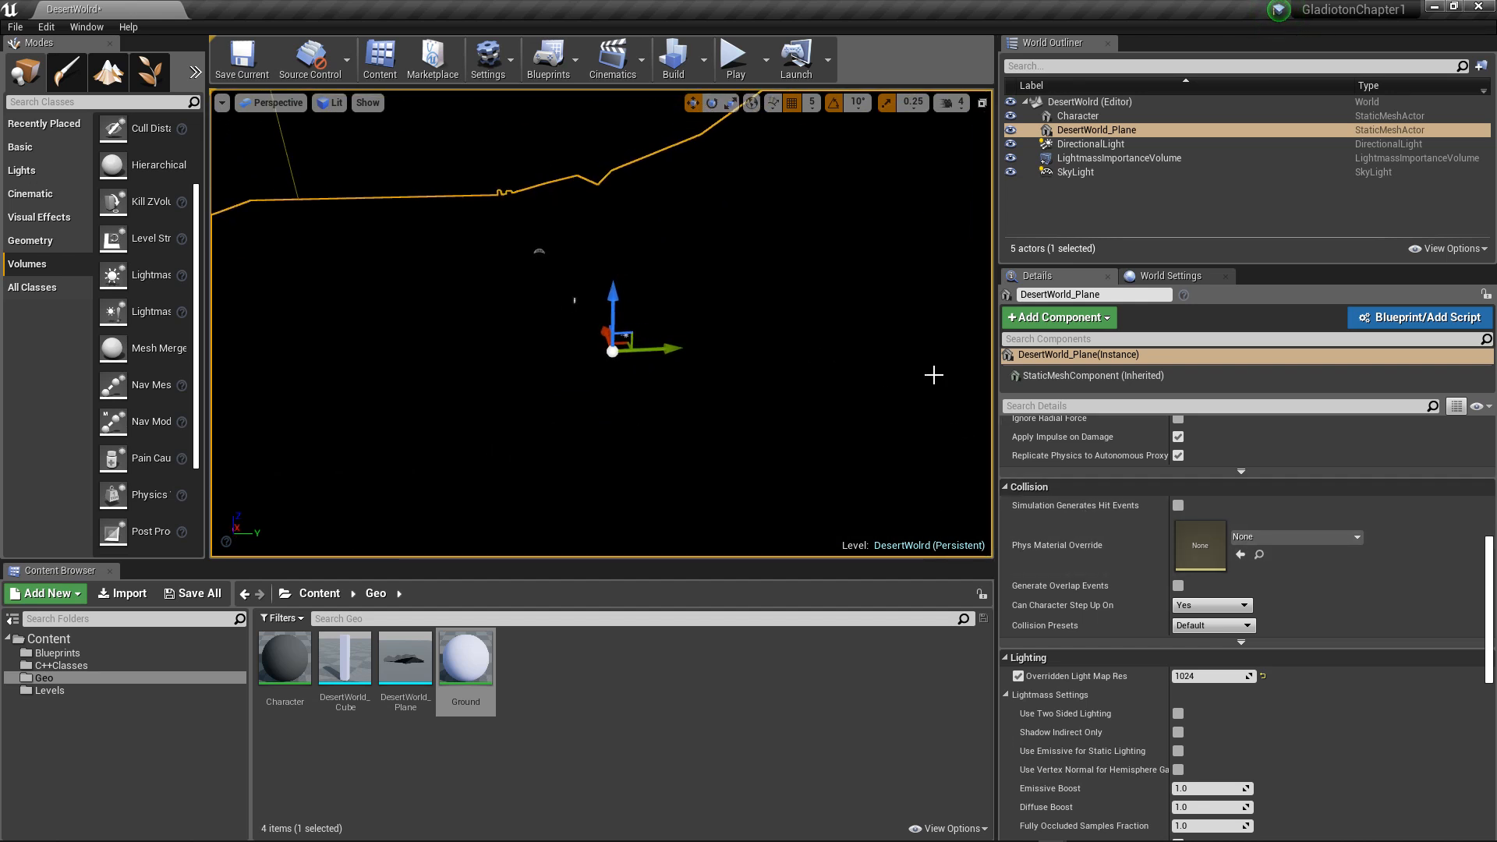
# Step: Open the DesertWorld_Plane static mesh and overlay its UV Channel 0 and UV Channel 1 for inspection
pyautogui.scroll(10, 1199, 526)
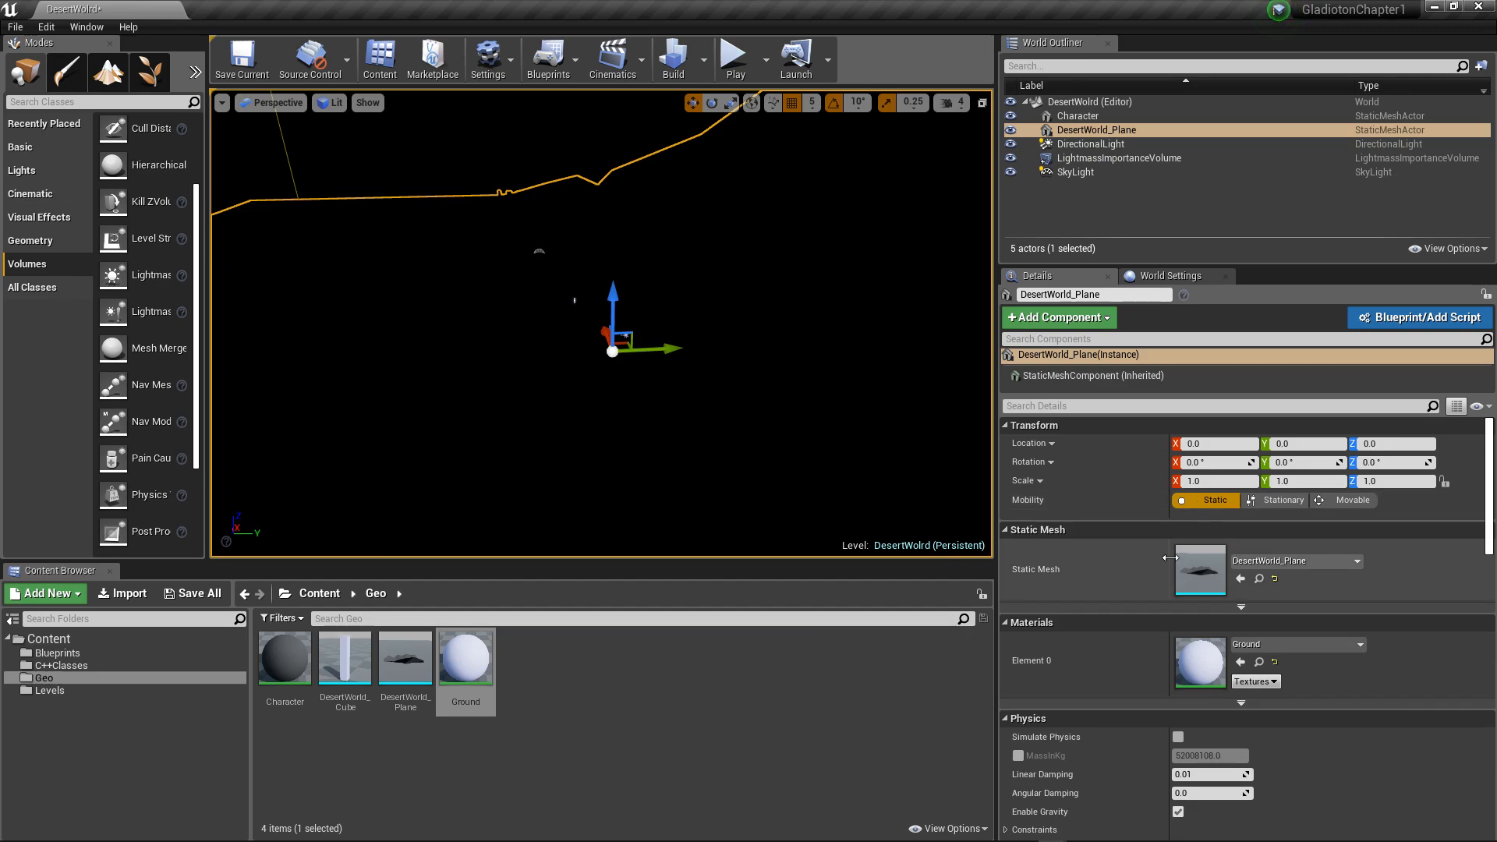
pyautogui.doubleClick(1196, 559)
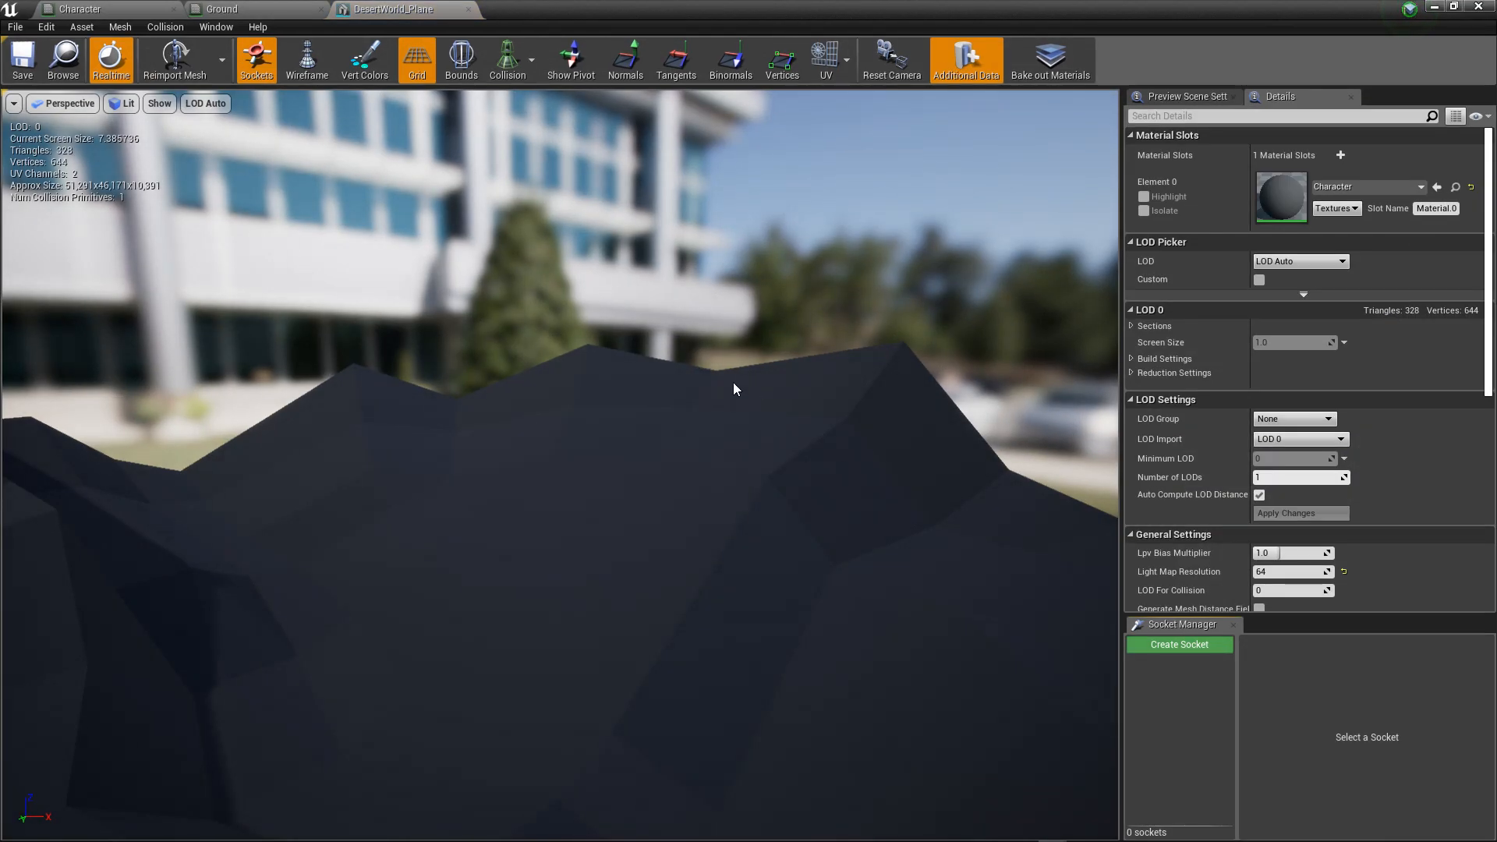
pyautogui.scroll(-4, 729, 381)
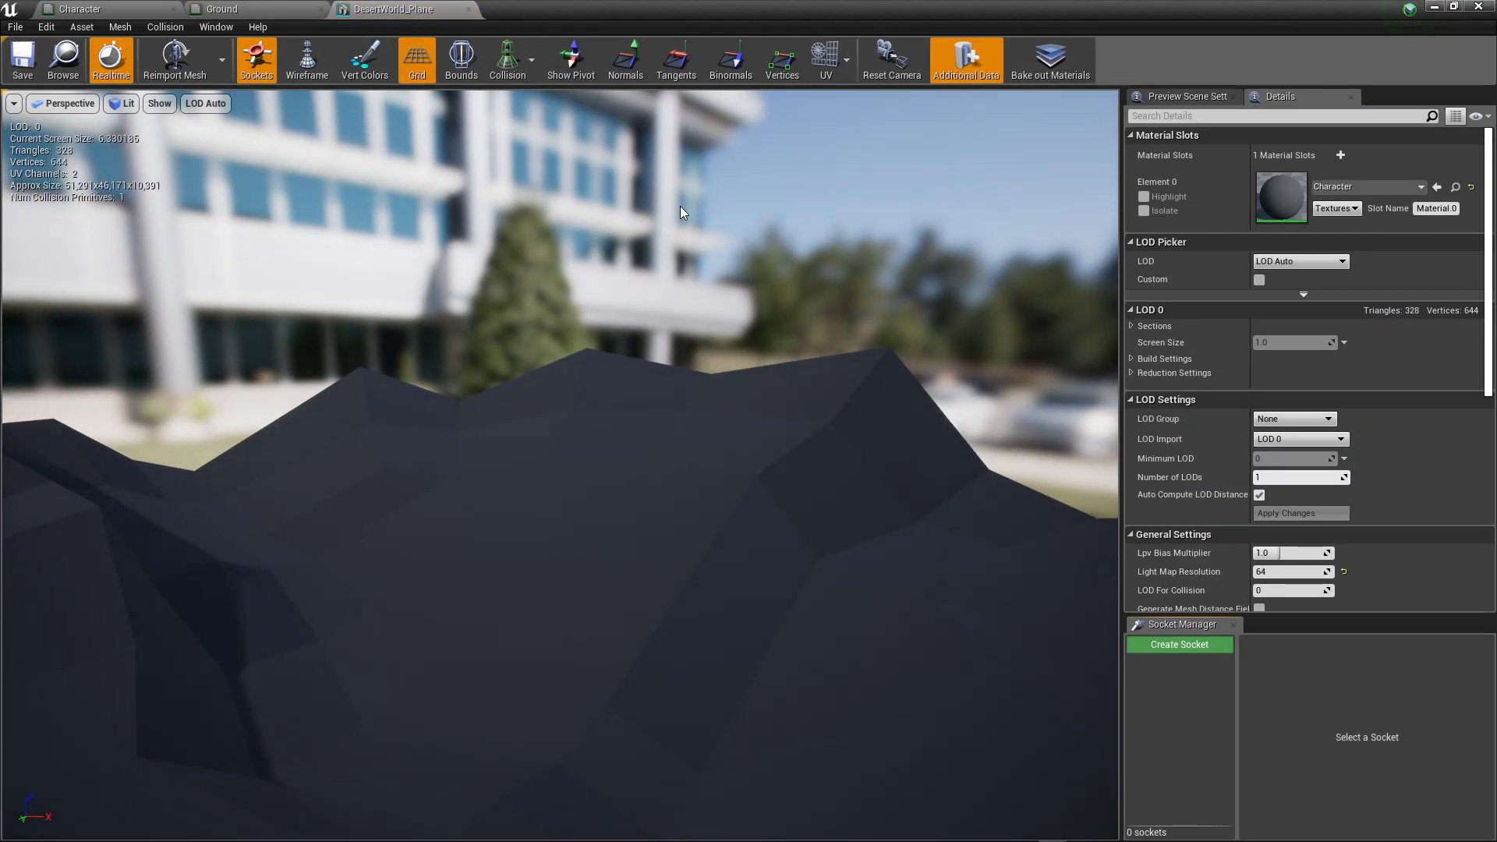
pyautogui.click(845, 61)
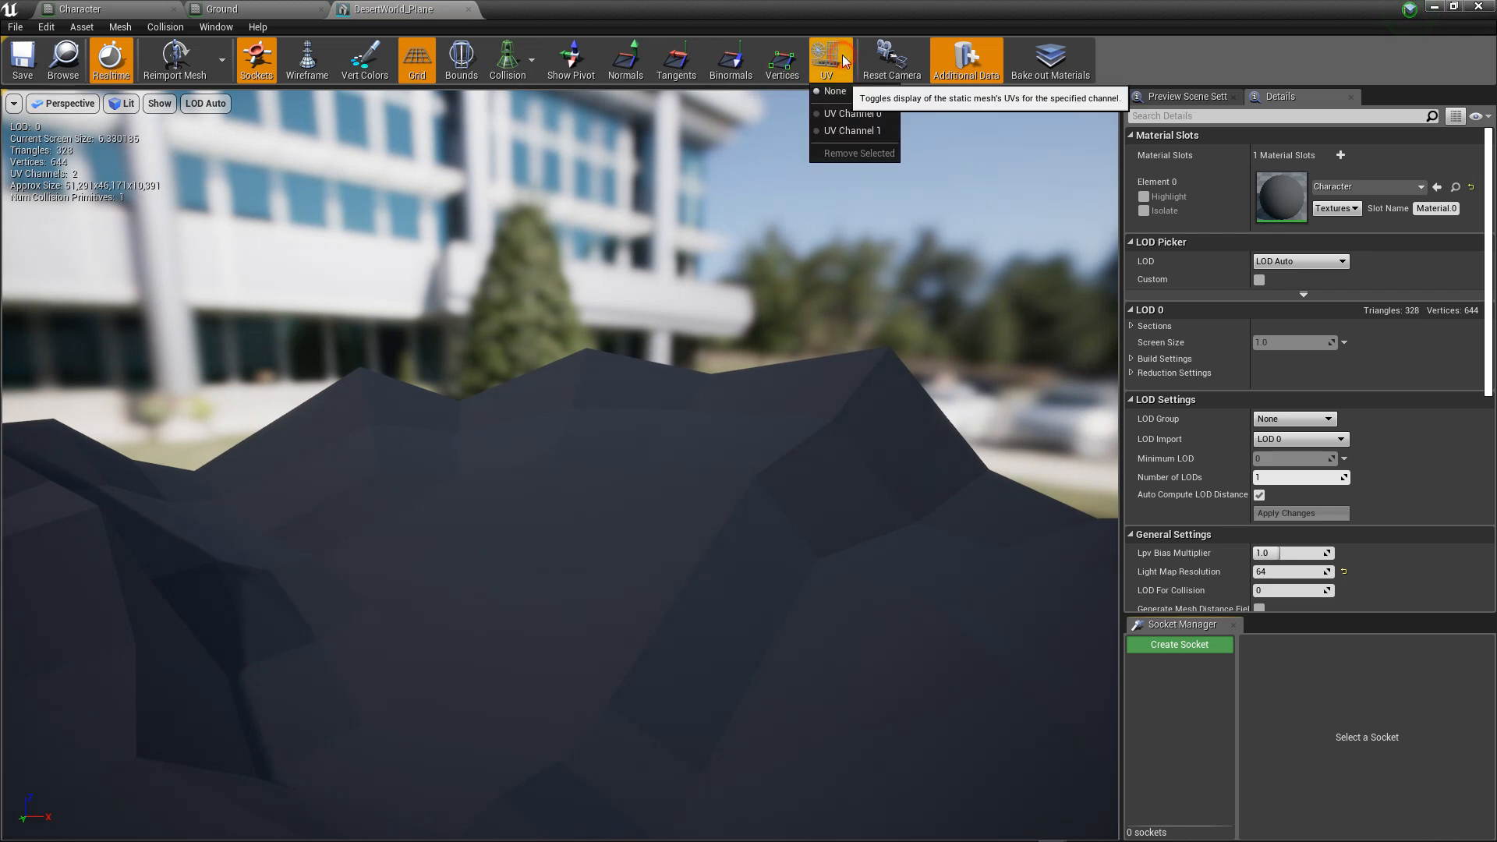
pyautogui.click(848, 114)
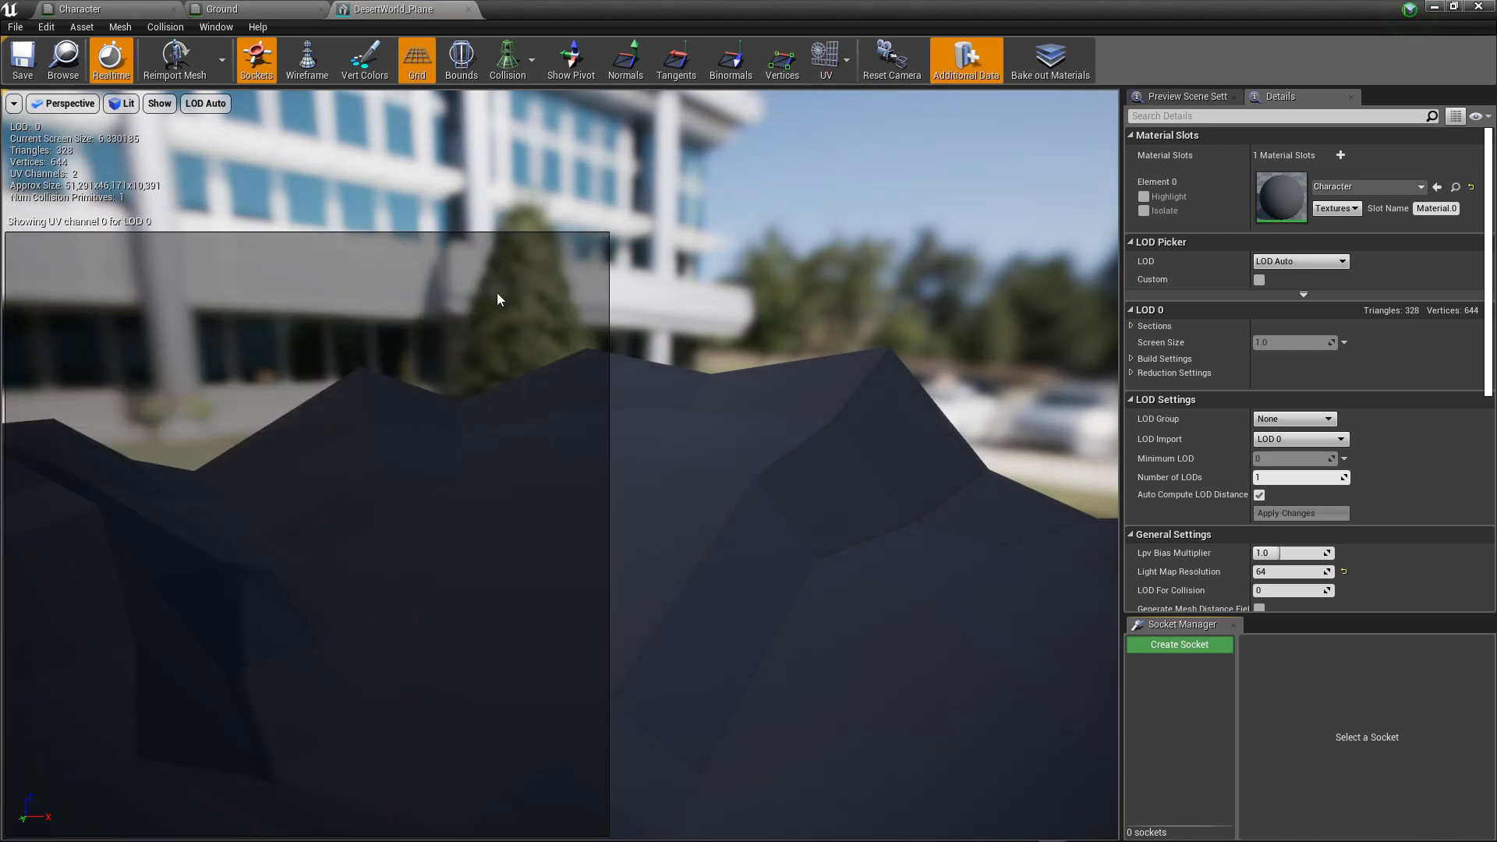
pyautogui.click(845, 61)
pyautogui.click(862, 133)
# Step: Compare UV Channel 0 and UV Channel 1 of the mesh once more and set the UV overlay to None
pyautogui.click(844, 61)
pyautogui.click(842, 115)
pyautogui.click(826, 59)
pyautogui.click(847, 131)
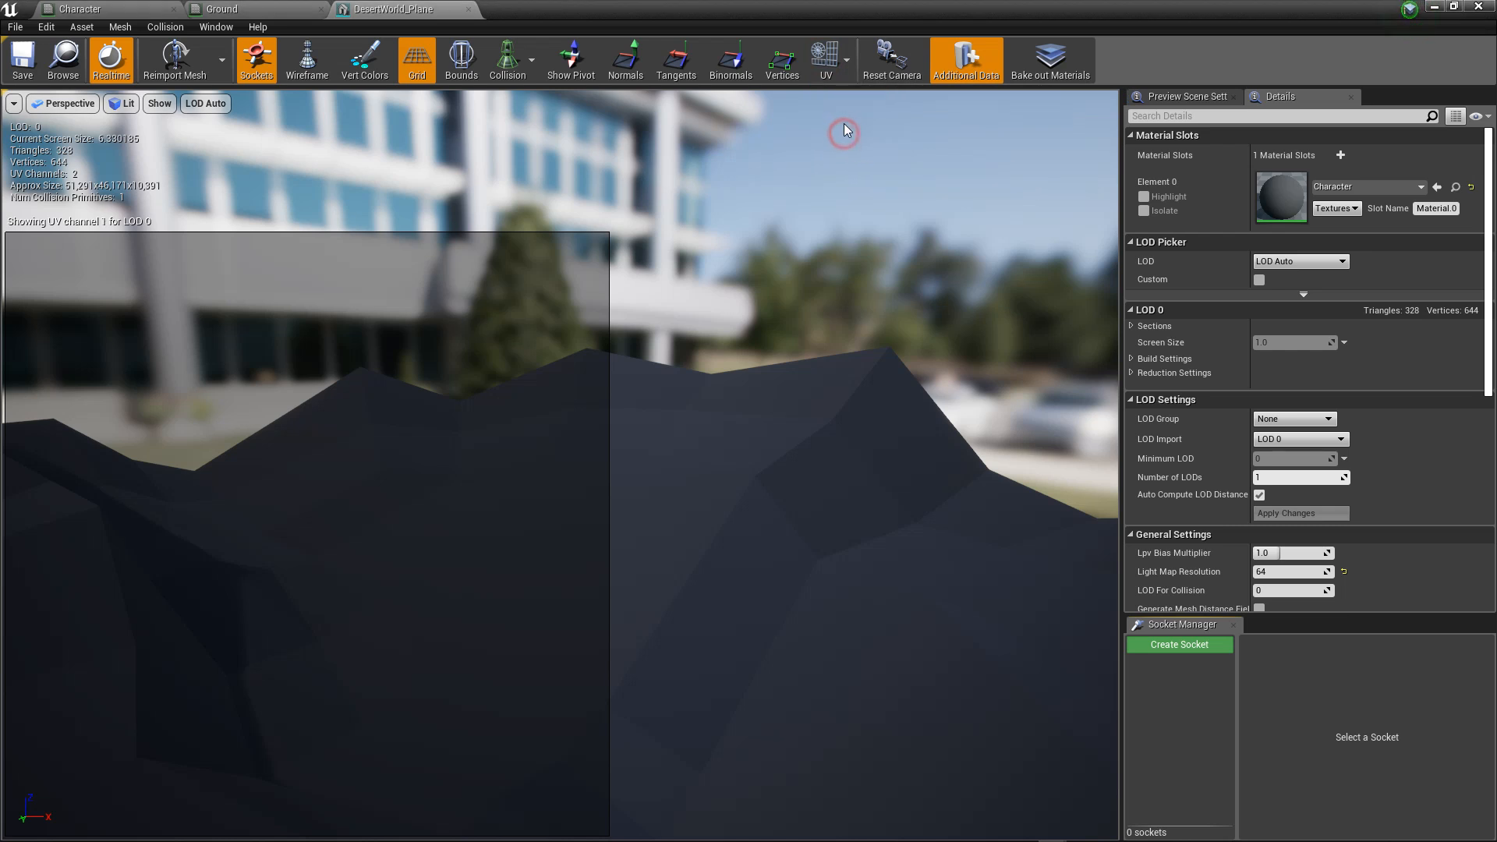
pyautogui.click(828, 63)
pyautogui.click(833, 95)
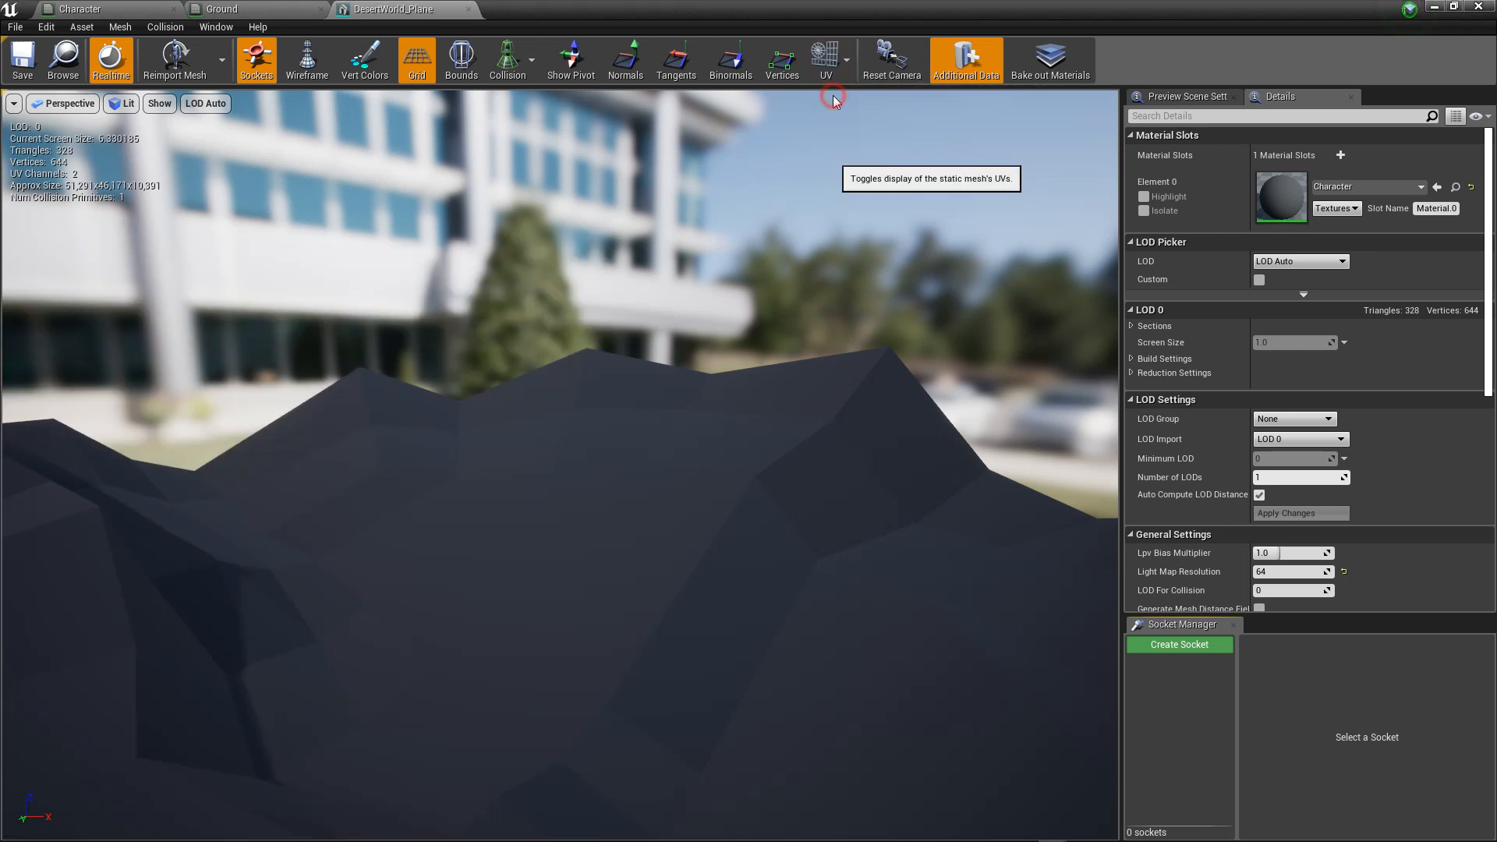
# Step: Look through the DesertWorld_Plane mesh's general, collision and import settings and overlay UV Channel 0 again
pyautogui.scroll(-2, 728, 198)
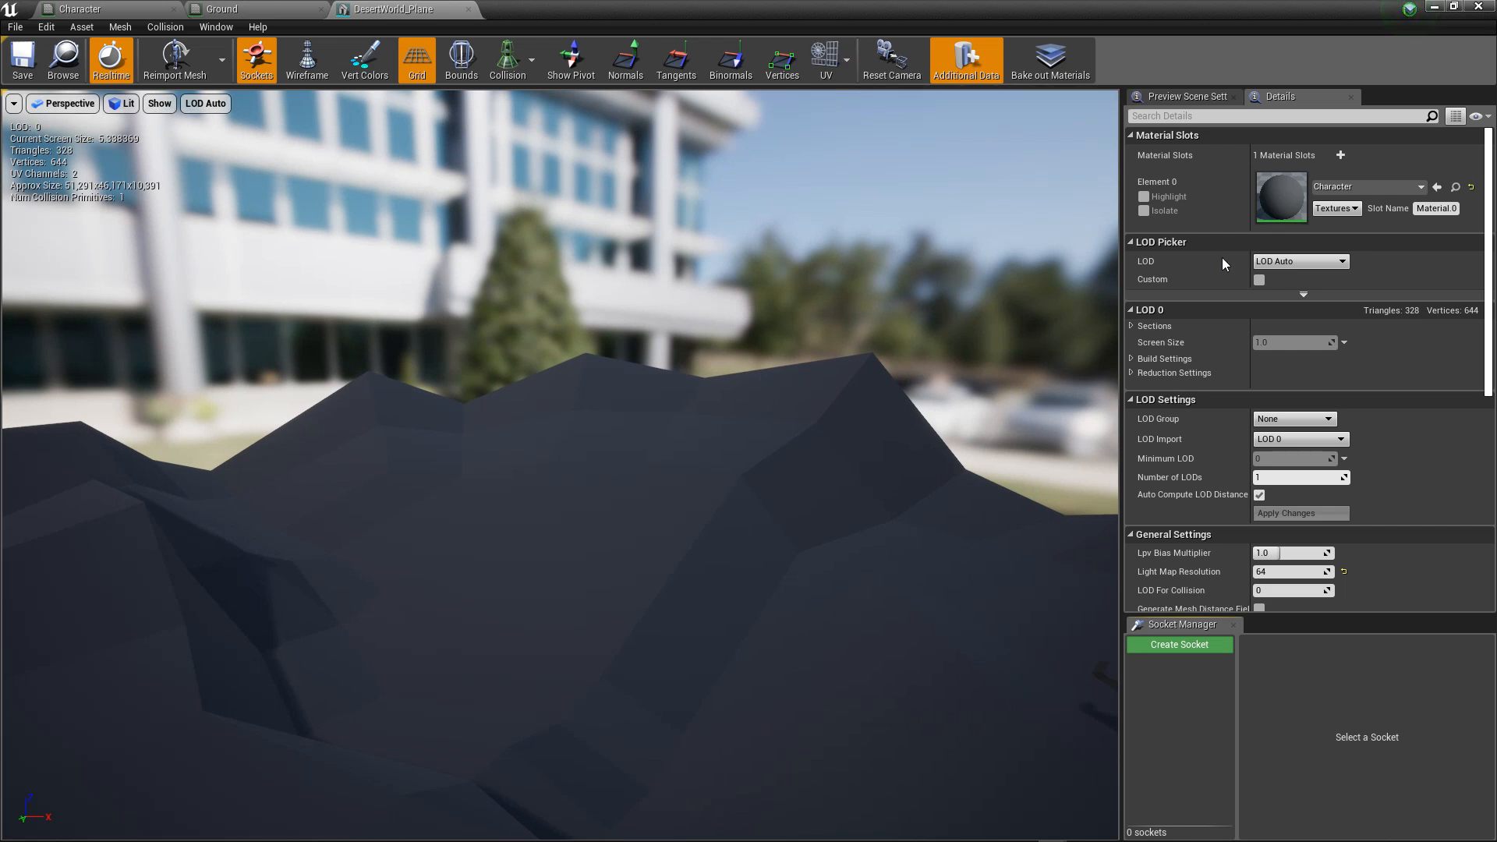
pyautogui.scroll(-5, 1305, 379)
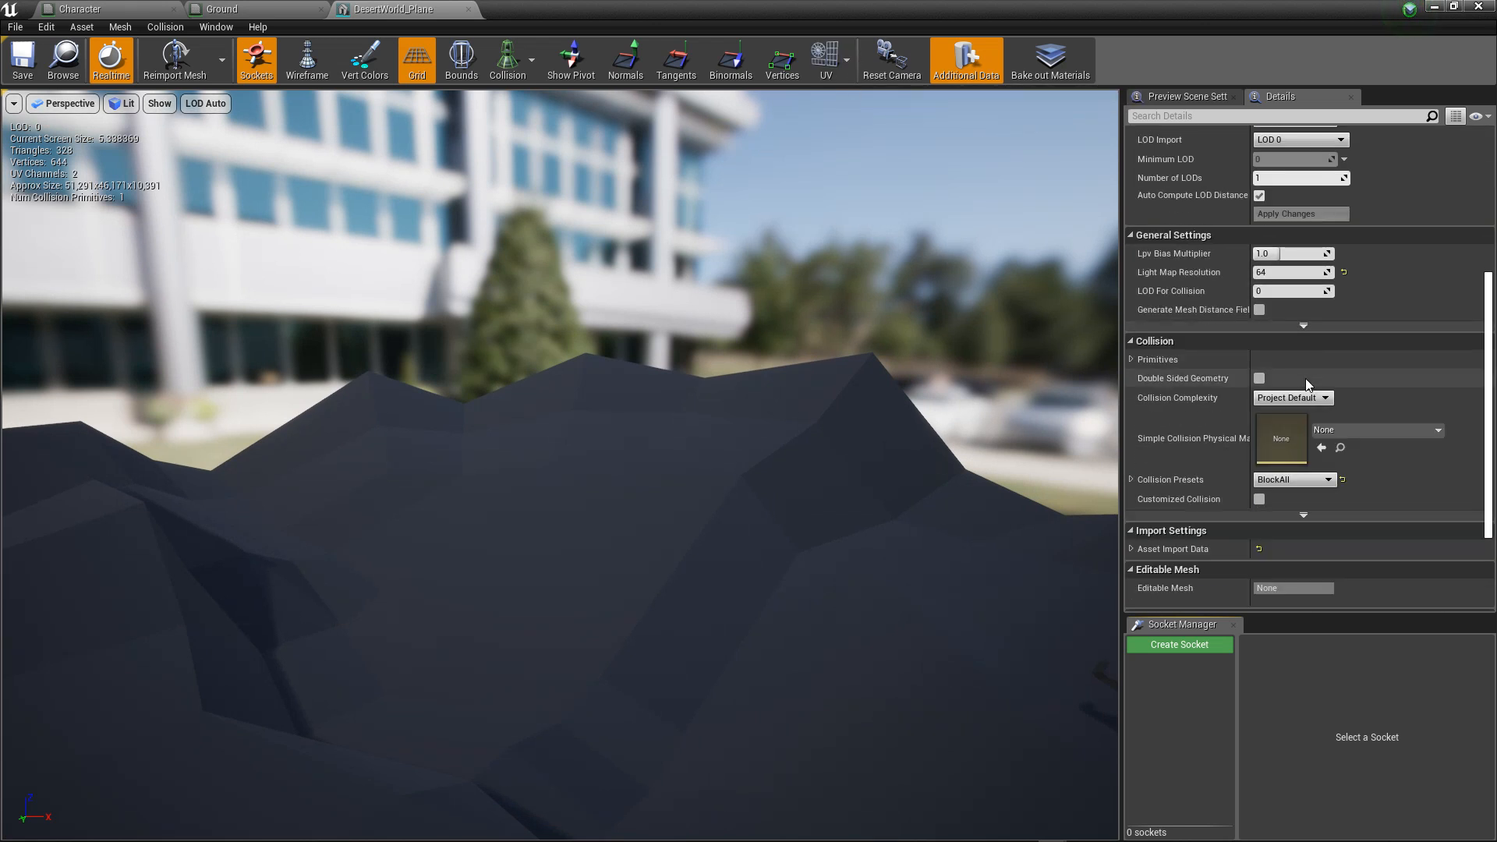
pyautogui.click(82, 27)
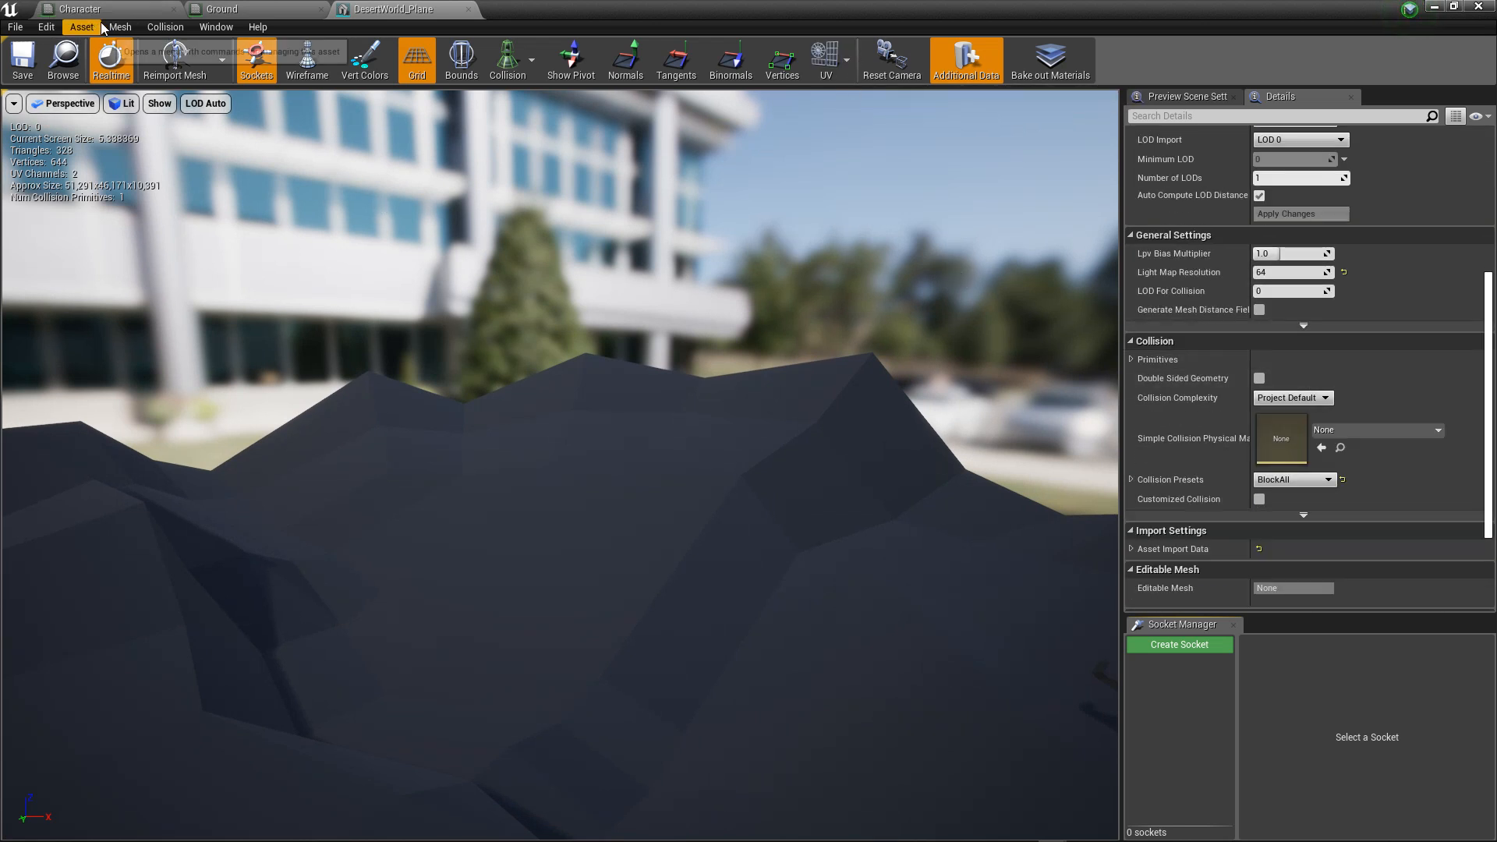
pyautogui.moveTo(120, 27)
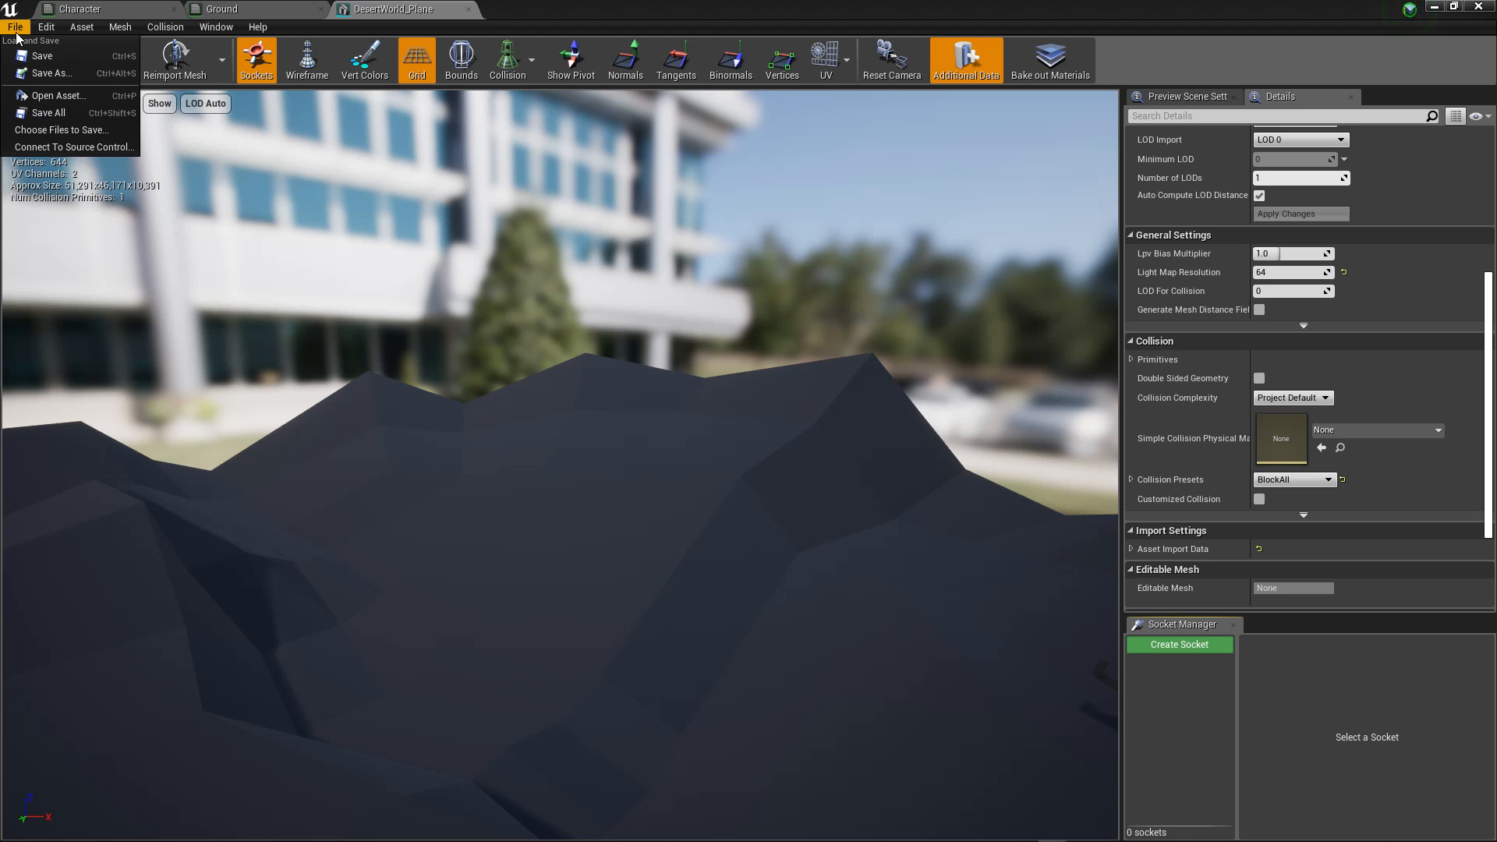
pyautogui.click(219, 30)
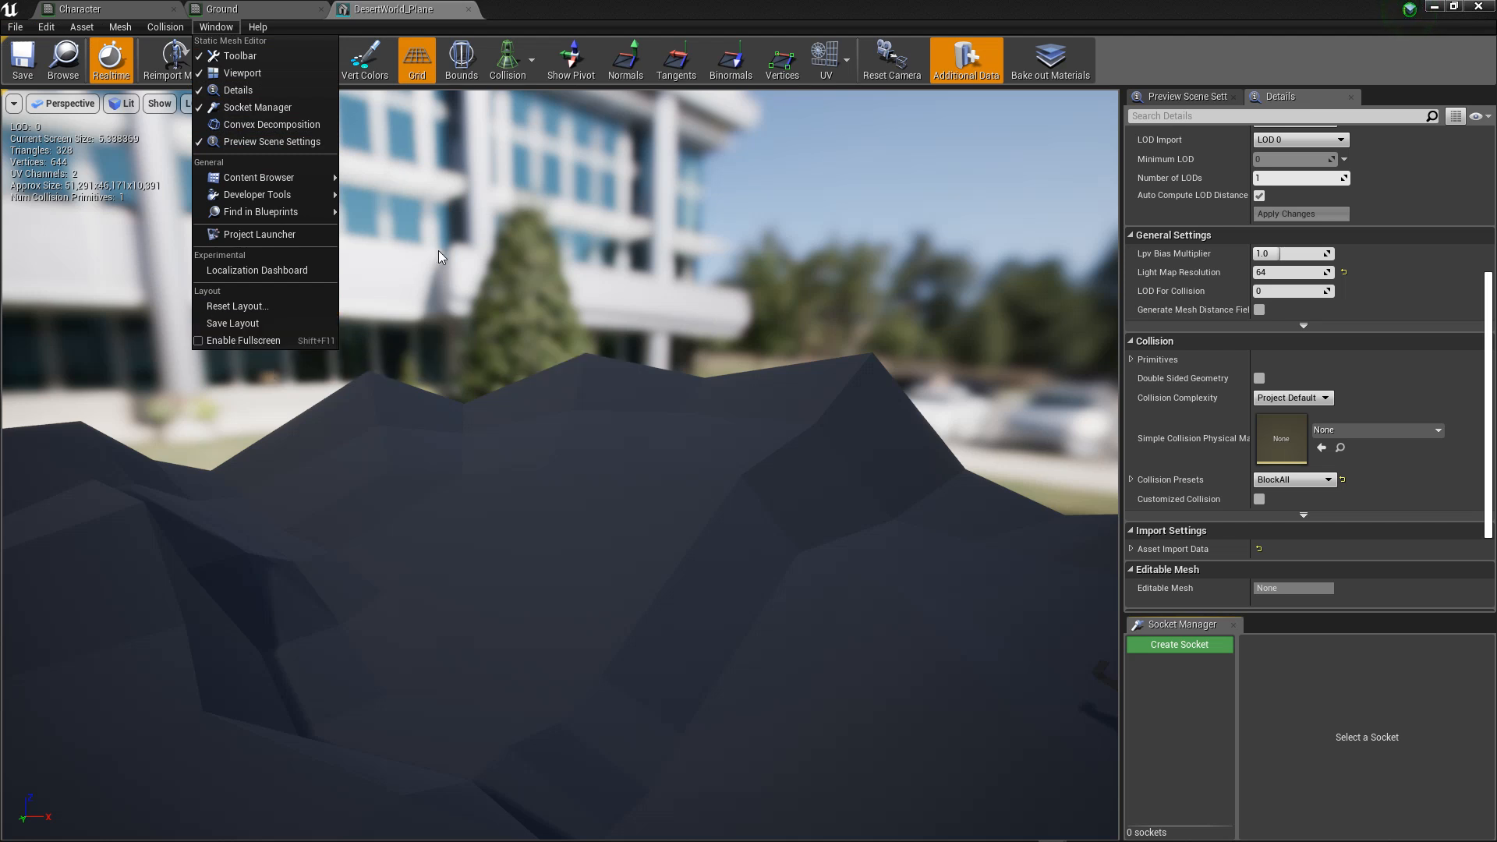
pyautogui.click(826, 73)
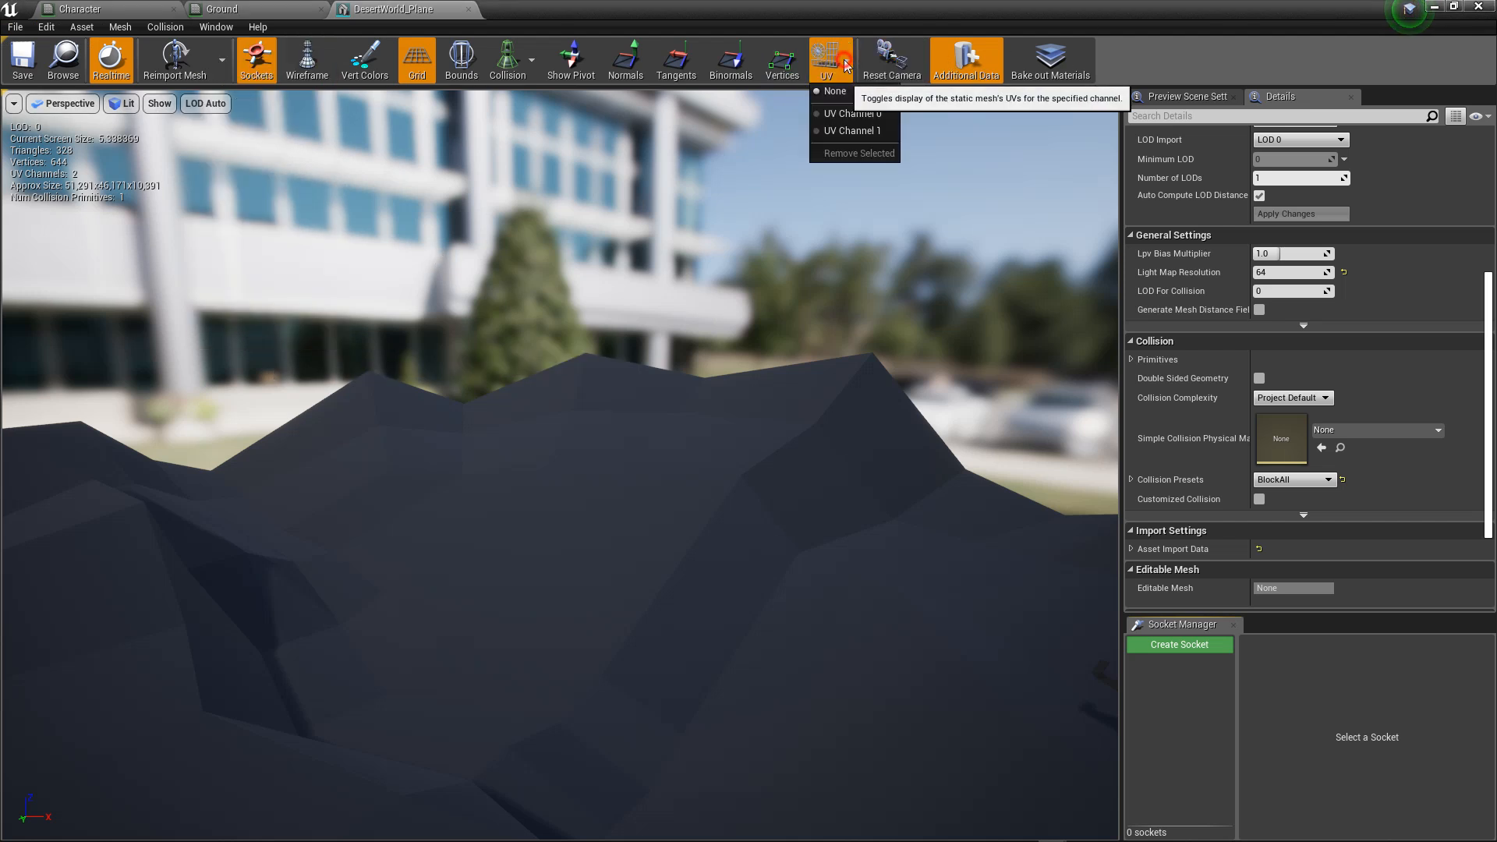
pyautogui.click(872, 117)
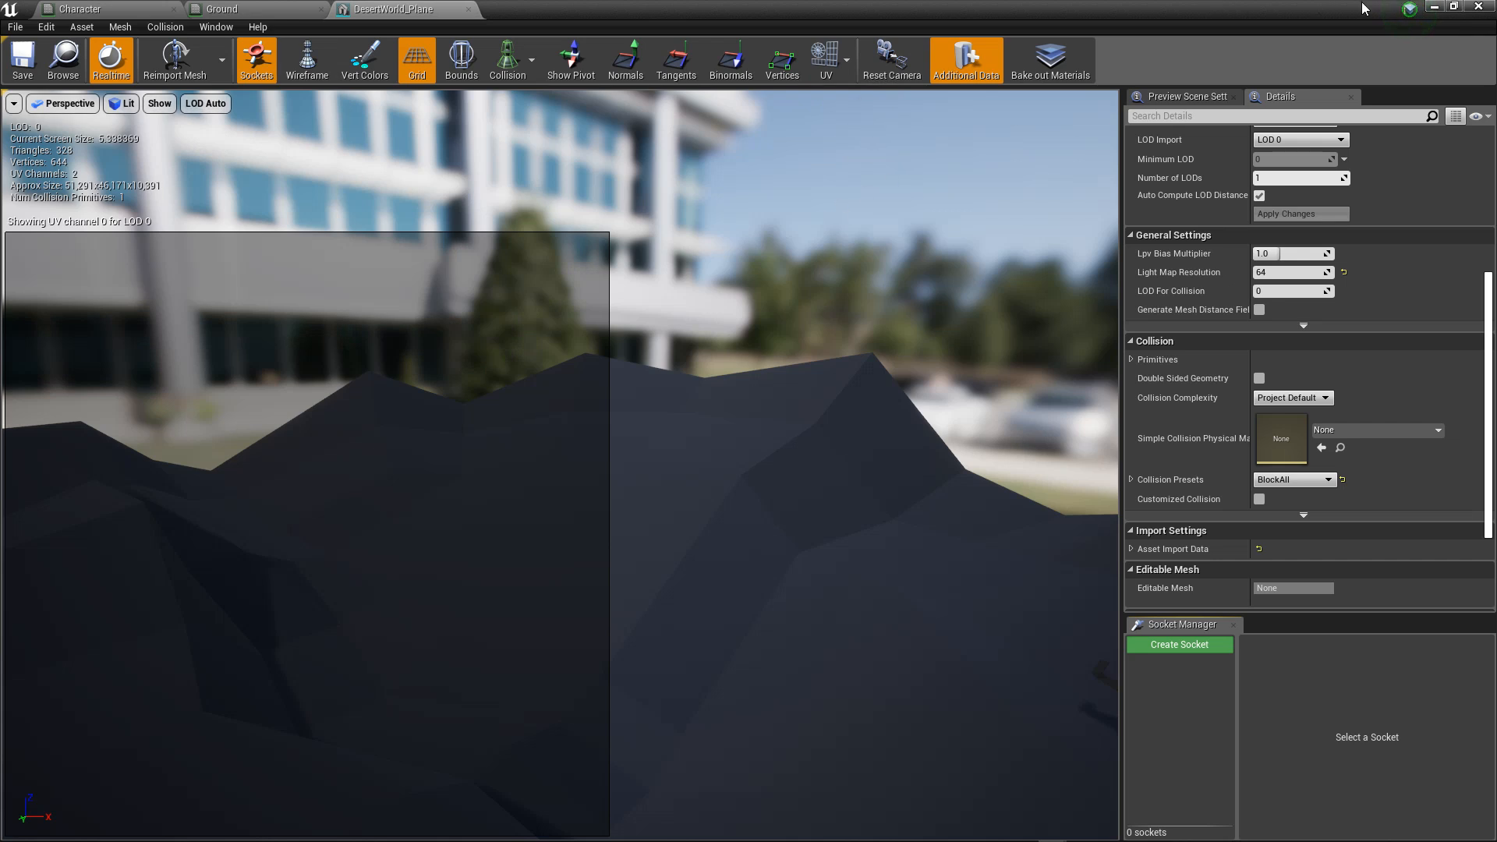
# Step: Switch to Blender, open the recent file DesertWorld.blend and put the terrain plane in Object Mode
pyautogui.click(1434, 6)
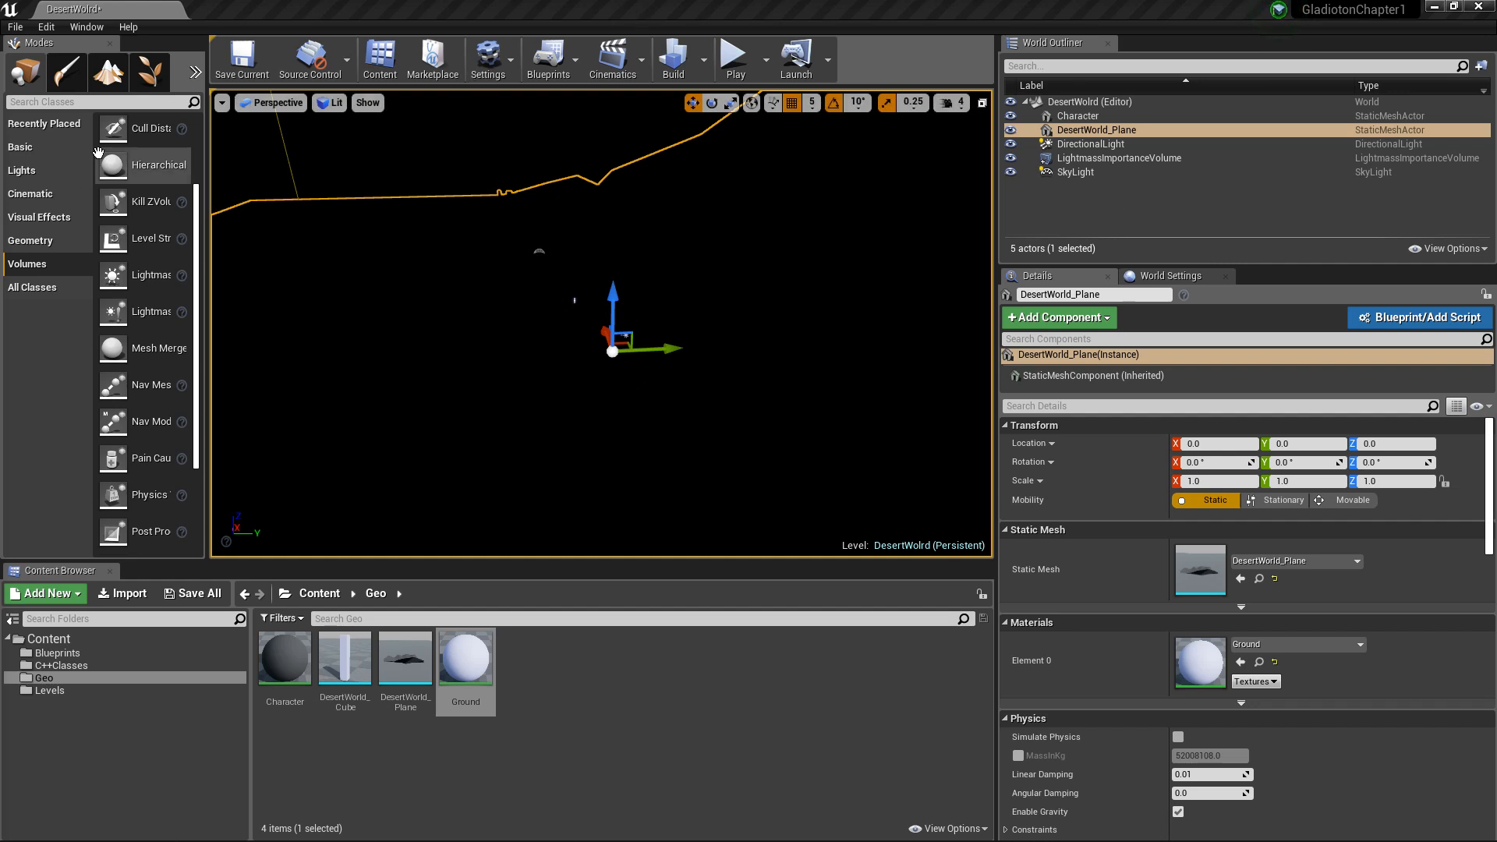
pyautogui.moveTo(0, 53); pyautogui.dragTo(1225, 5)
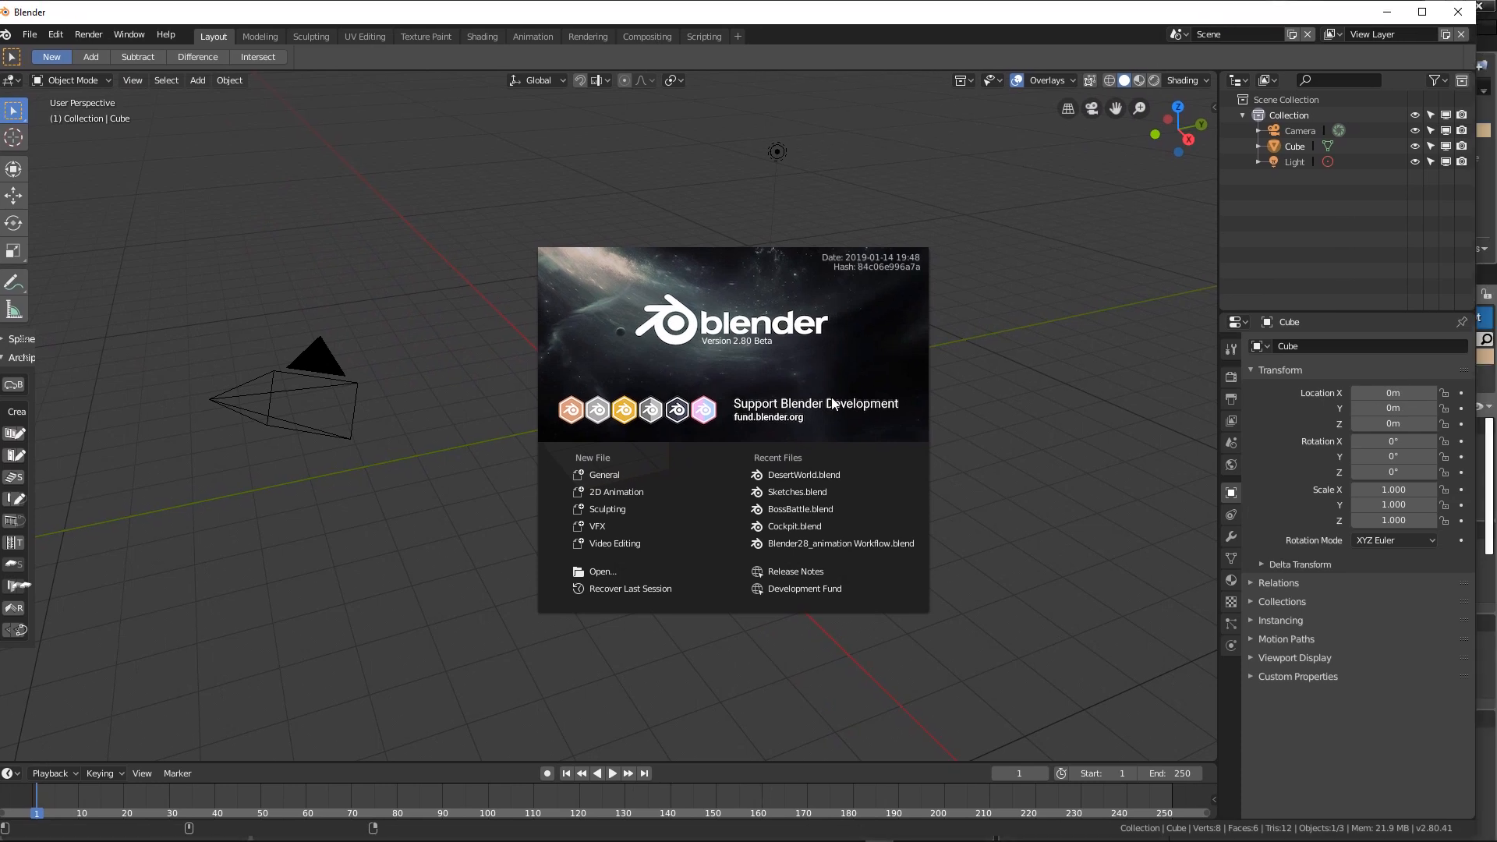
pyautogui.click(811, 474)
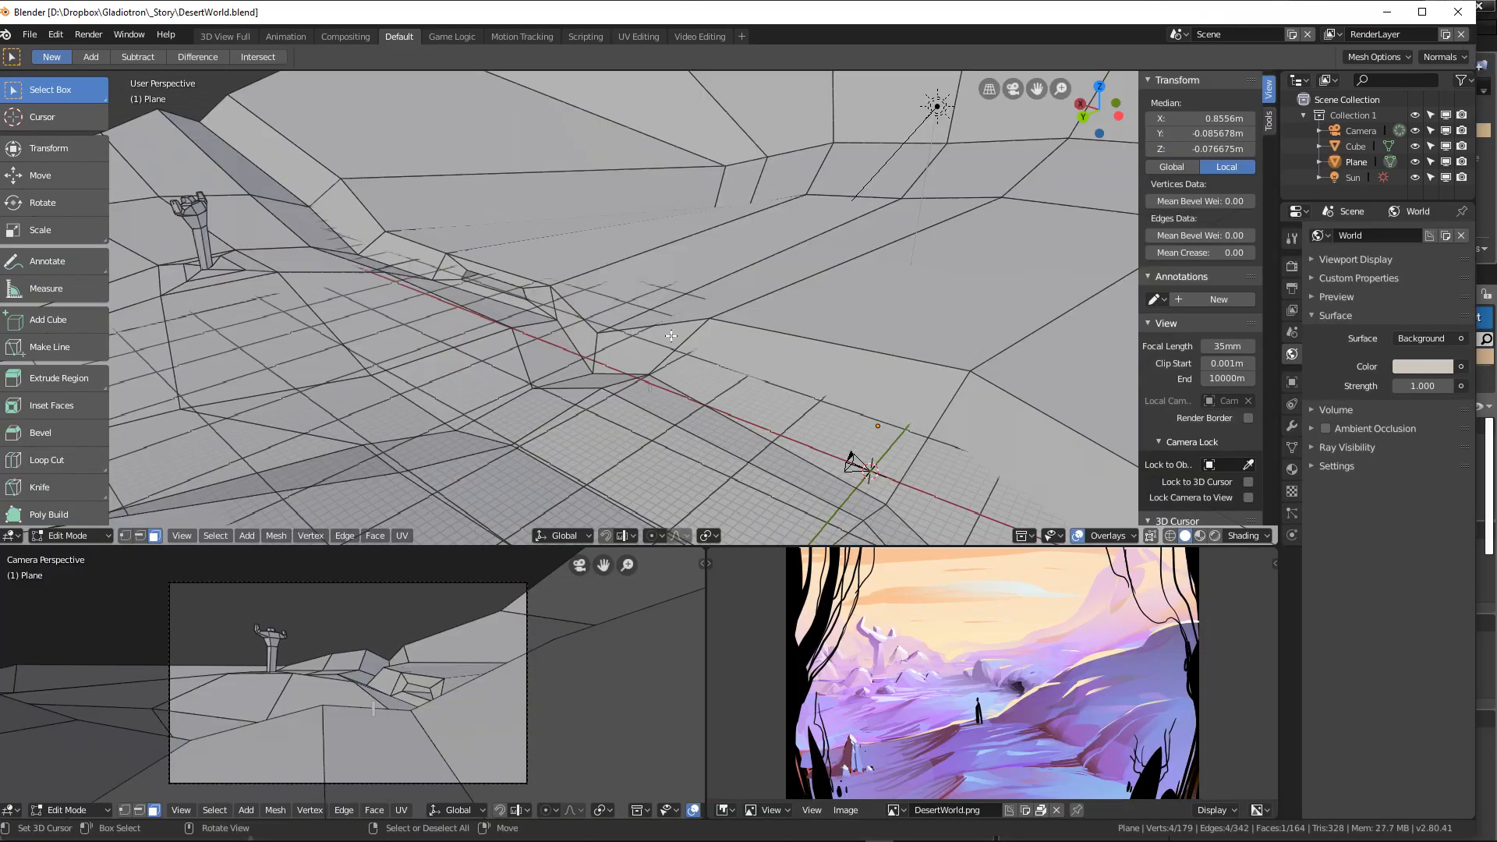
pyautogui.press('Tab')
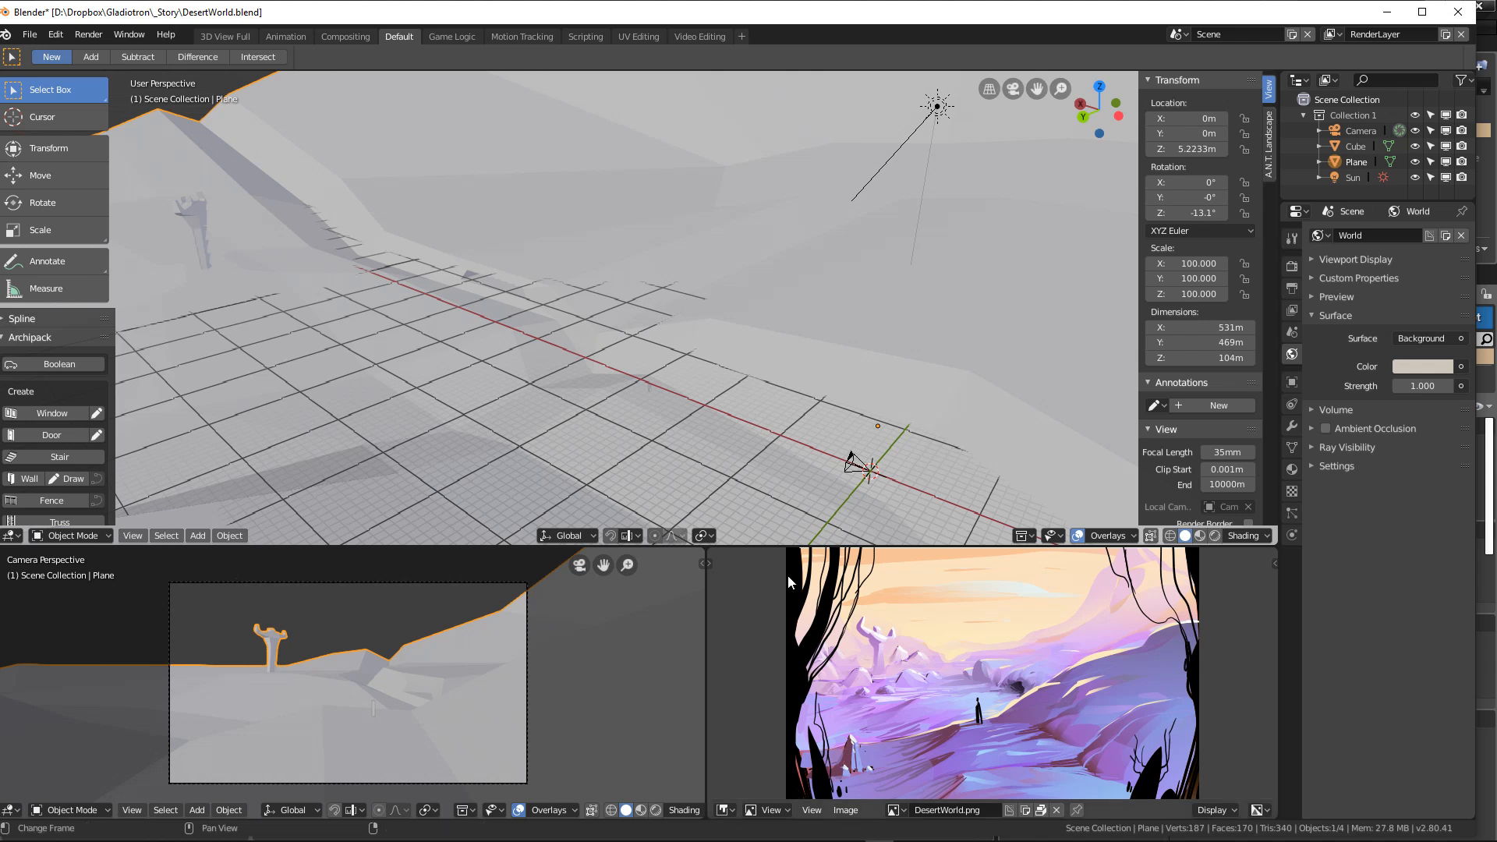
# Step: Change the editor area that shows DesertWorld.png to the UV Editor
pyautogui.scroll(-4, 933, 602)
pyautogui.scroll(3, 933, 602)
pyautogui.click(768, 811)
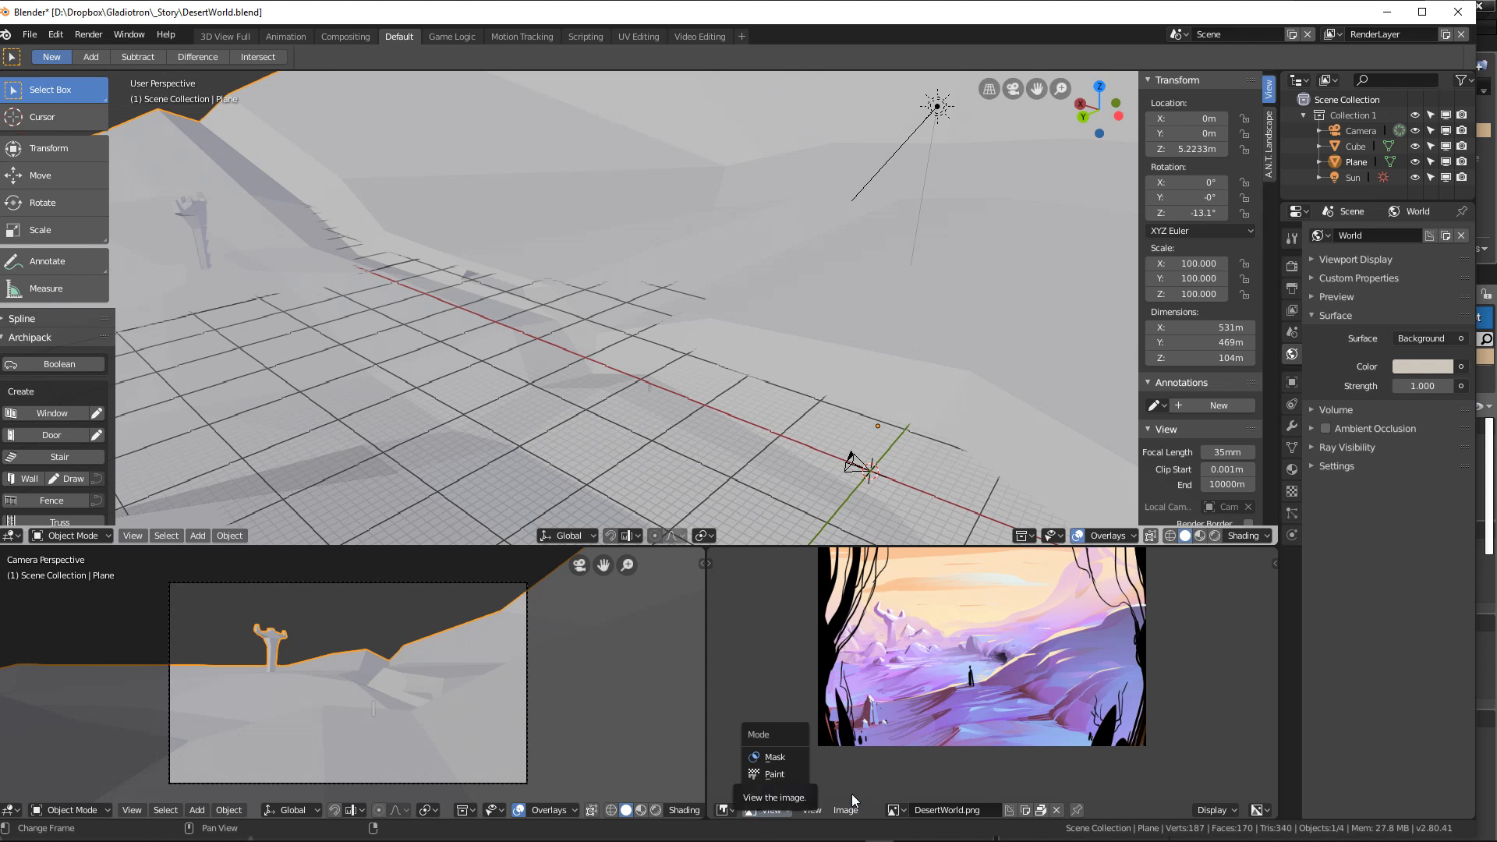
pyautogui.click(723, 811)
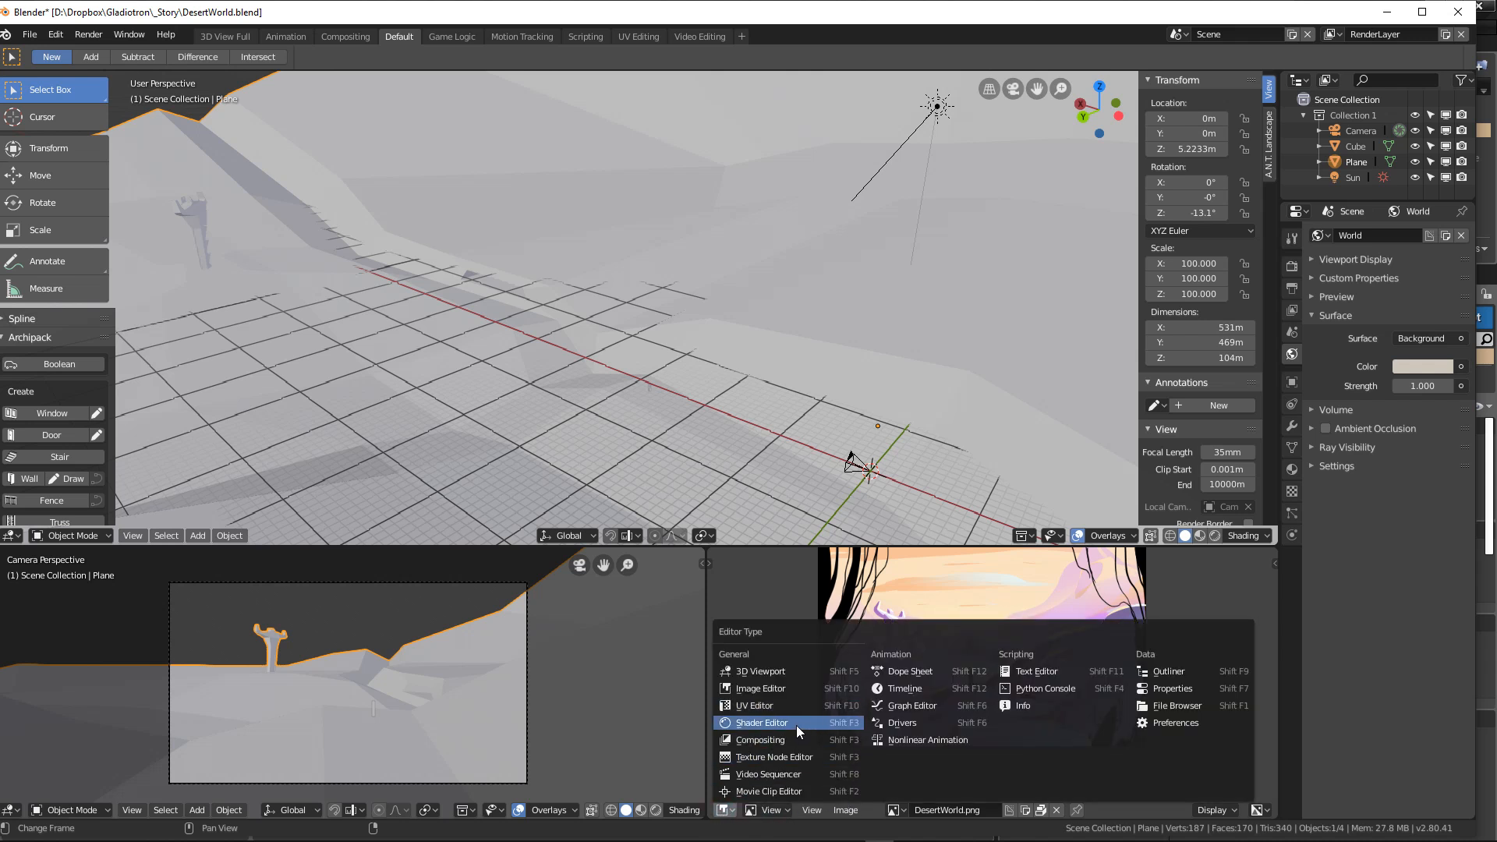
pyautogui.click(787, 706)
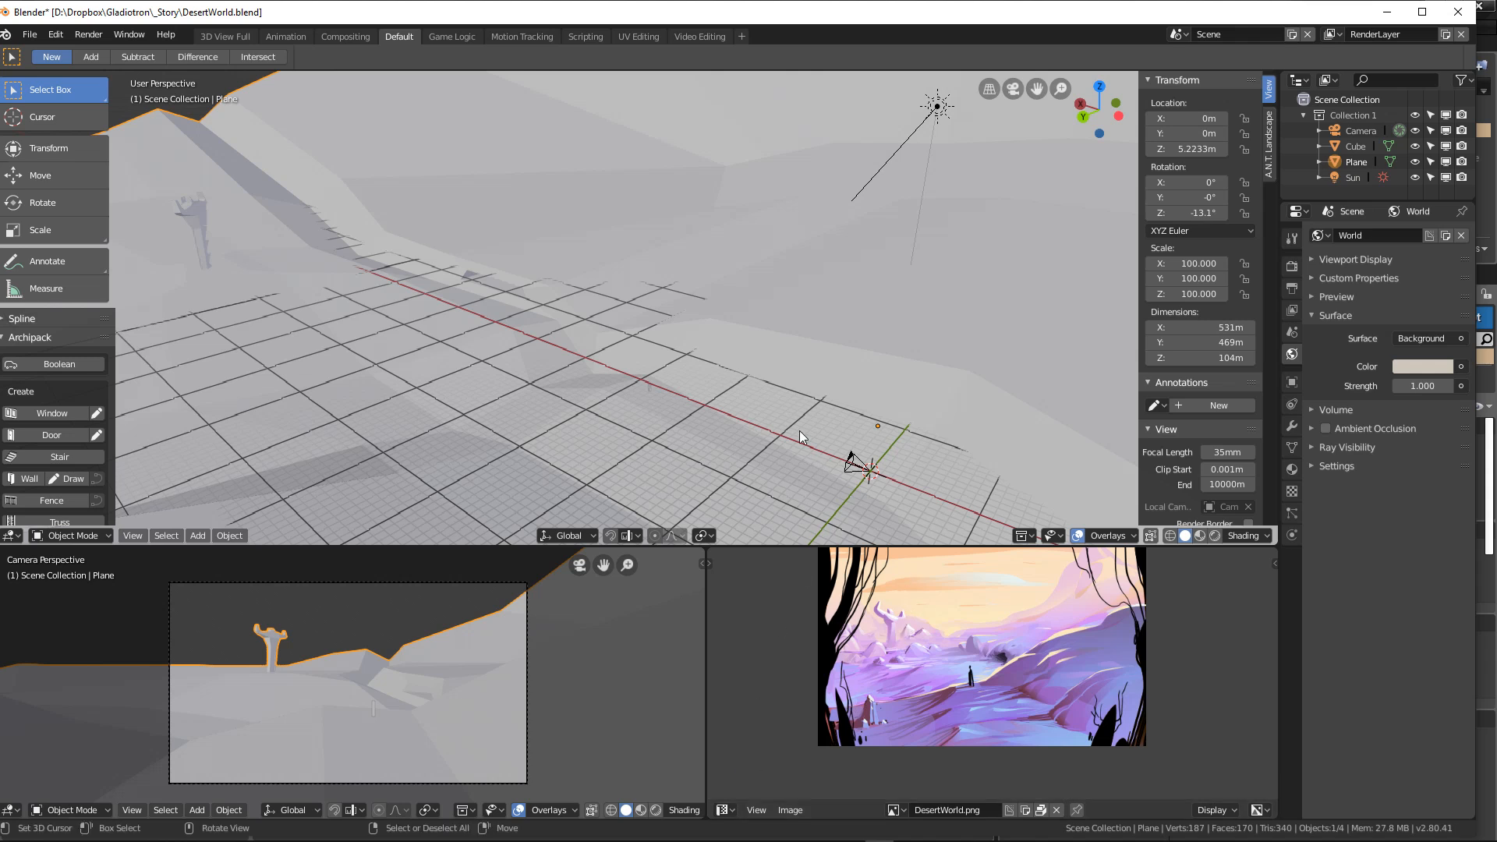
# Step: Unwrap all faces of the terrain plane in Edit Mode and check the layout in the UV Editor
pyautogui.press('Tab')
pyautogui.press('a')
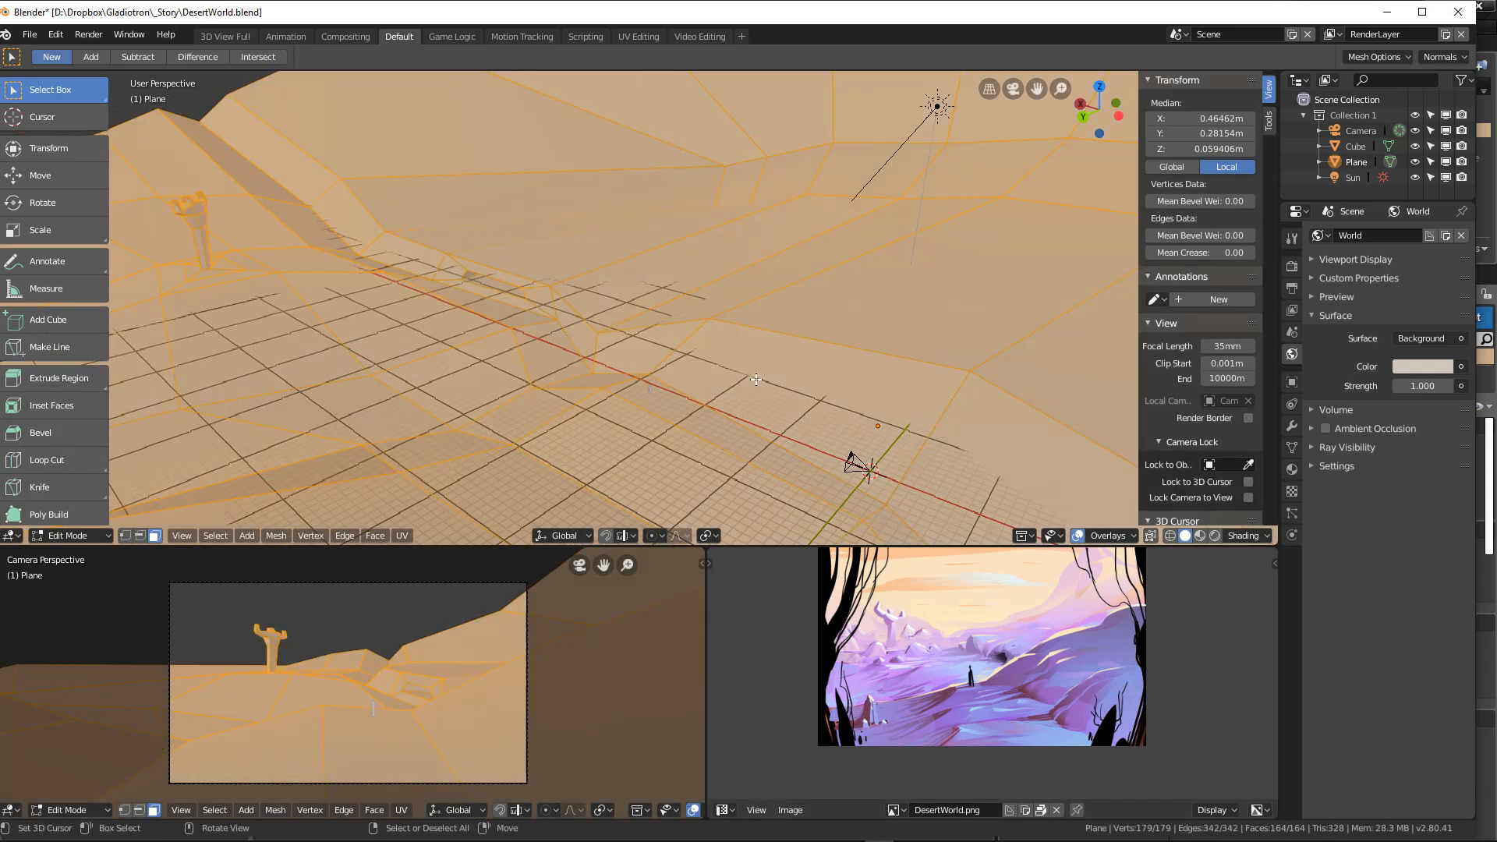
pyautogui.scroll(-5, 835, 445)
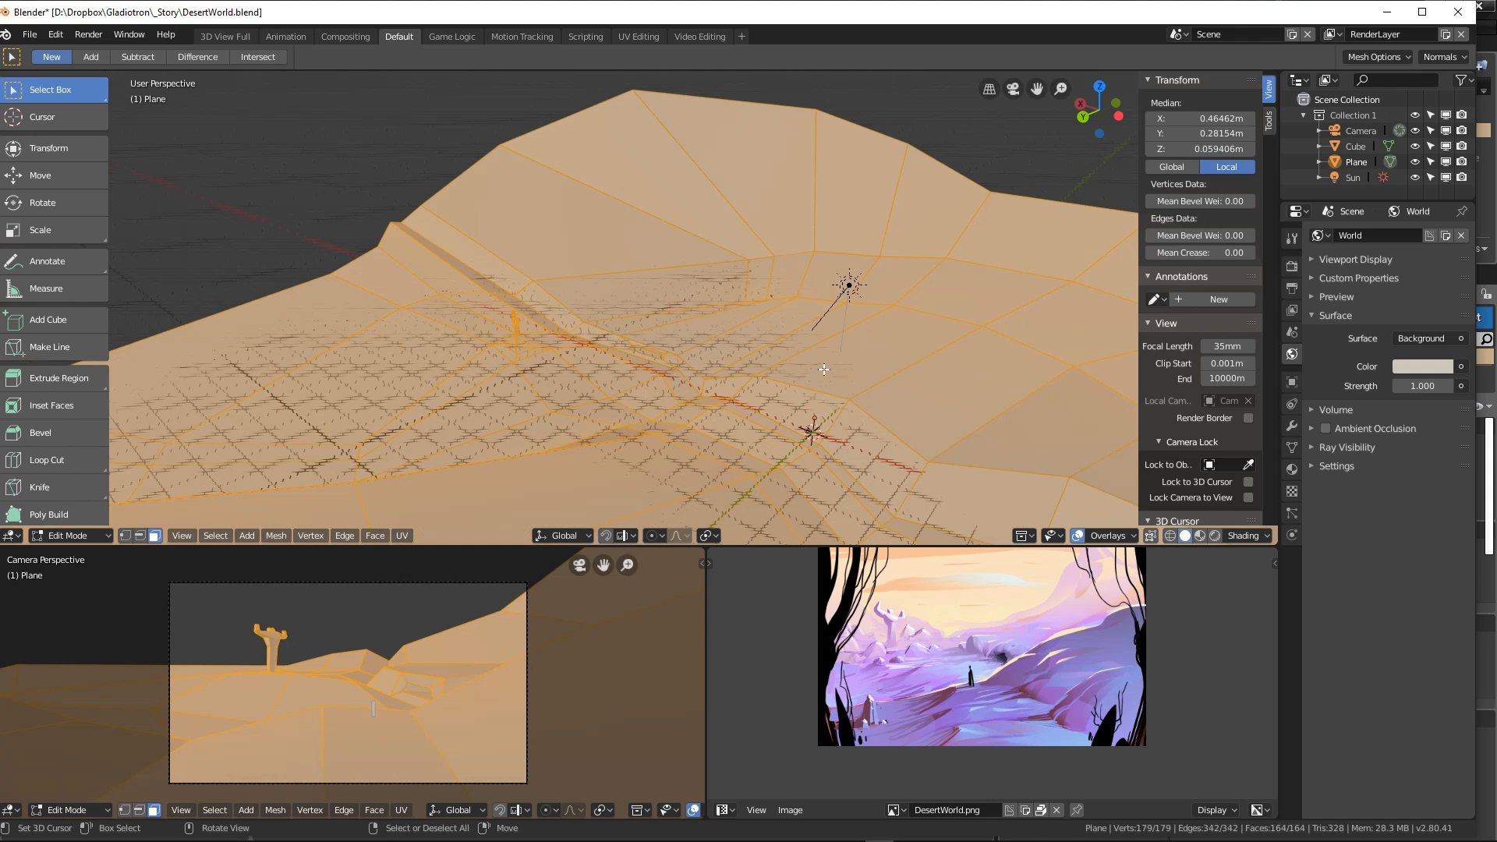
pyautogui.press('u')
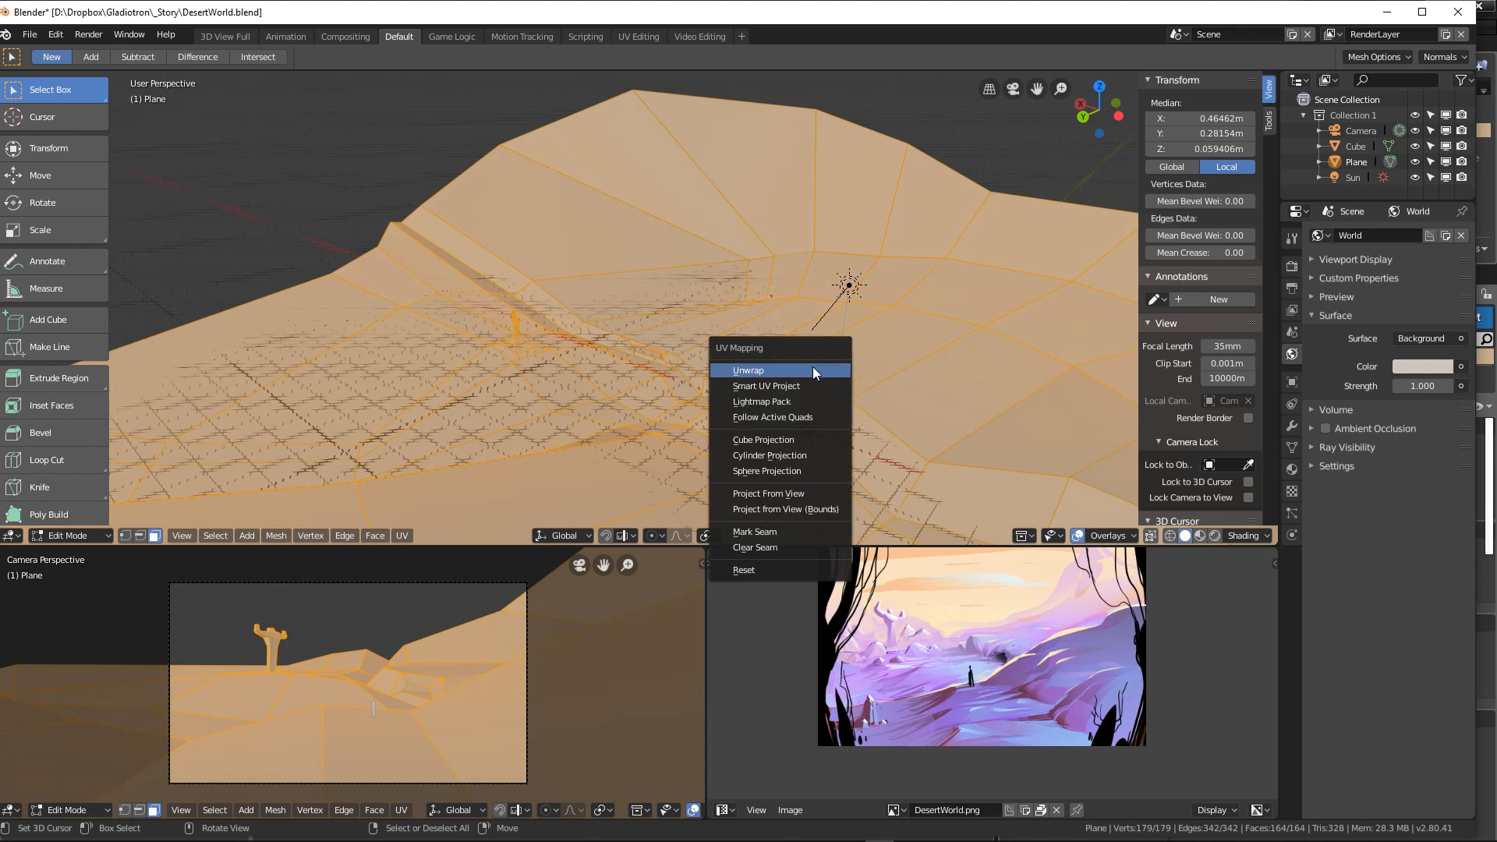
pyautogui.click(813, 369)
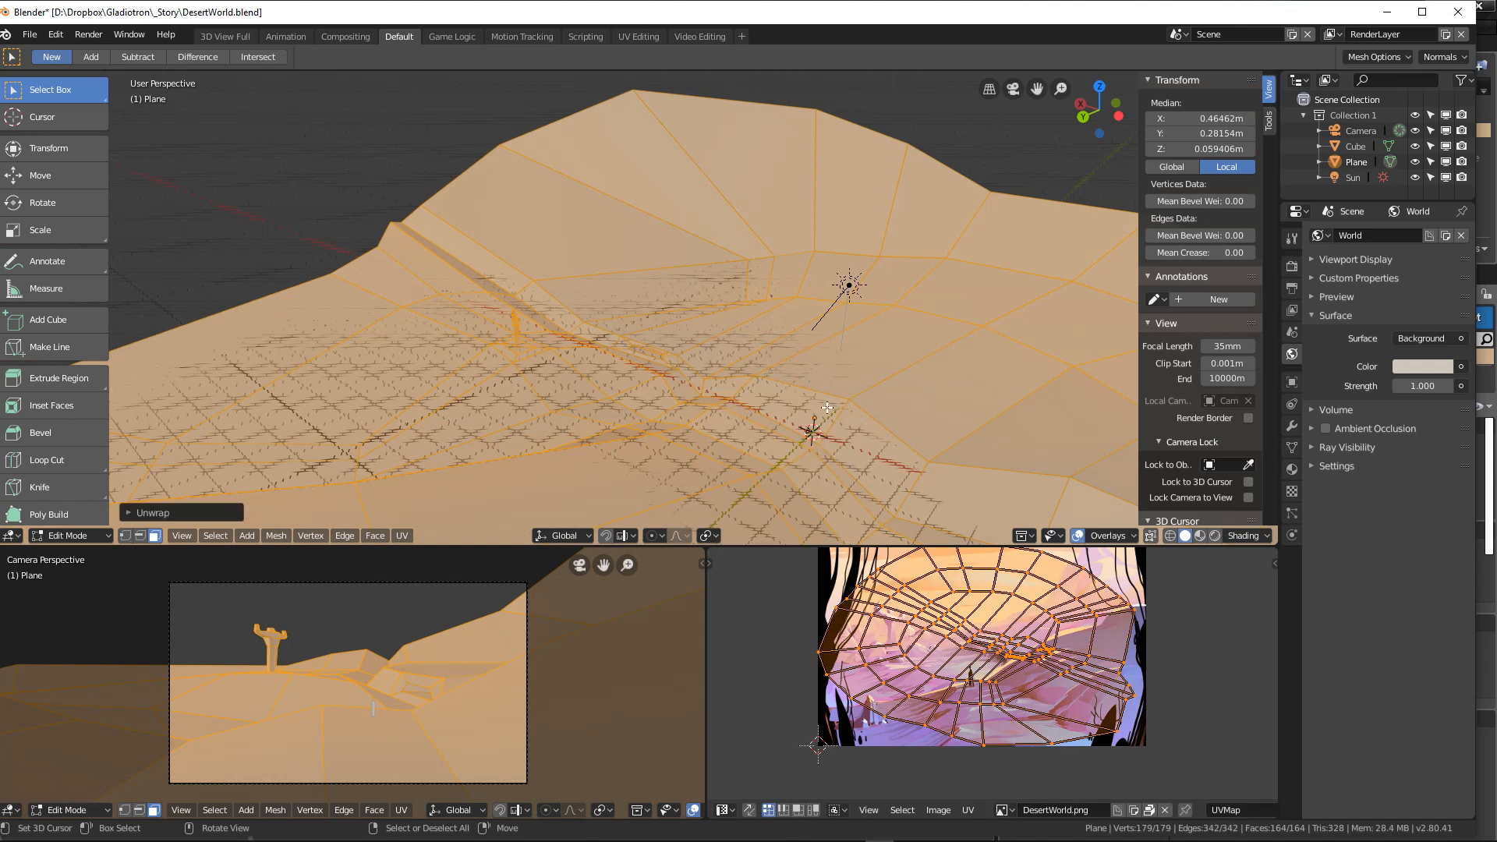
pyautogui.scroll(-6, 963, 576)
pyautogui.scroll(6, 974, 577)
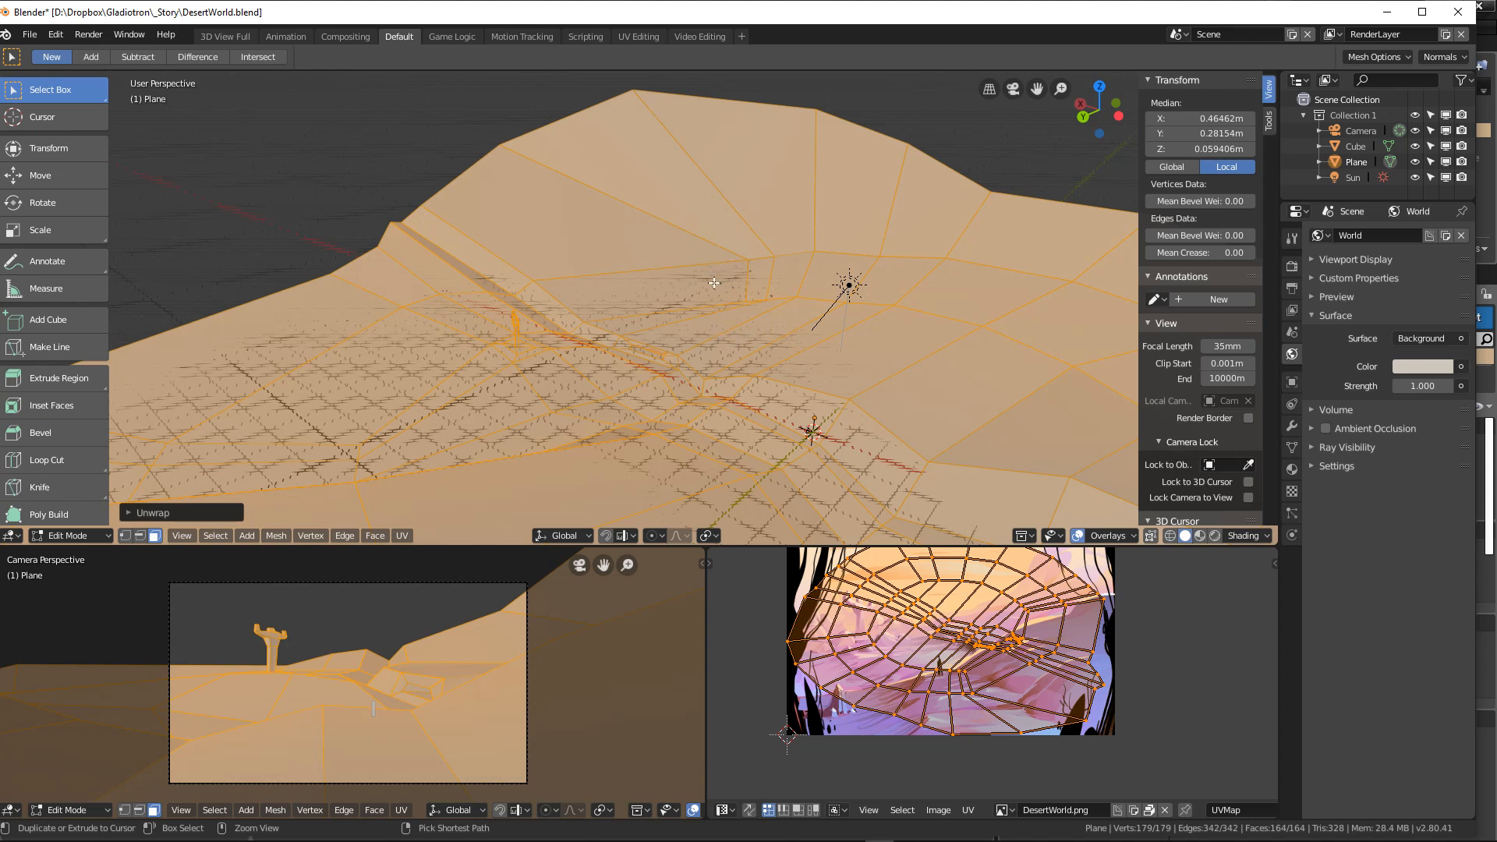
# Step: Save the scene under the new name DesertWorld_28.blend in the _Story folder
pyautogui.click(29, 34)
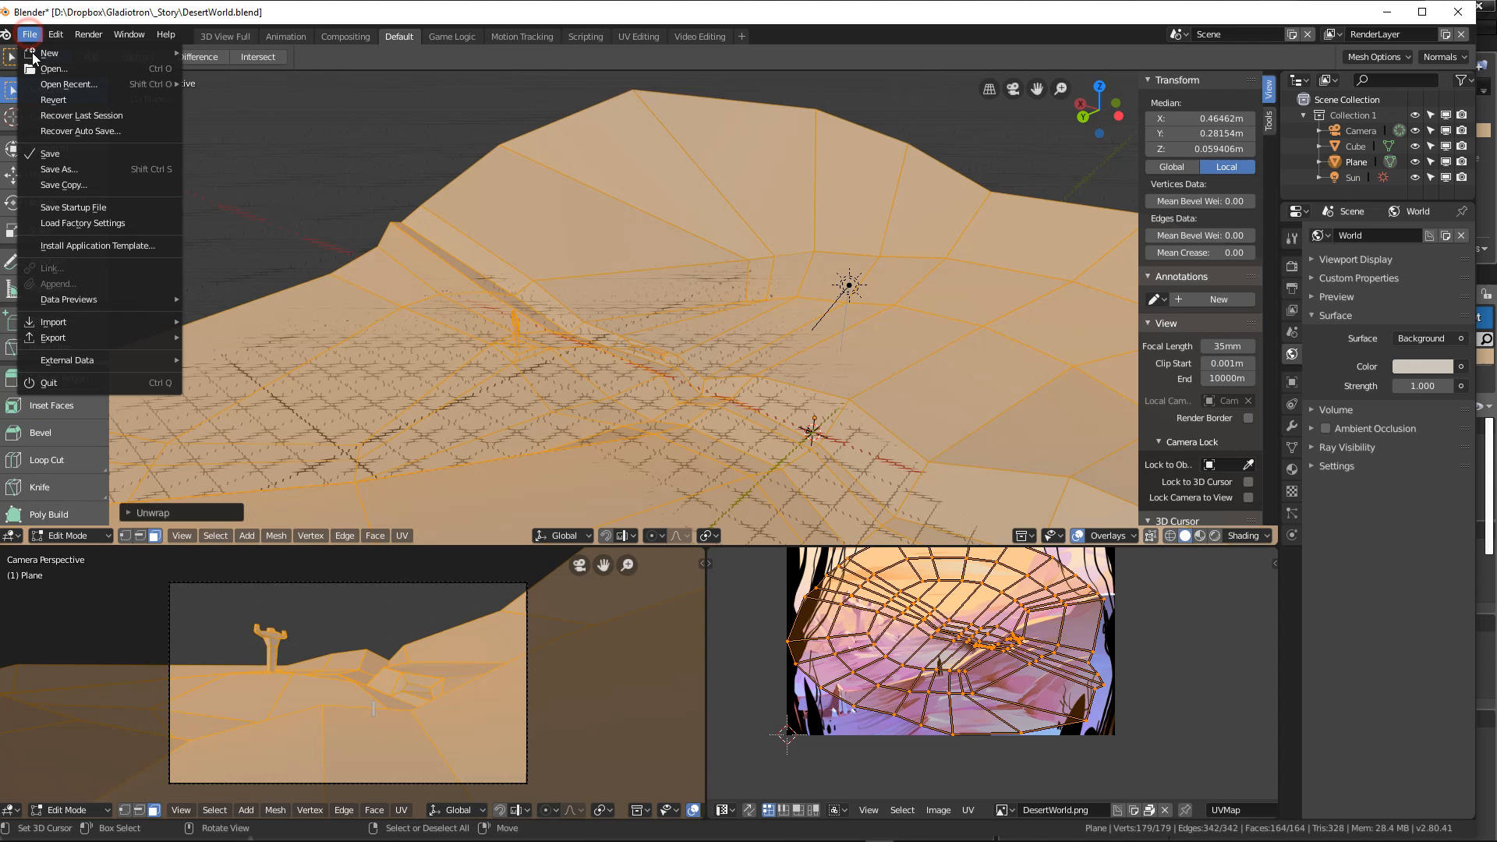
pyautogui.click(75, 168)
pyautogui.click(241, 120)
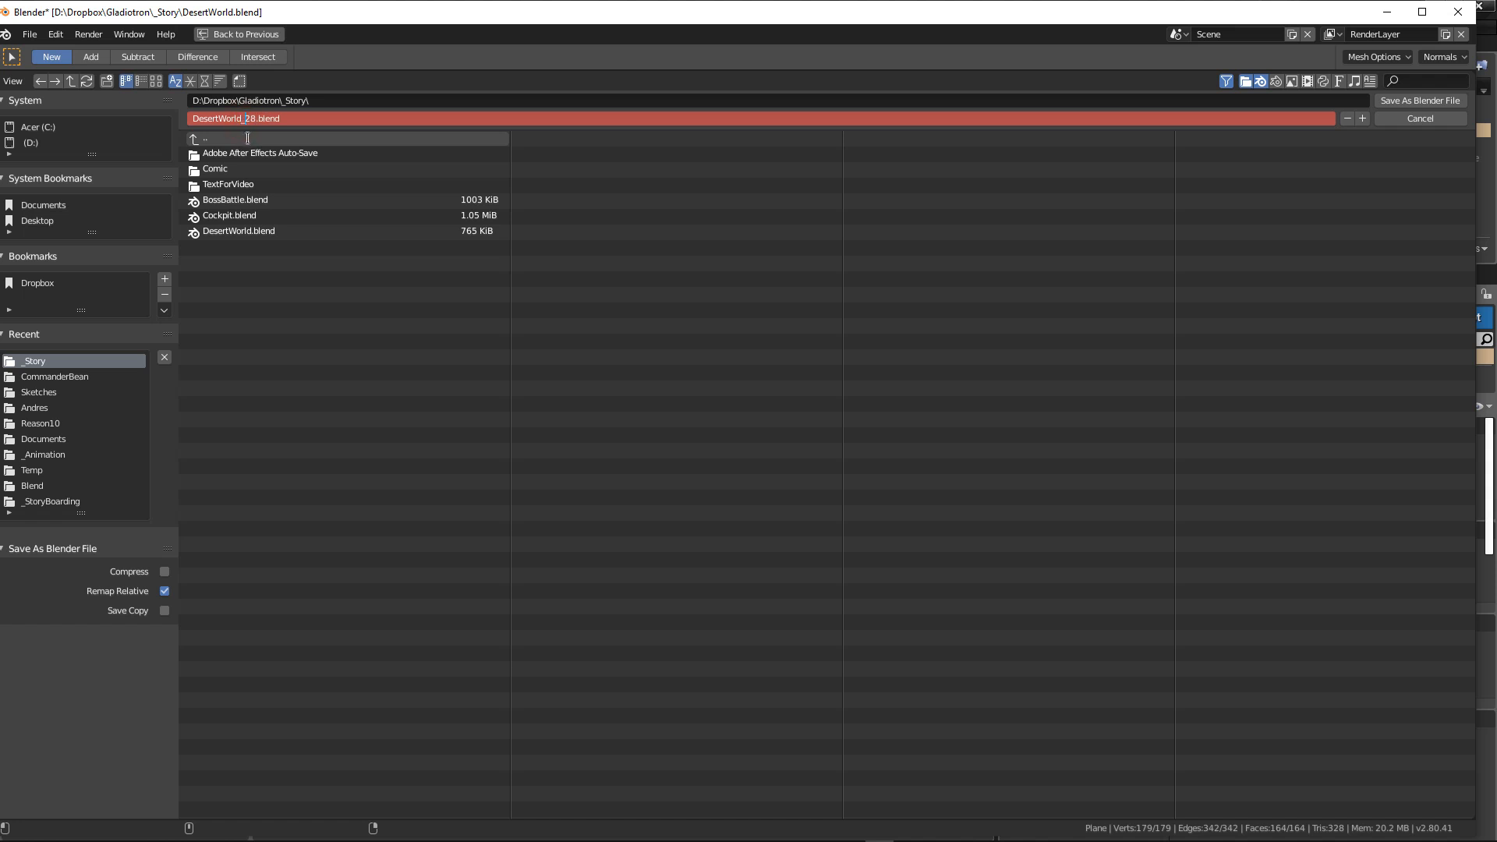
pyautogui.click(1425, 101)
# Step: Return the plane to Object Mode and start an FBX export limited to Selected Objects
pyautogui.press('Tab')
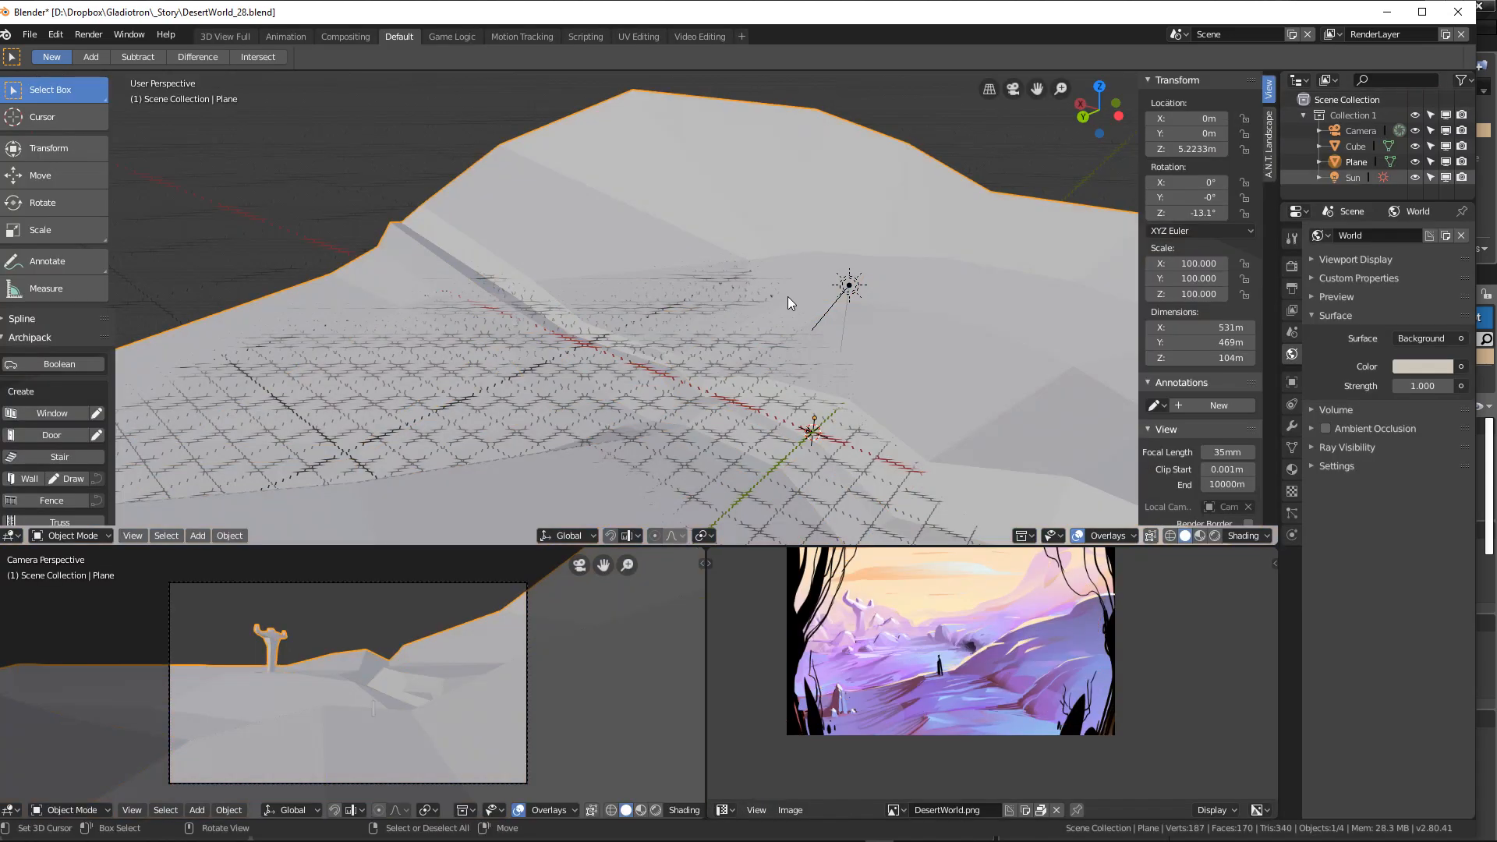
pyautogui.click(29, 34)
pyautogui.click(29, 37)
pyautogui.moveTo(79, 339)
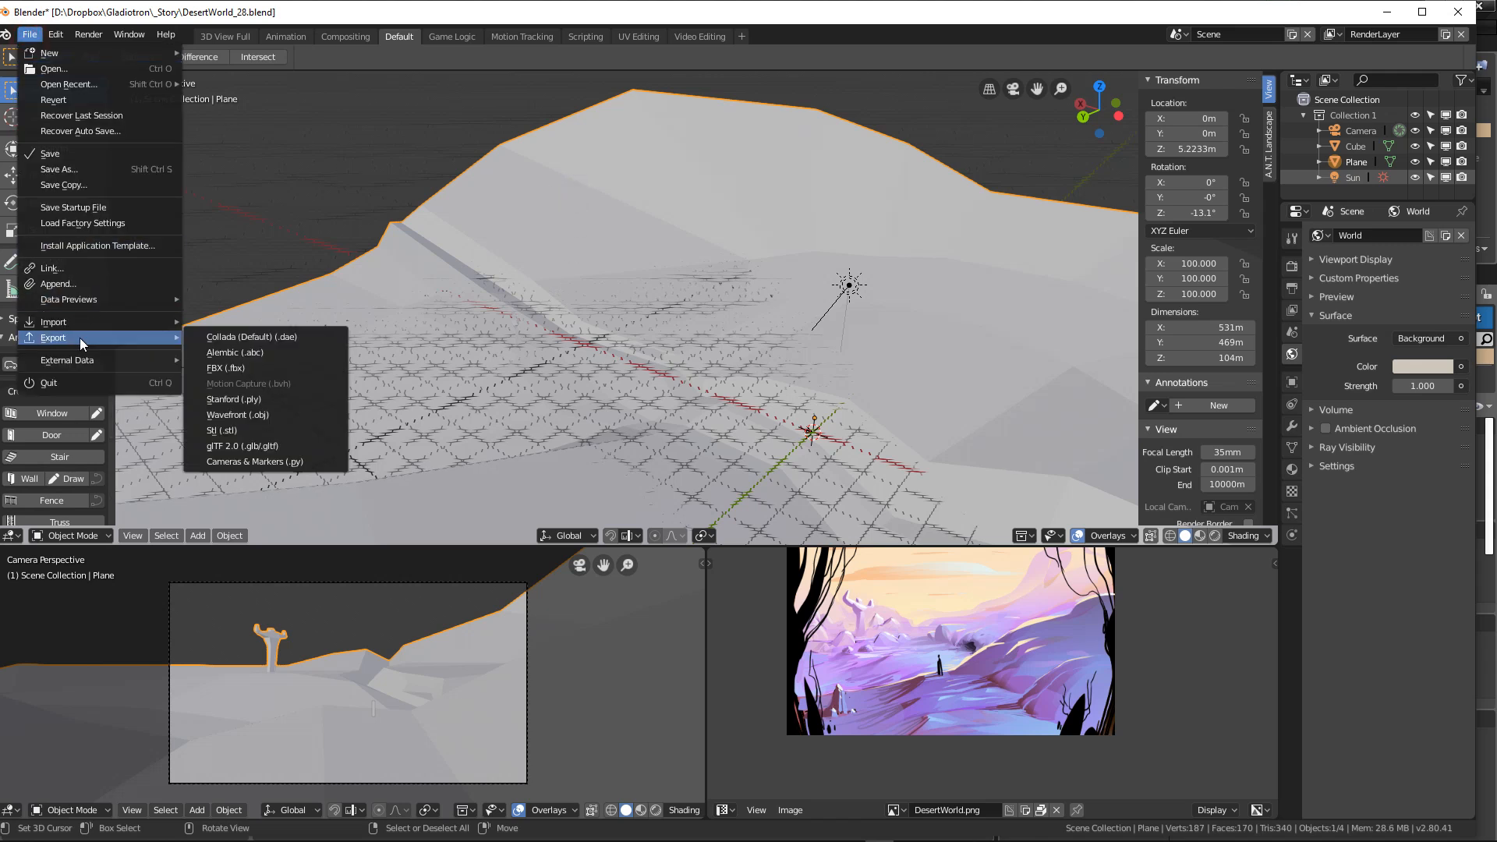
pyautogui.click(287, 371)
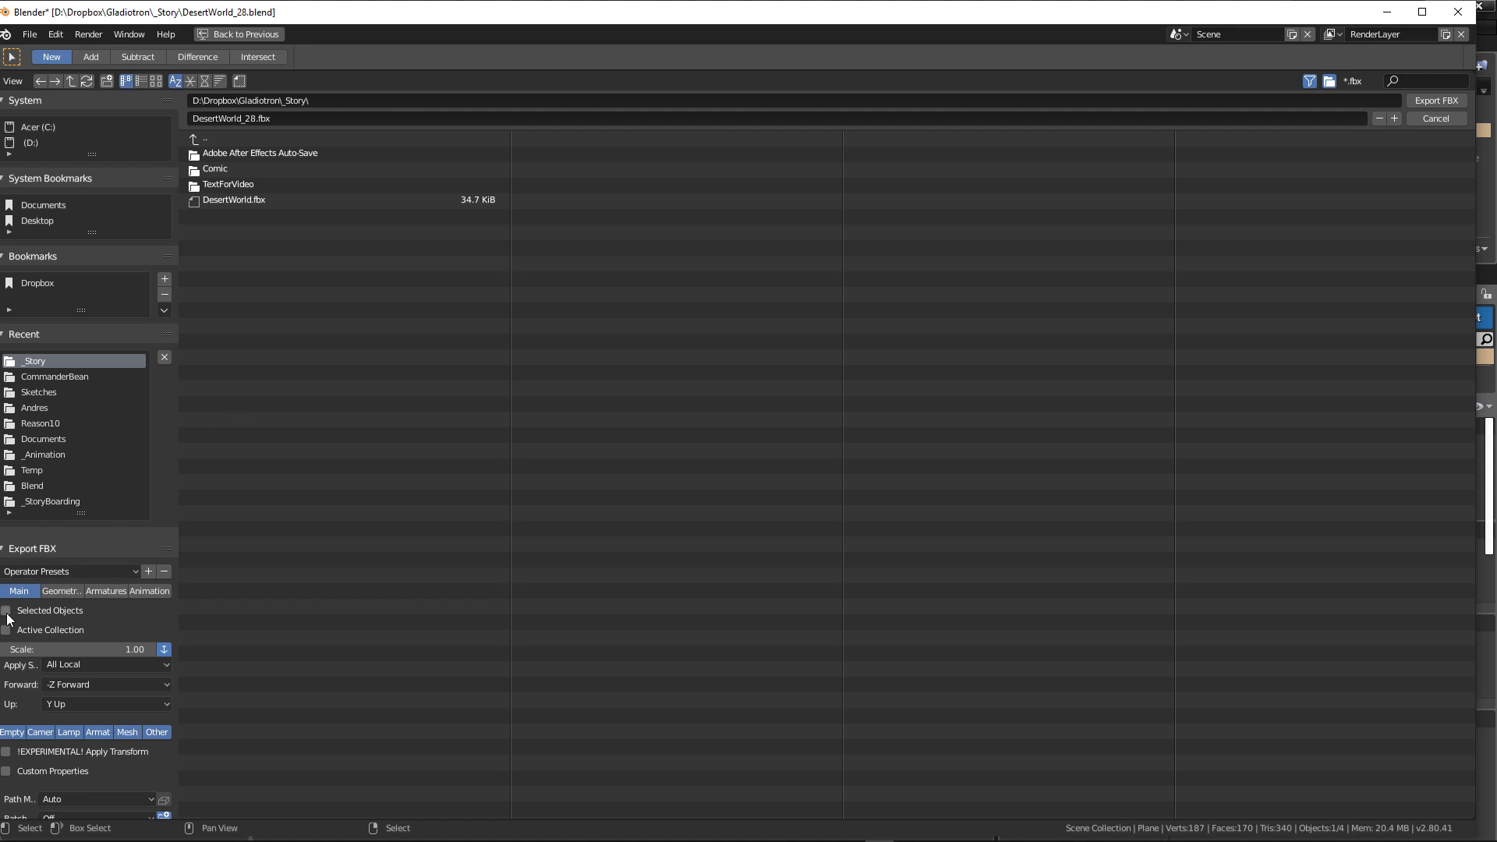
pyautogui.scroll(-1, 84, 624)
pyautogui.scroll(1, 86, 615)
# Step: Name the export file DesertWorldGround.fbx in the _Story folder and export it
pyautogui.click(240, 199)
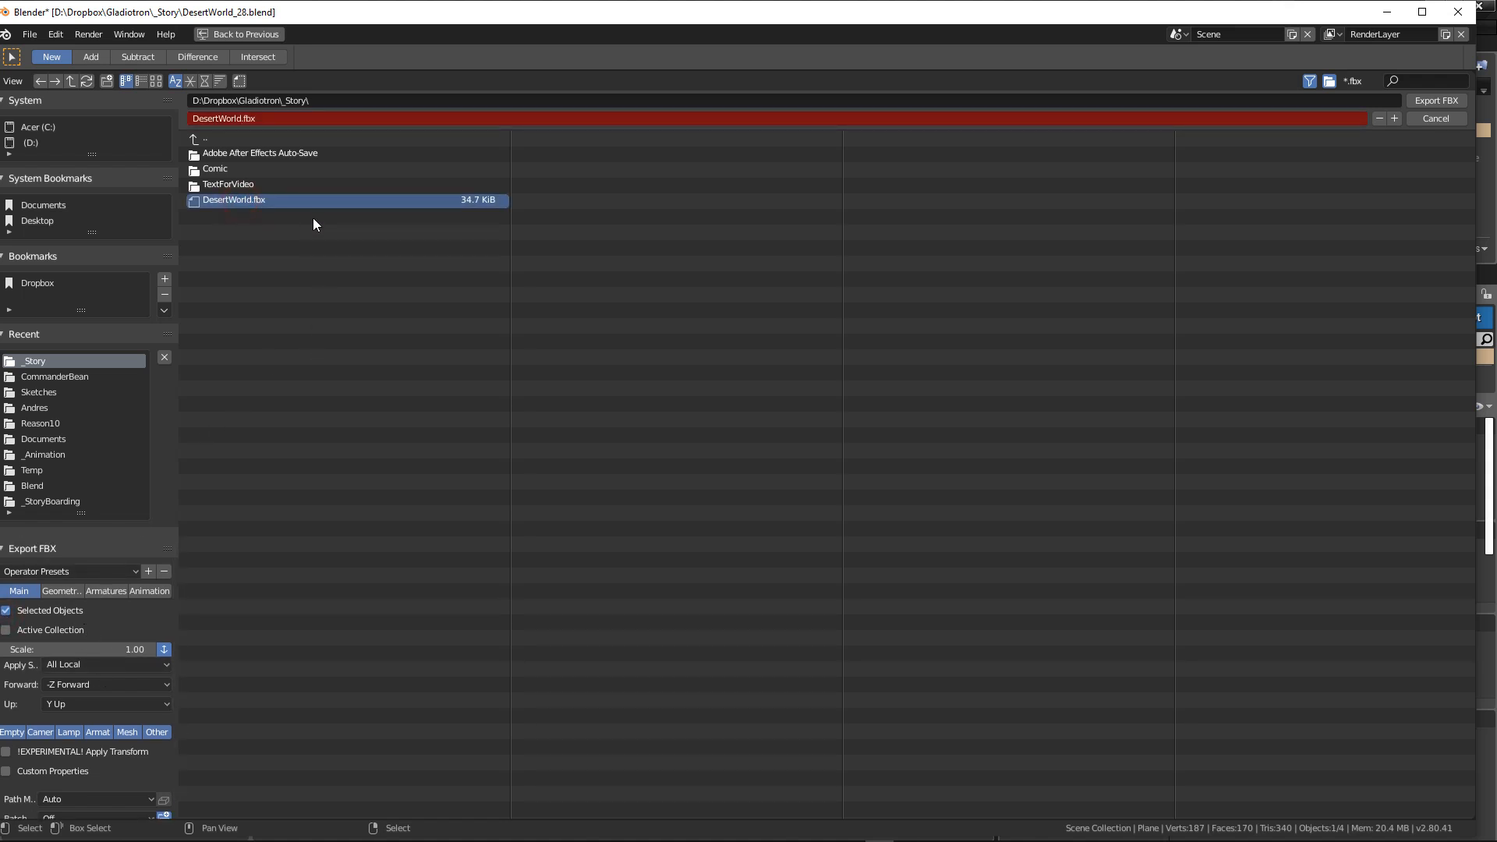
pyautogui.click(247, 117)
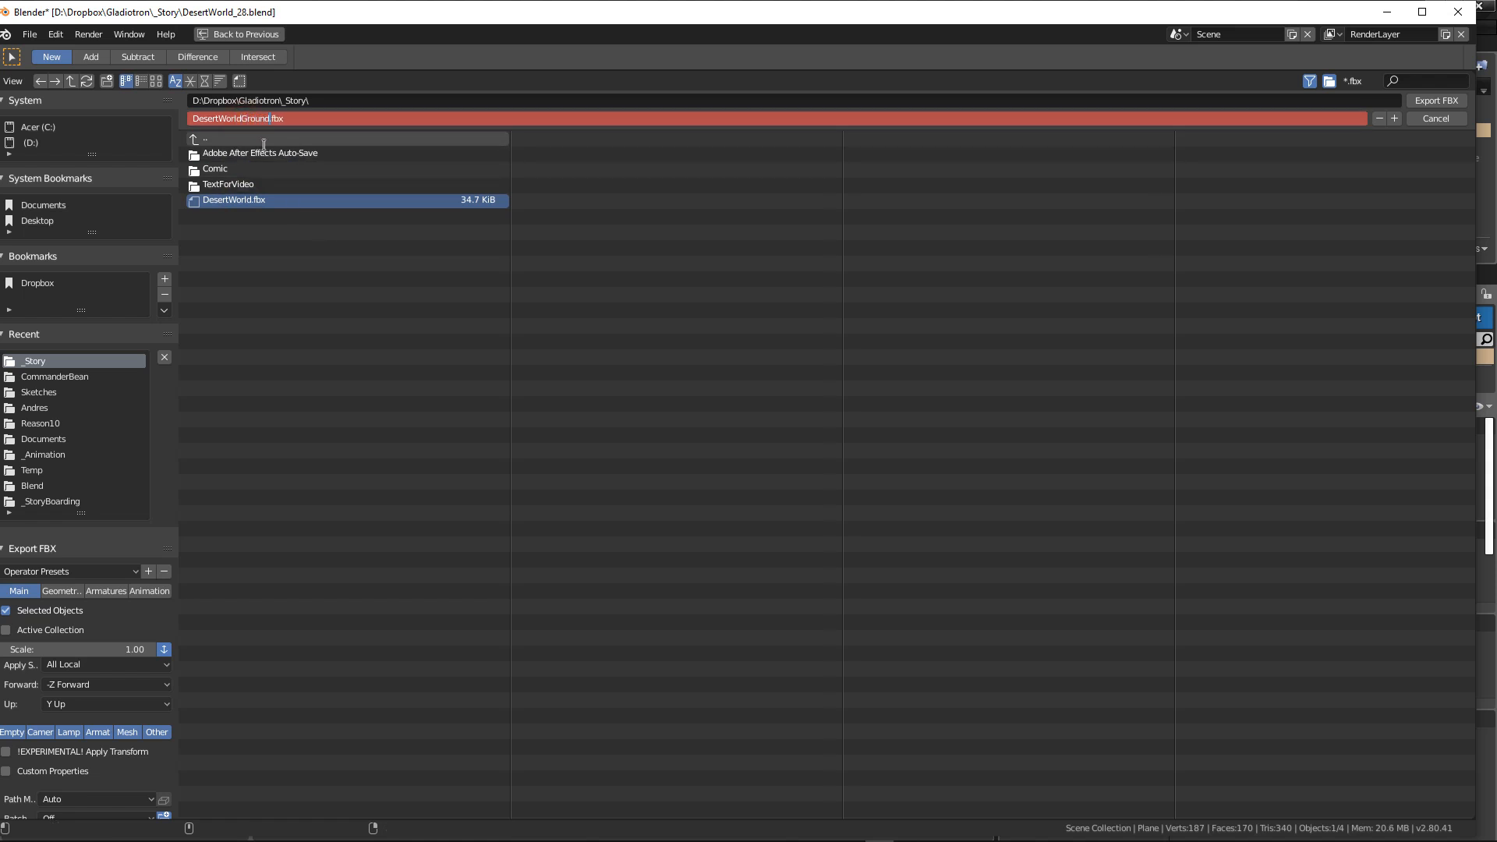
pyautogui.write('Ground')
pyautogui.press('Return')
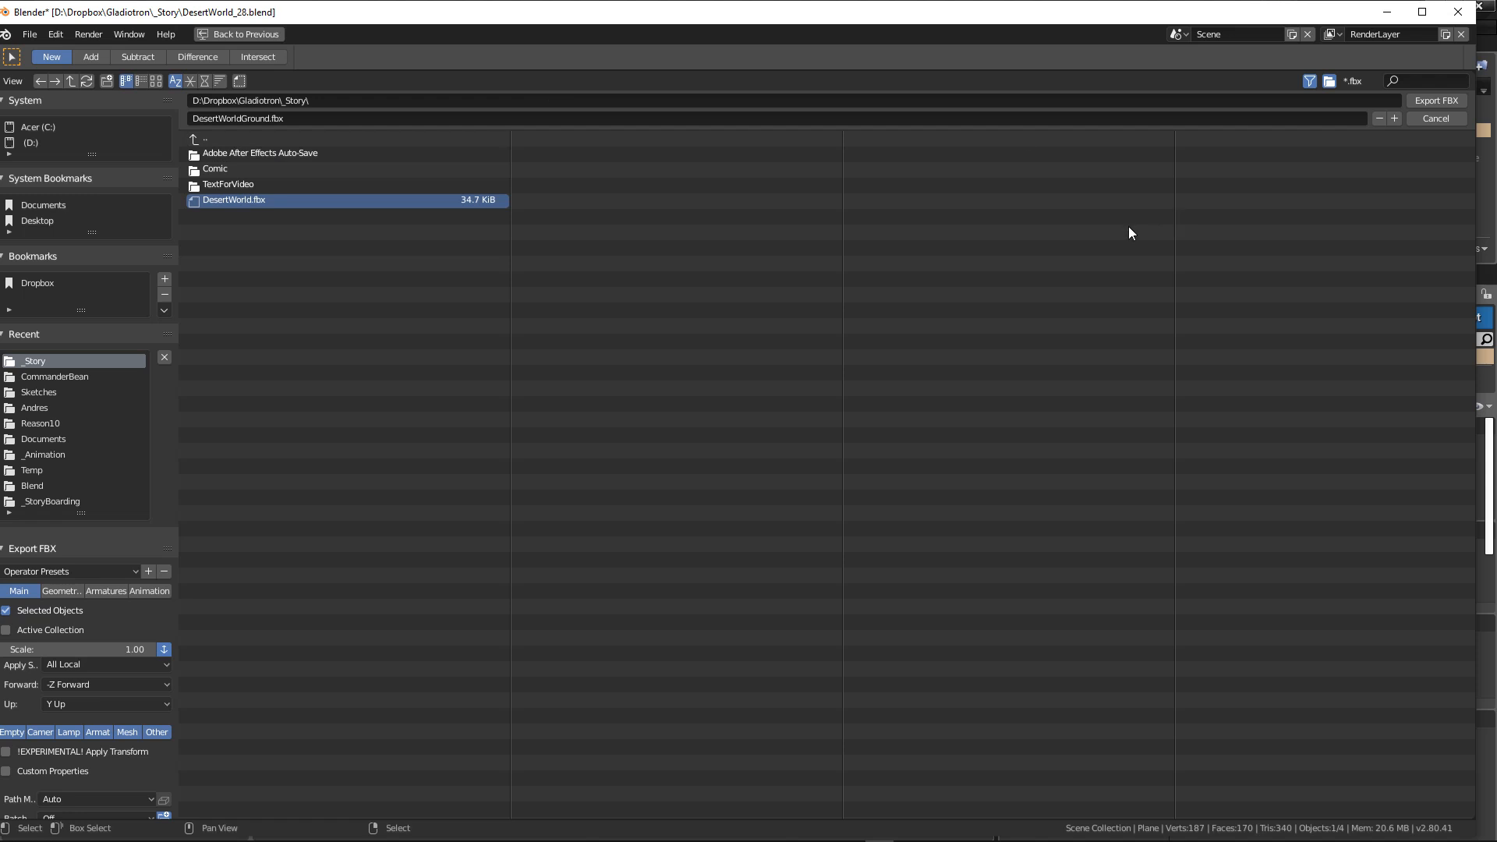
pyautogui.click(1439, 103)
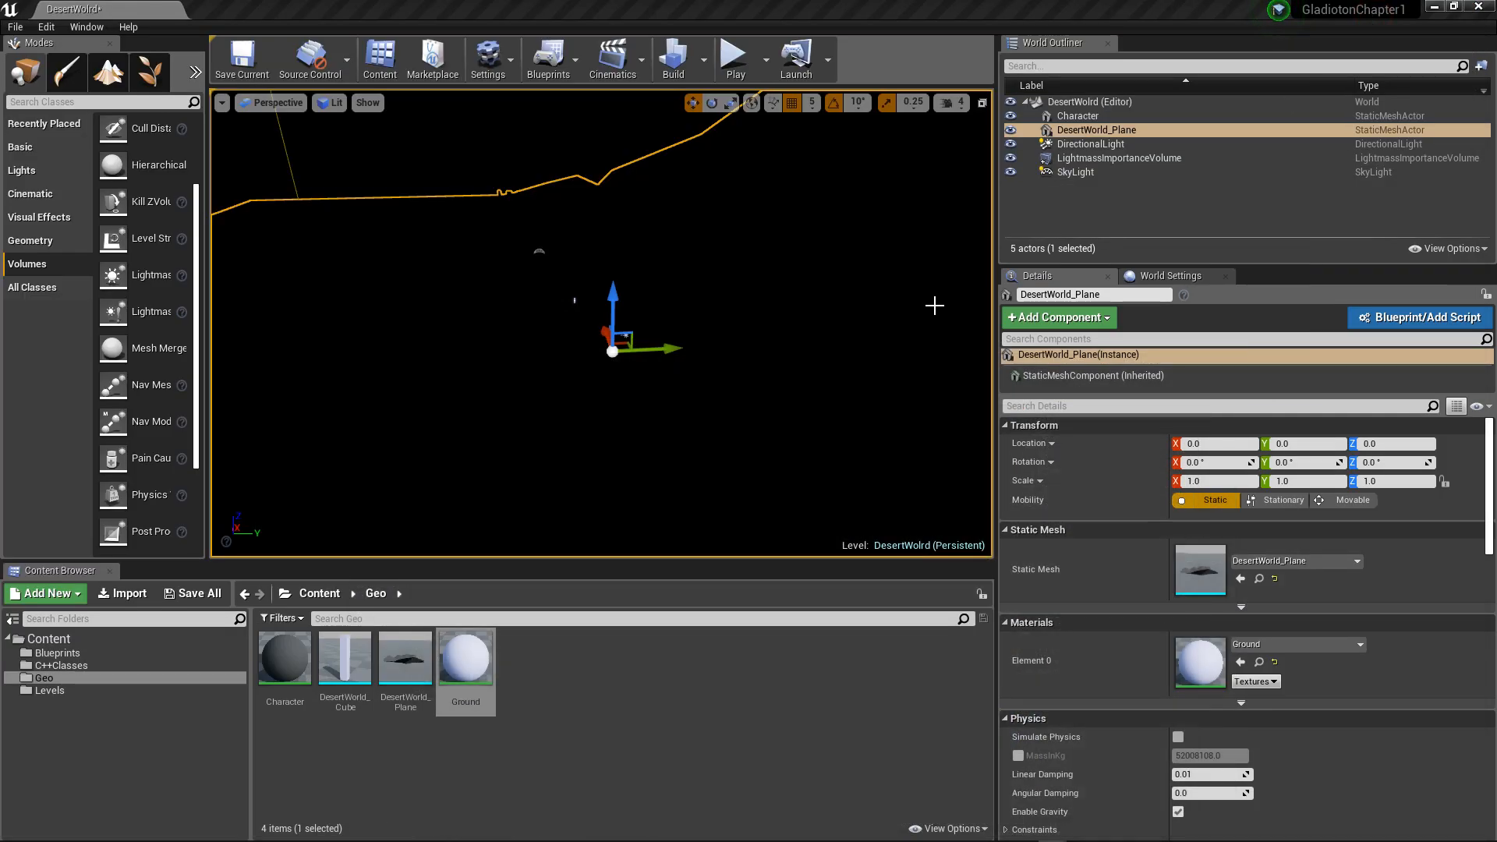
# Step: Switch to Unreal Editor and force delete the DesertWorld_Plane static mesh from the Geo folder
pyautogui.click(402, 667)
pyautogui.press('Delete')
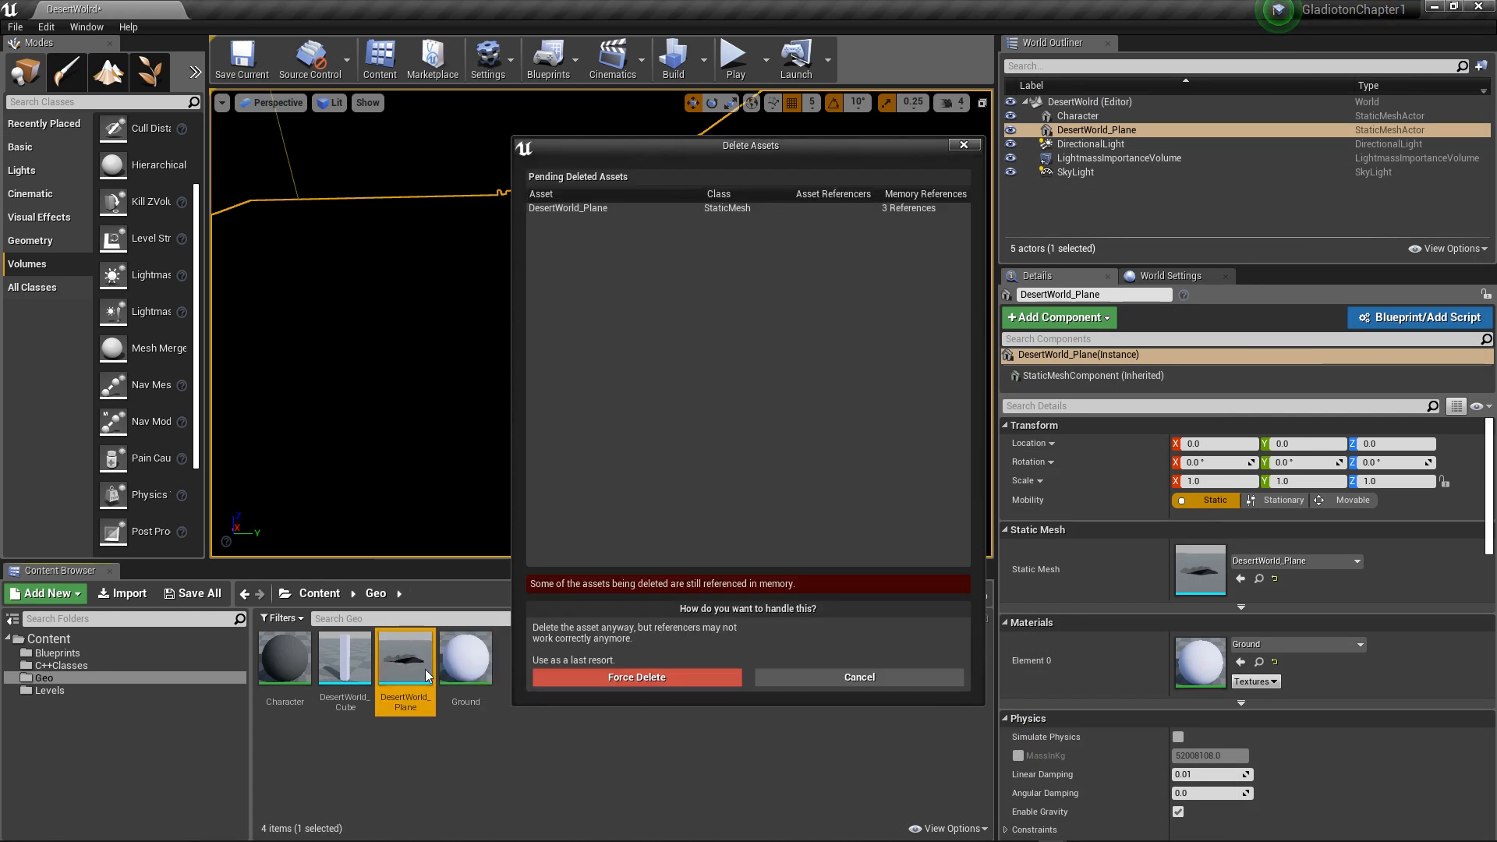
pyautogui.click(663, 678)
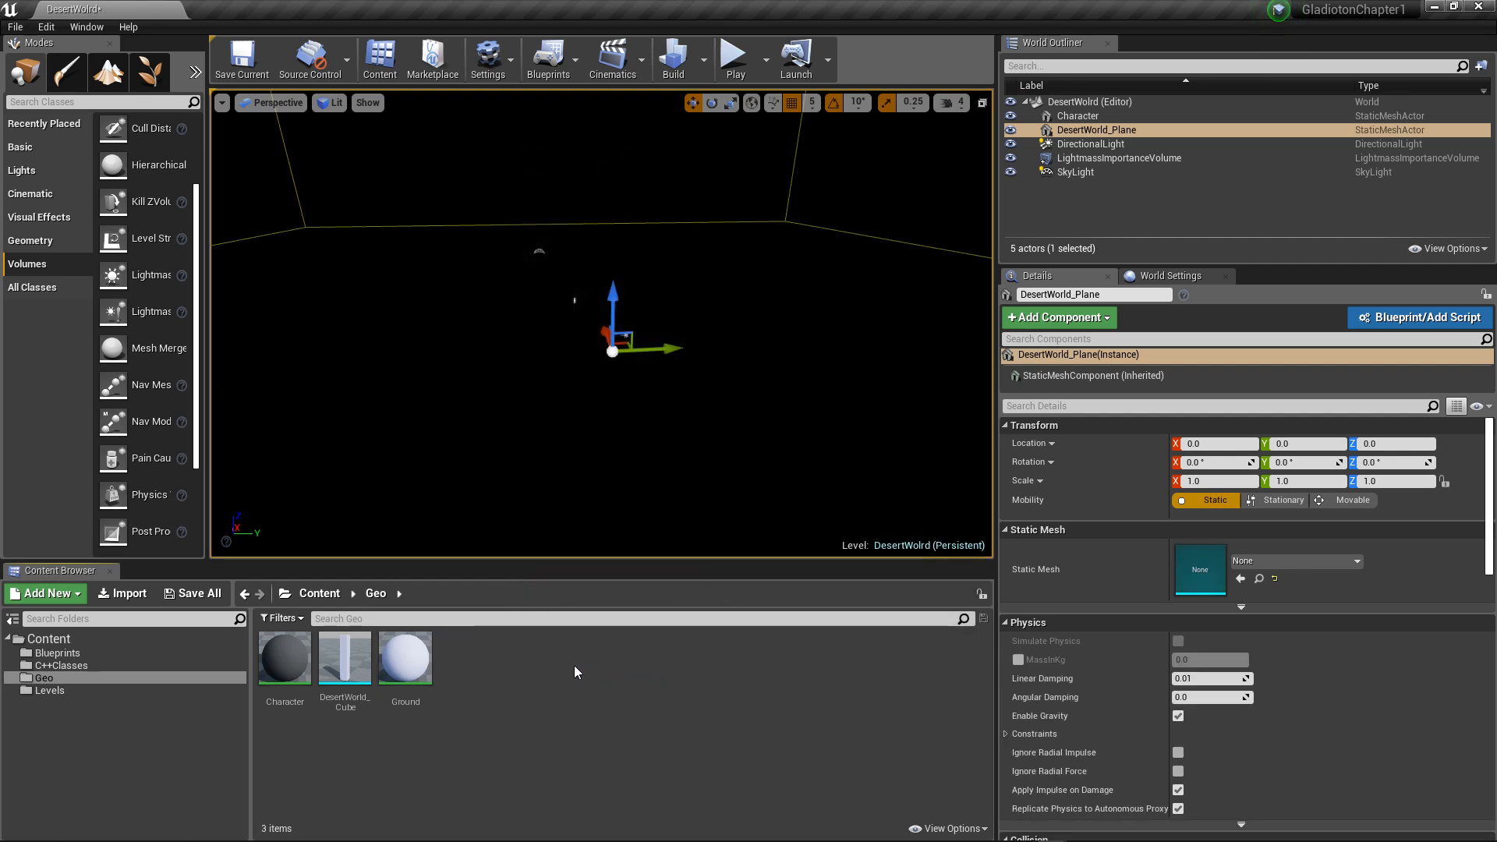
# Step: Choose the DesertWorldGround FBX from the _Story folder for import into the Geo folder
pyautogui.rightClick(531, 664)
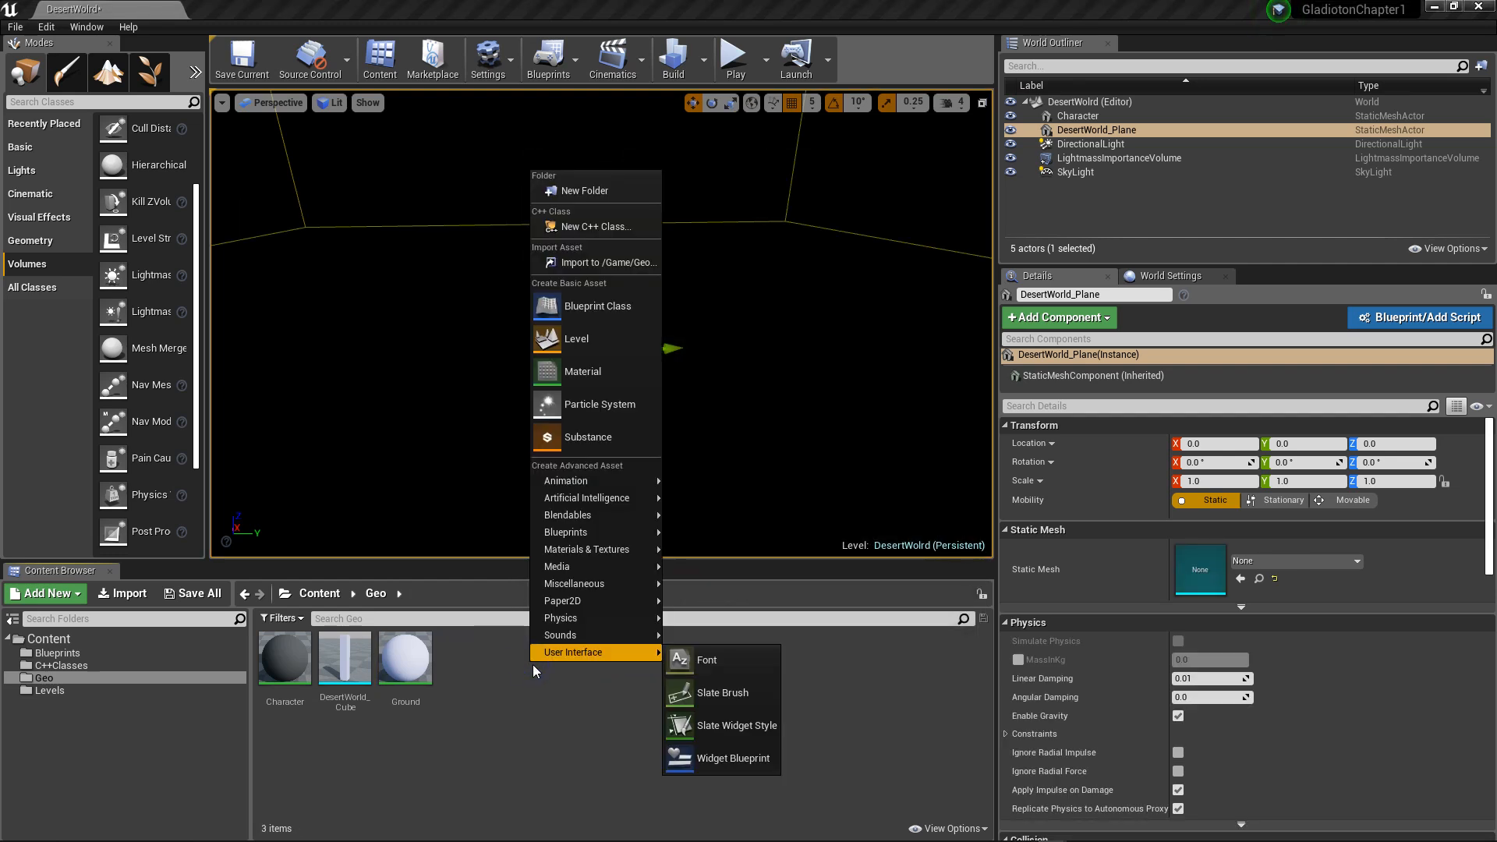
pyautogui.click(602, 263)
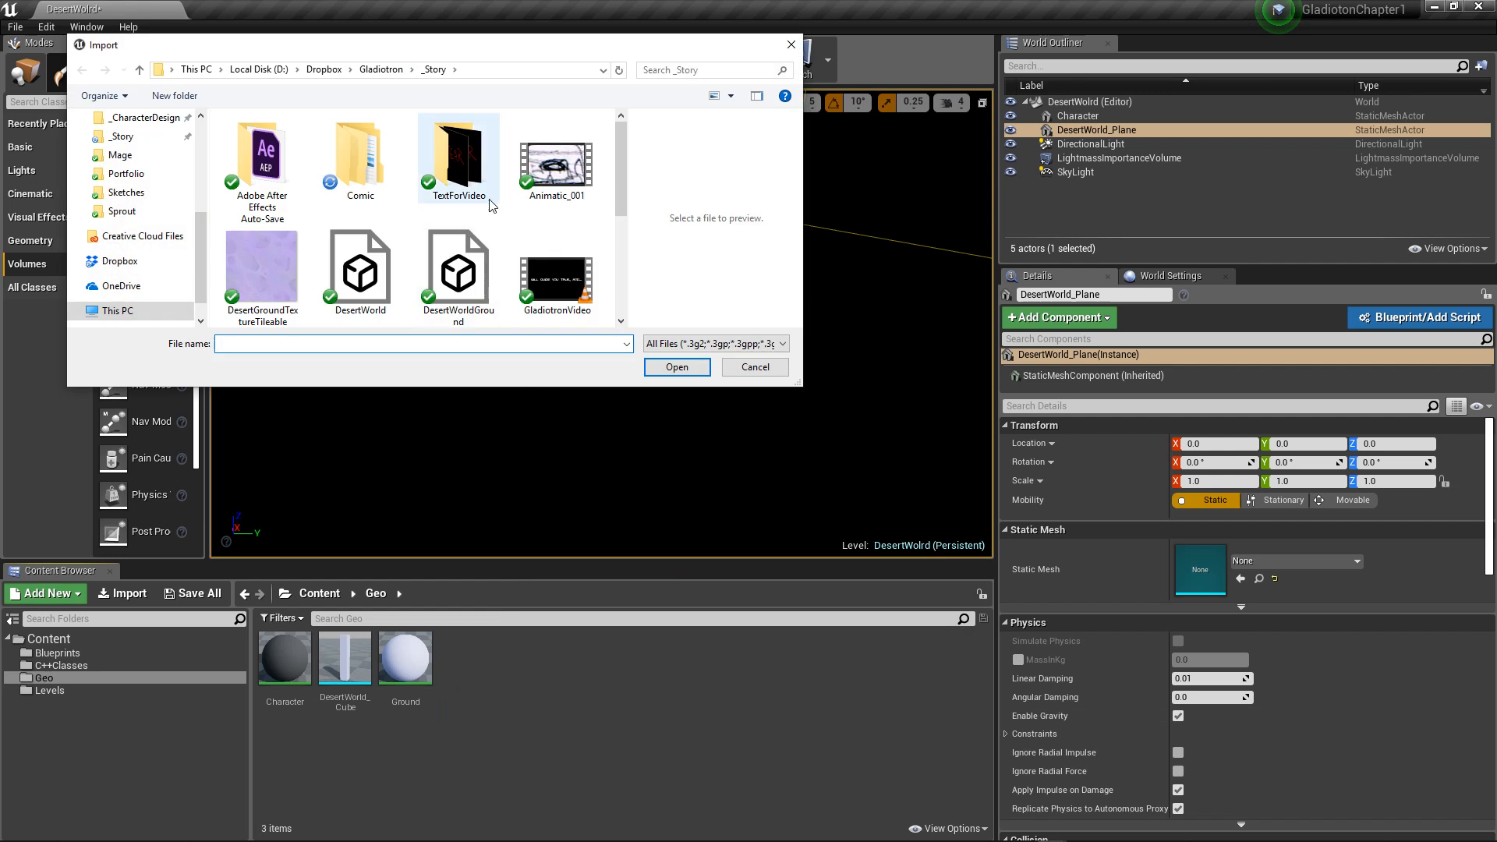
pyautogui.scroll(-2, 491, 205)
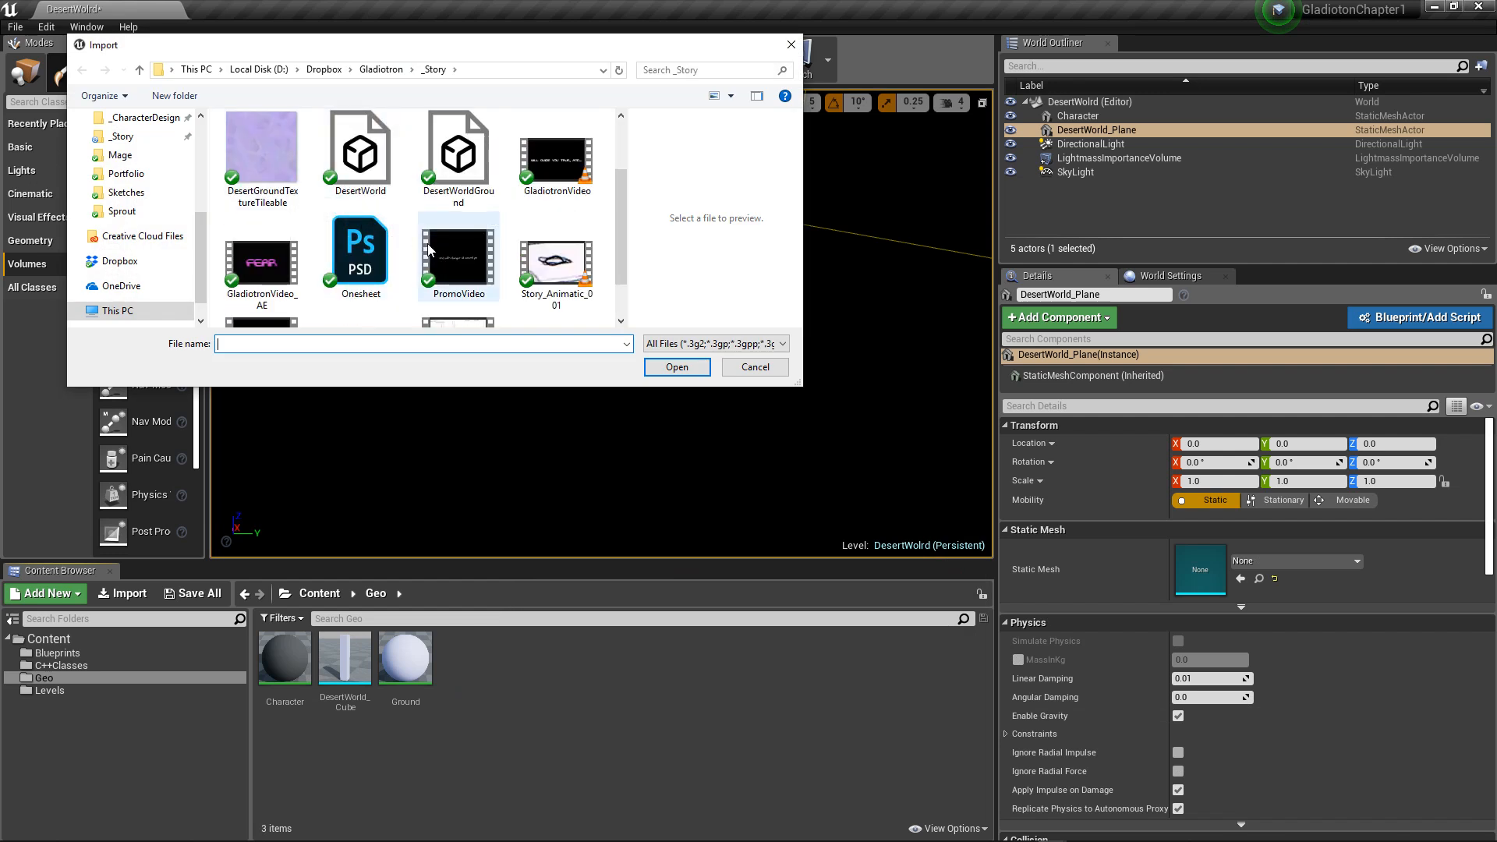
pyautogui.scroll(-1, 367, 249)
pyautogui.scroll(2, 380, 239)
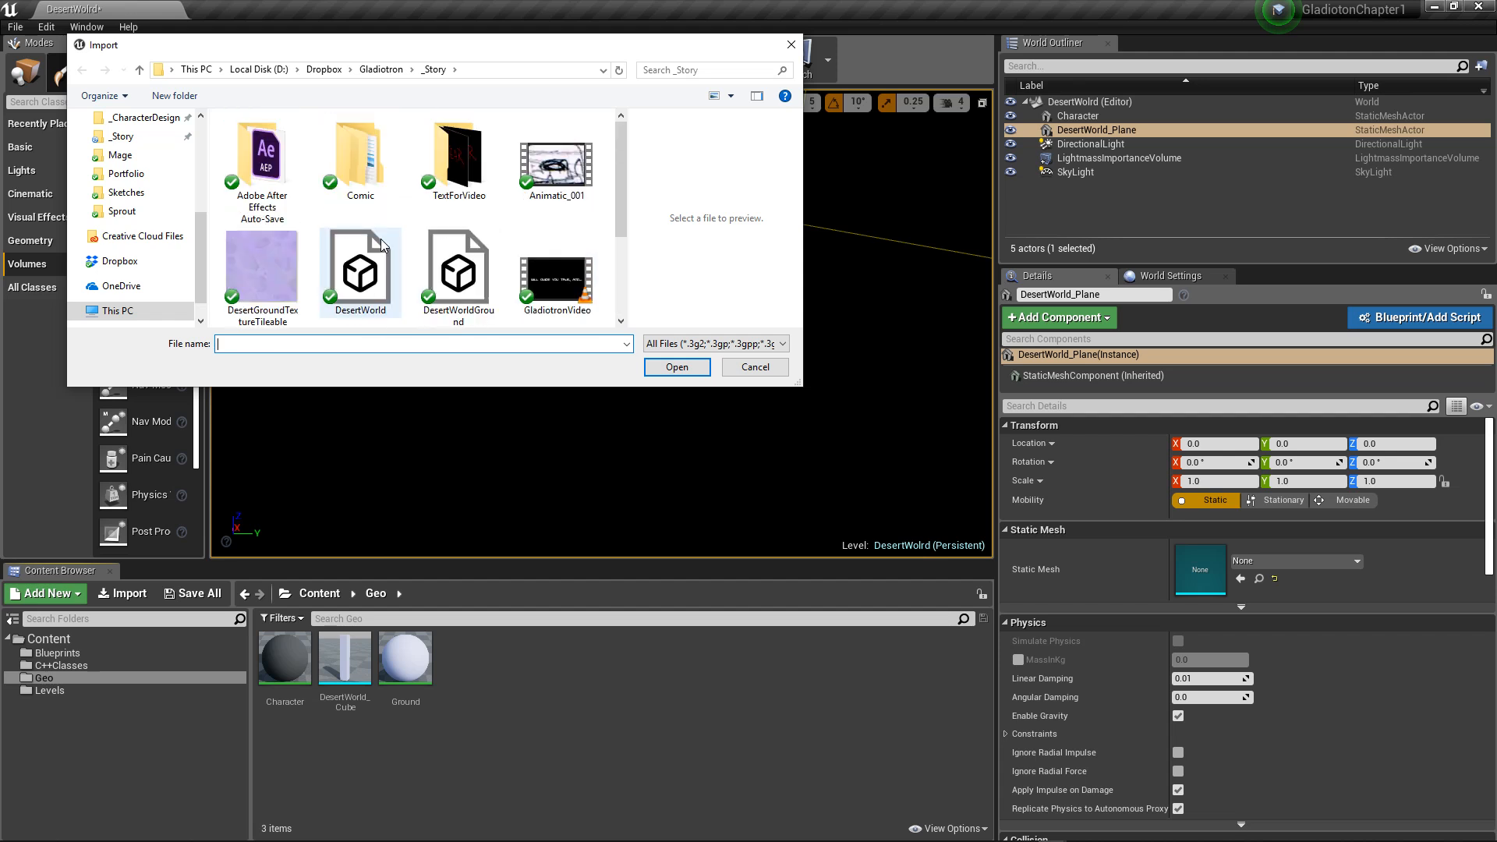
pyautogui.click(458, 271)
pyautogui.click(691, 368)
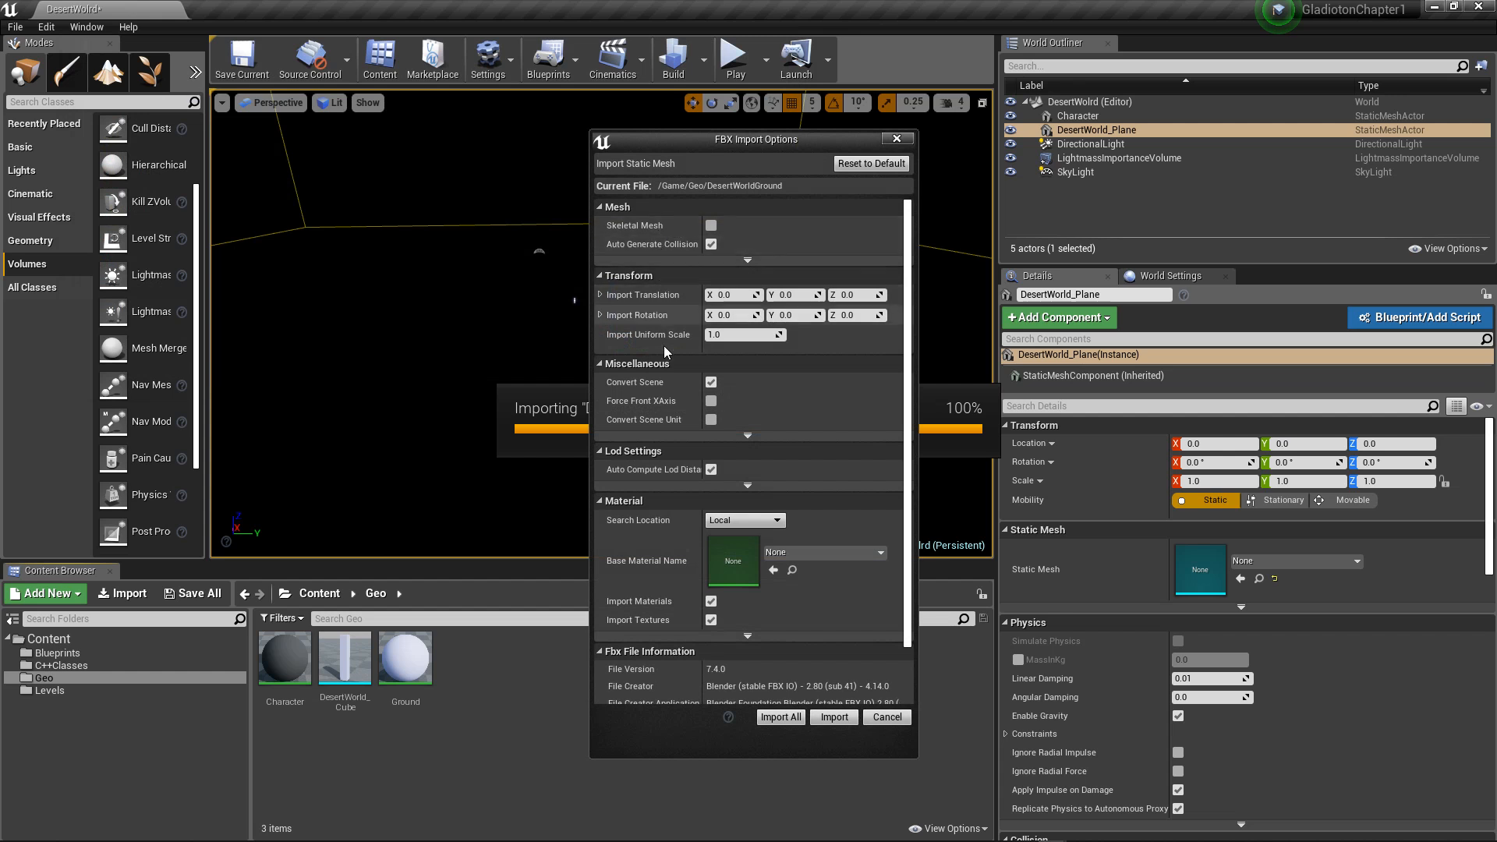
# Step: Review the FBX import options, including the advanced Miscellaneous and Mesh settings, and import everything with Generate Lightmap UVs enabled
pyautogui.scroll(-2, 686, 536)
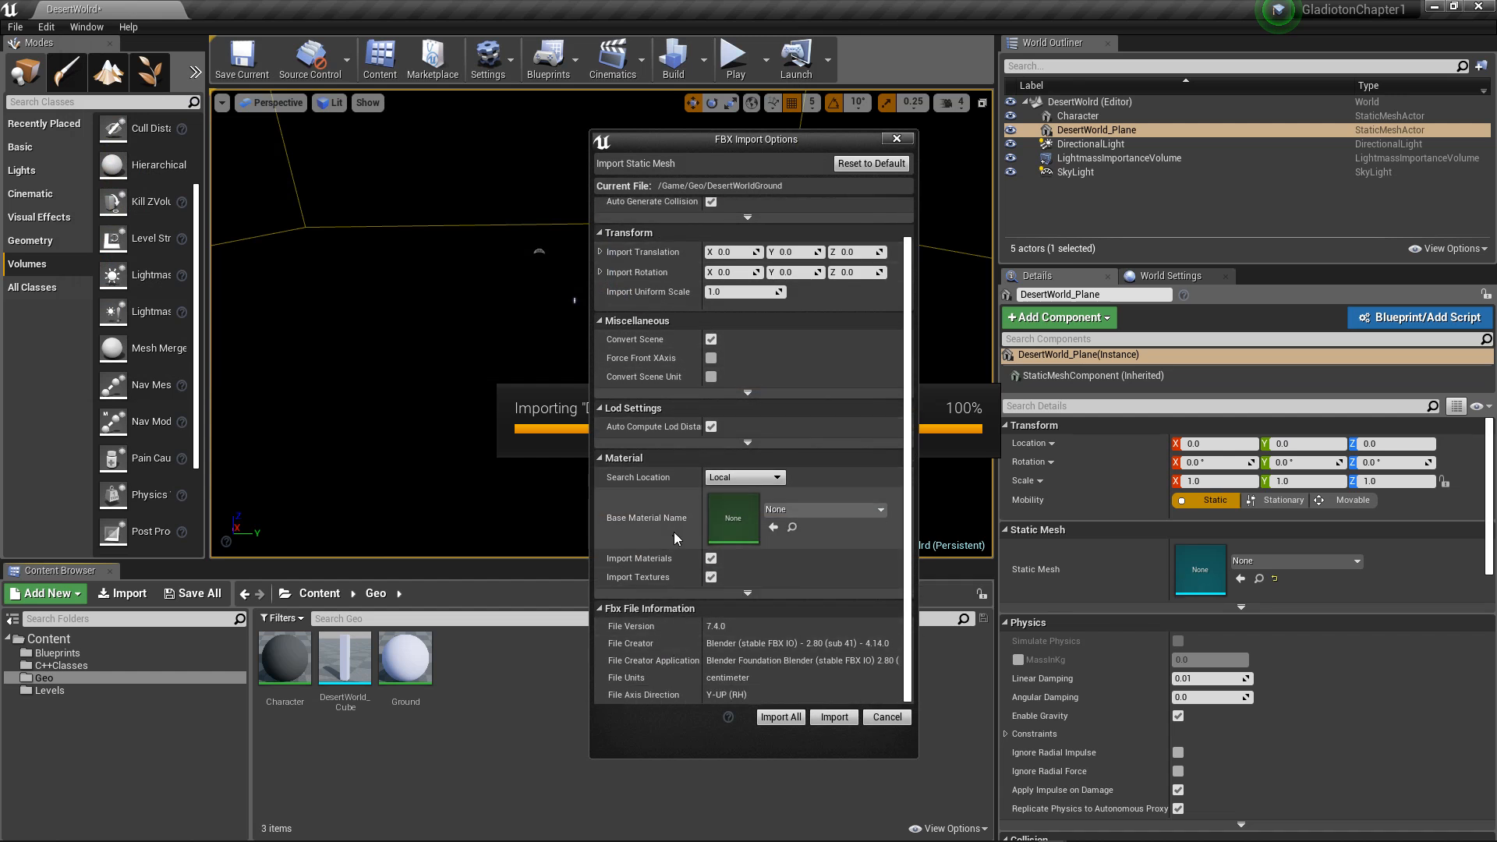
pyautogui.scroll(2, 675, 530)
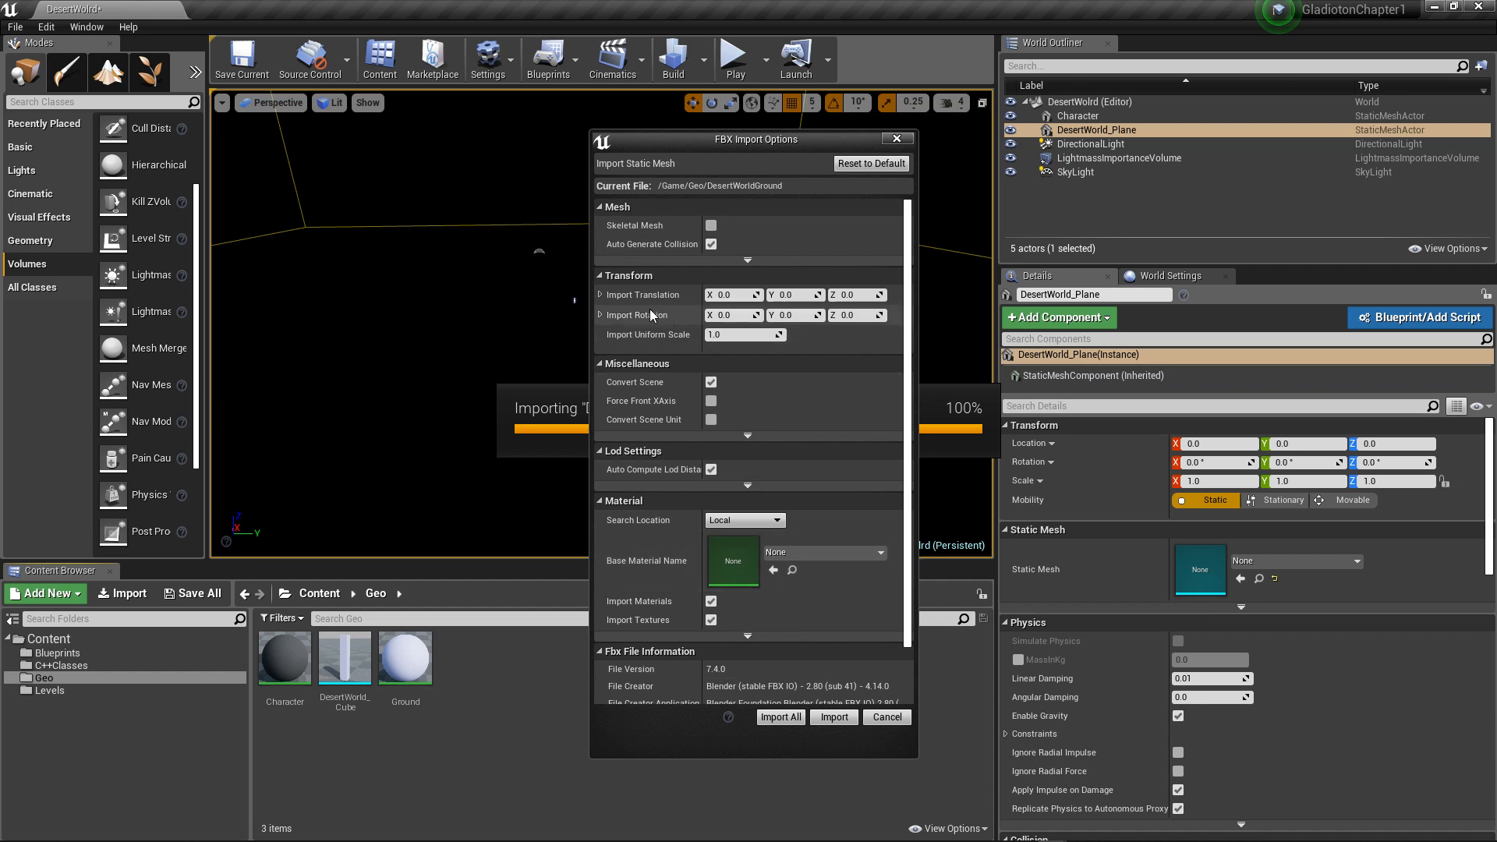
pyautogui.scroll(-2, 695, 471)
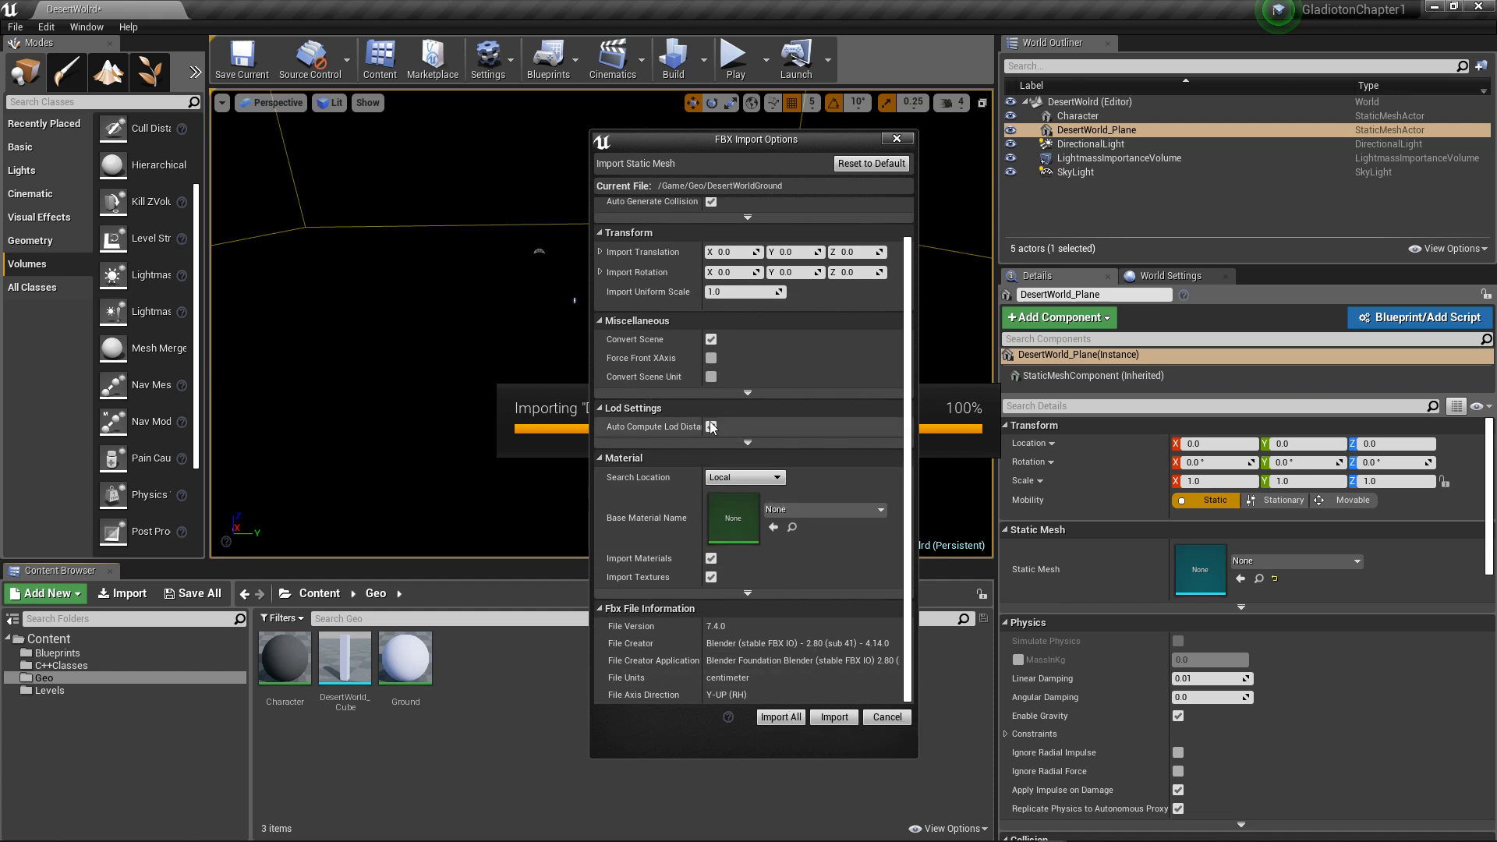
pyautogui.click(750, 393)
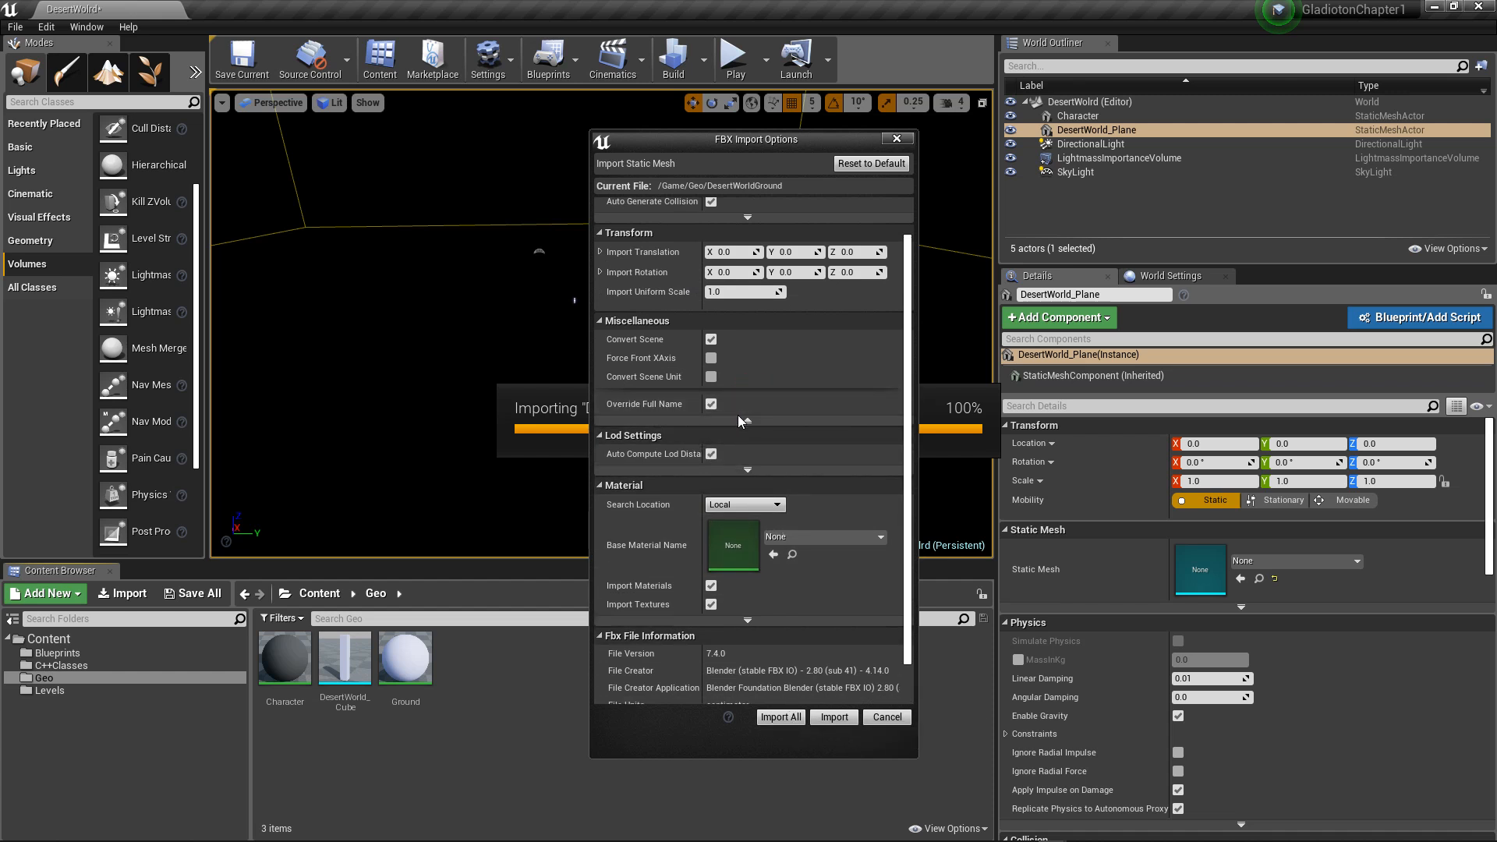
pyautogui.scroll(2, 738, 414)
pyautogui.click(740, 257)
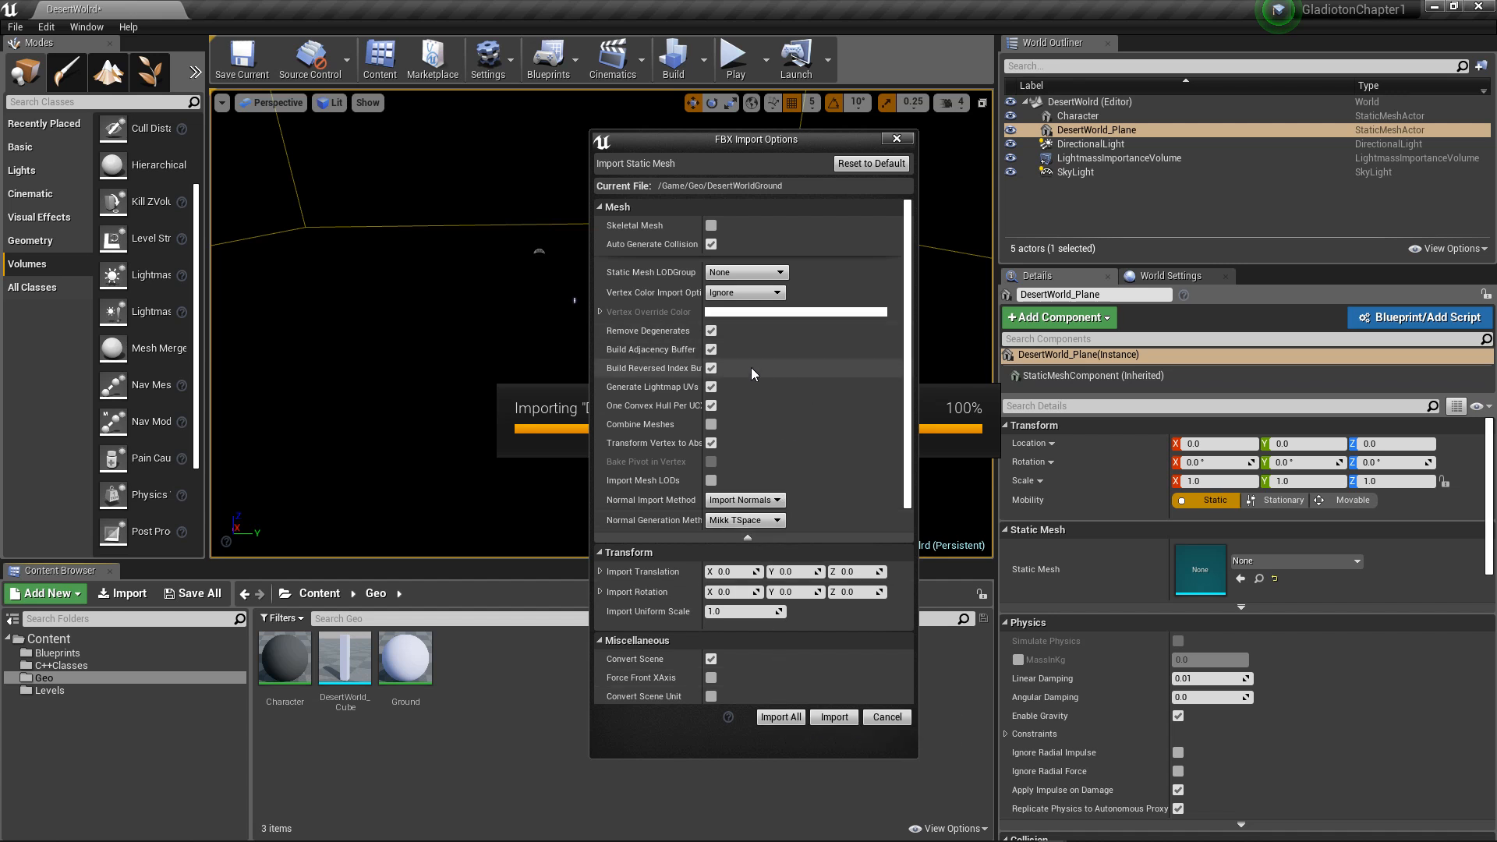
pyautogui.click(789, 717)
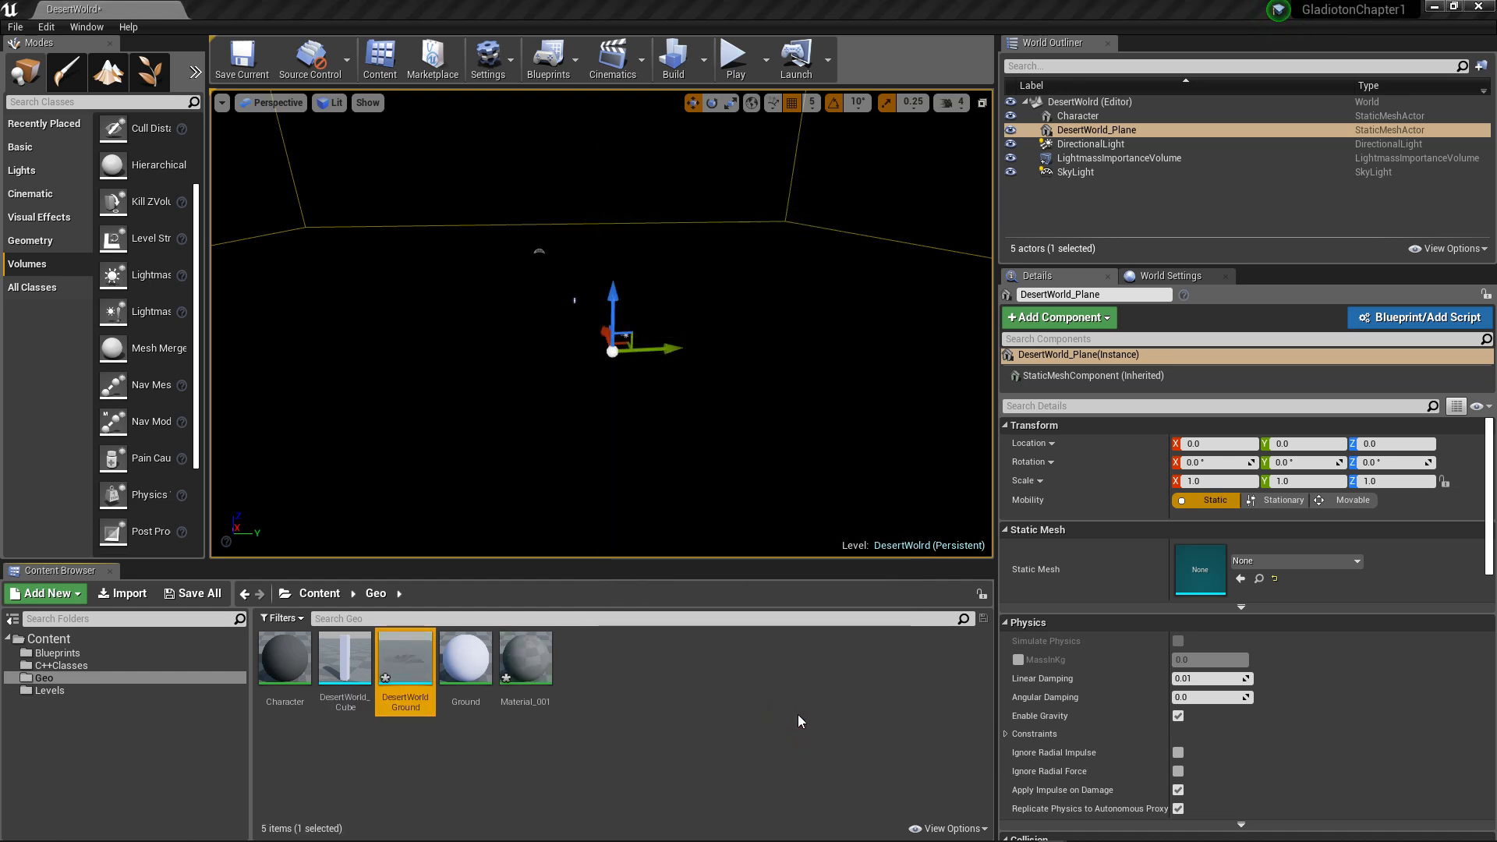
# Step: Force delete the Material_001 material from the Geo folder
pyautogui.click(552, 664)
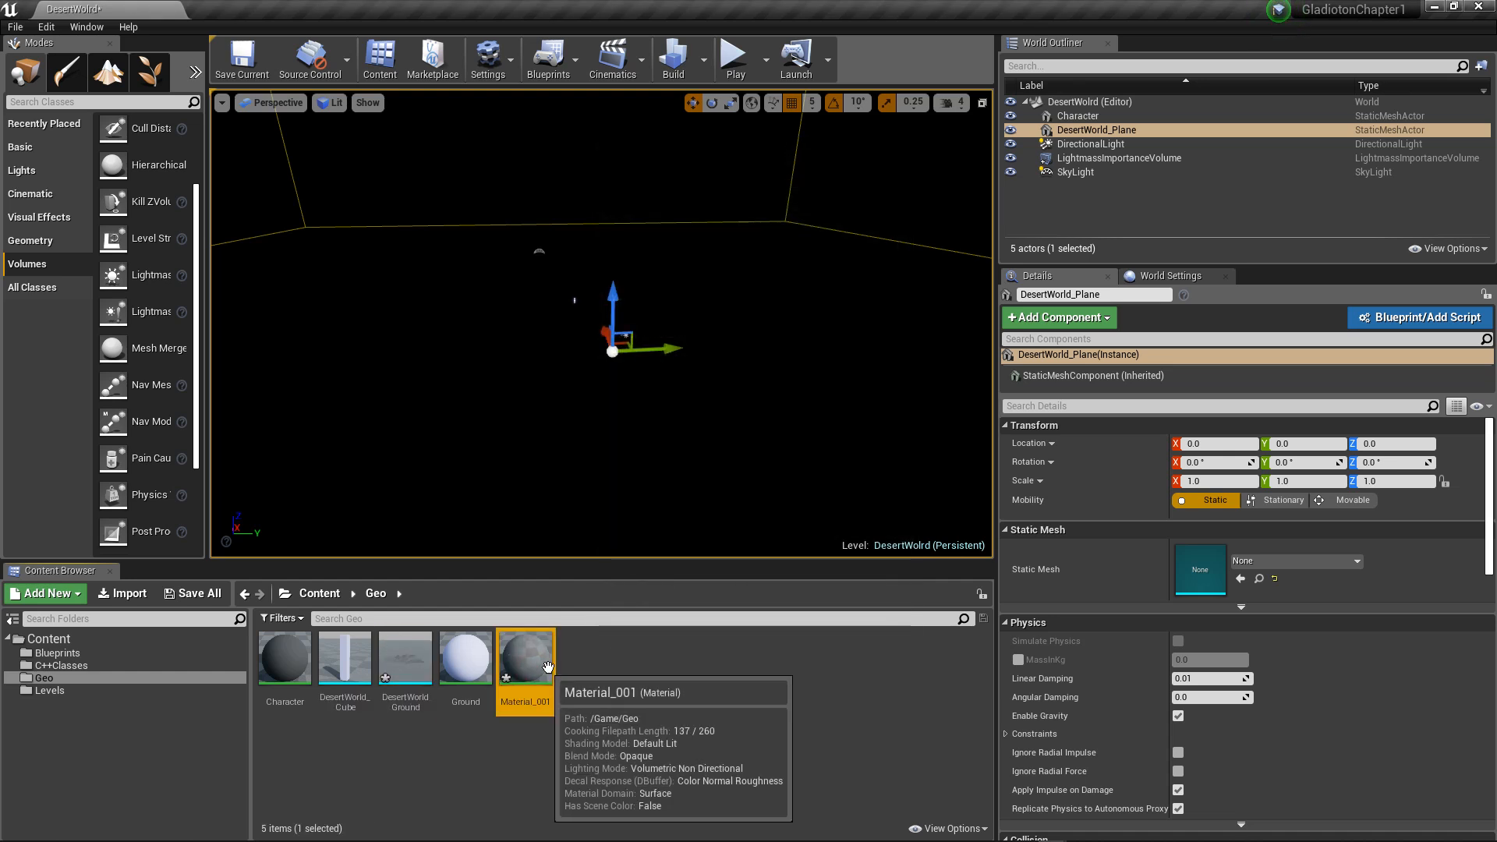
pyautogui.press('Delete')
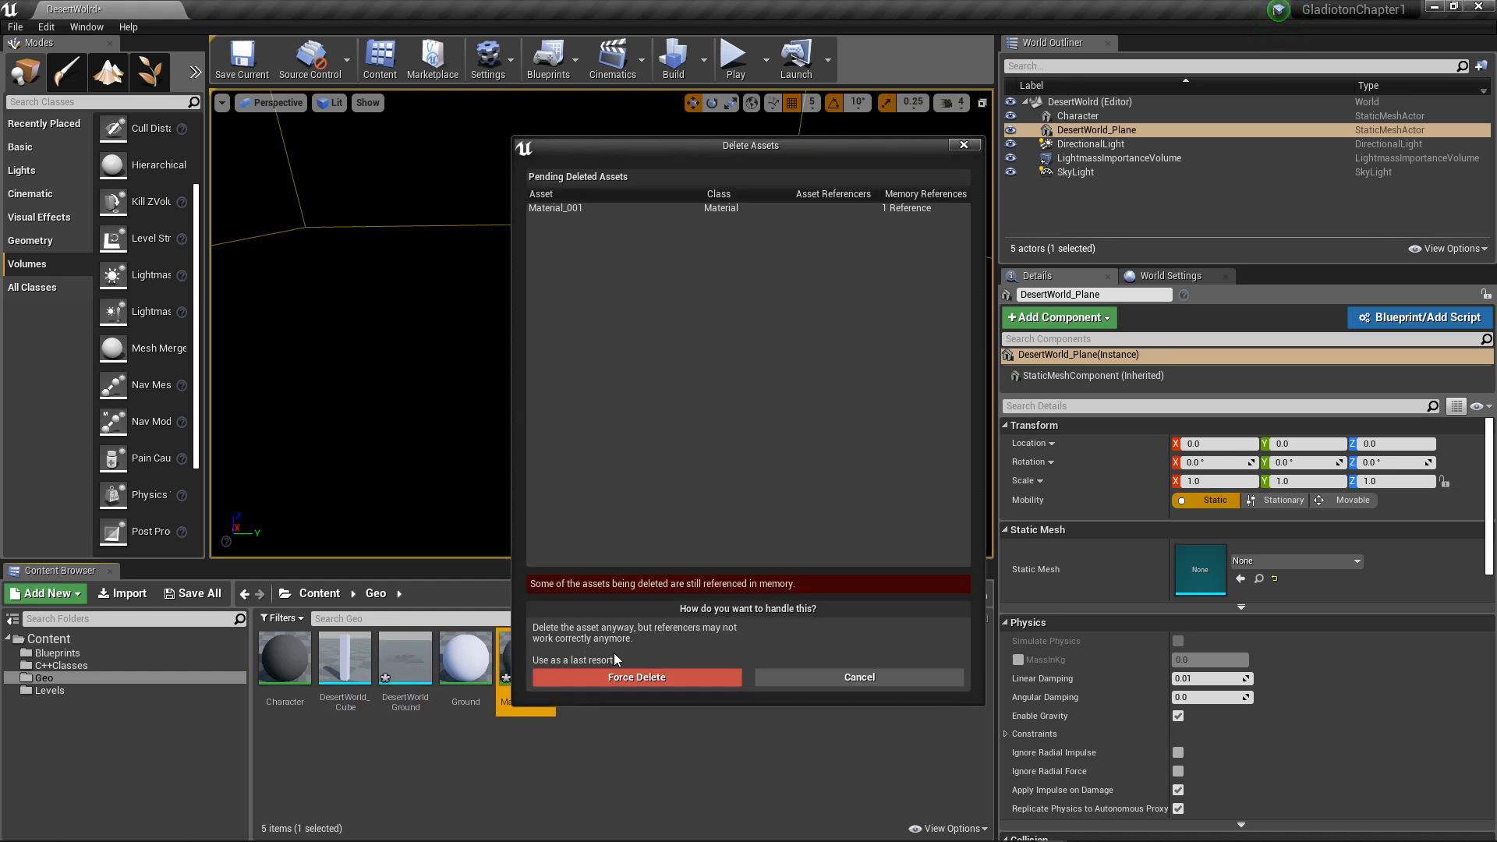
pyautogui.click(641, 680)
# Step: Try to assign the Ground material to the Phys Material Override of the DesertWorld_Plane actor
pyautogui.click(428, 654)
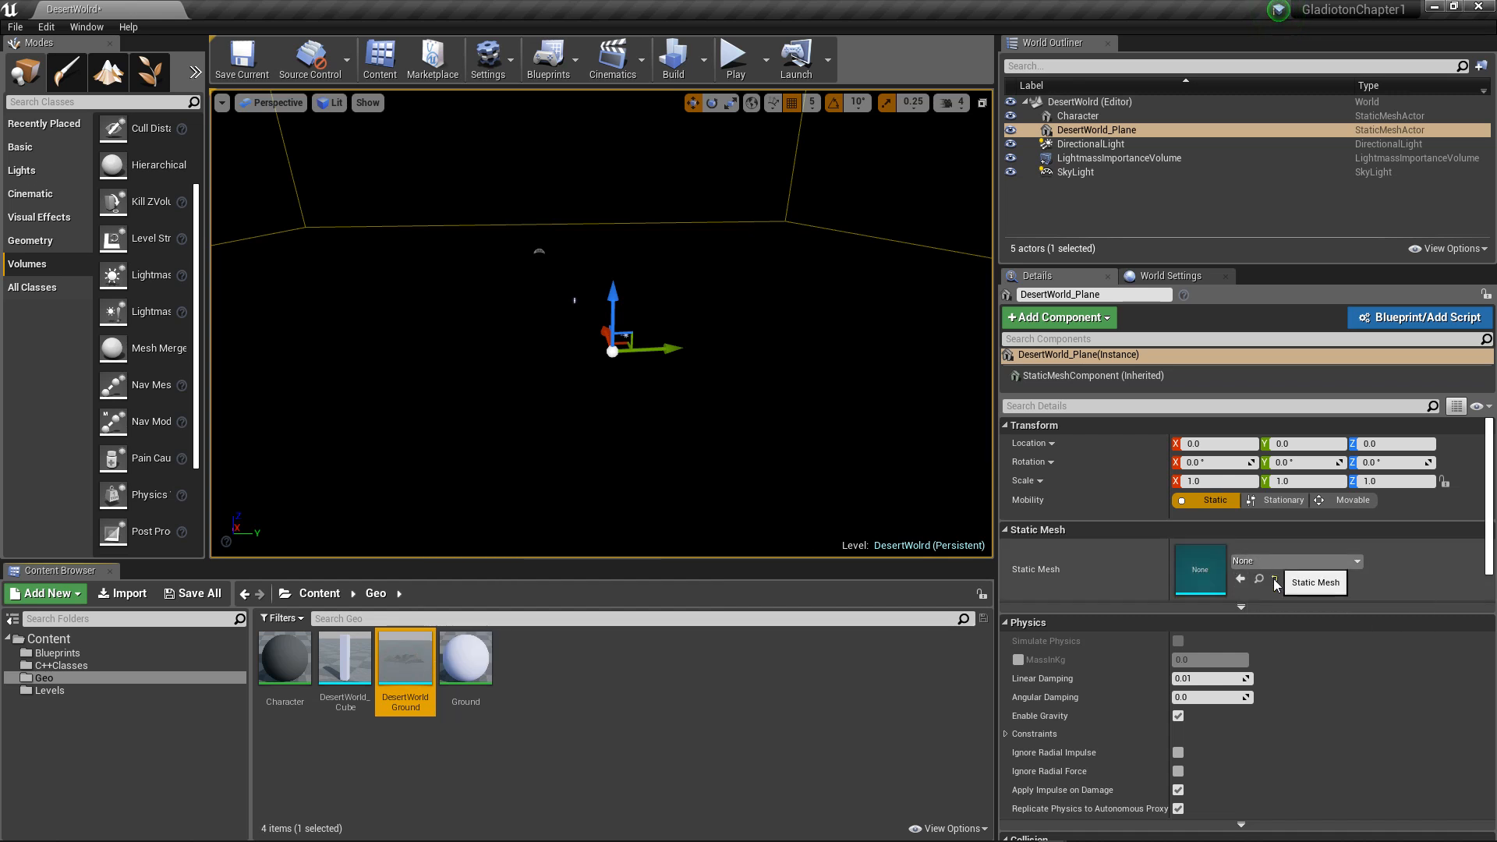
pyautogui.scroll(-4, 1251, 615)
pyautogui.scroll(-3, 1251, 616)
pyautogui.click(1292, 616)
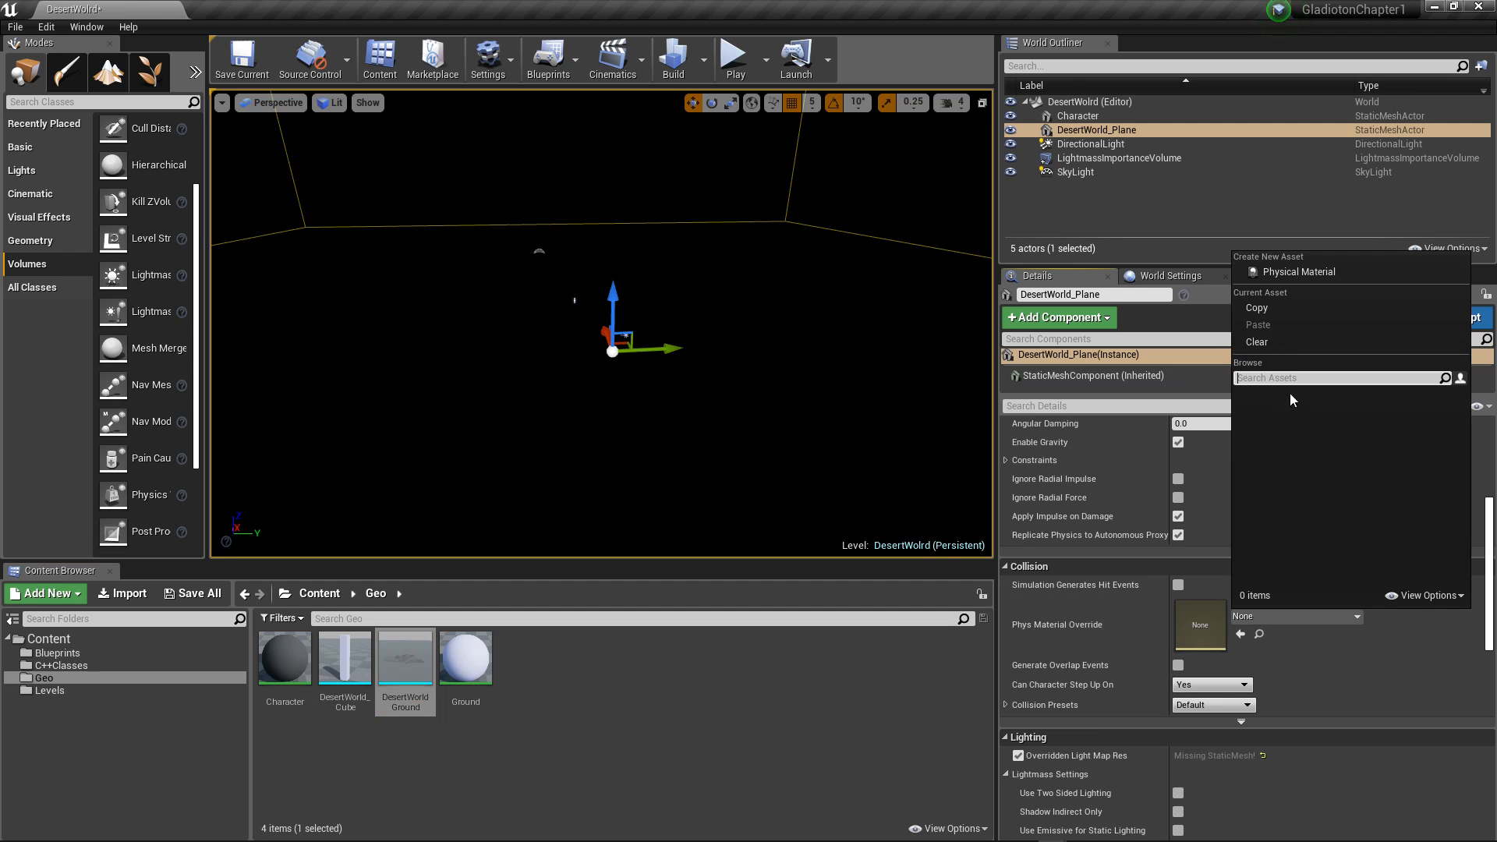
pyautogui.click(593, 667)
pyautogui.moveTo(466, 659); pyautogui.dragTo(1194, 616)
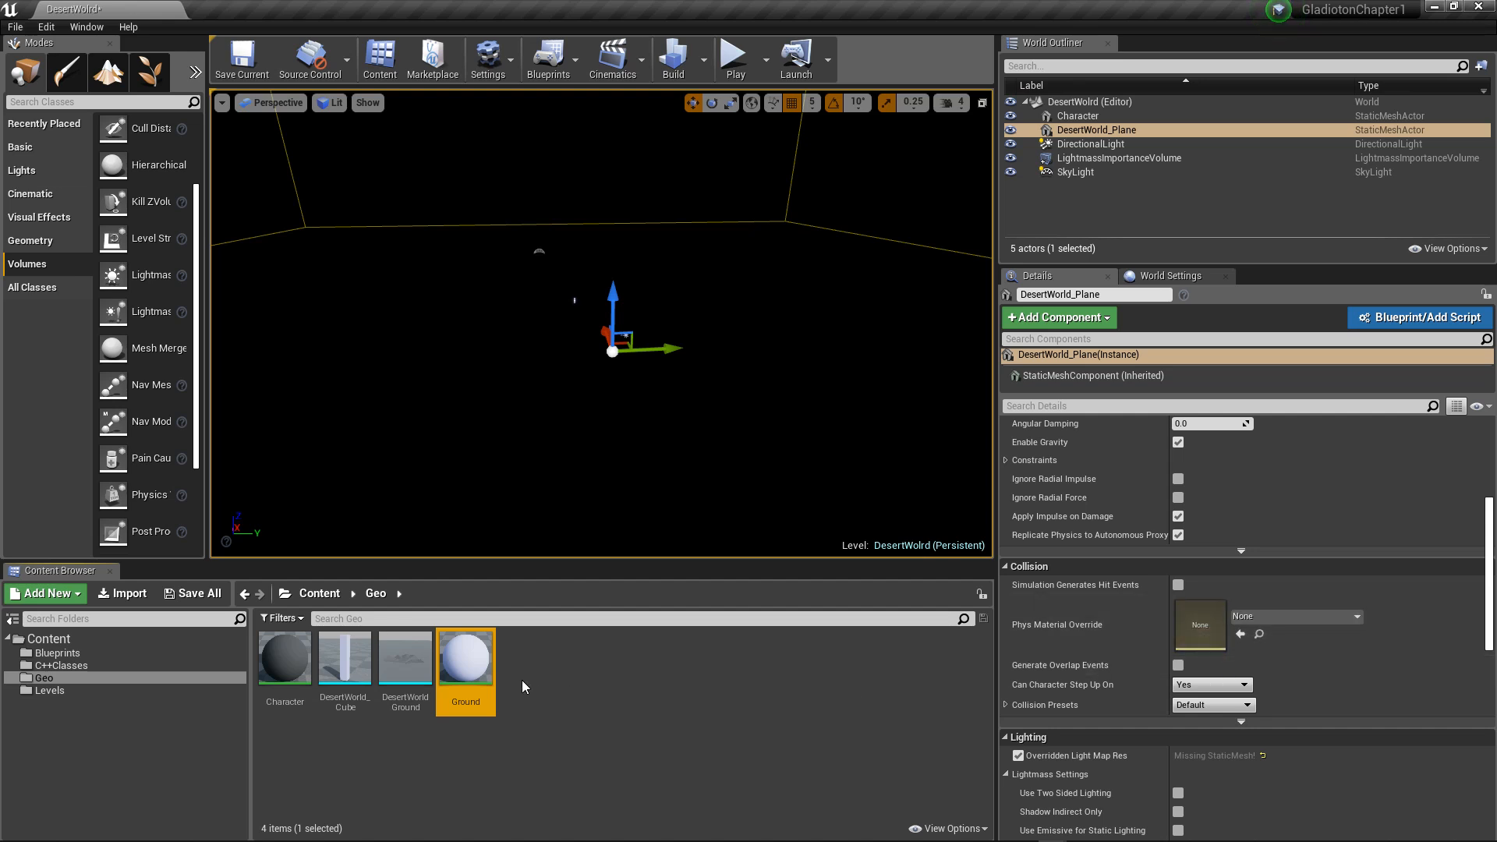
# Step: Assign the Ground material to Element 0 of the DesertWorldGround static mesh and save the mesh
pyautogui.doubleClick(401, 659)
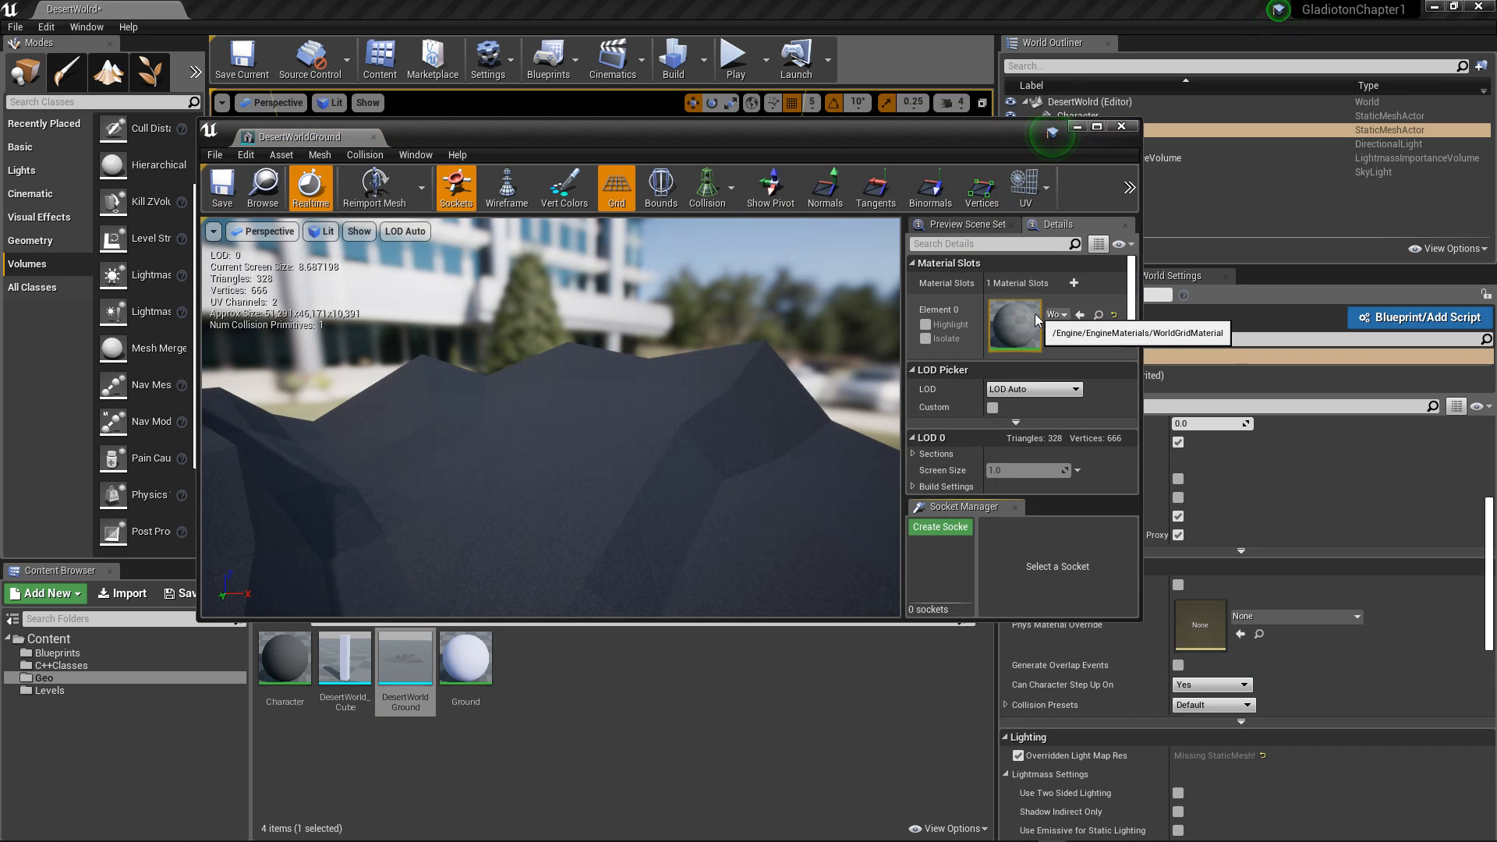
pyautogui.moveTo(463, 677); pyautogui.dragTo(1018, 326)
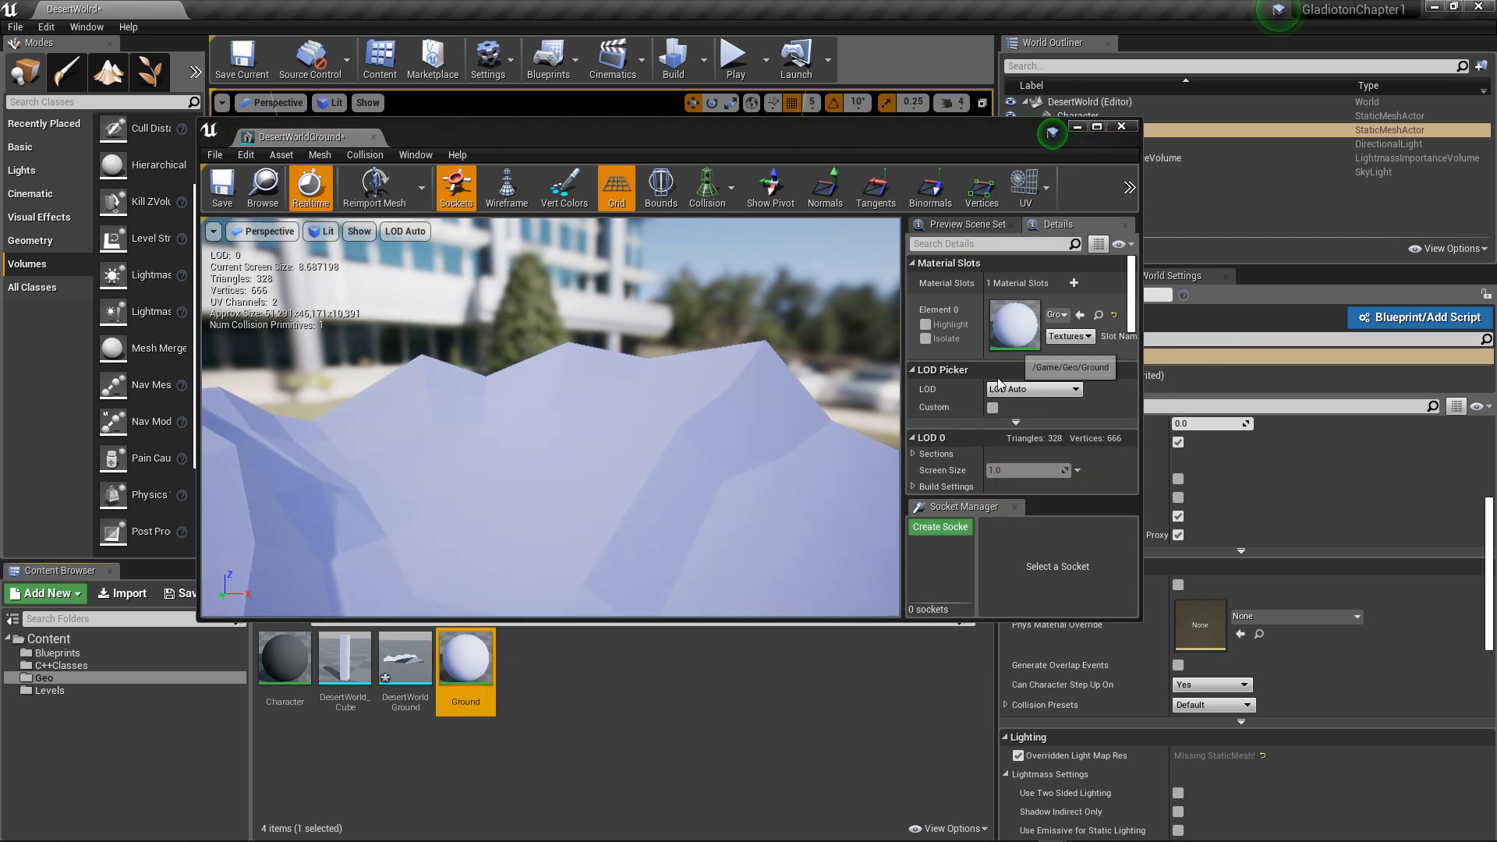
pyautogui.click(222, 187)
# Step: Display UV channels 0 and 1 of the DesertWorldGround mesh for inspection, and close its editor
pyautogui.click(875, 188)
pyautogui.click(1047, 187)
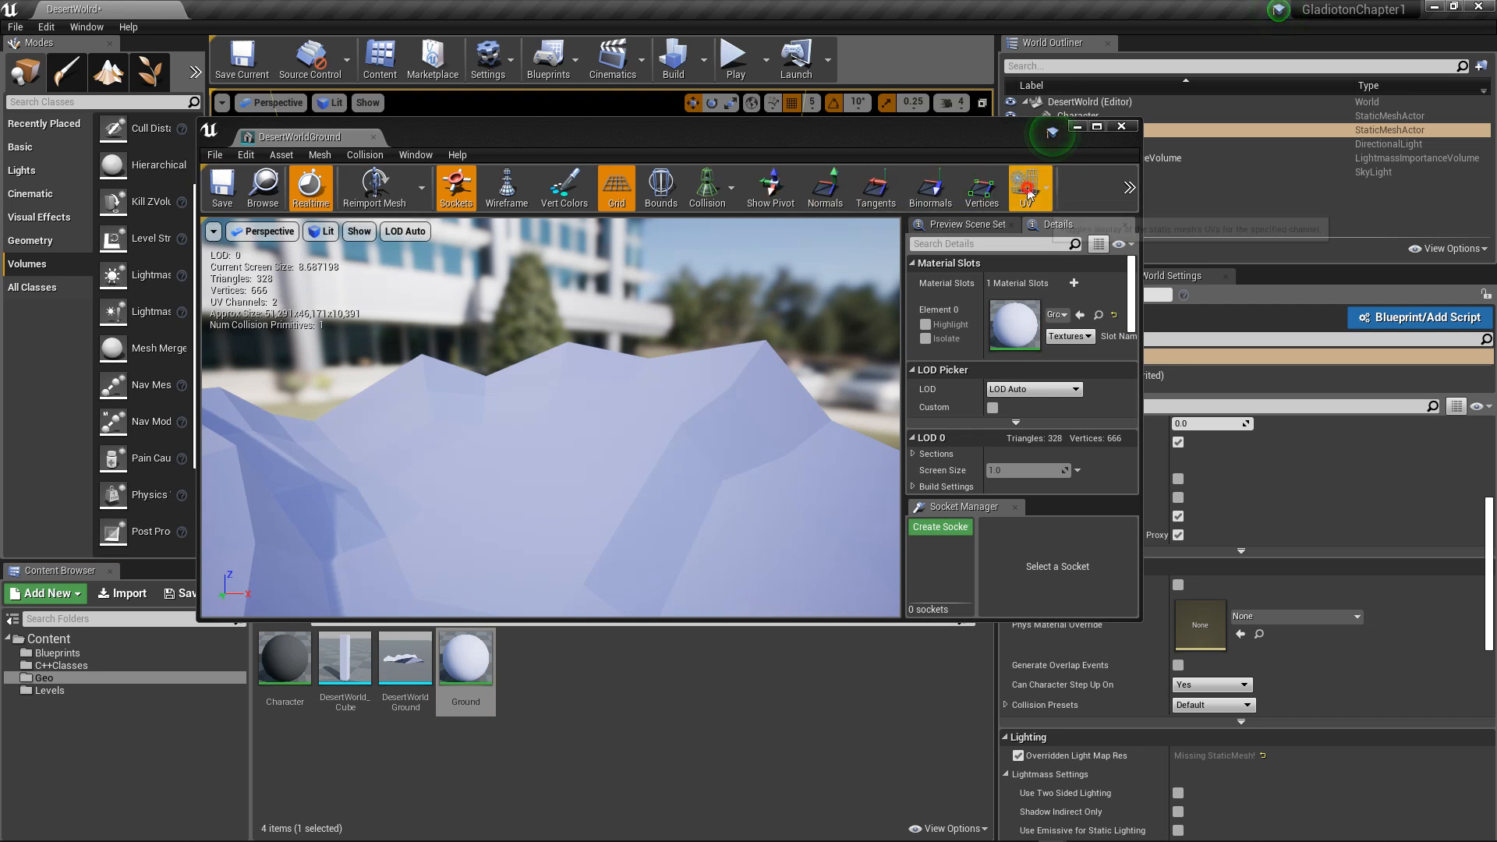
pyautogui.click(1038, 244)
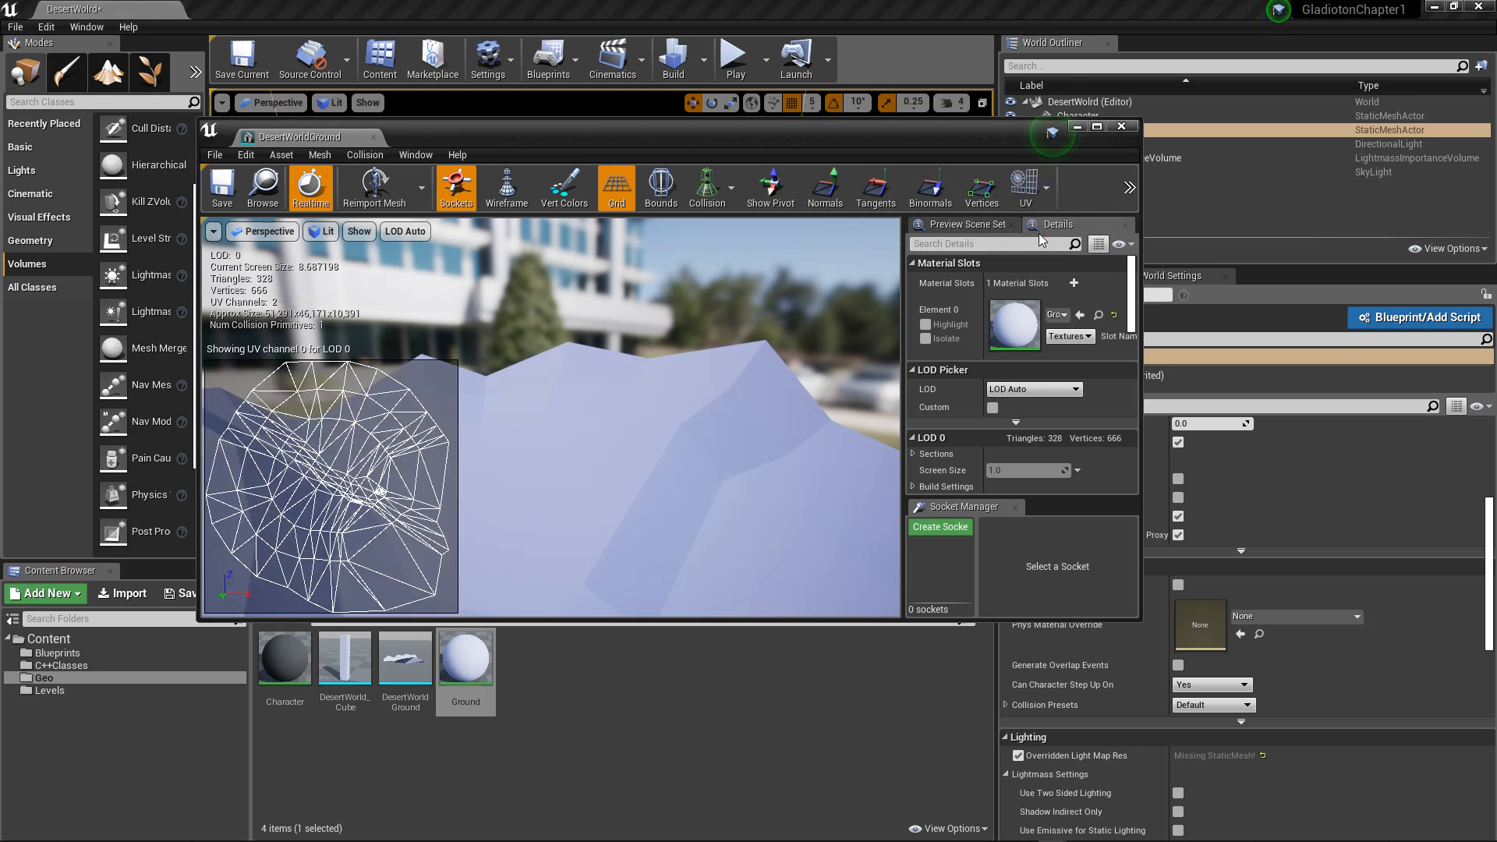
pyautogui.click(1046, 187)
pyautogui.click(1042, 260)
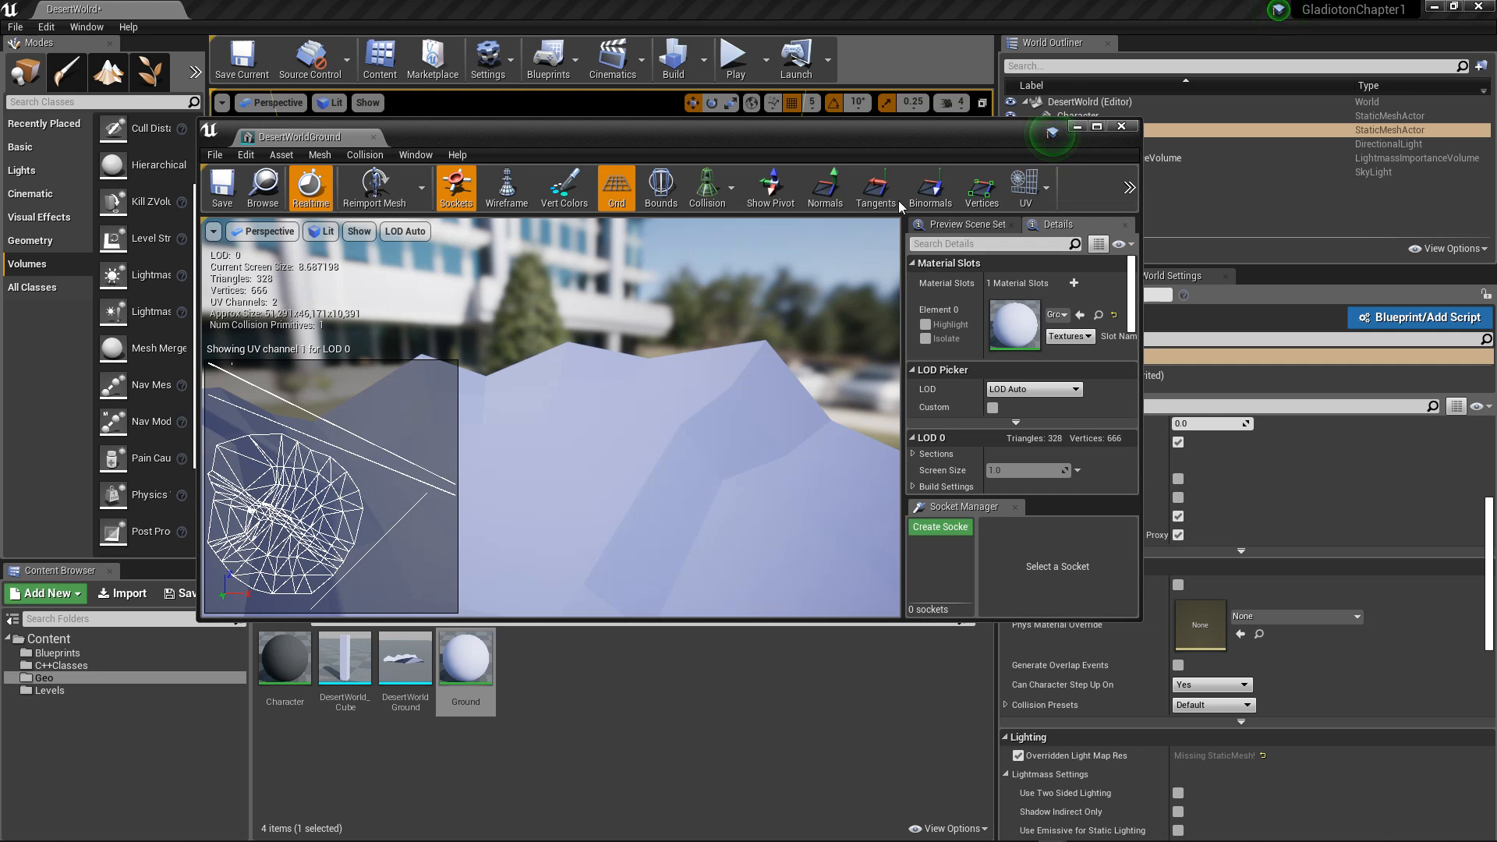
pyautogui.click(1121, 127)
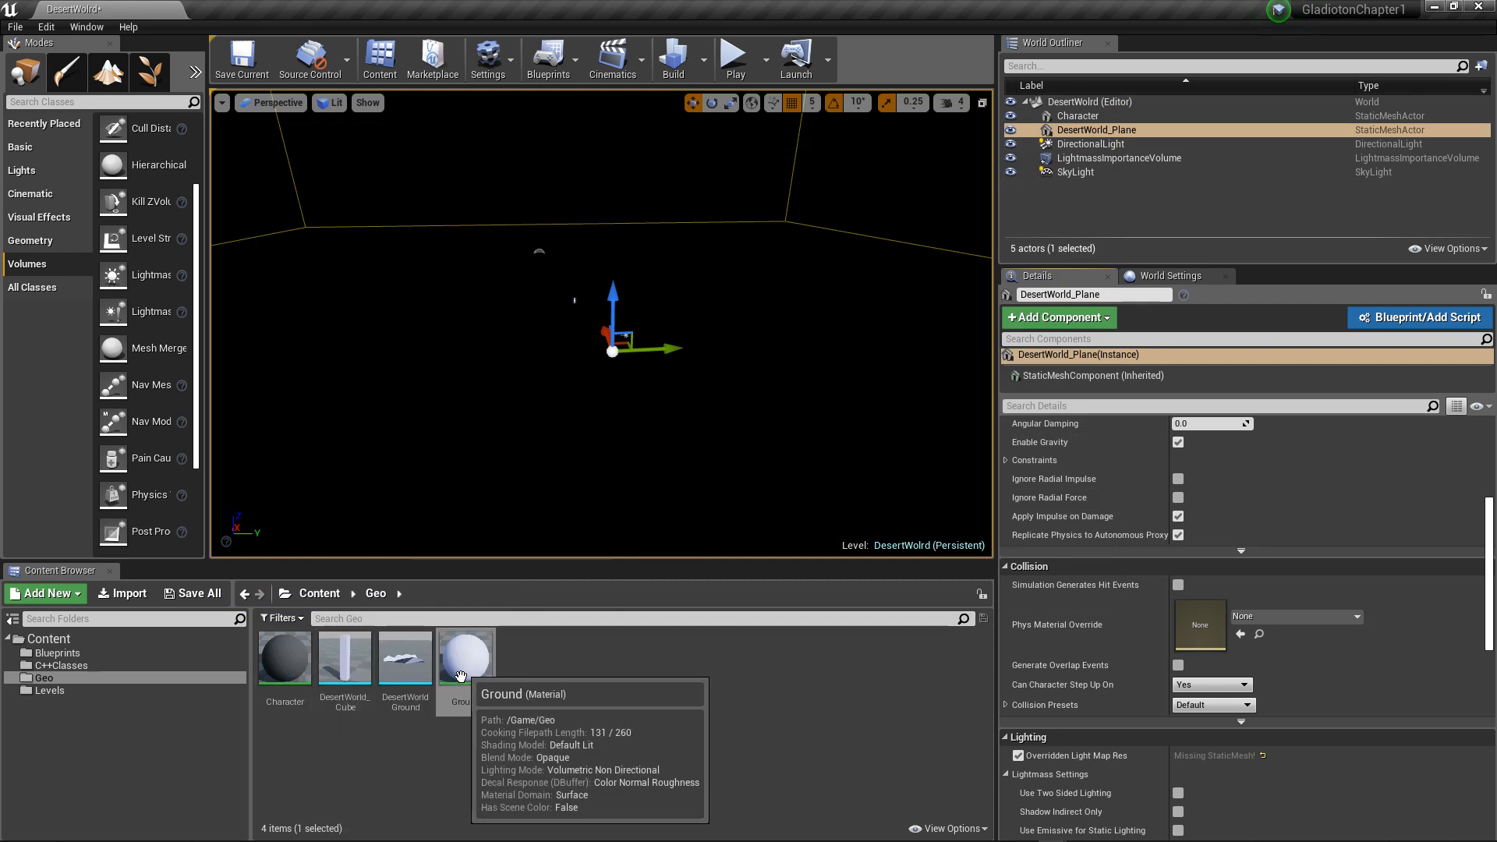
# Step: Place the DesertWorldGround mesh in the level, reset its location to 0, 0, 0, and save the level
pyautogui.moveTo(458, 672); pyautogui.dragTo(518, 497)
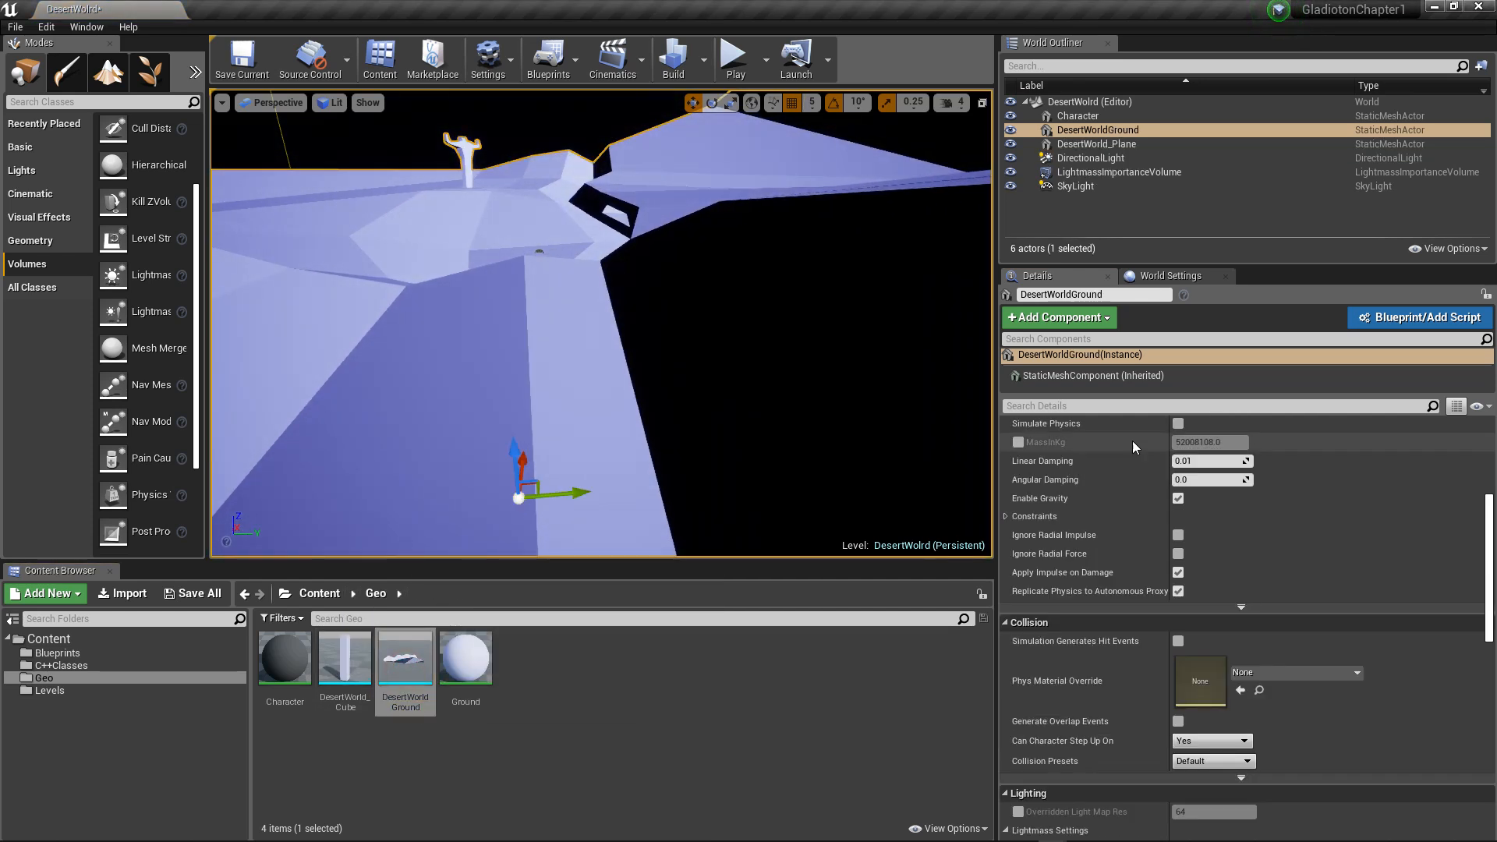
pyautogui.scroll(8, 1157, 535)
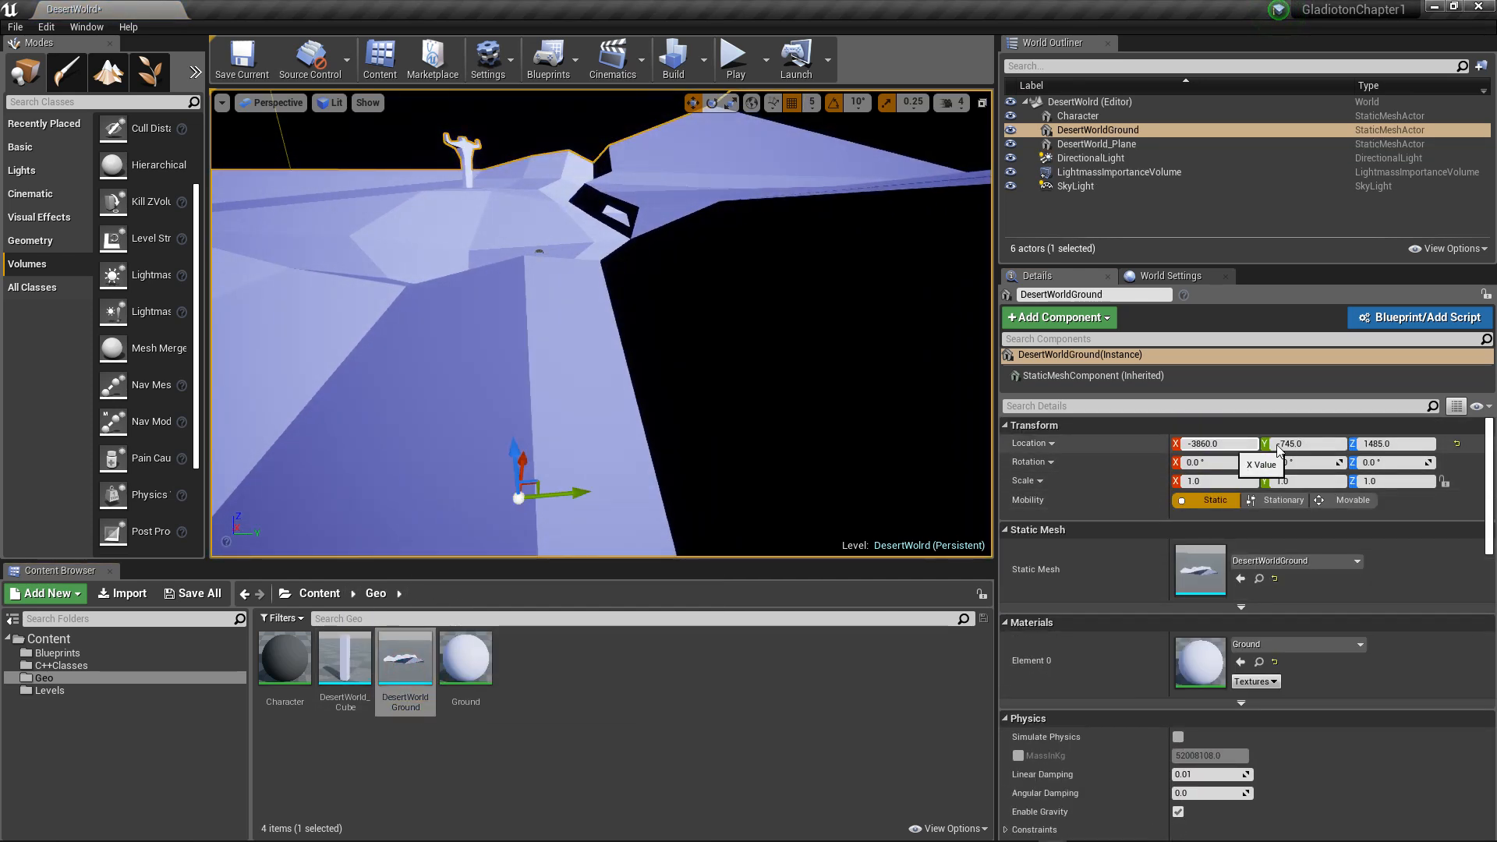
pyautogui.click(1456, 443)
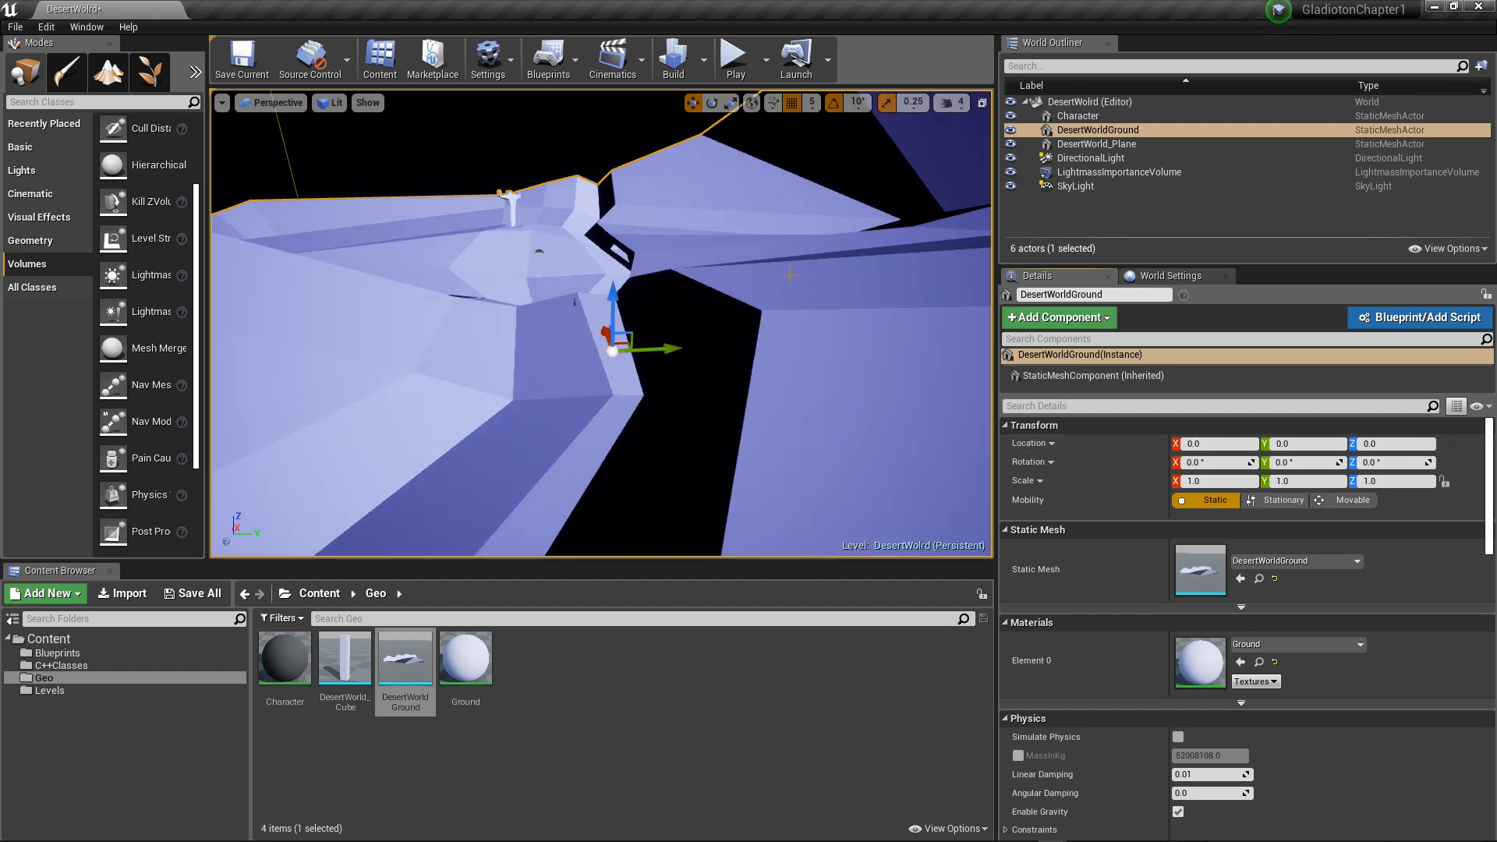
pyautogui.hotkey('ctrl', 's')
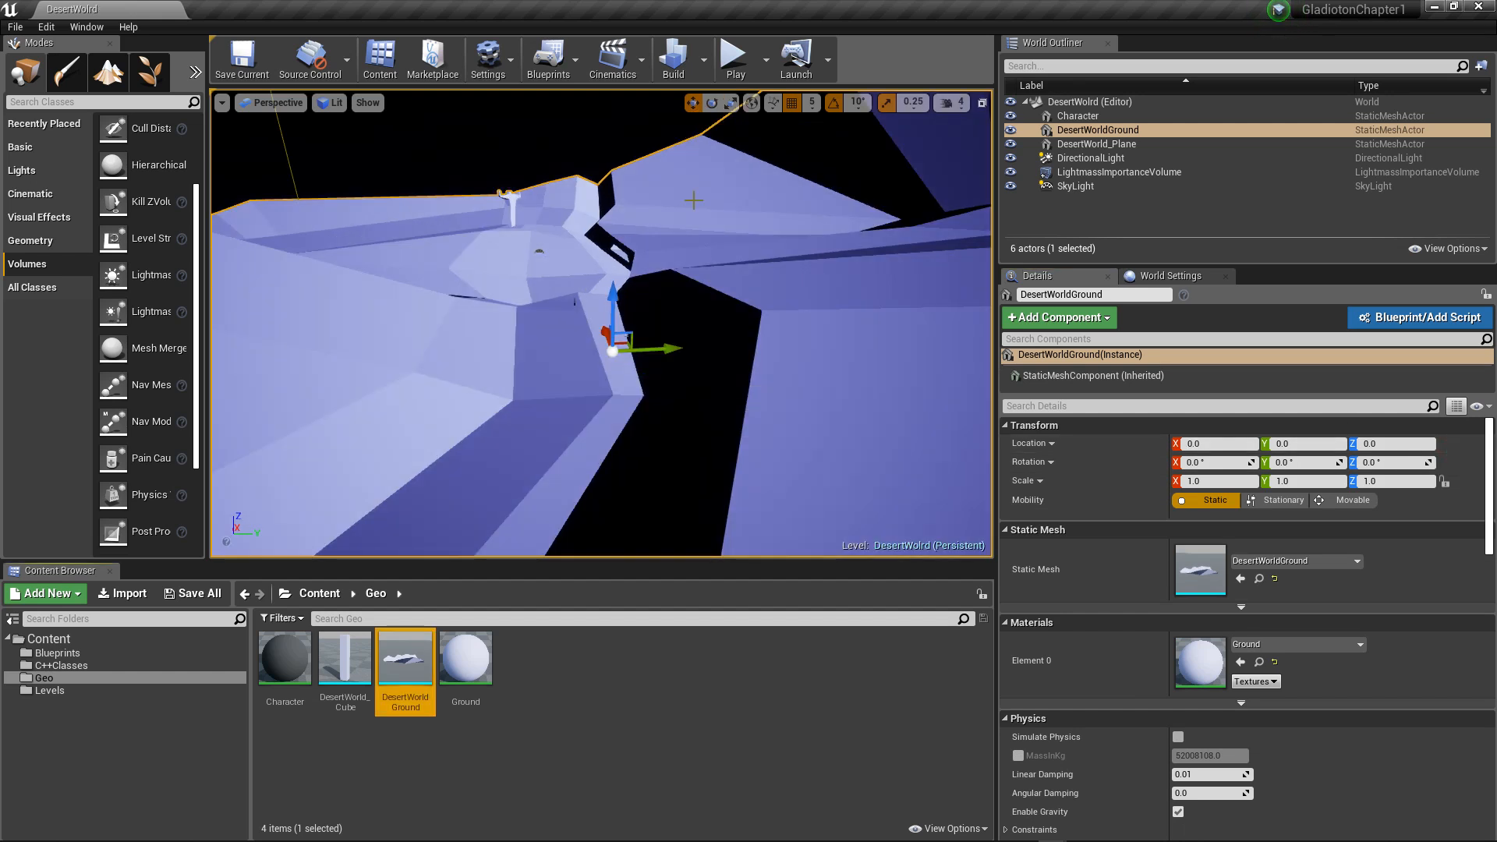
# Step: Build the level and inspect the baked shadows across the ground mesh
pyautogui.click(673, 58)
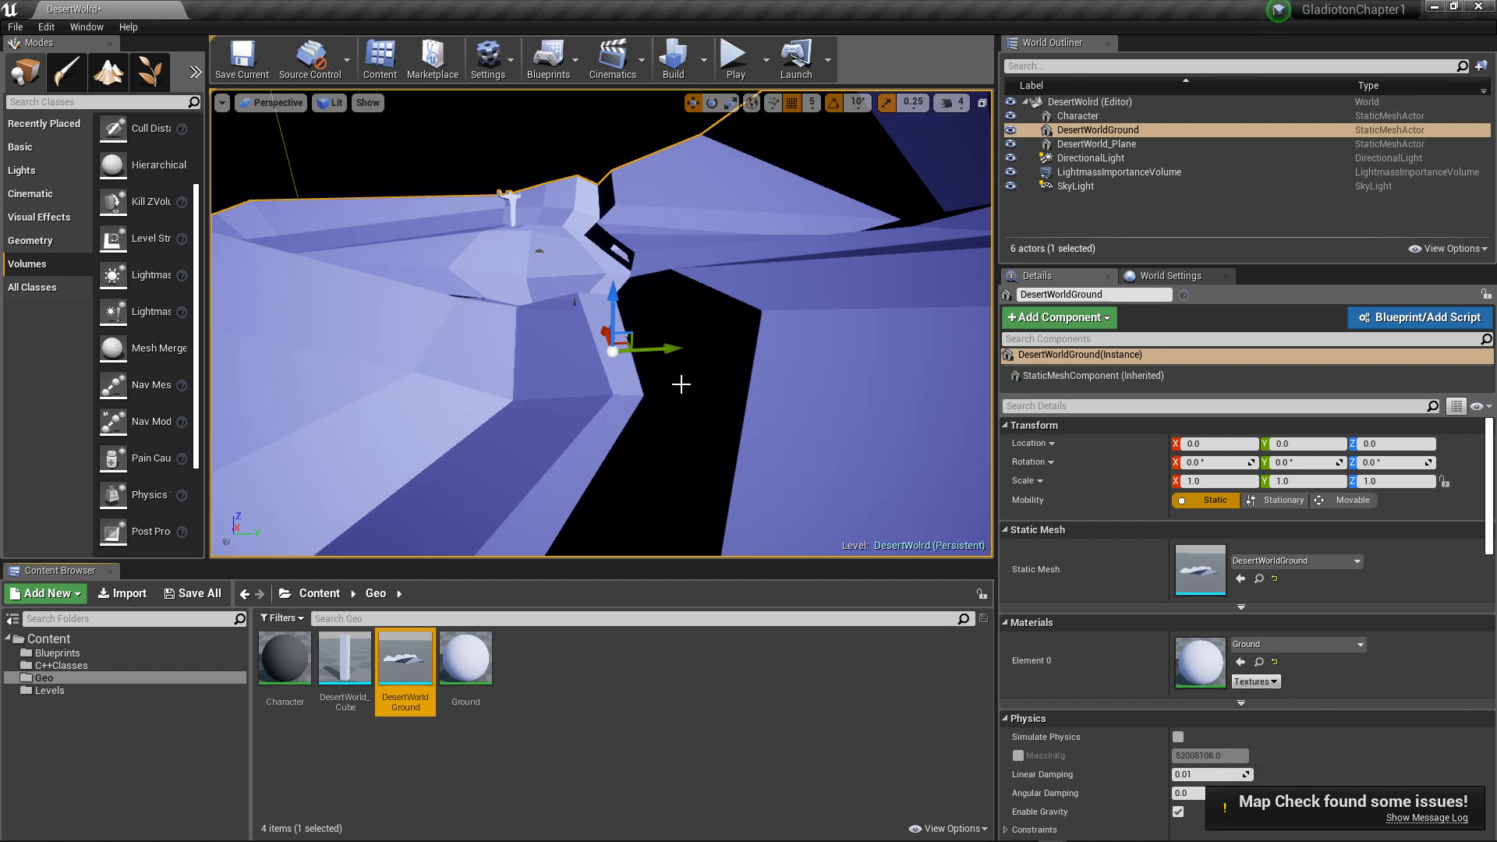
pyautogui.moveTo(586, 422)
pyautogui.keyDown('alt'); pyautogui.mouseDown()
pyautogui.moveTo(748, 422)
pyautogui.moveTo(881, 398)
pyautogui.moveTo(702, 418)
pyautogui.moveTo(591, 403)
pyautogui.mouseUp(); pyautogui.keyUp('alt')
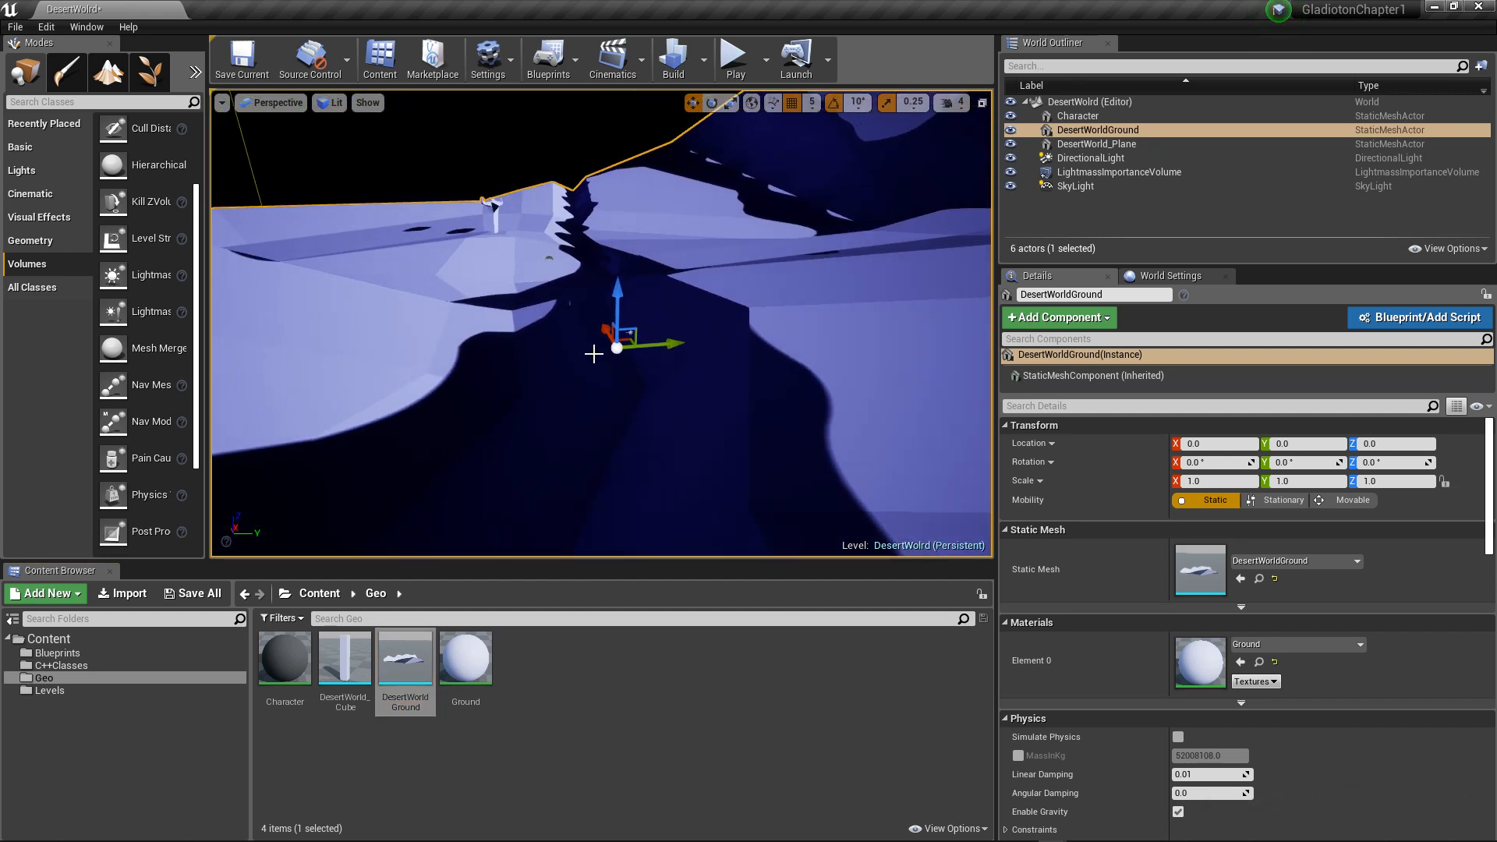
pyautogui.keyDown('alt'); pyautogui.moveTo(597, 351); pyautogui.dragTo(549, 377); pyautogui.keyUp('alt')
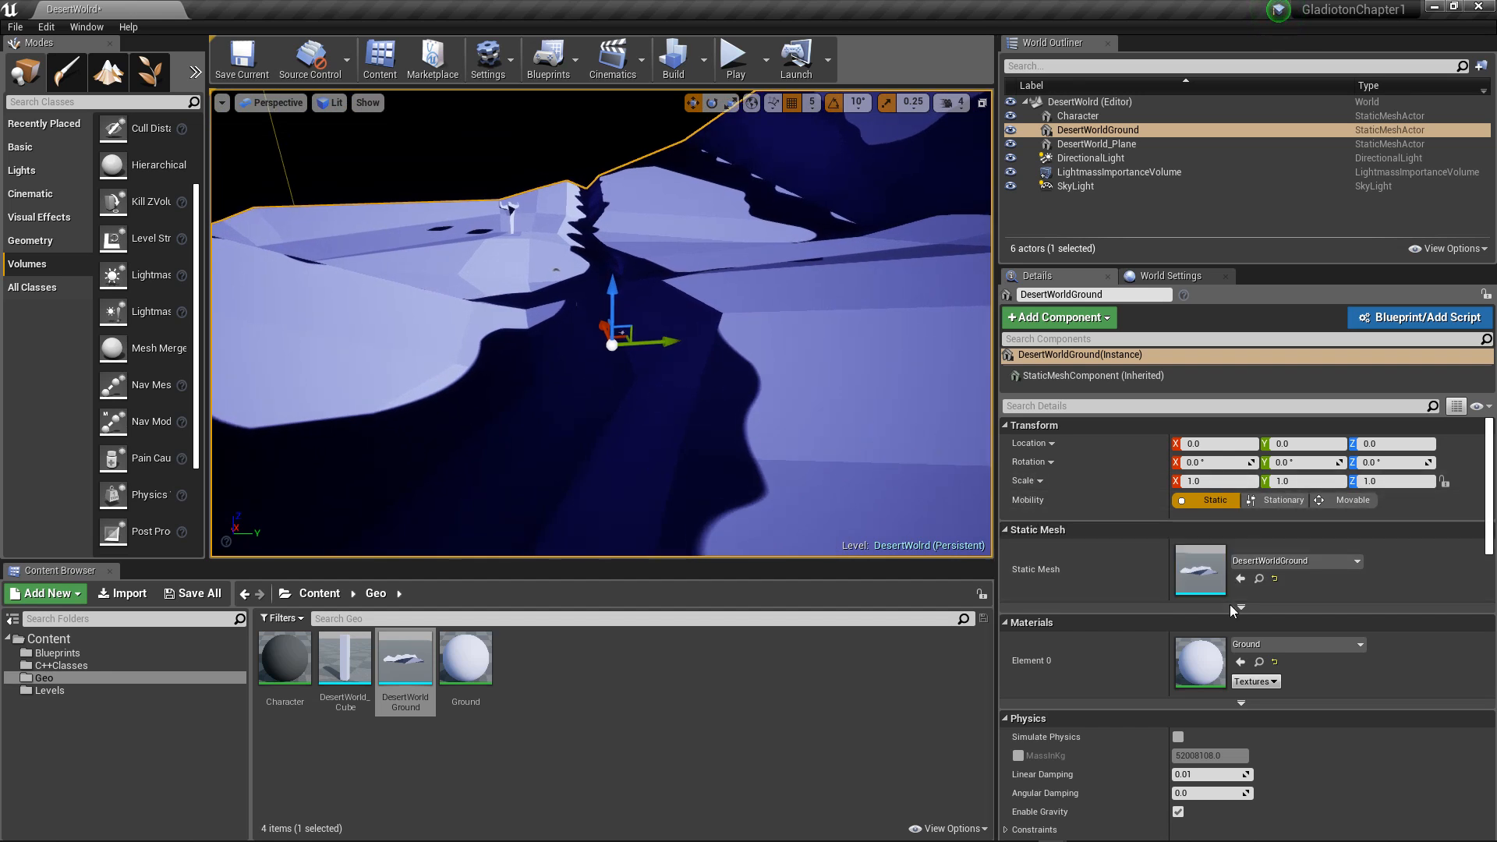
# Step: Look through the DesertWorldGround actor's physics, collision and basic lighting properties
pyautogui.scroll(-2, 1232, 611)
pyautogui.scroll(-2, 1164, 689)
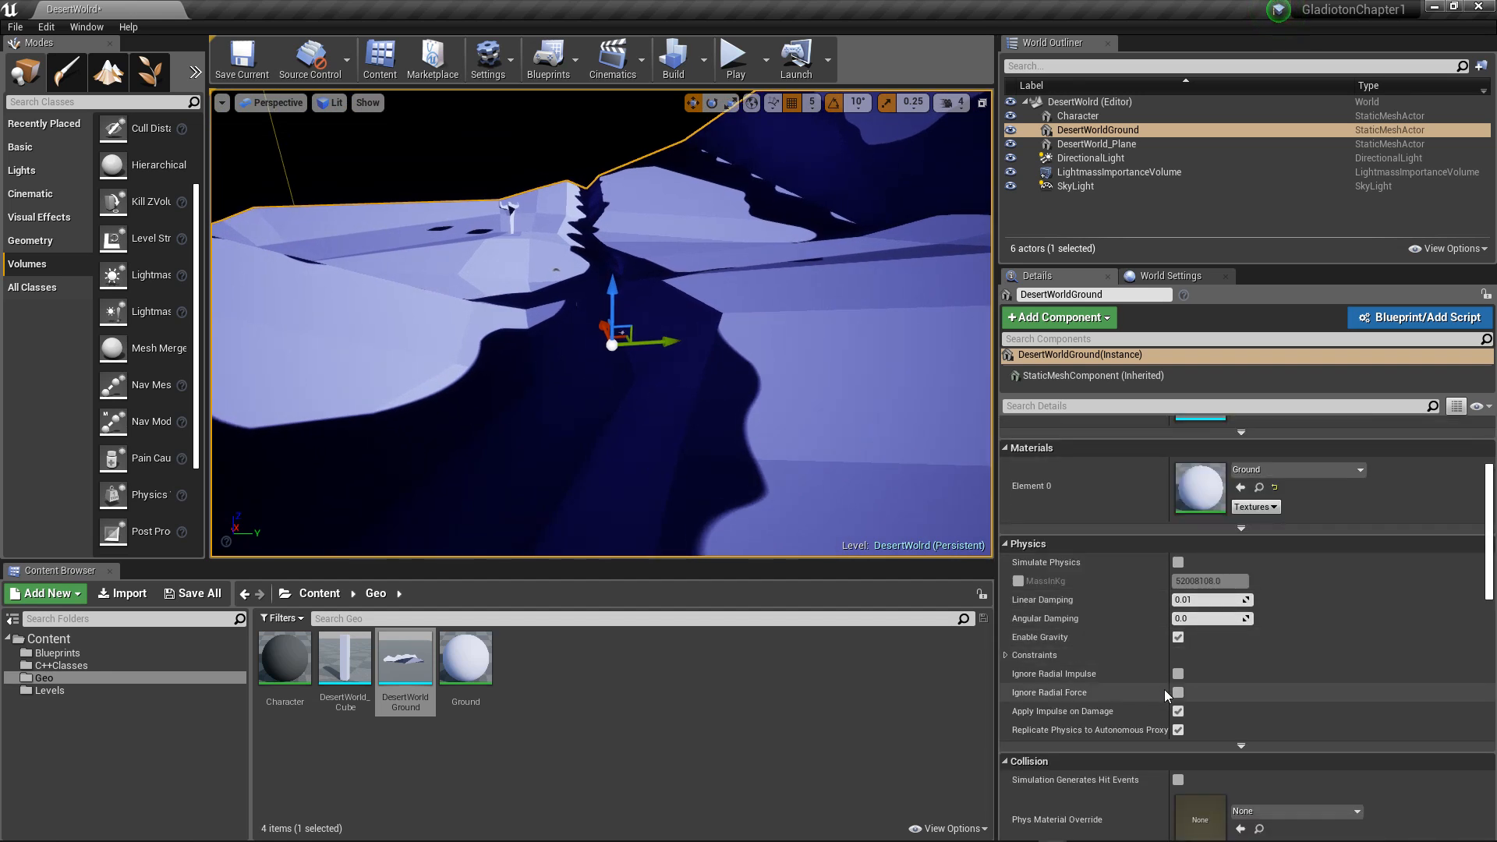
pyautogui.scroll(-7, 1164, 690)
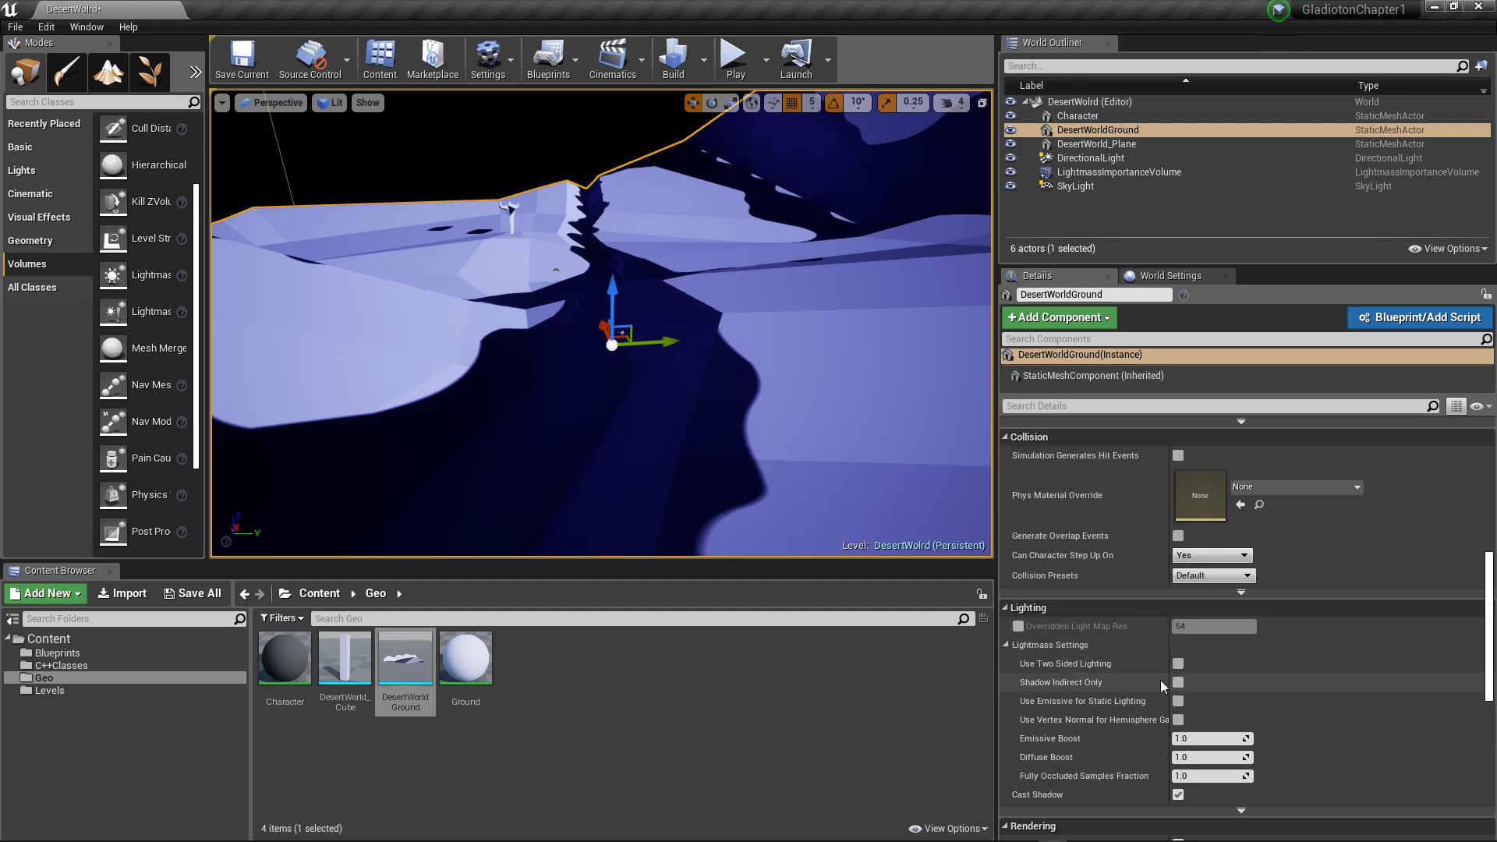
pyautogui.scroll(-2, 1066, 632)
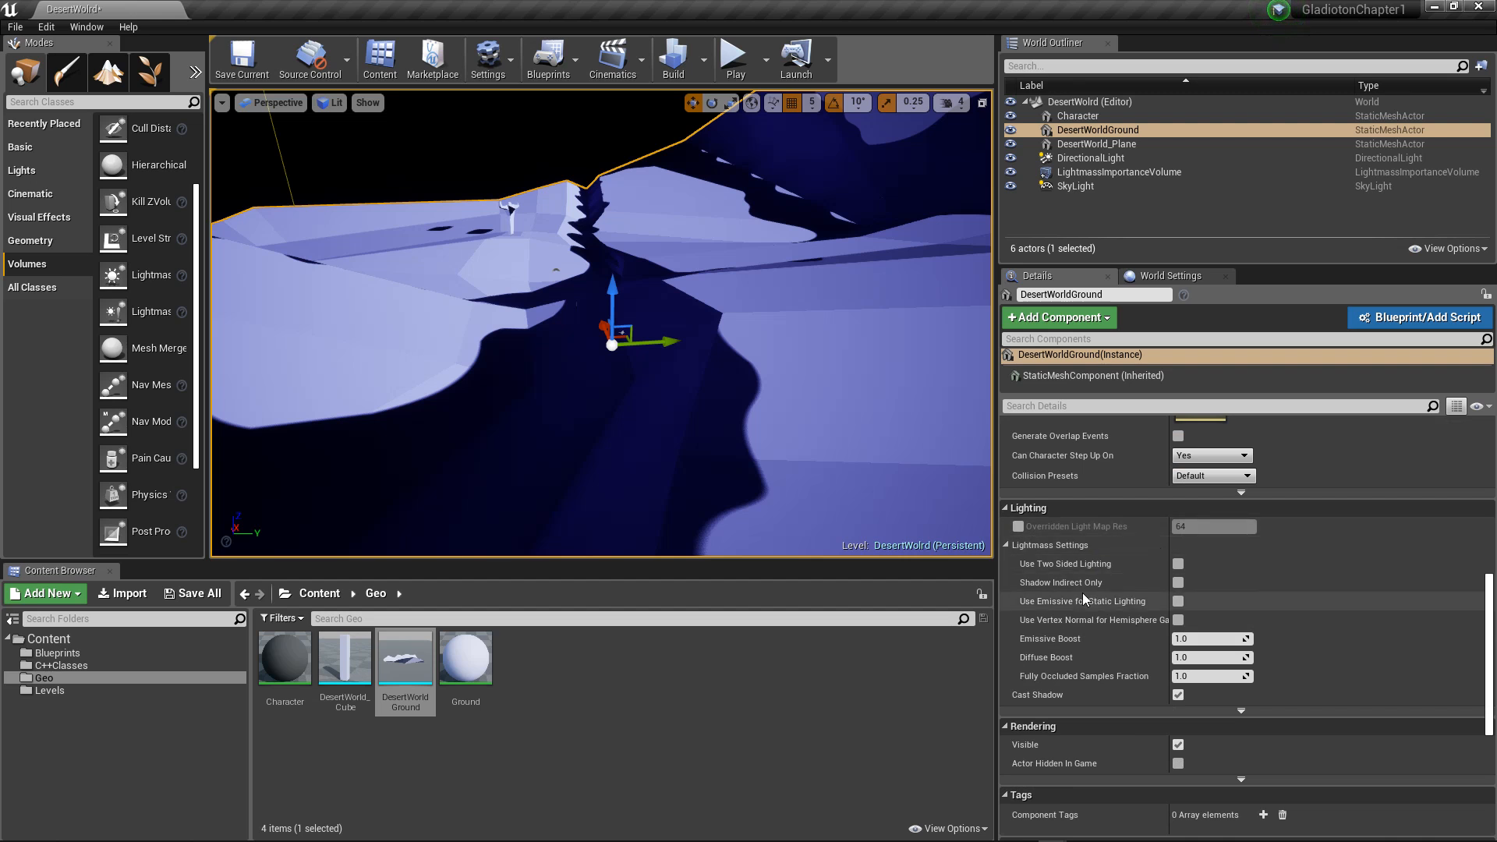
pyautogui.scroll(-1, 1083, 596)
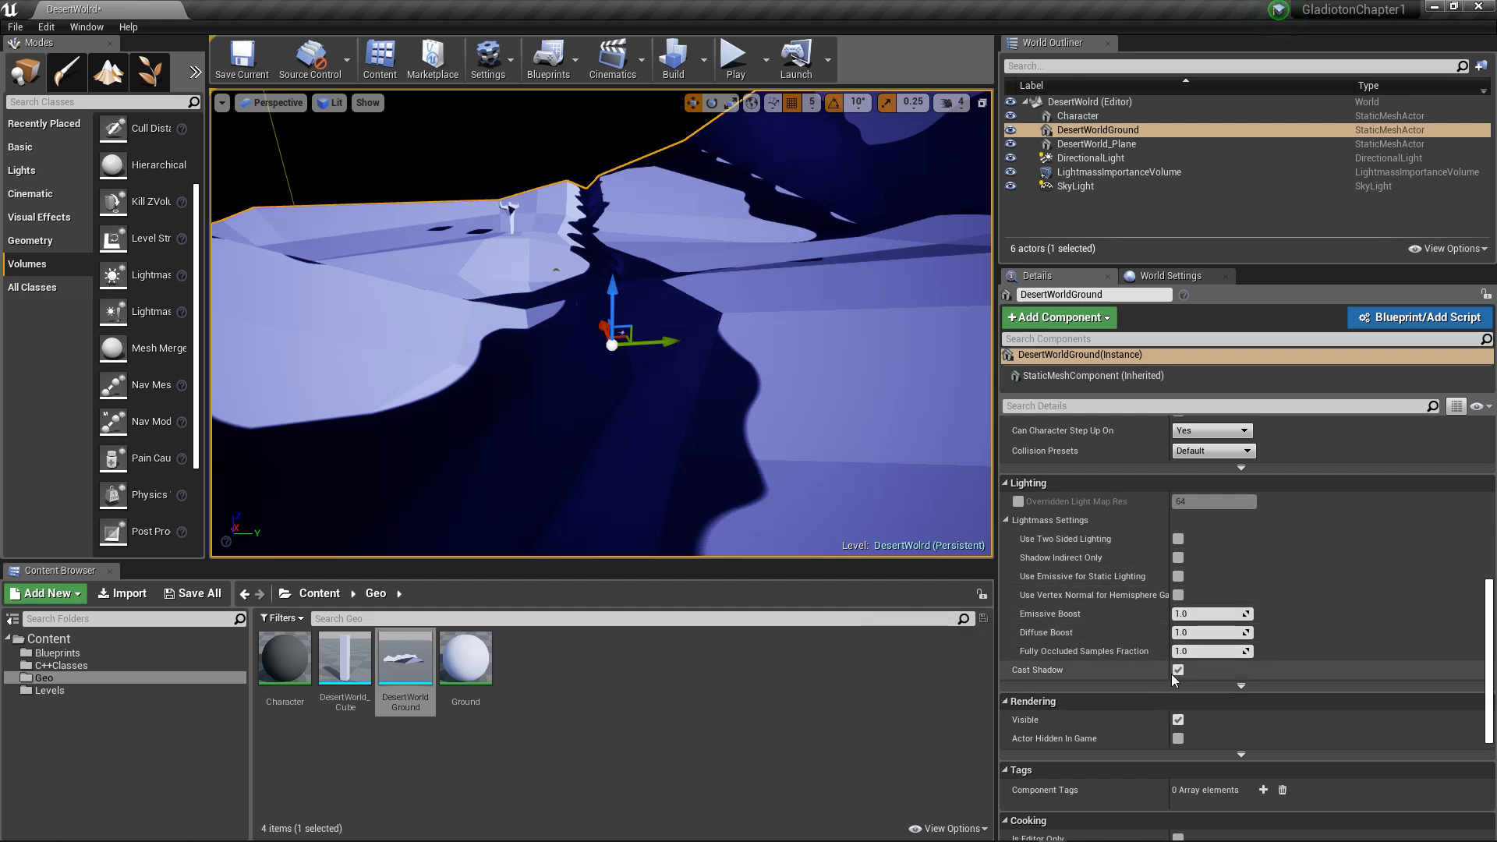
pyautogui.scroll(-2, 1171, 671)
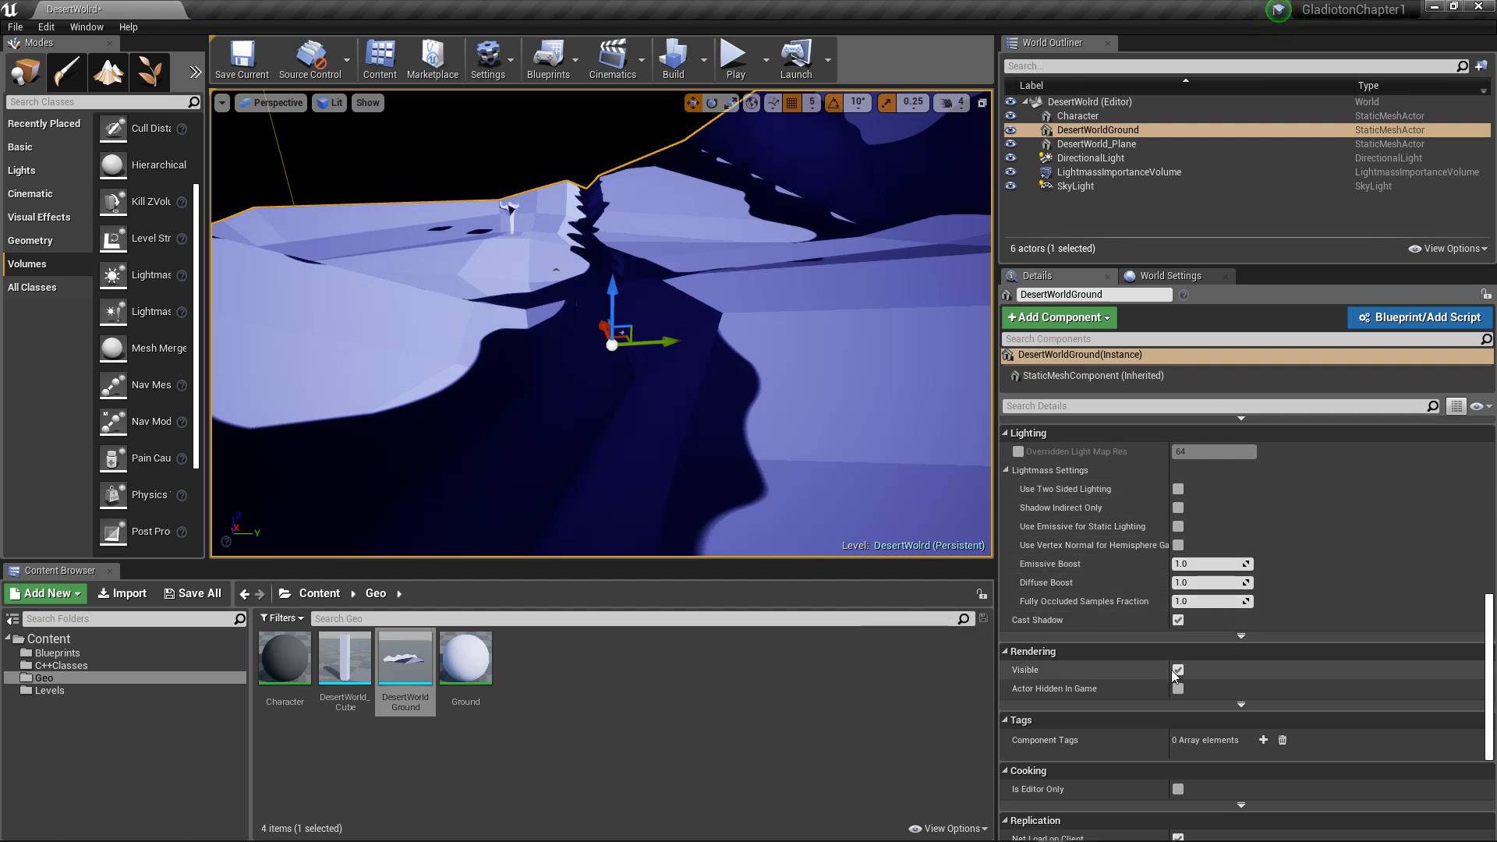
# Step: Examine the DesertWorldGround actor's advanced lighting properties, including the Lightmap Type options, shadow flags and Lighting Channels
pyautogui.click(1239, 636)
pyautogui.scroll(-4, 1224, 636)
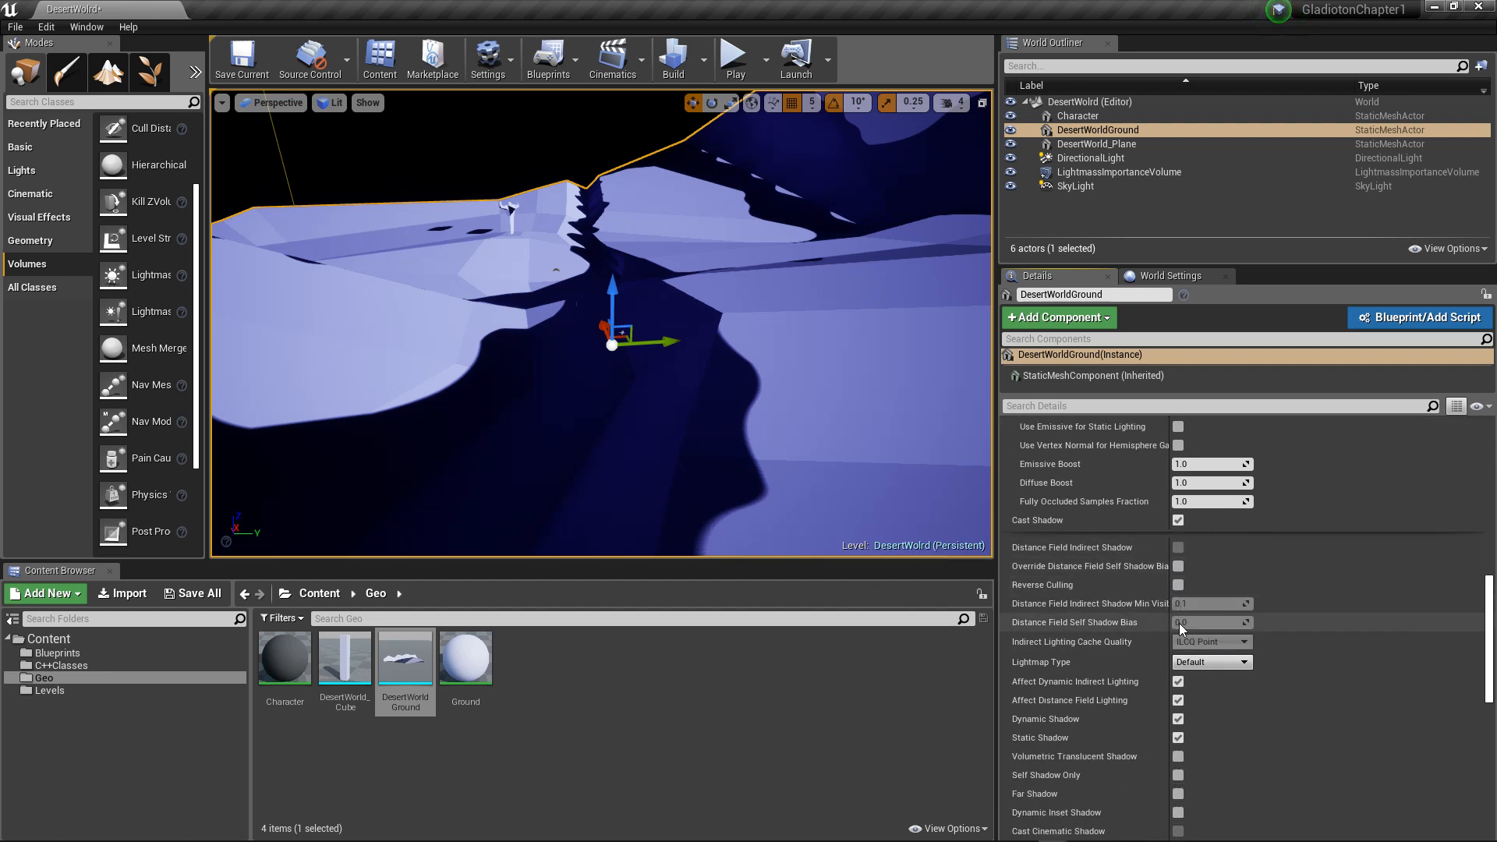
pyautogui.scroll(-2, 1201, 666)
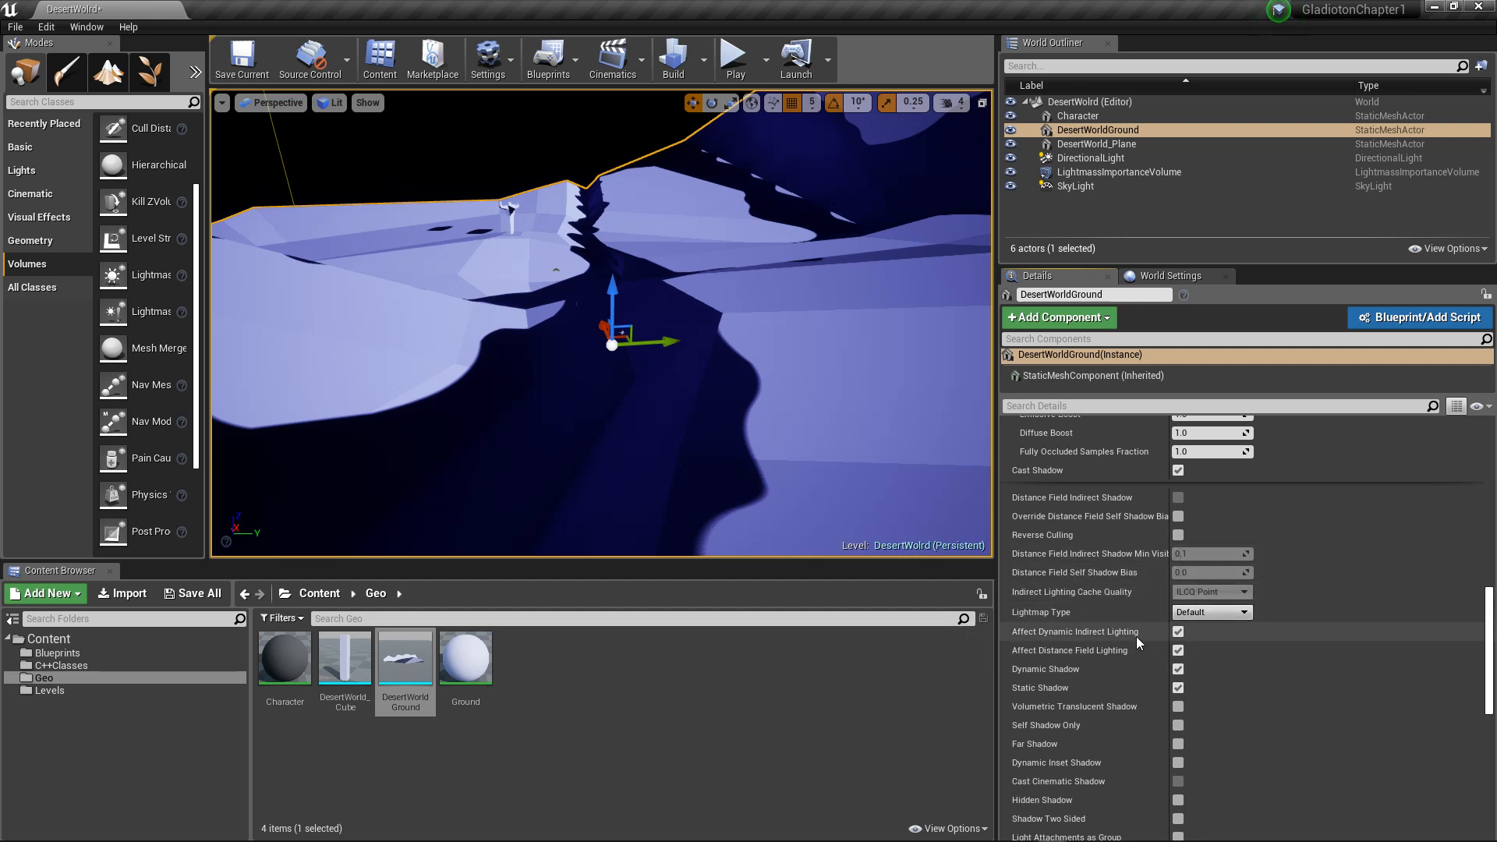
pyautogui.scroll(-4, 1132, 636)
pyautogui.click(1247, 517)
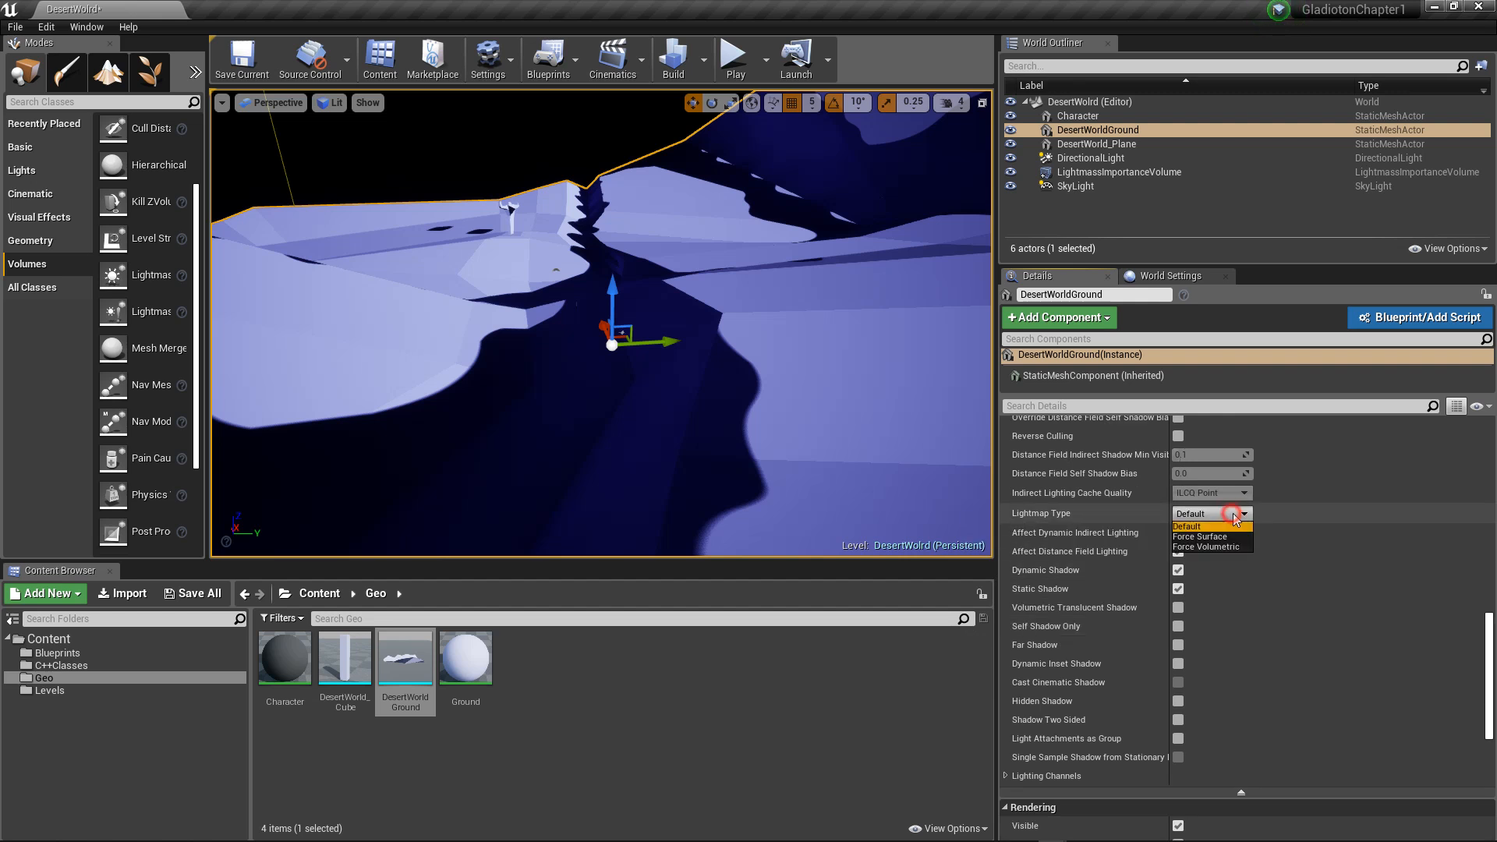
pyautogui.click(1311, 525)
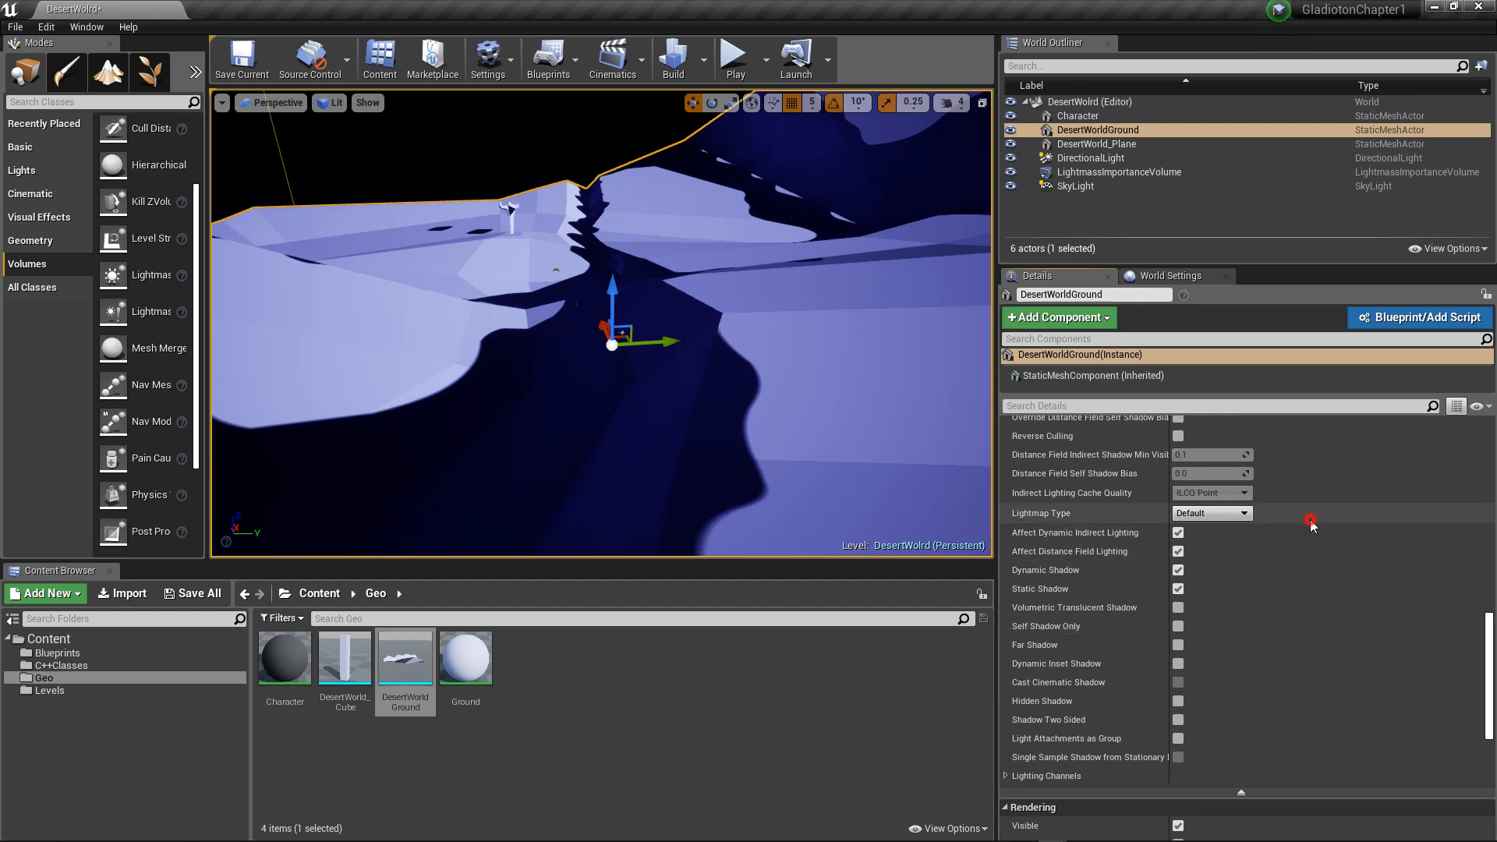
pyautogui.click(1224, 513)
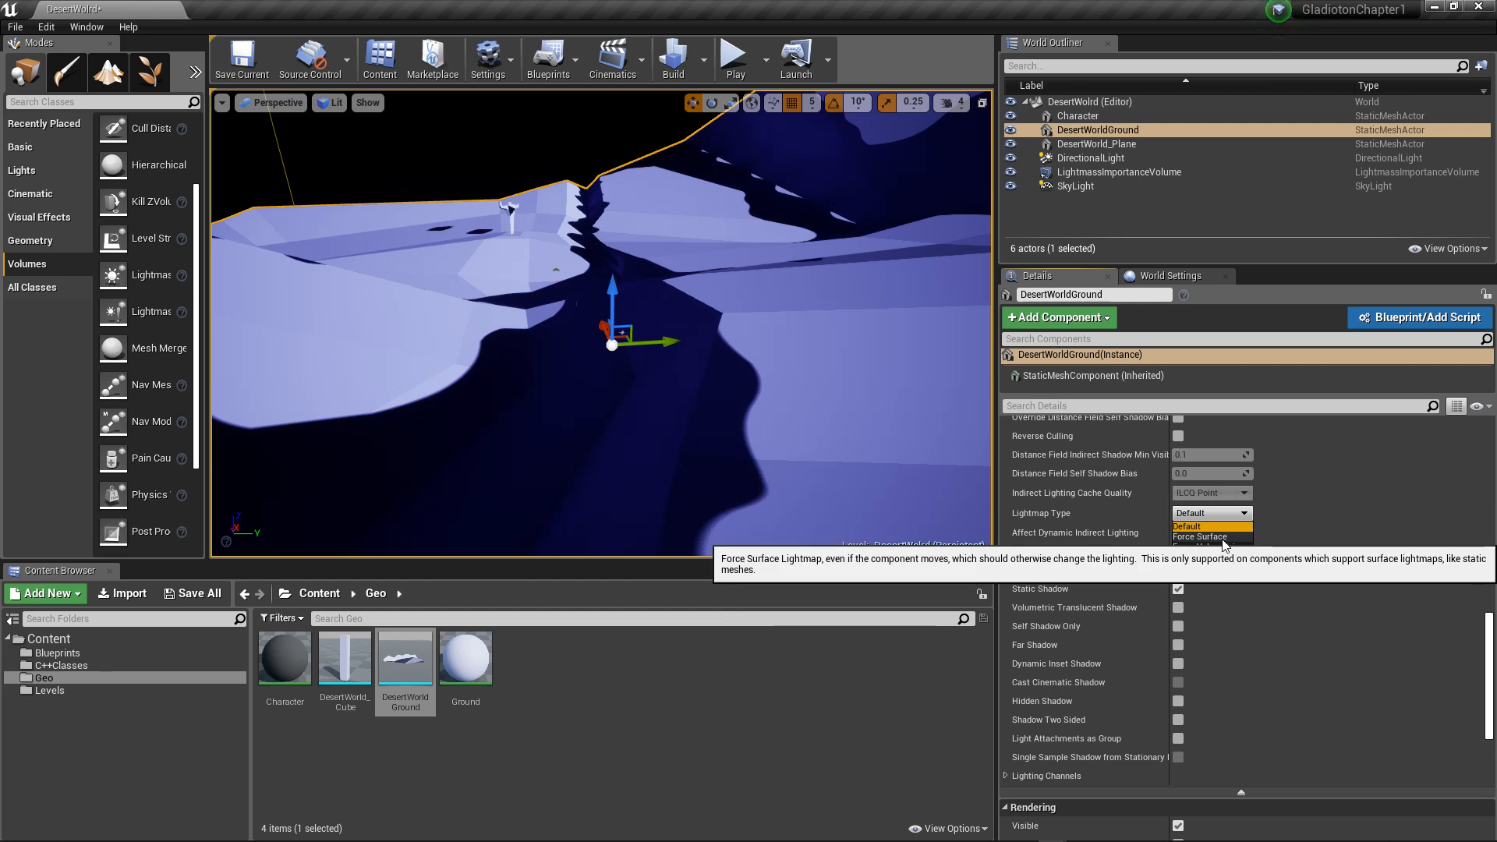
pyautogui.click(1293, 527)
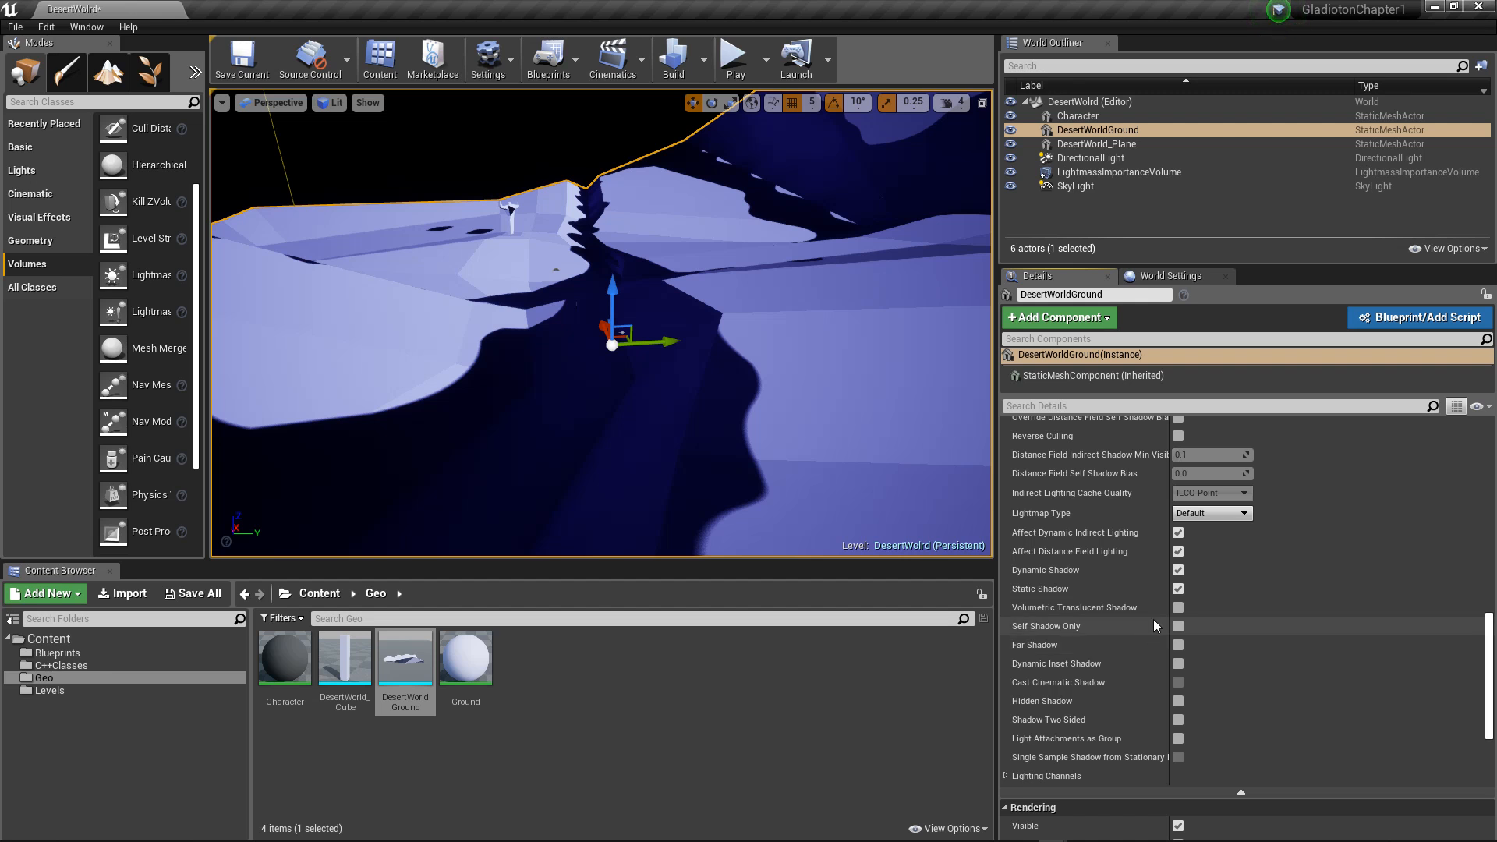
pyautogui.scroll(-2, 1140, 672)
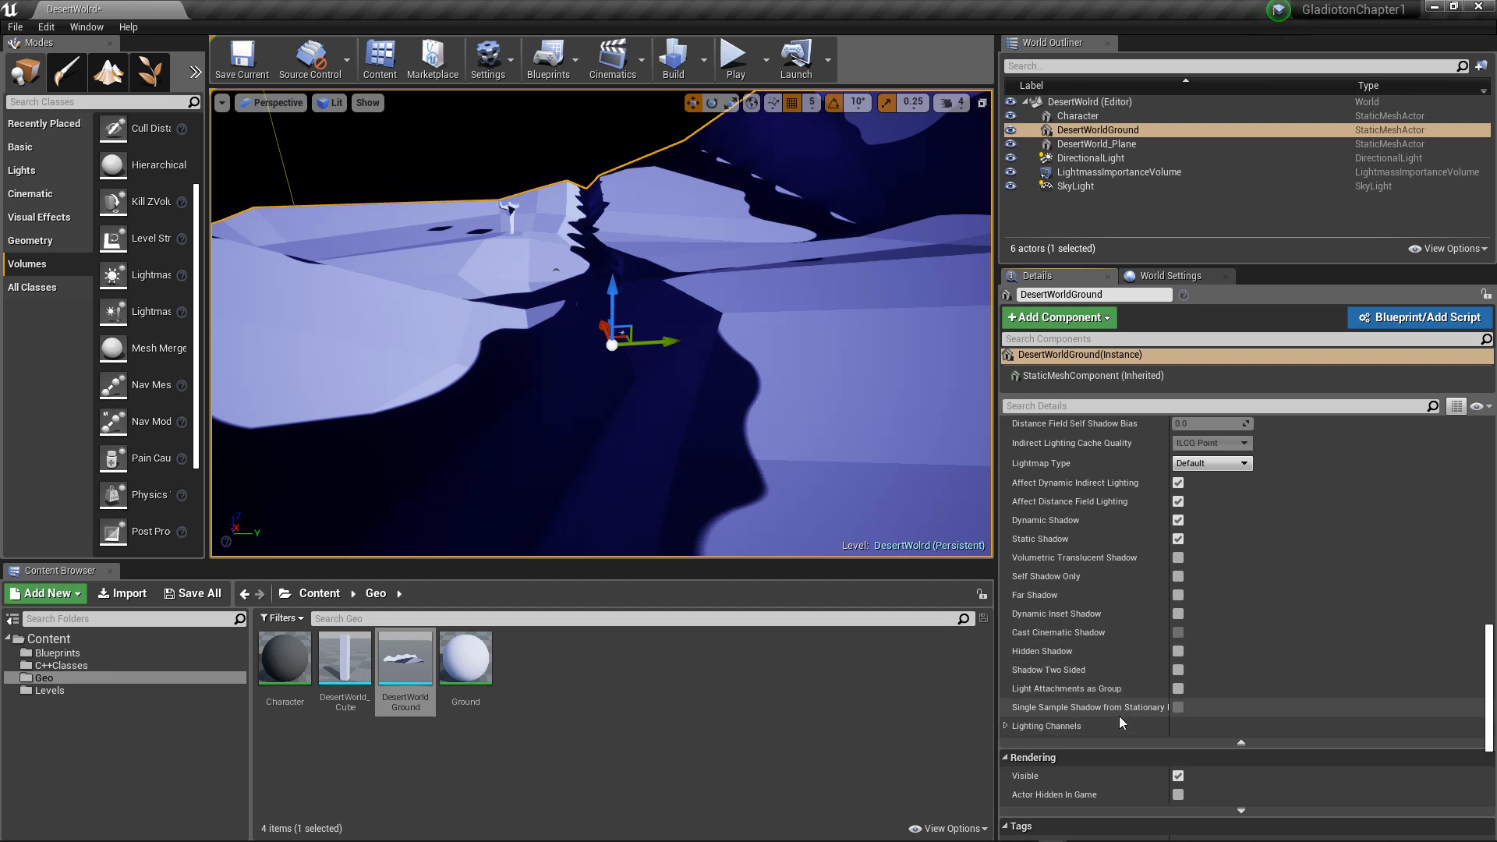
pyautogui.click(1005, 727)
pyautogui.scroll(-5, 1096, 682)
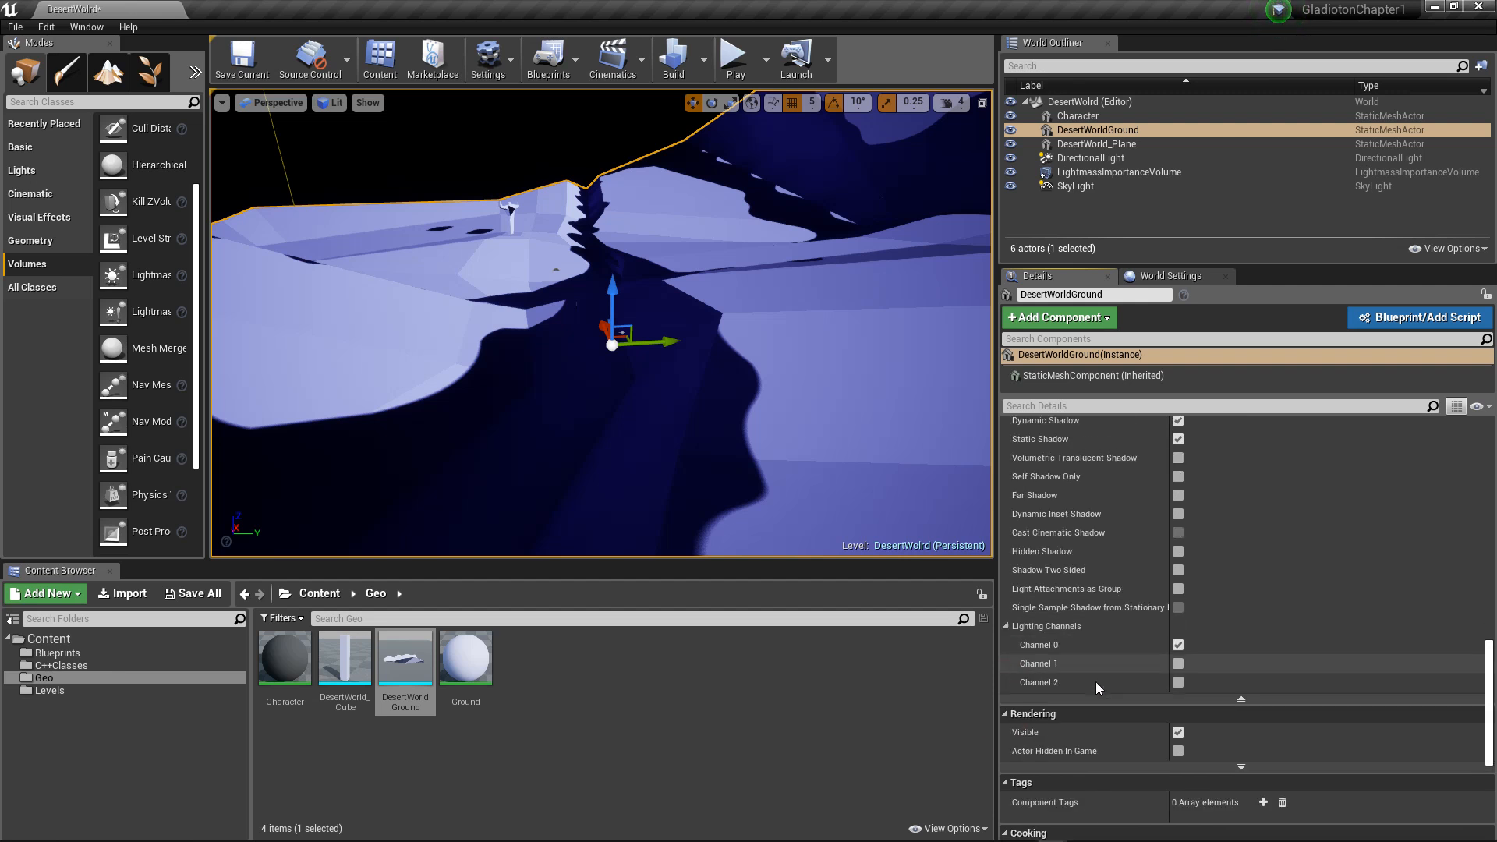
pyautogui.scroll(7, 1097, 682)
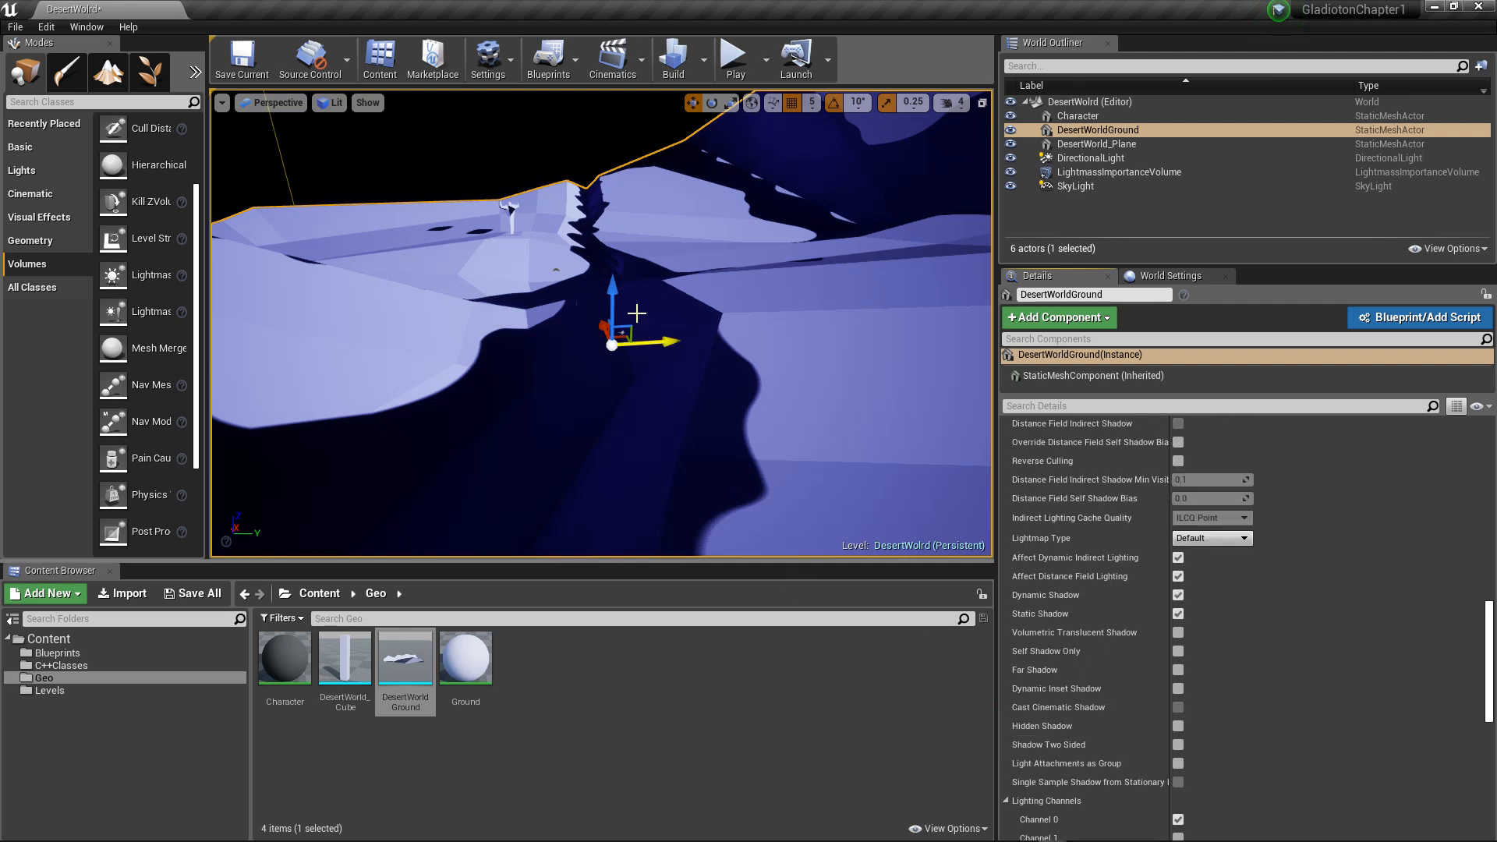
# Step: Create a folder named HDRI in the project's Content folder and open it
pyautogui.moveTo(570, 189); pyautogui.dragTo(448, 290, button='right')
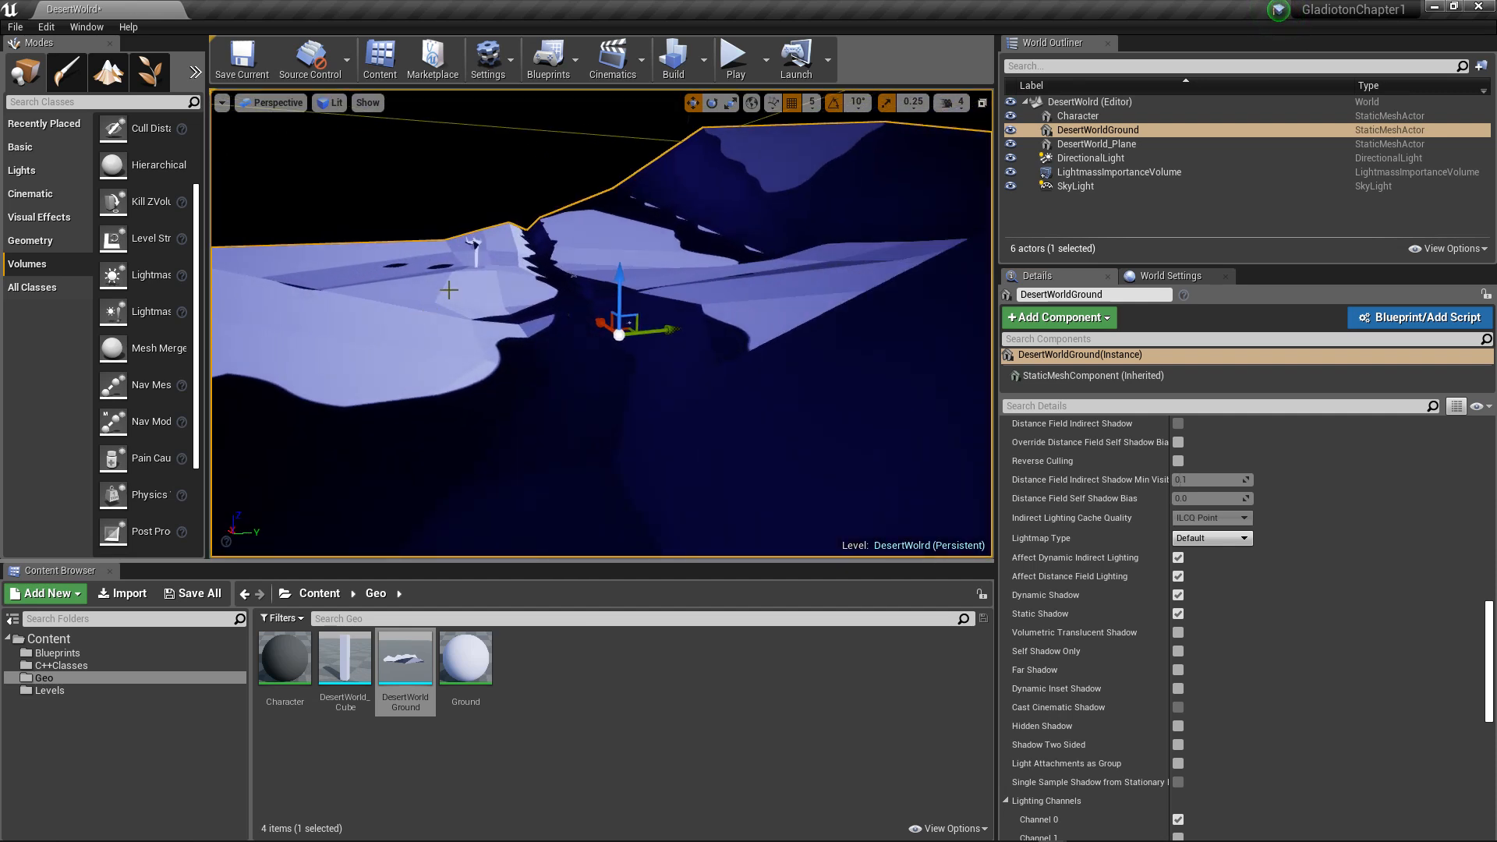
pyautogui.click(320, 596)
pyautogui.rightClick(607, 685)
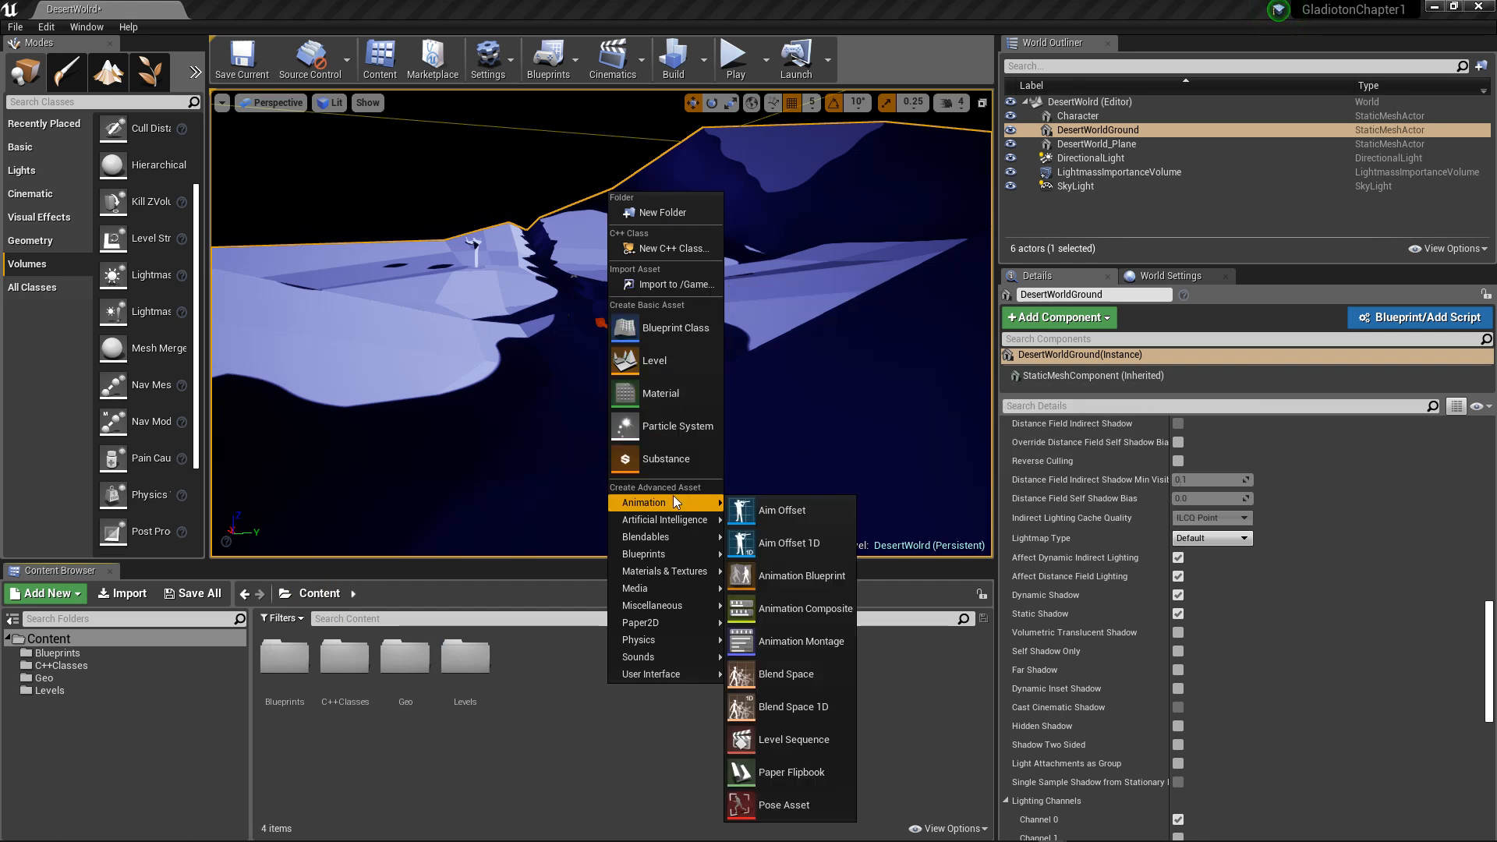
pyautogui.rightClick(563, 657)
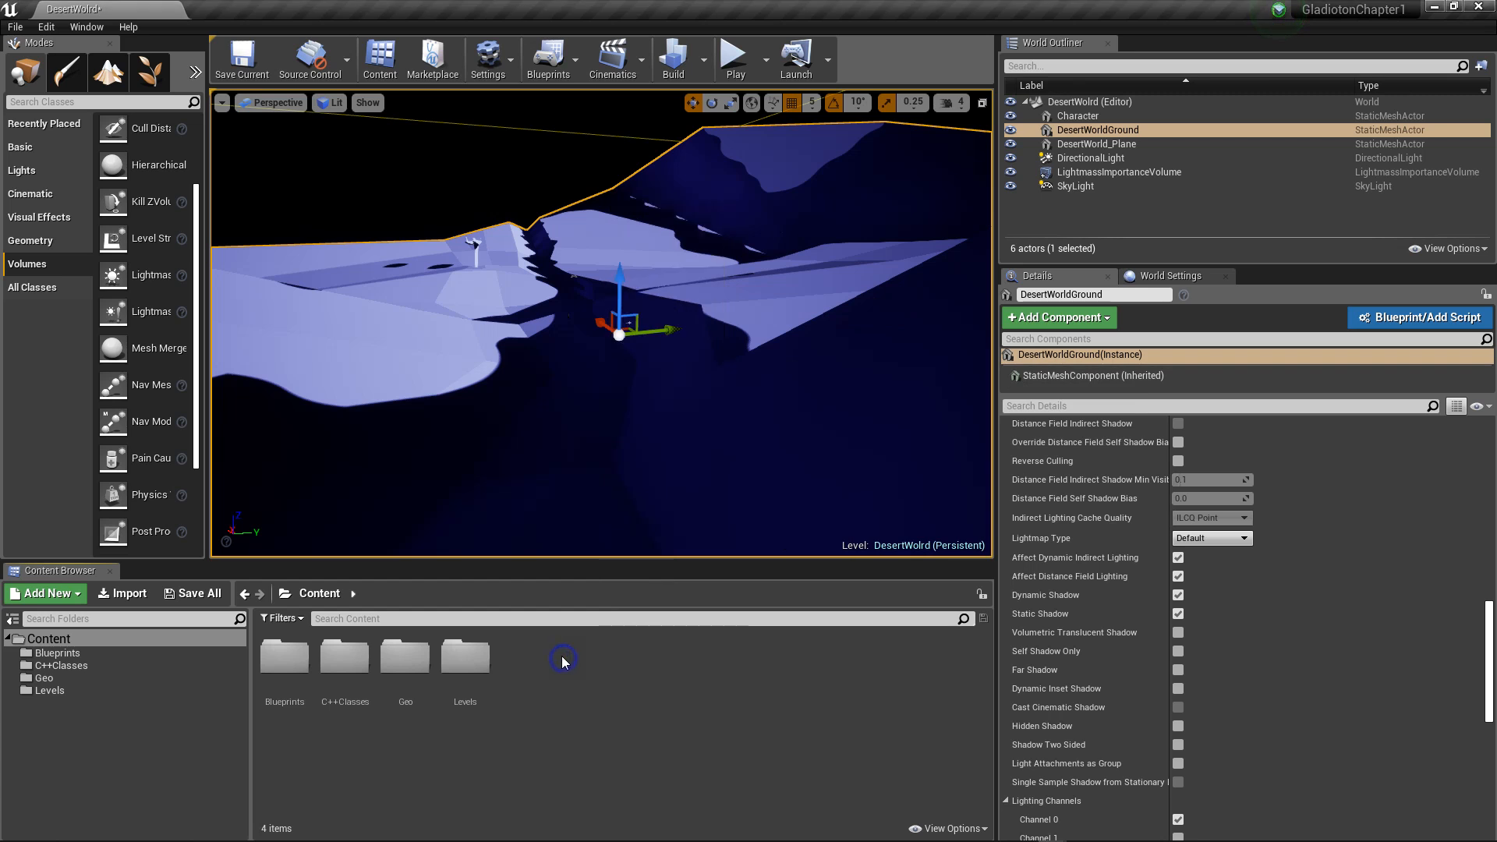
pyautogui.click(612, 187)
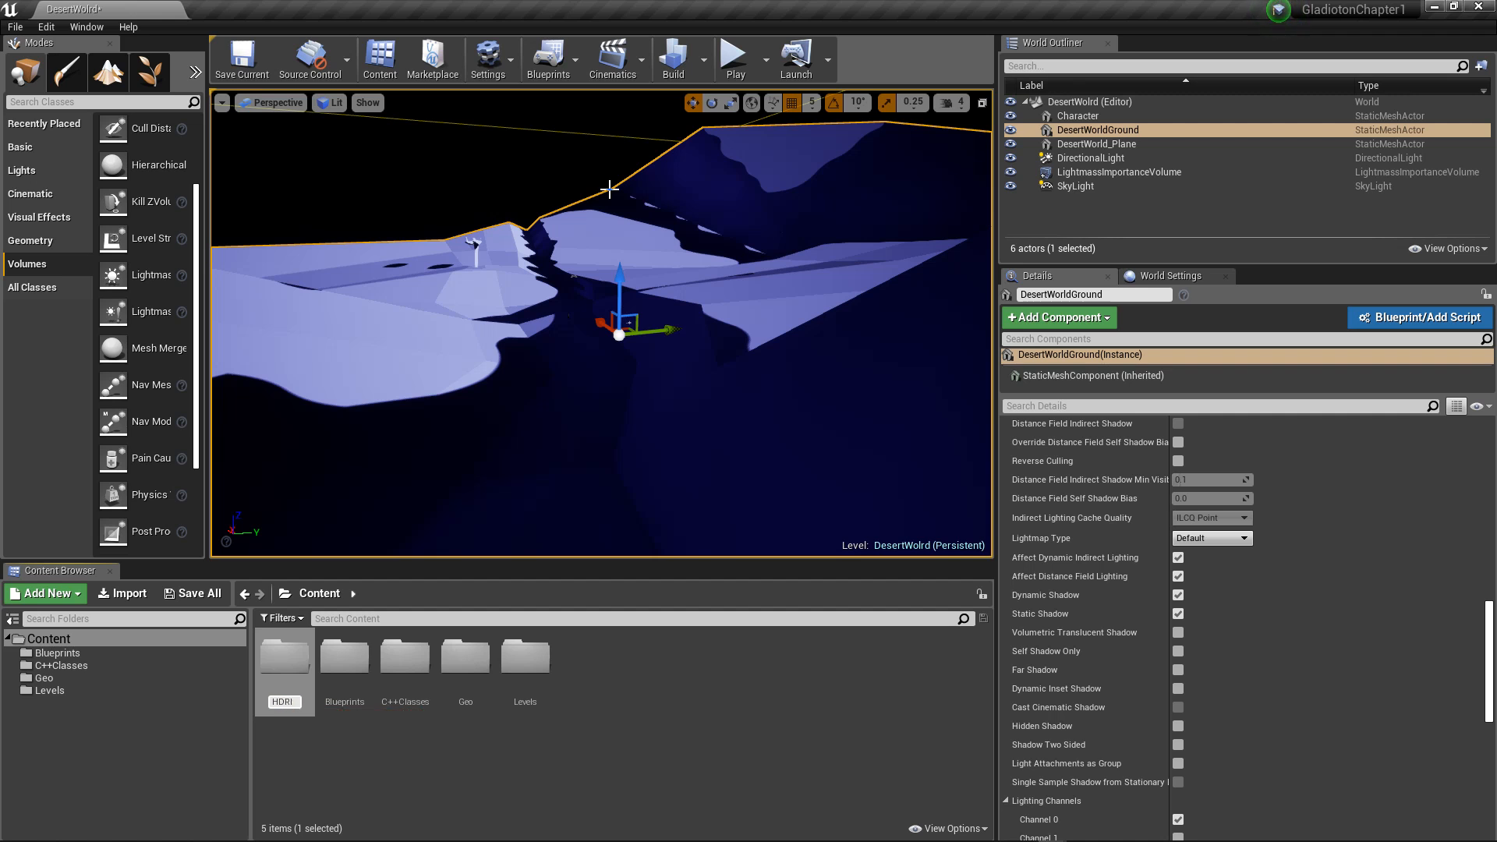
pyautogui.press('Return')
pyautogui.press('Return')
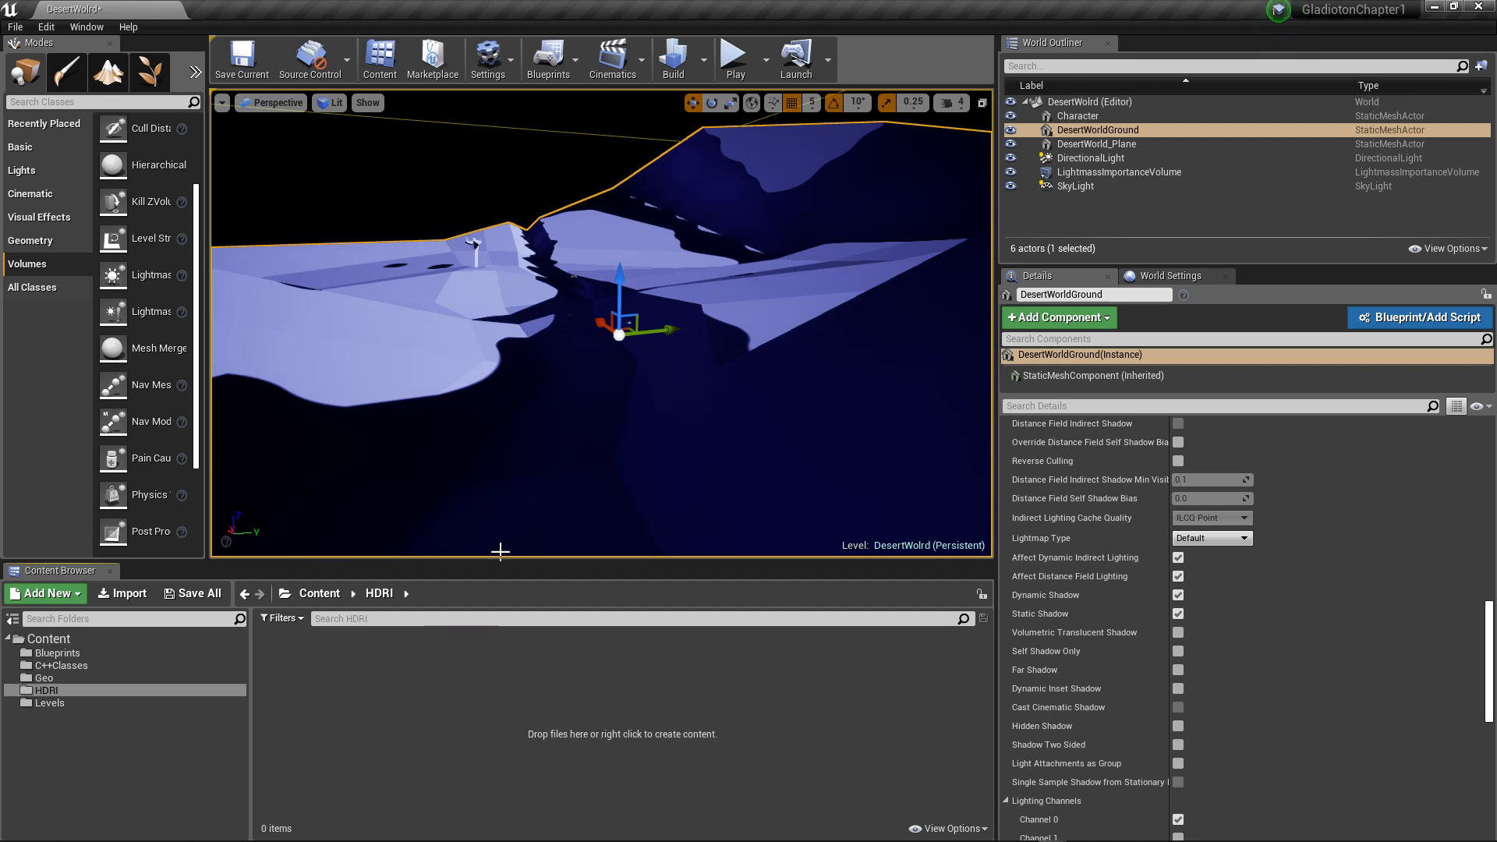
# Step: Start an asset import into the HDRI folder and browse to the _Teaching folder on Google Drive
pyautogui.rightClick(364, 733)
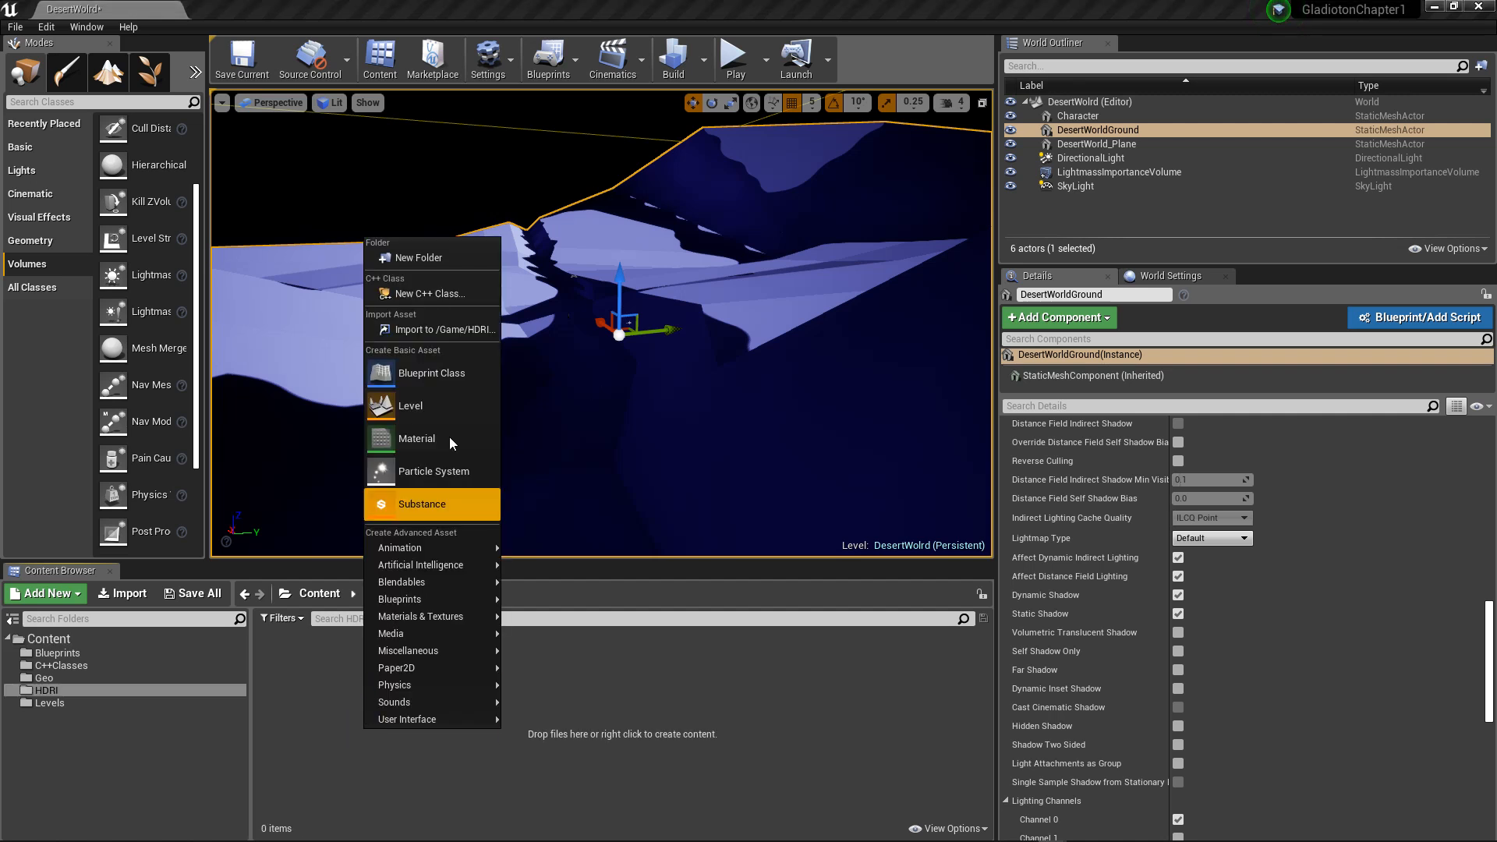
pyautogui.click(449, 333)
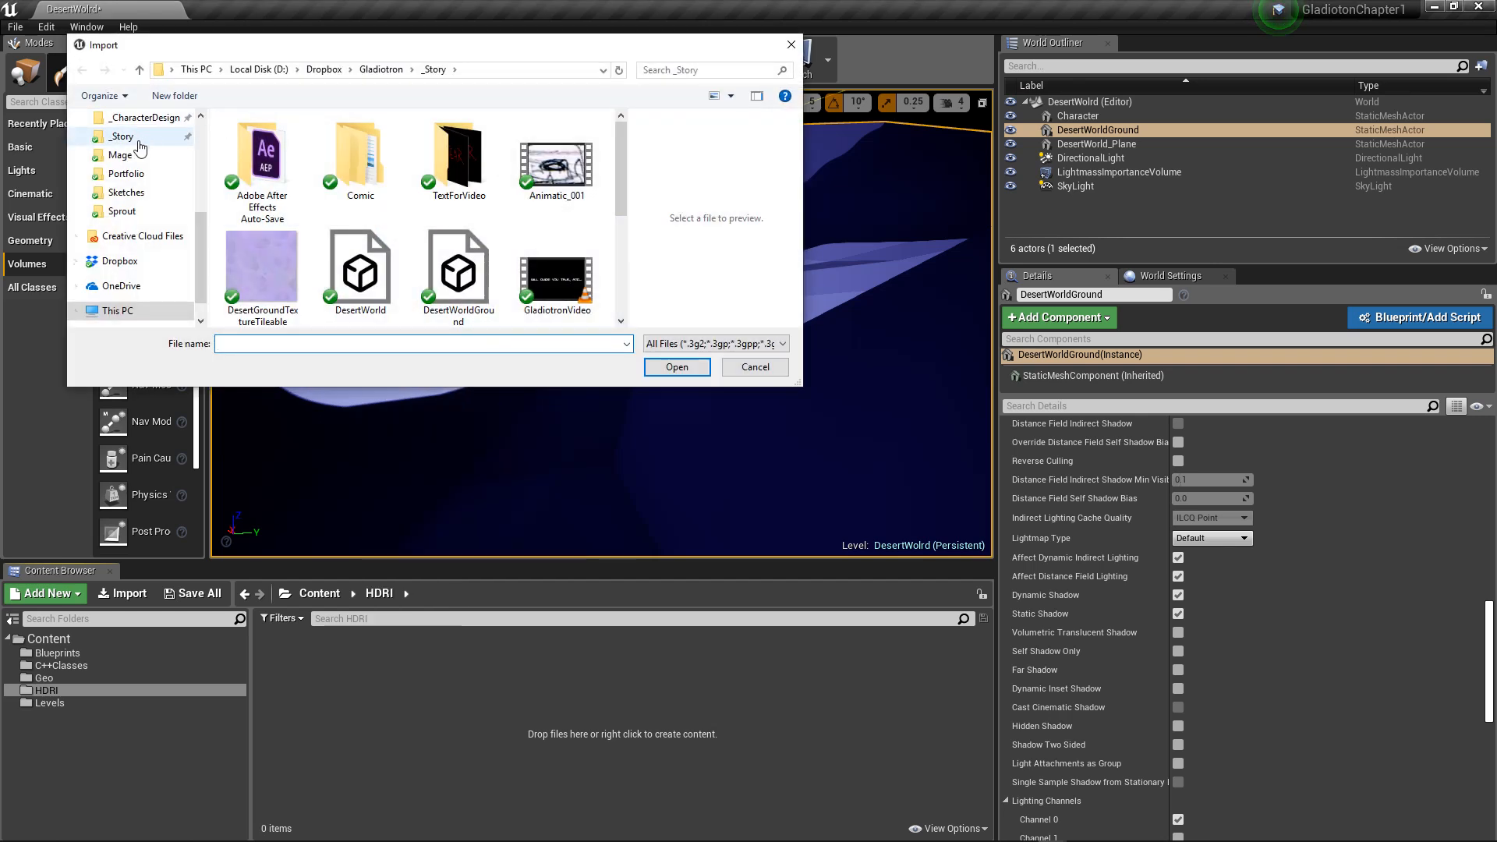
pyautogui.moveTo(203, 234); pyautogui.dragTo(219, 194)
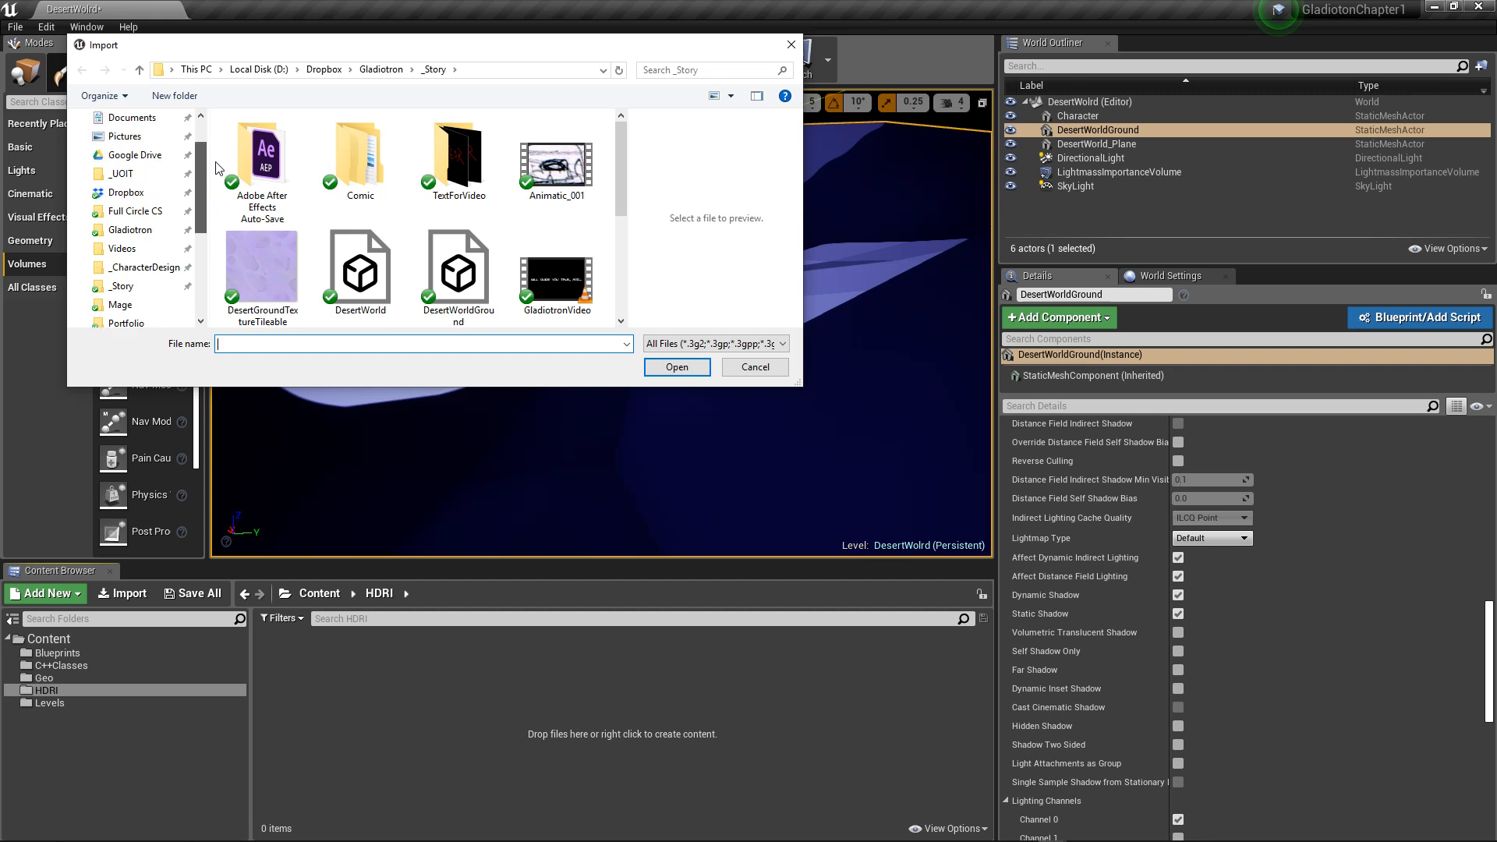
pyautogui.click(139, 156)
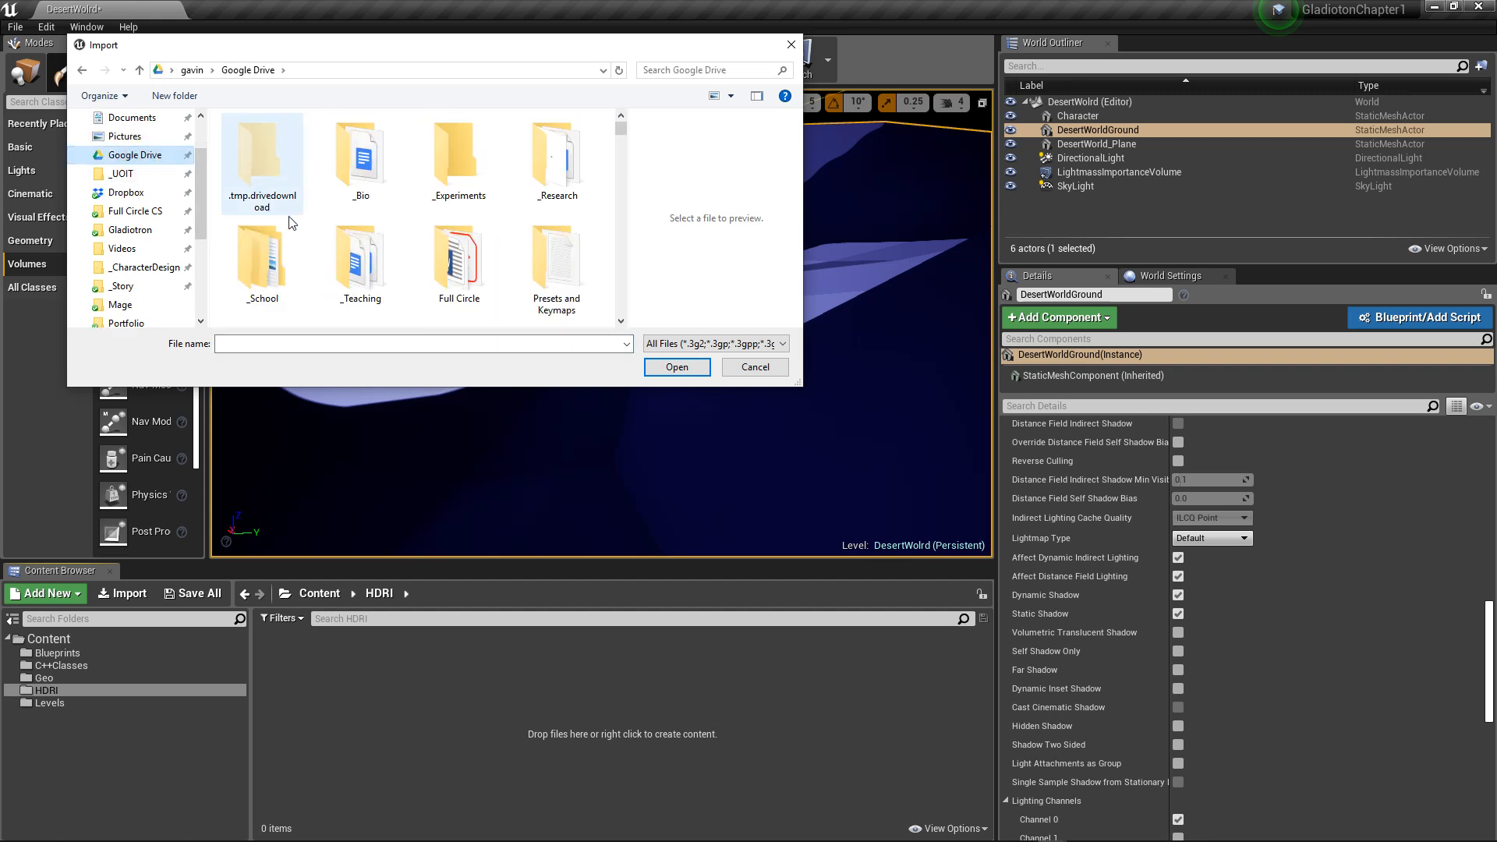
pyautogui.scroll(-1, 367, 234)
pyautogui.doubleClick(371, 187)
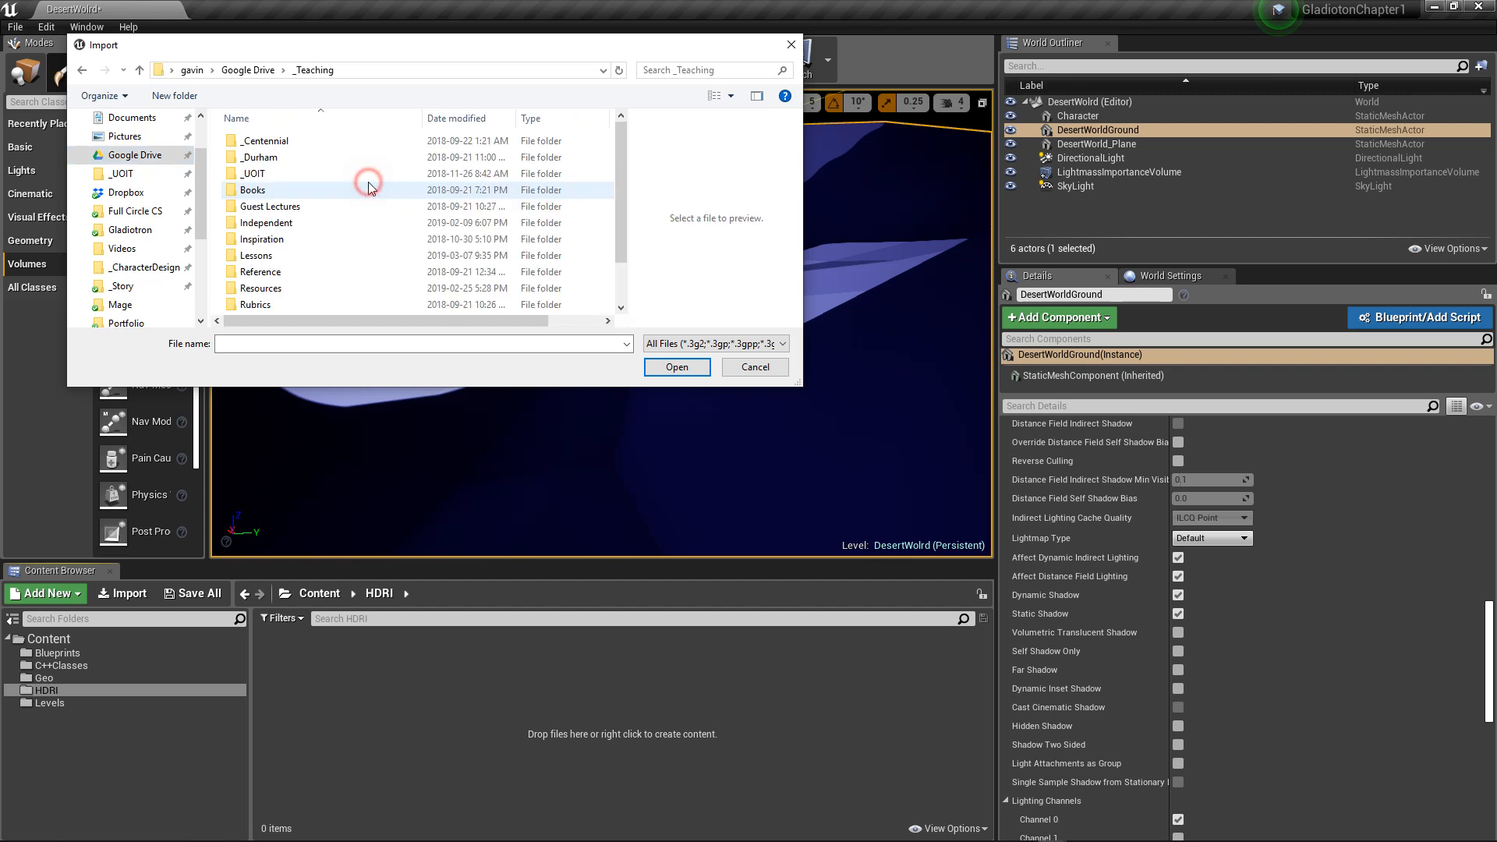
# Step: Look through the Resources folder inside _Teaching for an HDRI file to import, and return to _Teaching
pyautogui.click(284, 288)
pyautogui.doubleClick(284, 288)
pyautogui.scroll(-3, 282, 257)
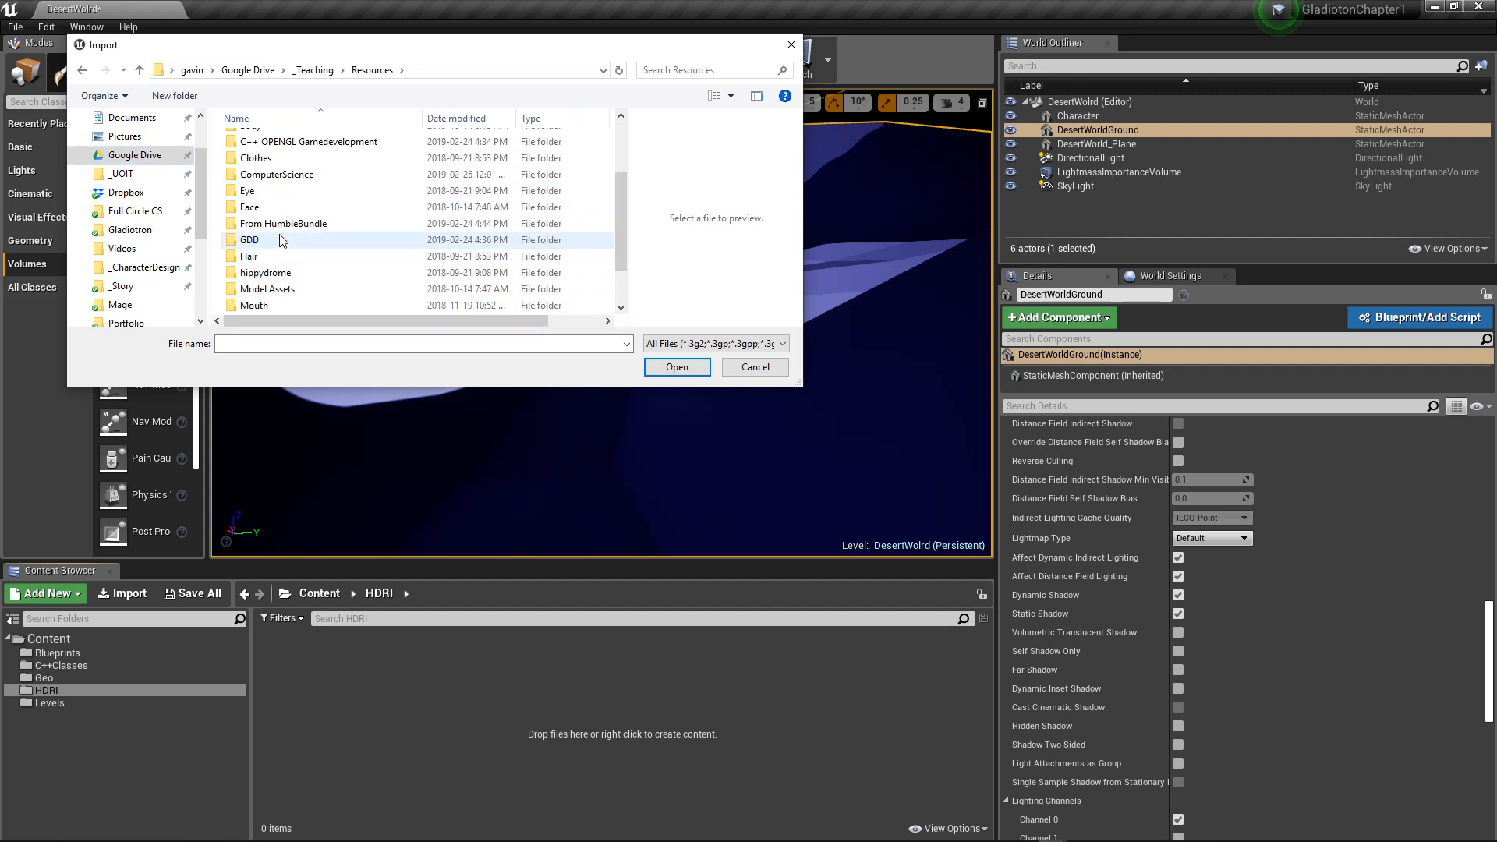
pyautogui.scroll(3, 277, 226)
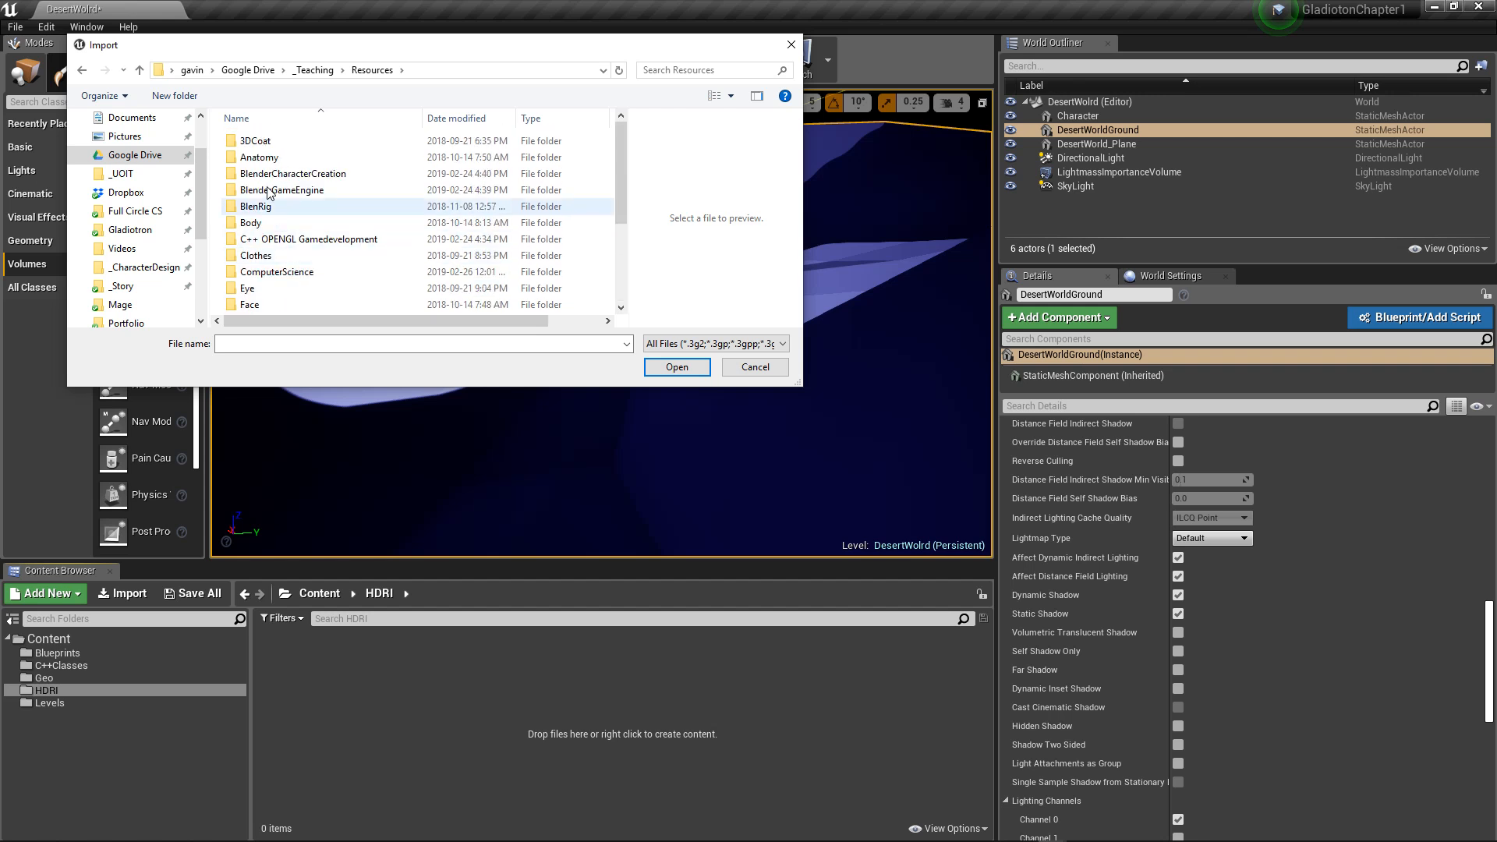
pyautogui.scroll(-3, 266, 257)
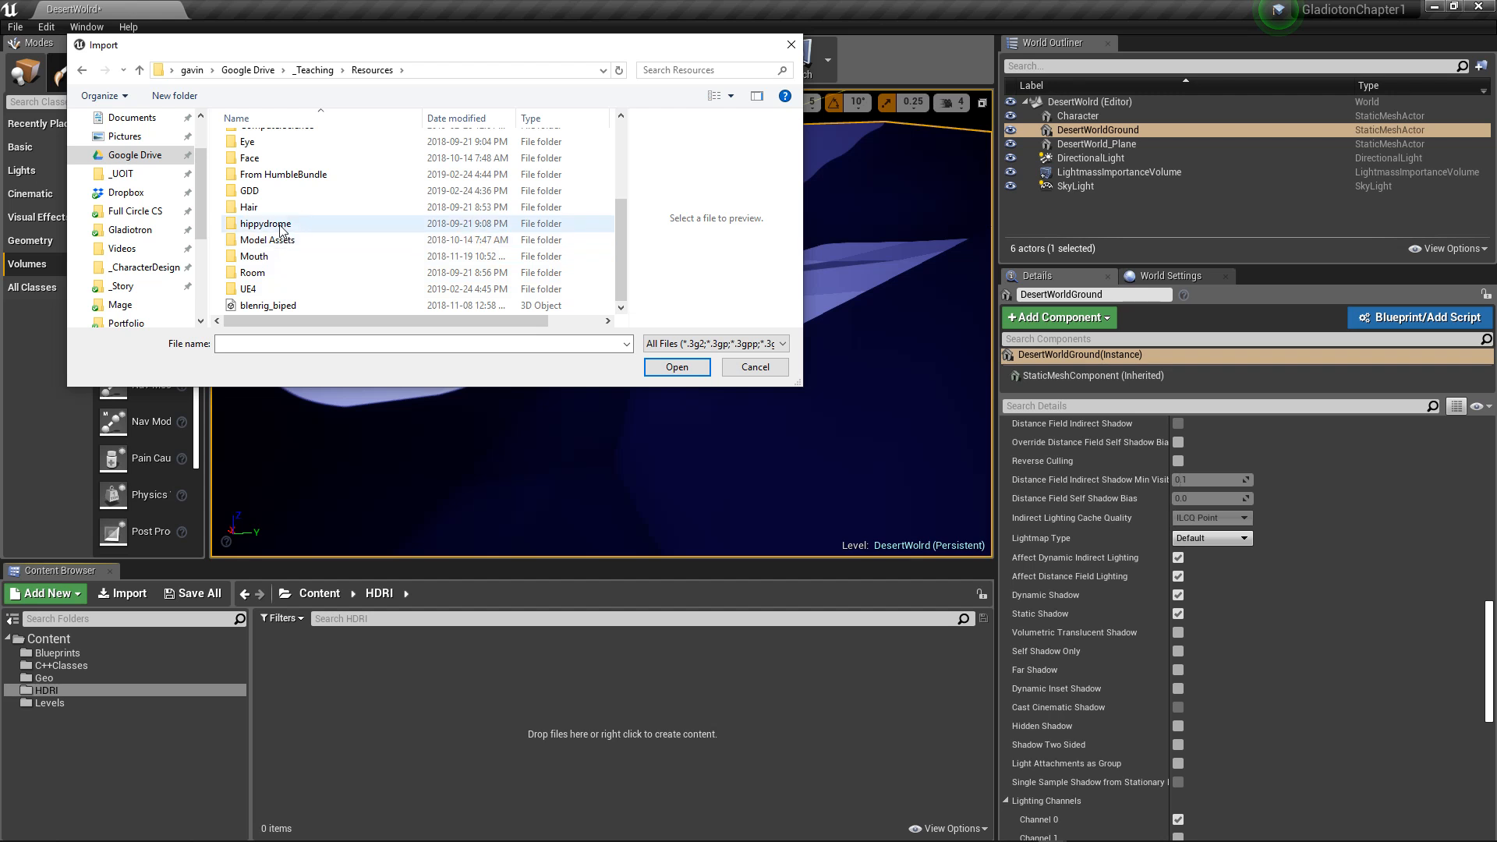
pyautogui.scroll(3, 269, 282)
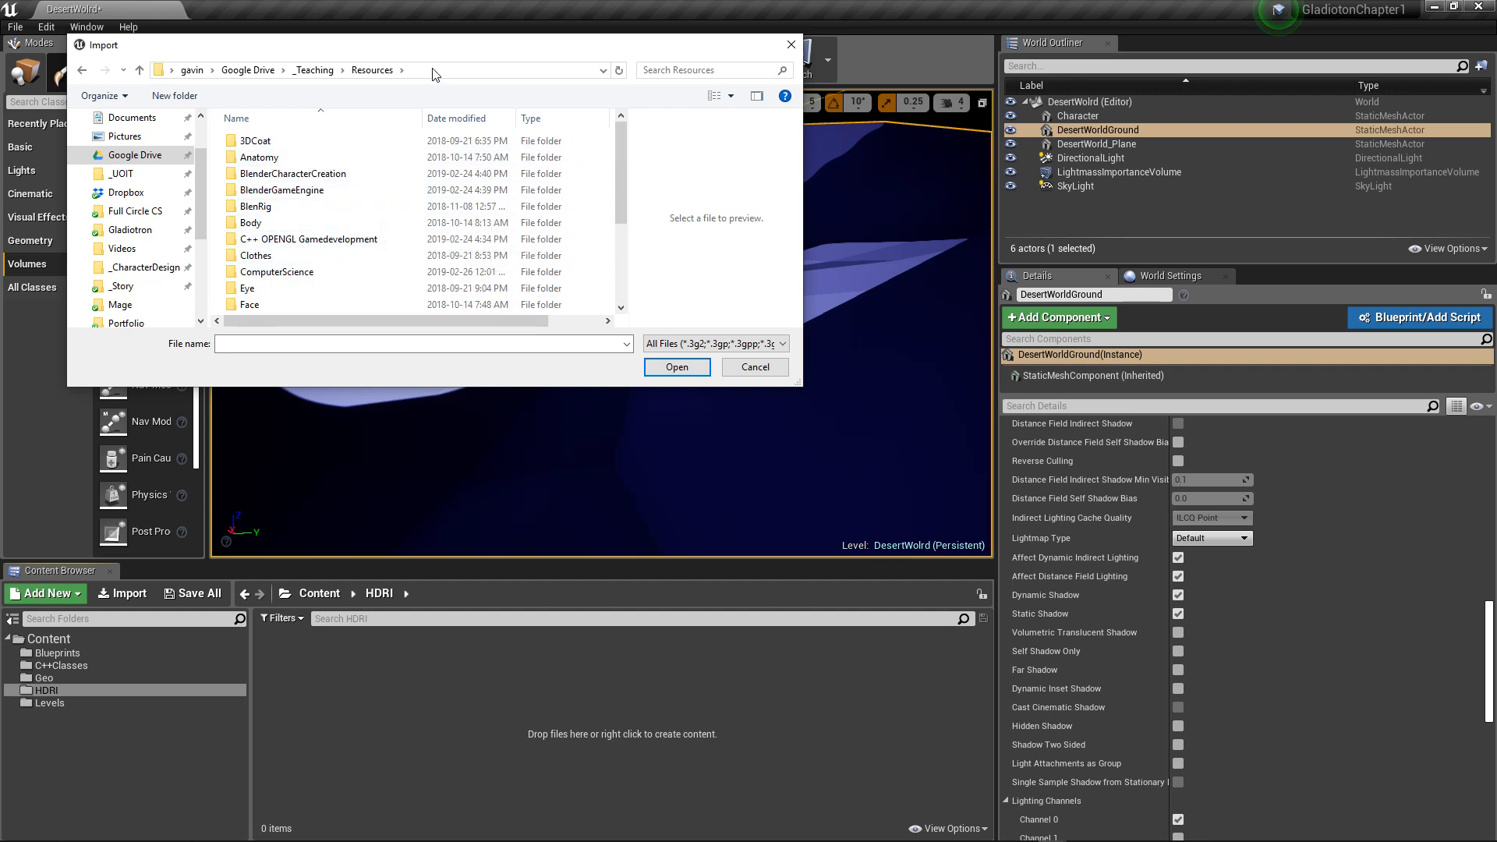
pyautogui.click(316, 71)
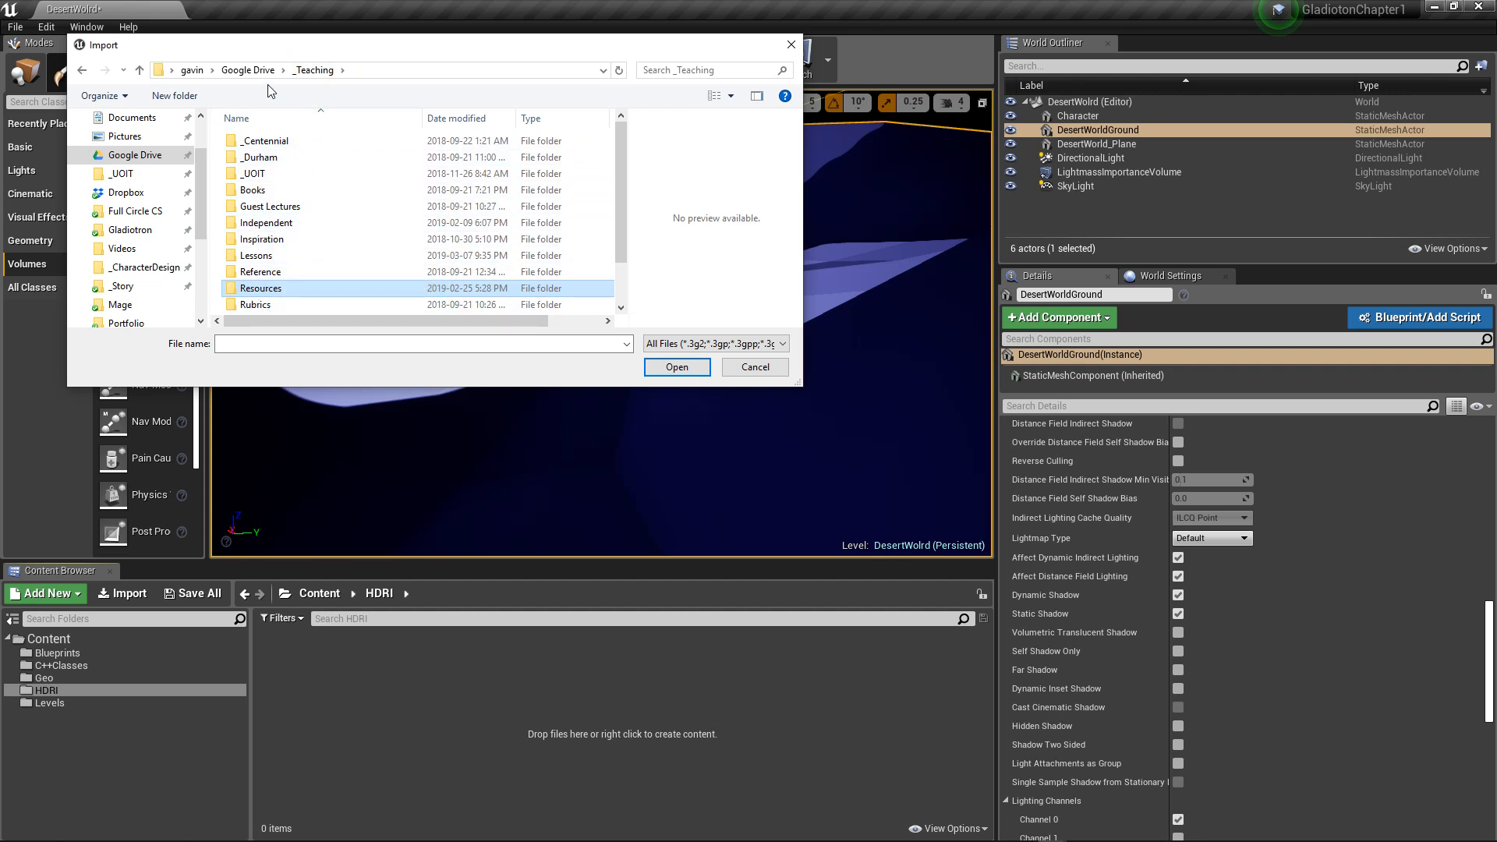
# Step: Search the Dropbox folder, its Gladiotron subfolder and the root of Local Disk (D:) for the HDRI file
pyautogui.scroll(1, 202, 226)
pyautogui.click(125, 211)
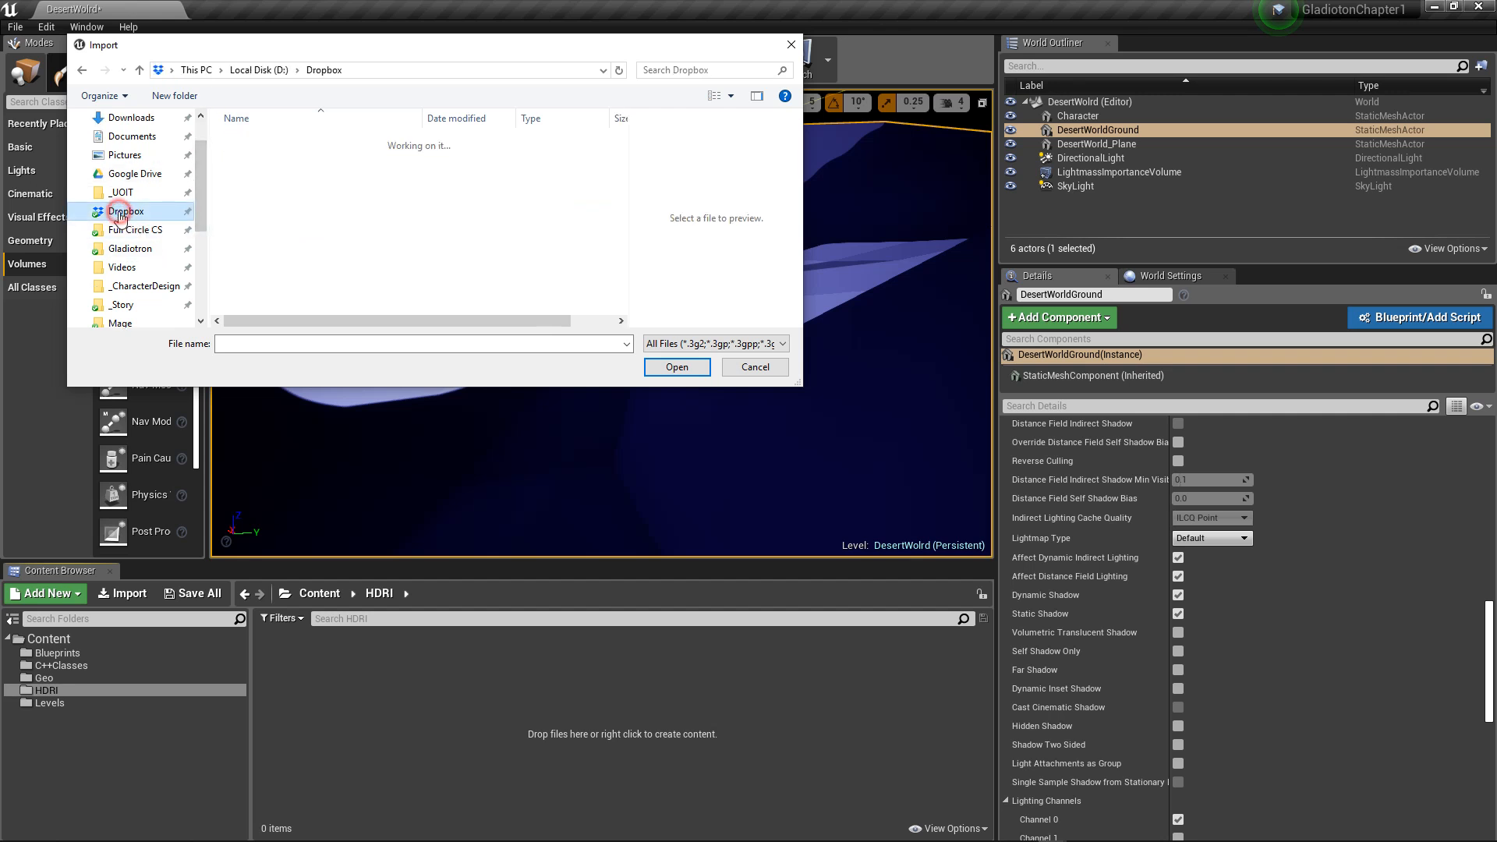
pyautogui.scroll(-4, 293, 240)
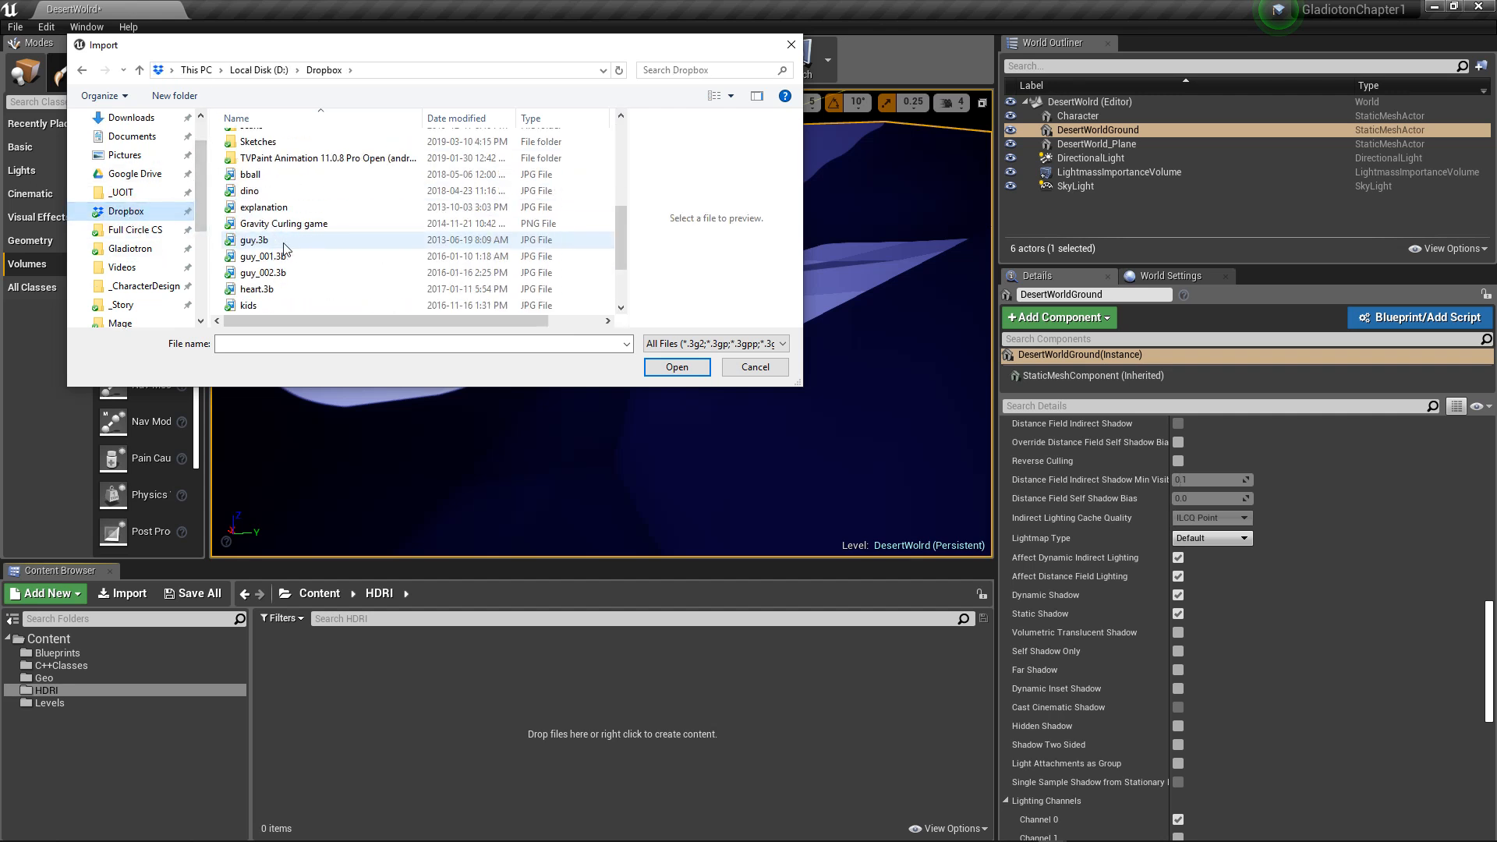
pyautogui.scroll(4, 285, 246)
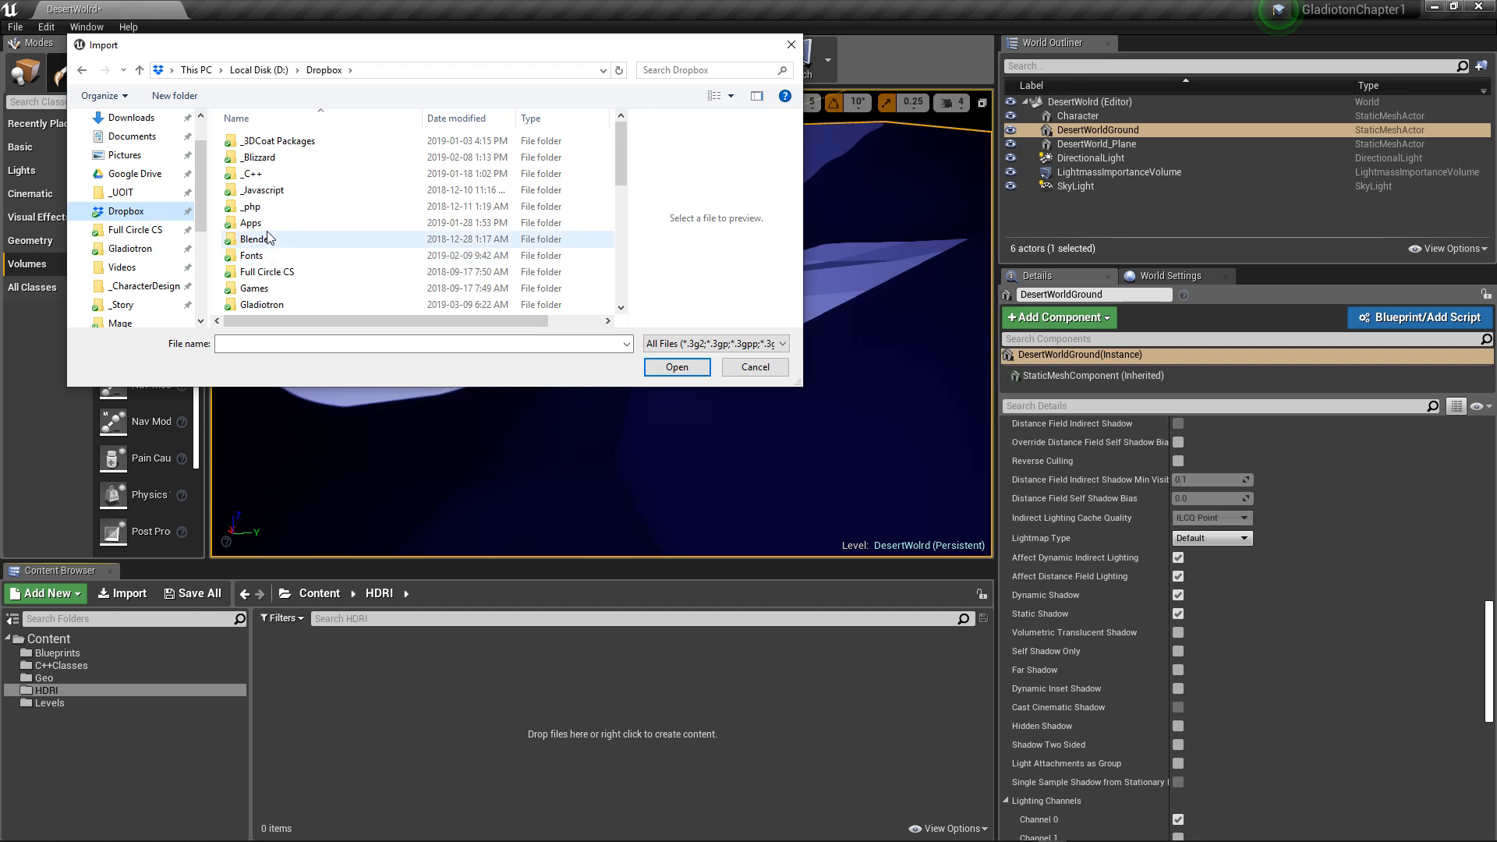
pyautogui.scroll(-1, 265, 276)
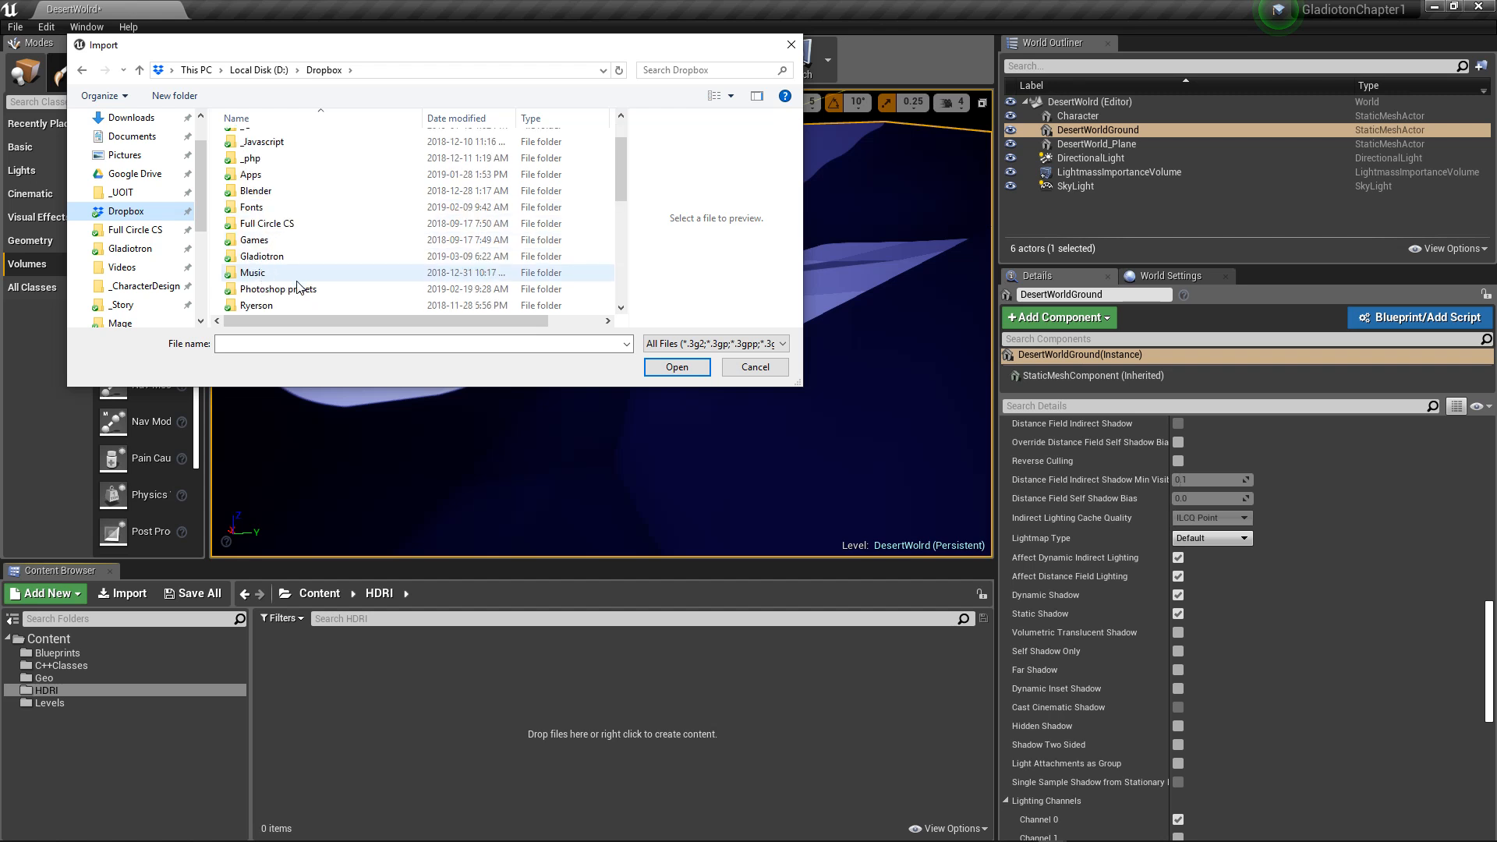
pyautogui.doubleClick(265, 256)
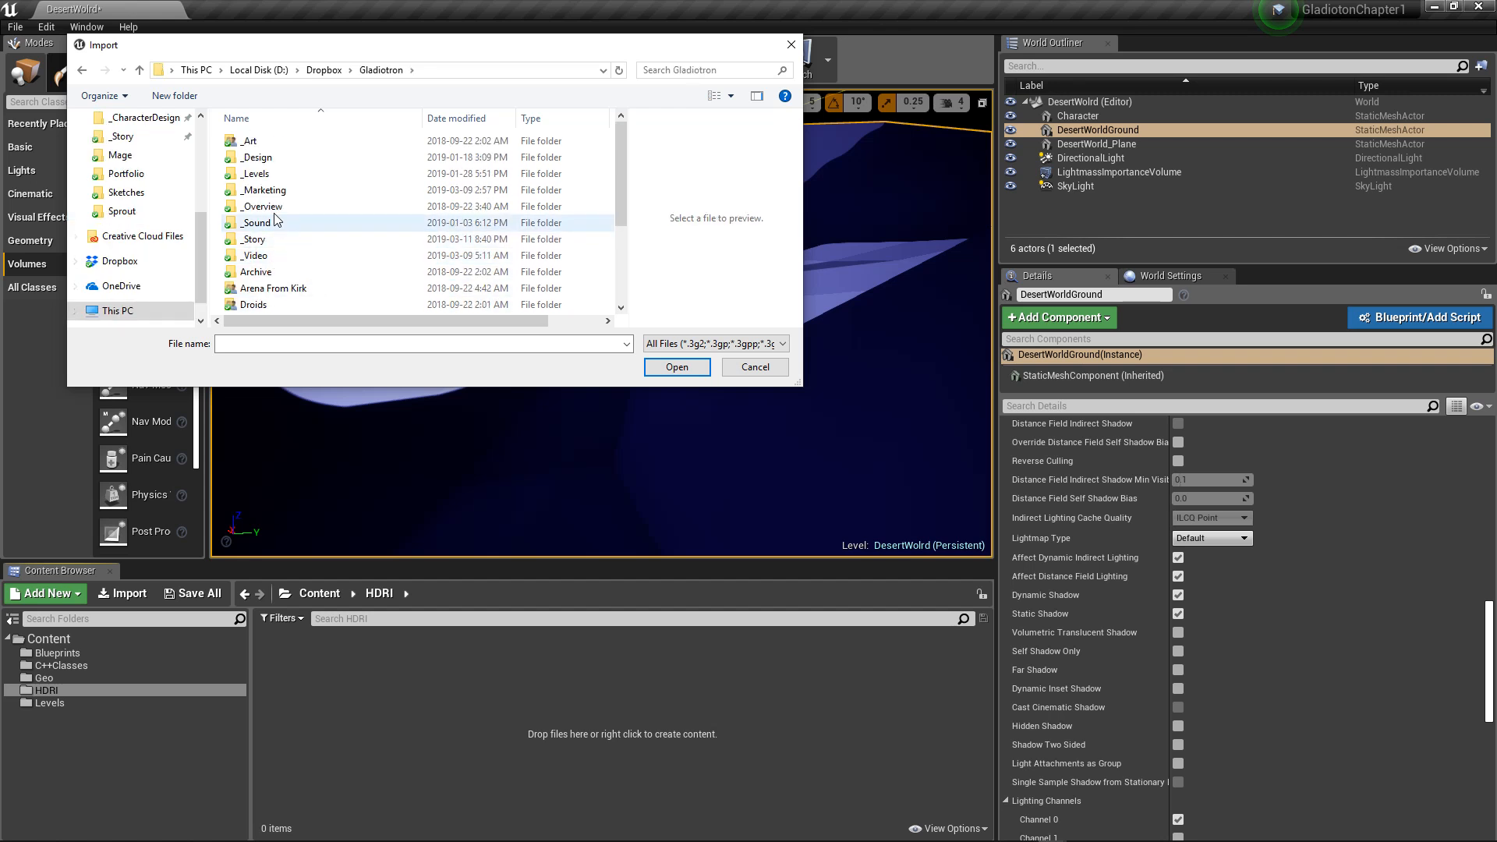
pyautogui.scroll(-3, 275, 219)
pyautogui.scroll(3, 287, 248)
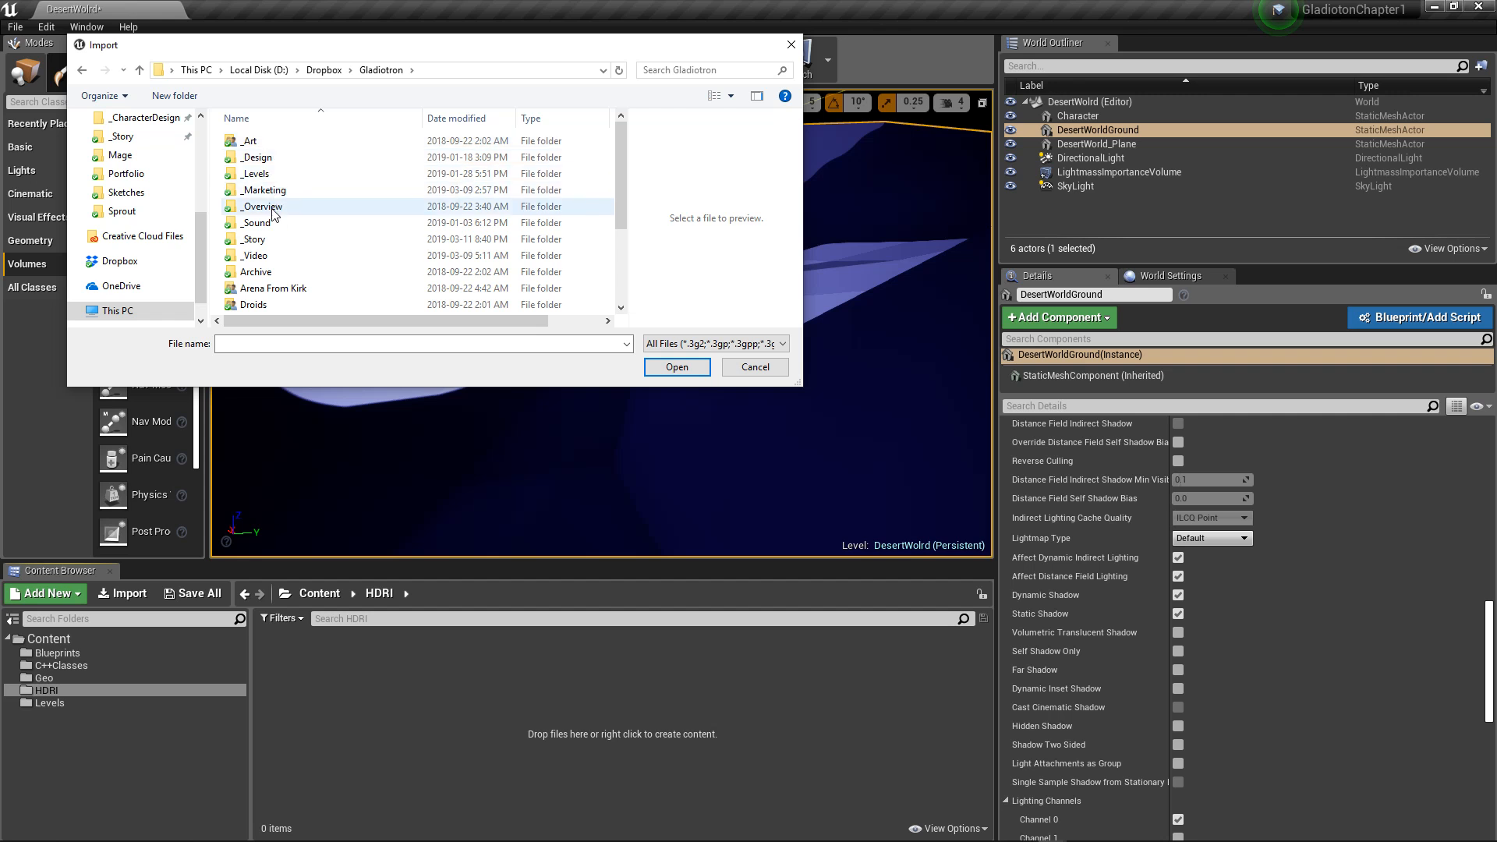
pyautogui.click(322, 71)
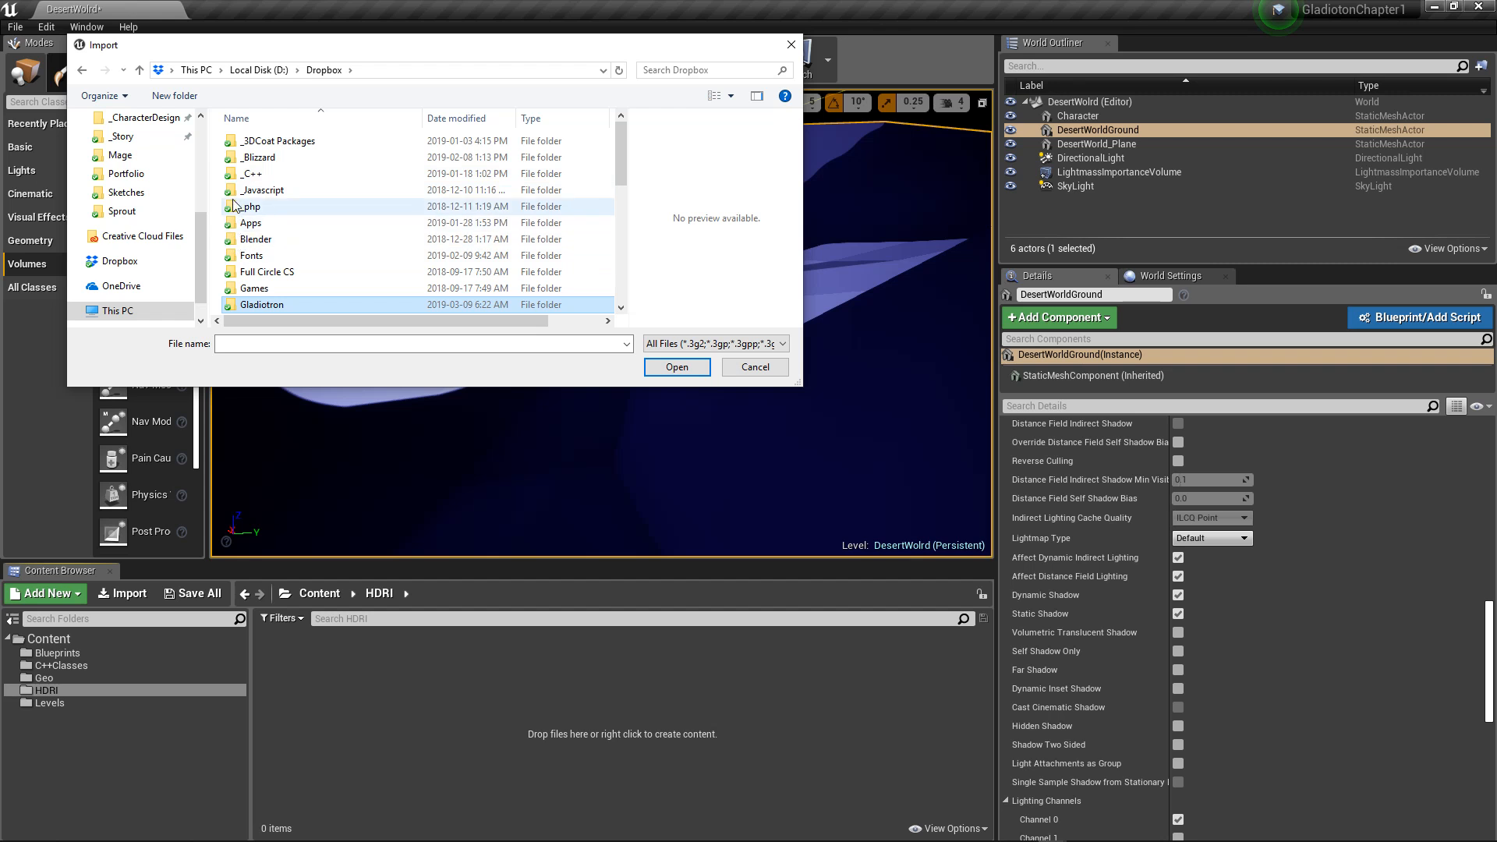
pyautogui.click(261, 70)
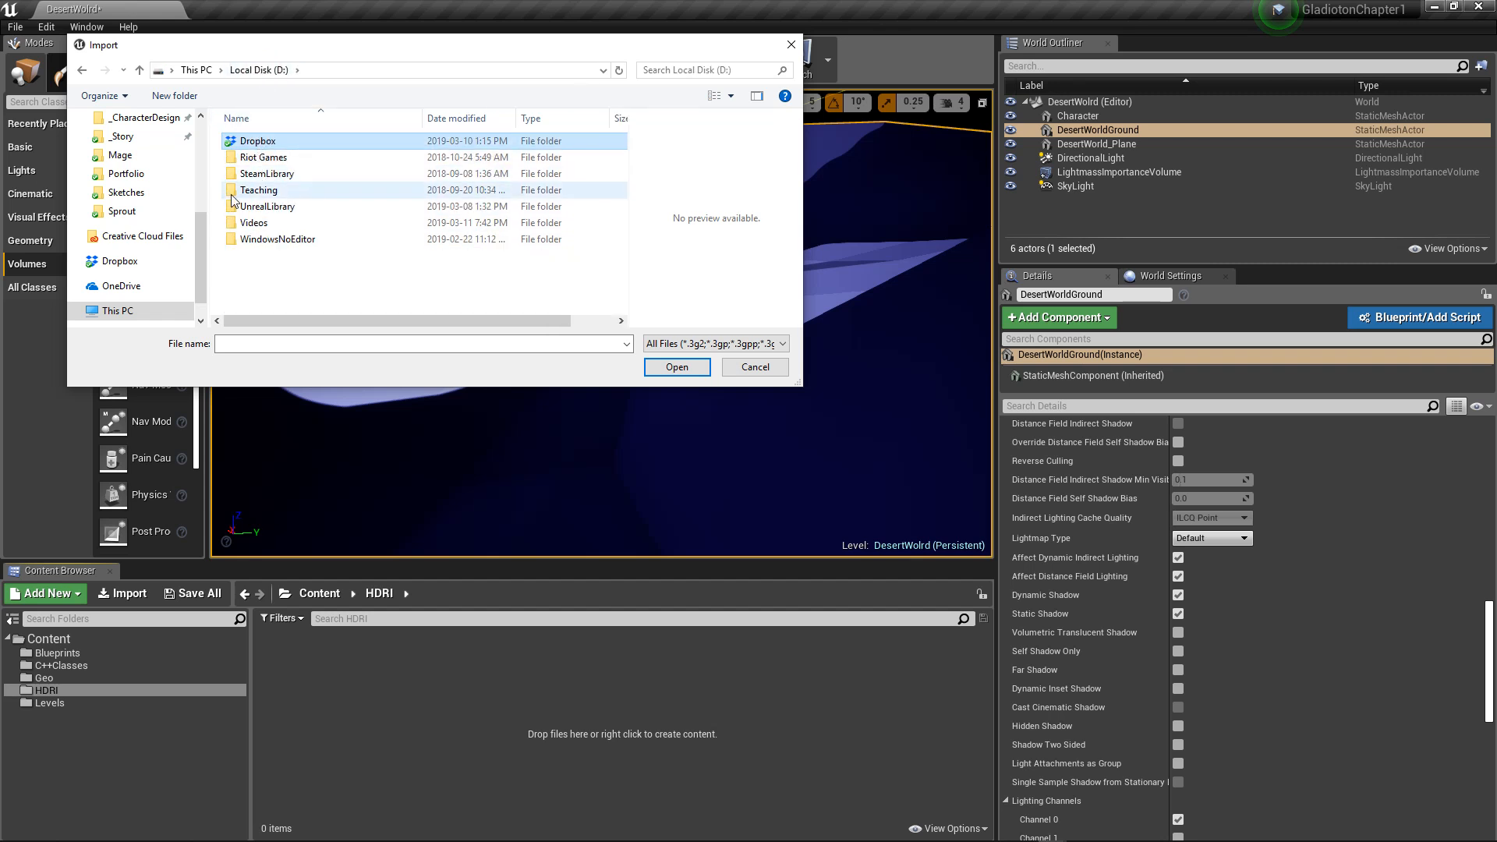
# Step: Go back to Google Drive and recheck its top level and the Resources folder in _Teaching for the HDRI file
pyautogui.moveTo(197, 249); pyautogui.dragTo(208, 178)
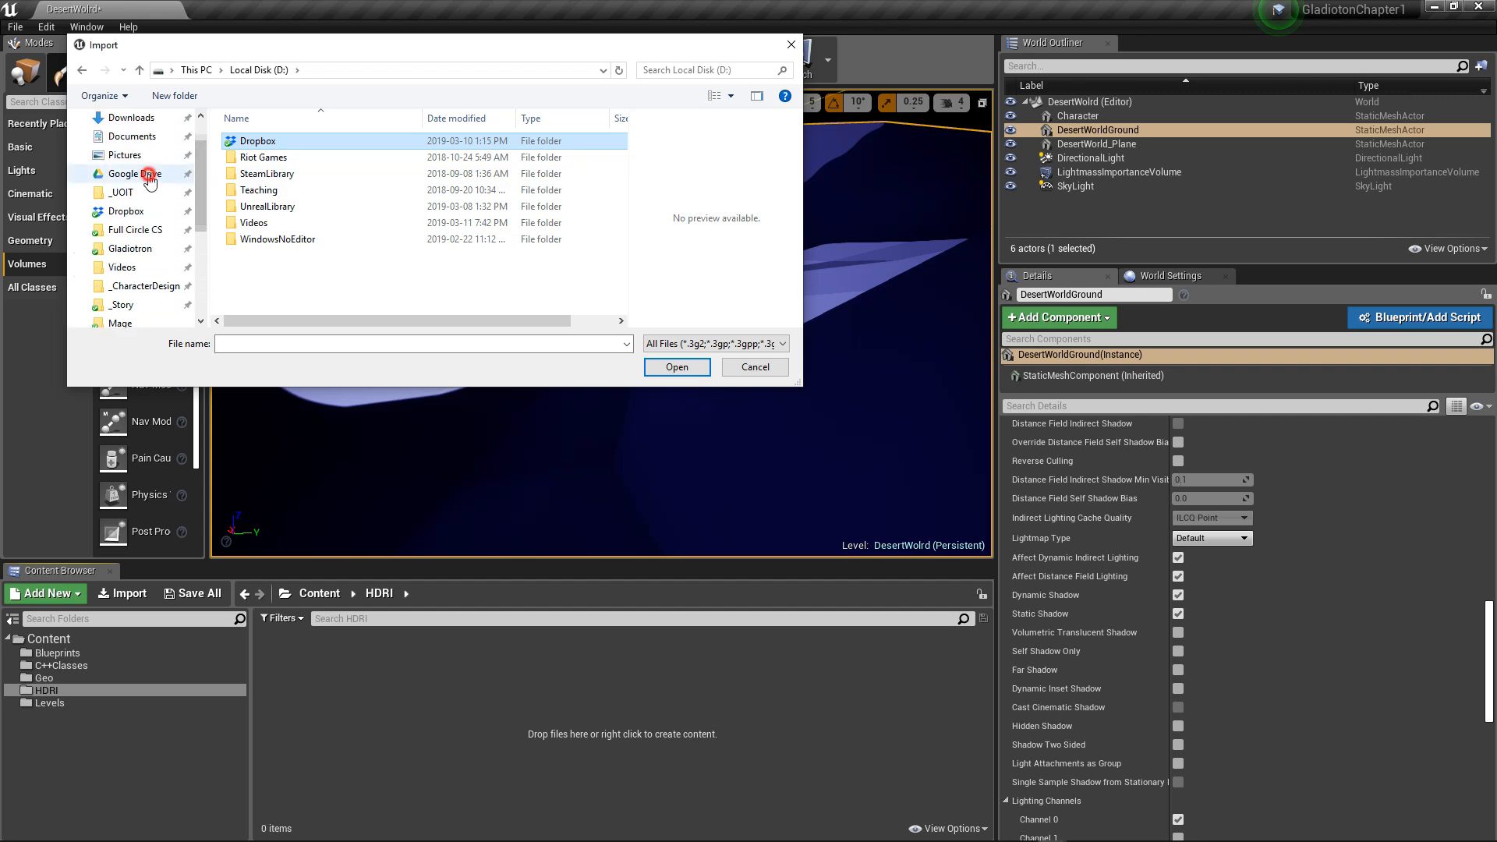
pyautogui.click(149, 174)
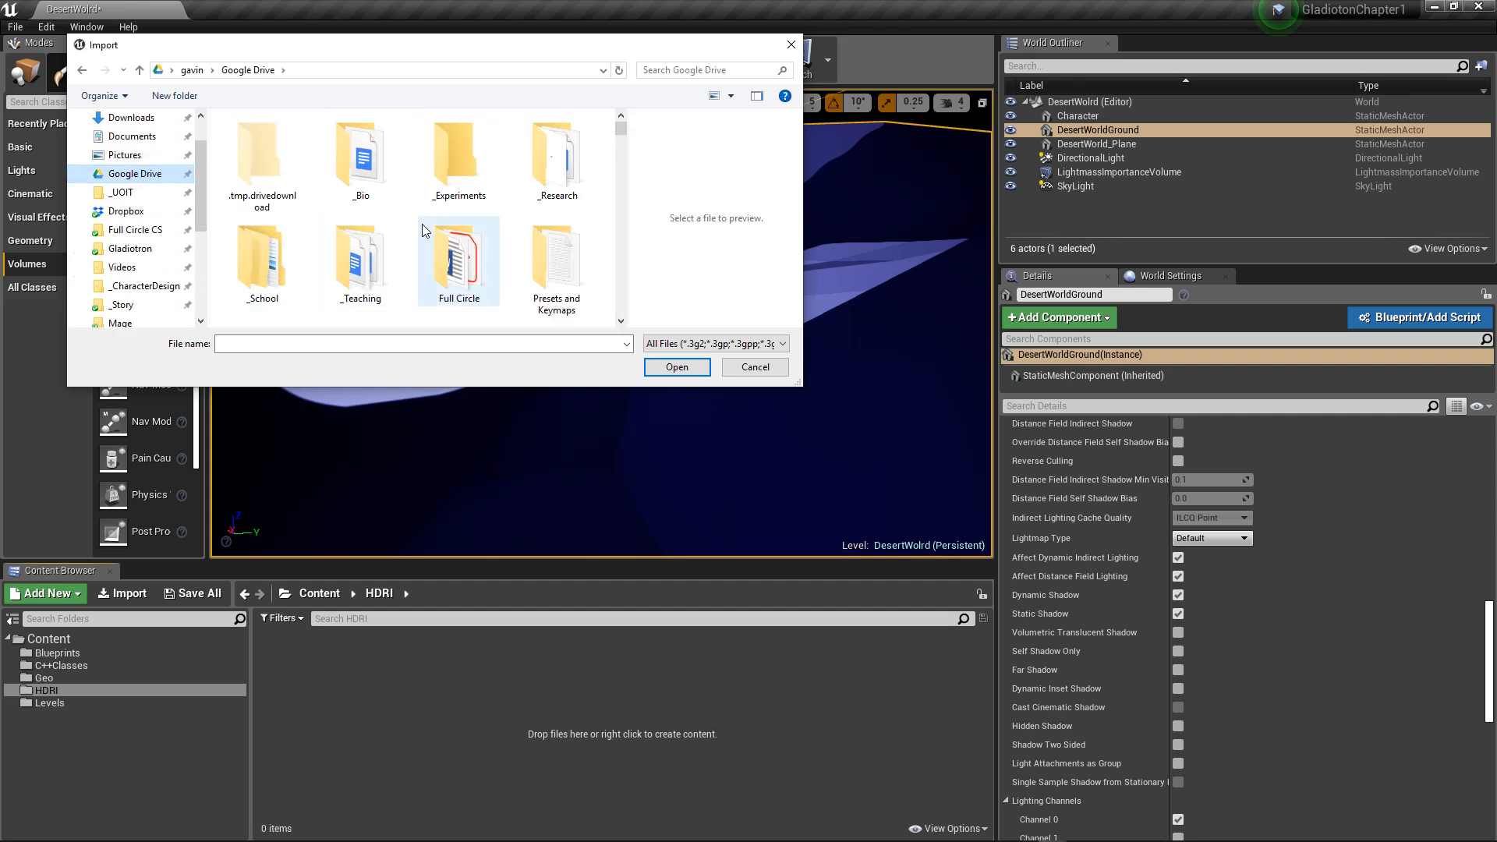
pyautogui.scroll(-3, 452, 189)
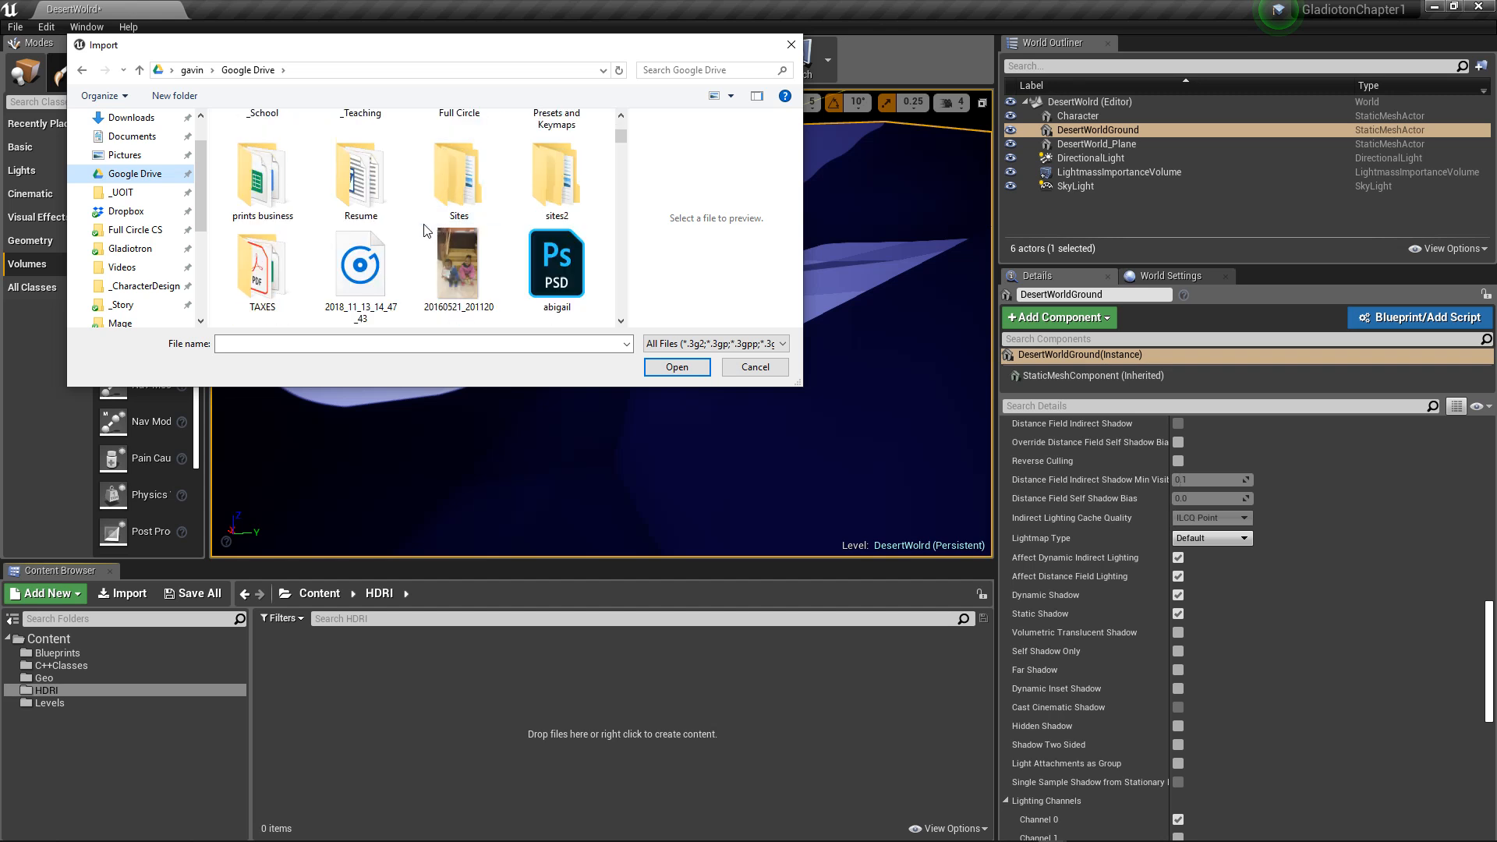
pyautogui.scroll(3, 424, 227)
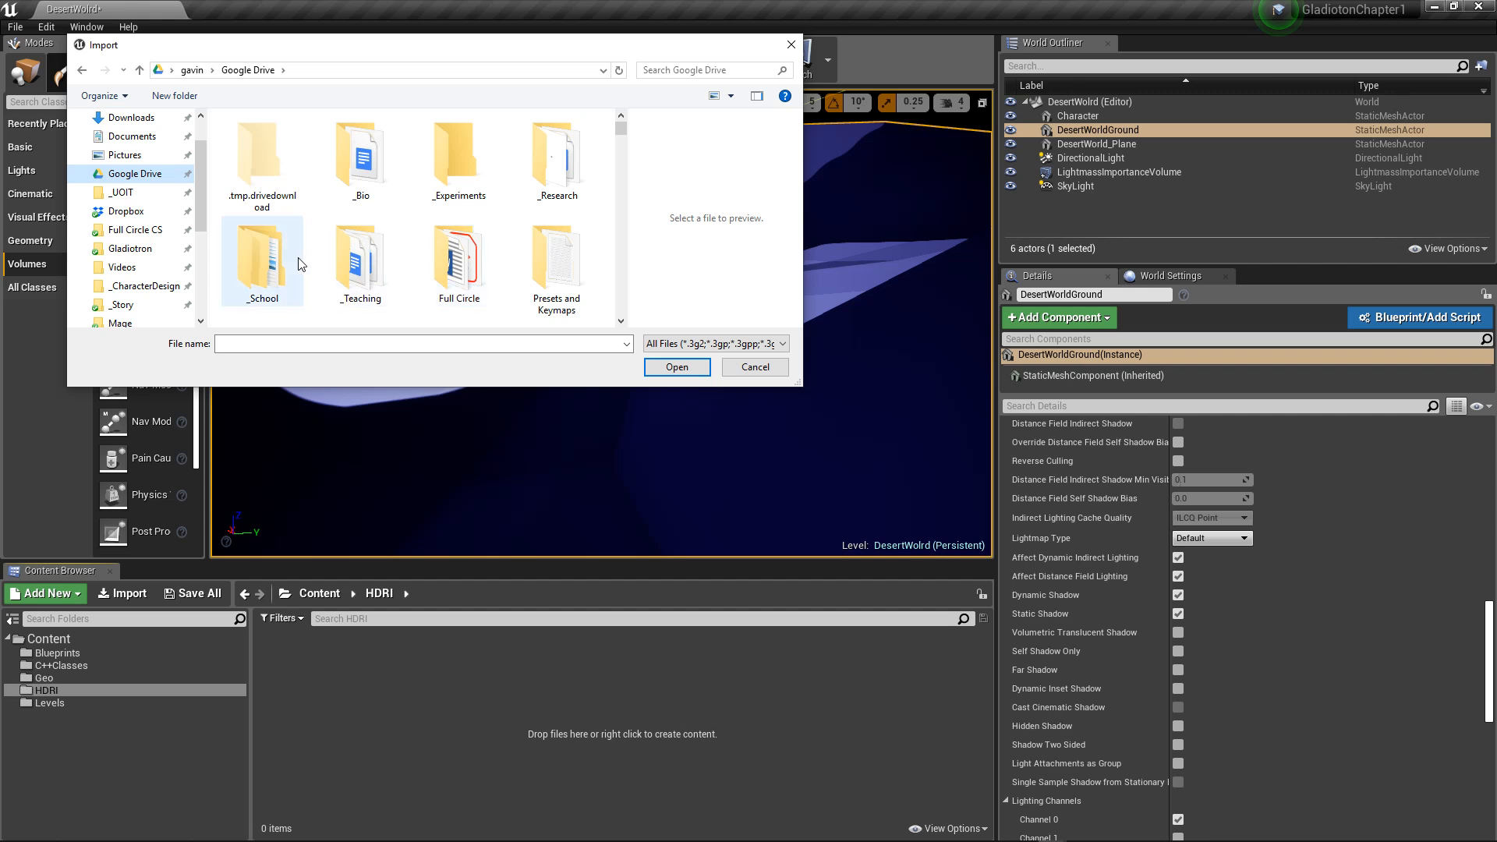
pyautogui.doubleClick(361, 271)
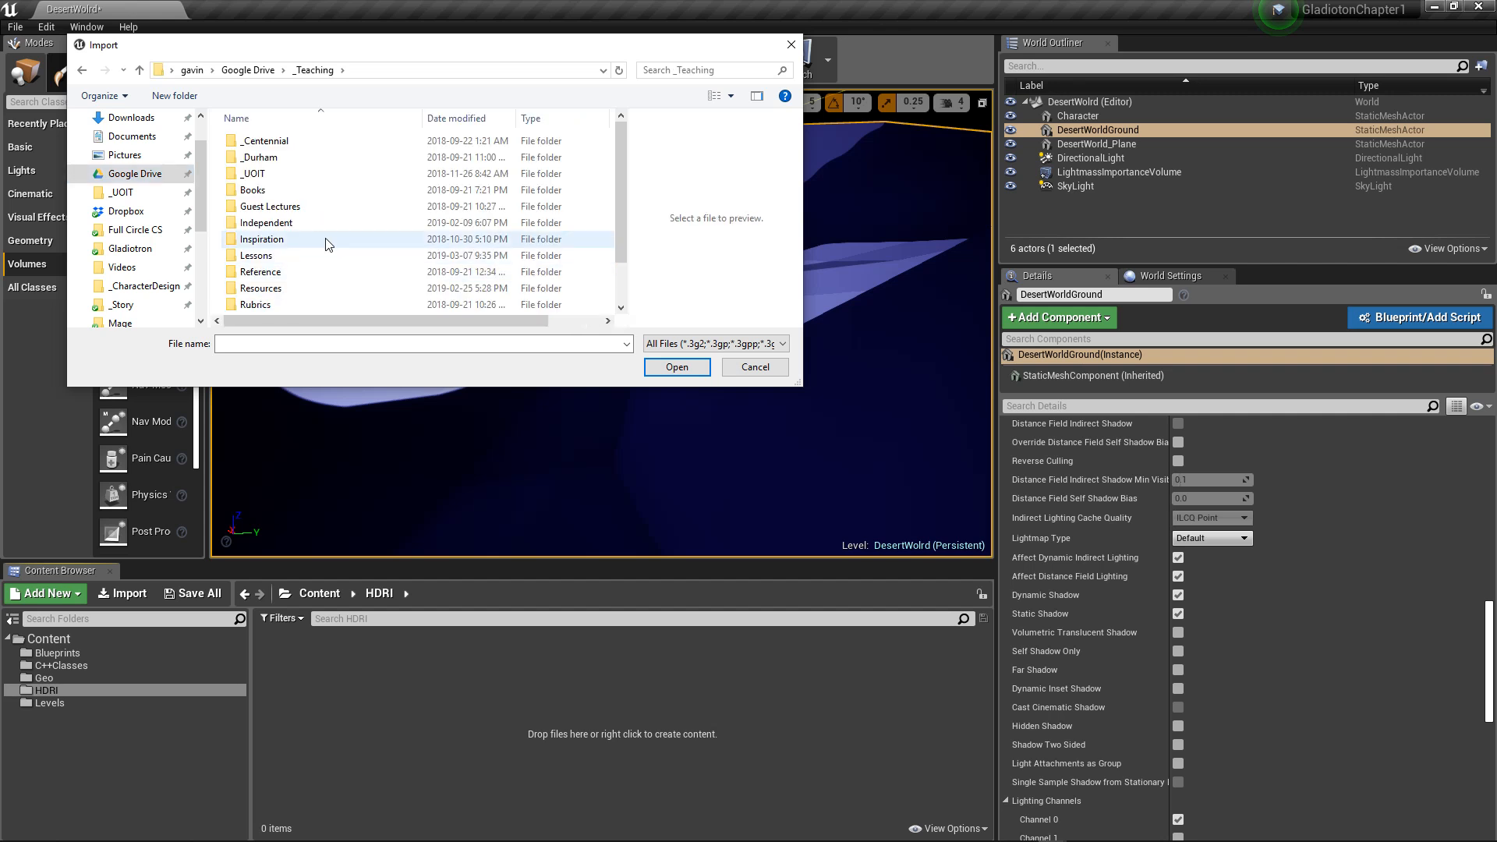
pyautogui.doubleClick(282, 290)
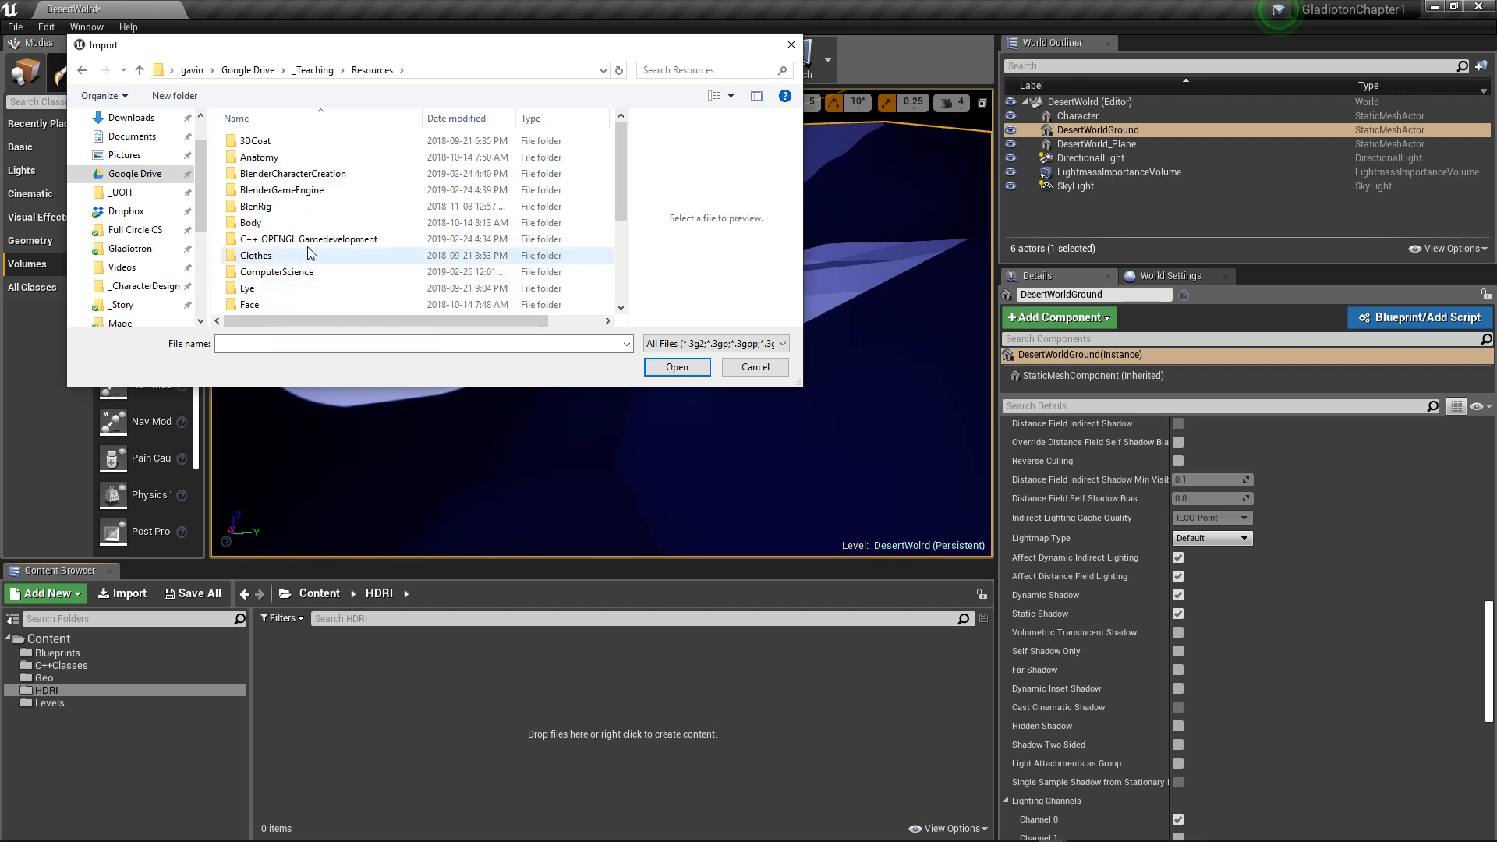
pyautogui.scroll(-2, 313, 232)
pyautogui.scroll(2, 314, 234)
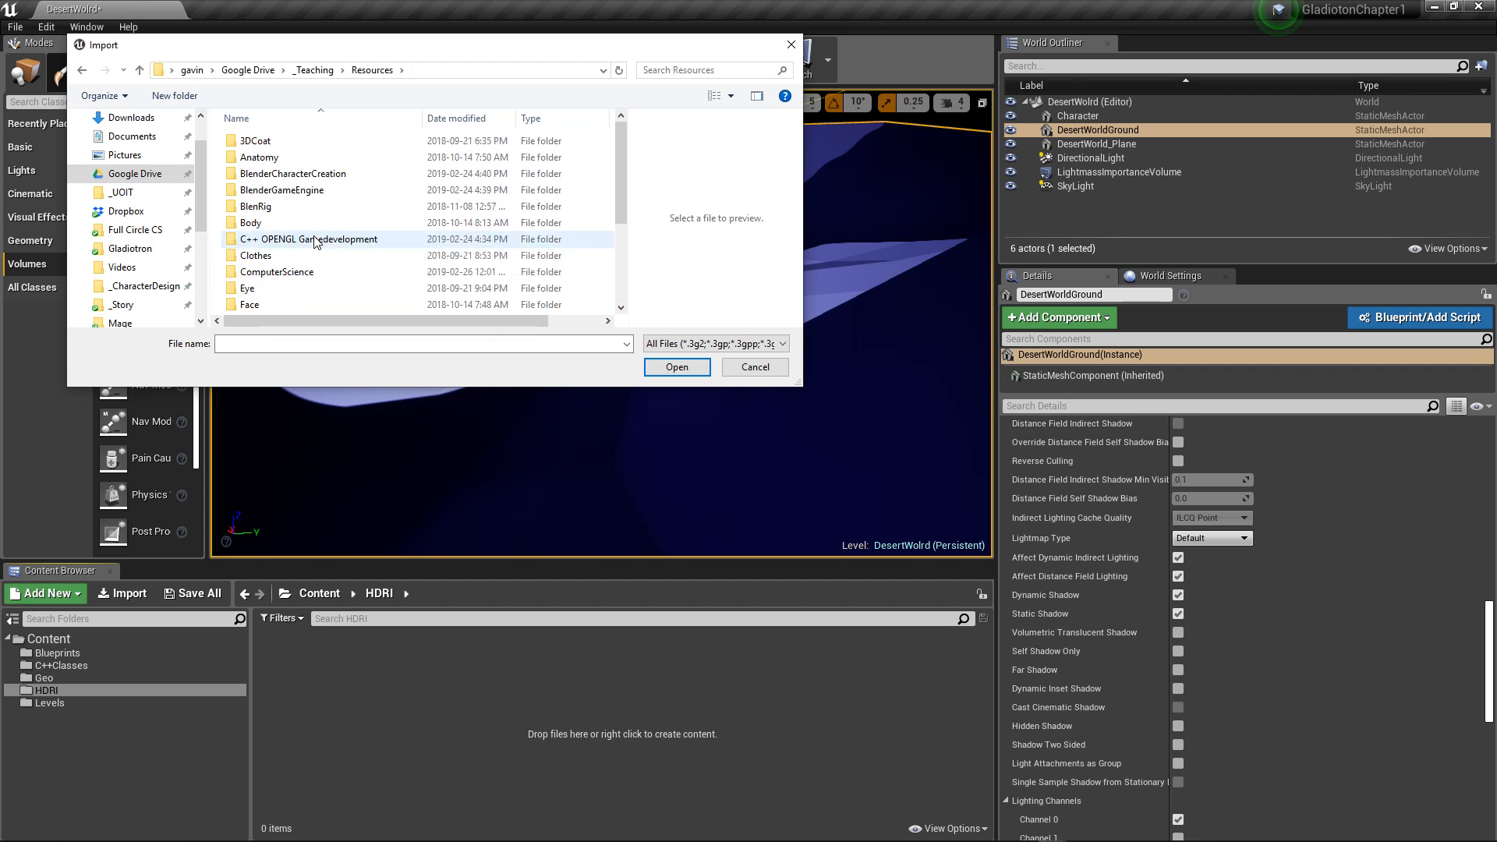
pyautogui.click(312, 72)
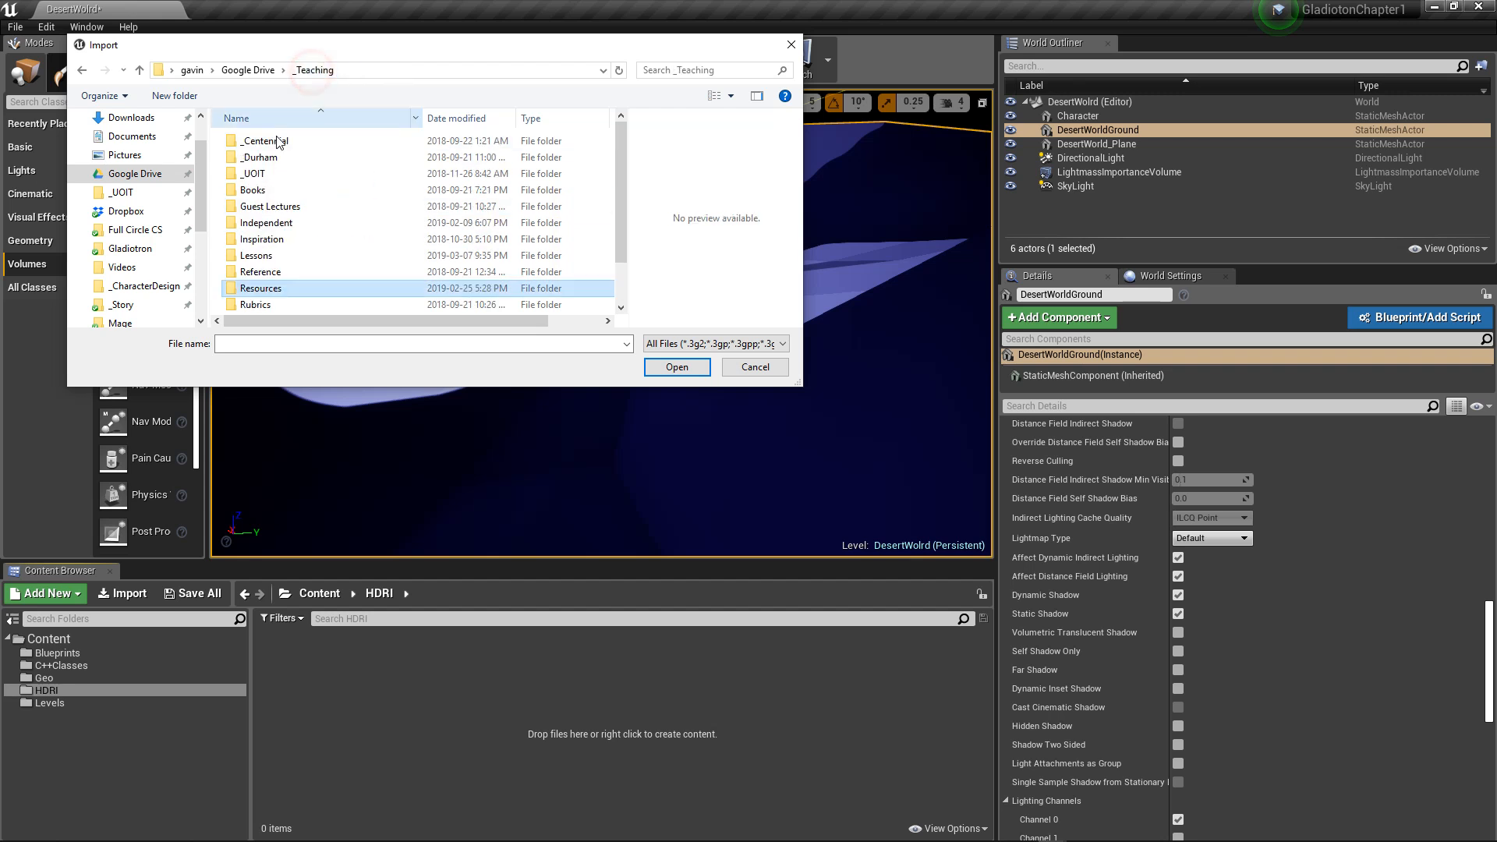
# Step: Look through the Reference folder in _Teaching and its textures subfolder for an HDRI file
pyautogui.doubleClick(286, 273)
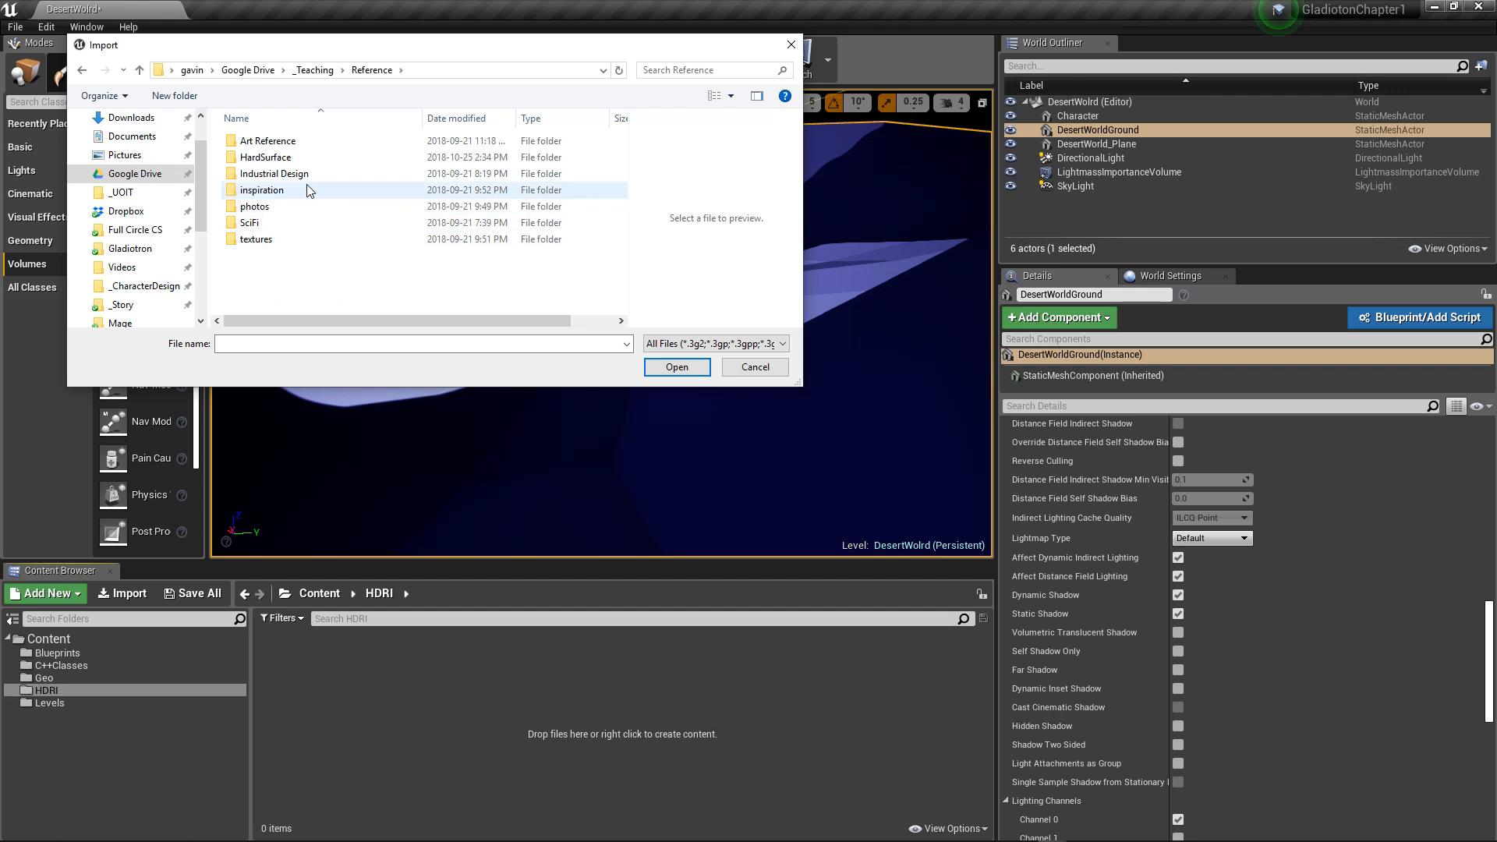
pyautogui.doubleClick(251, 237)
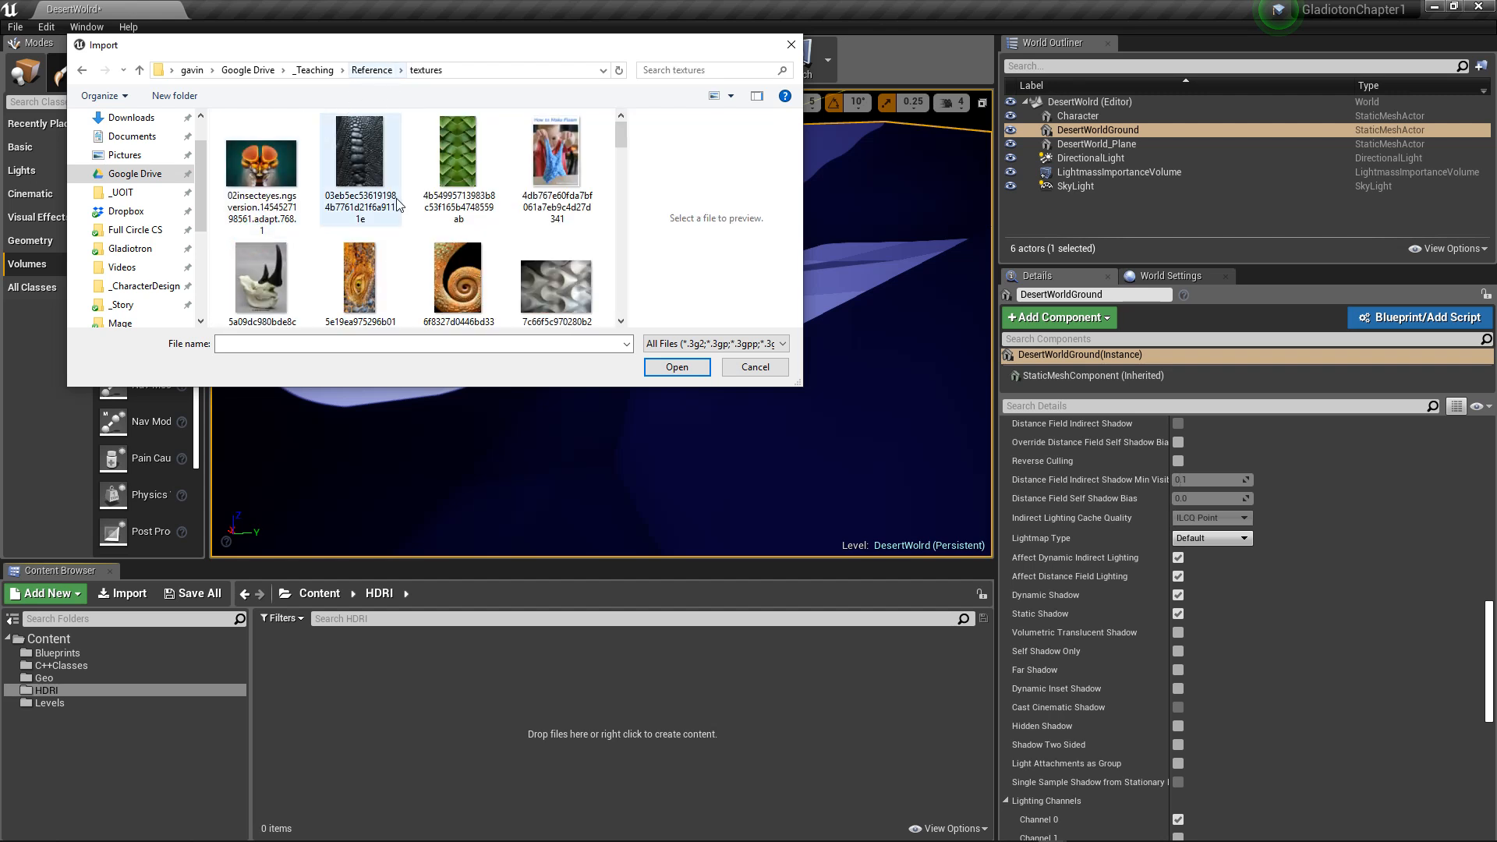
pyautogui.scroll(-5, 399, 204)
pyautogui.scroll(5, 398, 205)
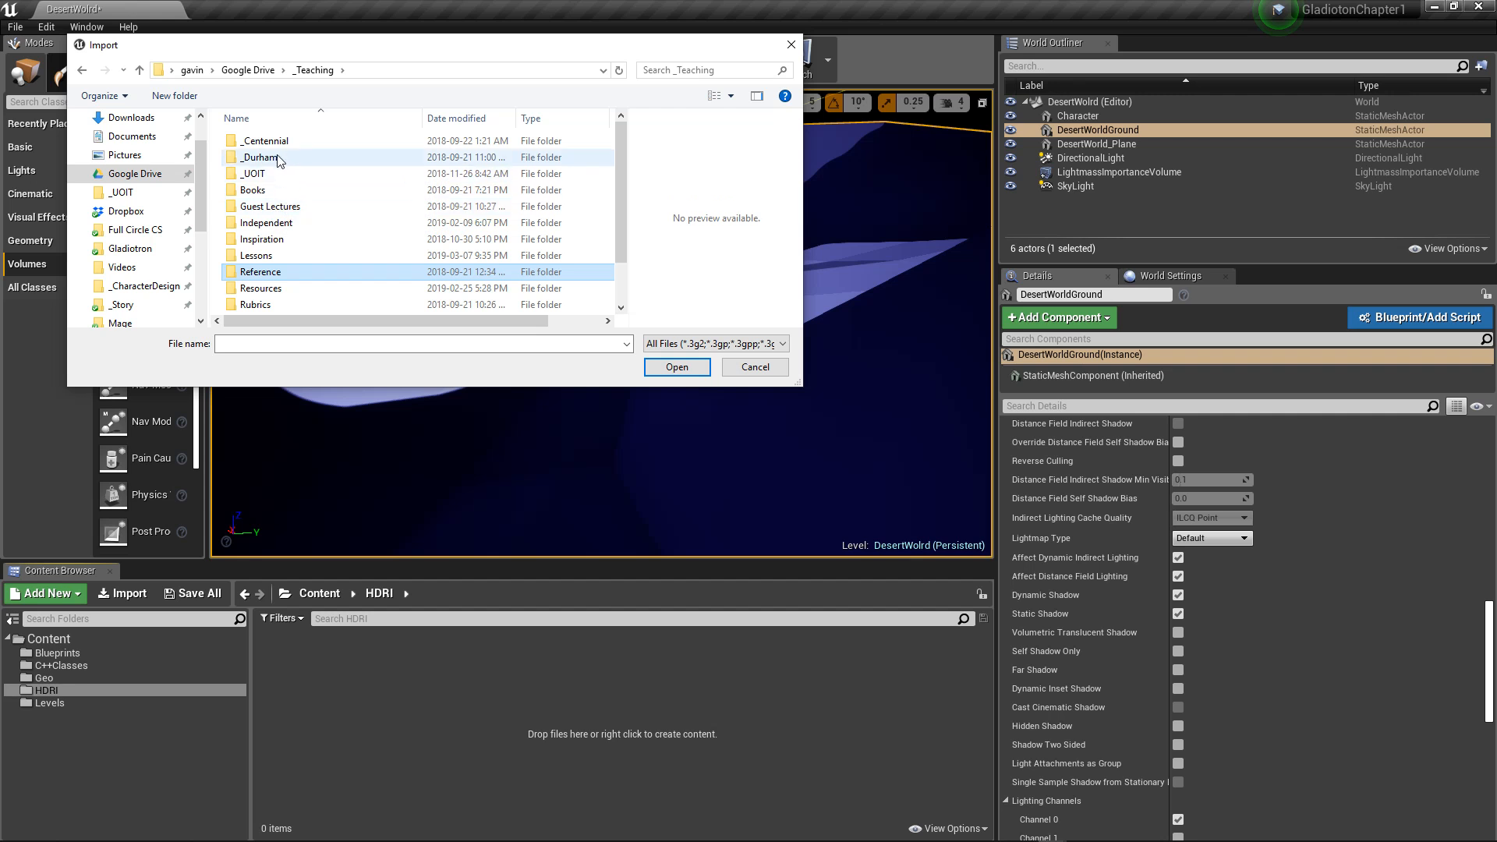
# Step: Check the _Texturing folder inside _Teaching's Lessons folder for an HDRI file
pyautogui.scroll(-1, 284, 250)
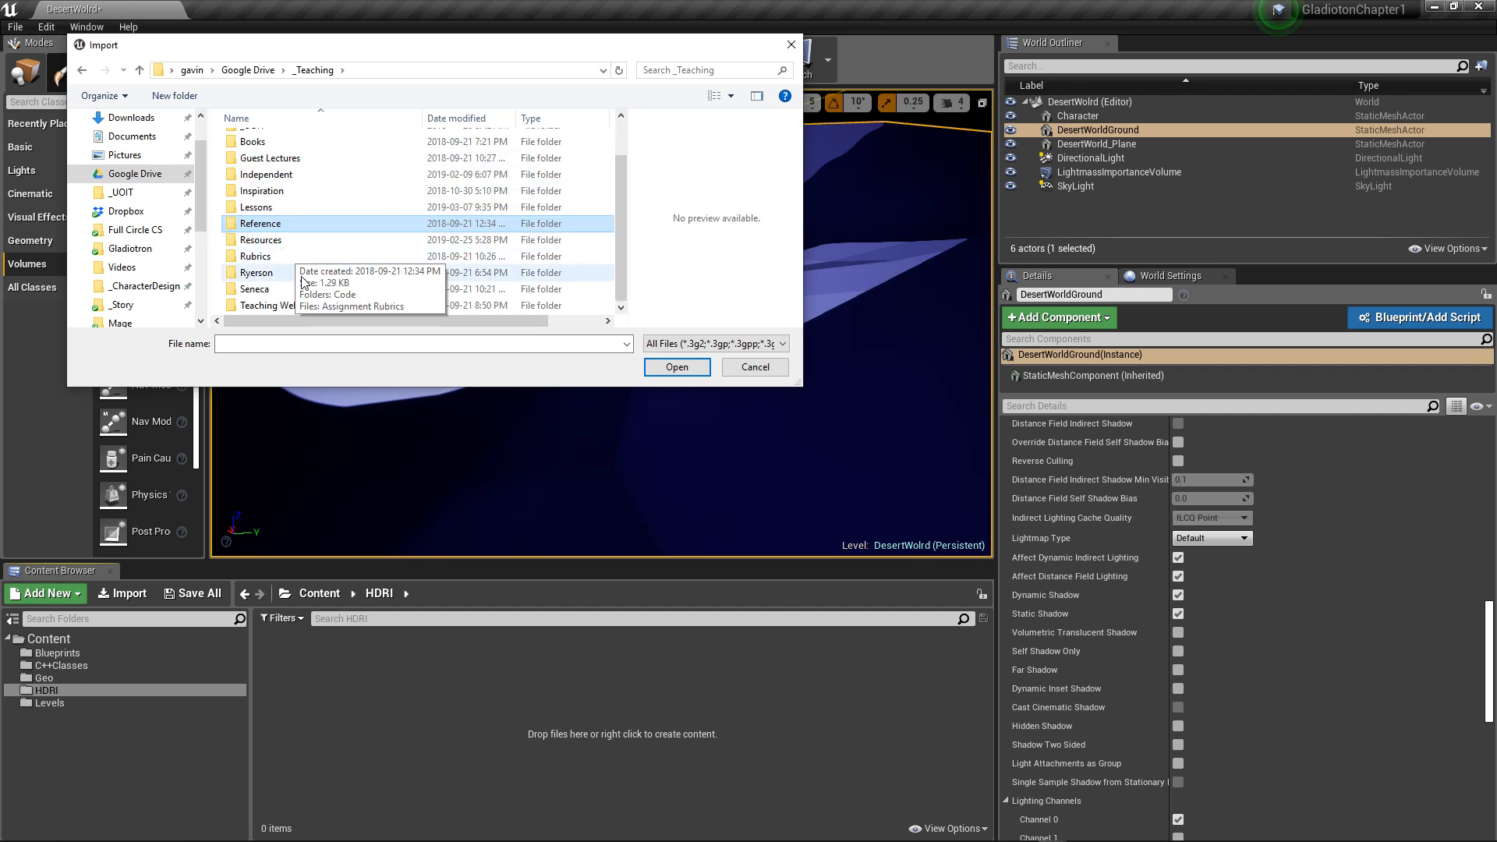
pyautogui.doubleClick(257, 208)
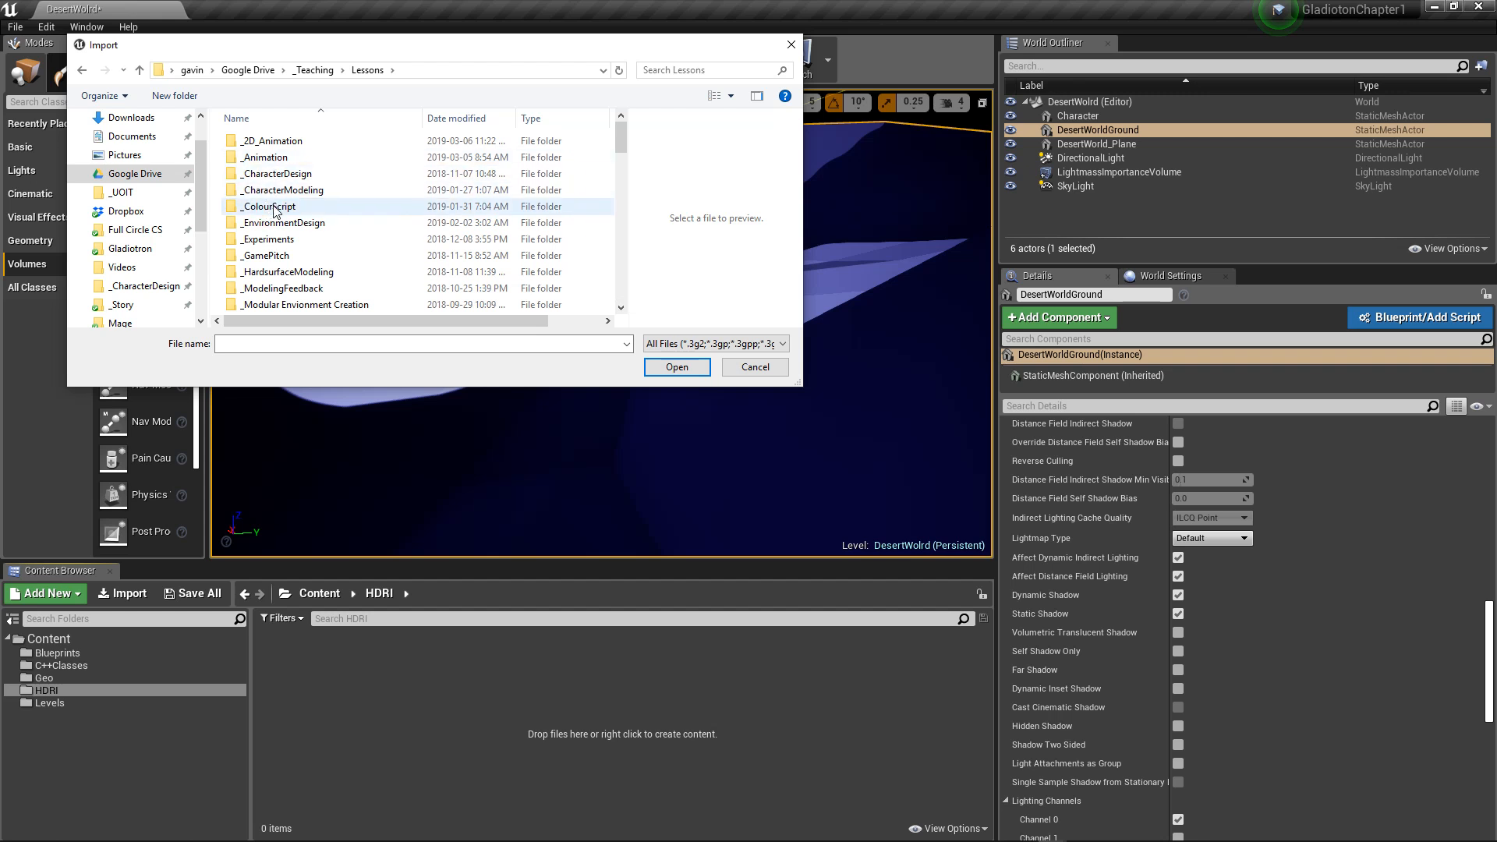
pyautogui.scroll(-3, 273, 281)
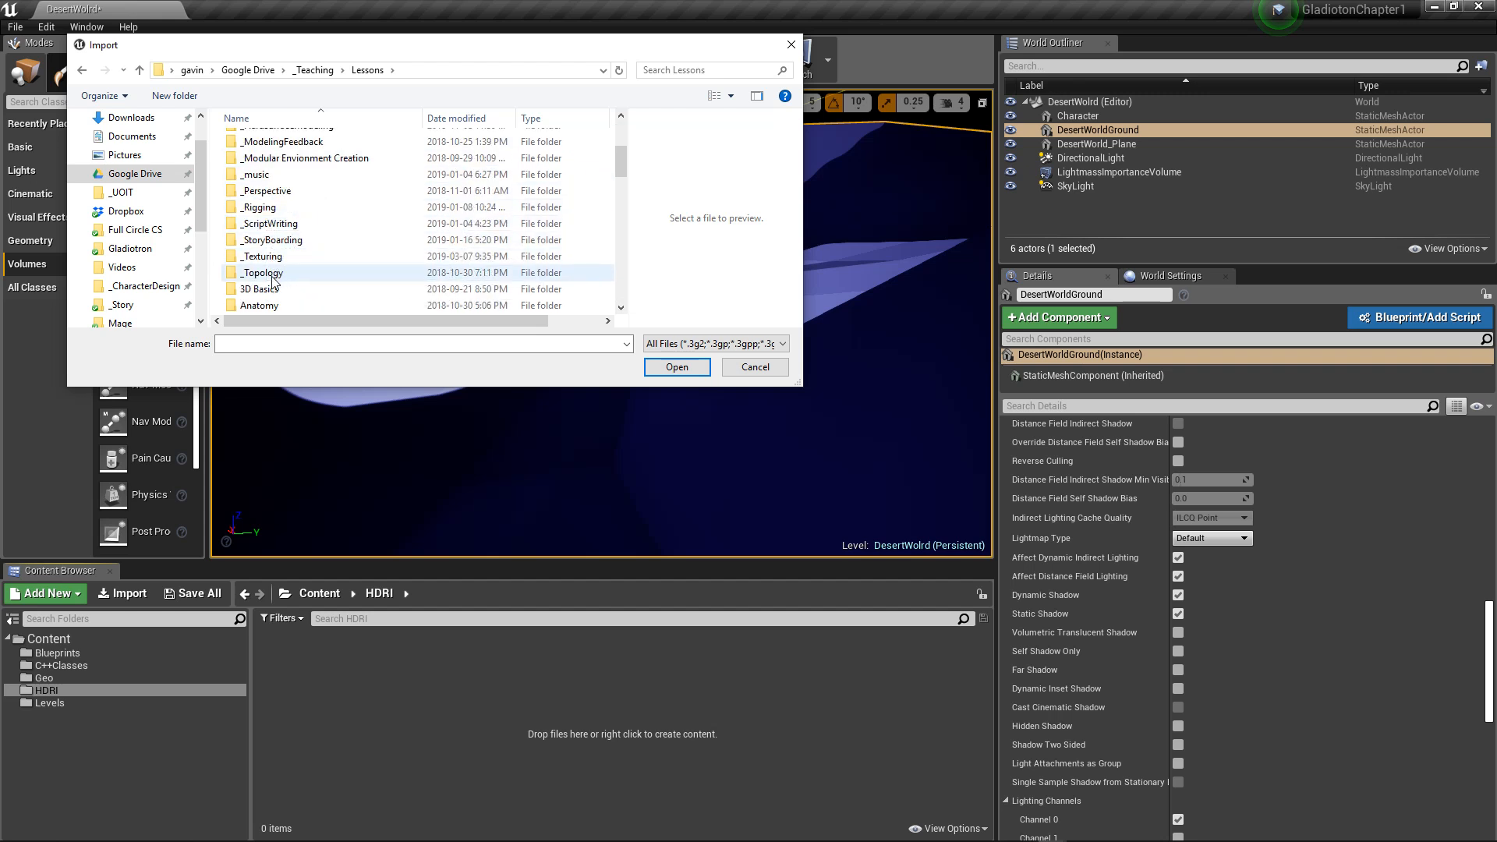
pyautogui.doubleClick(278, 260)
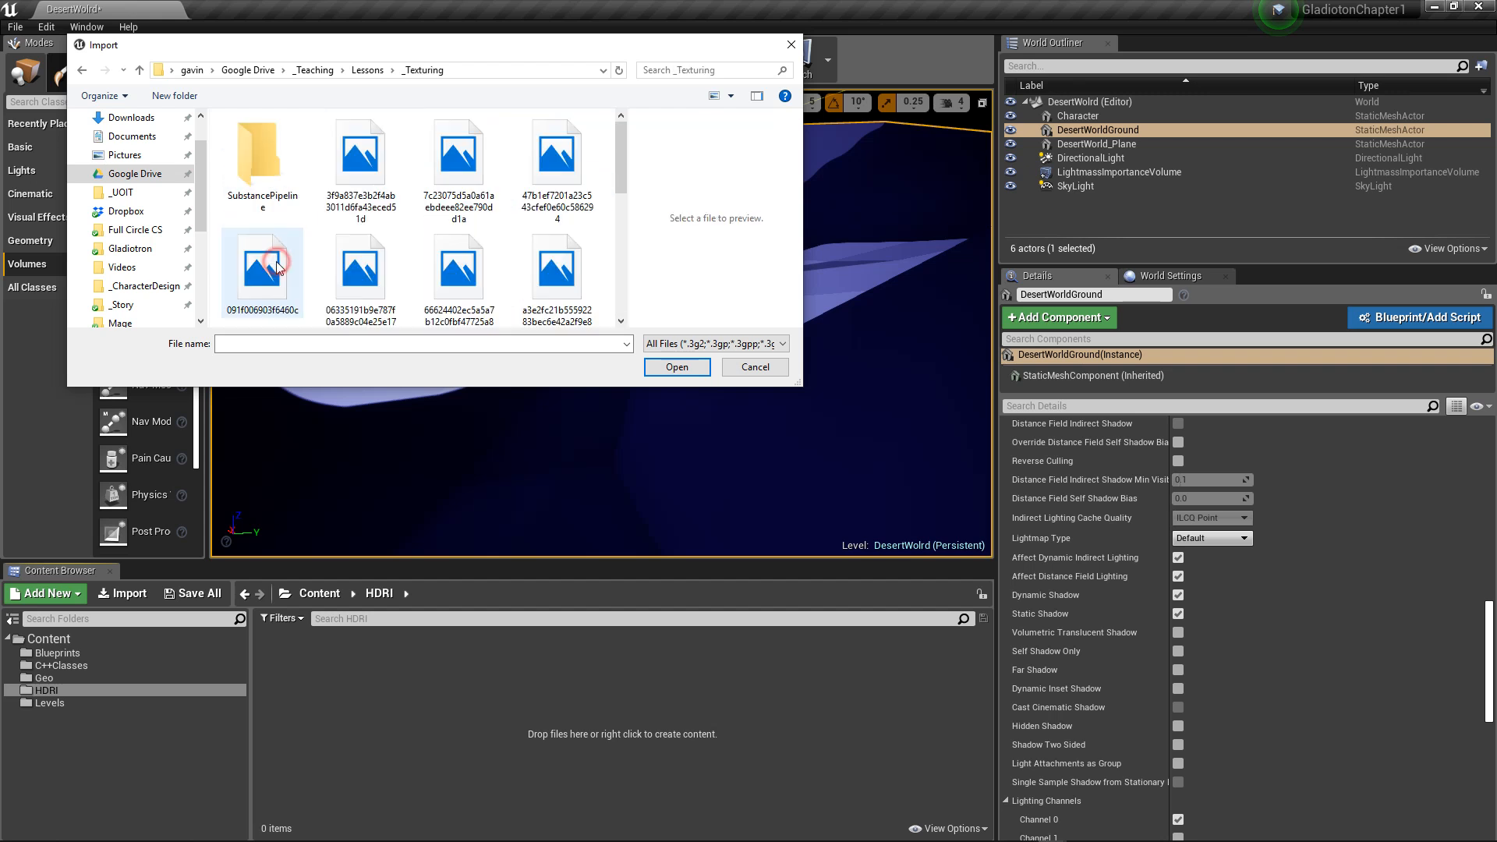
pyautogui.scroll(-1, 274, 238)
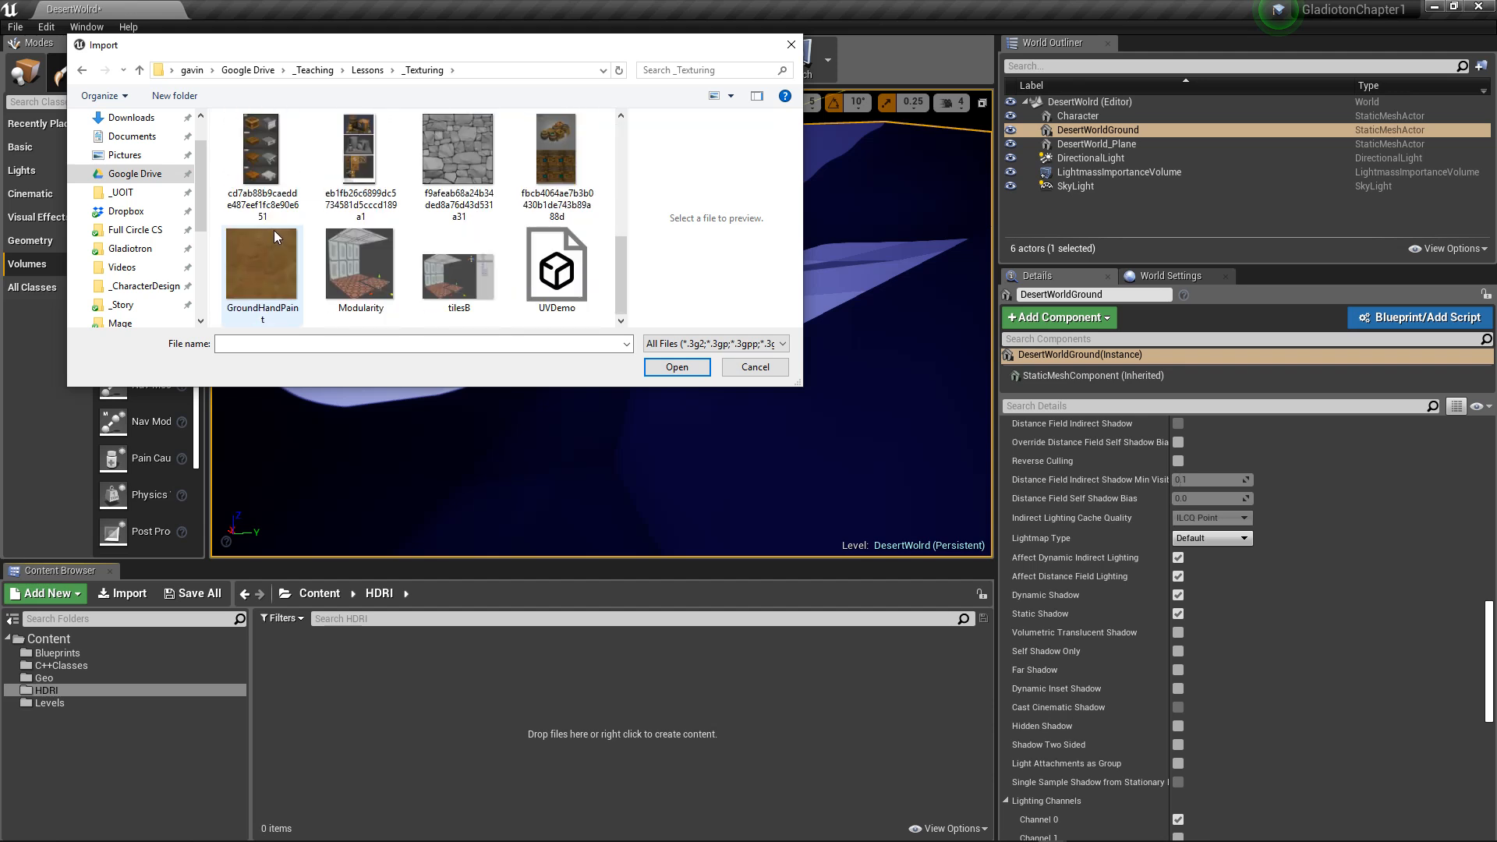
pyautogui.scroll(5, 274, 231)
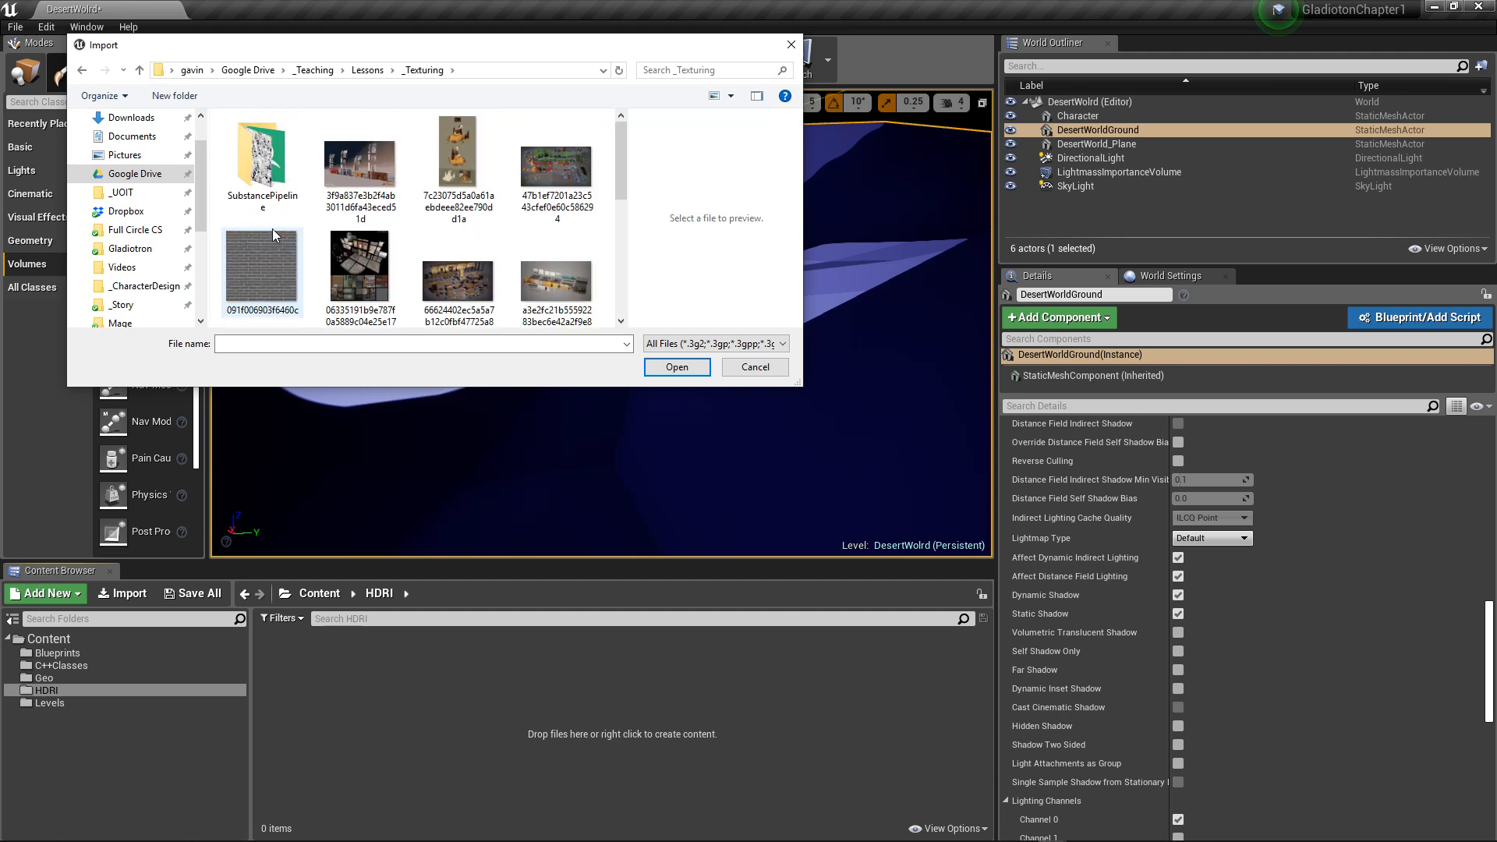
# Step: Search the rest of the Lessons folder, including its Unreal subfolder, for an HDRI file, and cancel the import
pyautogui.click(387, 71)
pyautogui.scroll(-3, 312, 234)
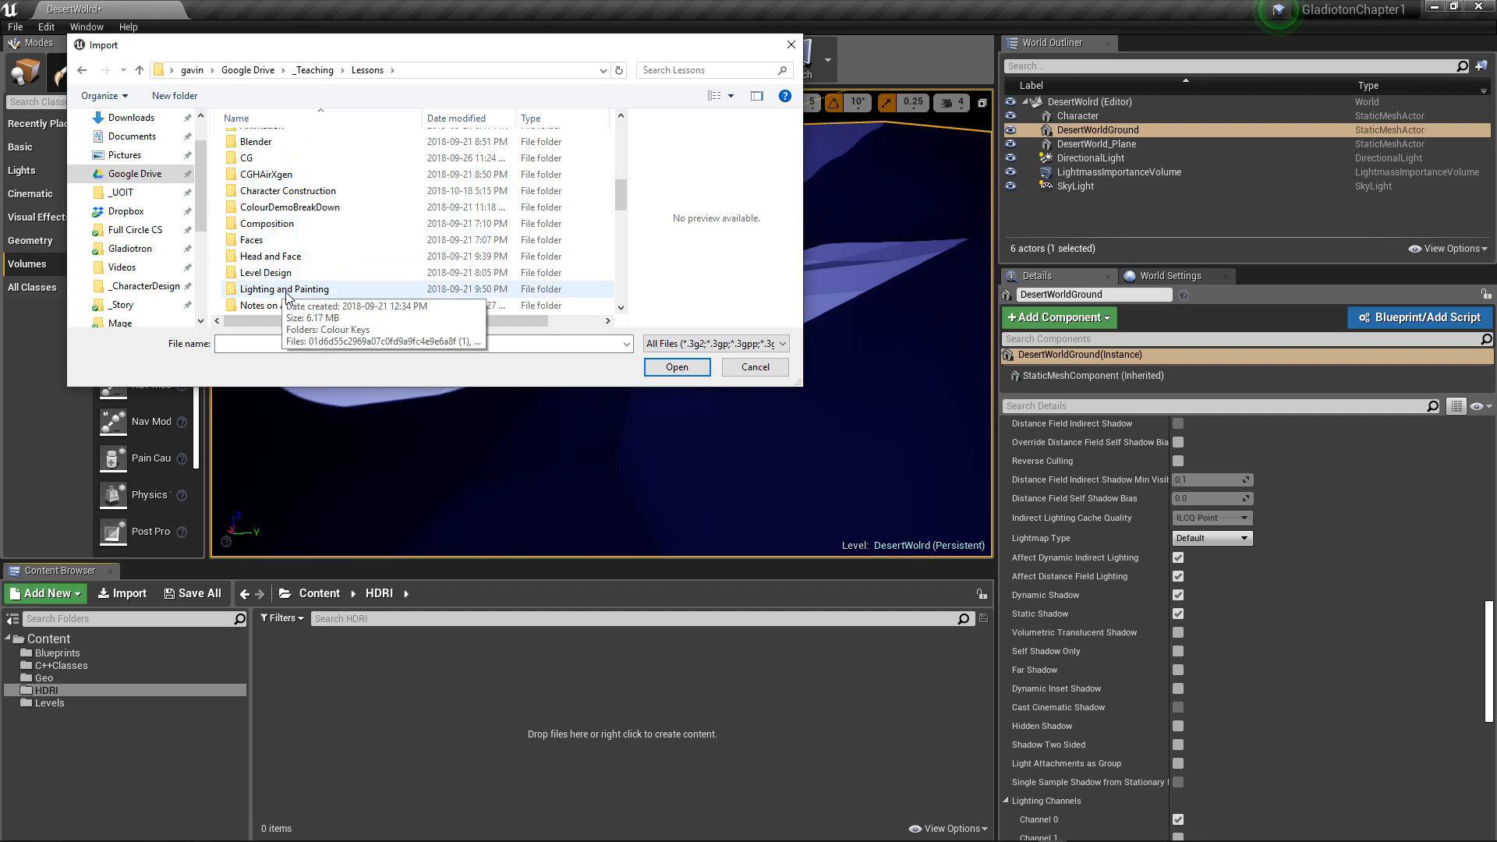
pyautogui.scroll(-2, 327, 257)
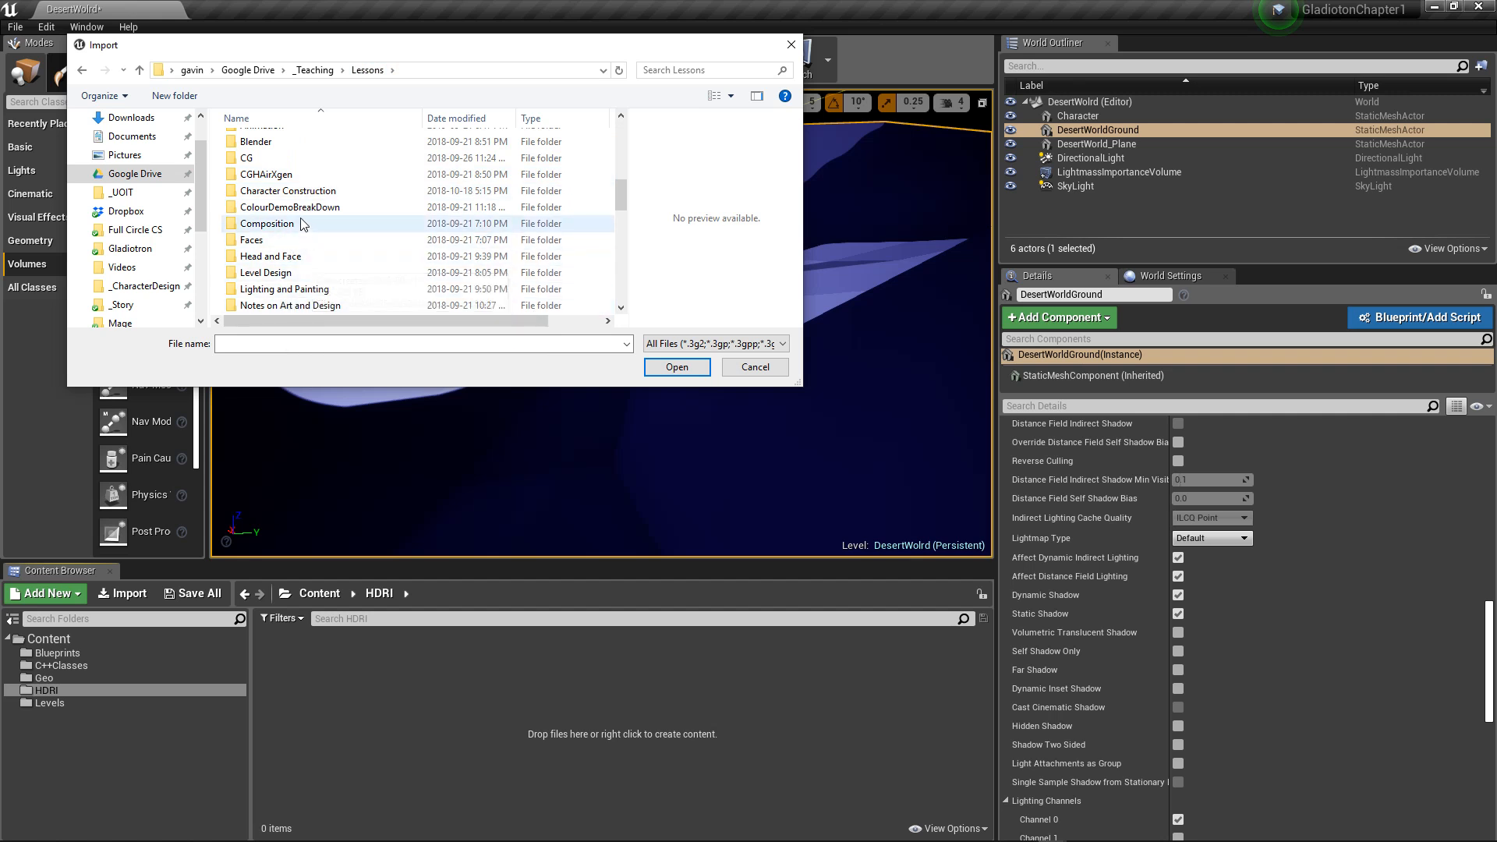
pyautogui.scroll(-6, 302, 217)
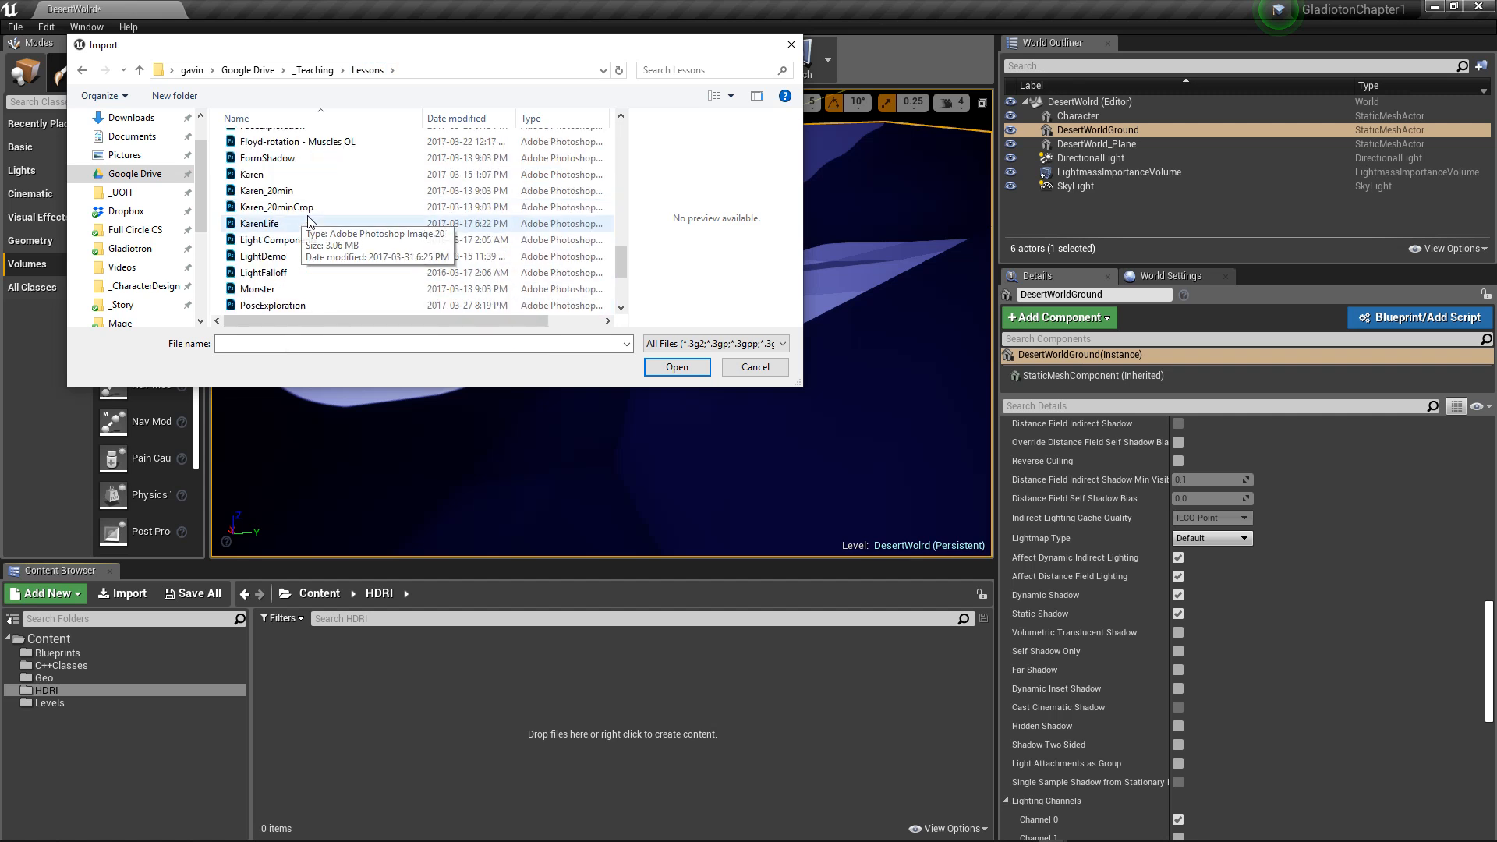
pyautogui.scroll(5, 309, 221)
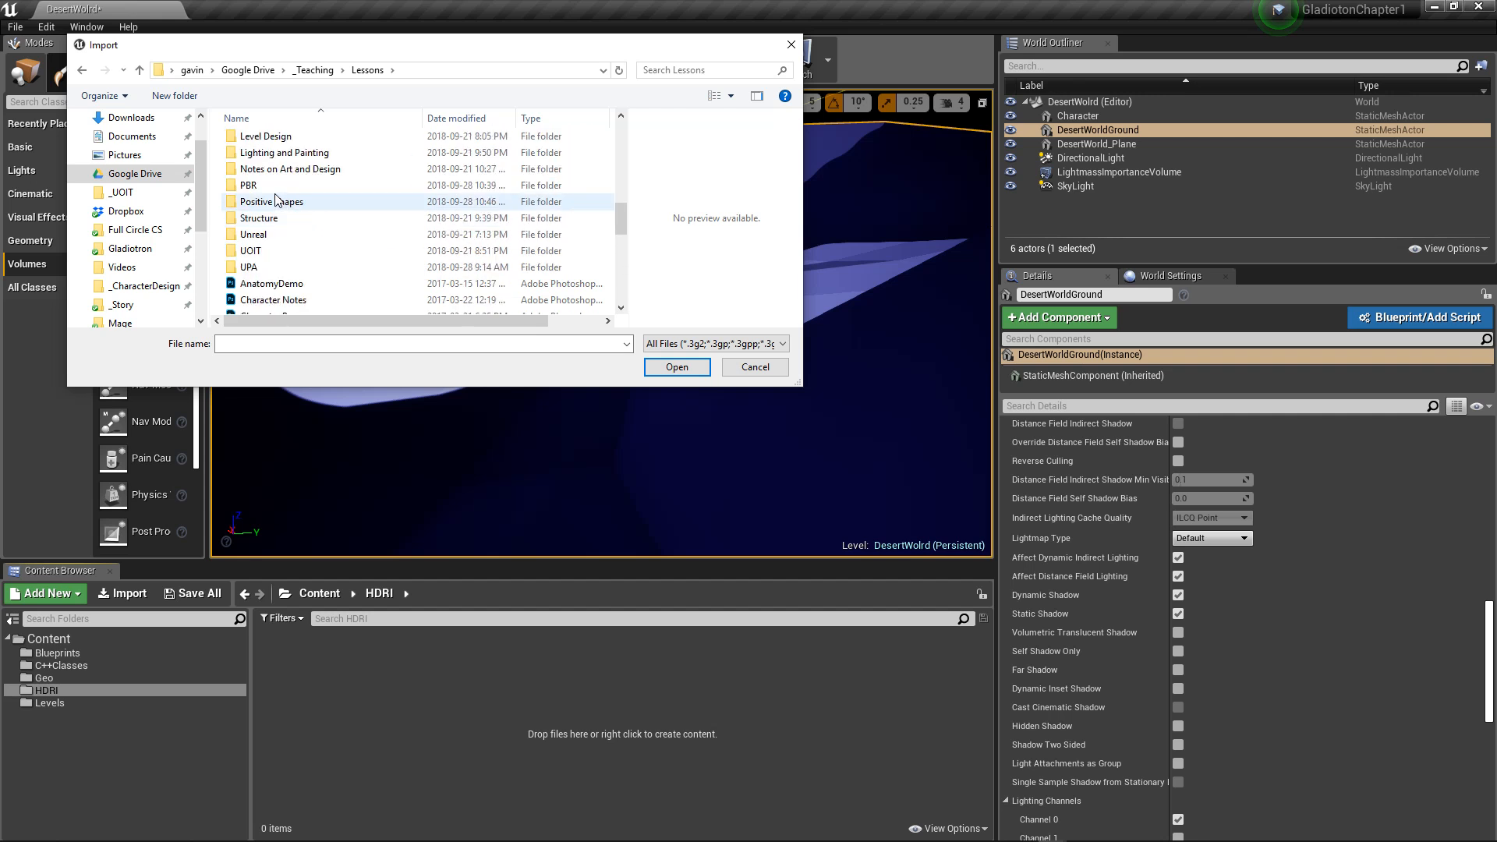
pyautogui.doubleClick(283, 236)
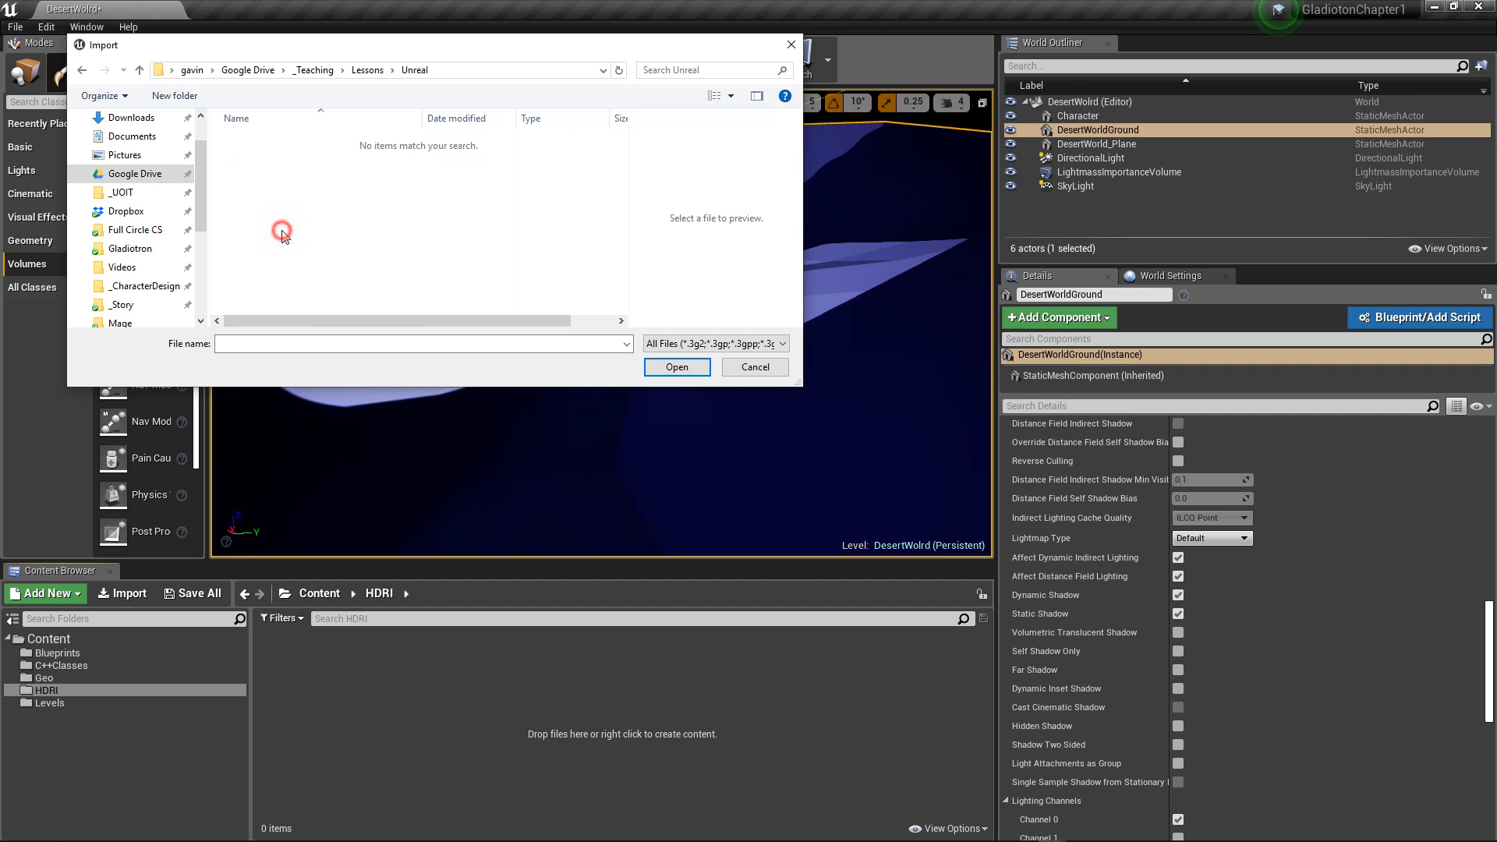
pyautogui.click(373, 70)
pyautogui.scroll(5, 304, 171)
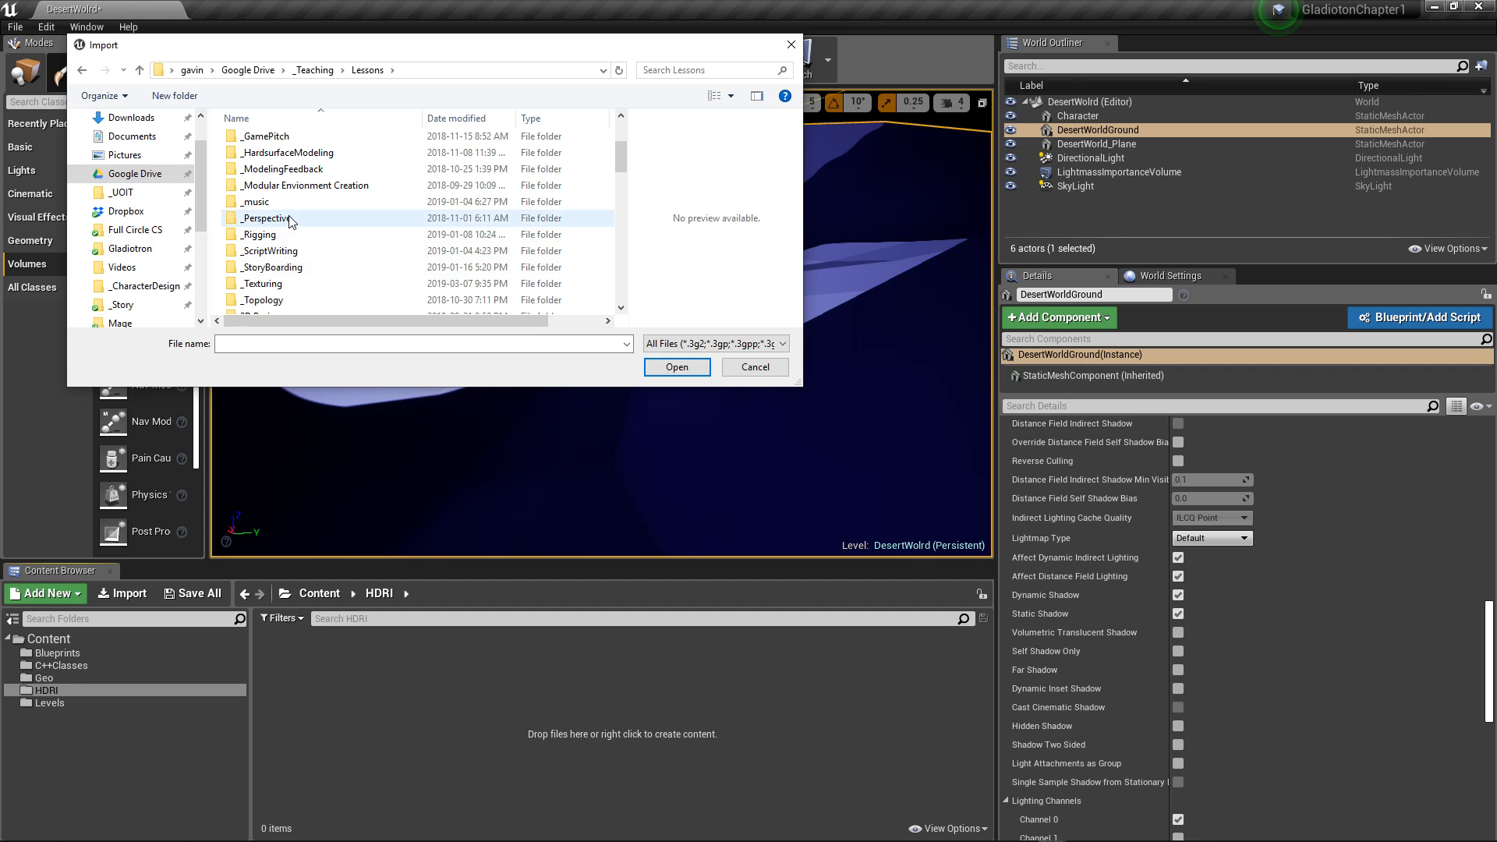
pyautogui.scroll(2, 290, 222)
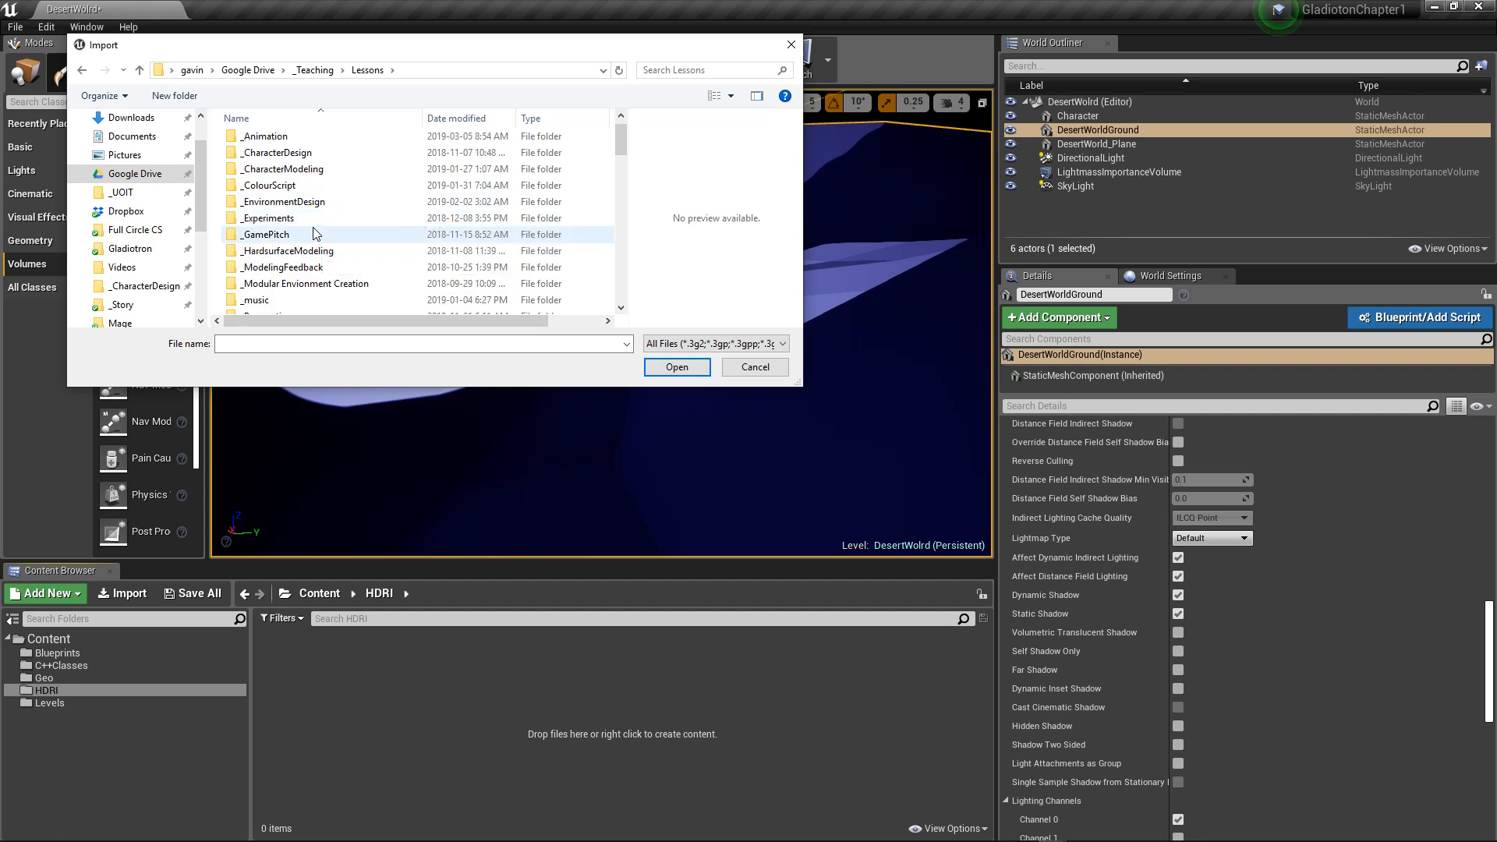
pyautogui.scroll(1, 313, 230)
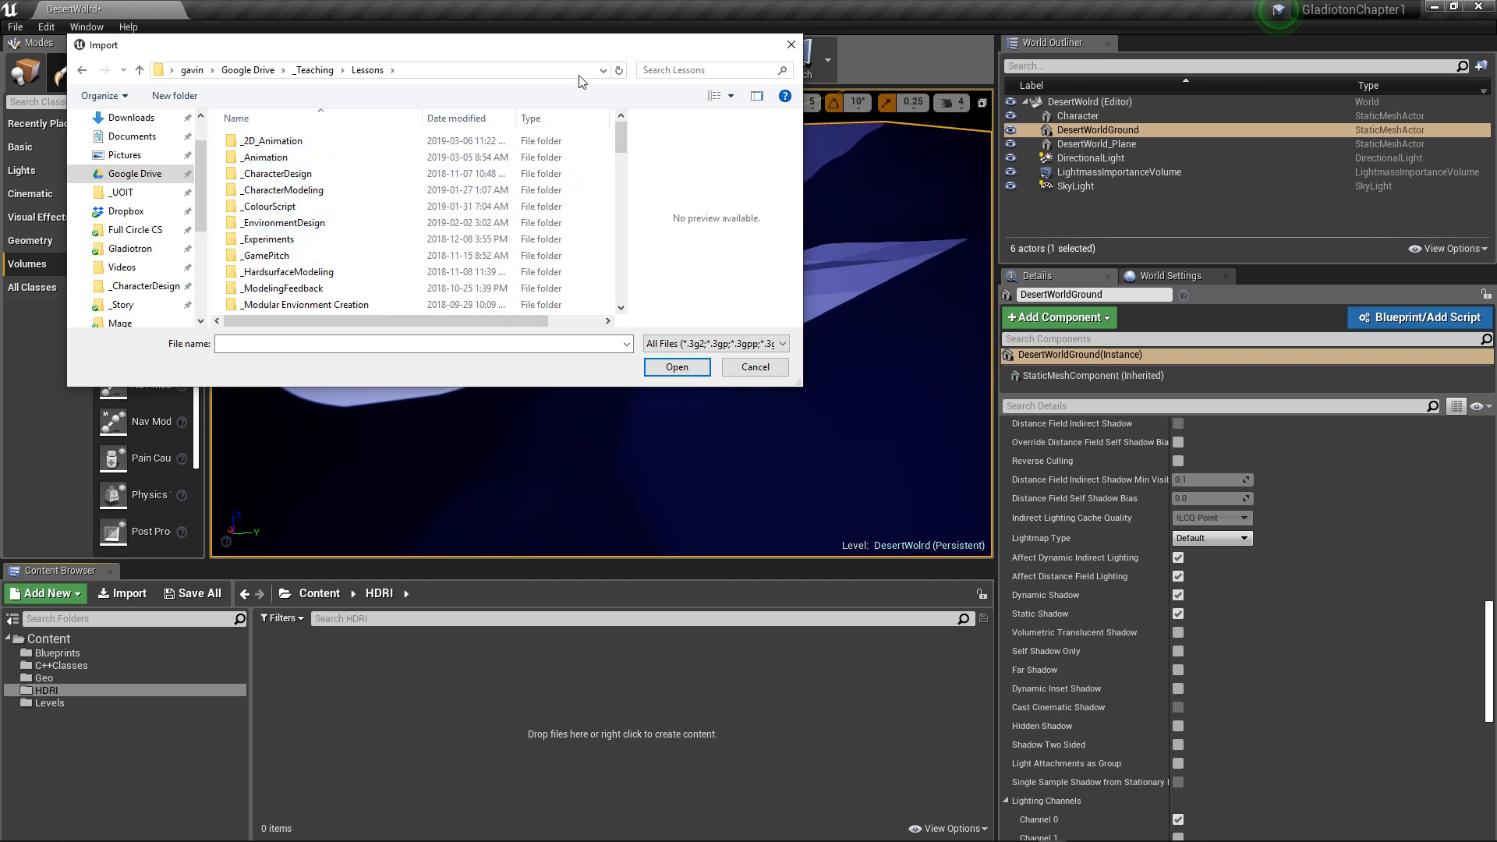
pyautogui.click(755, 367)
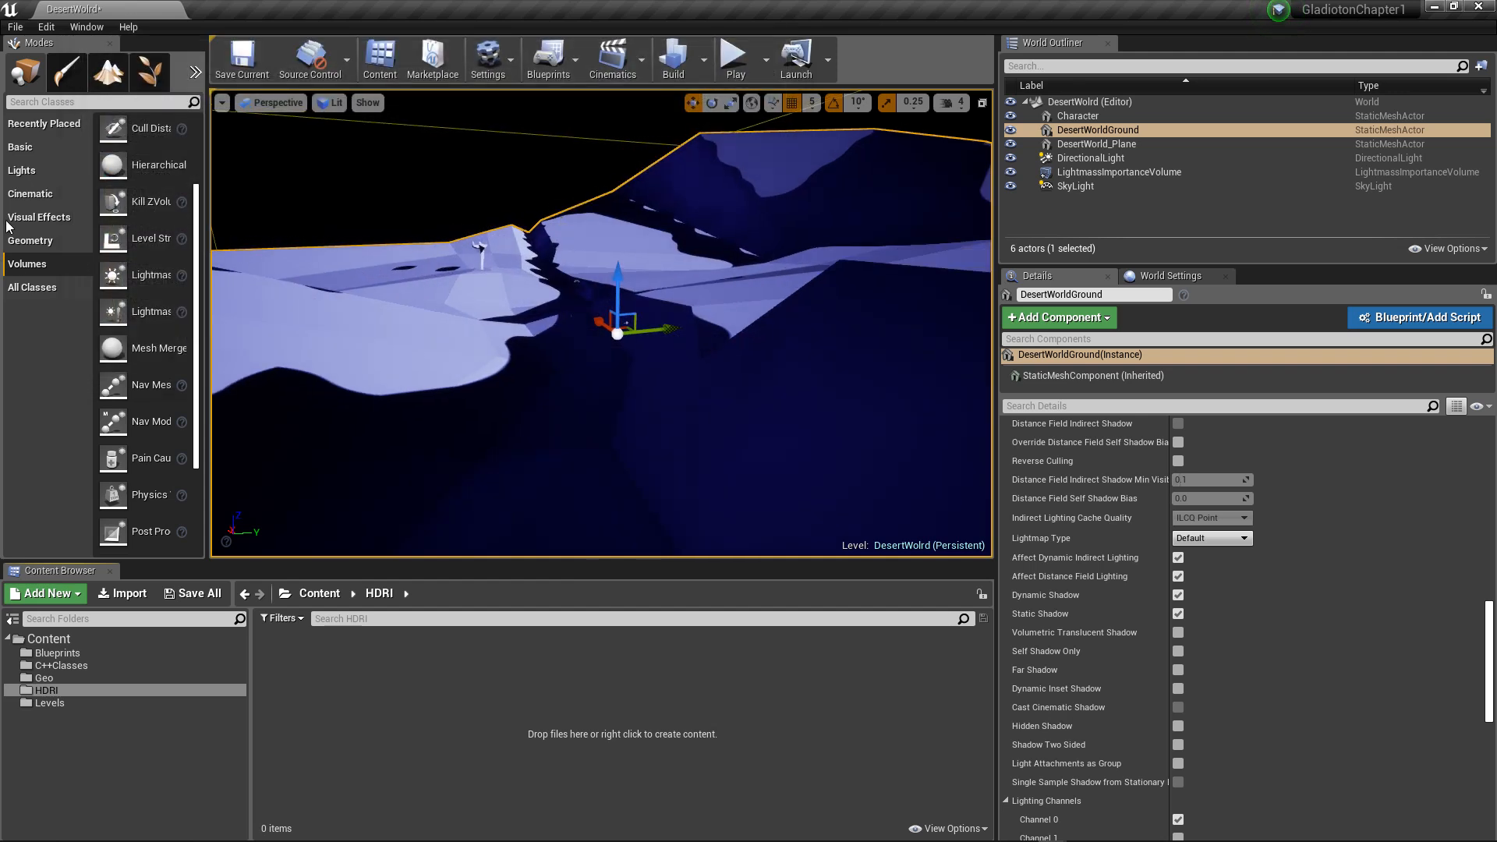
# Step: Place a Spot Light in the shadowed valley of the desert ground
pyautogui.click(39, 170)
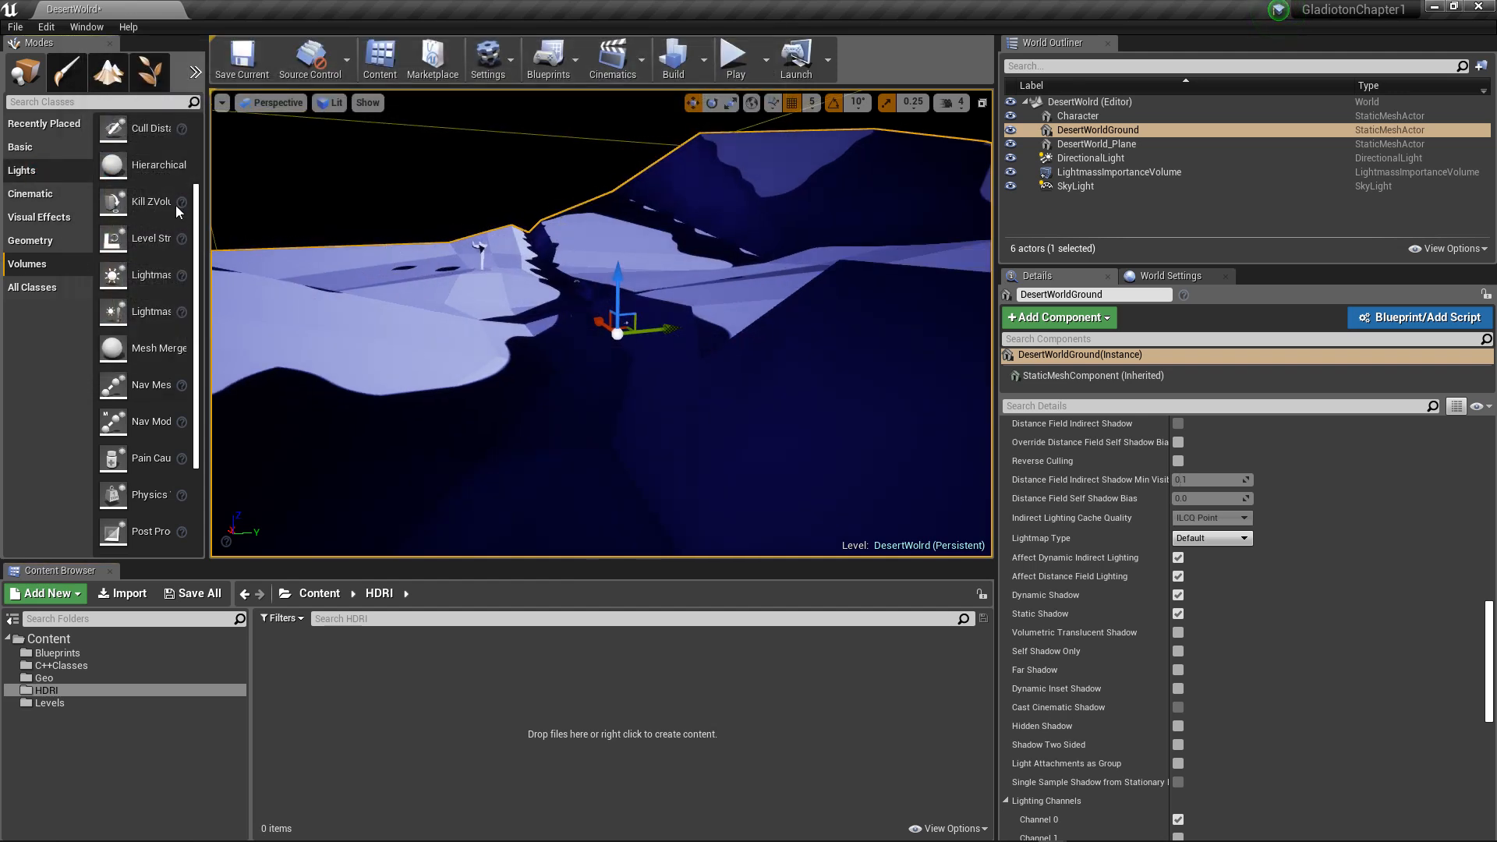
pyautogui.click(25, 171)
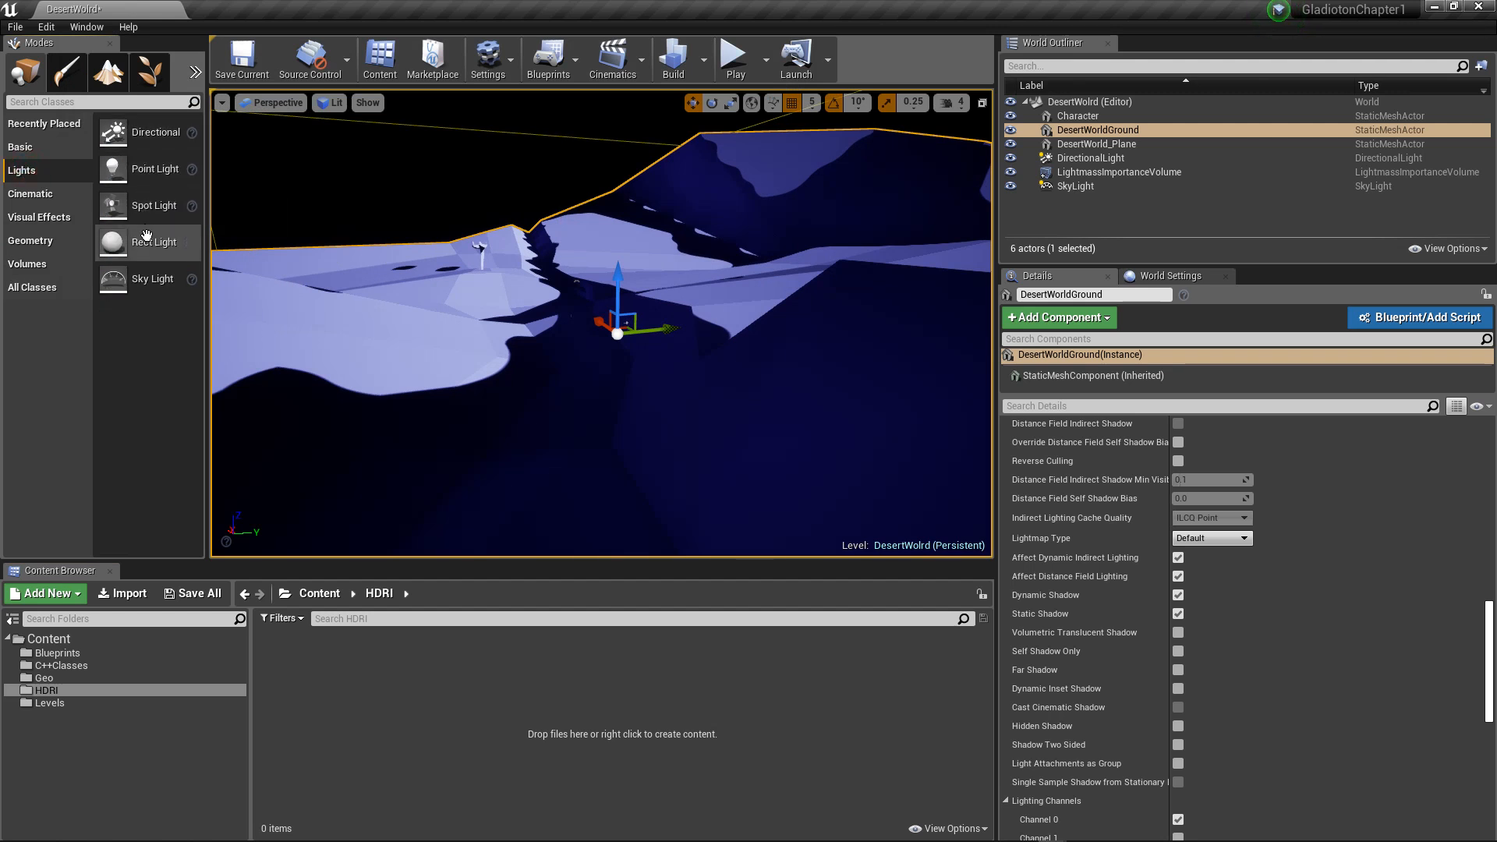
pyautogui.moveTo(150, 207); pyautogui.dragTo(275, 186)
pyautogui.moveTo(375, 223); pyautogui.dragTo(587, 331)
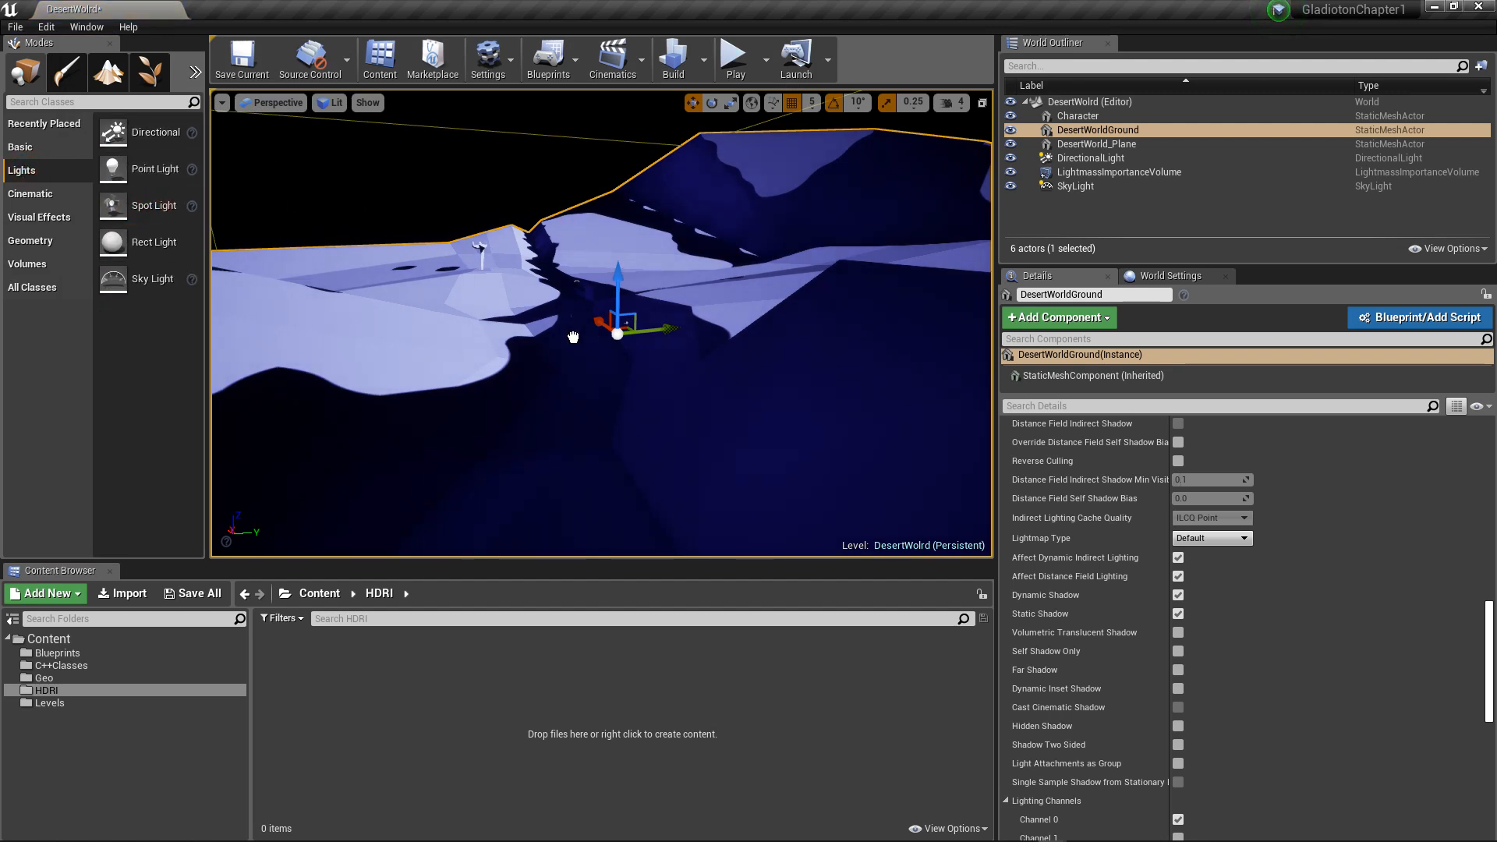
pyautogui.moveTo(567, 276); pyautogui.dragTo(567, 281)
pyautogui.keyDown('alt'); pyautogui.moveTo(471, 281); pyautogui.dragTo(710, 305); pyautogui.keyUp('alt')
pyautogui.moveTo(254, 309); pyautogui.dragTo(554, 327)
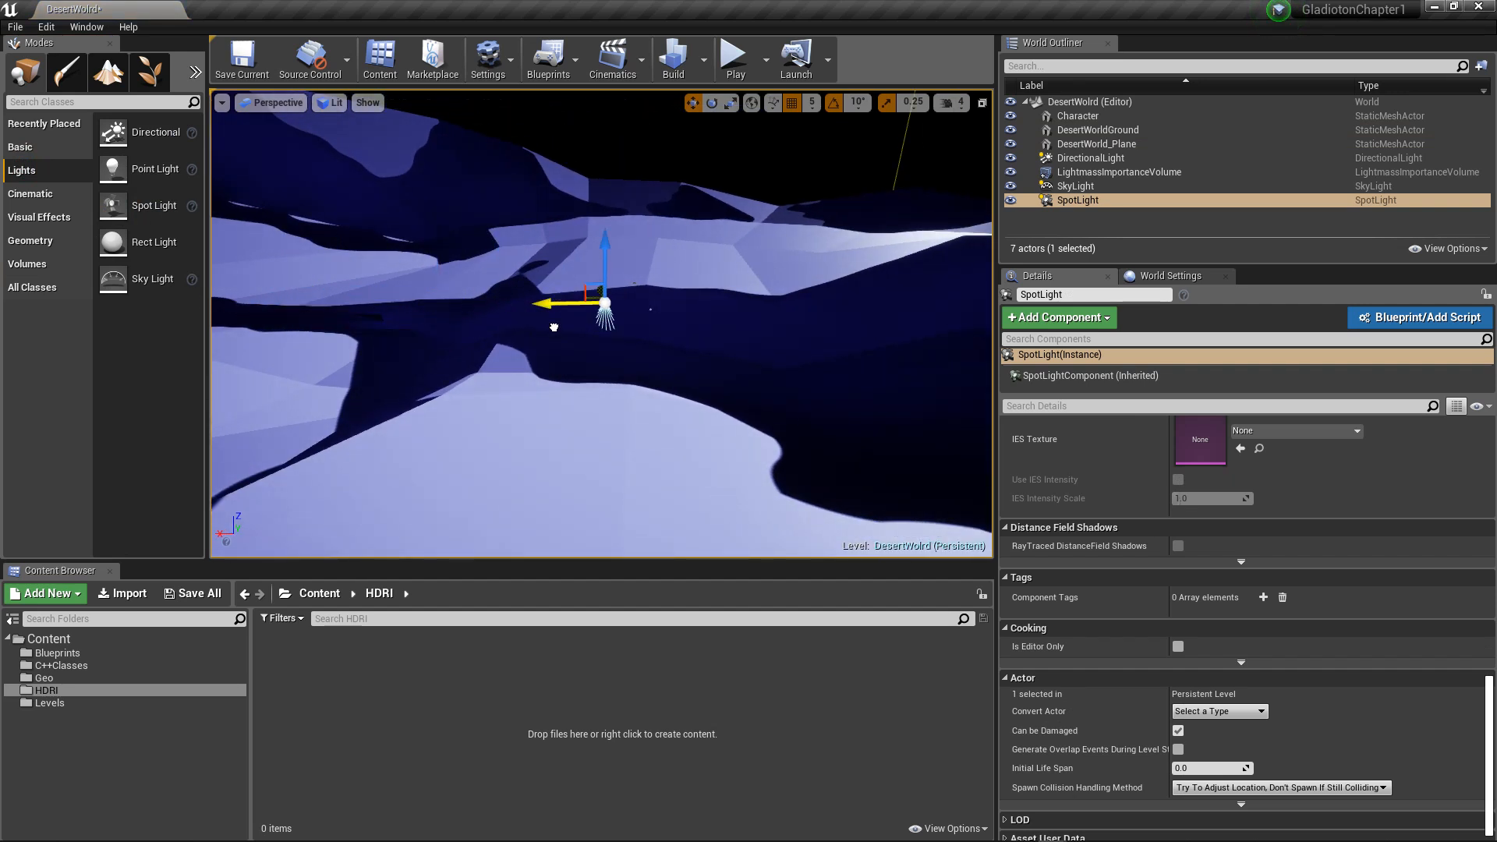
# Step: Move the spot light above the shadowed valley near the character, to about X 2271, Y -129, Z 1356
pyautogui.moveTo(645, 220); pyautogui.dragTo(630, 191)
pyautogui.keyDown('alt'); pyautogui.moveTo(728, 322); pyautogui.dragTo(499, 327); pyautogui.keyUp('alt')
pyautogui.scroll(4, 729, 322)
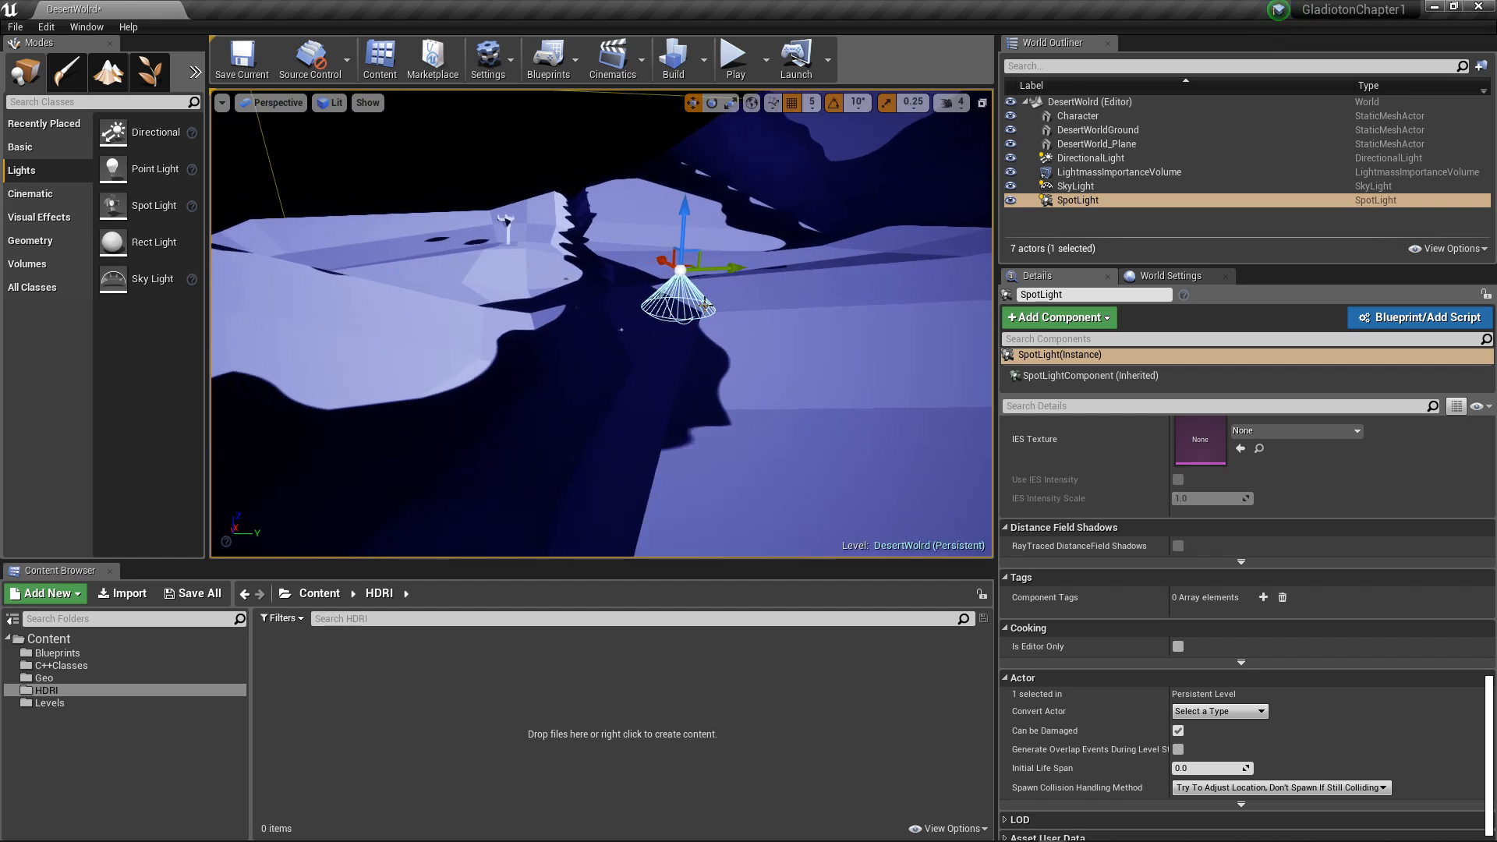
pyautogui.moveTo(739, 267); pyautogui.dragTo(642, 271)
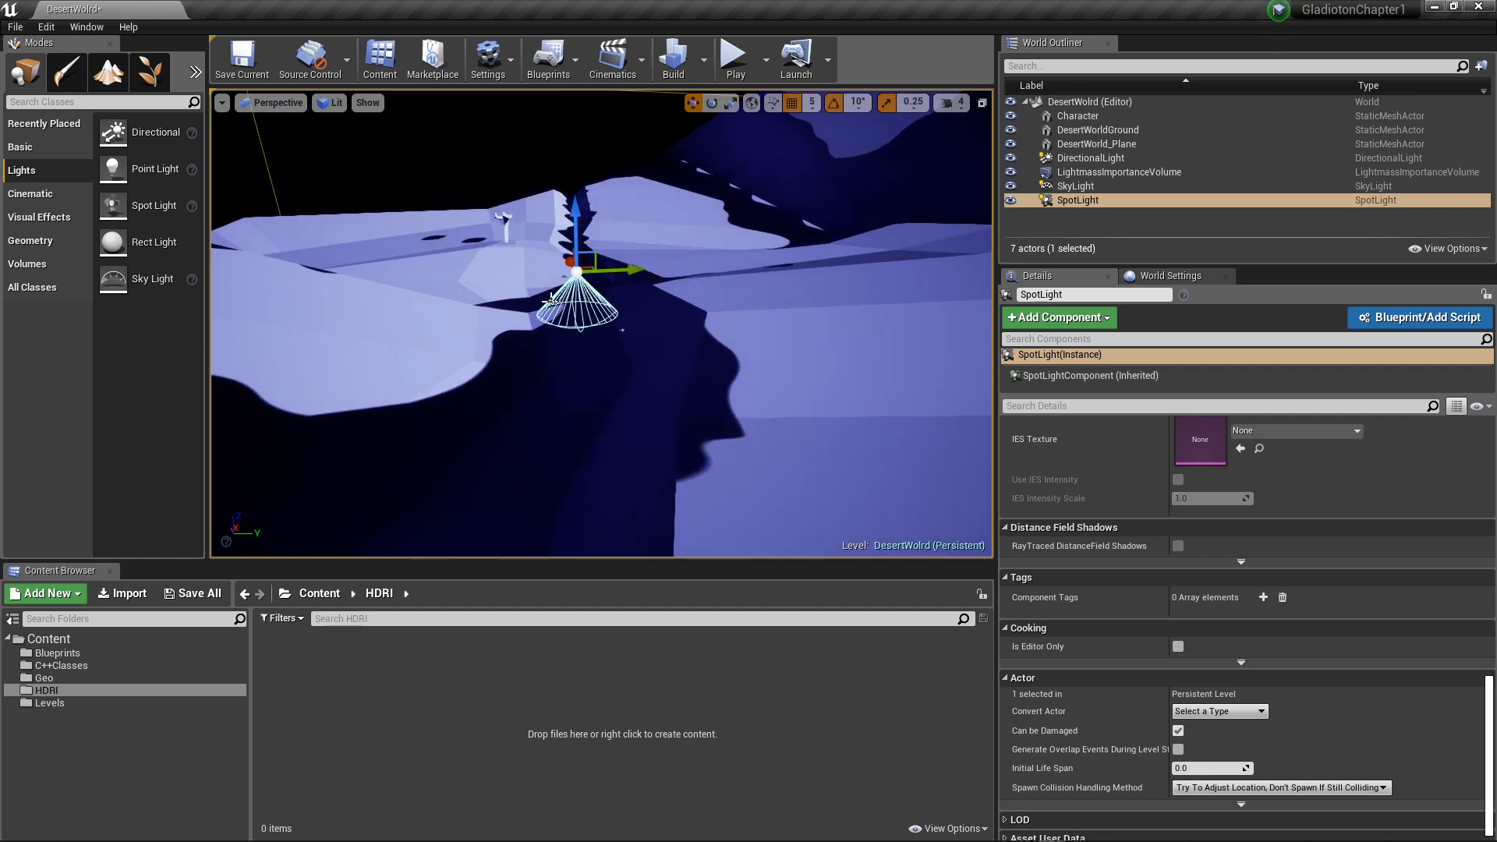
pyautogui.keyDown('alt'); pyautogui.moveTo(551, 300); pyautogui.dragTo(522, 287); pyautogui.keyUp('alt')
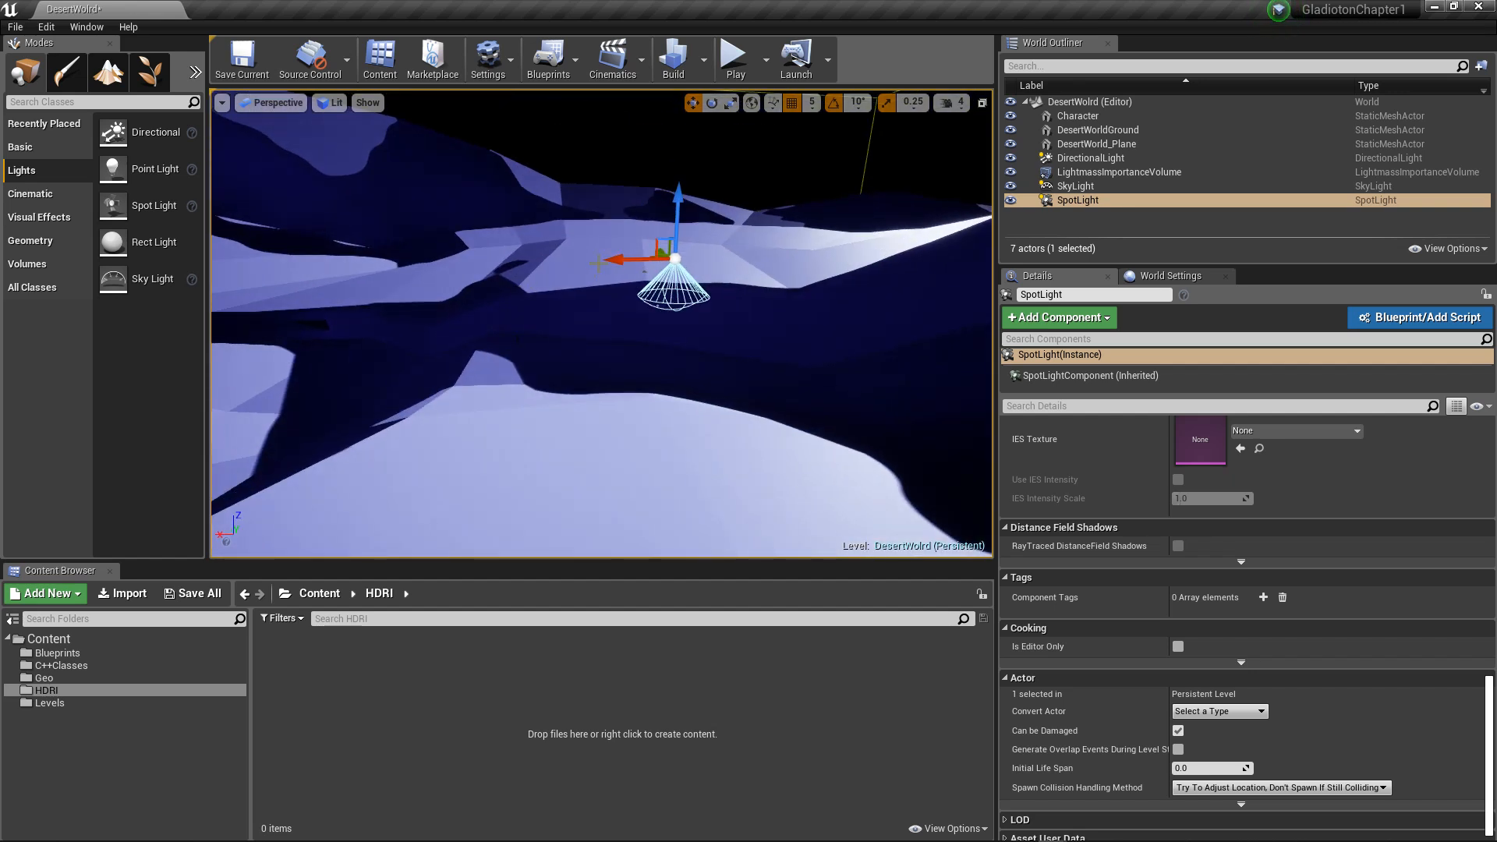
pyautogui.moveTo(611, 260); pyautogui.dragTo(412, 304)
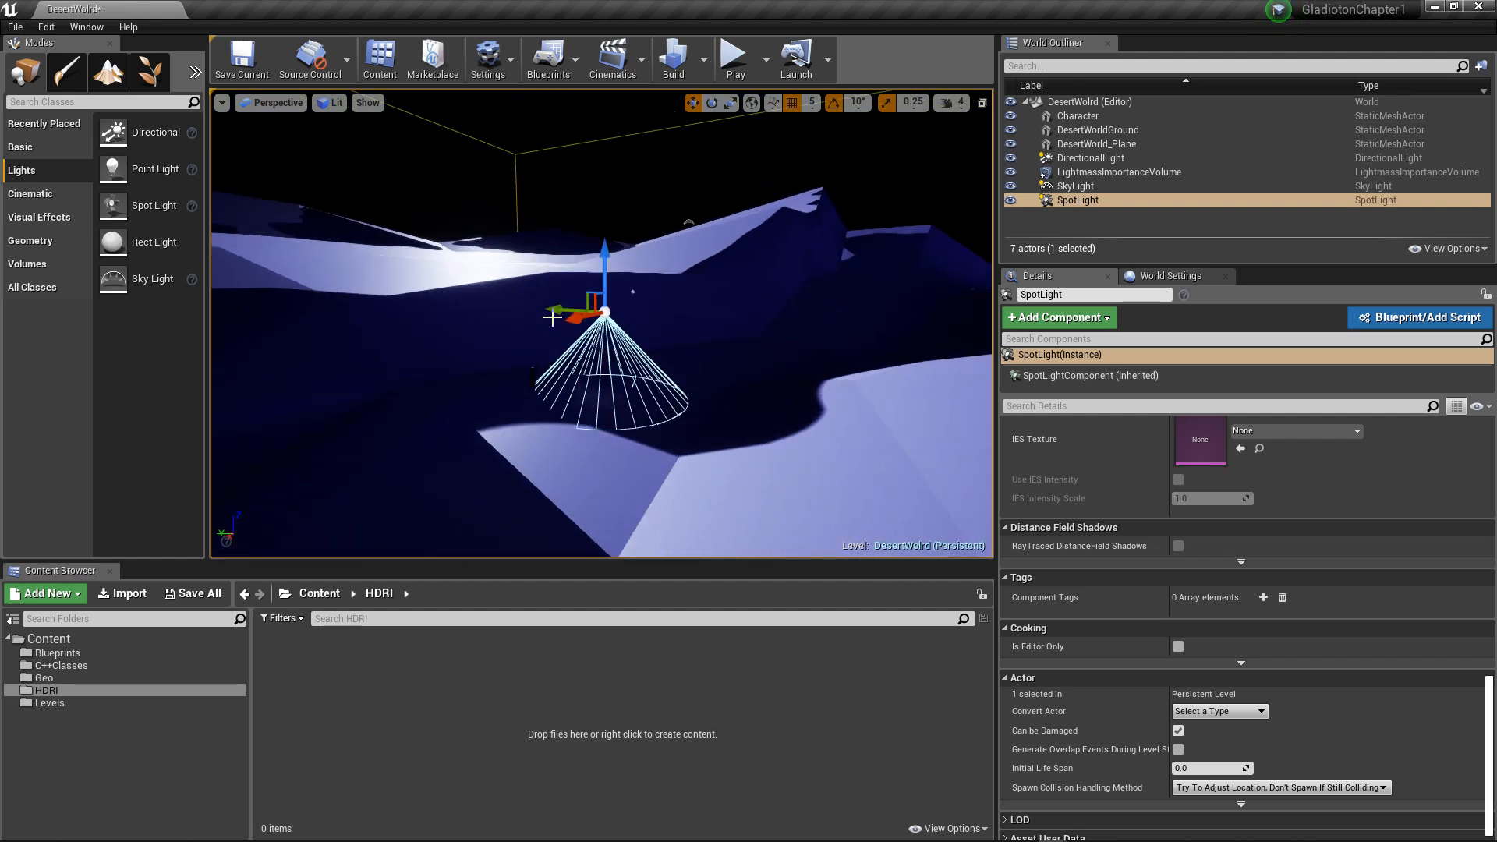
pyautogui.keyDown('alt'); pyautogui.moveTo(553, 317); pyautogui.dragTo(543, 156); pyautogui.keyUp('alt')
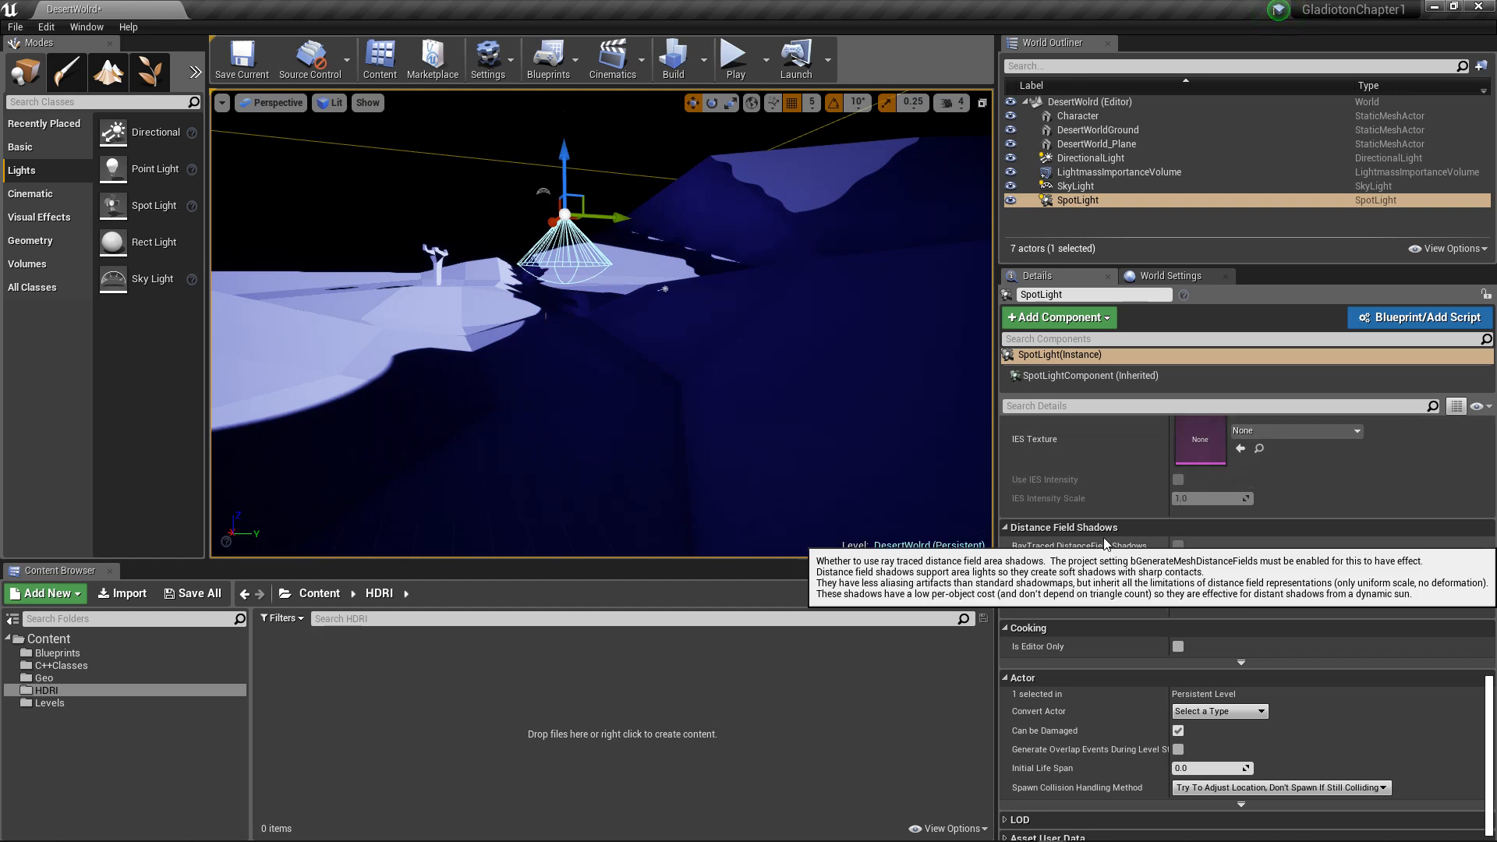
# Step: Set the spot light's intensity to about 93.75 cd, attenuation radius to about 6365 and outer cone angle to about 77.7 degrees
pyautogui.scroll(6, 1123, 482)
pyautogui.scroll(10, 1110, 492)
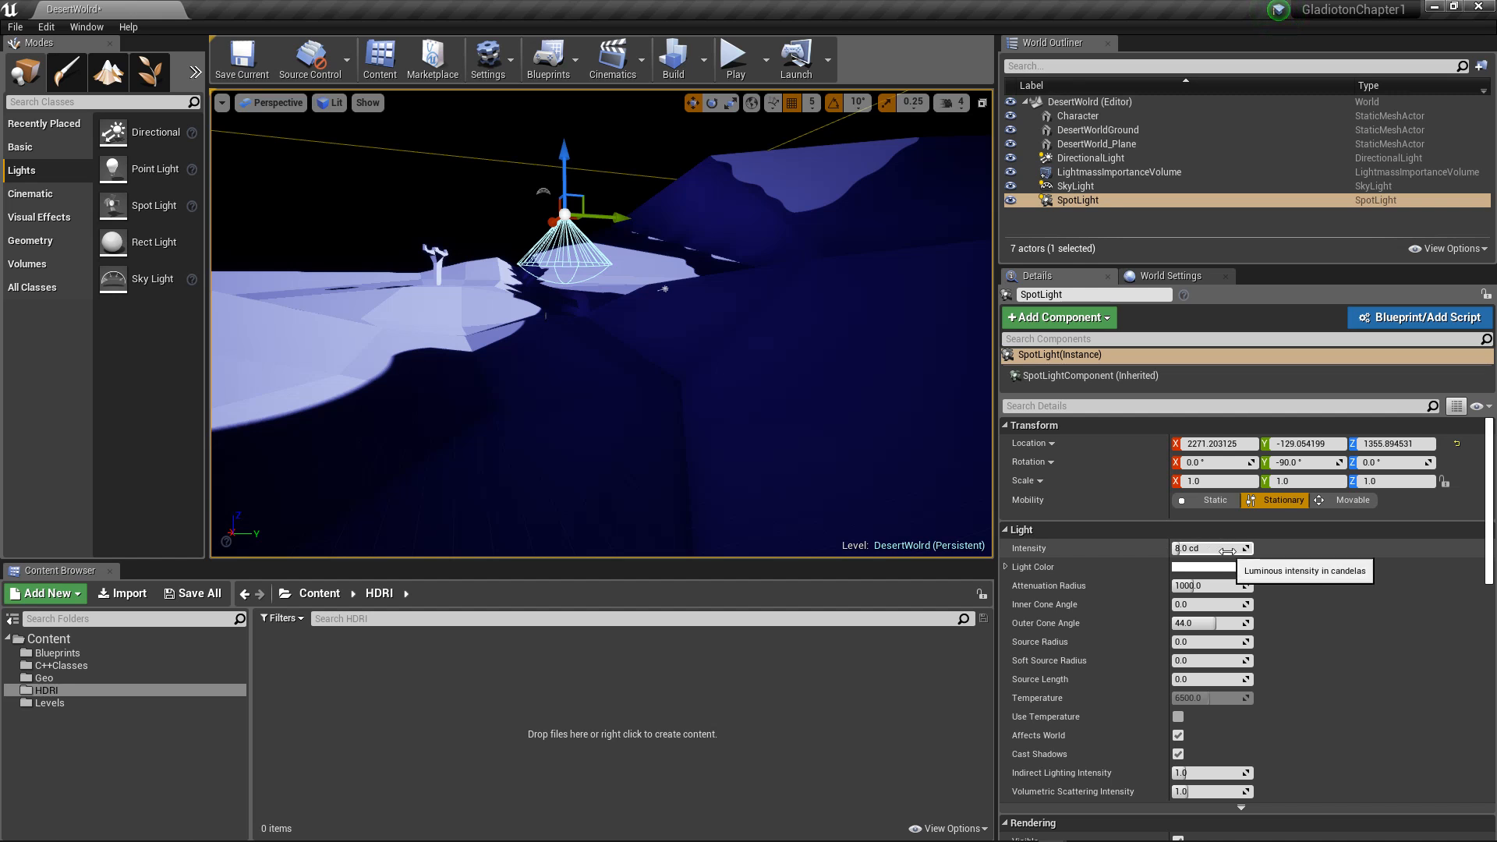
pyautogui.moveTo(1226, 548); pyautogui.dragTo(1301, 548)
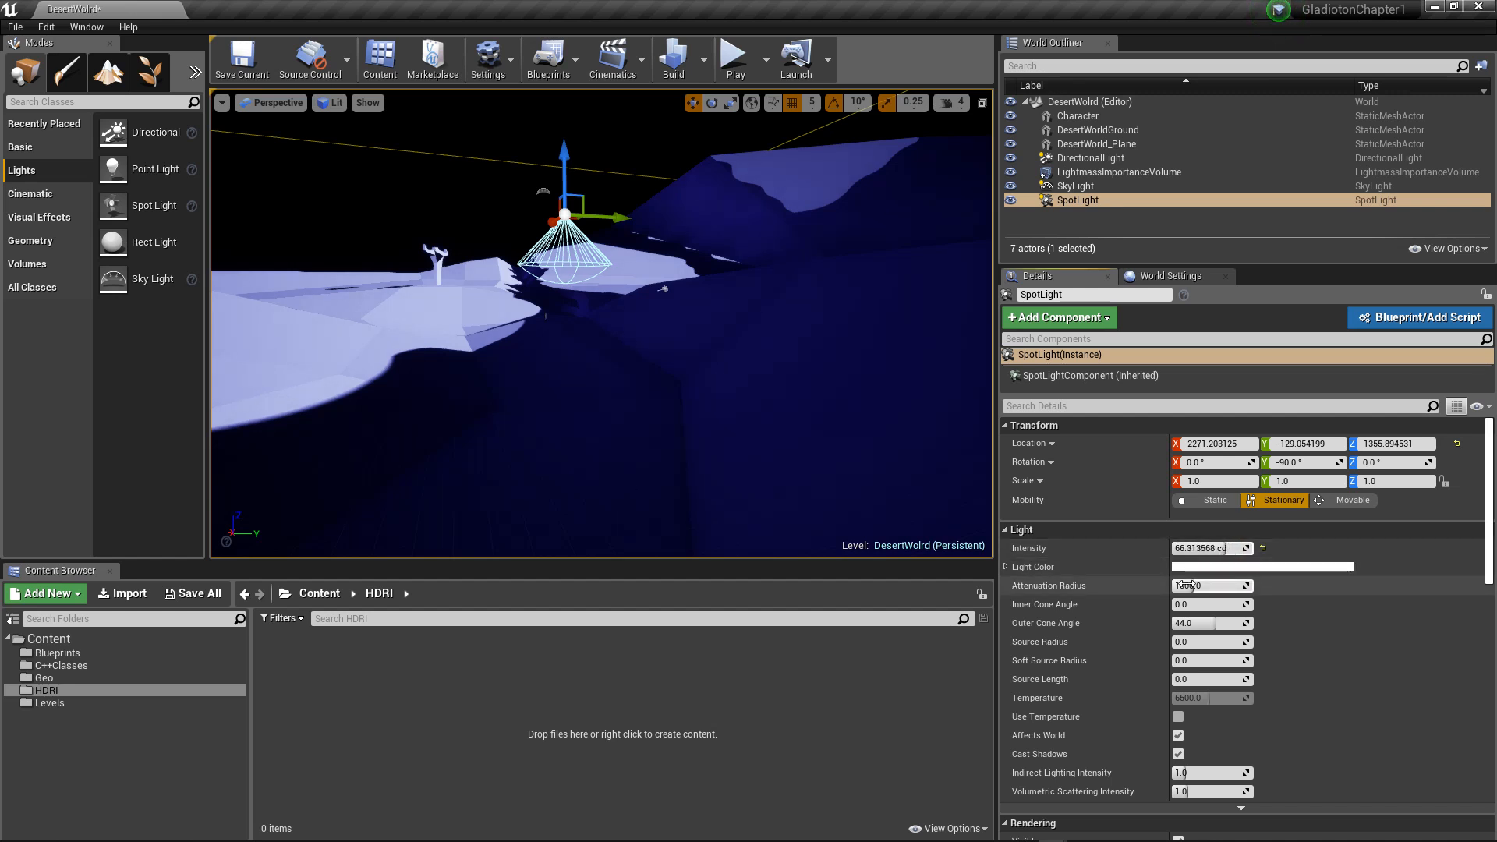
pyautogui.moveTo(1194, 586); pyautogui.dragTo(1230, 585)
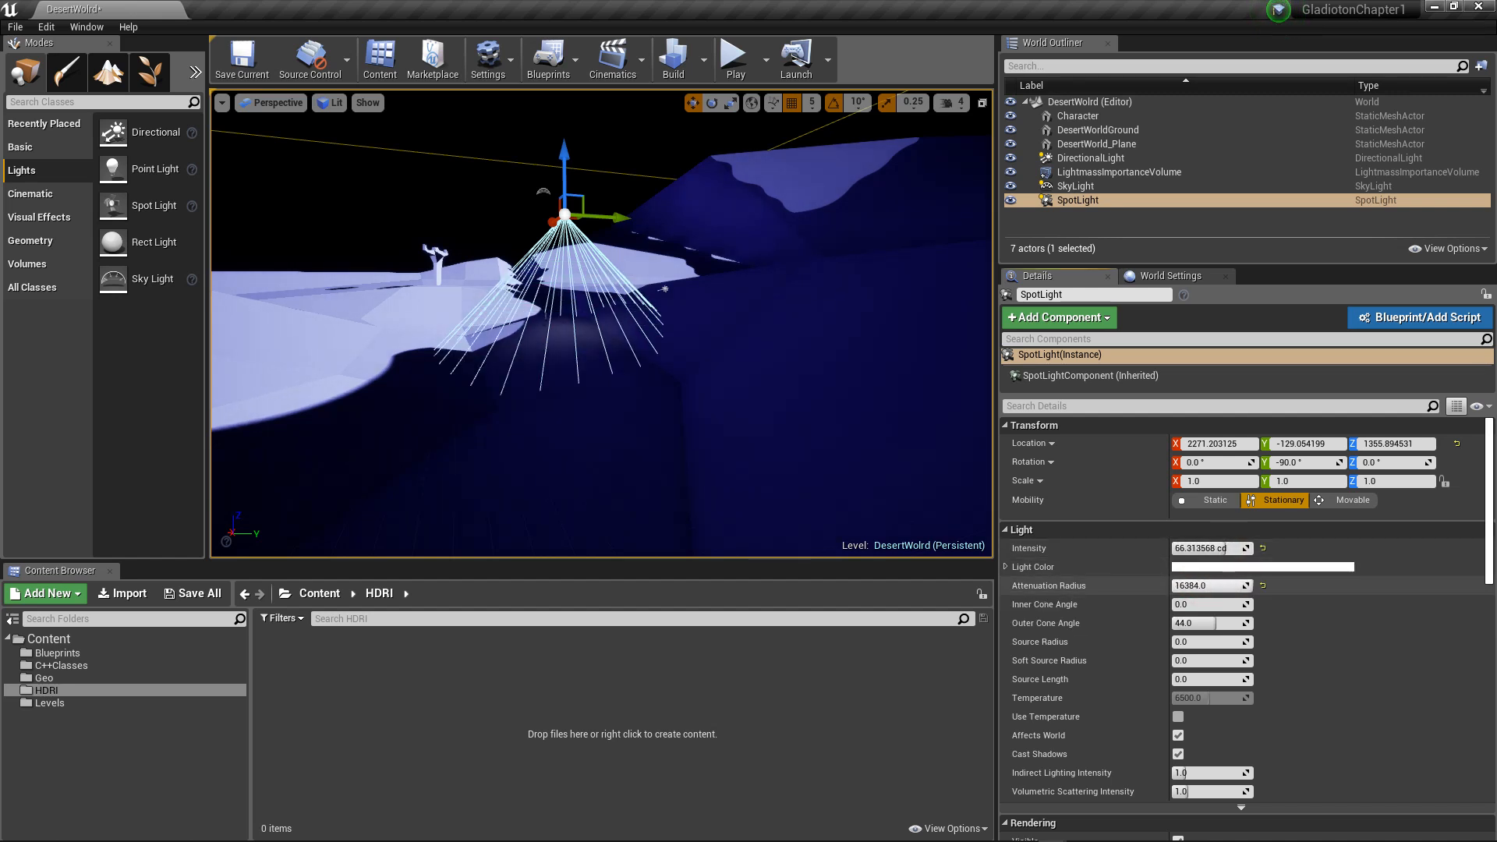
pyautogui.moveTo(1193, 548)
pyautogui.mouseDown()
pyautogui.moveTo(1253, 548)
pyautogui.moveTo(1214, 548)
pyautogui.mouseUp()
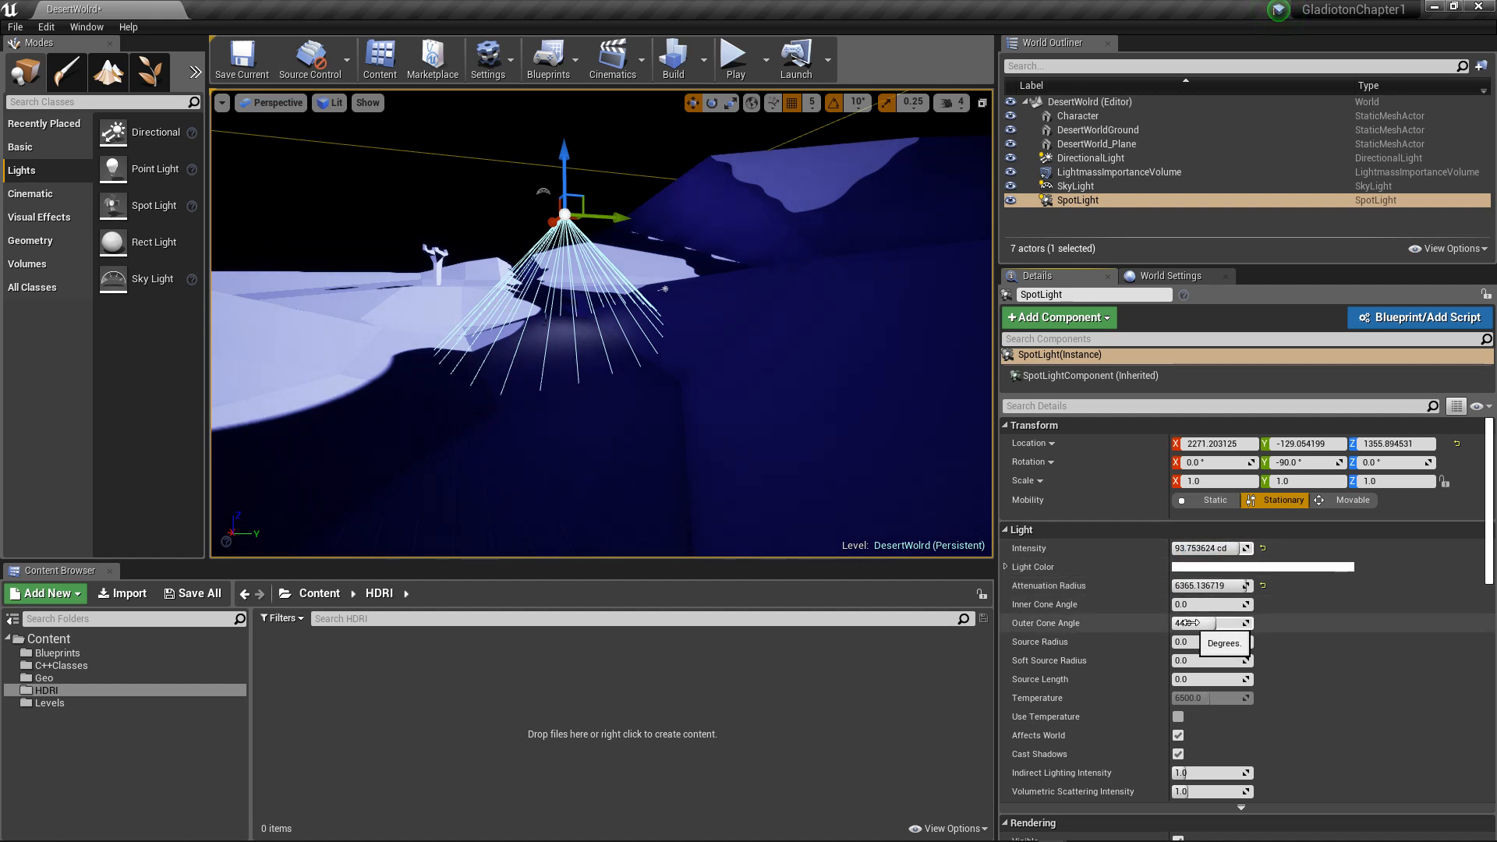
pyautogui.moveTo(1191, 623); pyautogui.dragTo(1250, 624)
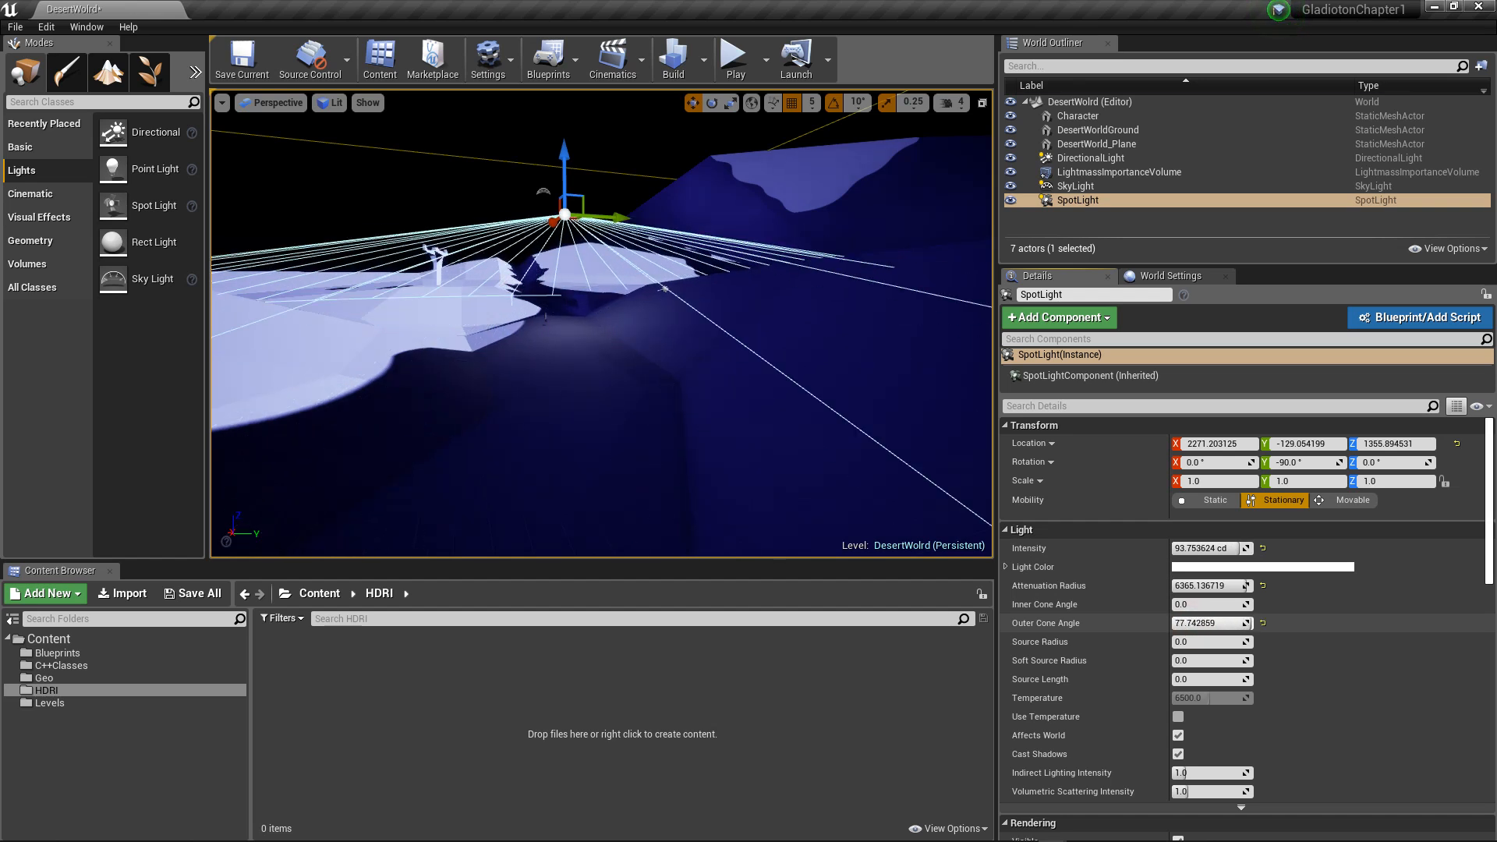
# Step: Set the spot light's color to a warm orange with saturation about 0.85, hex sRGB FFCB6BFF
pyautogui.click(1191, 569)
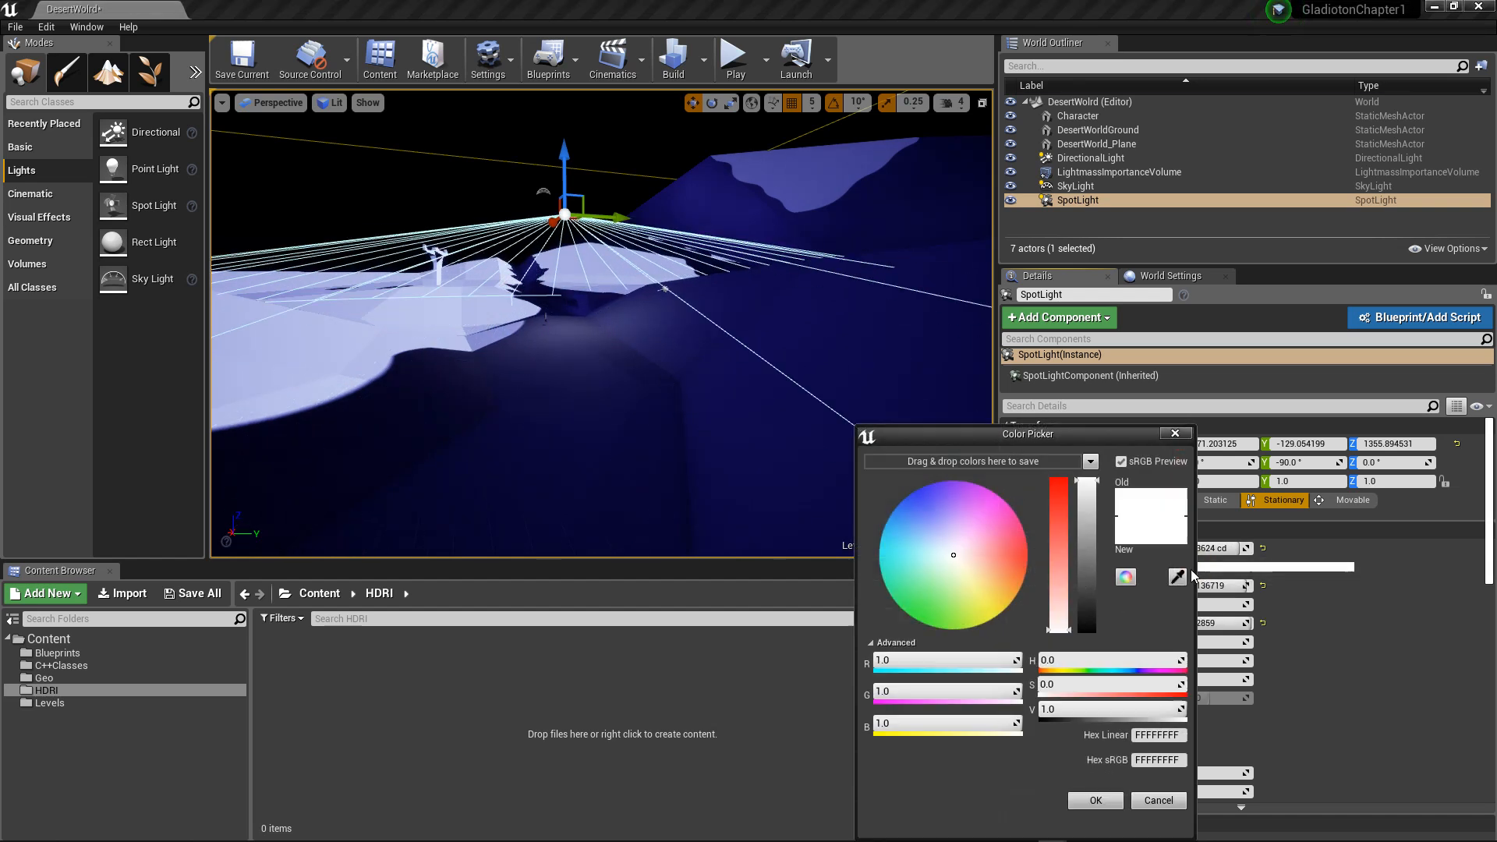
pyautogui.click(1056, 503)
pyautogui.click(996, 581)
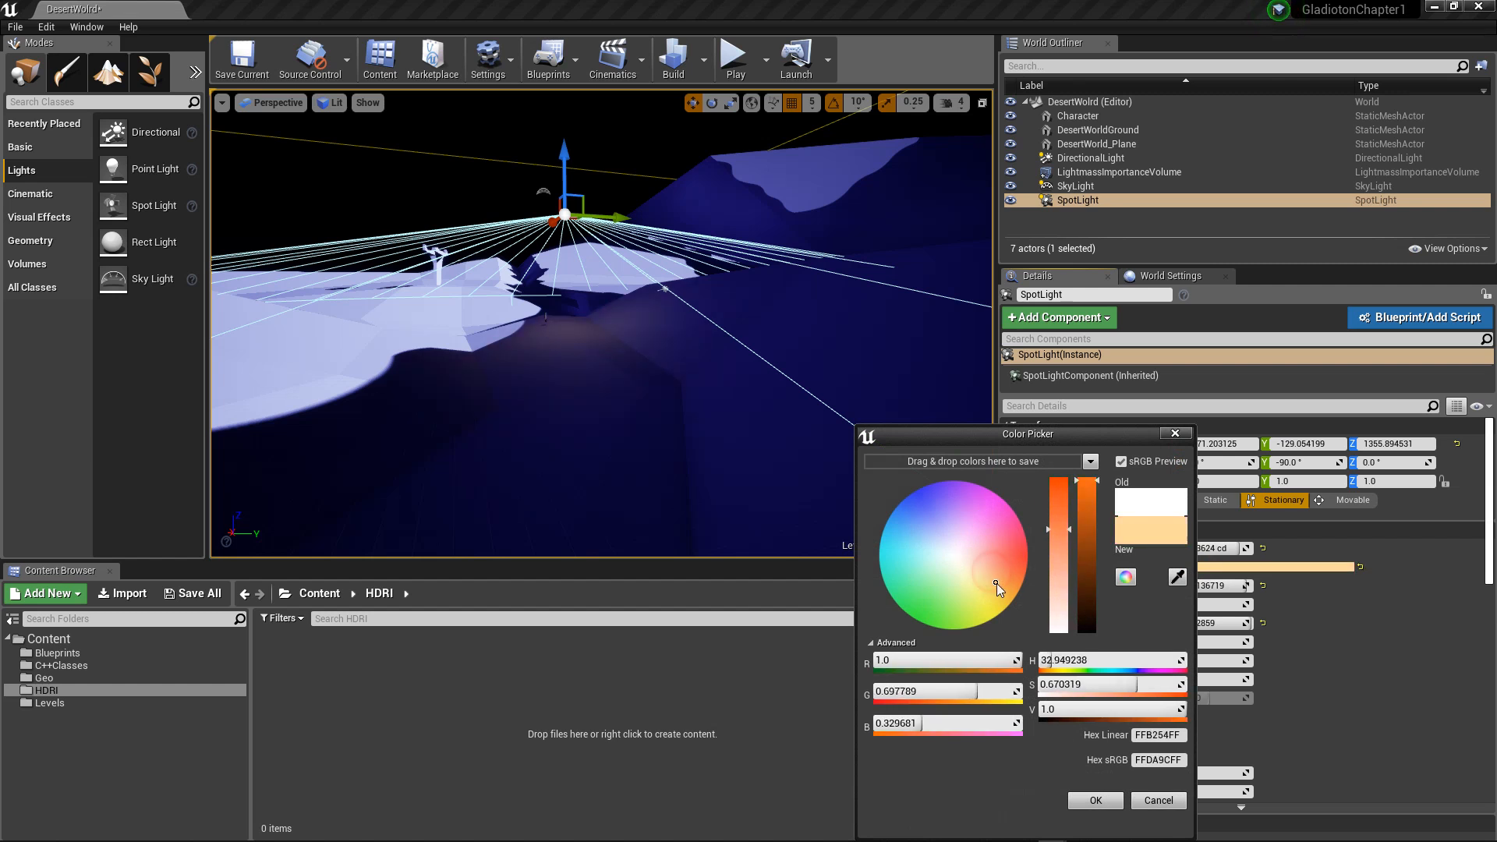
pyautogui.click(1058, 503)
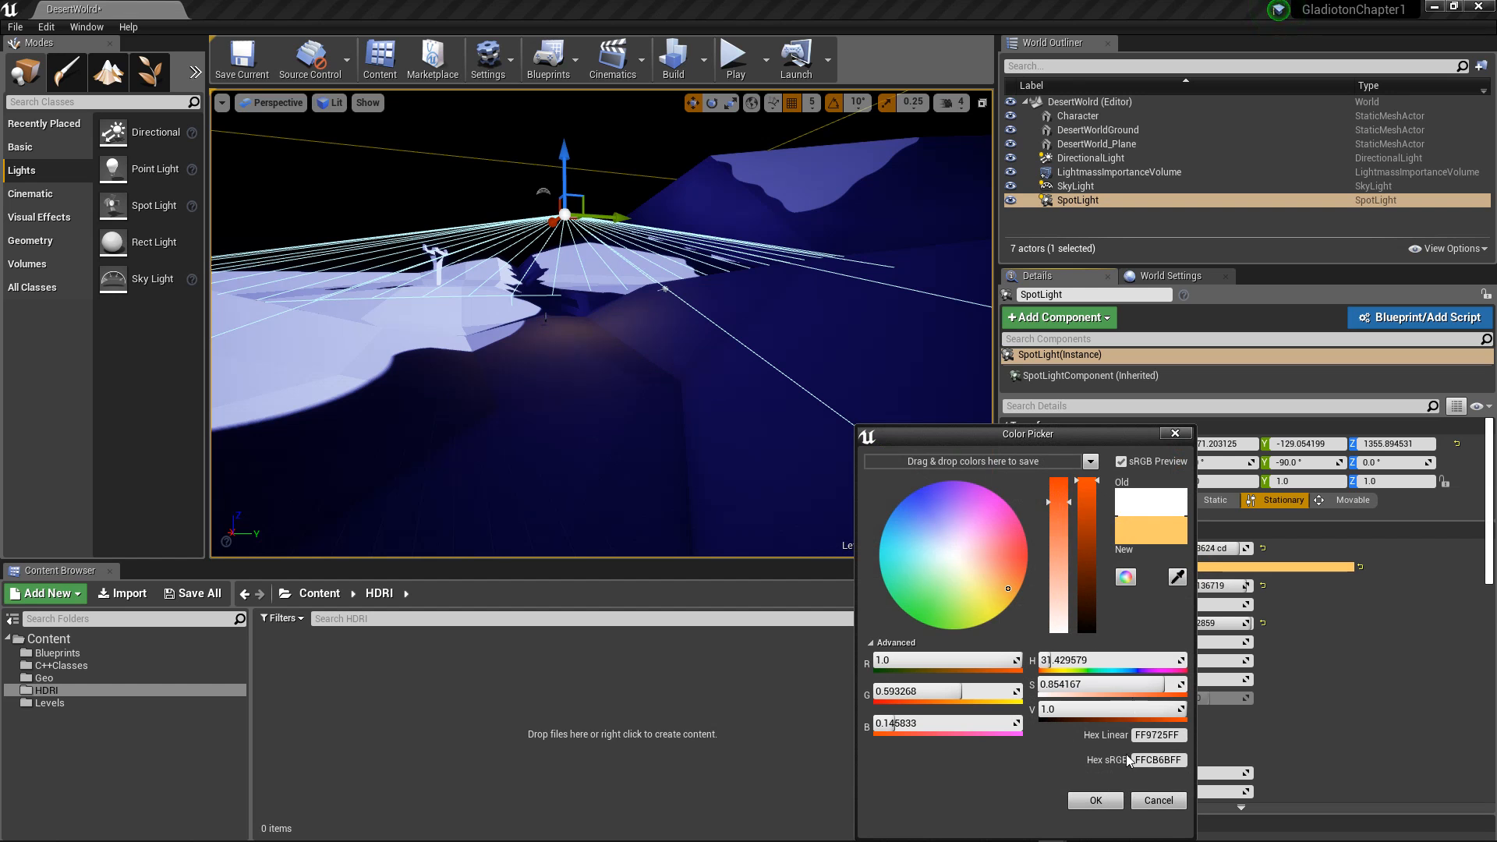
pyautogui.click(1095, 801)
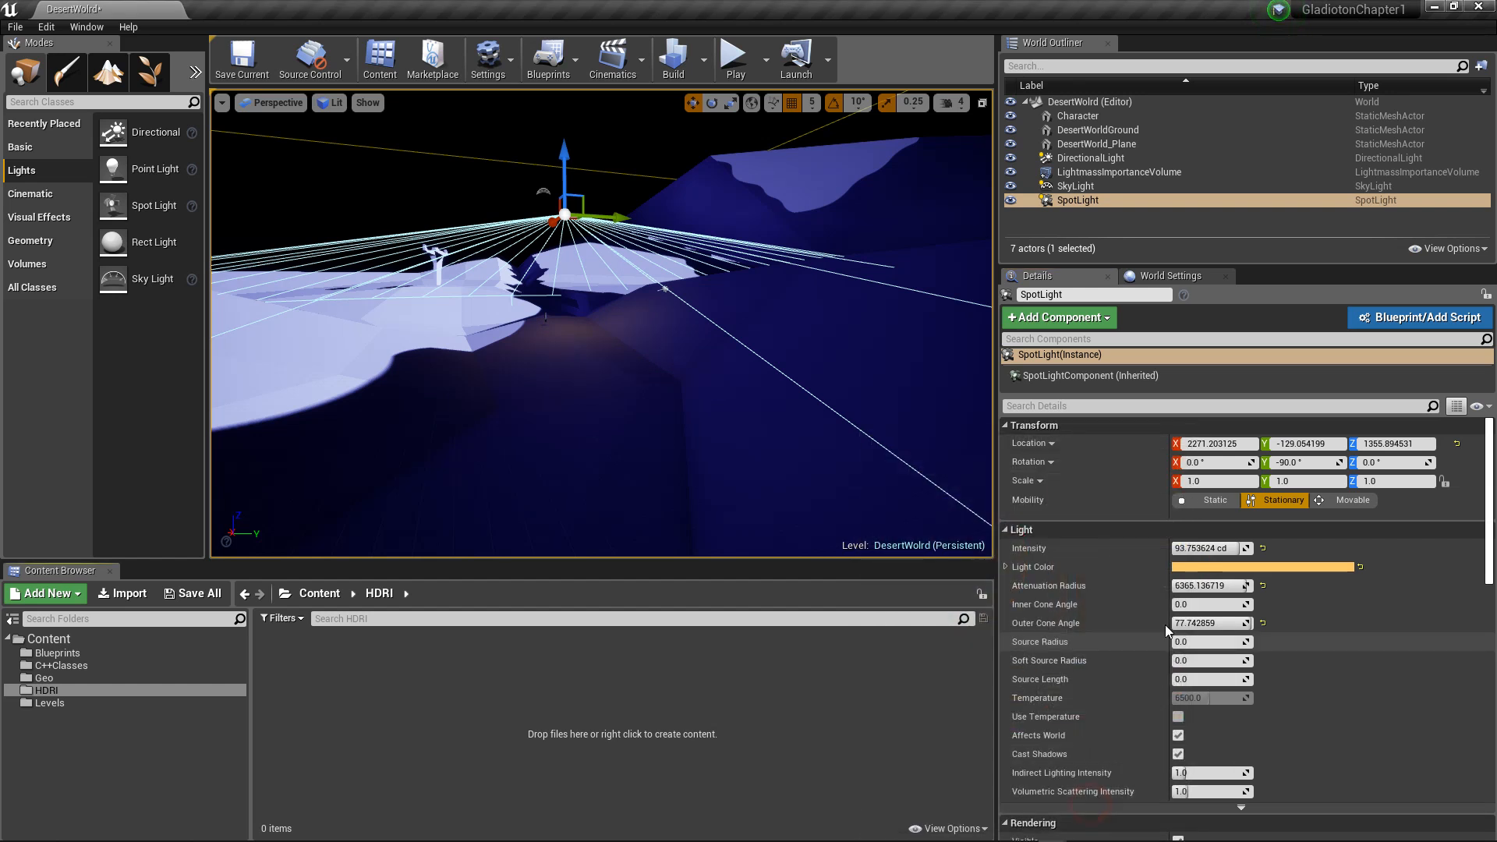
# Step: Set the spot light's inner cone angle to about 58.2 degrees and its intensity to 150 cd, and deselect it
pyautogui.moveTo(1236, 549); pyautogui.dragTo(1213, 549)
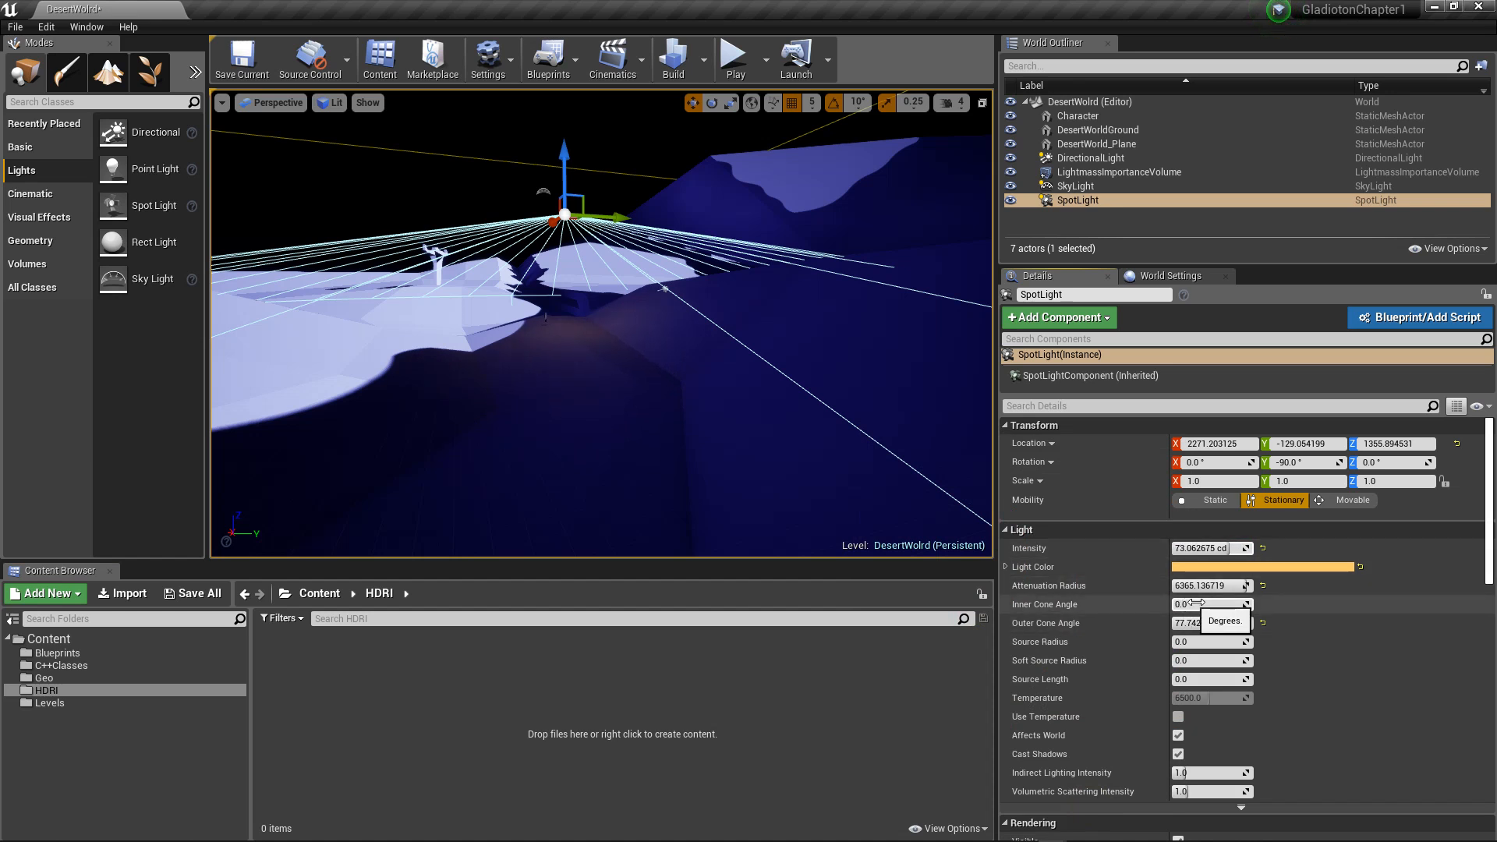
pyautogui.moveTo(1197, 603); pyautogui.dragTo(1229, 604)
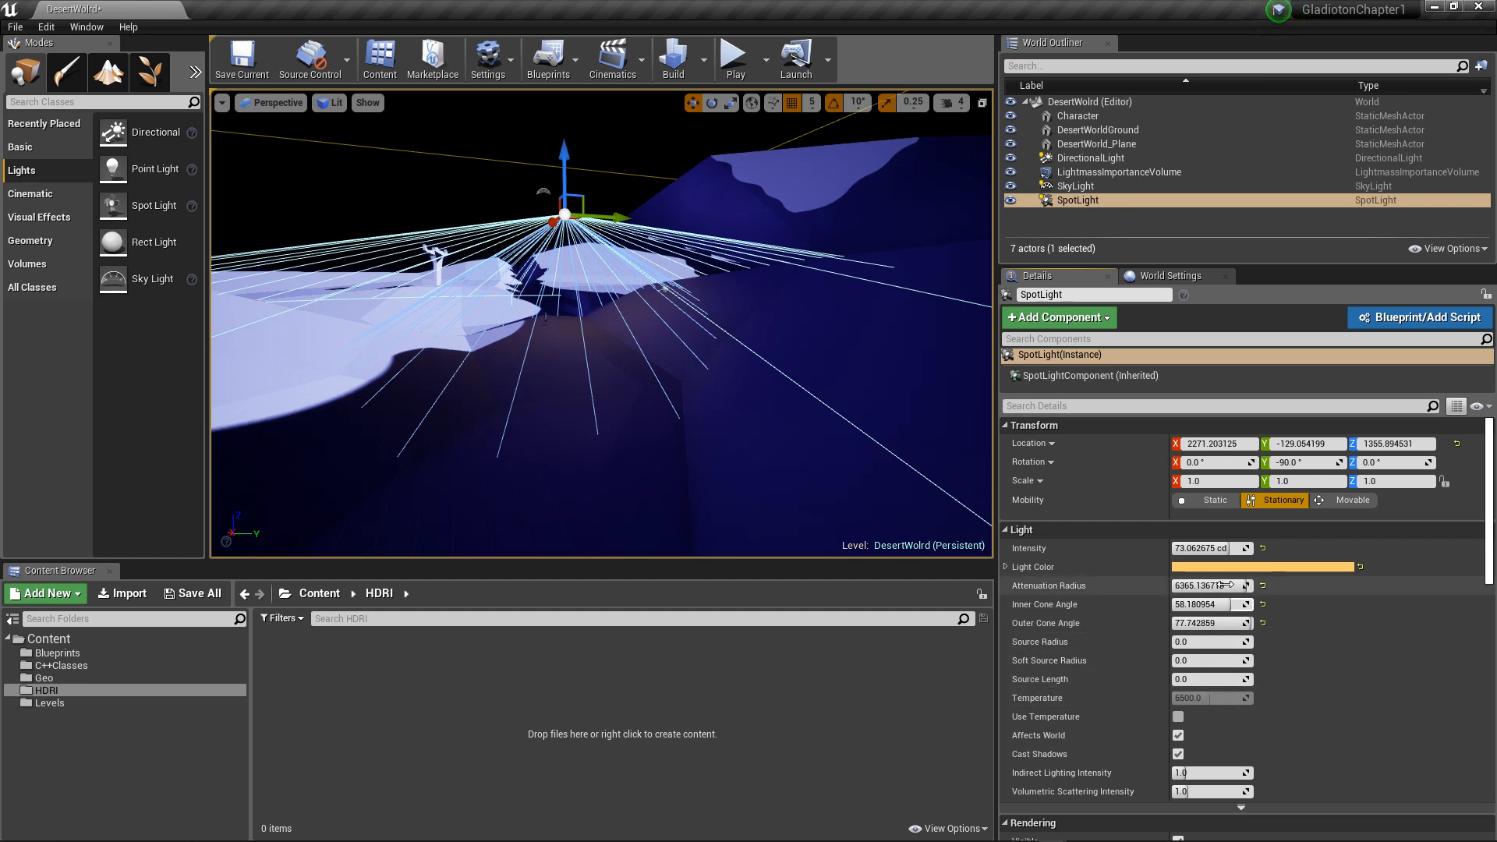
pyautogui.click(1201, 549)
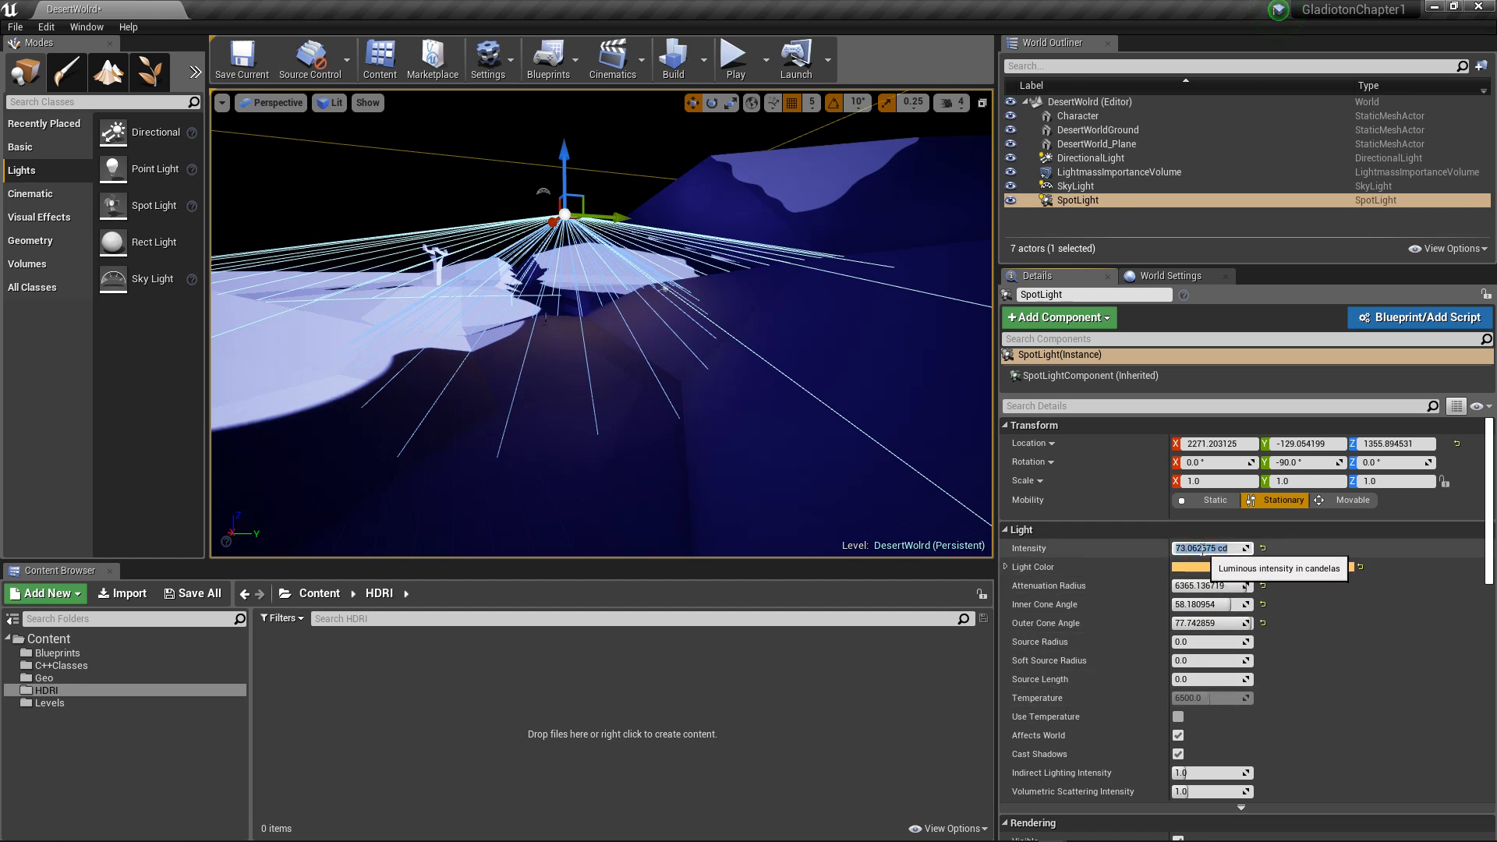
pyautogui.write('150')
pyautogui.press('Return')
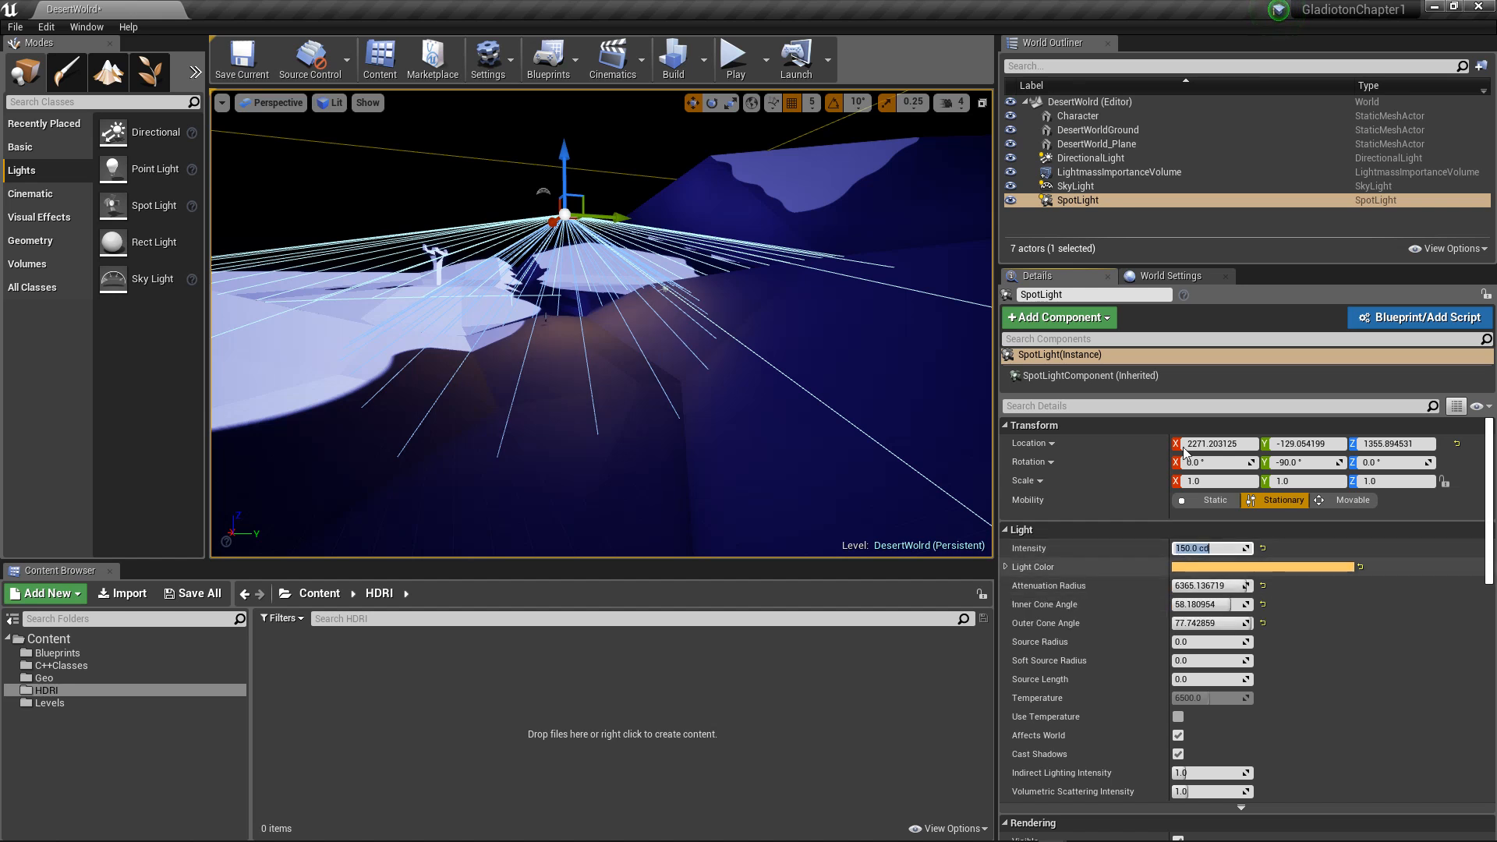
pyautogui.click(684, 125)
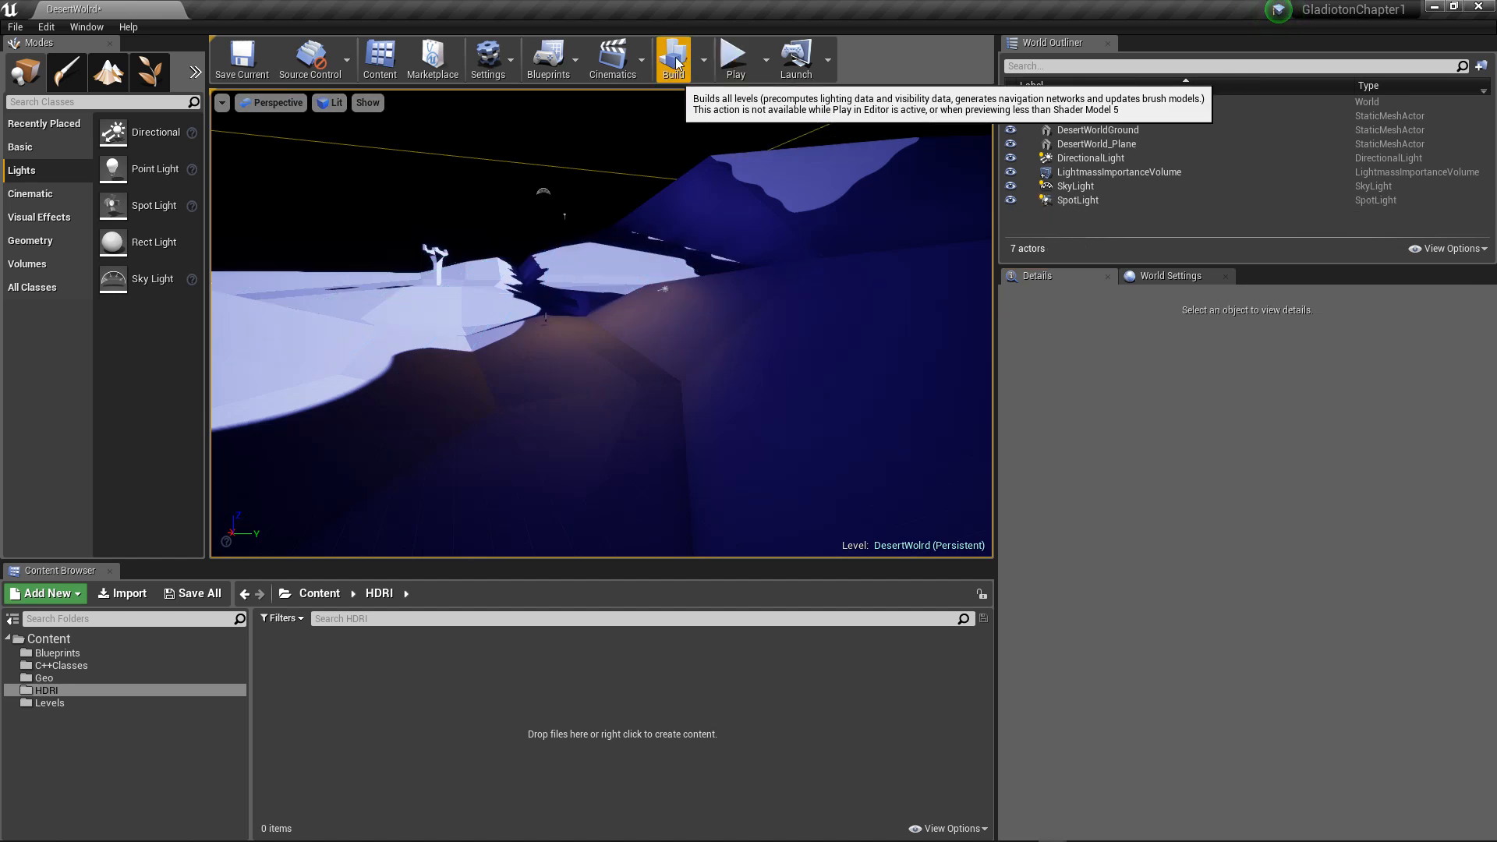
# Step: Place a basic Cube on the lit desert ground beside the valley, at about X 3405, Y -5170, Z 155
pyautogui.scroll(-4, 552, 194)
pyautogui.scroll(-8, 569, 184)
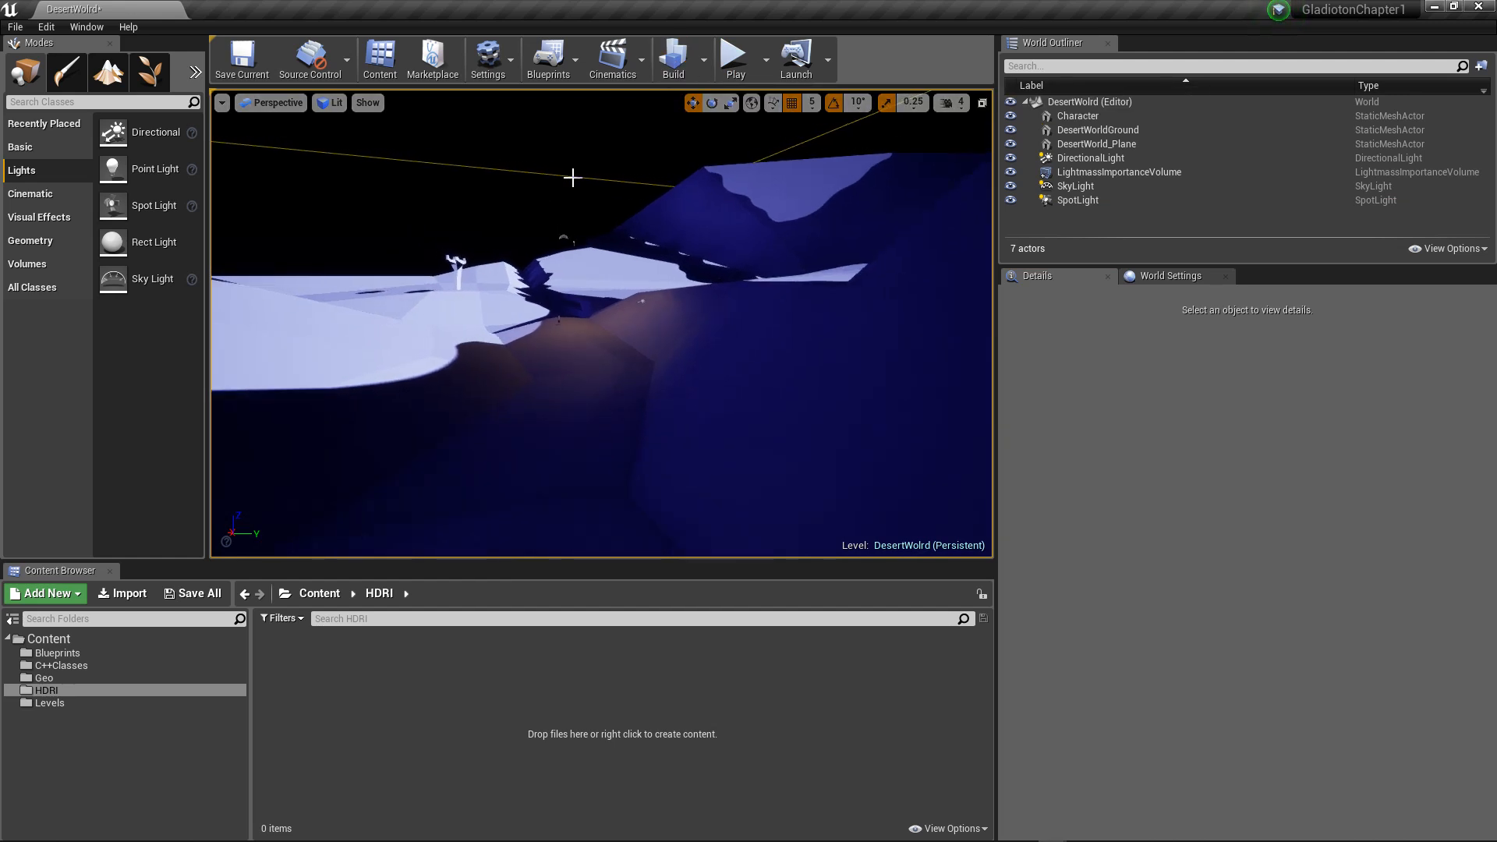
pyautogui.moveTo(571, 226)
pyautogui.keyDown('alt'); pyautogui.mouseDown()
pyautogui.moveTo(648, 272)
pyautogui.moveTo(749, 288)
pyautogui.moveTo(842, 273)
pyautogui.moveTo(920, 234)
pyautogui.moveTo(678, 250)
pyautogui.moveTo(780, 284)
pyautogui.moveTo(897, 230)
pyautogui.moveTo(581, 222)
pyautogui.mouseUp(); pyautogui.keyUp('alt')
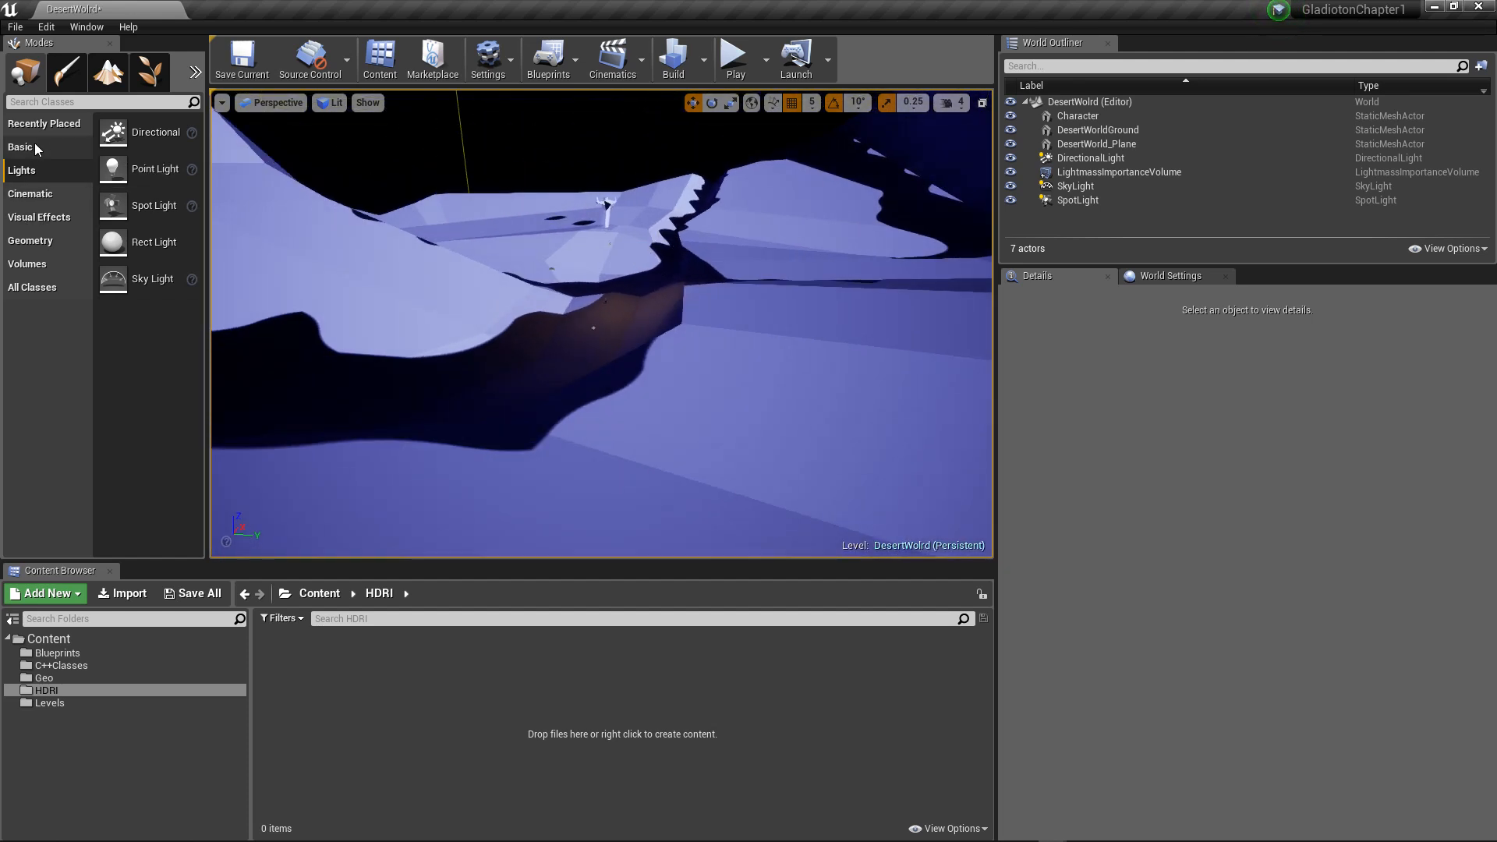
pyautogui.click(36, 243)
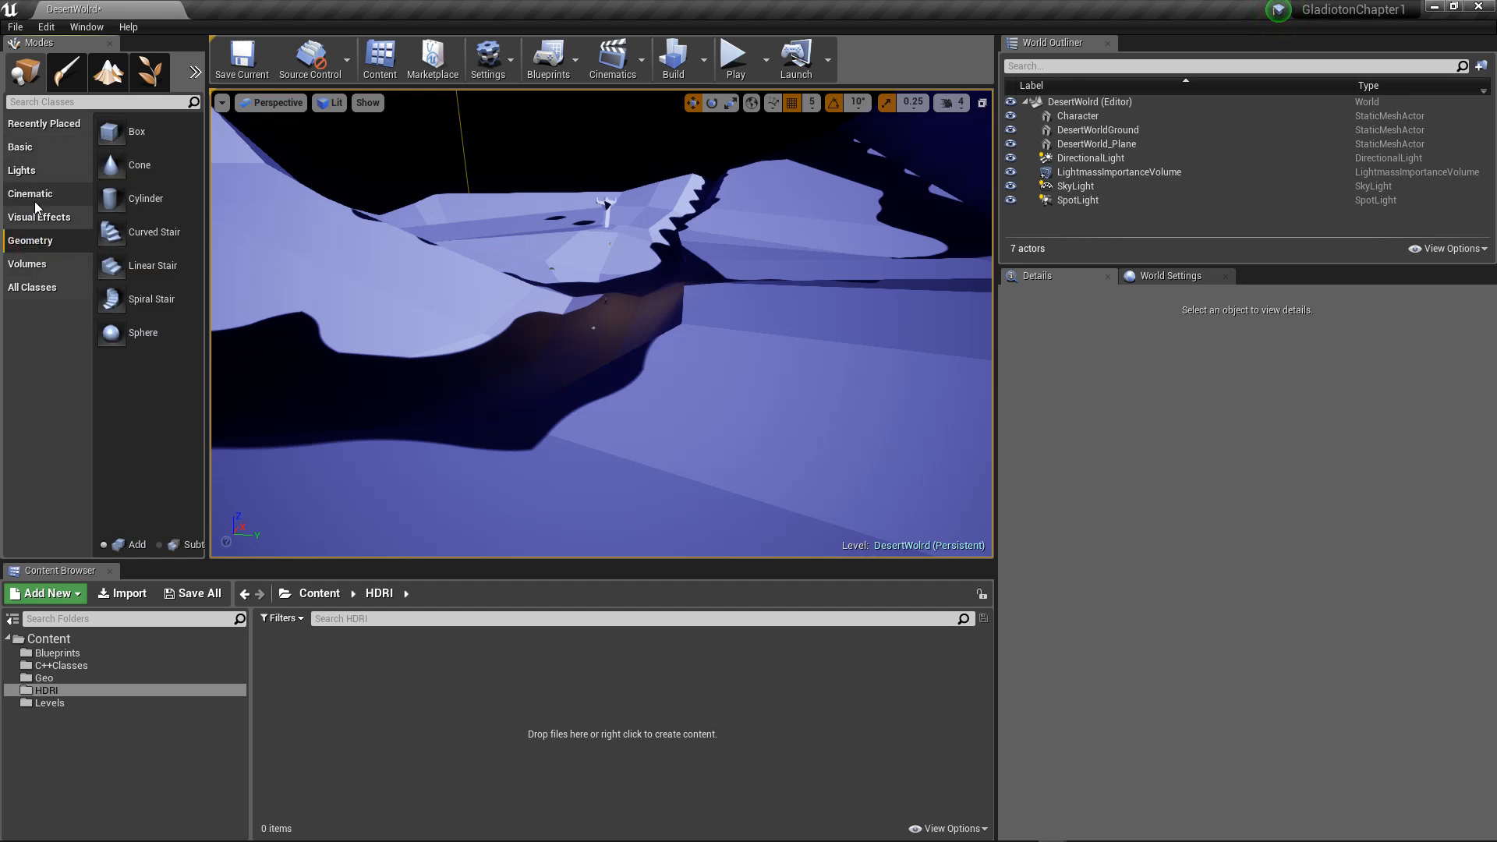
pyautogui.click(23, 148)
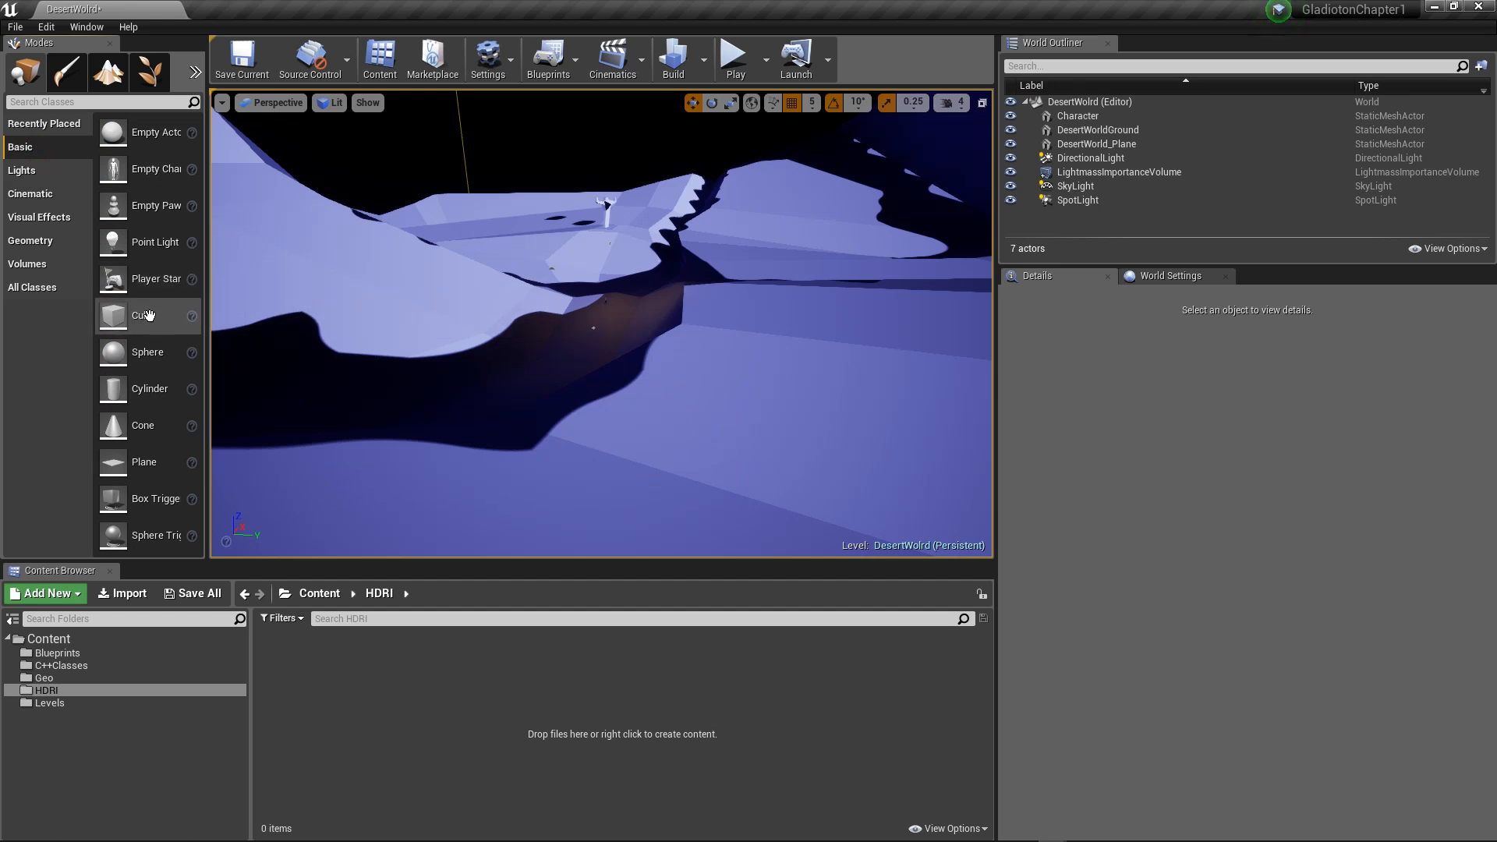
pyautogui.moveTo(126, 317); pyautogui.dragTo(458, 269)
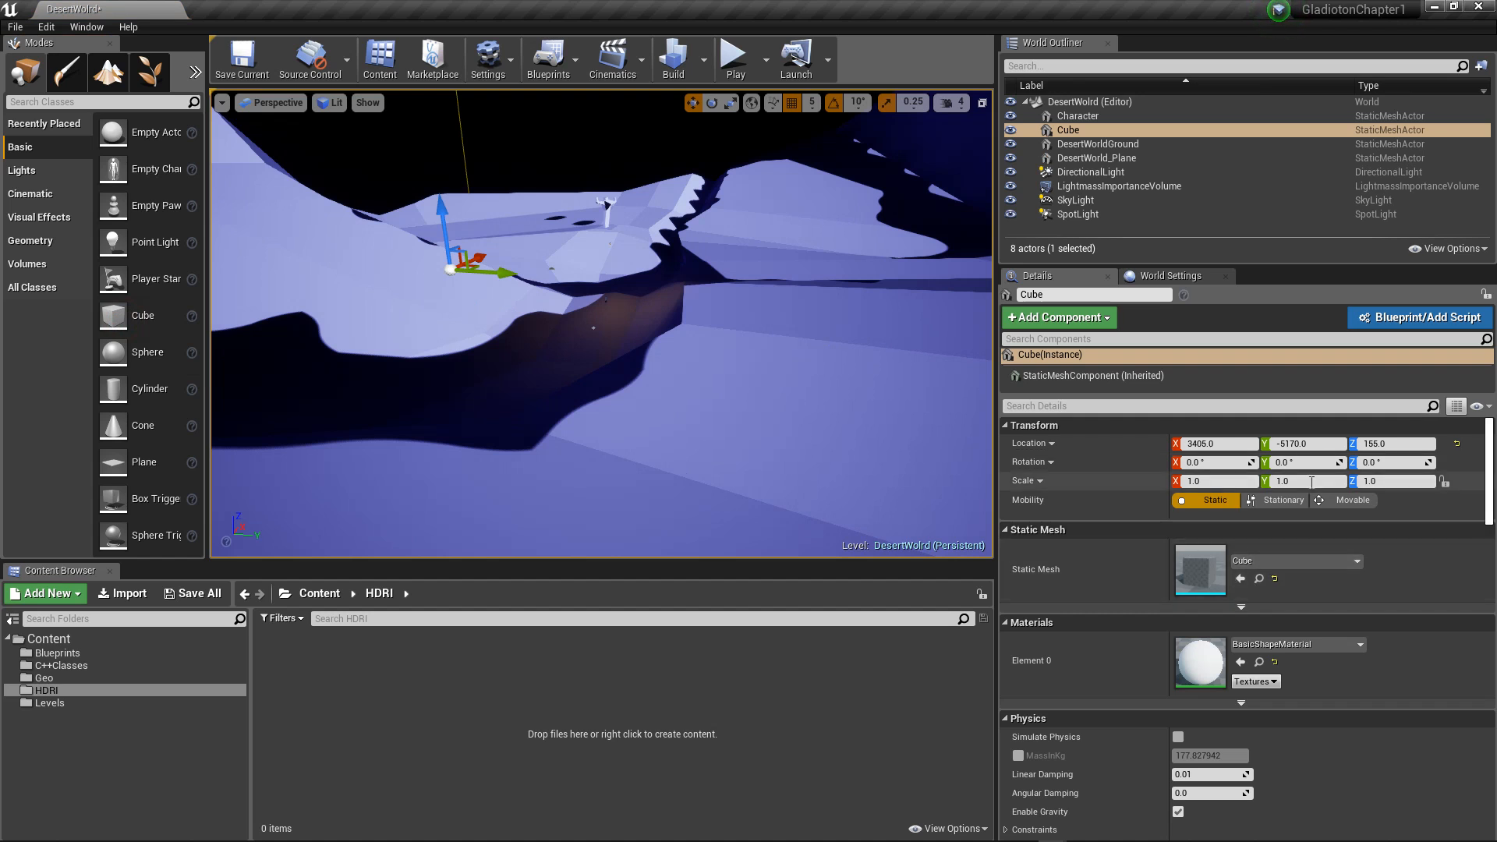
# Step: Enlarge the cube, tilt it slightly and stretch it vertically into a tall block
pyautogui.scroll(-3, 1220, 616)
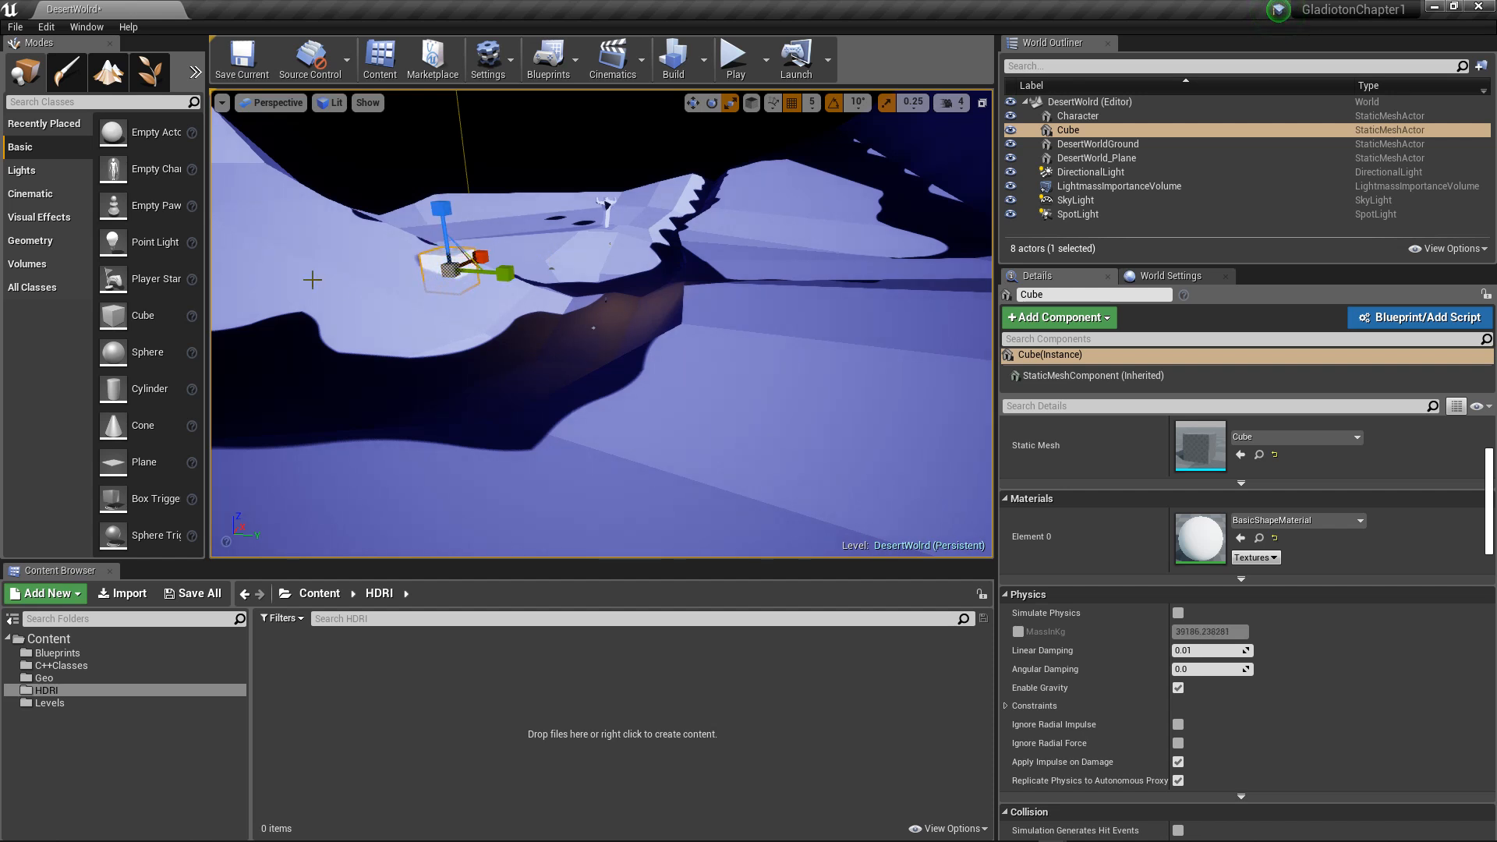
pyautogui.press('e')
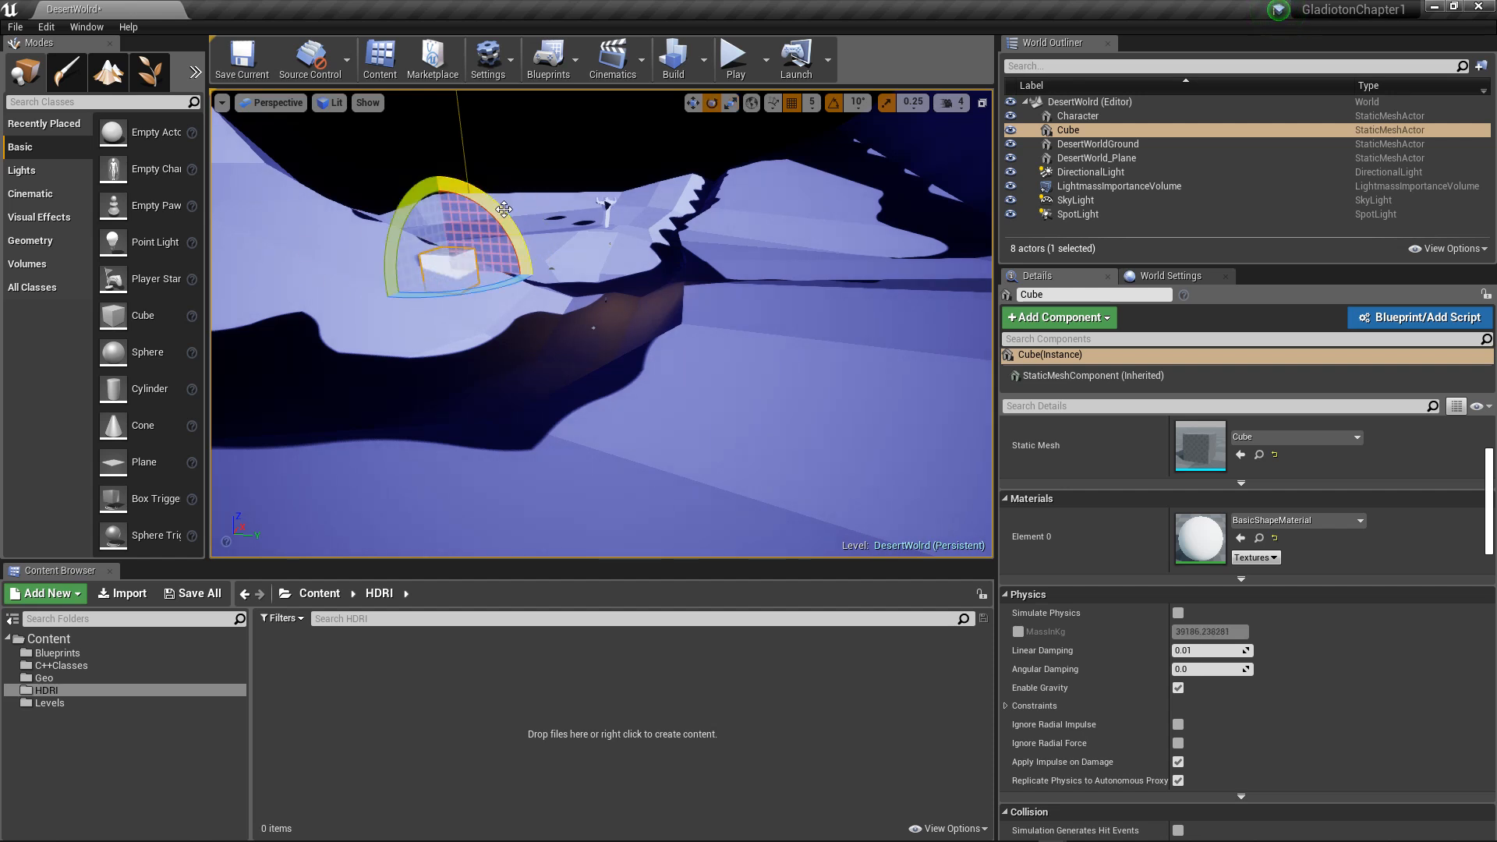
pyautogui.press('w')
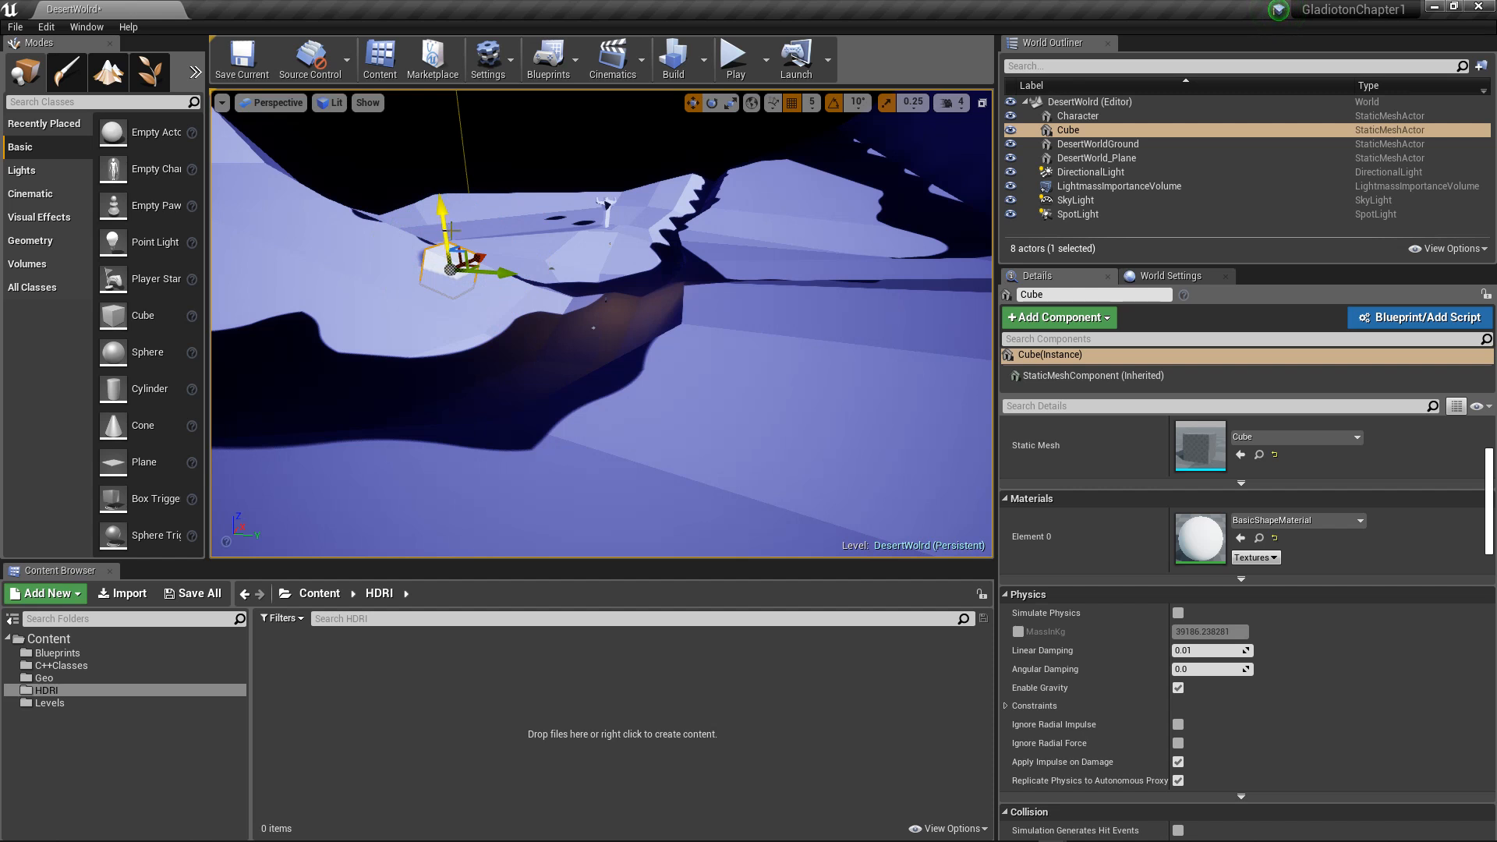
pyautogui.press('r')
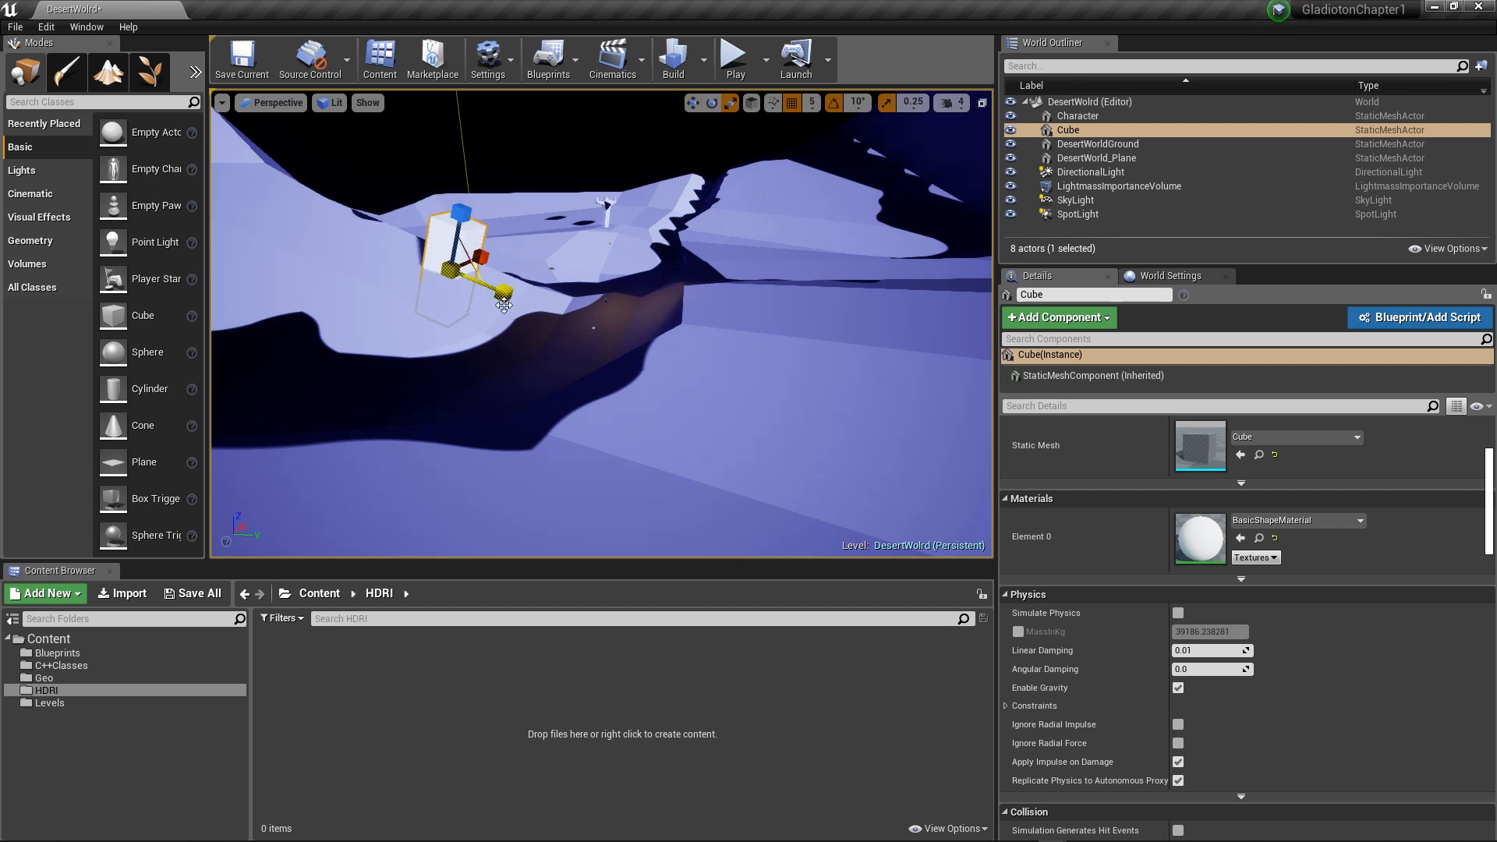
pyautogui.press('w')
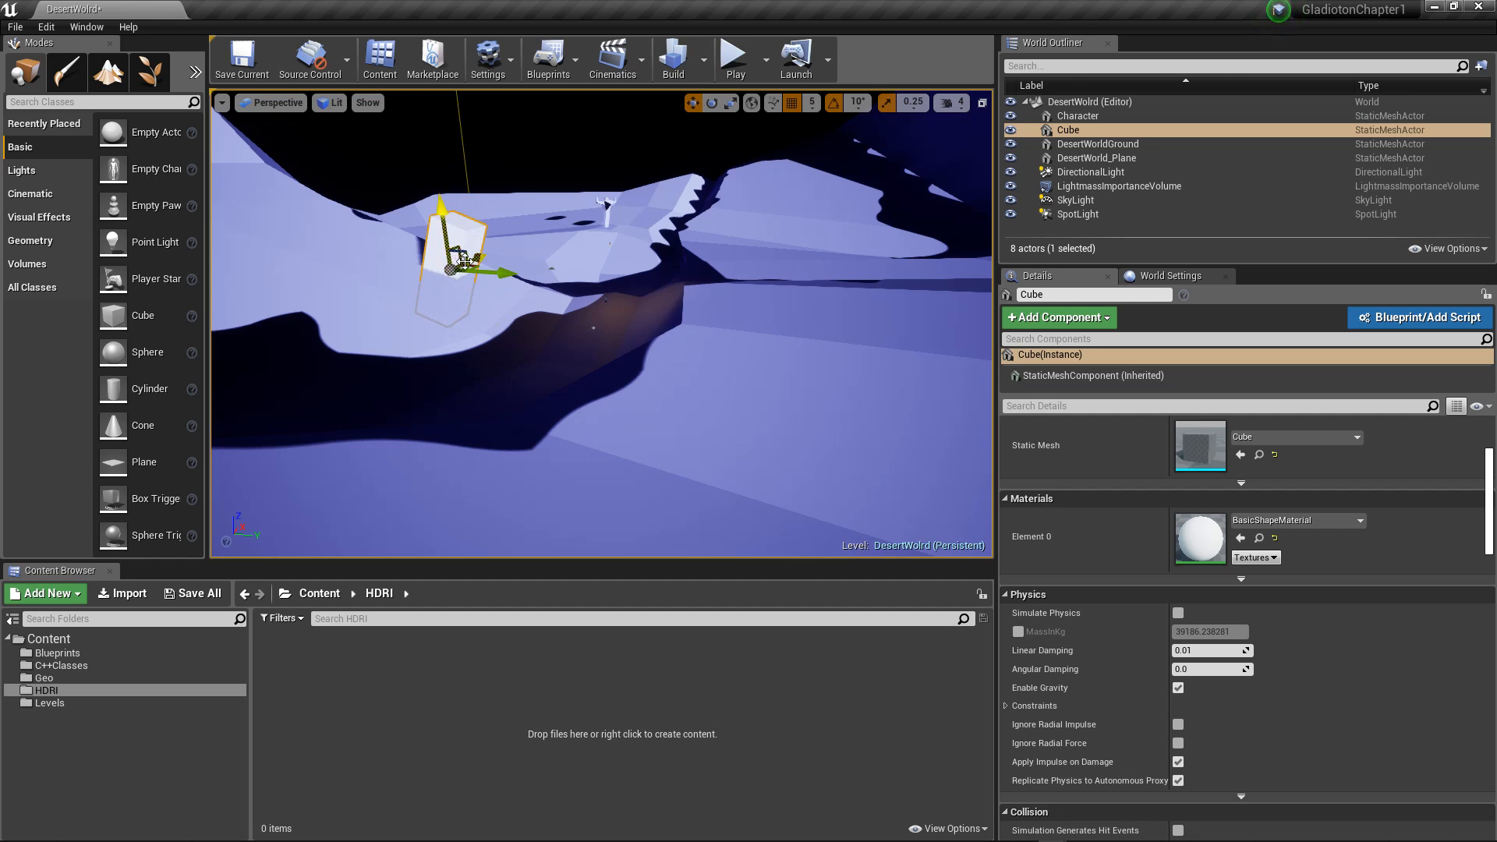
# Step: Duplicate the tilted block, lower the copy onto the ground near the character and rotate it
pyautogui.keyDown('alt'); pyautogui.moveTo(450, 270); pyautogui.dragTo(335, 242); pyautogui.keyUp('alt')
pyautogui.keyDown('alt'); pyautogui.moveTo(759, 310); pyautogui.dragTo(733, 288); pyautogui.keyUp('alt')
pyautogui.keyDown('alt'); pyautogui.moveTo(848, 238); pyautogui.dragTo(1133, 309); pyautogui.keyUp('alt')
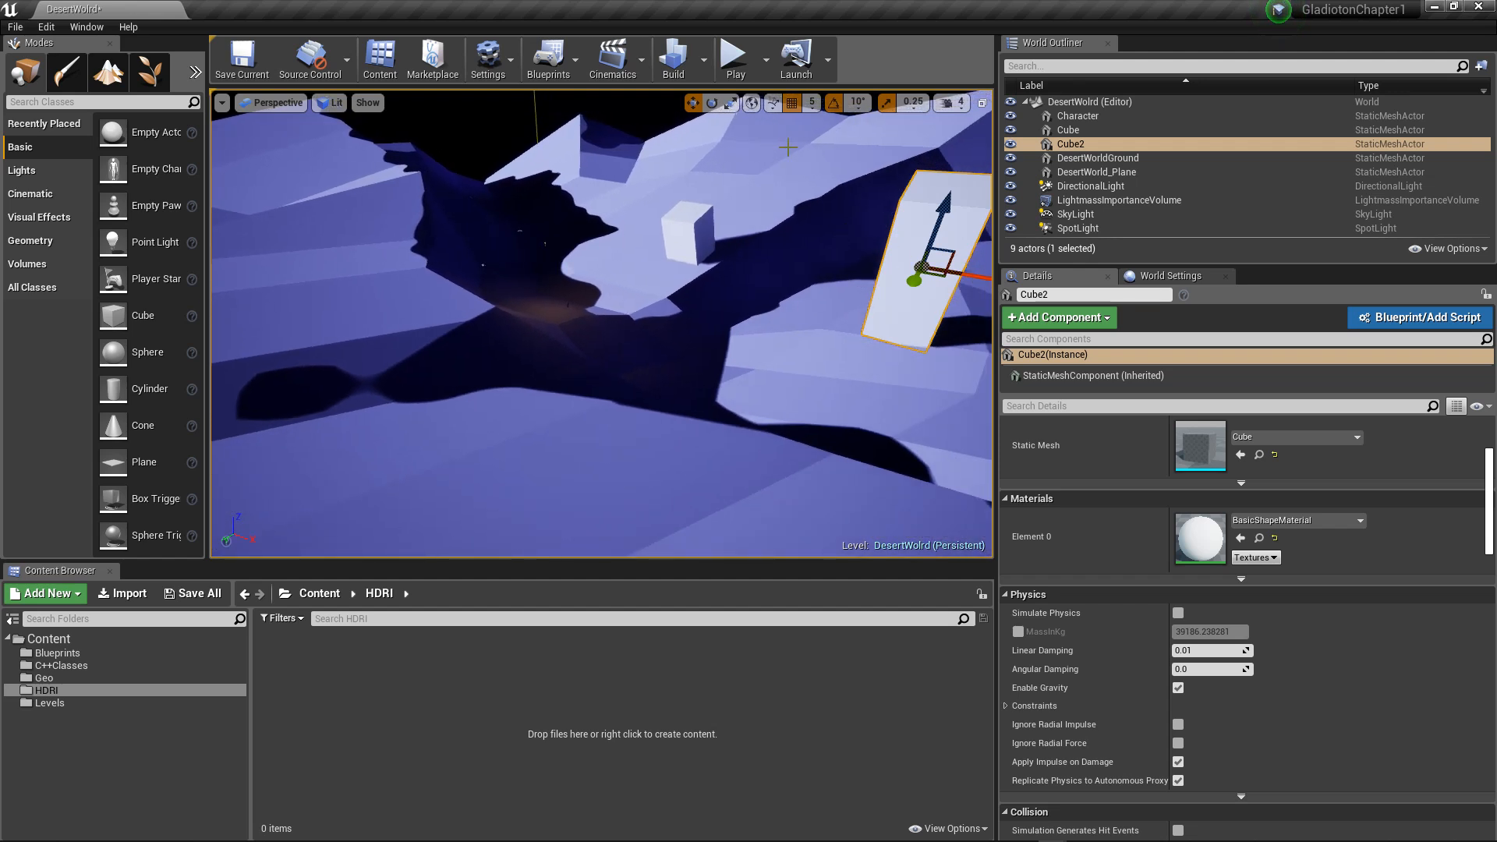
pyautogui.moveTo(954, 207); pyautogui.dragTo(940, 248)
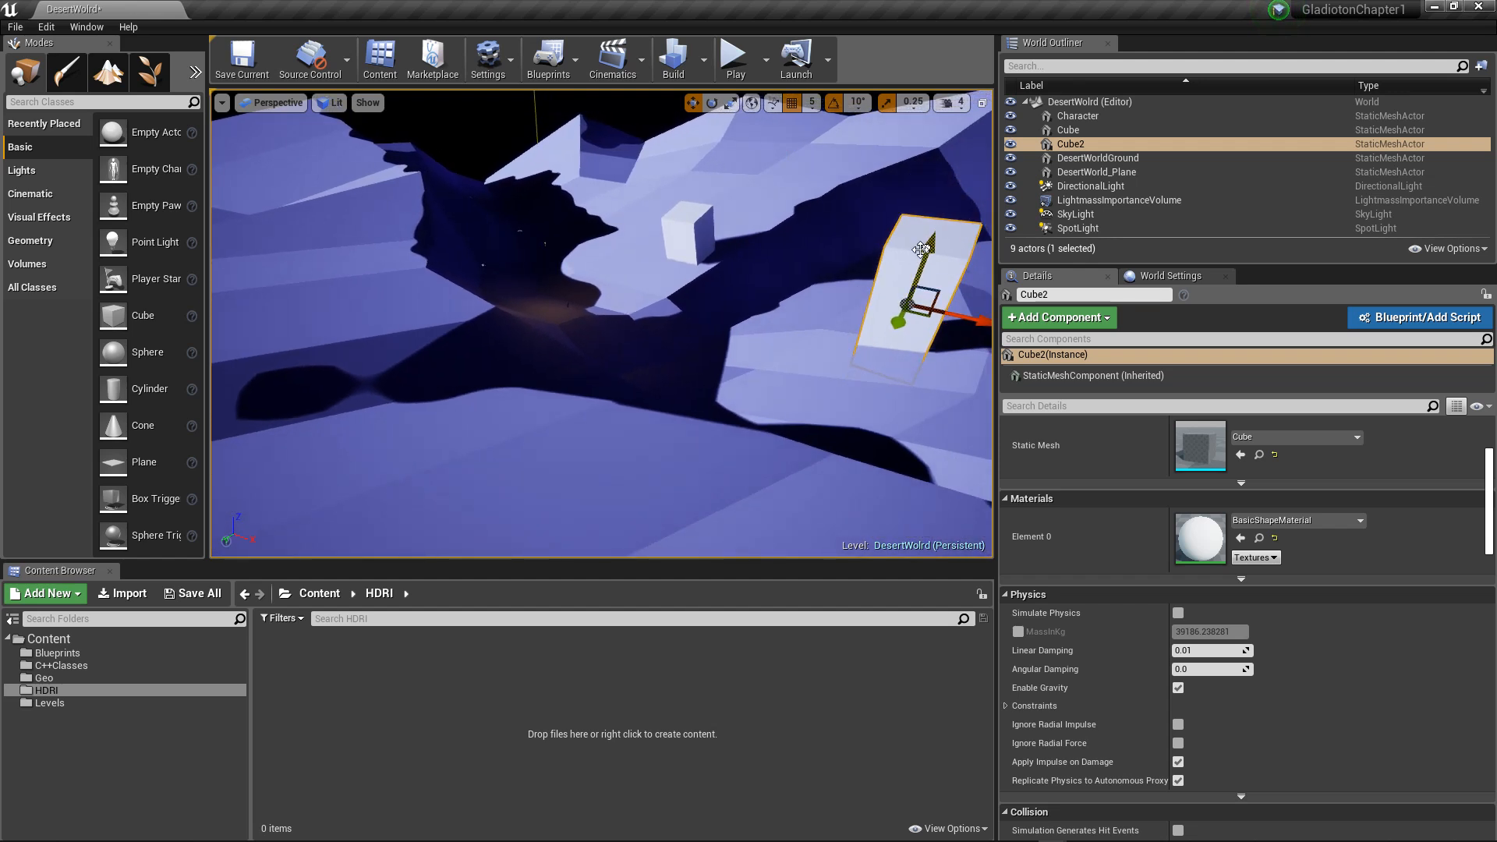
pyautogui.keyDown('alt'); pyautogui.moveTo(749, 245); pyautogui.dragTo(780, 248); pyautogui.keyUp('alt')
pyautogui.press('e')
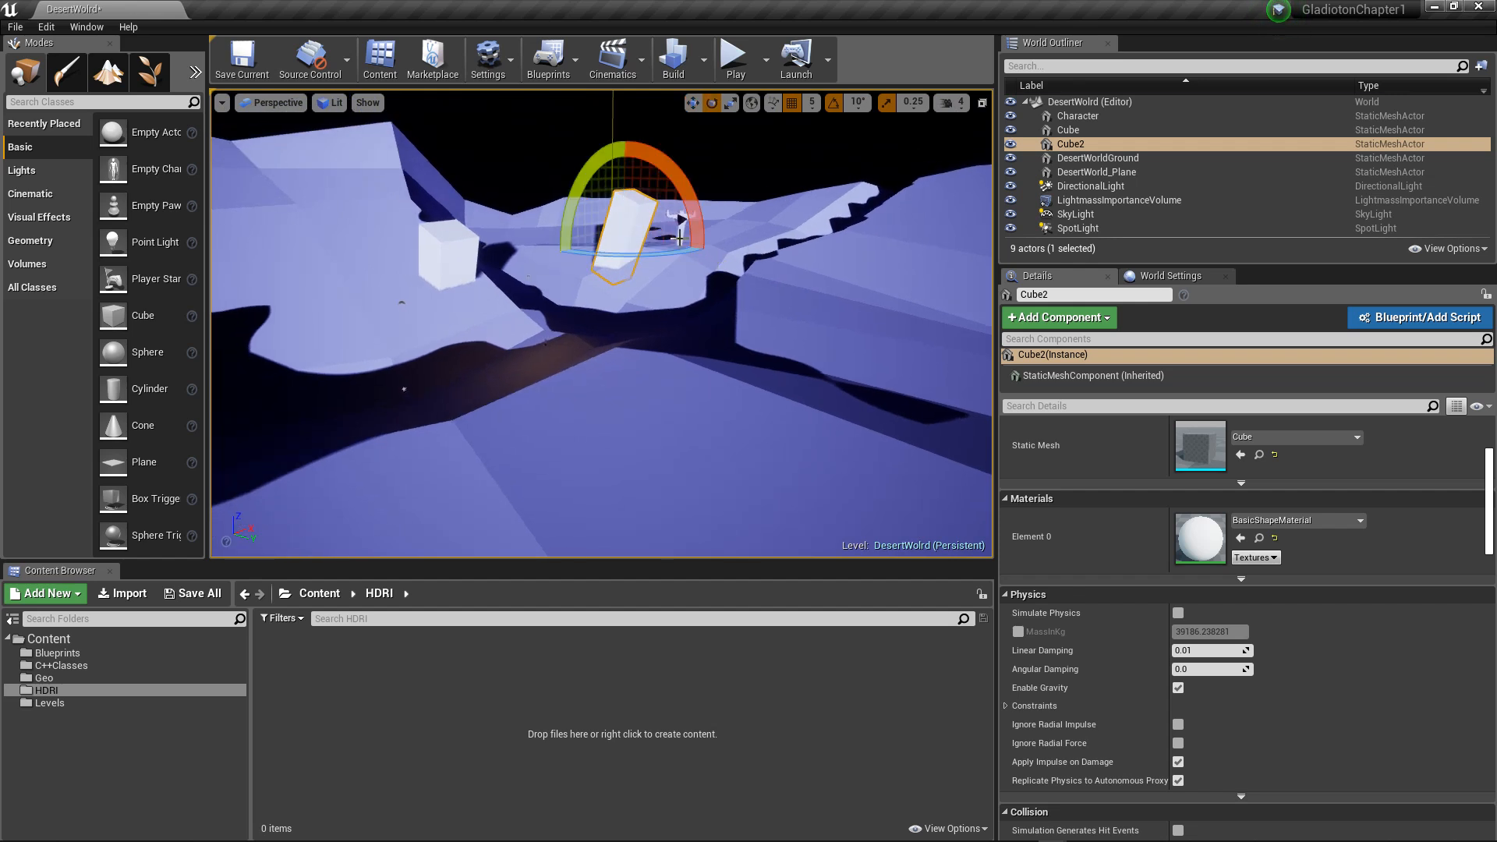
pyautogui.moveTo(698, 212); pyautogui.dragTo(697, 246)
# Step: Duplicate the block near the character as a tilted third block and move it behind the first cube
pyautogui.keyDown('alt'); pyautogui.moveTo(568, 270); pyautogui.dragTo(733, 371); pyautogui.keyUp('alt')
pyautogui.moveTo(512, 213); pyautogui.dragTo(421, 222)
pyautogui.press('w')
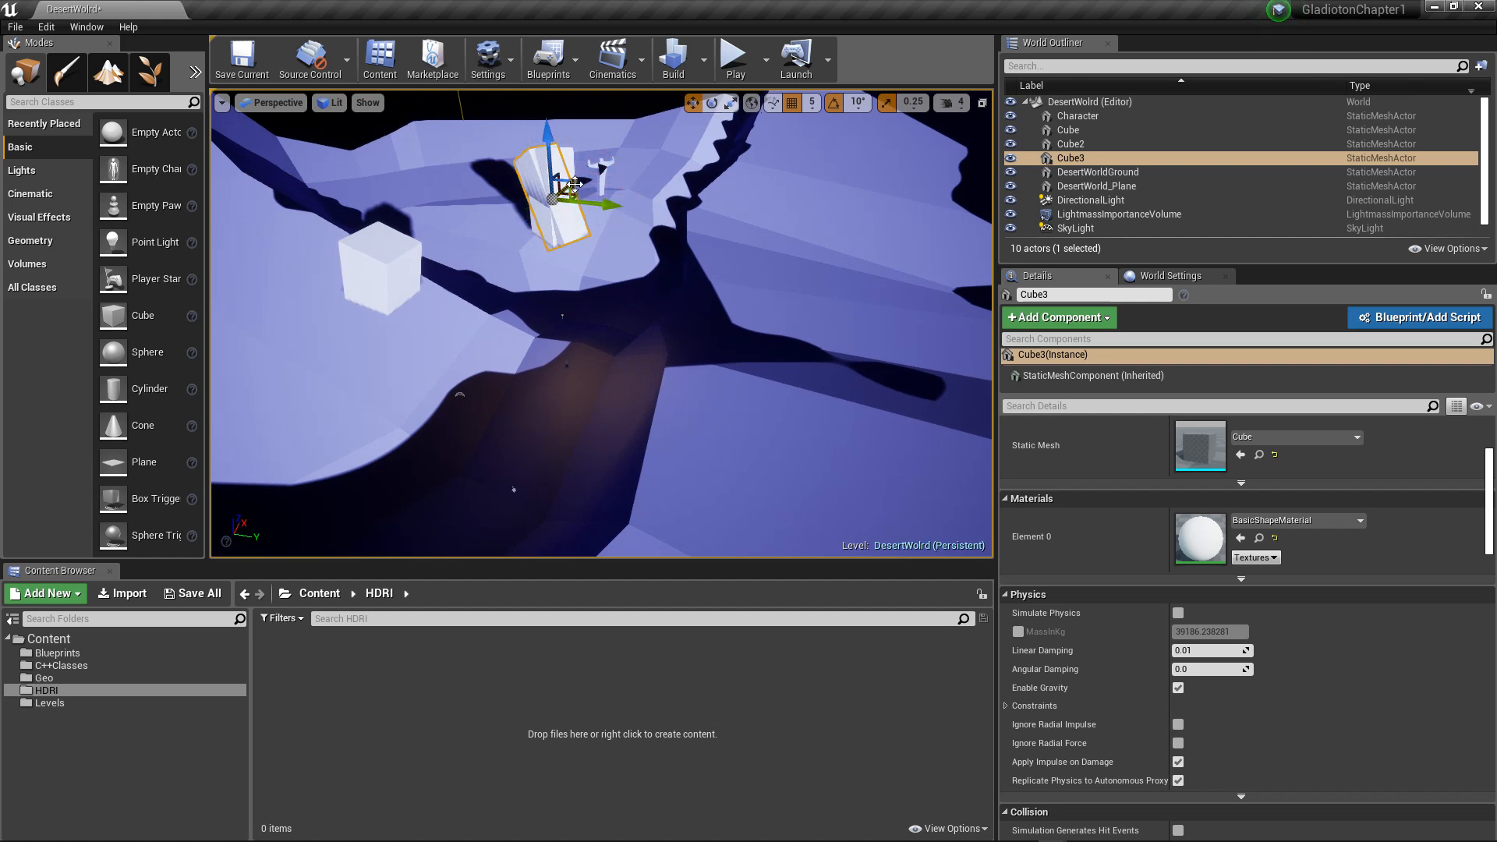
pyautogui.moveTo(574, 184); pyautogui.dragTo(497, 250)
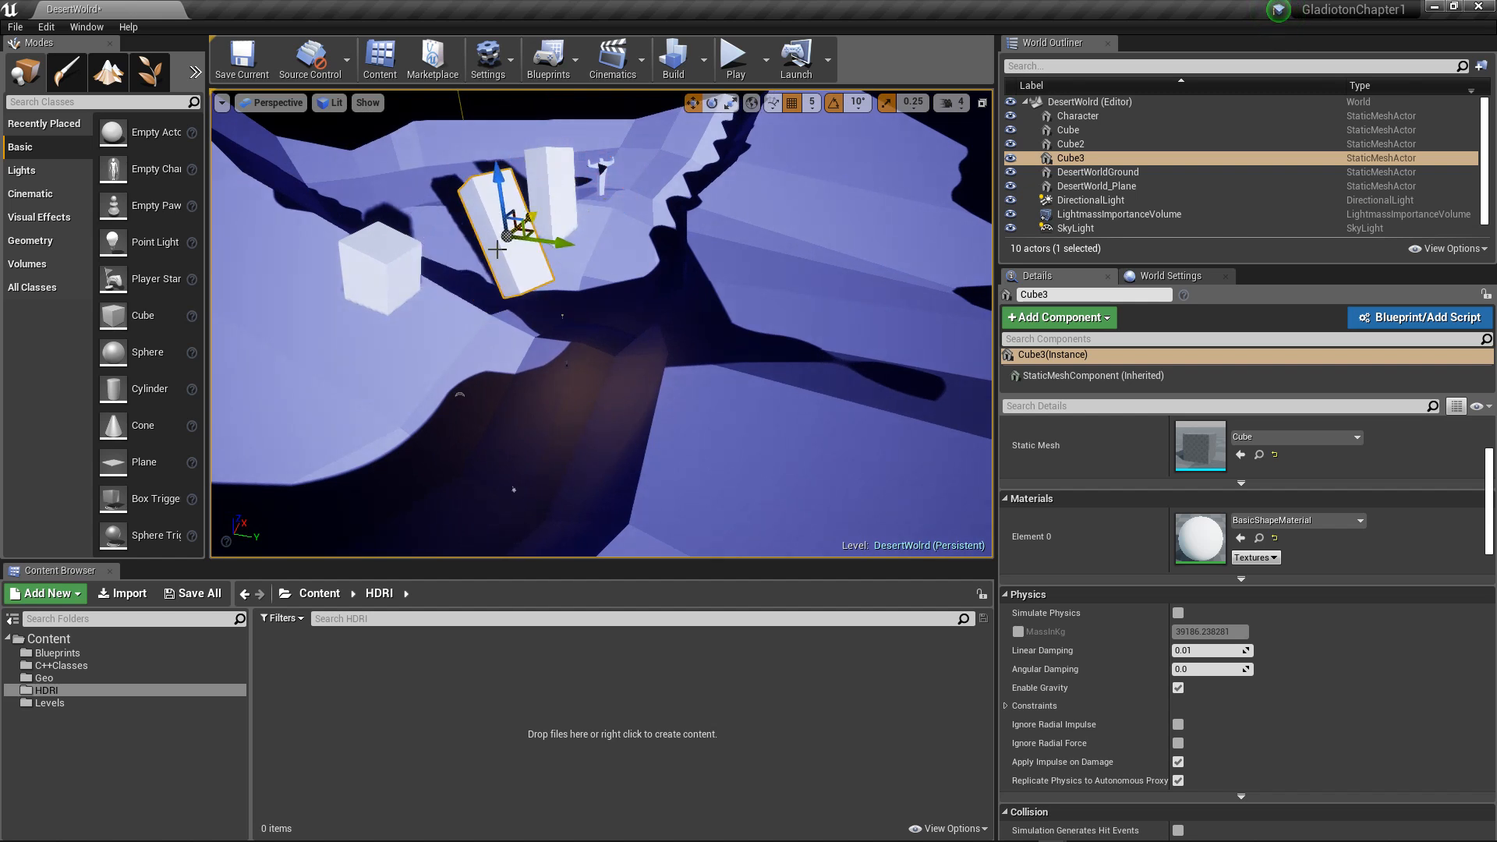
pyautogui.keyDown('alt'); pyautogui.moveTo(485, 303); pyautogui.dragTo(492, 299); pyautogui.keyUp('alt')
pyautogui.moveTo(520, 245); pyautogui.dragTo(351, 251)
pyautogui.keyDown('alt'); pyautogui.moveTo(475, 271); pyautogui.dragTo(481, 271); pyautogui.keyUp('alt')
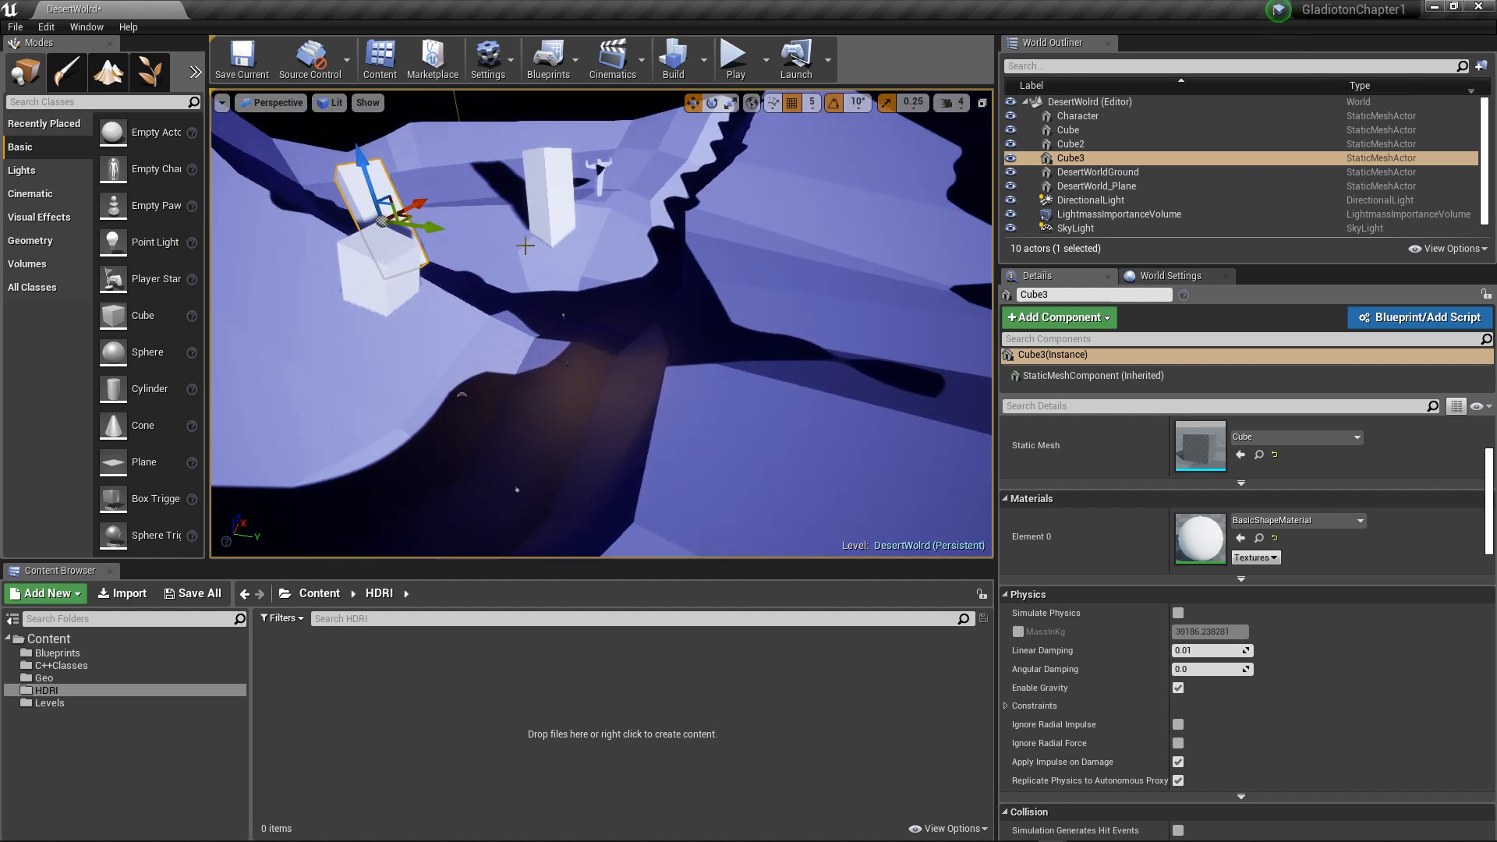
# Step: Scale the third block up to 26.25, 26.25, 45.75 and rotate it to about 6.0, -18.7 and 23.9 degrees
pyautogui.press('r')
pyautogui.moveTo(392, 231); pyautogui.dragTo(460, 208)
pyautogui.keyDown('alt'); pyautogui.moveTo(238, 300); pyautogui.dragTo(248, 295); pyautogui.keyUp('alt')
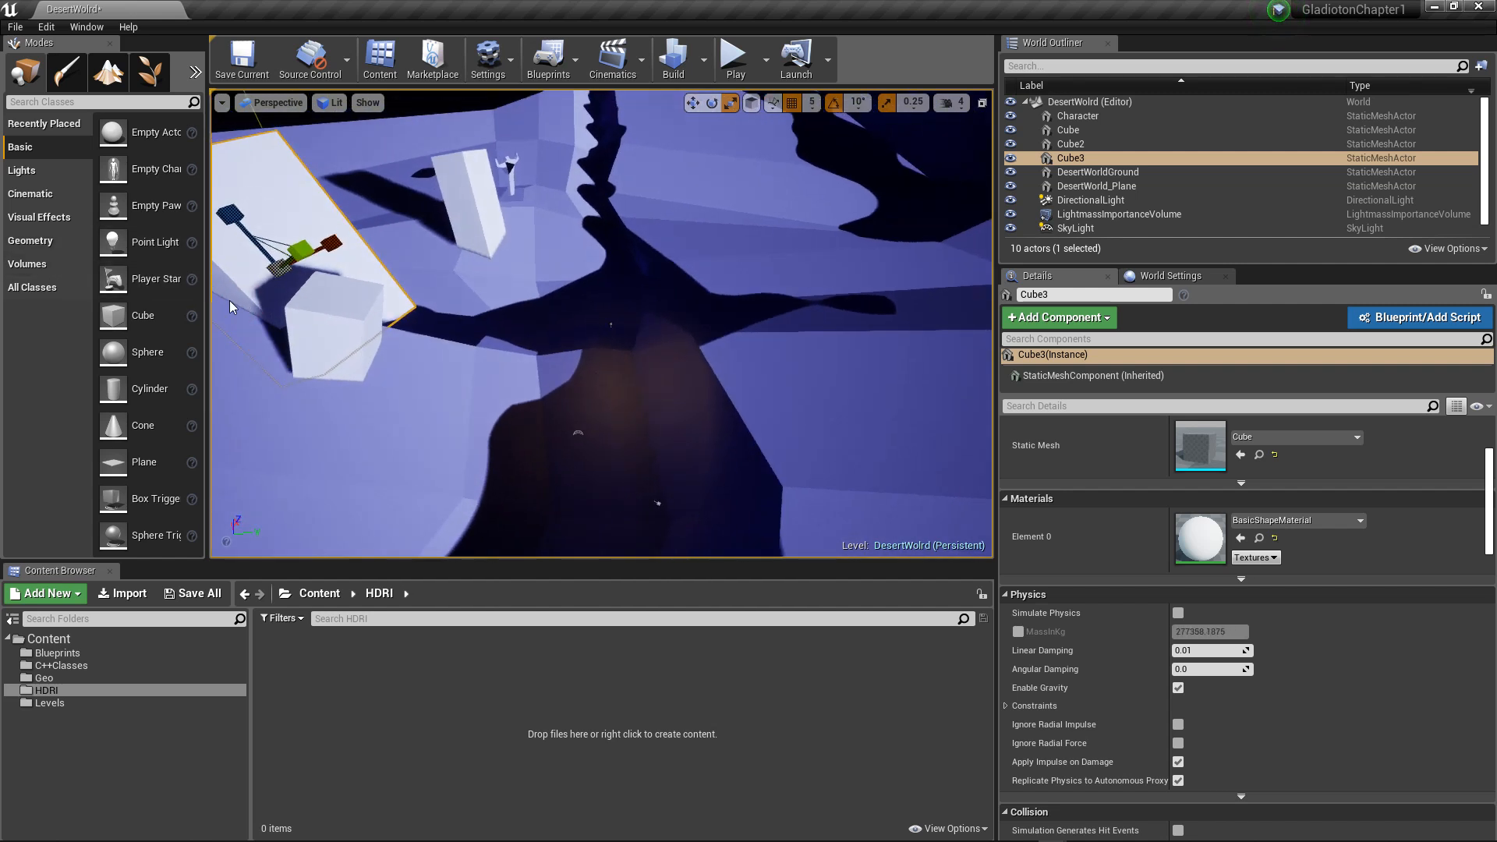
pyautogui.press('e')
pyautogui.moveTo(293, 184); pyautogui.dragTo(297, 198)
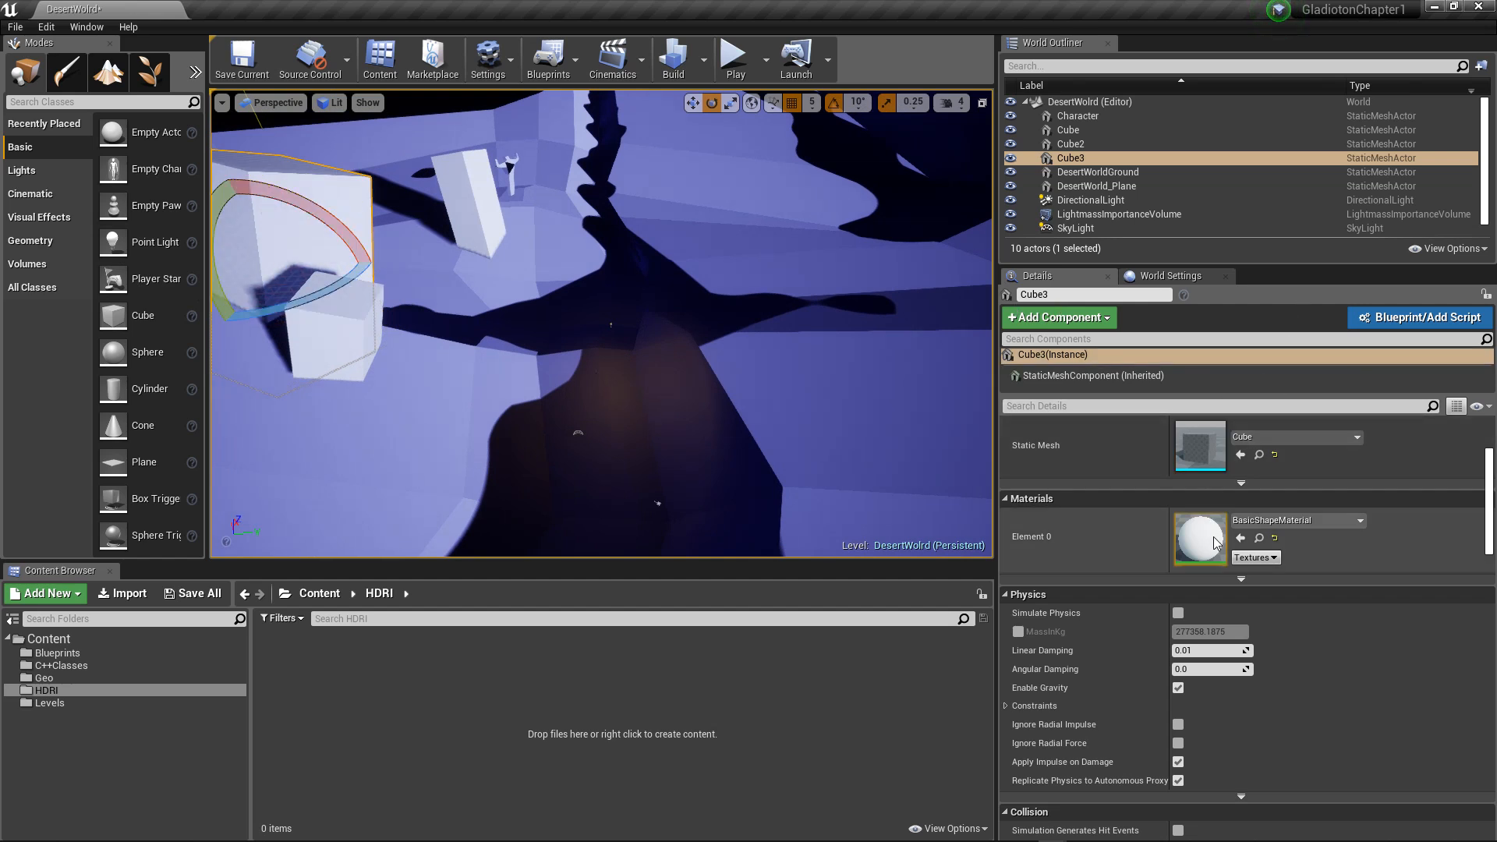
# Step: Set the third block's X scale to 1000 and its Y scale to 500
pyautogui.scroll(4, 1185, 627)
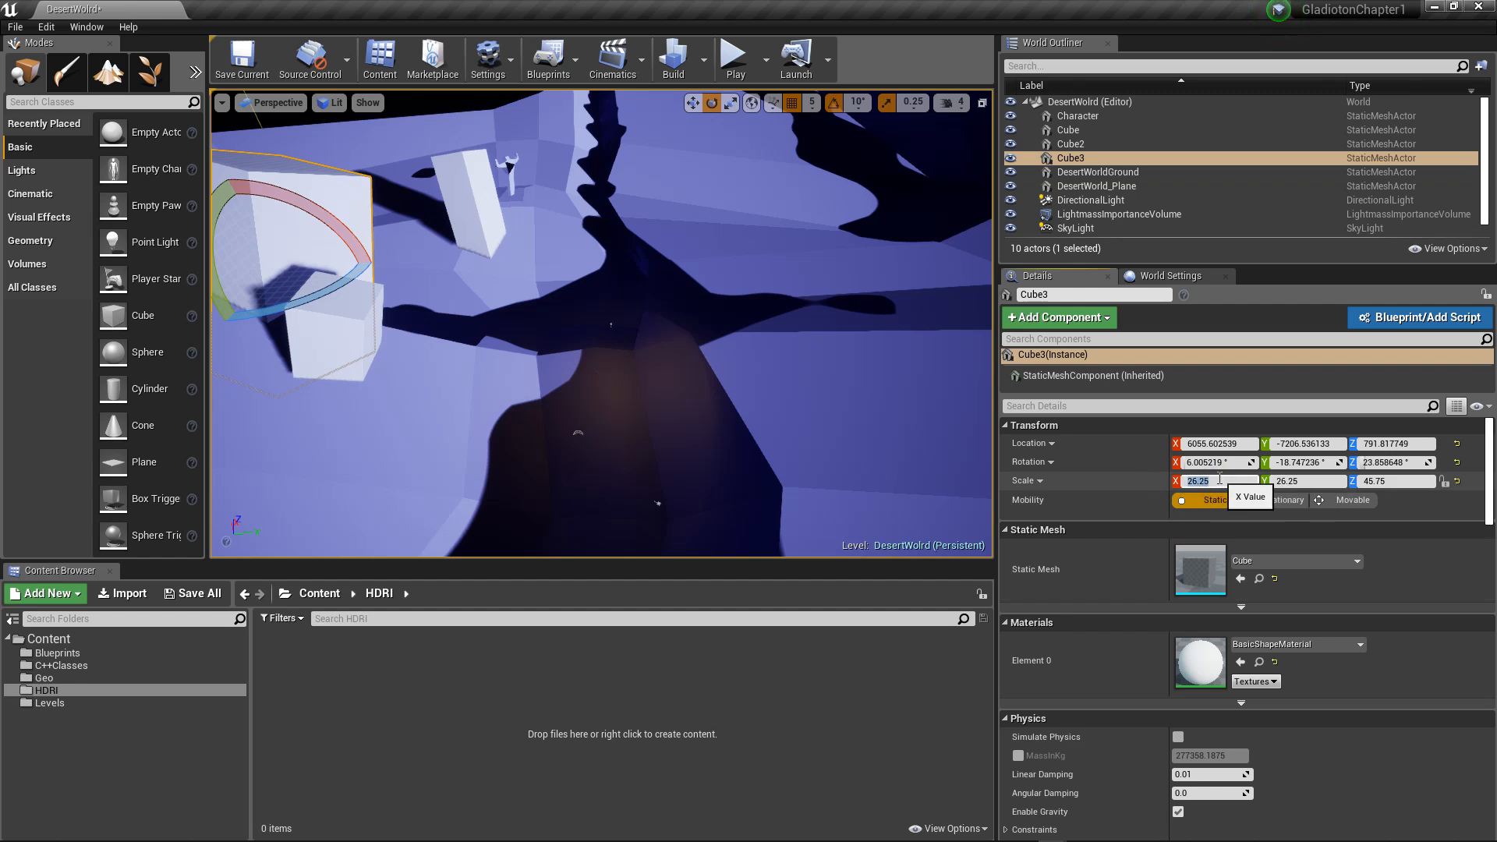
pyautogui.write('00')
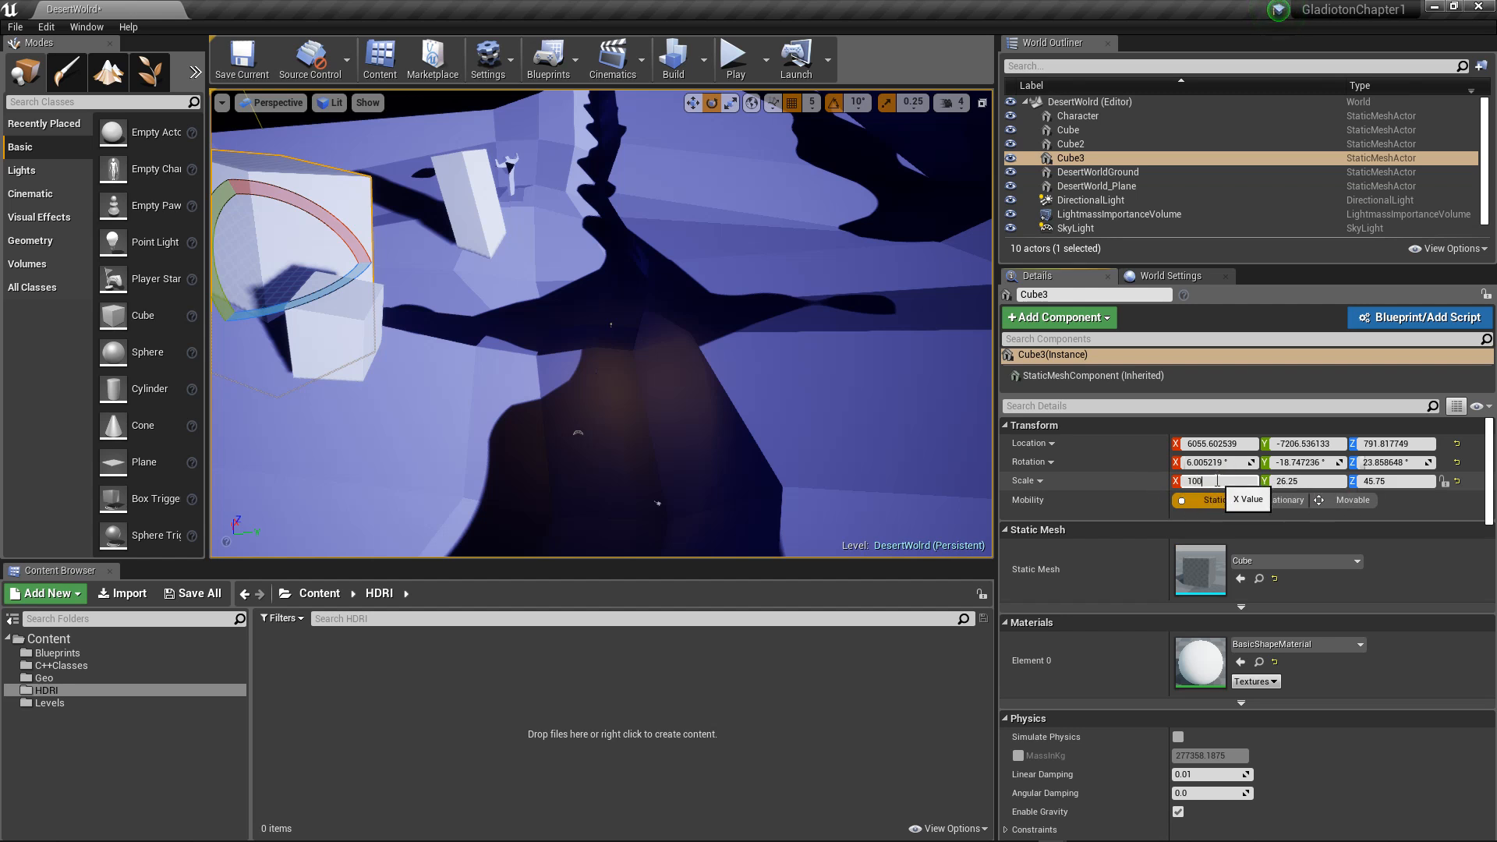
pyautogui.write('0')
pyautogui.press('Return')
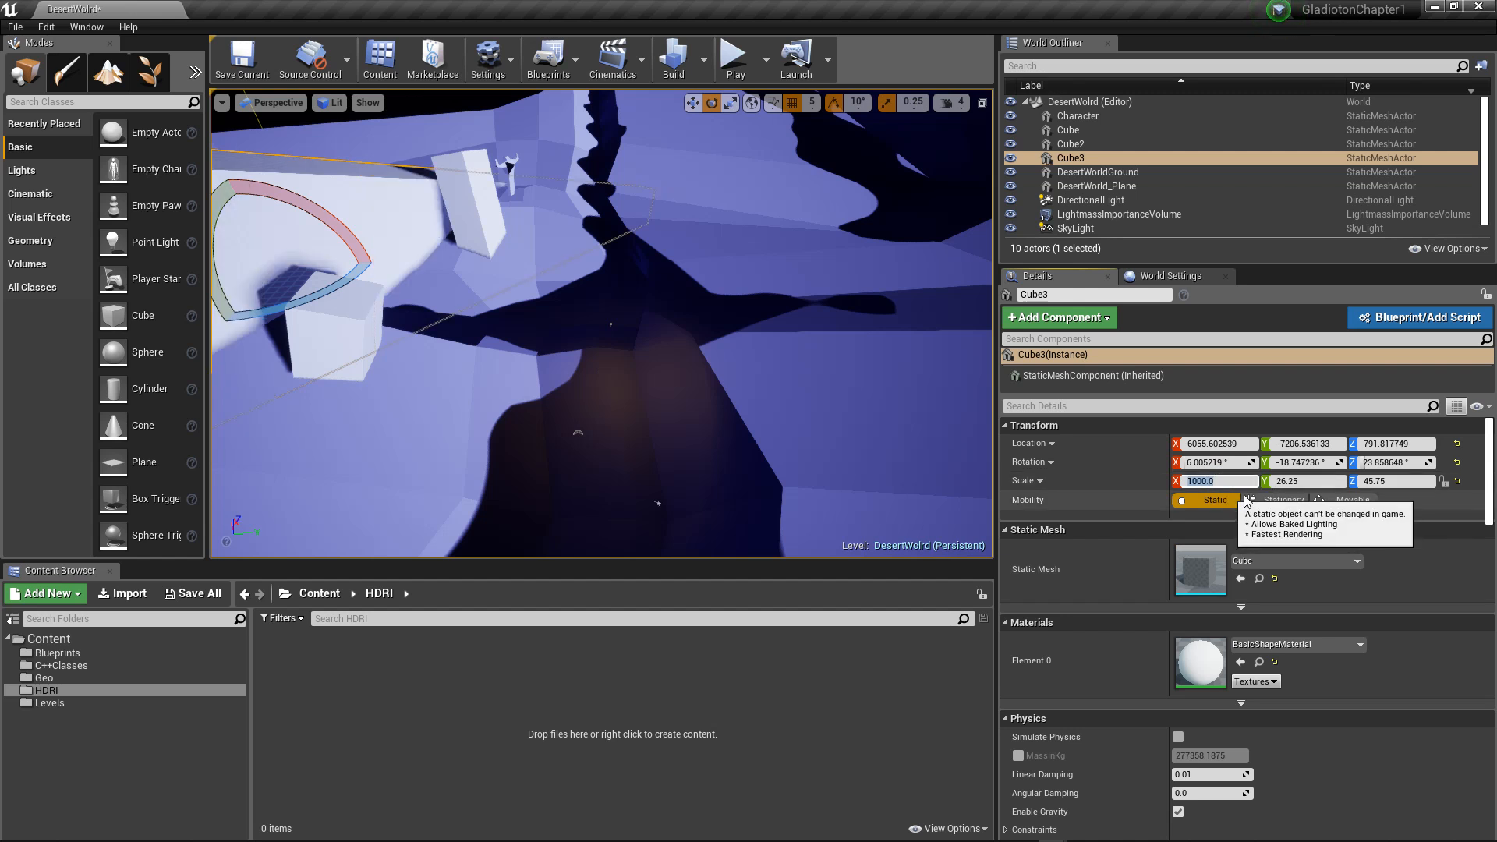
pyautogui.click(1307, 480)
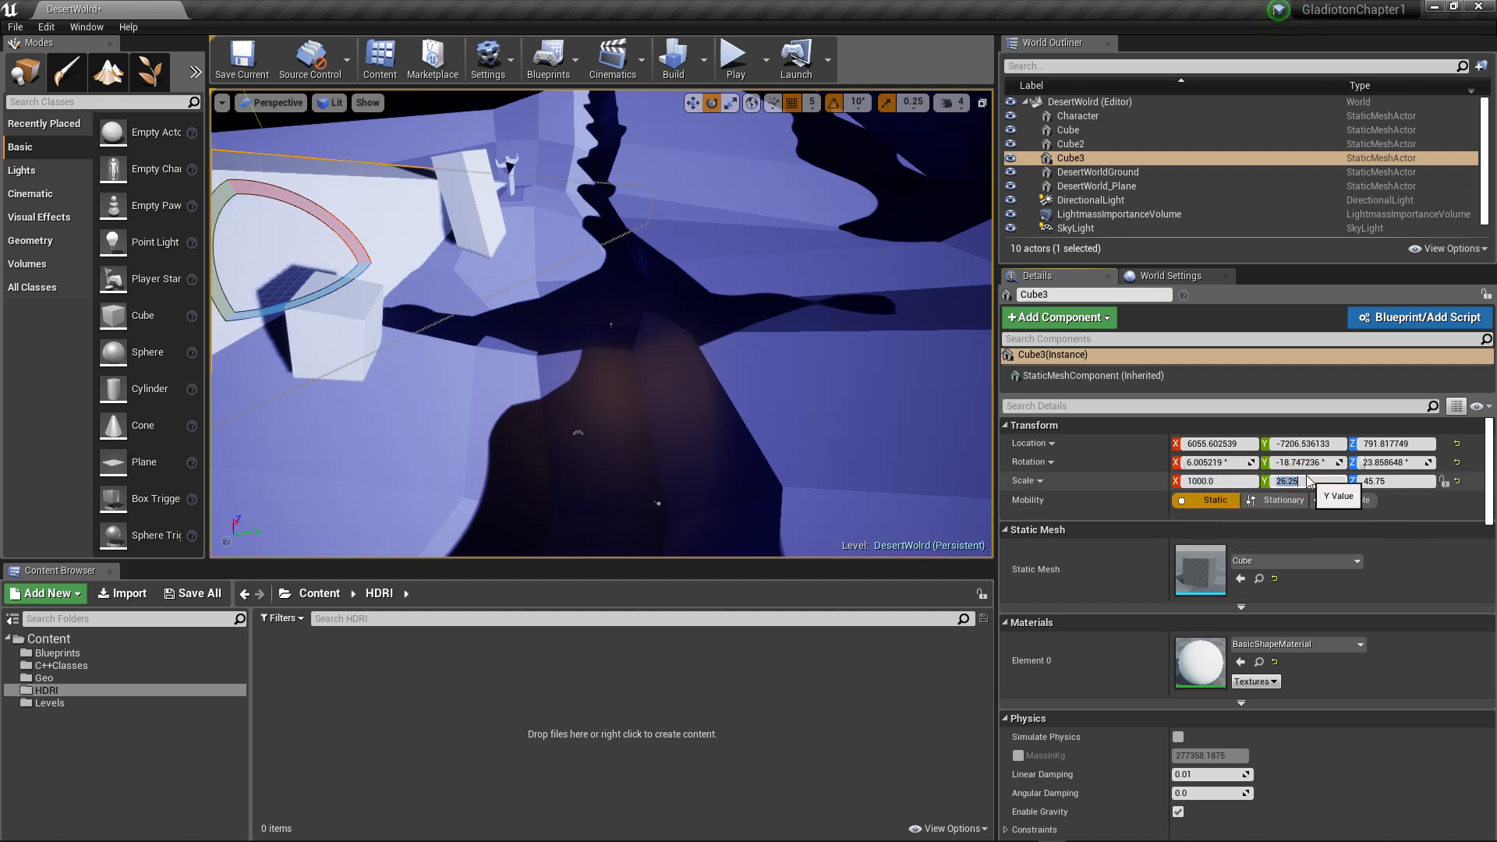
pyautogui.write('500')
pyautogui.press('Return')
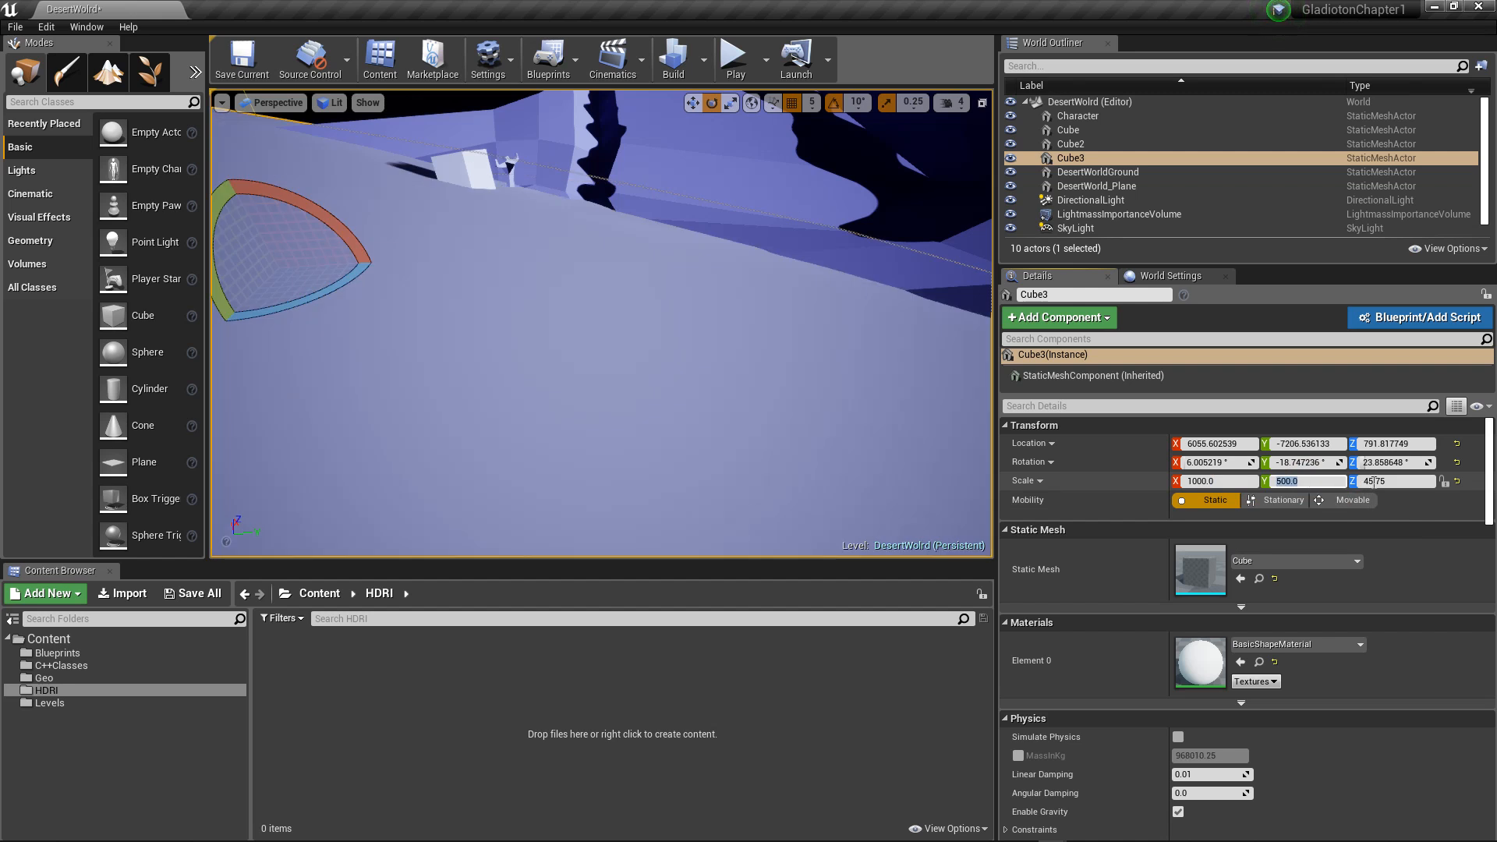
# Step: Set the third block's Y scale to 200
pyautogui.click(1405, 481)
pyautogui.scroll(-6, 780, 454)
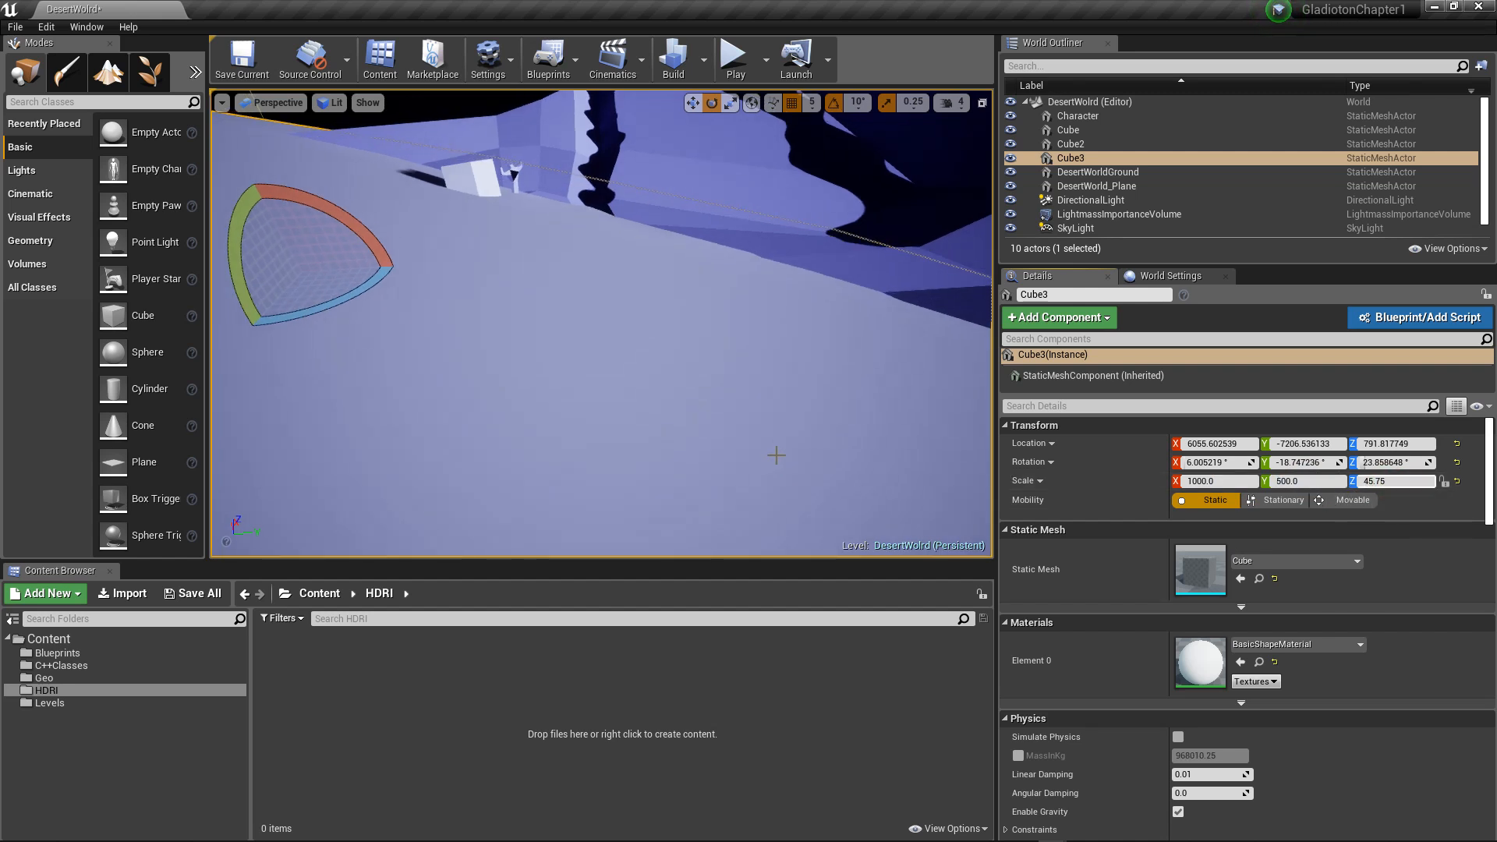
pyautogui.scroll(-8, 780, 451)
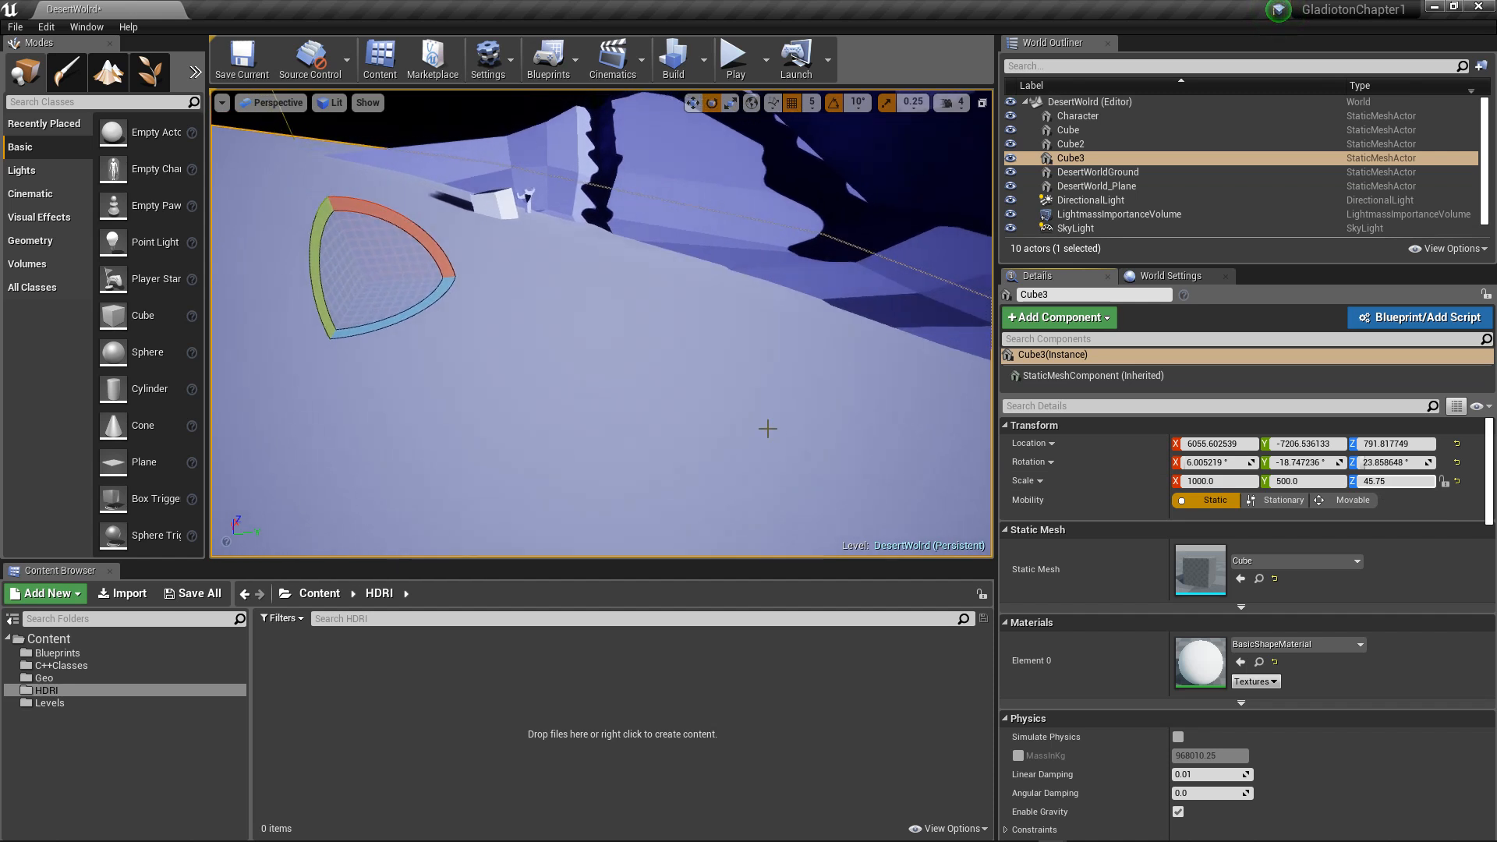
pyautogui.click(1302, 481)
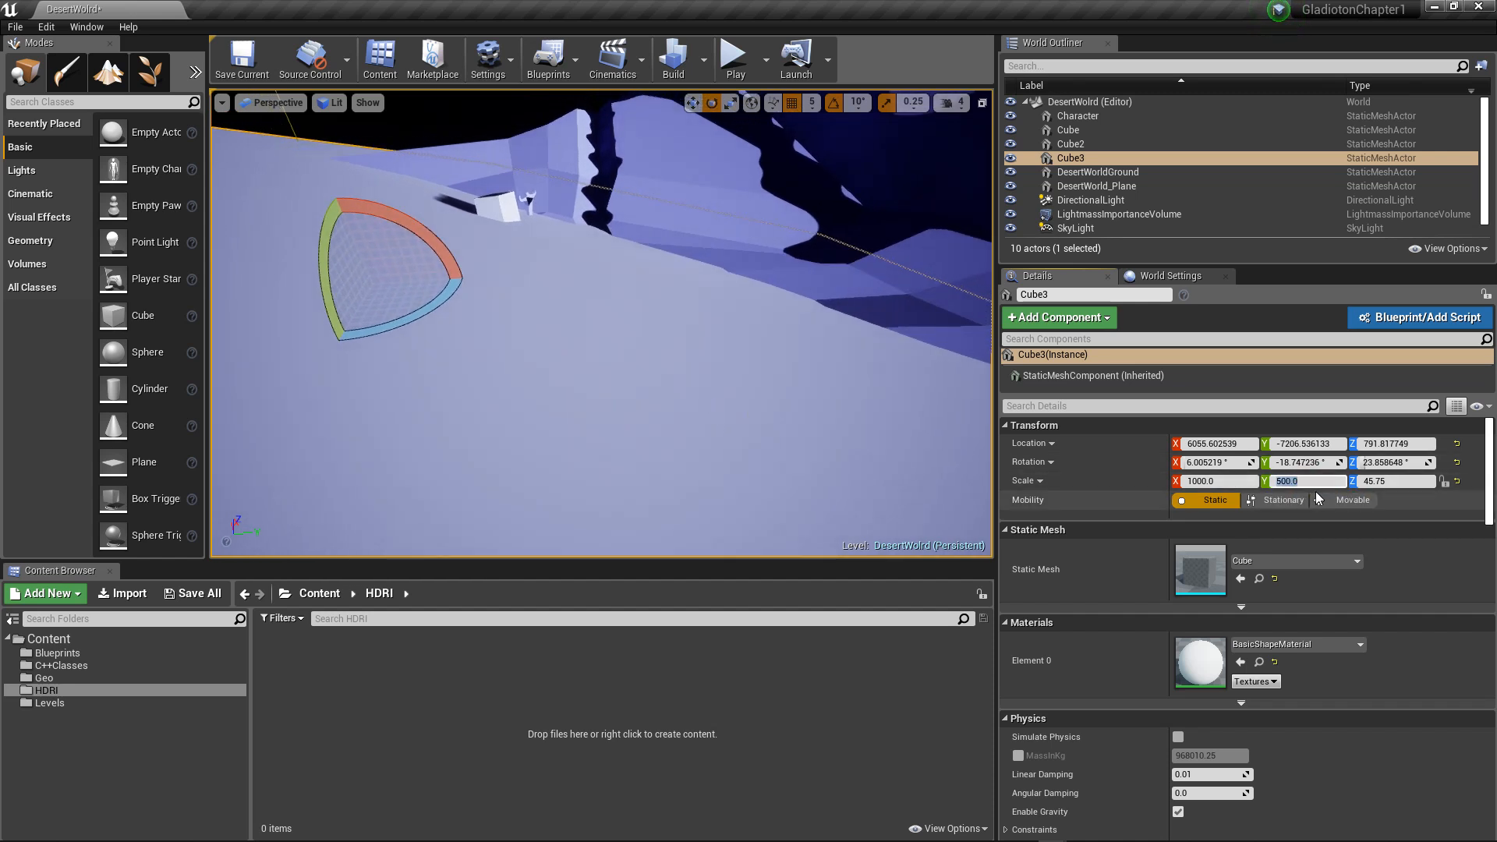
pyautogui.write('200')
pyautogui.press('Return')
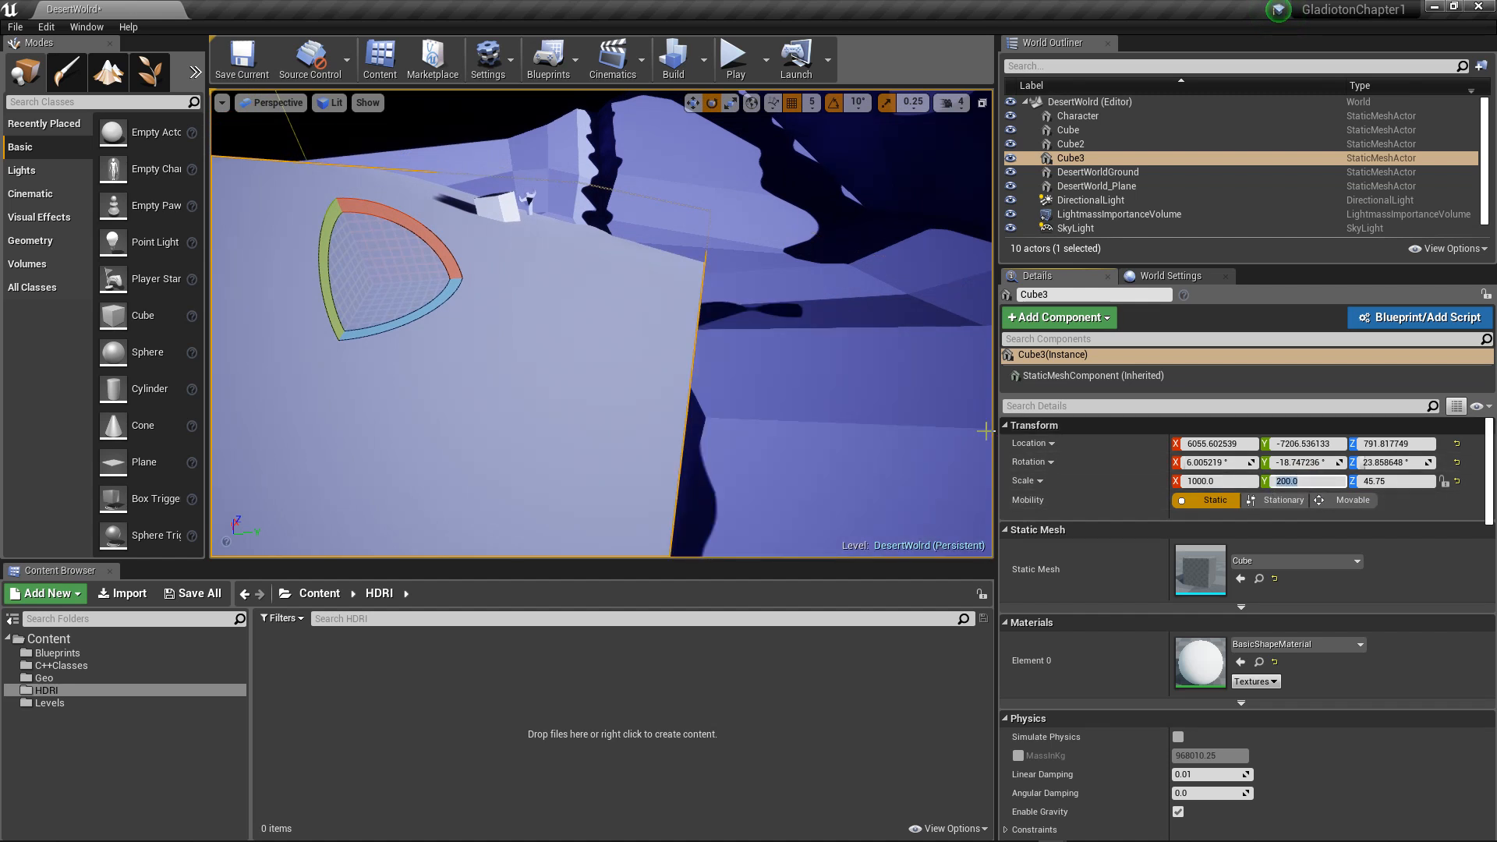
# Step: Rotate the third block to about 71.5, -29.5 and -5.7 degrees and shrink its X scale to 983
pyautogui.scroll(-5, 754, 400)
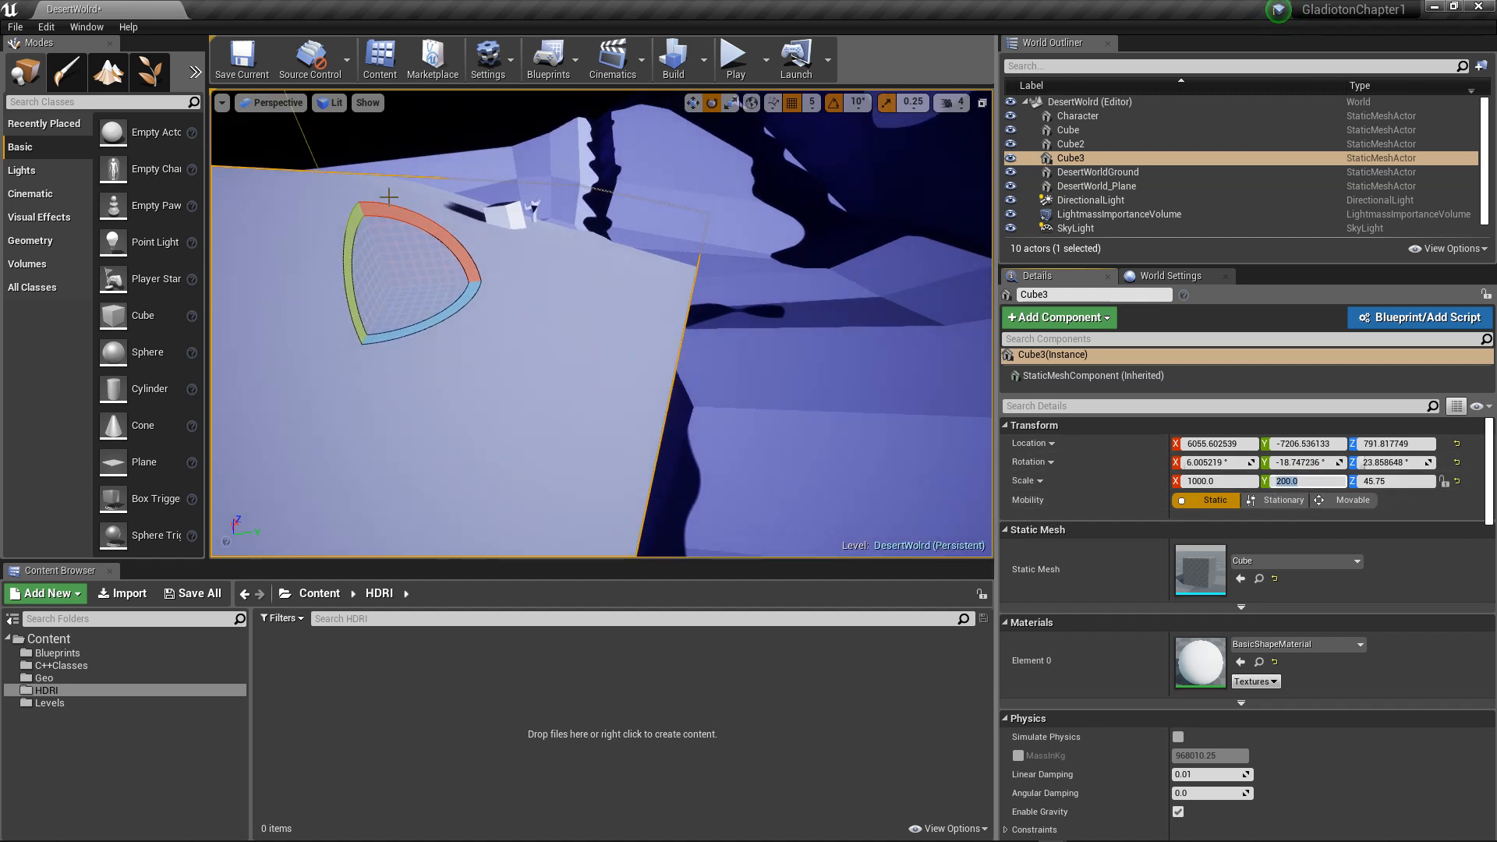
pyautogui.moveTo(388, 197); pyautogui.dragTo(602, 191)
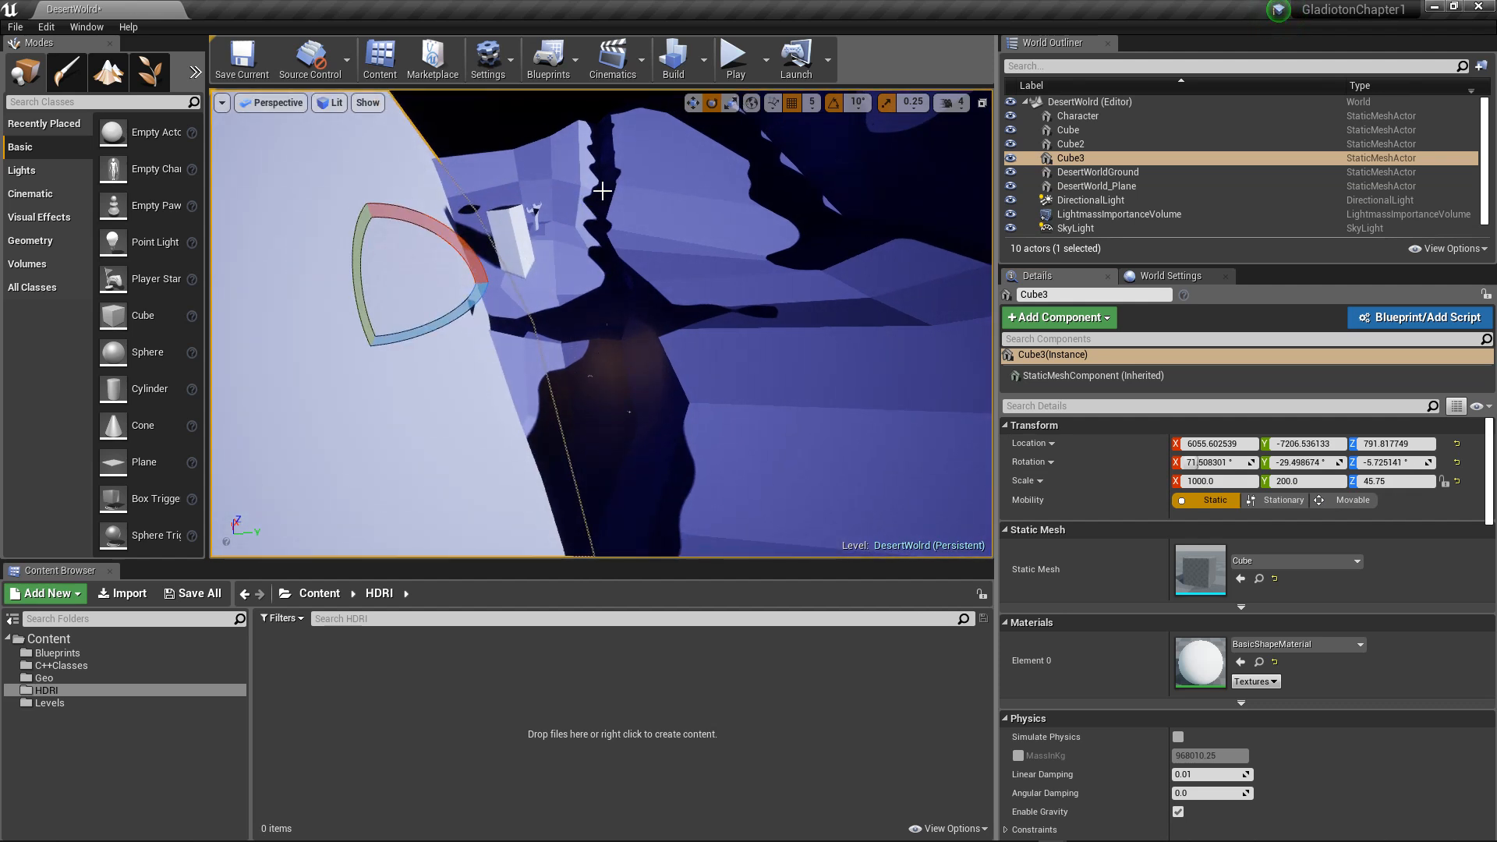
pyautogui.press('f')
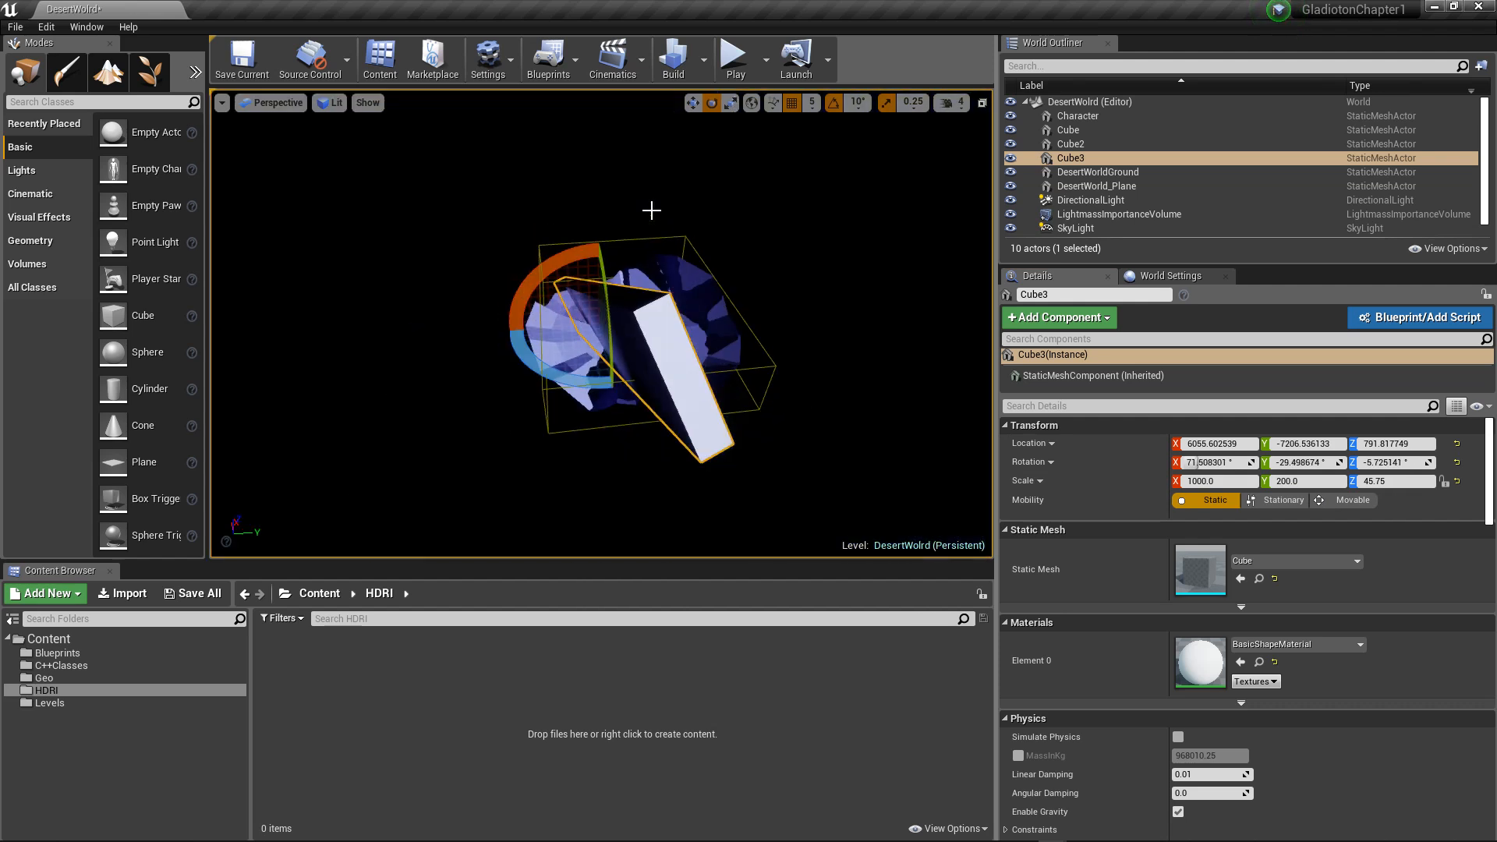
pyautogui.keyDown('alt'); pyautogui.moveTo(764, 237); pyautogui.dragTo(570, 257); pyautogui.keyUp('alt')
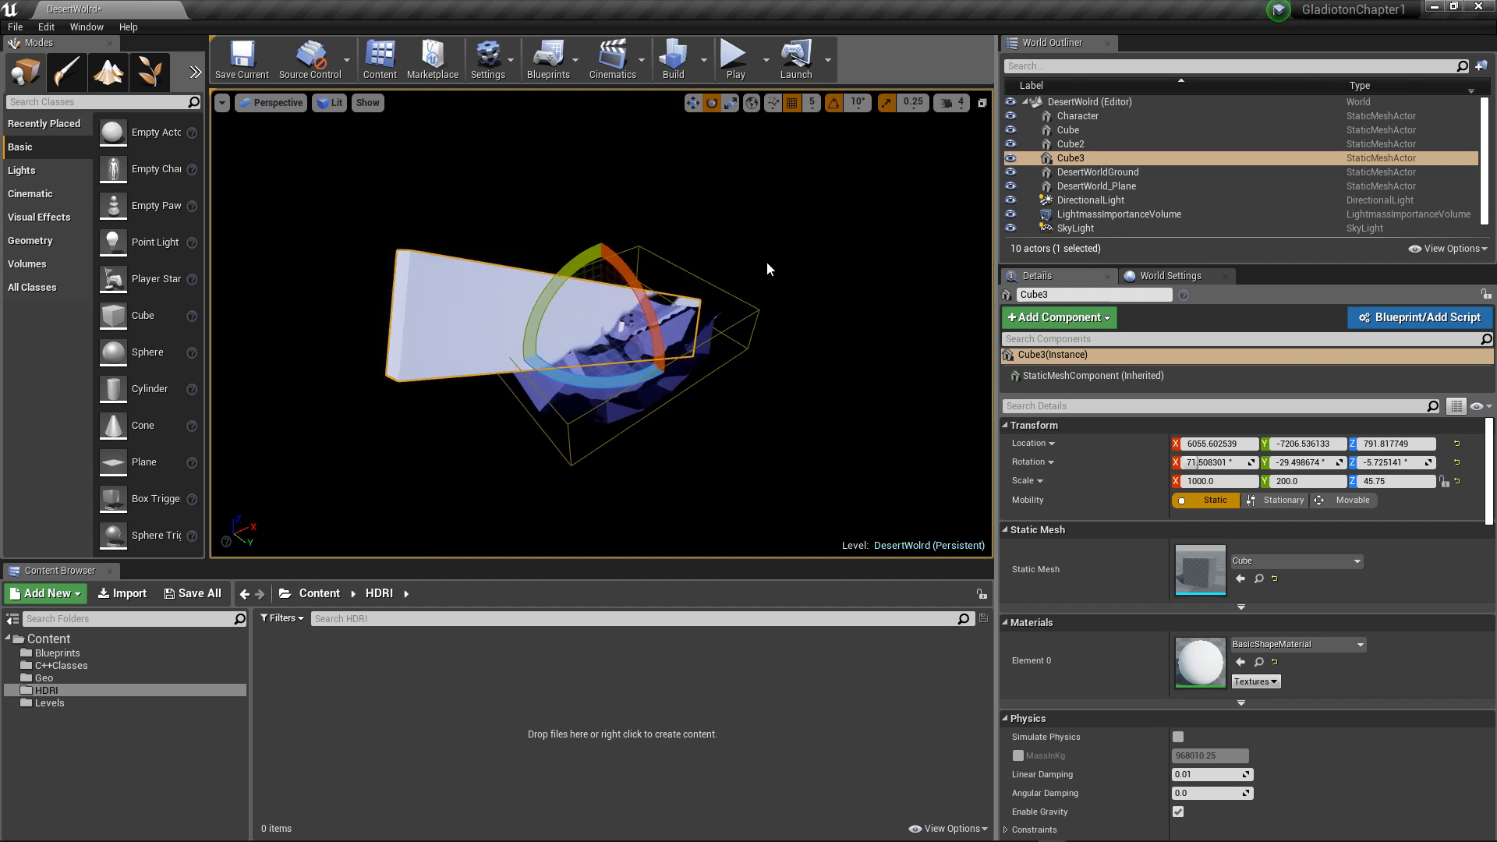
pyautogui.keyDown('alt'); pyautogui.moveTo(784, 258); pyautogui.dragTo(756, 274); pyautogui.keyUp('alt')
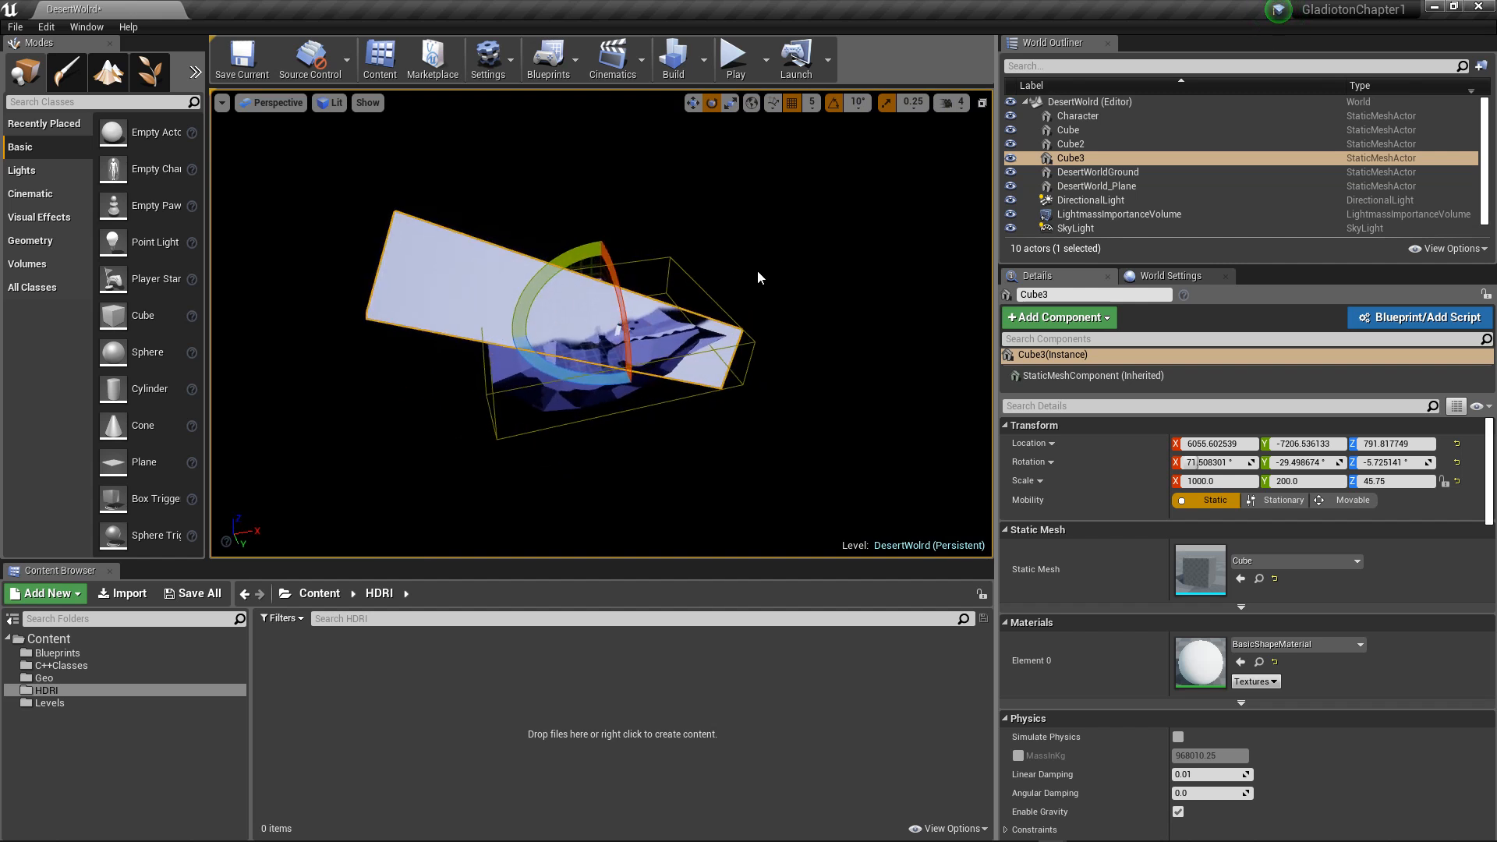
pyautogui.press('r')
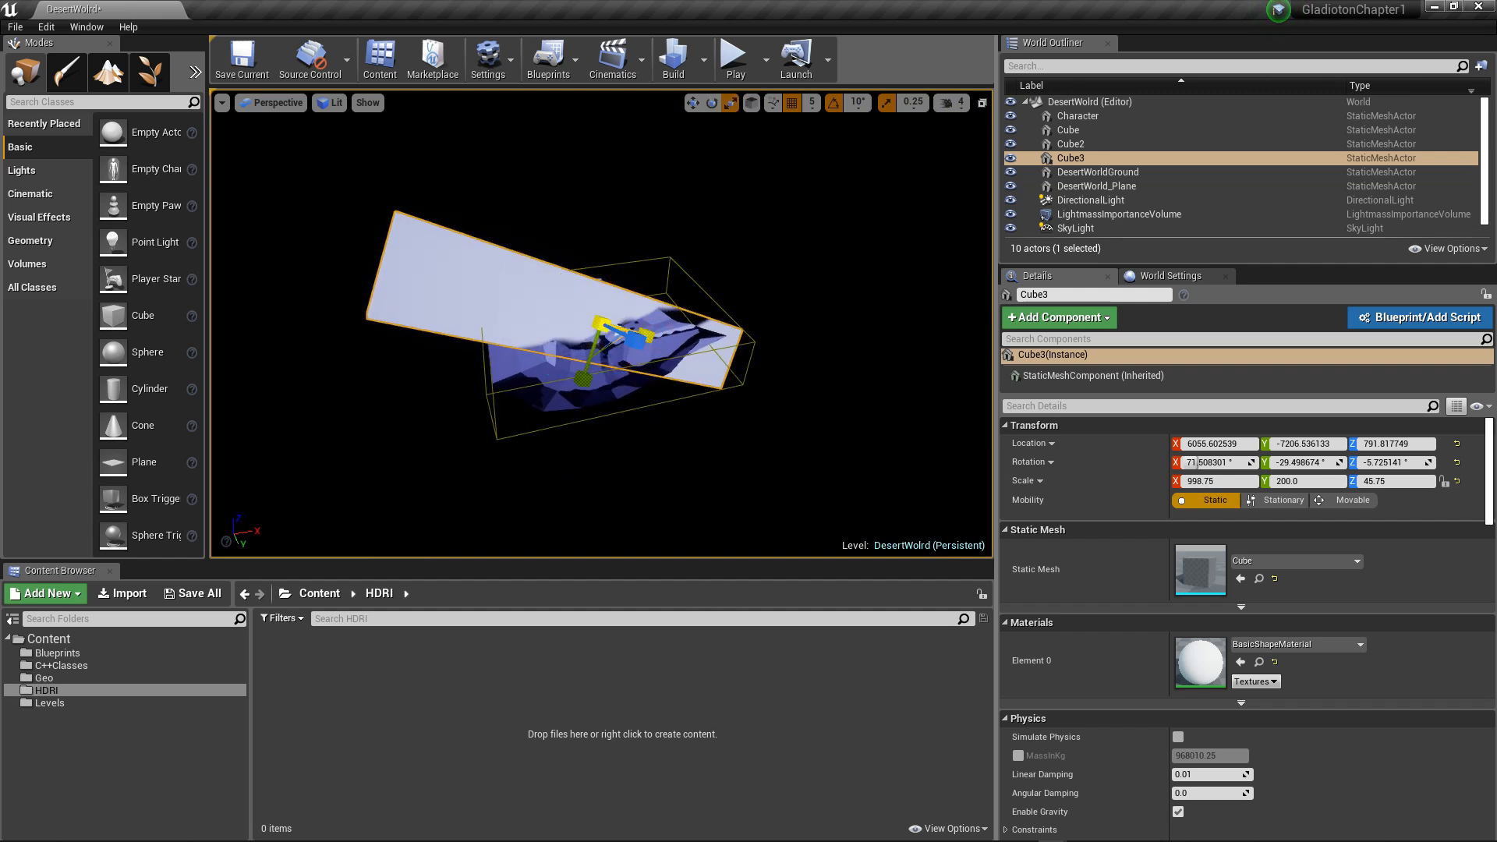
pyautogui.moveTo(646, 336); pyautogui.dragTo(625, 331)
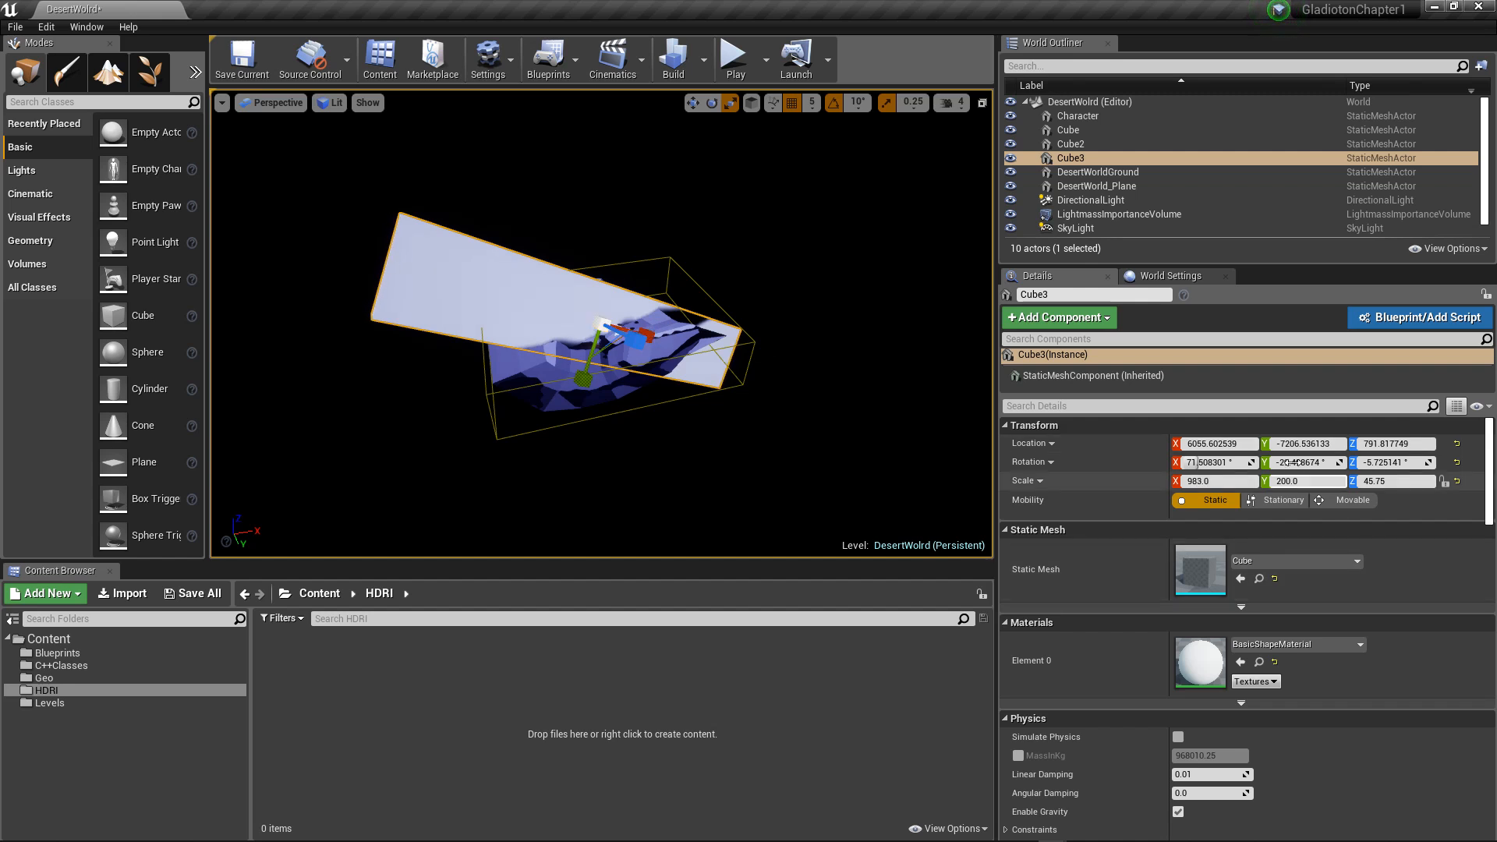
# Step: Try an X location of 4000 for the third block and settle on 2000
pyautogui.click(1226, 440)
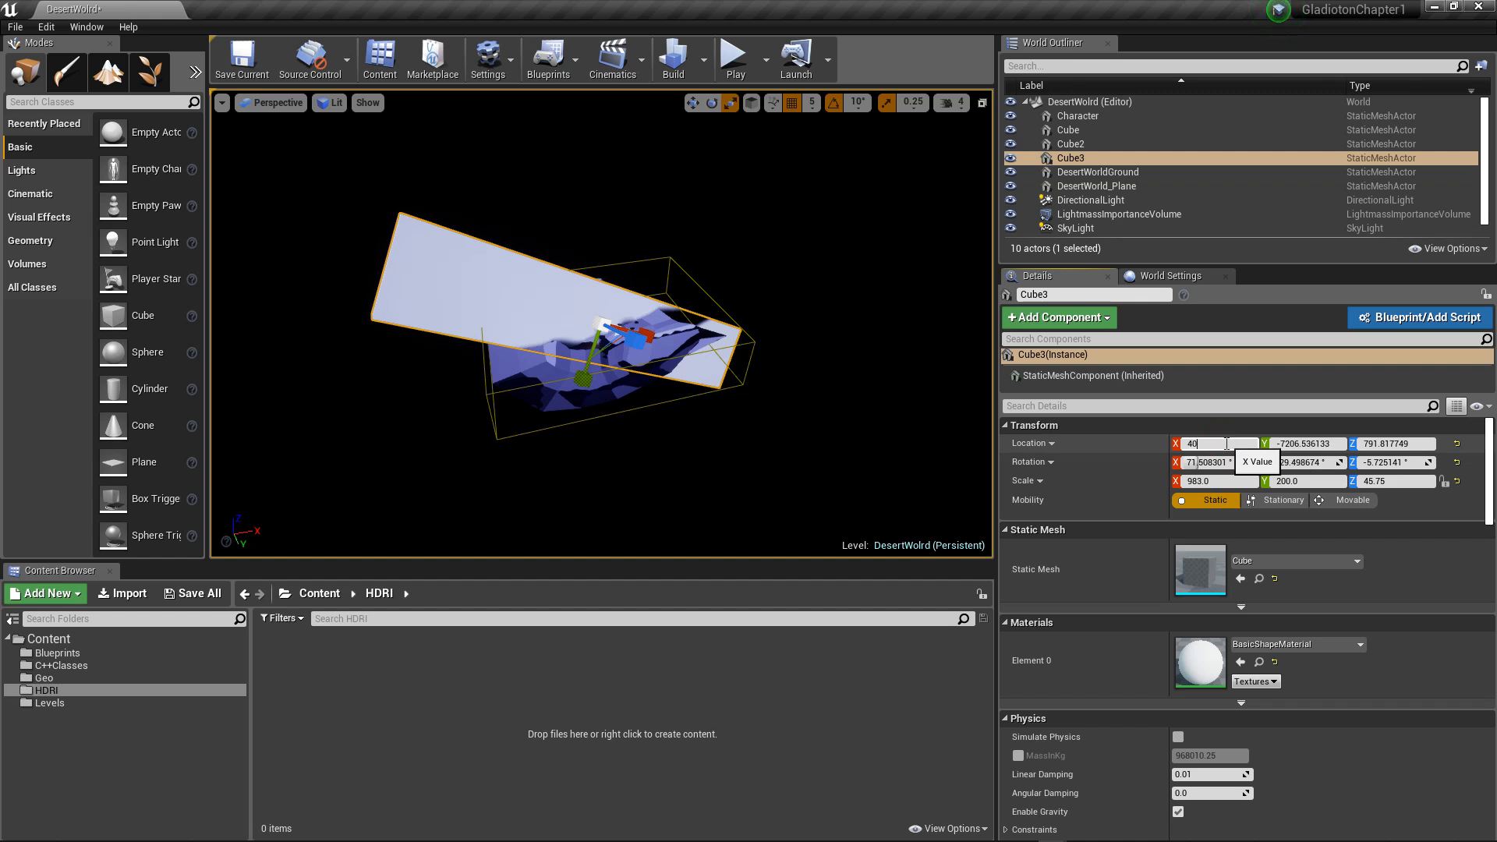
pyautogui.write('4000')
pyautogui.press('Return')
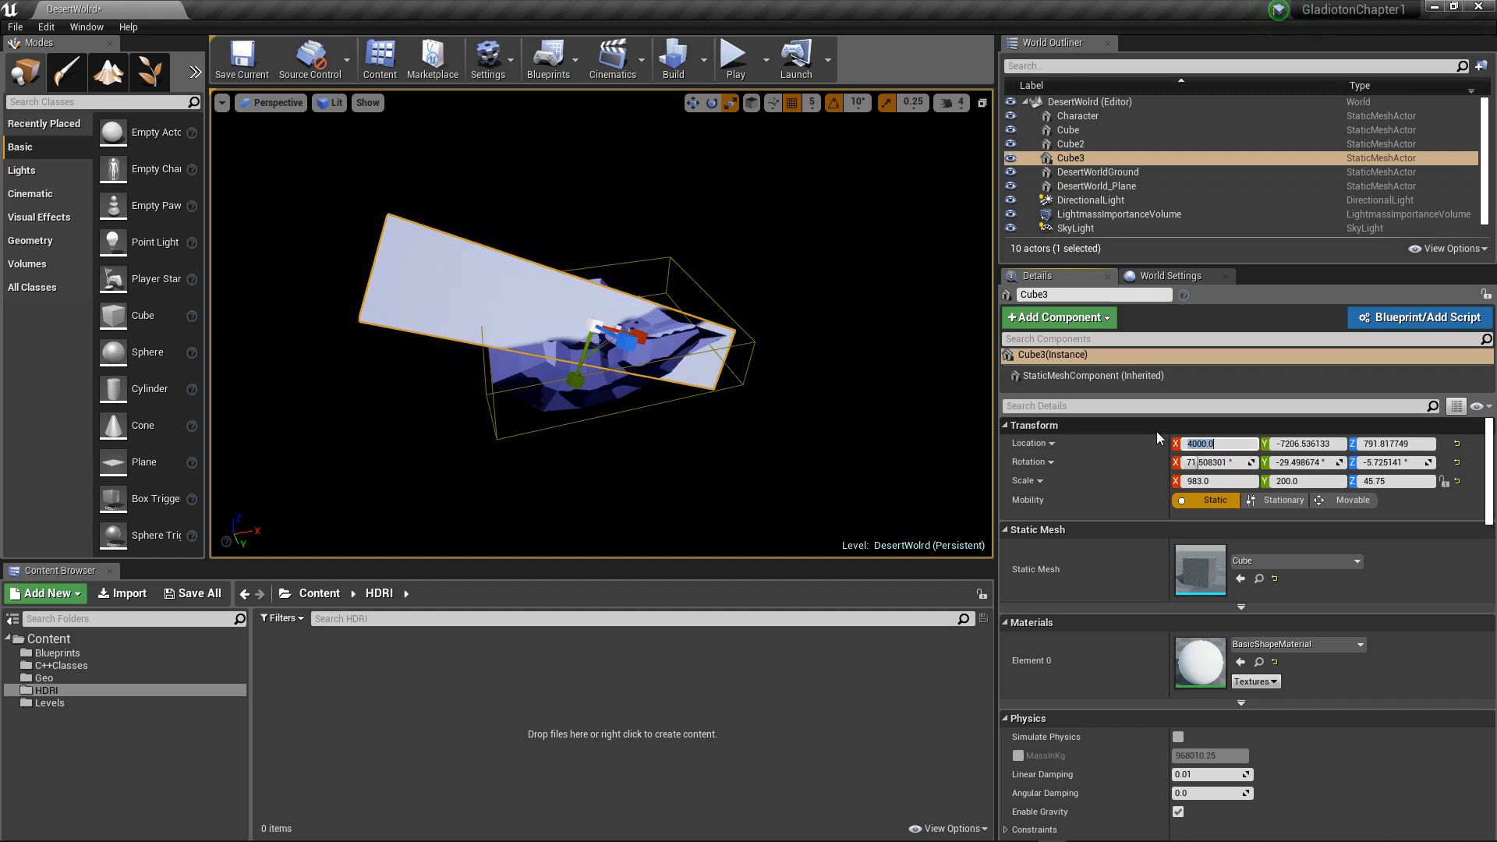
pyautogui.click(1214, 445)
pyautogui.doubleClick(1213, 444)
pyautogui.write('2000')
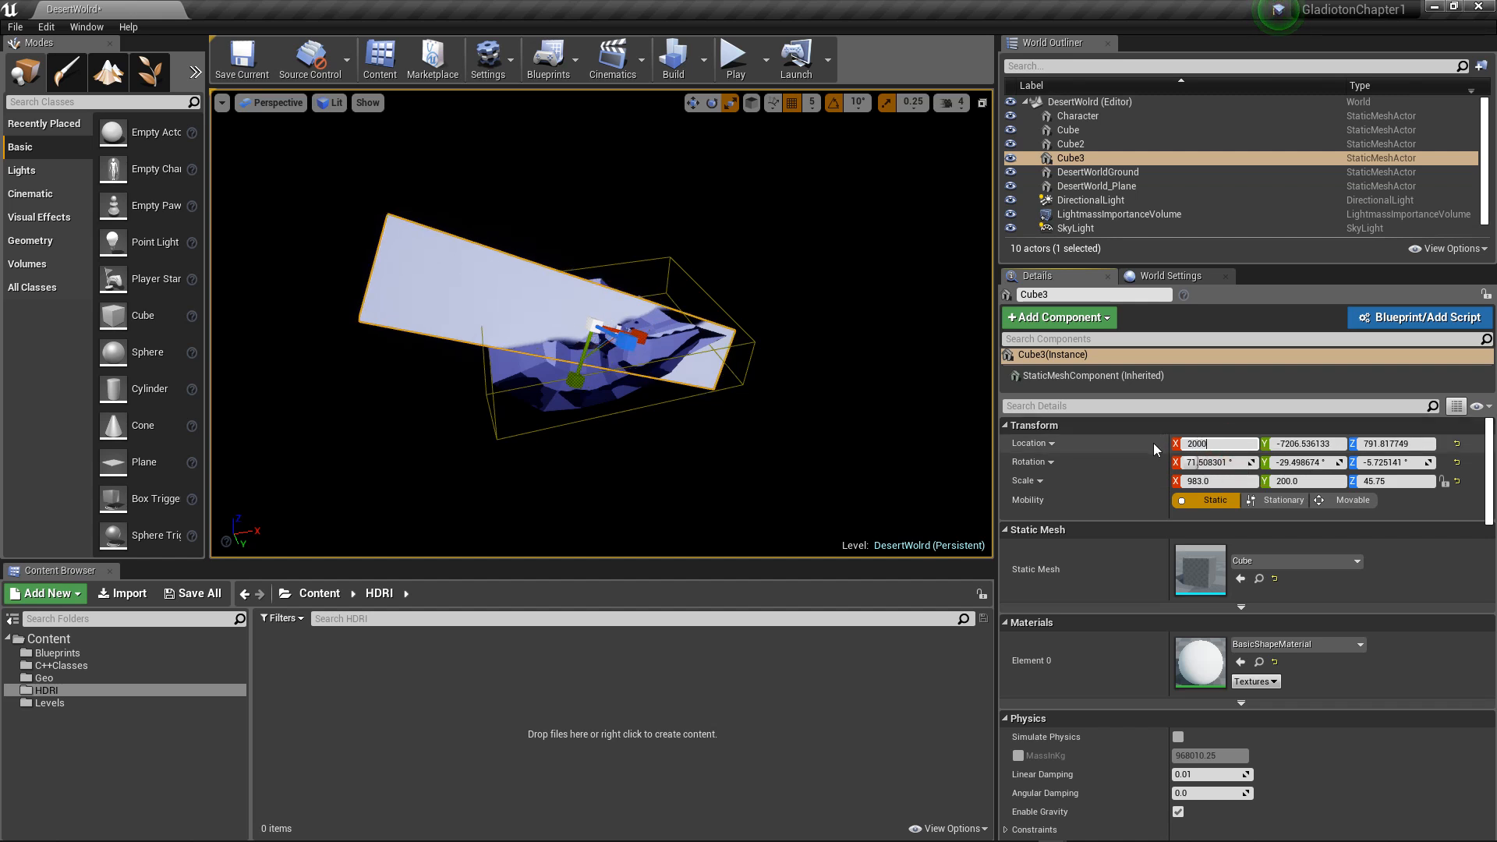
pyautogui.press('Return')
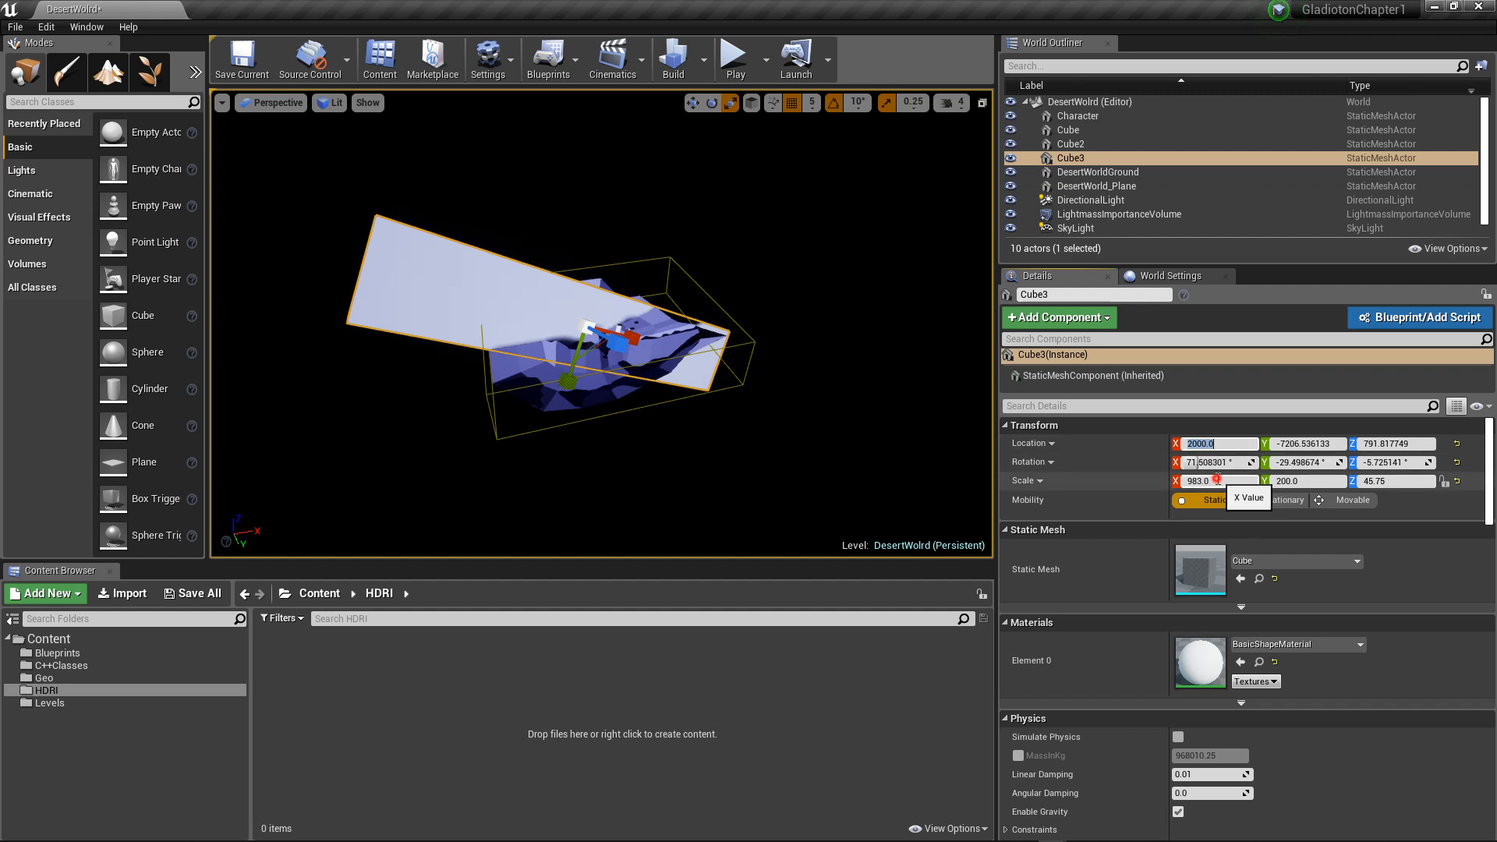
# Step: Set the third block's X scale to 500 and Y scale to 100, and trim the X scale to 495
pyautogui.click(1217, 481)
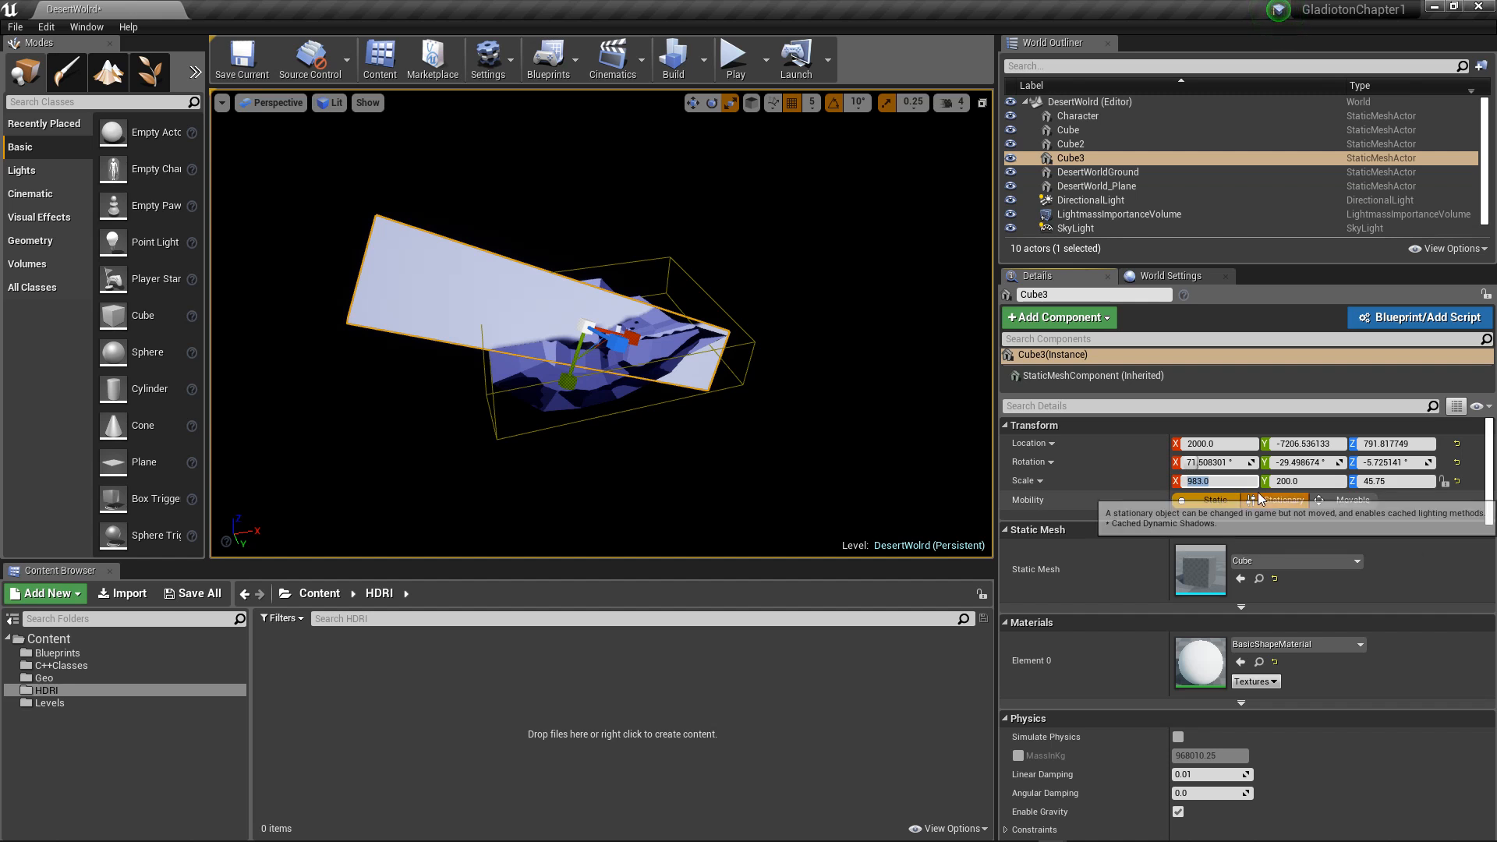
pyautogui.write('500')
pyautogui.press('Return')
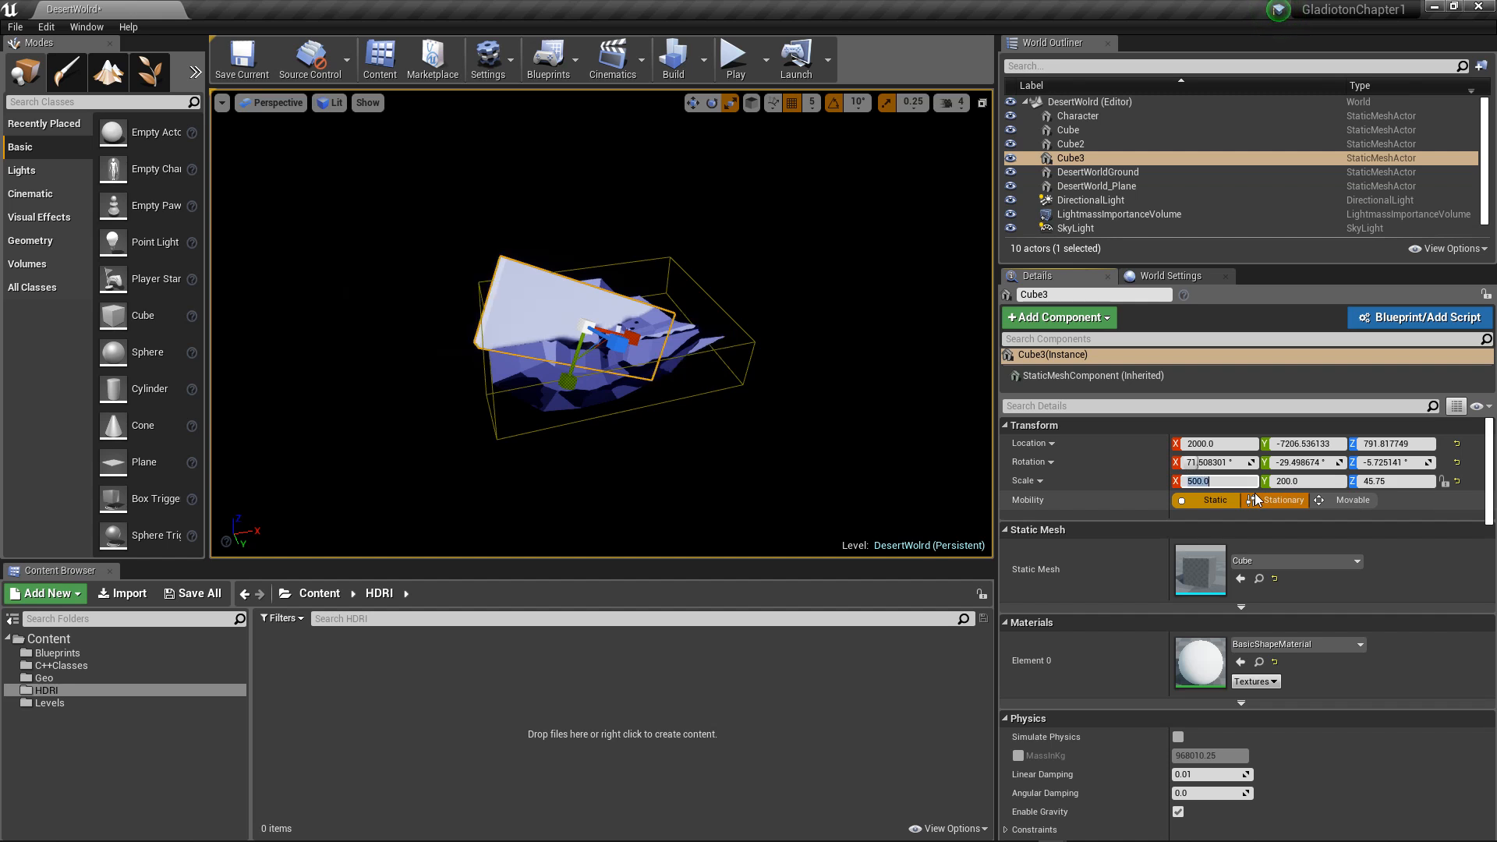
pyautogui.click(1313, 482)
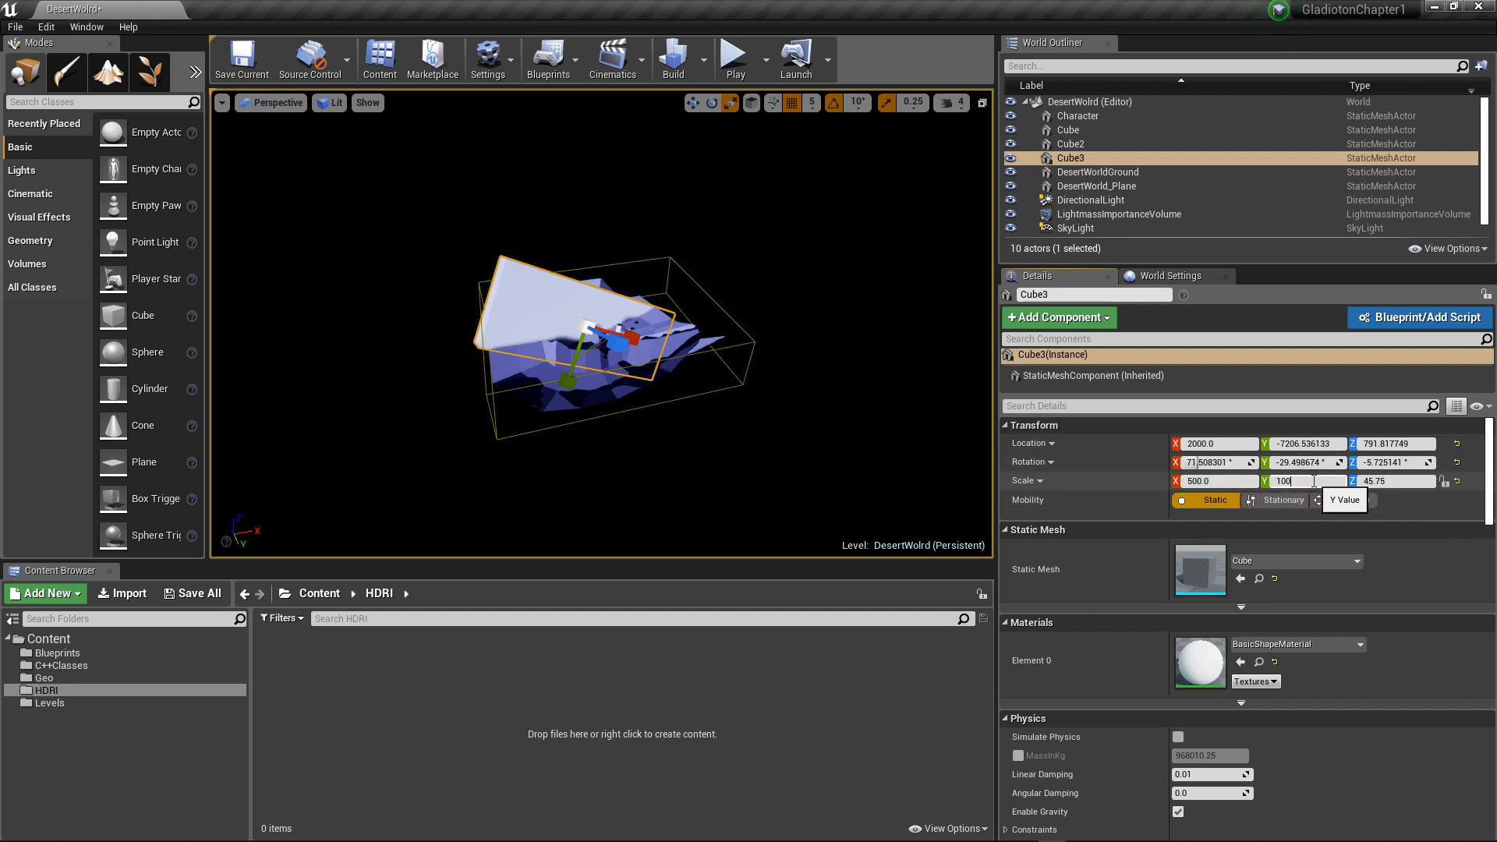
pyautogui.write('100')
pyautogui.press('Return')
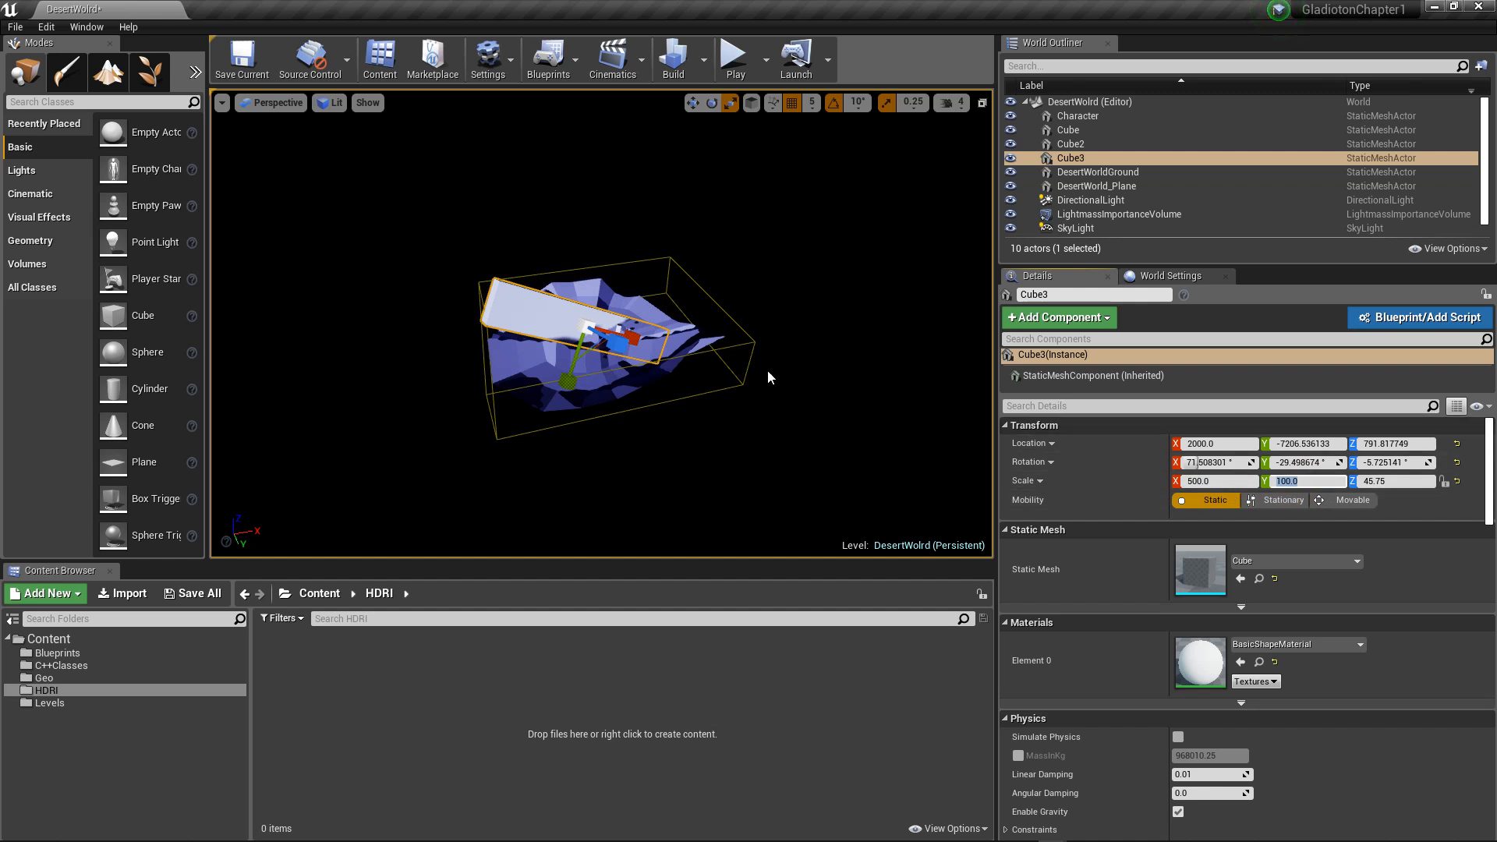
pyautogui.click(632, 335)
pyautogui.keyDown('alt'); pyautogui.moveTo(785, 393); pyautogui.dragTo(797, 398); pyautogui.keyUp('alt')
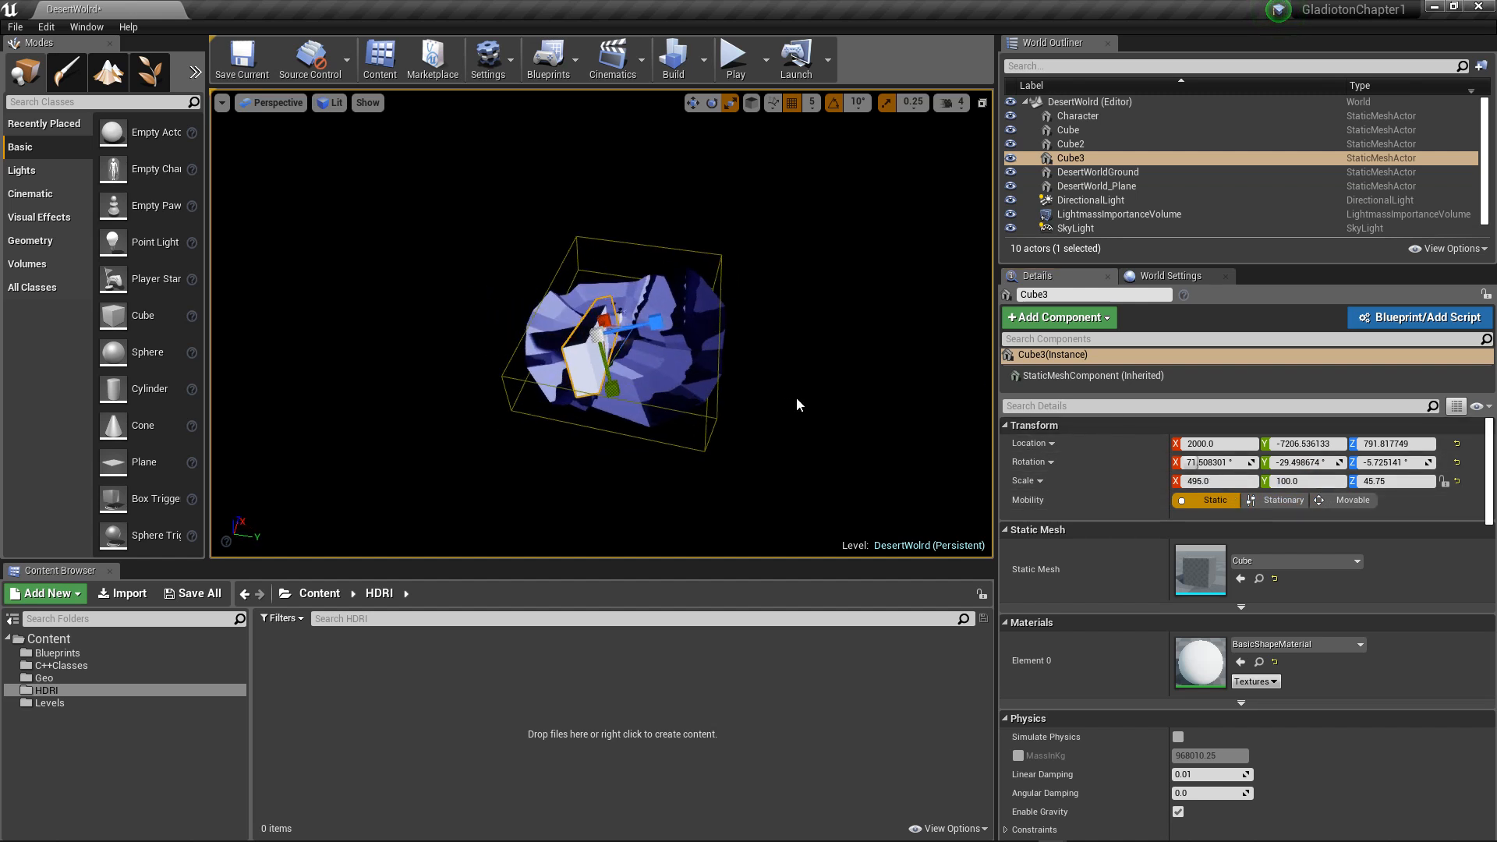
pyautogui.click(913, 102)
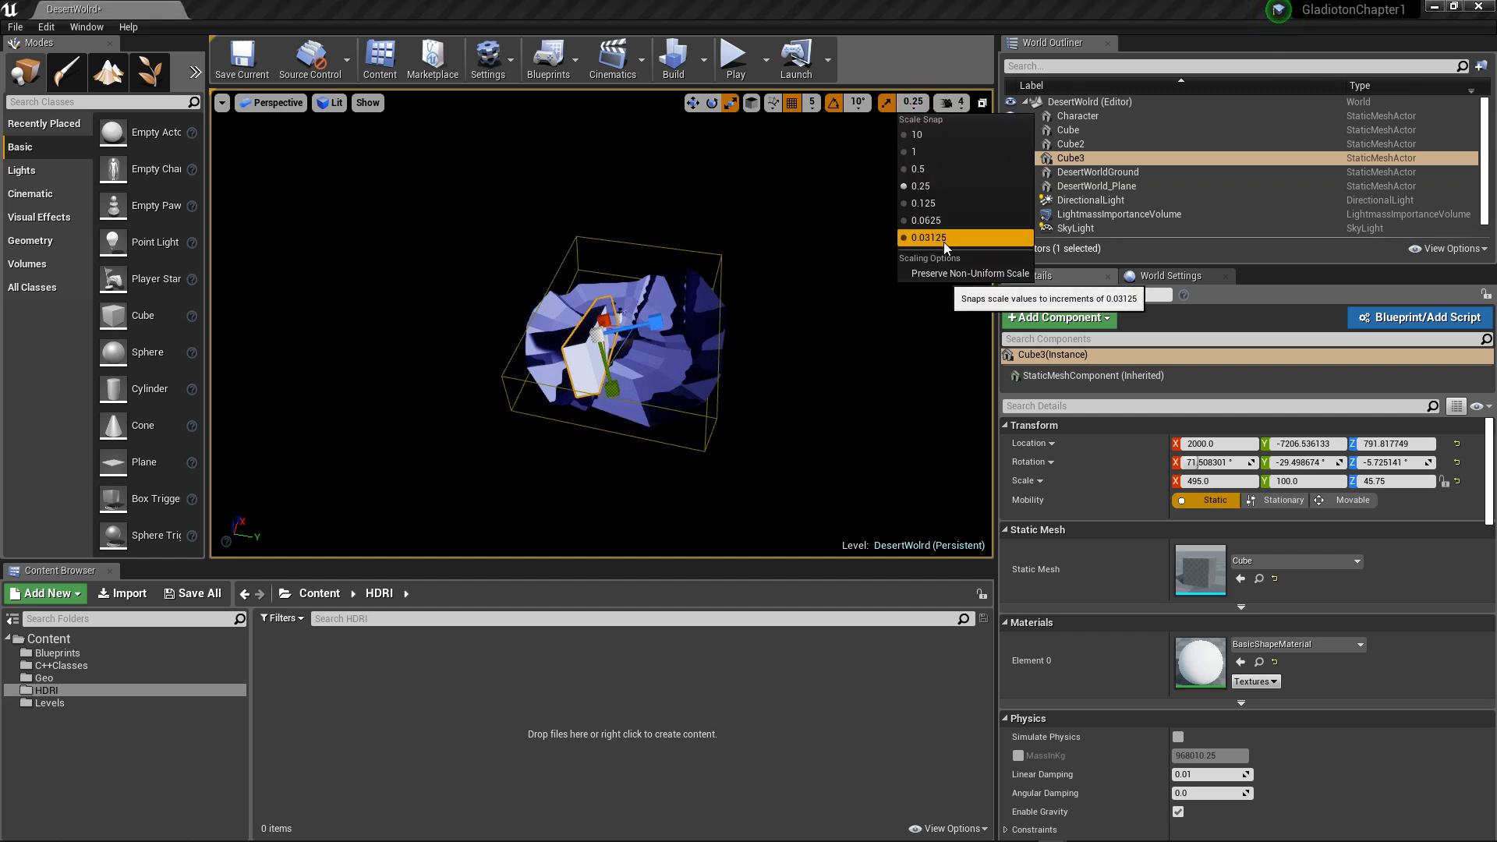
pyautogui.click(812, 102)
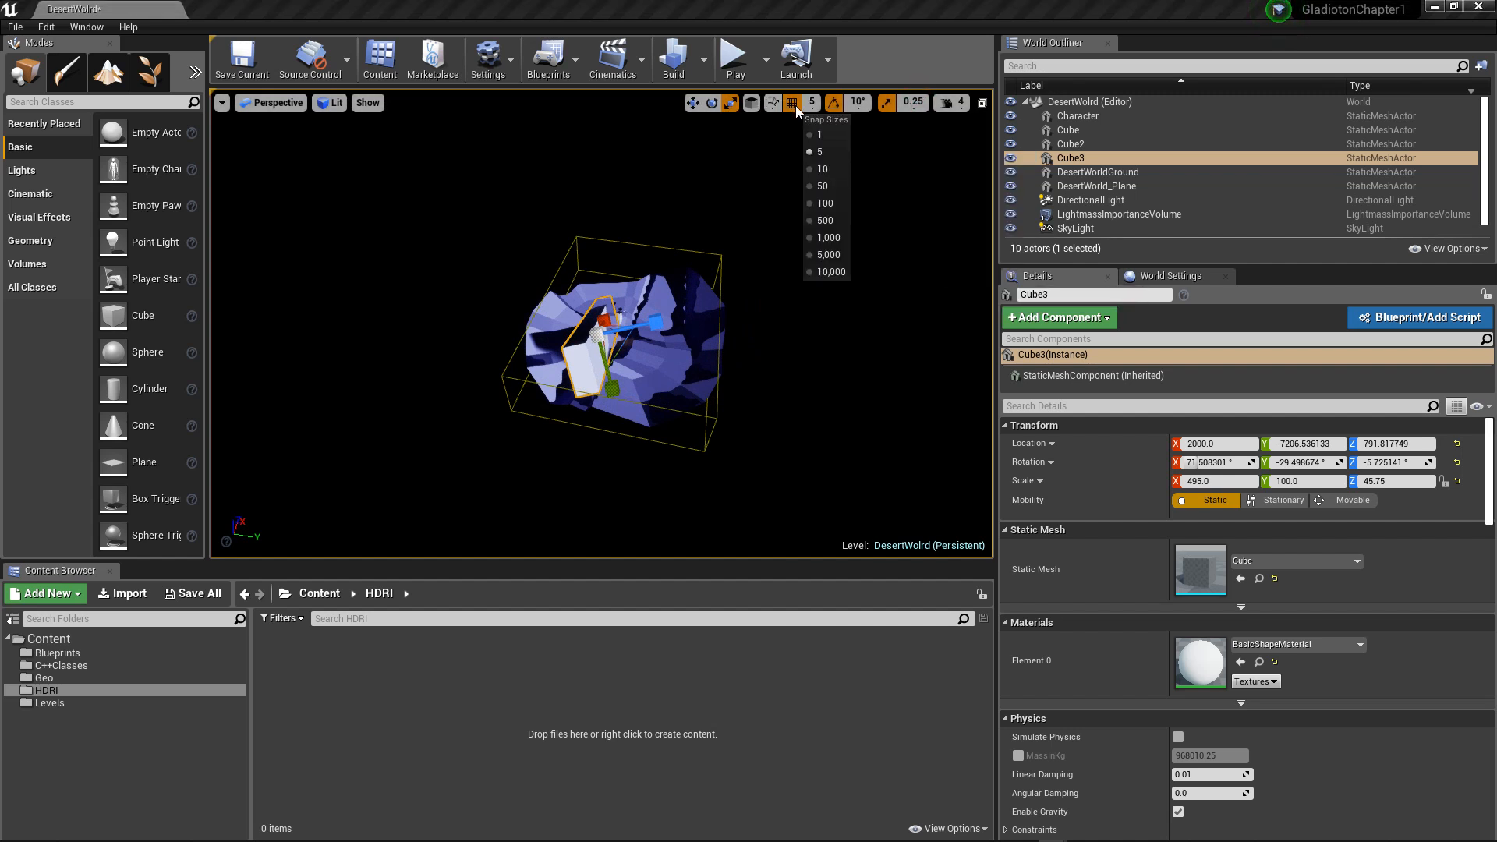
pyautogui.keyDown('alt'); pyautogui.moveTo(724, 284); pyautogui.dragTo(721, 287); pyautogui.keyUp('alt')
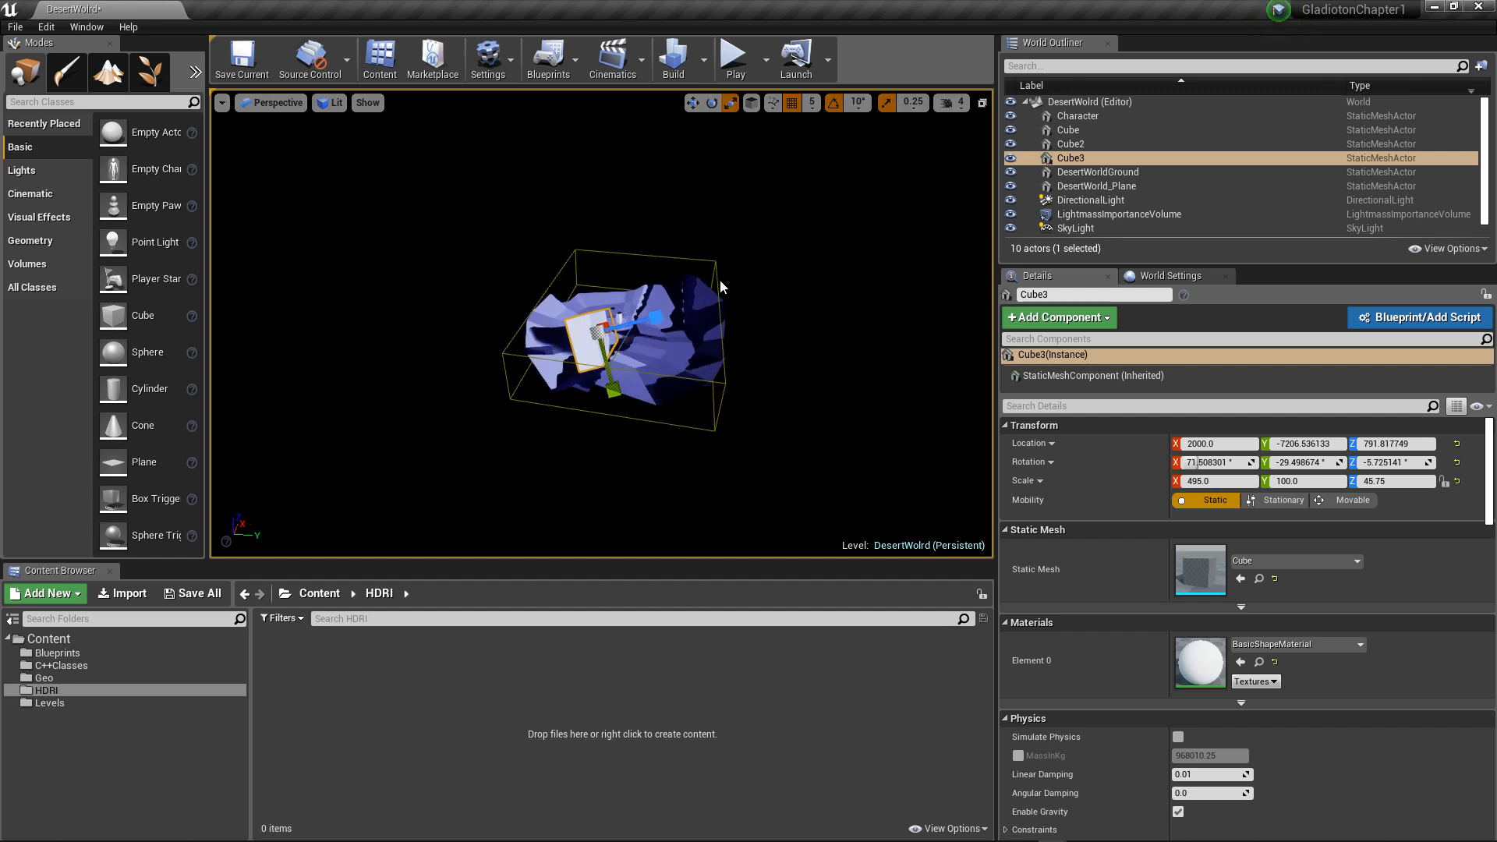
# Step: Move the third block to about Y -13806.5 and Z 6131.8, and rotate it to about 70.5, -19.5 and -5.3 degrees
pyautogui.press('w')
pyautogui.moveTo(657, 337); pyautogui.dragTo(626, 331)
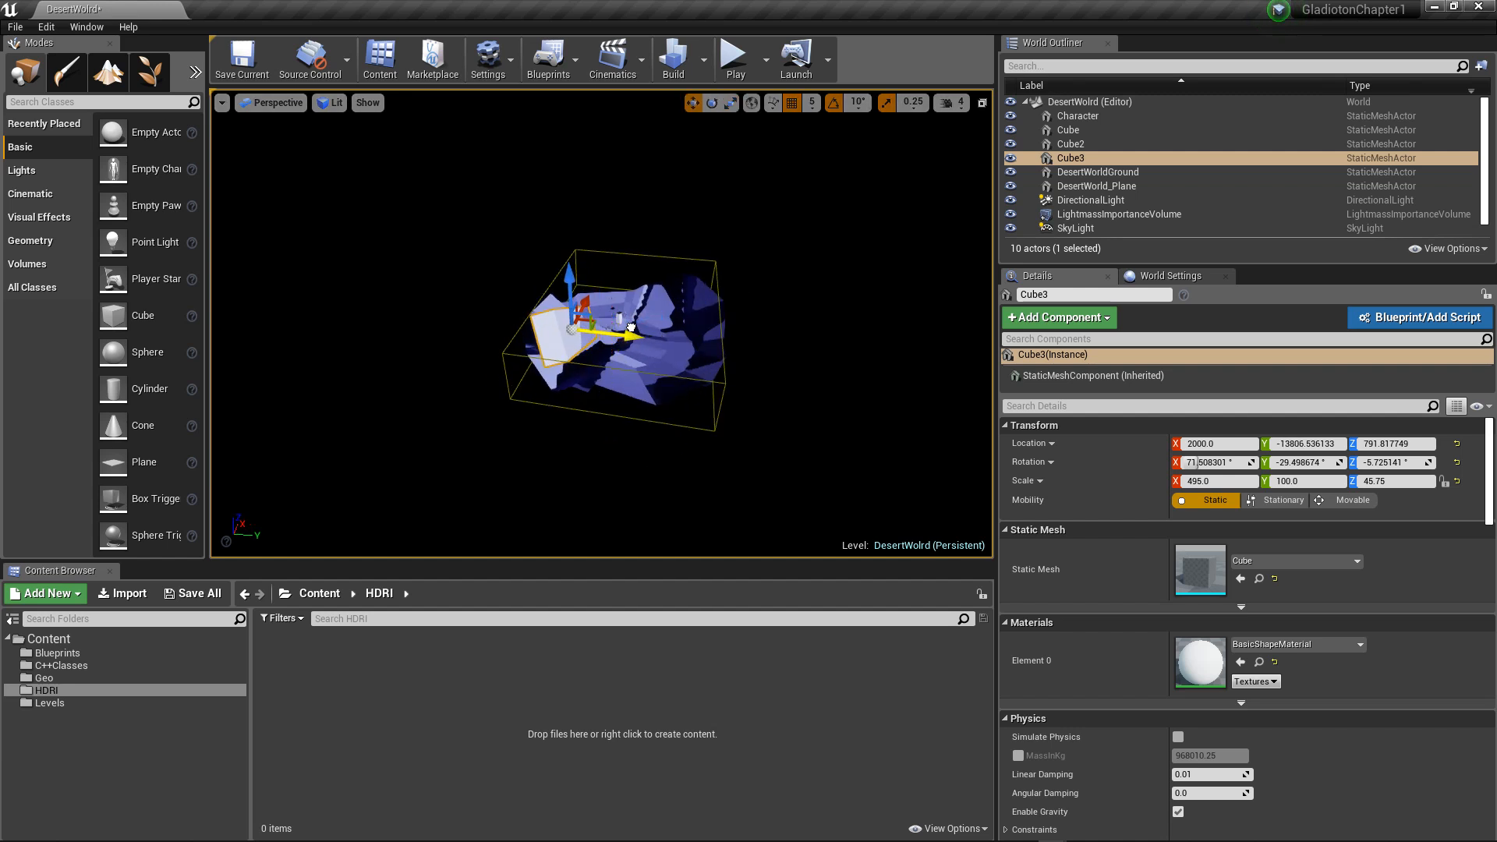
pyautogui.keyDown('alt'); pyautogui.moveTo(686, 269); pyautogui.dragTo(540, 243); pyautogui.keyUp('alt')
pyautogui.press('e')
pyautogui.keyDown('alt'); pyautogui.moveTo(595, 188); pyautogui.dragTo(624, 204); pyautogui.keyUp('alt')
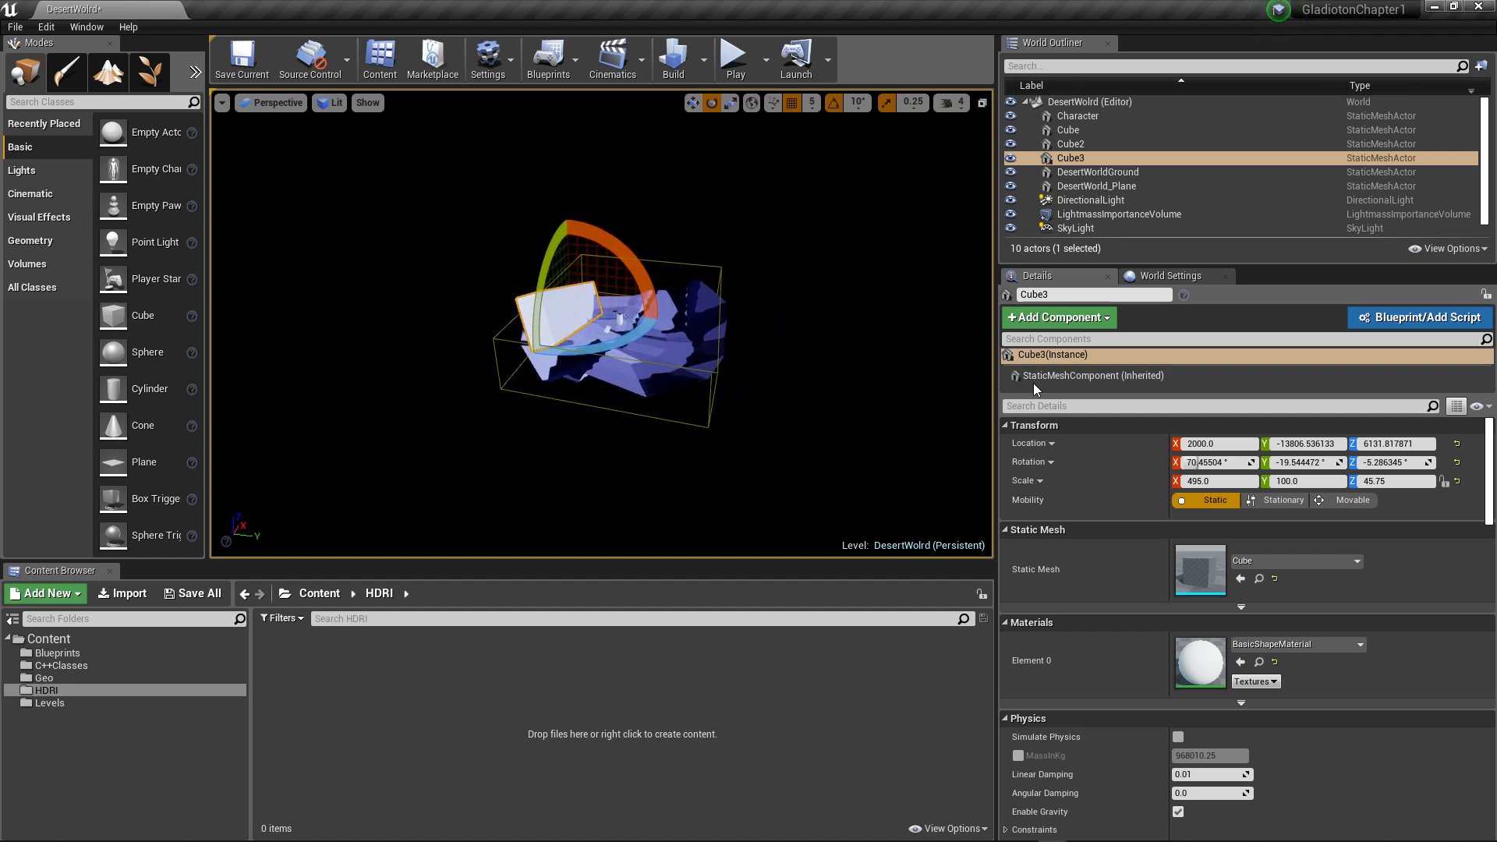
# Step: Set the third block's Z scale to 100 and its Y scale to 300
pyautogui.click(1379, 481)
pyautogui.write('100')
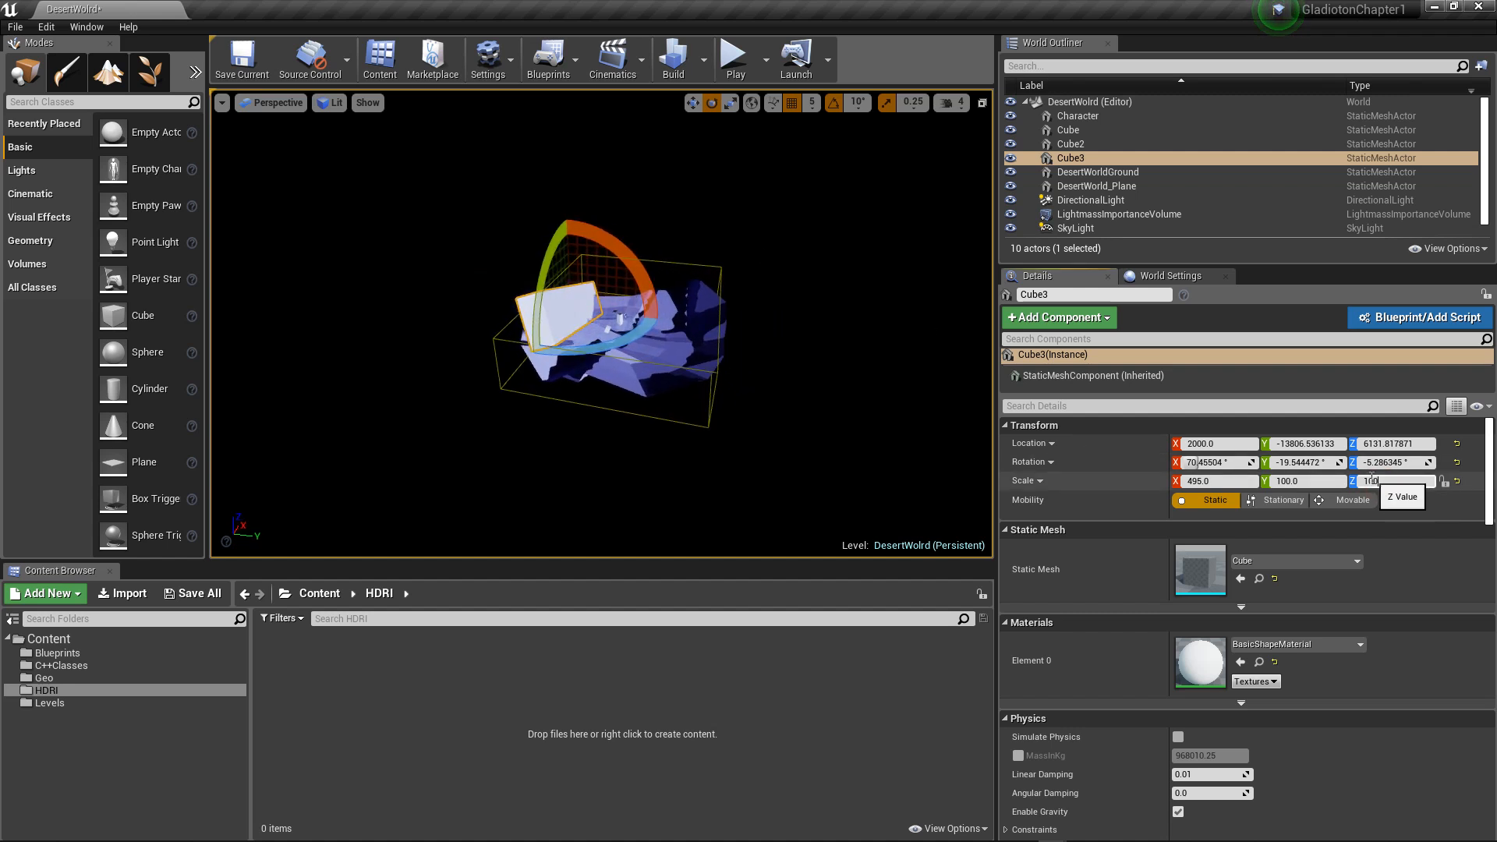
pyautogui.press('Return')
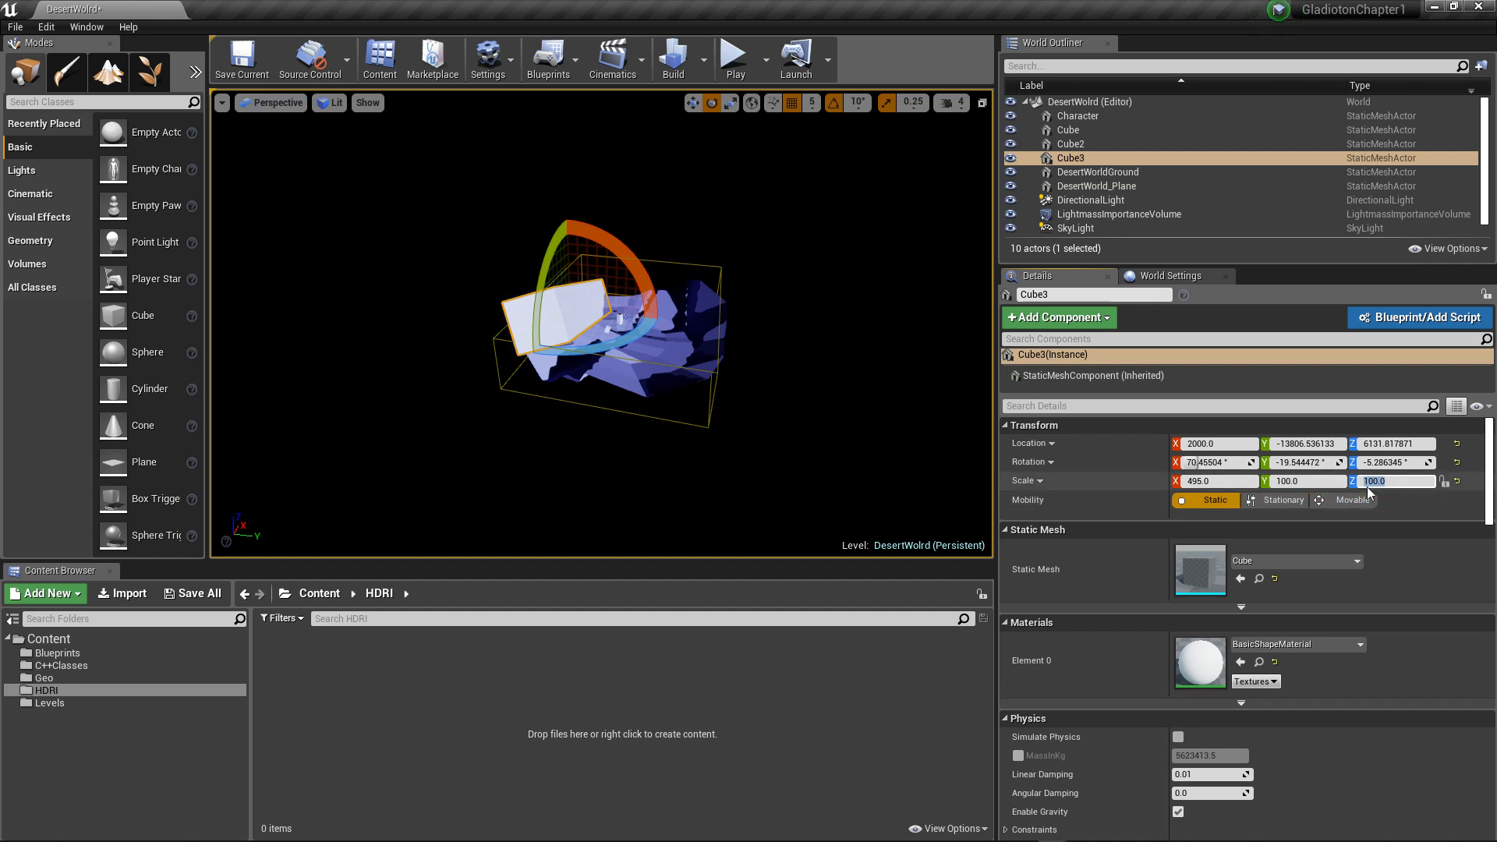
pyautogui.click(1303, 482)
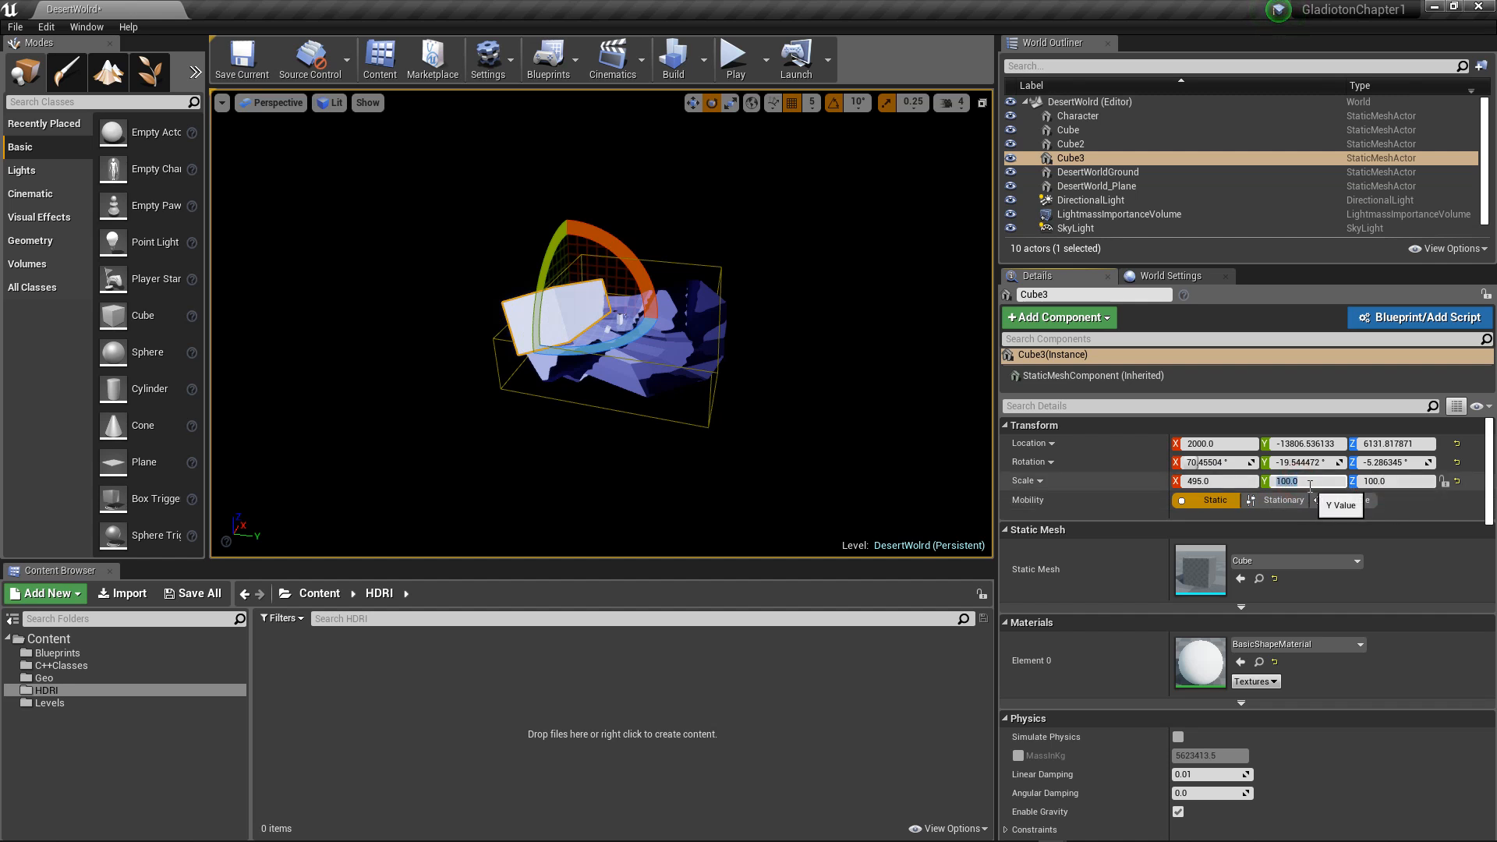
pyautogui.write('300')
pyautogui.press('Return')
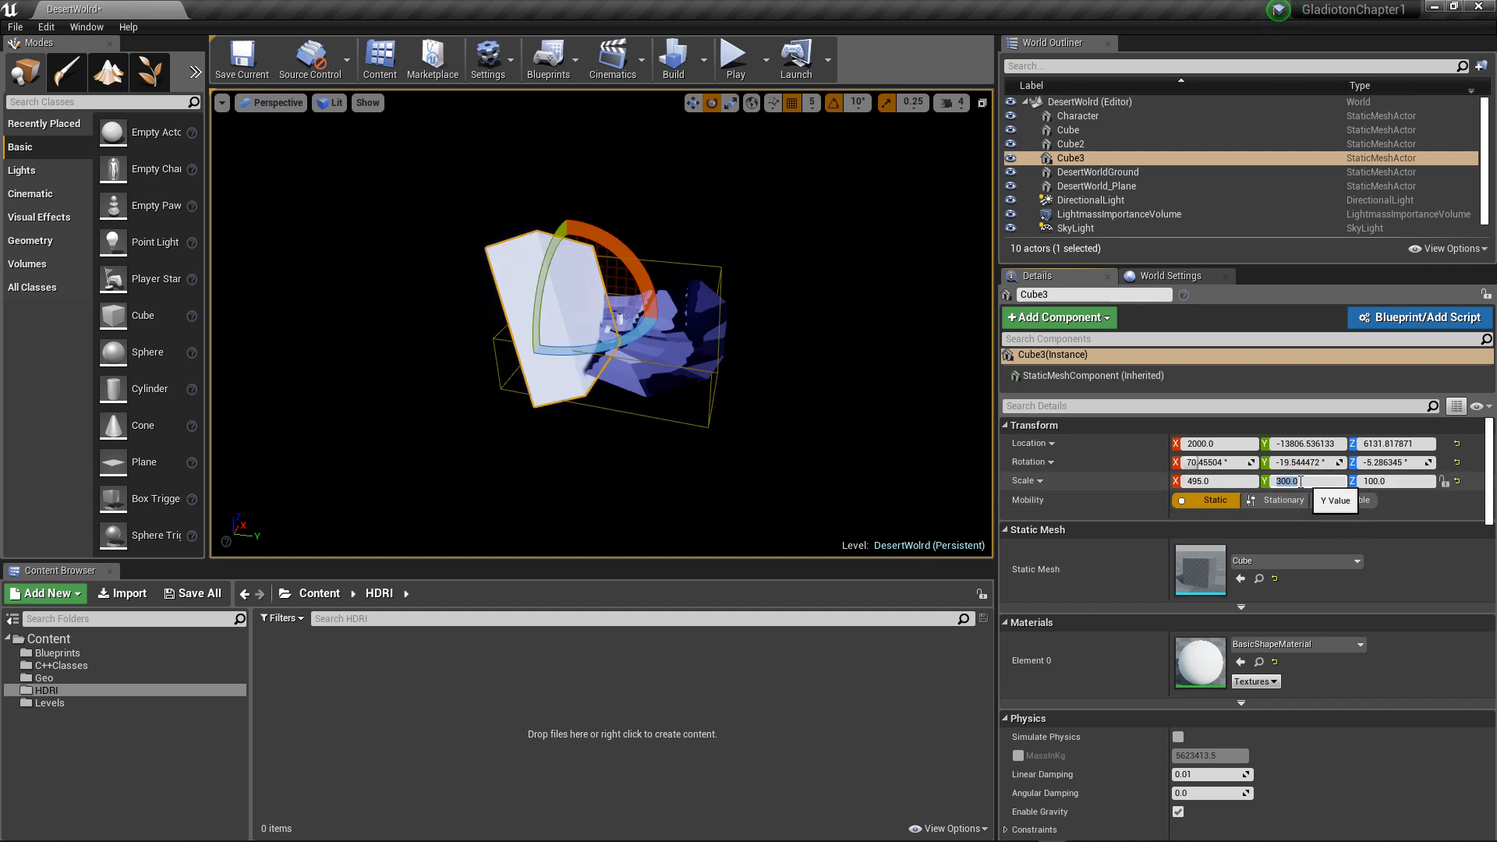
pyautogui.keyDown('alt'); pyautogui.moveTo(638, 272); pyautogui.dragTo(611, 258); pyautogui.keyUp('alt')
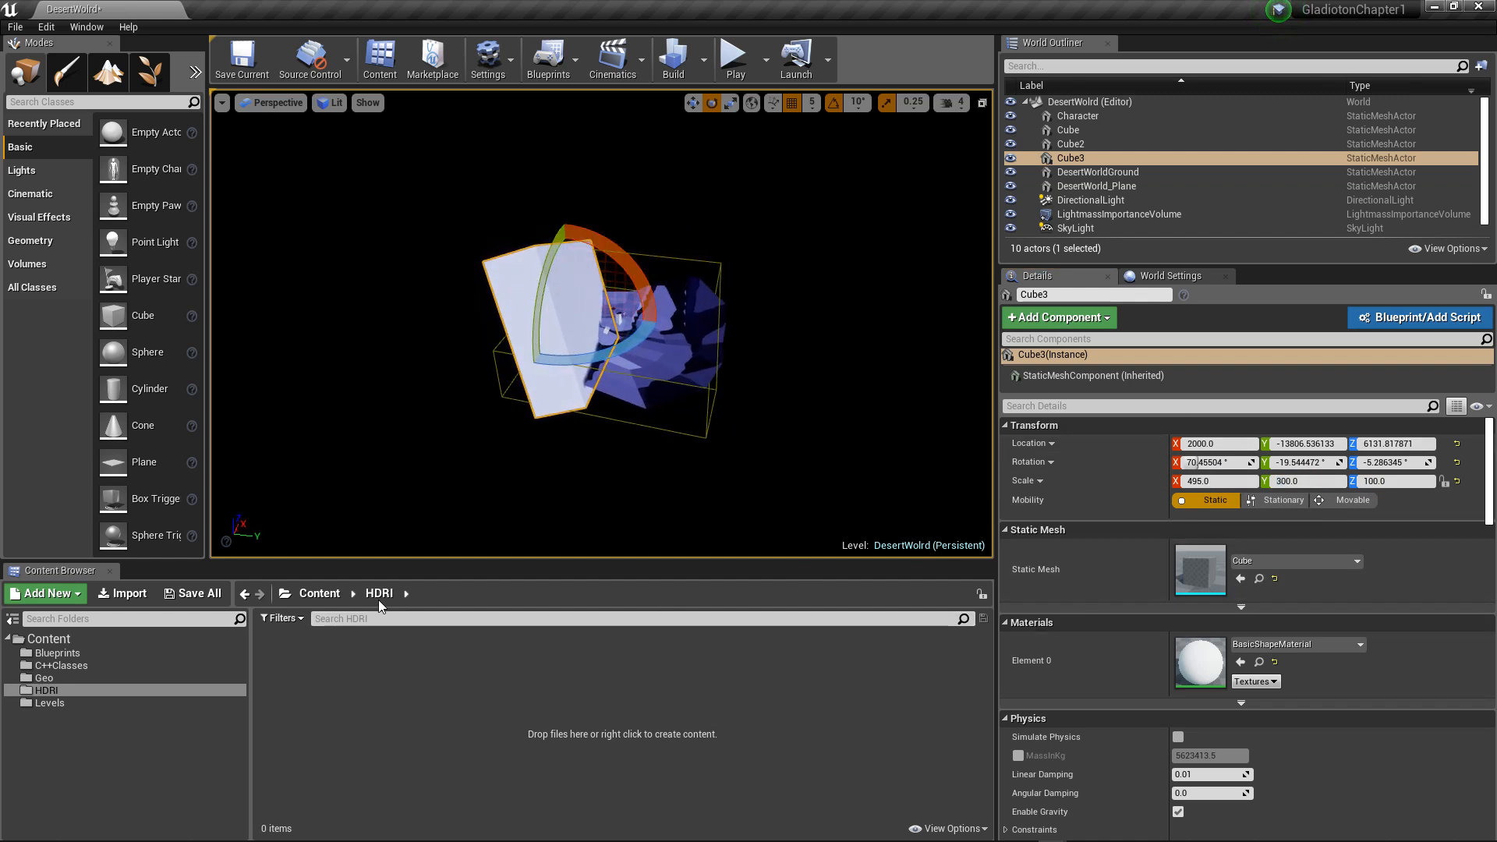
# Step: Create a new material named Structure in the Geo content folder
pyautogui.click(319, 593)
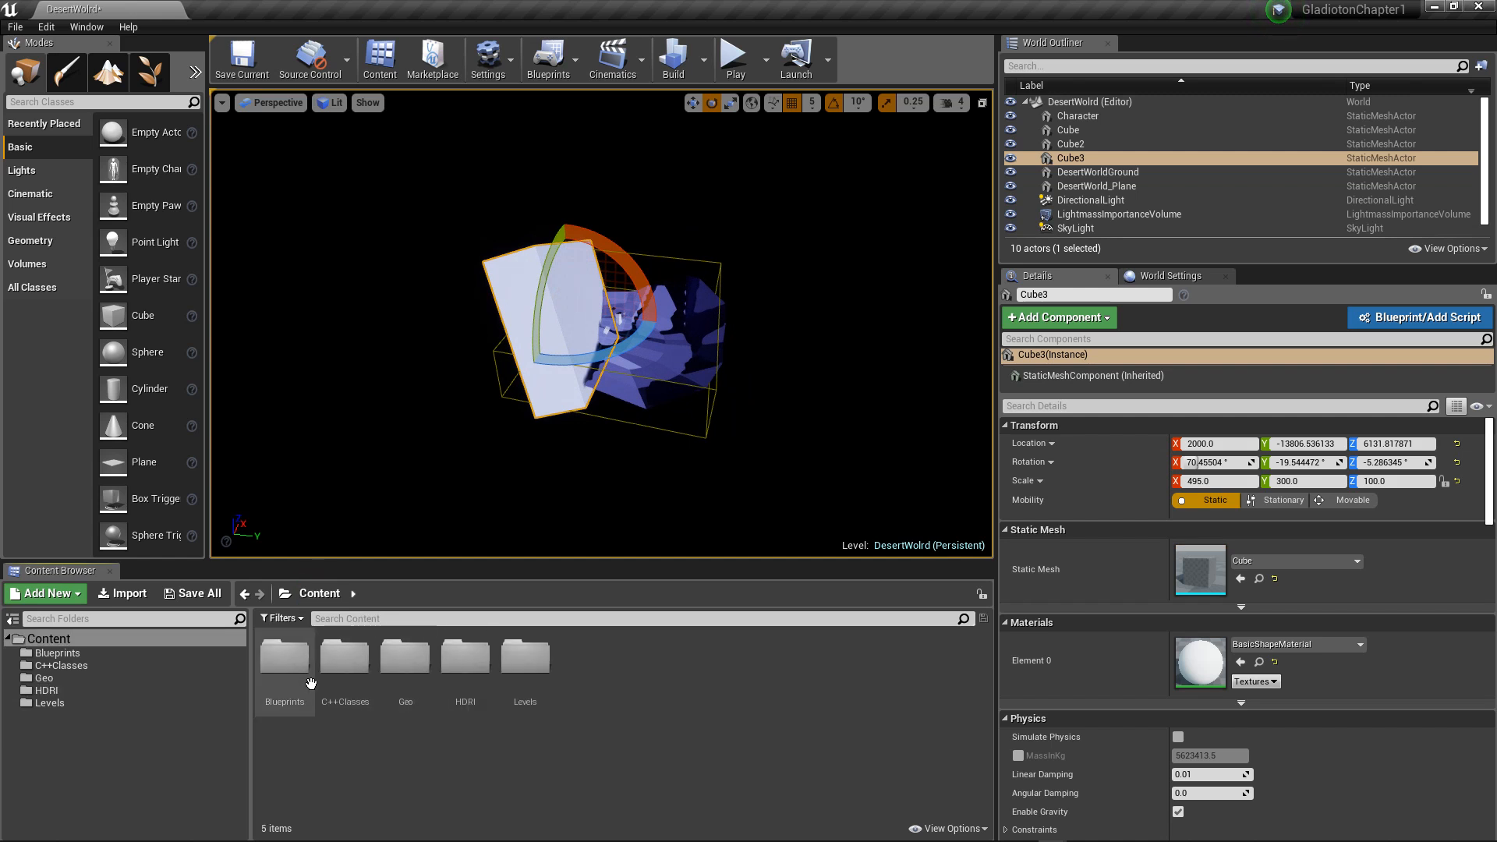
pyautogui.doubleClick(406, 659)
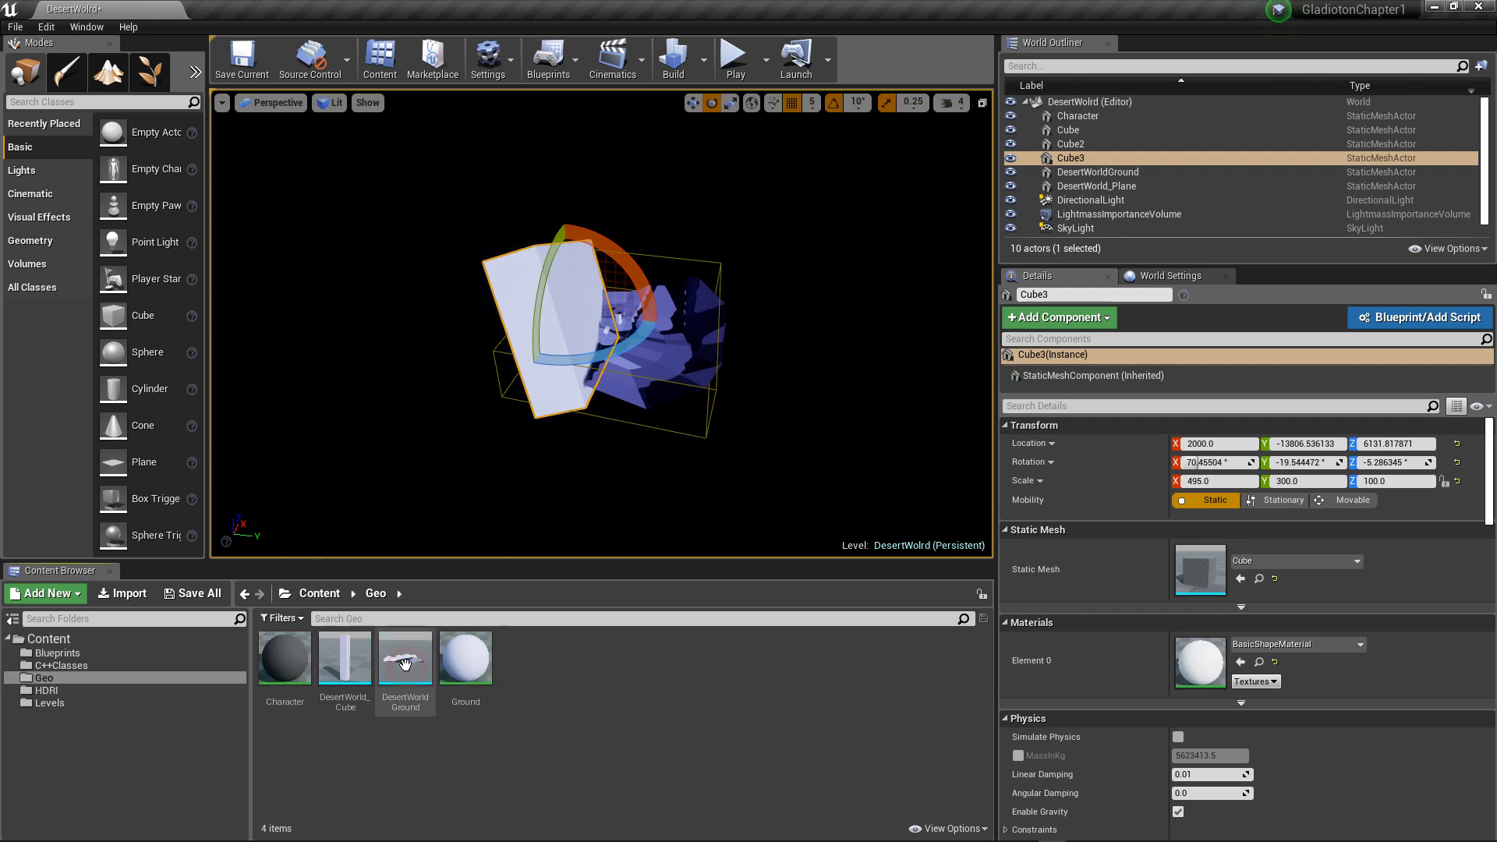
pyautogui.rightClick(552, 659)
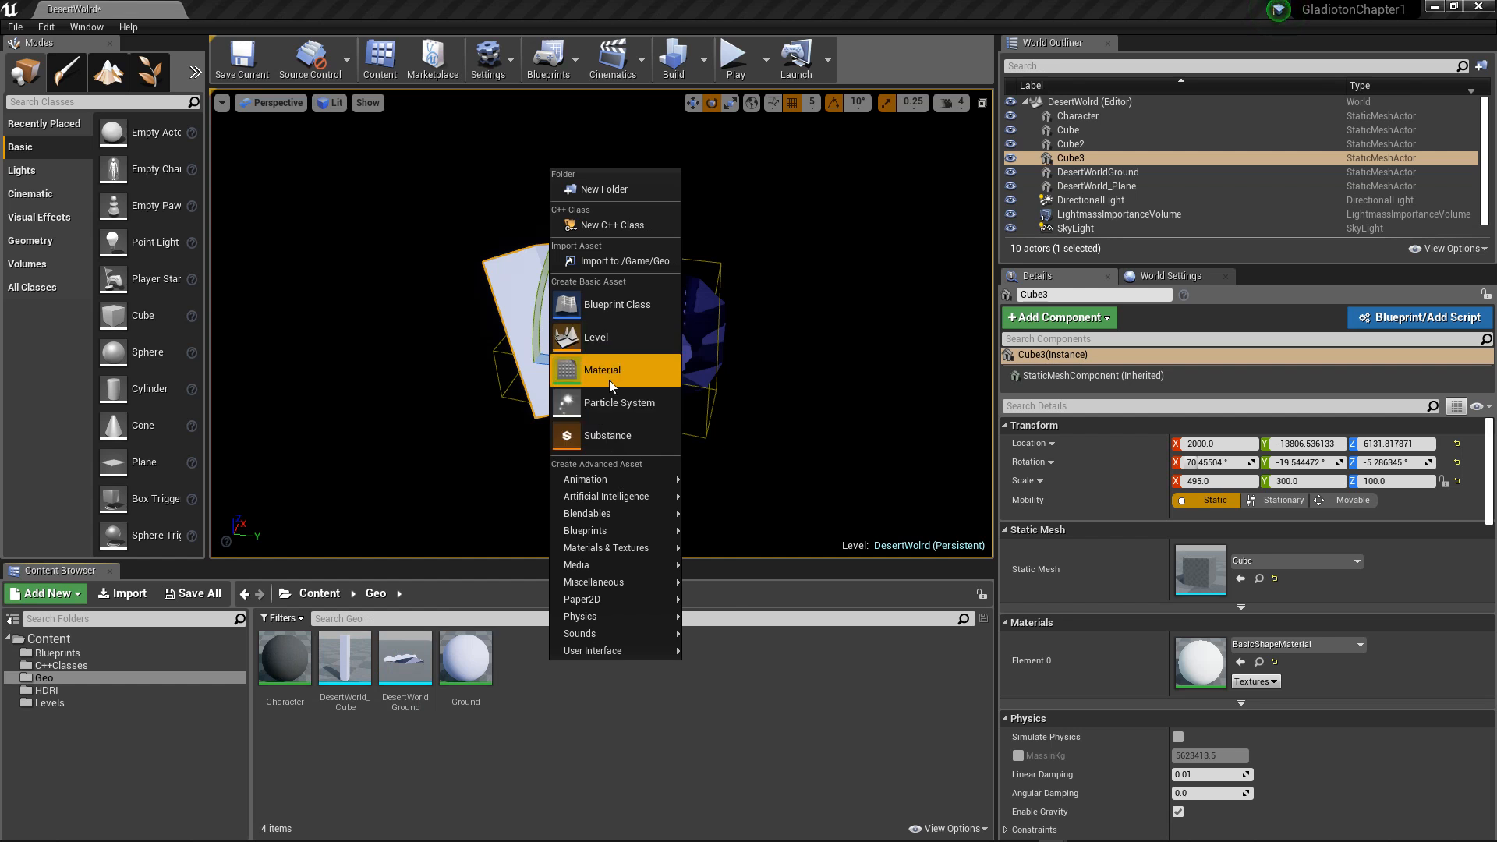
pyautogui.click(610, 373)
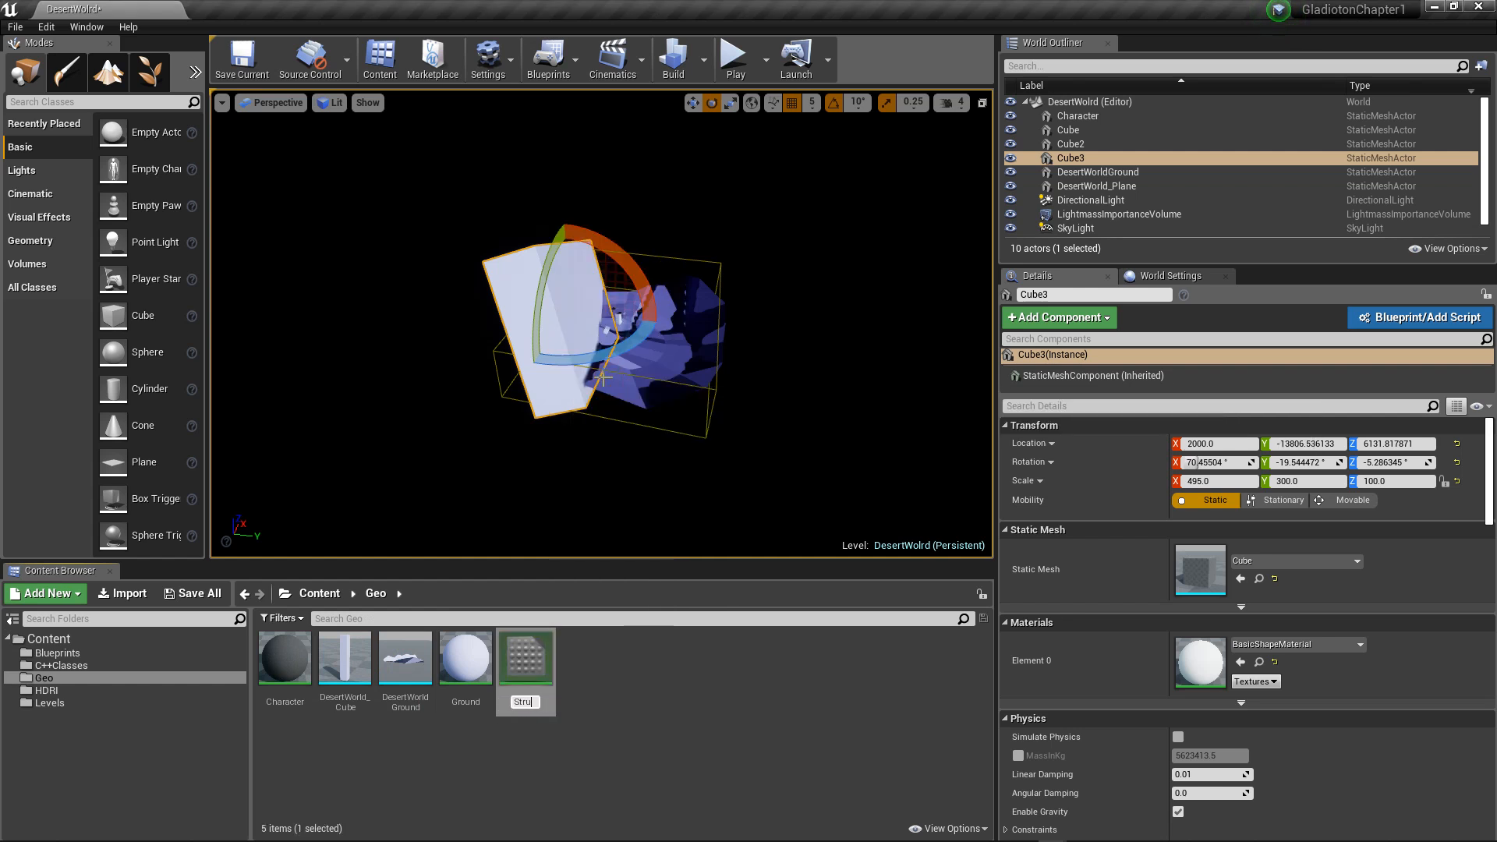
pyautogui.press('Return')
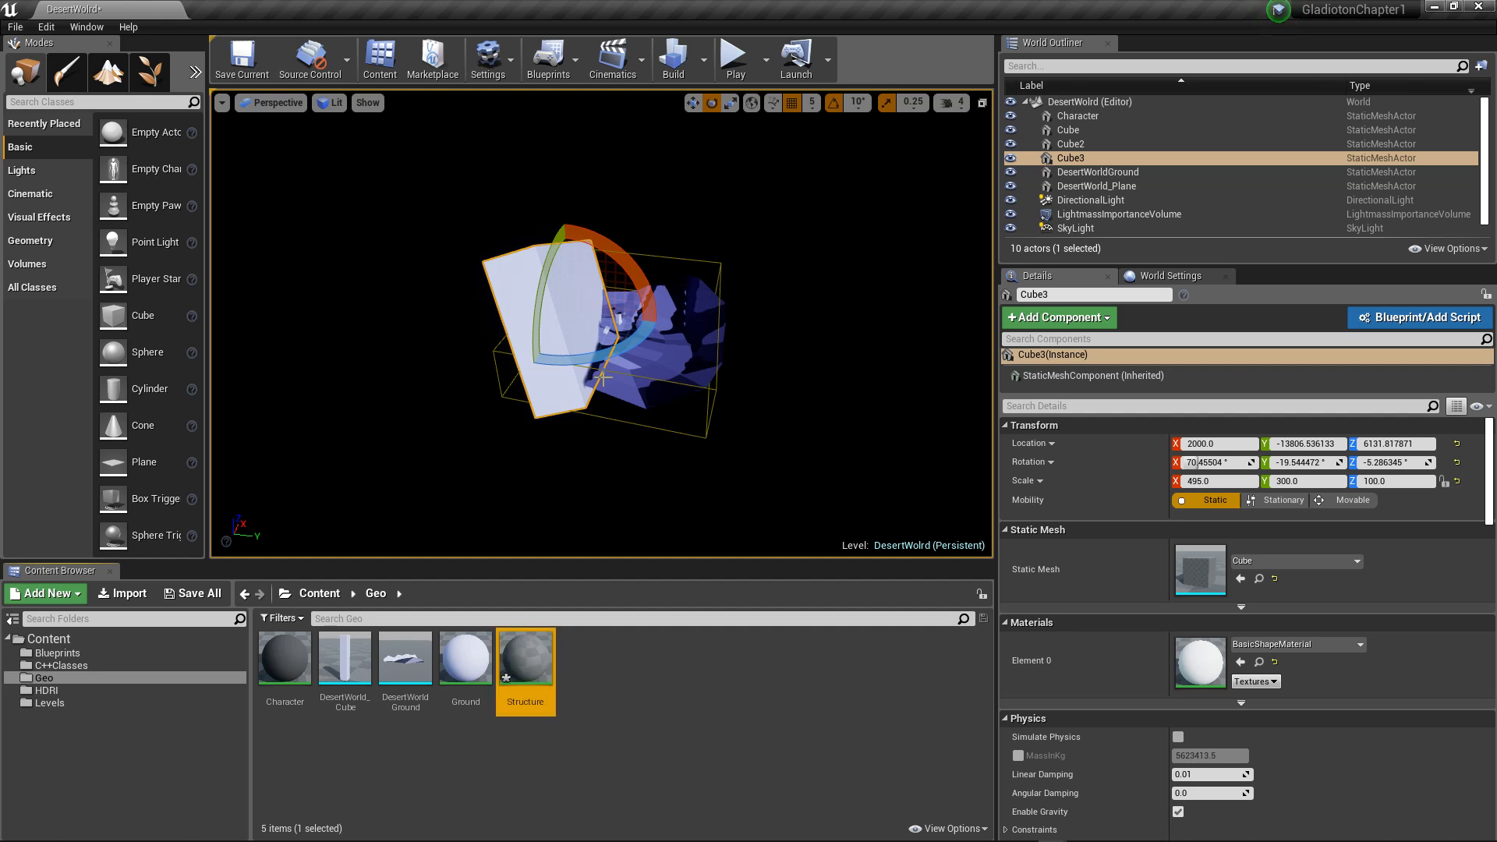
# Step: Open the Structure material and add a Constant3Vector node connected to its Base Color
pyautogui.doubleClick(525, 658)
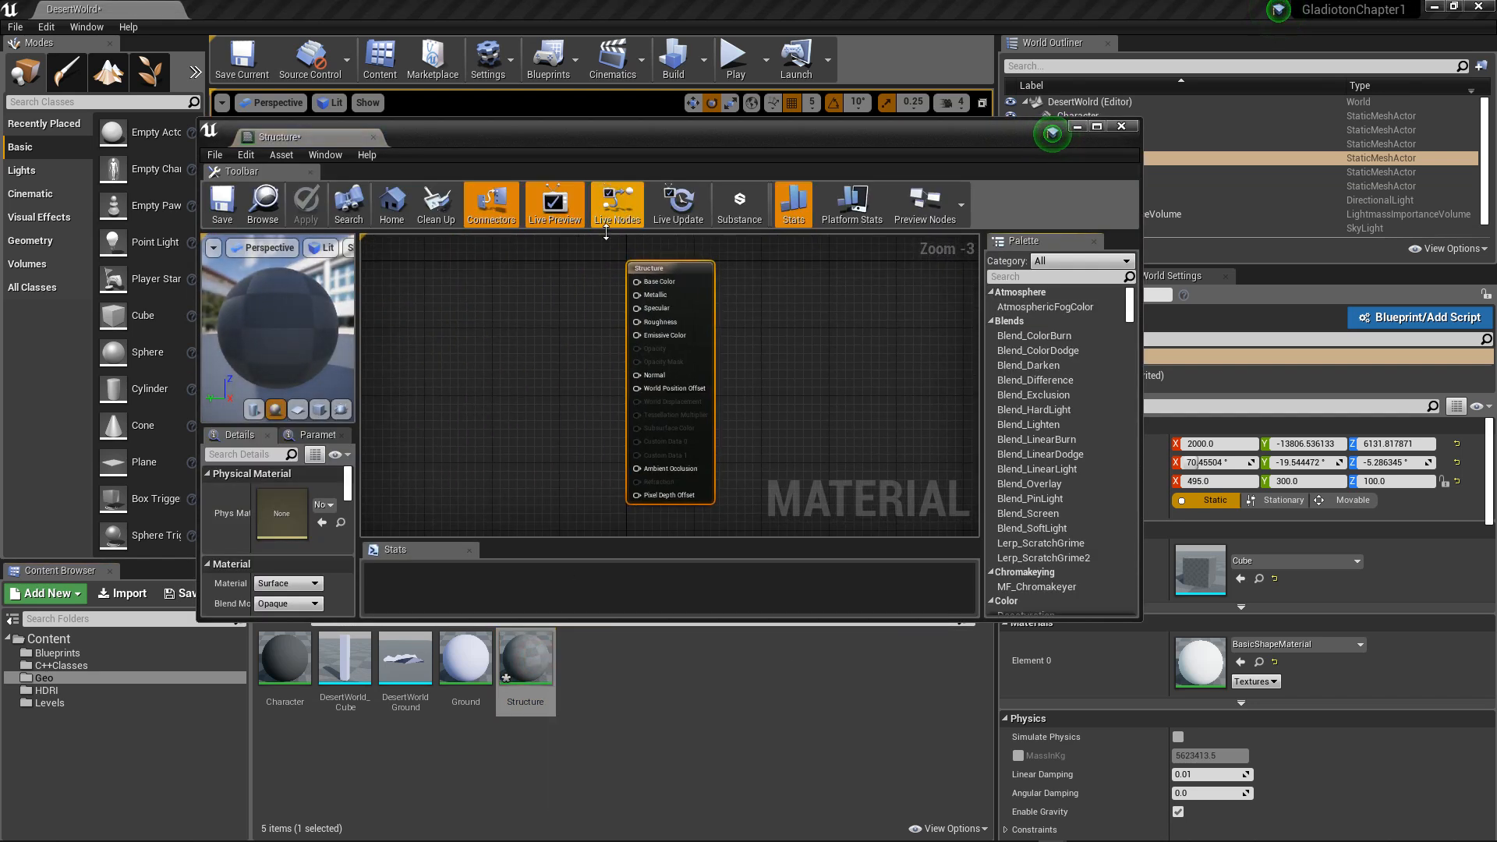
pyautogui.moveTo(655, 268); pyautogui.dragTo(704, 281)
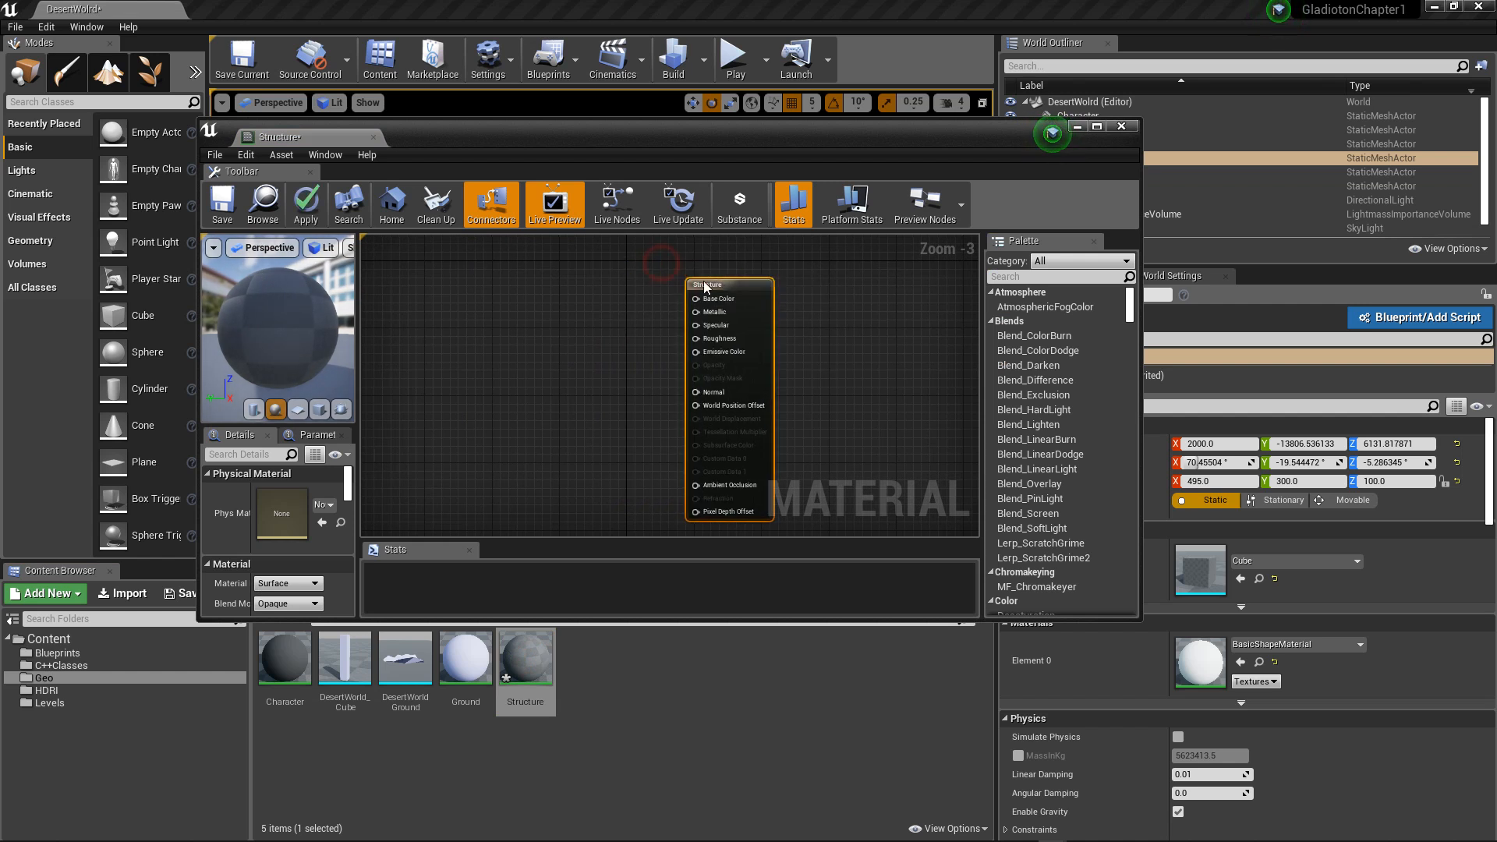
pyautogui.rightClick(482, 299)
pyautogui.click(471, 279)
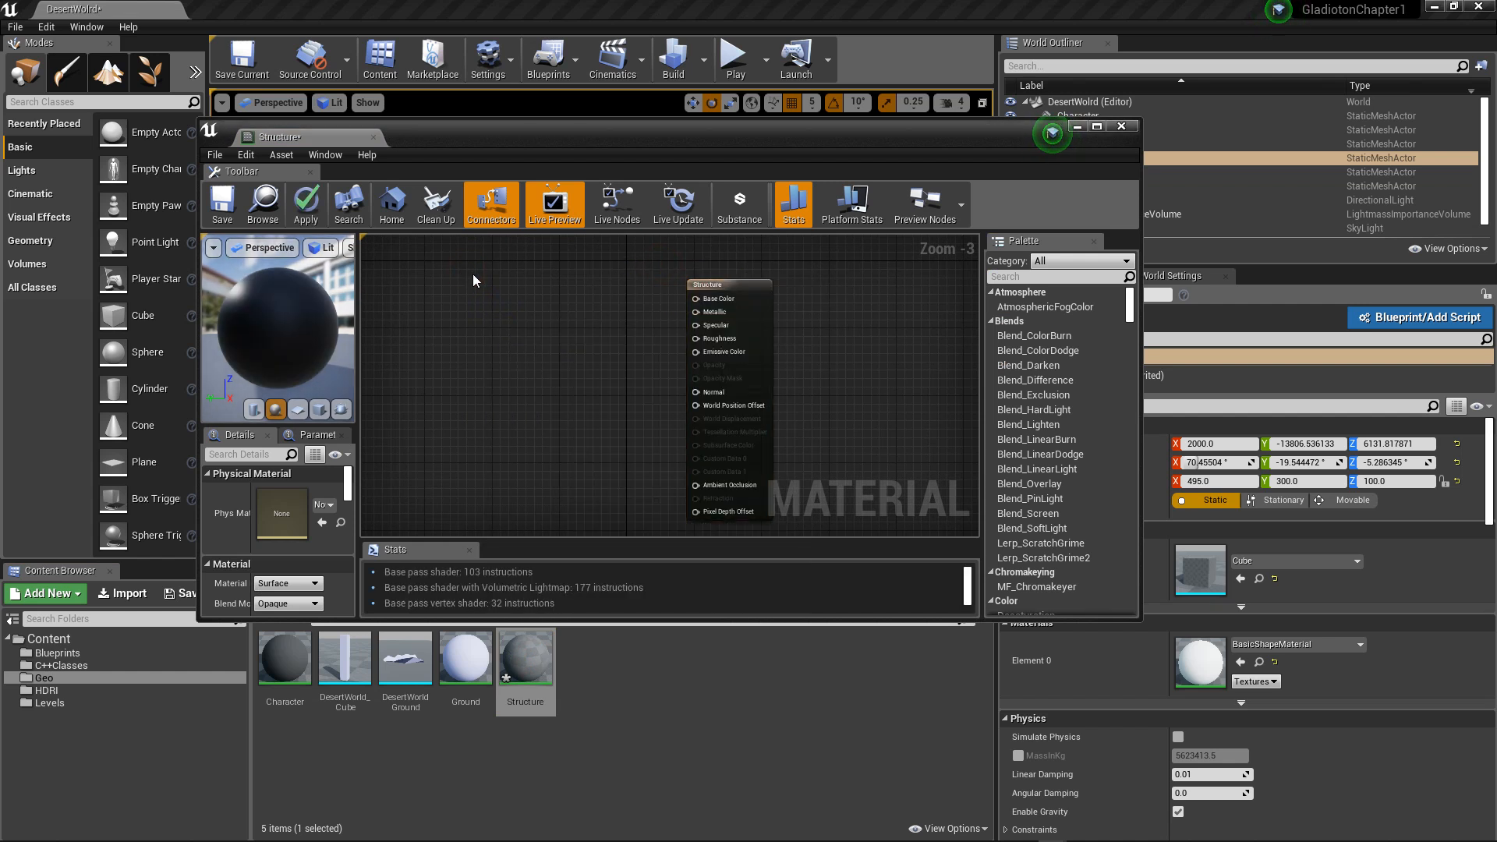
pyautogui.press('3')
pyautogui.click(481, 284)
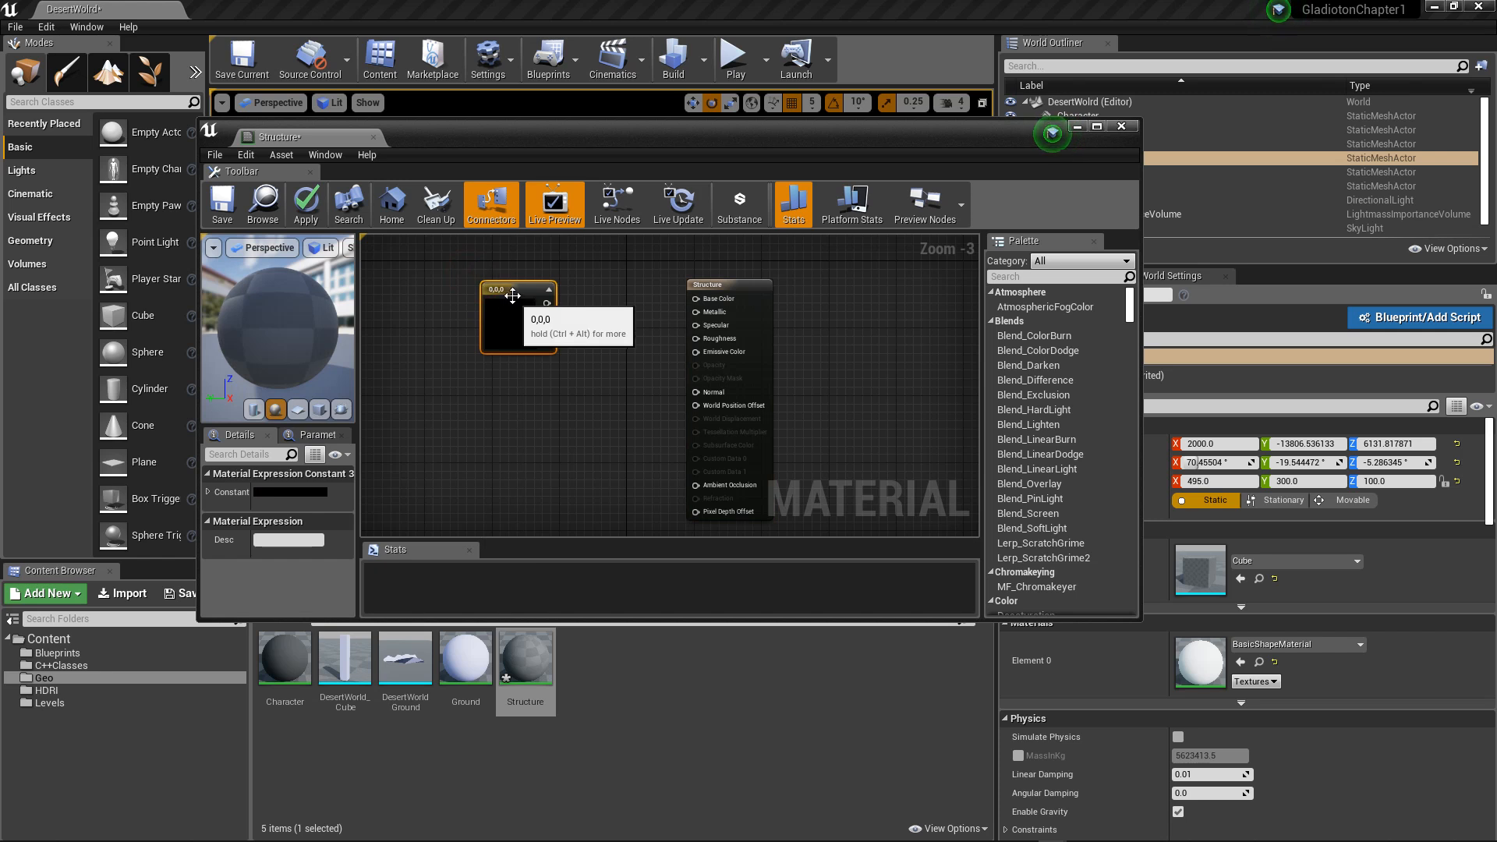
pyautogui.moveTo(510, 291); pyautogui.dragTo(700, 304)
# Step: Set the base colour constant to a pale orange of about R 0.875, G 0.586 and B 0.369
pyautogui.doubleClick(446, 316)
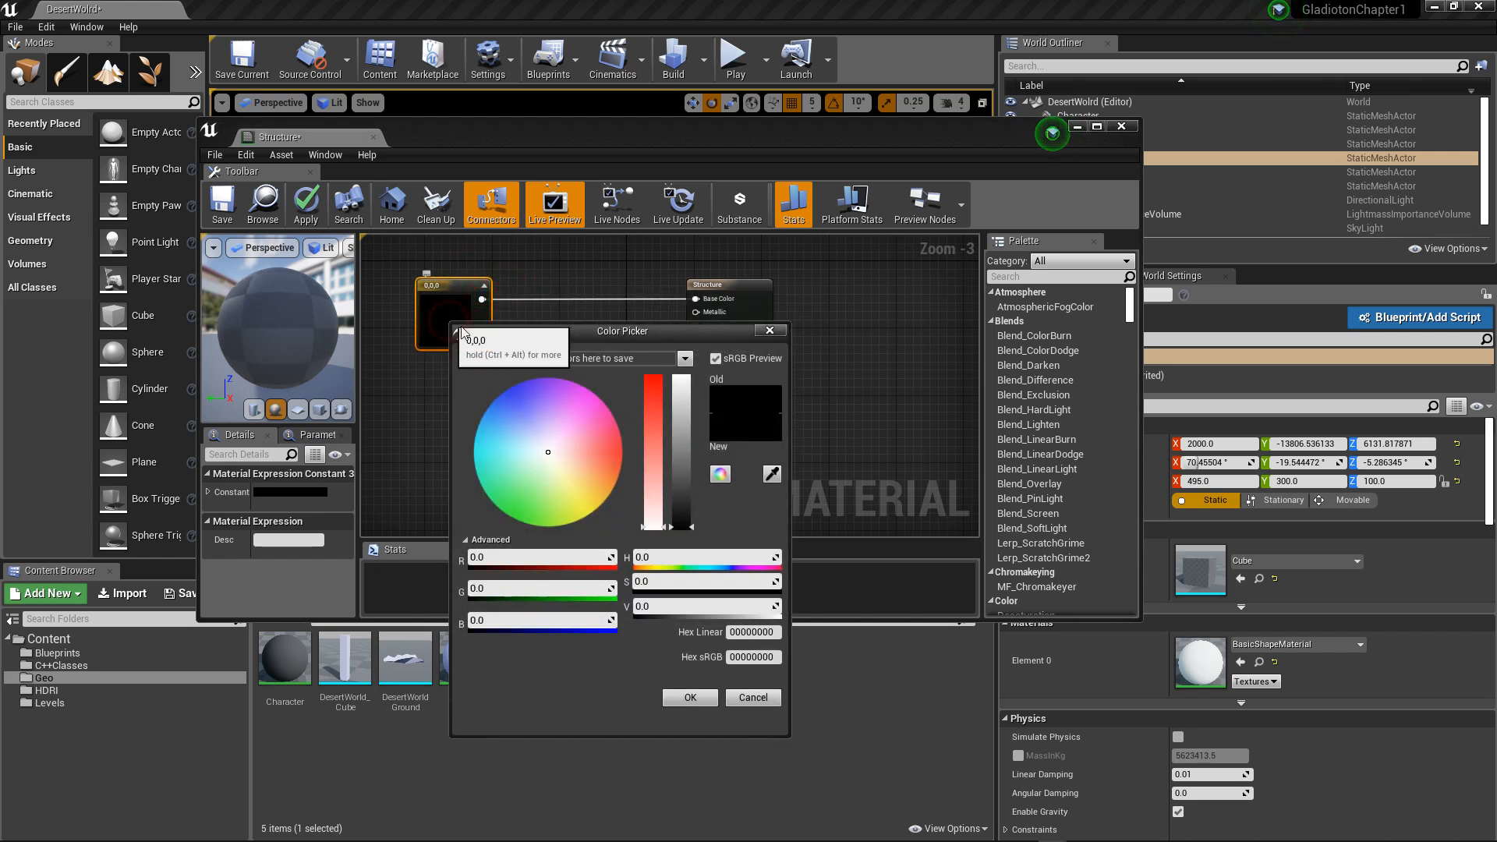
pyautogui.moveTo(573, 446); pyautogui.dragTo(577, 450)
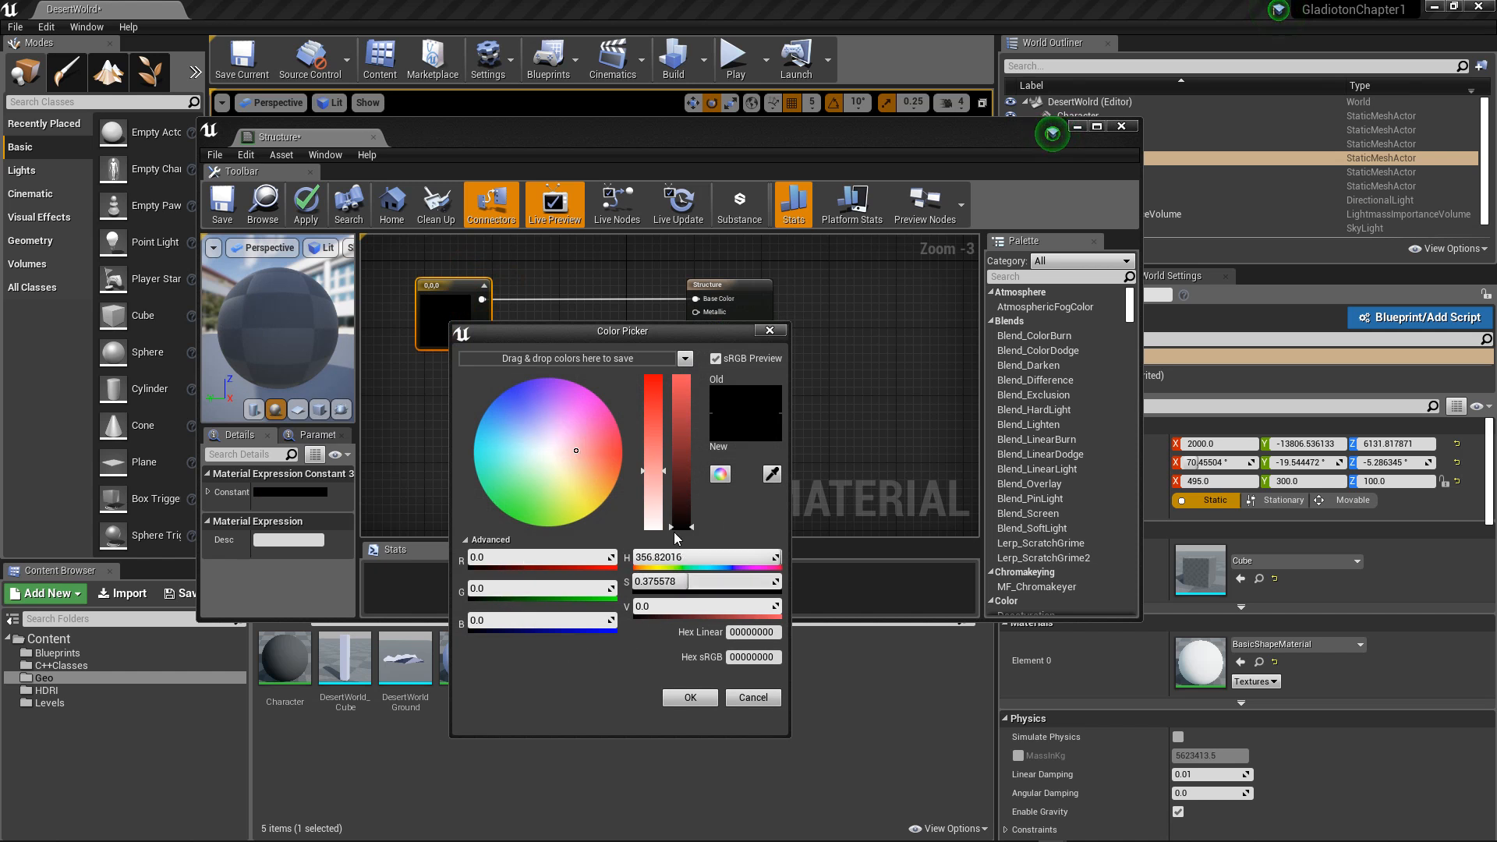
pyautogui.click(674, 424)
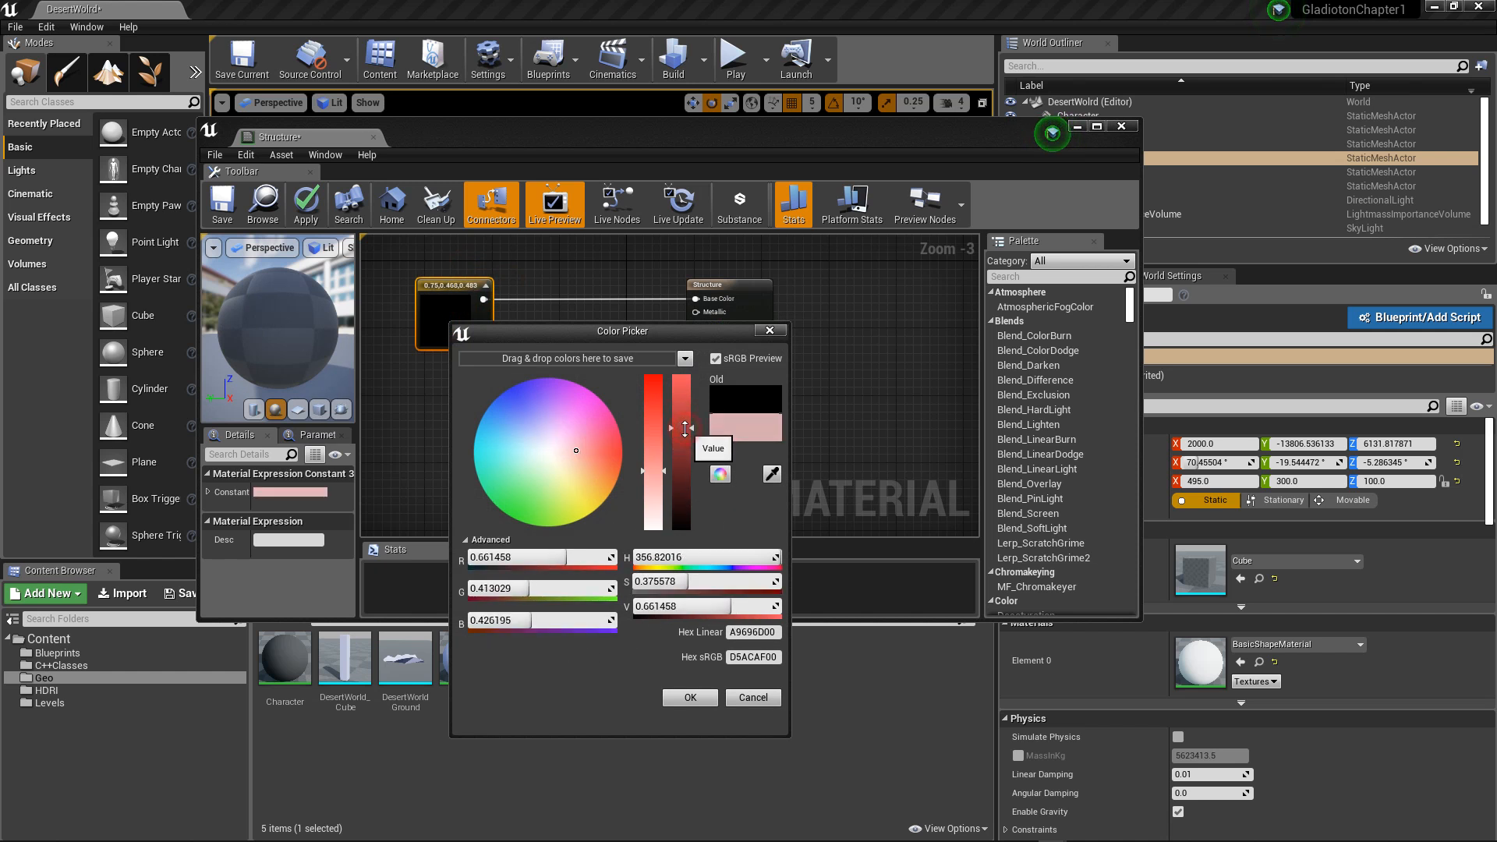
pyautogui.moveTo(586, 450); pyautogui.dragTo(586, 474)
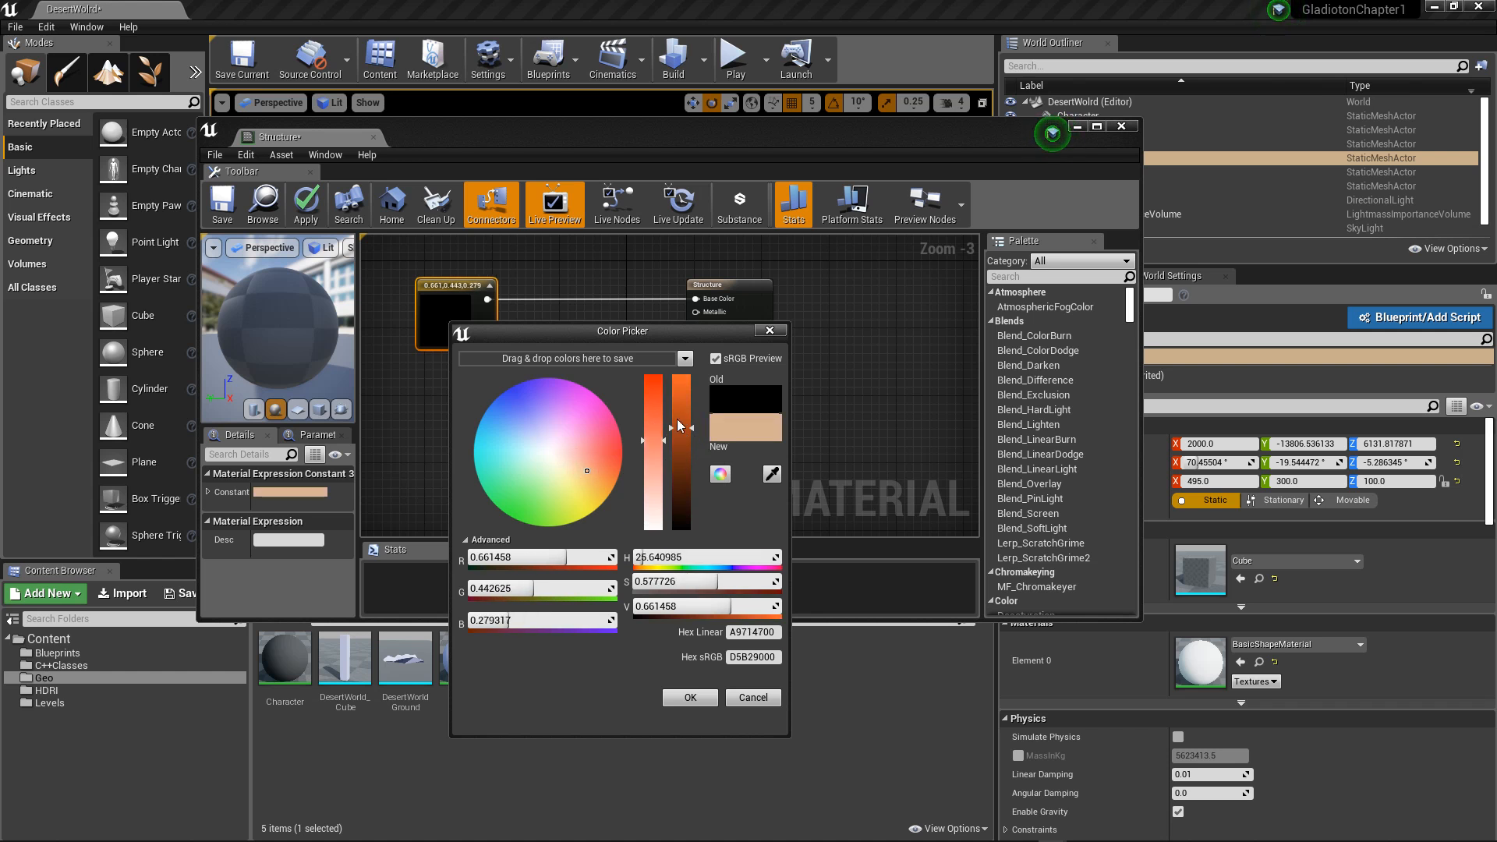
pyautogui.moveTo(681, 427); pyautogui.dragTo(687, 397)
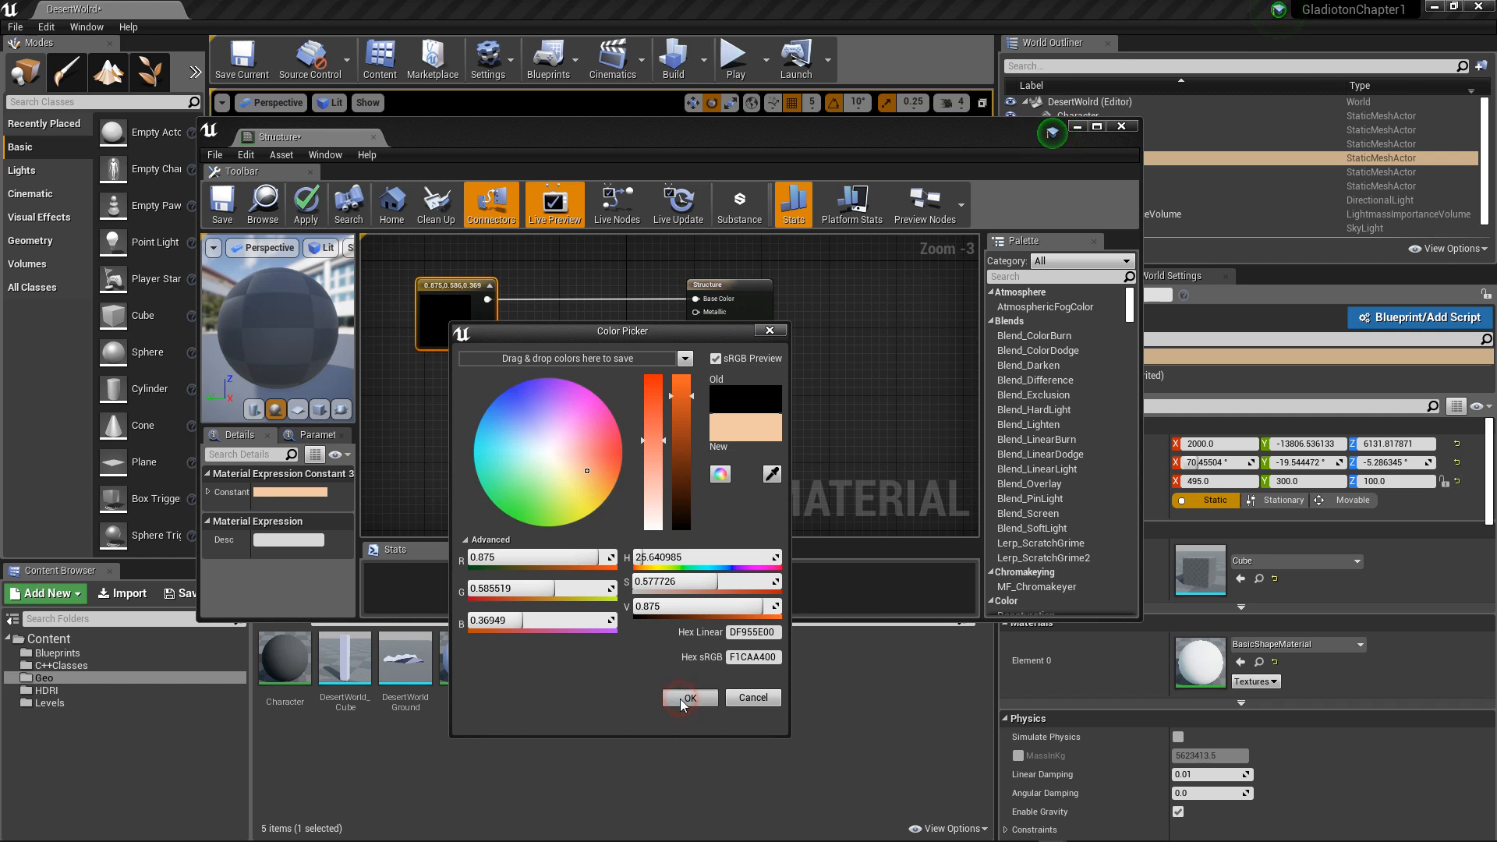
pyautogui.click(680, 699)
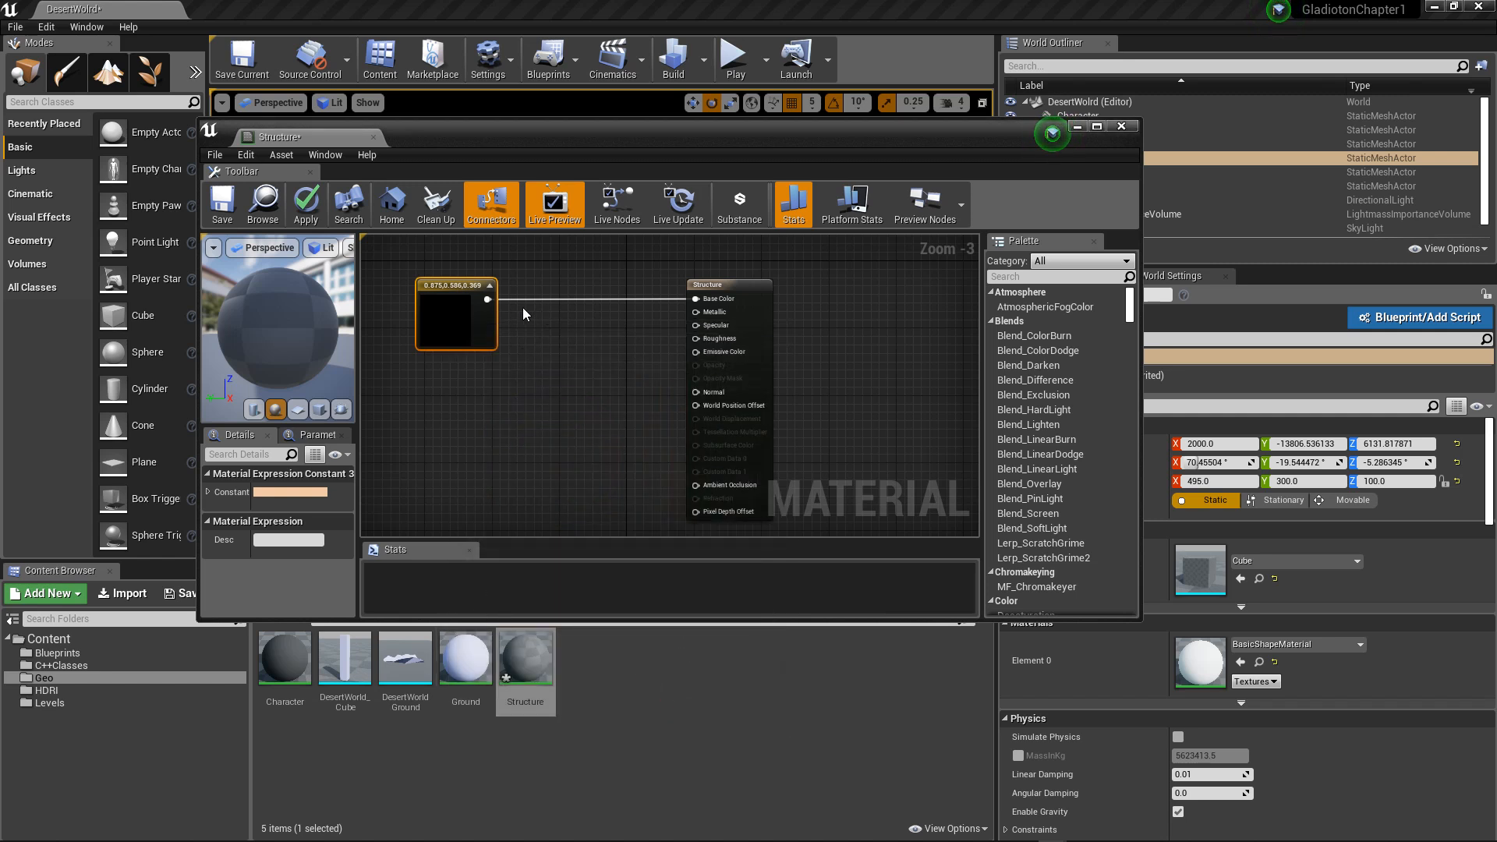
pyautogui.doubleClick(456, 319)
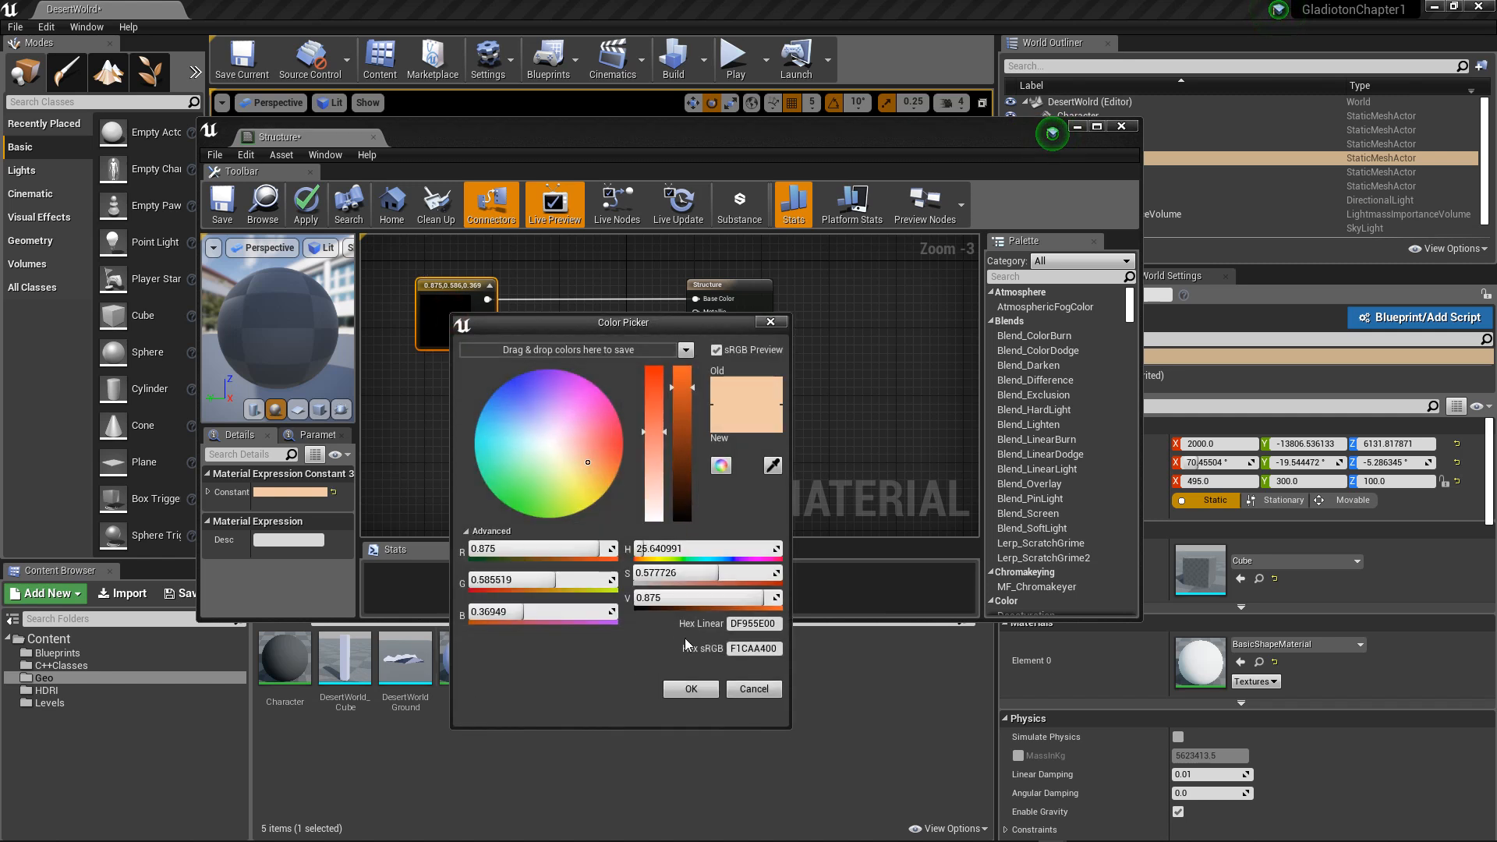
pyautogui.click(691, 688)
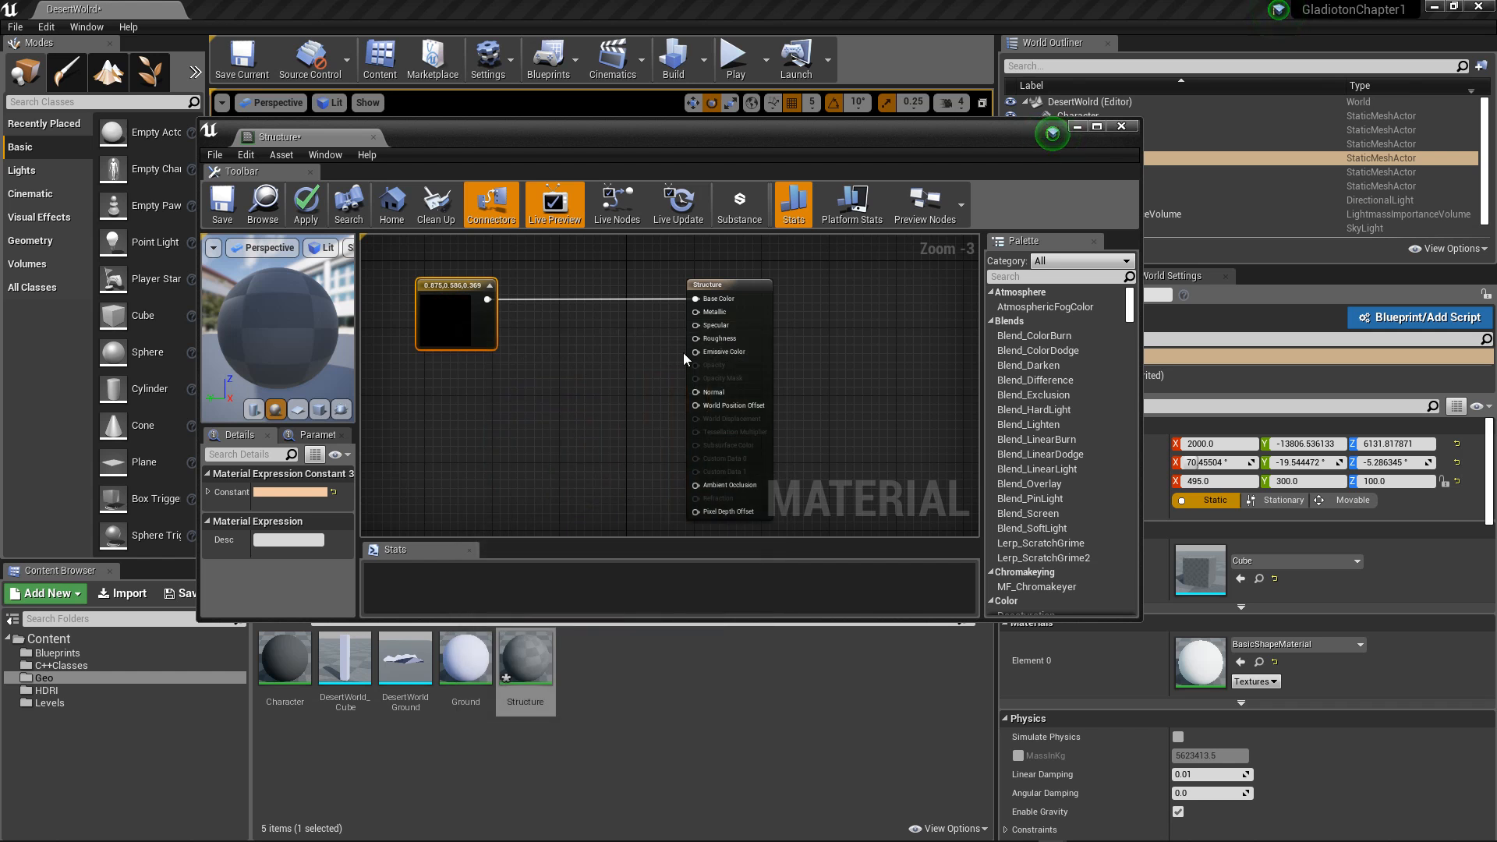
# Step: Feed the material's Roughness from a new Constant node with value 1, then save and close the Structure material
pyautogui.click(489, 433)
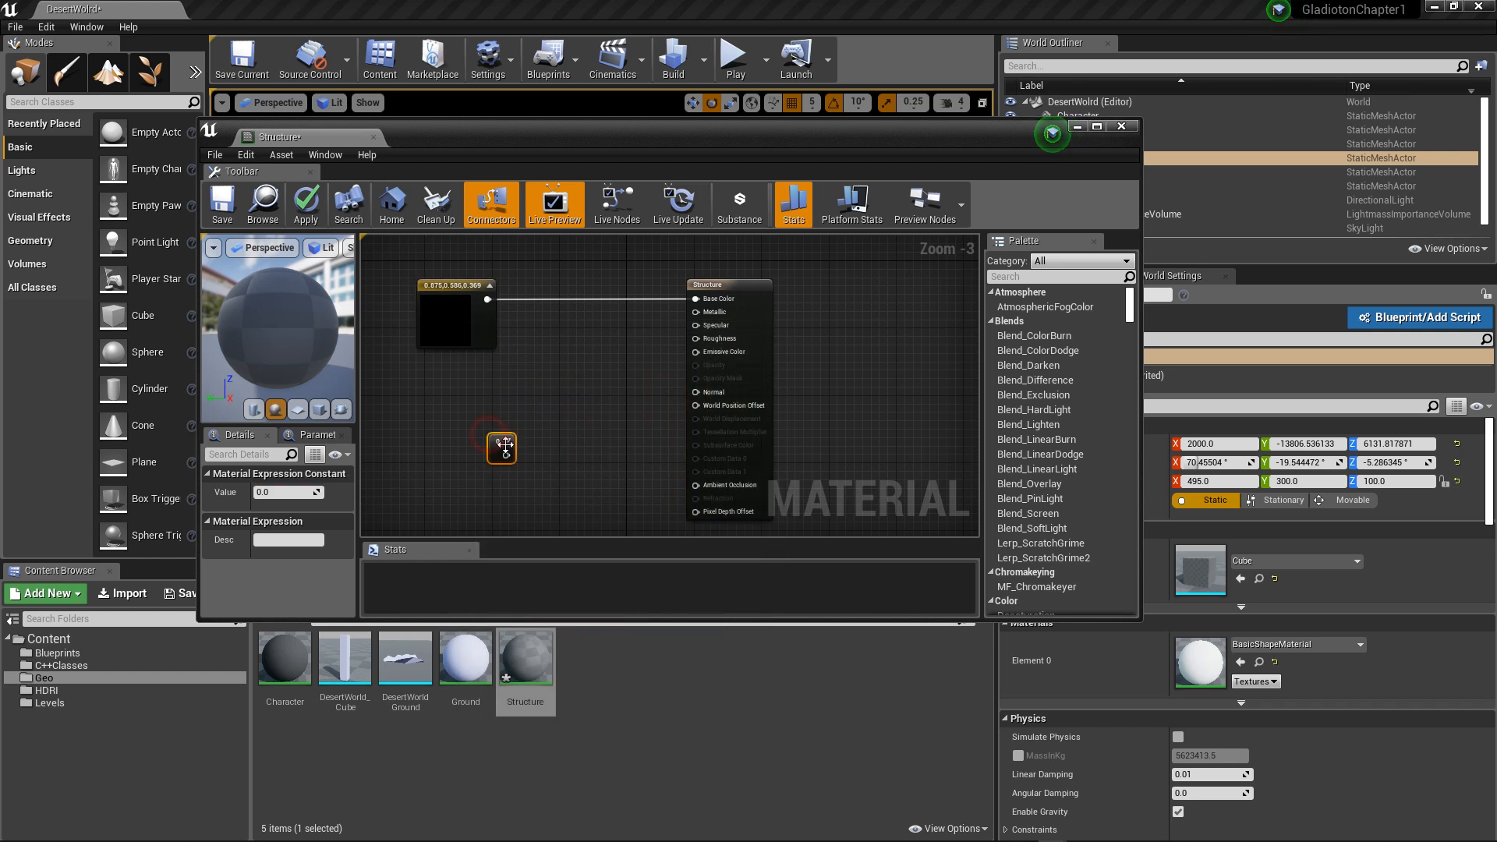
pyautogui.moveTo(506, 455); pyautogui.dragTo(696, 339)
pyautogui.click(282, 492)
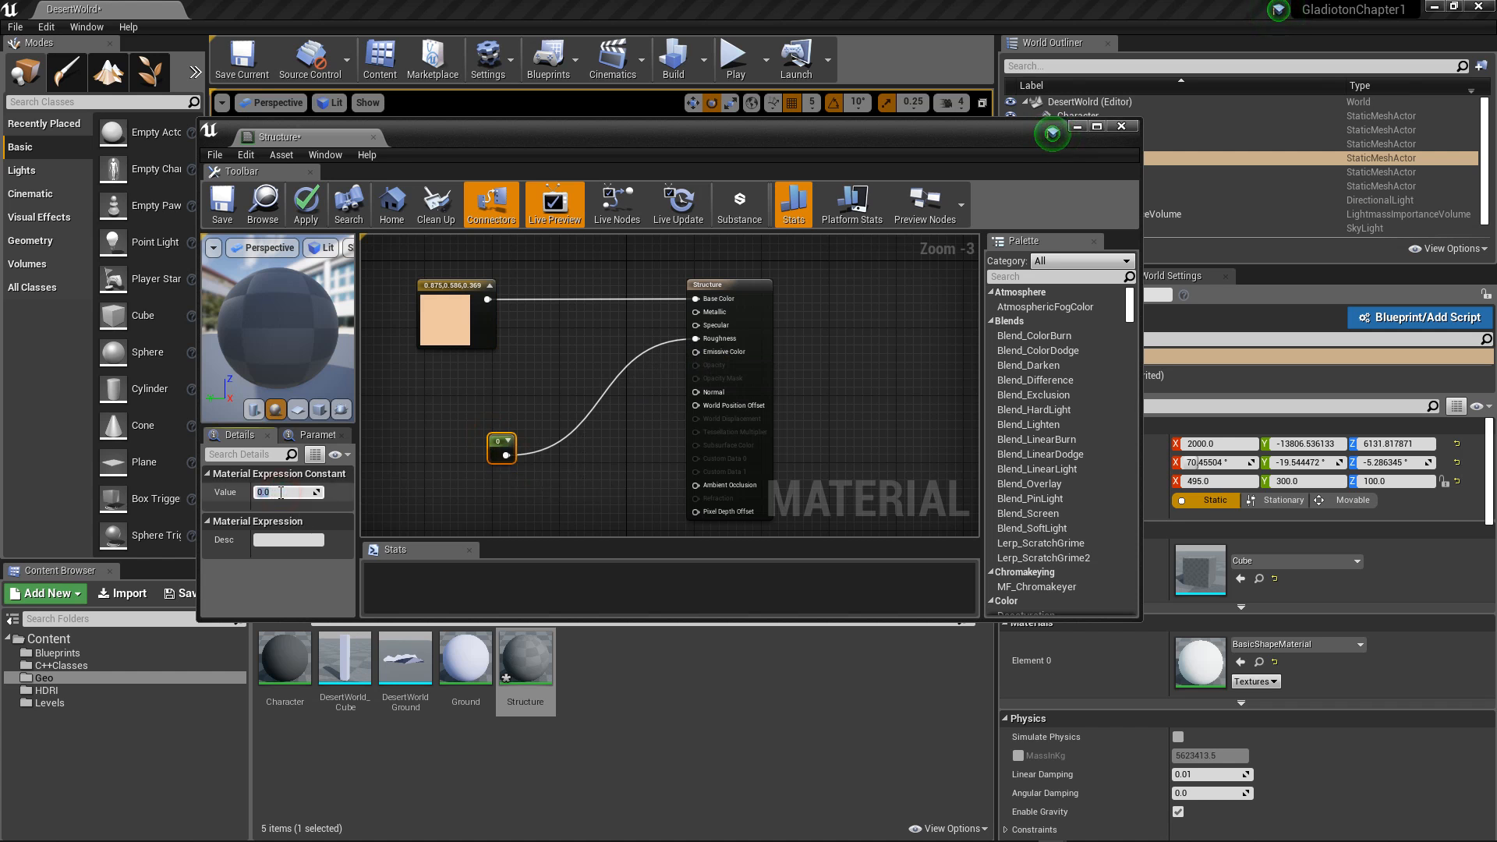
pyautogui.write('1')
pyautogui.press('Return')
pyautogui.click(222, 205)
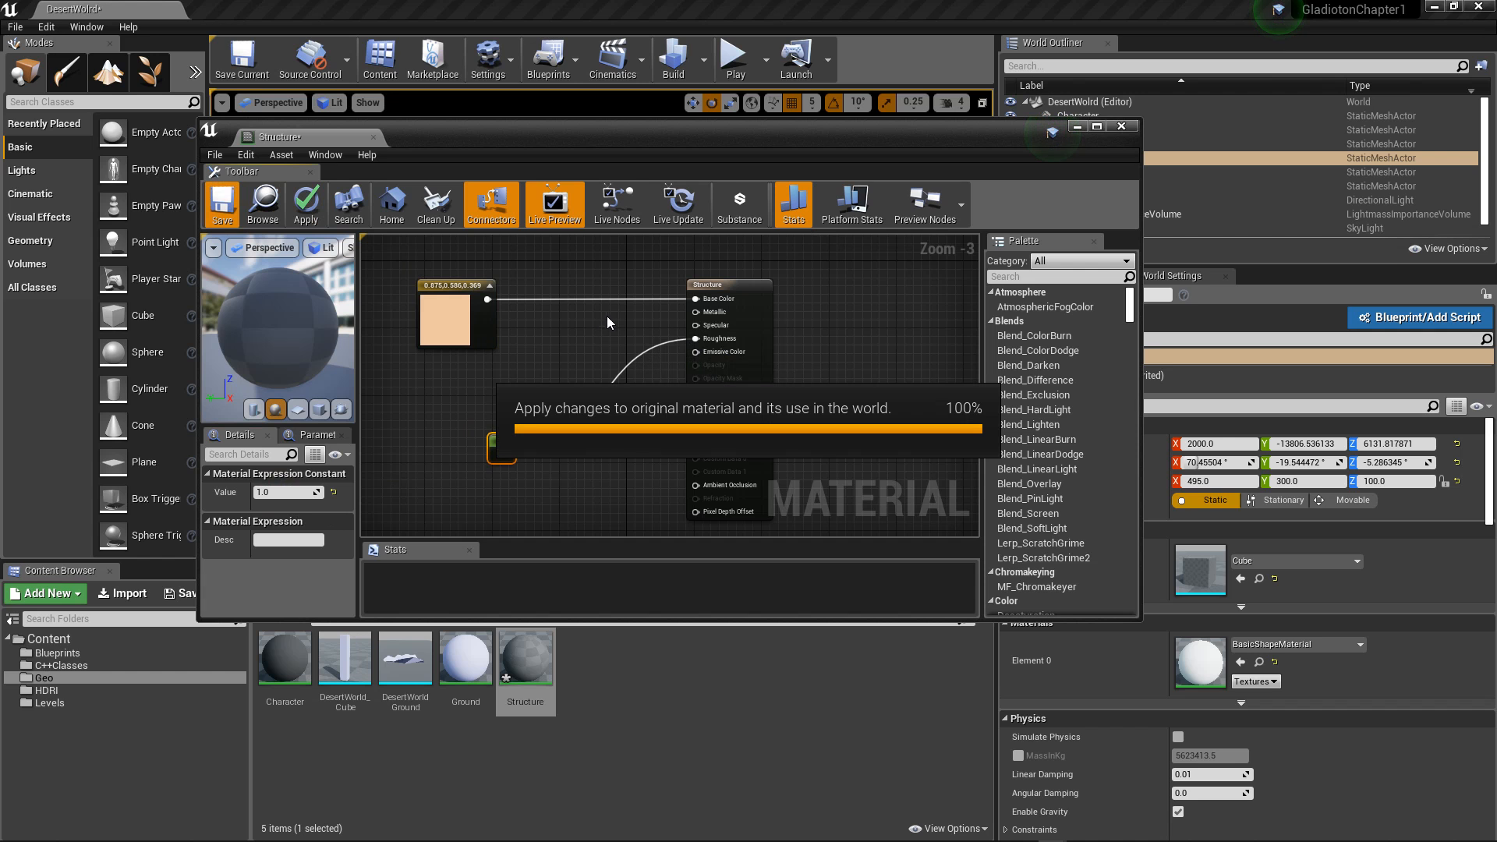
pyautogui.click(1121, 126)
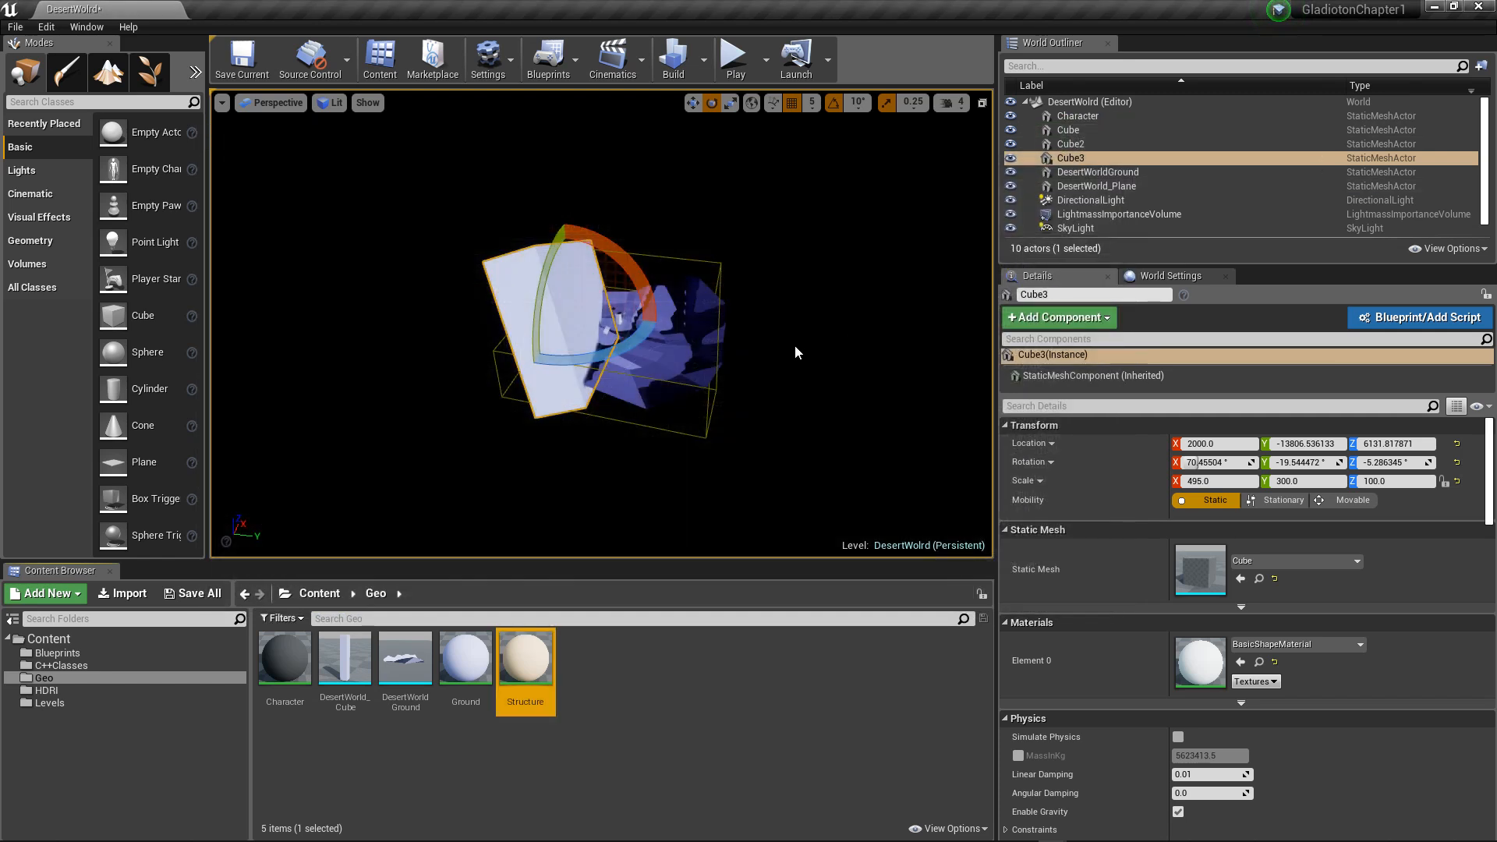
# Step: Apply the Structure material to all three cube blocks in the level
pyautogui.moveTo(511, 669); pyautogui.dragTo(570, 291)
pyautogui.keyDown('alt'); pyautogui.moveTo(761, 415); pyautogui.dragTo(514, 357); pyautogui.keyUp('alt')
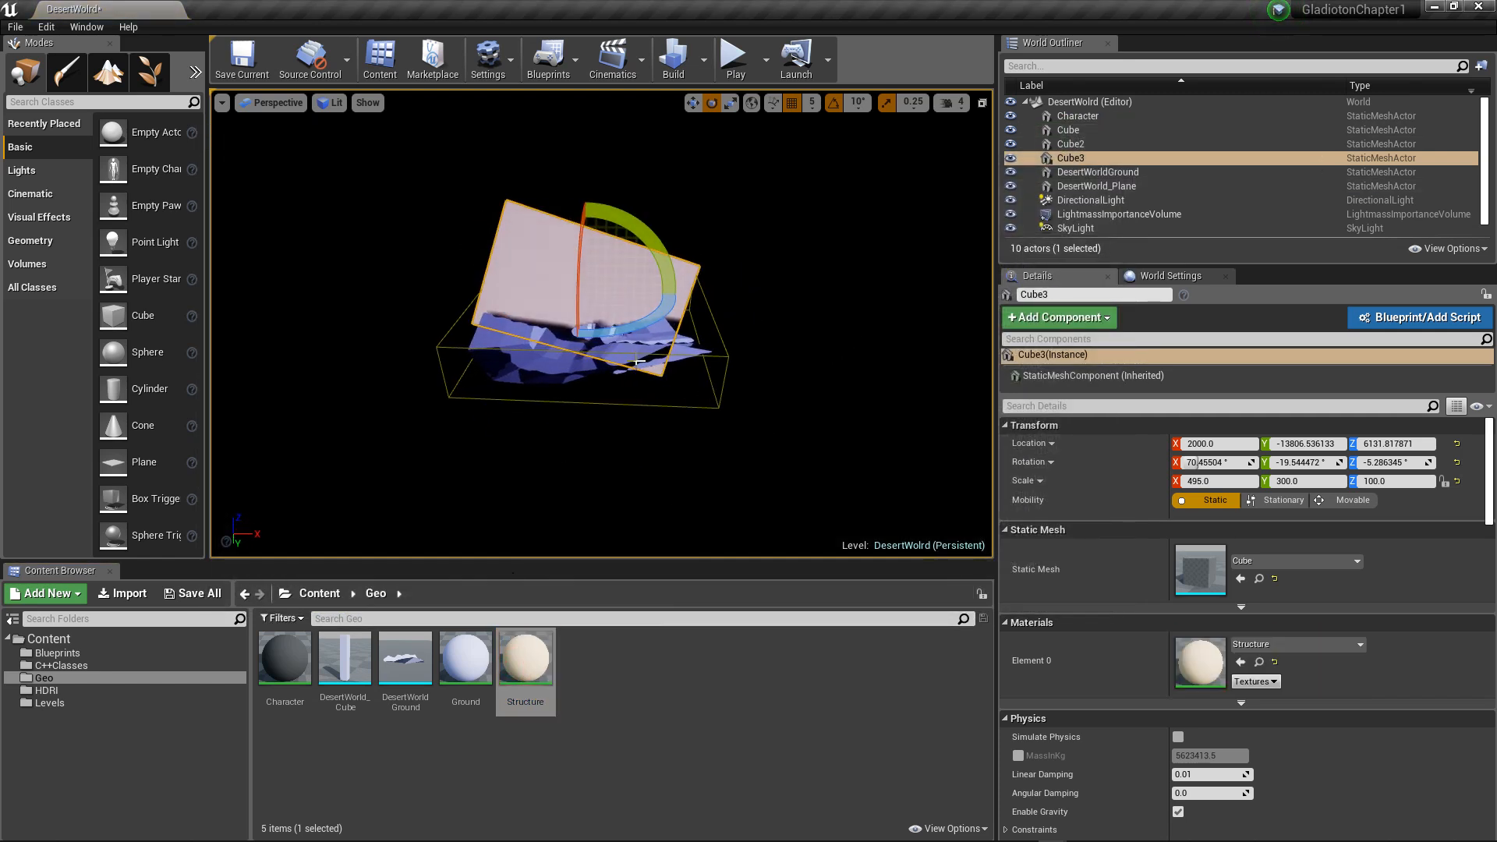
pyautogui.click(611, 333)
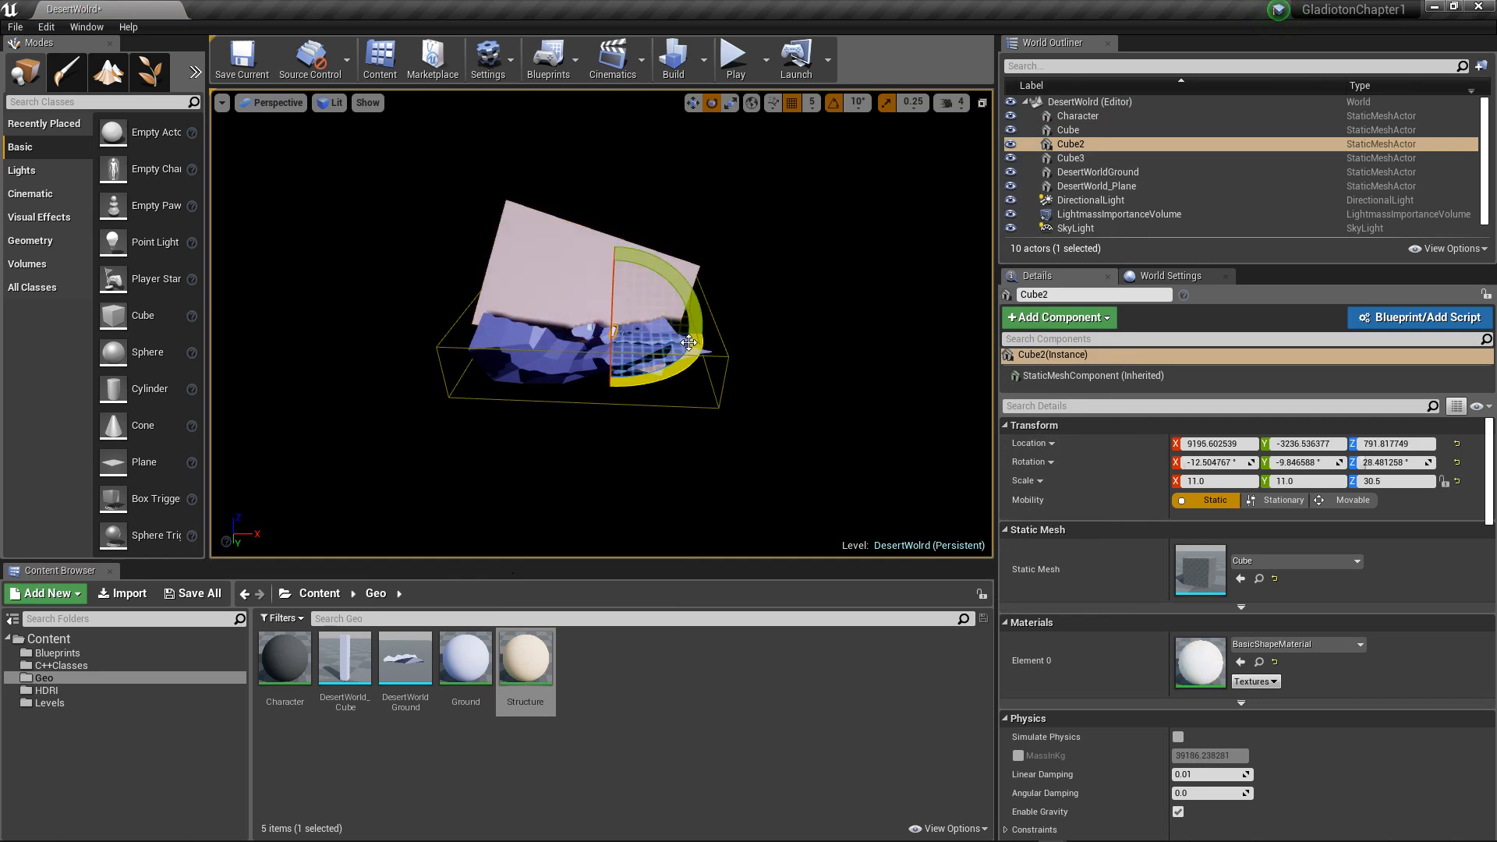
pyautogui.press('f')
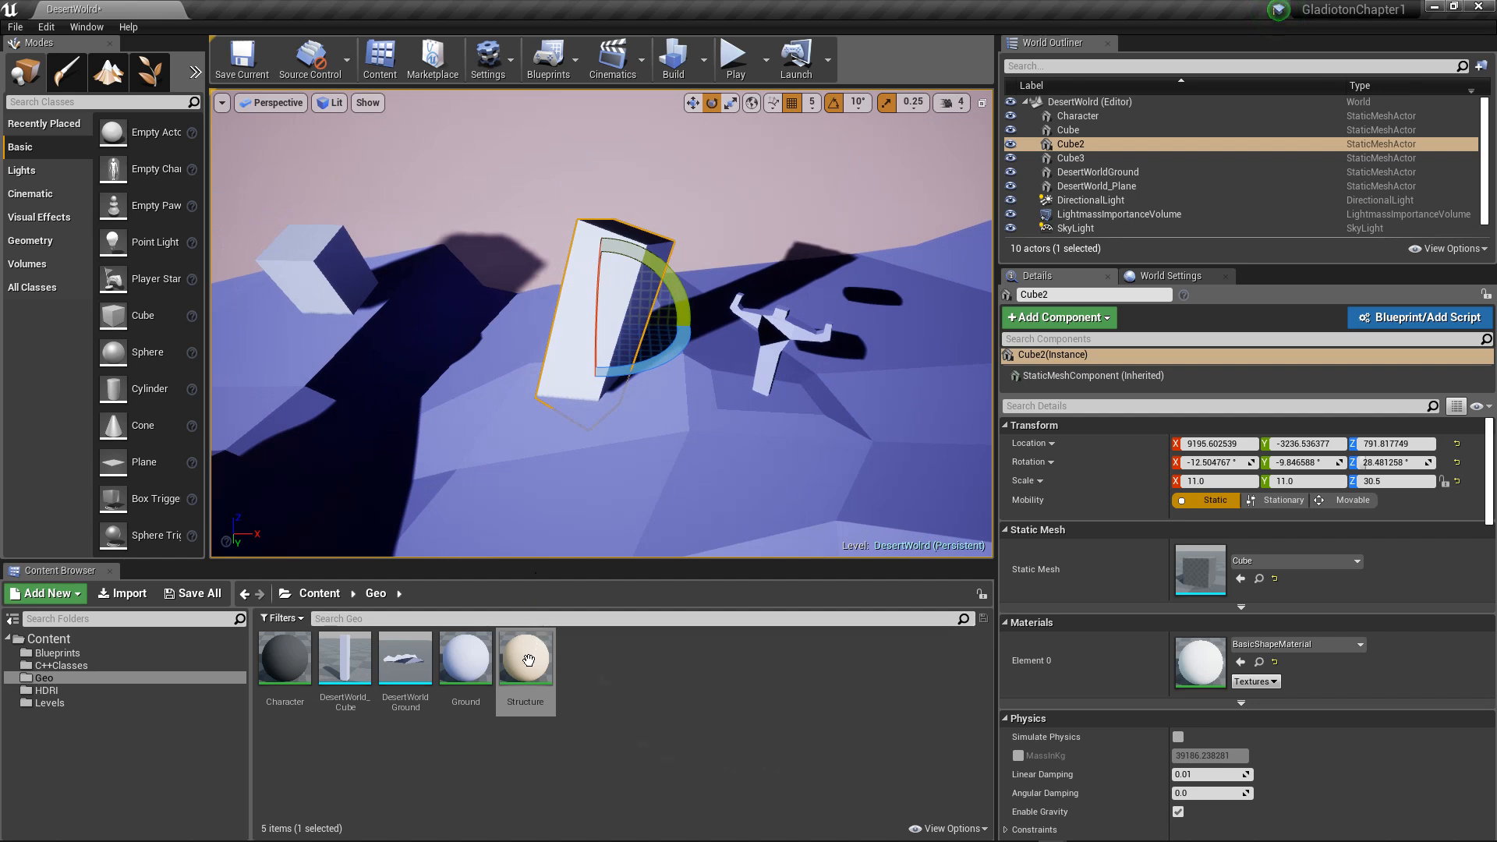
pyautogui.moveTo(526, 659); pyautogui.dragTo(435, 267)
pyautogui.scroll(-3, 390, 271)
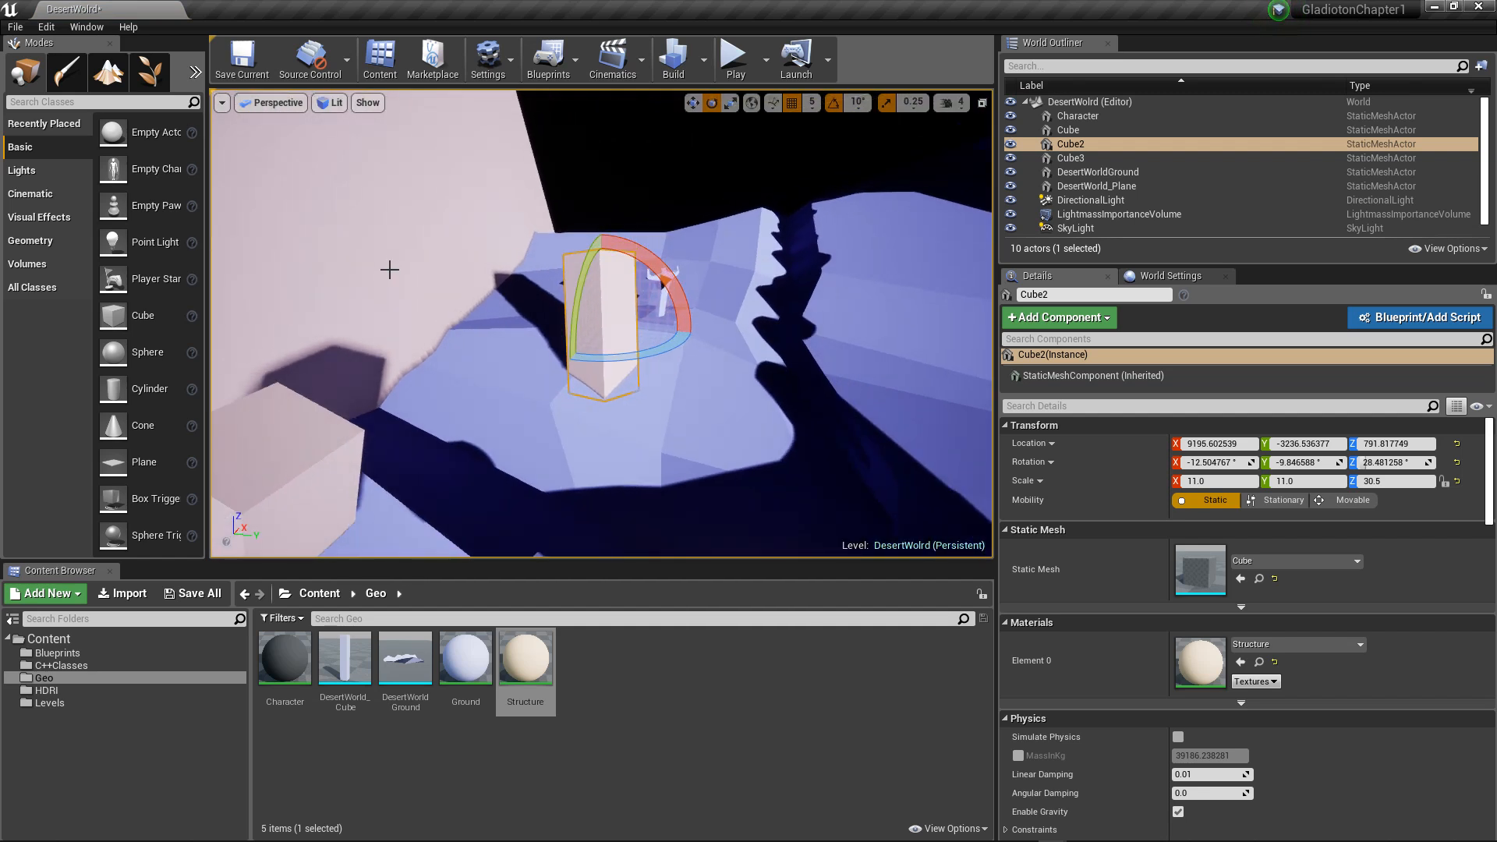
# Step: Duplicate the huge third block and place the copy at about X 28600 and Y -10586.5
pyautogui.click(443, 251)
pyautogui.scroll(-1, 443, 252)
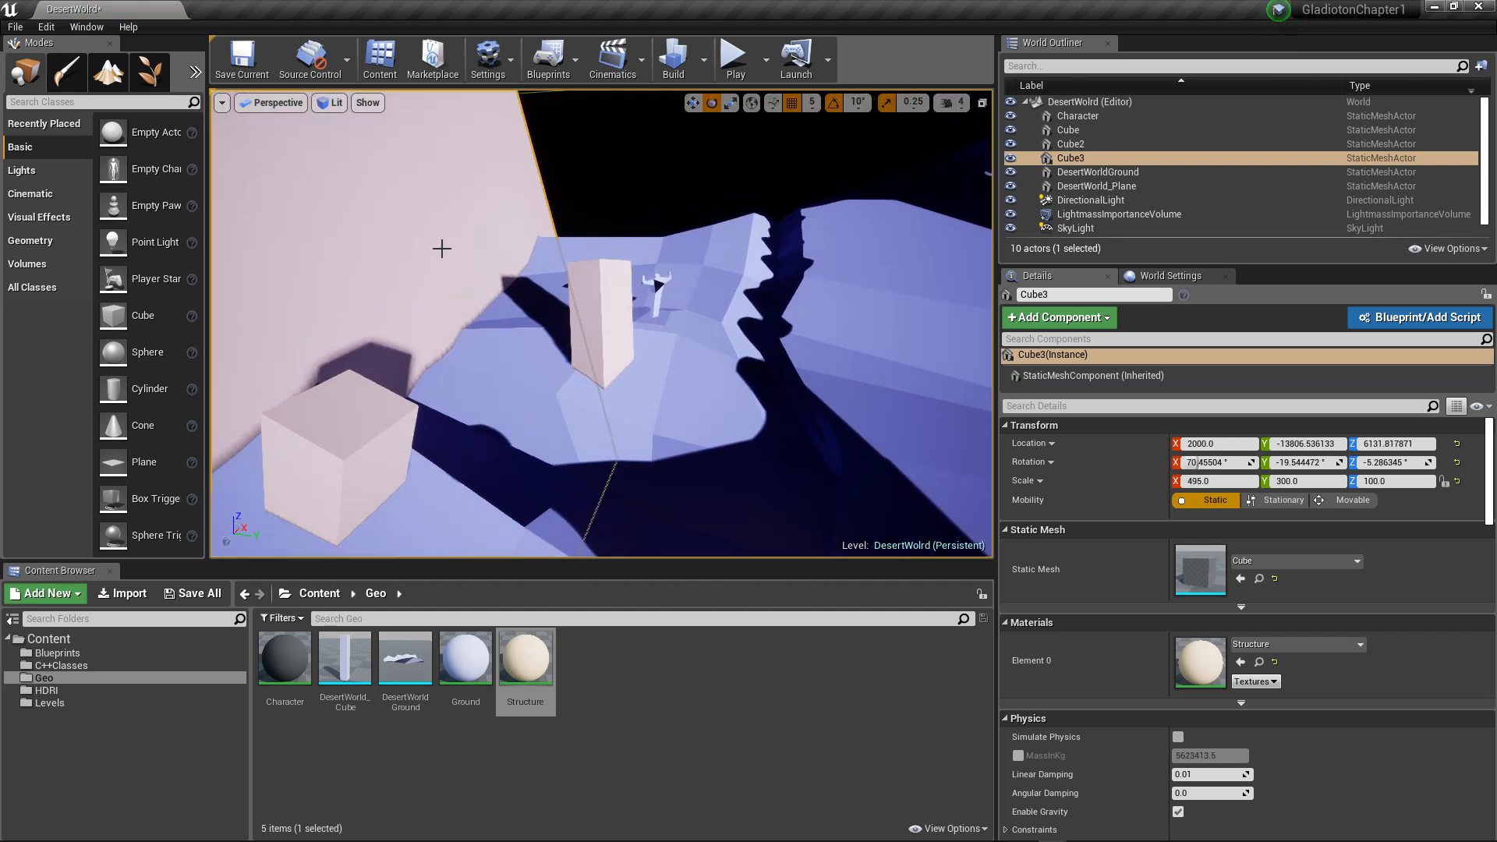
pyautogui.scroll(-2, 383, 273)
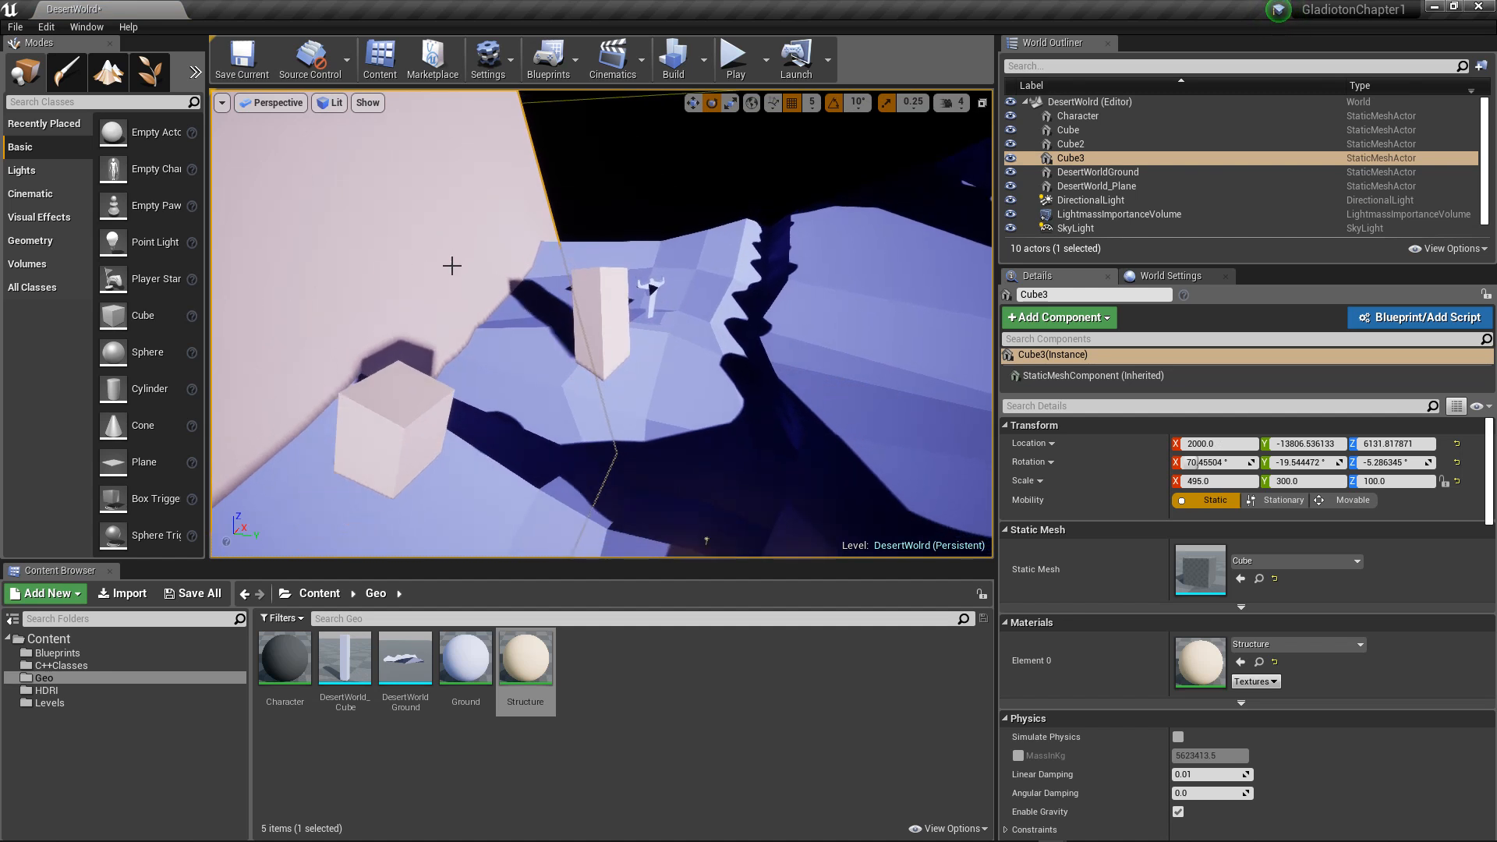
pyautogui.scroll(-2, 444, 257)
pyautogui.scroll(-4, 439, 270)
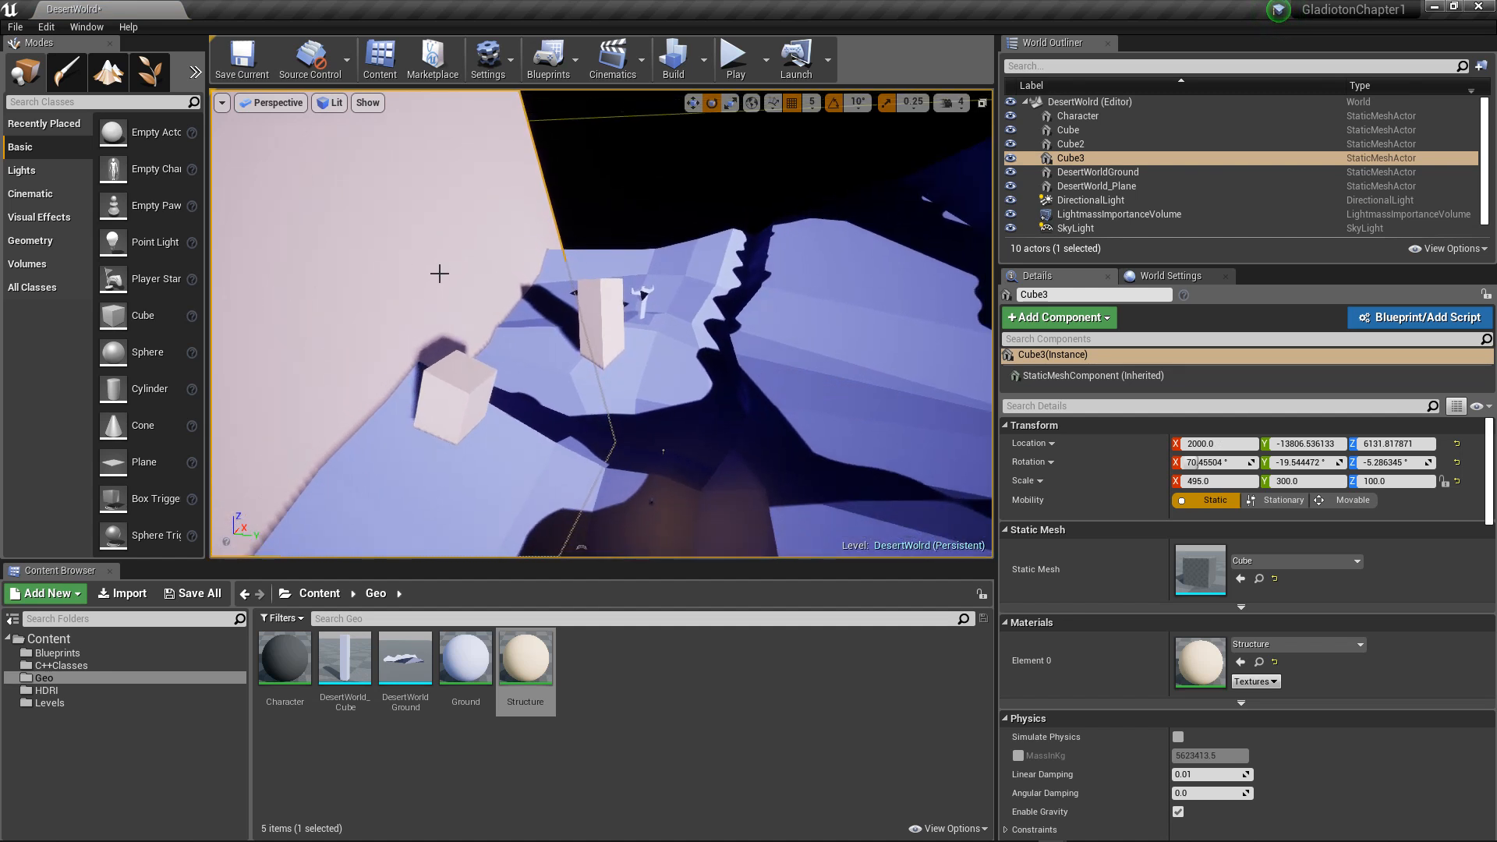
pyautogui.press('f')
pyautogui.keyDown('alt'); pyautogui.moveTo(625, 203); pyautogui.dragTo(609, 210); pyautogui.keyUp('alt')
pyautogui.press('w')
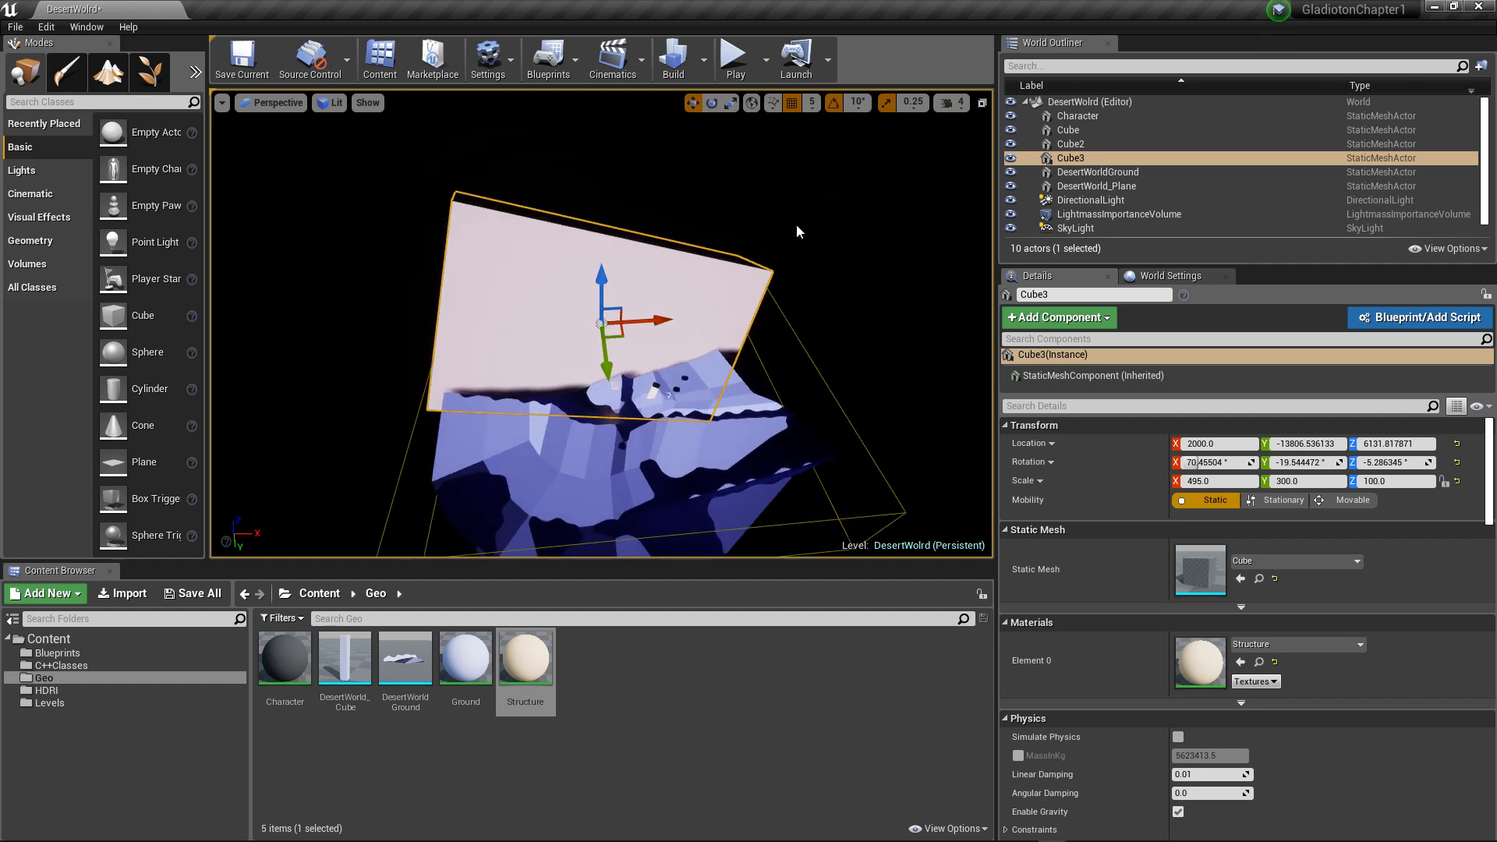
pyautogui.keyDown('alt'); pyautogui.moveTo(622, 328); pyautogui.dragTo(784, 326); pyautogui.keyUp('alt')
# Step: Rotate the fourth block to about 64.7 degrees around Z and move it to about X 58640 and Z -16098.2
pyautogui.press('e')
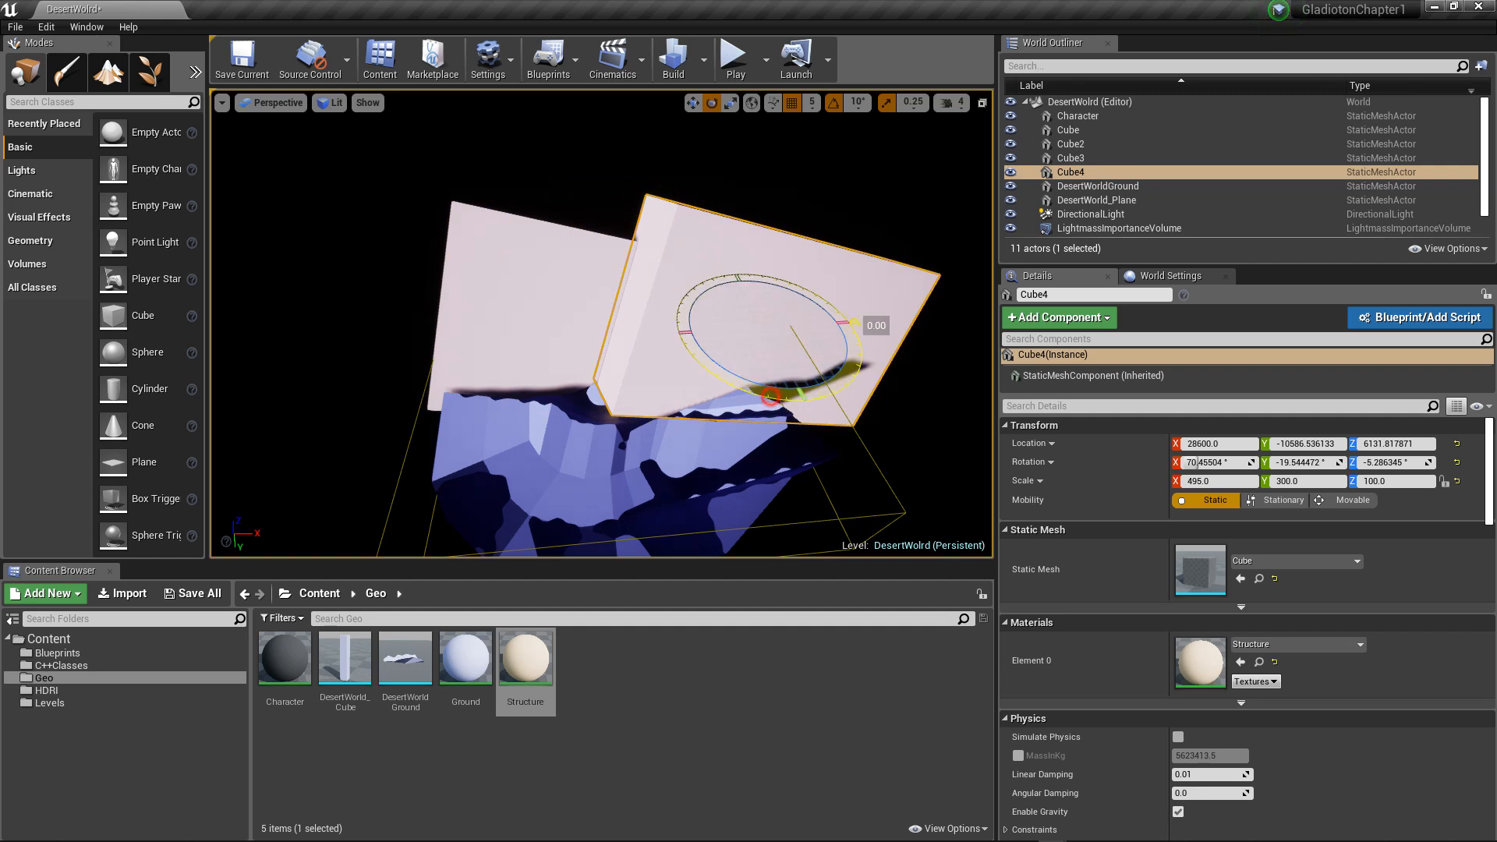
pyautogui.moveTo(770, 396); pyautogui.dragTo(674, 357)
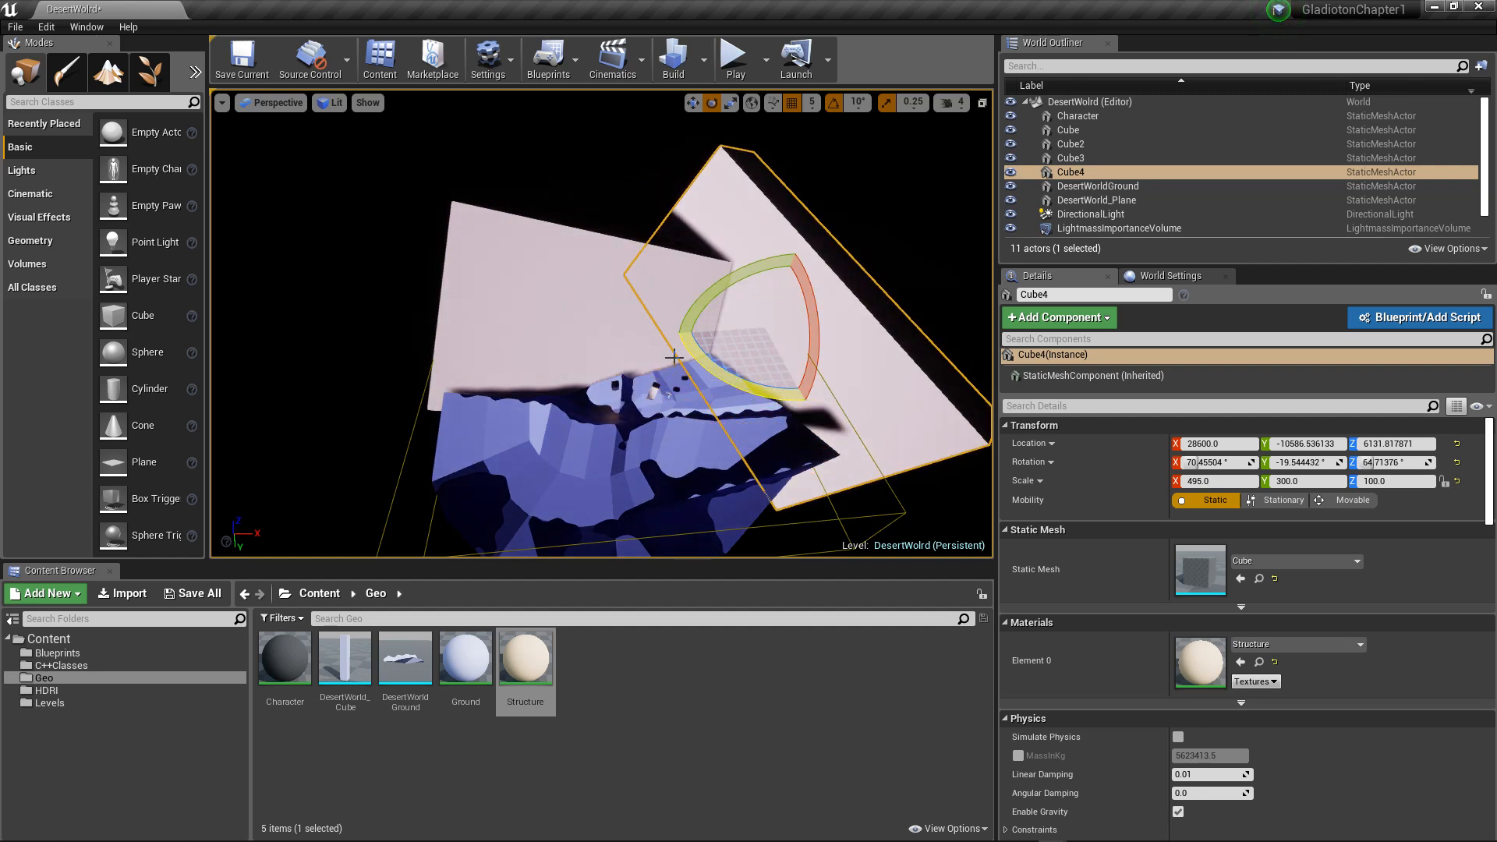
pyautogui.keyDown('alt'); pyautogui.moveTo(644, 275); pyautogui.dragTo(768, 227); pyautogui.keyUp('alt')
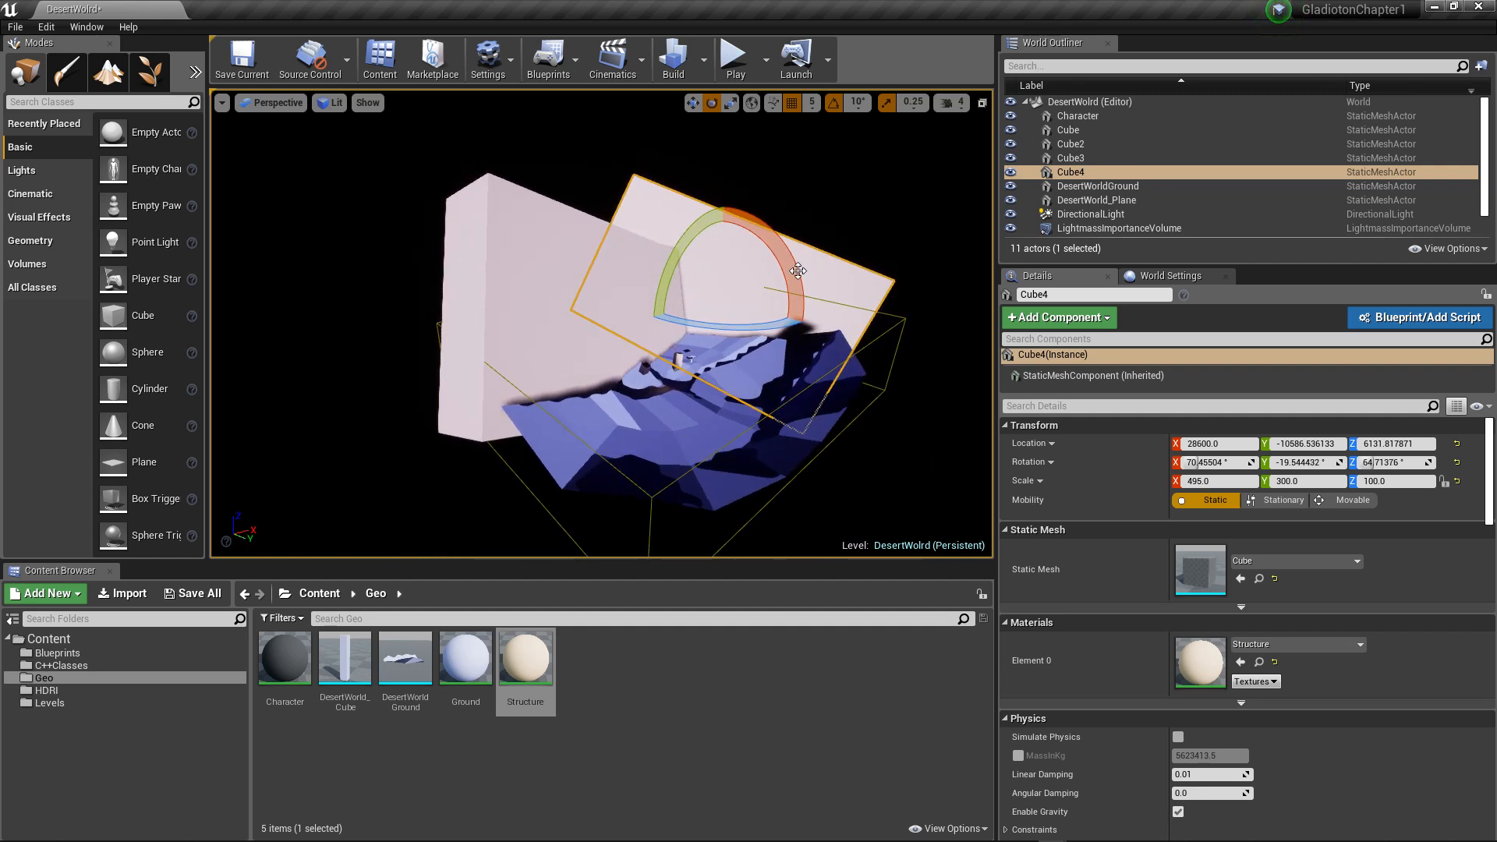
pyautogui.press('w')
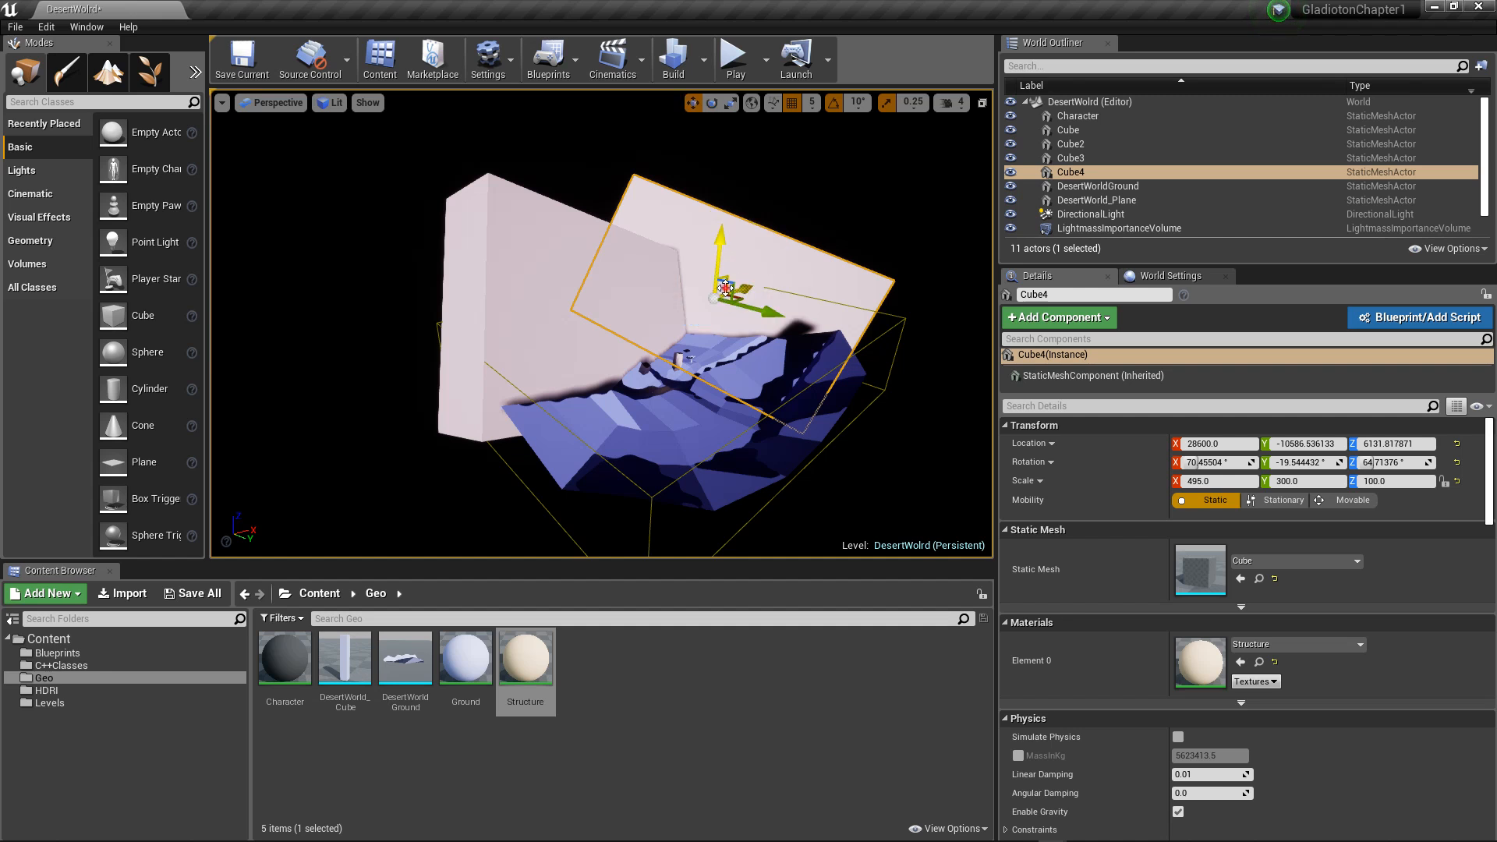
pyautogui.moveTo(725, 287); pyautogui.dragTo(759, 357)
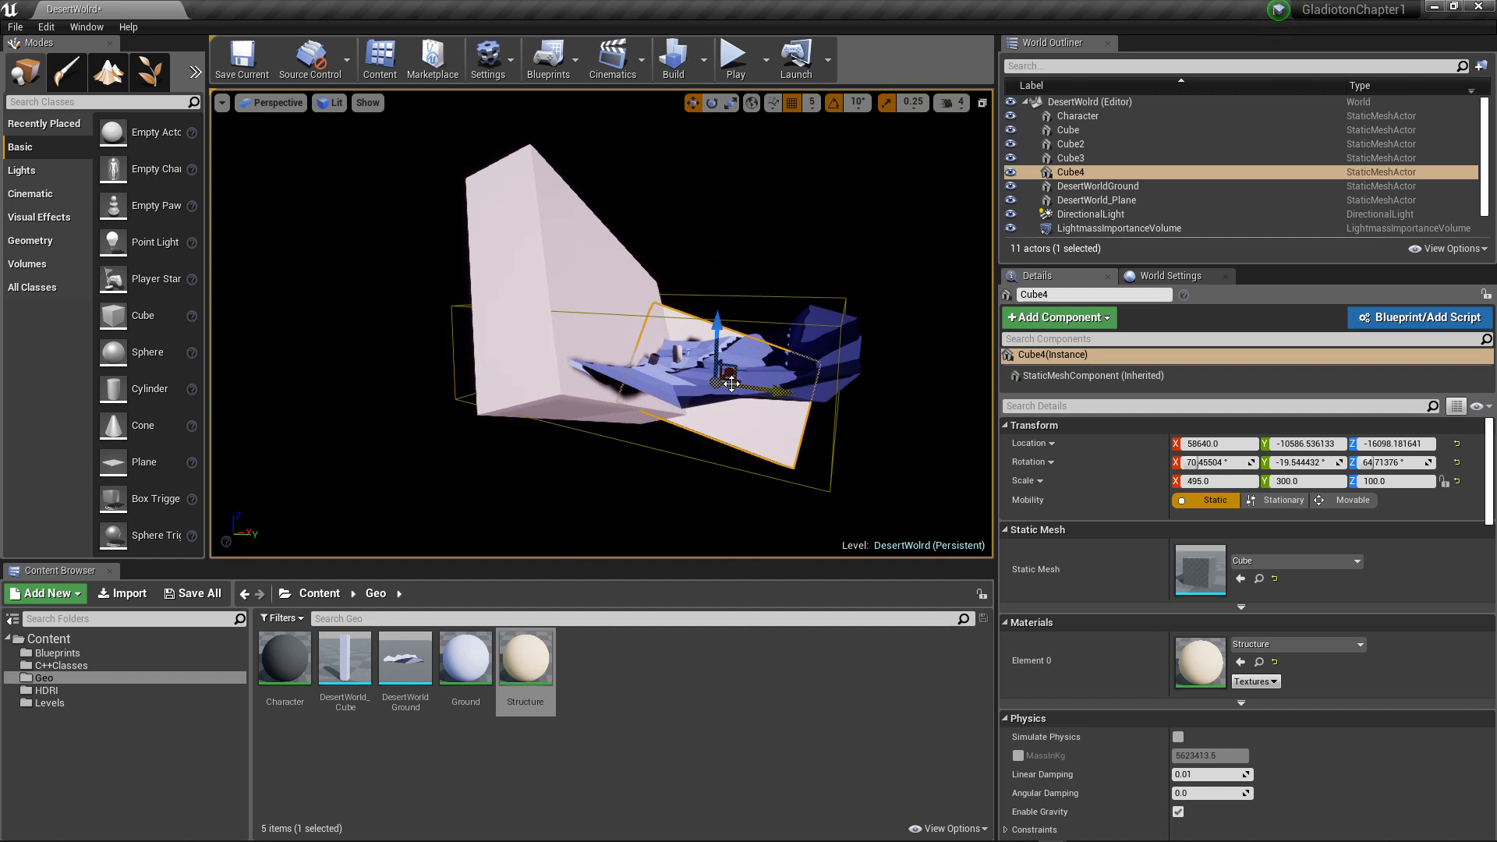
# Step: Duplicate the fourth block to about X 65510 and Y 9288.5, and rotate the copy to about 56.6, -35.4 and 131.2 degrees
pyautogui.keyDown('alt'); pyautogui.moveTo(737, 385); pyautogui.dragTo(783, 410); pyautogui.keyUp('alt')
pyautogui.press('e')
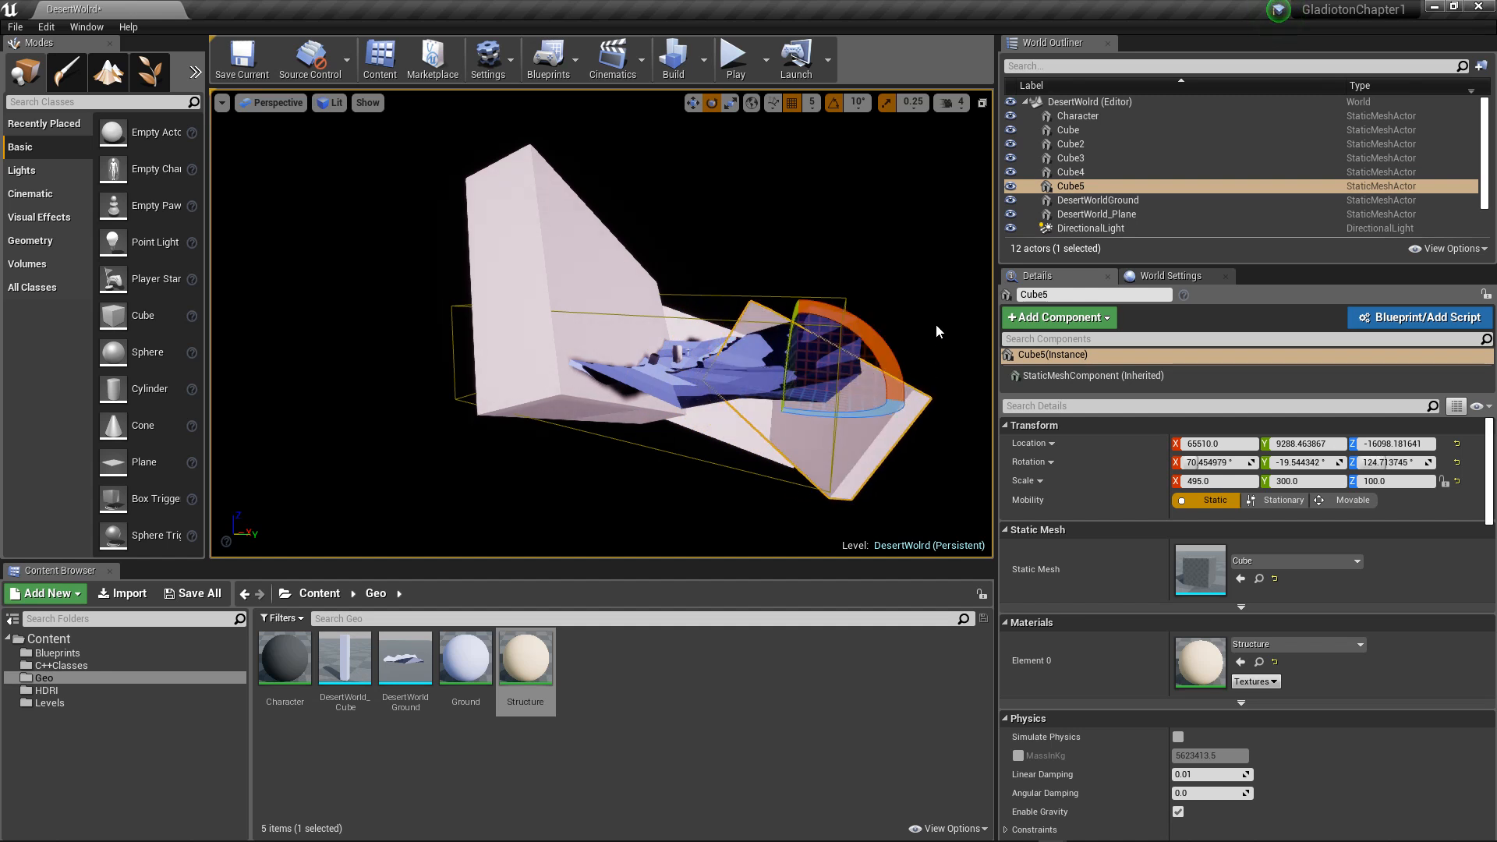
pyautogui.moveTo(872, 329); pyautogui.dragTo(888, 348)
pyautogui.keyDown('alt'); pyautogui.moveTo(707, 221); pyautogui.dragTo(749, 234); pyautogui.keyUp('alt')
# Step: Start a build of the level to rebake its geometry and lighting with the new blocks
pyautogui.click(673, 58)
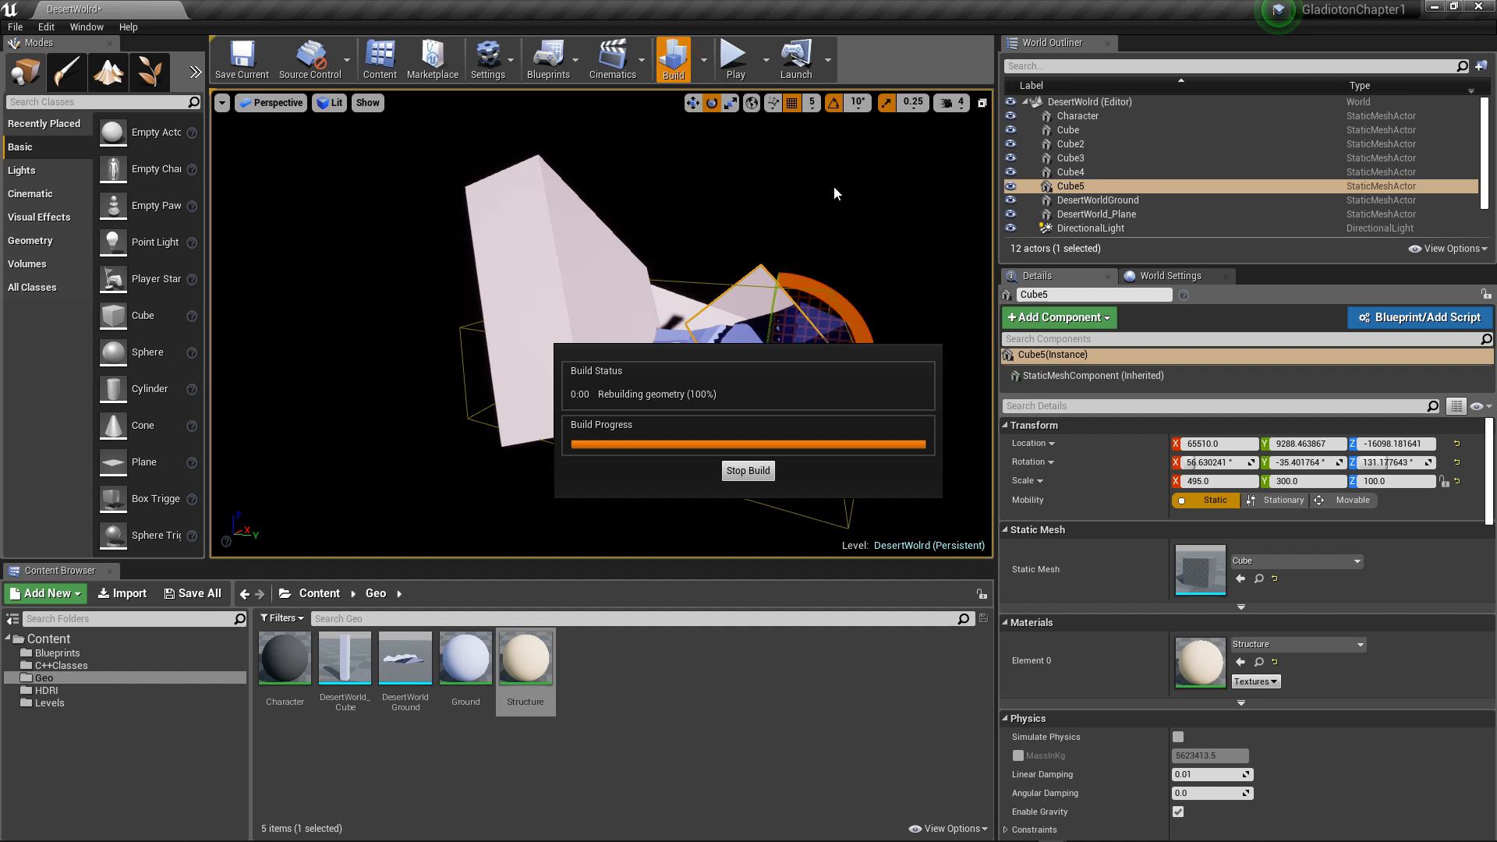
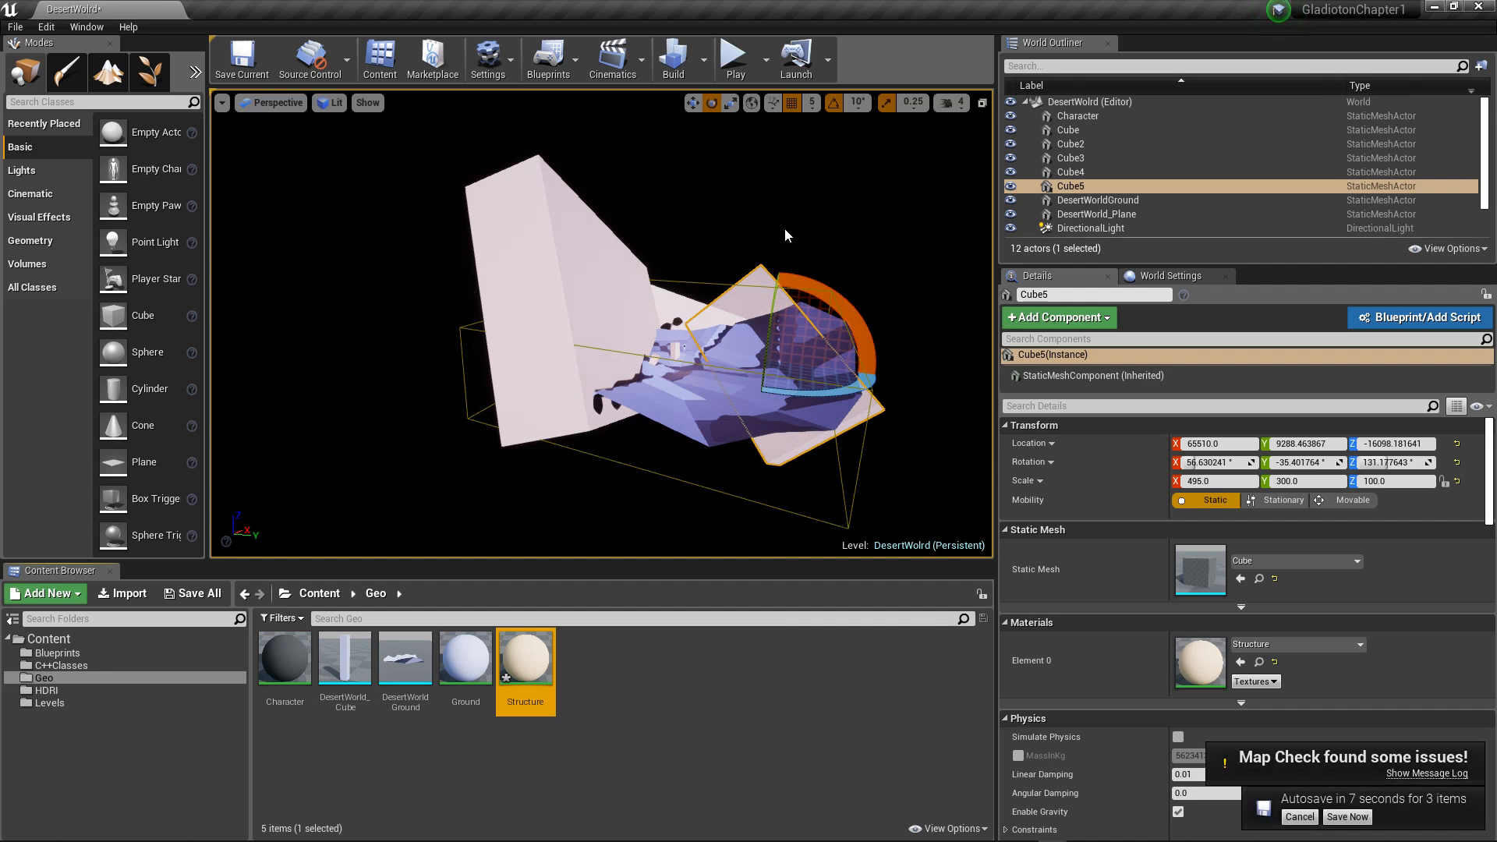
# Step: Inspect the rebaked light and shadows on the huge blocks, the ground and the small tilted block near the character
pyautogui.click(724, 185)
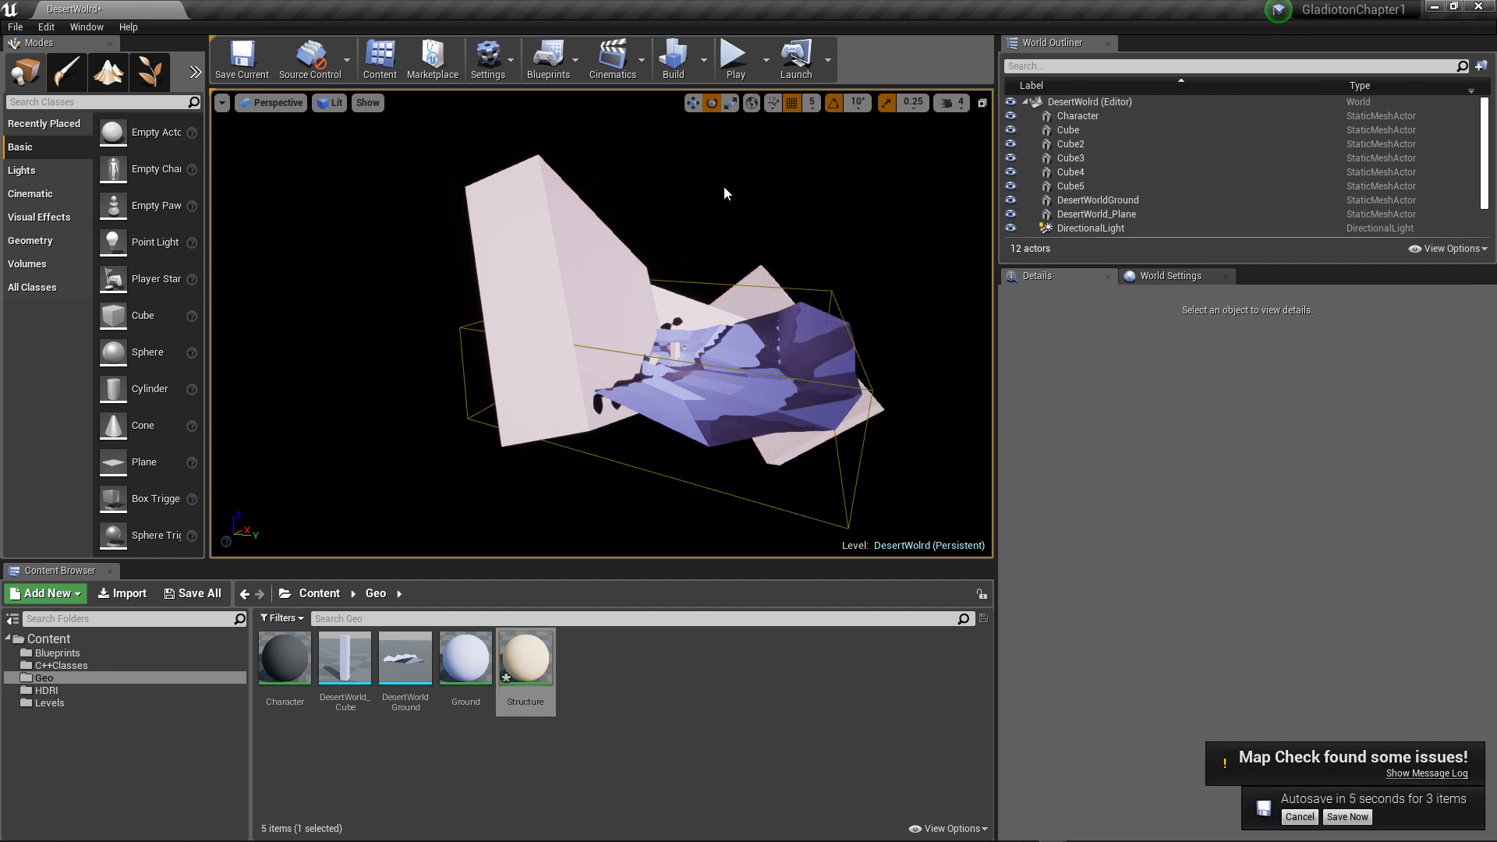
pyautogui.moveTo(724, 186); pyautogui.dragTo(785, 248)
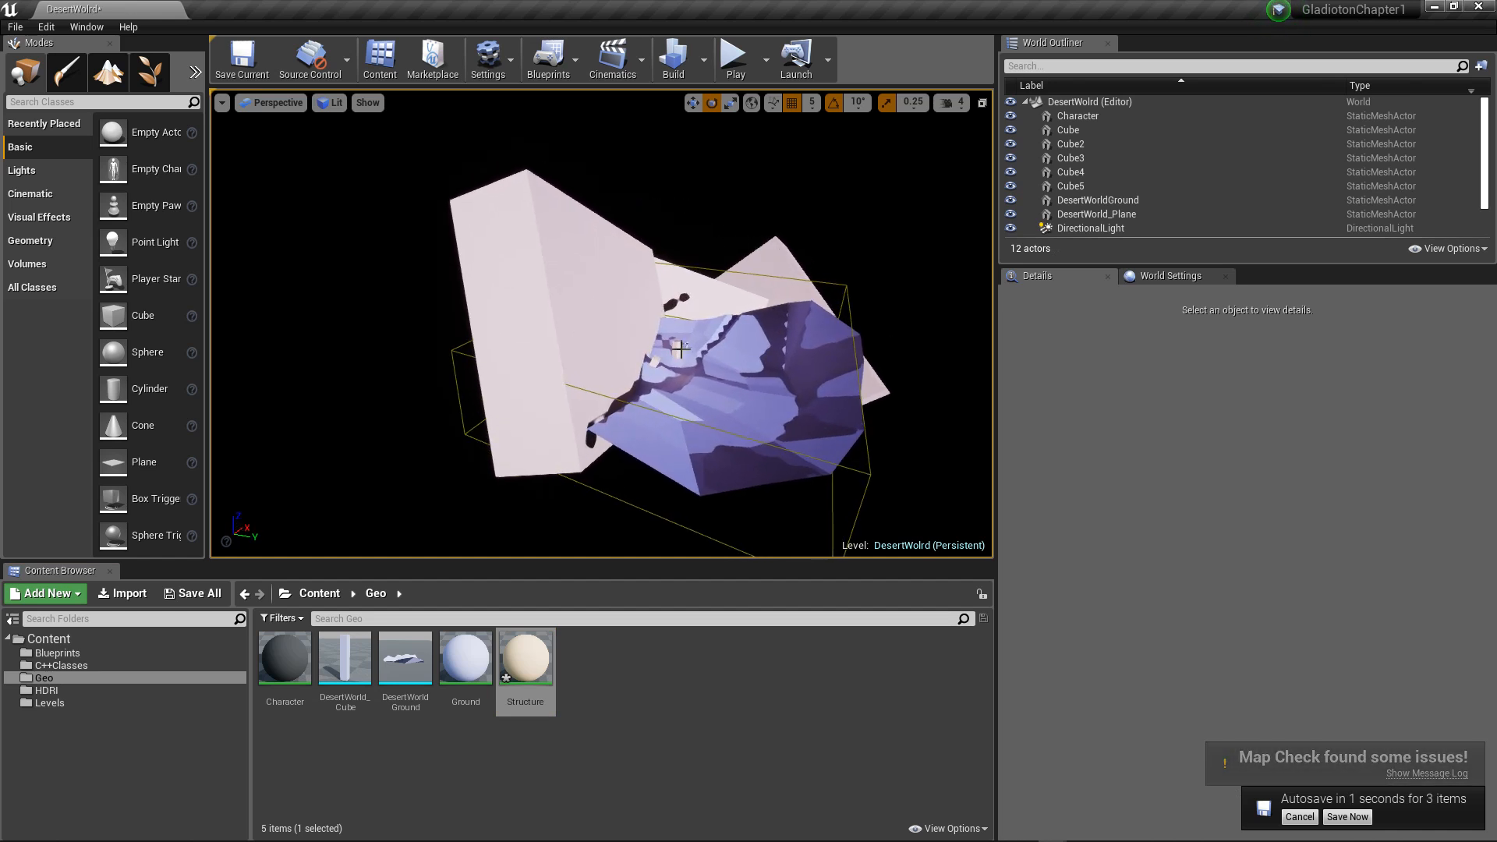
pyautogui.click(676, 347)
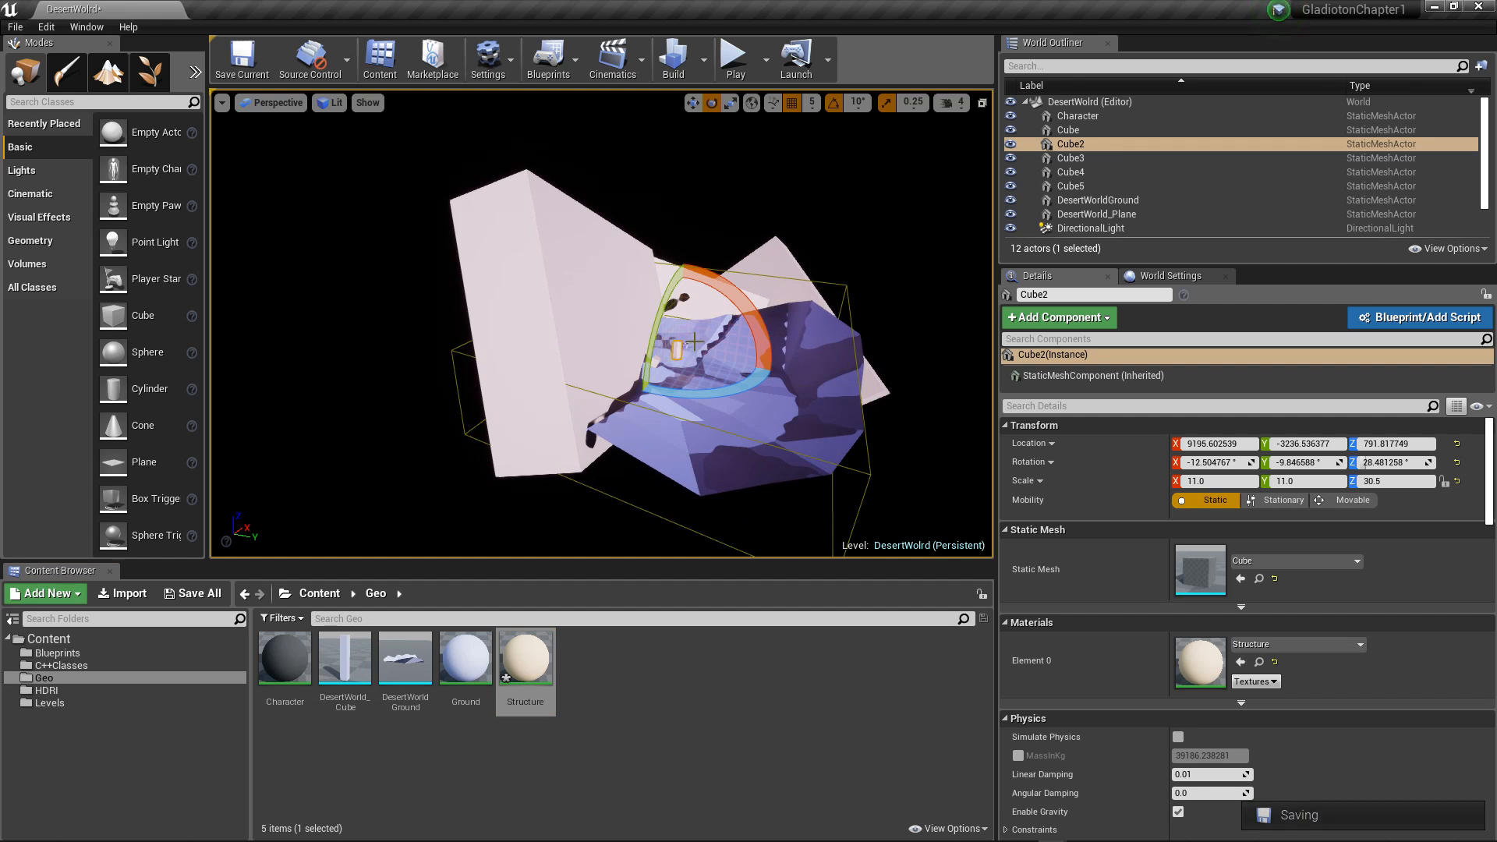
pyautogui.press('f')
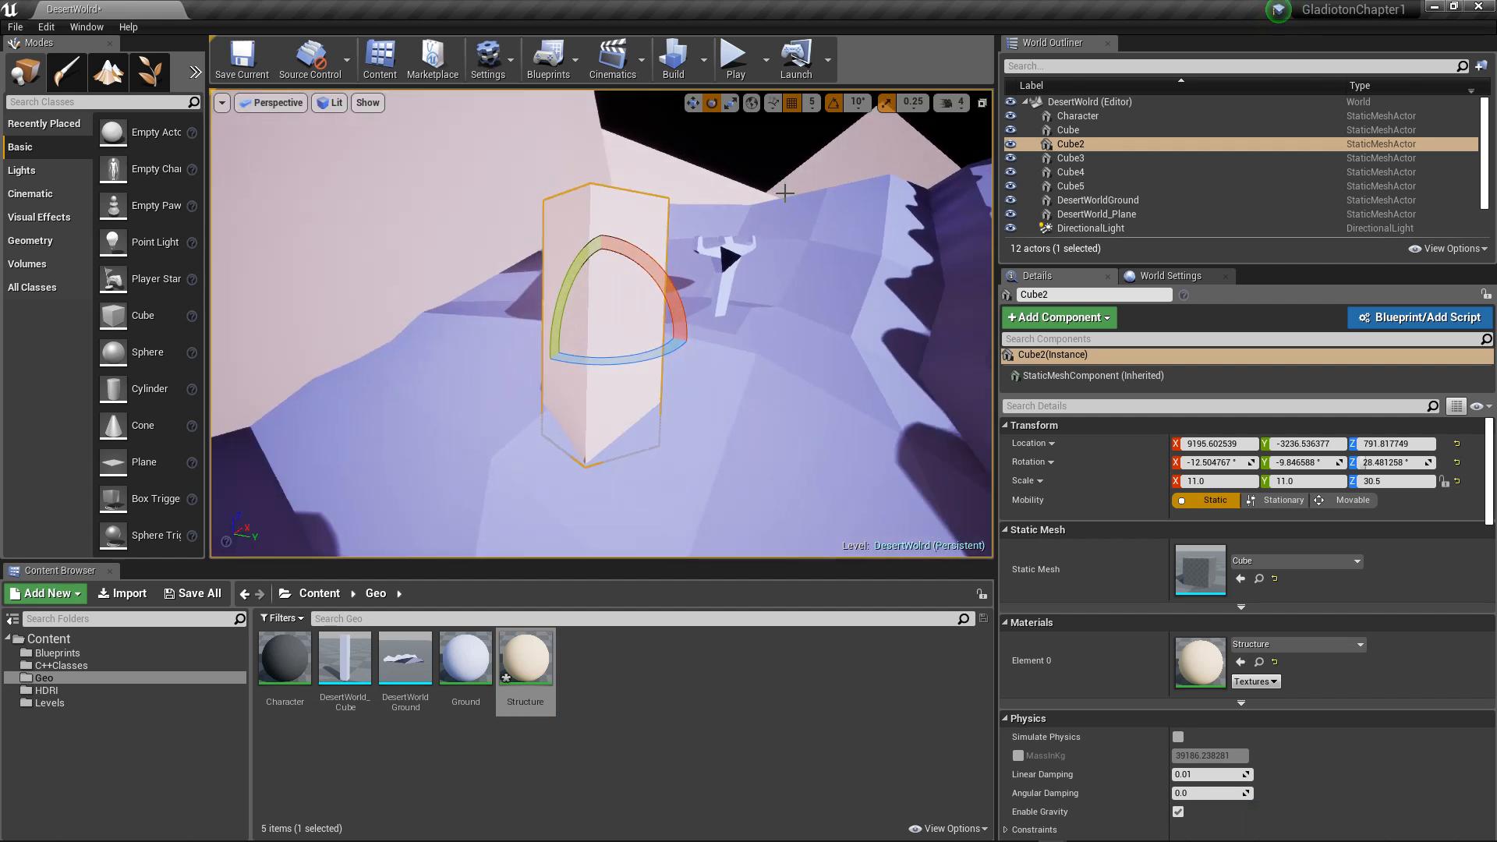
pyautogui.moveTo(785, 192)
pyautogui.keyDown('alt'); pyautogui.mouseDown()
pyautogui.moveTo(773, 210)
pyautogui.moveTo(772, 190)
pyautogui.mouseUp(); pyautogui.keyUp('alt')
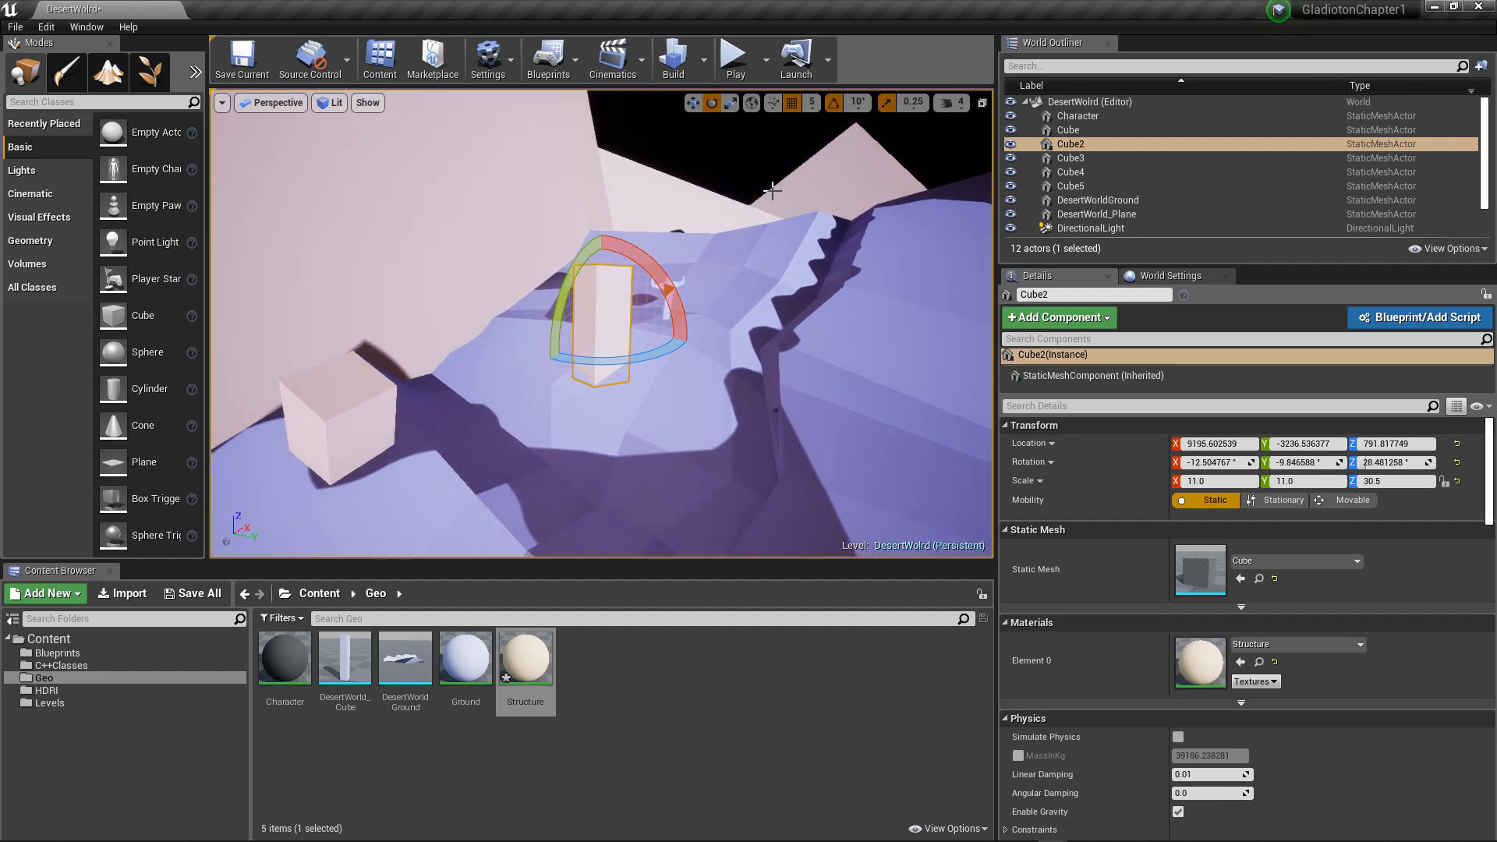
pyautogui.click(713, 156)
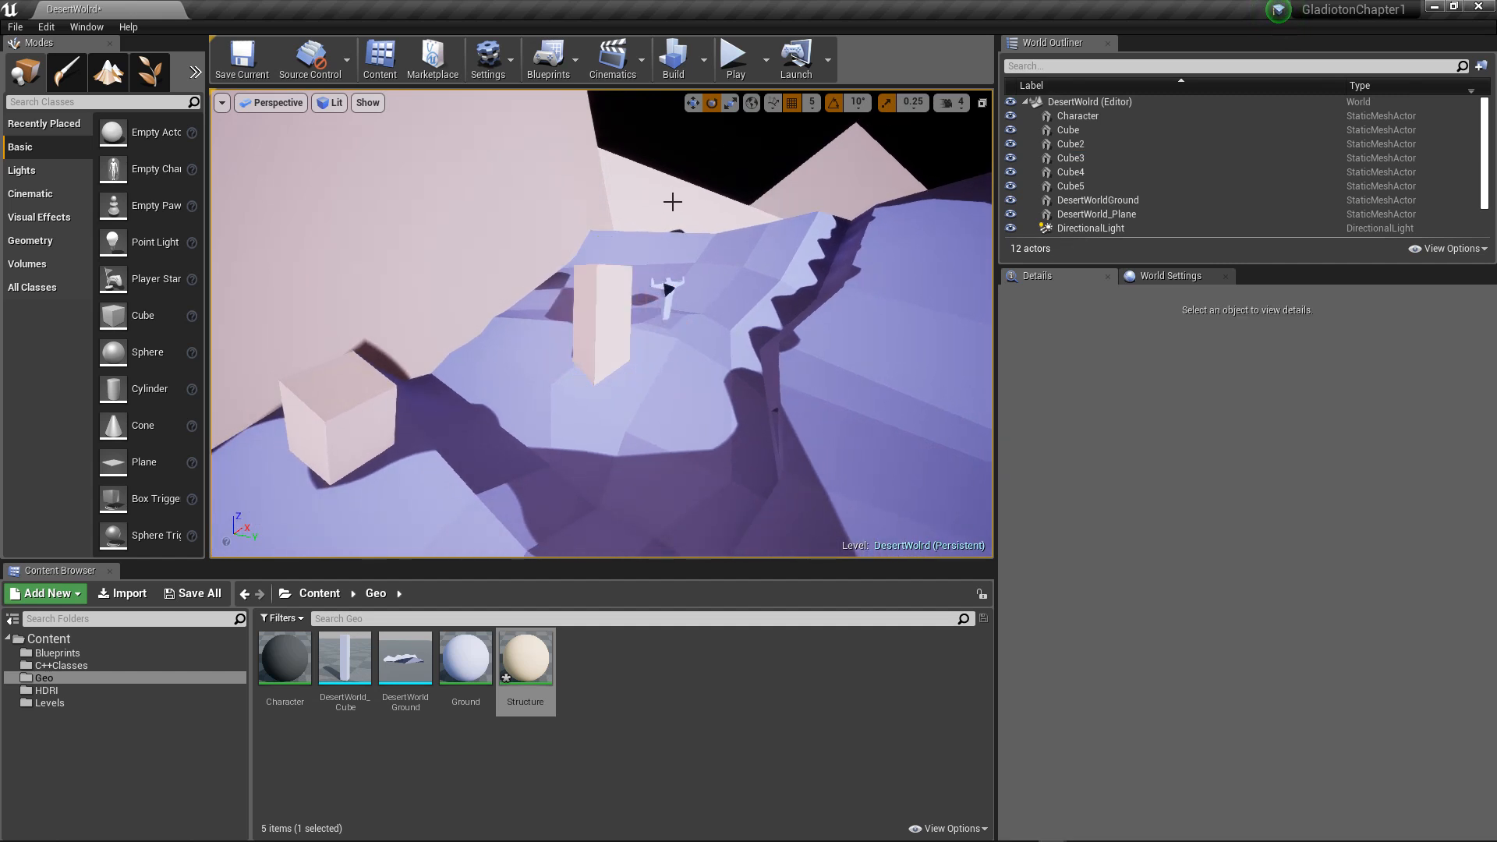
pyautogui.keyDown('alt'); pyautogui.moveTo(671, 200); pyautogui.dragTo(715, 235); pyautogui.keyUp('alt')
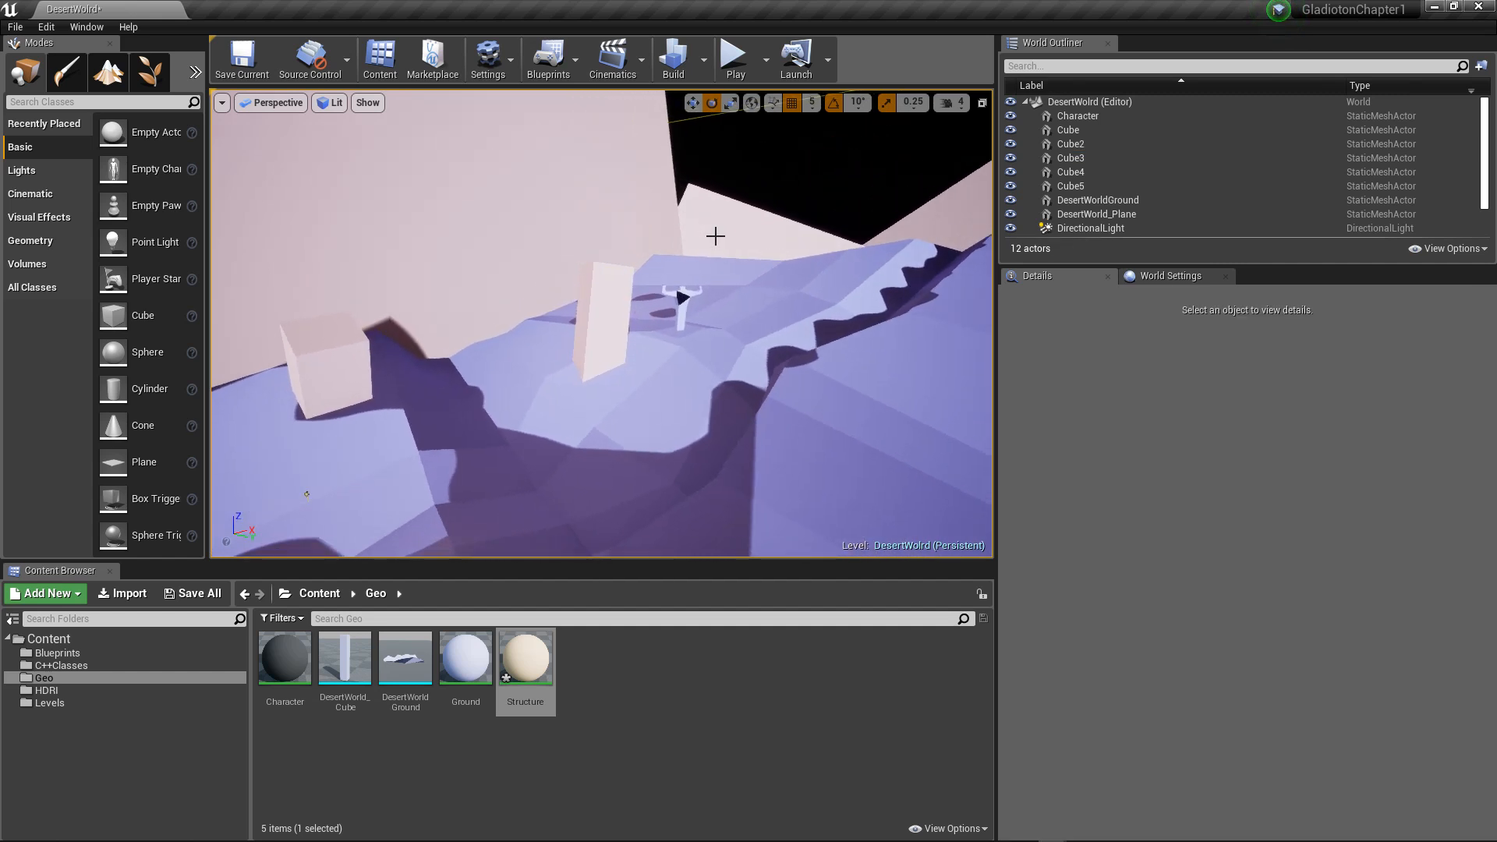
# Step: Select the SkyLight, try SLS Specified Cubemap as its source type, and restore SLS Captured Scene
pyautogui.scroll(-3, 1135, 214)
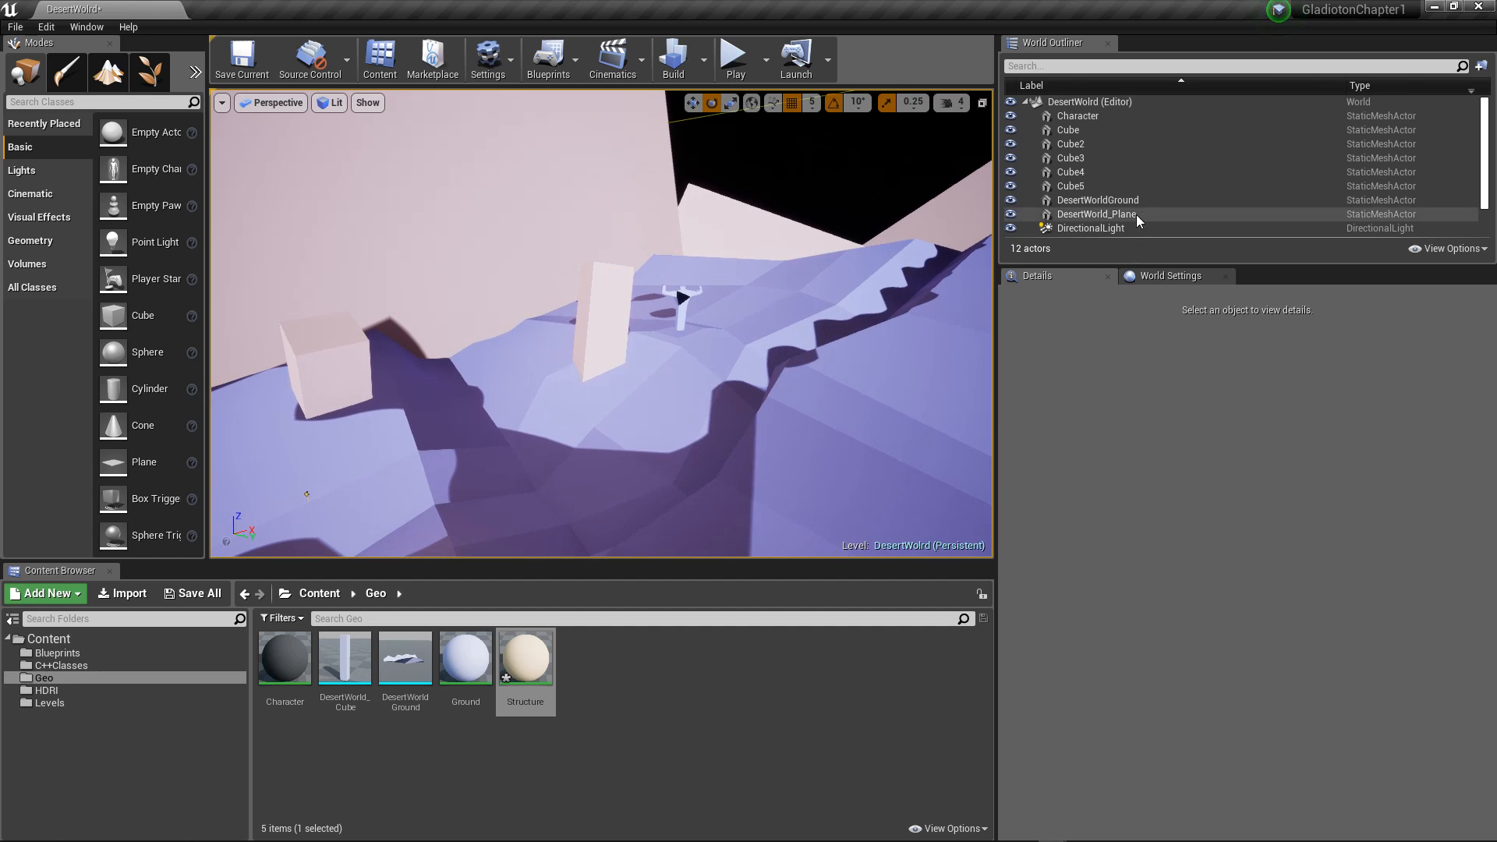
pyautogui.click(1084, 215)
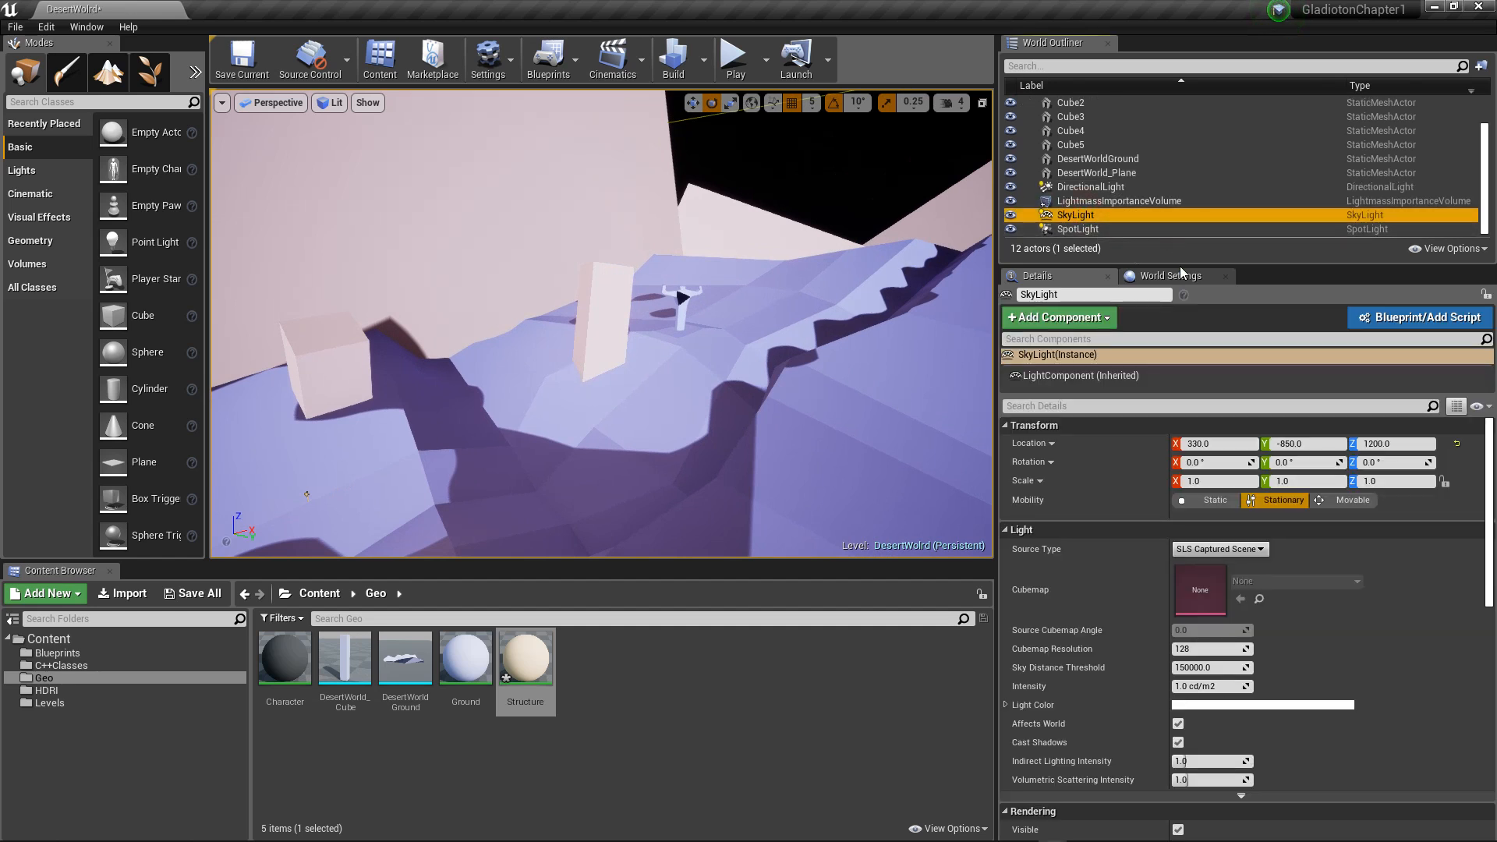
pyautogui.scroll(-1, 1223, 599)
pyautogui.scroll(-1, 1223, 599)
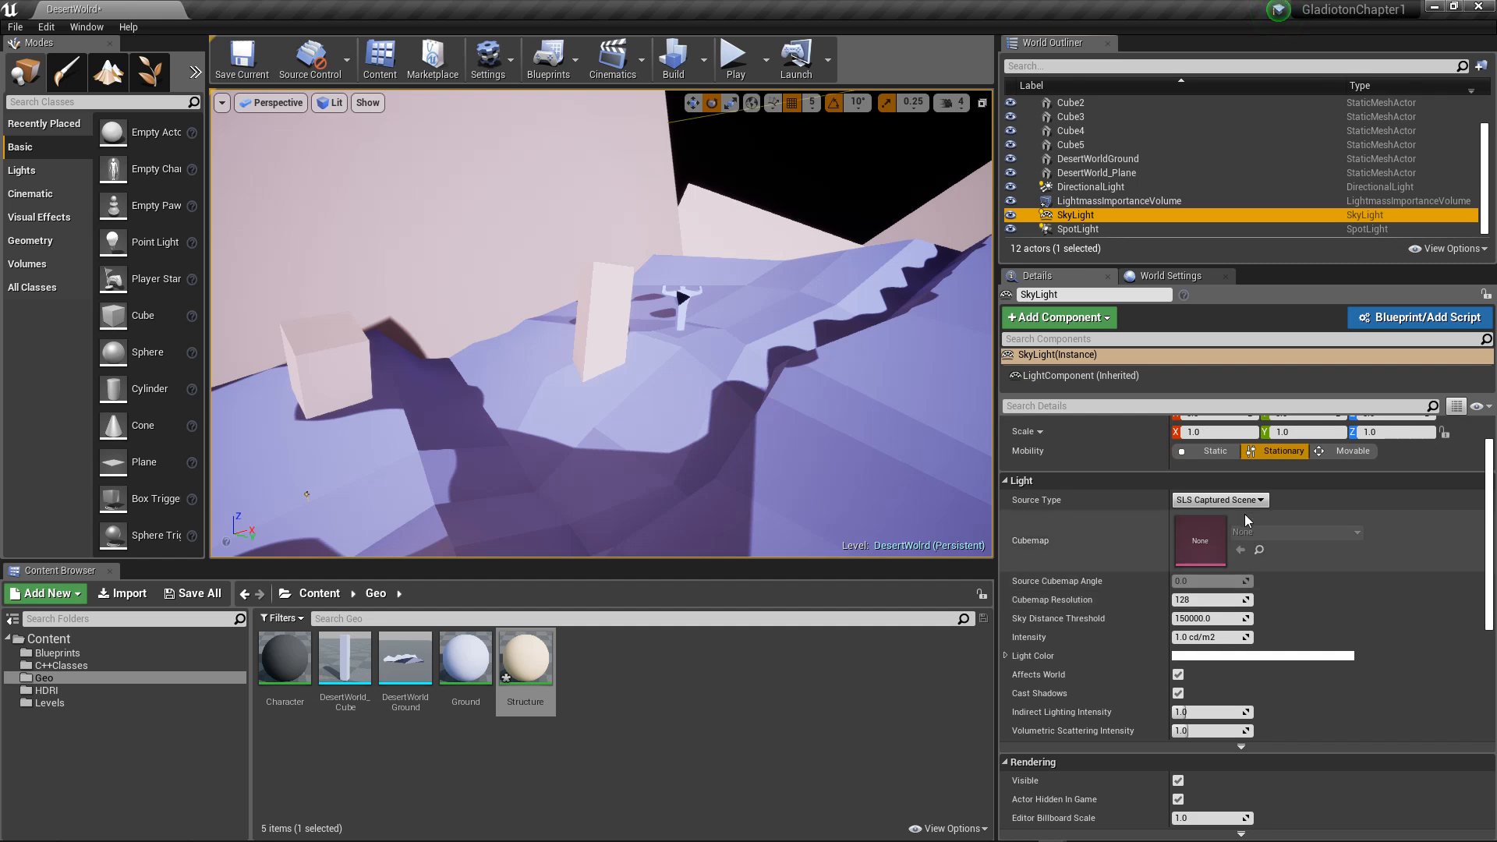
pyautogui.click(1220, 500)
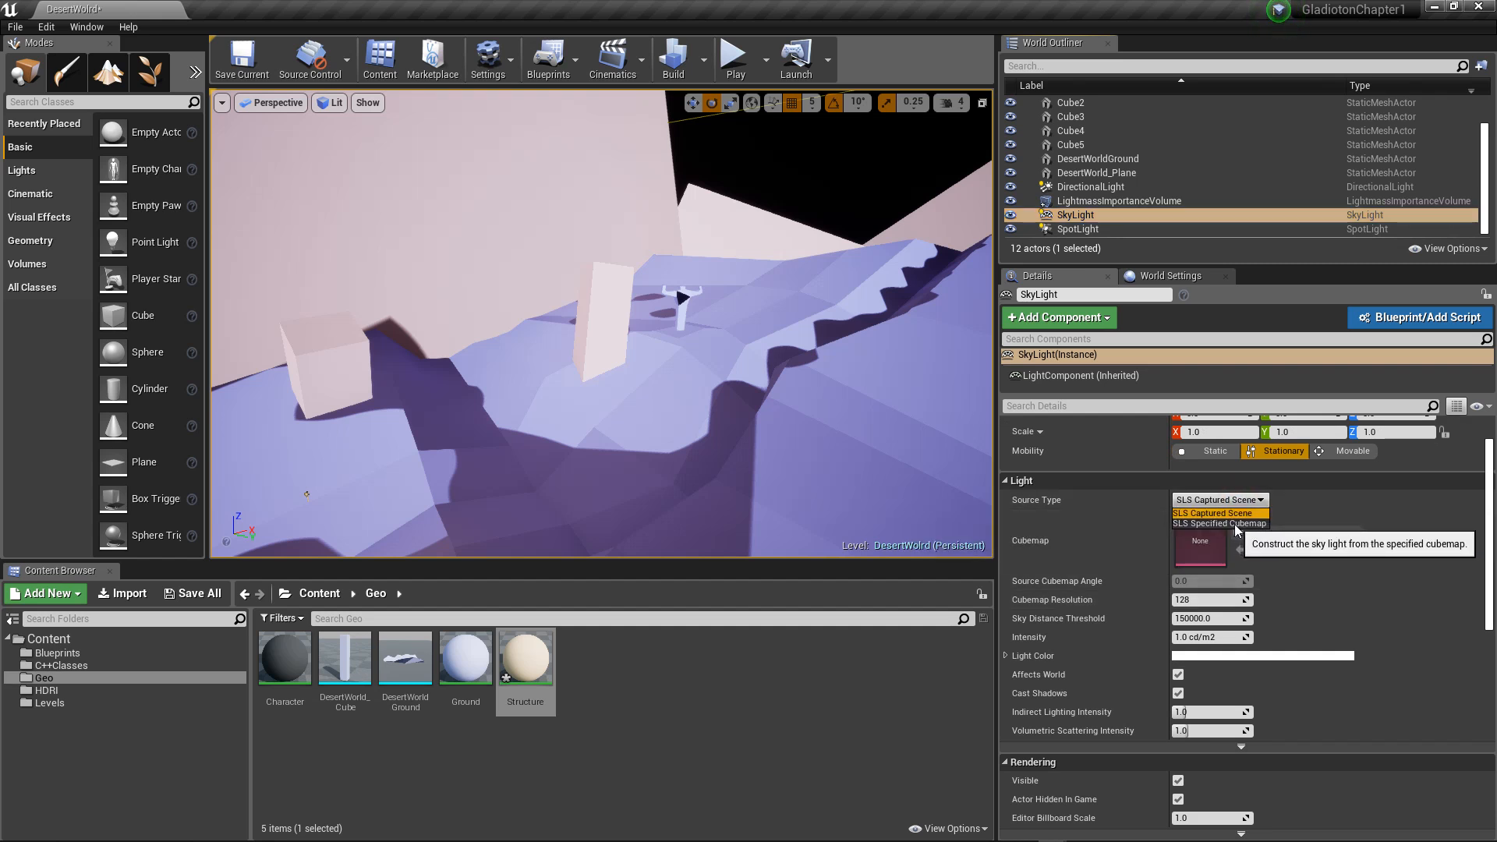
pyautogui.click(1233, 525)
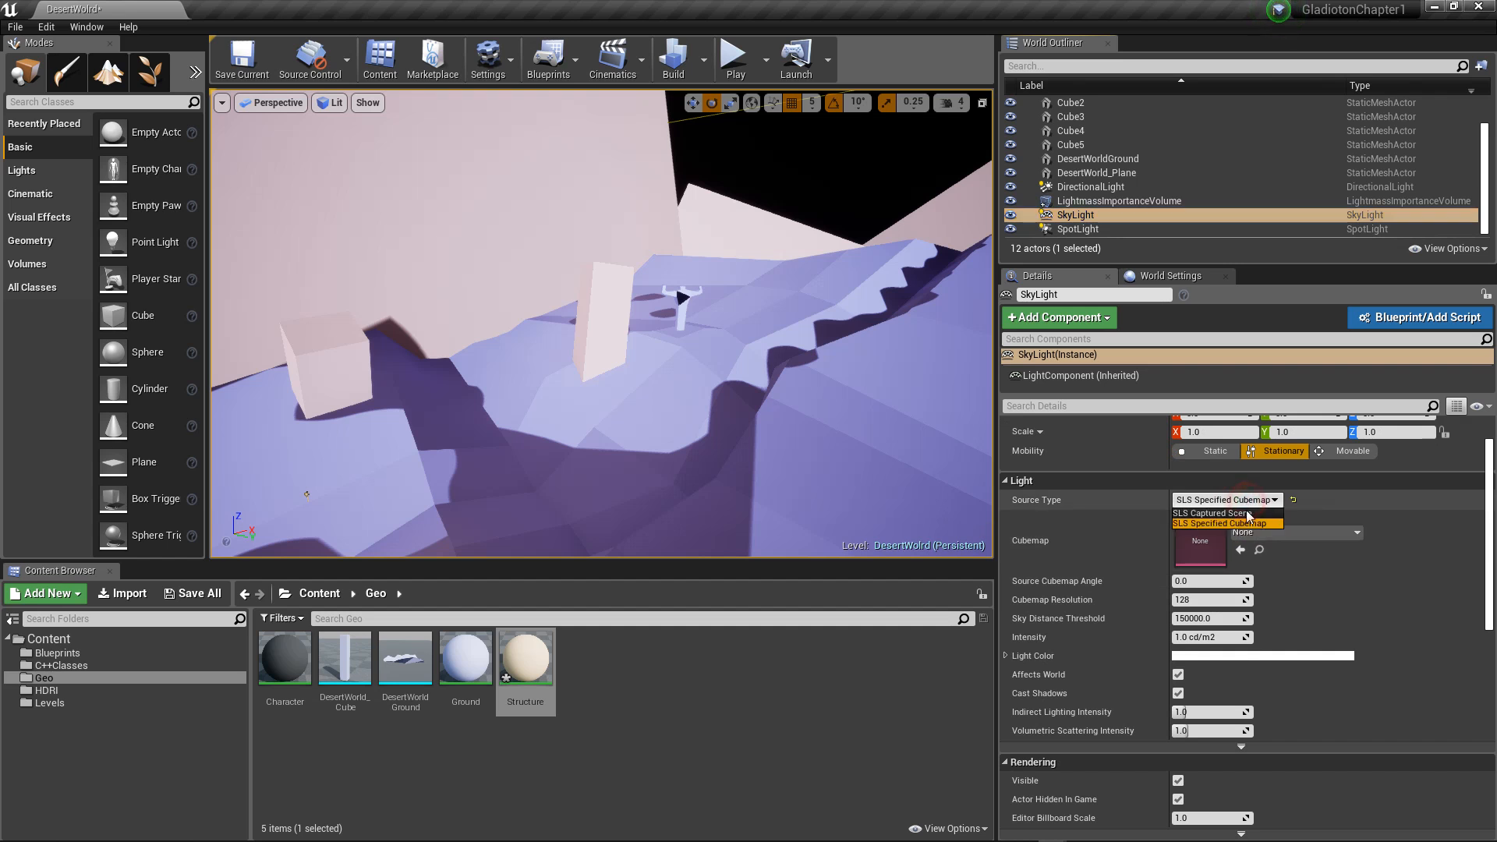
# Step: Tint the SkyLight's light color salmon pink, about hex sRGB FF8D9AFF
pyautogui.scroll(-3, 1224, 601)
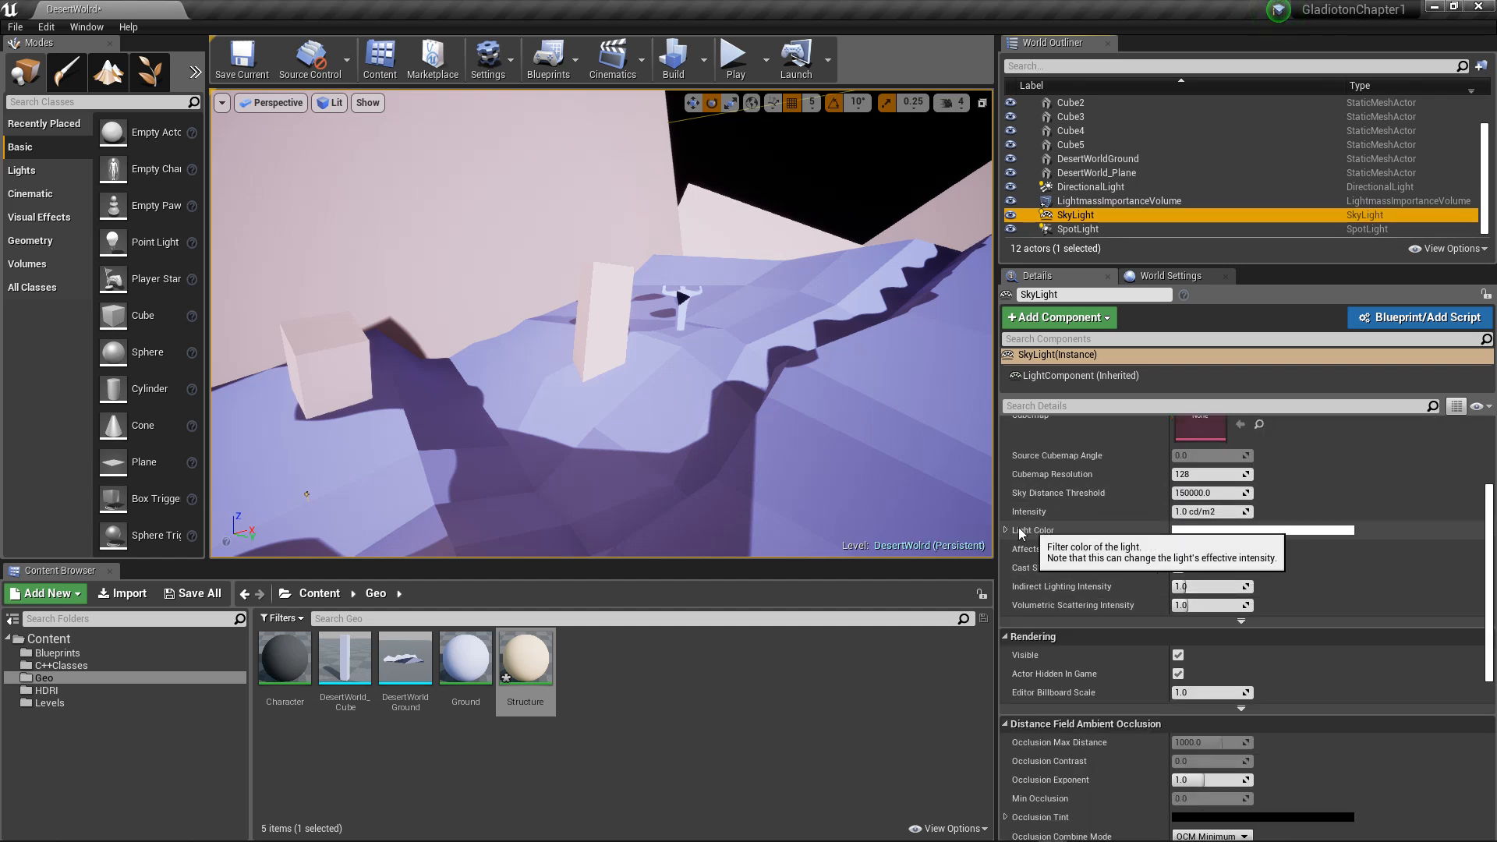
pyautogui.click(1189, 530)
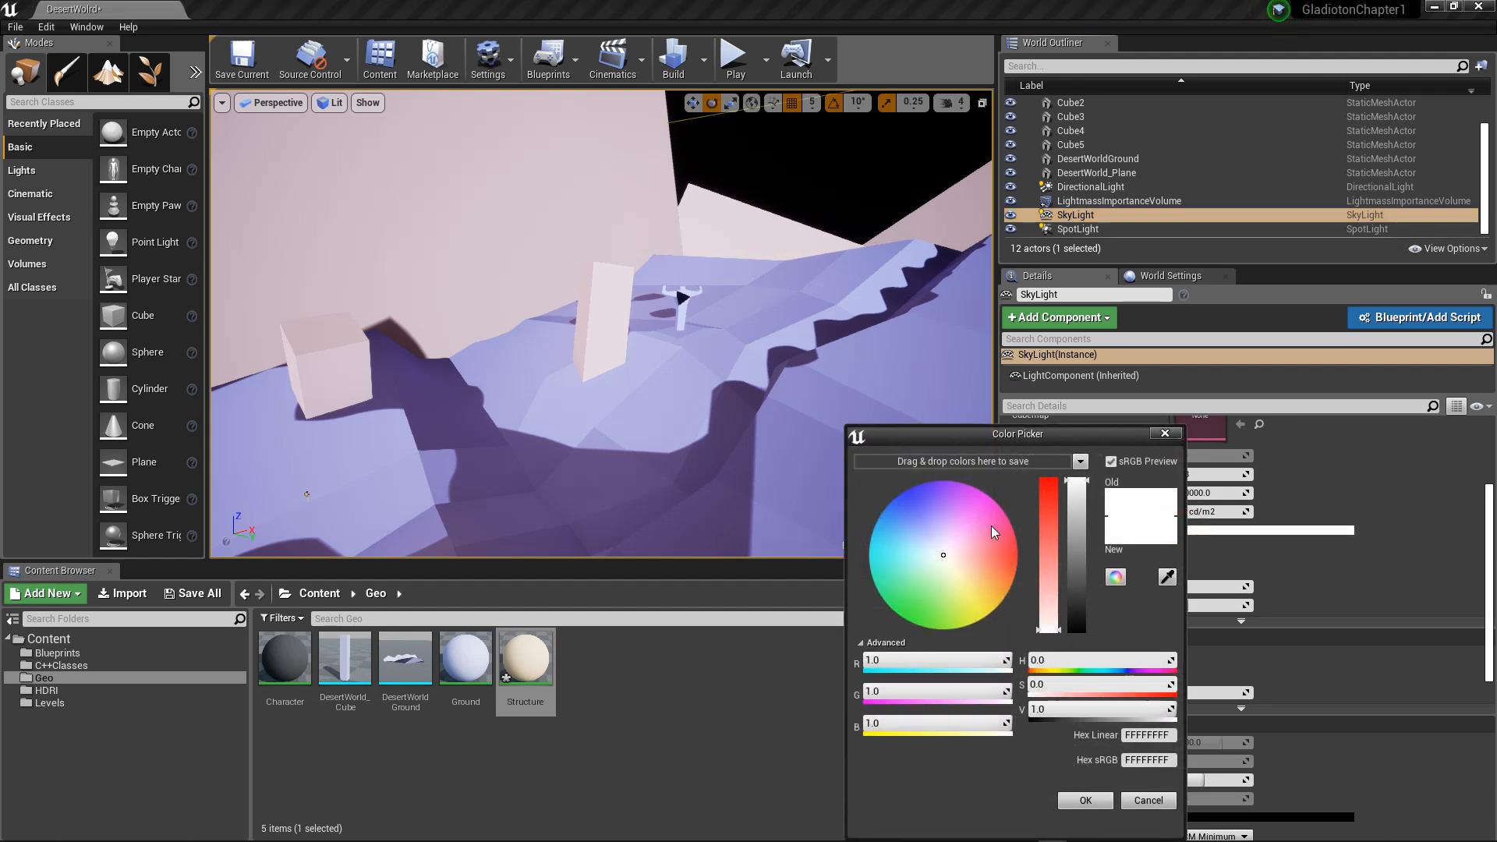
pyautogui.moveTo(991, 526)
pyautogui.mouseDown()
pyautogui.moveTo(956, 526)
pyautogui.moveTo(998, 551)
pyautogui.mouseUp()
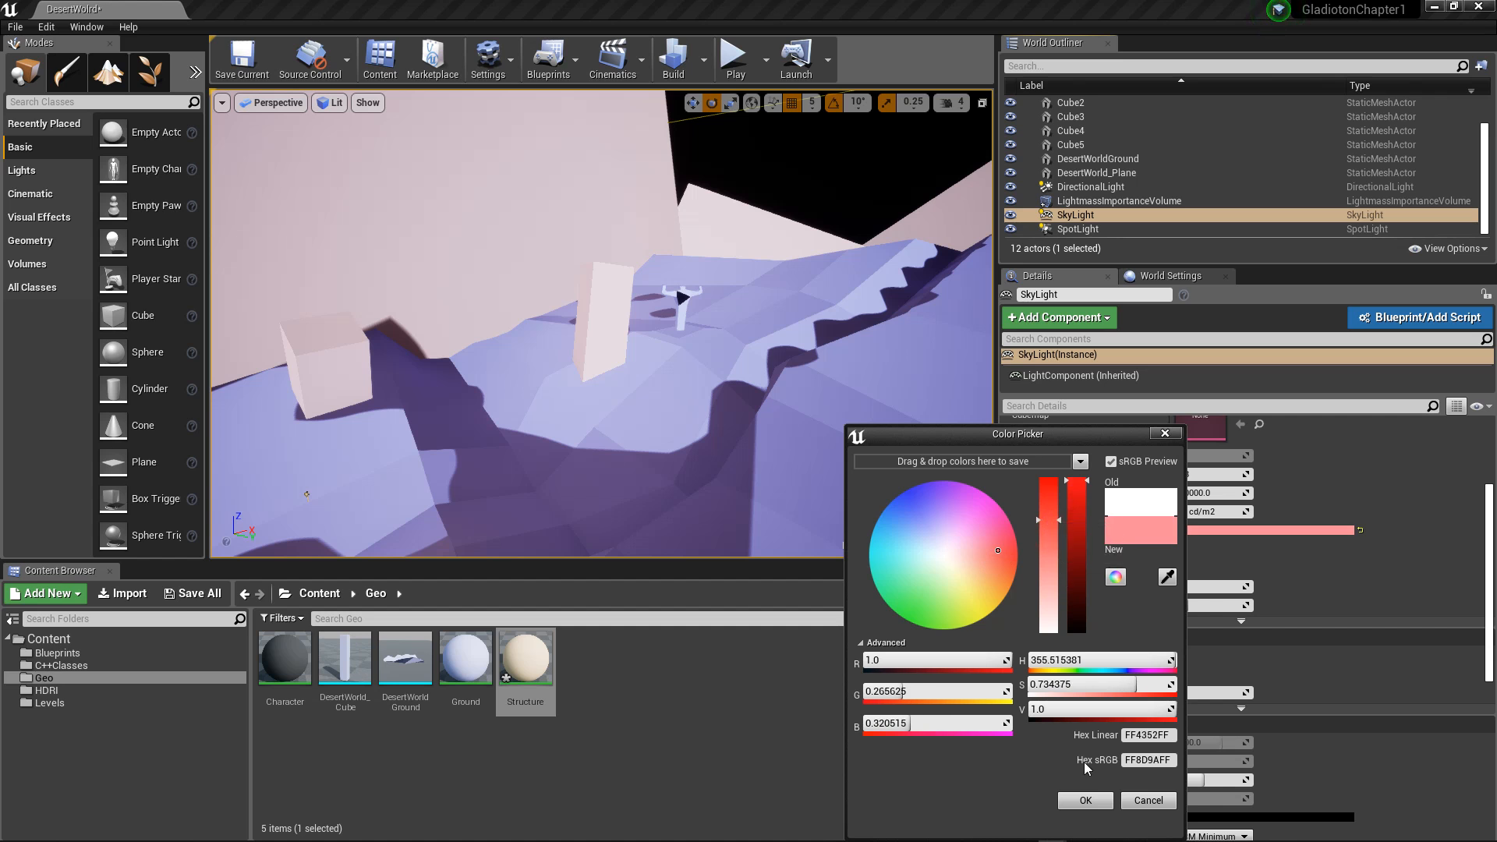
pyautogui.click(1093, 801)
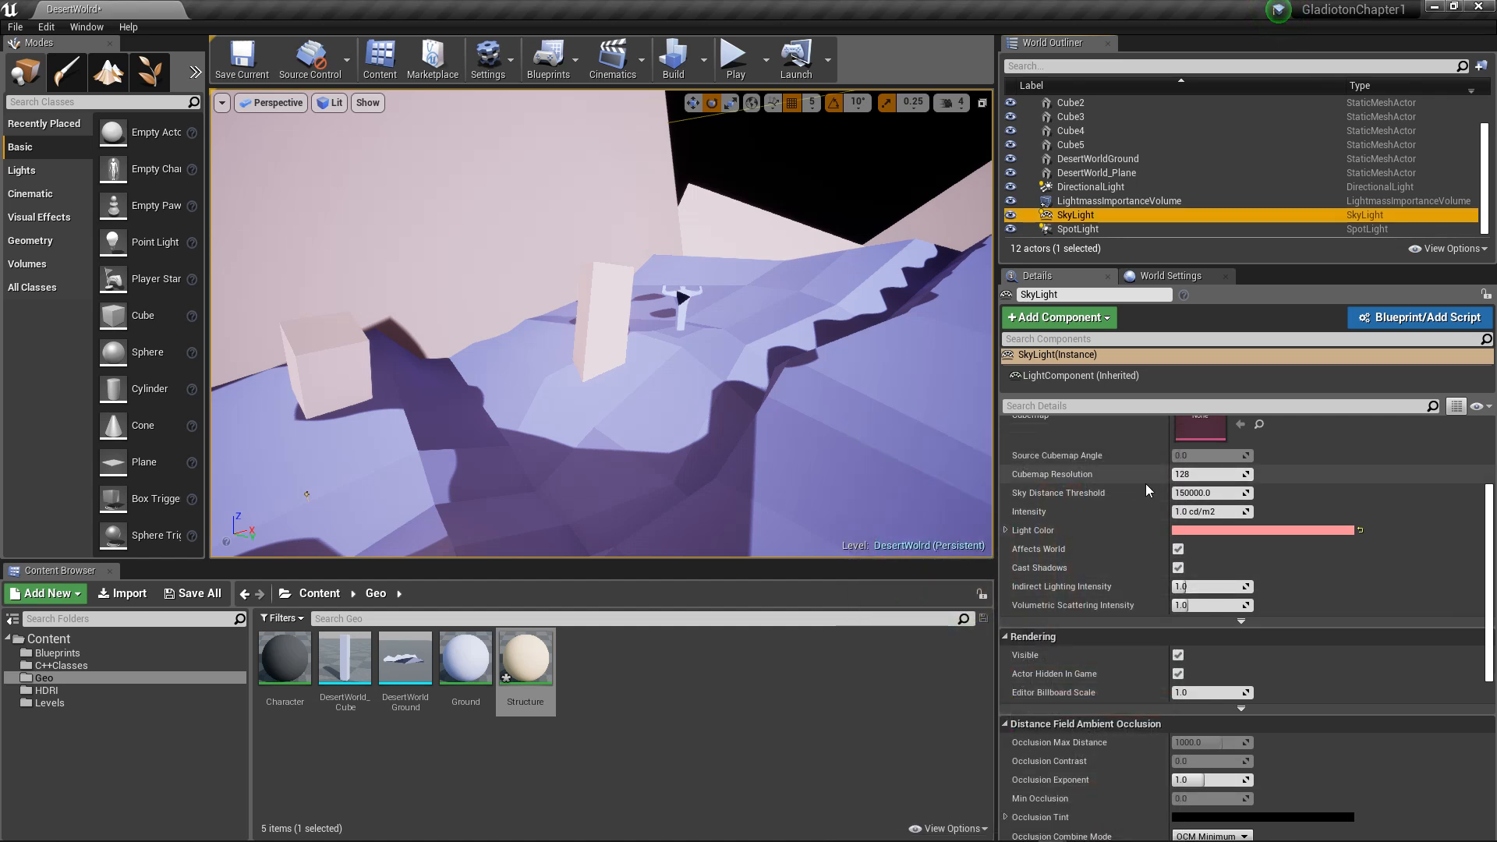
# Step: Raise the SkyLight's intensity to about 7437.3 cd/m2 and its indirect lighting intensity to about 4.83
pyautogui.moveTo(1186, 512); pyautogui.dragTo(1326, 512)
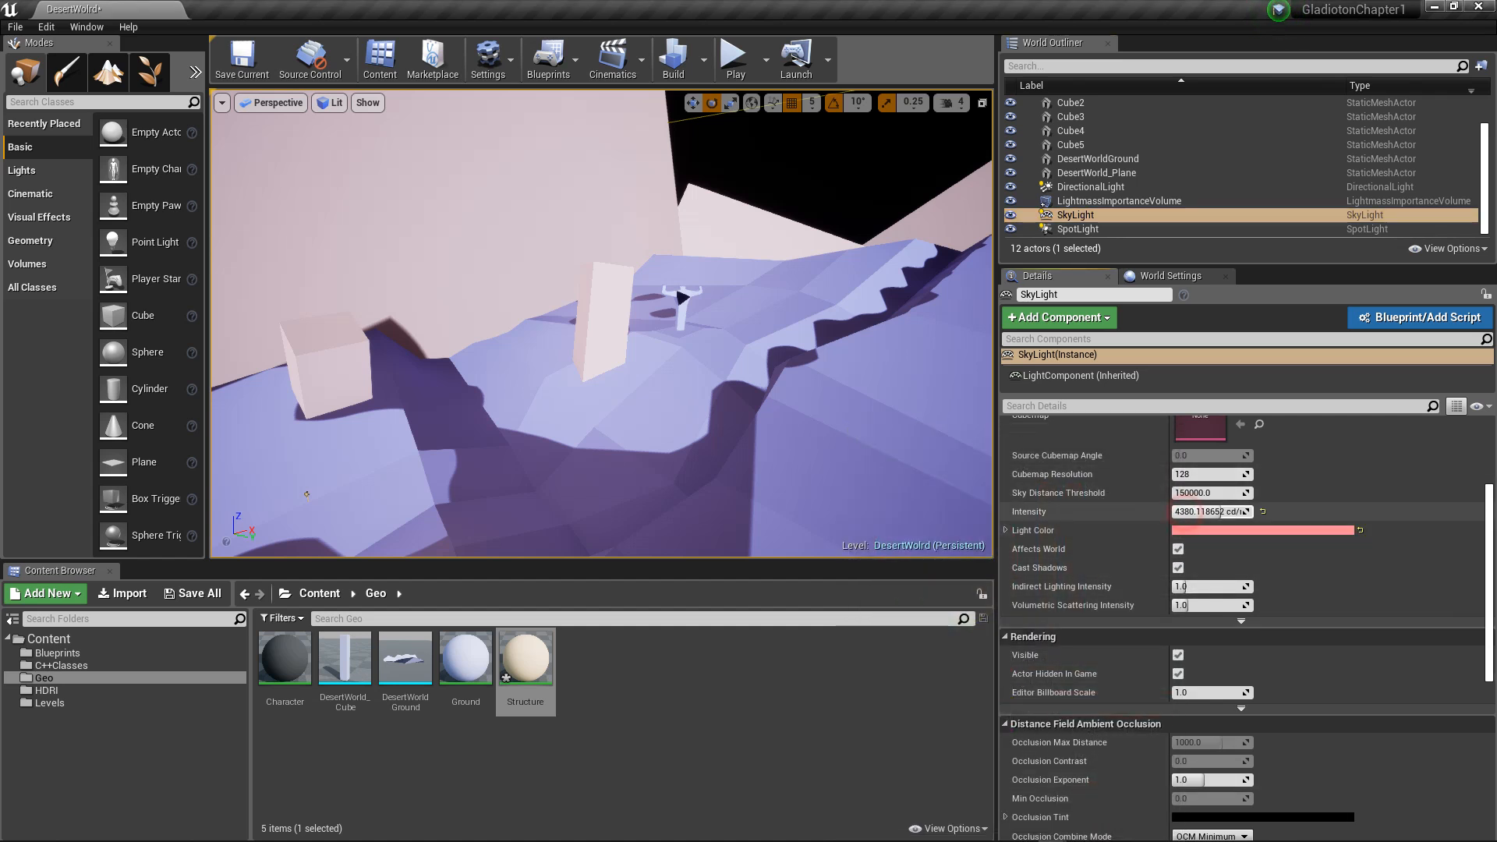
pyautogui.scroll(5, 1078, 498)
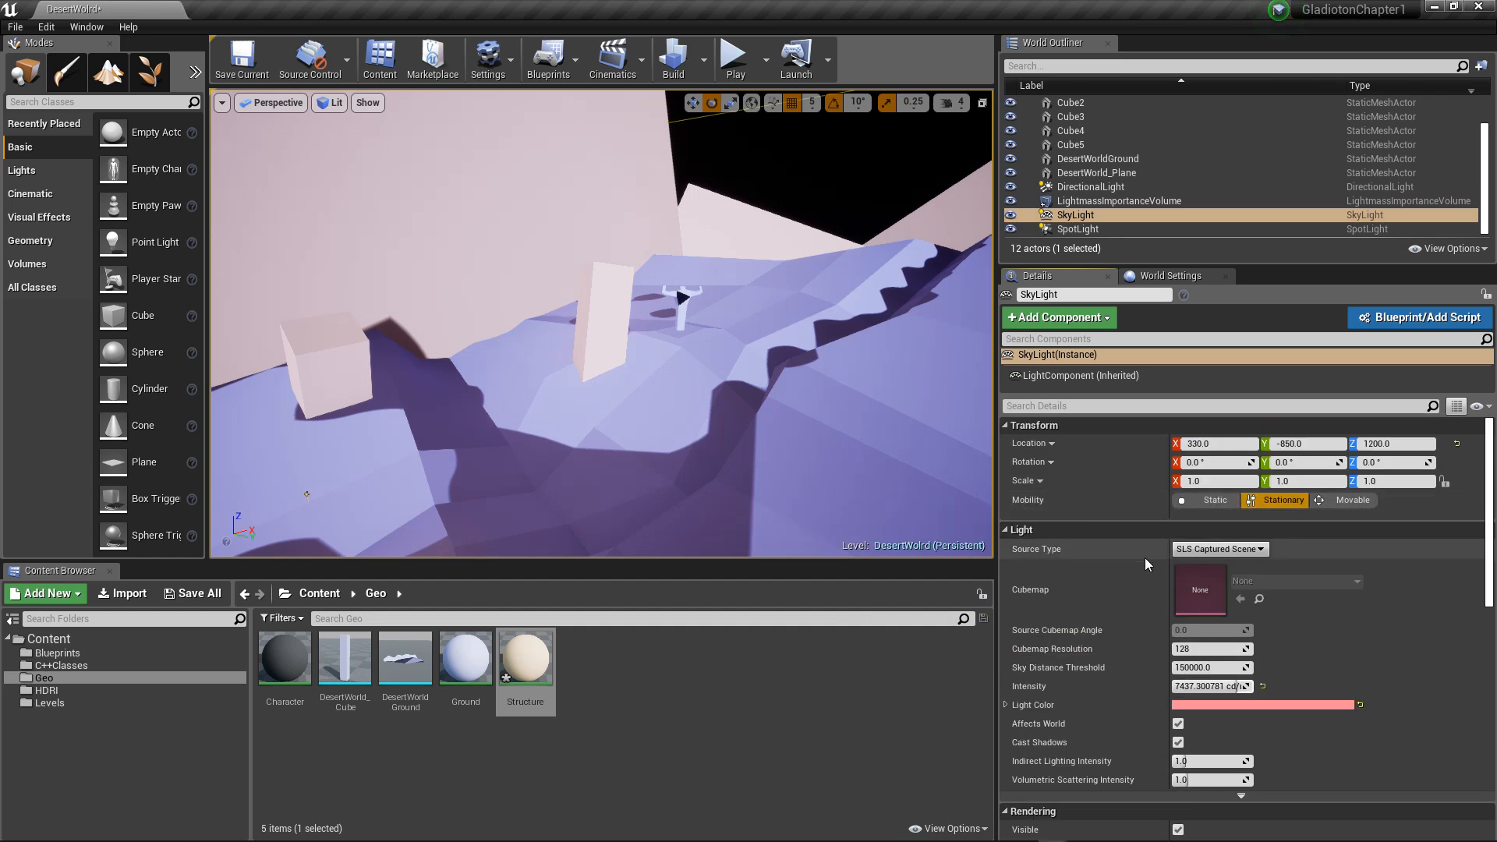
pyautogui.scroll(-6, 1165, 597)
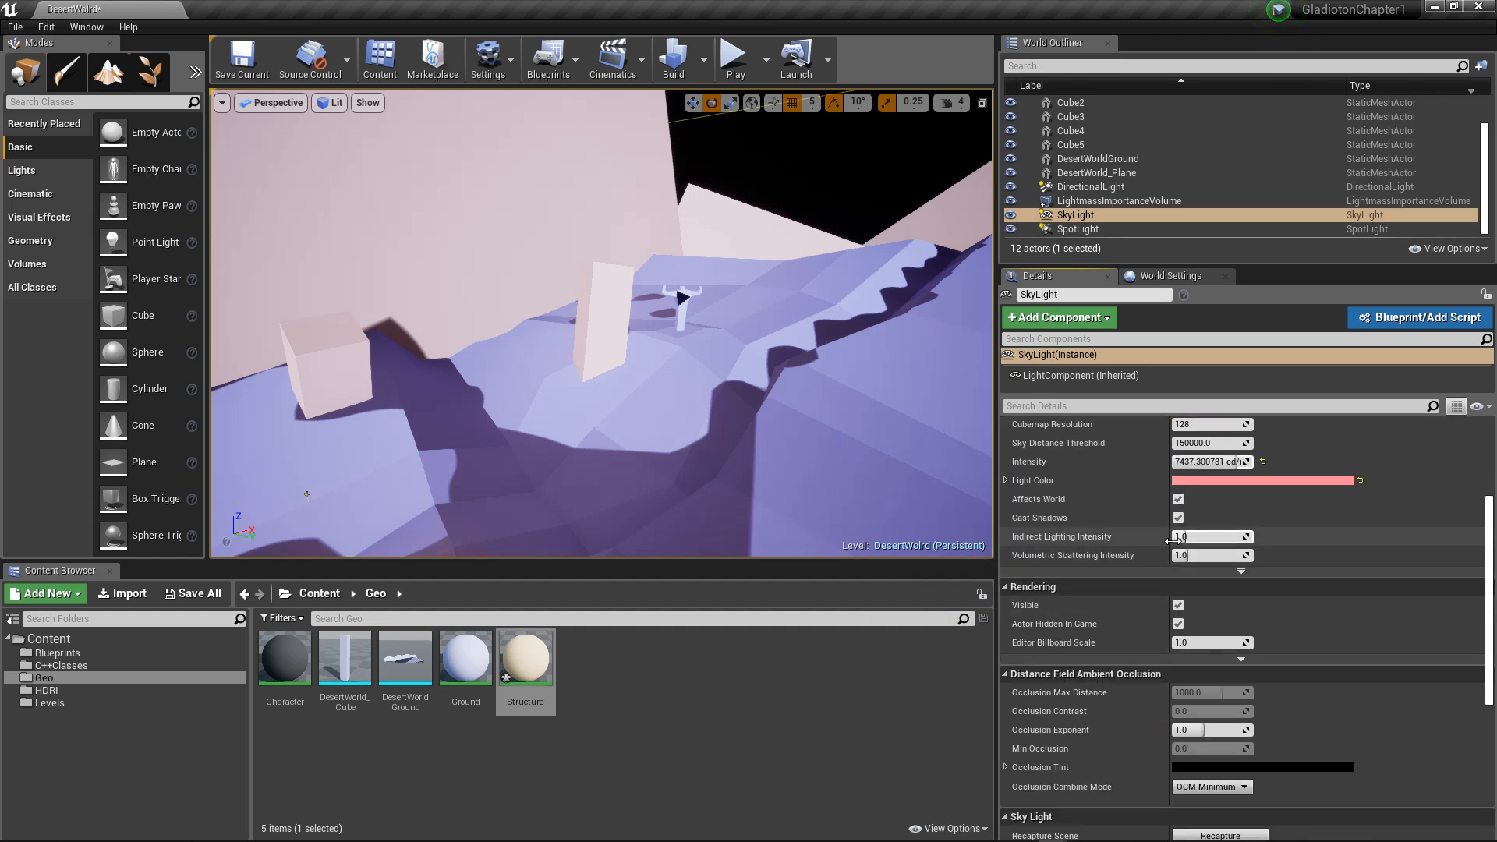
pyautogui.moveTo(1185, 536); pyautogui.dragTo(1217, 536)
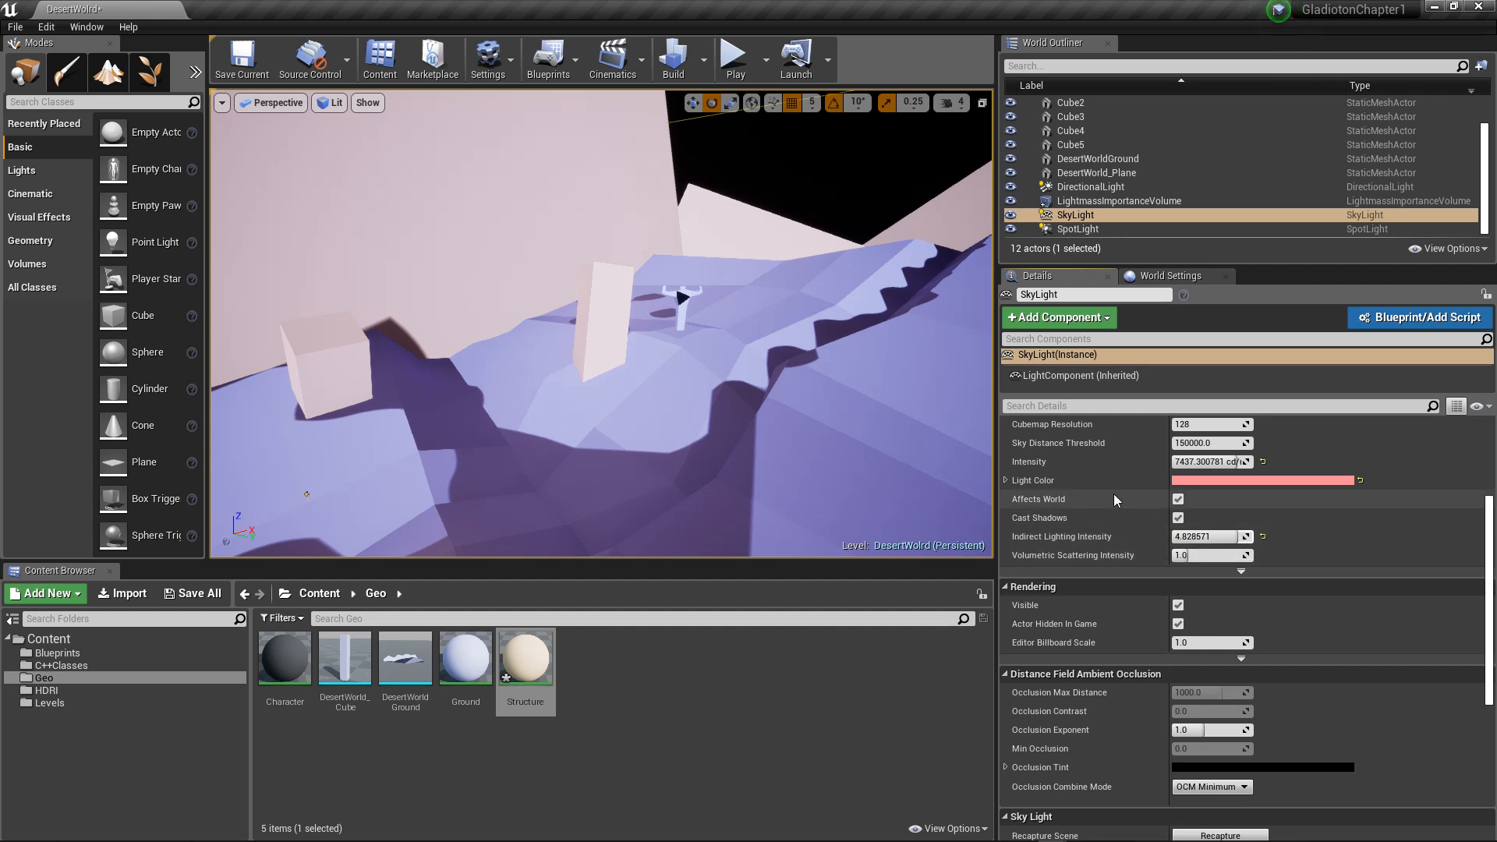
# Step: Recapture the scene for the SkyLight and rebuild the level's lighting
pyautogui.scroll(-3, 1143, 534)
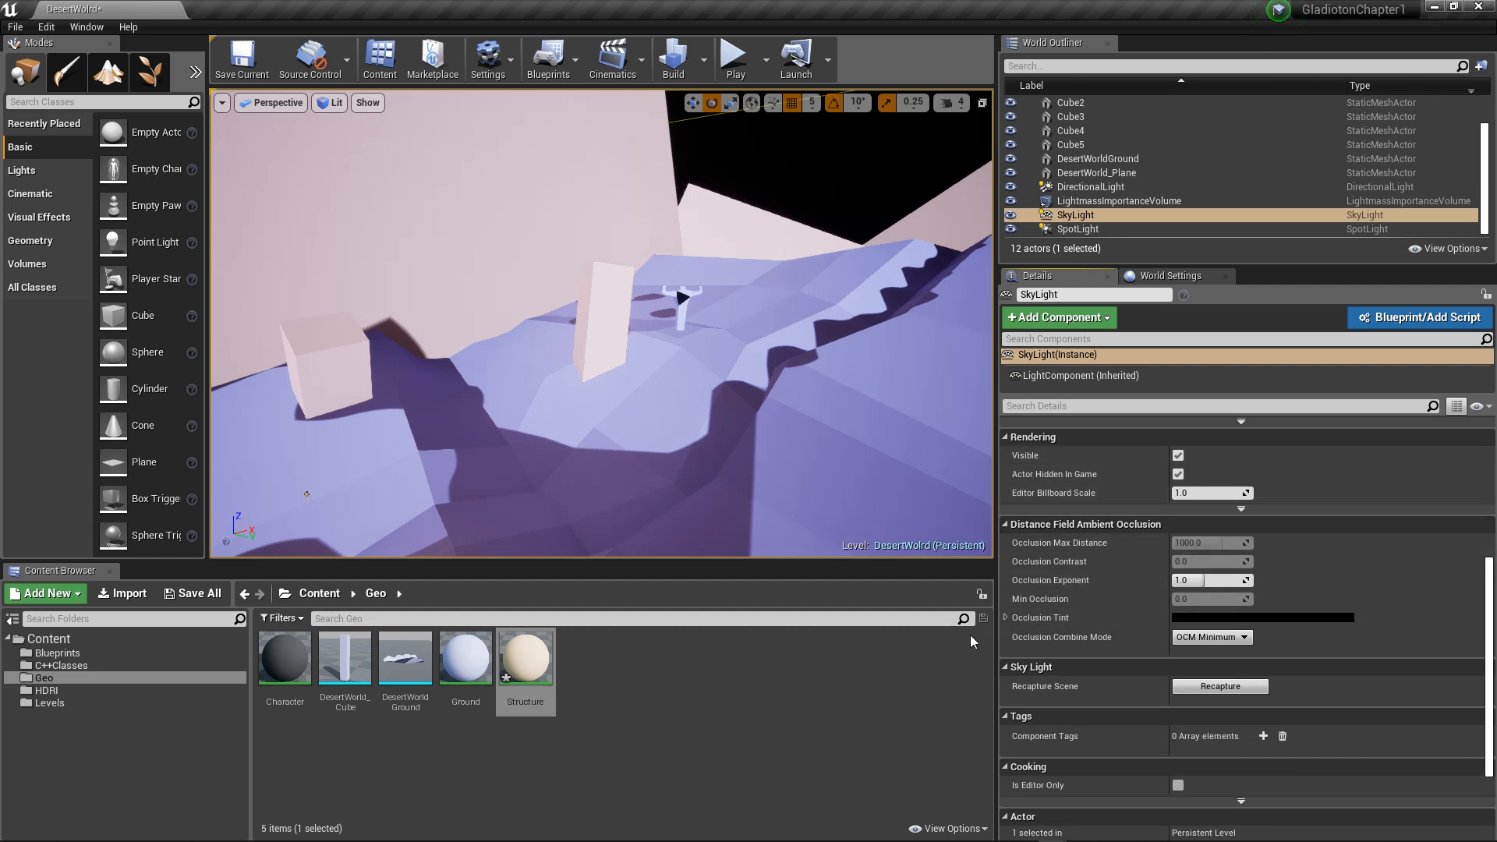
pyautogui.click(1196, 691)
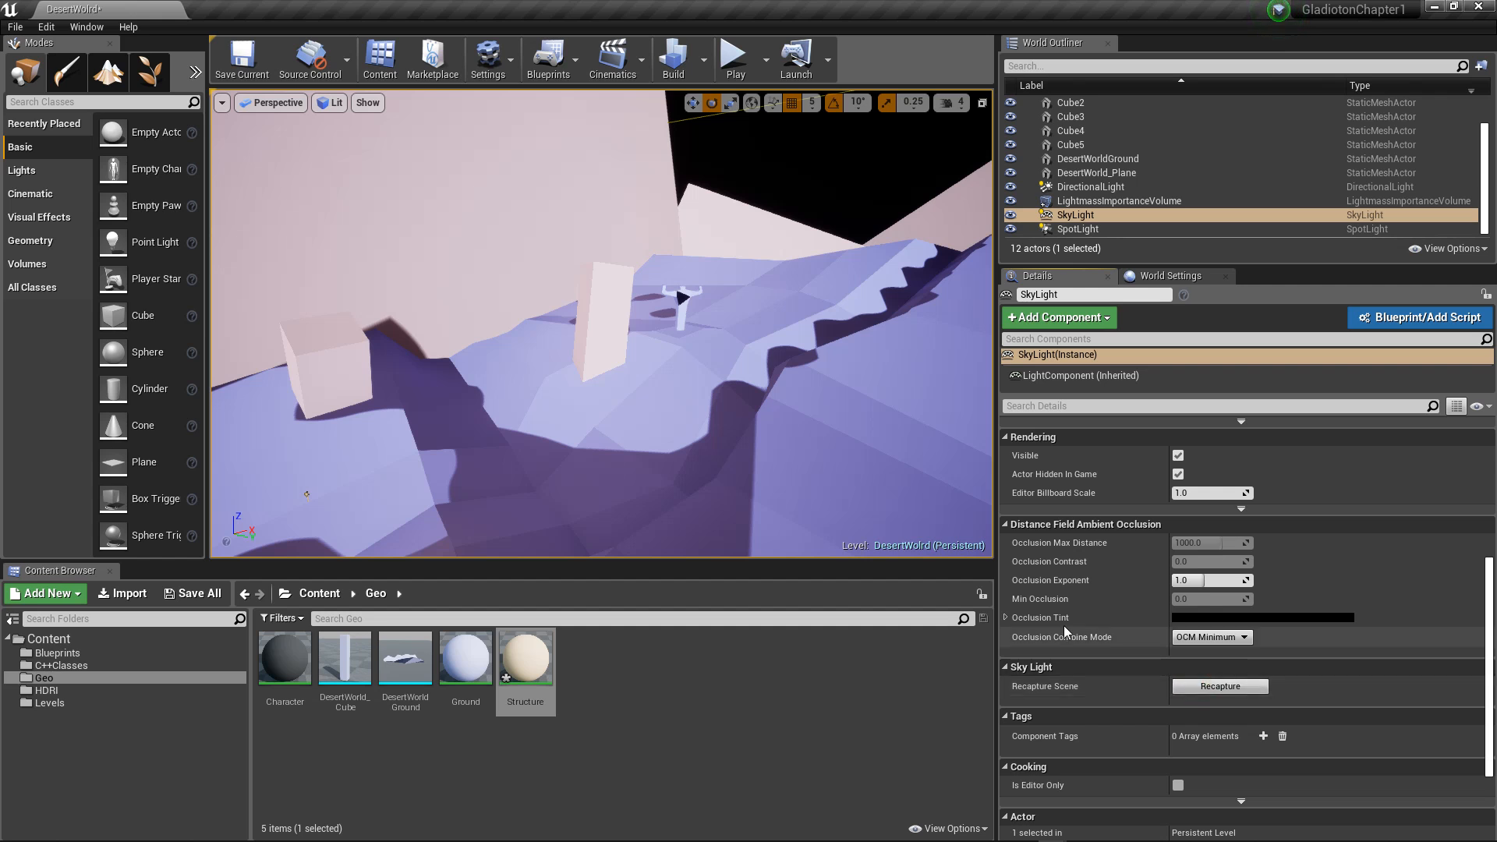
pyautogui.click(672, 56)
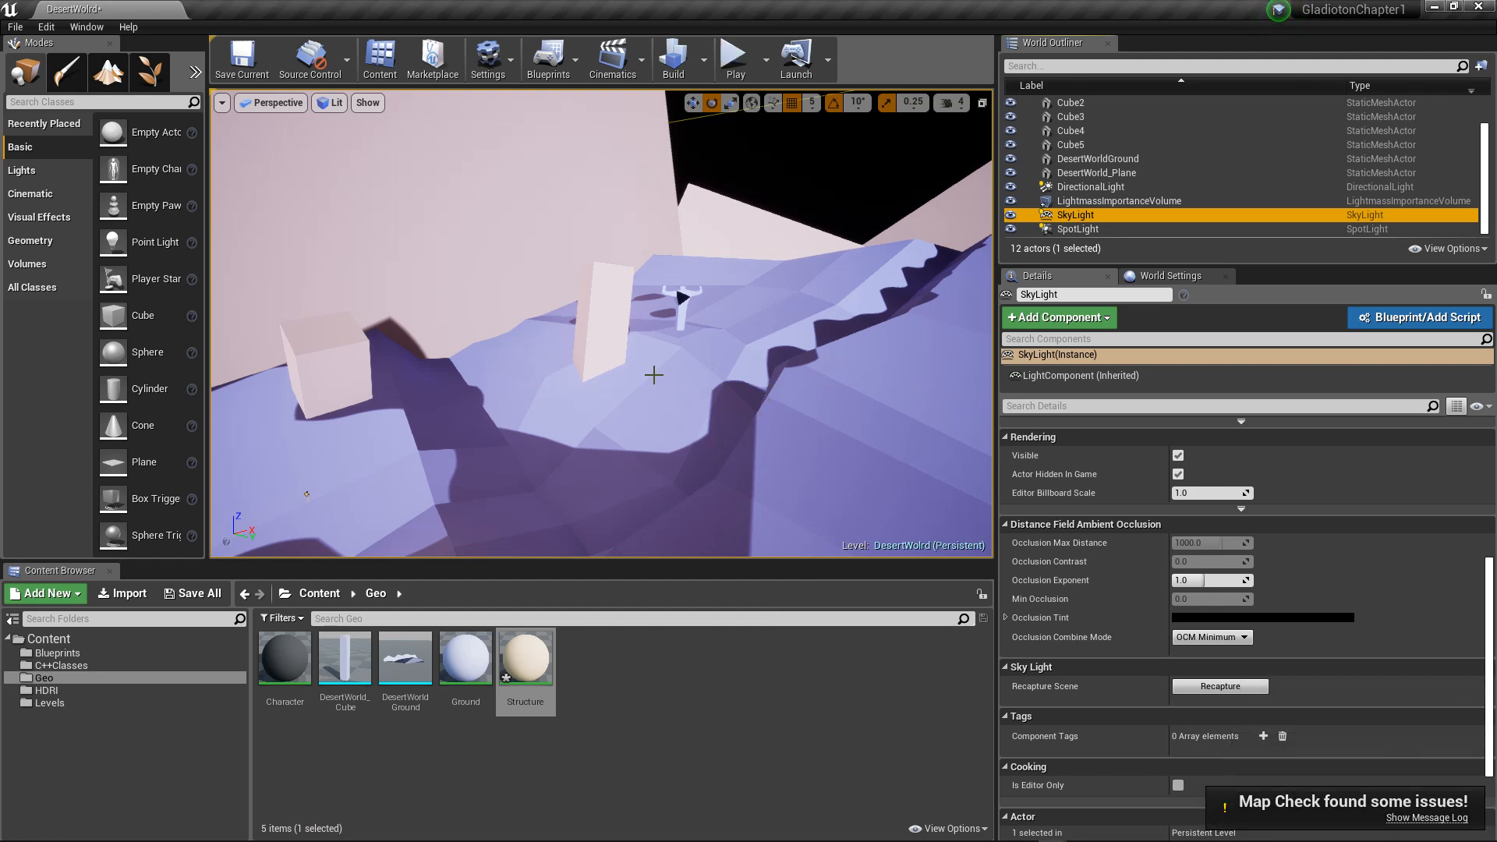
# Step: Select the DirectionalLight and set its source soft angle to 5
pyautogui.keyDown('alt'); pyautogui.moveTo(411, 391); pyautogui.dragTo(576, 365); pyautogui.keyUp('alt')
pyautogui.scroll(-5, 413, 374)
pyautogui.scroll(-2, 457, 354)
pyautogui.scroll(-3, 581, 362)
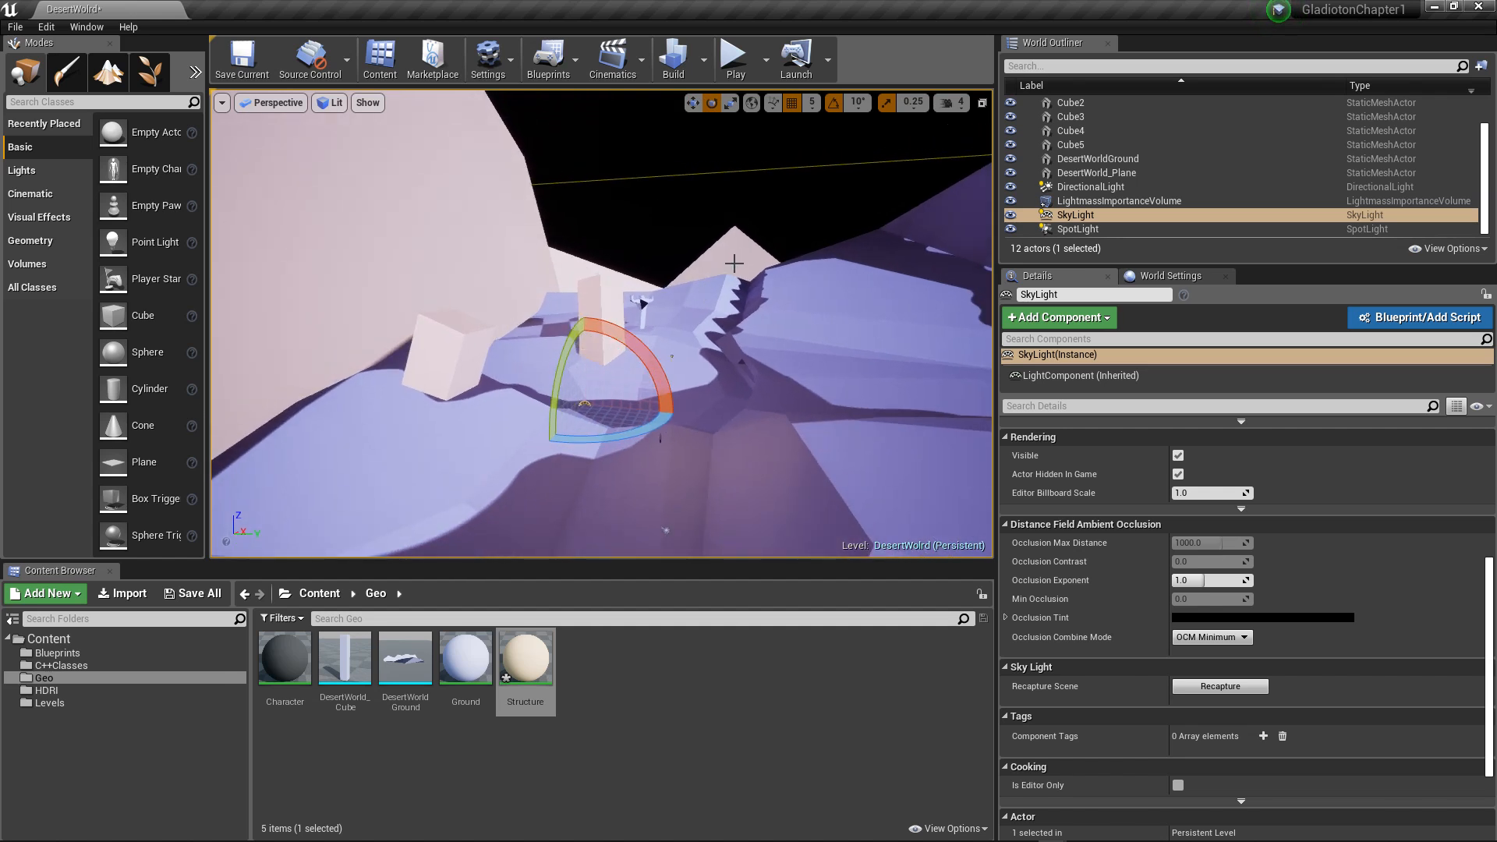
pyautogui.moveTo(796, 270)
pyautogui.keyDown('alt'); pyautogui.mouseDown()
pyautogui.moveTo(819, 270)
pyautogui.moveTo(796, 270)
pyautogui.mouseUp(); pyautogui.keyUp('alt')
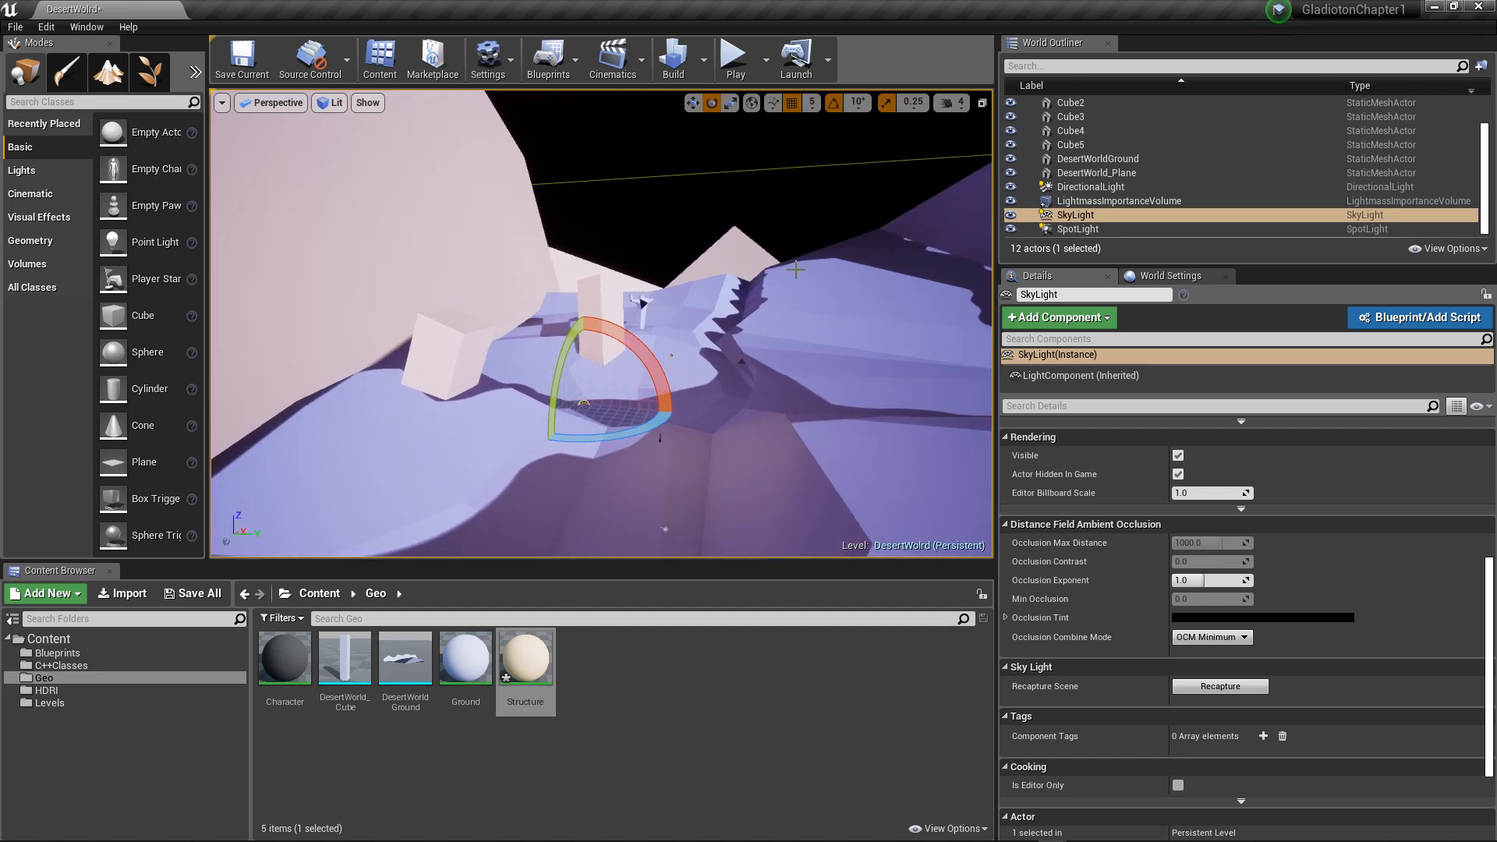
pyautogui.click(1090, 187)
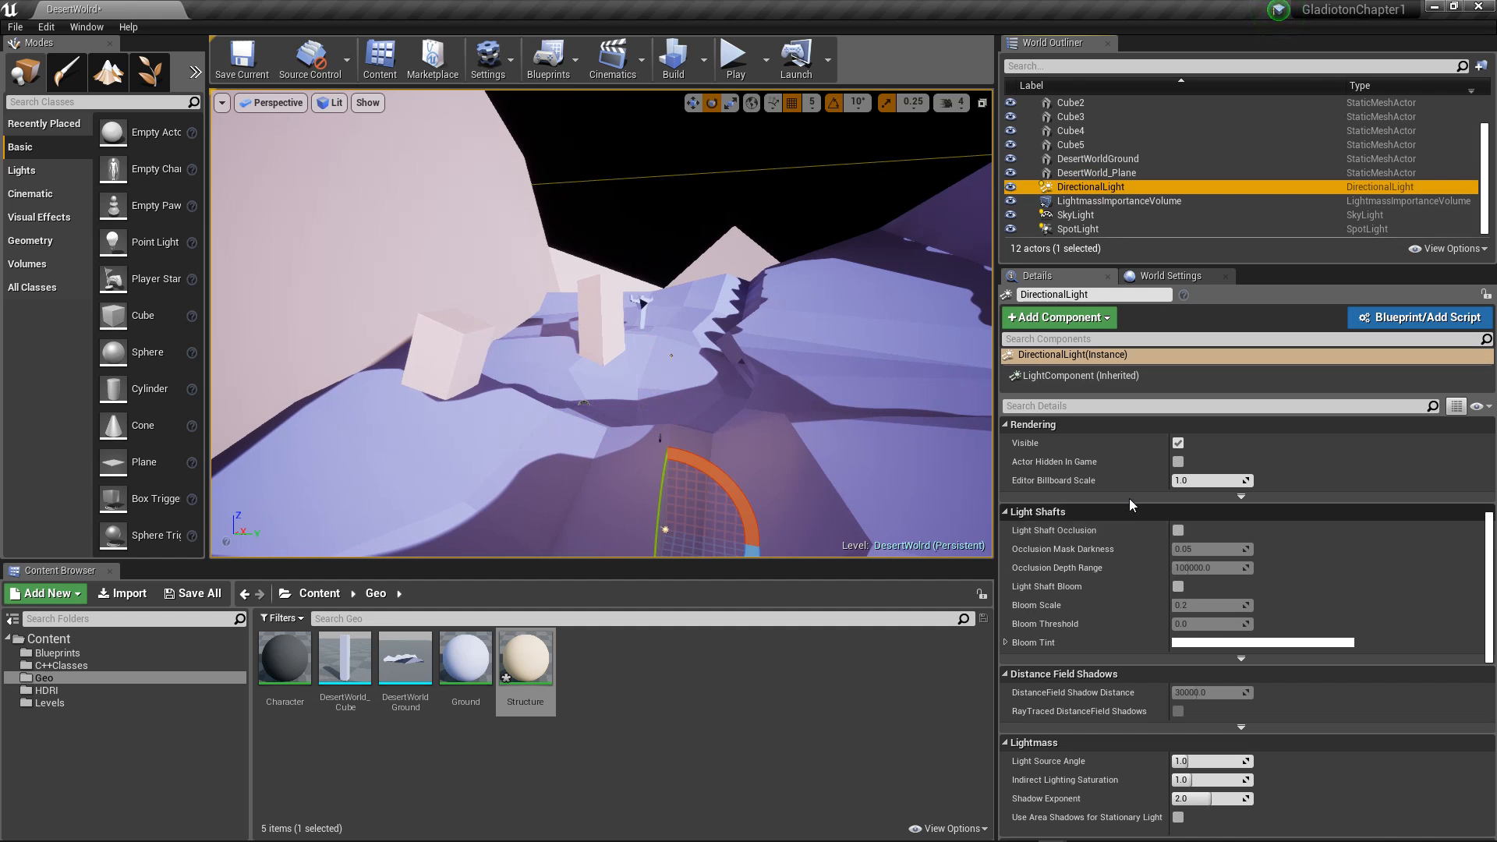
pyautogui.scroll(5, 1130, 499)
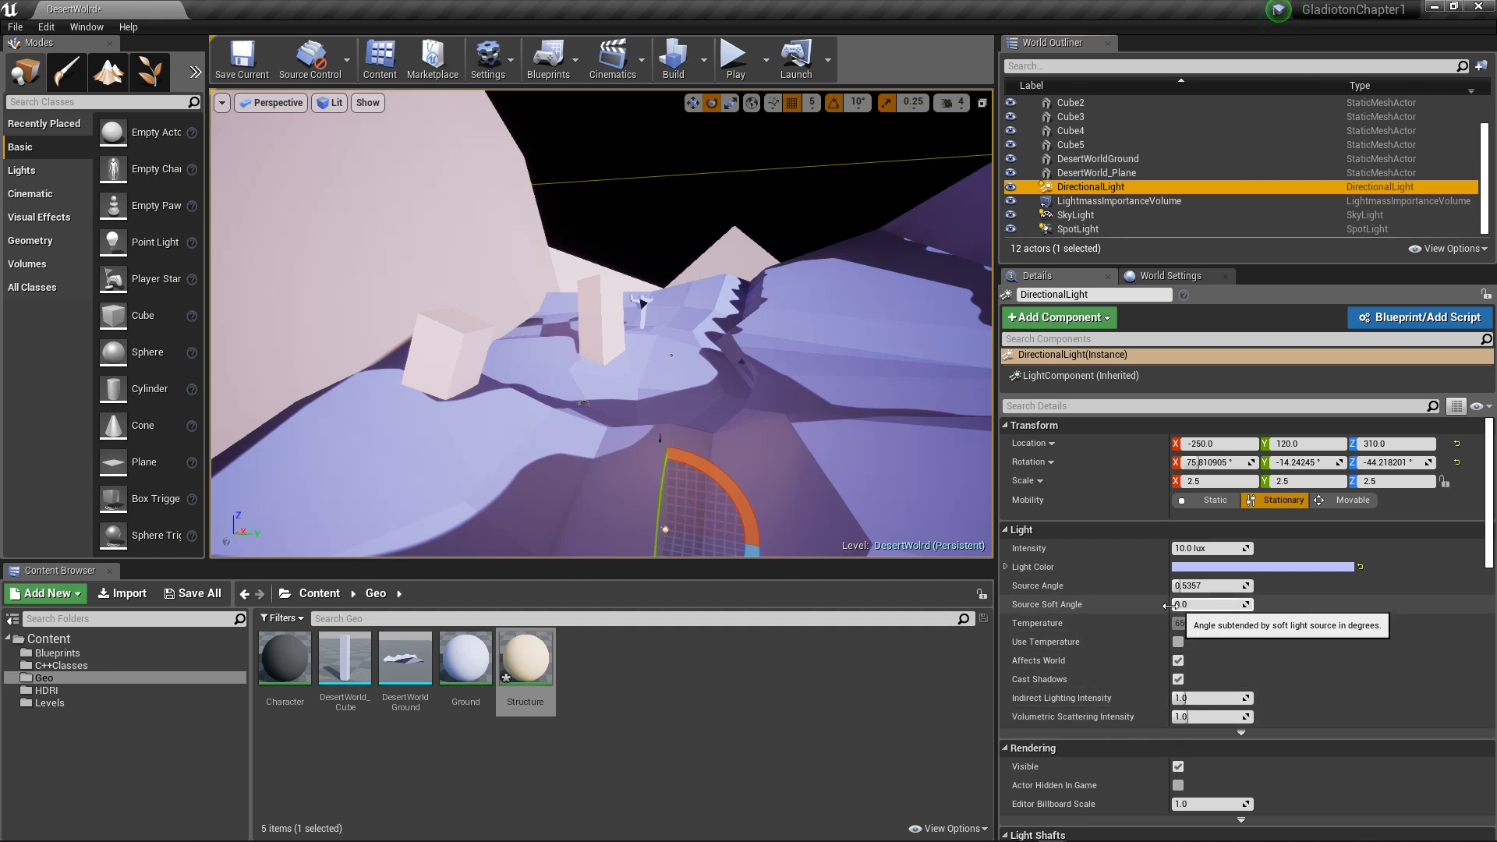
pyautogui.click(1209, 605)
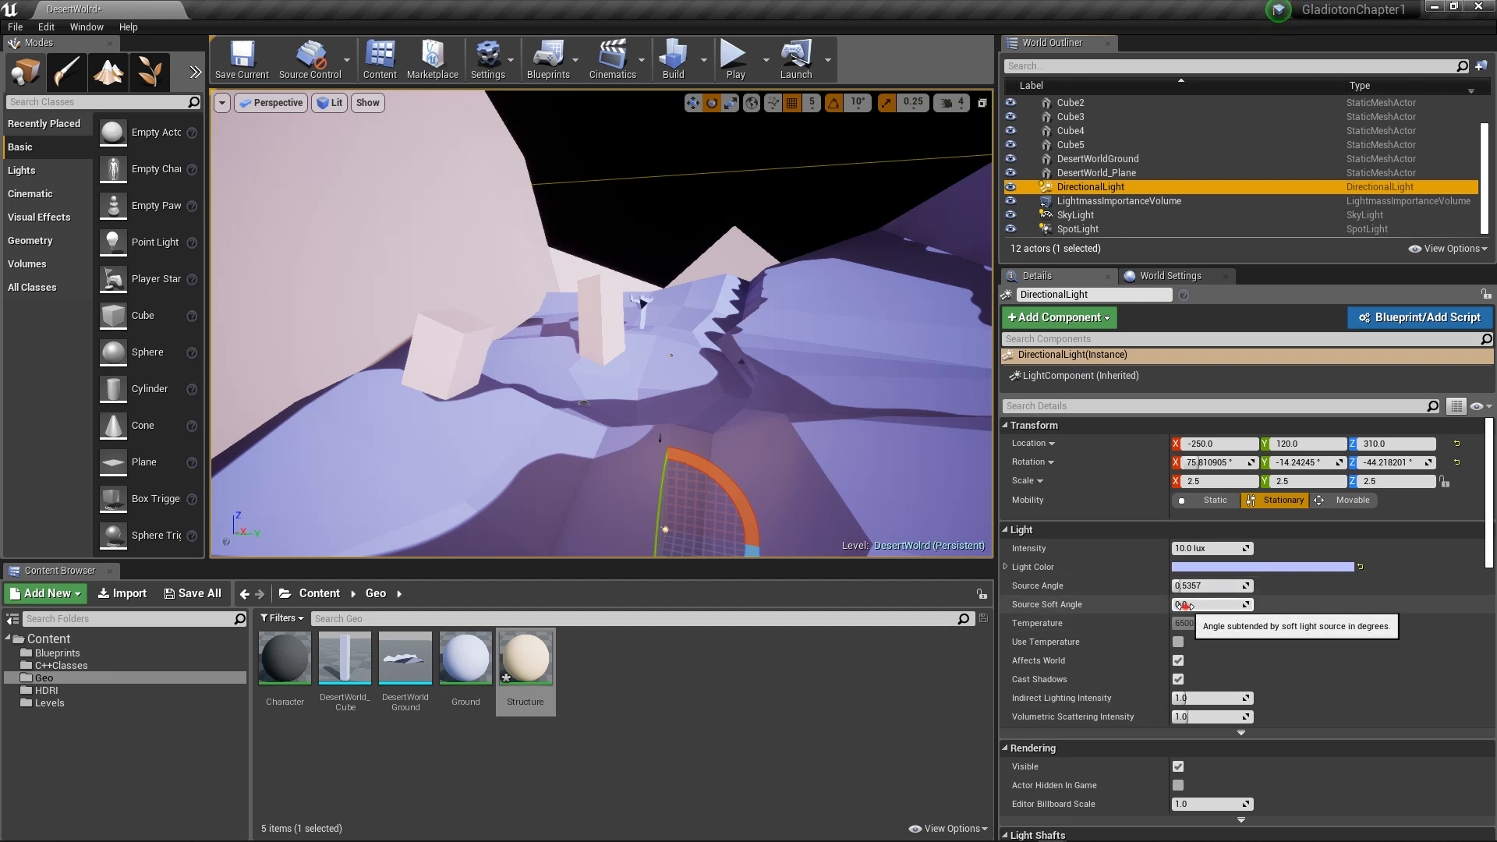
pyautogui.write('5')
pyautogui.press('Return')
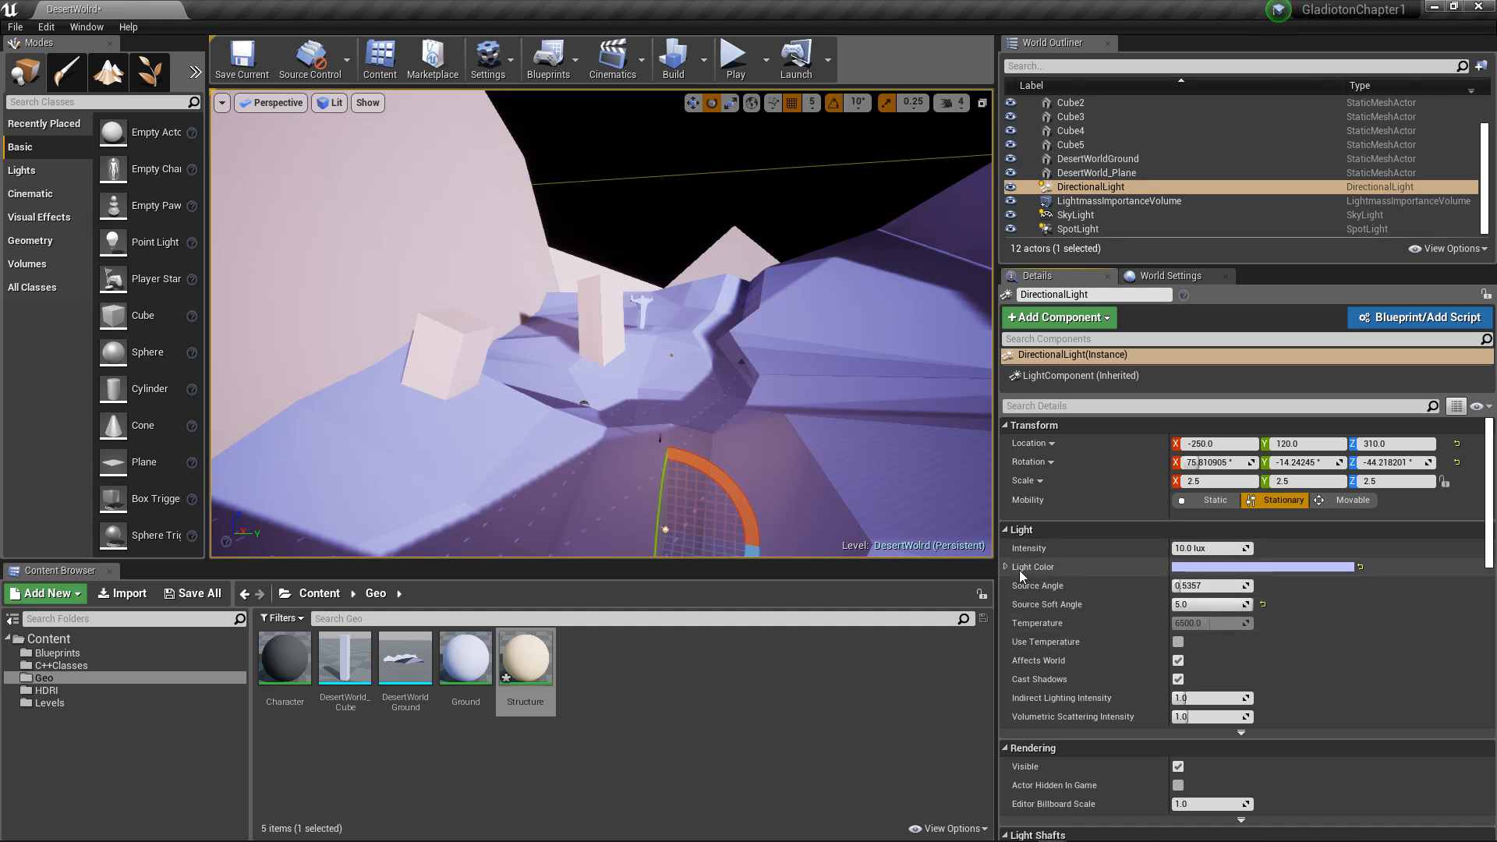
# Step: Review the DirectionalLight's light shaft, distance field shadow, Lightmass and cascaded shadow map settings
pyautogui.scroll(-3, 1100, 663)
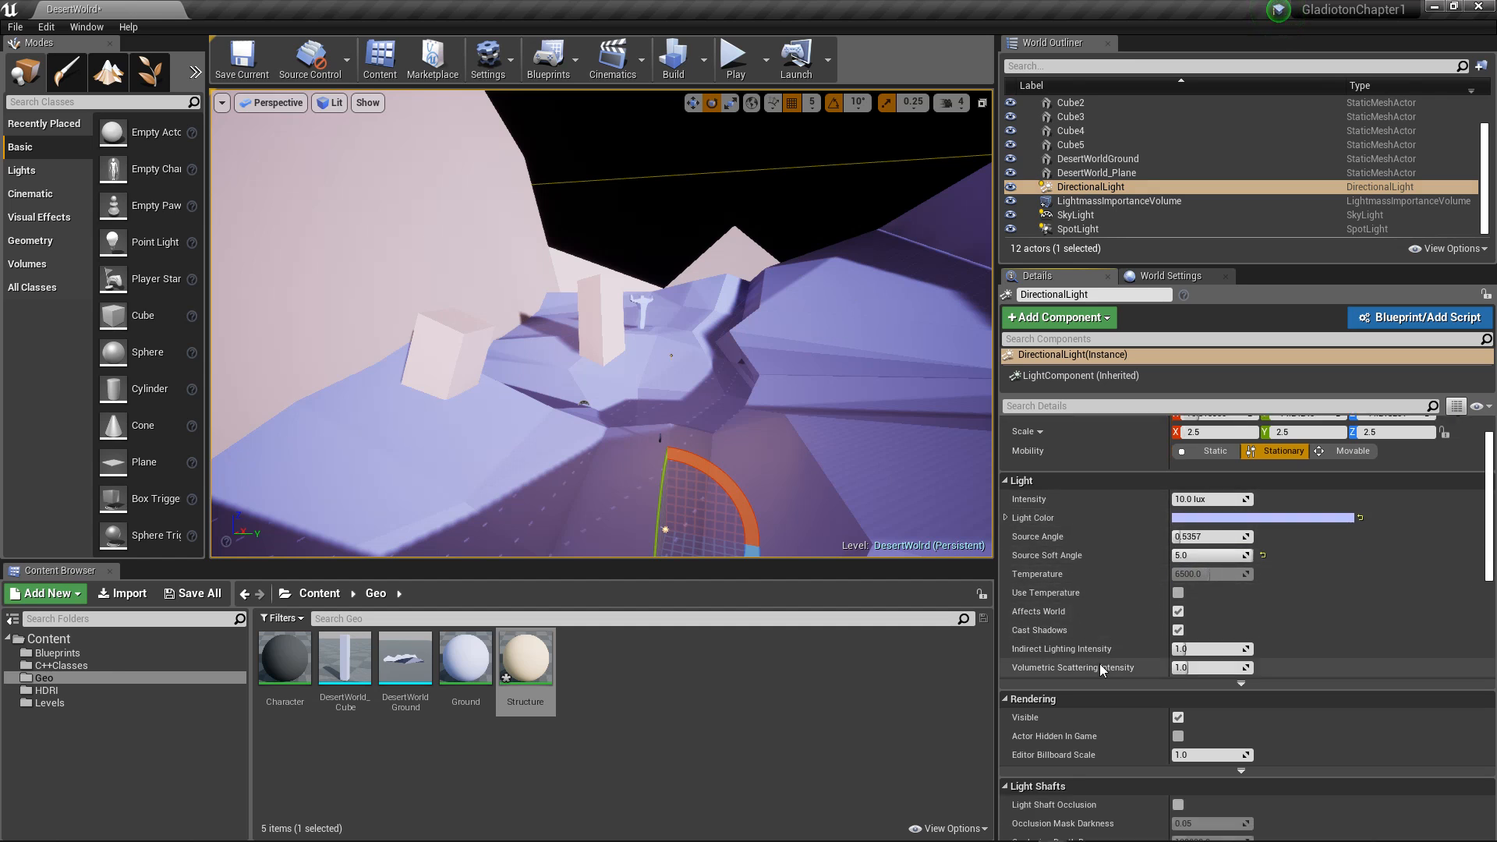
pyautogui.scroll(-4, 1099, 662)
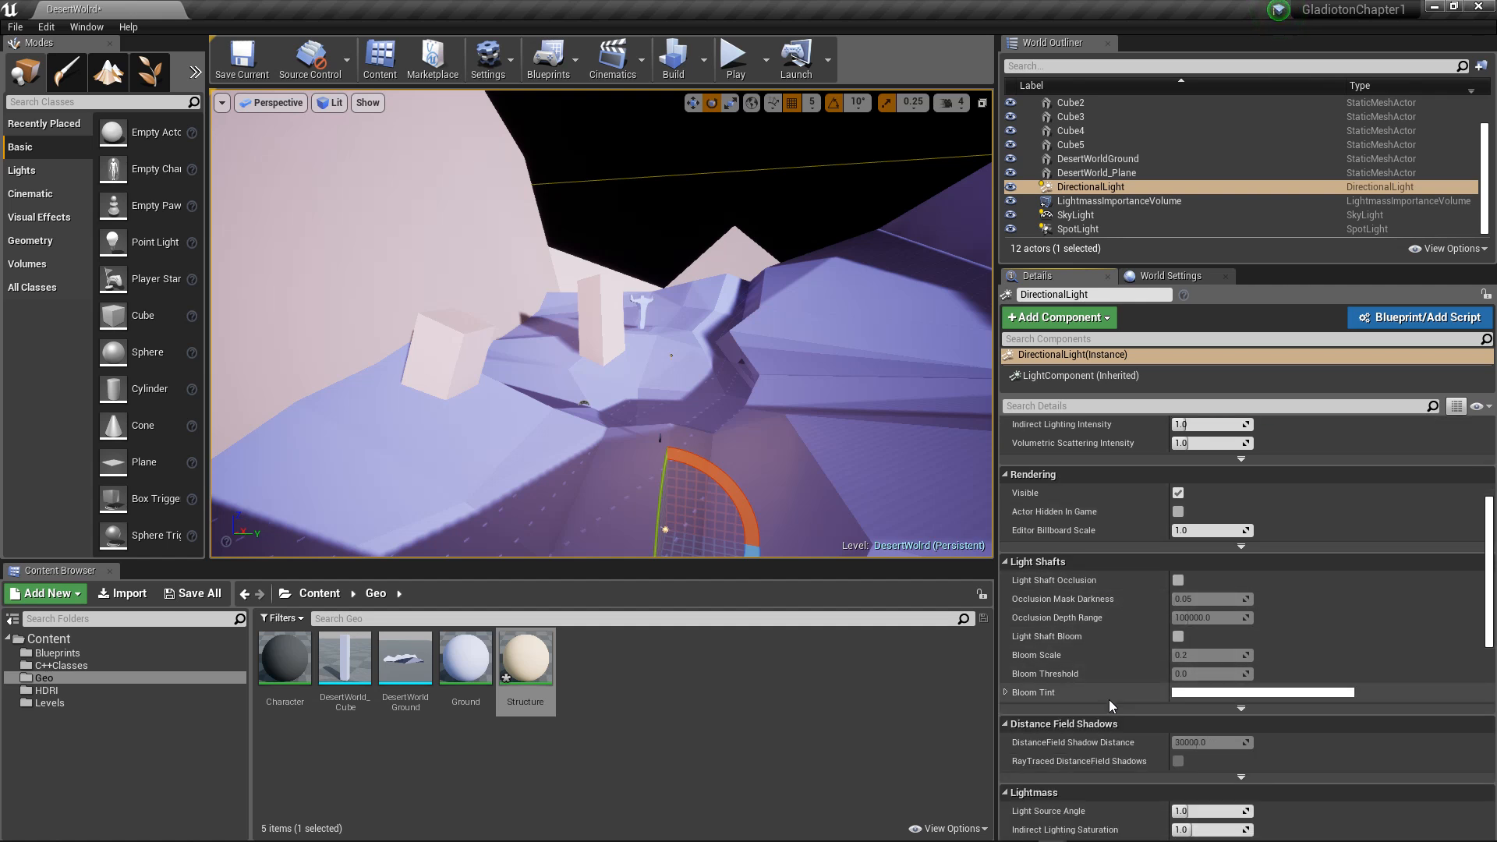
pyautogui.scroll(-3, 1124, 690)
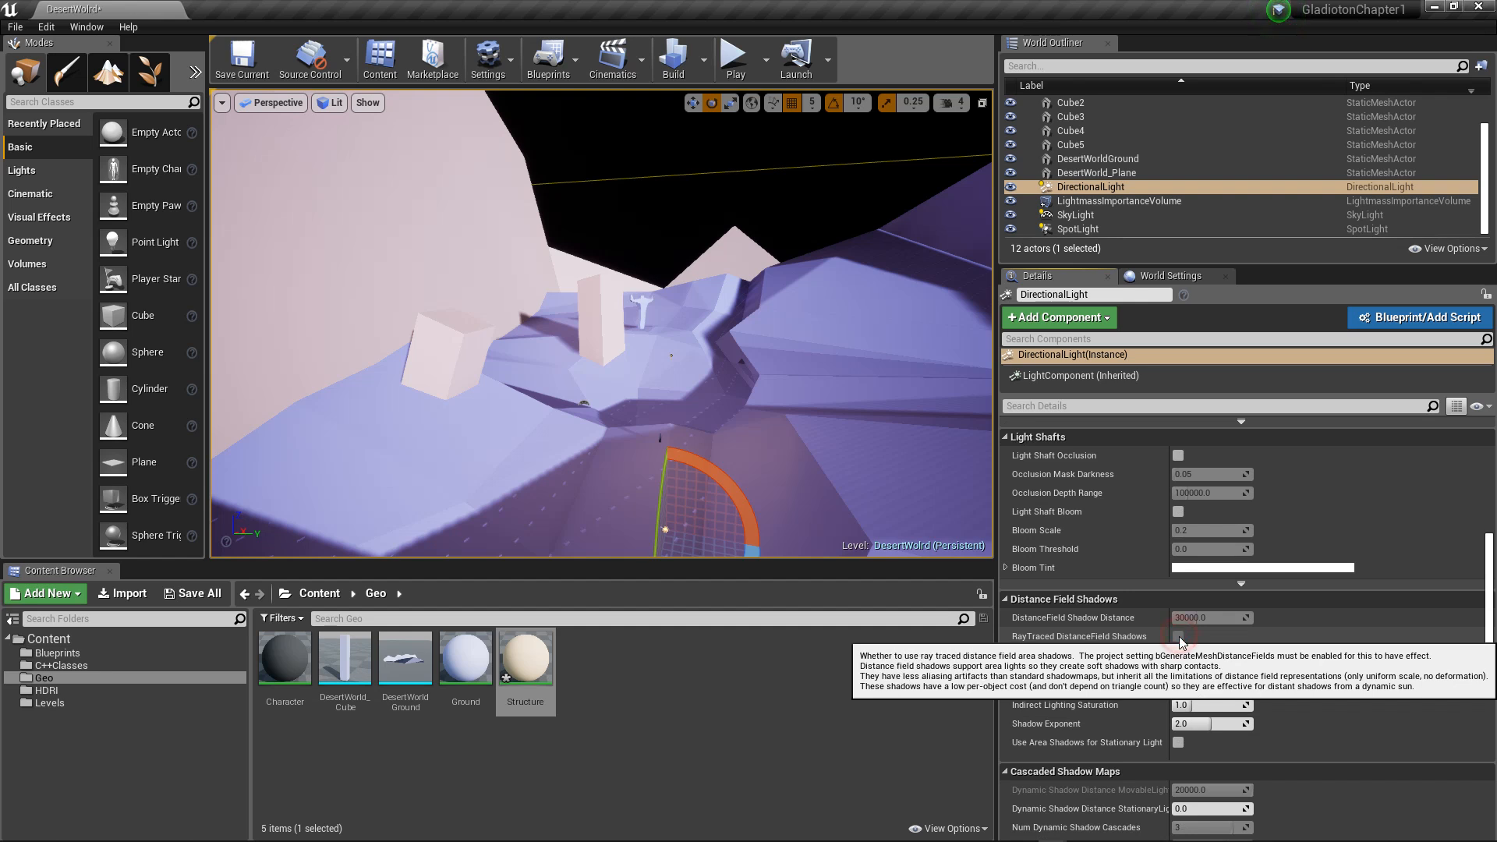
pyautogui.scroll(-3, 1176, 689)
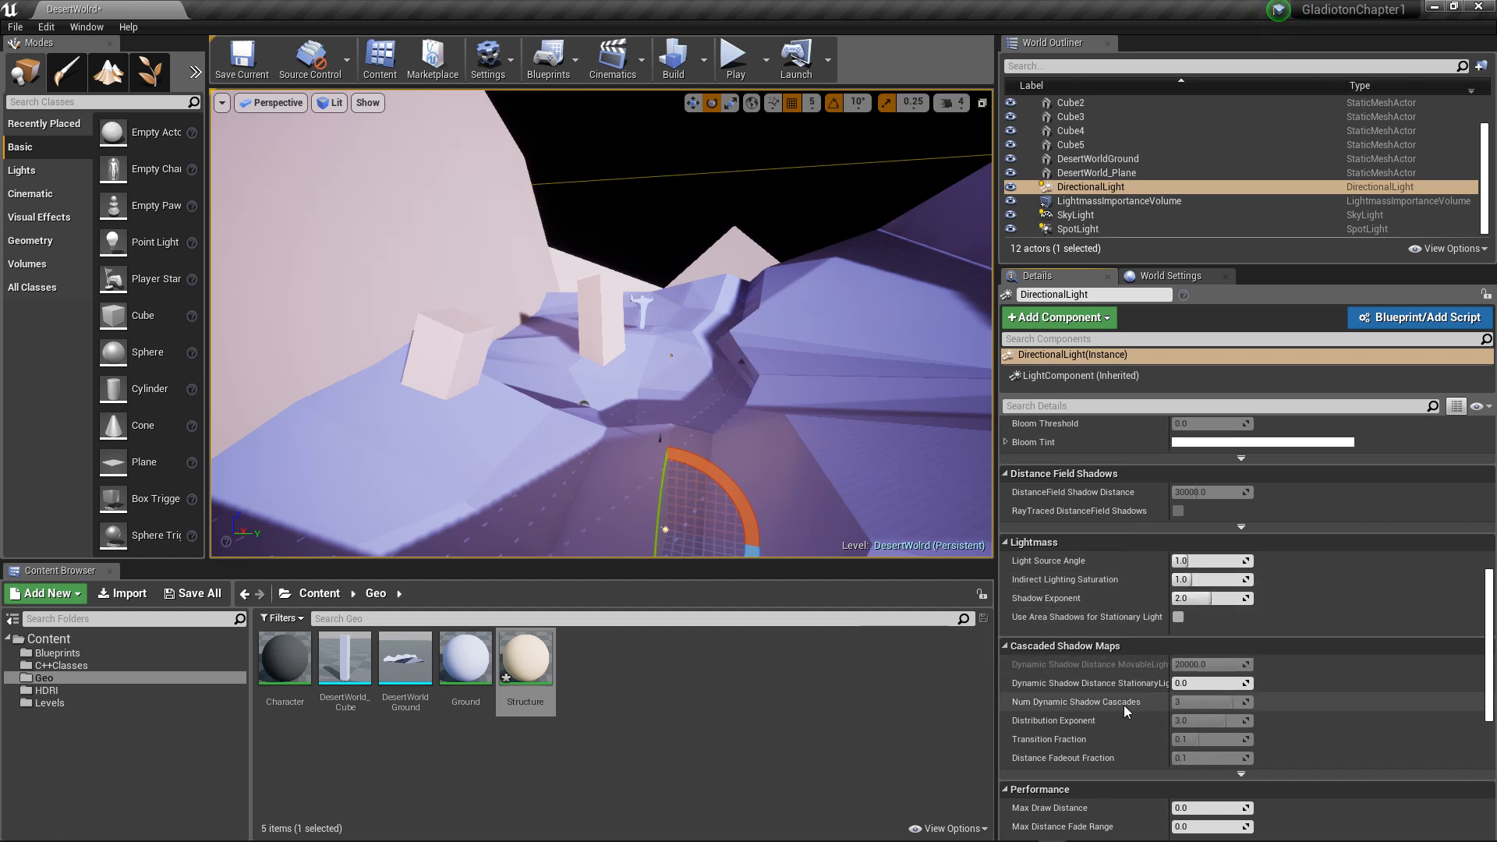
pyautogui.scroll(-3, 1123, 666)
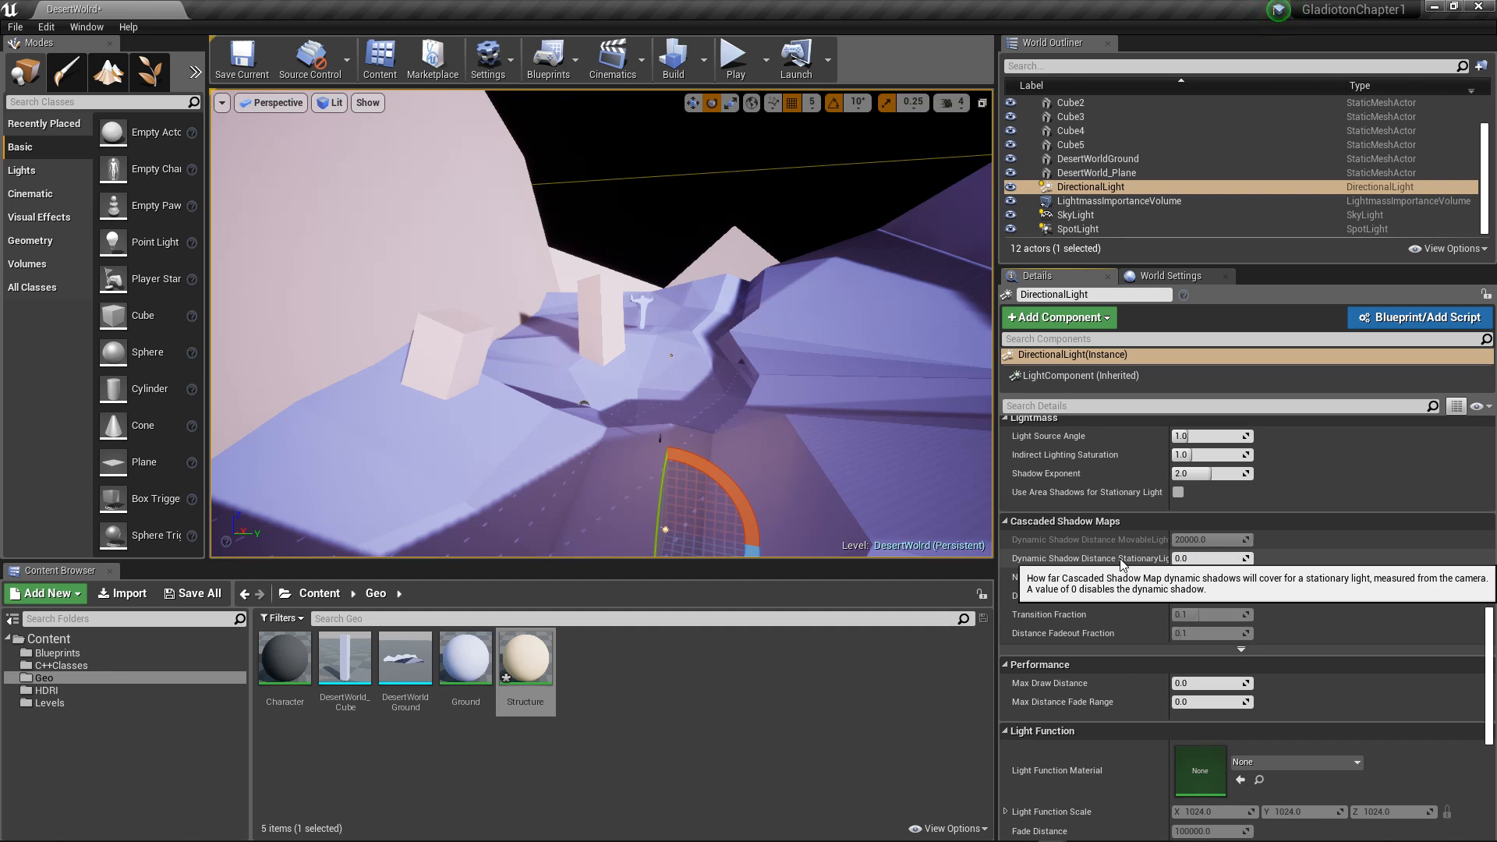
pyautogui.scroll(-2, 1158, 661)
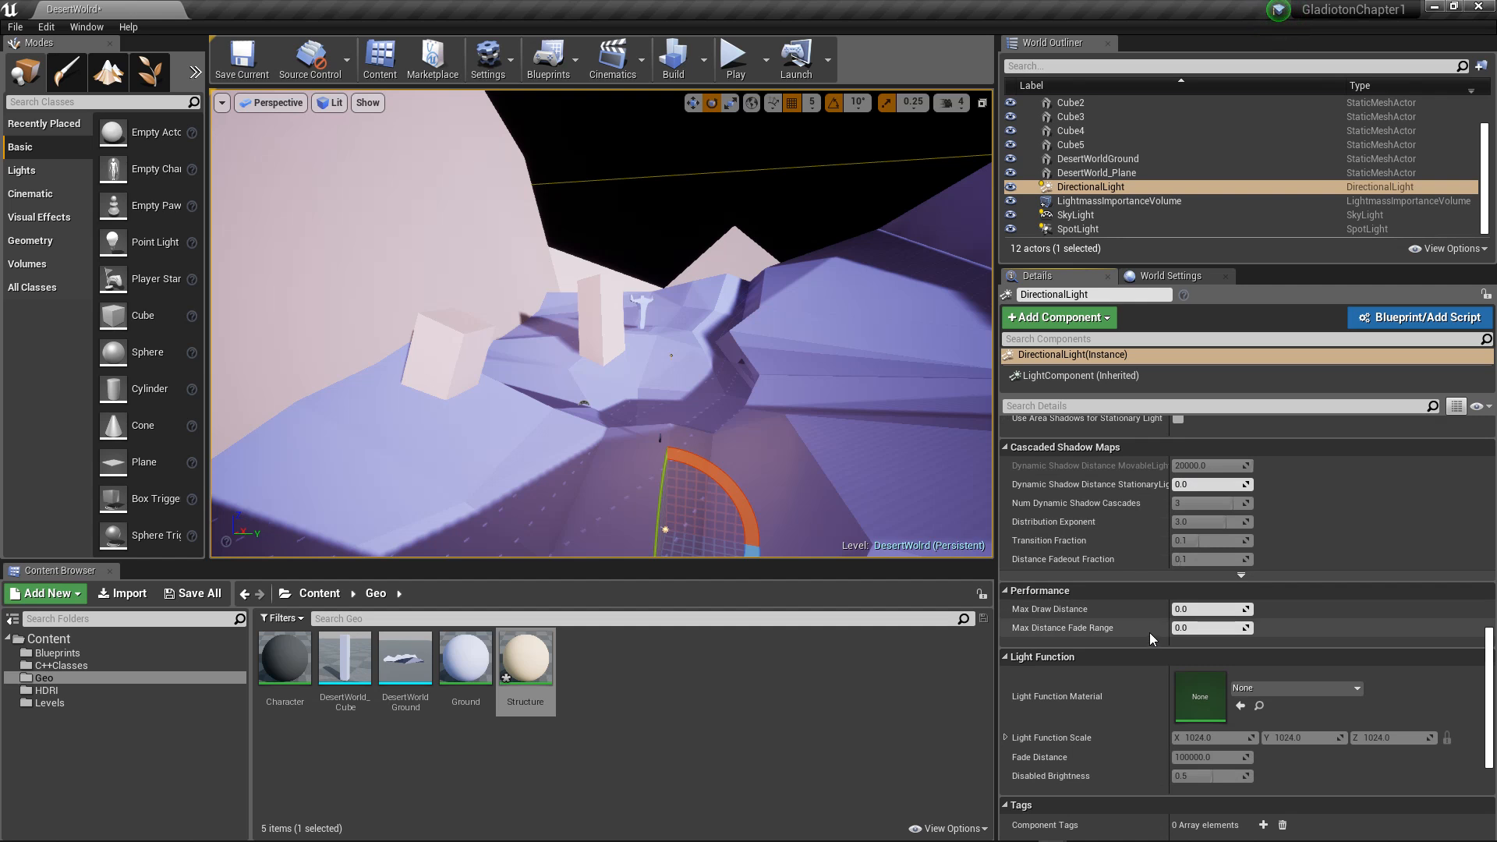
# Step: Review the DirectionalLight's remaining settings and rebuild the level's lighting
pyautogui.scroll(-2, 1148, 633)
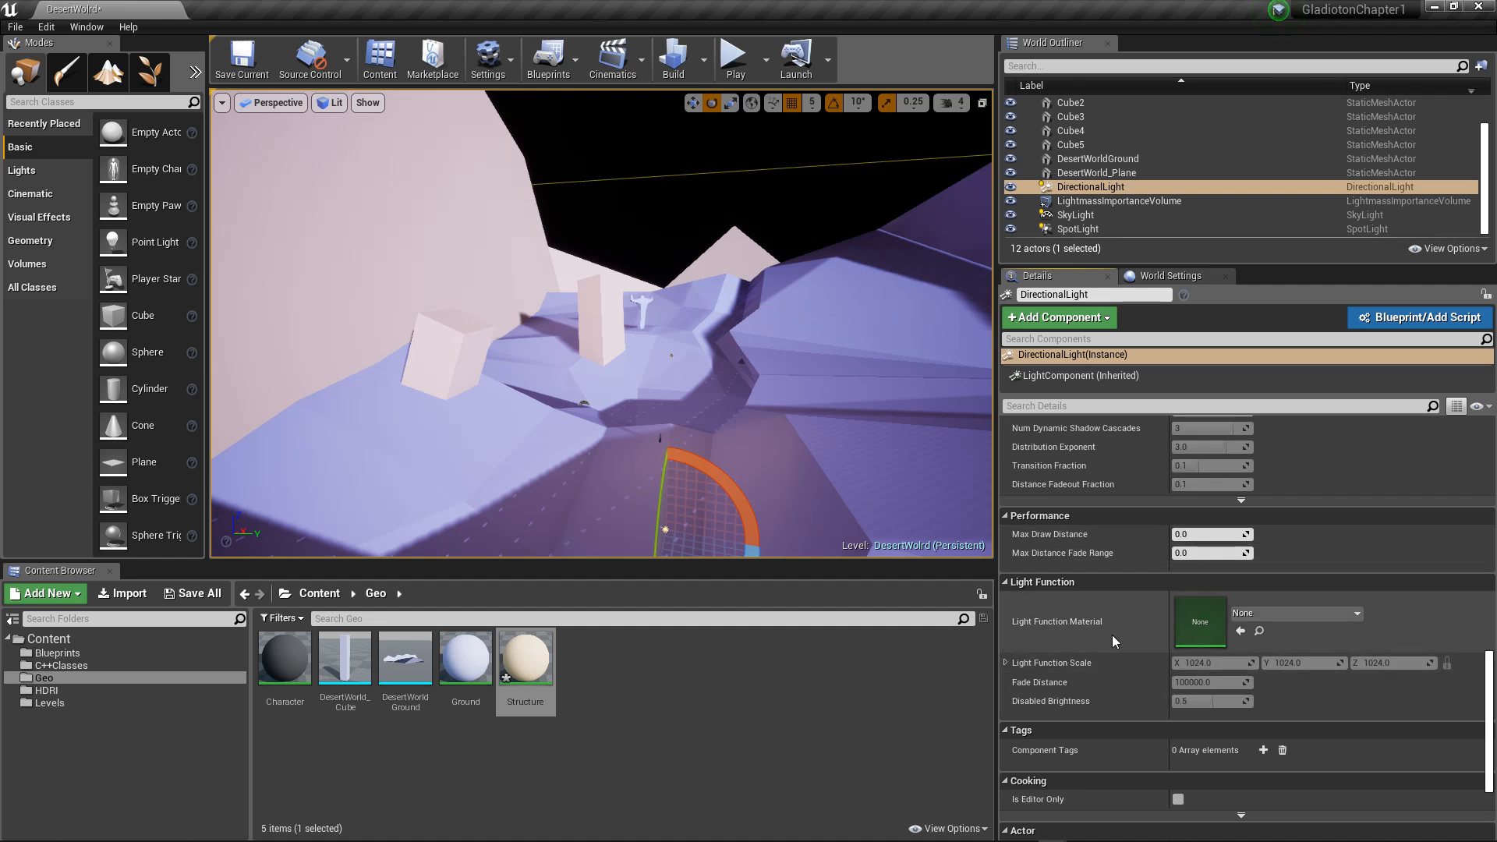
pyautogui.scroll(-3, 1112, 635)
pyautogui.scroll(-1, 1111, 601)
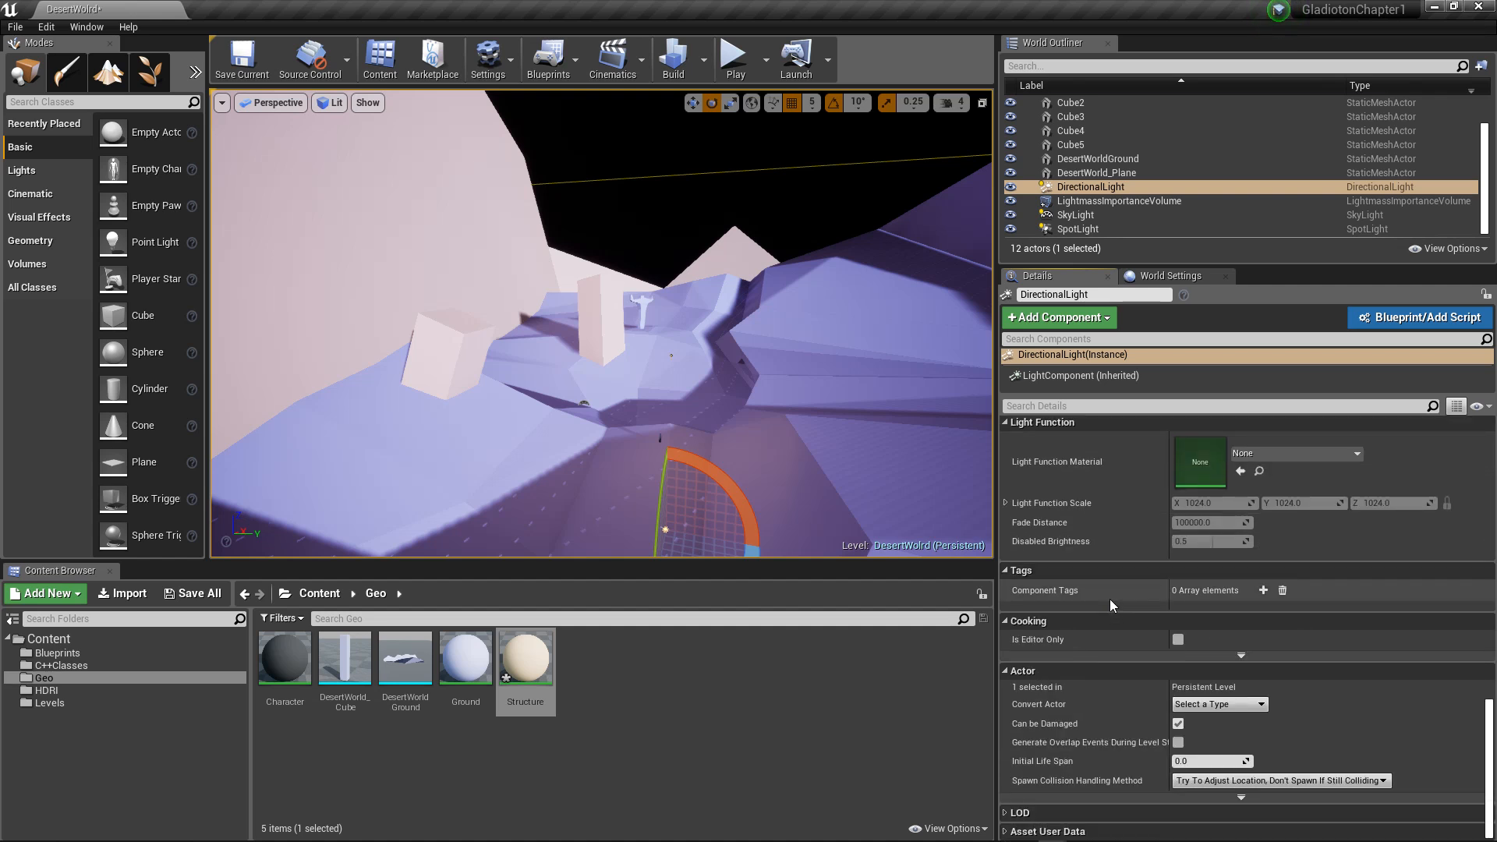
pyautogui.scroll(1, 1124, 545)
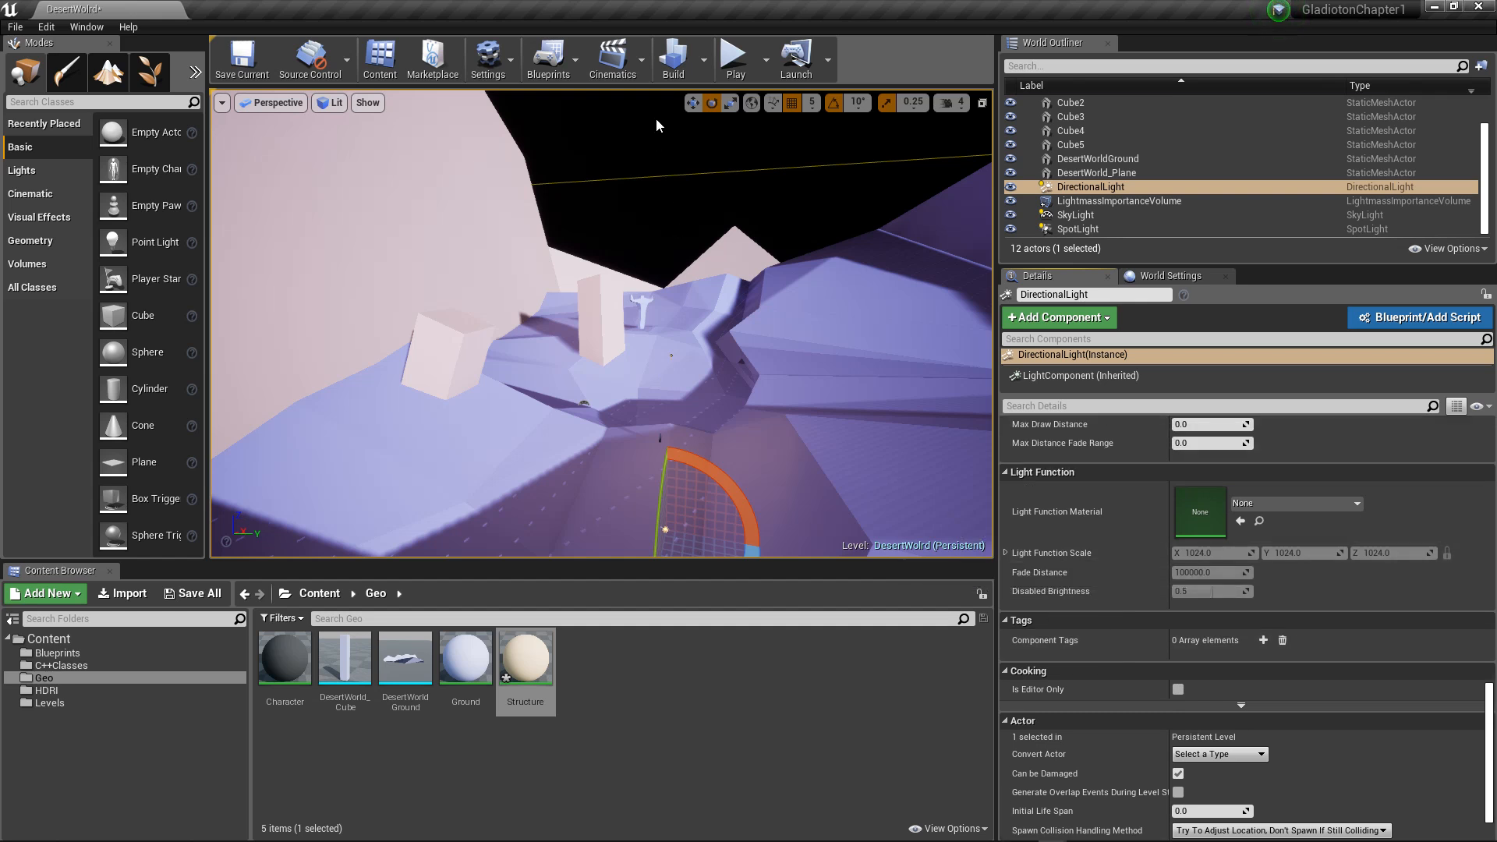
pyautogui.click(676, 56)
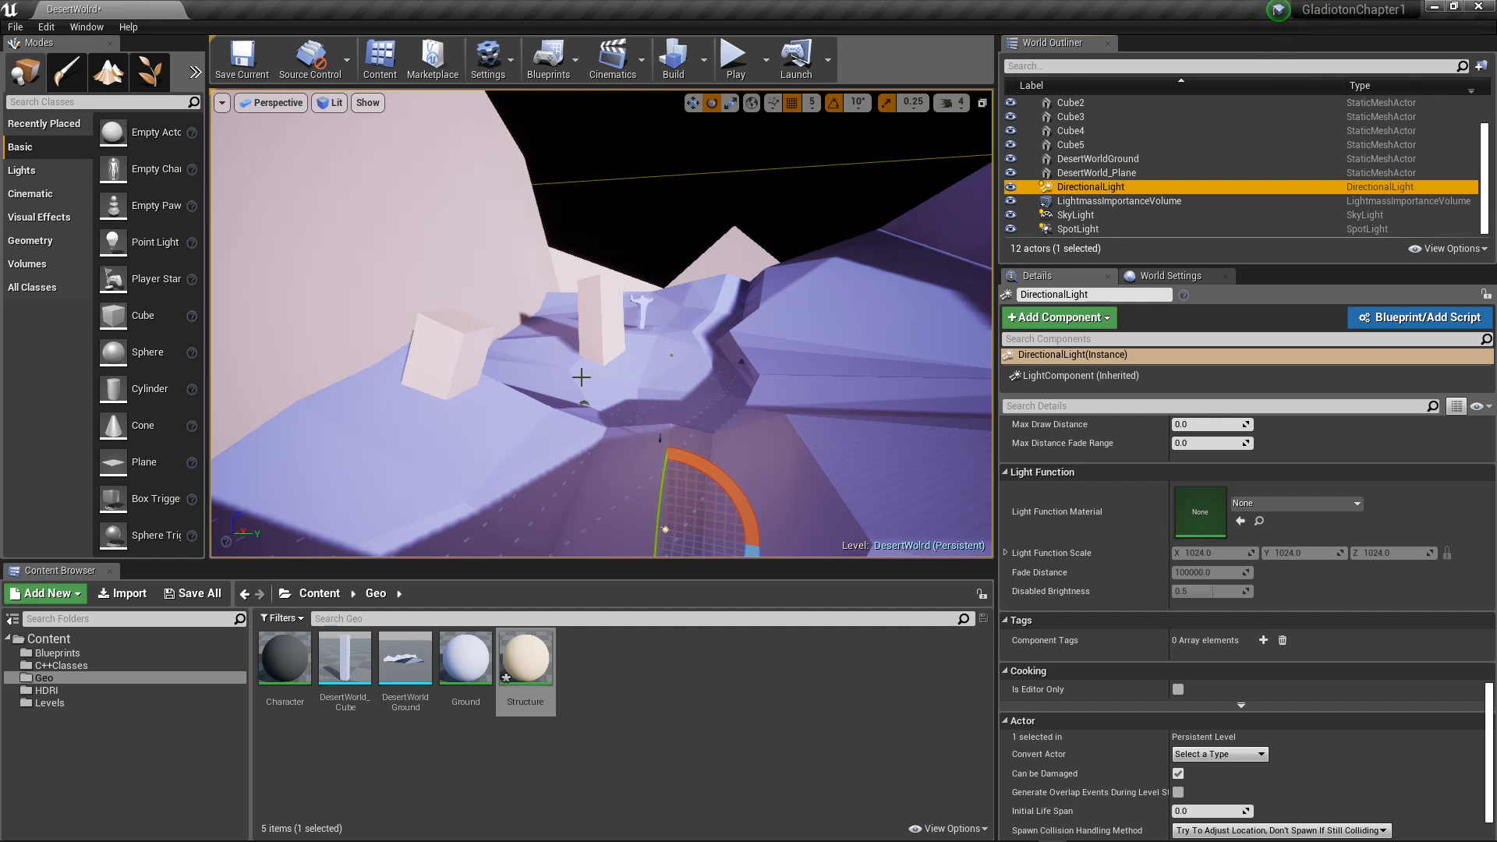
# Step: Inspect the rebuilt lighting and shadows around the tilted blocks and desert ground, and select the Character mesh
pyautogui.keyDown('alt'); pyautogui.moveTo(585, 379); pyautogui.dragTo(506, 366); pyautogui.keyUp('alt')
pyautogui.scroll(6, 718, 363)
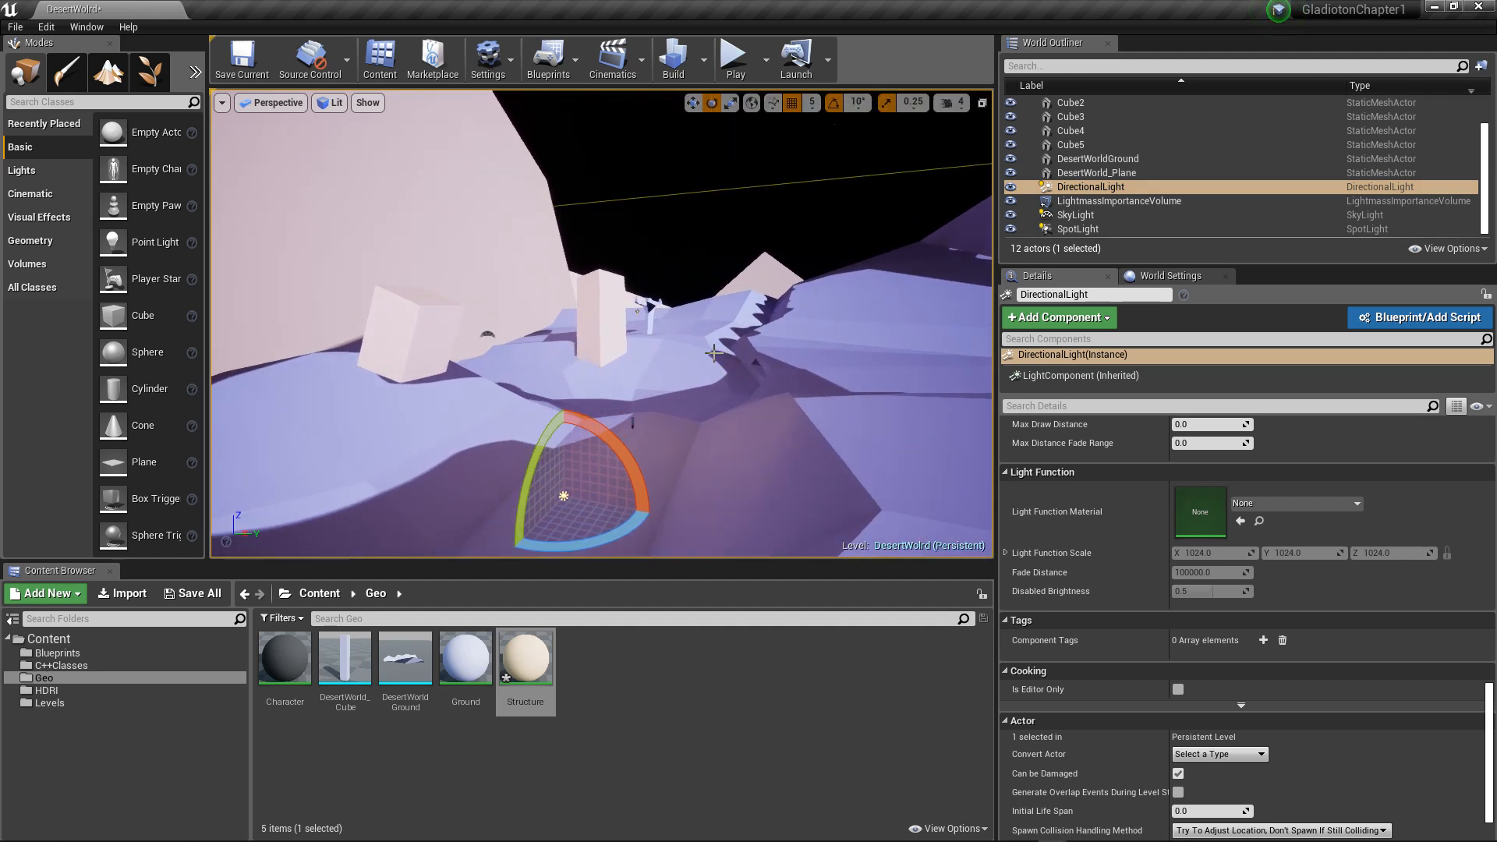
pyautogui.scroll(1, 712, 363)
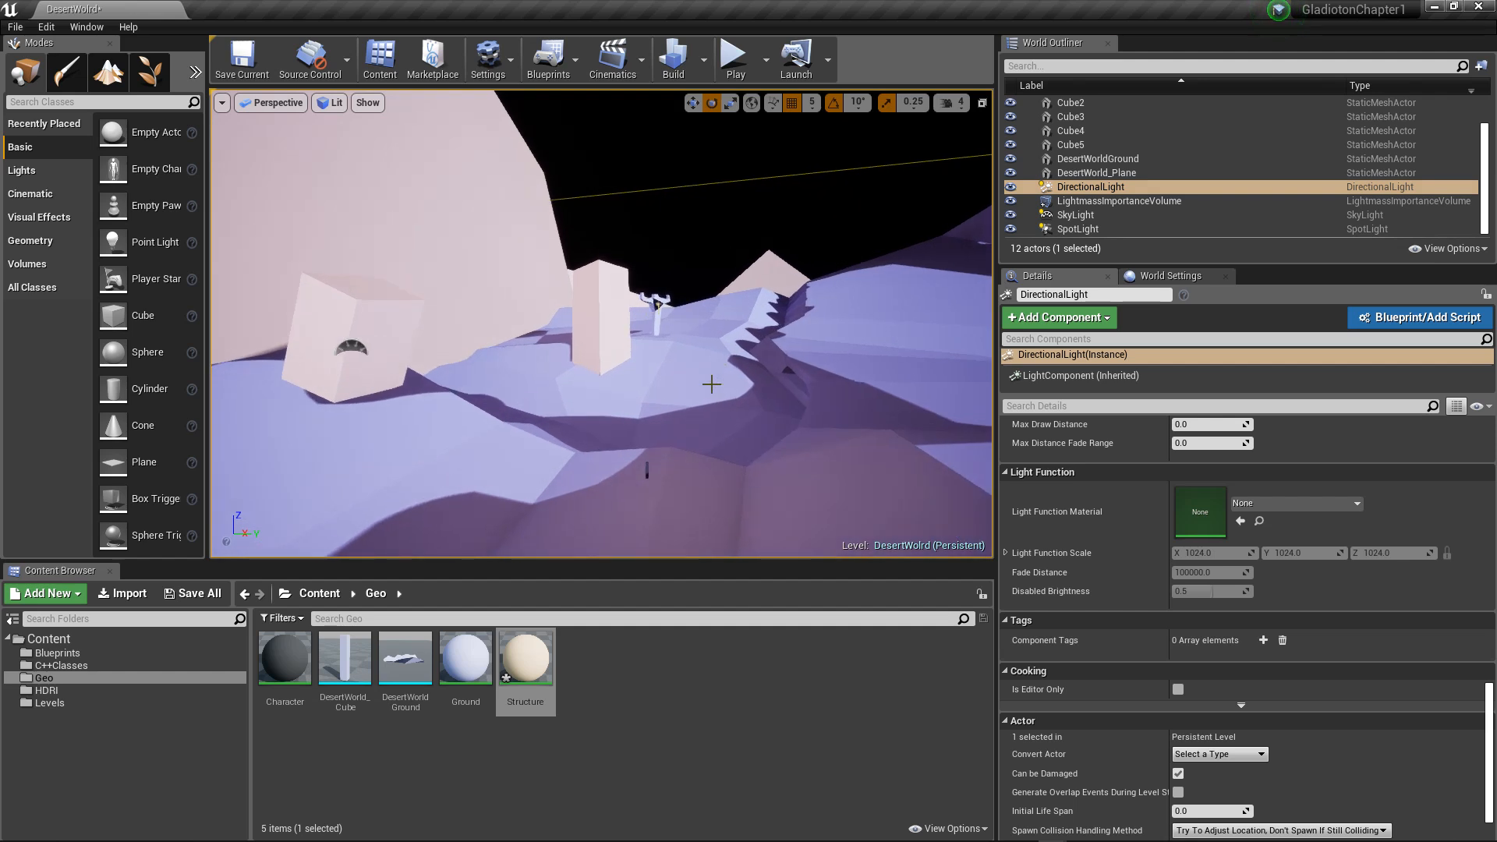
pyautogui.click(647, 470)
pyautogui.moveTo(706, 353)
pyautogui.keyDown('alt'); pyautogui.mouseDown()
pyautogui.moveTo(526, 342)
pyautogui.moveTo(686, 352)
pyautogui.mouseUp(); pyautogui.keyUp('alt')
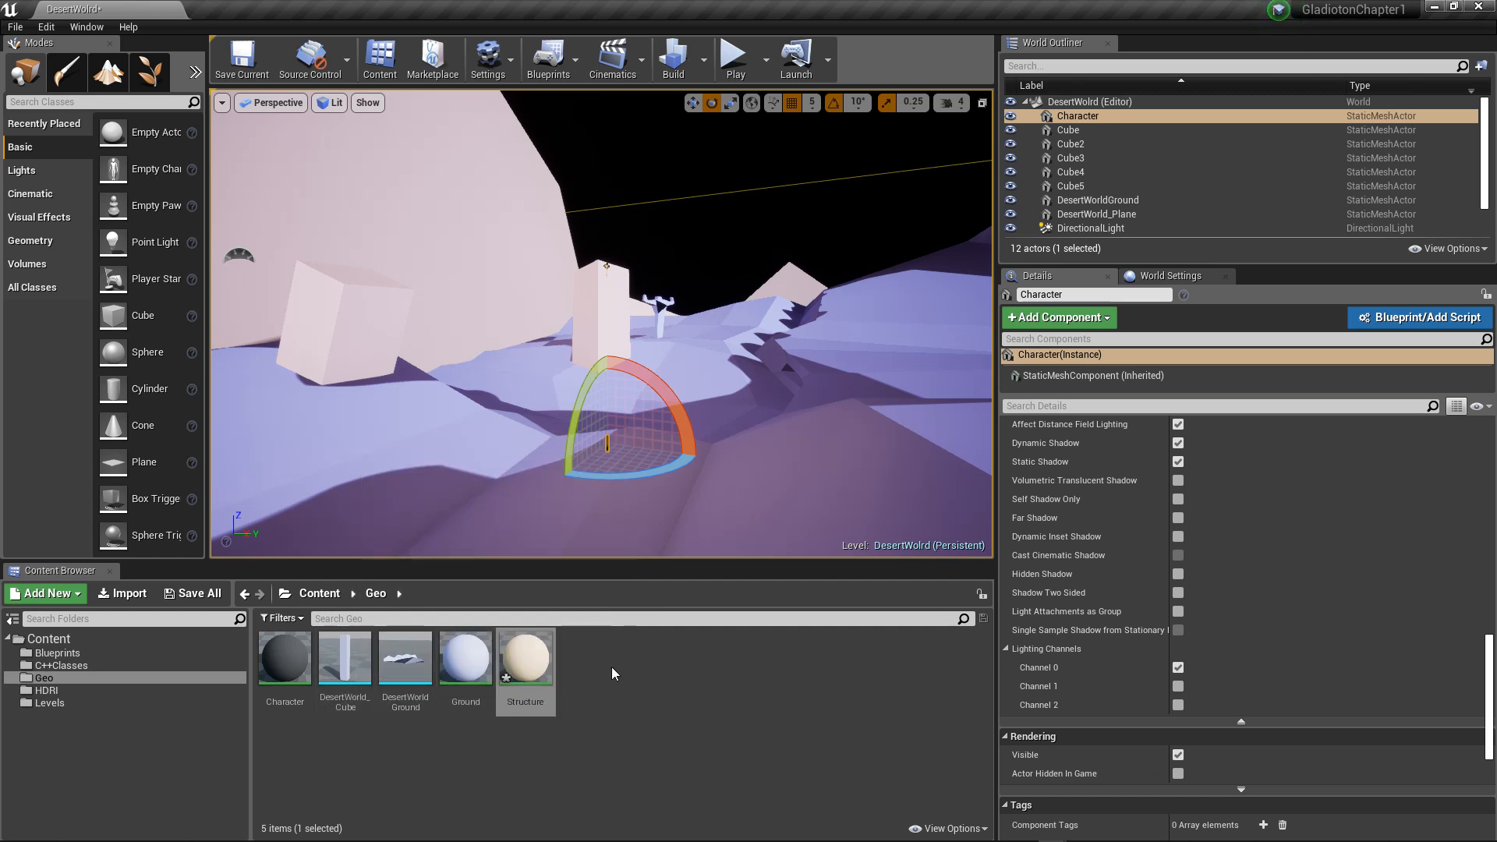
pyautogui.click(319, 594)
pyautogui.click(280, 663)
pyautogui.doubleClick(280, 663)
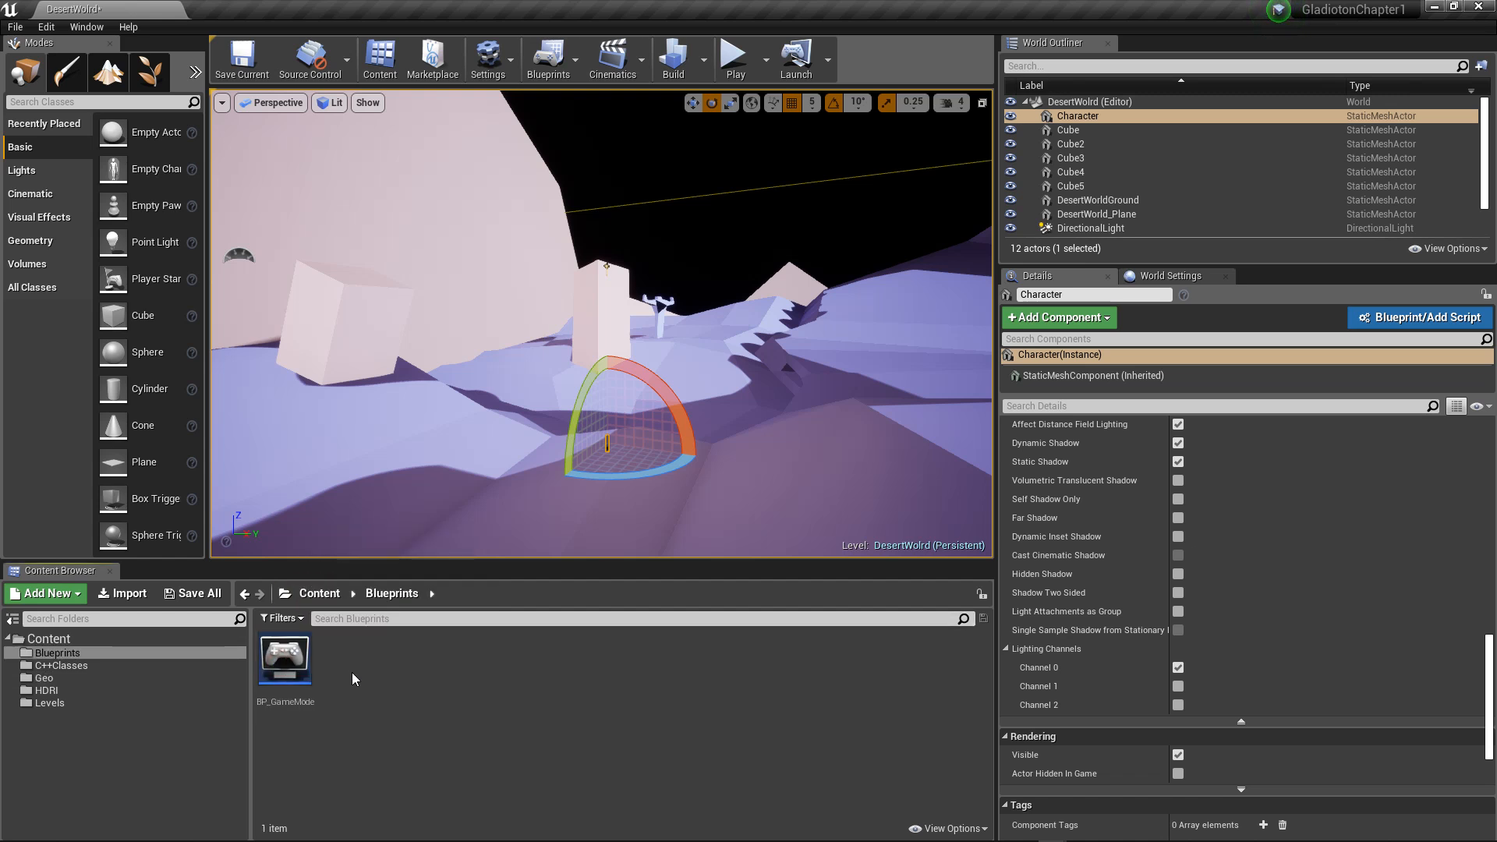
pyautogui.rightClick(348, 672)
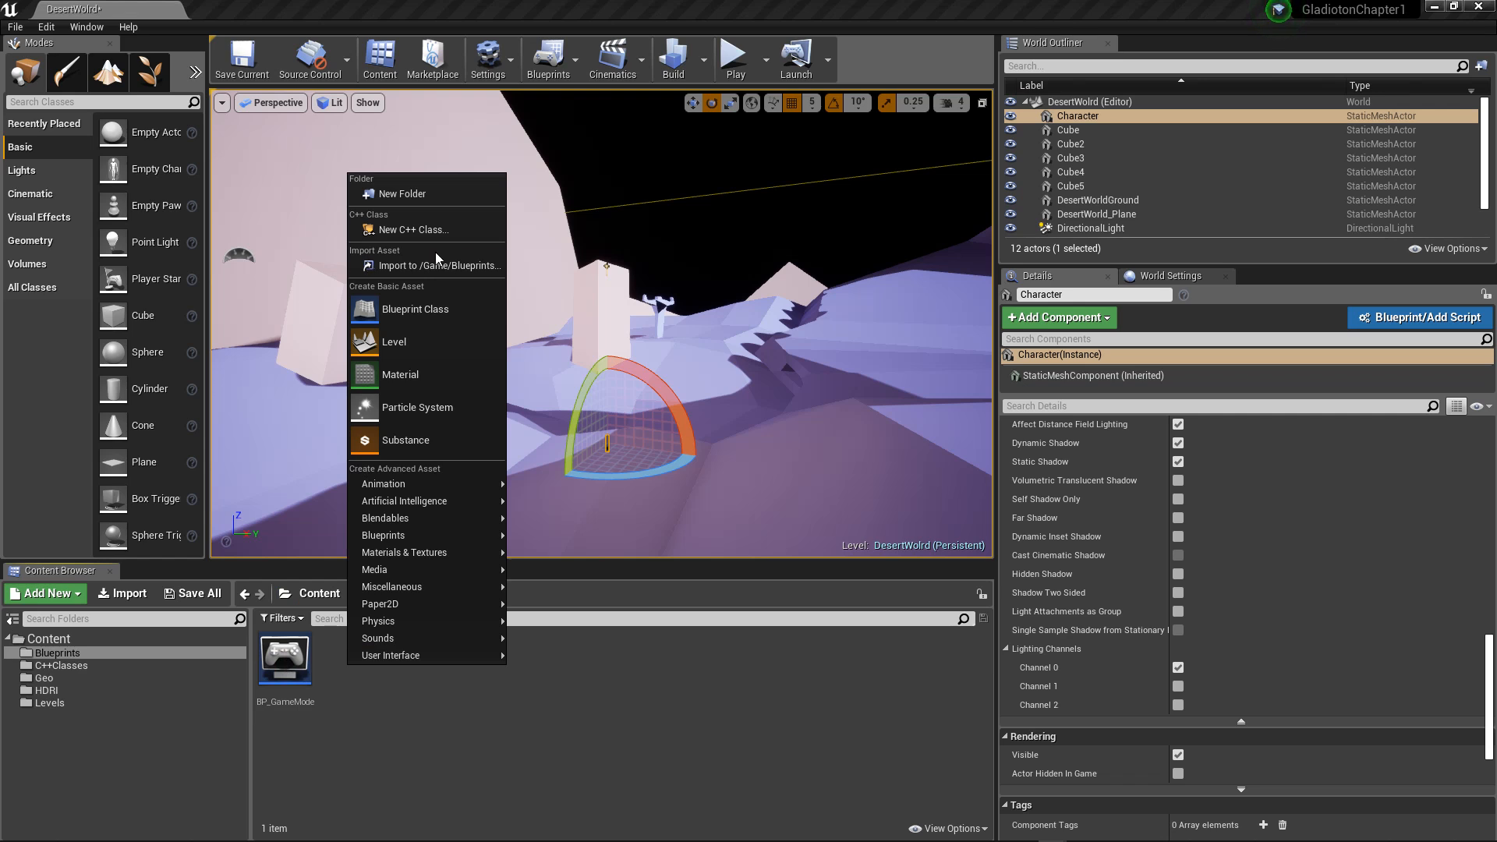
pyautogui.click(429, 310)
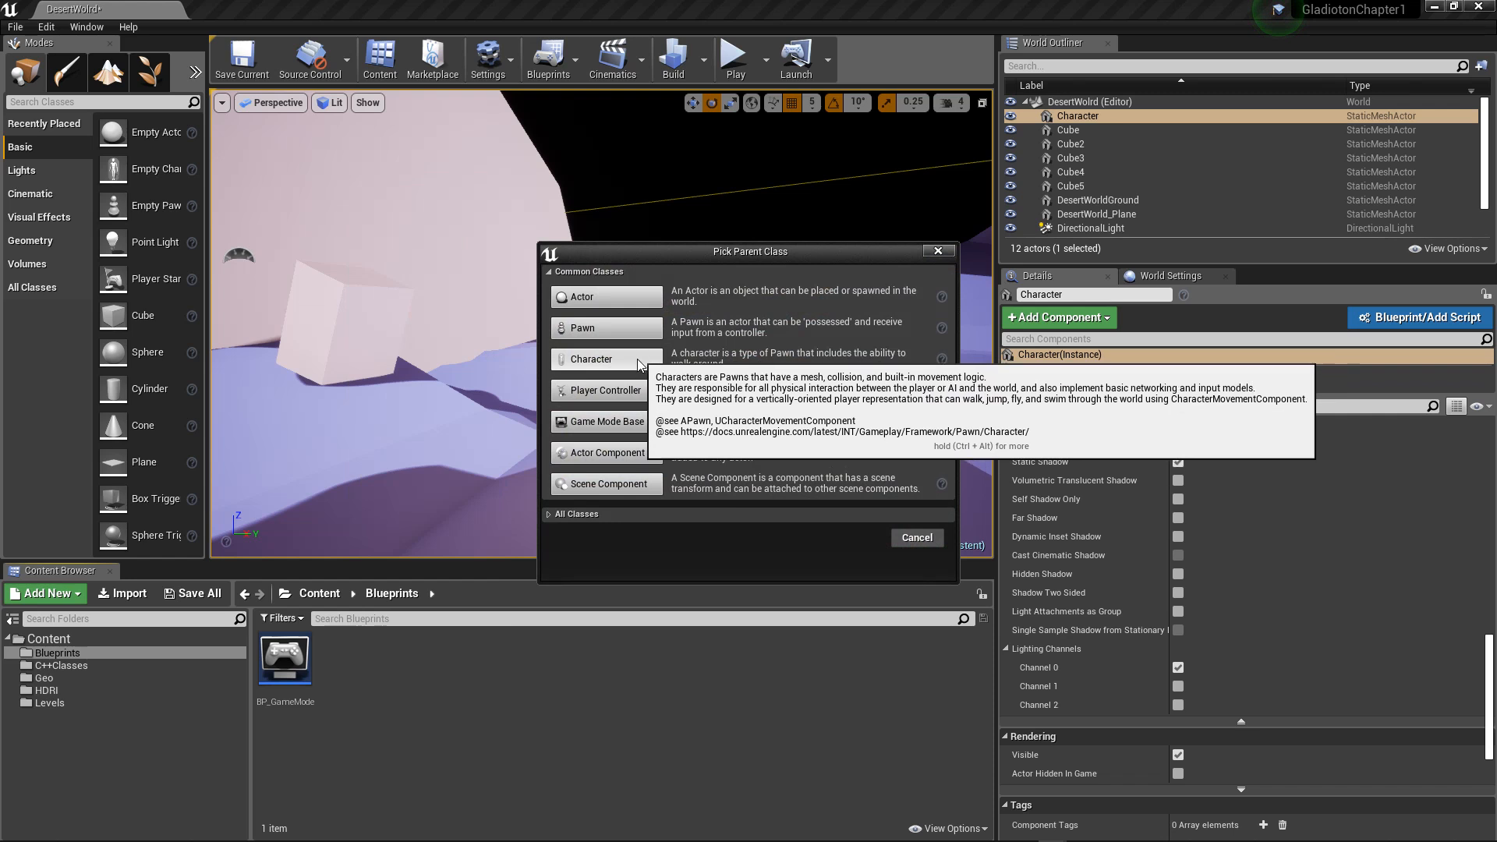
pyautogui.click(938, 250)
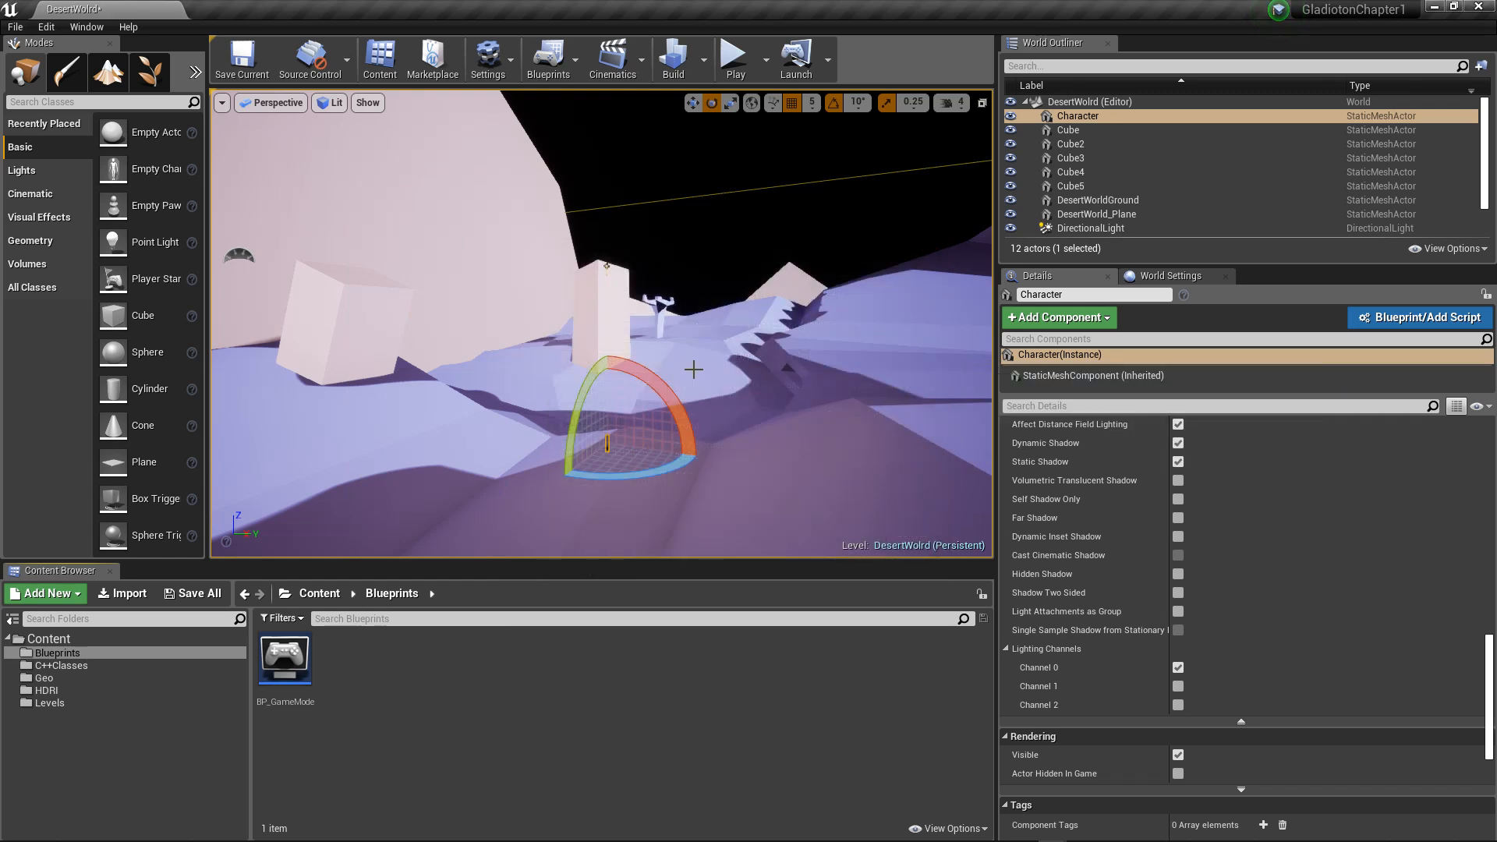
# Step: Create a C++ class named MyPawn with Pawn as its parent, starting from the project's C++Classes folder
pyautogui.click(320, 594)
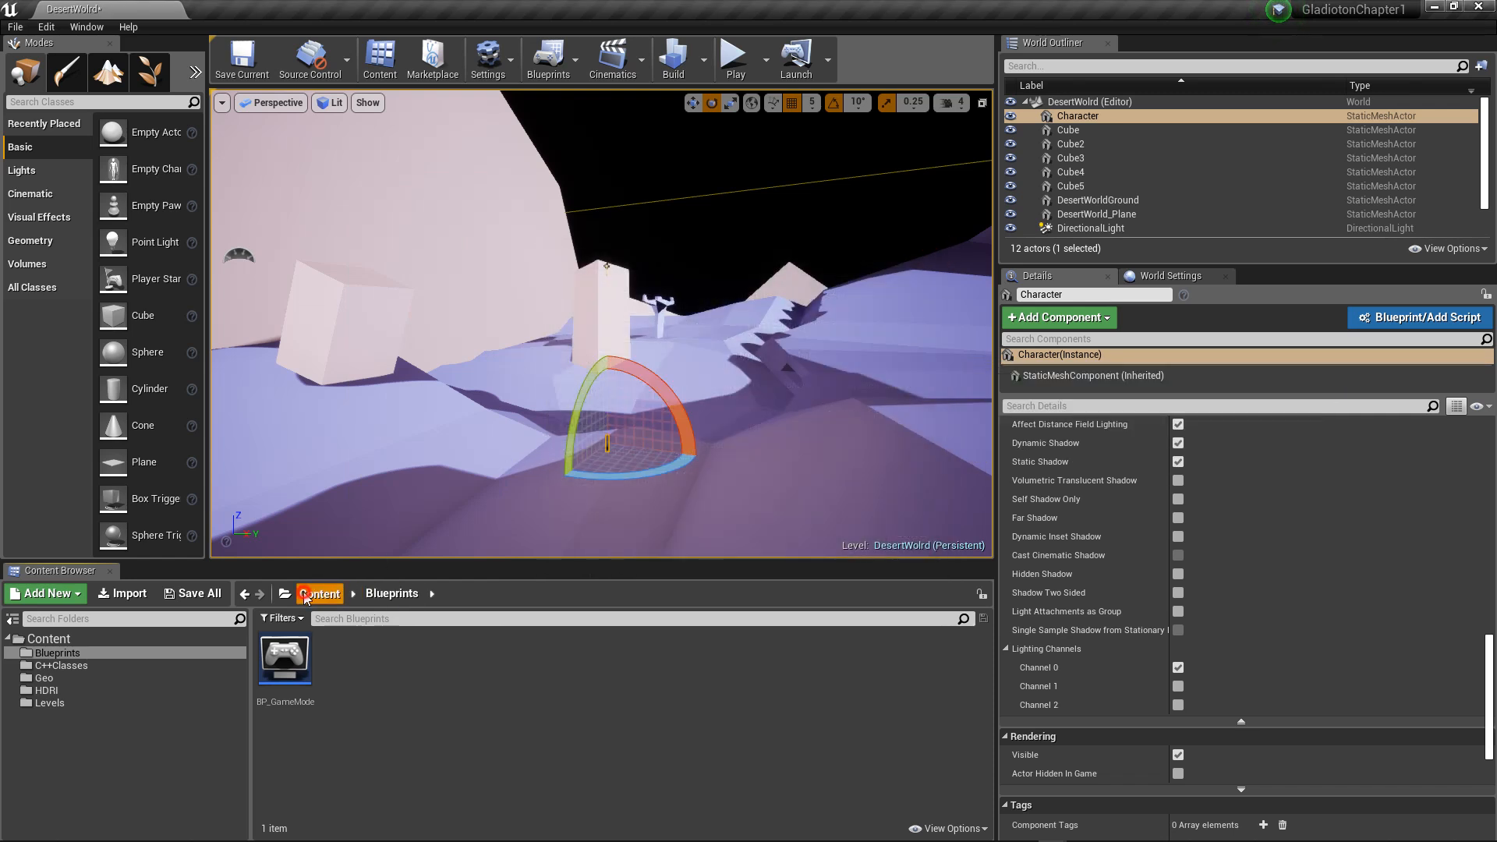
pyautogui.click(339, 663)
pyautogui.doubleClick(339, 662)
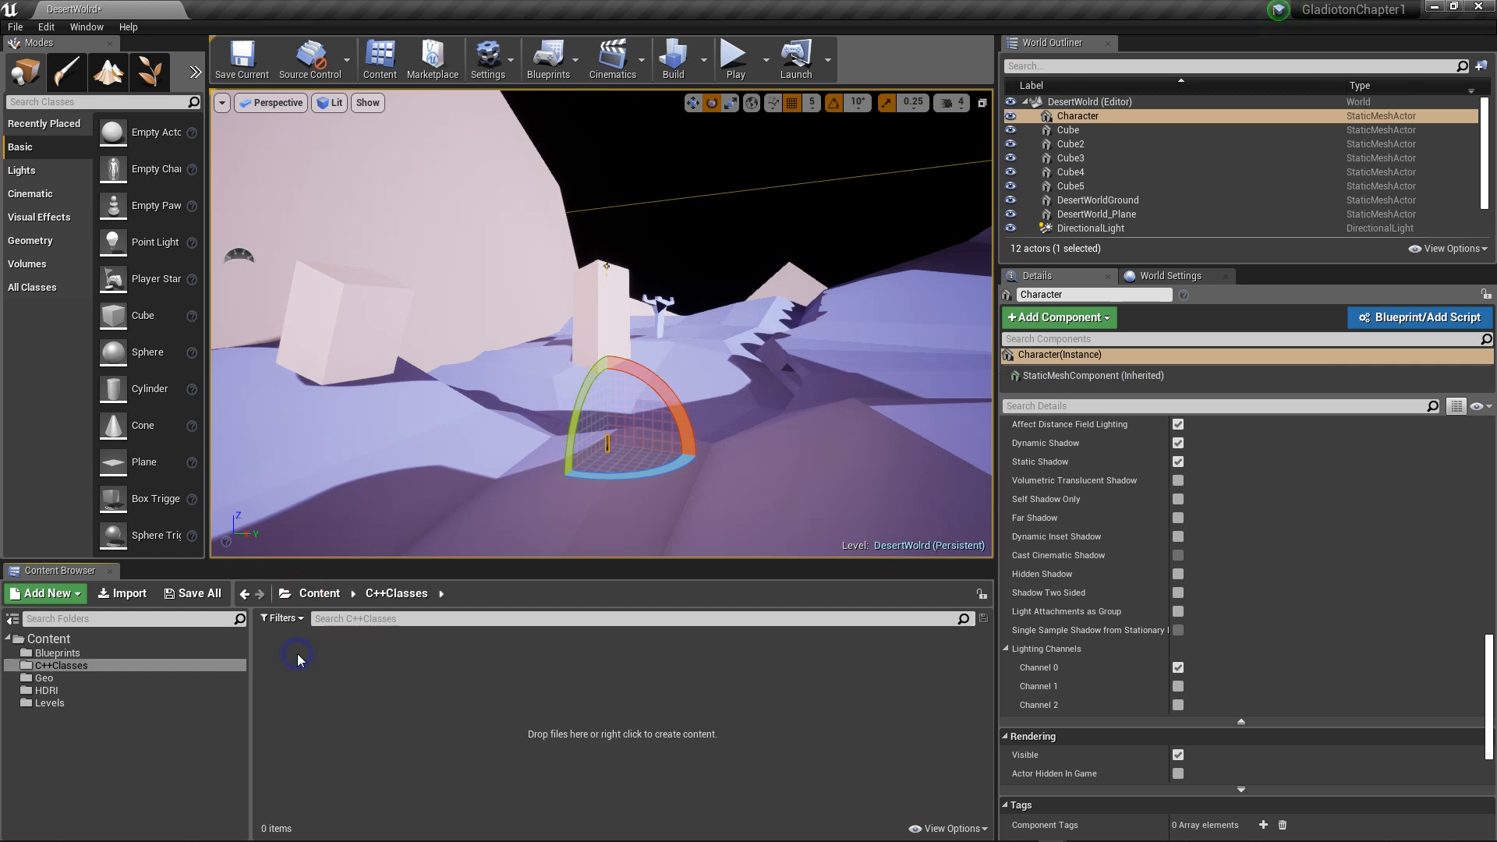
pyautogui.rightClick(298, 659)
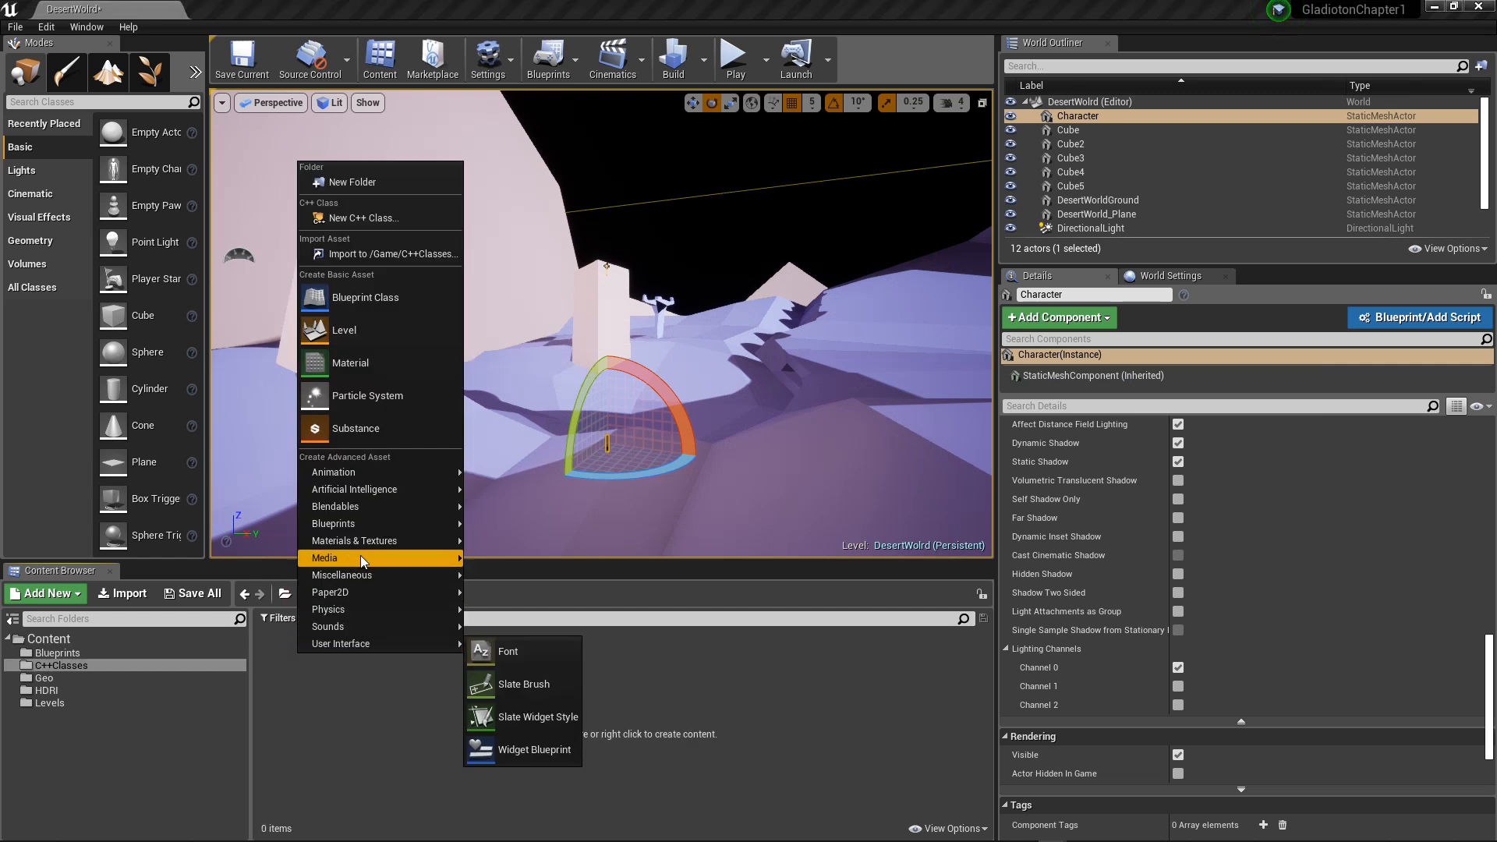
pyautogui.click(344, 218)
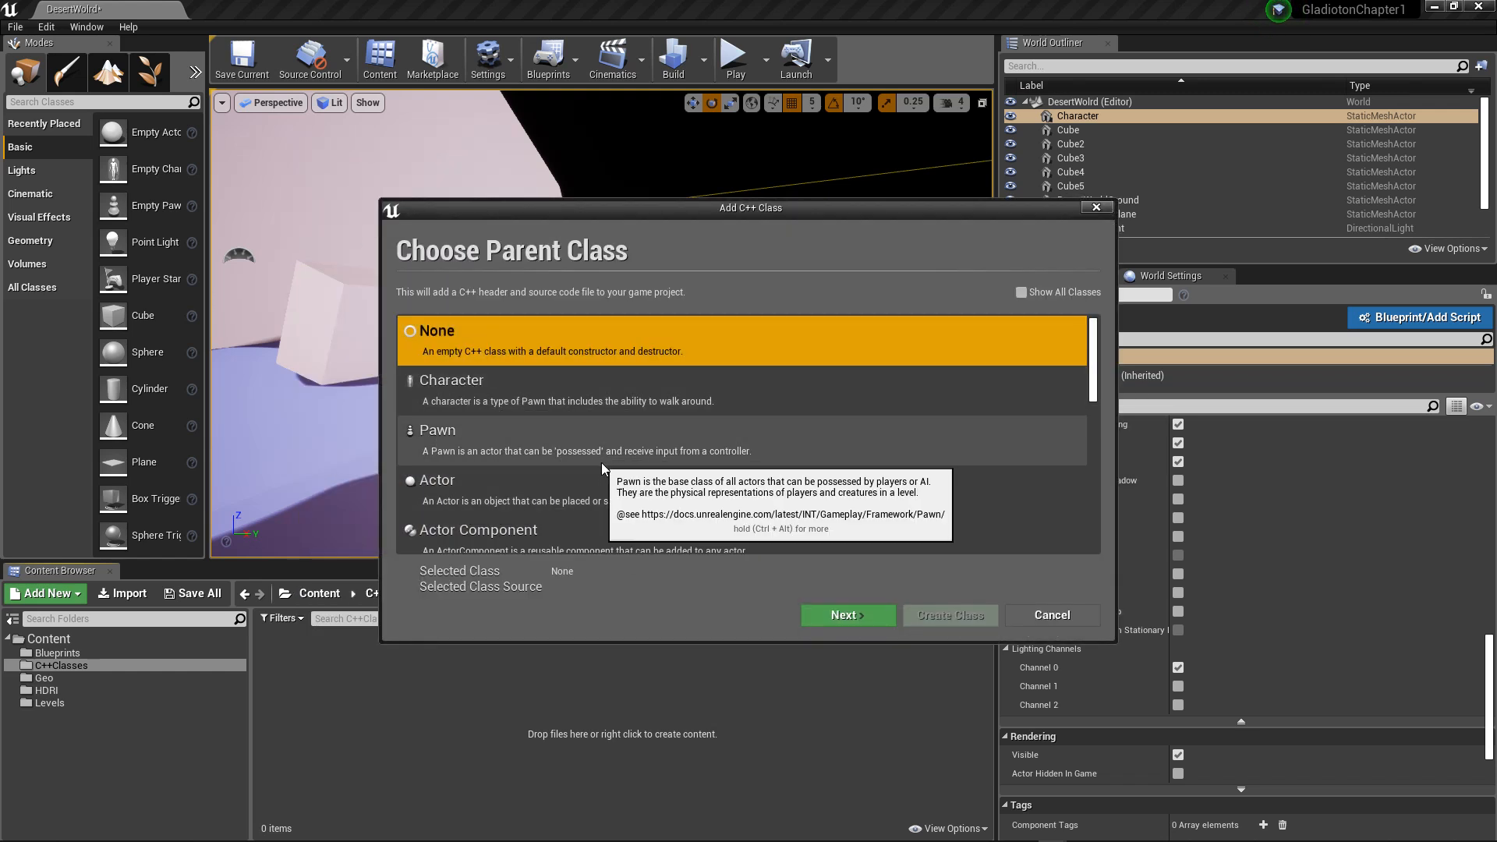
pyautogui.click(660, 452)
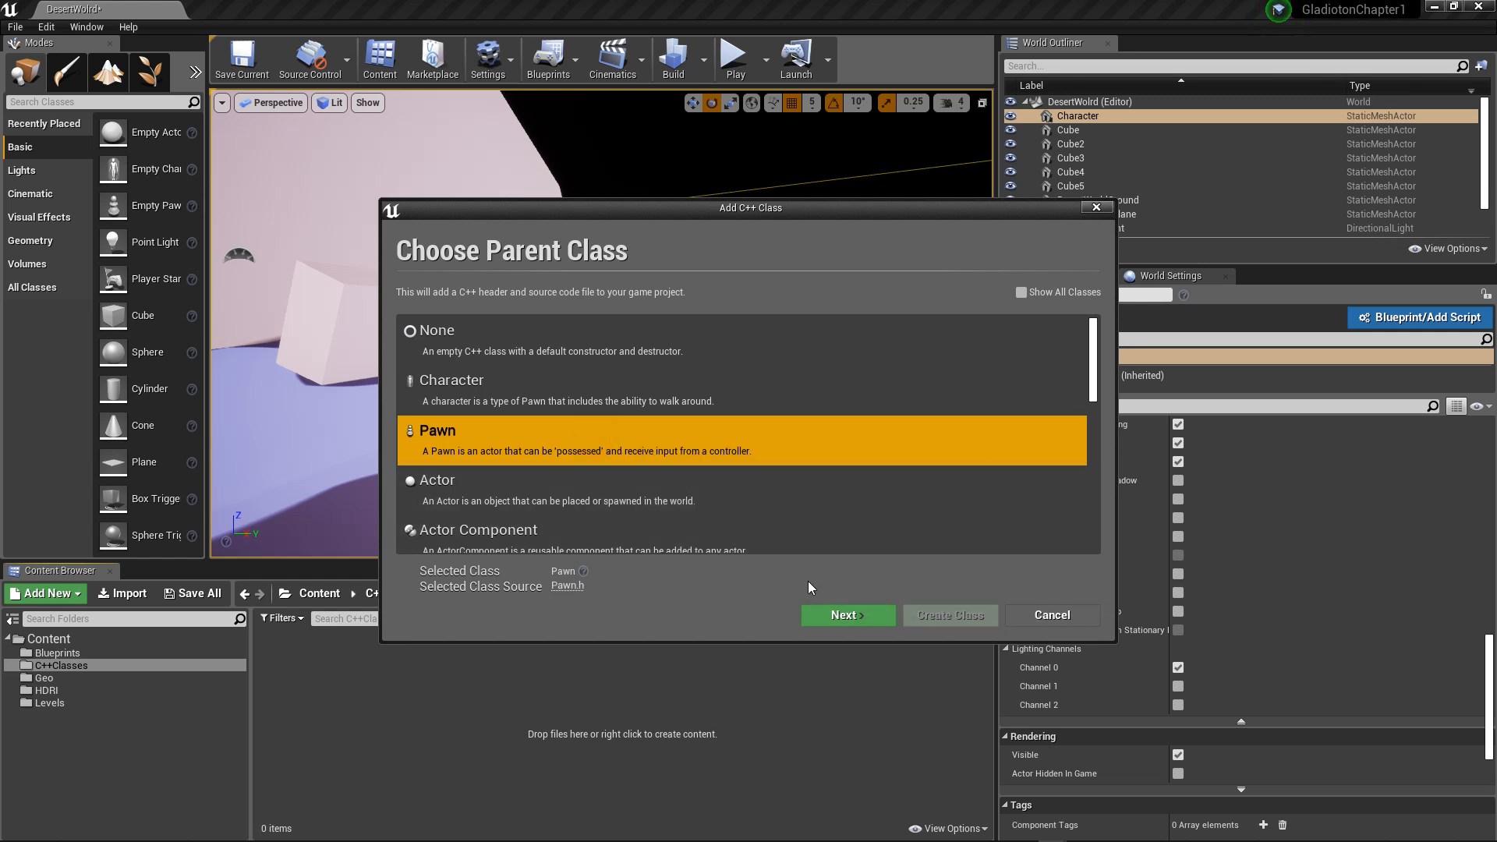
pyautogui.click(848, 615)
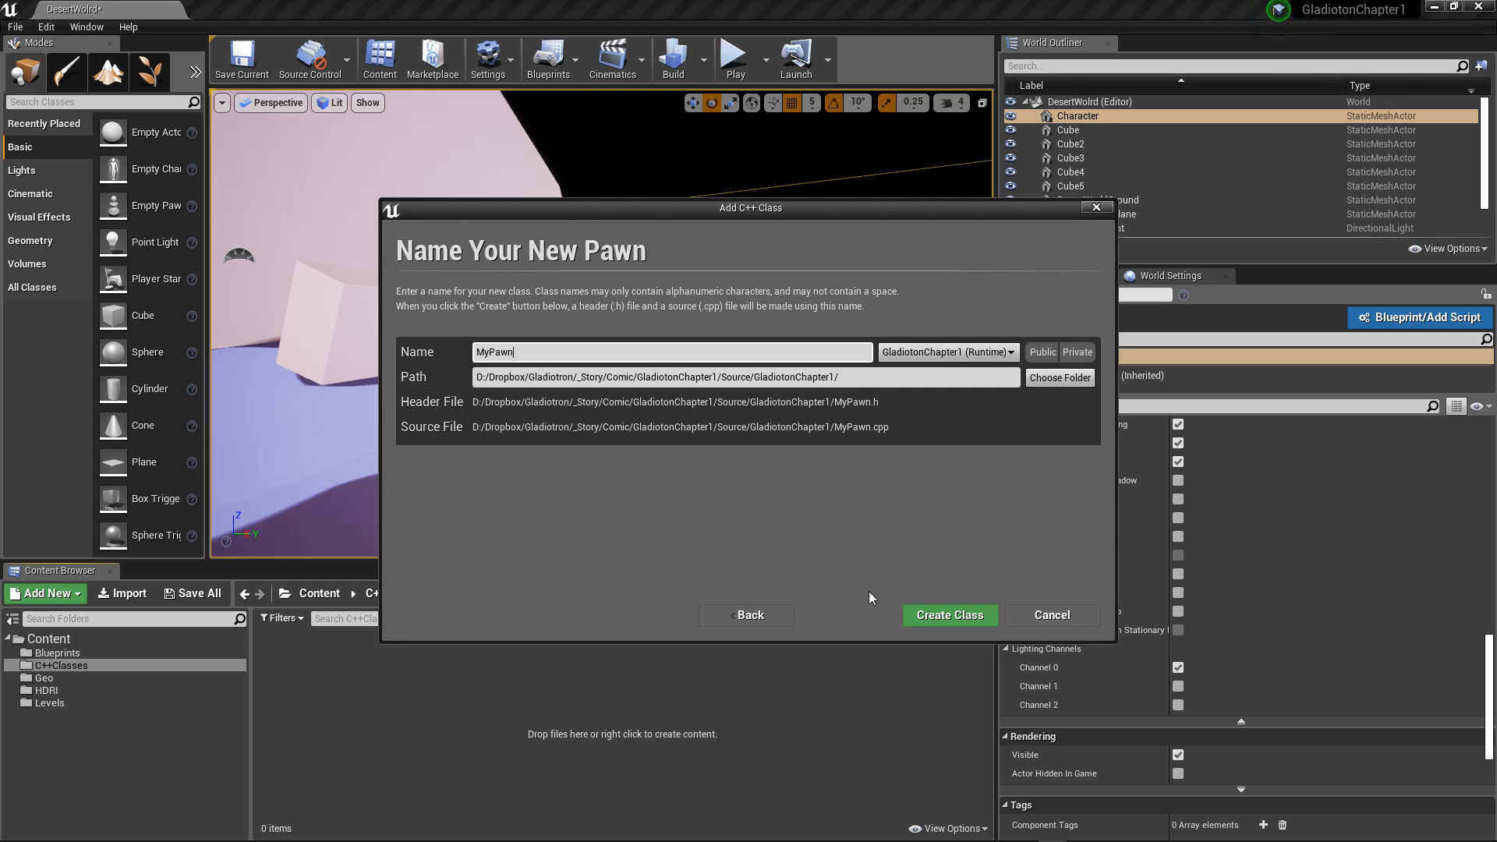
pyautogui.click(957, 620)
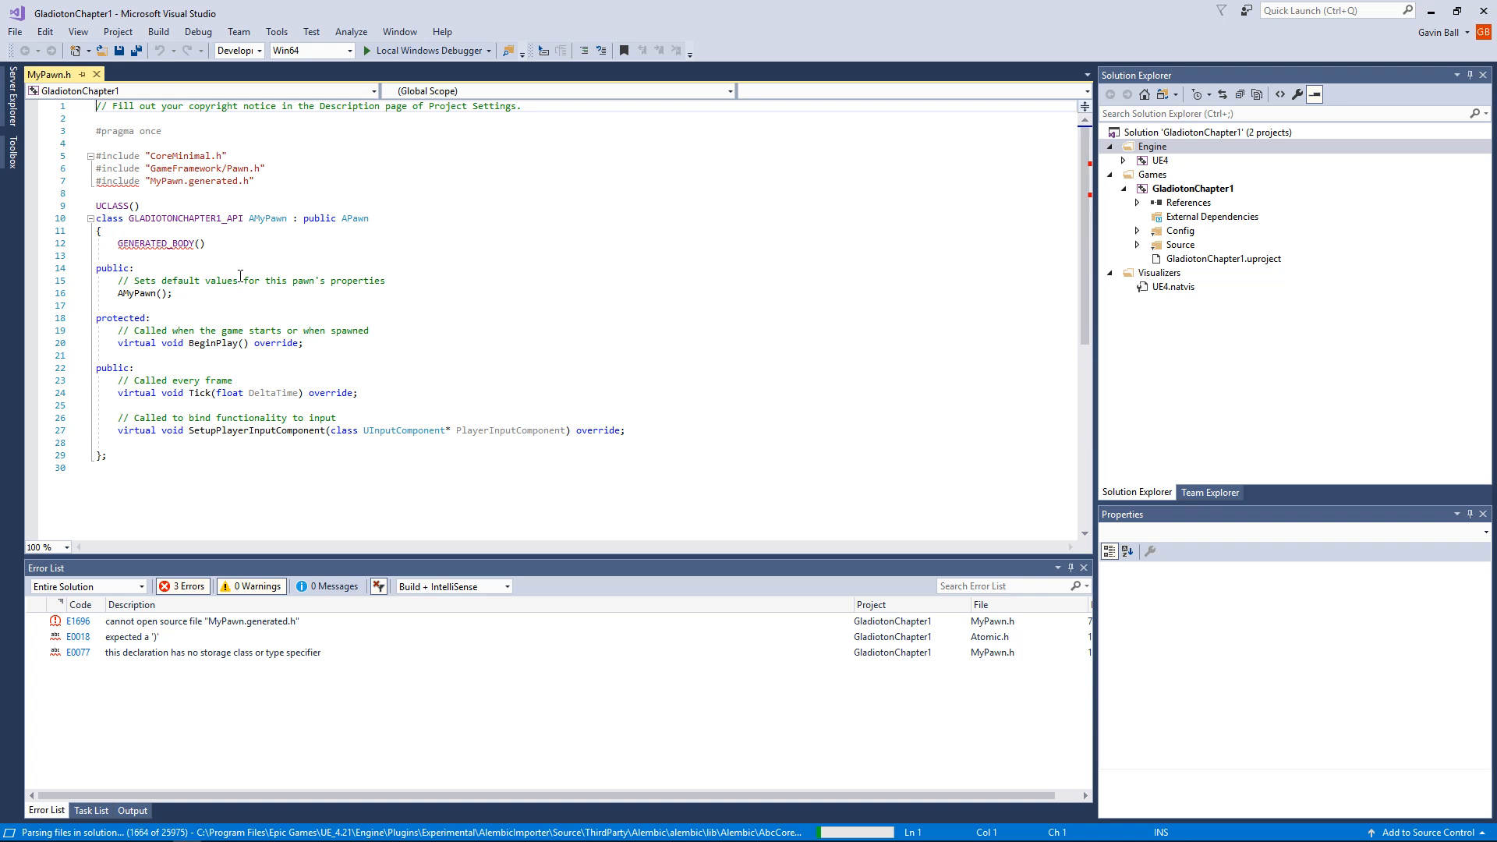
# Step: Examine the include lines in MyPawn.h and the Config and Source folders of the game and UE4 projects
pyautogui.moveTo(151, 156); pyautogui.dragTo(226, 156)
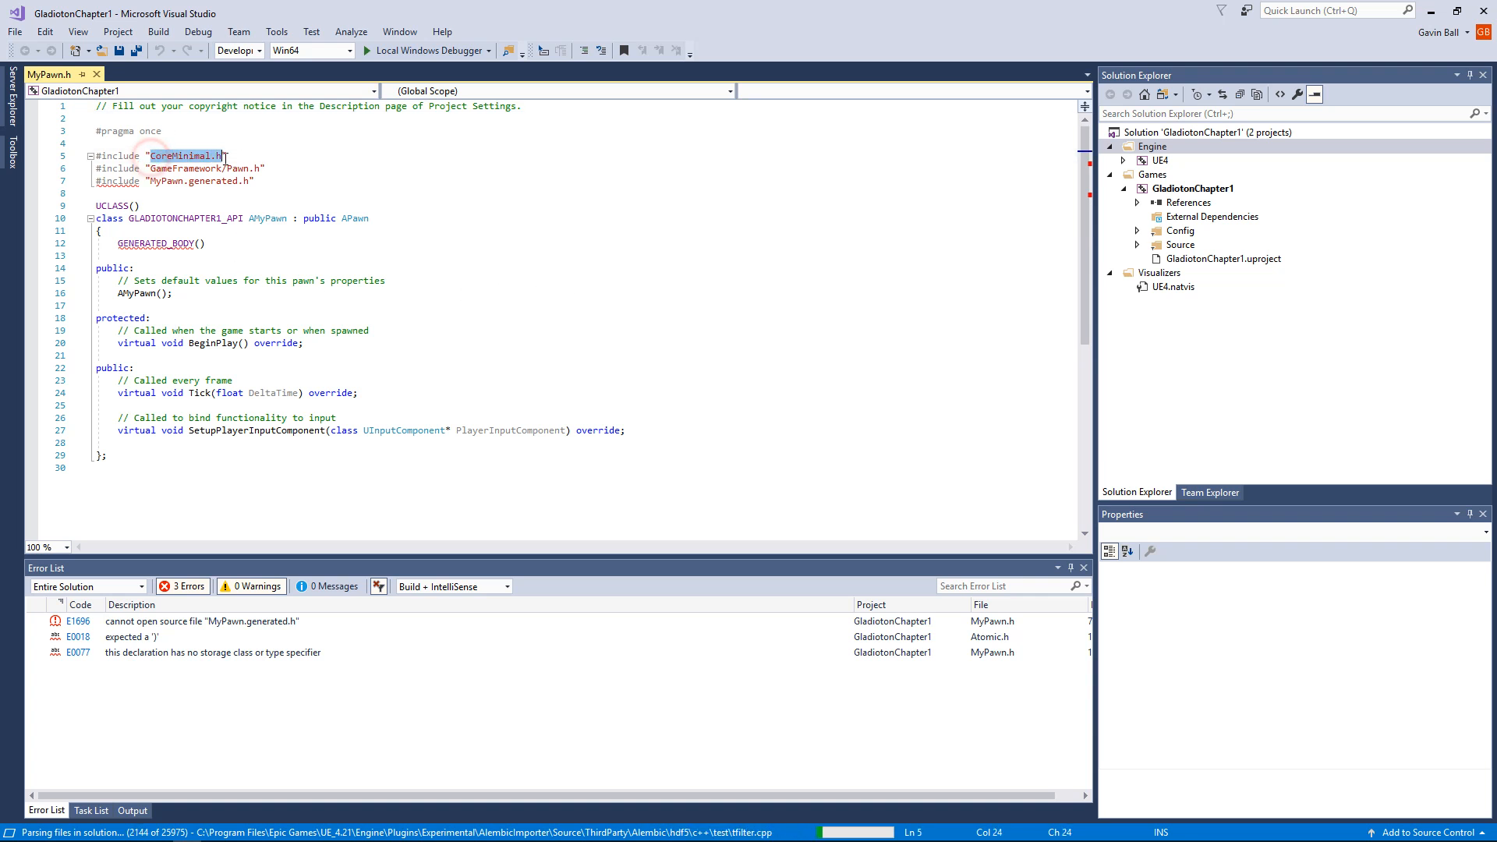
pyautogui.doubleClick(209, 169)
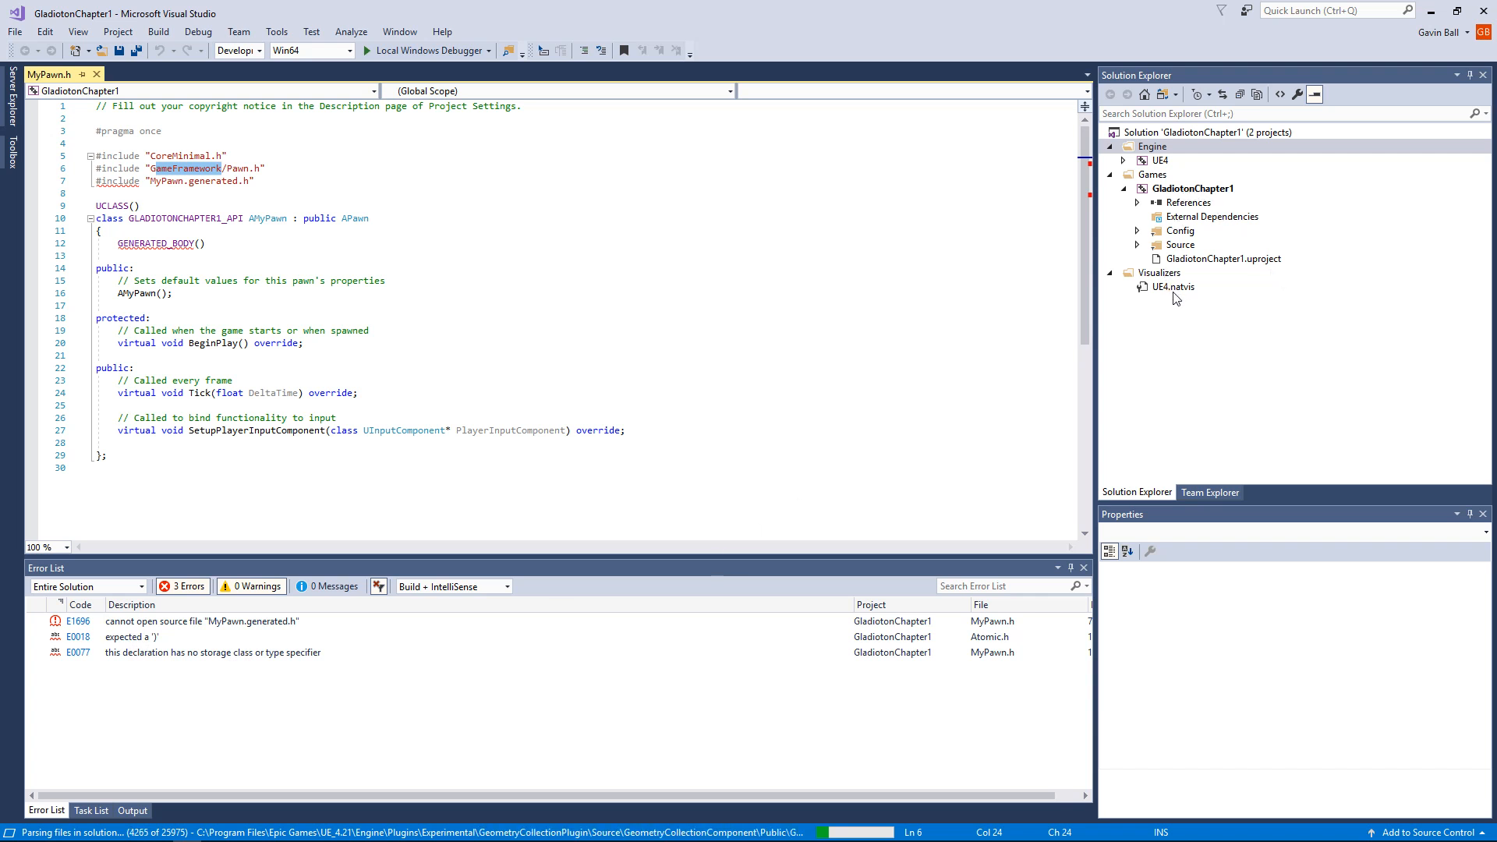
pyautogui.click(1140, 245)
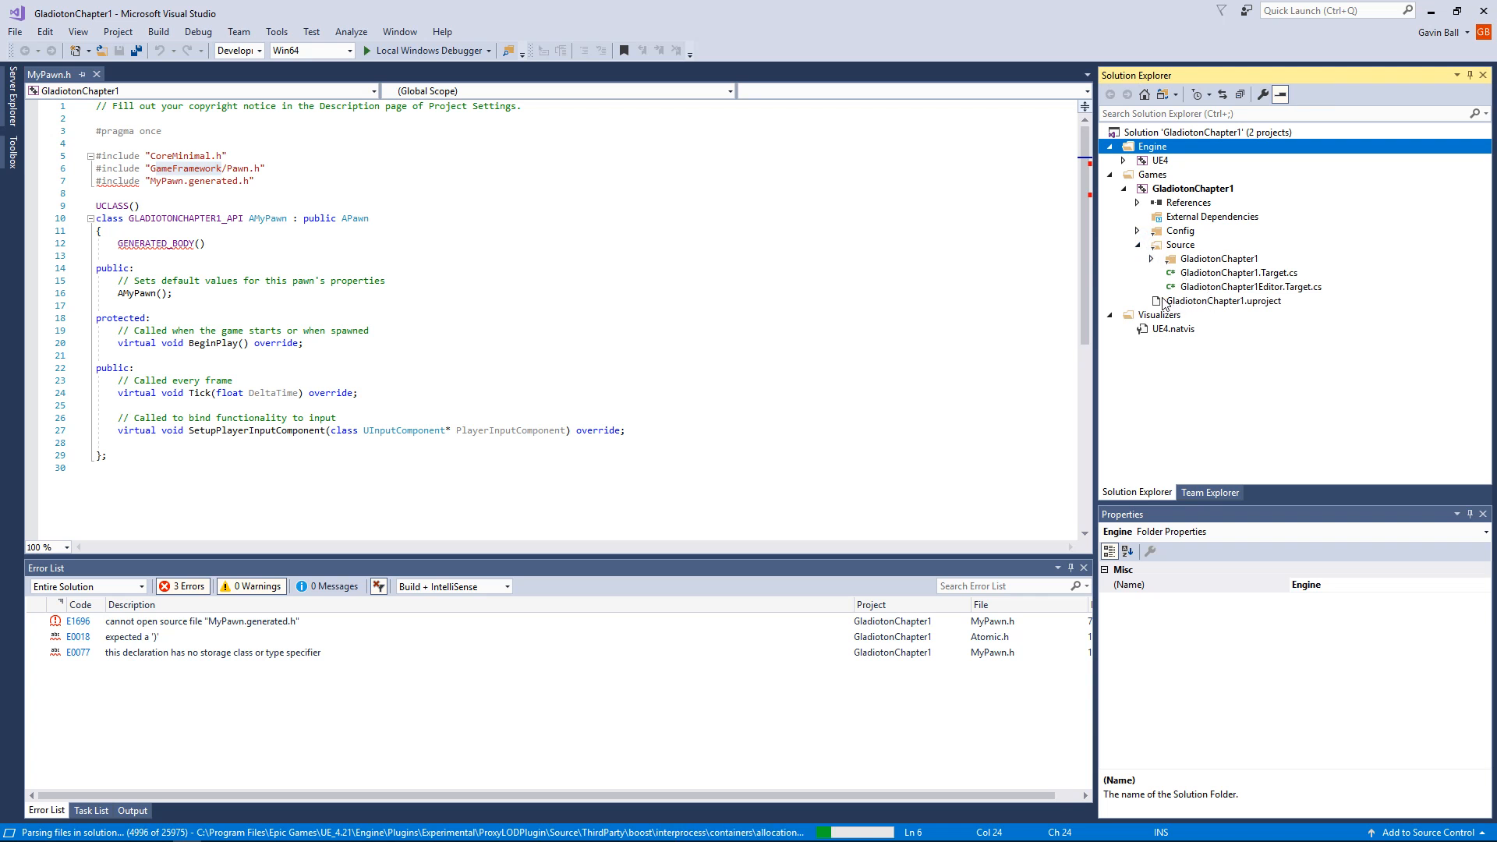
pyautogui.click(1138, 231)
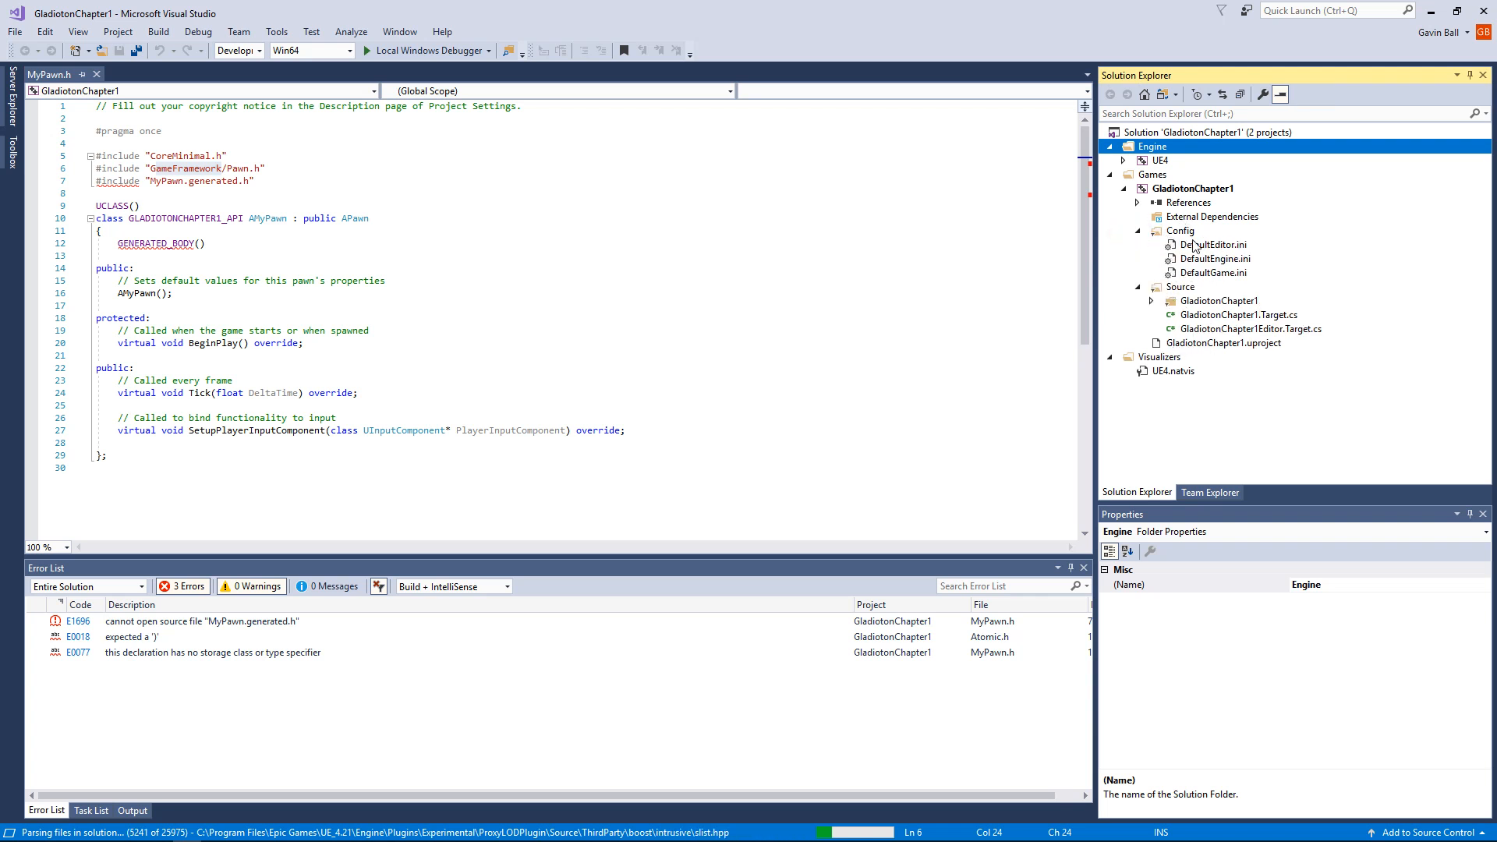
pyautogui.click(1140, 206)
pyautogui.click(1129, 188)
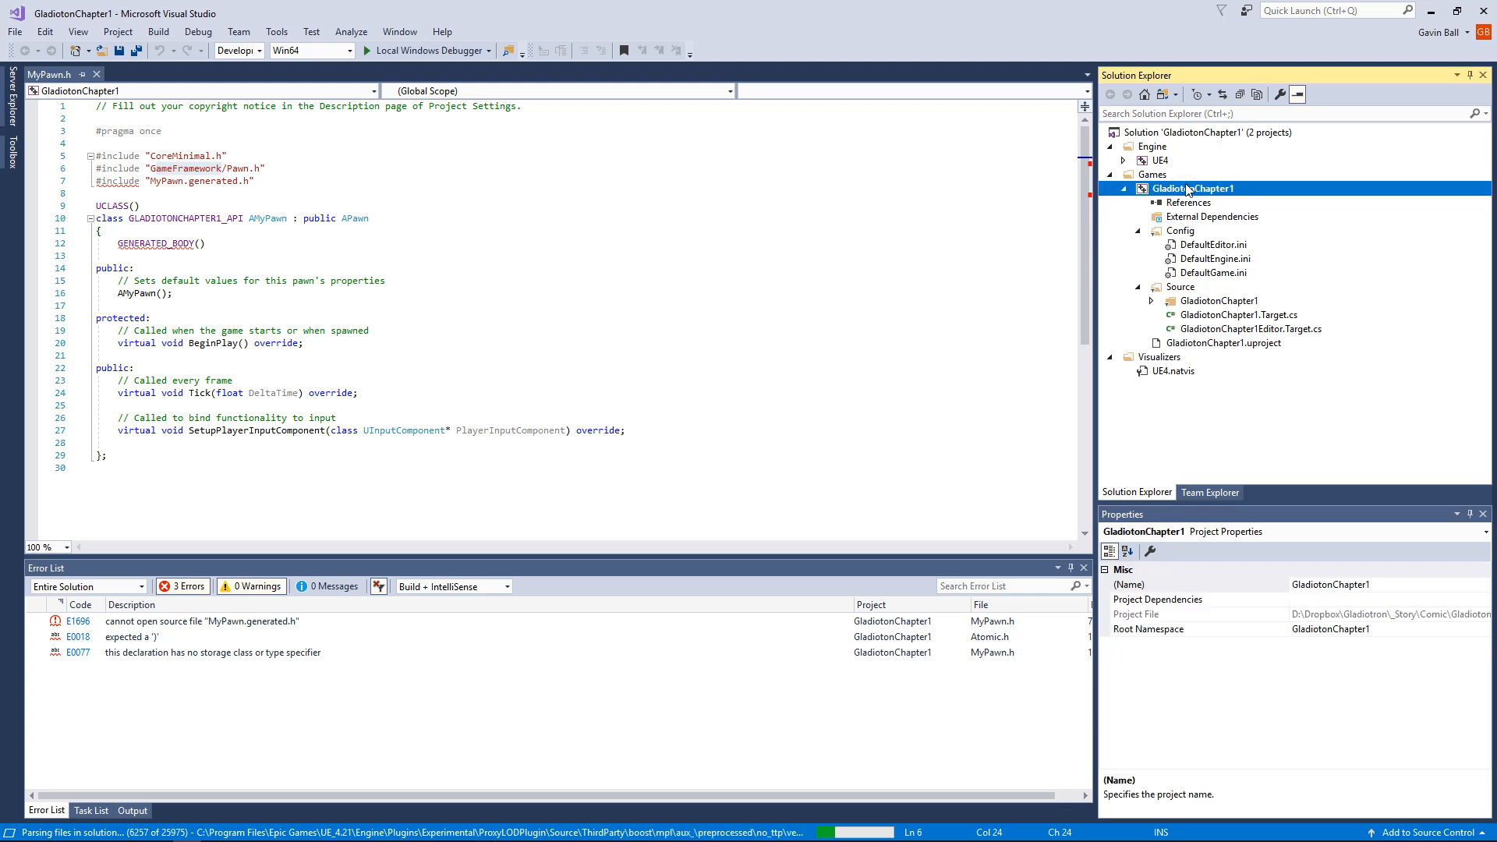
pyautogui.click(1124, 159)
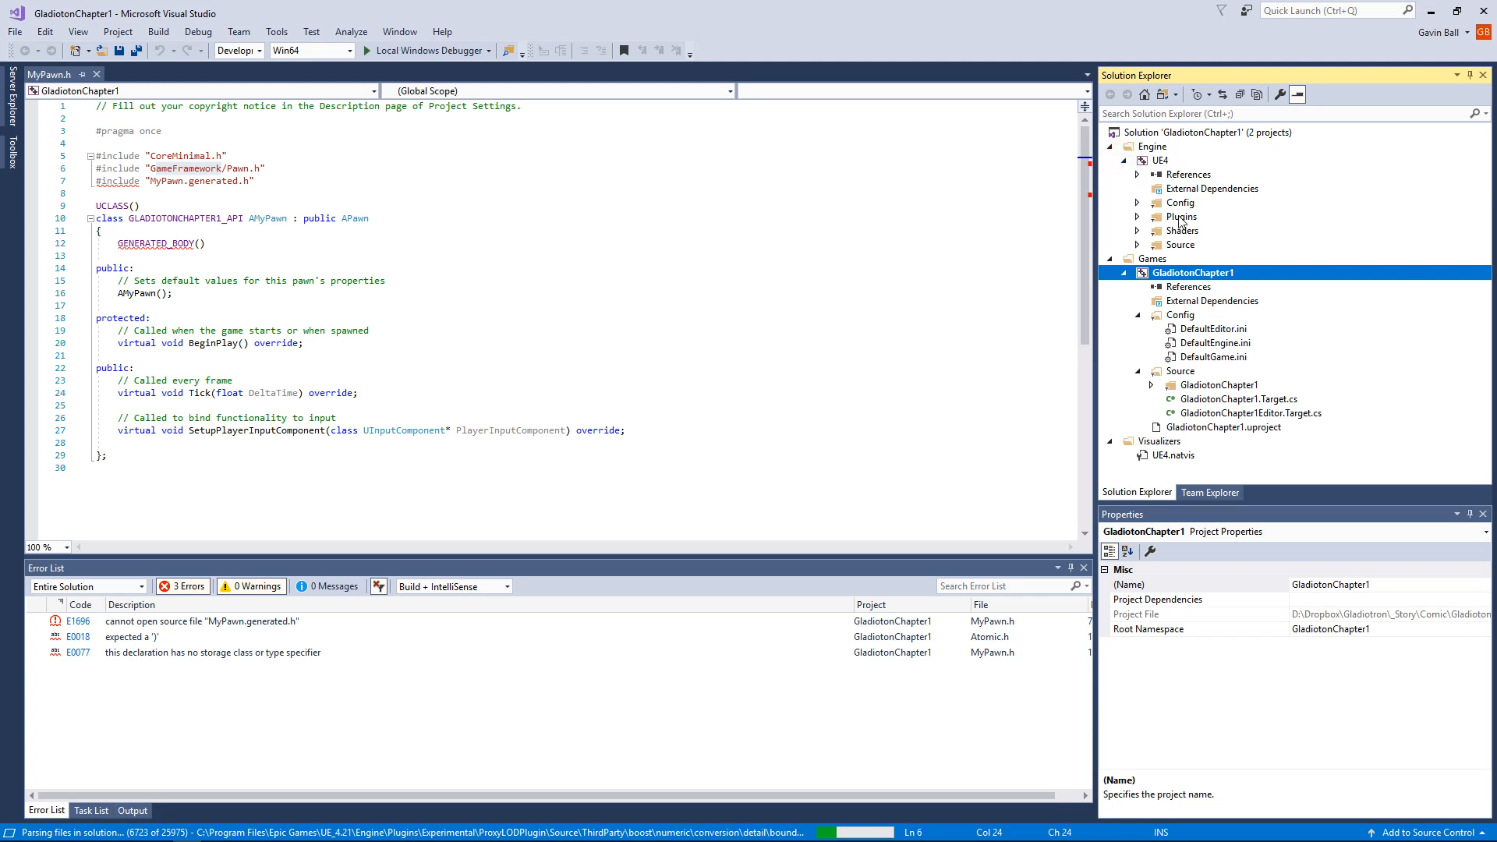
pyautogui.click(1138, 244)
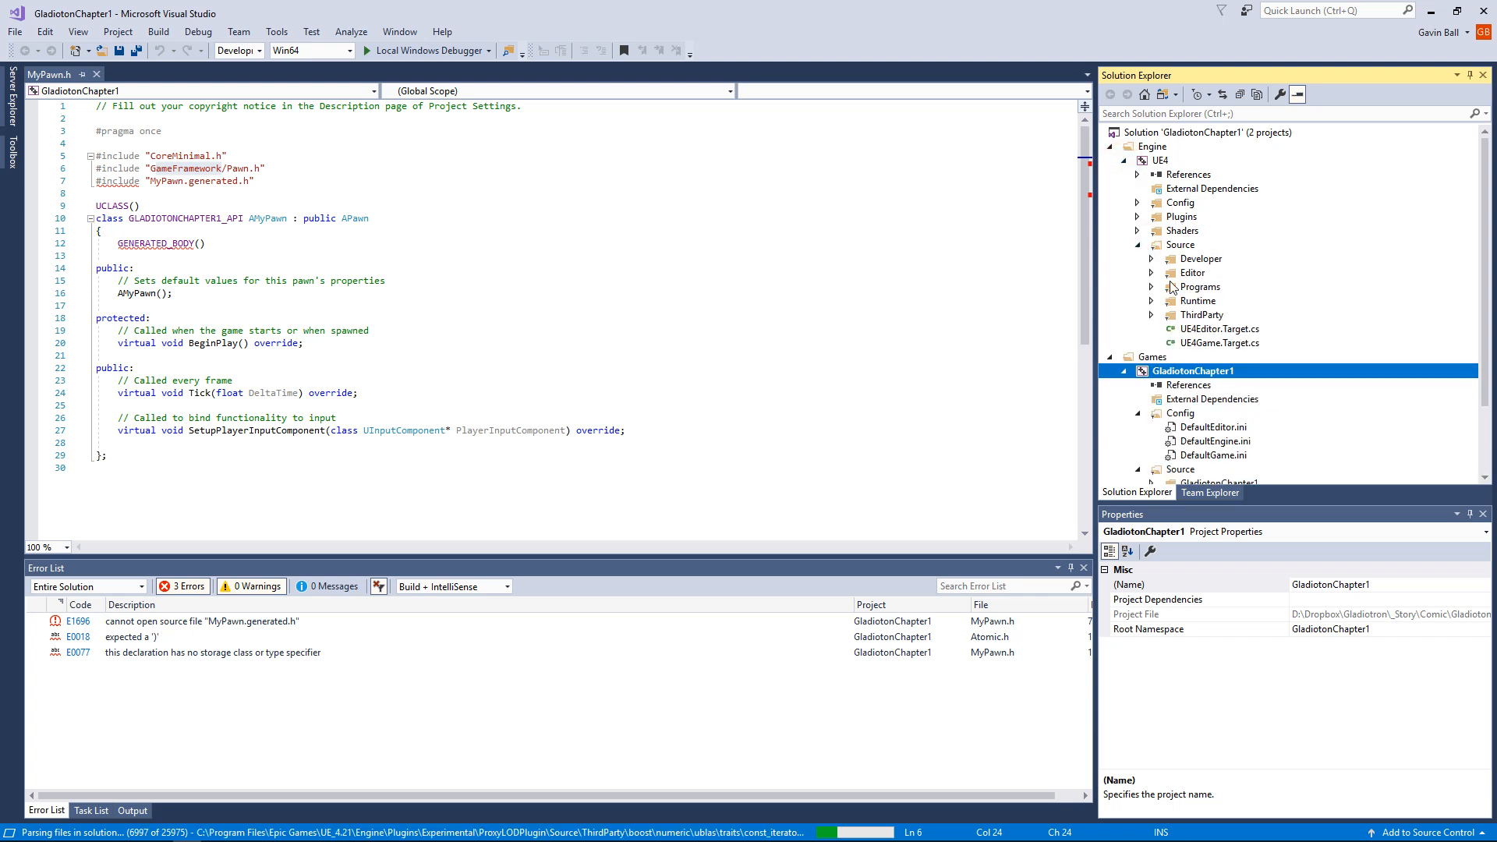
pyautogui.scroll(-2, 1215, 417)
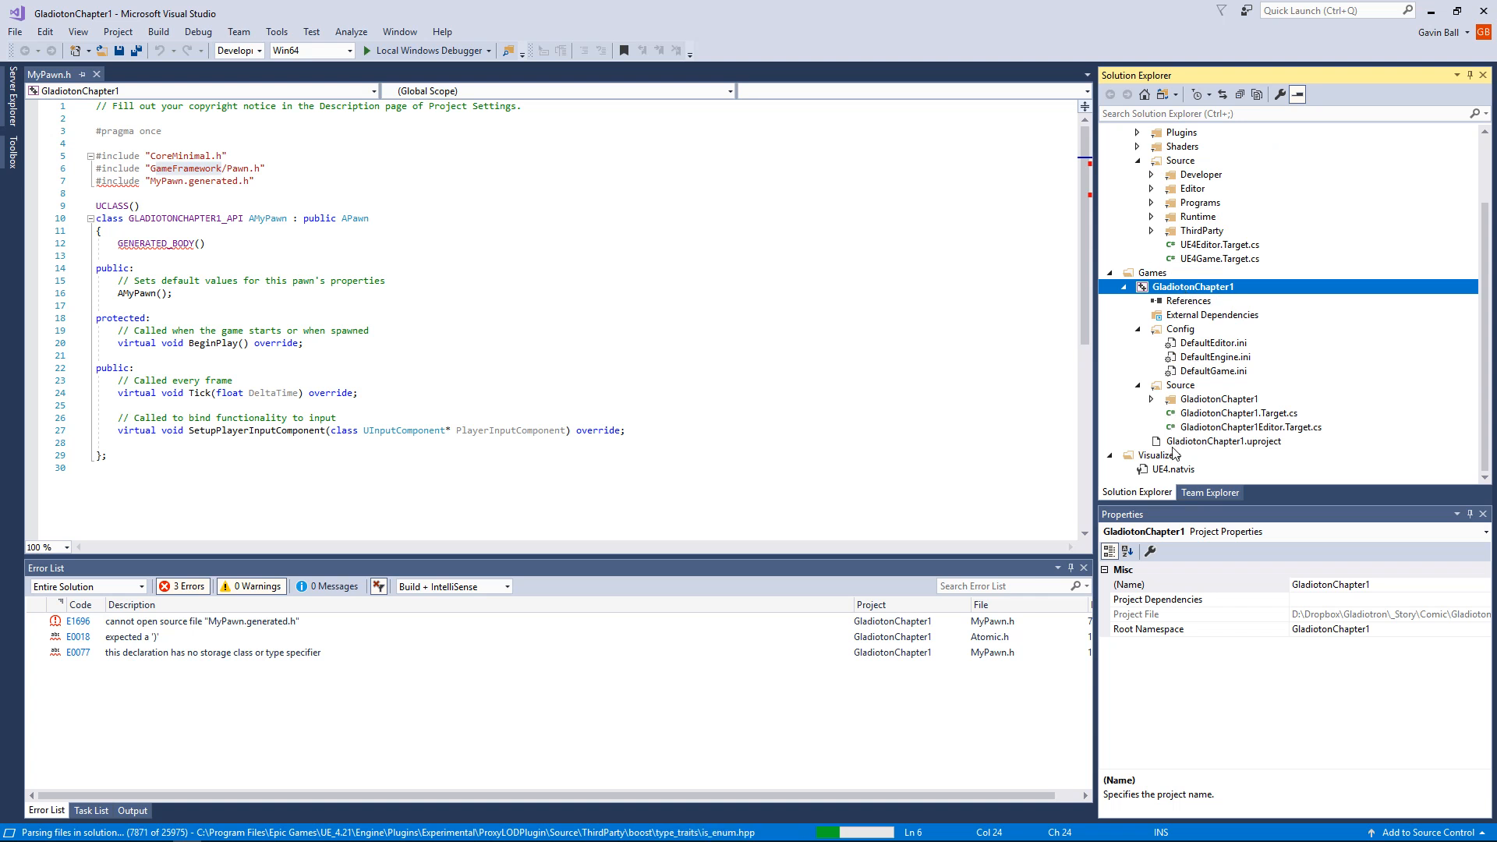
# Step: Look through the GladiotonChapter1 source files, including the Target.cs, MyPawn, MyGameModeBase.cpp, GladiotonChapter1.cpp and GladiotonChapter1.h, and expand MyPawn.cpp's members
pyautogui.click(1176, 399)
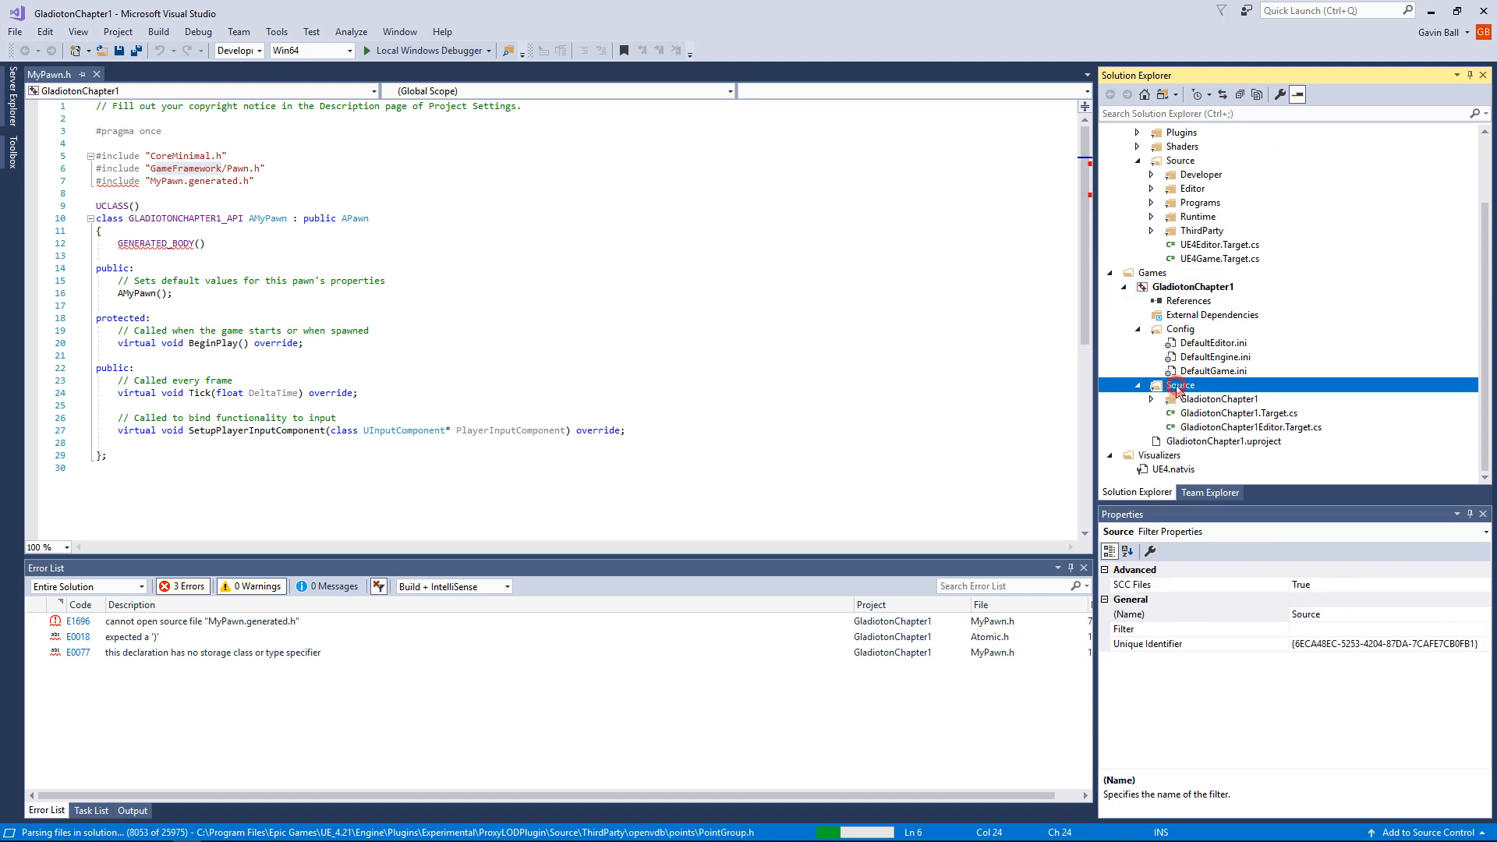
pyautogui.click(1205, 415)
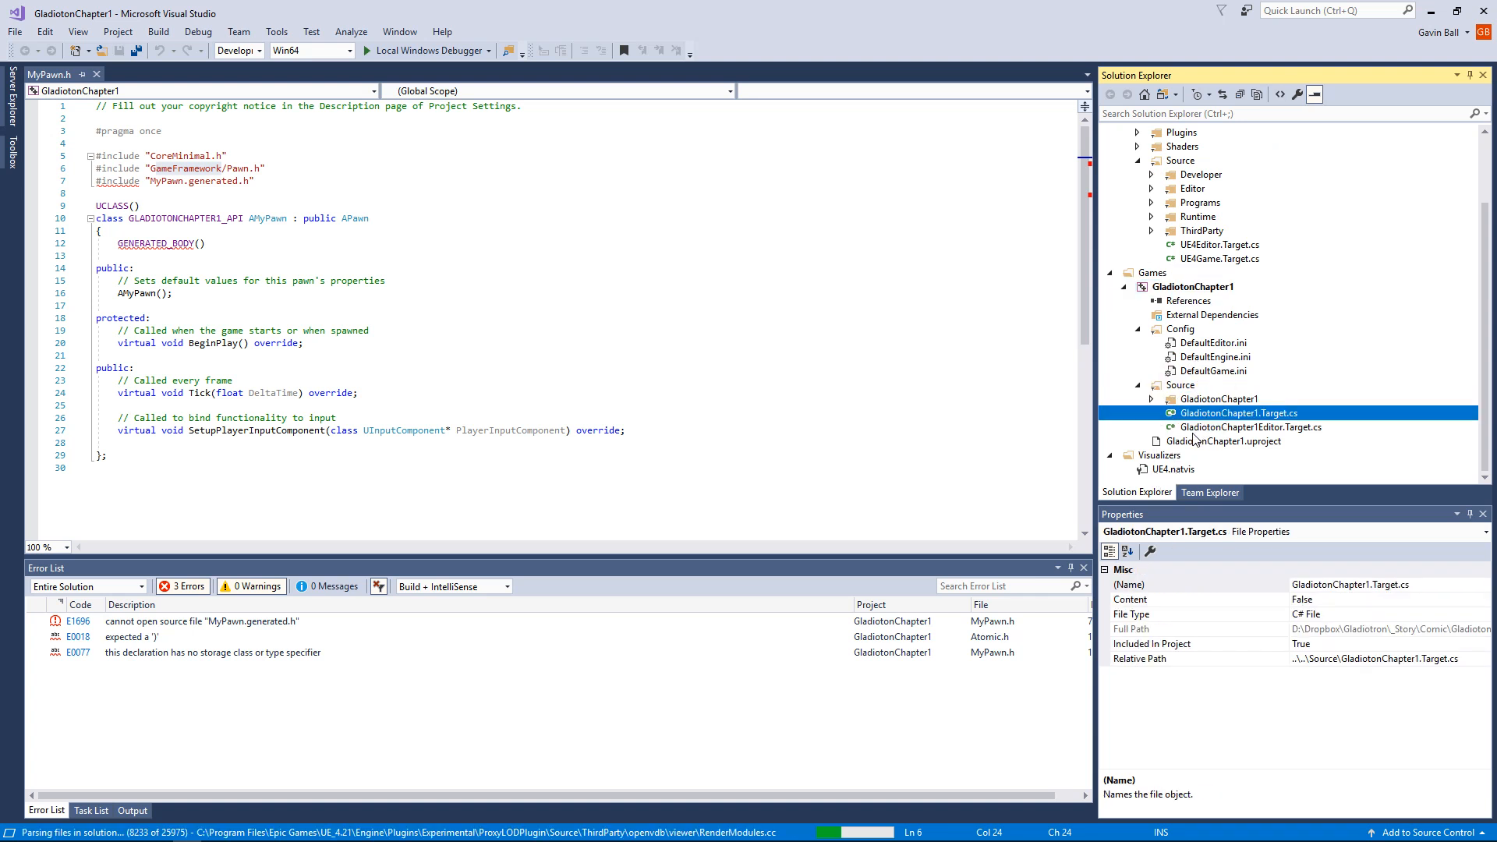
pyautogui.doubleClick(1205, 400)
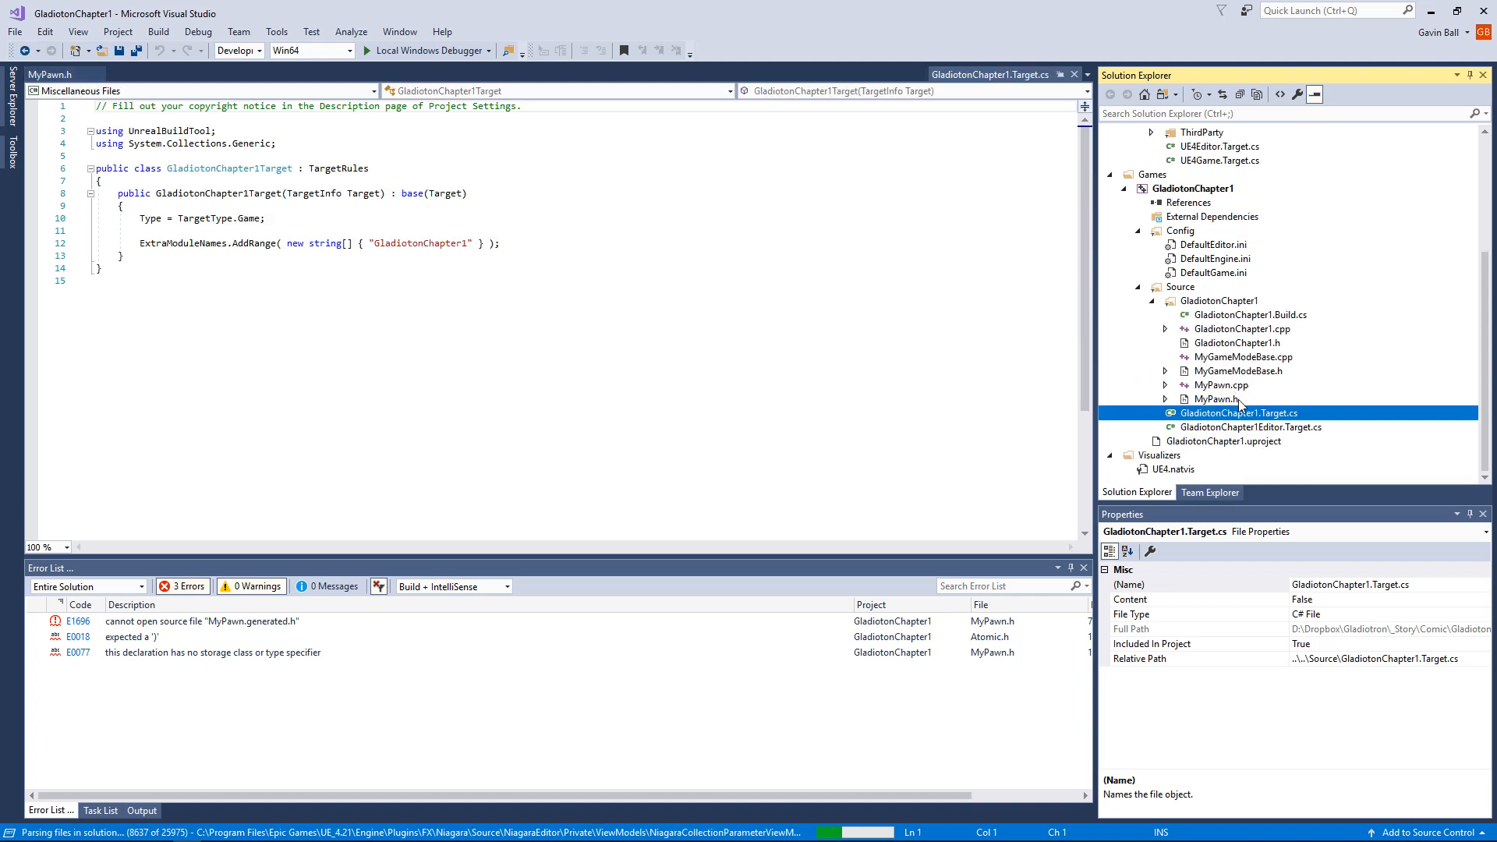
pyautogui.click(1230, 399)
pyautogui.click(1232, 385)
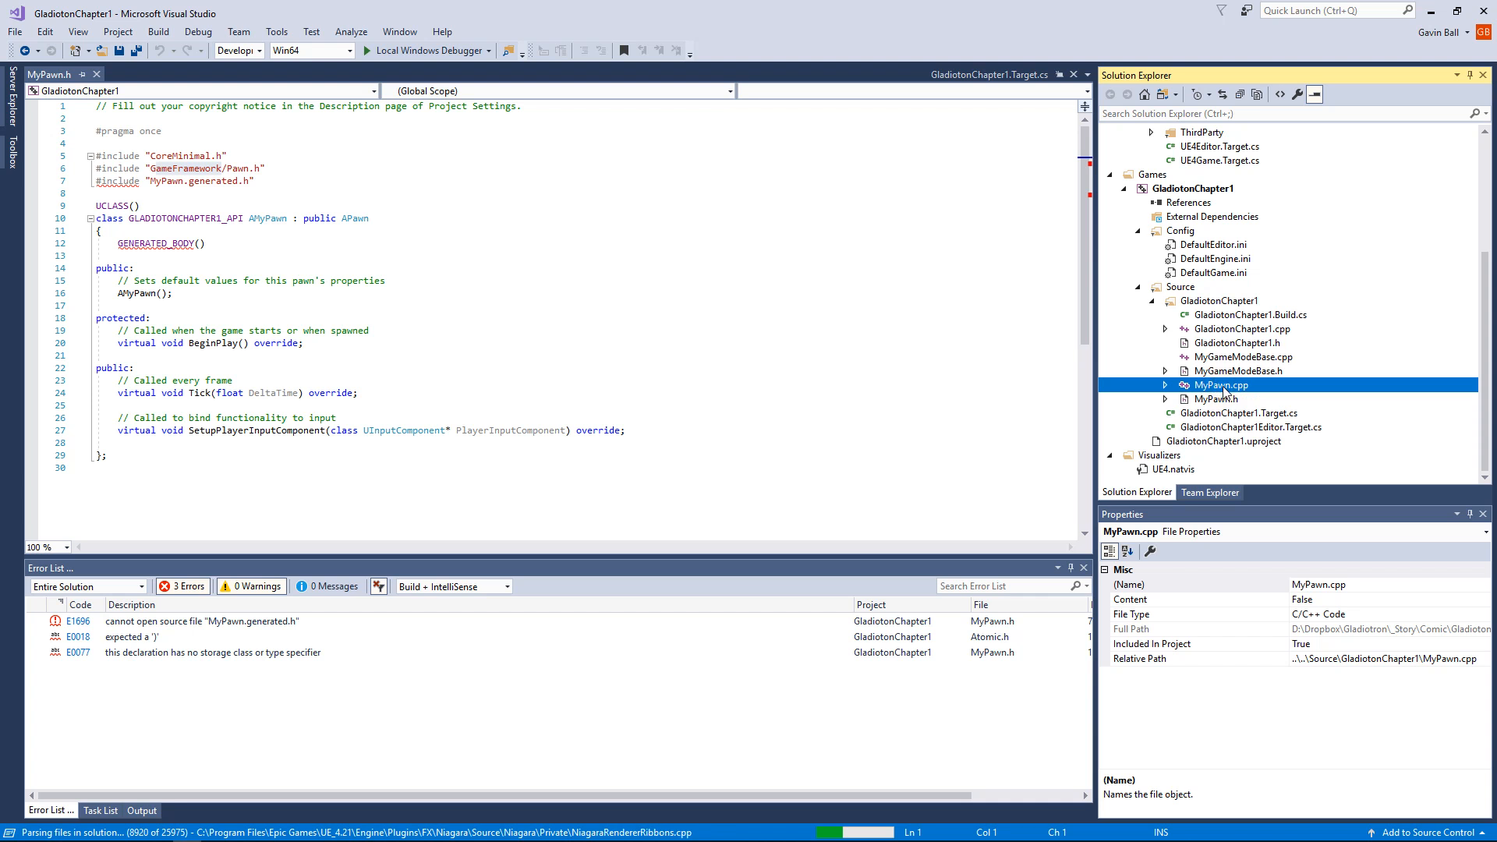
pyautogui.click(1248, 356)
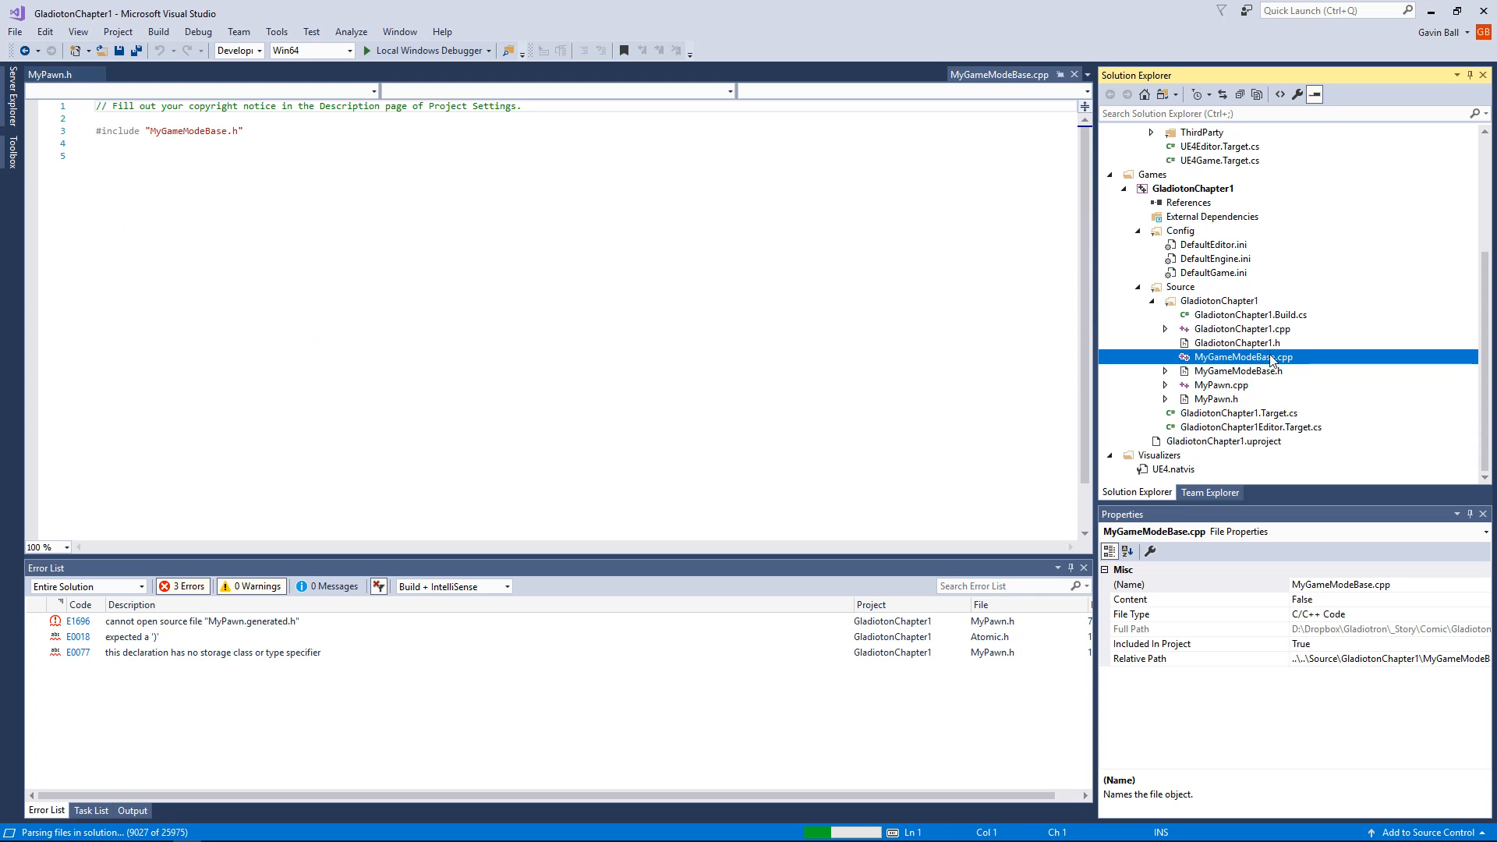
pyautogui.click(1257, 330)
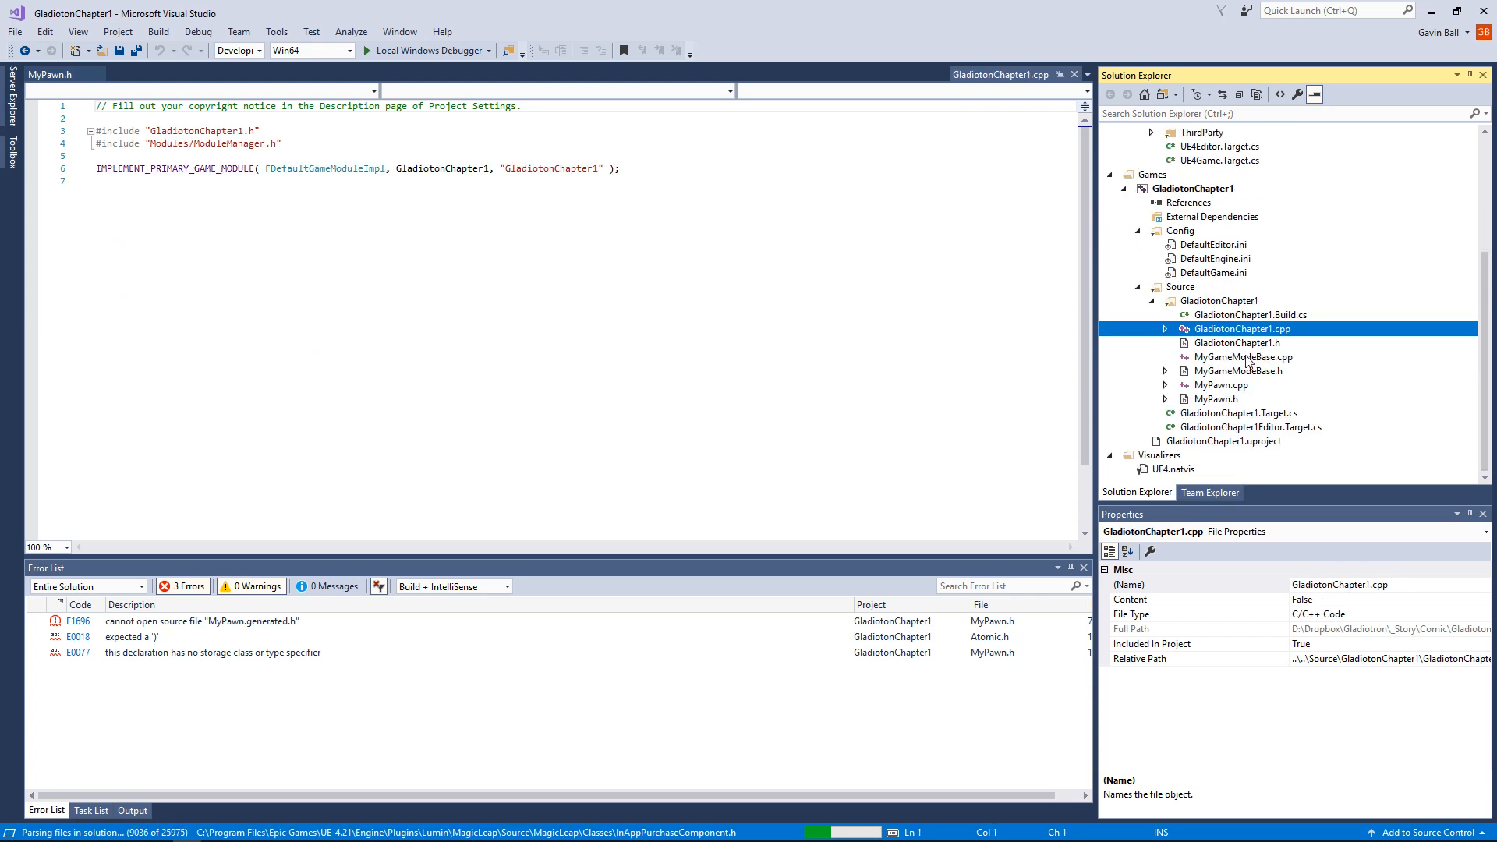
pyautogui.click(1239, 343)
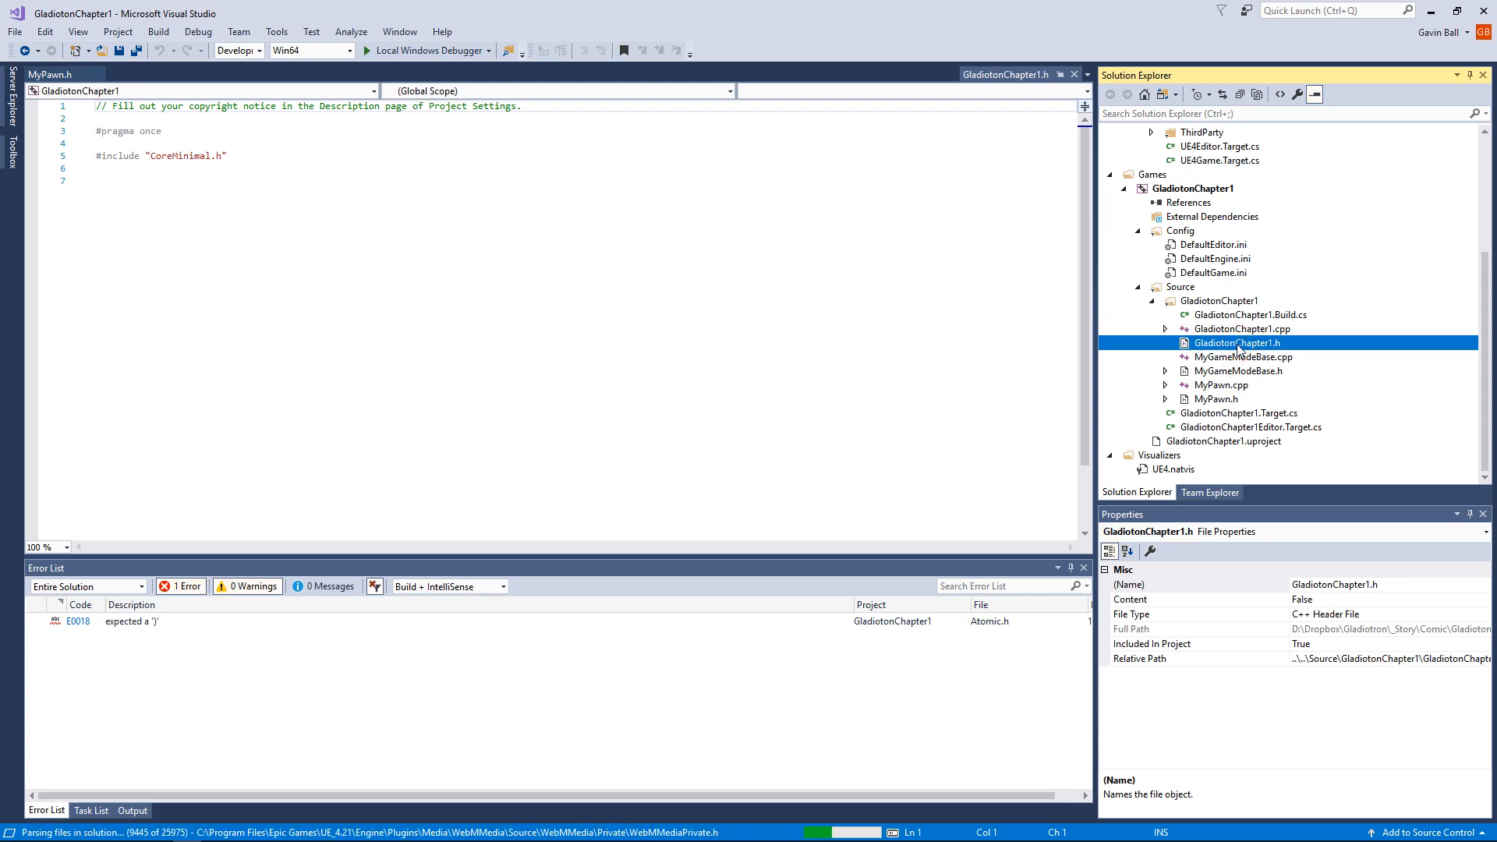
pyautogui.click(1248, 357)
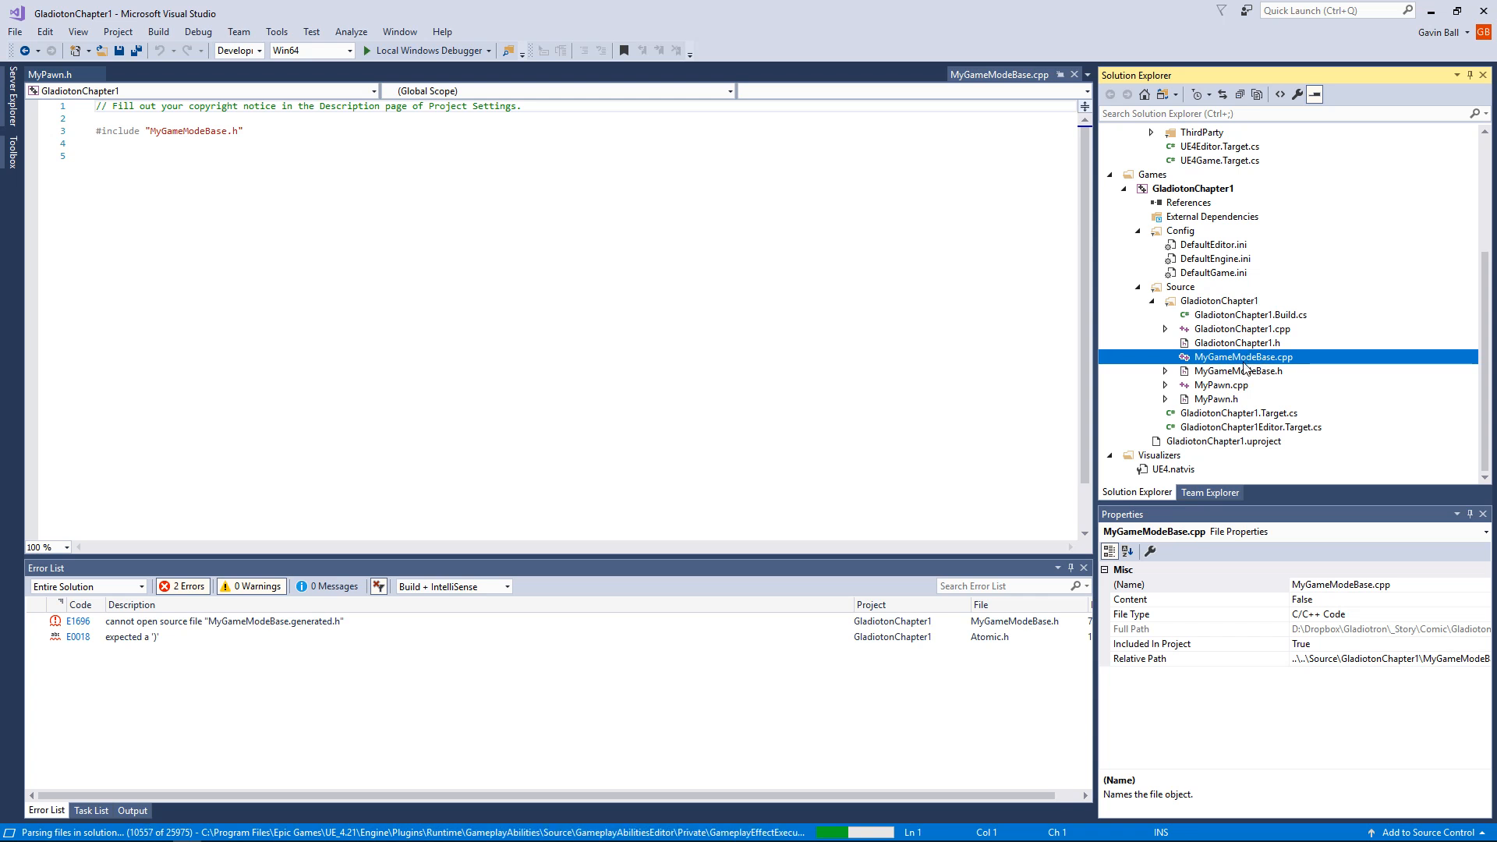
pyautogui.click(1167, 386)
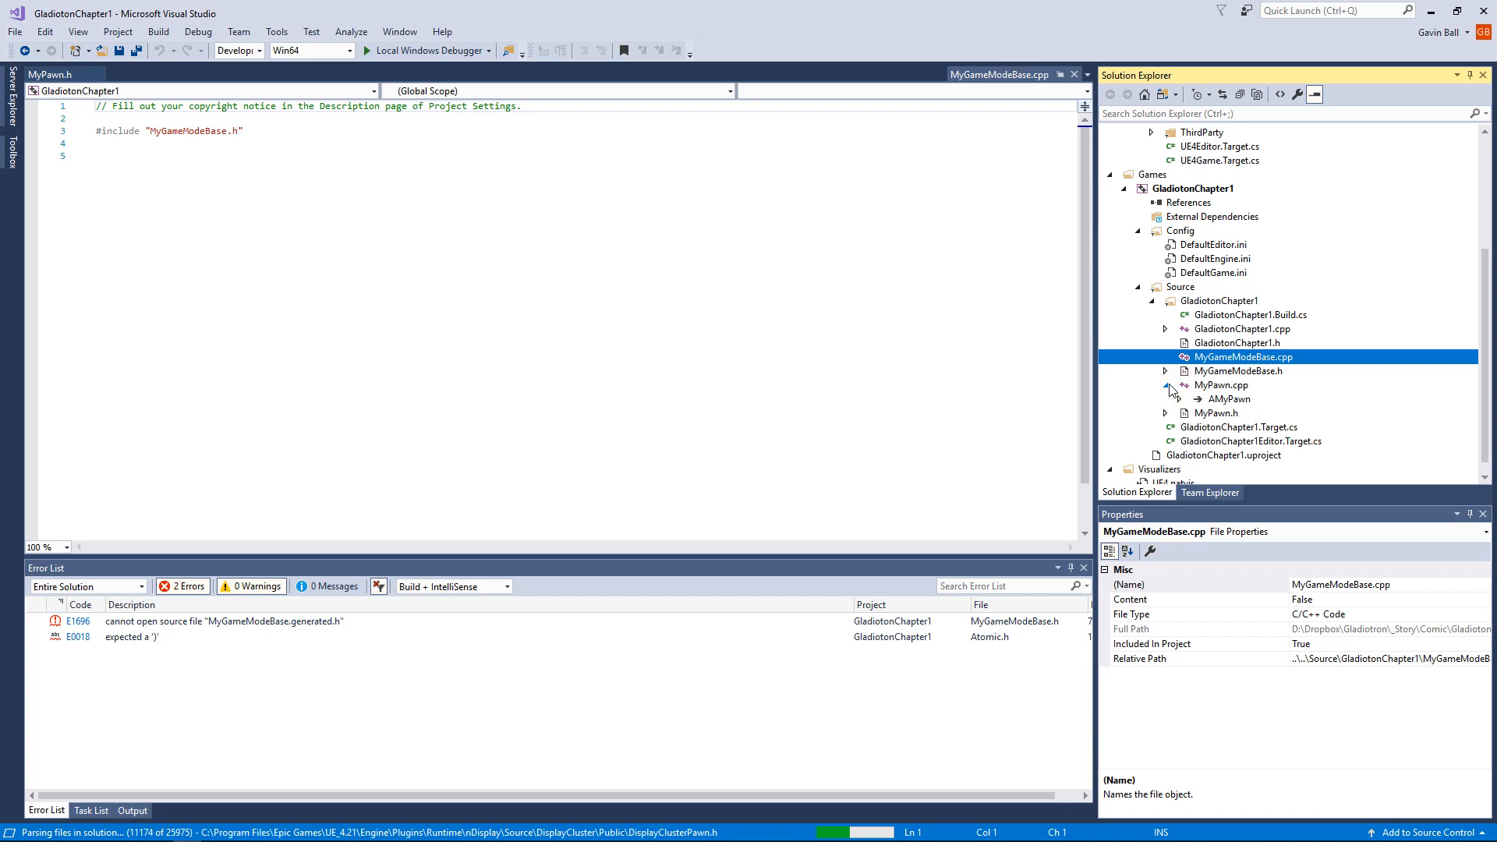
# Step: Compare the code in MyPawn.cpp with the declarations in the MyPawn.h header
pyautogui.click(1221, 387)
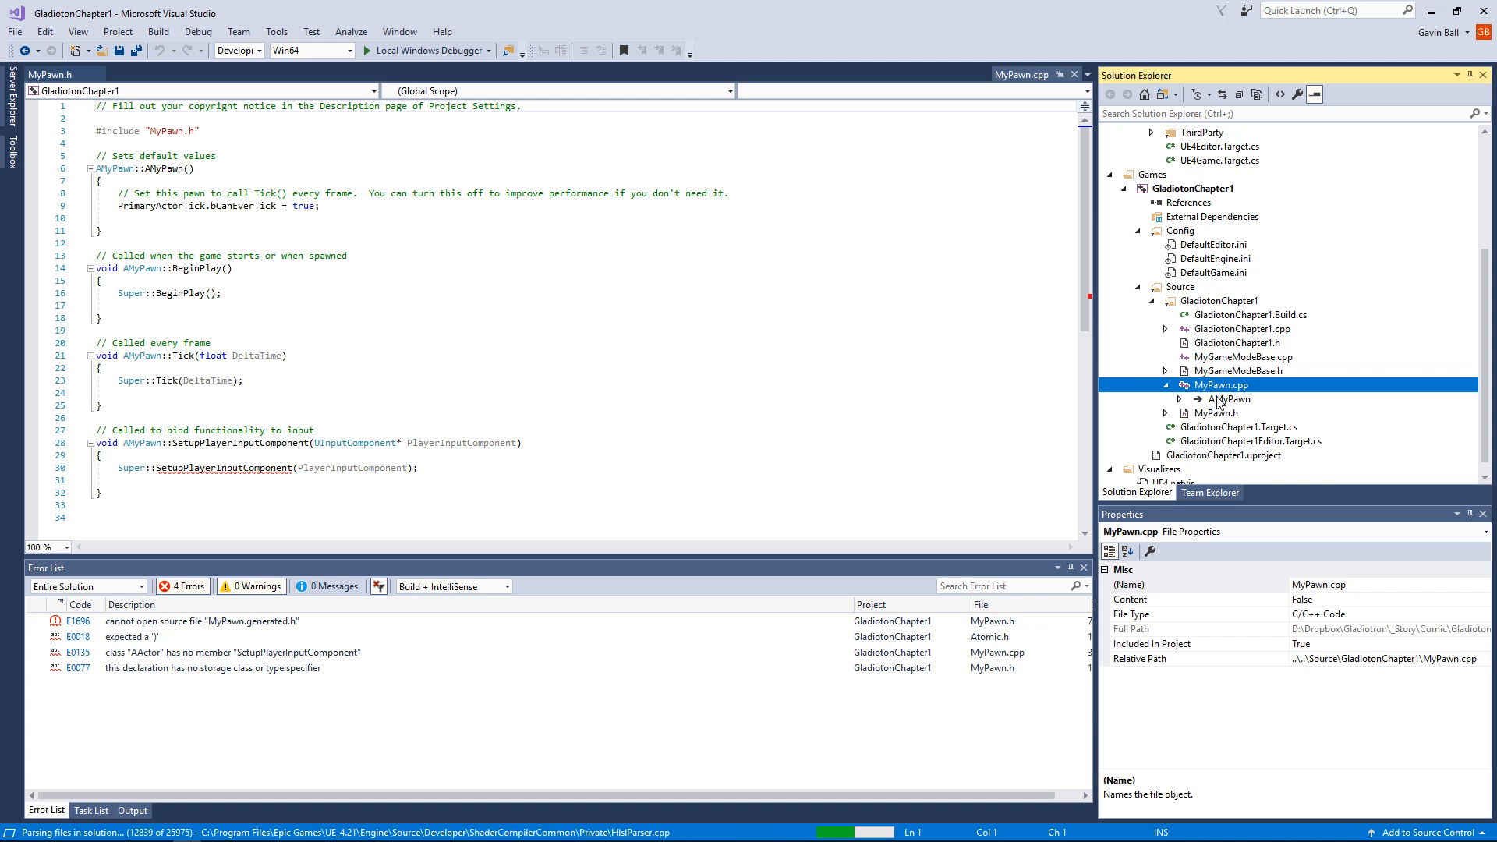
pyautogui.click(1221, 415)
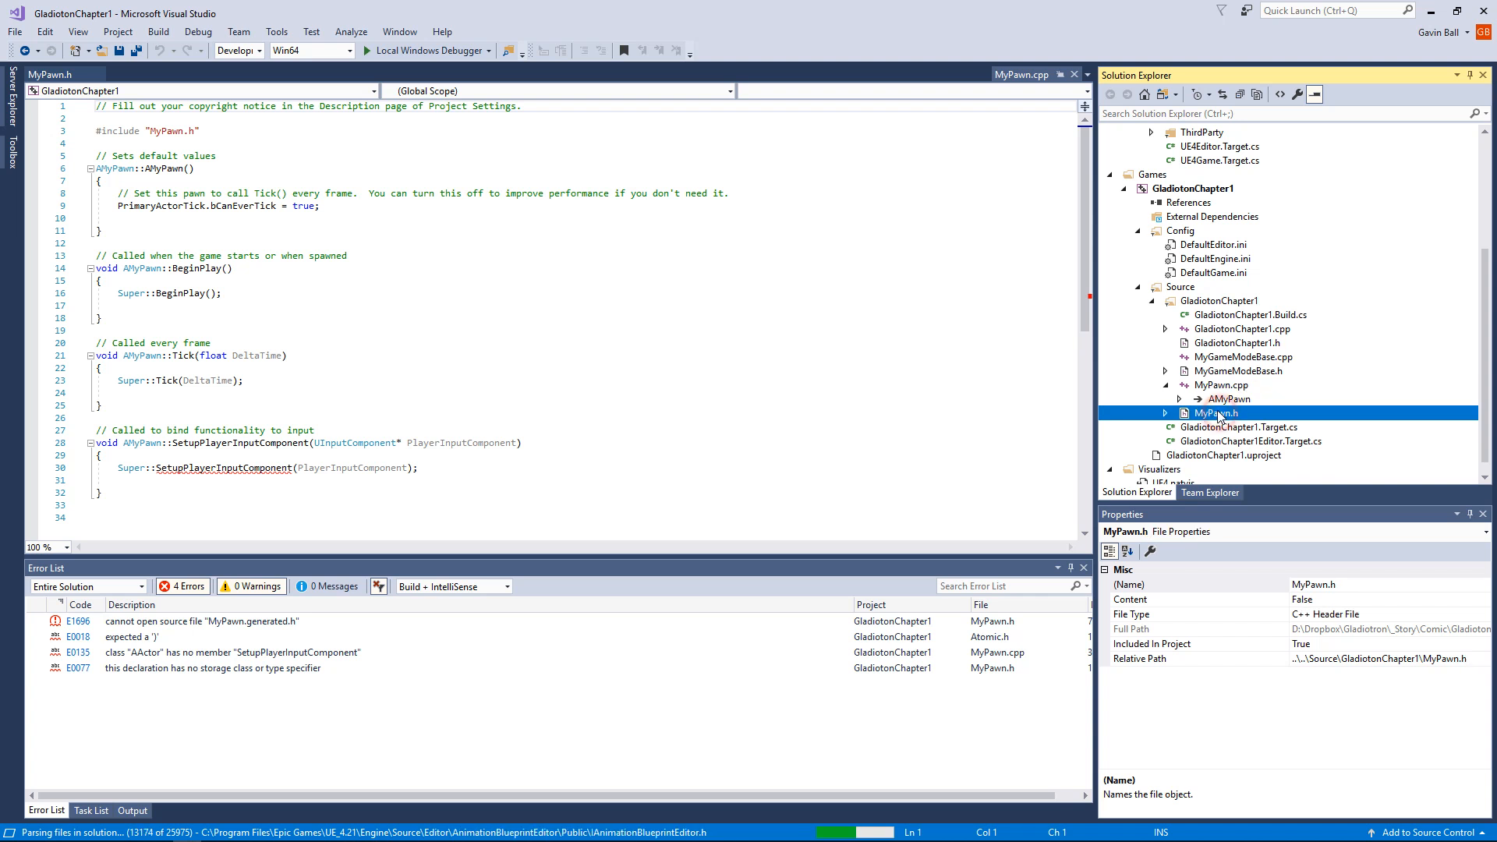
pyautogui.click(1219, 386)
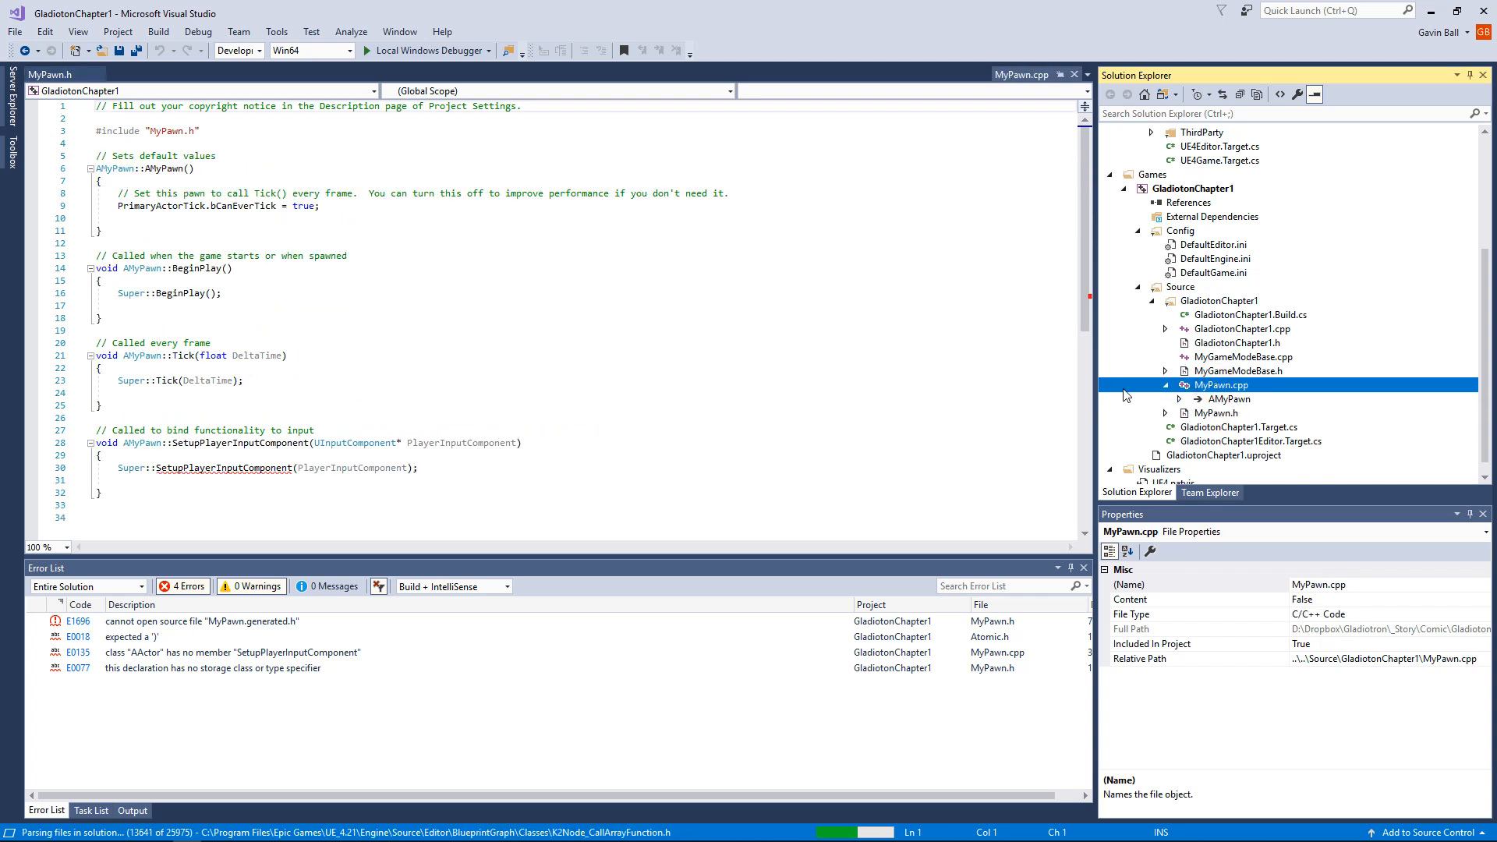
pyautogui.click(1204, 414)
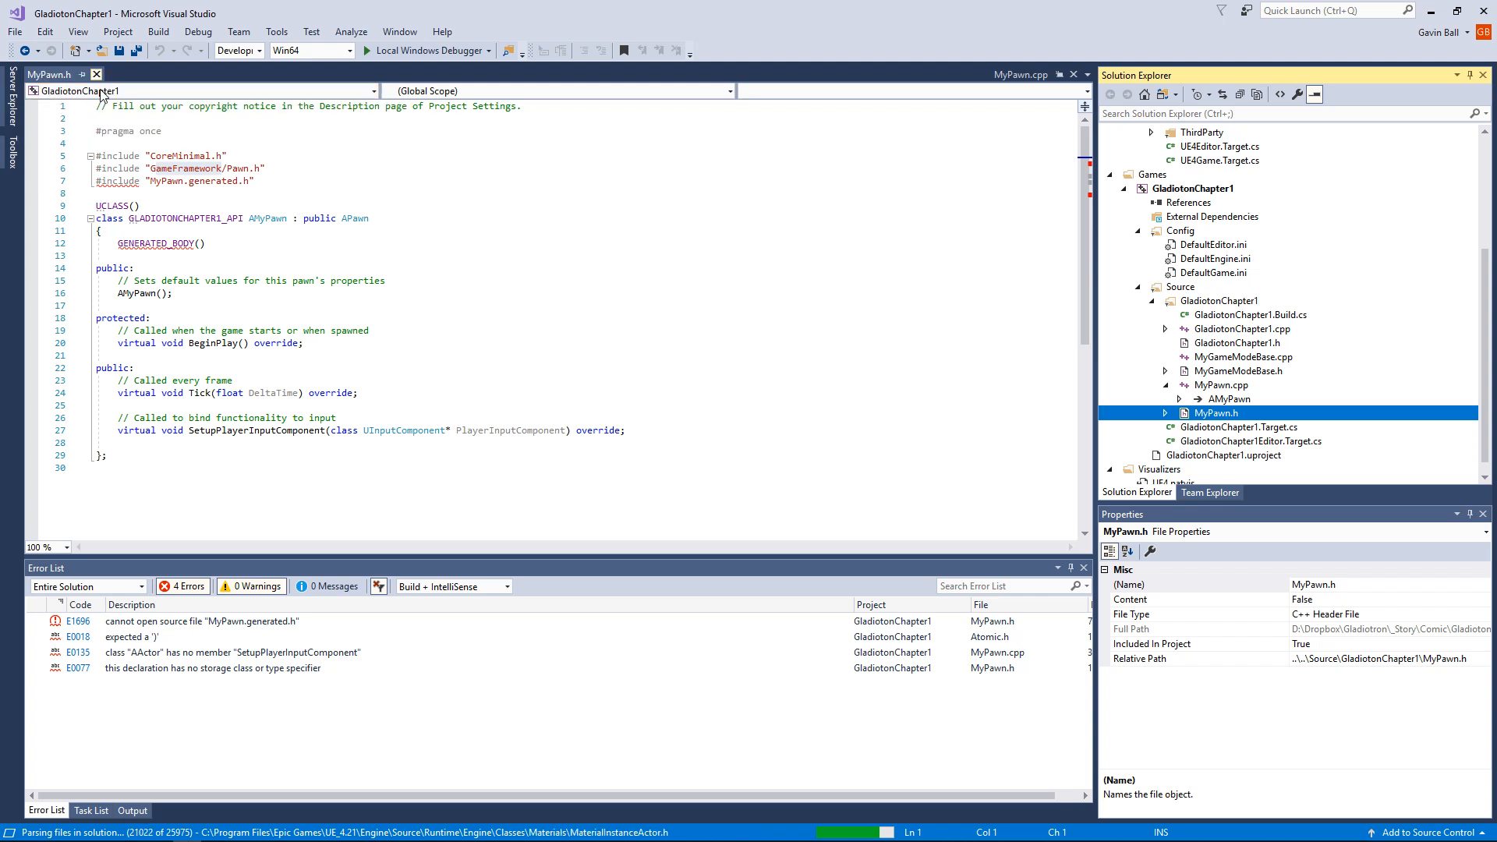
pyautogui.scroll(-4, 146, 139)
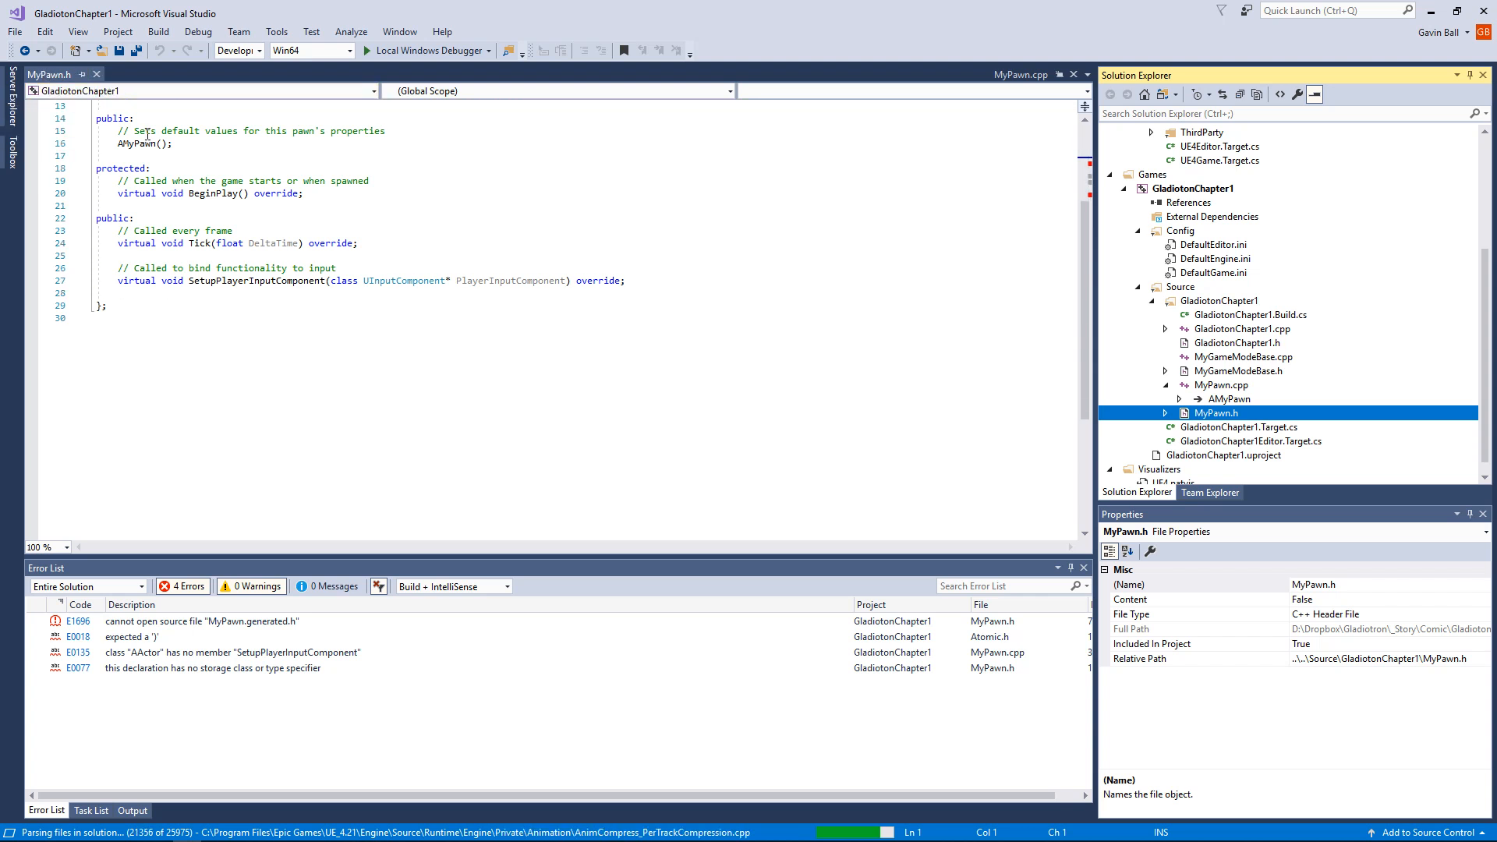
pyautogui.scroll(4, 148, 138)
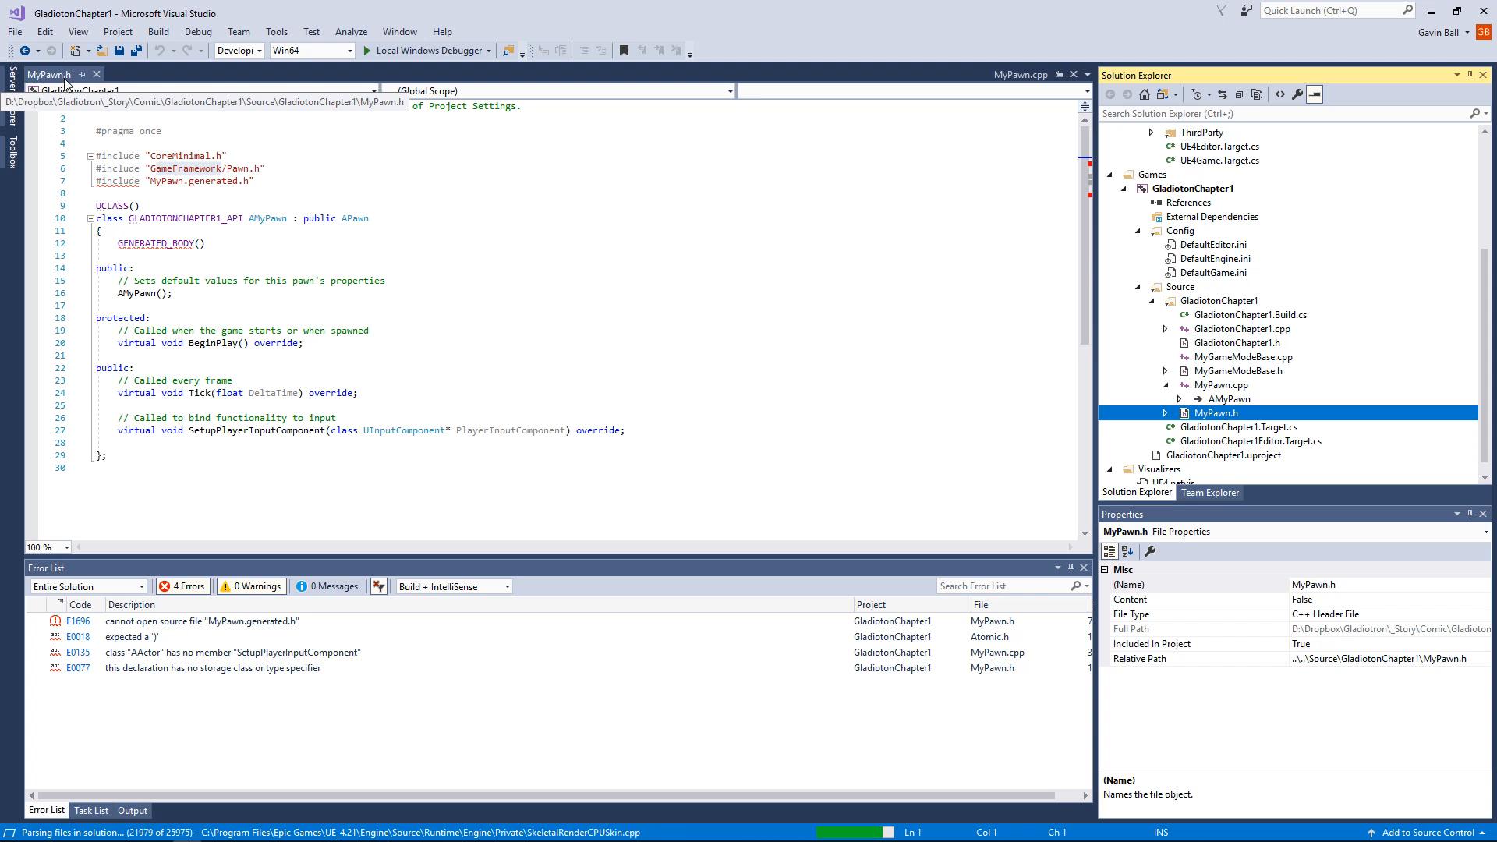
pyautogui.click(1240, 388)
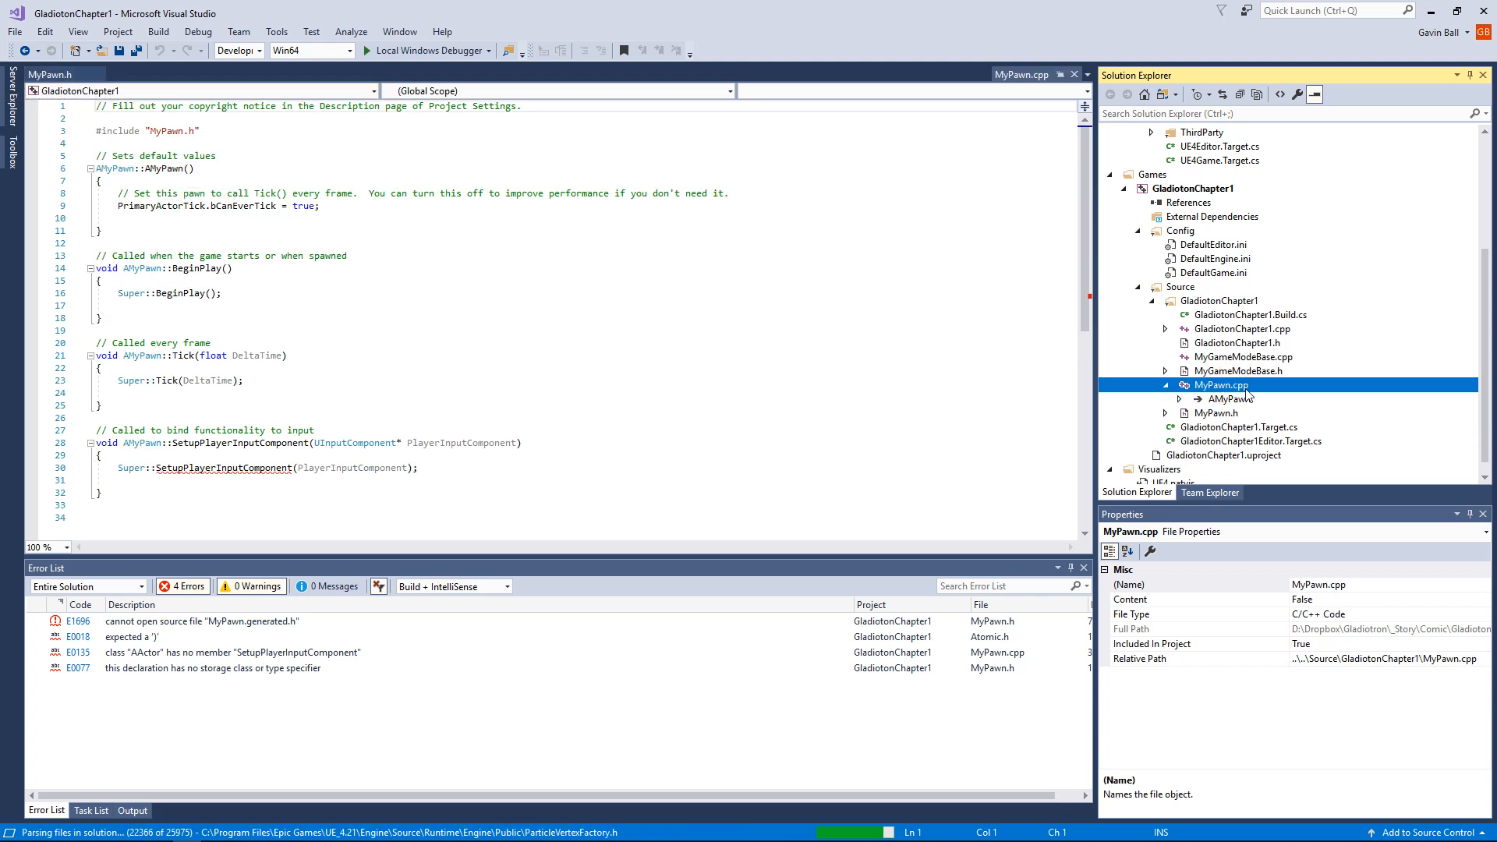
pyautogui.click(1213, 413)
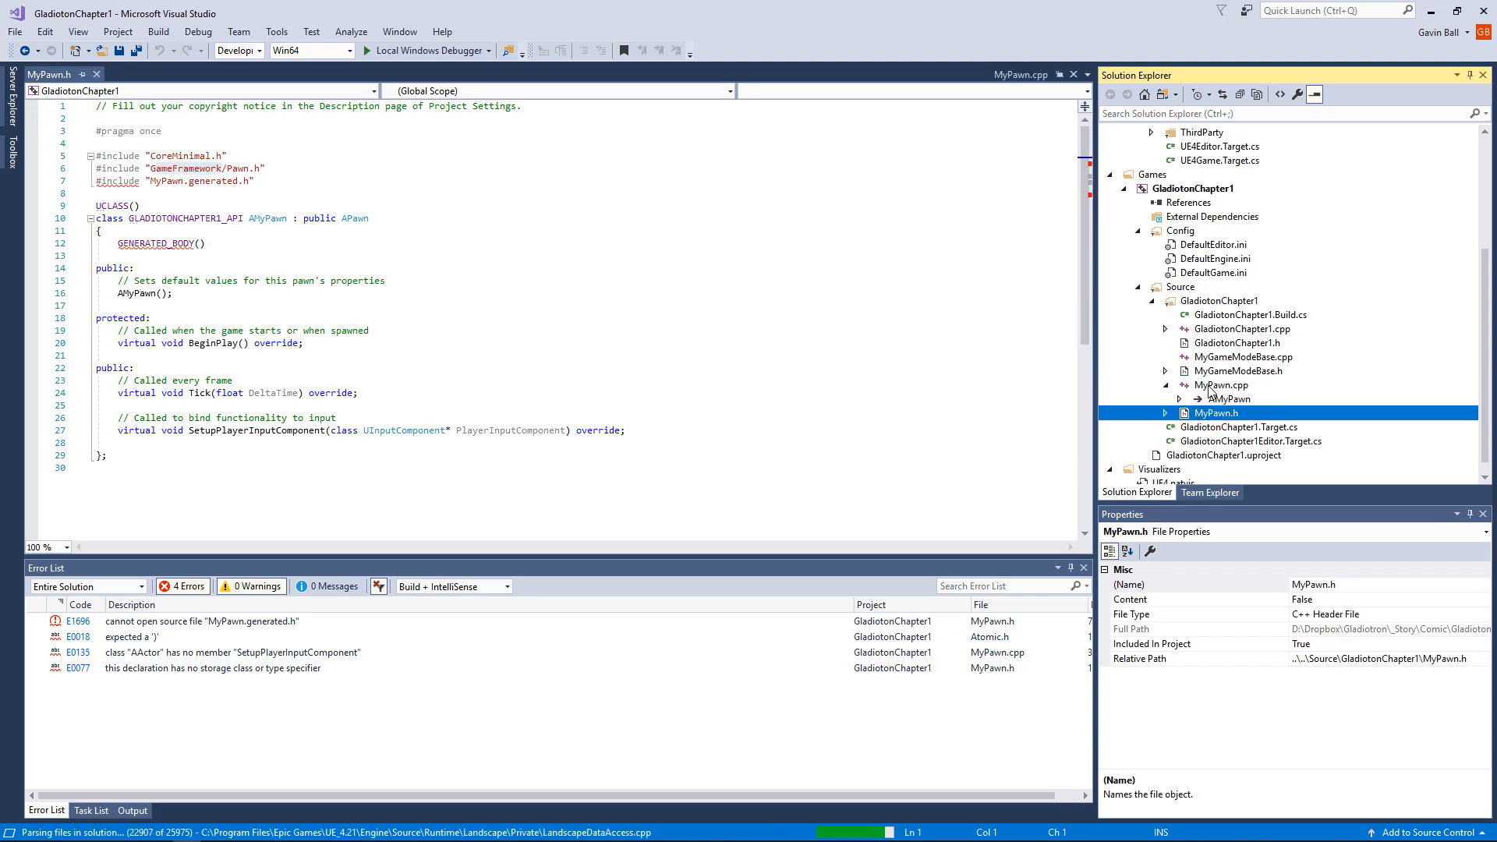
pyautogui.click(1210, 387)
pyautogui.click(1214, 413)
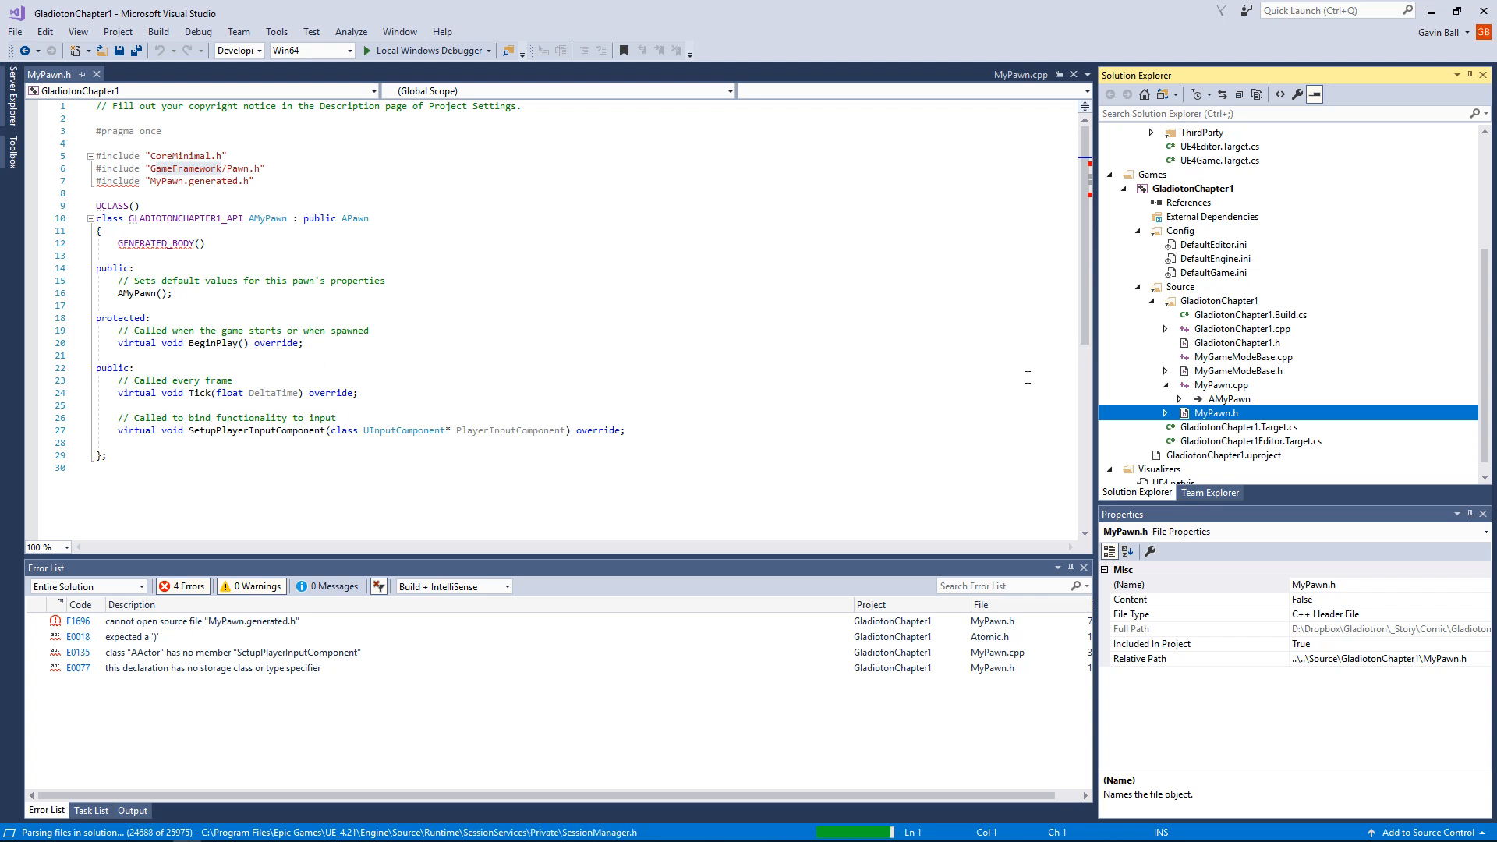
# Step: Examine the BeginPlay, Tick and SetupPlayerInputComponent functions in MyPawn.cpp against the MyPawn.h header
pyautogui.doubleClick(1220, 386)
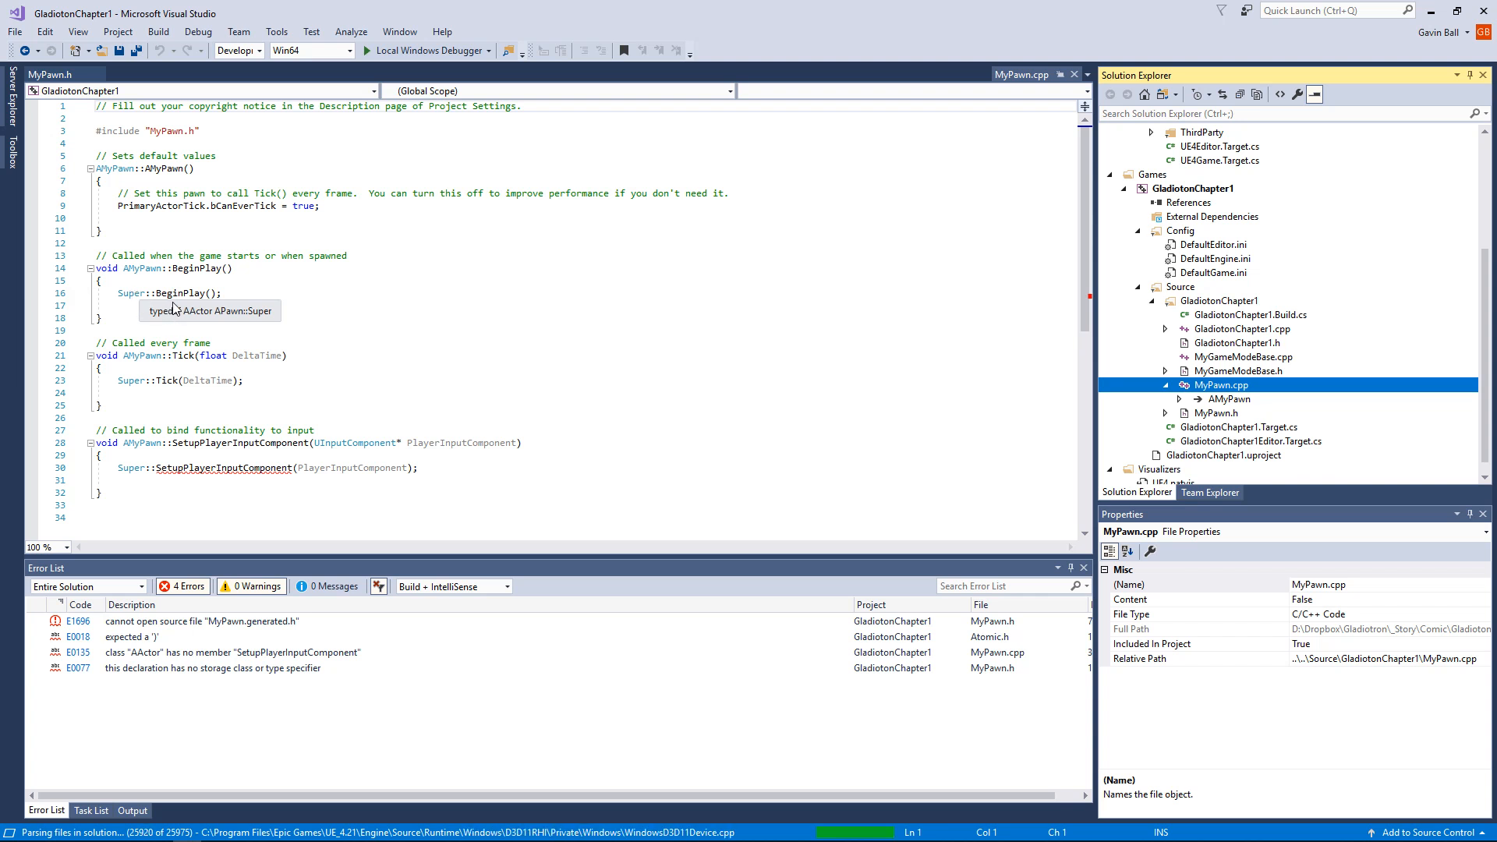
pyautogui.doubleClick(1216, 413)
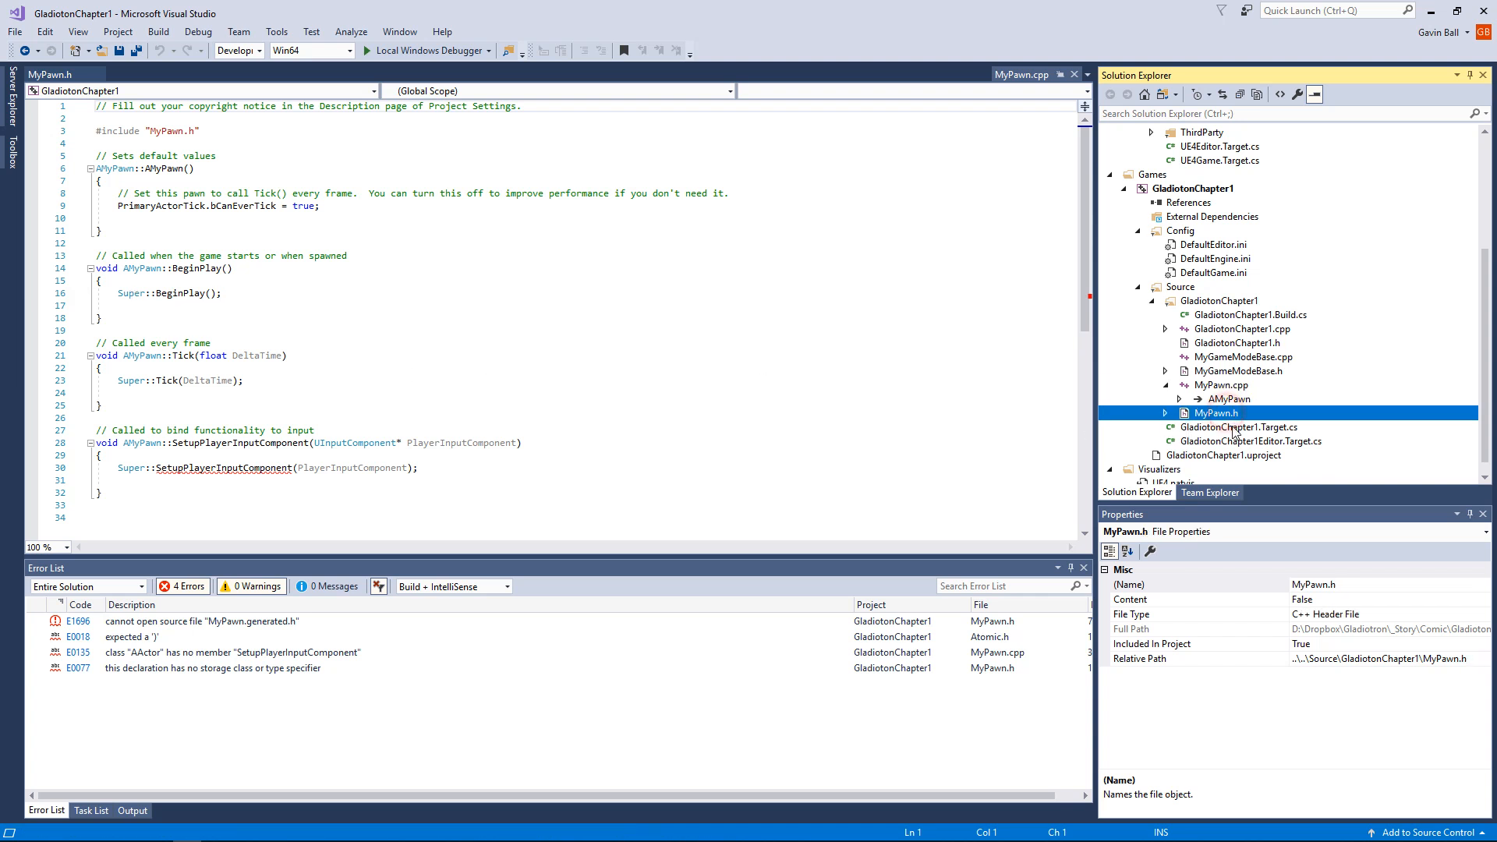
pyautogui.doubleClick(1221, 385)
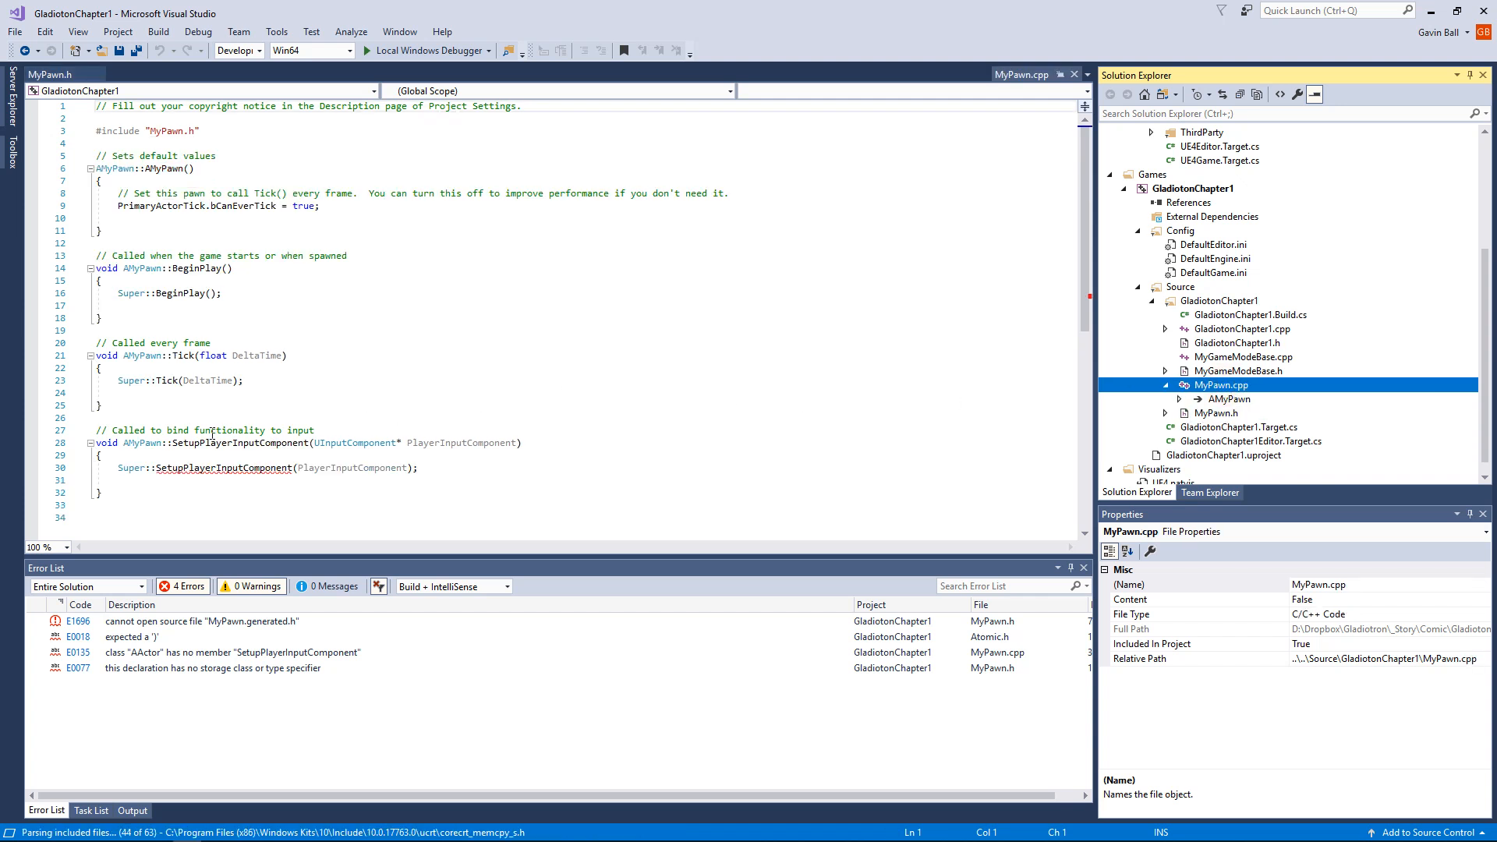
pyautogui.scroll(-2, 304, 413)
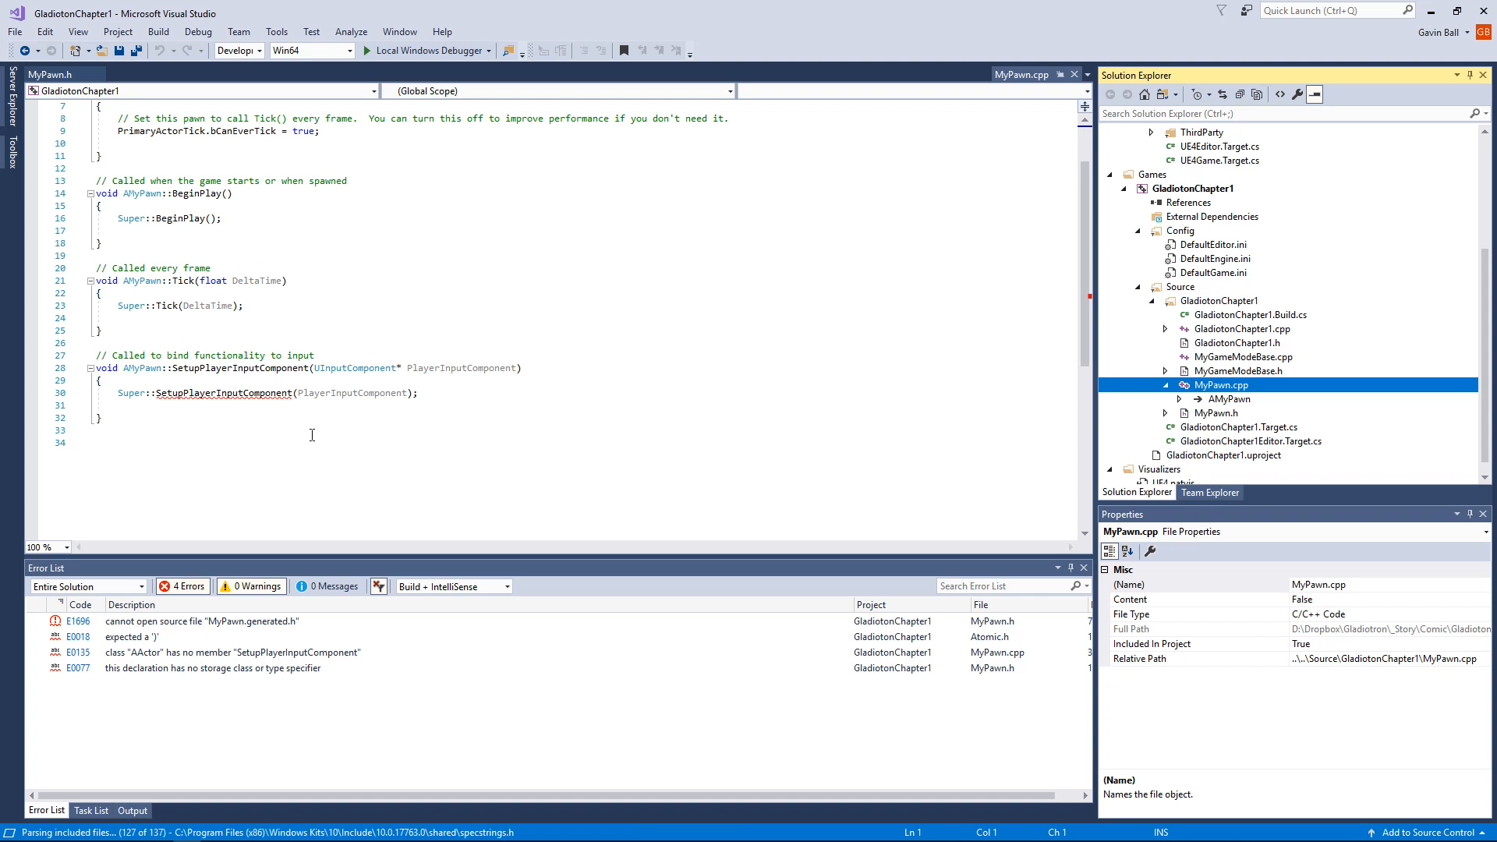
pyautogui.scroll(2, 313, 425)
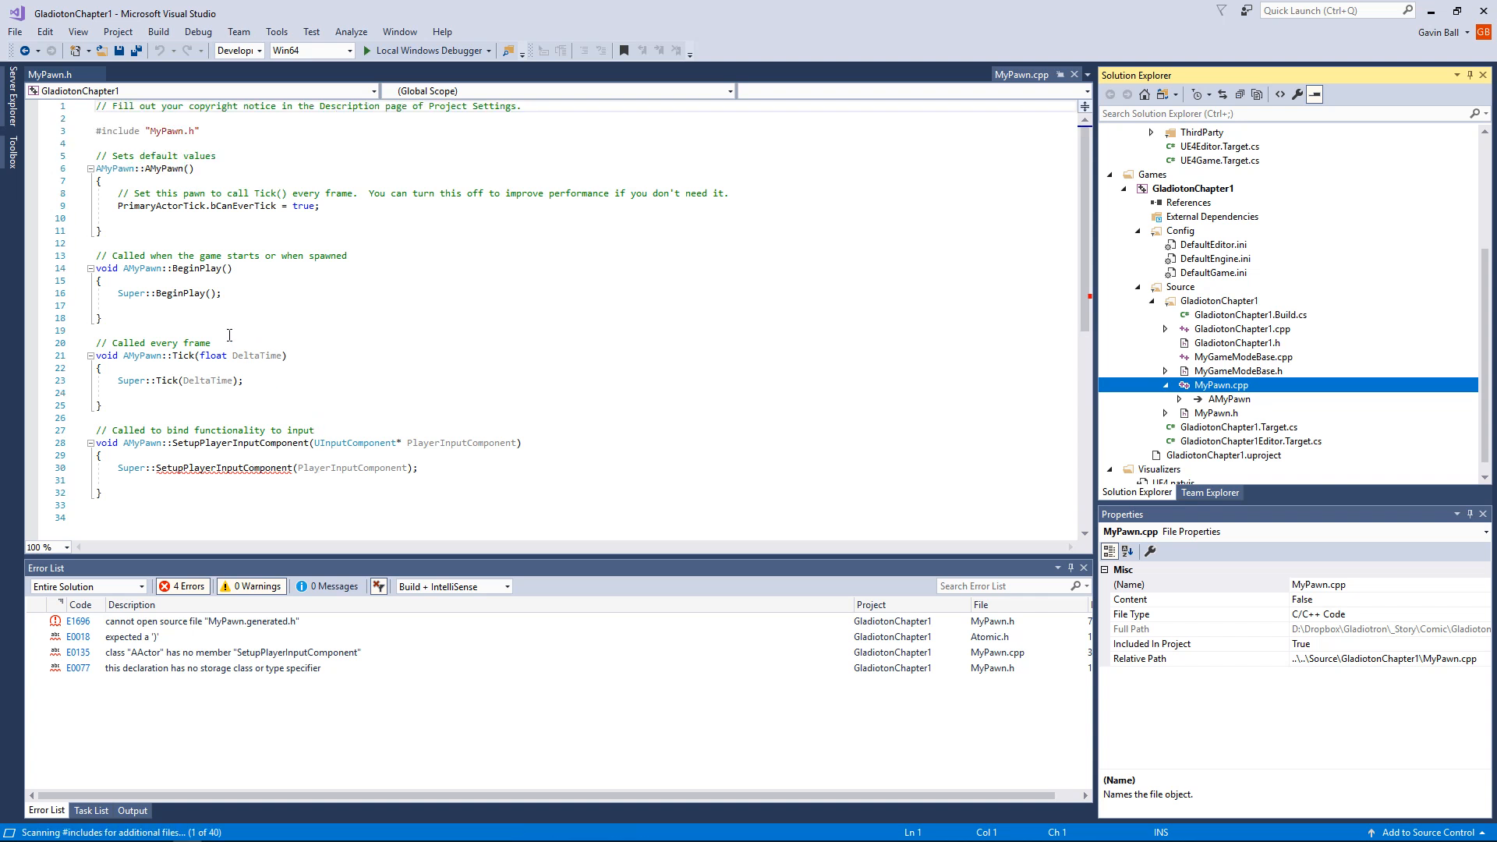
pyautogui.click(221, 294)
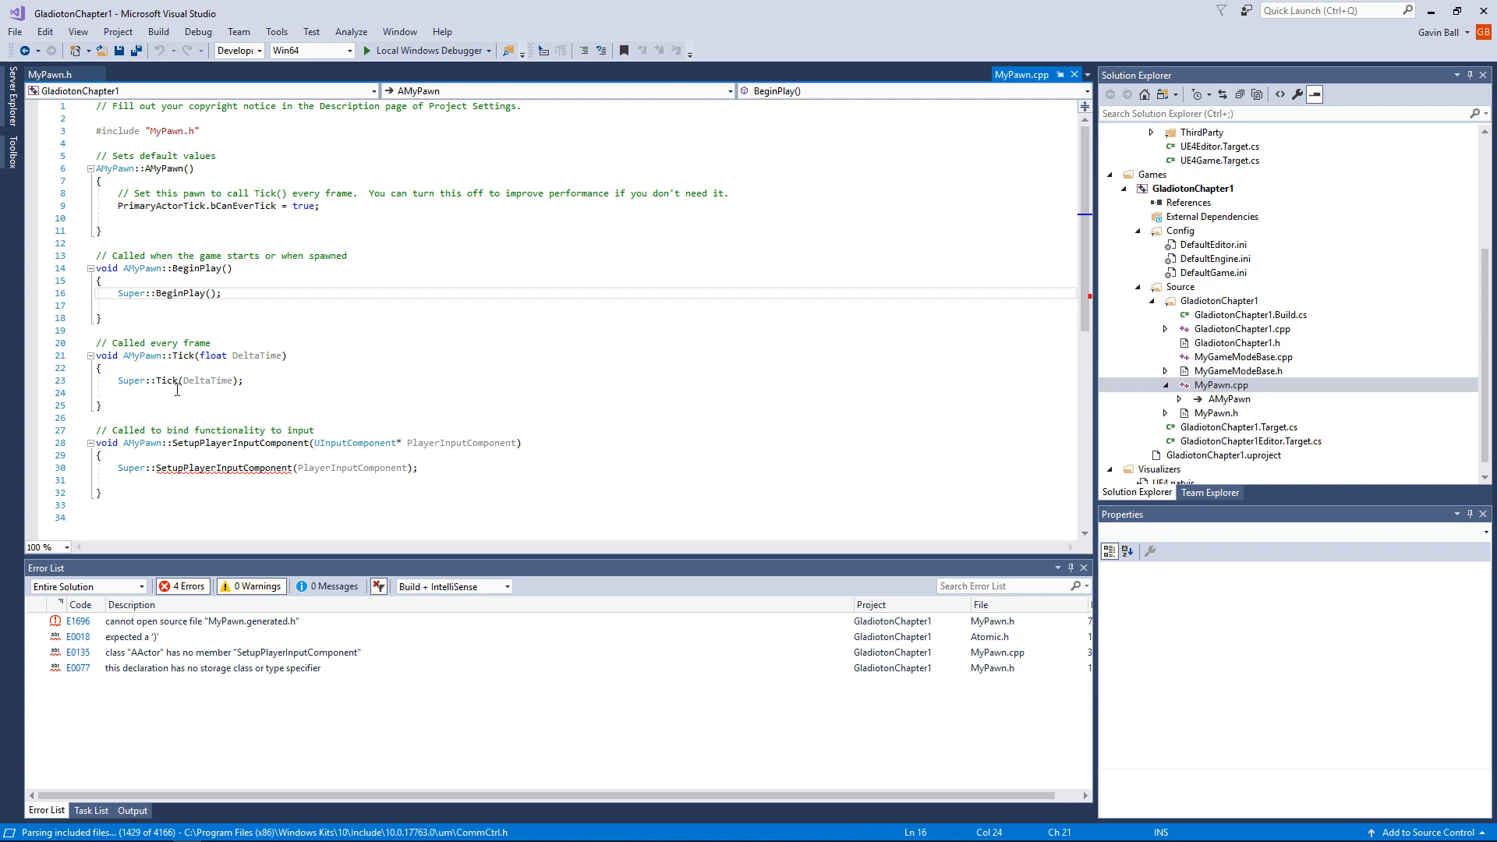
pyautogui.moveTo(177, 384)
pyautogui.scroll(-2, 170, 375)
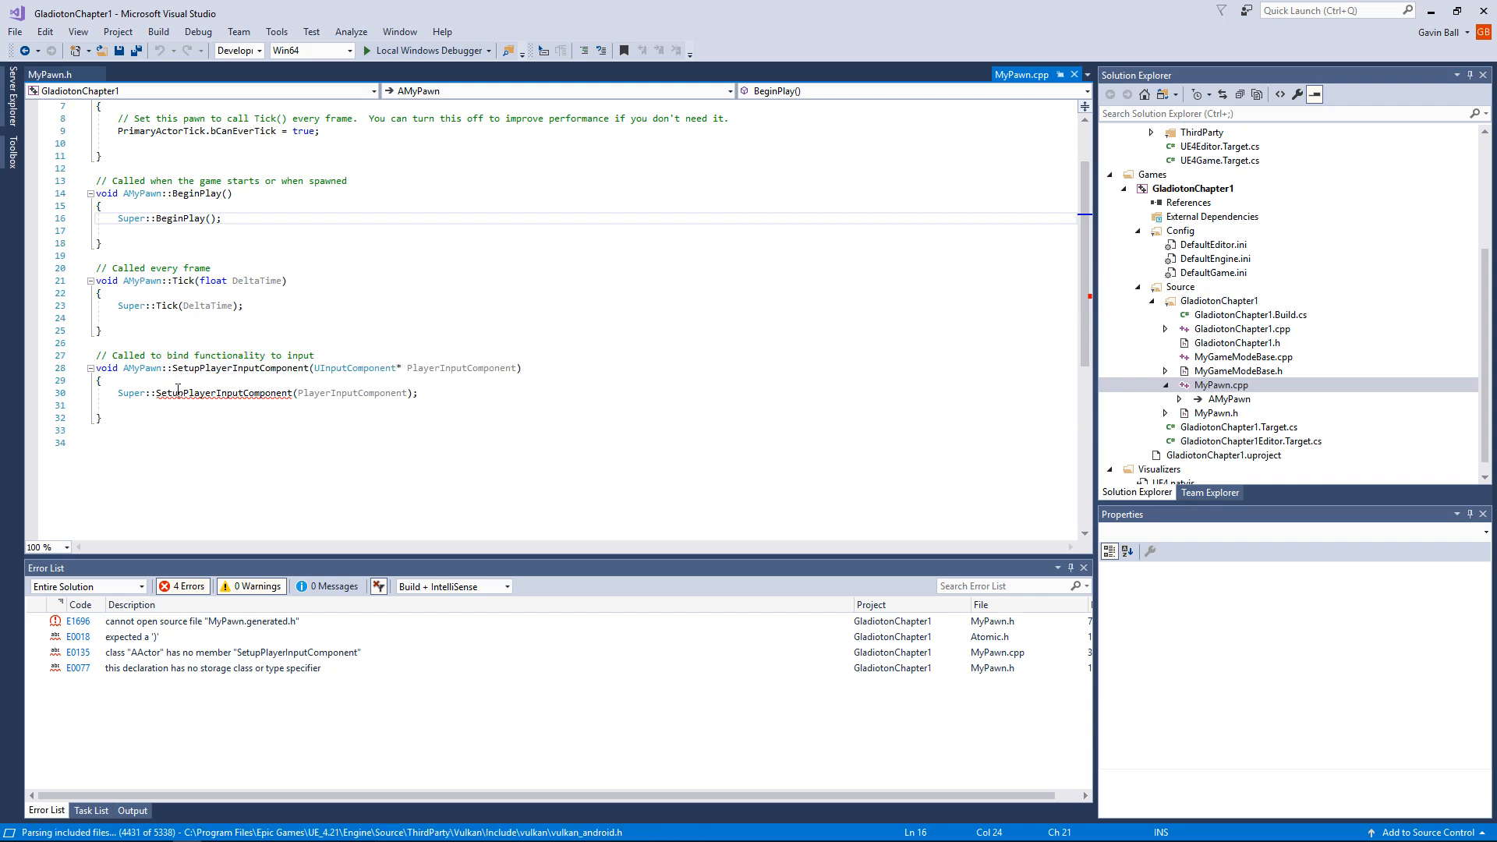
pyautogui.scroll(2, 209, 388)
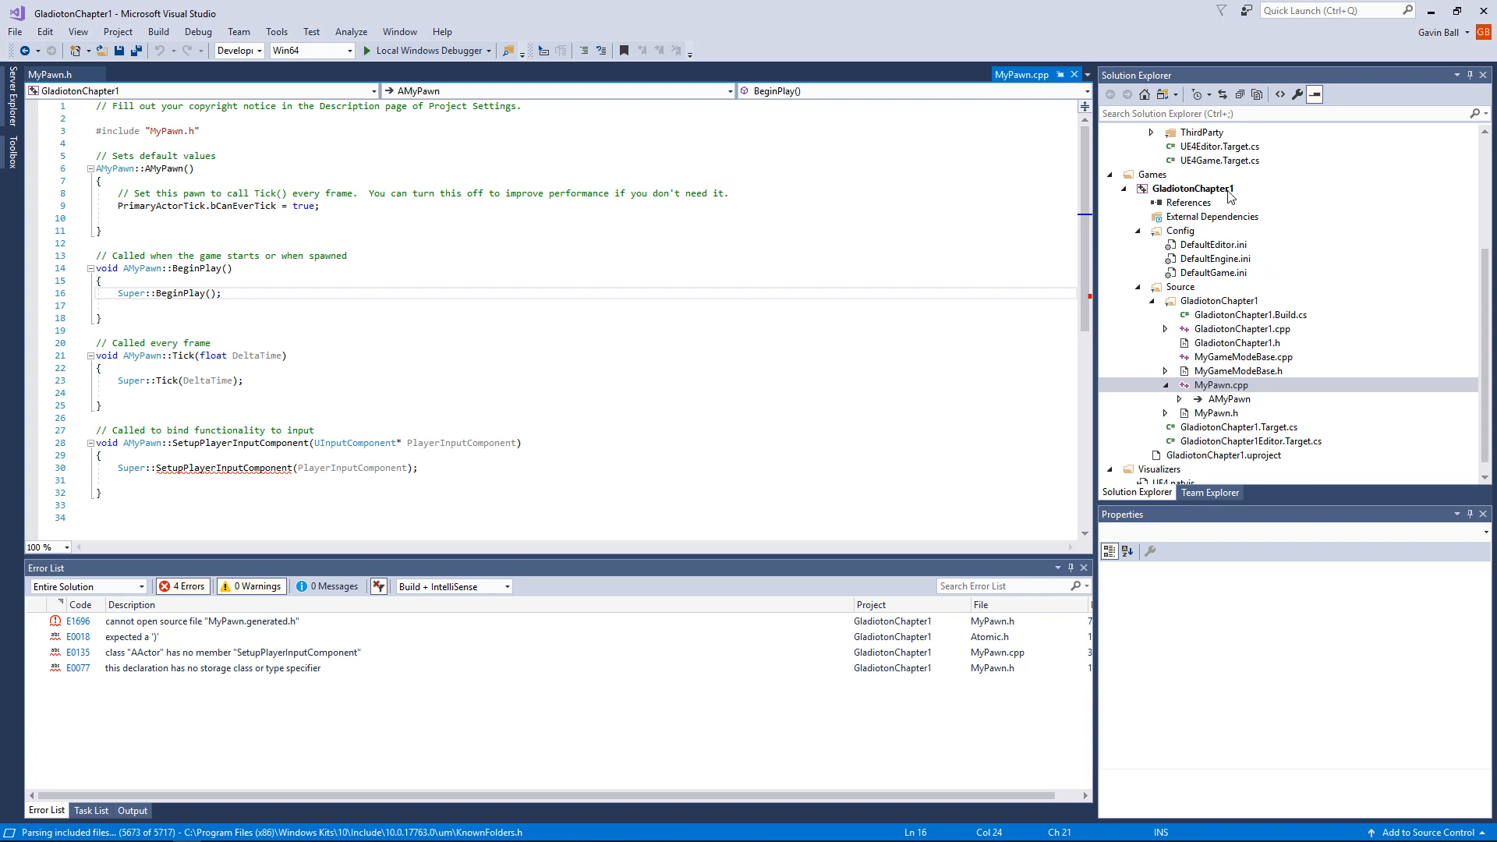
# Step: Add an empty line after Super::Tick(DeltaTime); and another after Super::BeginPlay(); in MyPawn.cpp
pyautogui.click(277, 382)
pyautogui.click(273, 382)
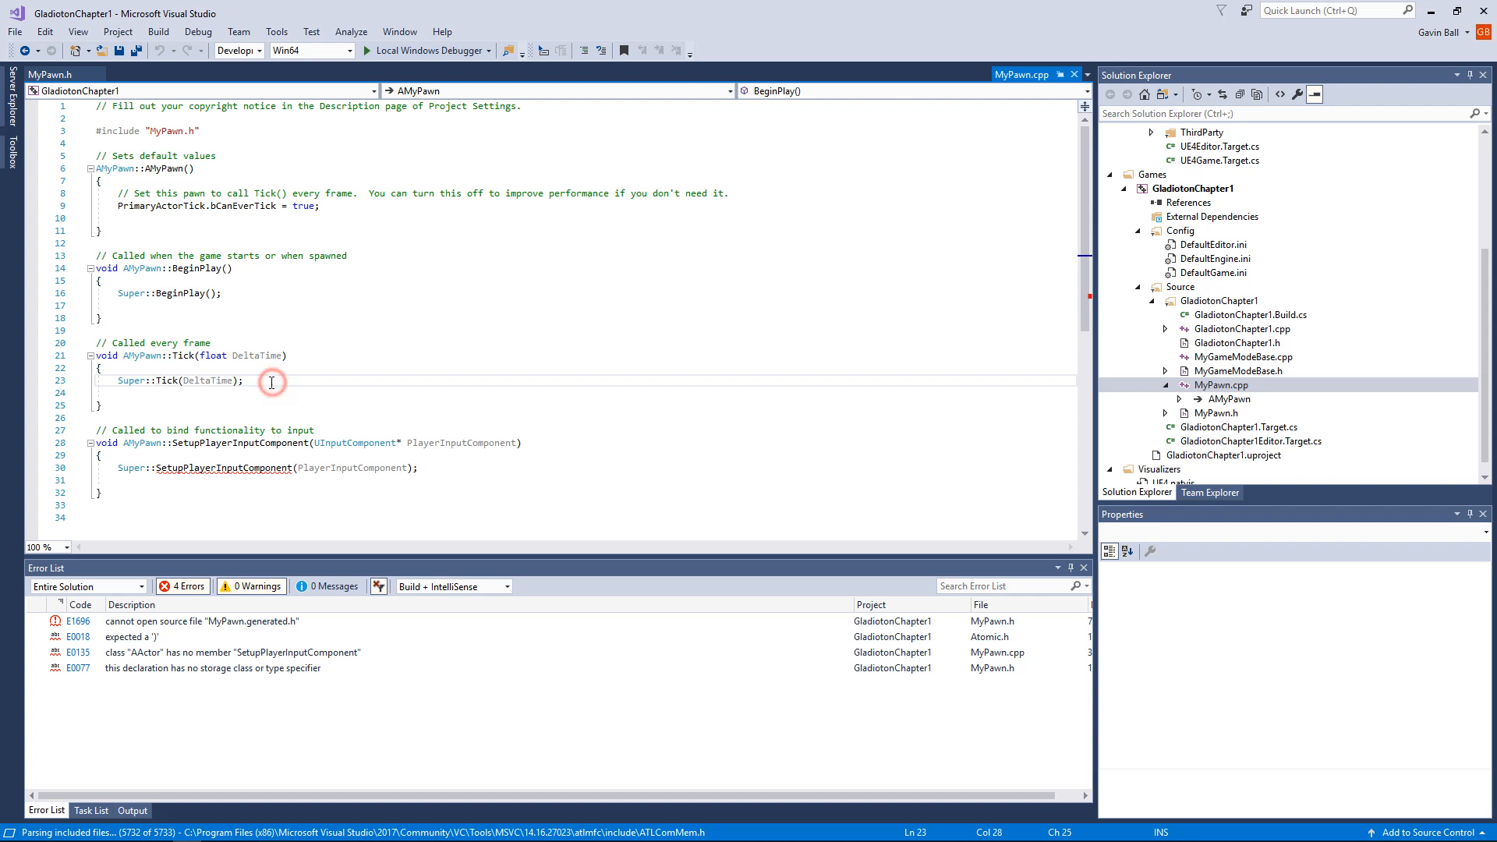
pyautogui.press('Return')
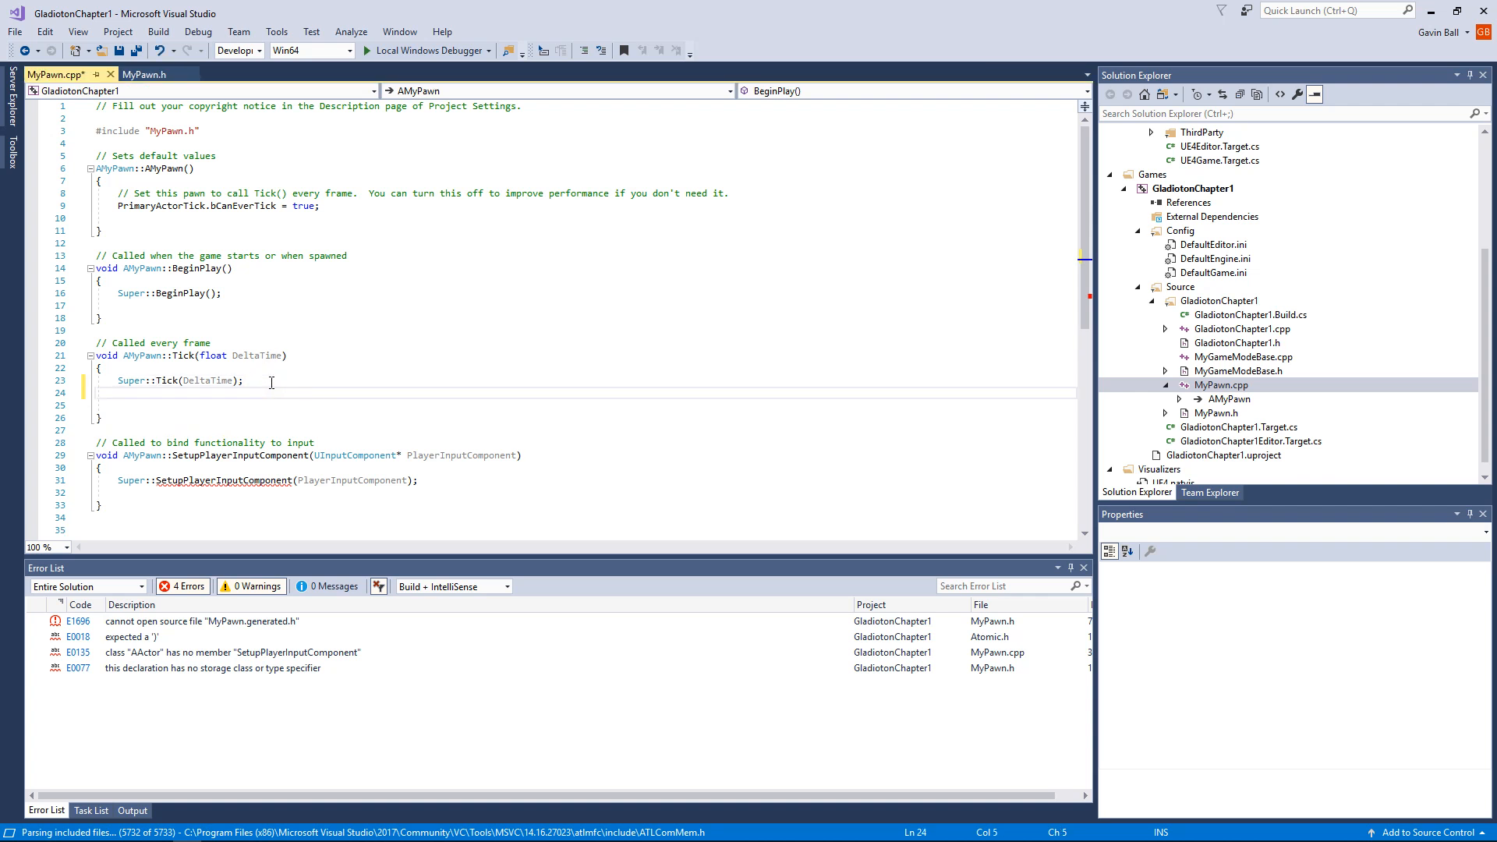
pyautogui.write('SHou')
pyautogui.press('BackSpace')
pyautogui.press('BackSpace')
pyautogui.press('BackSpace')
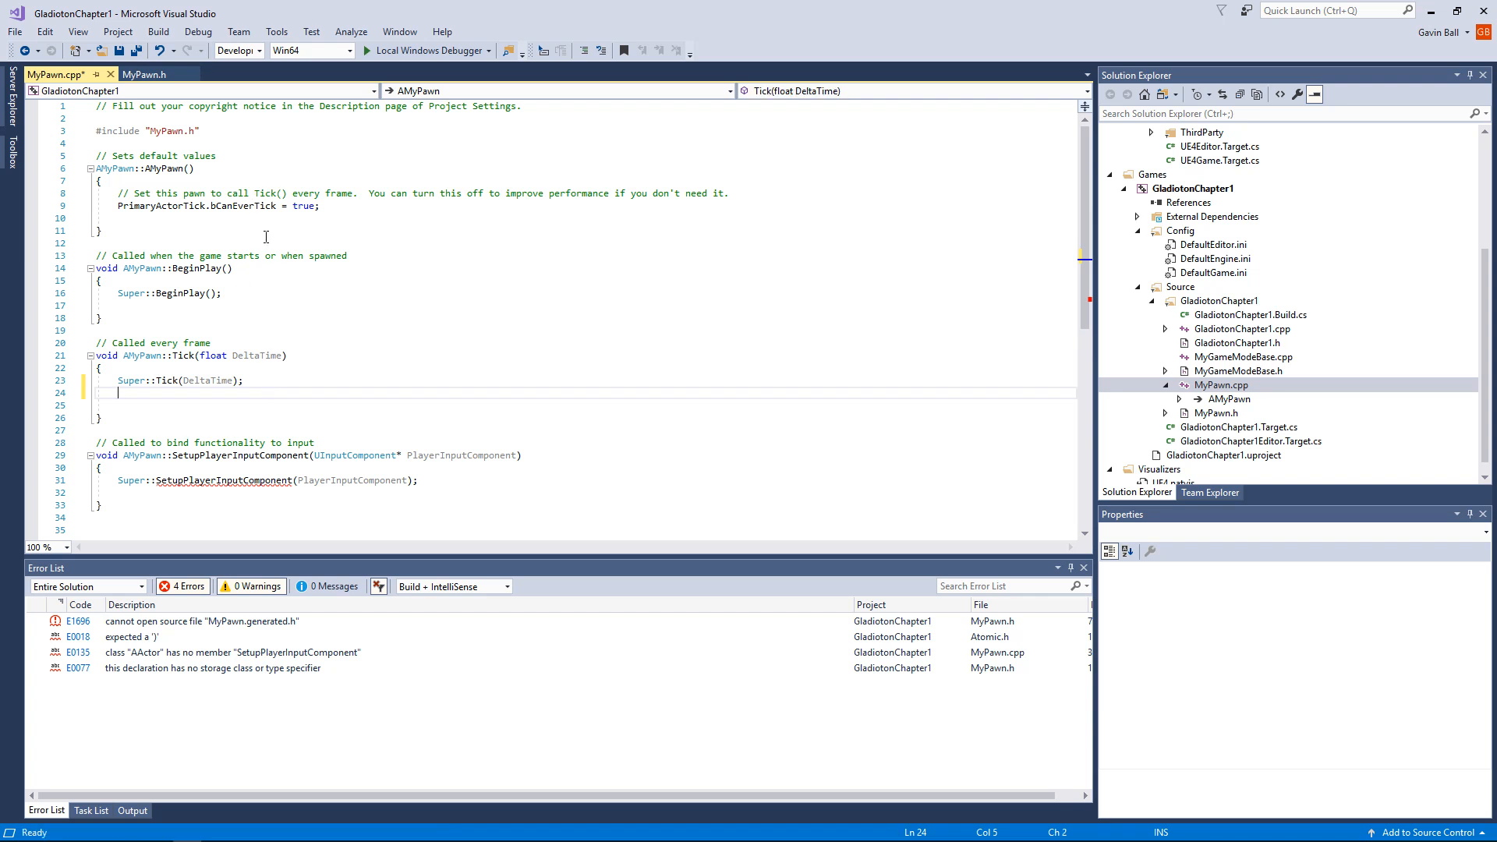
pyautogui.click(259, 291)
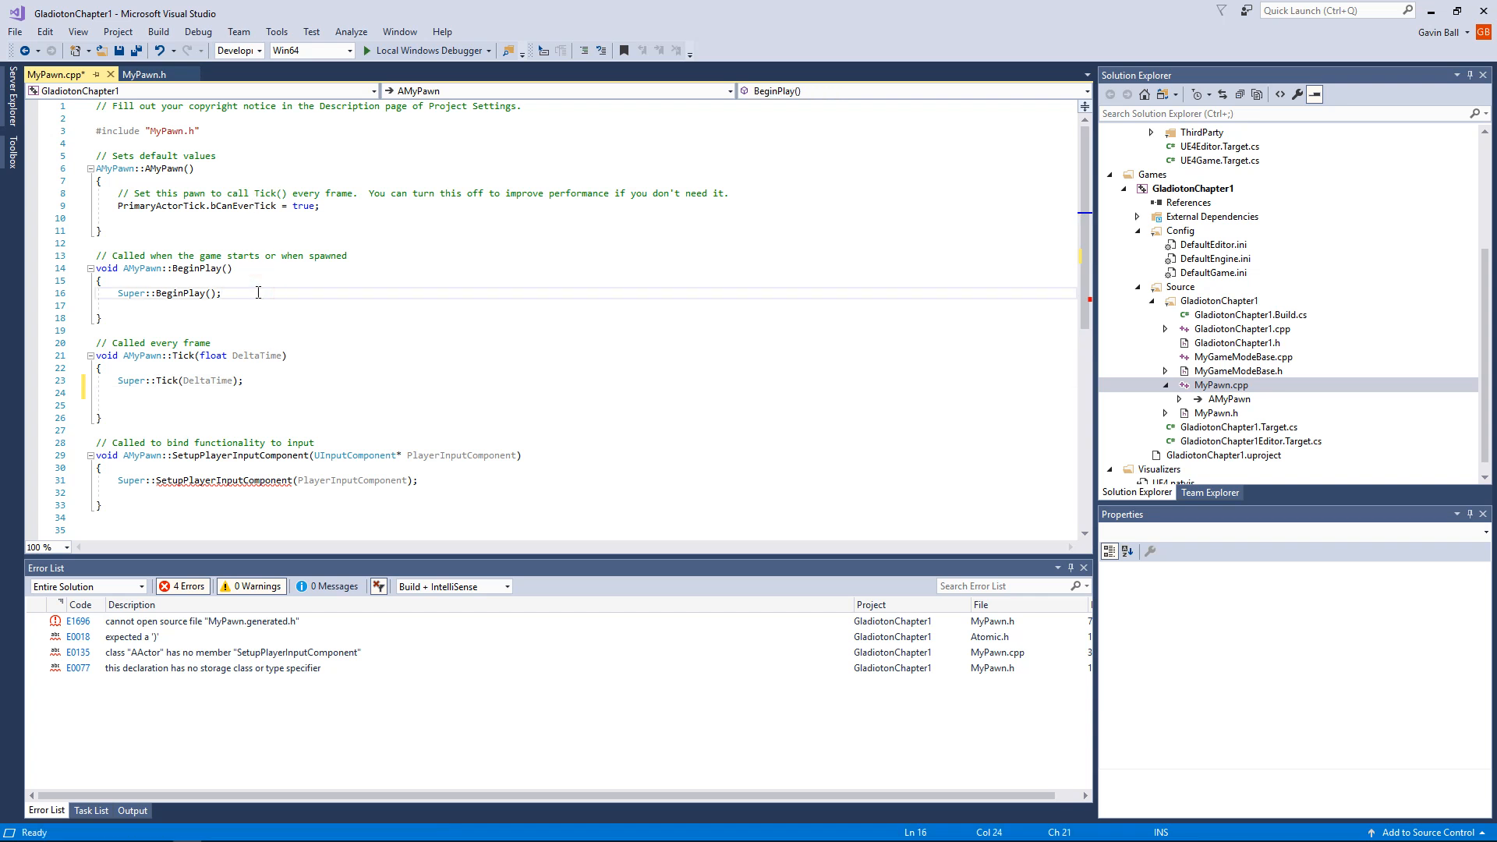
pyautogui.press('Return')
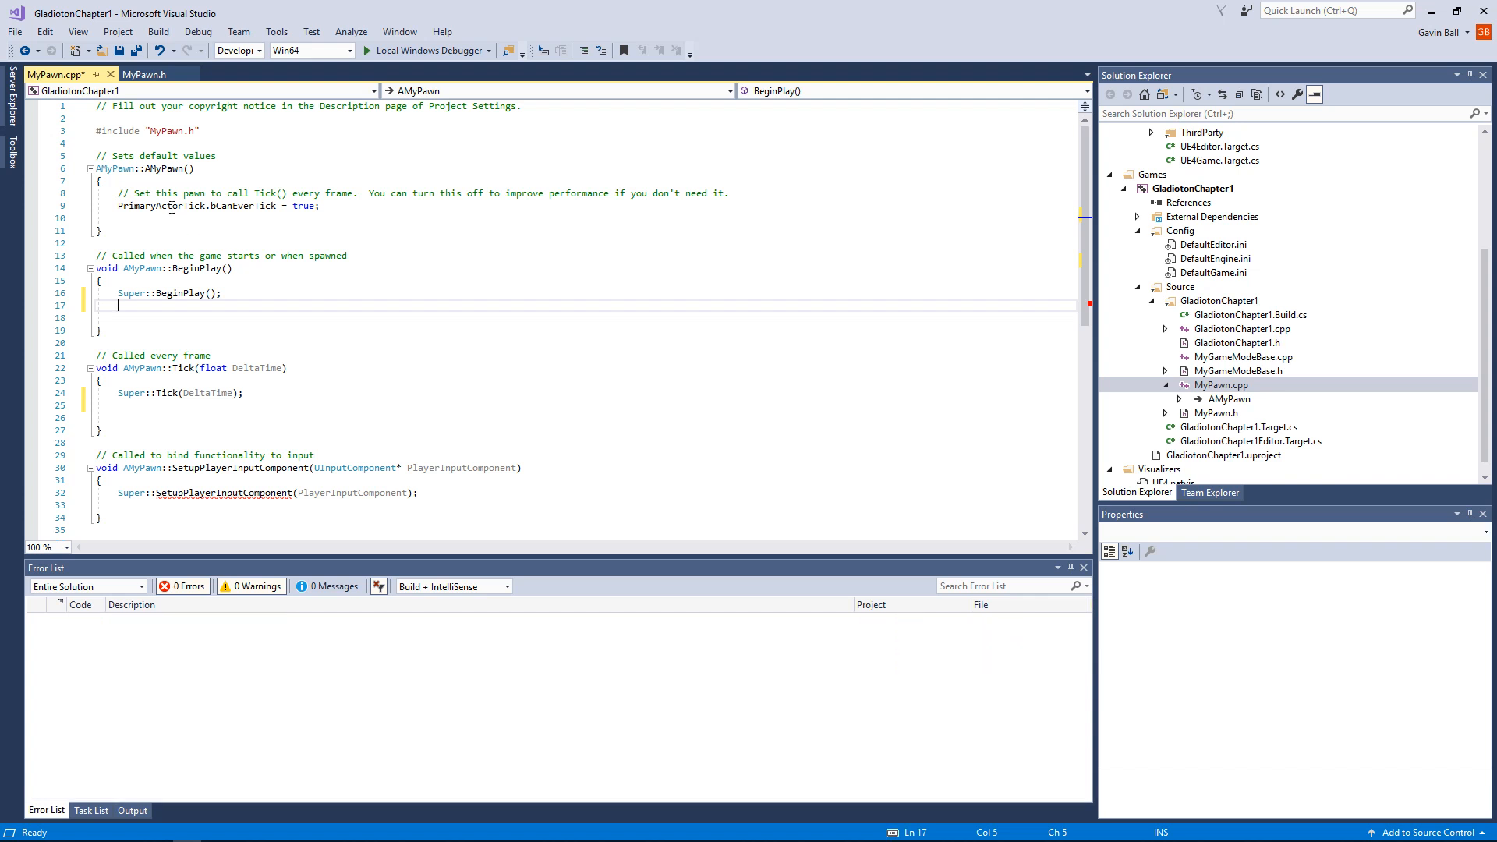
# Step: Declare "float CharacterSpeed;" in the protected section of MyPawn.h, separated by a blank line from the BeginPlay declaration
pyautogui.click(148, 75)
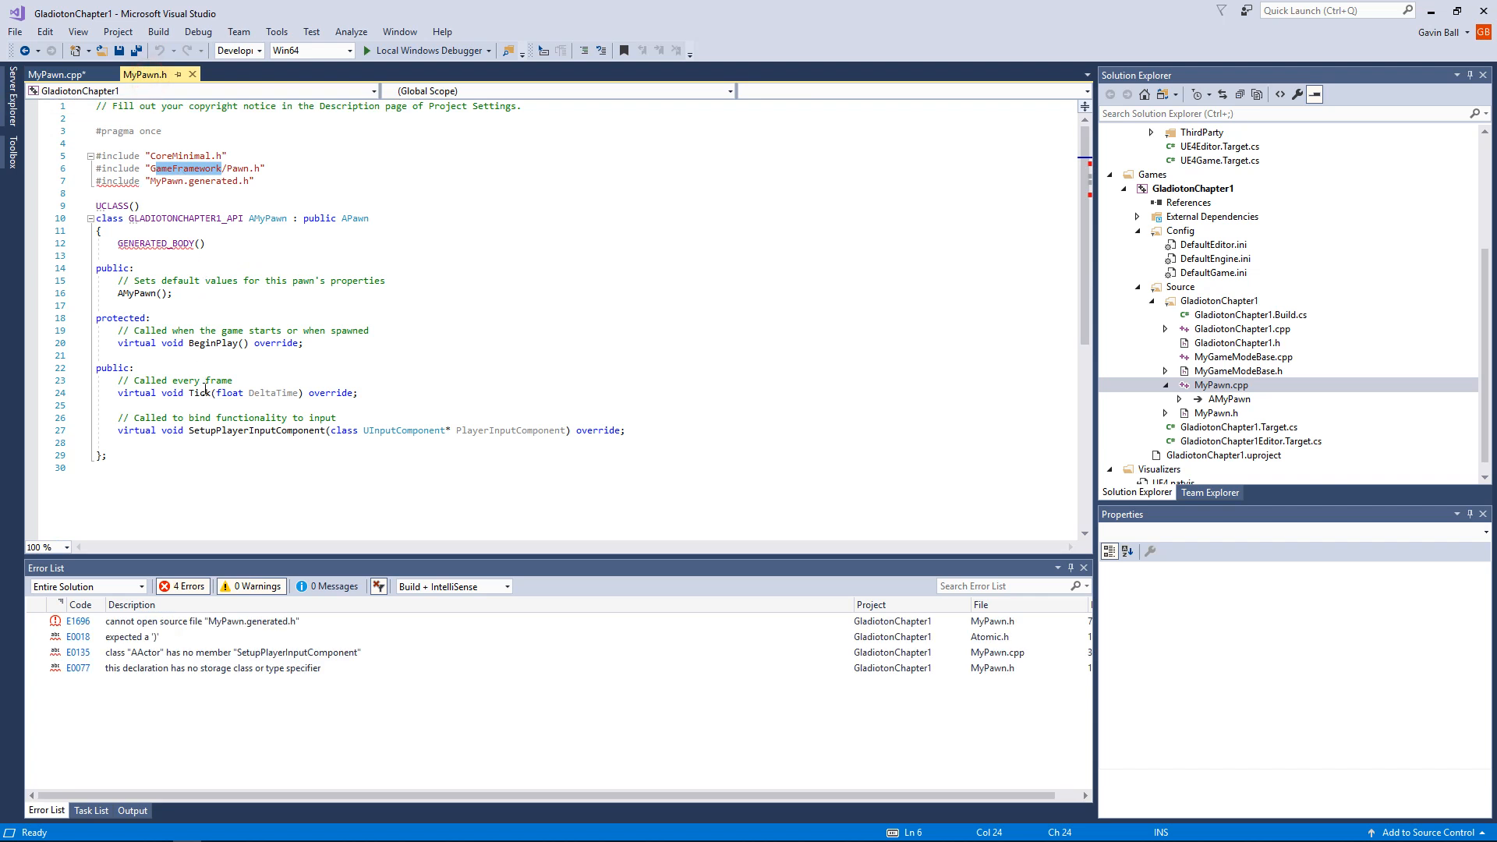
pyautogui.click(340, 341)
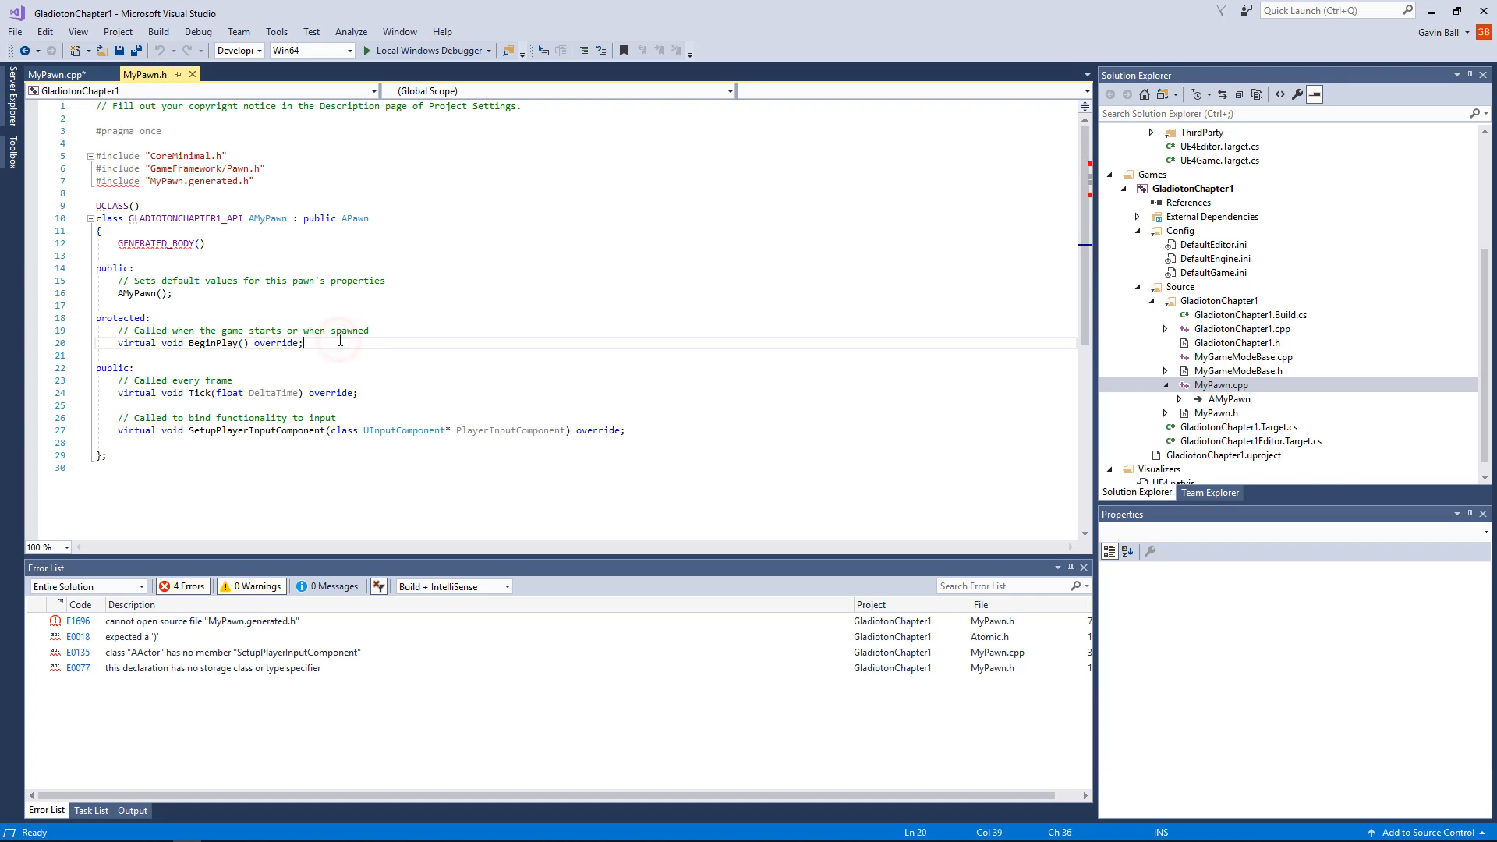
pyautogui.press('Return')
pyautogui.press('Return')
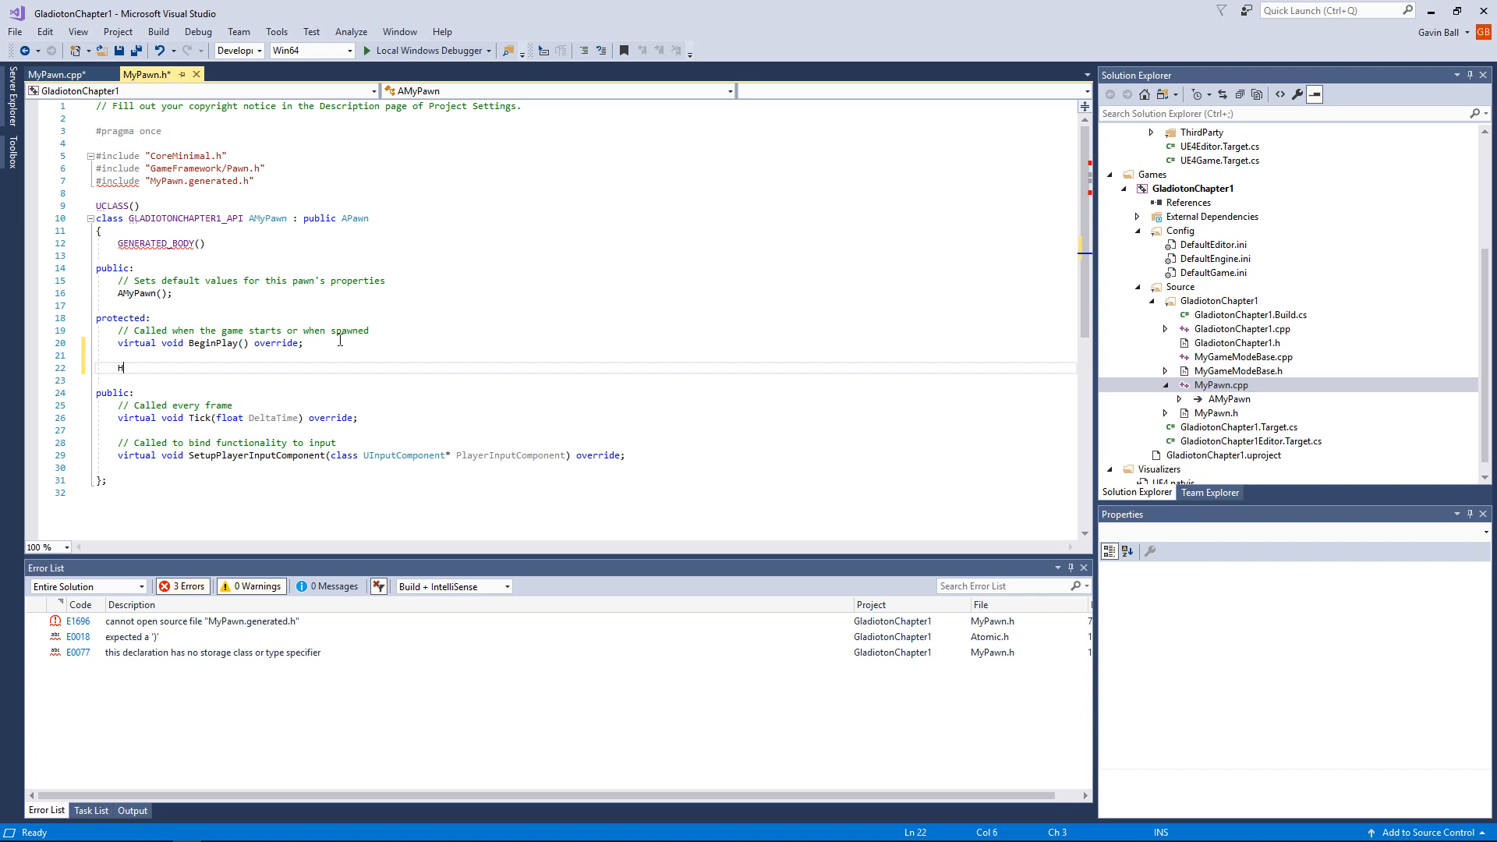
pyautogui.press('BackSpace')
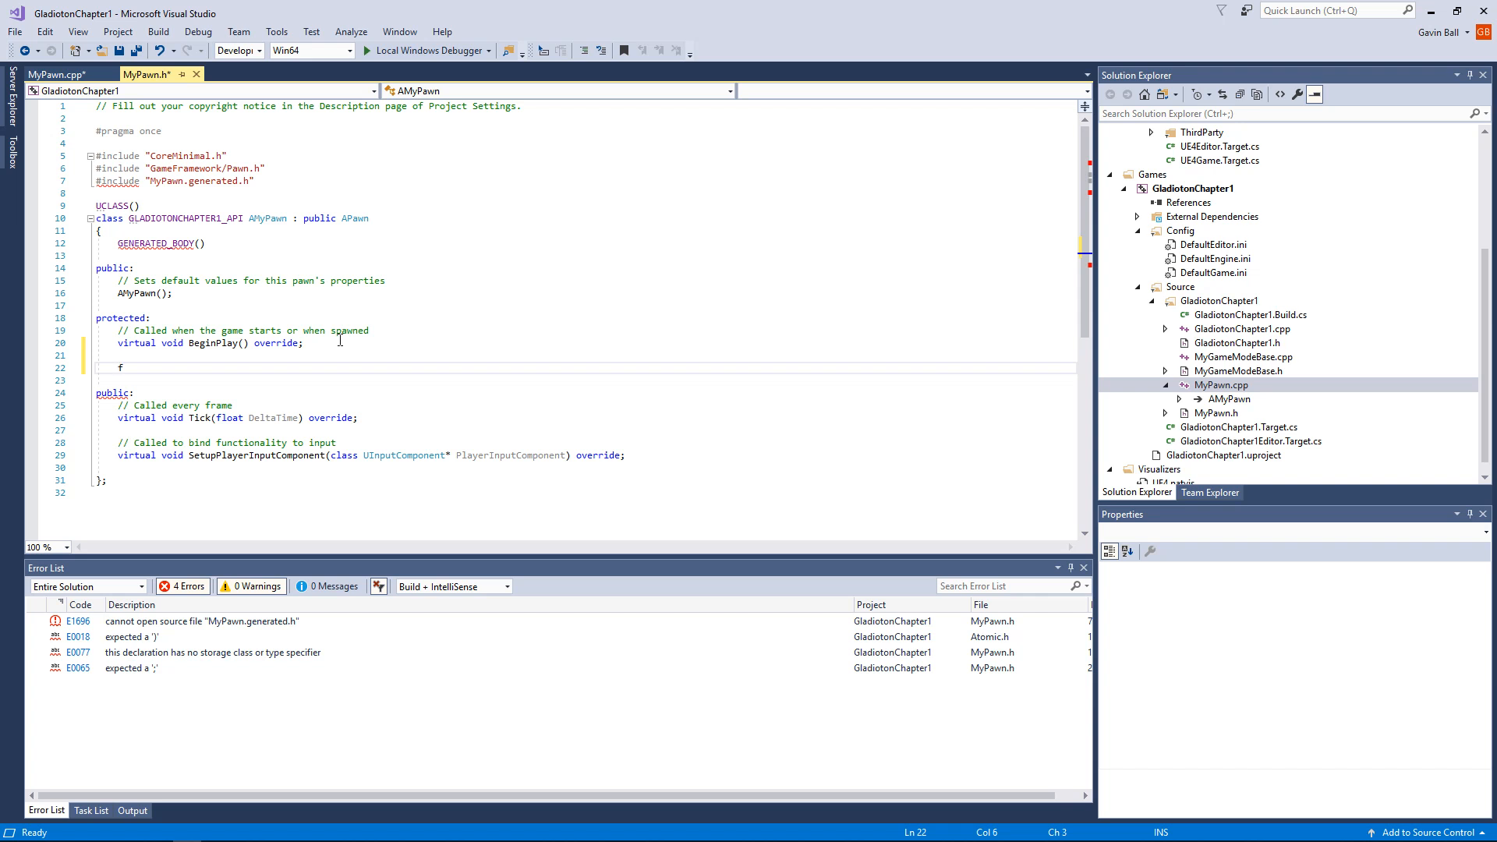
pyautogui.write('l')
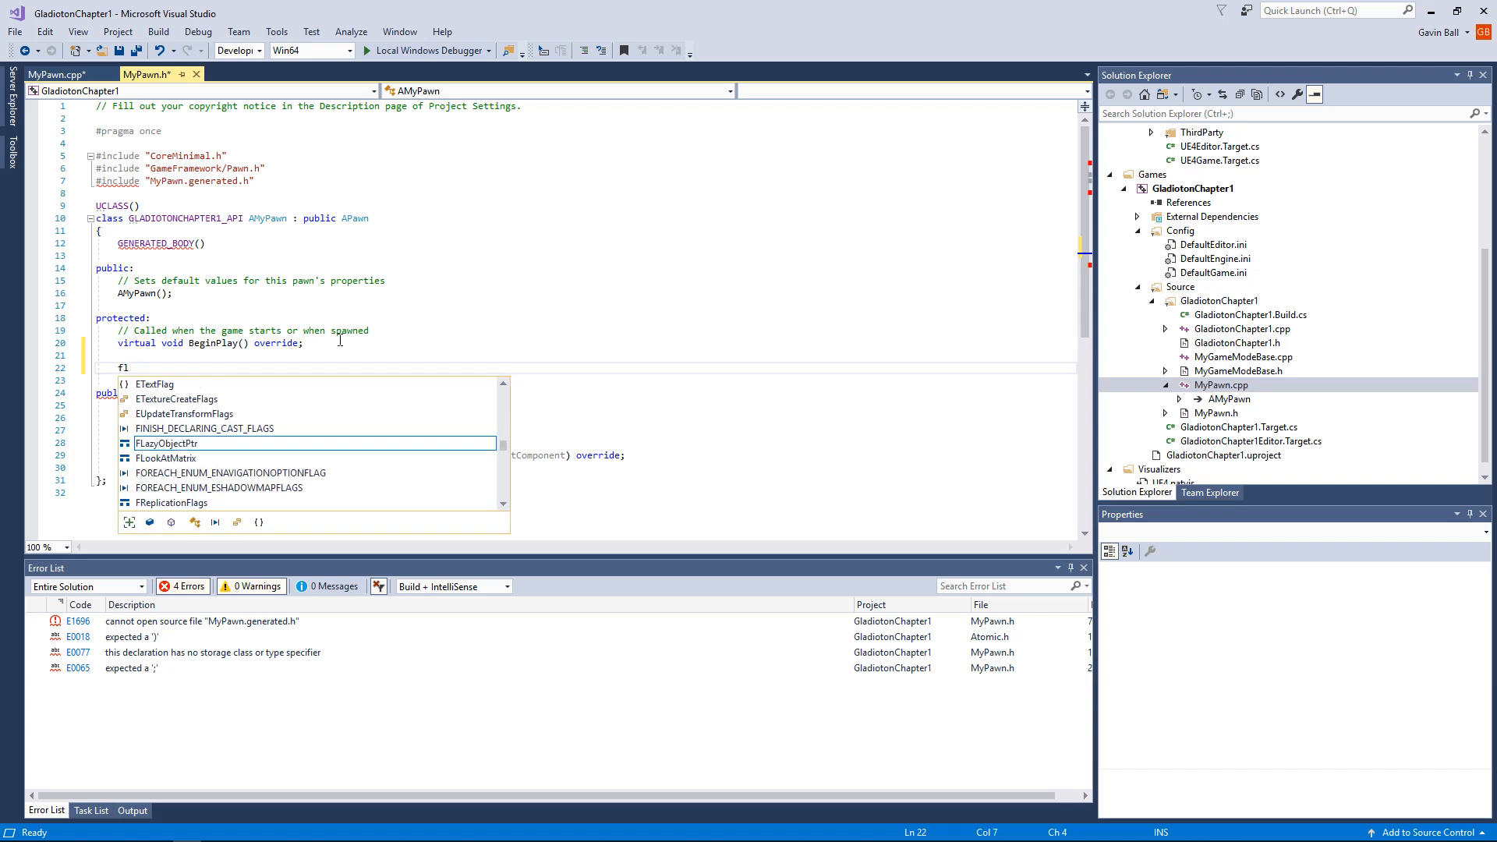
pyautogui.write('ot')
pyautogui.write('at')
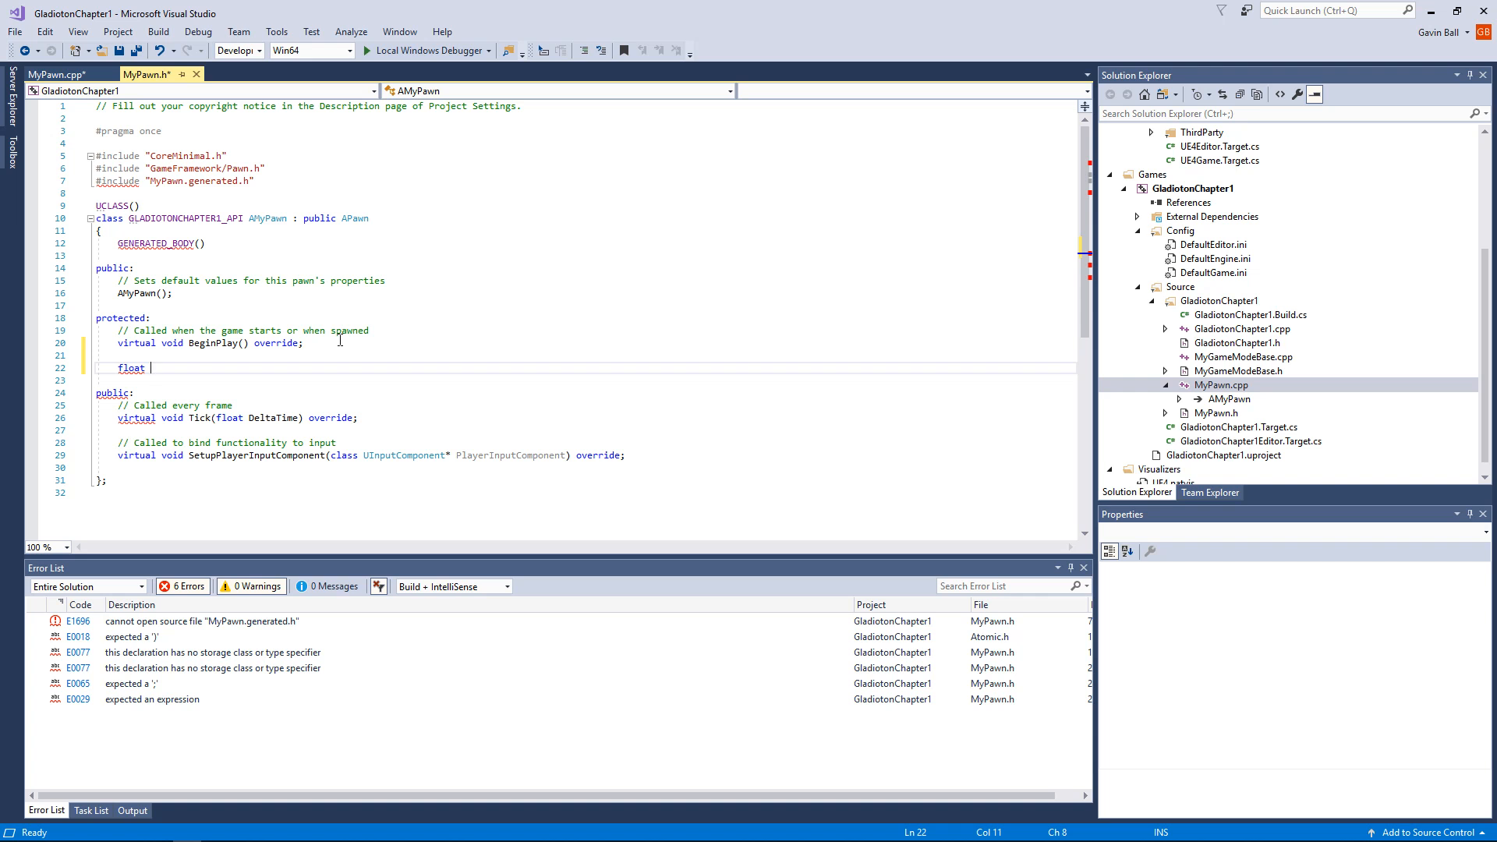
pyautogui.write('ChaRA')
pyautogui.press('BackSpace')
pyautogui.press('BackSpace')
pyautogui.write('A')
pyautogui.write('racterSppee')
pyautogui.press('BackSpace')
pyautogui.press('BackSpace')
pyautogui.write('ed')
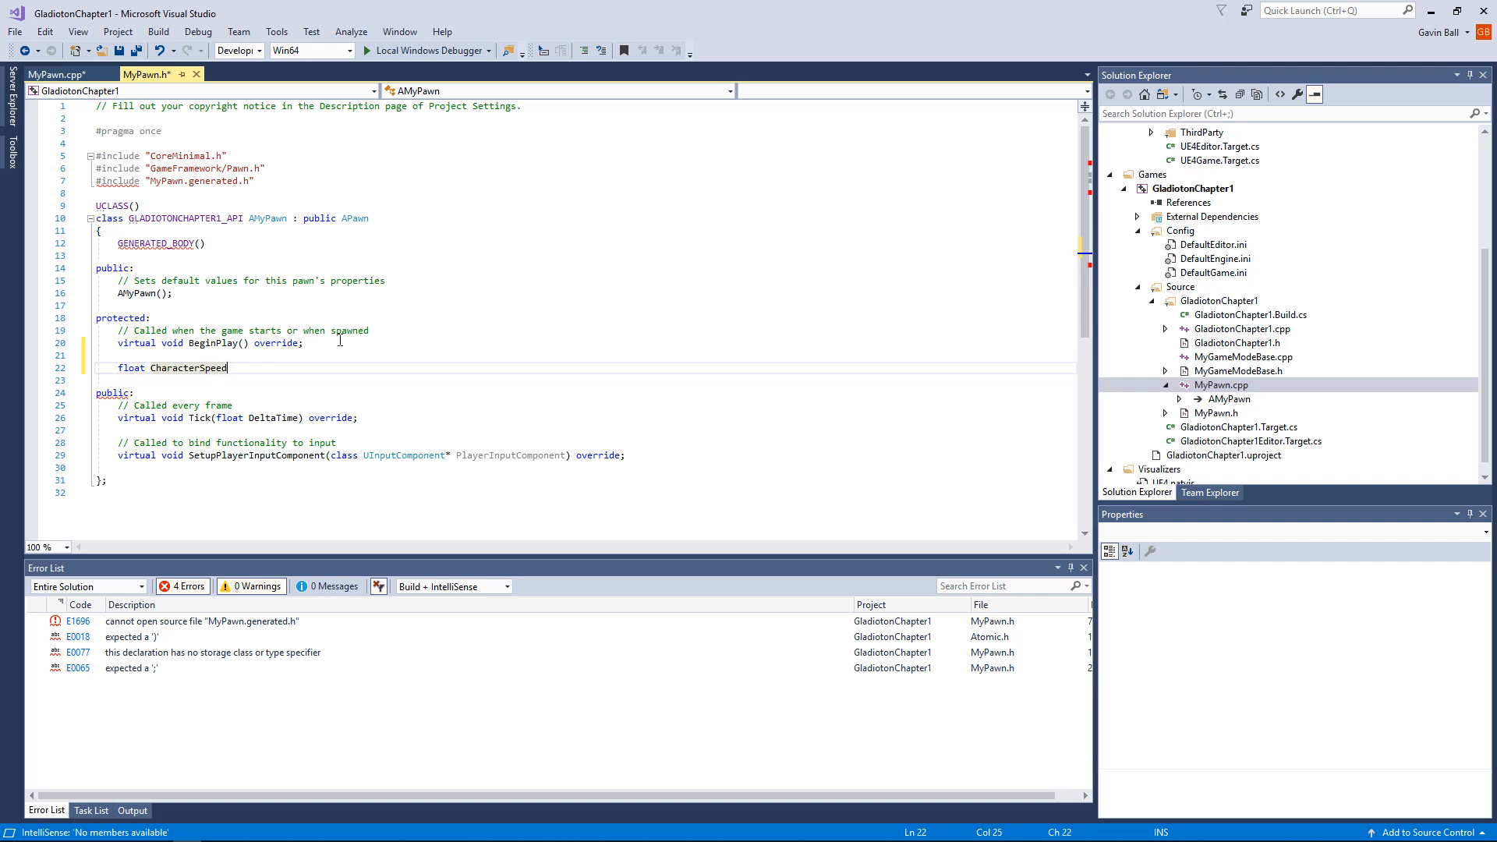
pyautogui.write('.;')
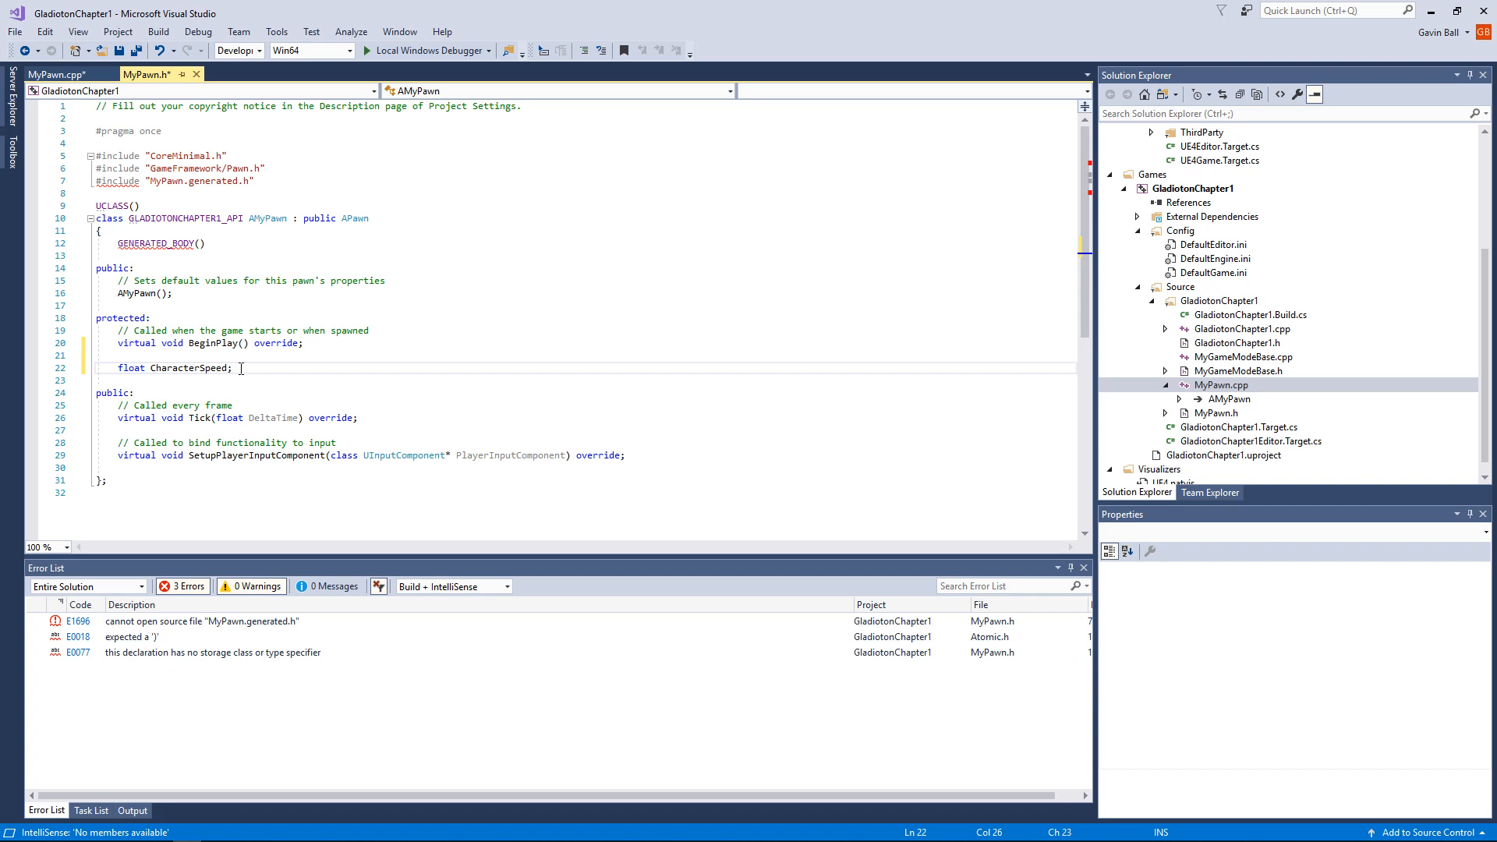
# Step: Declare "float MaxSpeed;" on a new line directly below the CharacterSpeed declaration in MyPawn.h
pyautogui.click(312, 344)
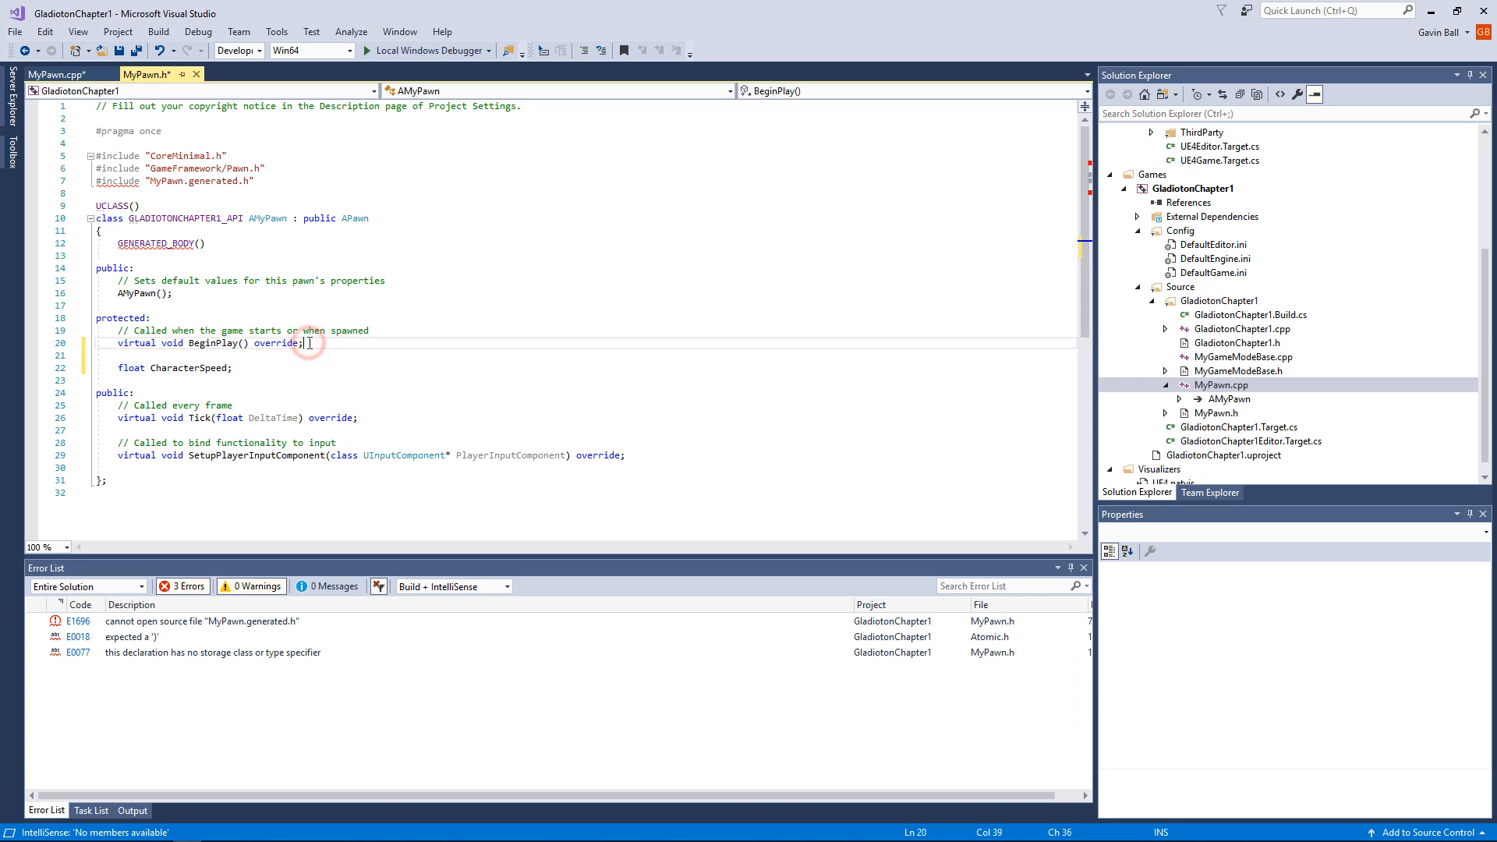
pyautogui.click(284, 371)
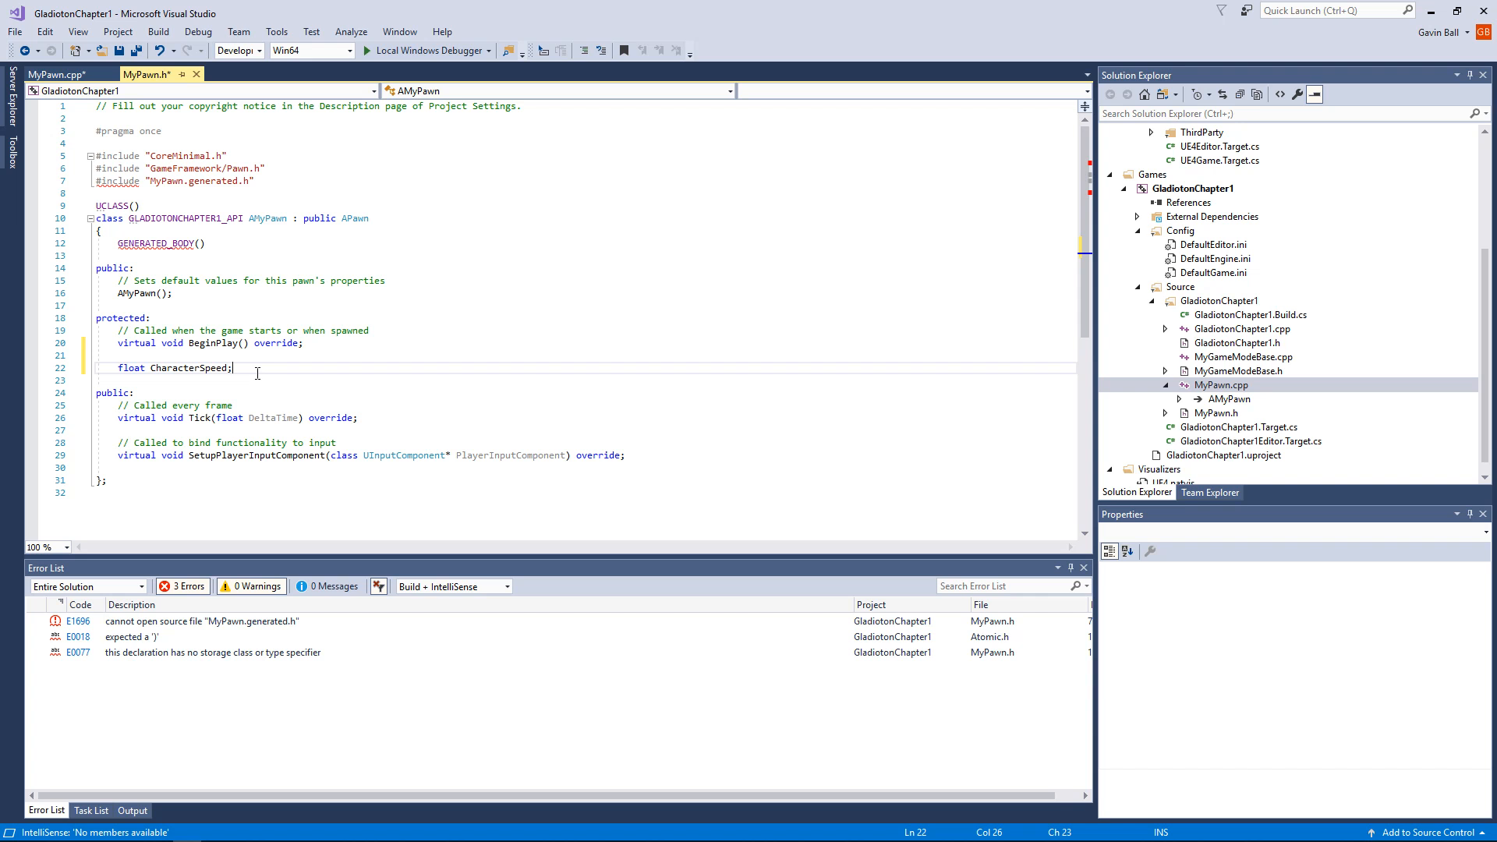
pyautogui.press('Return')
pyautogui.write('F')
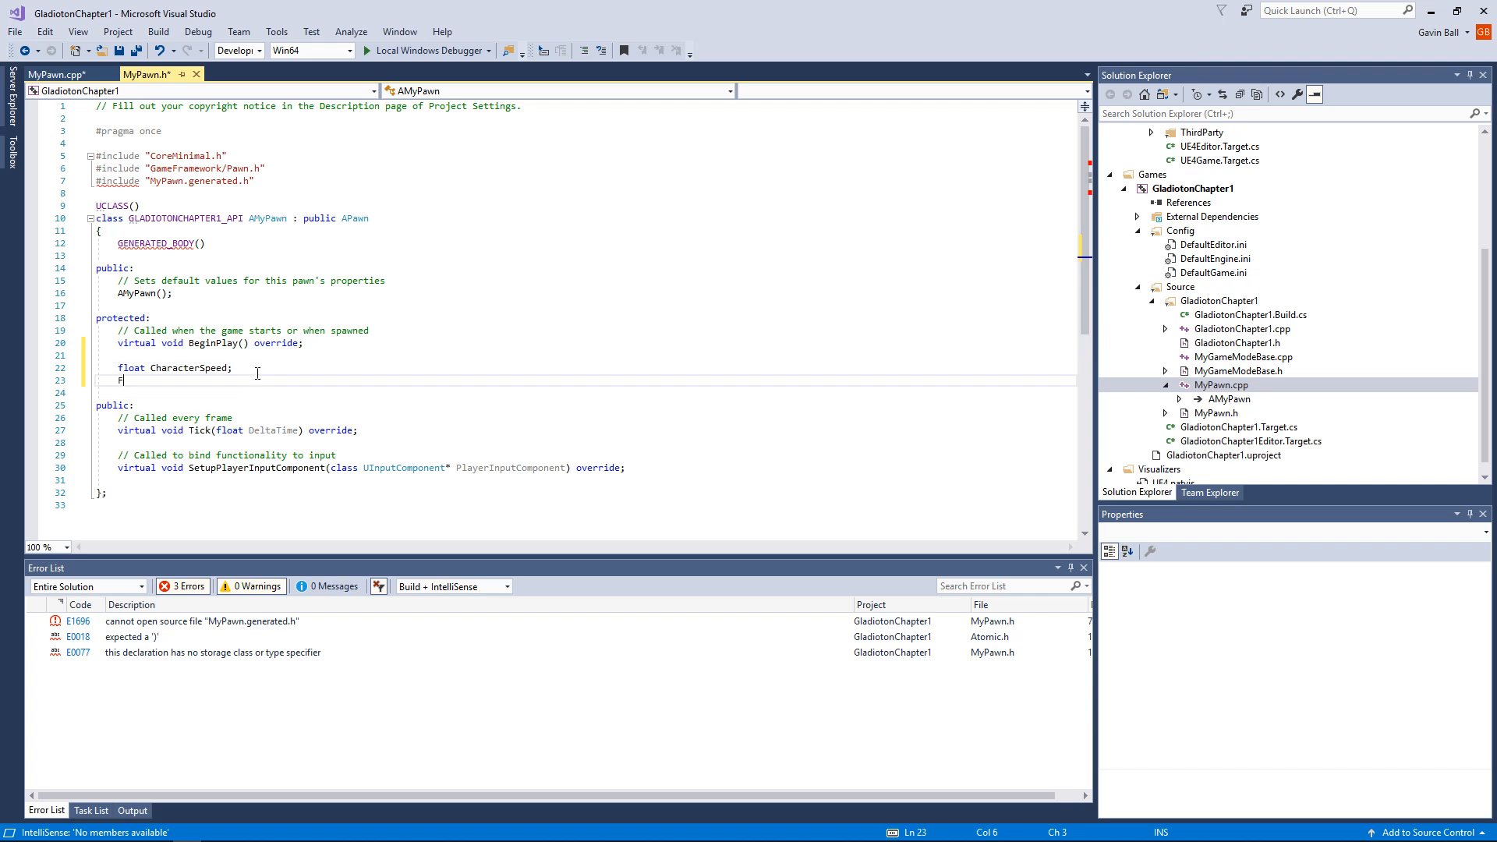
pyautogui.write('loat ')
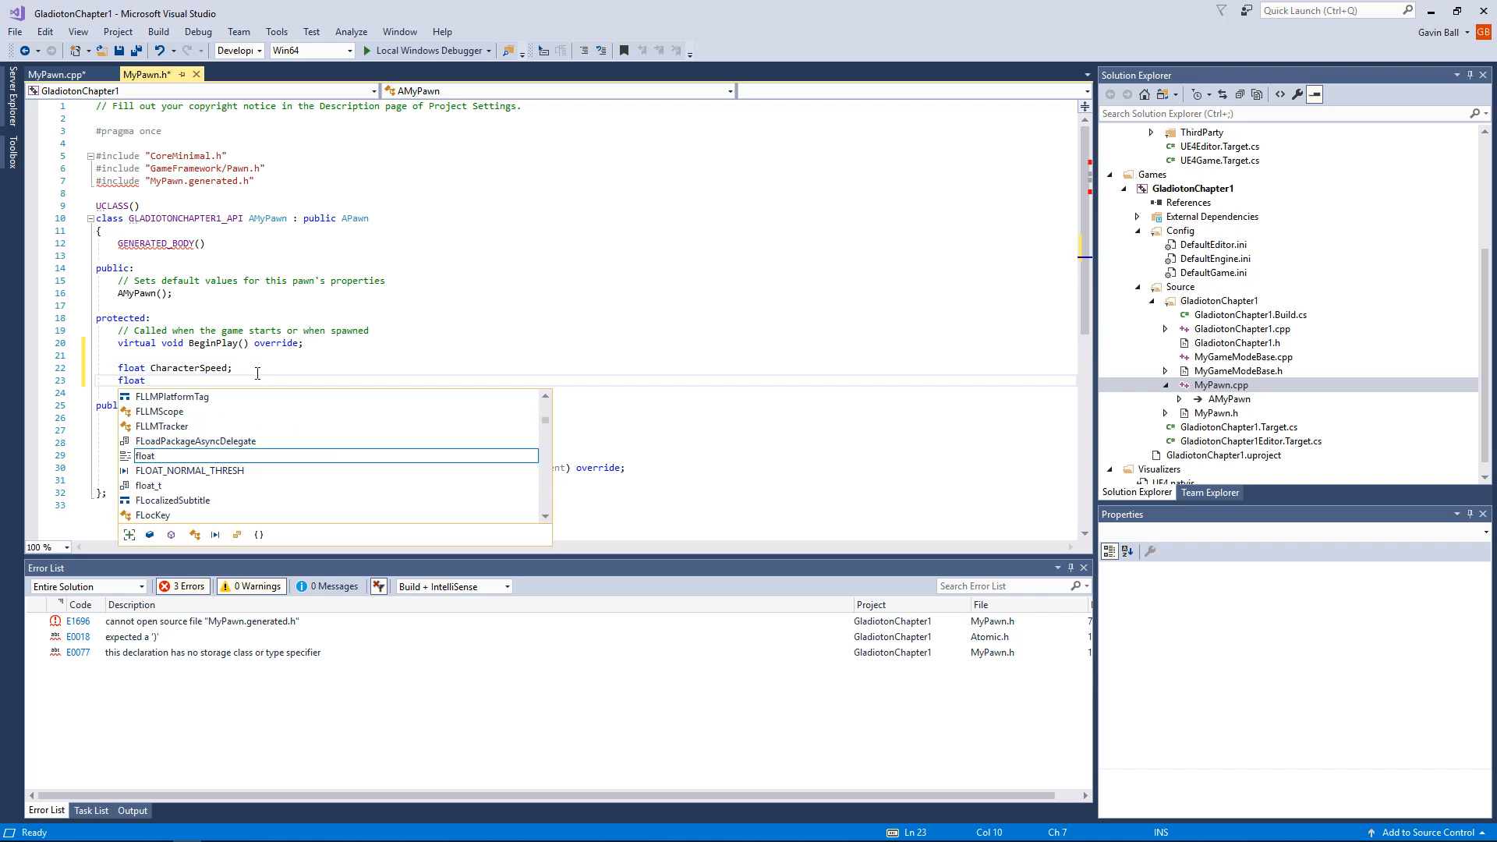
pyautogui.write('Max')
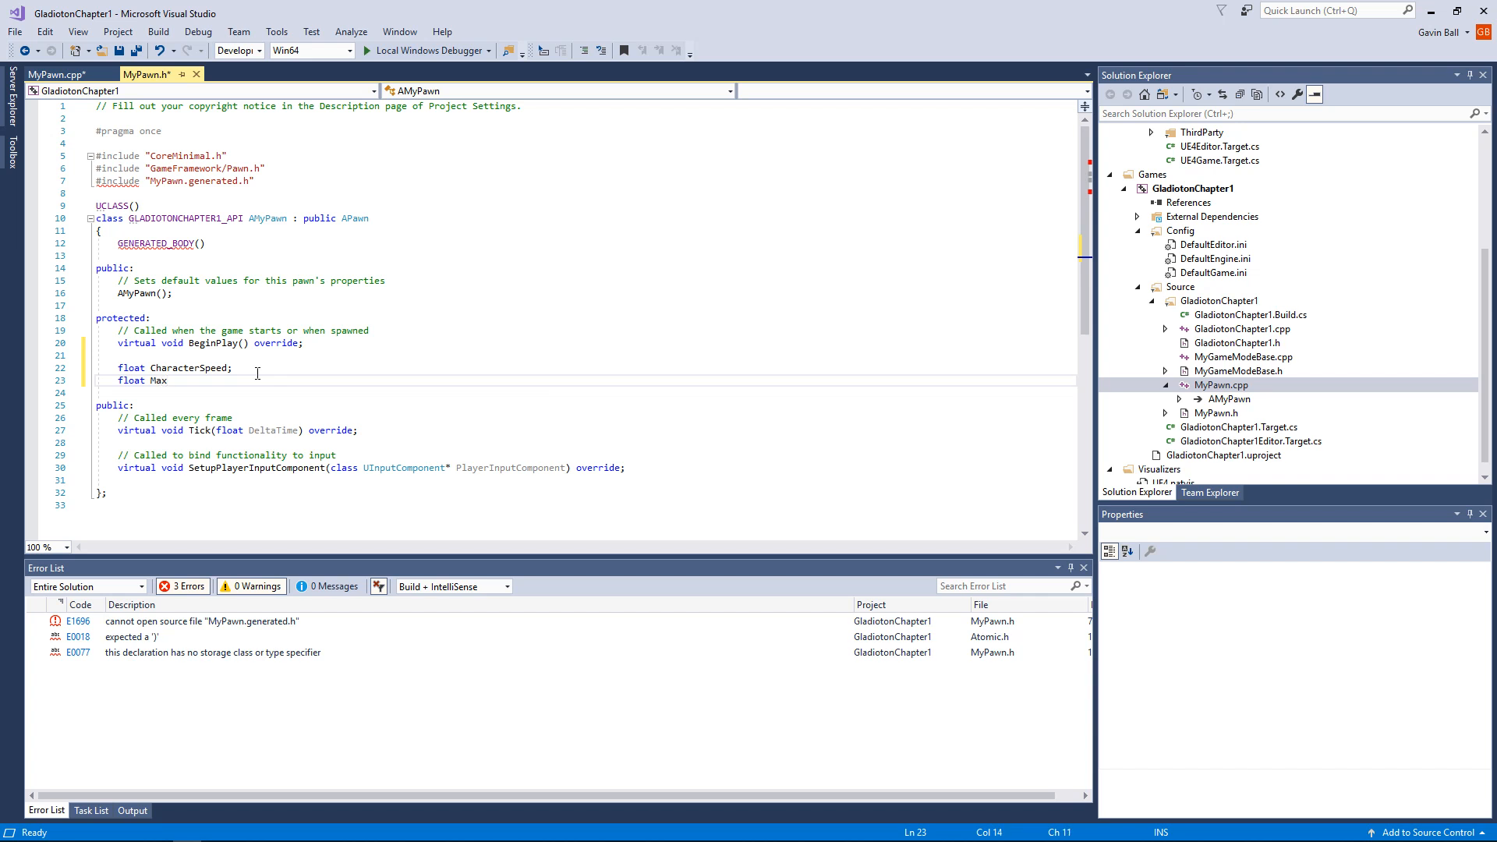
pyautogui.write('Speed')
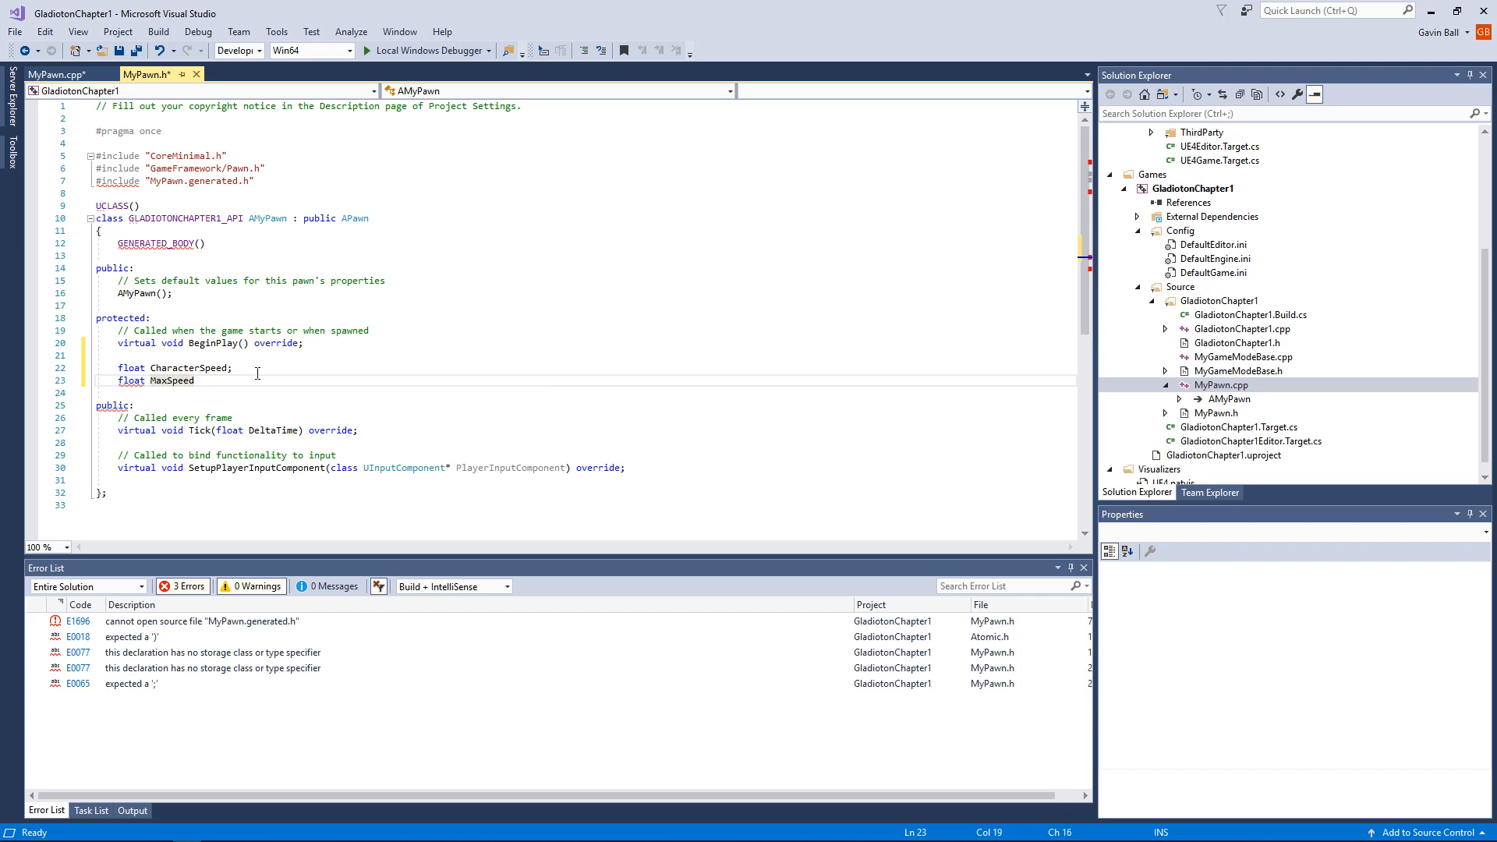
pyautogui.write(';')
# Step: Declare "float MinSpeed;" on the line below MaxSpeed and add an empty line after it
pyautogui.press('Return')
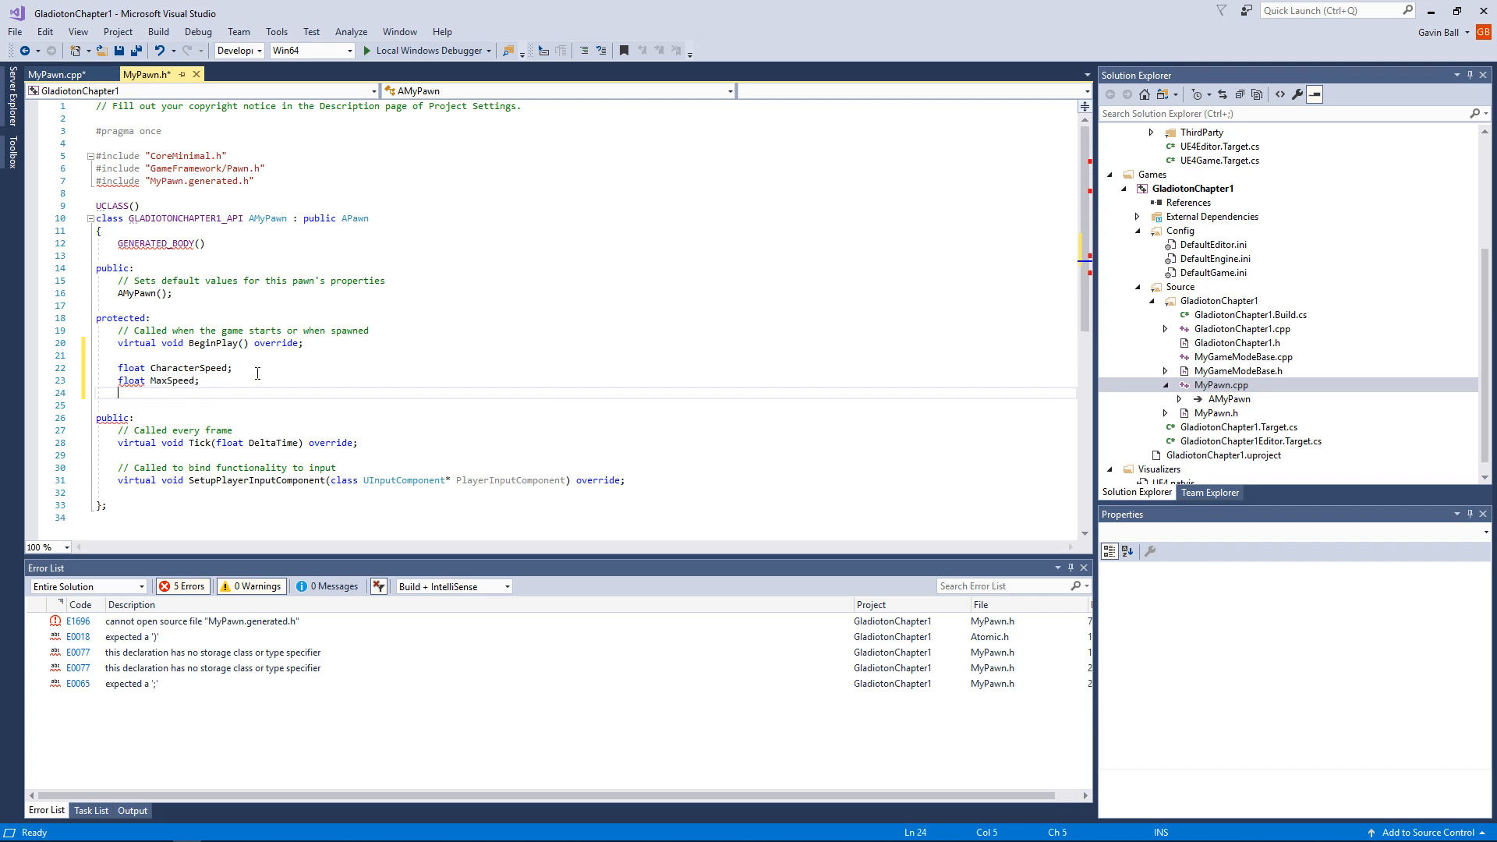
pyautogui.write('float Min')
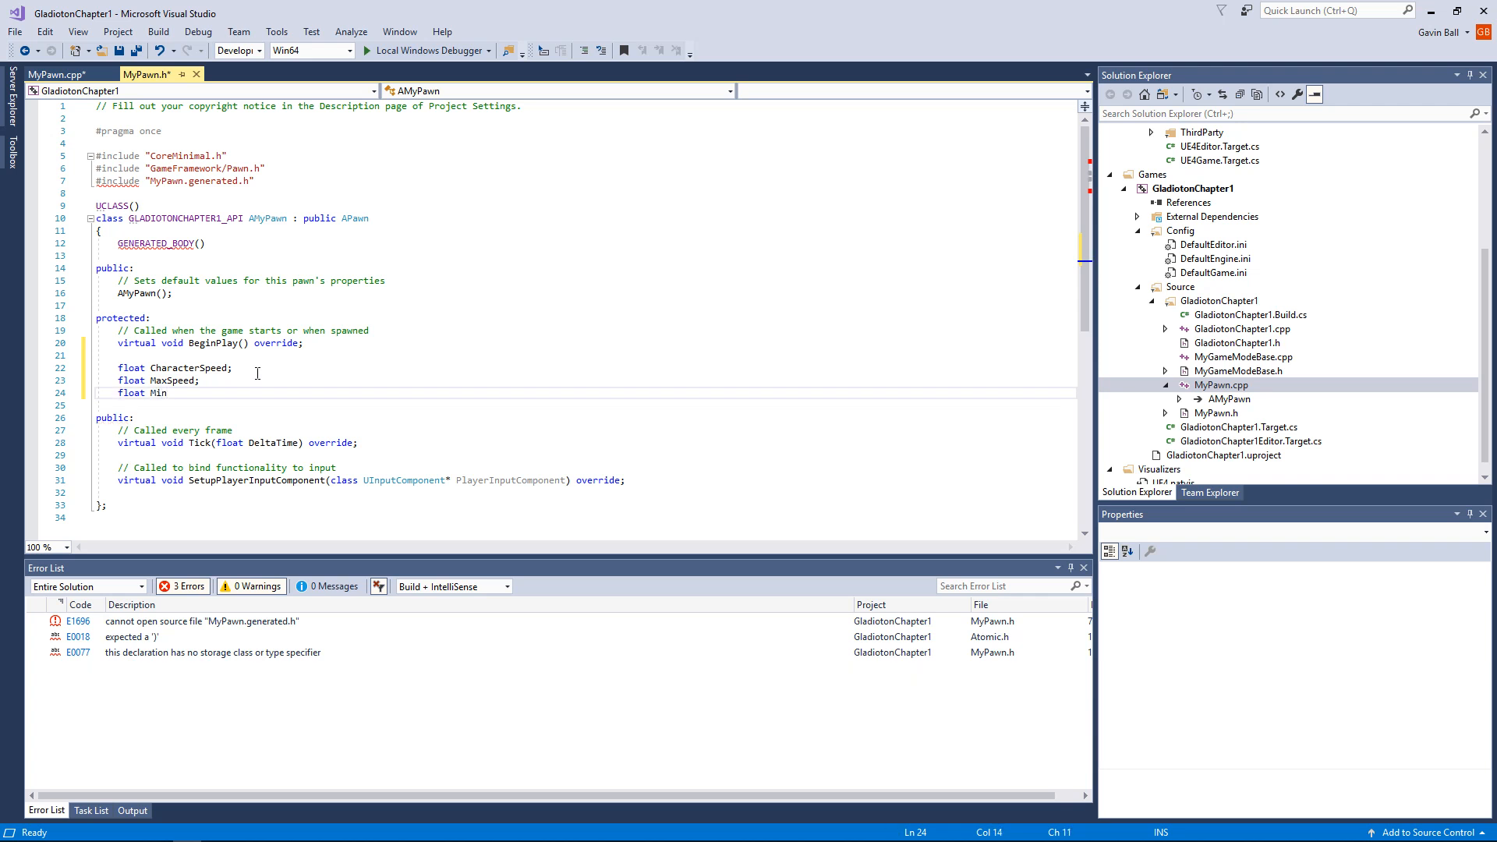
pyautogui.write('Speed;')
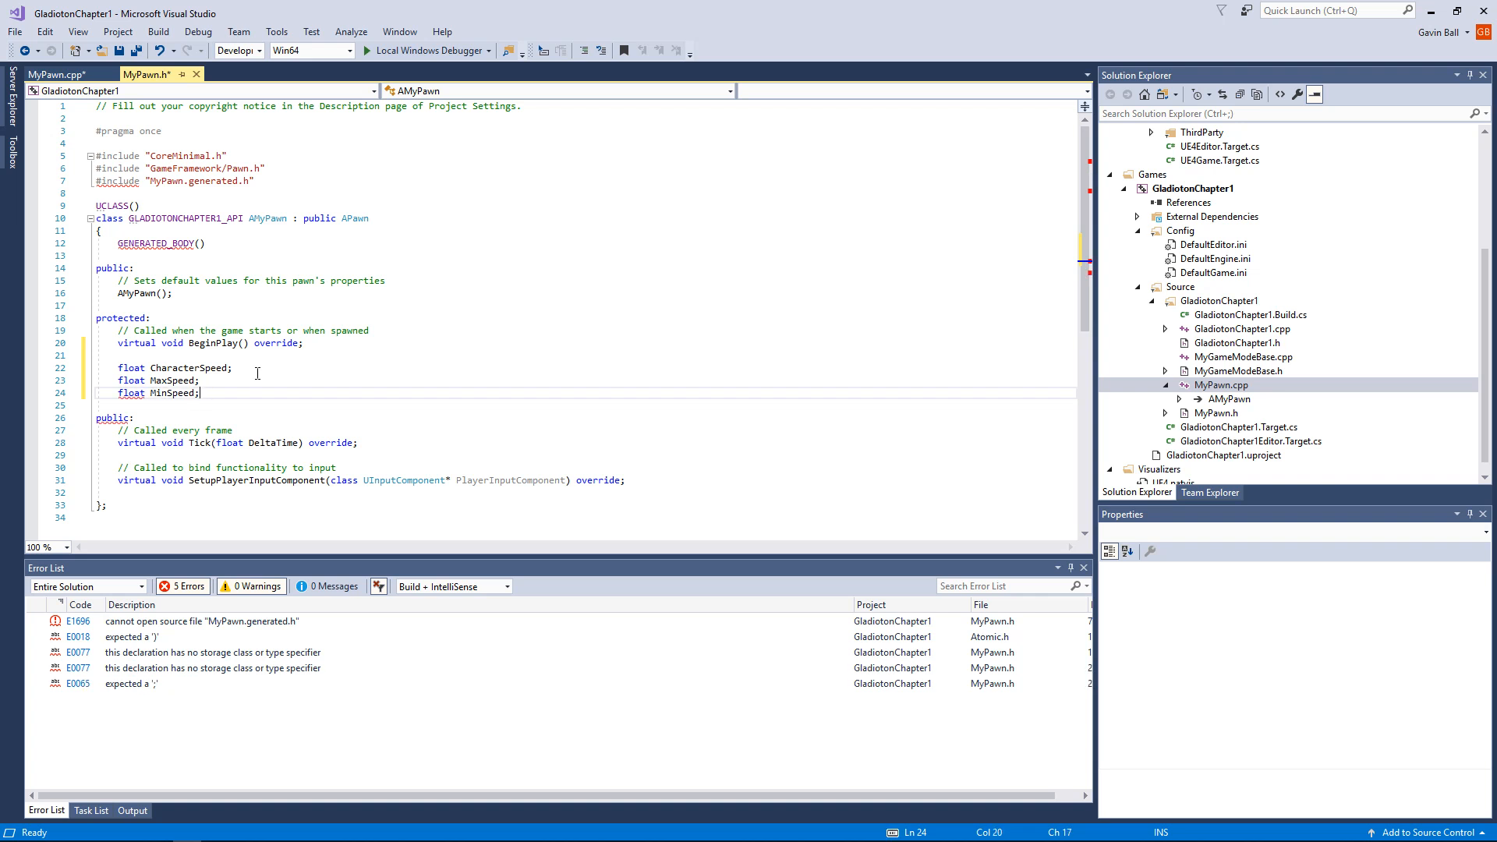
pyautogui.press('Return')
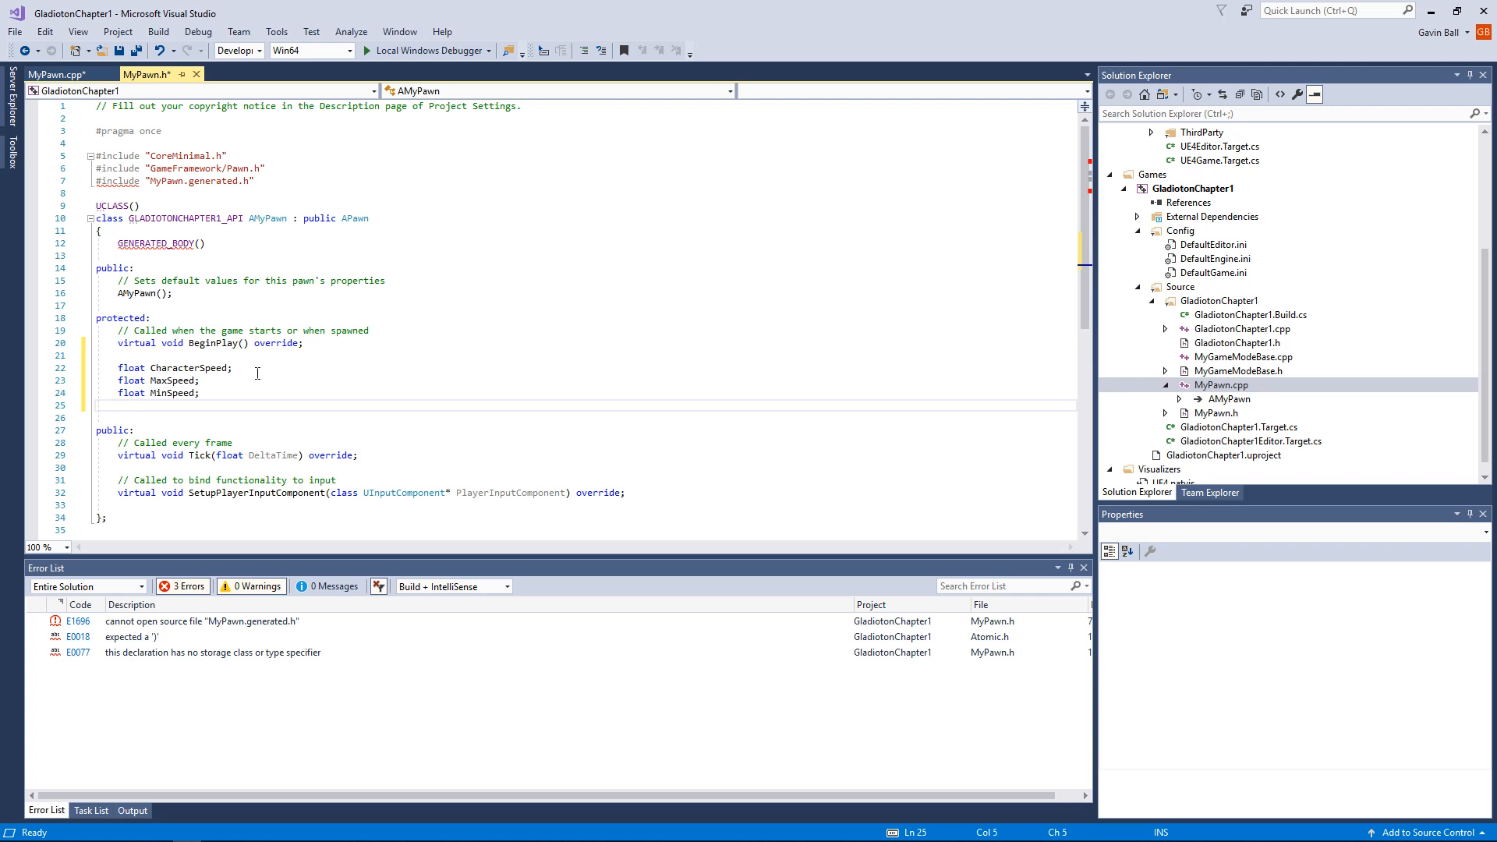
pyautogui.write('fla')
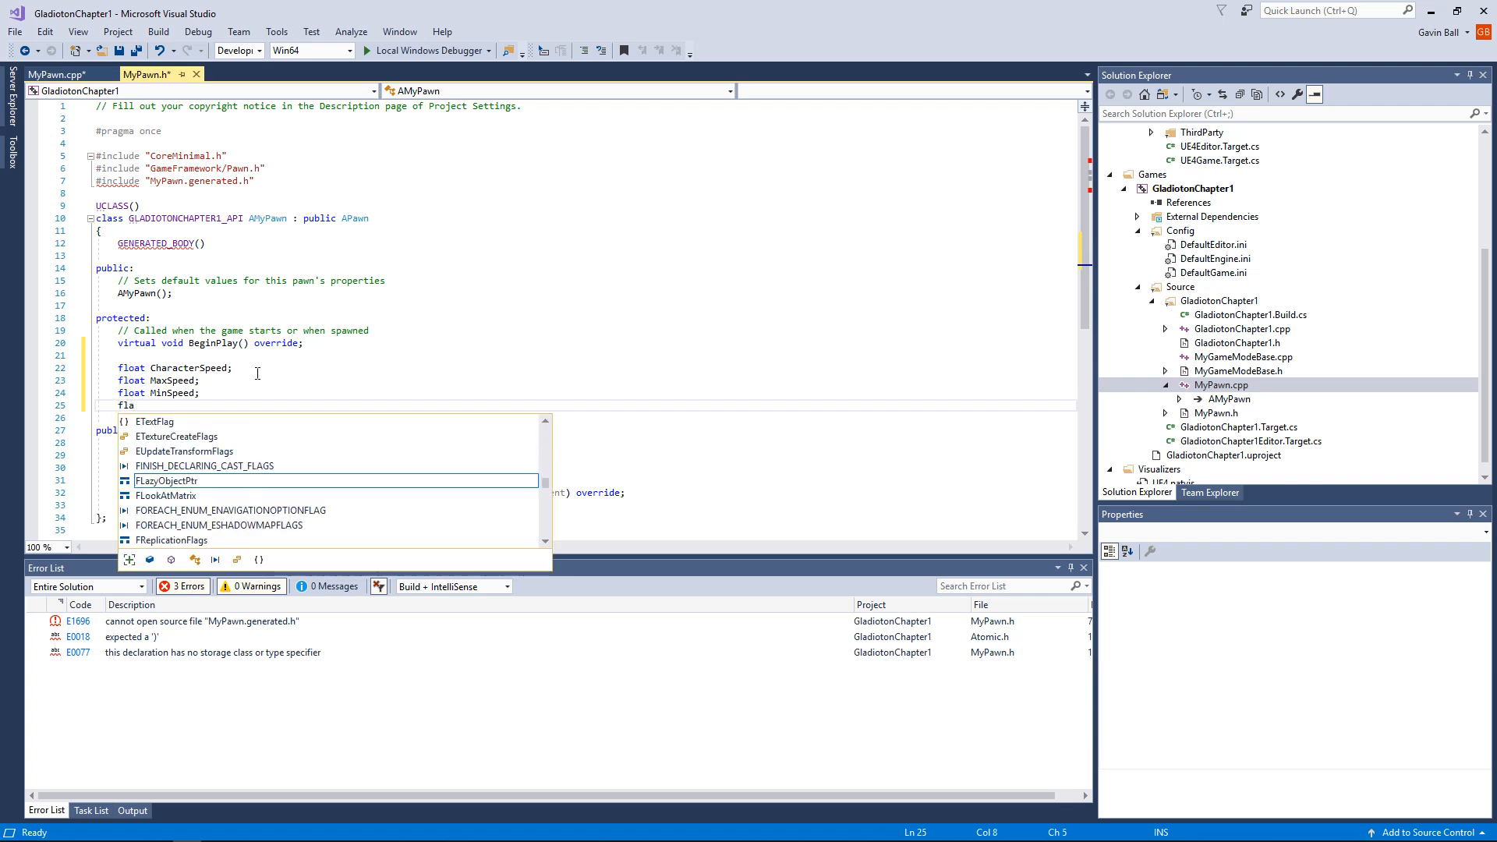
pyautogui.press('BackSpace')
pyautogui.press('BackSpace')
pyautogui.press('BackSpace')
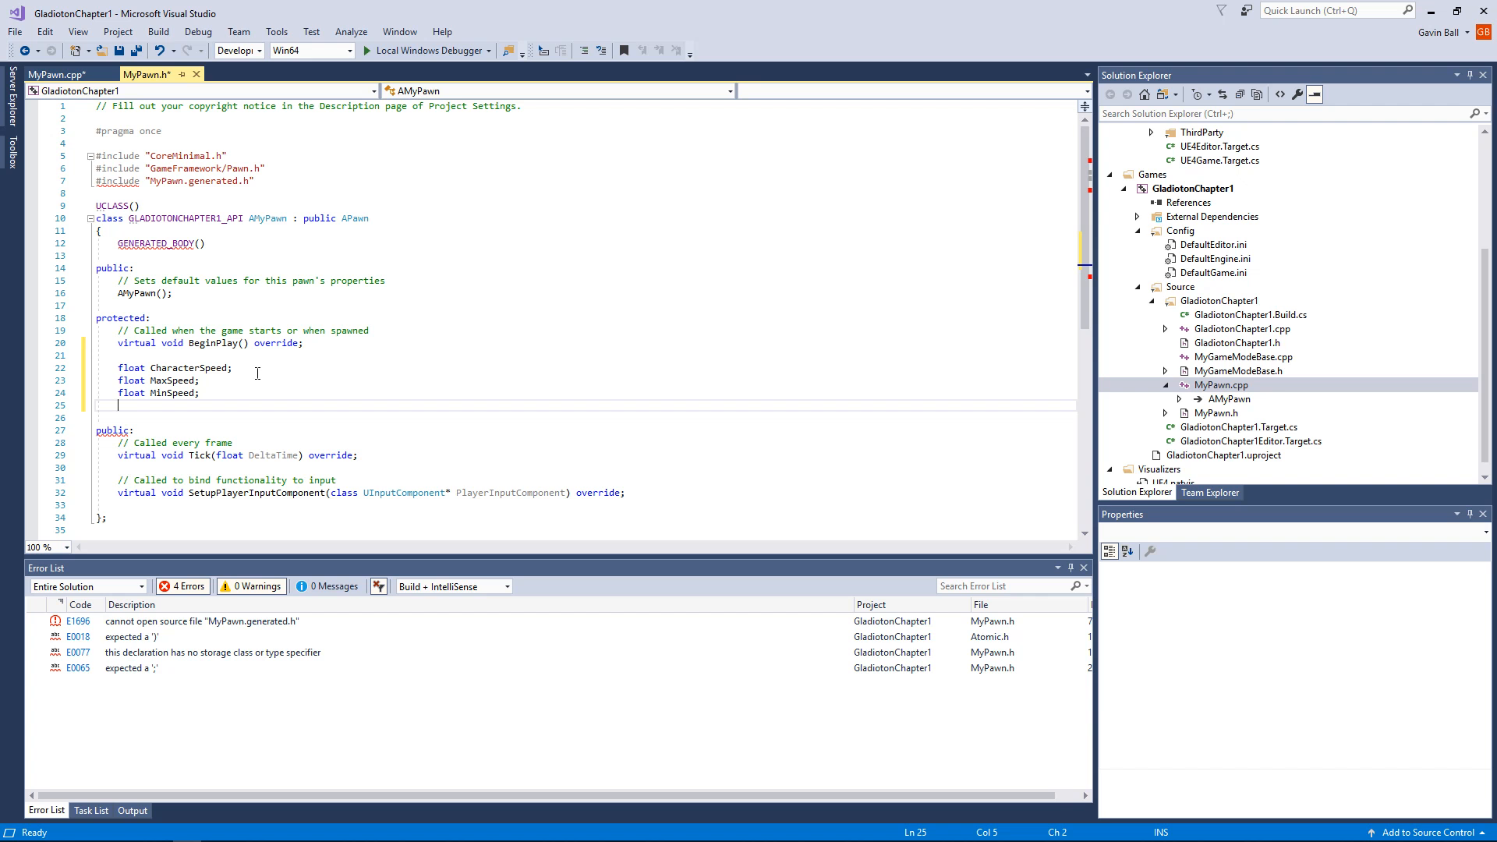
# Step: Declare "int lives;" below the MinSpeed declaration and start a new line after it
pyautogui.write('int')
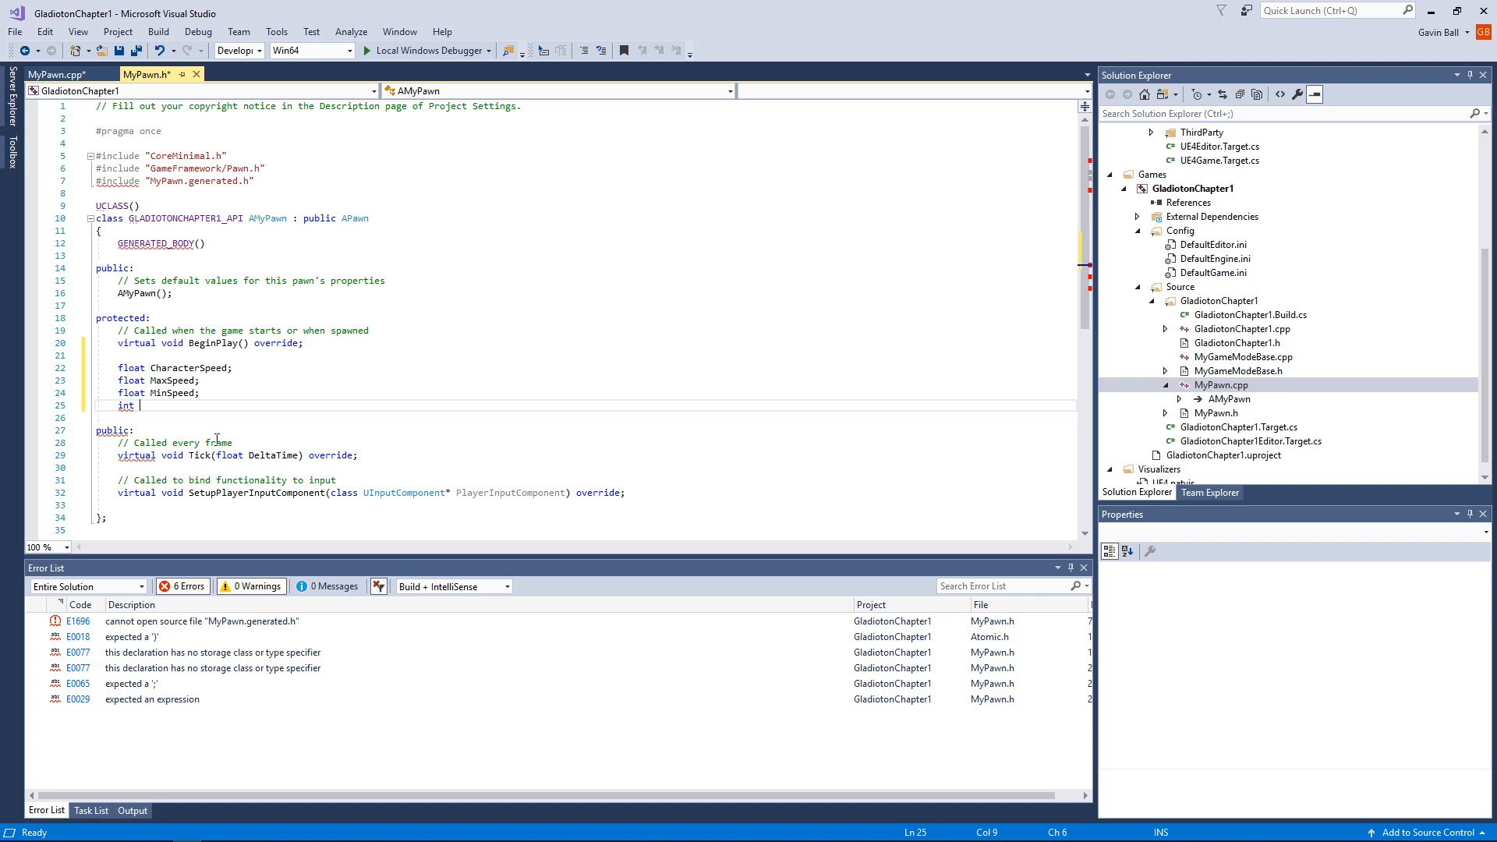
pyautogui.write('lives;')
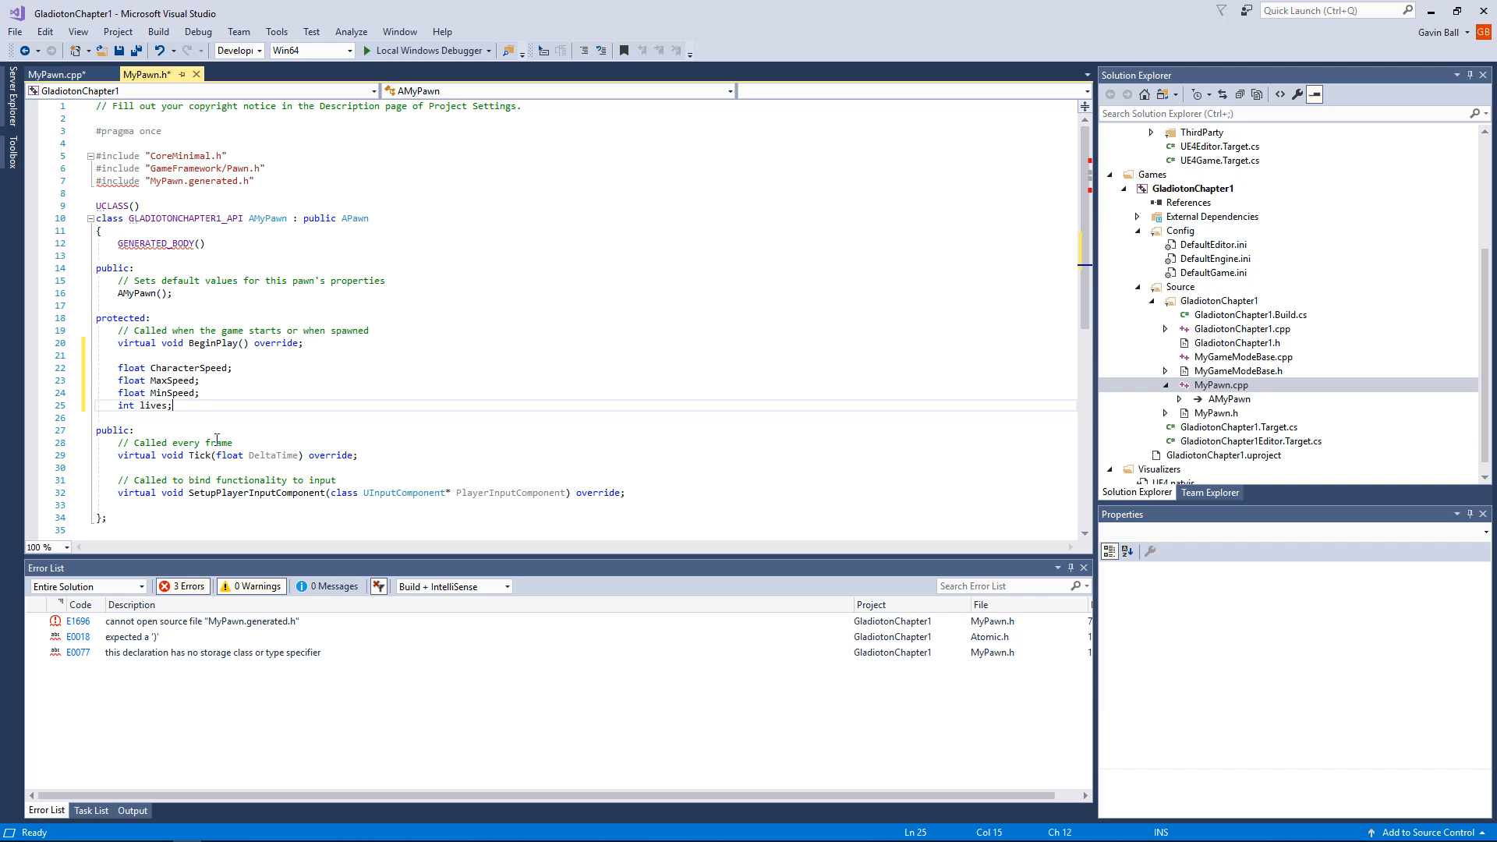
pyautogui.press('Return')
pyautogui.write('int')
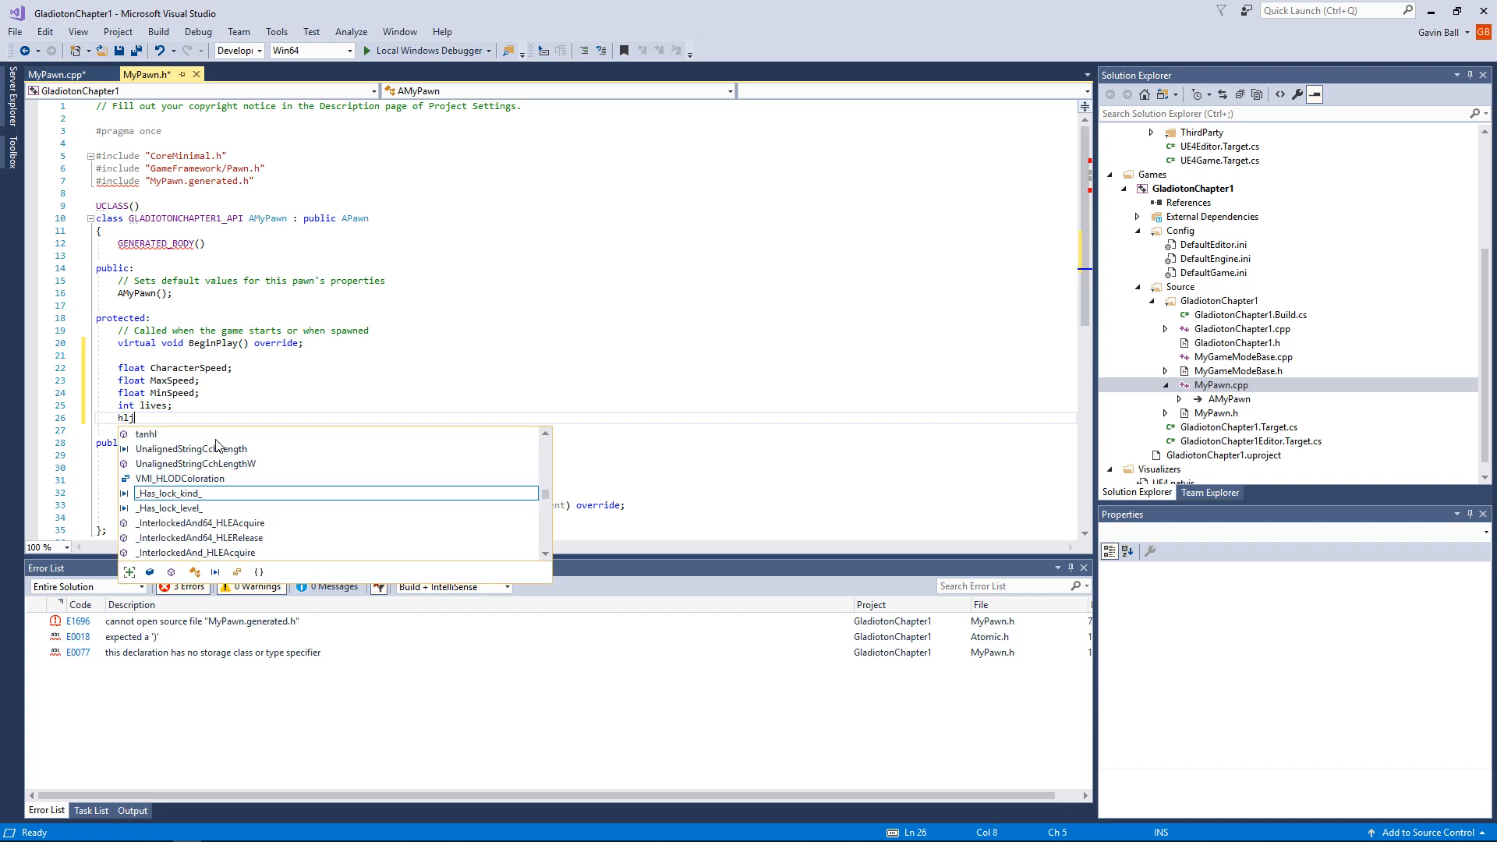
pyautogui.press('BackSpace')
pyautogui.press('BackSpace')
pyautogui.press('BackSpace')
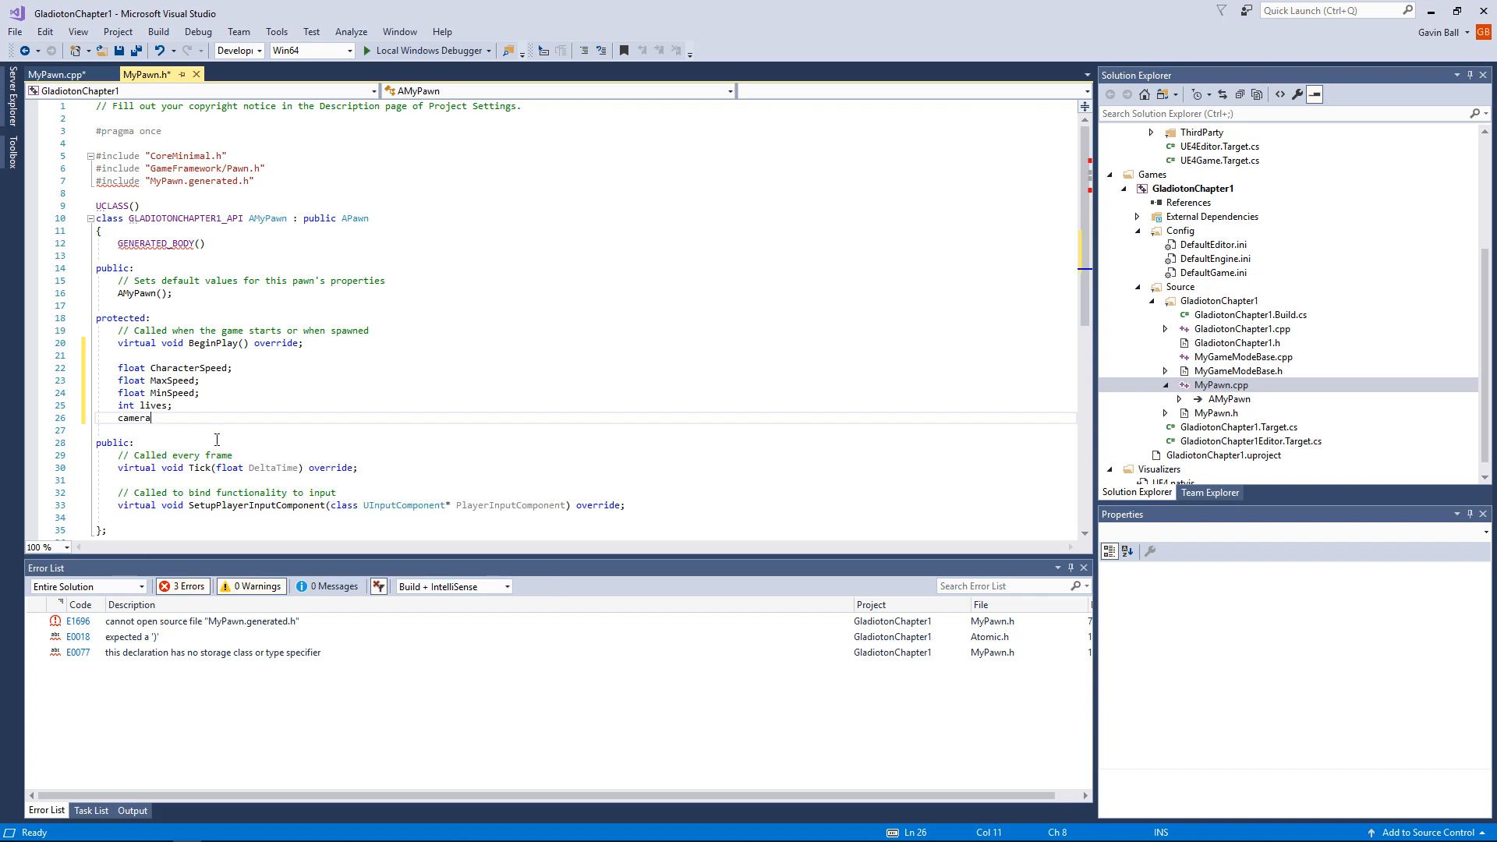
pyautogui.press('BackSpace')
pyautogui.press('BackSpace')
pyautogui.press('BackSpace')
pyautogui.press('BackSpace')
pyautogui.press('BackSpace')
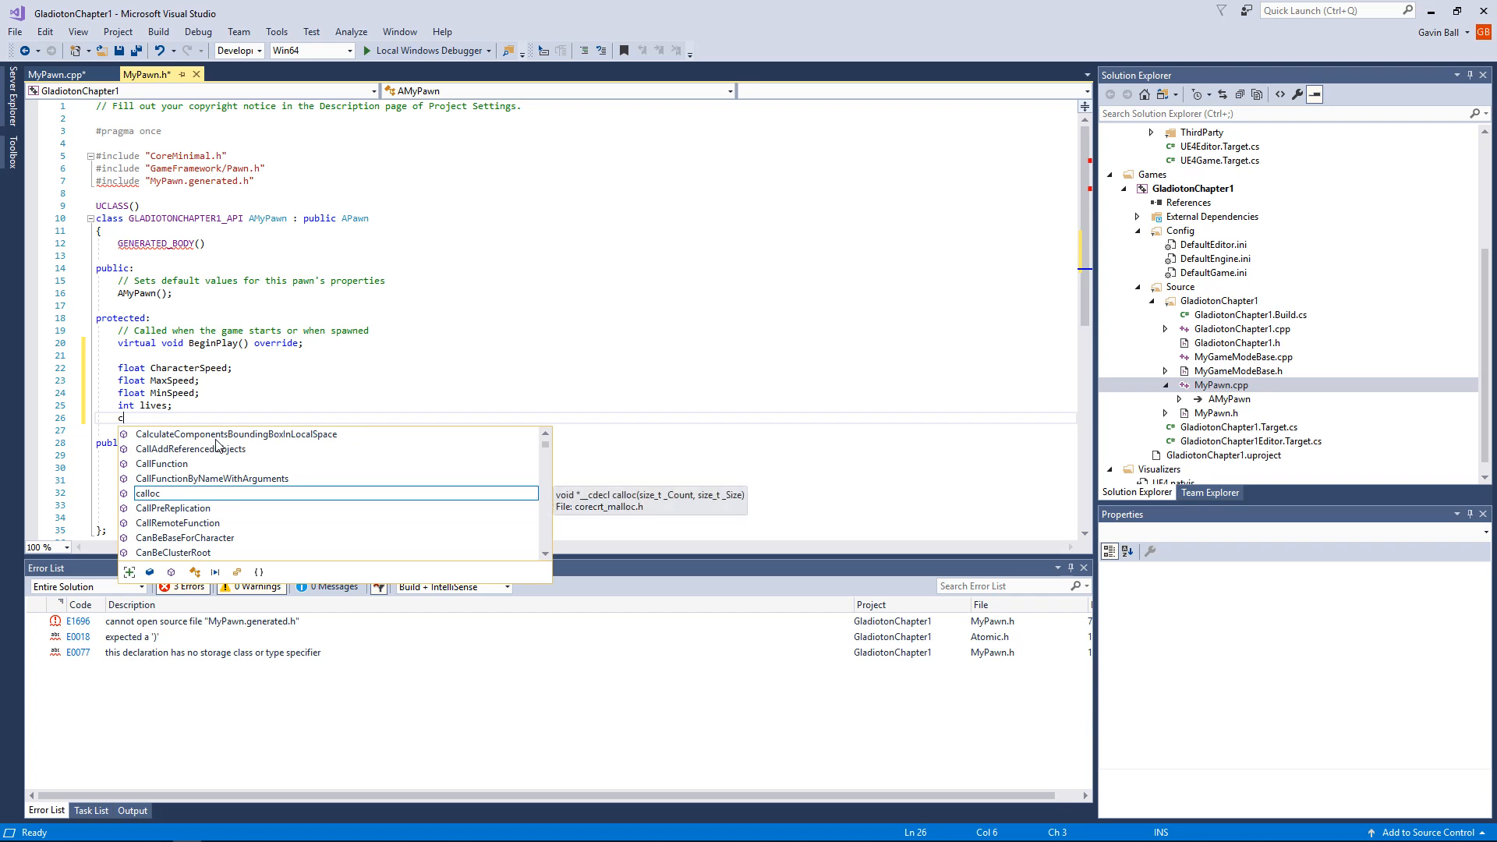
pyautogui.press('BackSpace')
pyautogui.write('ac')
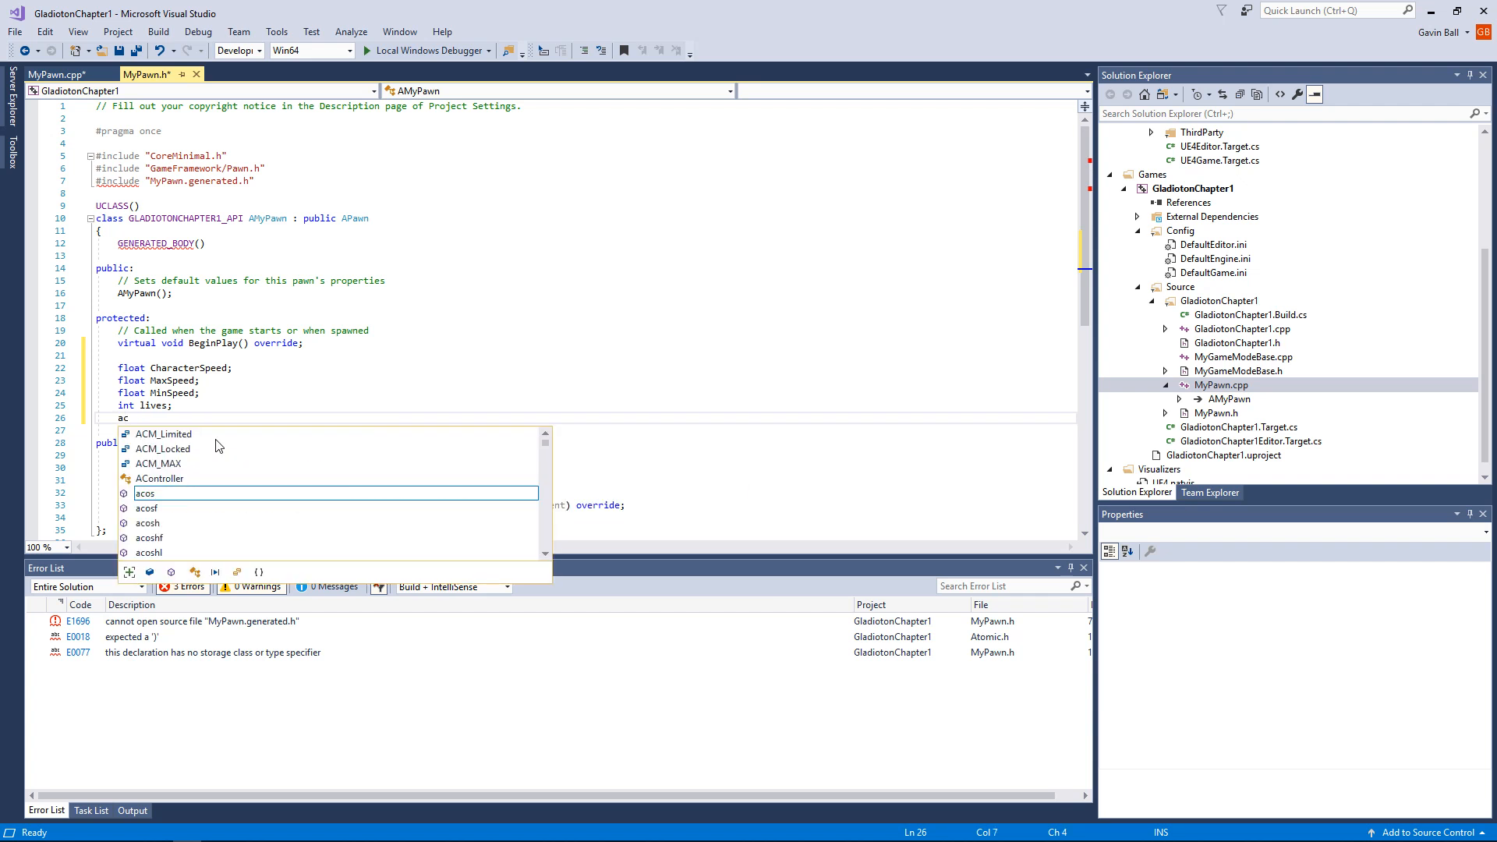
pyautogui.press('BackSpace')
pyautogui.press('BackSpace')
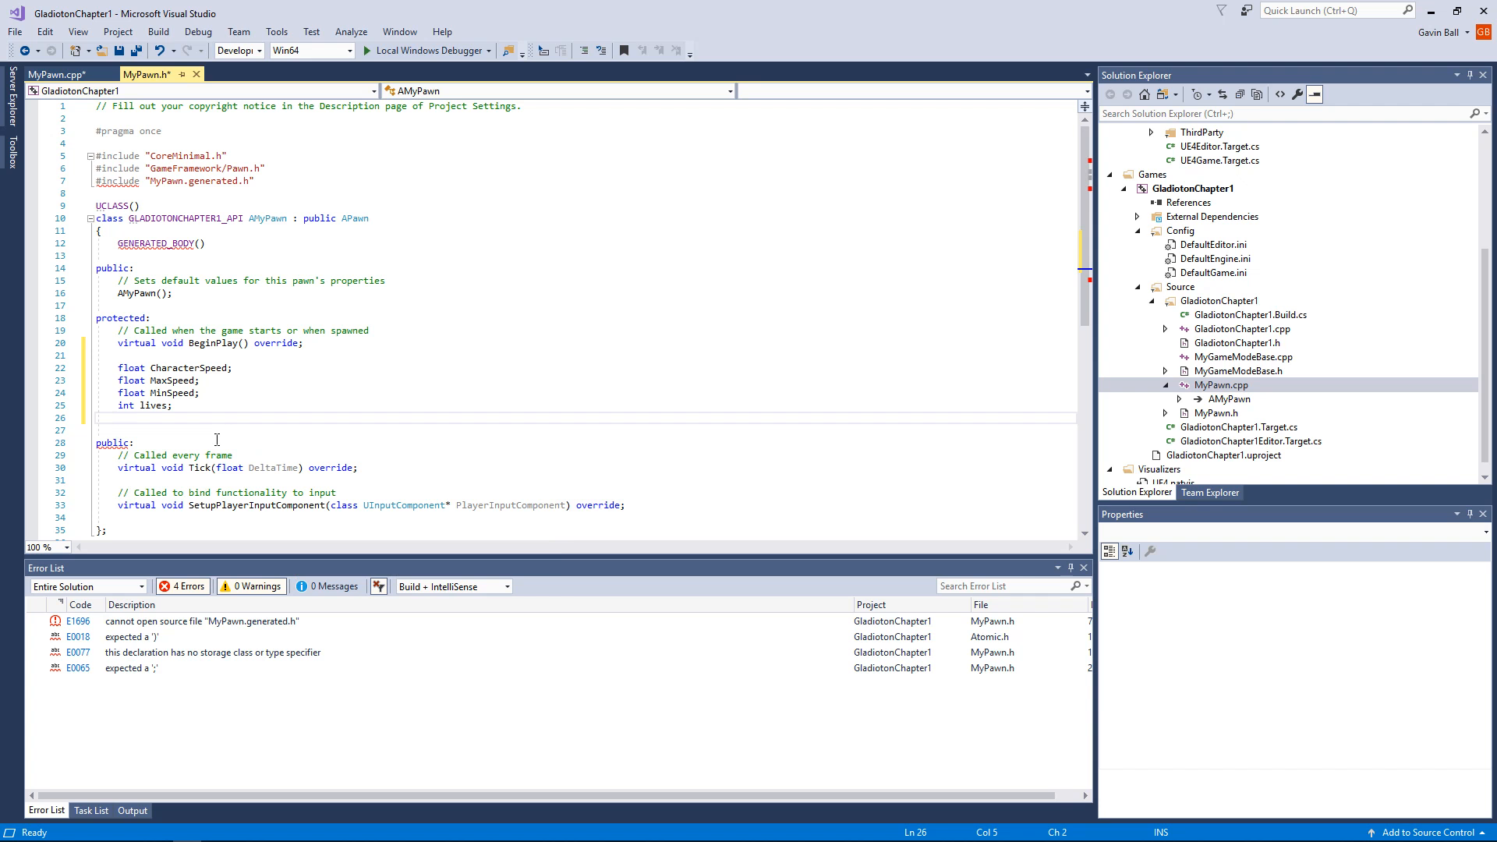
# Step: Begin a declaration with "UA" below int lives and browse the code completion suggestions for a suitable class
pyautogui.write('UA')
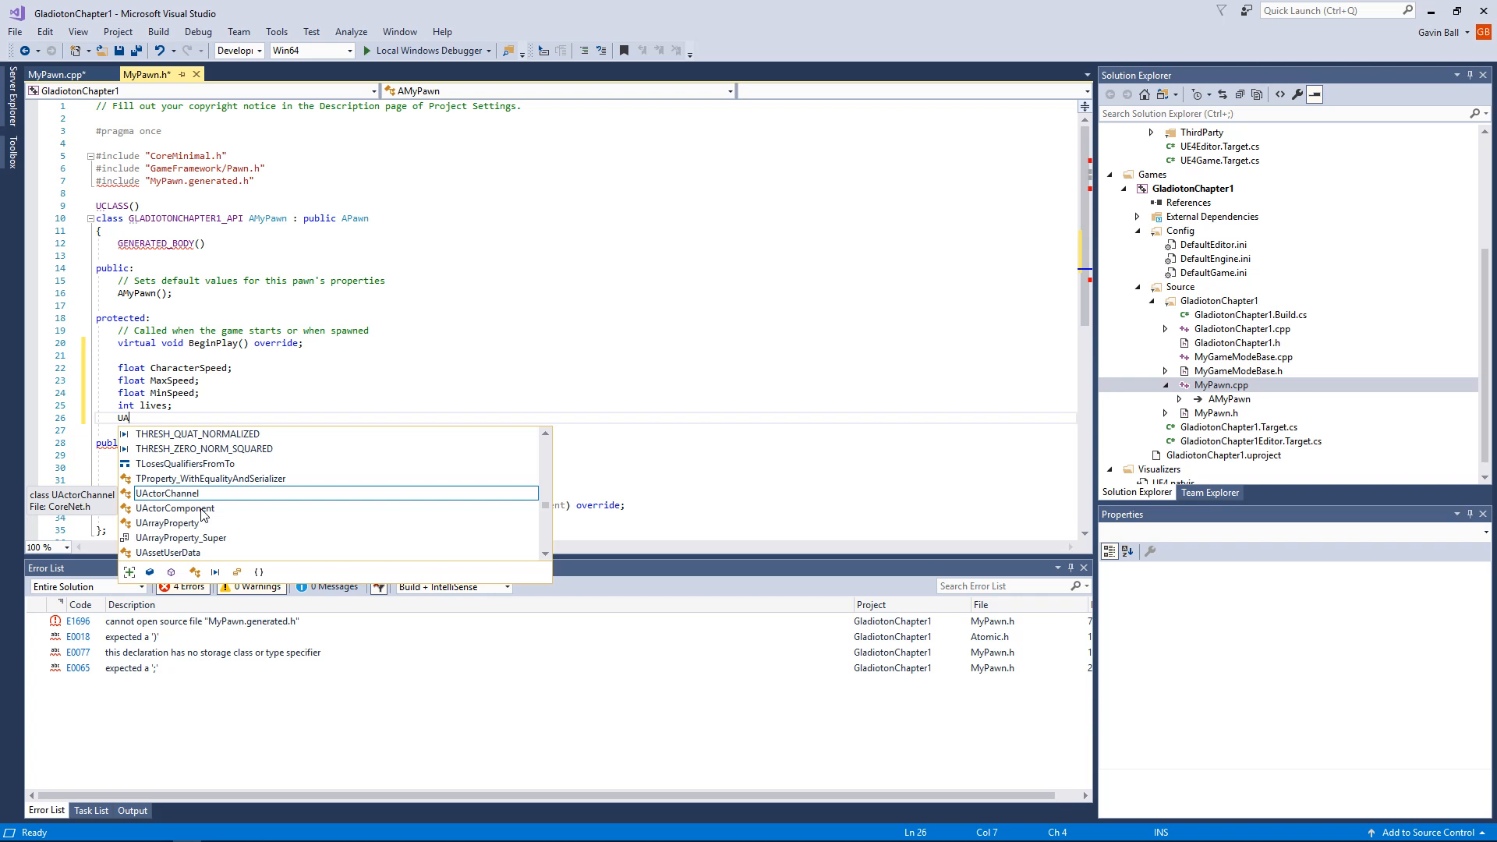
pyautogui.scroll(-15, 201, 513)
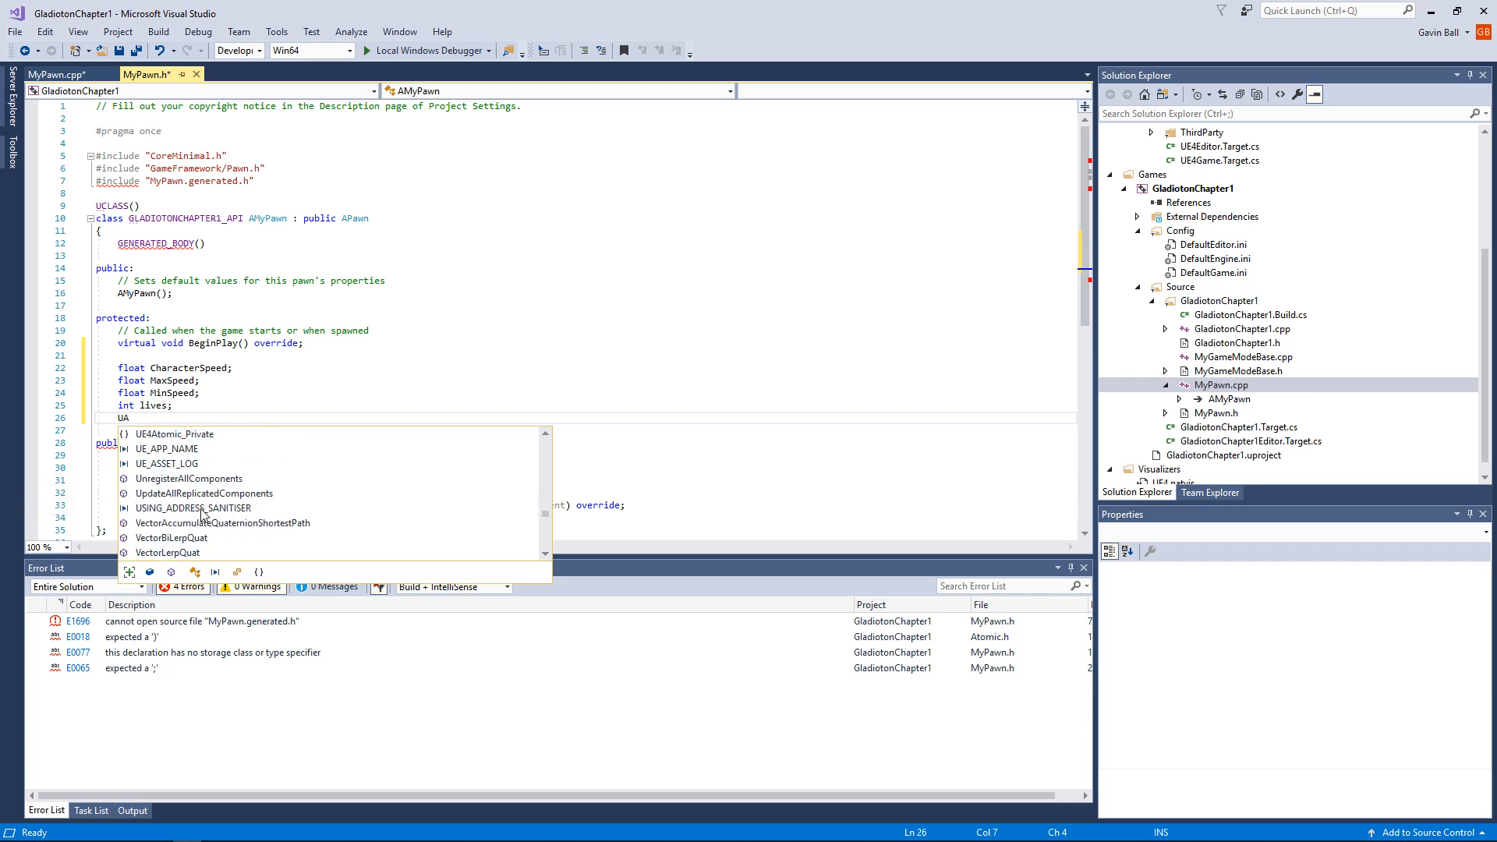
pyautogui.click(546, 471)
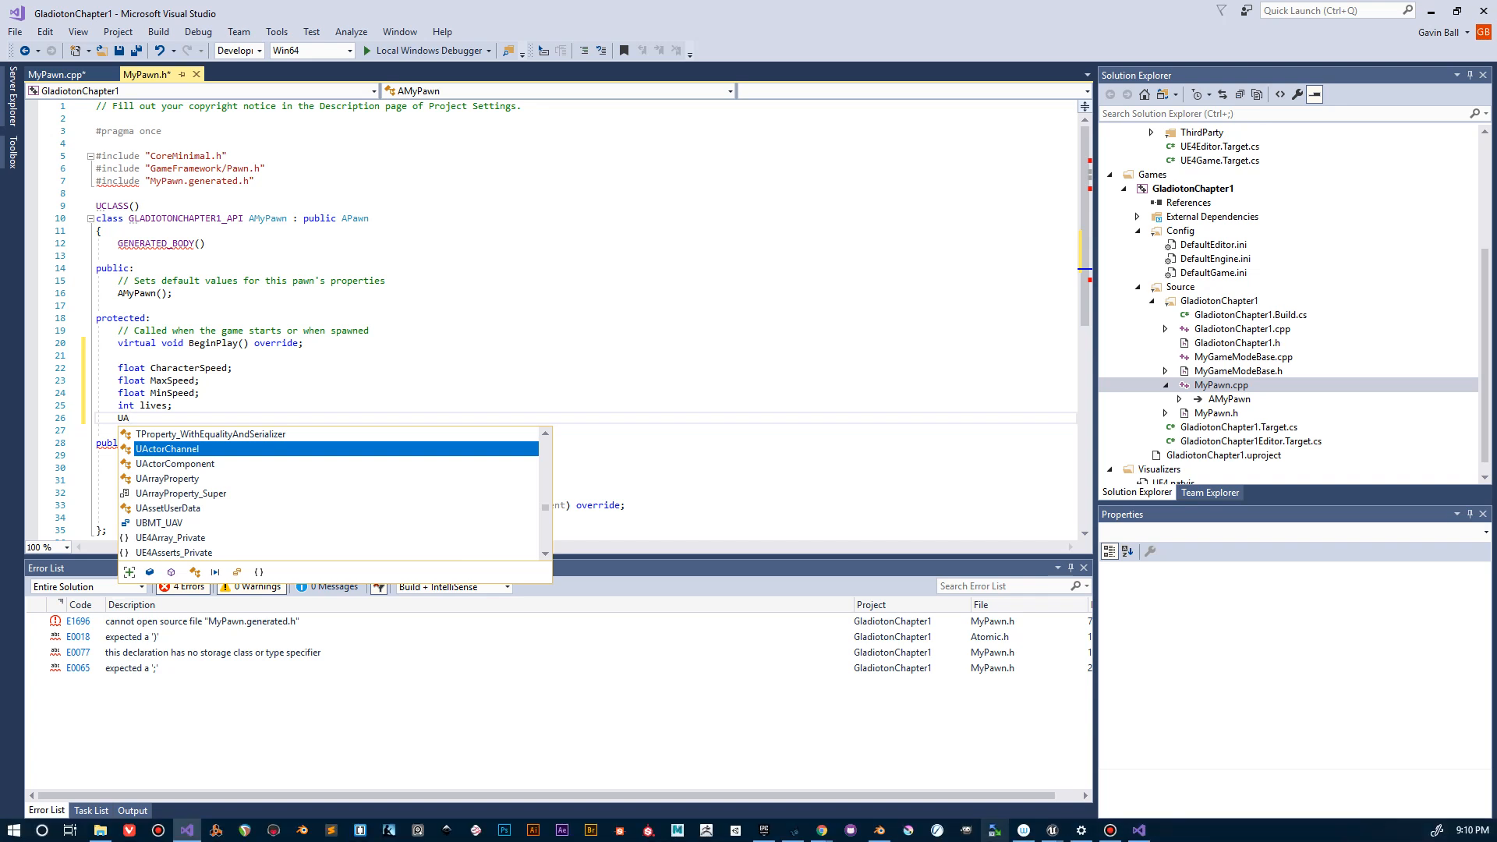
# Step: Switch to Chrome and search the web for "uactor camera" in a new tab
pyautogui.moveTo(821, 831)
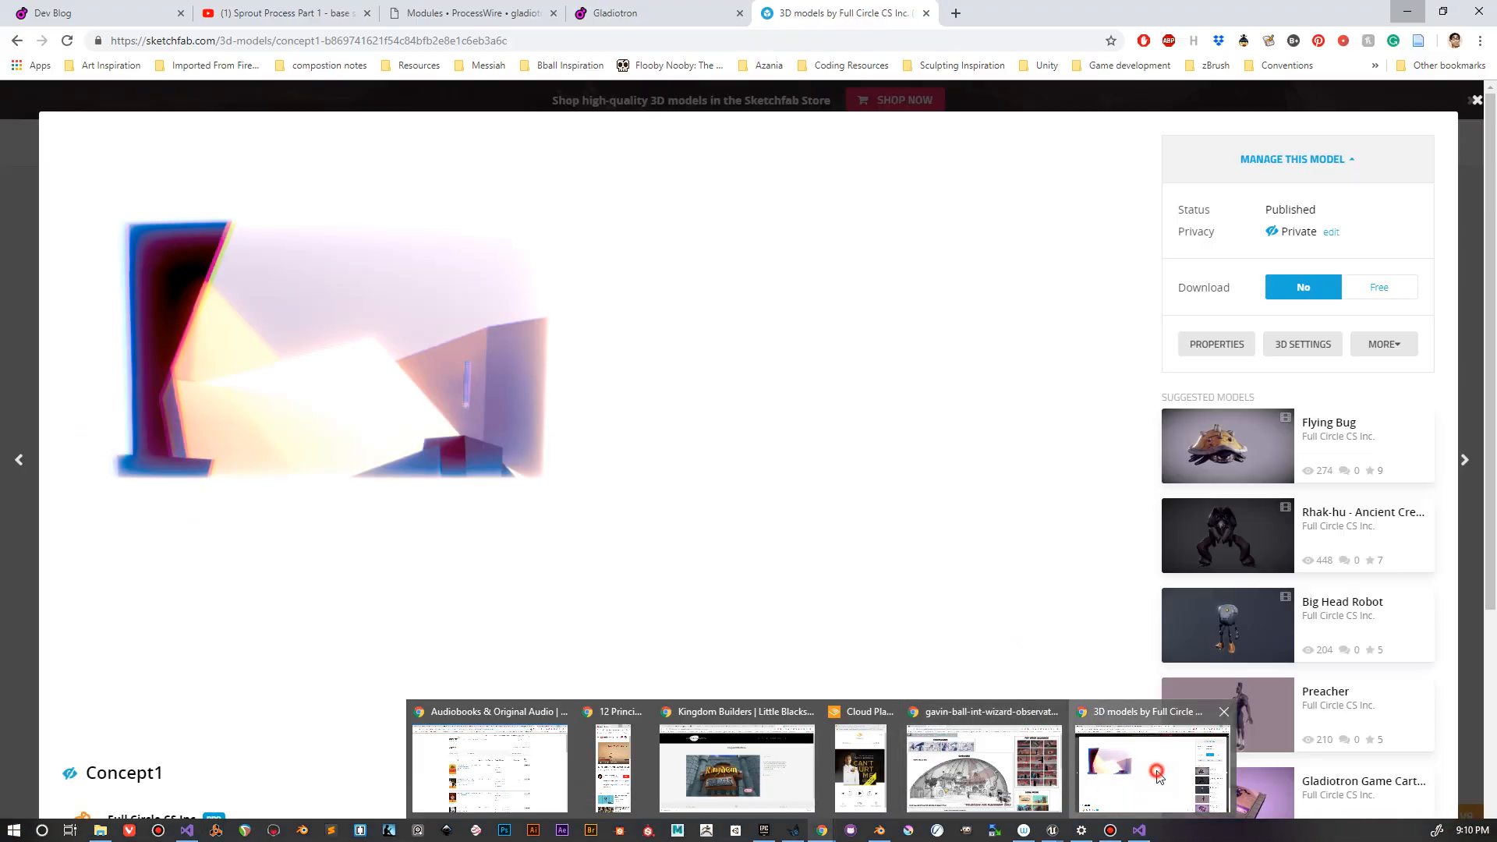
pyautogui.click(1158, 775)
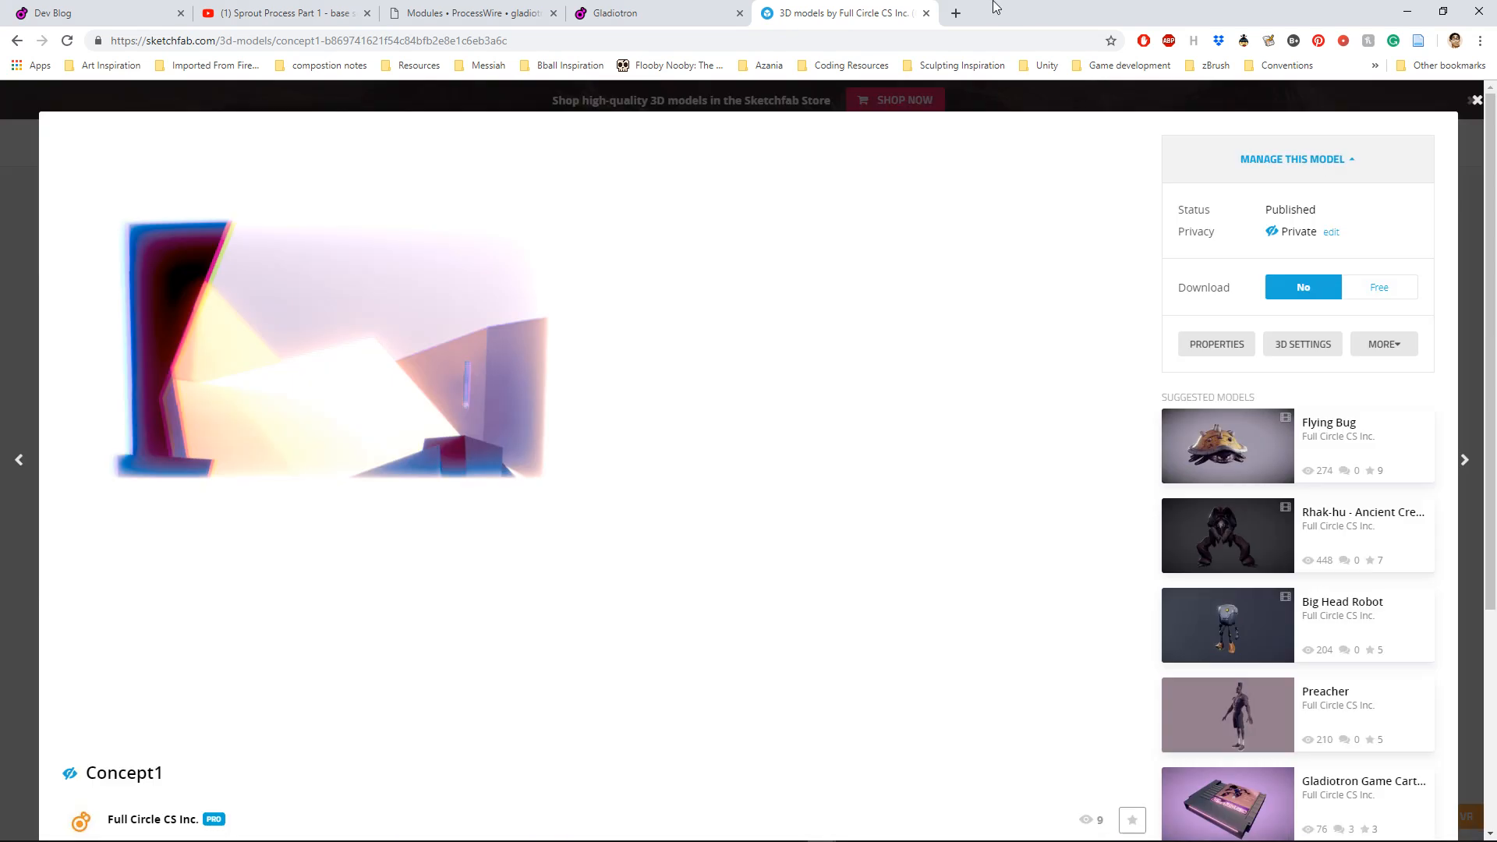
pyautogui.click(956, 13)
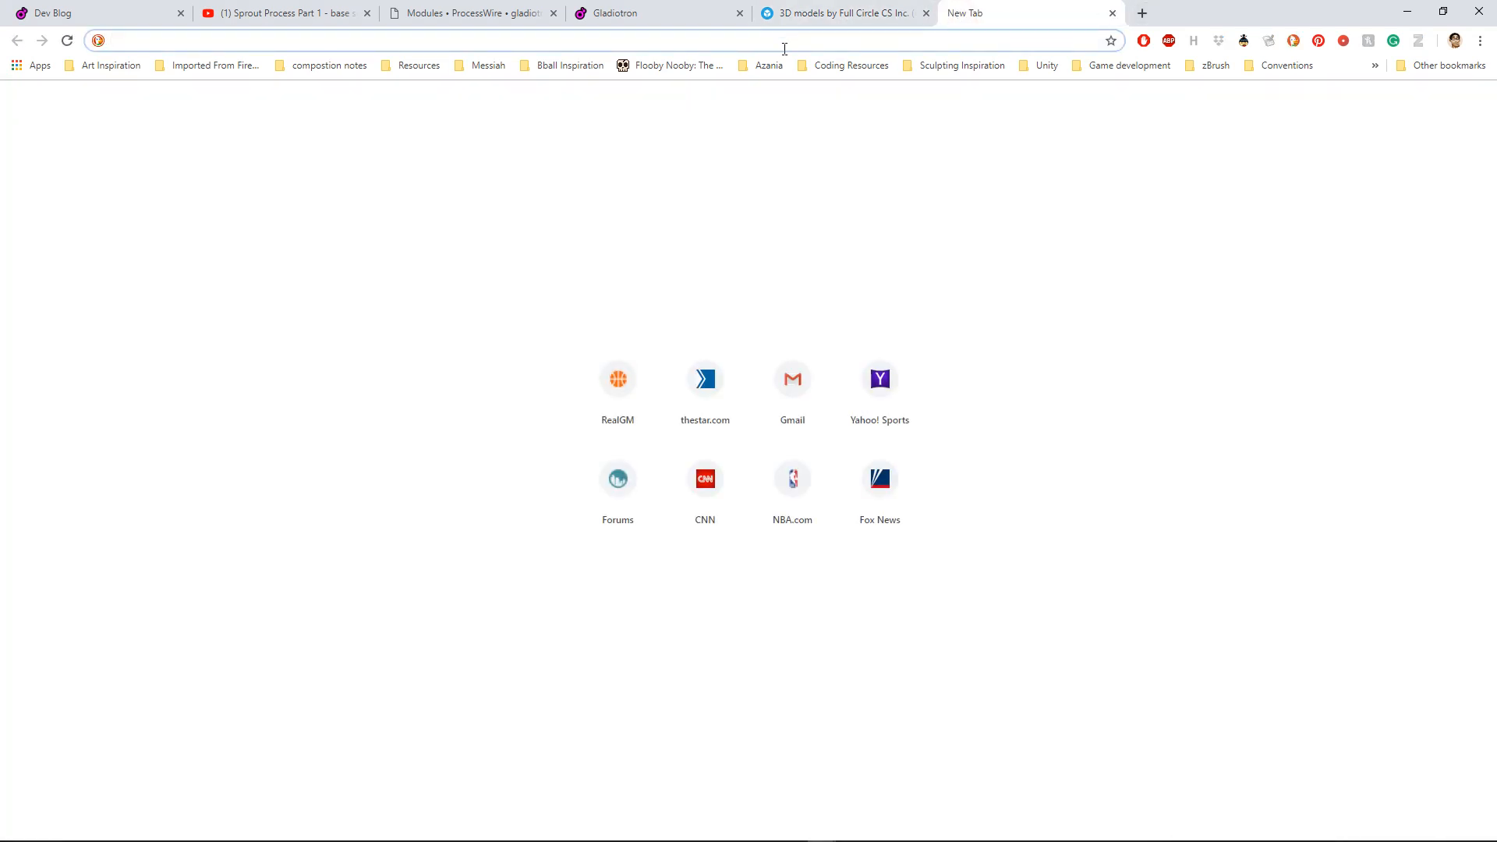
pyautogui.write('ua')
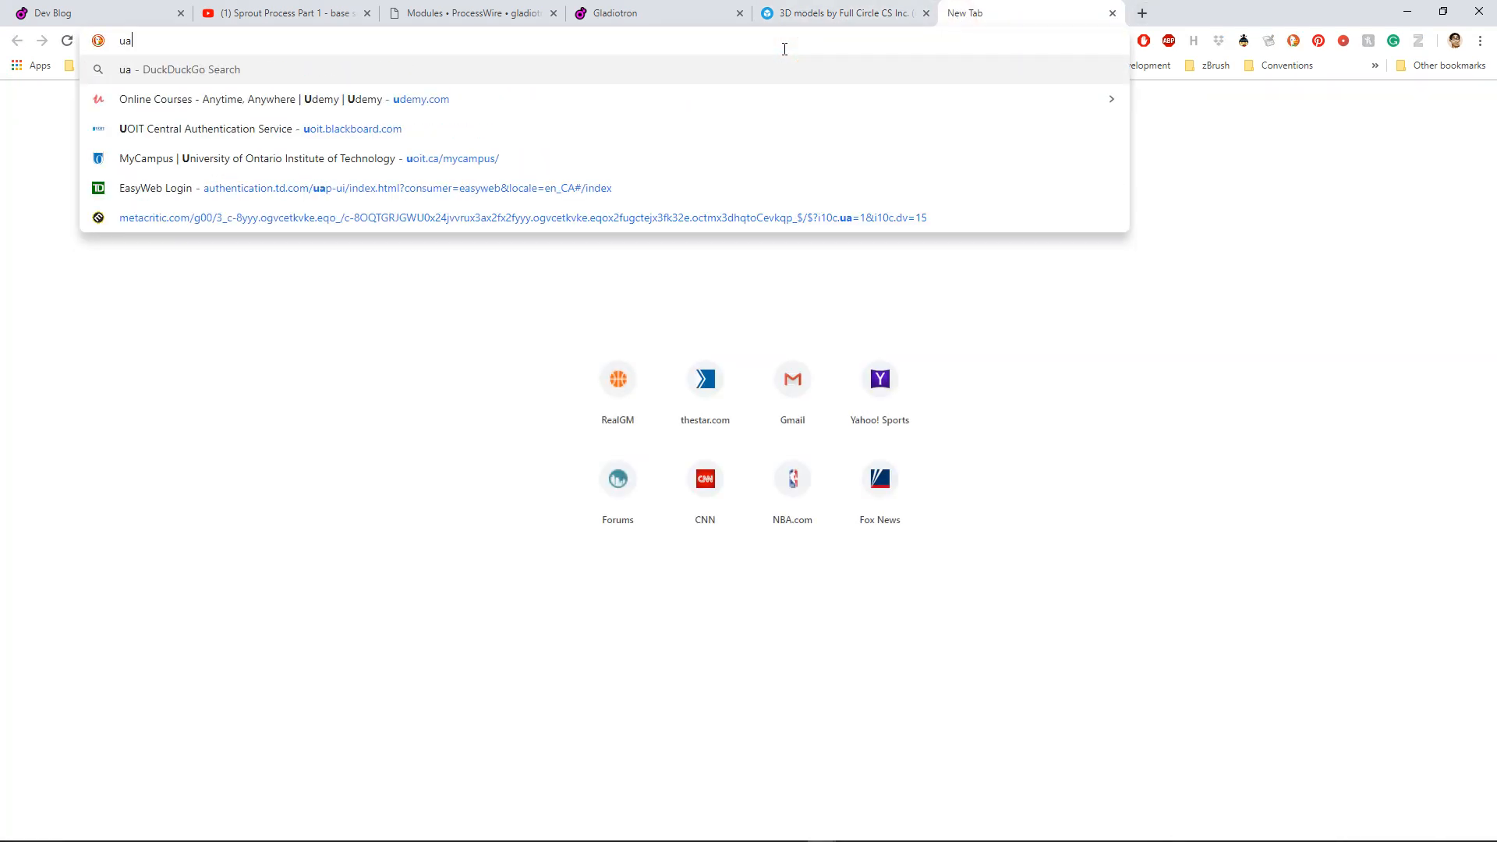
pyautogui.write('ctor move')
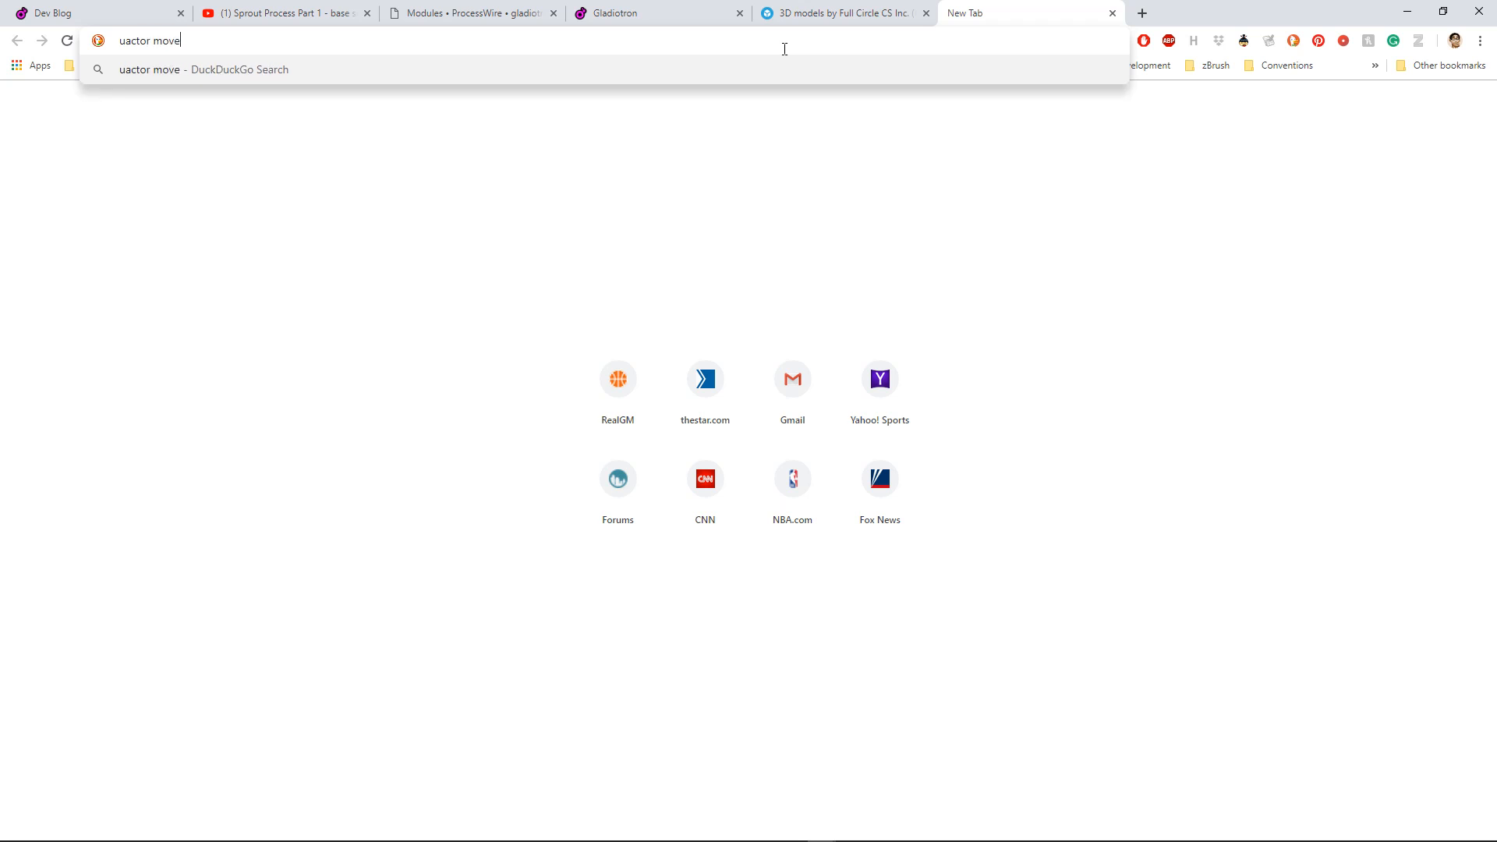
pyautogui.press('BackSpace')
pyautogui.press('BackSpace')
pyautogui.press('BackSpace')
pyautogui.press('BackSpace')
pyautogui.write('camera')
pyautogui.press('Return')
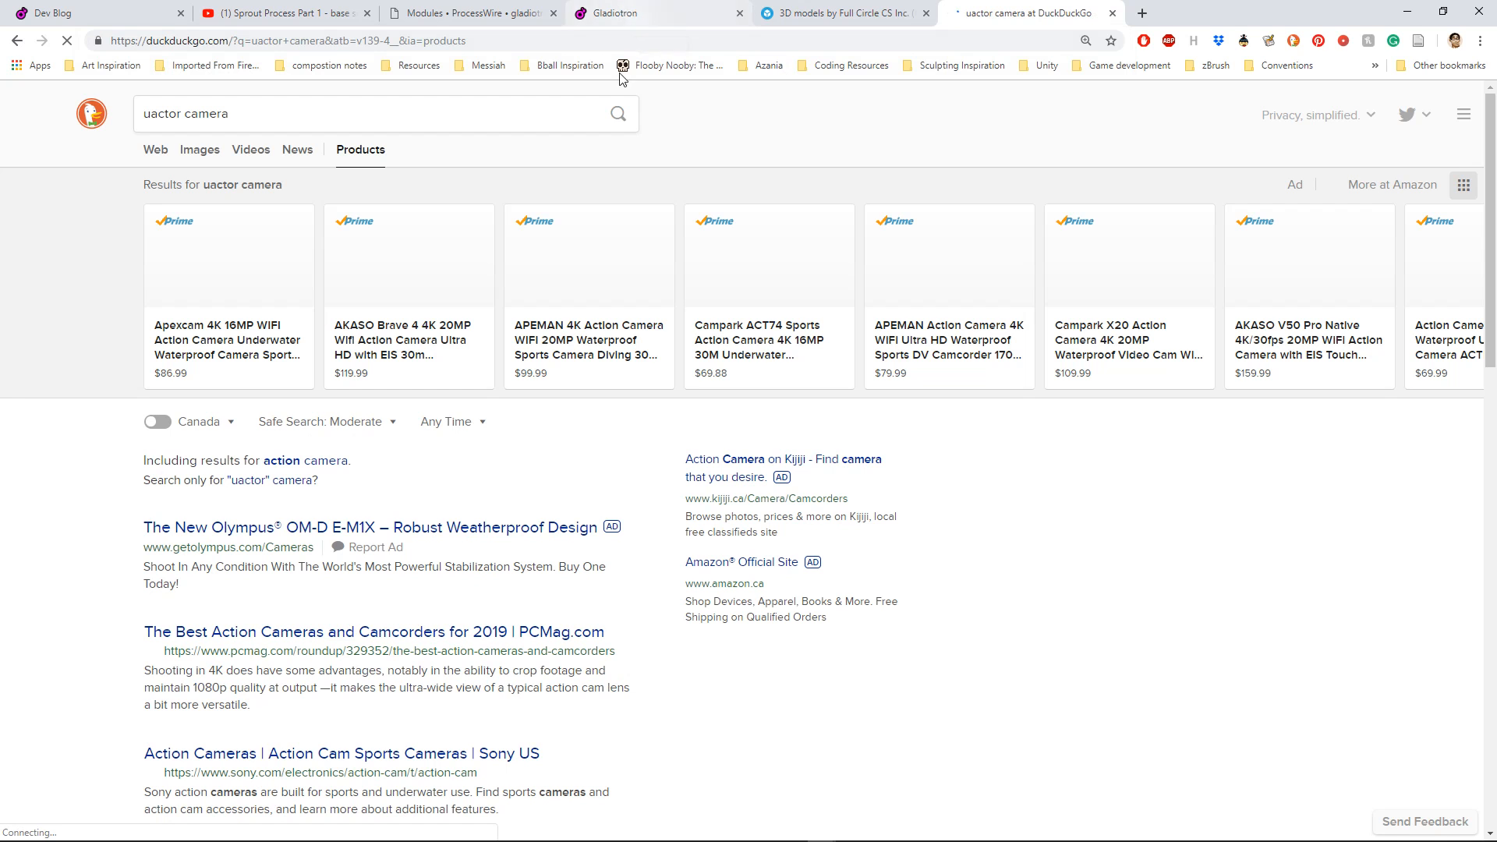
# Step: Search for "unreal camera c++" instead and open the tutorial on learning C++ in Unreal Engine 4 by making a powerful camera in a new tab
pyautogui.tripleClick(352, 127)
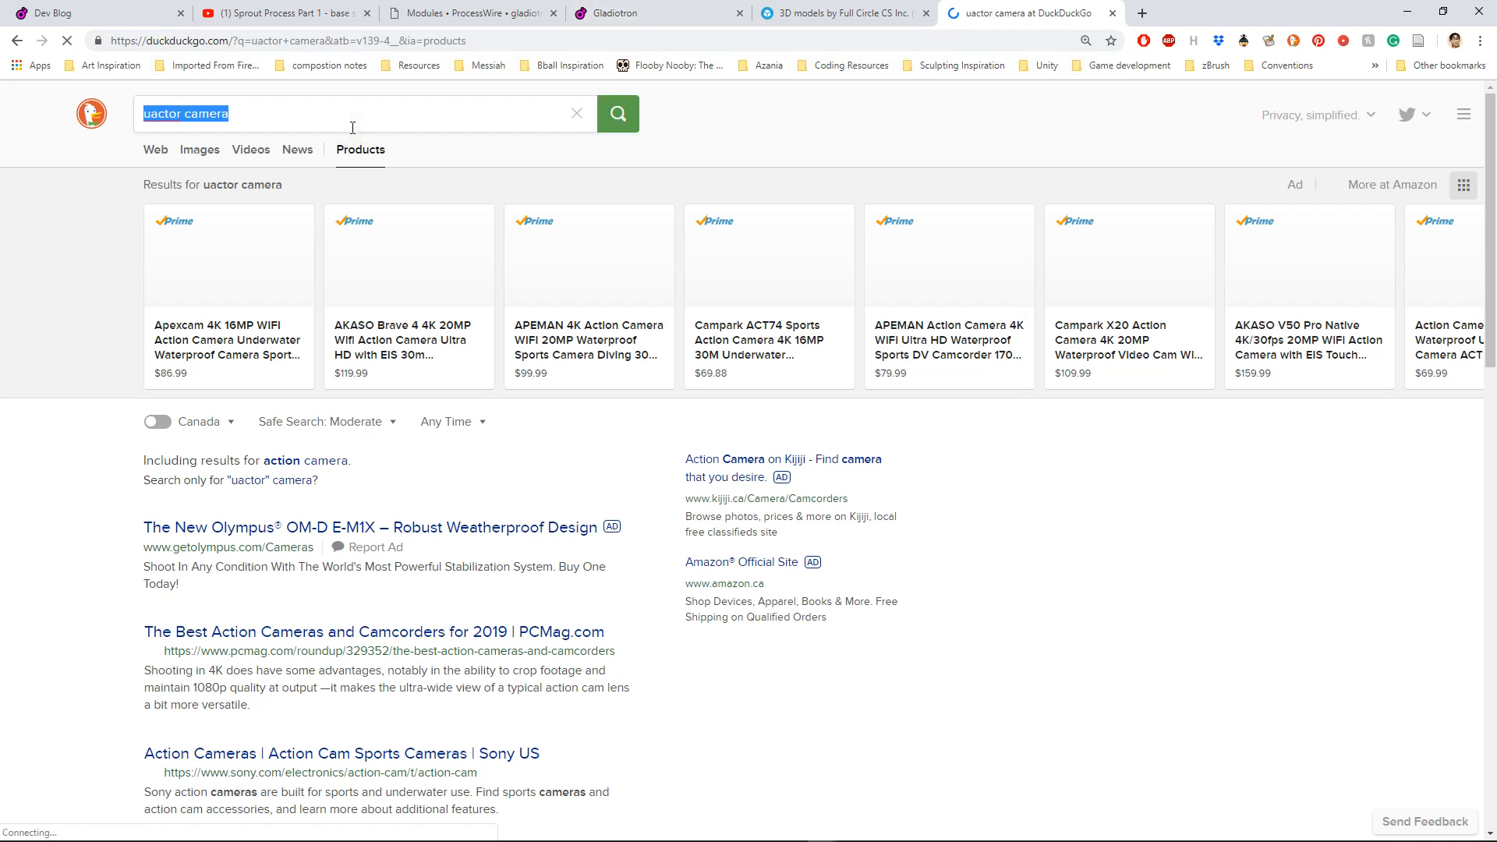
pyautogui.write('u')
pyautogui.press('BackSpace')
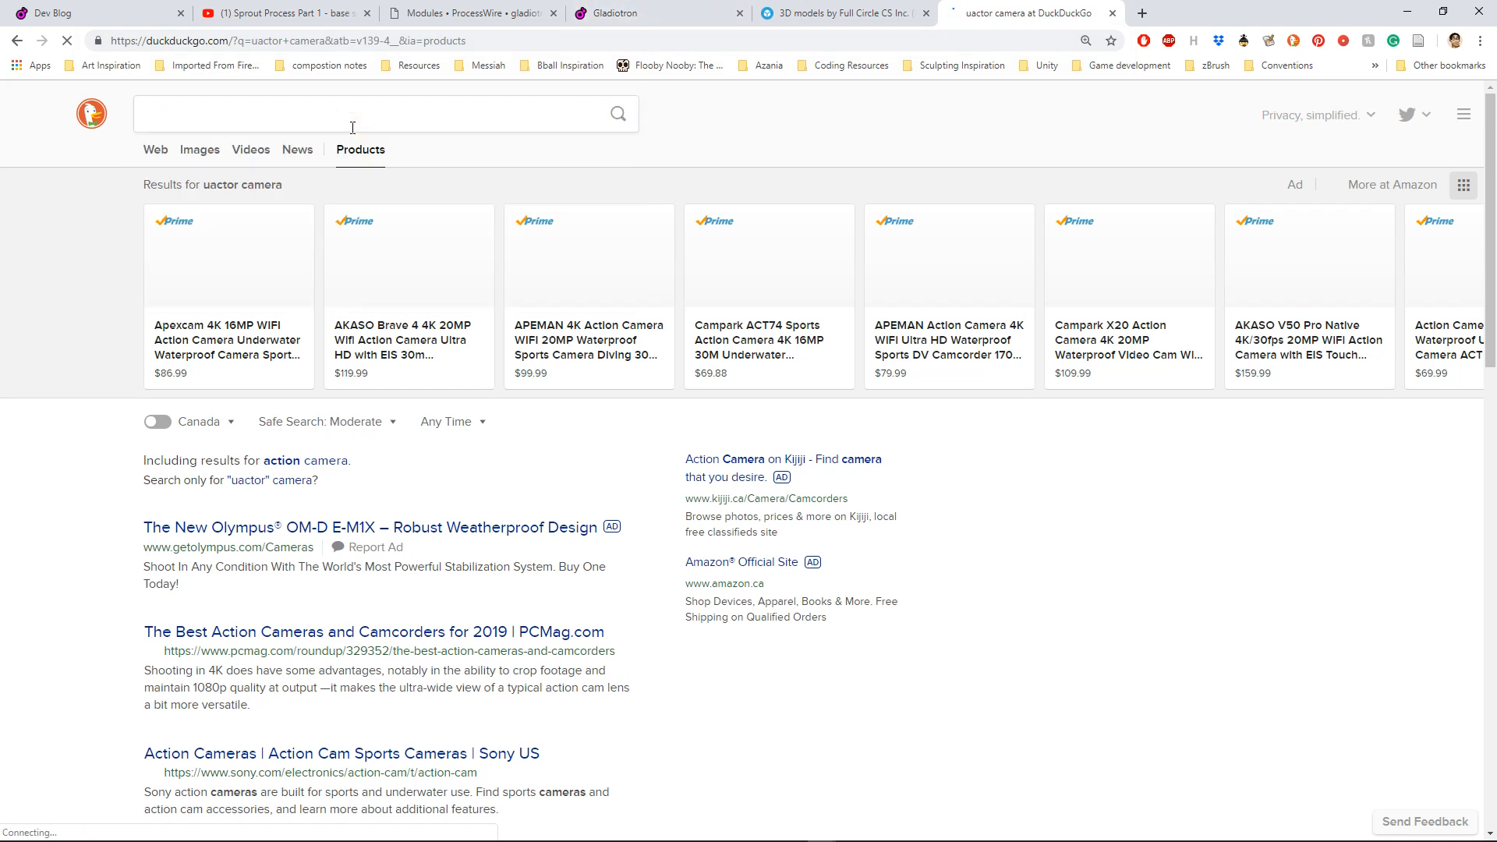
pyautogui.write('unreal camera ')
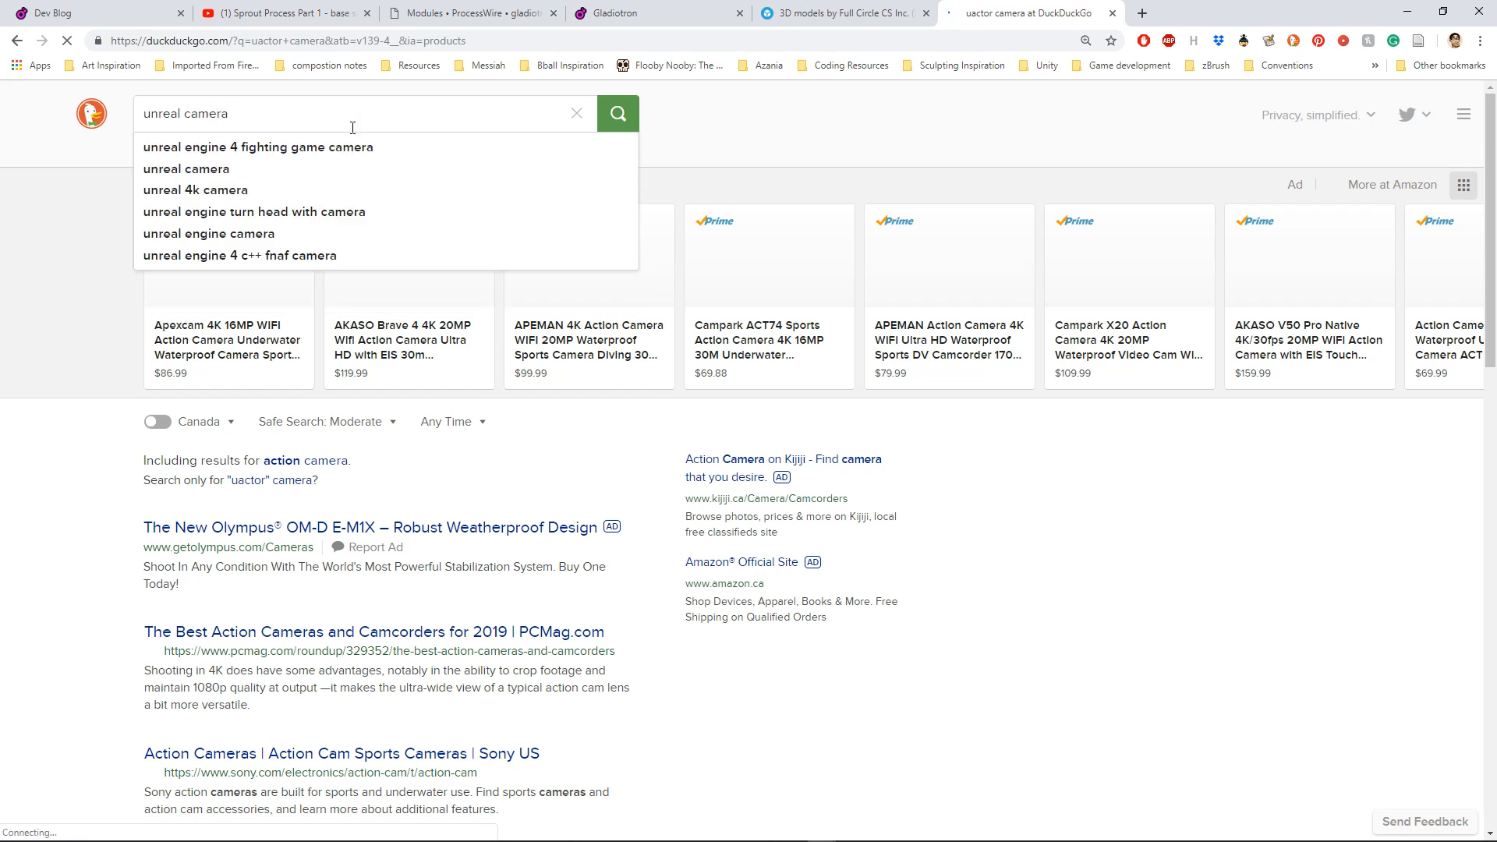
pyautogui.write('c')
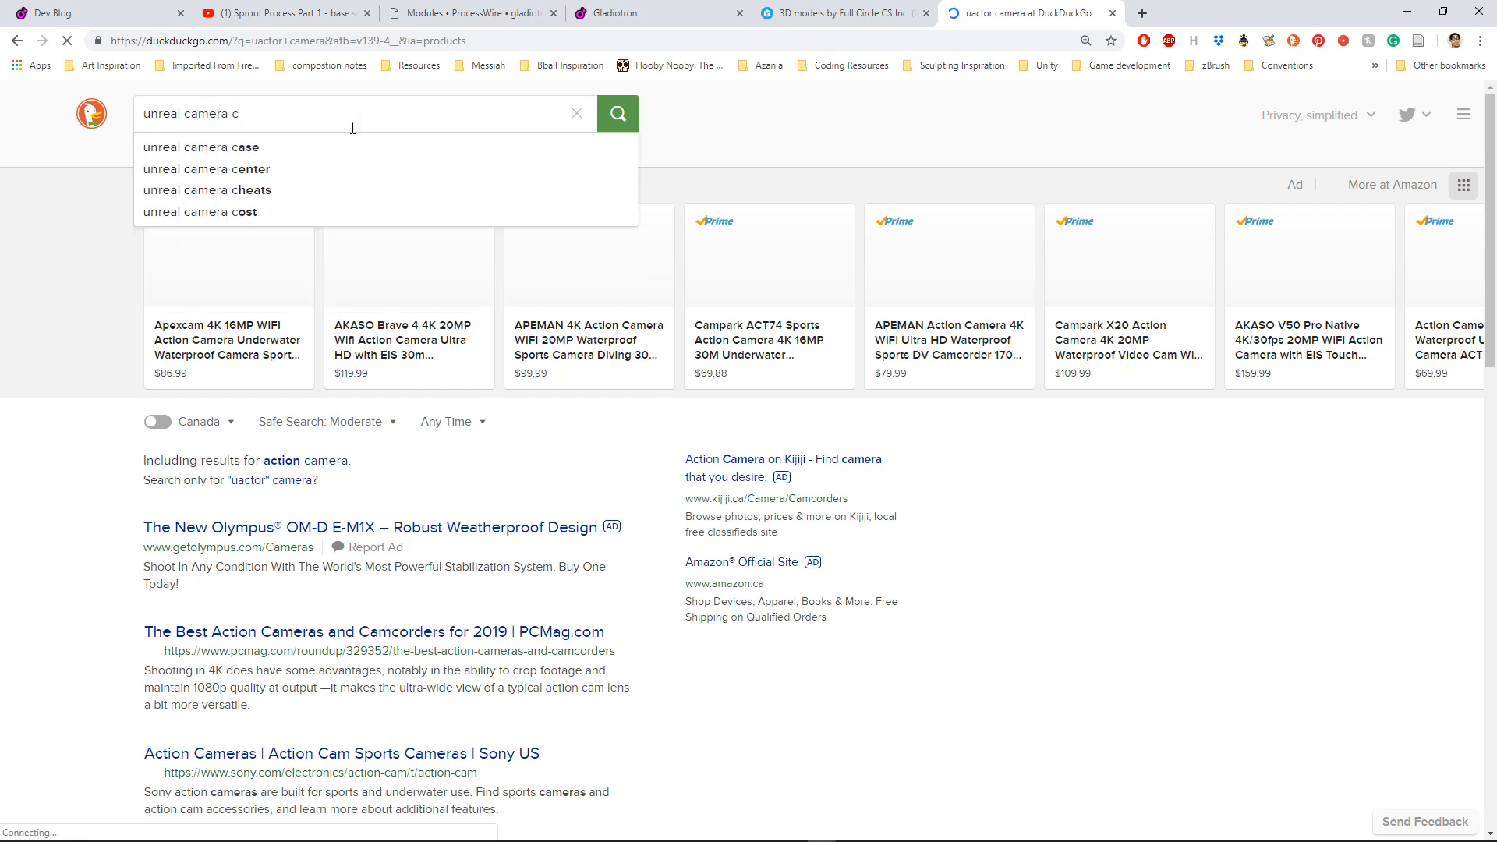
pyautogui.write('++')
pyautogui.press('Return')
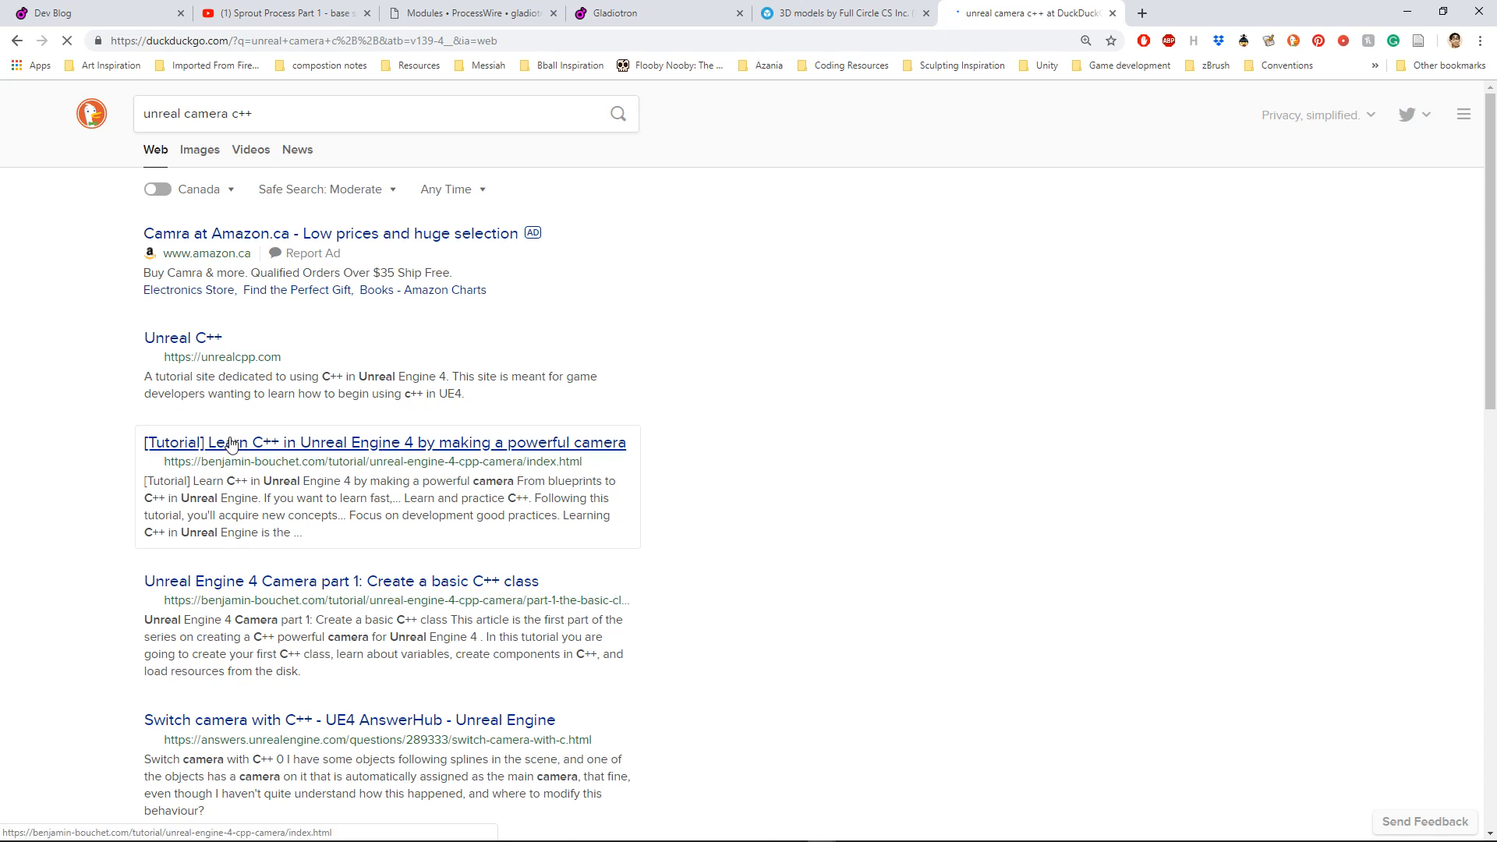
pyautogui.rightClick(231, 443)
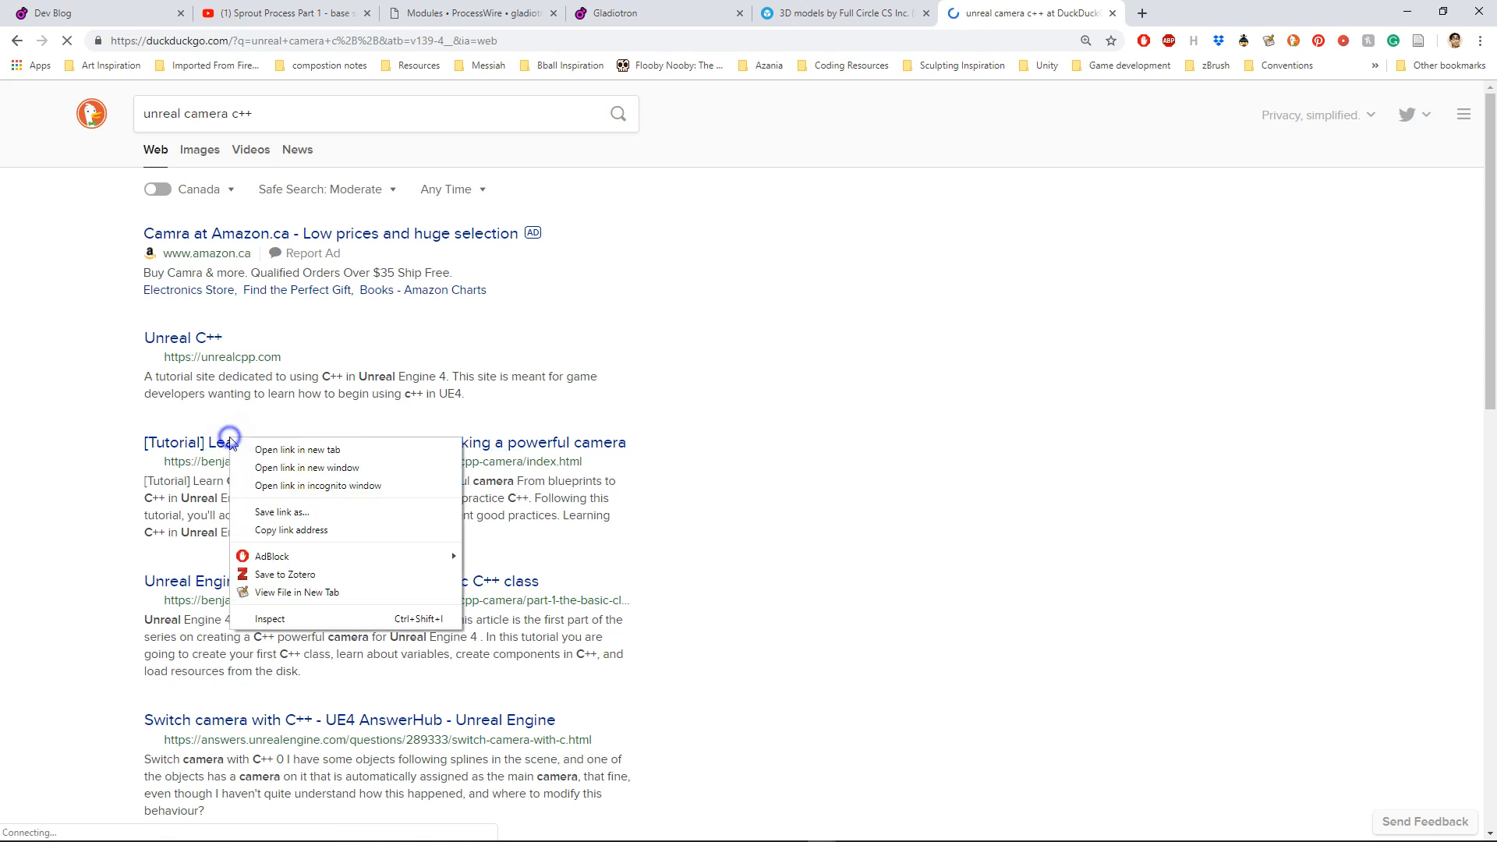
pyautogui.click(253, 445)
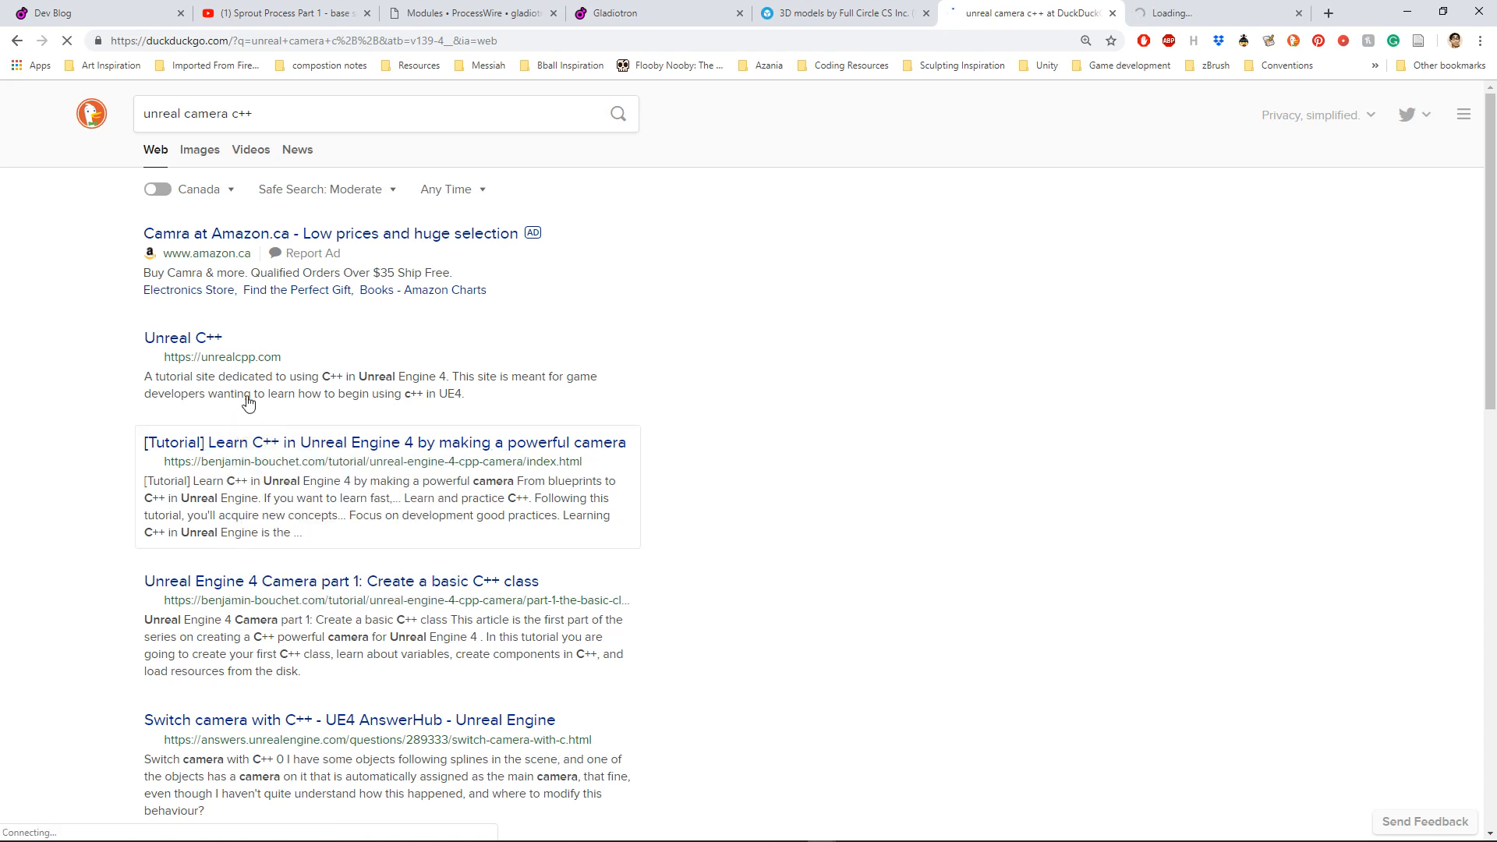
# Step: Open the Unreal C++ tutorial site in a new tab and look through the remaining search results
pyautogui.scroll(-1, 198, 441)
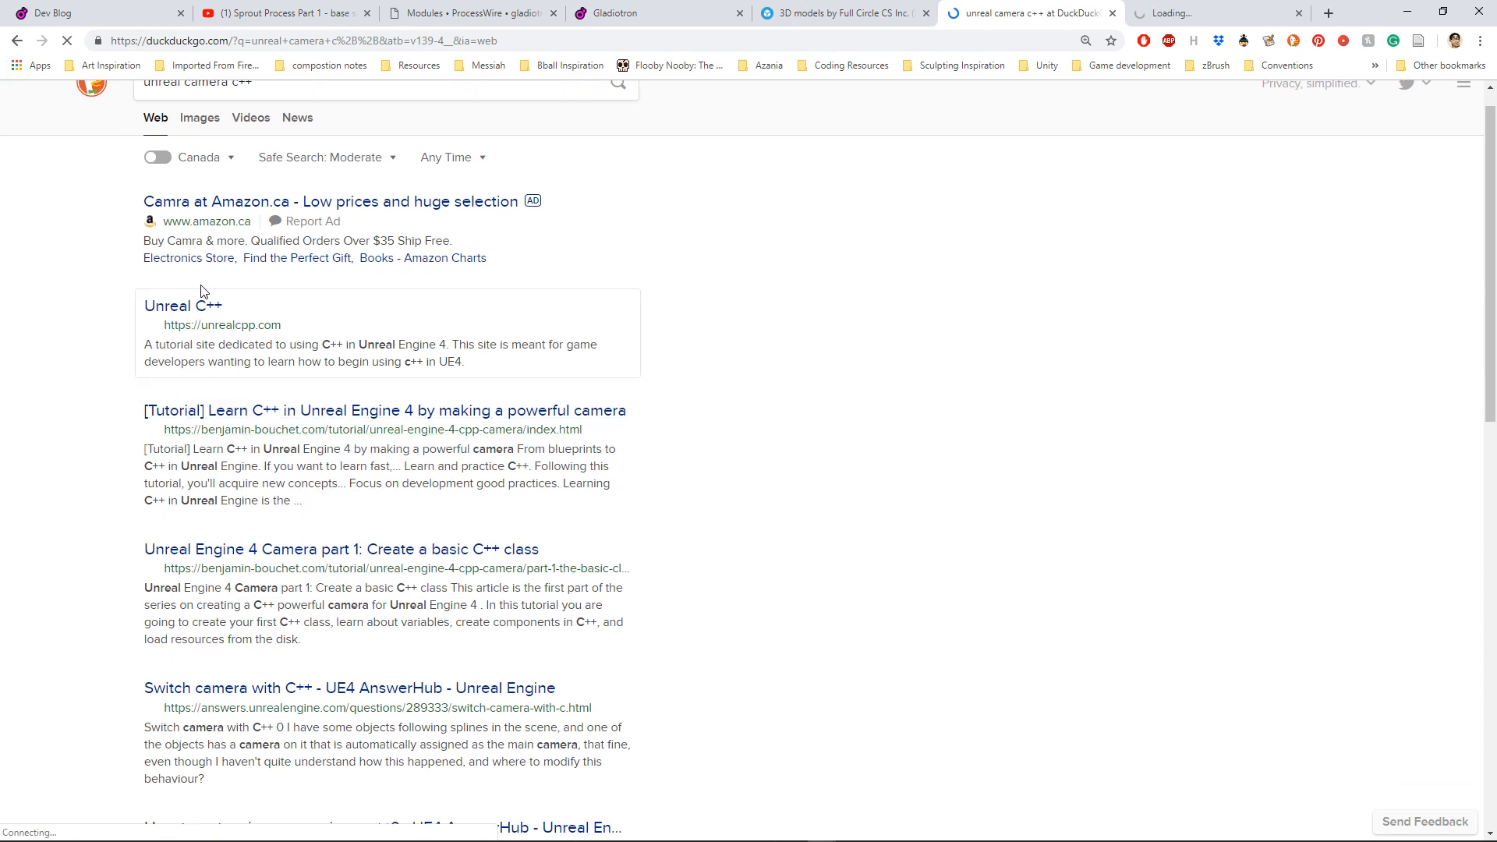
pyautogui.rightClick(187, 309)
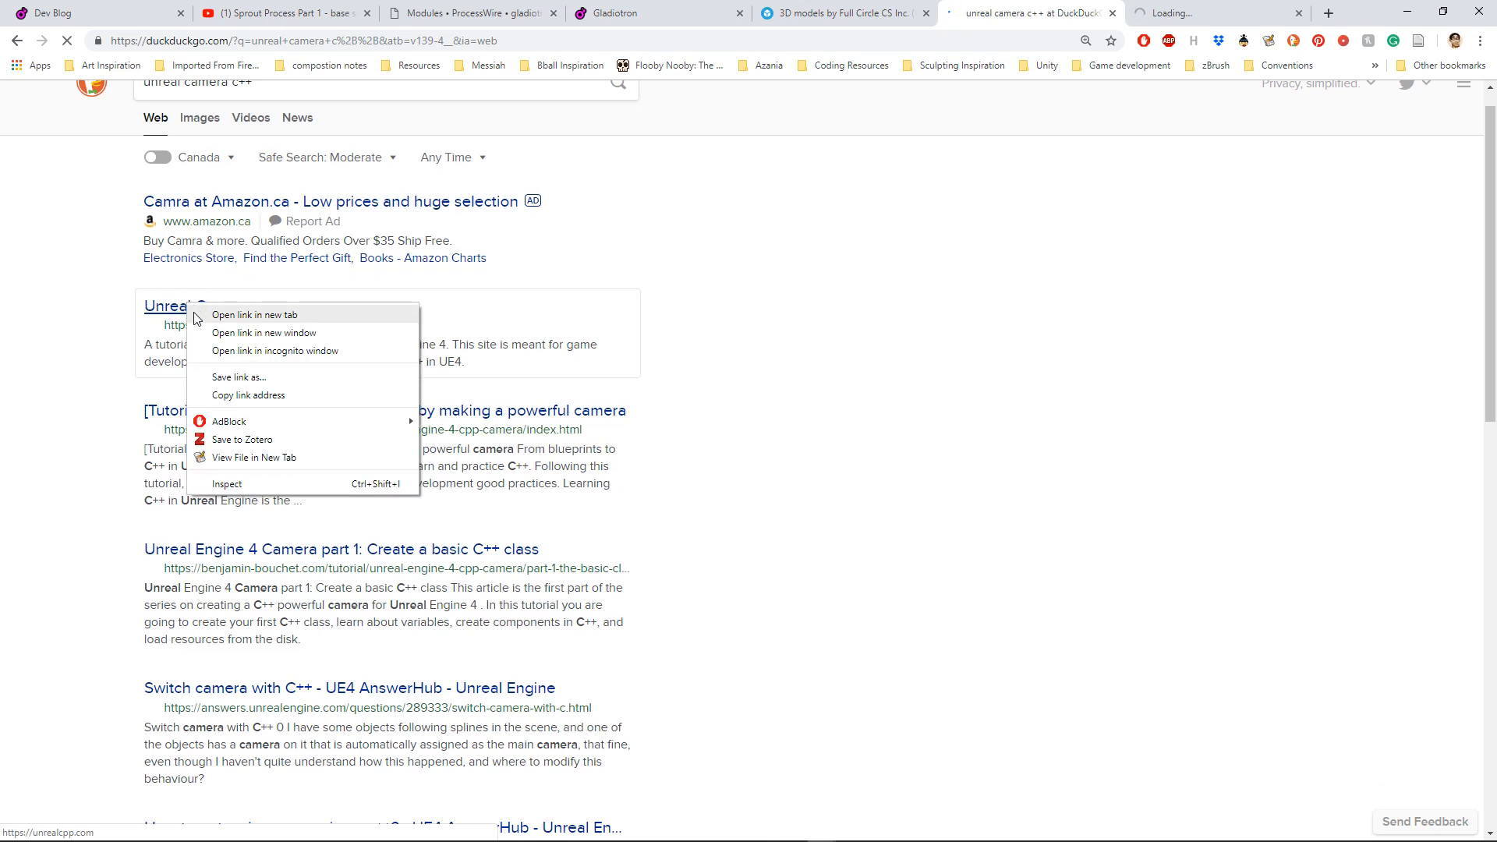
pyautogui.click(205, 314)
pyautogui.scroll(-1, 172, 521)
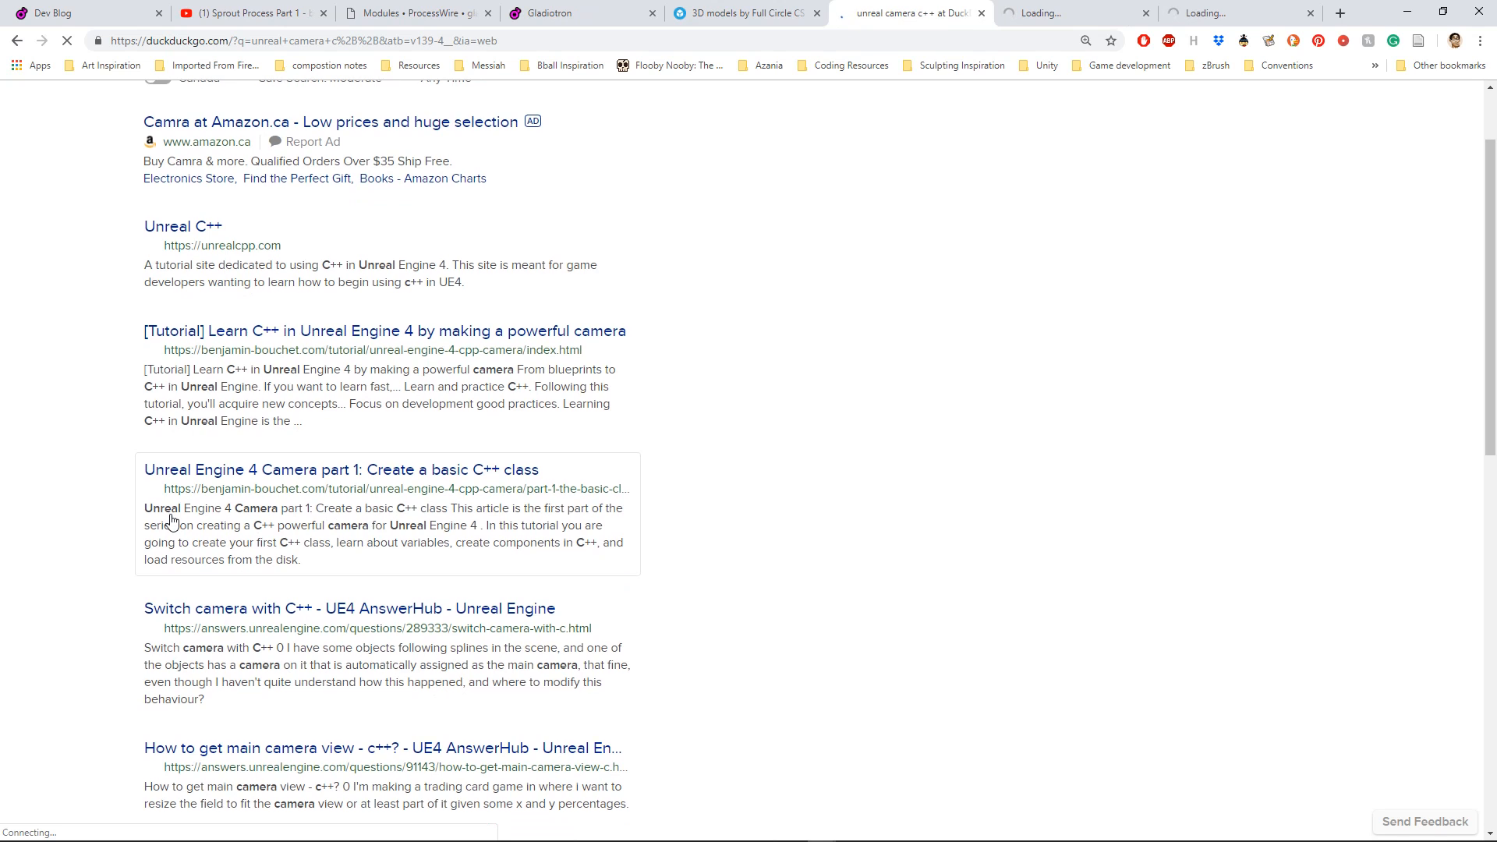
pyautogui.scroll(-1, 172, 521)
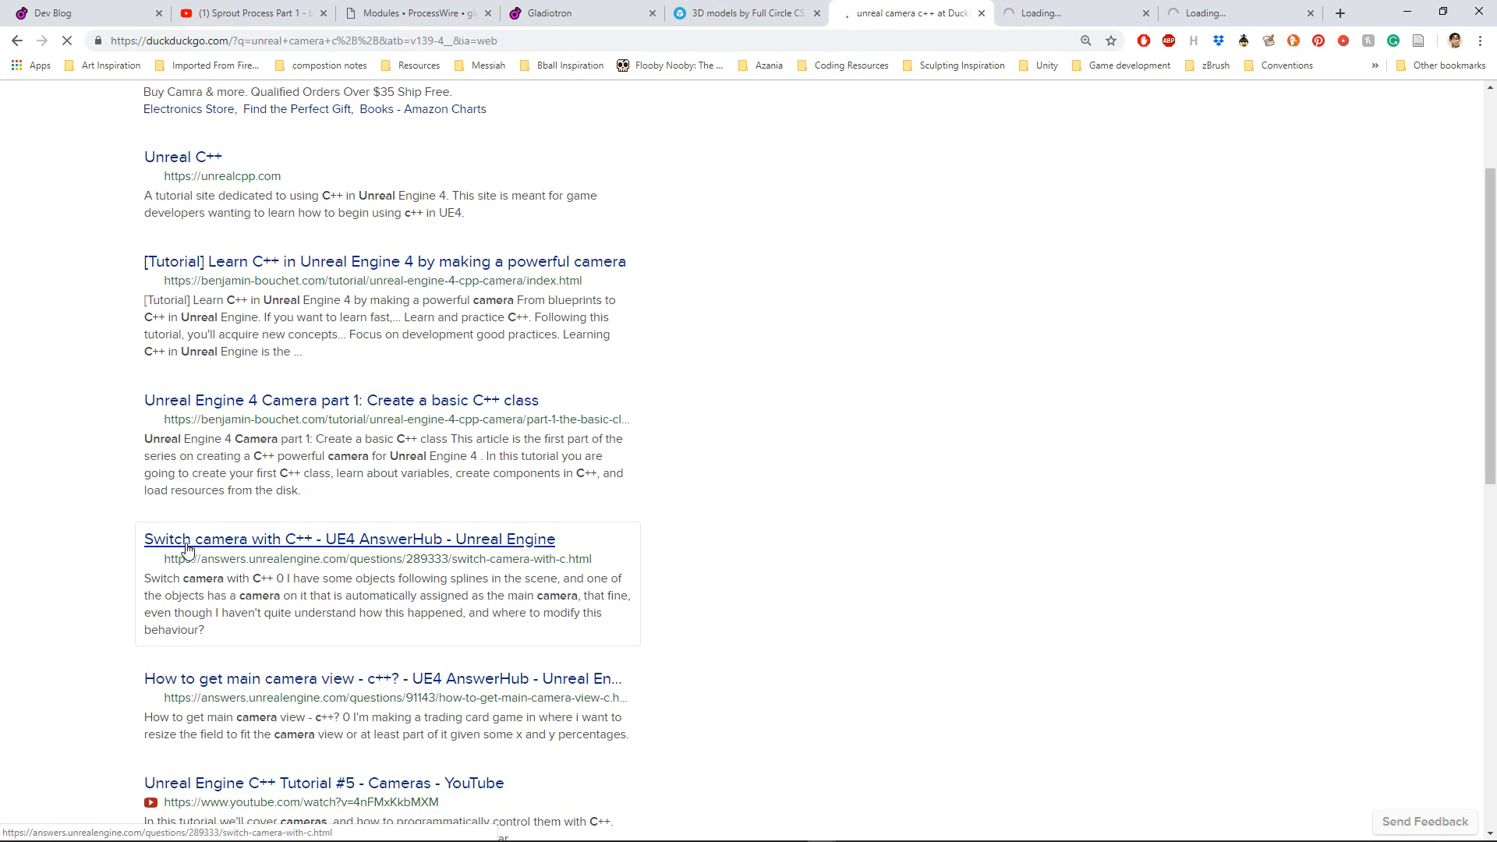
pyautogui.scroll(3, 187, 548)
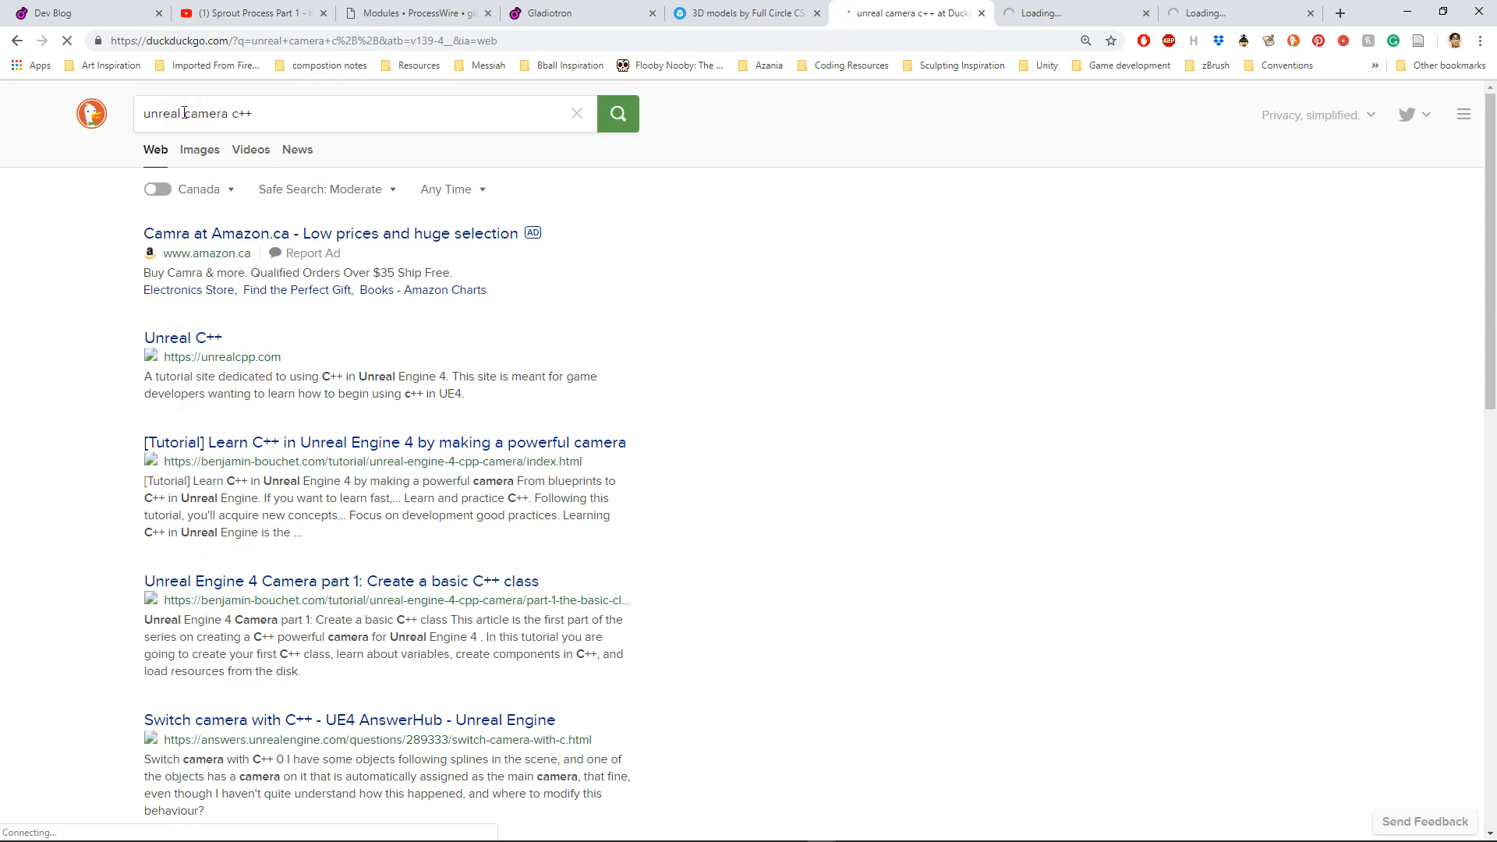
# Step: Refine the web search to "unreal add camera to pawn c++" and open the Unreal Engine documentation page "1. Attach a Camera to a Pawn"
pyautogui.click(184, 113)
pyautogui.write('add')
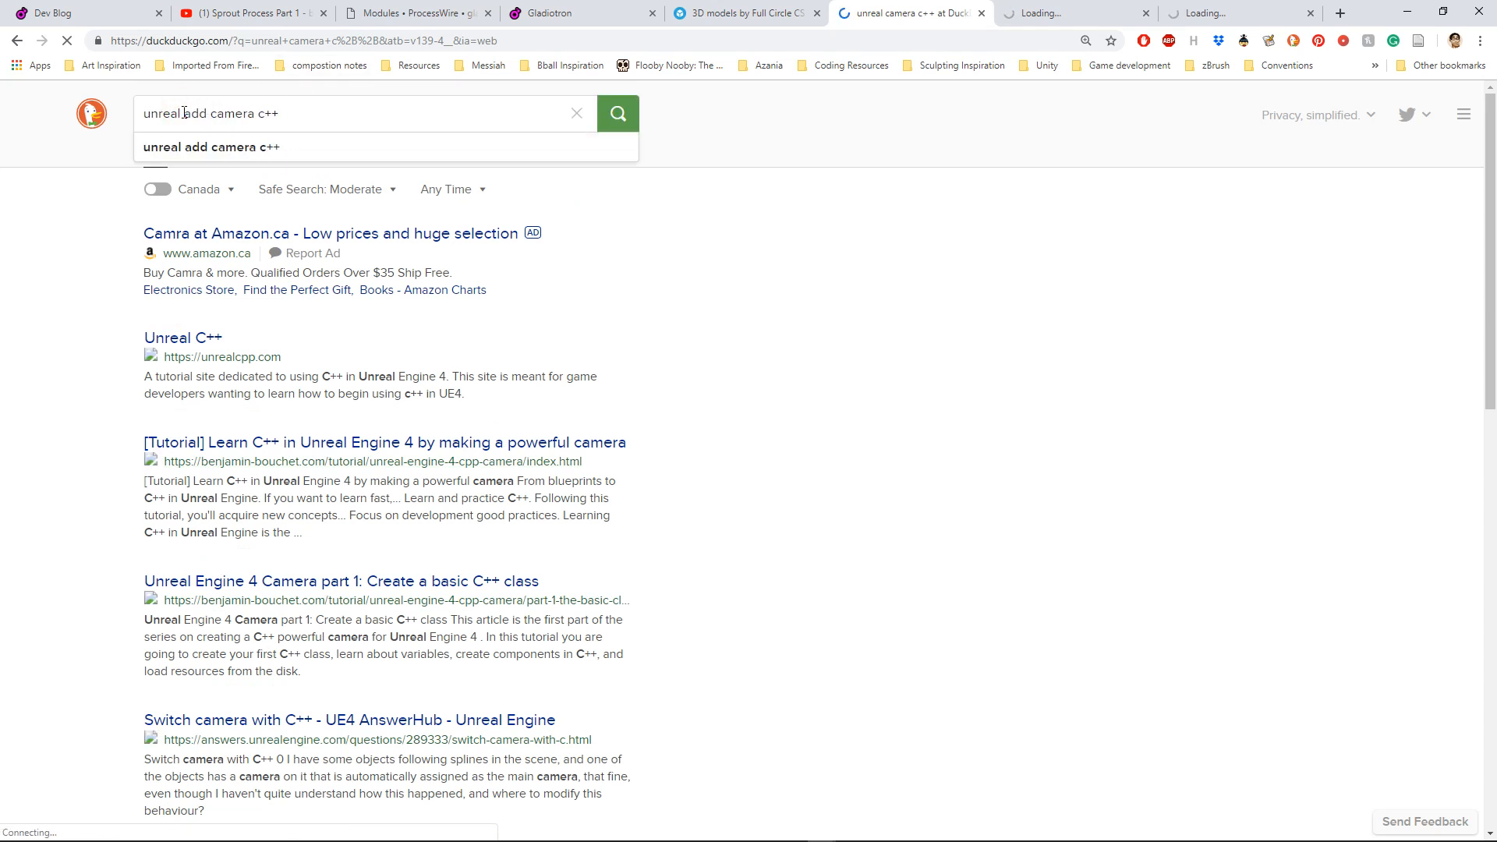
pyautogui.press('Return')
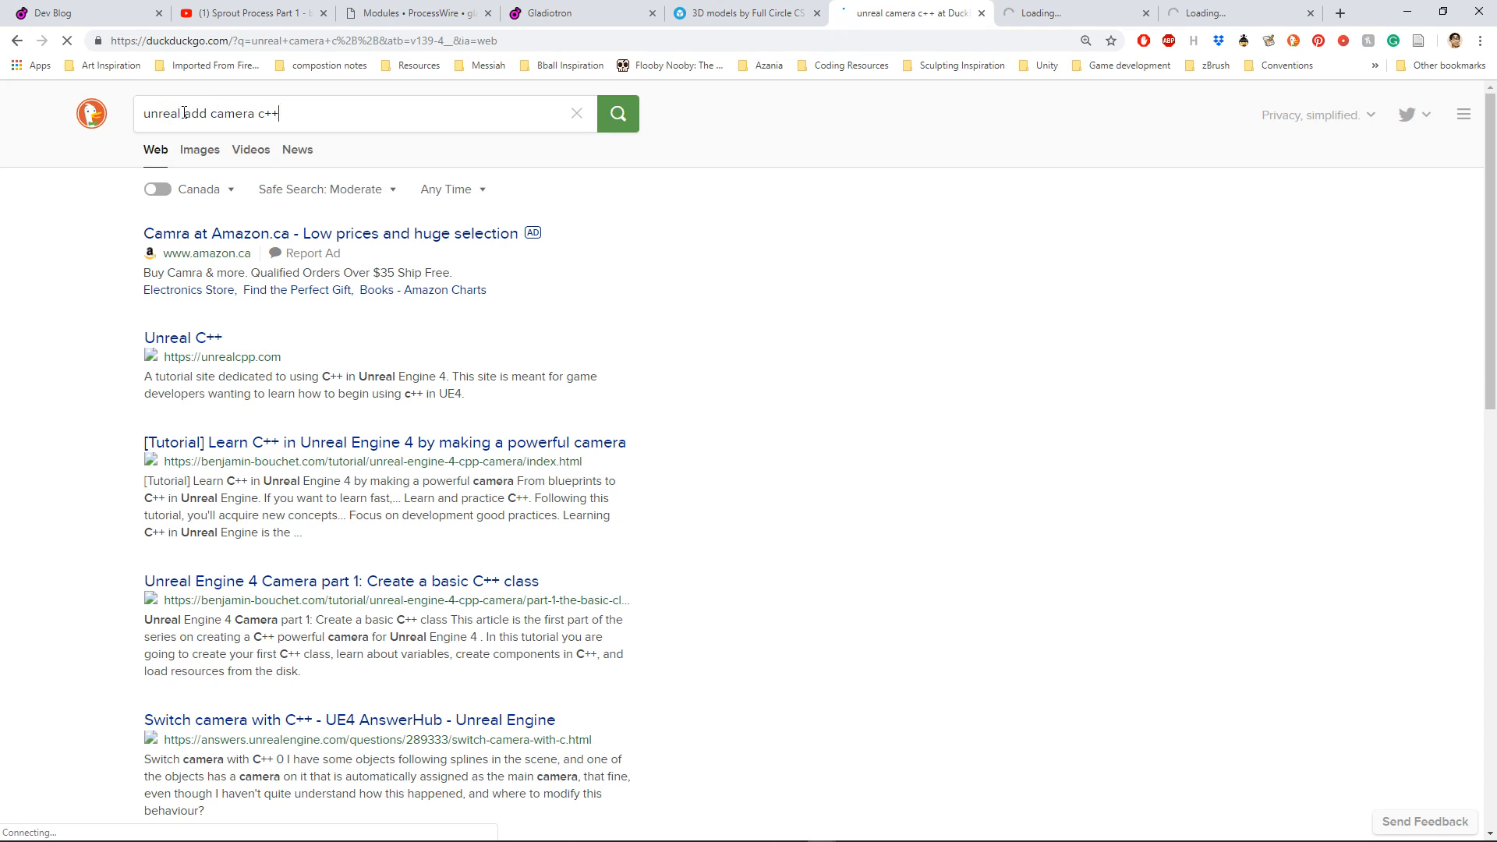
pyautogui.write('to pawn')
pyautogui.press('Return')
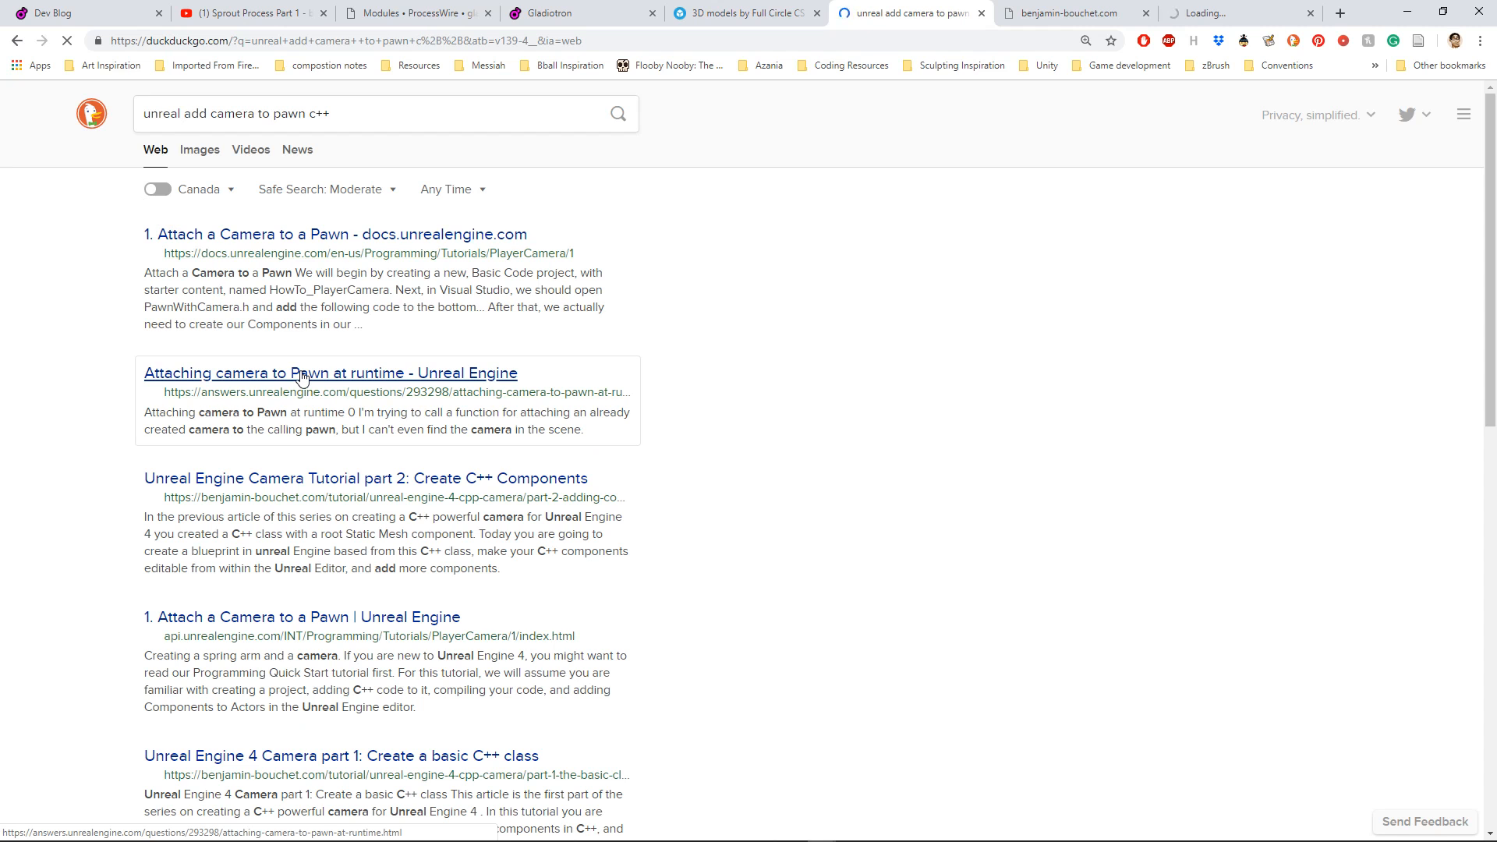
pyautogui.click(255, 236)
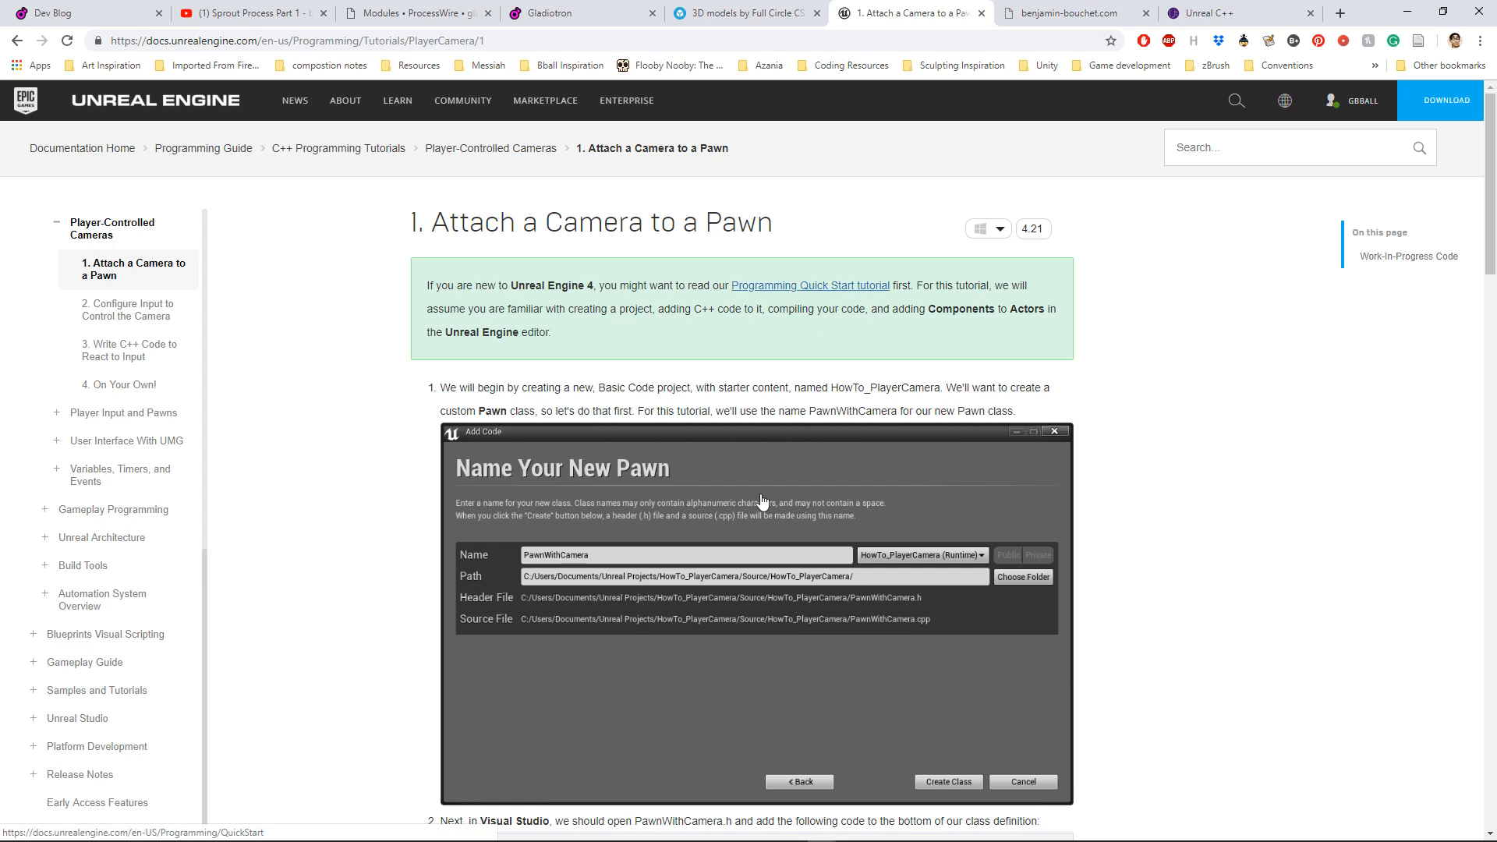
# Step: Read the tutorial's code for declaring the spring arm and camera, including their headers and creating the components in the constructor
pyautogui.scroll(-1, 348, 692)
pyautogui.scroll(-5, 349, 692)
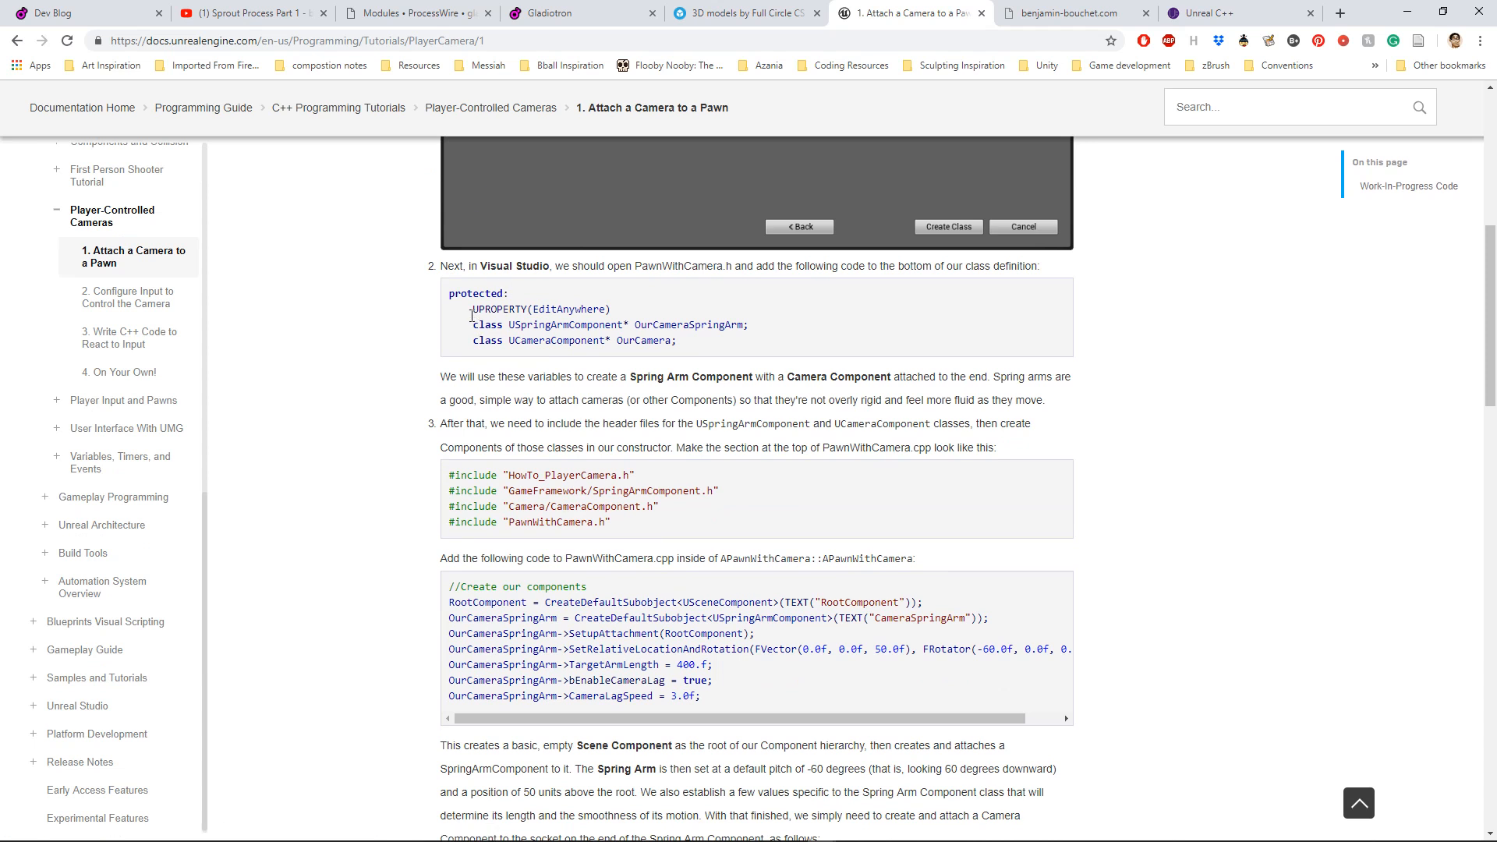
pyautogui.moveTo(470, 315); pyautogui.dragTo(754, 325)
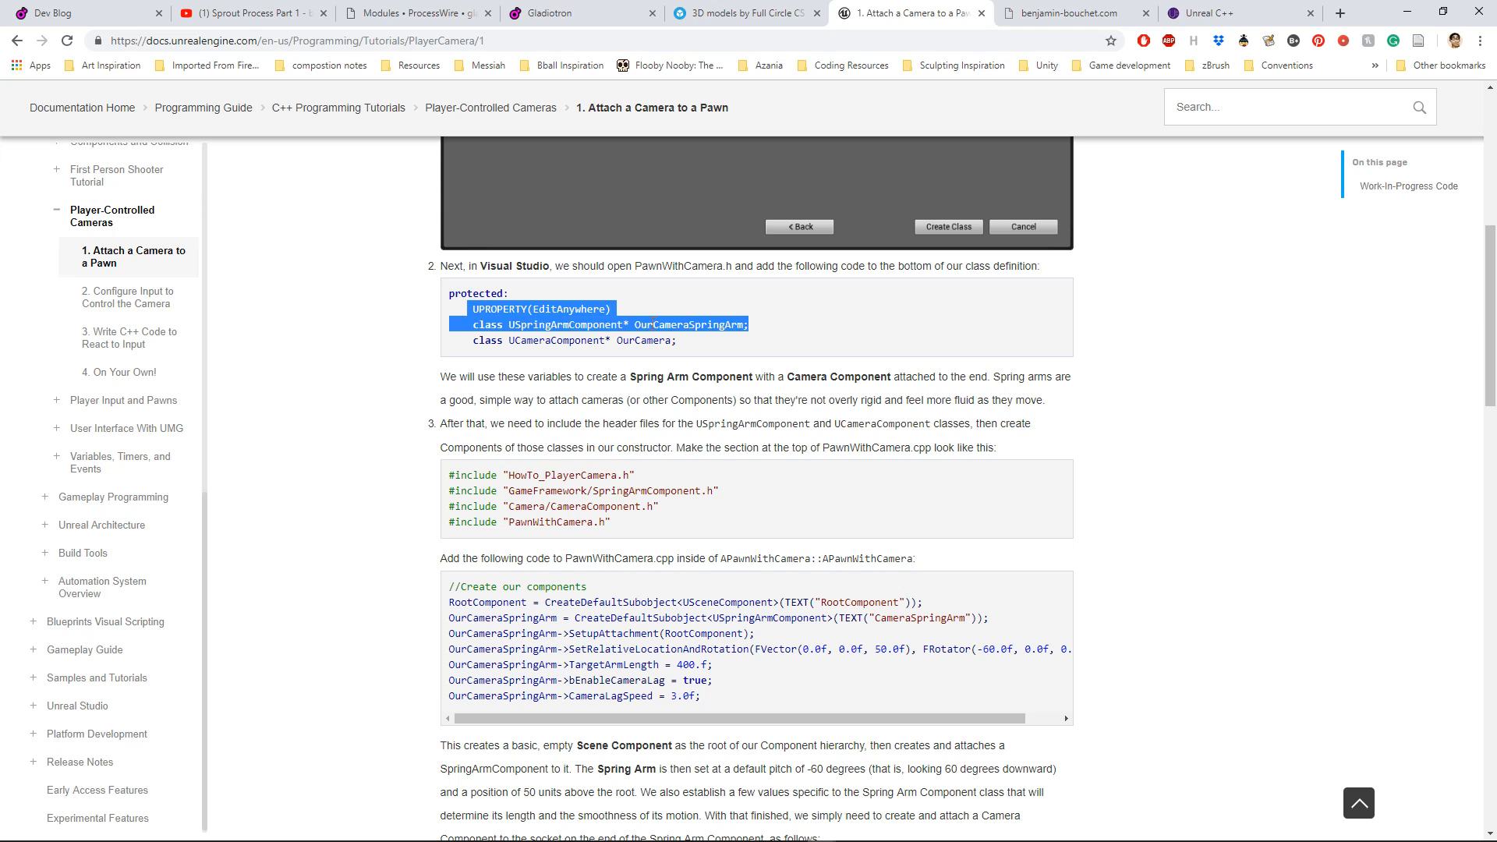
pyautogui.click(627, 324)
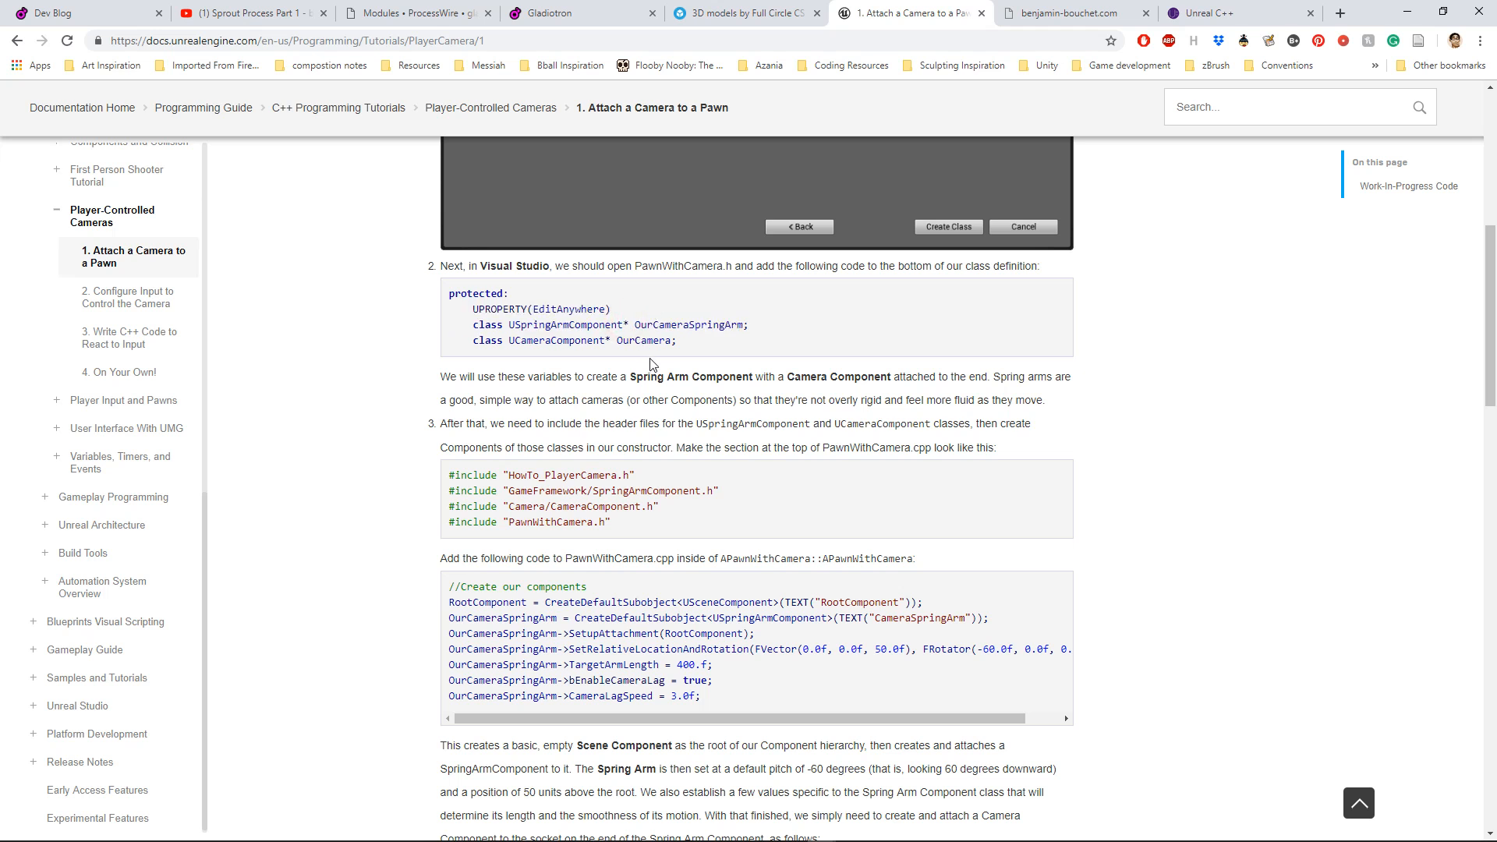
pyautogui.scroll(-1, 480, 424)
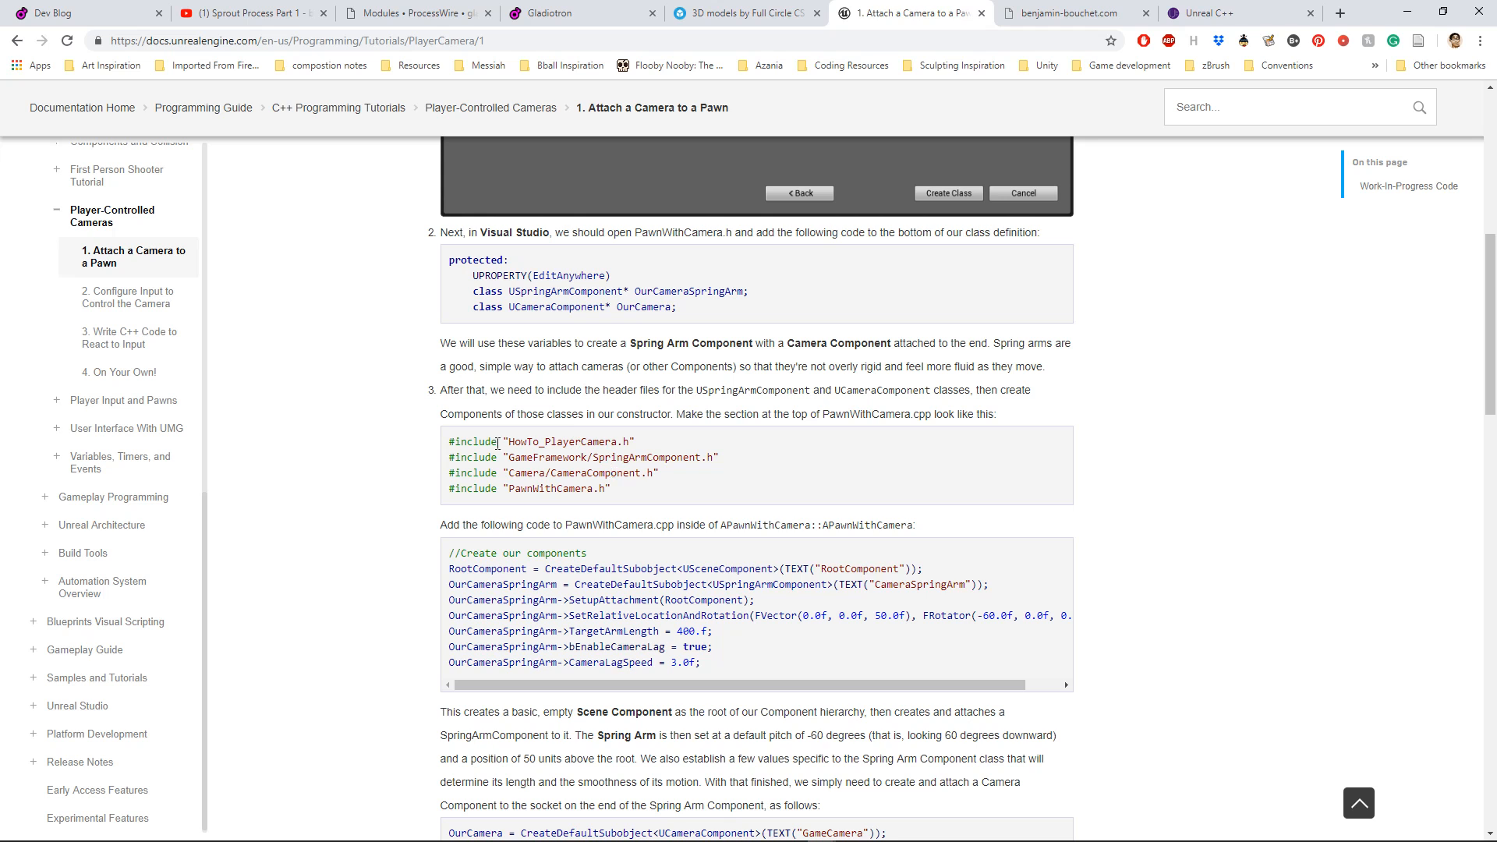
pyautogui.scroll(-1, 569, 462)
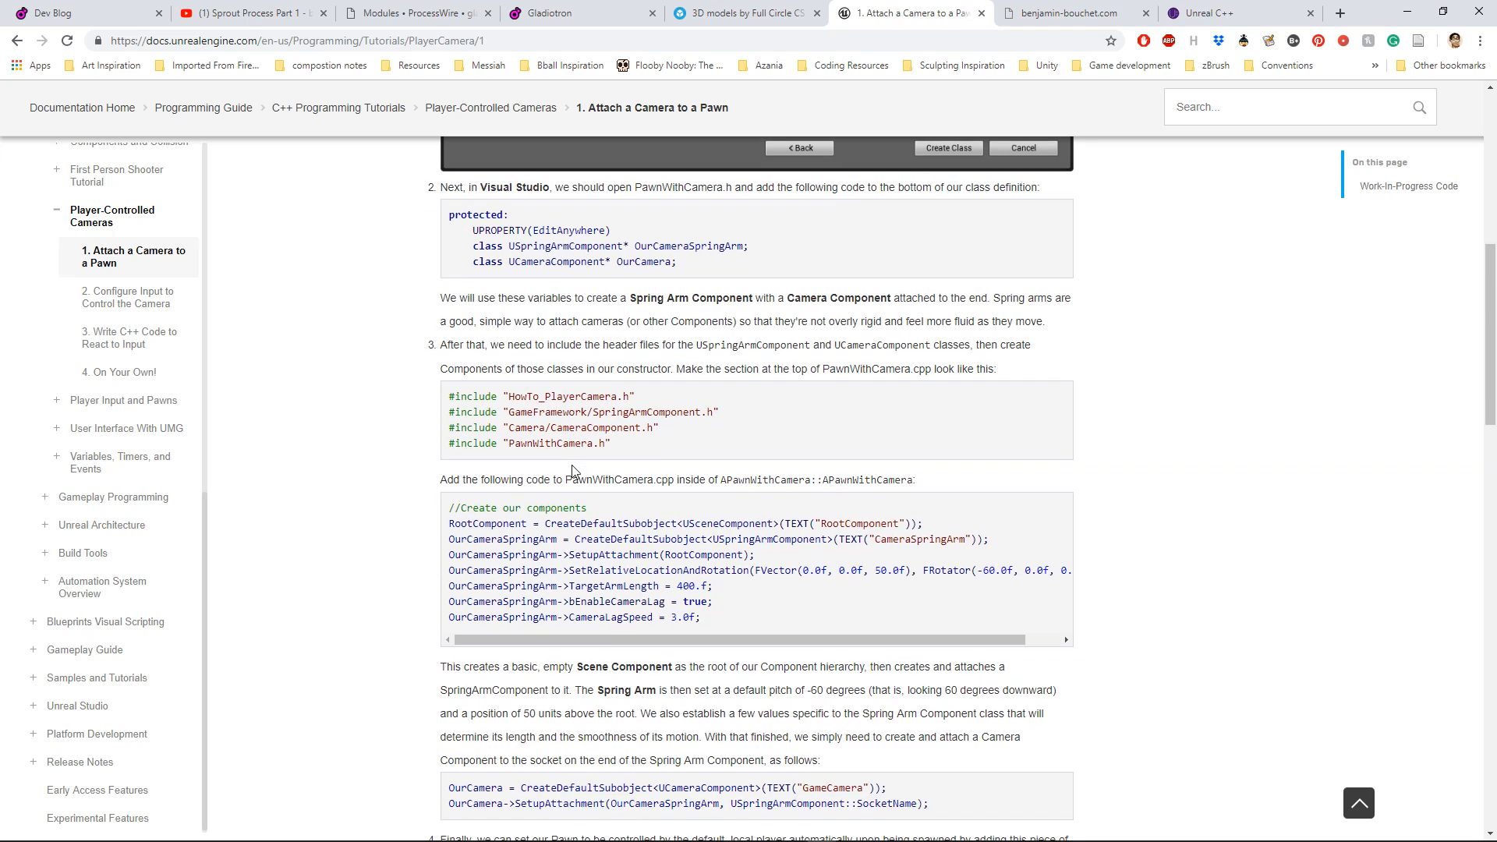
pyautogui.scroll(-2, 573, 470)
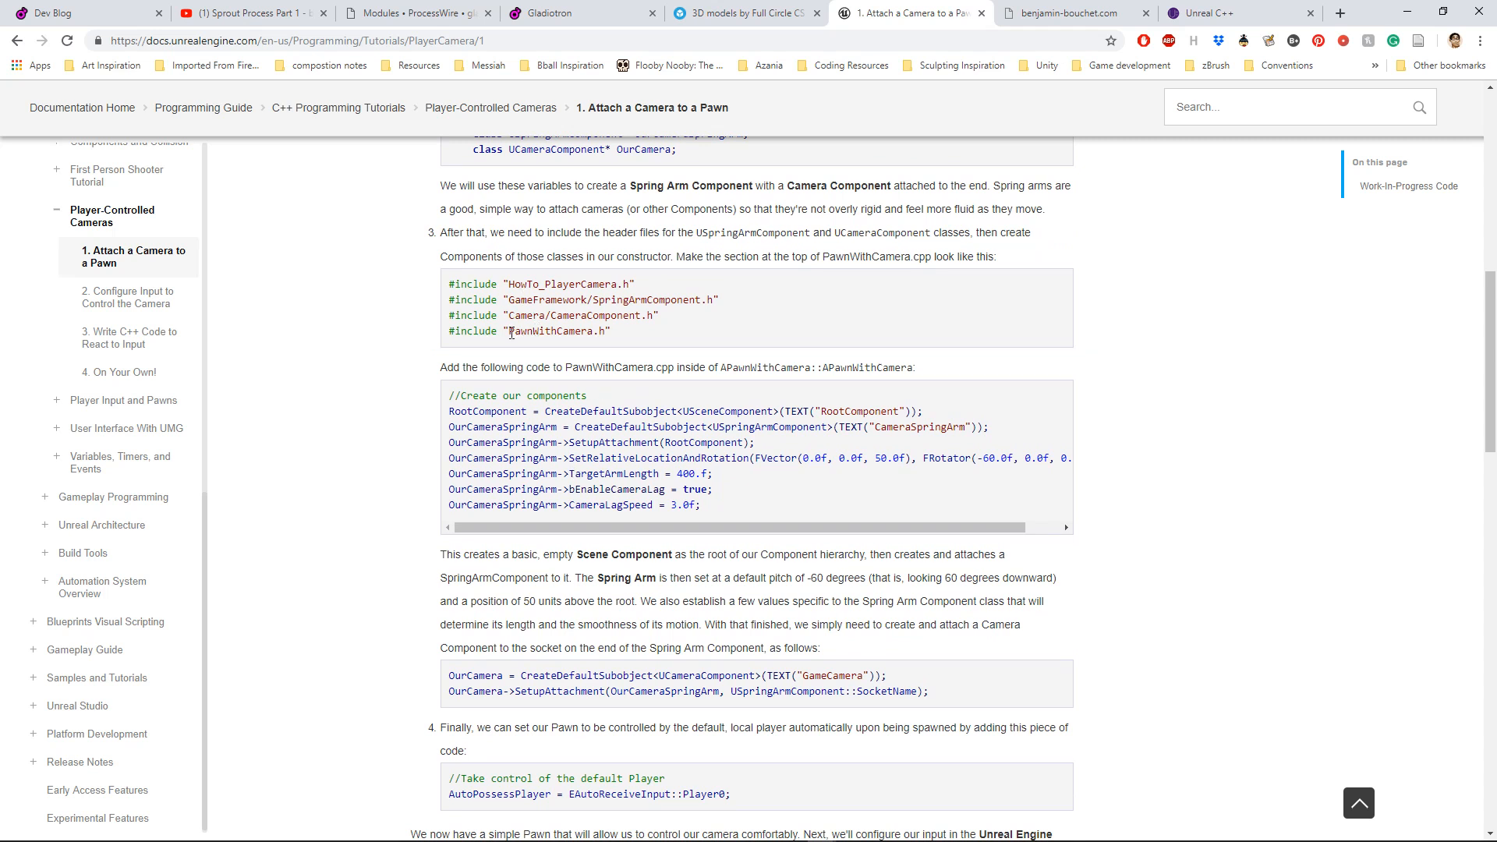
pyautogui.scroll(-1, 508, 391)
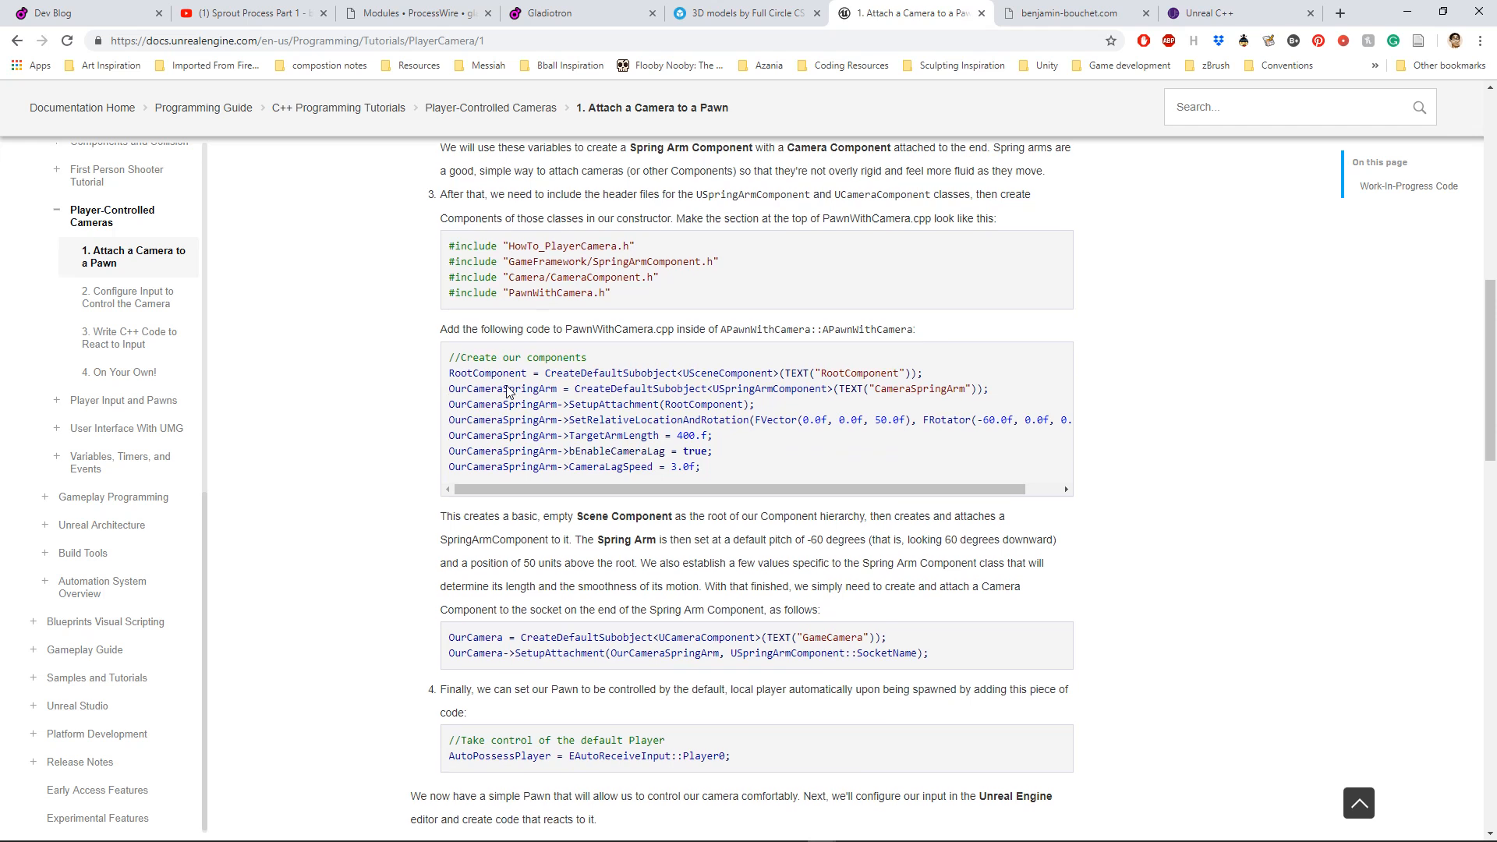
# Step: Review the tutorial again from the Pawn class creation through the header declarations, include lines and component setup
pyautogui.scroll(4, 507, 392)
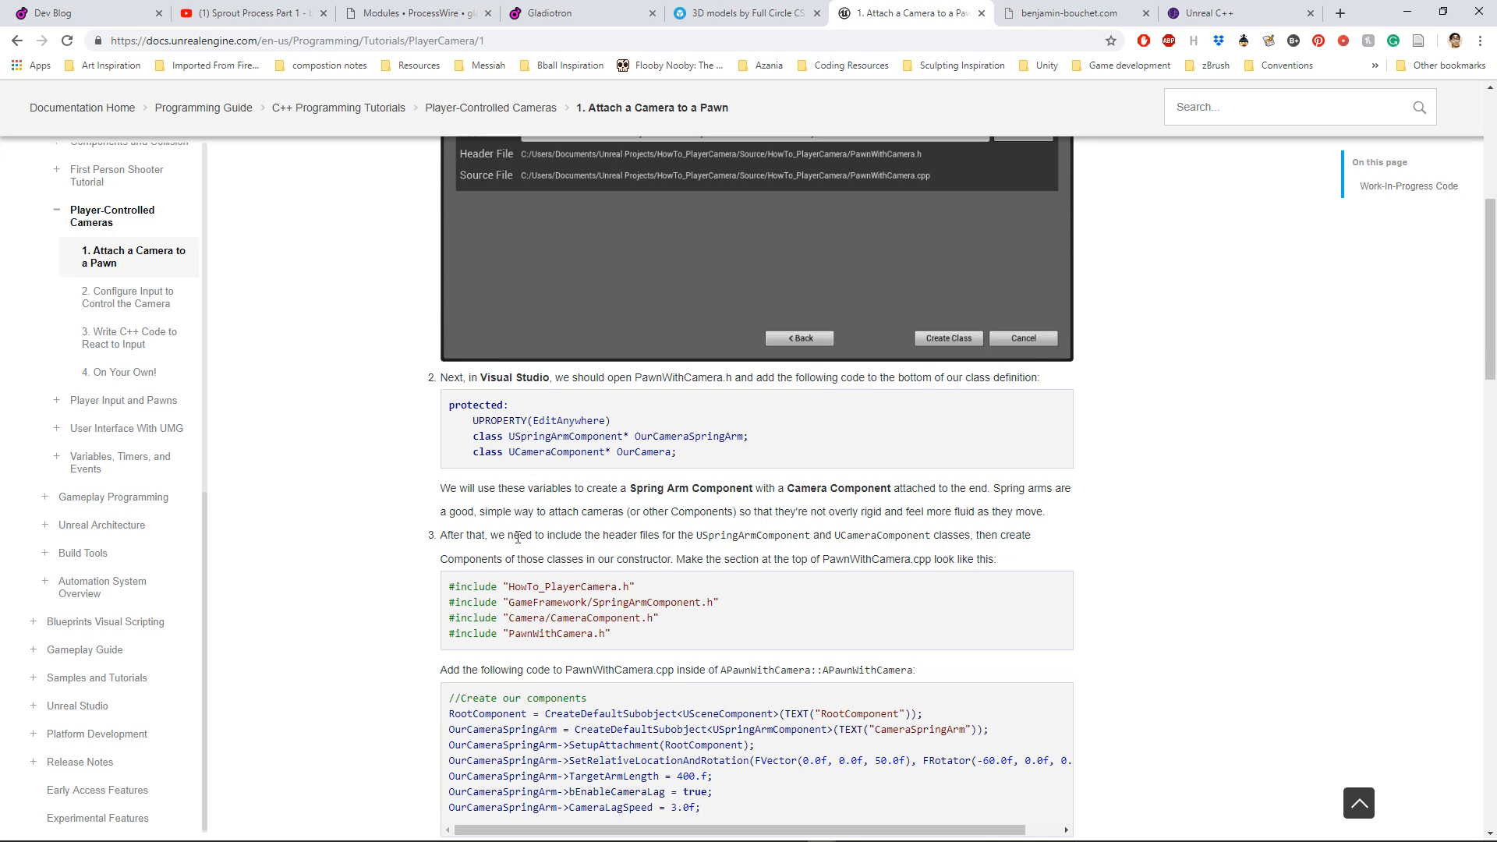
pyautogui.scroll(3, 517, 537)
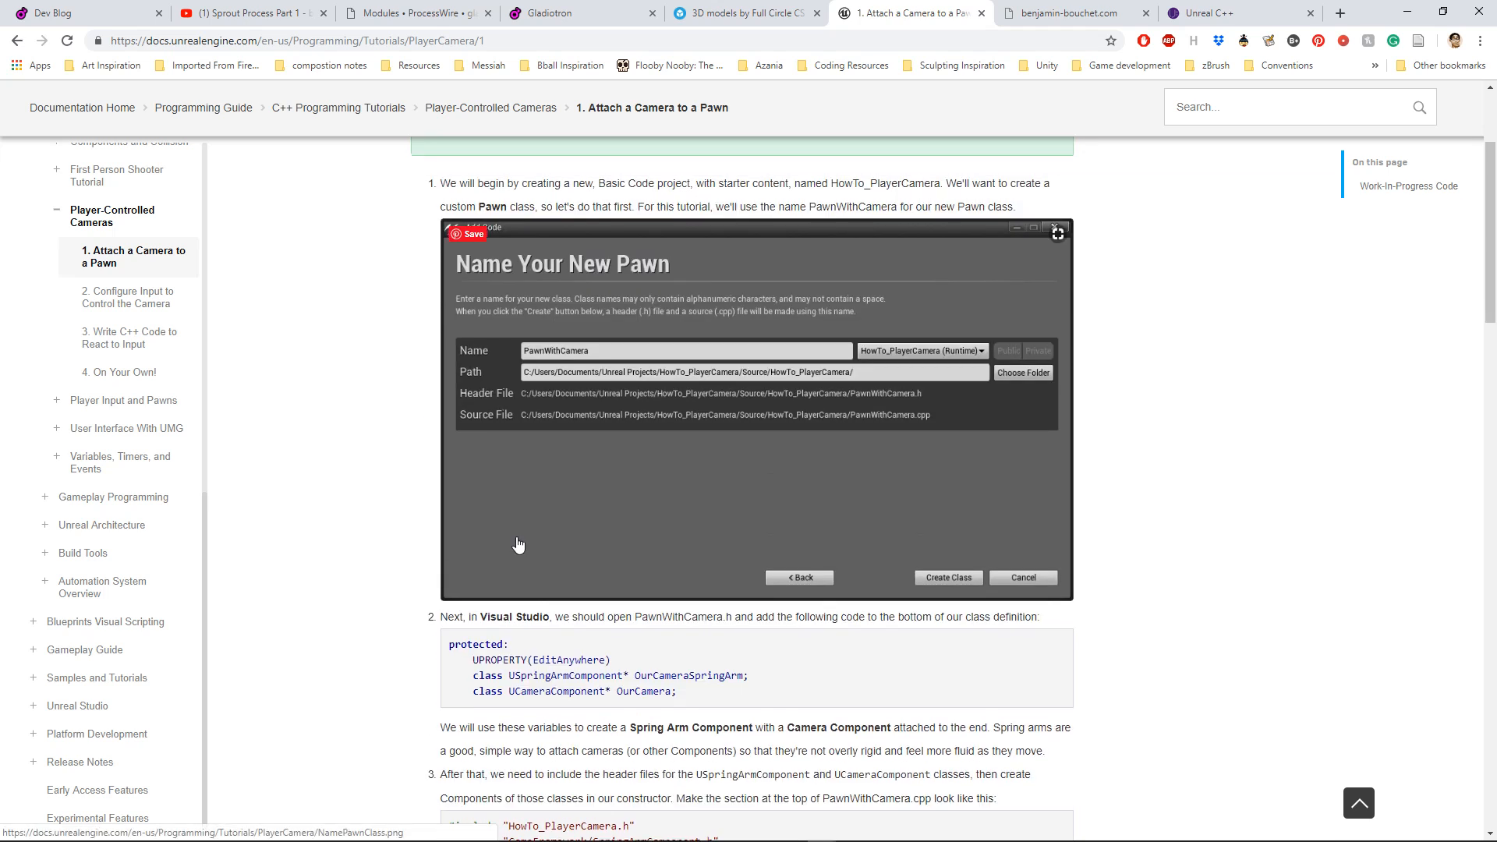
pyautogui.scroll(-9, 519, 544)
pyautogui.scroll(5, 518, 538)
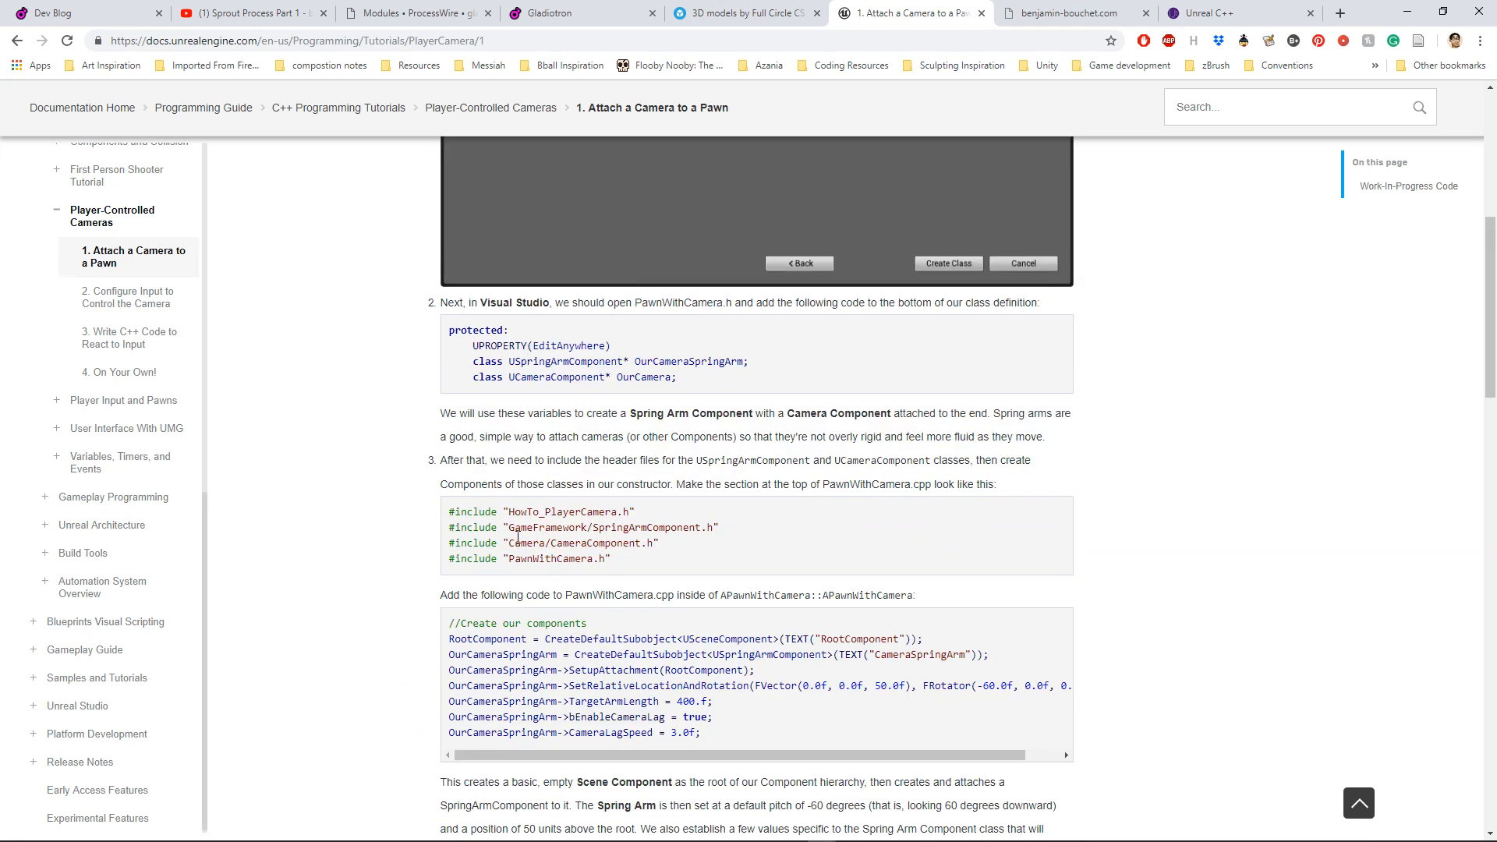
pyautogui.scroll(2, 518, 538)
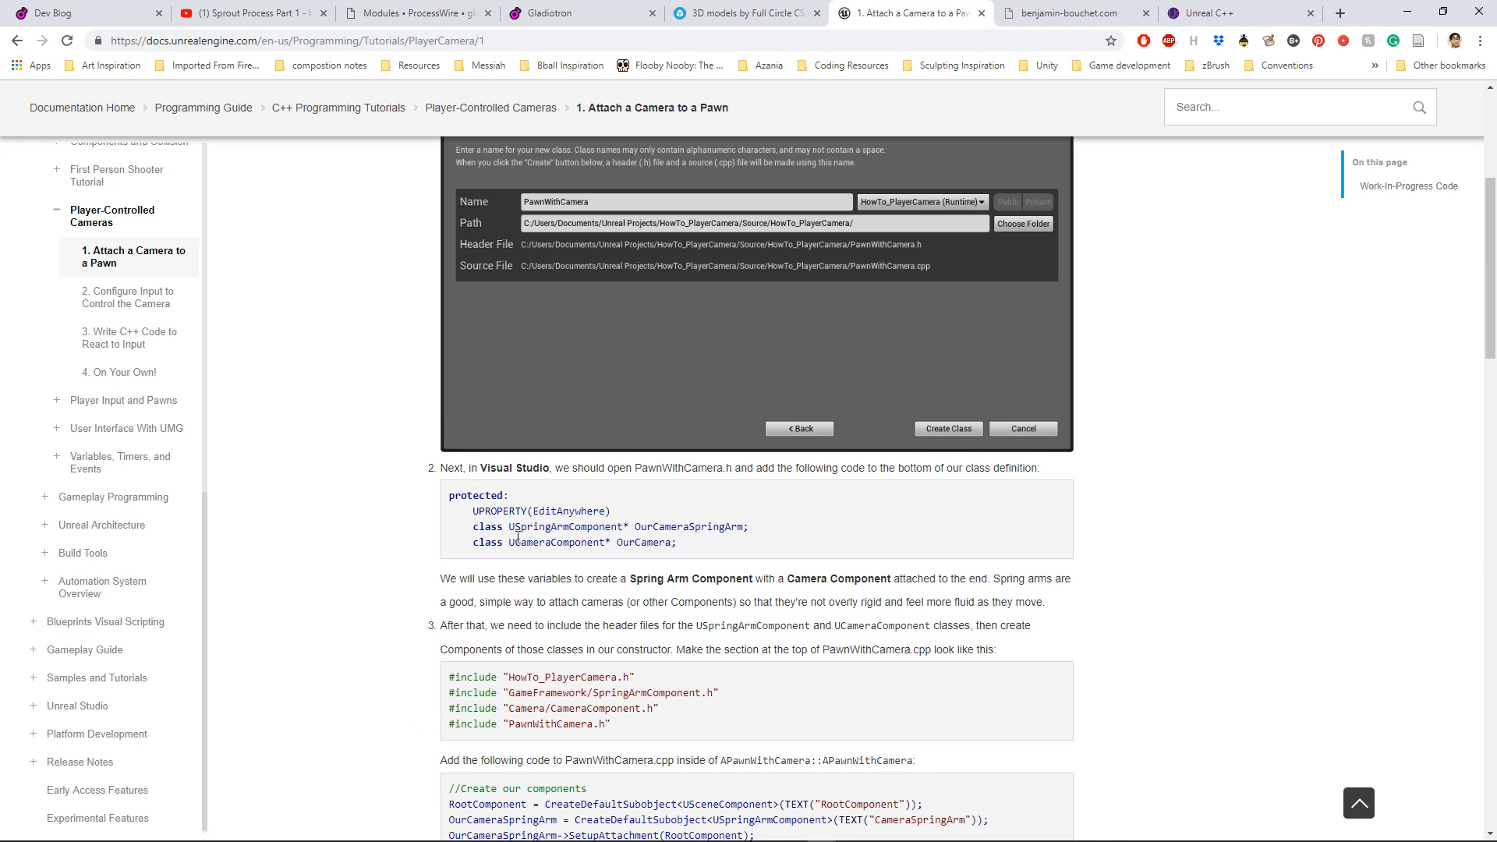
pyautogui.scroll(3, 518, 538)
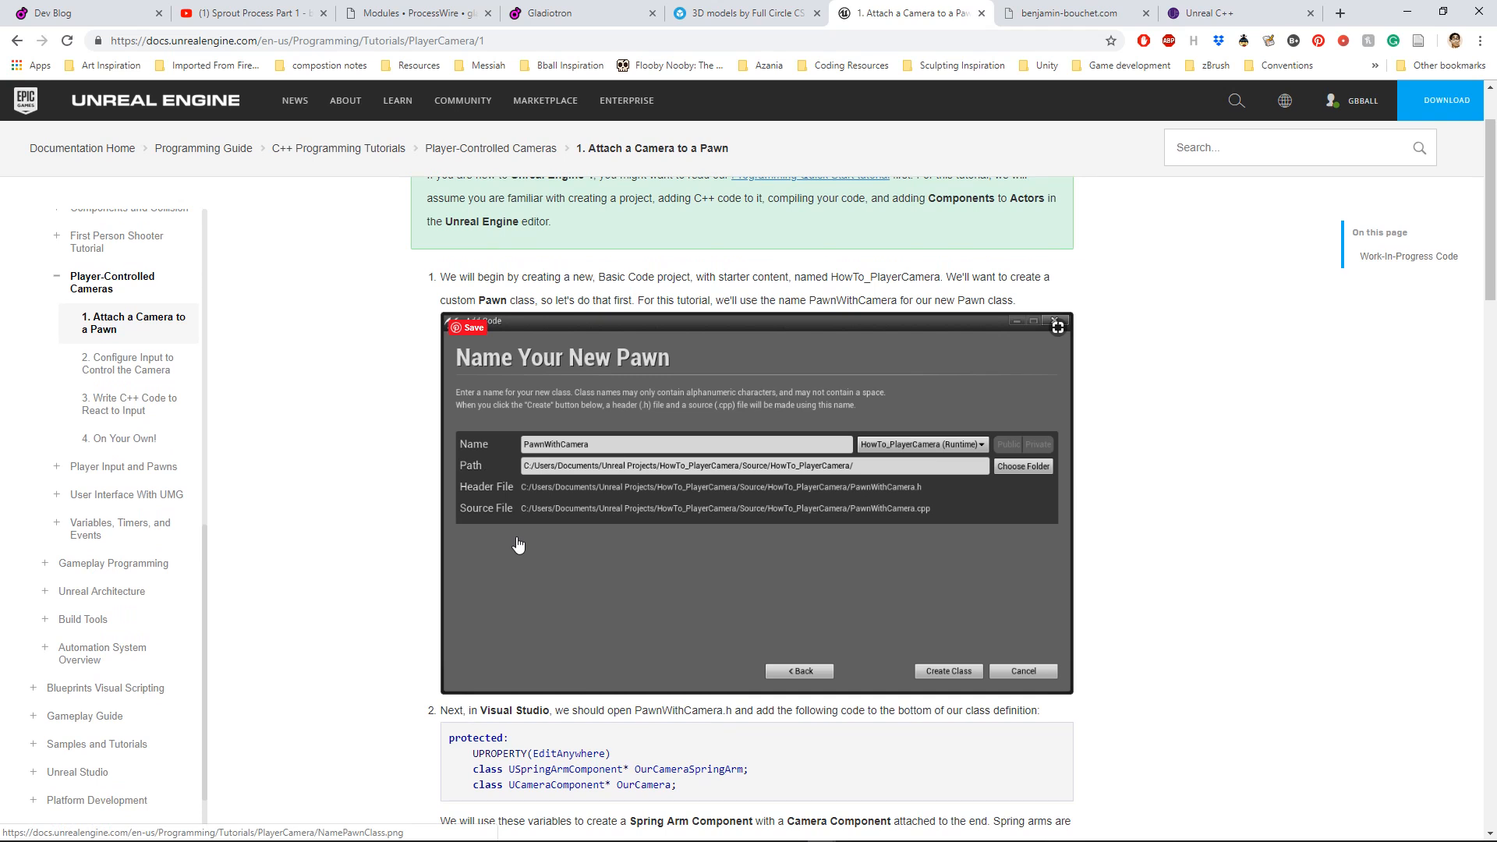
pyautogui.scroll(-6, 518, 544)
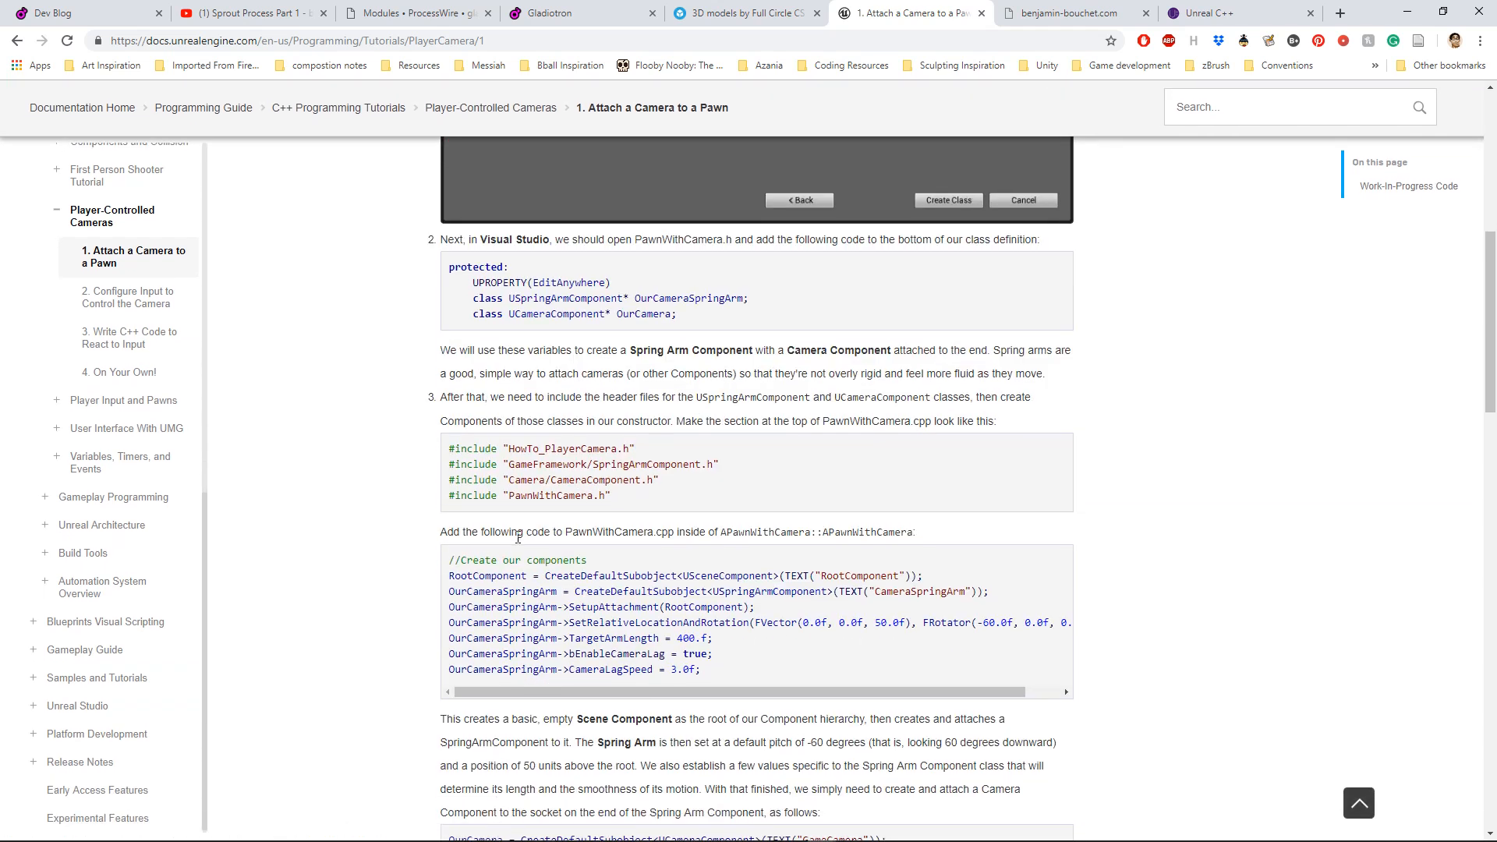
pyautogui.scroll(-1, 518, 538)
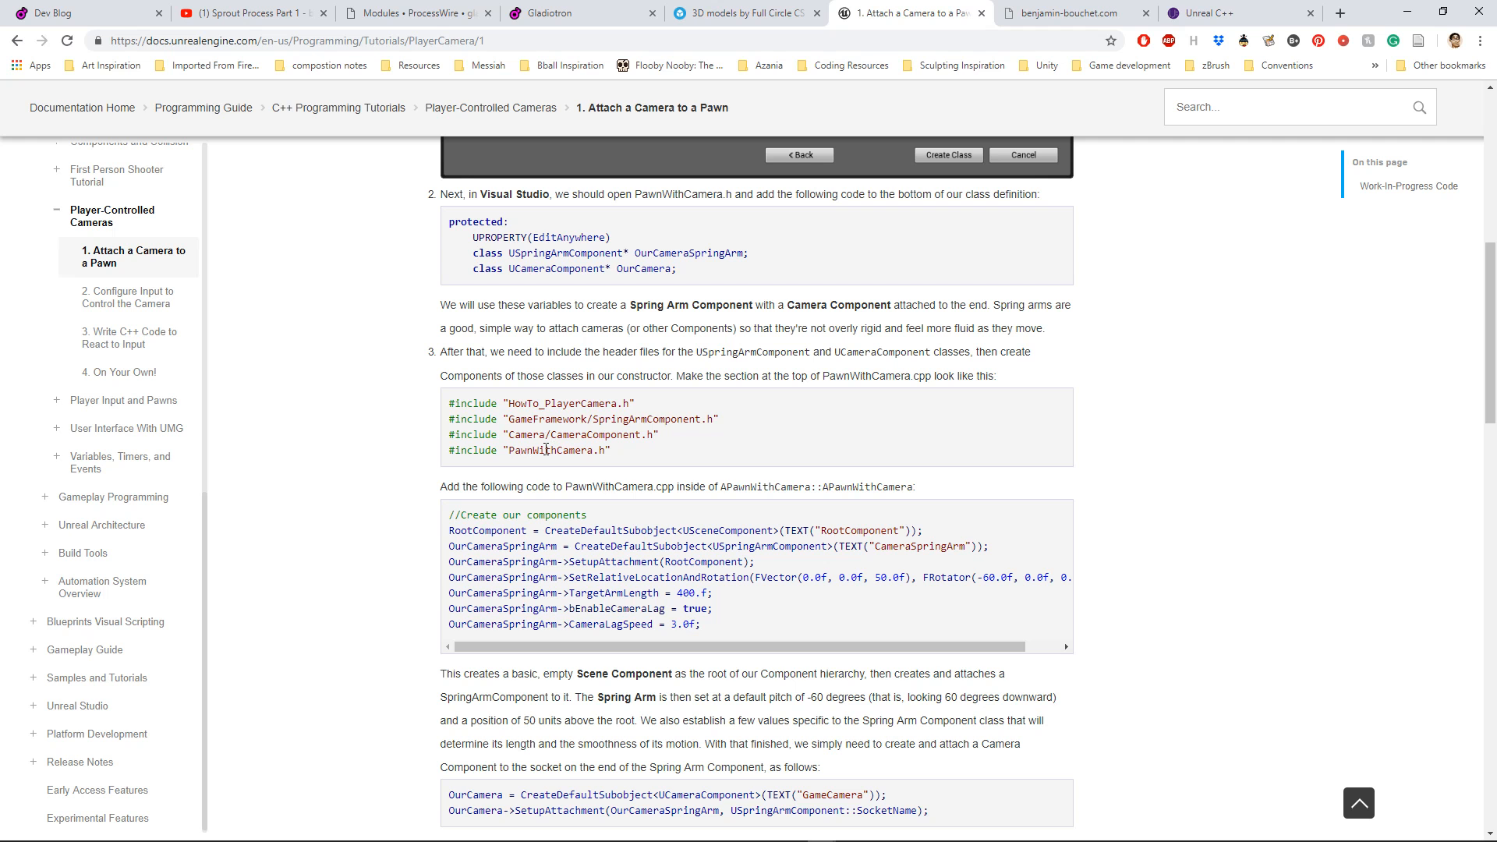
pyautogui.scroll(-1, 546, 450)
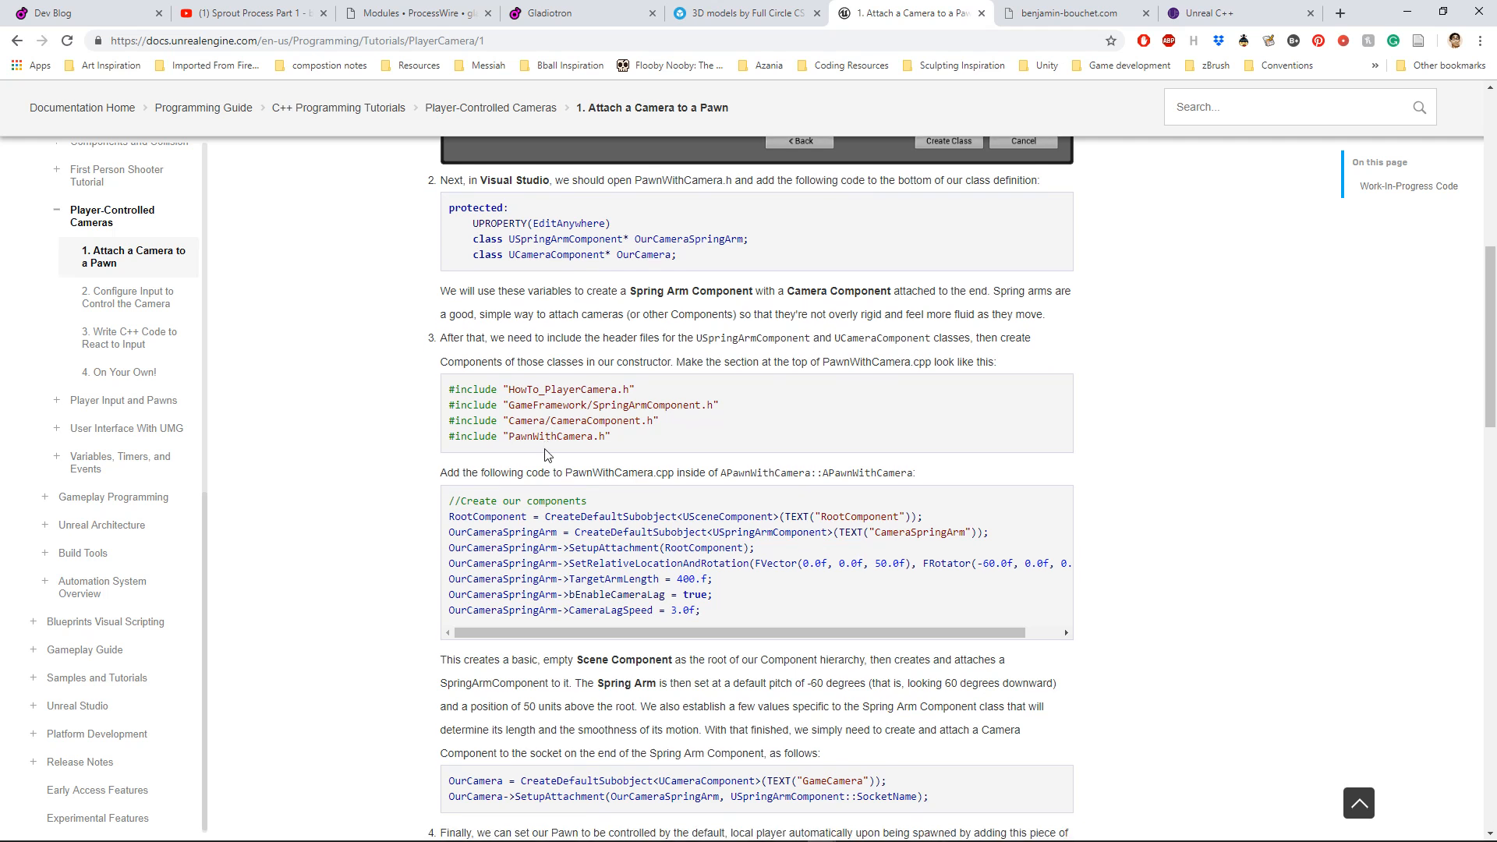
pyautogui.scroll(2, 546, 452)
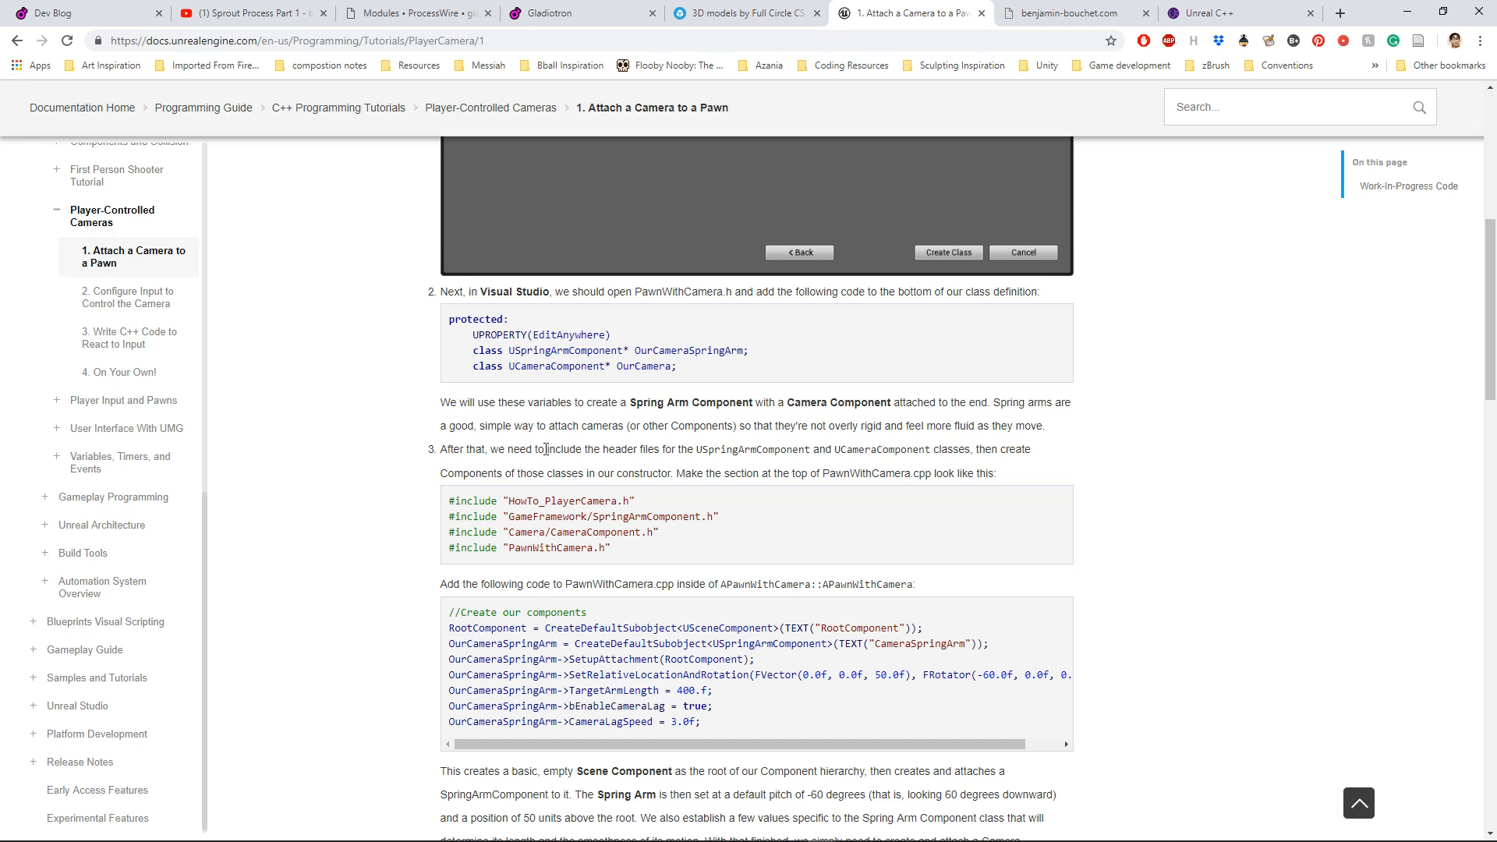
pyautogui.scroll(3, 546, 450)
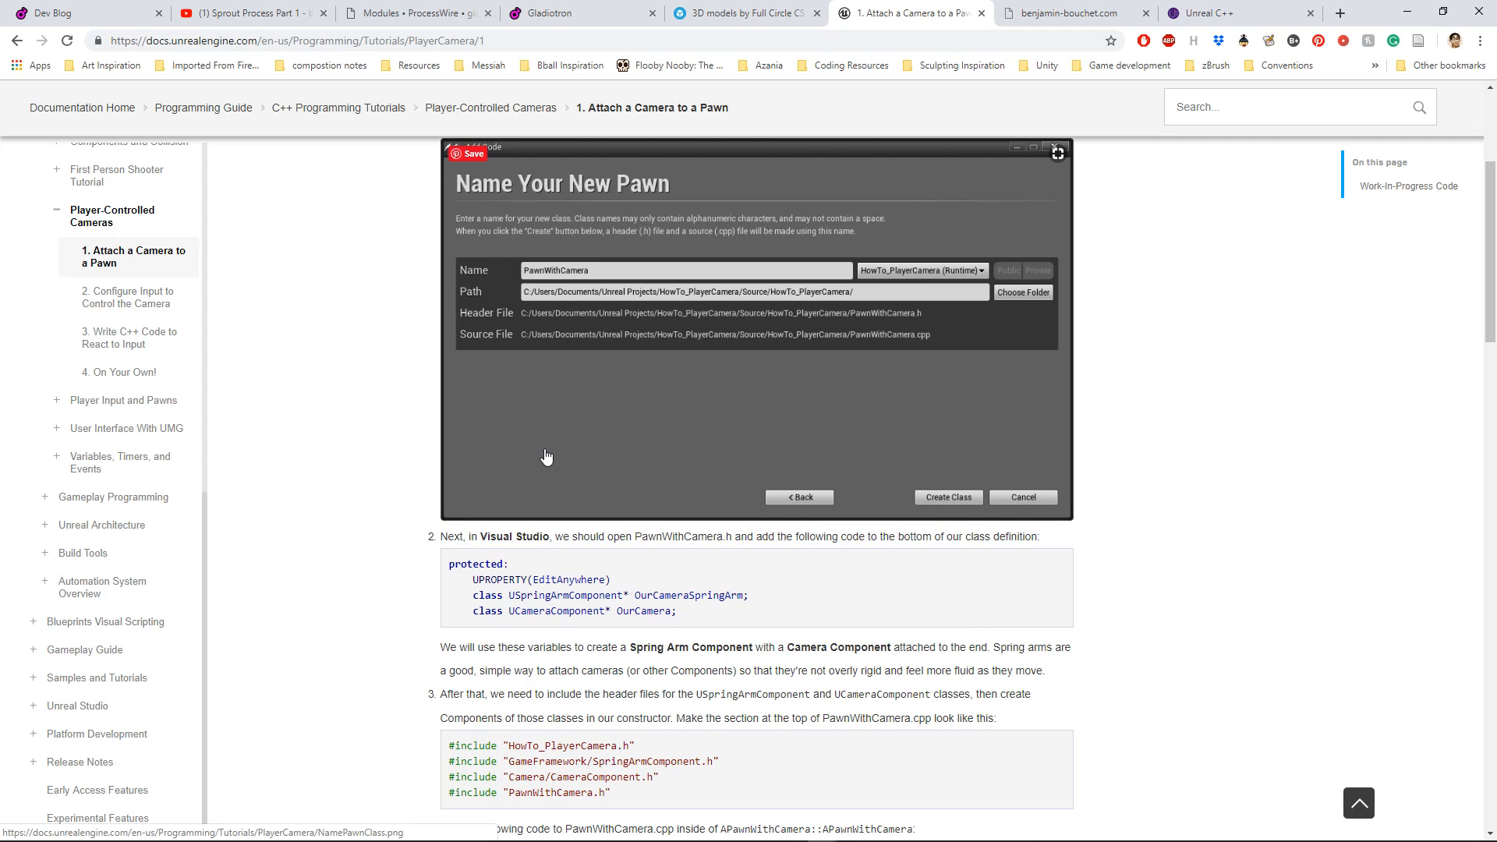
pyautogui.scroll(1, 546, 458)
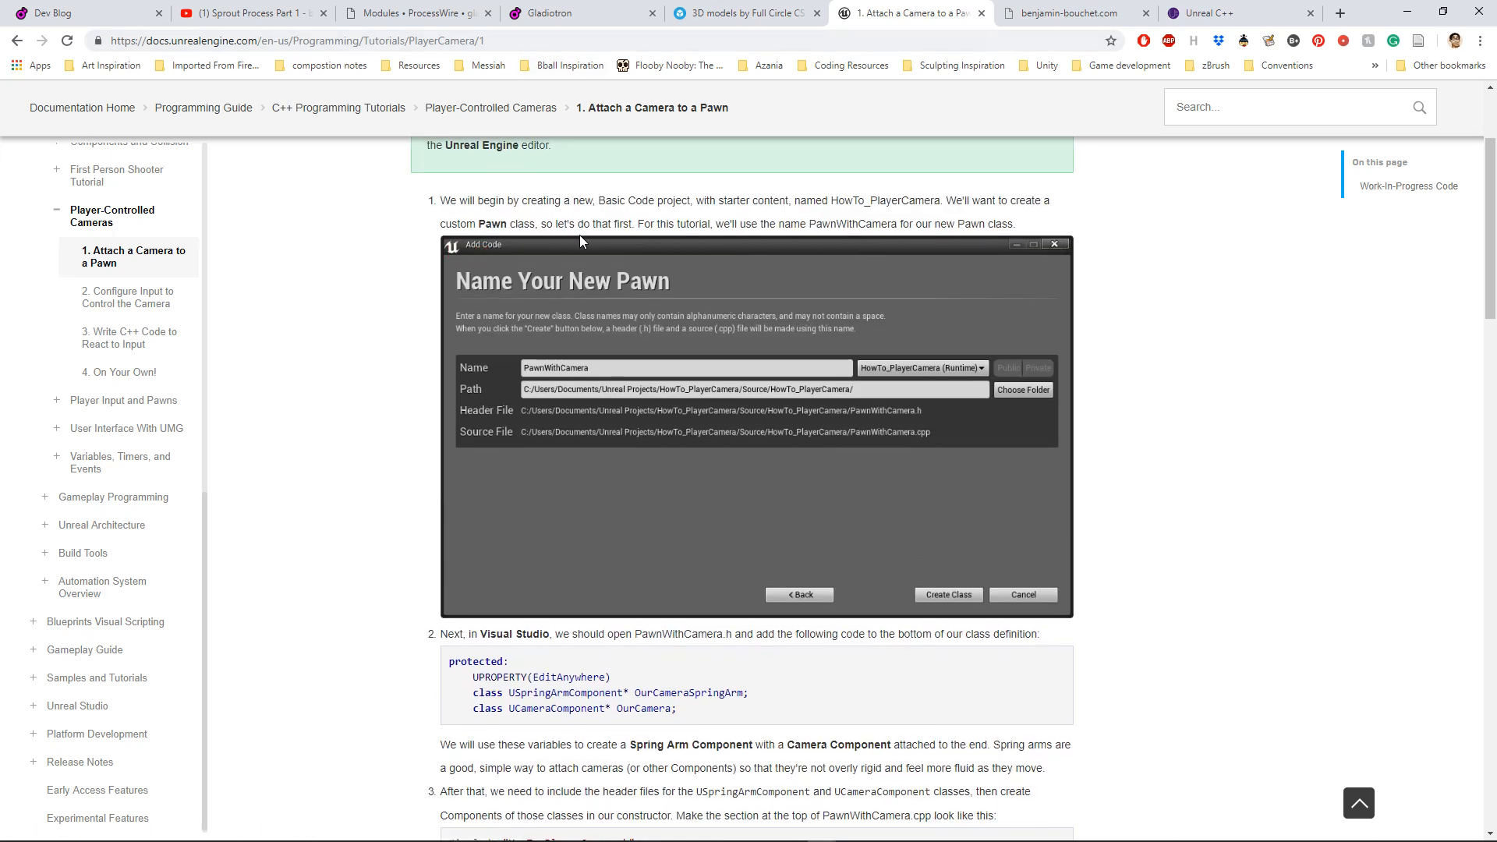
pyautogui.scroll(1, 578, 235)
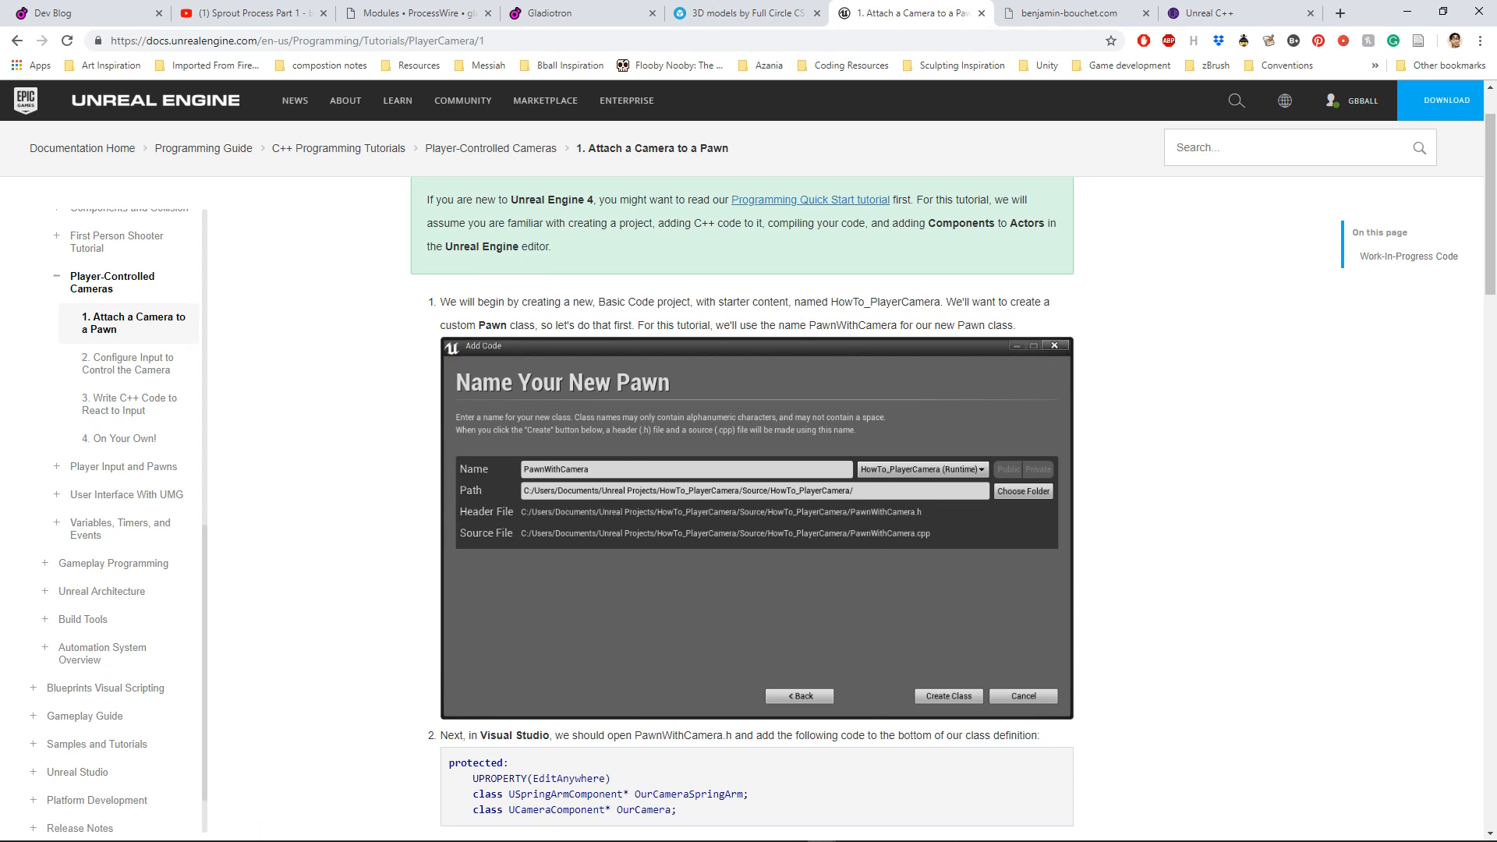
# Step: Switch to Visual Studio to check the member declarations in MyPawn.h, and return to the Attach a Camera to a Pawn page in Chrome
pyautogui.moveTo(933, 839)
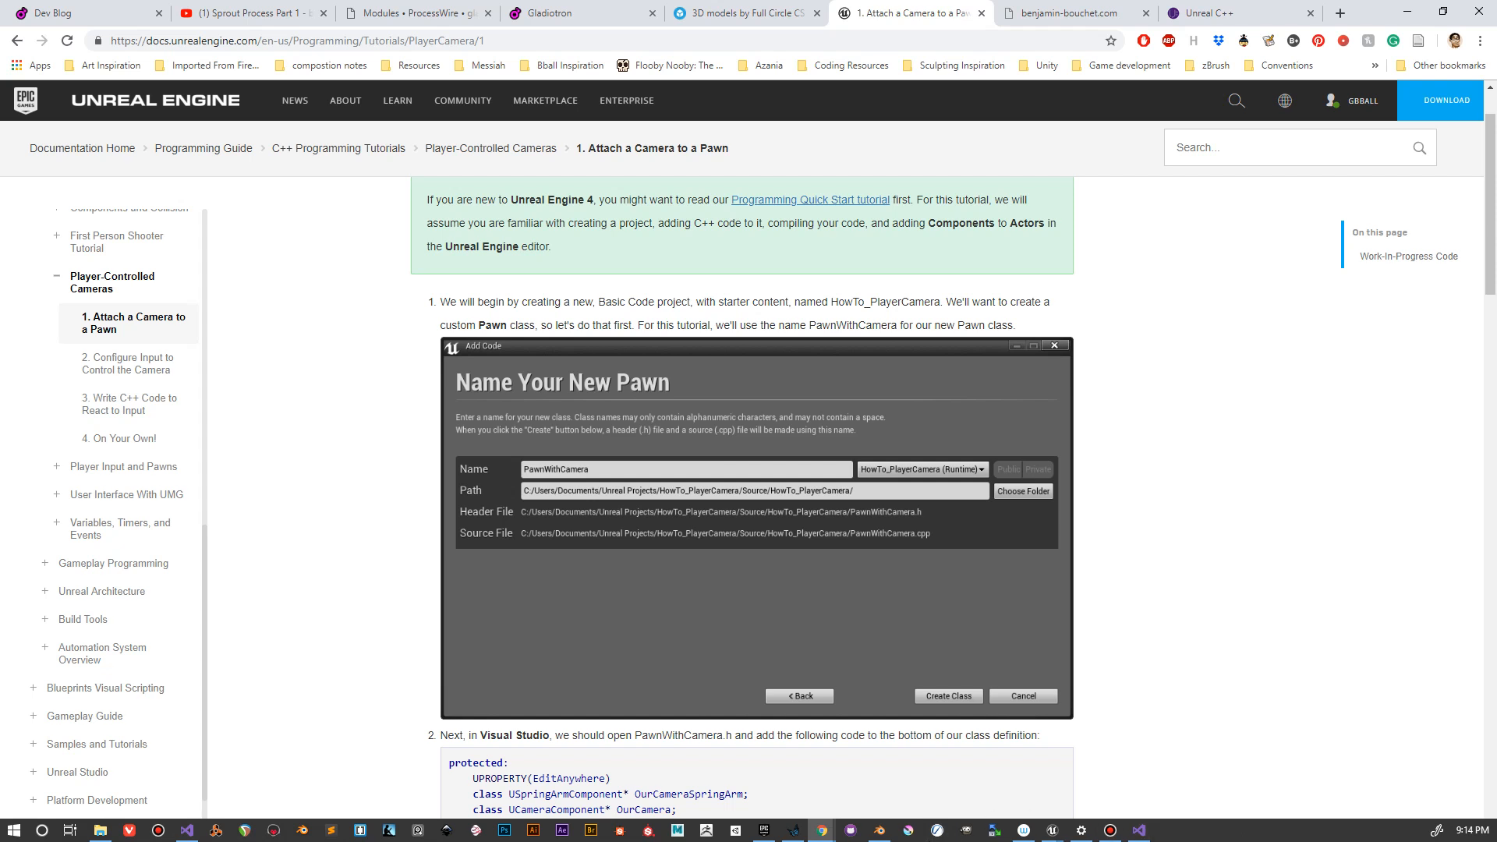
pyautogui.click(1140, 833)
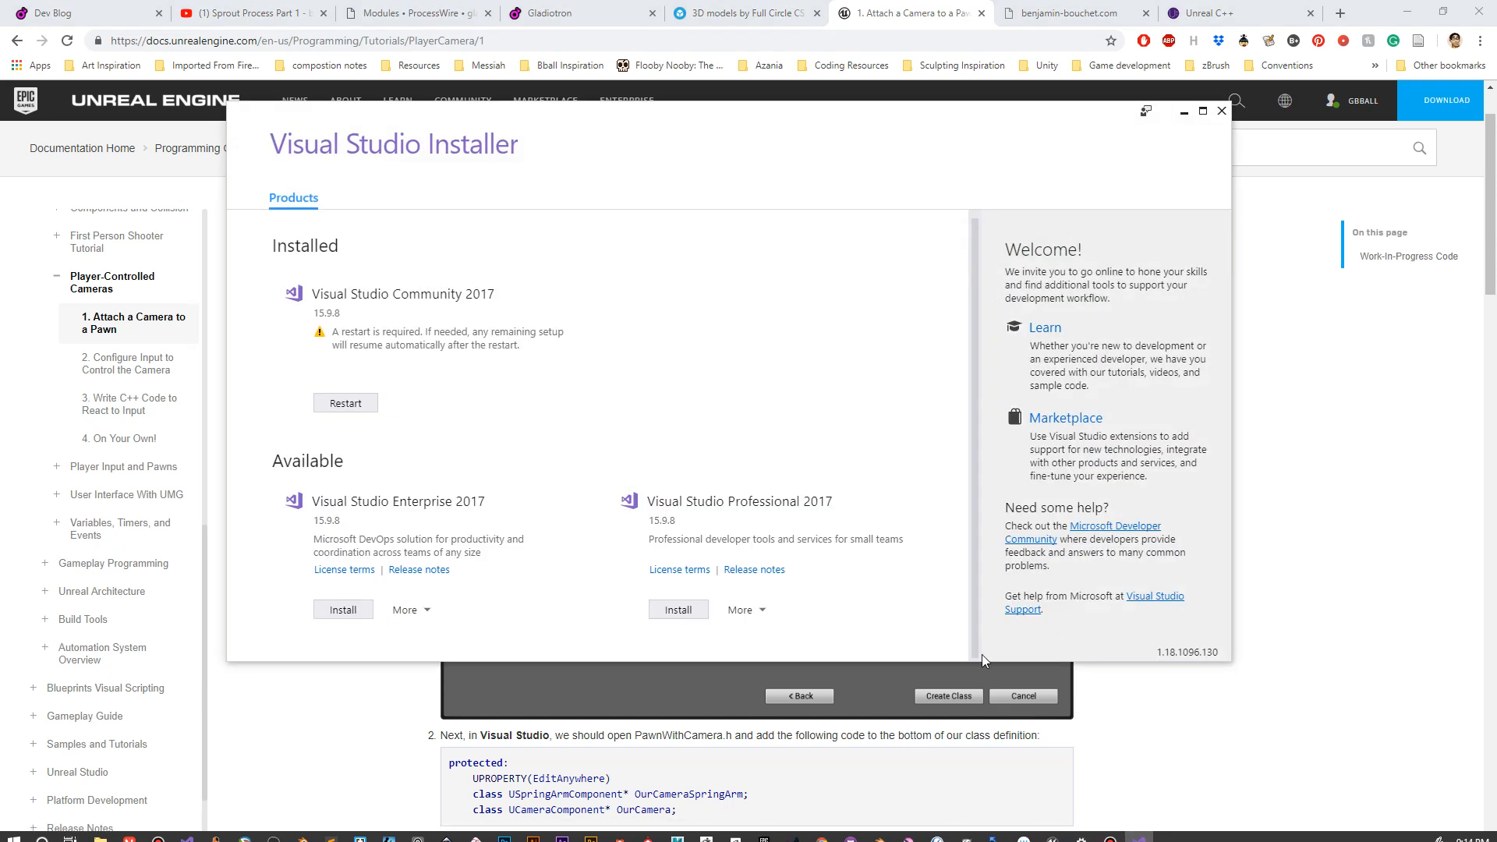
pyautogui.click(389, 765)
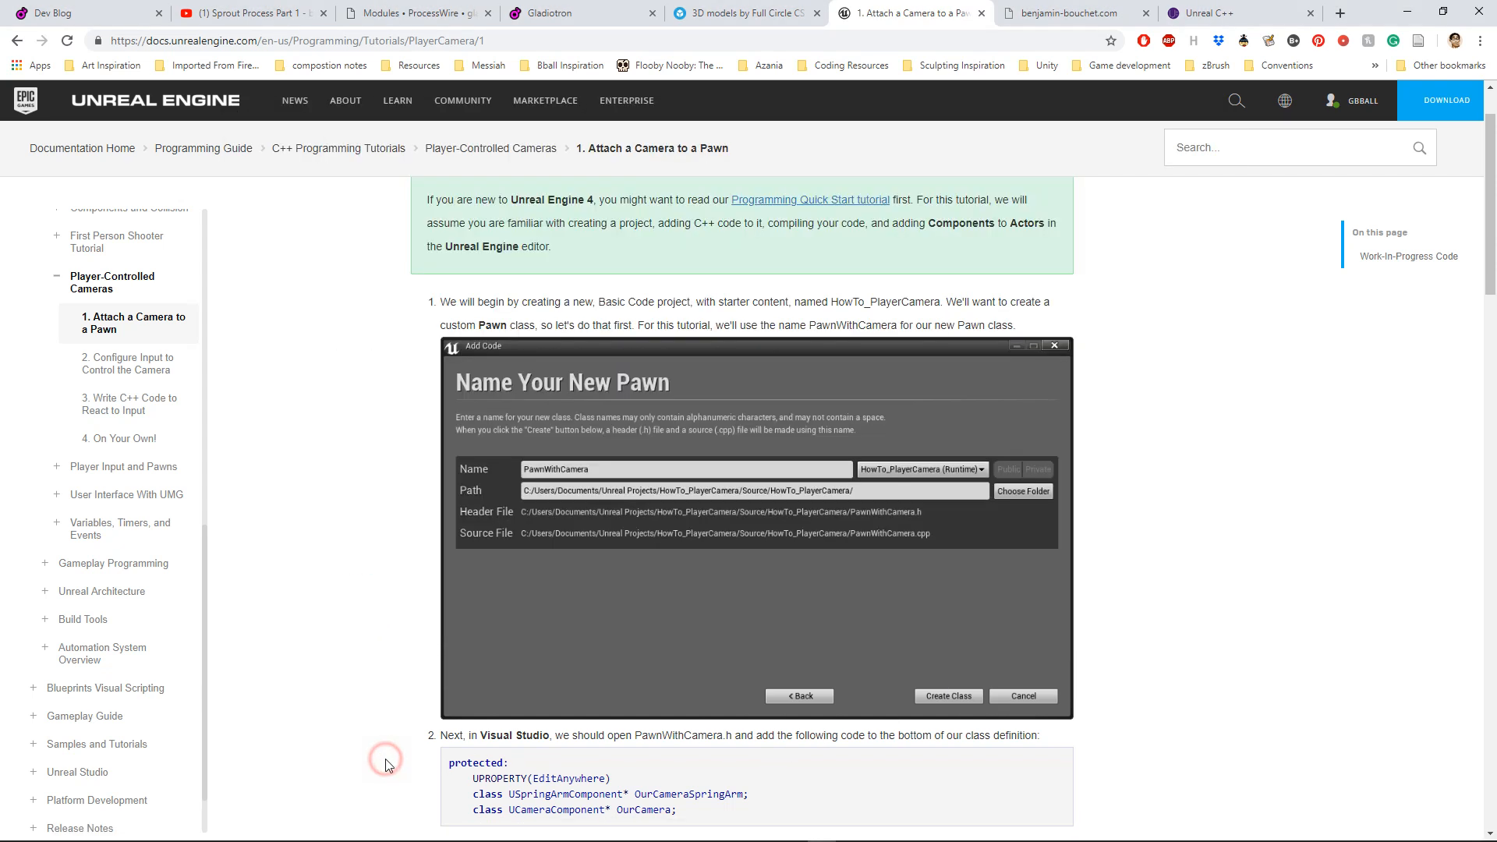
pyautogui.moveTo(660, 833)
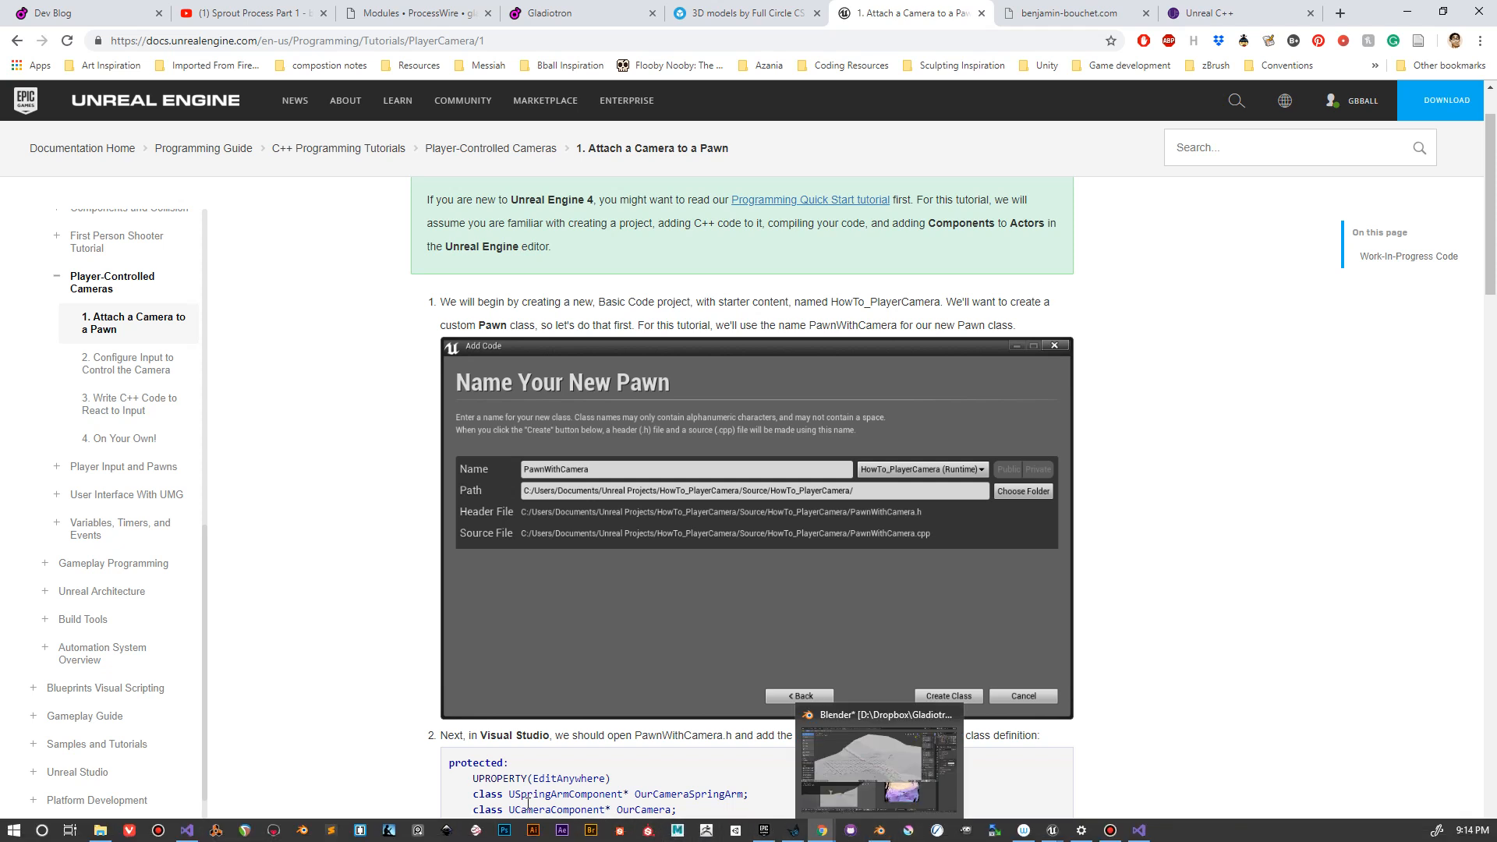
pyautogui.click(188, 832)
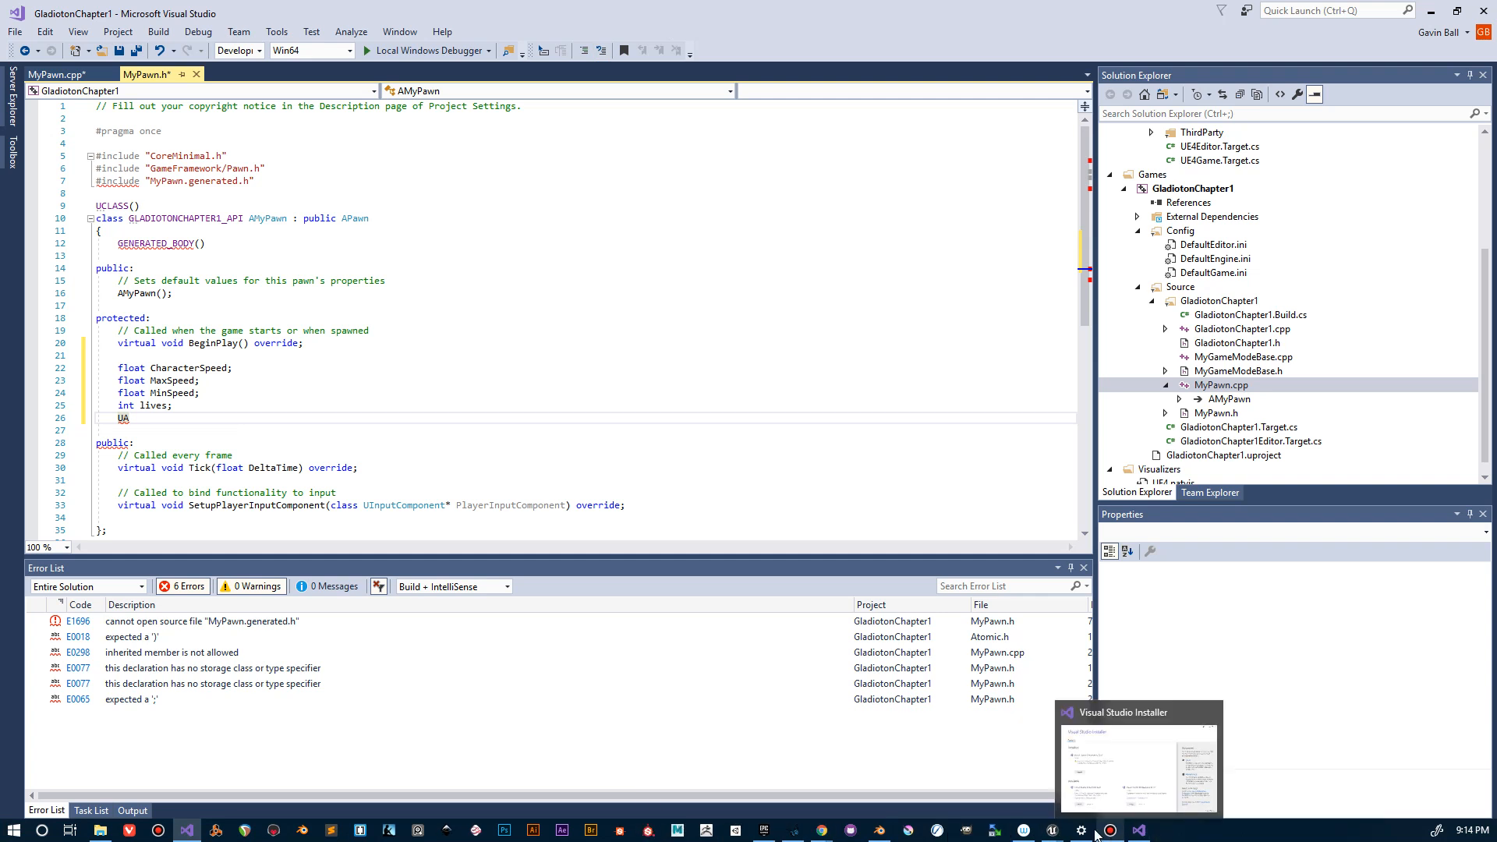
pyautogui.moveTo(824, 833)
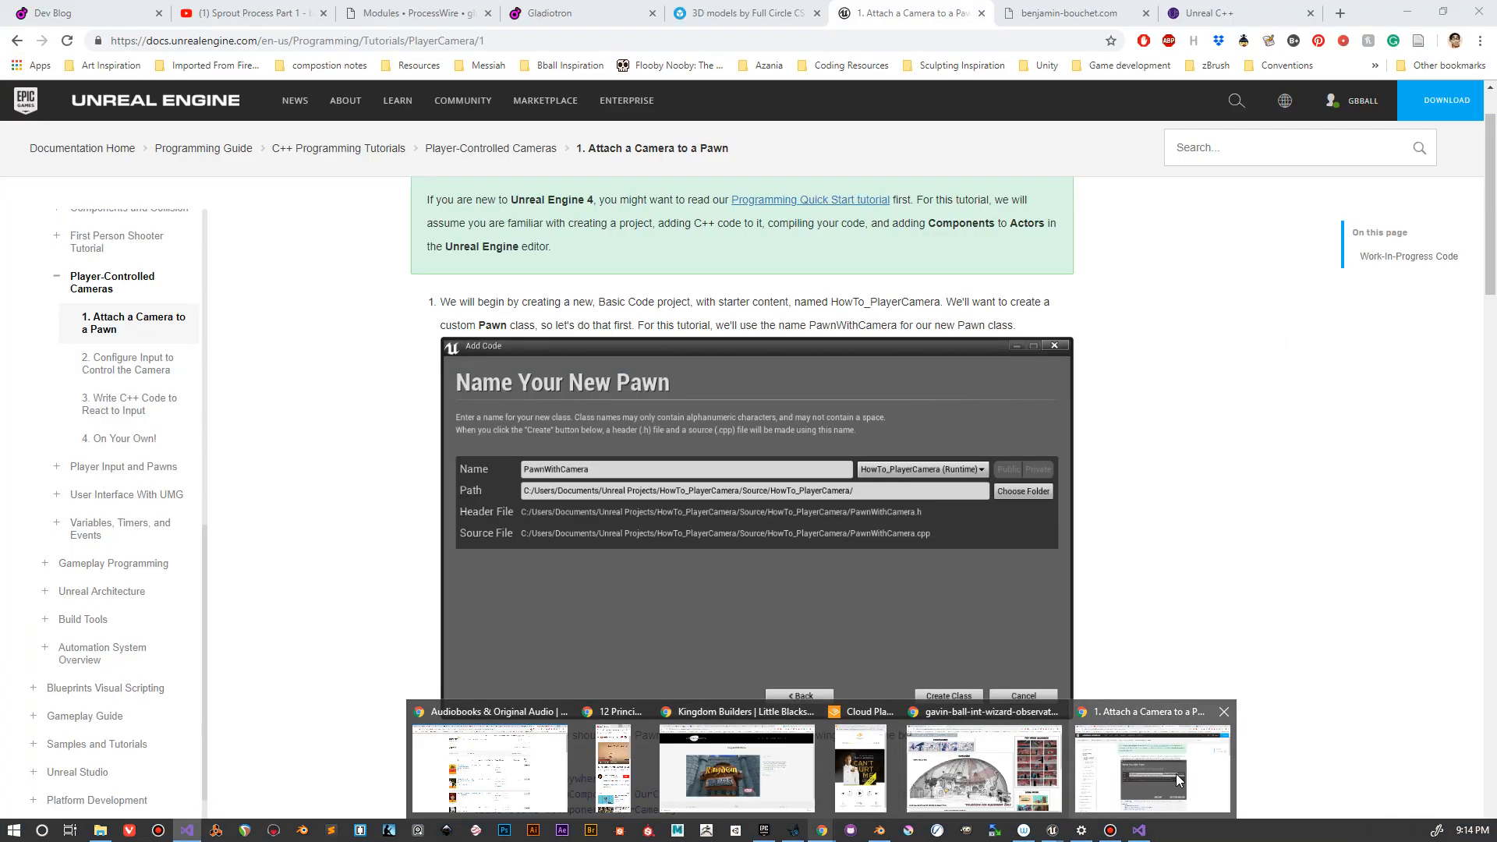
pyautogui.click(1175, 773)
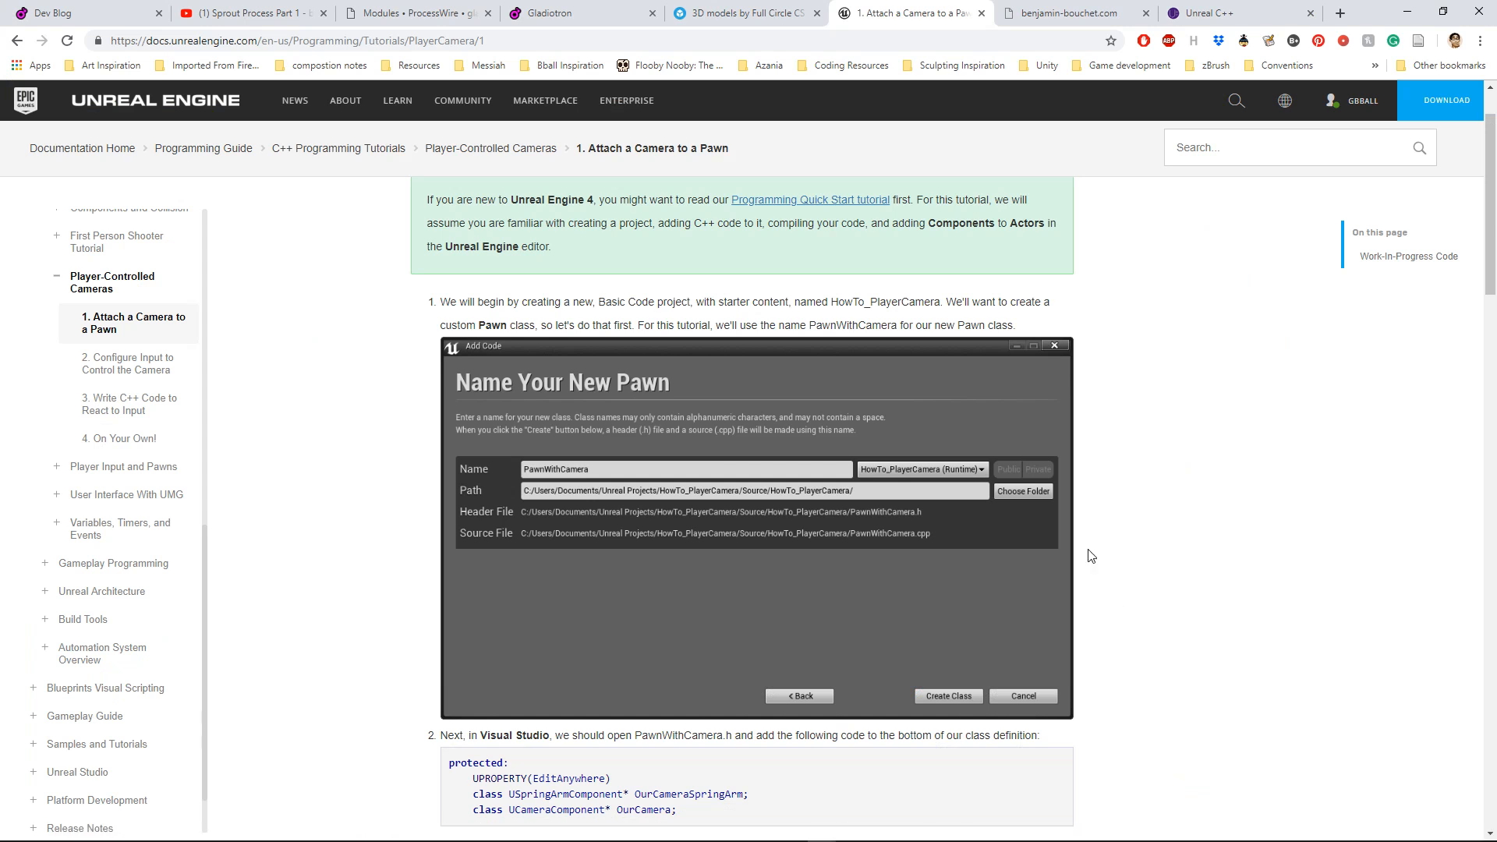
# Step: Duplicate the "1. Attach a Camera to a Pawn" tab at the spring arm code and move the copy out of the browser window
pyautogui.scroll(-3, 991, 569)
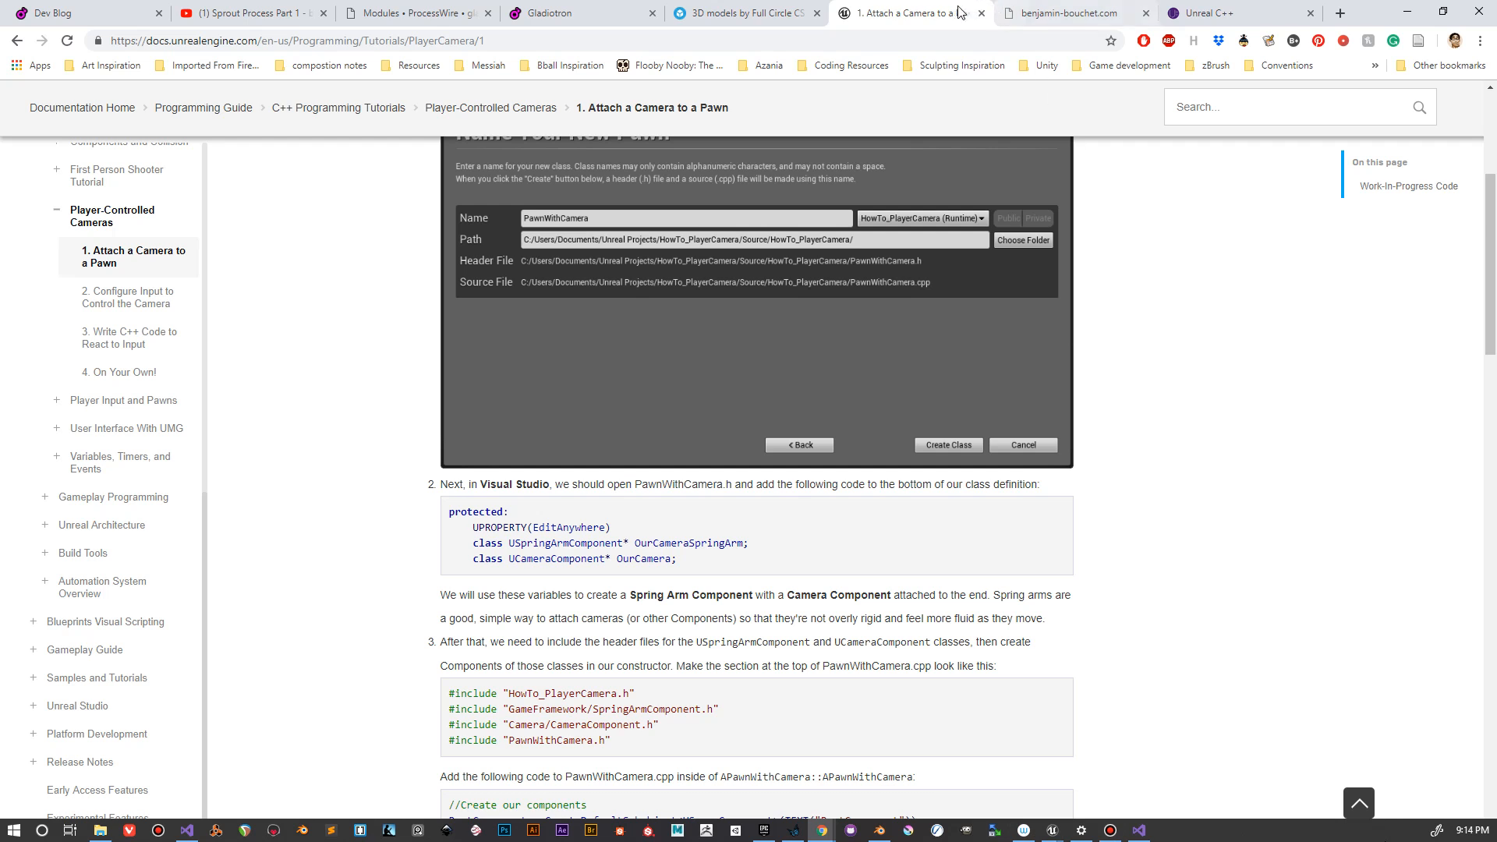
pyautogui.rightClick(928, 17)
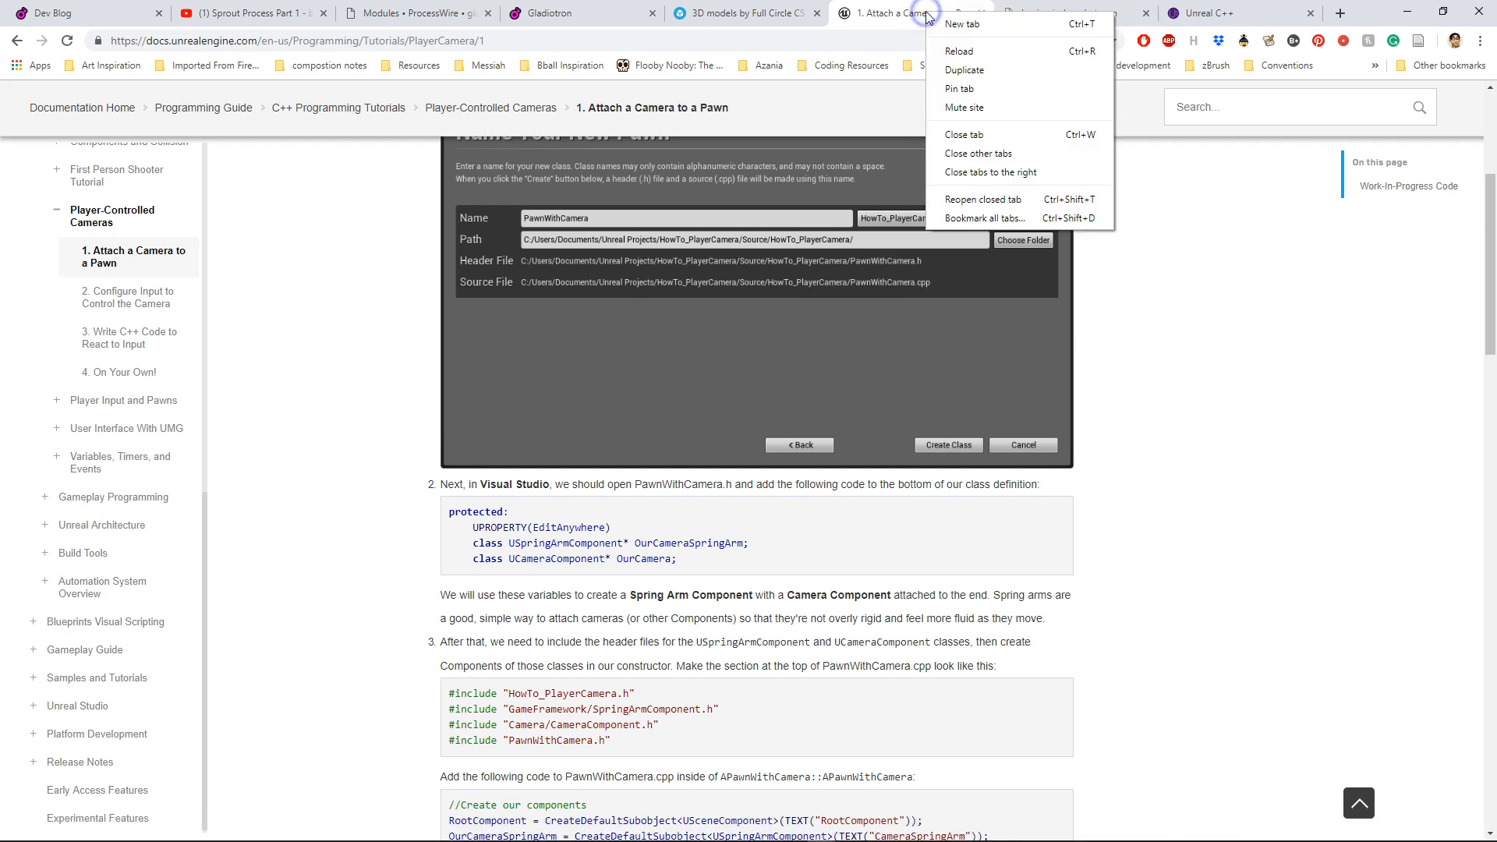
pyautogui.click(955, 76)
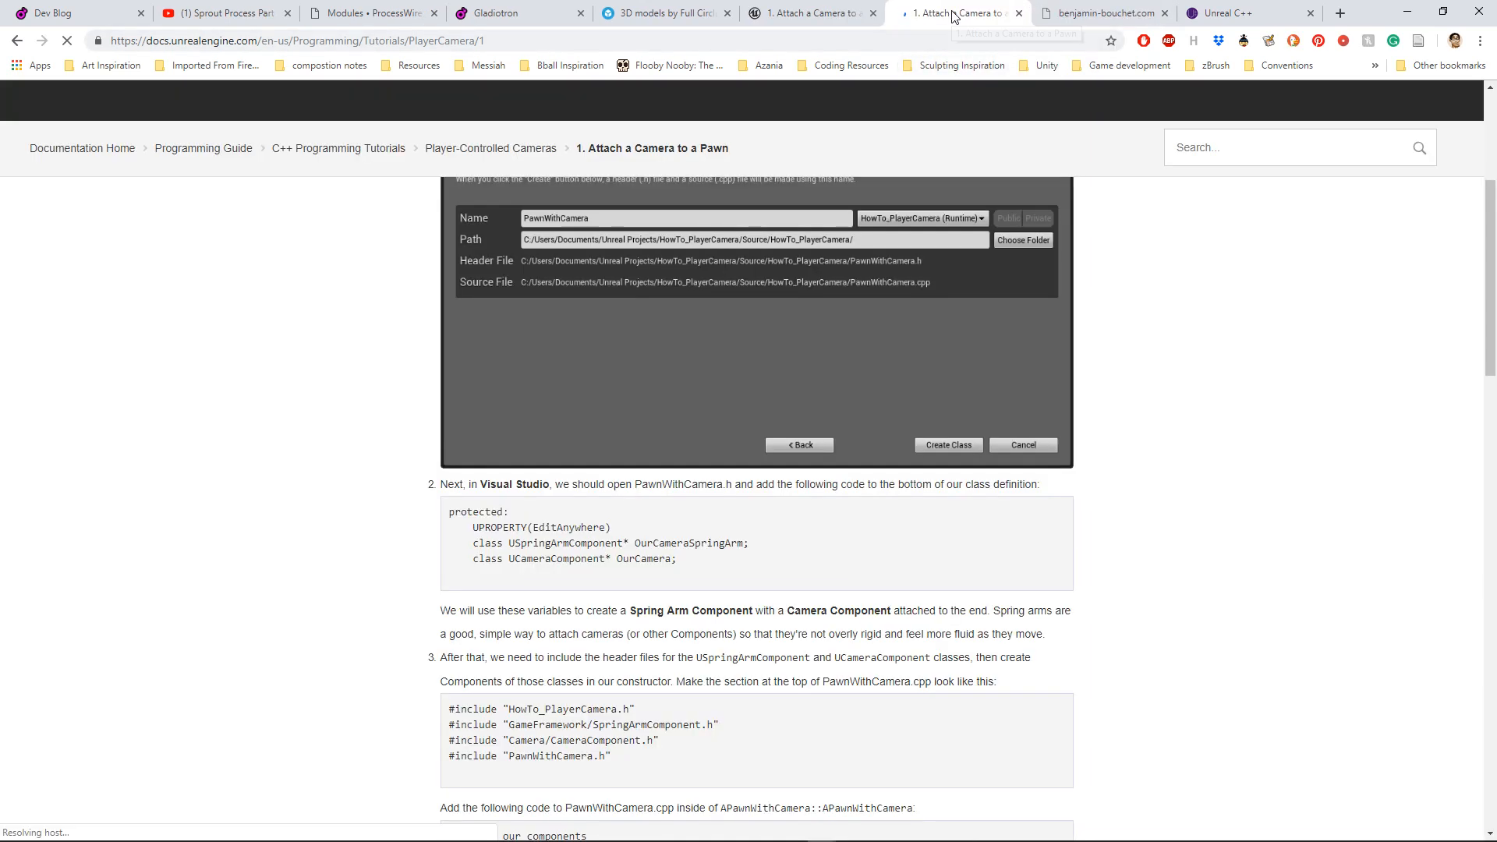
pyautogui.moveTo(953, 14); pyautogui.dragTo(0, 109)
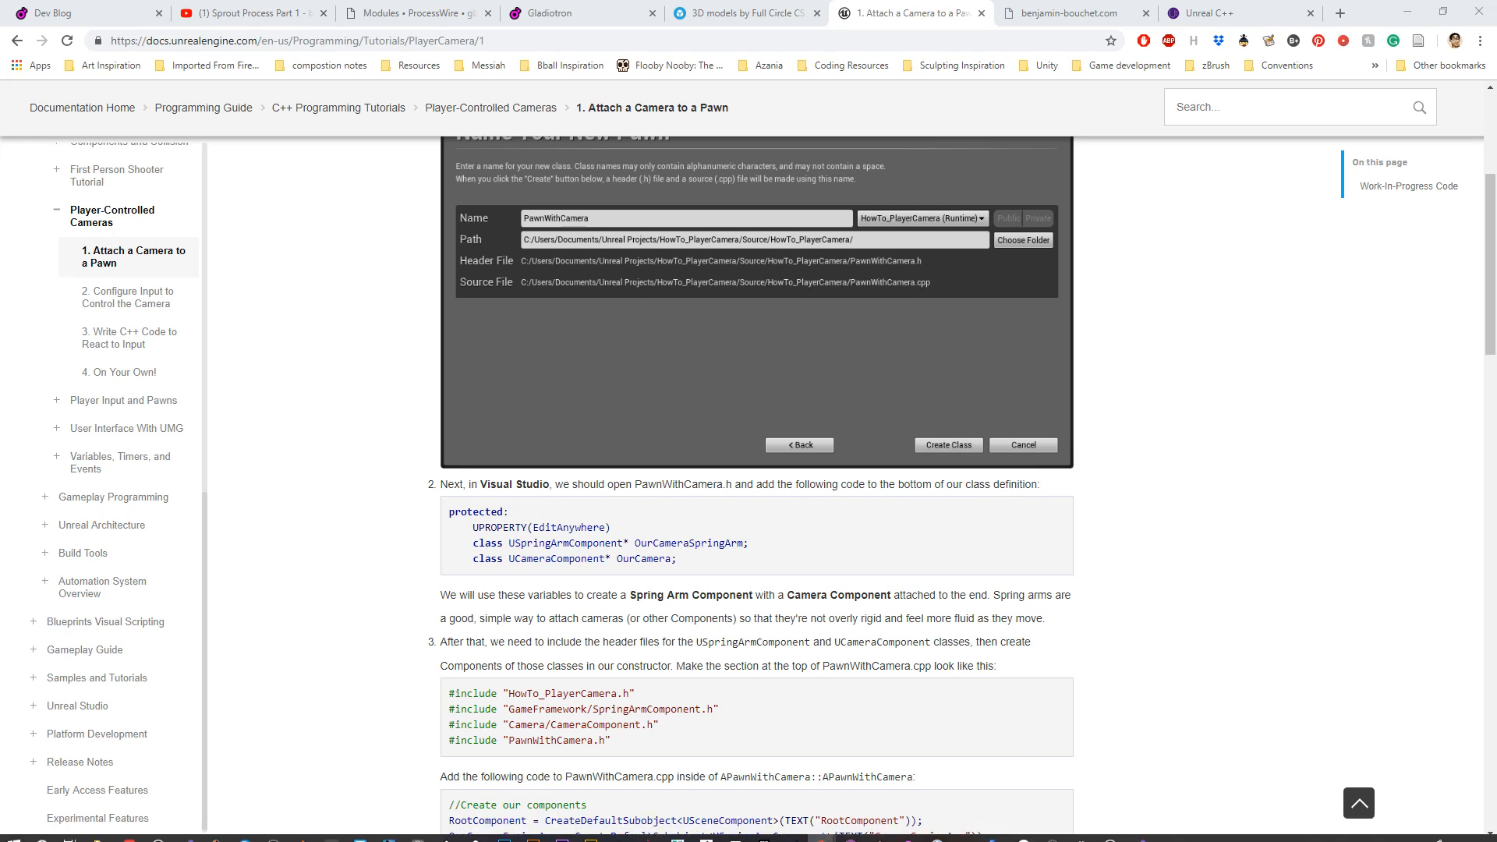
# Step: Switch to Visual Studio and complete the line below the lives member in MyPawn.h as UPROPERTY(EditAnywhere), followed by a new line
pyautogui.moveTo(1085, 836)
pyautogui.click(1139, 830)
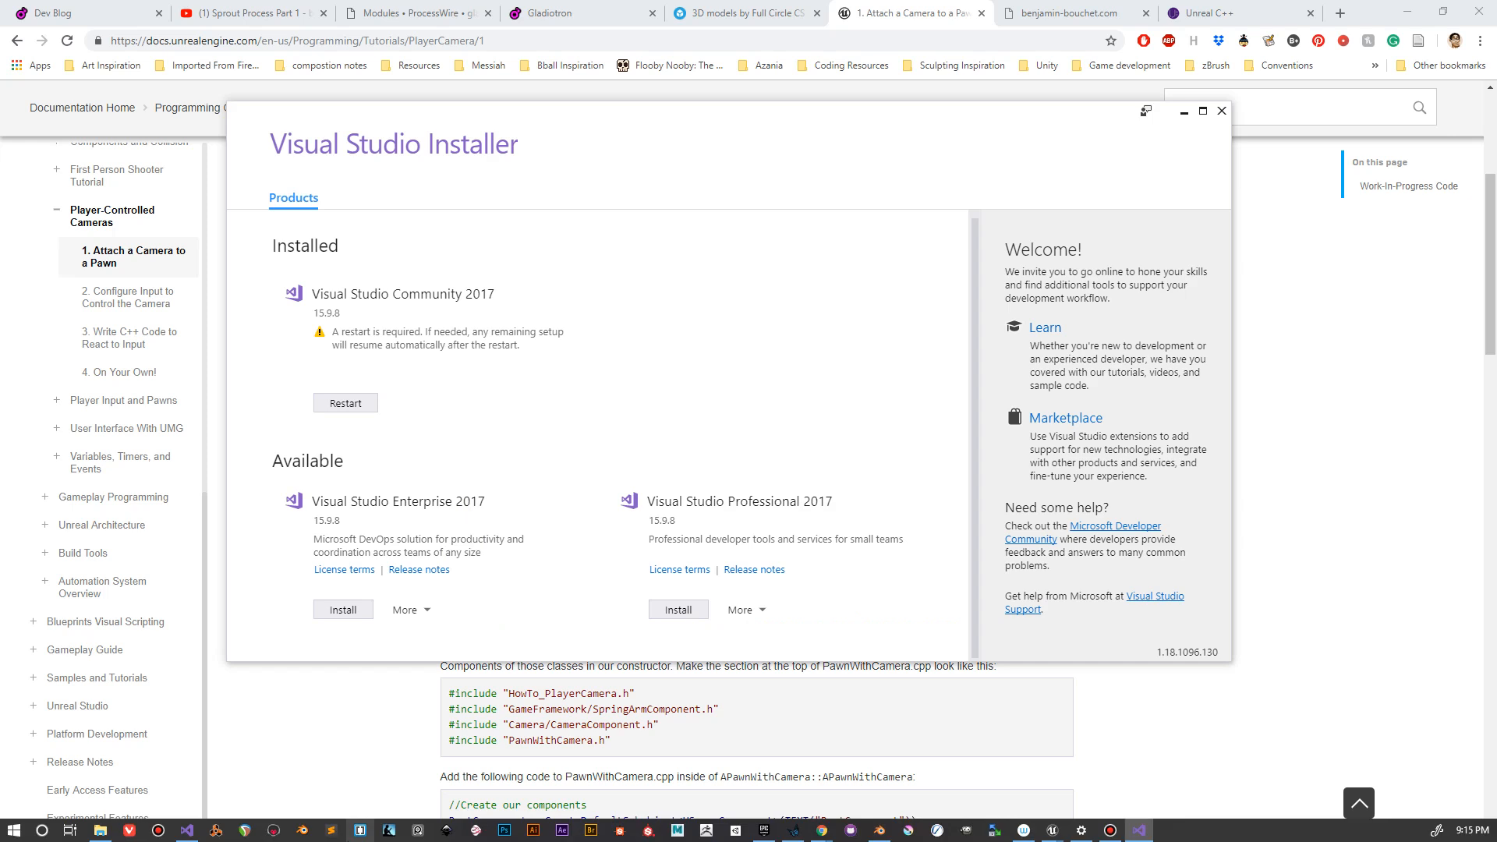
pyautogui.click(187, 831)
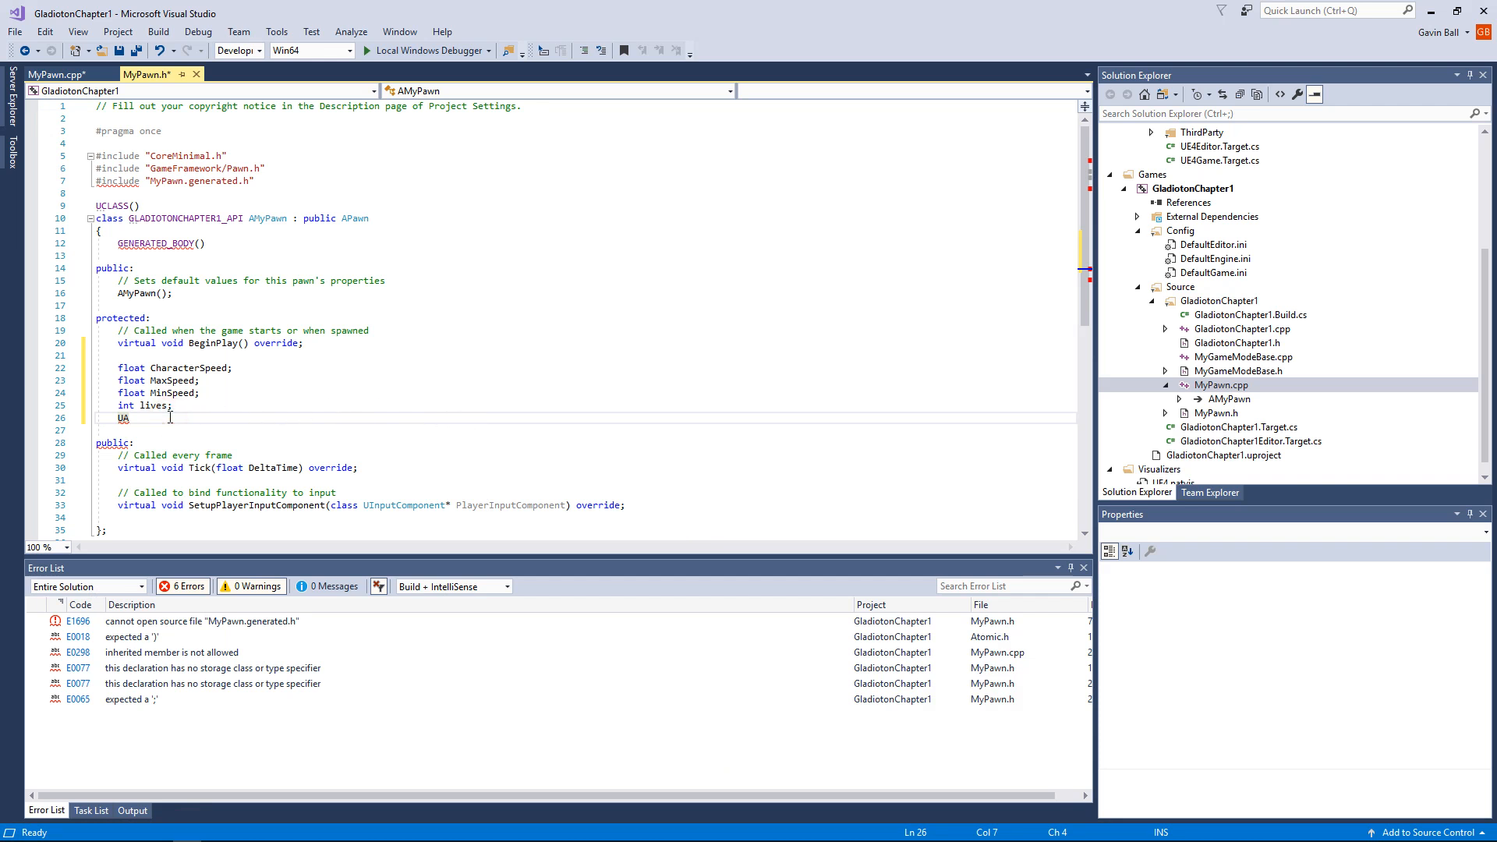
pyautogui.press('BackSpace')
pyautogui.write('PROPERTY (')
pyautogui.press('Left')
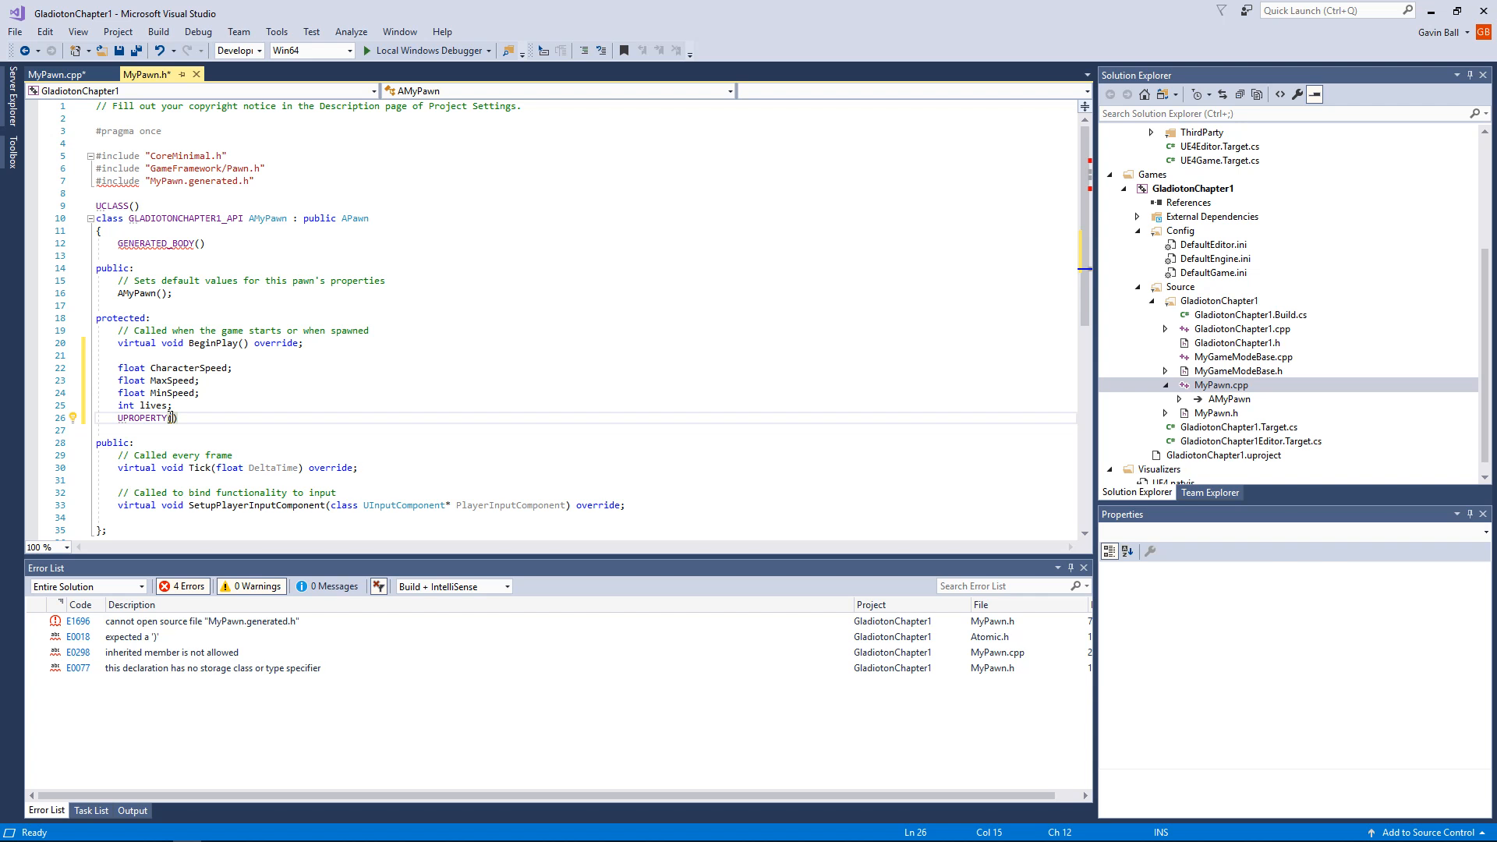
pyautogui.write('Edit')
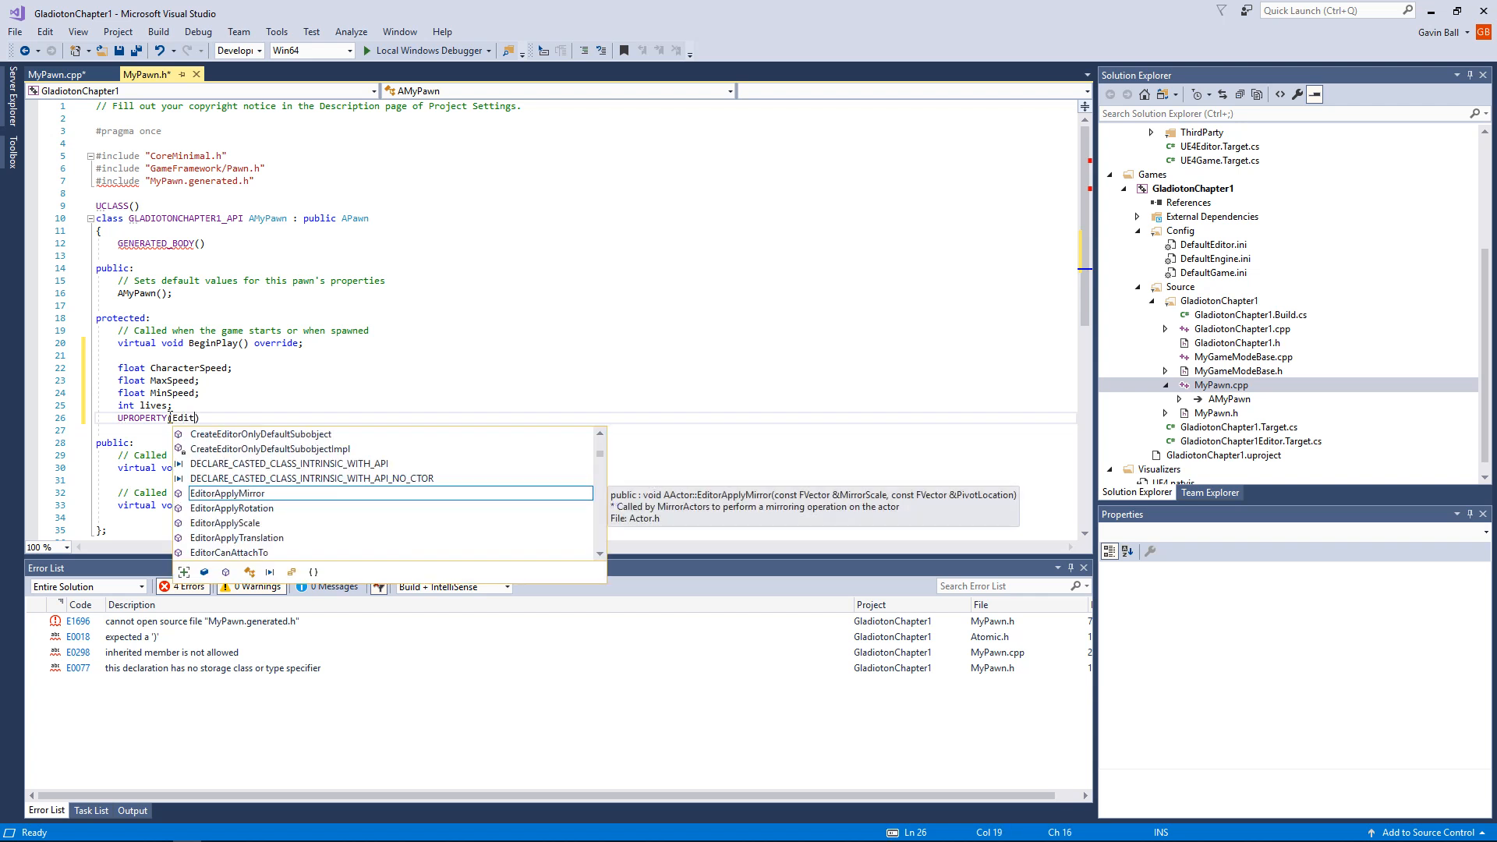
pyautogui.write('Anywhere)')
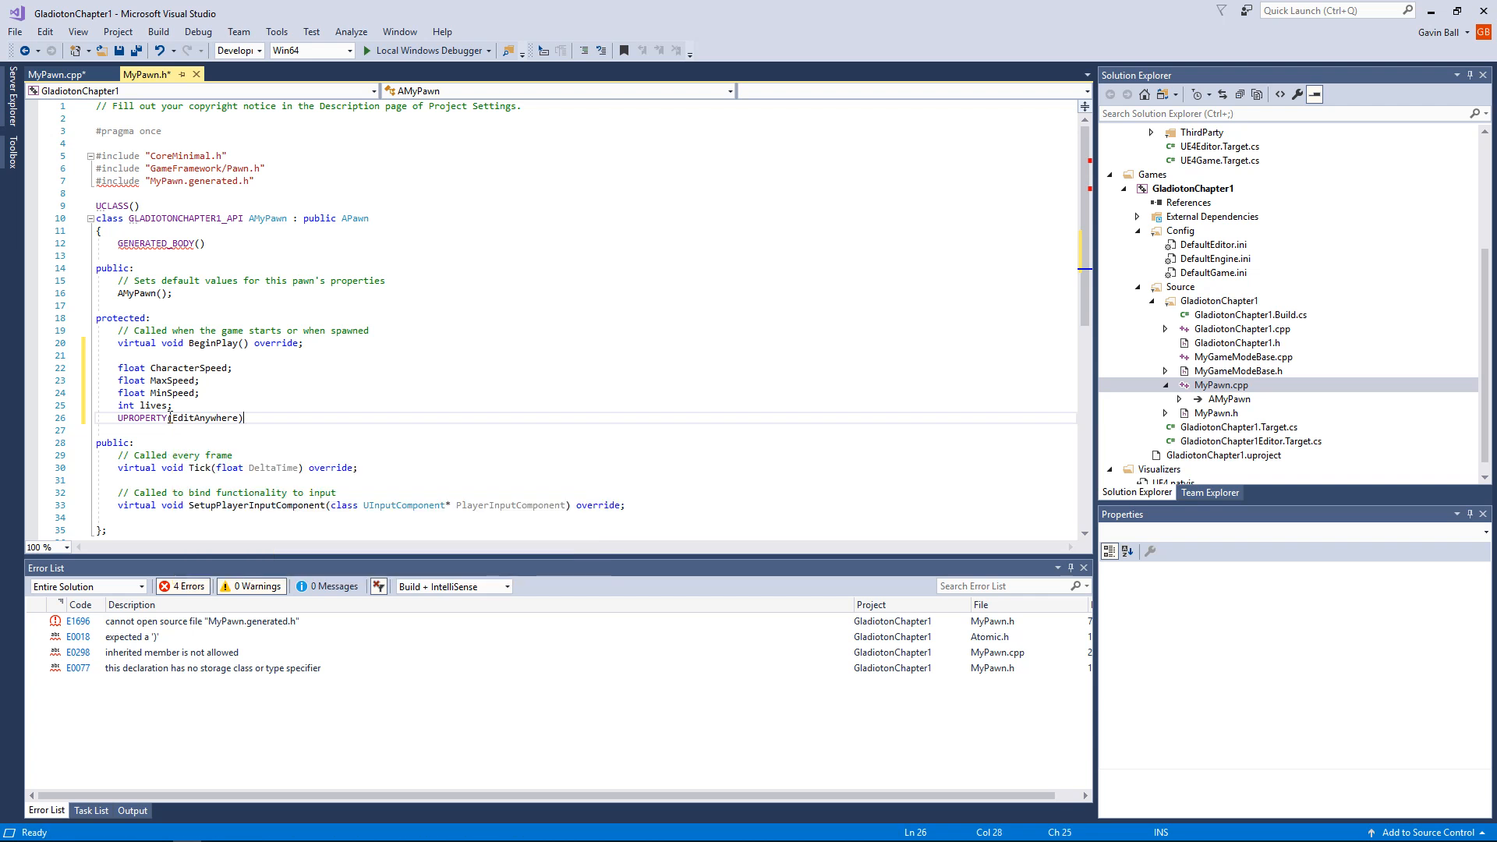
pyautogui.press('Return')
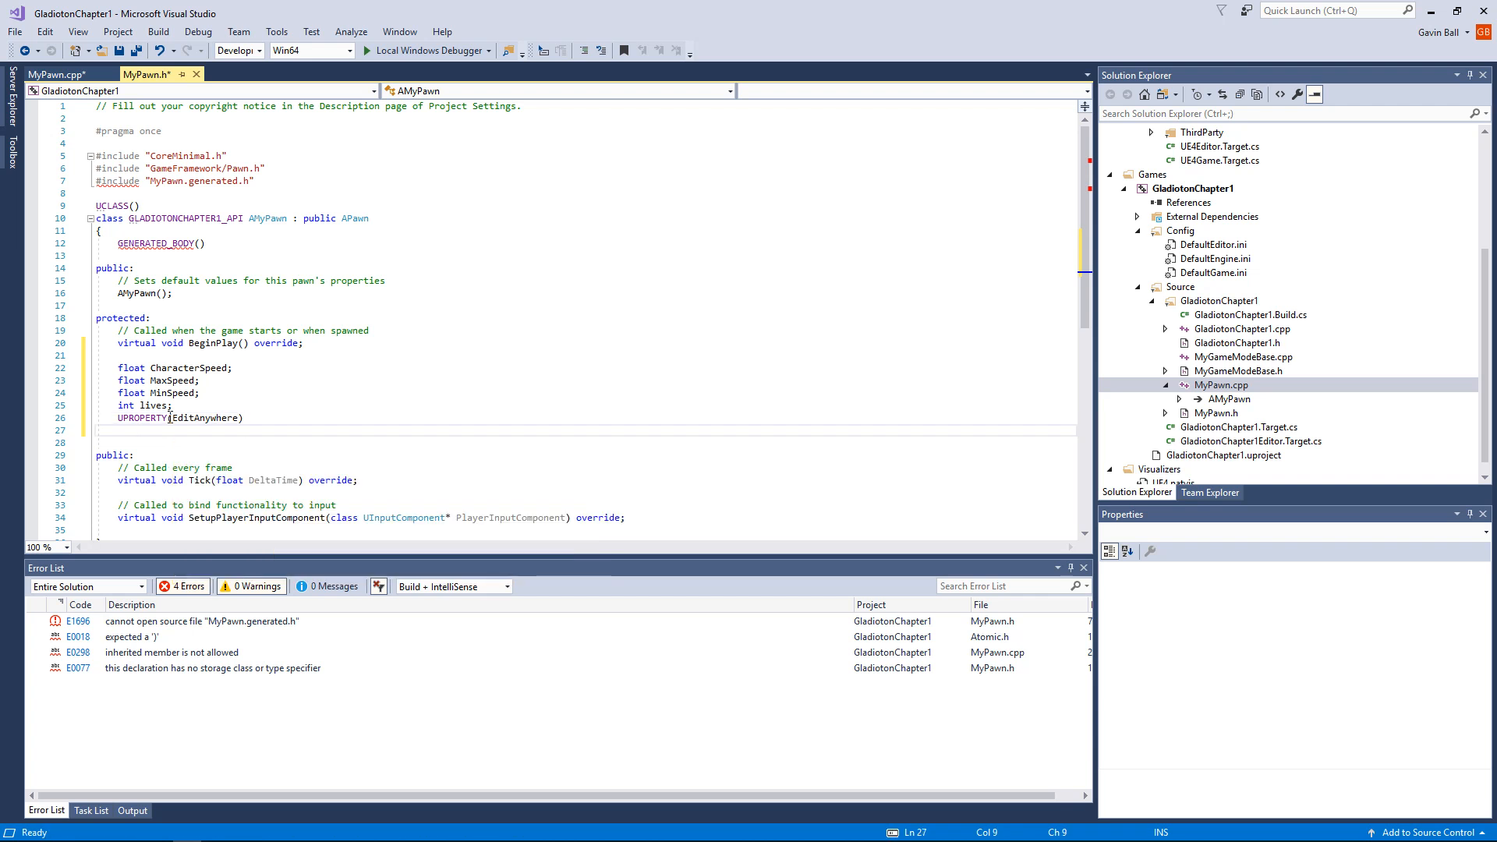
# Step: Start a member declaration under UPROPERTY with the pointer type class USpringArmComponent*
pyautogui.write('class')
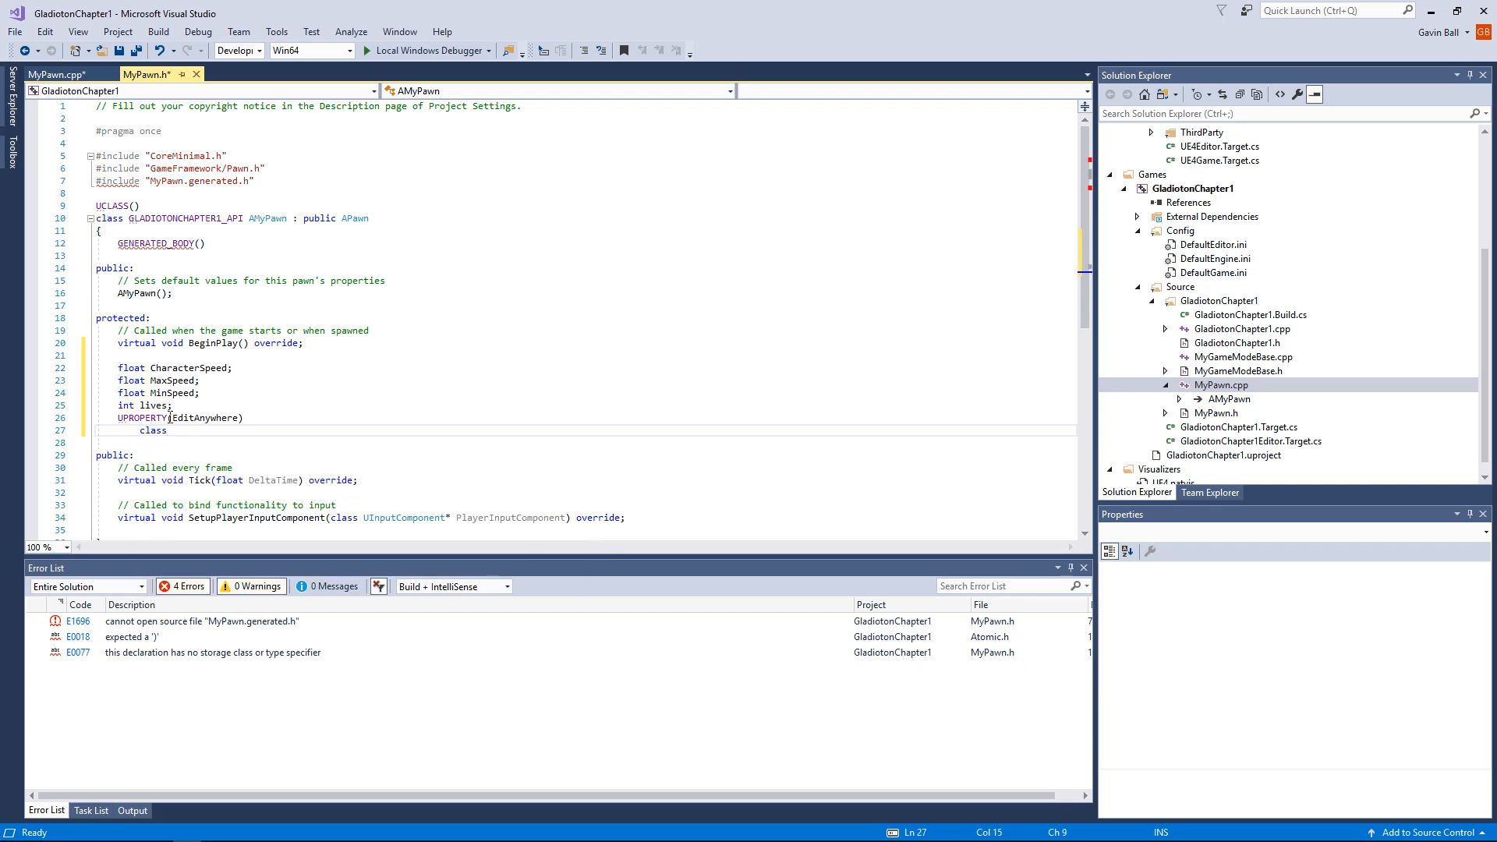
pyautogui.write(' UP')
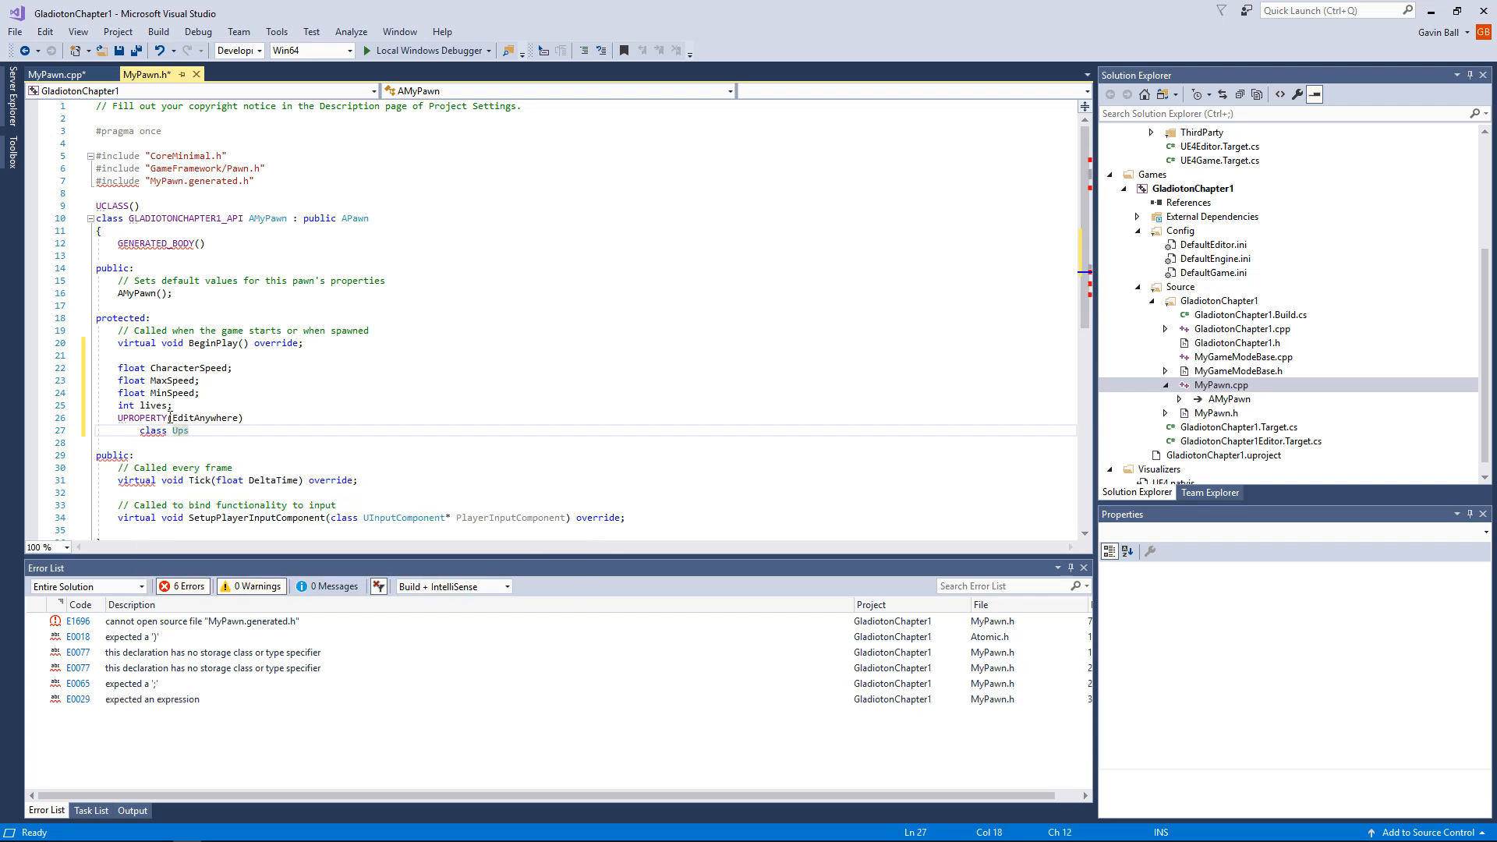
pyautogui.press('BackSpace')
pyautogui.press('BackSpace')
pyautogui.write('SpringAr')
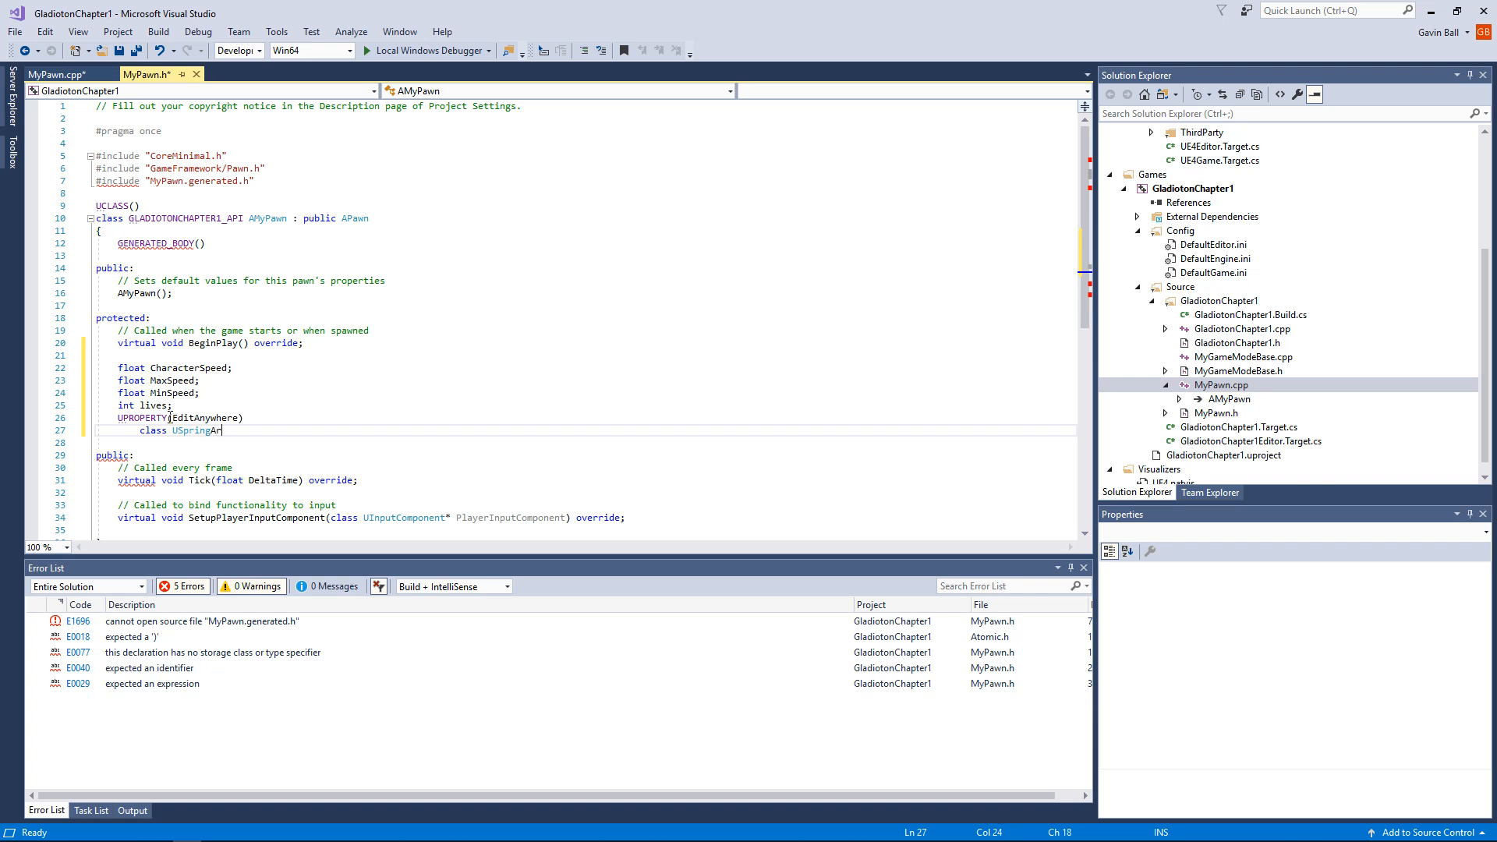
pyautogui.write('mCompent*')
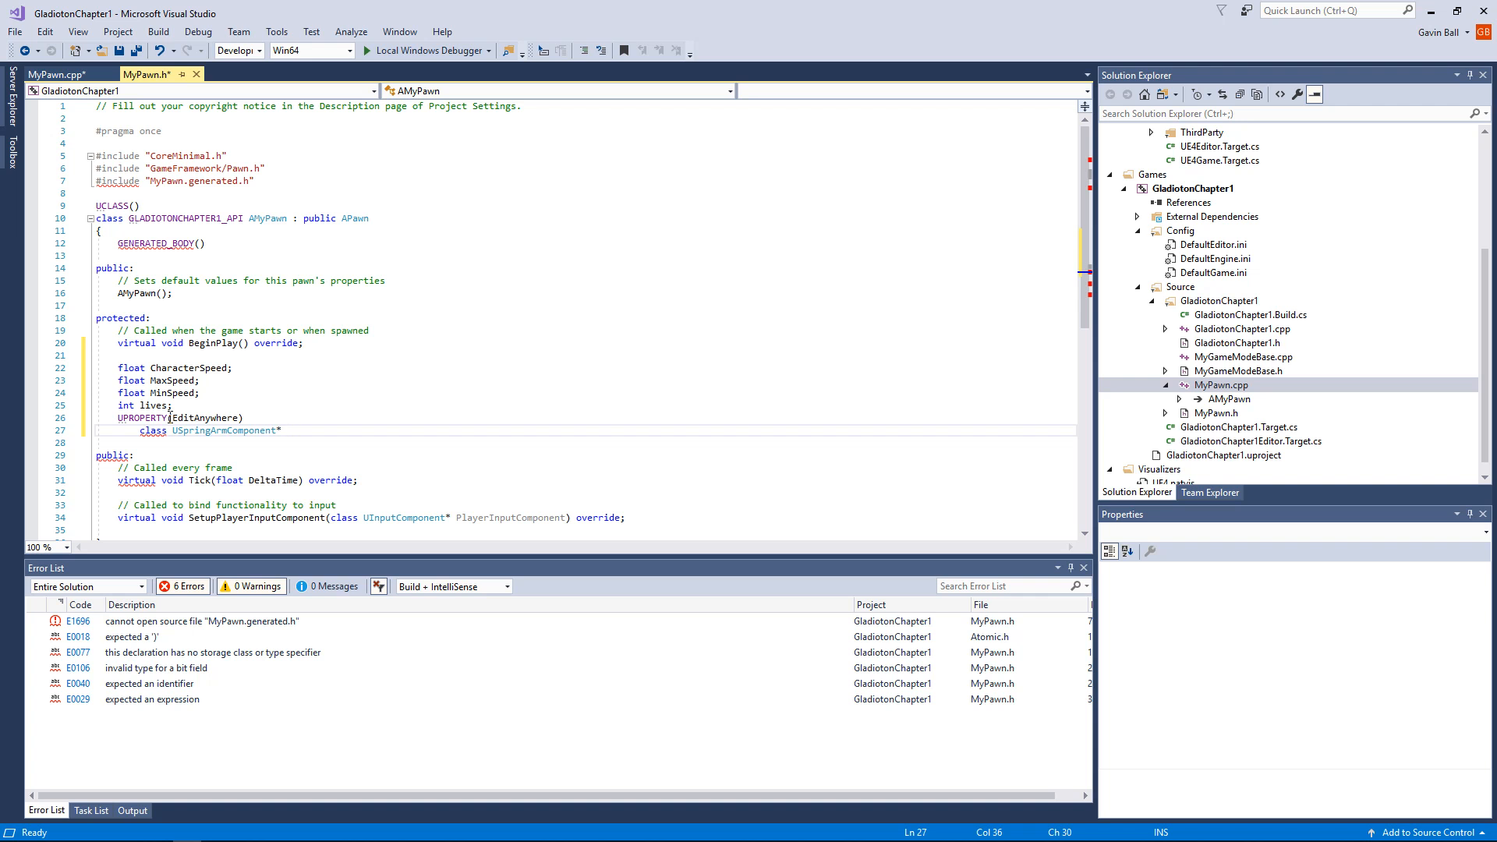
# Step: Name the spring arm pointer OurCameraSpringArm and end the declaration with a semicolon
pyautogui.write('OUr')
pyautogui.press('BackSpace')
pyautogui.press('BackSpace')
pyautogui.write('u')
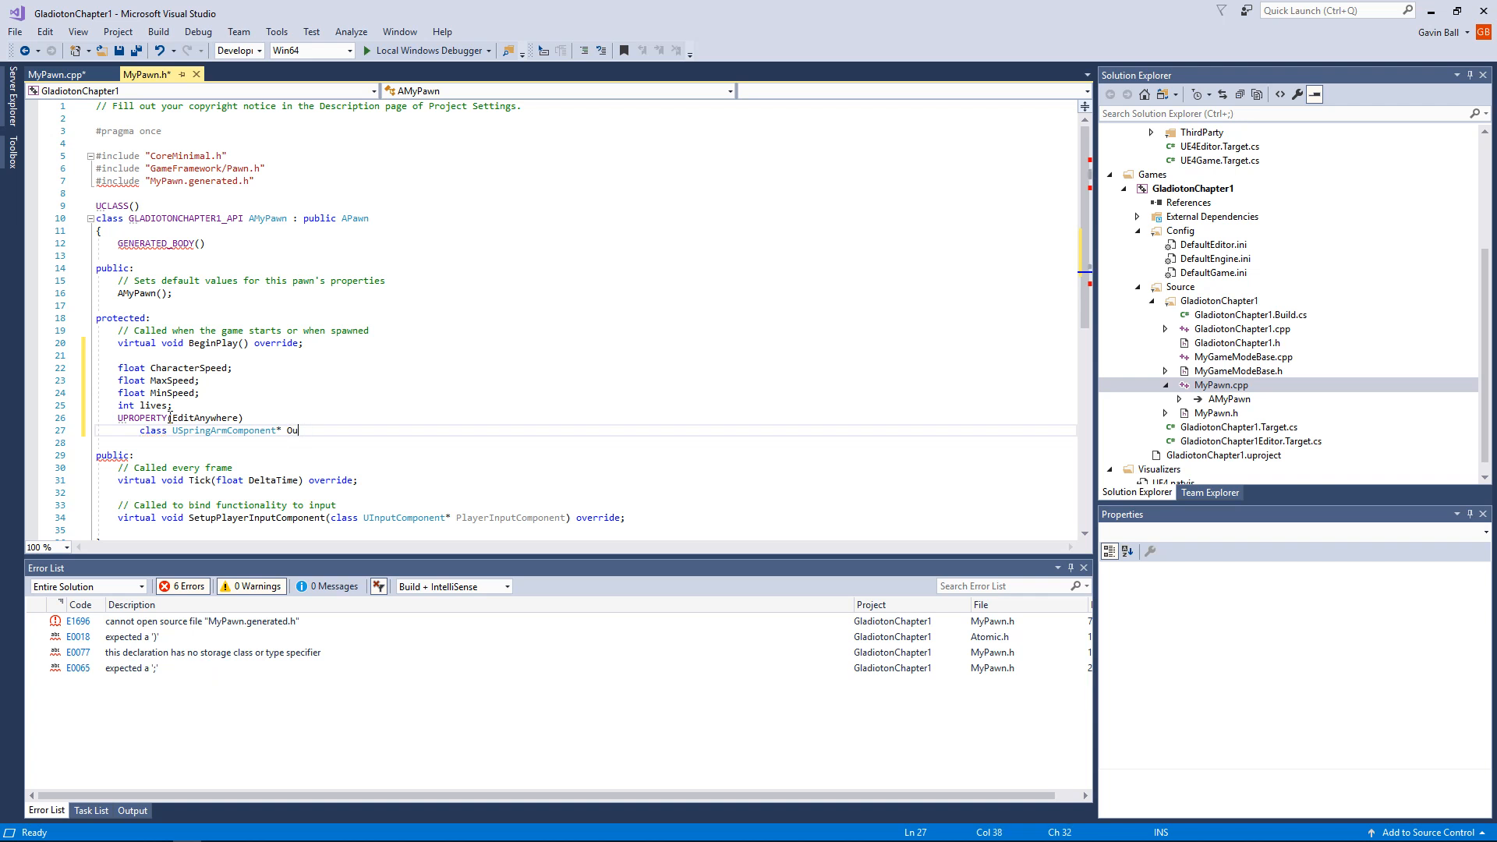
pyautogui.write('ur Cmamer')
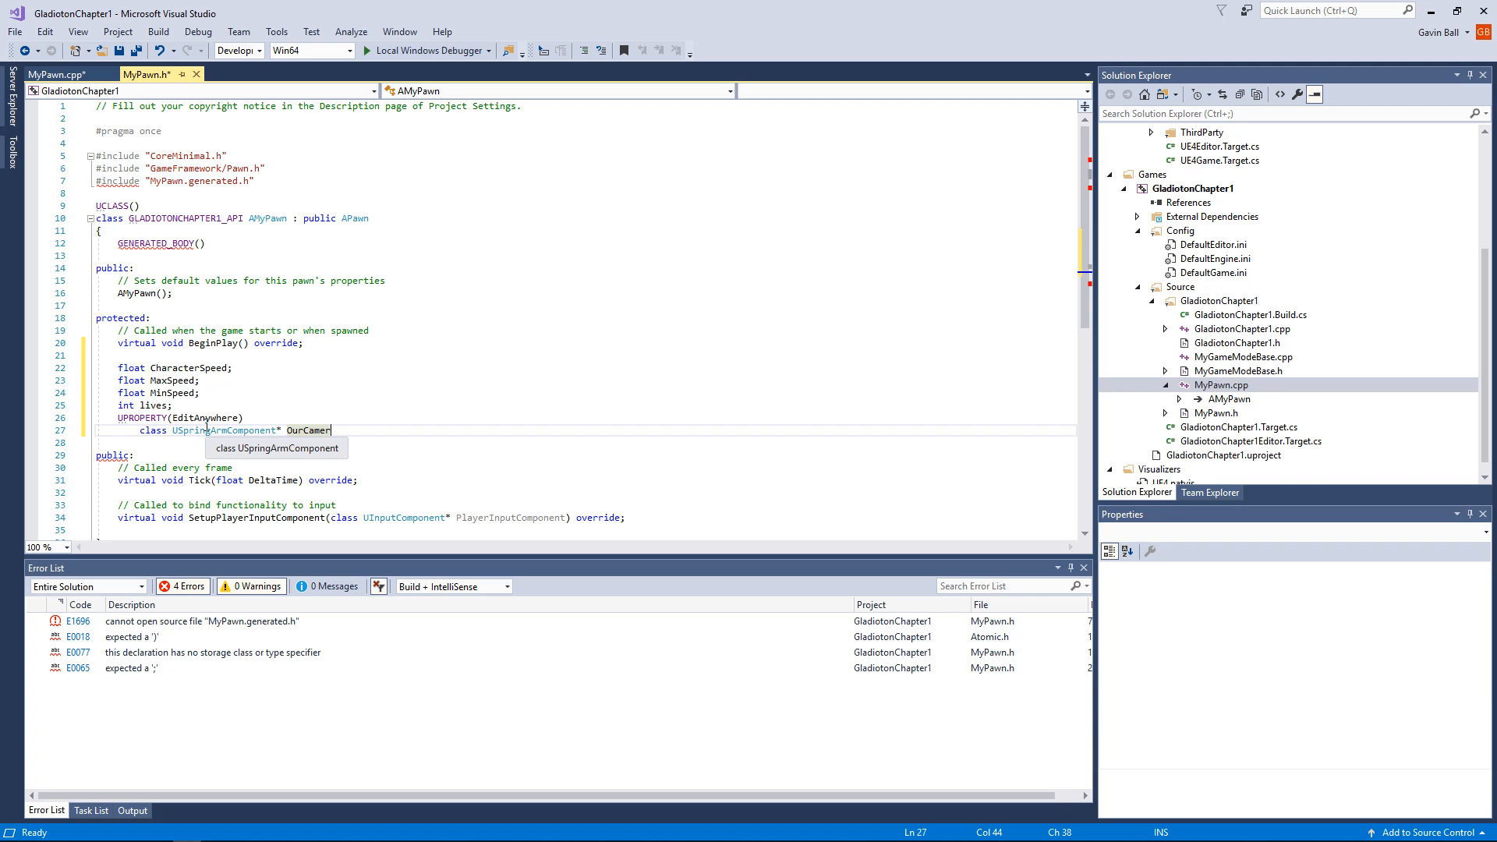
pyautogui.write('aSpr')
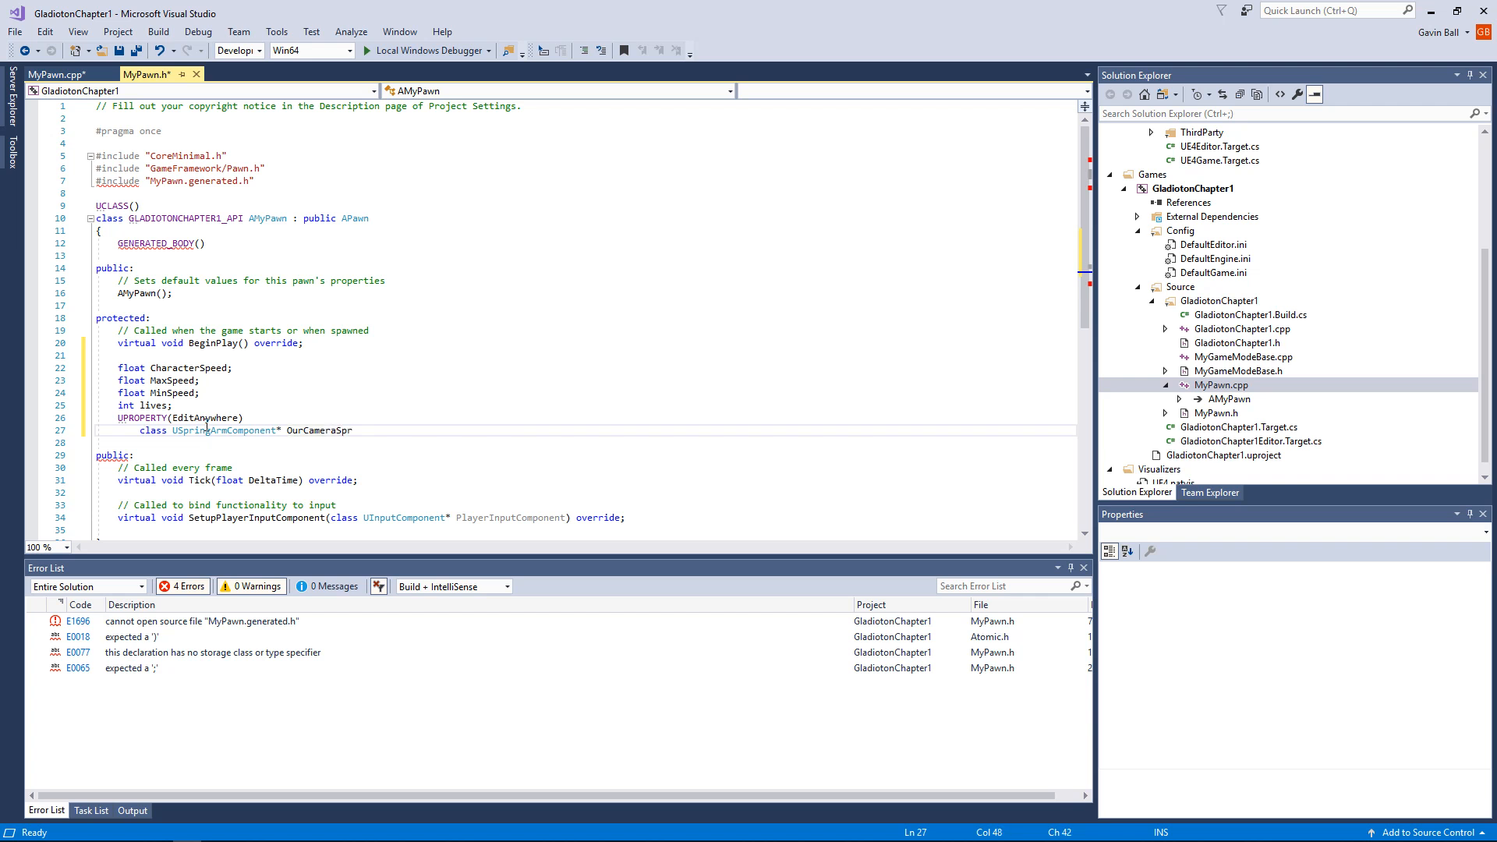
pyautogui.write('ingArm;')
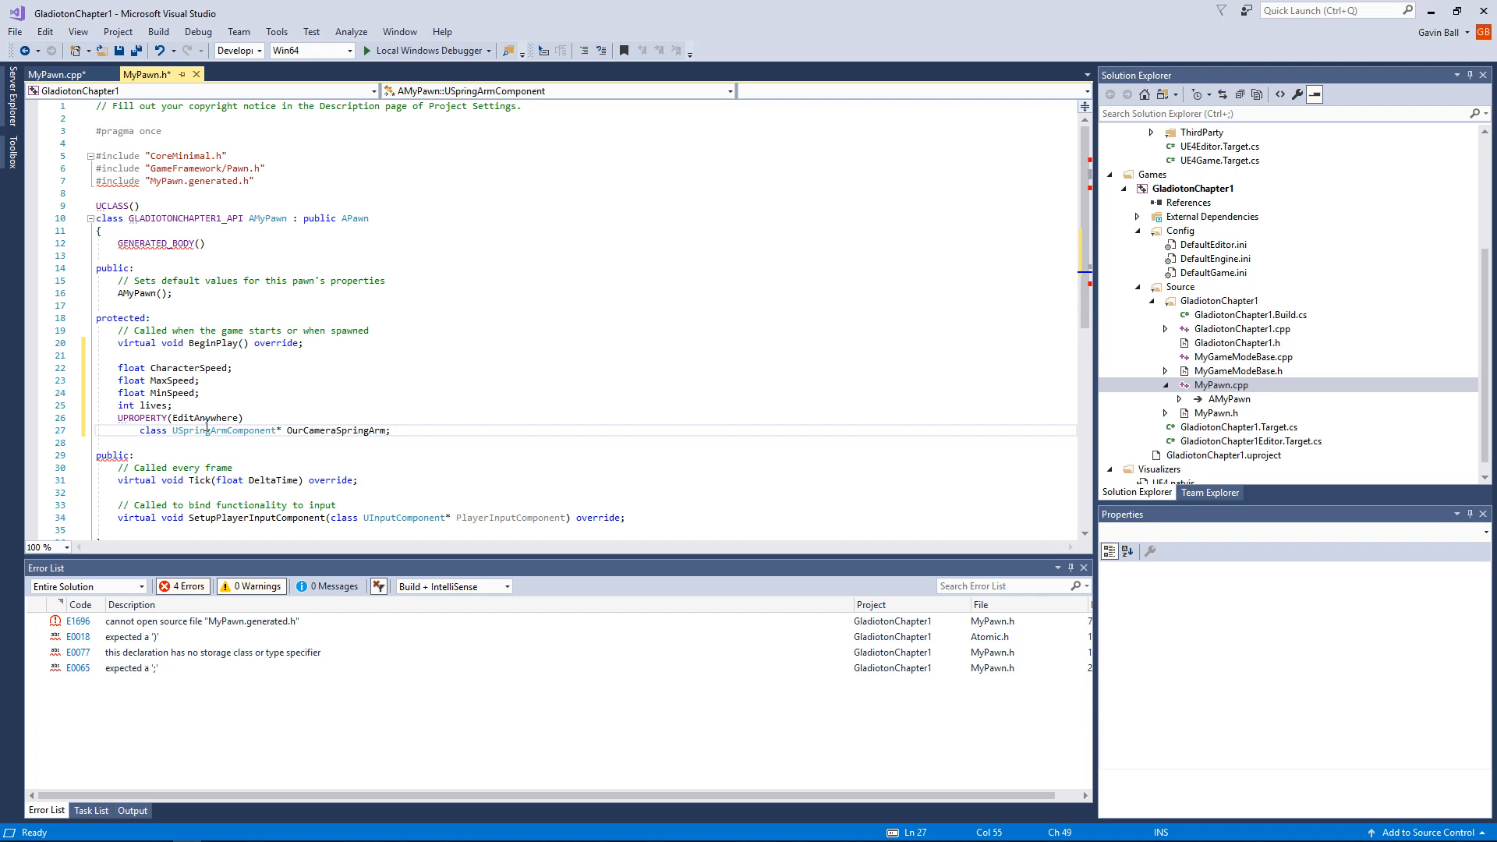
# Step: Add a new line after the spring arm declaration and align that declaration with the UPROPERTY line above it
pyautogui.press('Return')
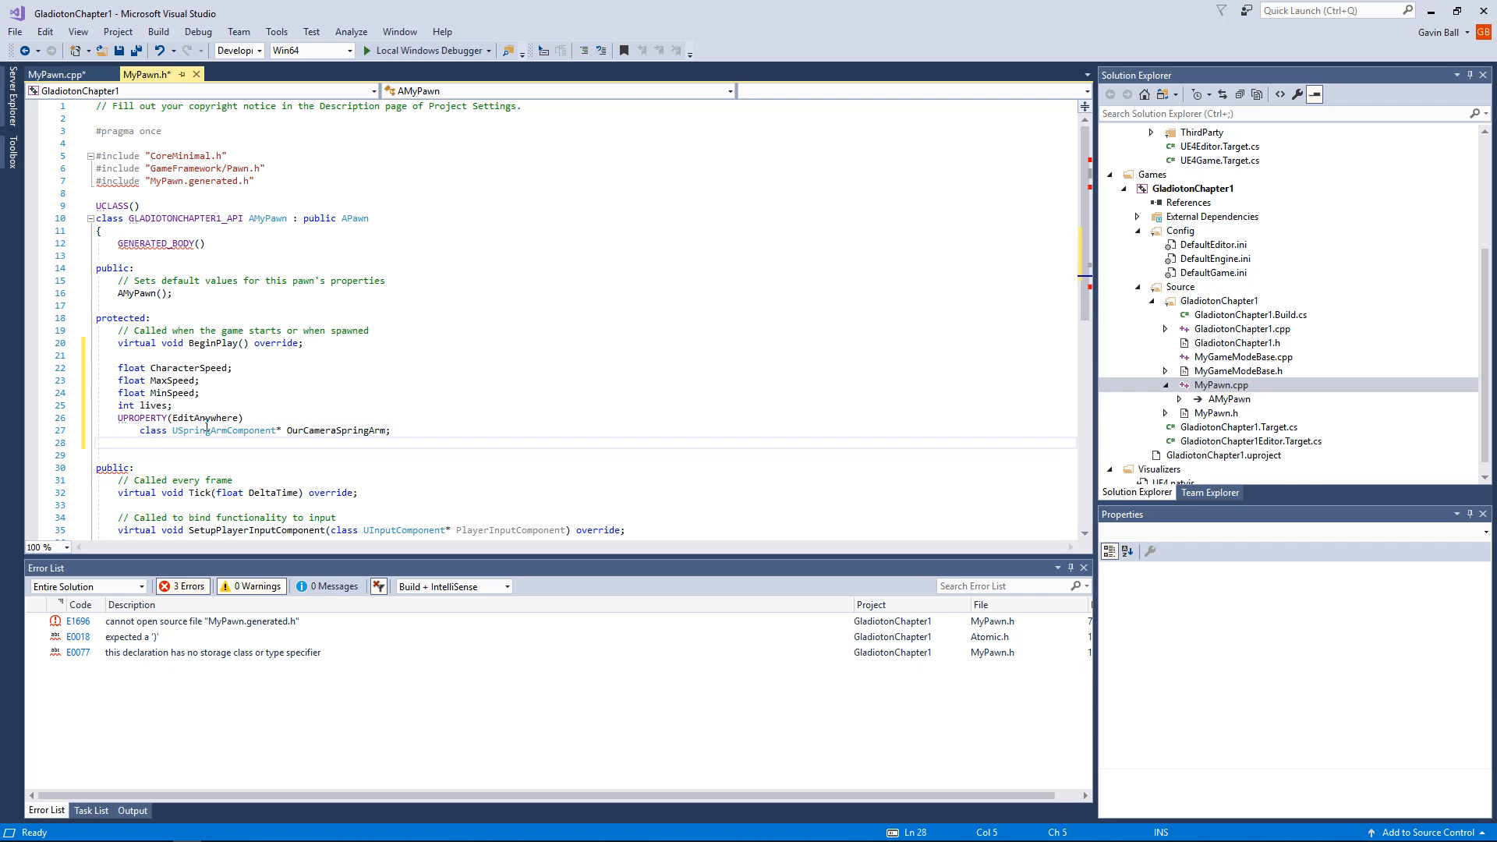
pyautogui.press('Up')
pyautogui.press('Delete')
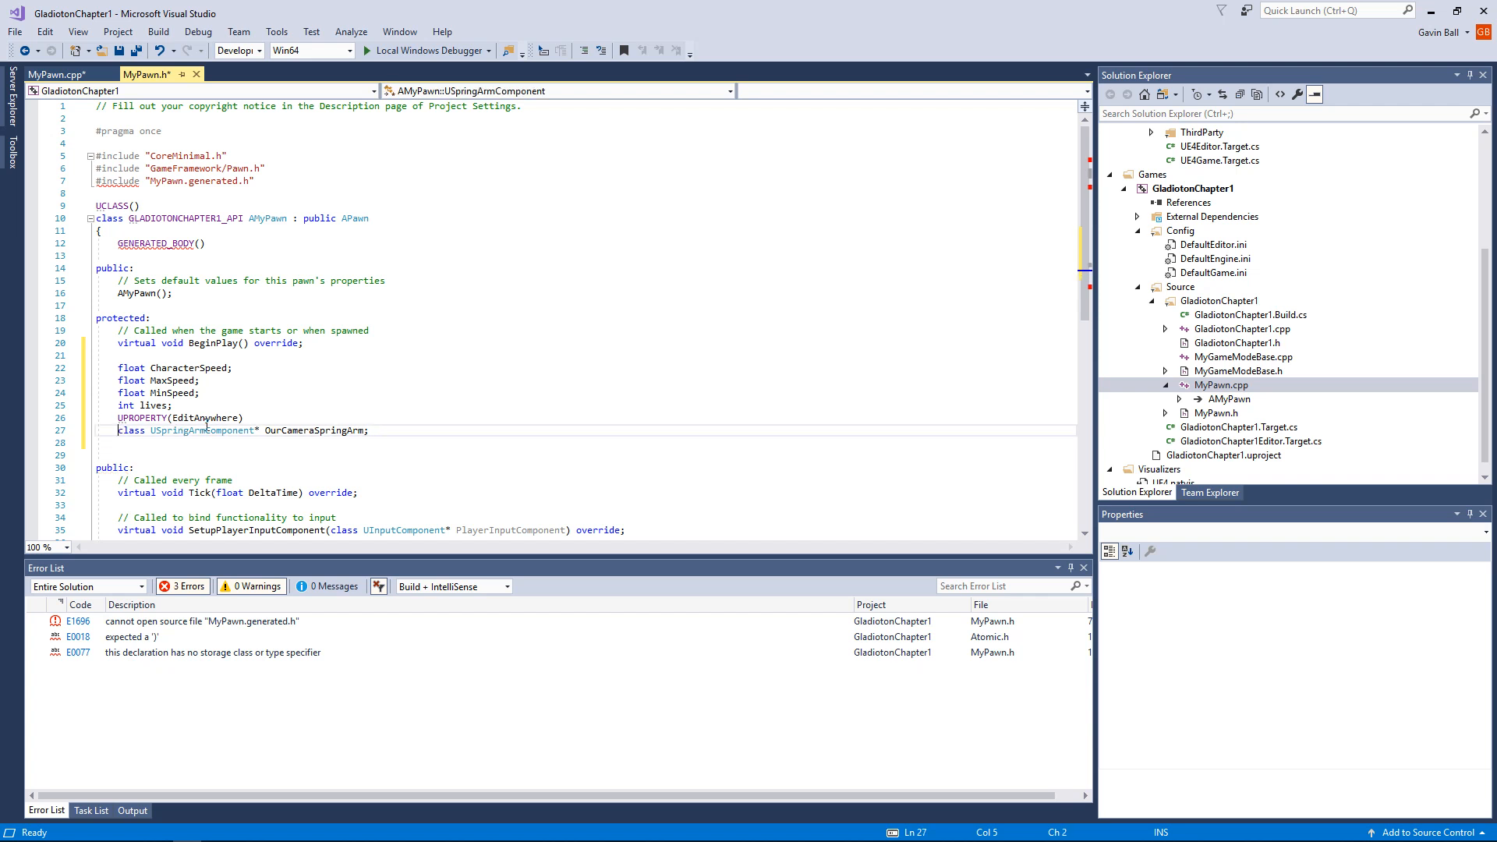
pyautogui.click(193, 455)
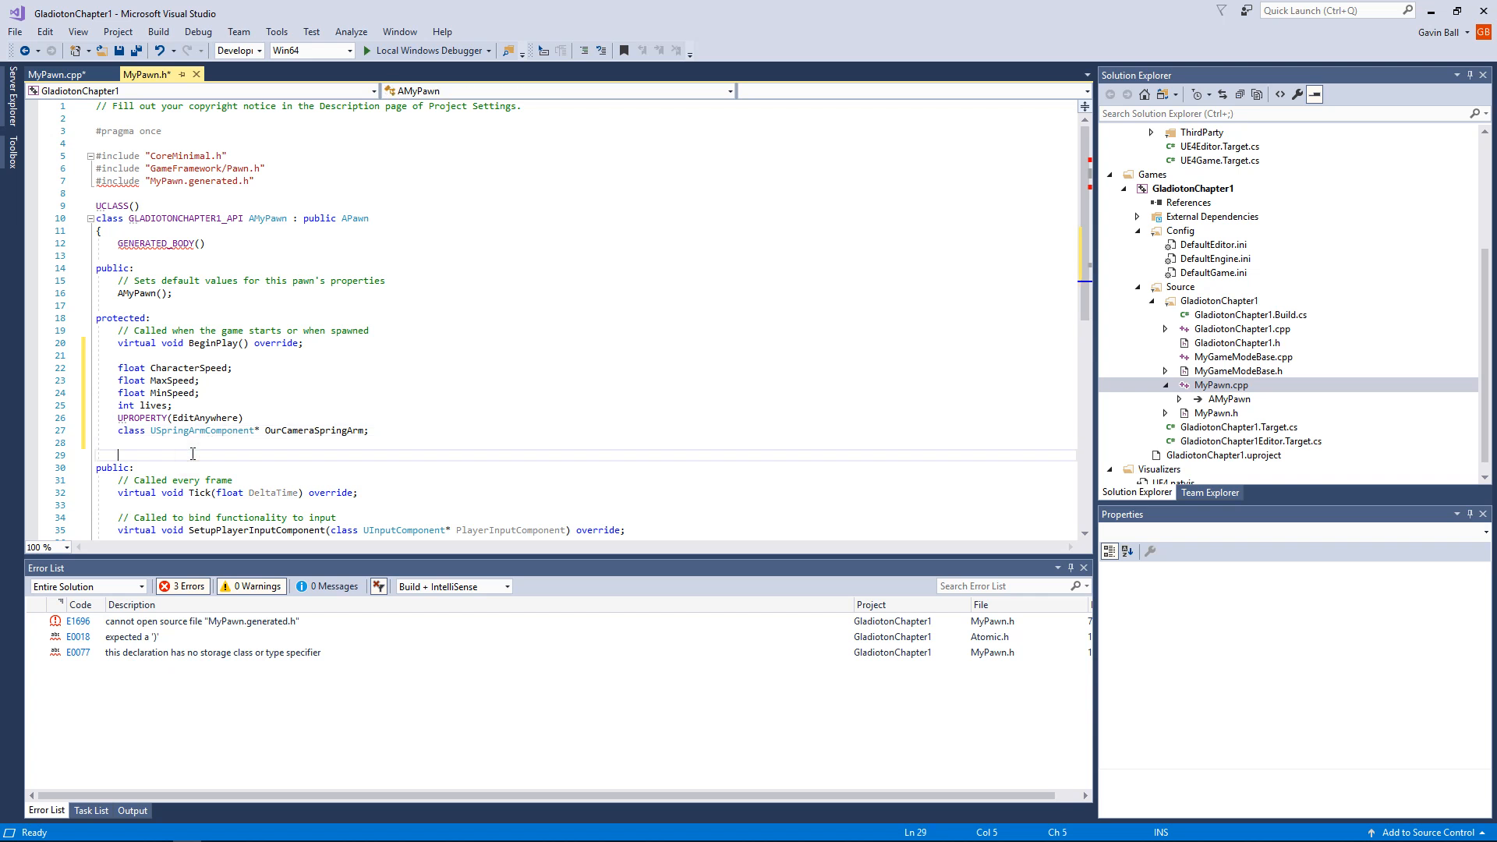
pyautogui.click(153, 431)
pyautogui.click(116, 440)
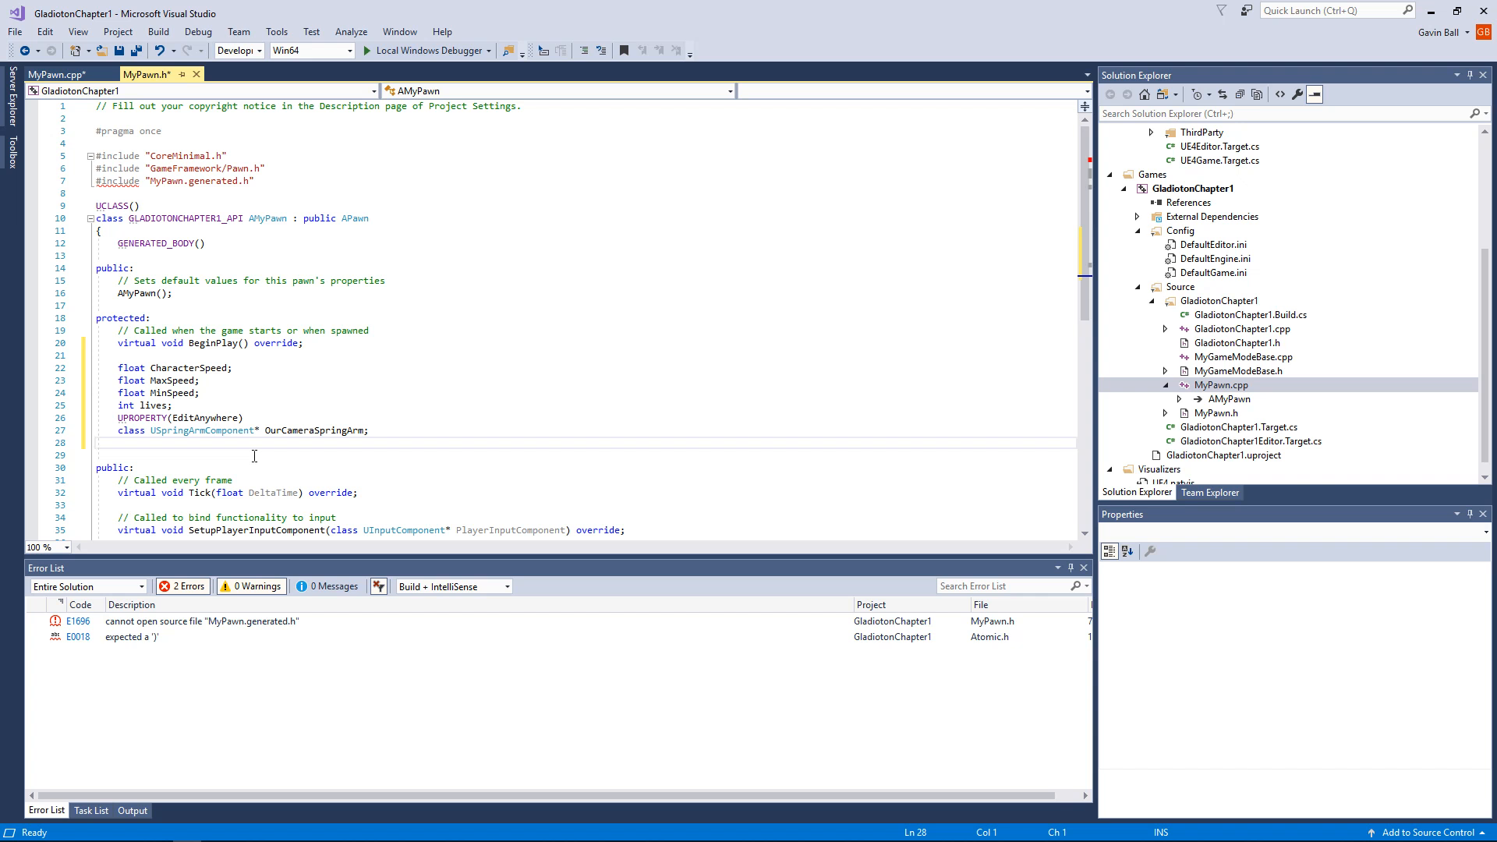
# Step: Declare the camera member below the spring arm as class UCameraComponent* OurCamera;
pyautogui.write('a')
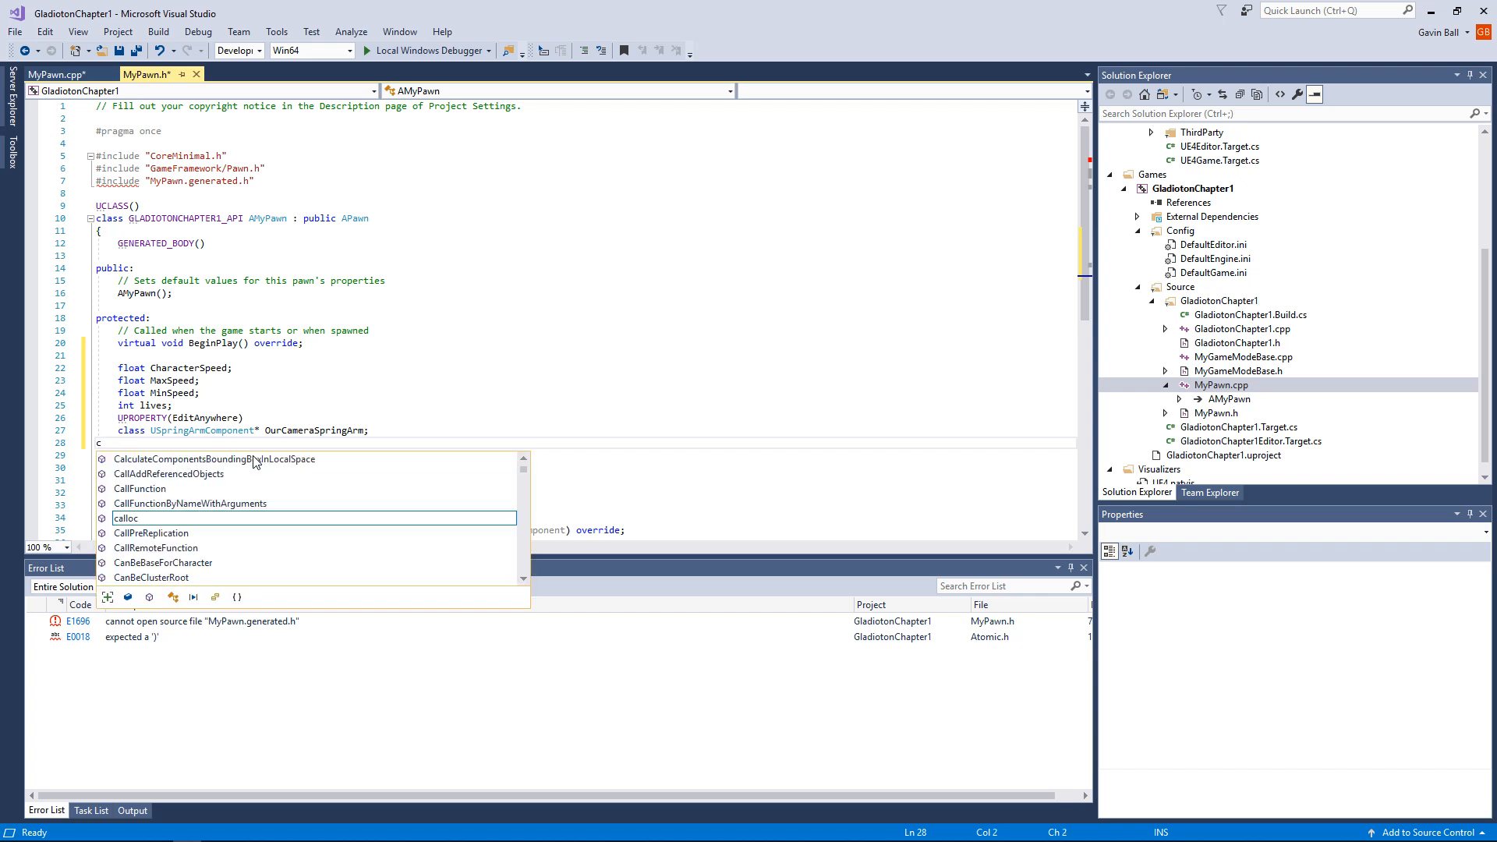
pyautogui.press('BackSpace')
pyautogui.press('BackSpace')
pyautogui.write('class')
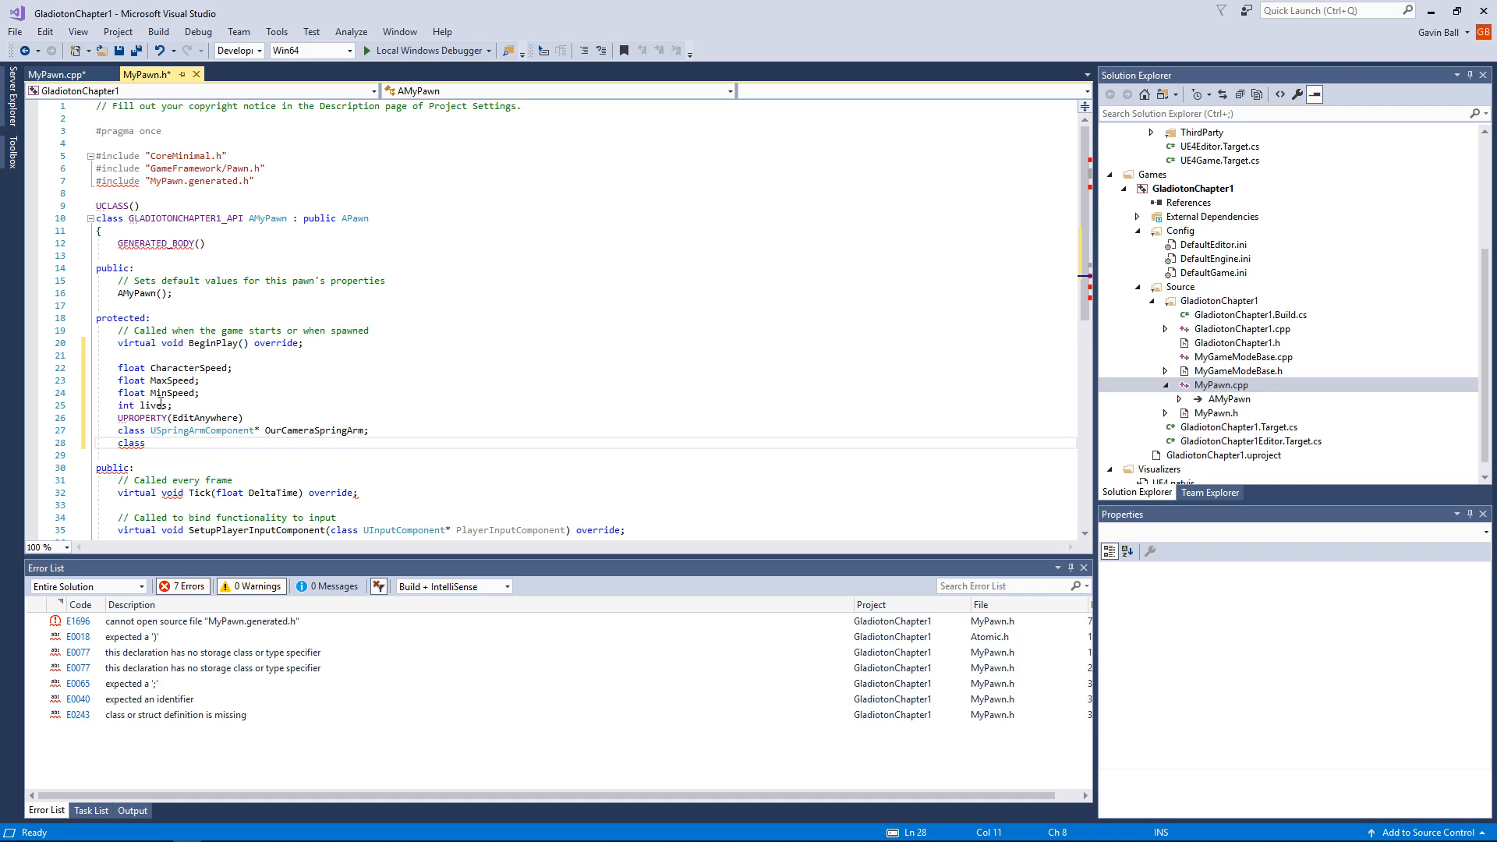
pyautogui.write('USprin')
pyautogui.press('BackSpace')
pyautogui.press('BackSpace')
pyautogui.press('BackSpace')
pyautogui.press('BackSpace')
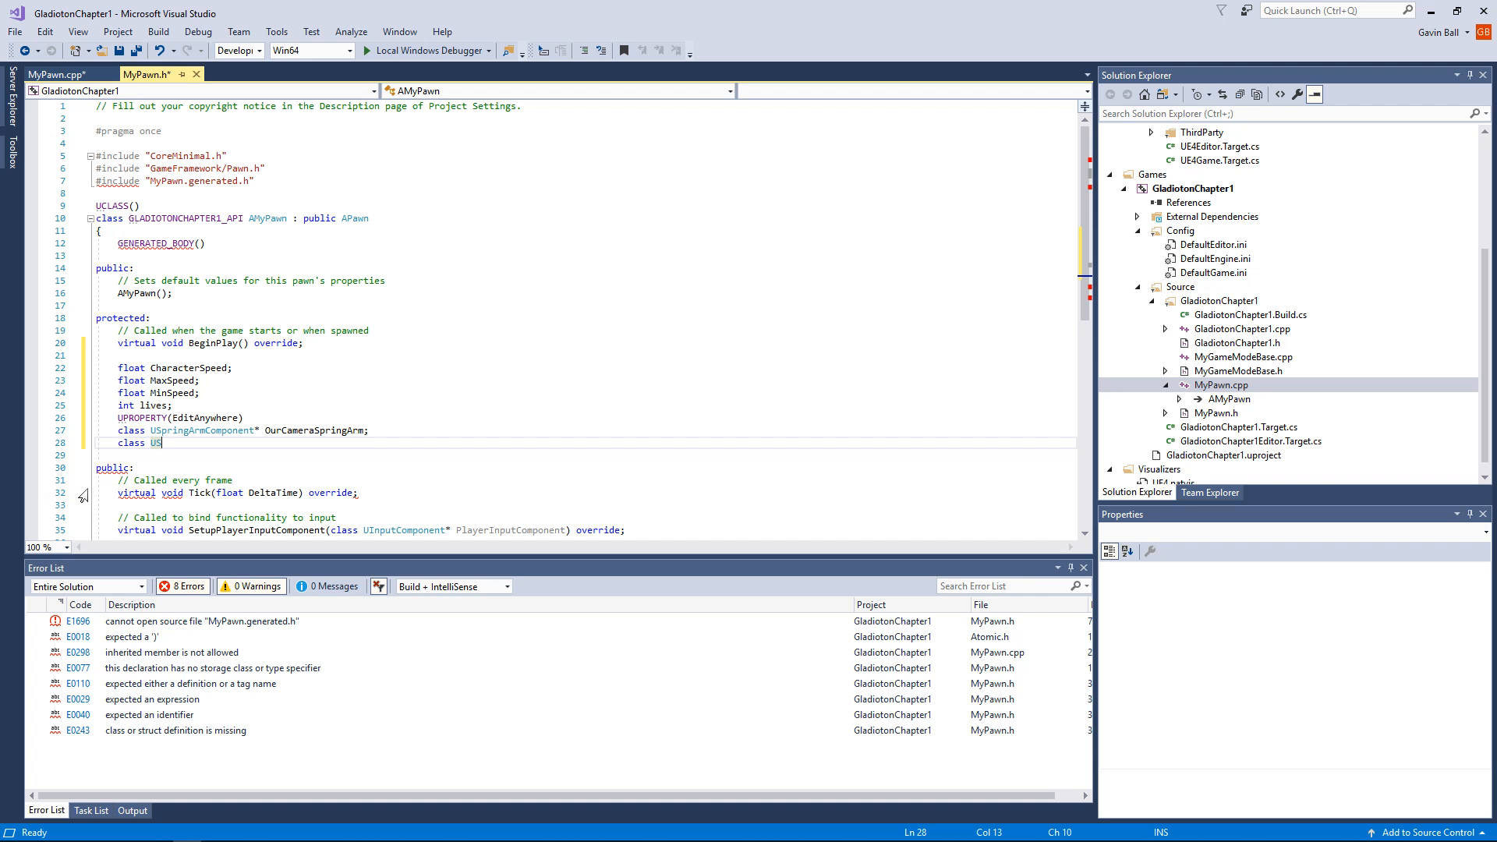
pyautogui.press('BackSpace')
pyautogui.write('C')
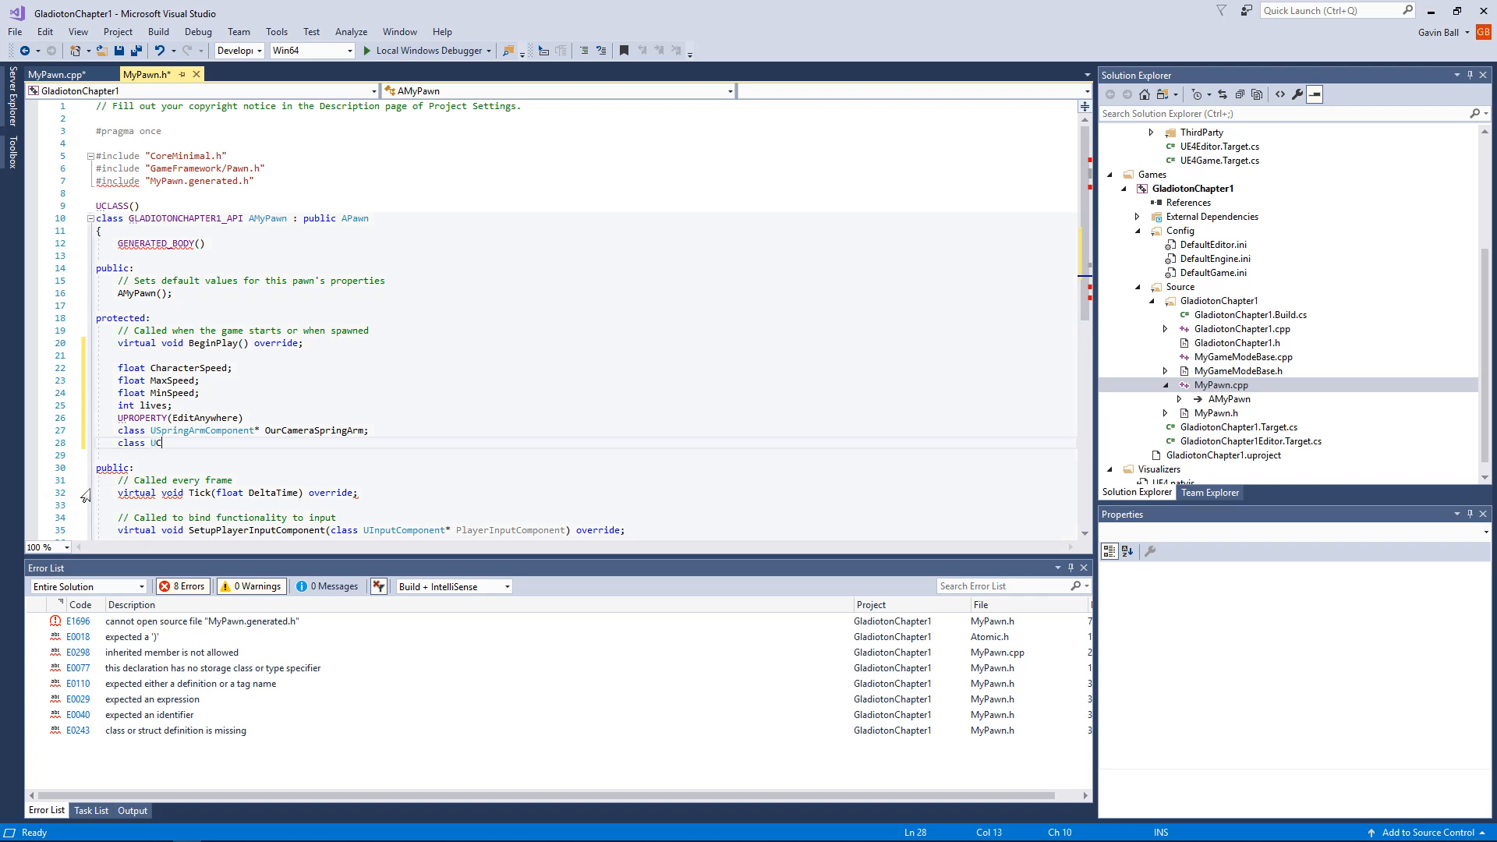
pyautogui.write('ameraComponent')
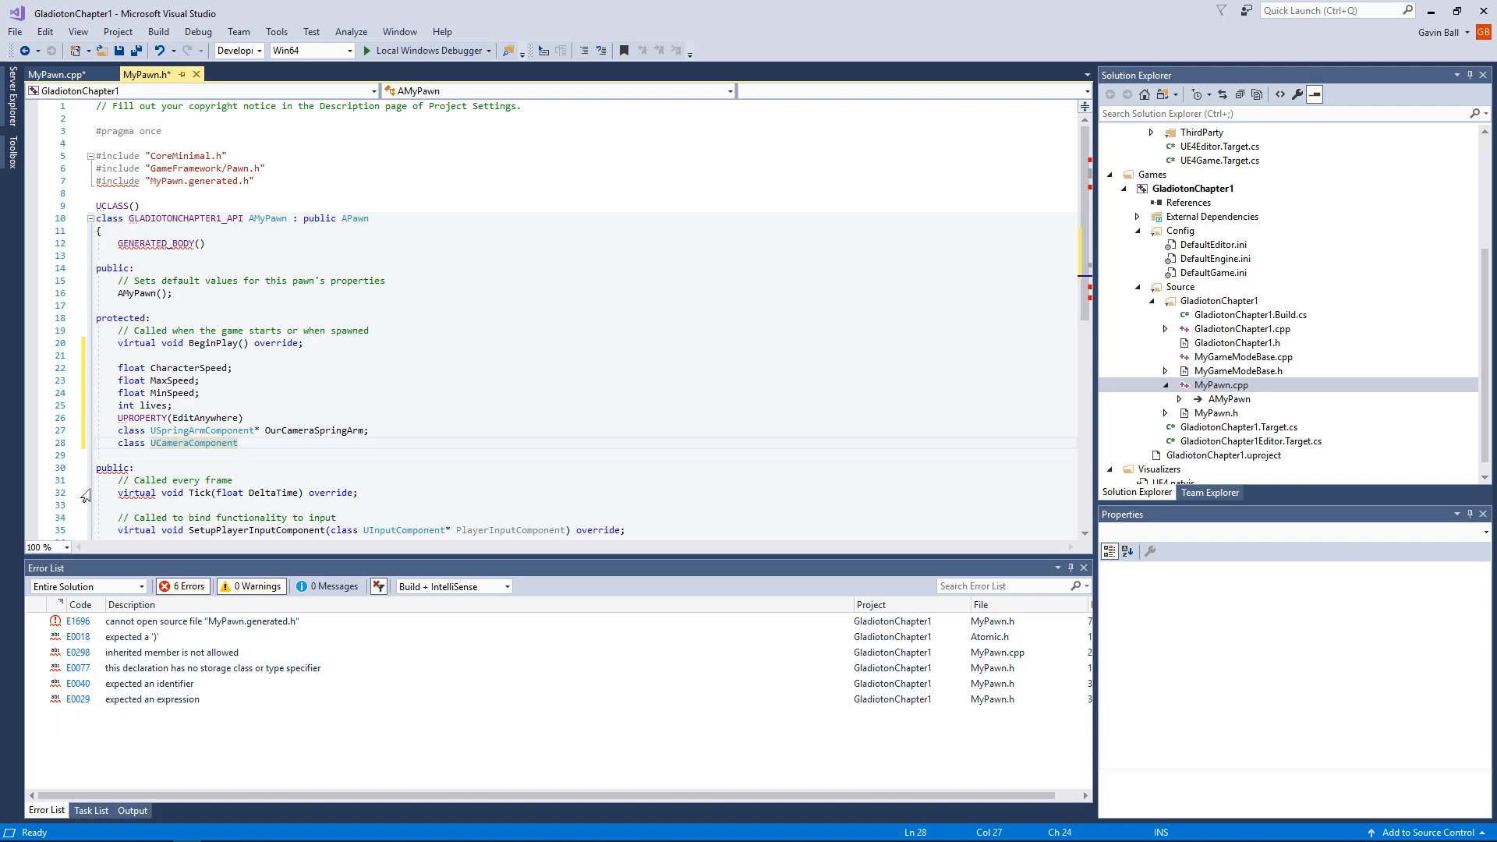
pyautogui.write('*')
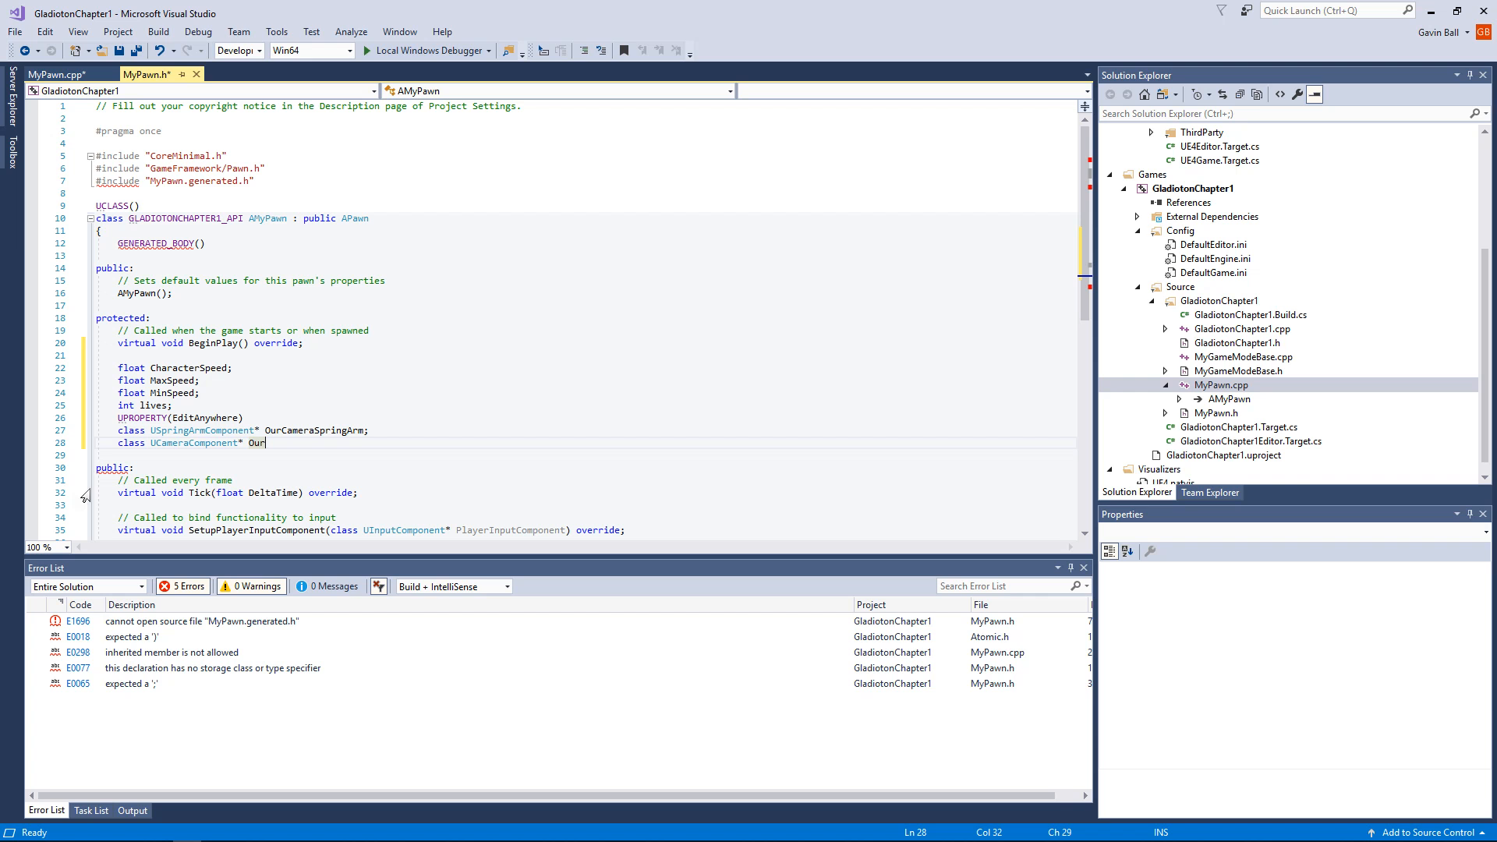
pyautogui.write('Camer')
pyautogui.write('a')
pyautogui.write("'")
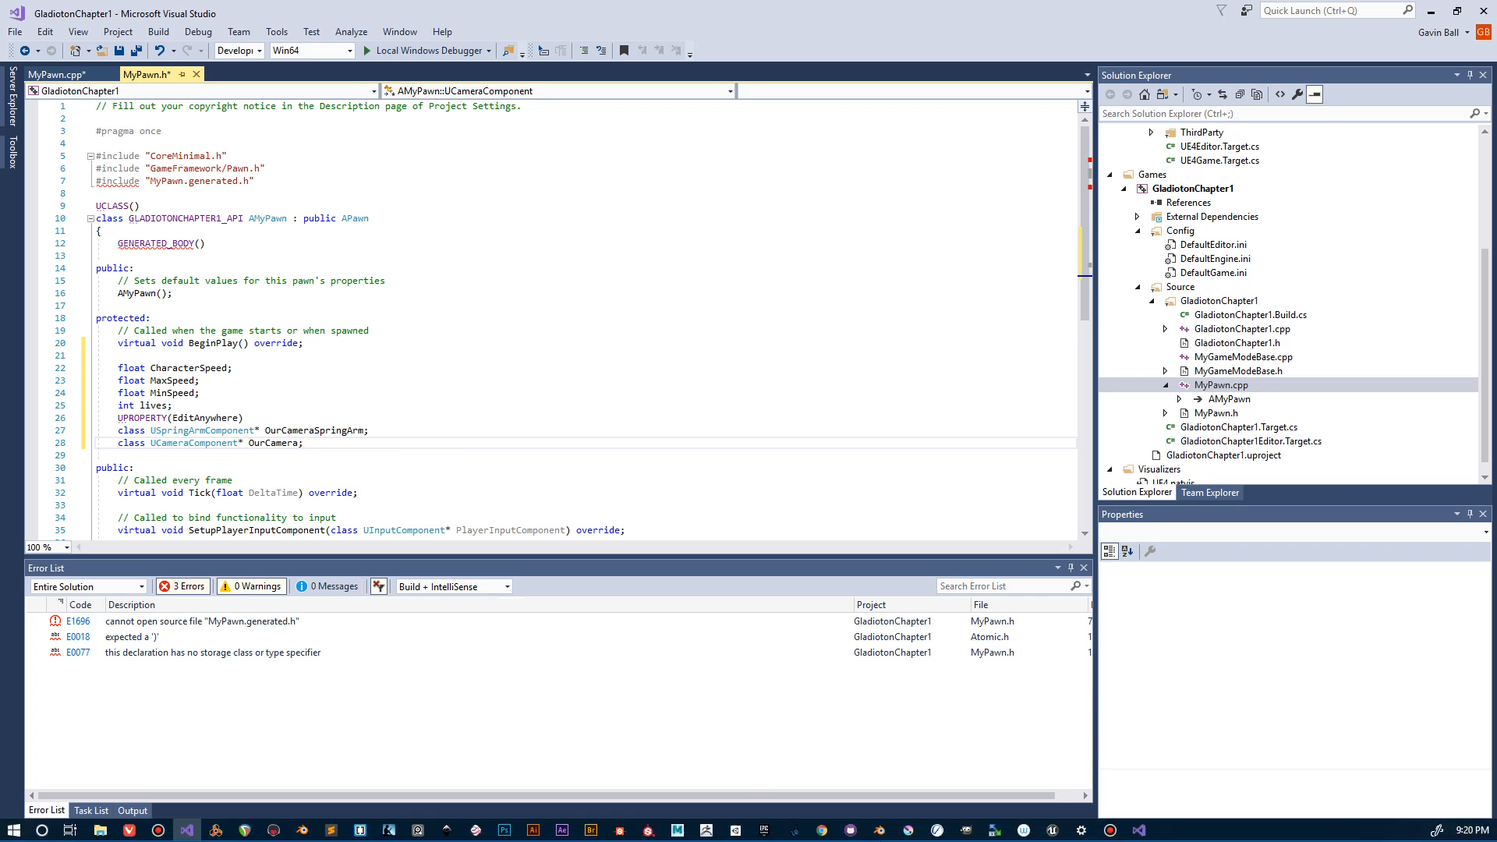
pyautogui.moveTo(1011, 835)
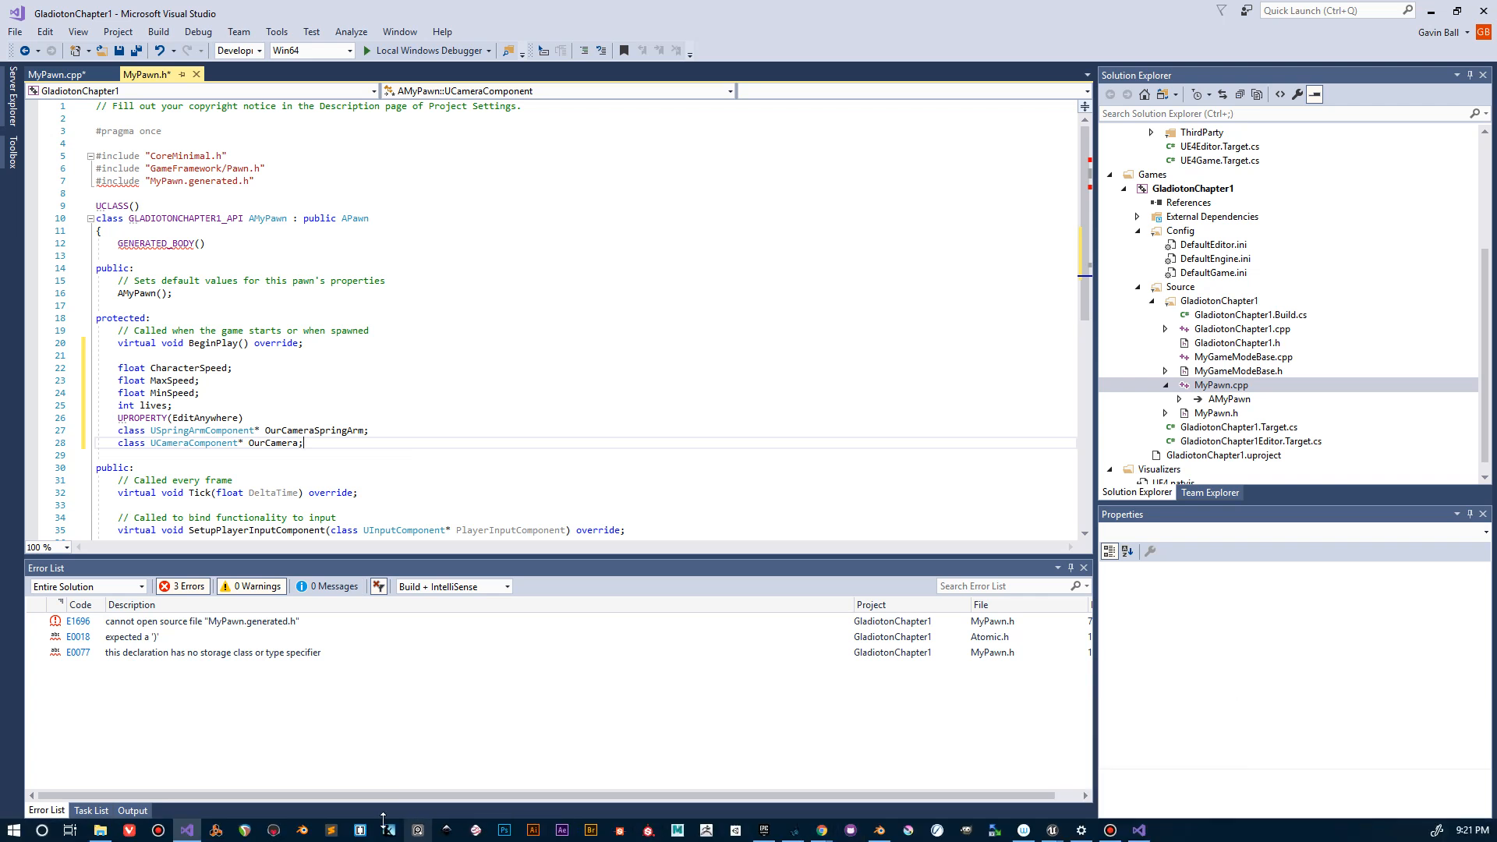
pyautogui.moveTo(187, 830)
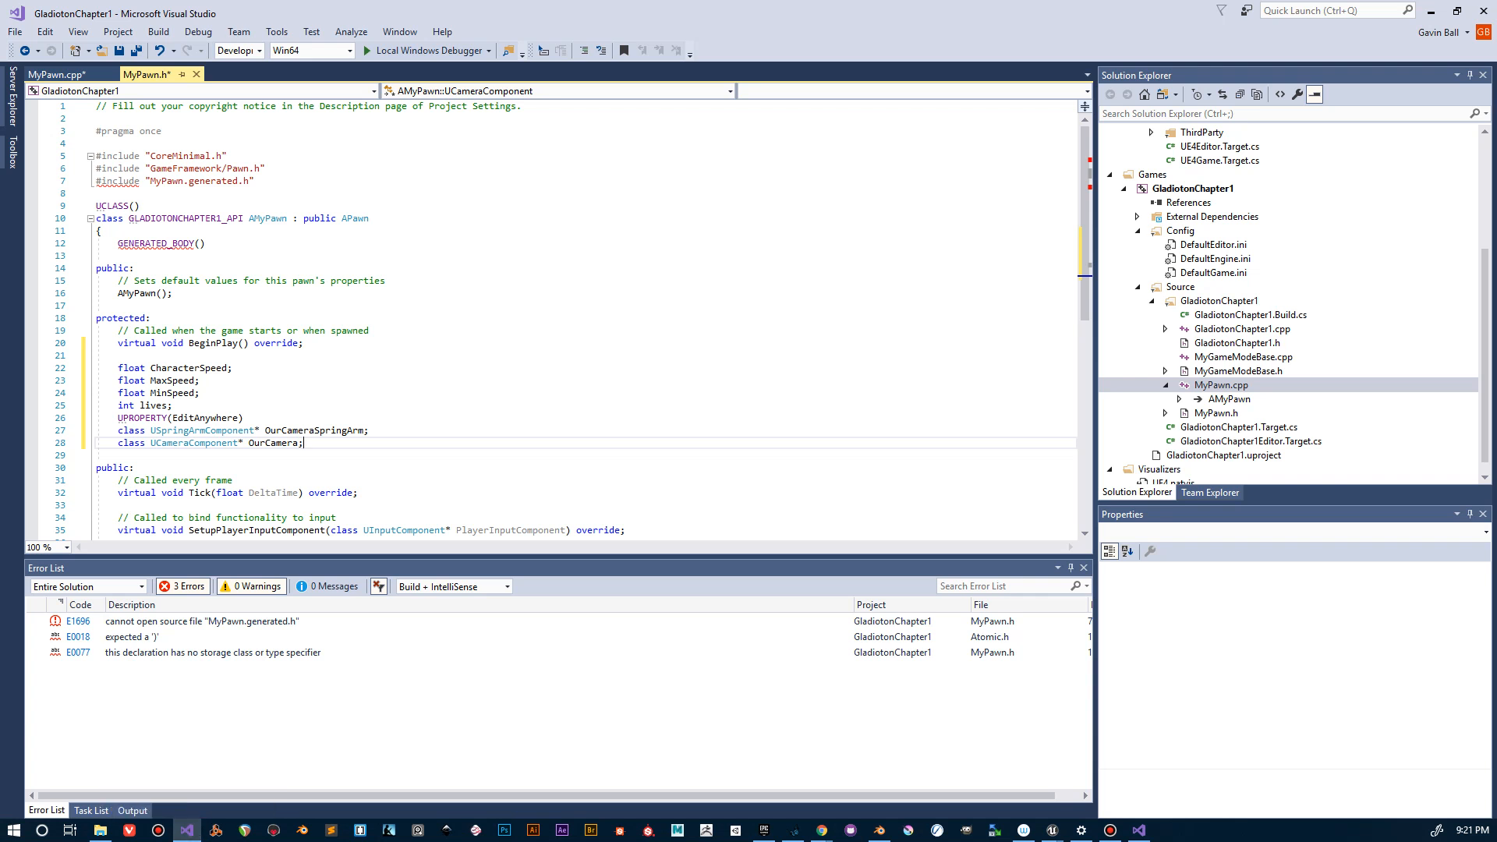